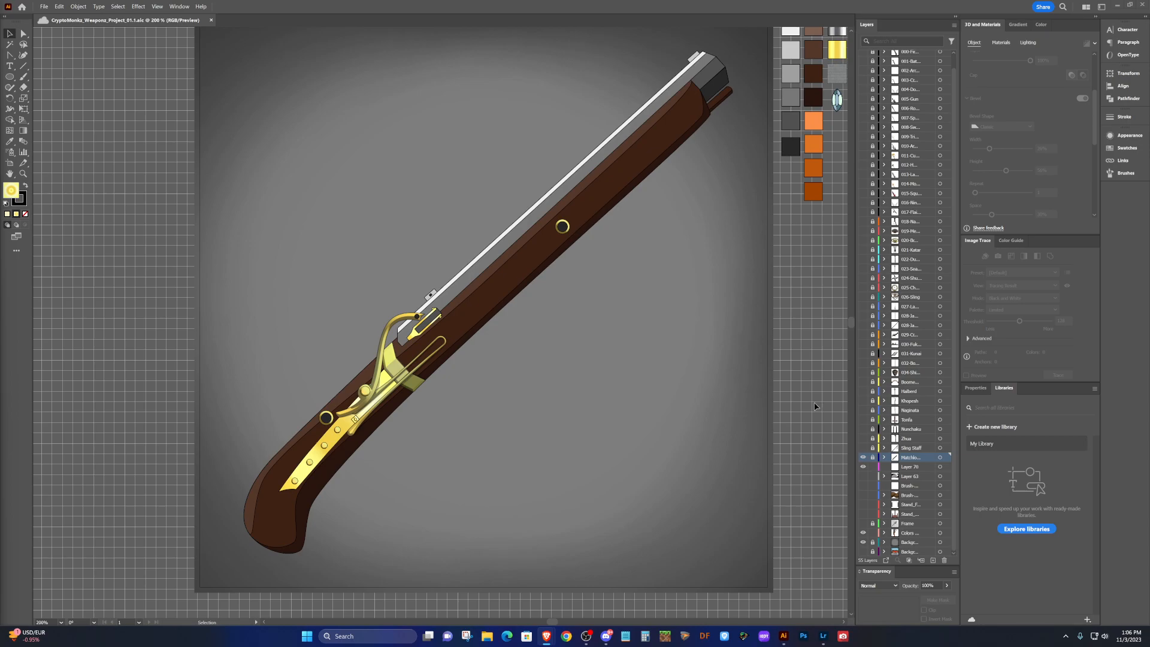
Hide the matchlock layer and preview the Sling Staff, boomerang and 020 brass-knuckles layers one at a time, leaving them hidden.
click(862, 458)
click(863, 449)
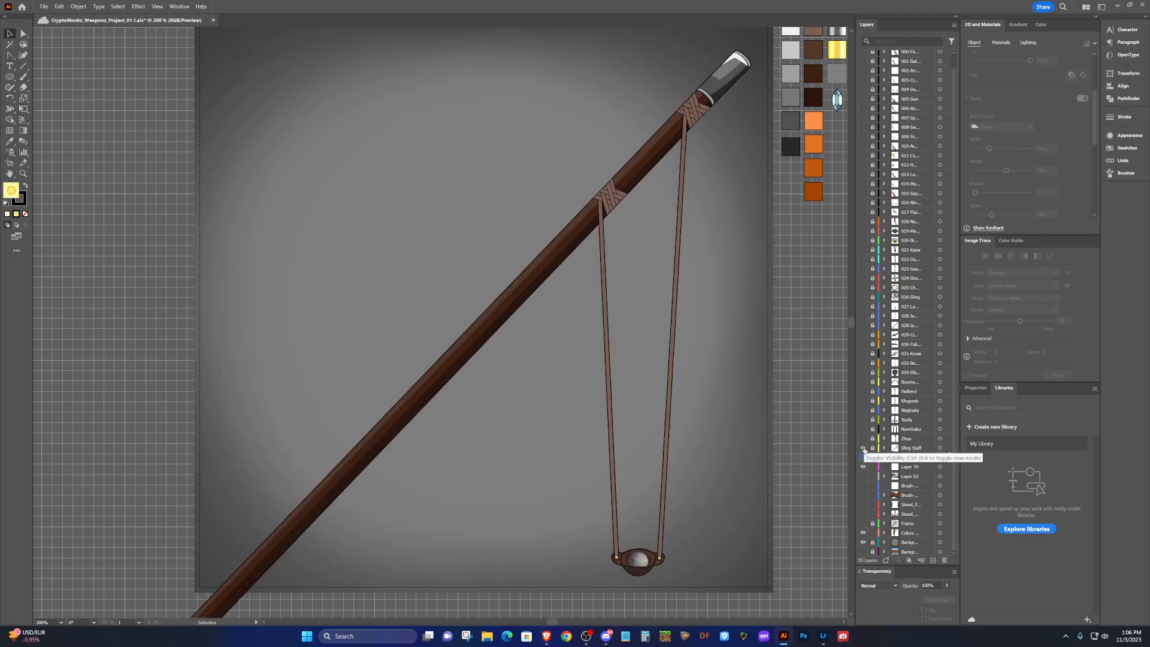
click(862, 449)
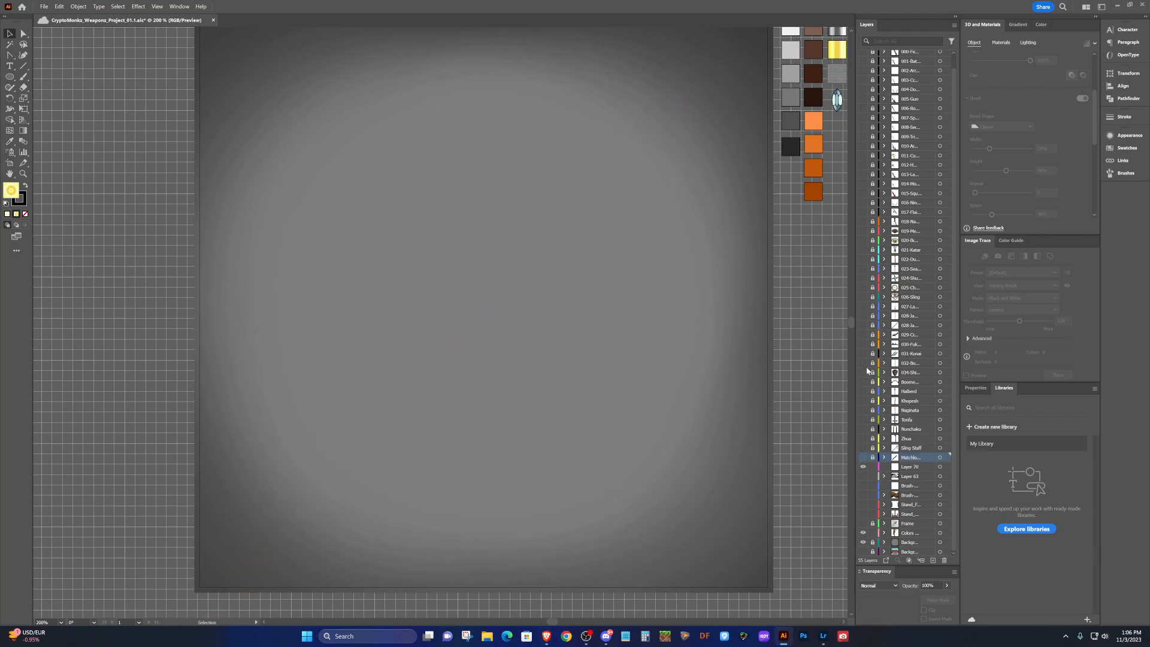
click(863, 383)
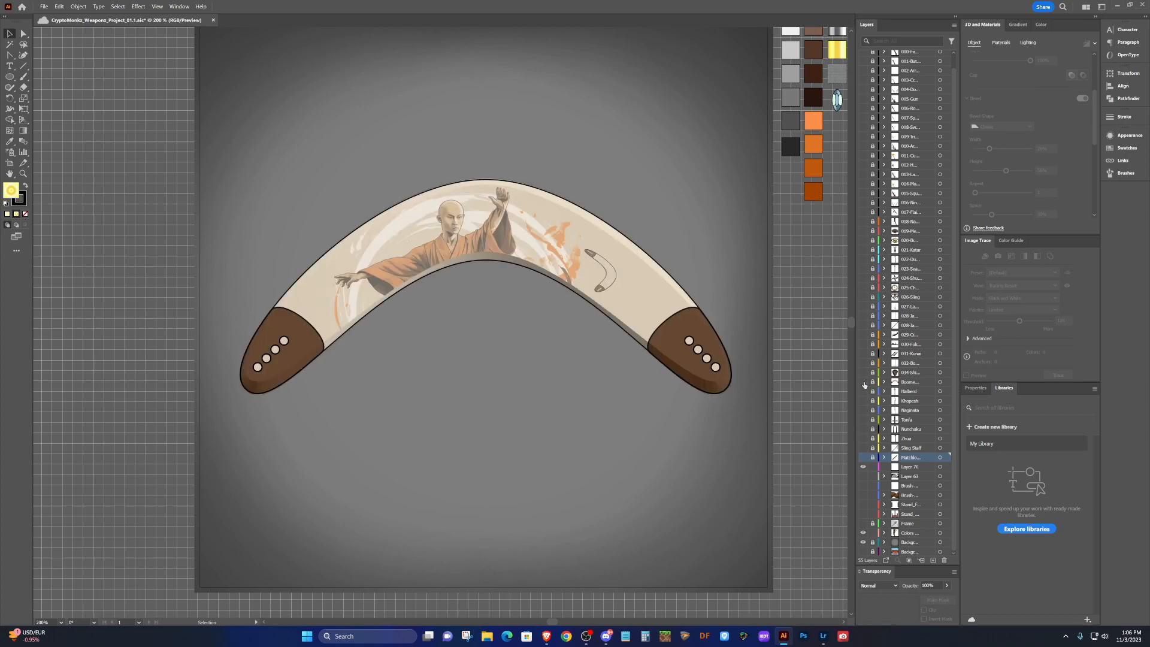
click(863, 382)
click(863, 240)
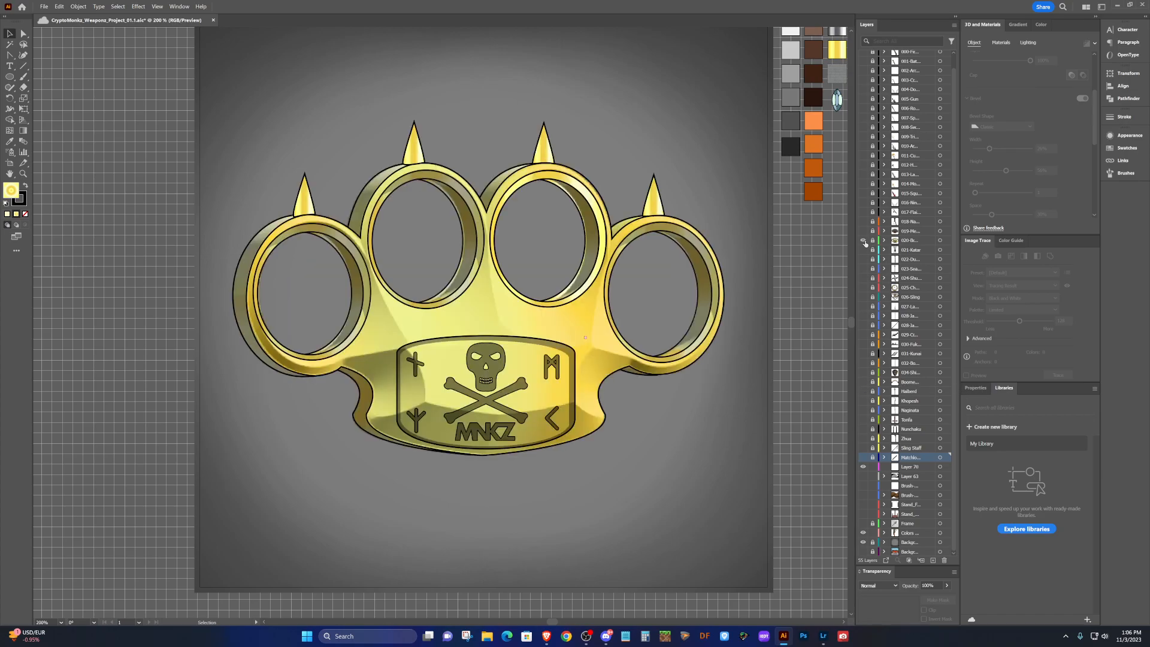
click(862, 240)
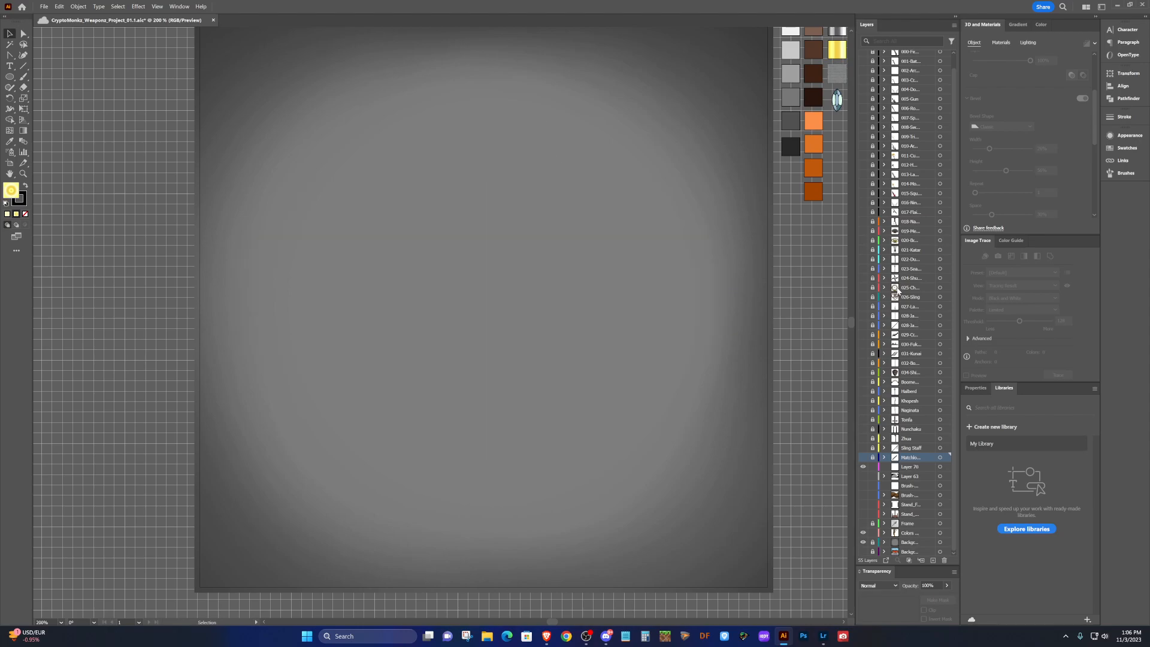
Bring the artboard and its colour swatches into view and show the topmost layer containing the bald character bust.
scroll(903, 306, up, 1)
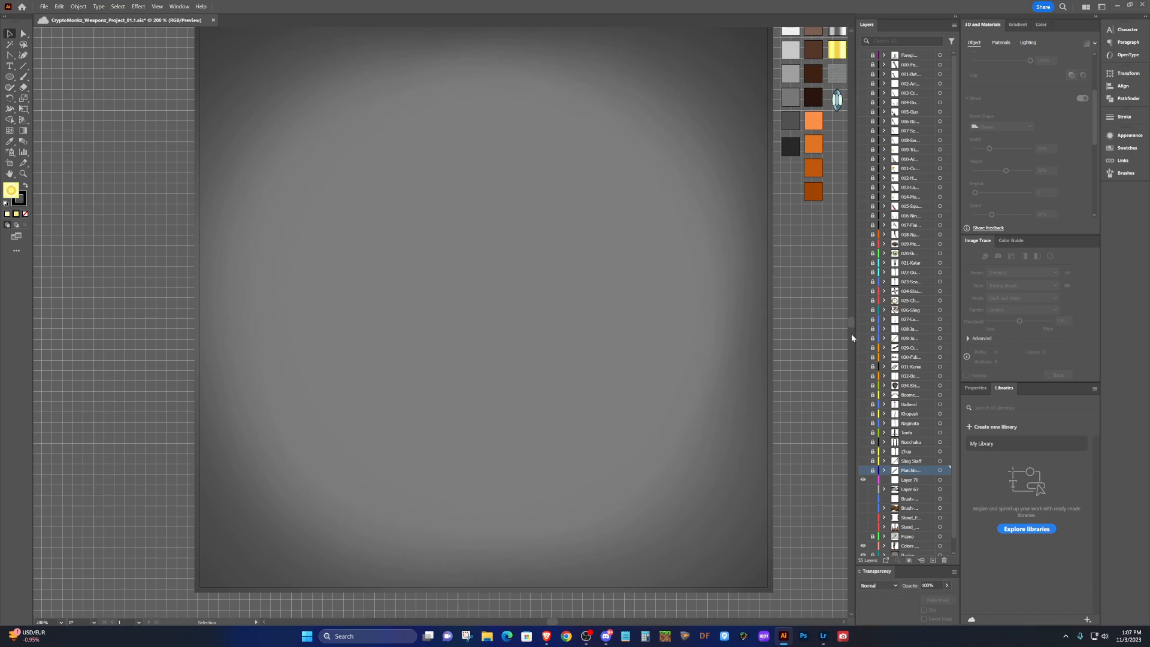
scroll(853, 29, up, 2)
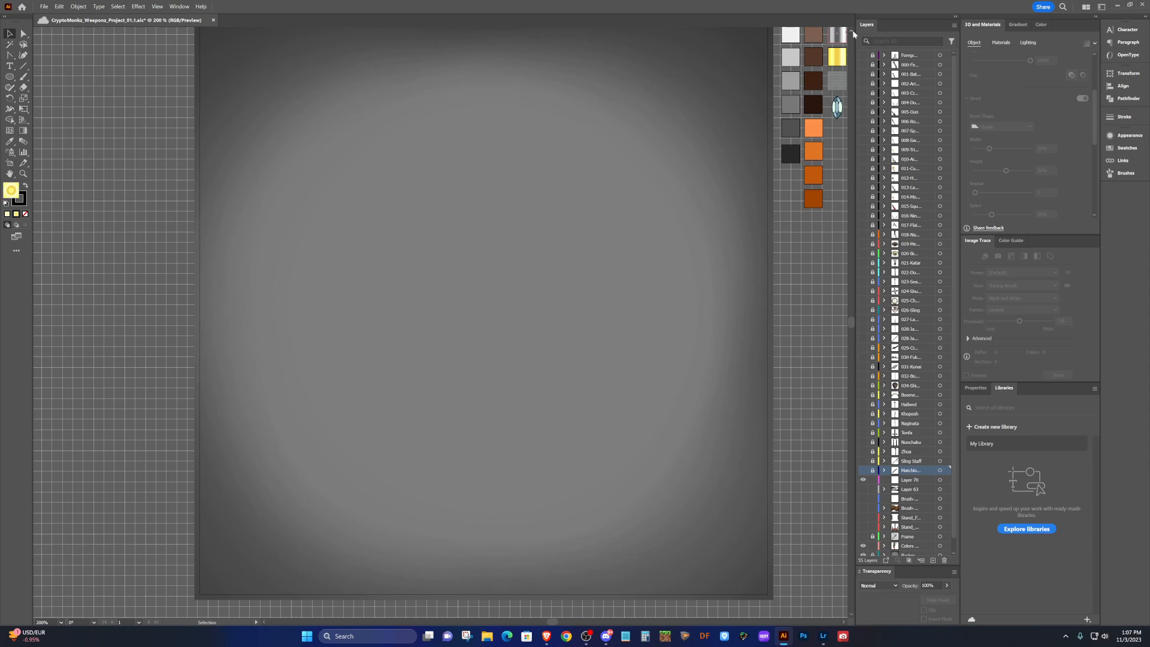
scroll(850, 30, up, 1)
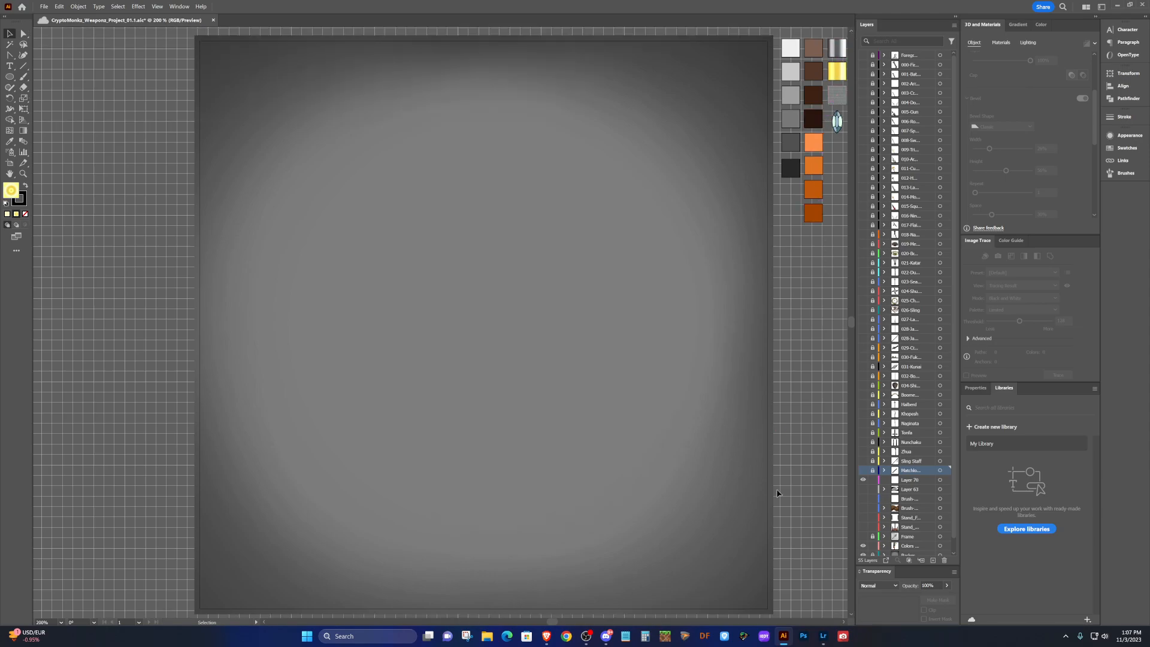
scroll(842, 623, right, 3)
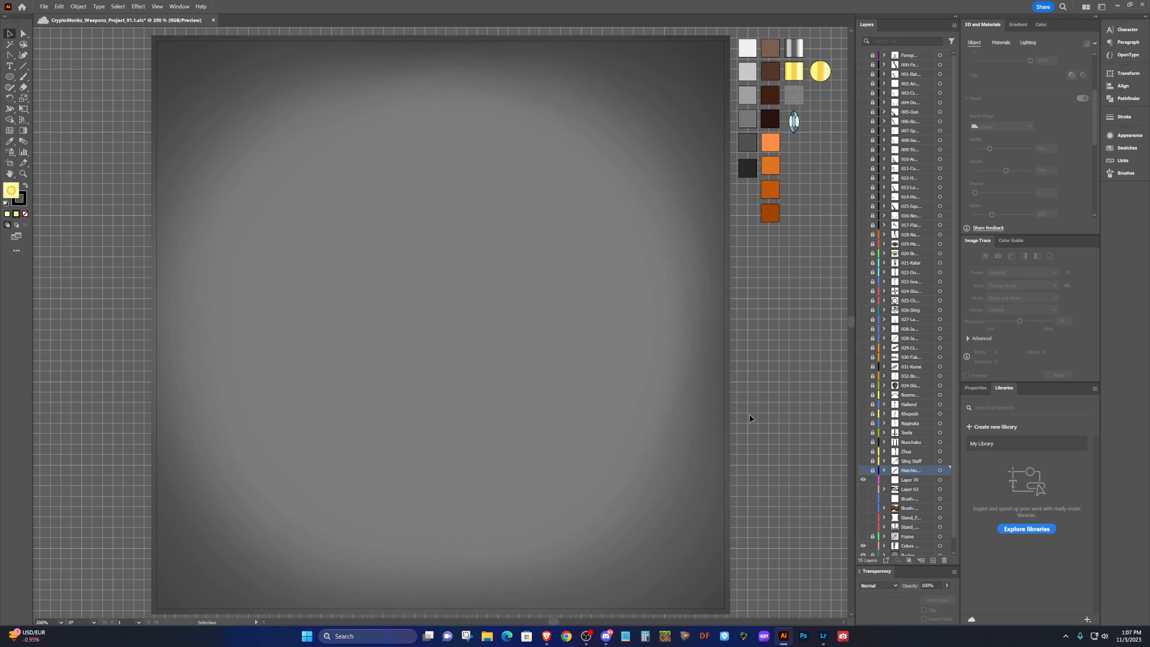
scroll(891, 489, down, 1)
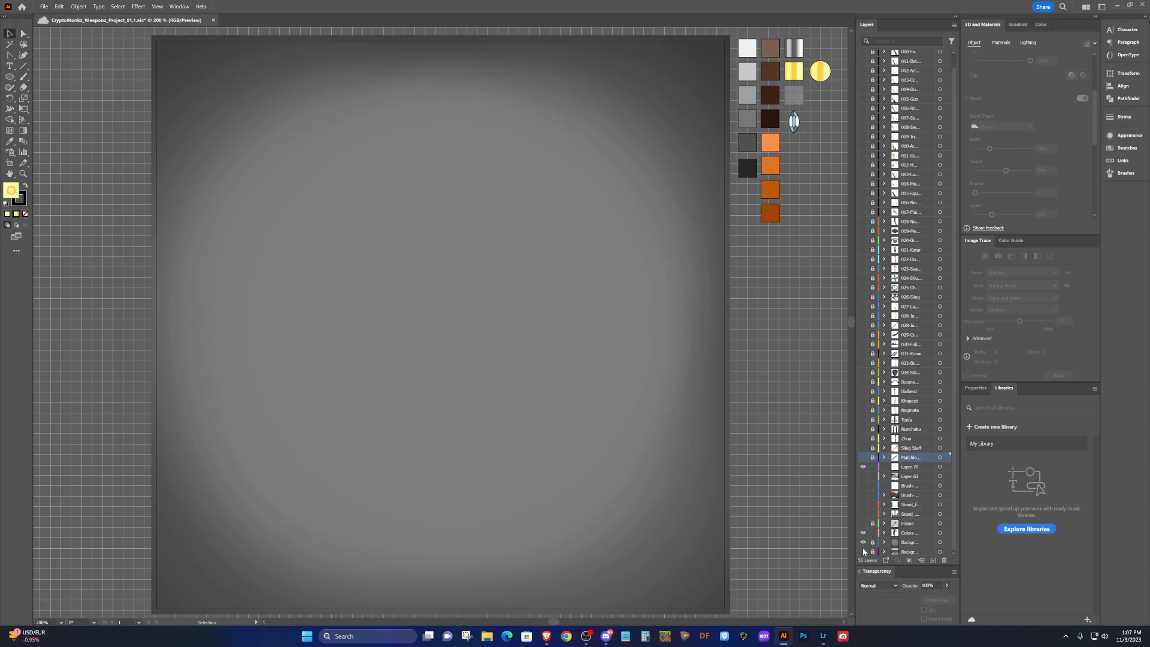
scroll(881, 516, up, 1)
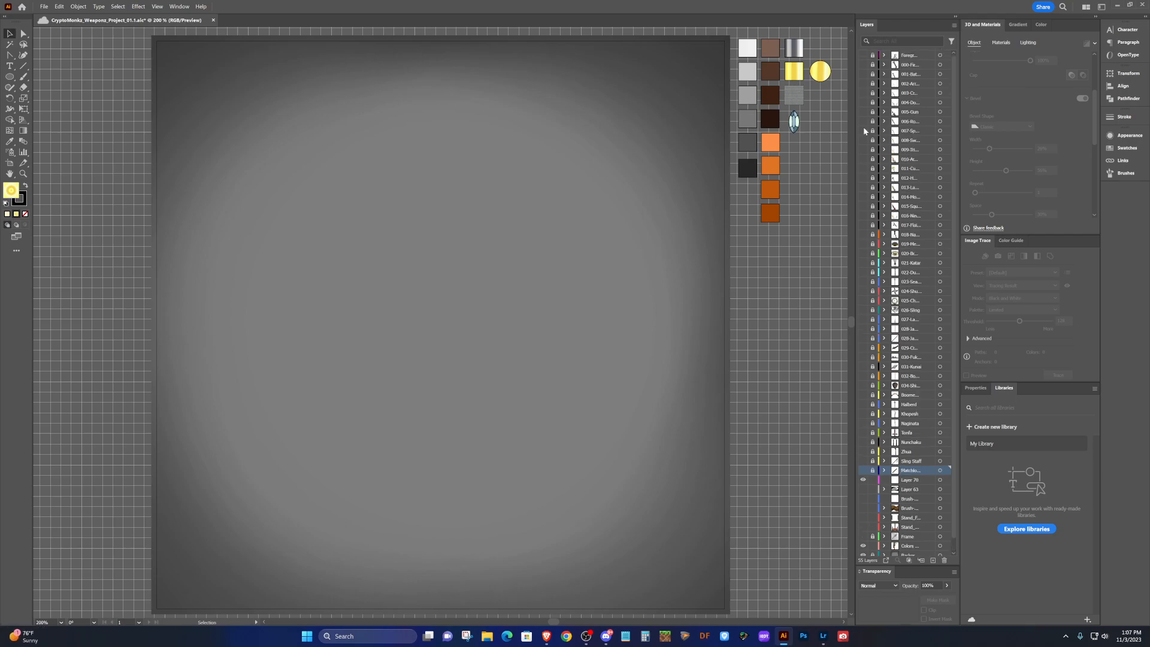
click(863, 56)
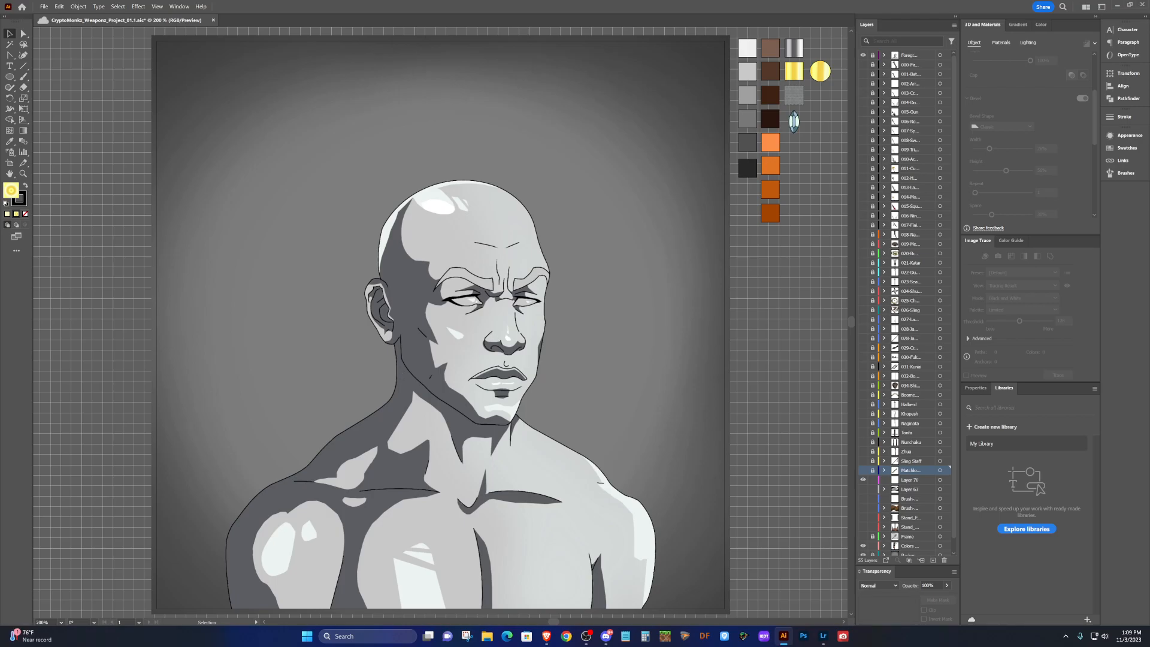
Switch to the browser, maximize its window and look through the throwing axe image results for a reference.
key(alt+Tab)
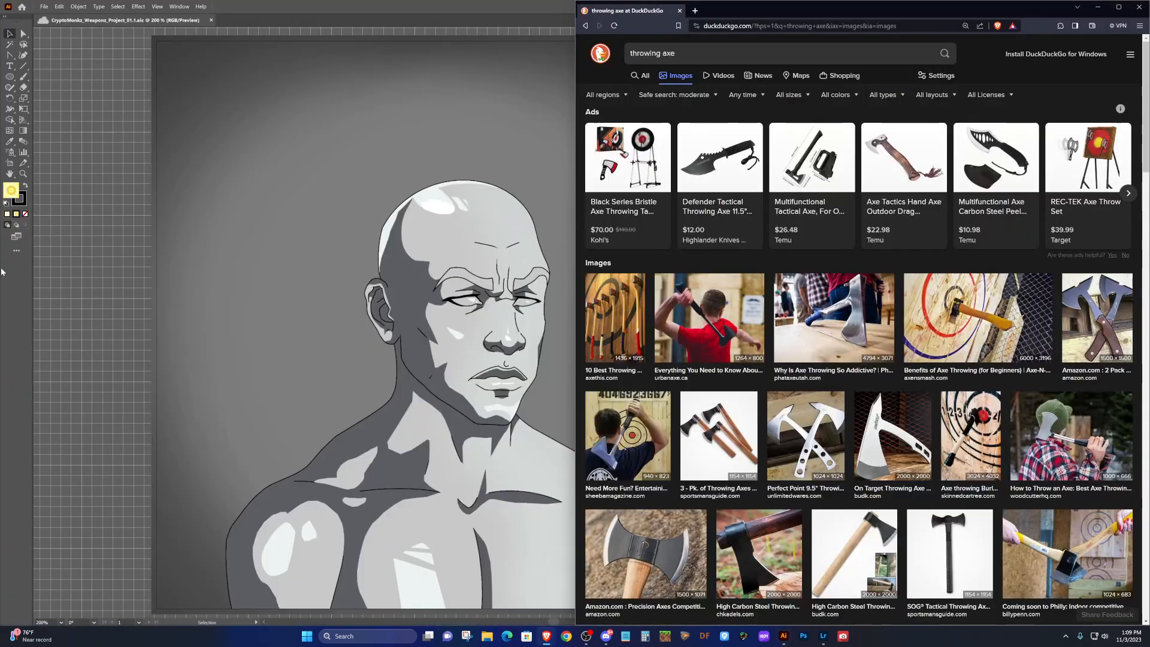
click(1118, 7)
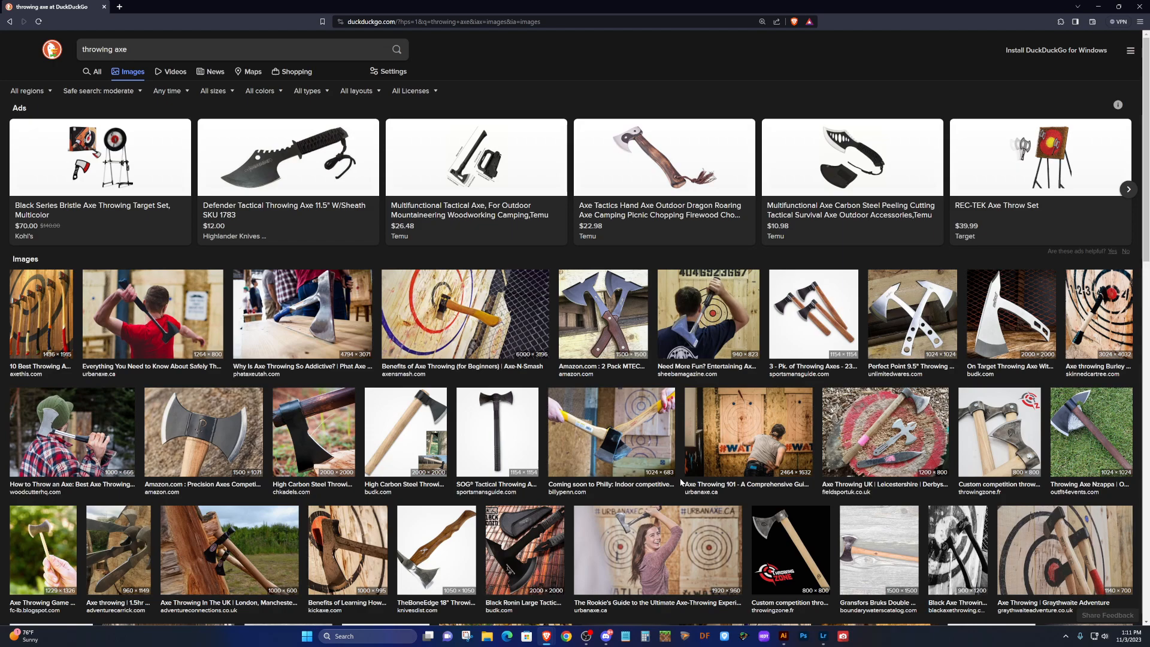
scroll(681, 458, down, 1)
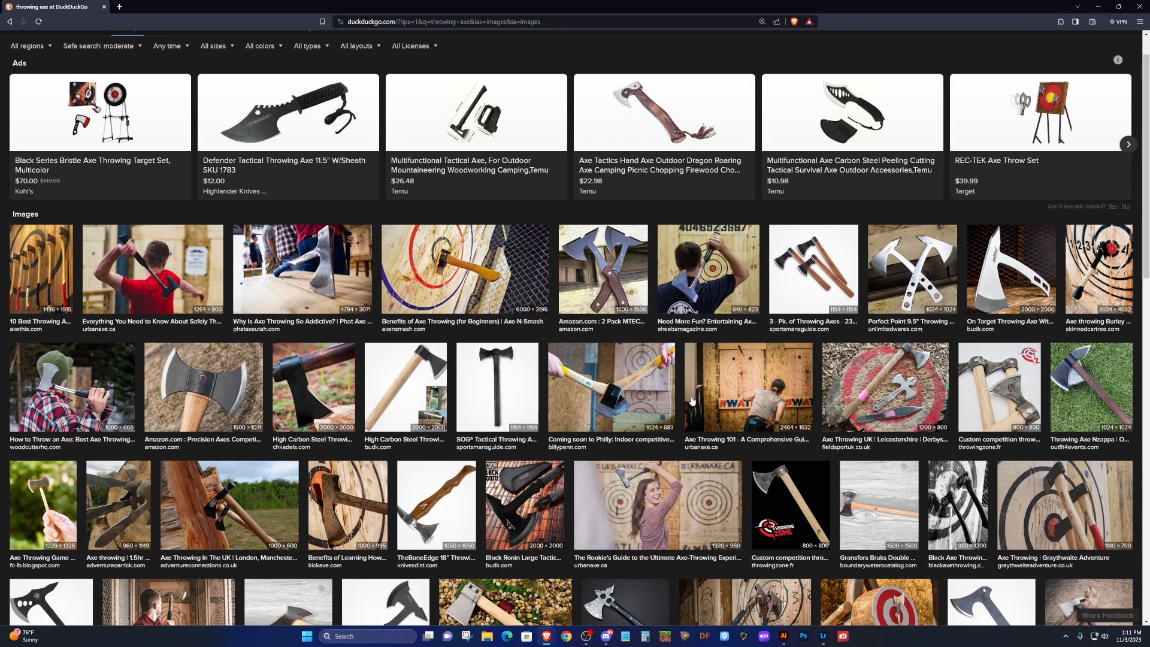
scroll(693, 409, down, 2)
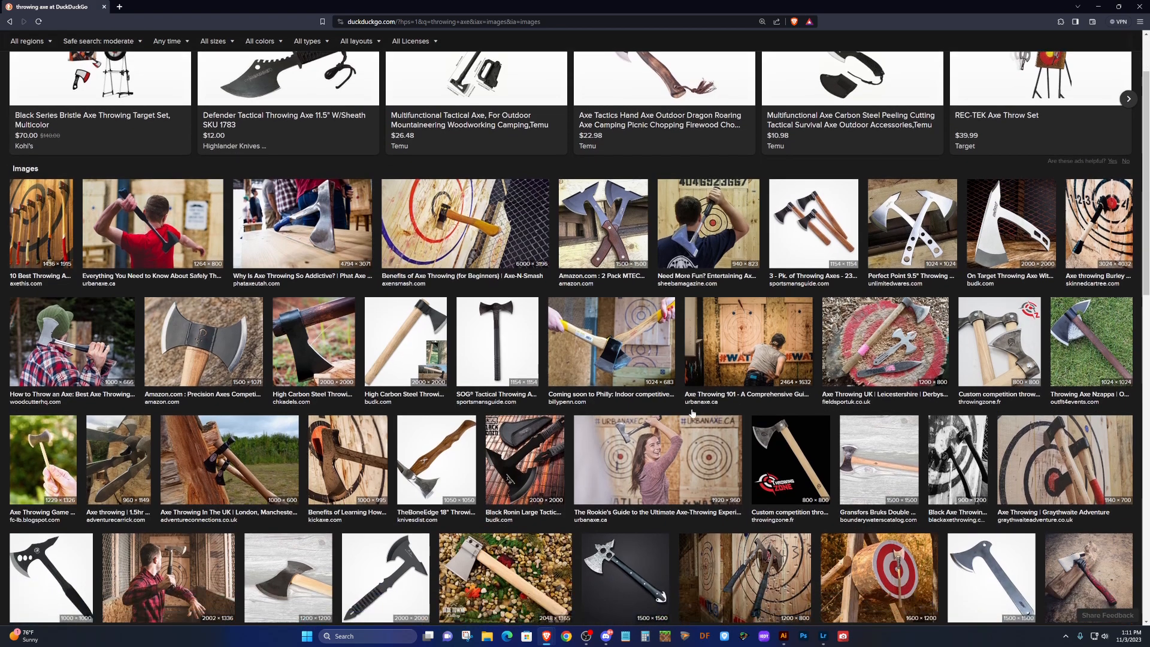
scroll(693, 413, up, 1)
scroll(694, 411, down, 1)
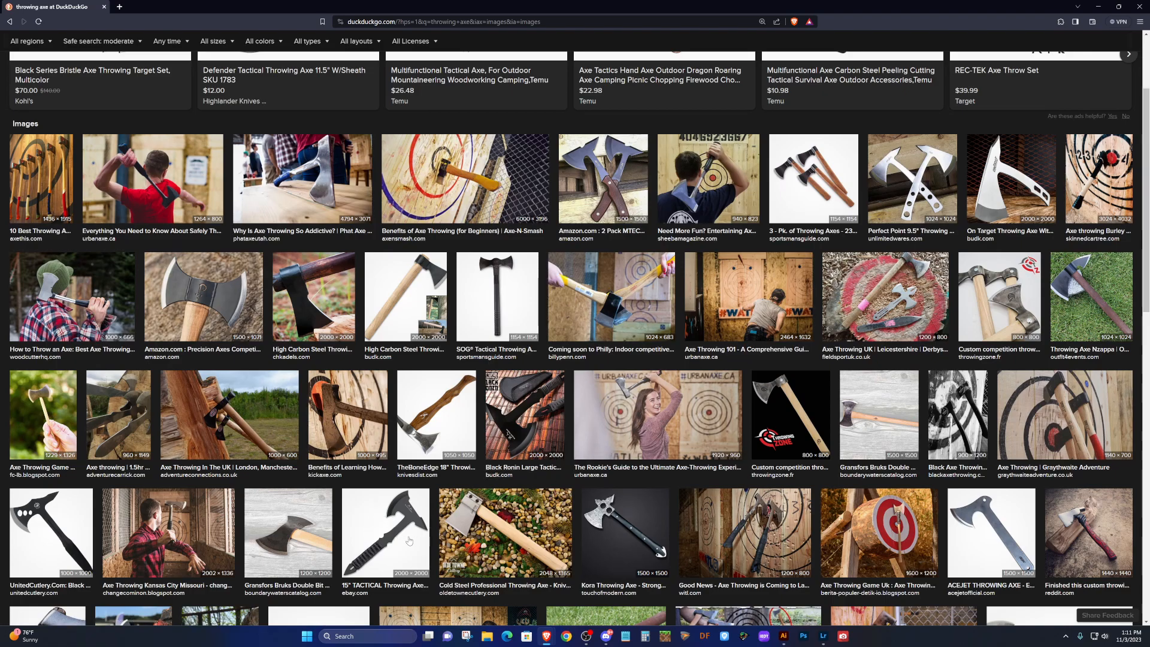
Preview the 15" TACTICAL Throwing Axe result and open its full-size image in a new tab.
click(396, 531)
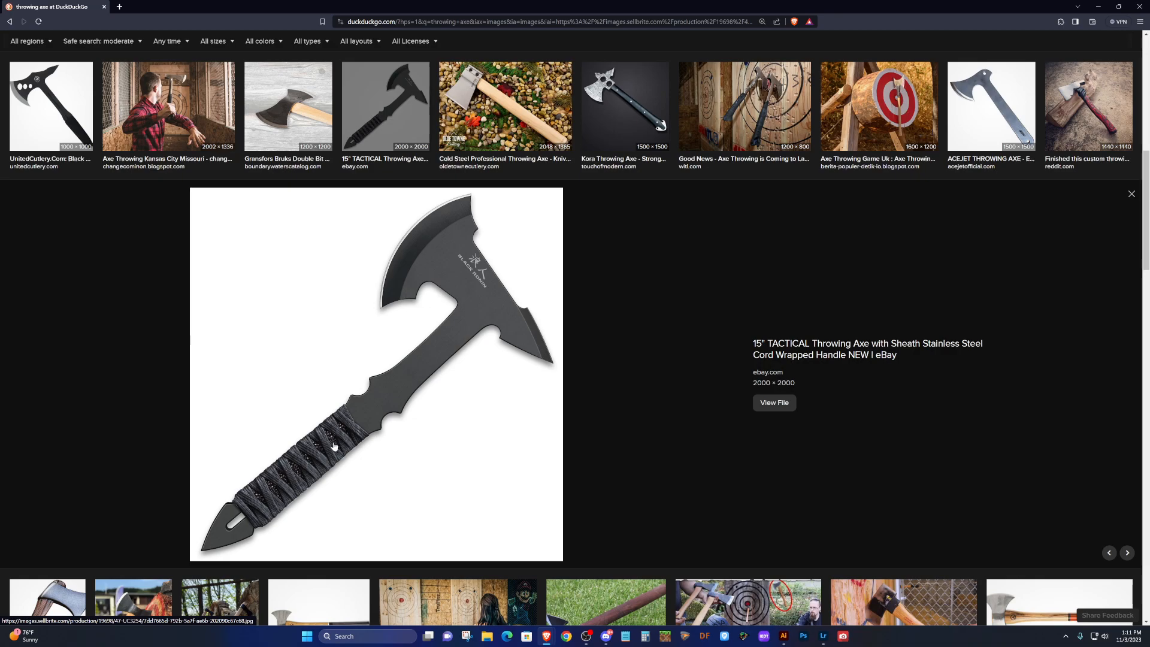
scroll(524, 409, up, 2)
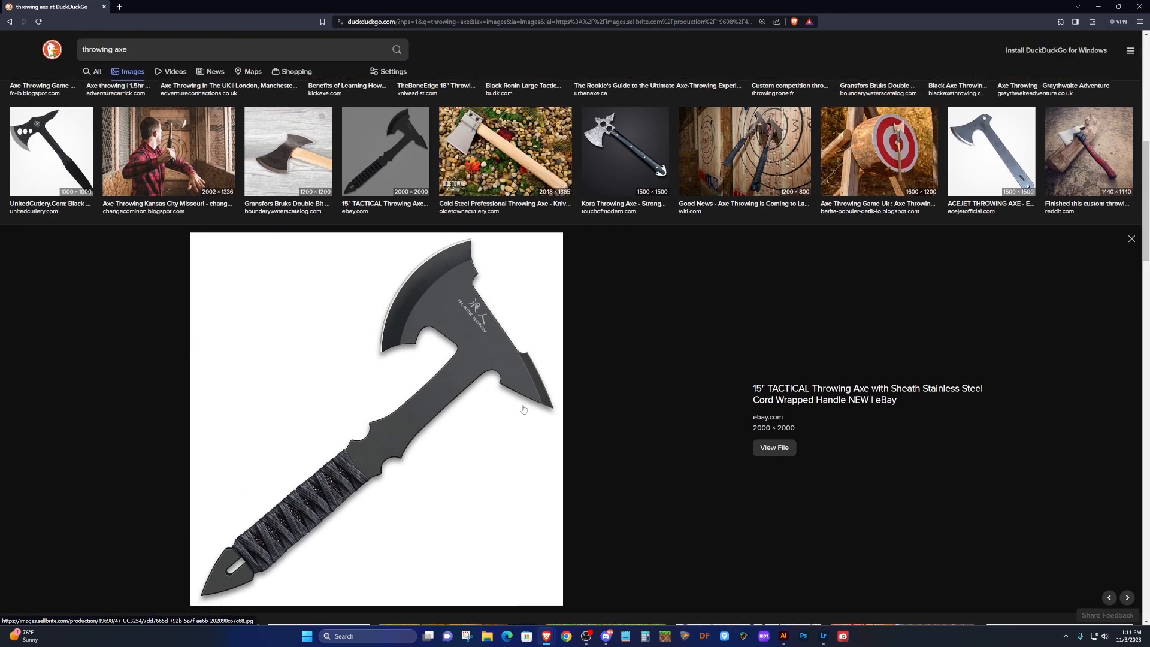
right_click(459, 367)
click(483, 374)
Preview the Kora Throwing Axe result from touchofmodern.com and examine its head and handle.
scroll(658, 352, up, 2)
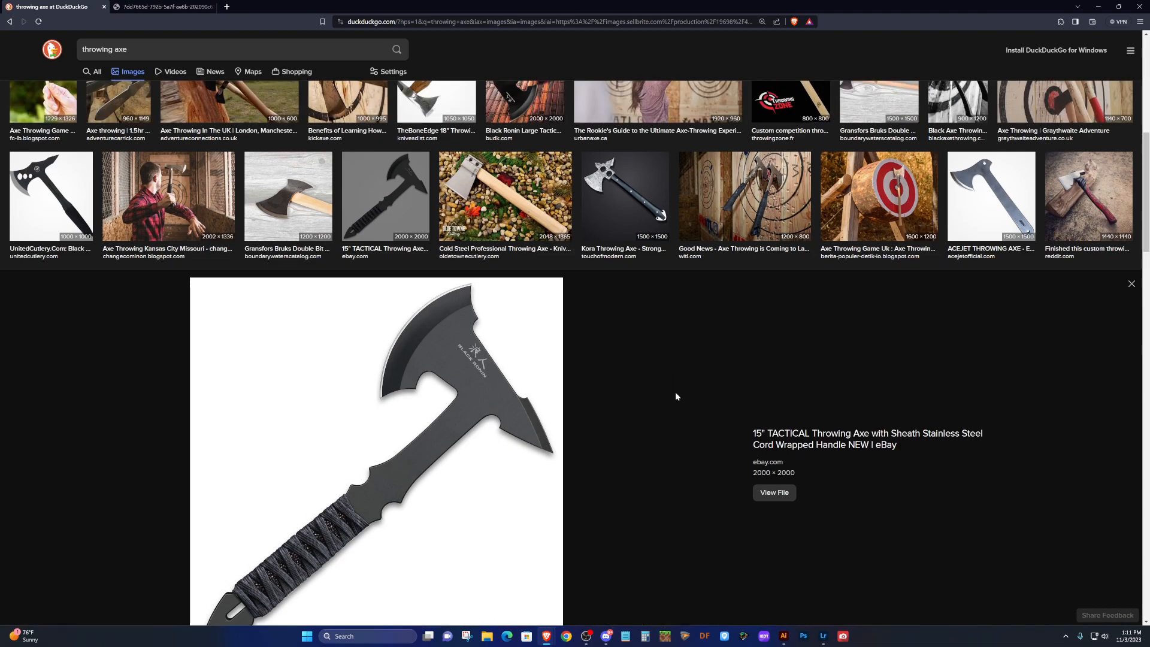
scroll(674, 391, up, 4)
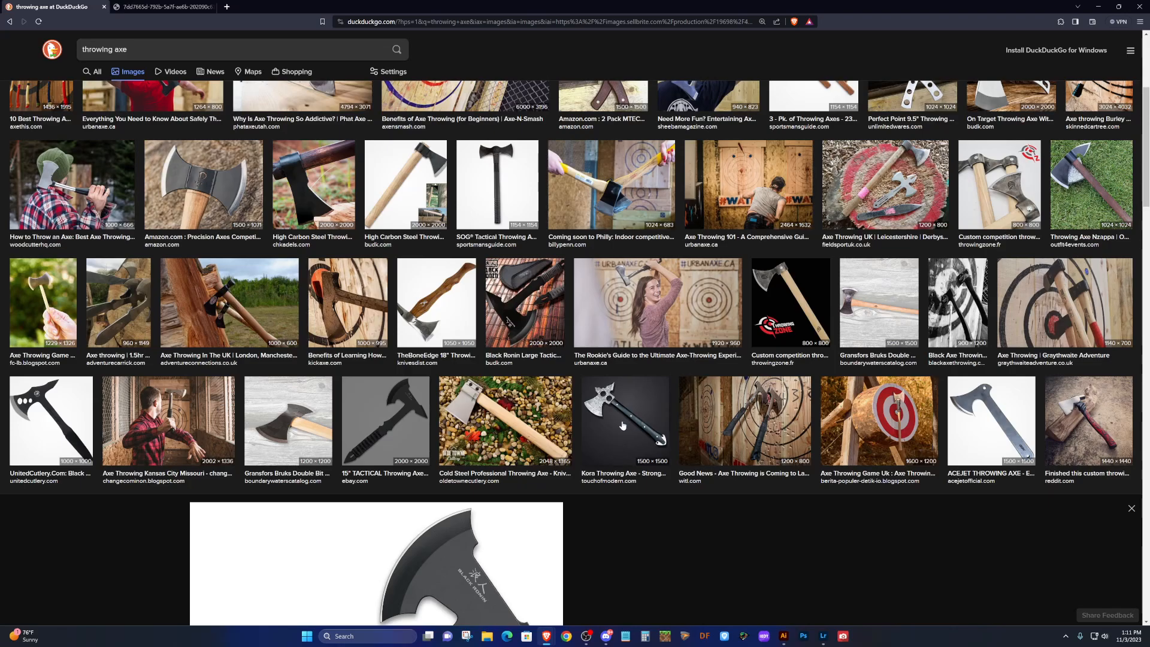
click(621, 425)
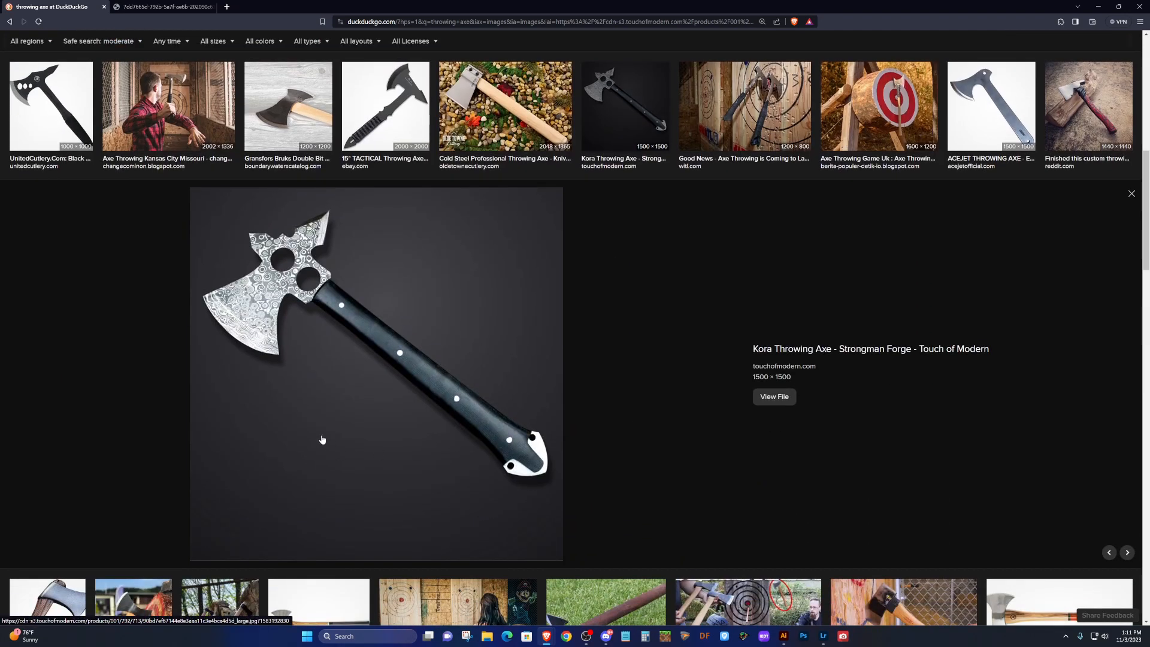
scroll(392, 461, up, 2)
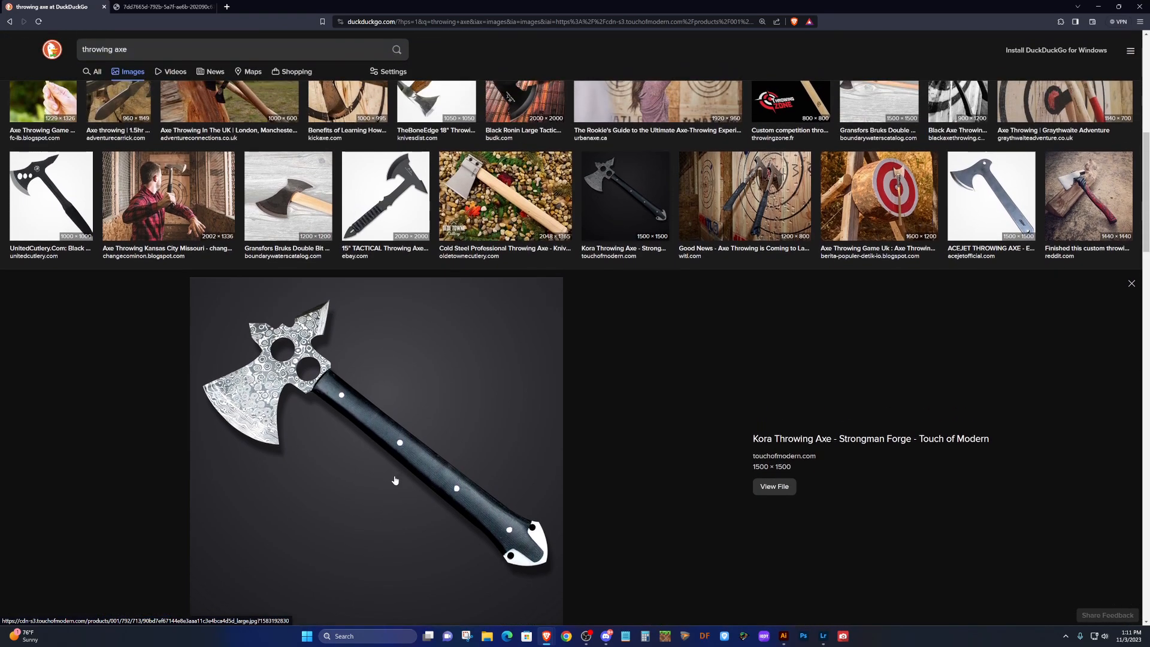
scroll(393, 479, up, 2)
Compare the full-size tactical axe image with the Kora Throwing Axe preview, checking blade and handle shapes.
click(160, 8)
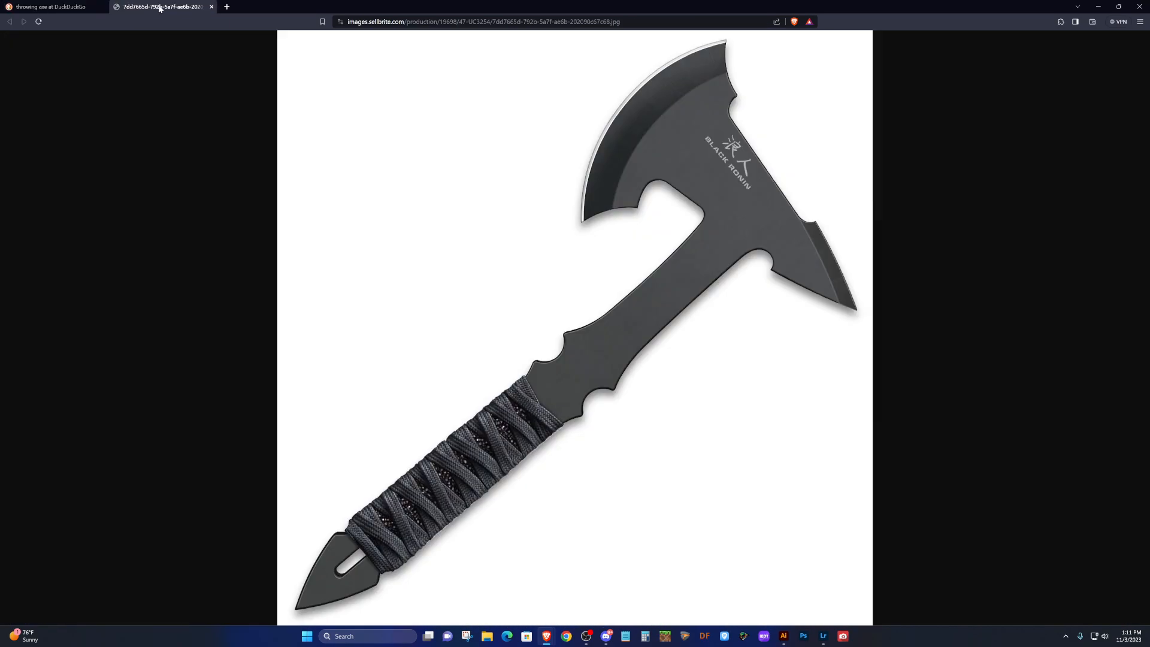
click(105, 9)
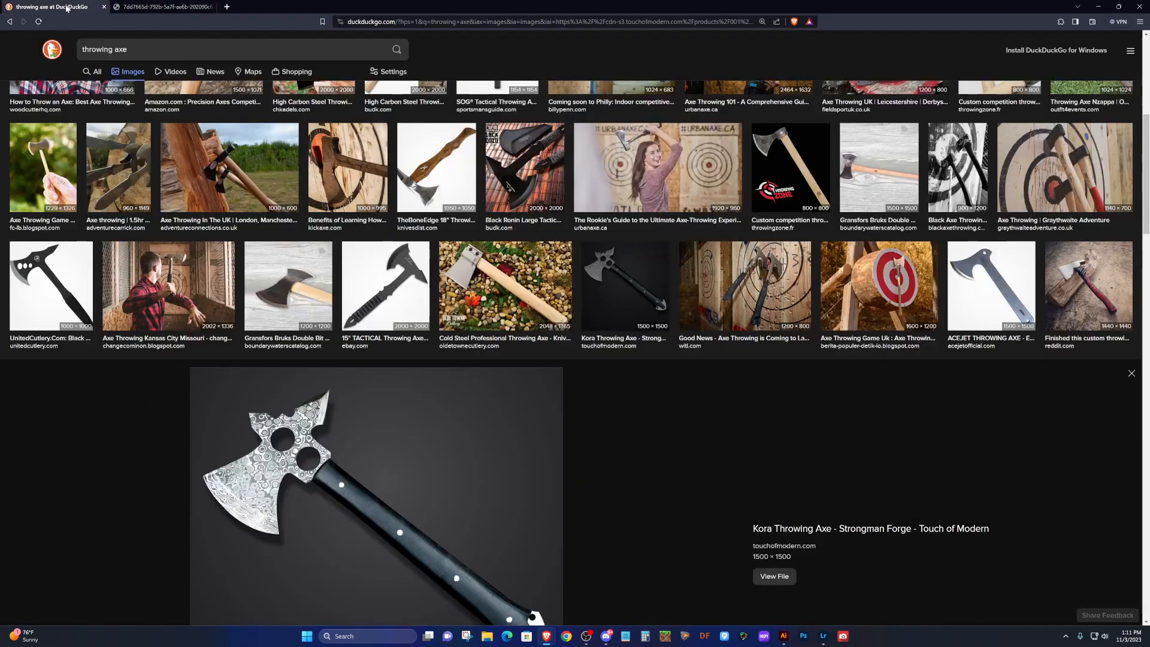
click(137, 9)
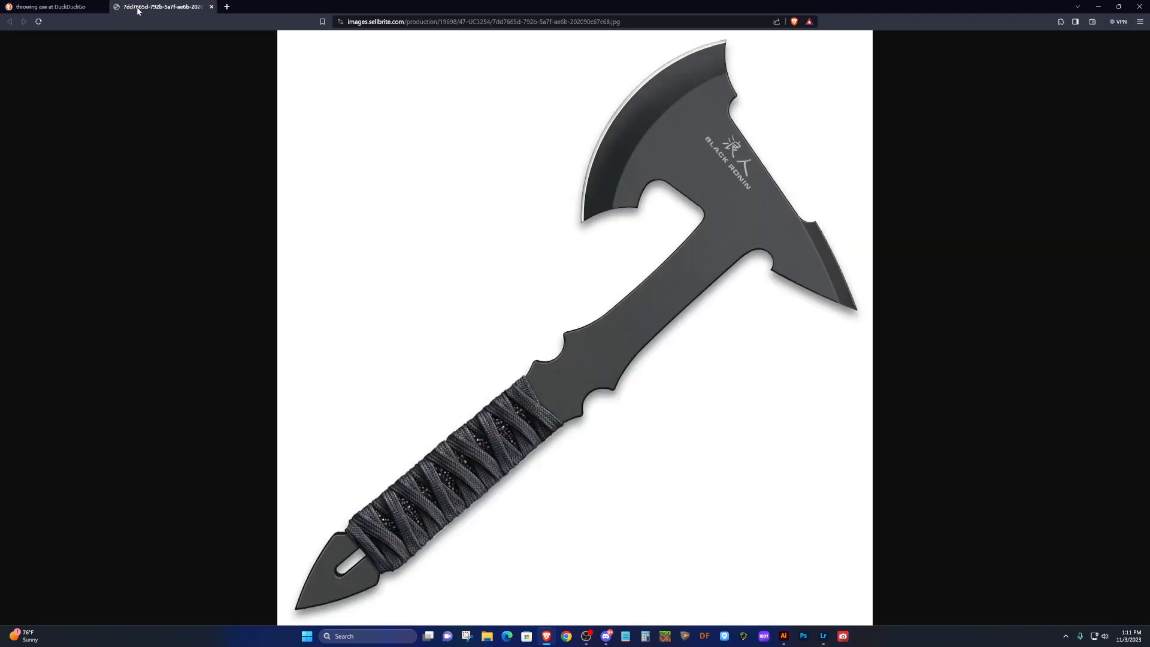
click(66, 7)
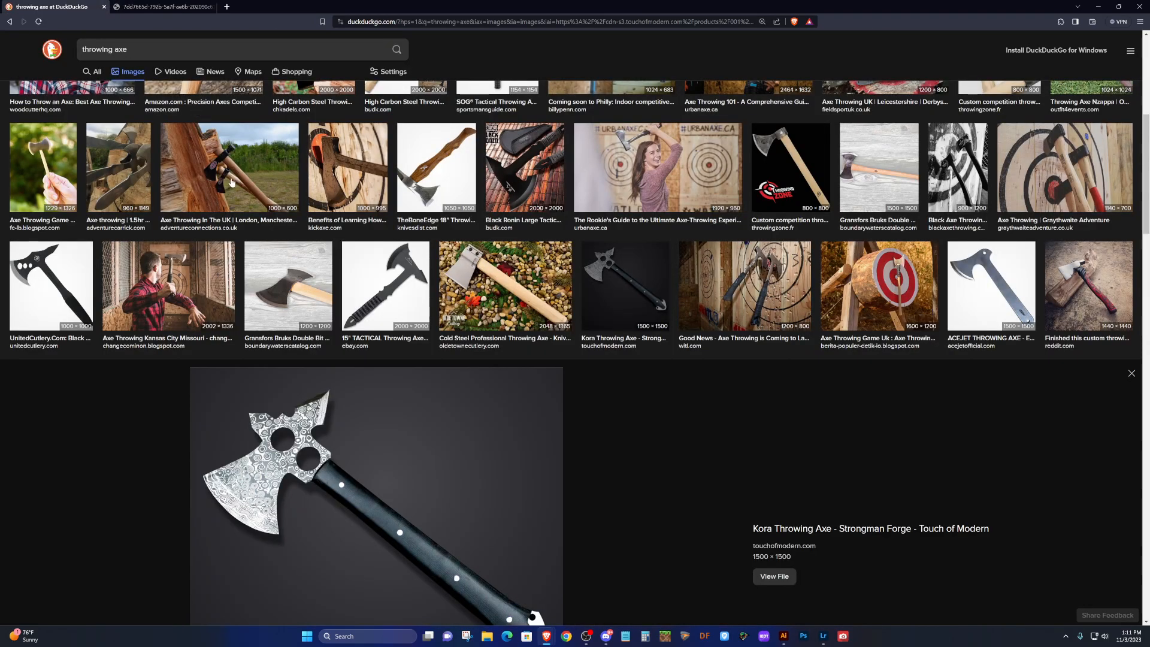
scroll(397, 396, down, 1)
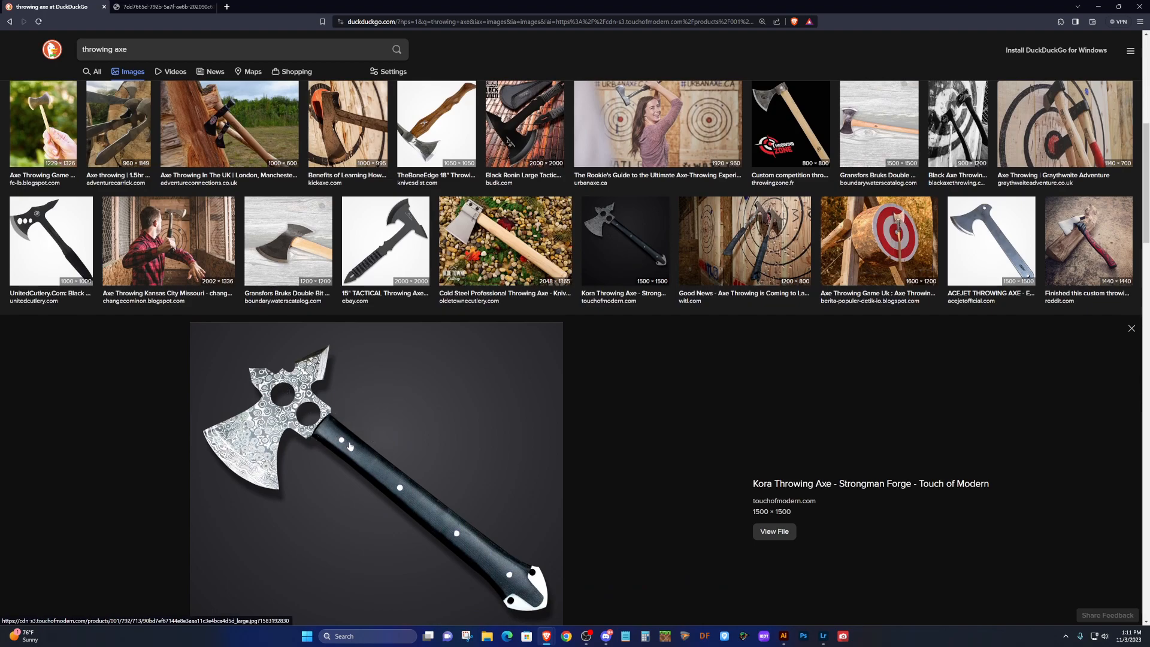
scroll(353, 446, down, 1)
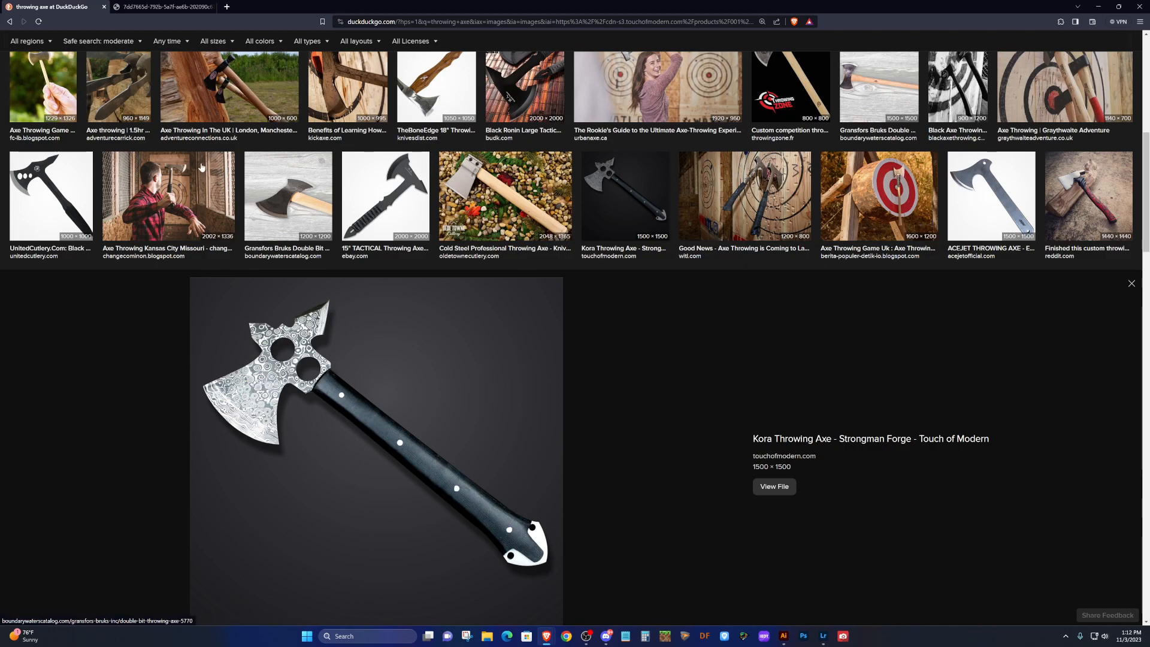
click(145, 8)
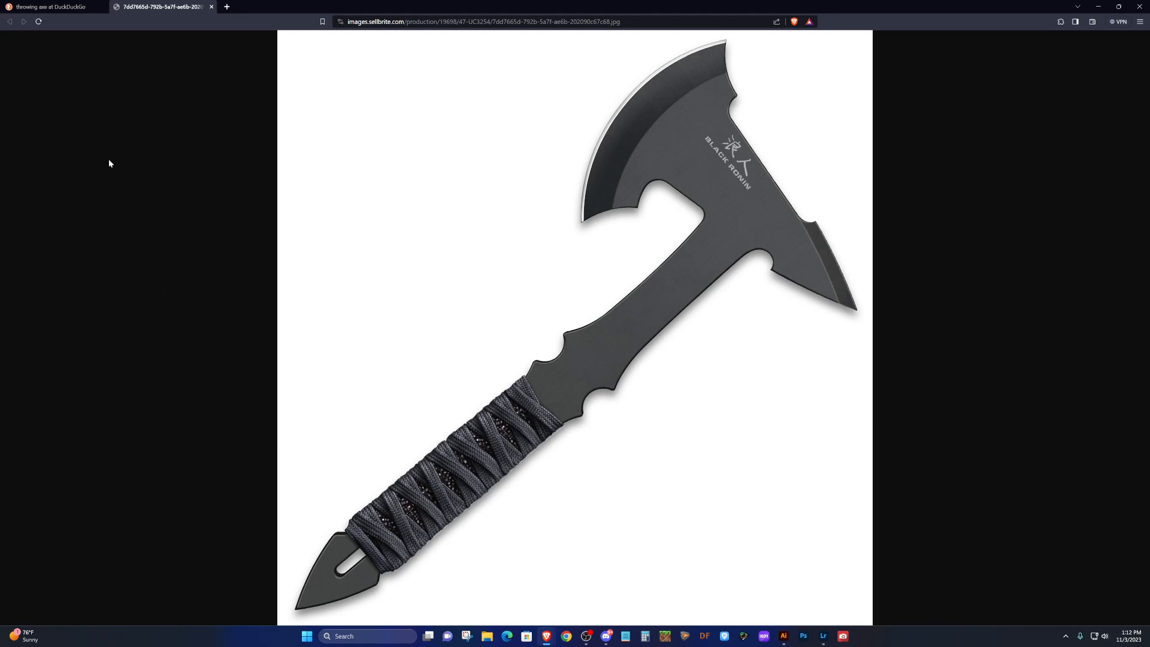
click(51, 6)
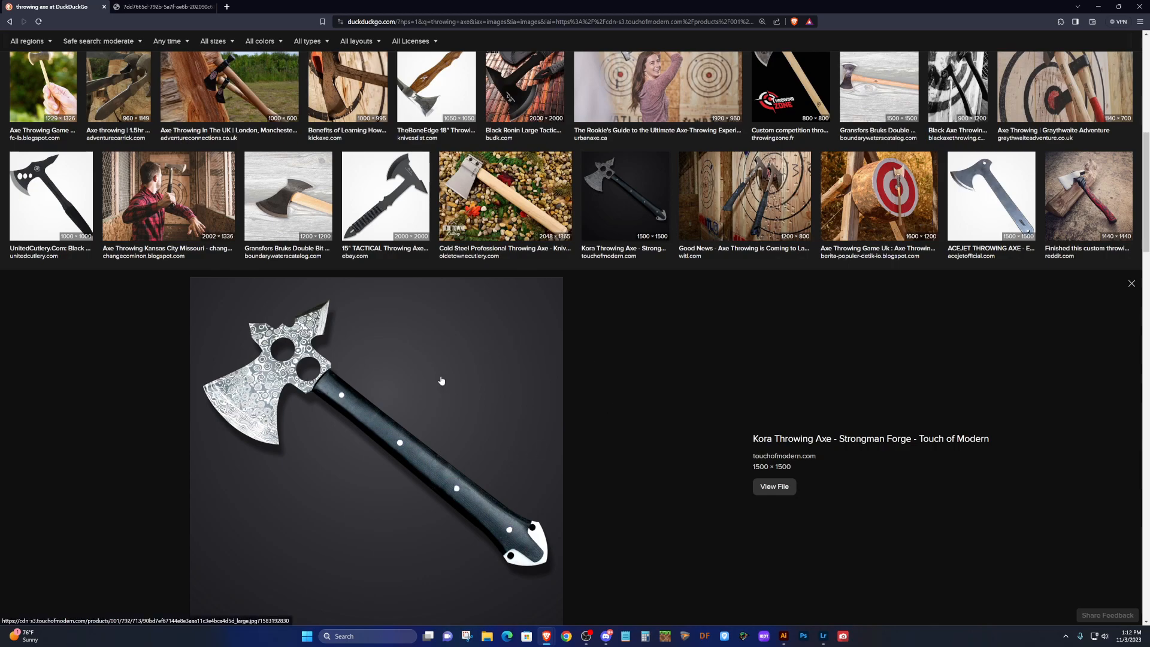
Preview the custom throwing axe result from reddit.com and look through the image results below it.
click(1089, 173)
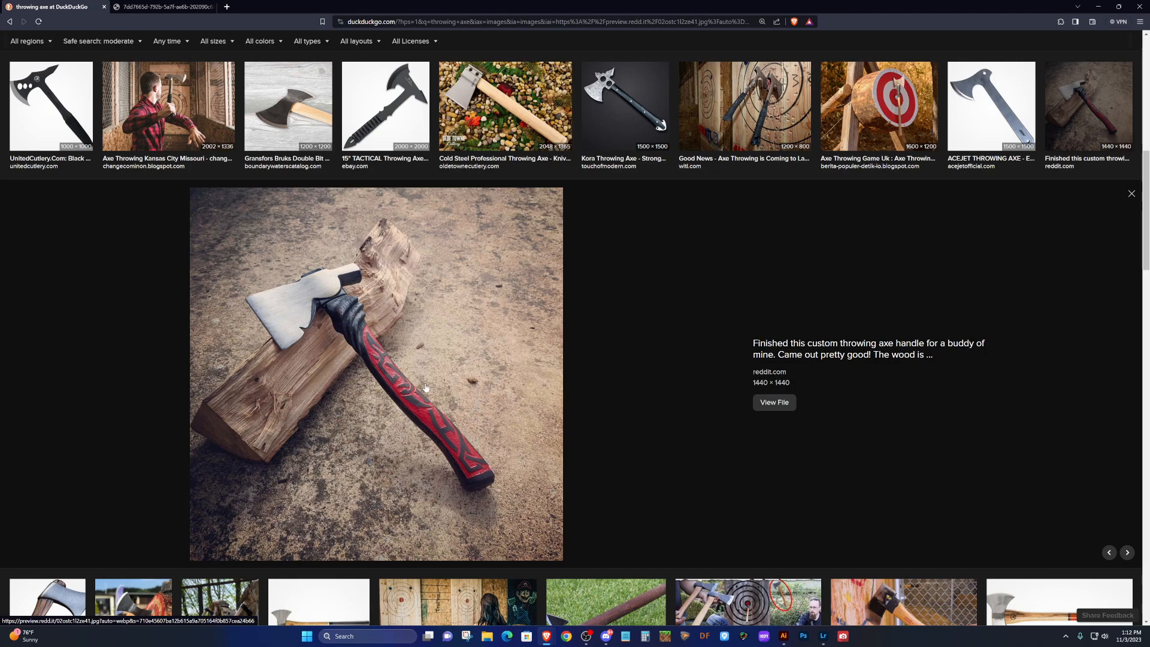
scroll(419, 371, down, 4)
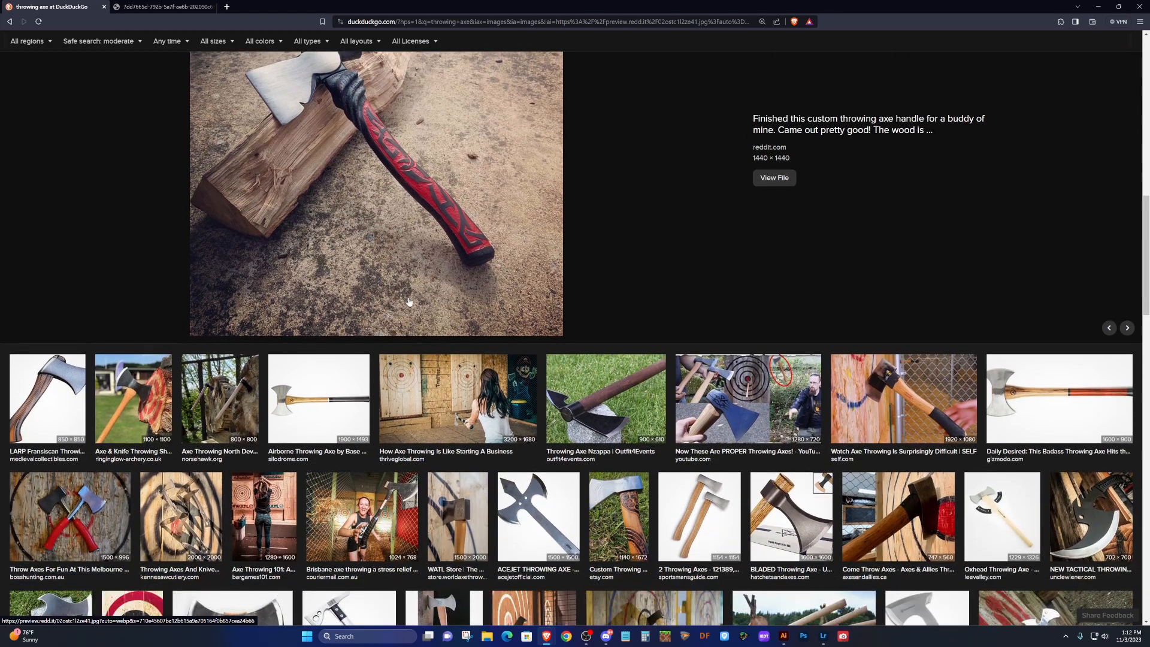
scroll(406, 305, down, 2)
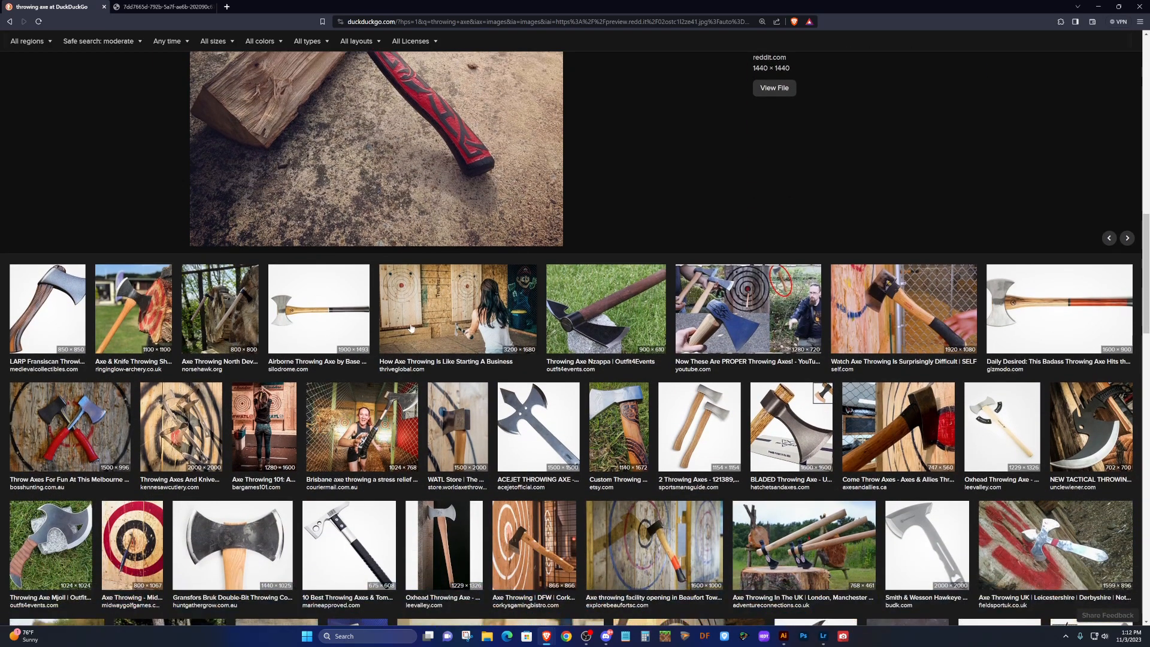
scroll(411, 327, down, 1)
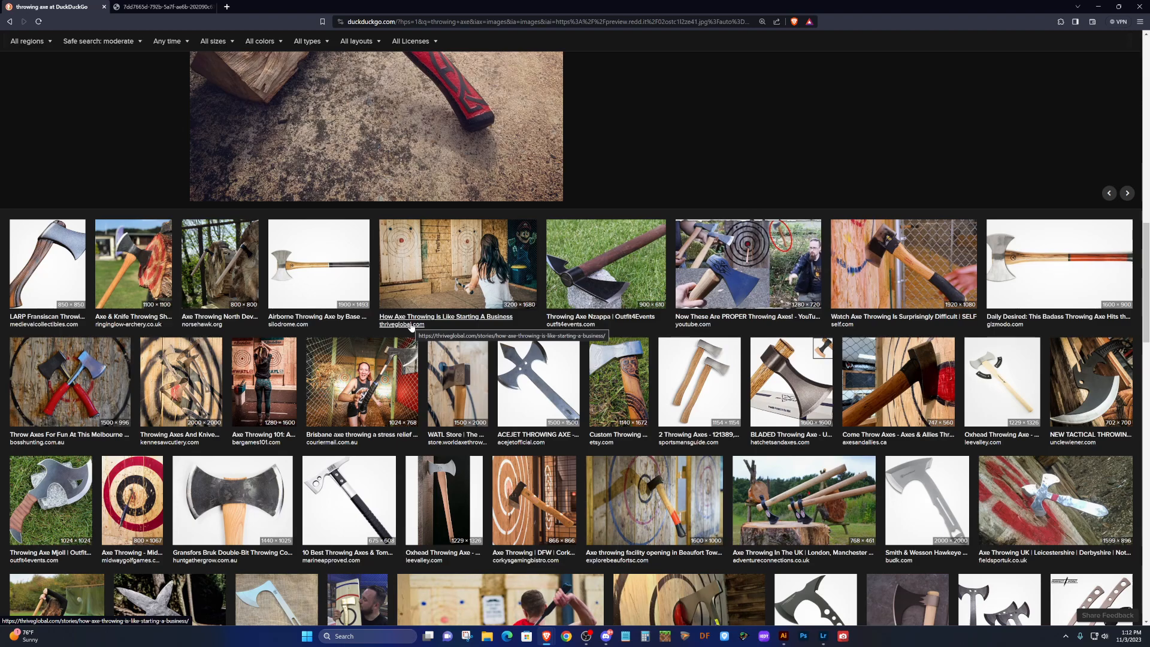
scroll(410, 326, down, 2)
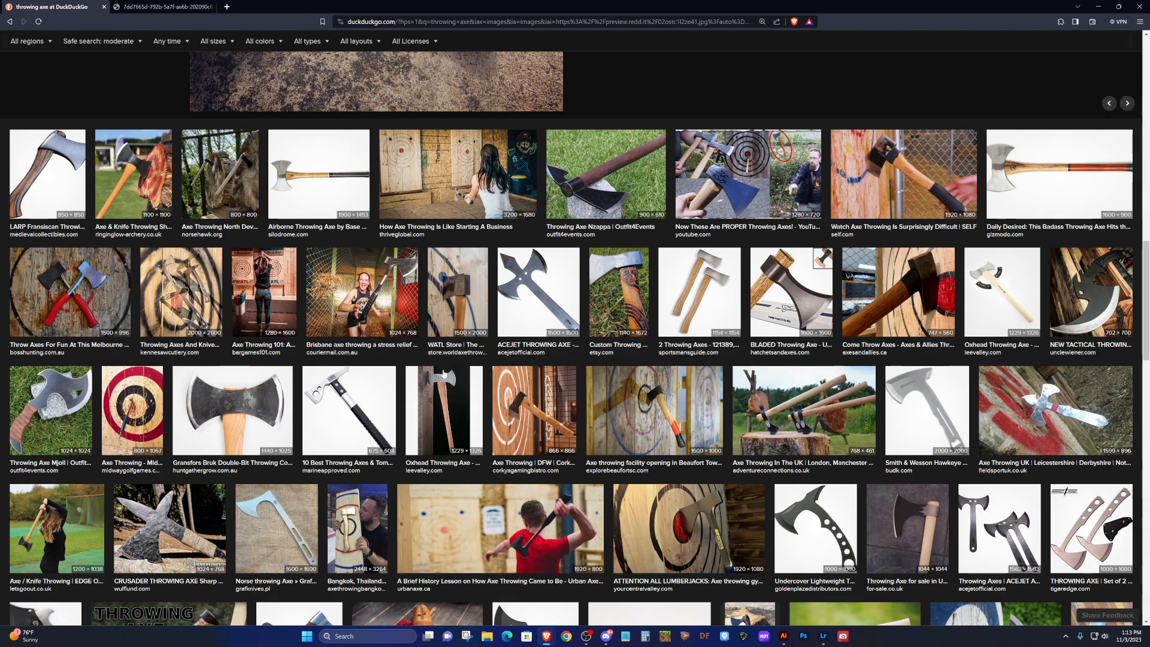
Preview the 10 Best Throwing Axes & Tomahawks result from marineapproved.com and the Throwing Axe Mjoll result.
click(370, 398)
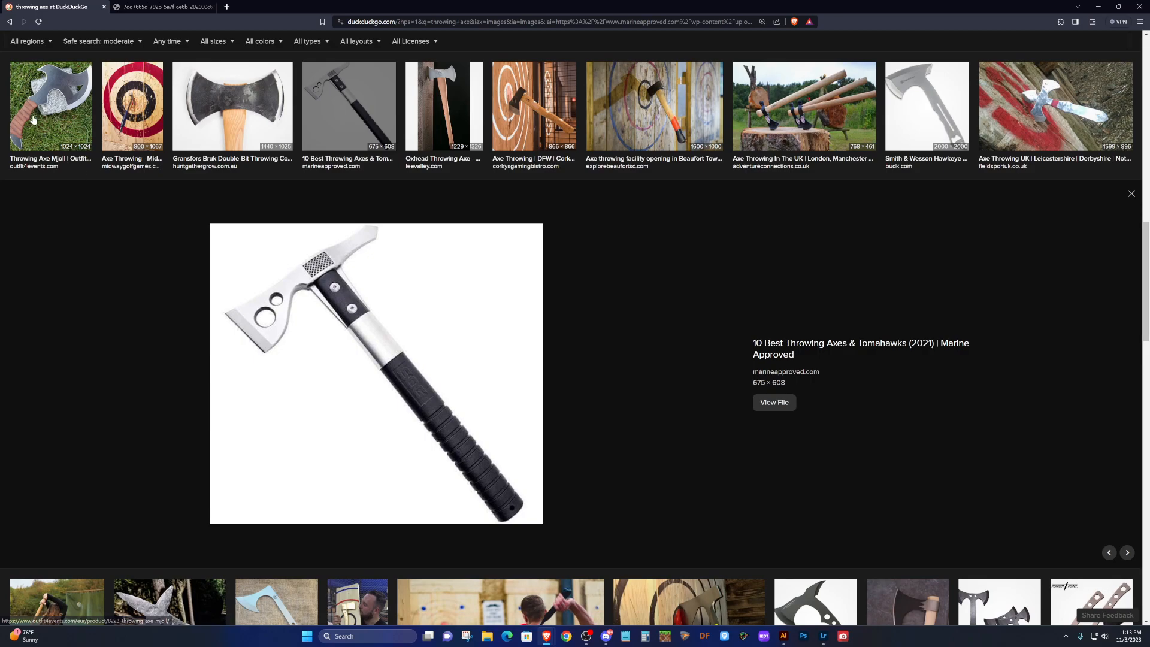
click(33, 120)
scroll(650, 356, up, 3)
Preview the Smith & Wesson Hawkeye Throwing Axe Set from budk.com and examine its blade and handle shape.
click(923, 236)
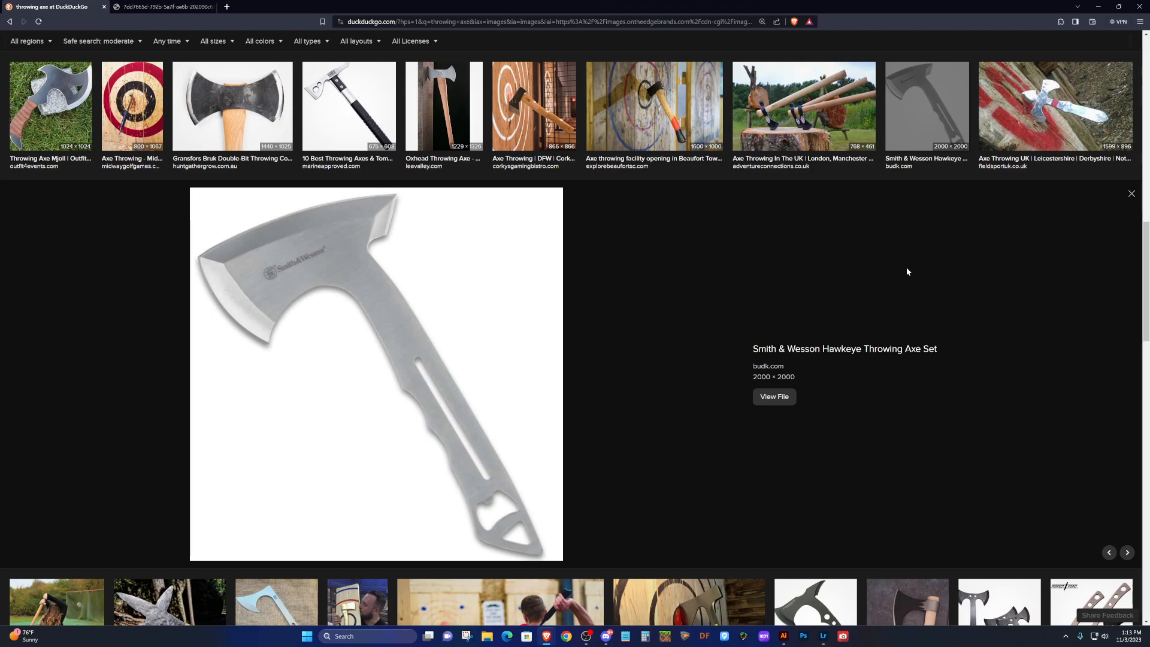
scroll(866, 273, down, 2)
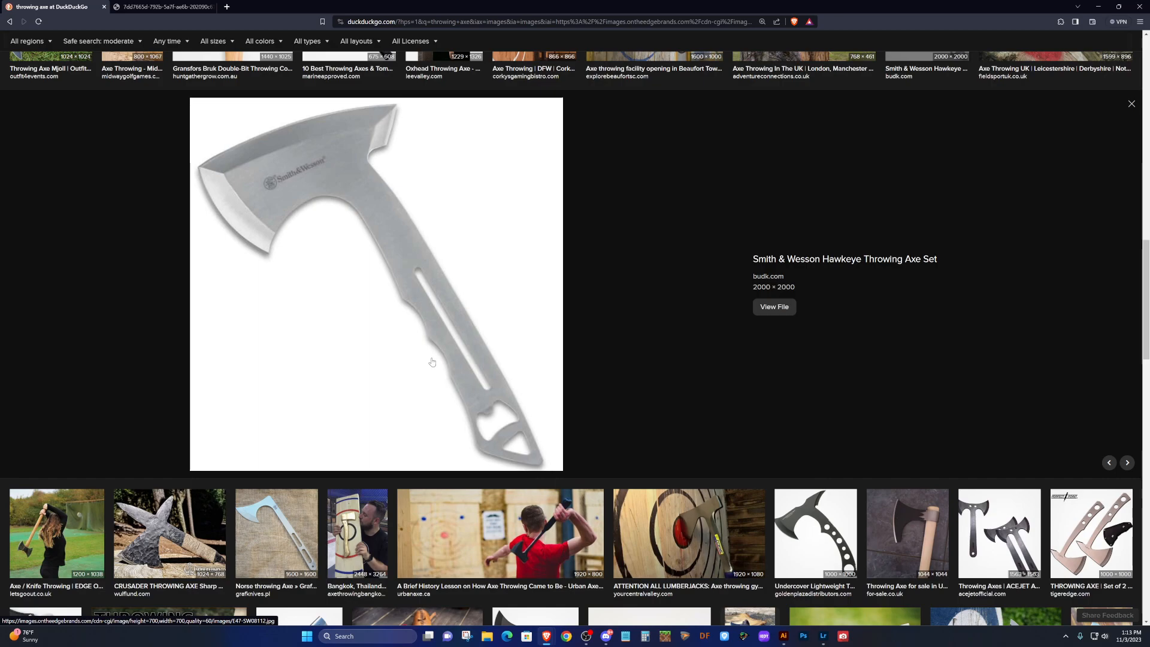
scroll(422, 359, down, 2)
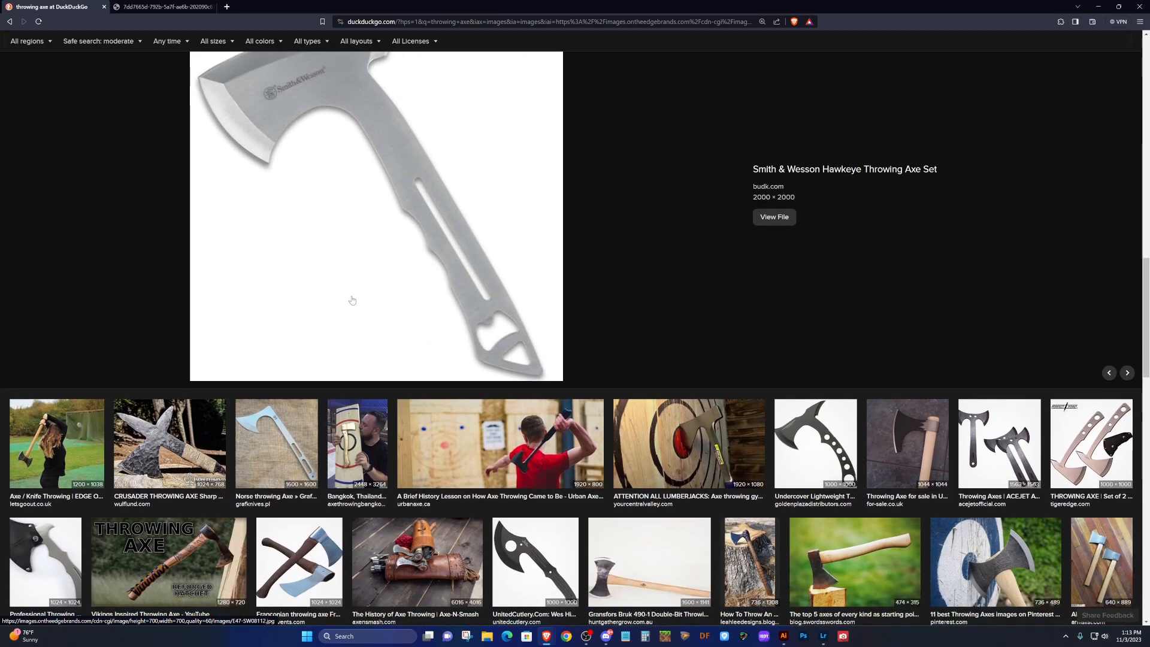
scroll(346, 300, up, 3)
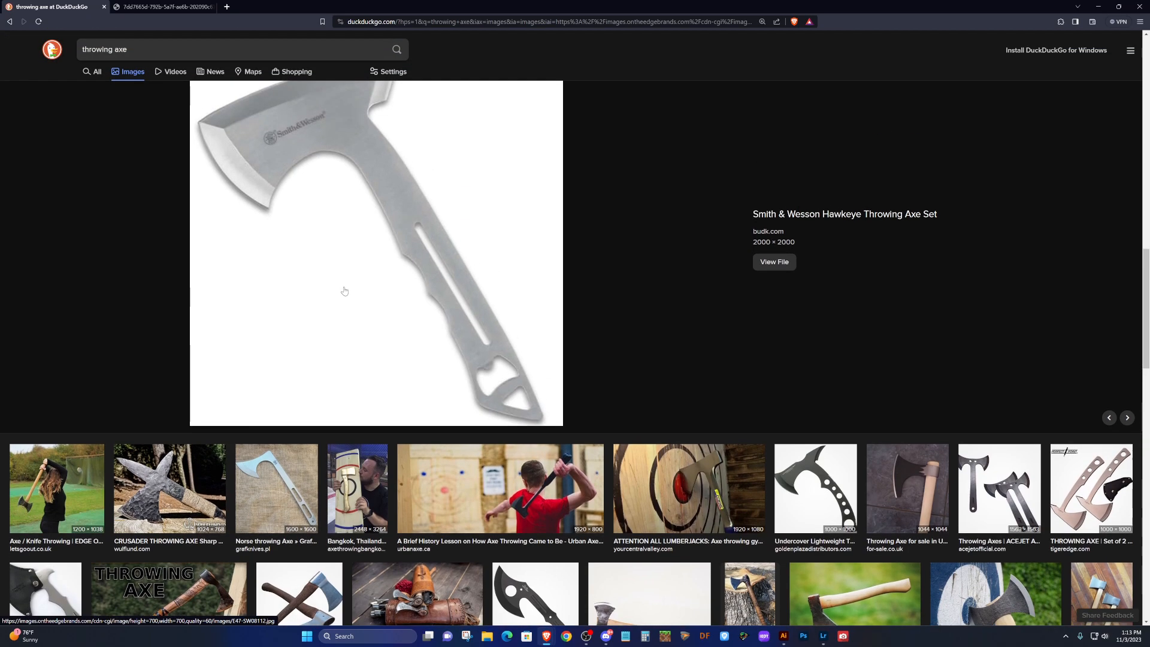
scroll(356, 307, down, 2)
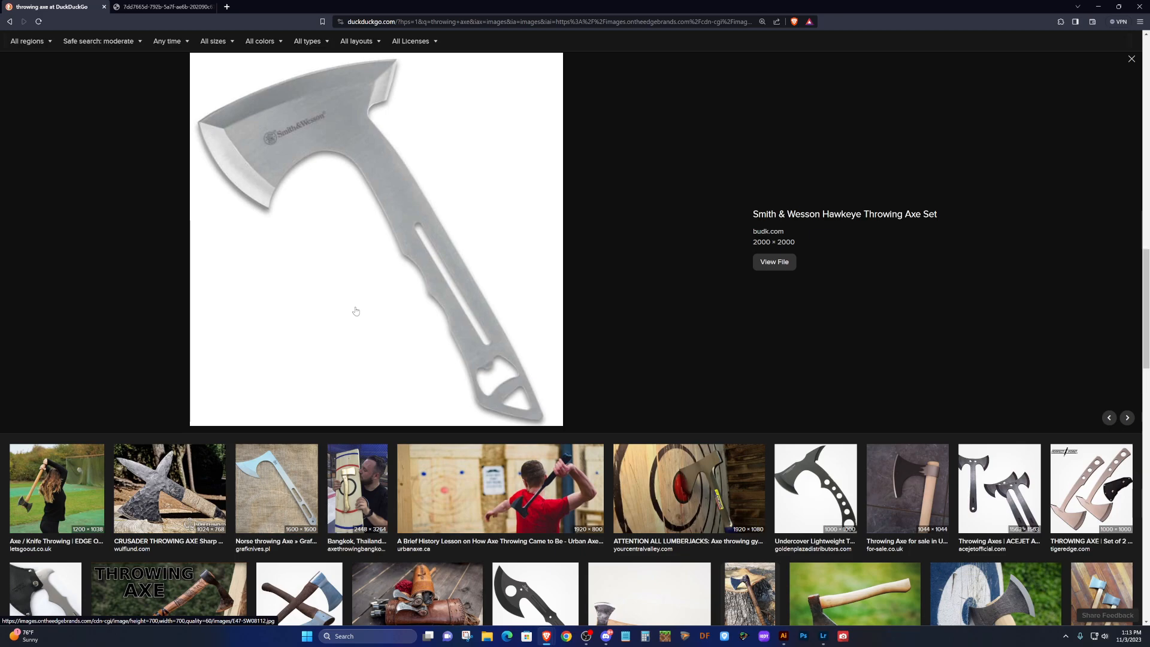
Preview the Undercover Lightweight Throwing Axe result and the urbanaxe.ca photo of an axe being thrown.
scroll(355, 311, down, 2)
click(797, 392)
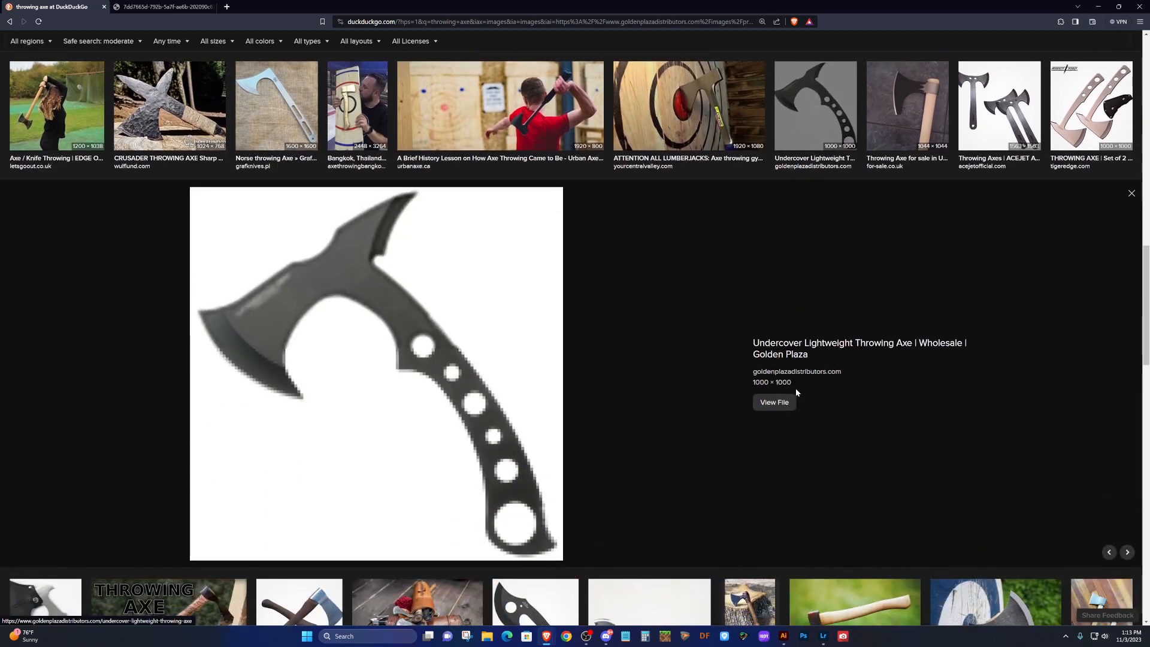
scroll(701, 384, up, 3)
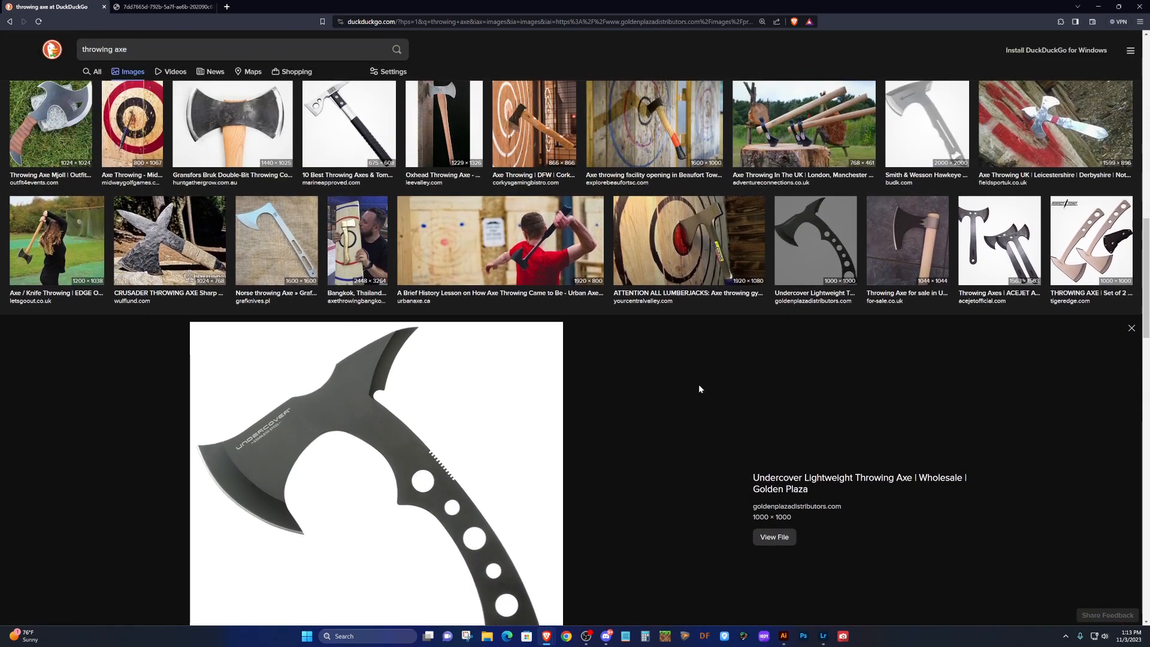
click(520, 223)
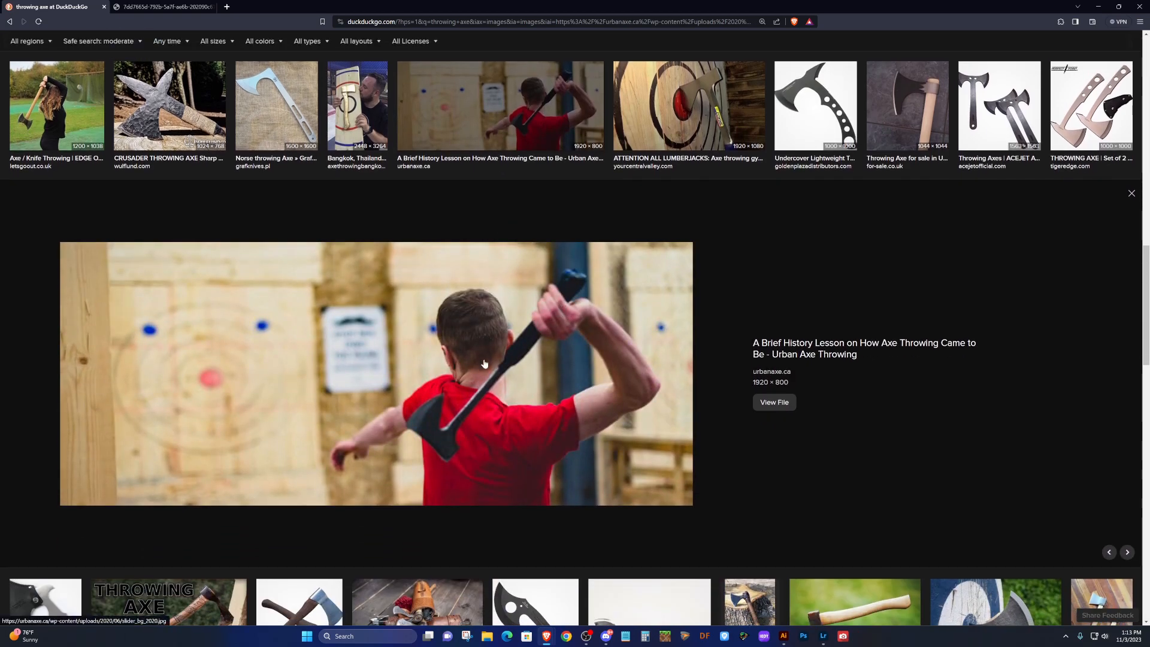
scroll(516, 379, down, 1)
scroll(524, 365, down, 2)
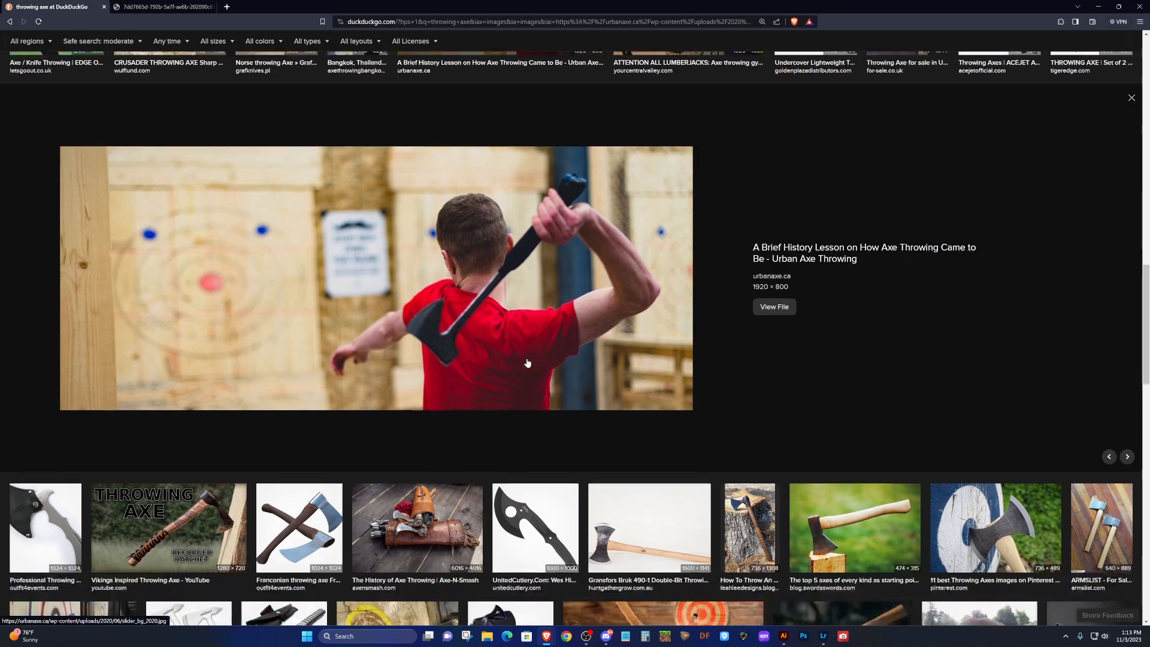
Preview the Vikings Inspired Throwing Axe result from YouTube and look through further axe results.
click(198, 466)
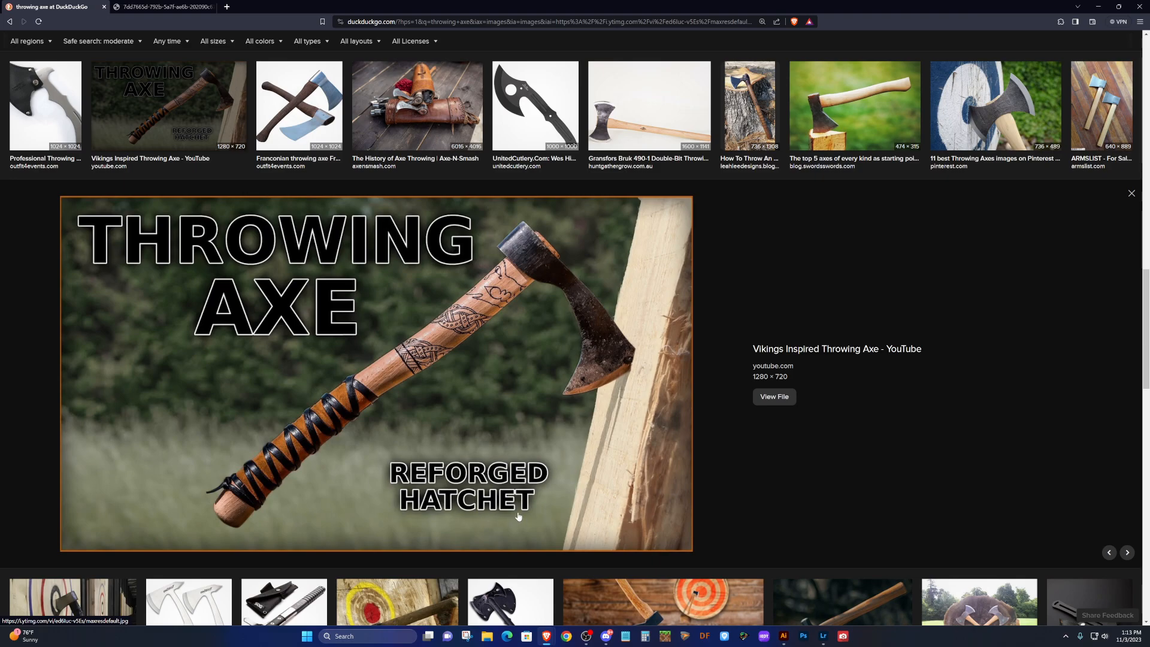
scroll(520, 512, down, 1)
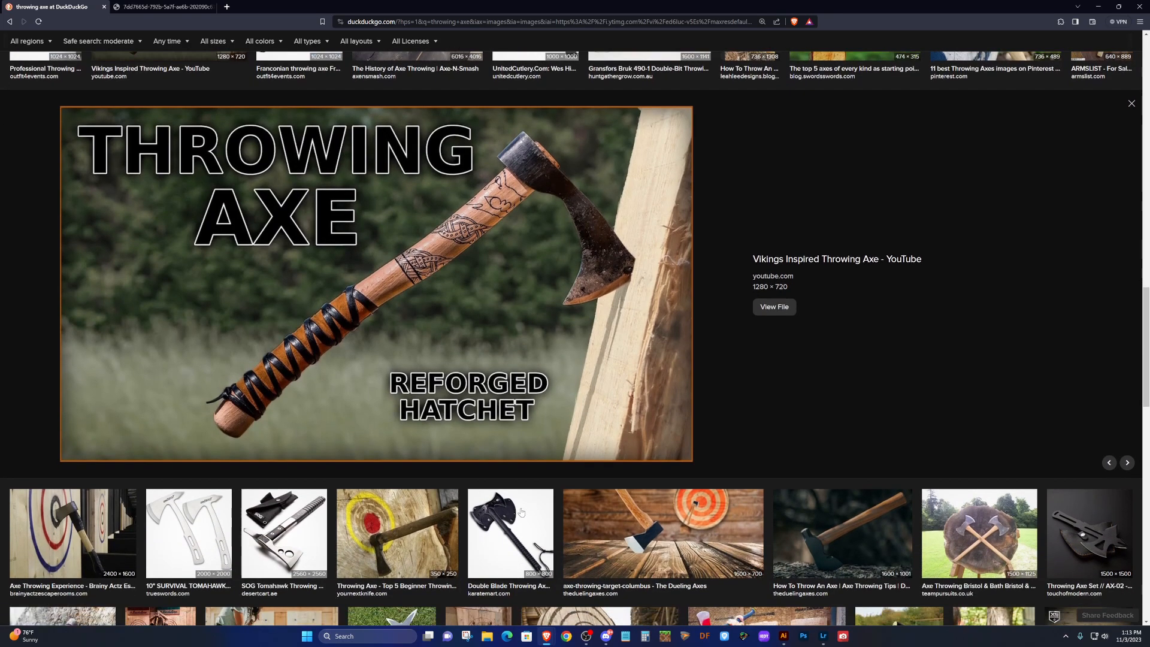
scroll(521, 511, down, 2)
scroll(521, 510, down, 4)
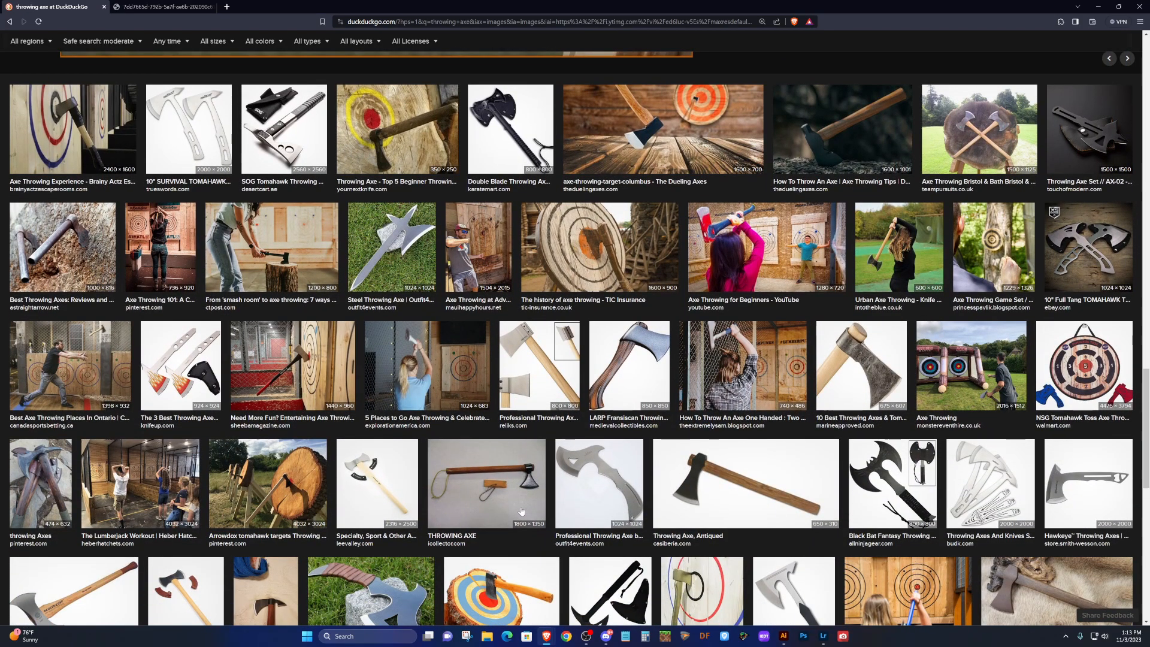
Preview the Black Bat Fantasy Throwing Axe and the Hawkeye Throwing Axes result from store.smith-wesson.com.
click(904, 487)
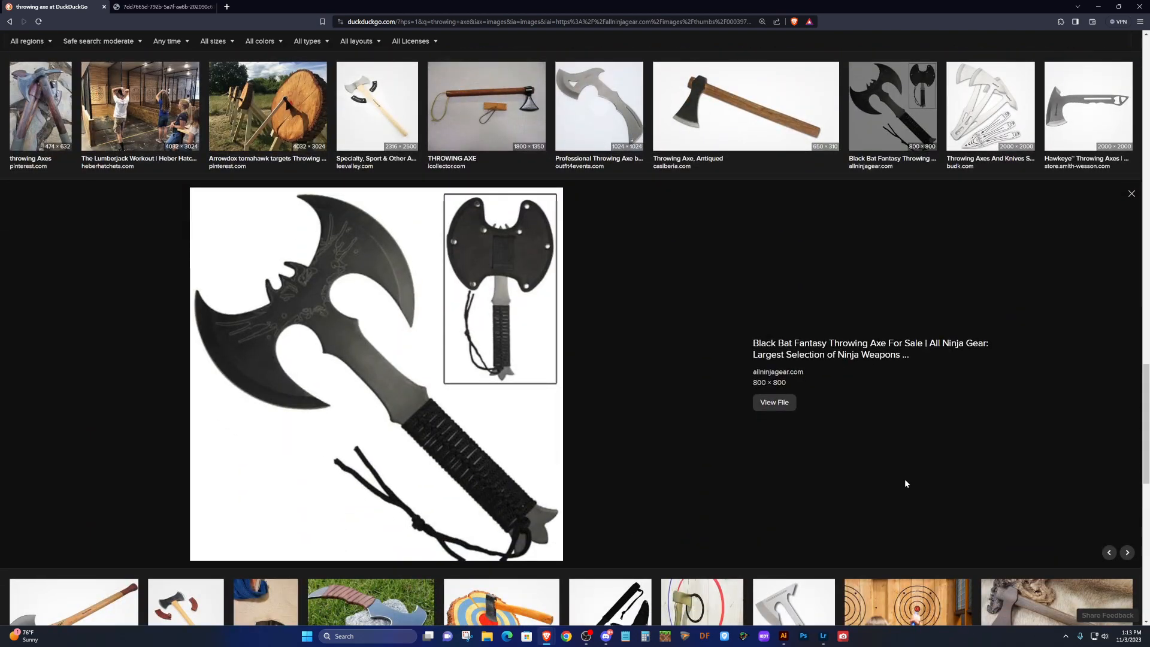
scroll(951, 452, up, 1)
scroll(951, 455, up, 2)
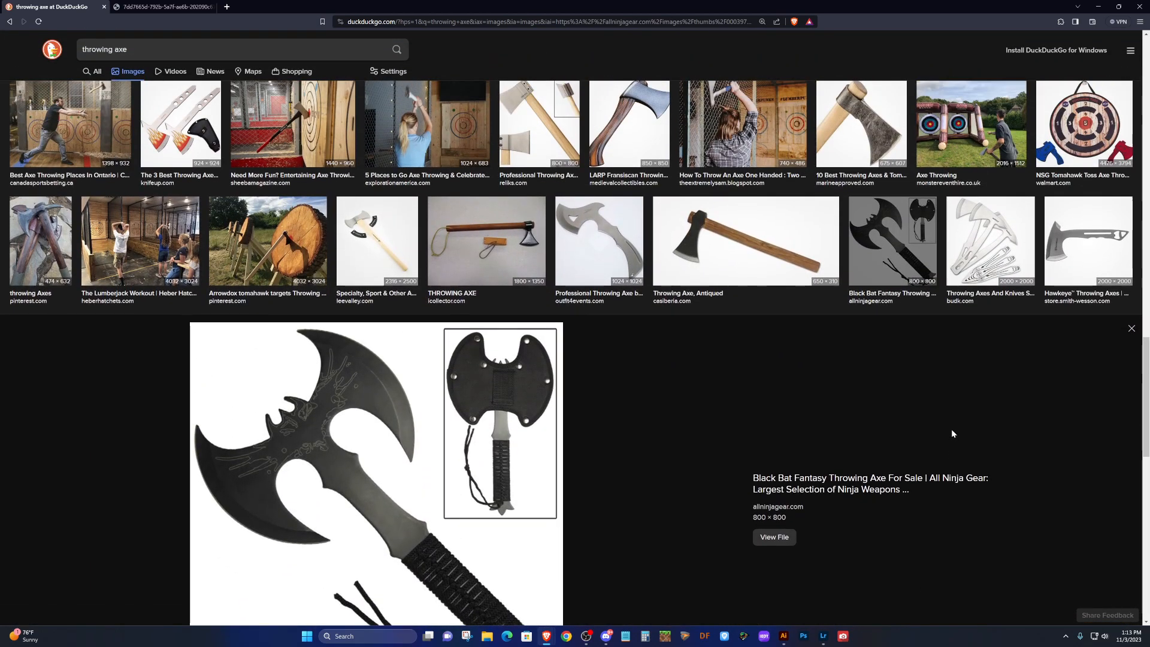
click(1096, 257)
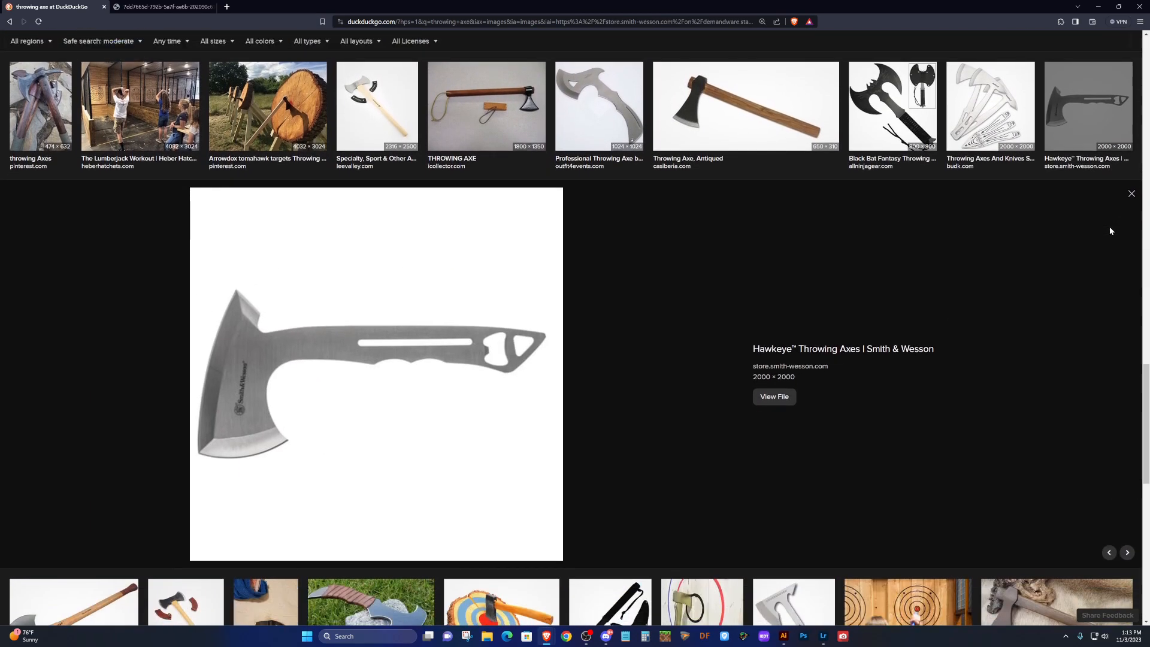
Look further through the throwing axe results and preview the Stonewashed Survival Throwing Axe from karatemart.com.
scroll(1007, 303, down, 5)
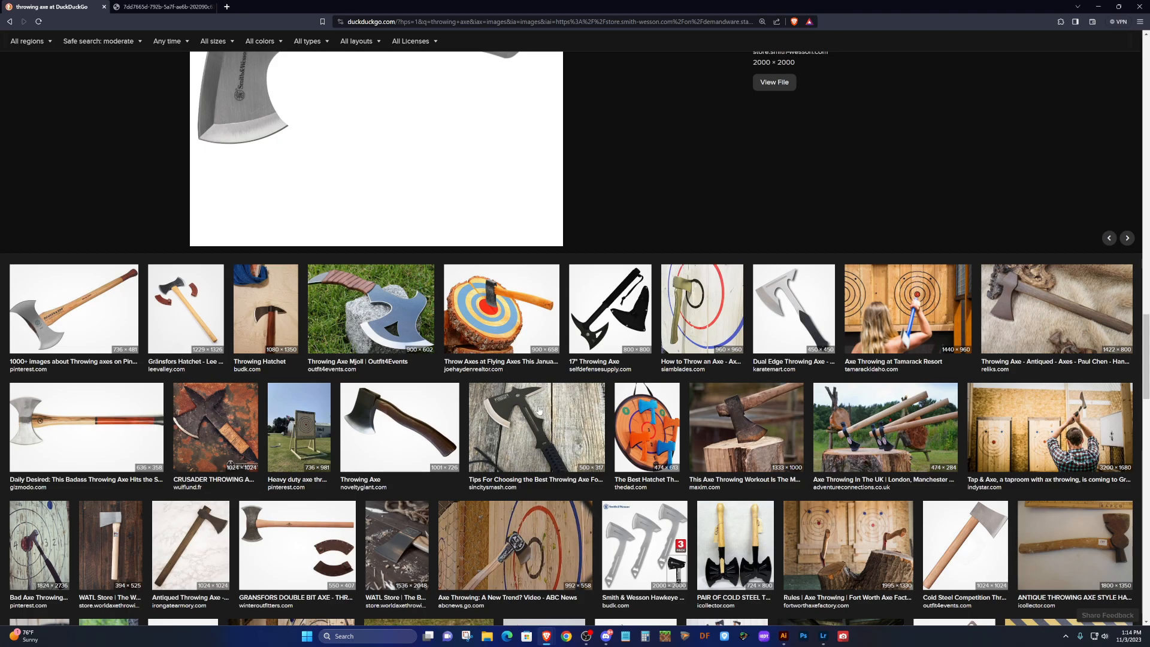
scroll(538, 411, down, 2)
scroll(537, 410, down, 2)
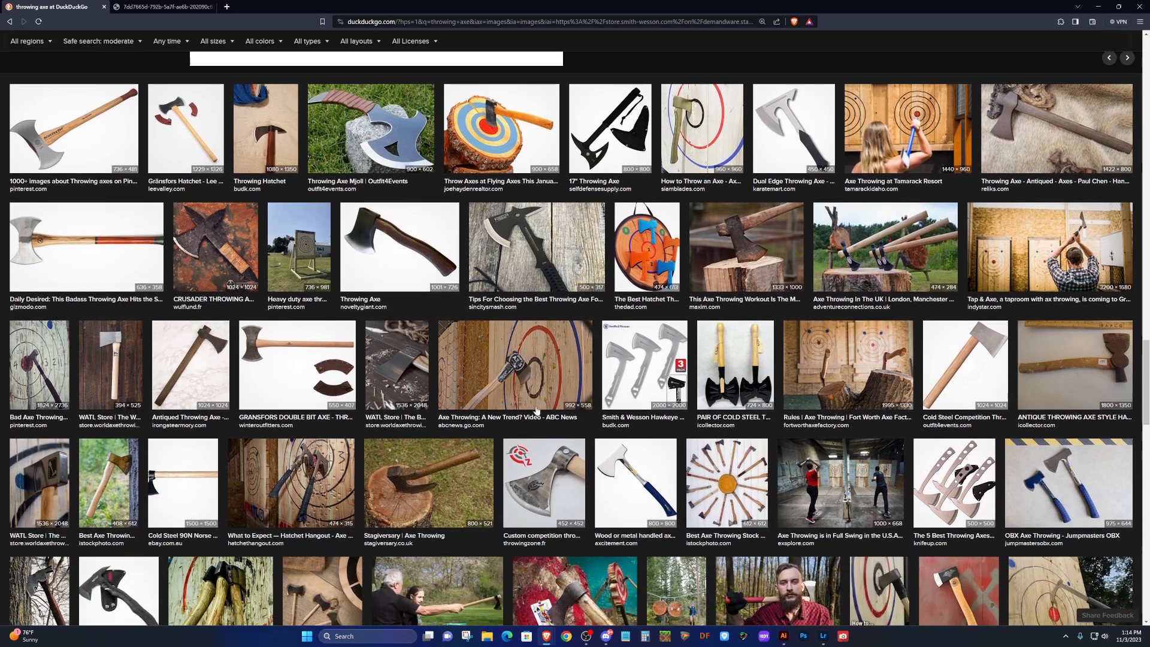
scroll(536, 411, down, 2)
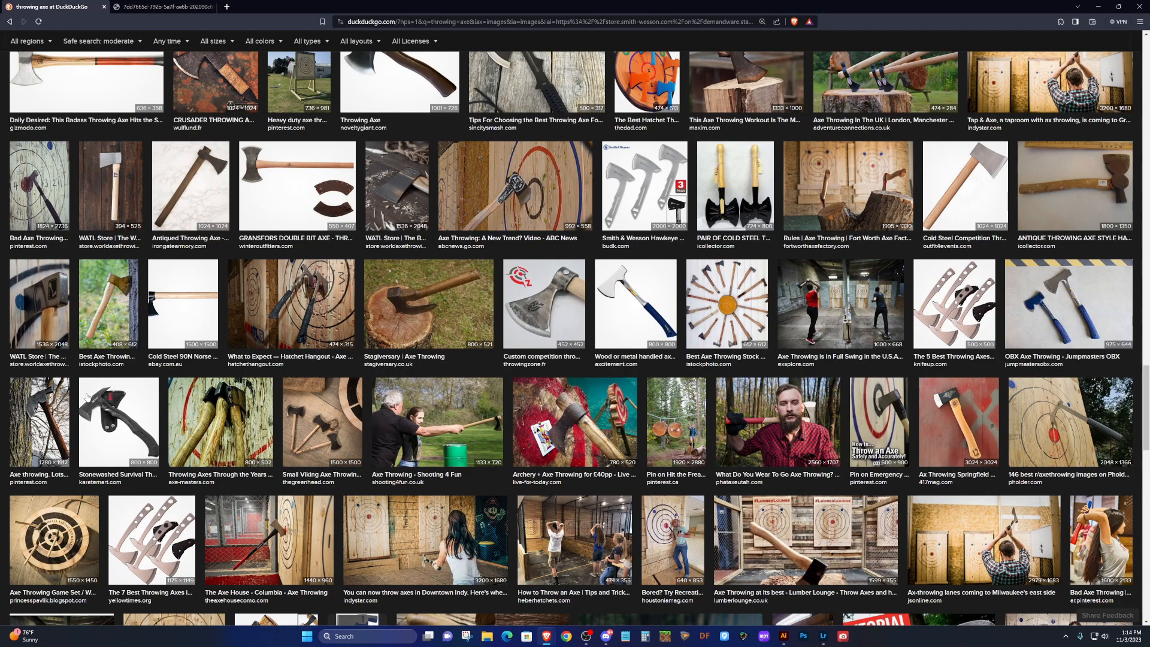
click(128, 419)
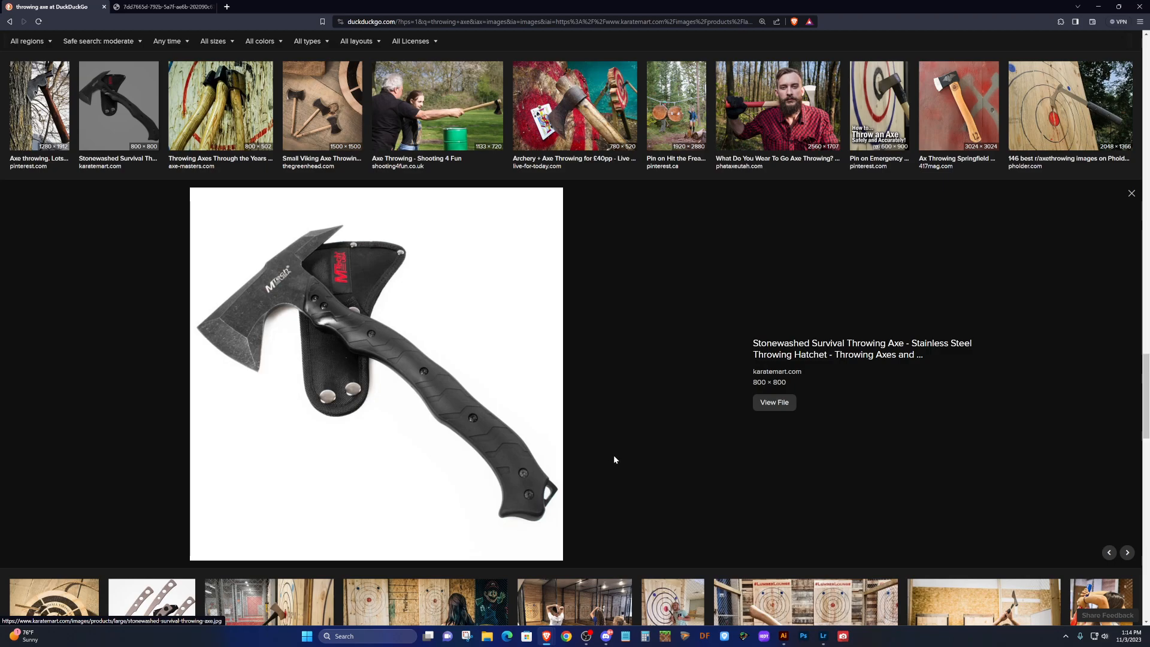
Switch to Adobe Illustrator, hide the character's layer and view the 031-Kunai artwork and the 024 shuriken artwork for comparison.
click(823, 637)
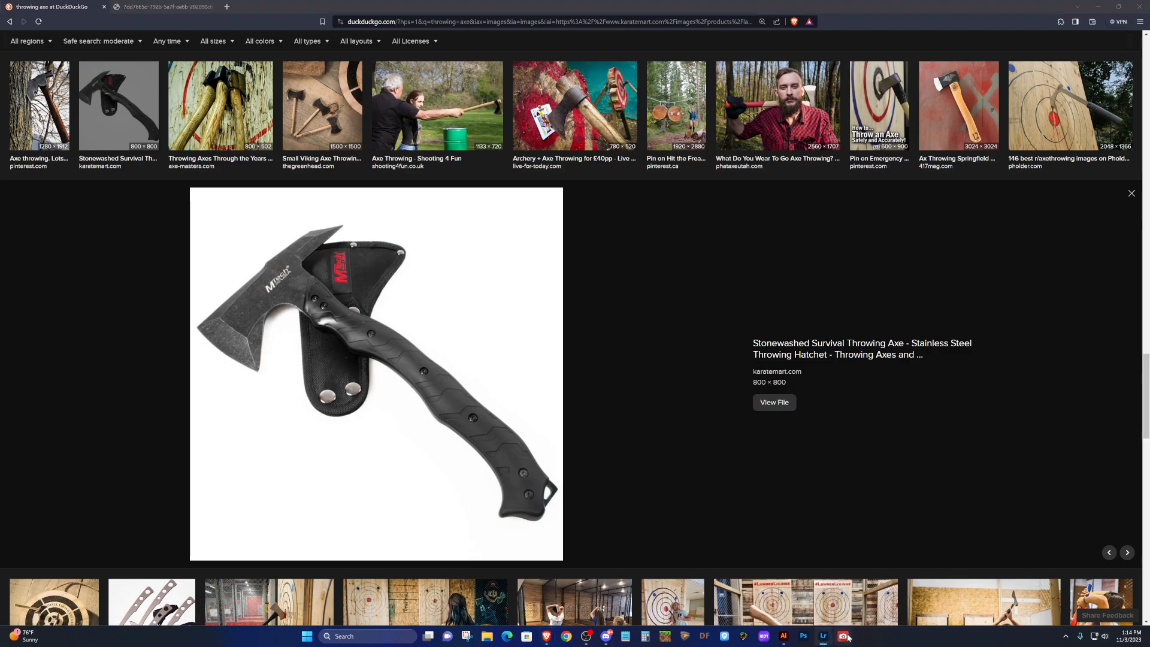
click(782, 636)
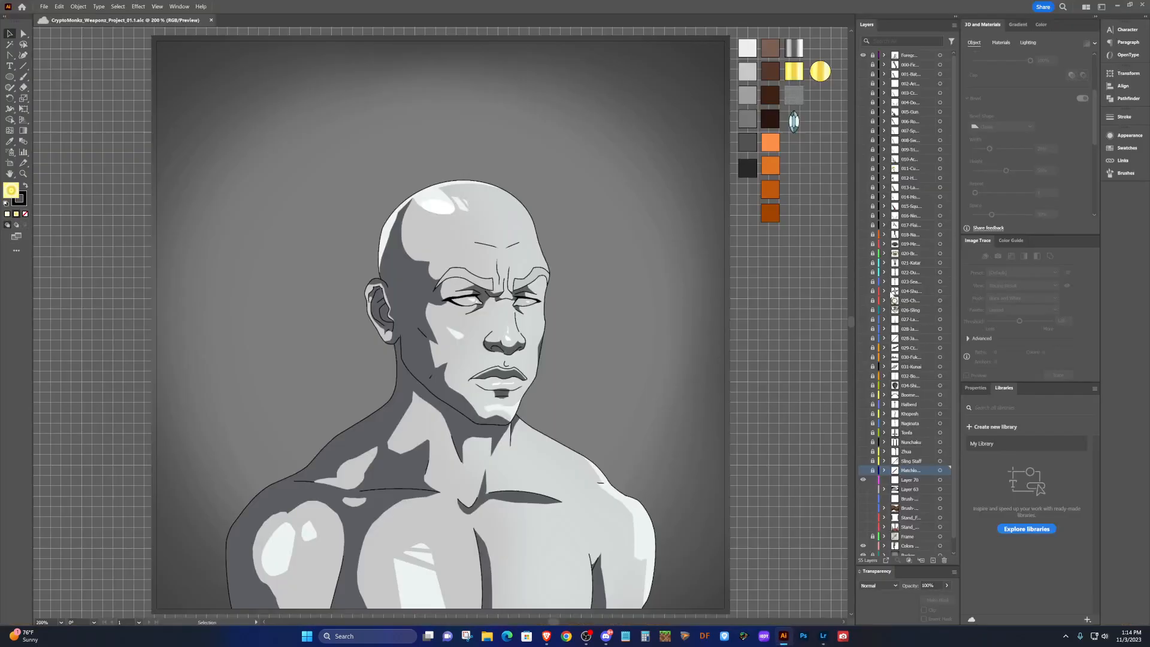
click(863, 367)
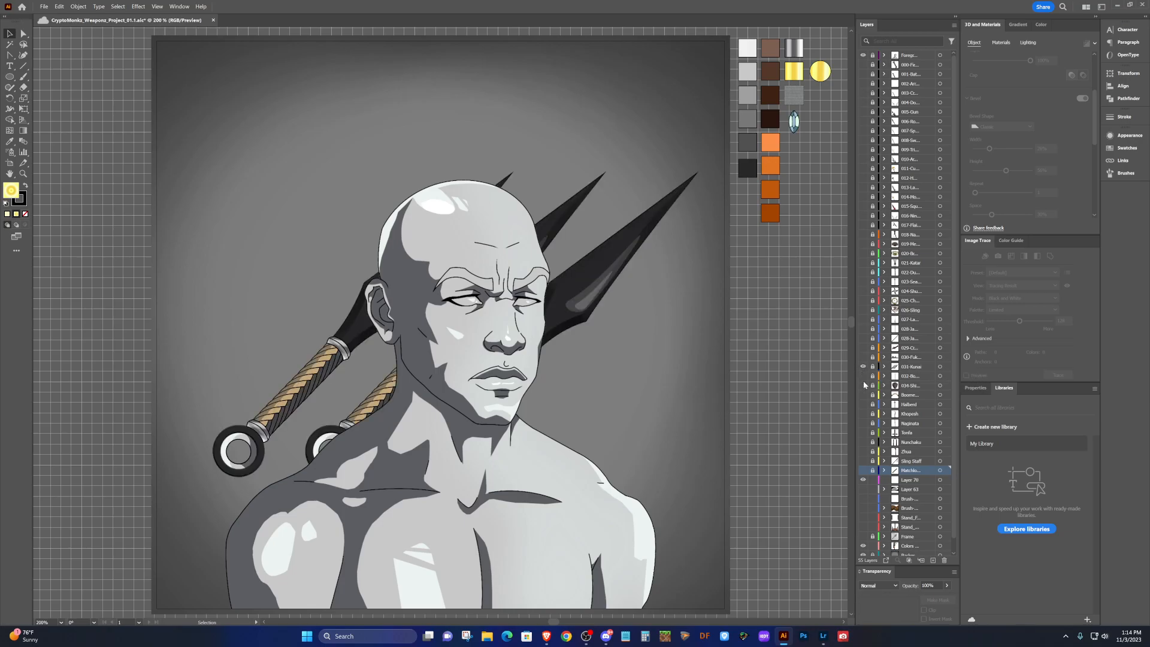
click(862, 55)
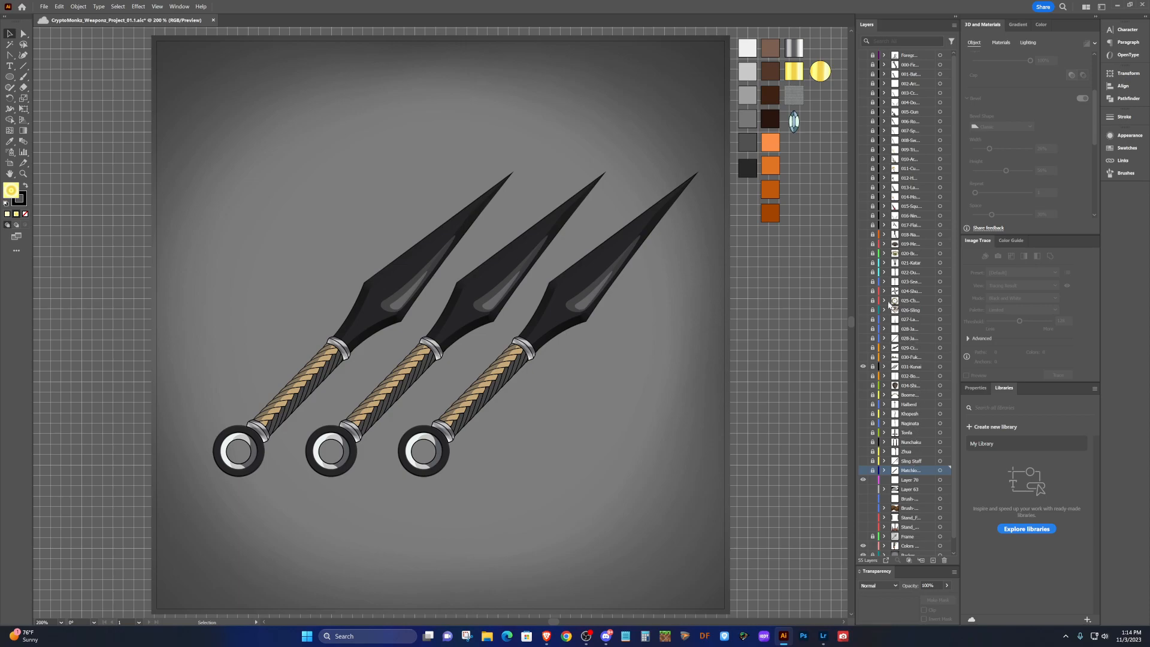
click(863, 291)
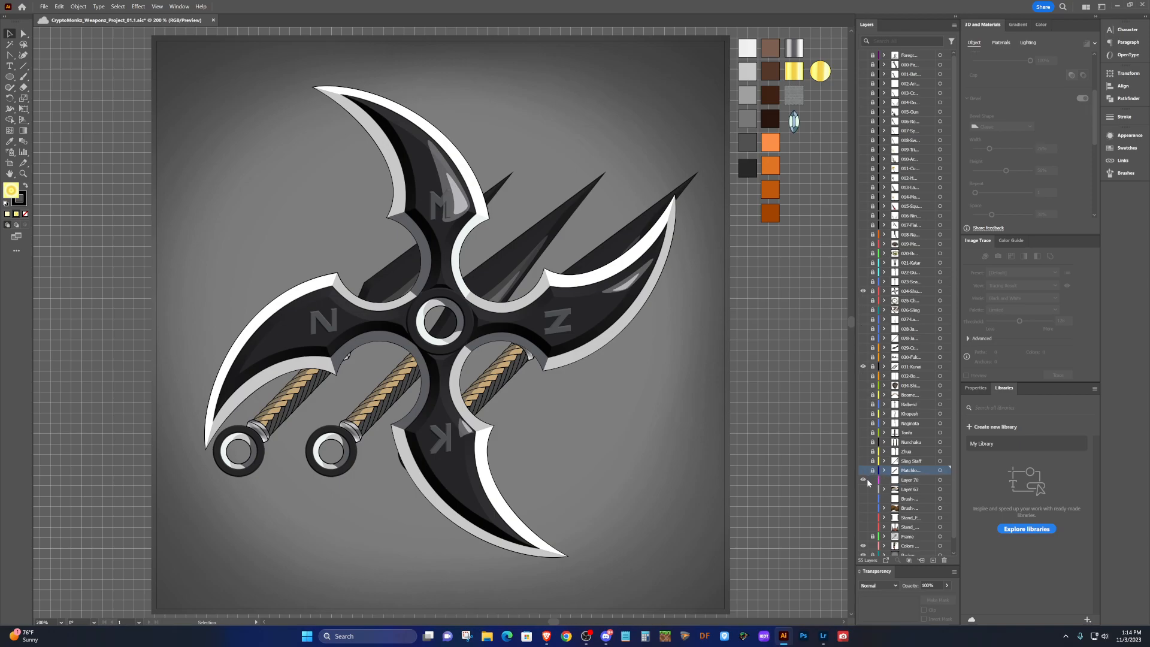
click(863, 366)
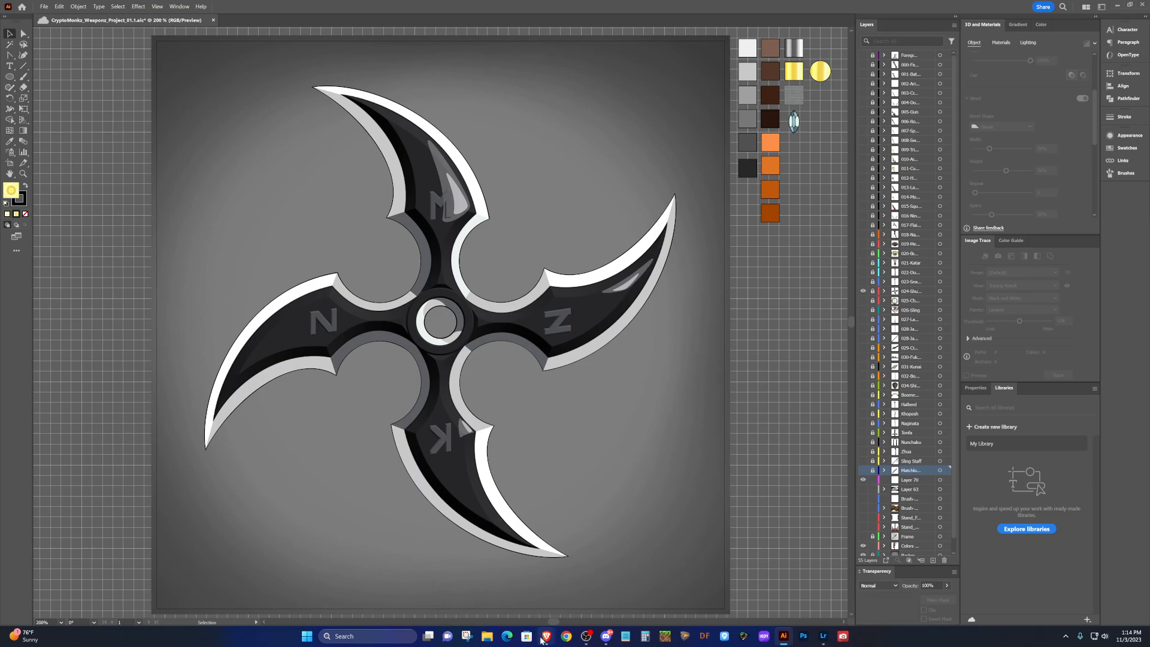
Switch to the browser, open the full-size Stonewashed Survival Throwing Axe image in a new tab and compare it with the Black Ronin axe.
mouse_move(546, 636)
click(568, 599)
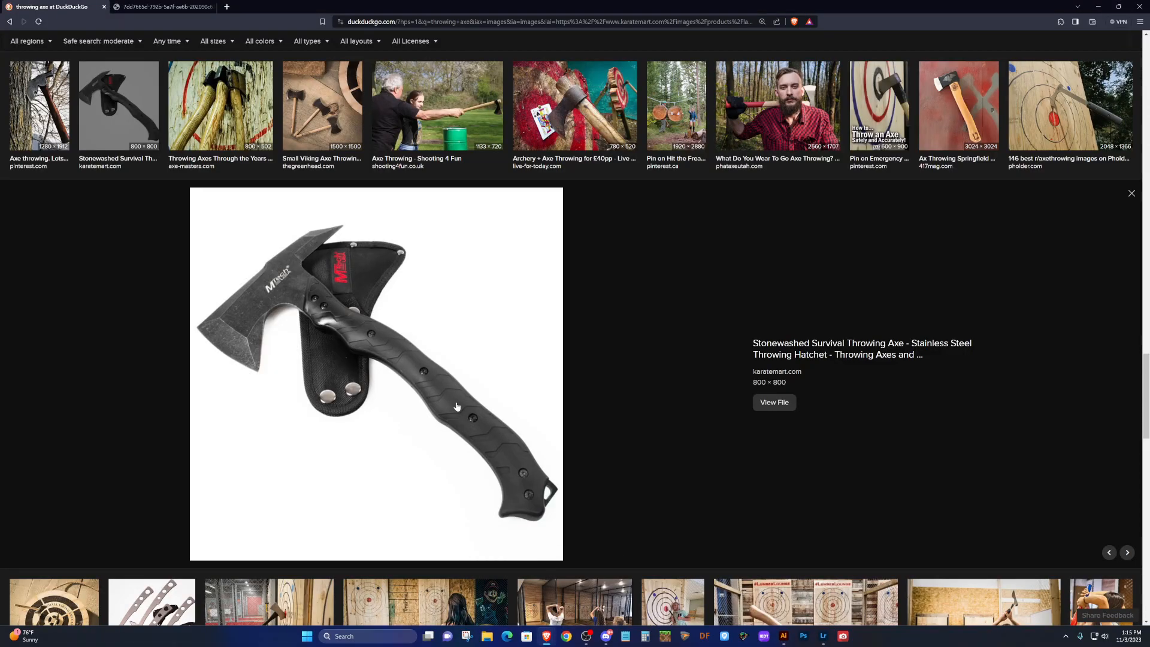
right_click(452, 379)
click(513, 385)
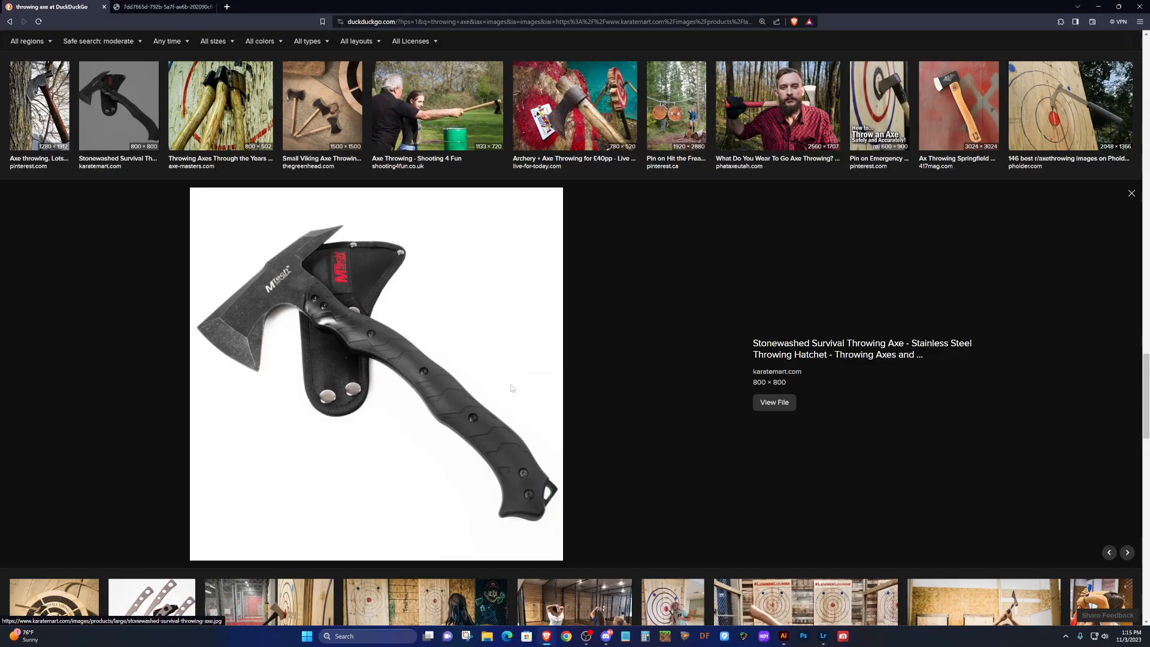
click(189, 11)
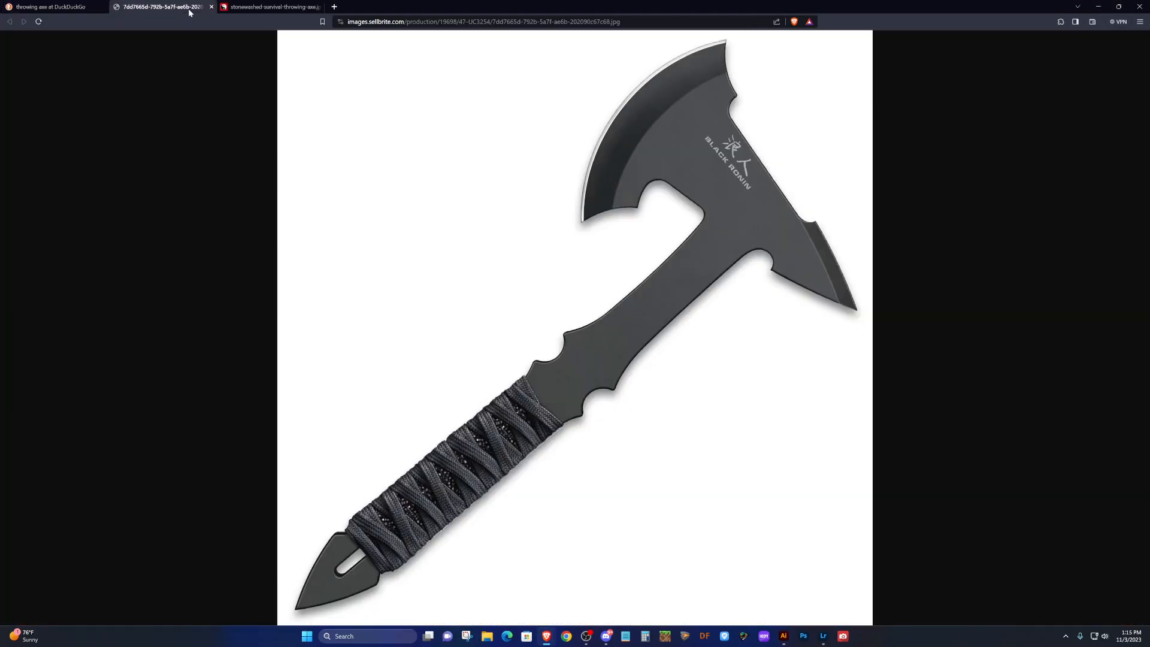
click(236, 11)
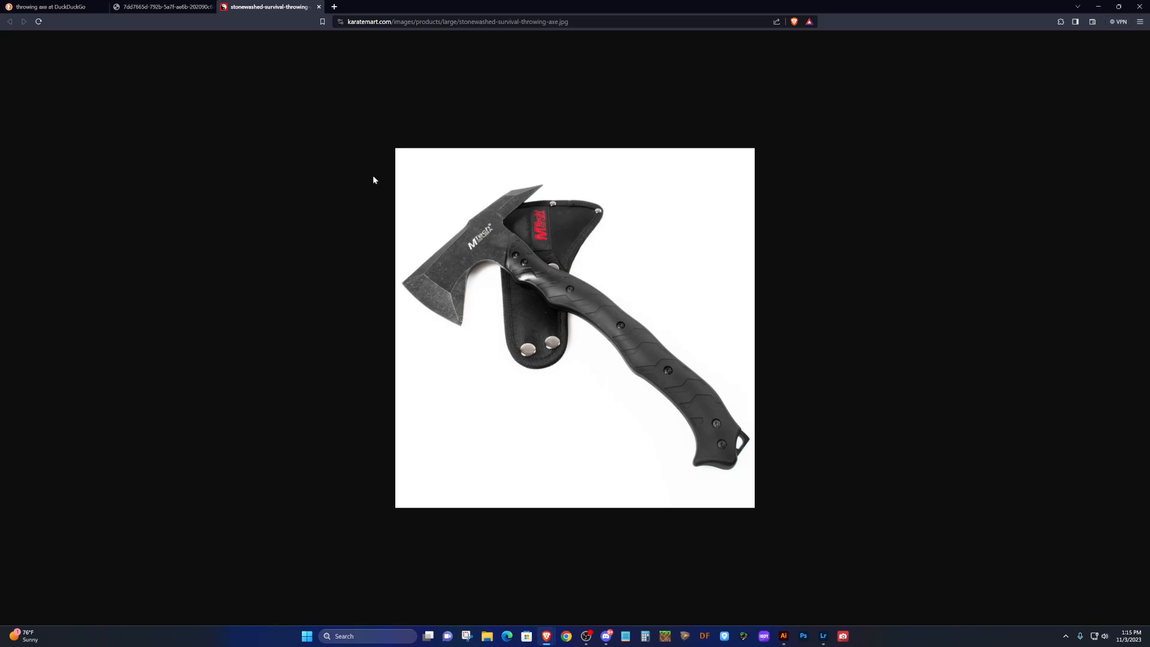
View the Black Ronin axe image again and look further through the throwing axe image results for more references.
click(157, 7)
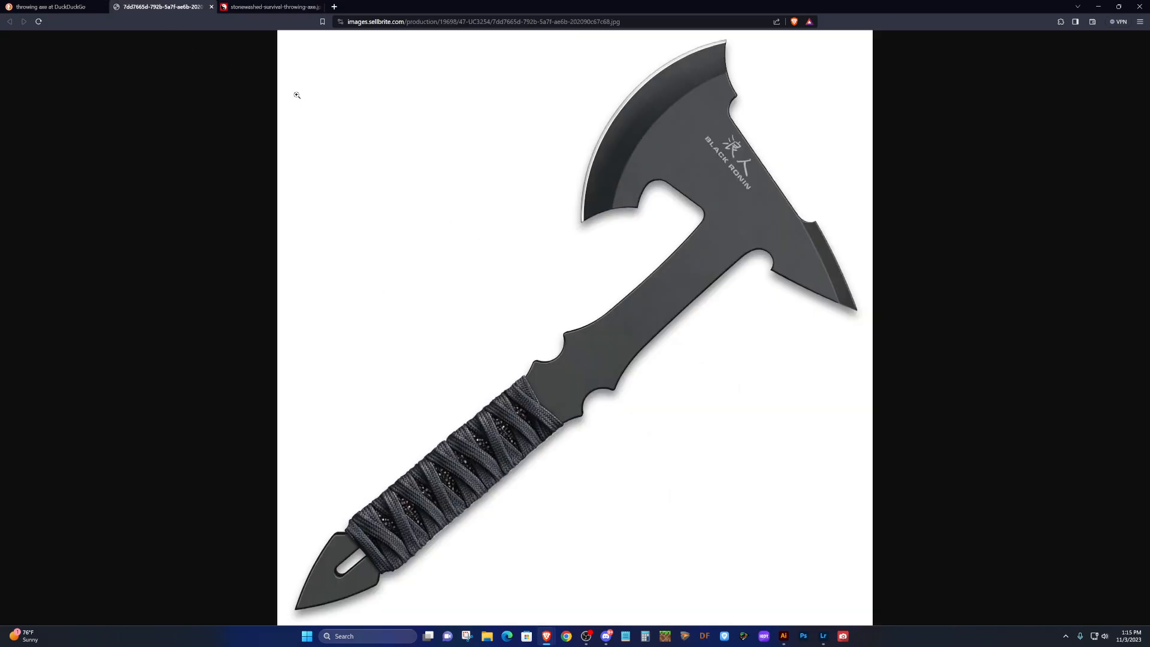
click(60, 10)
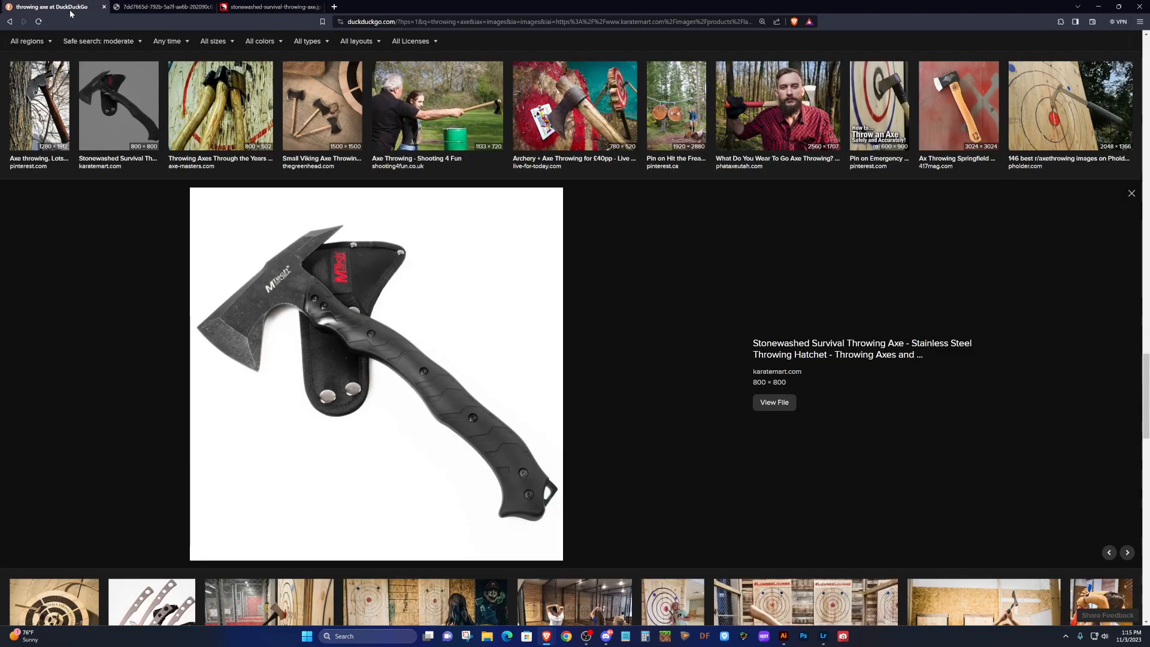
scroll(418, 351, down, 3)
scroll(380, 445, down, 1)
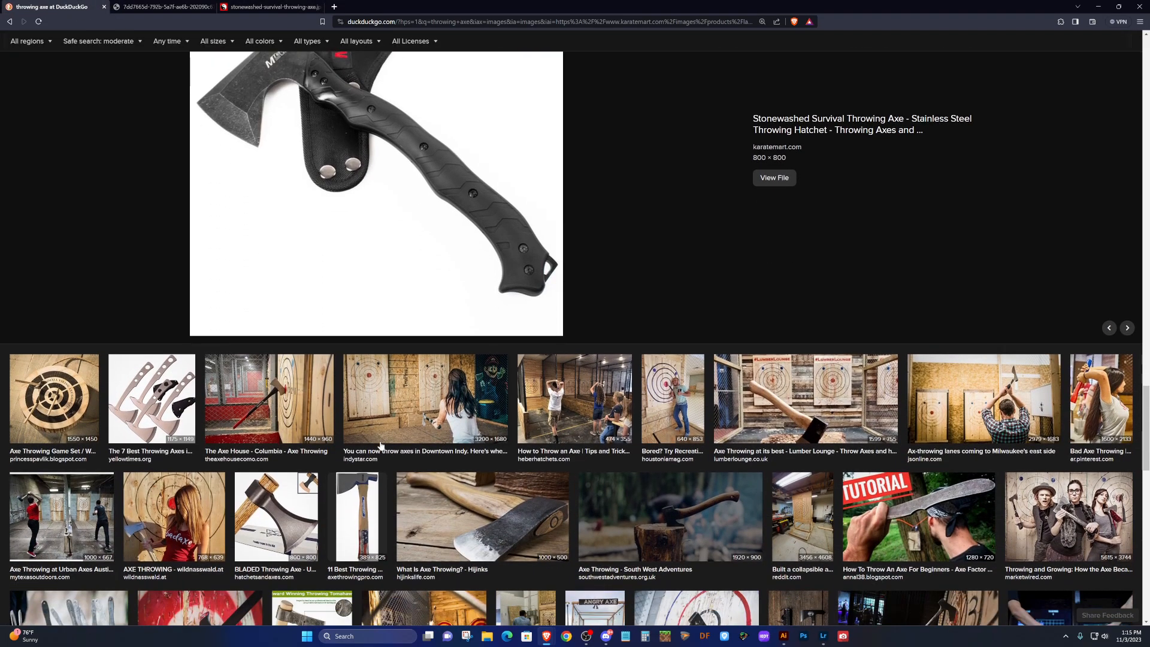
scroll(380, 446, down, 3)
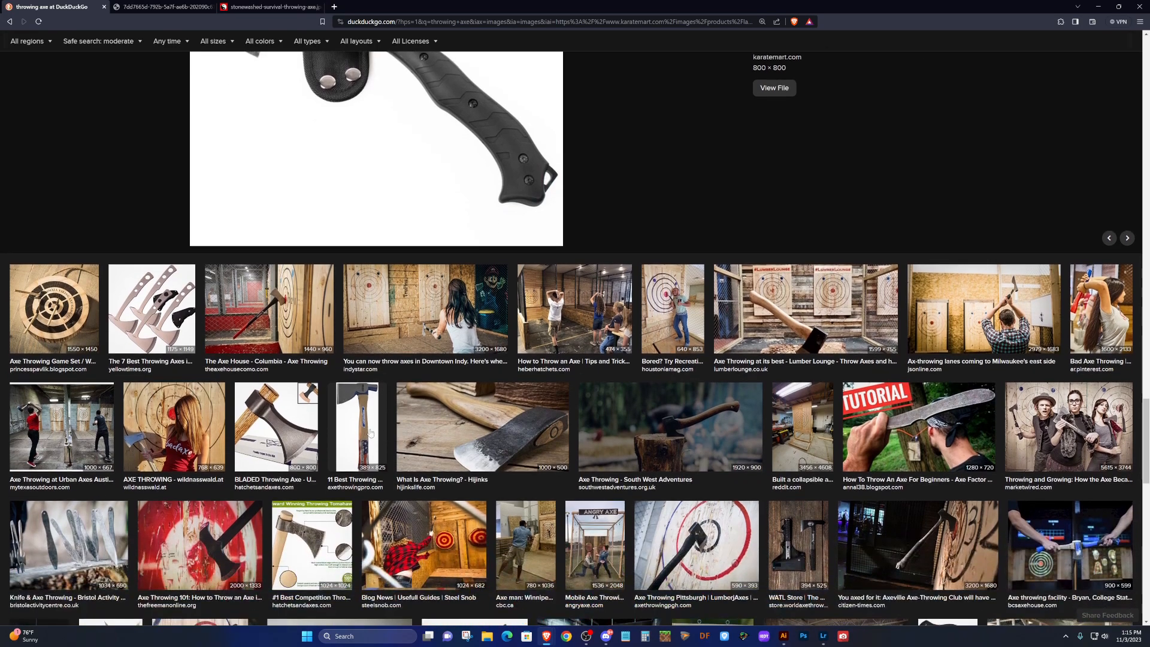
scroll(340, 413, down, 1)
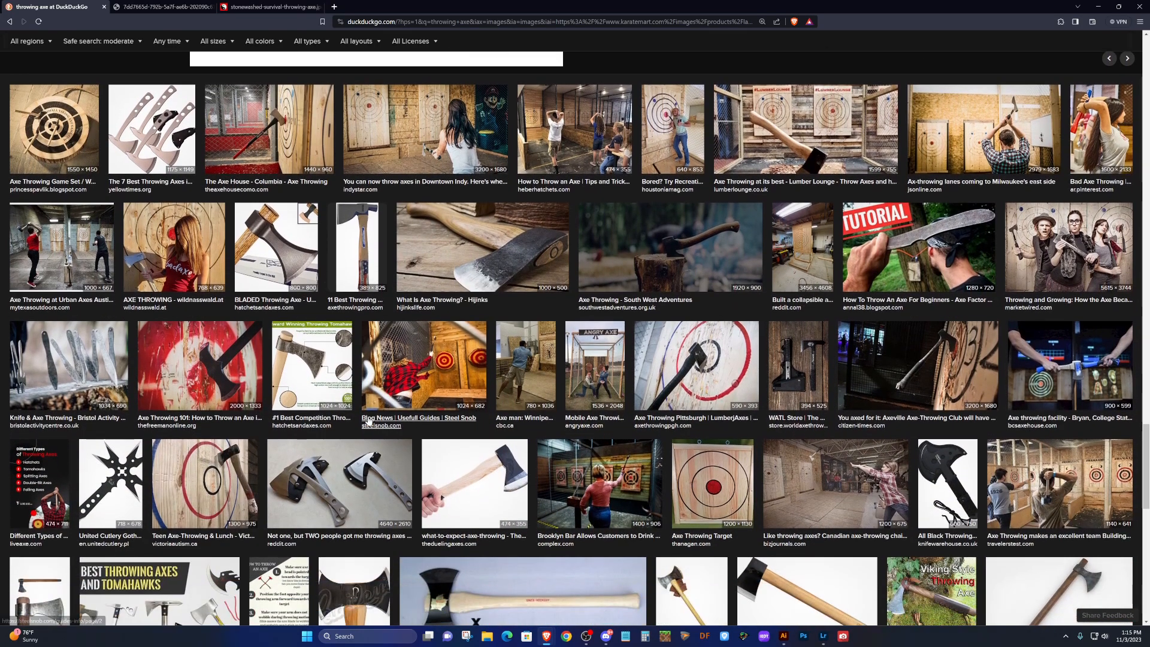
scroll(425, 348, up, 5)
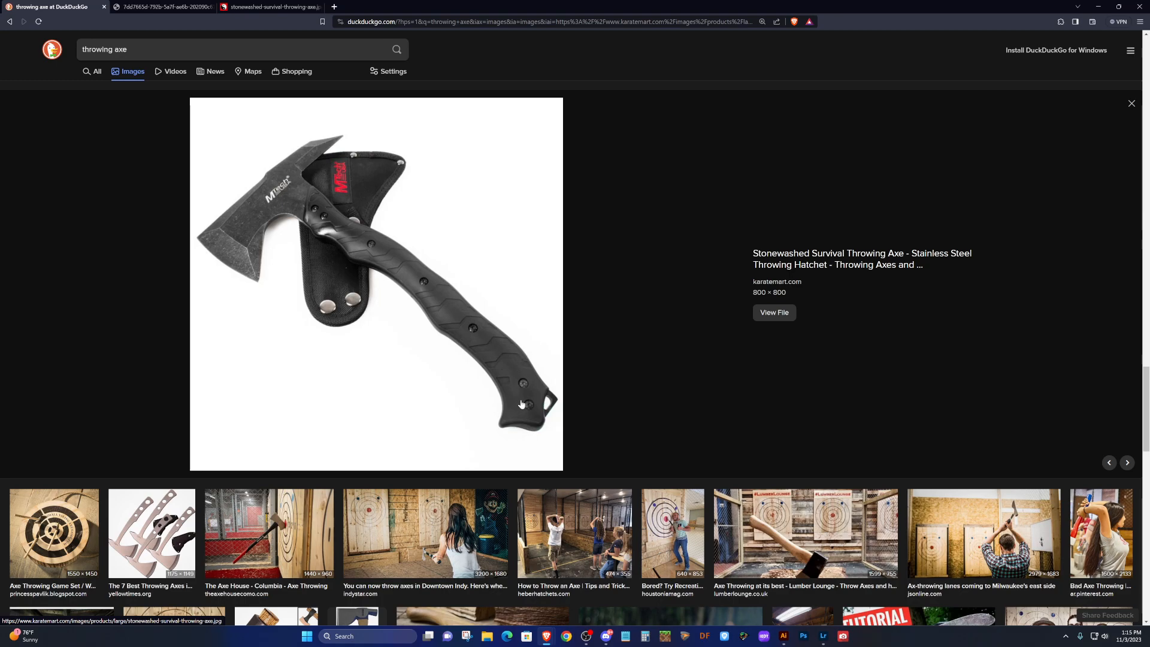
scroll(521, 409, down, 7)
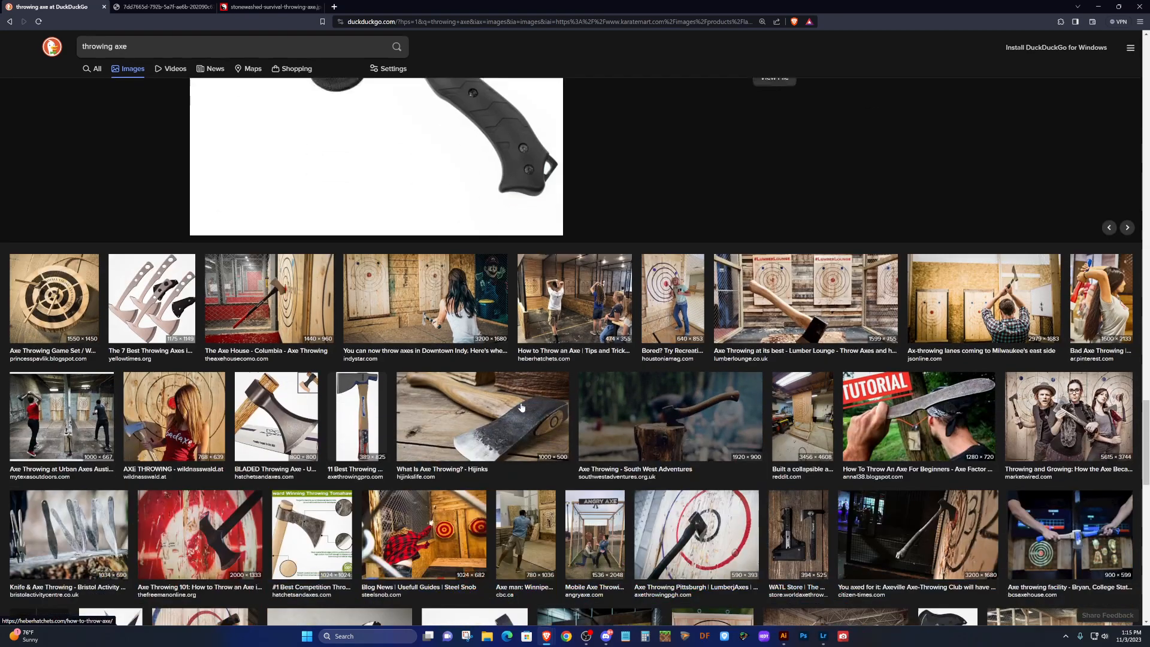
scroll(521, 407, down, 3)
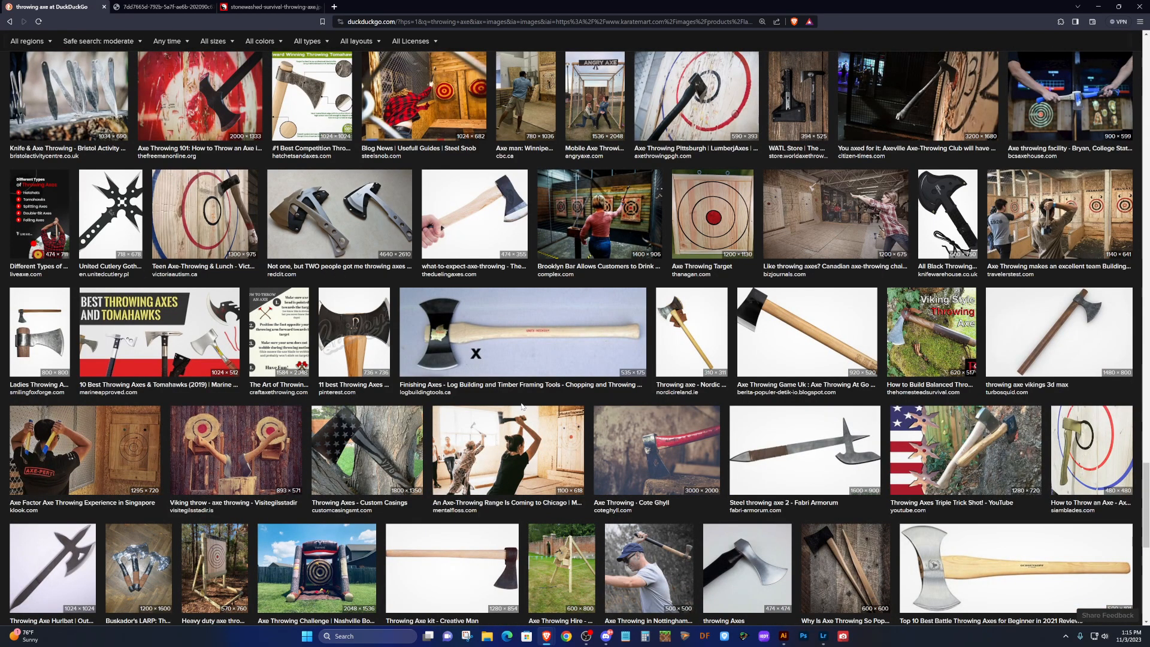
Preview the Axe Throwing Game Uk result and the 10 Best Throwing Axes & Tomahawks (2019) result from marineapproved.com.
click(774, 340)
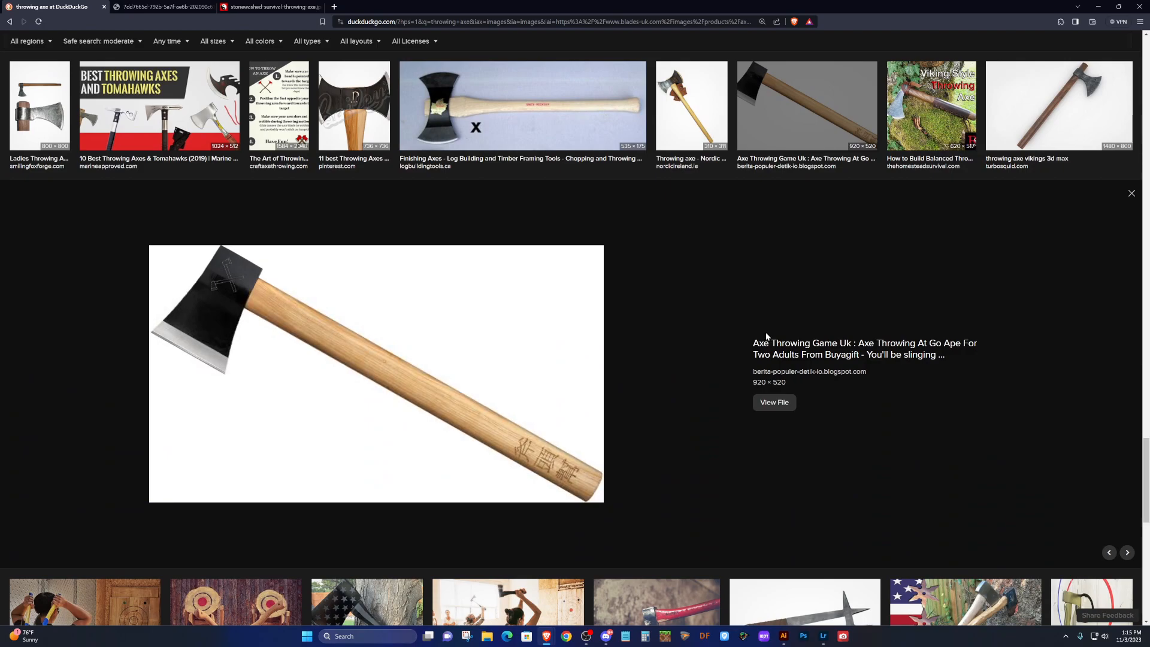
scroll(765, 333, up, 1)
scroll(936, 328, up, 3)
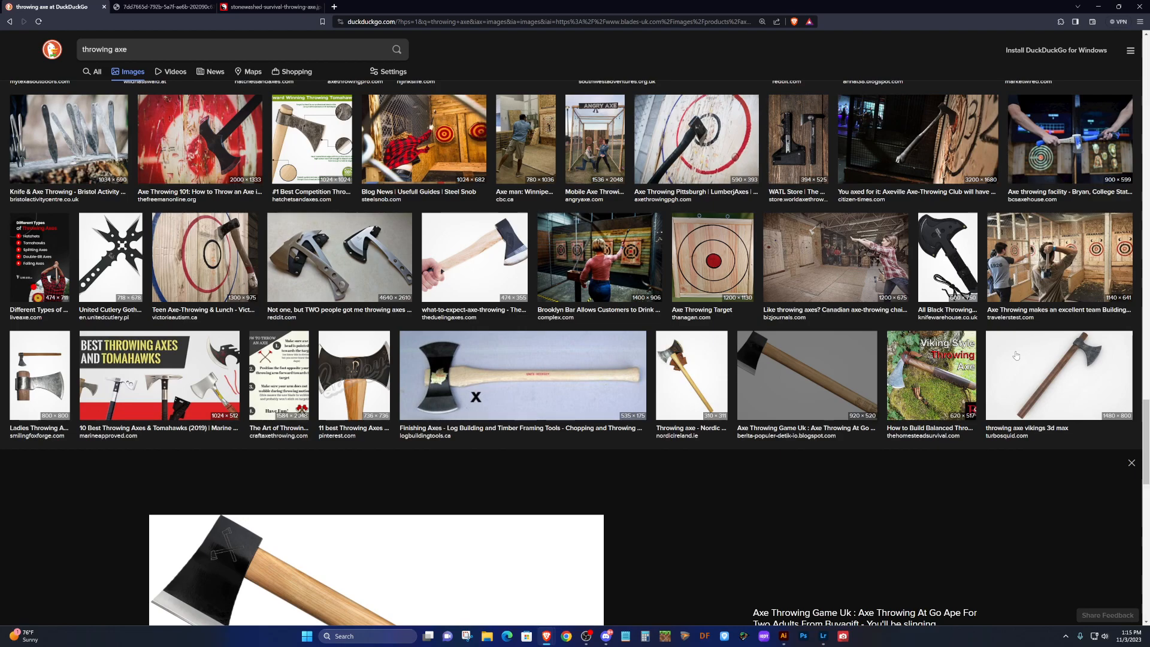
click(166, 402)
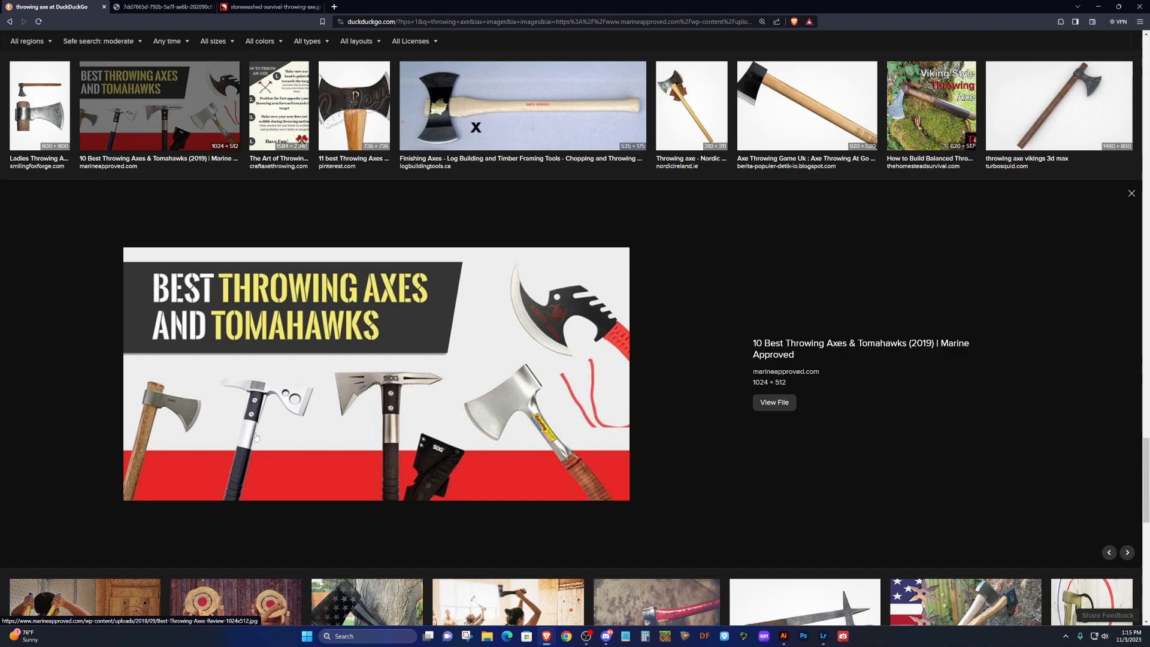
Find the Cool Throwing Axes result from kindpng.com, preview it and open its full-size image in a new tab.
scroll(328, 422, down, 2)
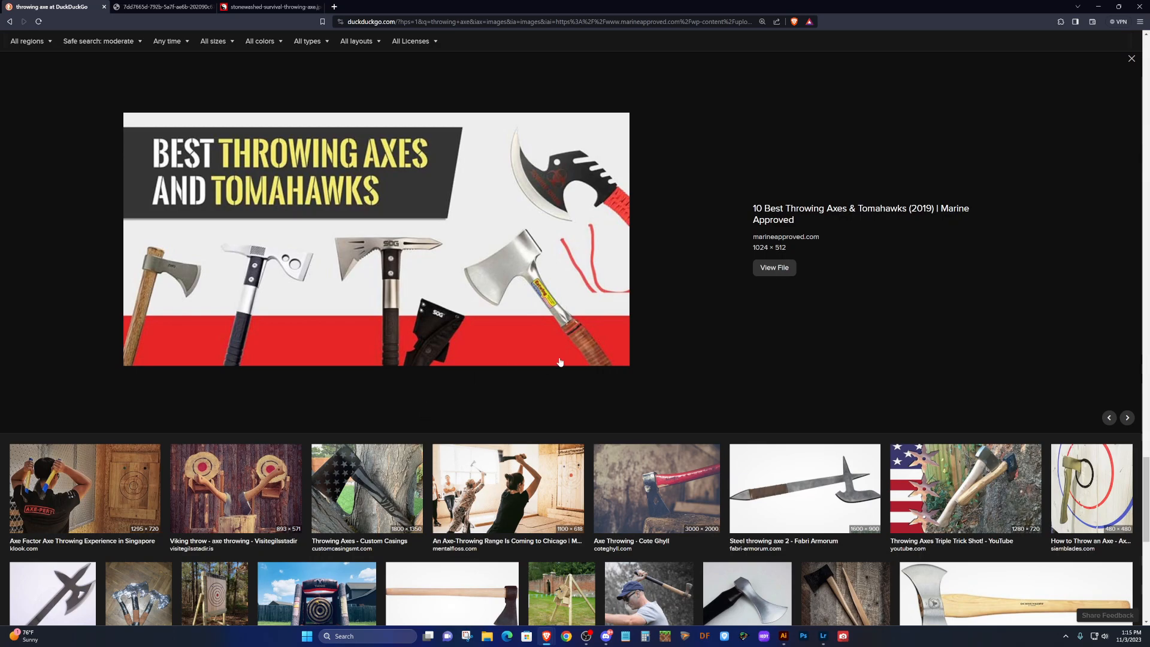
scroll(556, 362, down, 2)
scroll(575, 354, down, 2)
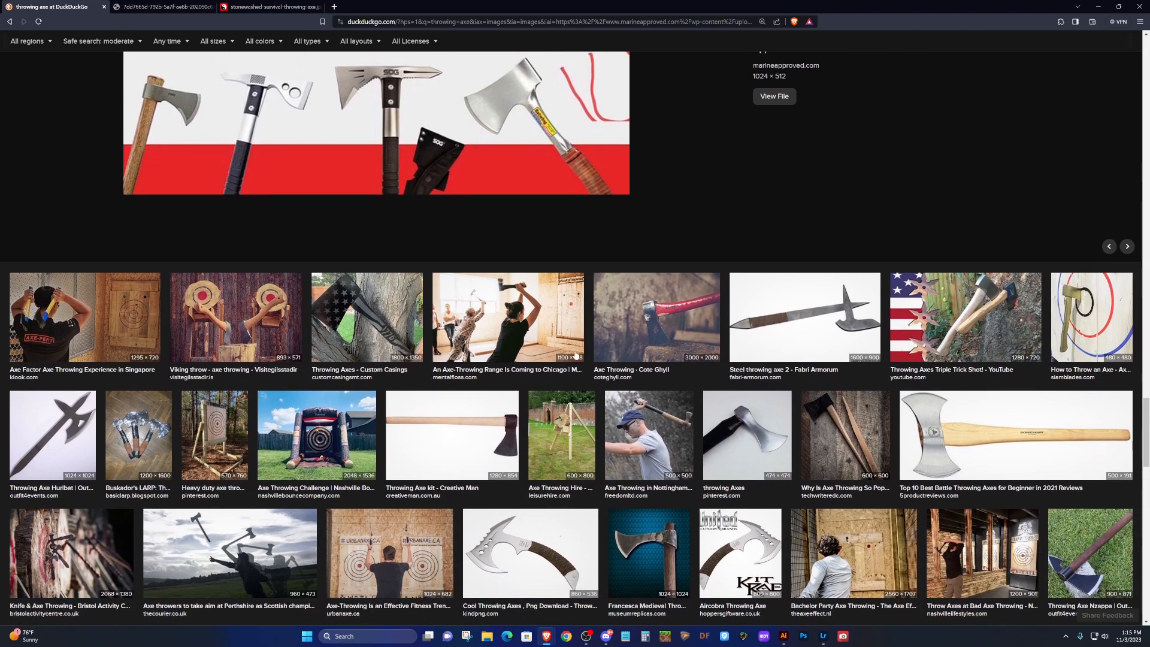
scroll(573, 354, down, 2)
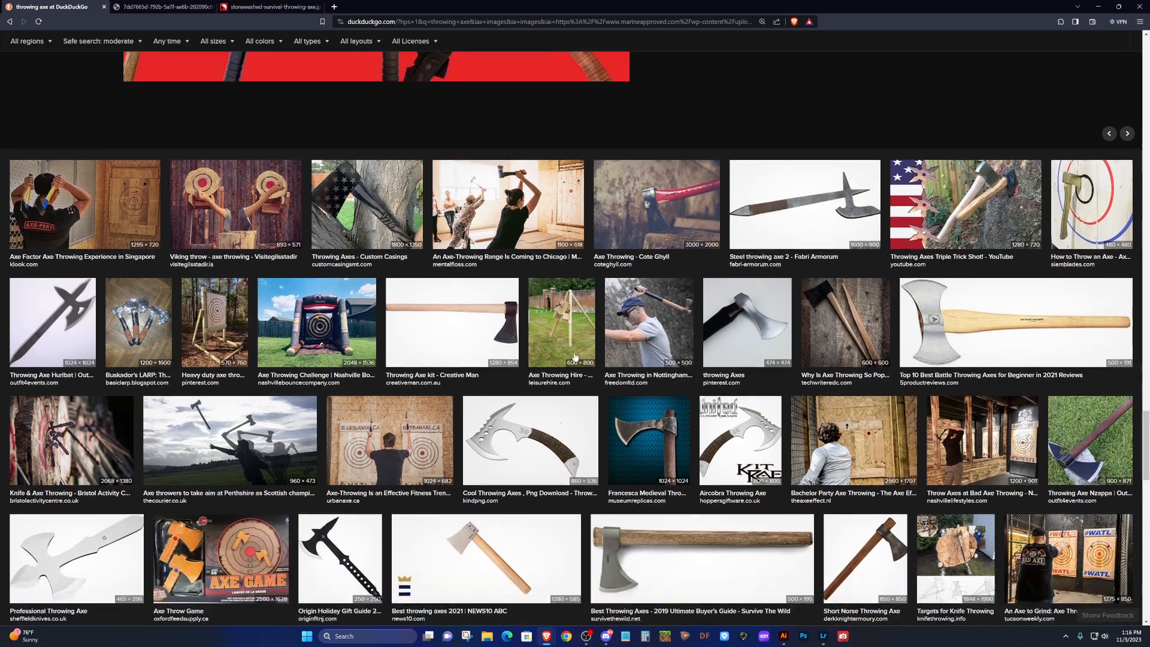
click(568, 399)
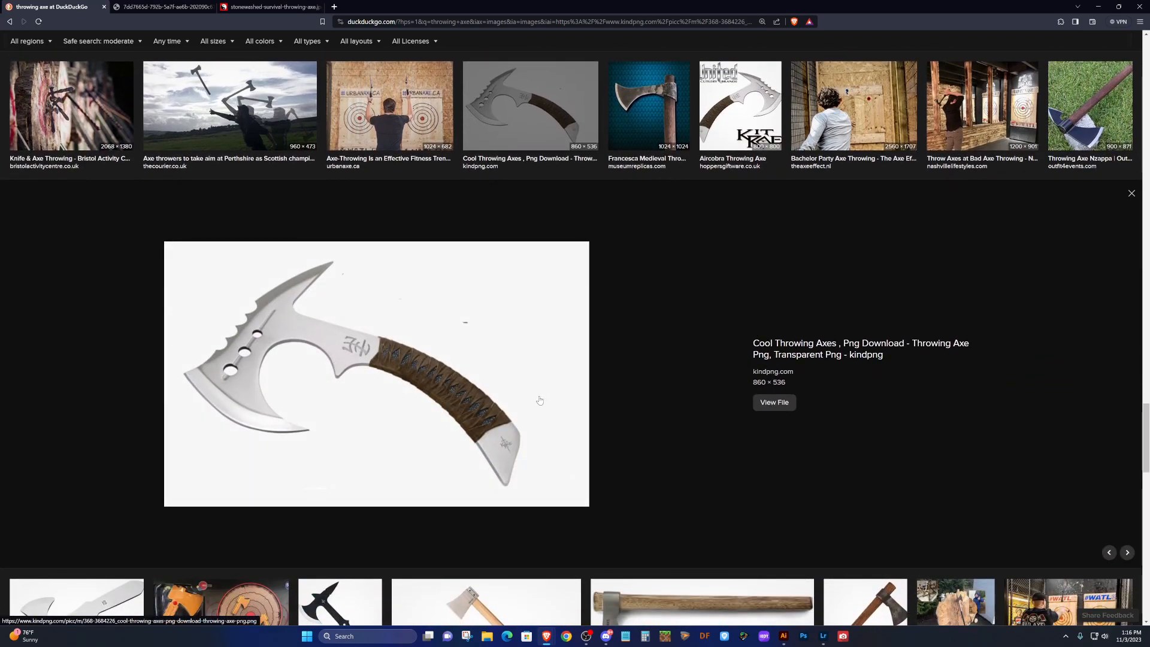
right_click(537, 396)
click(560, 403)
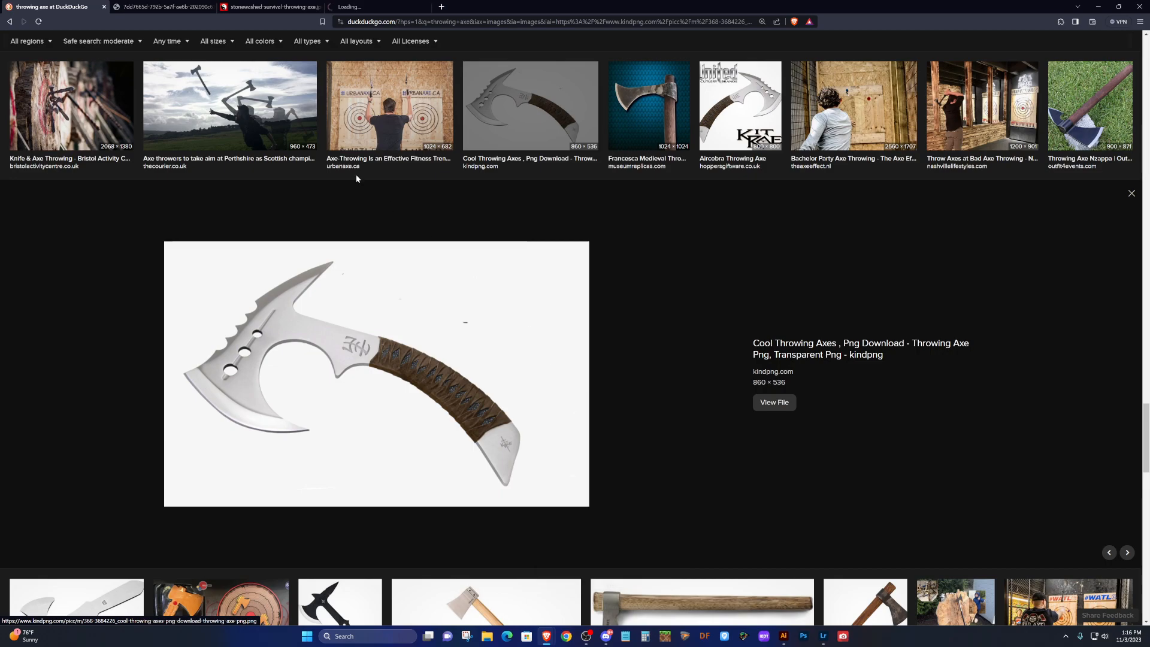
Detach the axe image tabs into separate windows and minimize the search results window to uncover the Illustrator artboard.
drag(162, 6, 294, 166)
drag(175, 10, 647, 130)
click(1099, 9)
click(1099, 9)
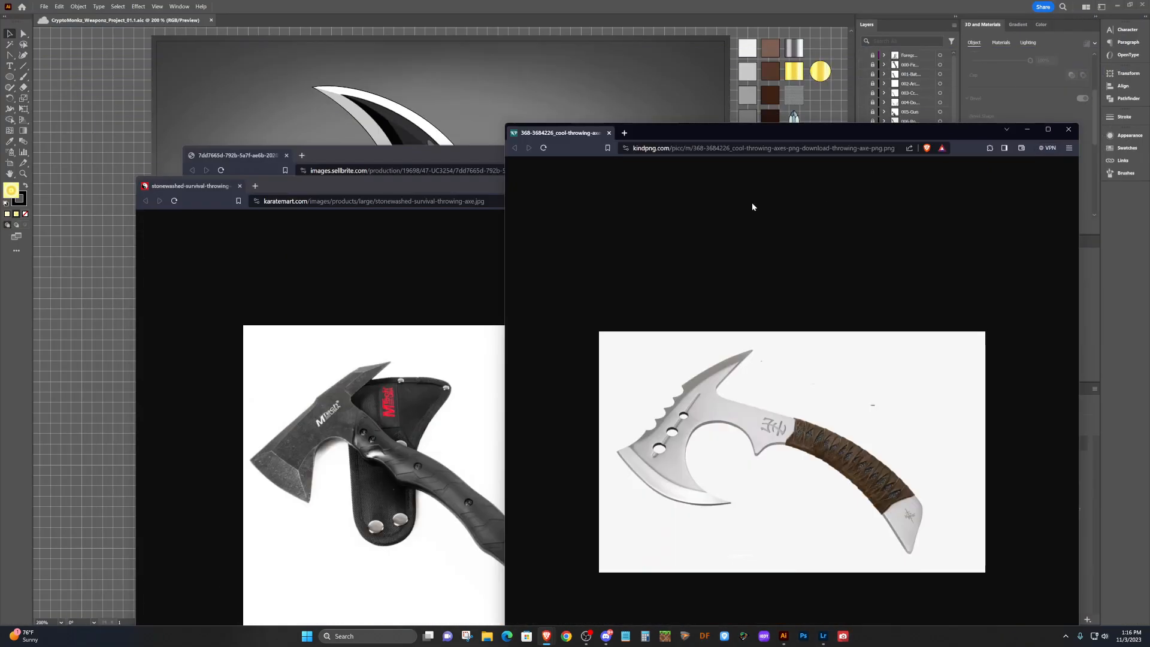
Shrink and arrange the kindpng, Black Ronin and Stonewashed axe windows over the artboard for comparison.
drag(505, 124, 674, 239)
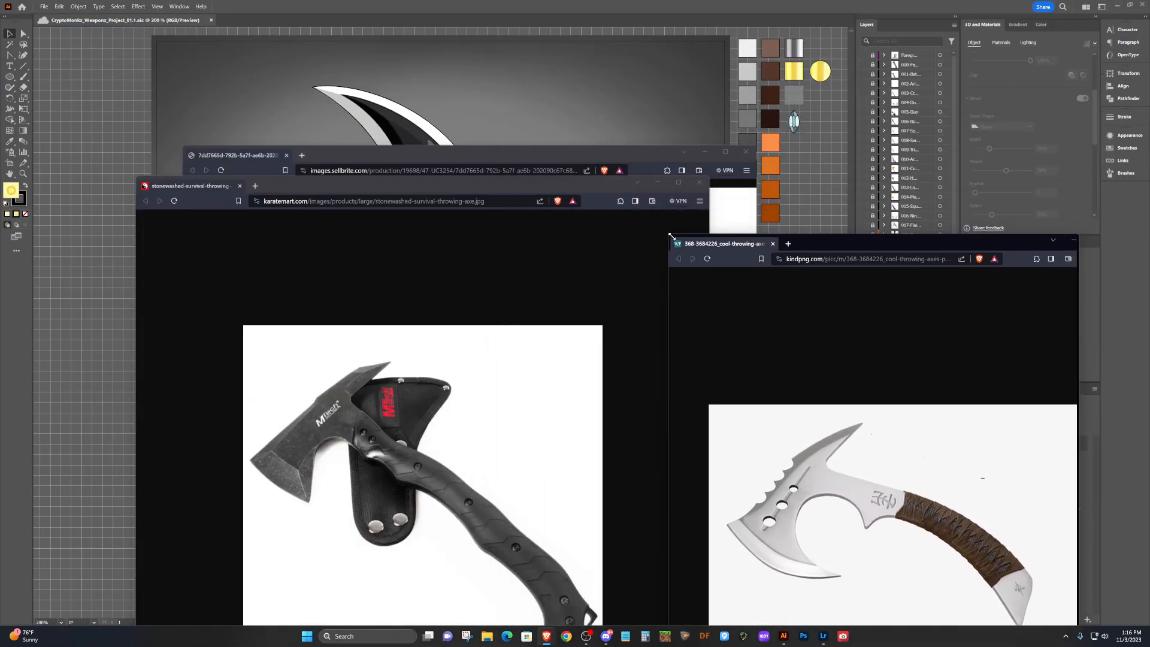
drag(845, 250, 875, 41)
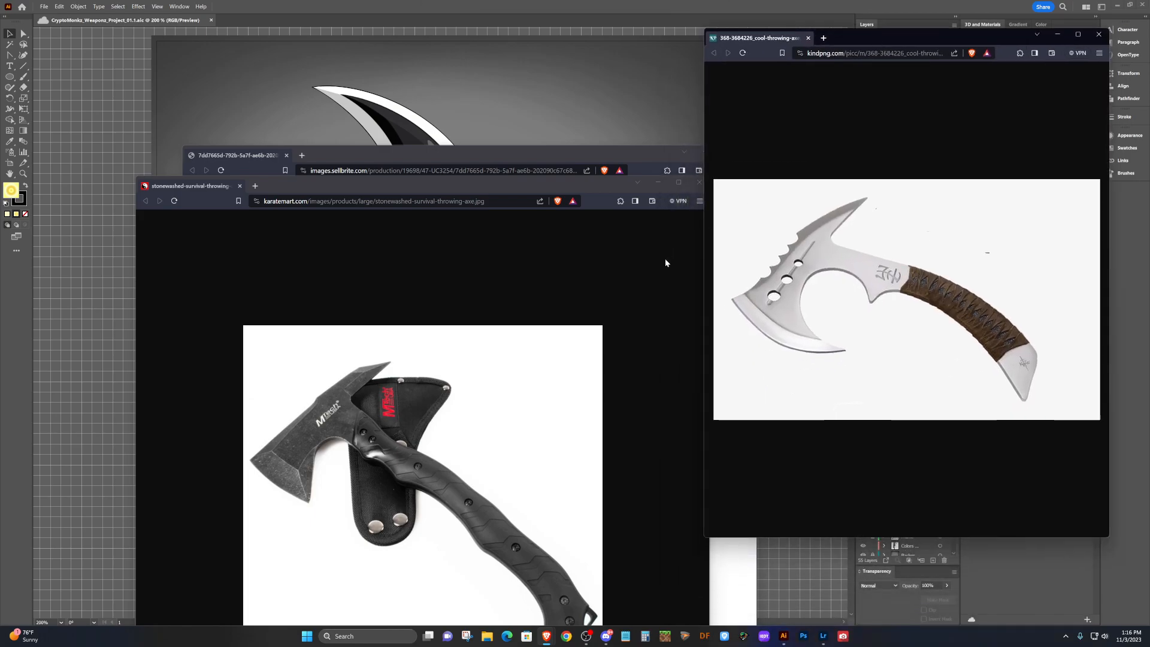
drag(470, 157, 311, 58)
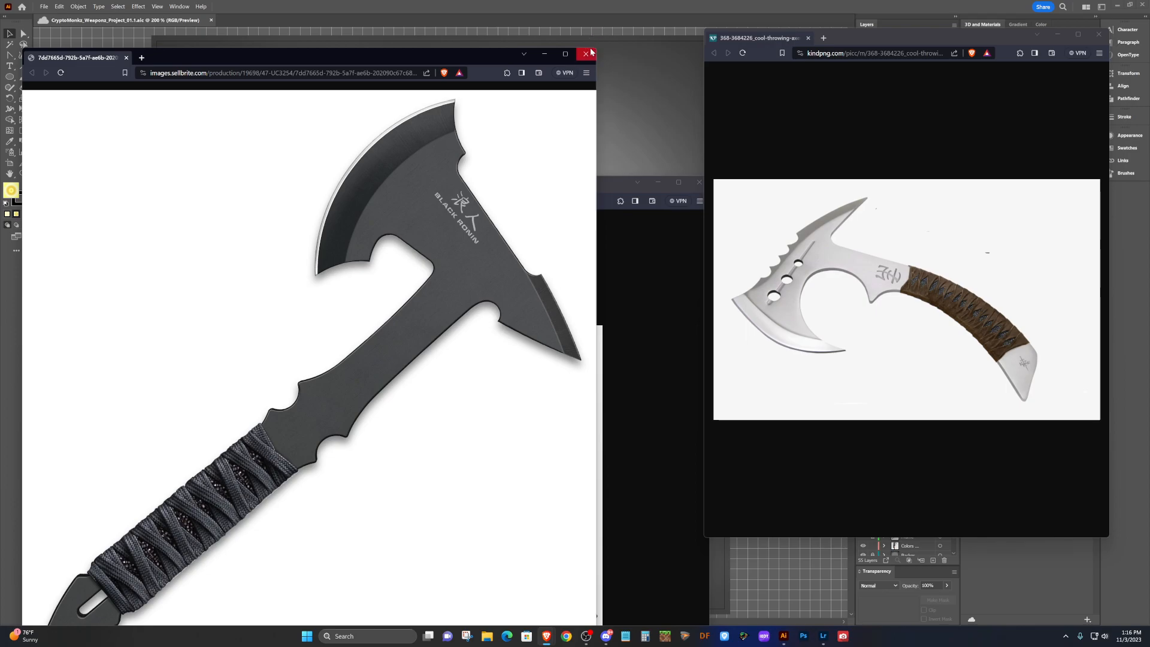
drag(595, 49, 393, 230)
drag(530, 179, 792, 56)
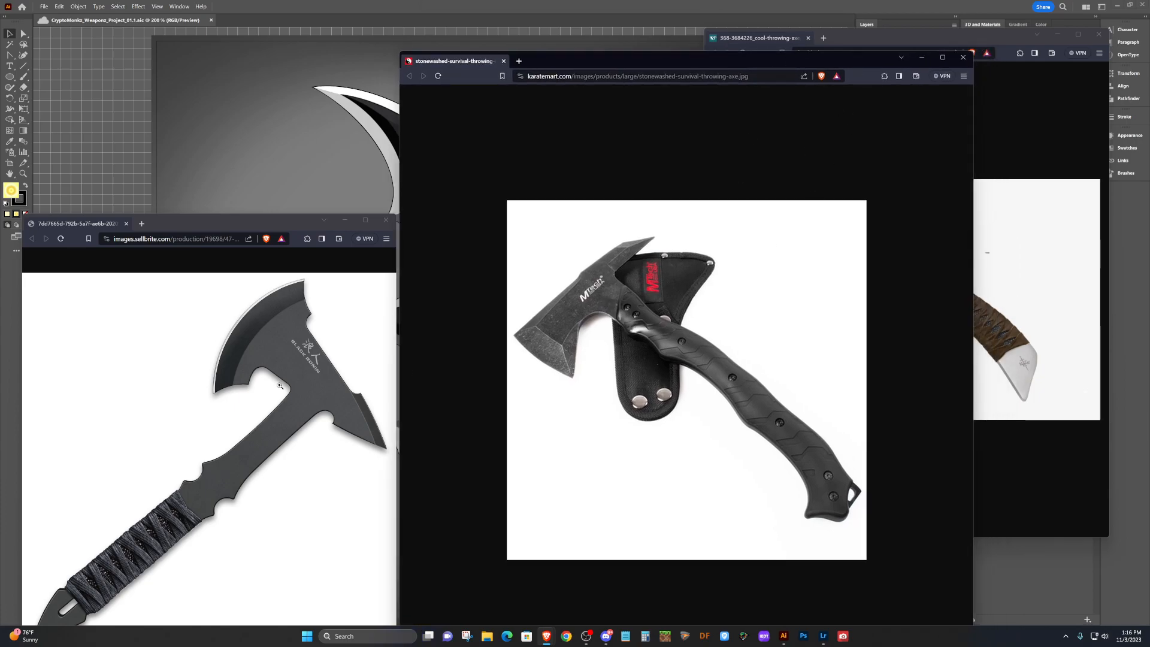
drag(274, 222, 424, 76)
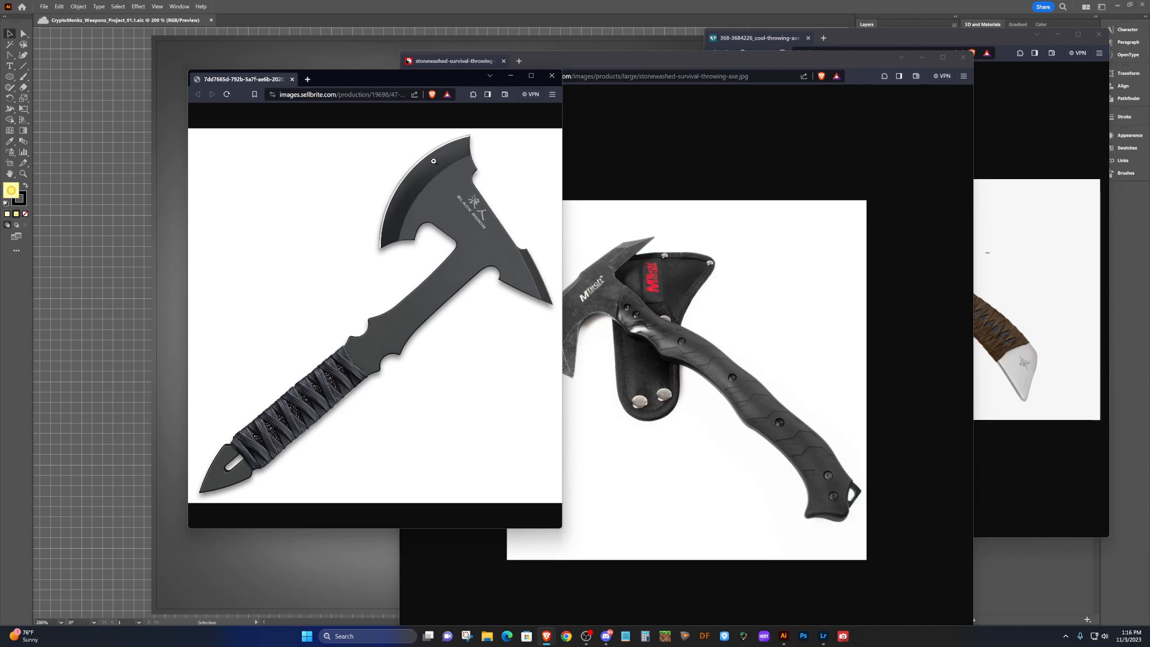
Enlarge the Black Ronin axe window slightly, copy its axe image and switch to Adobe Illustrator.
right_click(419, 273)
click(462, 306)
drag(561, 528, 616, 535)
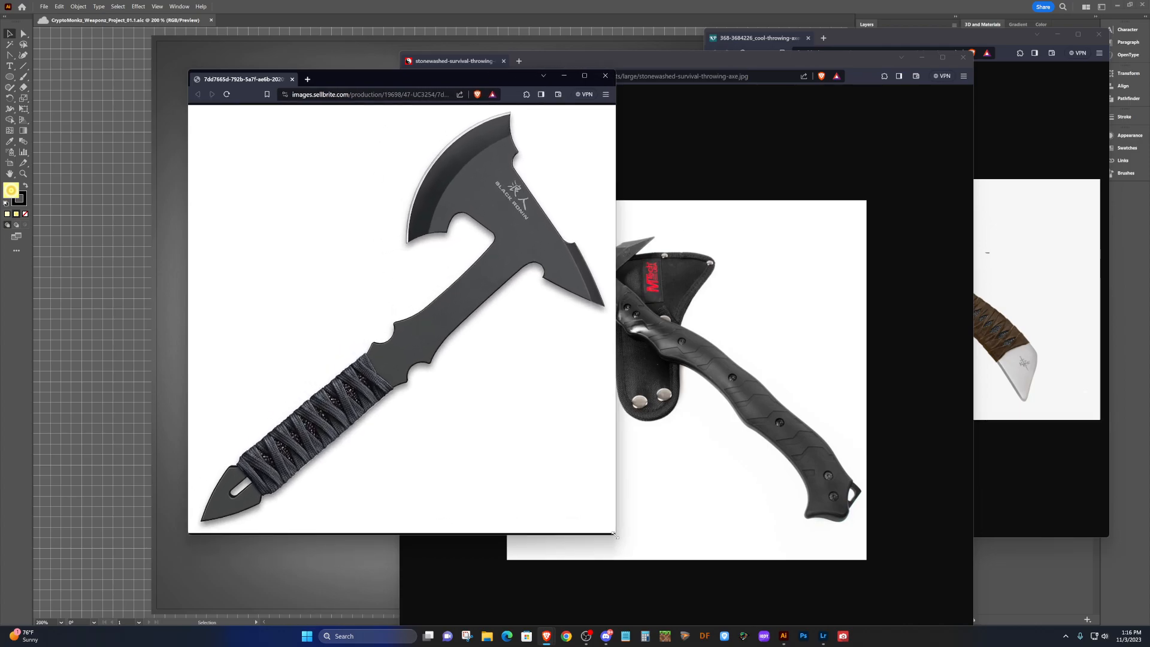
right_click(430, 316)
click(451, 346)
click(230, 7)
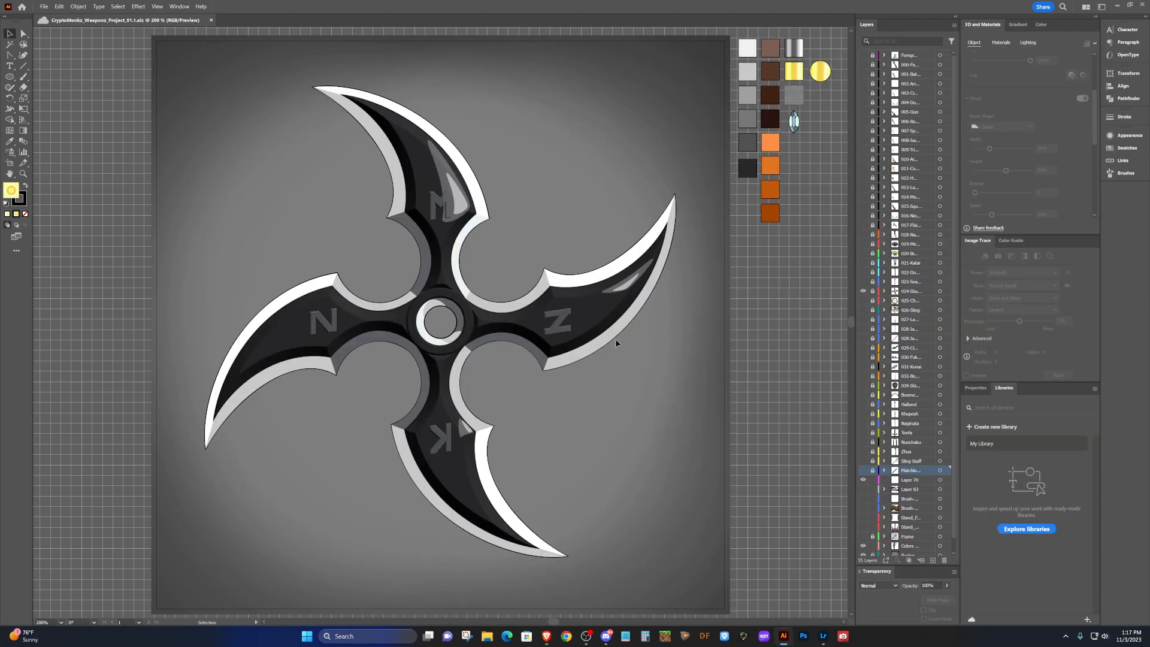
Paste the Black Ronin axe image into the selected layer, agreeing to unlock and show that layer.
key(ctrl+v)
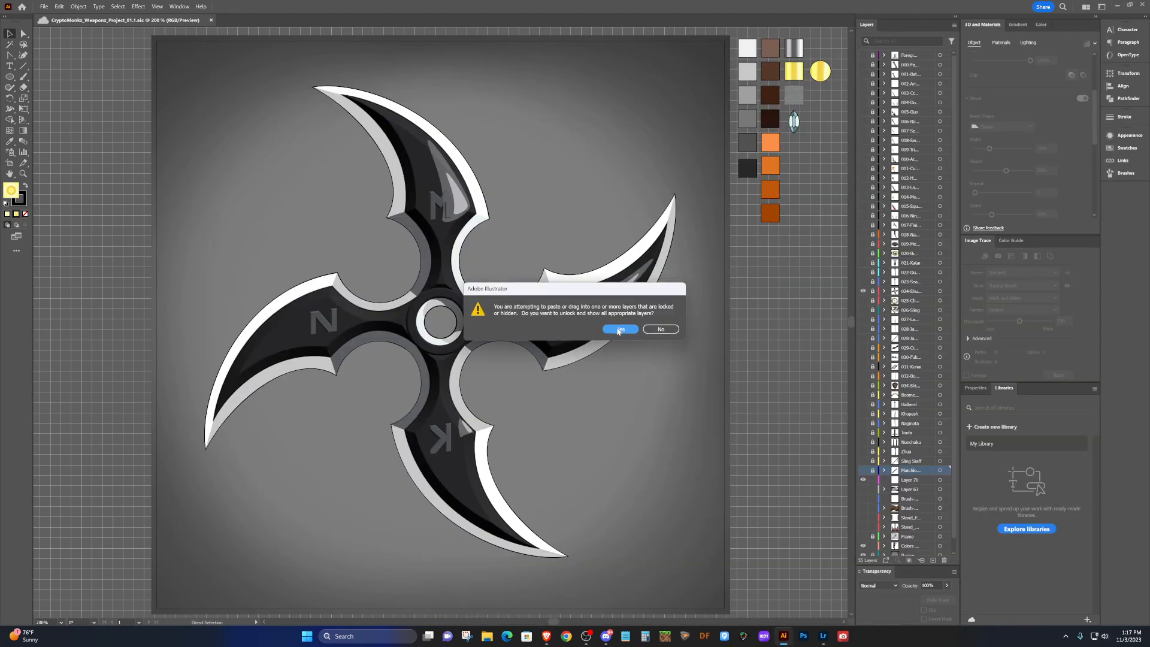
click(619, 330)
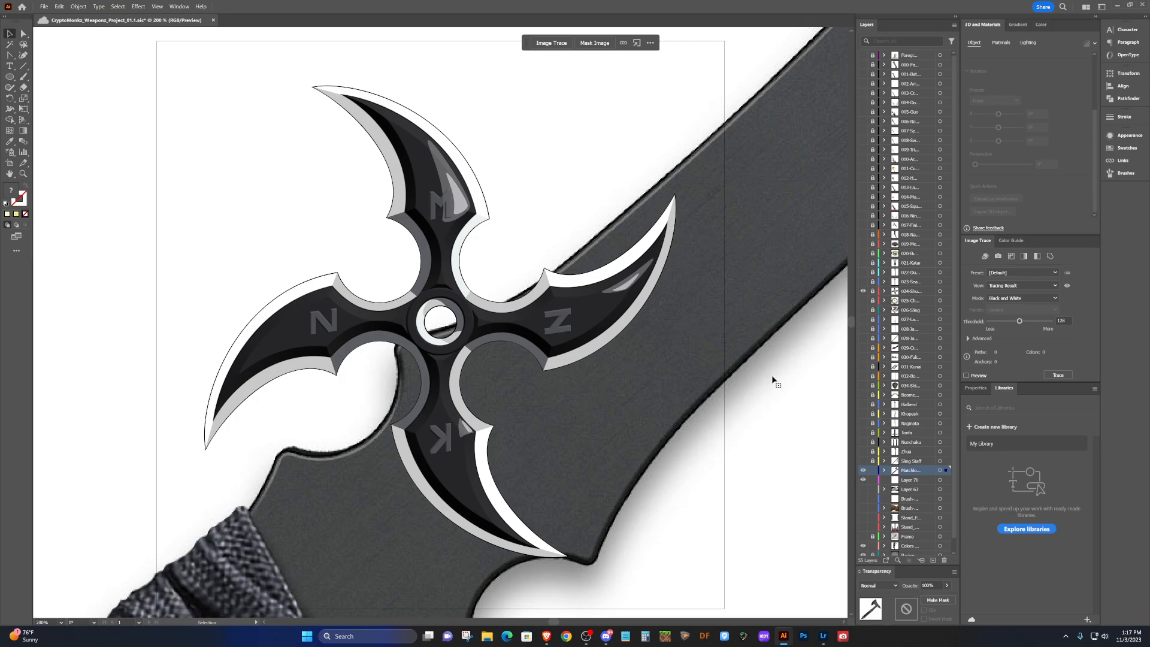
scroll(615, 316, right, 1)
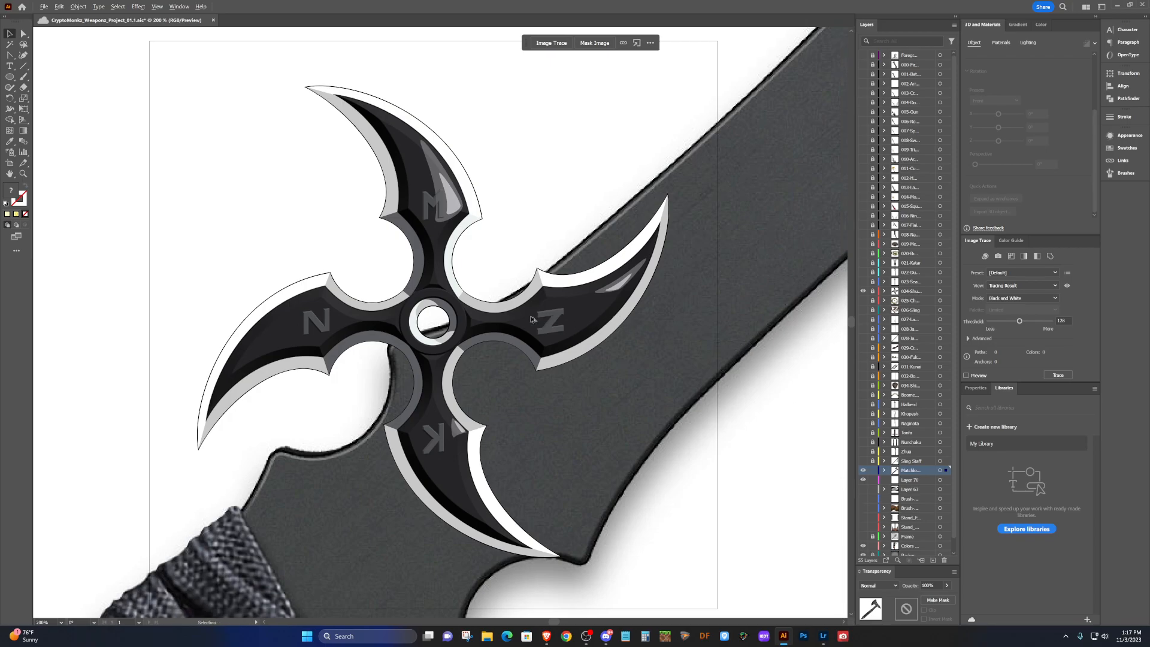
scroll(531, 319, down, 4)
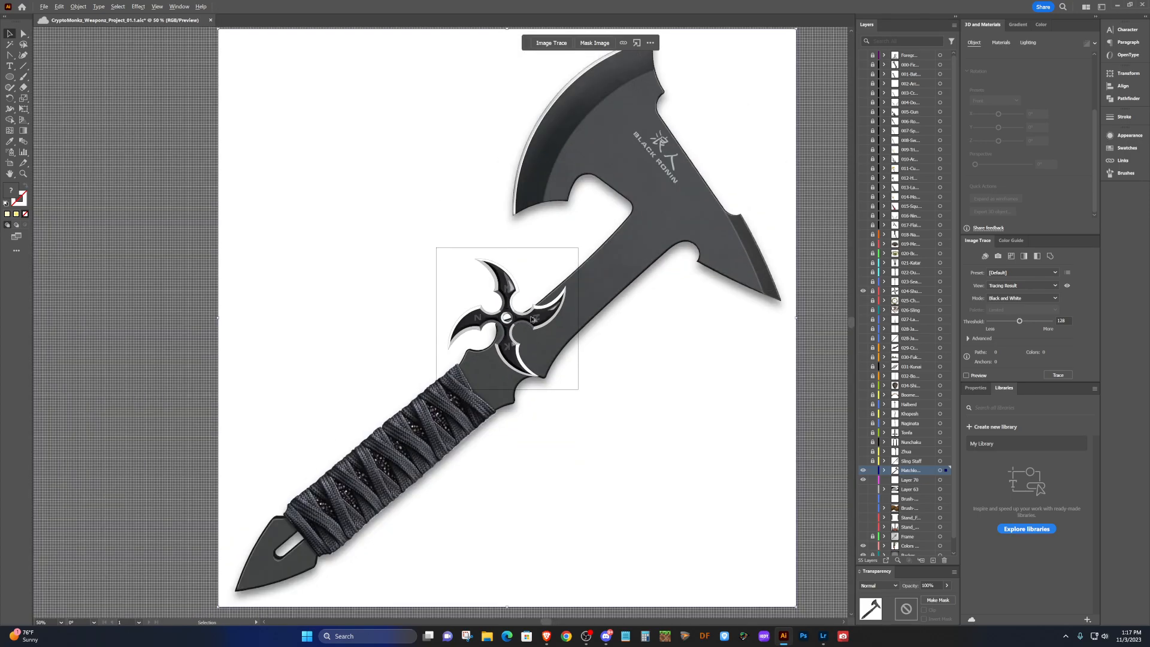
scroll(531, 319, down, 1)
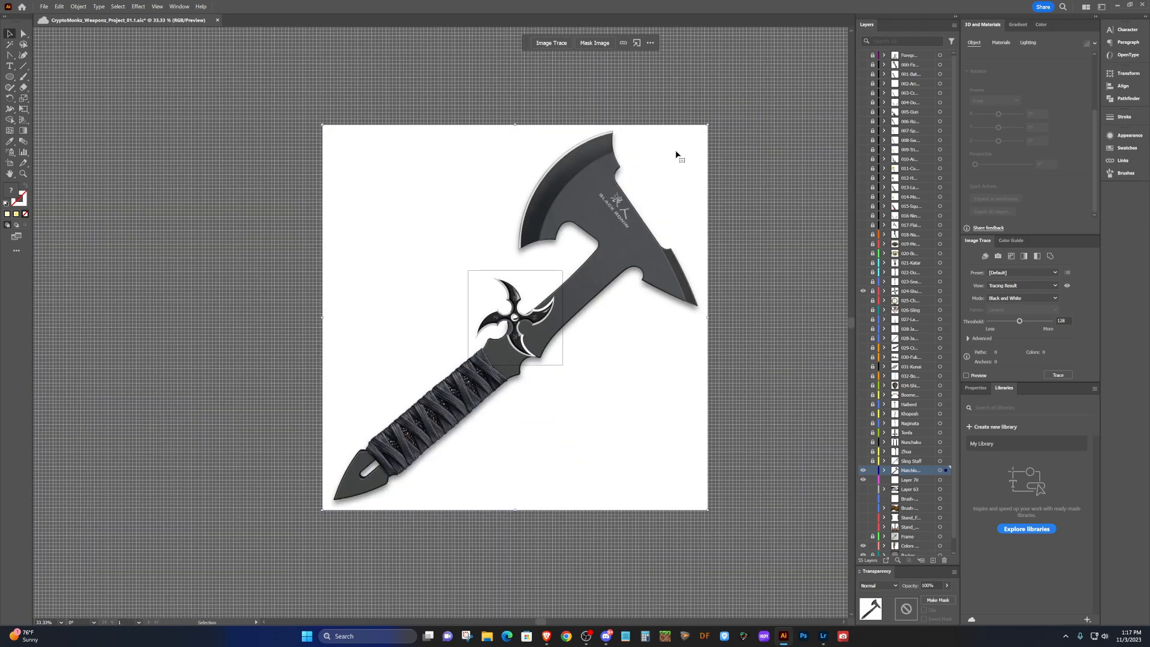
key(a)
key(v)
scroll(729, 164, right, 5)
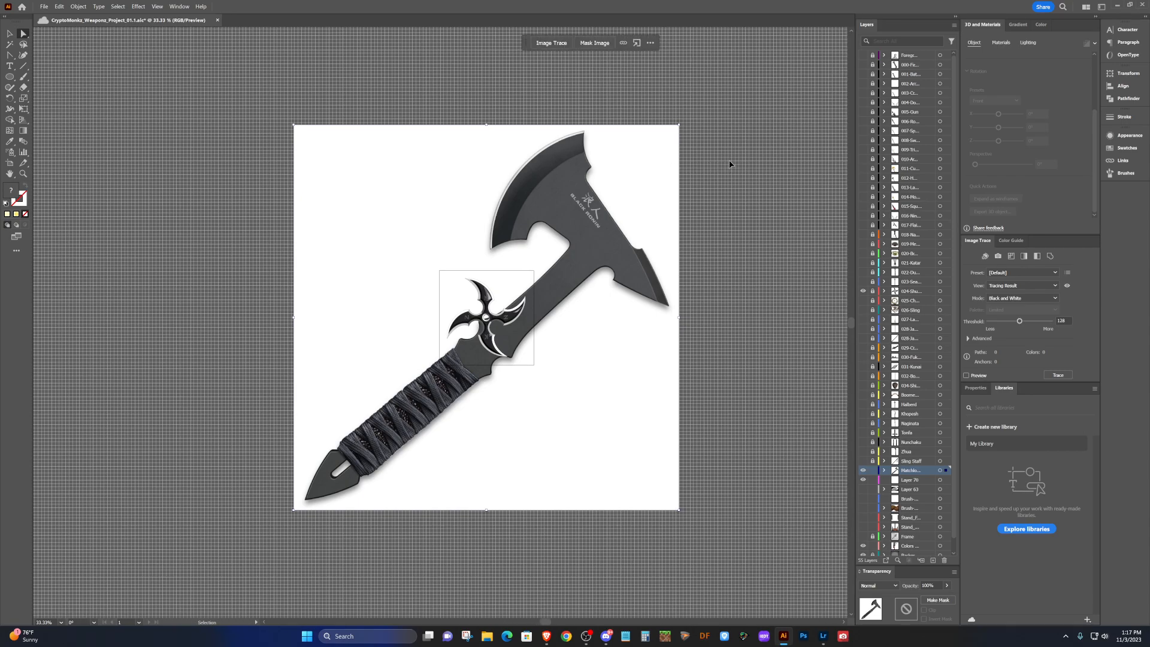
scroll(729, 164, left, 6)
scroll(728, 164, right, 6)
scroll(729, 164, left, 7)
scroll(728, 164, right, 7)
scroll(728, 164, left, 4)
key(a)
scroll(728, 164, up, 3)
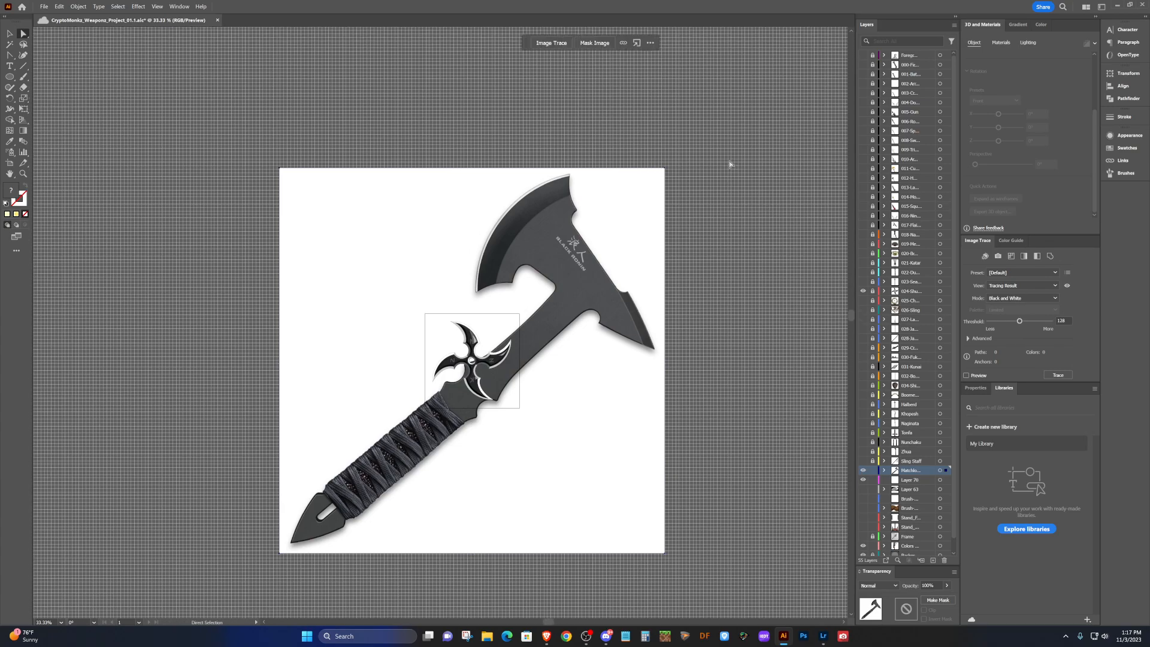
scroll(729, 164, down, 5)
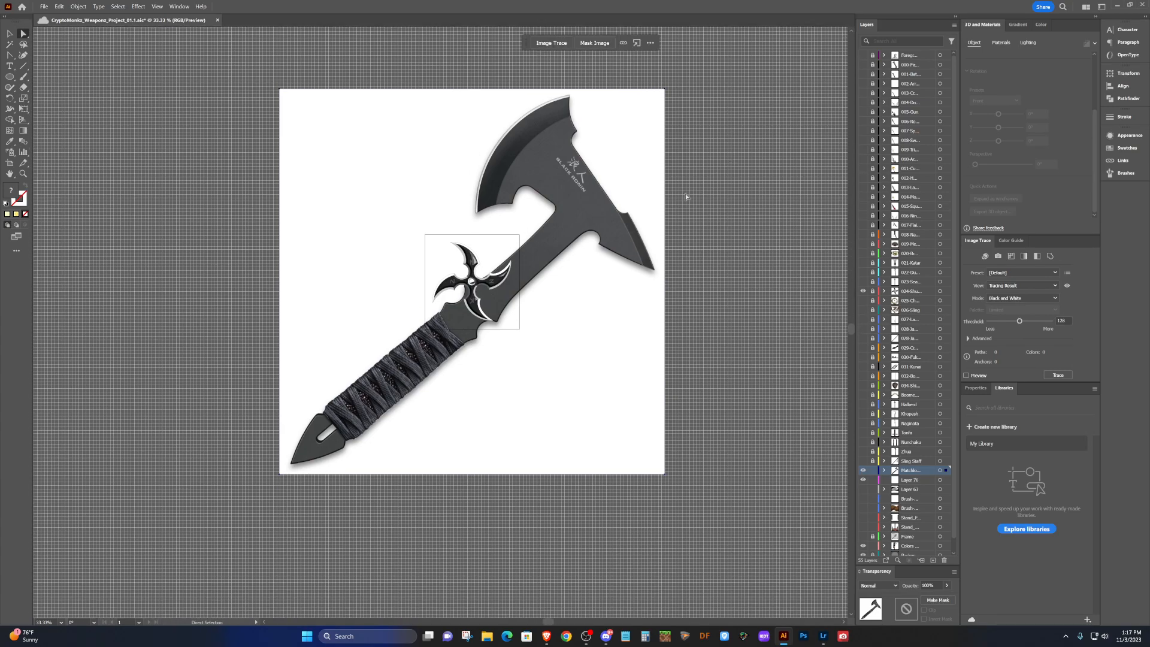
scroll(686, 196, up, 2)
scroll(686, 198, down, 1)
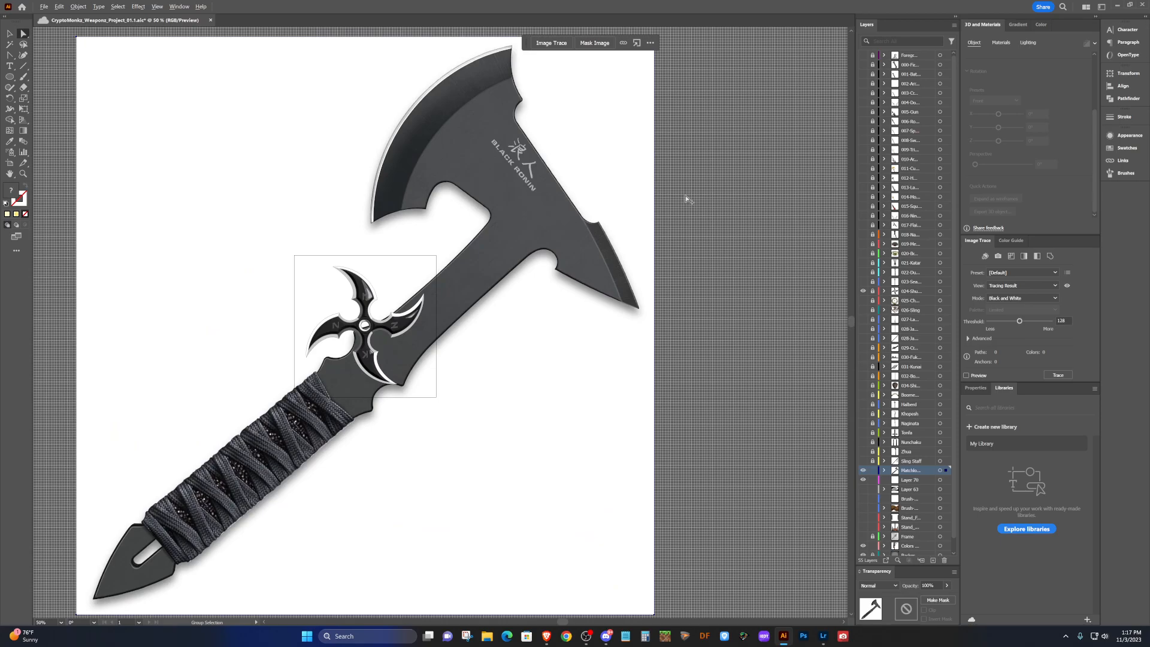
scroll(685, 196, down, 1)
scroll(685, 196, up, 1)
scroll(685, 195, down, 1)
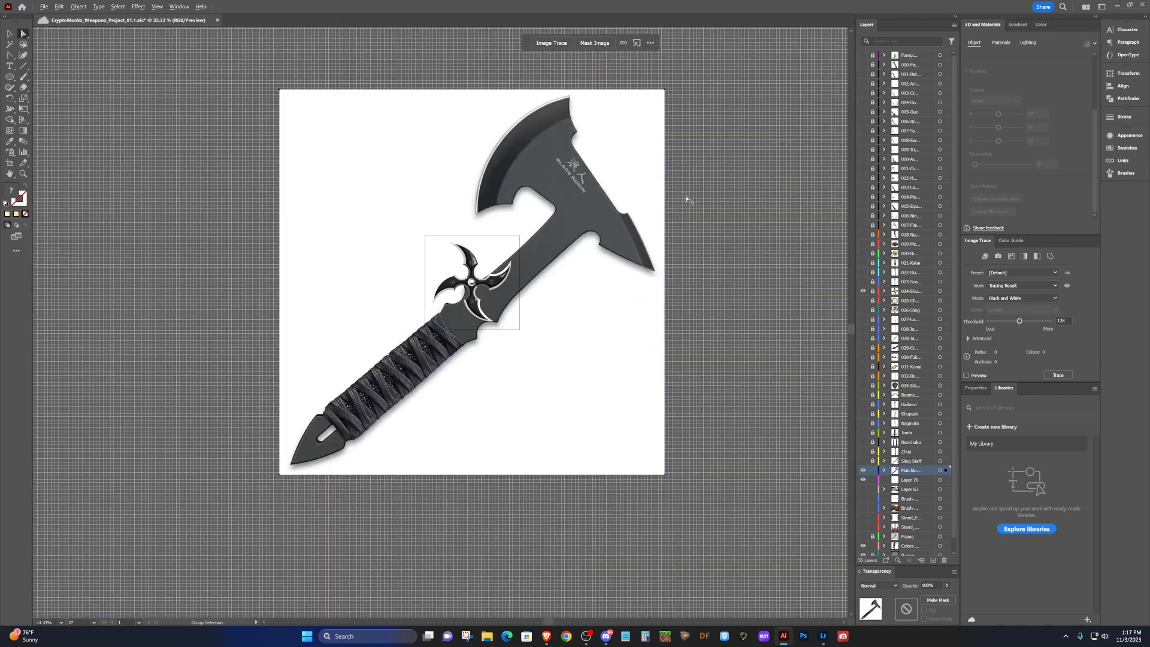
scroll(685, 195, down, 1)
scroll(687, 197, up, 1)
scroll(686, 198, left, 3)
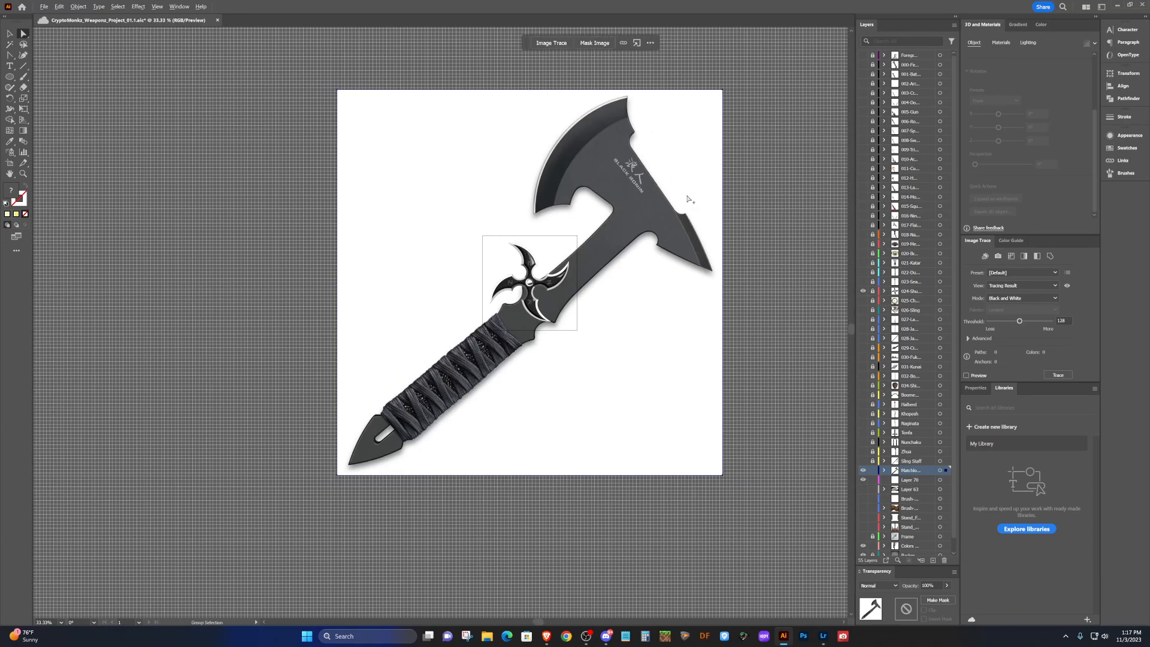
Scale the pasted Black Ronin axe image down proportionally to fit inside the framed artboard and apply a Move of 9.7798 pt at -72.82°.
scroll(686, 198, up, 1)
scroll(687, 198, down, 2)
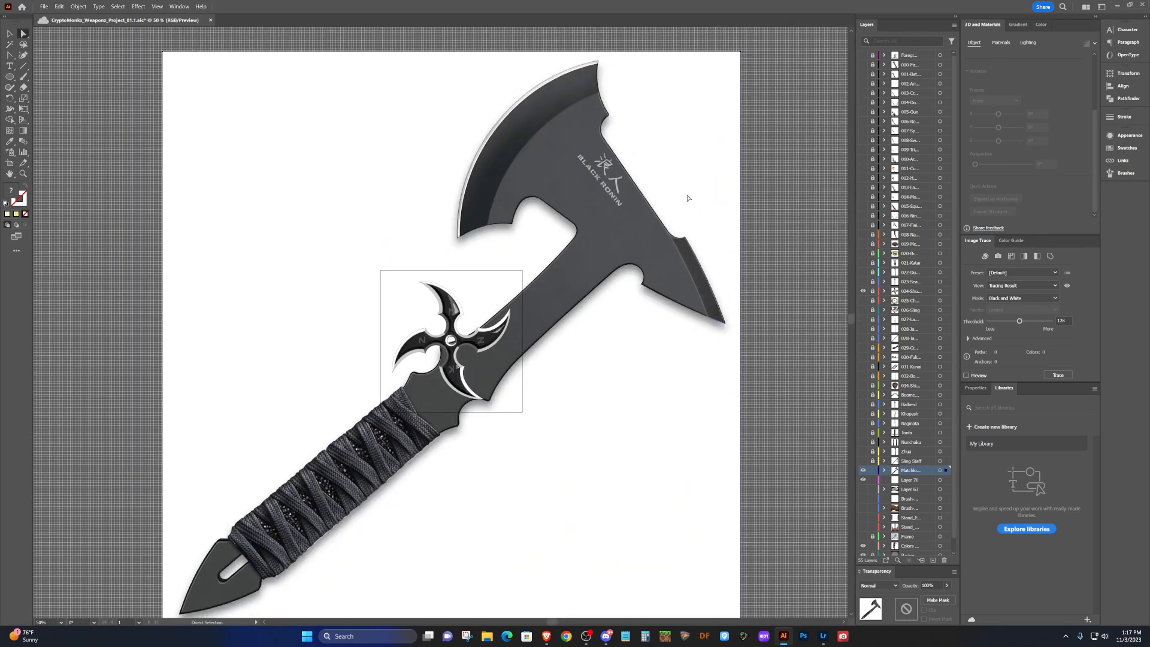
scroll(688, 199, down, 1)
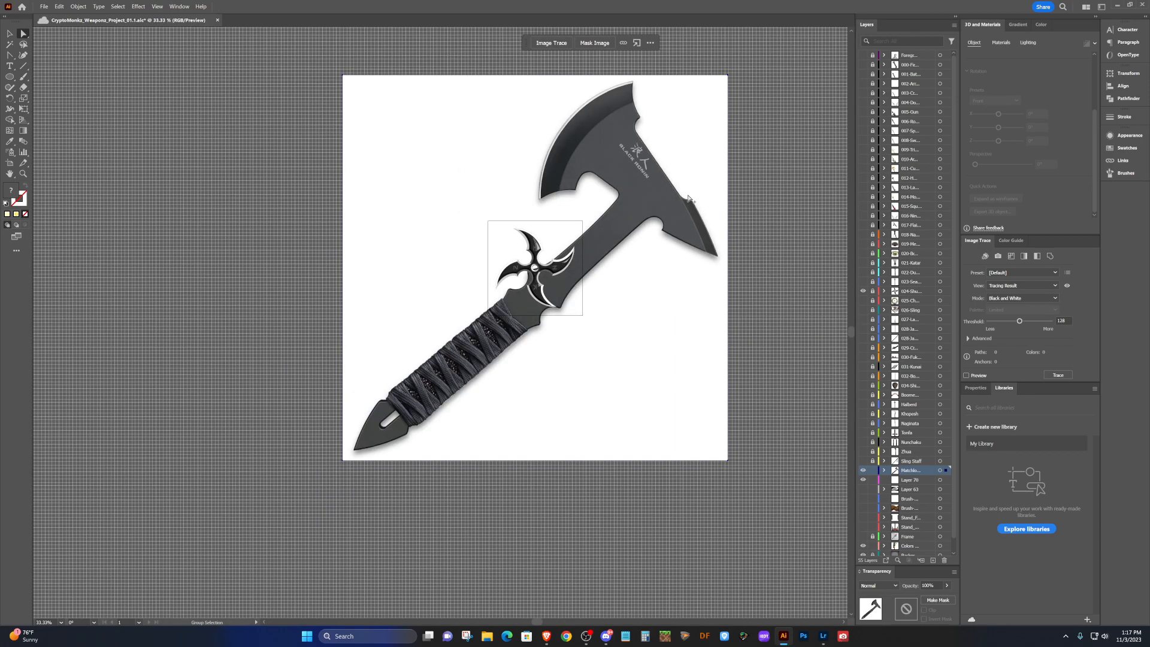
scroll(688, 196, up, 2)
scroll(688, 196, right, 2)
scroll(680, 203, left, 1)
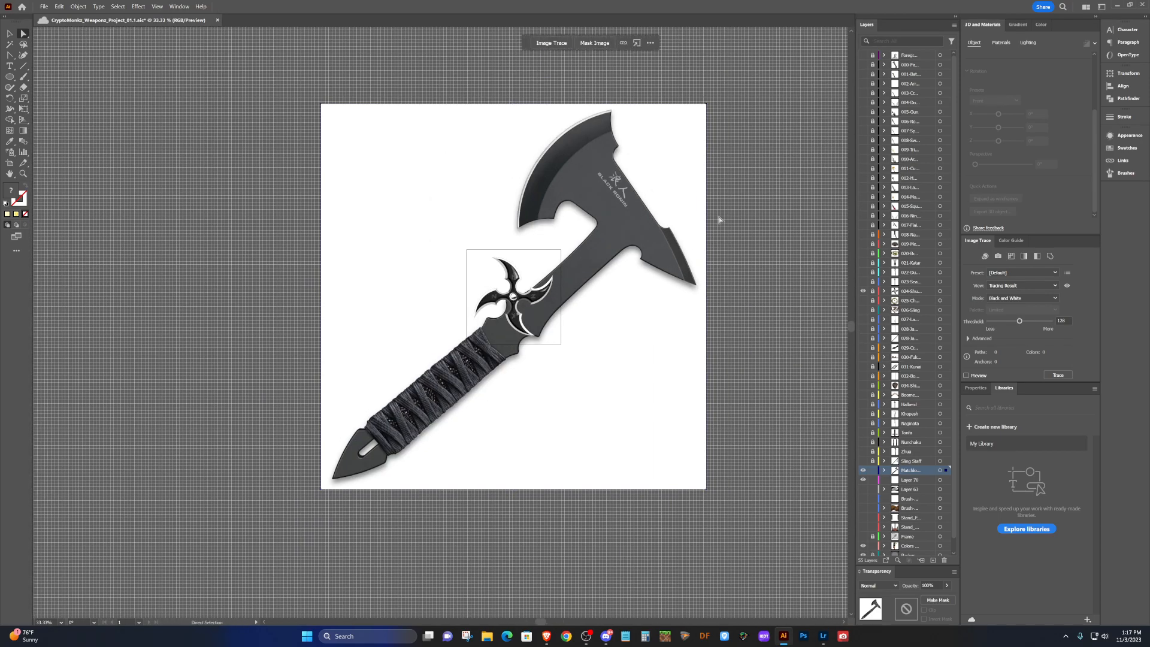
scroll(718, 218, up, 1)
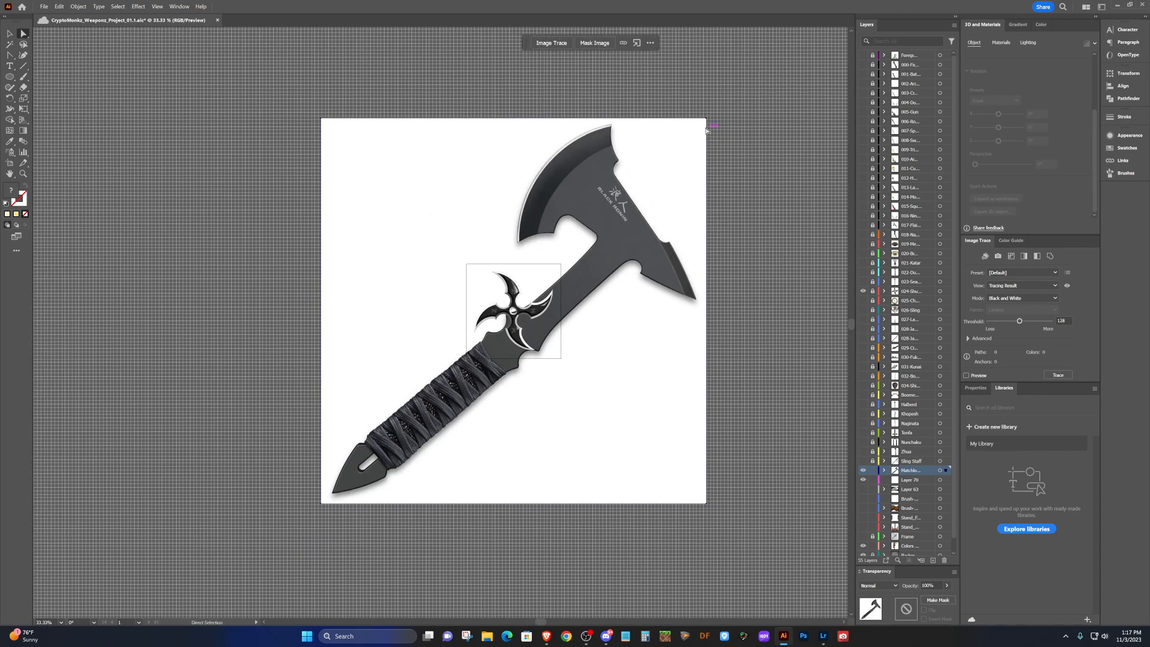
key(v)
mouse_move(706, 120)
mouse_down()
mouse_move(641, 153)
mouse_move(555, 270)
mouse_up()
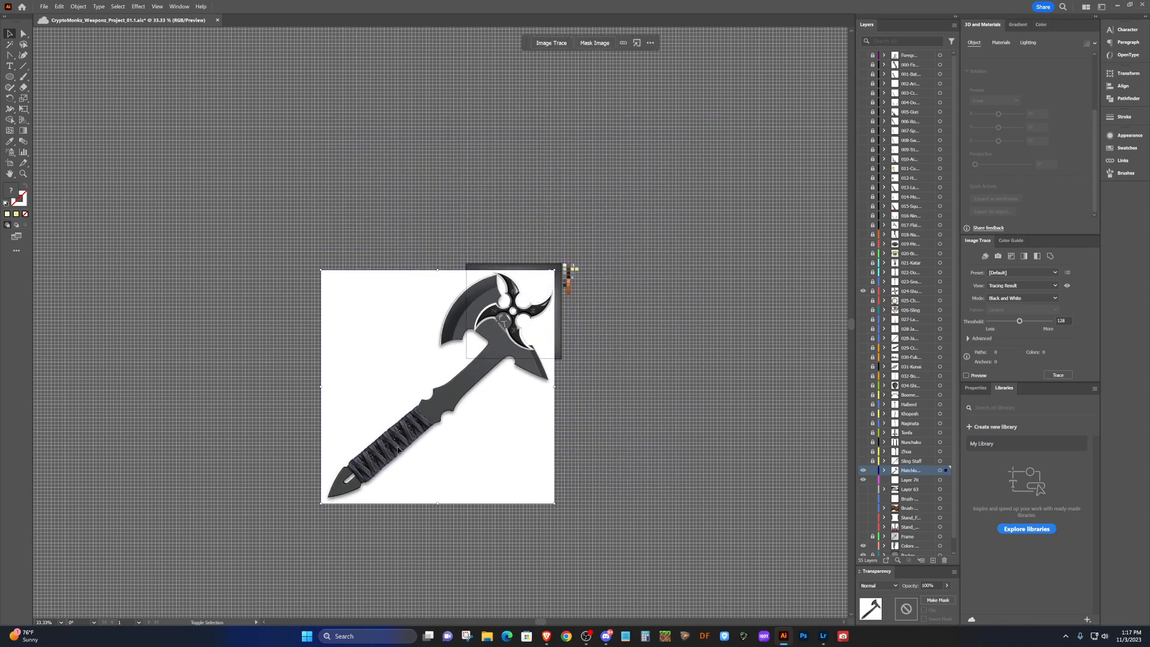
mouse_move(320, 505)
mouse_down()
mouse_move(481, 404)
mouse_move(474, 412)
mouse_up()
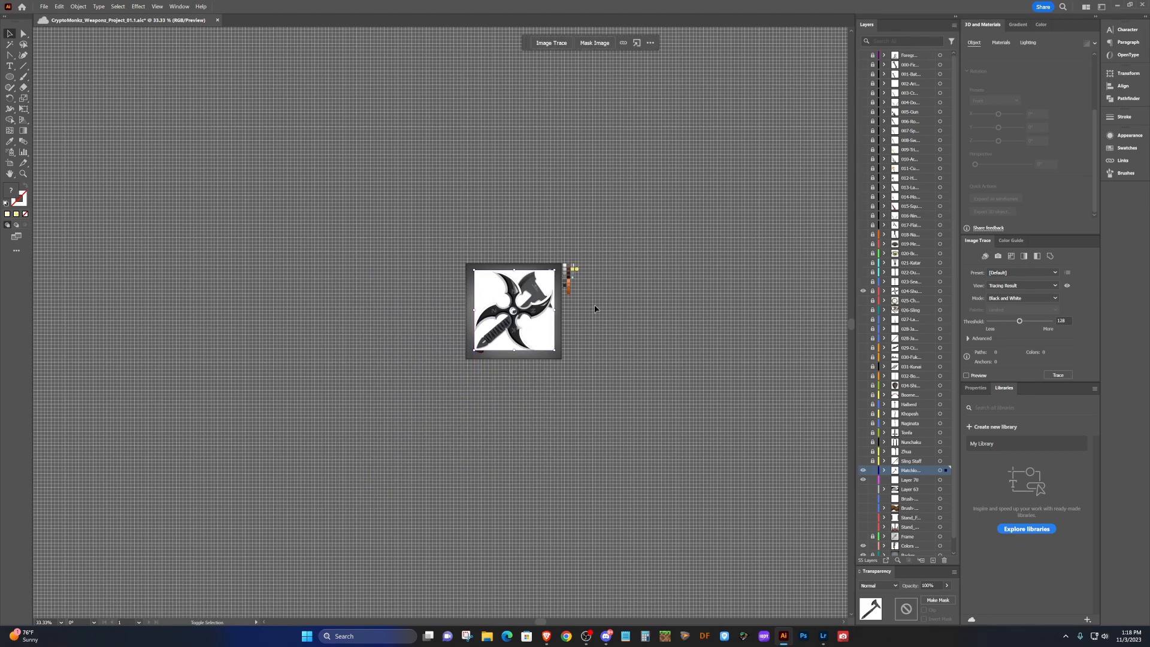
key(Return)
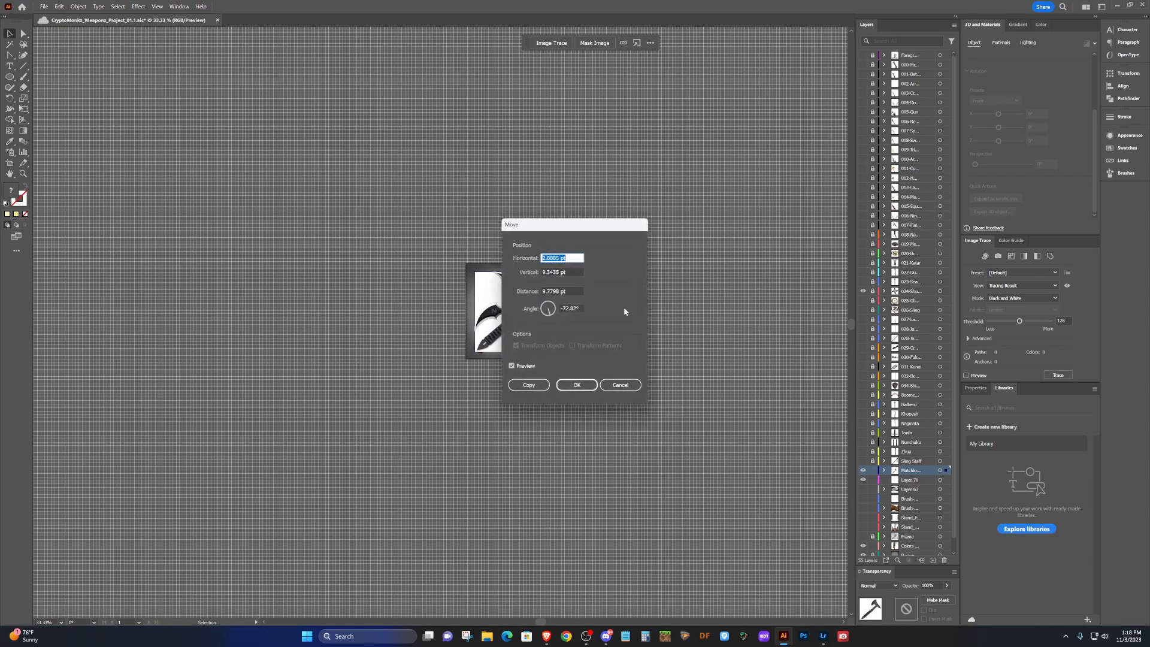
click(575, 384)
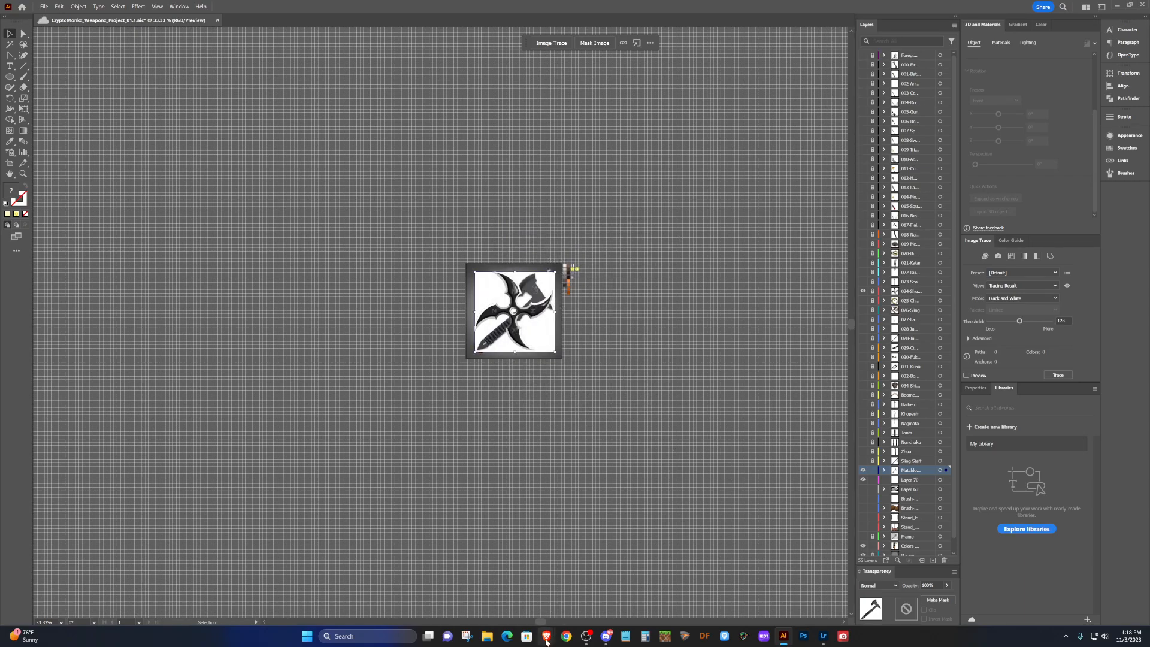
Bring the kindpng and Black Ronin axe windows up side by side, compare the two axes and return to Adobe Illustrator.
mouse_move(546, 636)
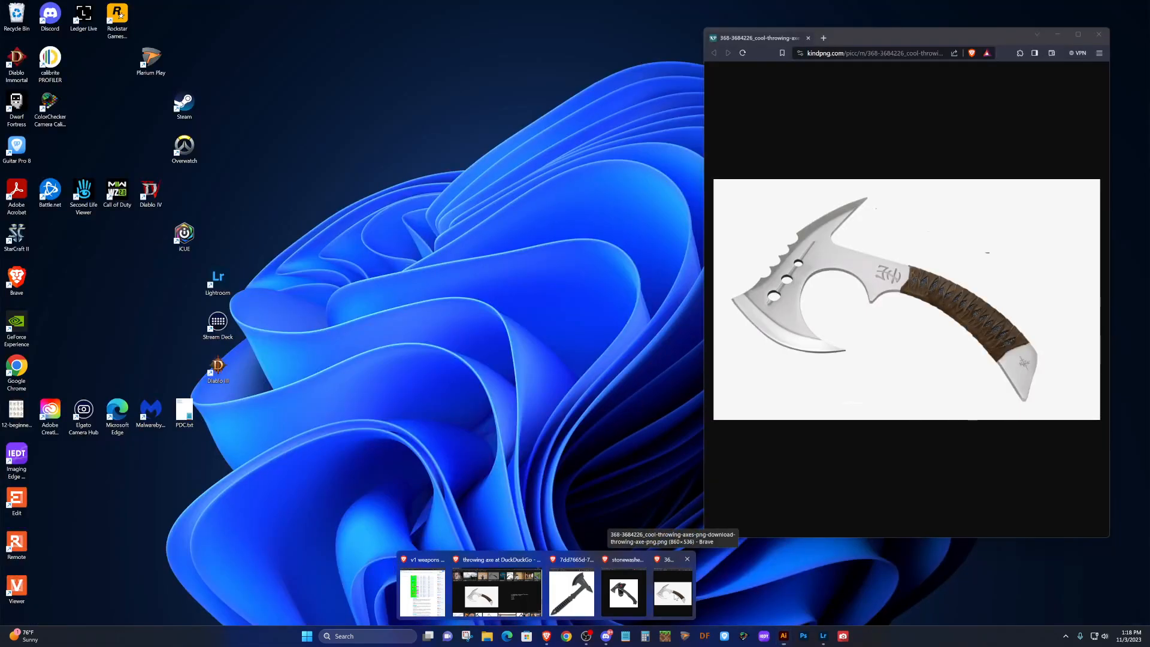
click(672, 593)
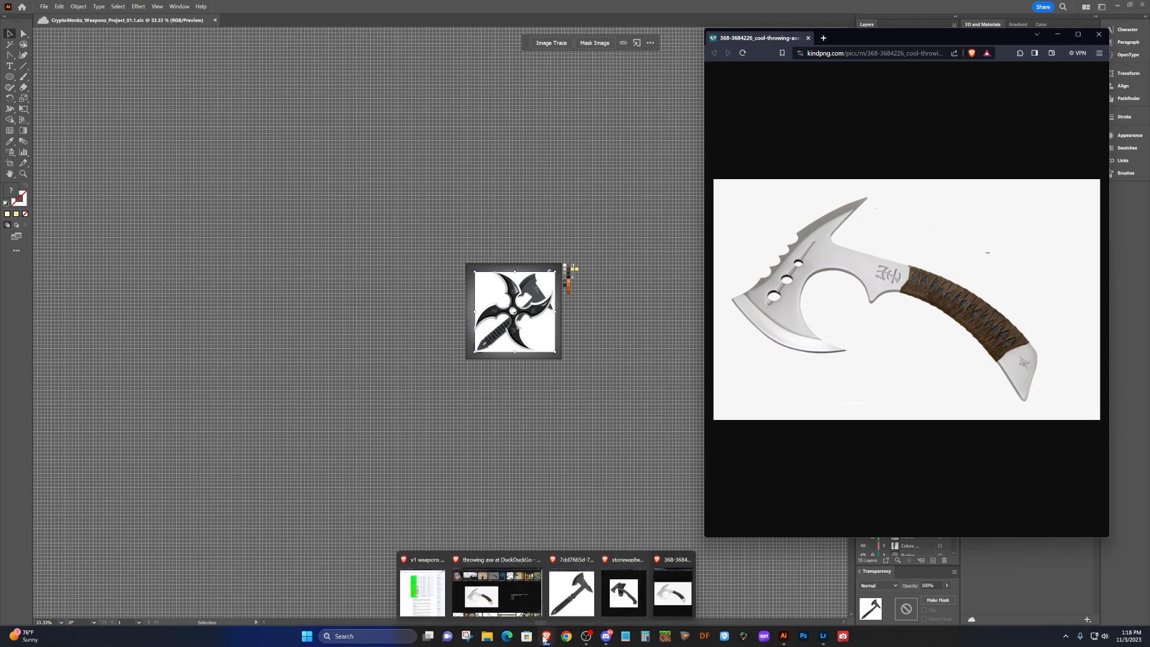
click(579, 592)
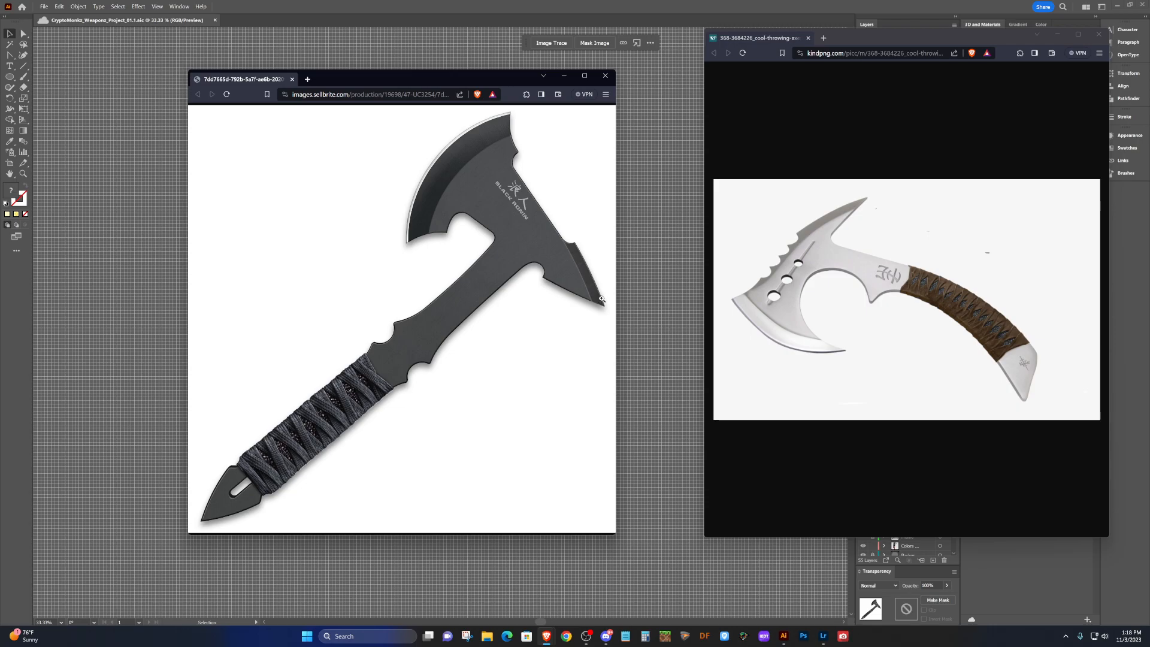
click(666, 282)
Draw a small square with the Rectangle tool in the empty area beside the color swatches, about the size of one swatch.
key(ctrl+minus)
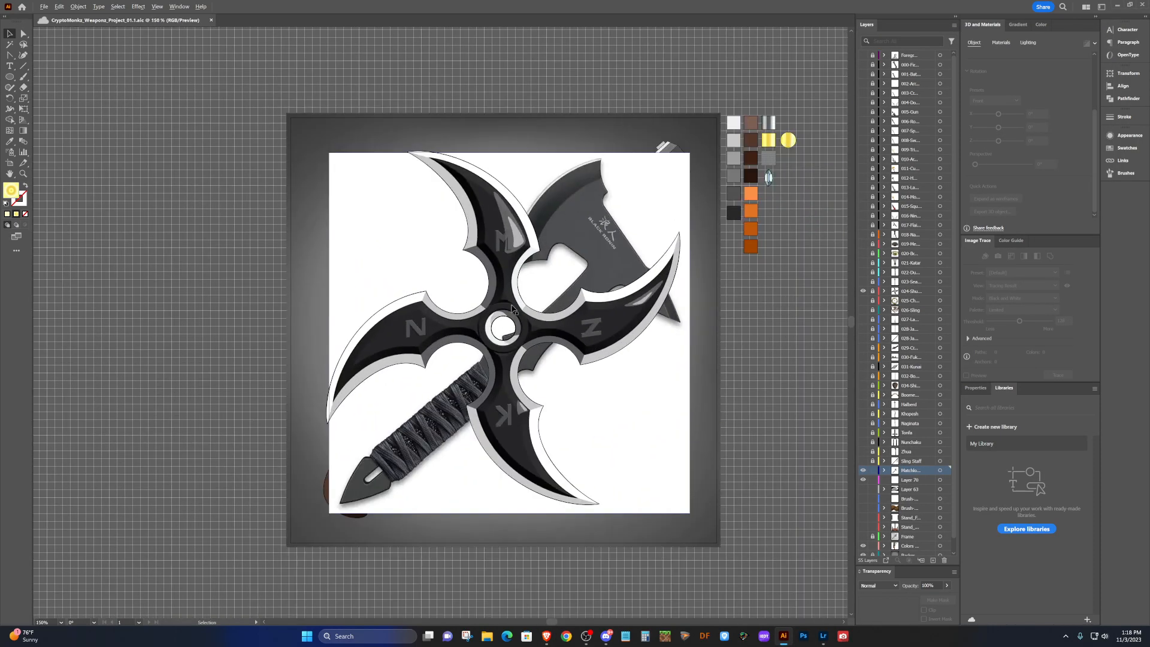
scroll(592, 331, right, 2)
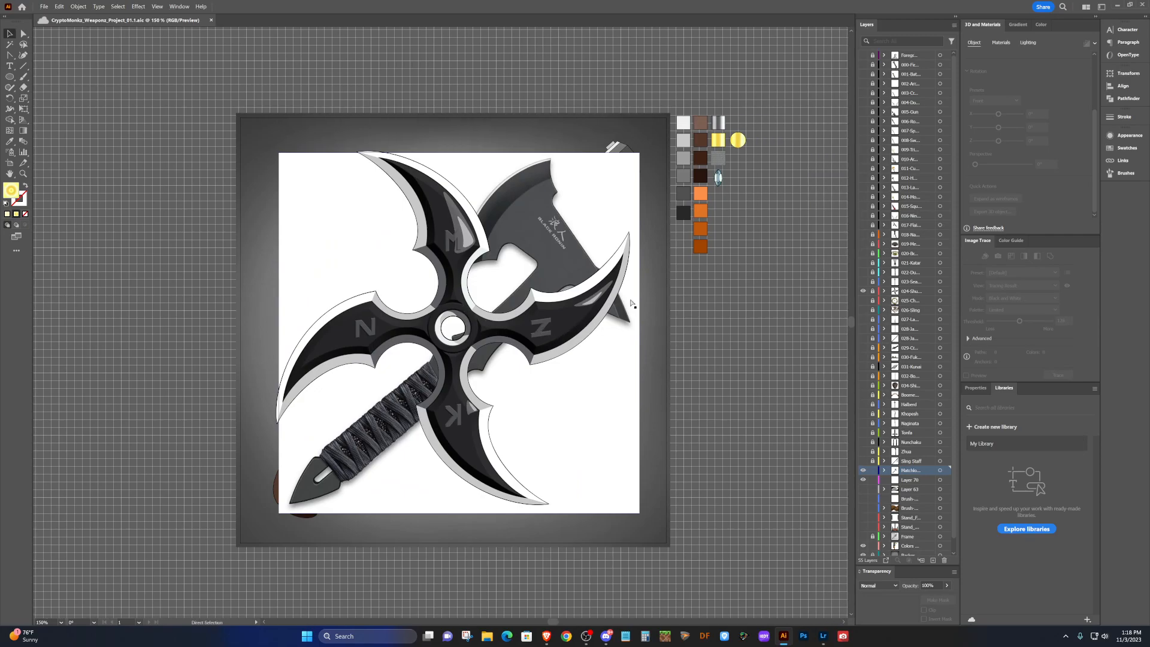
scroll(704, 190, up, 3)
scroll(705, 189, down, 2)
scroll(705, 189, up, 2)
scroll(705, 189, up, 2)
scroll(705, 189, right, 3)
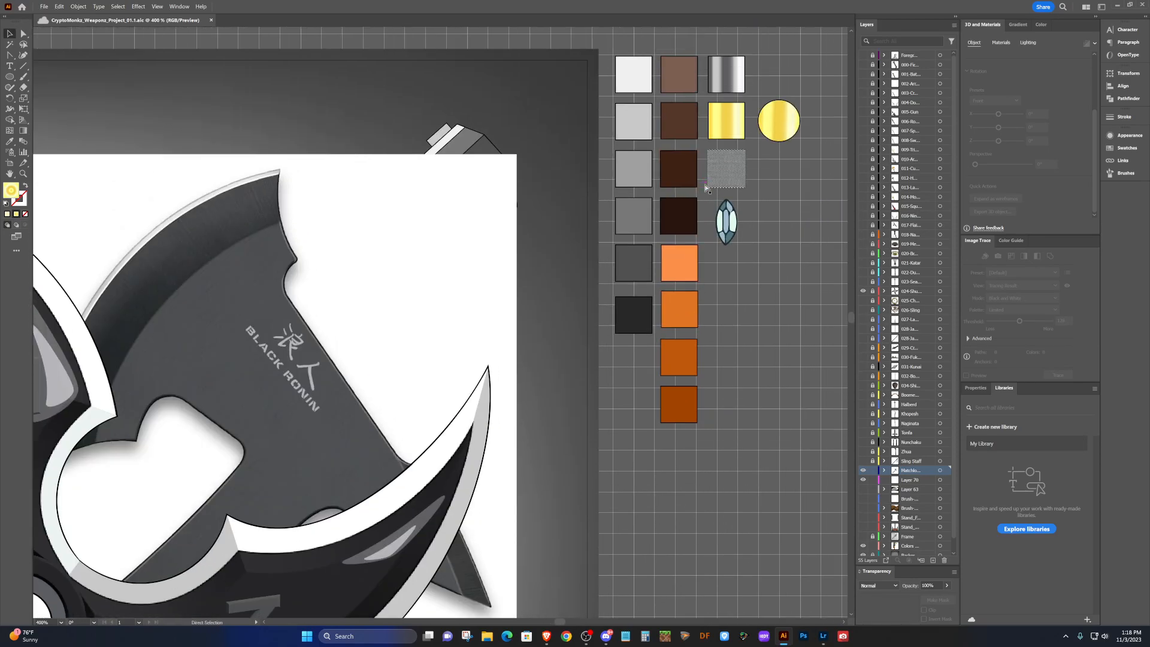
scroll(706, 185, up, 2)
scroll(701, 187, up, 2)
scroll(700, 187, down, 2)
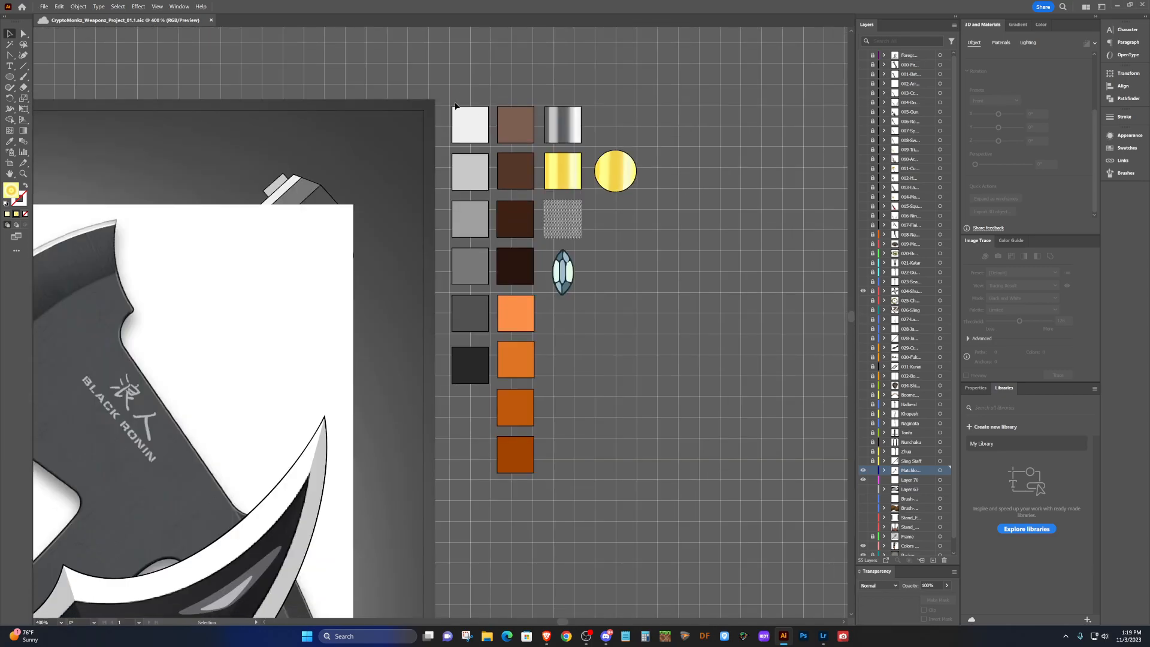
click(10, 78)
right_click(10, 78)
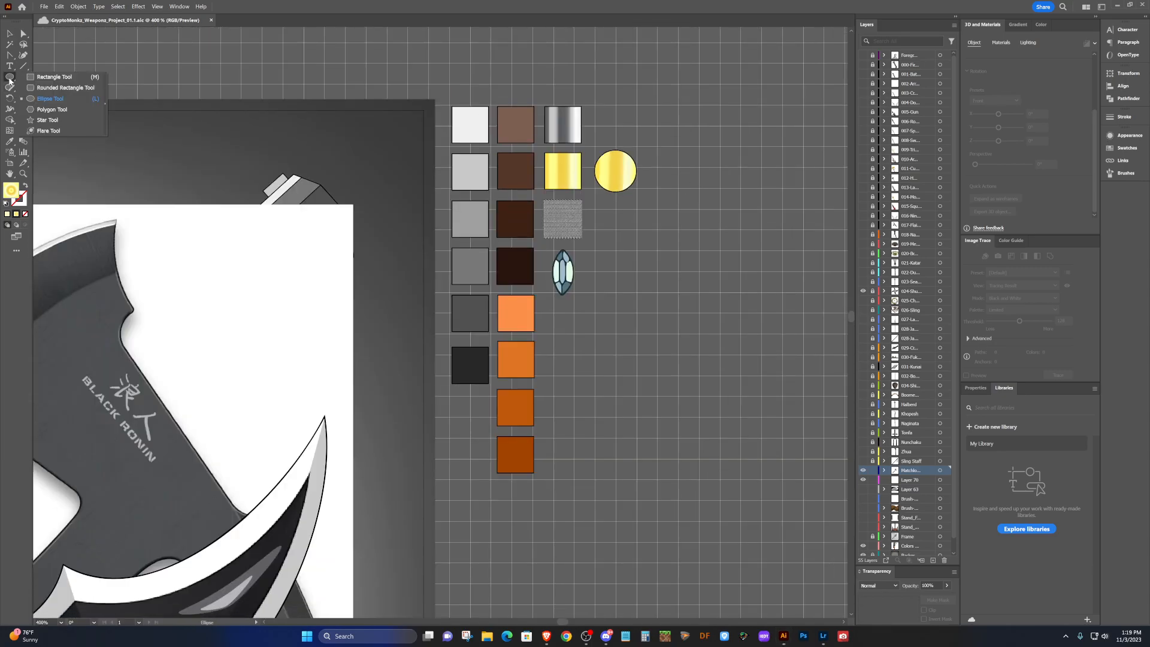
click(48, 78)
drag(668, 219, 708, 259)
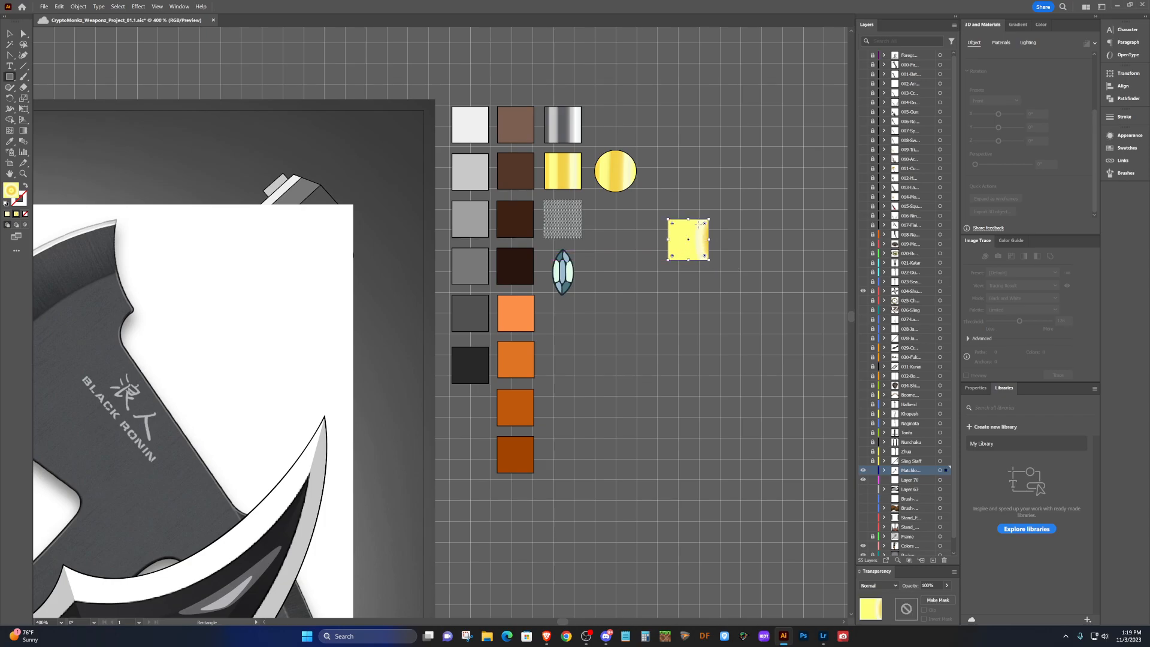
Copy the darkest brown swatch's appearance onto the new square and set its fill to blue #3030C6.
key(i)
click(502, 271)
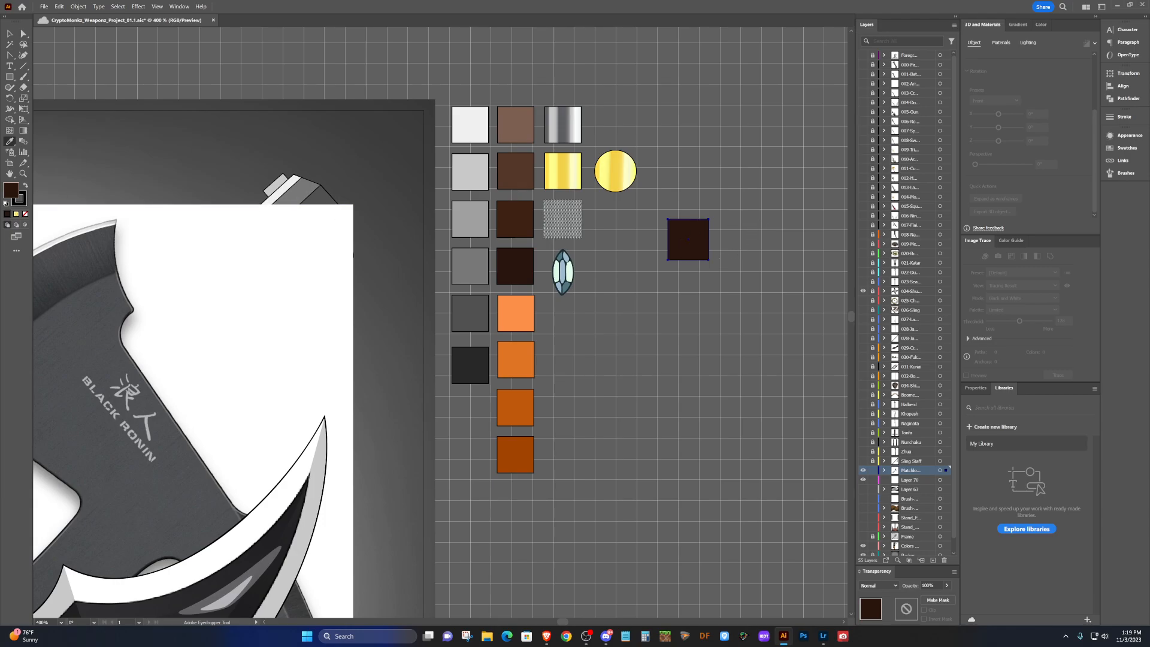
double_click(14, 190)
mouse_move(788, 124)
mouse_down()
mouse_move(765, 128)
mouse_move(783, 127)
mouse_up()
click(816, 147)
click(773, 134)
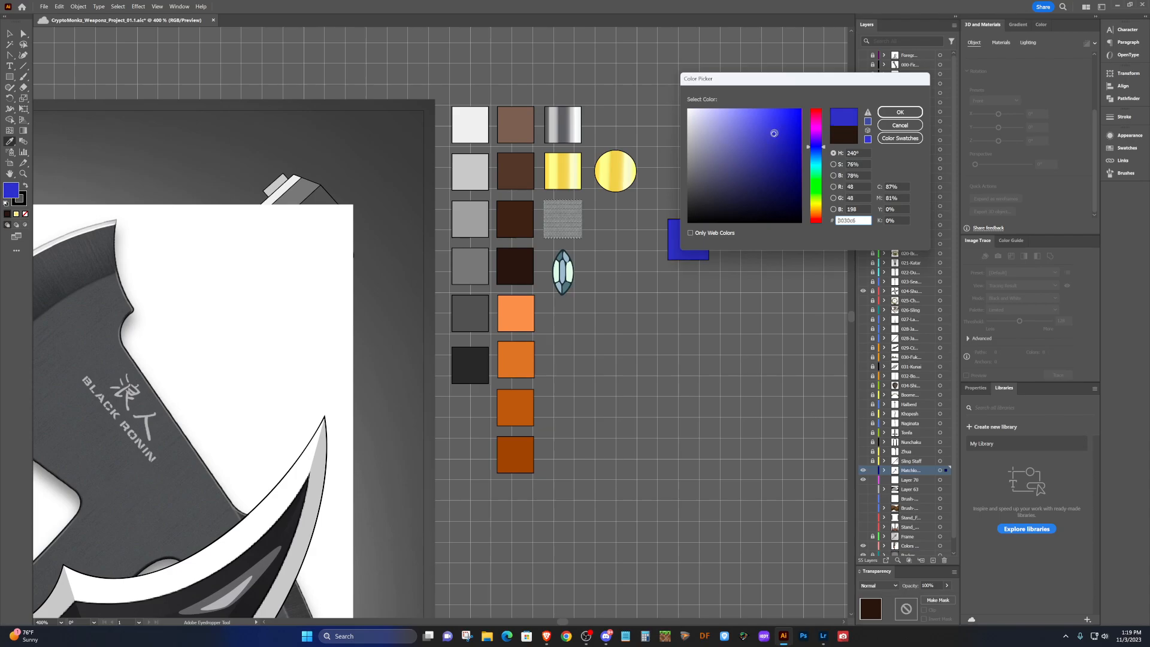
click(899, 112)
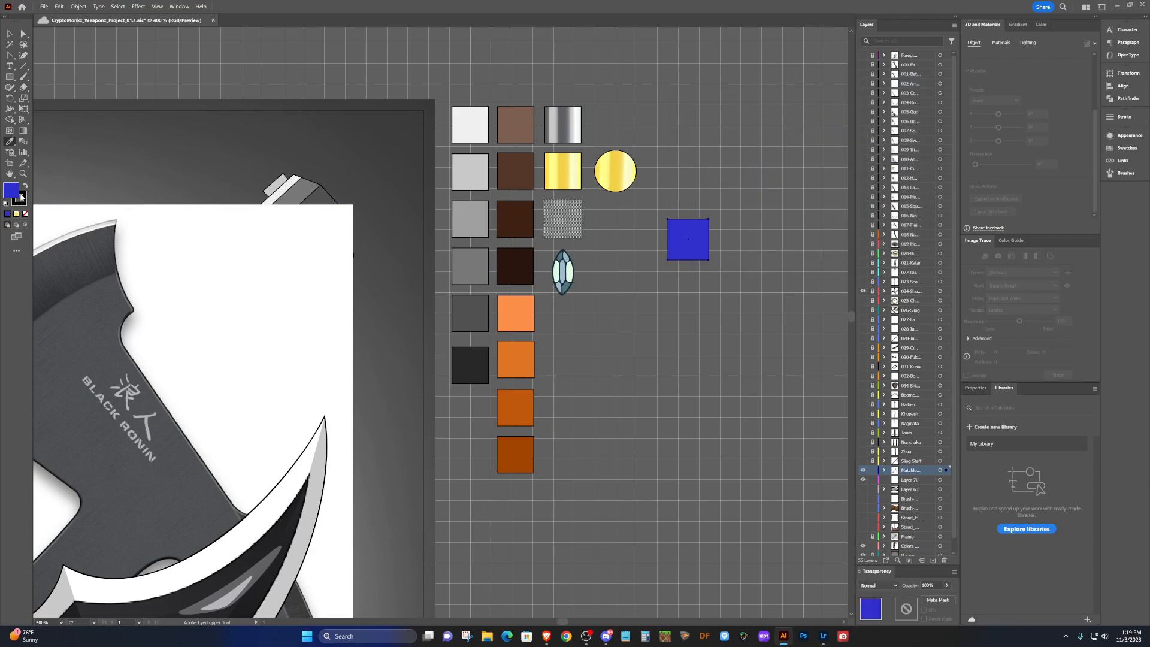
Give the blue square a white stroke, place it directly below the darkest gray swatch in the palette and deselect it.
click(25, 196)
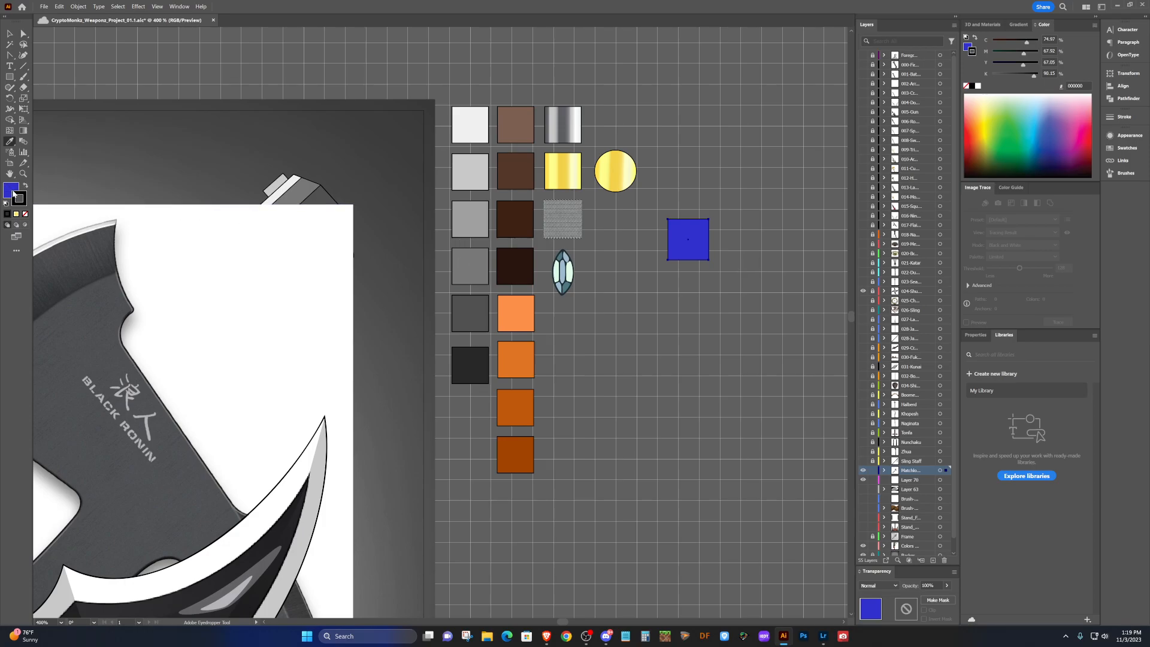
double_click(19, 197)
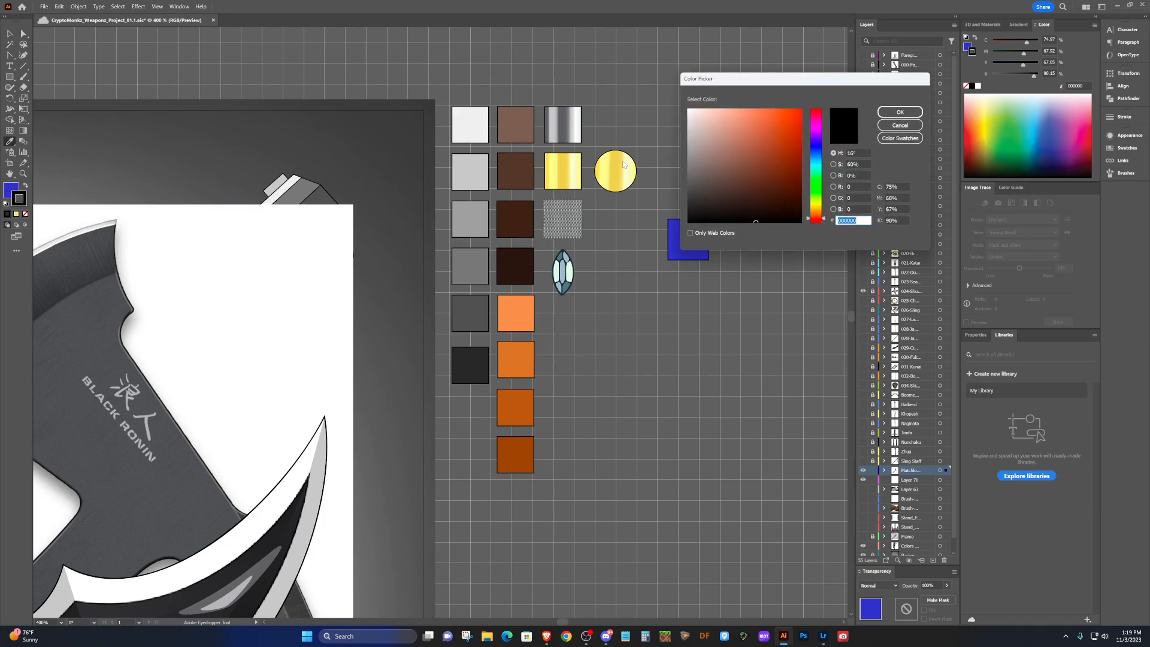
click(688, 109)
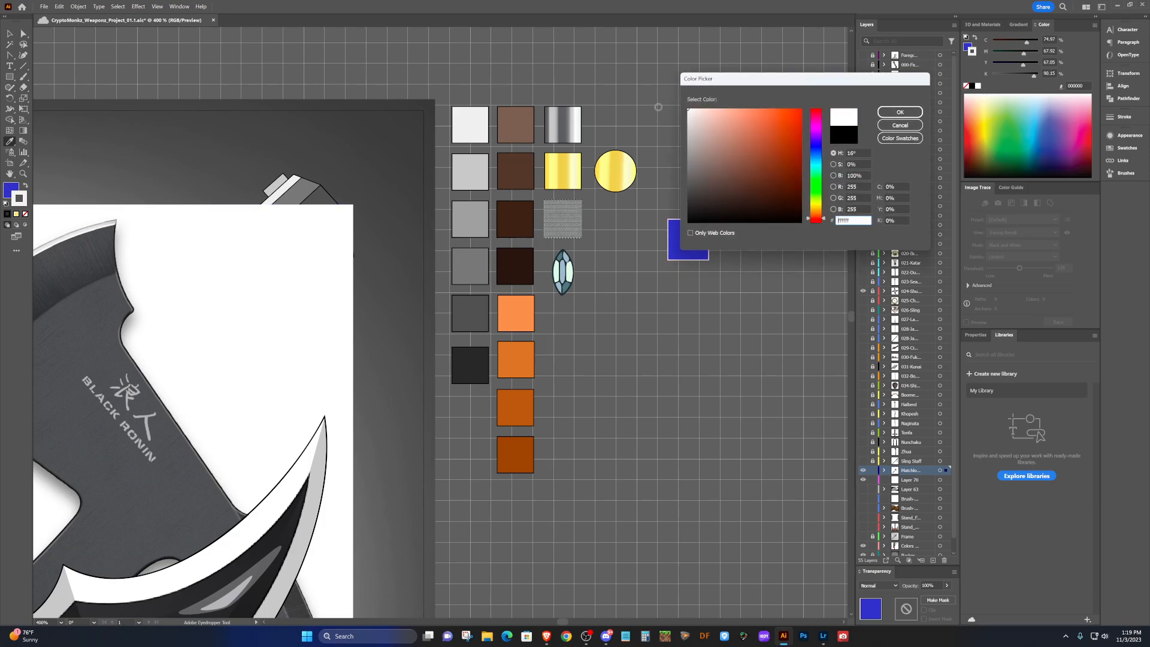
click(899, 112)
key(v)
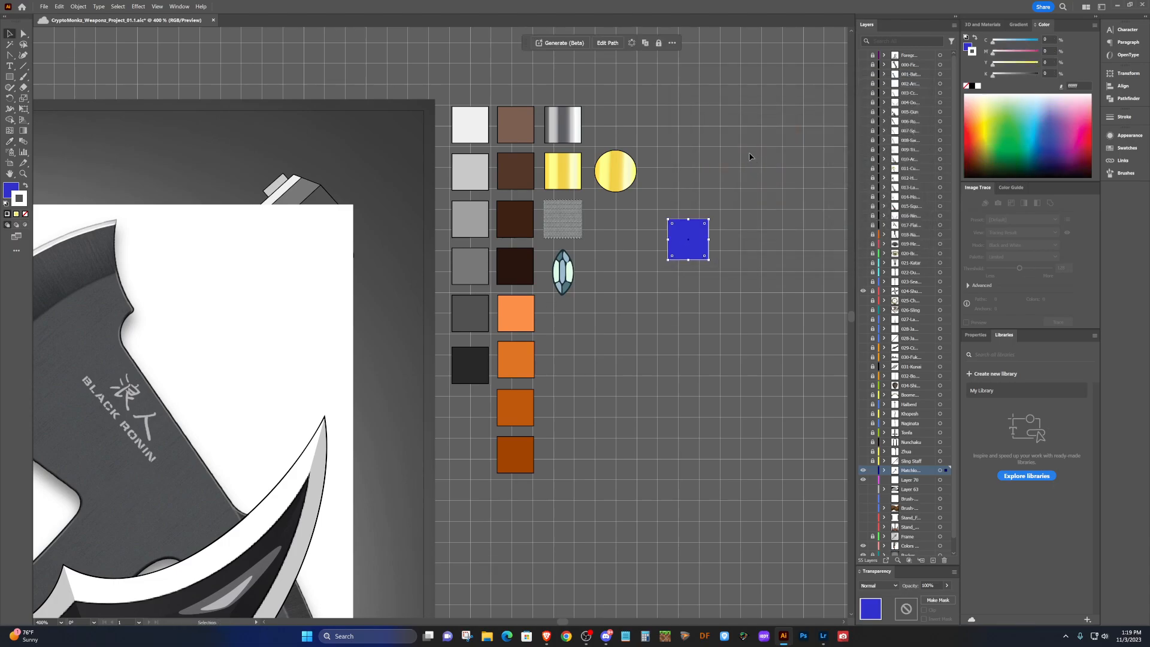
drag(694, 245, 450, 426)
click(601, 405)
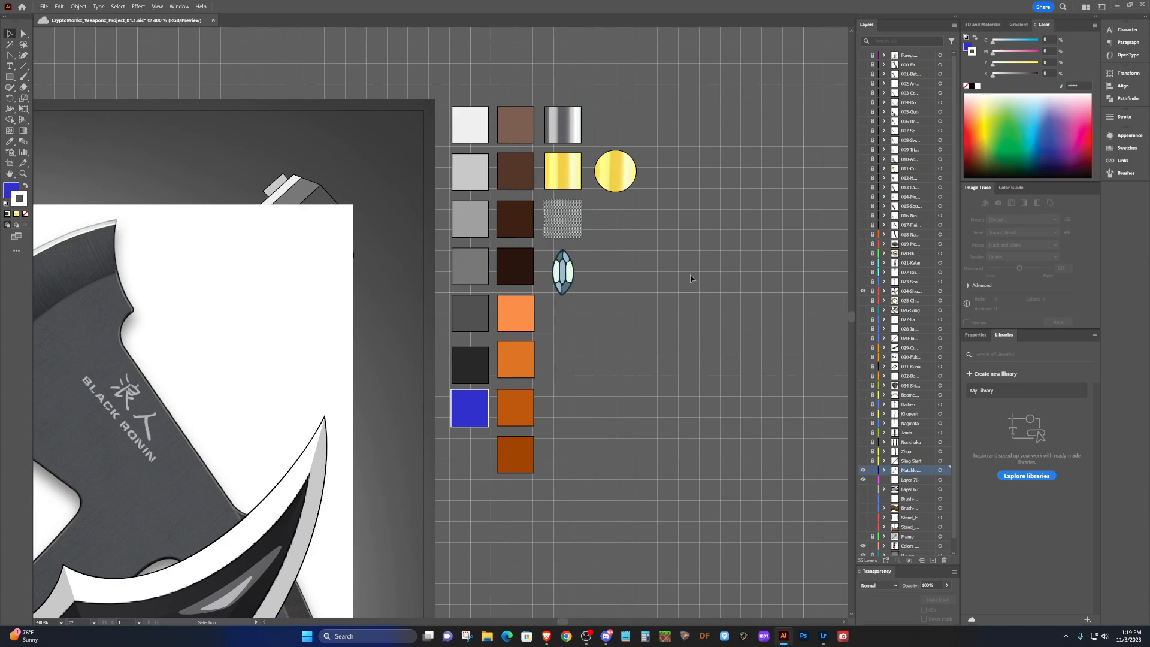
Widen the layer list until the full layer names are readable.
scroll(691, 278, down, 2)
scroll(691, 278, right, 1)
scroll(691, 279, left, 6)
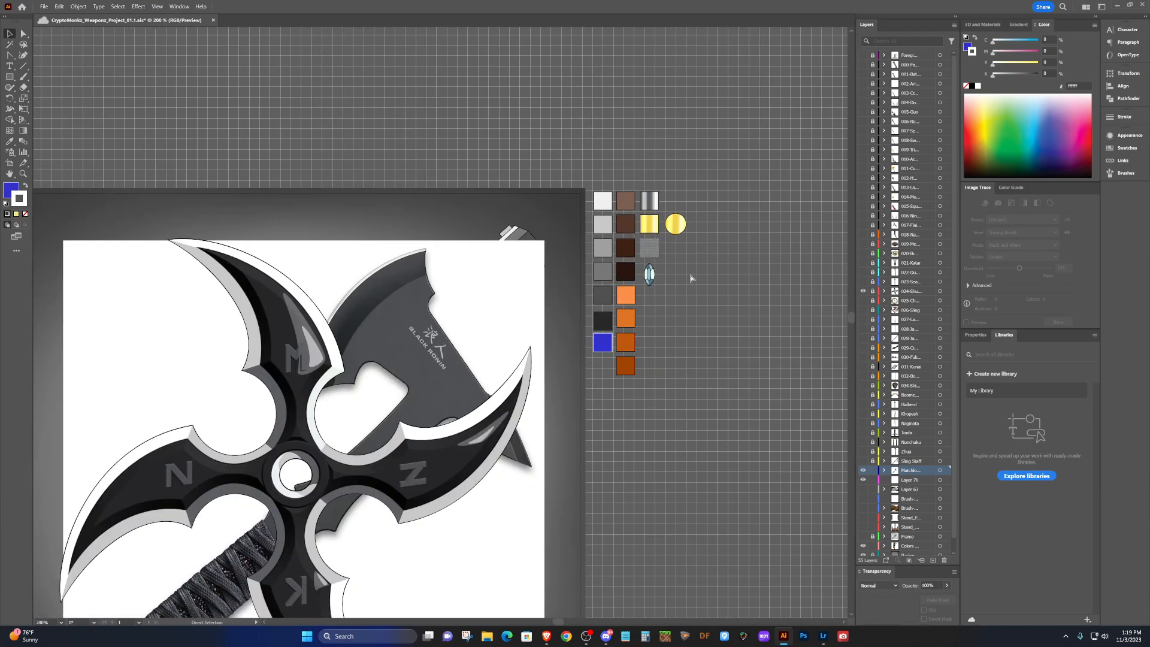
scroll(690, 278, down, 2)
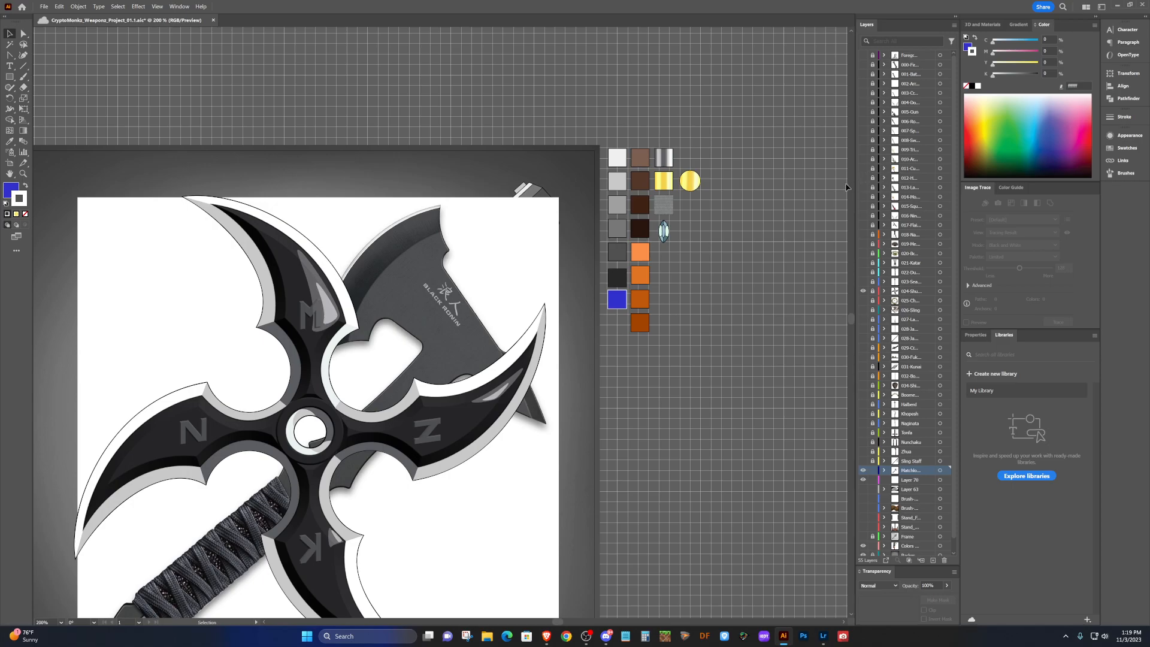
drag(854, 180, 782, 181)
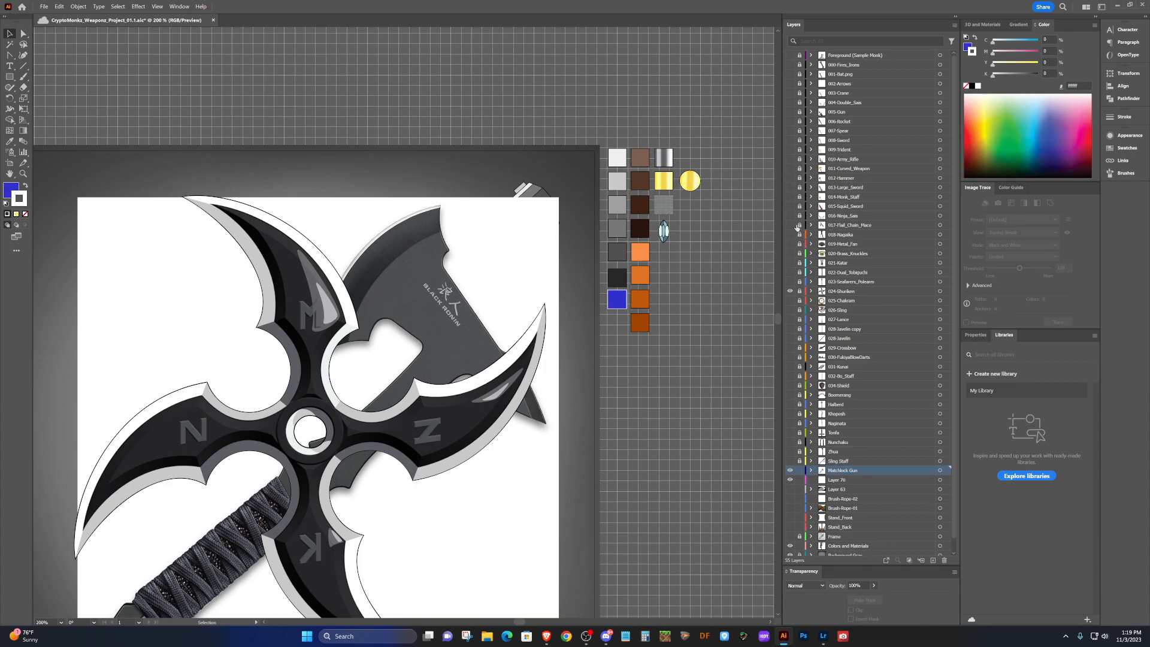
Preview the 022 weapon layer and the 028-Javelin layer one after the other, hiding each again.
click(789, 272)
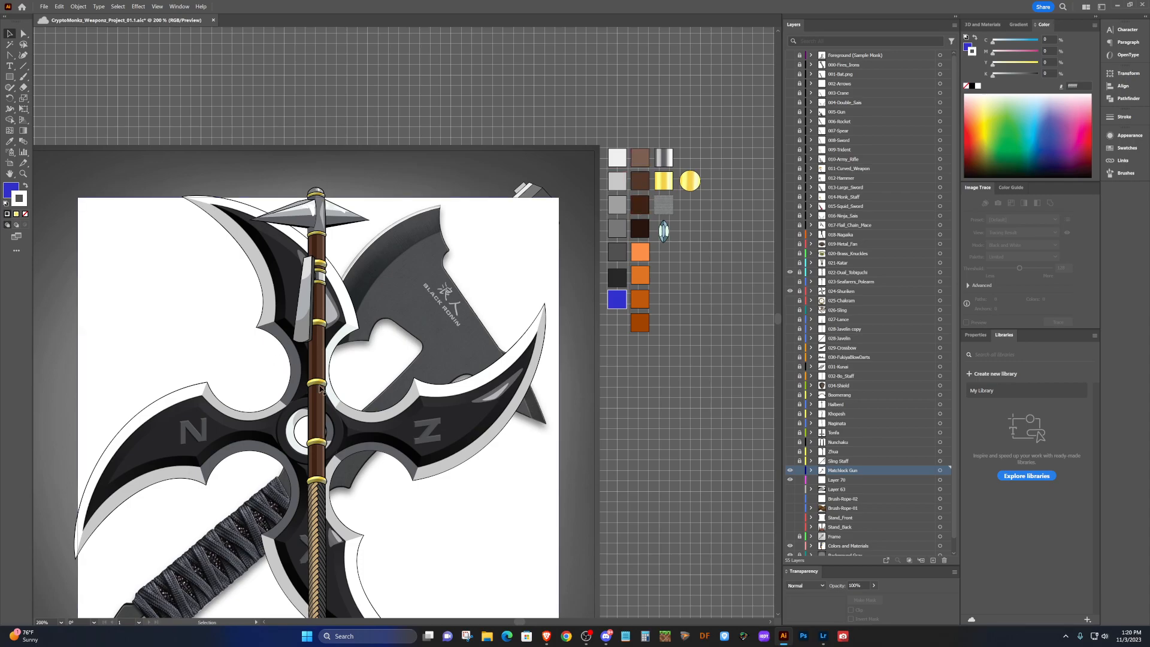
click(789, 272)
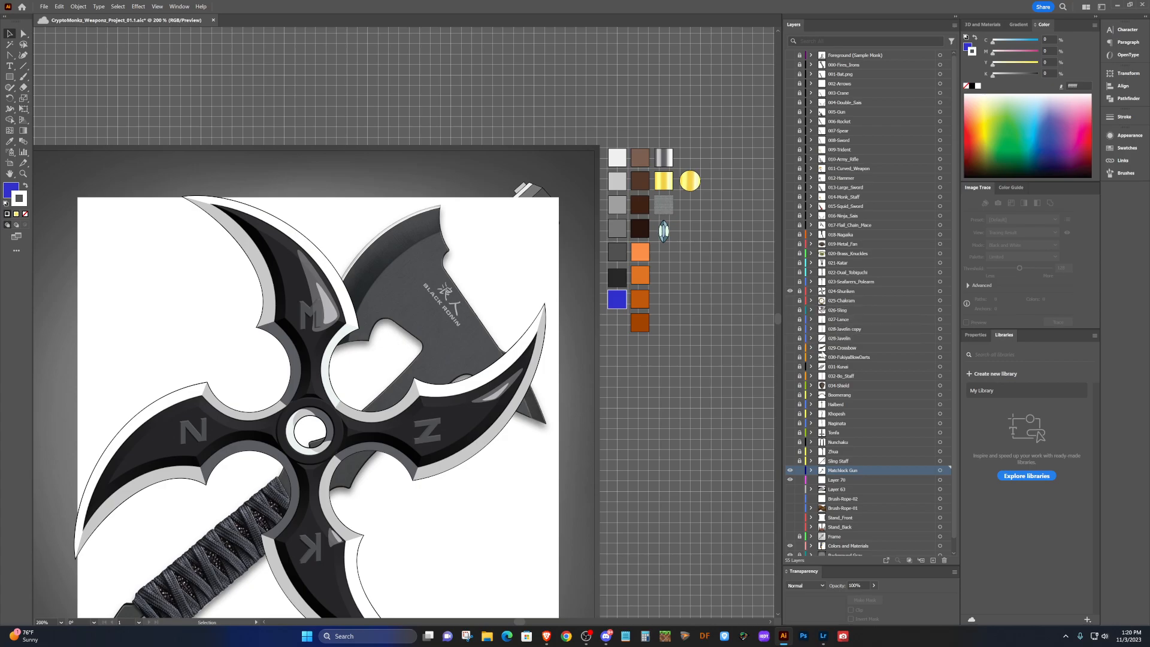
click(790, 339)
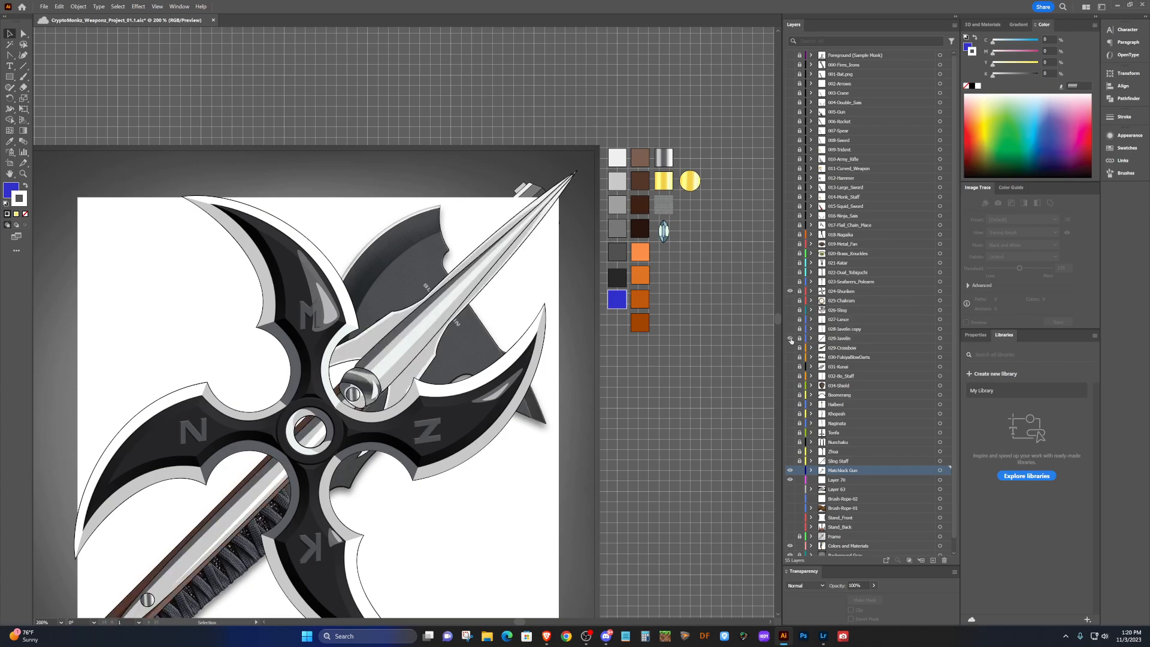
click(789, 338)
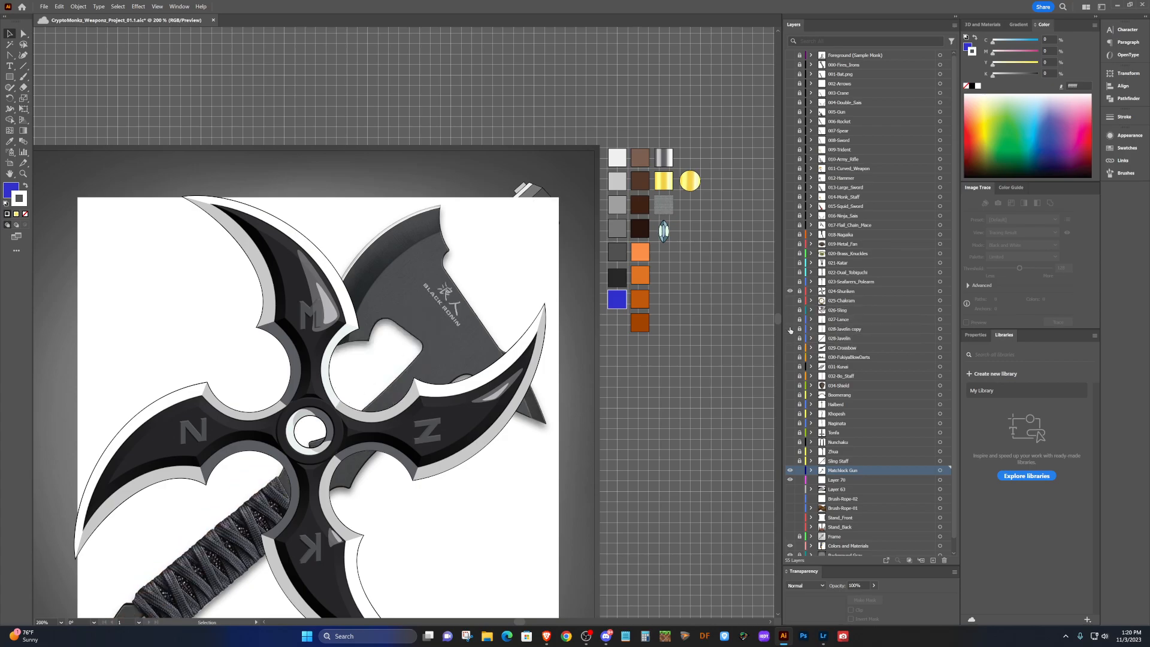
Show the 028-Javelin copy layer, hide 024-Shuriken and inspect the javelin's shaft shading against the axe reference.
click(790, 319)
click(791, 322)
click(791, 329)
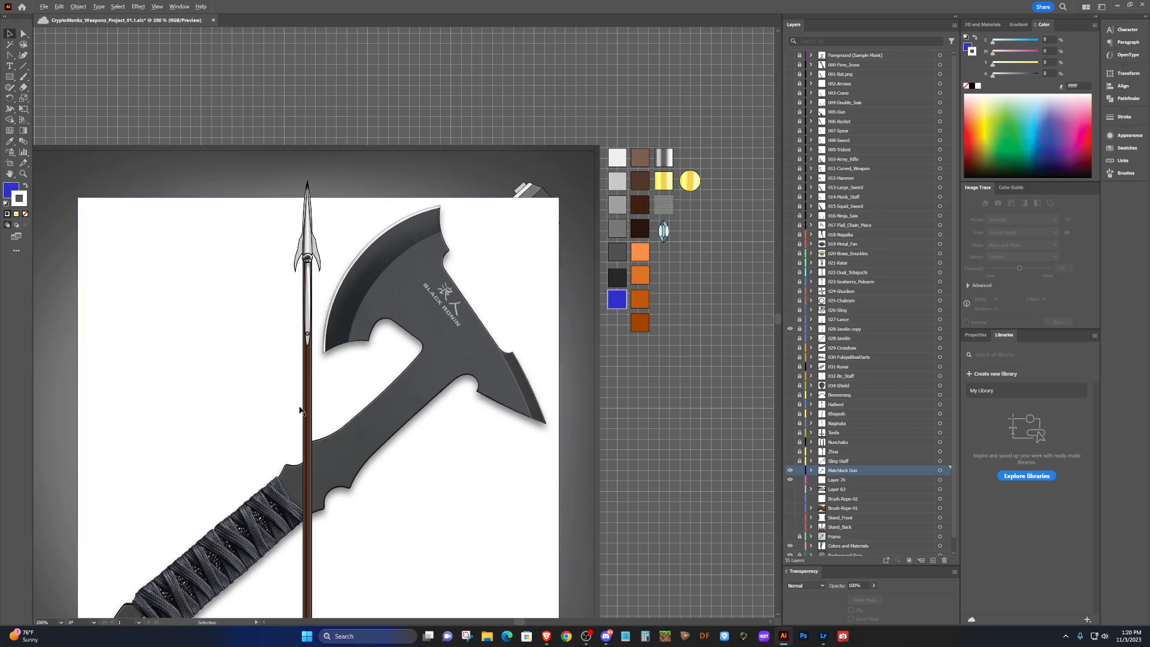
scroll(285, 414, up, 6)
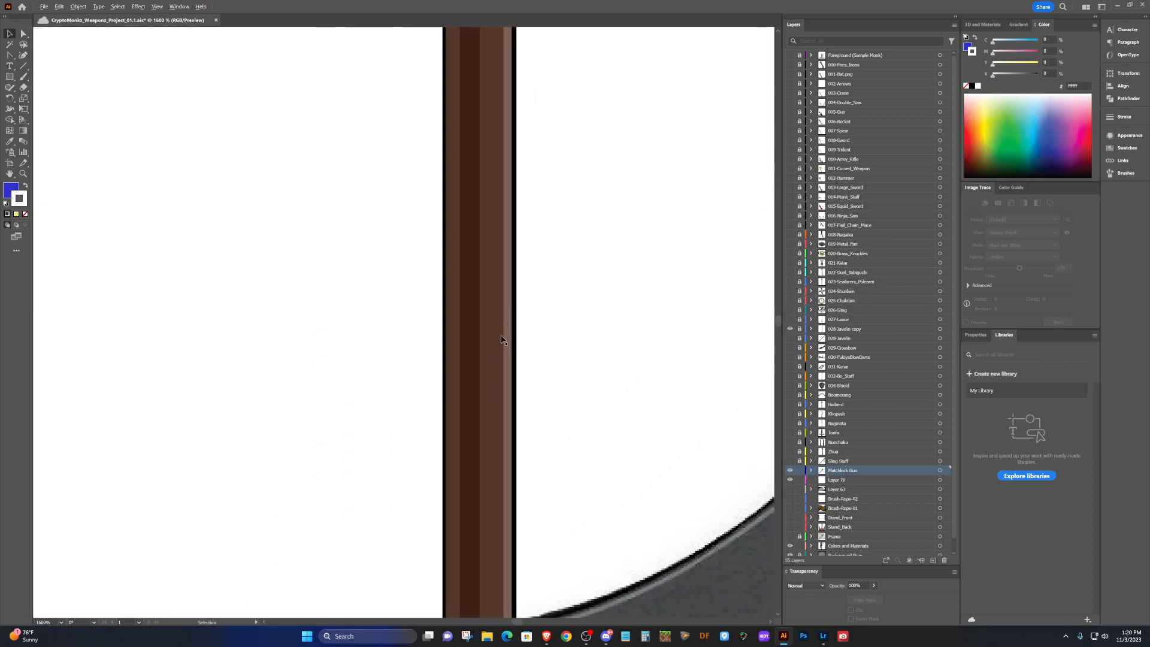
scroll(501, 339, down, 3)
scroll(501, 338, down, 5)
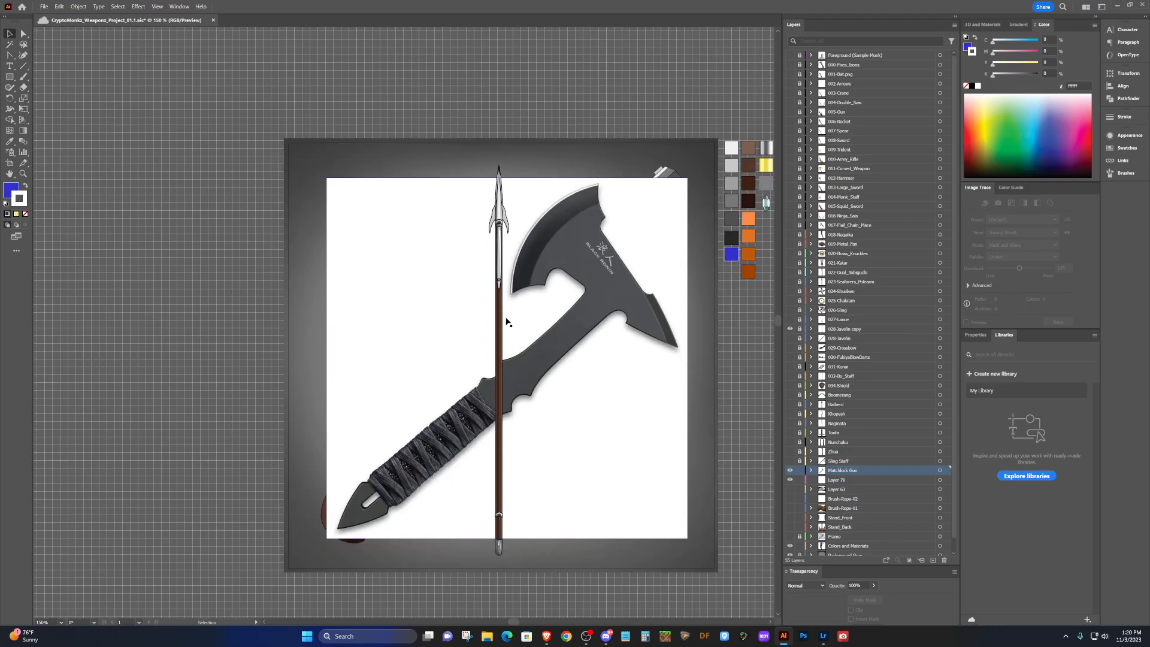
Move the axe reference image off the artboard onto the empty canvas to its left.
scroll(508, 317, right, 3)
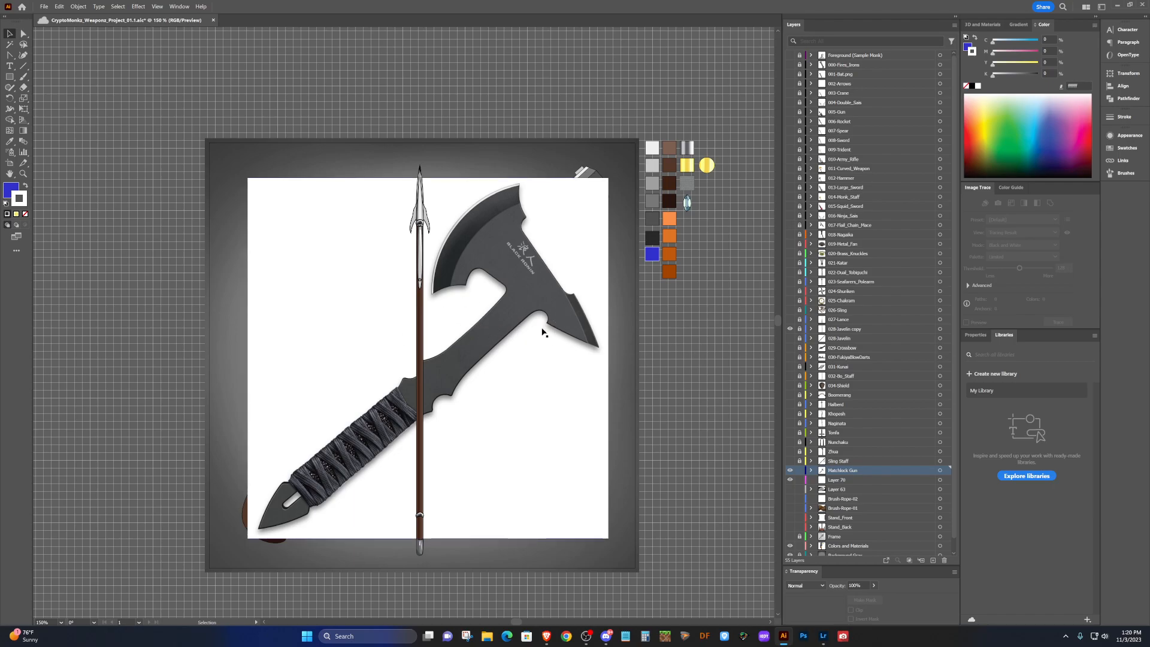
scroll(713, 261, up, 1)
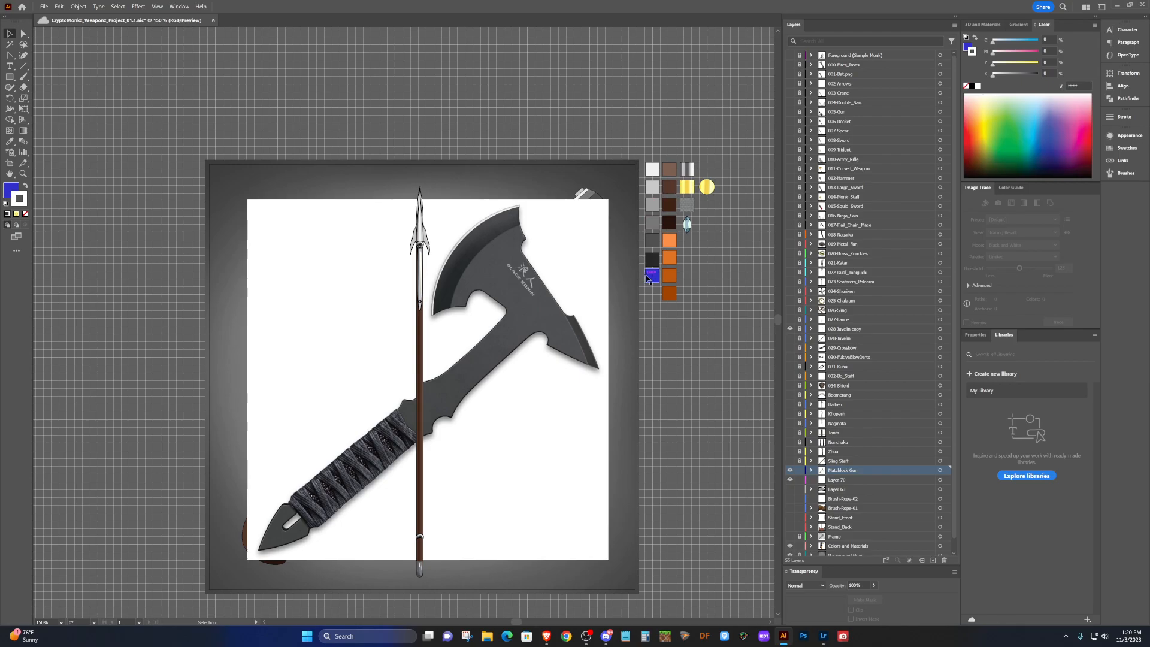
scroll(658, 314, down, 1)
scroll(632, 288, right, 2)
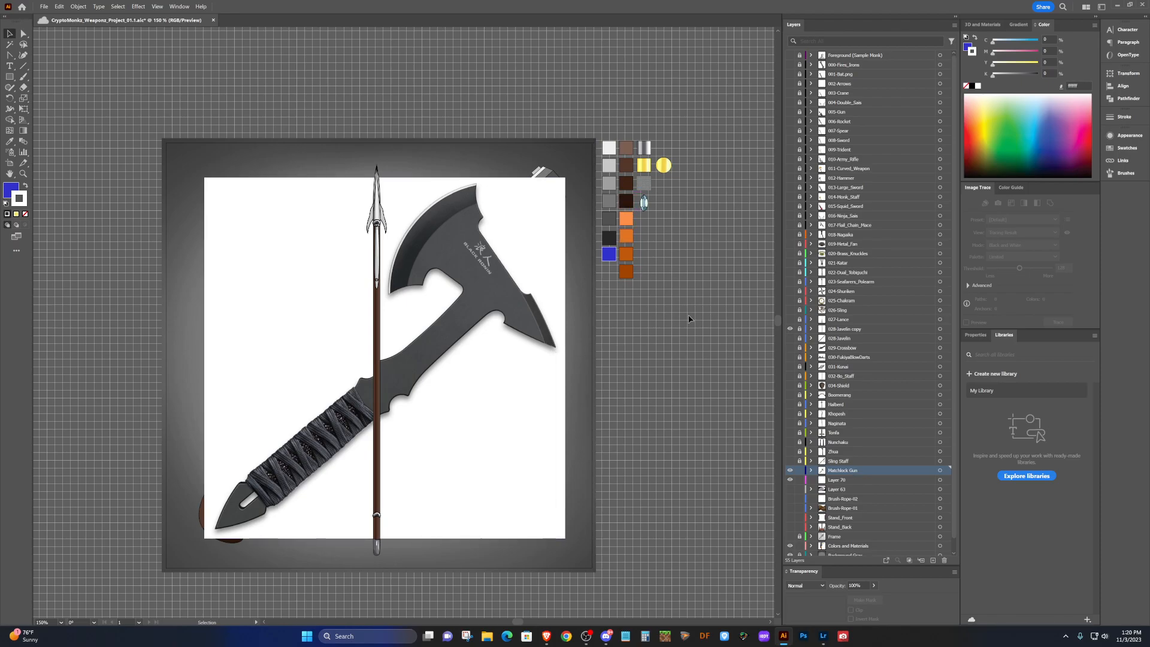
scroll(712, 327, down, 1)
scroll(712, 327, up, 2)
click(482, 435)
drag(482, 436, 138, 384)
scroll(202, 377, down, 5)
scroll(144, 386, left, 10)
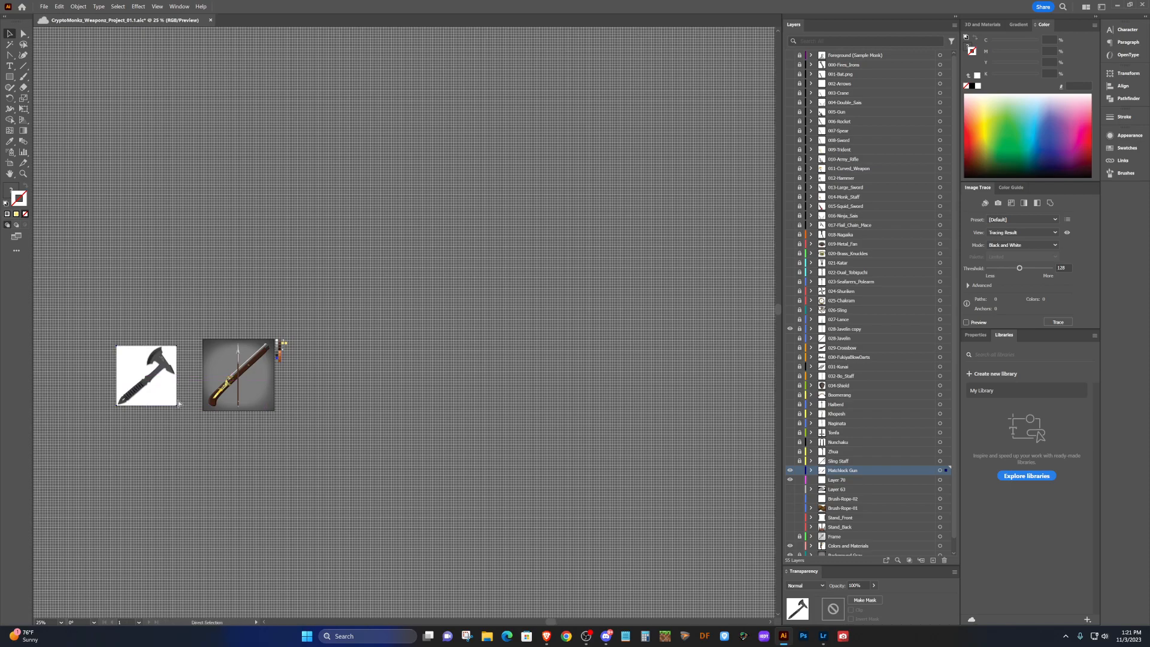
Expand the Matchlock Gun layer and move the axe reference image out of it into Layer 70.
scroll(229, 395, up, 4)
scroll(280, 370, down, 6)
scroll(280, 370, right, 10)
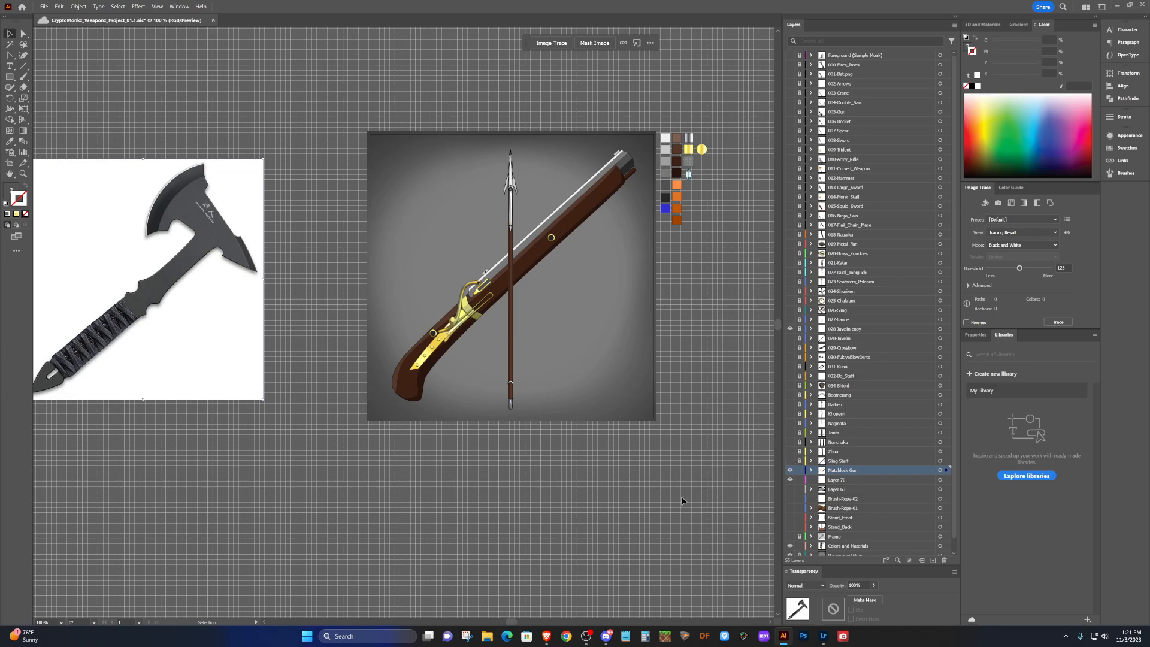
scroll(800, 443, down, 1)
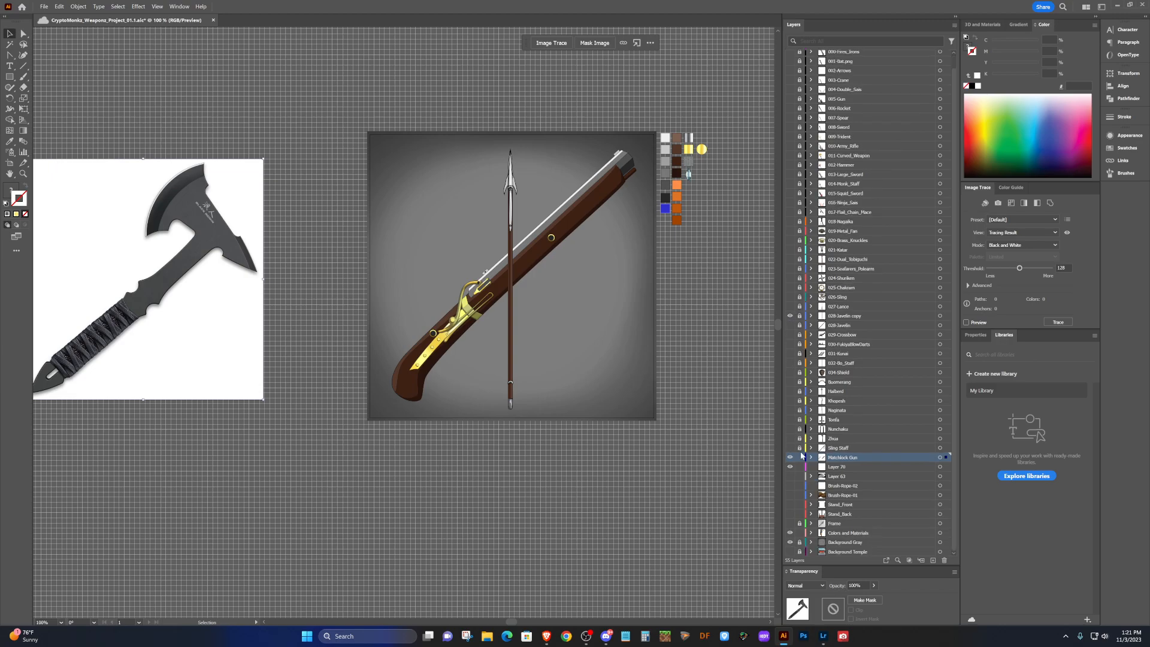
drag(789, 467, 787, 458)
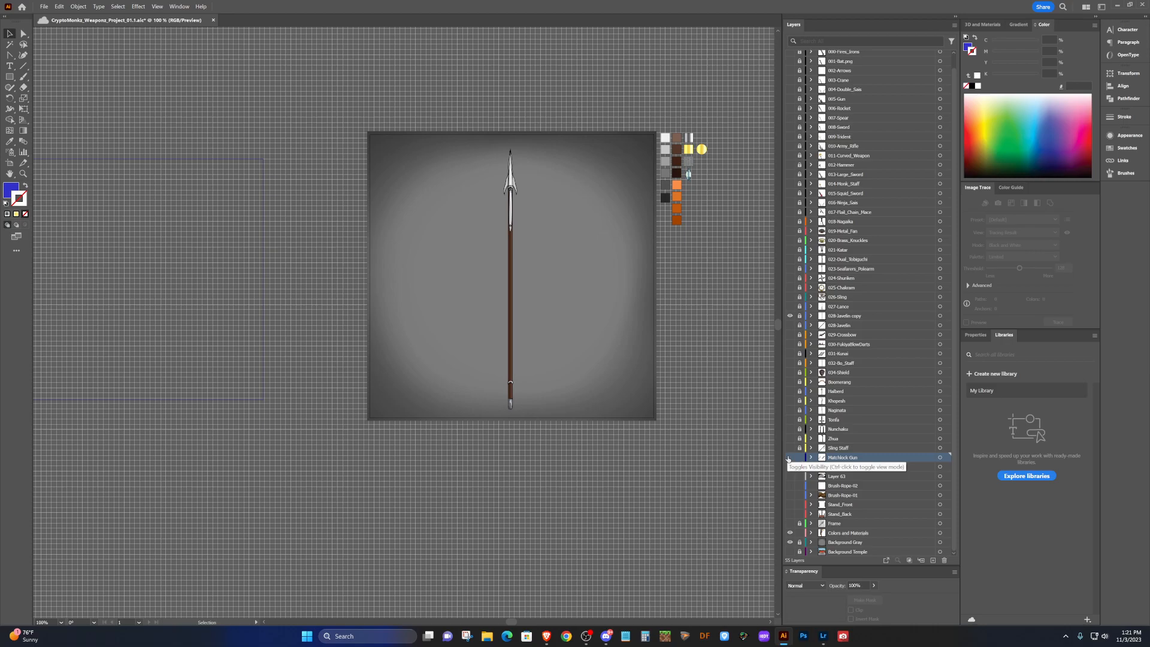
click(789, 459)
click(810, 458)
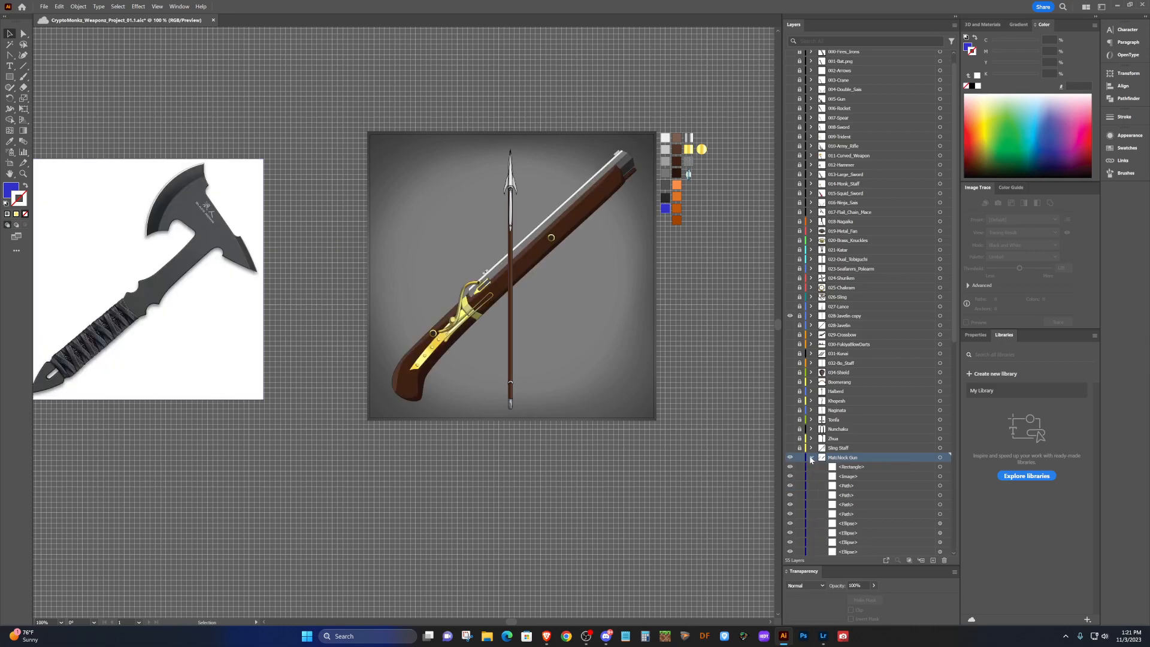
click(861, 476)
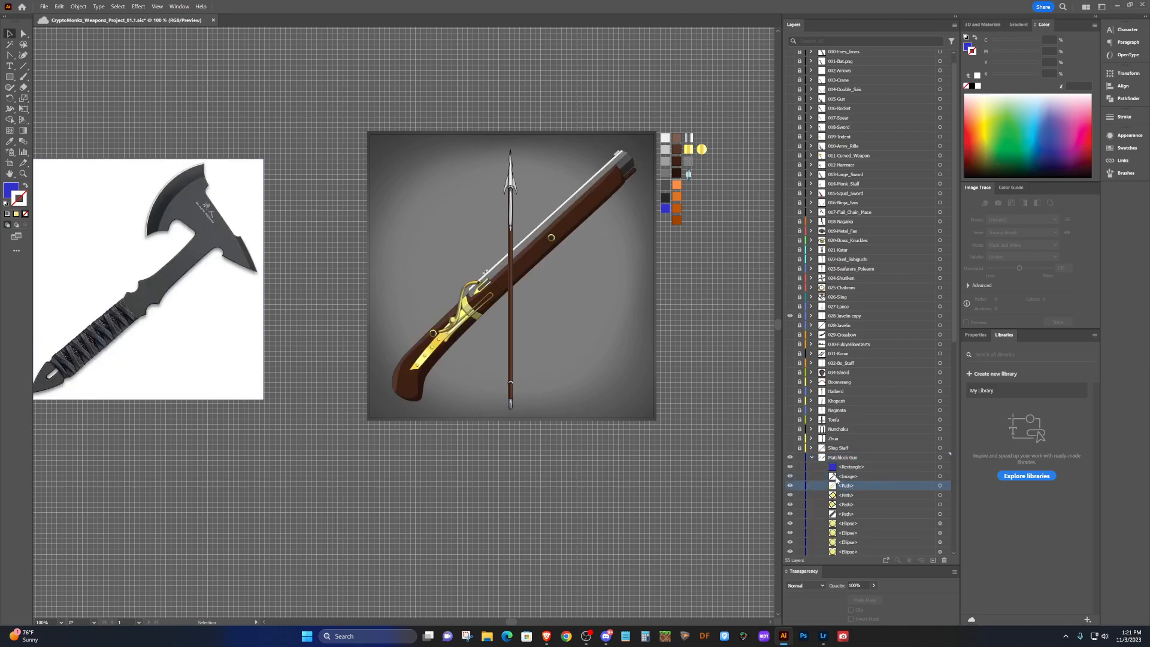
scroll(853, 477, down, 1)
scroll(849, 554, down, 7)
drag(850, 554, 844, 487)
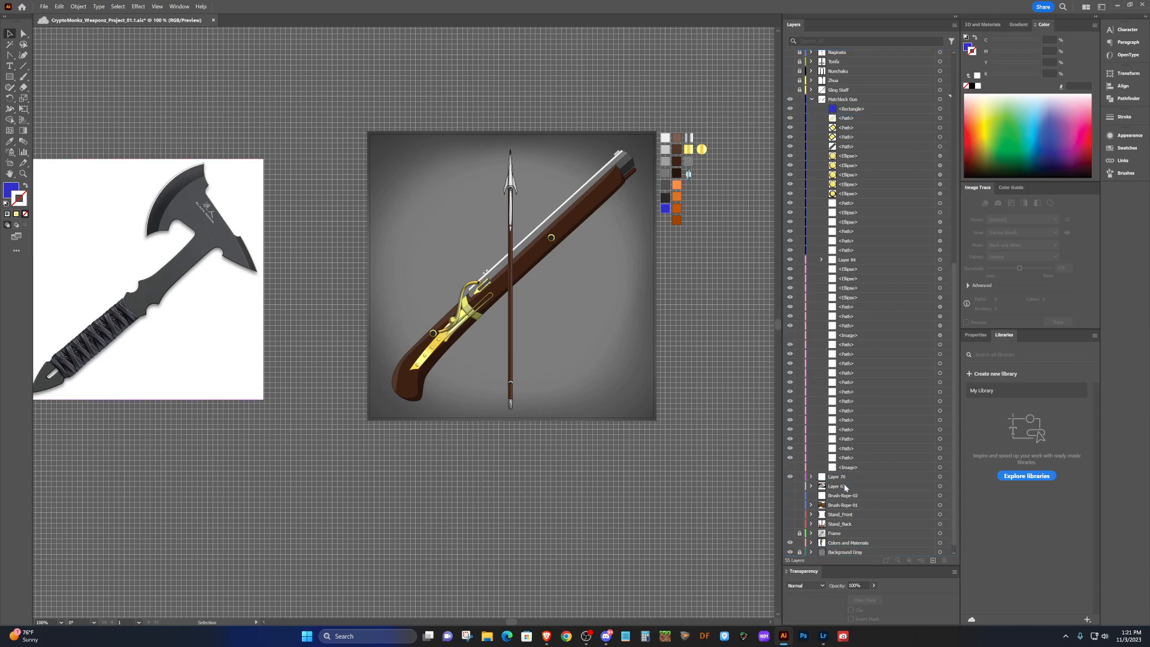
Delete the blue rectangle from the Matchlock Gun layer.
scroll(869, 448, up, 9)
scroll(867, 443, up, 1)
click(852, 393)
click(947, 392)
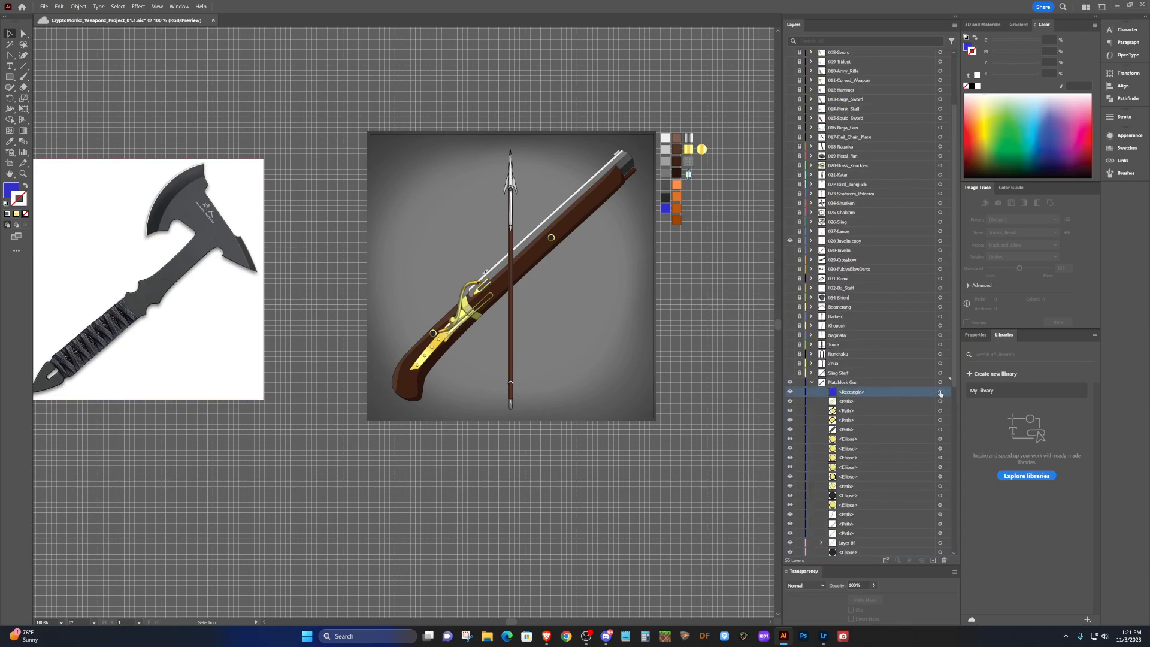
scroll(944, 539, down, 1)
click(944, 560)
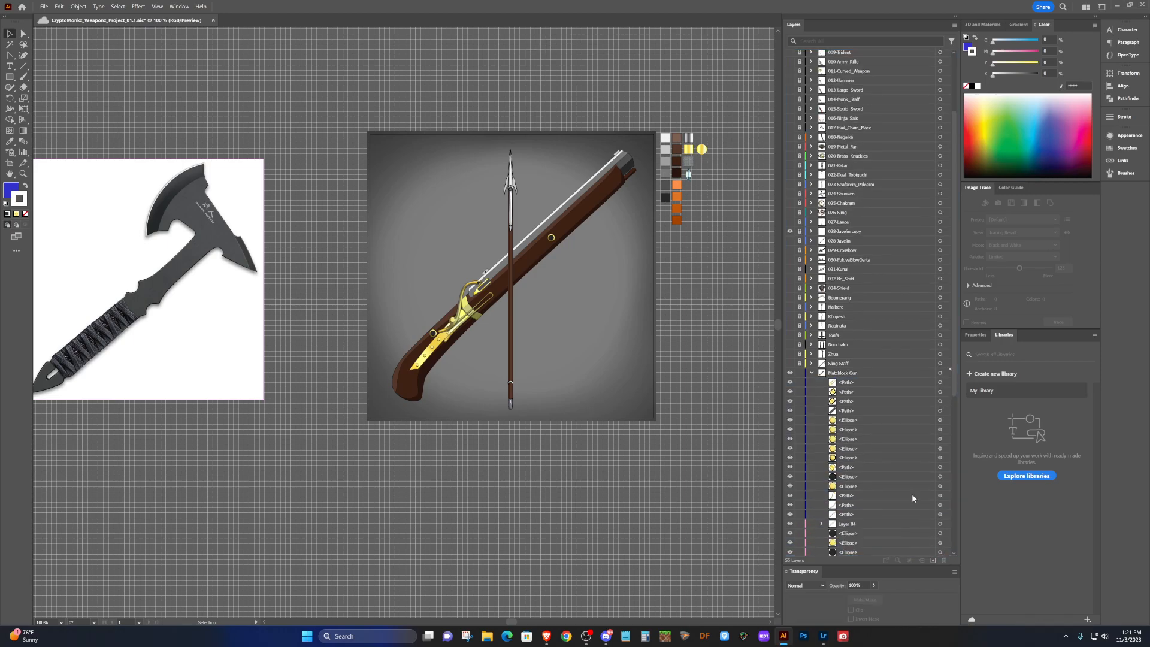
Lock, collapse and hide the Matchlock Gun layer.
click(800, 373)
click(812, 373)
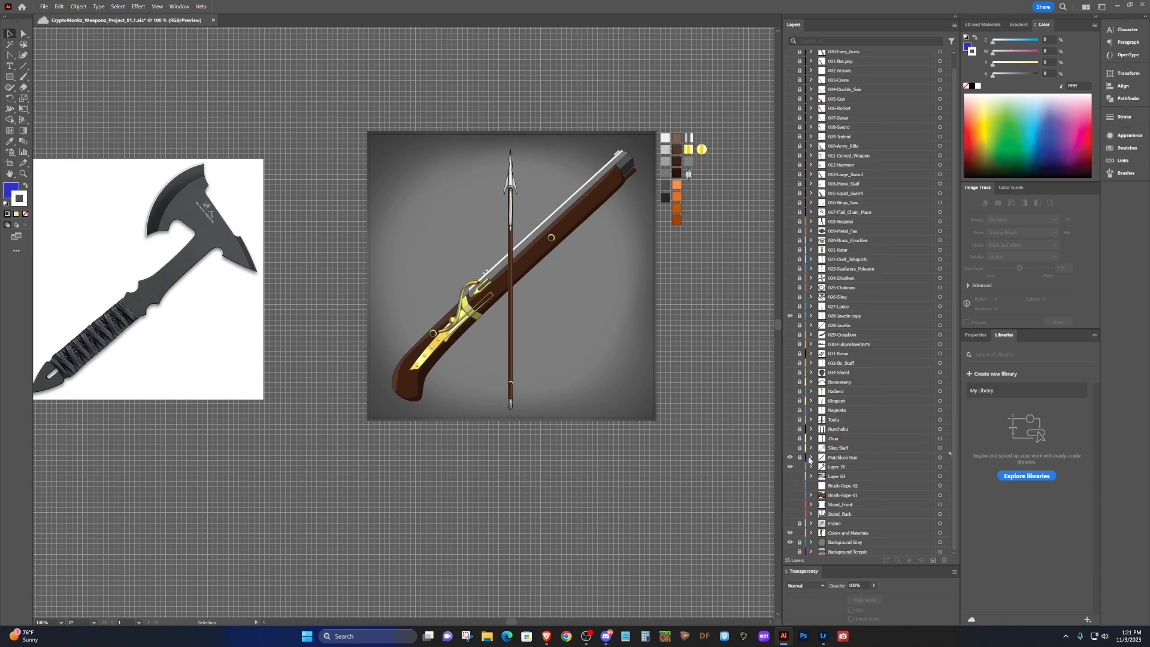
click(789, 457)
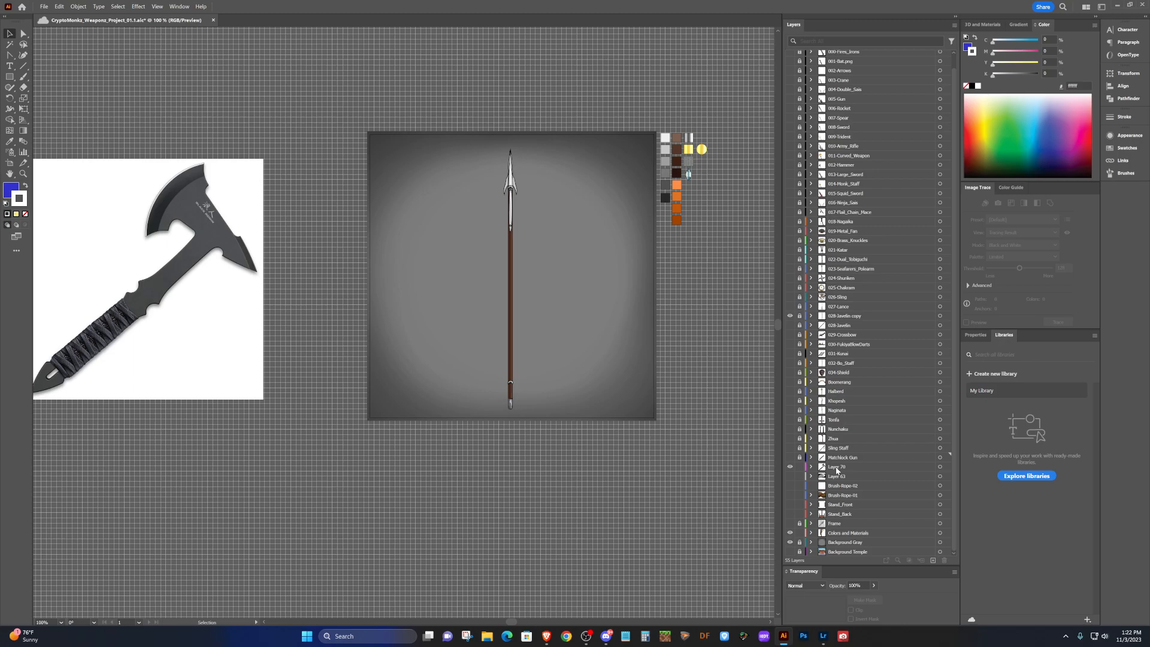
Rename Layer 70 as Throwing Axe.
click(811, 477)
click(811, 477)
click(842, 468)
double_click(841, 466)
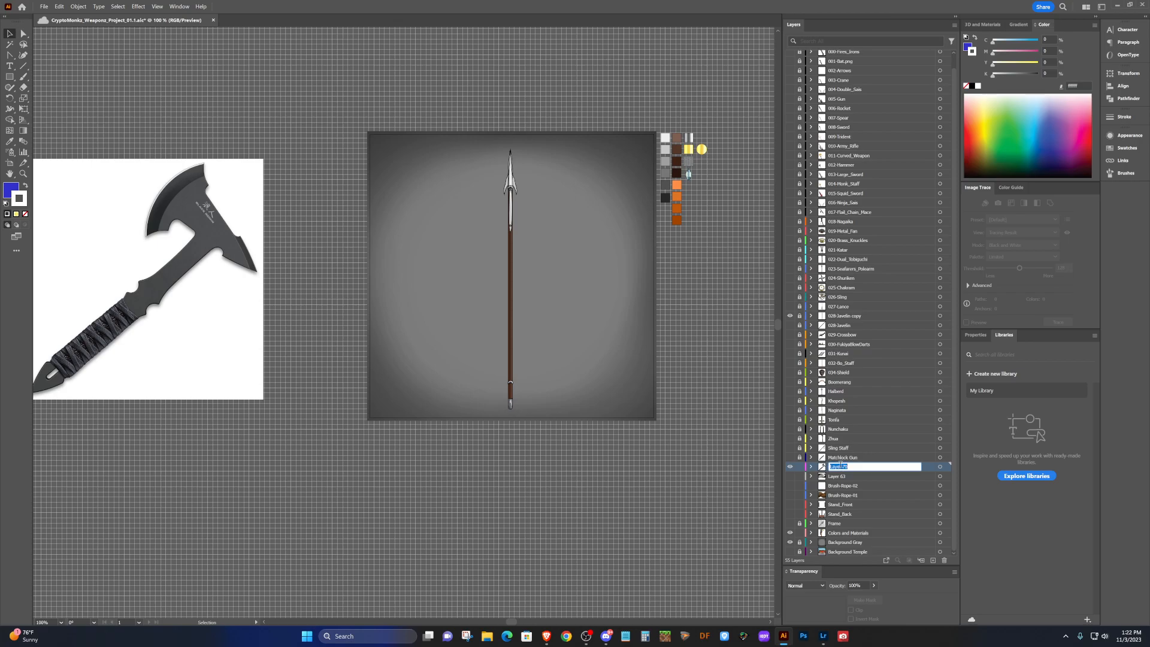
text(Throwing Axe)
key(Return)
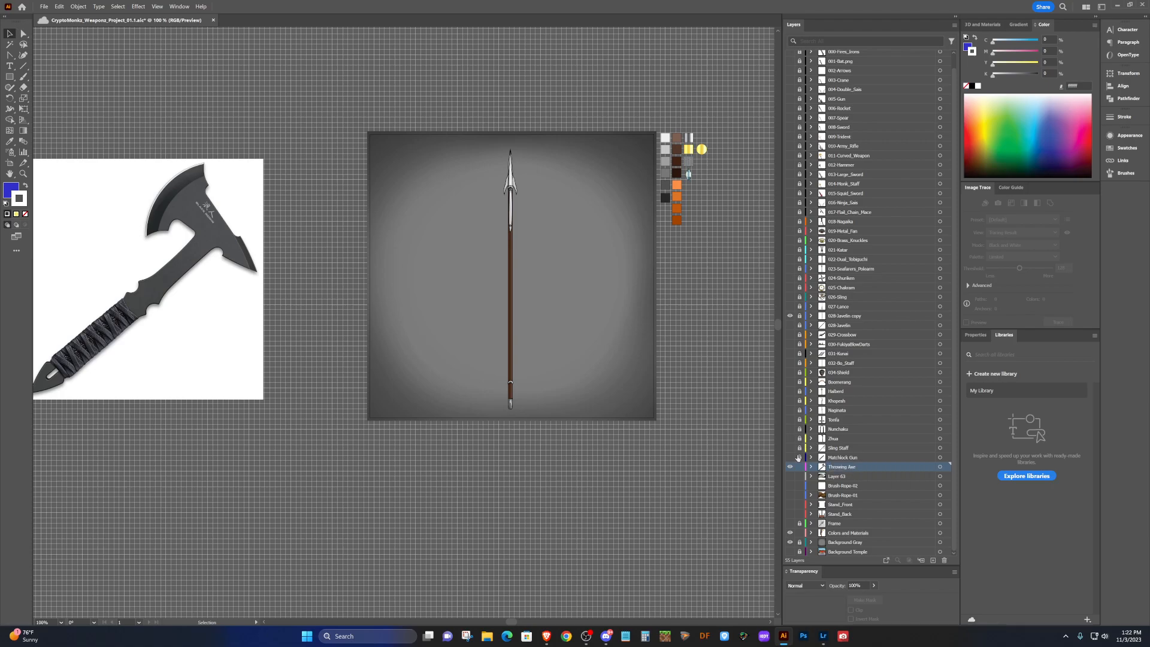
Expand the Throwing Axe layer to check its reference image and make it the active layer.
click(812, 468)
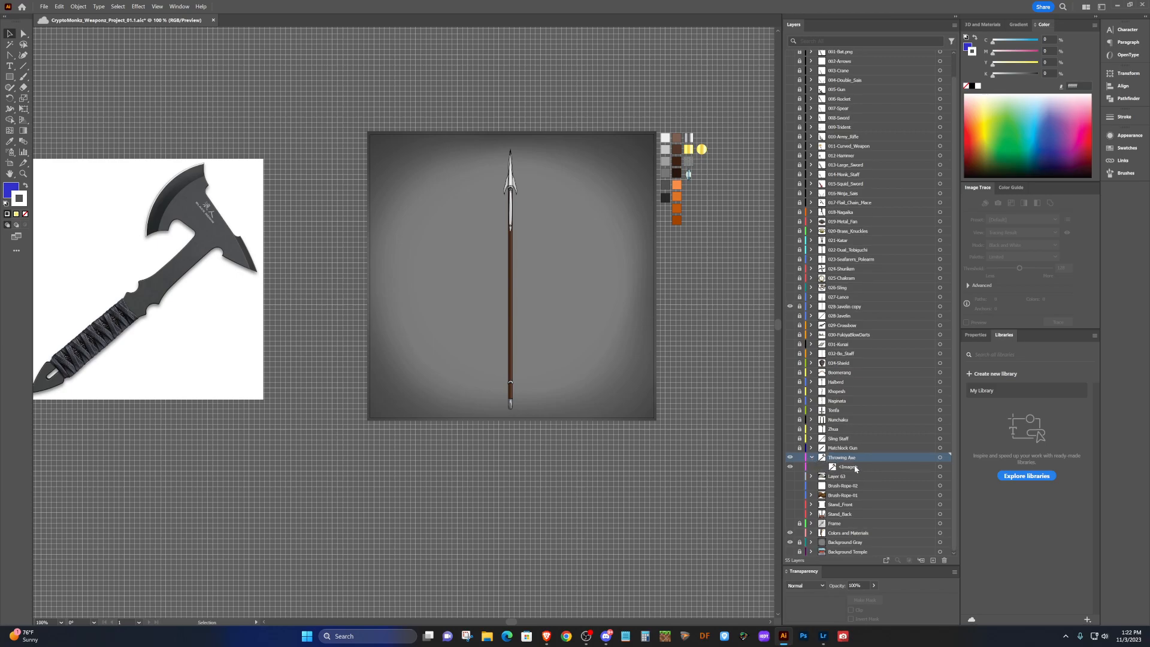
click(849, 469)
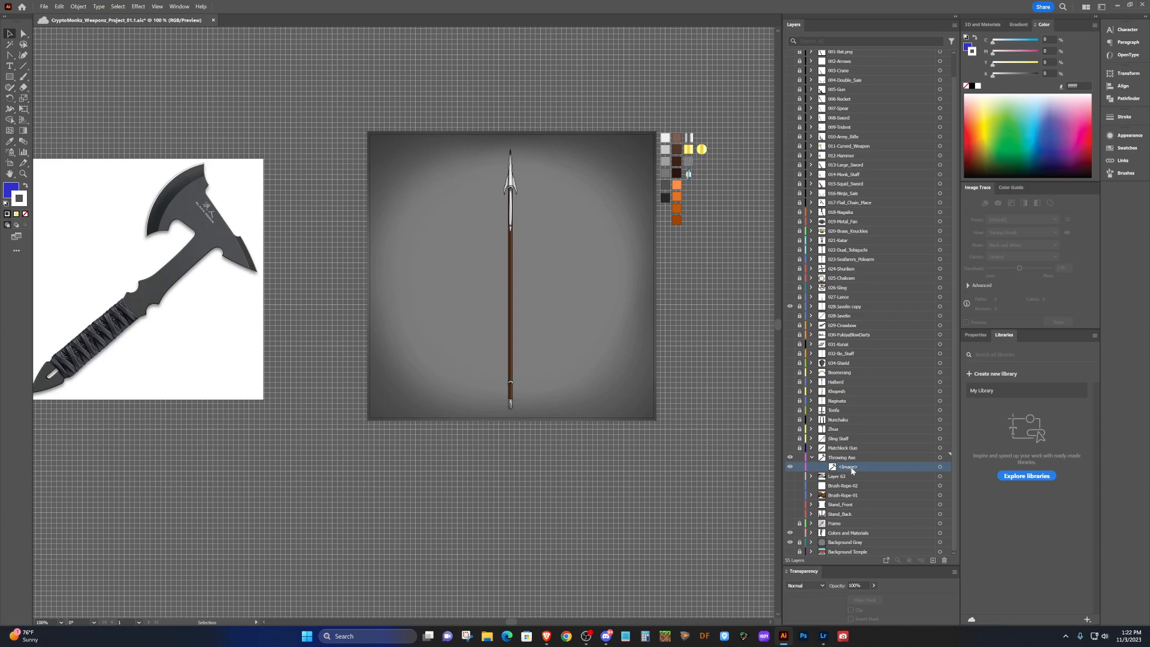
scroll(194, 324, up, 3)
scroll(192, 324, down, 4)
scroll(193, 324, left, 15)
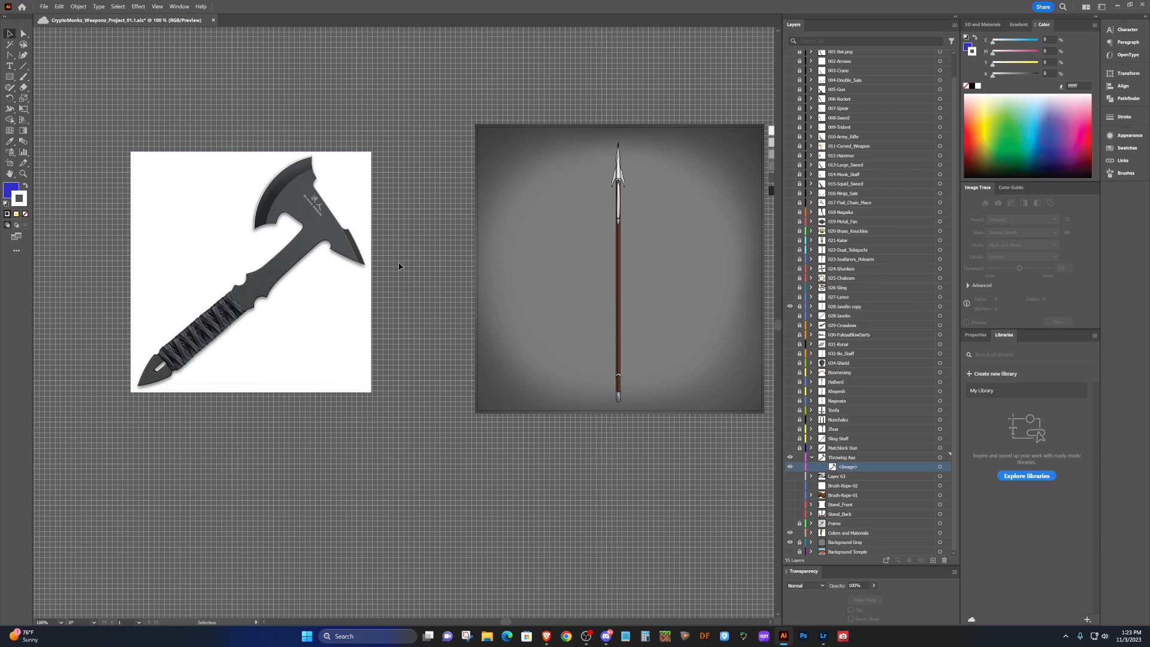
scroll(651, 428, down, 1)
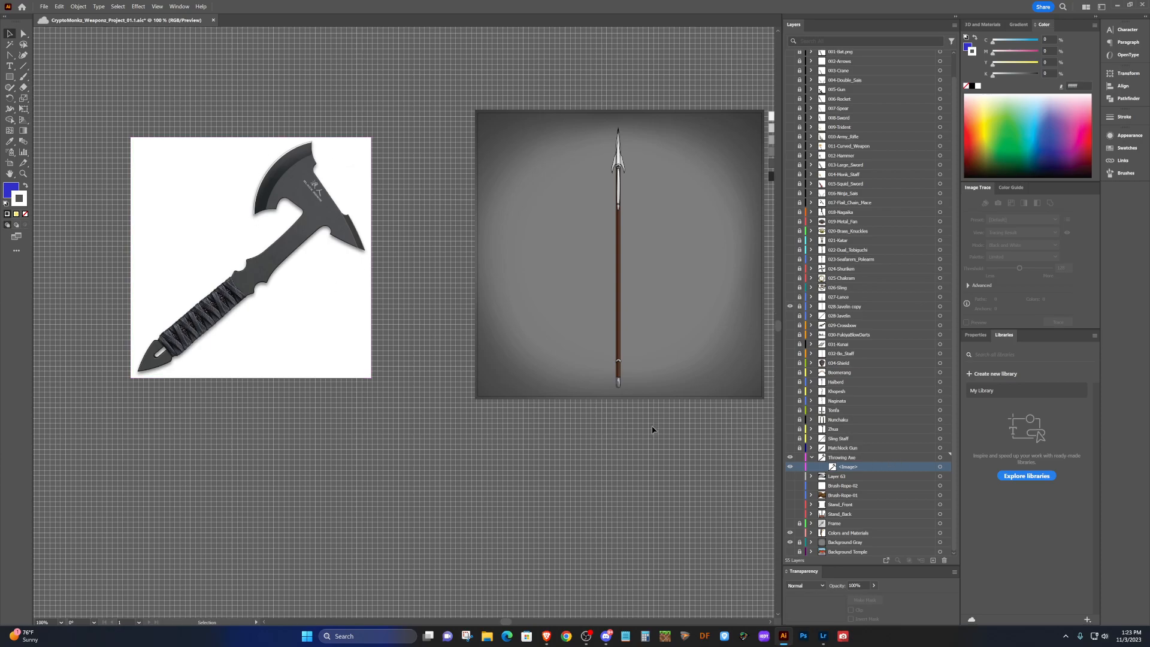
scroll(623, 430, up, 3)
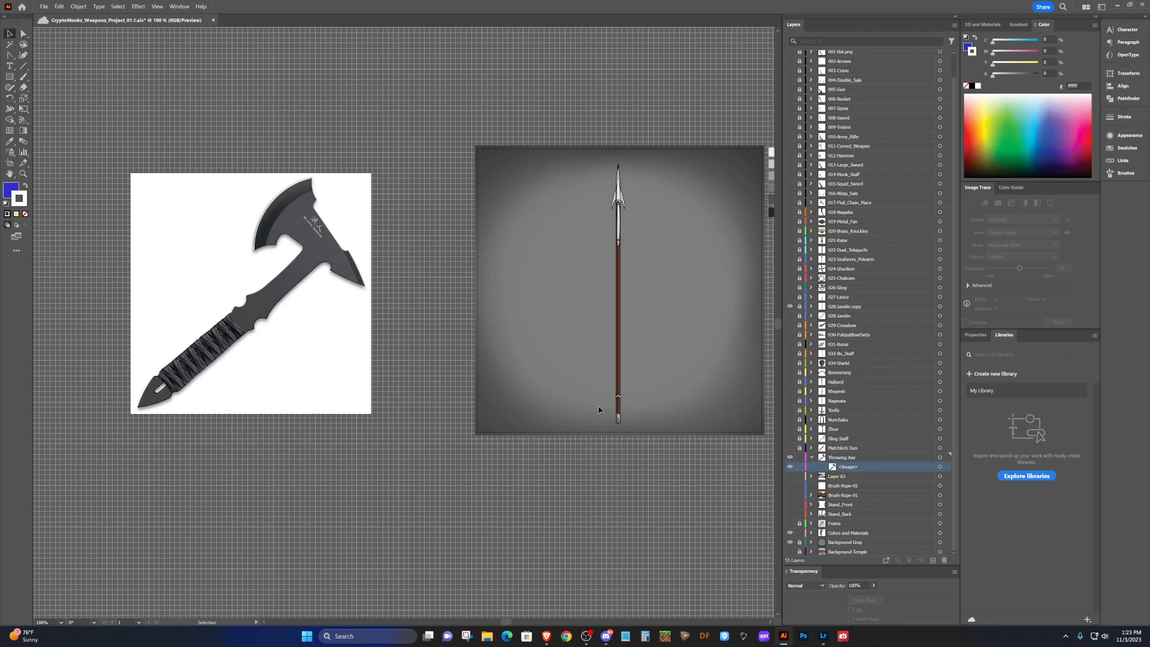
scroll(598, 409, down, 1)
scroll(596, 401, right, 5)
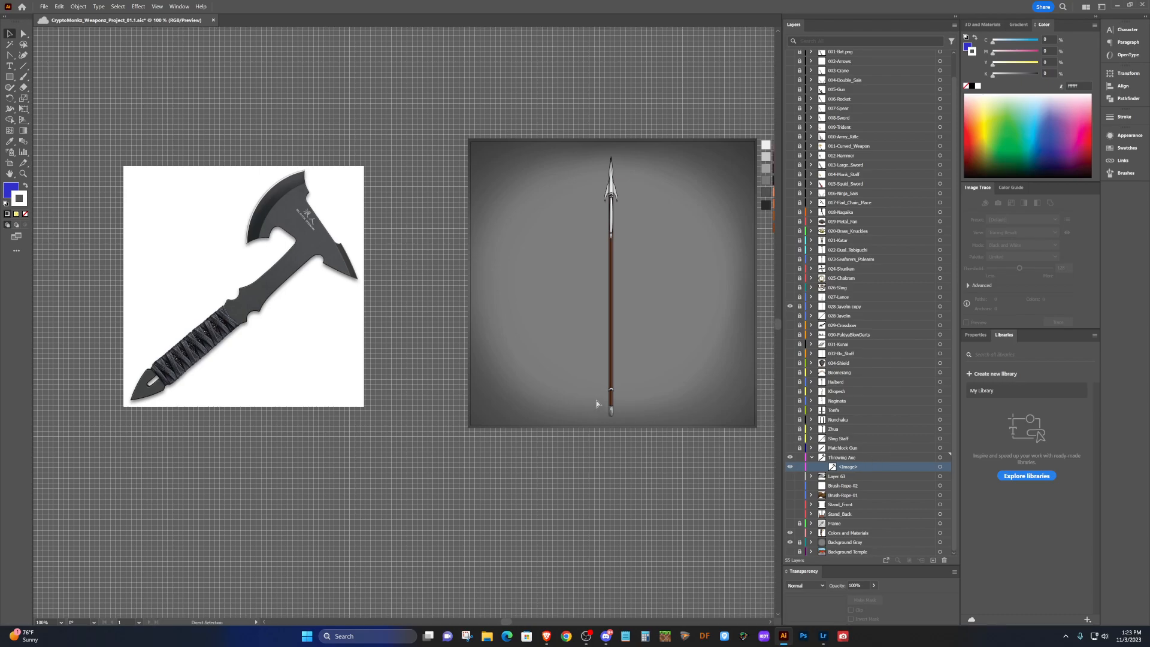
click(860, 459)
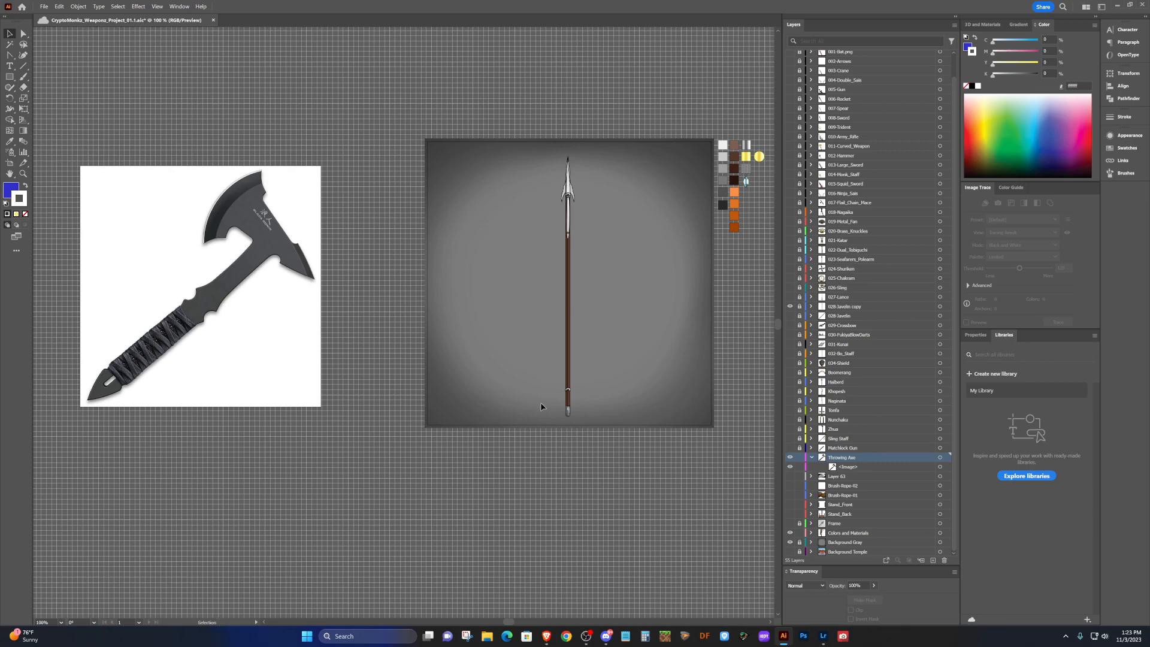
Move the axe reference image closer to the artboard's left edge and deselect it.
scroll(535, 383, up, 3)
scroll(531, 364, right, 4)
click(157, 333)
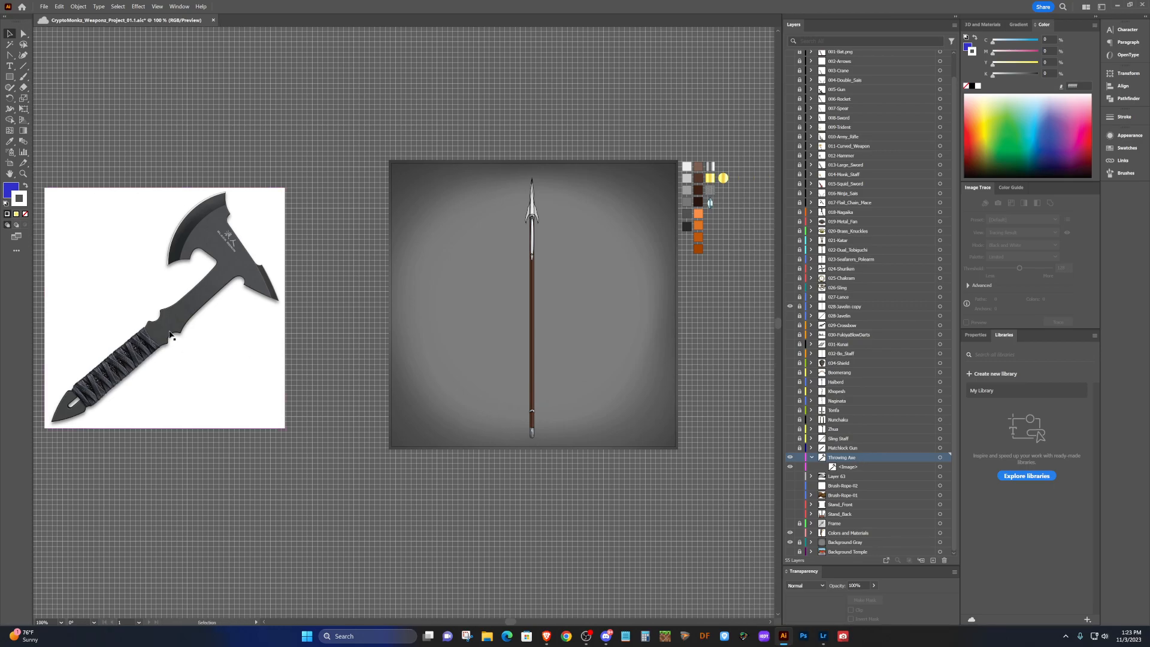
drag(157, 333, 250, 328)
click(494, 522)
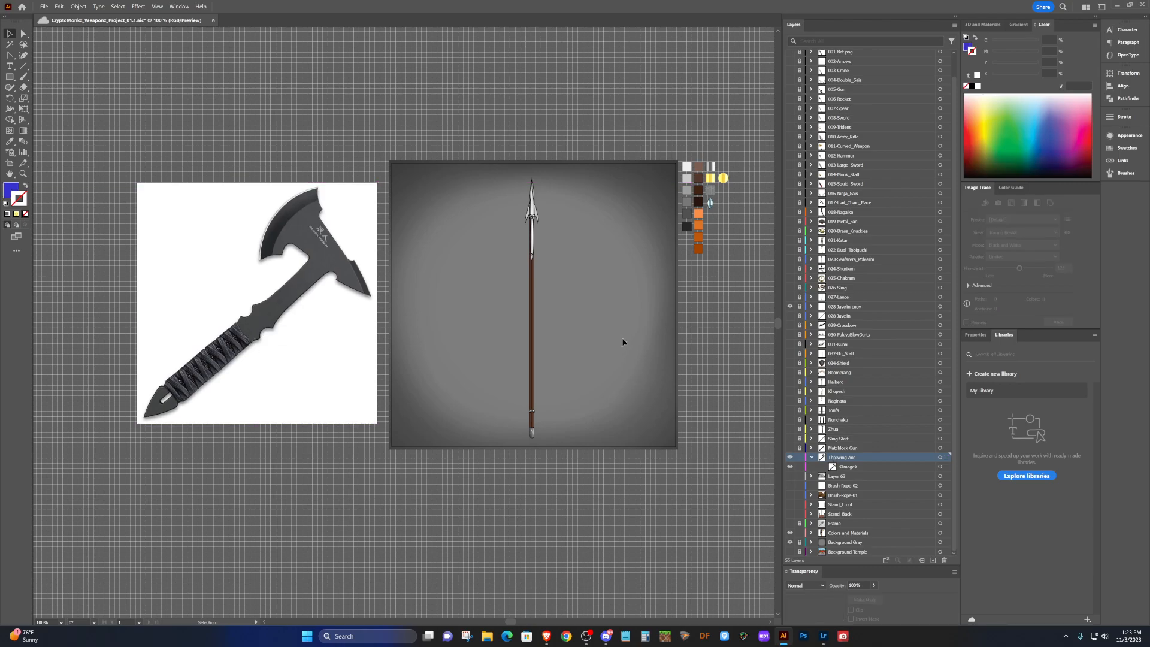
Hide the 028-Javelin copy layer, then show and unlock the 024-Shuriken layer.
click(789, 307)
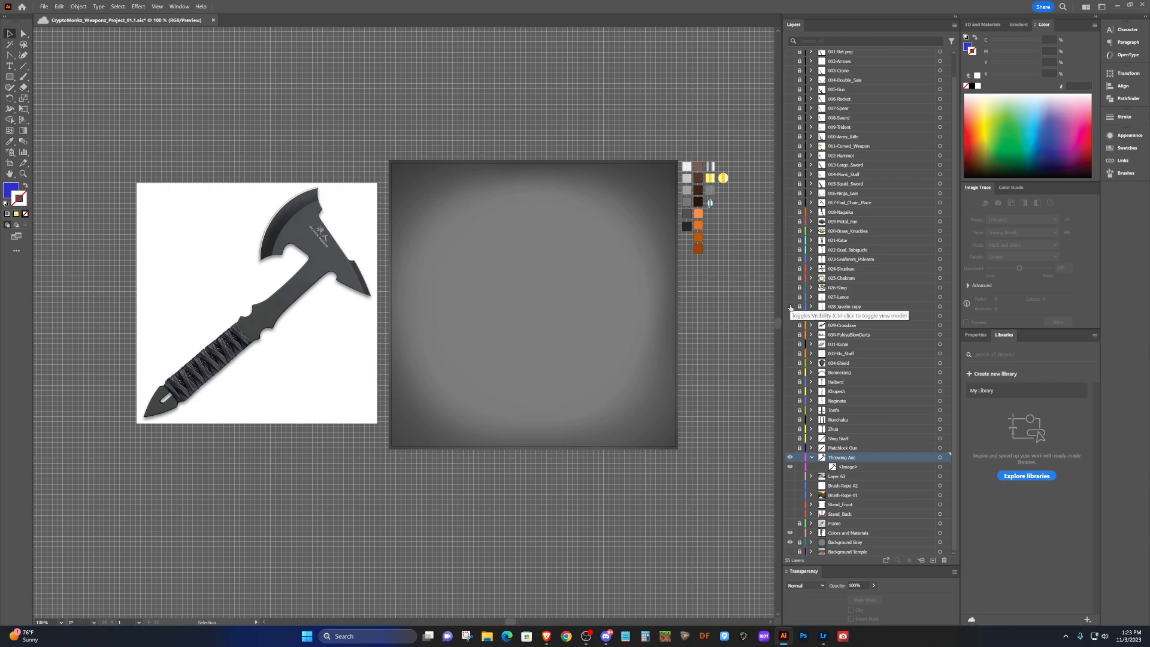
click(790, 269)
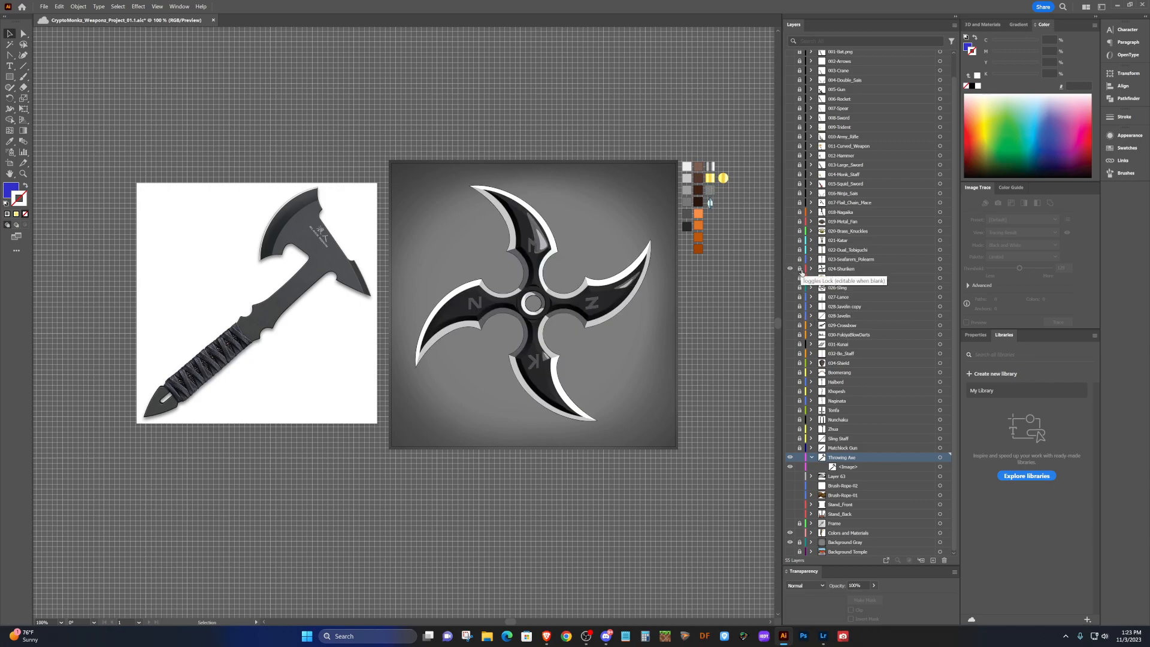
click(800, 270)
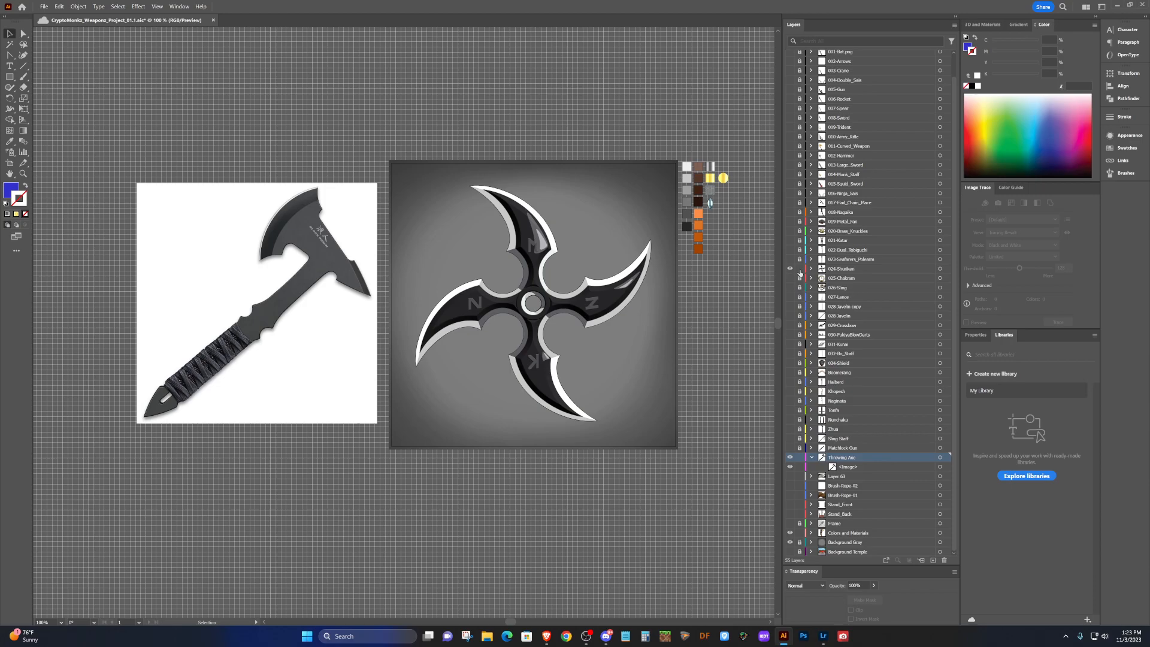
Hide 024-Shuriken, preview the 032-Bo_Staff and 028-Javelin layers, and leave the Halberd layer shown.
click(790, 353)
click(790, 269)
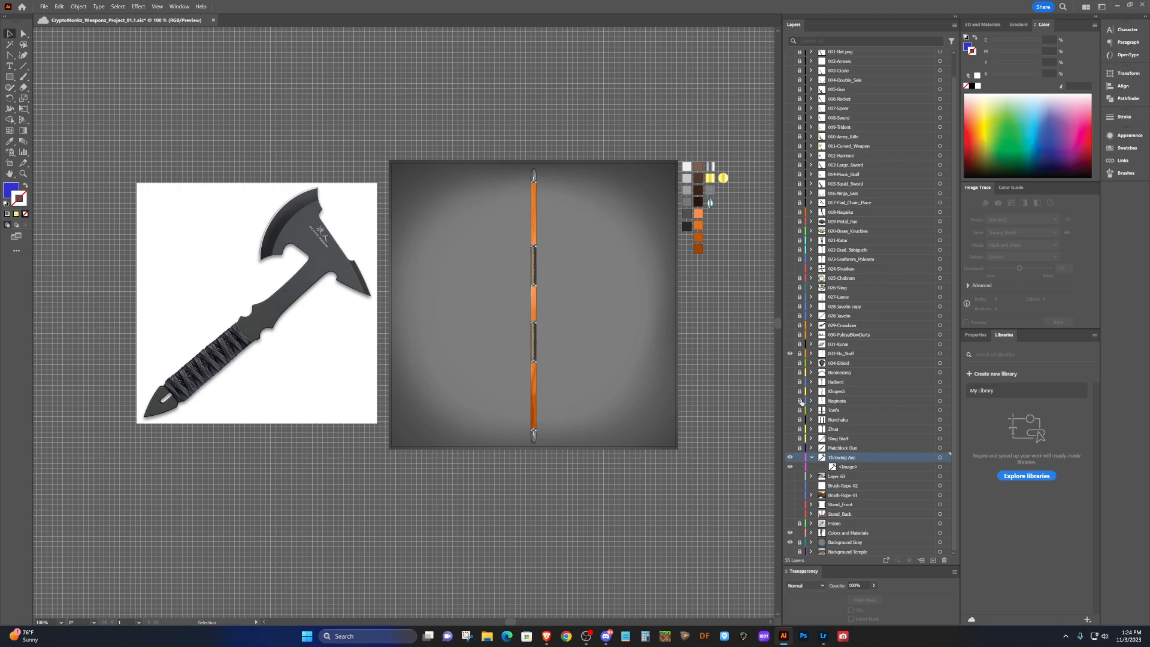
click(790, 382)
click(789, 353)
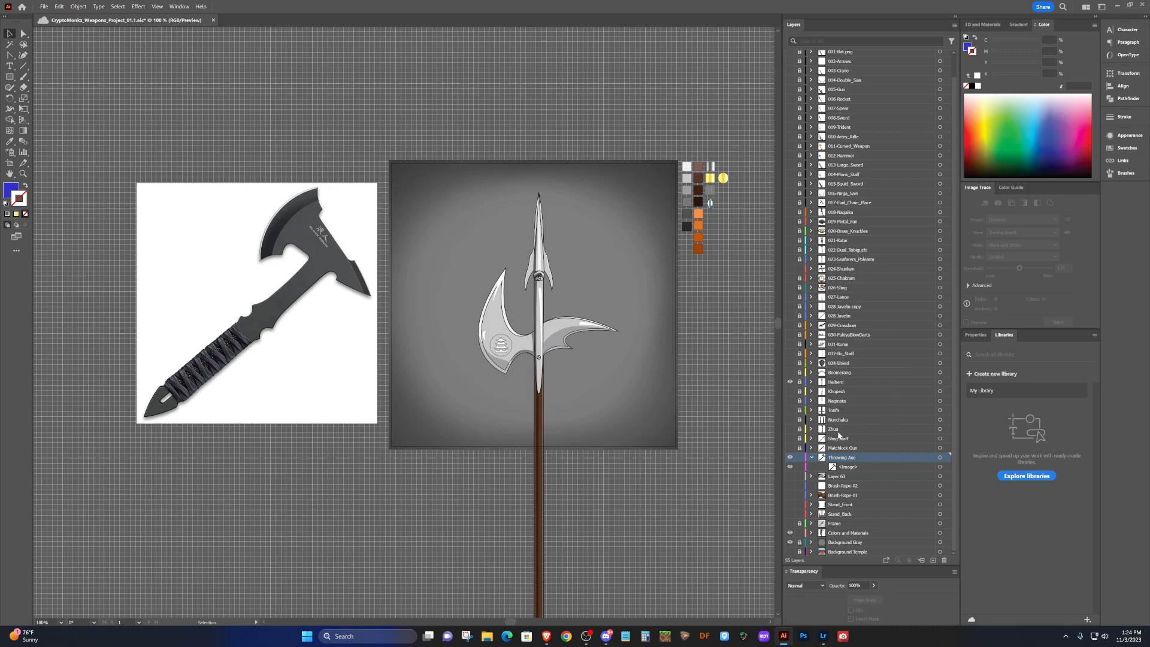
click(790, 315)
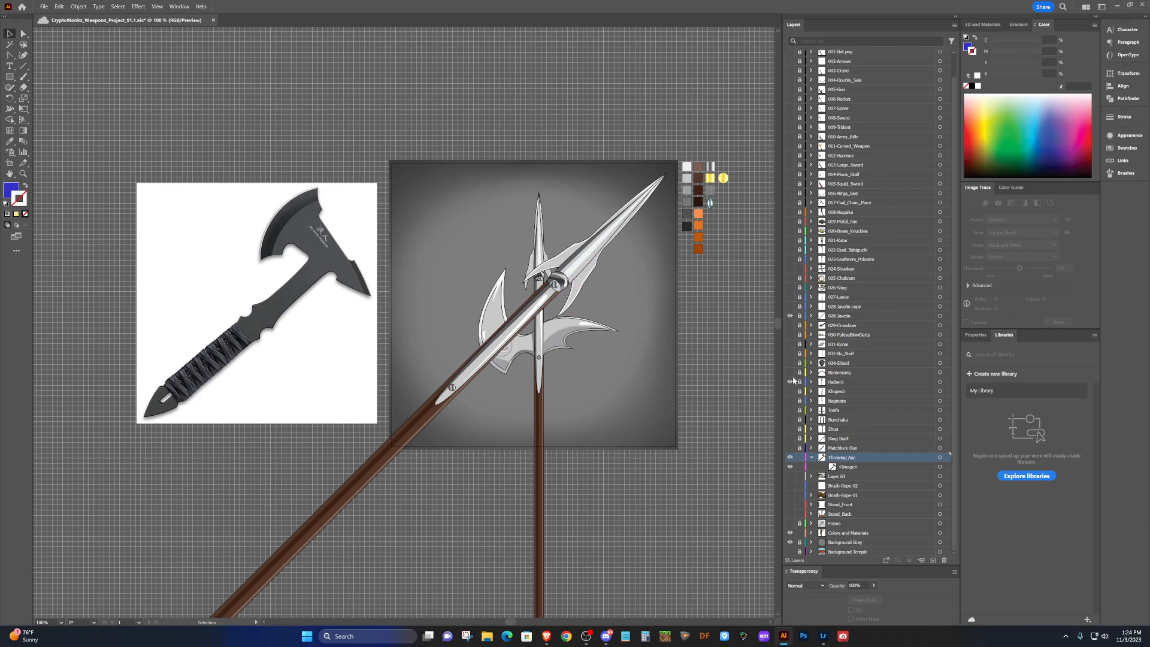
click(790, 316)
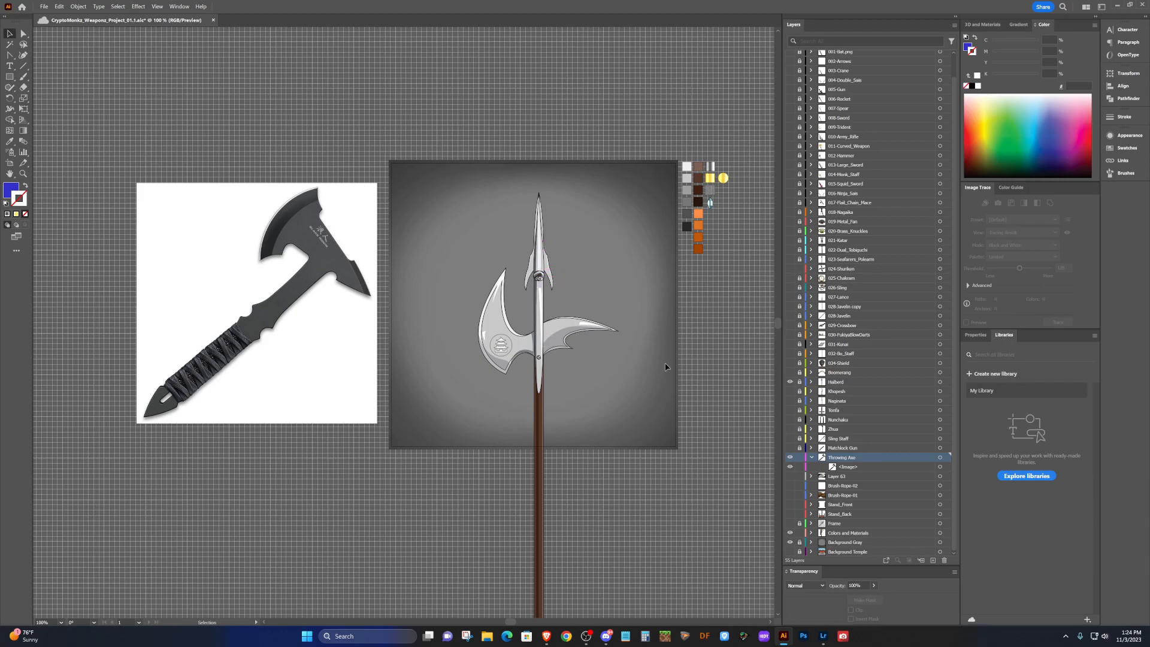
Show the 024-Shuriken layer over the halberd and select all of its artwork.
scroll(688, 355, up, 2)
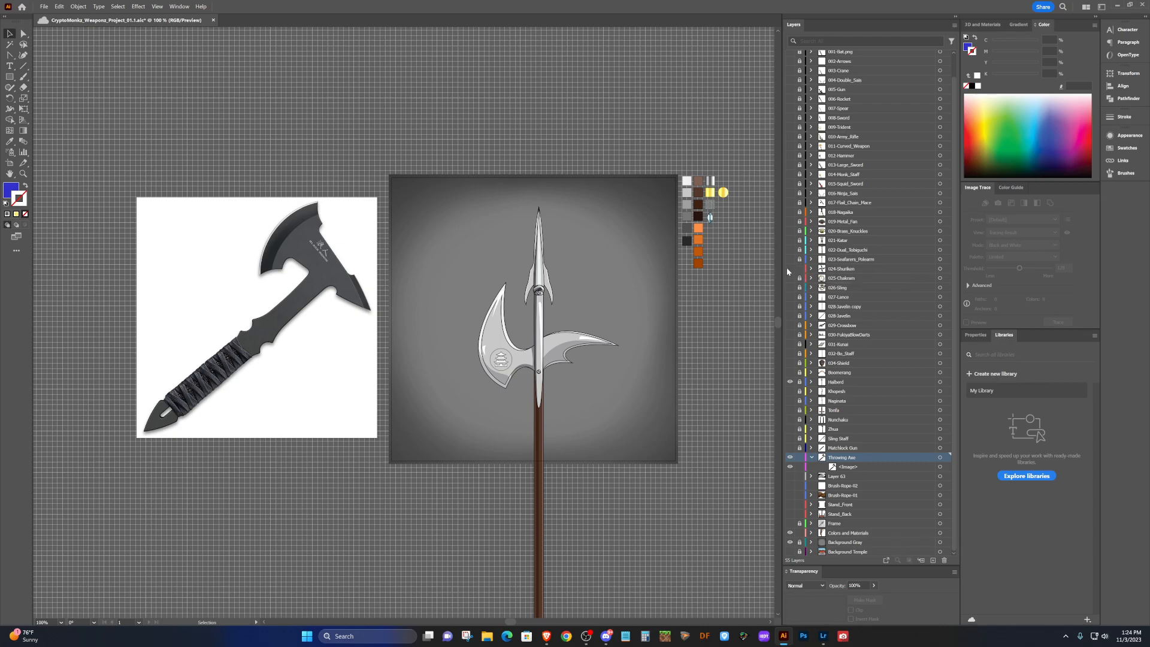
click(789, 268)
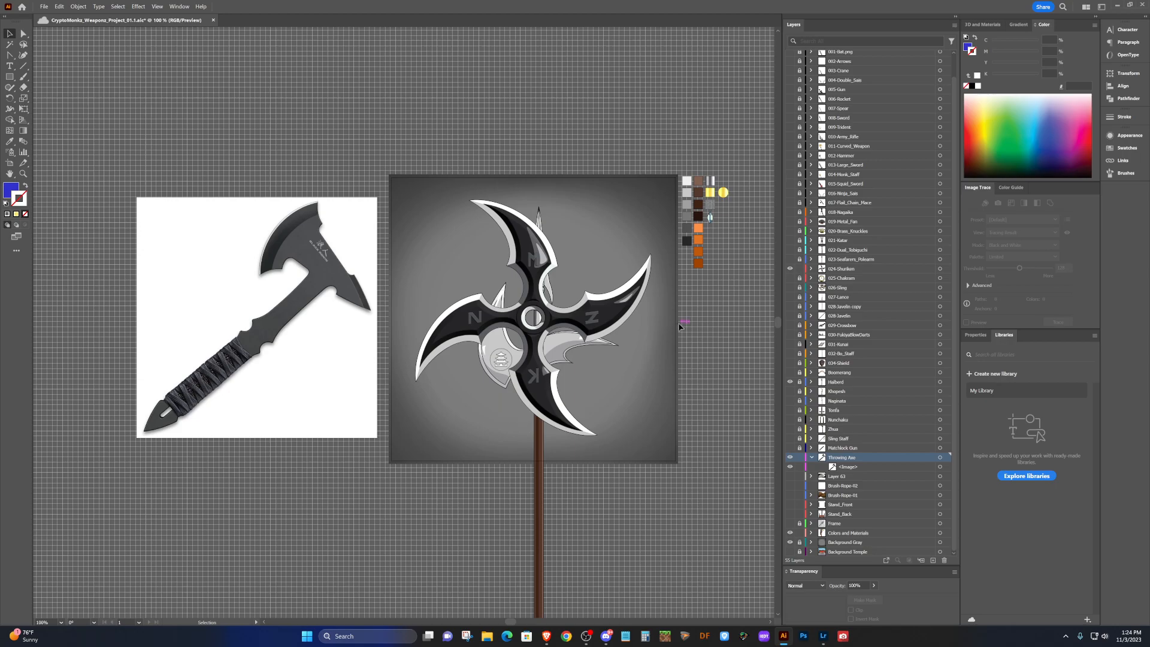
click(943, 269)
click(939, 269)
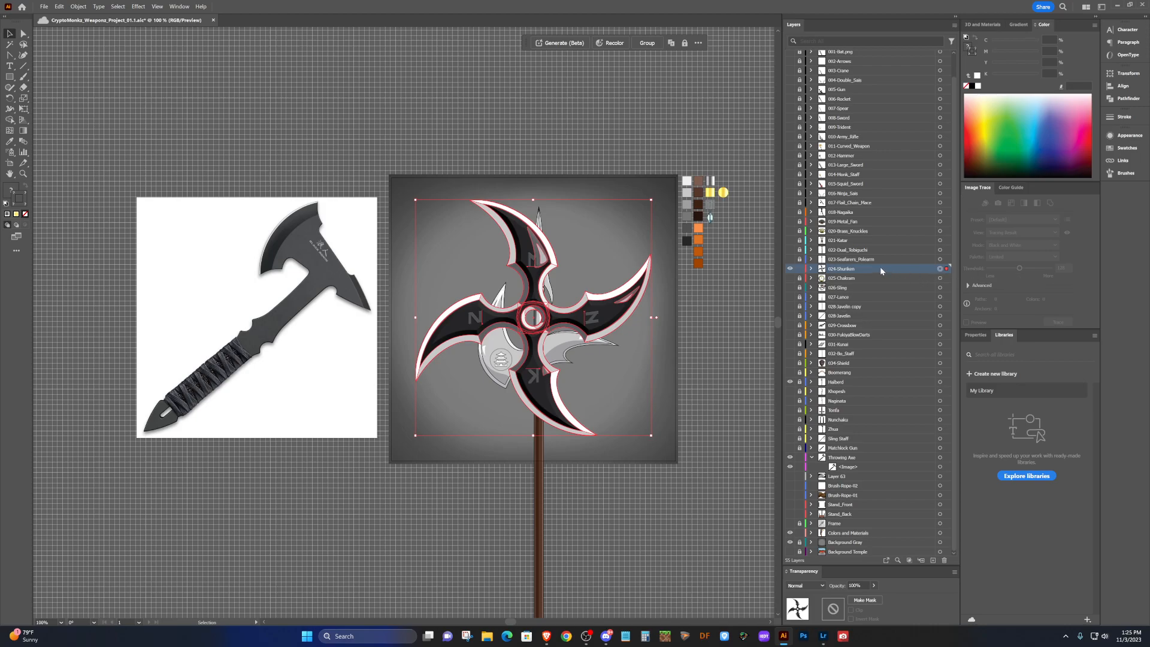
Duplicate the 024-Shuriken layer into the Throwing Axe layer, hiding the original shuriken and Halberd layers.
click(799, 268)
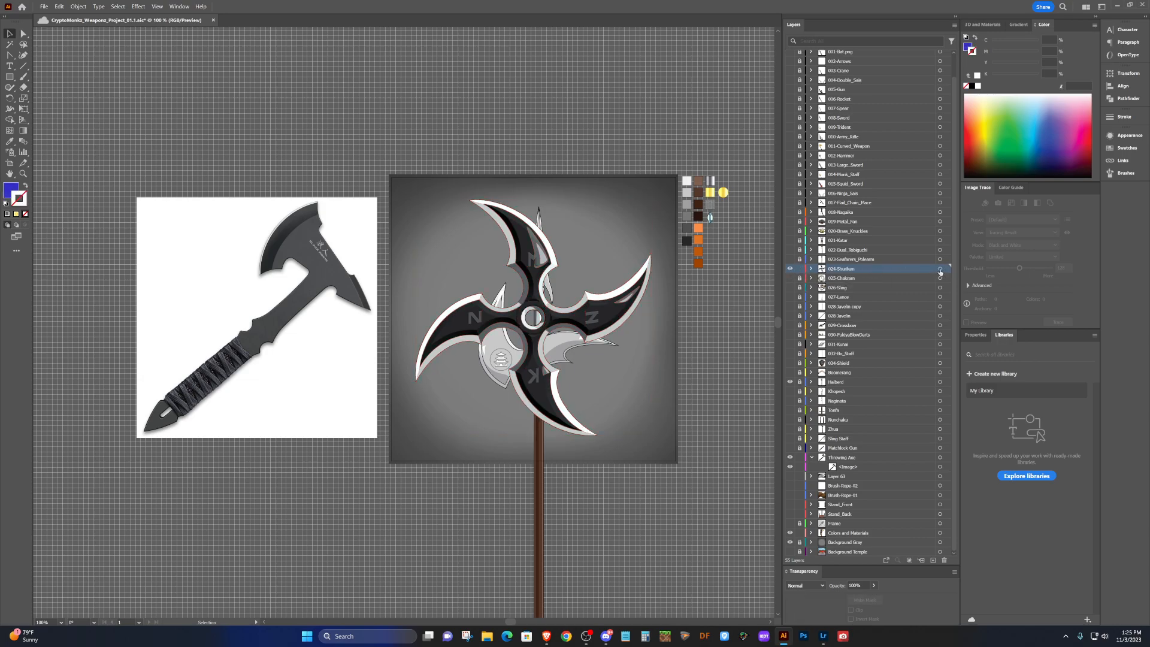
click(947, 269)
drag(901, 270, 932, 560)
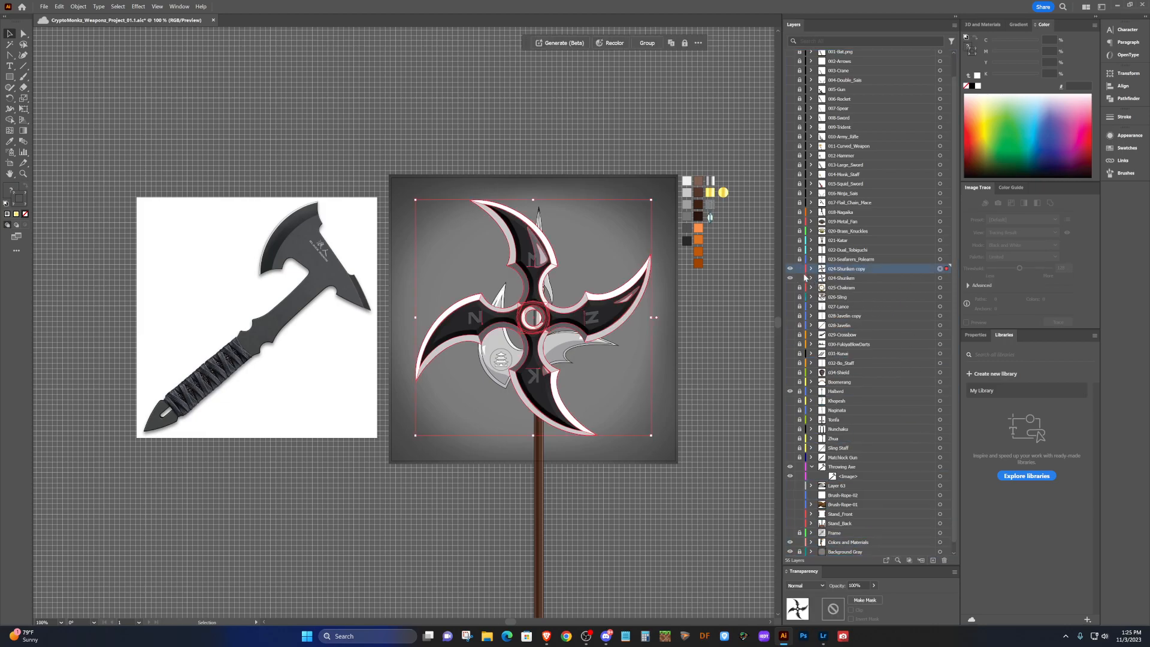
click(790, 278)
drag(850, 270, 848, 475)
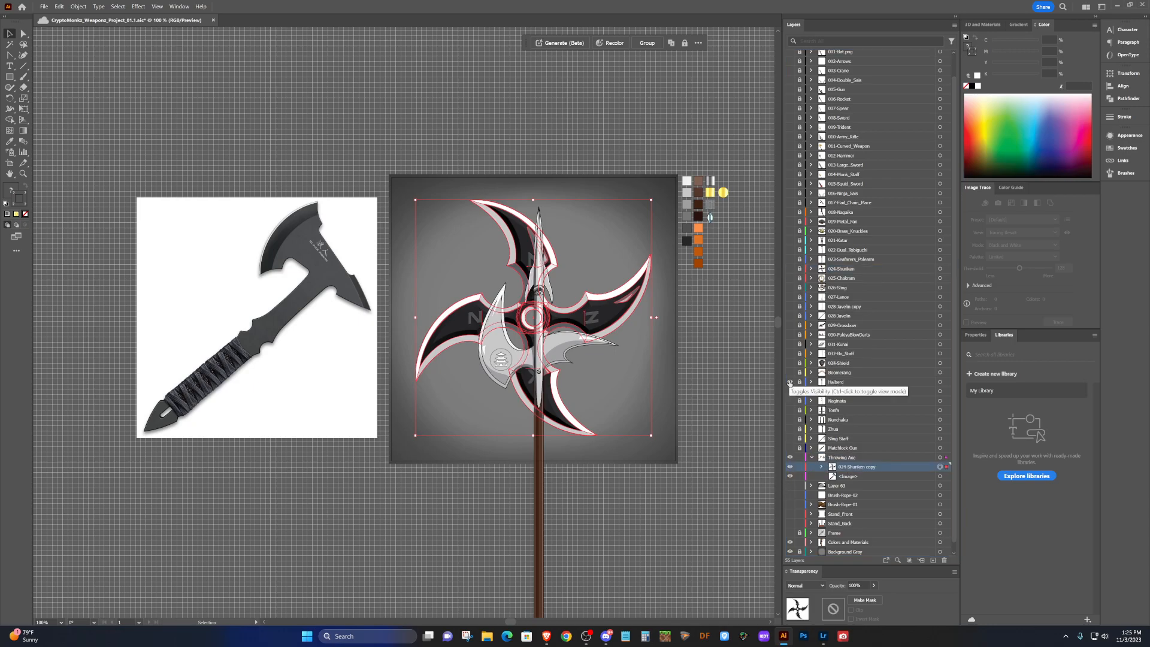
click(789, 382)
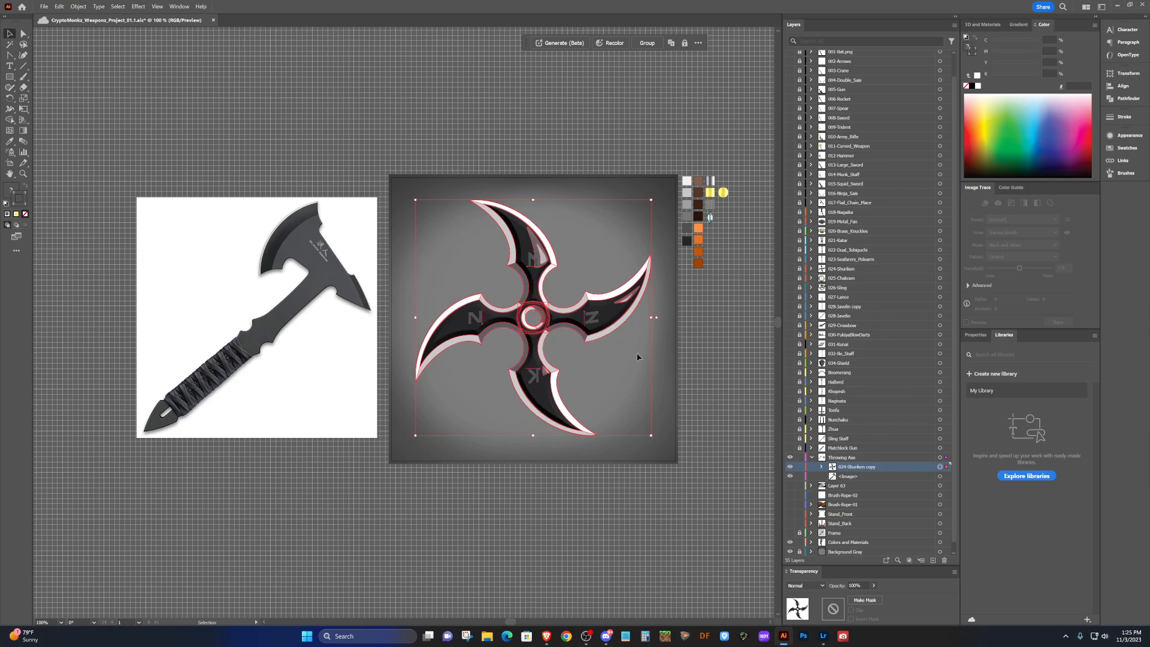
Move the shuriken copy off the artboard to its left and place the axe reference image below the shuriken.
click(697, 346)
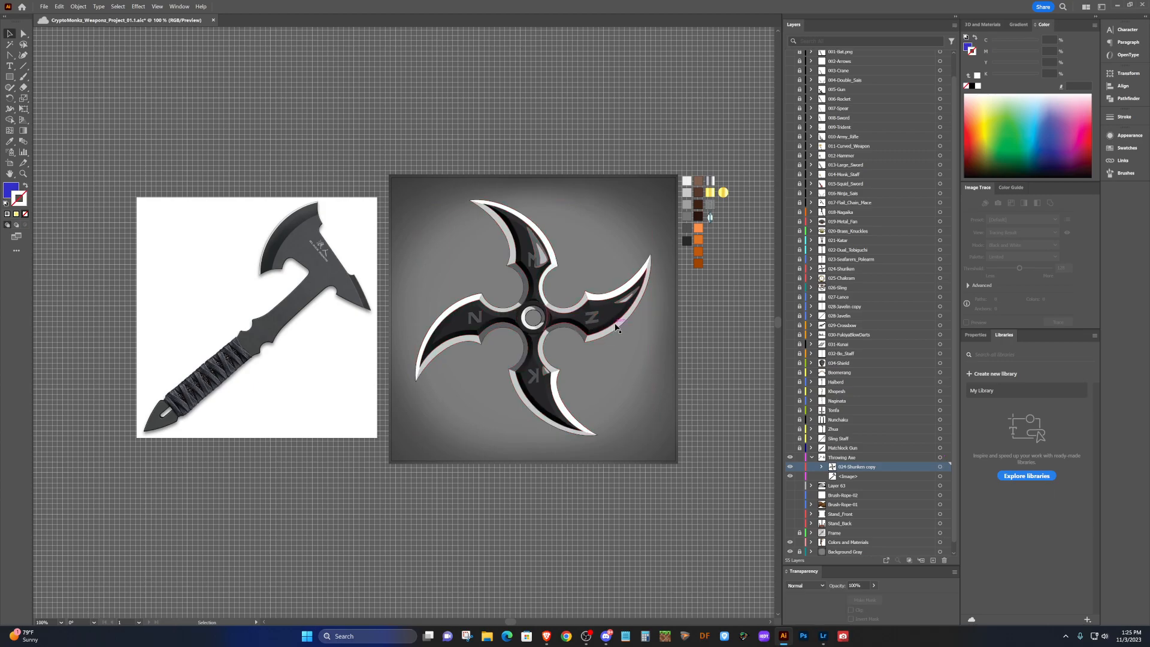
click(938, 467)
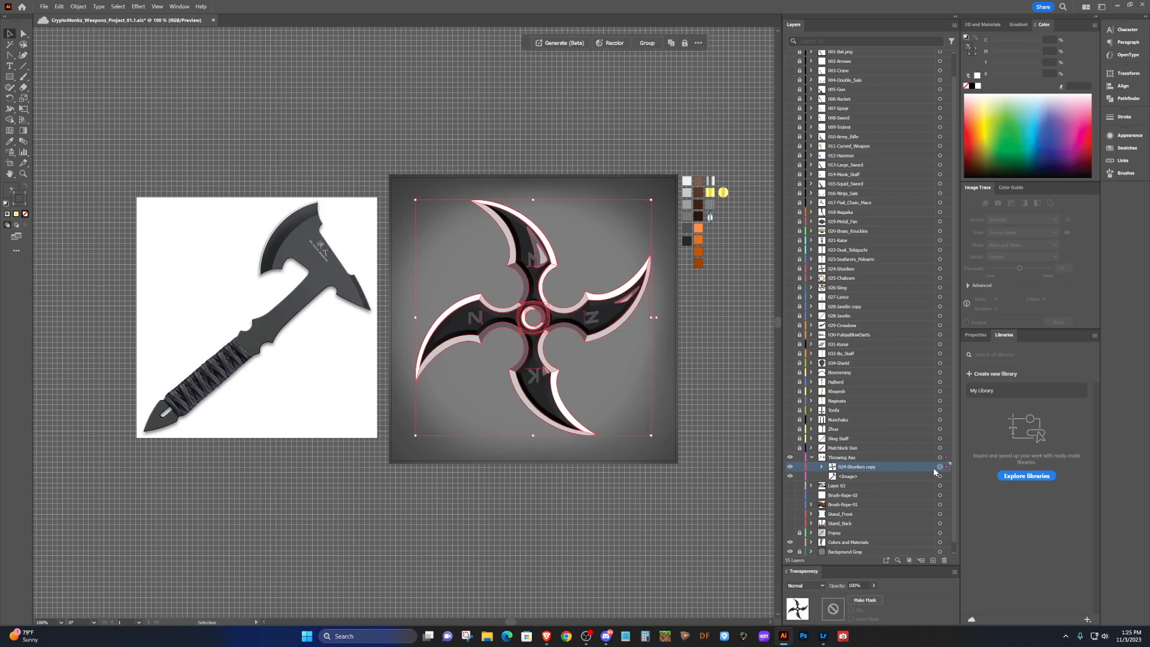
mouse_move(543, 313)
mouse_down()
mouse_move(461, 279)
mouse_move(417, 227)
mouse_move(315, 148)
mouse_move(271, 198)
mouse_move(260, 236)
mouse_up()
drag(313, 397, 307, 563)
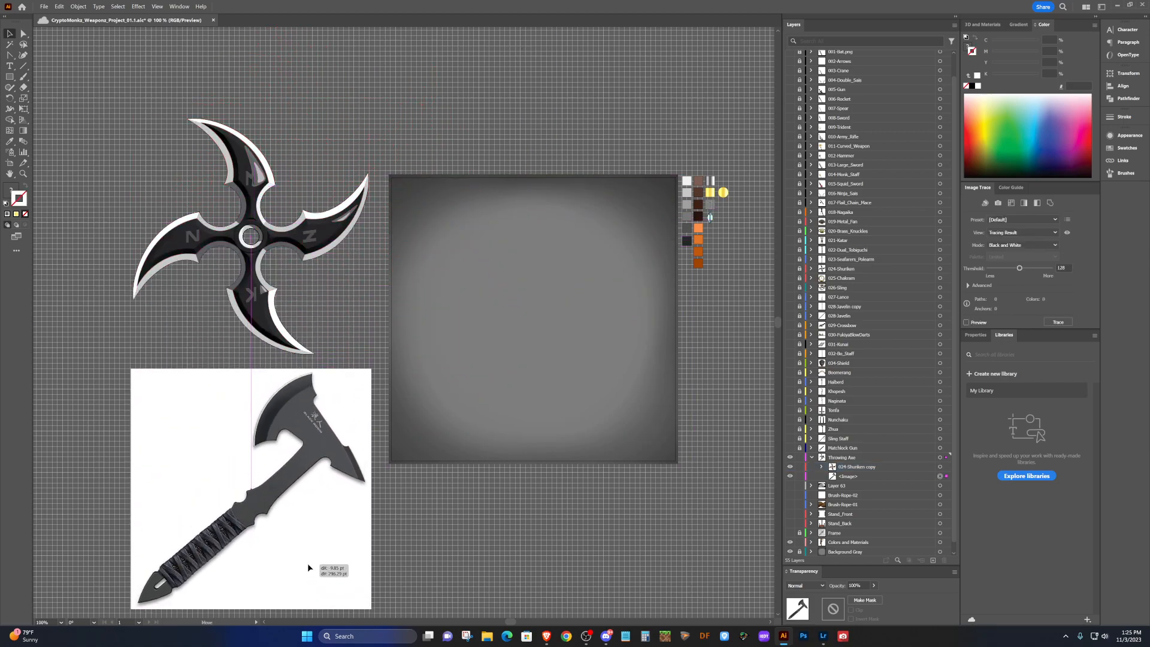
mouse_move(305, 519)
mouse_down()
mouse_move(586, 358)
mouse_move(338, 421)
mouse_move(274, 521)
mouse_move(263, 516)
mouse_up()
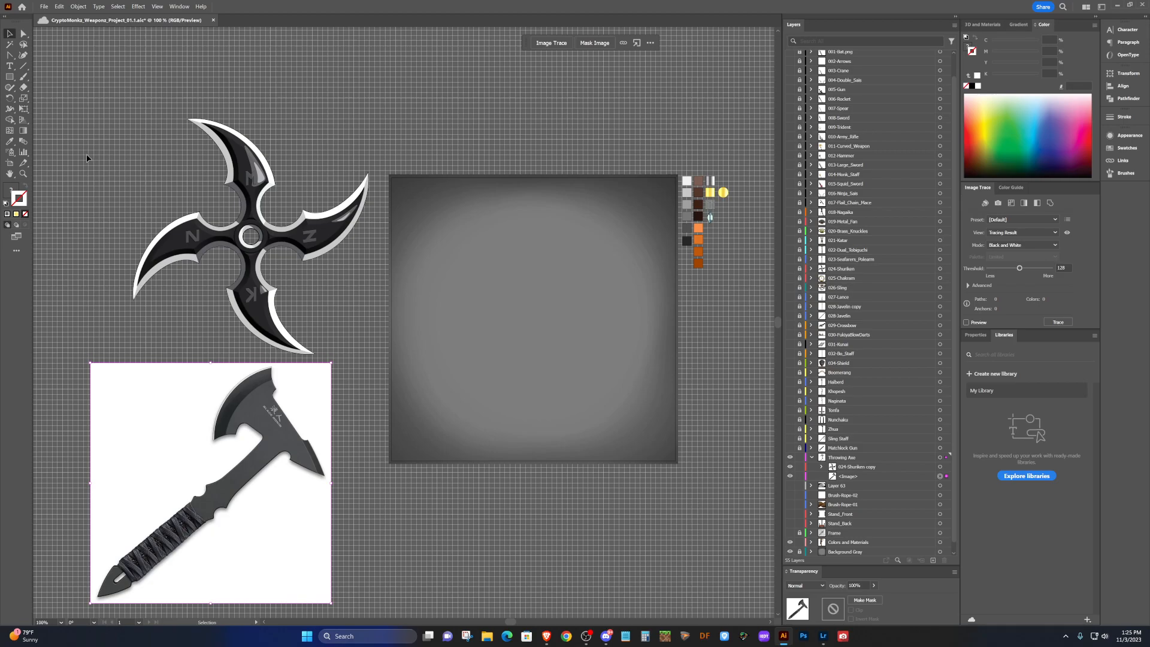
Draw a closed triangle pointing right with the Pen tool and centre it in the upper part of the artboard.
click(24, 56)
key(p)
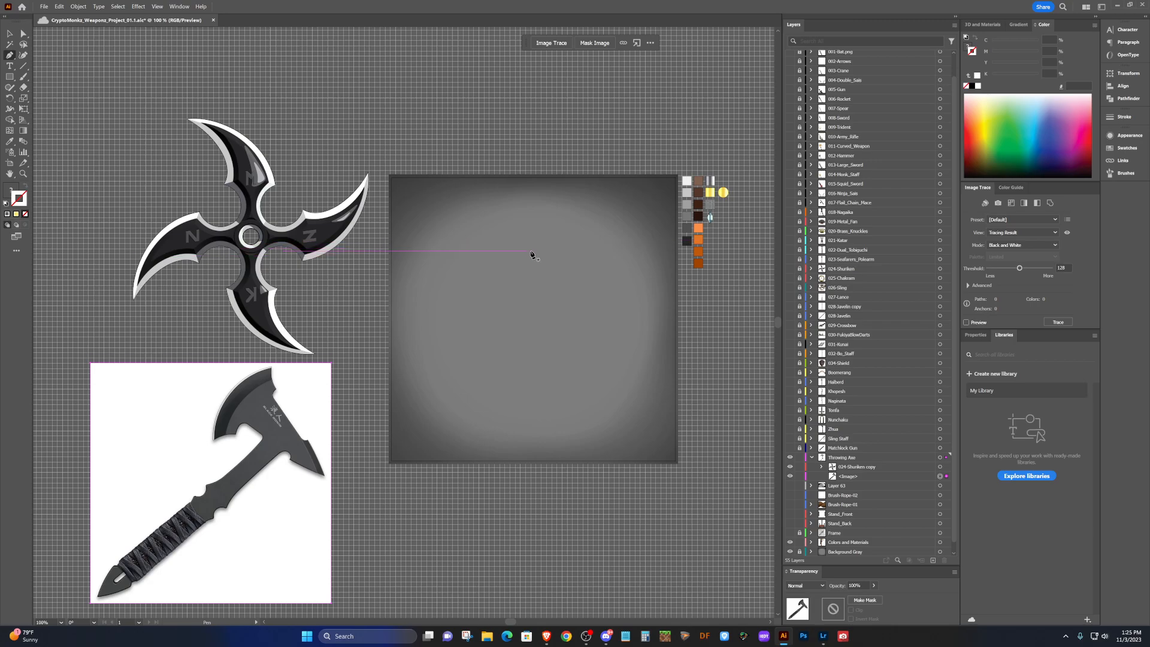
scroll(531, 255, right, 3)
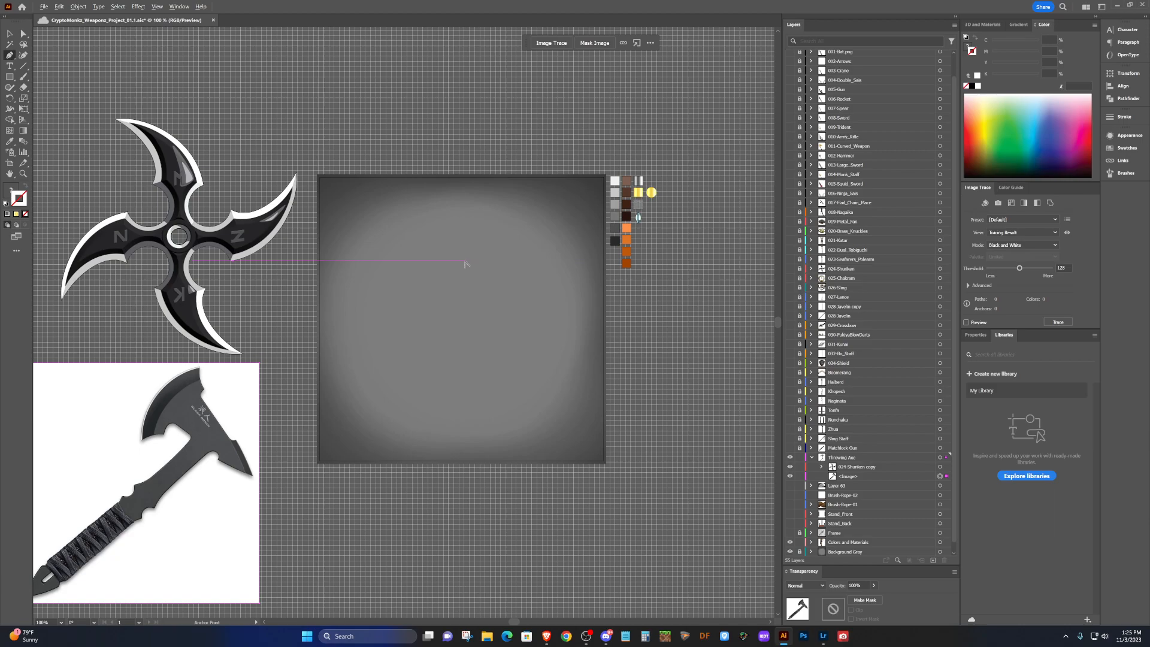
scroll(457, 239, up, 1)
scroll(457, 243, down, 1)
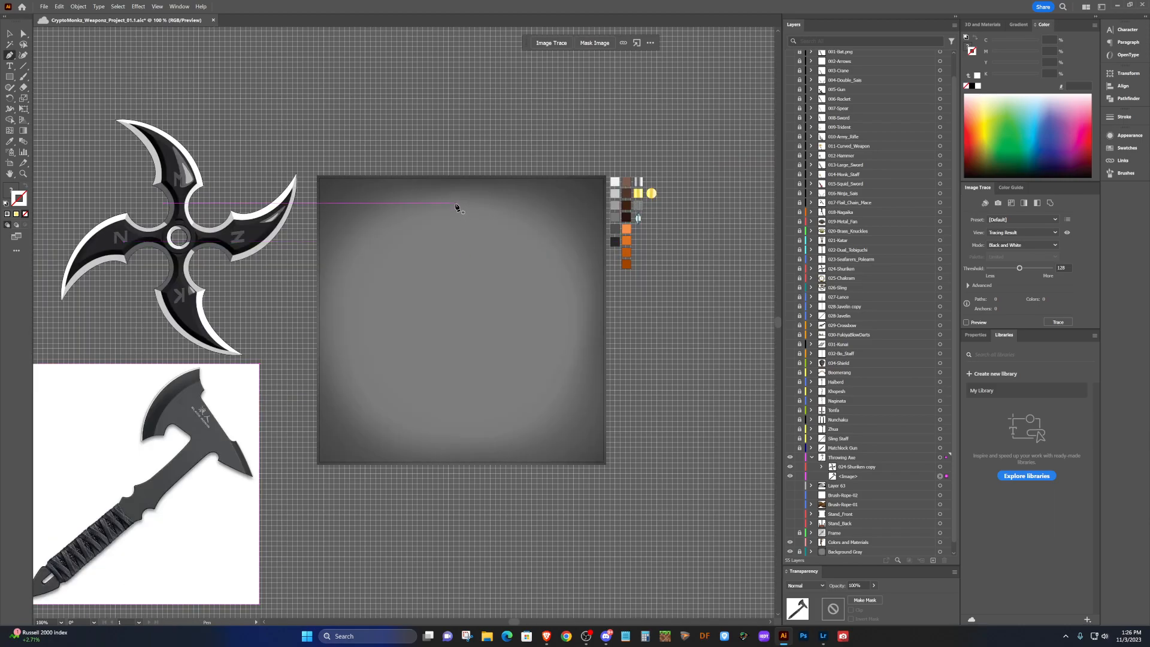
click(455, 203)
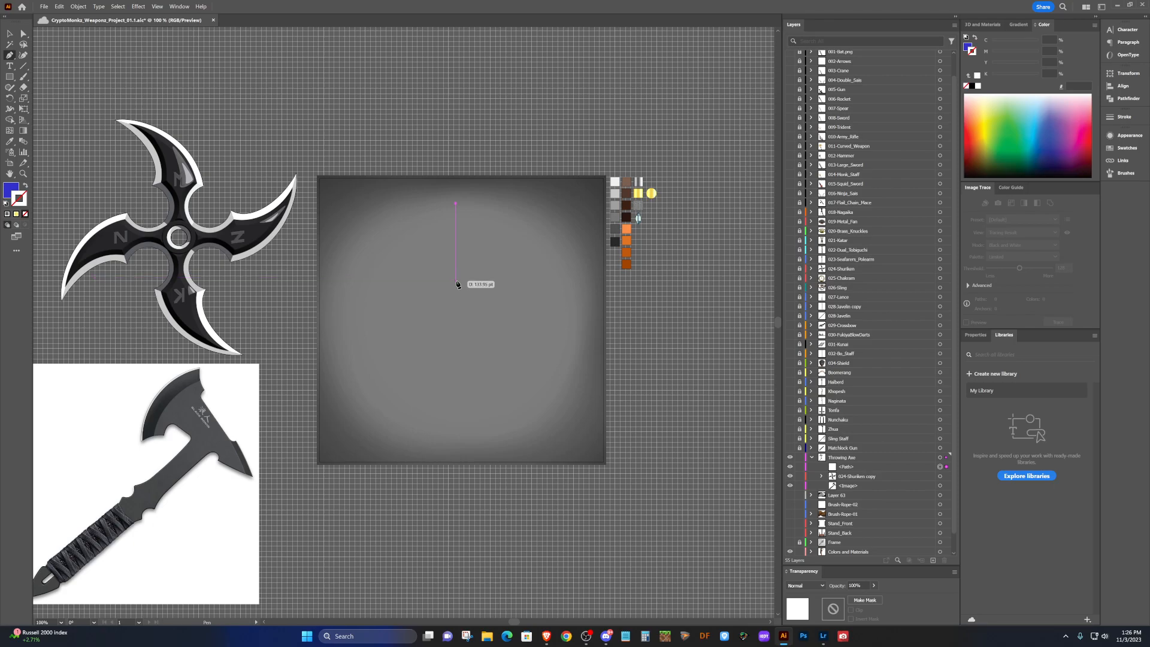
key(ctrl+s)
click(455, 281)
click(585, 239)
click(456, 204)
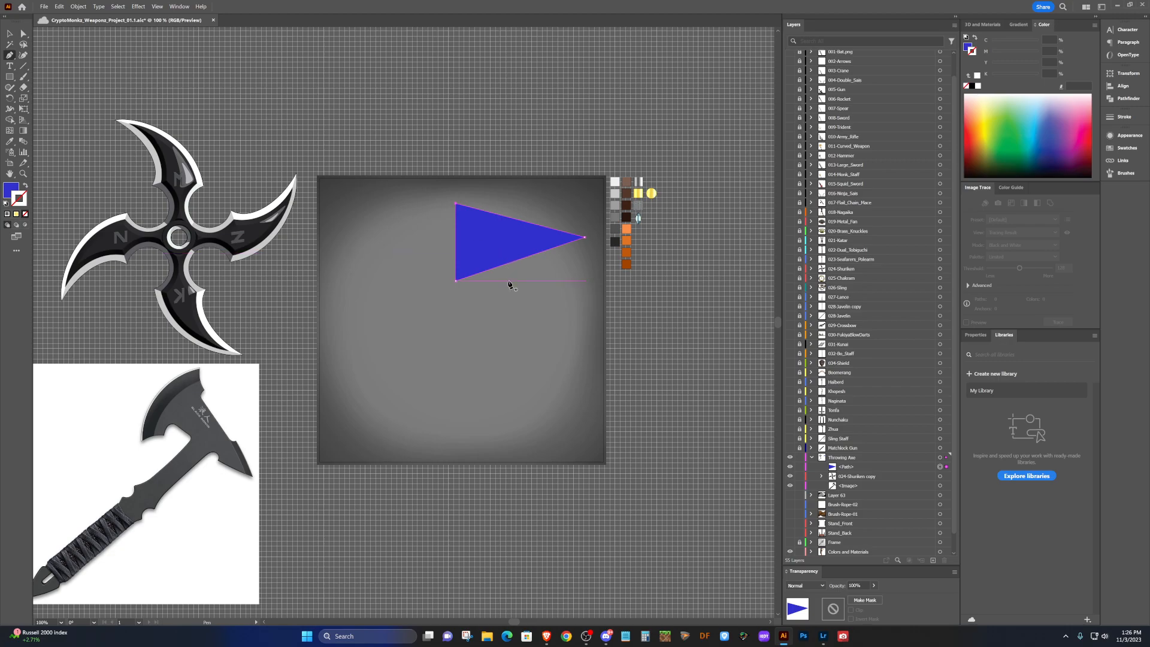
key(v)
drag(521, 246, 478, 253)
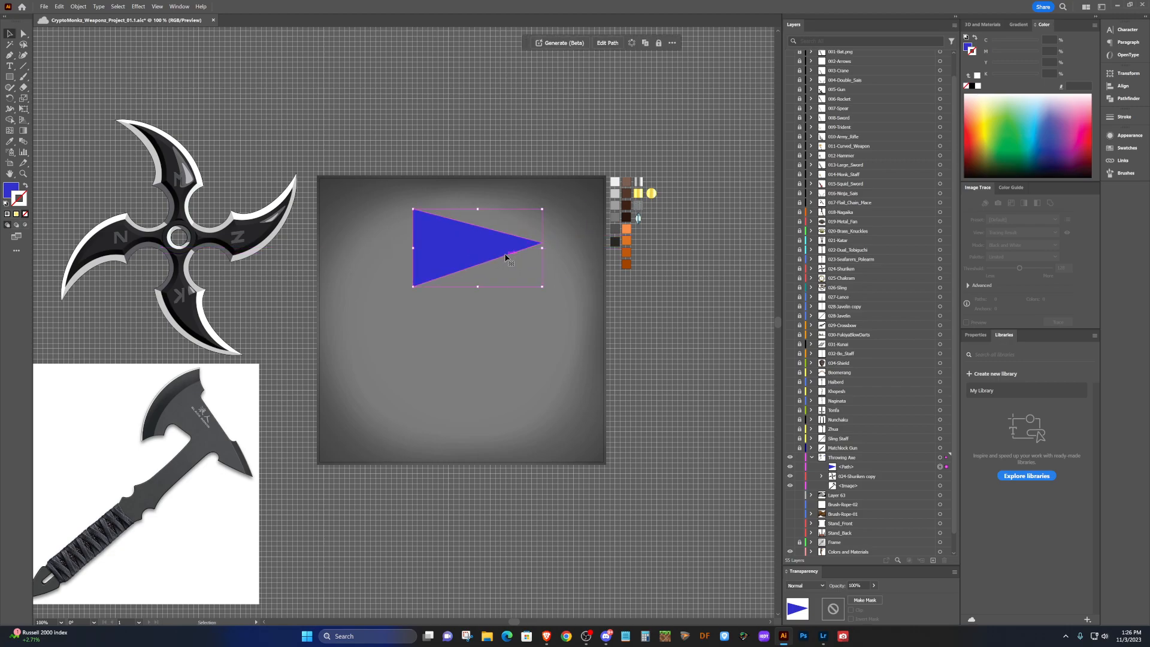
Sample trial colours from the shuriken for the triangle, then fill it with the darkest grey palette swatch.
key(i)
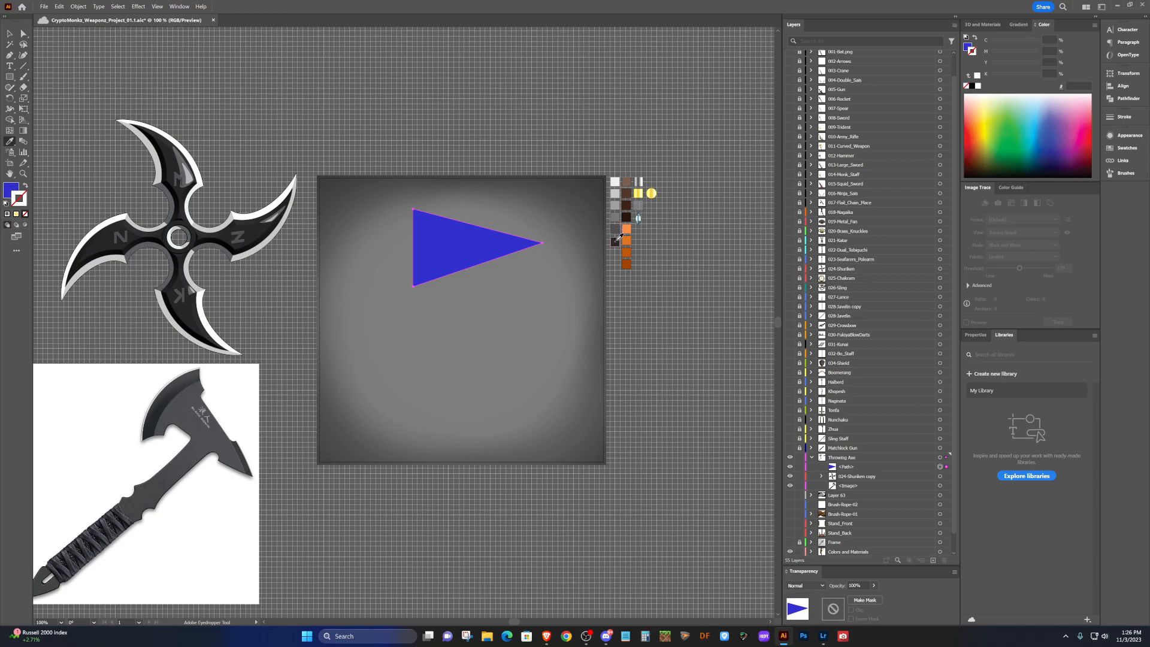
click(616, 241)
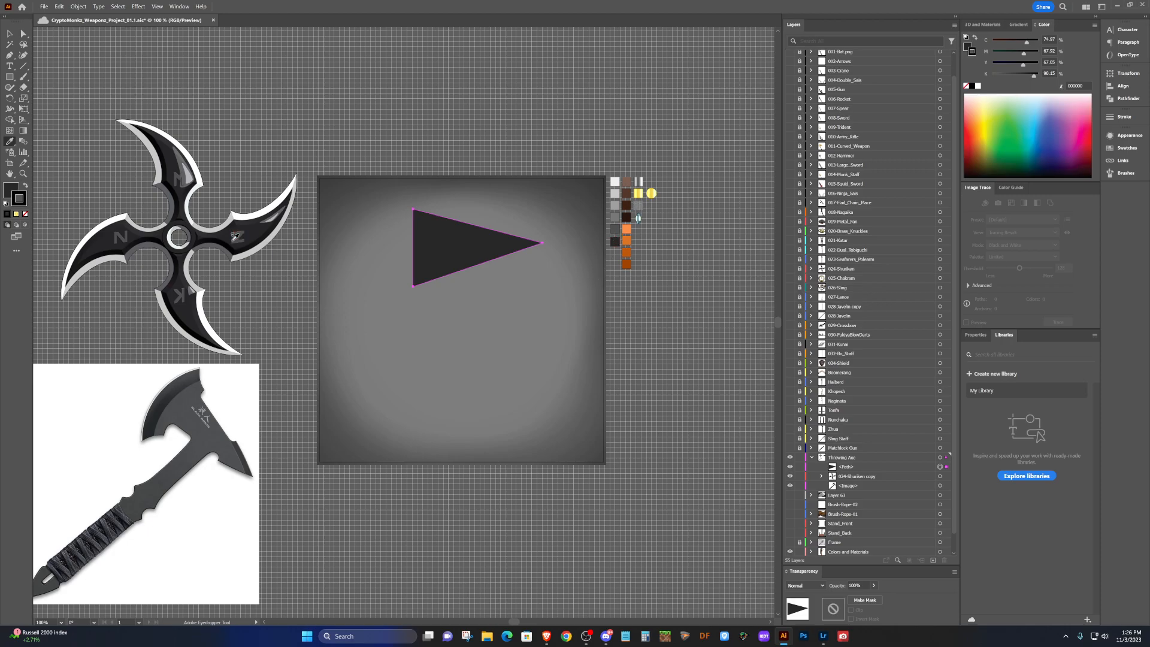
click(232, 239)
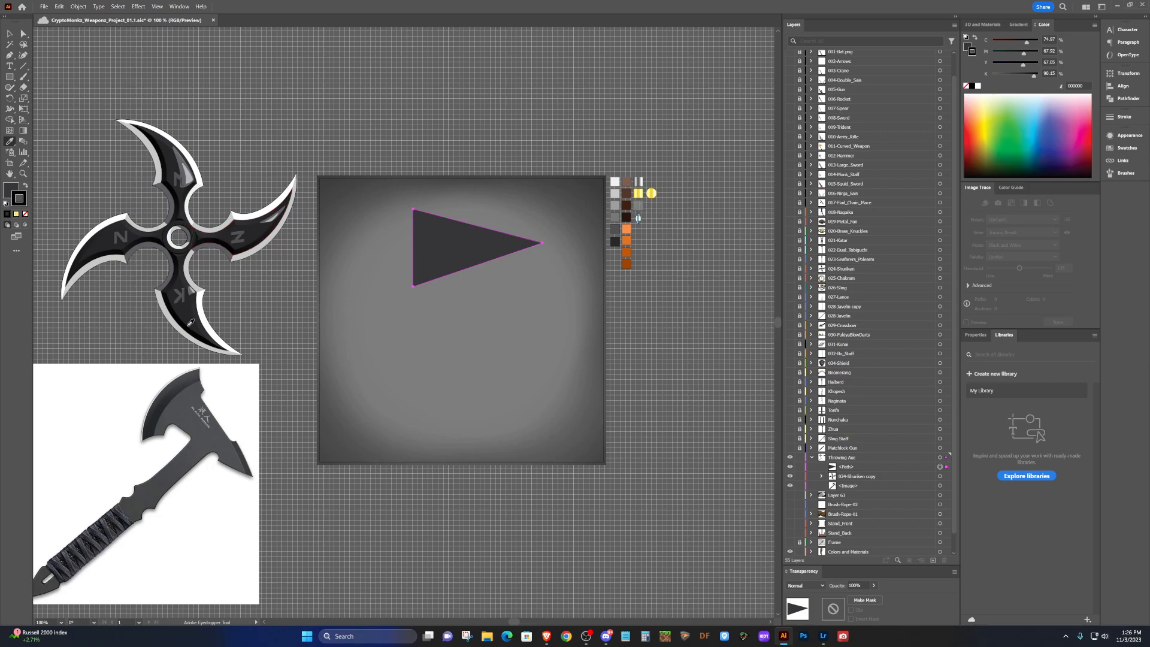
click(202, 308)
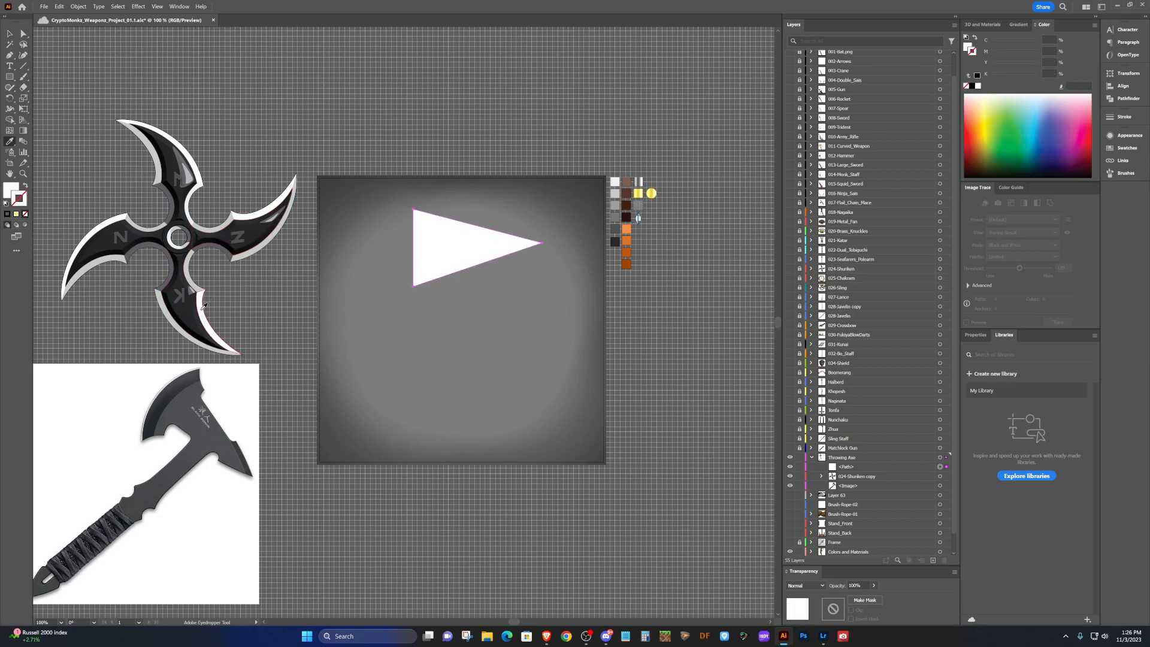
click(183, 315)
click(614, 242)
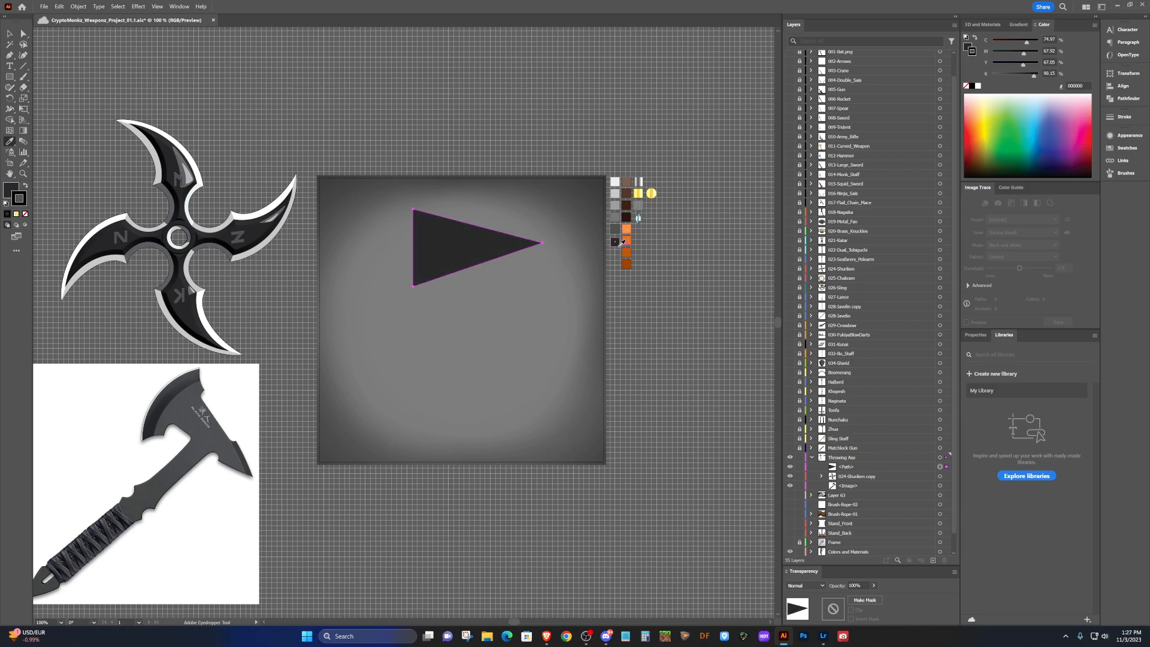
Bow the triangle's left edge outward into a rounded blade edge.
scroll(479, 234, up, 1)
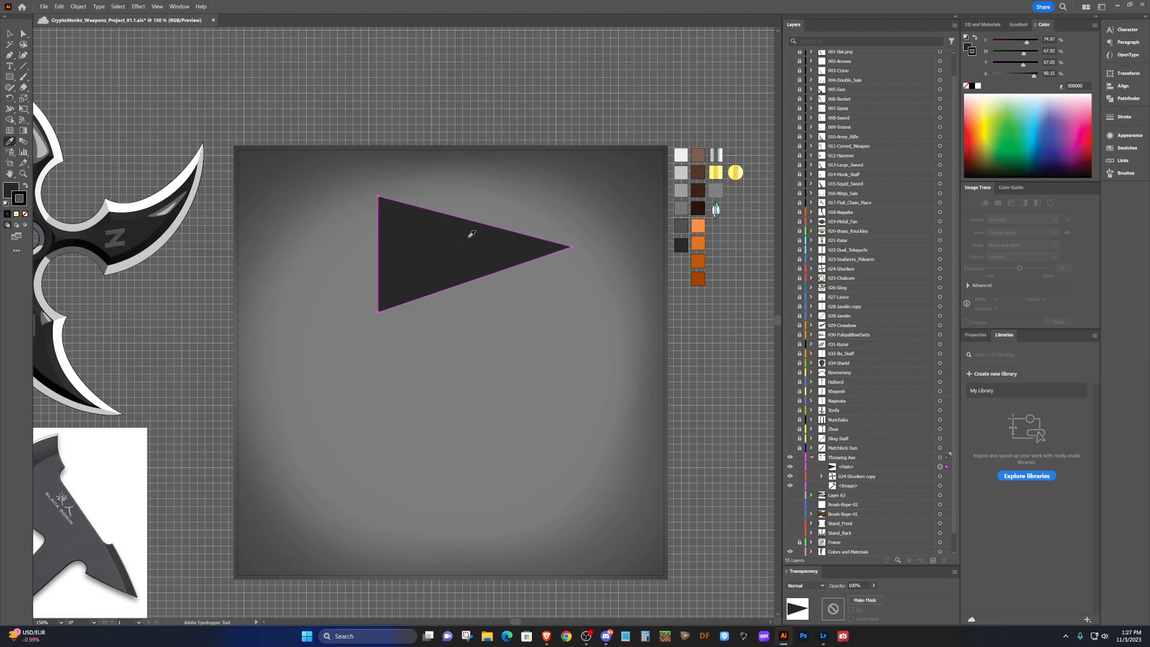
key(shift+c)
drag(378, 252, 350, 252)
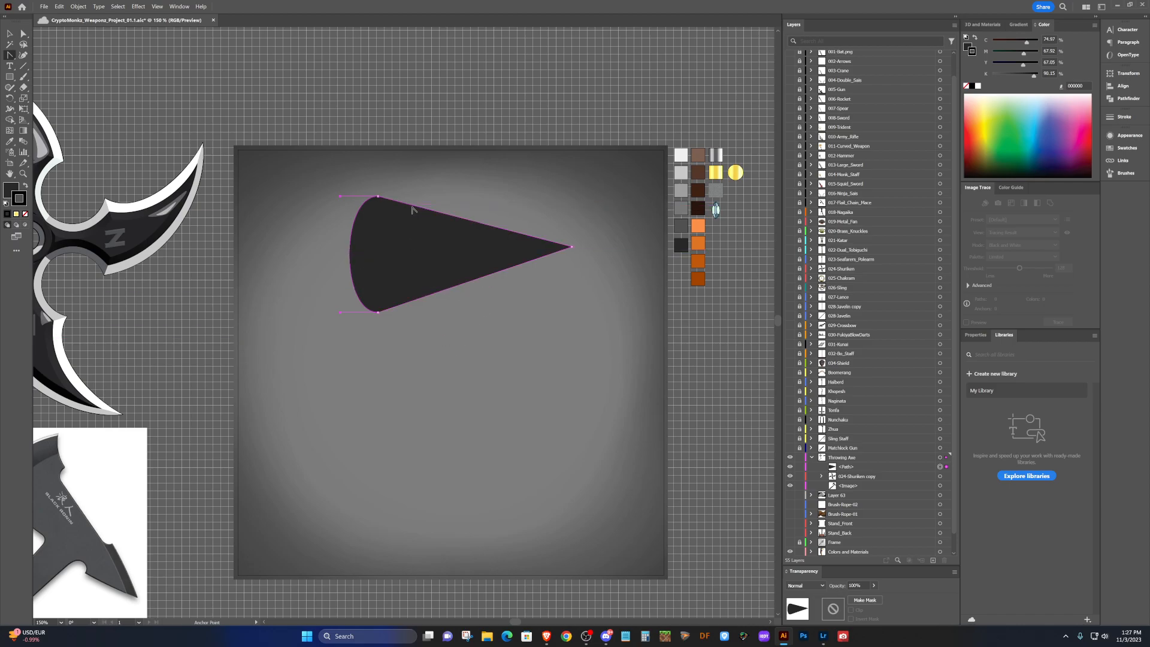
Add an anchor point on the upper edge near the blade and curve the segment inward into a rounded notch.
key(plus)
scroll(411, 208, up, 4)
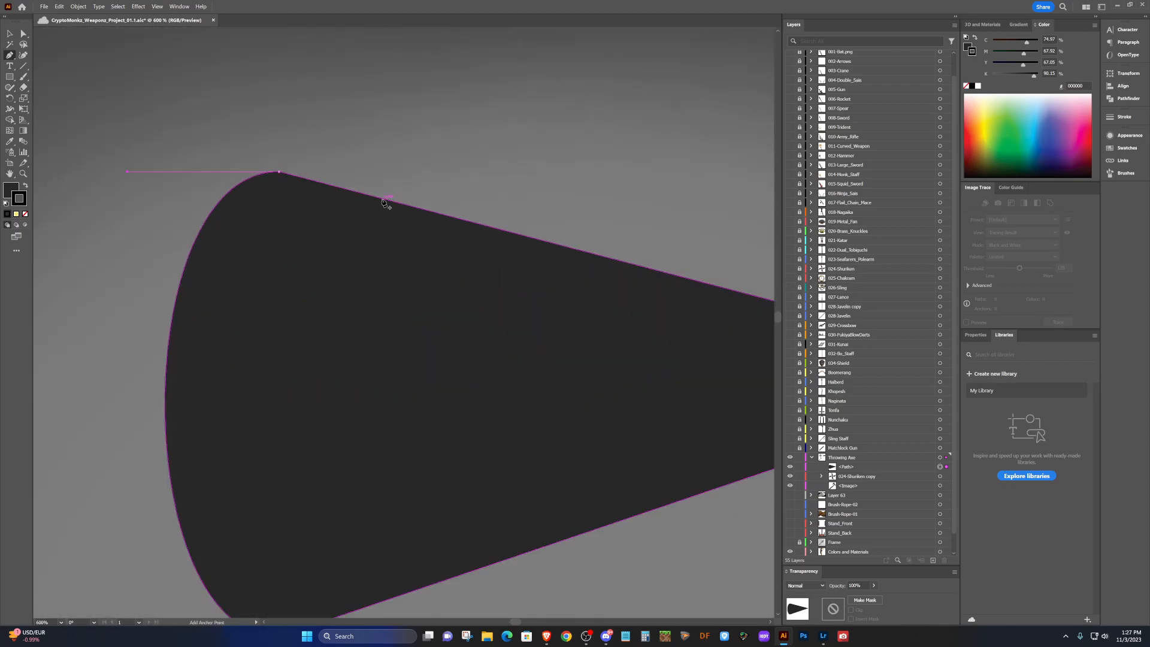
key(minus)
key(shift+c)
drag(343, 190, 244, 310)
scroll(281, 308, down, 3)
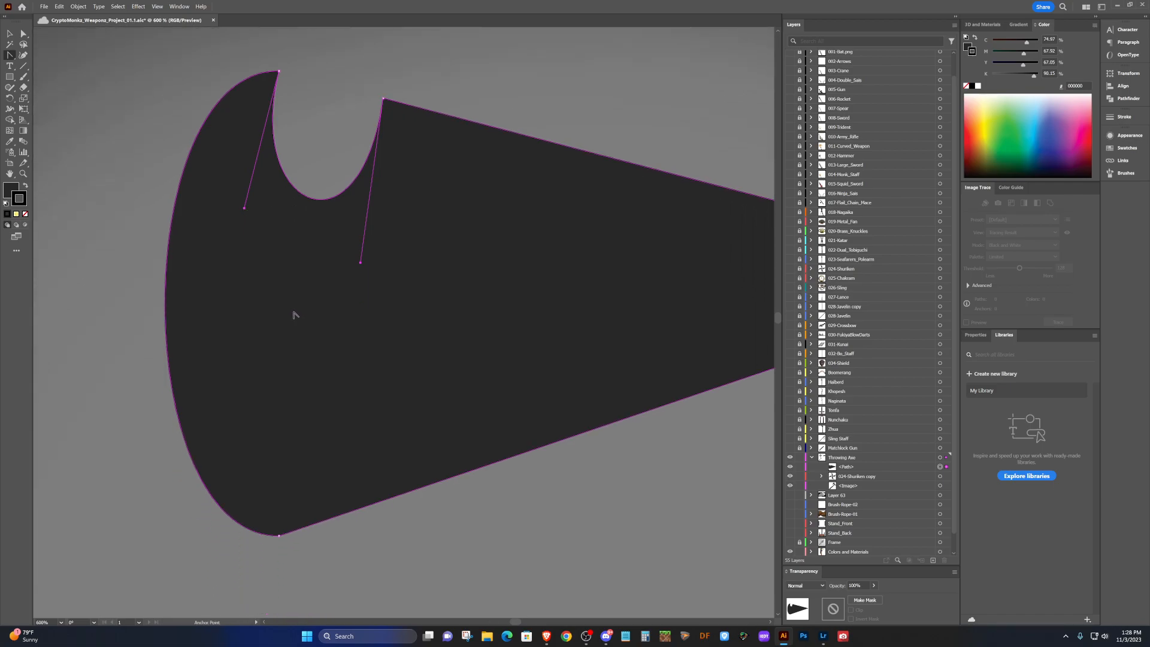
Add an anchor point on the lower edge near the blade and bend that segment into a matching notch.
key(p)
click(388, 499)
key(shift+c)
drag(343, 517, 317, 413)
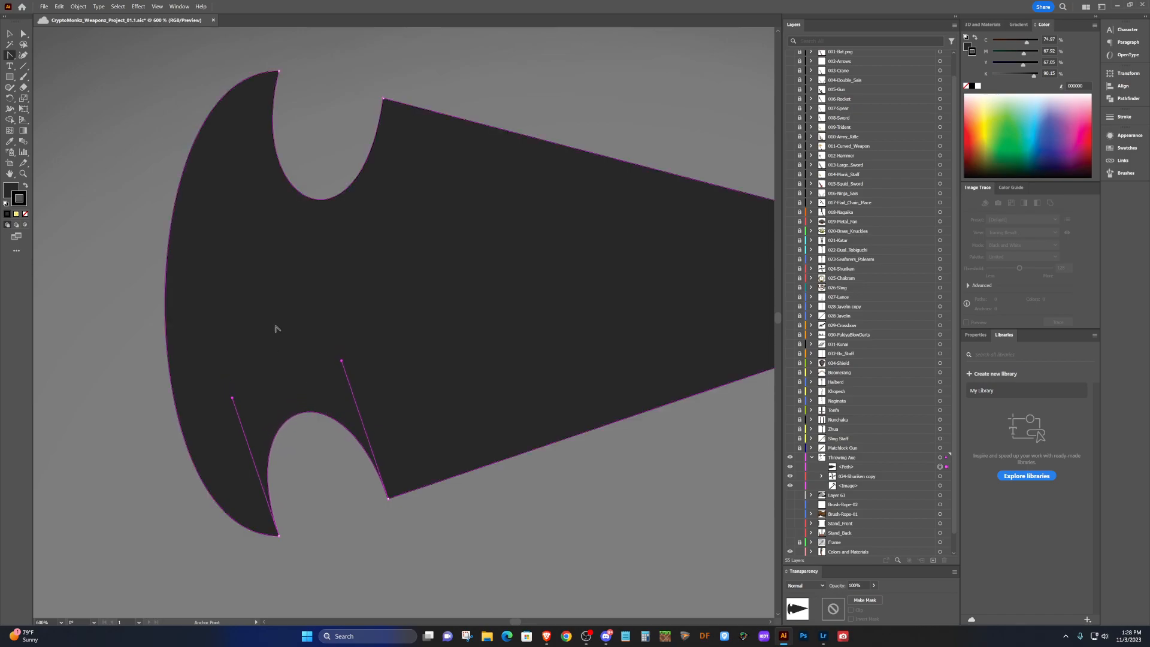
scroll(275, 327, down, 3)
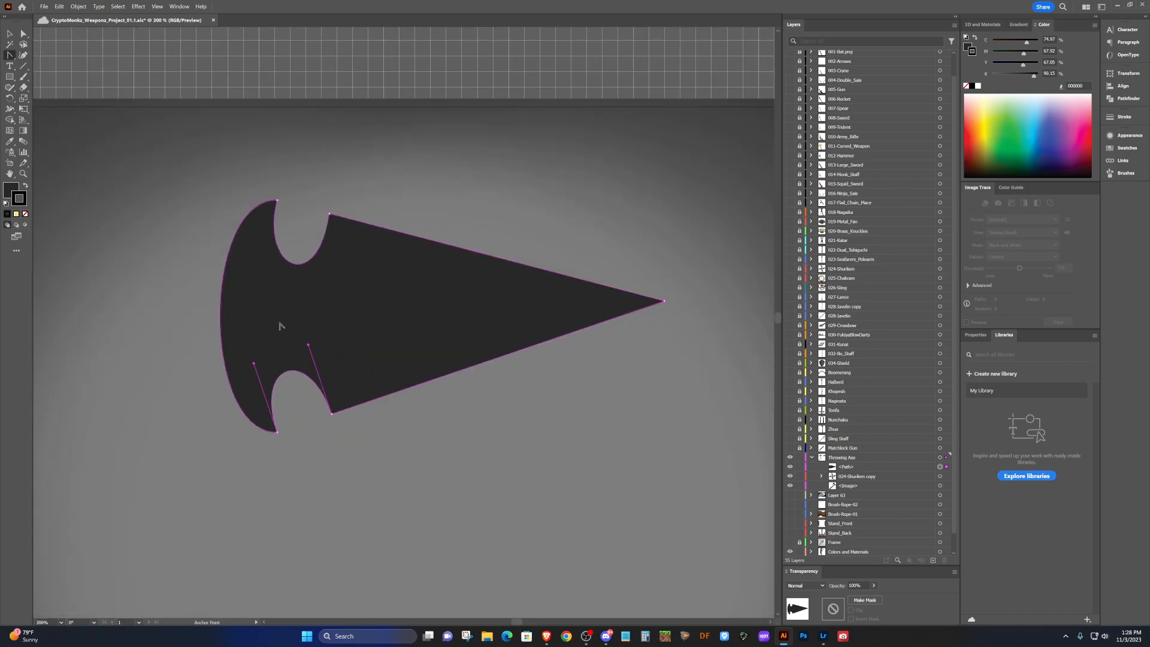
Add an anchor point midway along the curved blade edge and delete the two anchor points of the upper notch.
key(plus)
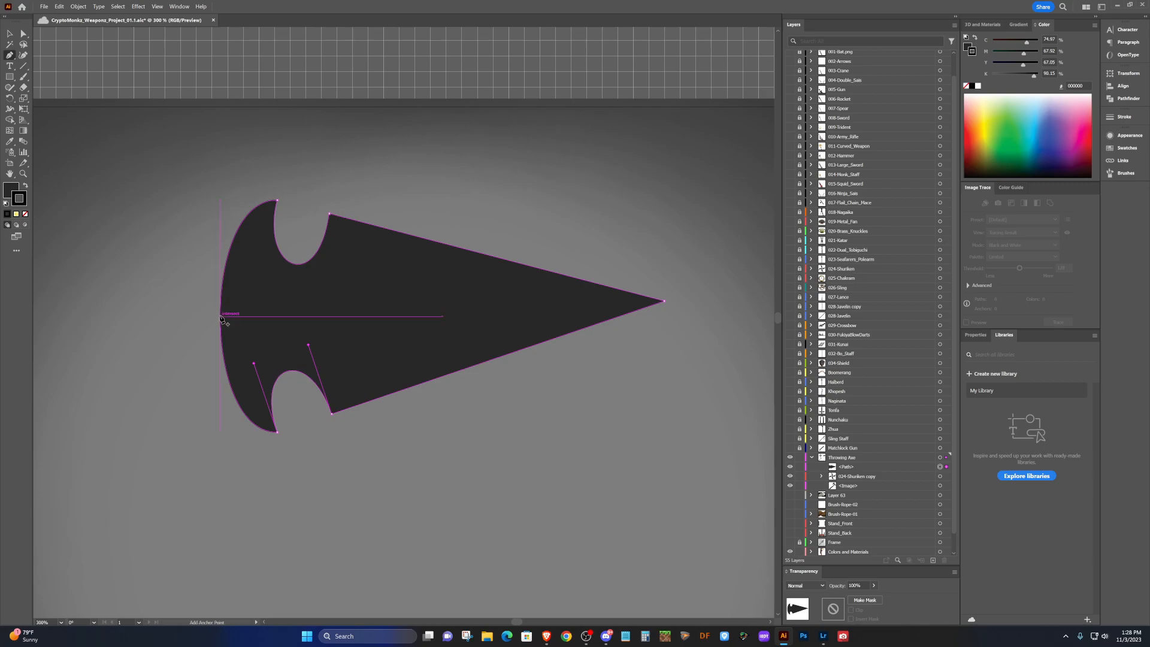
key(p)
key(plus)
click(221, 316)
key(p)
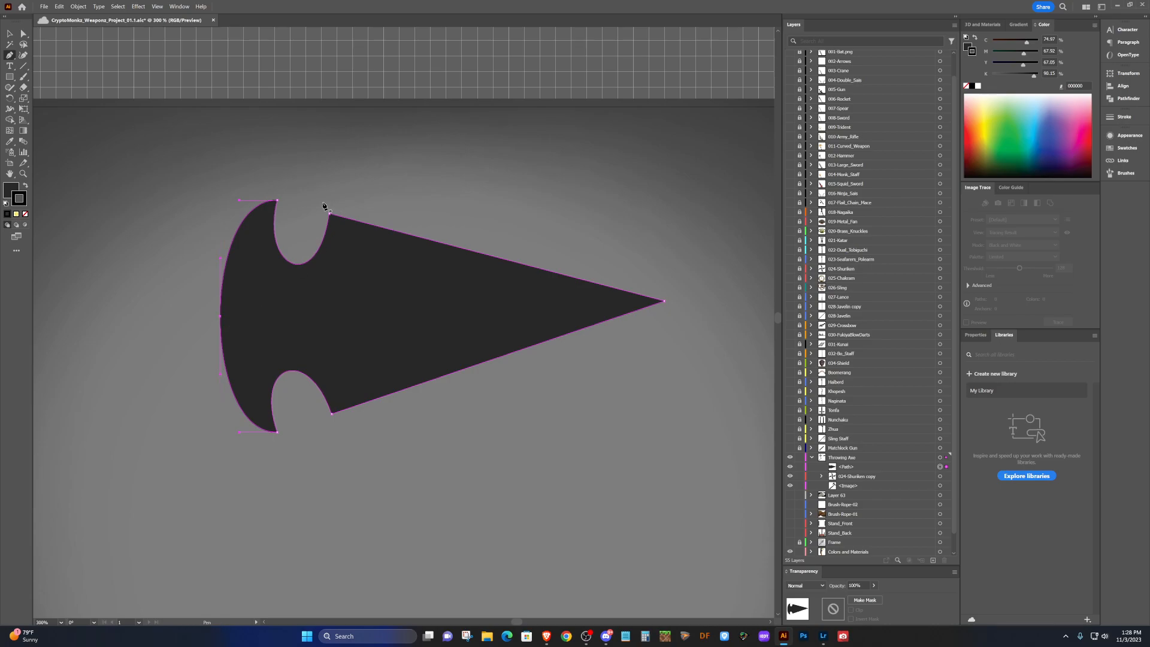
click(277, 201)
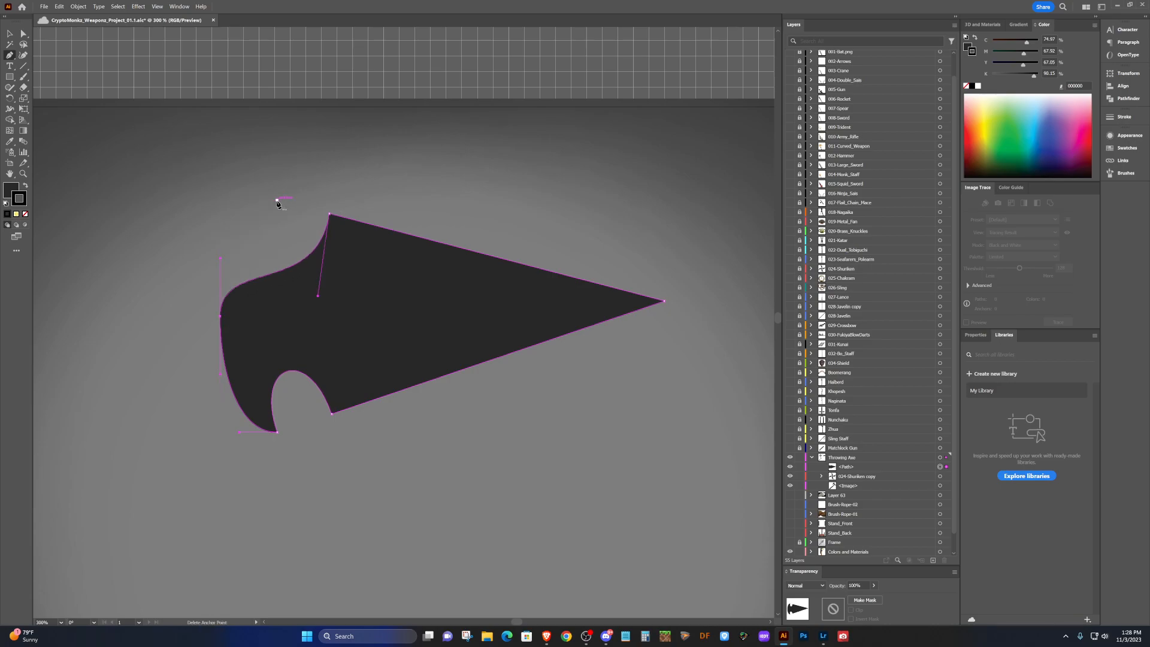
click(329, 214)
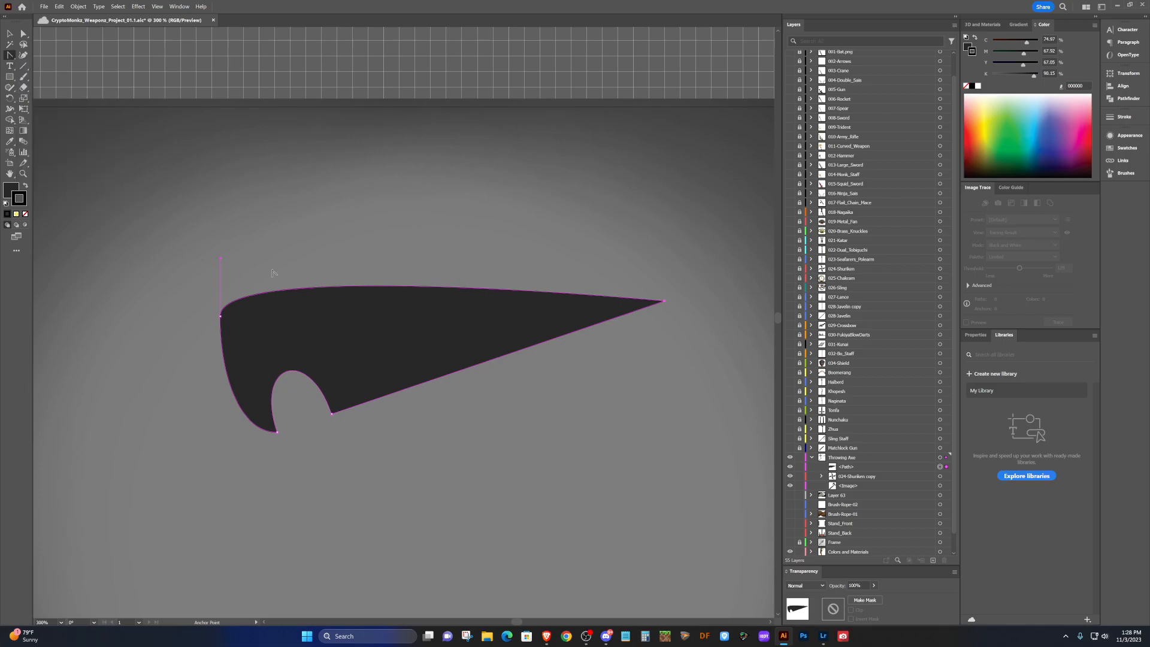
Straighten the remaining half shape's upper edge and raise its left corner point almost level with the right tip.
drag(221, 258, 257, 274)
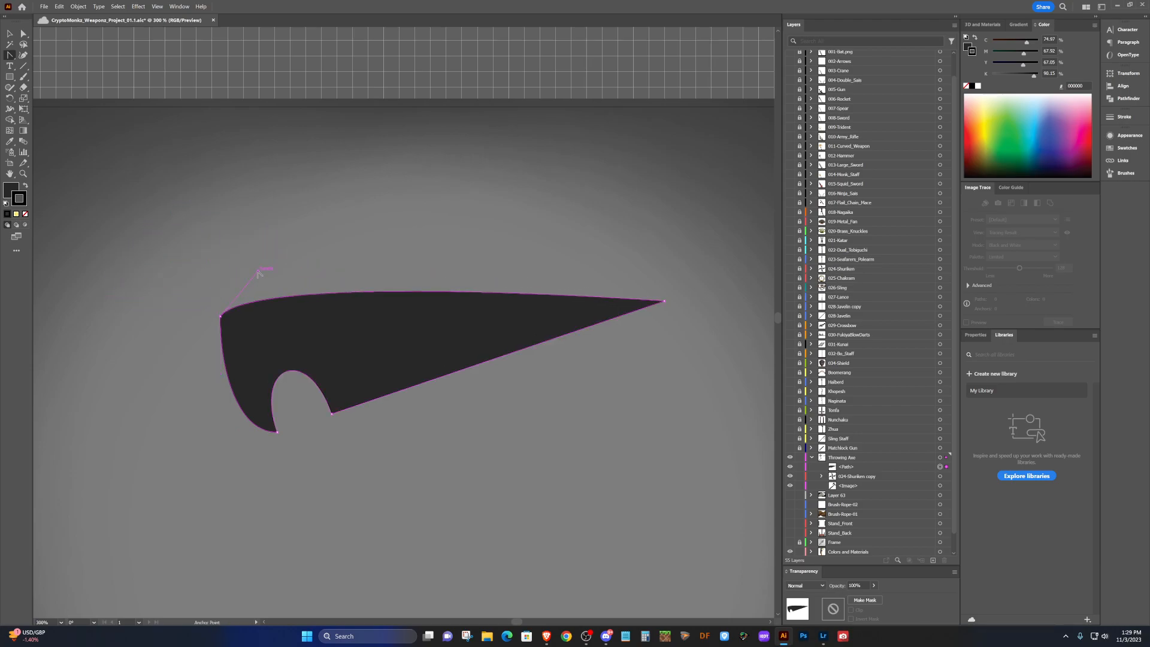
key(ctrl+z)
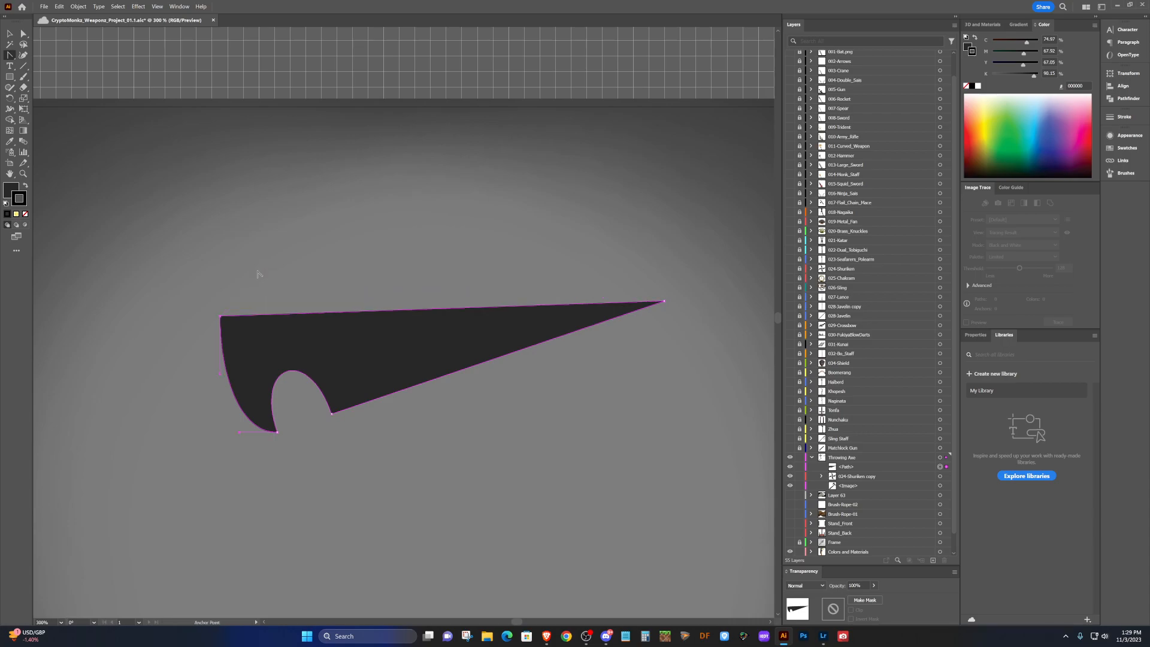
drag(221, 318, 220, 306)
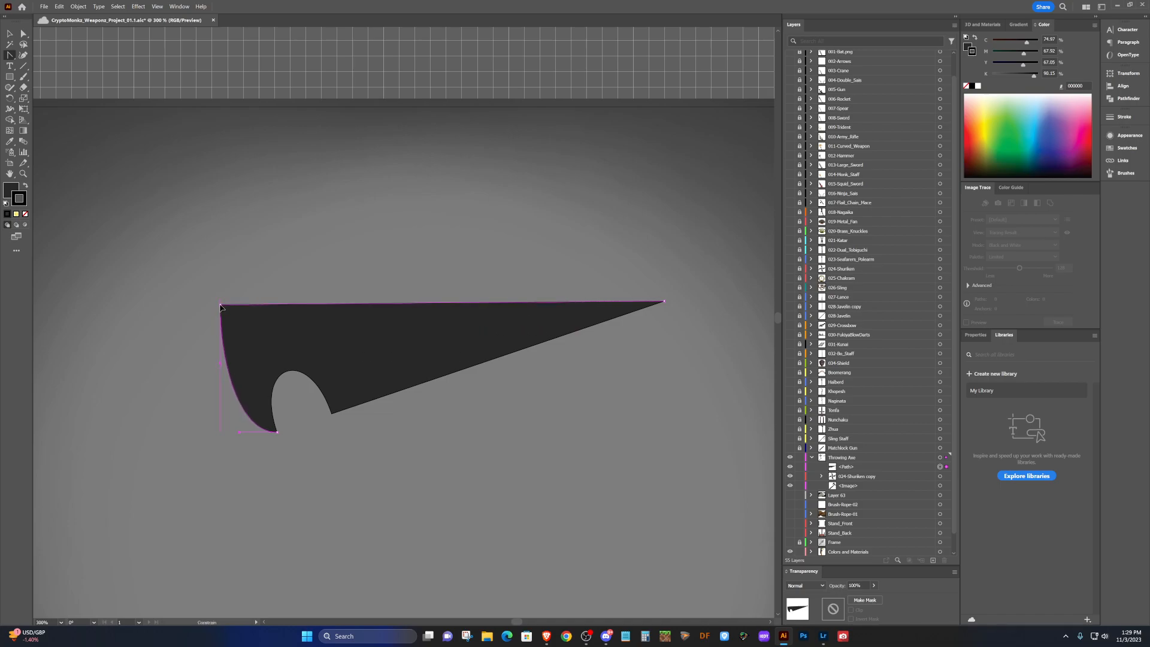
scroll(221, 307, up, 3)
scroll(220, 307, down, 2)
scroll(222, 308, right, 1)
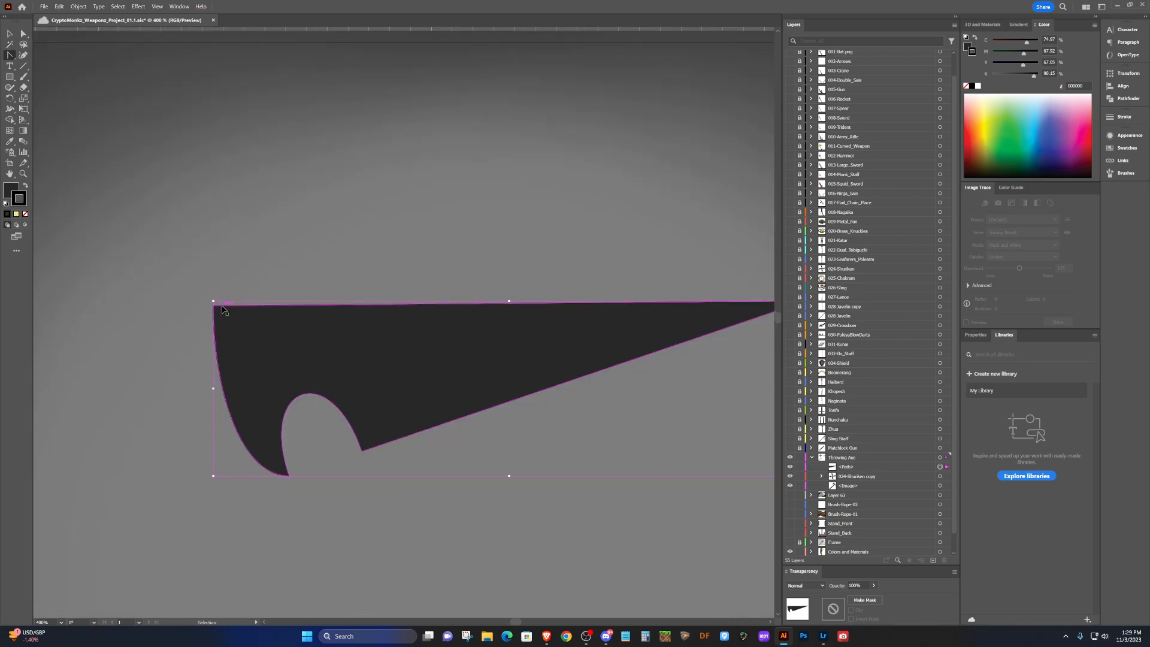
scroll(222, 307, right, 4)
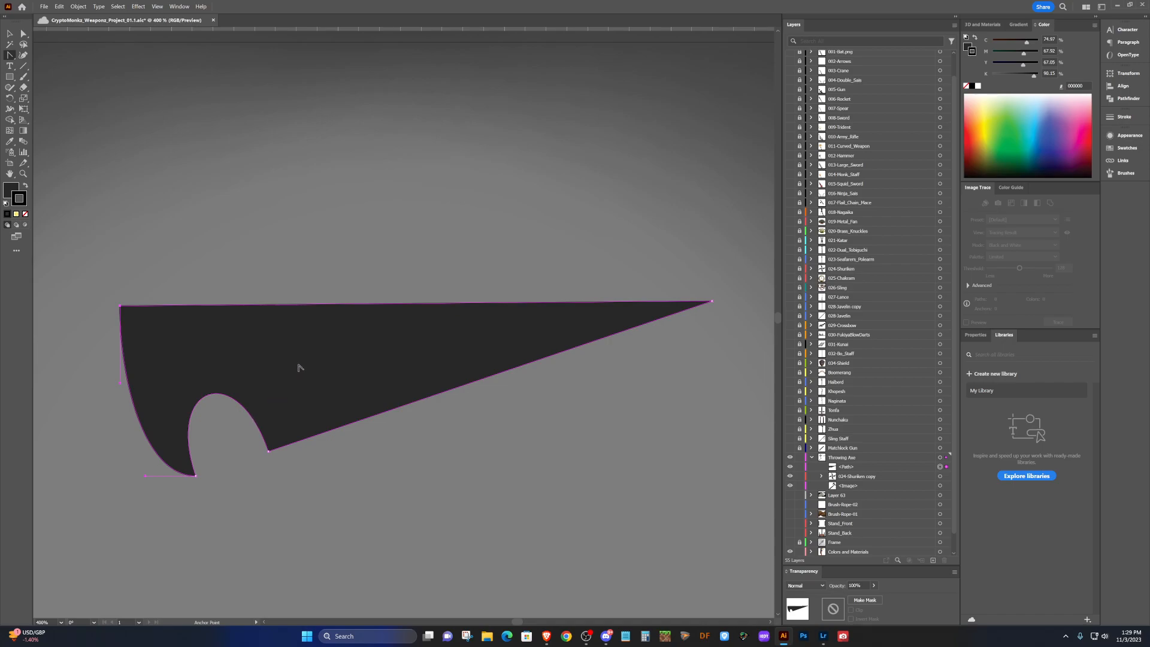
key(v)
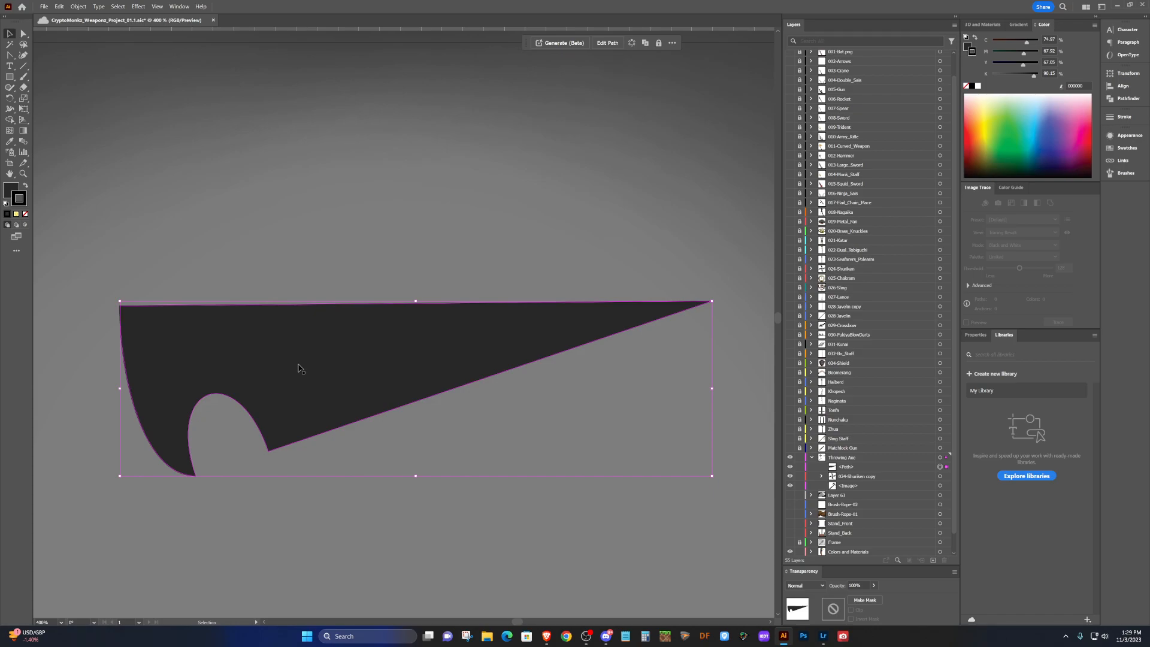
Duplicate the half axe shape above the original and reflect the copy across the horizontal axis.
drag(298, 368, 271, 179)
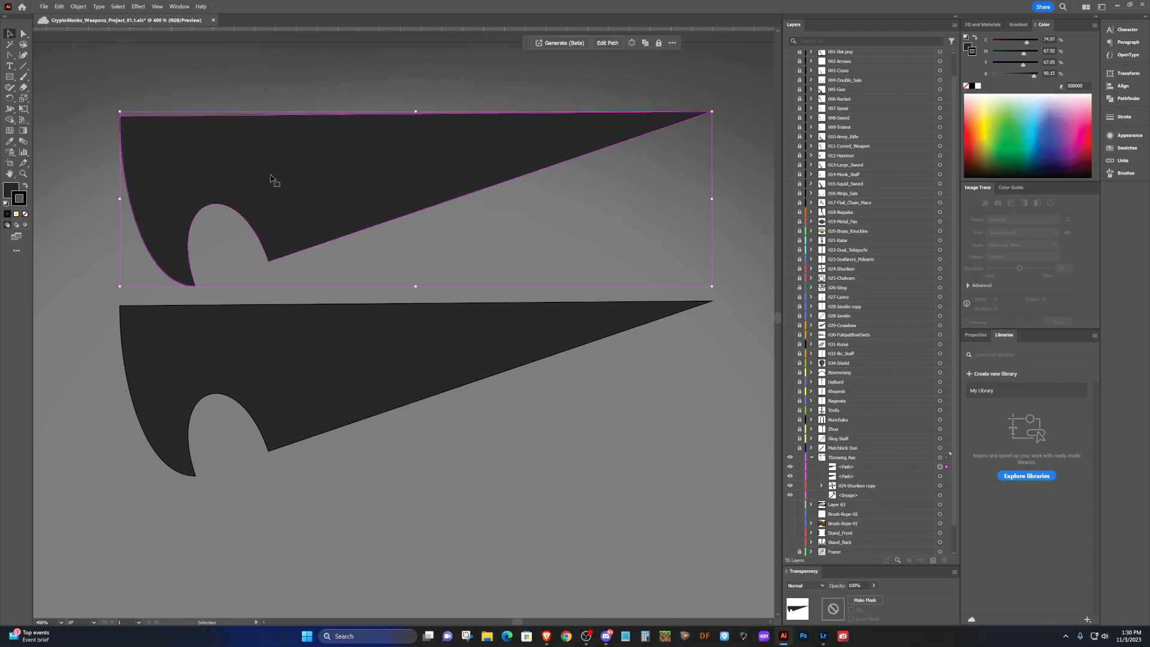
click(77, 7)
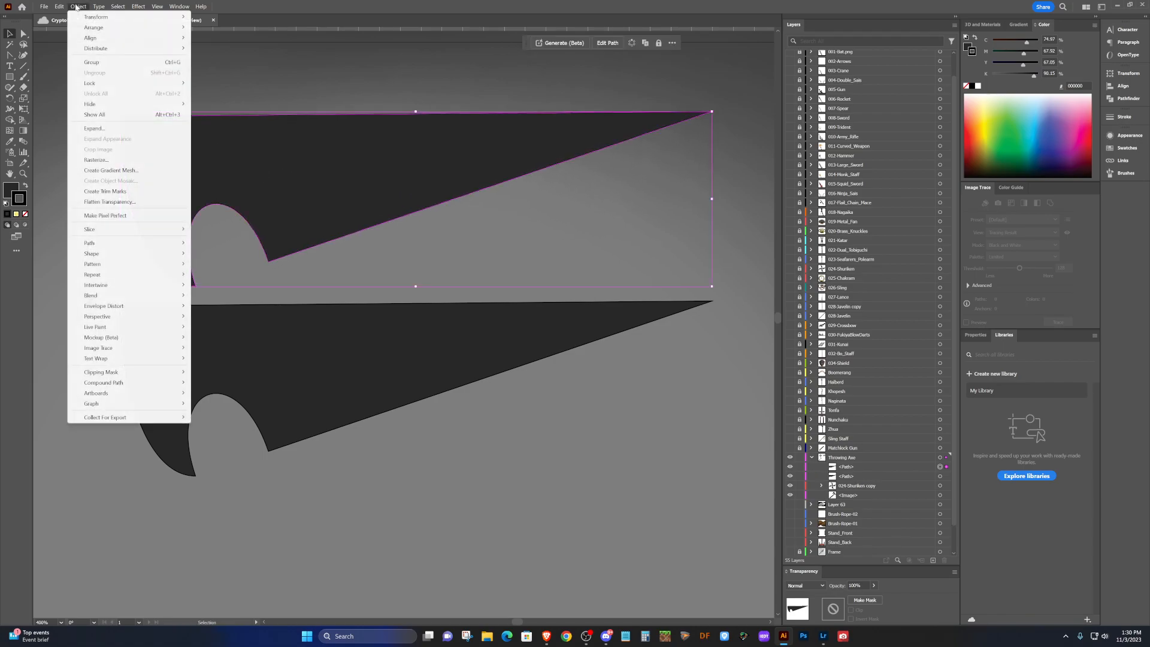
mouse_move(88, 18)
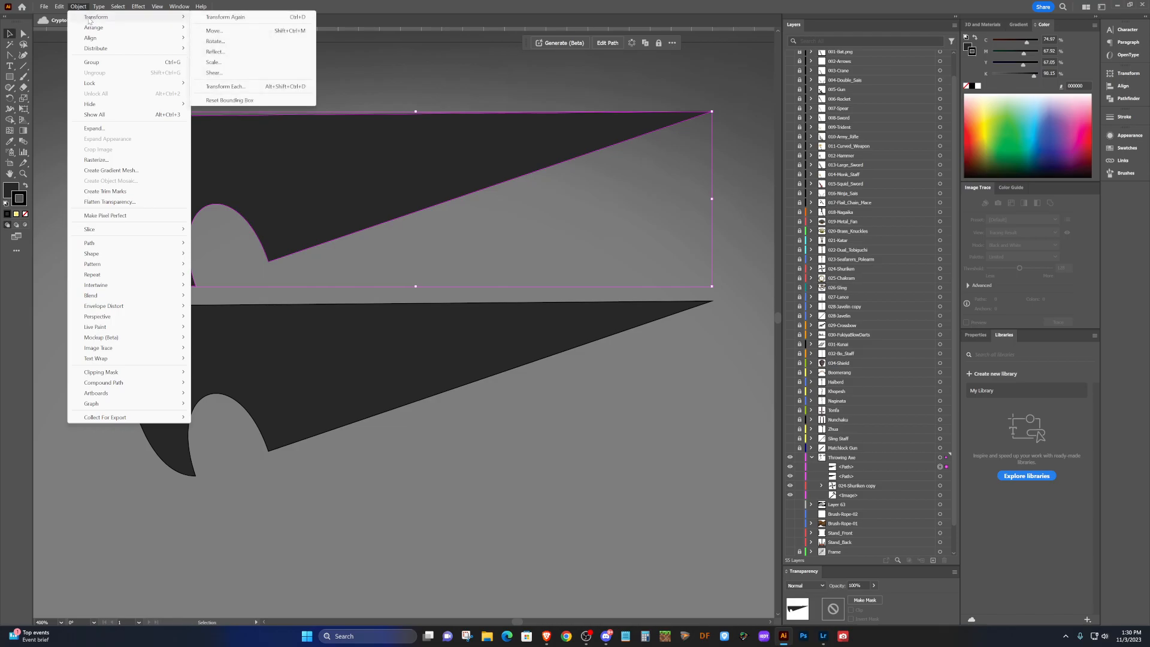
click(215, 52)
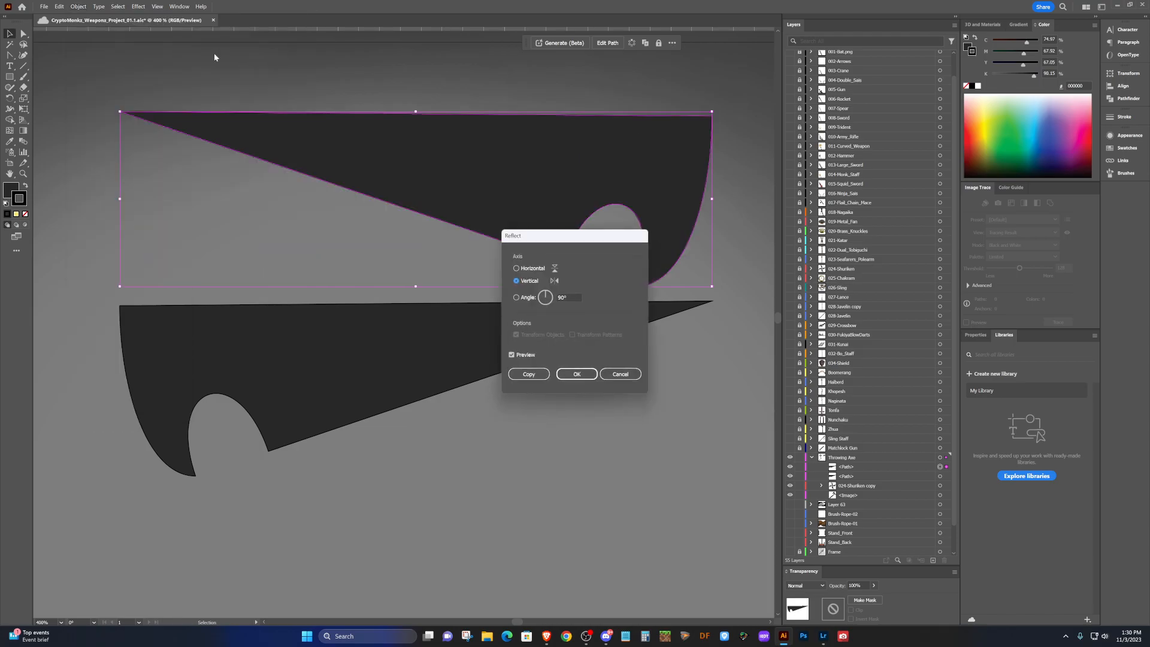
click(517, 269)
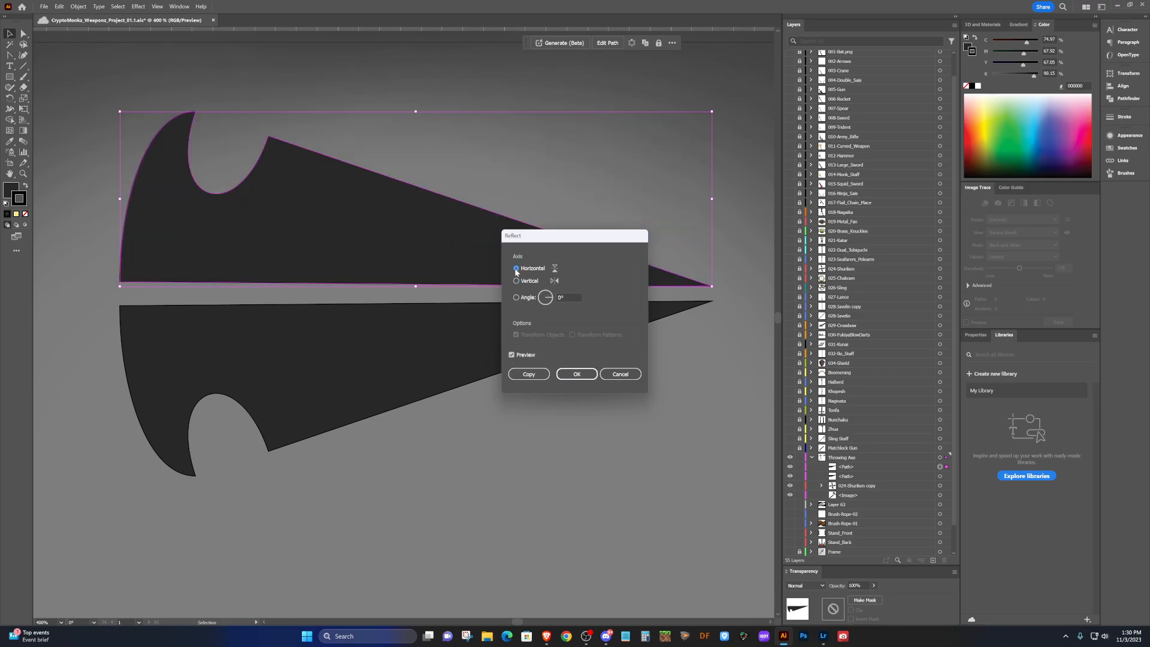
click(517, 281)
click(516, 268)
click(576, 373)
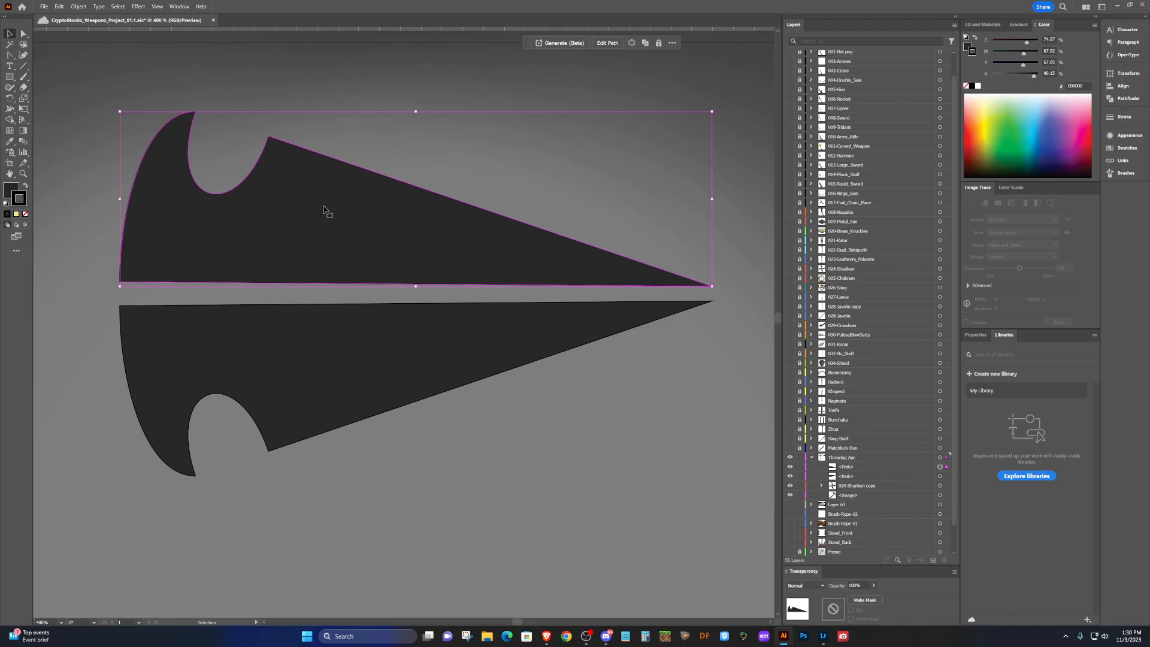
key(ctrl+shift+a)
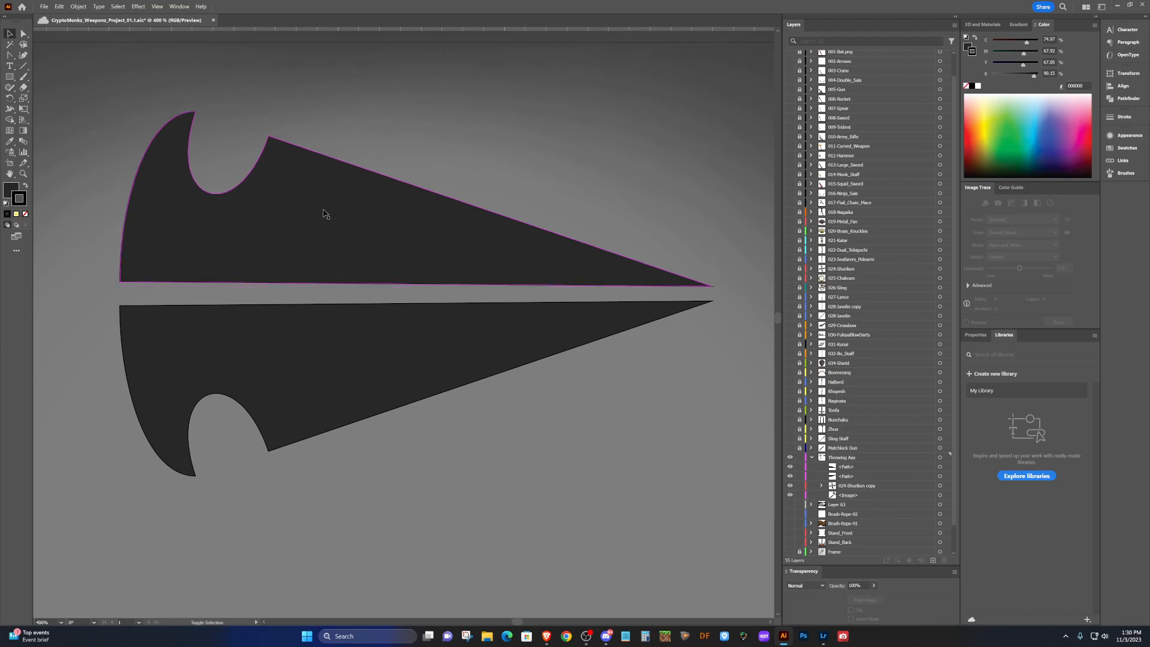
Move the mirrored copy straight down until its right tip meets the tip of the lower half.
drag(329, 220, 327, 233)
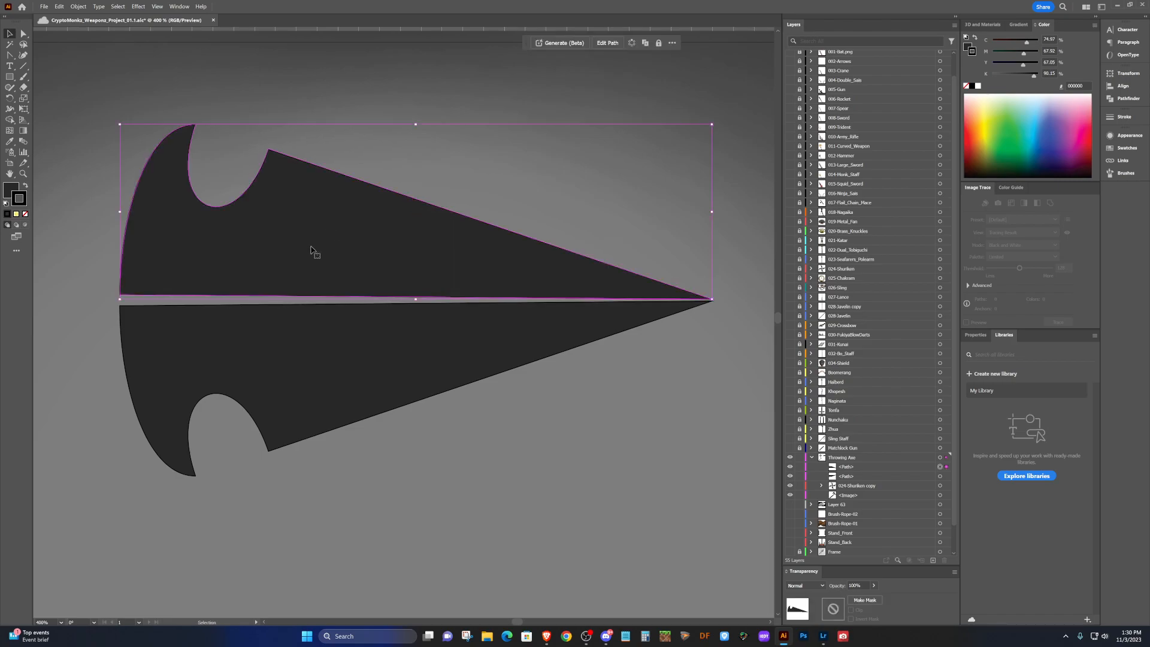
scroll(252, 300, up, 1)
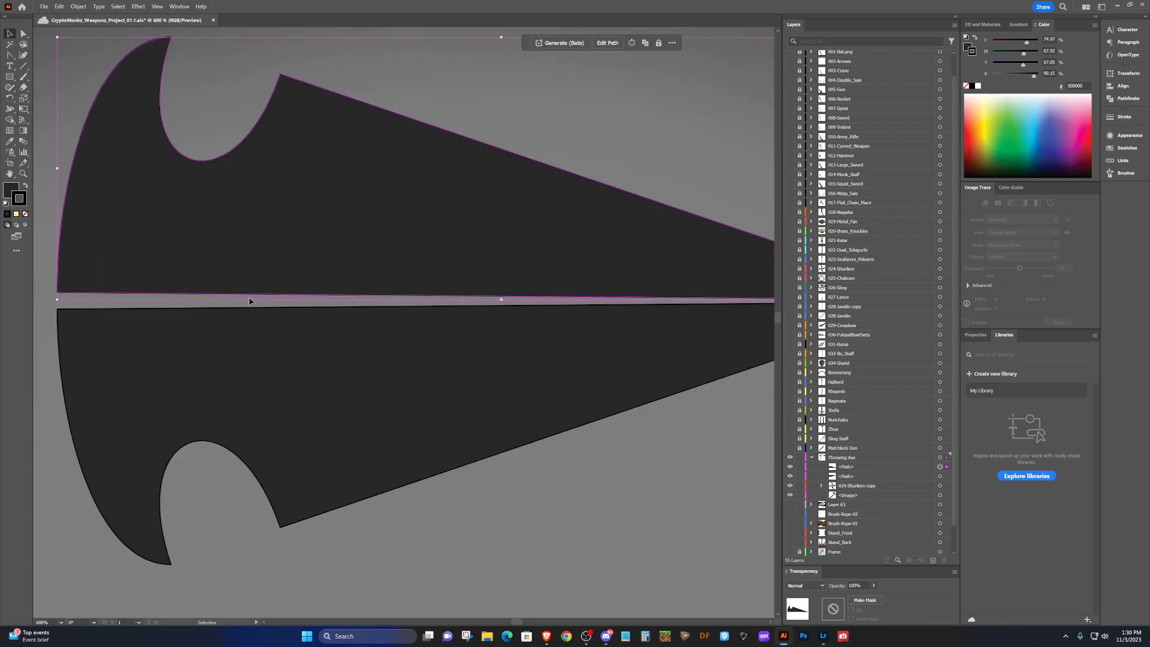
key(a)
scroll(246, 299, down, 2)
key(v)
scroll(245, 286, up, 1)
scroll(244, 286, down, 2)
scroll(245, 287, up, 1)
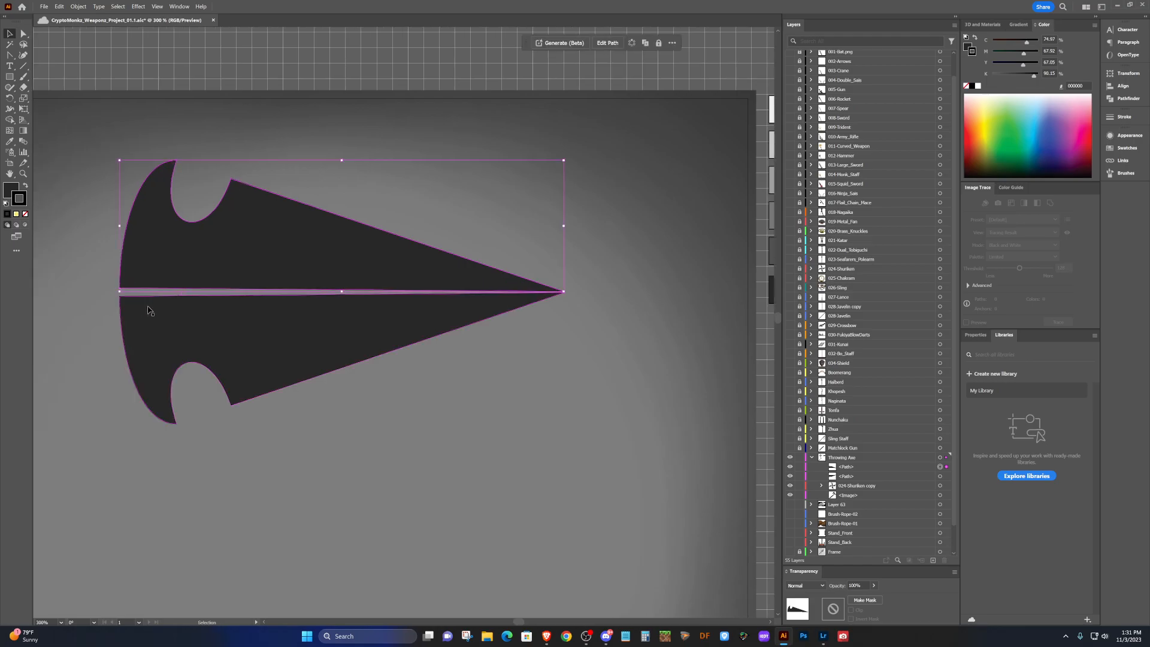
Bring the two halves' inner corner points on the blade edge together to close the wedge-shaped gap, saving the file along the way.
scroll(119, 299, up, 5)
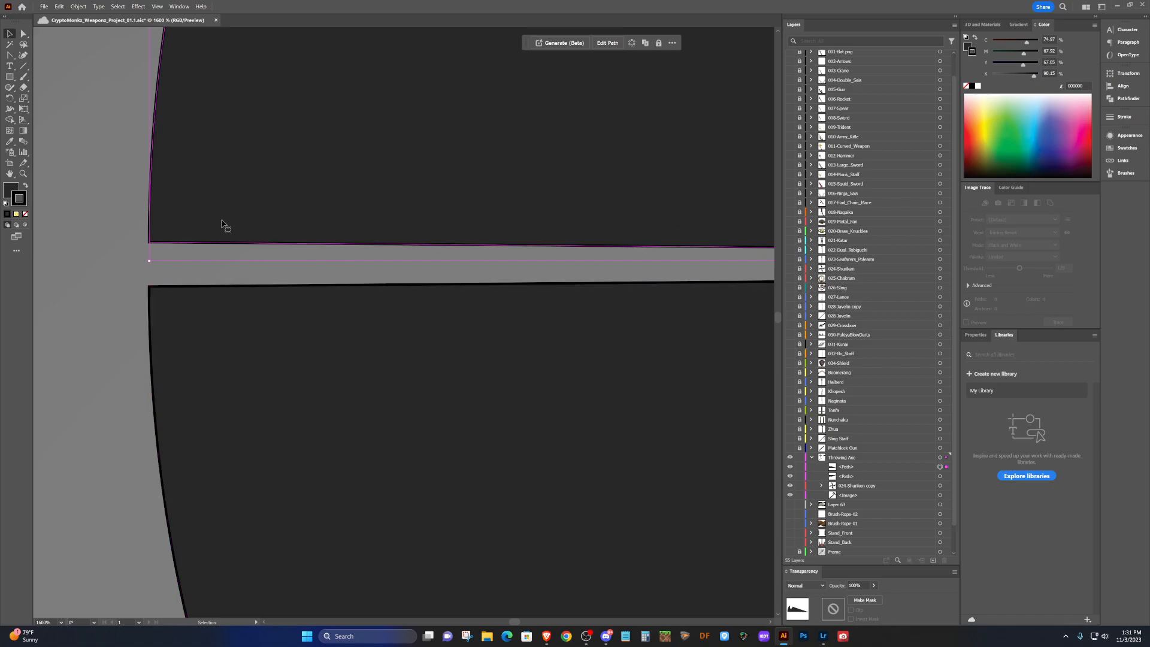
key(shift+c)
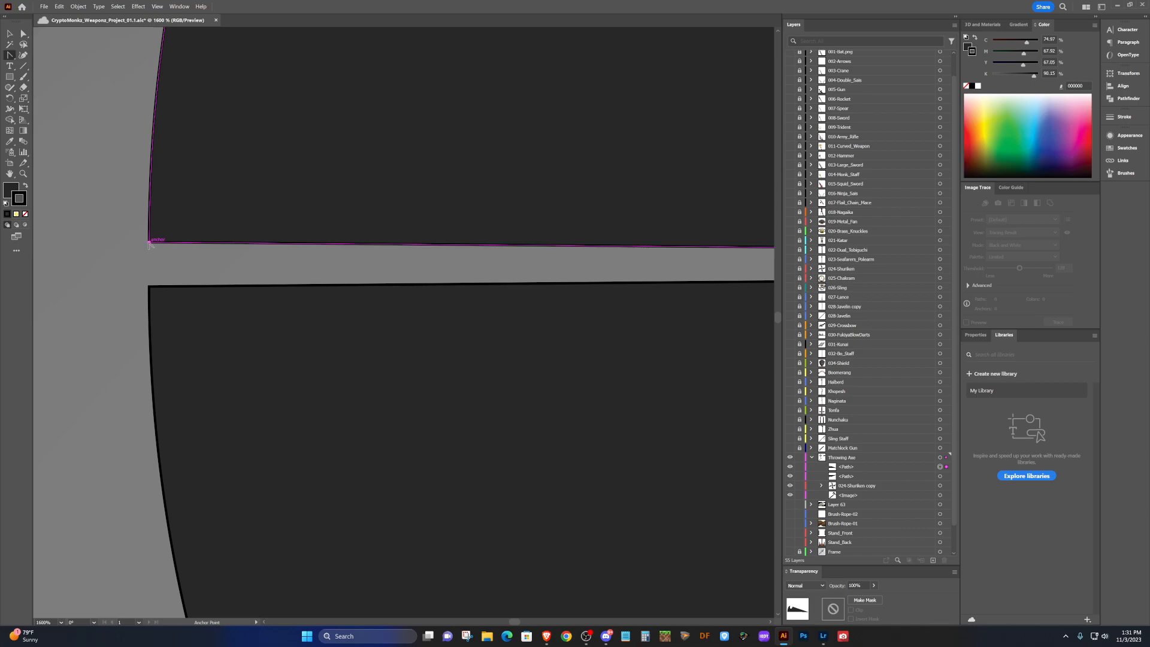
drag(149, 243, 150, 271)
key(ctrl+s)
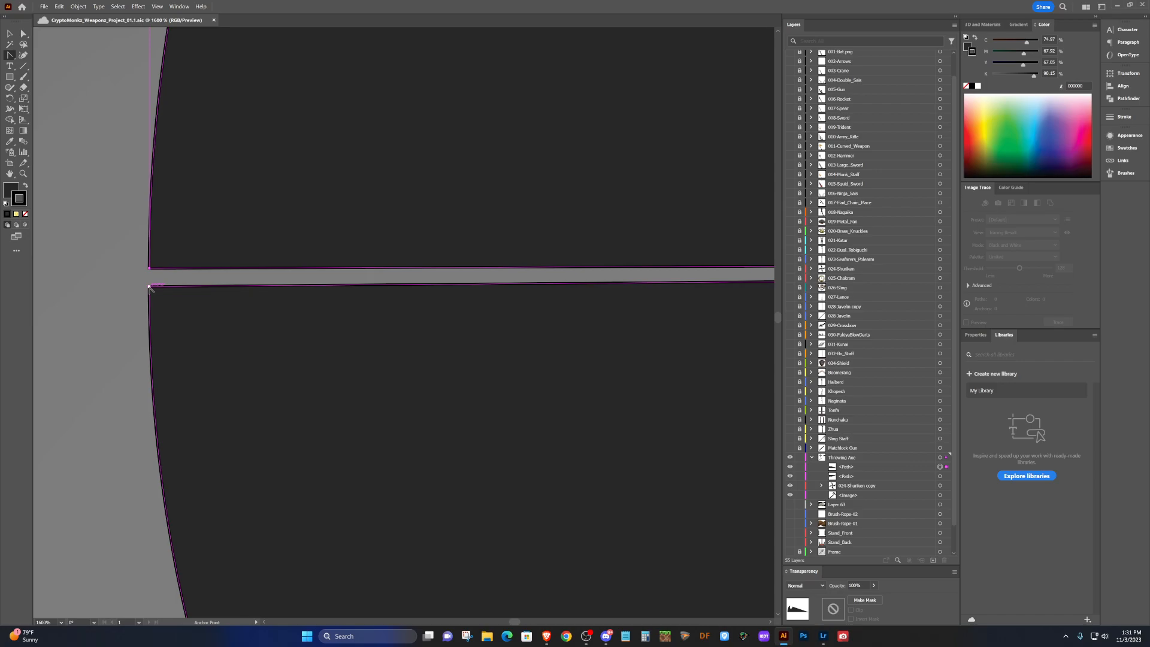
drag(150, 287, 151, 275)
click(150, 275)
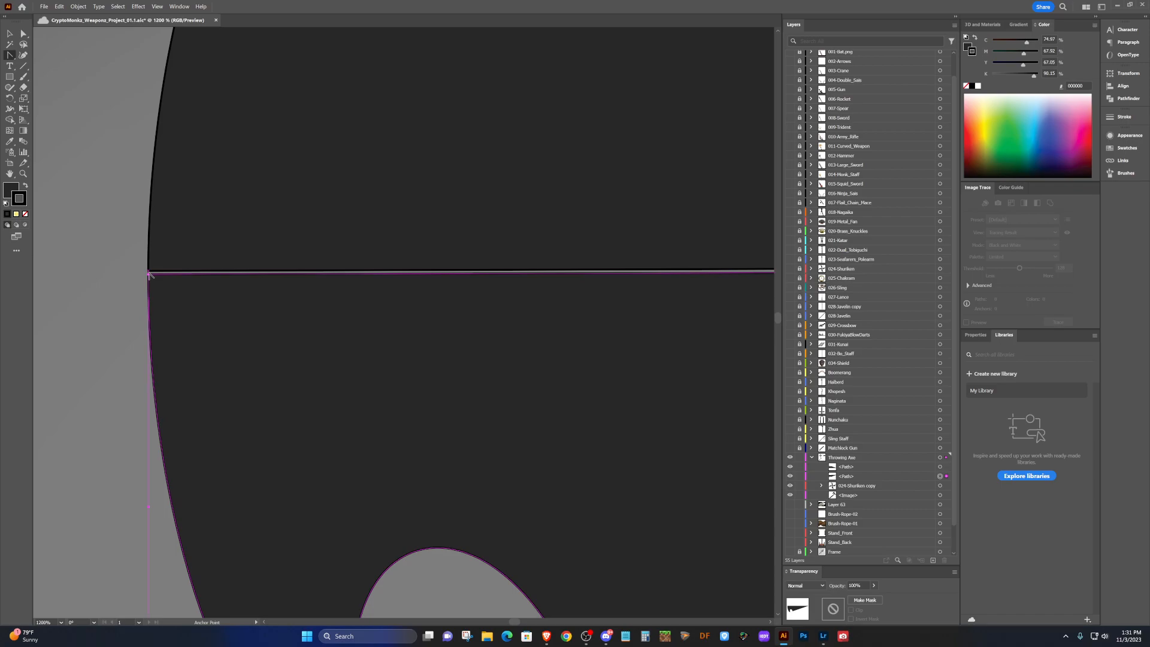
Examine the seam between the two halves from the blade edge to the right tip for a remaining gap.
scroll(149, 274, up, 2)
scroll(149, 273, up, 1)
scroll(154, 264, right, 8)
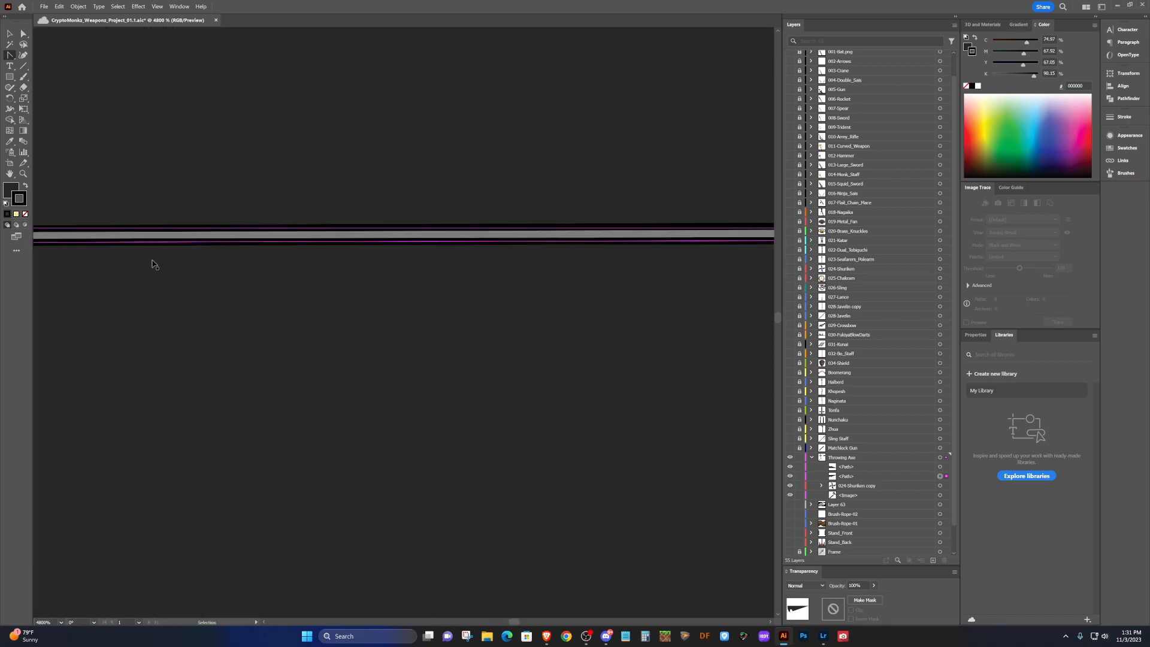
scroll(152, 260, right, 10)
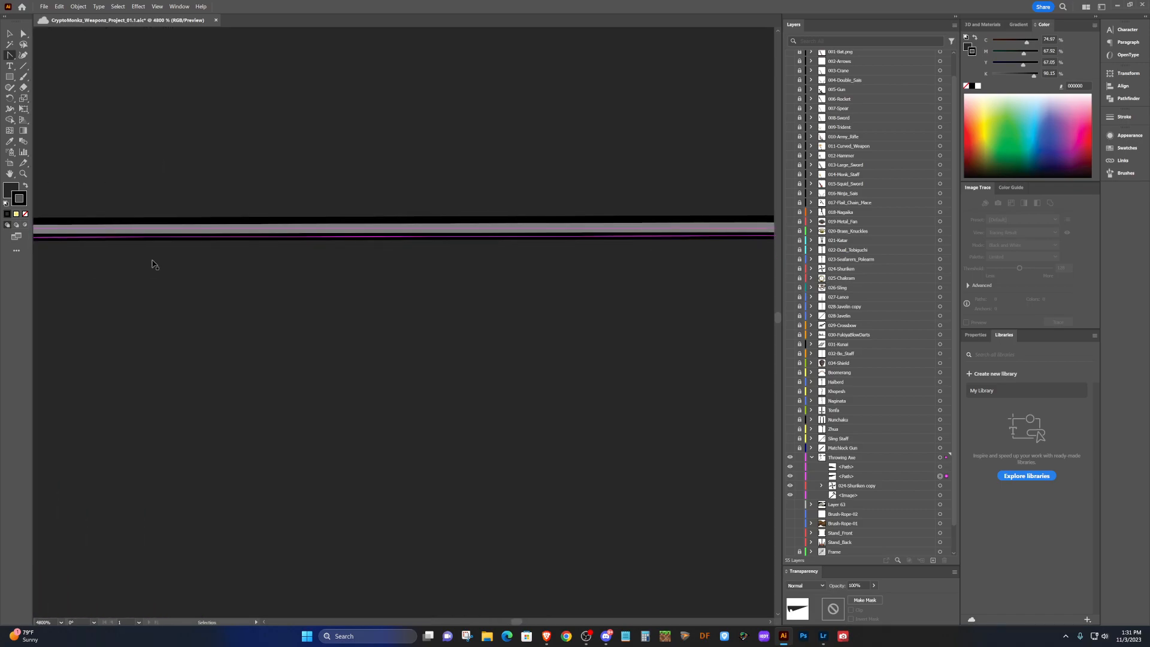
scroll(152, 264, right, 6)
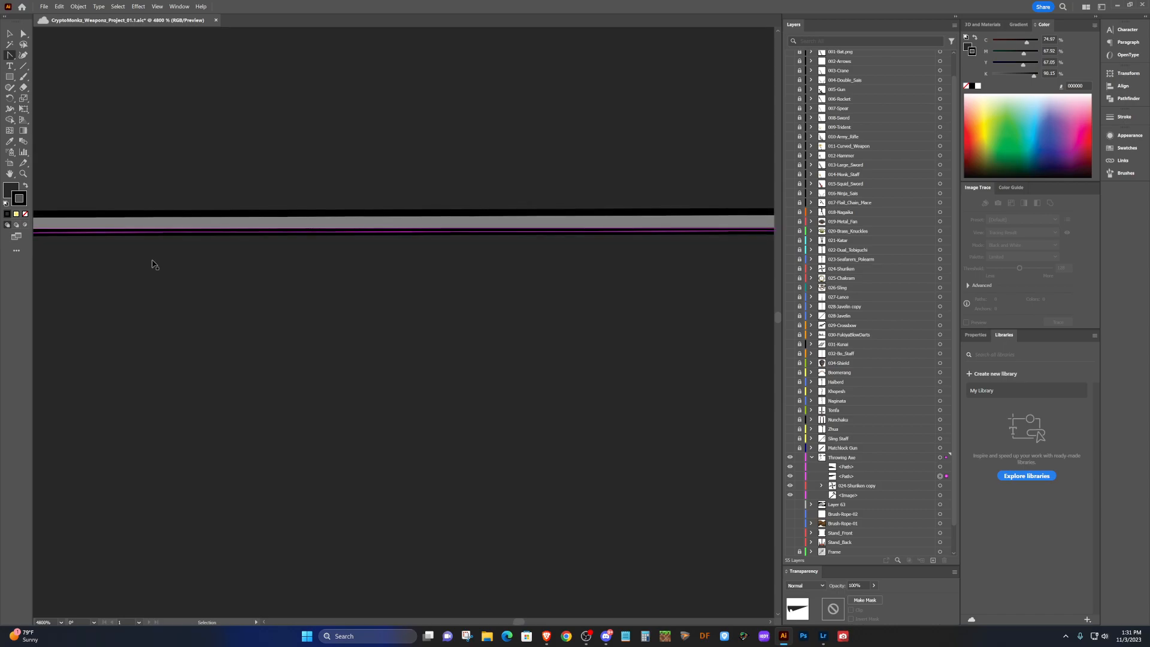
scroll(153, 263, down, 2)
scroll(153, 264, down, 3)
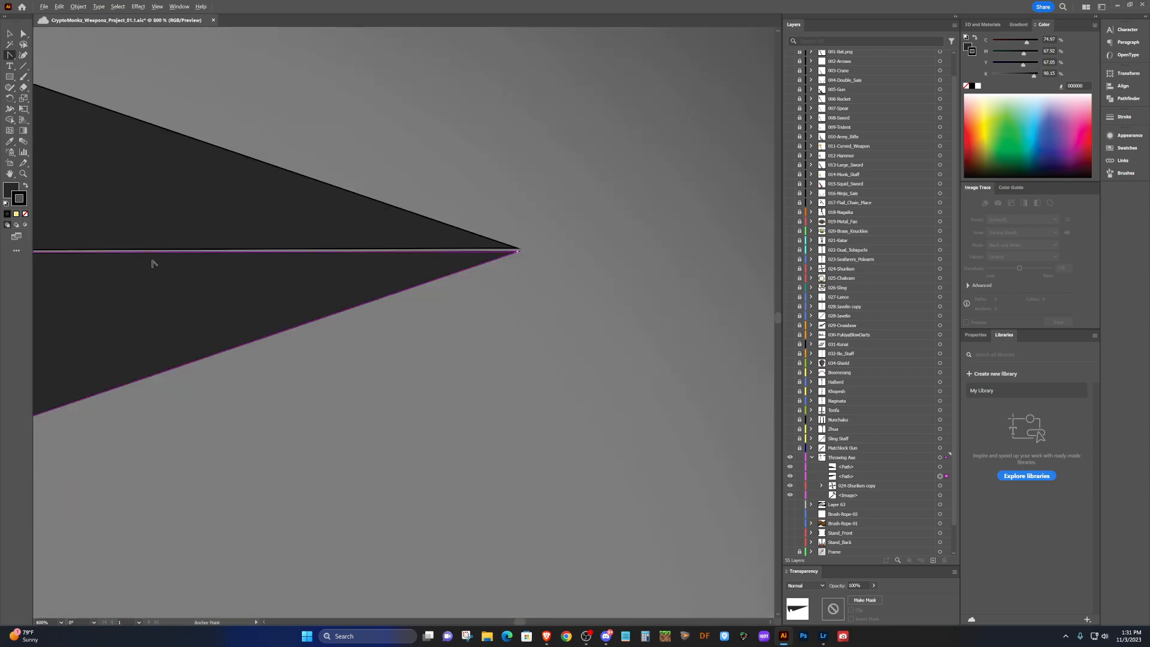
scroll(154, 262, up, 1)
scroll(154, 264, left, 4)
scroll(153, 264, down, 1)
scroll(153, 264, left, 5)
scroll(153, 264, down, 3)
scroll(153, 264, left, 5)
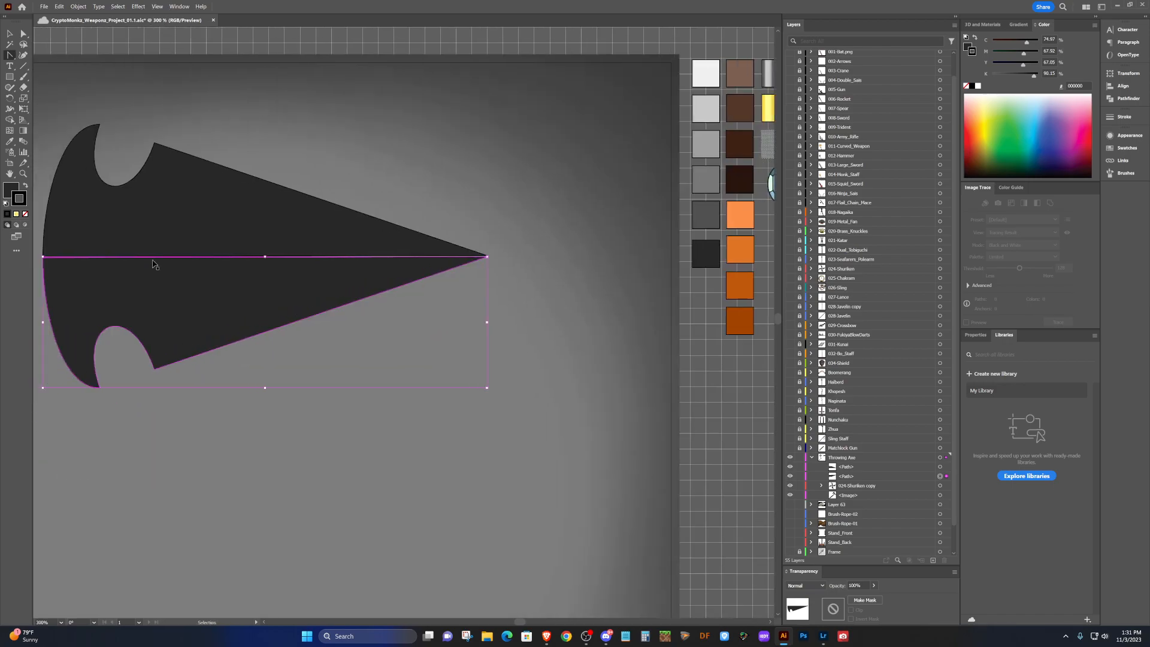
scroll(152, 263, up, 3)
scroll(153, 264, down, 1)
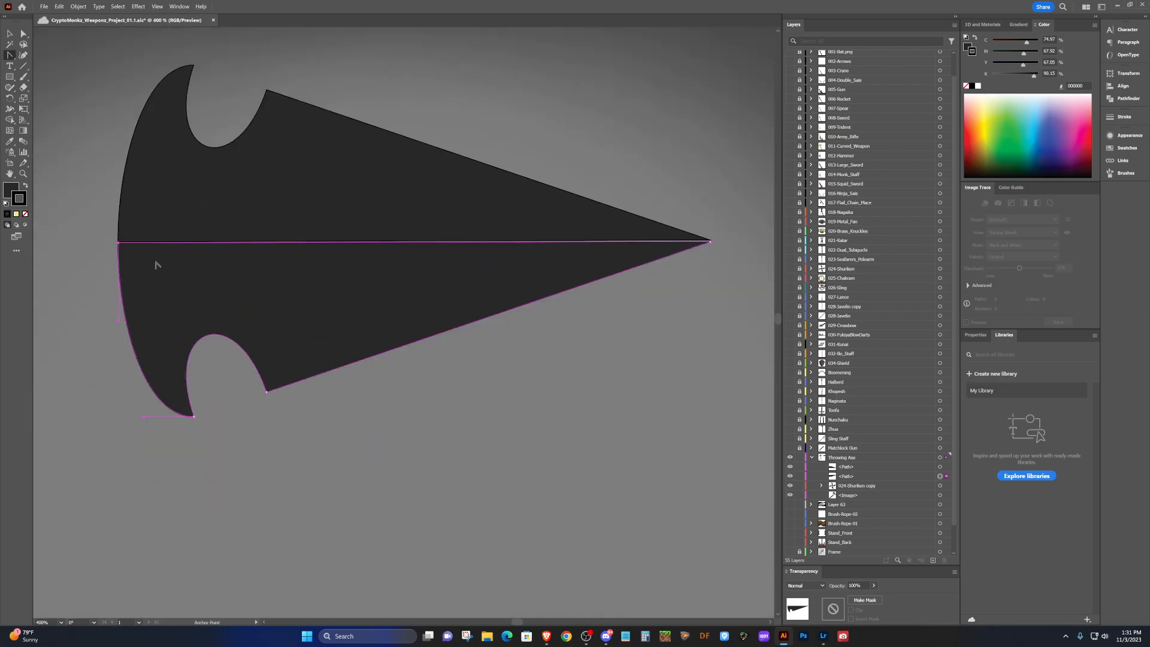
scroll(154, 265, up, 1)
scroll(157, 266, right, 1)
Try shifting the lower half vertically in small moves to close the seam with the upper half.
key(v)
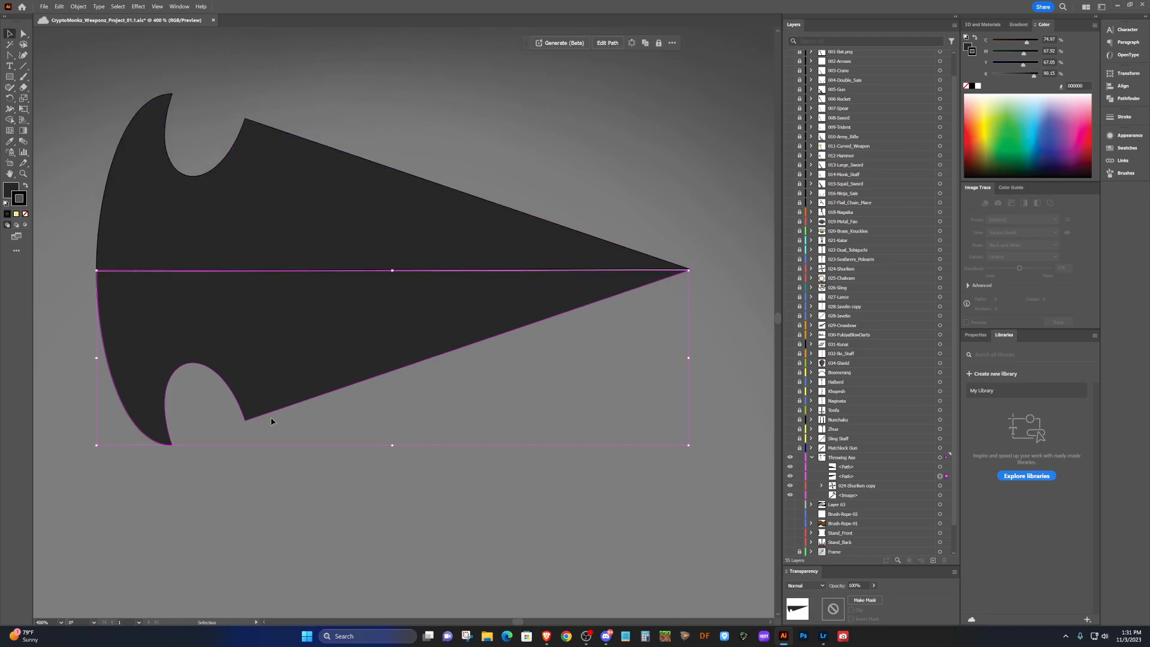
click(340, 498)
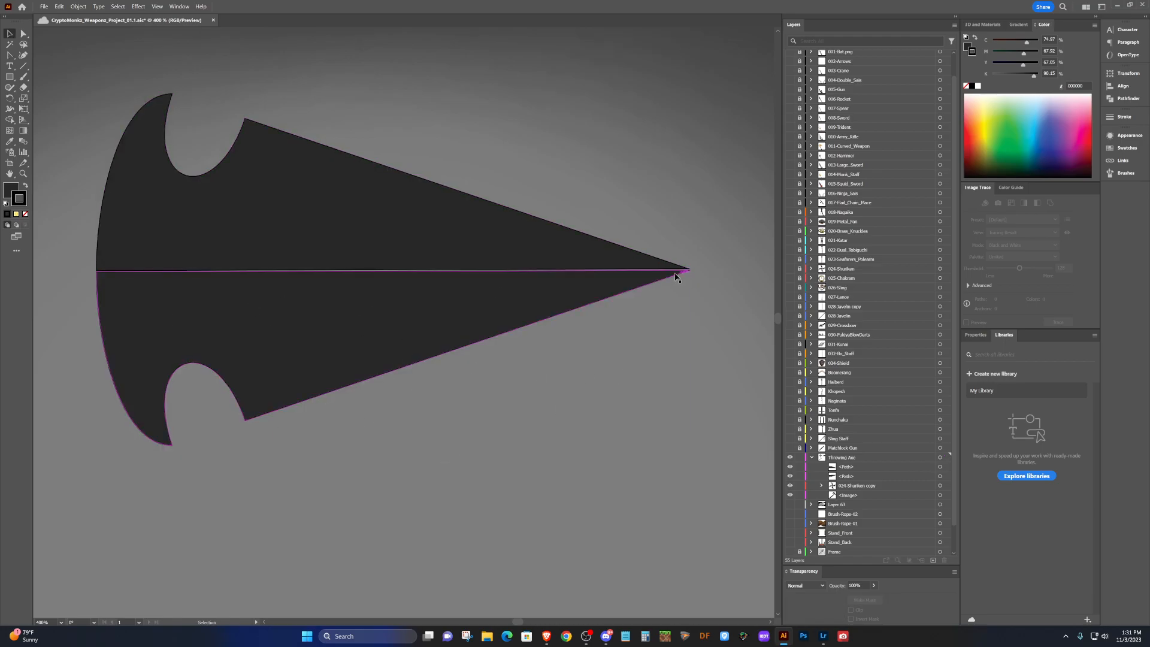
click(653, 278)
drag(562, 298, 560, 295)
key(Down)
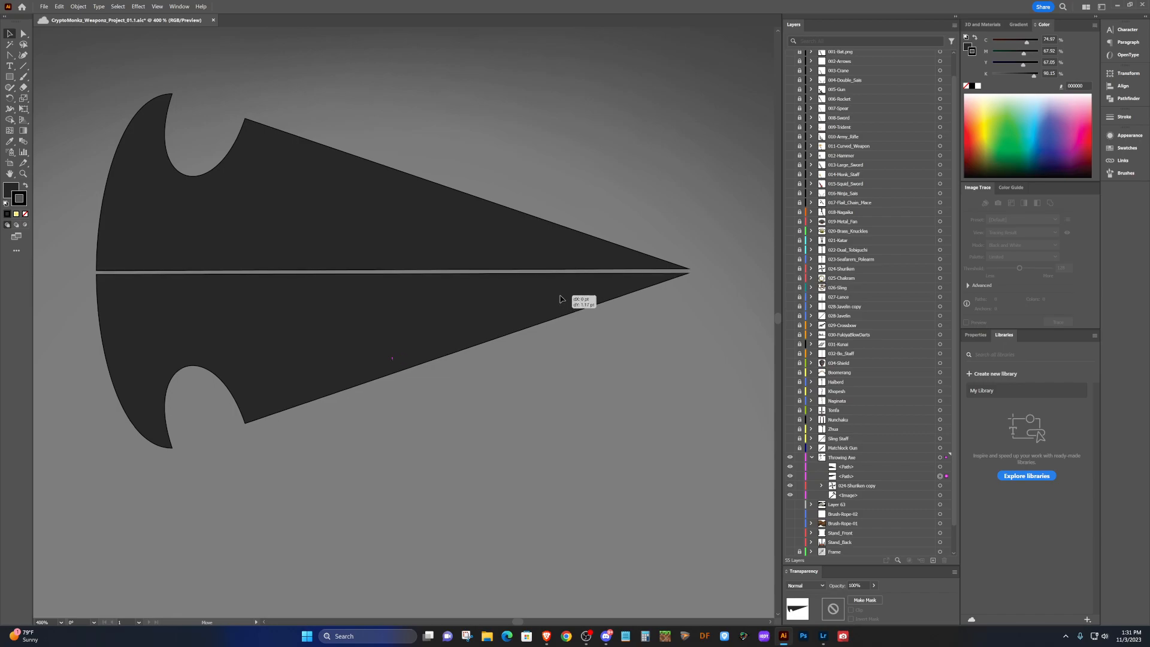
key(Down)
drag(562, 294, 560, 295)
click(559, 295)
click(725, 278)
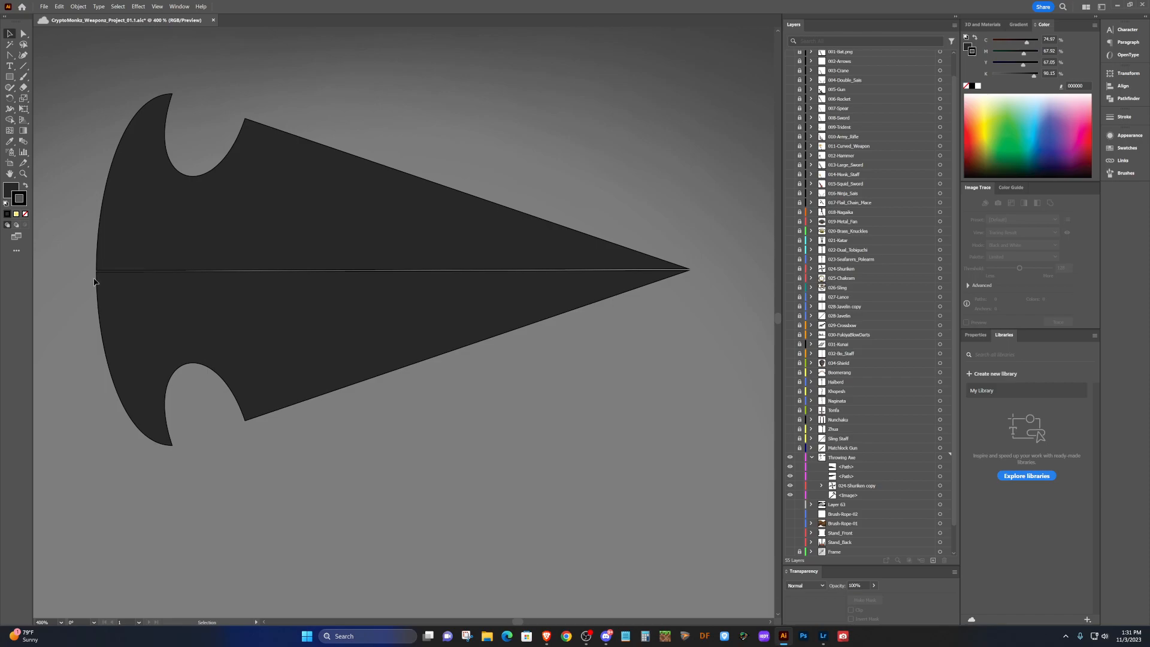
Move the lower half up toward the upper half at the tip and remove the stroke from both shapes.
scroll(664, 271, right, 1)
scroll(662, 267, up, 8)
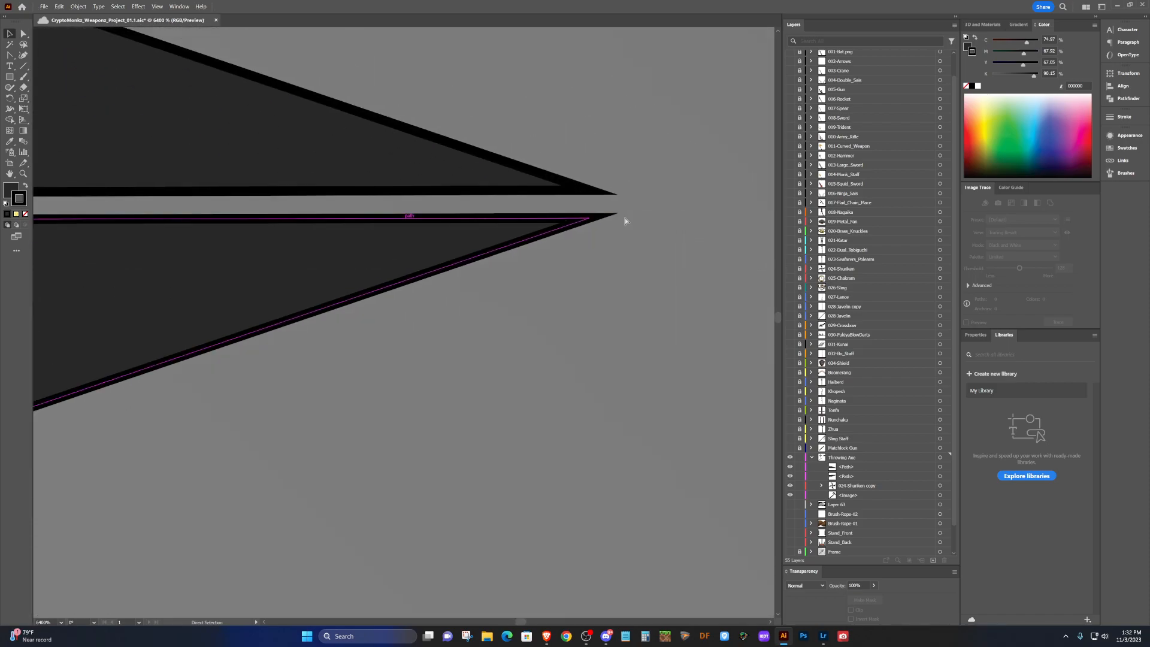
scroll(625, 221, right, 2)
click(465, 225)
drag(451, 229, 451, 212)
shift+click(246, 146)
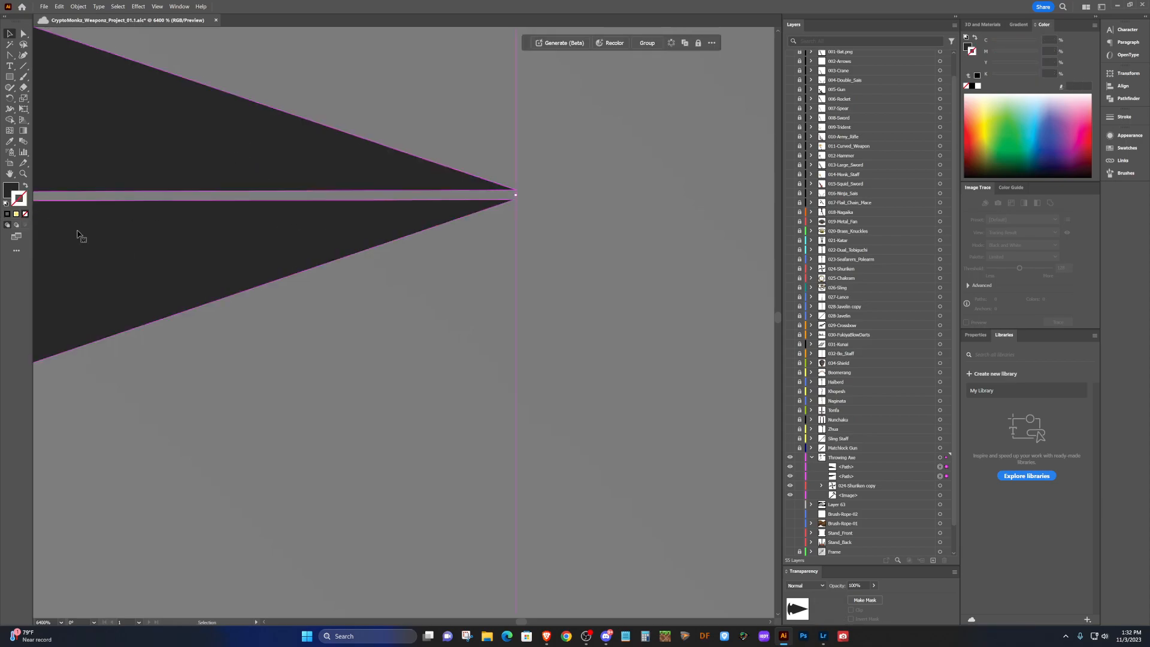
Raise the lower half slightly so it overlaps the upper half along the seam.
click(378, 281)
click(334, 232)
drag(326, 230, 327, 226)
Check the overlap of the two halves along the seam, especially at the curved blade edge.
scroll(319, 240, up, 8)
scroll(319, 240, left, 20)
scroll(319, 240, left, 5)
scroll(319, 240, up, 4)
scroll(318, 240, down, 12)
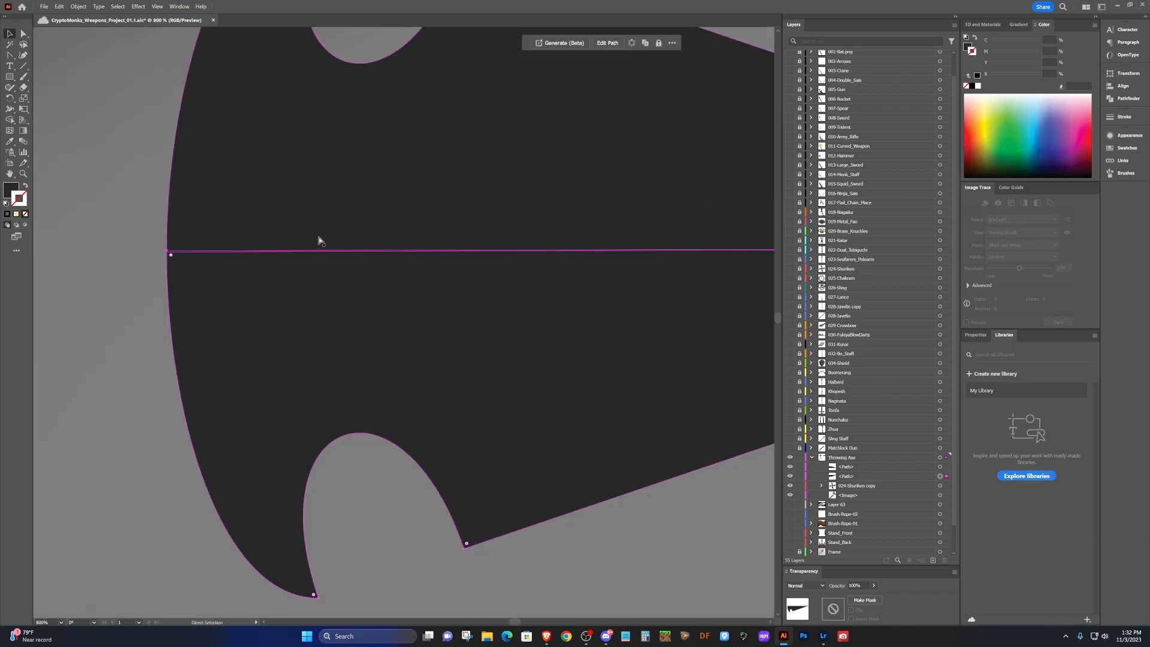
scroll(318, 240, left, 8)
scroll(308, 251, up, 12)
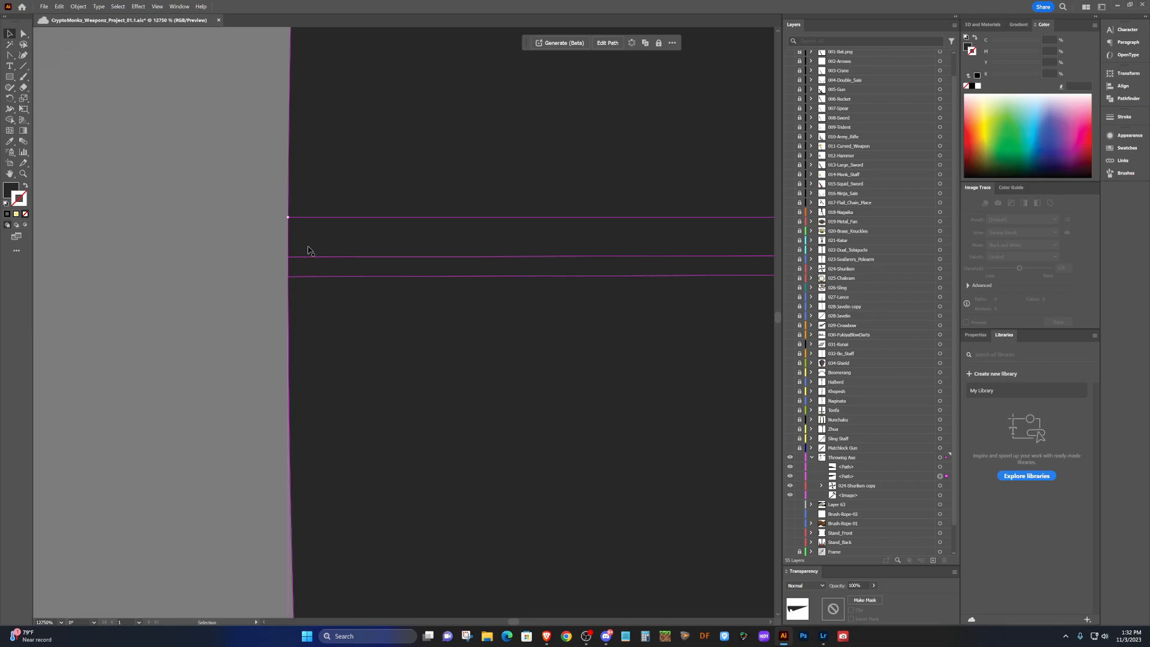
scroll(308, 250, up, 2)
scroll(138, 187, up, 5)
scroll(138, 188, down, 5)
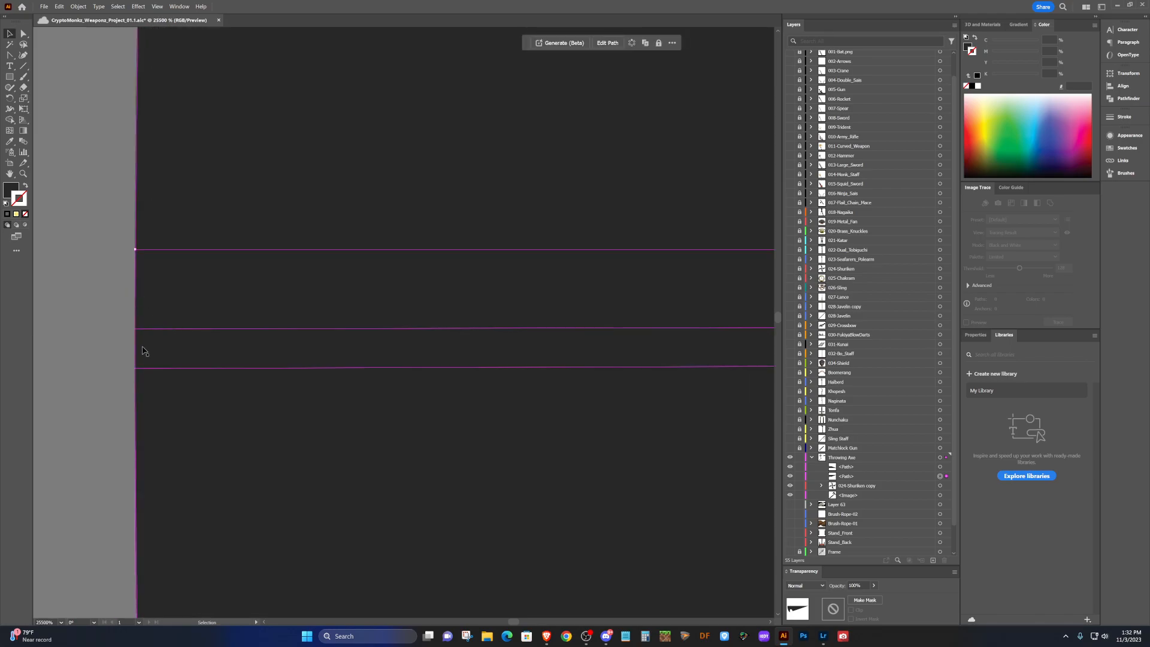
key(a)
scroll(210, 353, right, 5)
scroll(210, 352, right, 2)
scroll(212, 353, down, 10)
scroll(213, 355, down, 3)
Combine the upper and lower halves into one symmetrical axe head with the Pathfinder Merge operation.
shift+click(312, 294)
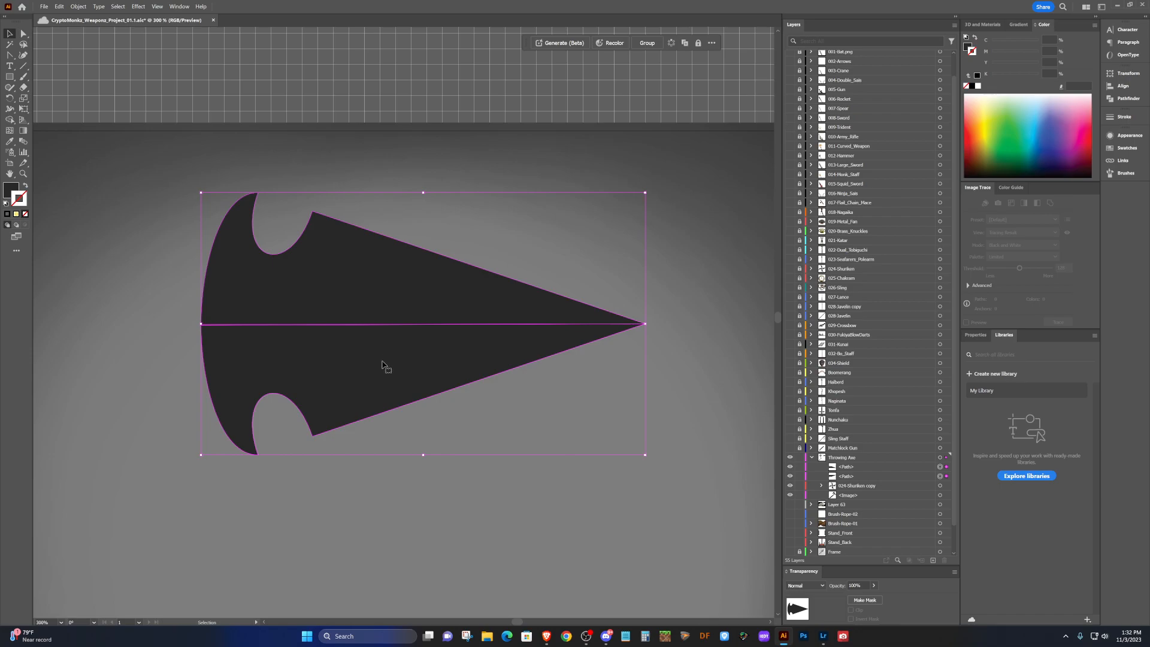
click(398, 483)
click(362, 349)
shift+click(355, 275)
click(1124, 100)
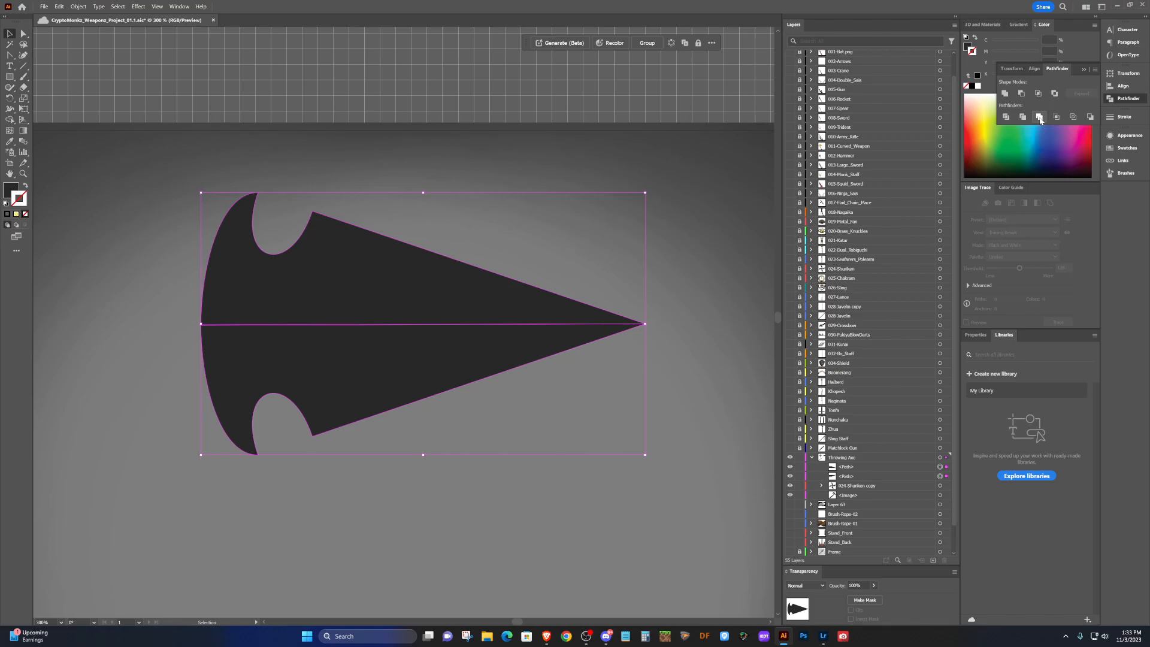
click(1040, 120)
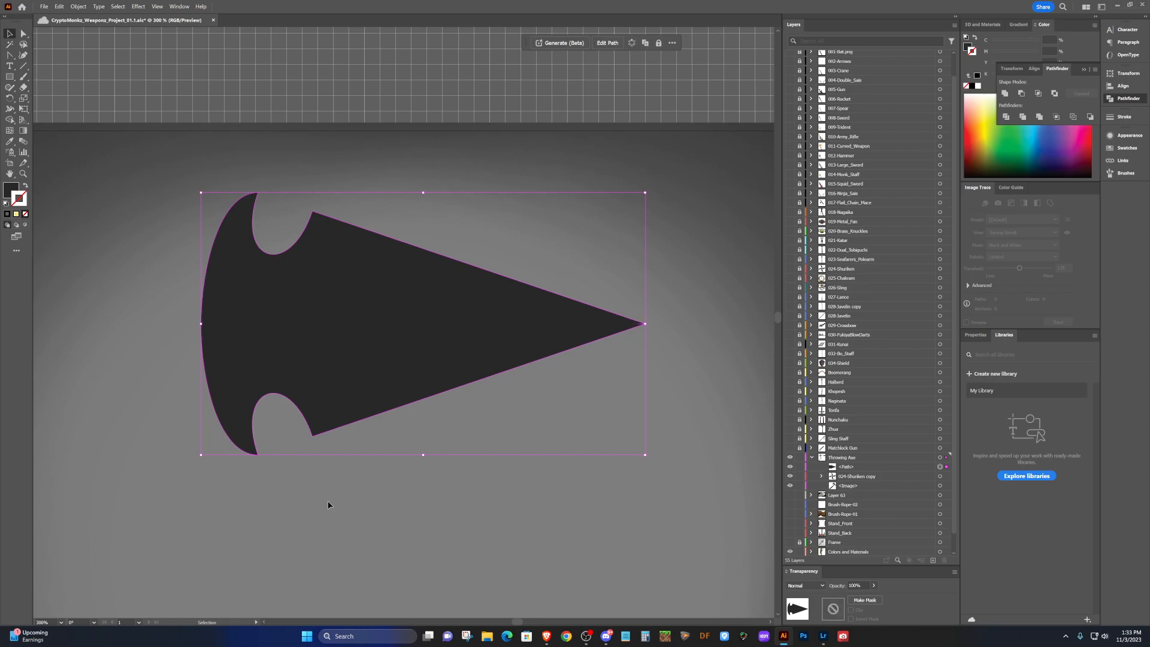
Deselect the merged axe head and inspect its curved blade edge where the halves were joined.
click(273, 479)
scroll(205, 308, up, 10)
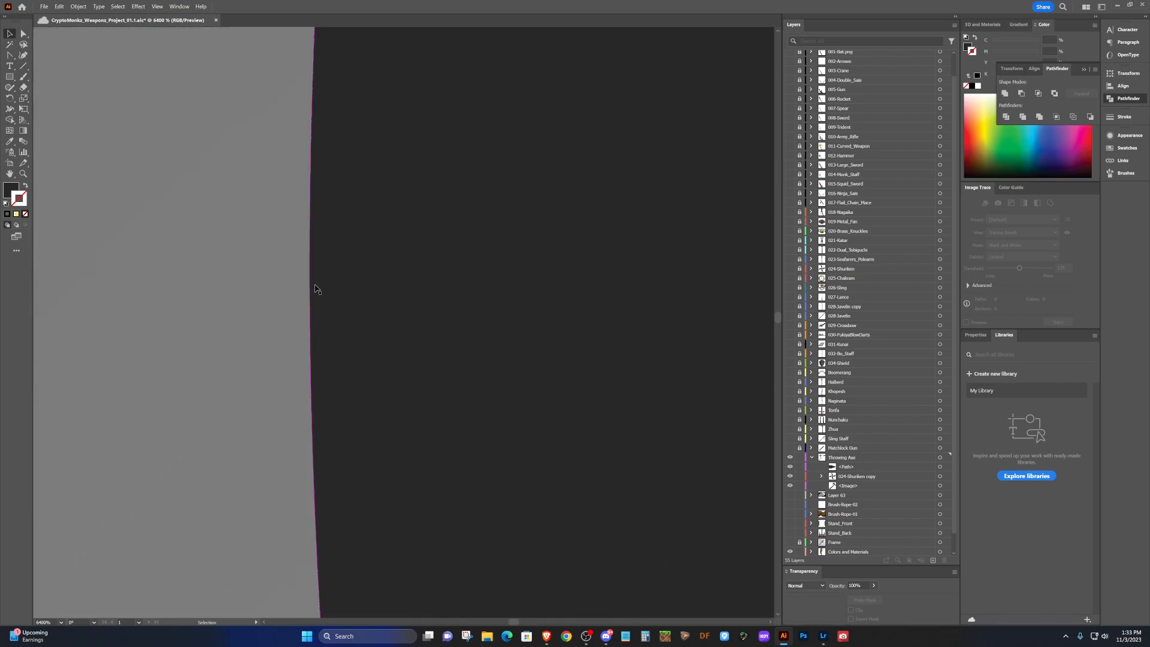
scroll(316, 287, up, 3)
scroll(399, 274, right, 7)
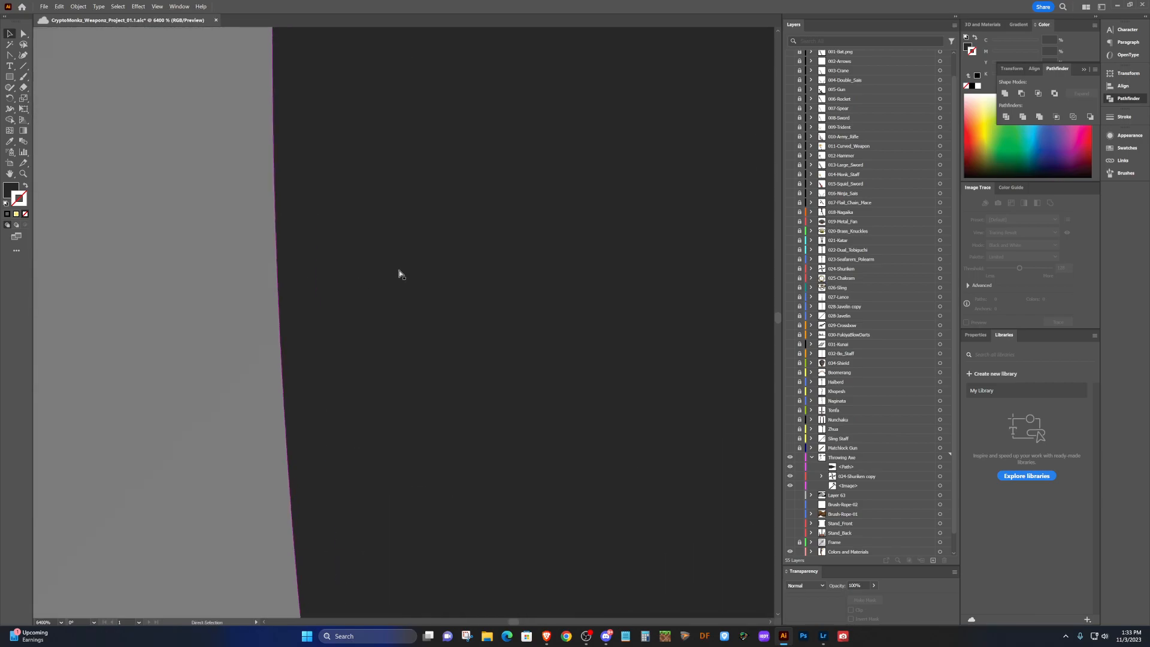
scroll(396, 274, left, 6)
scroll(394, 274, down, 8)
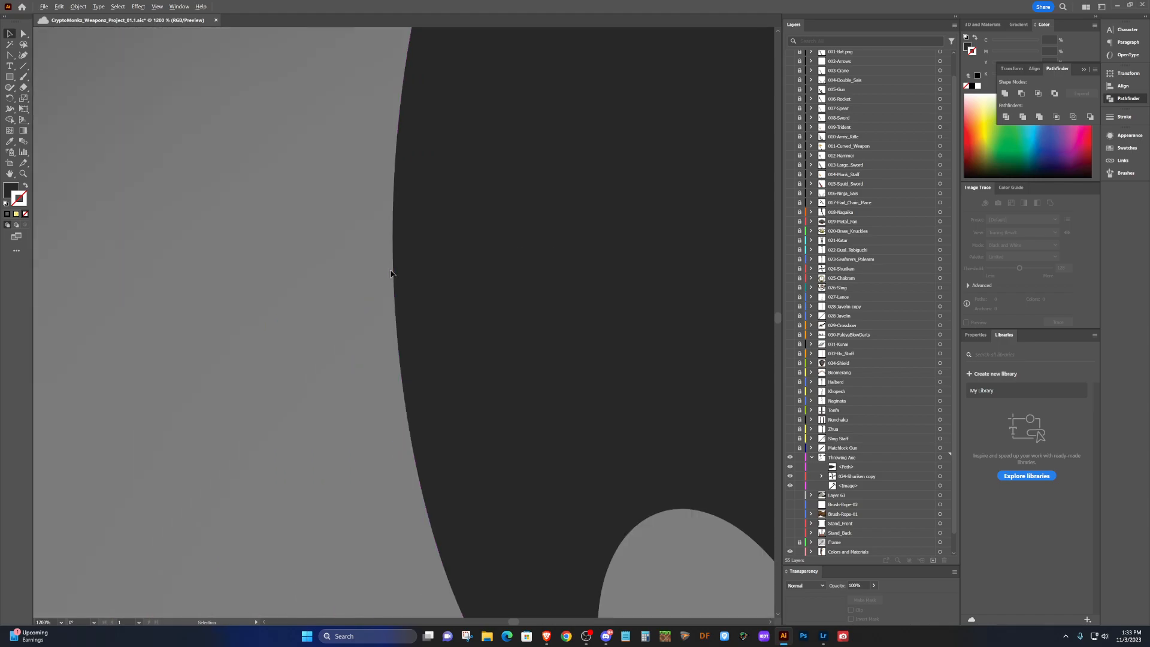
Remove the stray anchor points at the seam midway along the merged axe head's curved blade edge.
click(467, 271)
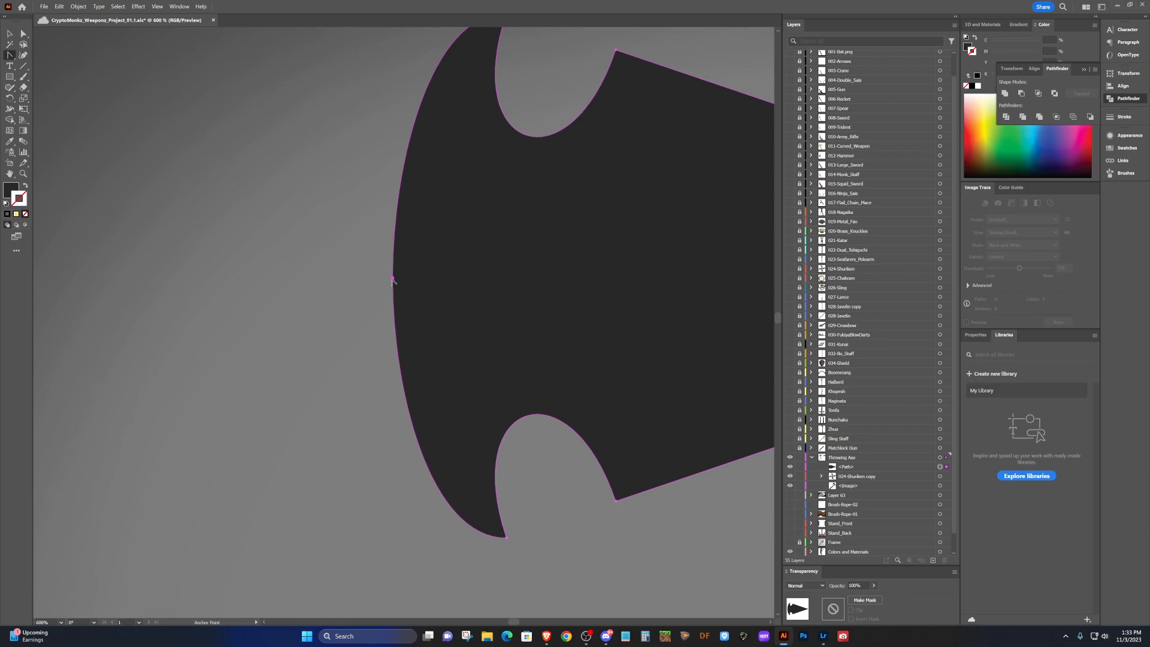
scroll(394, 278, up, 8)
scroll(390, 302, up, 2)
scroll(462, 211, up, 3)
scroll(434, 395, down, 1)
scroll(469, 324, down, 1)
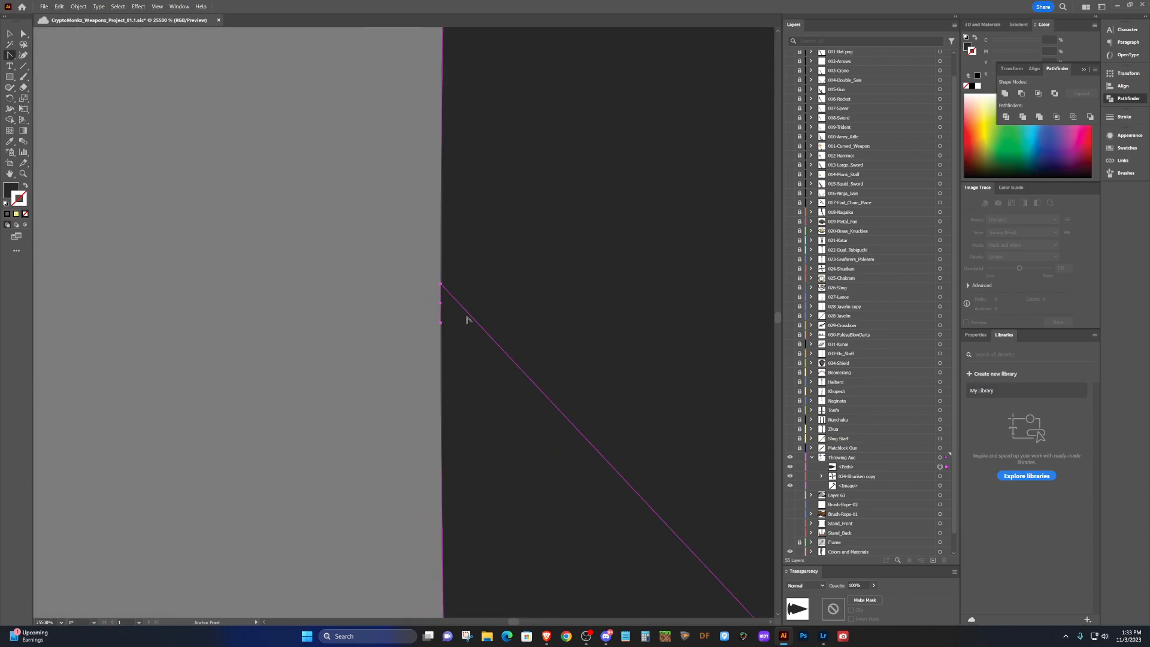
scroll(467, 318, up, 2)
key(p)
click(305, 226)
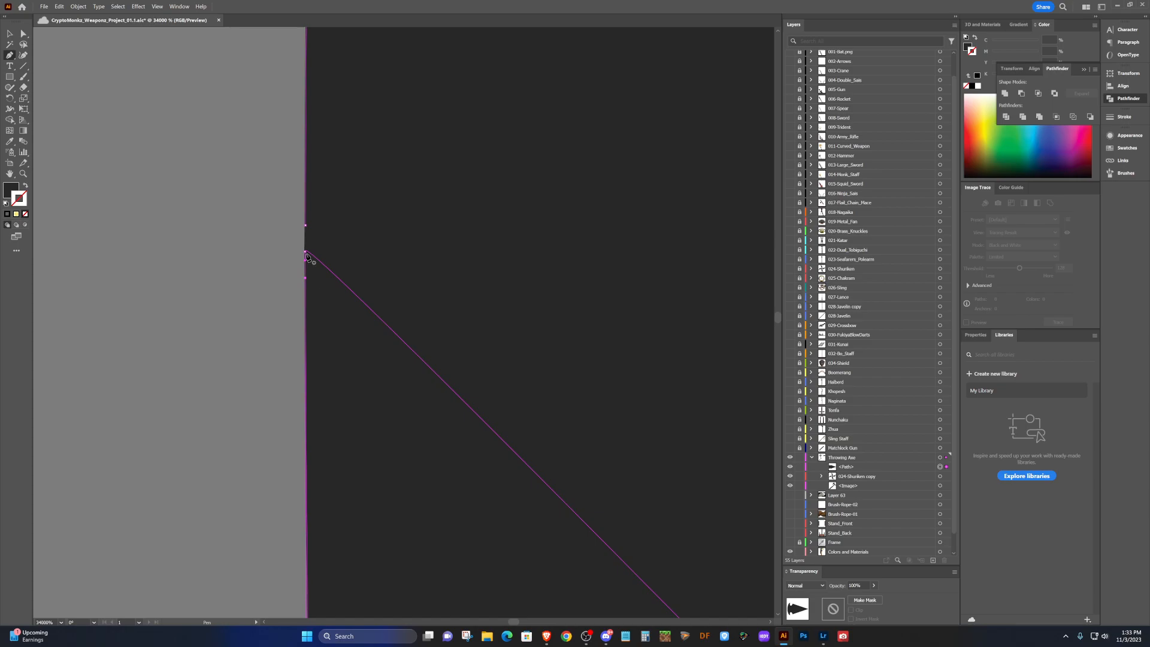
click(306, 251)
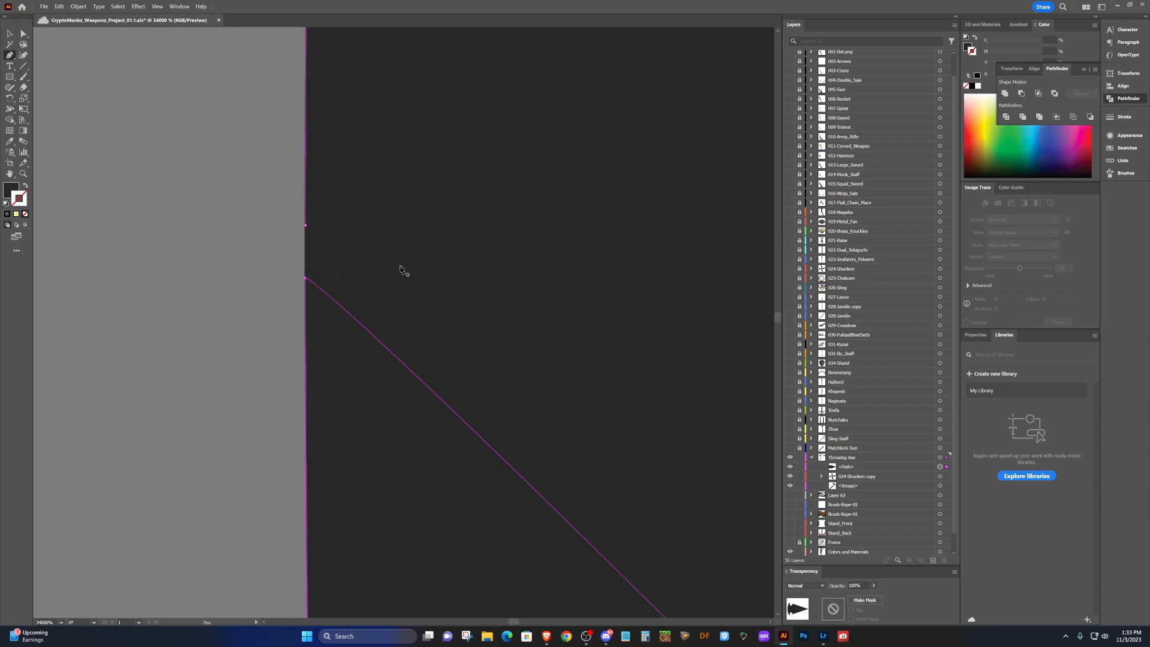
click(305, 279)
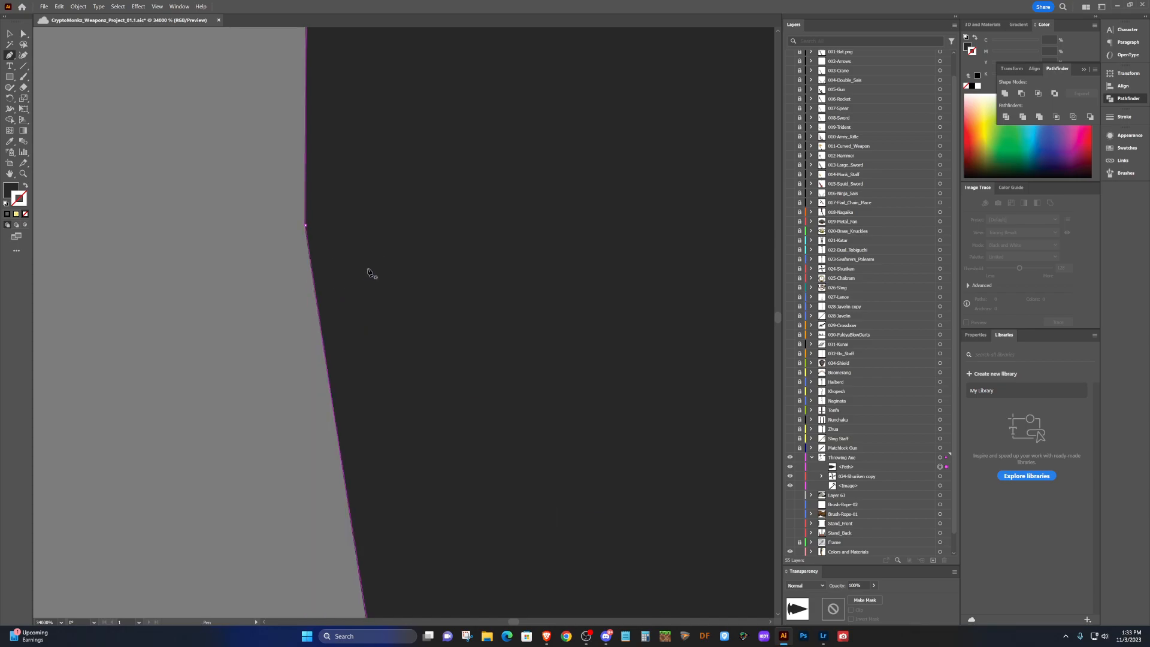
key(ctrl+z)
scroll(408, 261, down, 10)
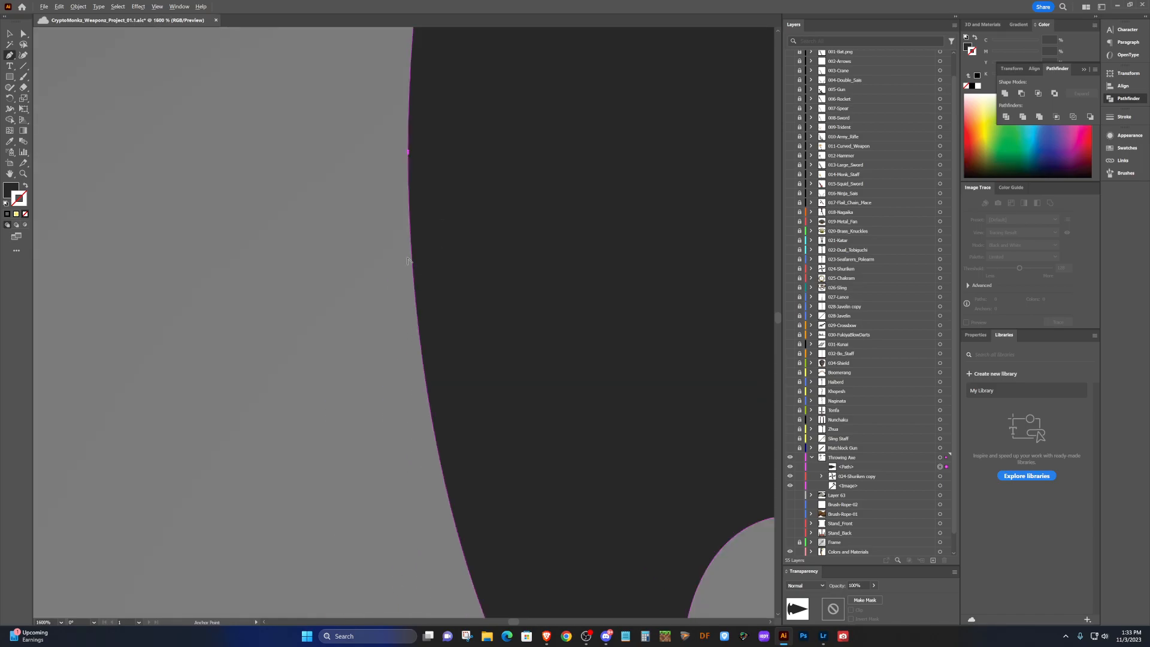
scroll(527, 239, up, 1)
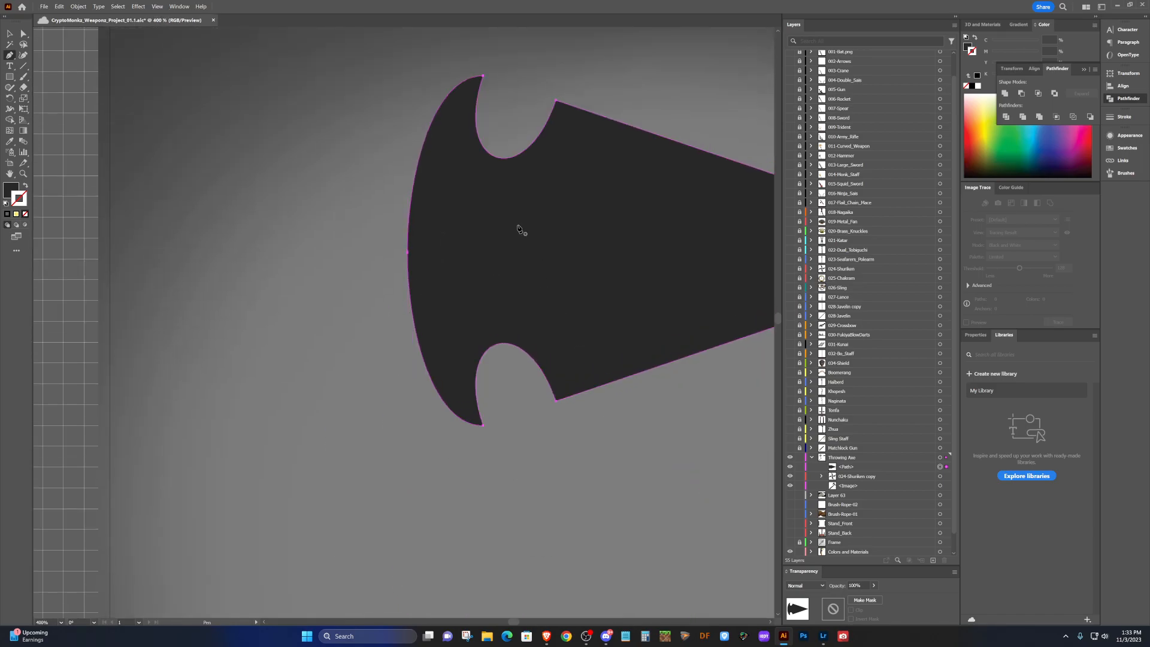
Delete the leftover anchor point inside the axe head's pointed tip to remove the seam line there.
scroll(518, 229, right, 5)
scroll(518, 228, right, 12)
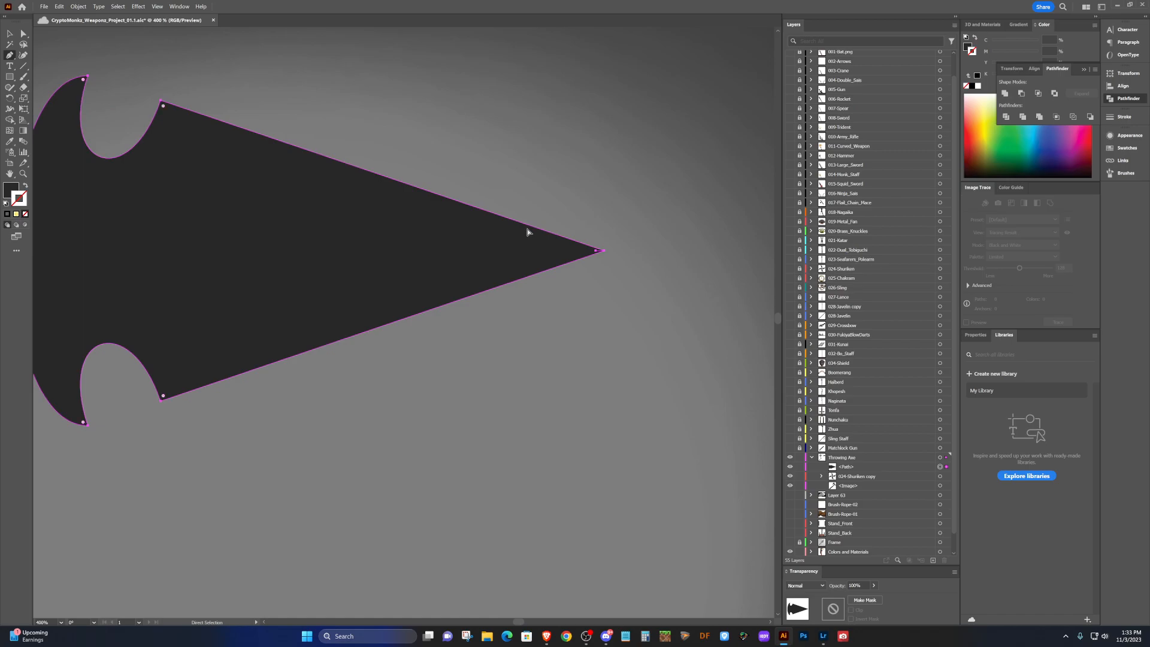
scroll(503, 250, up, 8)
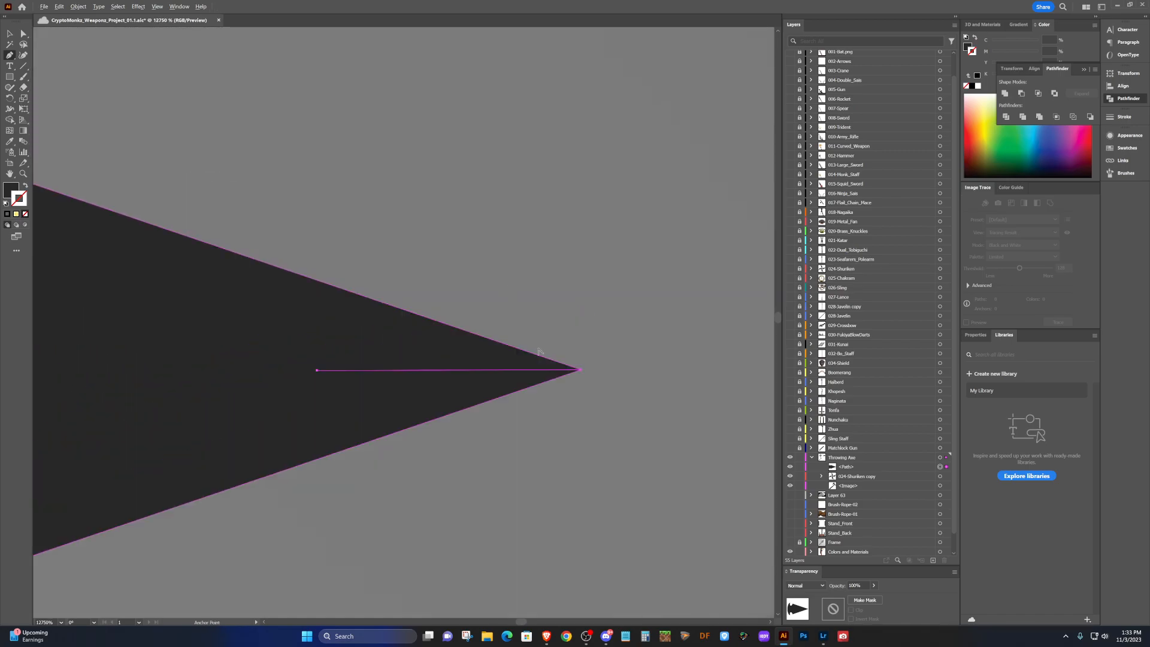
scroll(539, 393, up, 1)
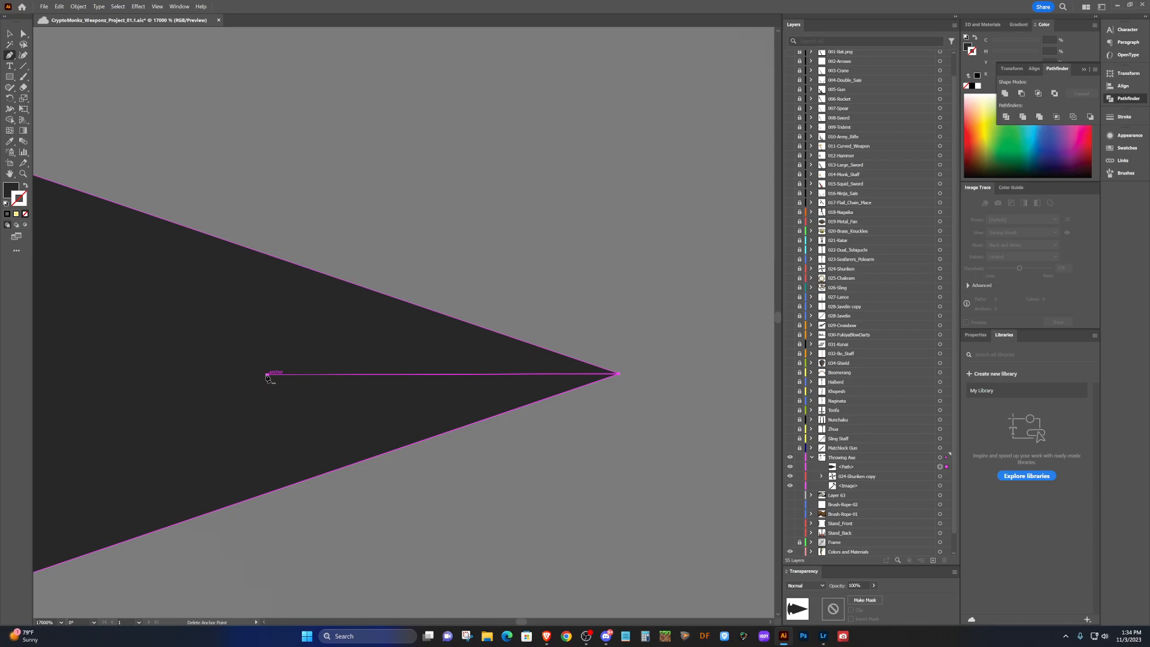
click(267, 376)
scroll(626, 378, left, 3)
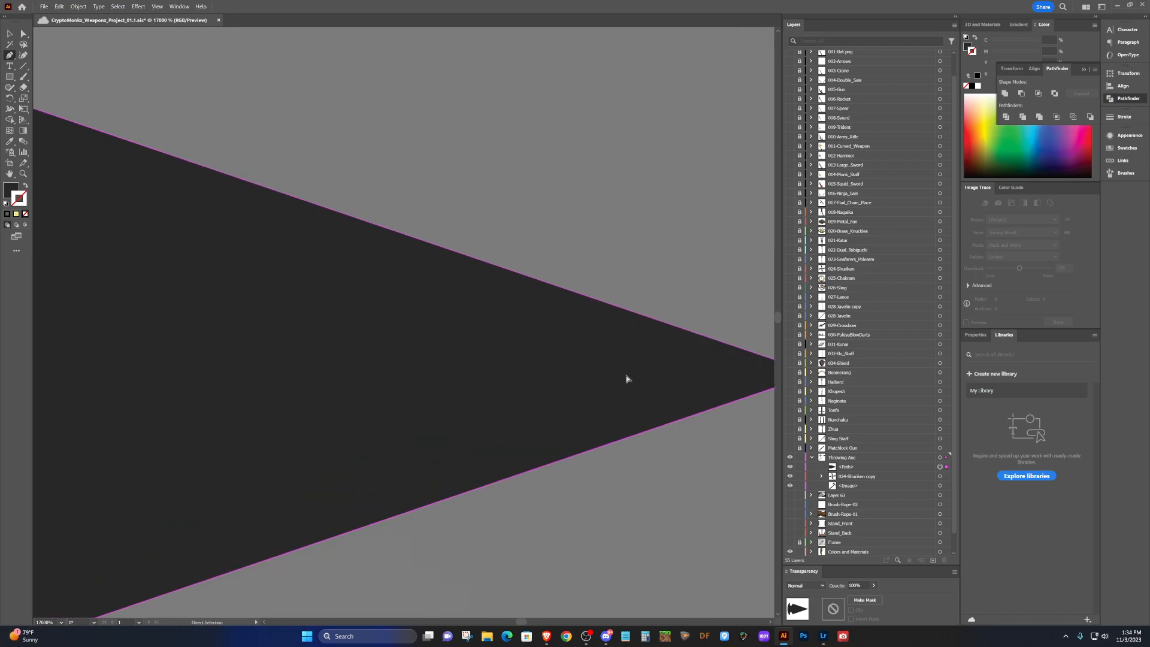
scroll(624, 379, down, 5)
scroll(616, 392, up, 1)
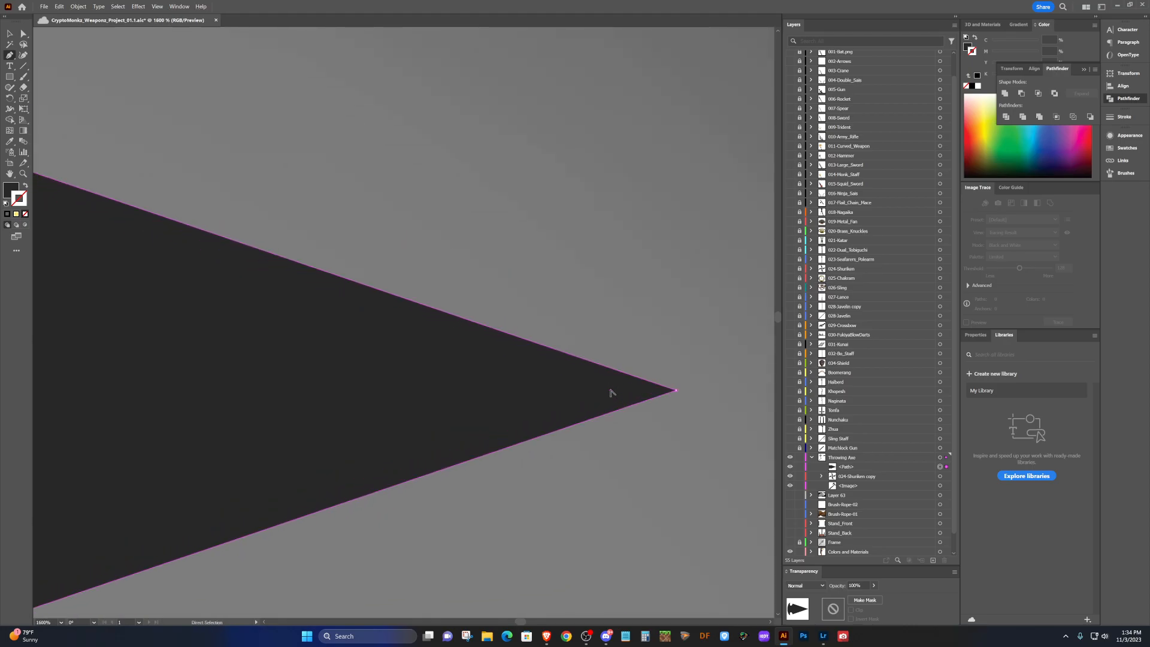
scroll(610, 392, down, 4)
scroll(656, 401, down, 2)
scroll(656, 401, left, 1)
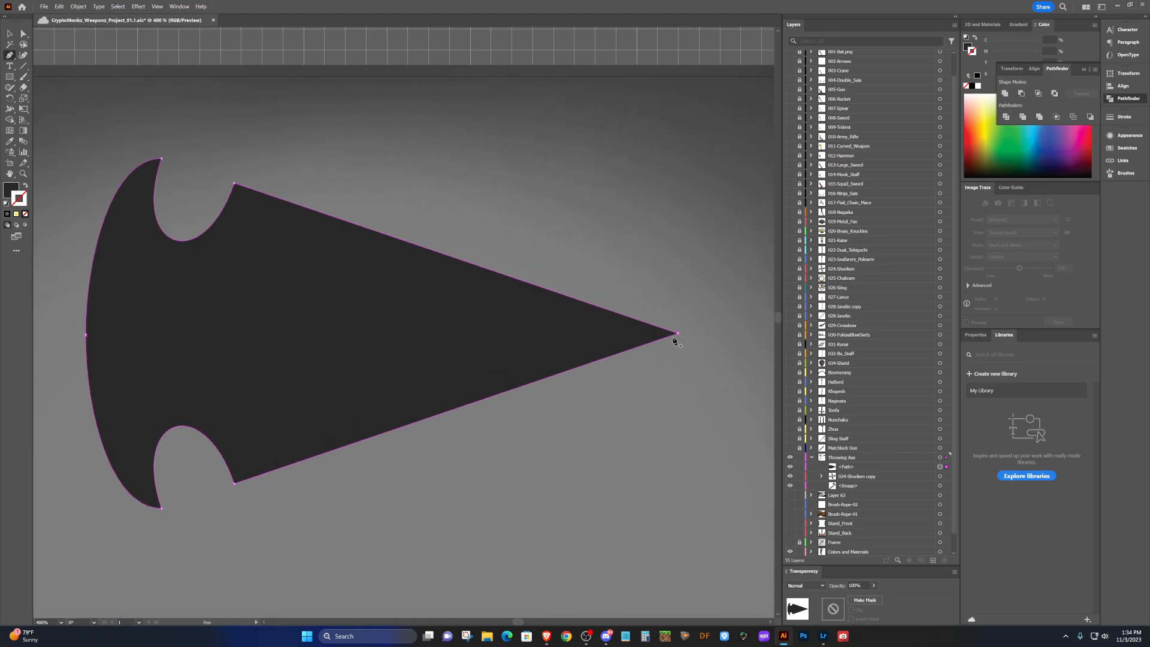
Delete the entire merged axe head from the Throwing Axe layer.
key(v)
click(693, 403)
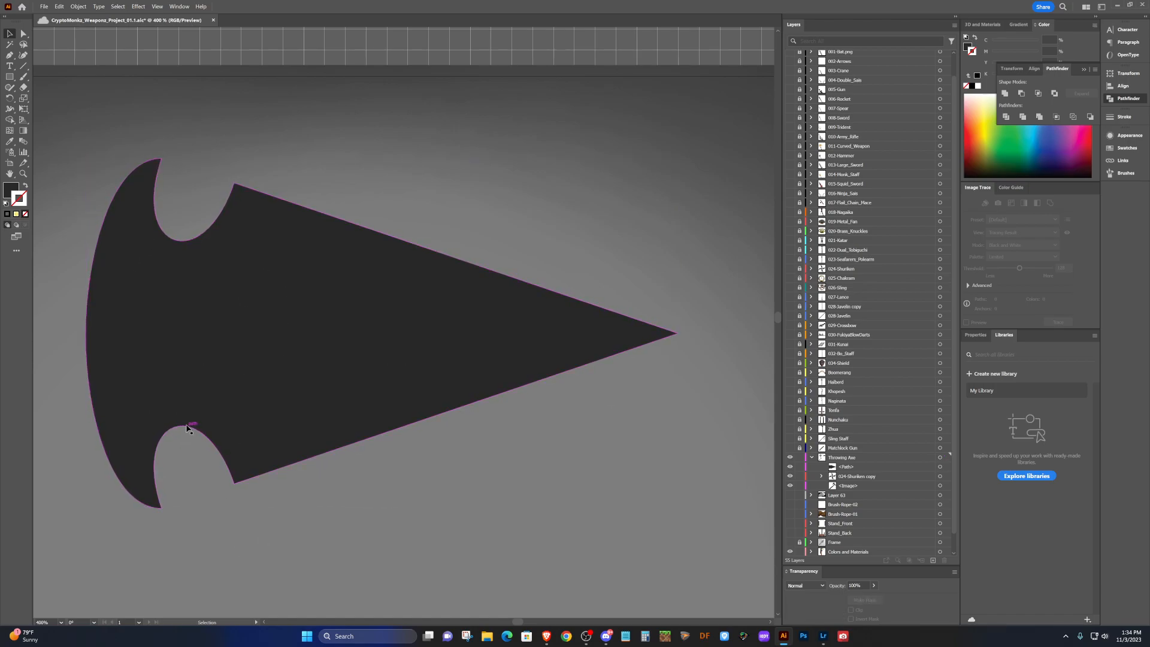
click(217, 403)
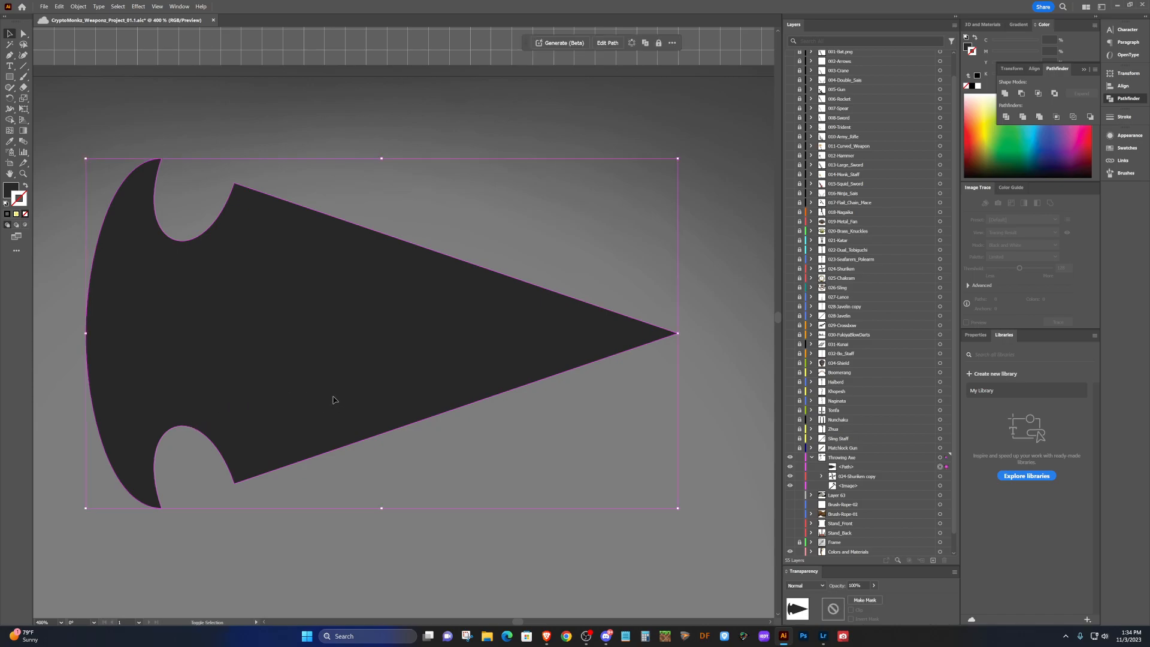
key(shift+c)
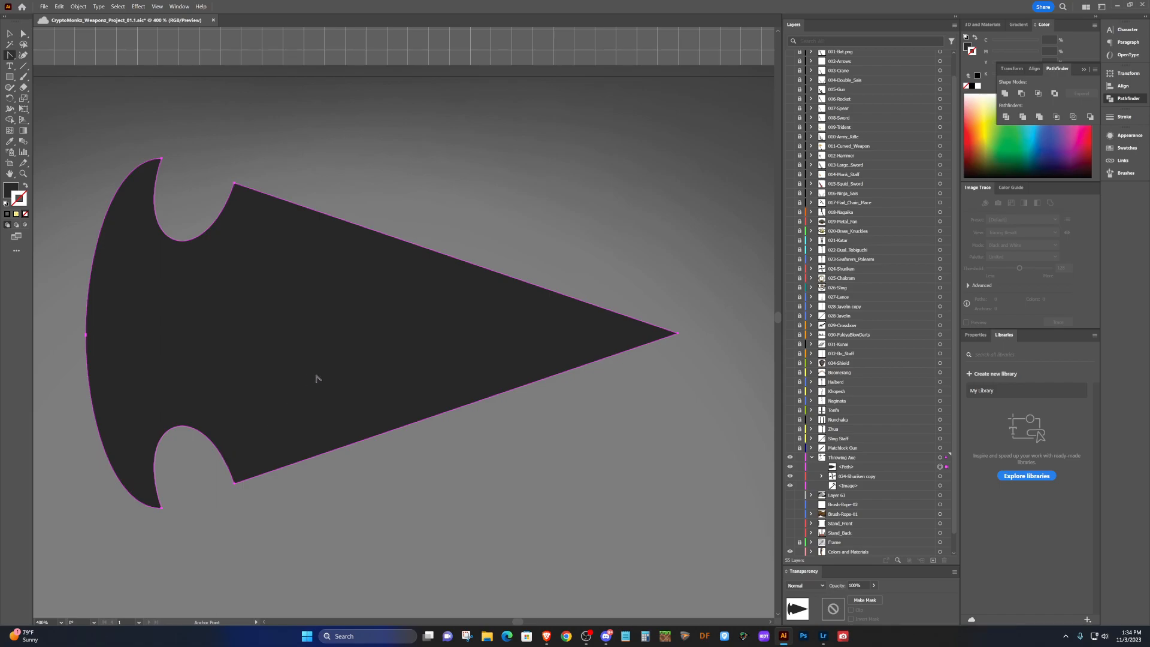
key(v)
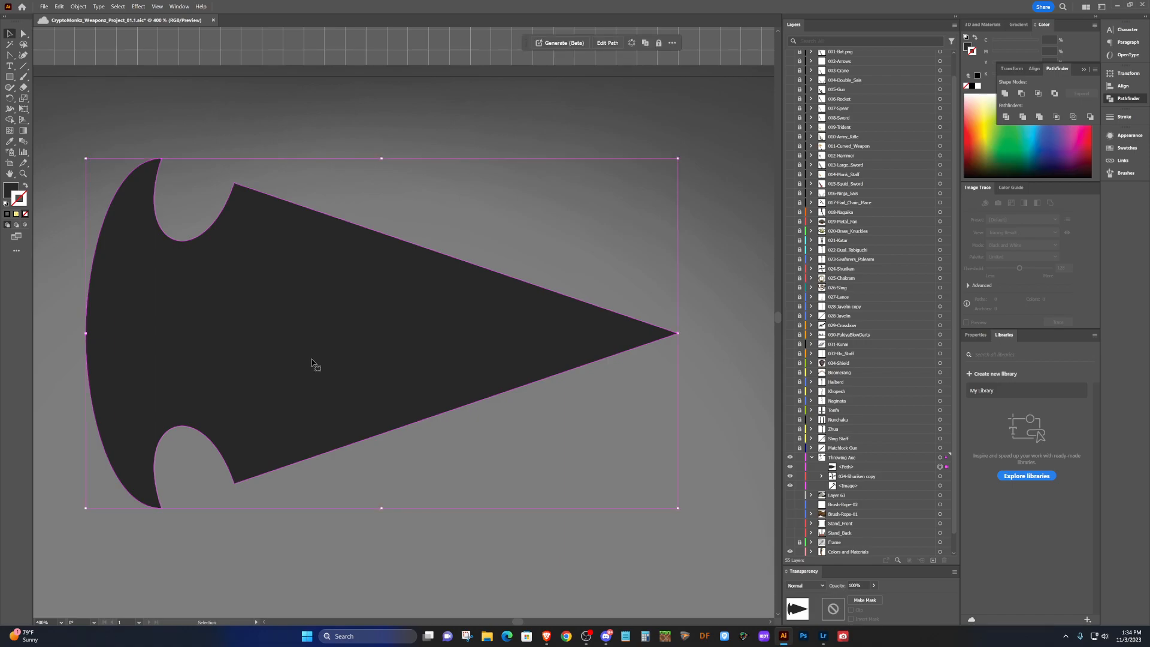
key(Delete)
Draw a wide dark rectangle near the artboard's upper edge and move its upper-left corner inward to slant the blade side.
click(9, 76)
drag(142, 381, 657, 192)
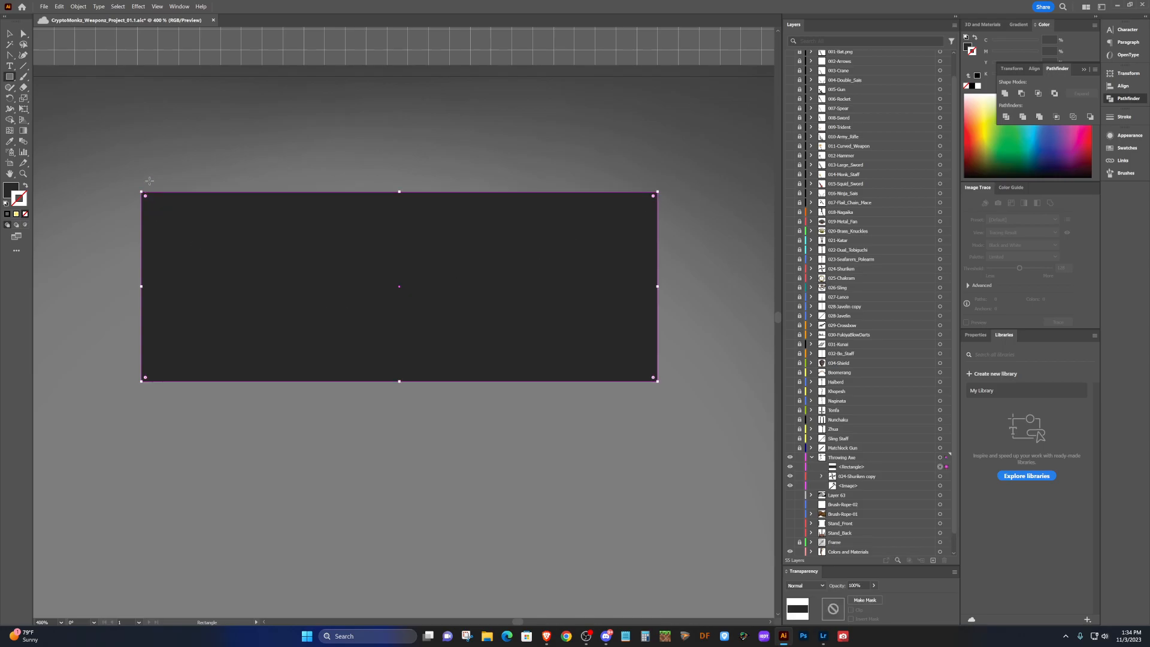
key(shift+c)
mouse_move(141, 191)
mouse_down()
mouse_move(131, 208)
mouse_move(140, 197)
mouse_up()
key(ctrl+z)
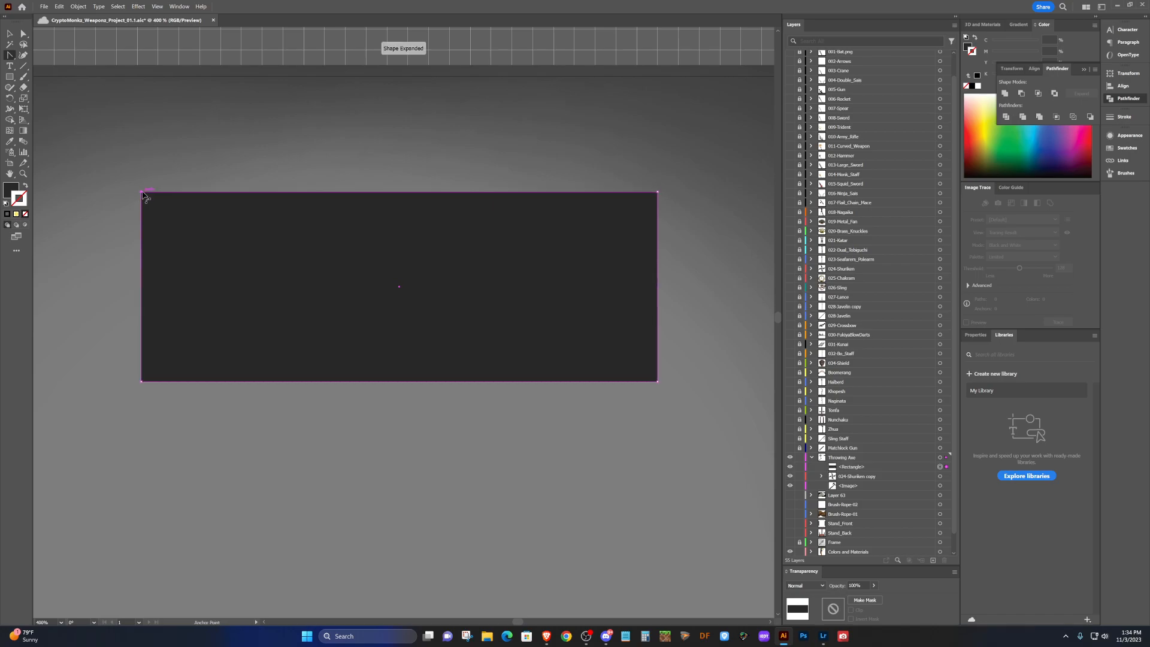
drag(141, 191, 207, 196)
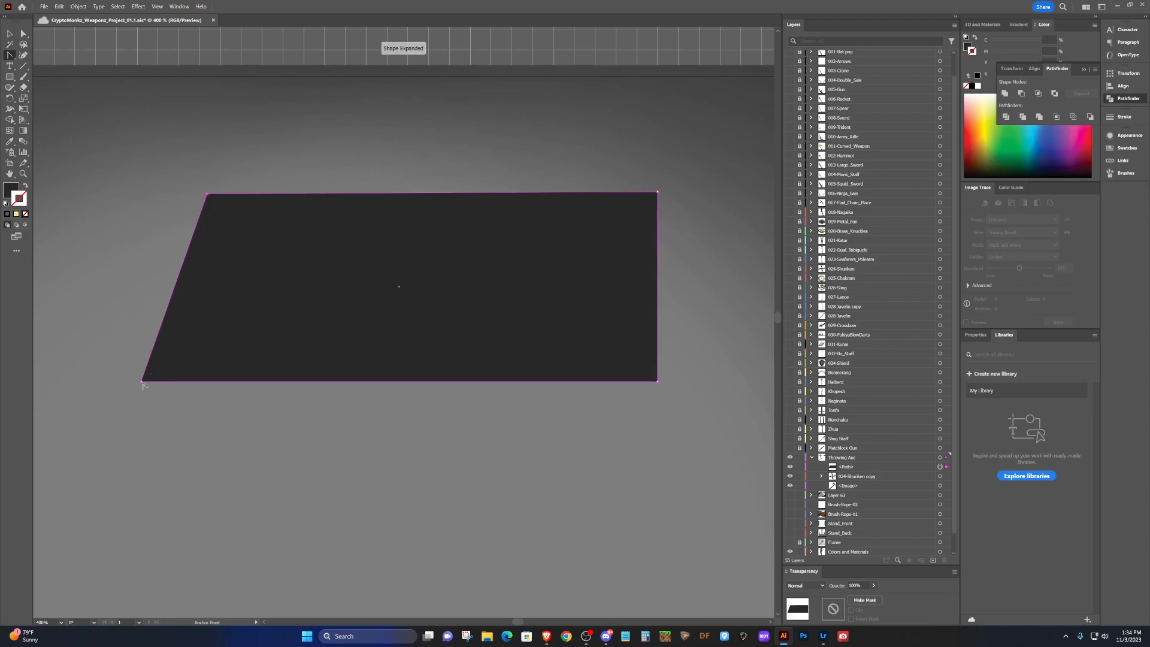
Bend the slanted side outward into a curved blade edge from its lower-left corner, keeping the bottom edge straight.
drag(140, 382, 137, 532)
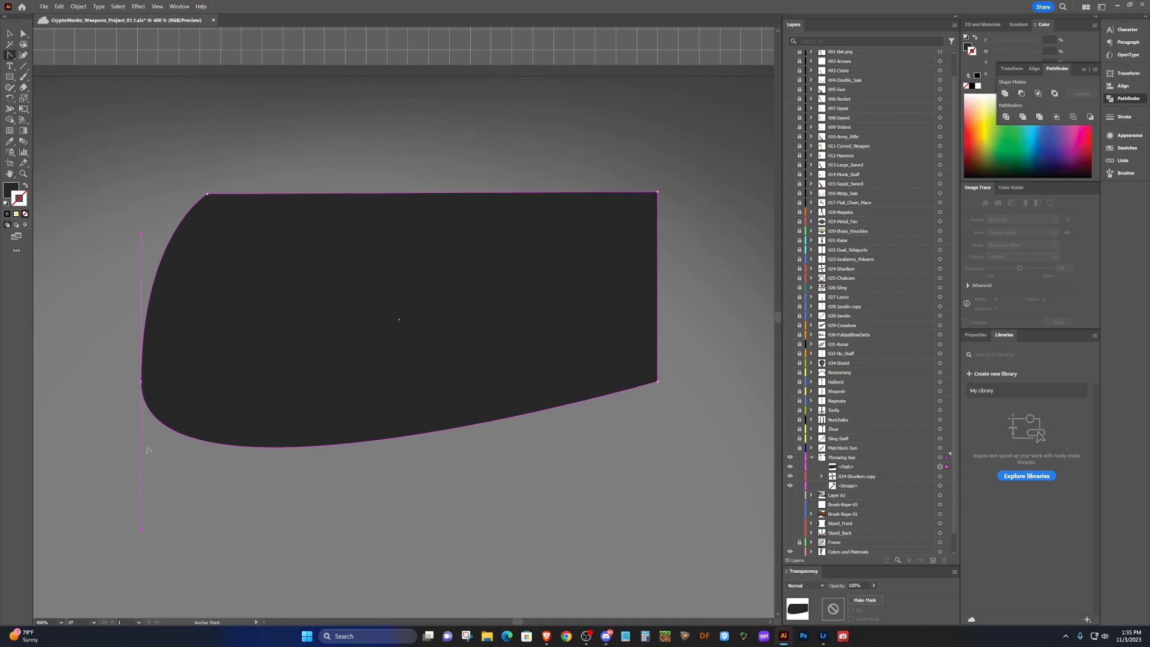
click(141, 529)
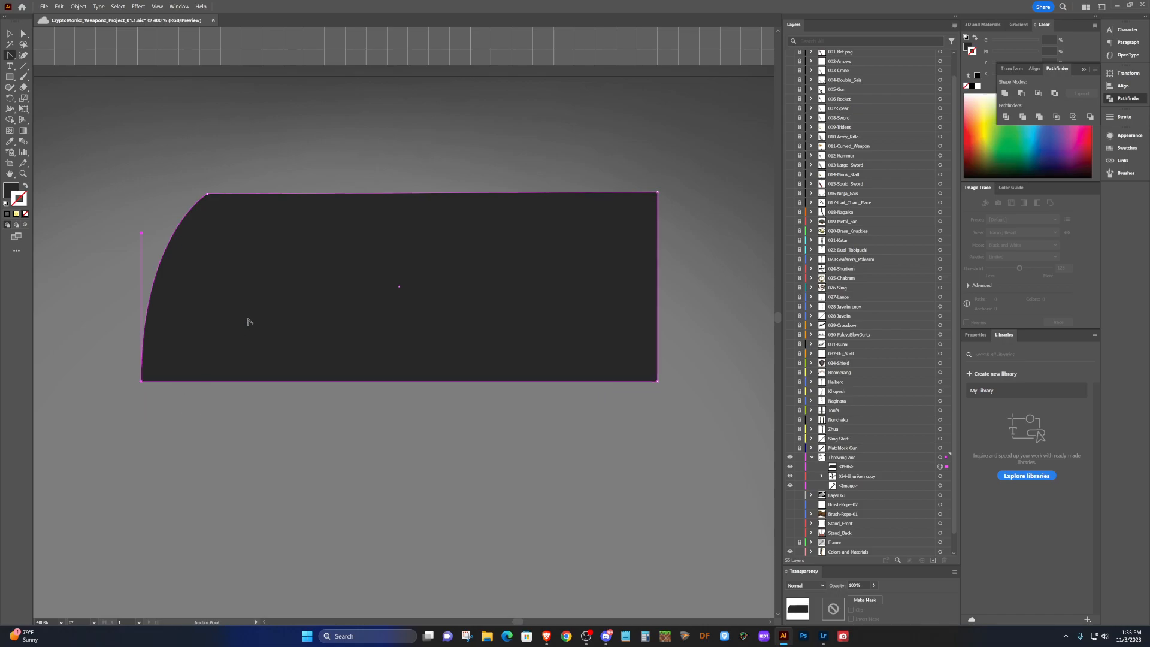
scroll(261, 305, up, 3)
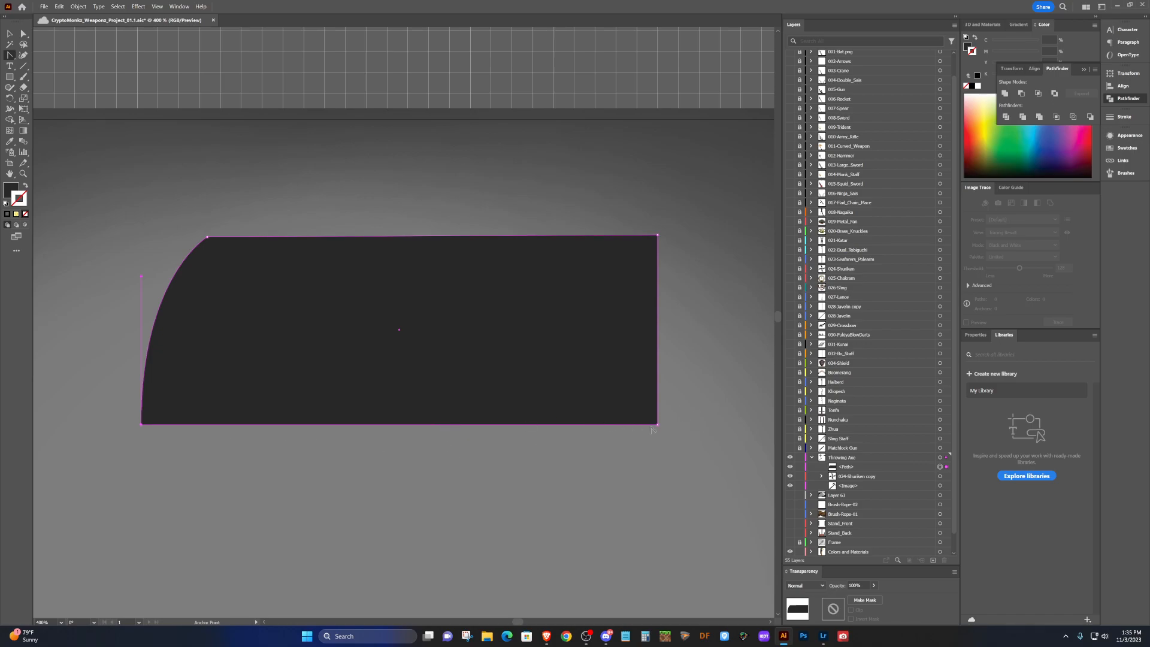
scroll(255, 292, up, 1)
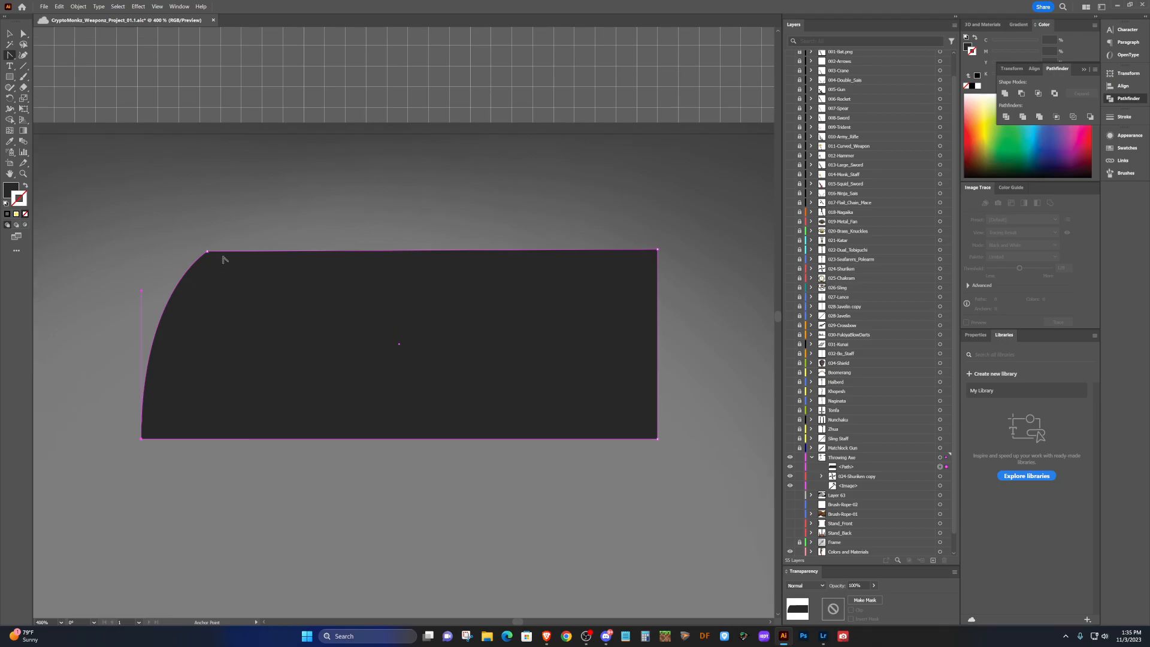
Shift the upper-left corner point further right to widen the blade curve.
scroll(222, 262, up, 3)
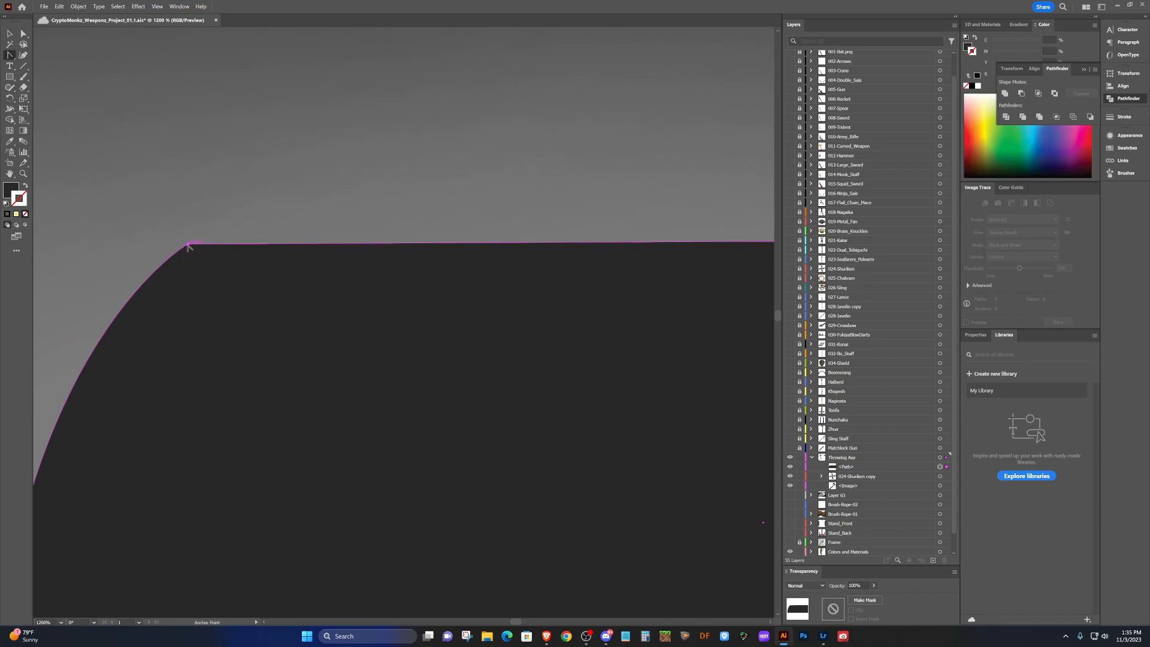
scroll(204, 274, down, 3)
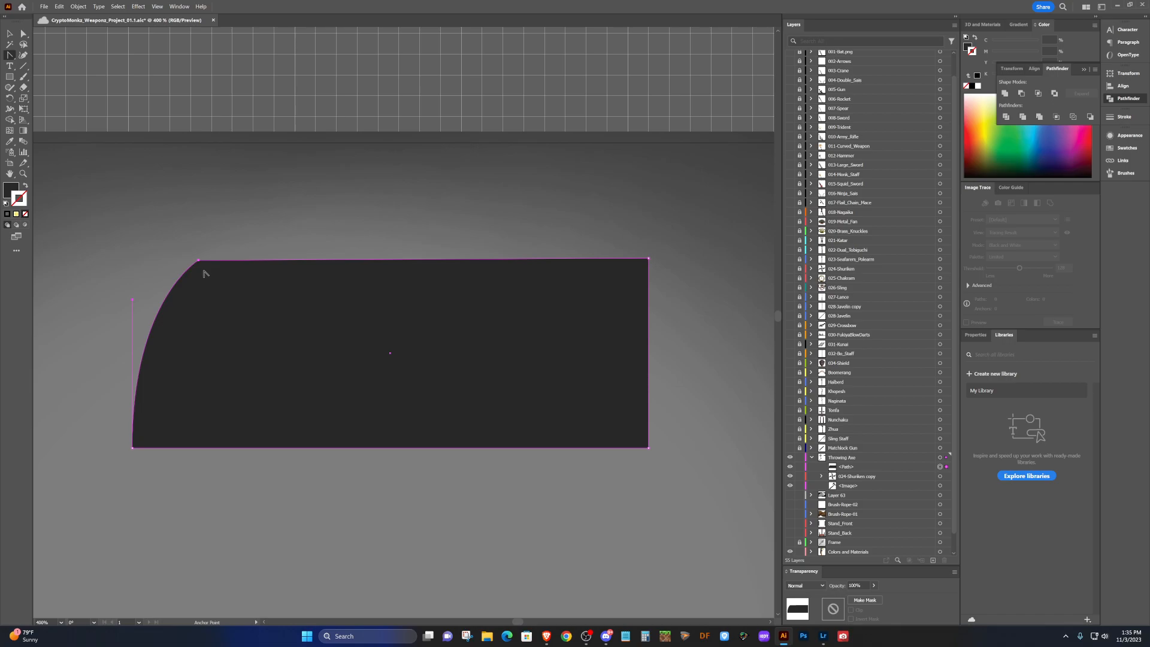
key(shift+Right)
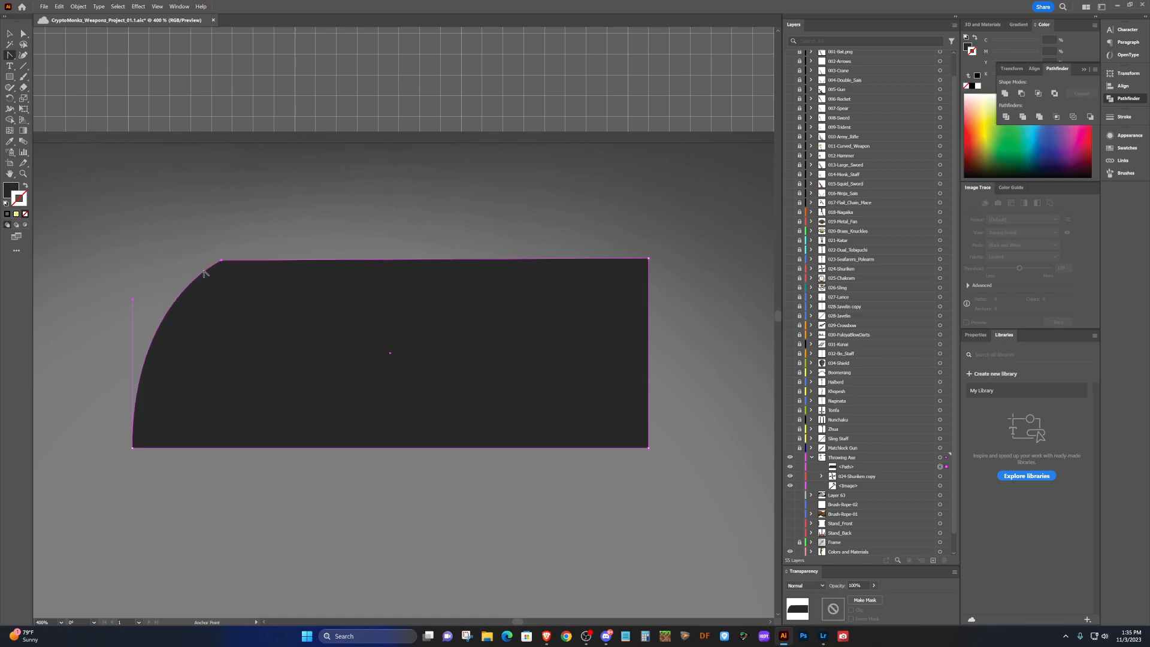
key(shift+Right)
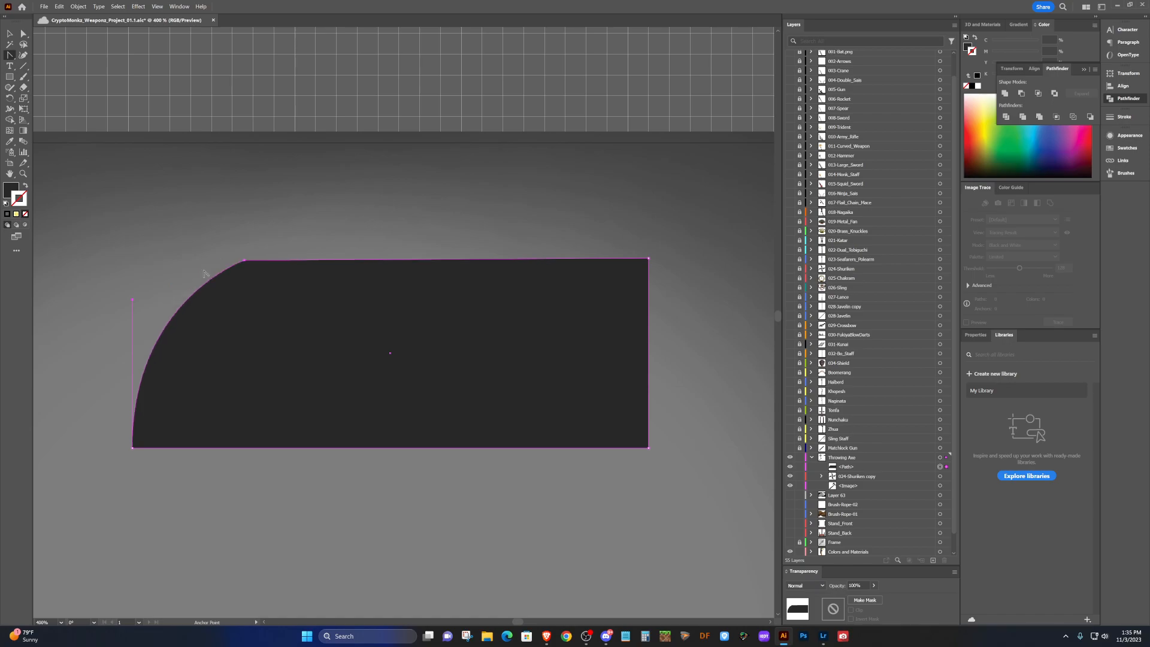
key(shift+Left)
Add an anchor point on the top edge near the blade corner and pull it down and right to form a notch.
key(plus)
click(248, 261)
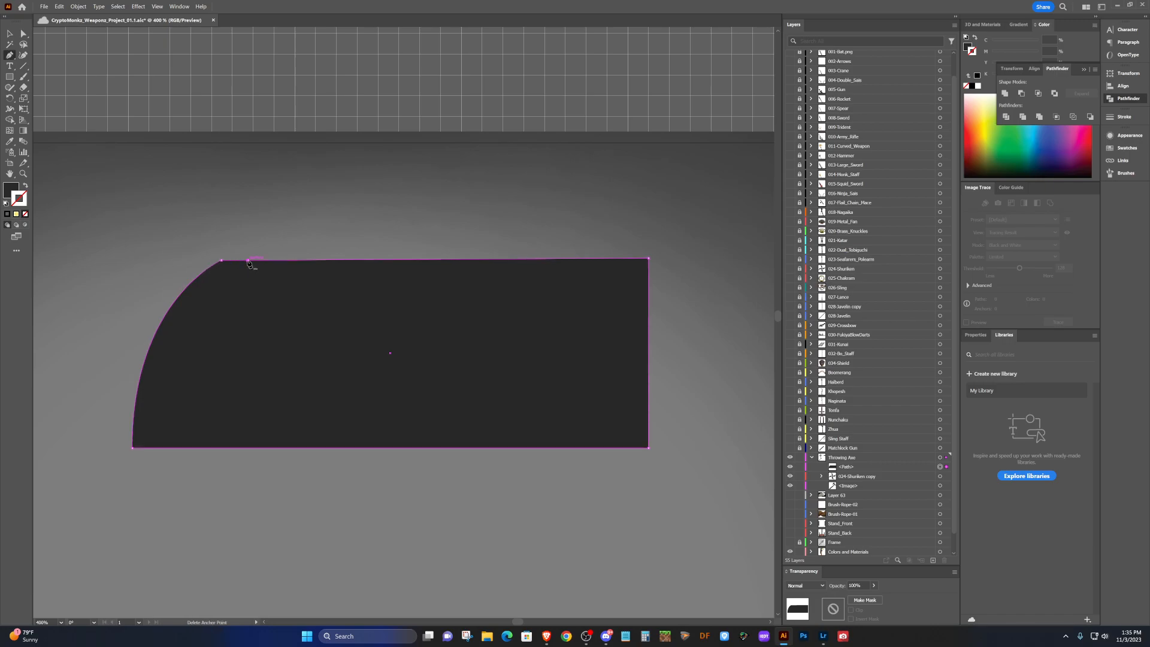
key(shift+c)
drag(247, 261, 268, 306)
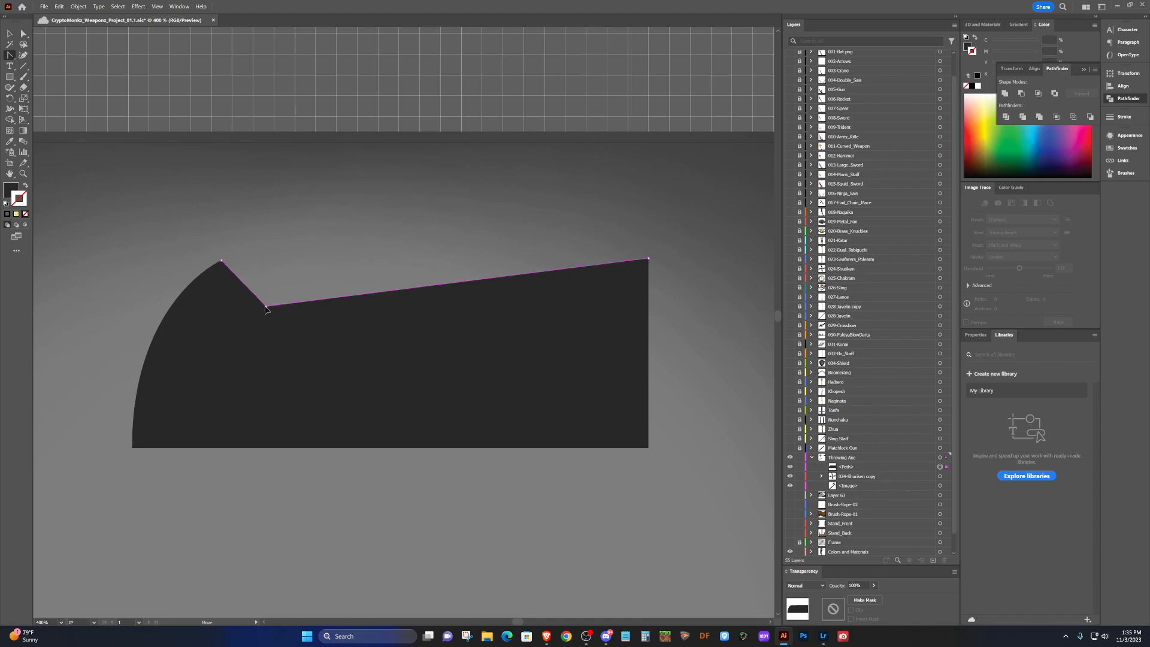
Move the axe reference photo from beside the artboard to just above its upper-left area.
scroll(267, 308, down, 4)
scroll(264, 311, up, 1)
scroll(262, 321, down, 1)
scroll(262, 323, left, 4)
scroll(262, 325, left, 1)
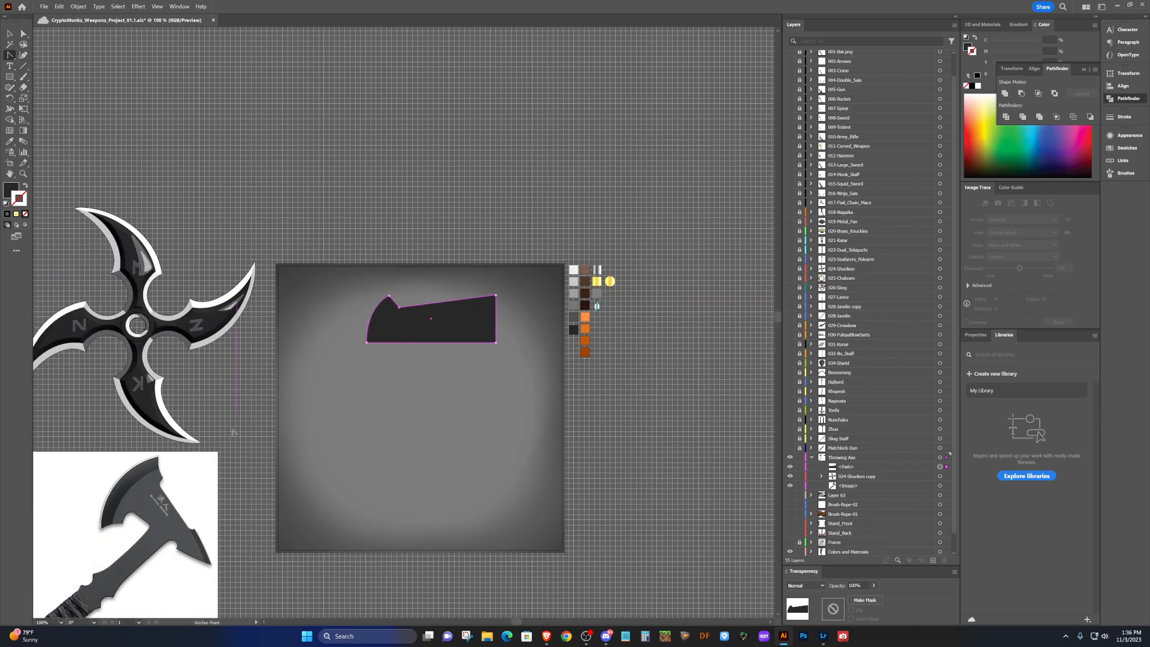
key(v)
click(183, 514)
mouse_move(182, 513)
mouse_down()
mouse_move(247, 271)
mouse_move(298, 199)
mouse_move(384, 141)
mouse_up()
Rotate the reference photo so the axe handle stands nearly upright with the curved blade facing left.
key(t)
key(r)
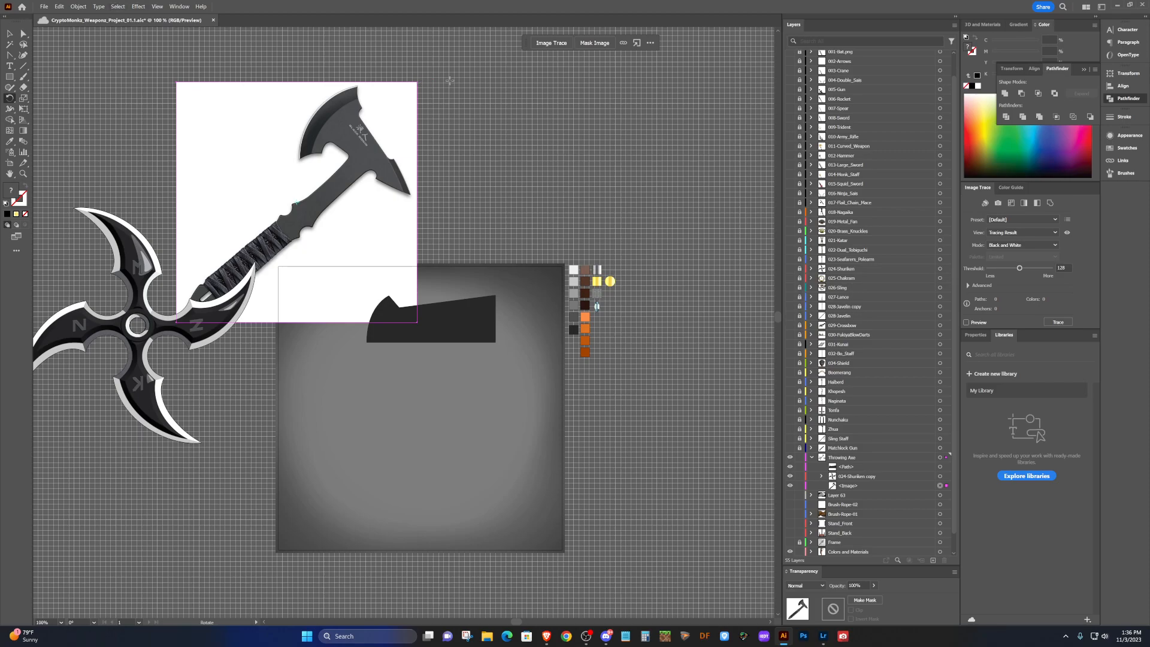
key(v)
key(r)
drag(177, 324, 293, 366)
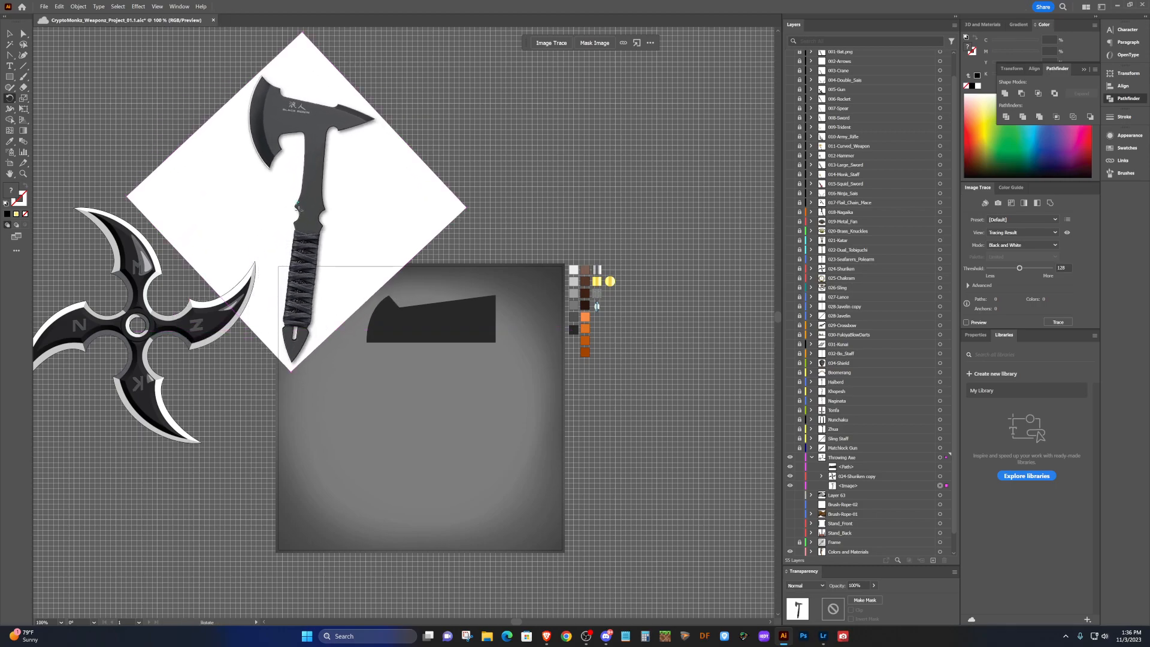
Position the reference photo on the artboard behind the half shape and lower its opacity to 57%.
key(v)
mouse_move(314, 123)
mouse_down()
mouse_move(446, 369)
mouse_move(420, 366)
mouse_move(392, 340)
mouse_move(402, 336)
mouse_up()
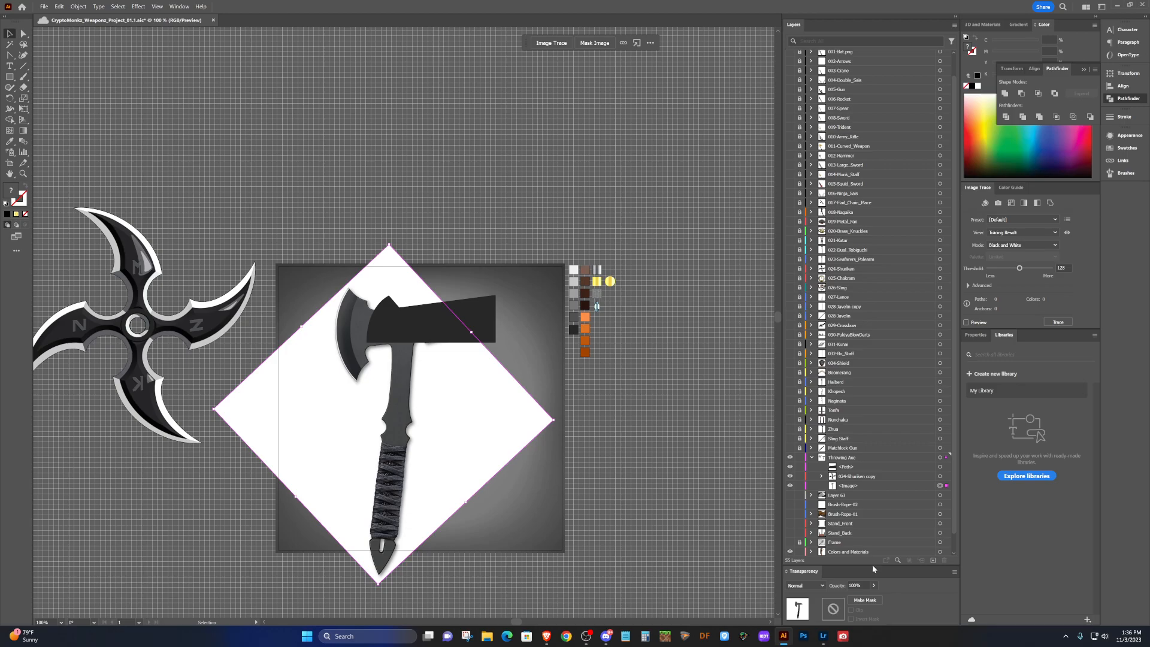
click(873, 586)
click(858, 597)
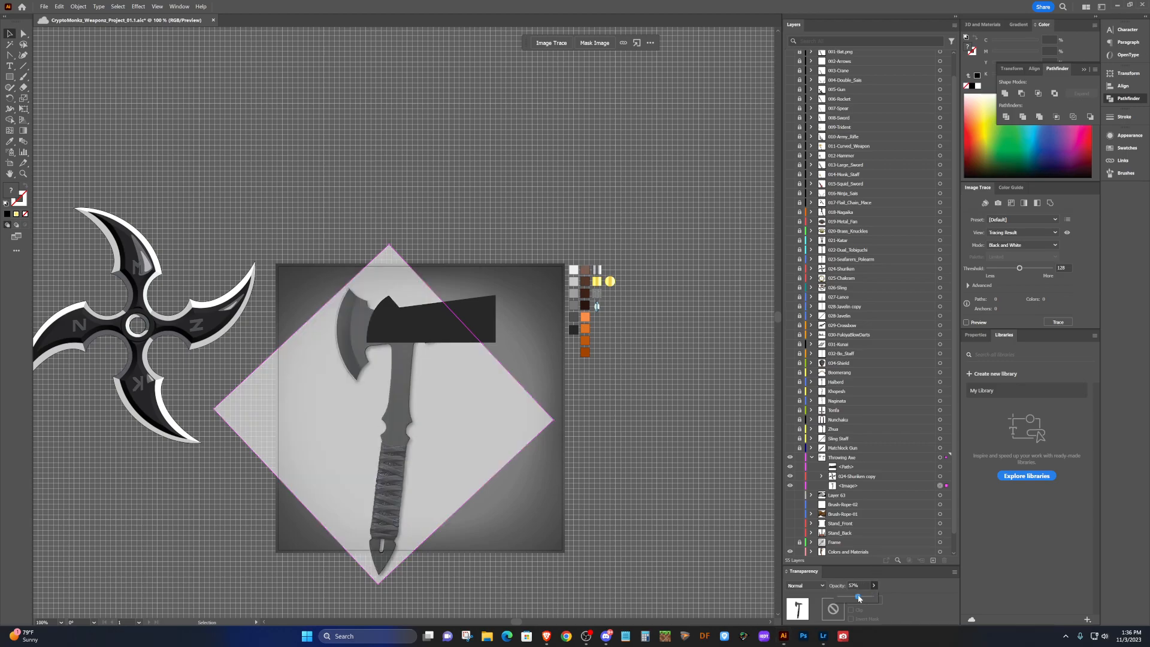
Lower the reference photo's opacity to 36% and shift it right and slightly up so its blade meets the half shape.
drag(858, 597, 852, 598)
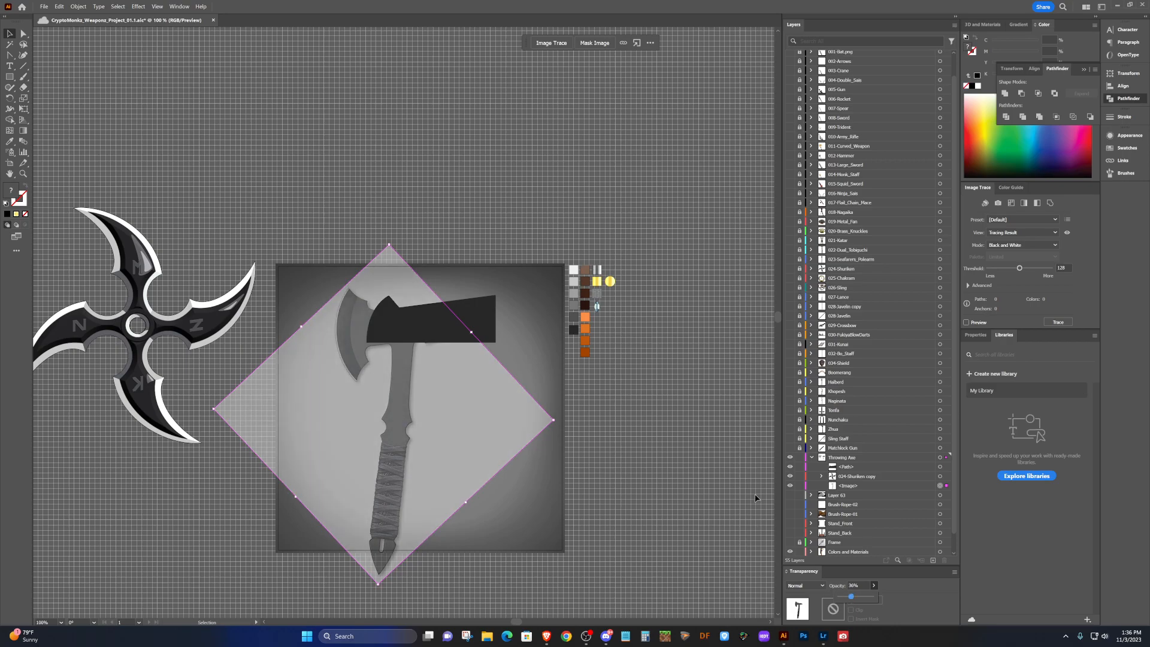
click(444, 378)
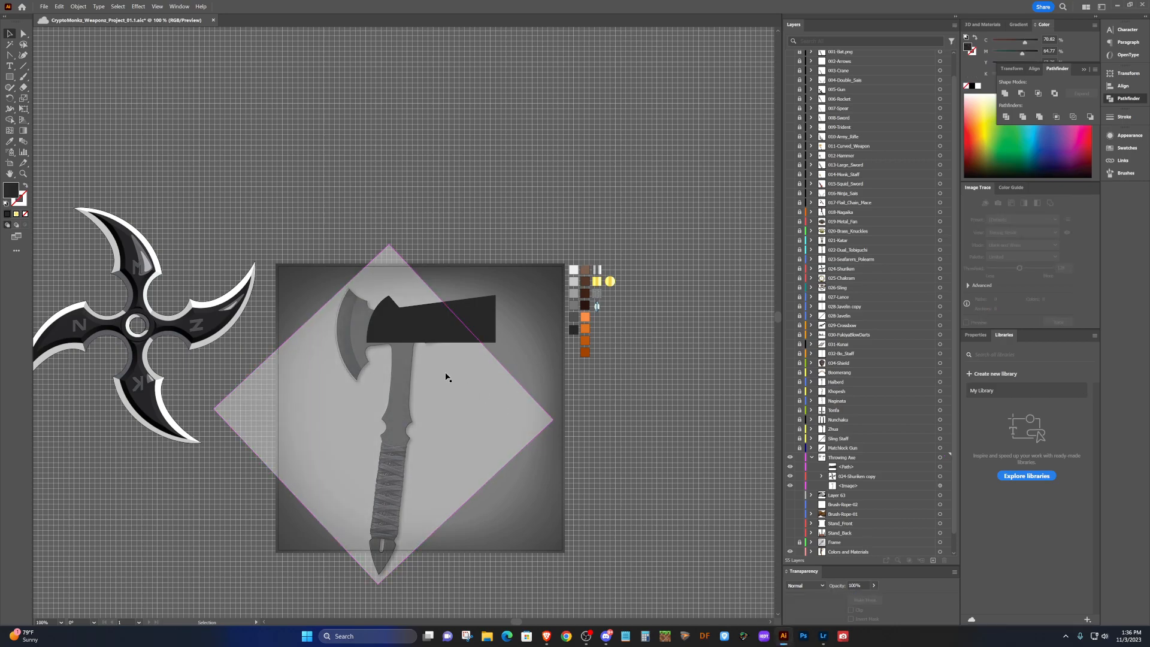
drag(466, 390, 495, 382)
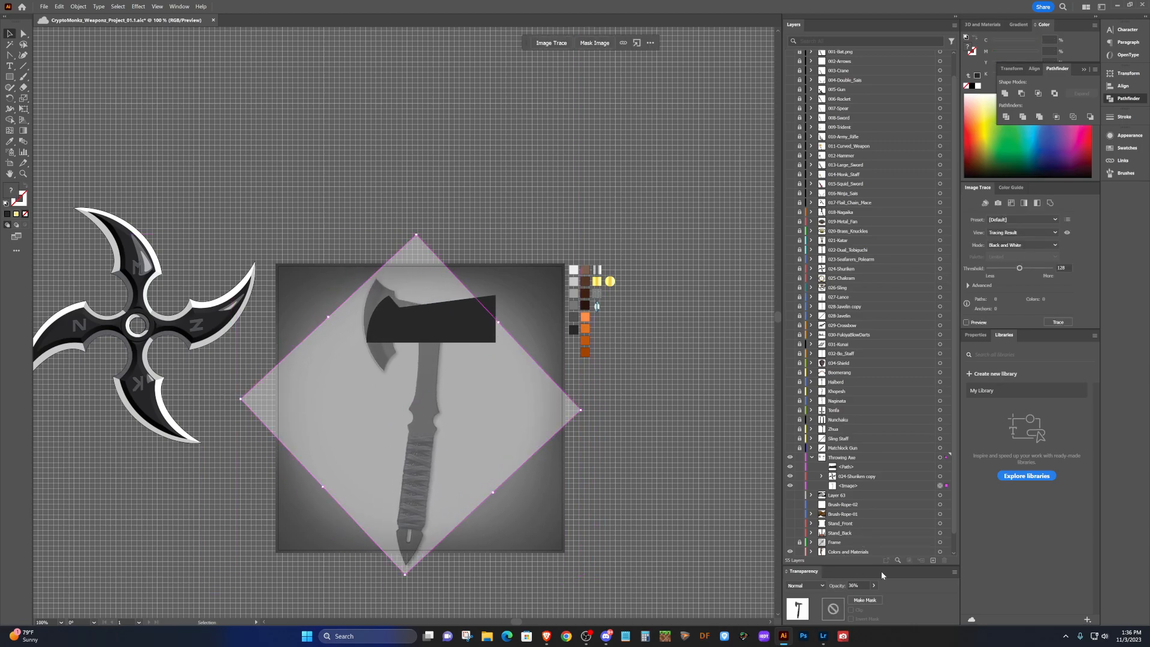
Stack the reference image above the path in the Throwing Axe layer and lock it.
click(864, 487)
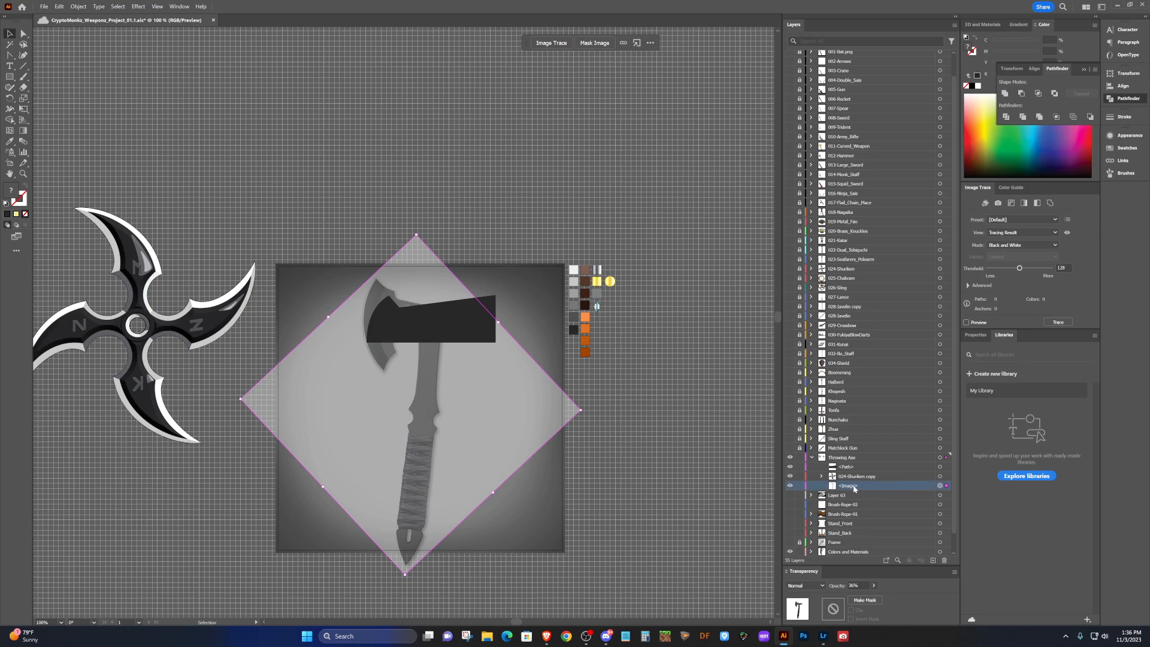
drag(851, 490, 853, 466)
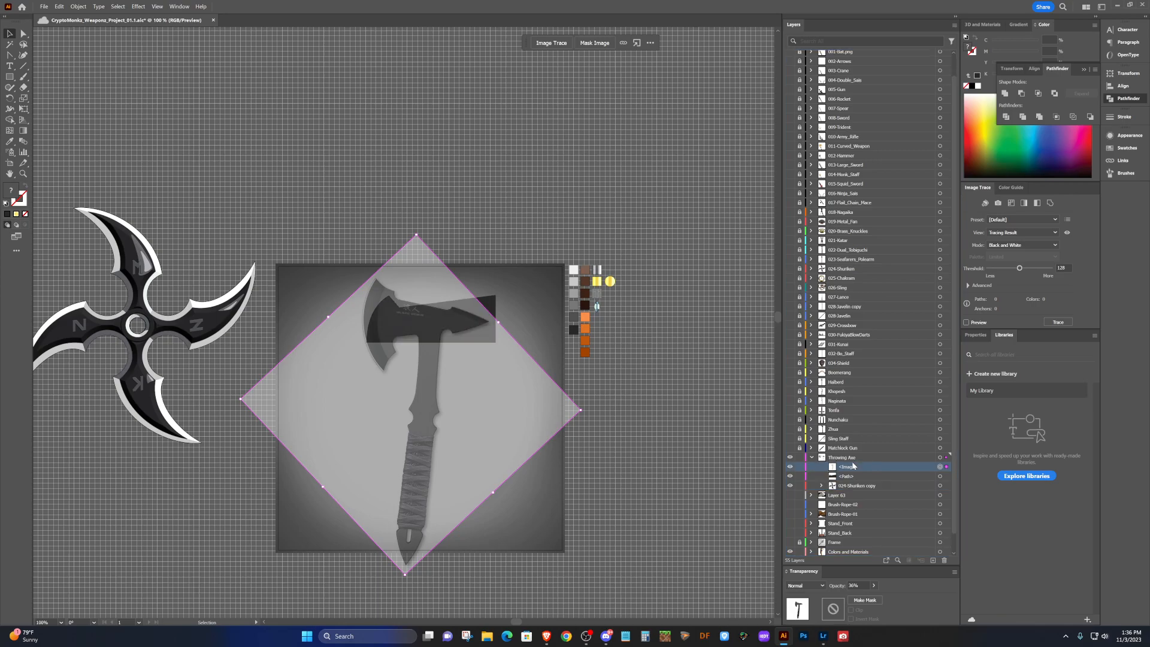
click(799, 467)
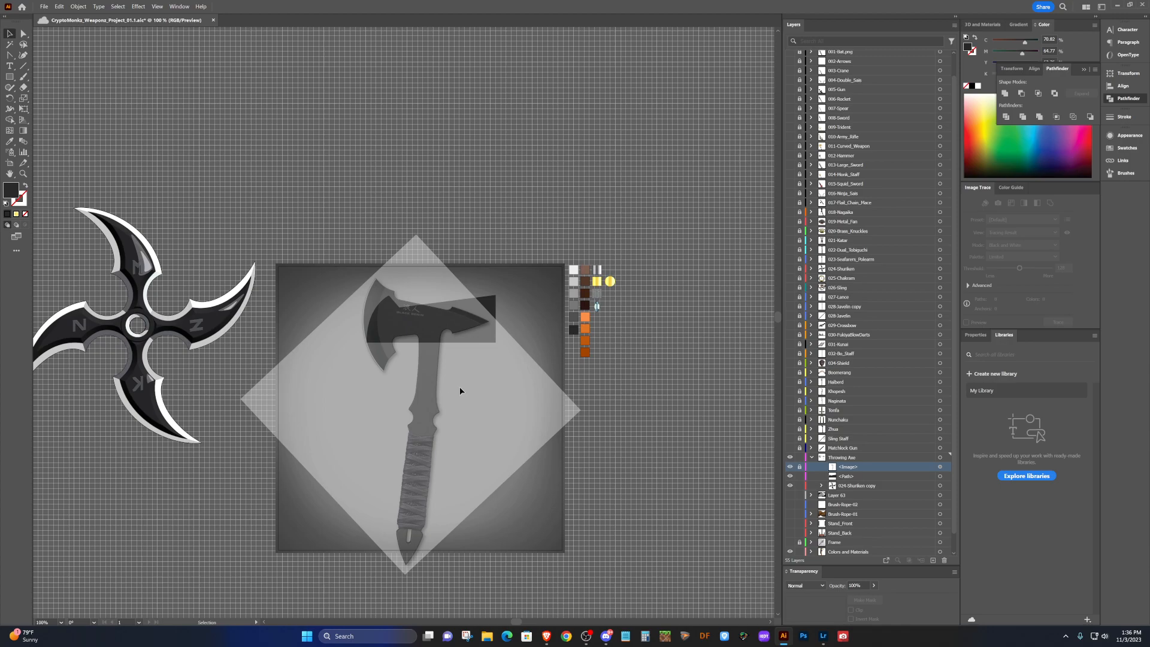
Align the half shape with the photo's blade, and pull a new top-edge anchor point down and left to form a deep notch.
scroll(437, 376, up, 5)
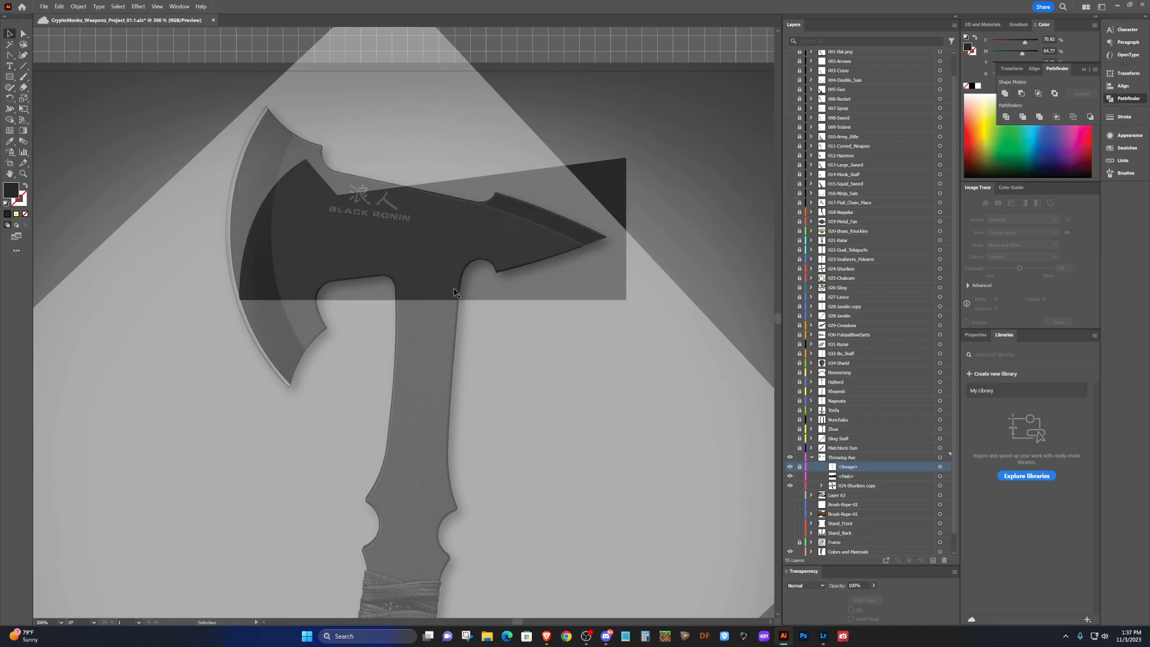
drag(413, 246, 400, 192)
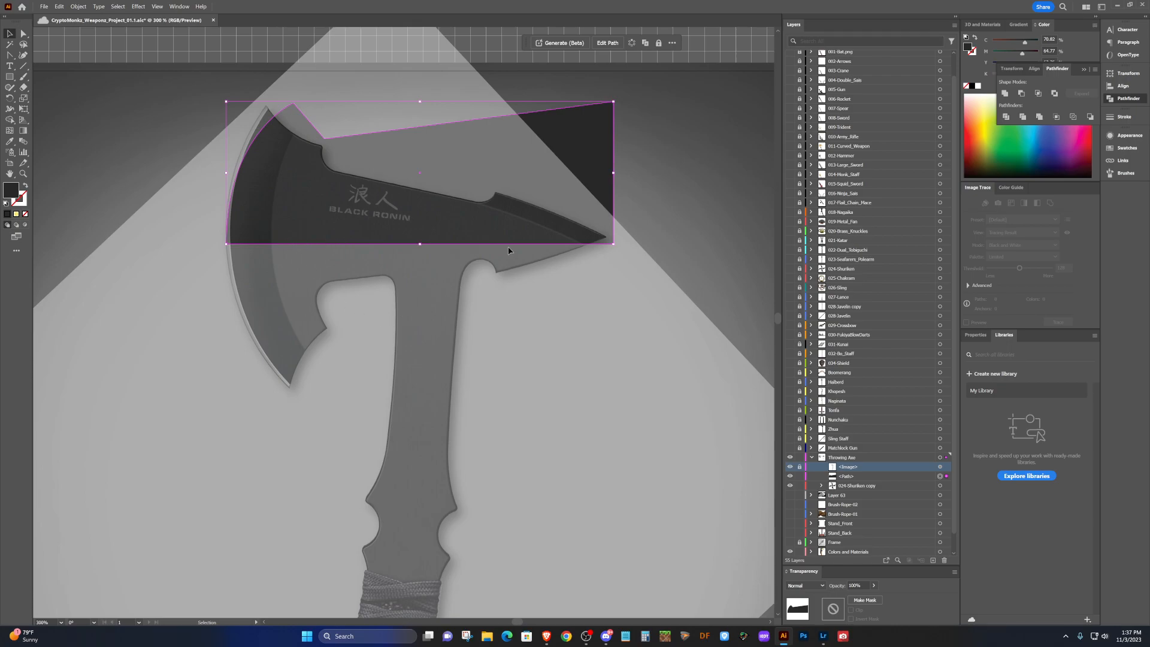
key(shift+c)
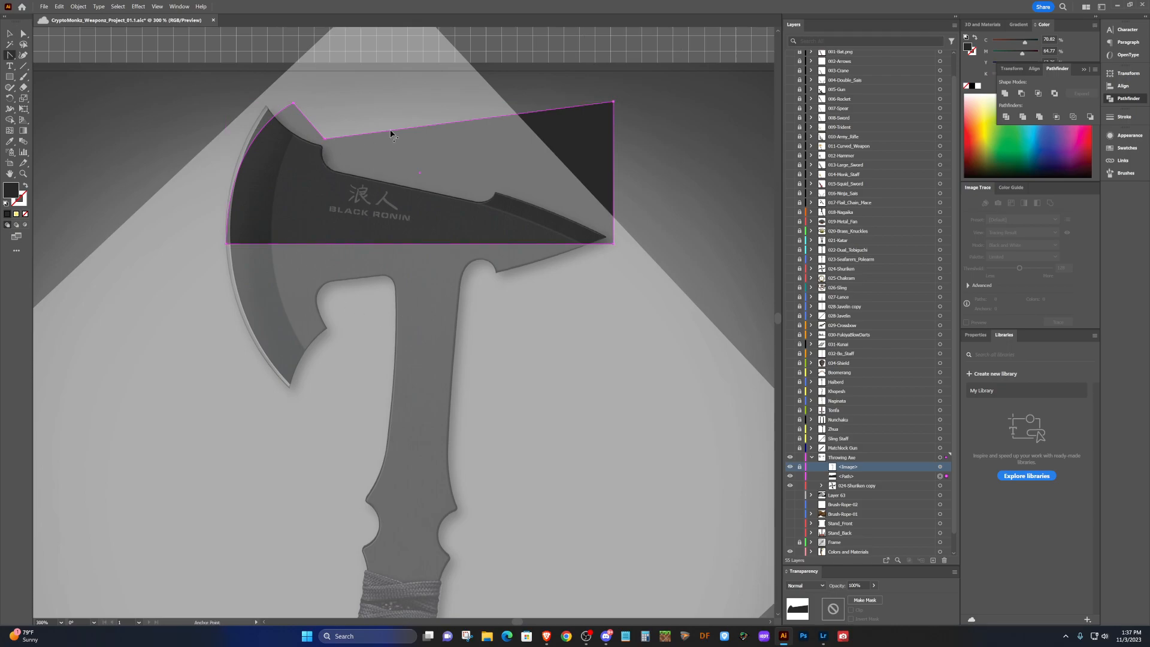
key(plus)
drag(381, 133, 311, 208)
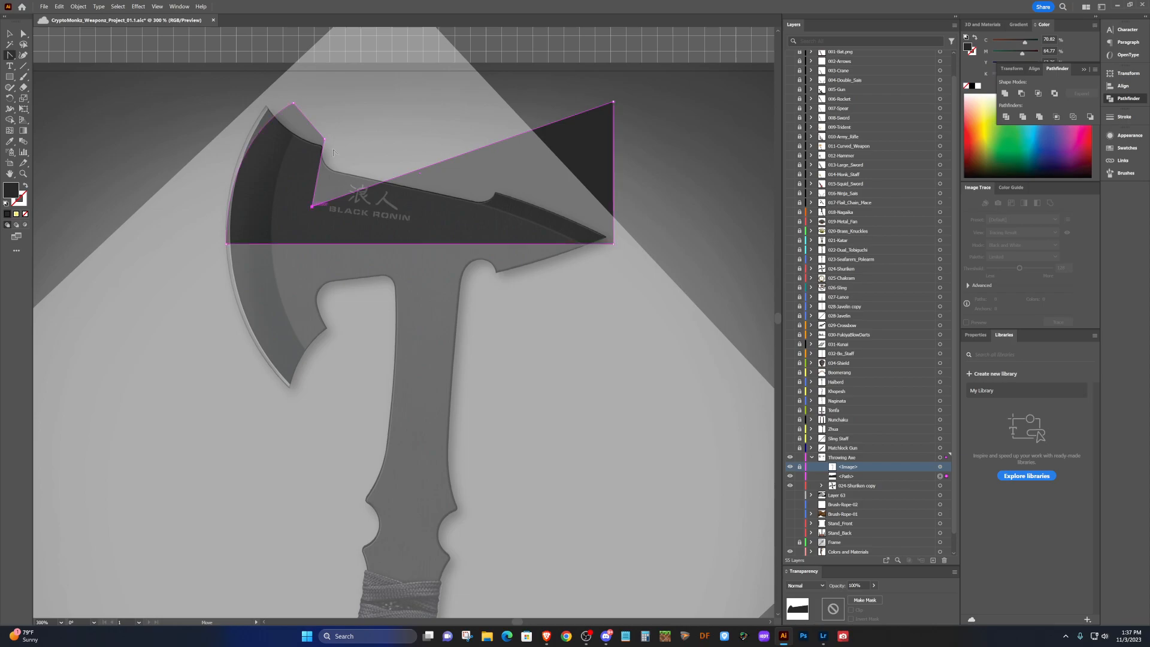
Pull the notch's upper corner right into a barb and bow the edge between it and the blade tip inward.
drag(324, 139, 346, 136)
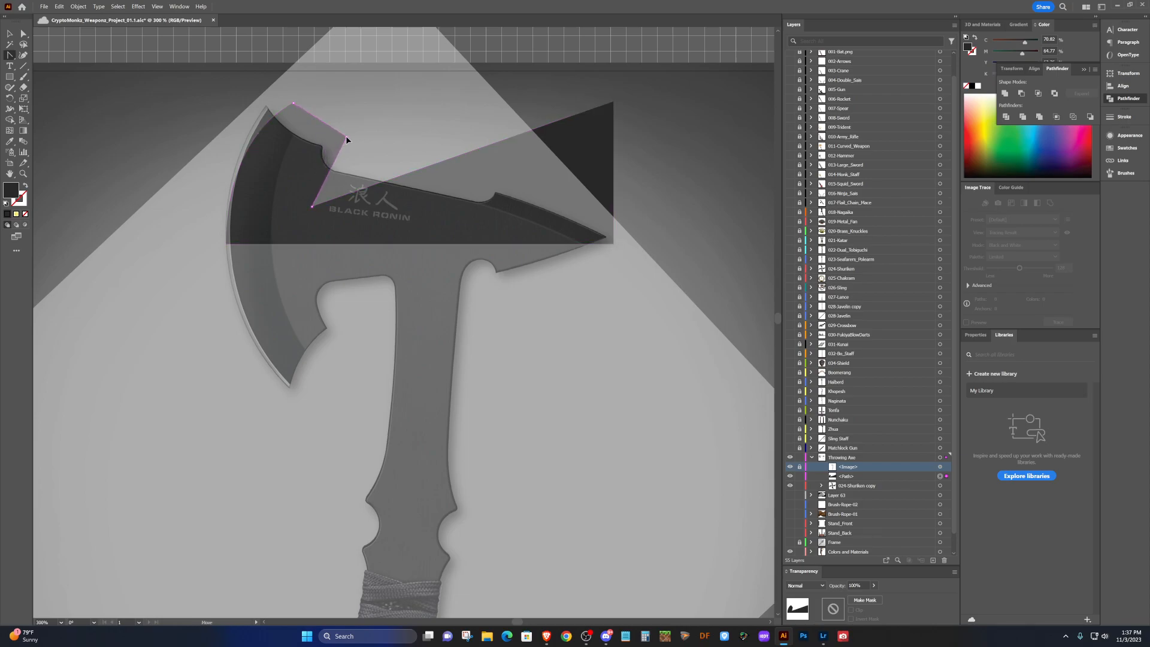
drag(311, 208, 310, 197)
drag(317, 119, 309, 133)
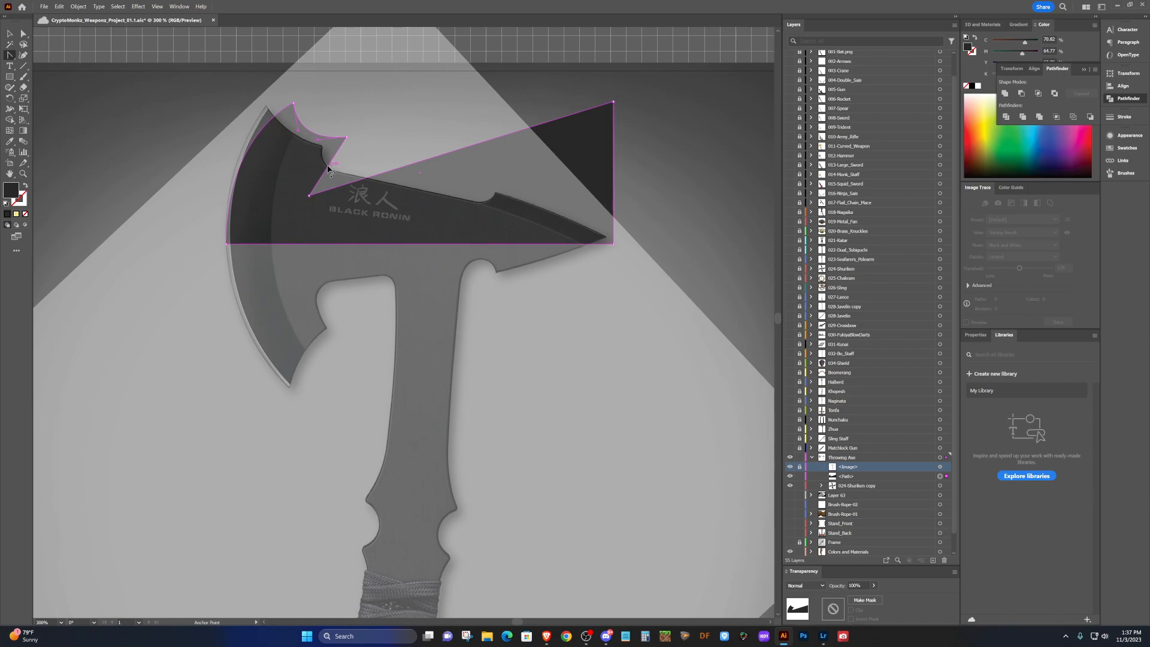
Curve the notch's inner side toward the blade and bow the long sloping edge behind it downward.
mouse_move(314, 196)
mouse_down()
mouse_move(301, 179)
mouse_move(314, 186)
mouse_up()
click(309, 196)
drag(323, 176, 293, 167)
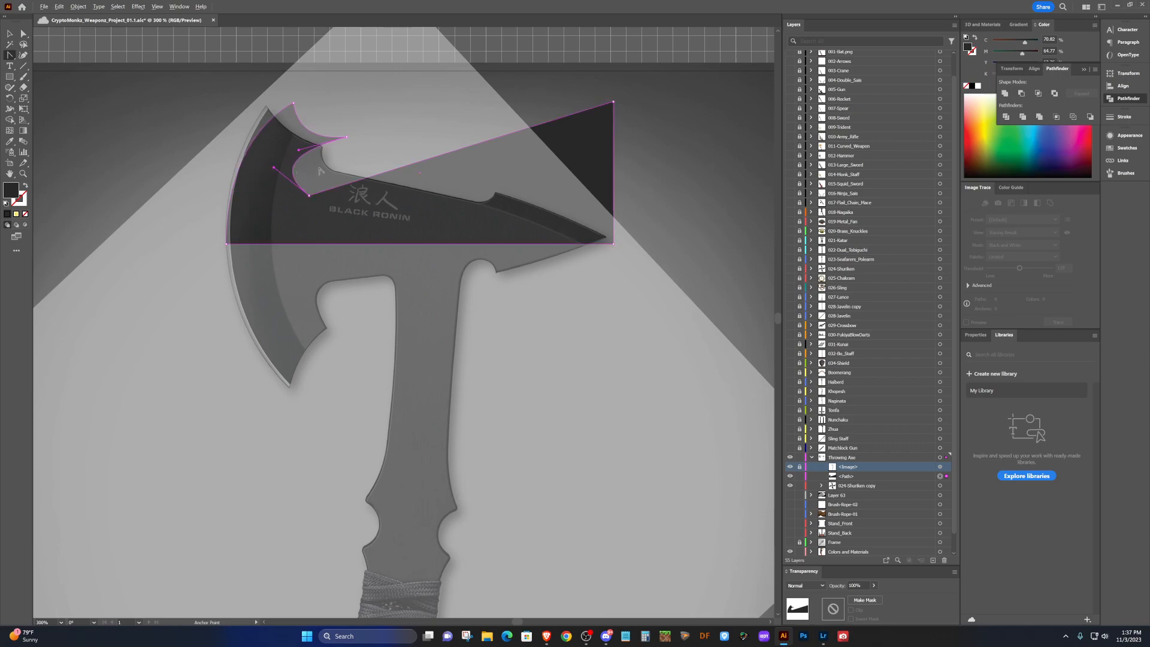
scroll(314, 158, up, 2)
scroll(314, 165, up, 1)
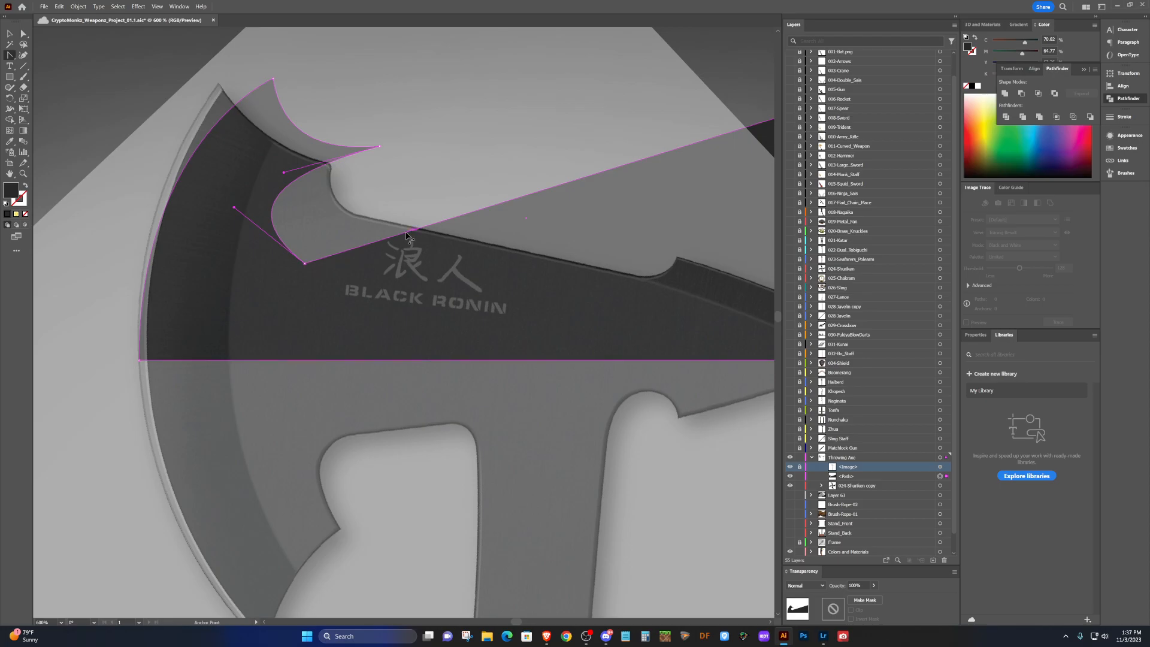
drag(402, 238, 424, 257)
Examine the corner at the notch's bottom and the surrounding curves up close against the reference photo.
key(v)
click(438, 140)
scroll(308, 267, up, 1)
scroll(308, 273, up, 6)
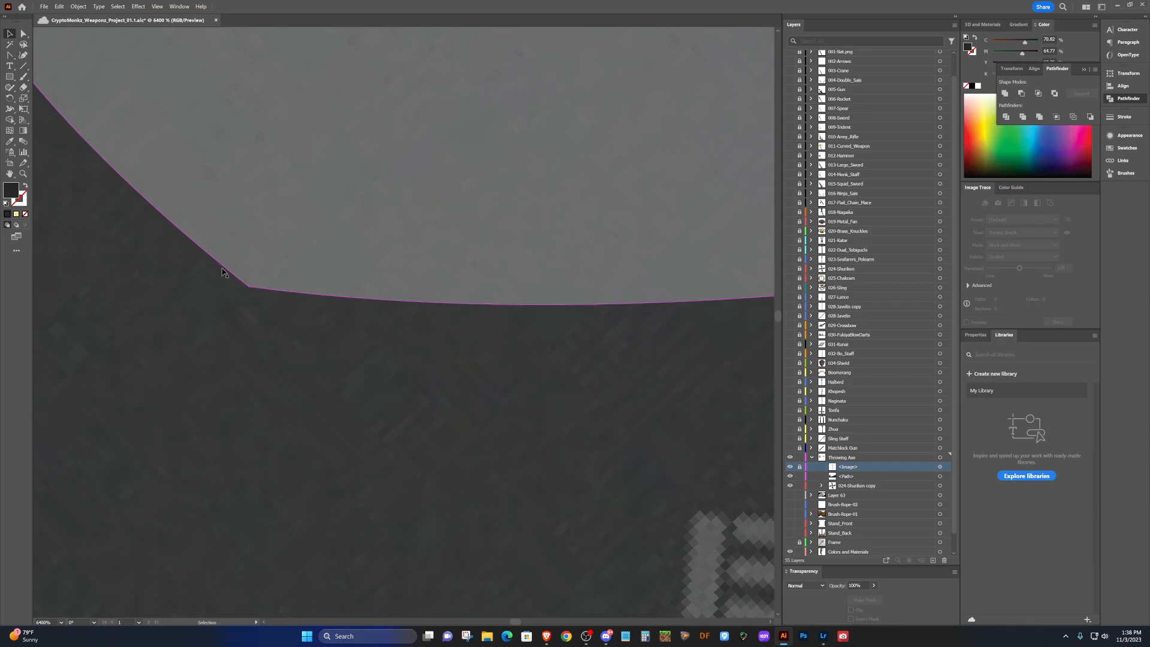
scroll(252, 289, down, 2)
scroll(252, 290, down, 1)
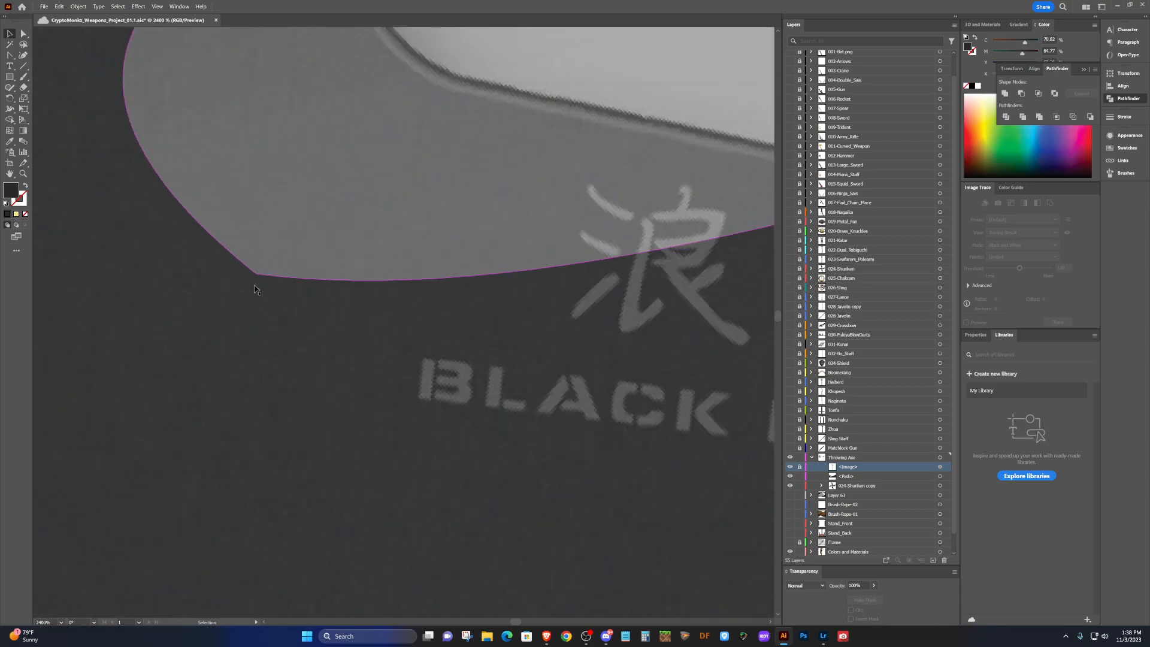
scroll(254, 290, up, 1)
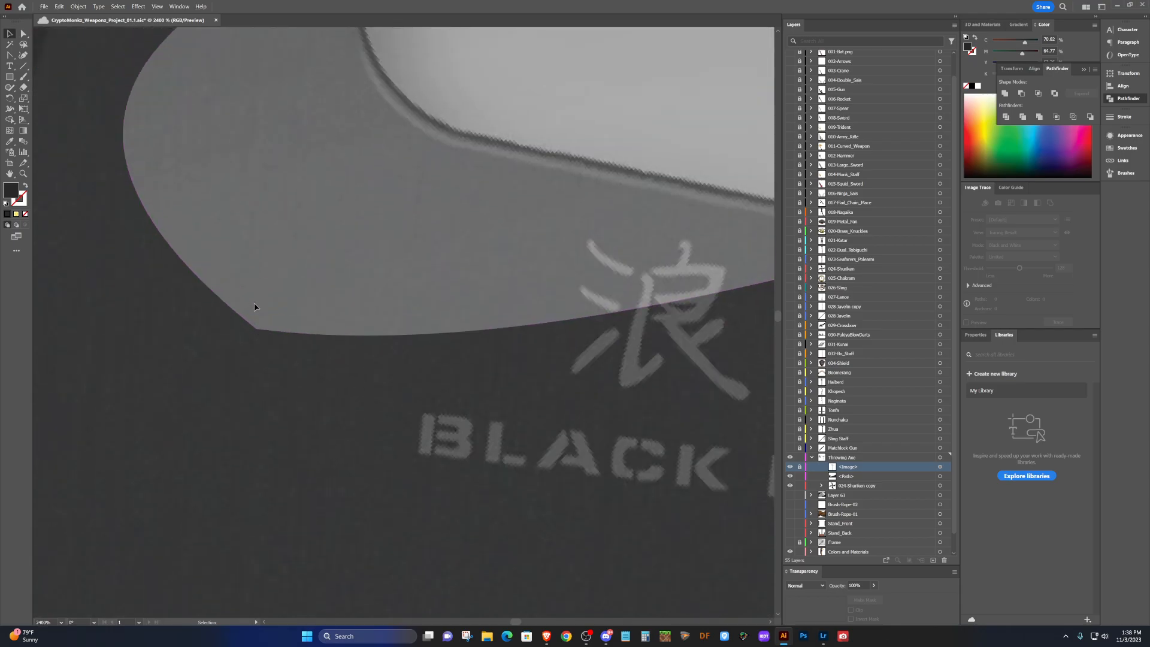
scroll(254, 307, down, 1)
scroll(254, 307, up, 4)
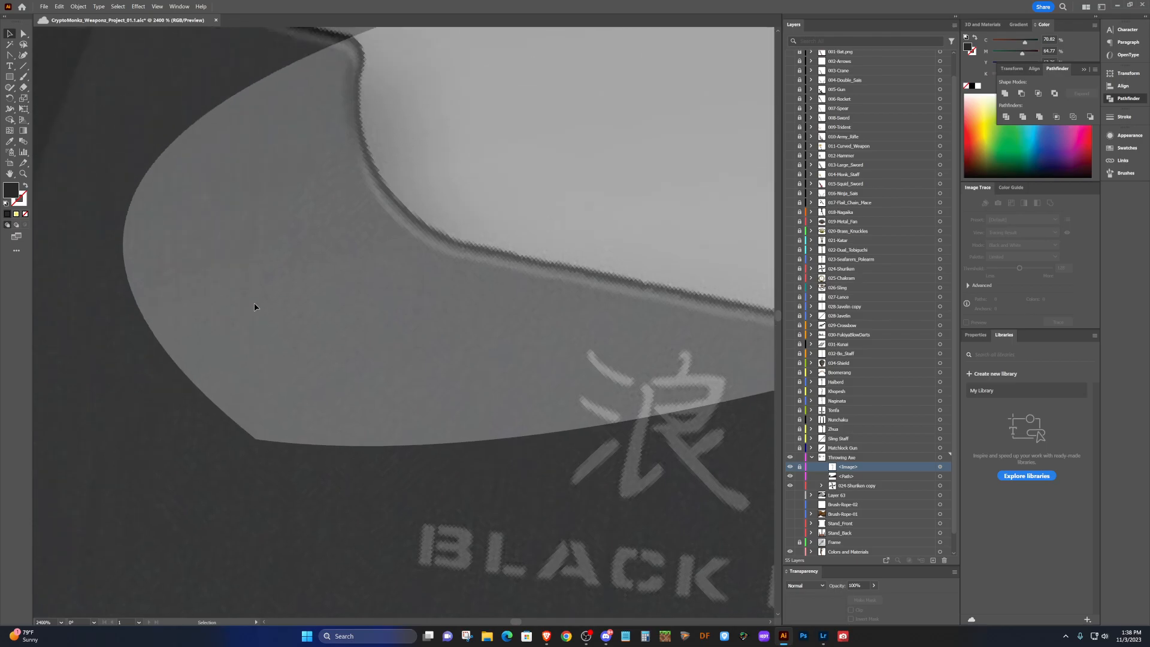
scroll(253, 321, down, 5)
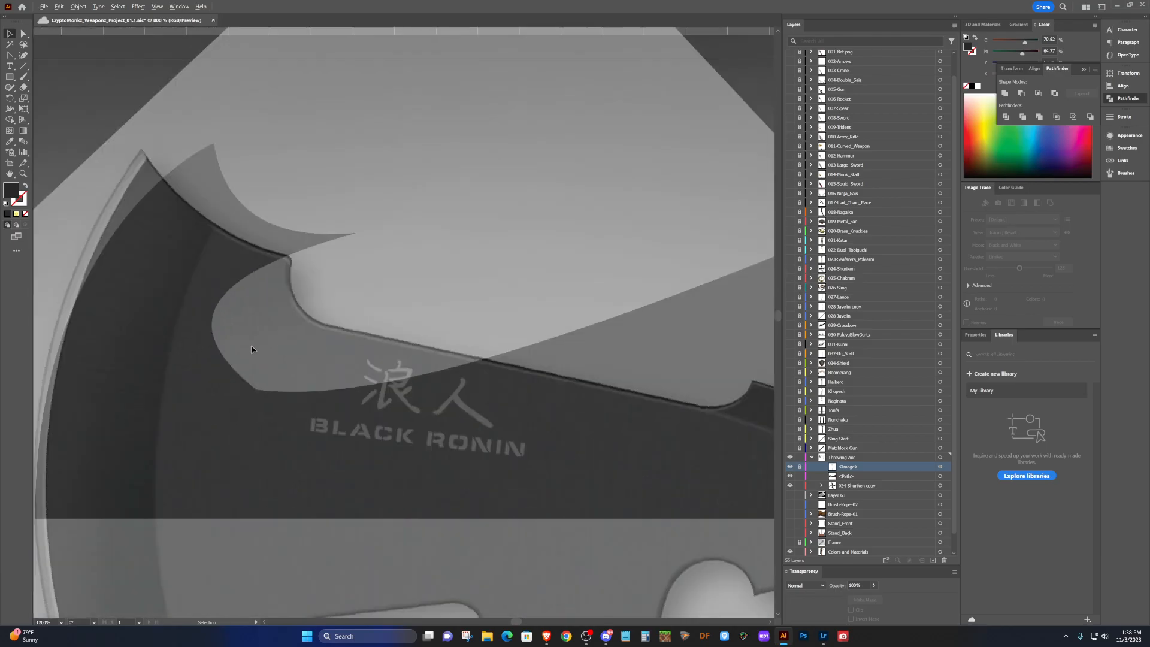
scroll(250, 352, up, 2)
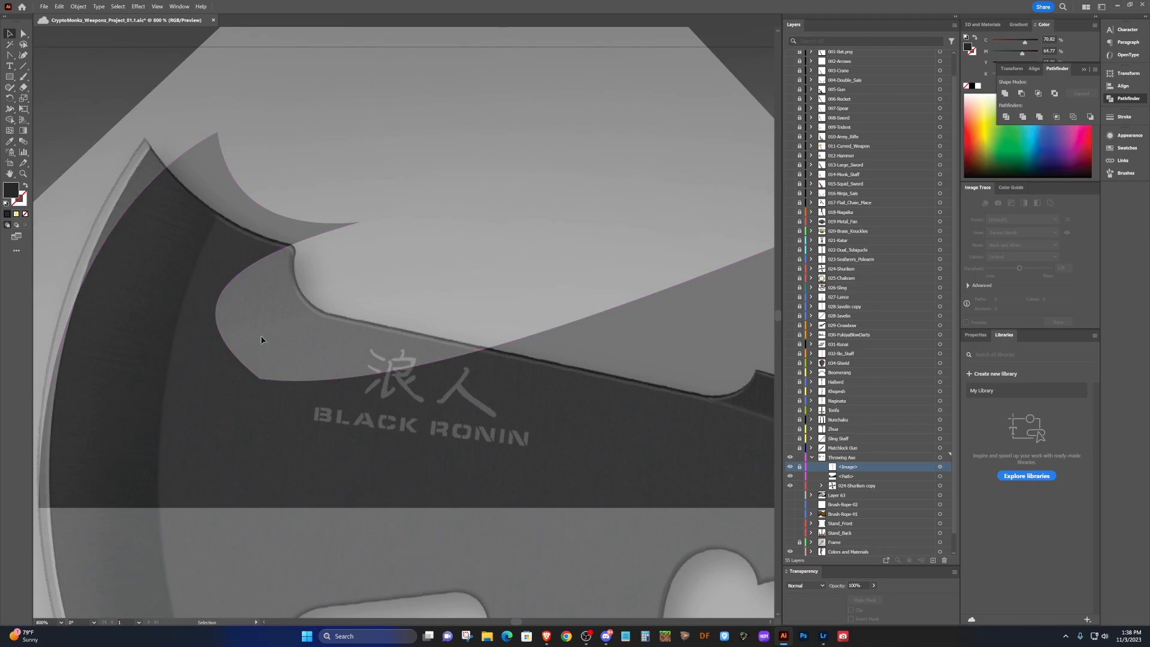
Turn the notch's bottom corner into a smooth point with even handles and move it down and left.
key(p)
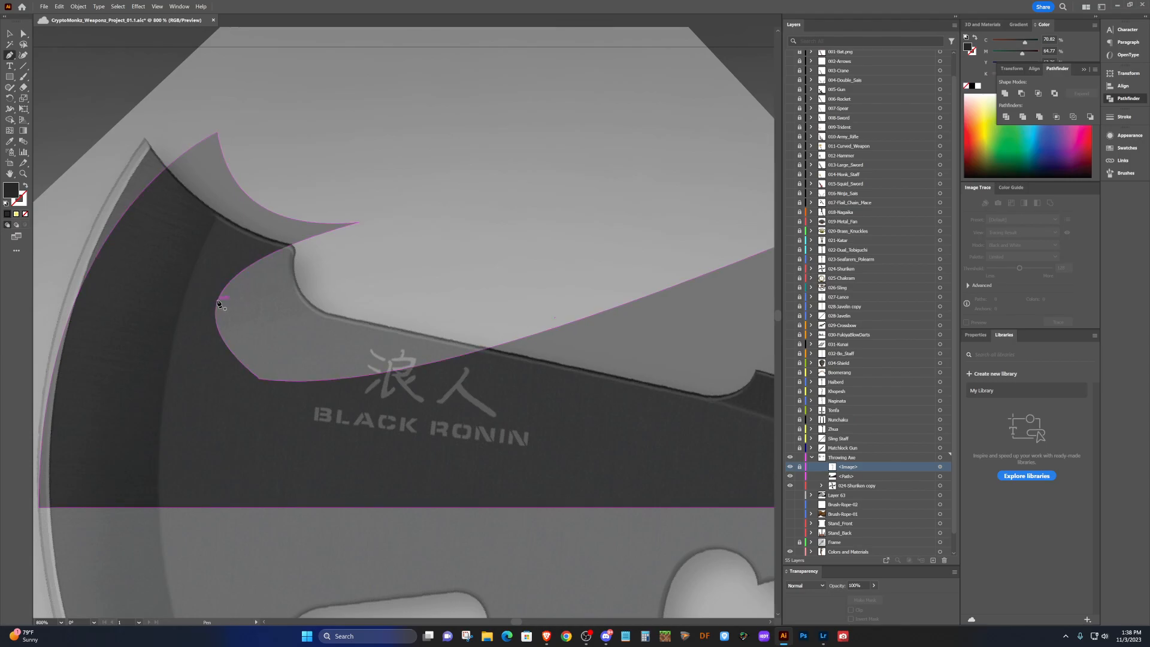
key(v)
key(shift+c)
click(260, 379)
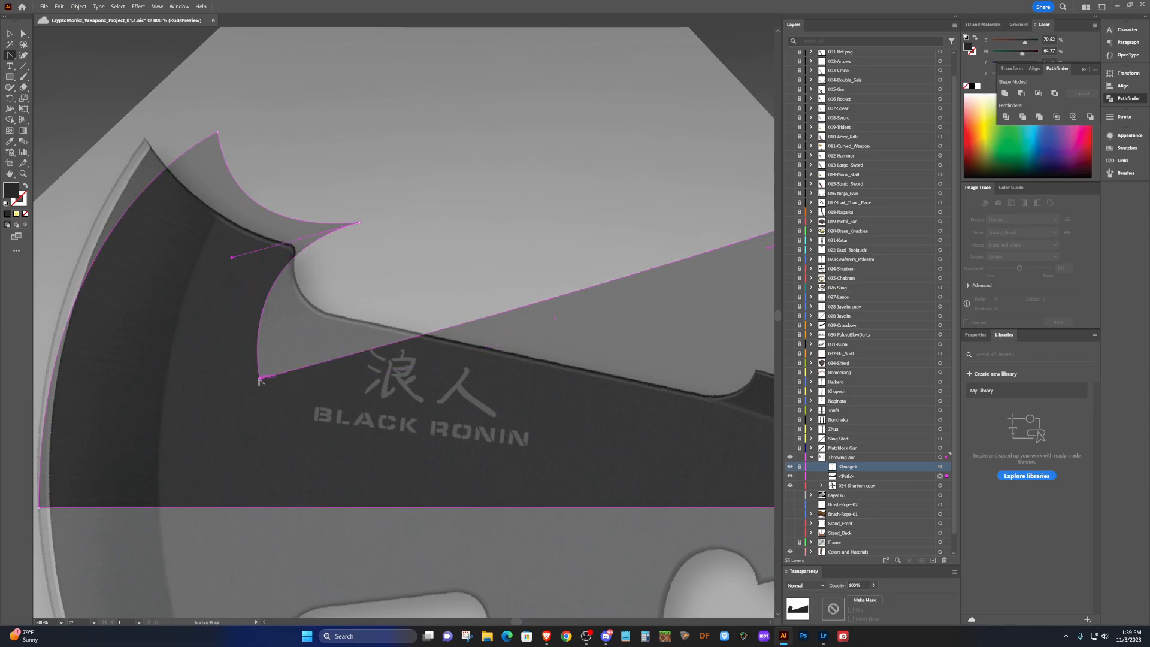
click(232, 258)
drag(259, 379, 184, 299)
drag(261, 381, 222, 418)
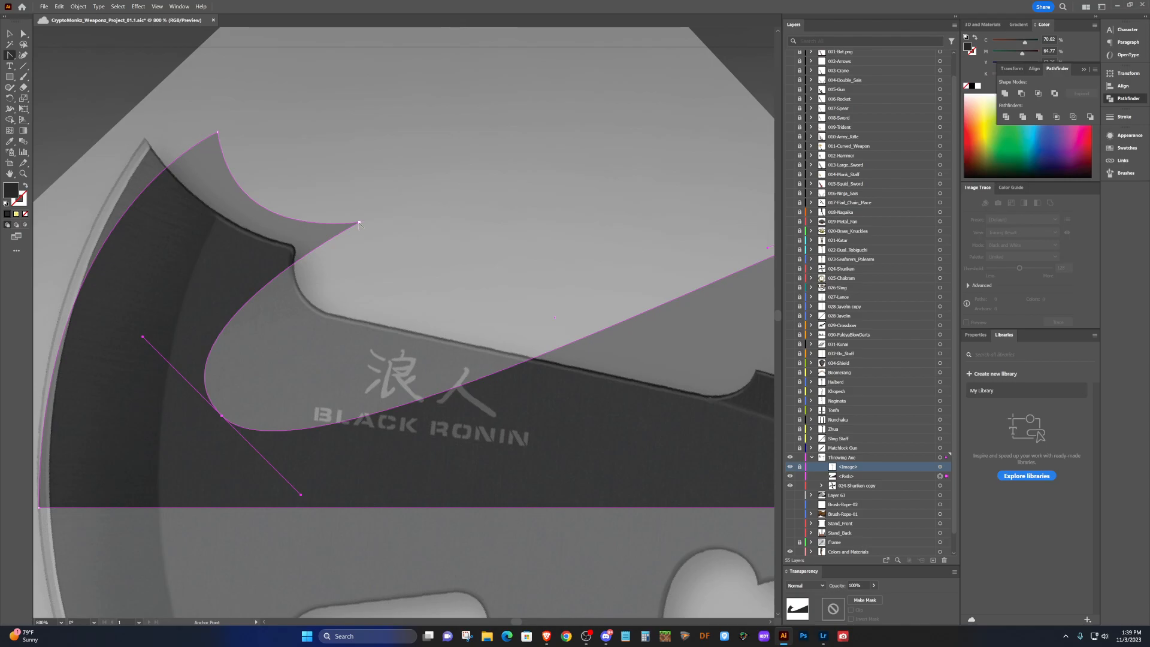
Extend the barb's tip to the right and deepen the concave curve between it and the blade tip.
drag(359, 224, 396, 227)
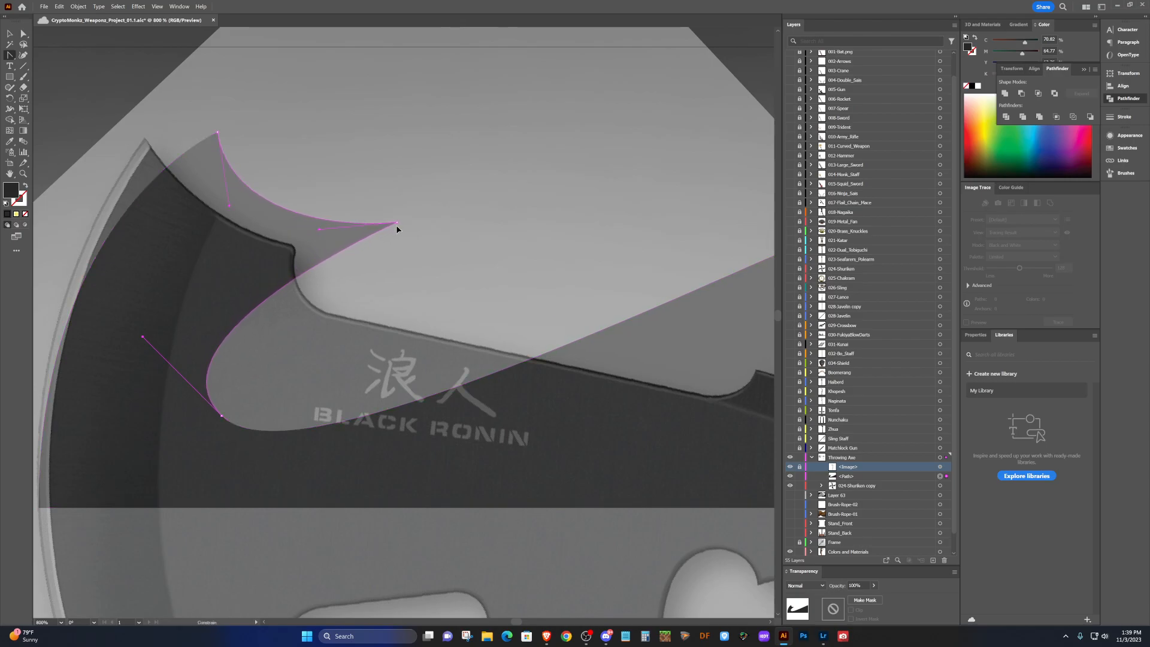
drag(287, 213, 187, 239)
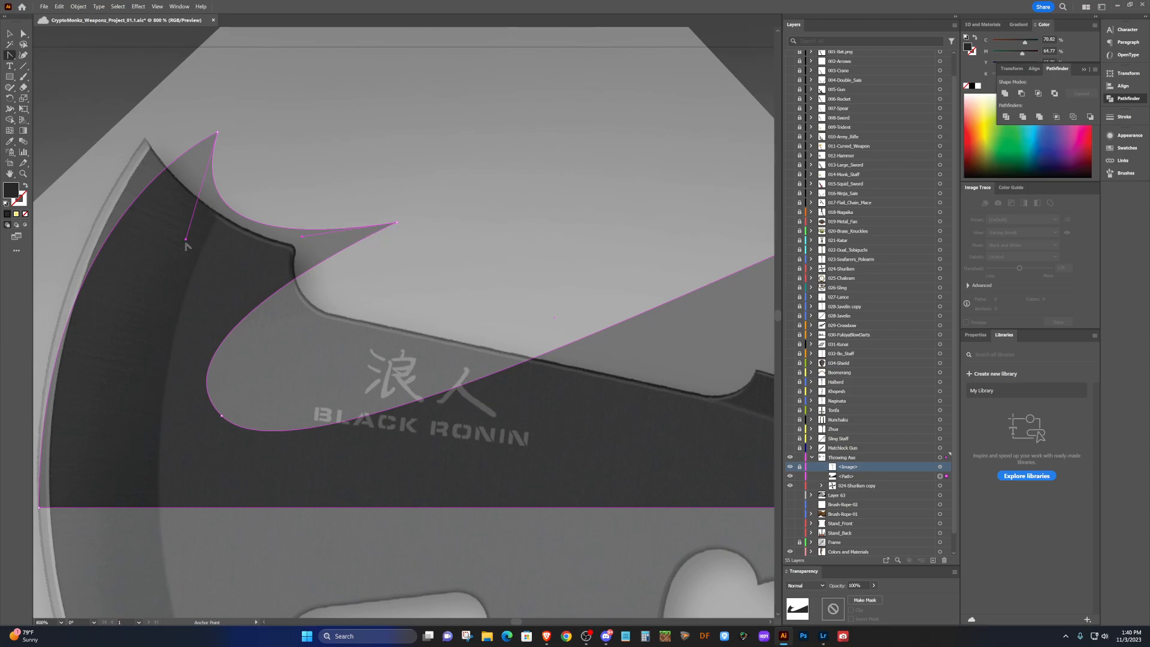
drag(184, 243, 180, 246)
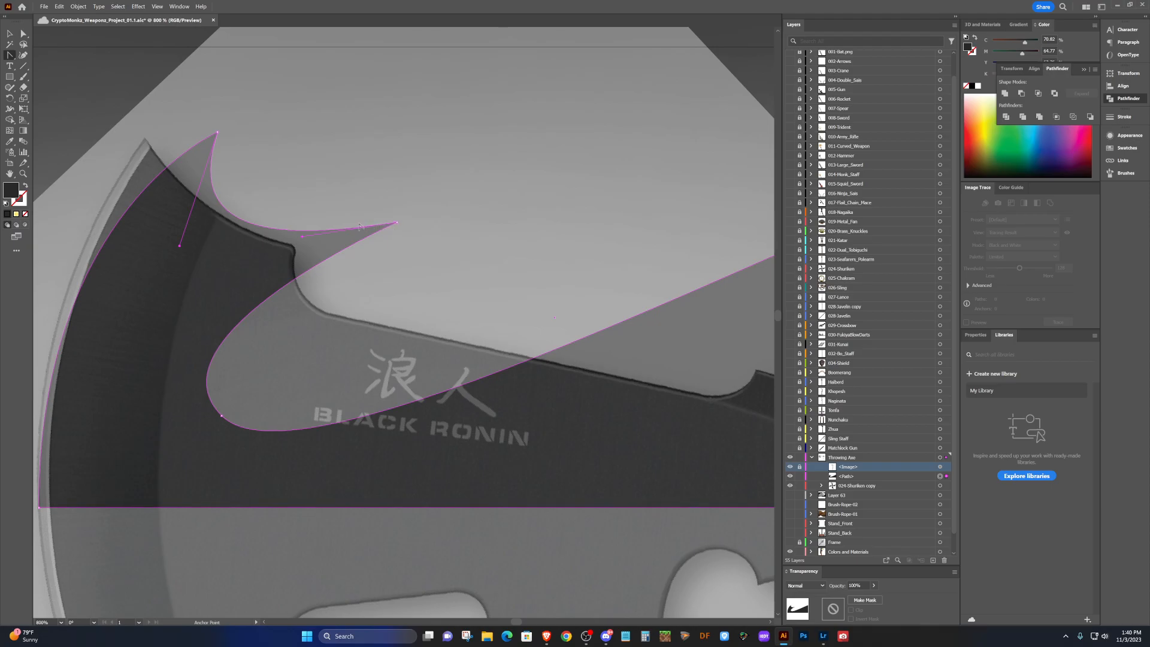
mouse_move(305, 242)
mouse_down()
mouse_move(305, 273)
mouse_move(304, 229)
mouse_up()
Hide the reference photo to check the half shape's silhouette, and show it again.
key(v)
click(511, 152)
scroll(503, 159, down, 3)
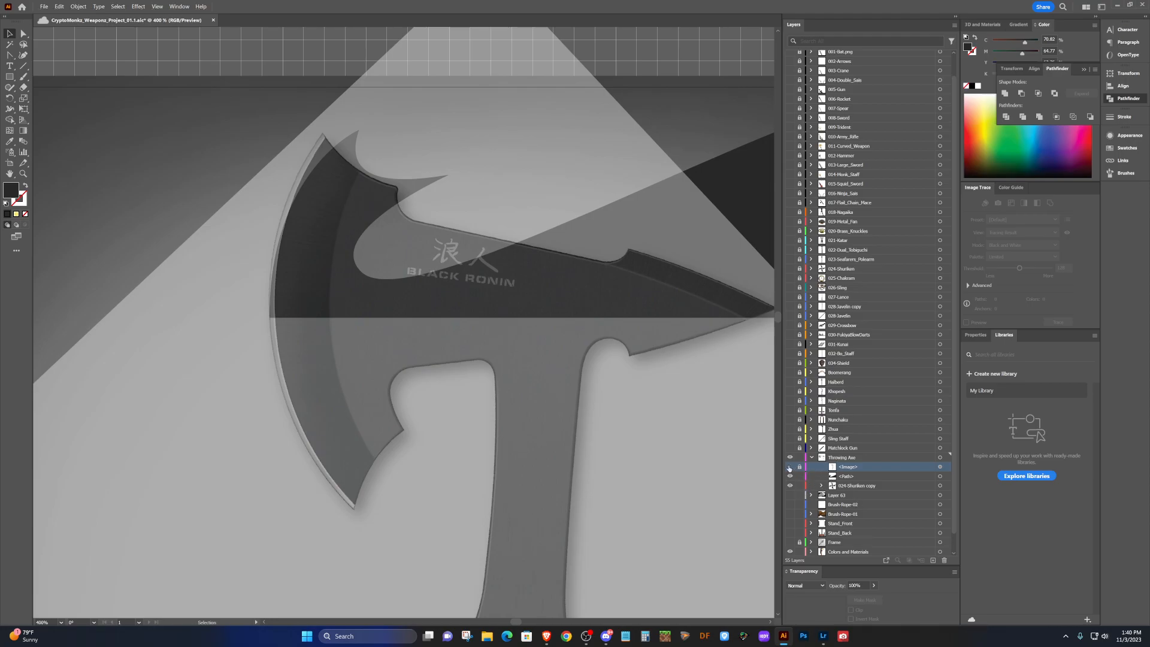
click(789, 467)
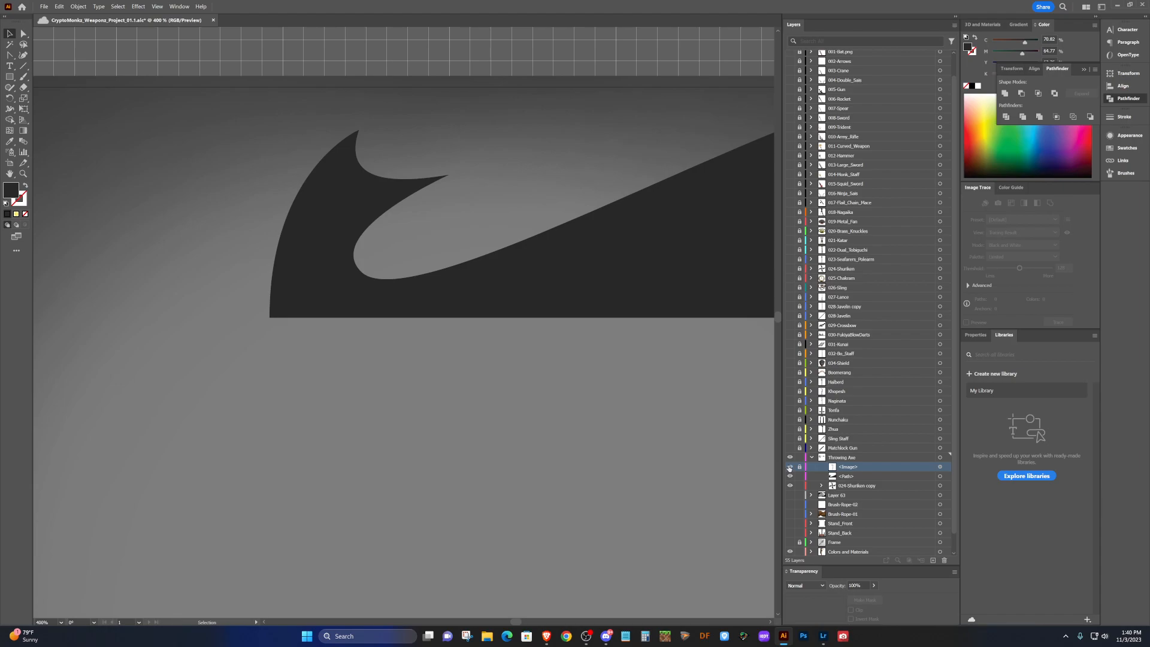
click(790, 466)
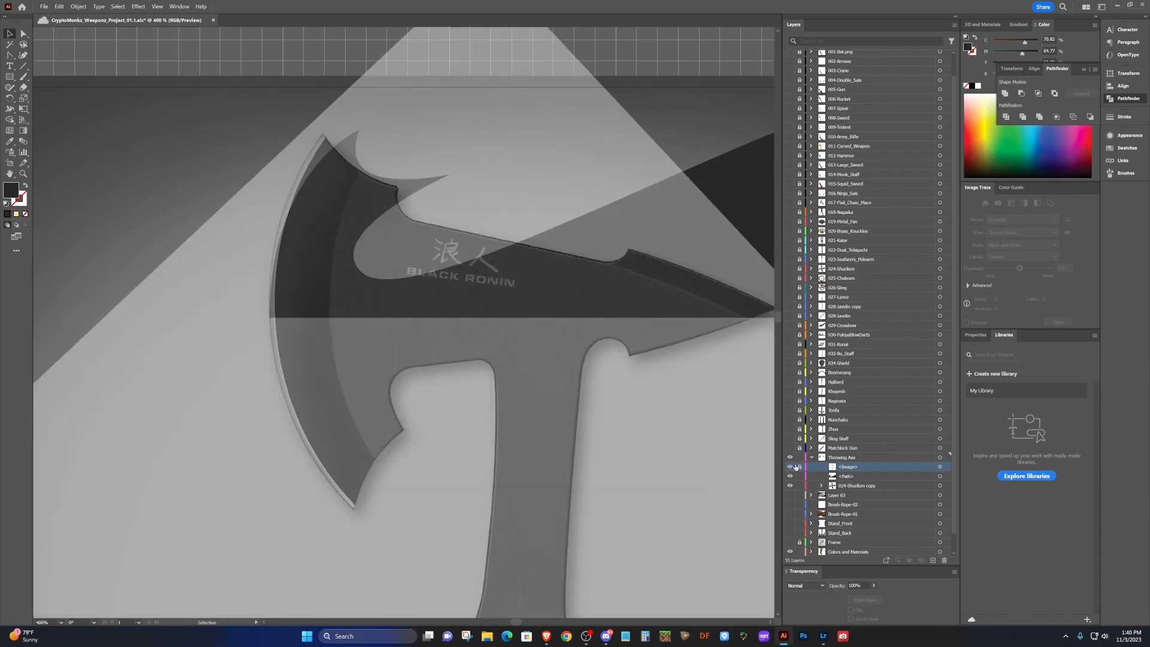
Move the anchor at the lower end of the blade edge straight left, outside the photo's blade.
click(303, 287)
scroll(280, 307, up, 4)
key(shift+c)
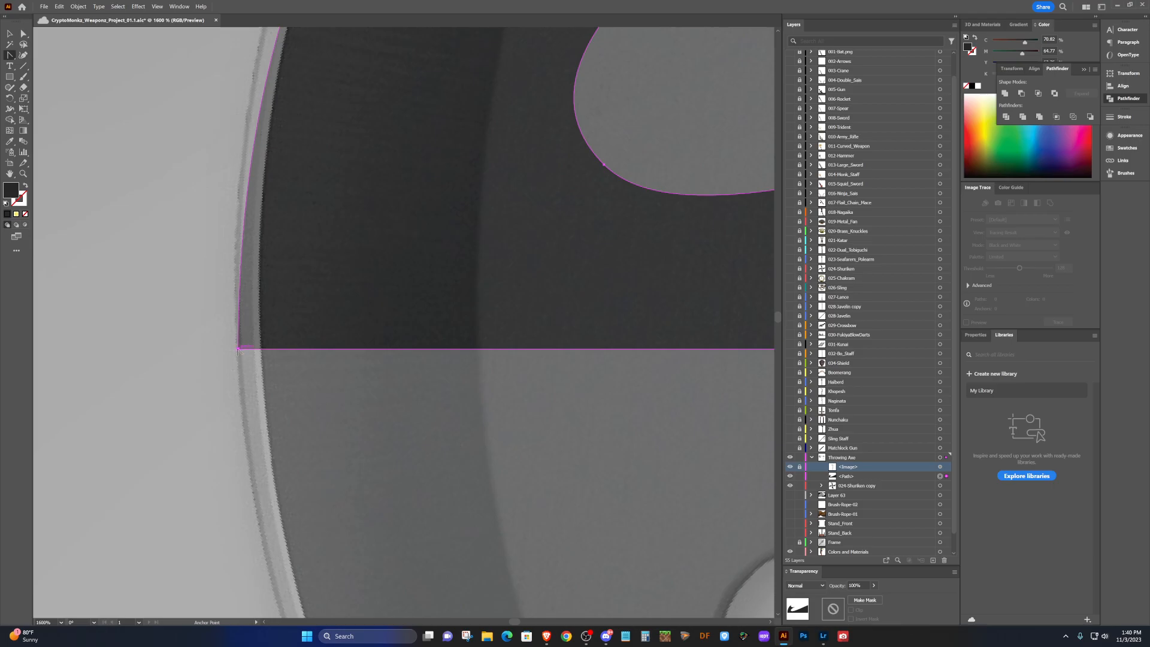
click(238, 348)
key(ctrl+z)
drag(238, 349, 174, 349)
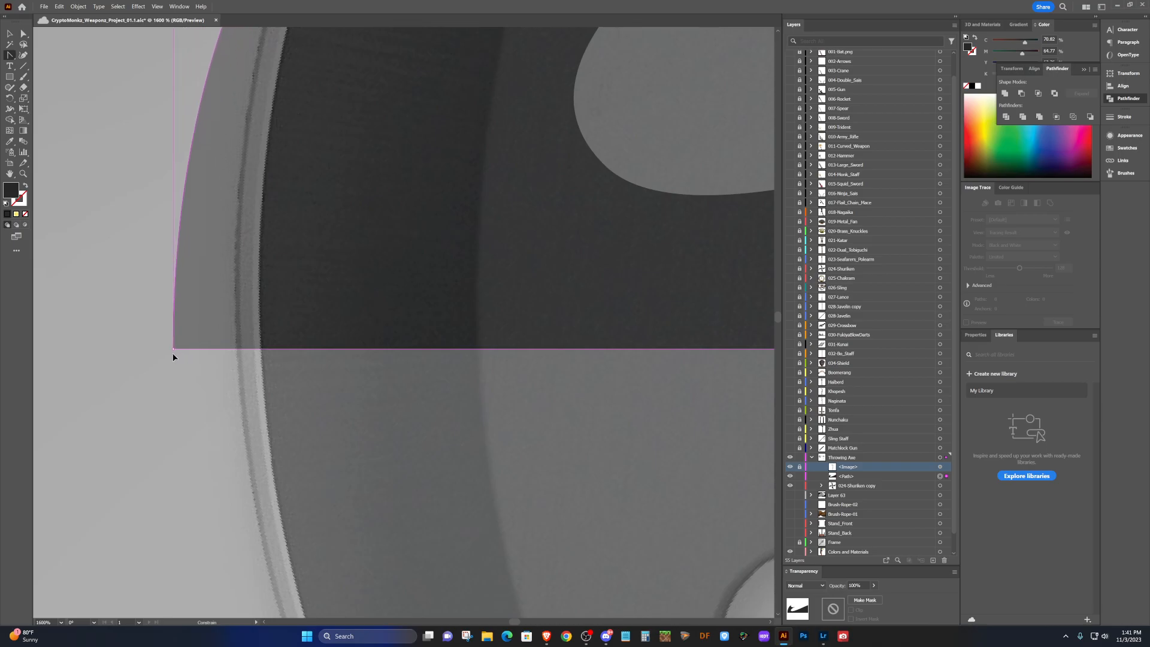
Push the blade edge's lower anchor farther left and lengthen its vertical handle for a fuller outward curve.
key(ctrl+minus)
scroll(306, 309, down, 3)
scroll(303, 317, up, 1)
scroll(300, 323, up, 3)
drag(270, 315, 243, 316)
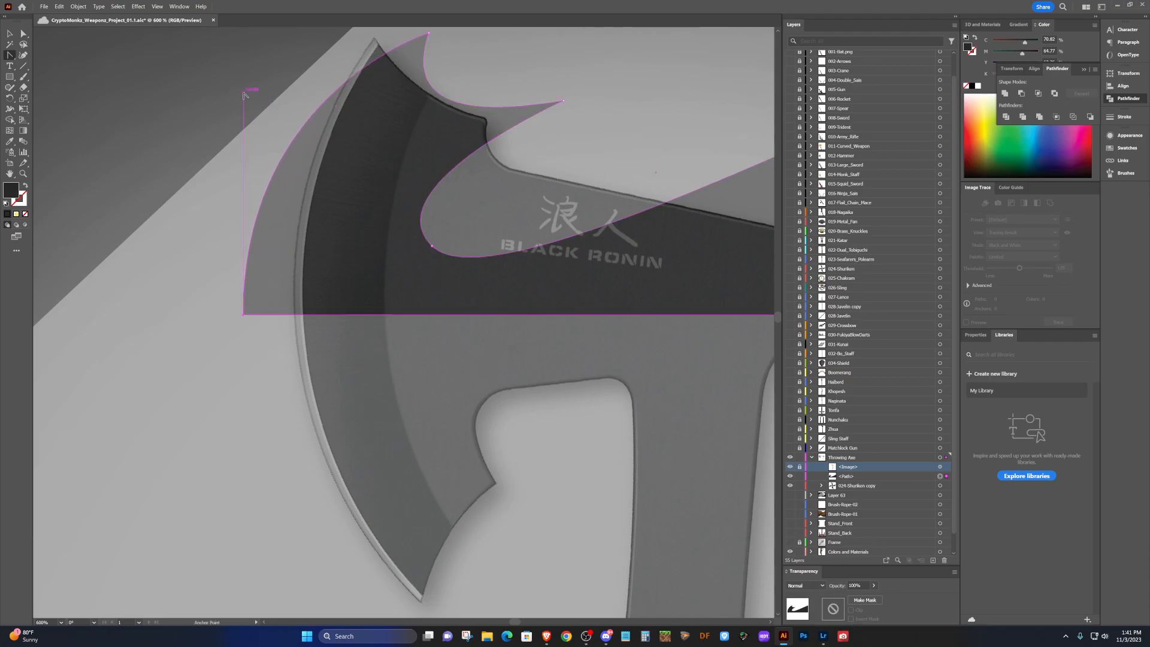
drag(245, 93, 243, 63)
scroll(360, 153, up, 2)
scroll(360, 154, up, 2)
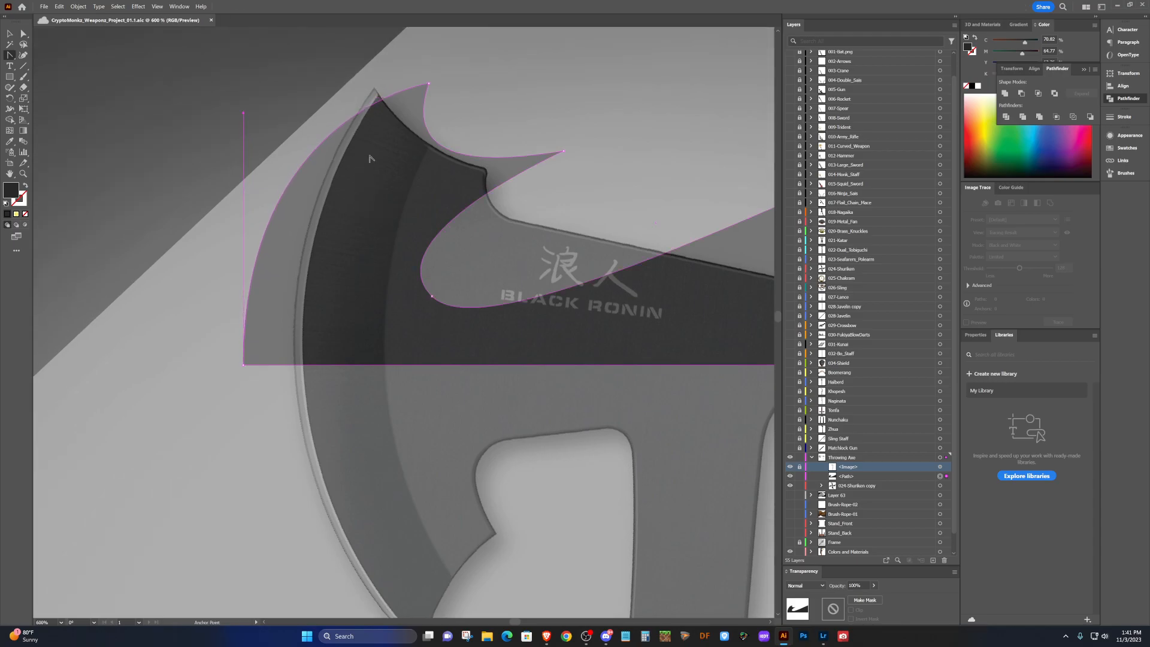
scroll(393, 288, down, 3)
scroll(393, 288, up, 2)
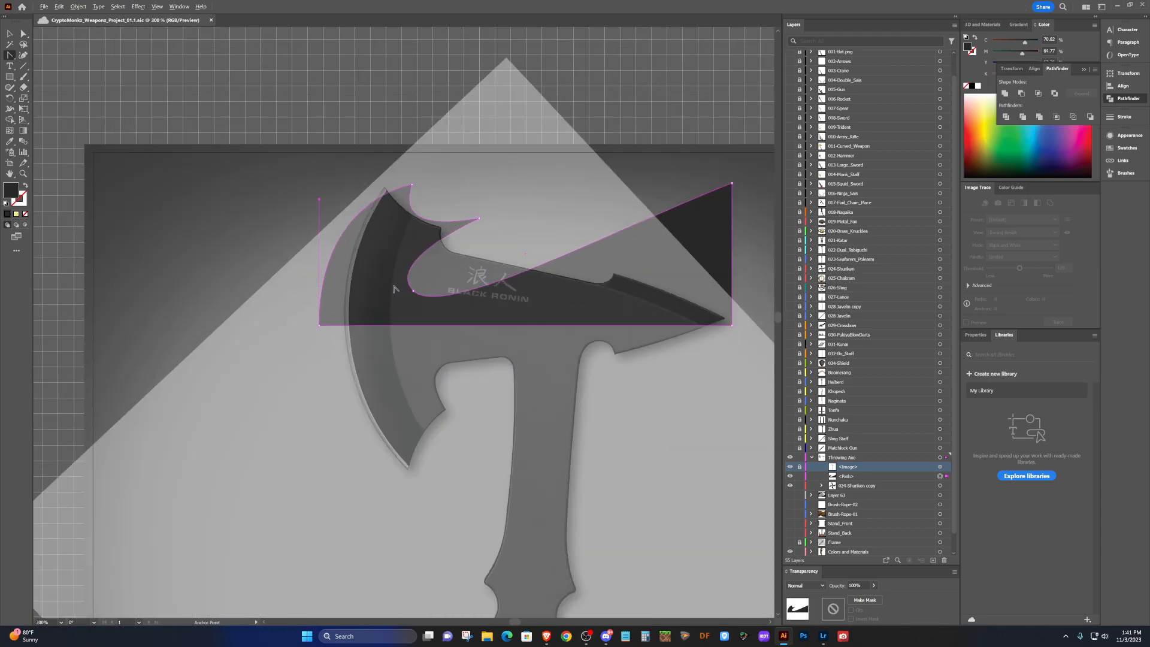
scroll(393, 289, right, 4)
scroll(393, 289, right, 1)
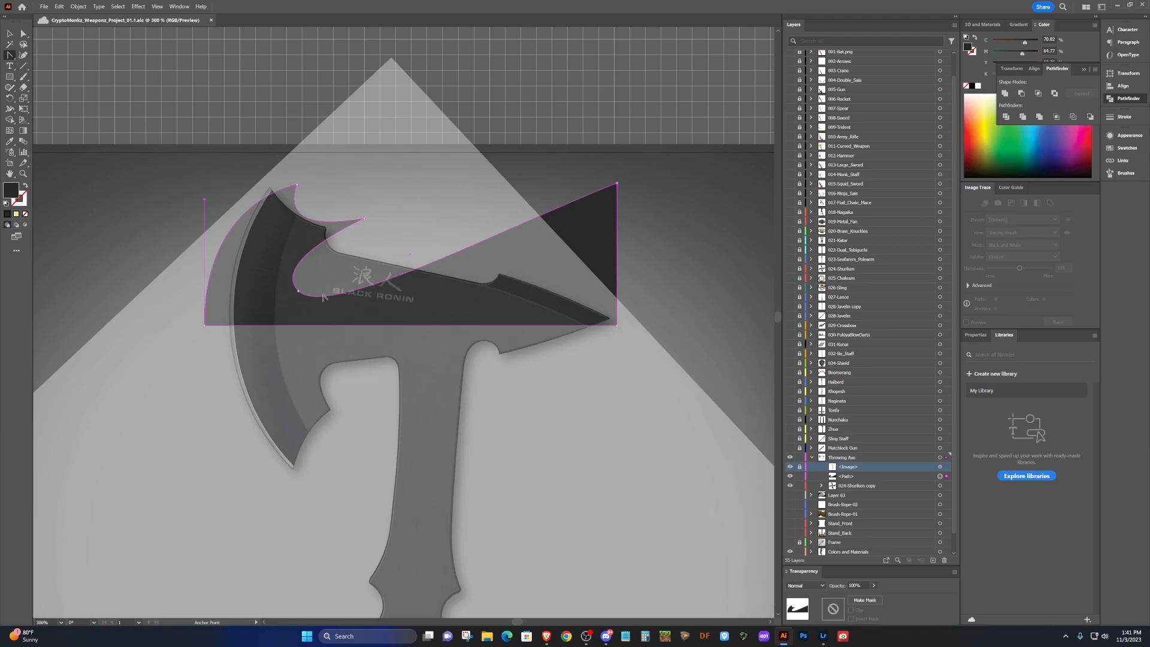
Bring up the browser image of the curved throwing axe with a brown wrapped handle as a second reference.
scroll(225, 254, down, 5)
scroll(219, 262, up, 3)
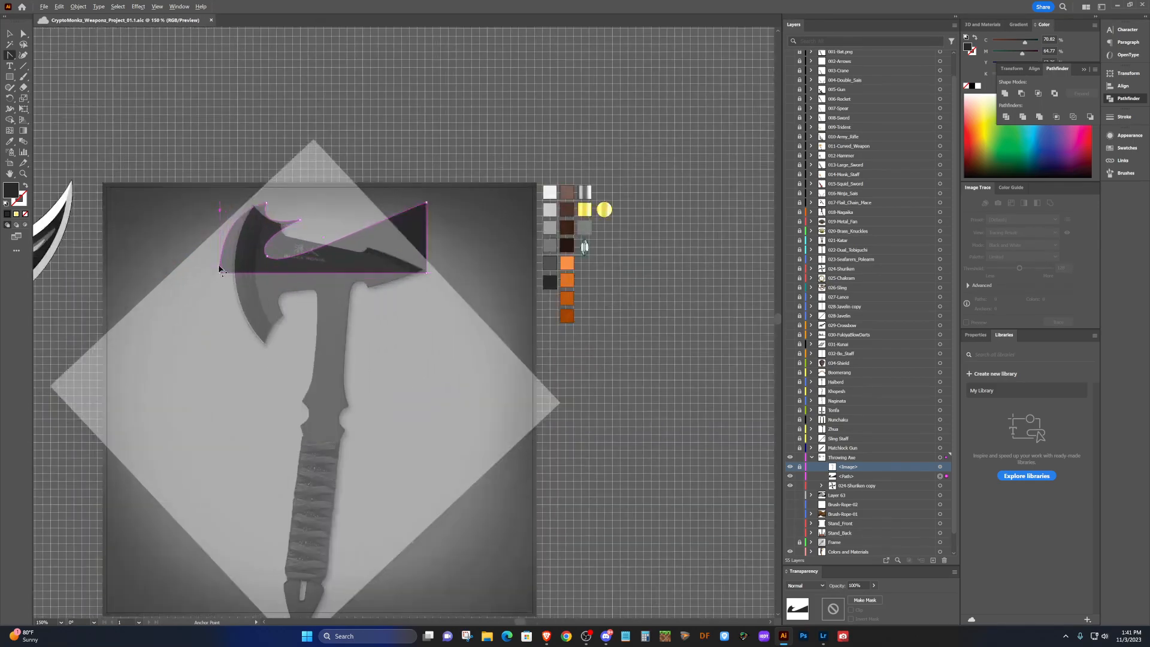
mouse_move(546, 636)
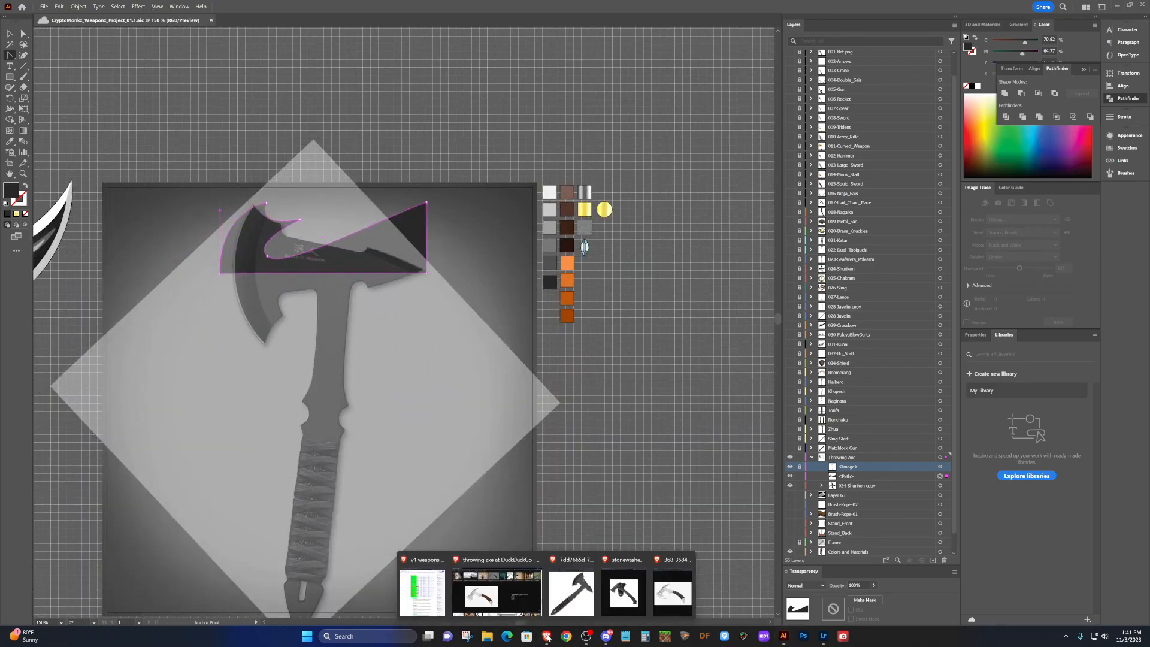
click(671, 592)
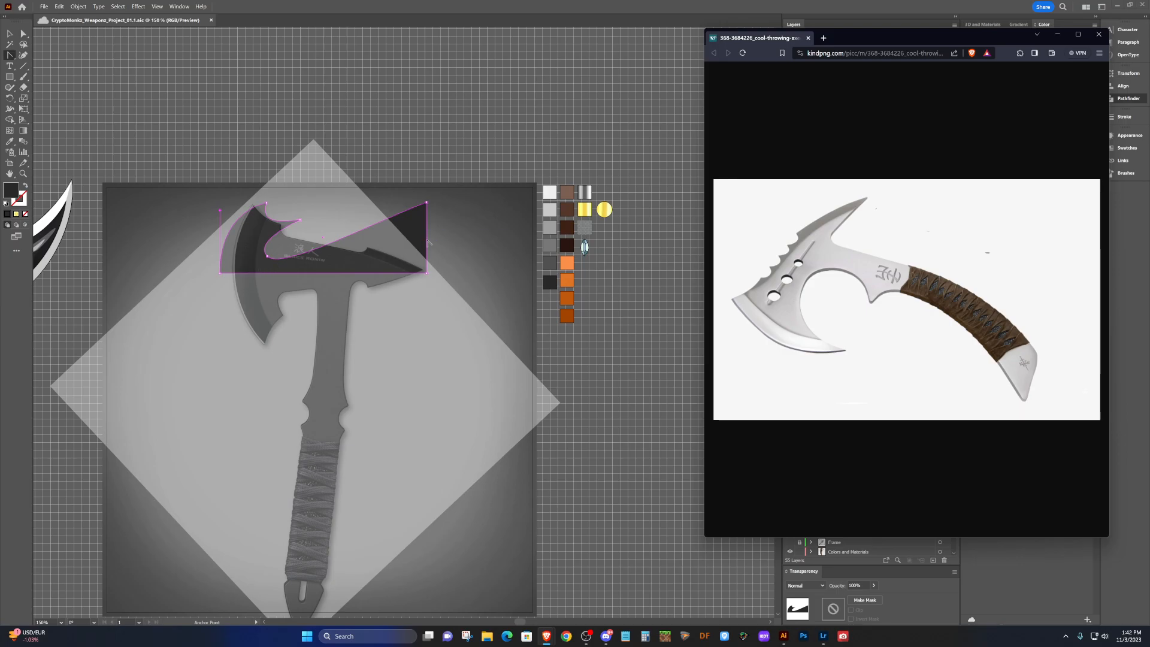
Return to the axe drawing and move the half shape's lower right anchor straight right, well beyond the photo's spike tip.
scroll(443, 269, up, 2)
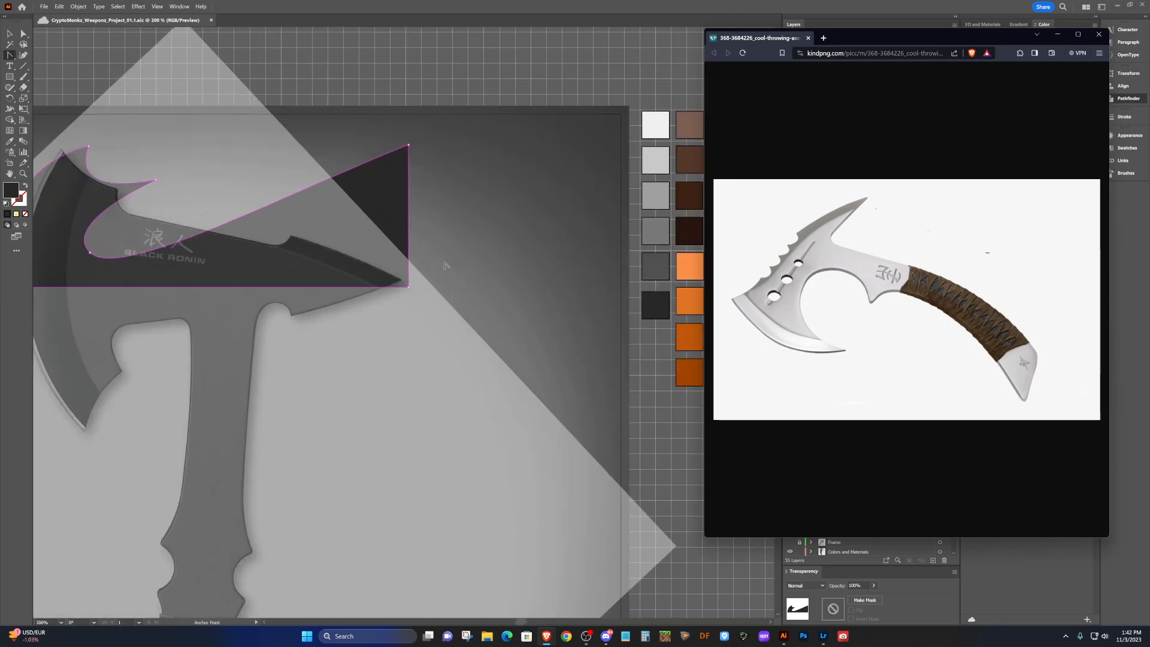
scroll(436, 265, up, 2)
scroll(437, 264, left, 8)
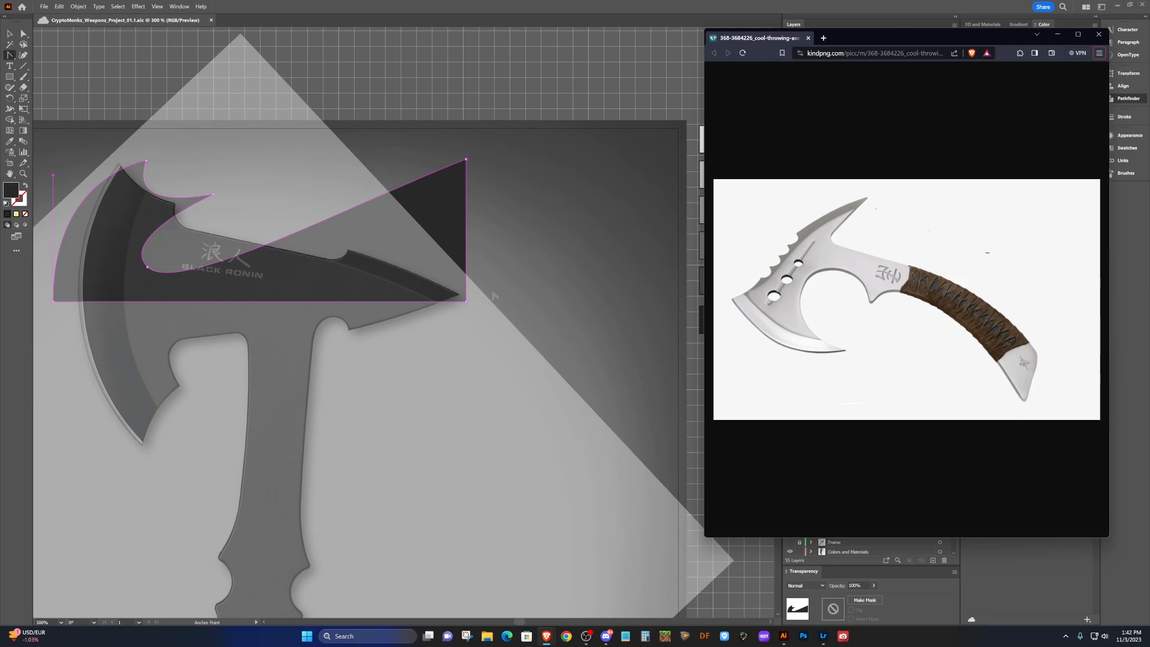
scroll(479, 299, up, 1)
scroll(474, 308, up, 1)
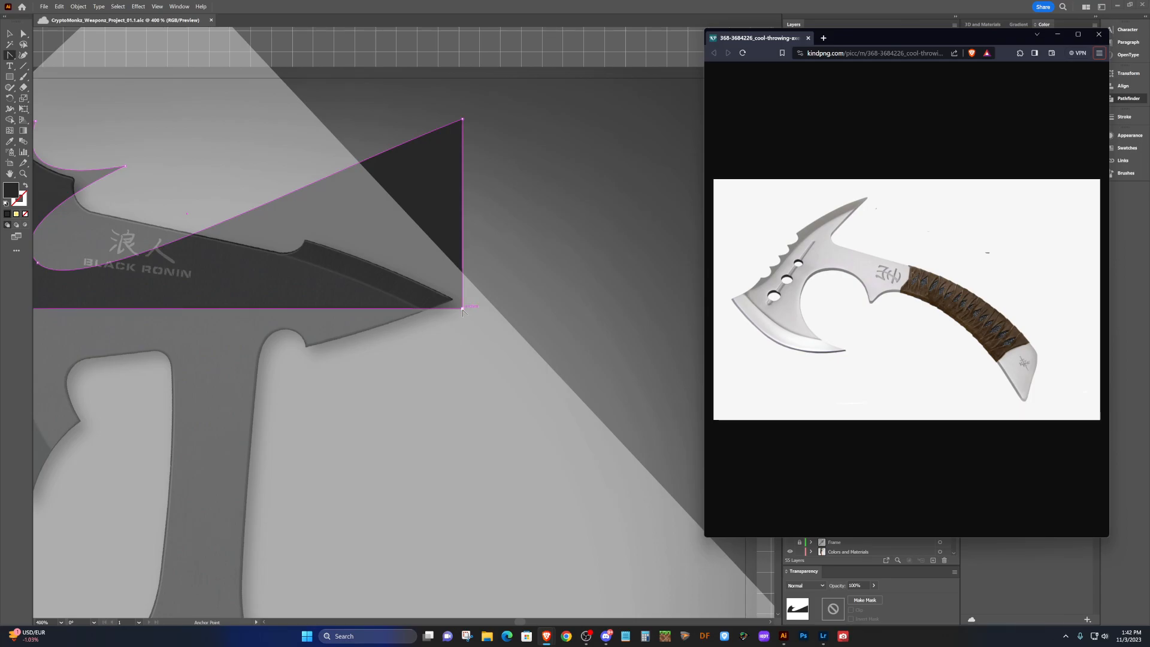
click(462, 310)
drag(463, 309, 462, 309)
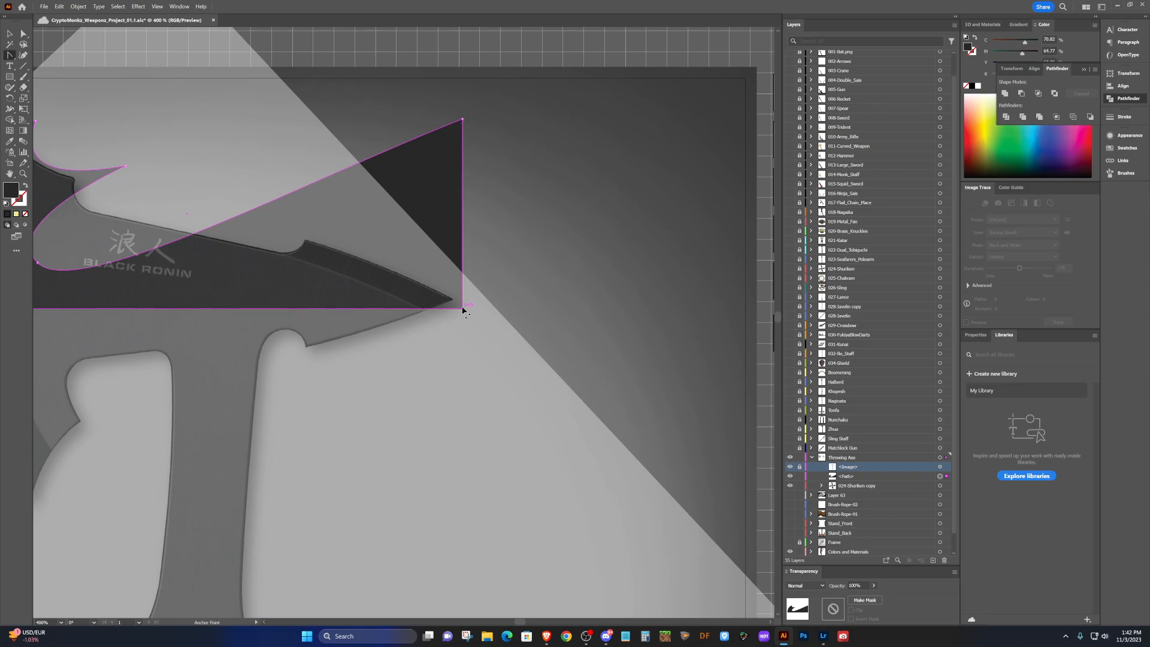
drag(463, 309, 636, 316)
scroll(497, 328, down, 1)
scroll(497, 328, down, 1)
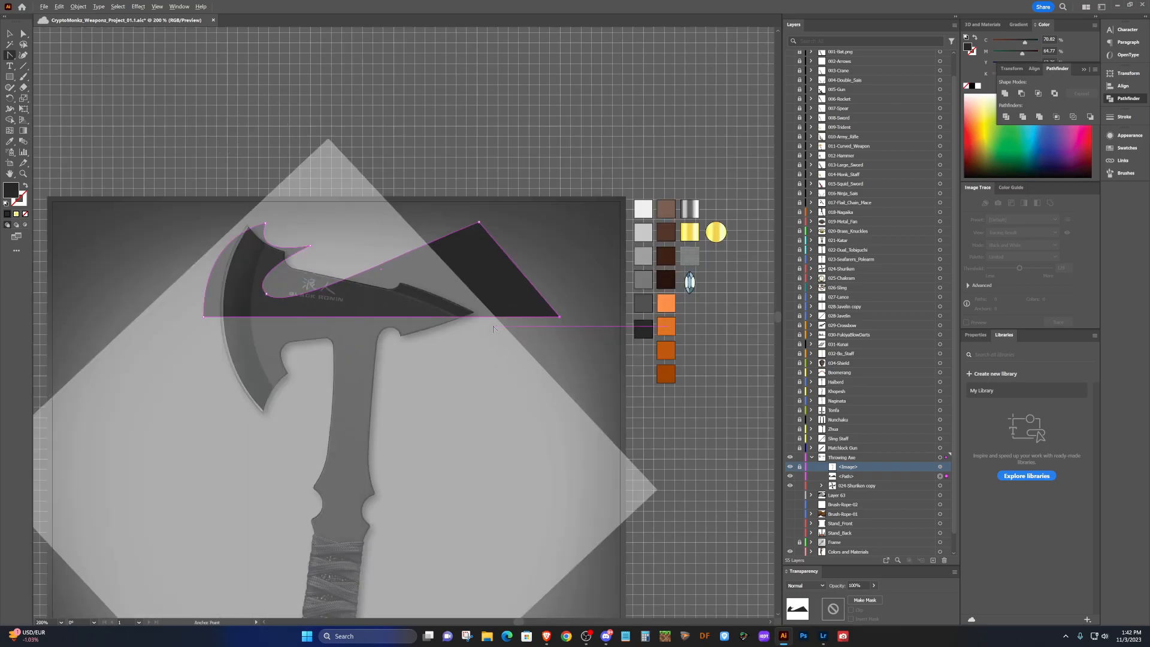
Add an anchor midway along the slanted right edge and pull it inward to form the base of a long spike.
scroll(478, 328, up, 1)
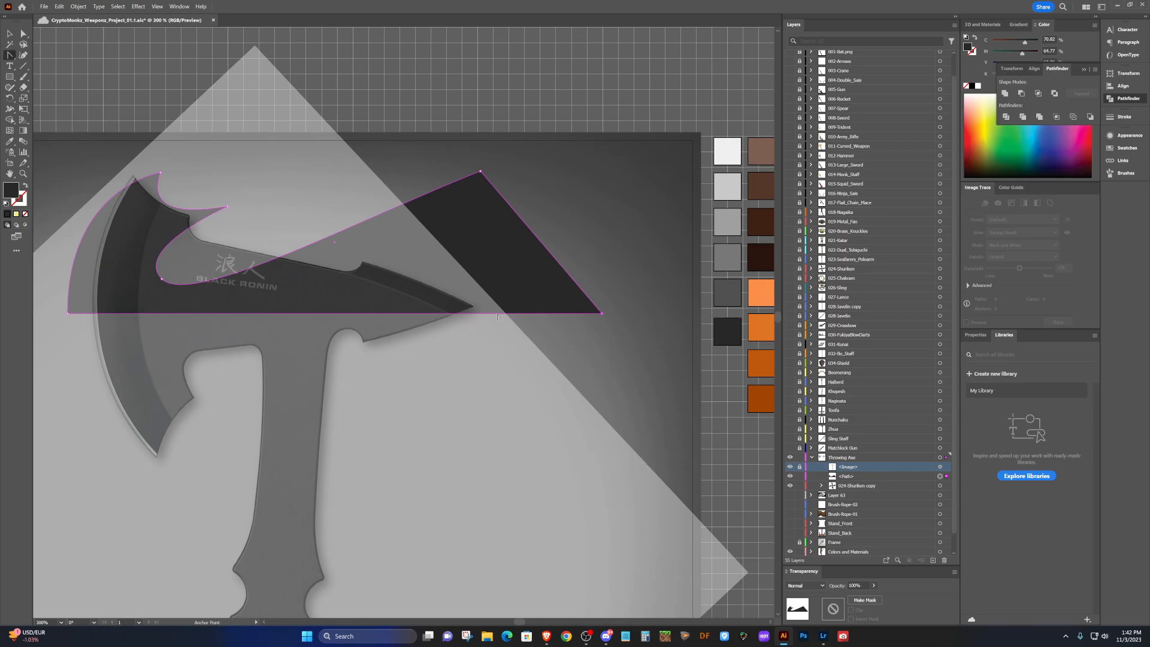
key(plus)
click(532, 231)
key(shift+c)
drag(532, 231, 456, 260)
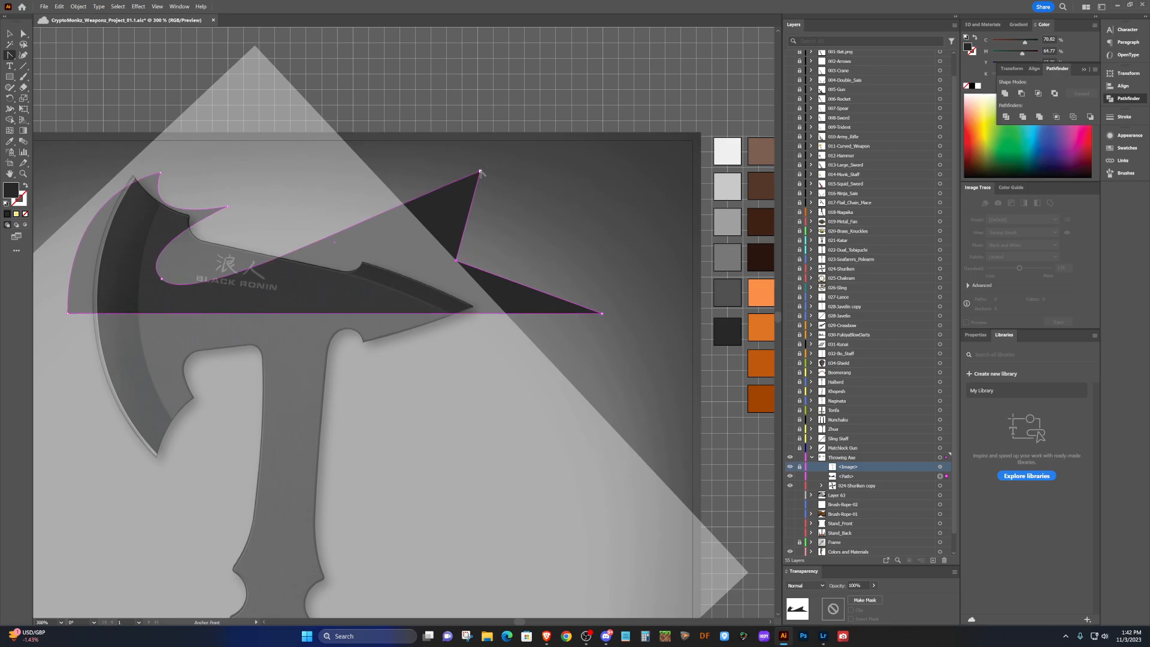
Move the tall right peak's anchor down just below and left of the added anchor, and remove its curve handles.
drag(479, 173, 449, 283)
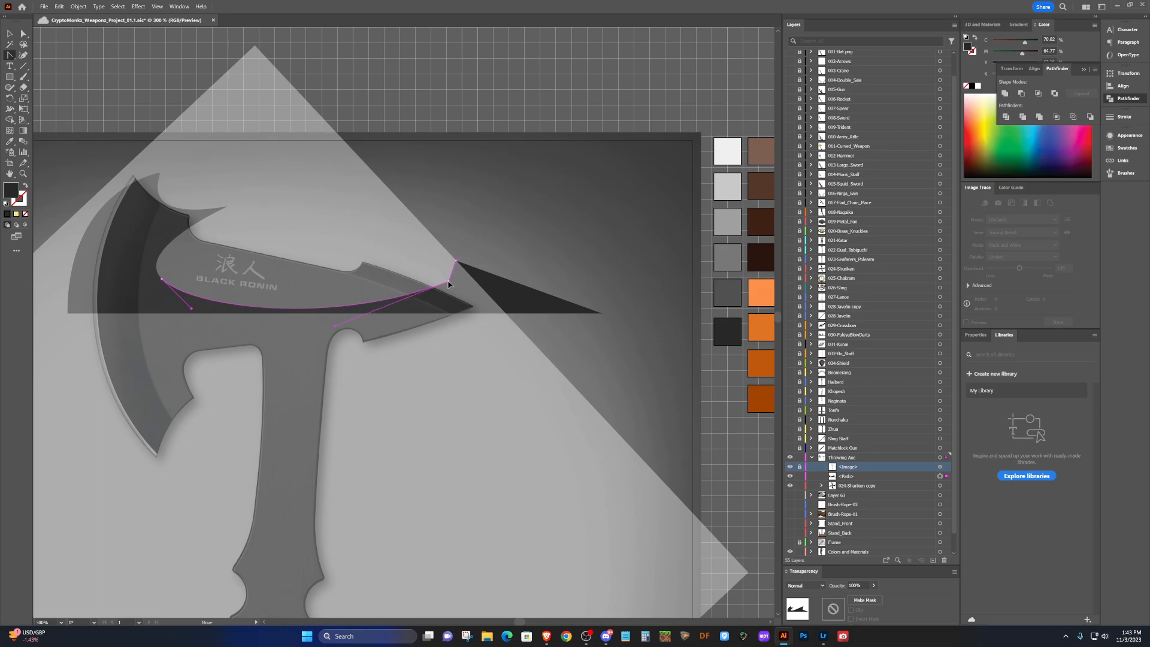
drag(447, 281, 448, 280)
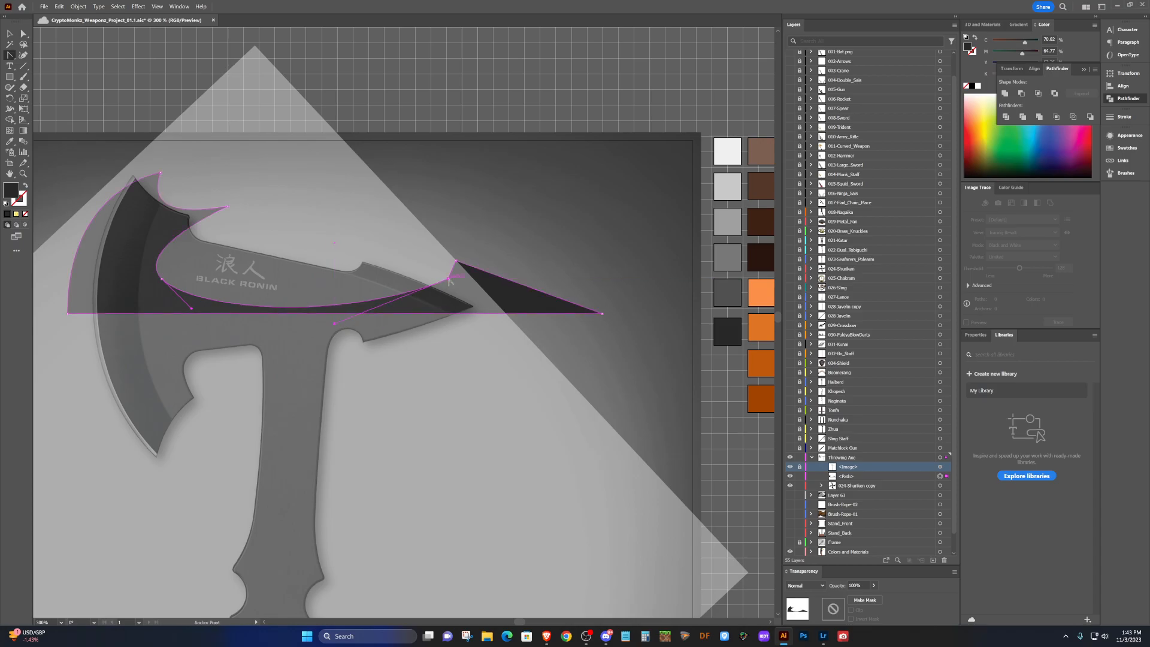
click(448, 279)
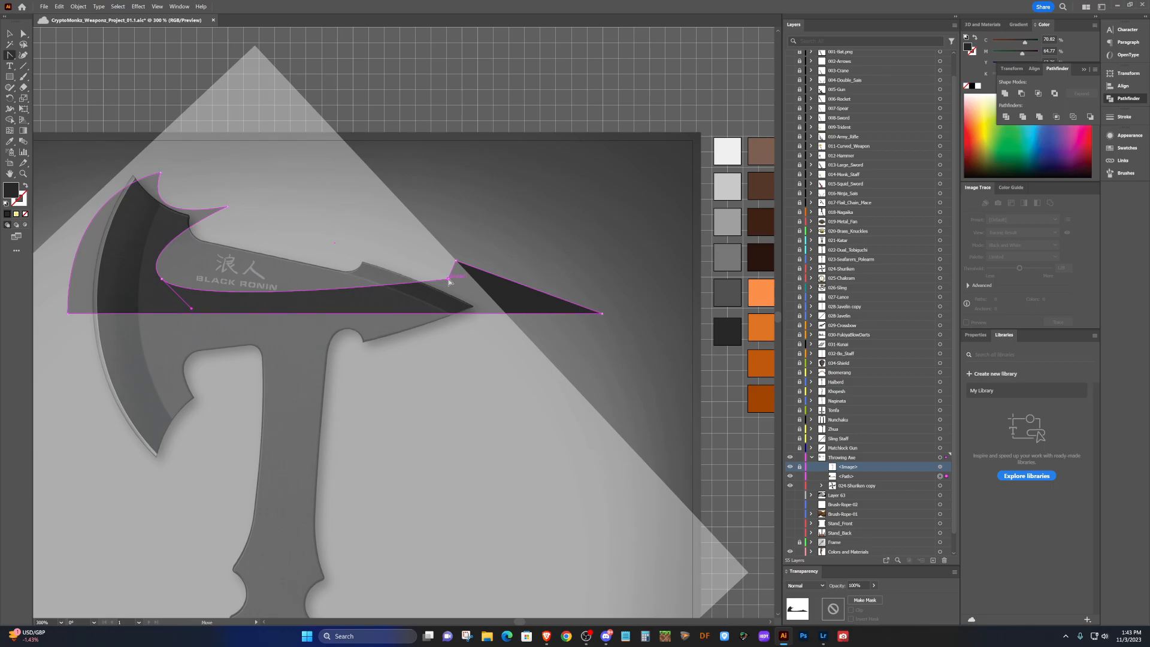
Pull smooth handles out of the anchor beside the spike's peak and lengthen the lower-left one to deepen the long inner curve.
scroll(448, 280, up, 6)
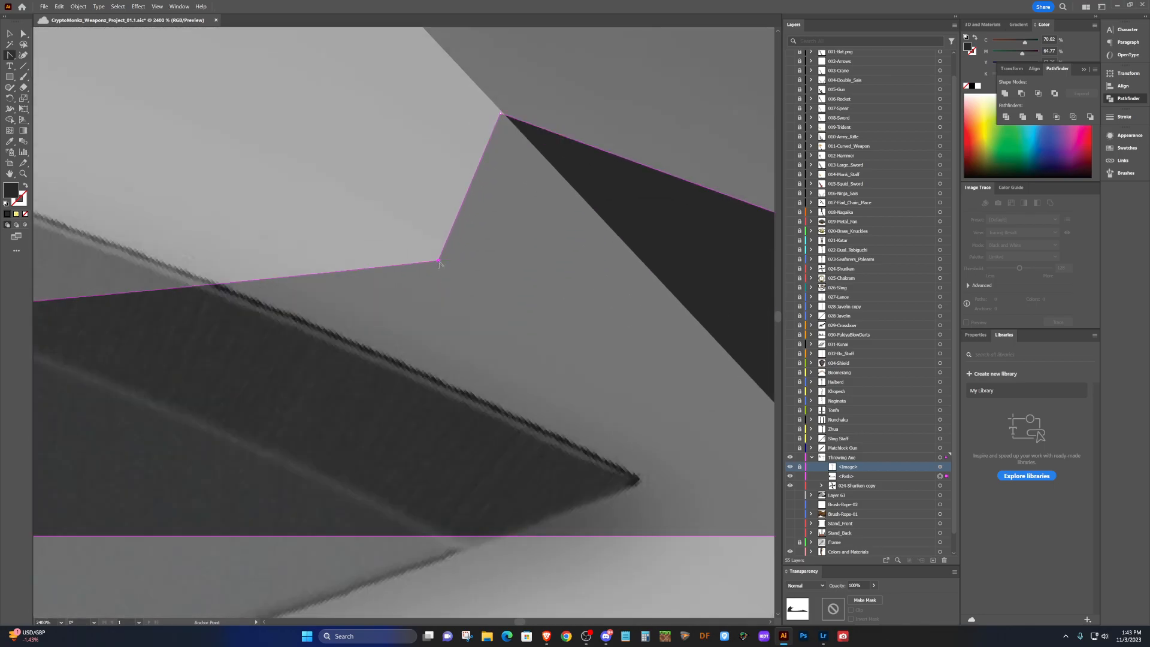
drag(438, 262, 384, 428)
drag(438, 263, 333, 352)
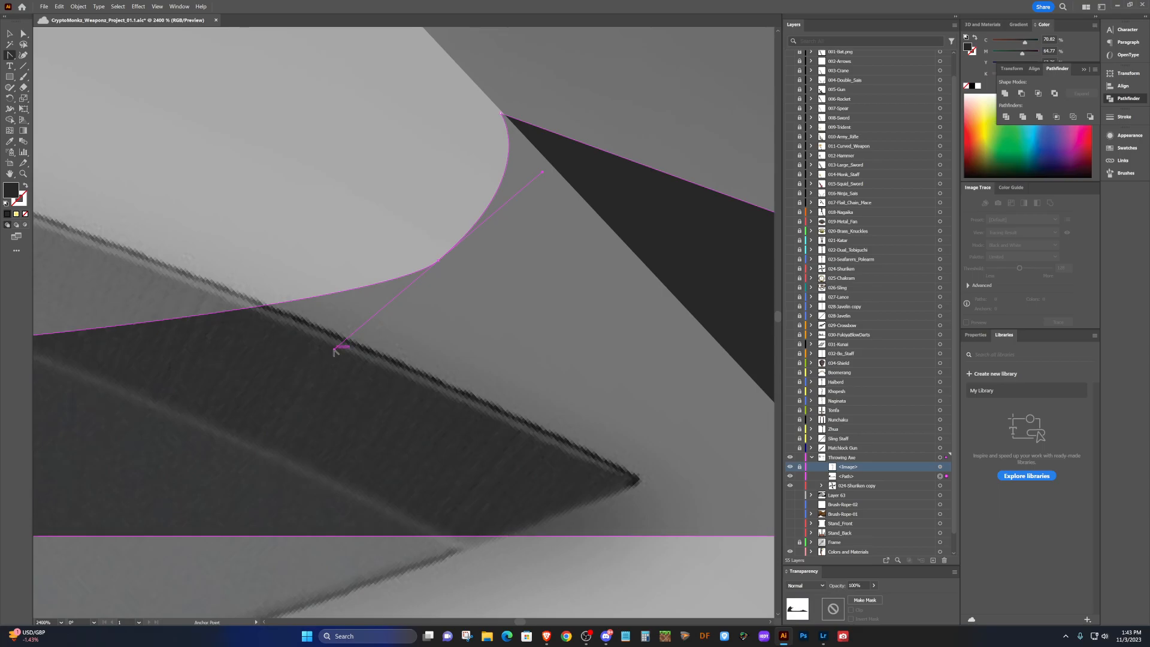
drag(437, 264, 342, 350)
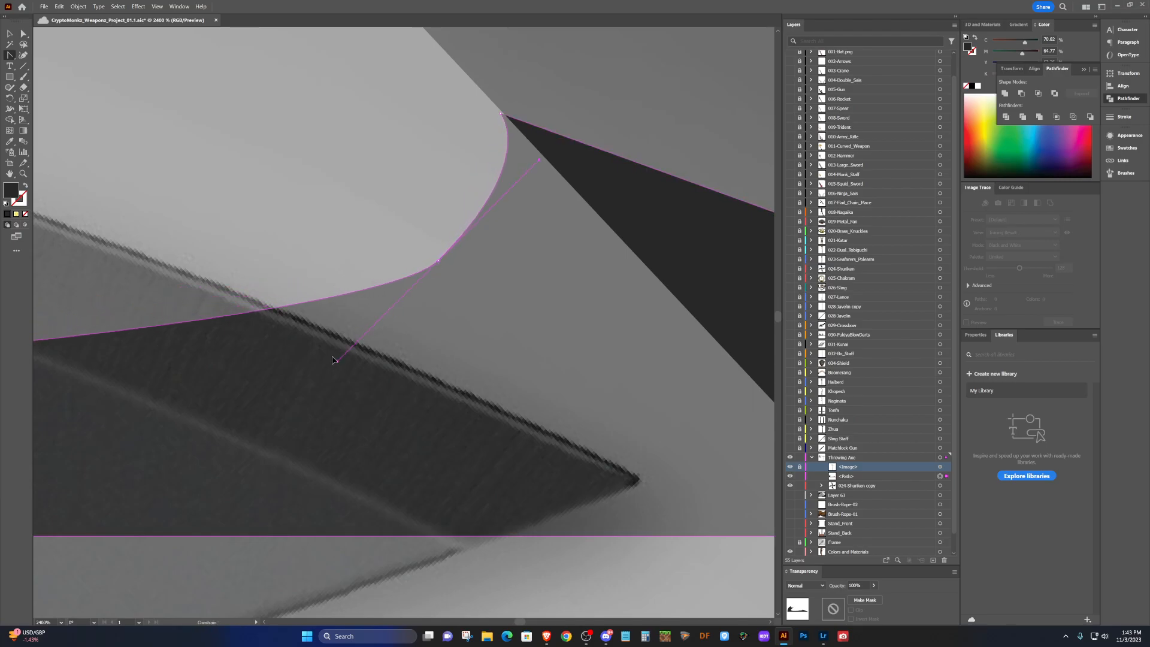
scroll(336, 345, down, 5)
scroll(336, 344, up, 2)
scroll(336, 343, down, 3)
scroll(338, 344, left, 20)
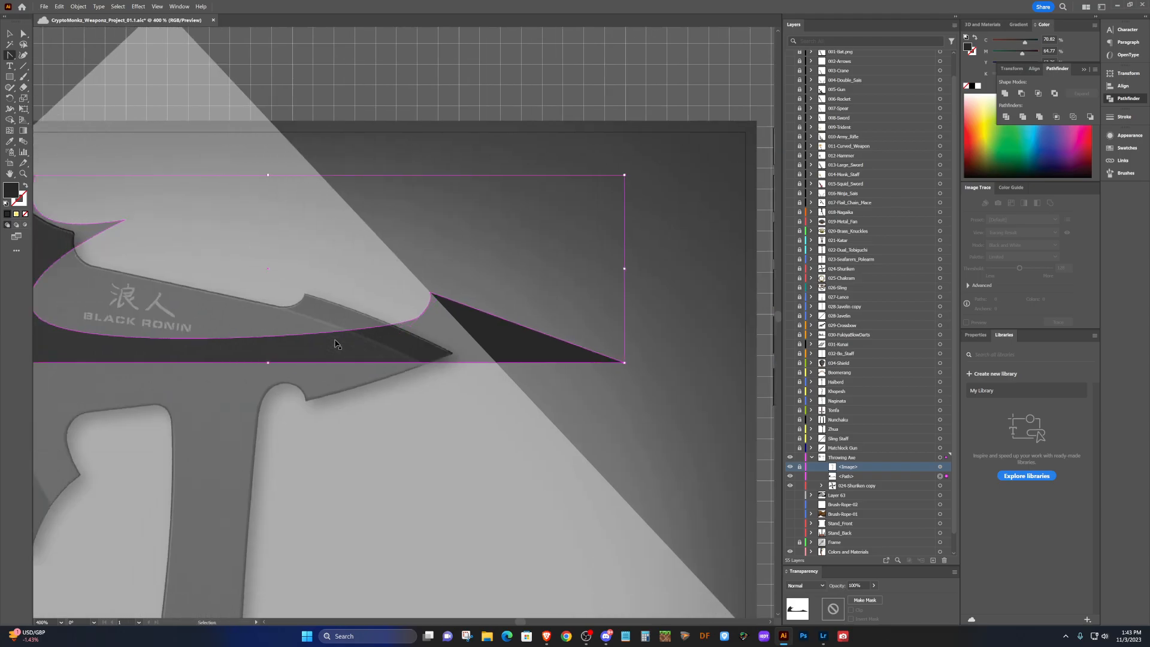
scroll(338, 343, right, 2)
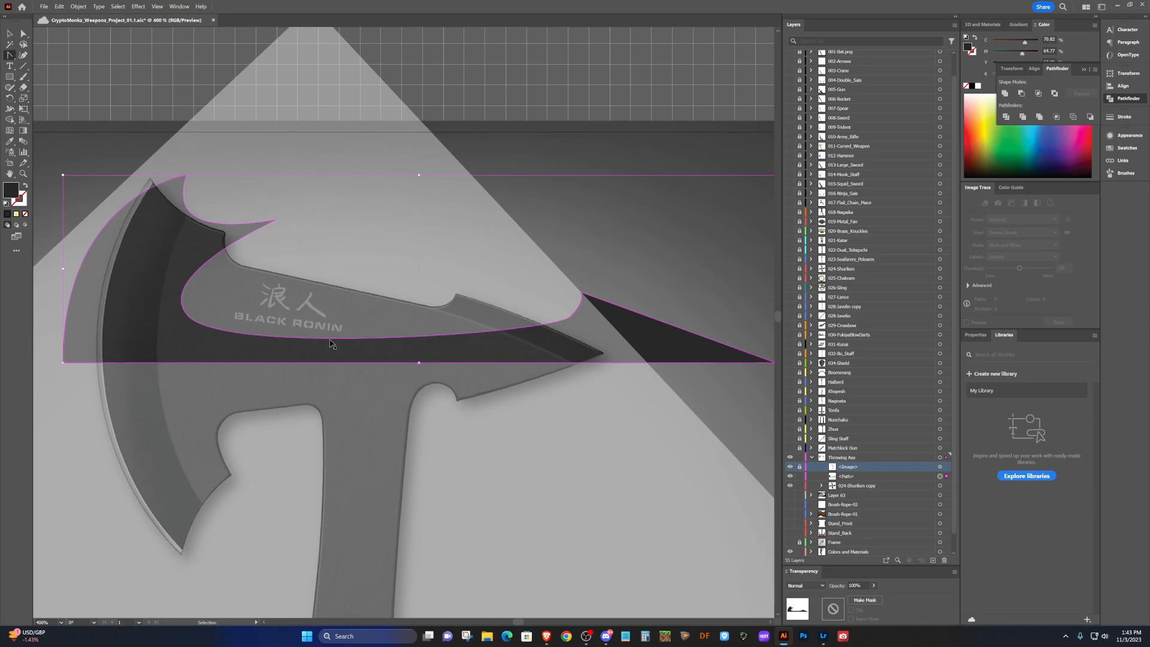
drag(553, 336, 531, 359)
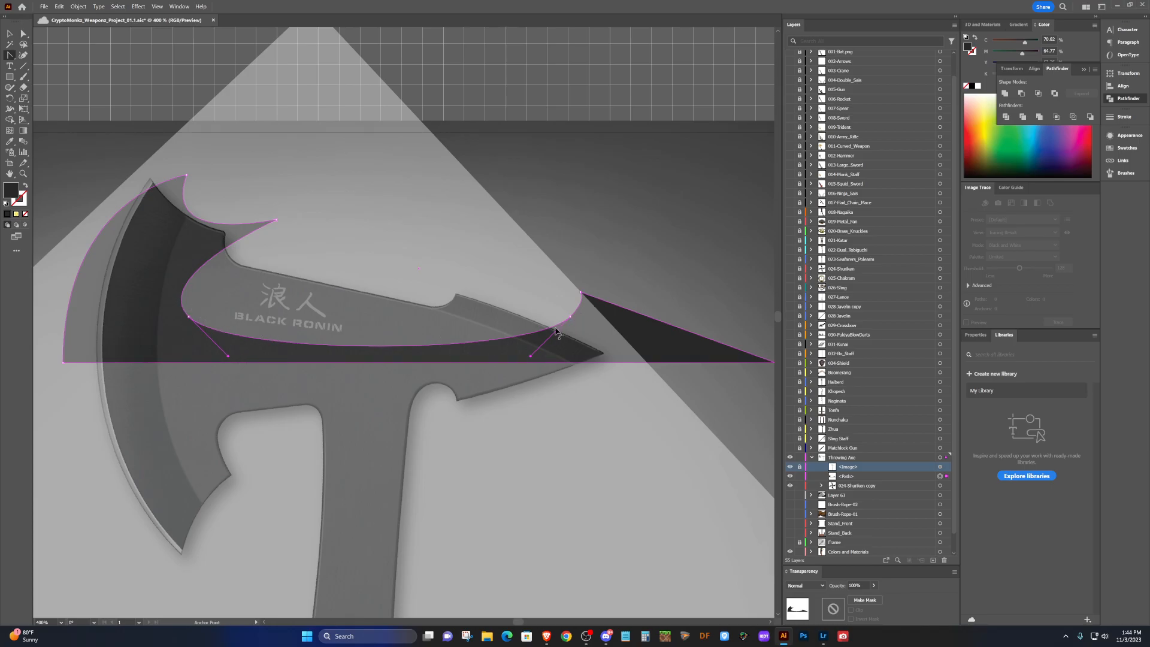
Deselect the half shape, hide the reference photo to check the silhouette, and show it again.
key(v)
click(599, 472)
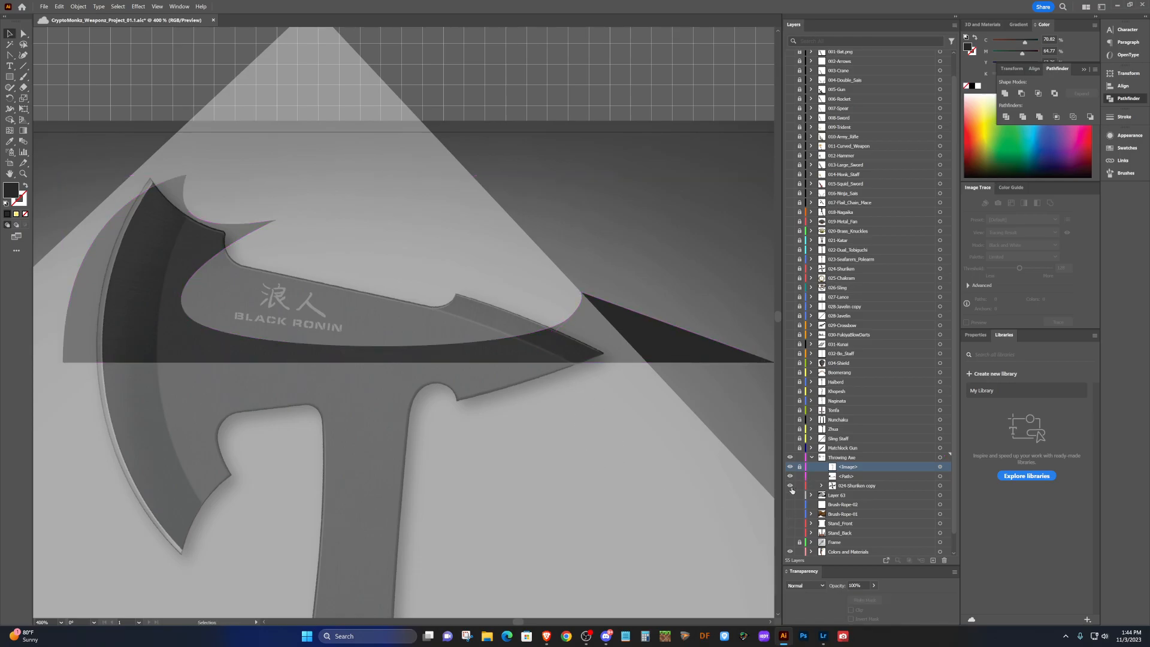
click(789, 467)
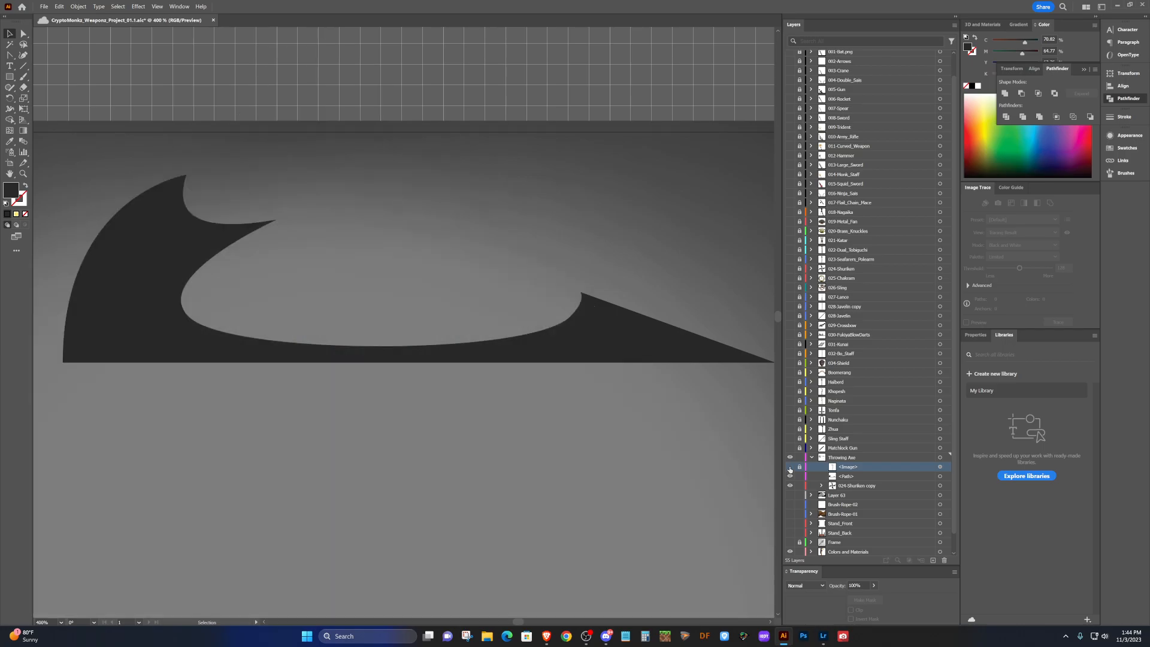
click(789, 467)
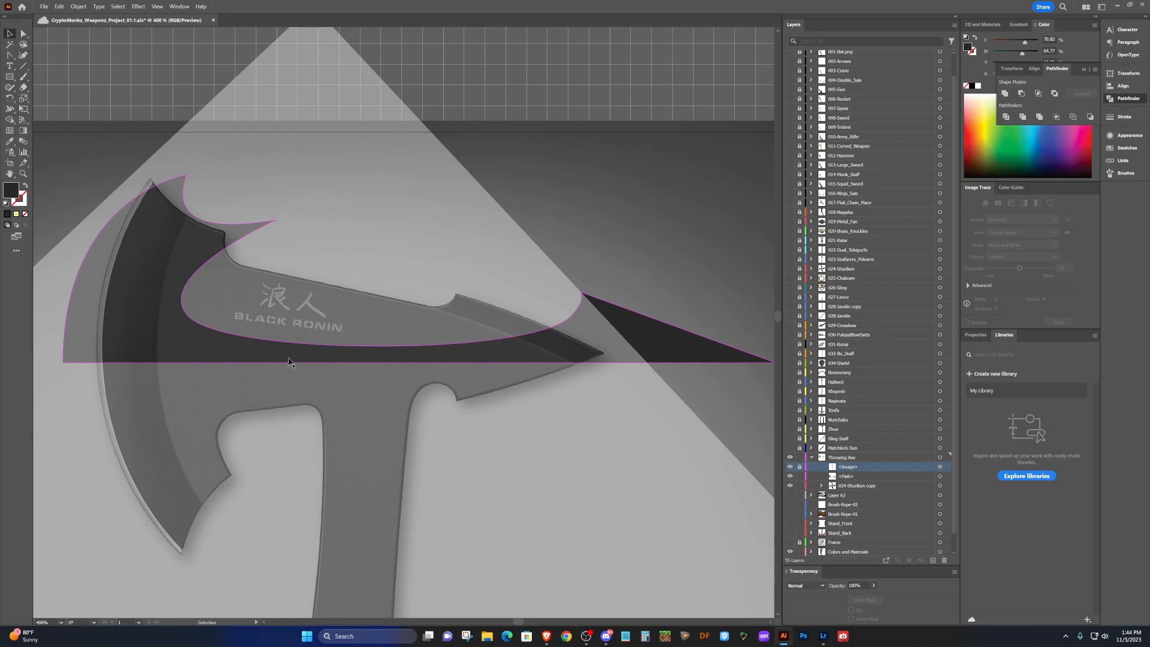
Select the anchors at the blade tip and the barb tip and nudge them together to the right.
scroll(445, 335, down, 2)
scroll(446, 334, up, 1)
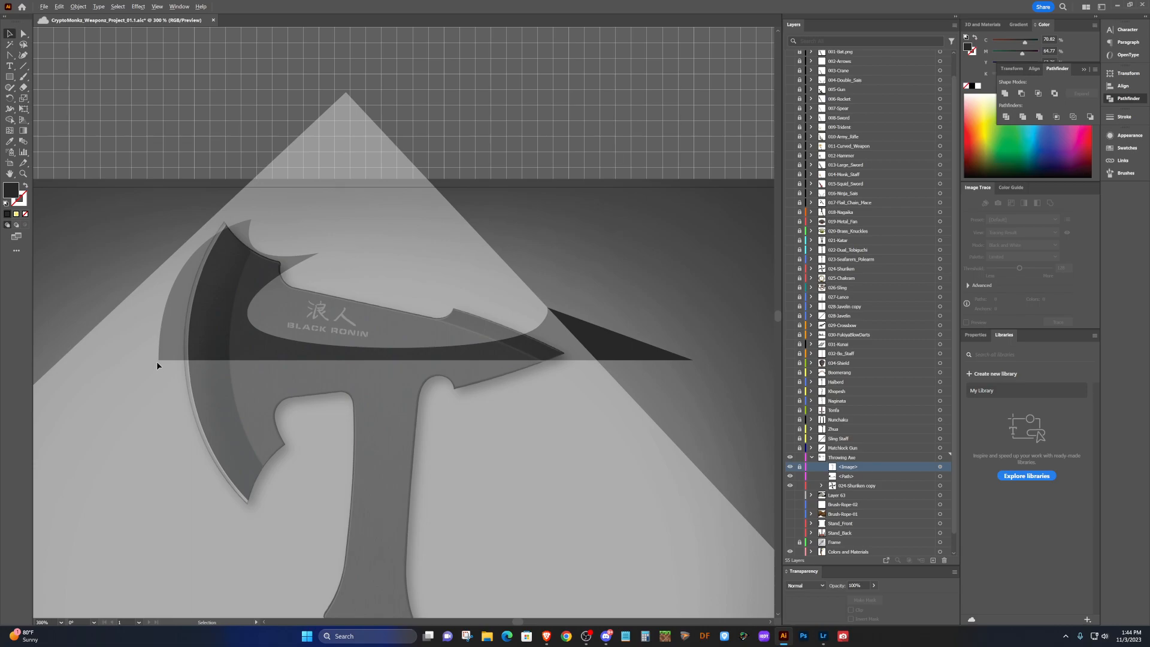
scroll(159, 361, up, 1)
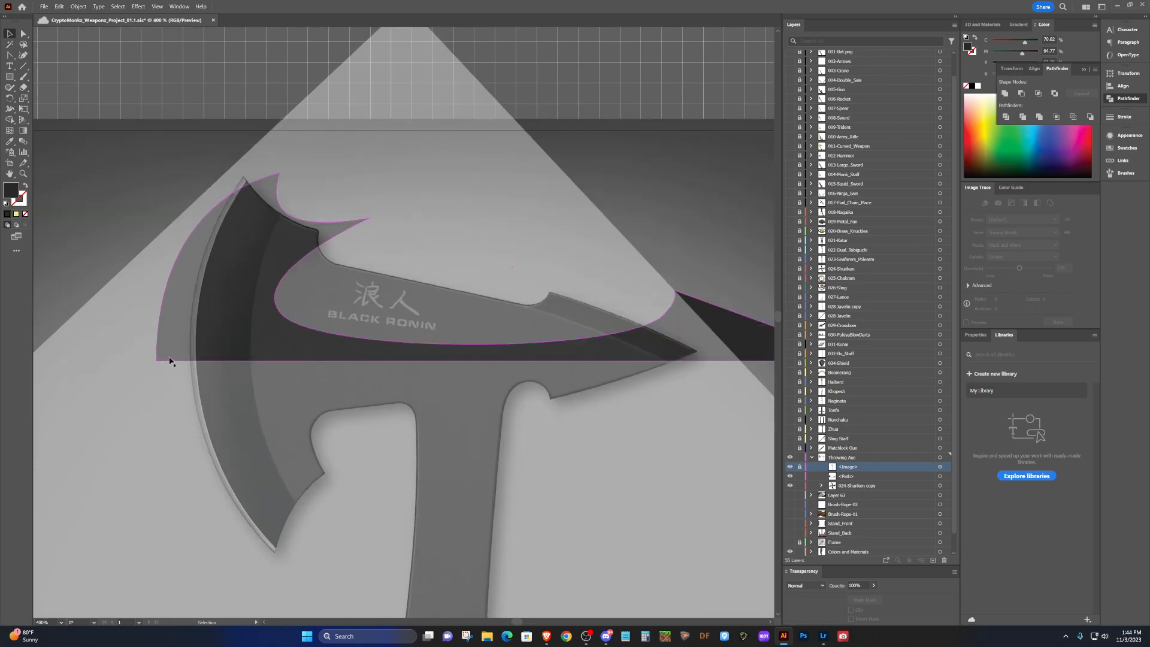
click(252, 298)
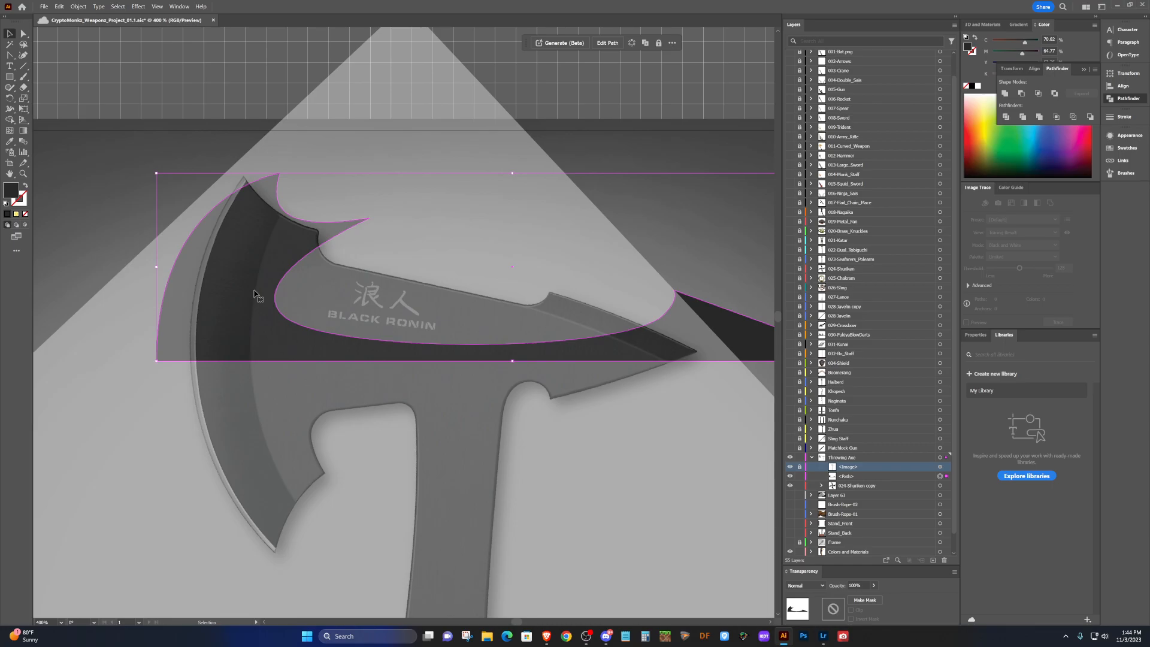
key(a)
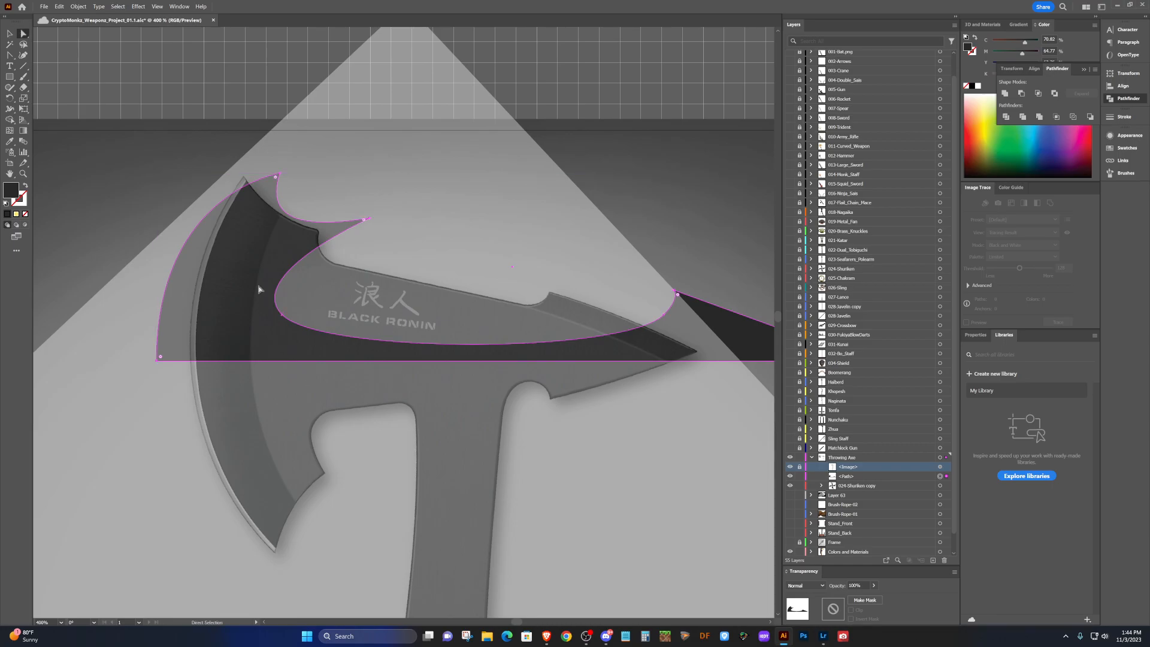
click(369, 221)
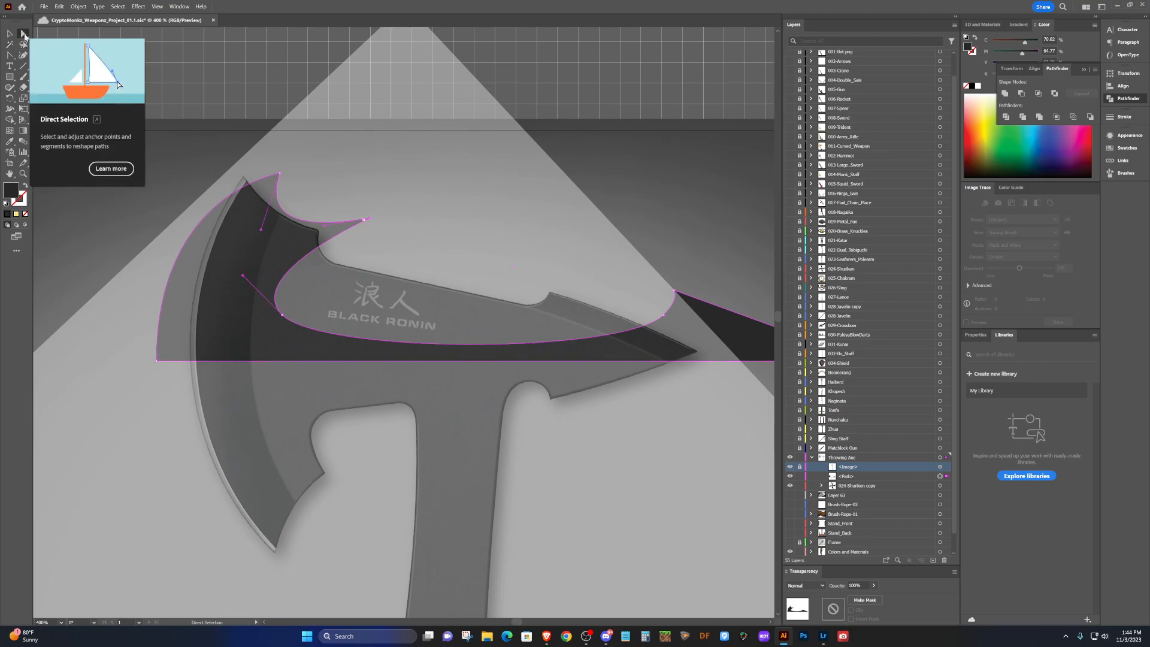
click(280, 175)
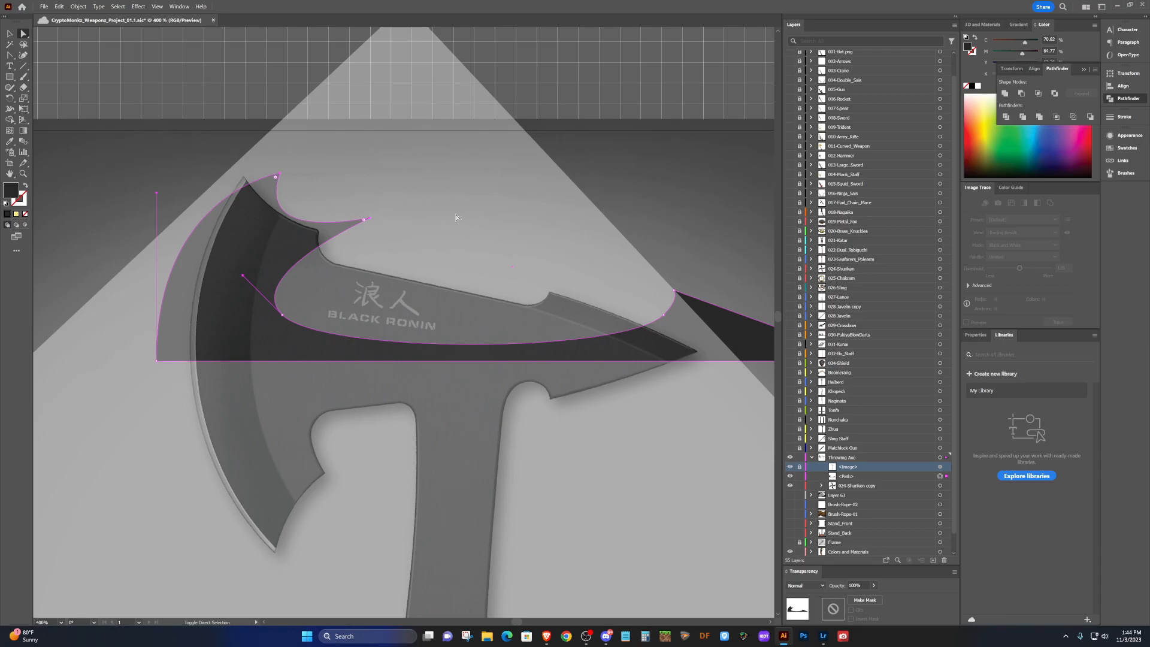
key(Right)
key(Right)
key(Right)
key(Right)
key(Right)
key(Right)
key(Right)
key(Right)
key(Right)
key(Right)
key(Down)
key(Down)
key(Down)
key(Down)
key(Down)
key(Down)
key(Right)
key(Right)
key(Right)
key(Up)
key(Up)
key(Up)
key(Up)
key(Up)
key(Up)
key(Left)
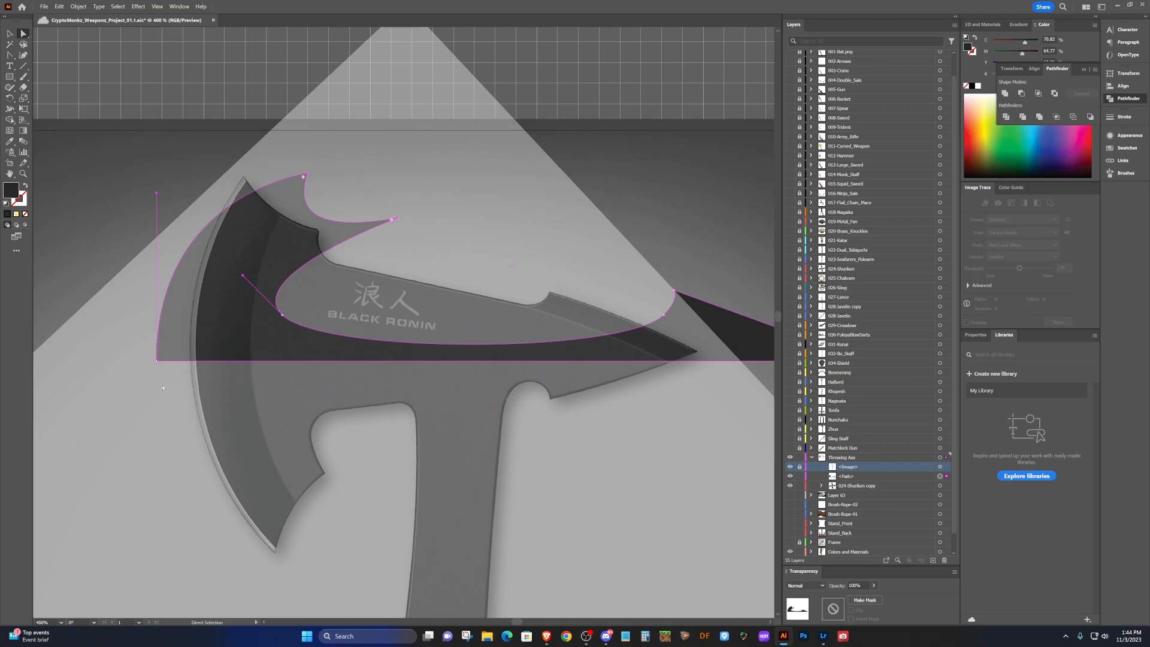
Move the blade edge's lower anchor slightly farther left.
click(157, 361)
drag(157, 362, 144, 362)
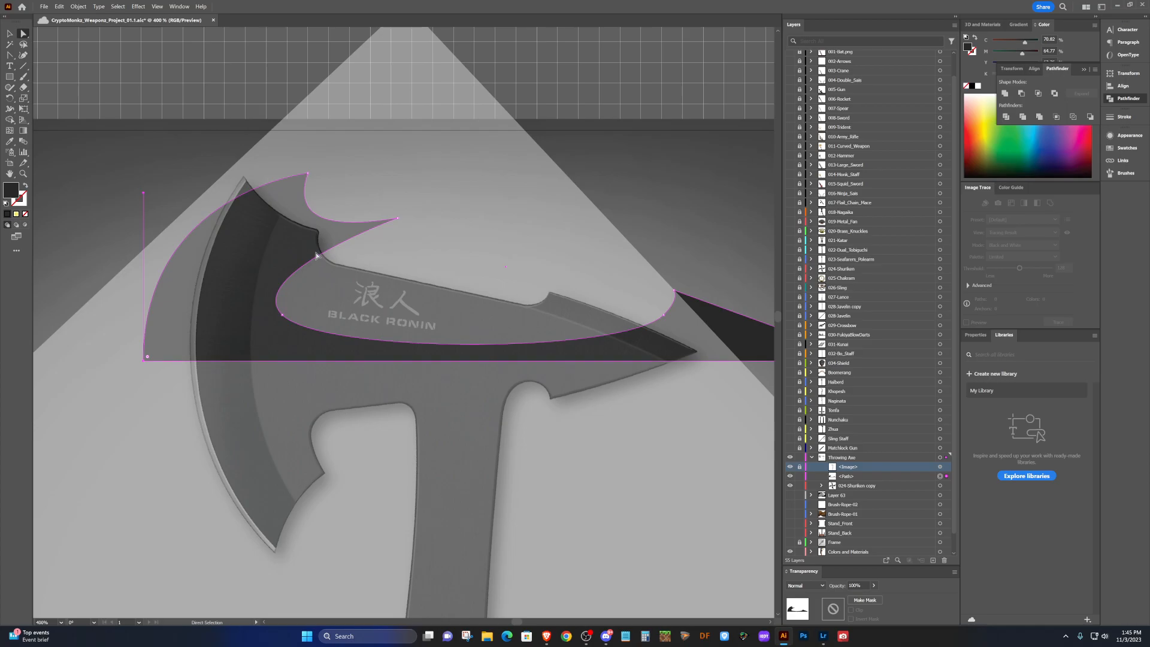
key(v)
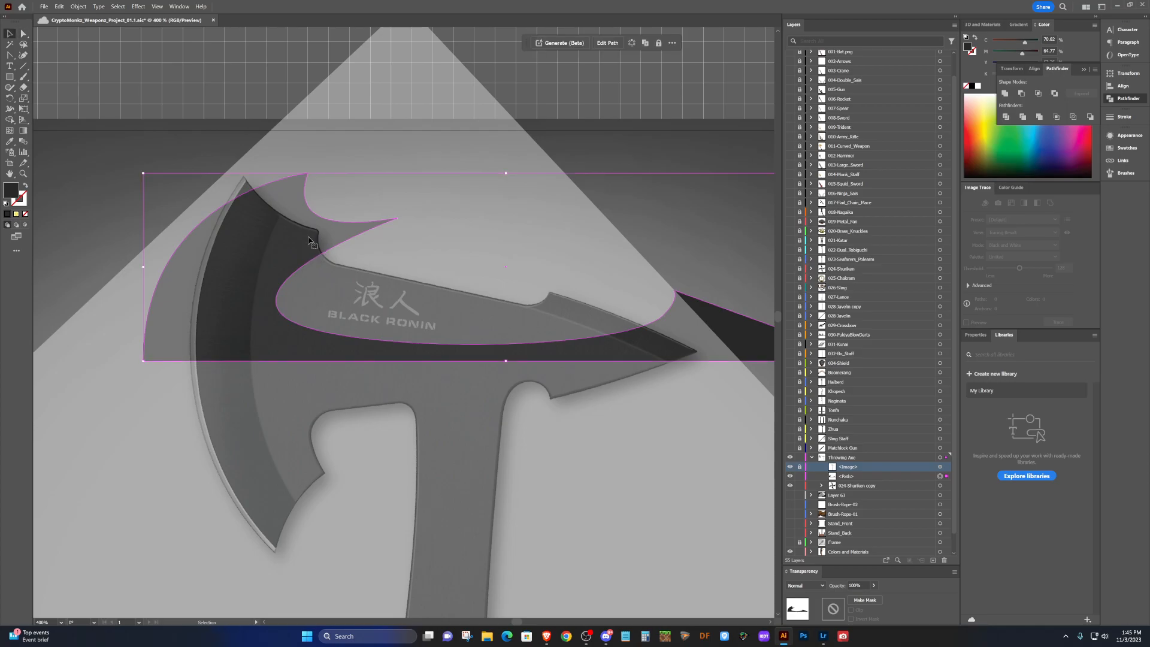
Shift the inner curve's left anchor right to thicken the blade, and raise the blade tip's anchor slightly.
key(shift+c)
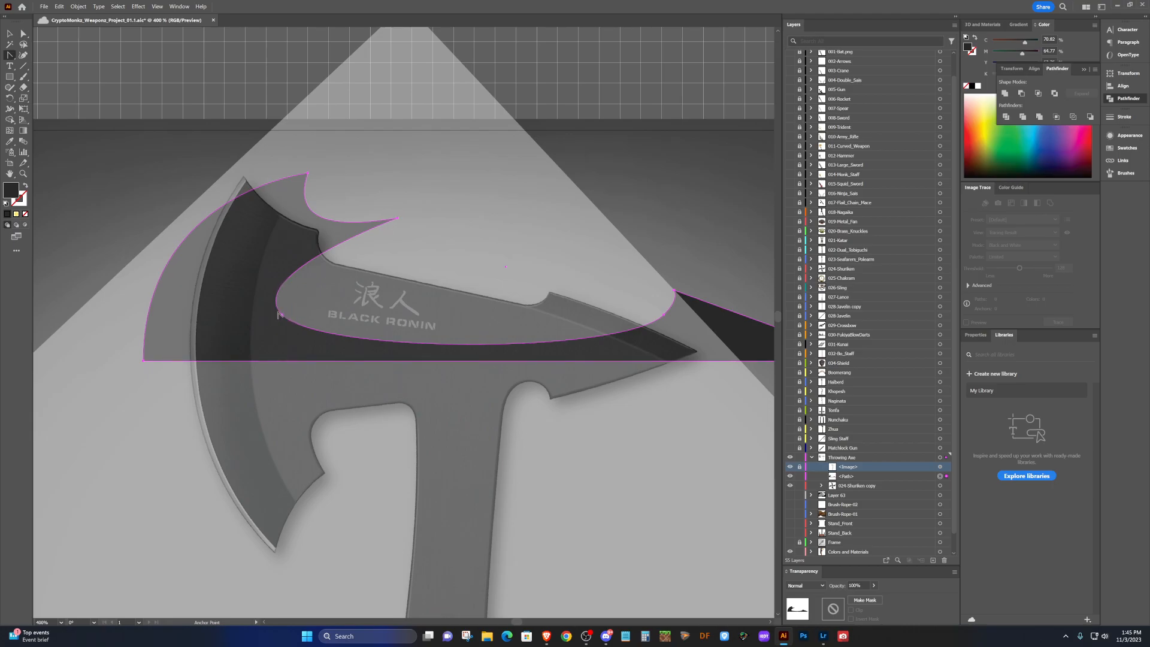
drag(282, 315, 316, 312)
drag(306, 174, 306, 162)
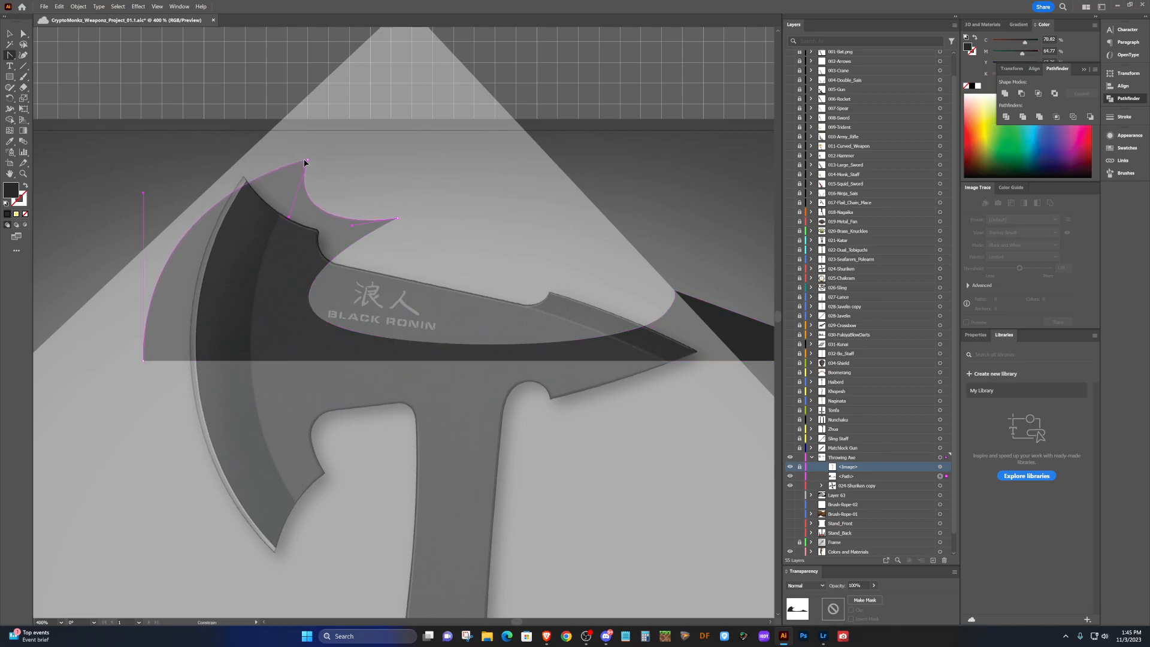
drag(305, 163, 306, 160)
Move the blade edge's lower anchor slightly right, and shift the inner curve's left anchor up and right.
drag(144, 364, 163, 363)
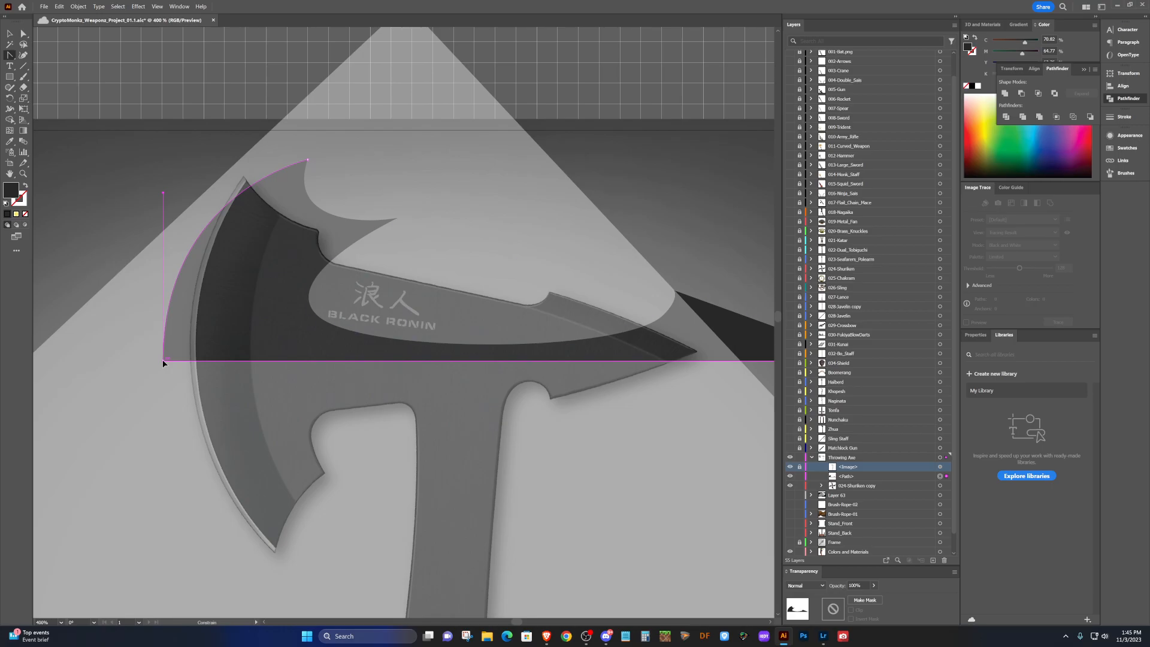
click(319, 315)
drag(319, 314, 324, 305)
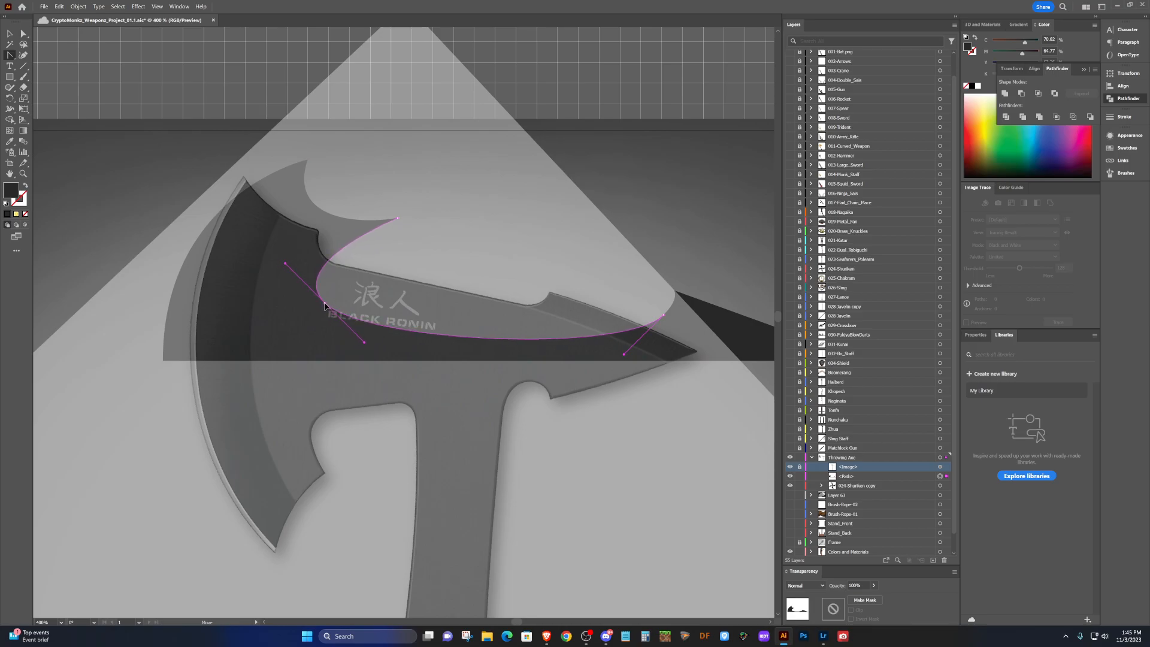
Shorten the upper handle of the inner curve's left anchor slightly.
drag(285, 263, 295, 273)
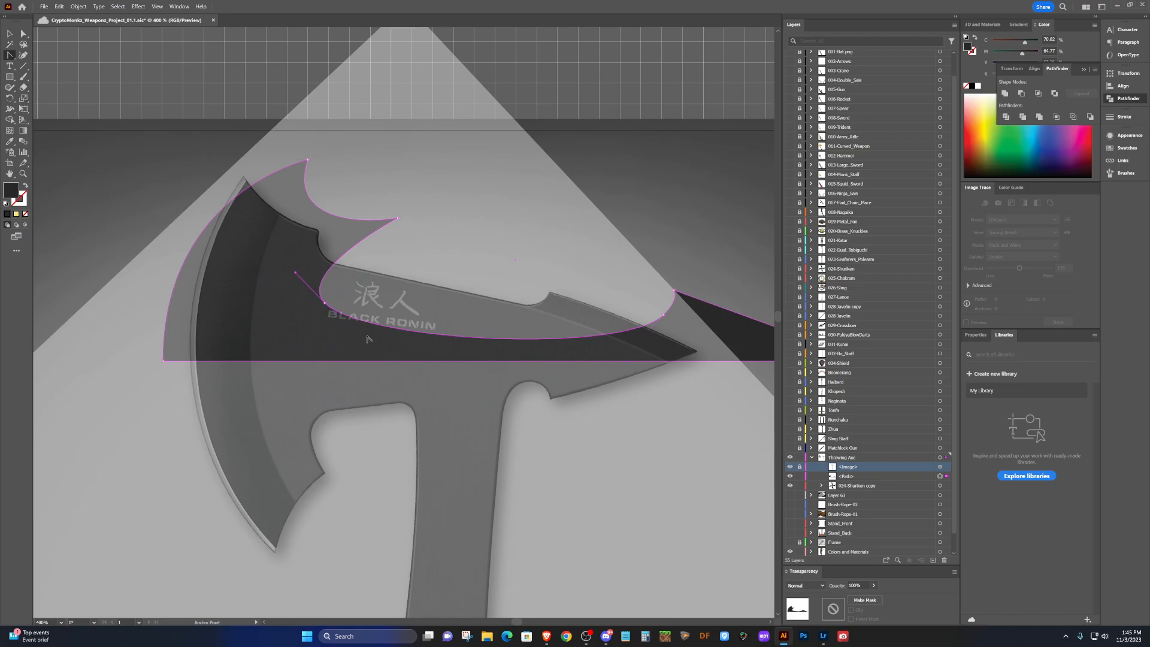
key(v)
click(574, 437)
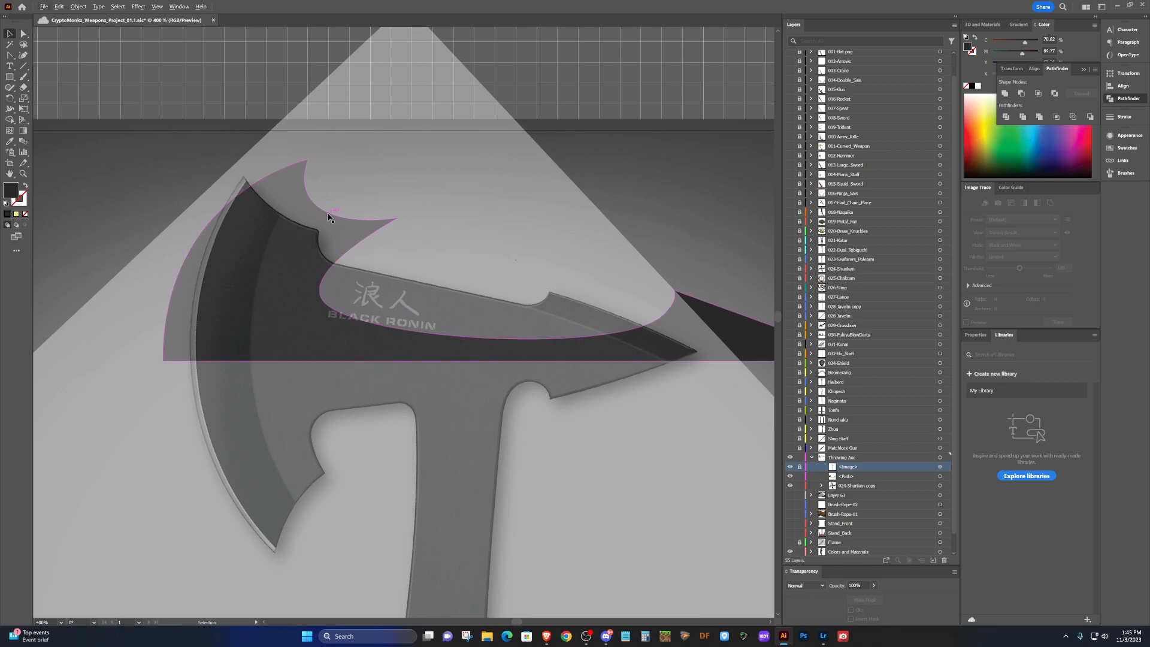
Reset the inner curve's left anchor, pull out new vertical smooth handles from it, and shift the anchor slightly up.
click(319, 289)
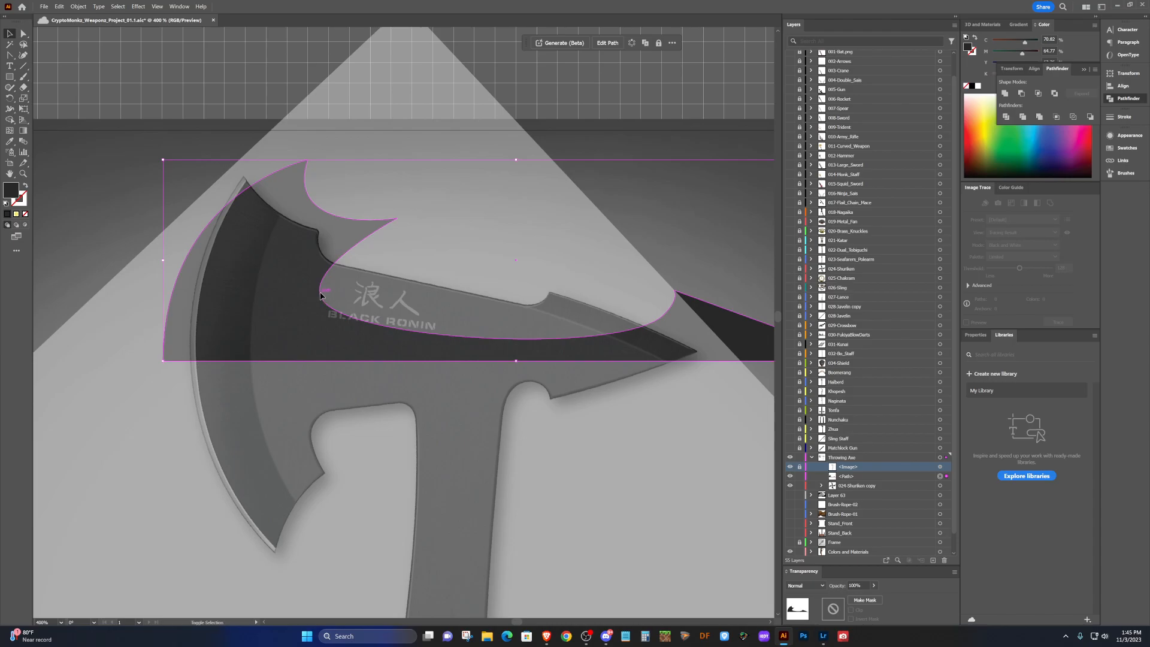
key(p)
click(325, 304)
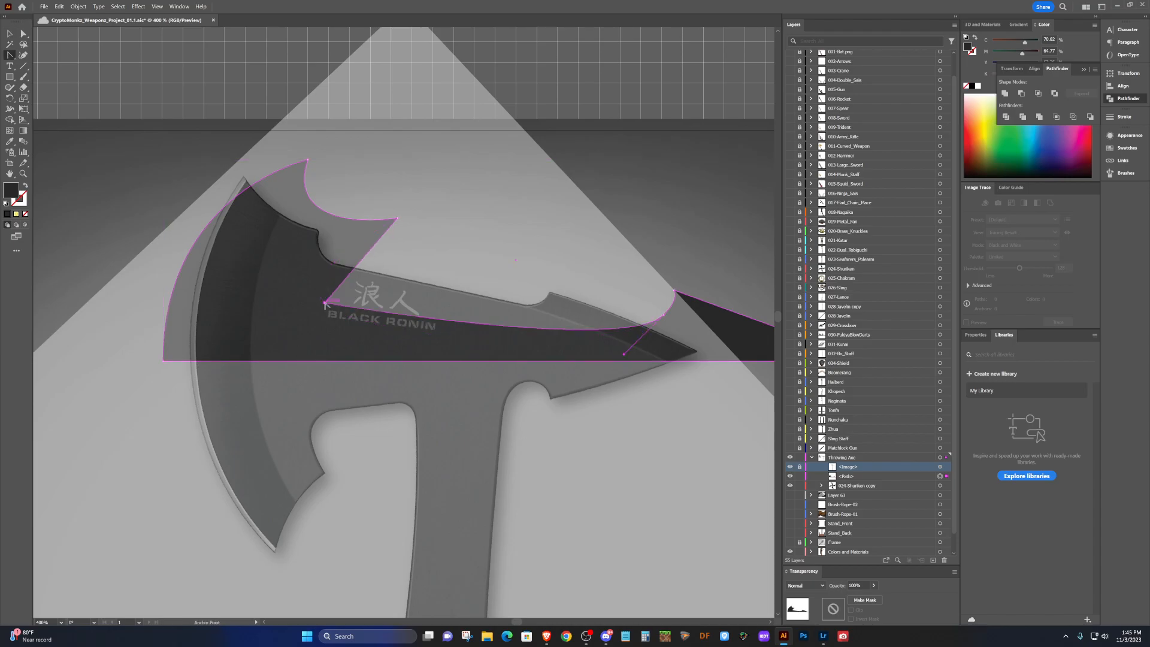
drag(325, 304, 321, 253)
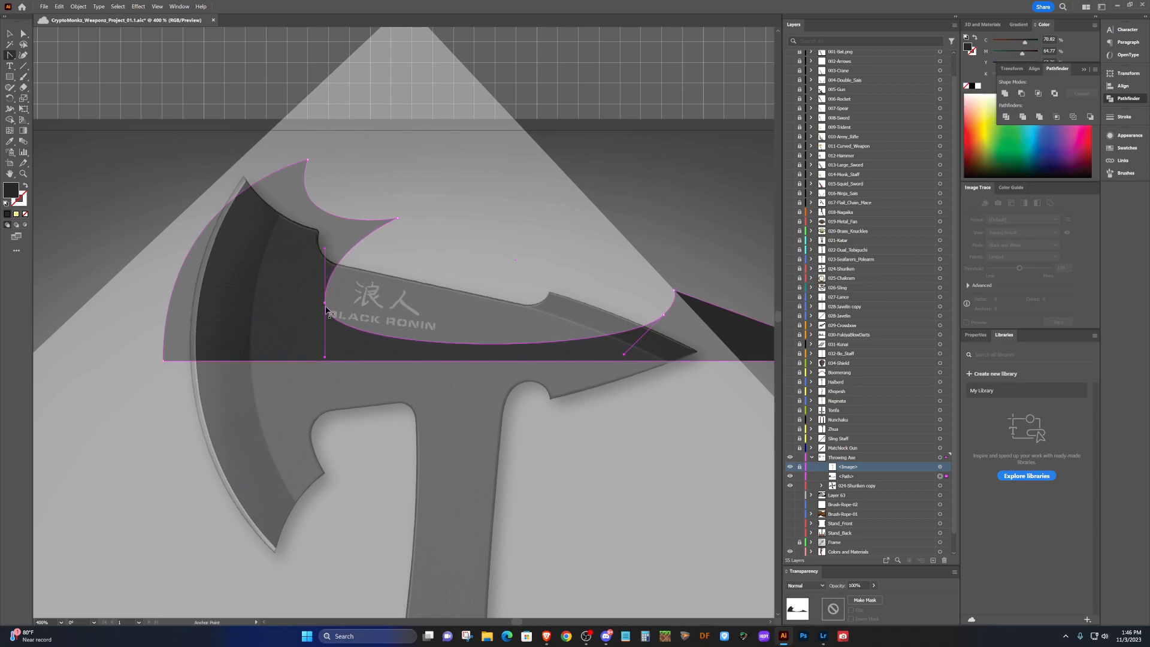
drag(326, 304, 326, 291)
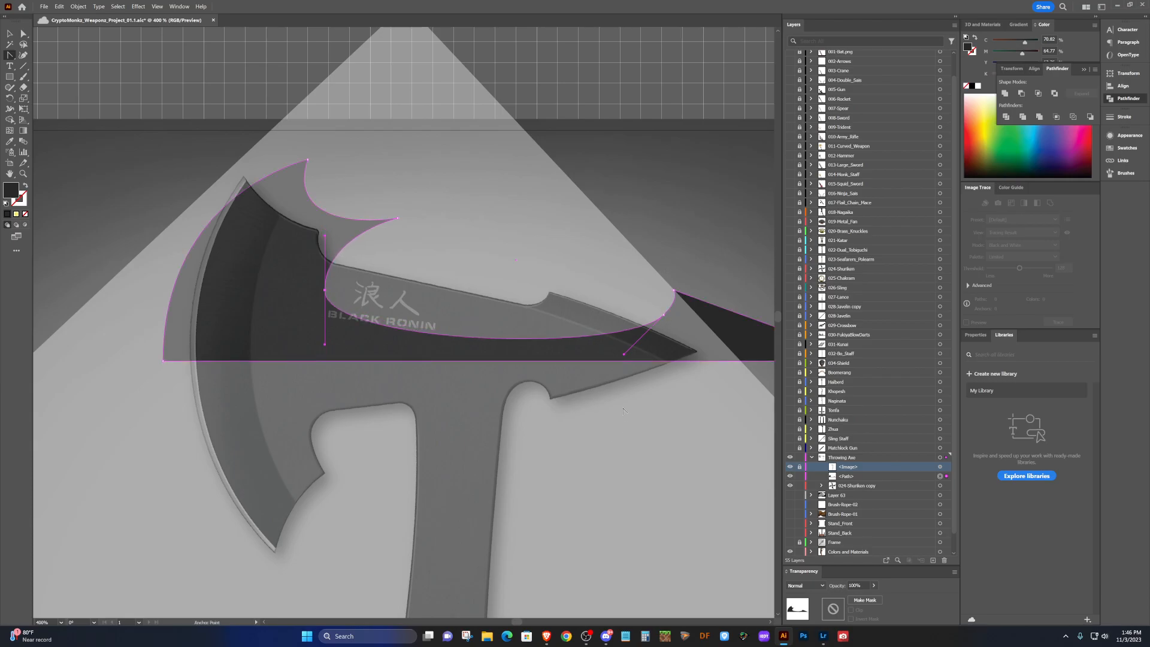
Deselect the half axe head and save the document.
scroll(580, 418, right, 2)
key(v)
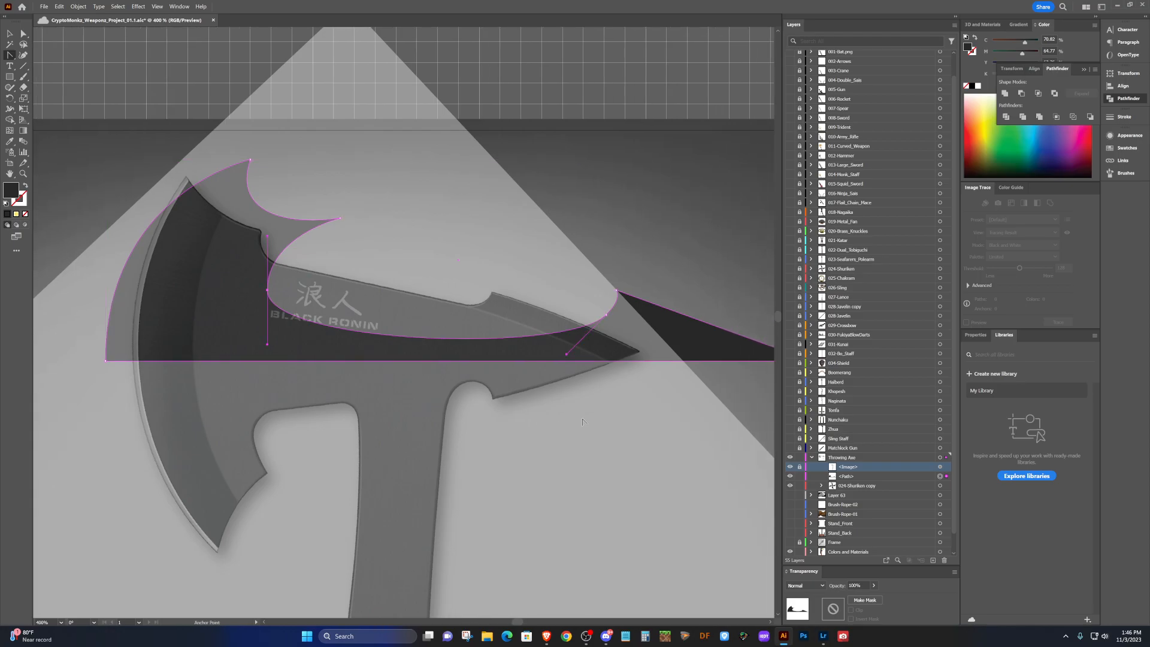
click(552, 431)
scroll(542, 421, down, 2)
scroll(542, 420, up, 2)
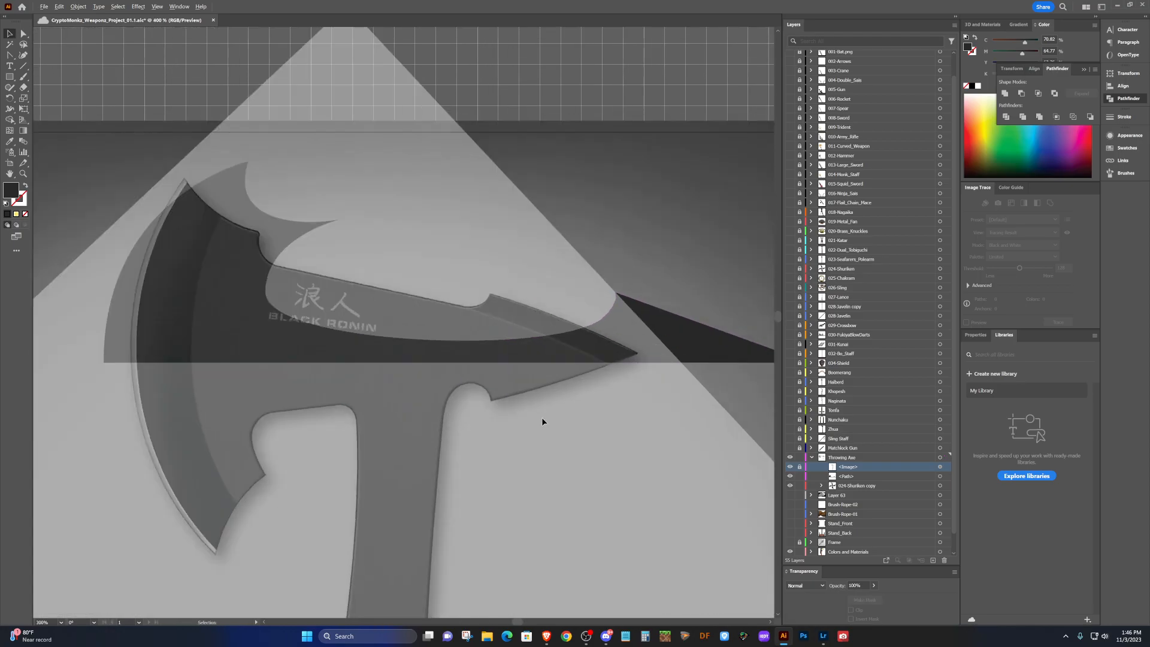
scroll(542, 422, down, 1)
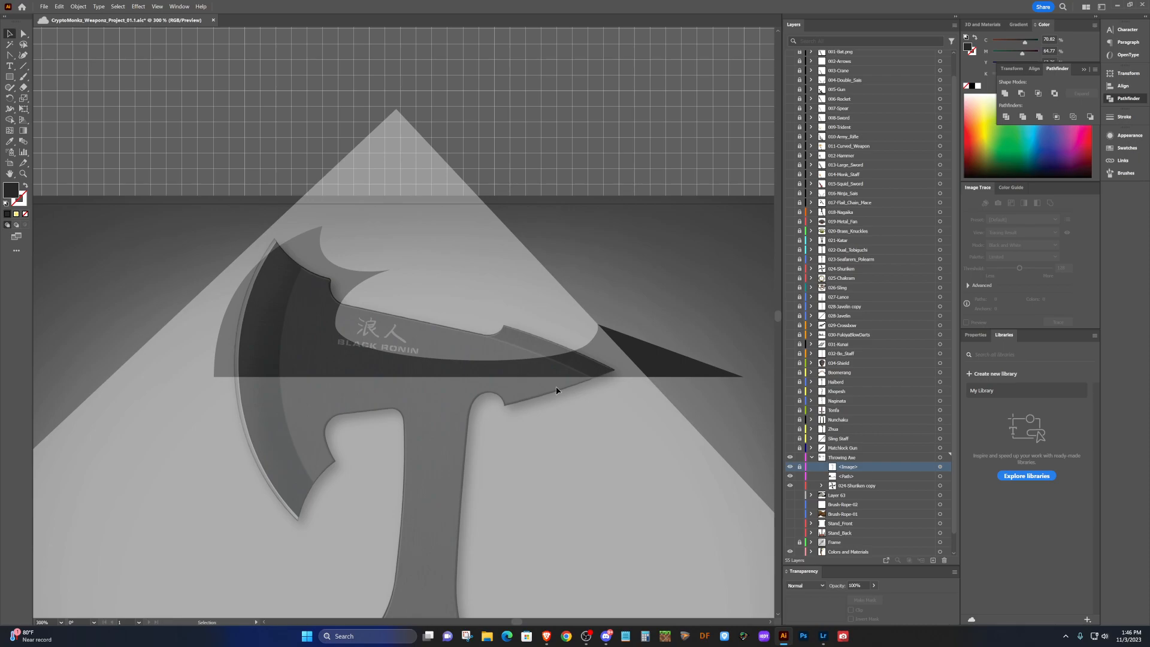
key(ctrl+s)
Duplicate the half axe head directly below the original and reflect the copy across the horizontal axis.
scroll(434, 368, right, 2)
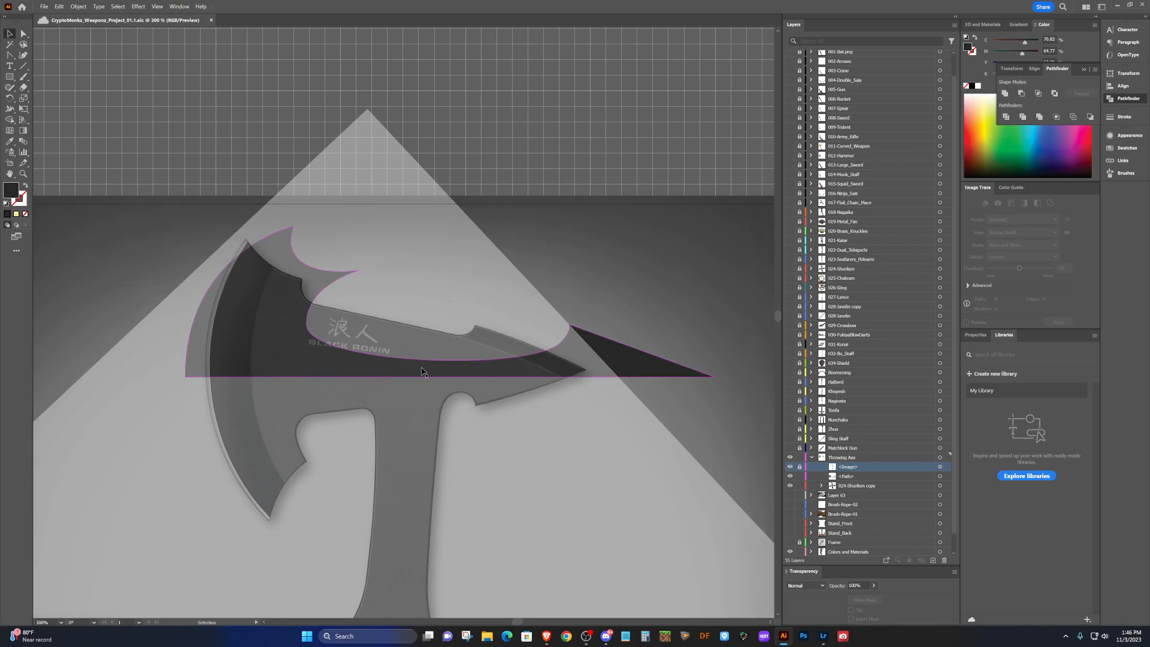
click(417, 376)
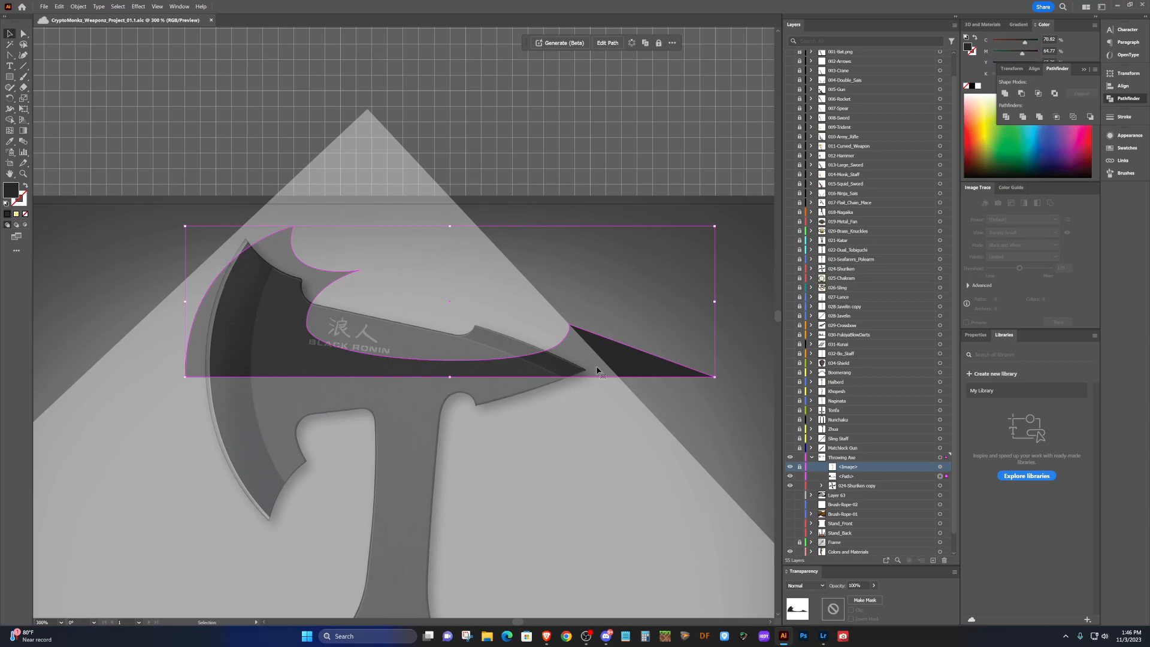
scroll(593, 354, up, 1)
scroll(593, 356, down, 1)
click(564, 427)
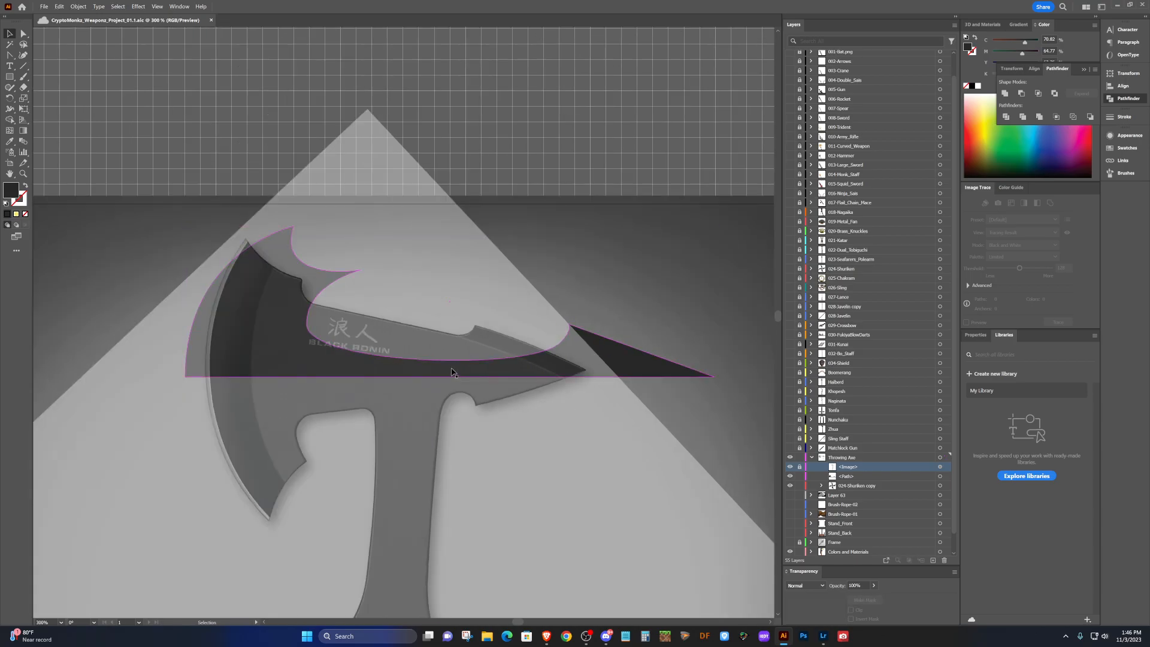
drag(454, 373, 449, 521)
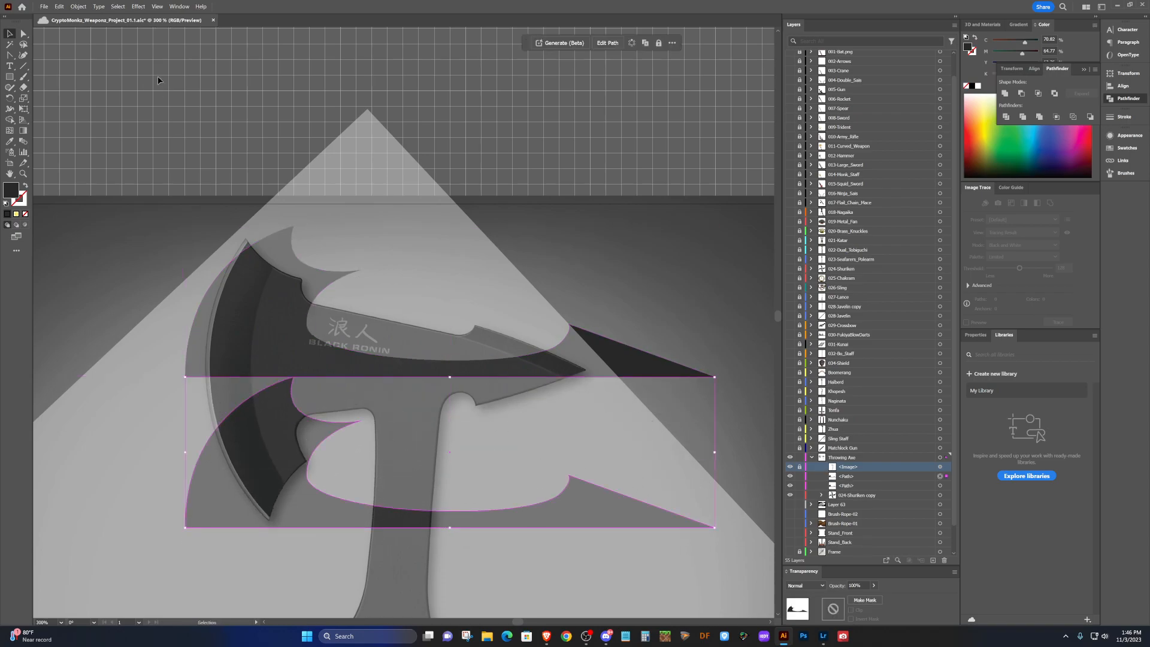
click(78, 6)
mouse_move(111, 17)
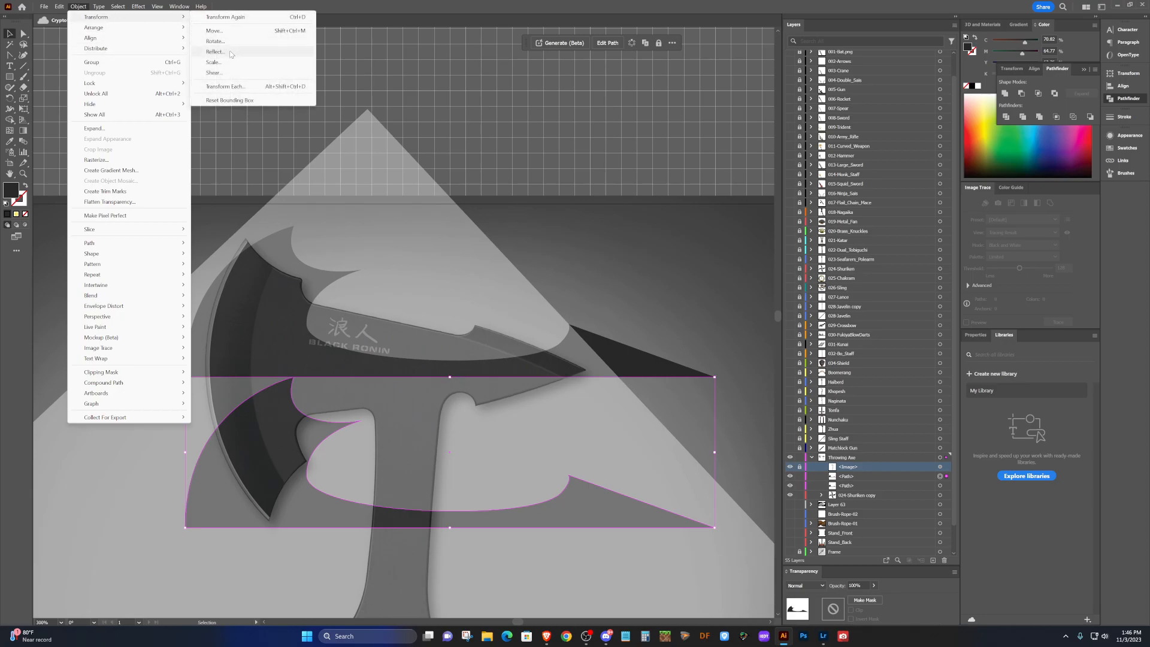
click(215, 52)
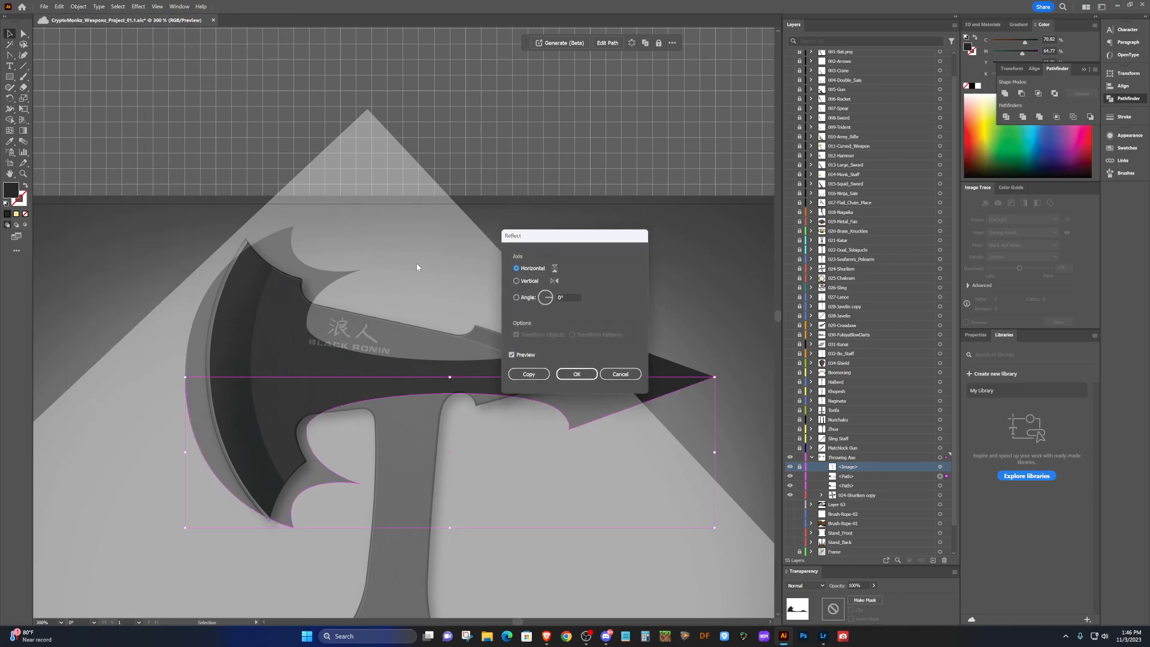
click(576, 374)
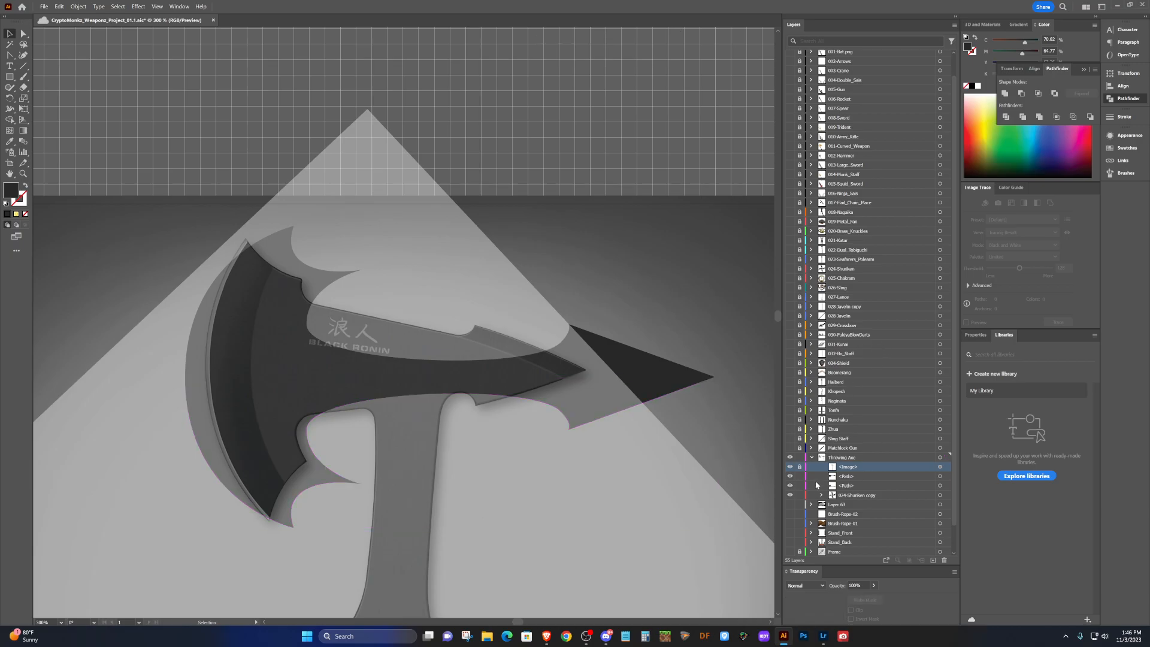
Hide the reference image in the Throwing Axe layer and check the full mirrored axe head.
click(789, 466)
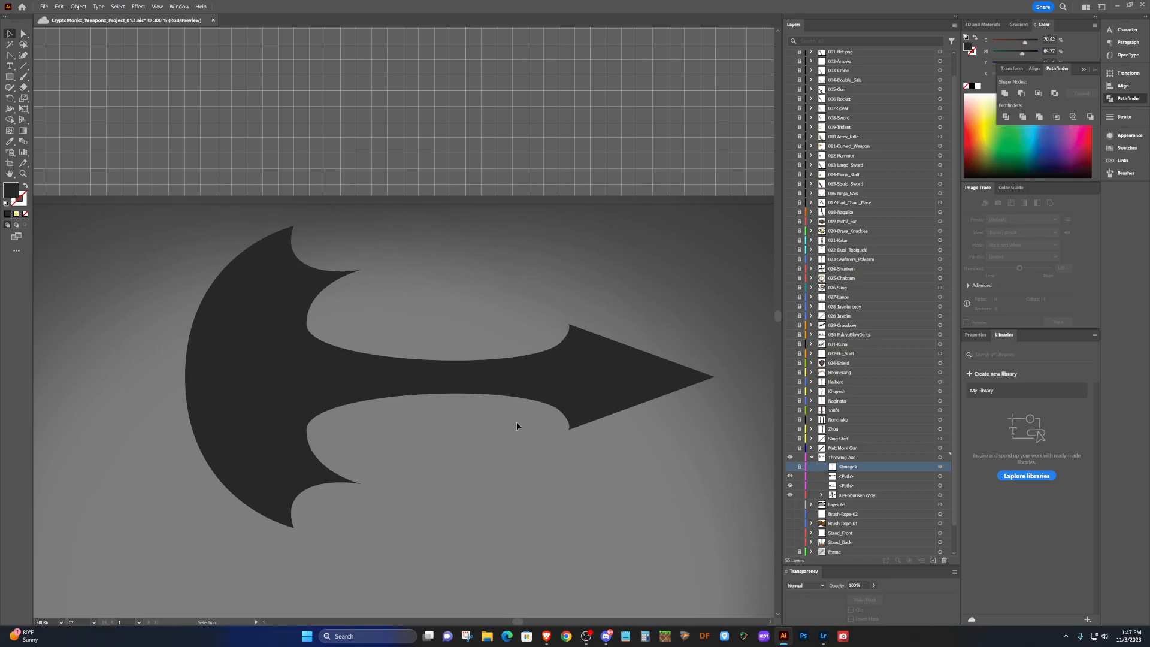
scroll(524, 398, down, 3)
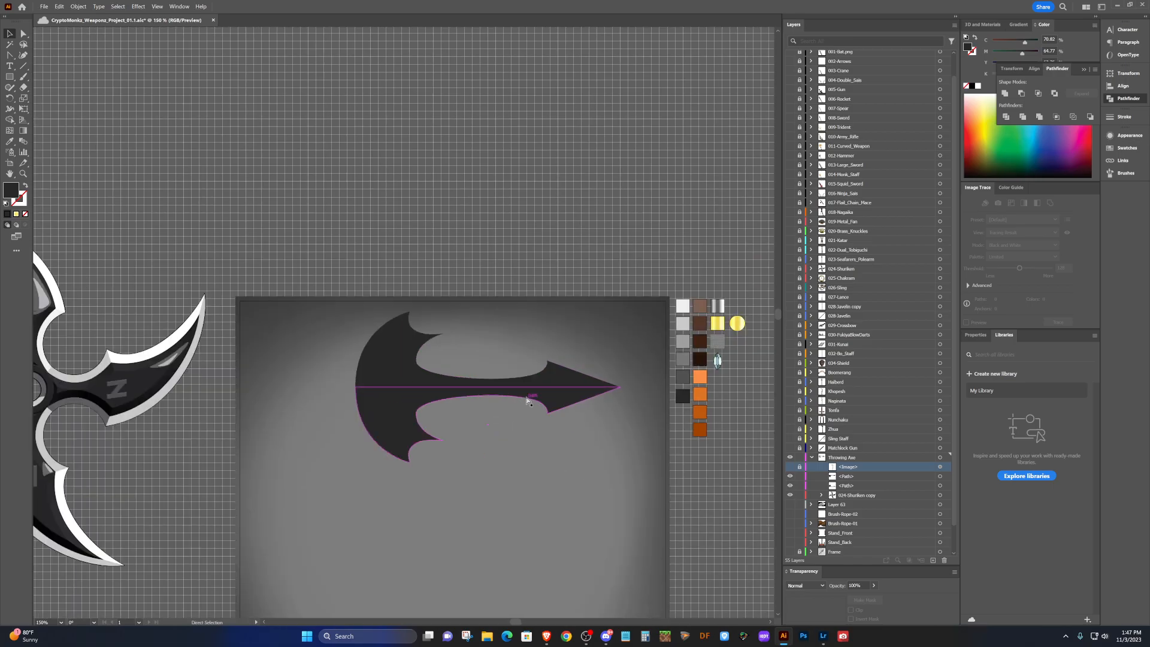
scroll(527, 400, down, 1)
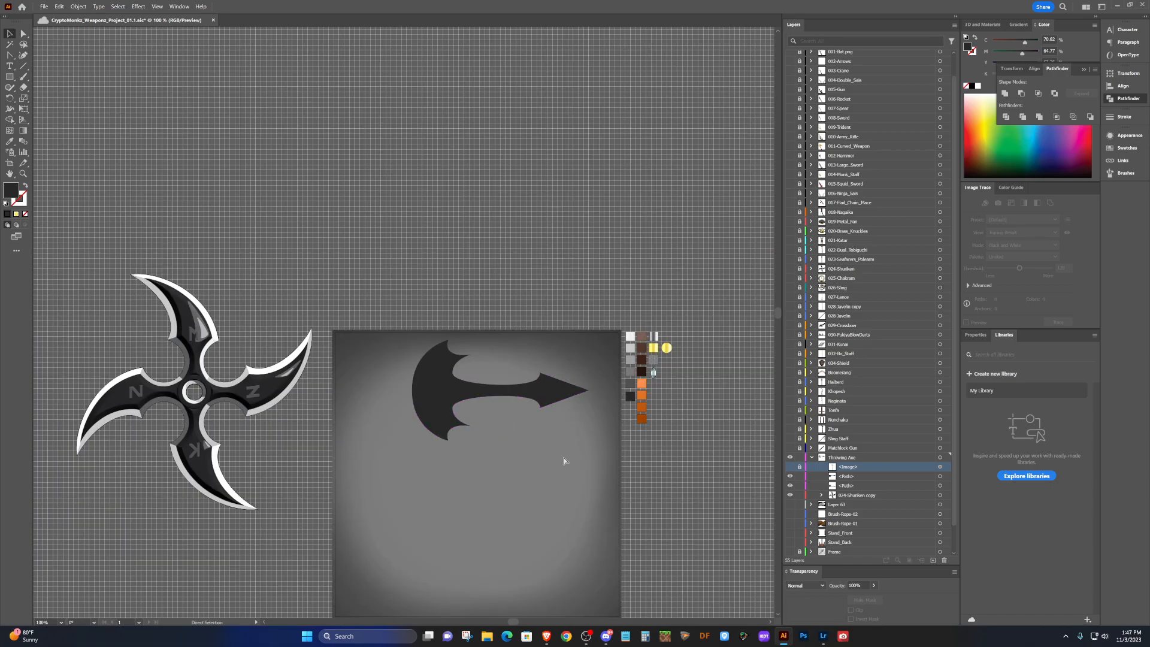
scroll(563, 458, right, 2)
scroll(497, 429, up, 2)
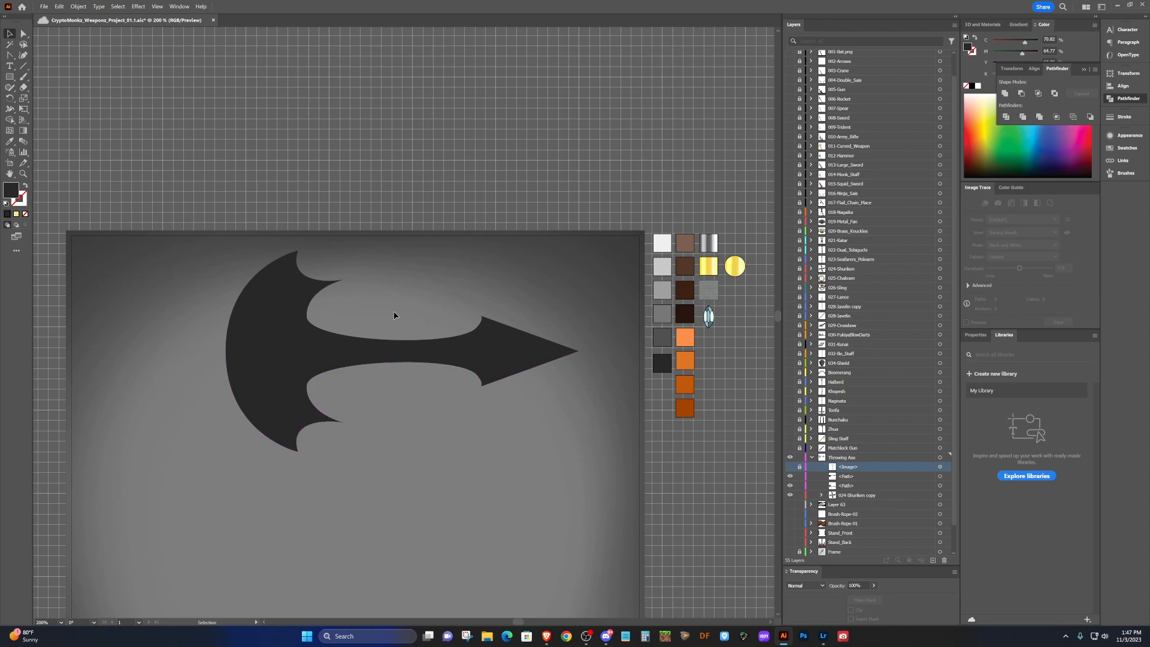
Draw a tall, narrow rectangle across the axe head's neck as the handle, and shift it slightly left and down.
click(9, 76)
drag(426, 314, 378, 606)
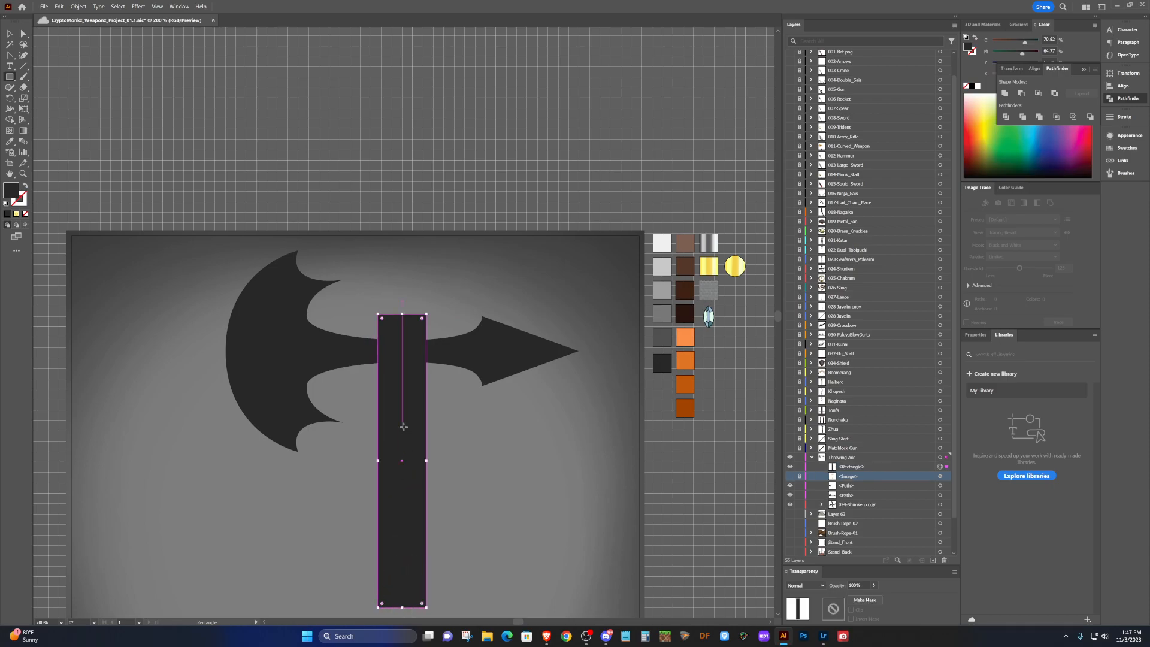
key(v)
drag(390, 410, 382, 416)
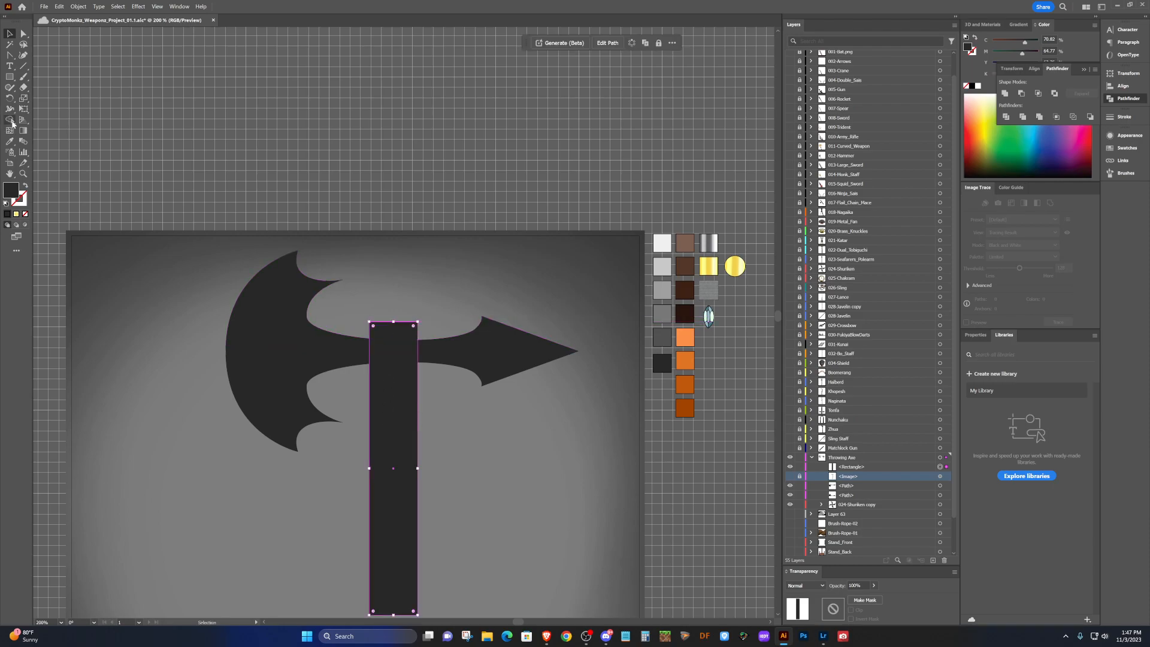
Draw an egg-shaped cap on the handle's top end with the Curvature tool, and nudge it slightly to overlap the handle.
click(12, 79)
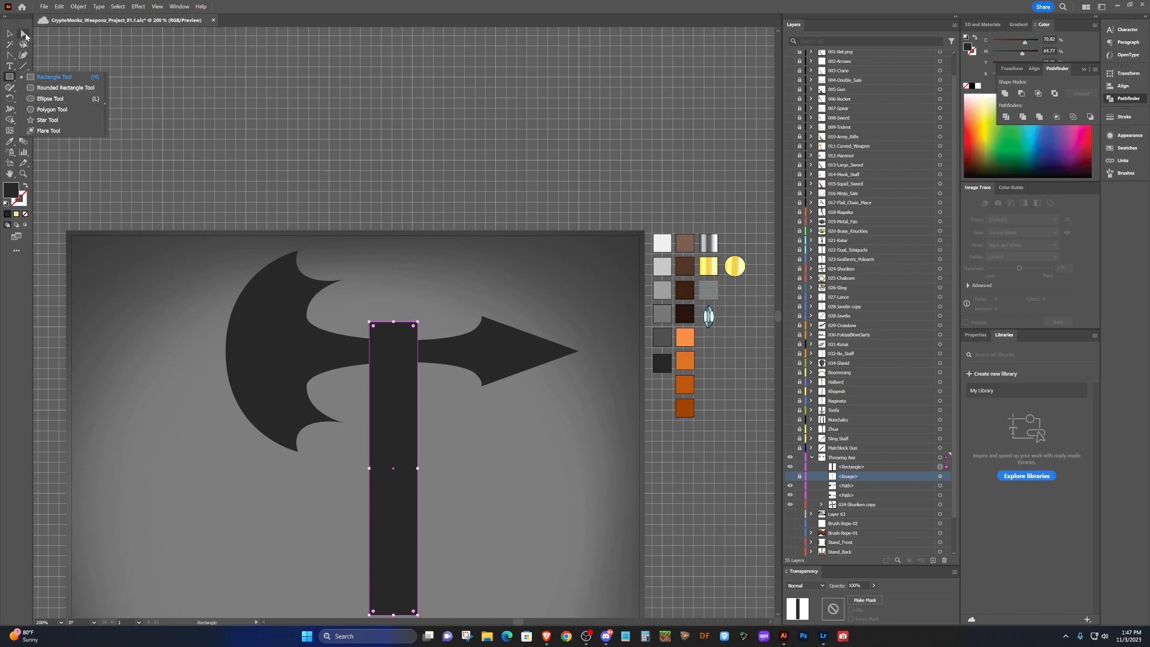
click(23, 54)
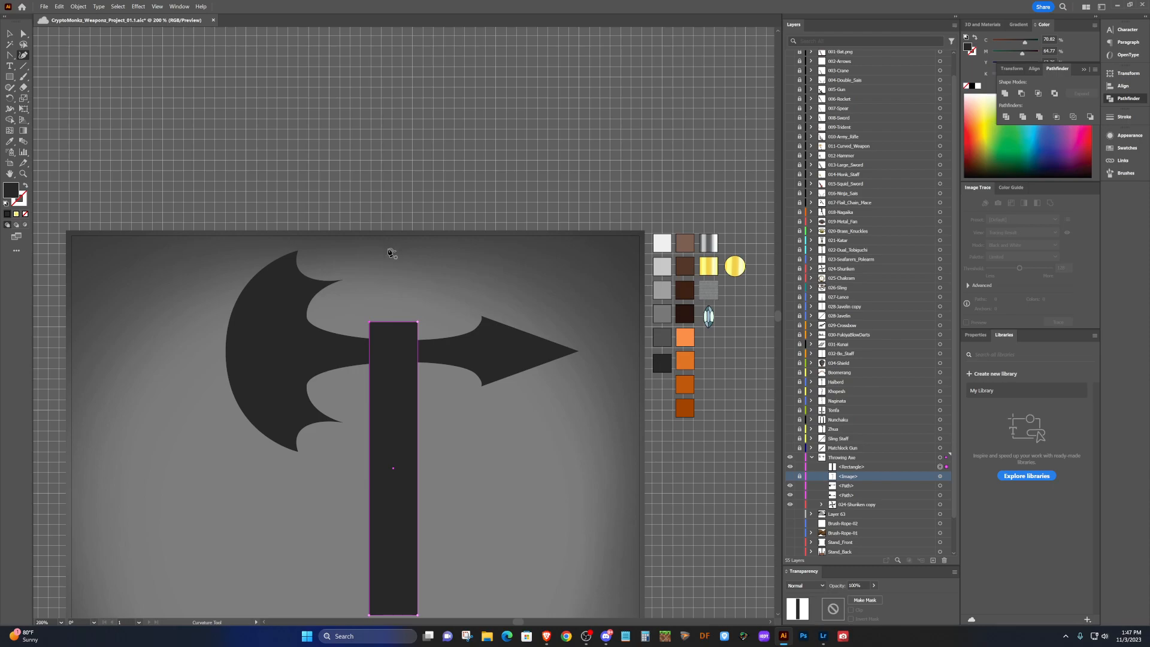
click(383, 270)
click(369, 318)
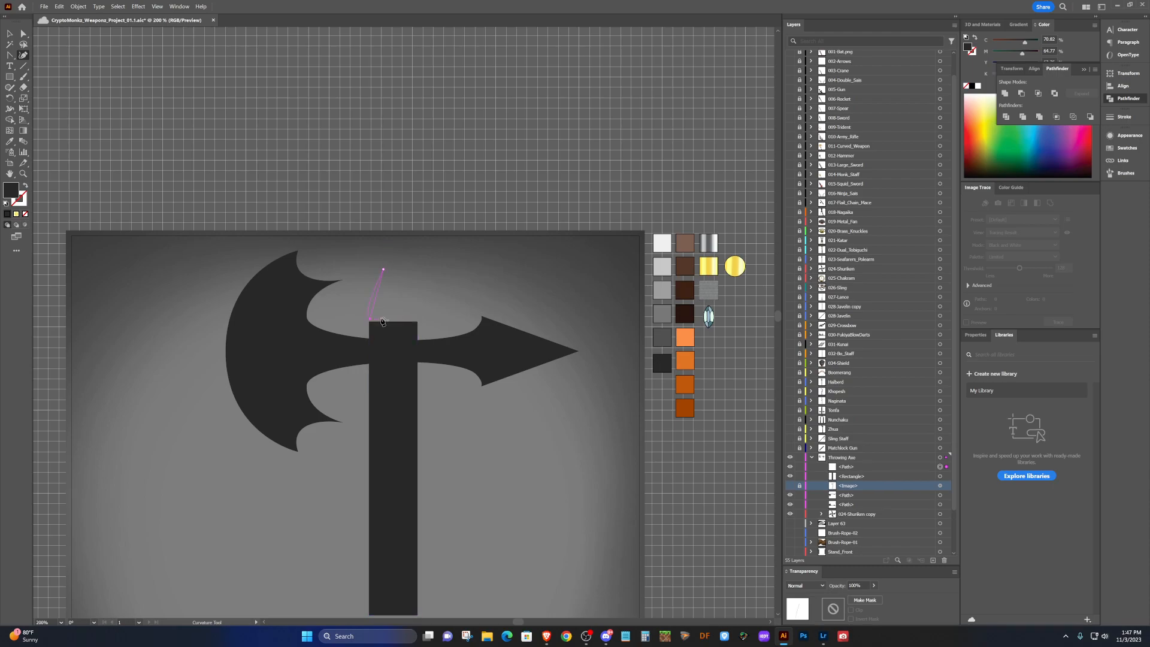
click(418, 319)
click(383, 270)
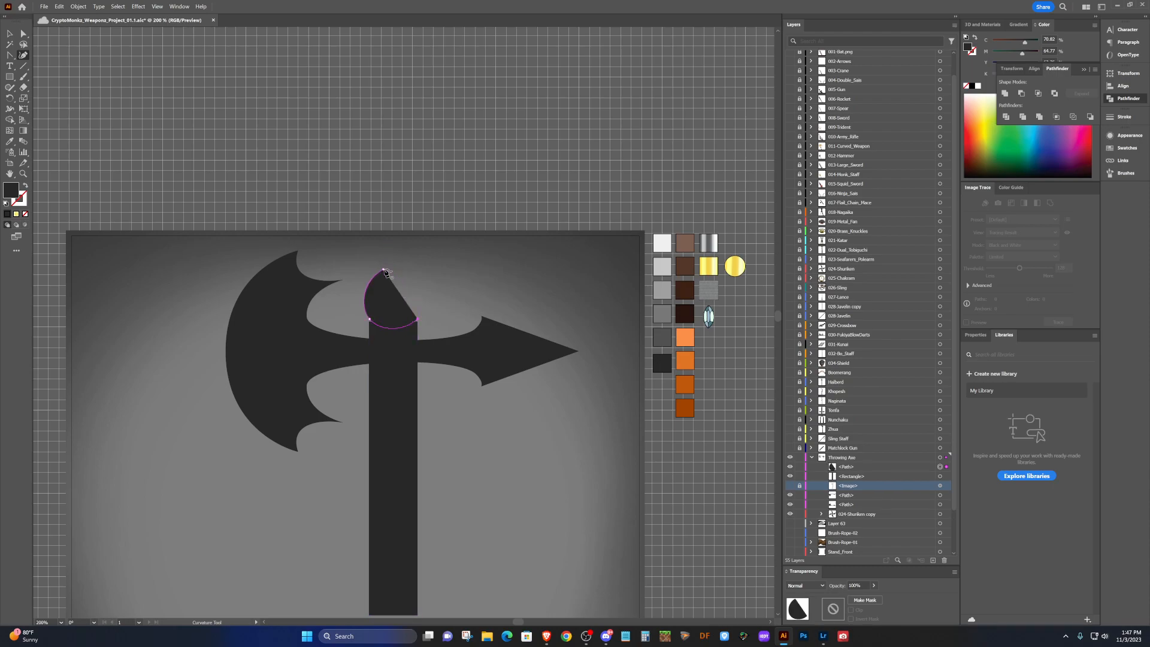
click(384, 270)
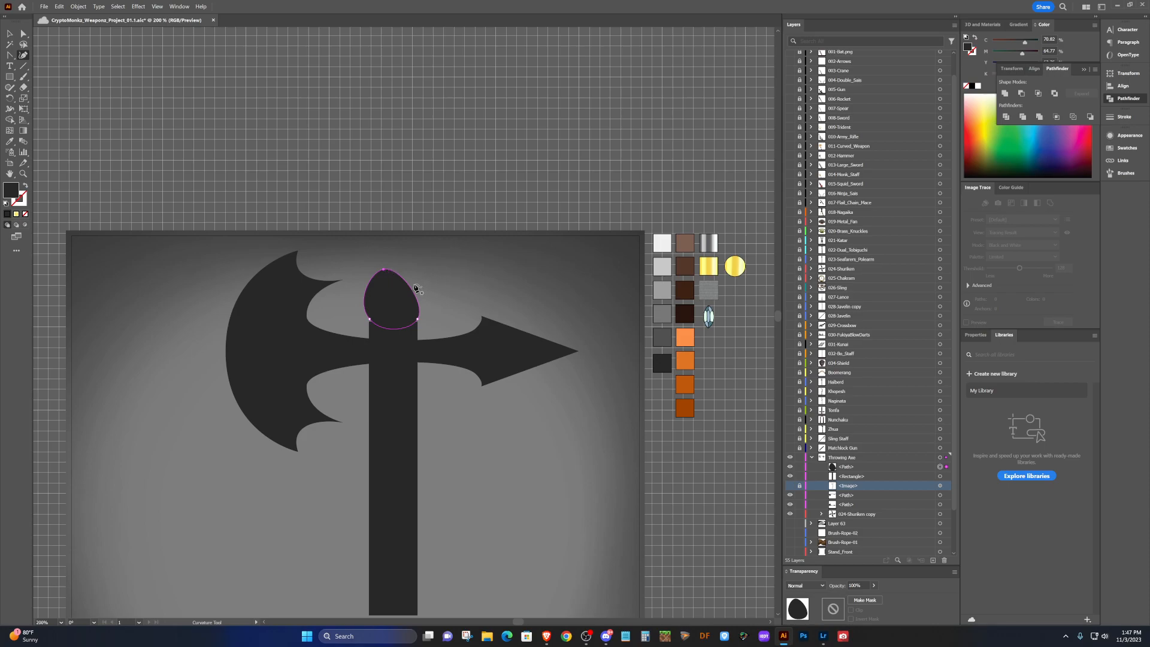
key(v)
drag(390, 294, 389, 301)
click(527, 450)
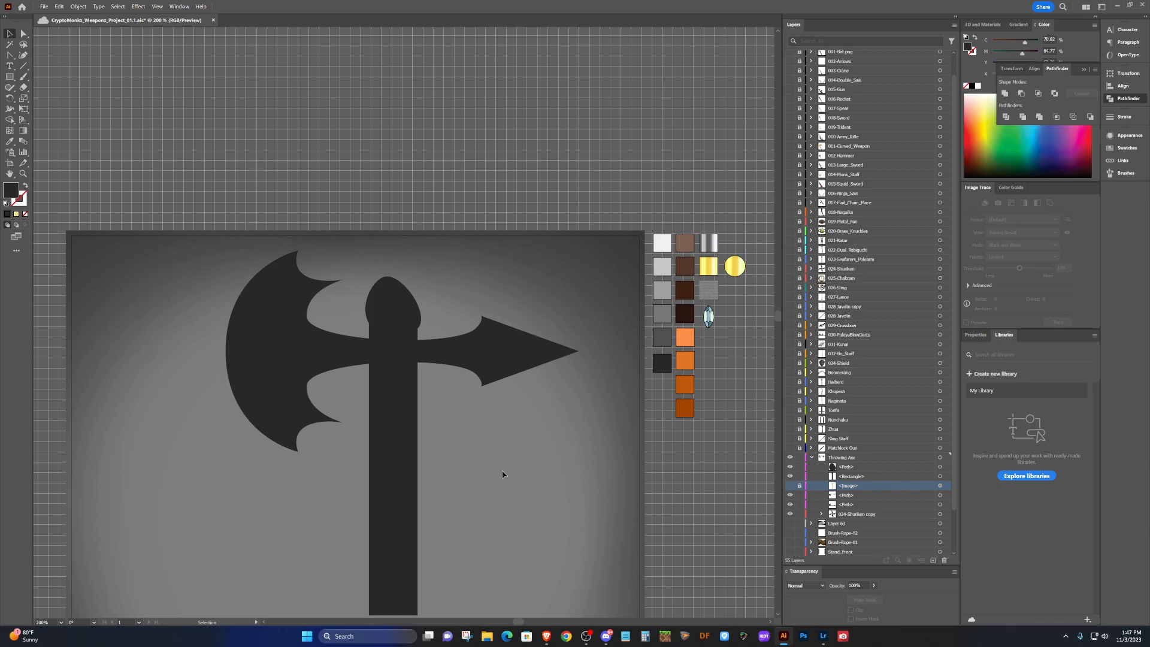
Delete the egg-shaped cap and move the handle rectangle slightly up.
click(401, 297)
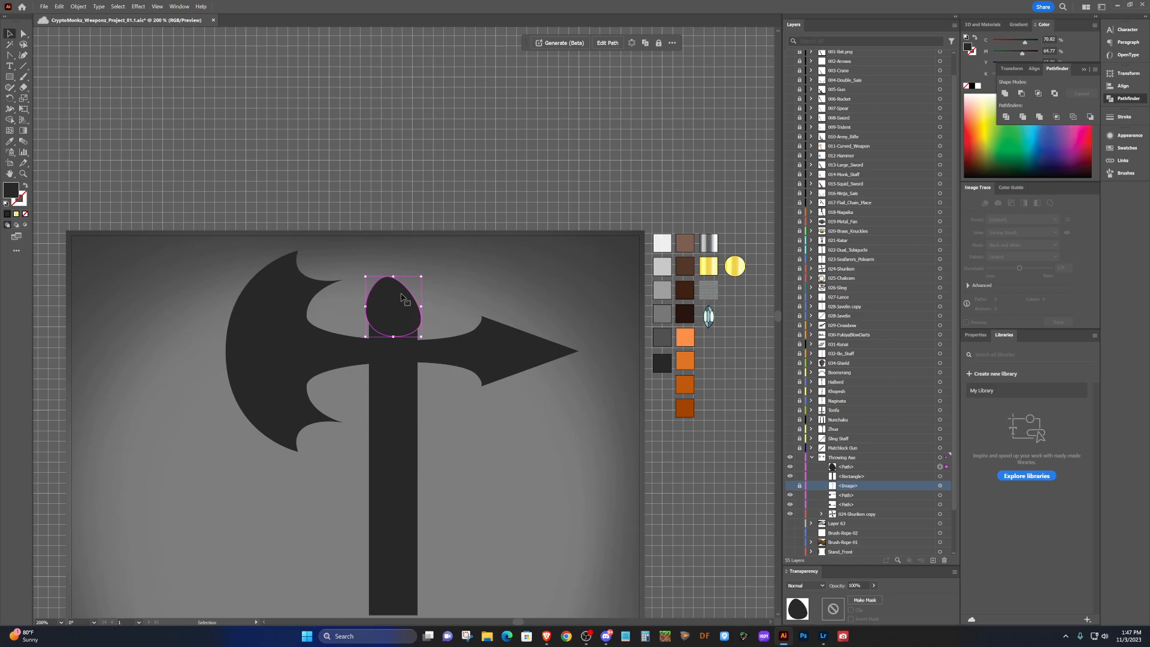
key(Delete)
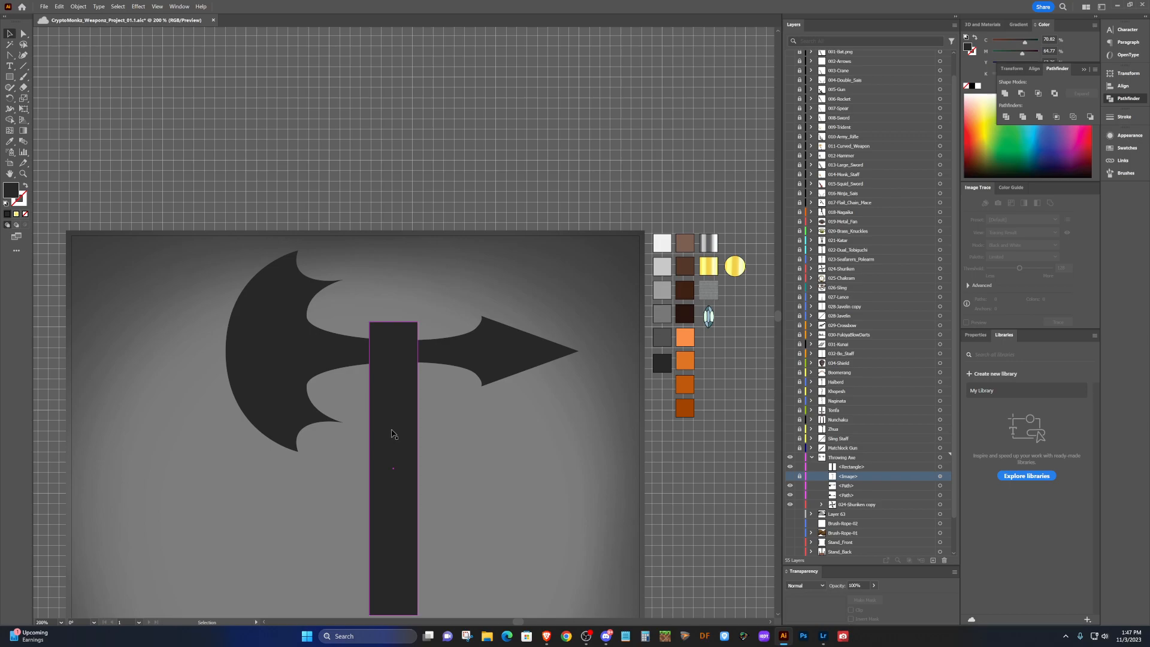
drag(390, 442, 389, 424)
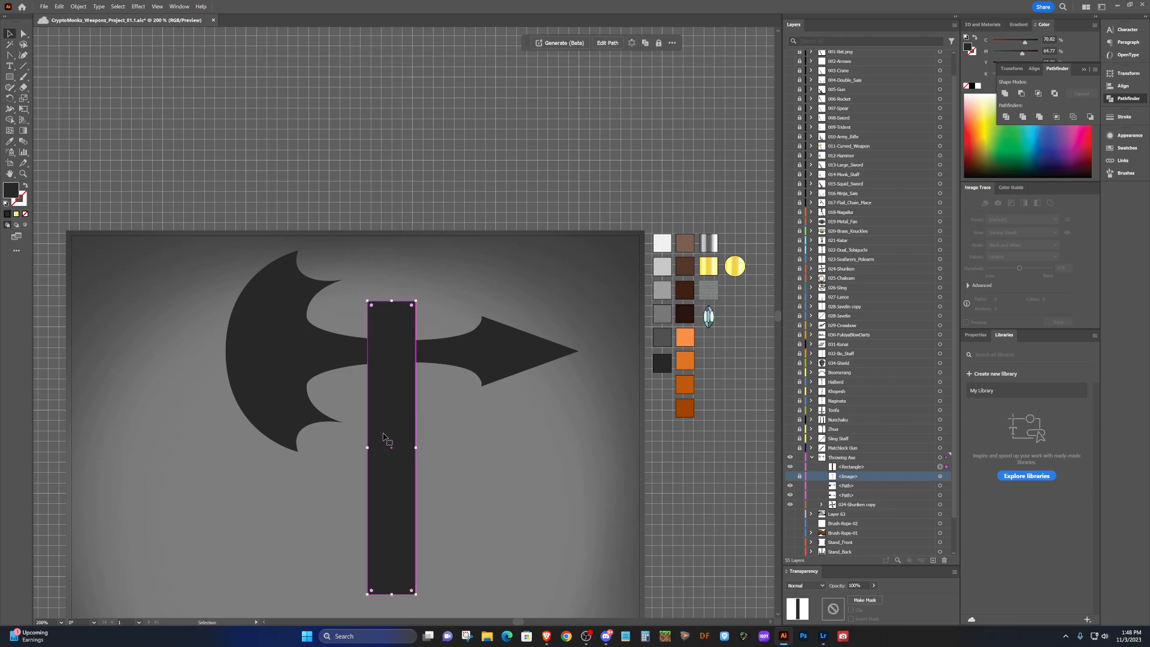
Show and unlock the reference image in the Throwing Axe layer.
scroll(537, 403, left, 1)
key(v)
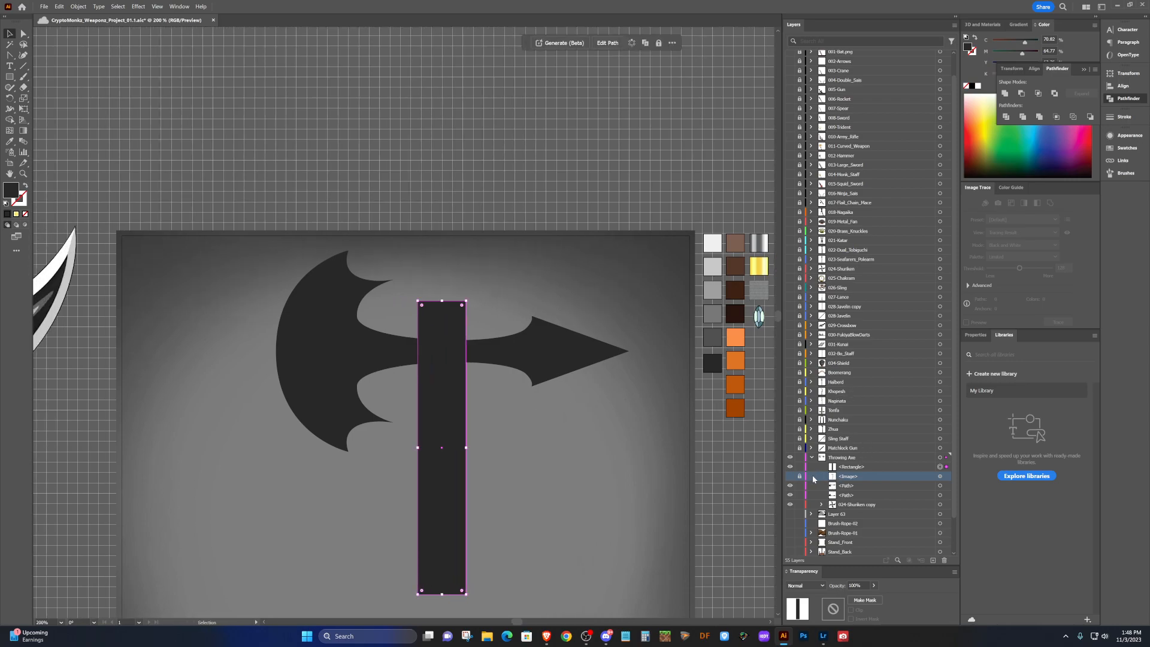
click(789, 476)
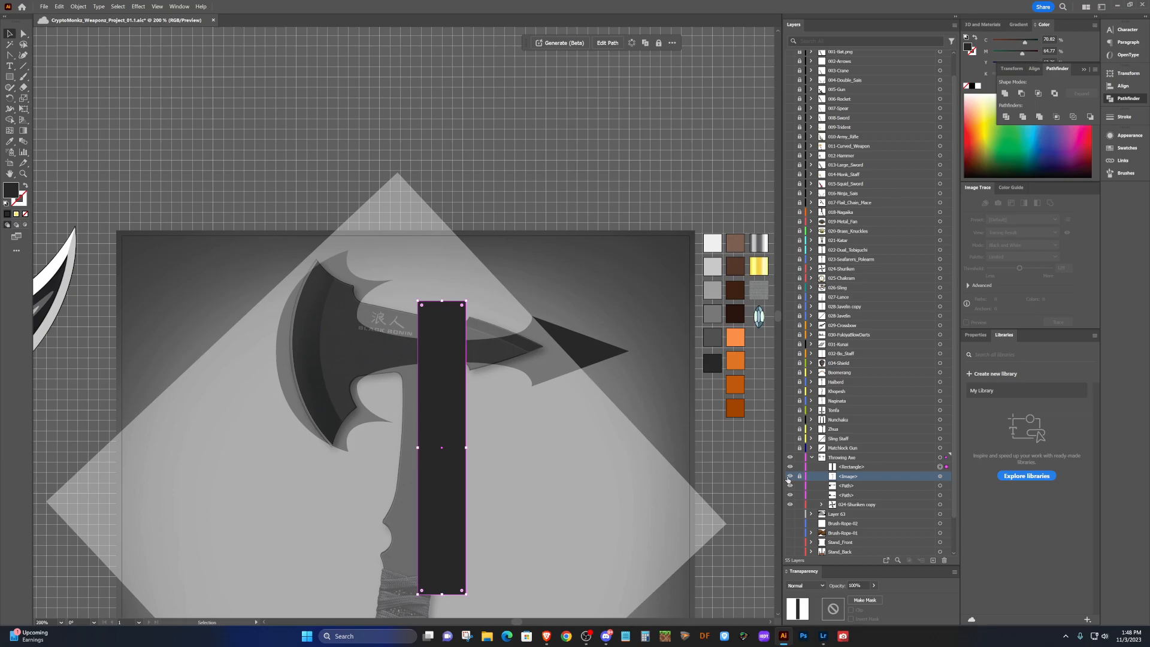
click(539, 442)
click(800, 476)
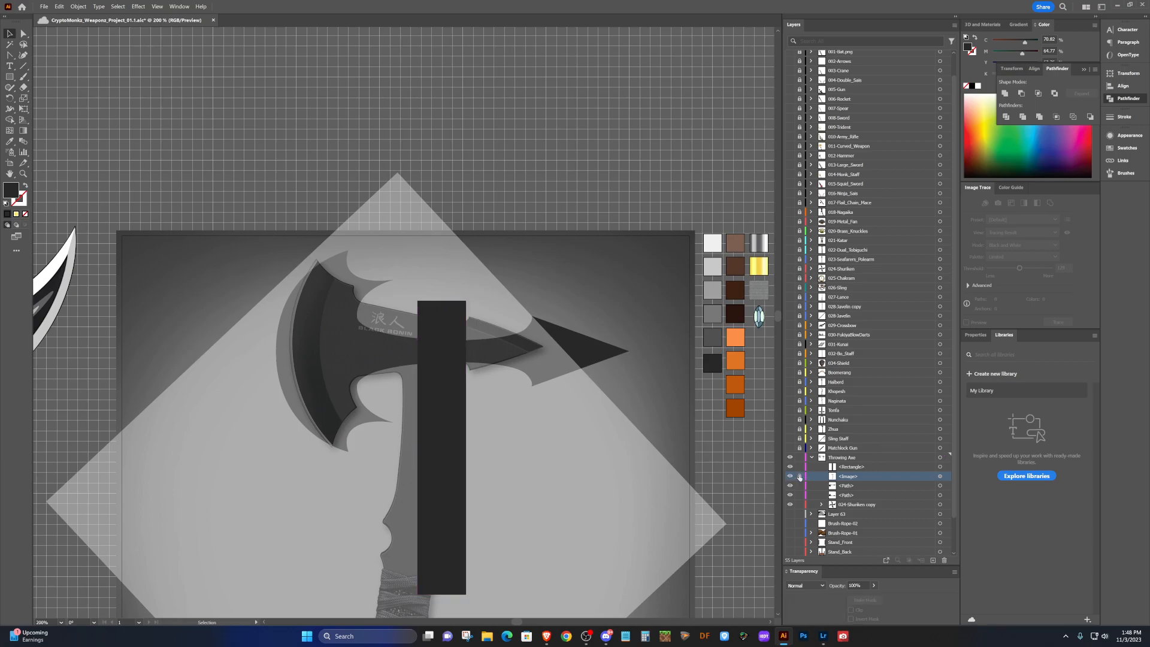
Enlarge and realign the reference photo over the drawn axe head, and hide it after comparing the handle.
click(509, 404)
mouse_move(398, 171)
mouse_down()
mouse_move(401, 187)
mouse_move(394, 160)
mouse_up()
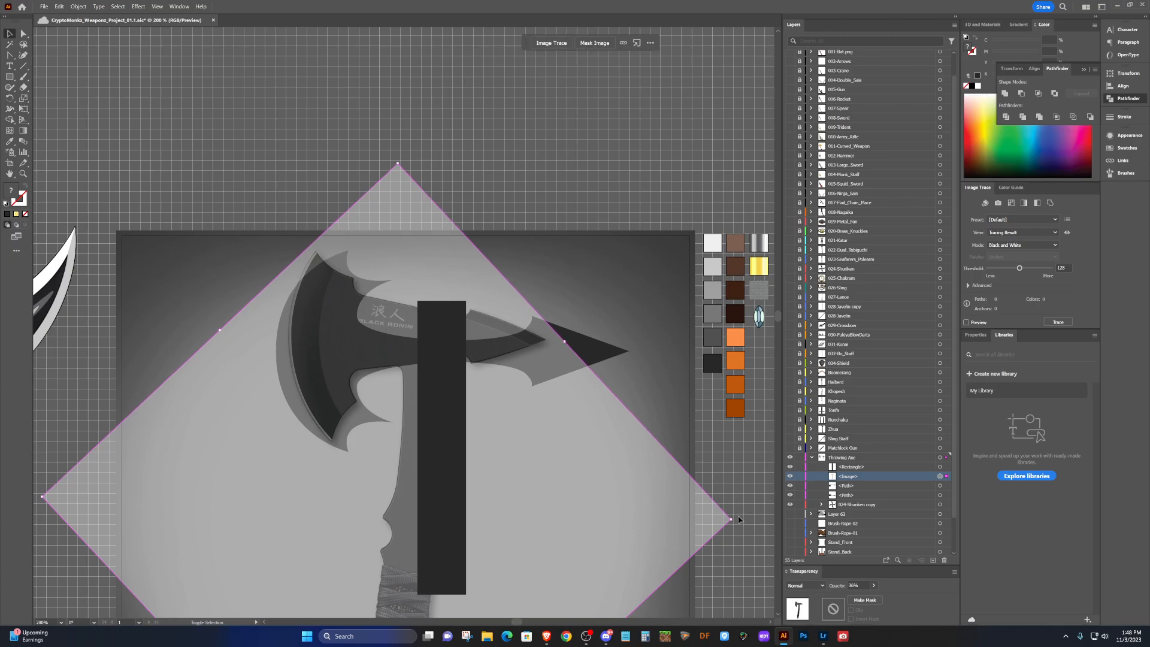
mouse_move(732, 521)
mouse_down()
mouse_move(766, 530)
mouse_move(721, 504)
mouse_move(771, 492)
mouse_up()
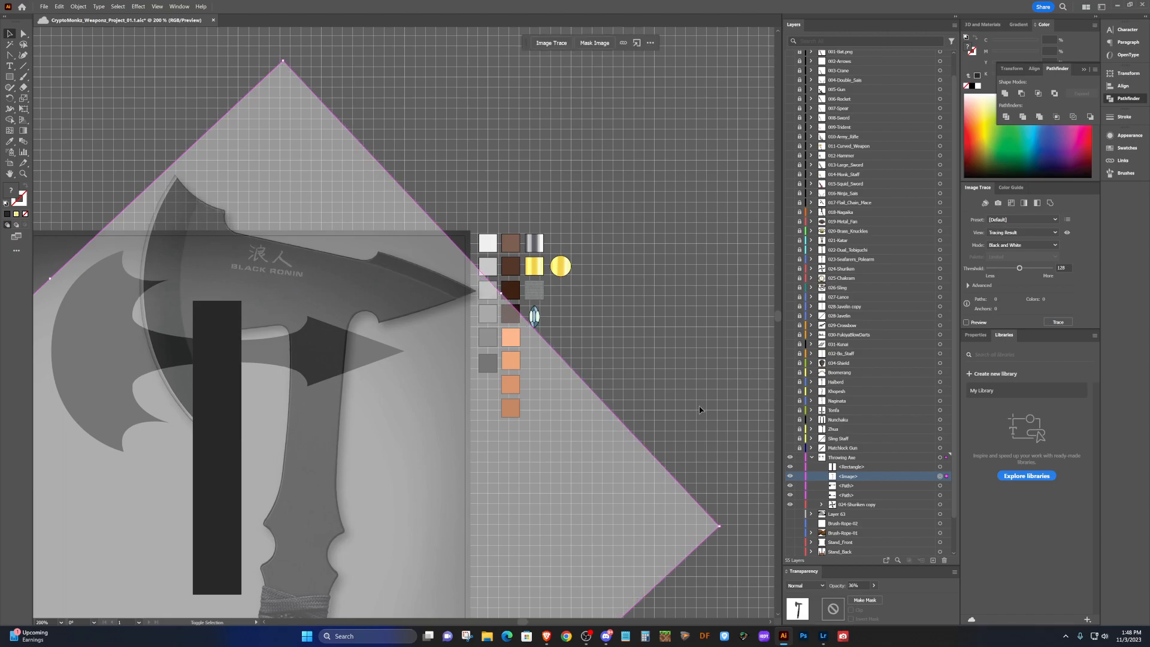
mouse_move(295, 273)
mouse_down()
mouse_move(251, 315)
mouse_move(201, 335)
mouse_up()
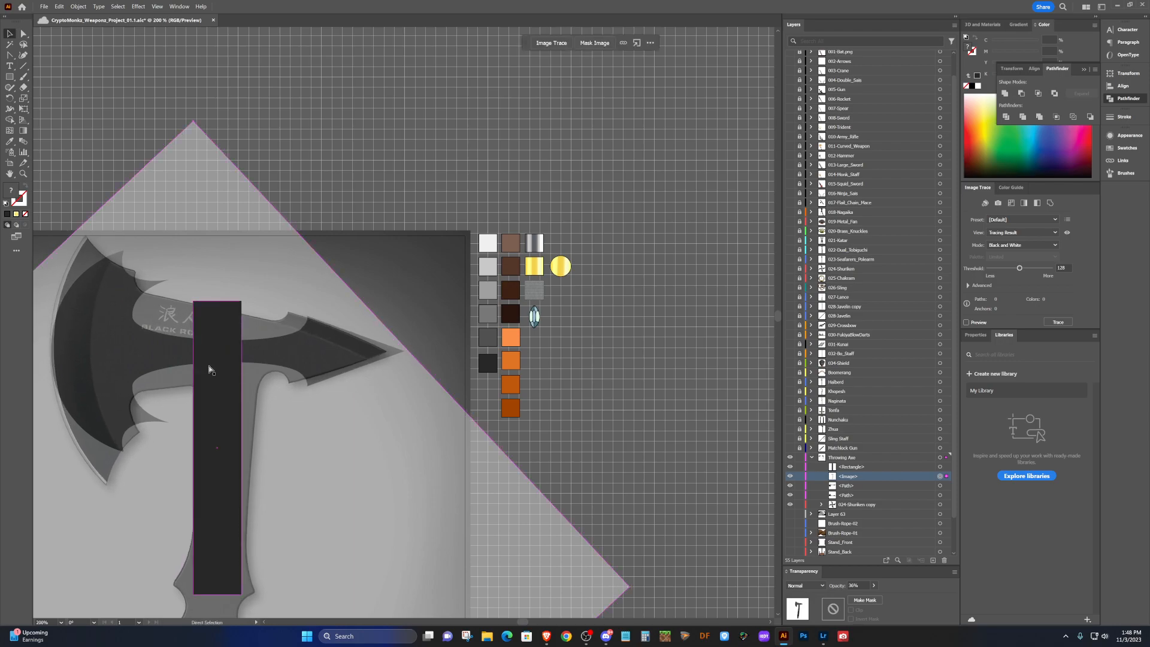
scroll(206, 360, left, 5)
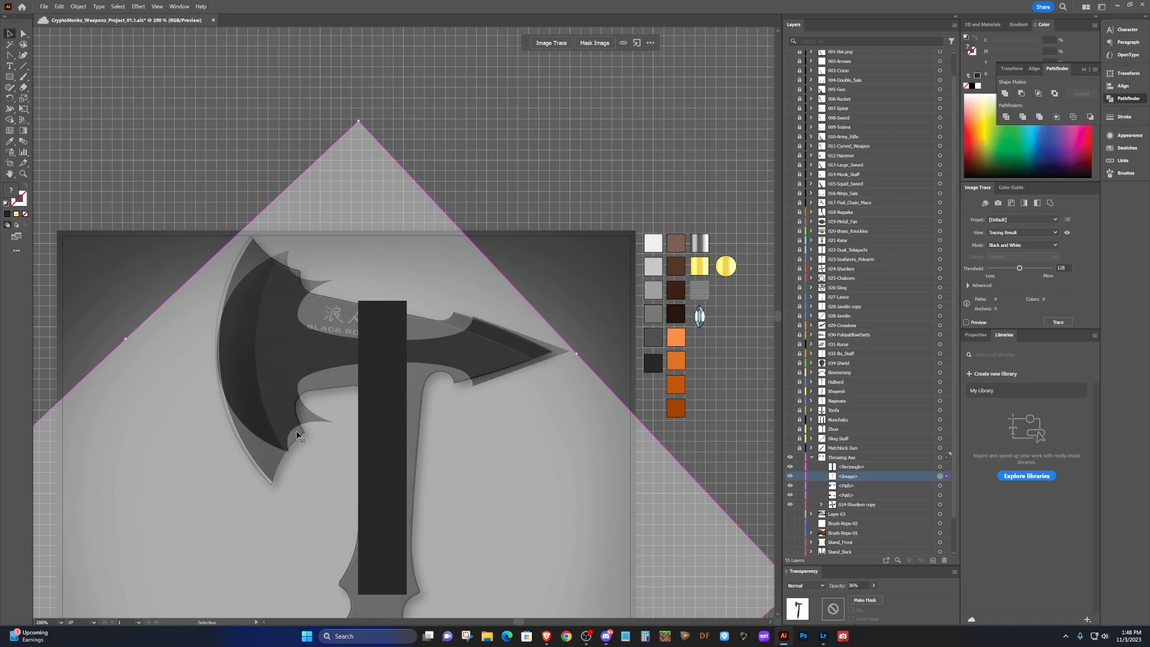
click(790, 476)
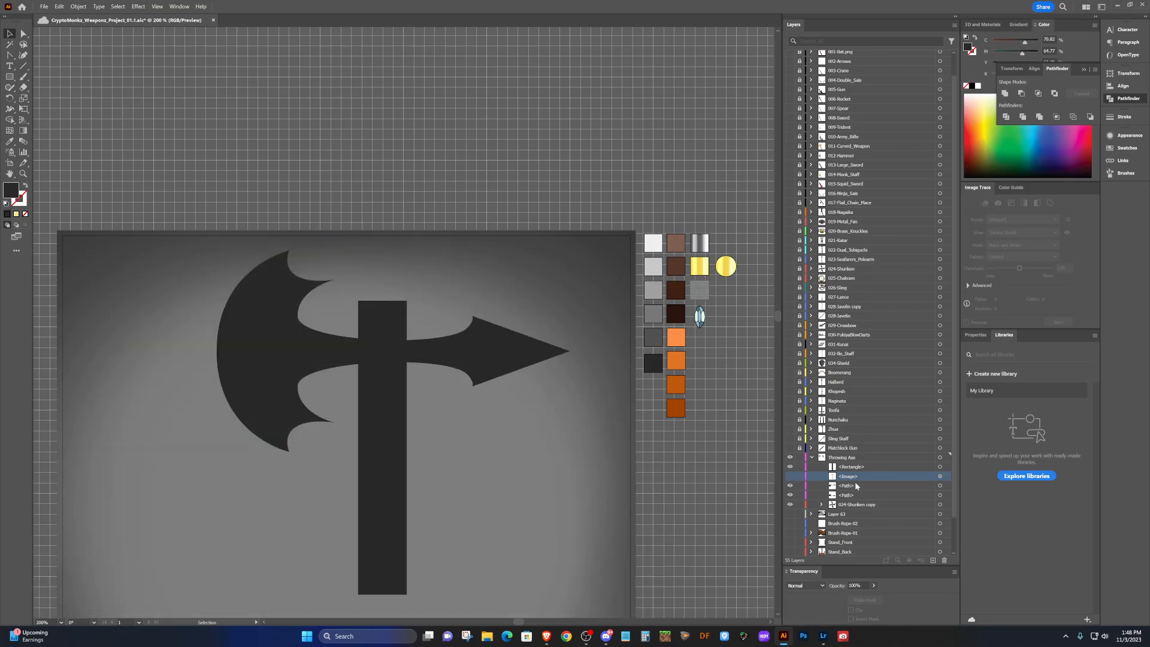
Delete the lower half of the axe head, leaving only the upper half shape.
click(244, 309)
key(shift+c)
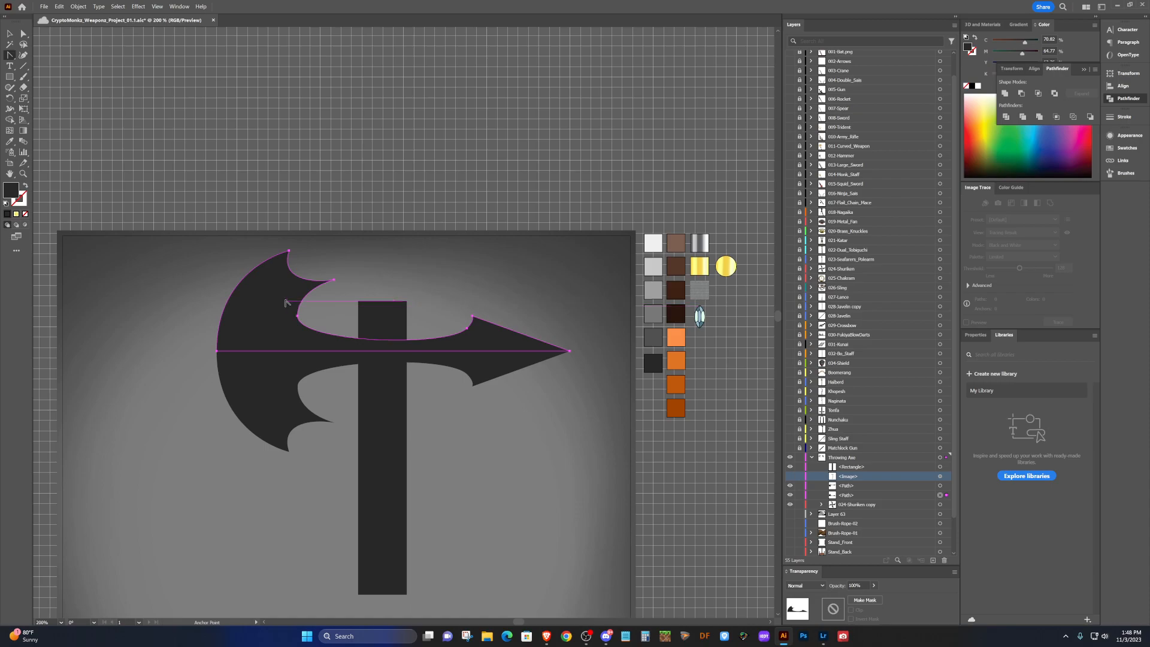
key(v)
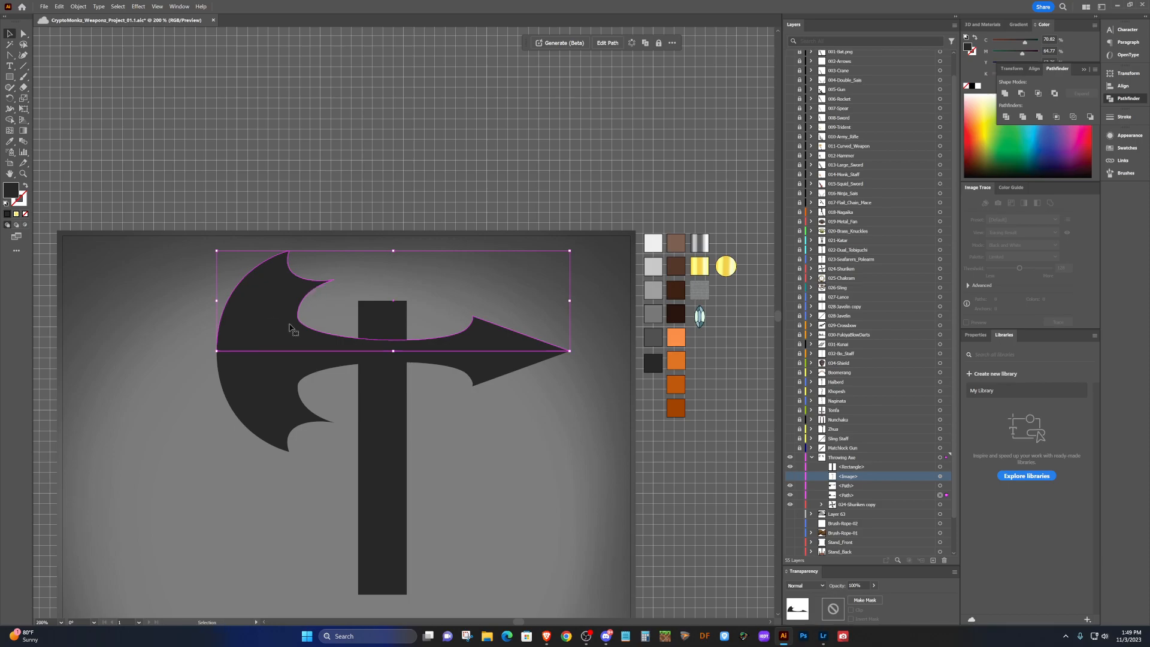
click(245, 365)
key(Delete)
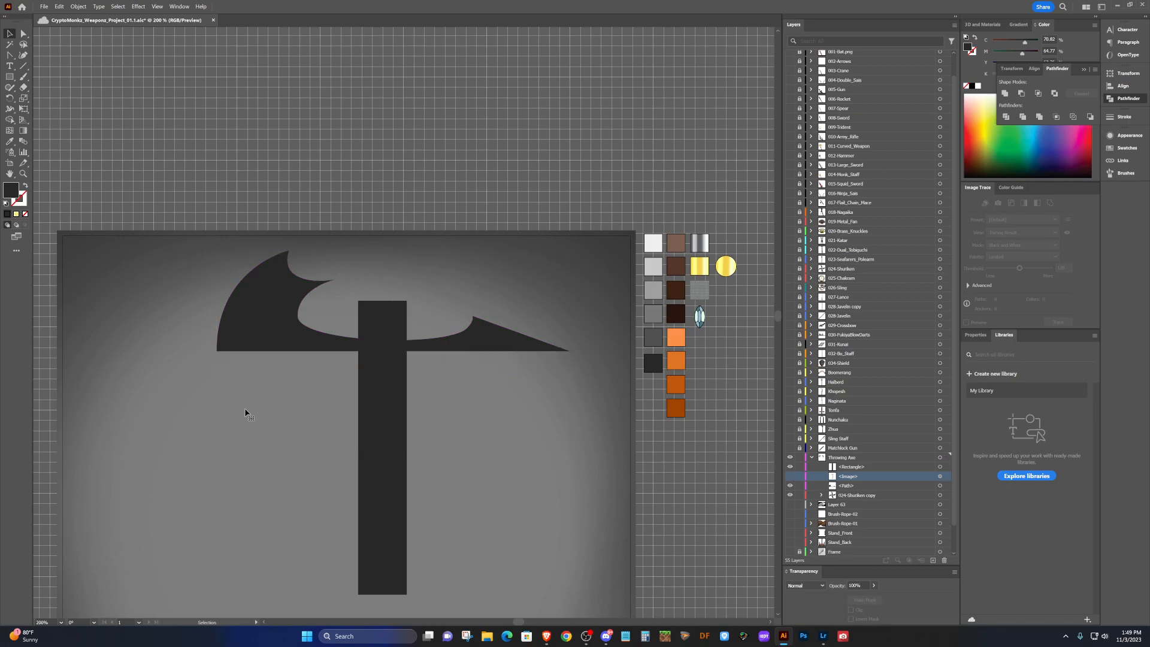
Move the outer corner anchor of the upper blade half inward along its flat edge to narrow the blade.
click(250, 316)
key(shift+c)
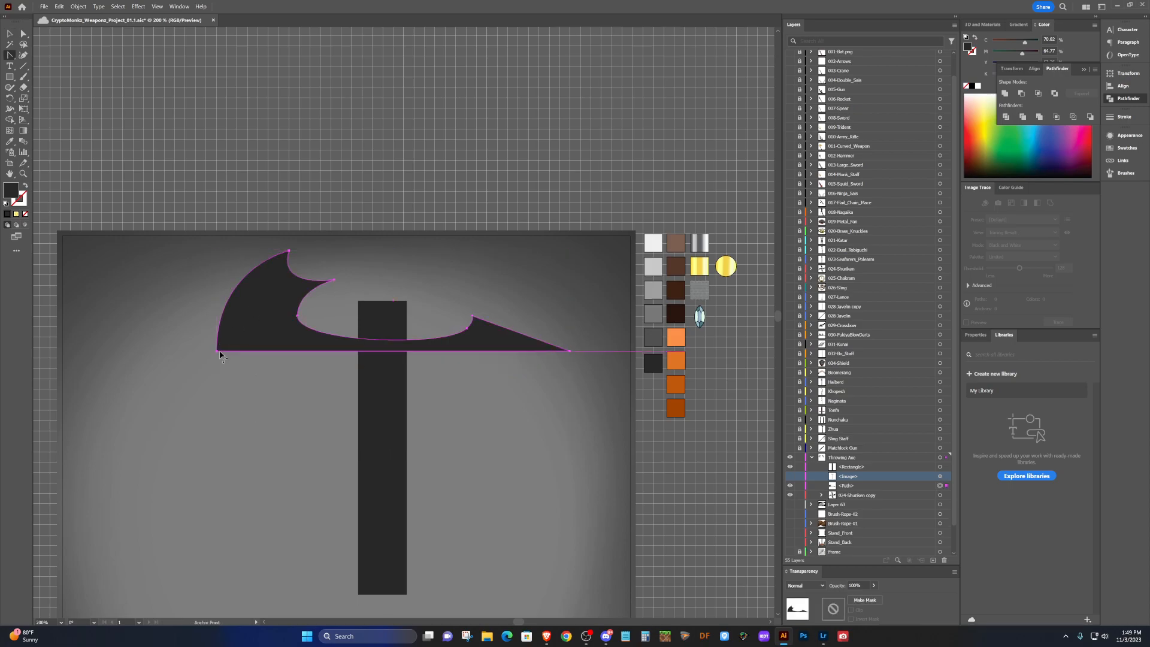
scroll(219, 353, up, 3)
drag(214, 352, 274, 351)
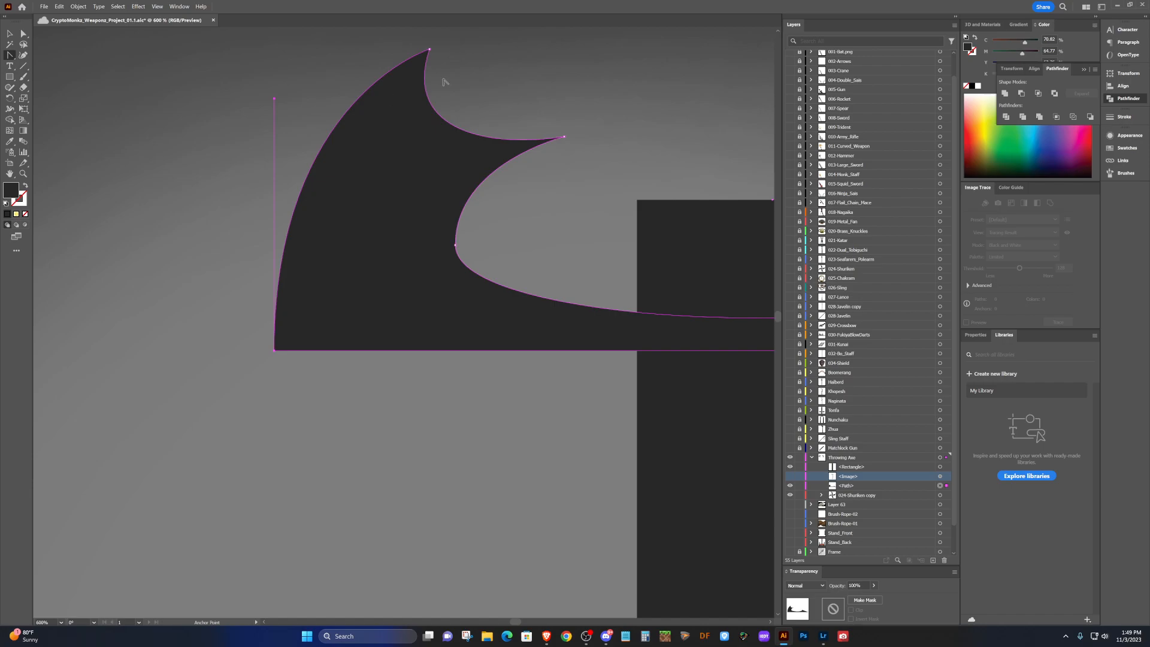
Draw a tall dark reference rectangle over the blade and align its side with the blade's outermost edge.
click(10, 76)
click(16, 215)
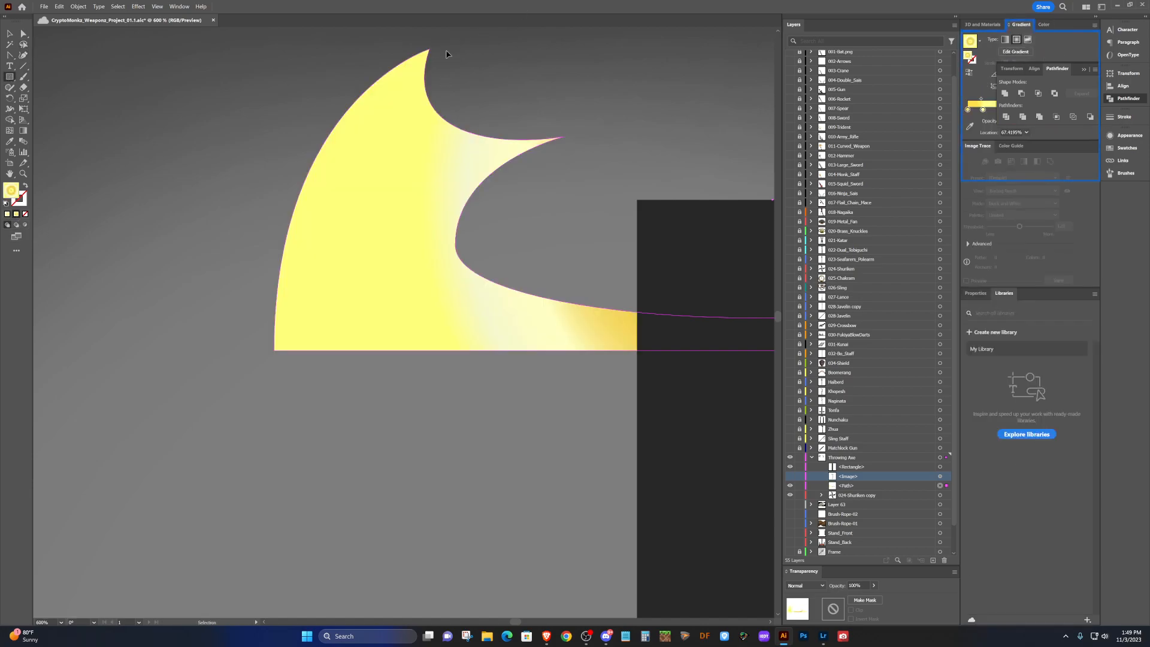
key(ctrl+z)
drag(287, 48, 443, 396)
drag(347, 190, 336, 245)
key(ctrl+z)
key(v)
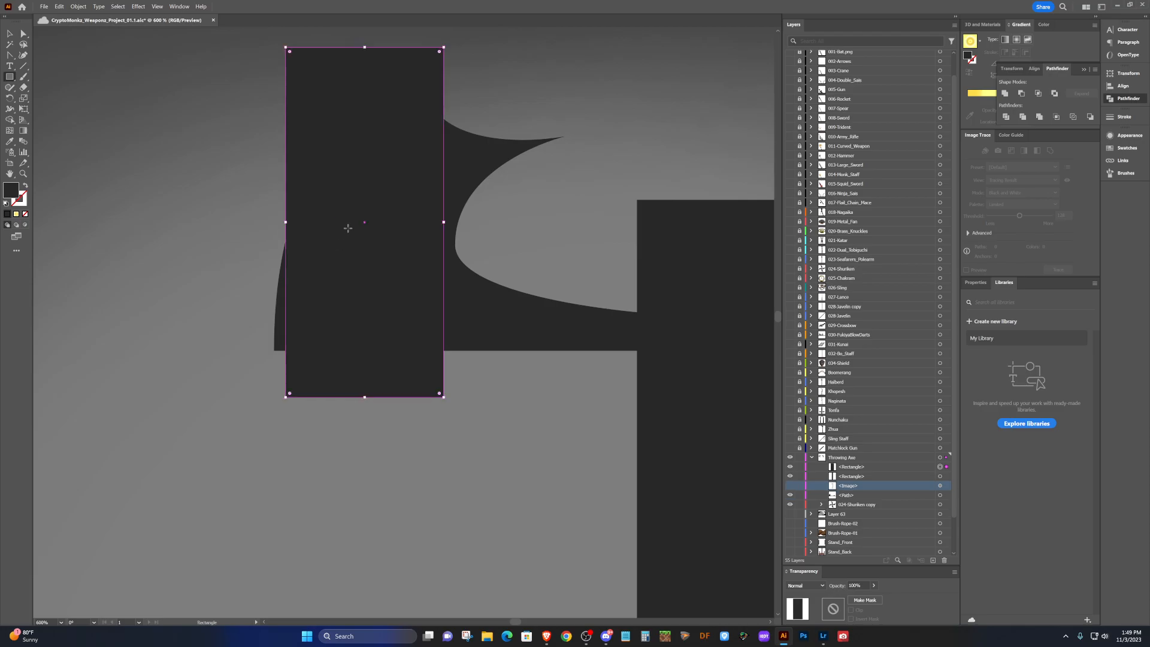
drag(388, 108, 373, 97)
Set the reference rectangle's opacity to 43% and move it clear of the blade.
click(873, 585)
drag(876, 596, 854, 597)
click(522, 470)
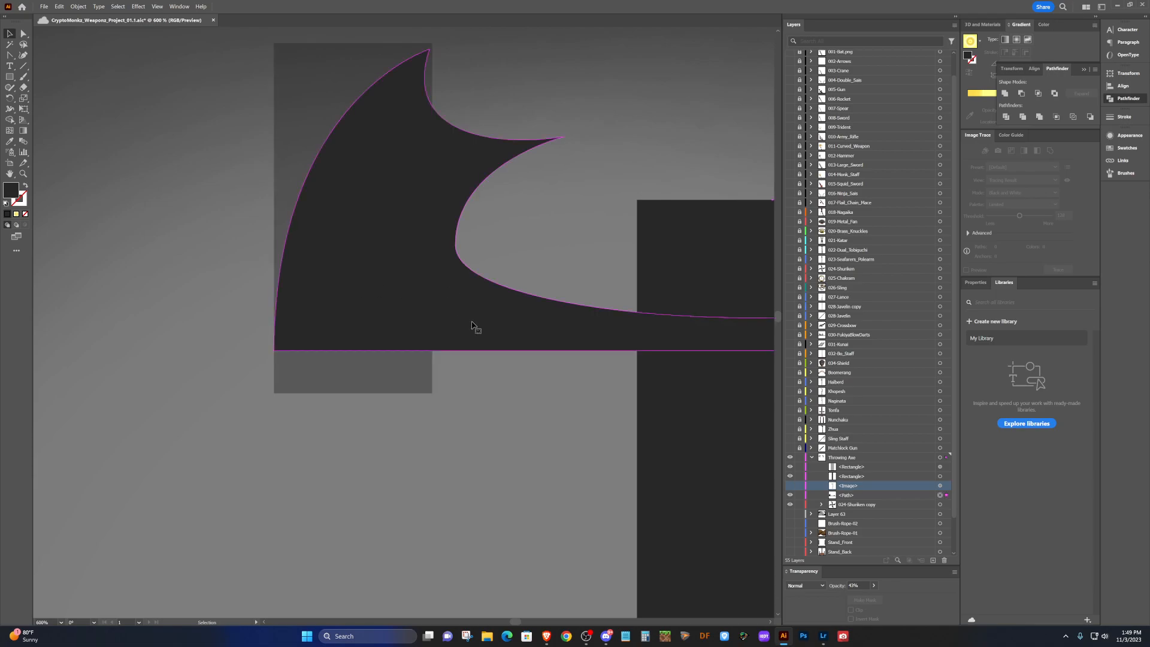
click(473, 327)
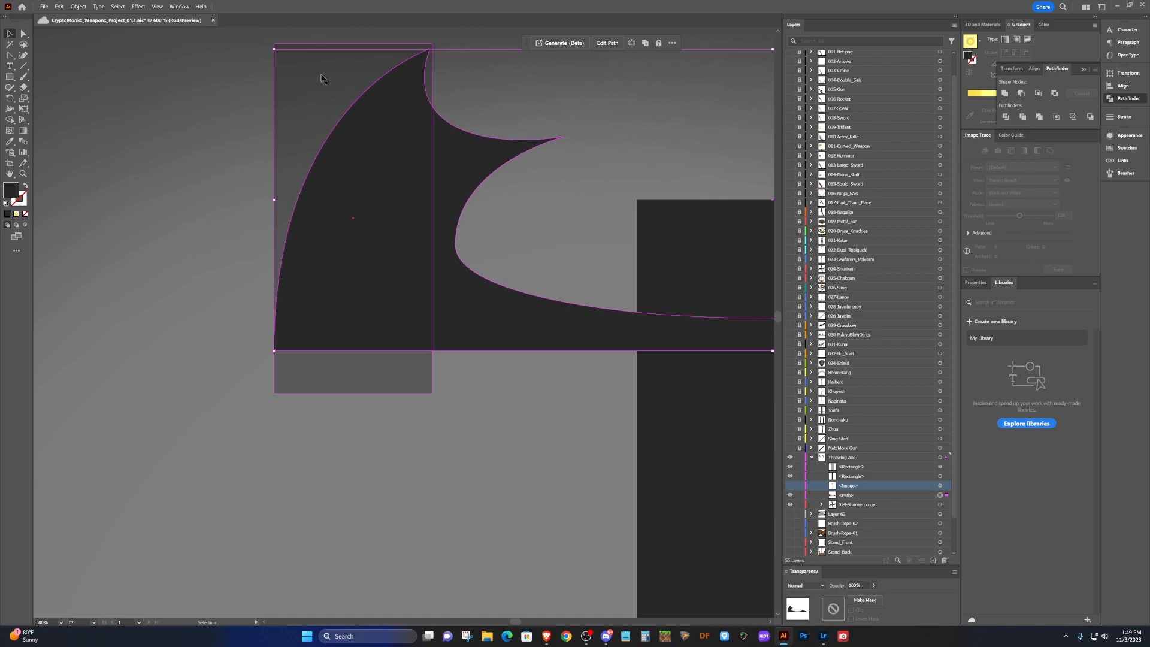
drag(319, 76, 122, 164)
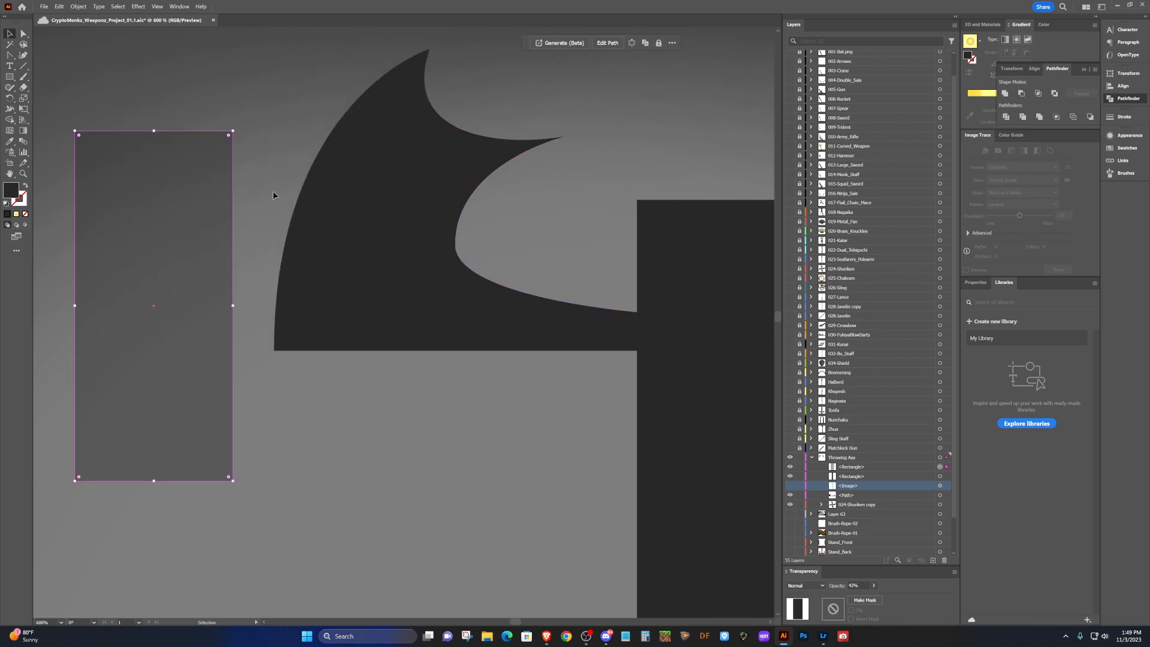
Duplicate the upper half of the axe head directly below the original.
scroll(275, 191, down, 3)
scroll(281, 204, up, 1)
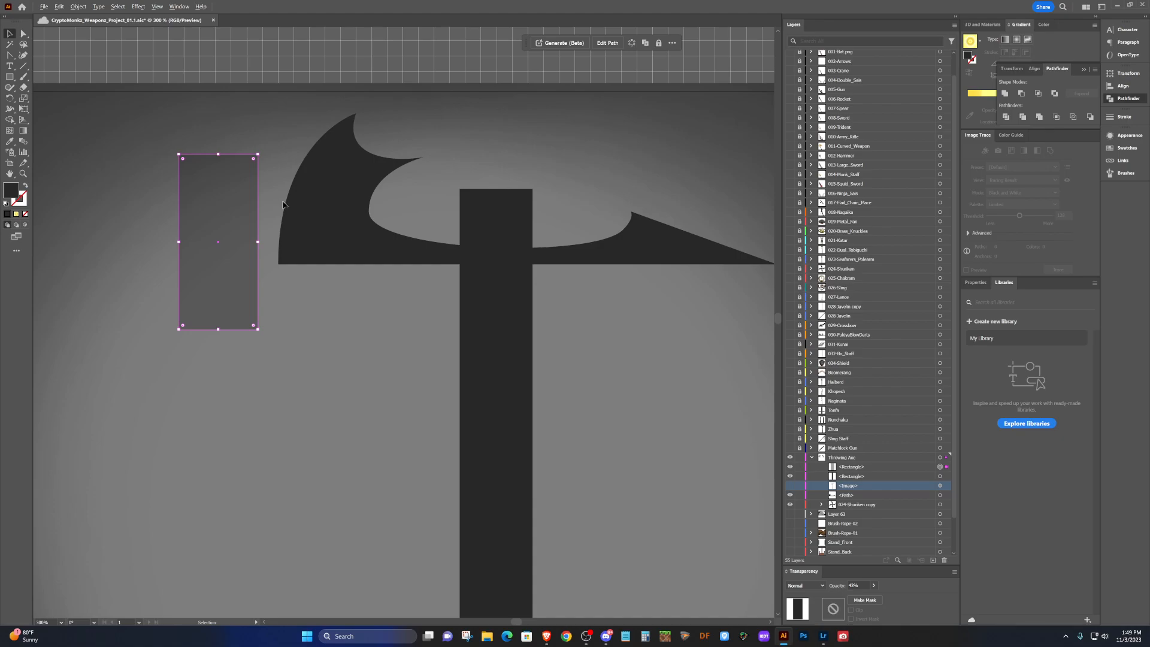
click(310, 241)
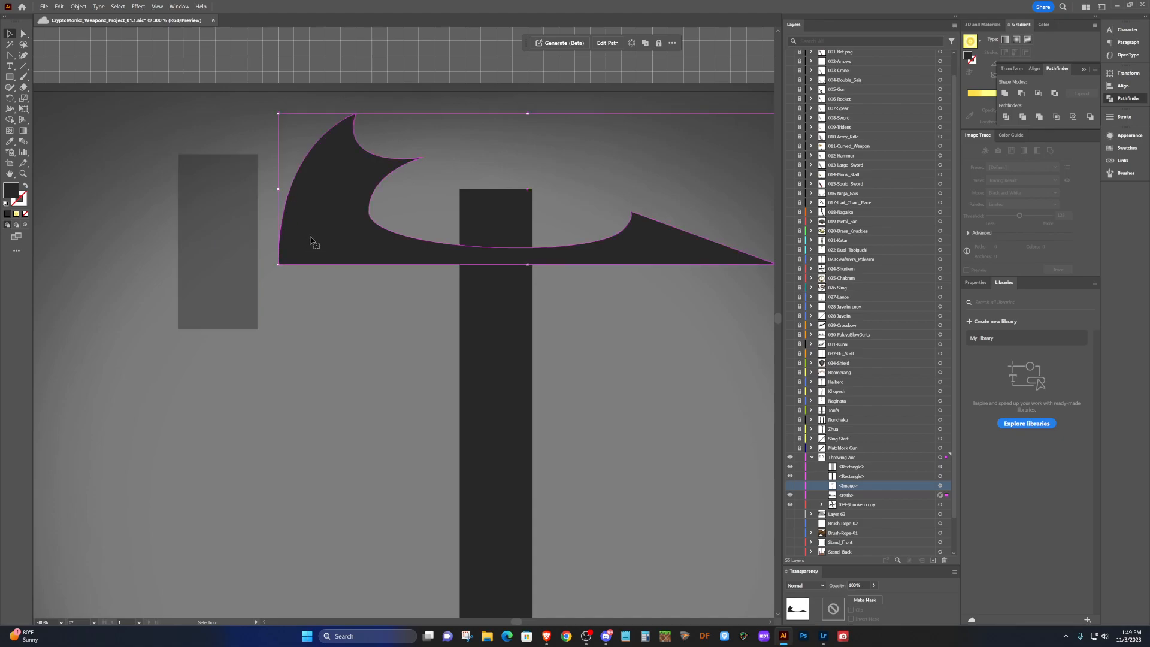
drag(312, 239, 310, 398)
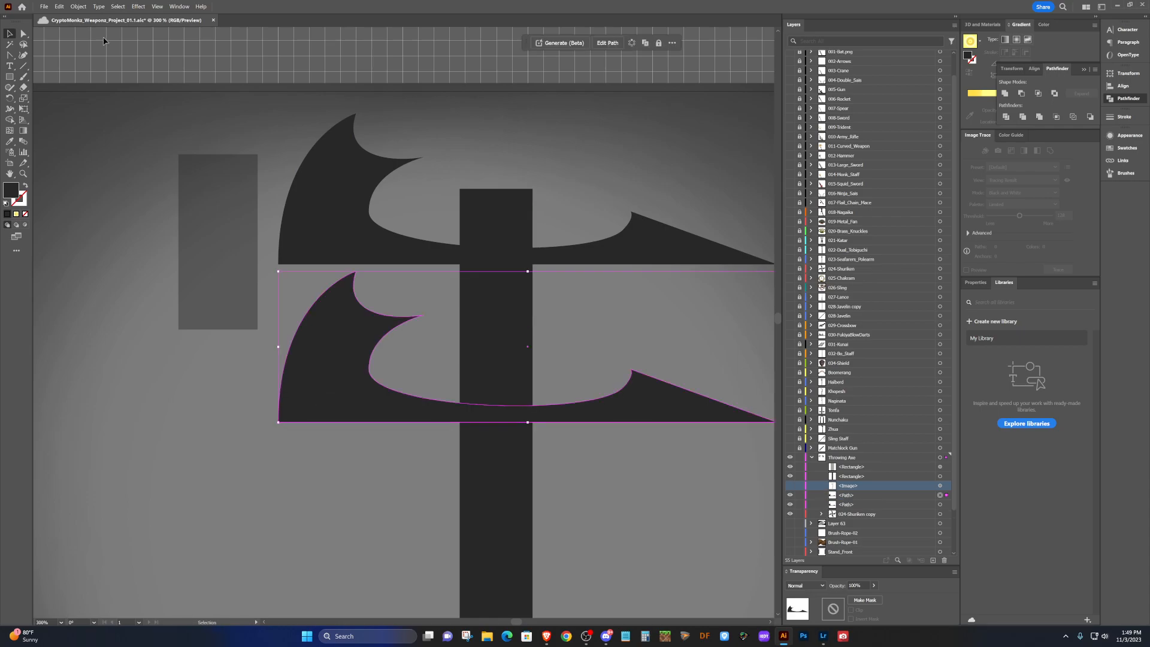
Reflect the copy across the horizontal axis and snap its flat edge against the upper half.
click(78, 6)
mouse_move(174, 17)
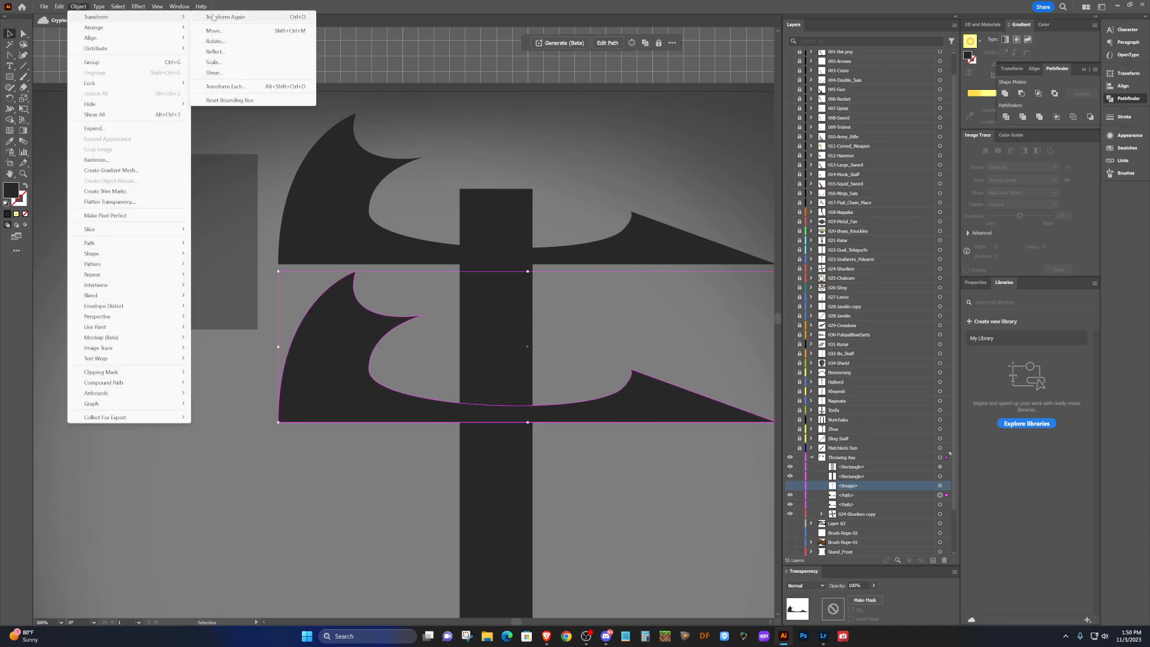
click(216, 52)
click(577, 374)
drag(419, 288, 419, 281)
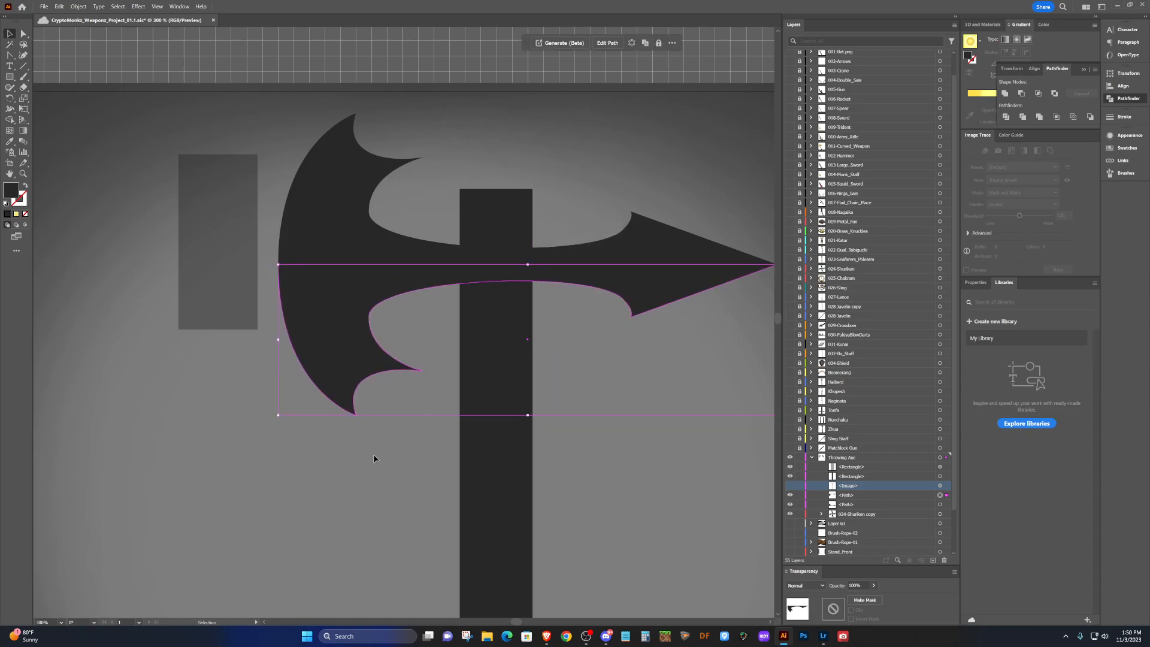
click(366, 475)
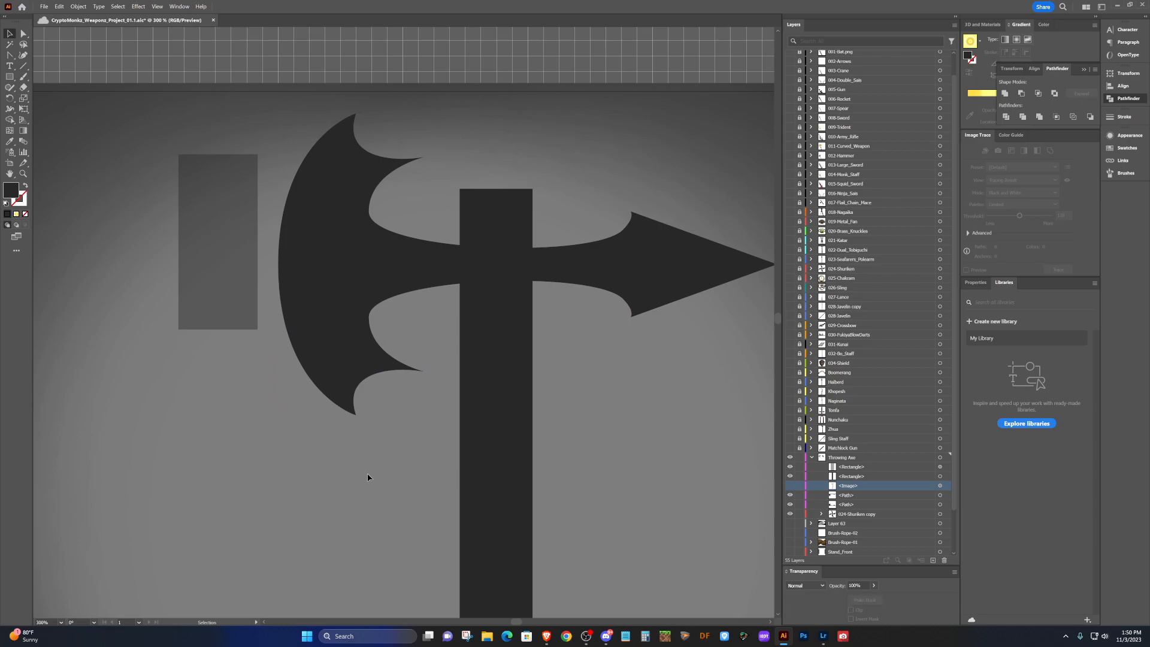
Delete the semi-transparent reference rectangle beside the blade.
click(193, 271)
key(Delete)
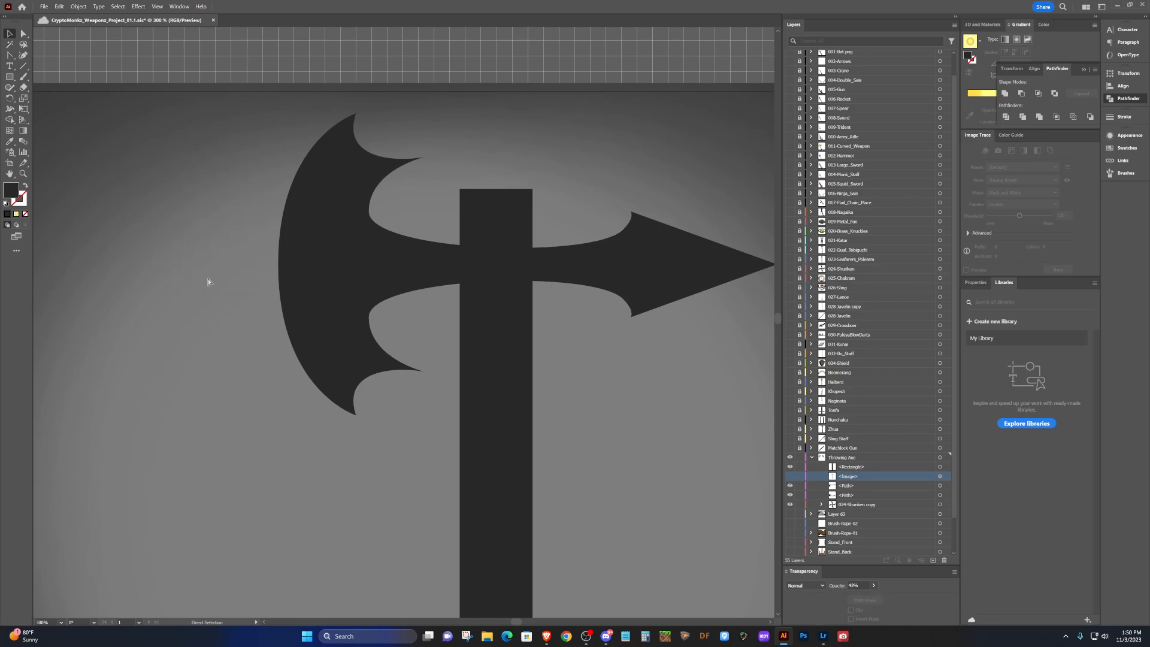
Move the rear spike tip of the upper half inward and bend its slanted edge into a concave curve.
scroll(232, 287, right, 4)
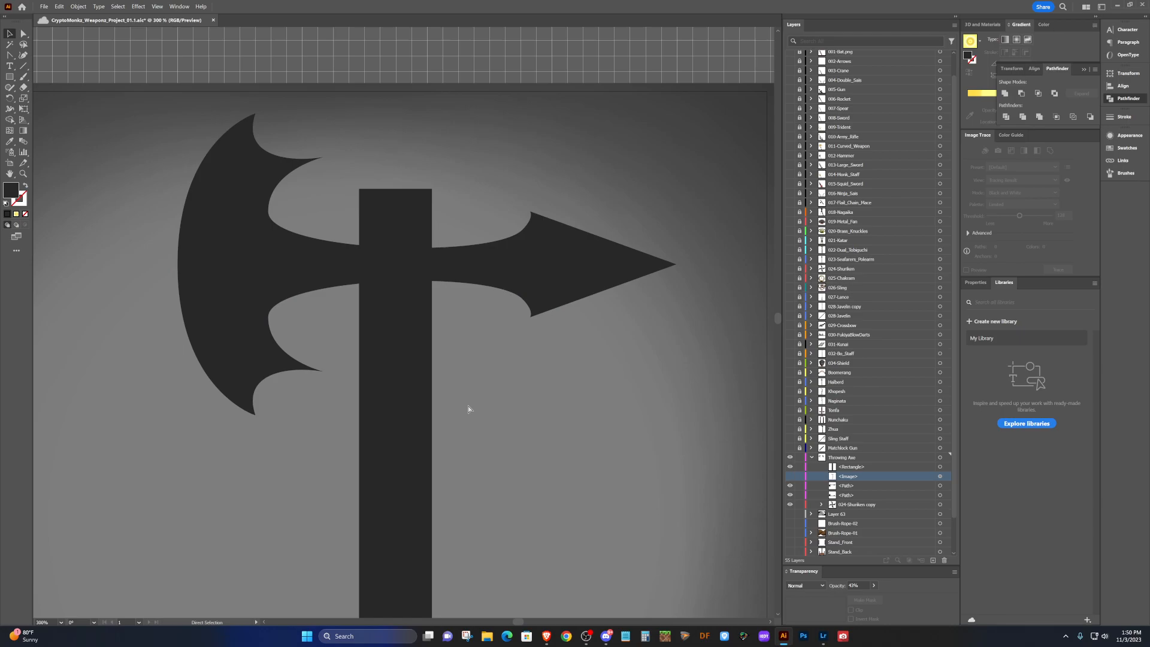
key(v)
click(580, 289)
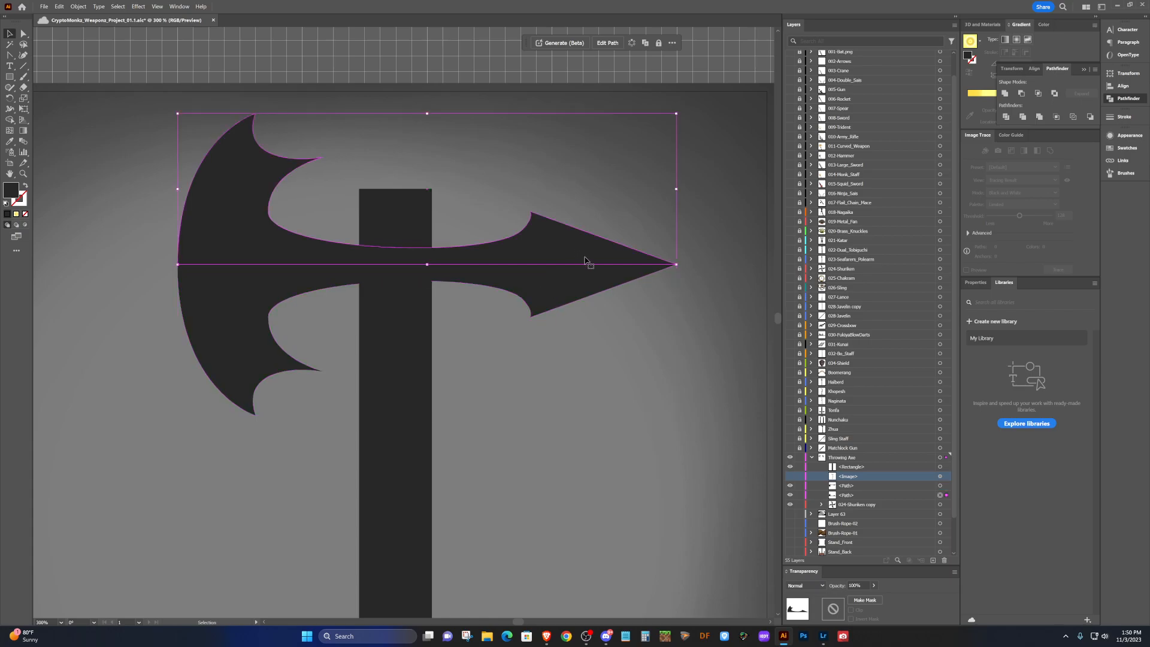
key(shift+c)
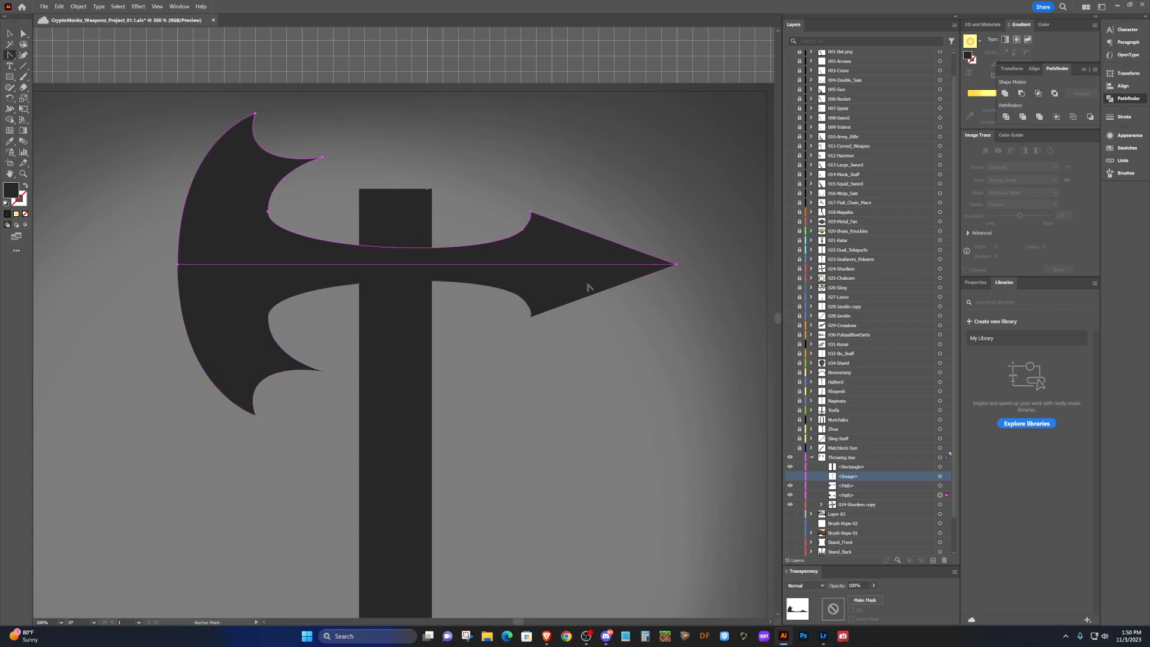
scroll(676, 266, up, 1)
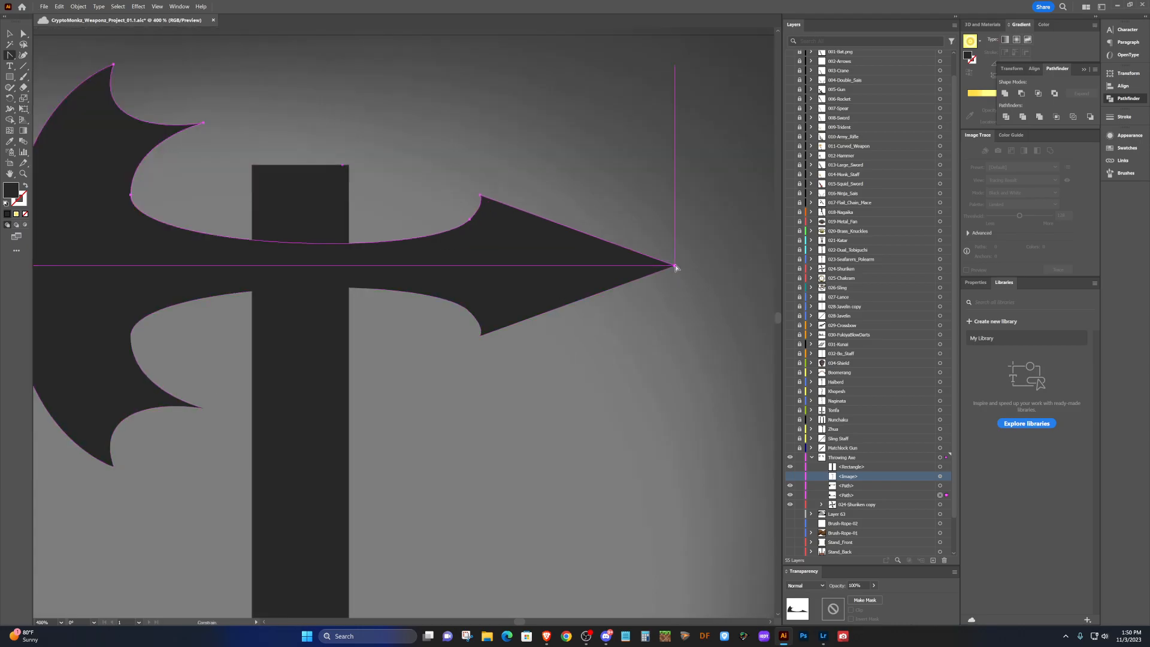
mouse_move(606, 266)
mouse_down()
mouse_move(593, 267)
mouse_move(607, 266)
mouse_up()
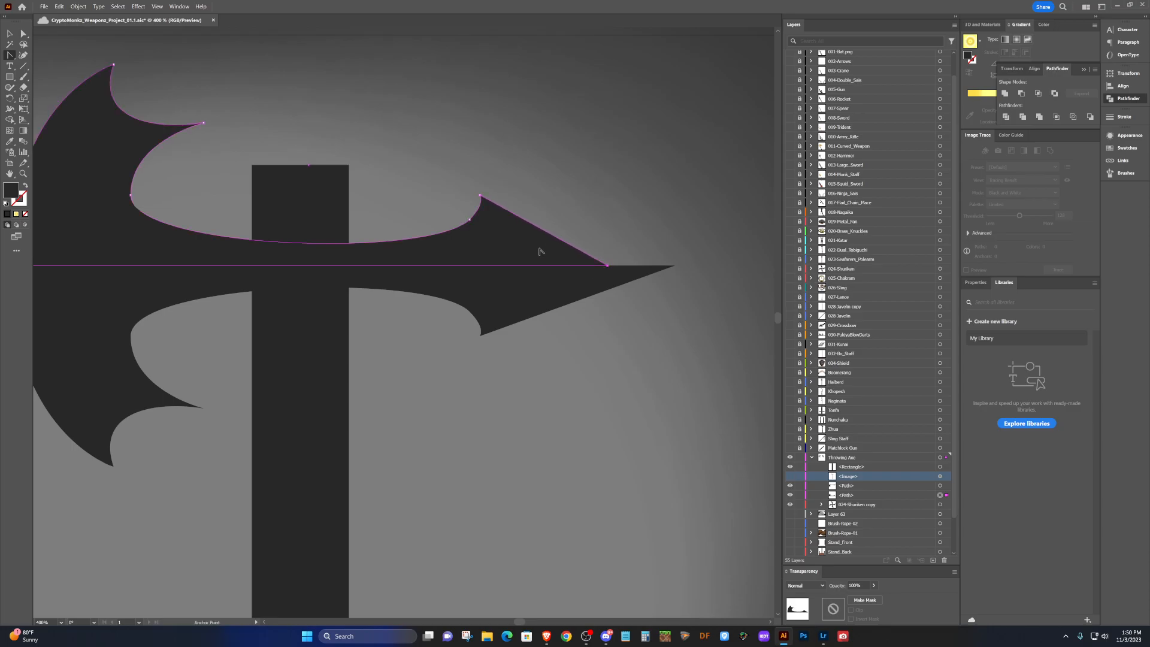
mouse_move(541, 231)
mouse_down()
mouse_move(555, 221)
mouse_move(537, 244)
mouse_up()
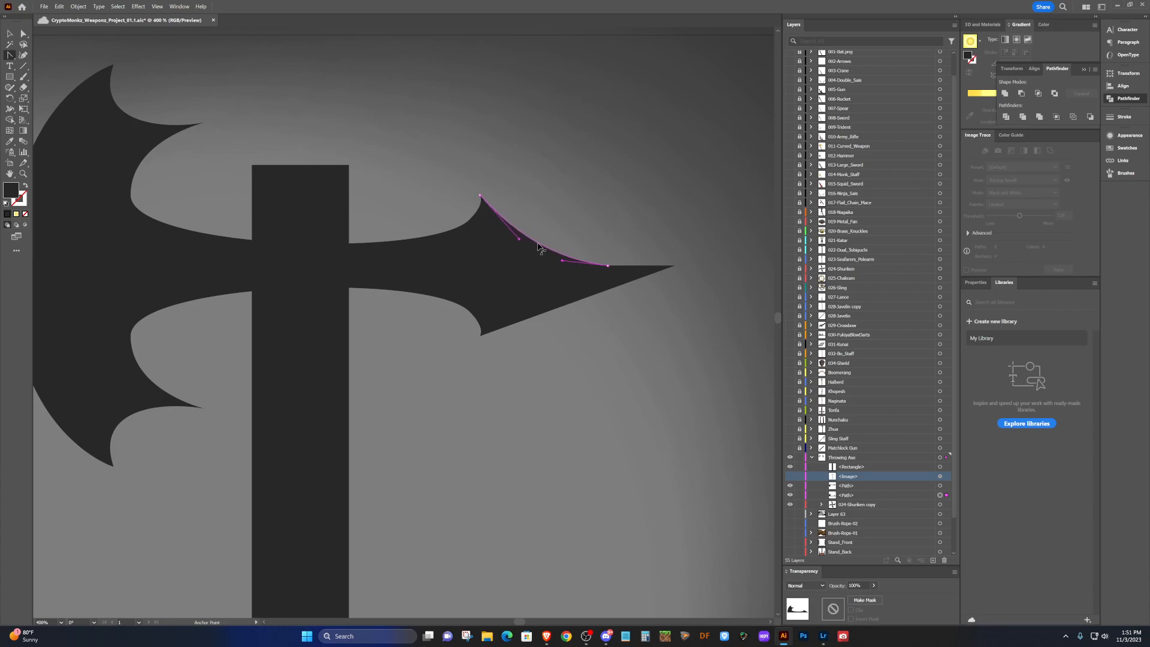
Move the lower half's spike tip inward to match the upper one and bow its slanted edge outward.
key(v)
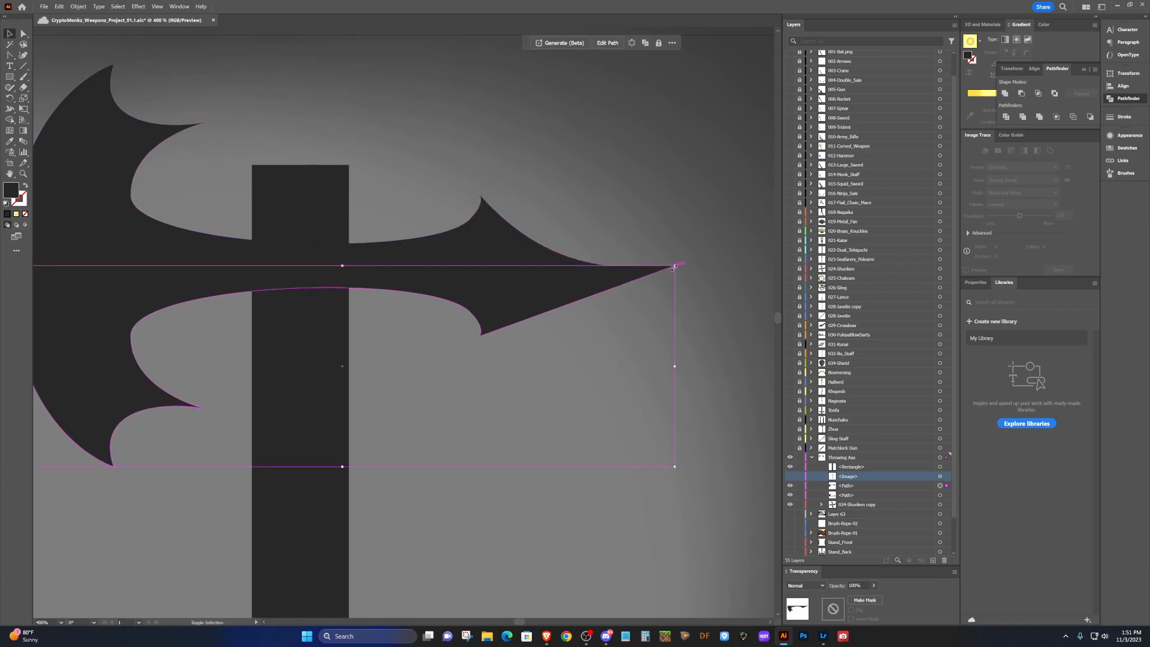
key(a)
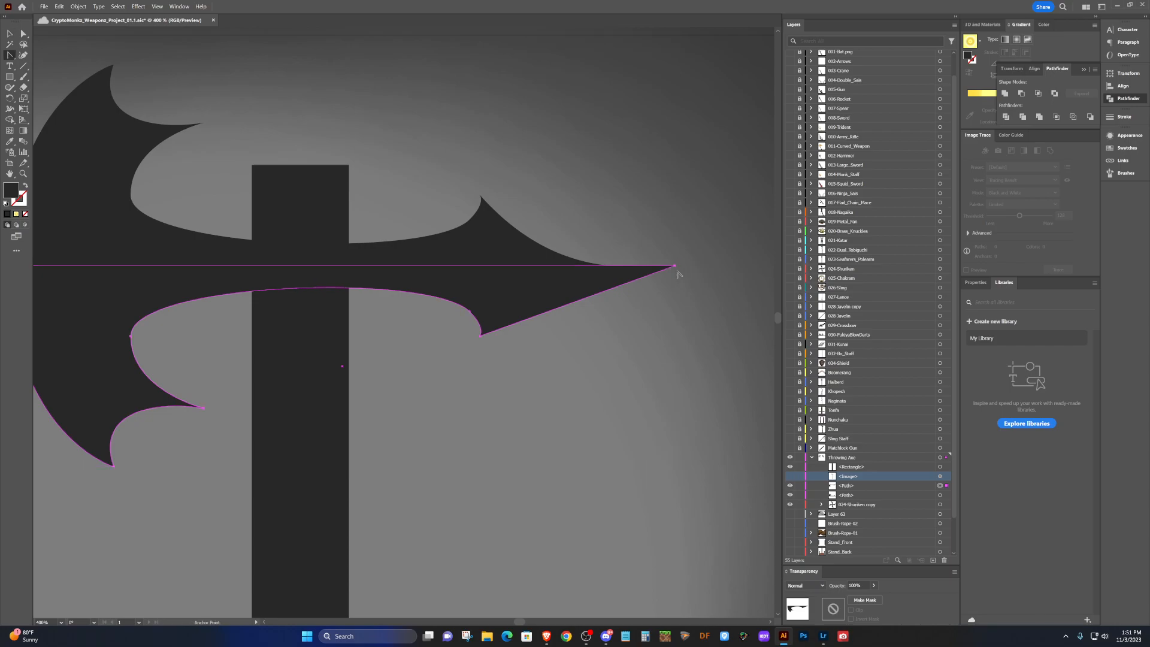
drag(675, 267, 608, 268)
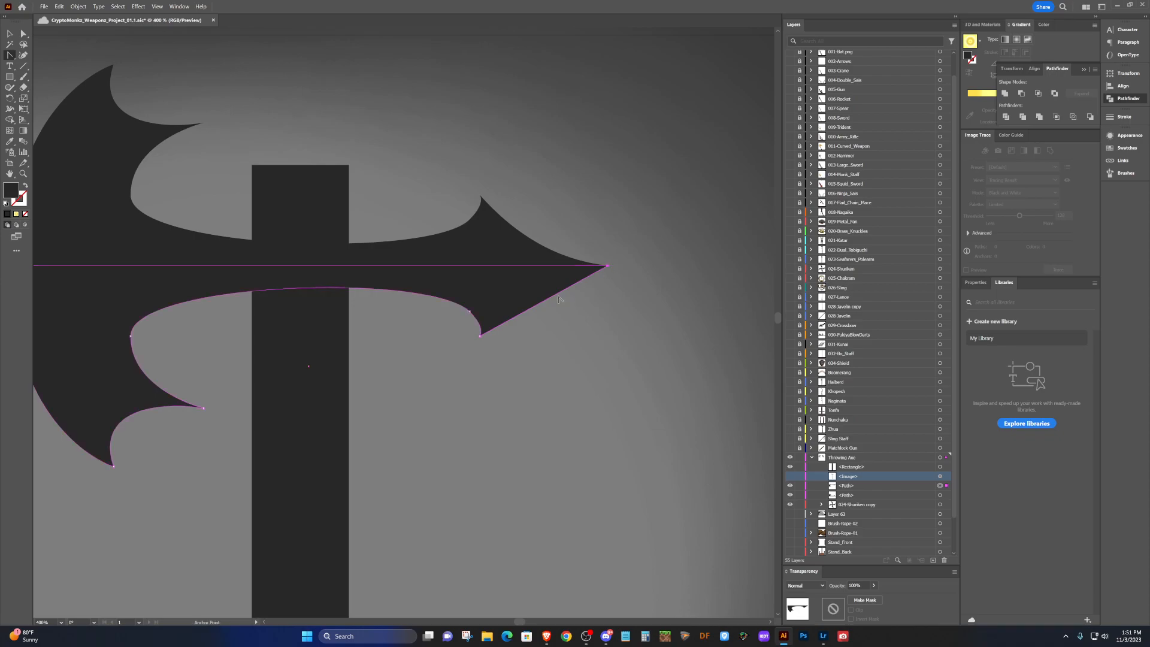
drag(547, 302, 559, 315)
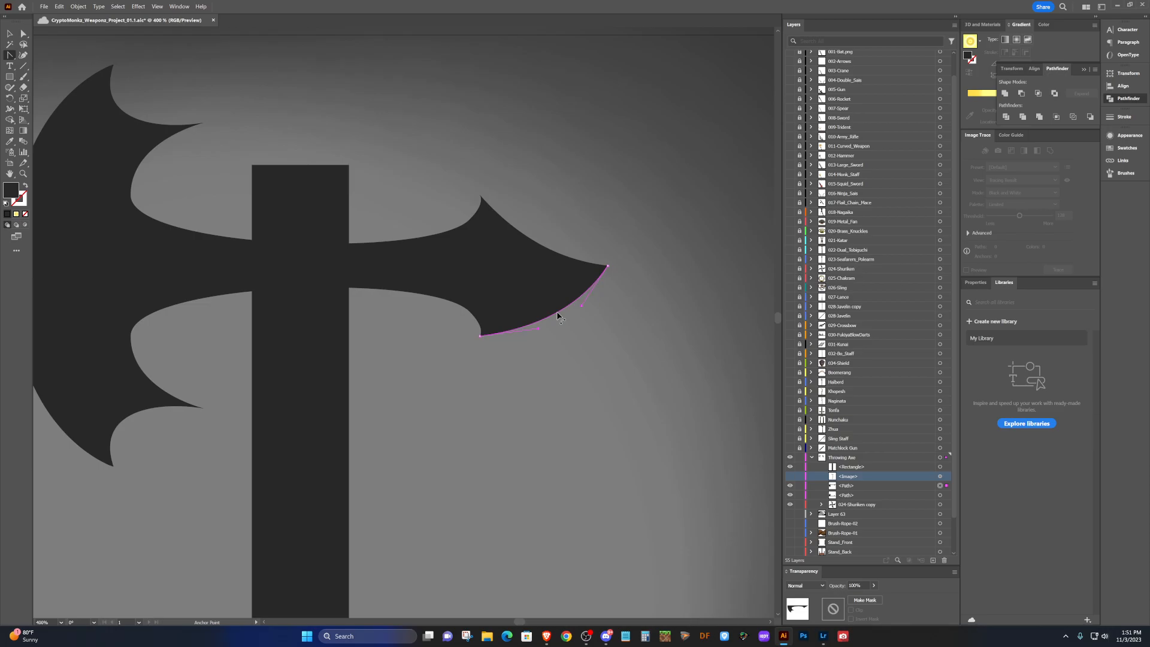
drag(557, 312, 558, 312)
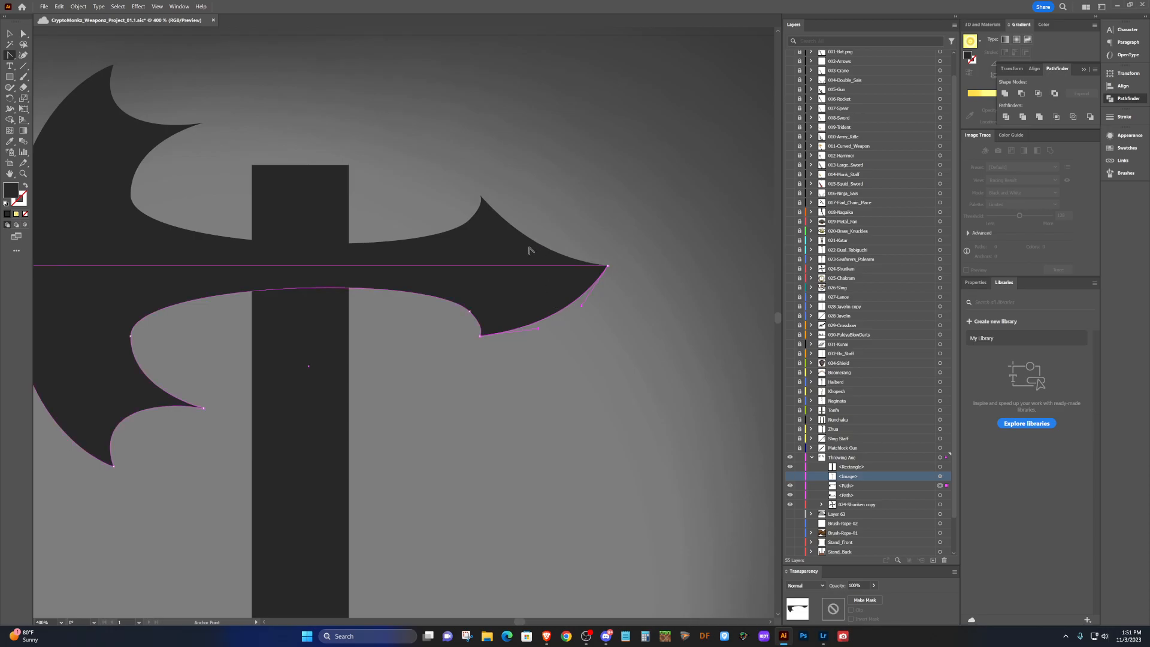
Deepen the concave curve on the upper edge of the rear spike.
key(v)
click(530, 249)
key(p)
drag(535, 243, 509, 249)
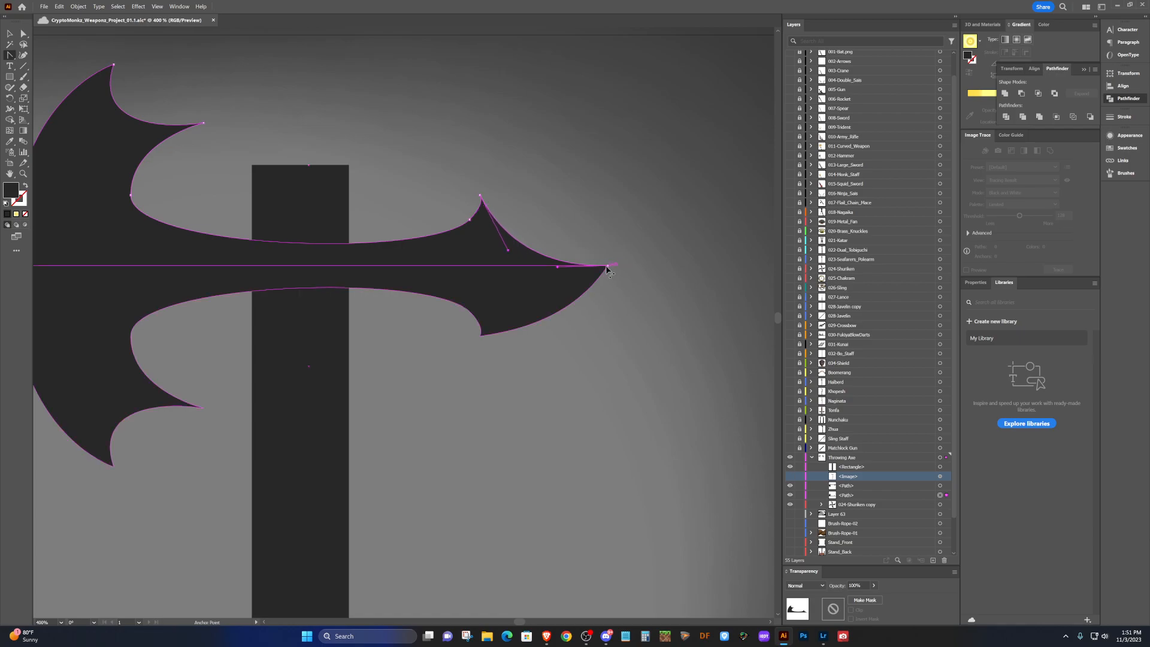
key(v)
click(648, 313)
Reflect both halves of the axe head together across the horizontal axis so the rear spike curves downward.
scroll(647, 314, down, 2)
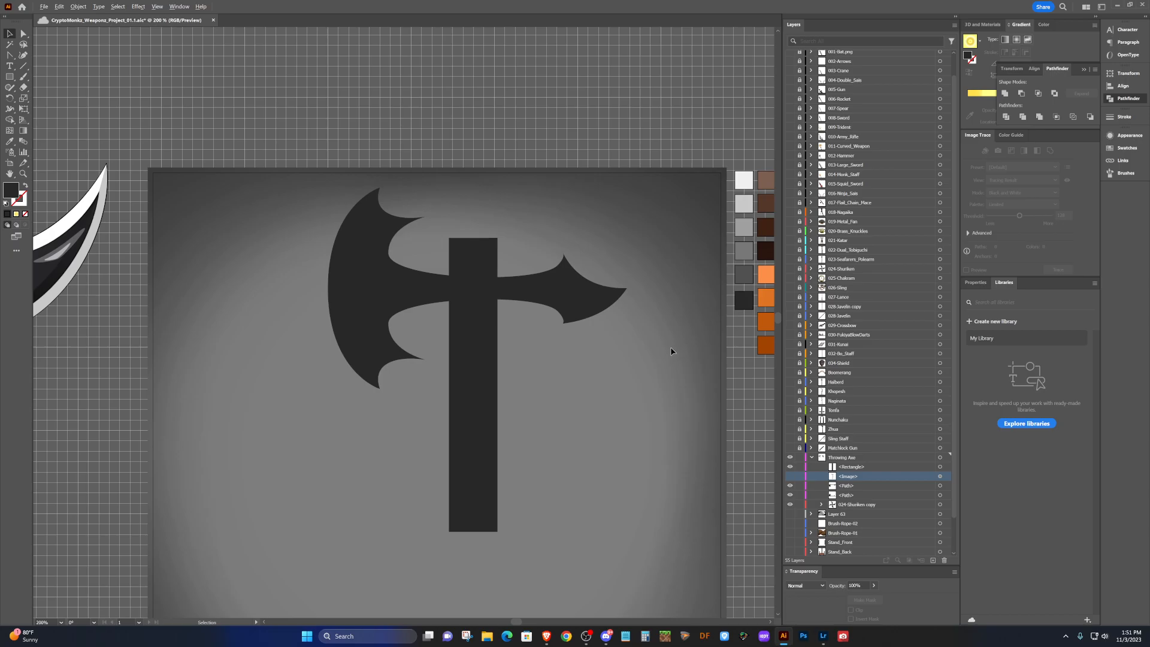
scroll(642, 332, up, 1)
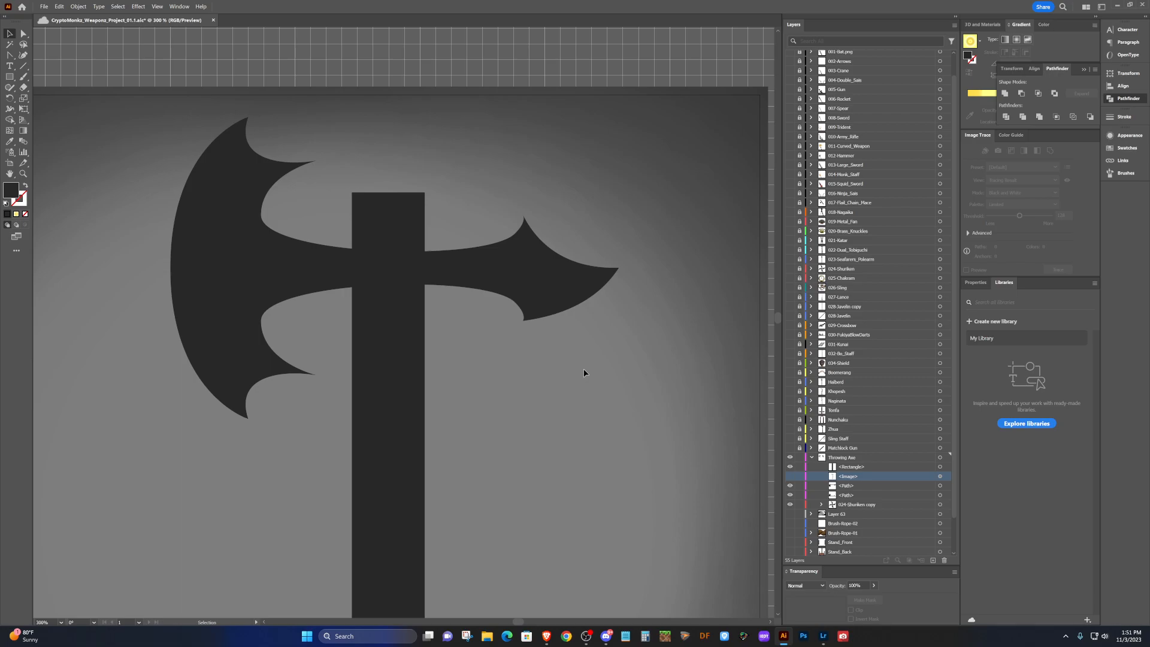
click(575, 297)
shift+click(531, 256)
click(79, 6)
click(264, 5)
click(60, 6)
mouse_move(79, 6)
mouse_move(138, 17)
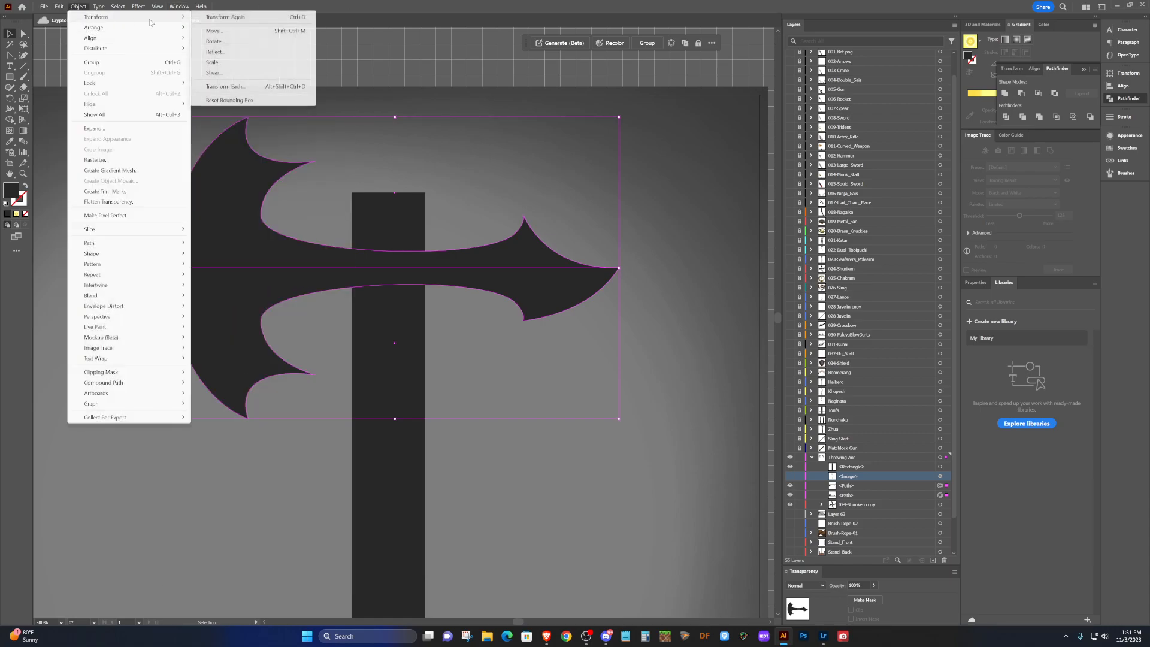
click(223, 52)
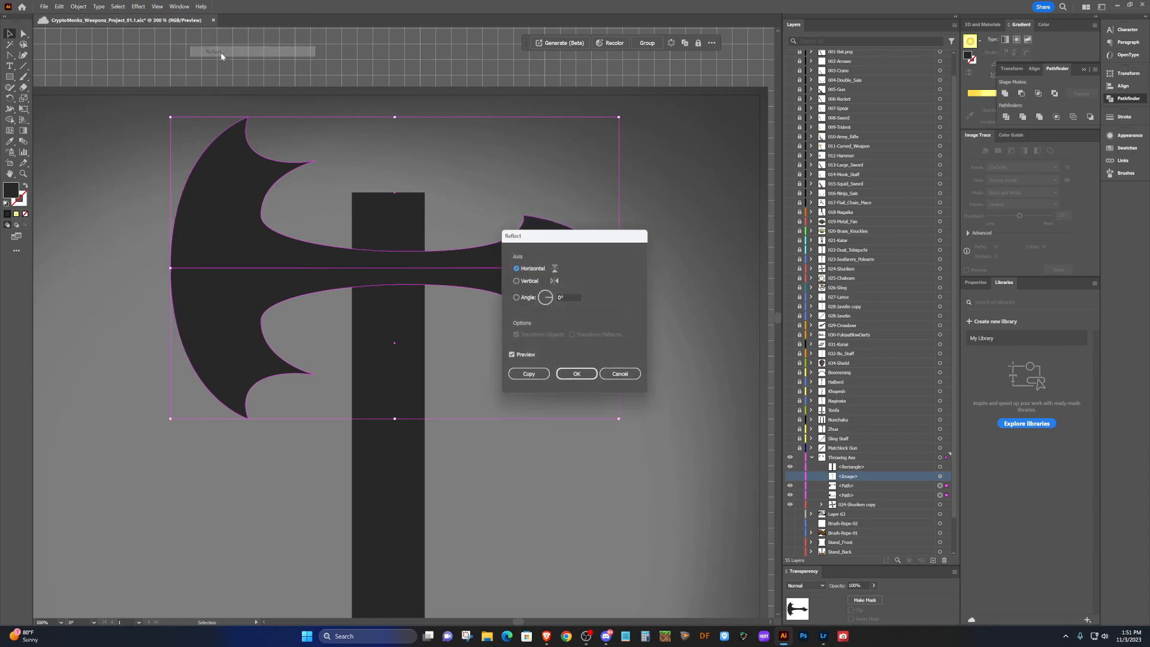
click(566, 373)
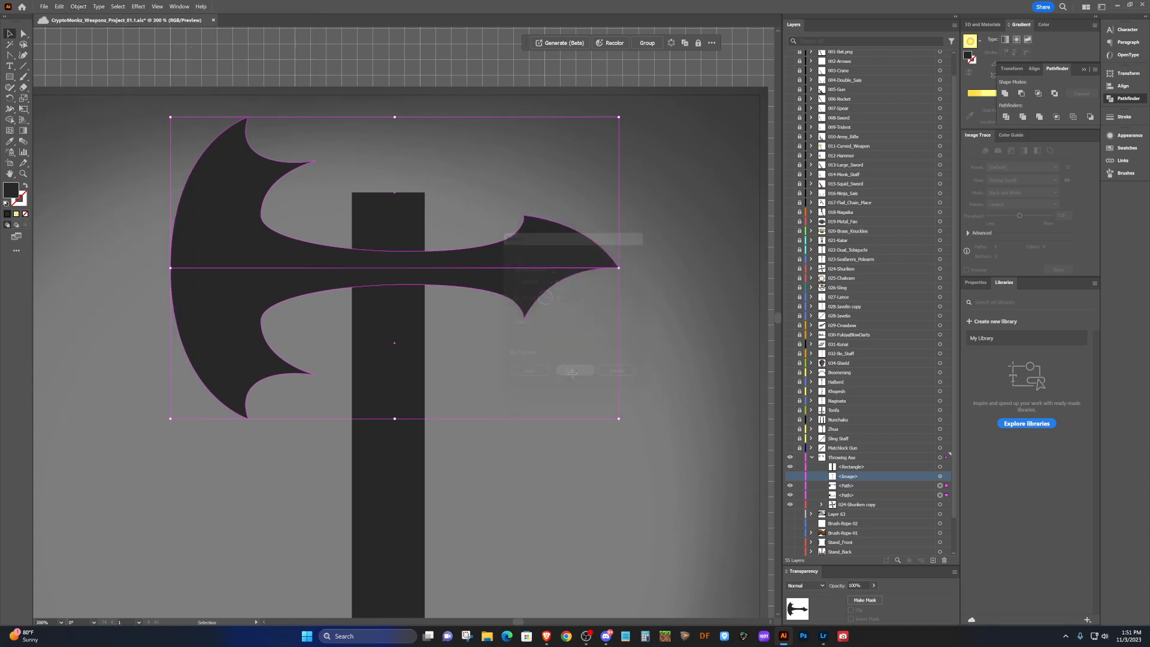
click(669, 298)
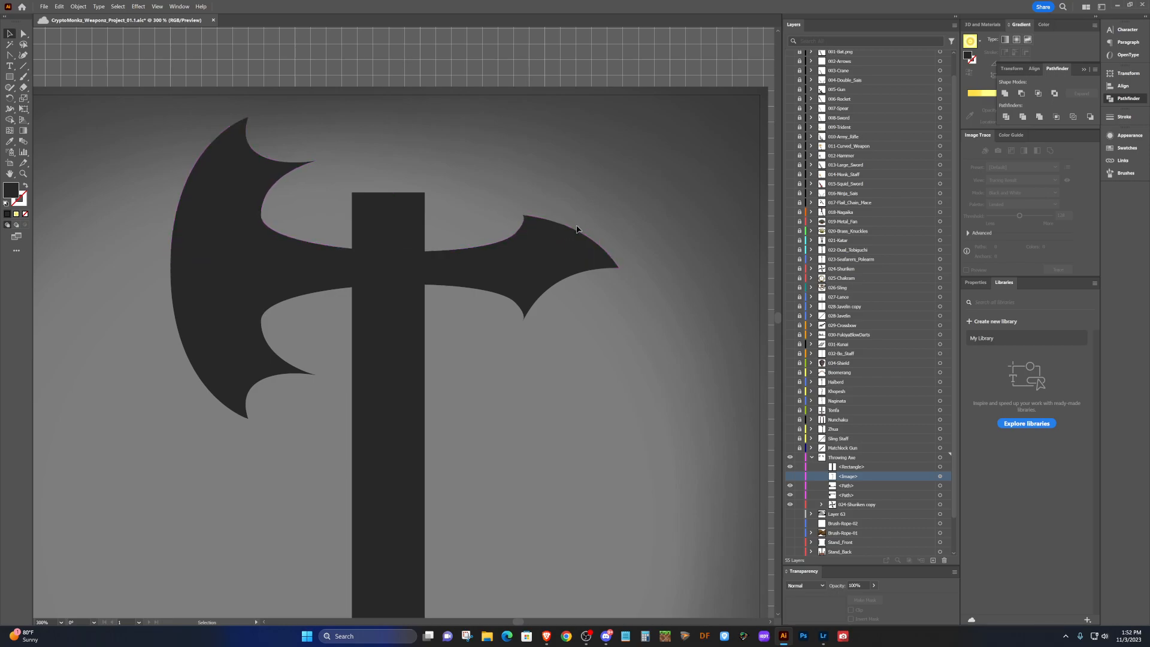
Bow the upper edge of the rear spike outward into a rounded convex curve.
drag(573, 232, 517, 241)
key(shift+c)
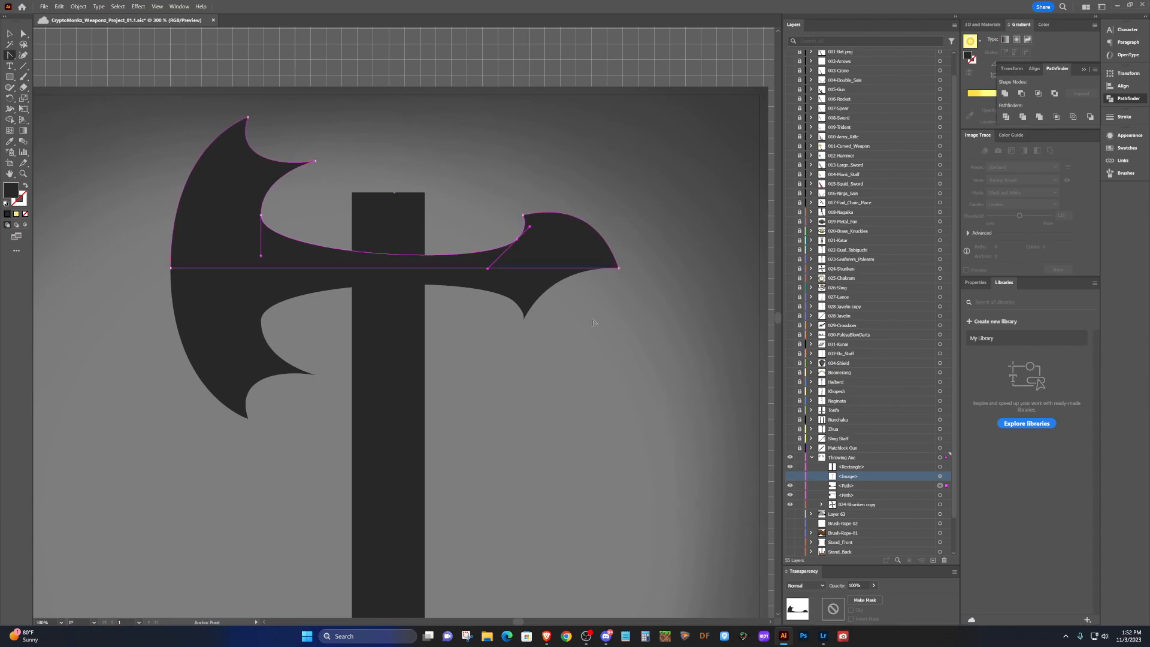
key(v)
click(591, 318)
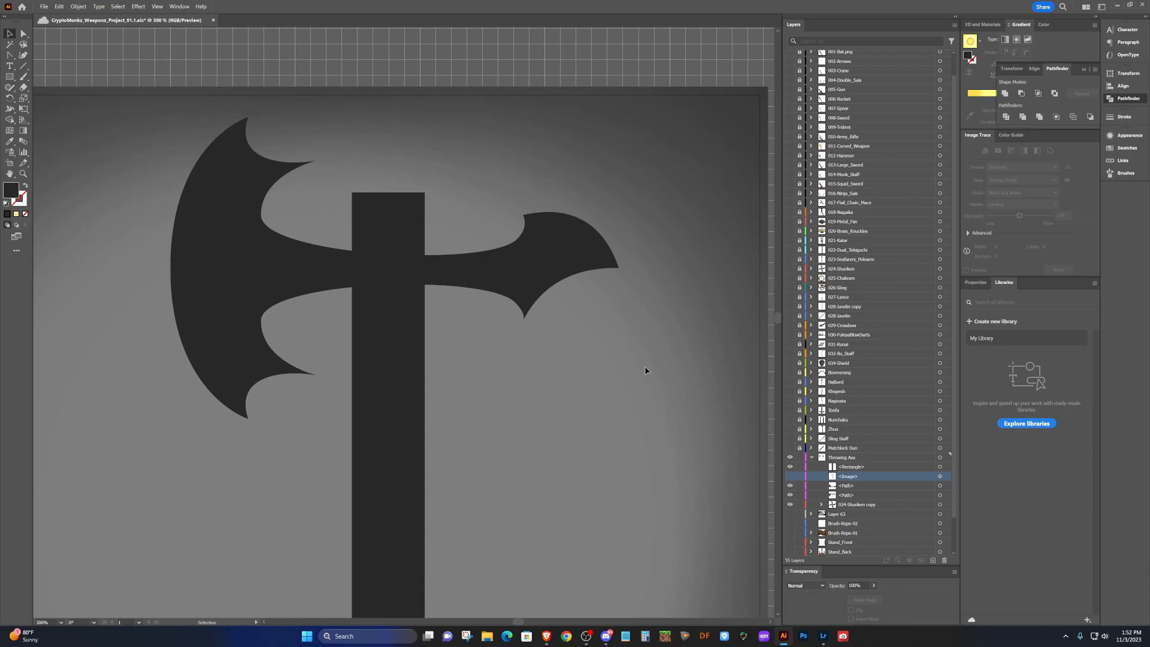
Duplicate the upper half of the axe head below the original and reflect the copy across the horizontal axis.
click(578, 240)
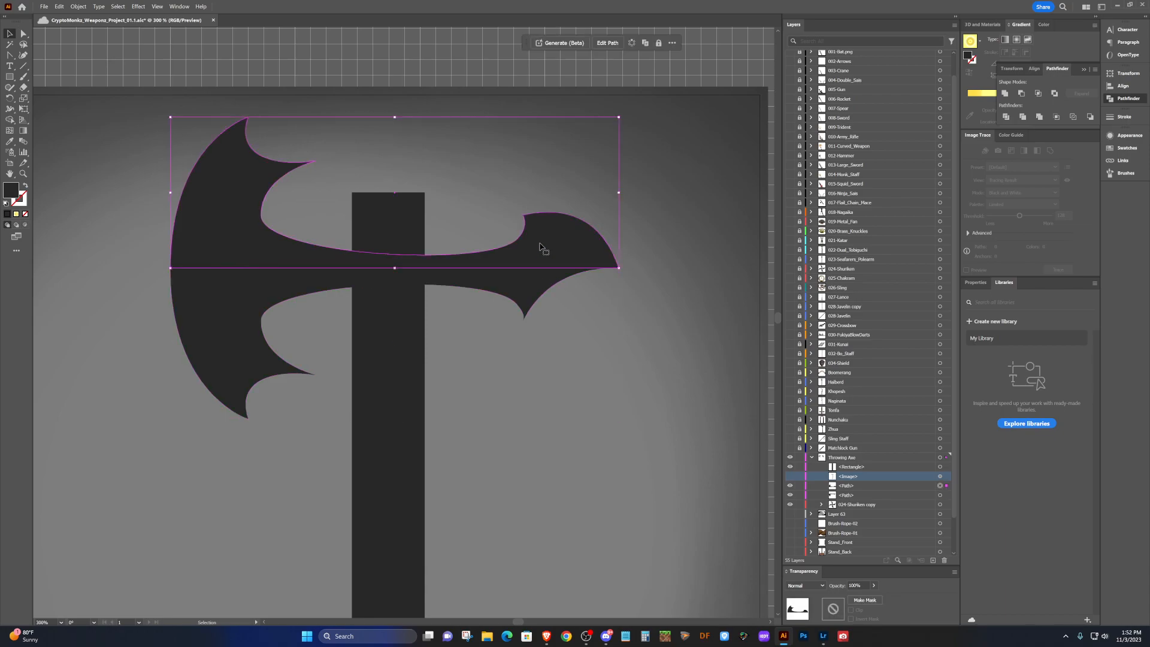
drag(541, 246, 534, 495)
click(80, 7)
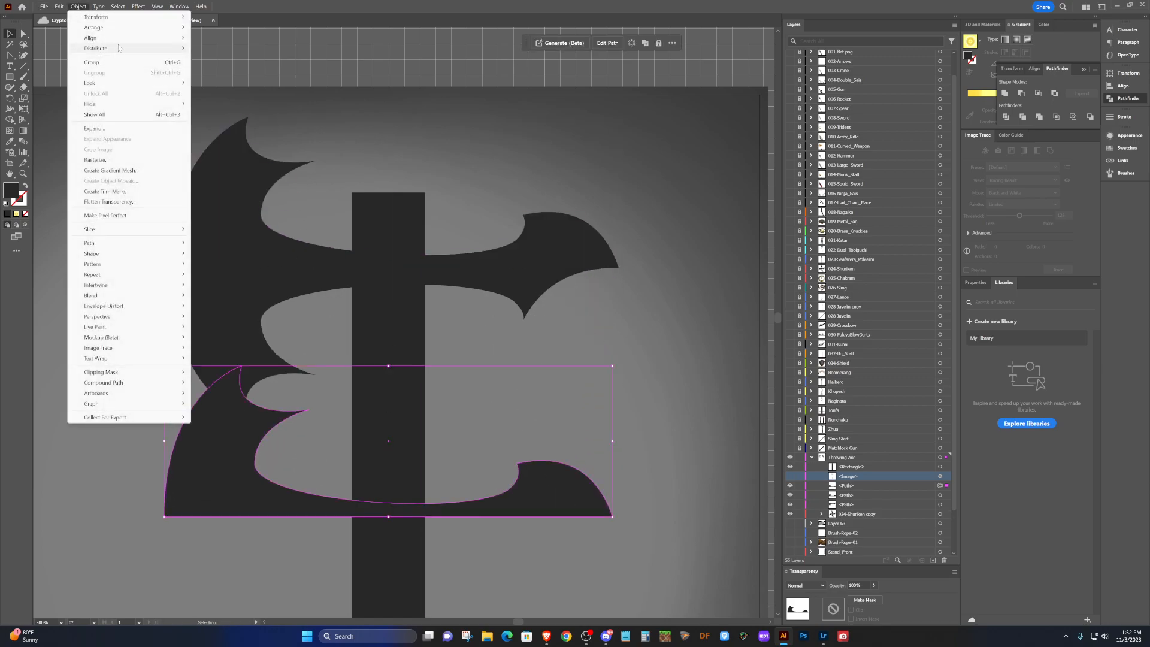
mouse_move(117, 20)
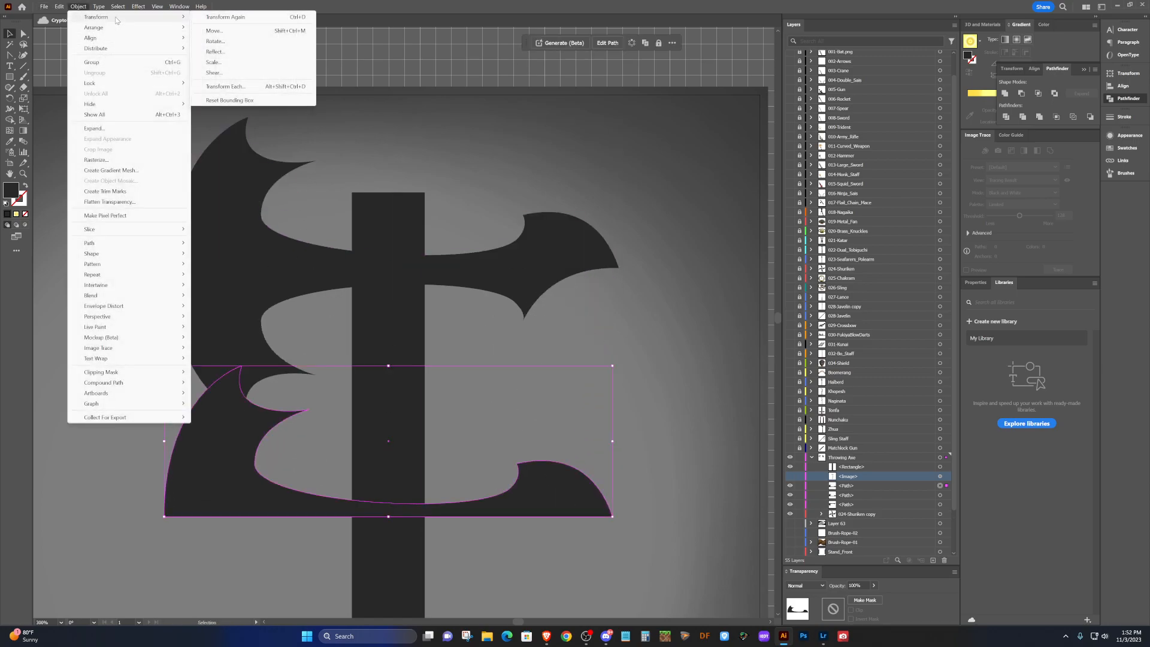
click(233, 55)
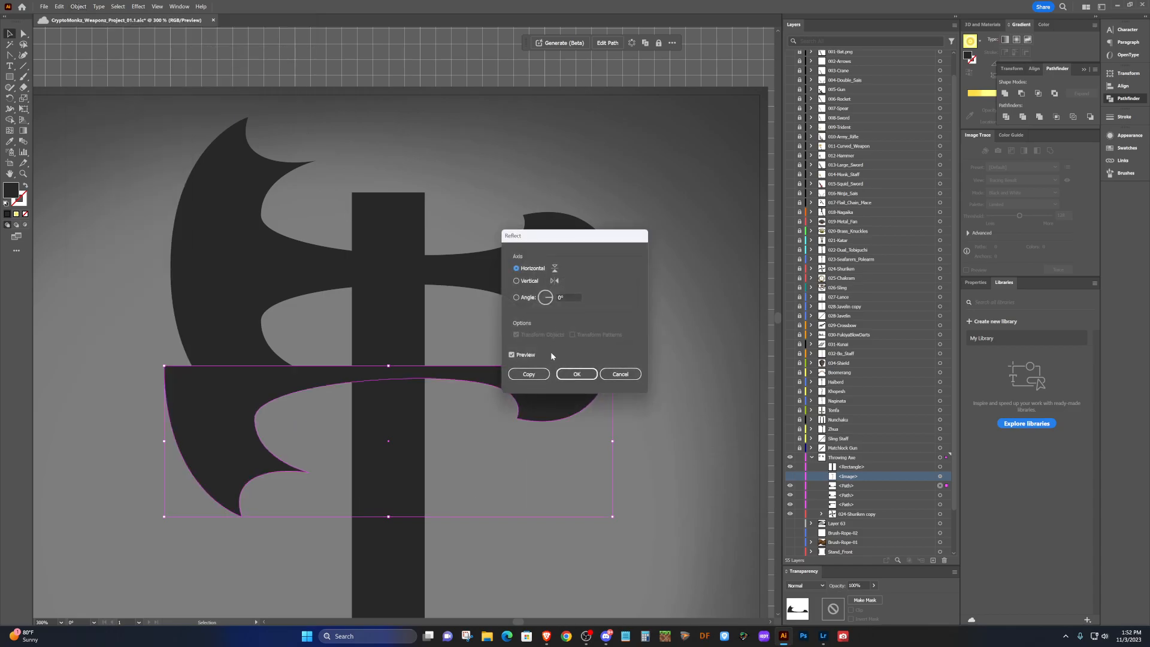
click(575, 374)
Move the old lower half down out of the way and fit the reflected copy flush against the upper half.
drag(548, 391, 557, 331)
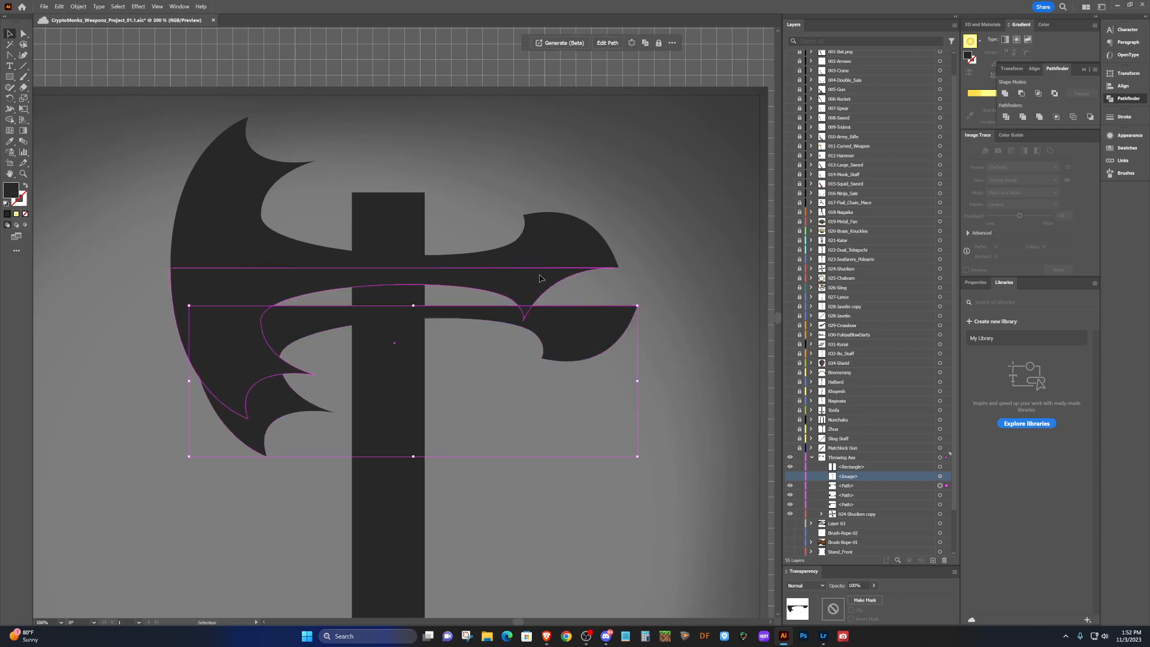
drag(528, 283, 523, 608)
drag(572, 338, 557, 302)
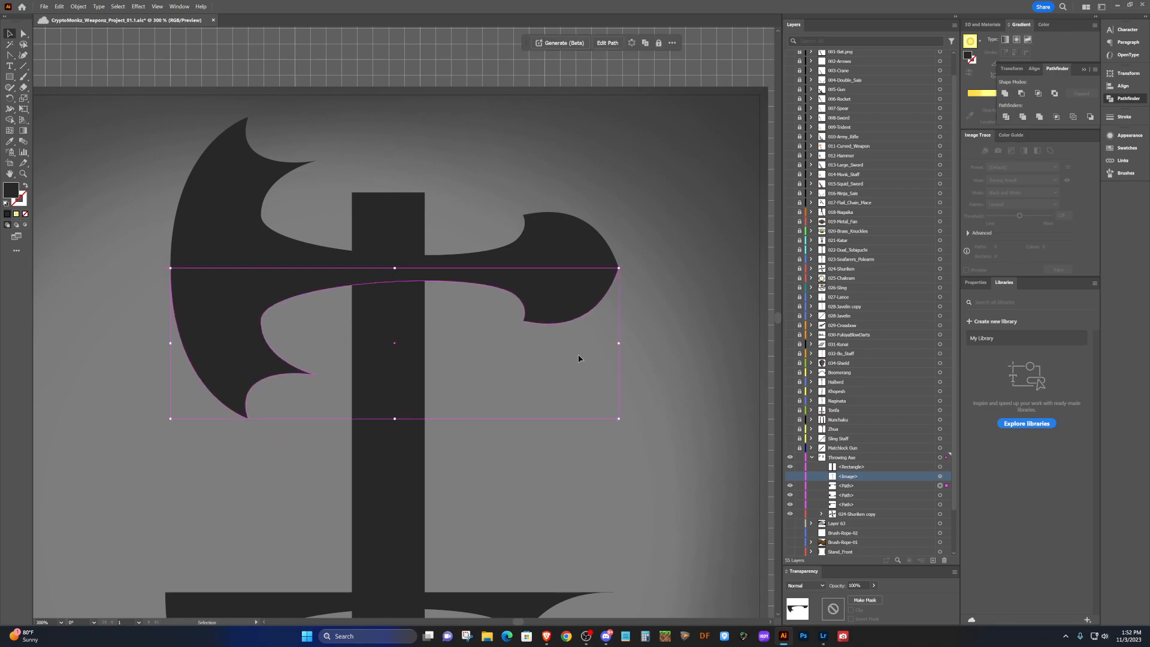
click(581, 359)
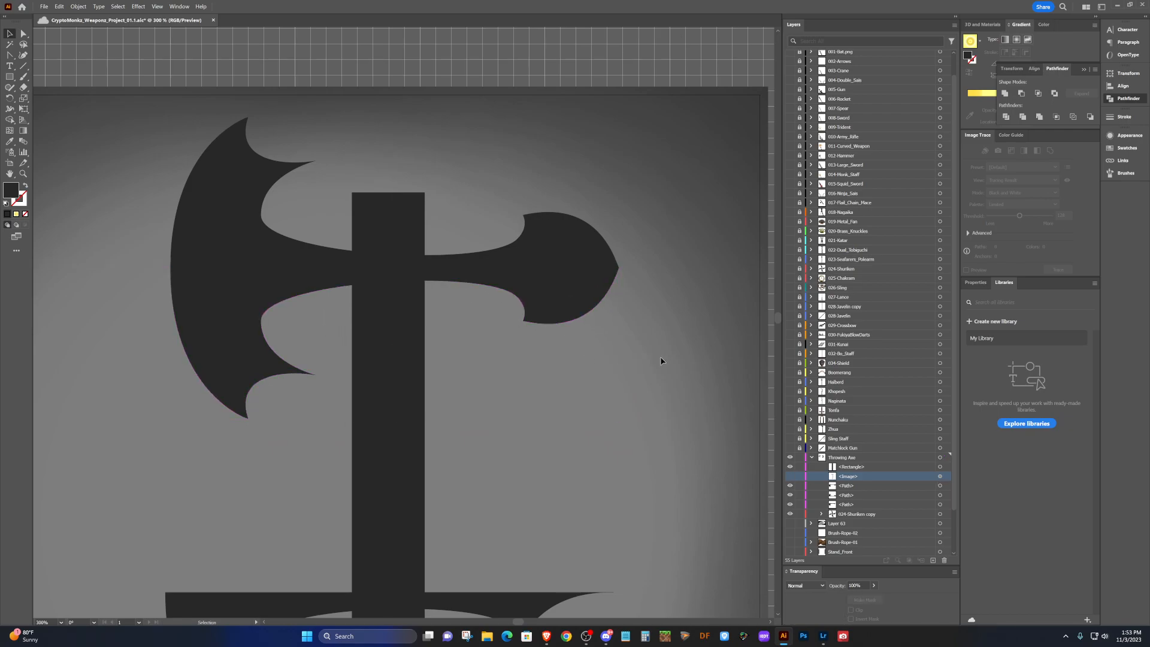
click(585, 270)
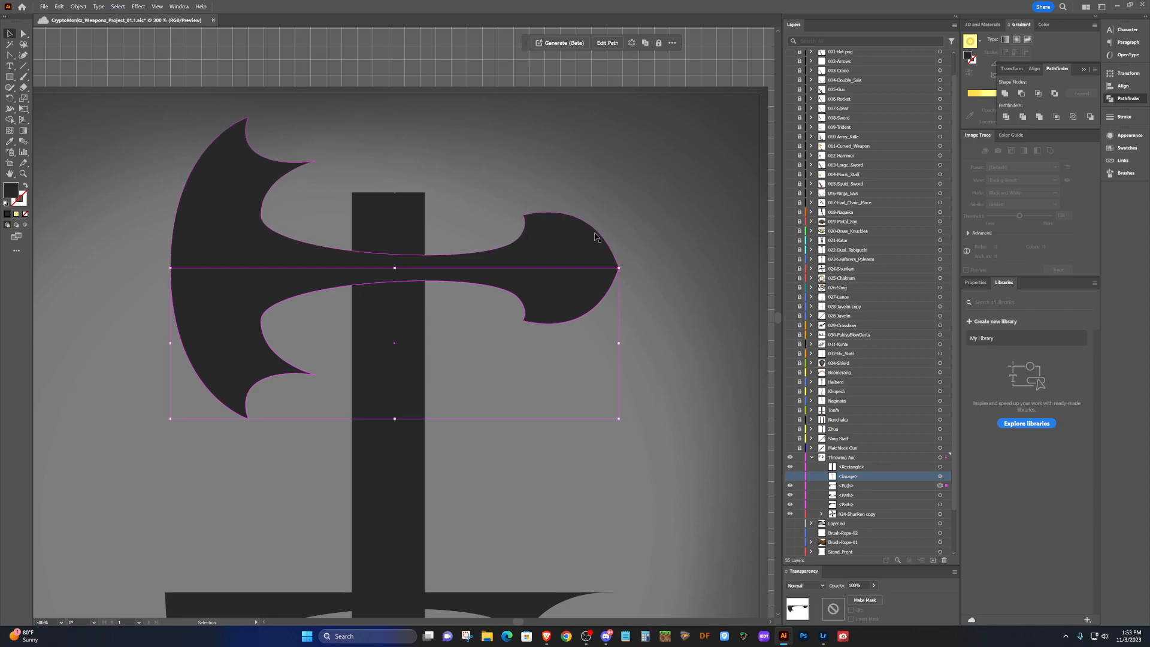
click(591, 231)
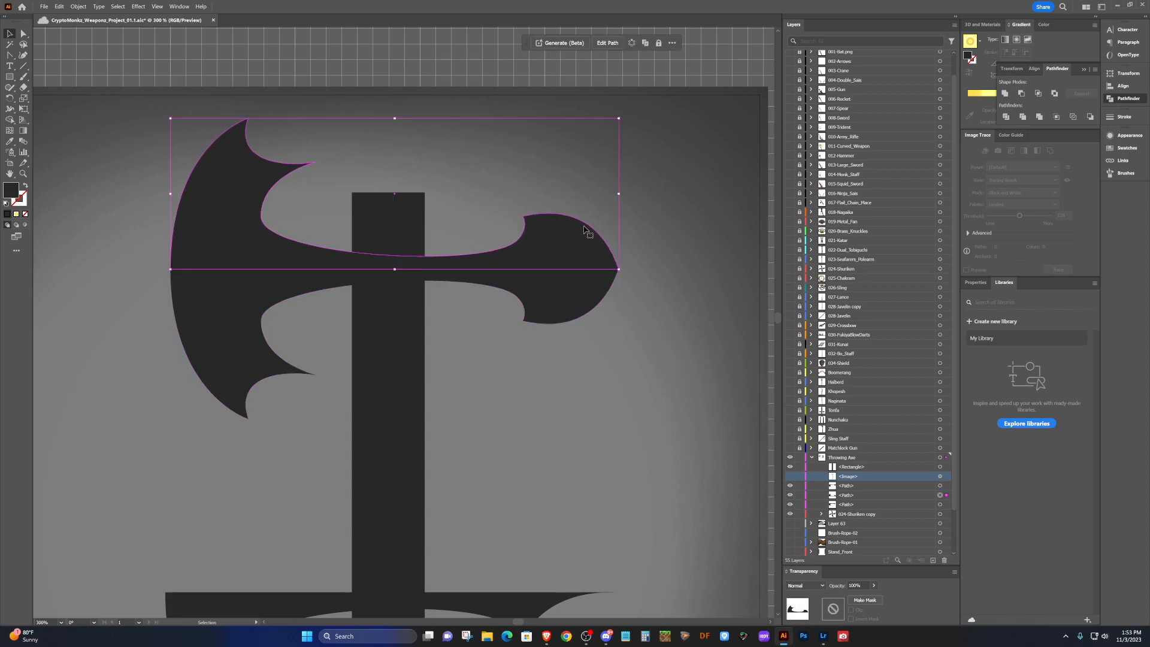
click(624, 381)
Duplicate the old lower half, reflect the copy across the horizontal axis and join both into a second axe head with a pointed spike.
scroll(623, 382, down, 3)
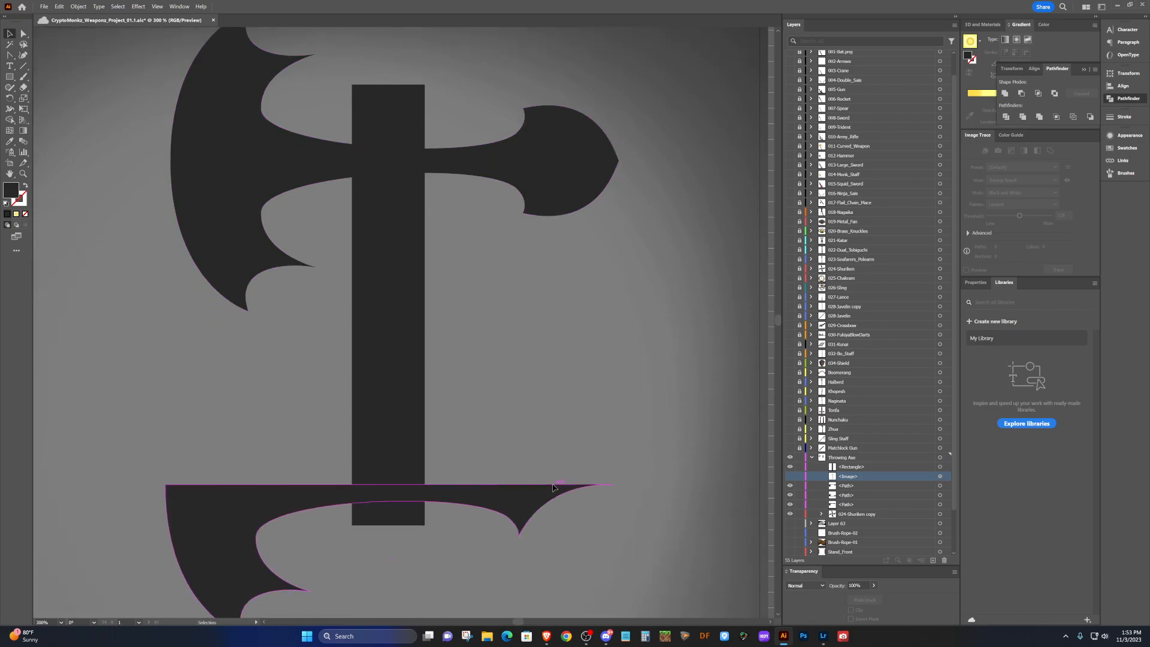
alt+drag(526, 505, 515, 406)
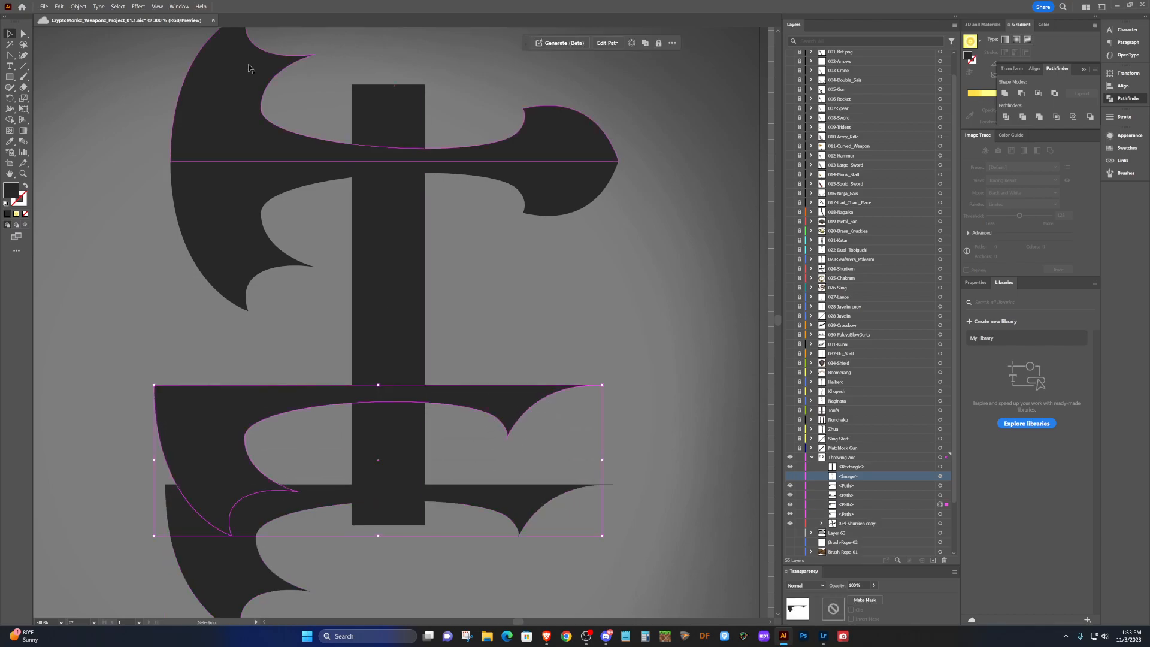
click(79, 7)
mouse_move(111, 27)
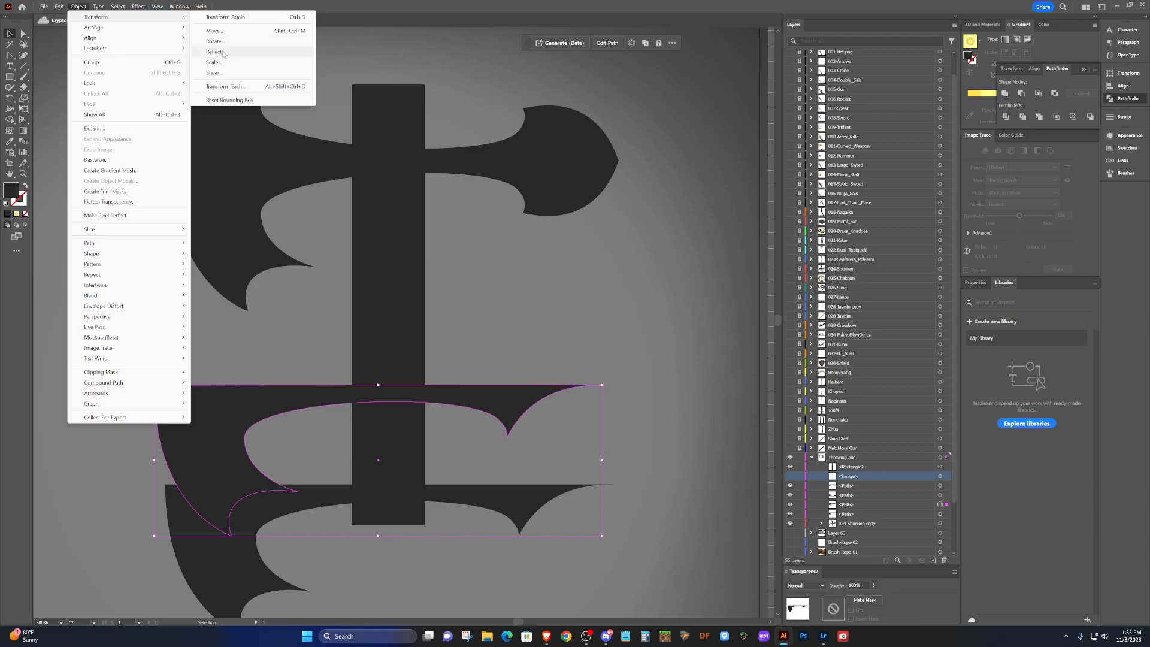
click(222, 53)
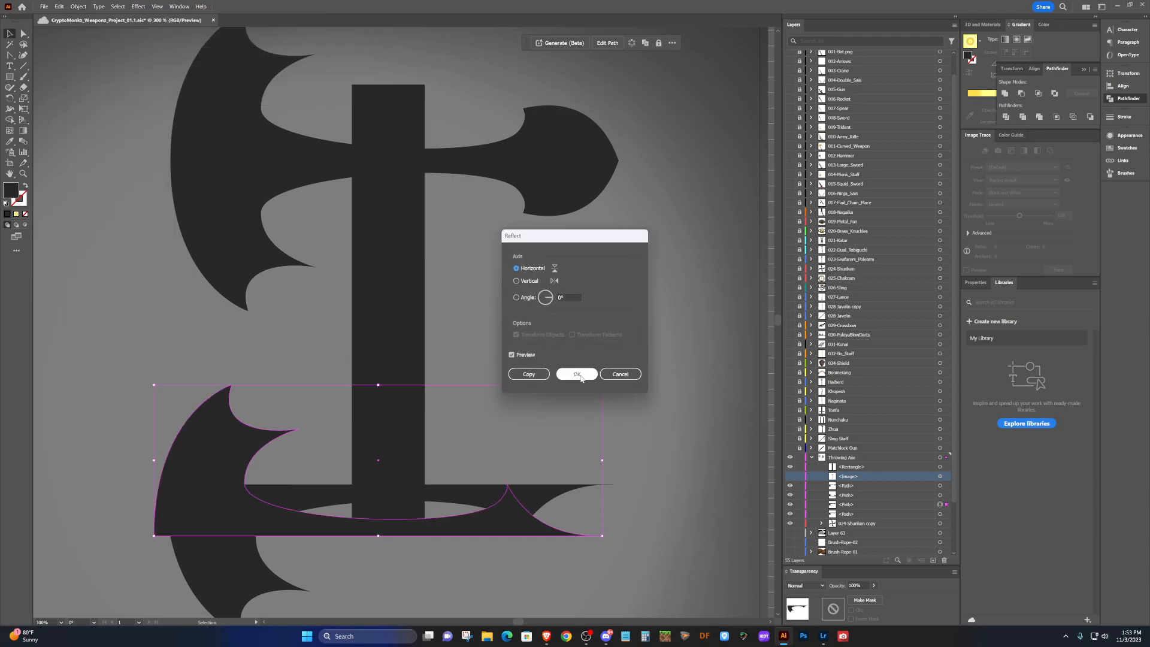
click(576, 374)
drag(503, 529, 514, 474)
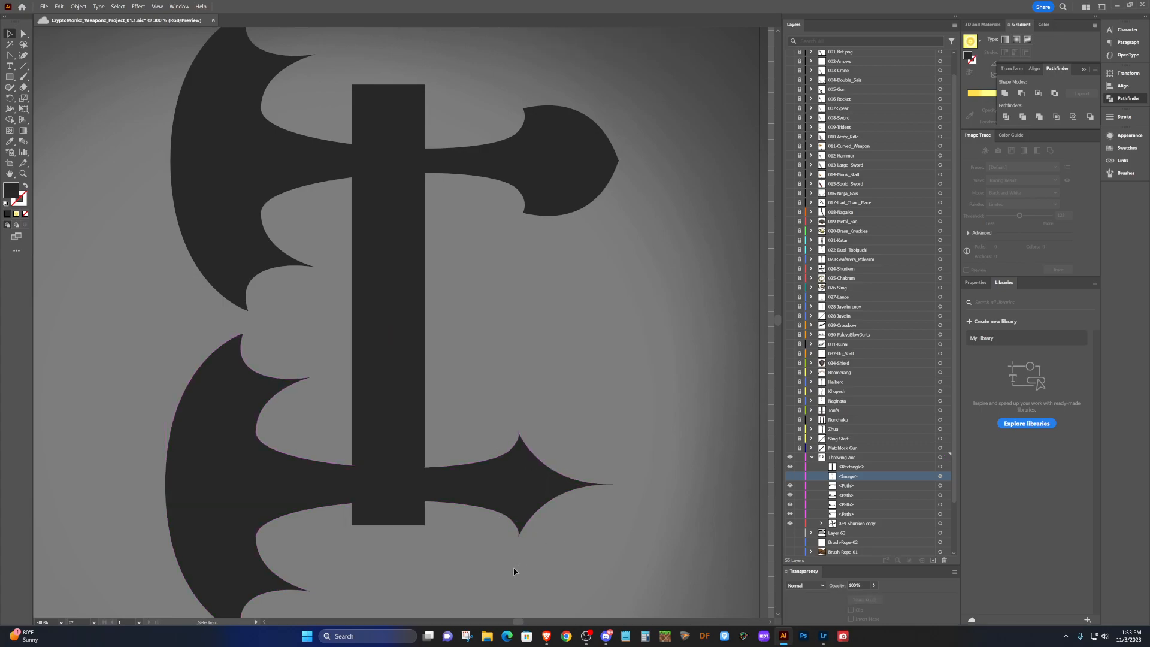
Move the handle rectangle to the right of the two axe heads to compare the shapes without it.
drag(390, 308, 703, 326)
scroll(562, 333, down, 1)
scroll(562, 334, down, 3)
scroll(548, 316, up, 1)
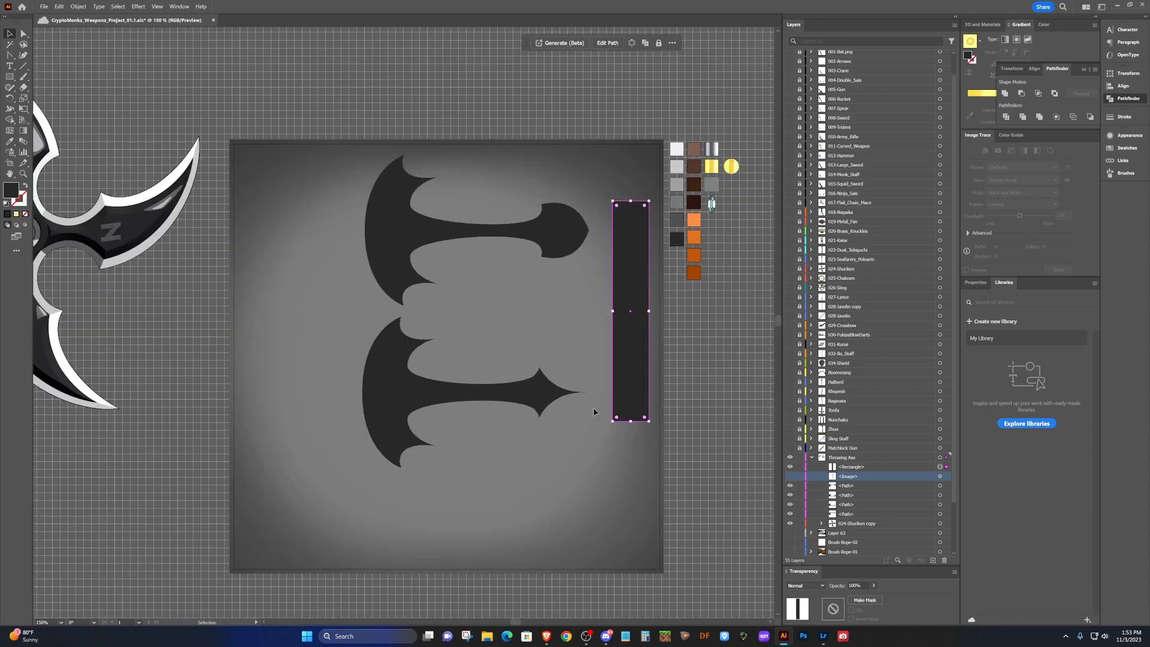
scroll(509, 399, right, 2)
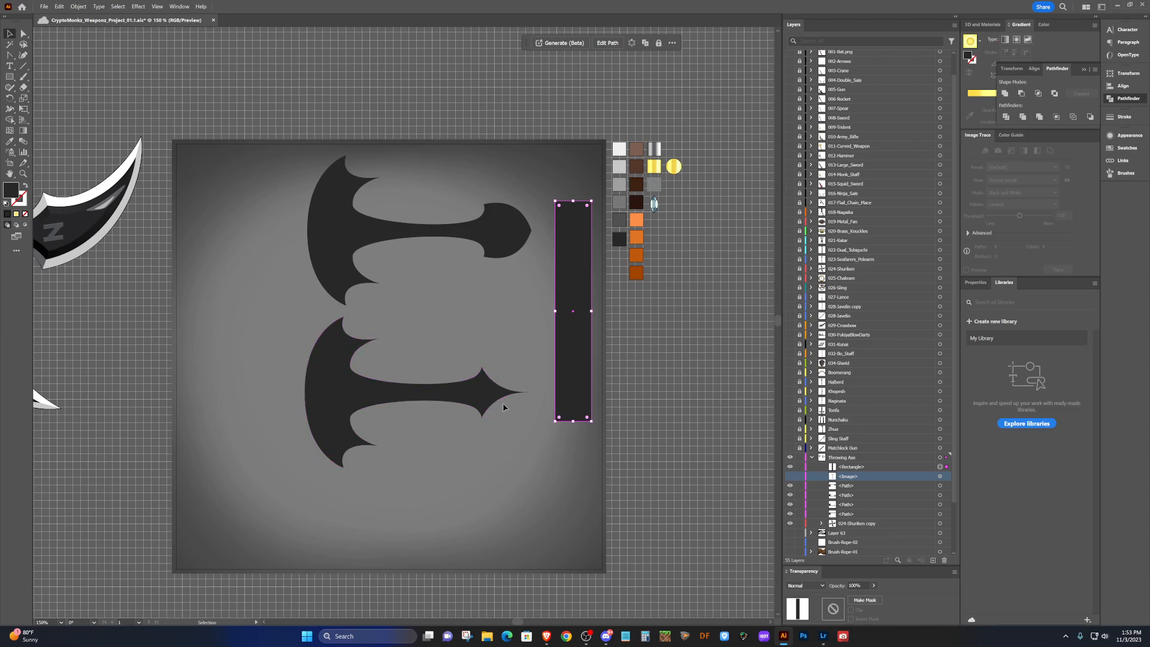
scroll(367, 338, down, 3)
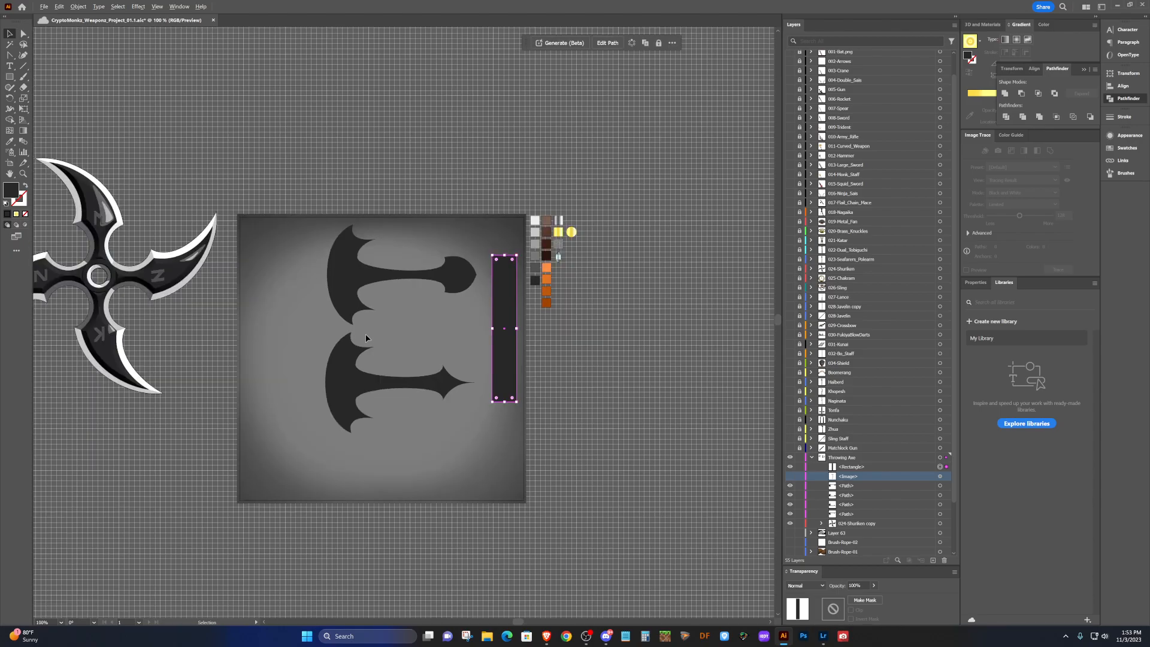
scroll(366, 338, up, 2)
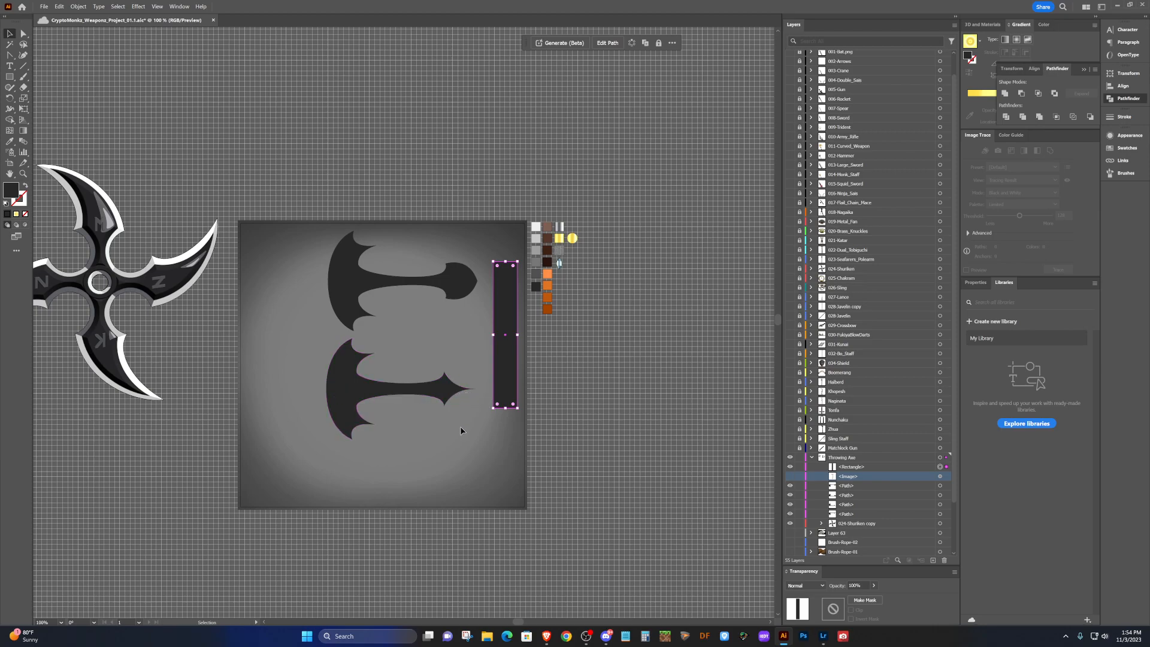
Delete both halves of the pointed-spike axe head and the handle rectangle, keeping only the rounded-spike head.
drag(487, 465, 306, 340)
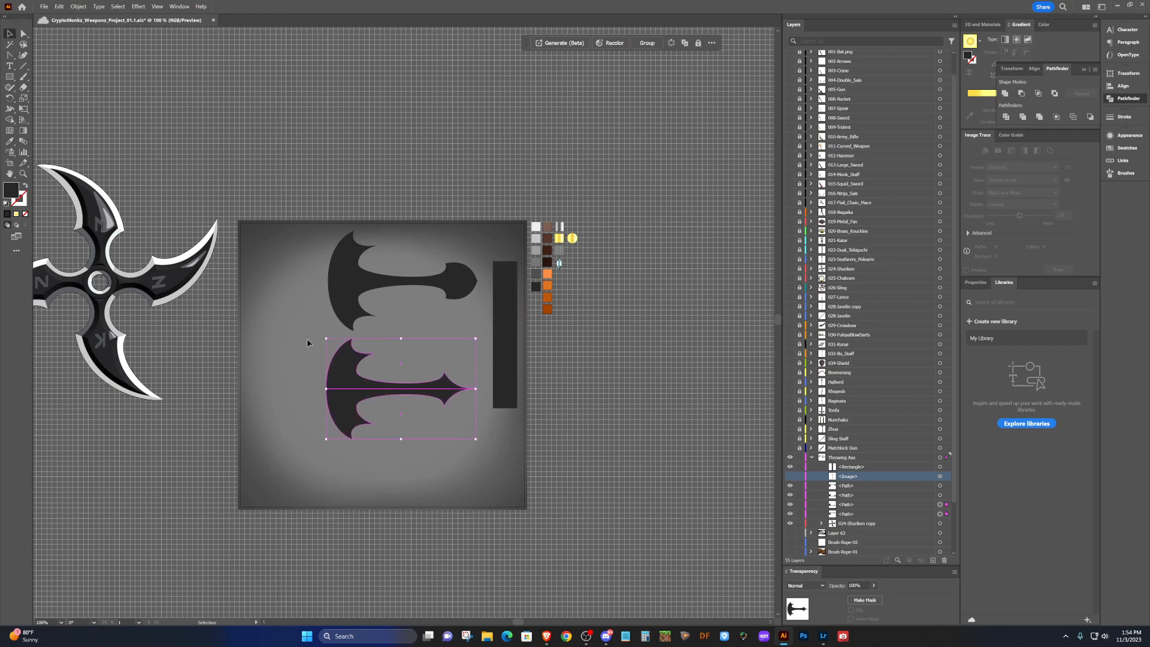
click(286, 401)
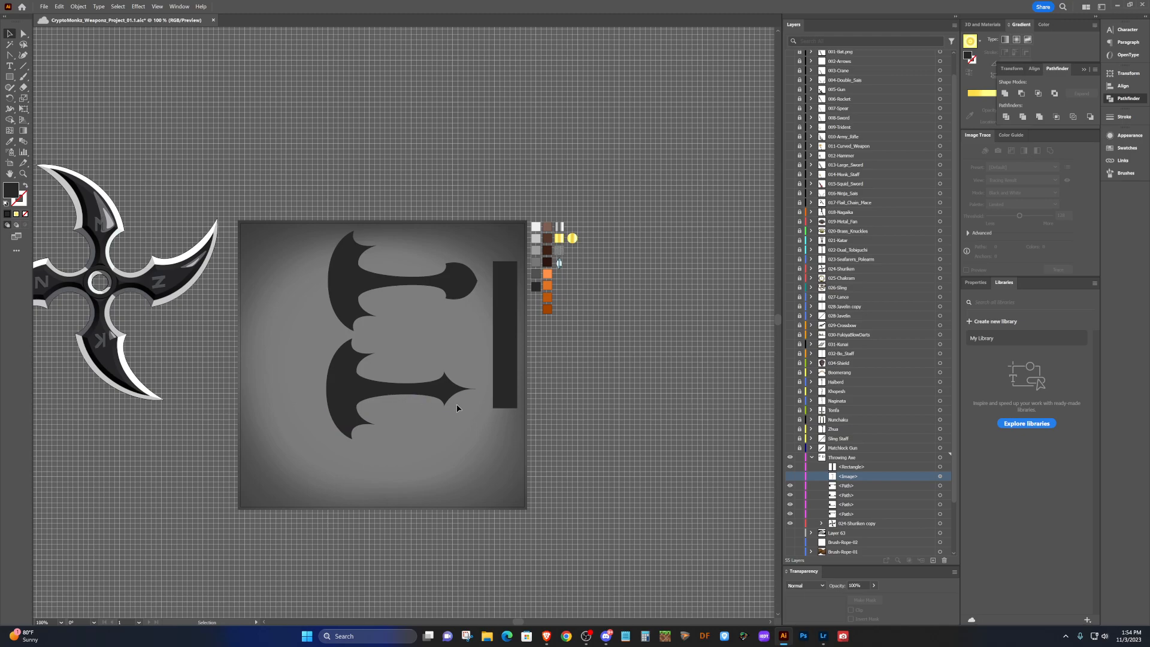
scroll(462, 408, up, 2)
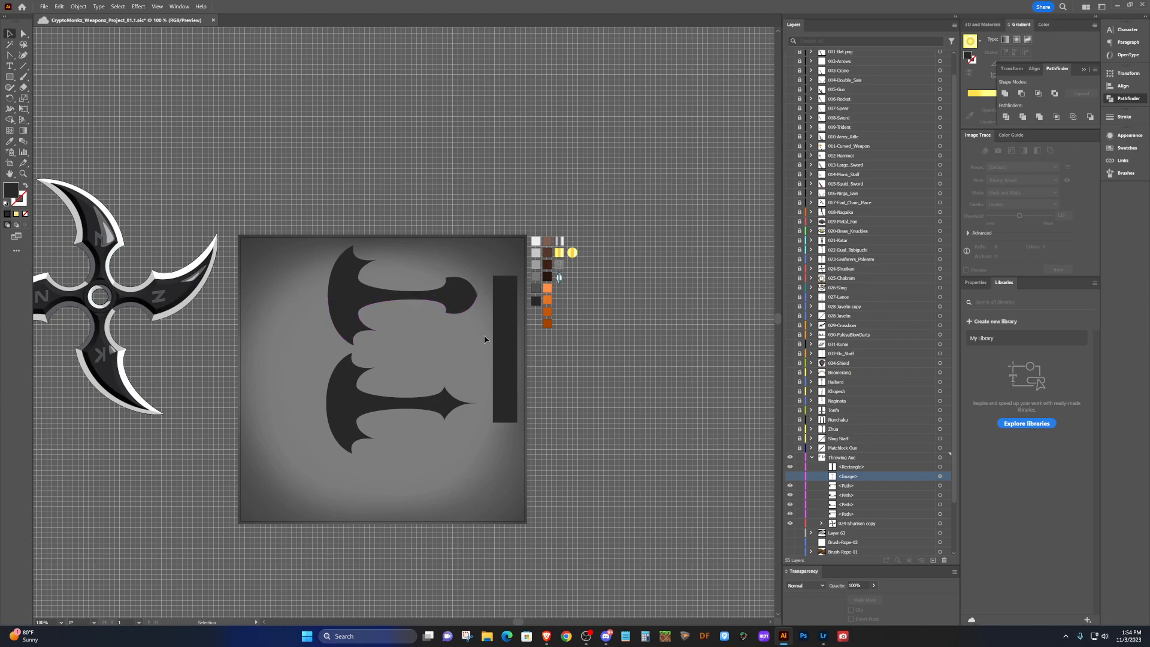
drag(444, 284, 422, 267)
click(461, 372)
click(323, 394)
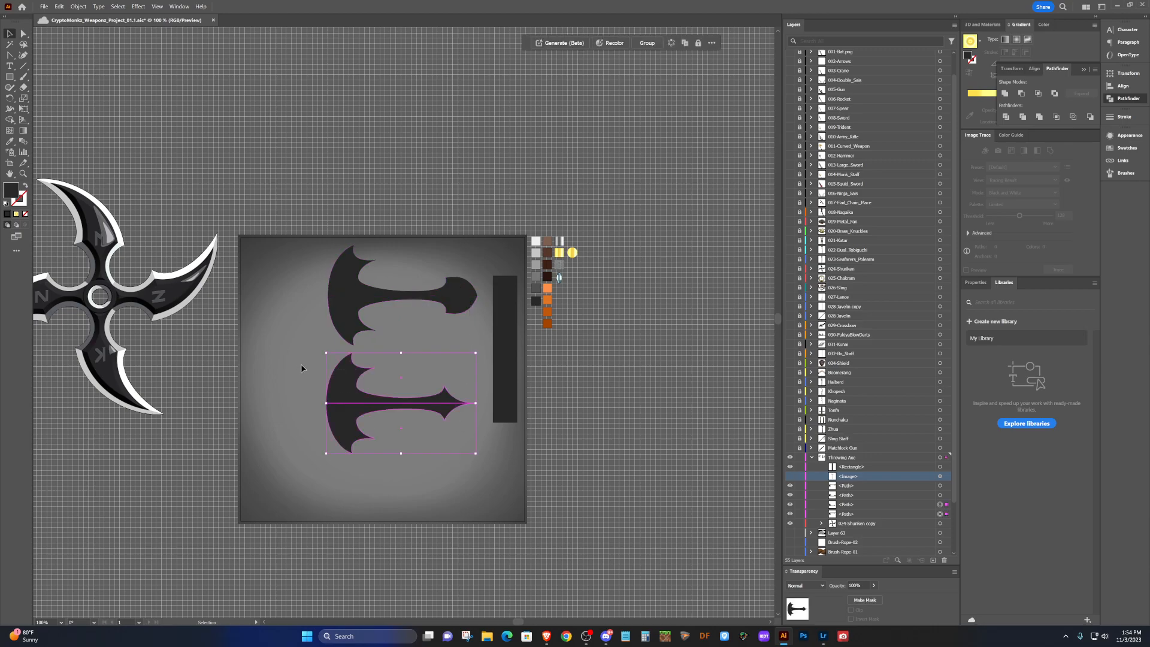
key(Delete)
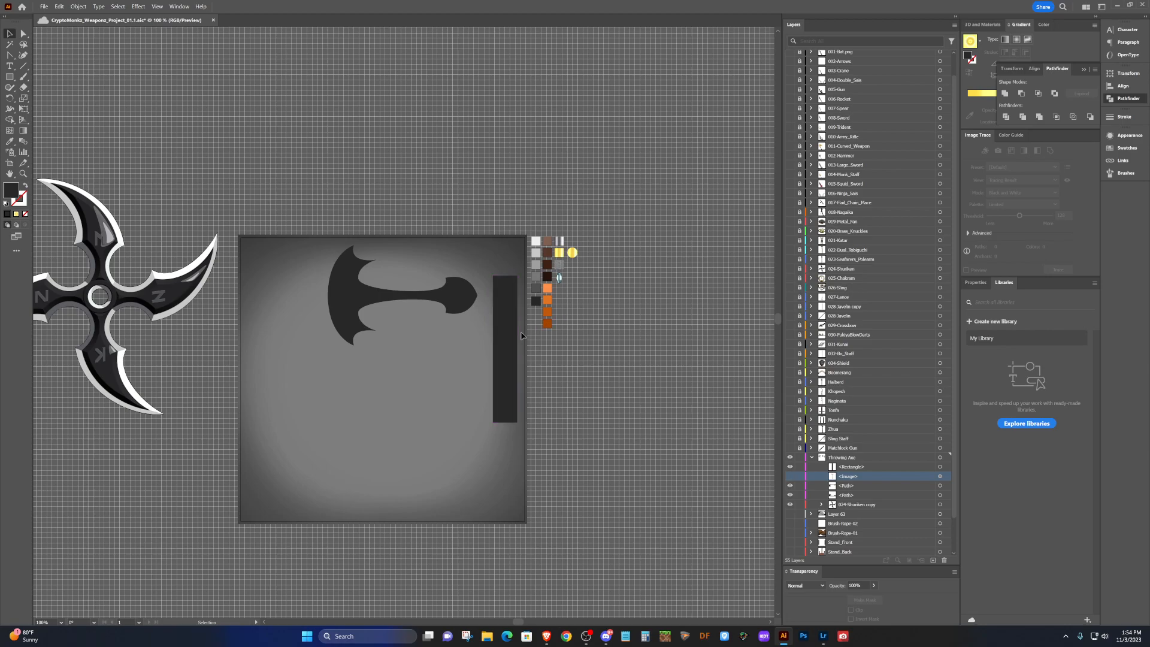
click(509, 339)
key(Delete)
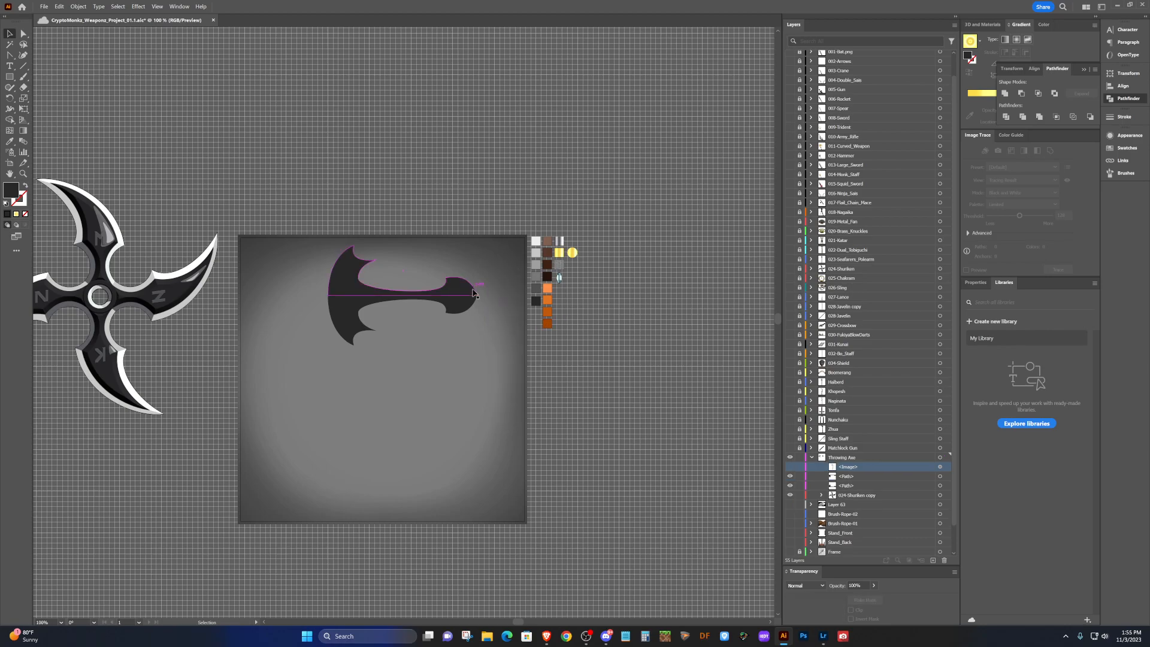
Show the reference image over the axe head to compare their outlines, and hide it again.
scroll(475, 289, up, 1)
scroll(471, 322, up, 3)
scroll(462, 324, up, 1)
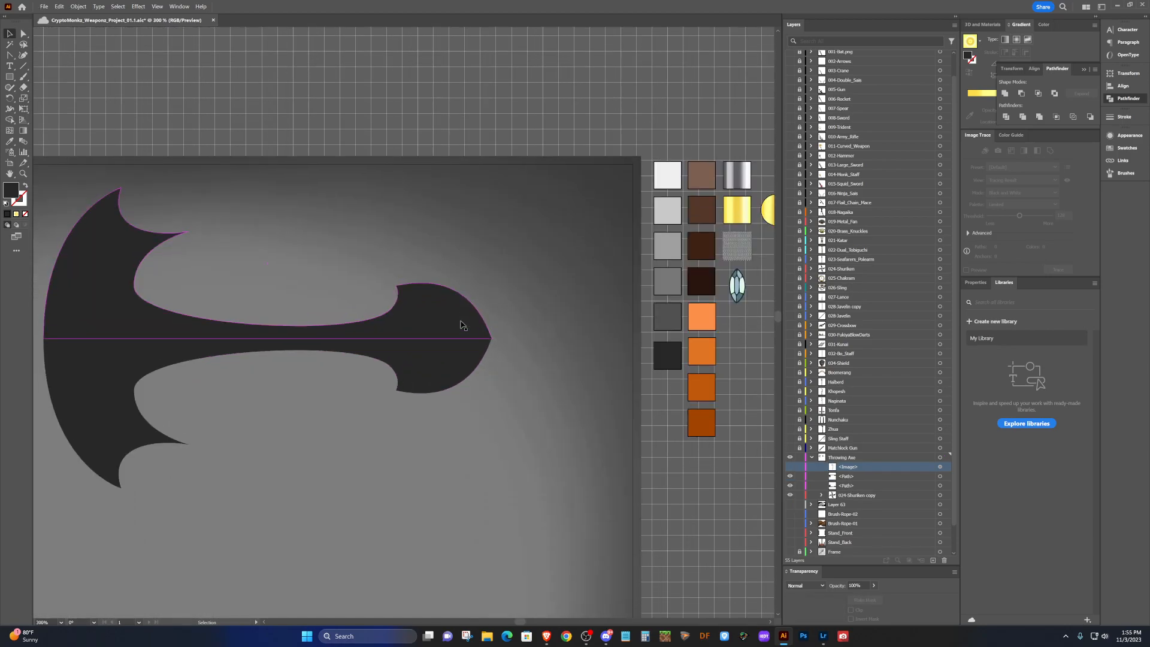
scroll(461, 324, left, 2)
scroll(463, 326, left, 2)
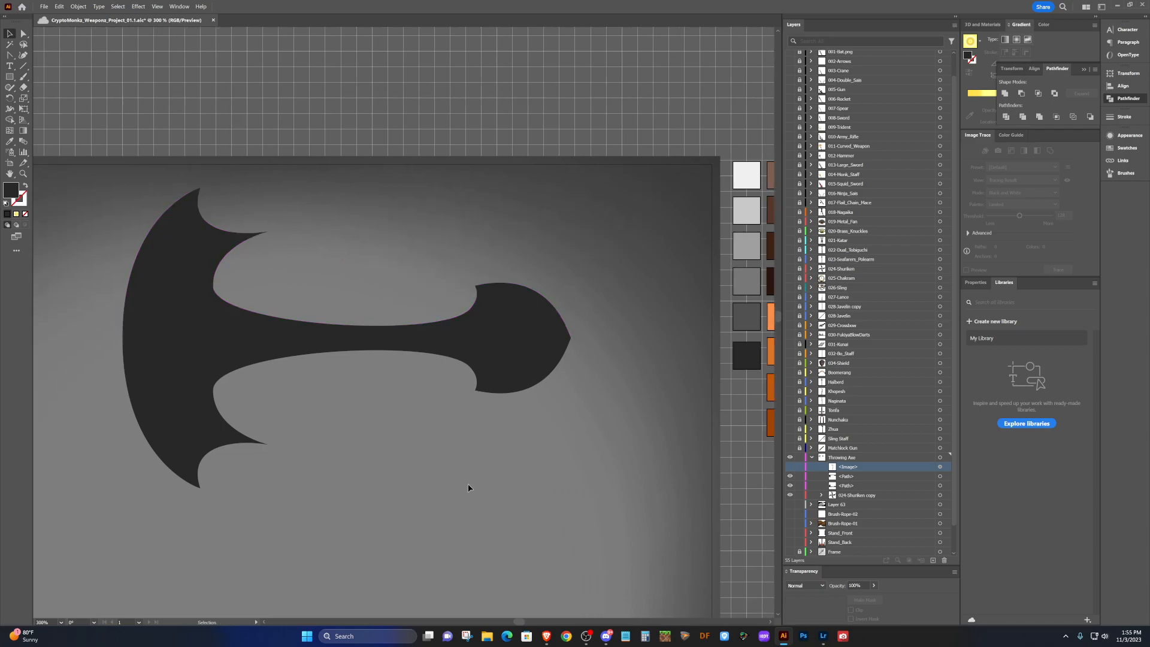
click(789, 467)
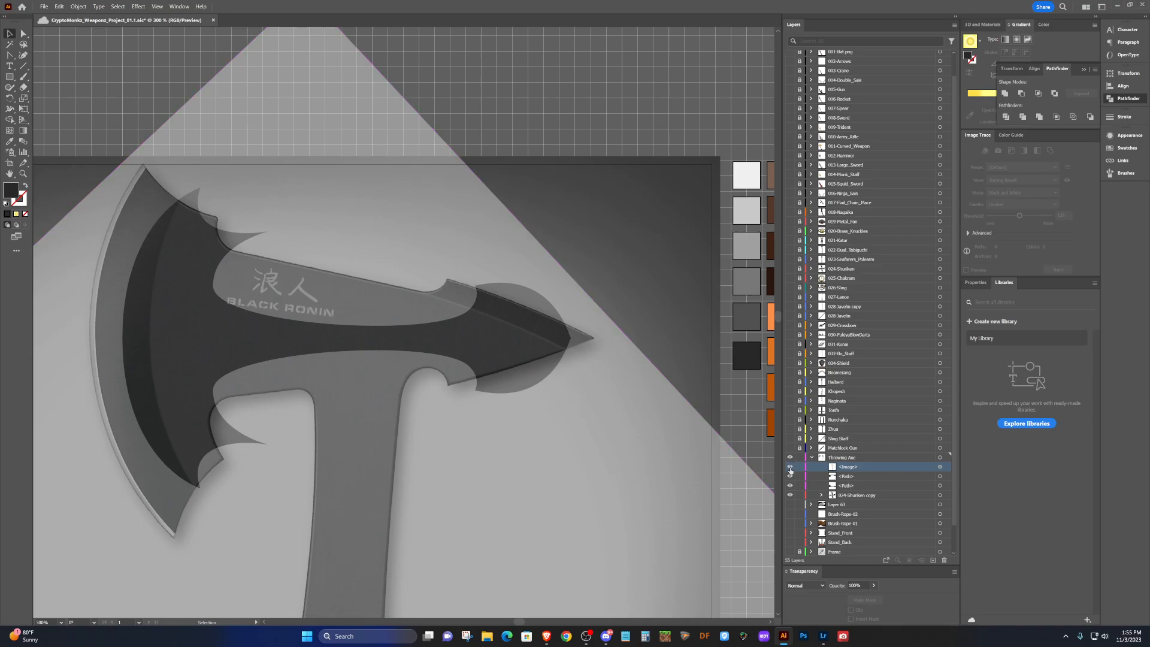
click(789, 468)
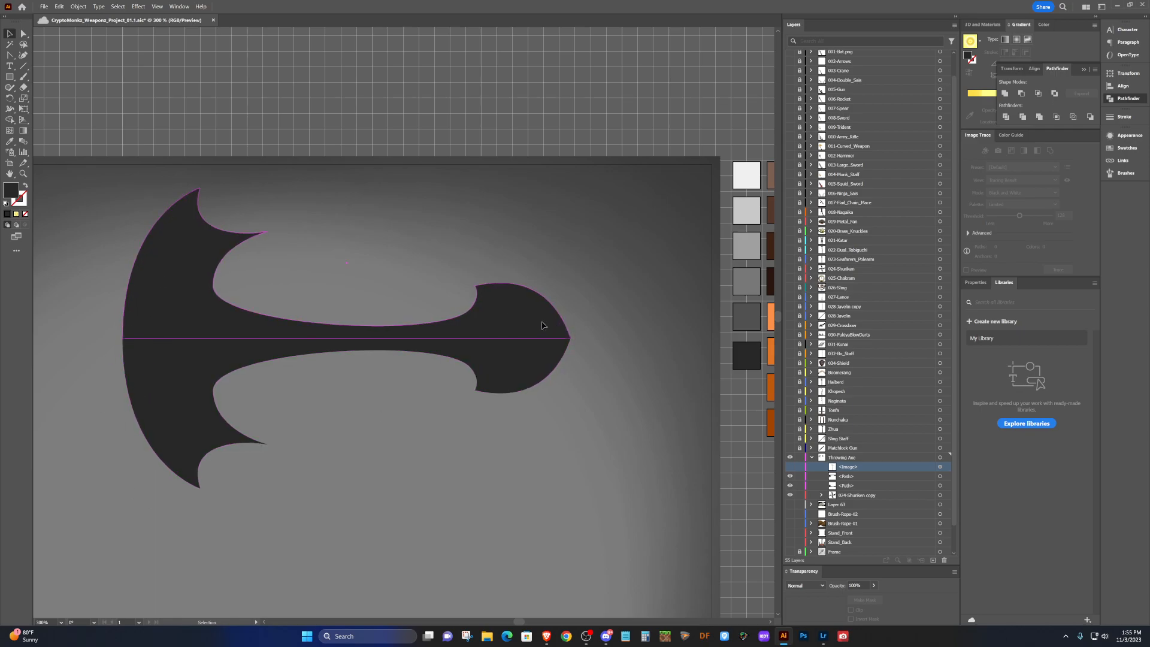
click(542, 325)
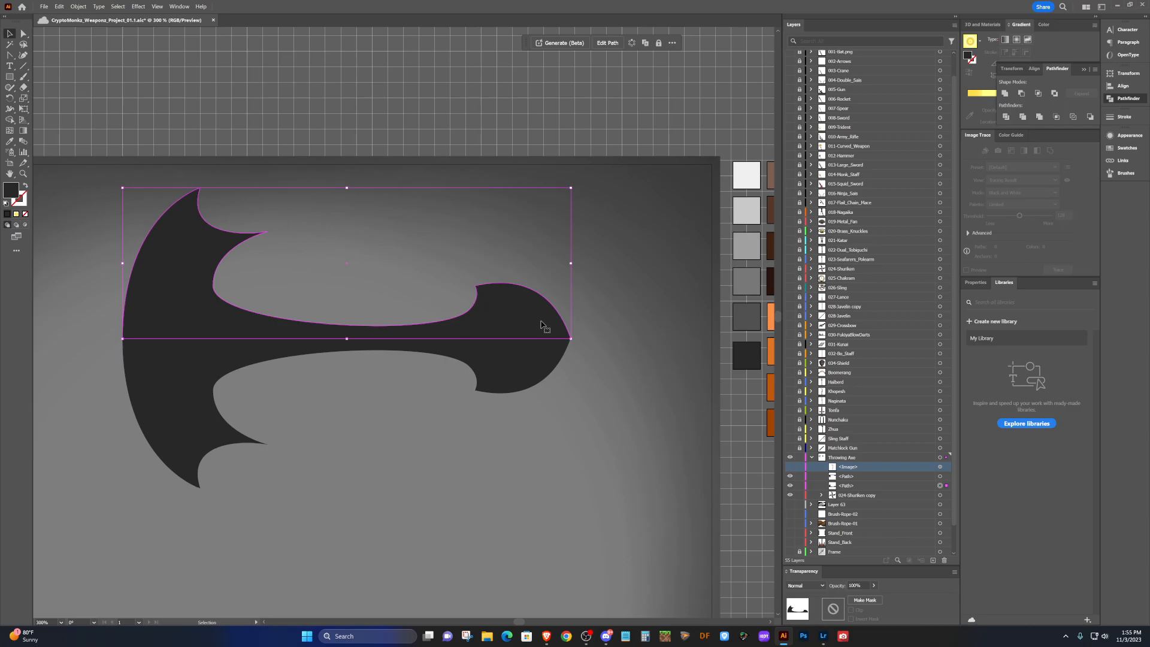
click(570, 406)
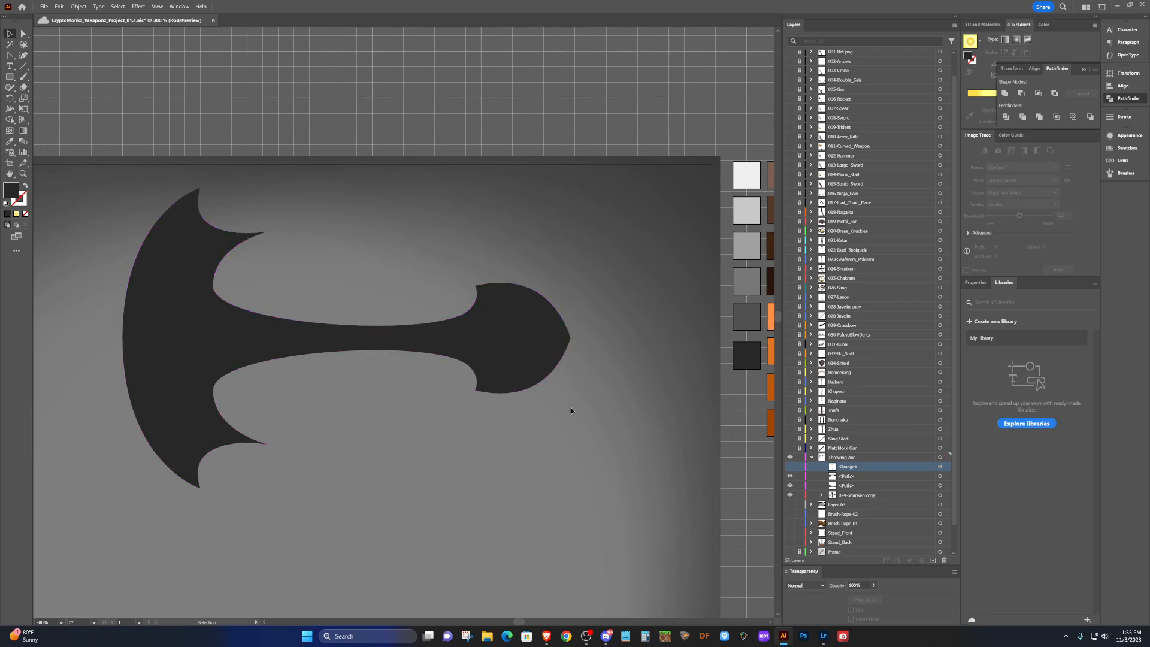
Place a copy of the upper axe-head half below the complete head and delete the extra second copy.
click(345, 337)
scroll(345, 337, down, 5)
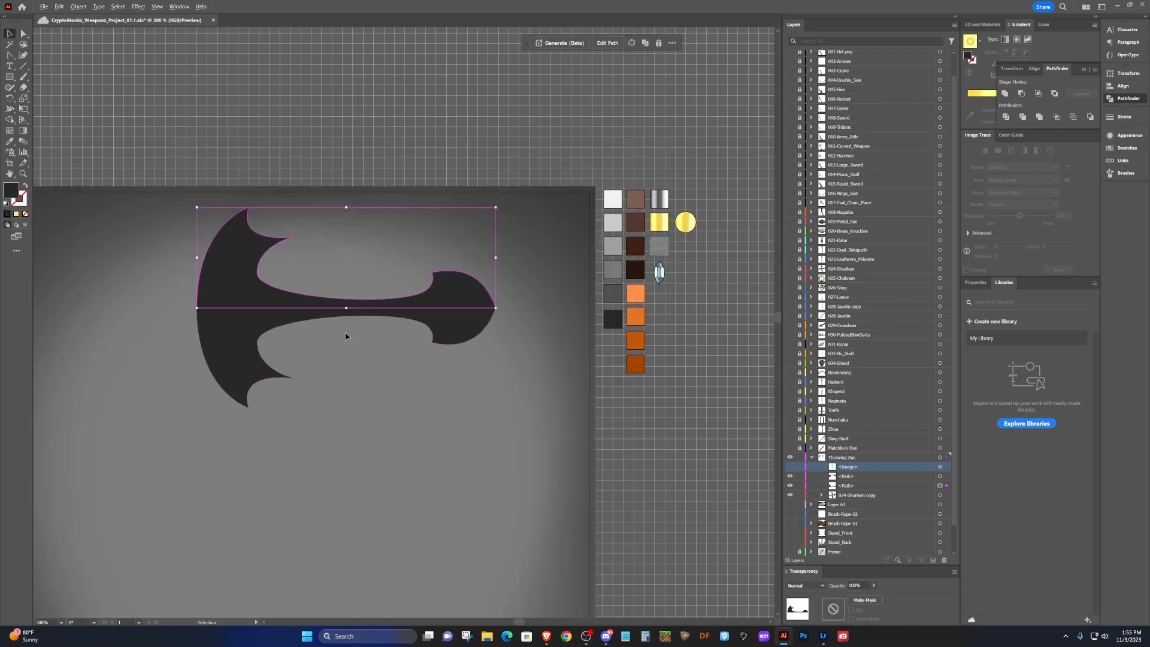
drag(306, 316, 297, 441)
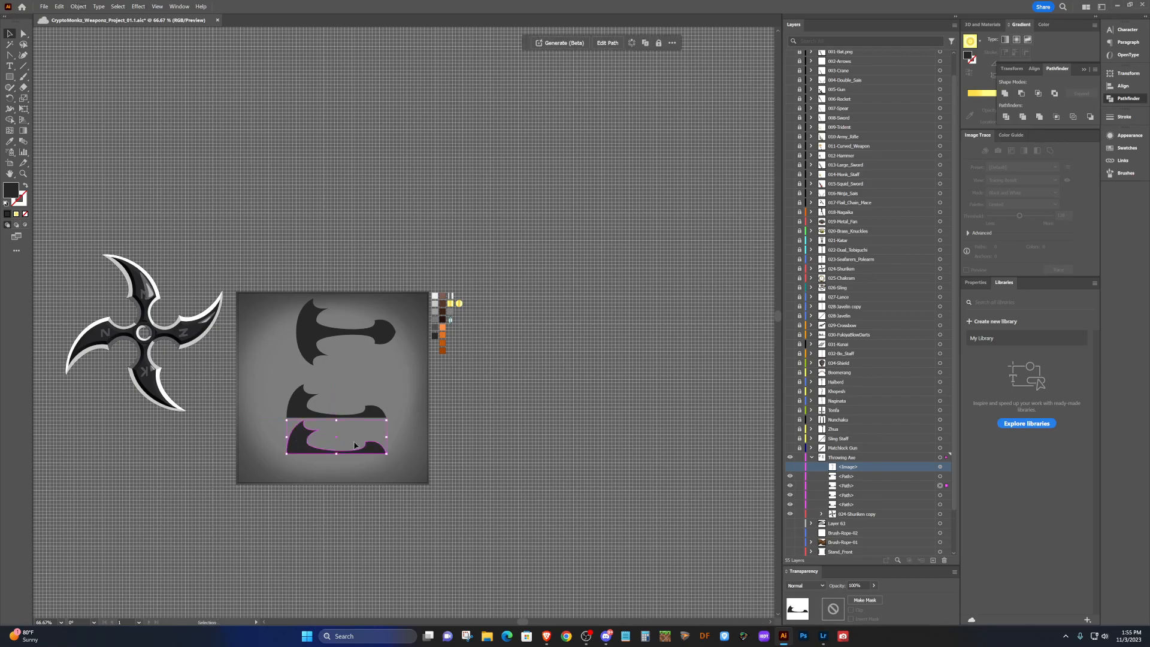
key(Delete)
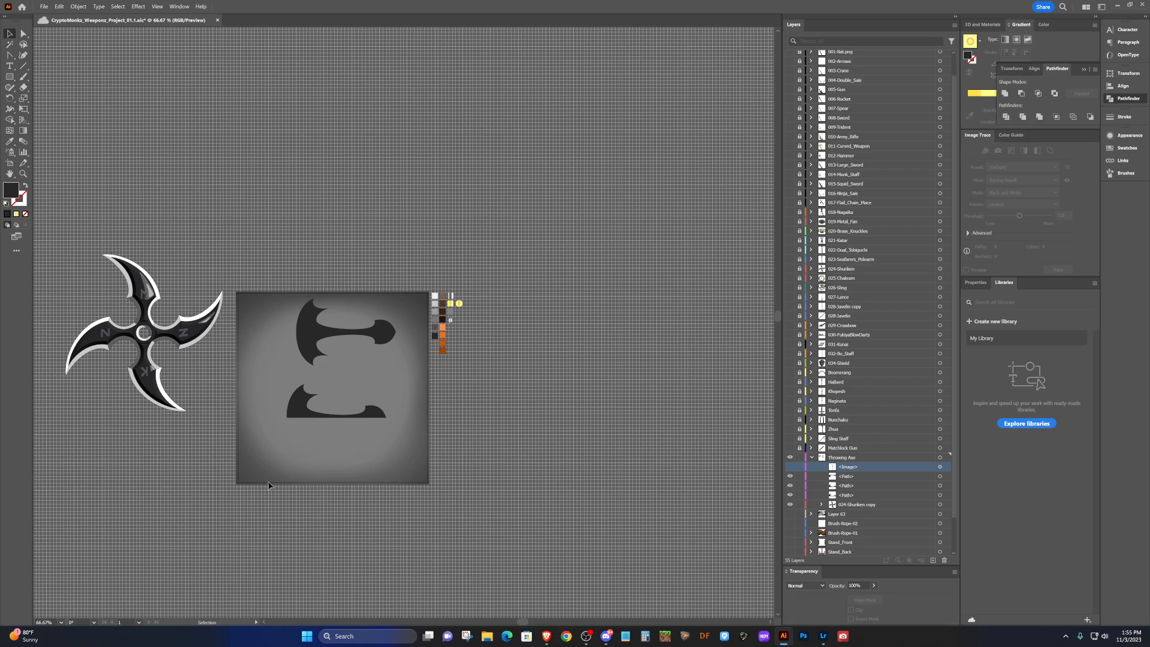
Add anchor points across the middle of the lower axe-head half and delete the rounded rear spike's anchors.
scroll(350, 422, up, 6)
scroll(307, 418, down, 2)
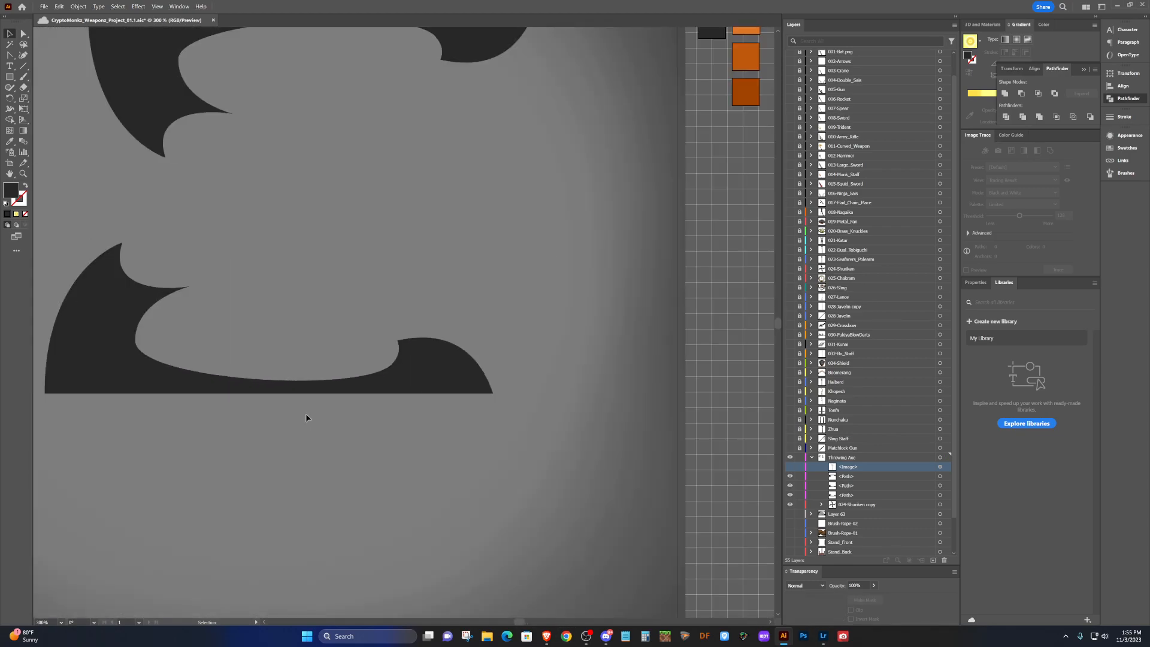
click(247, 386)
key(p)
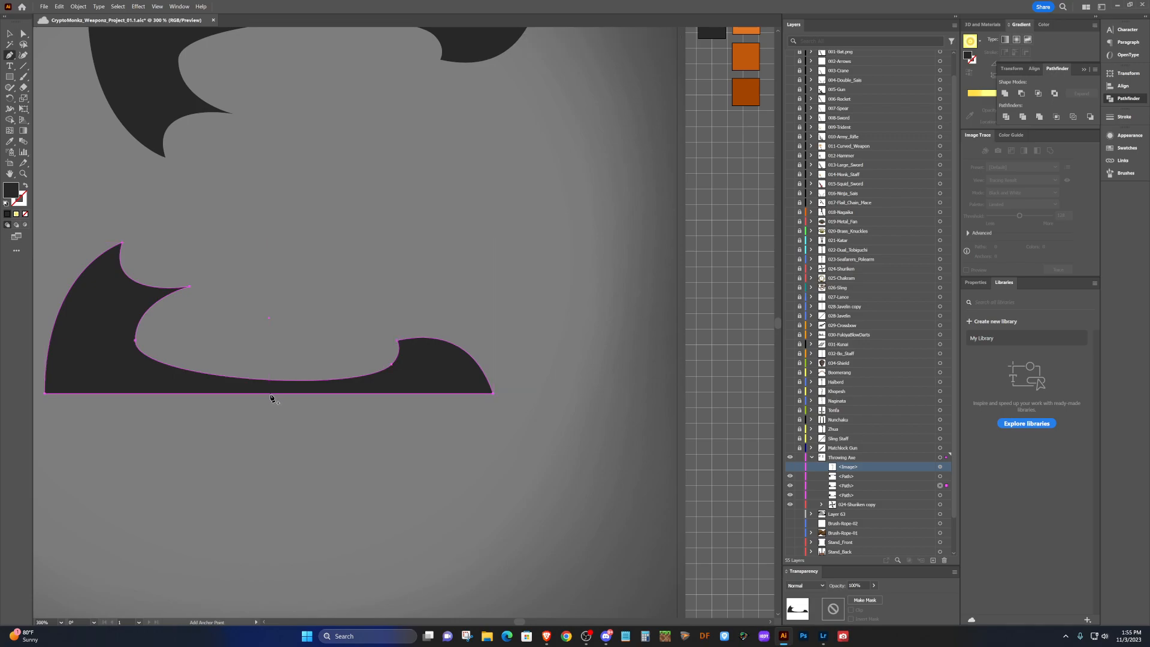
click(269, 393)
click(269, 381)
click(397, 340)
click(391, 365)
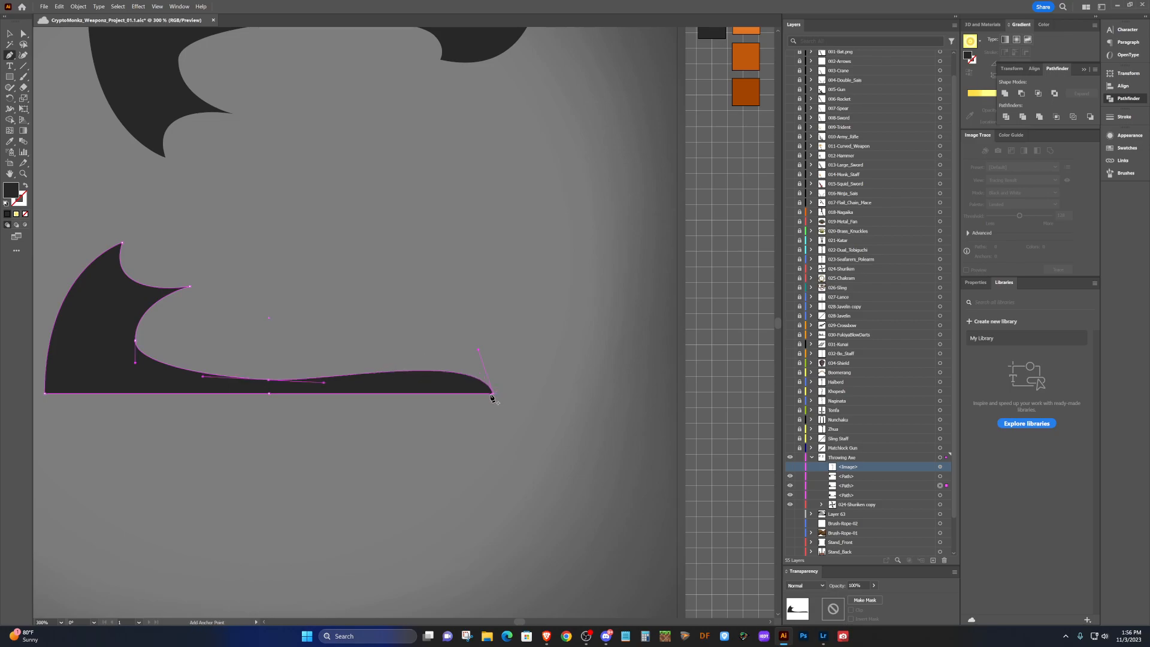
click(492, 396)
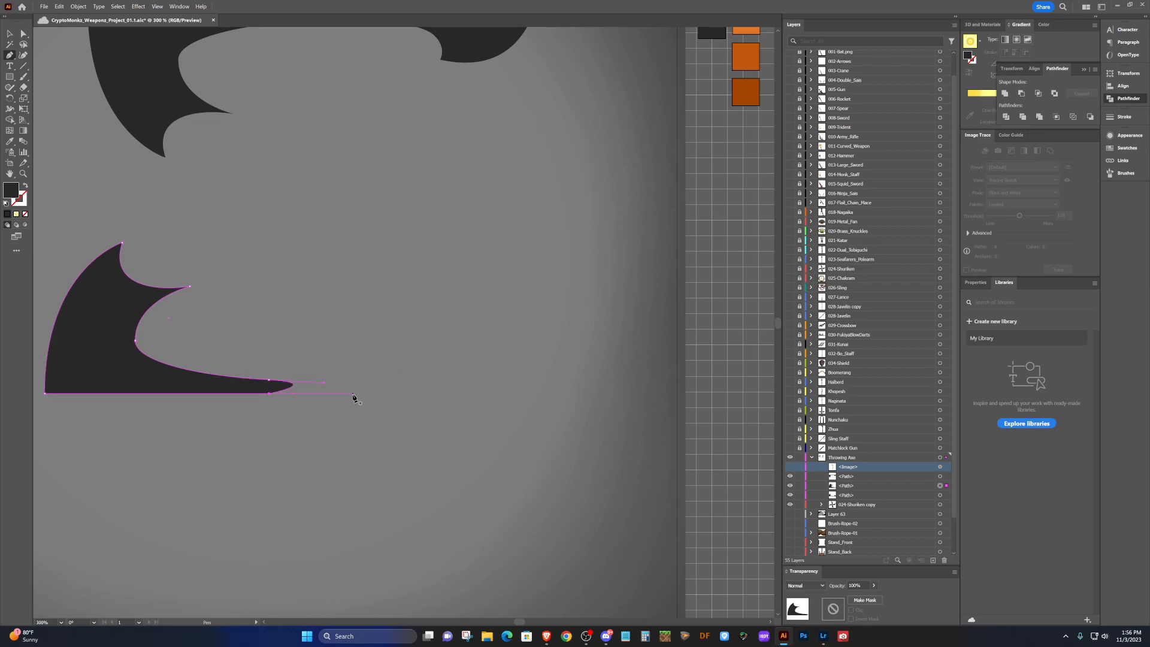
Remove the curve handles at the shaft's cut end so the blade half ends in a straight vertical edge.
key(shift+v)
key(shift+c)
click(324, 383)
scroll(273, 392, up, 5)
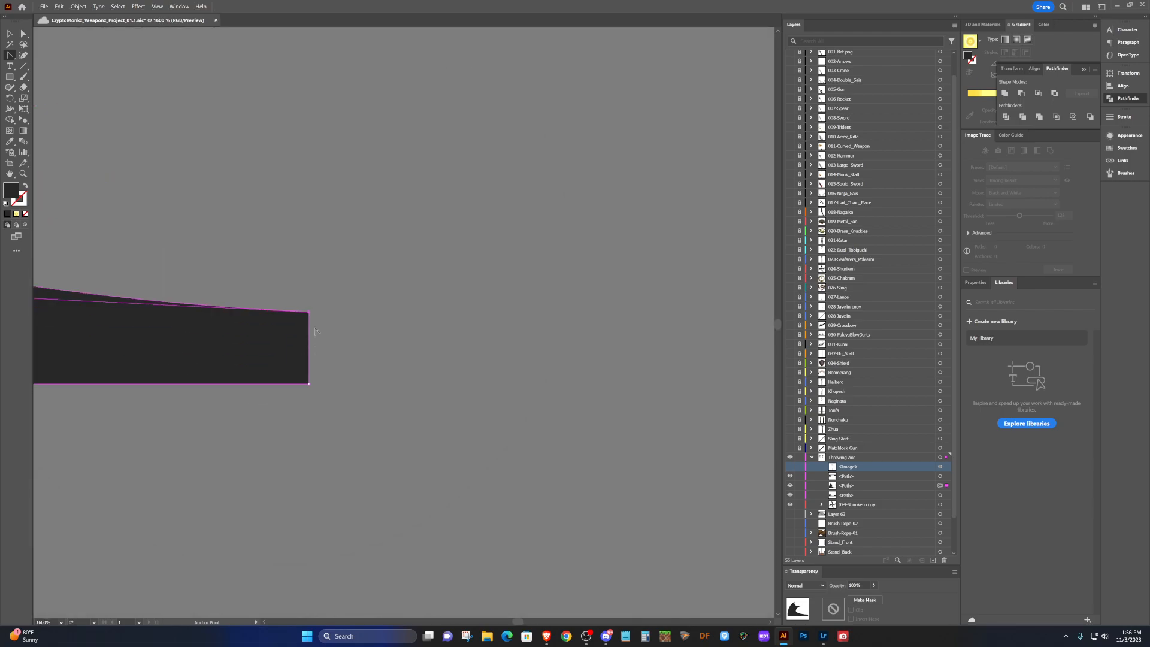
scroll(315, 332, down, 6)
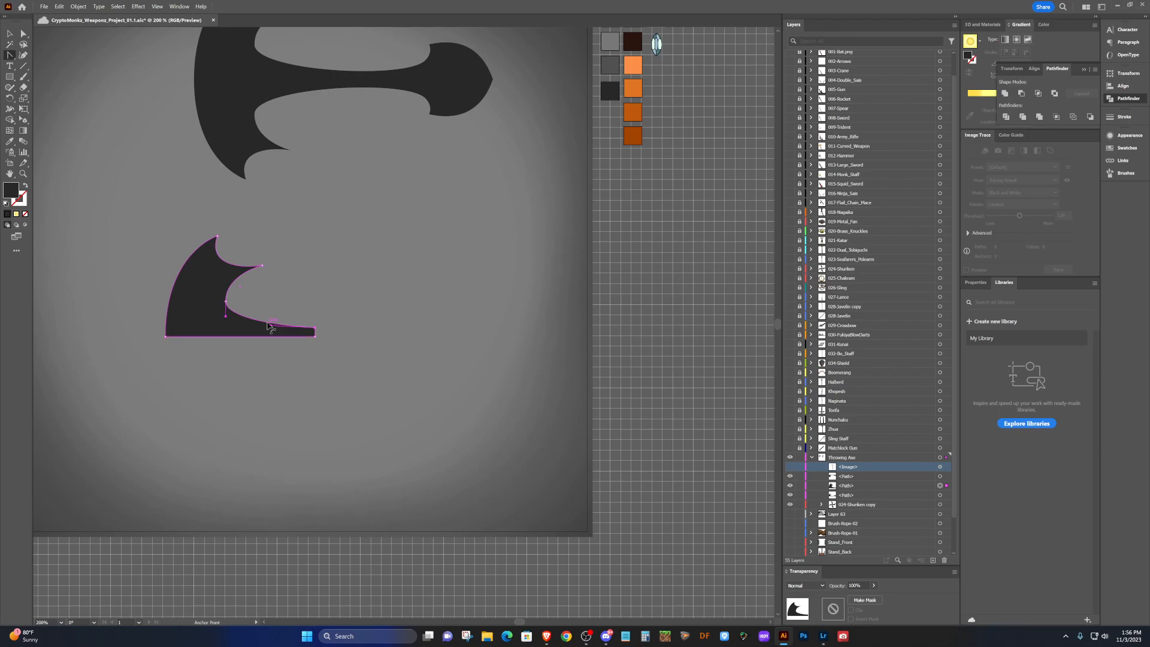
Place a copy of the trimmed blade half beside its shaft end and reflect the copy across the vertical axis.
key(v)
drag(230, 325, 385, 322)
click(78, 6)
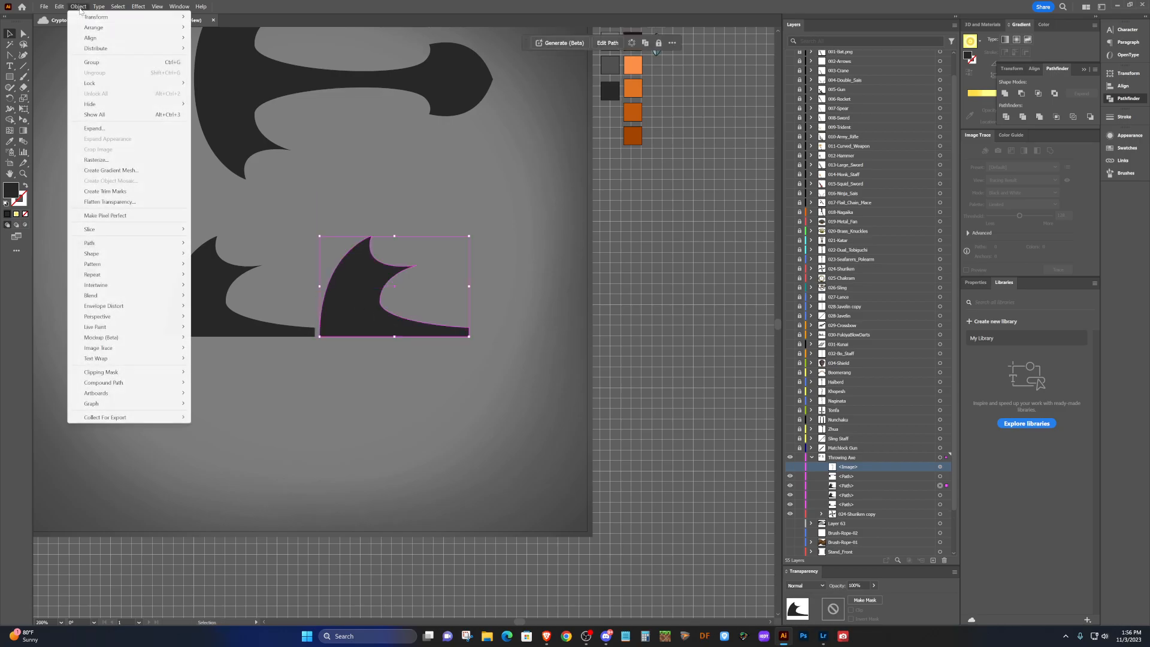
mouse_move(98, 18)
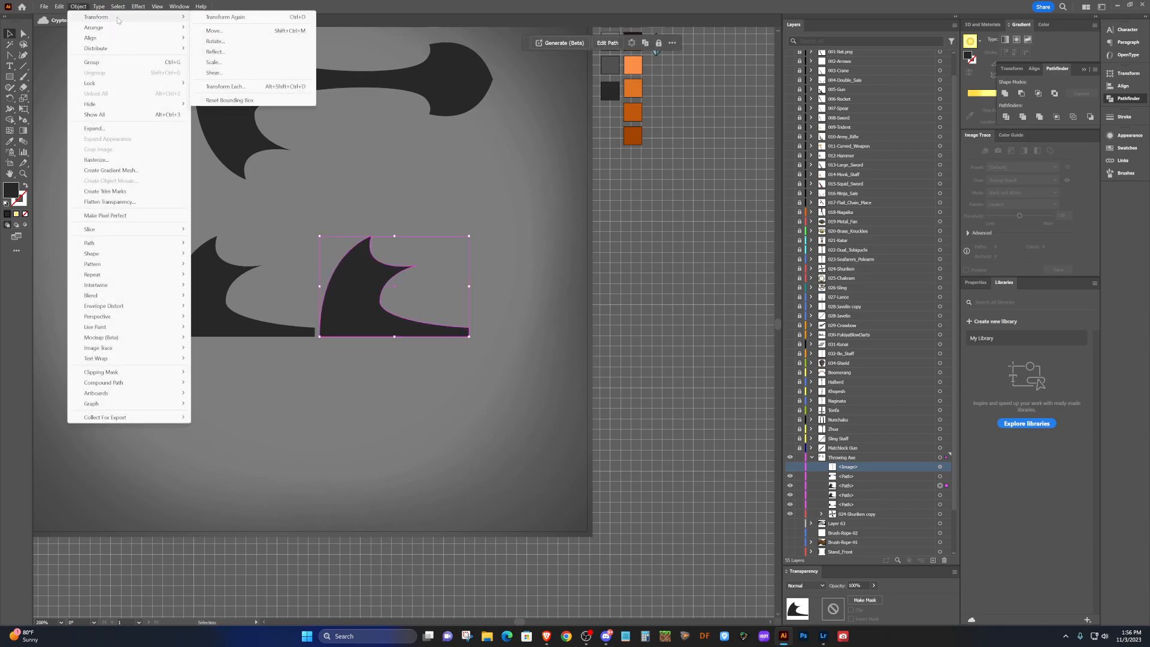
click(223, 52)
click(525, 281)
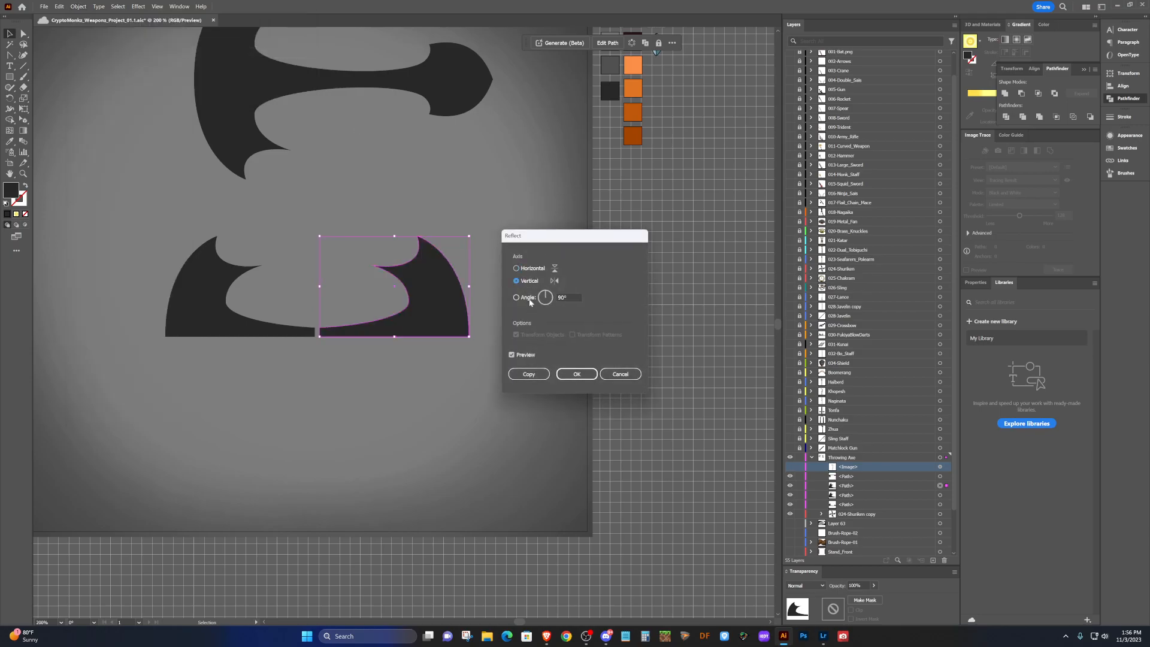
click(576, 374)
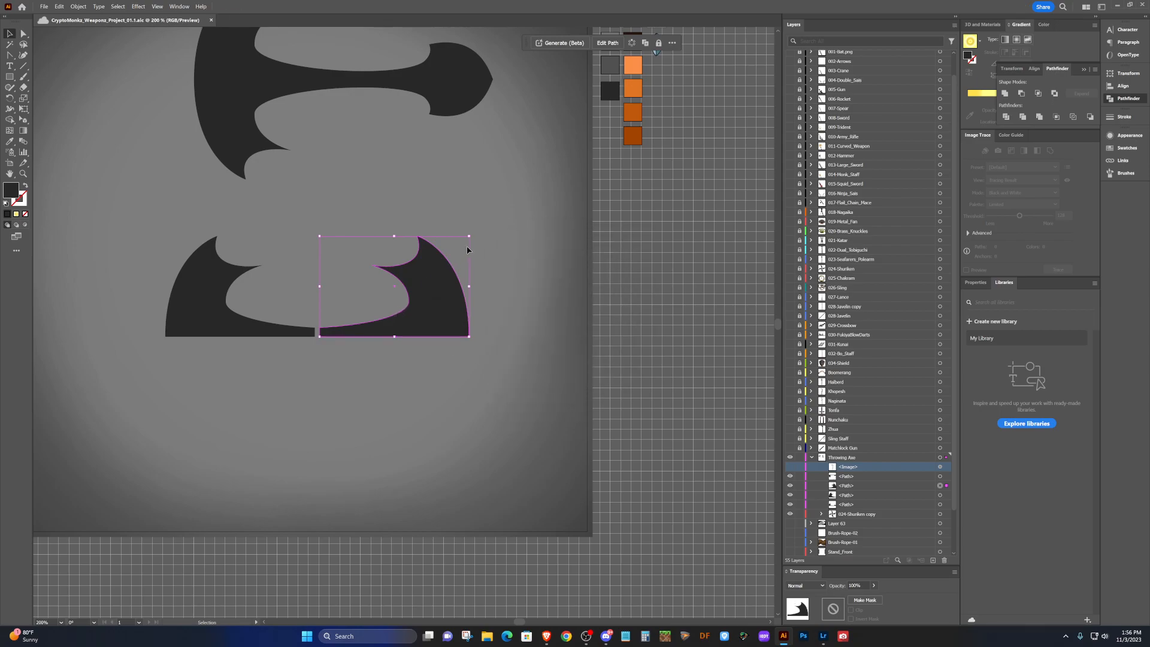
Try shrinking the mirrored blade copy toward its inner lower corner, and undo the scaling.
drag(469, 236, 405, 294)
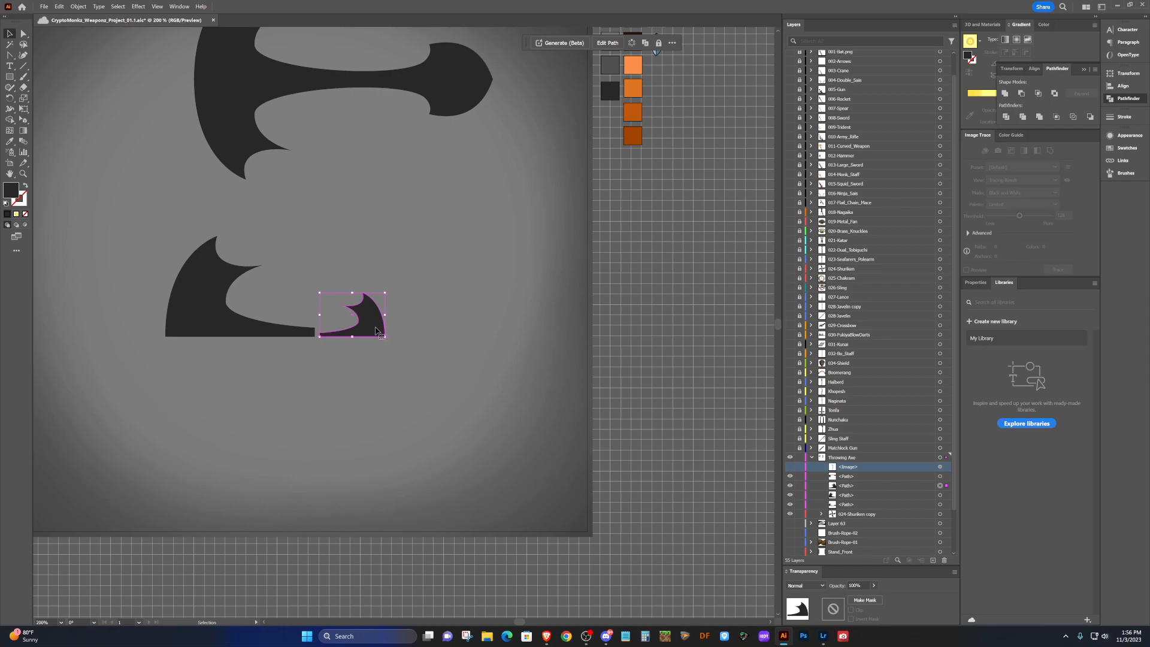
alt+scroll(376, 330, up, 3)
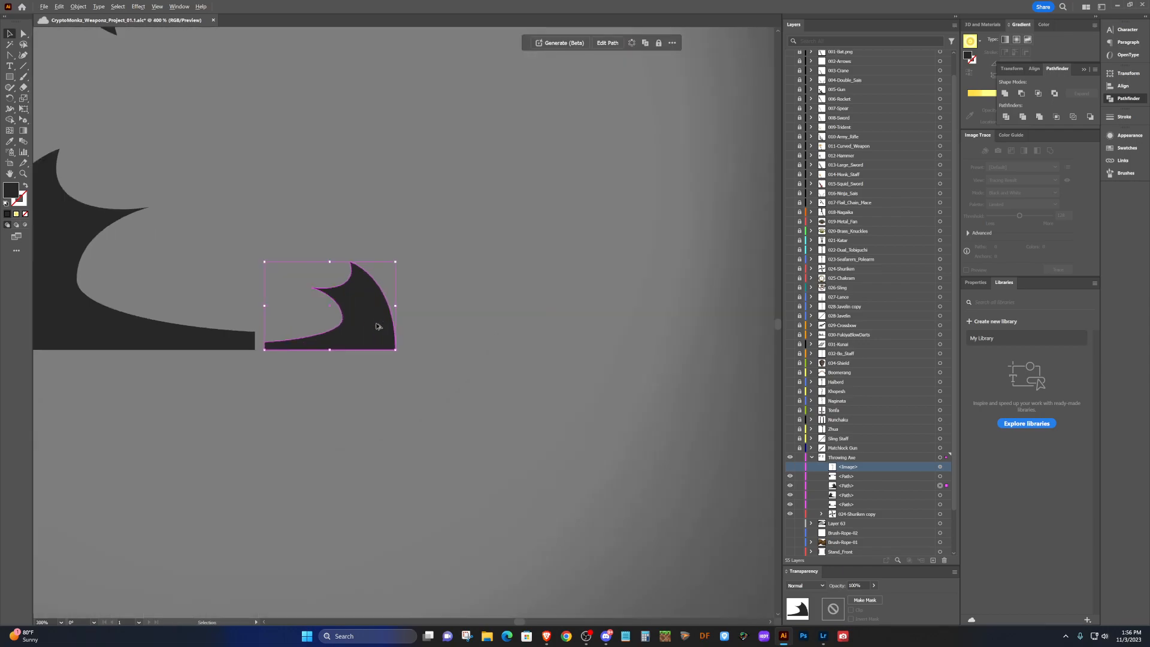
alt+scroll(376, 326, down, 3)
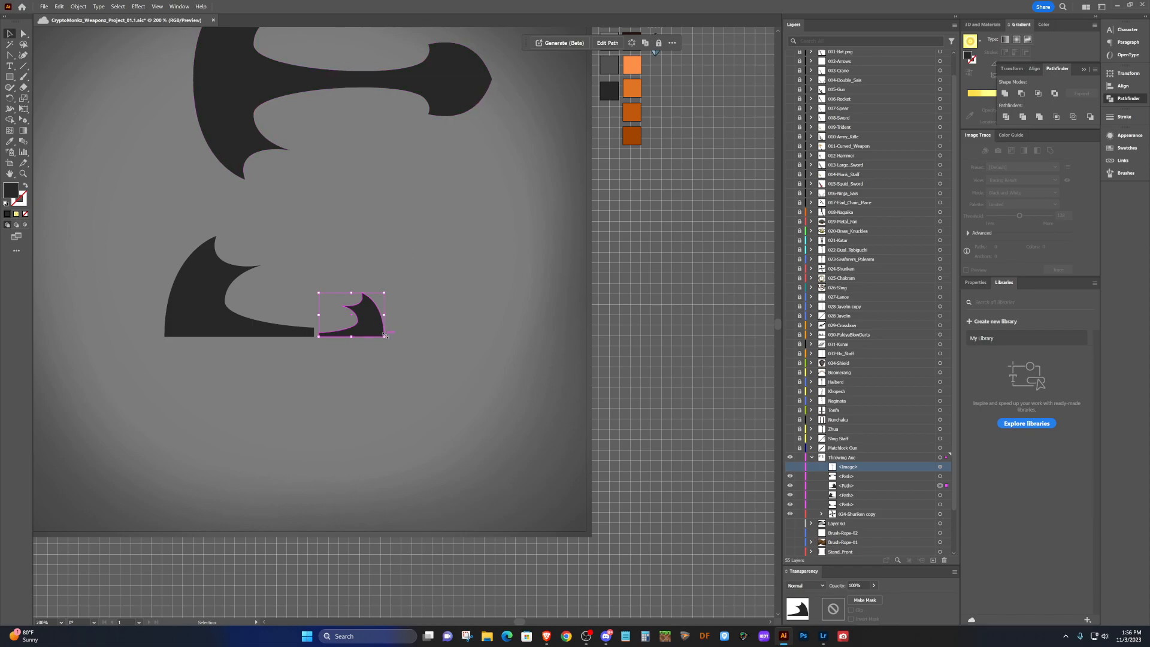
alt+scroll(326, 340, up, 2)
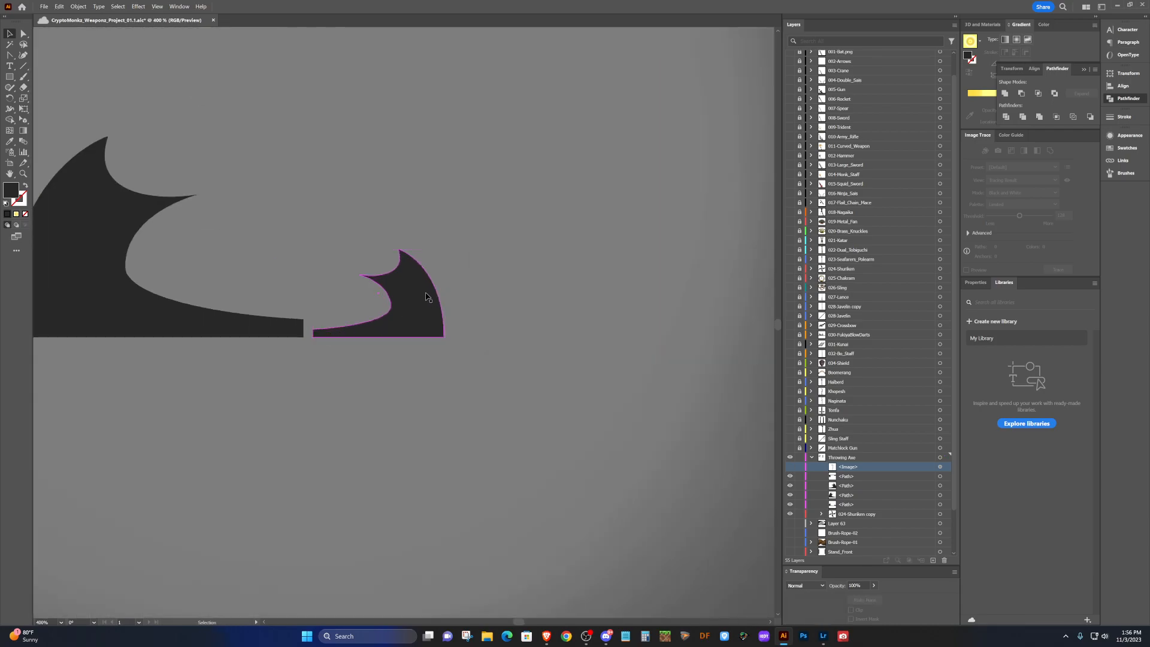
key(shift+v)
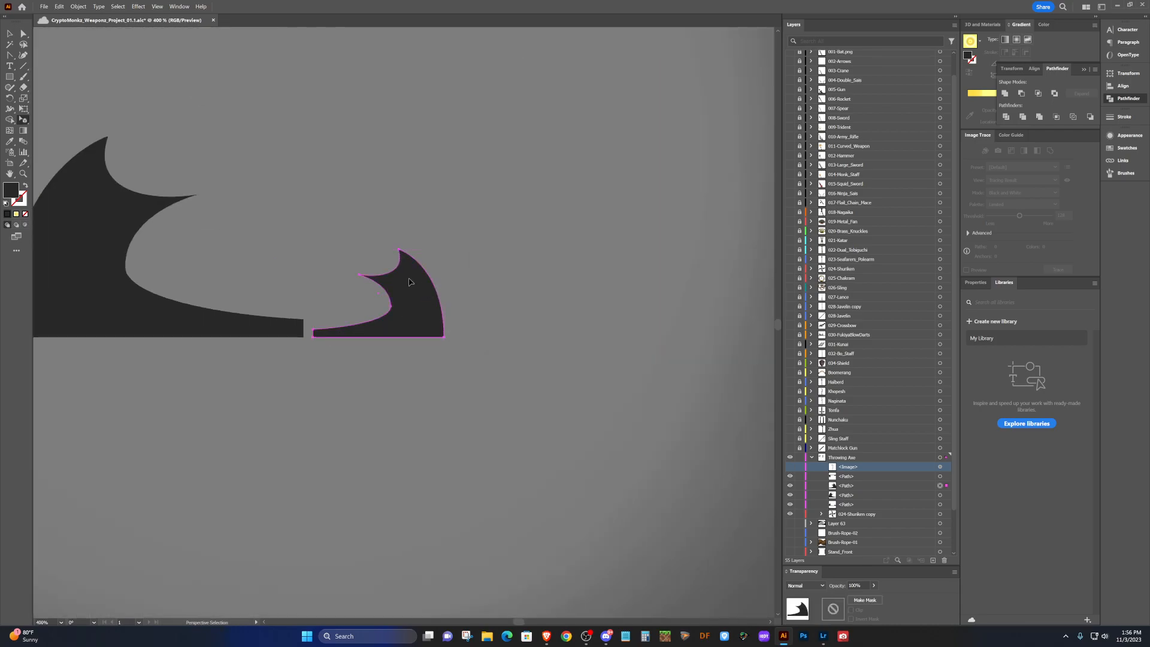
key(ctrl+z)
key(shift+v)
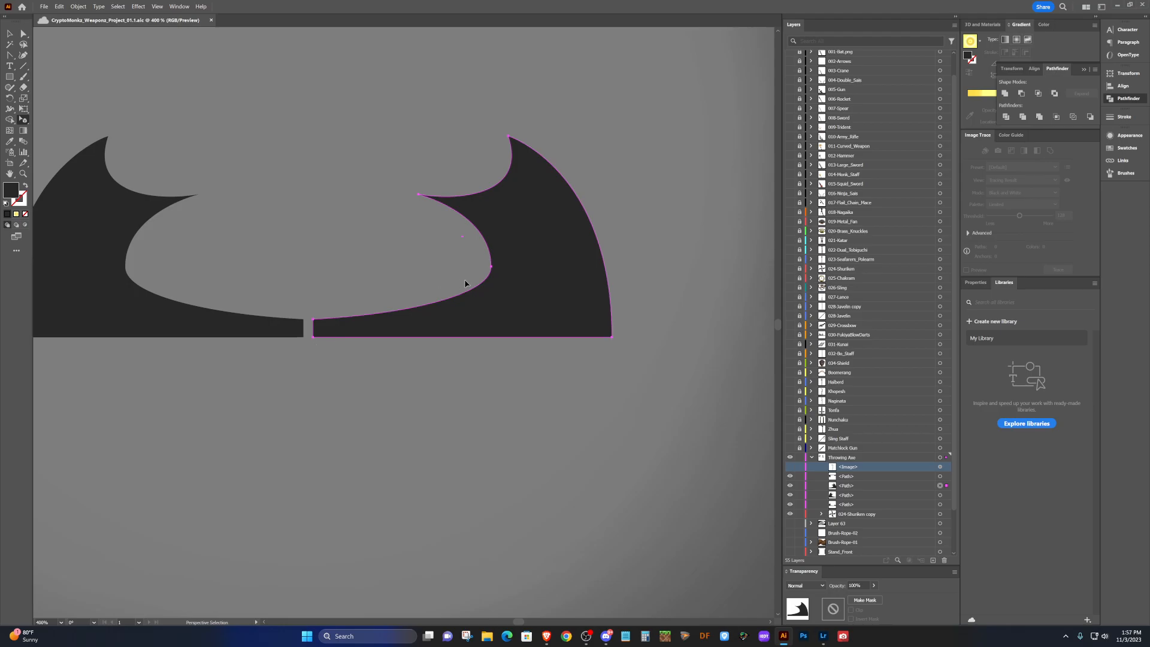
Try narrowing the mirrored blade by applying the Scale tool to its selected outer anchor points.
key(a)
click(1064, 7)
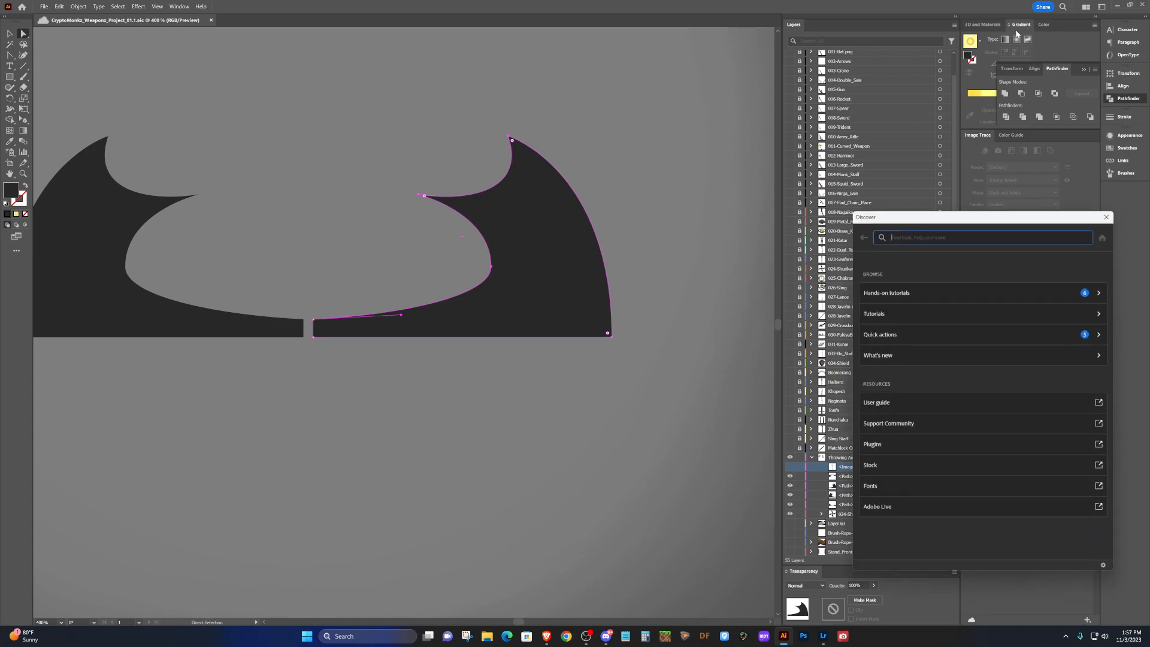
text(sca)
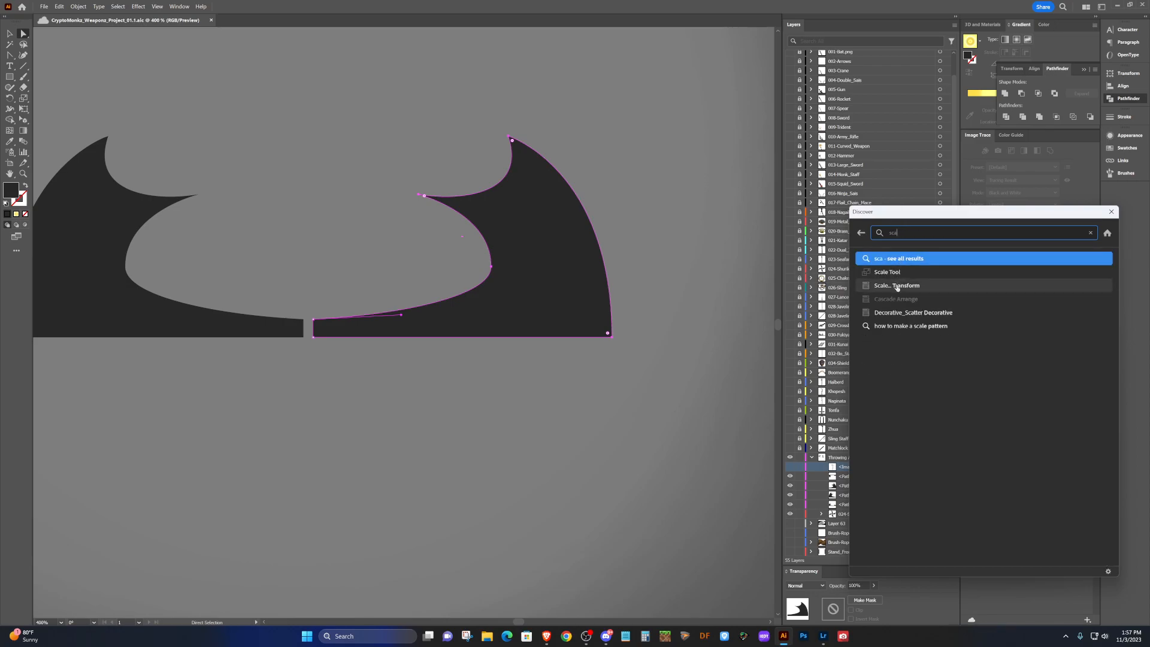
click(887, 273)
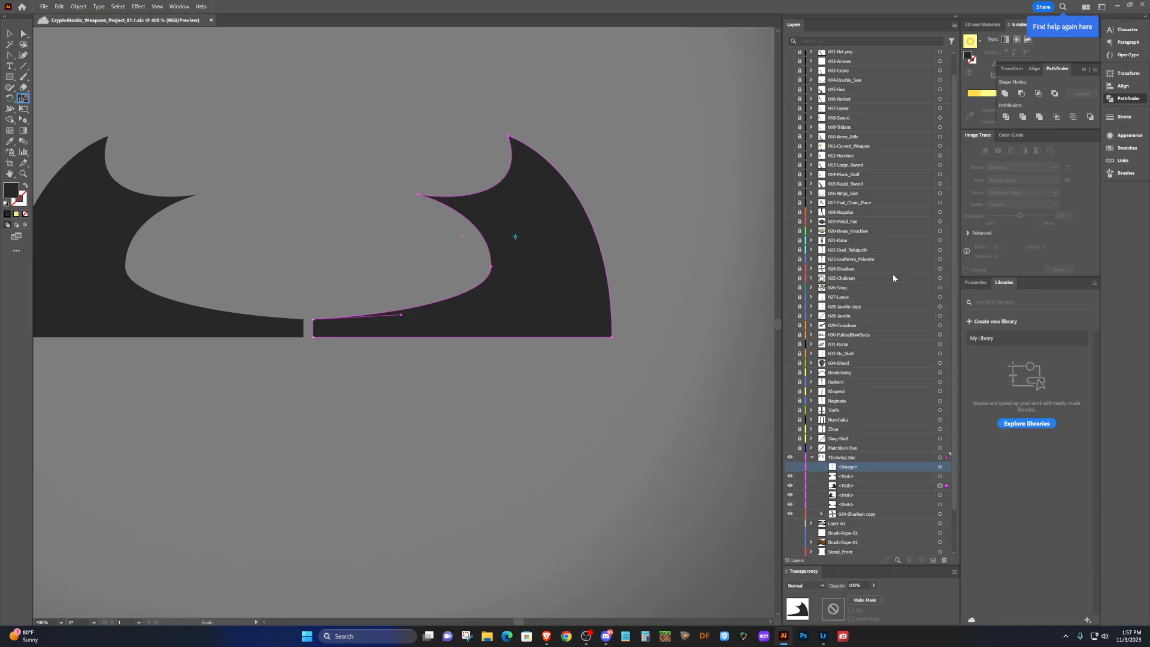
drag(565, 158, 595, 156)
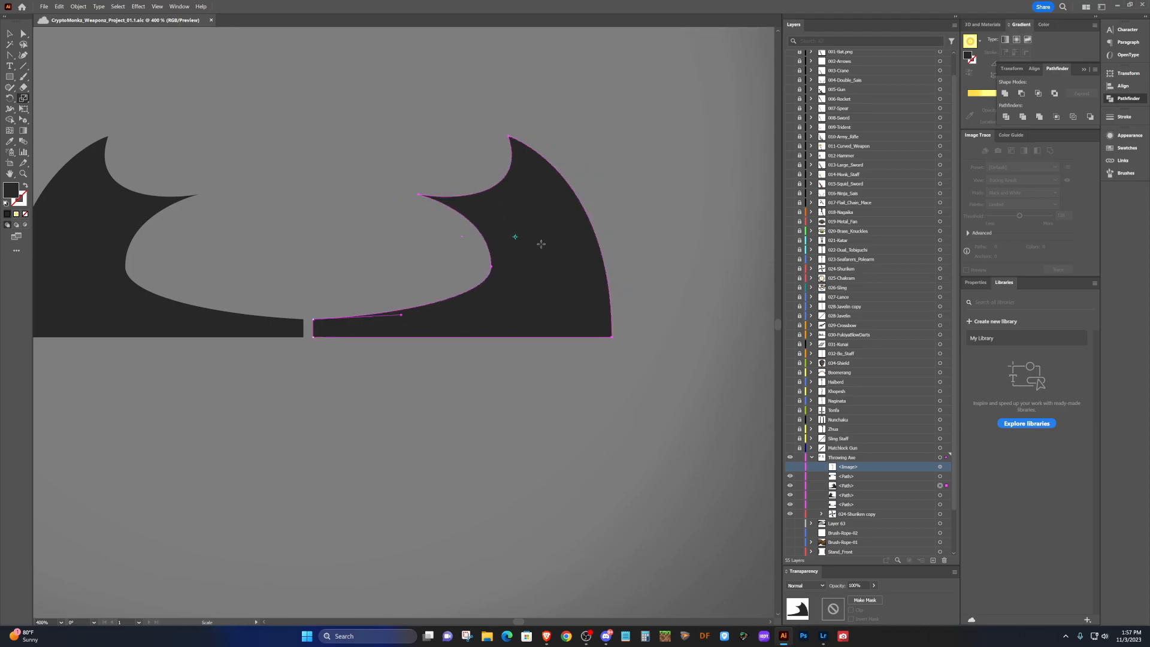
drag(568, 333, 529, 249)
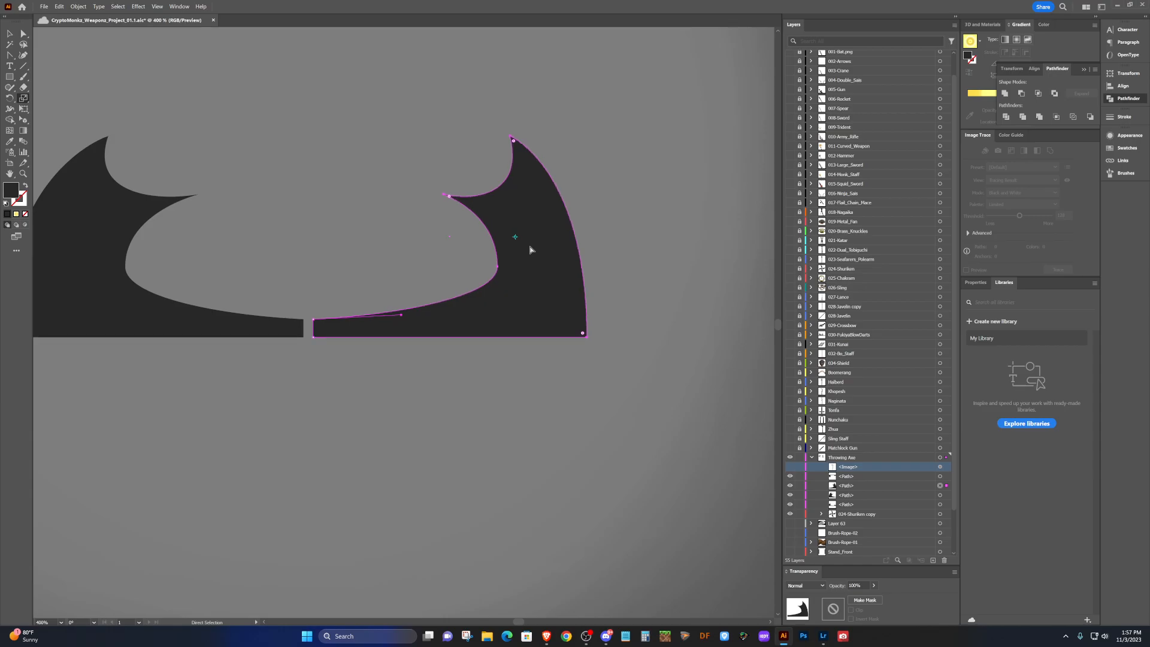
Try further scaling of the mirrored blade's outer points, and restore the blade to its full width.
key(a)
click(24, 99)
mouse_move(579, 164)
mouse_down()
mouse_move(530, 171)
mouse_move(544, 185)
mouse_move(586, 152)
mouse_move(574, 163)
mouse_up()
key(ctrl+z)
key(shift+v)
click(600, 205)
click(548, 242)
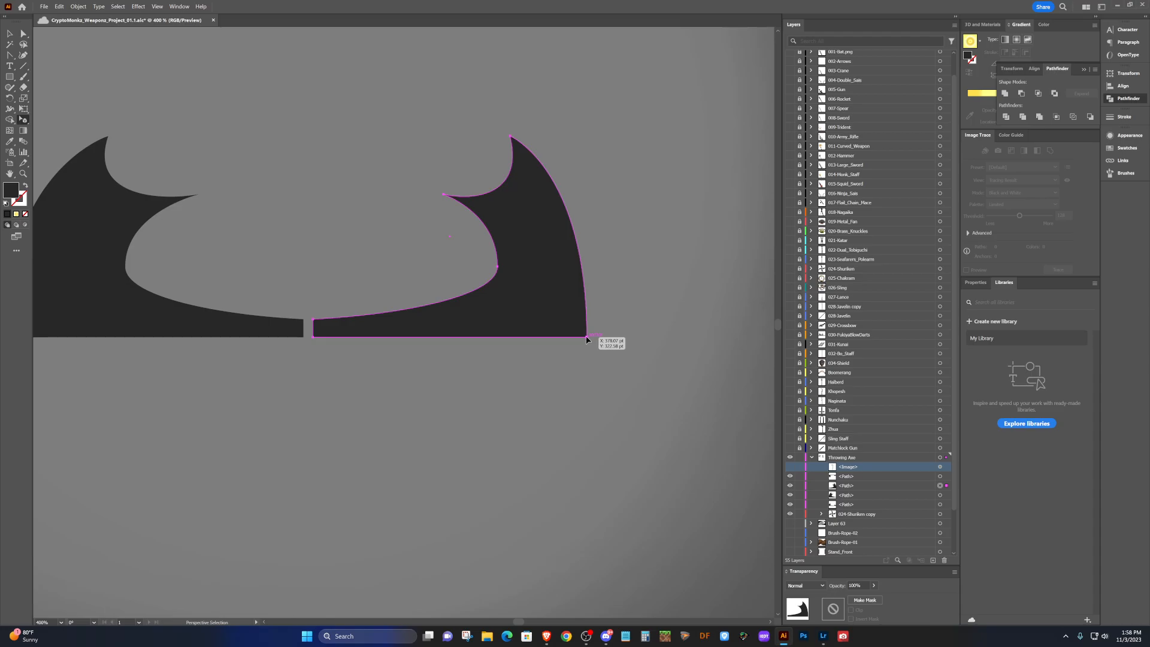
key(v)
drag(587, 338, 611, 337)
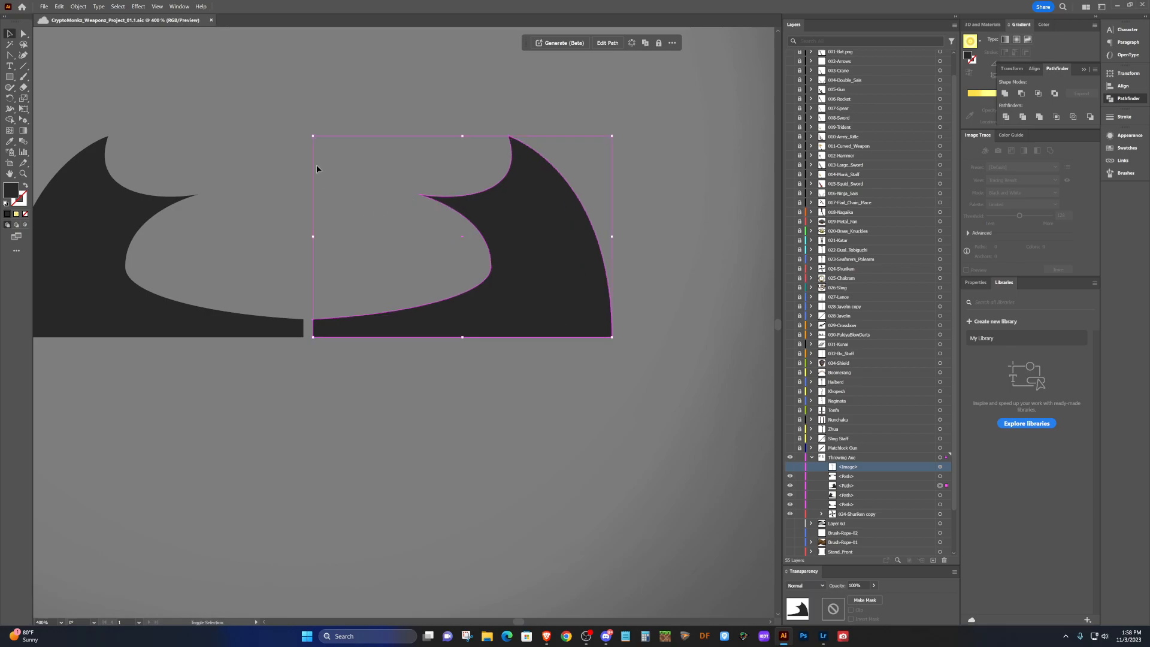
Shrink the mirrored blade to about half size toward its outer lower corner and extend its inner end to meet the larger blade's shaft.
drag(312, 137, 347, 234)
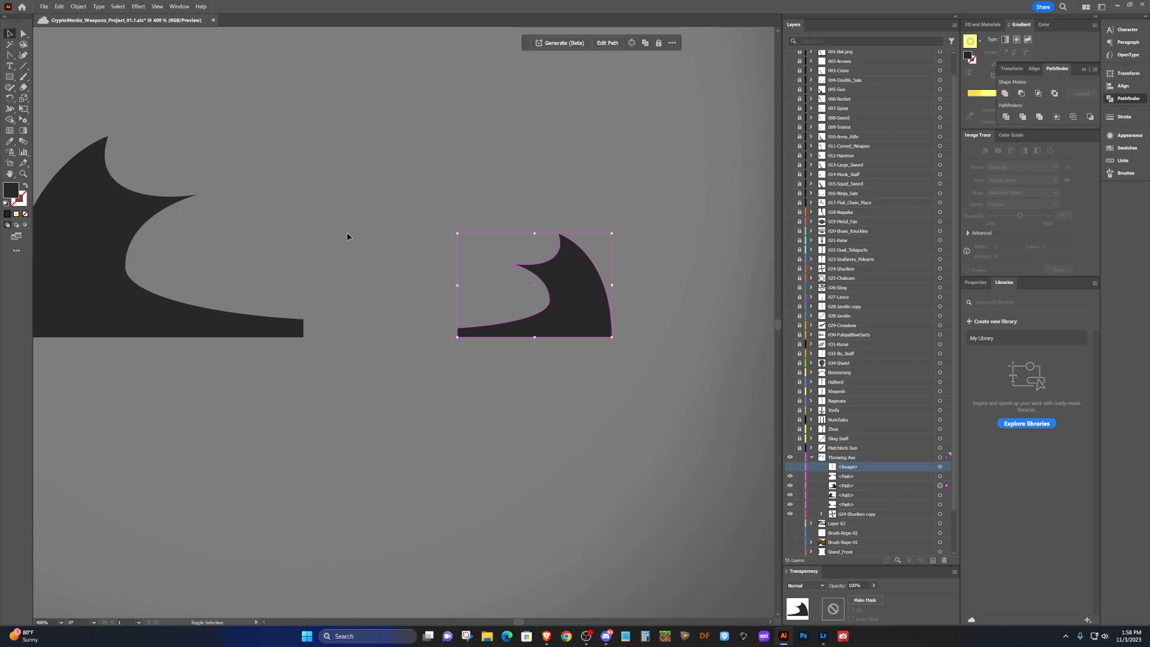
key(p)
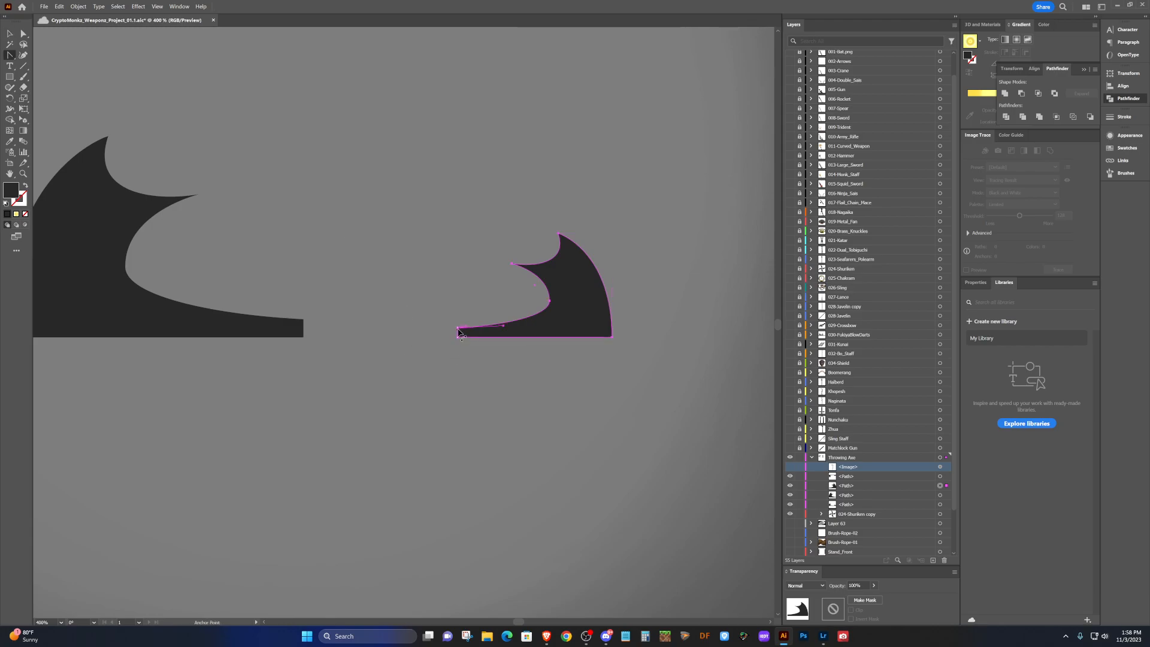
drag(457, 330, 303, 318)
key(ctrl+z)
drag(458, 337, 304, 337)
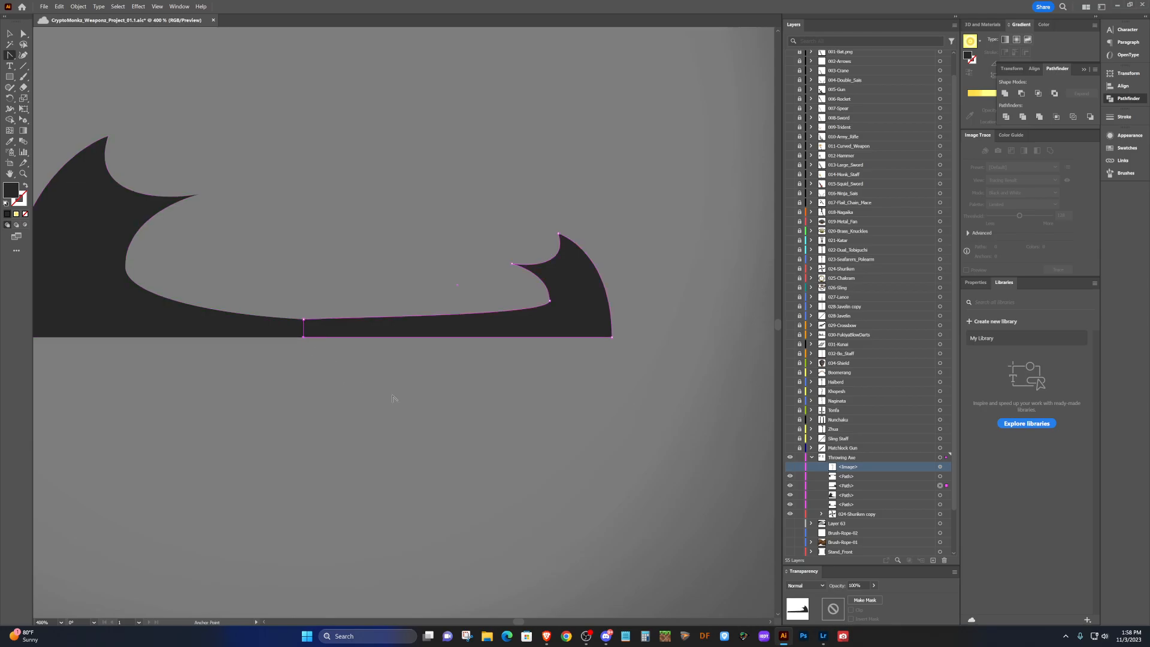
key(v)
click(395, 405)
Place a copy of both pieces of the new double-bladed axe half directly below the original.
scroll(375, 361, down, 4)
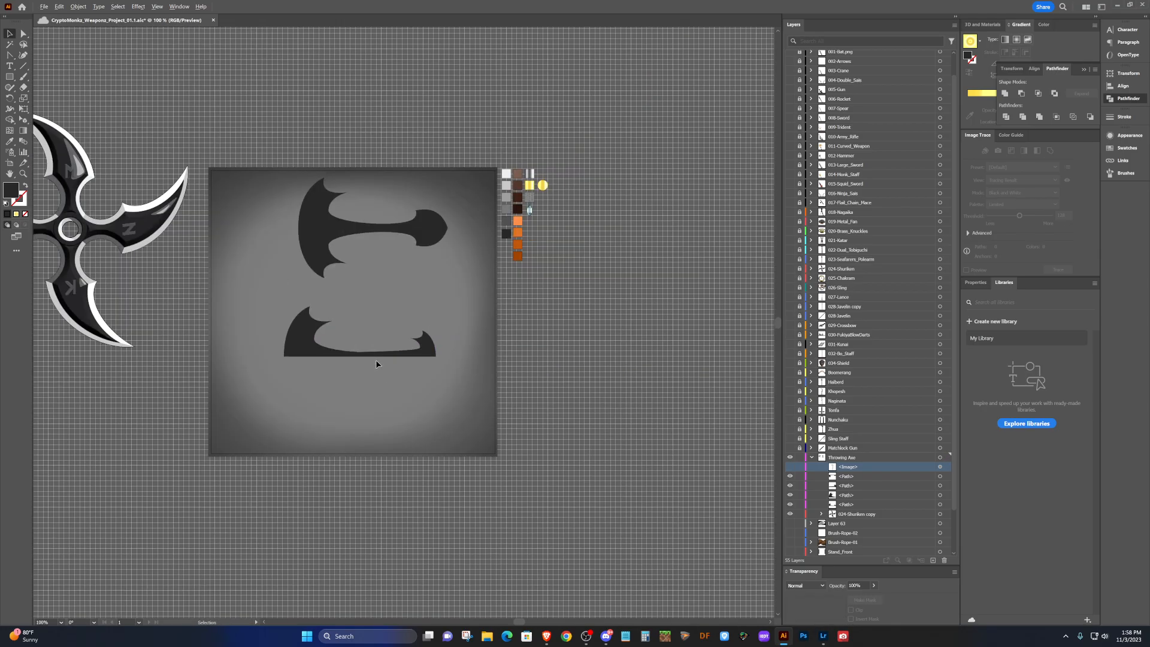
scroll(386, 374, up, 2)
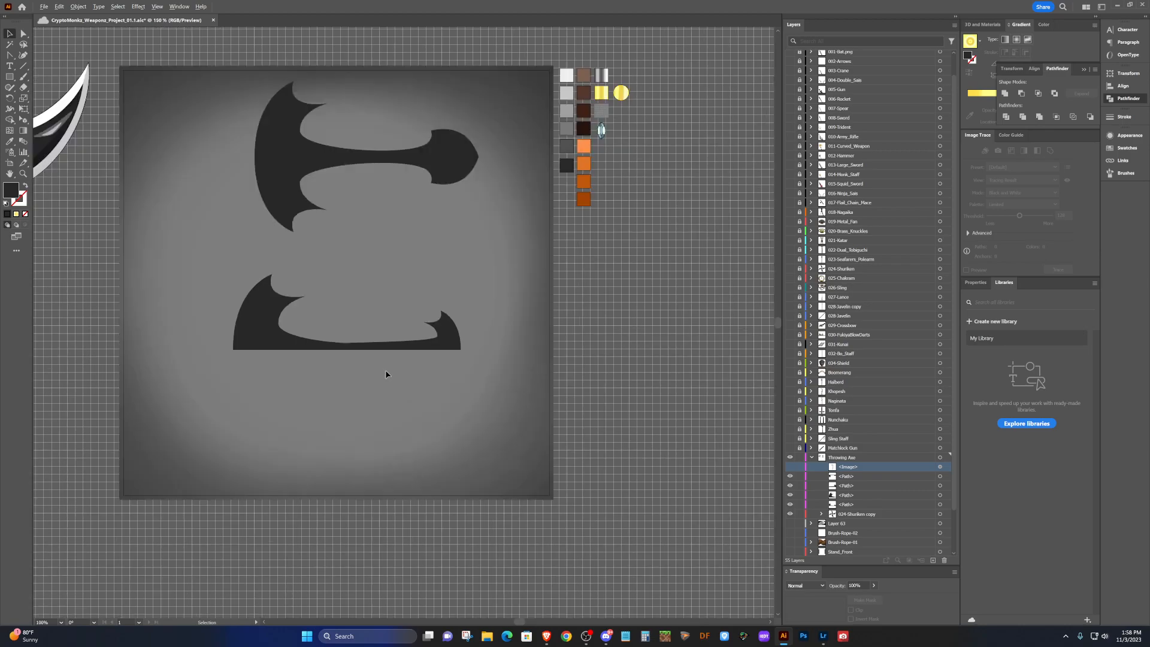
scroll(386, 374, up, 2)
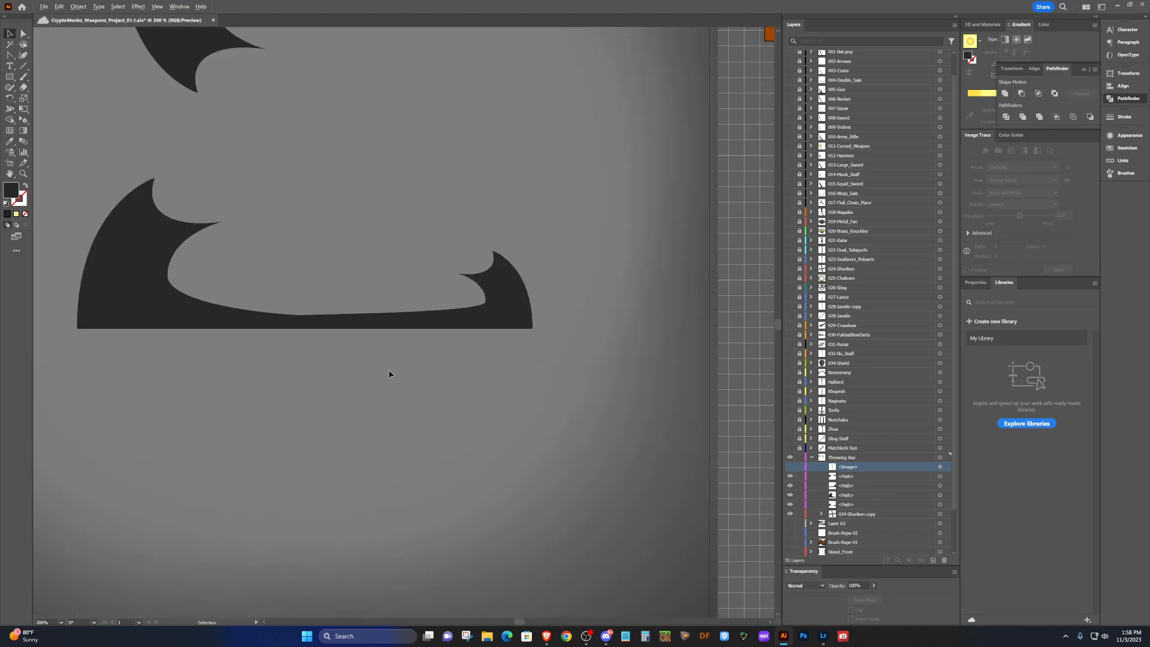
scroll(389, 374, down, 1)
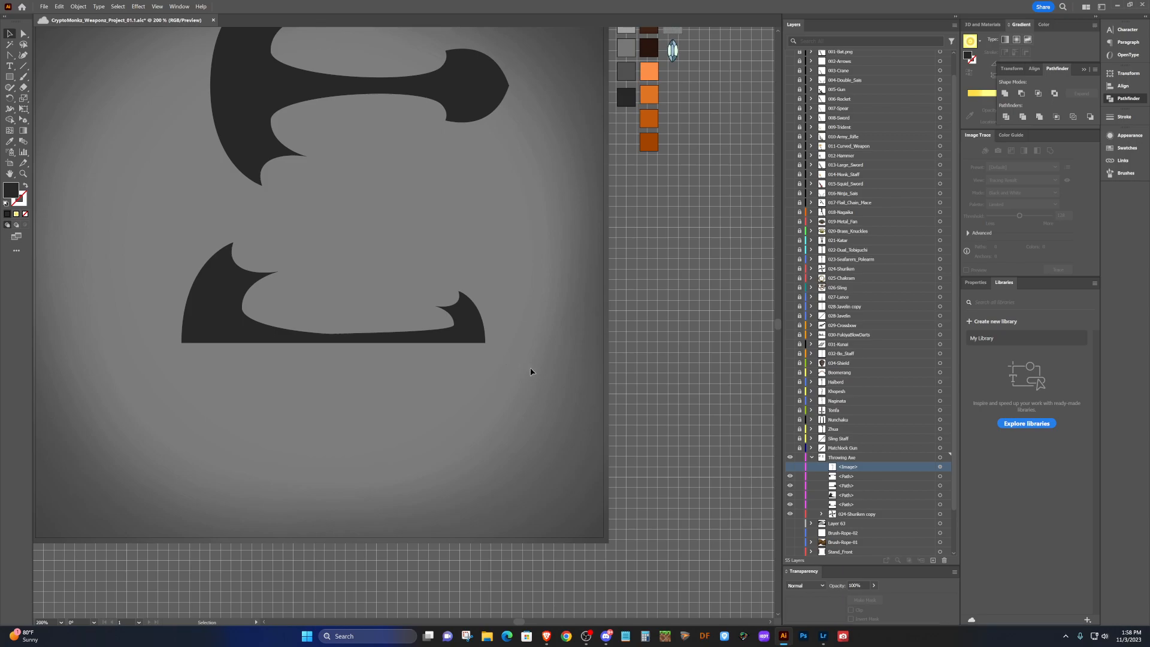
click(218, 289)
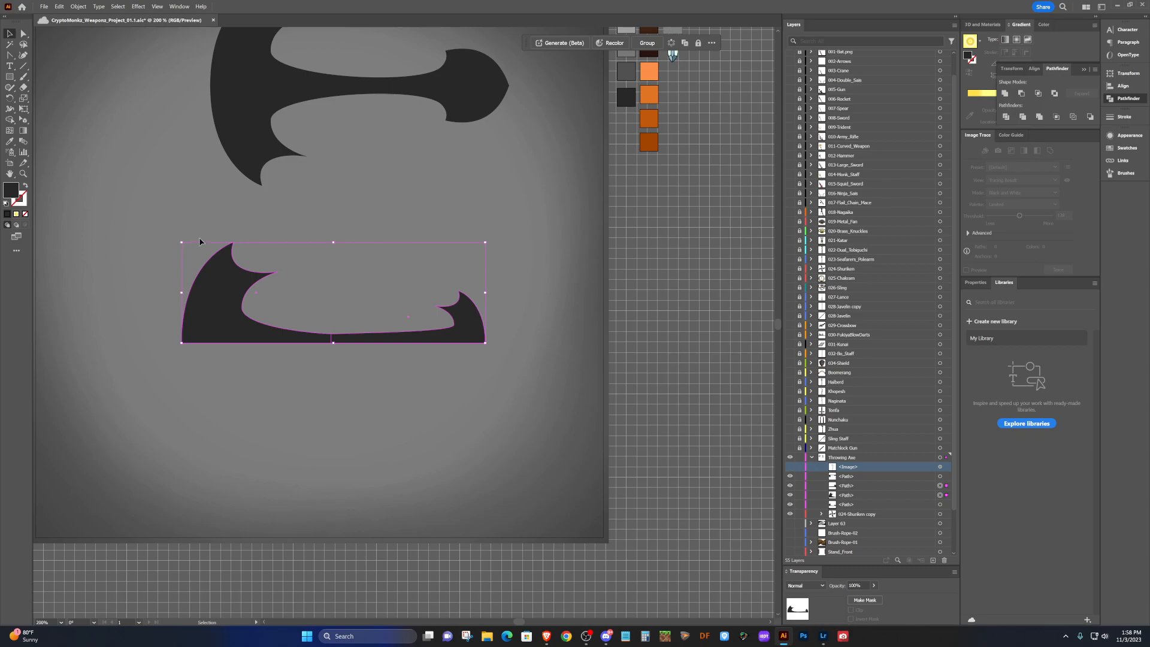
drag(239, 315, 230, 426)
Reflect the copied half across the horizontal axis and align it against the original half to complete the second axe head.
click(79, 6)
mouse_move(120, 28)
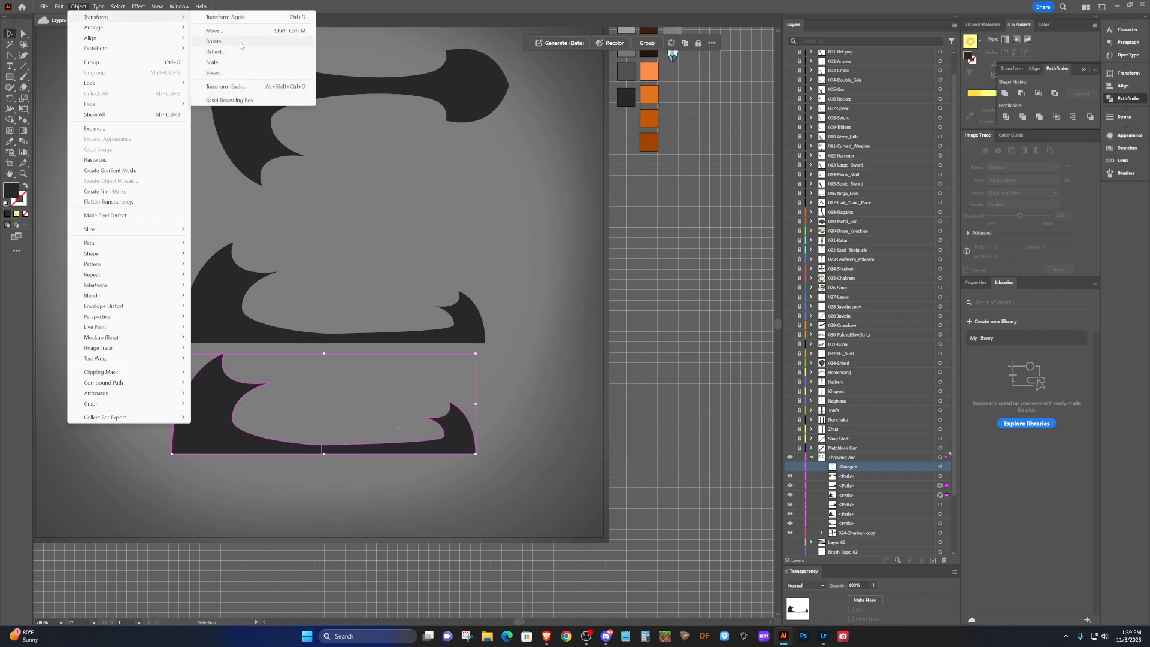
click(229, 52)
click(517, 267)
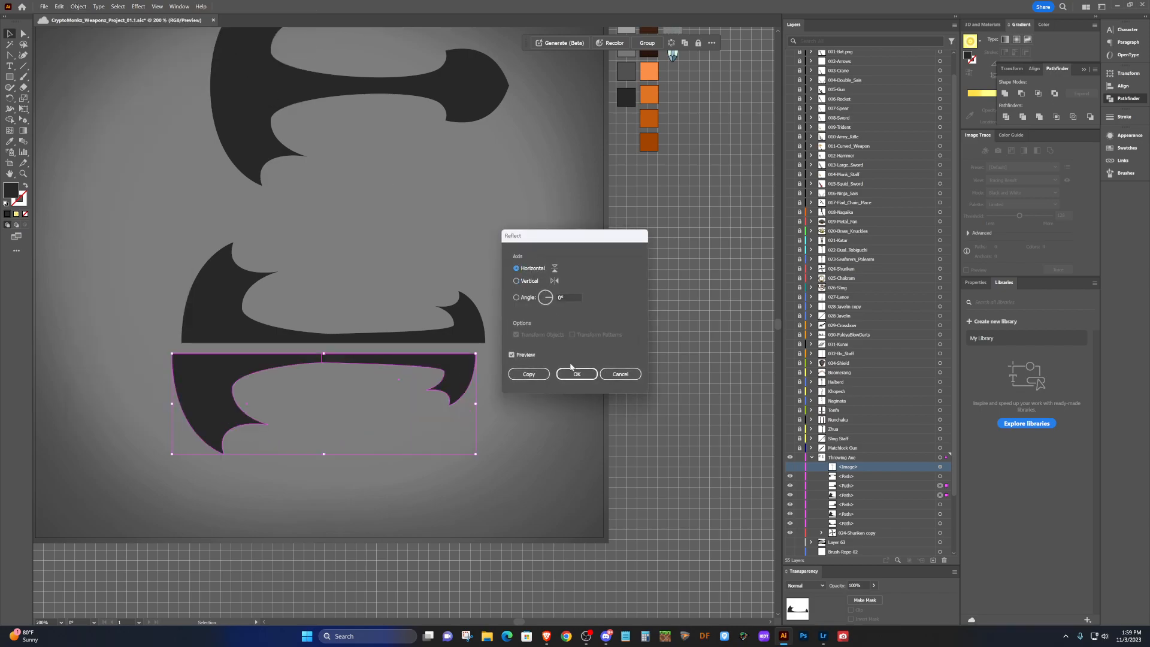
click(576, 374)
drag(448, 363, 457, 352)
click(529, 325)
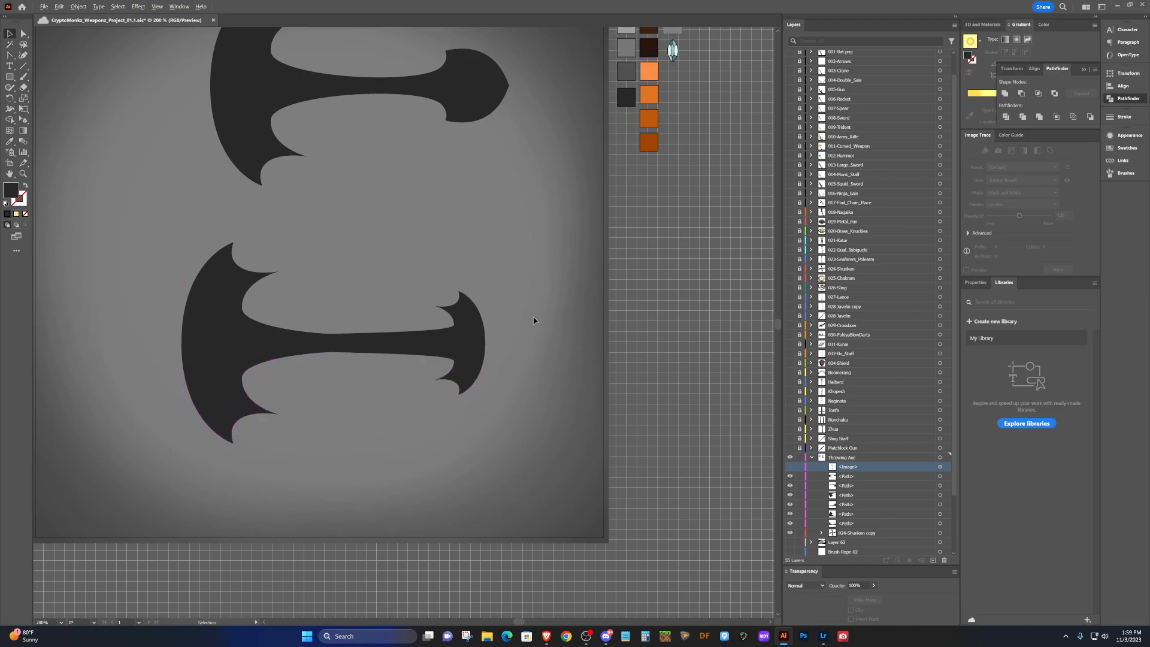
scroll(534, 320, down, 3)
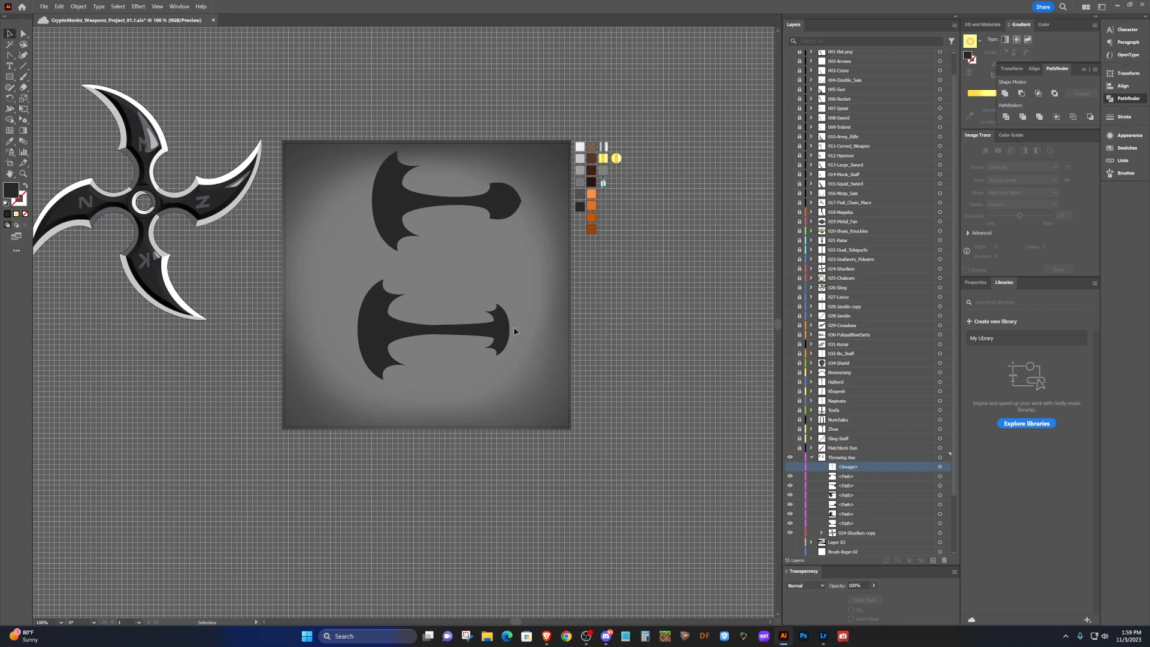
Draw a thin horizontal guide rectangle across the upper rear blade, with its lower edge level with the blade's inner corner.
scroll(513, 326, up, 8)
click(483, 317)
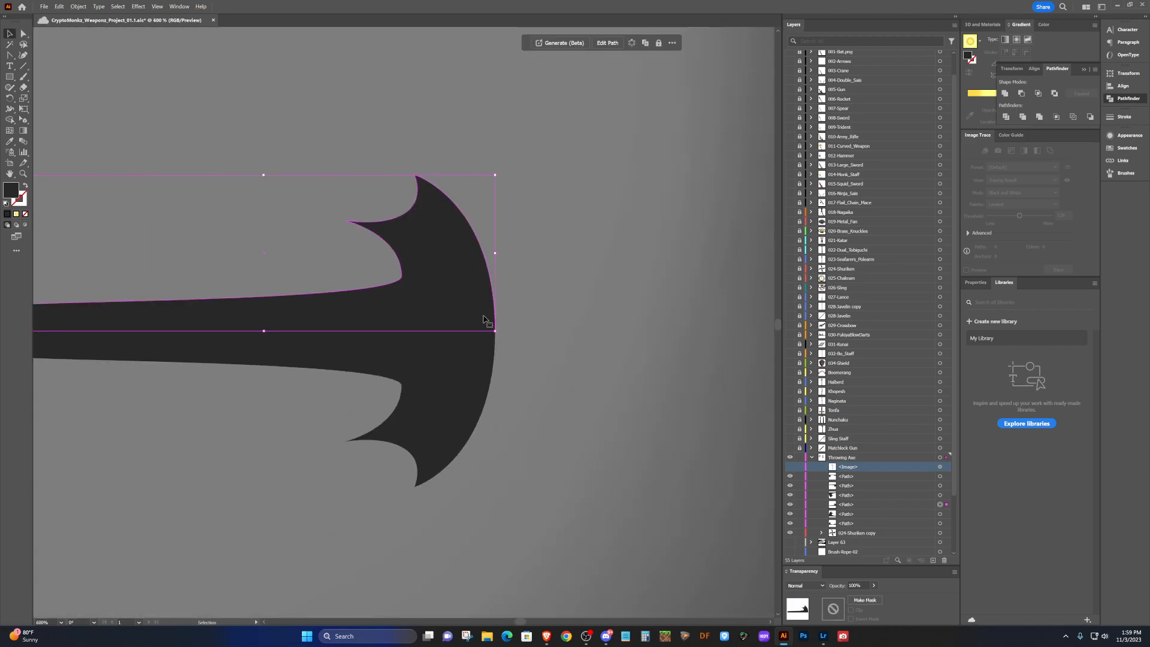
key(shift+c)
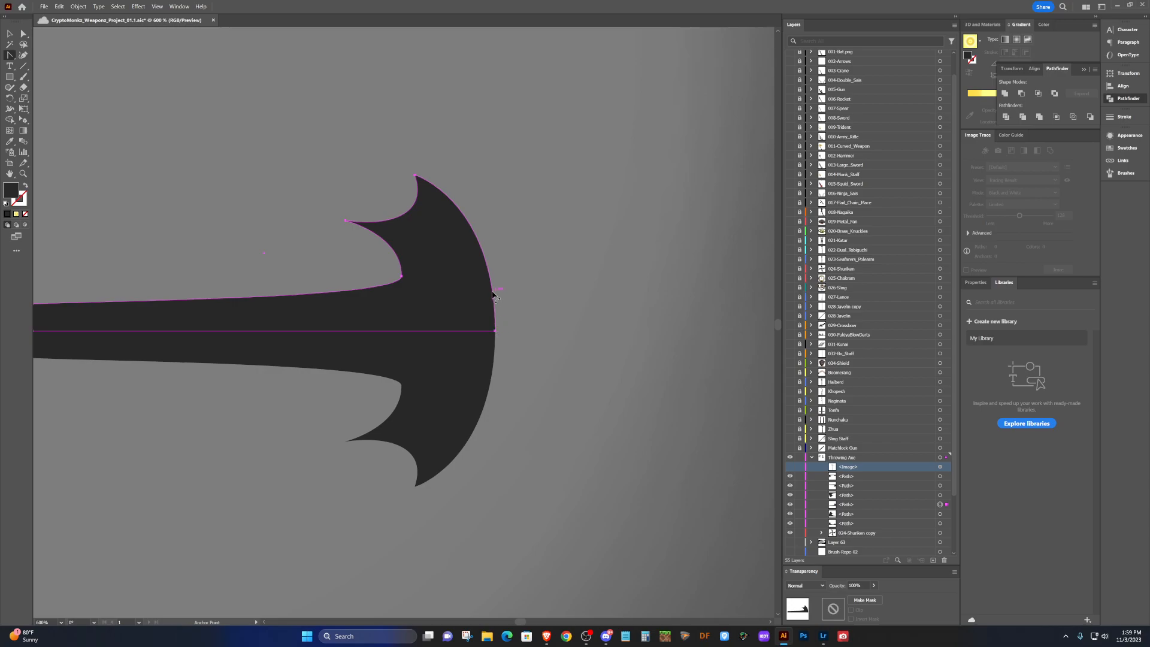
key(plus)
key(p)
click(7, 77)
drag(364, 250, 534, 277)
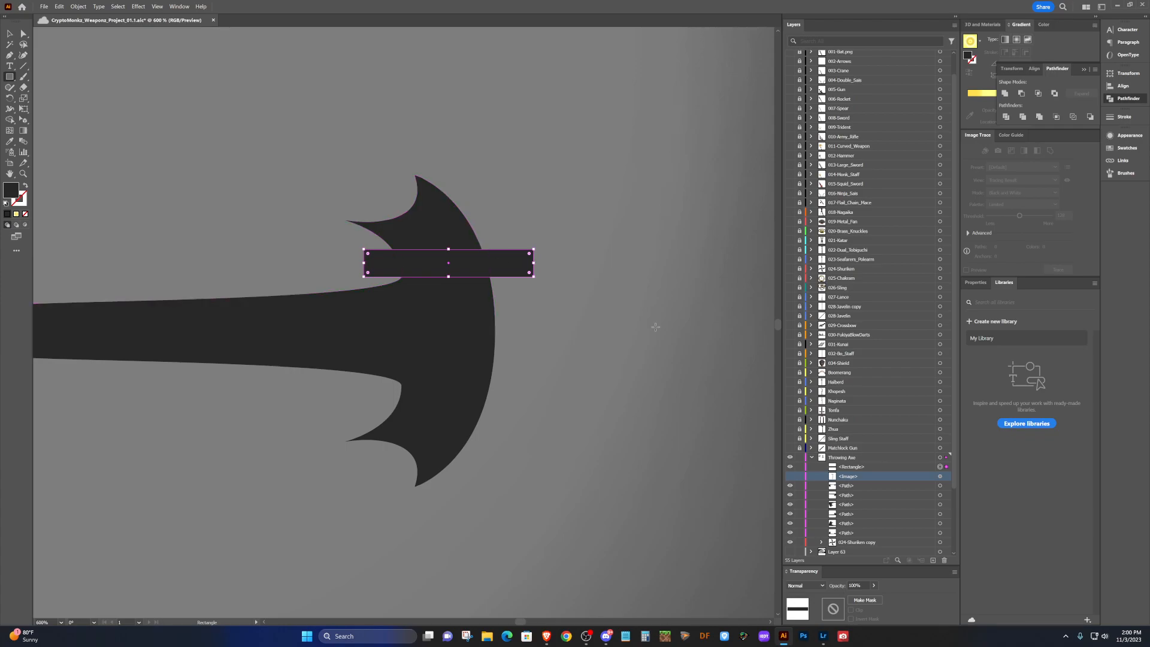
Recolour the guide rectangle to a light grey fill with a black outline using the Eyedropper, and lock it.
click(800, 467)
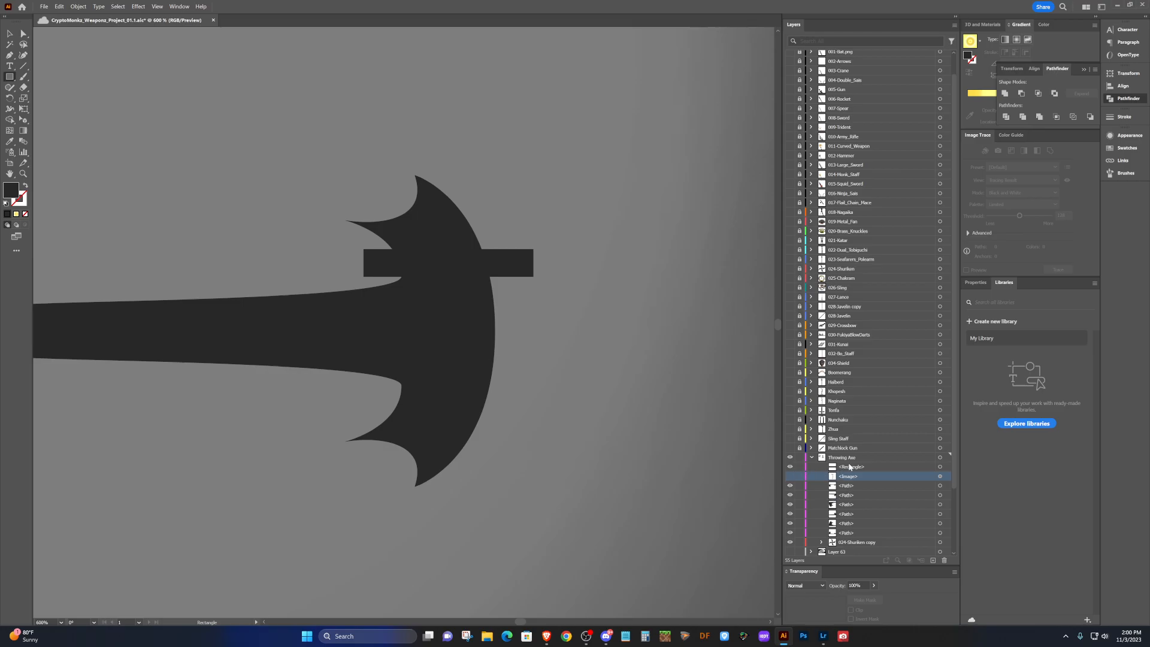
click(913, 467)
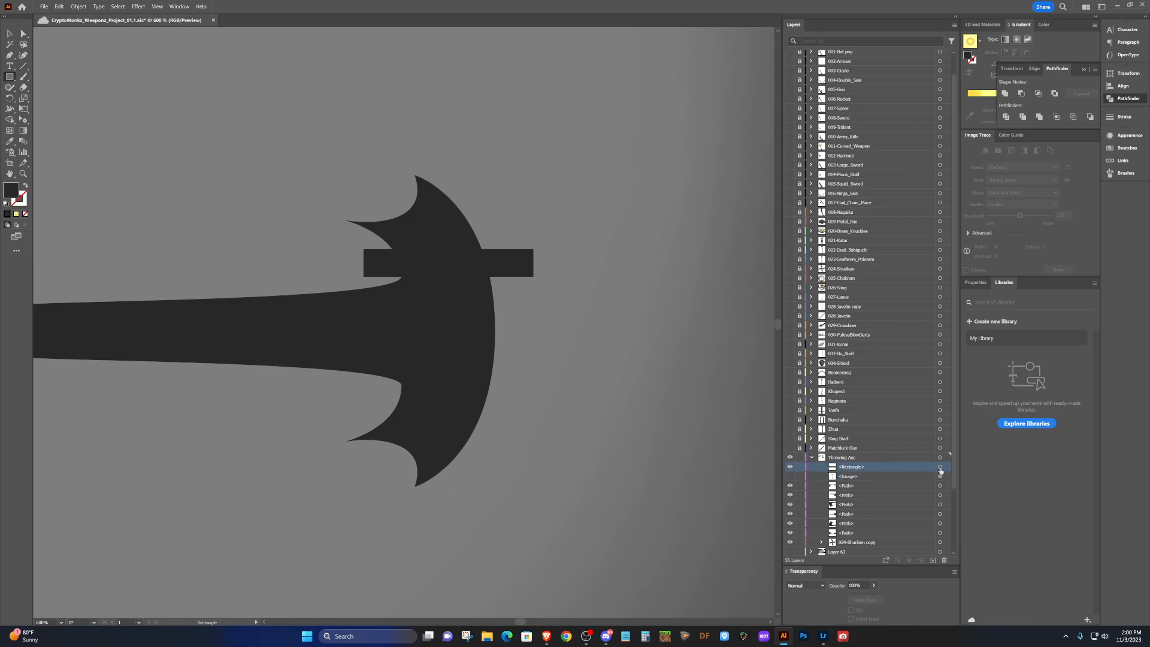
click(940, 468)
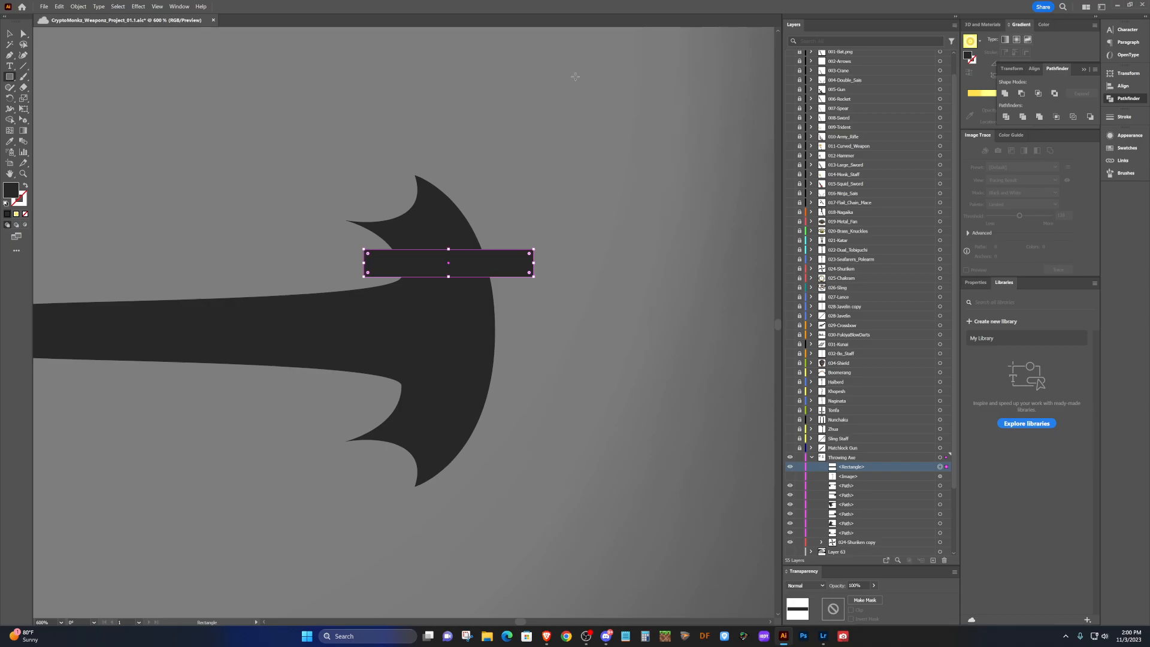
key(ctrl+1)
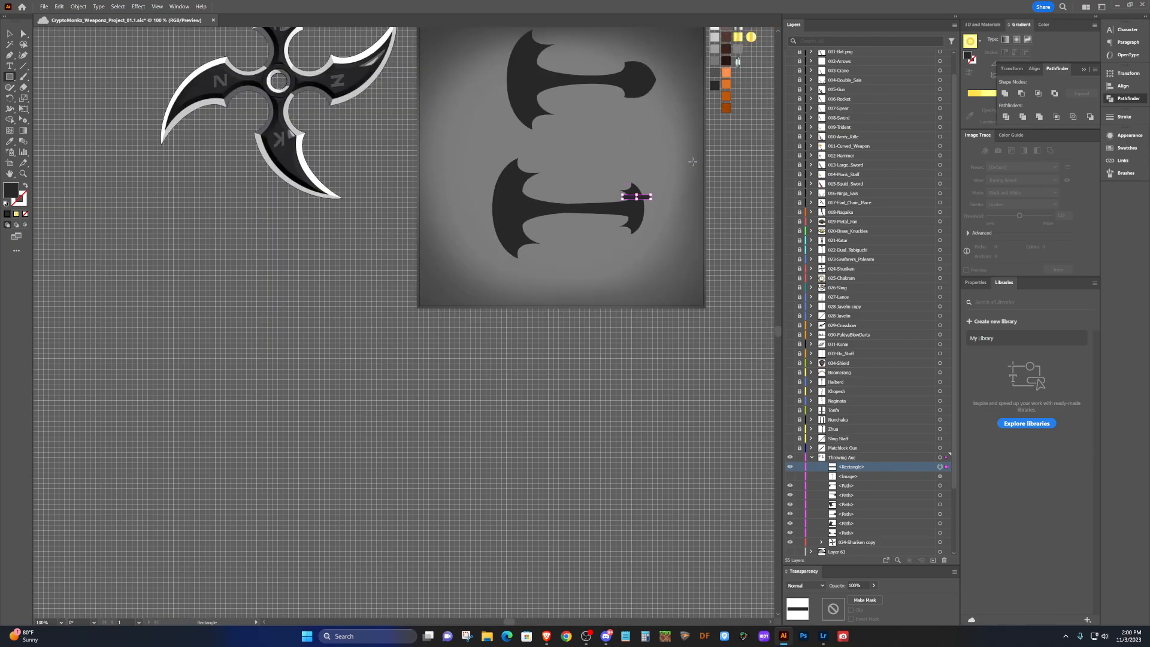
key(i)
click(670, 130)
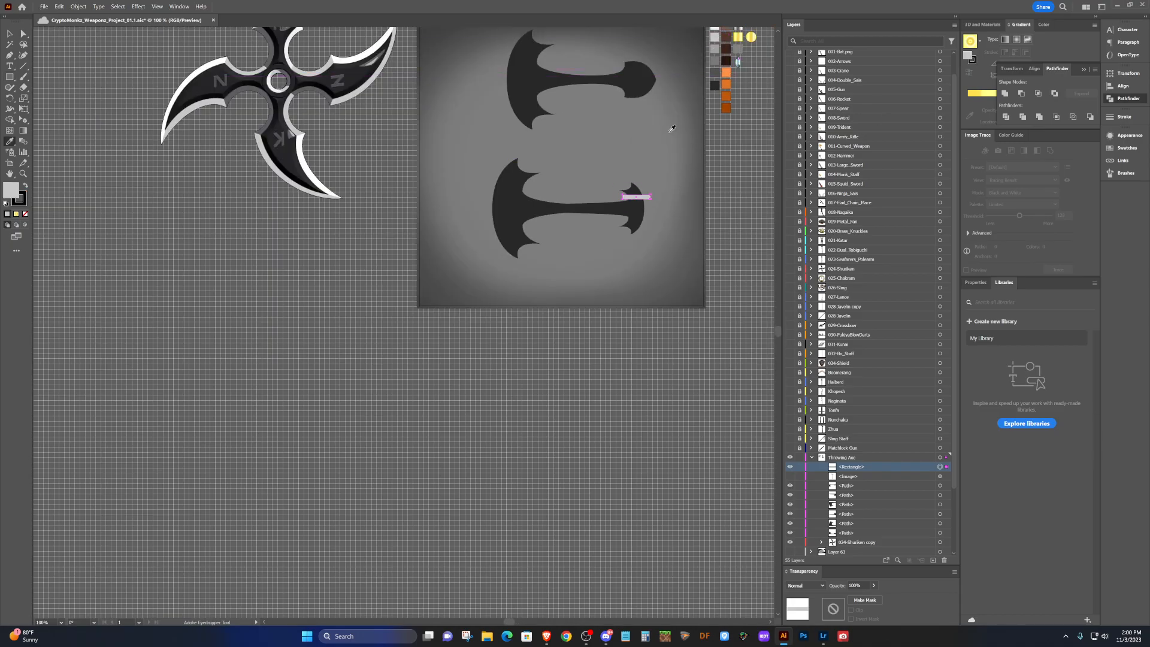
key(ctrl+=)
key(ctrl+=)
key(ctrl+=)
key(ctrl+=)
key(ctrl+=)
key(ctrl+=)
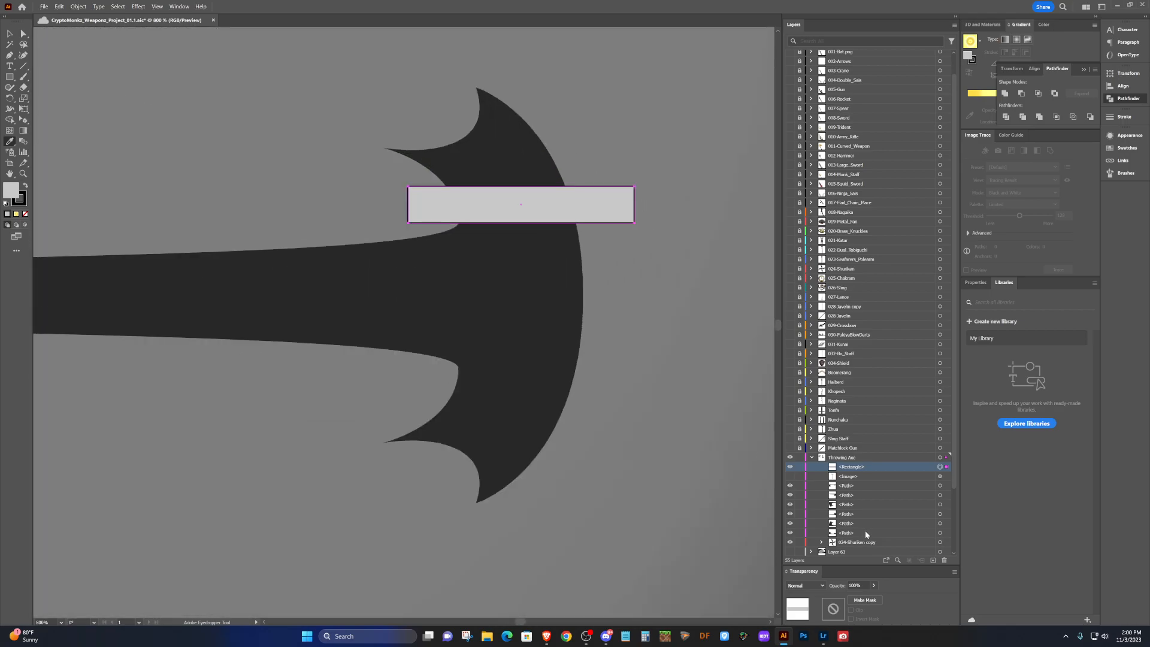
click(799, 466)
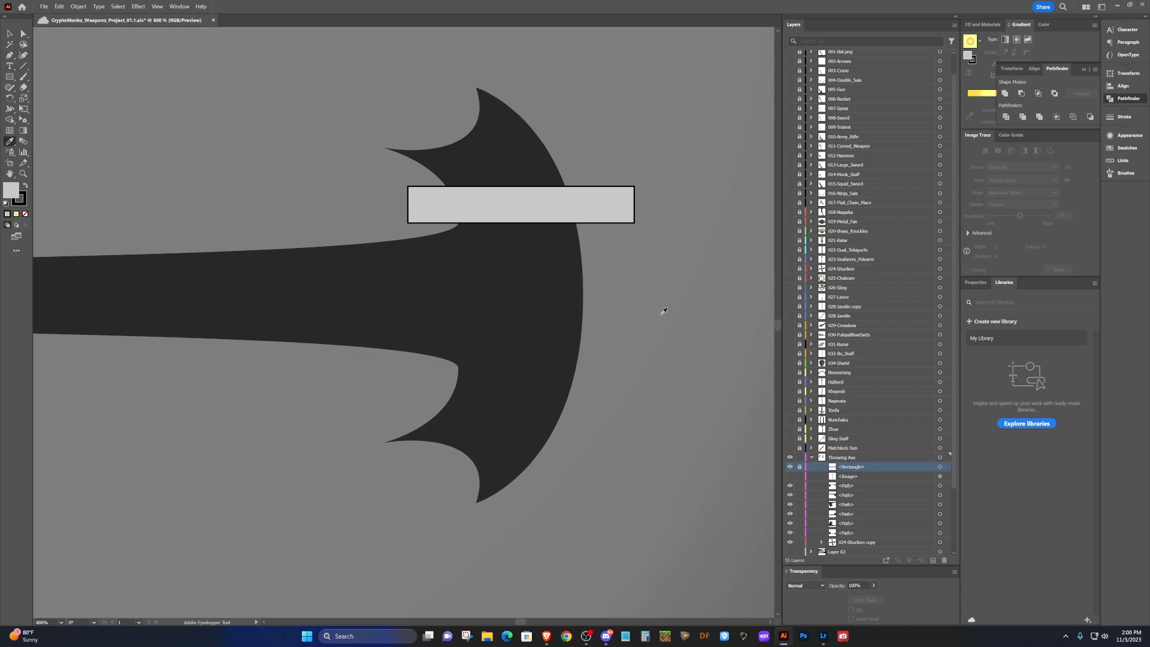
Add an anchor point on the upper rear blade's outer curve where the guide rectangle's lower edge crosses it.
key(v)
click(527, 283)
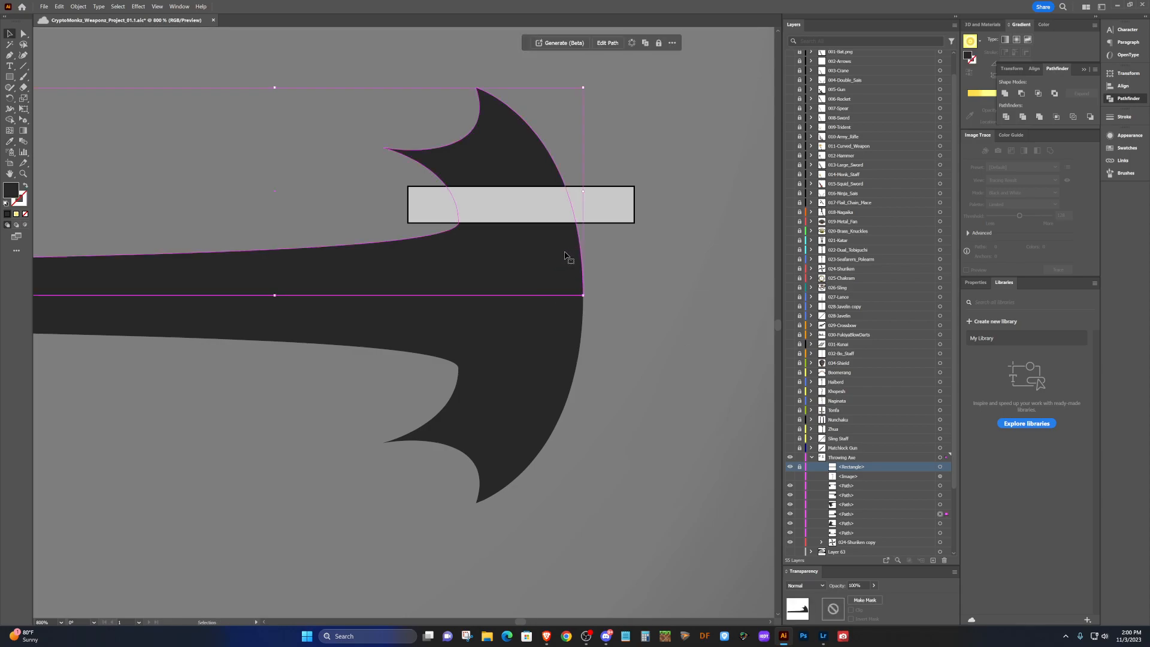
key(shift+c)
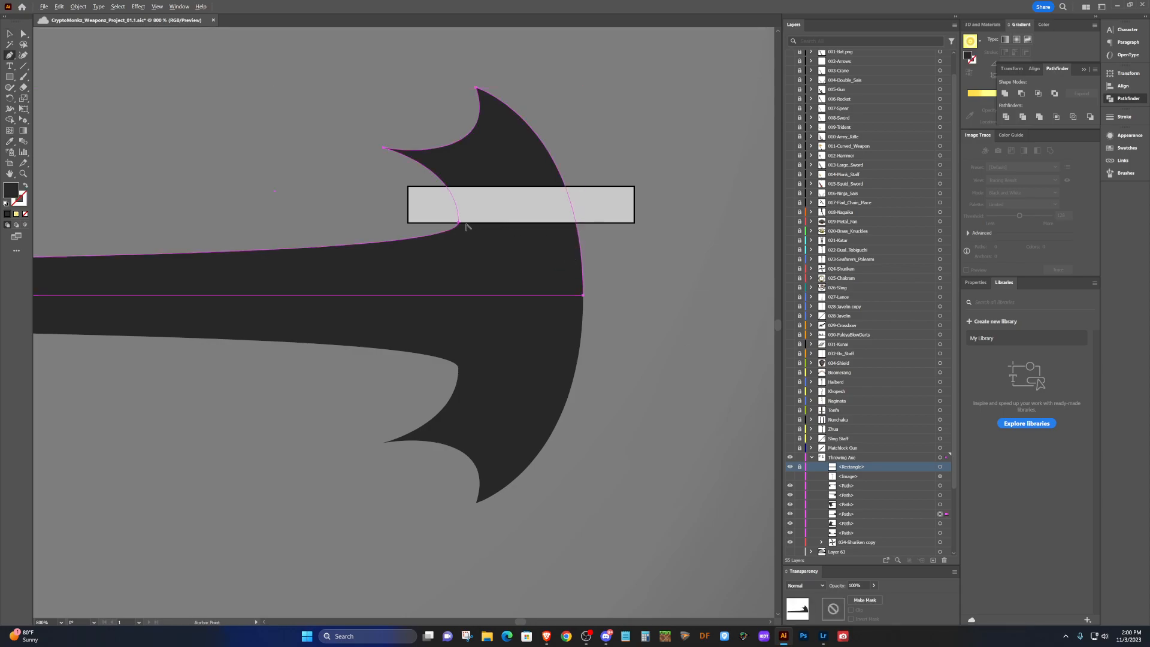
scroll(468, 224, up, 3)
scroll(467, 225, up, 1)
key(ctrl)
scroll(425, 224, right, 5)
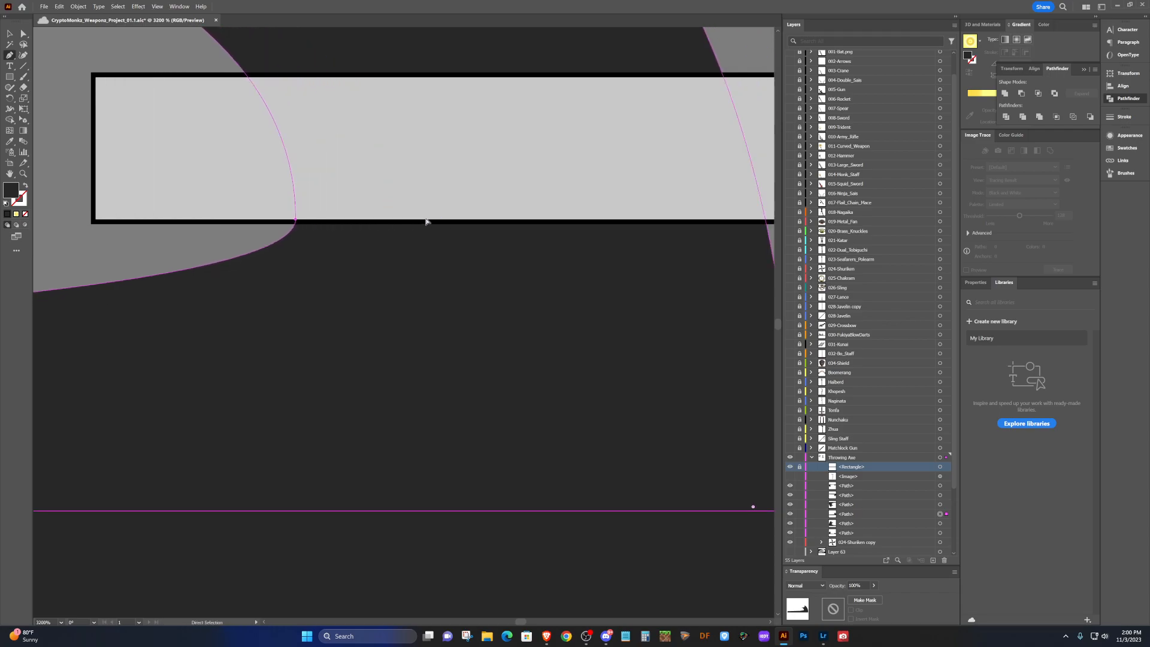
scroll(362, 224, right, 3)
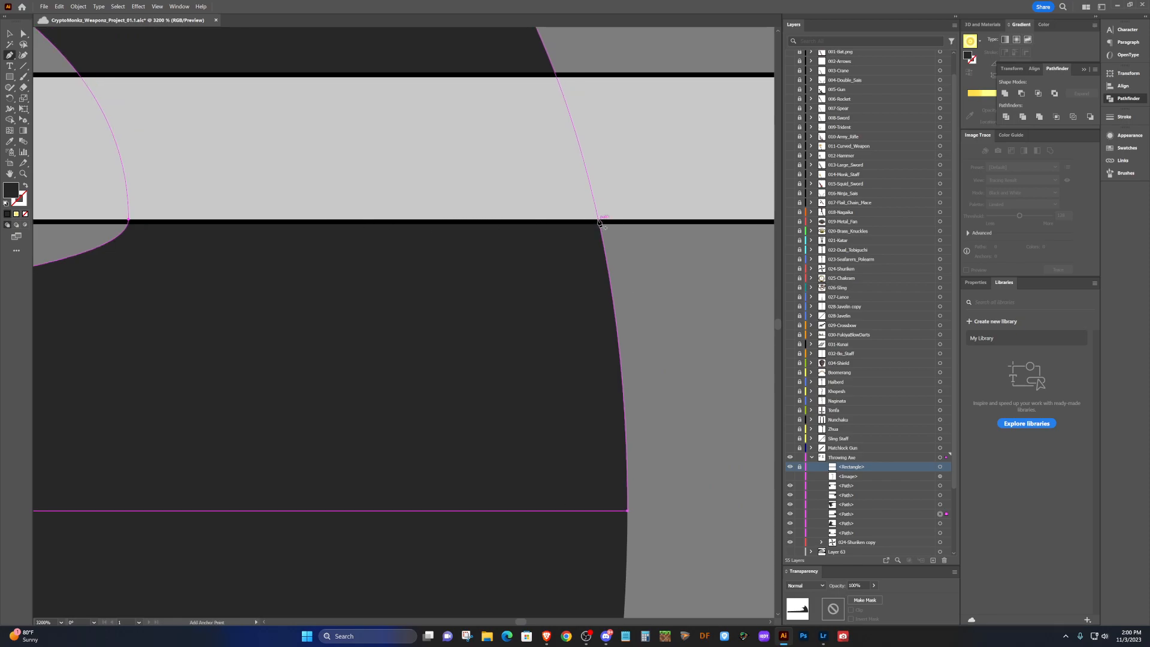
click(599, 222)
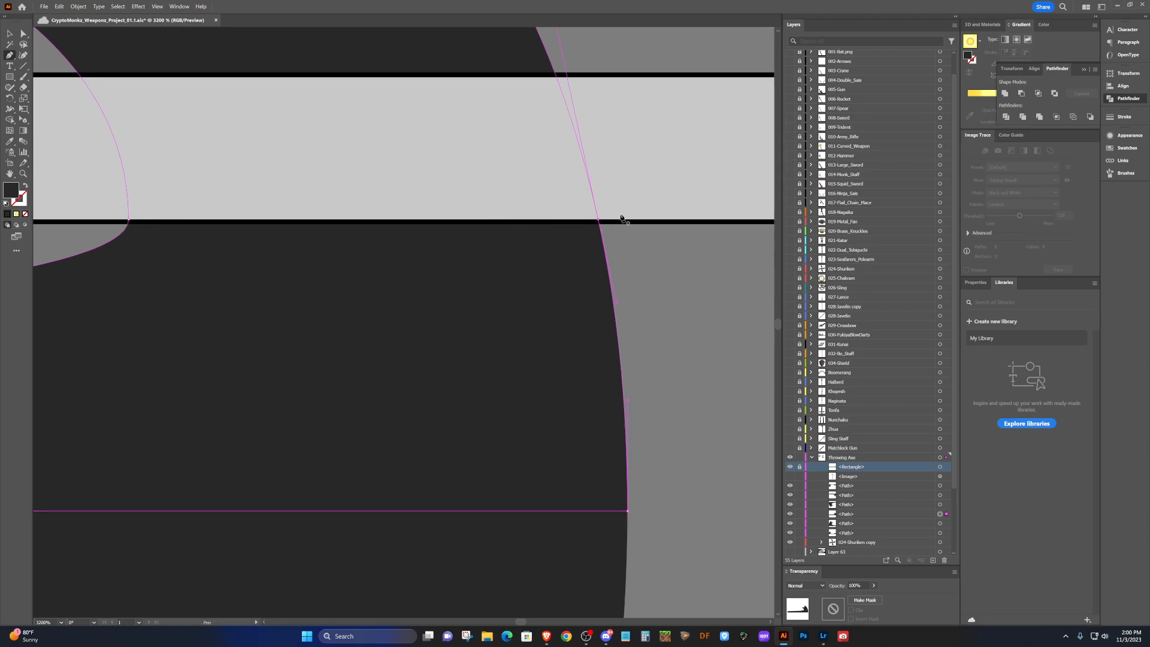
Unlock the guide rectangle and delete it.
scroll(560, 243, down, 2)
scroll(563, 250, down, 3)
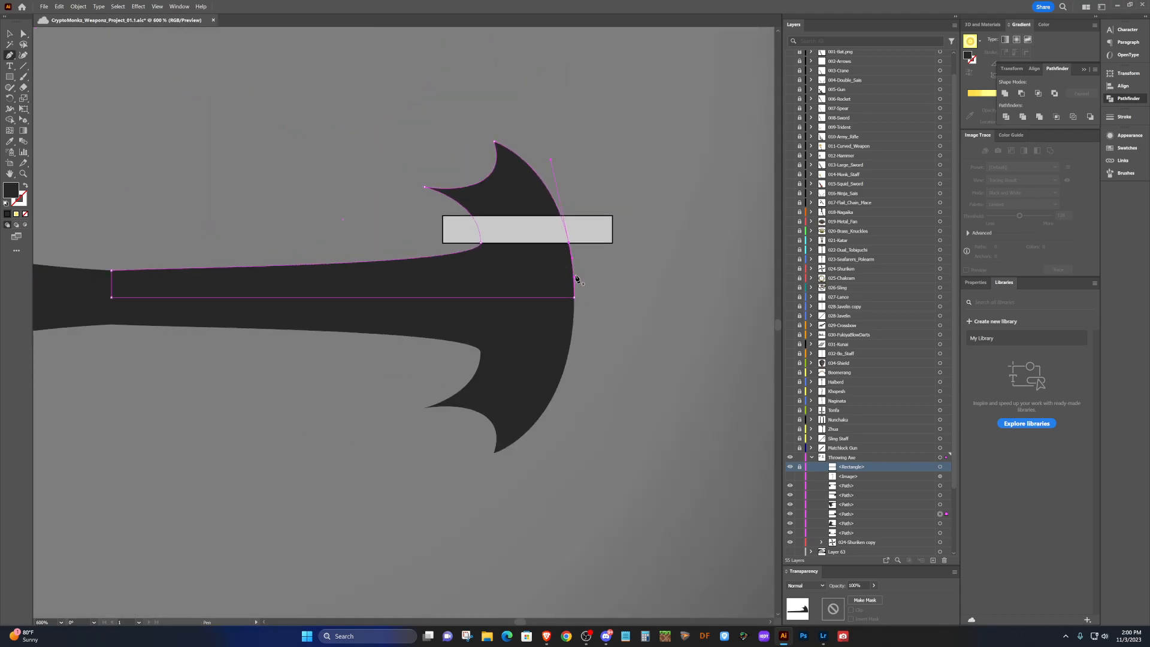
key(v)
click(600, 275)
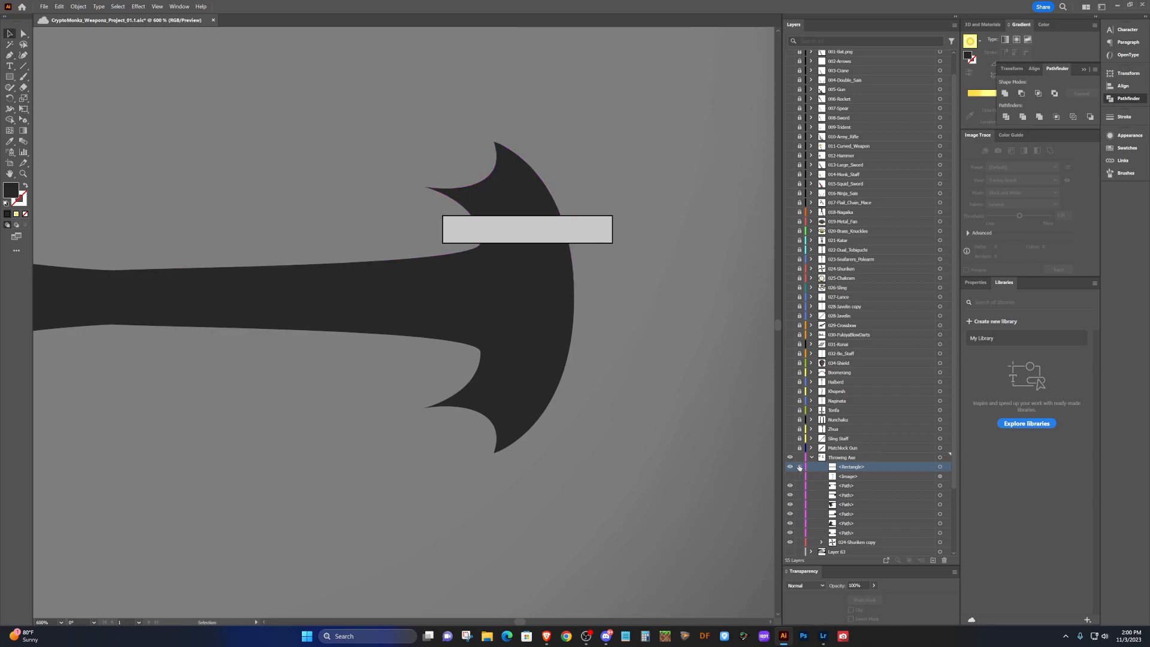
click(940, 467)
drag(922, 470, 935, 544)
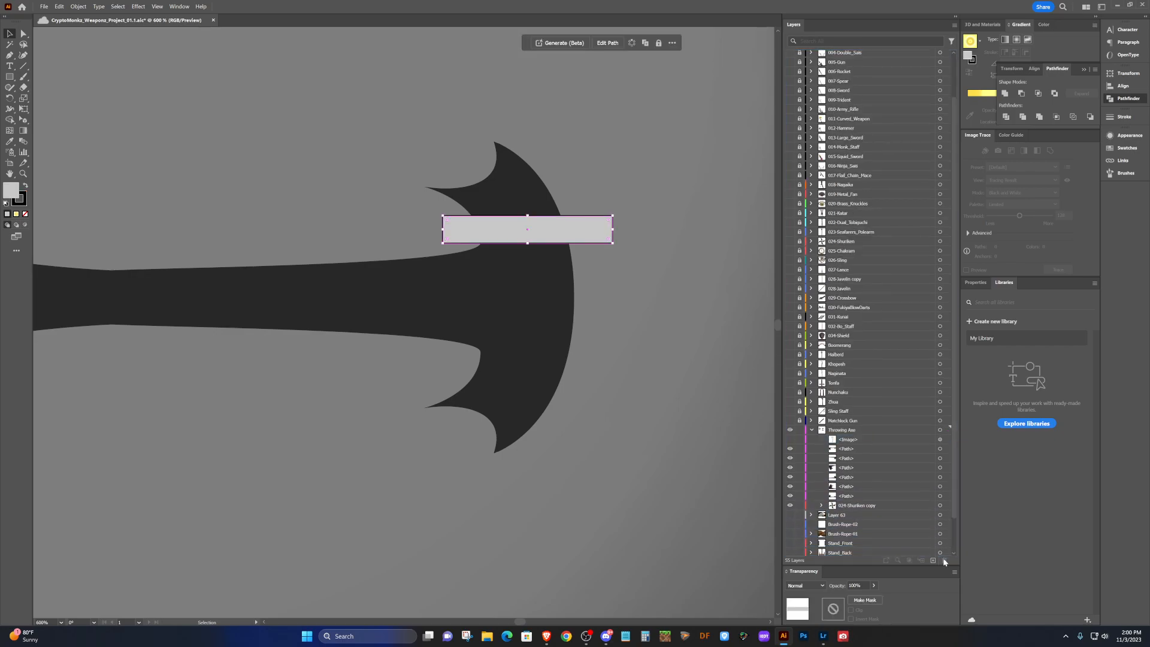
Pull the upper half's outer centreline point outward beyond the rear blade and adjust its curve handle to form a pointed spike.
click(534, 215)
key(shift+c)
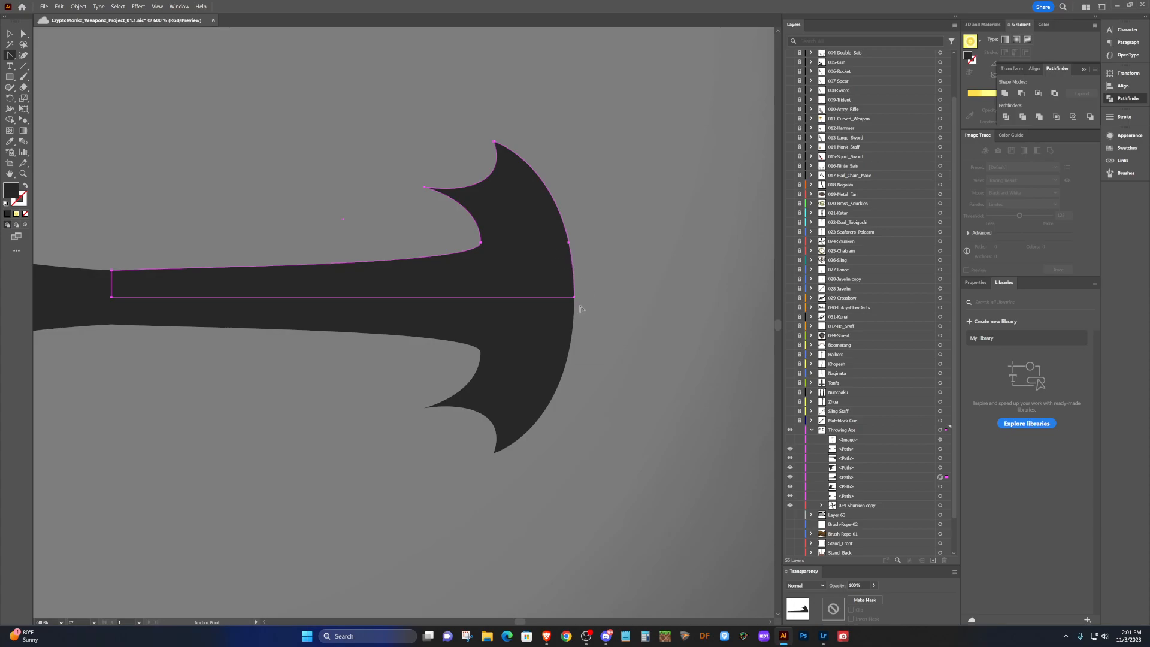
drag(575, 297, 670, 297)
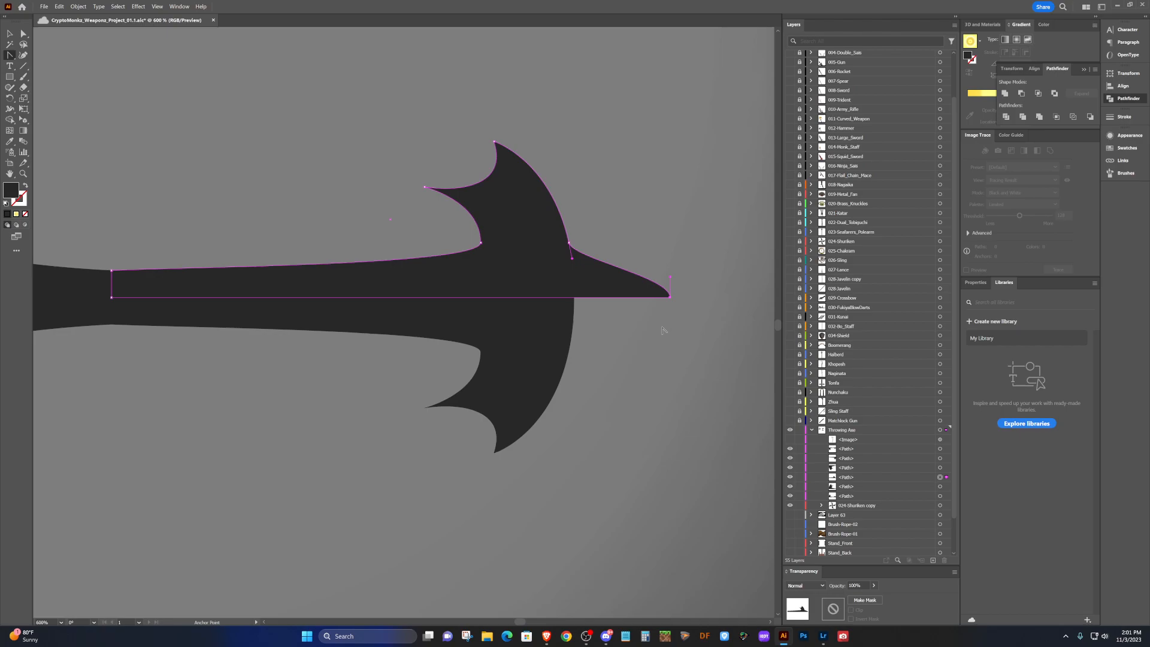
key(ctrl+s)
drag(669, 277, 585, 275)
key(v)
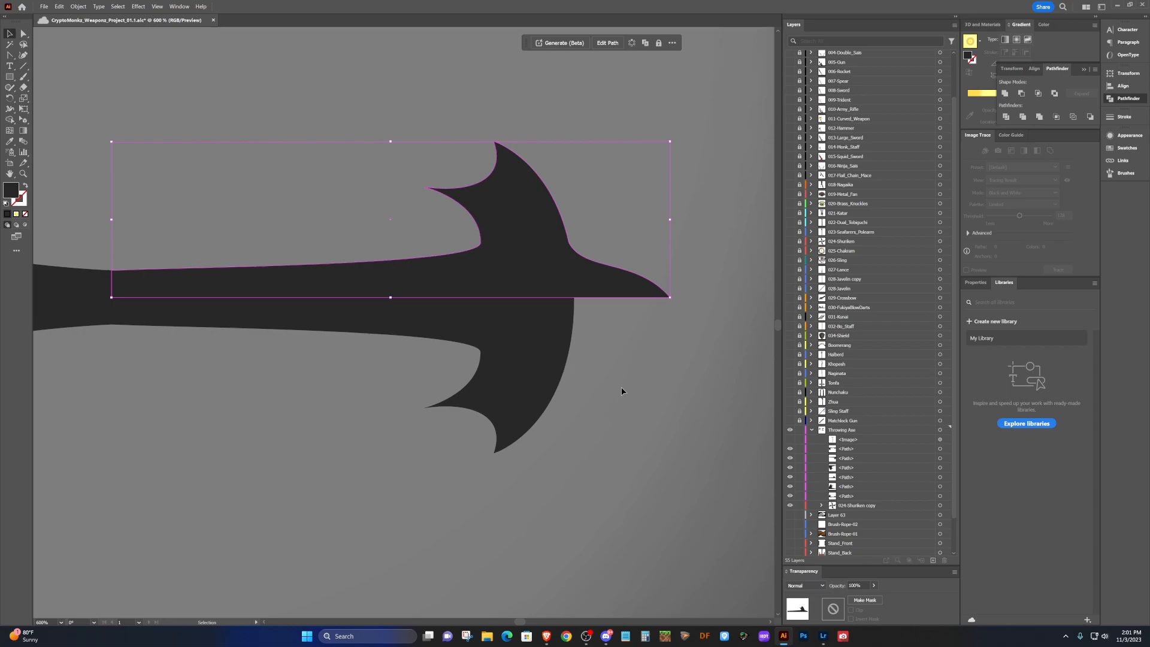
Delete the unspiked lower half of the rear blade and shaft.
click(606, 391)
alt+scroll(606, 391, down, 3)
click(571, 375)
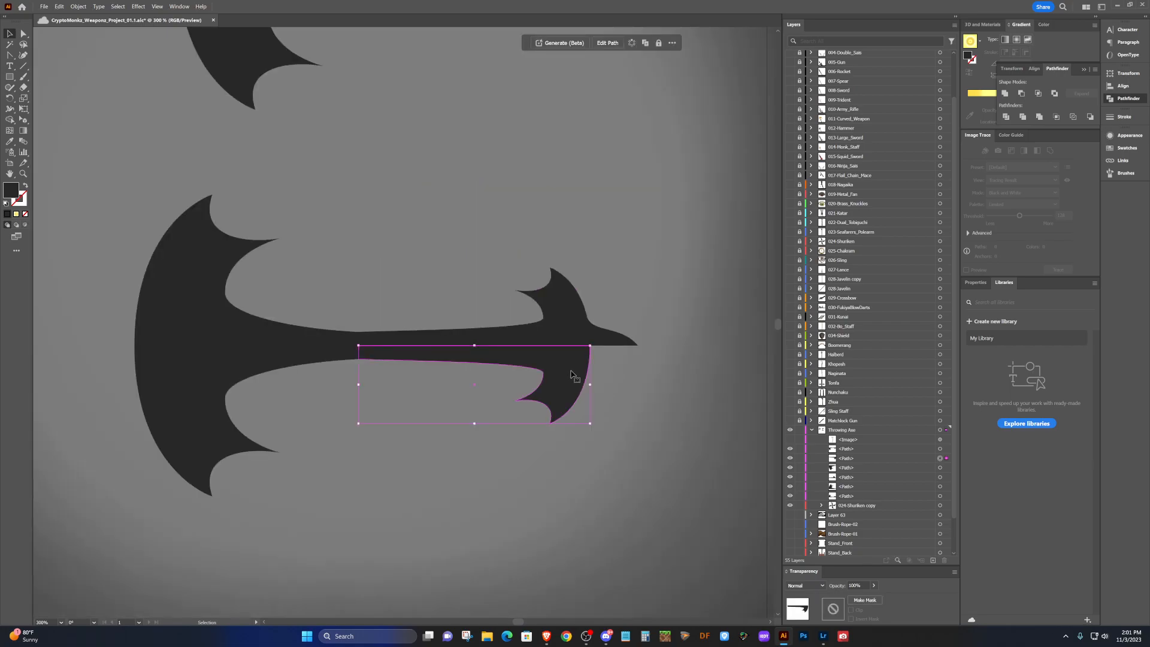
key(Delete)
Copy the spiked upper half directly below itself and reflect the copy across the horizontal axis to complete the rear head.
click(566, 334)
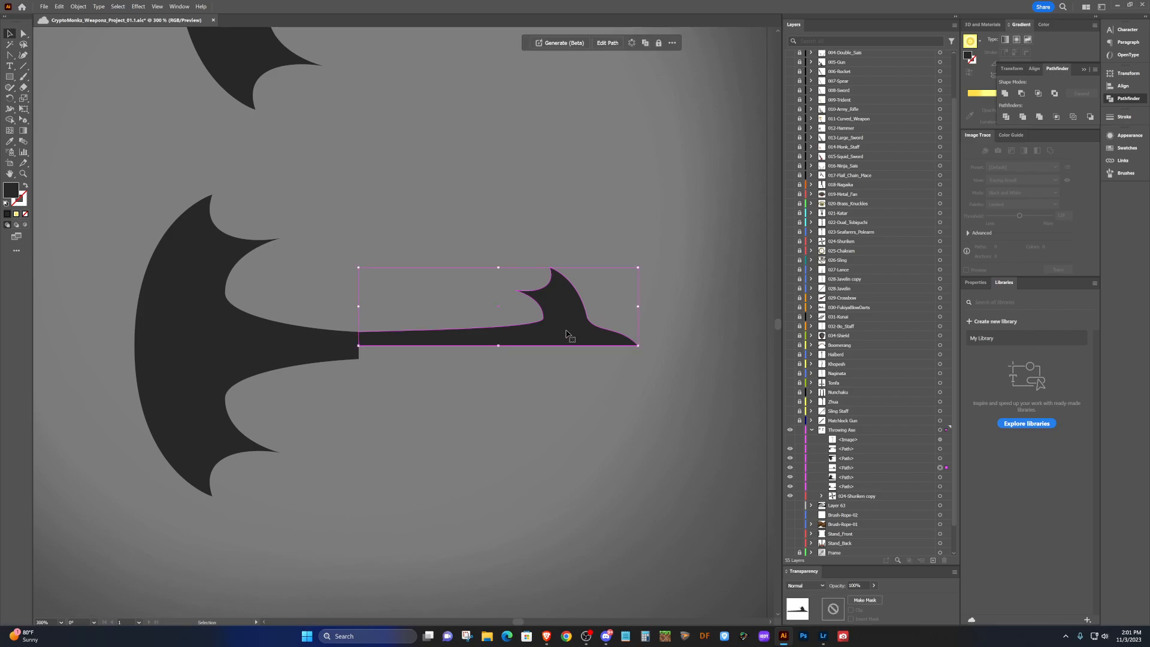
drag(566, 334, 572, 413)
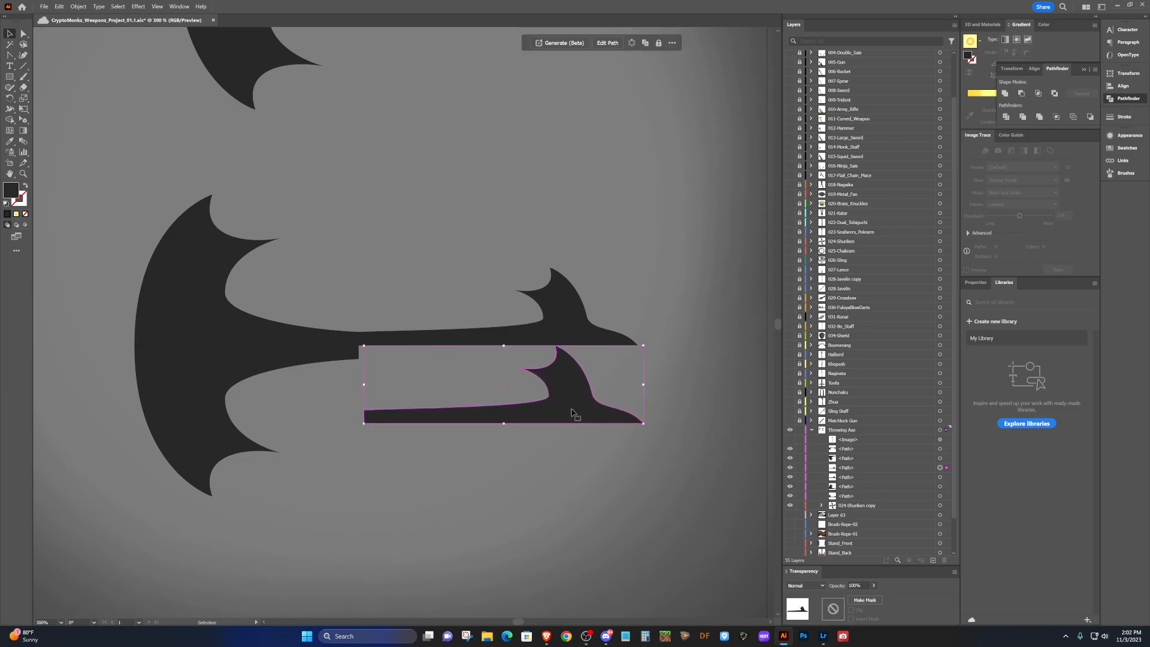
key(ctrl+z)
drag(562, 317, 563, 396)
click(78, 6)
mouse_move(113, 17)
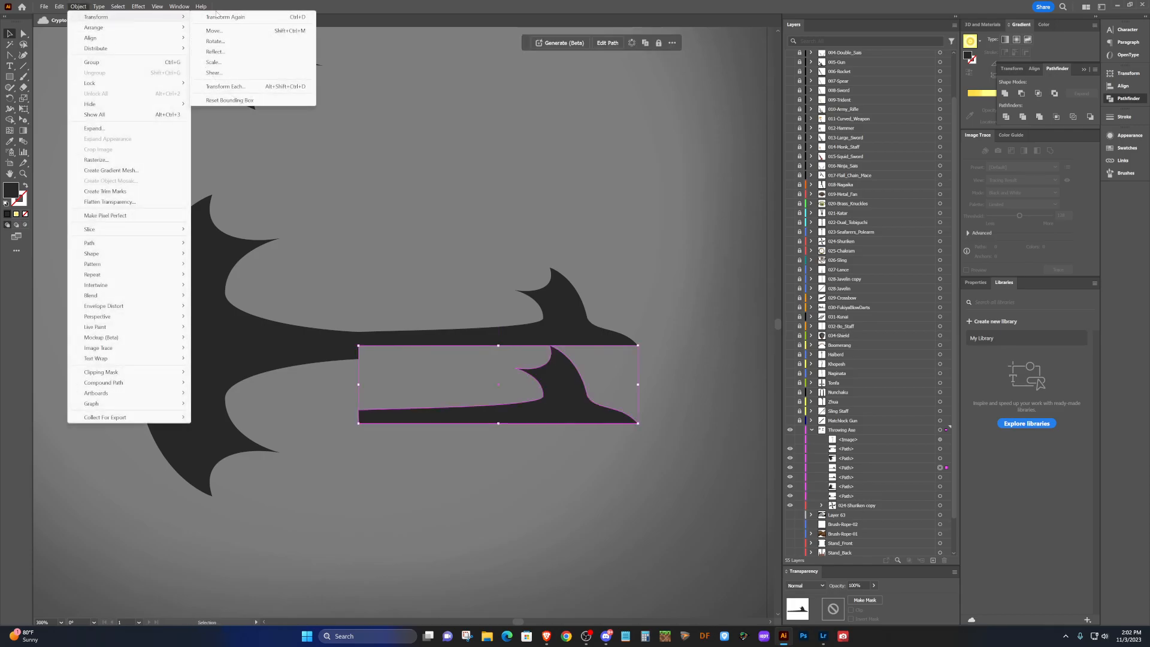
click(221, 52)
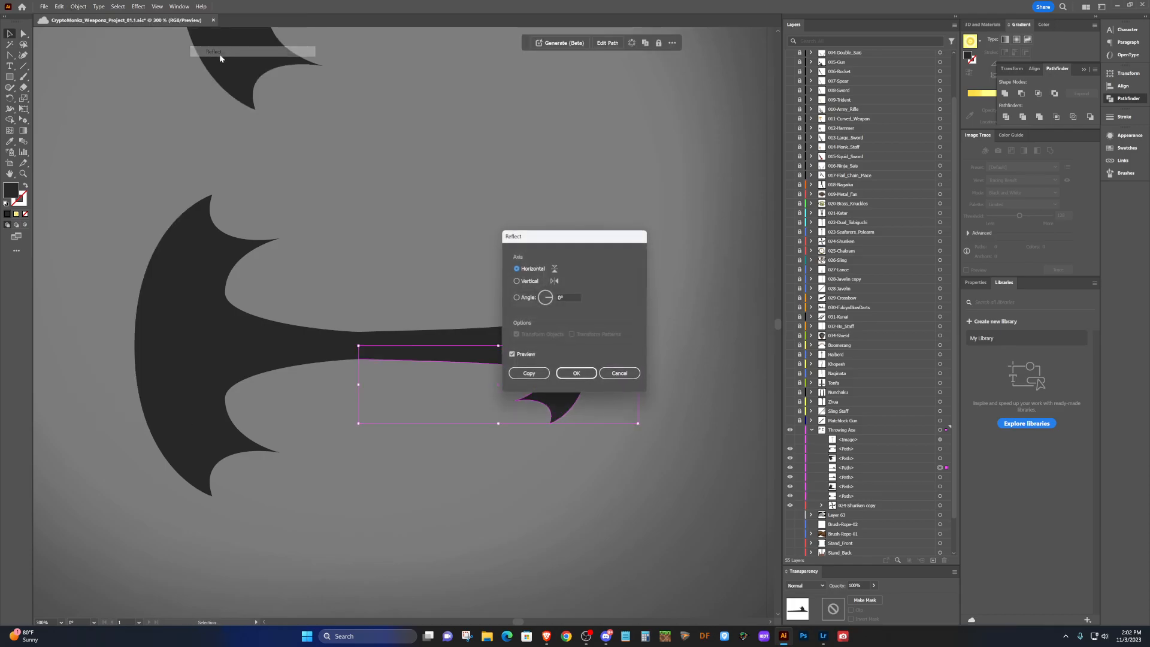
click(576, 372)
click(606, 411)
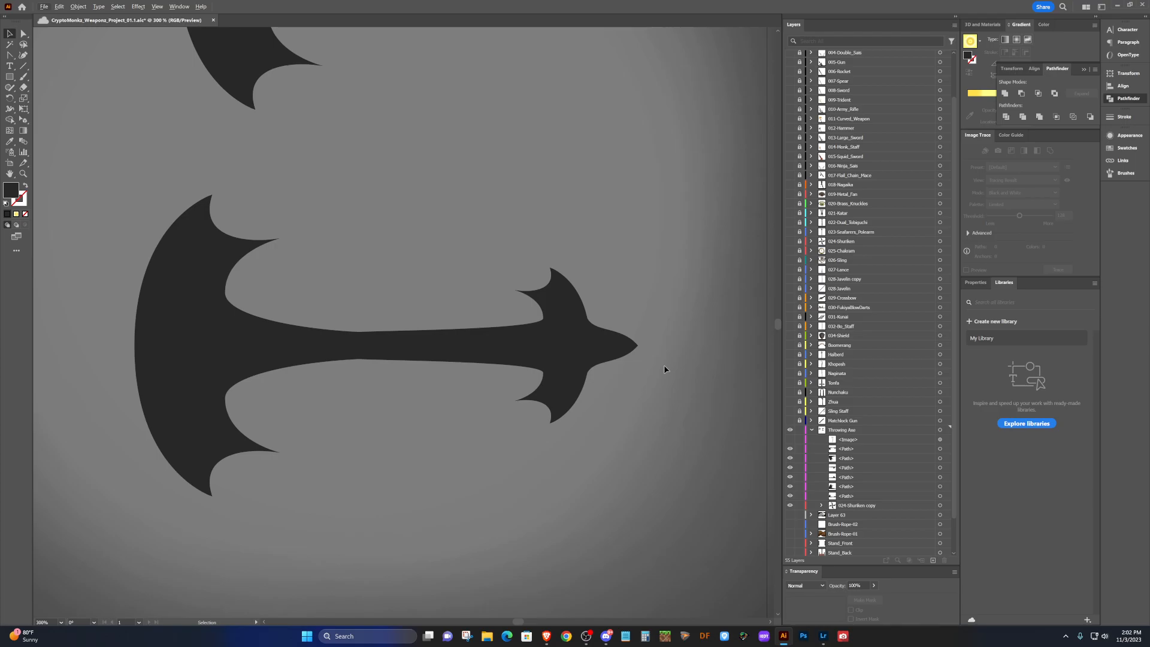
Extend the upper half's spike tip further outward along the centreline to make a longer, sharper point.
scroll(656, 361, down, 2)
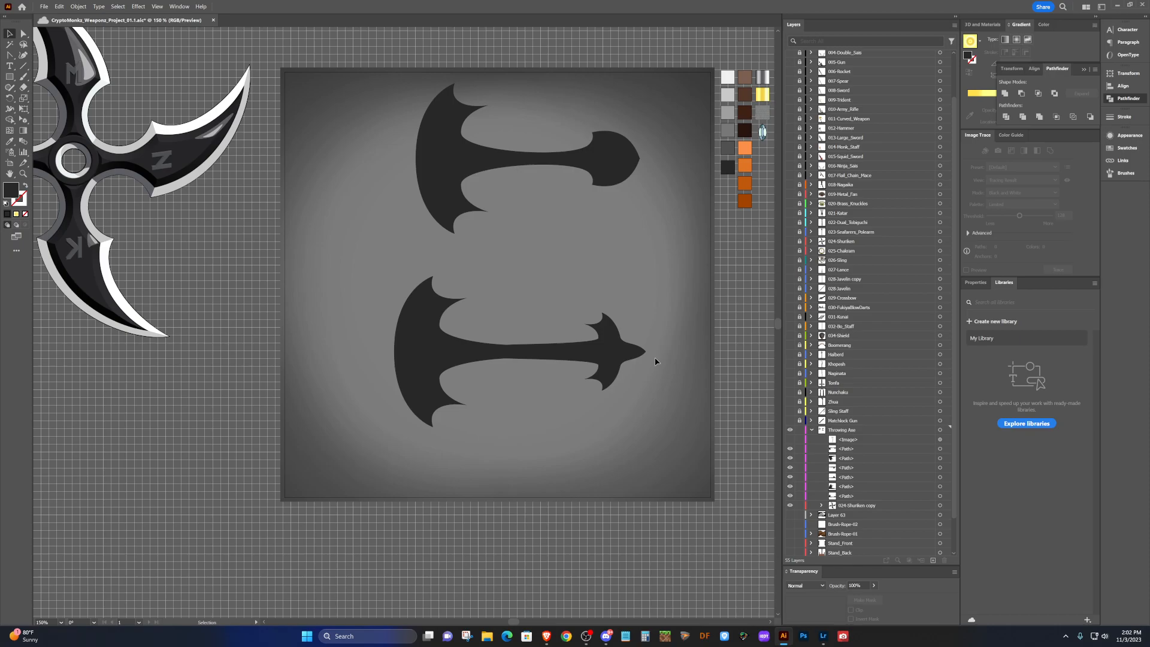
scroll(656, 361, up, 3)
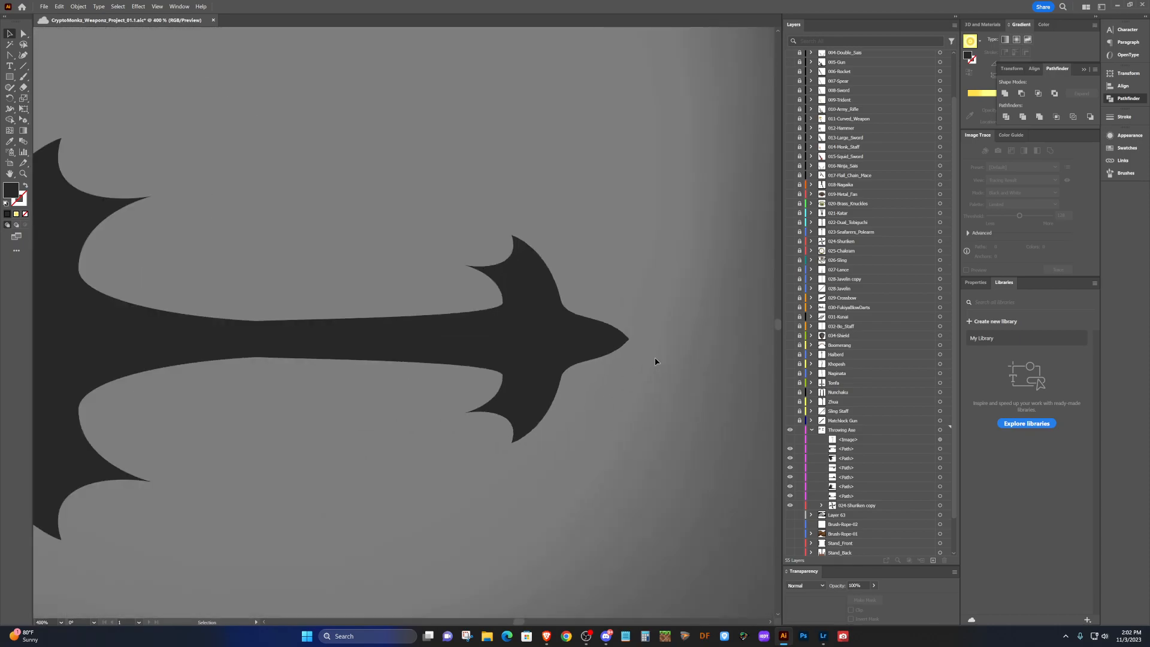
click(602, 336)
key(a)
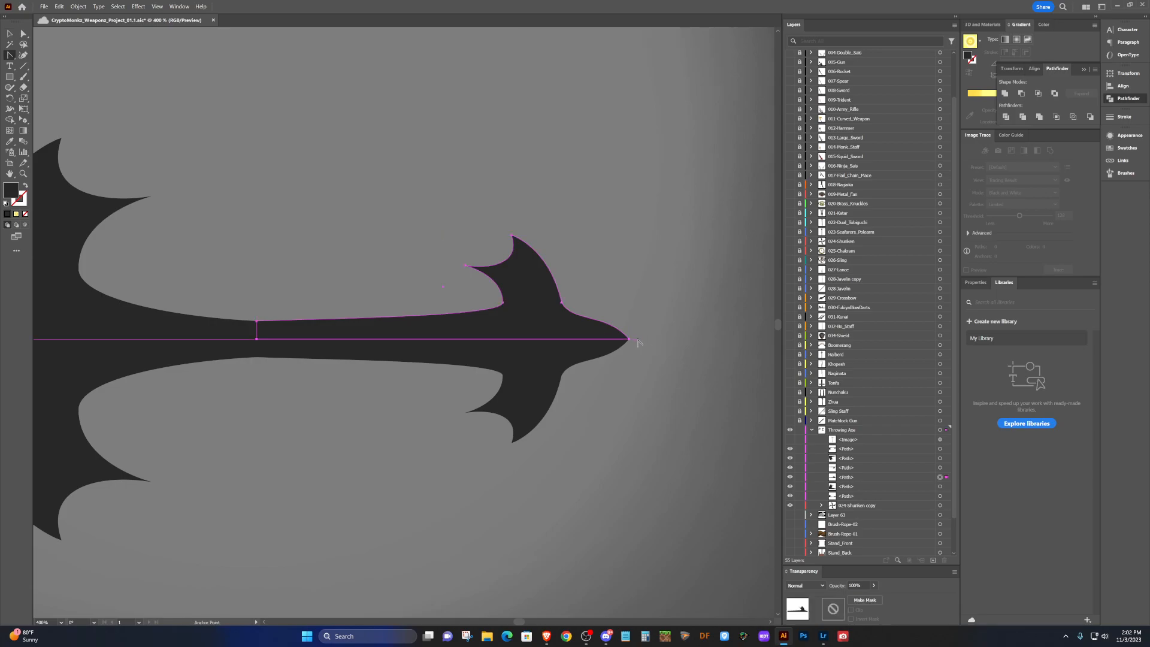
scroll(631, 339, up, 2)
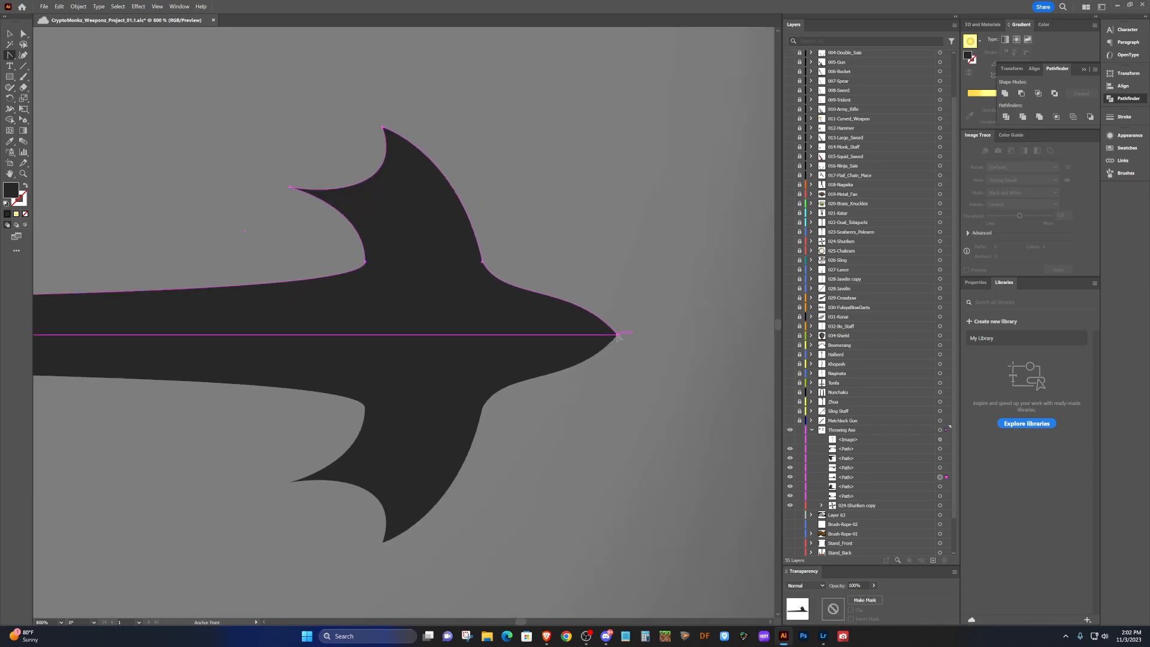
drag(618, 333, 688, 333)
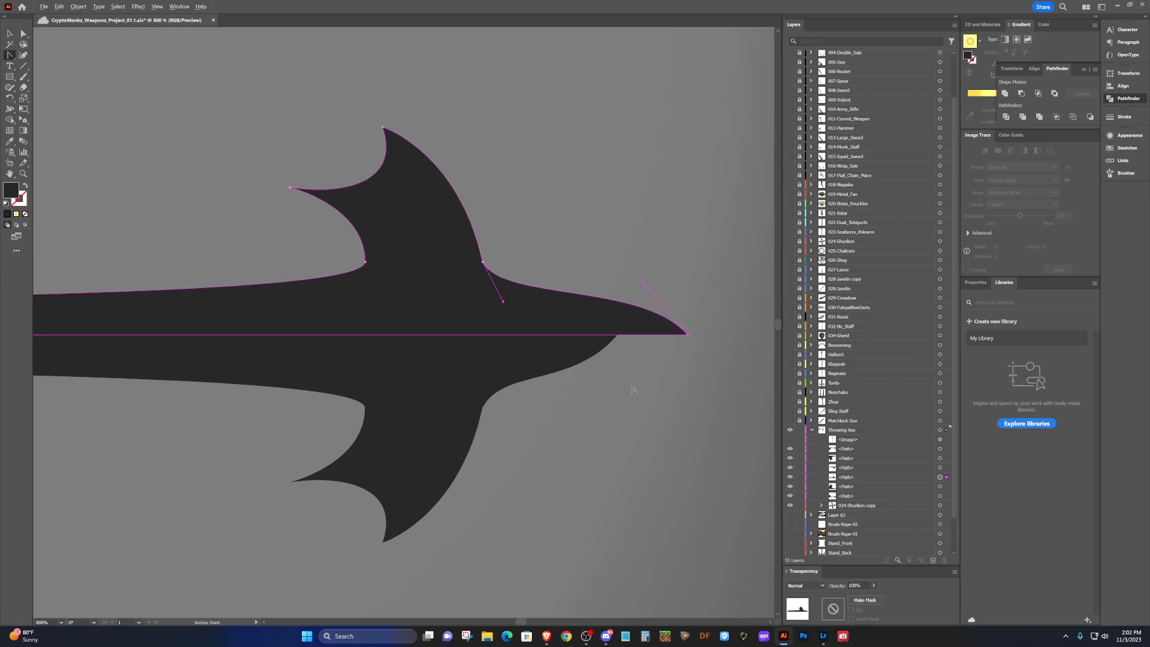
scroll(631, 390, down, 4)
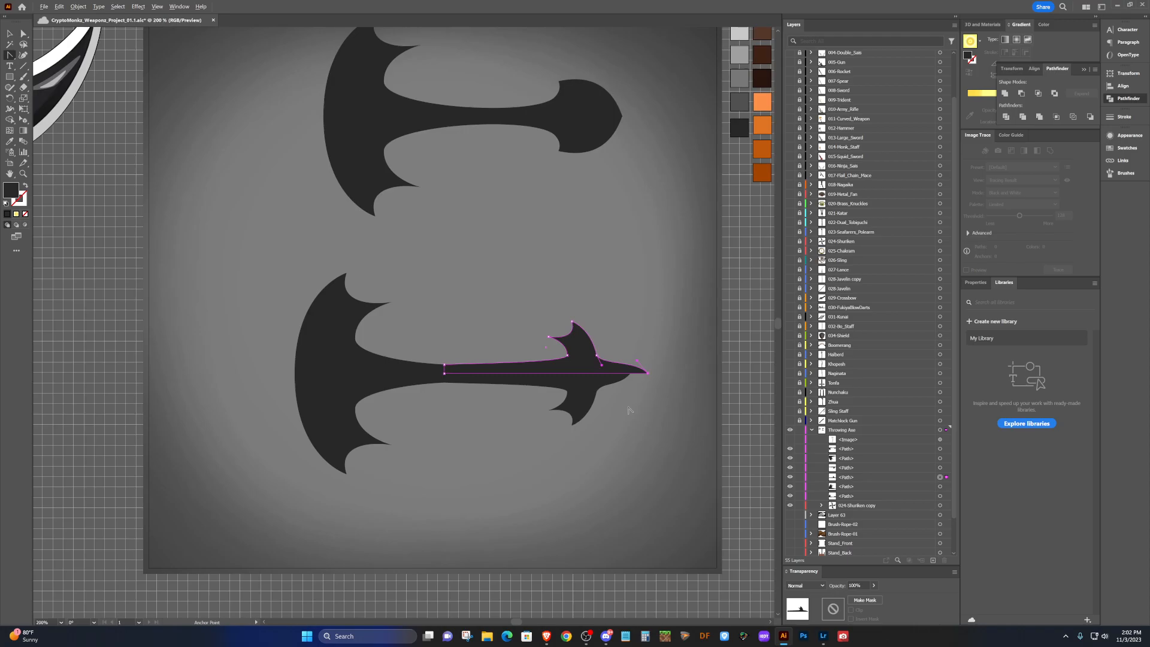
Delete the lower rear half that still has the shorter spike.
key(v)
click(580, 394)
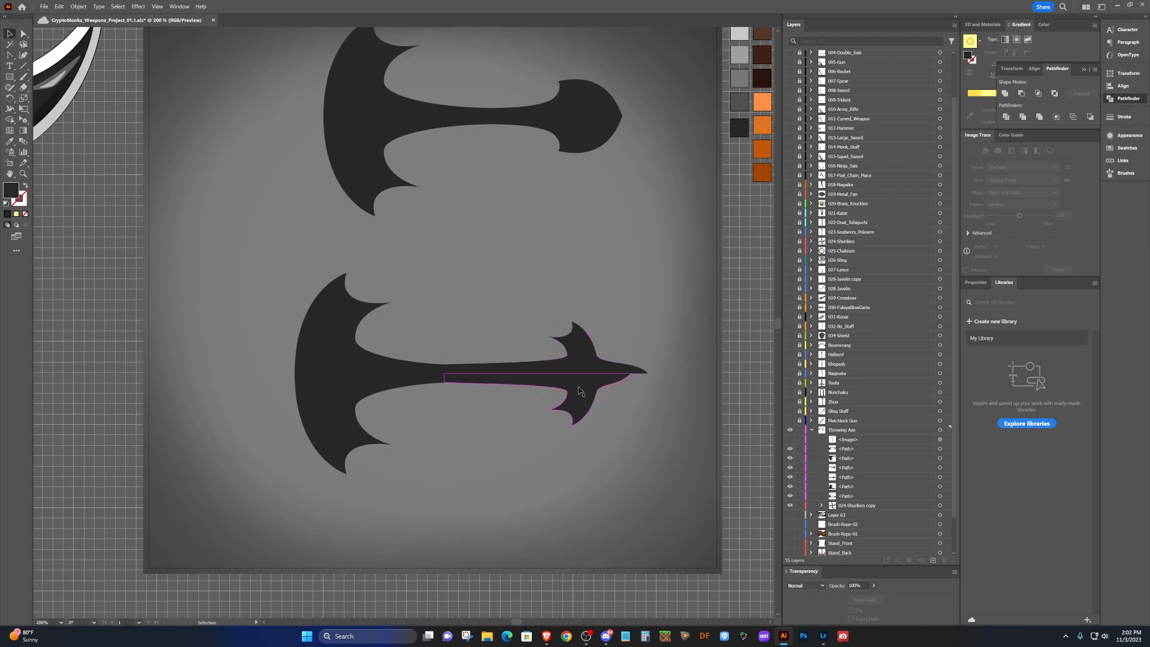
key(Delete)
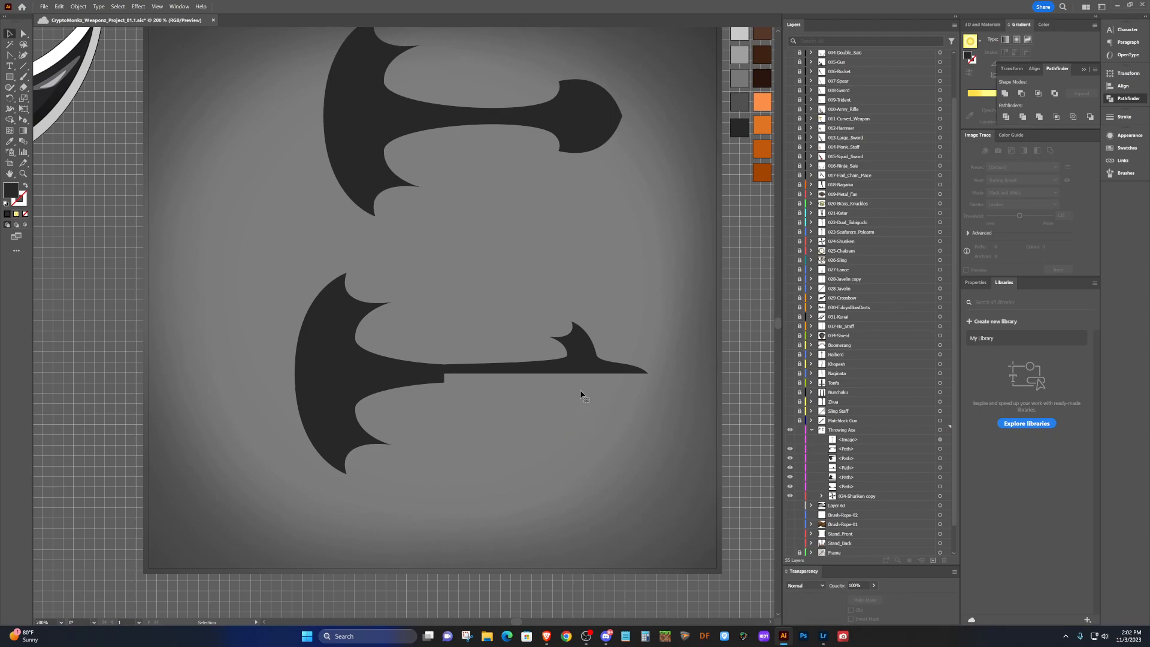
Copy the upper half with the longer spike tip directly below itself and reflect the copy across the horizontal axis.
click(580, 366)
drag(580, 365, 581, 416)
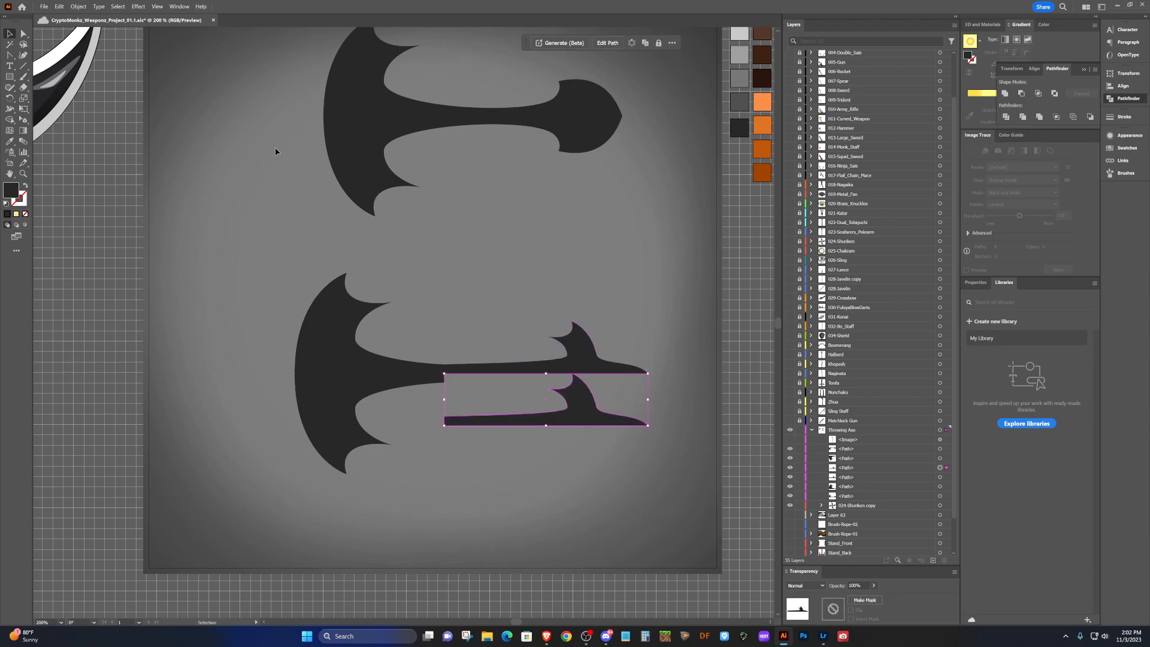
click(78, 6)
mouse_move(120, 17)
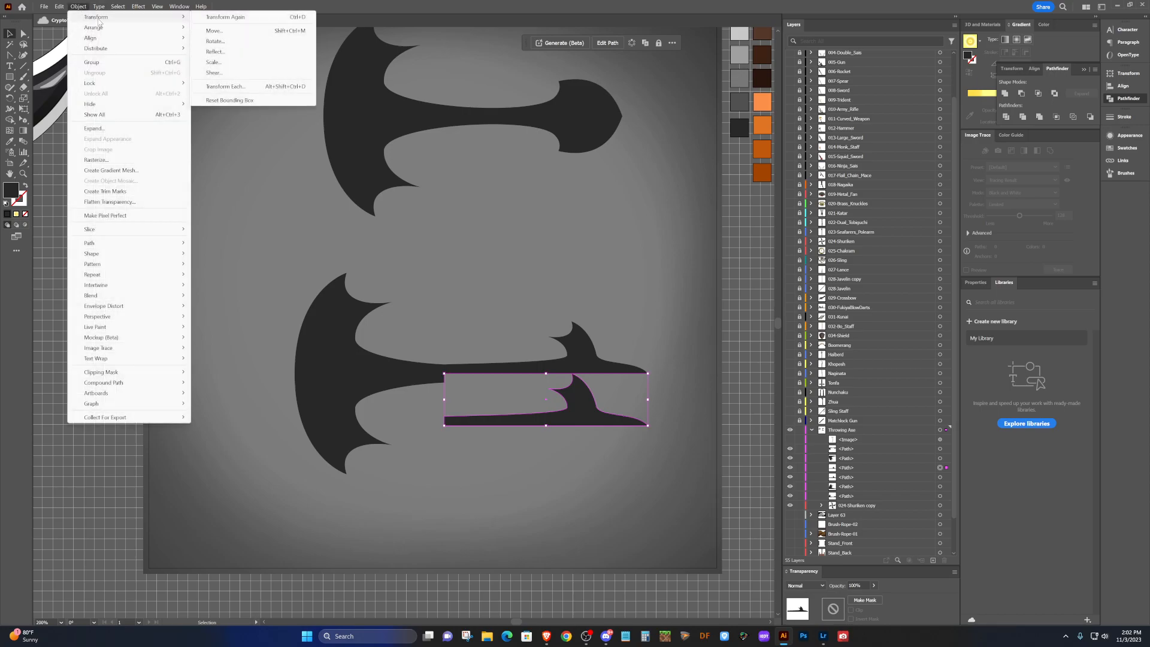
click(235, 52)
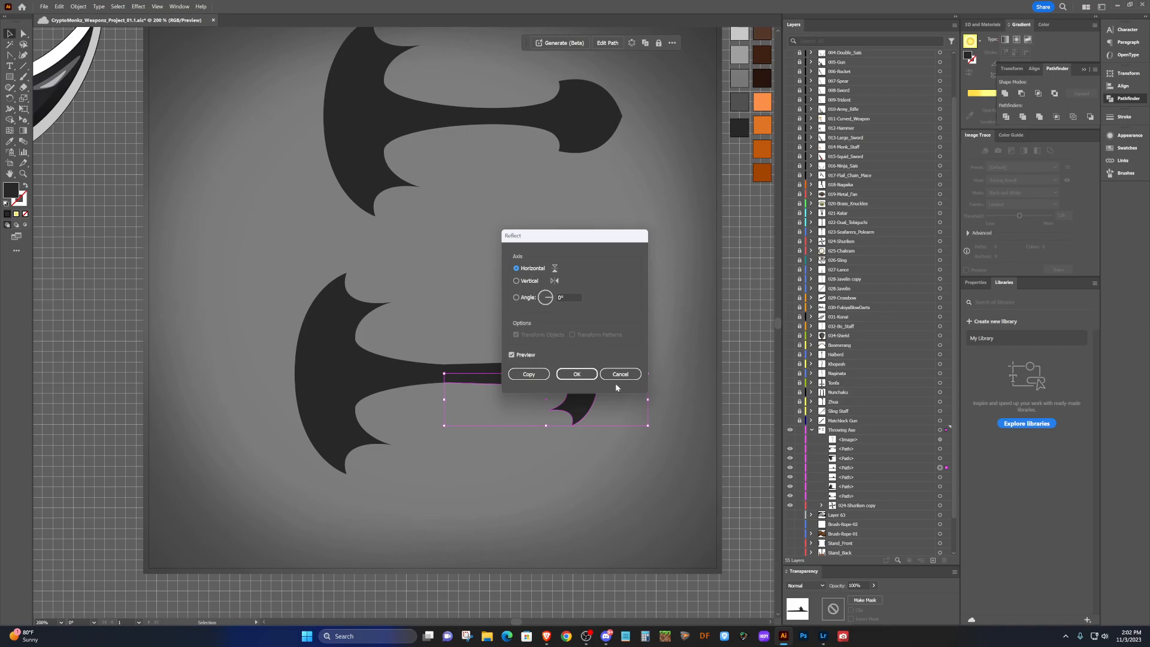
click(576, 374)
scroll(696, 412, down, 2)
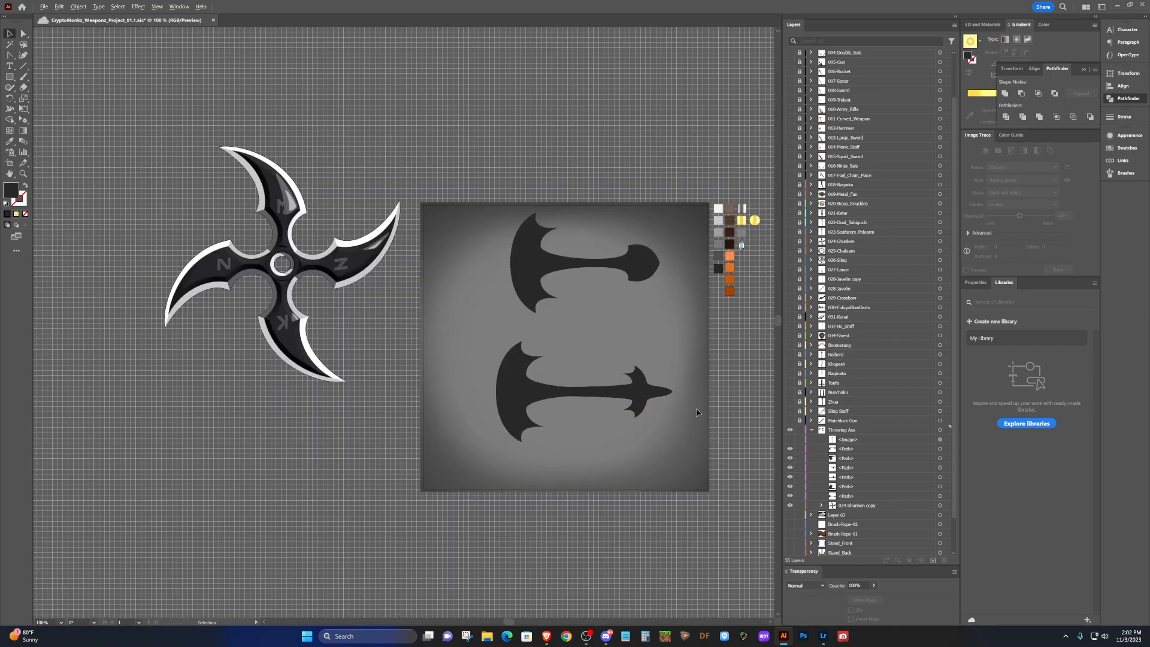
Compare the two axe silhouettes, select the whole rounded-spike axe and save the document.
scroll(697, 412, up, 1)
scroll(696, 412, up, 1)
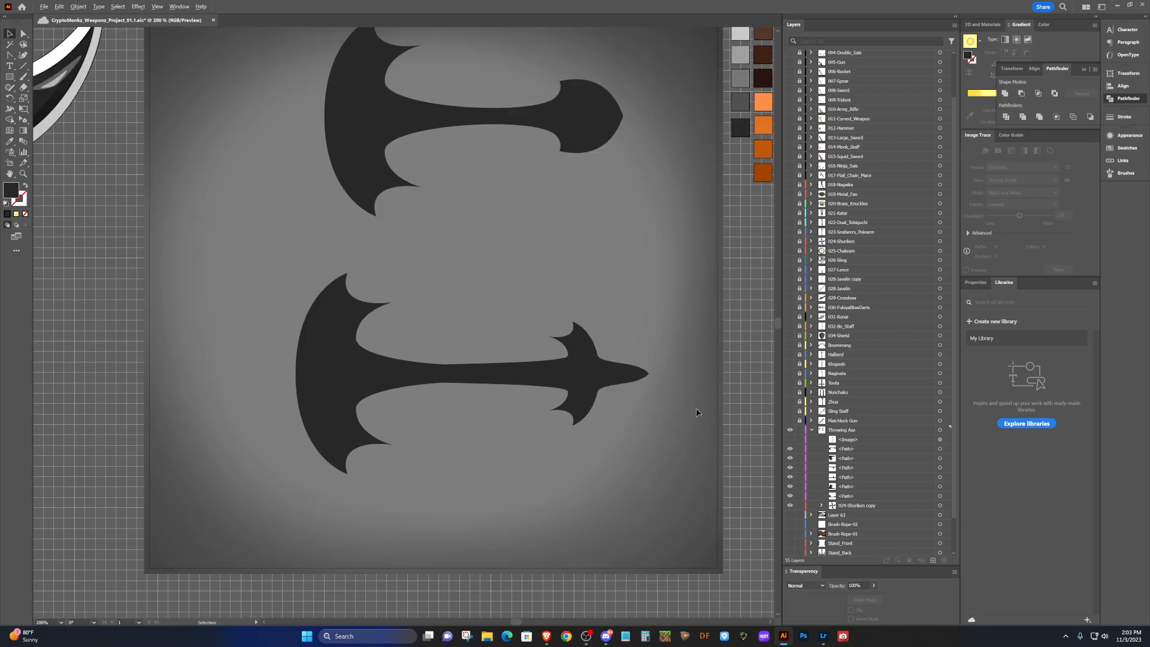
scroll(622, 228, up, 3)
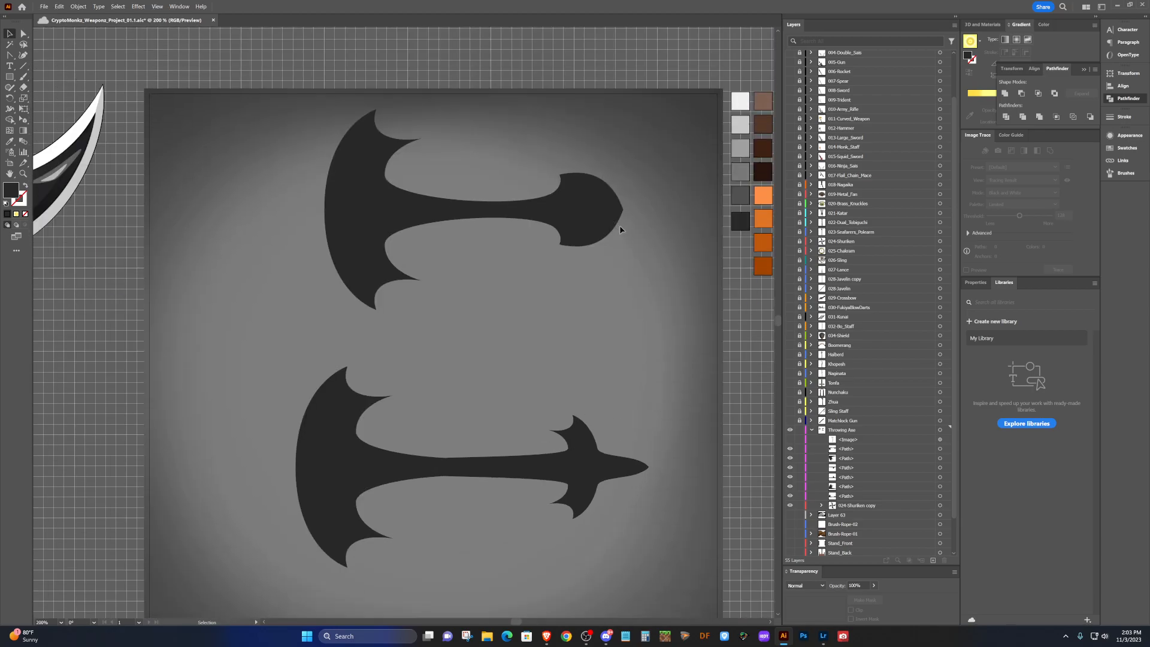
drag(285, 100, 284, 100)
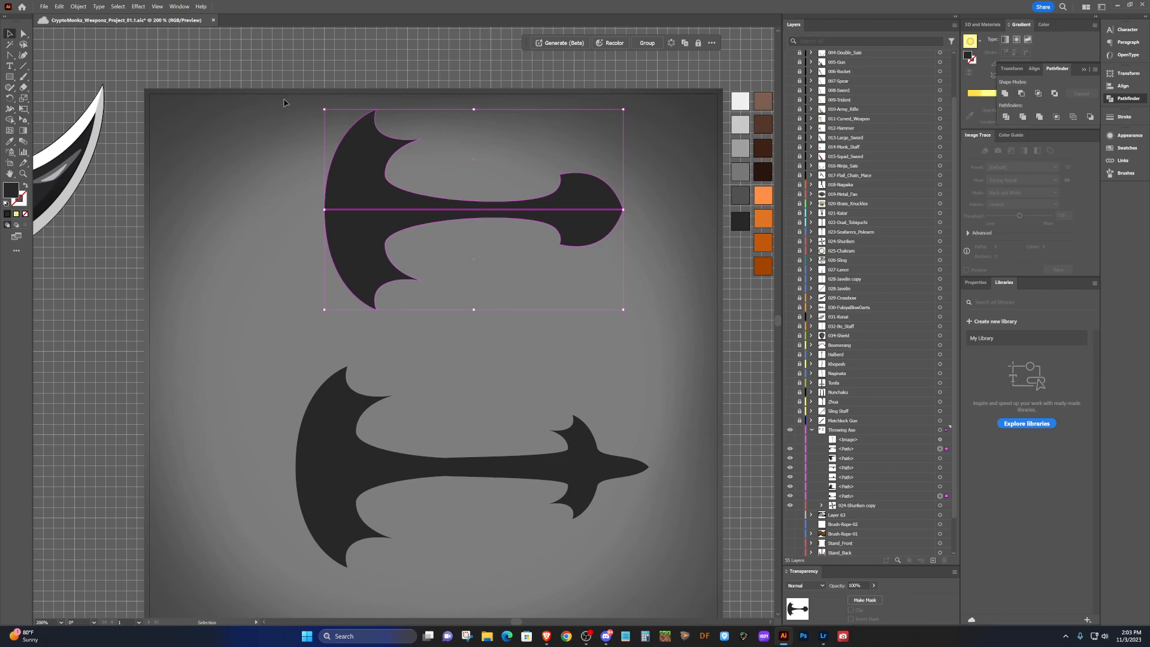
key(ctrl+s)
click(751, 387)
On the upper half, shift the anchor between rear blade and spike outward along the shaft and angle its handles.
scroll(662, 385, down, 3)
scroll(660, 385, down, 2)
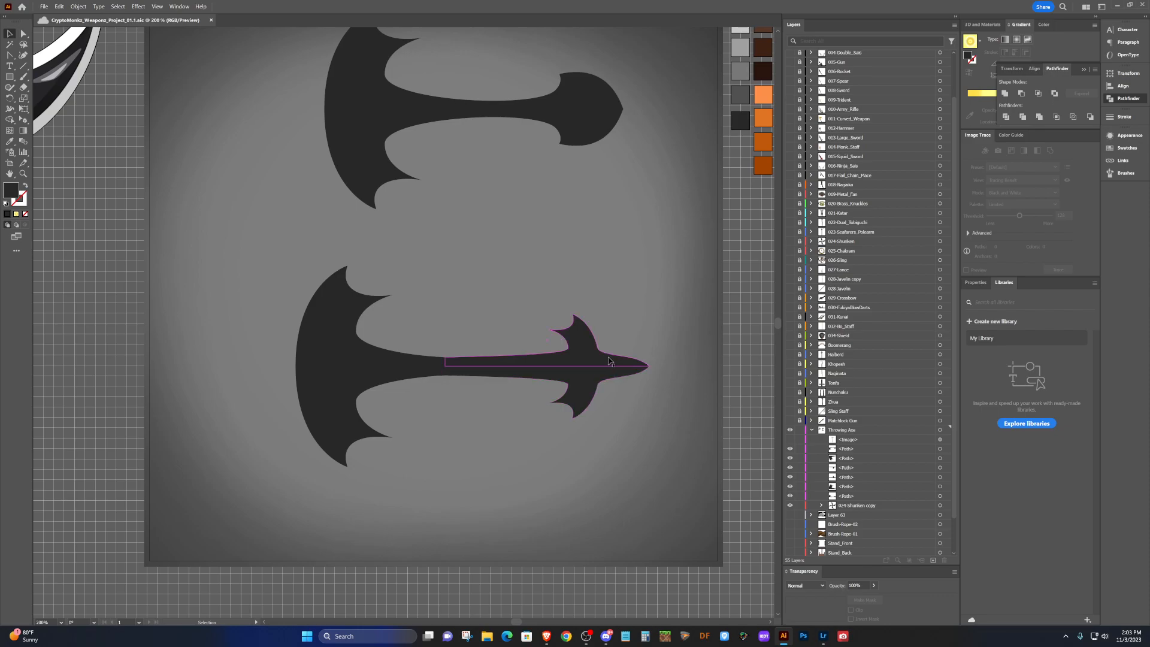
scroll(608, 363, up, 3)
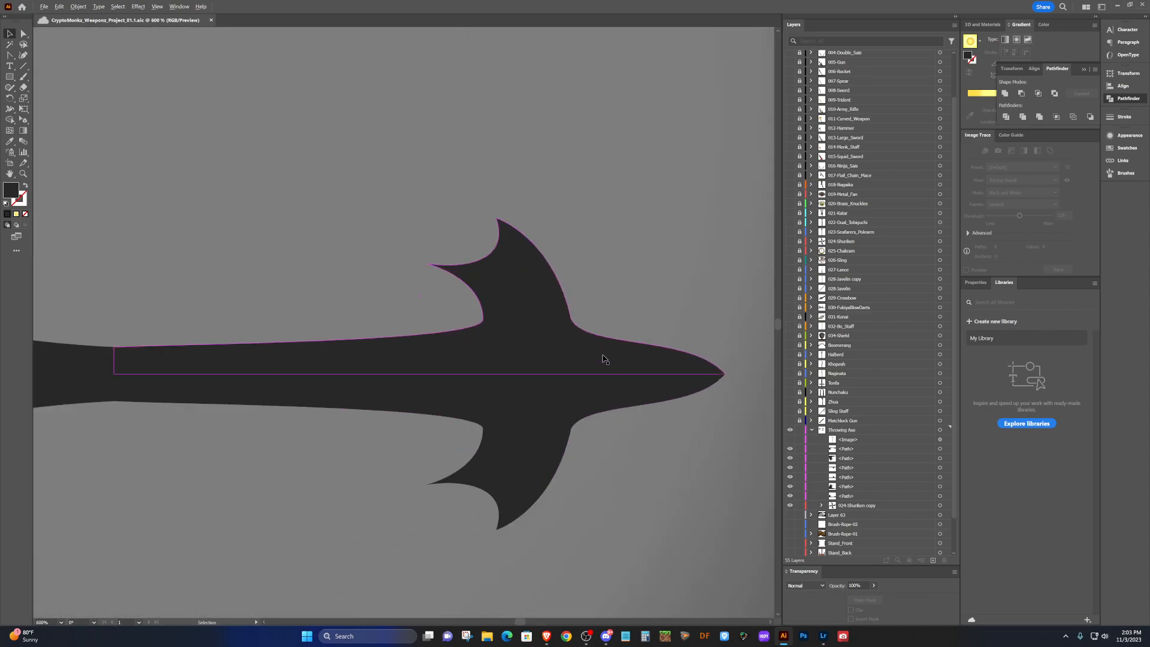
scroll(603, 360, up, 1)
scroll(575, 341, down, 5)
scroll(574, 340, up, 2)
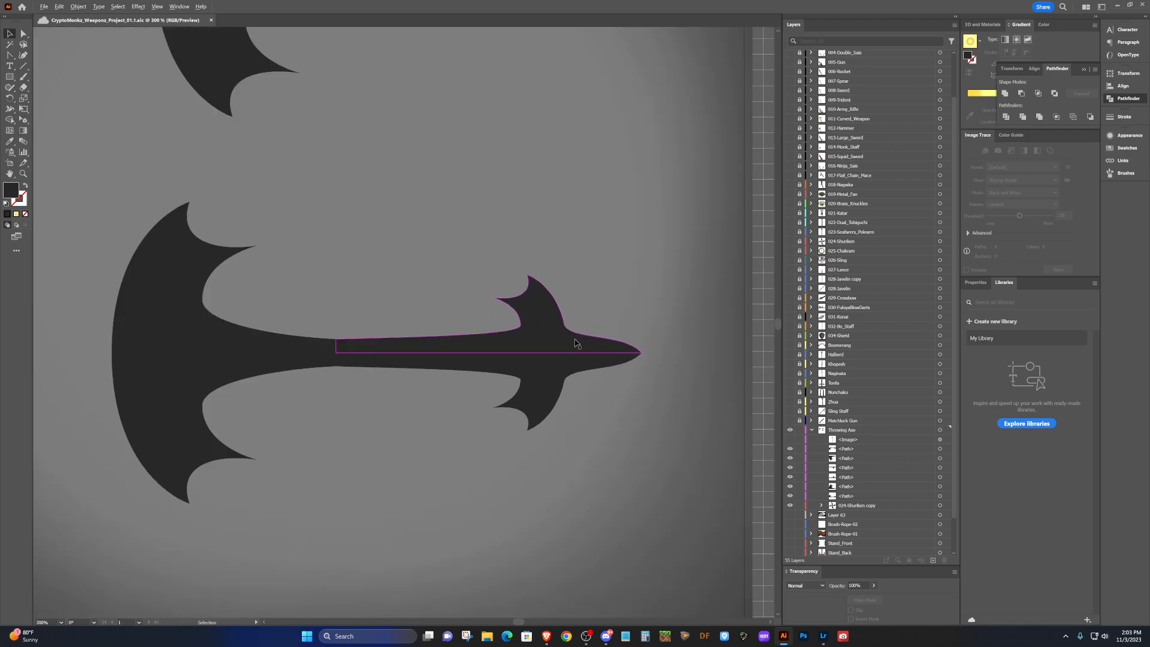
scroll(574, 341, up, 2)
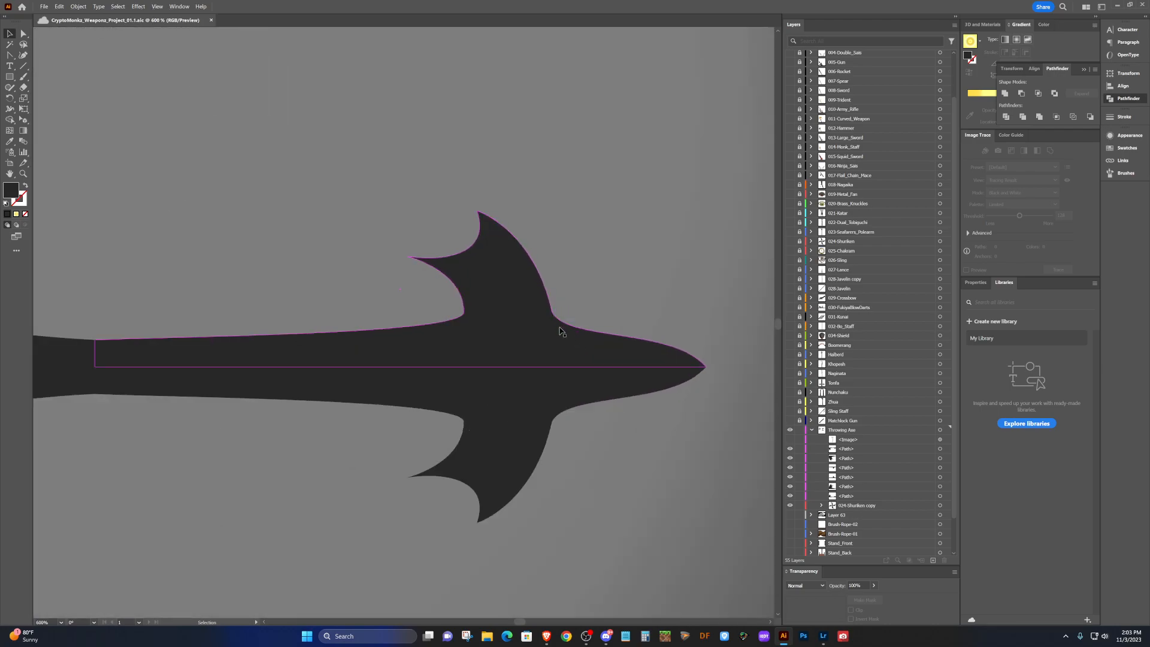
click(560, 331)
key(shift+c)
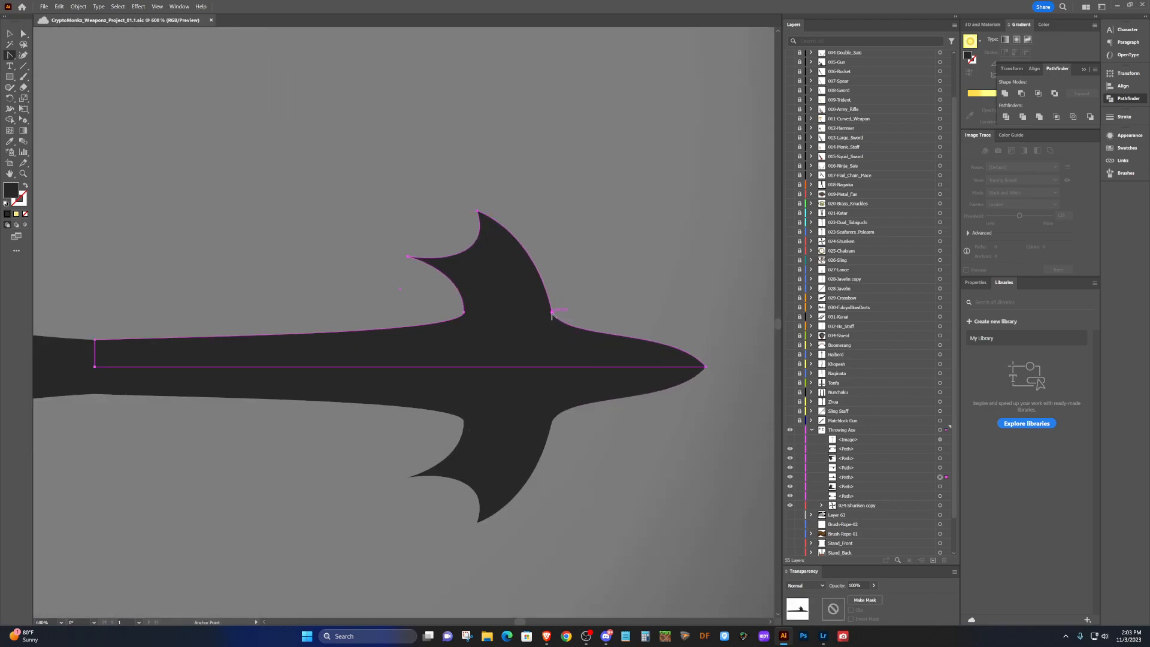
click(551, 312)
drag(546, 312, 574, 358)
drag(551, 312, 572, 314)
drag(595, 361, 618, 355)
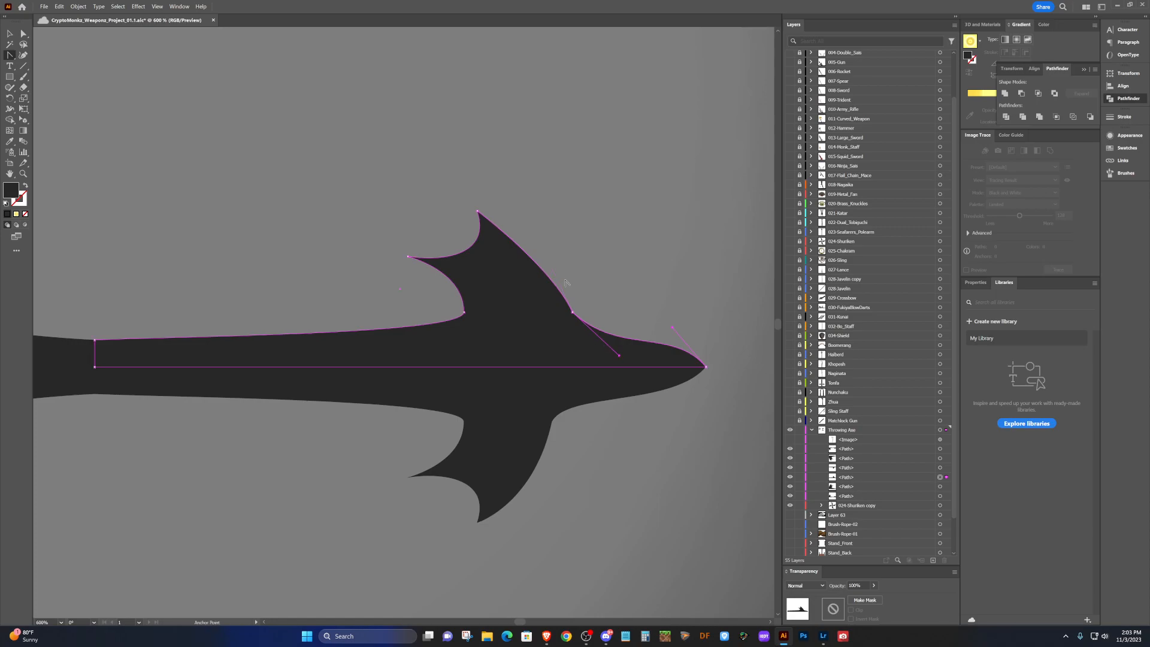
Remove the handles at the blade-spike junction and spike tip, redraw the junction as a smooth curve and nudge it up and outward.
click(573, 313)
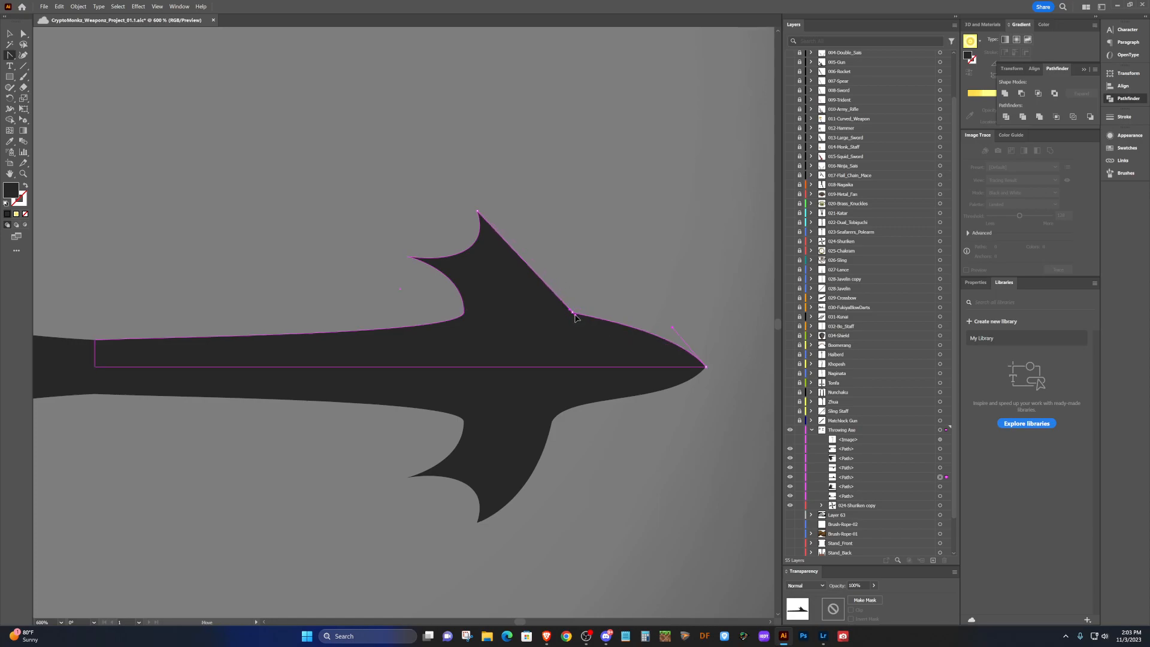
click(672, 329)
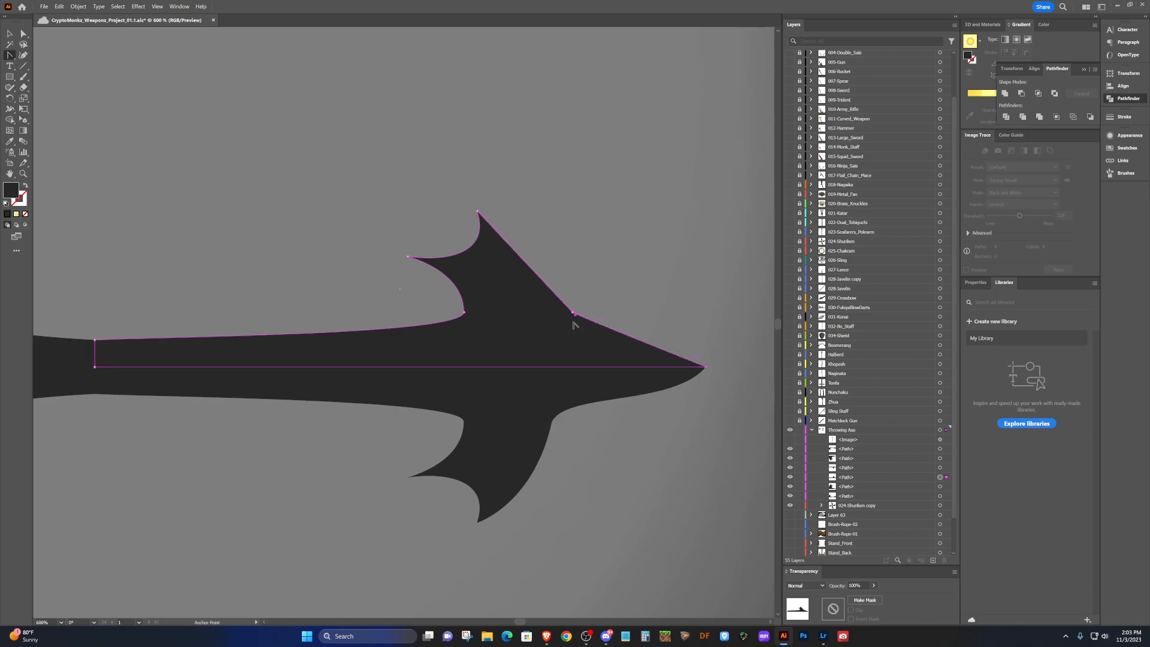
drag(573, 313, 592, 350)
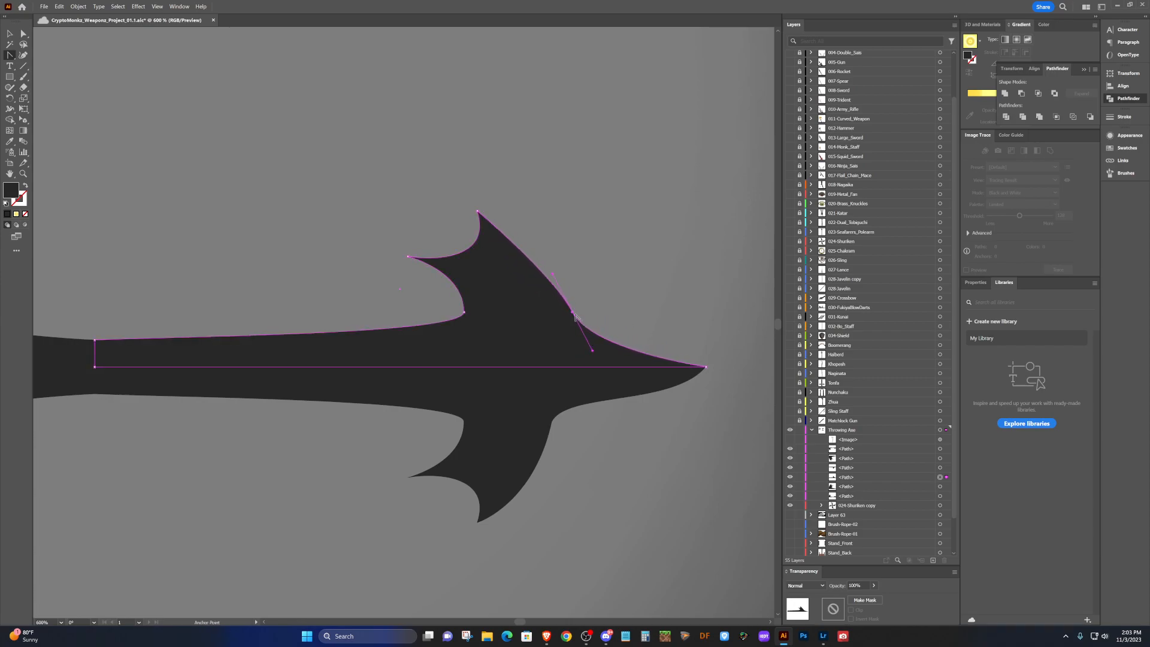
drag(573, 313, 602, 349)
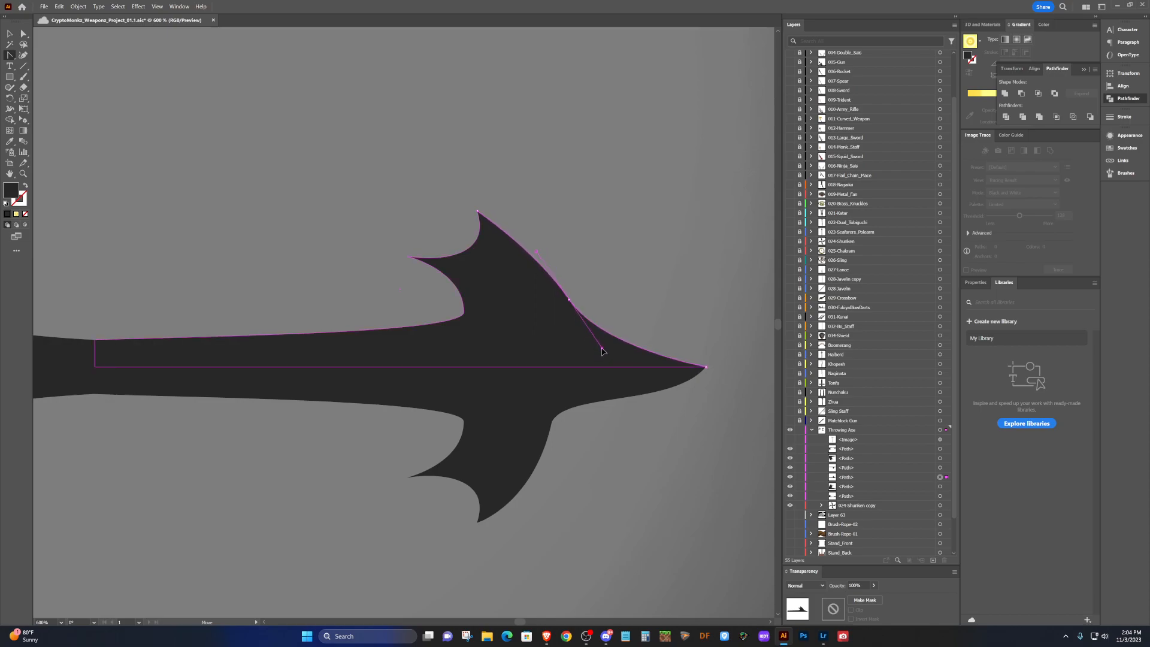
drag(570, 300, 576, 300)
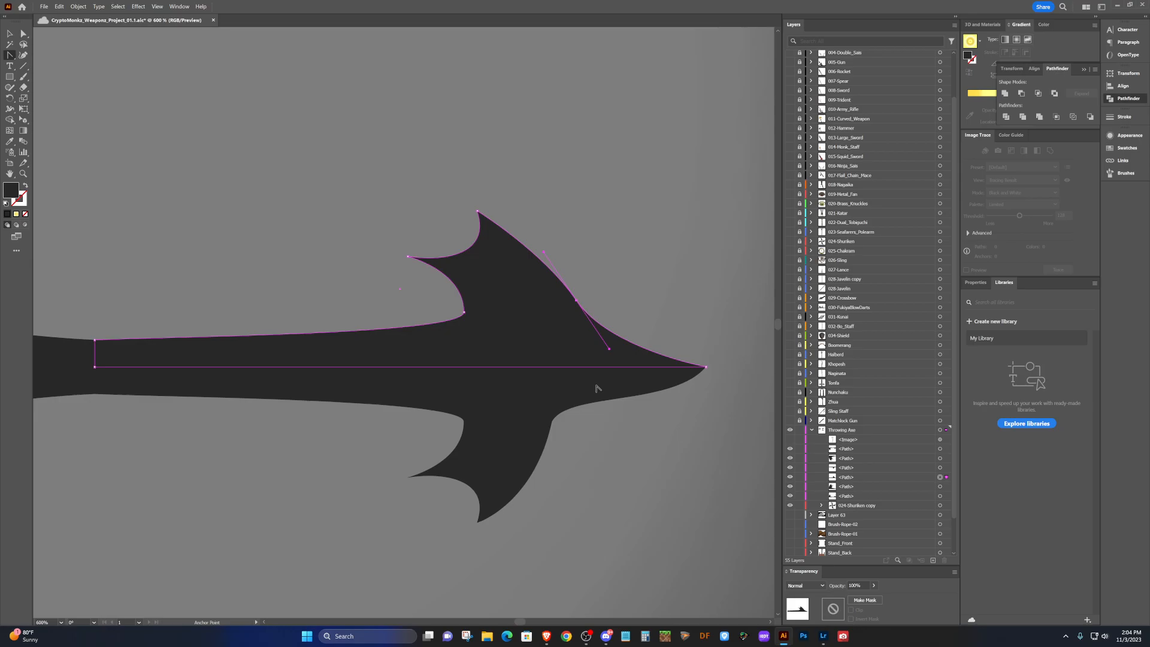
Delete the lower rear half that still has the old blade outline.
key(v)
click(596, 388)
key(Delete)
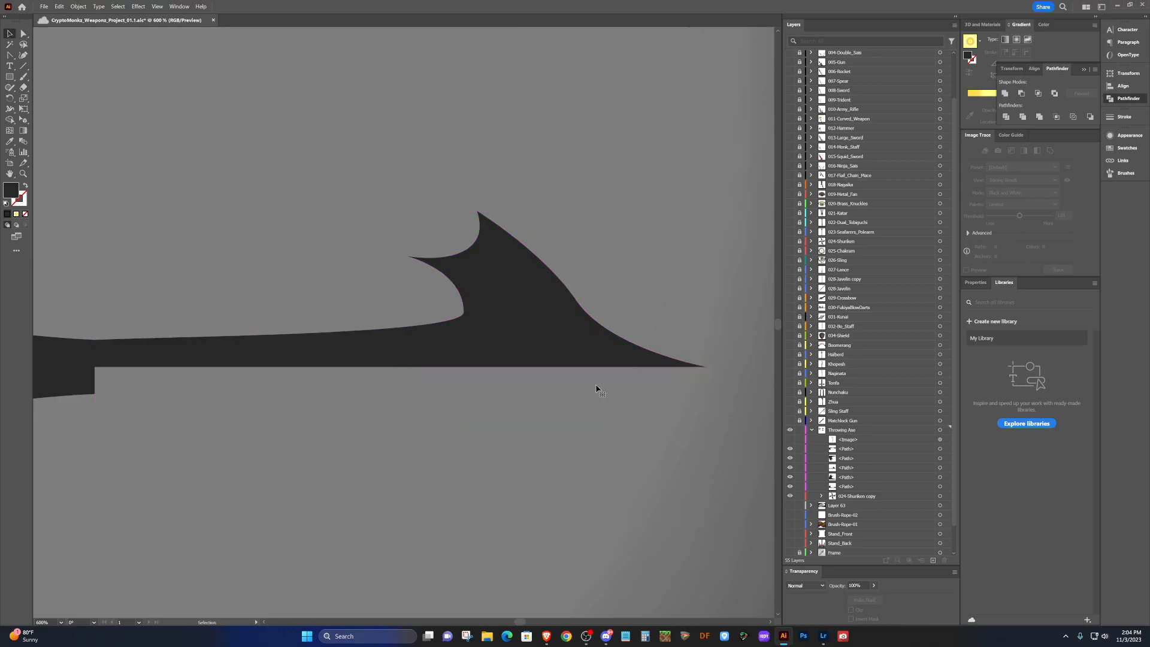
Round off the upper half's spike tip by giving its anchor a straight vertical handle.
click(705, 371)
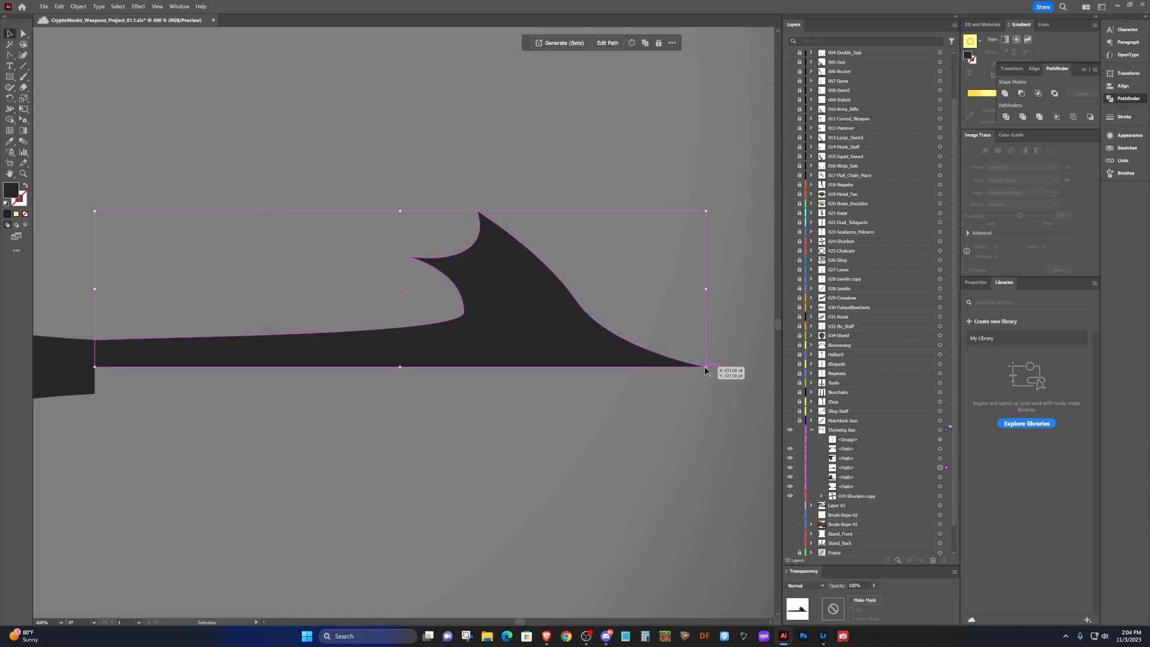
key(shift+c)
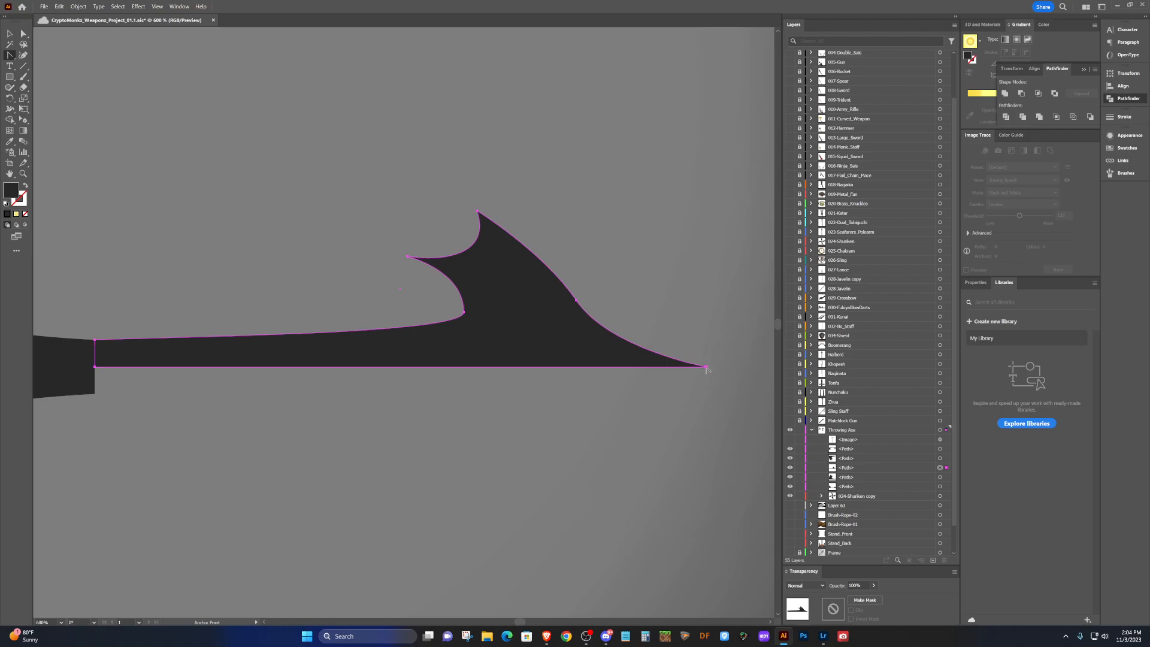
drag(706, 367, 707, 373)
key(ctrl+z)
drag(706, 367, 706, 392)
click(706, 392)
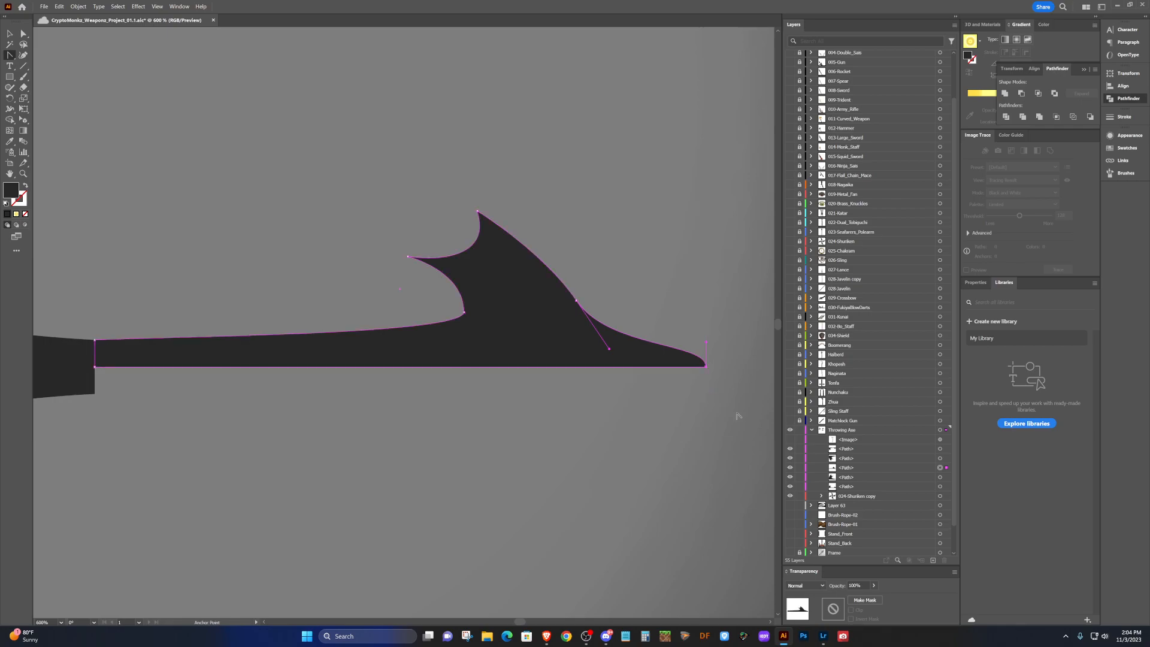
key(v)
click(689, 422)
Move the anchor between the rear blade and spike slightly up and inward to smooth the upper half's outline.
scroll(669, 431, down, 2)
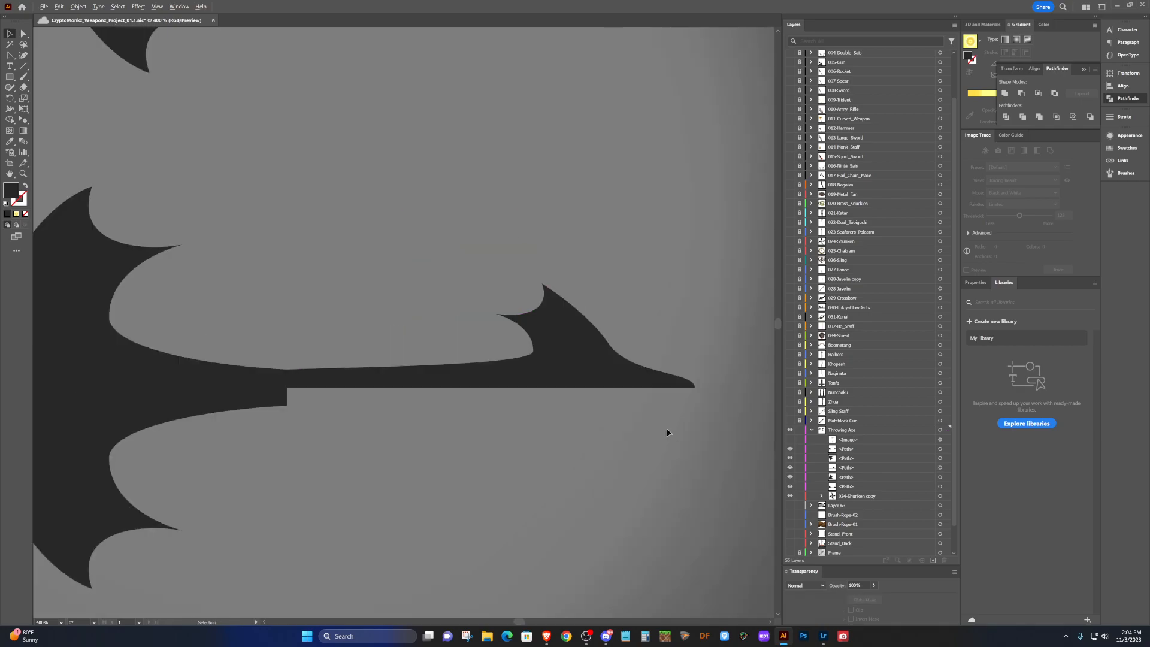
scroll(659, 433, up, 3)
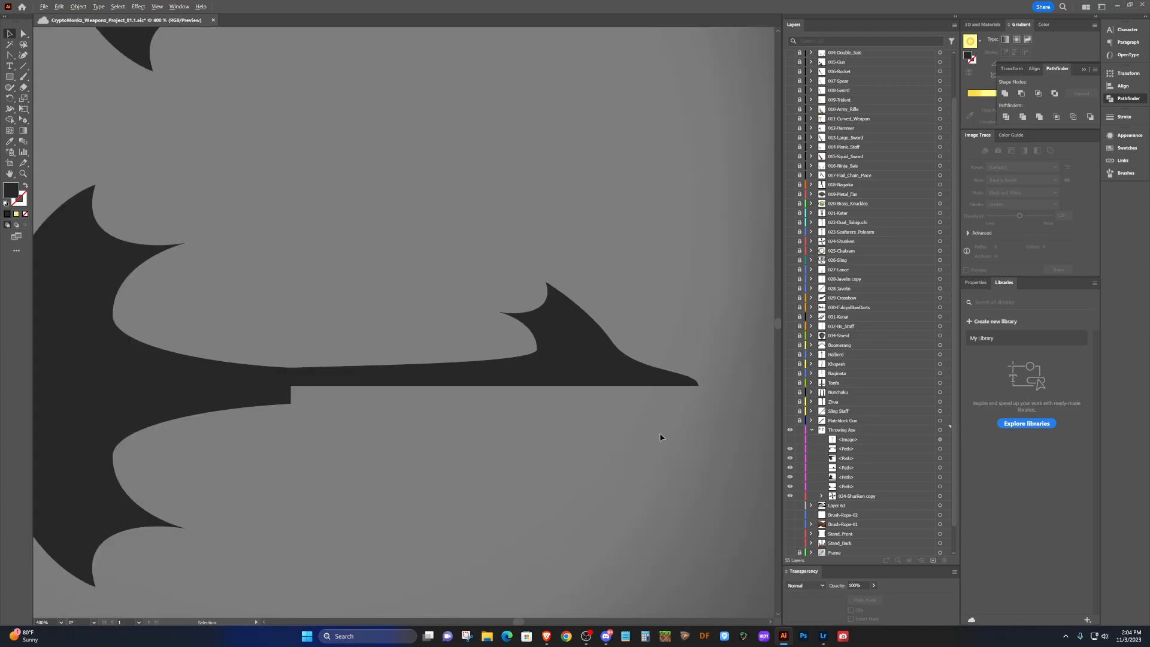
click(469, 214)
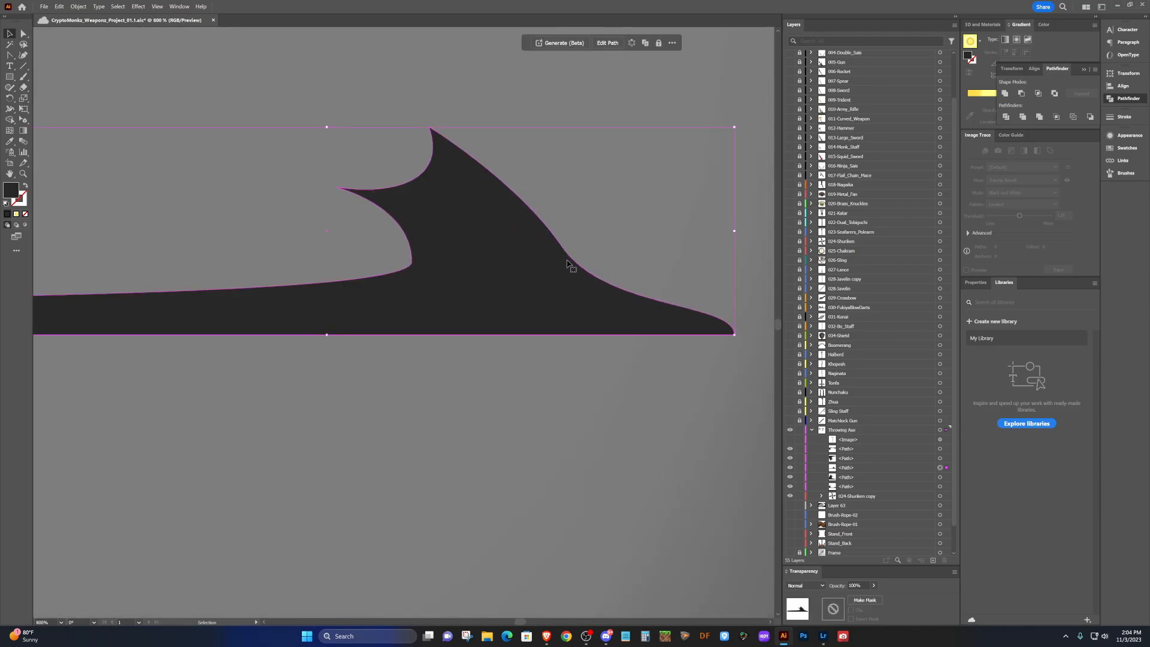
key(shift+c)
mouse_move(561, 247)
mouse_down()
mouse_move(538, 240)
mouse_move(556, 242)
mouse_up()
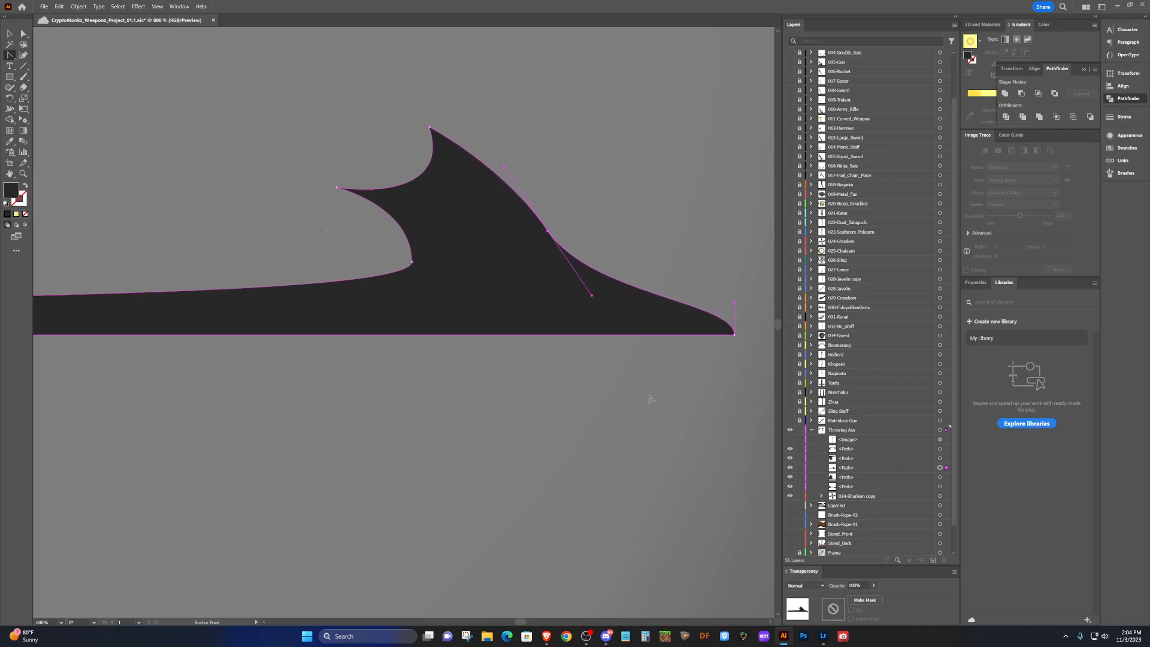
scroll(641, 398, down, 4)
click(616, 437)
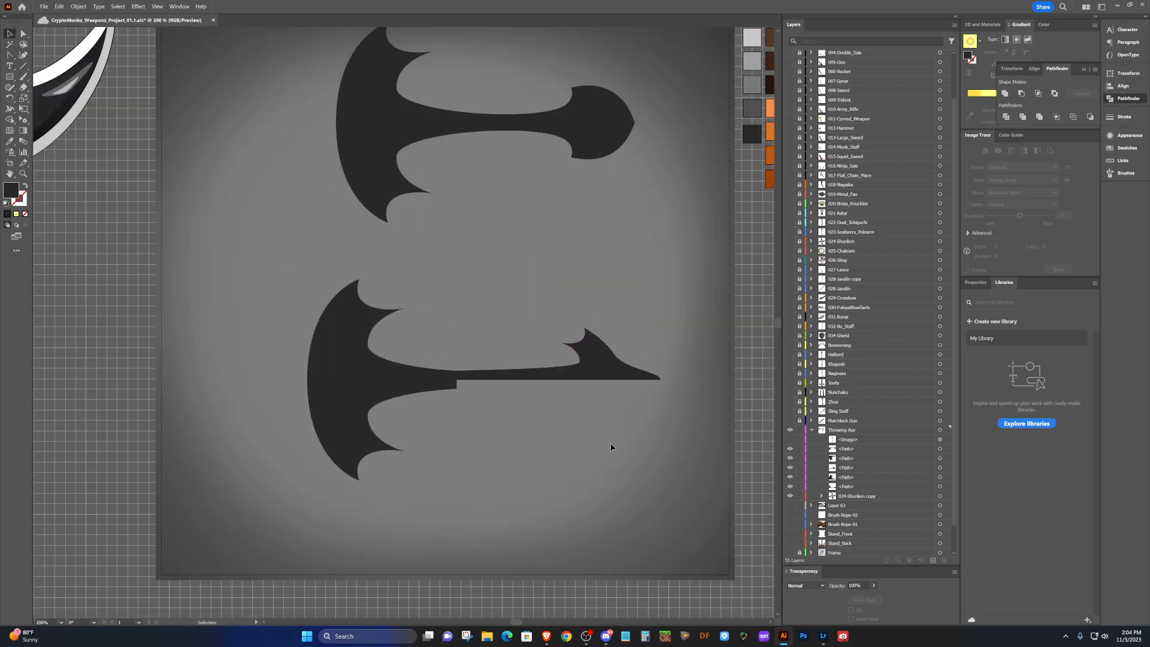
Copy the reshaped upper rear half directly below itself and reflect the copy across the horizontal axis.
key(v)
click(596, 360)
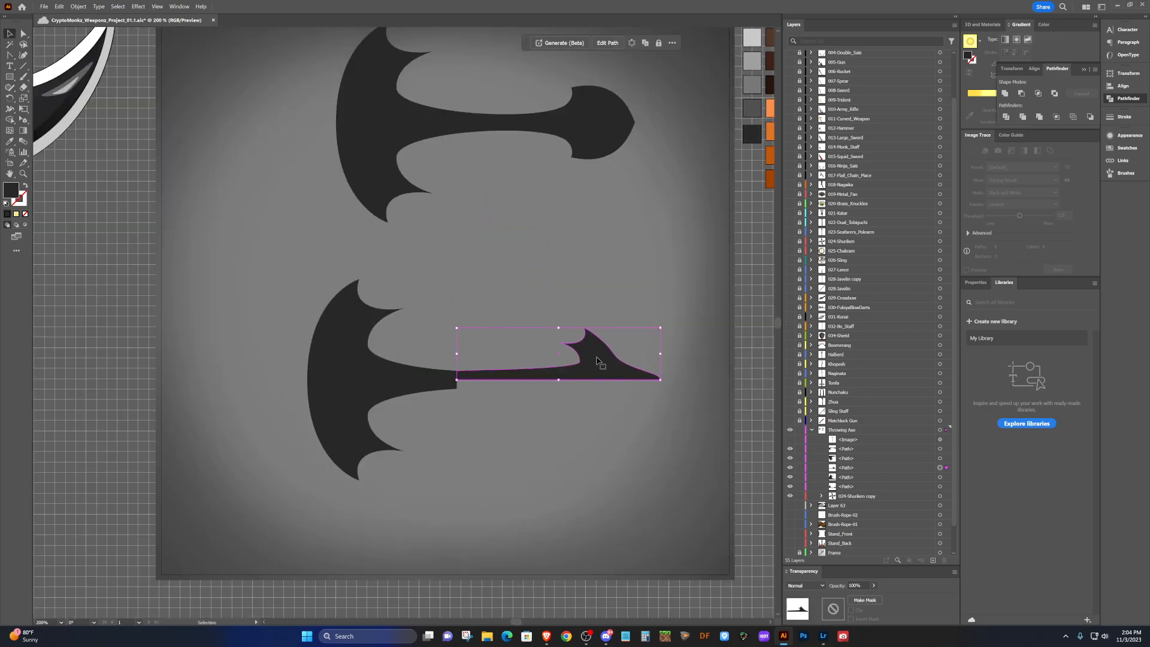
drag(597, 360, 596, 412)
click(77, 8)
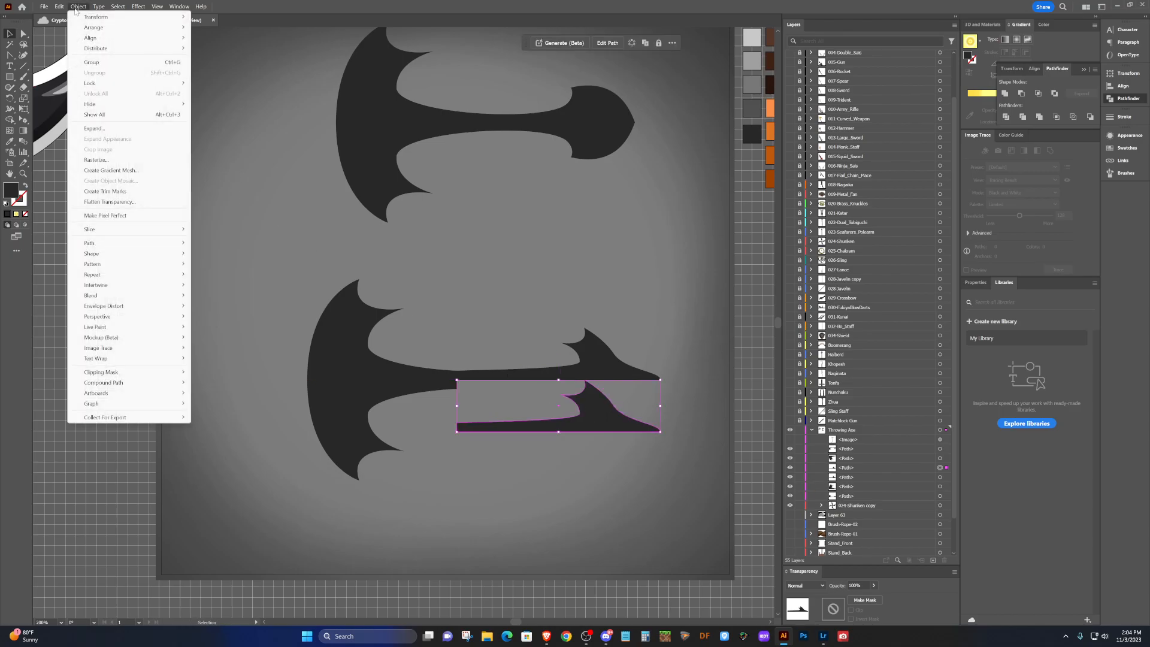
mouse_move(139, 18)
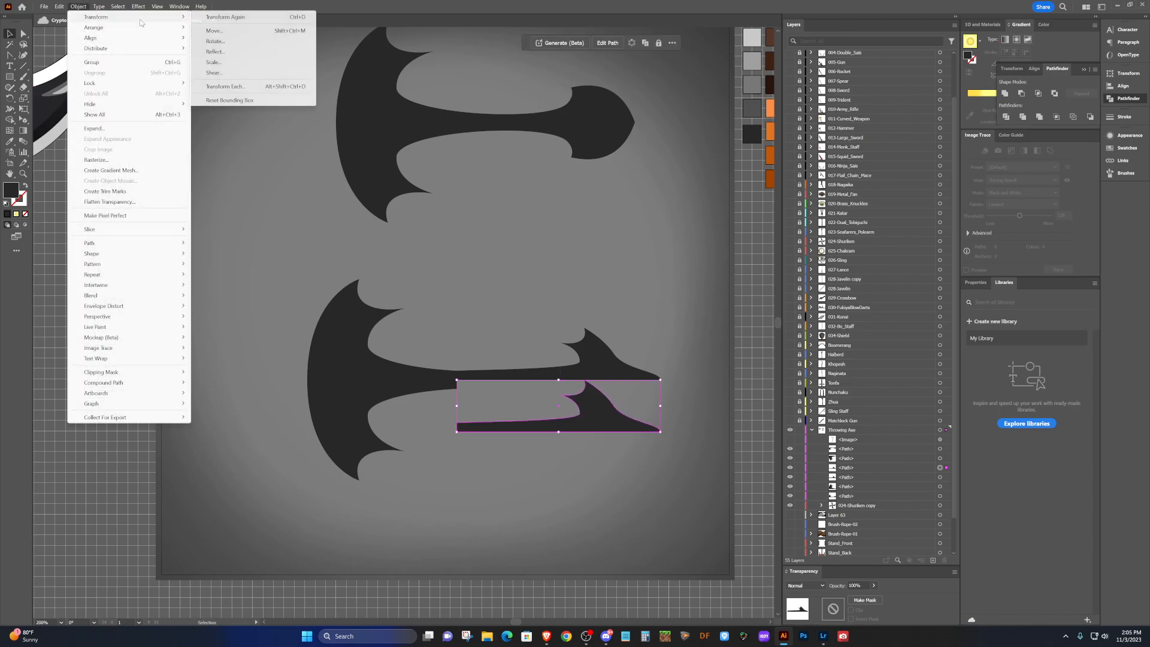
click(215, 42)
key(Escape)
click(77, 7)
mouse_move(140, 18)
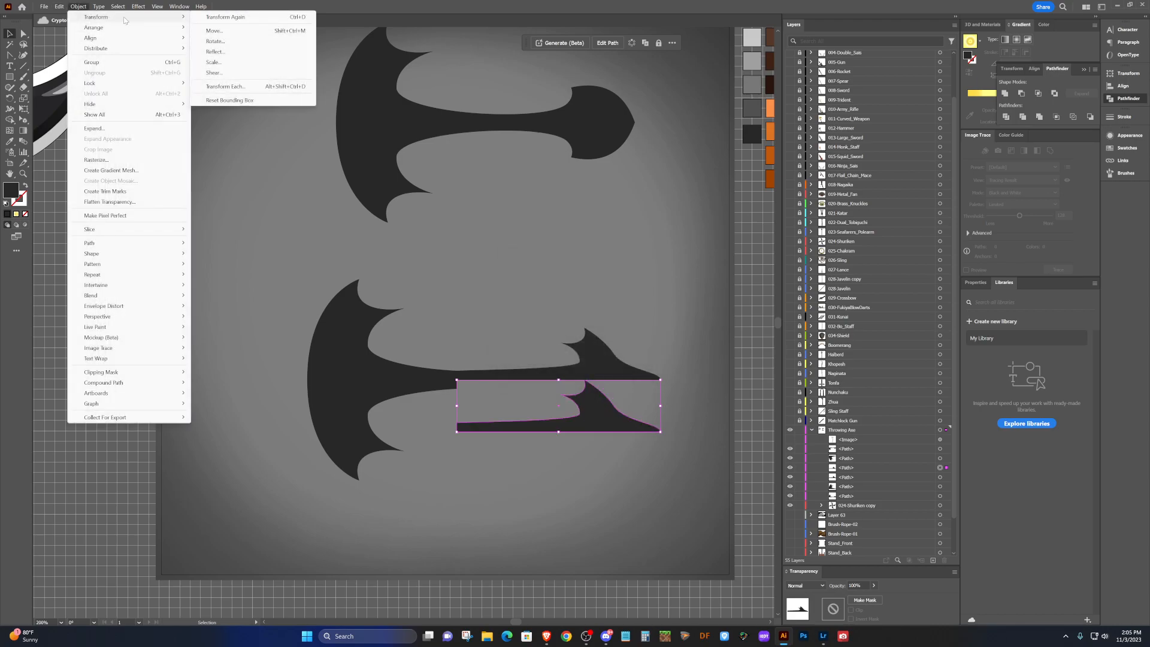
click(231, 56)
click(579, 375)
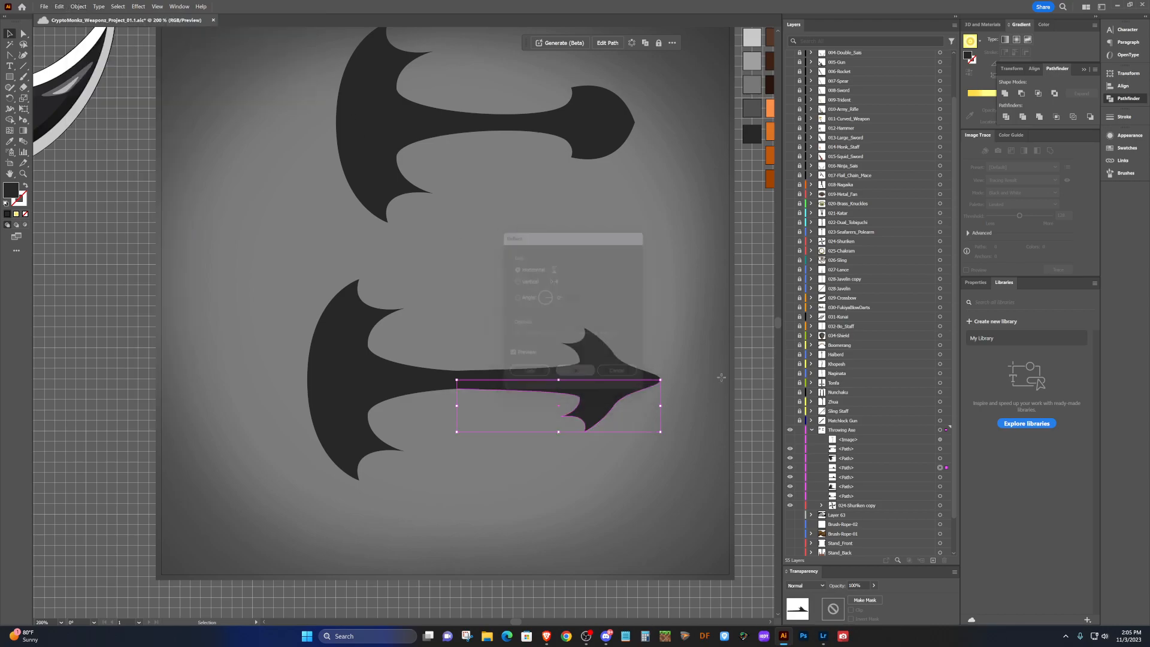
click(700, 309)
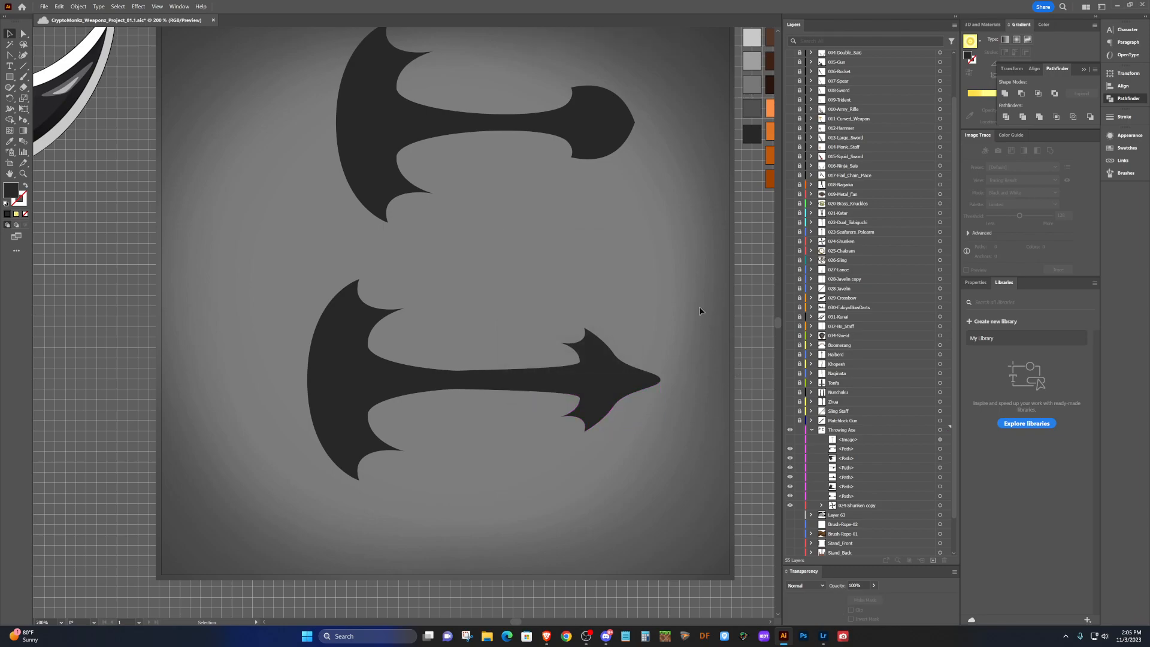
Delete the mirrored lower half of the rear blade with the rounded spike tip.
click(660, 392)
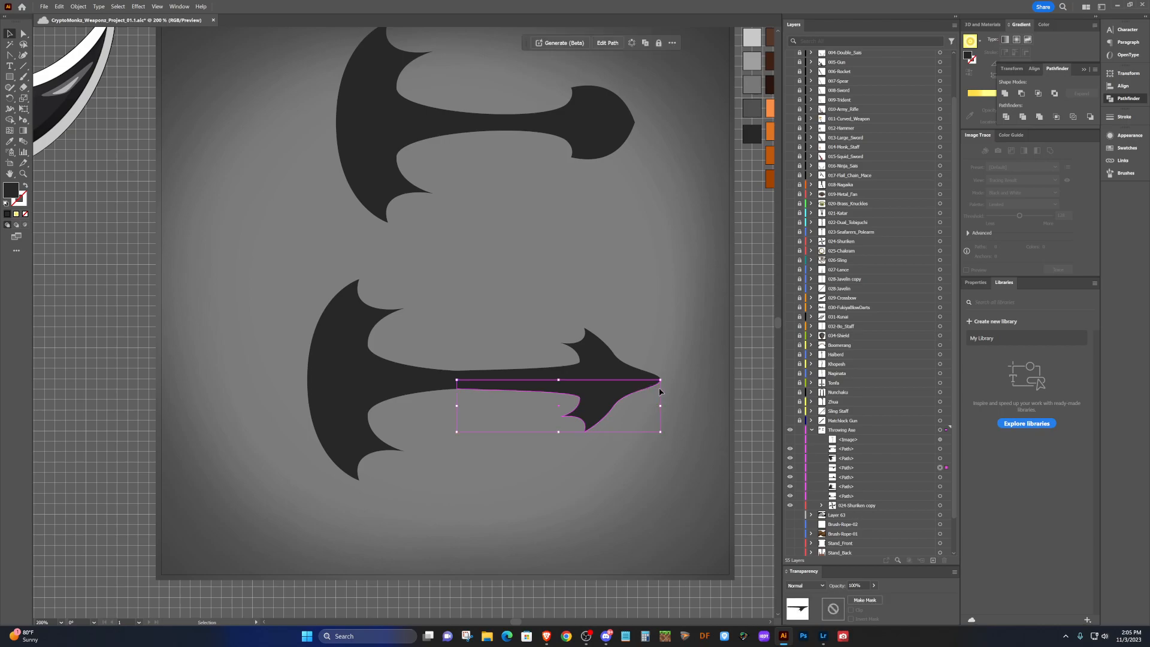
scroll(661, 392, up, 7)
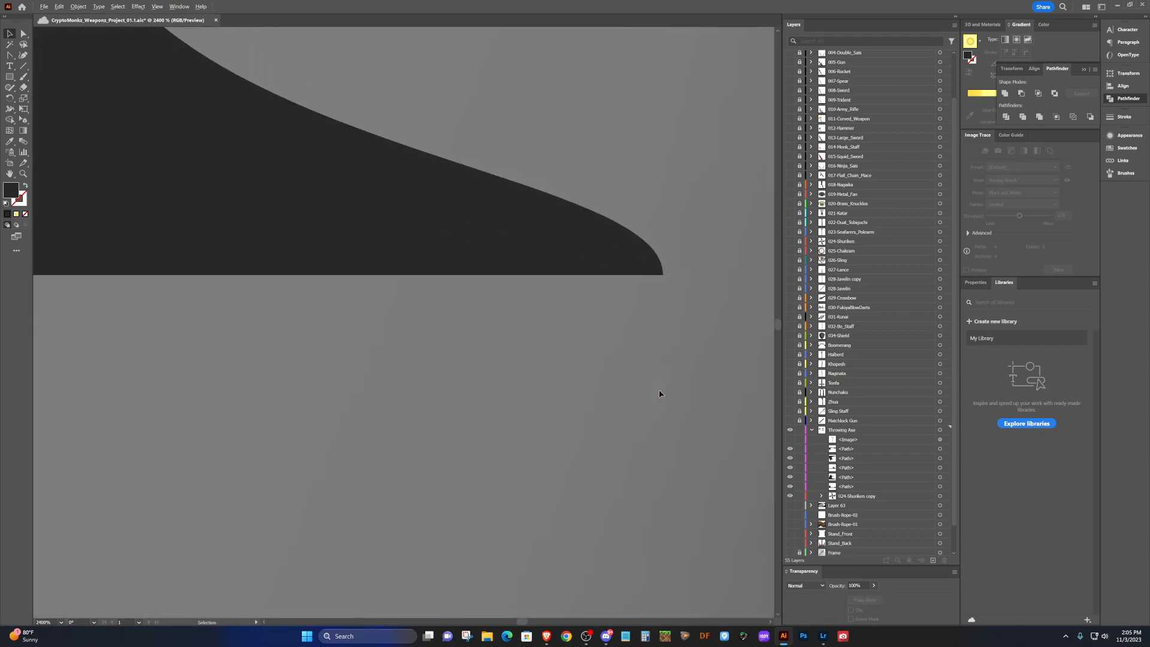
Replace the upper half's spike-tip handle with a diagonal one so the rounded end meets the centre line at an angle.
click(639, 252)
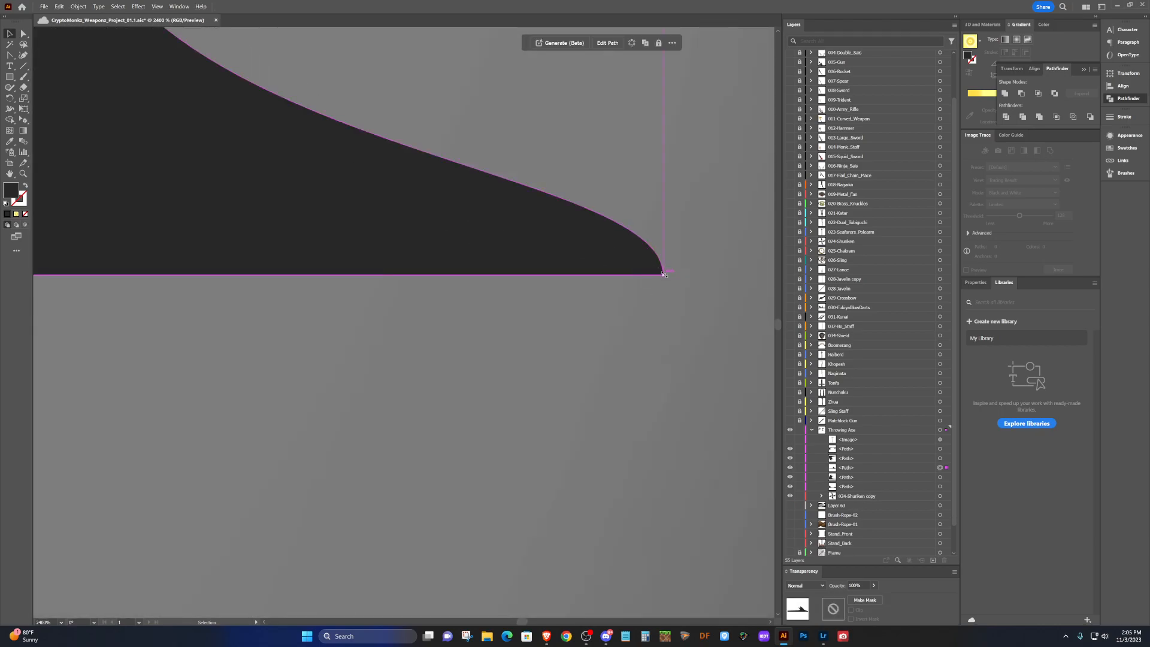
key(shift+c)
drag(664, 274, 663, 278)
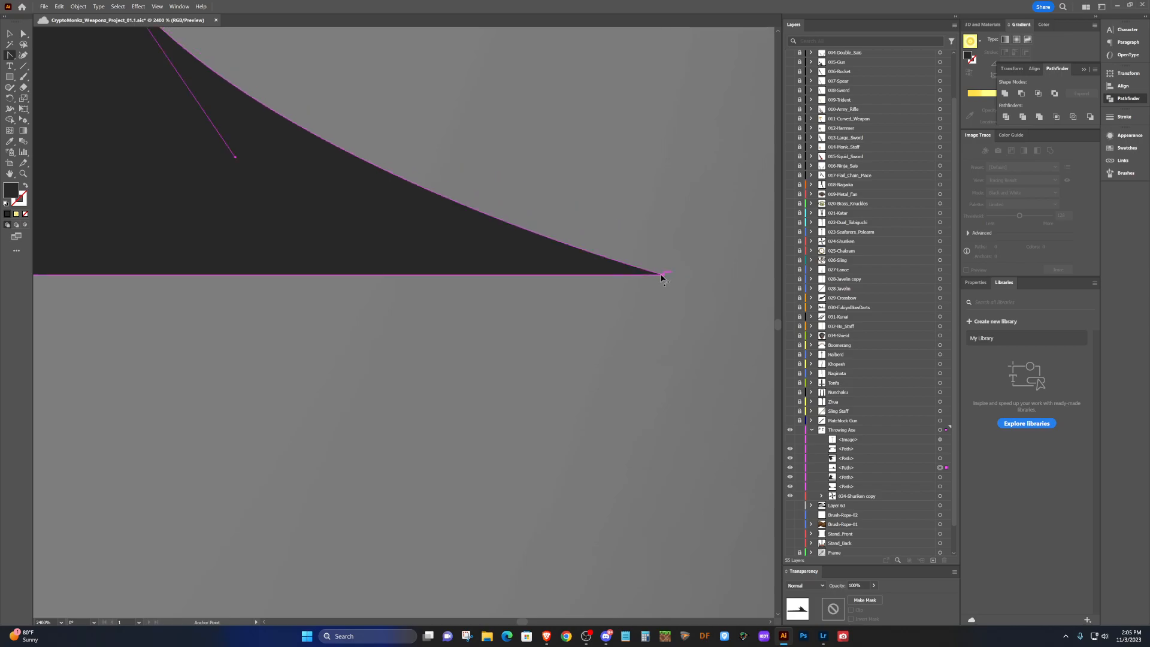
drag(663, 275, 754, 465)
click(754, 462)
key(v)
click(638, 331)
scroll(557, 336, down, 1)
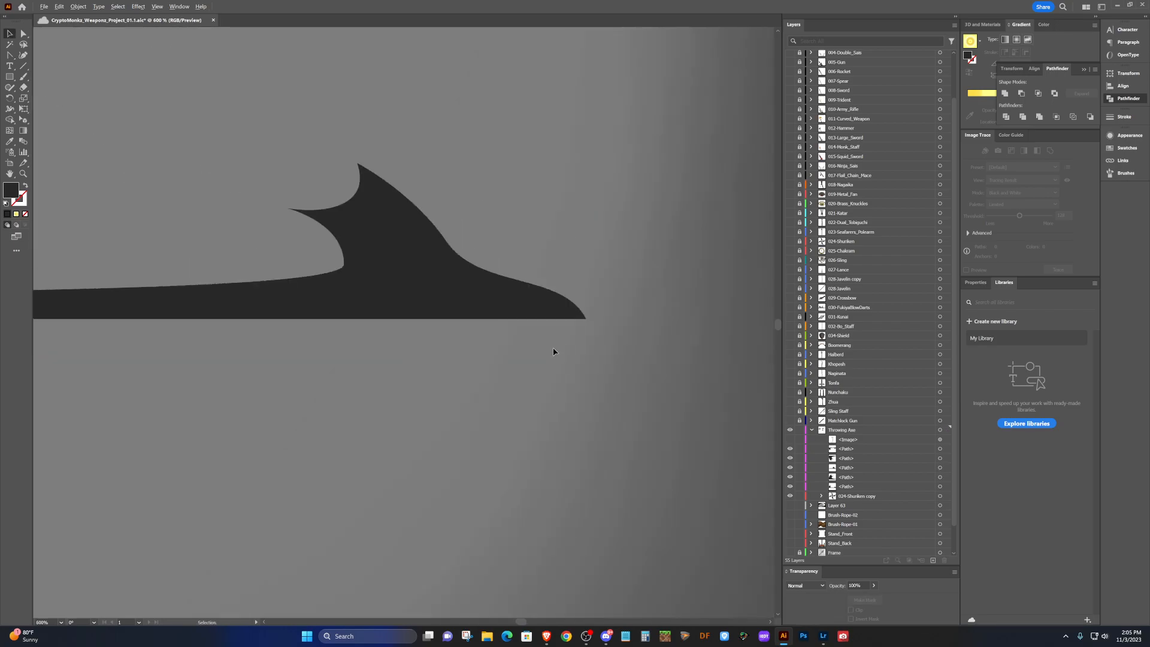
Copy the upper rear half with the angled spike tip directly below itself and reflect it across the horizontal axis.
click(457, 292)
drag(456, 292, 450, 448)
click(79, 7)
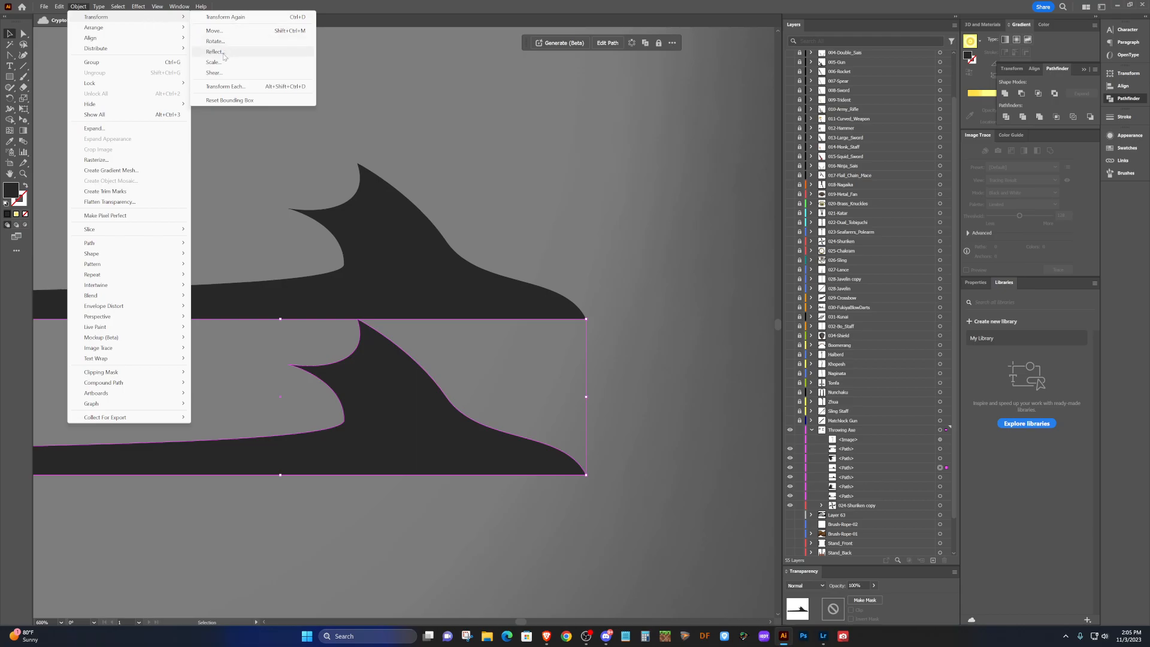
click(219, 52)
click(577, 373)
click(590, 375)
scroll(589, 375, down, 3)
scroll(590, 376, down, 1)
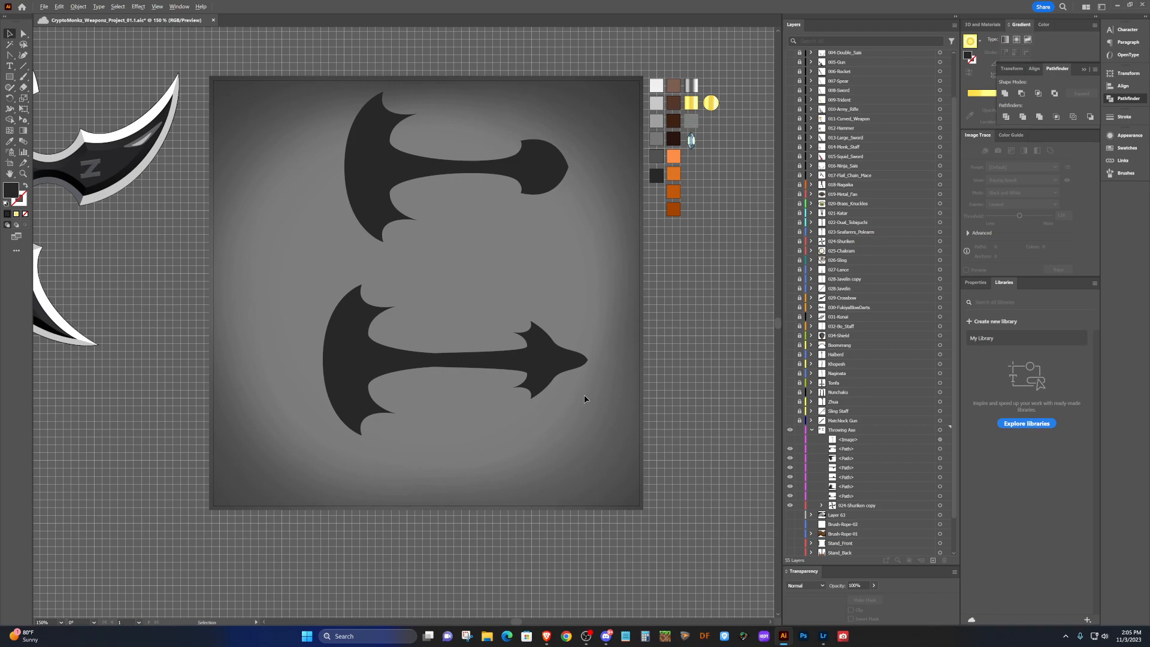
Delete the upper axe variation with the bulbous rear end.
scroll(584, 398, up, 1)
scroll(584, 399, up, 1)
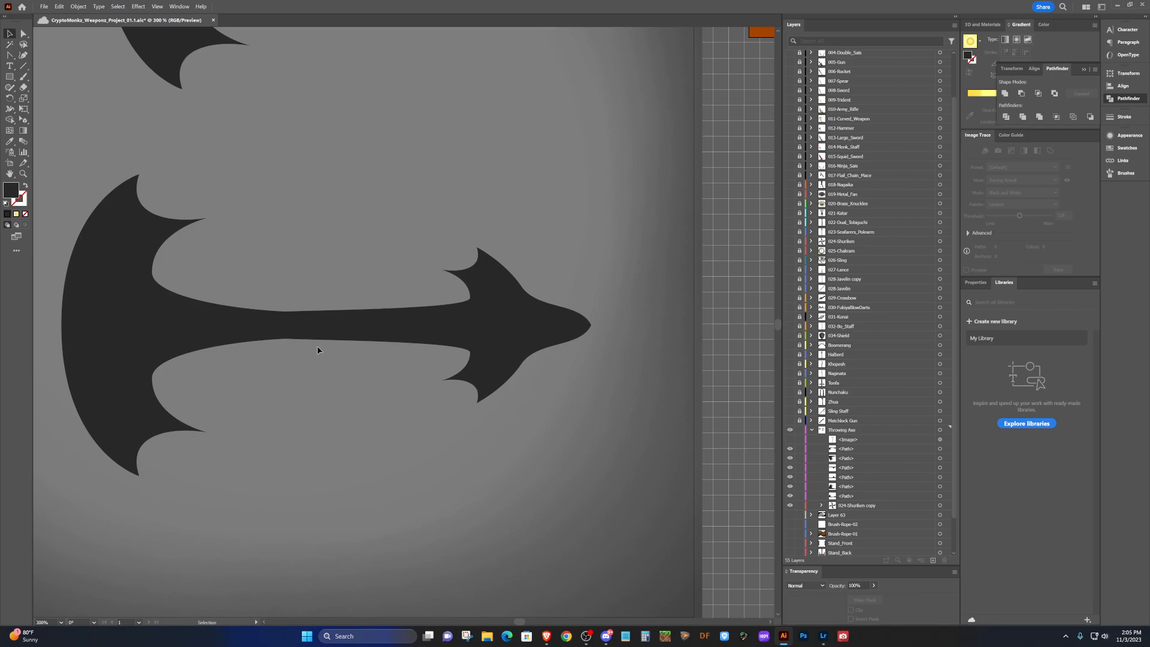
scroll(317, 347, down, 2)
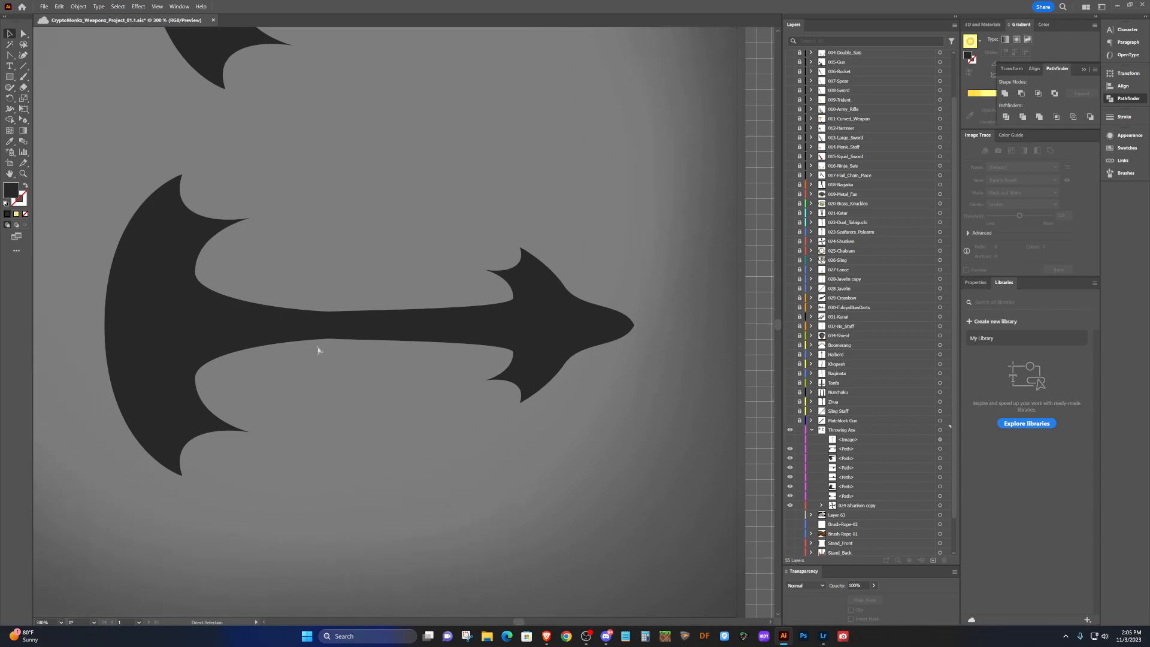
scroll(318, 346, left, 2)
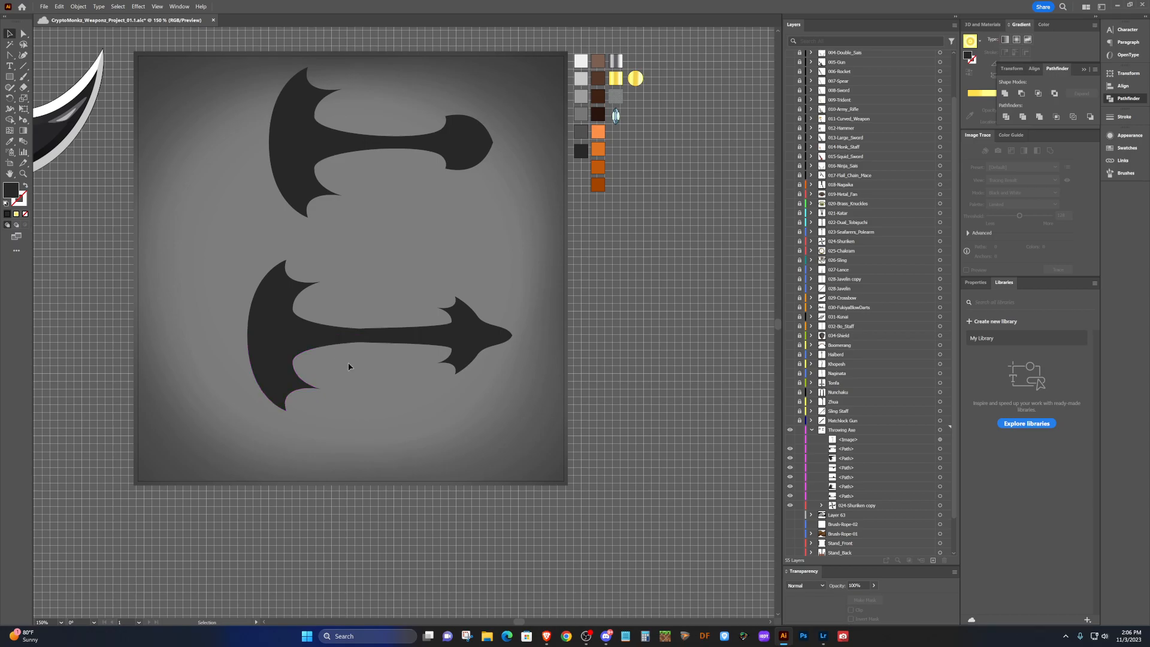
scroll(346, 364, up, 2)
drag(526, 265, 234, 58)
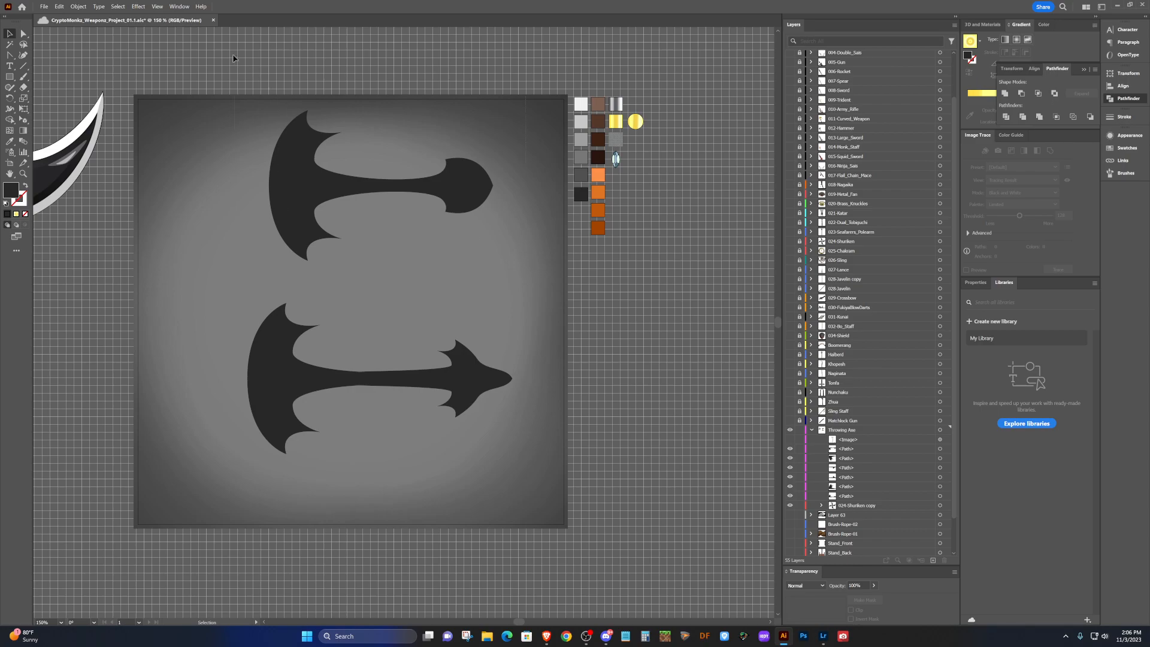
key(Delete)
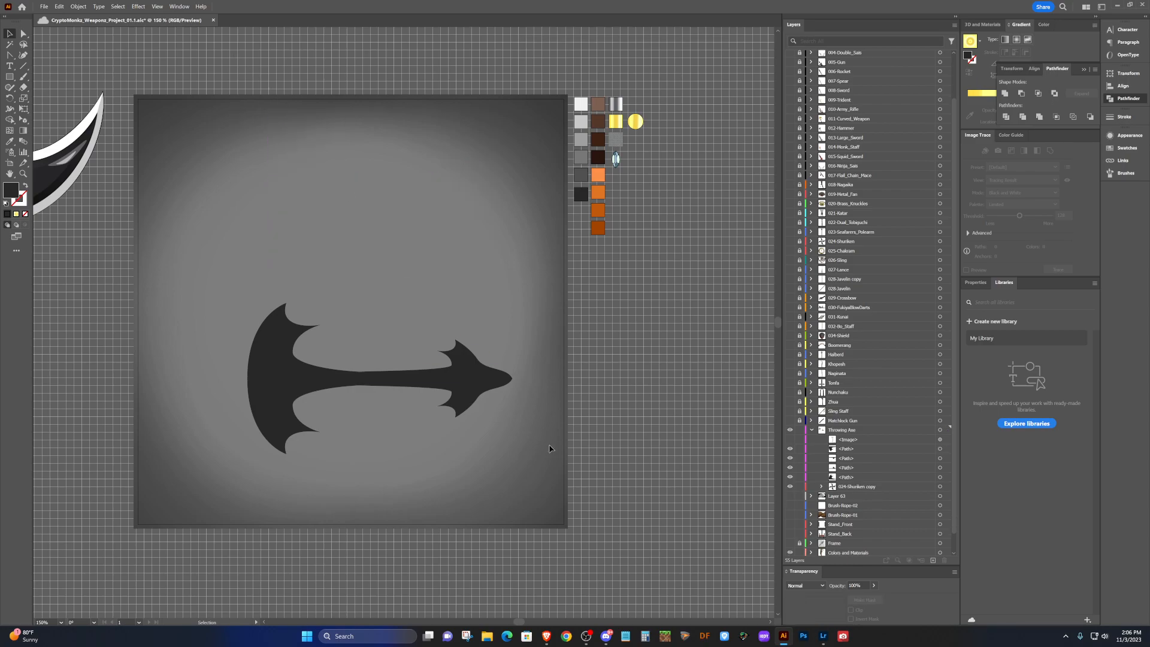
Move the whole remaining axe silhouette up into the upper part of the artboard.
click(295, 379)
drag(296, 378, 249, 178)
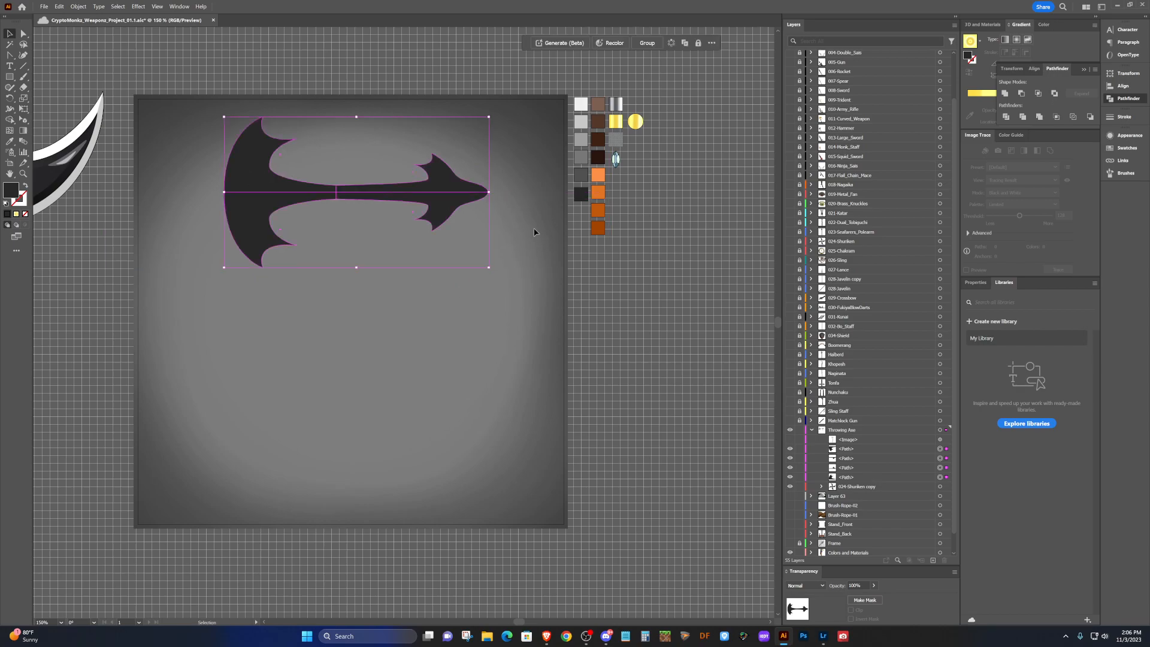
click(500, 187)
Convert the upper half's spike tip to a corner and retract the adjoining anchor's handle so the spike edge is straight.
scroll(480, 181, up, 1)
scroll(467, 191, up, 1)
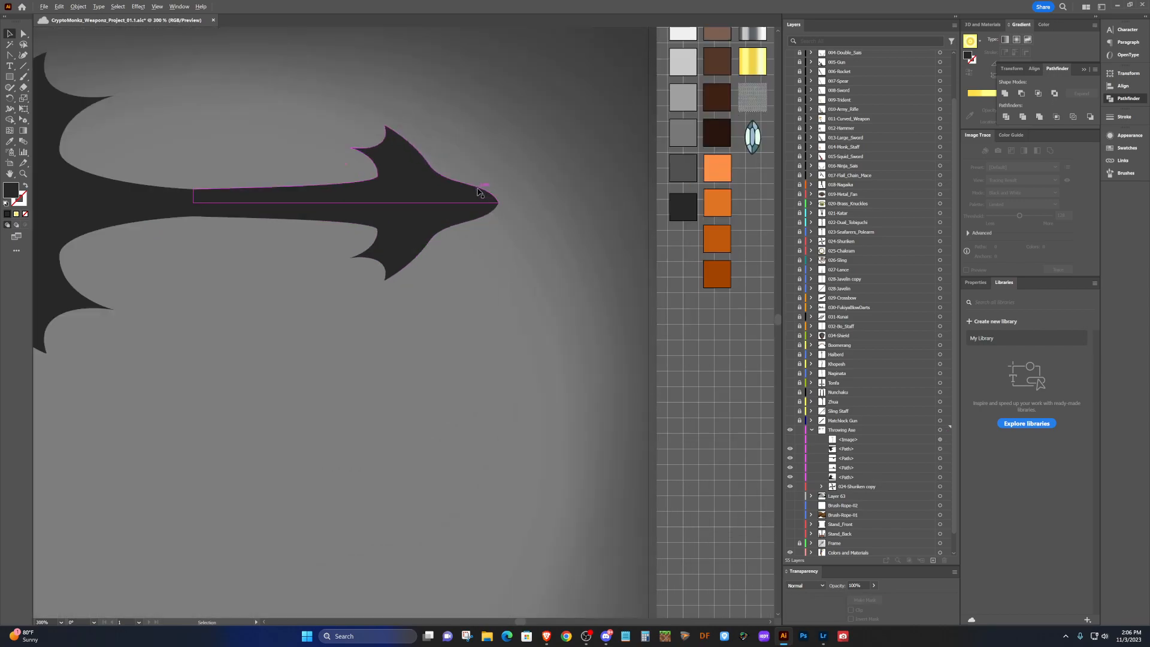
scroll(423, 197, down, 1)
scroll(431, 210, up, 1)
scroll(461, 233, left, 1)
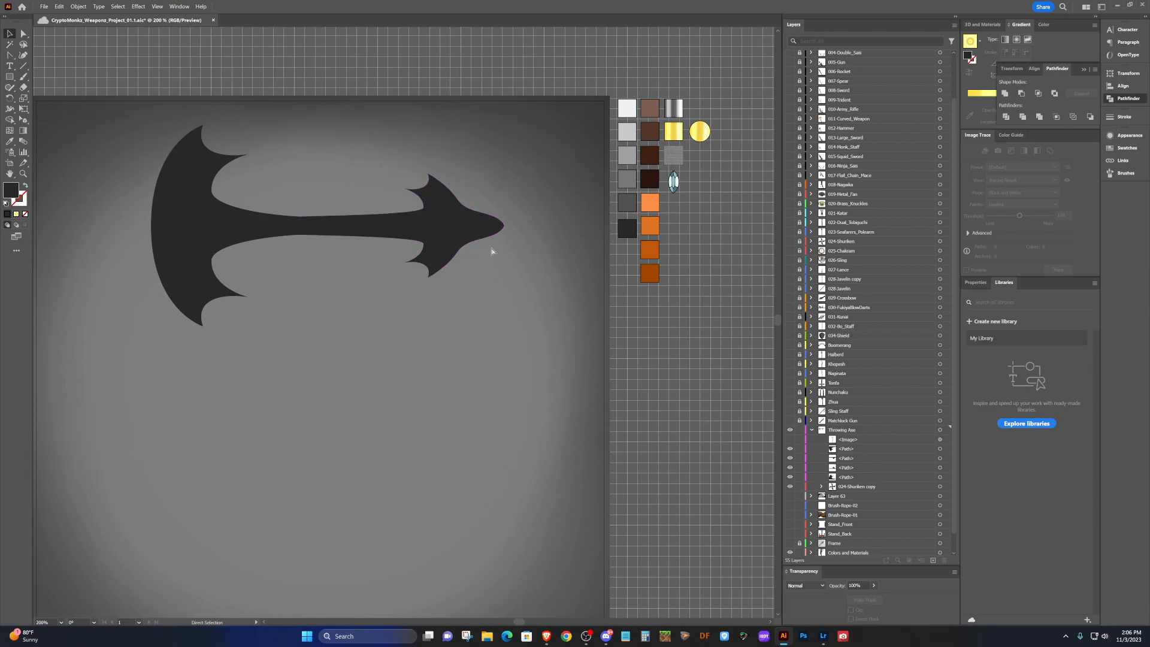
scroll(524, 254, up, 2)
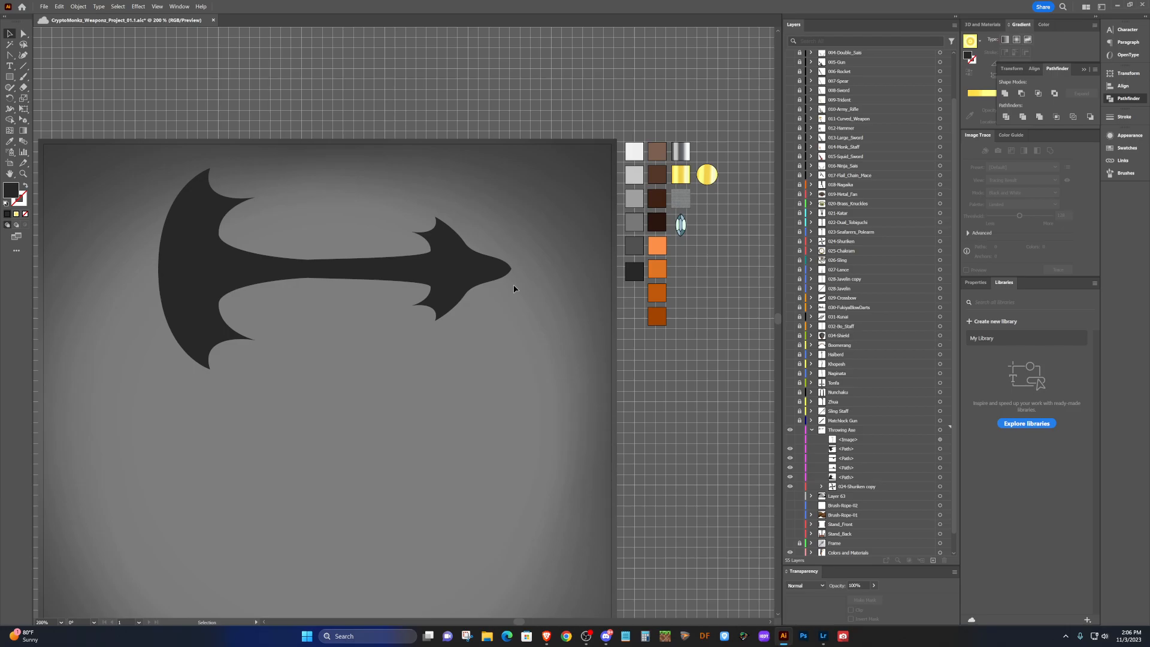
click(497, 271)
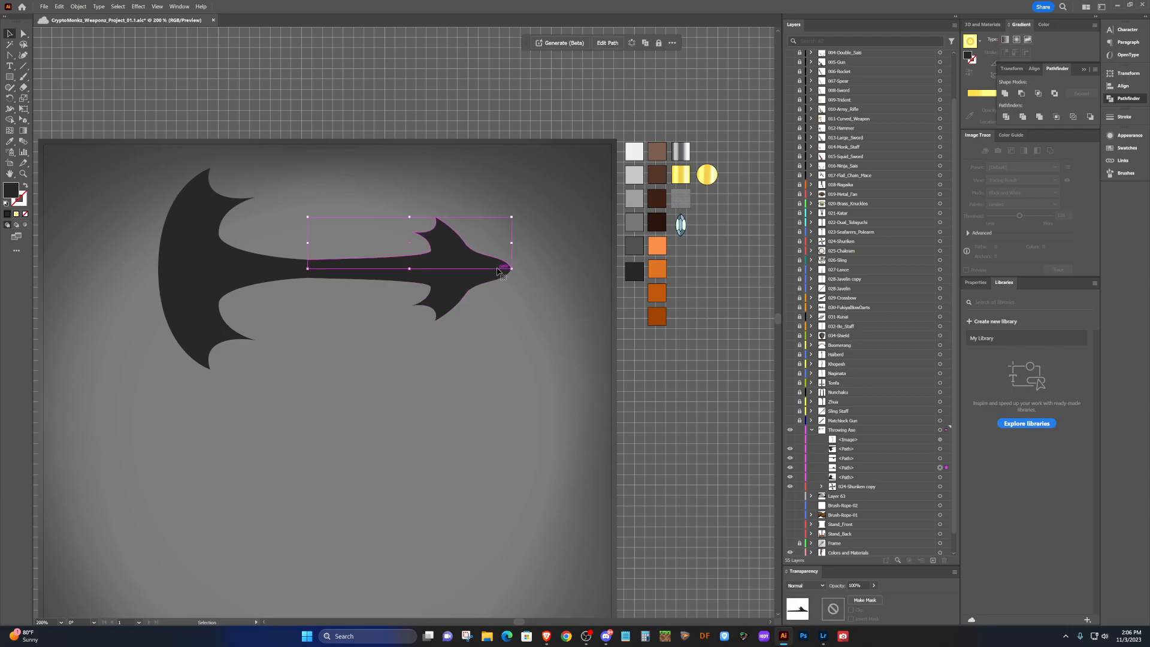
key(shift+c)
scroll(502, 270, up, 5)
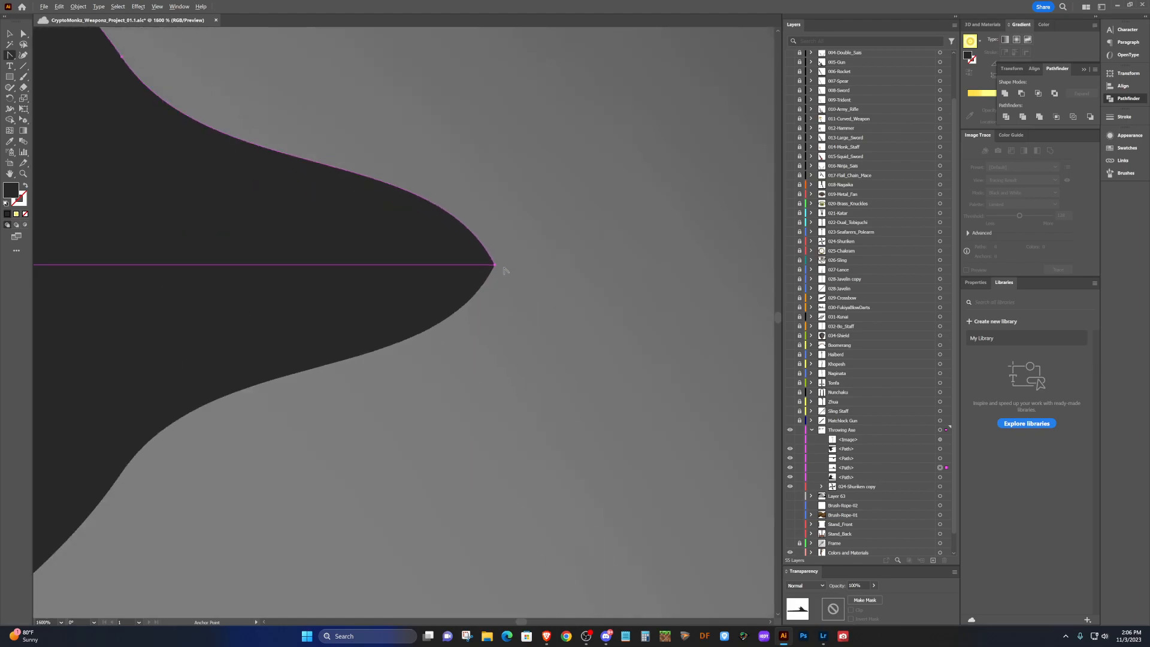
click(494, 265)
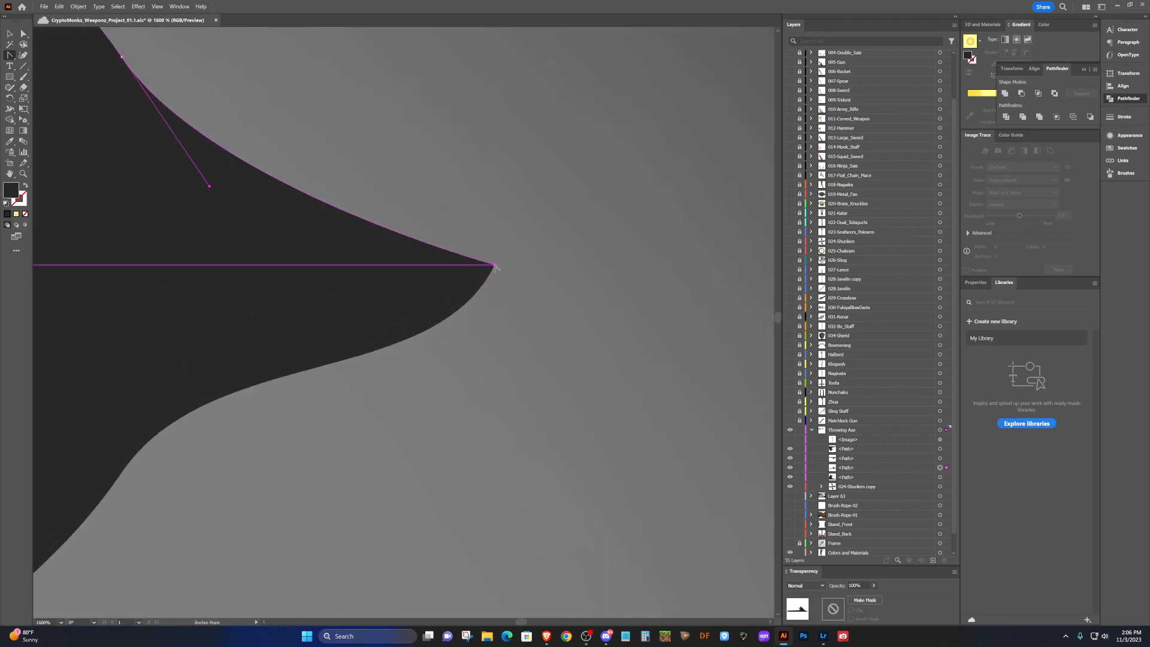
click(208, 186)
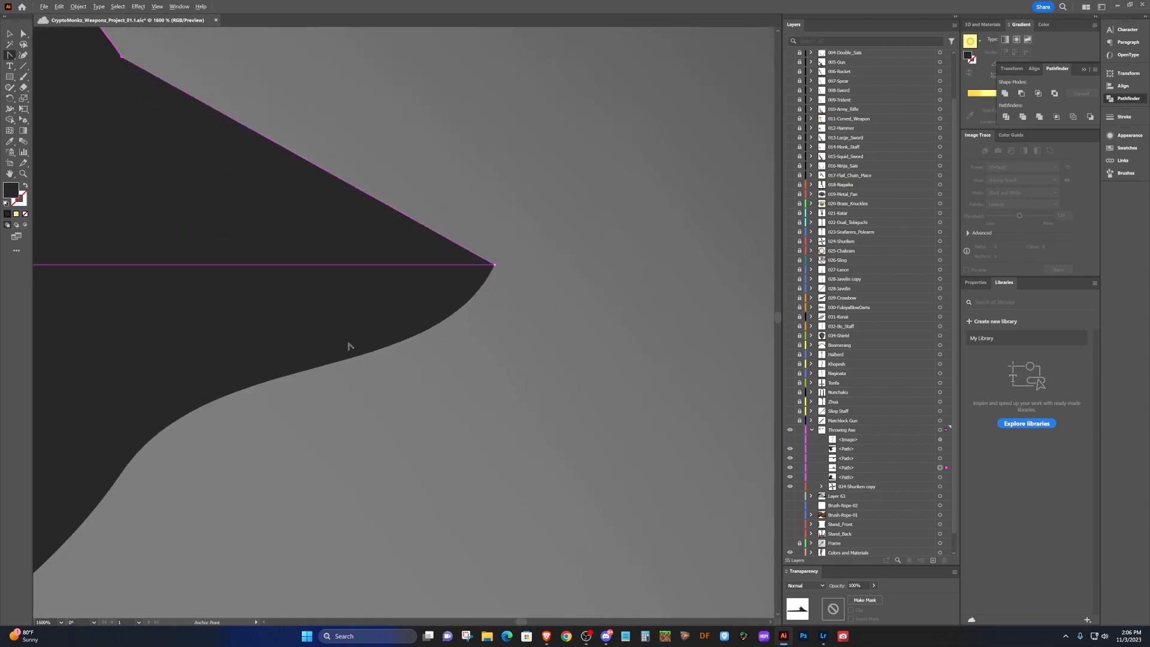
scroll(349, 344, down, 4)
scroll(347, 345, up, 1)
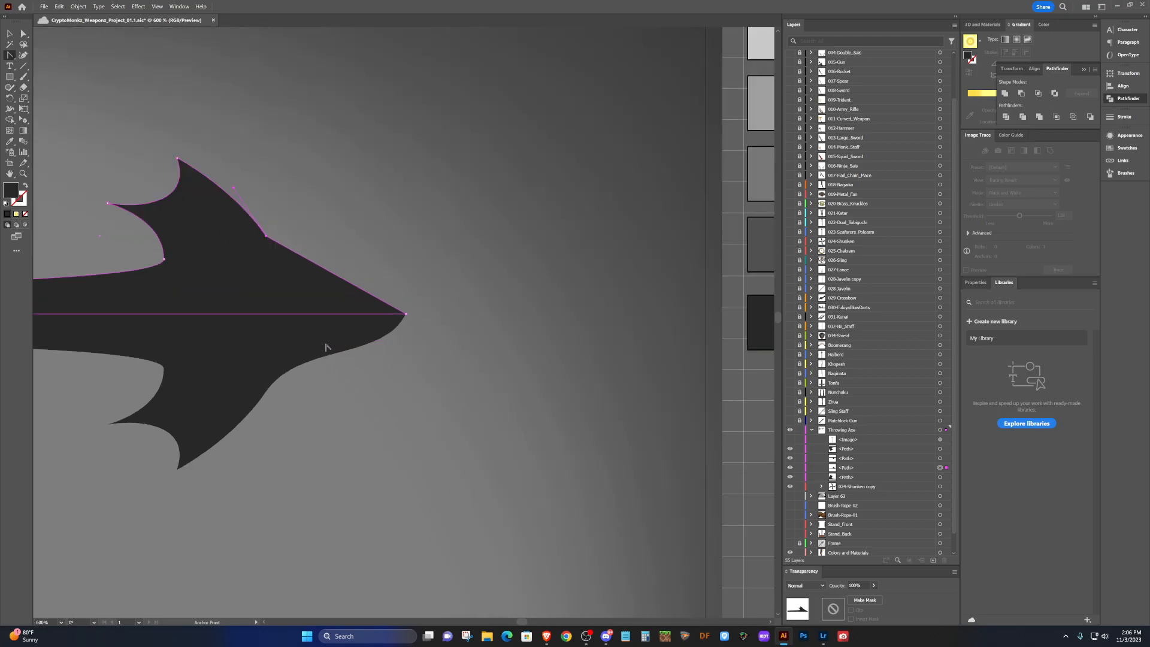
Delete the mirrored lower rear half that still has the curved spike.
key(Delete)
key(ctrl+z)
key(v)
click(305, 350)
key(Delete)
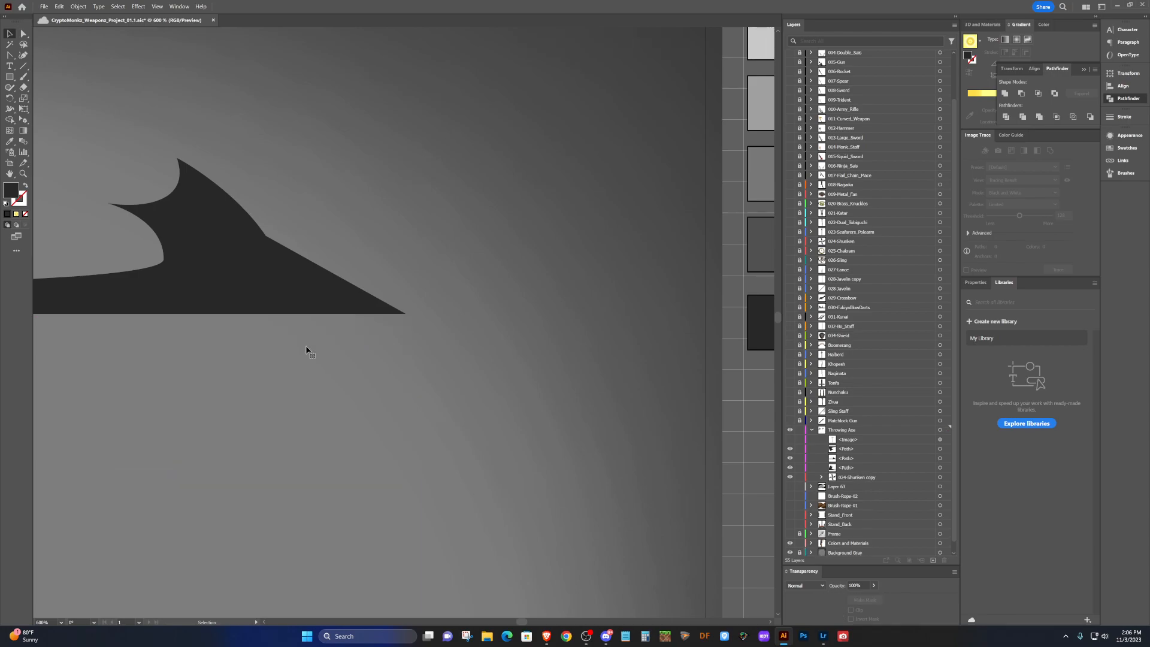
Move the anchor between the rear blade and spike down and slightly toward the tip to make the spike slimmer.
click(293, 256)
key(shift+c)
drag(265, 237, 277, 274)
alt+scroll(265, 278, down, 4)
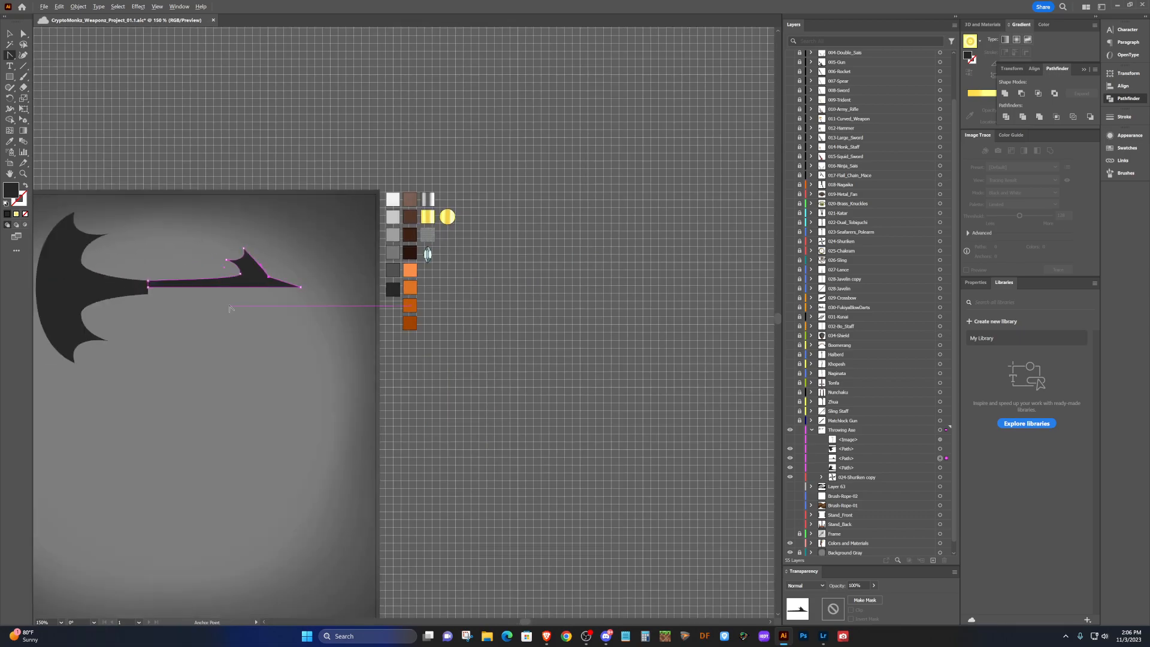
scroll(229, 308, up, 2)
scroll(251, 338, left, 4)
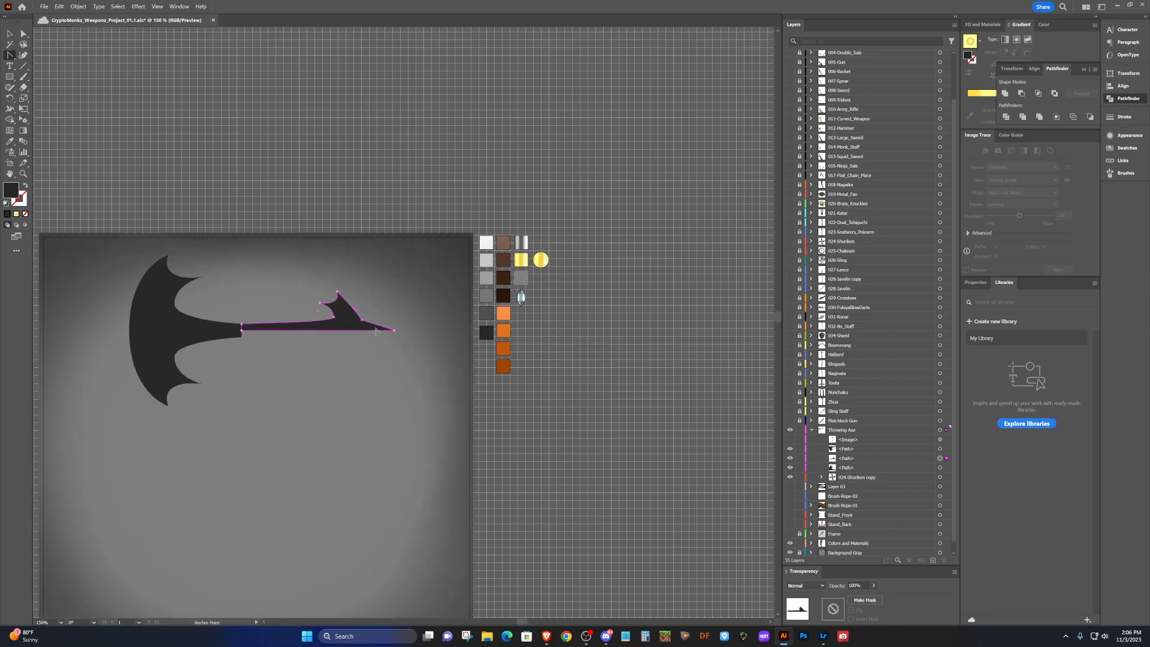
alt+scroll(352, 329, up, 5)
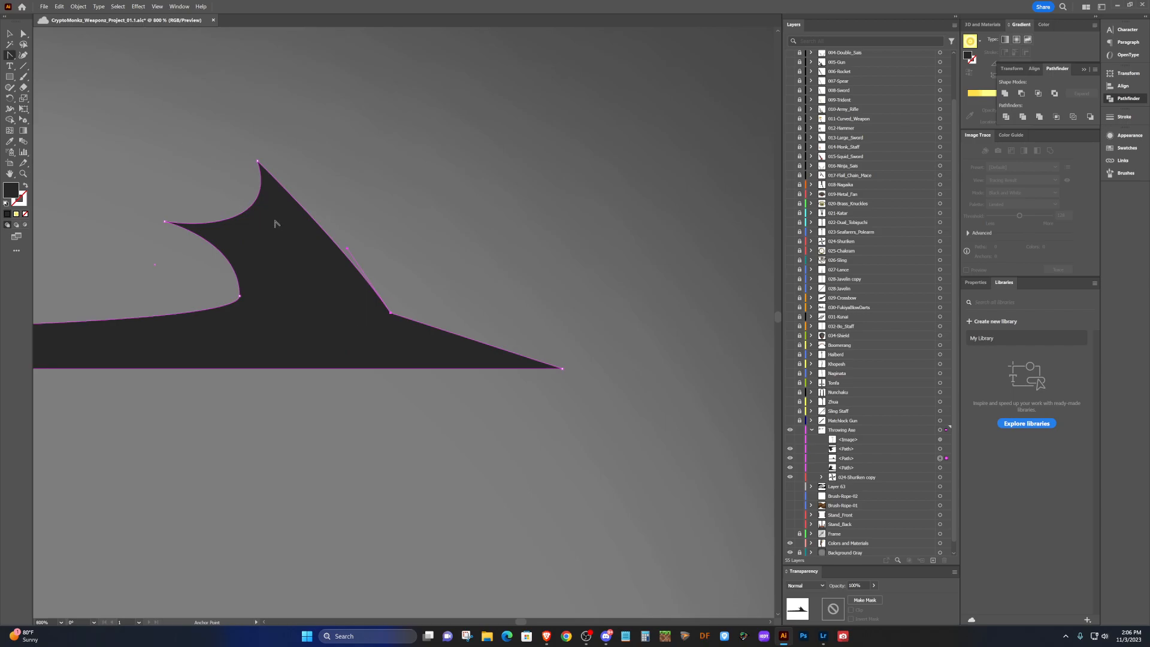
key(v)
click(367, 127)
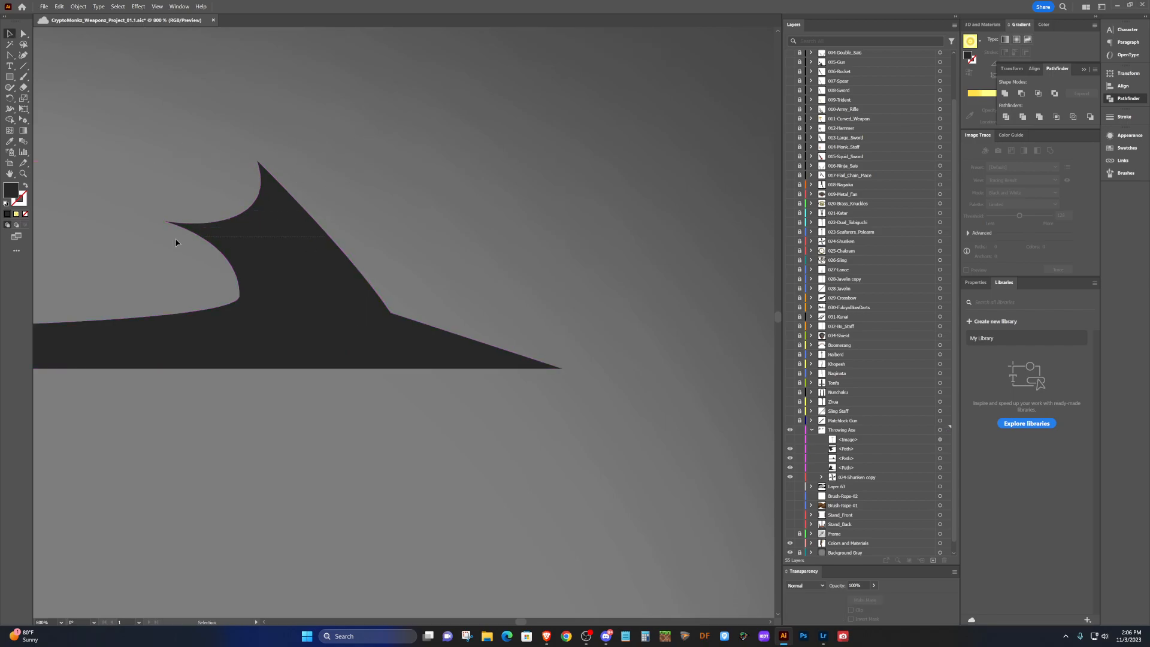
Try to shift the rear blade's two pointed anchors down and toward the spike.
click(226, 236)
key(a)
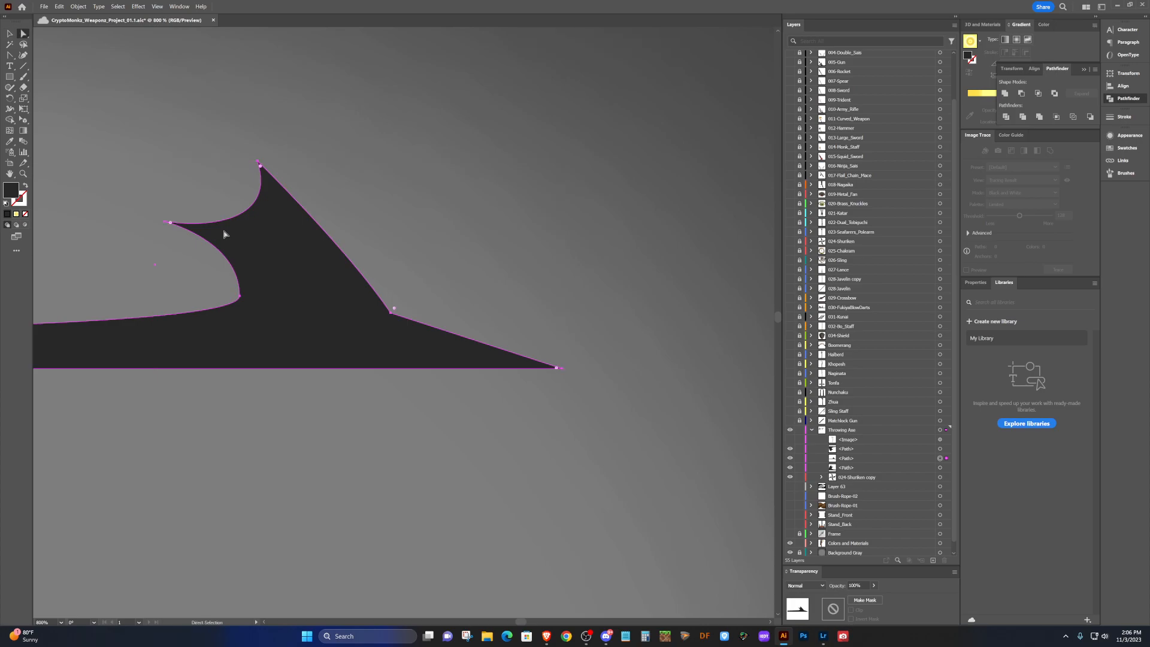
drag(357, 124, 143, 241)
mouse_move(244, 215)
mouse_down()
mouse_move(267, 235)
mouse_move(277, 227)
mouse_move(254, 233)
mouse_move(259, 222)
mouse_move(272, 248)
mouse_move(208, 265)
mouse_move(259, 229)
mouse_up()
click(291, 307)
drag(256, 227, 259, 218)
key(ctrl+z)
scroll(254, 225, down, 4)
scroll(253, 231, up, 1)
click(284, 352)
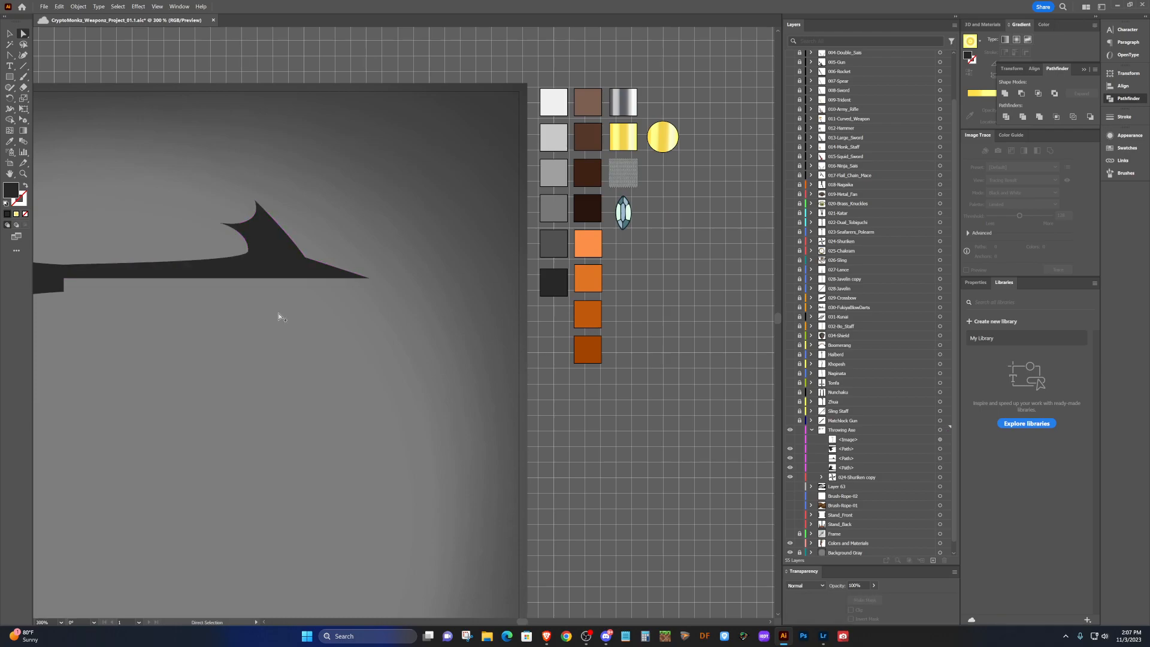
Copy the upper rear half with the straight-edged spike directly below itself and reflect the copy across the horizontal axis.
scroll(280, 318, down, 2)
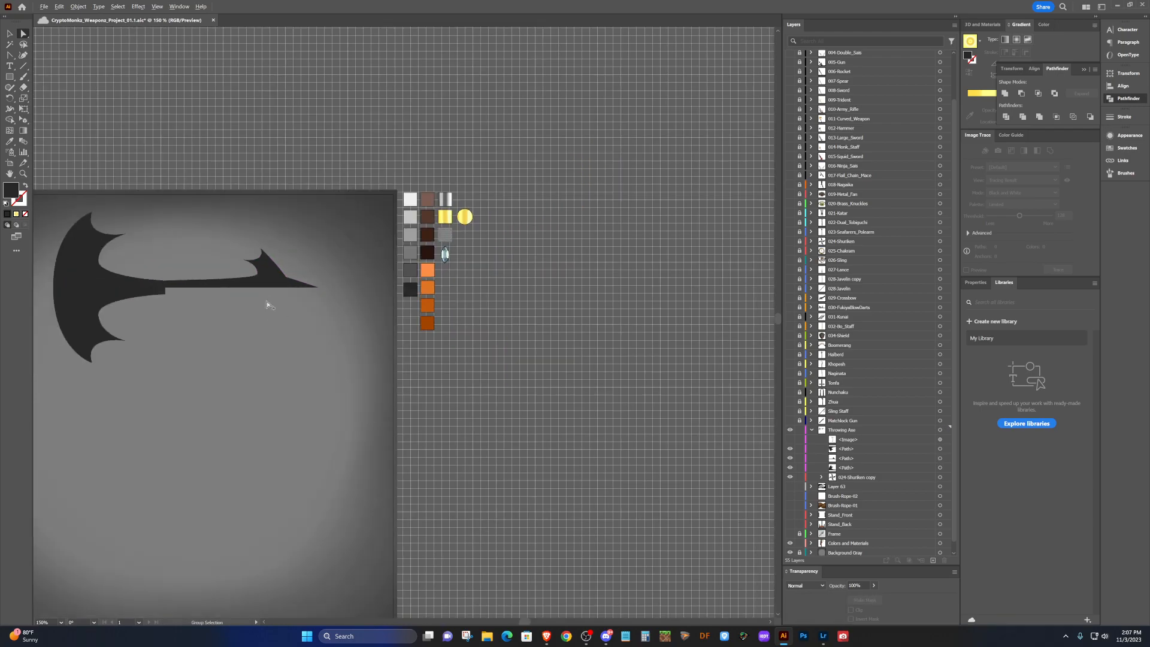
drag(265, 279, 266, 318)
click(78, 7)
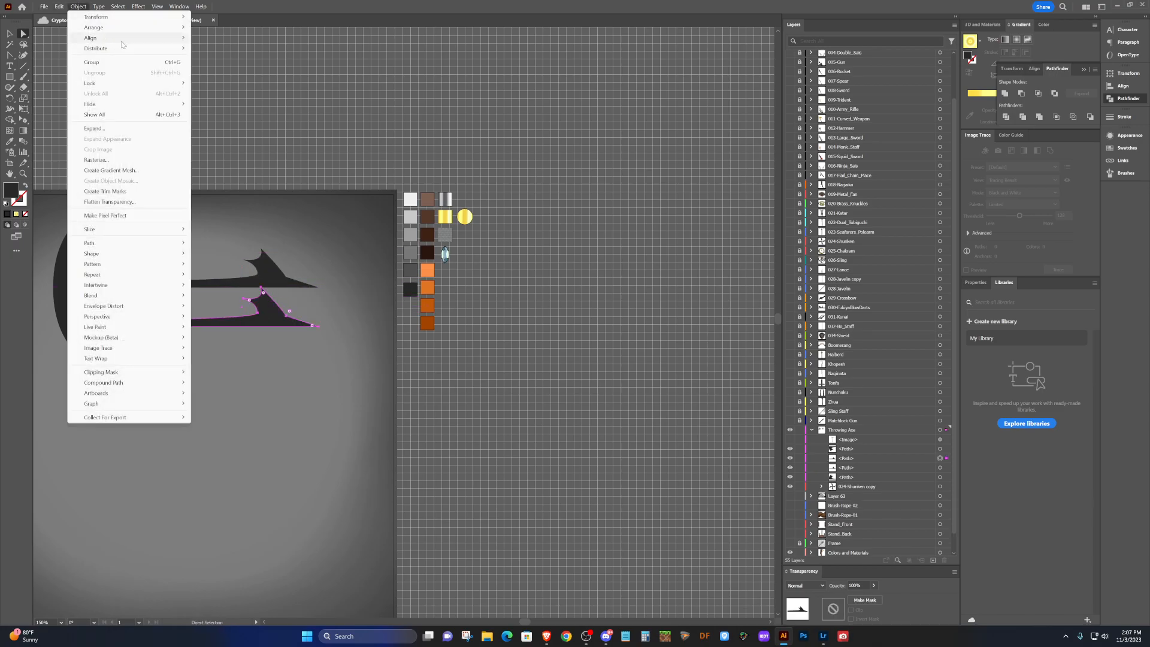
mouse_move(120, 31)
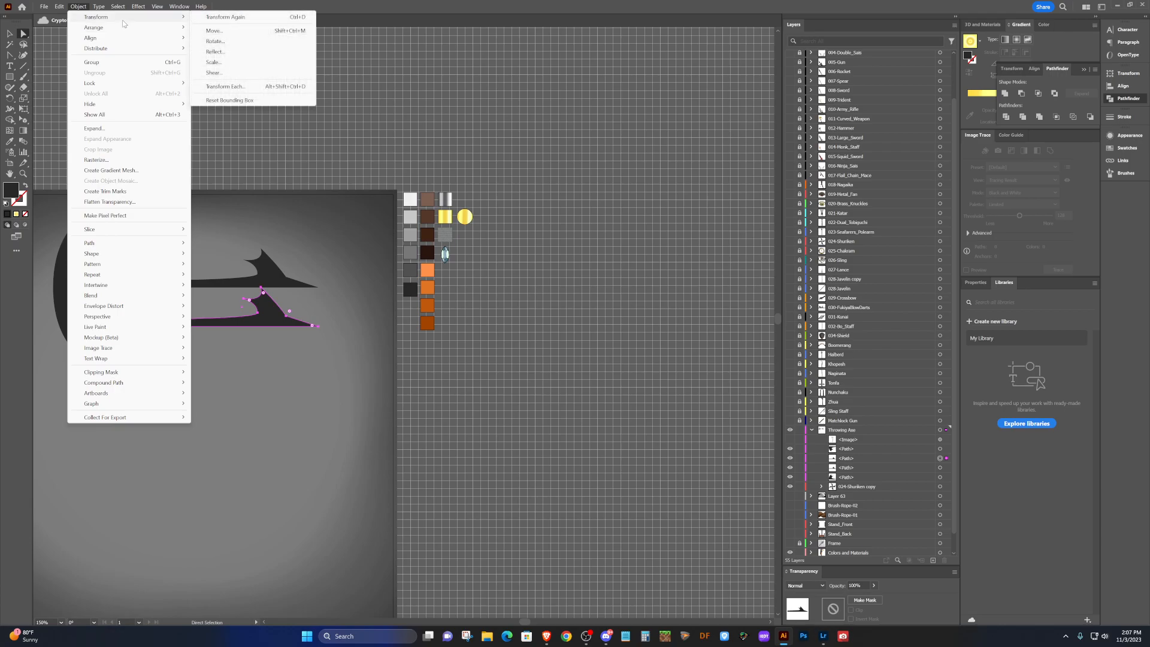
click(231, 52)
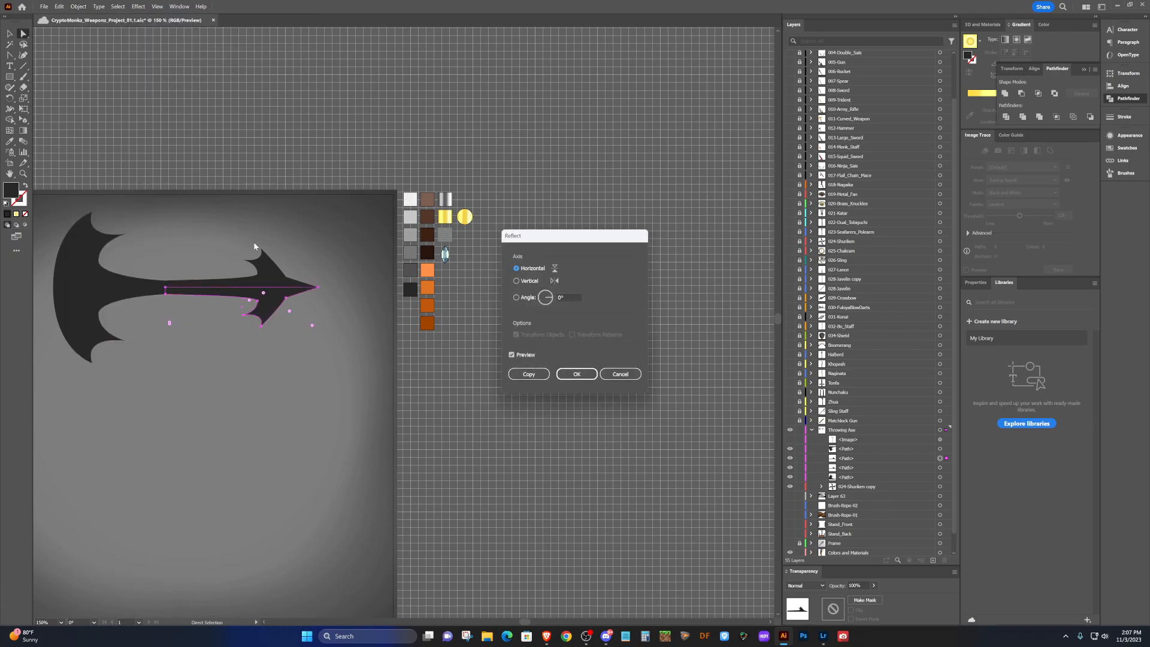
click(577, 374)
key(v)
click(485, 394)
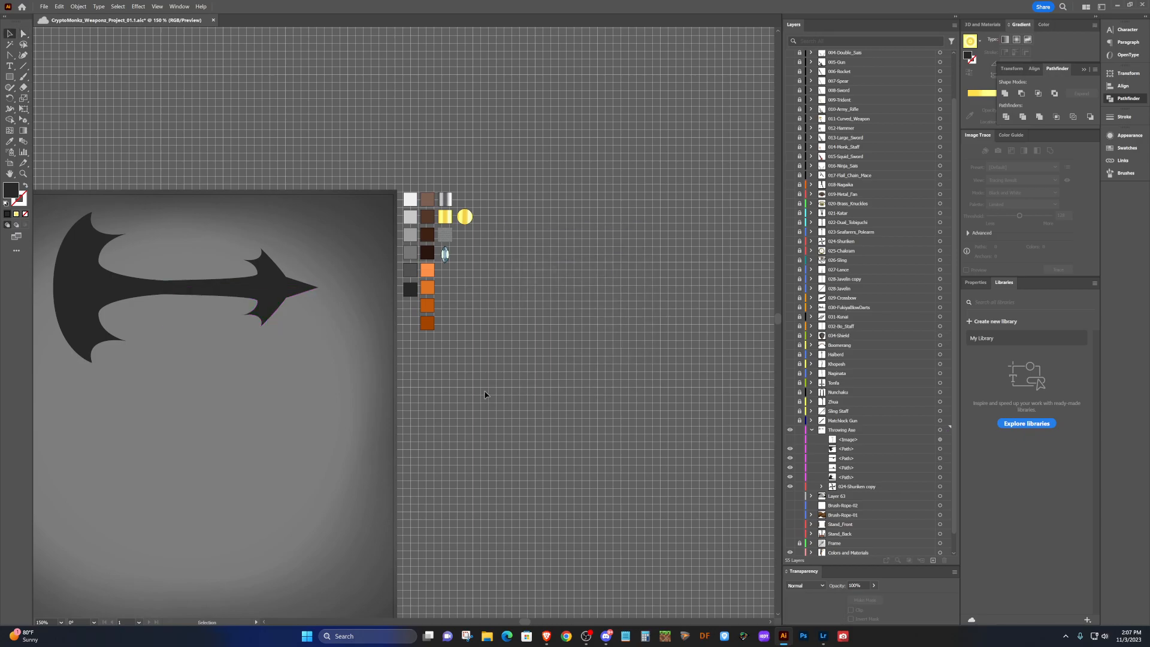
Examine the complete axe silhouette, checking the main blade, handle, rear blade and pointed spike.
scroll(240, 296, left, 5)
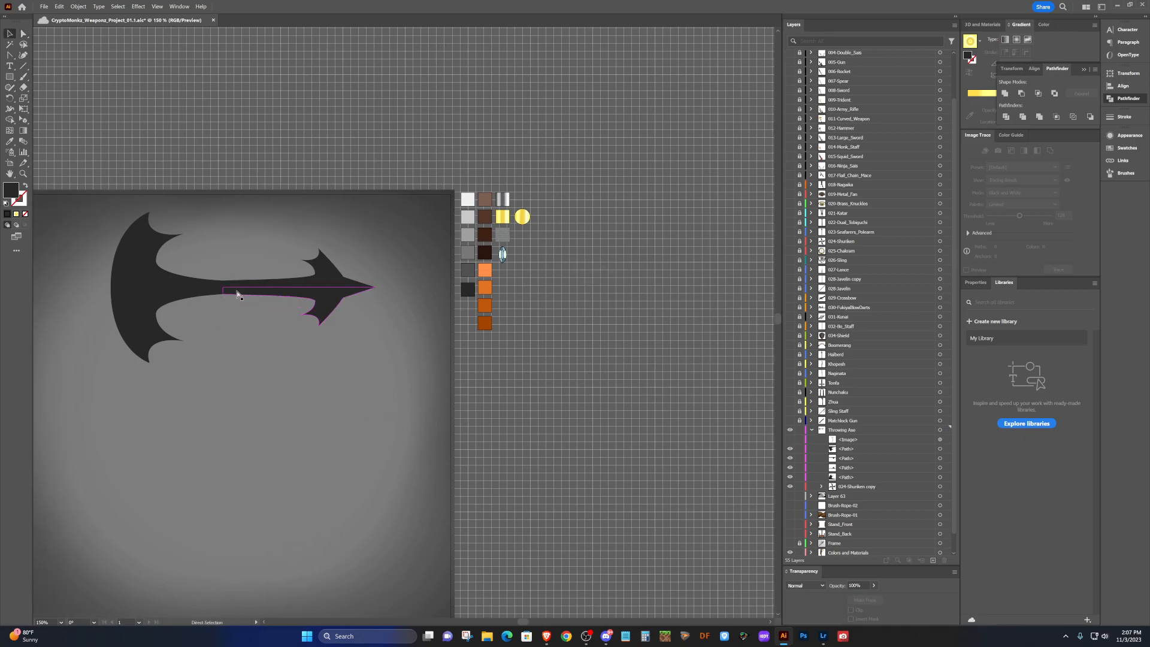
scroll(270, 294, up, 4)
scroll(269, 292, left, 5)
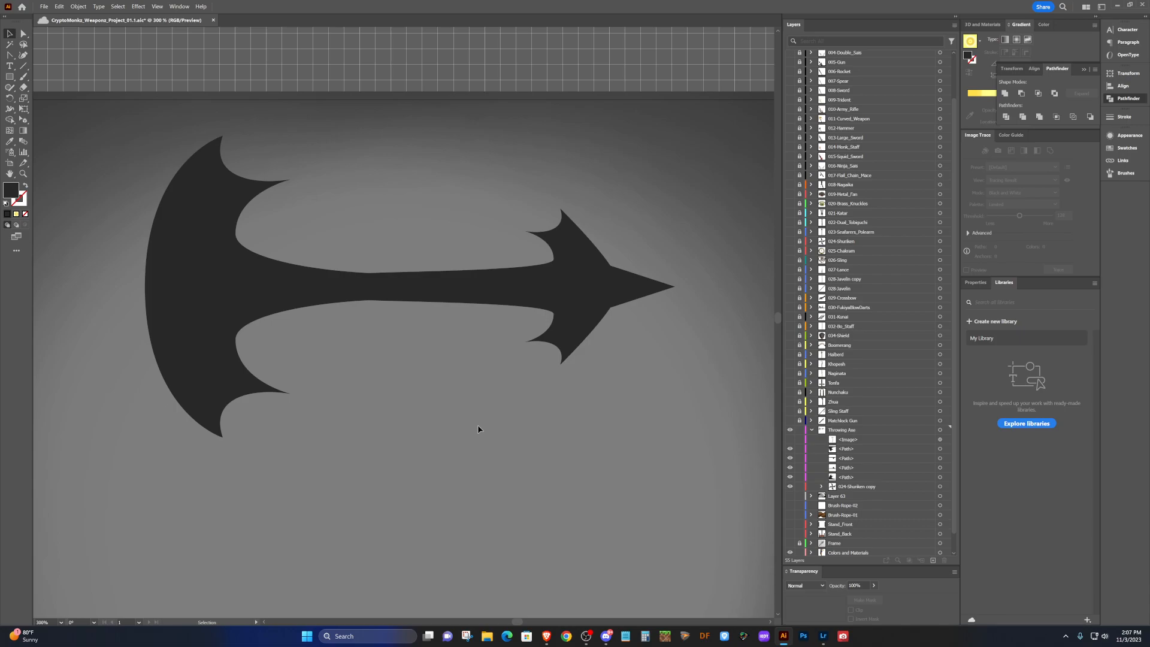
scroll(478, 427, up, 1)
scroll(481, 398, right, 2)
scroll(483, 404, up, 1)
scroll(483, 404, down, 1)
scroll(483, 404, up, 1)
scroll(483, 403, left, 1)
scroll(483, 403, left, 2)
scroll(484, 404, right, 2)
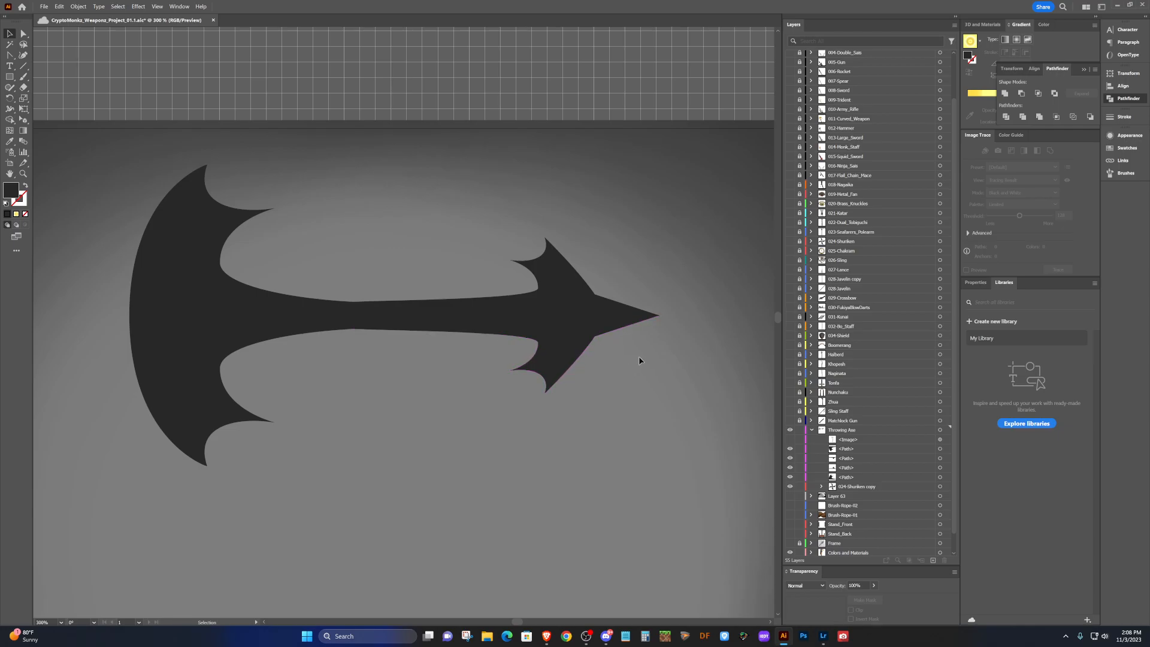
Unite the two upper half shapes of the axe into one path and the two lower half shapes into another.
click(366, 318)
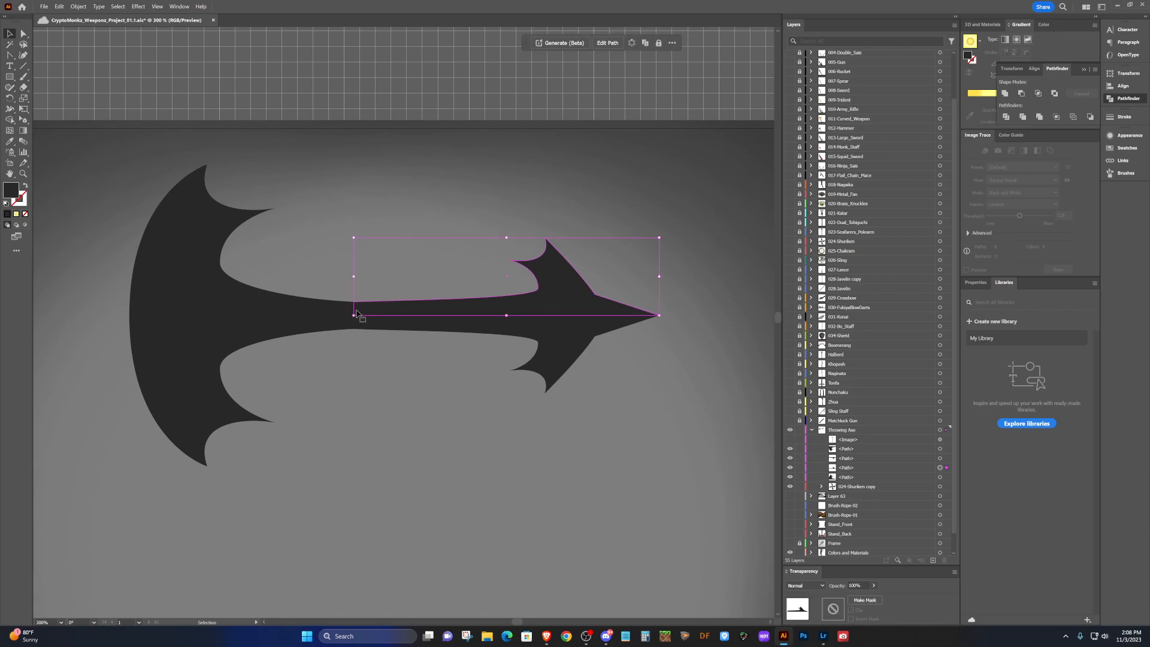
shift+click(341, 313)
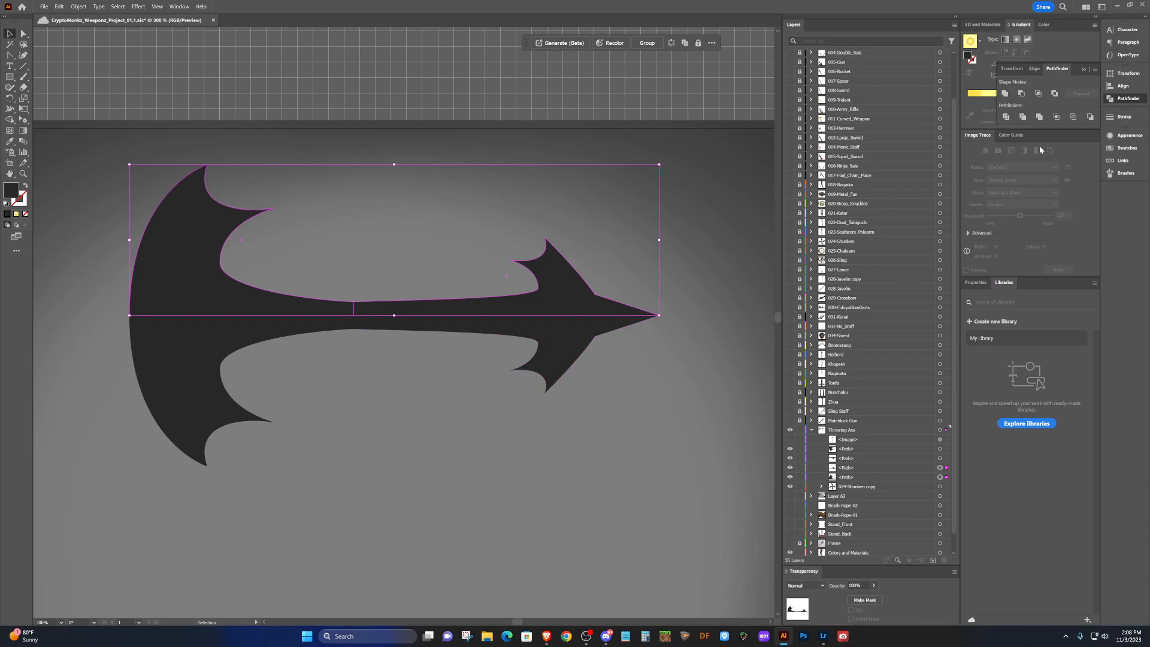
click(472, 331)
shift+click(273, 330)
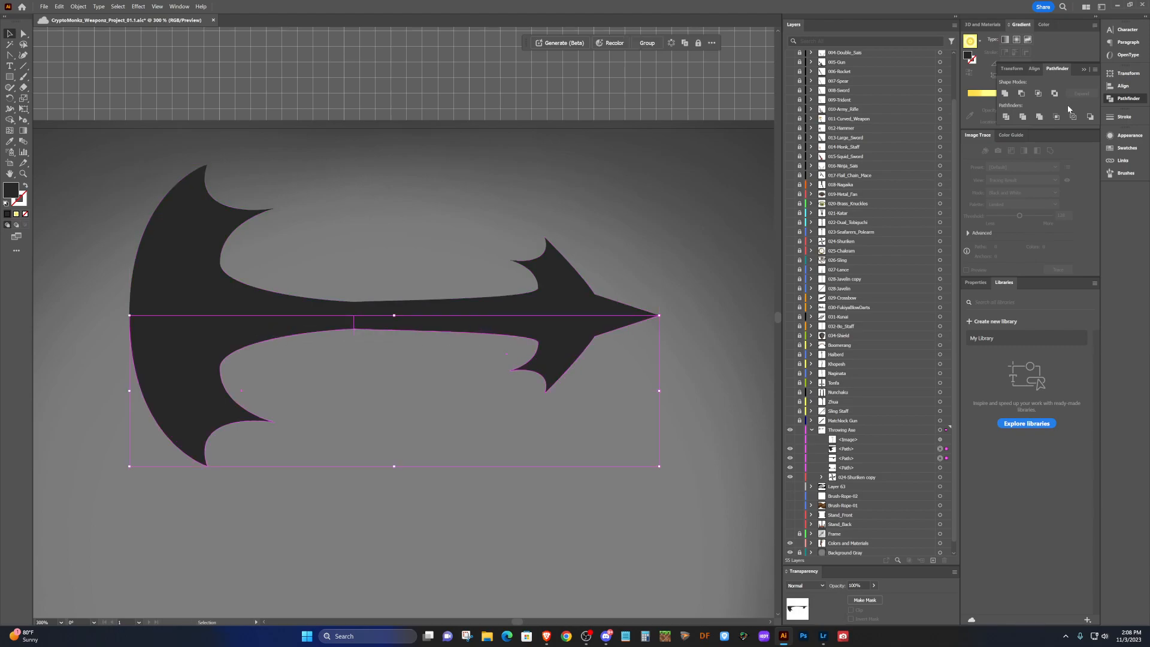
click(1039, 117)
click(669, 241)
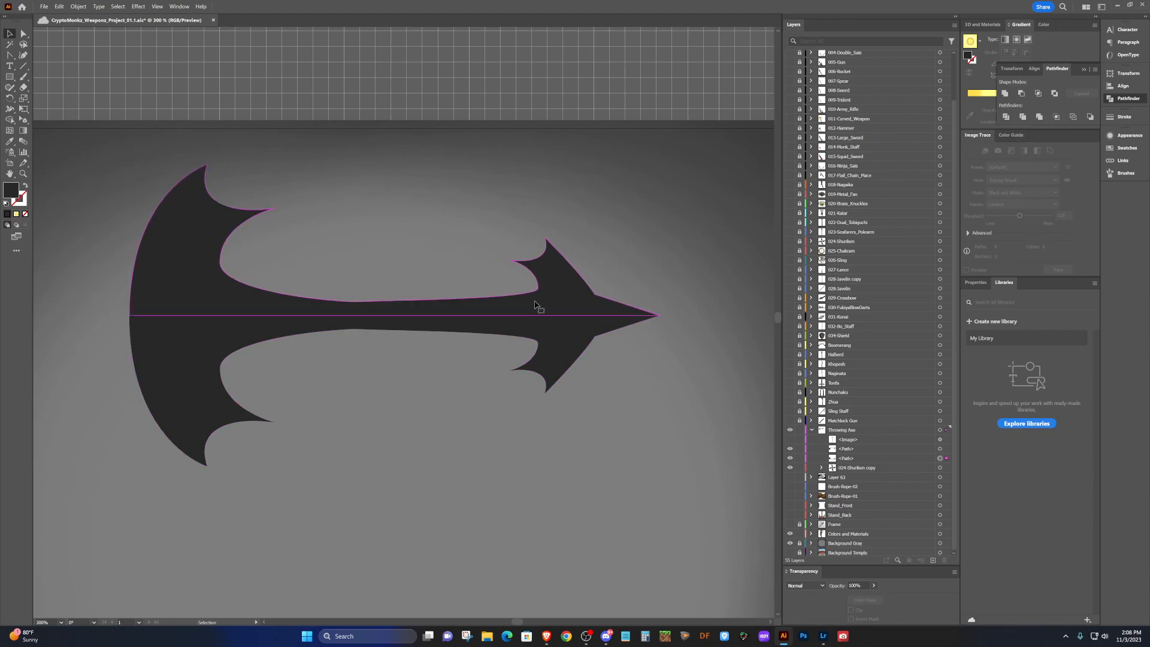
Remove the anchor point at the former joint on the handle edge of the upper half.
click(539, 307)
click(537, 330)
click(371, 308)
key(shift+c)
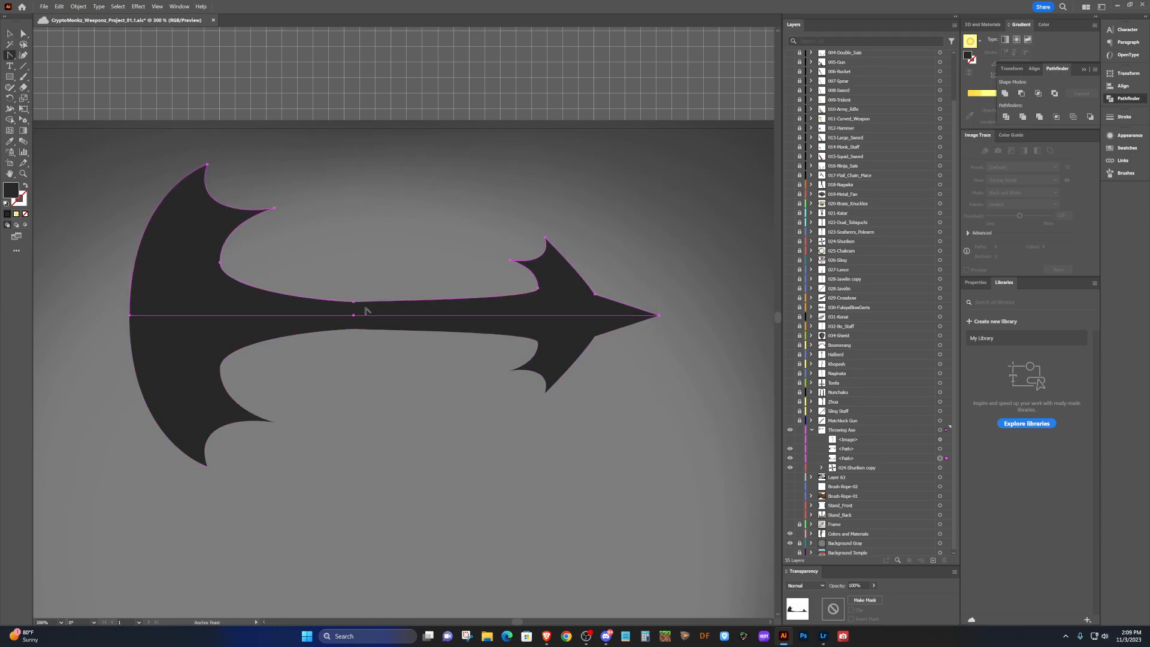
scroll(354, 310, up, 5)
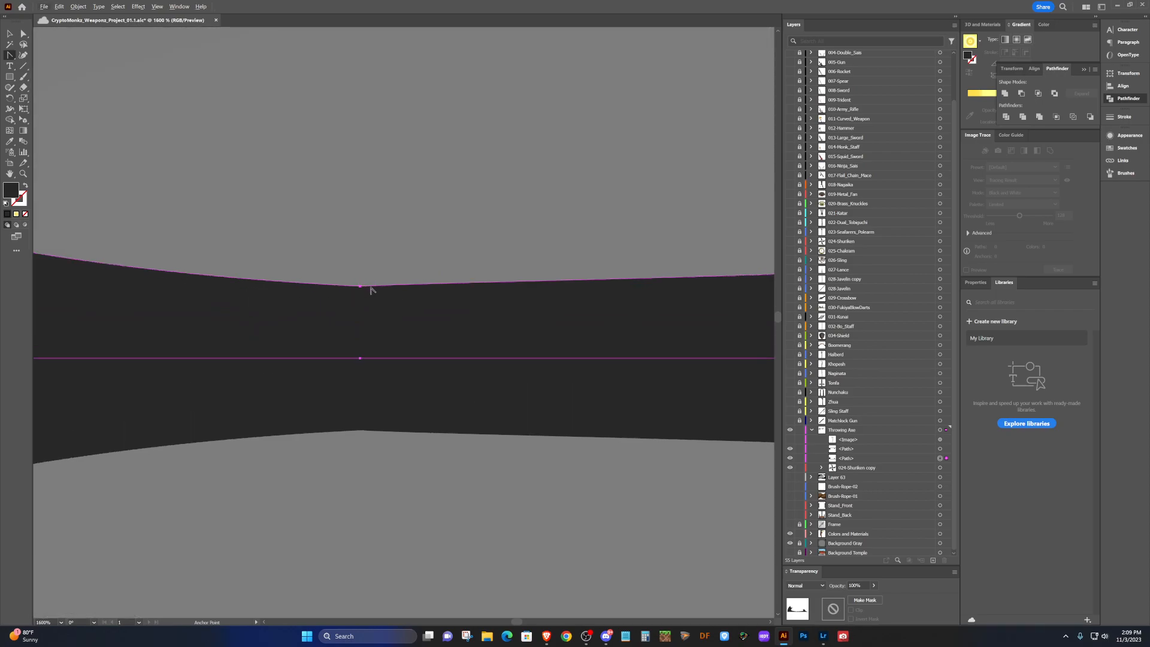
scroll(370, 290, down, 5)
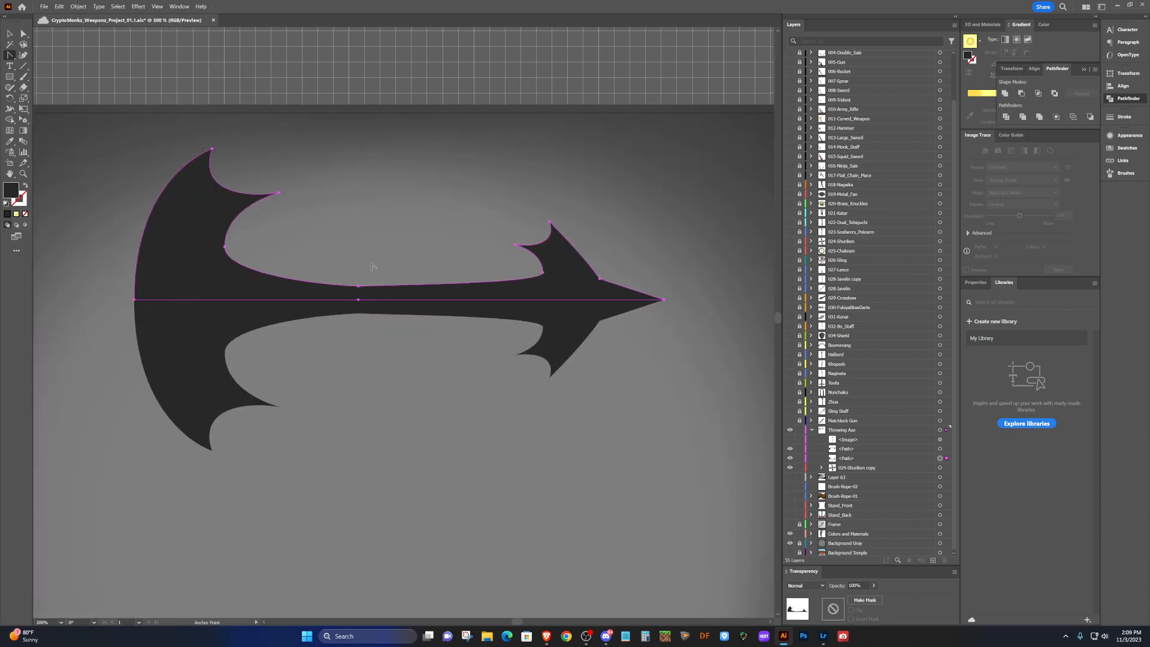
key(v)
scroll(361, 279, up, 5)
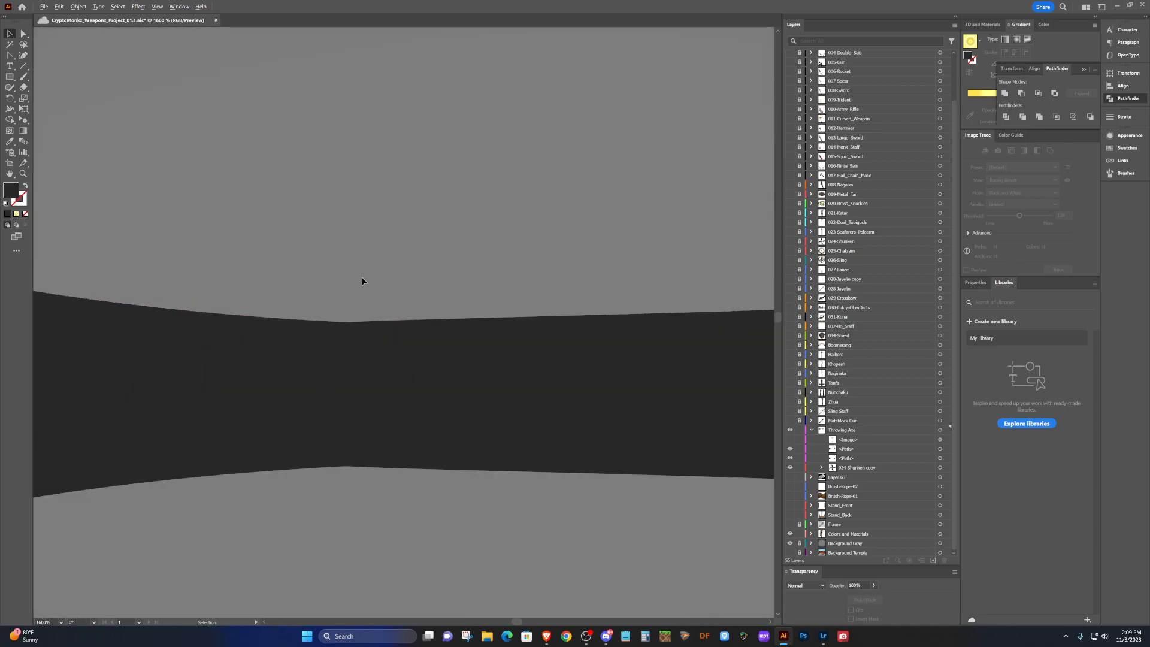
scroll(362, 327, down, 4)
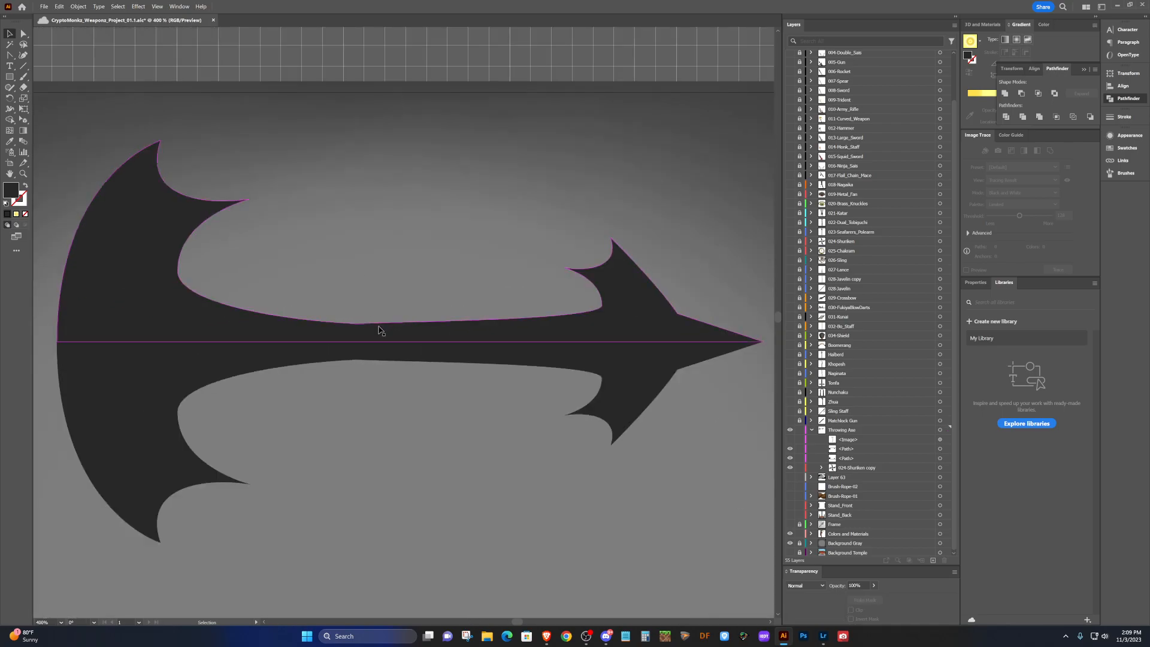
click(380, 332)
key(shift+c)
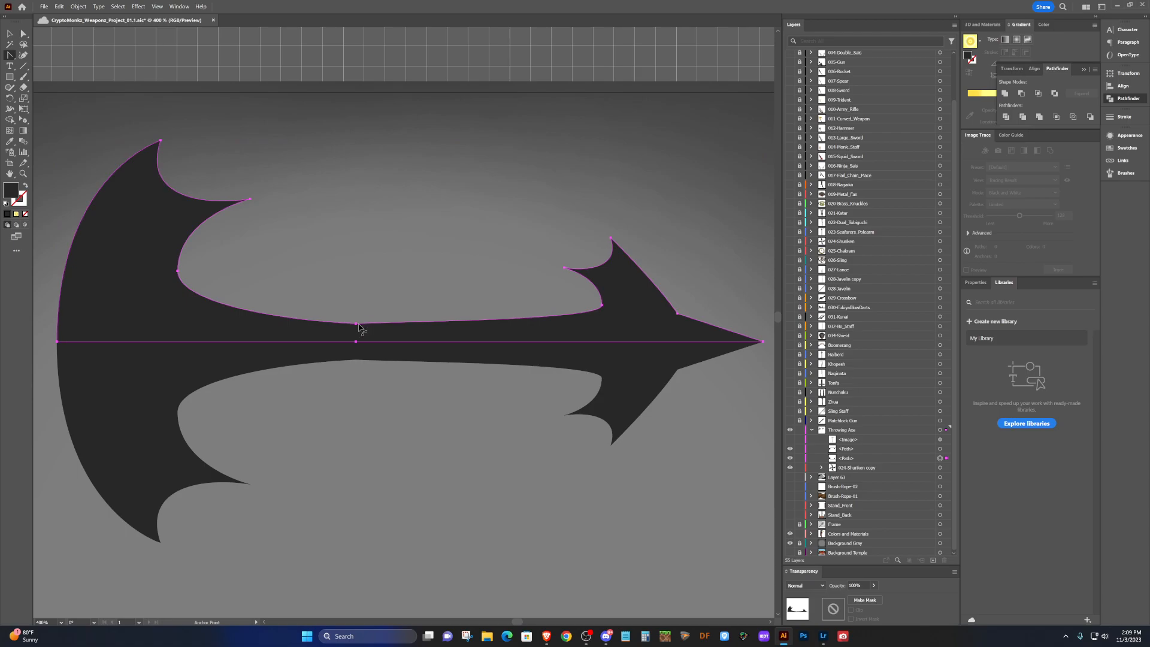
key(minus)
click(356, 325)
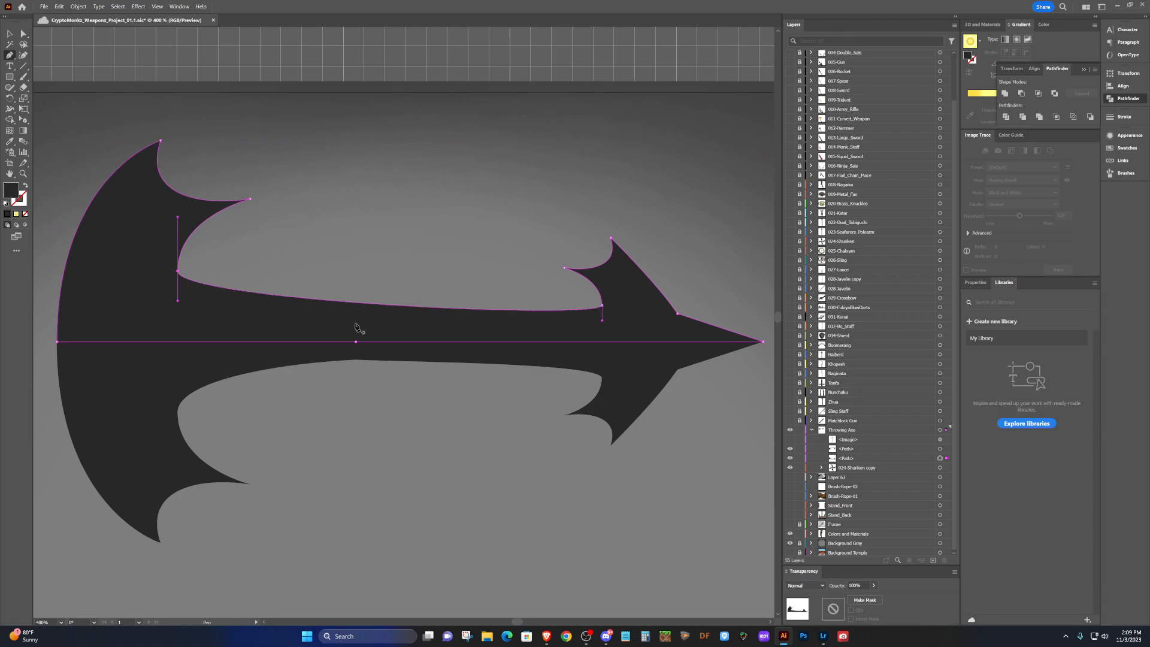
Bend the upper handle edge downward into one smooth shallow curve running from the main blade to the rear blade.
key(shift+c)
drag(362, 304, 361, 333)
key(v)
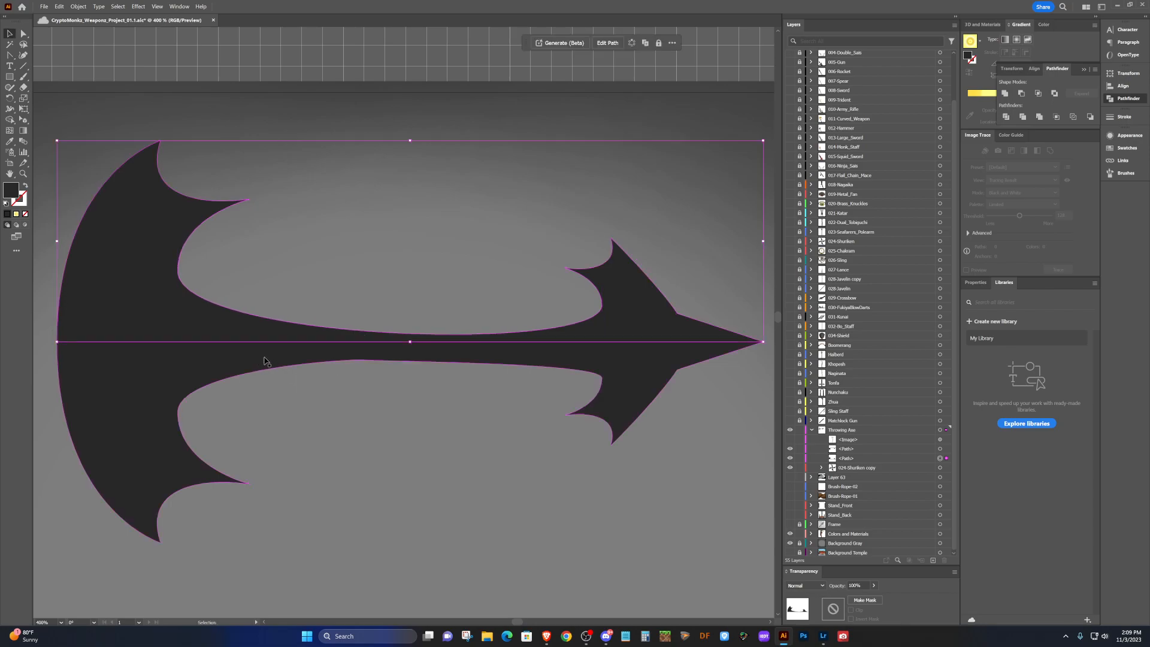
click(345, 353)
click(416, 336)
key(shift+c)
drag(407, 337, 403, 326)
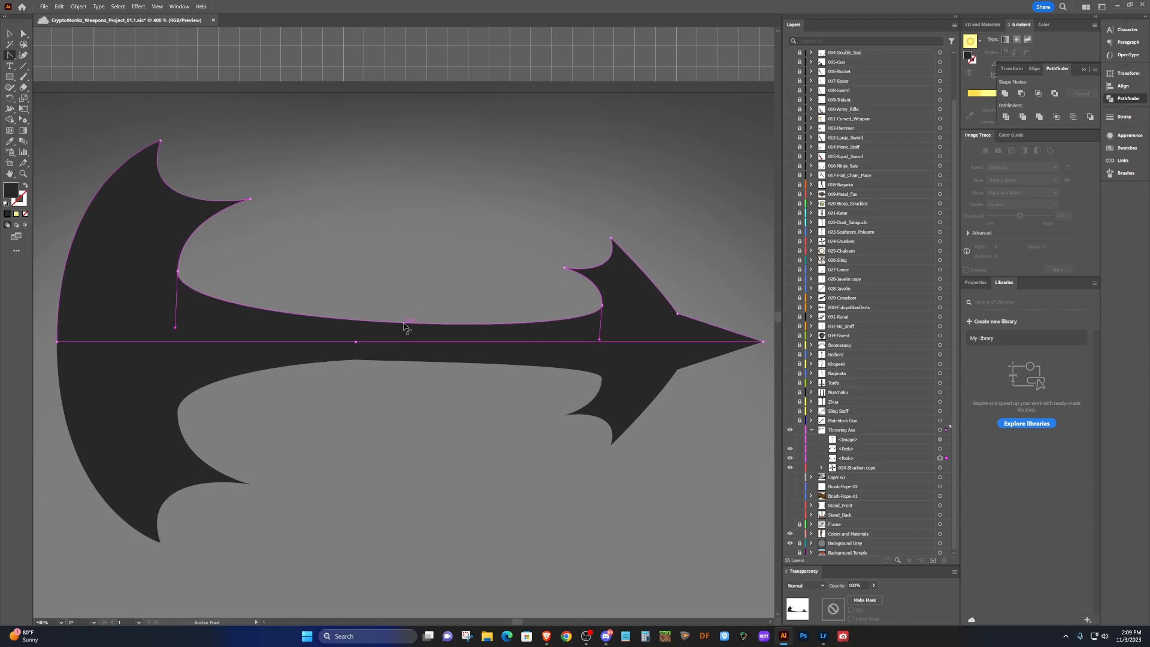
Delete the old lower half of the axe silhouette.
key(v)
click(305, 347)
key(Delete)
Copy the reshaped upper half straight down below itself and reflect the copy across the horizontal axis.
click(306, 341)
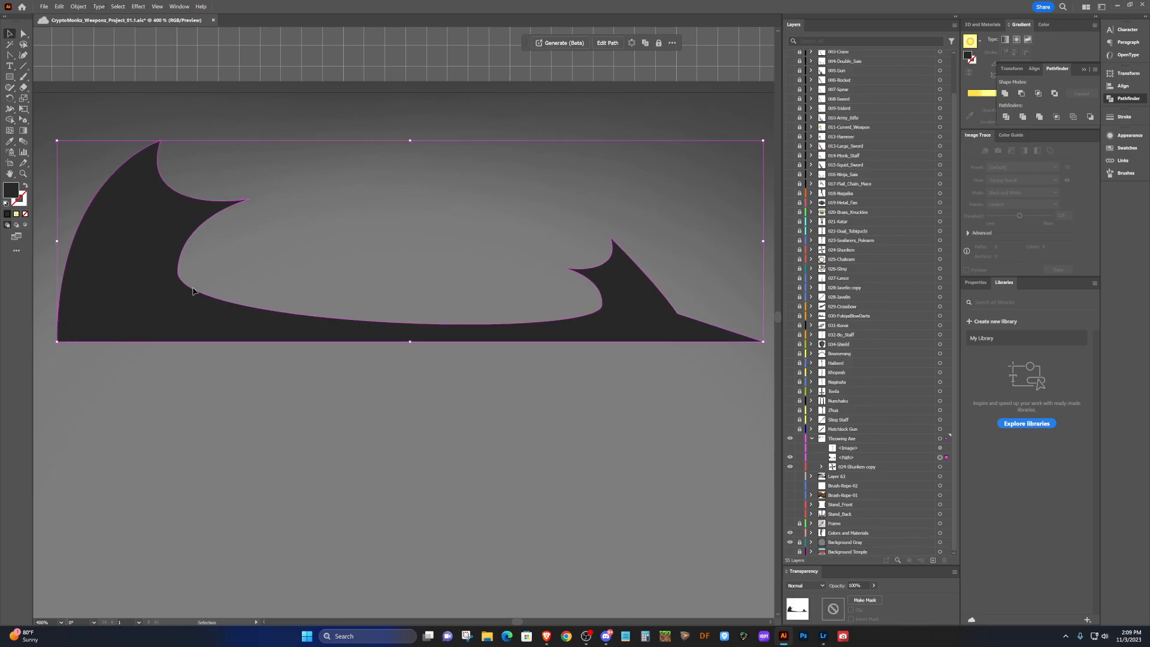
drag(188, 313, 178, 516)
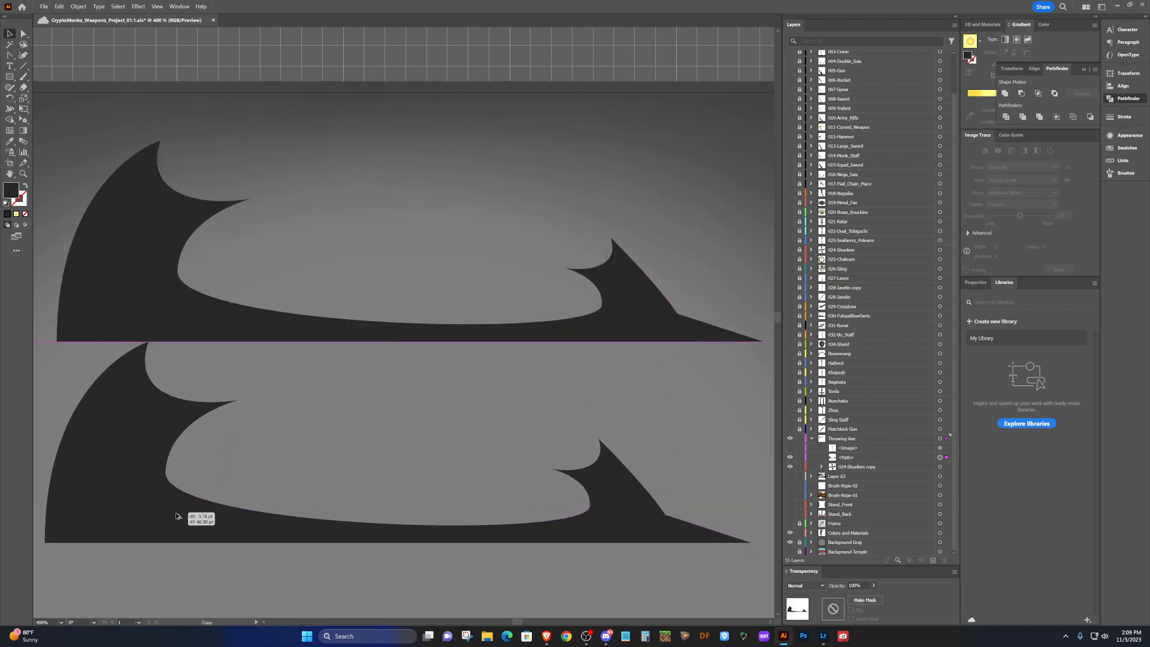
key(shift)
drag(177, 516, 178, 516)
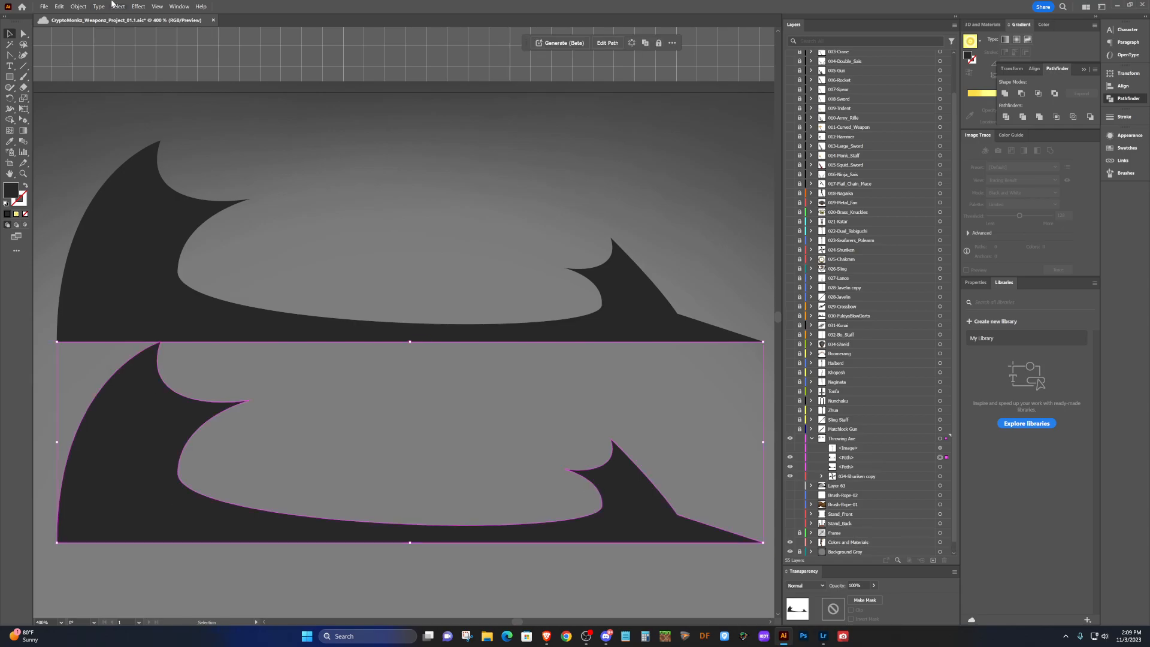
click(81, 8)
mouse_move(101, 18)
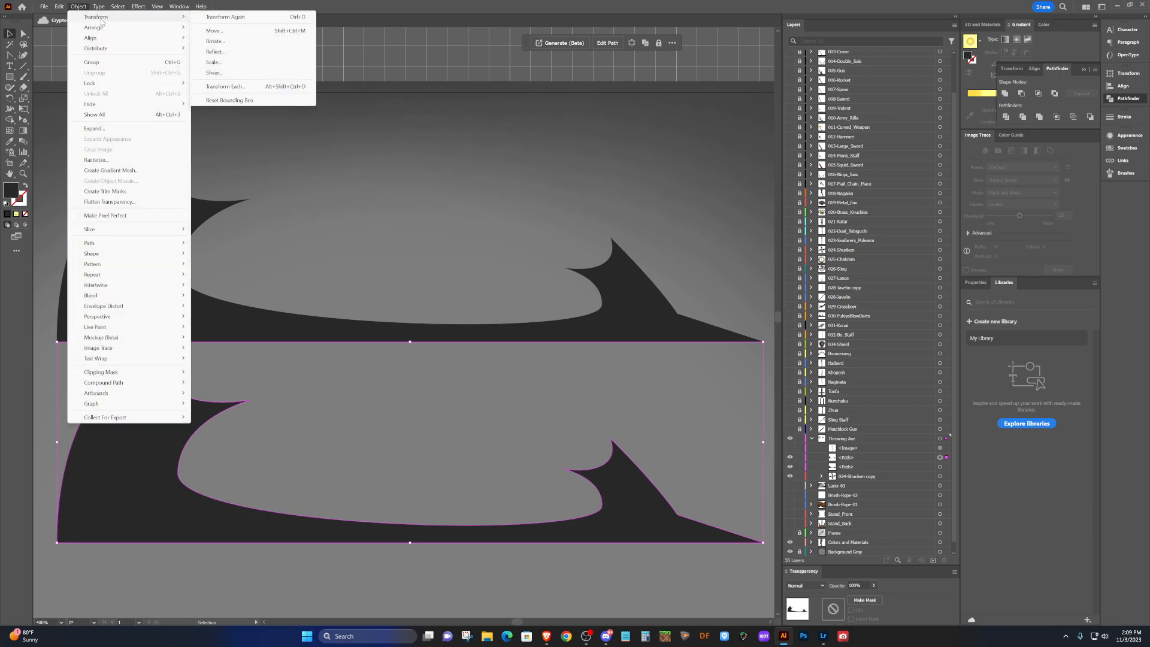
click(239, 53)
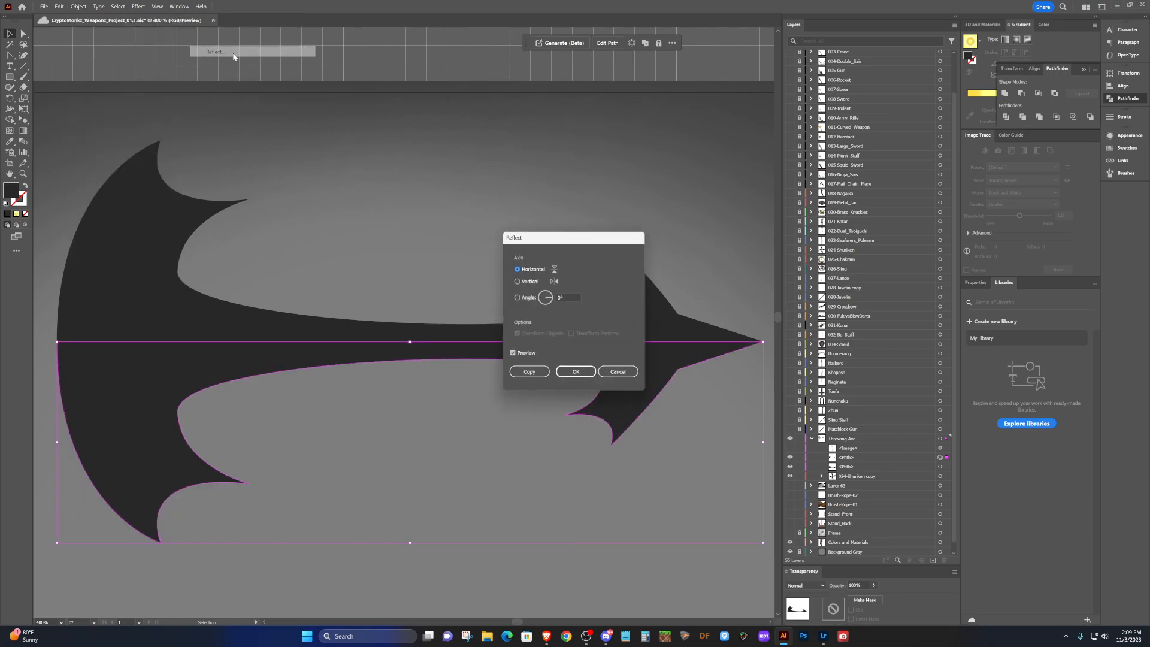
click(578, 374)
click(497, 226)
Show the axe reference image in the Throwing Axe layer and set its opacity to 100%.
scroll(467, 191, down, 1)
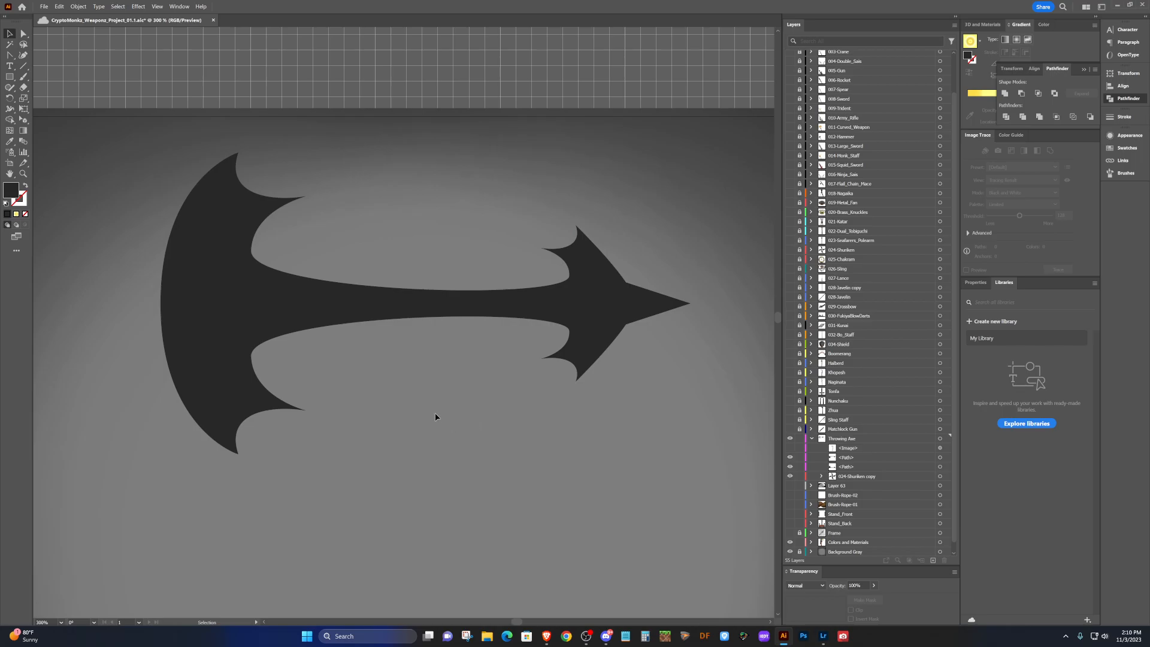
scroll(288, 384, down, 4)
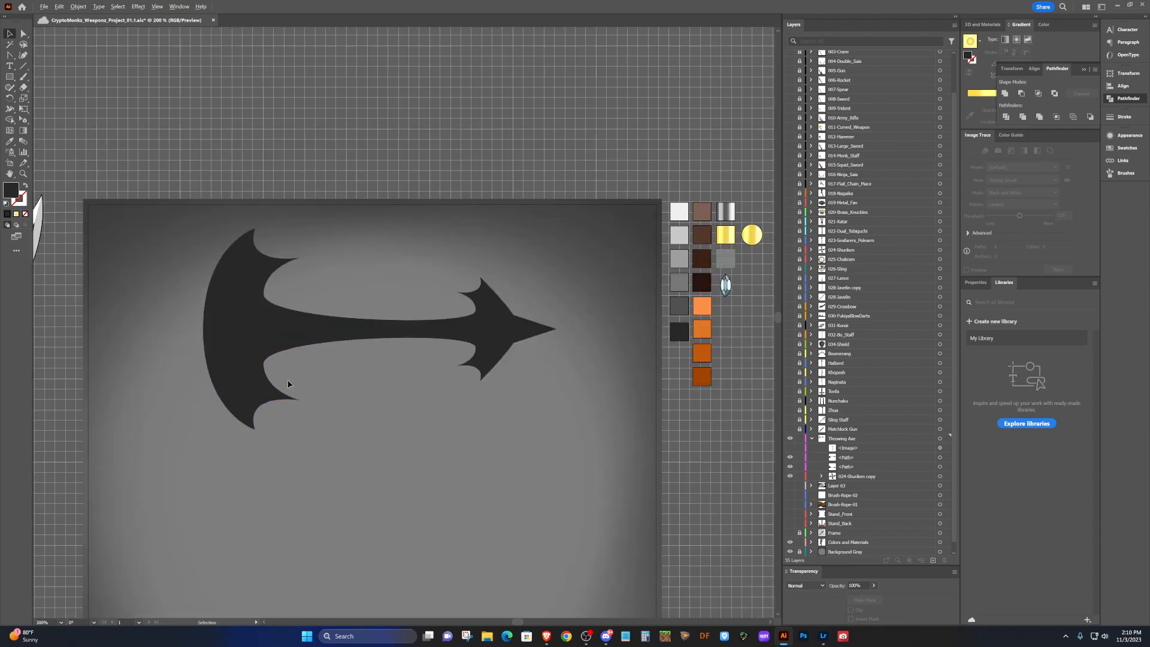
scroll(283, 405, down, 2)
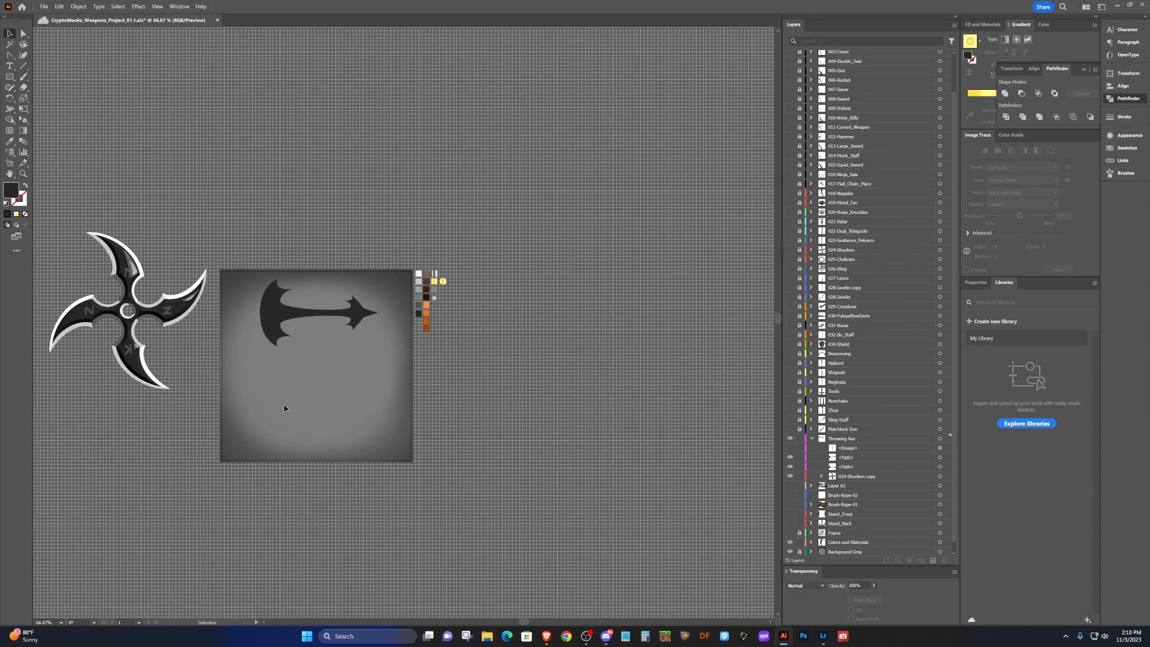
scroll(283, 405, left, 3)
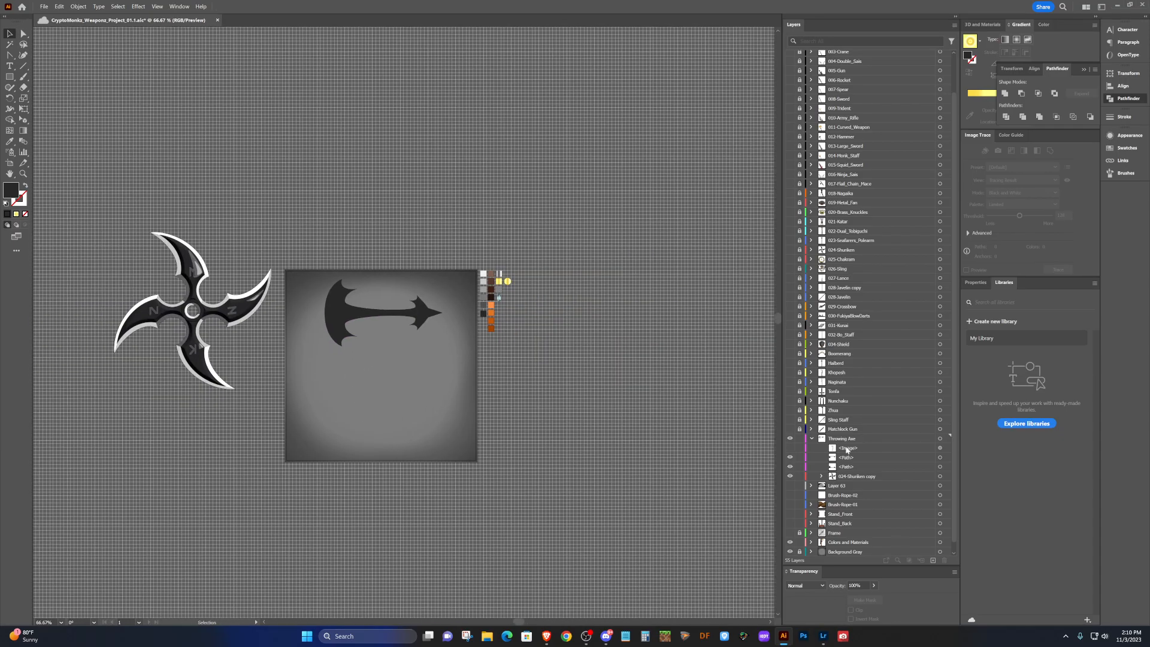
click(790, 448)
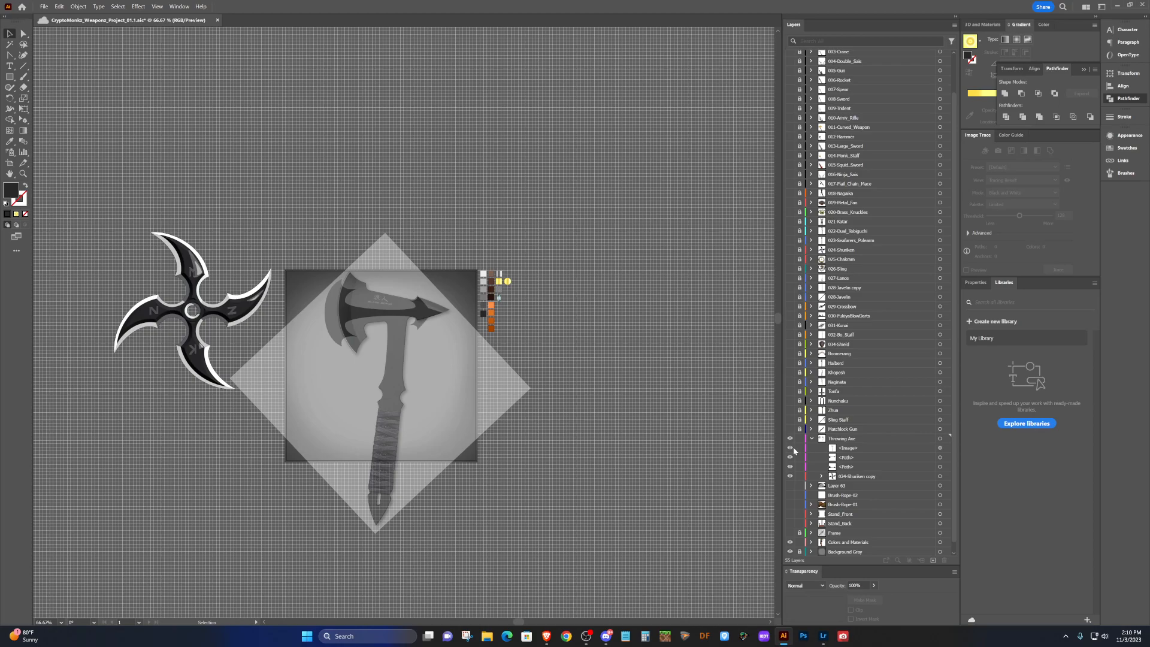
click(898, 449)
click(939, 448)
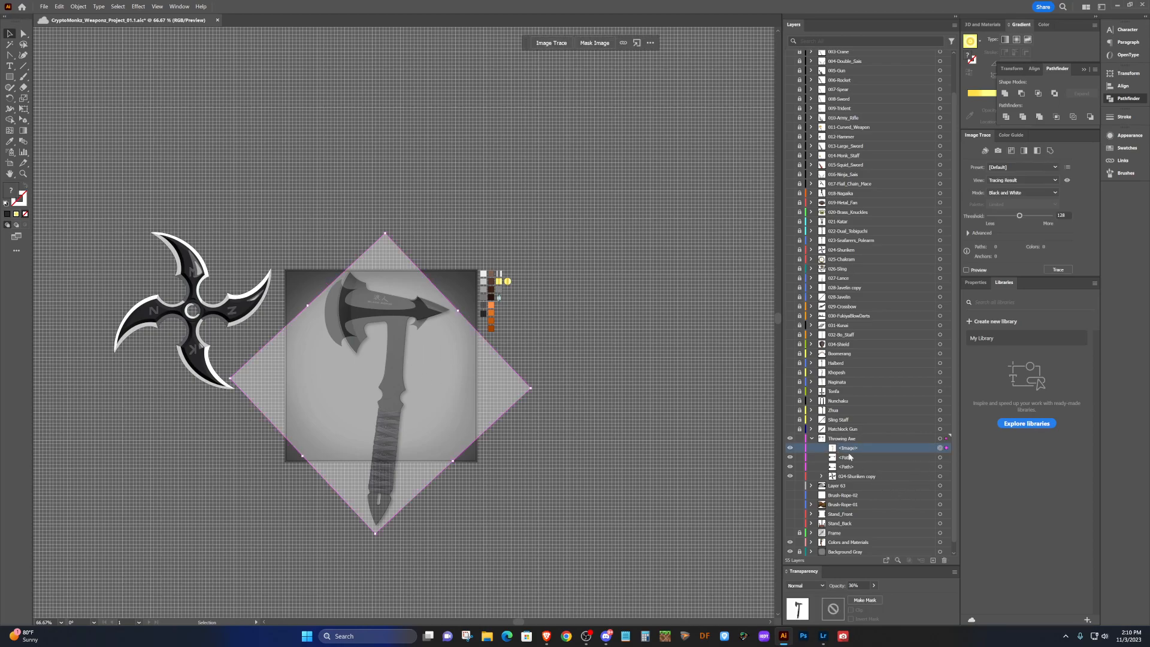
click(873, 585)
drag(849, 596, 879, 599)
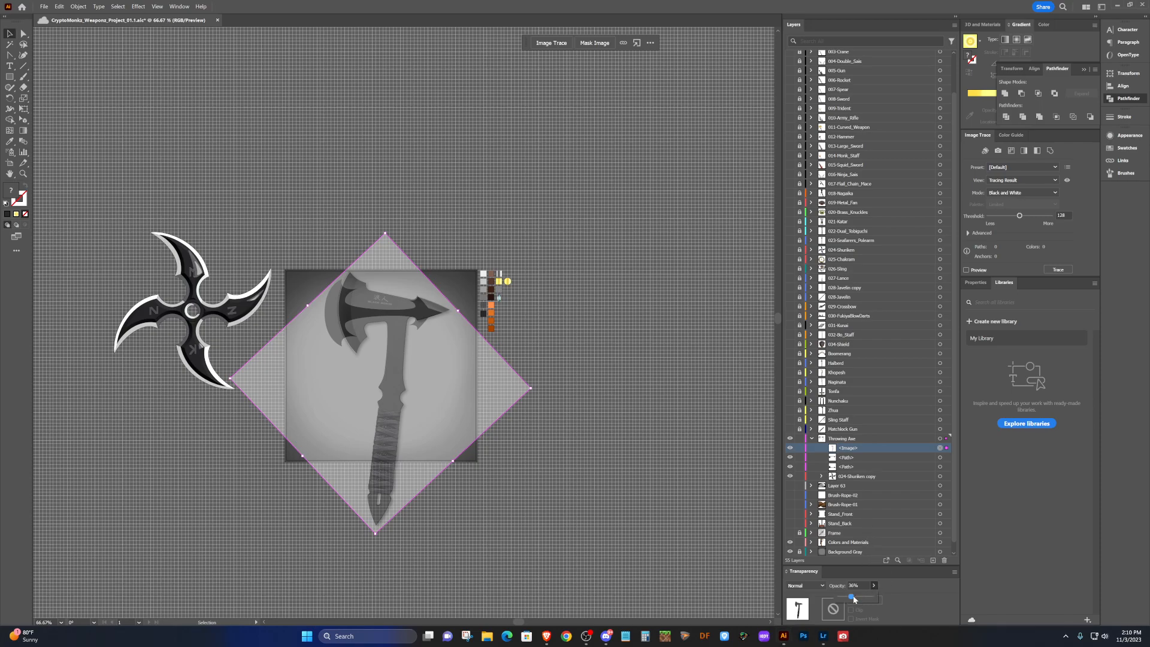
click(560, 420)
Examine the reference axe's shaft, wrapped grip and pointed pommel.
scroll(393, 390, up, 1)
scroll(393, 390, up, 1)
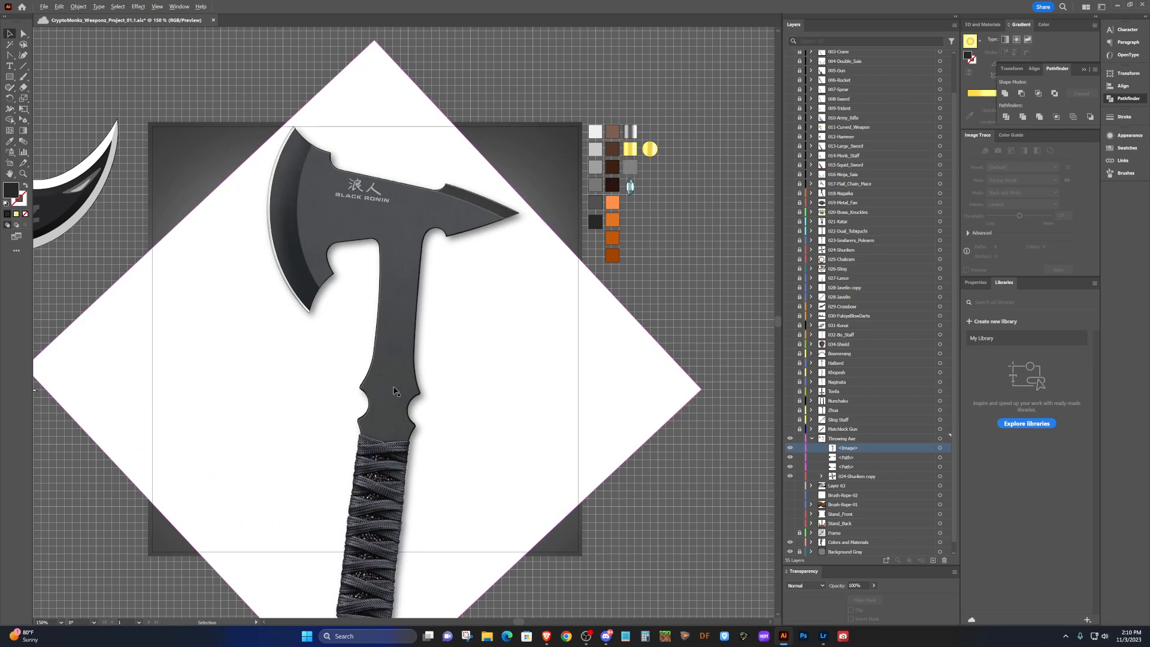
scroll(390, 401, down, 3)
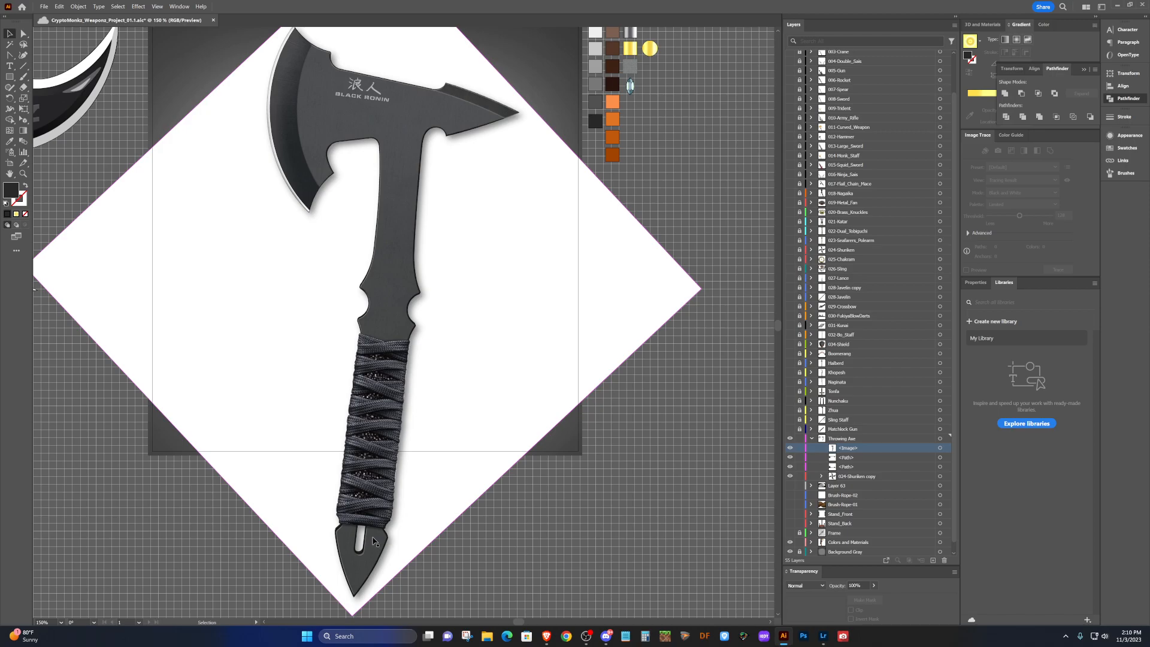
scroll(377, 503, up, 2)
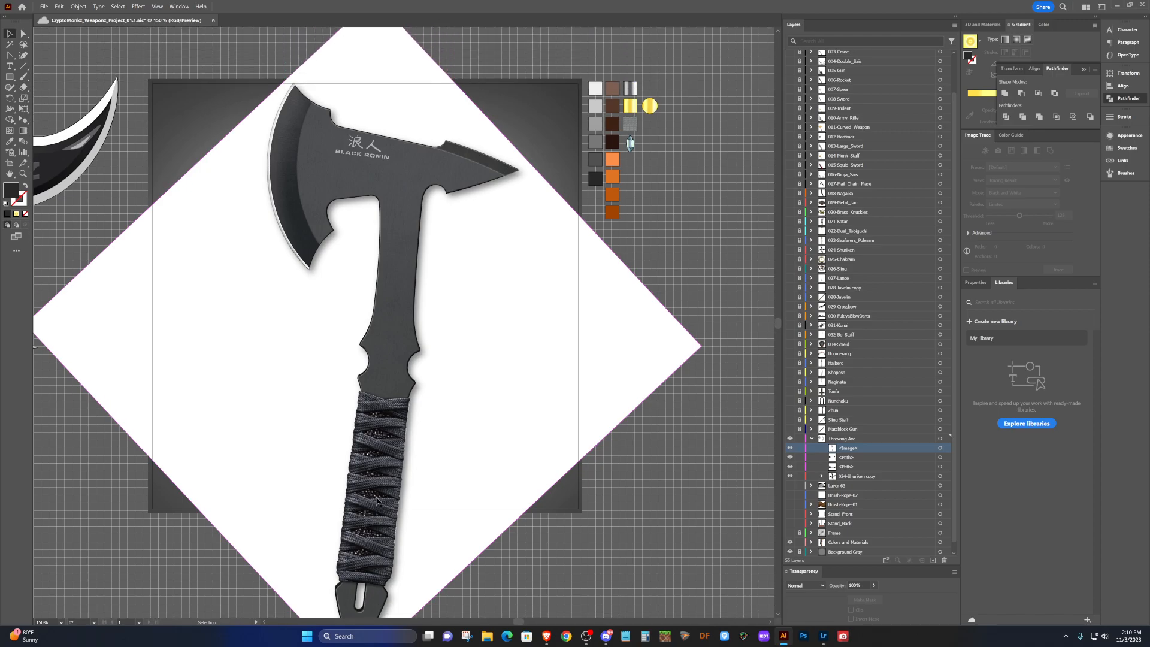
scroll(377, 502, down, 1)
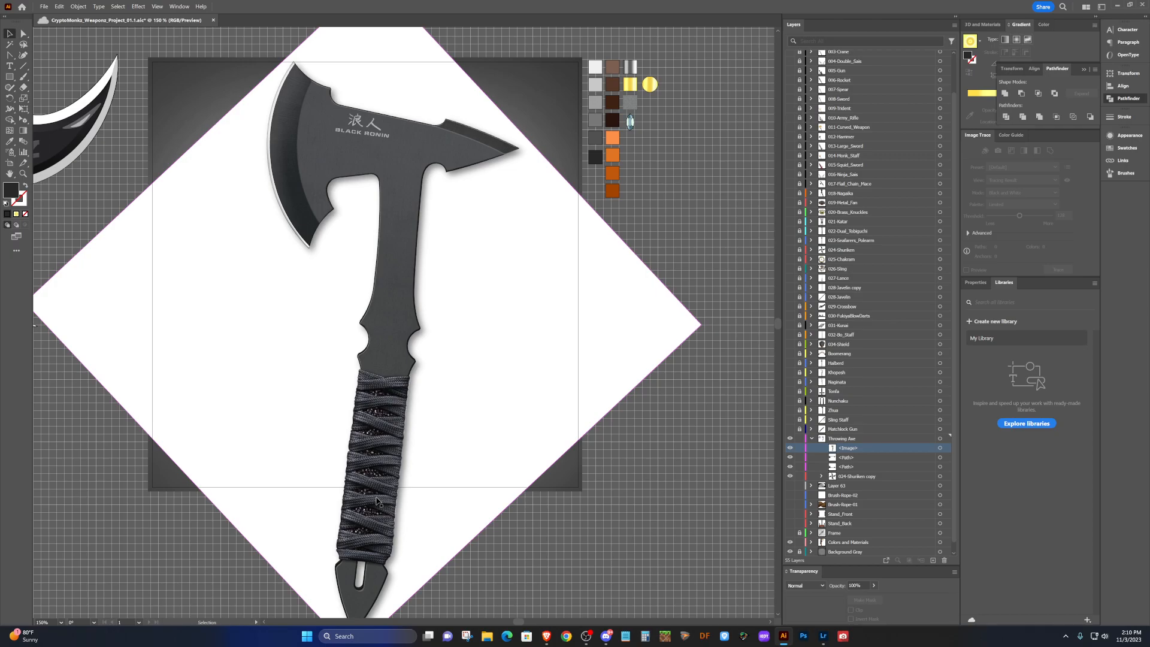
scroll(696, 410, down, 1)
scroll(696, 411, down, 1)
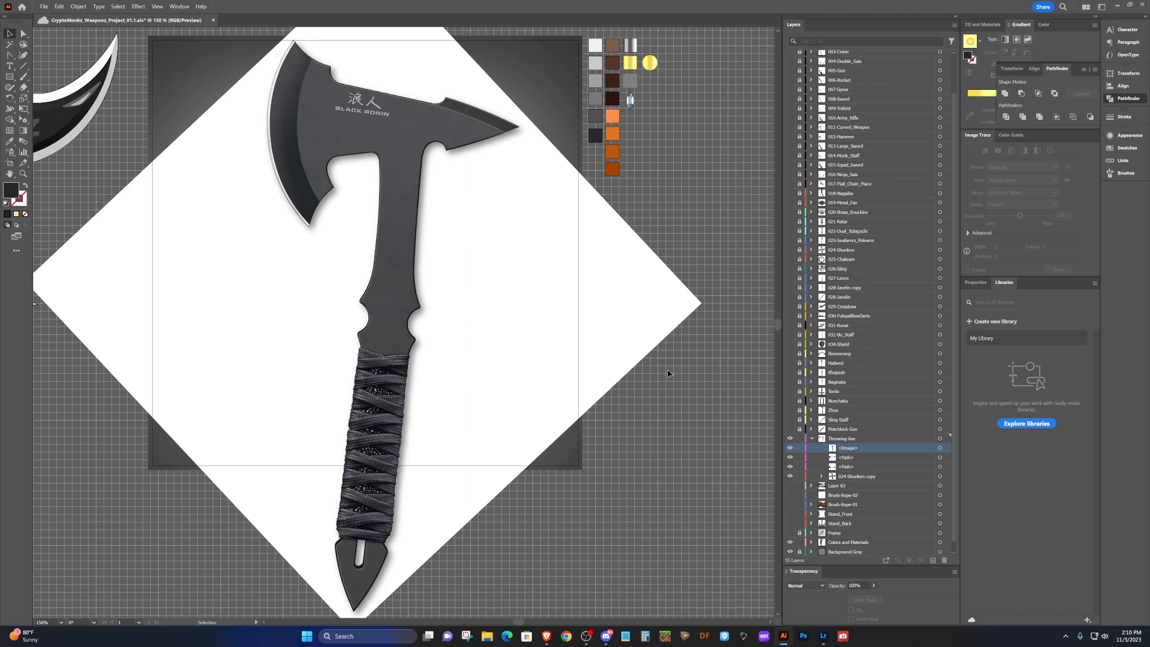
Switch to the browser's throwing axe image results, browse for handle references and open the wooden-handled axe picture from toptenz.net.
mouse_move(546, 636)
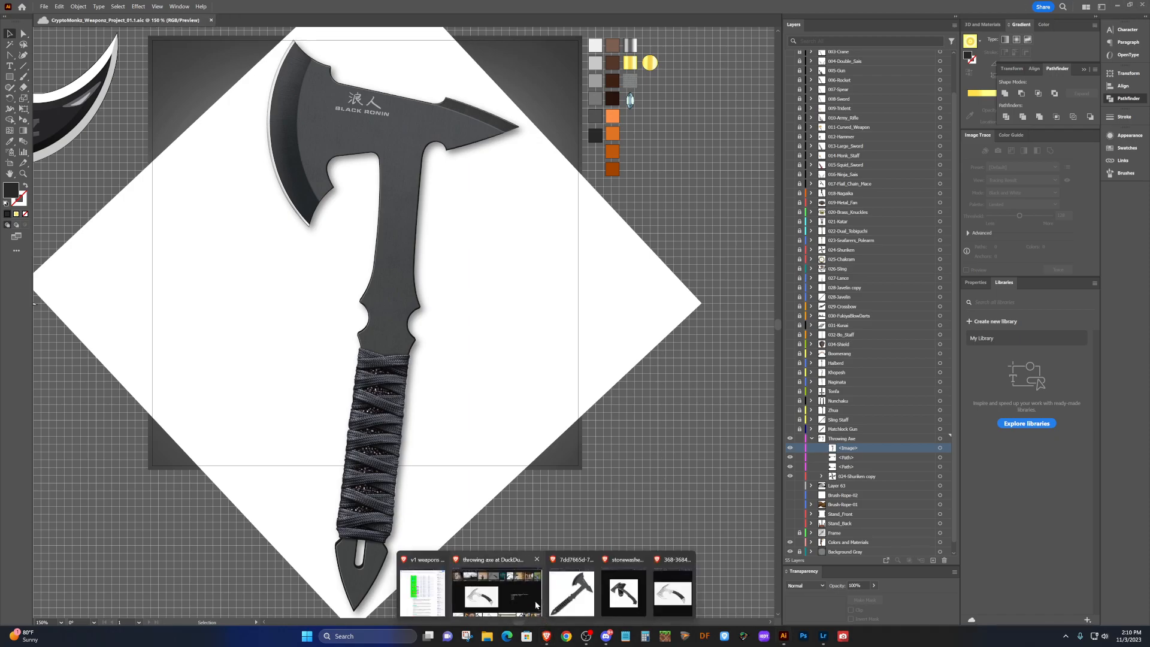
click(519, 590)
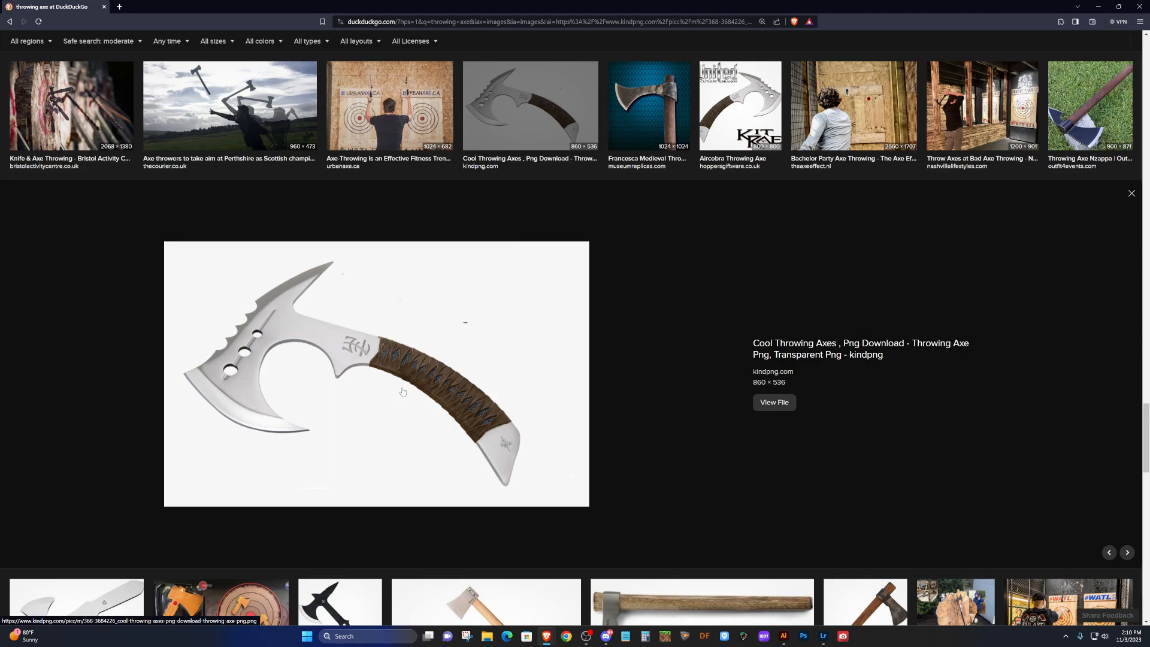
scroll(410, 389, up, 1)
scroll(410, 387, down, 5)
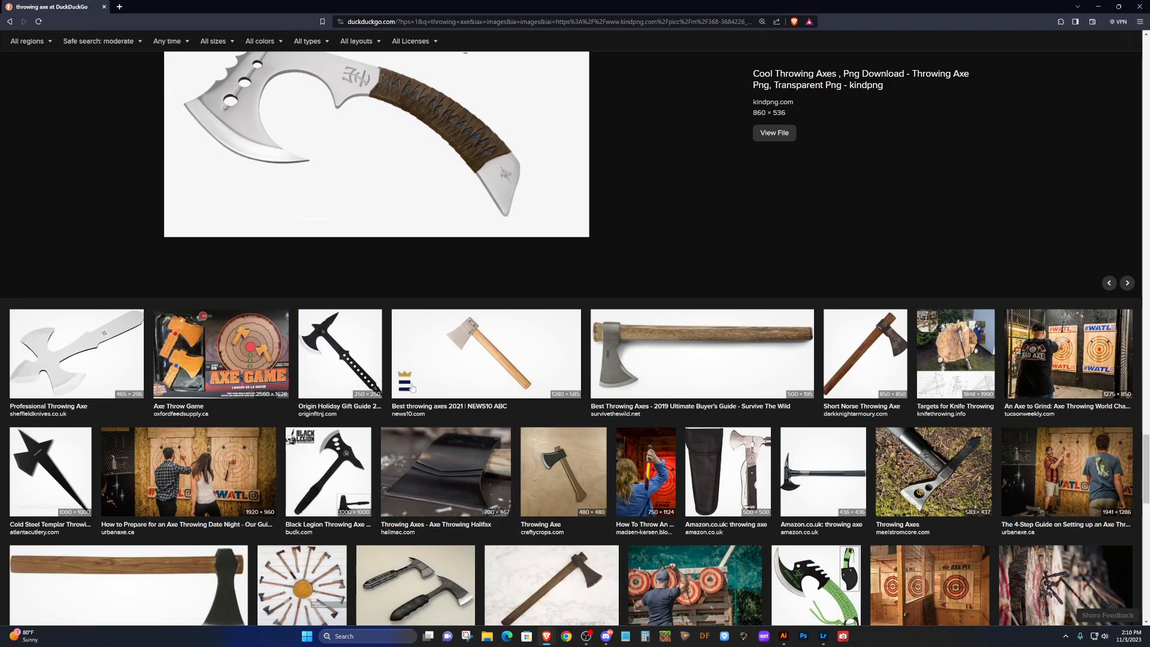
scroll(411, 387, down, 2)
scroll(411, 388, down, 2)
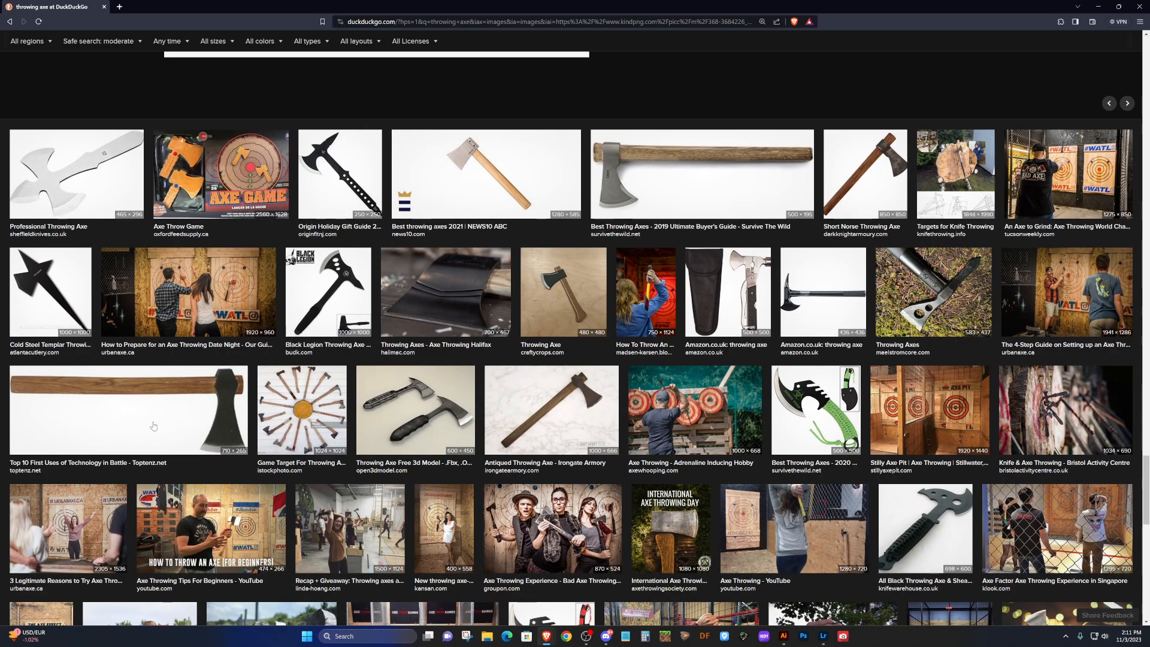
click(181, 388)
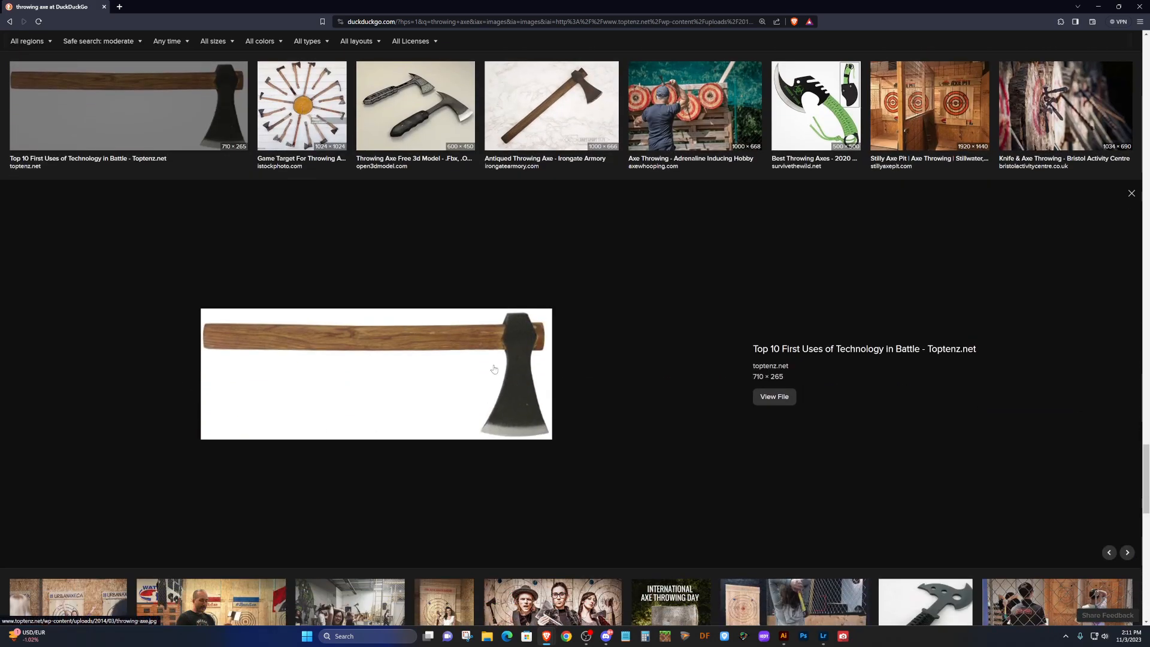
Browse the throwing axe image results for handle references and open the axe-throwing range picture from mentalfloss.com.
scroll(371, 378, down, 2)
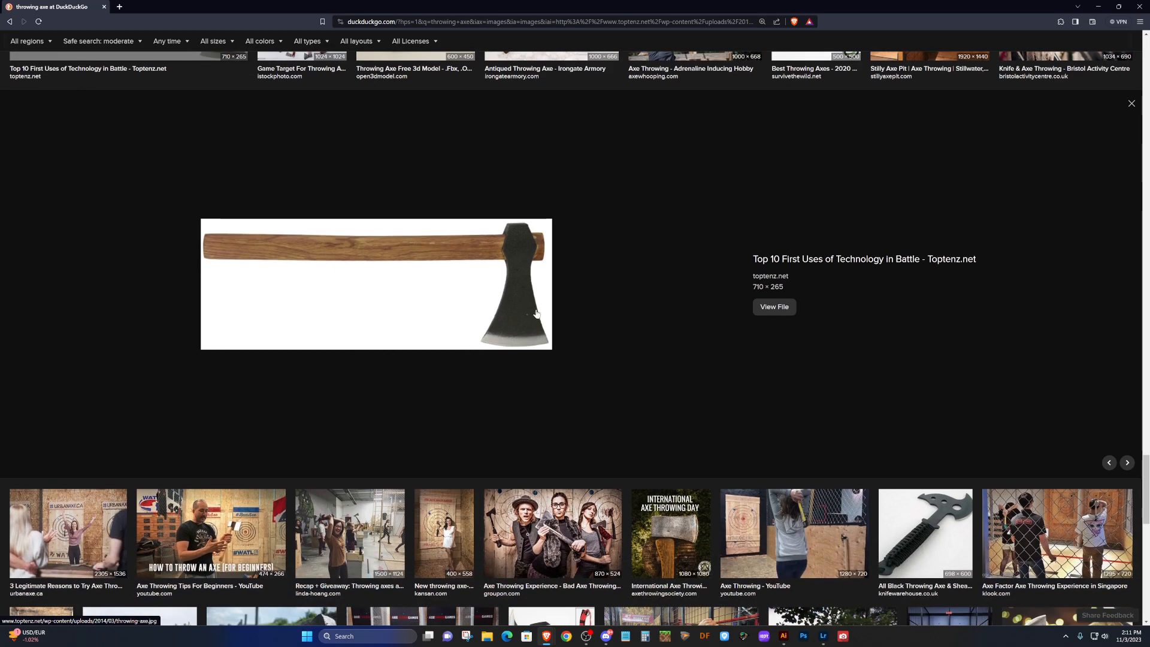
scroll(556, 311, up, 4)
scroll(556, 311, up, 6)
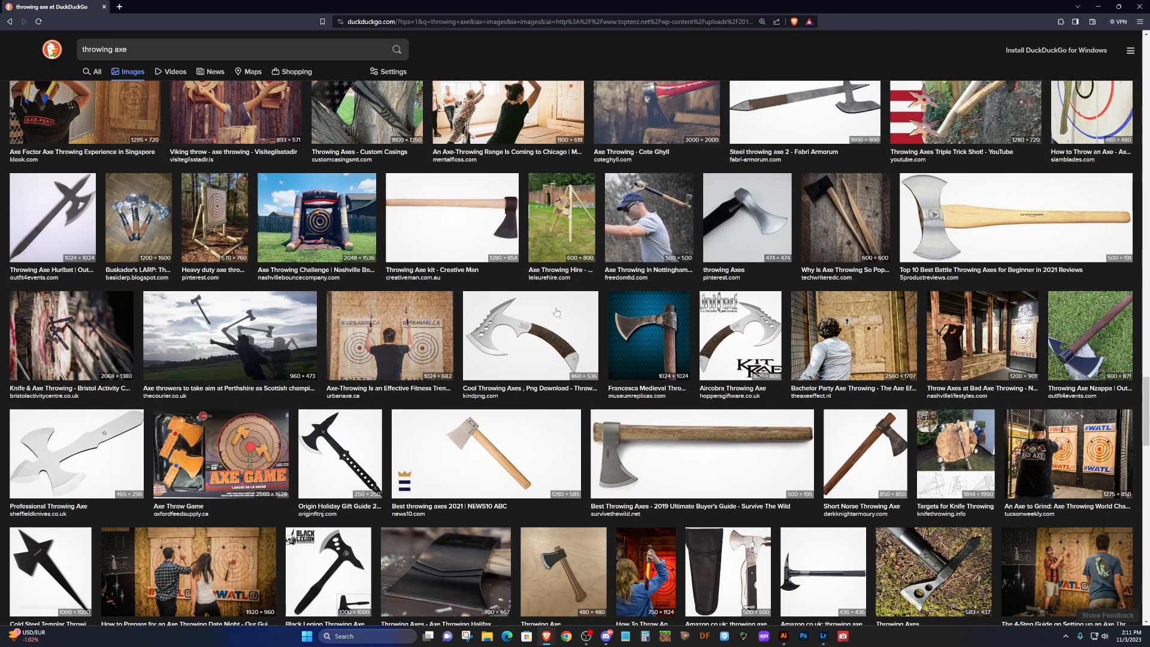
scroll(556, 311, up, 1)
scroll(556, 311, up, 1)
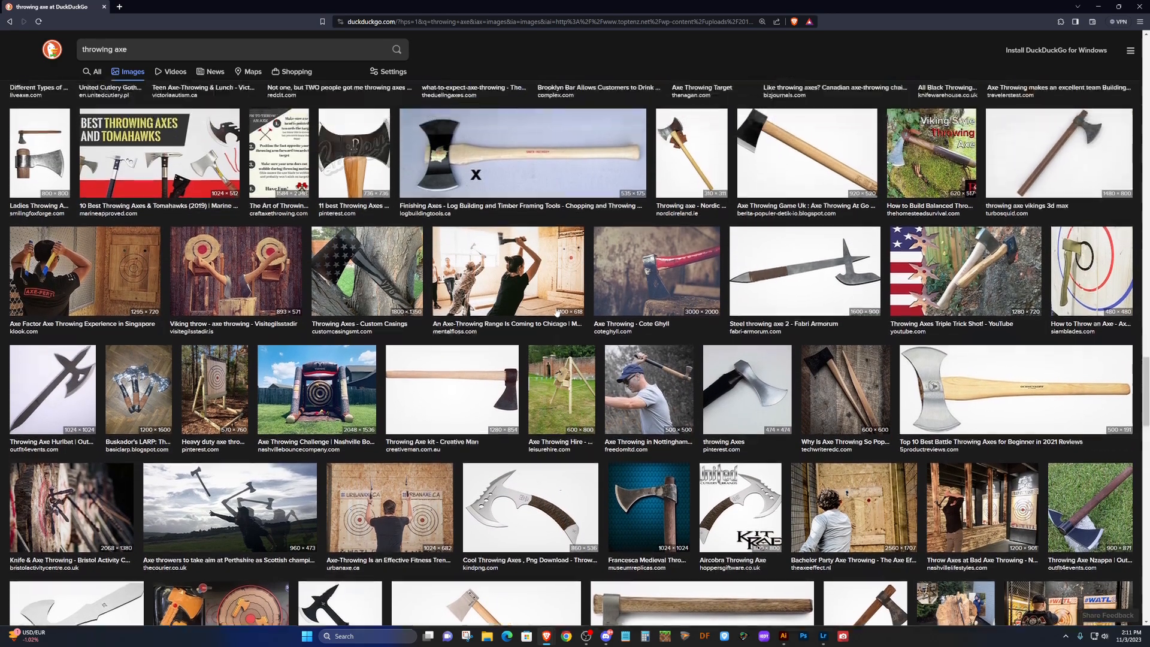
scroll(555, 311, up, 1)
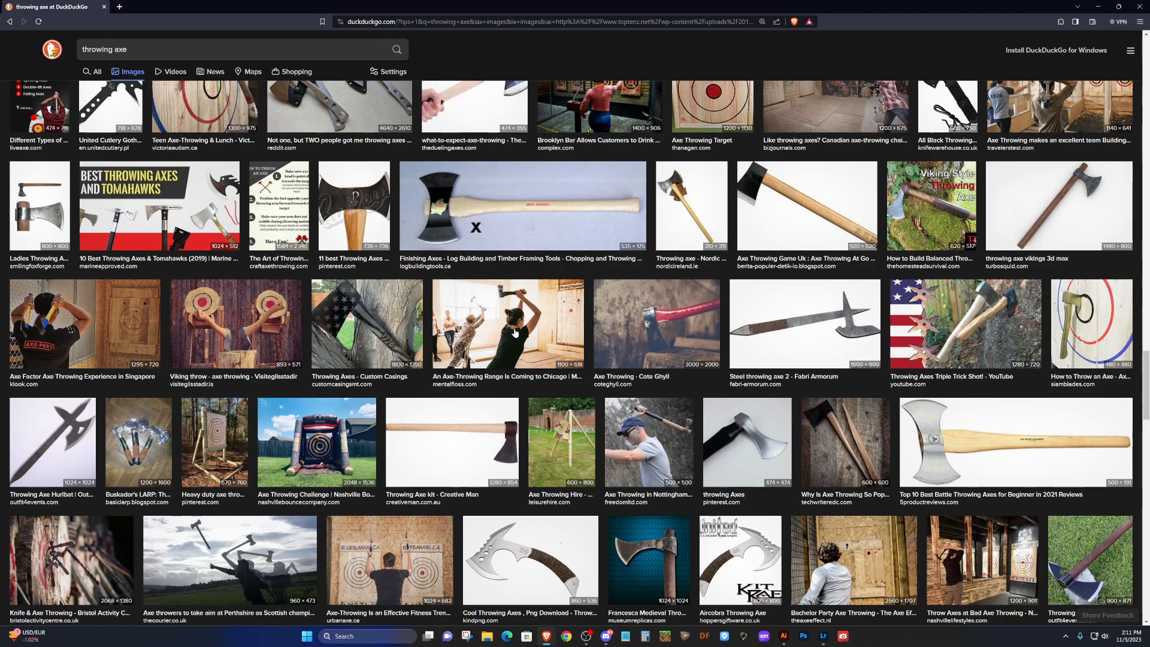
scroll(508, 336, up, 1)
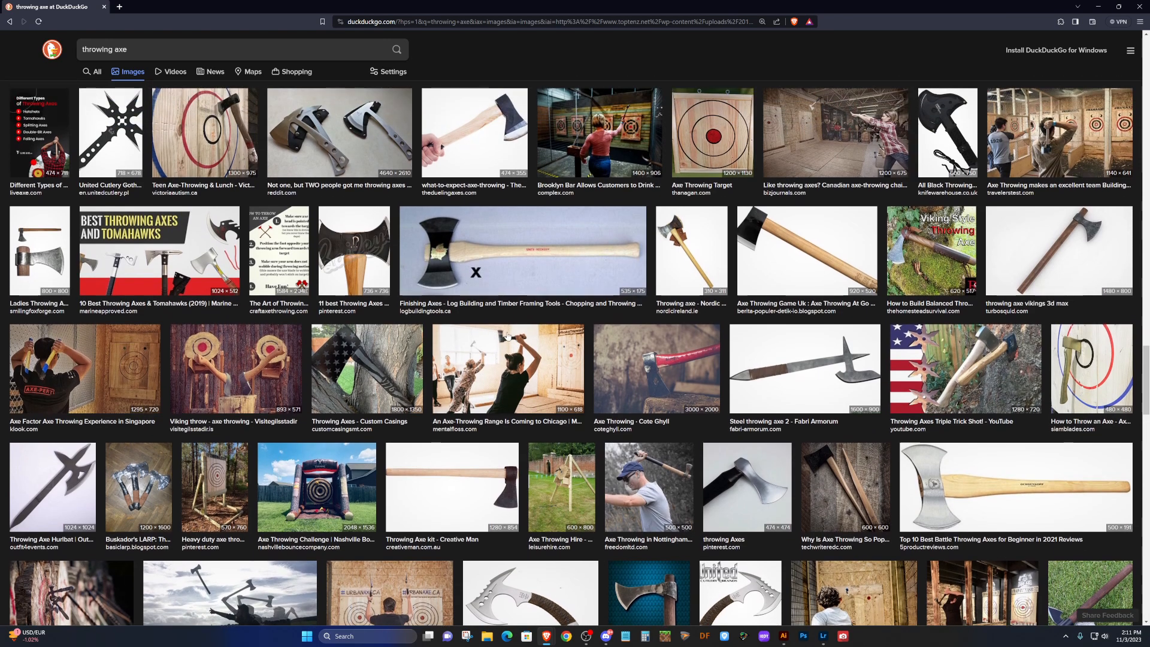
click(507, 336)
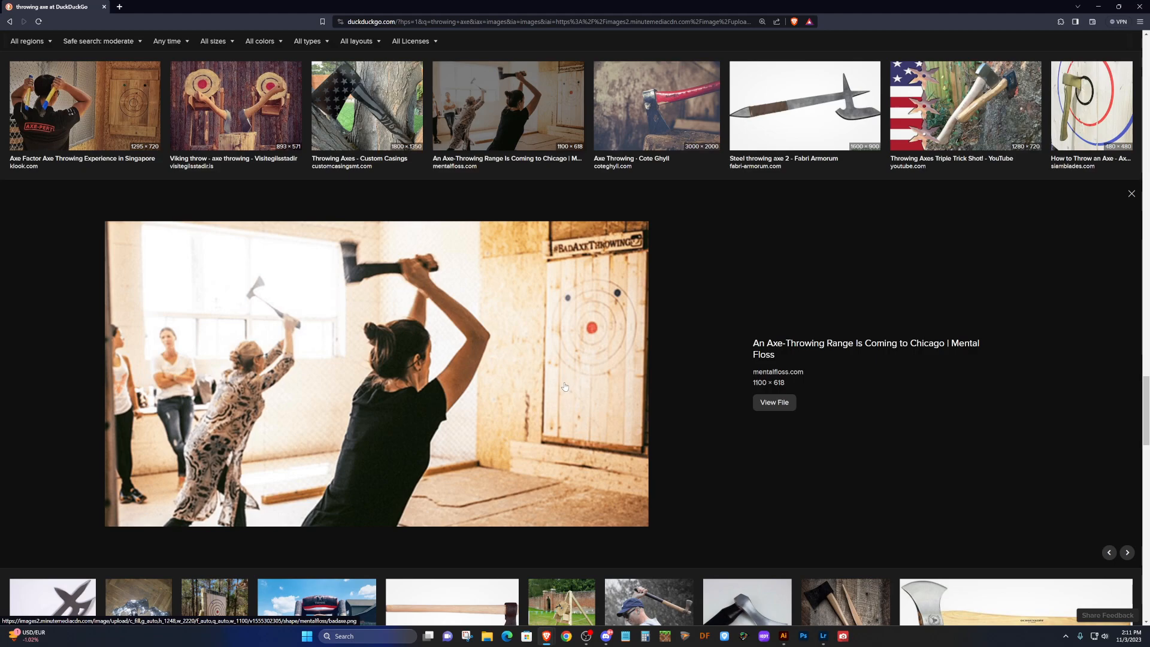
Look through more throwing axe results and open the Black Bat Fantasy Throwing Axe picture from allninjagear.com.
scroll(564, 386, up, 5)
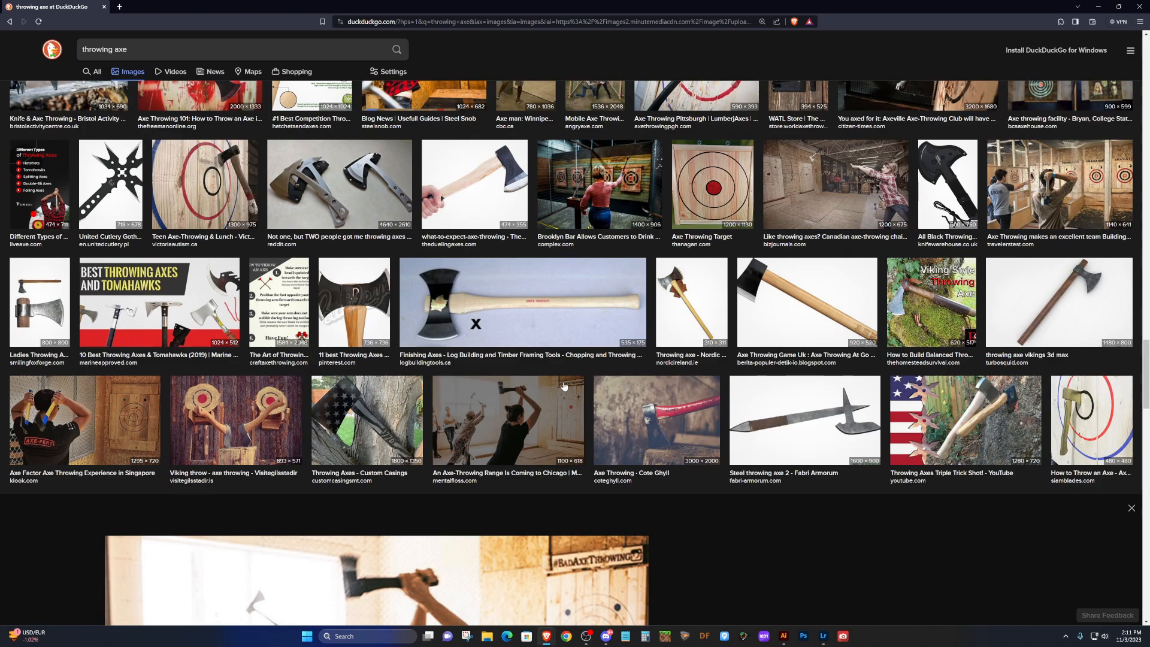
scroll(564, 387, up, 4)
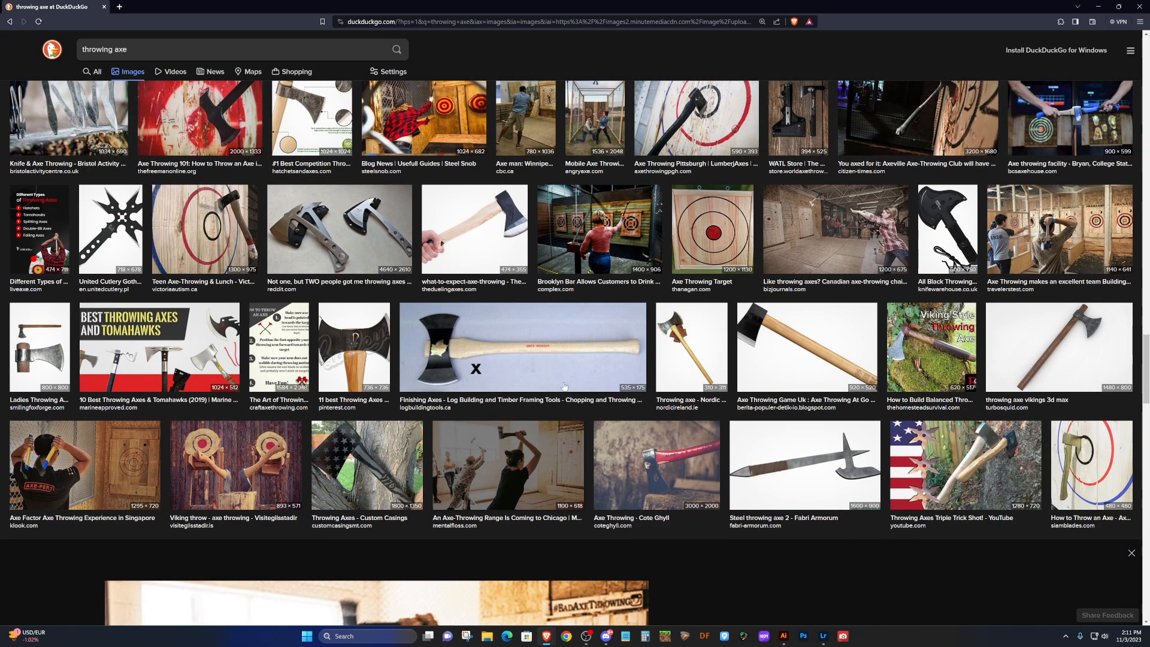
scroll(564, 386, up, 2)
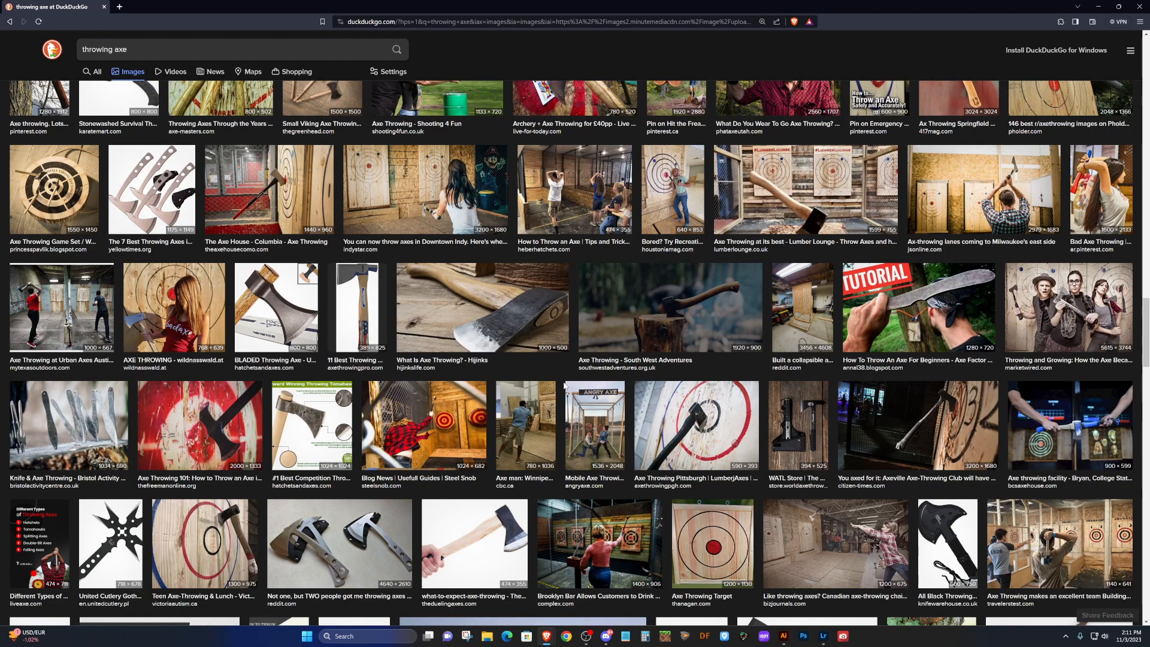
scroll(564, 387, up, 2)
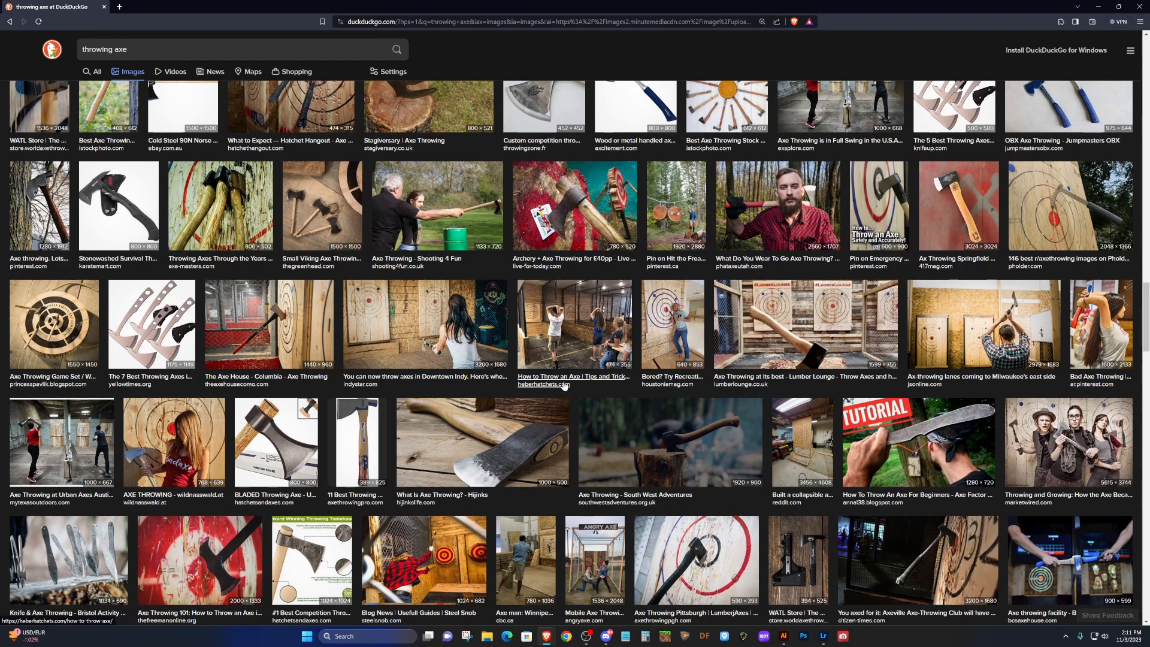
scroll(564, 386, up, 3)
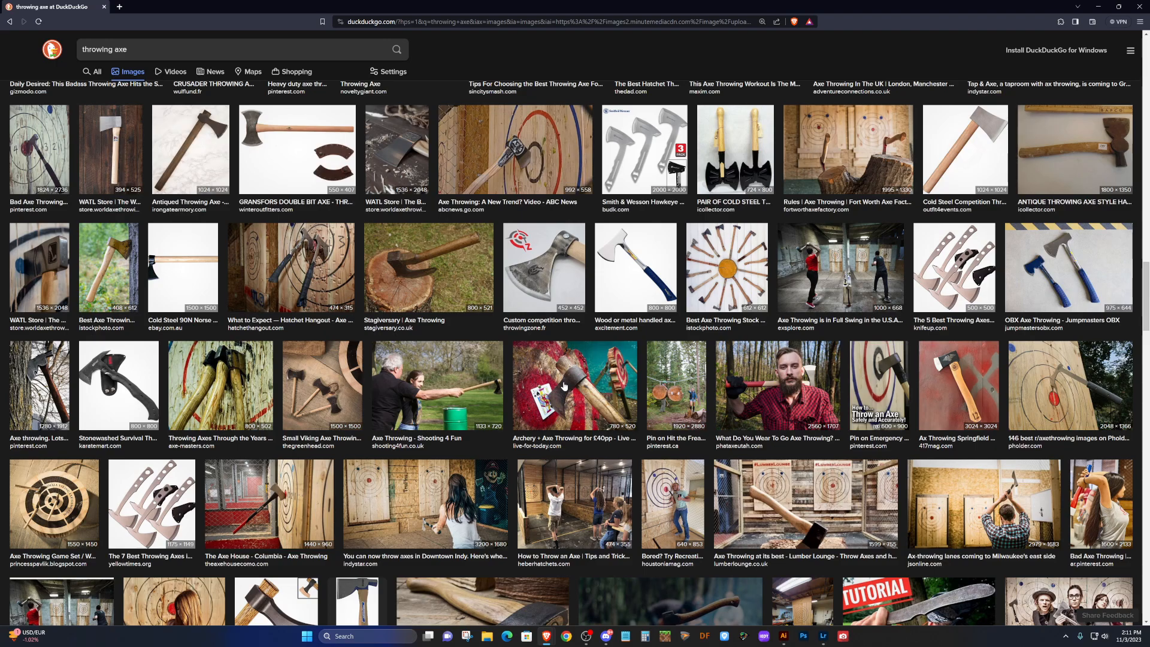
scroll(564, 386, up, 5)
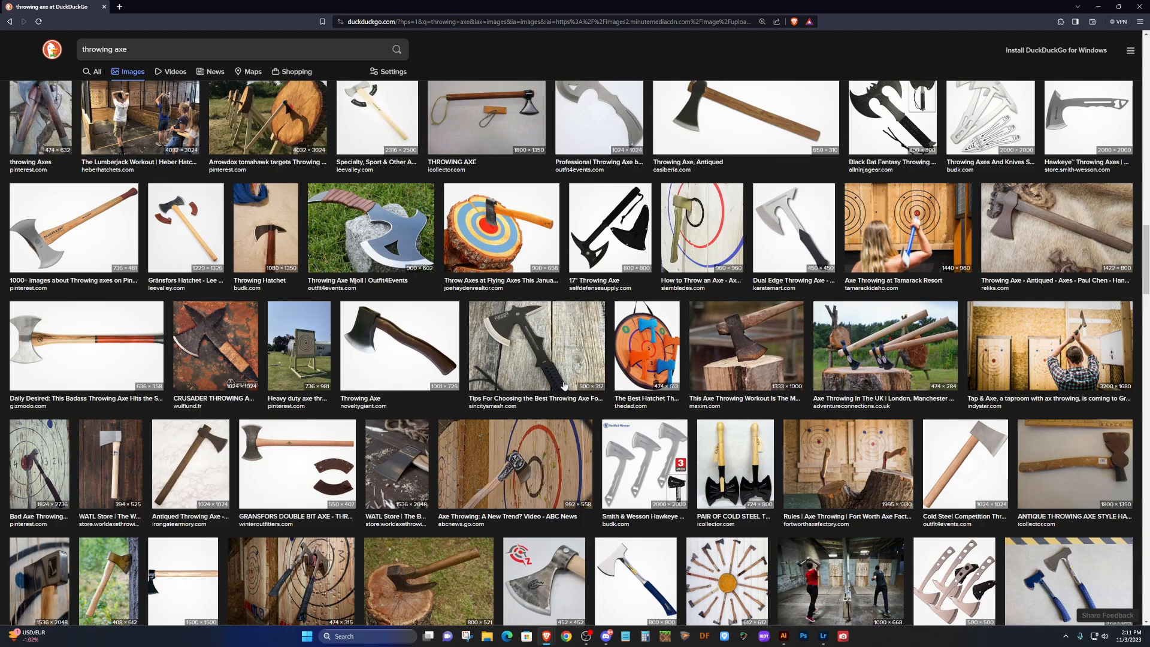
scroll(749, 388, up, 3)
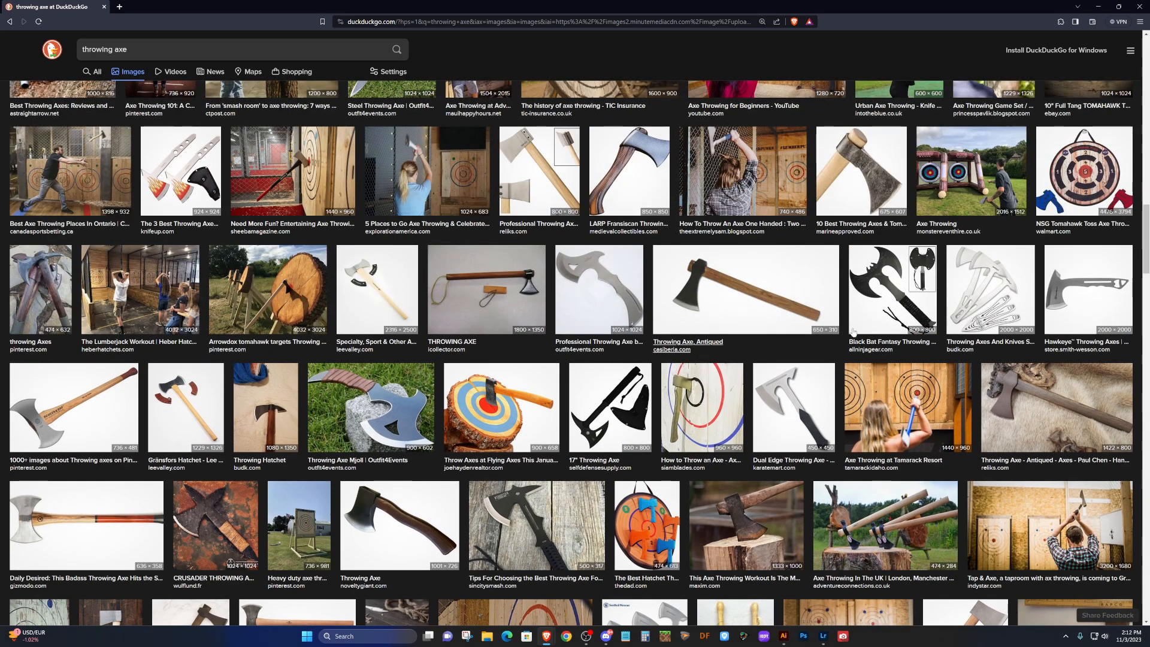
click(880, 296)
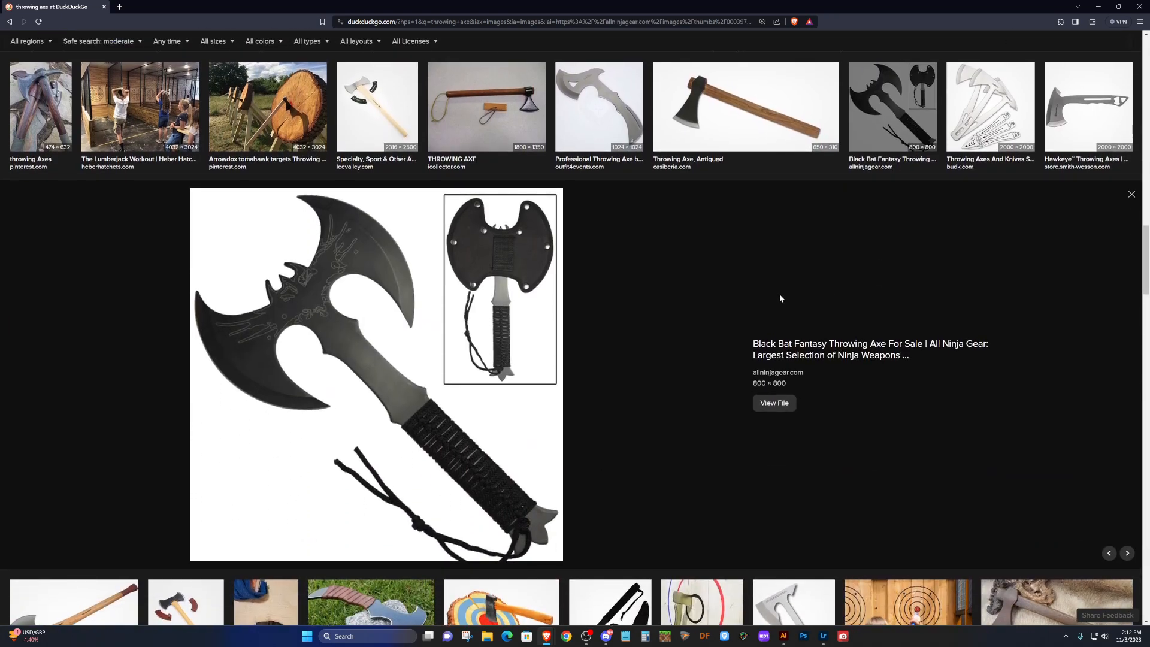
Browse back to the start of the image results and open the urbanaxe.ca picture of the man throwing an axe.
scroll(779, 293, up, 5)
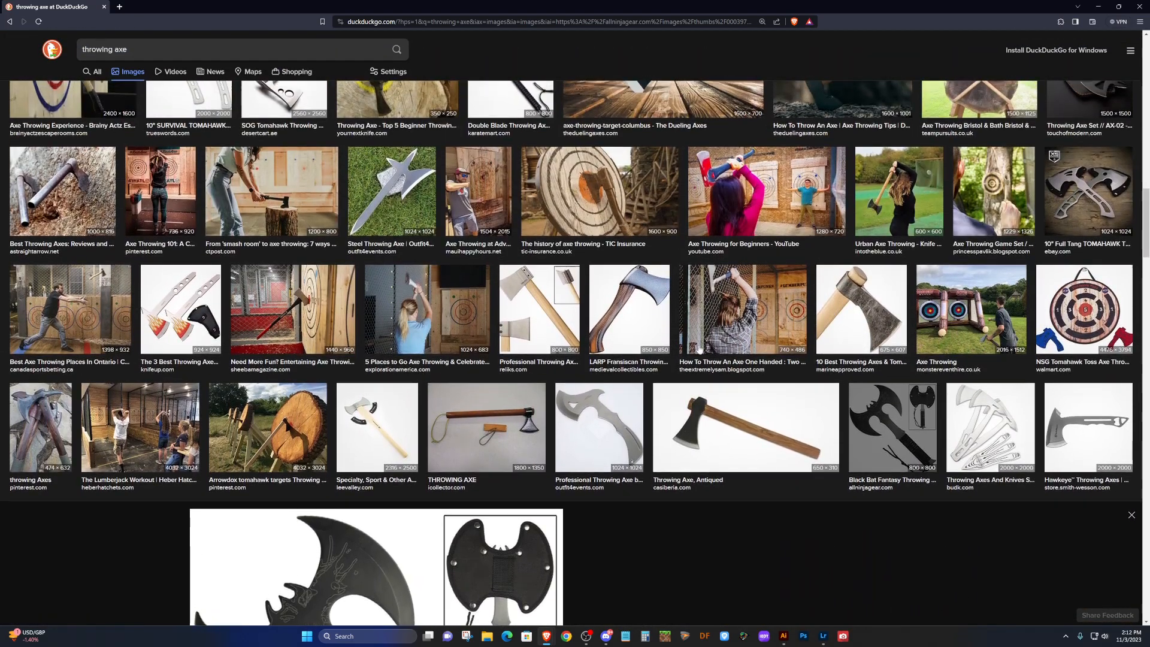
scroll(738, 329, up, 6)
scroll(675, 353, up, 3)
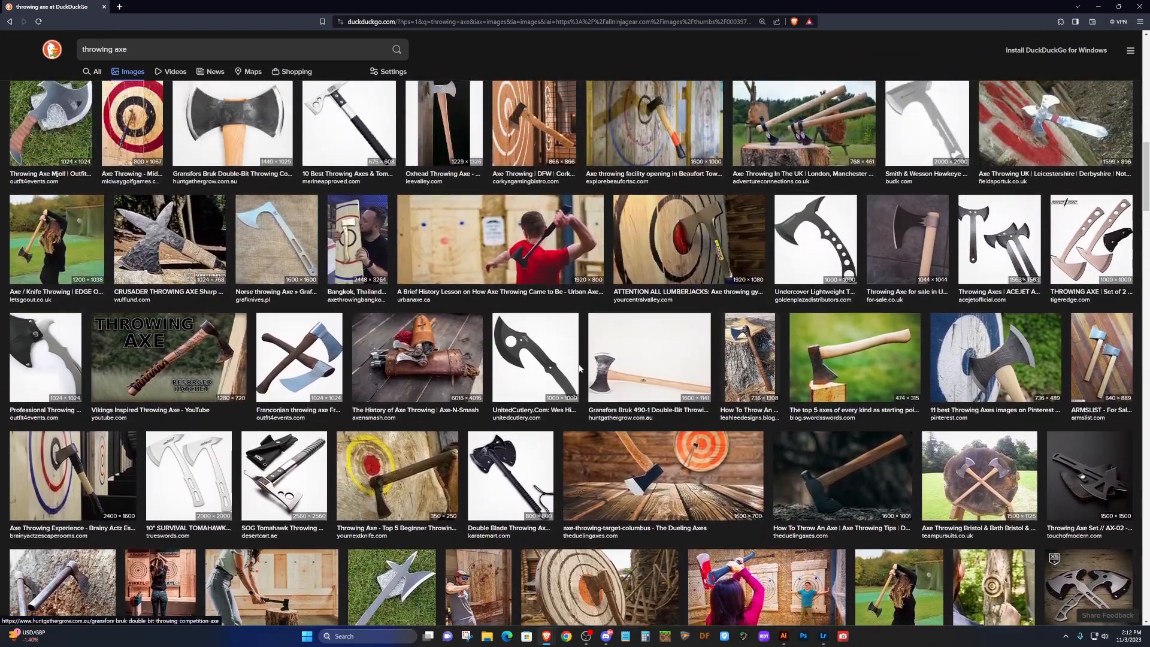
scroll(541, 390, up, 3)
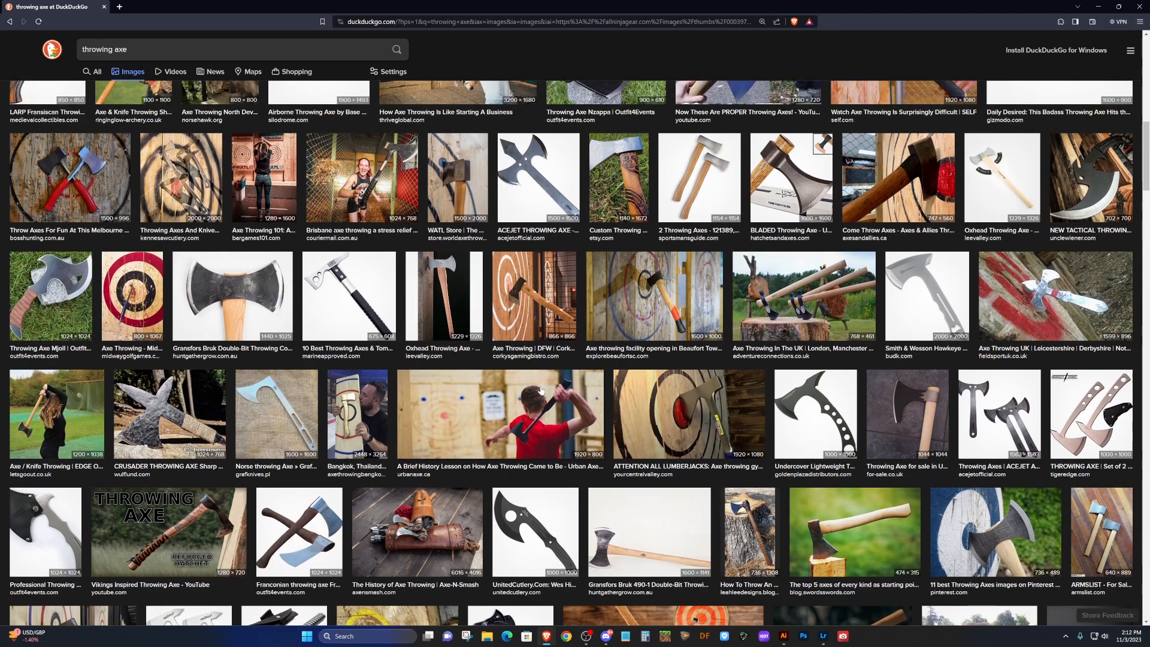
scroll(541, 390, up, 1)
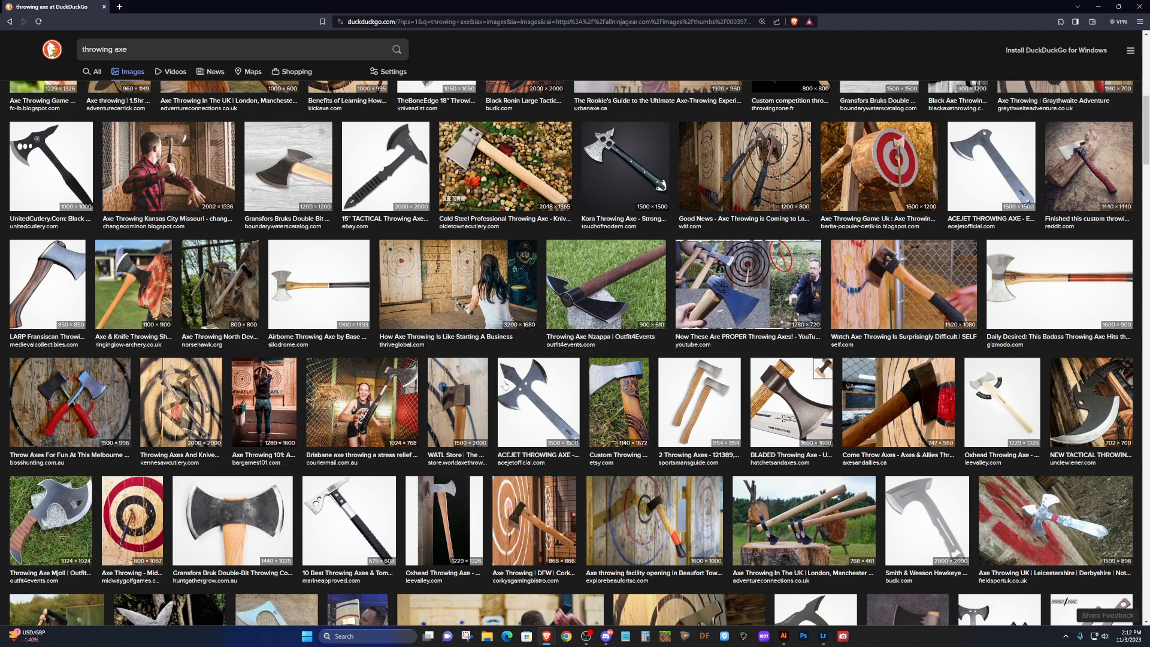
scroll(505, 385, up, 5)
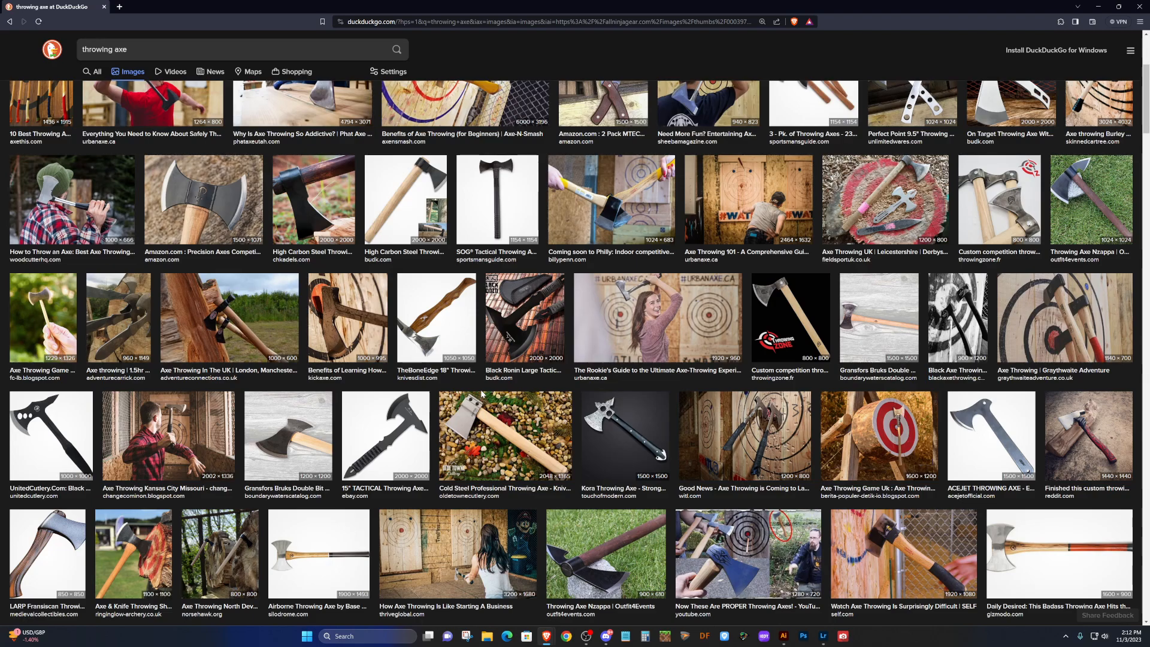
scroll(482, 393, up, 2)
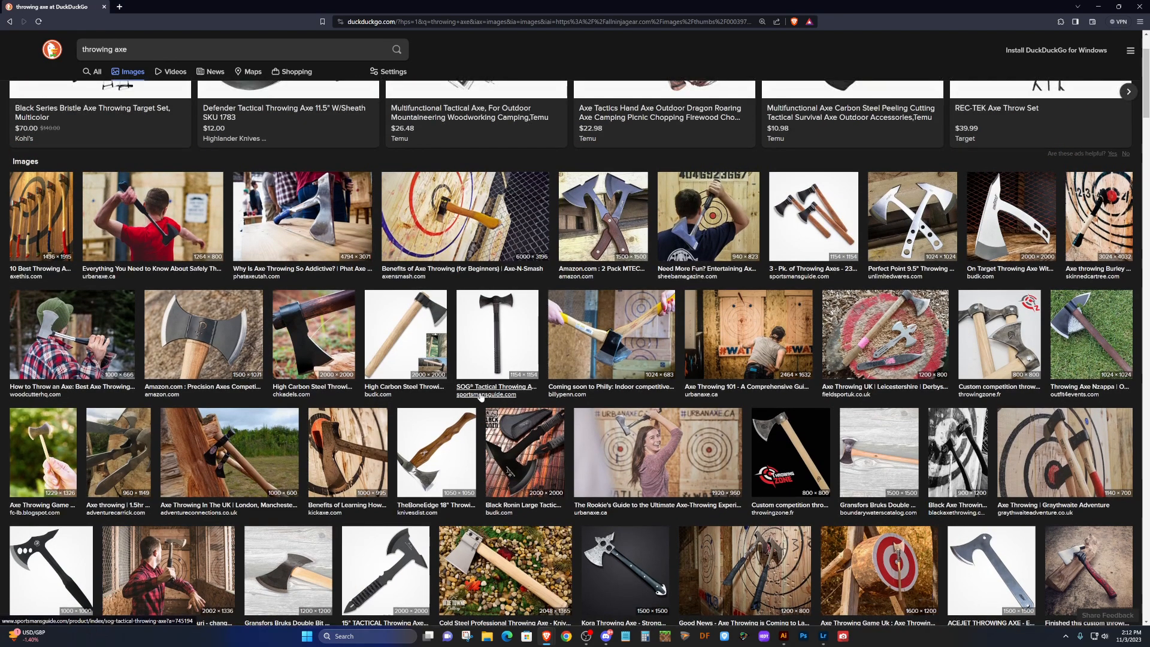
scroll(485, 399, up, 2)
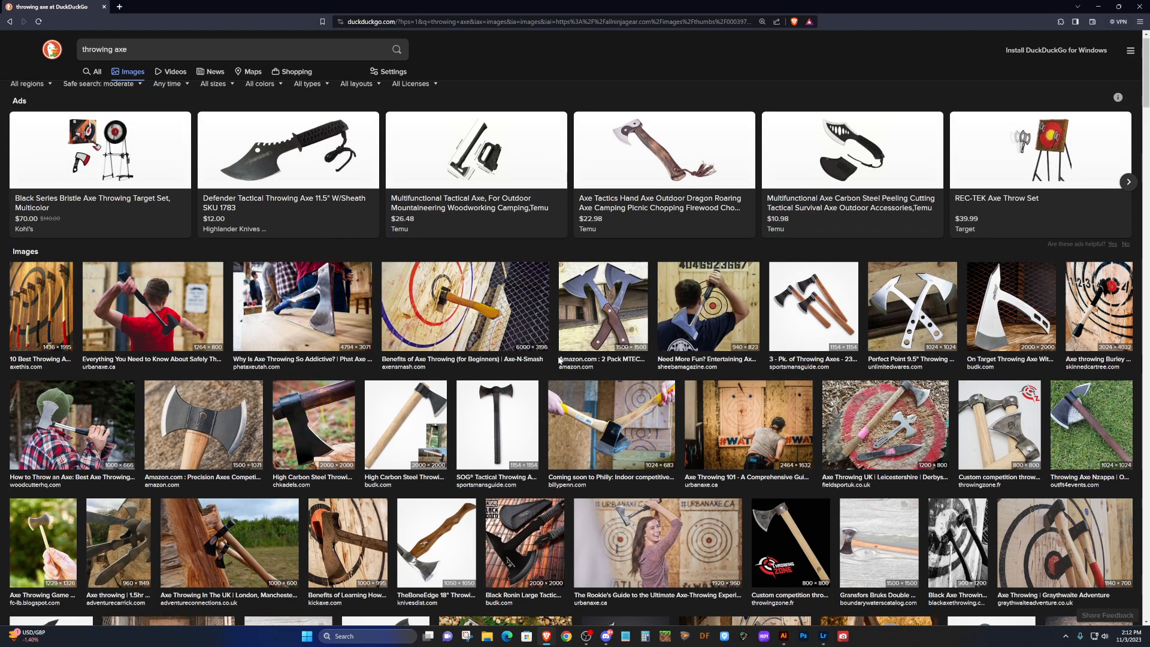
scroll(359, 377, up, 1)
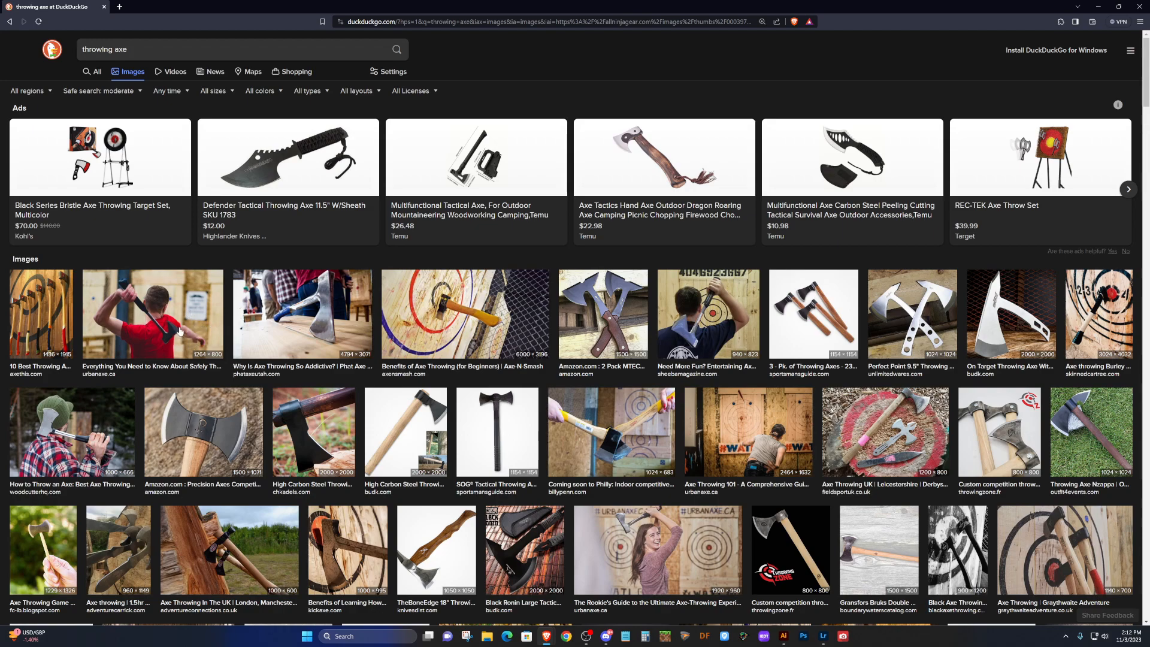
click(195, 317)
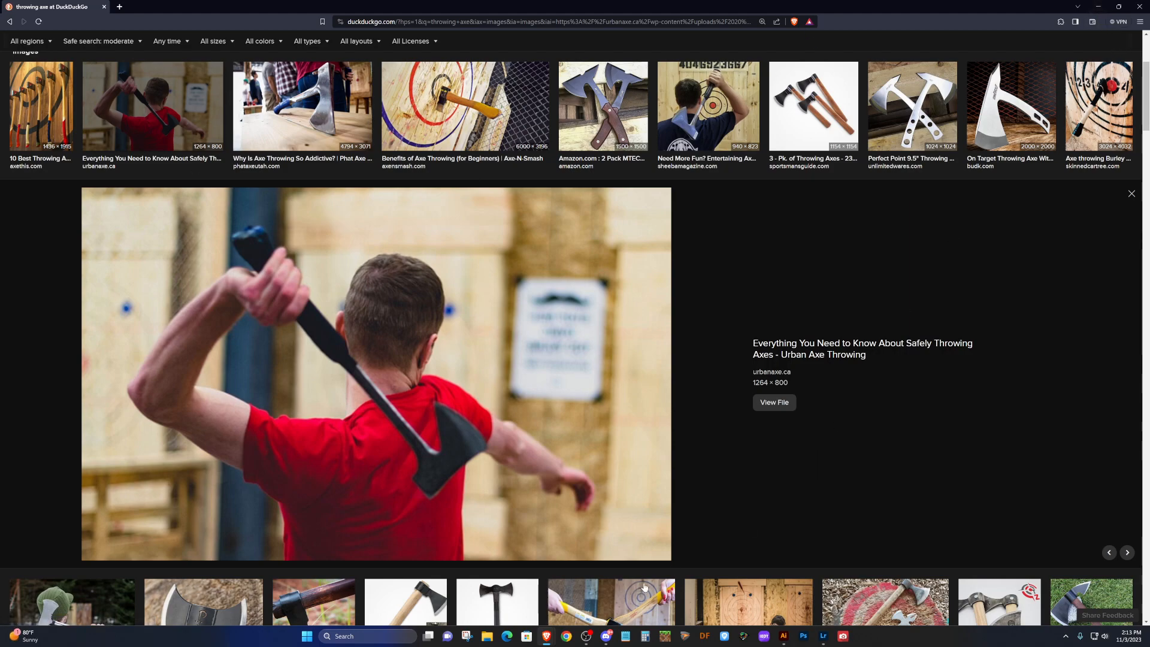
Switch to Illustrator, hide the reference image in the Throwing Axe layer and draw a long, narrow dark rectangle down from mid-head as the handle.
click(785, 637)
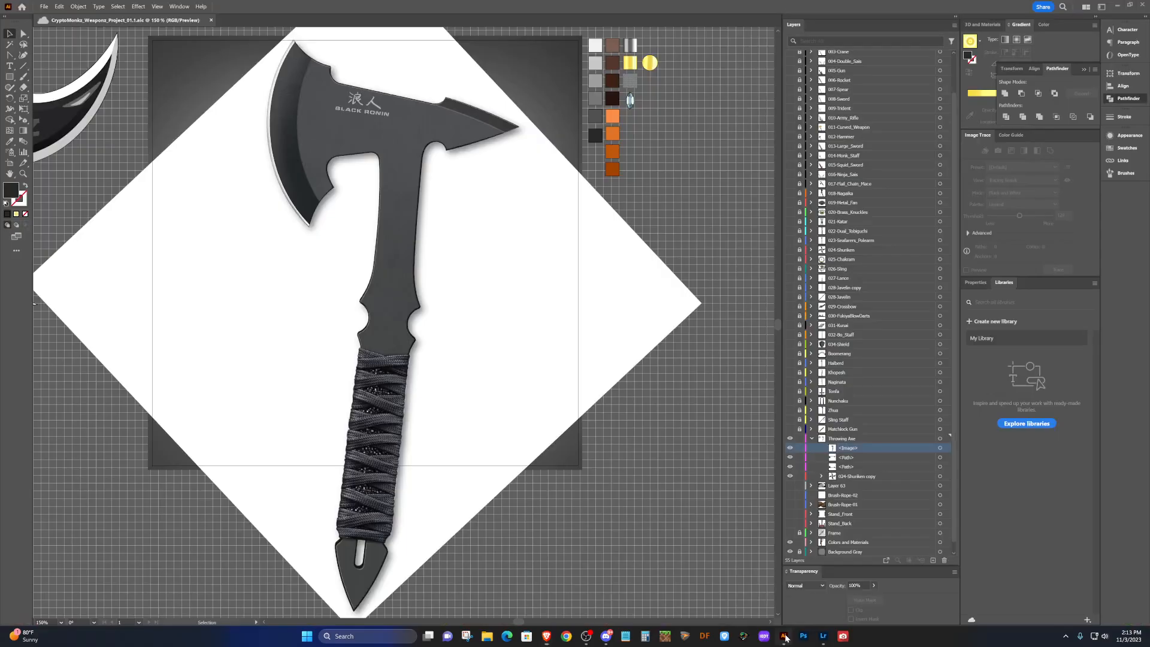
scroll(431, 330, down, 2)
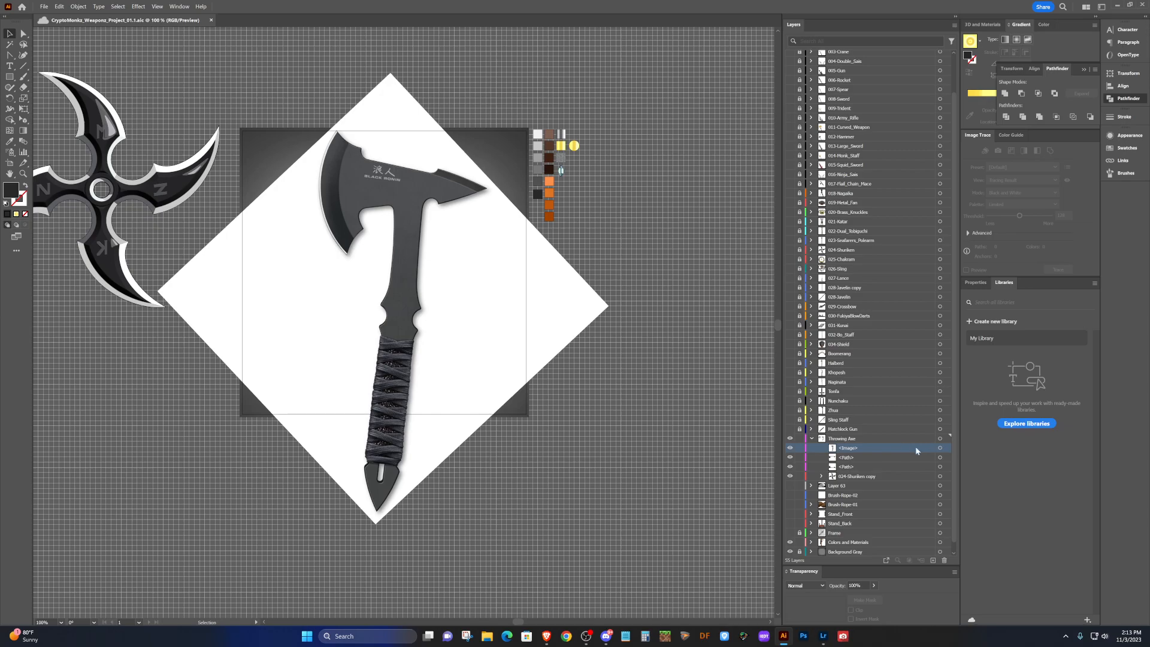
click(790, 448)
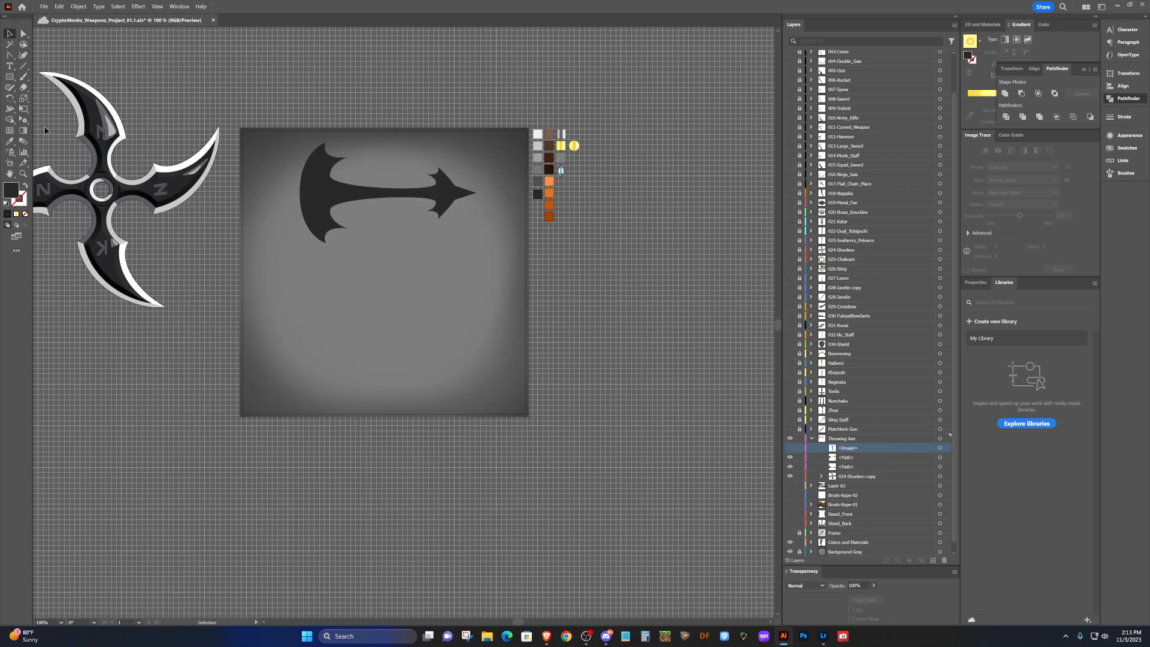
click(10, 77)
mouse_move(375, 193)
mouse_down()
mouse_move(392, 250)
mouse_move(394, 482)
mouse_up()
key(v)
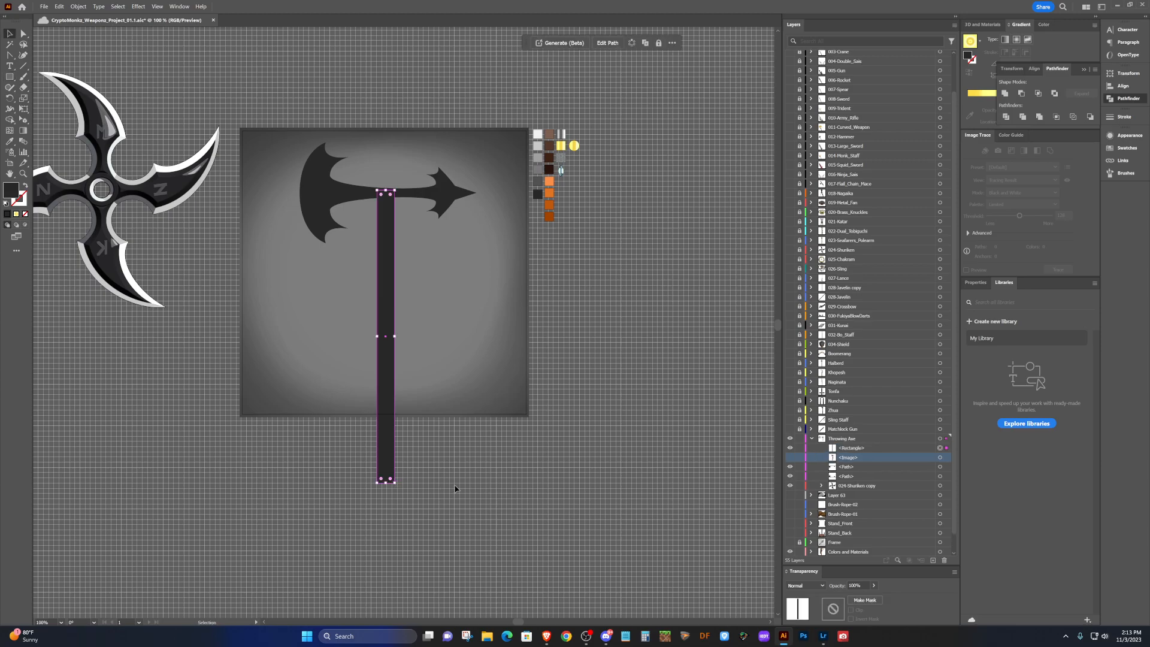
Shift the handle slightly under the head, scale head and handle down together, and center the whole axe inside the artboard.
click(453, 484)
drag(385, 262, 379, 259)
drag(470, 477, 438, 405)
drag(358, 252, 379, 254)
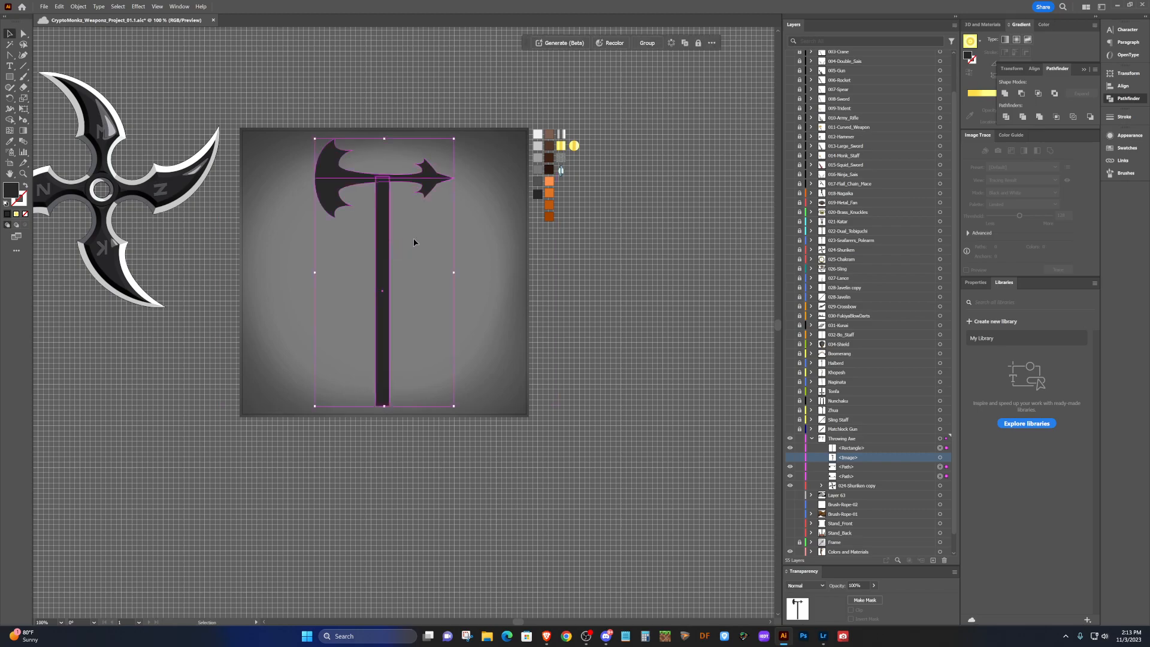
click(597, 294)
Draw a short narrow rectangle against the lower left side of the handle and place a copy of it up and to the left.
scroll(384, 306, up, 2)
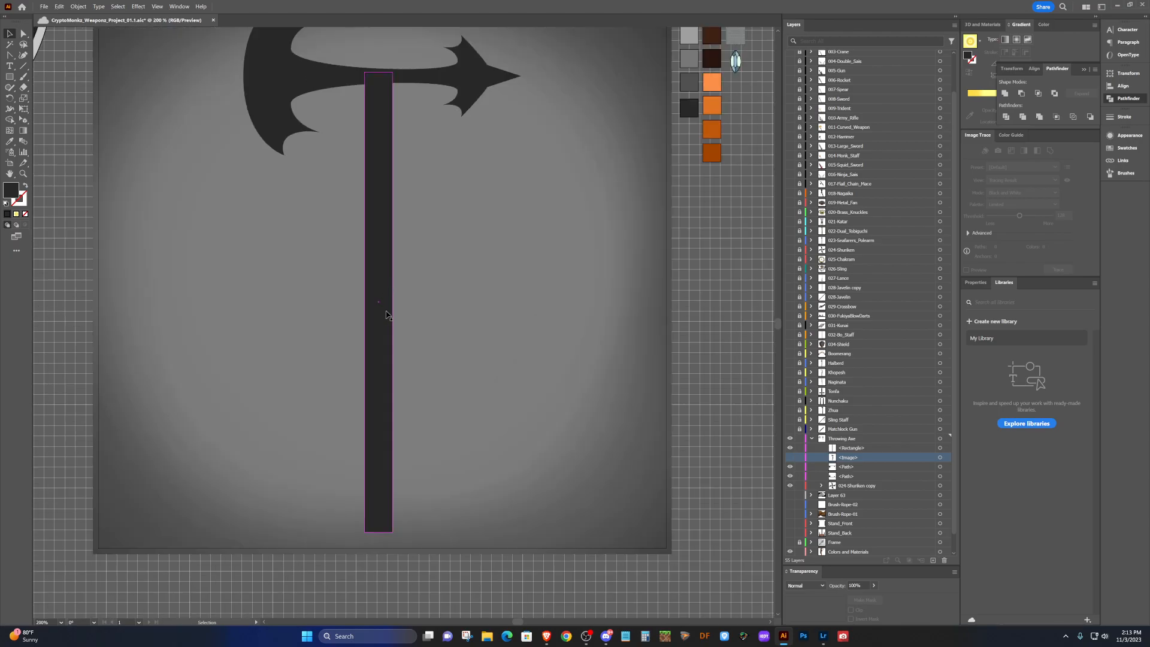
scroll(681, 356, up, 3)
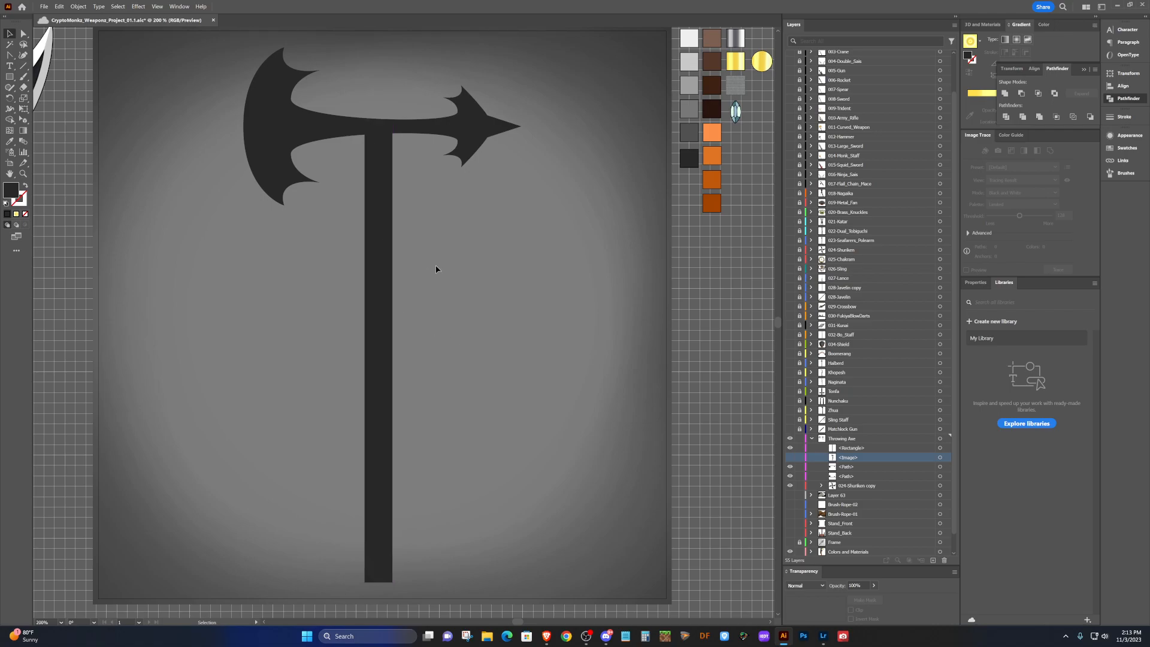
click(387, 207)
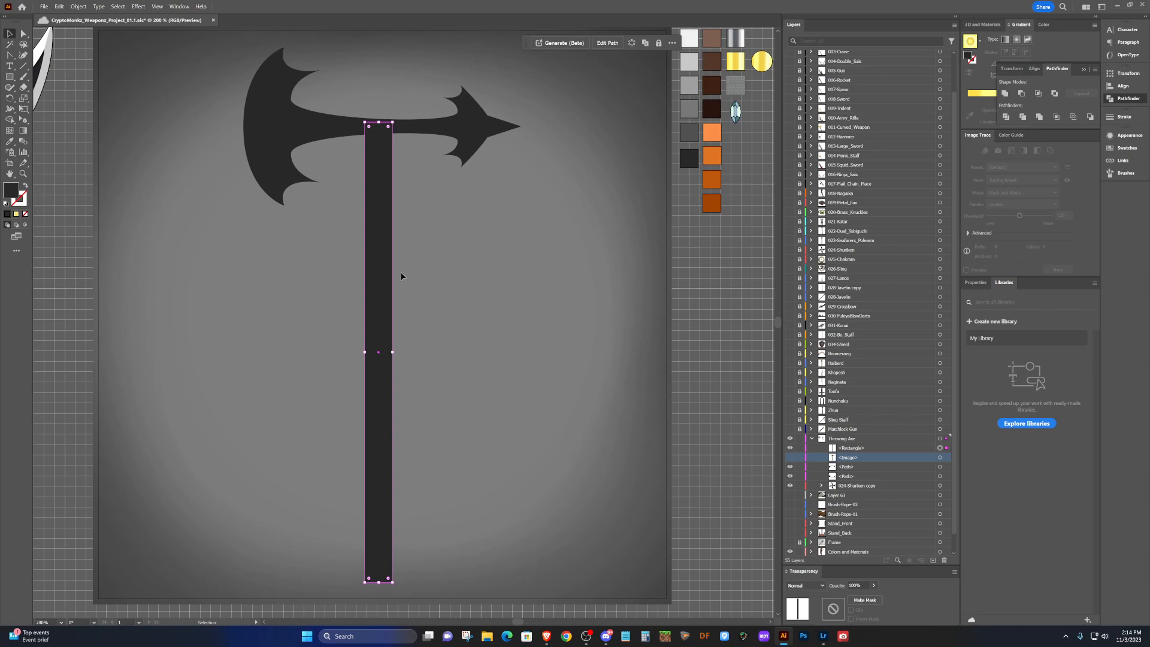
click(728, 306)
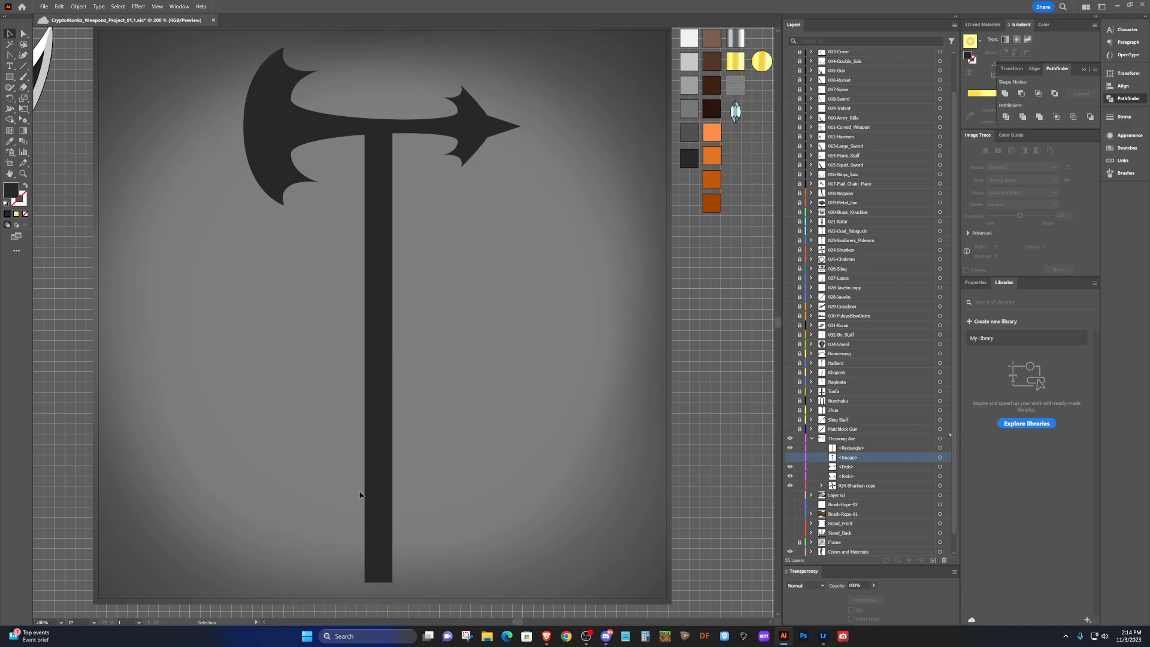
click(8, 77)
mouse_move(343, 407)
mouse_down()
mouse_move(353, 409)
mouse_move(363, 528)
mouse_up()
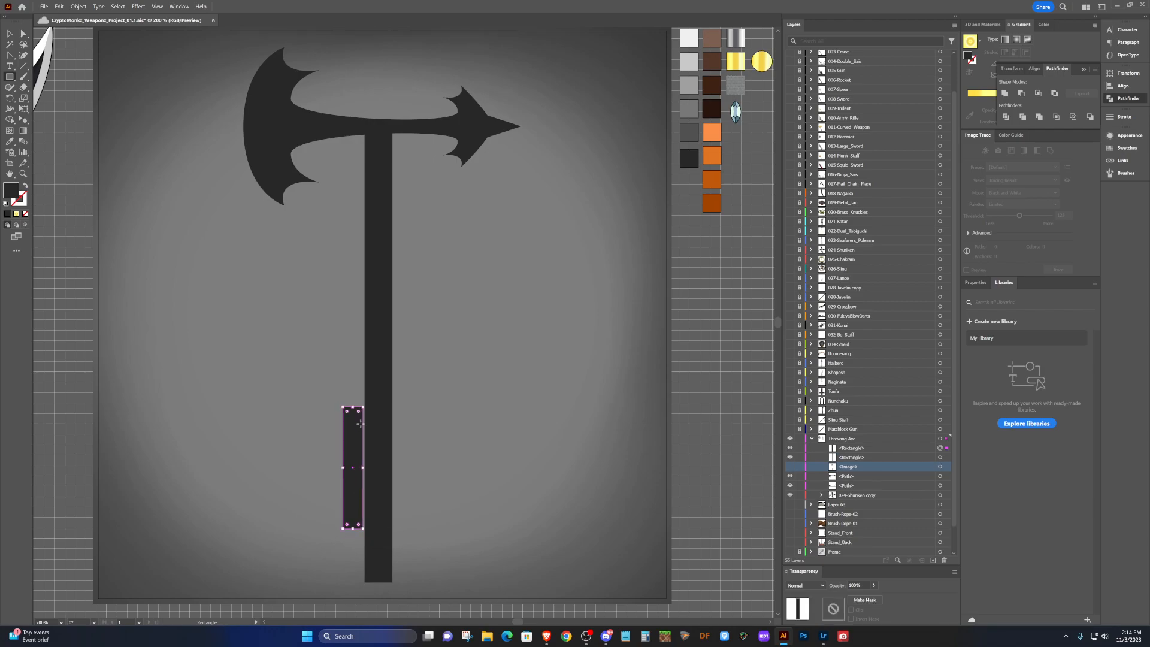
key(v)
drag(350, 439, 290, 309)
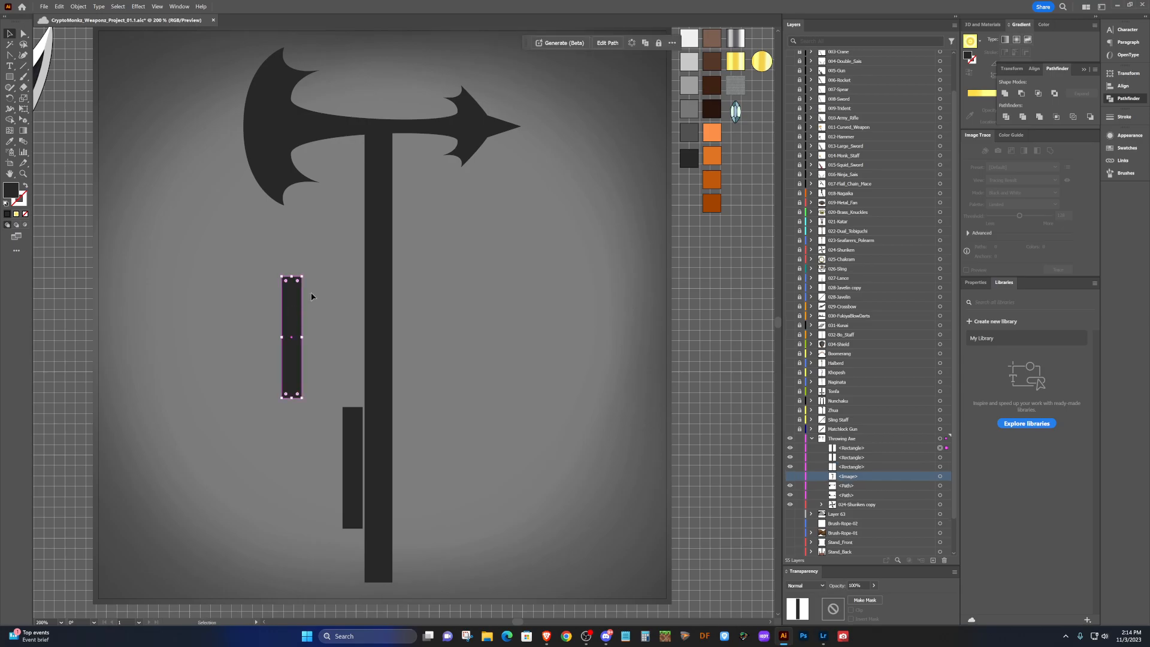
Switch to the browser, view the sheebamagazine.com picture of a man holding a throwing axe, and return to Illustrator.
mouse_move(546, 636)
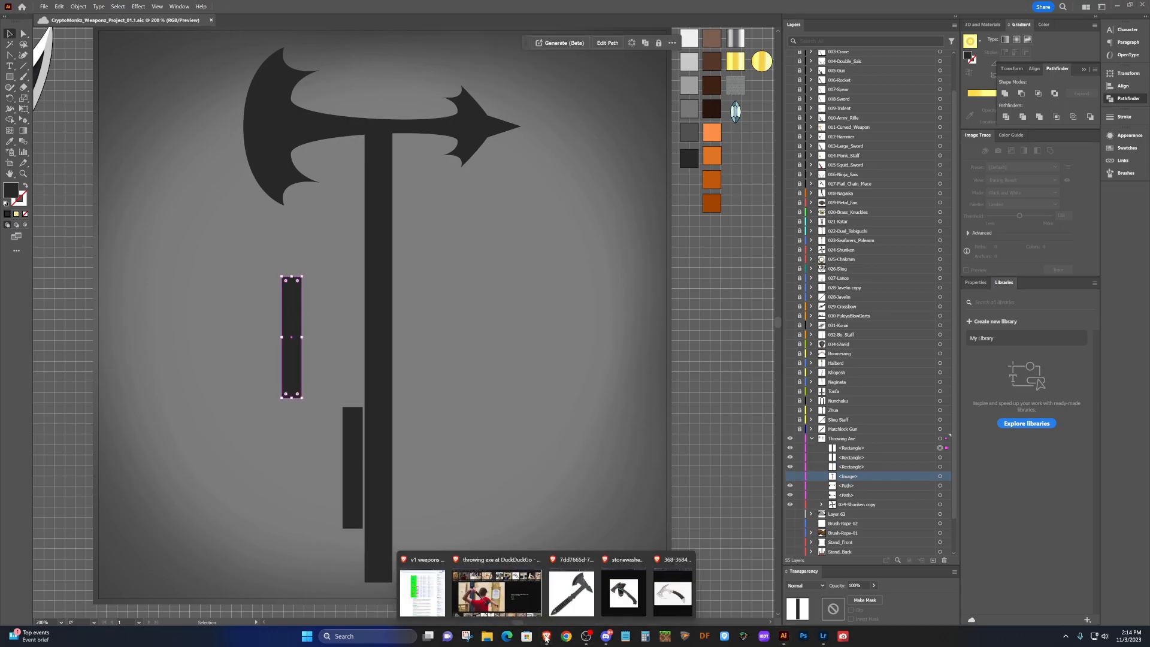
click(511, 592)
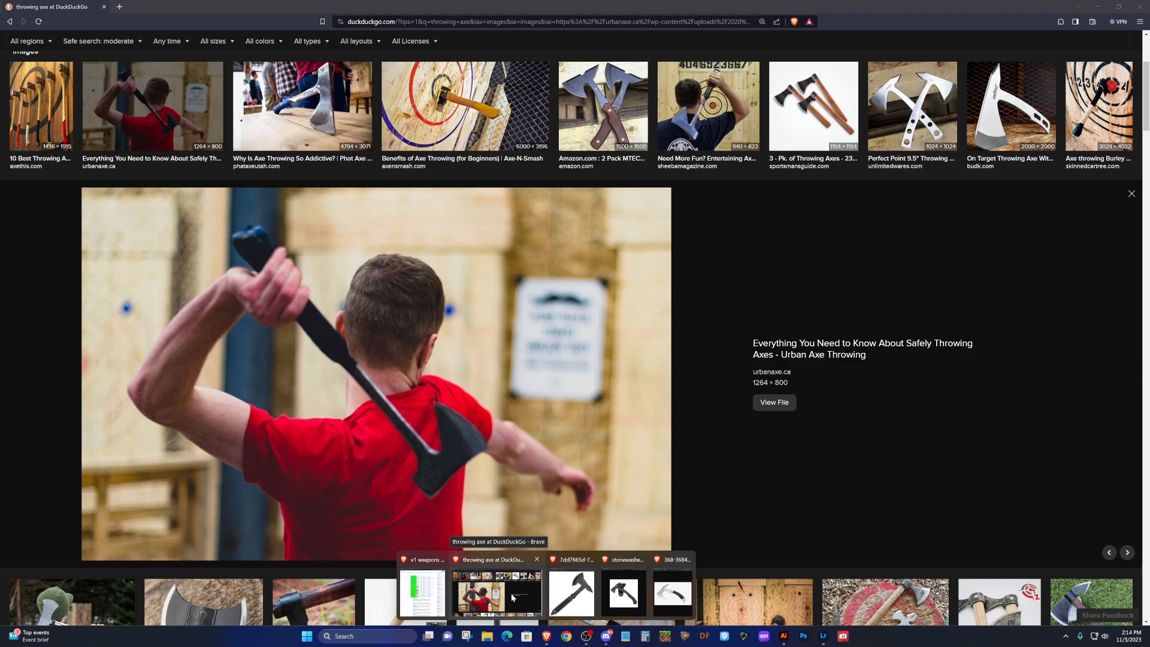
click(694, 123)
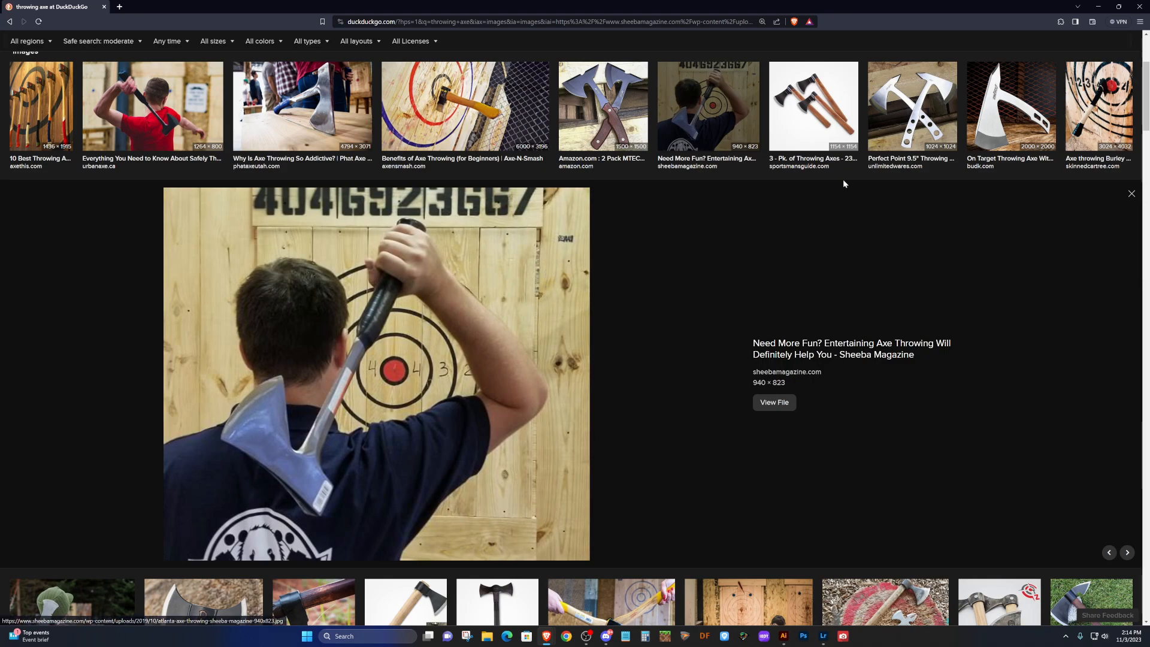
click(1098, 7)
Fit the spare rectangle over the upper blade as a gauge, copy it beside the lower handle and delete the original strip there.
drag(295, 377, 302, 148)
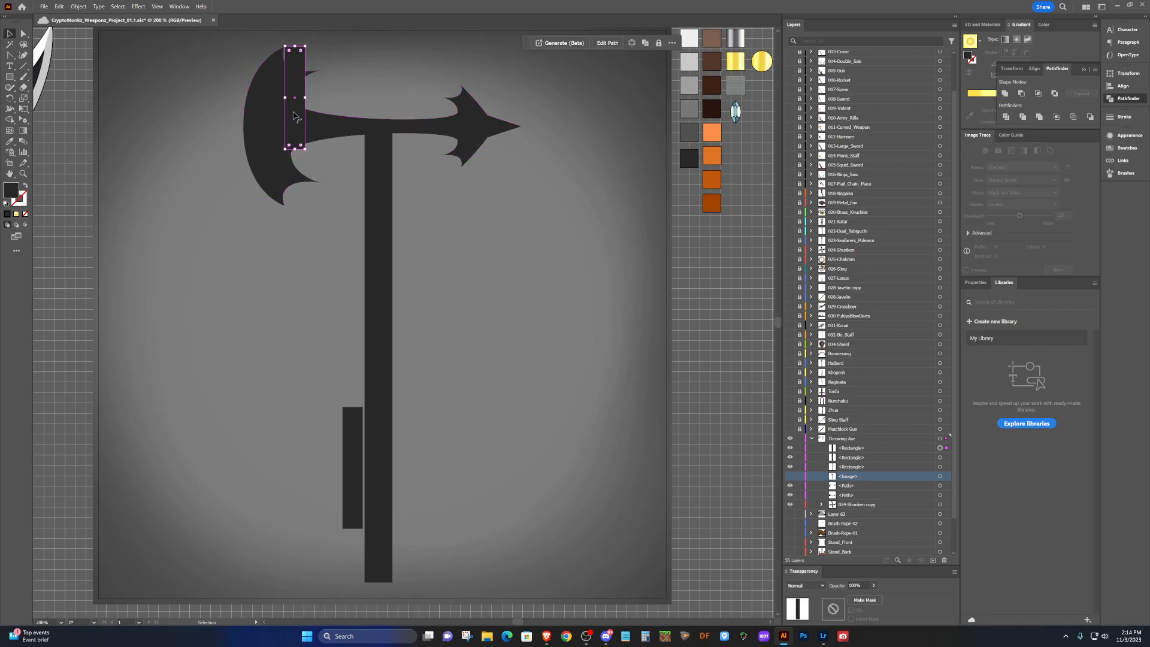
drag(298, 72, 349, 484)
click(355, 466)
key(Delete)
Check the browser axe references, stack two copies of the gauge strip end to end beside the lower handle, and merge them into one.
mouse_move(546, 636)
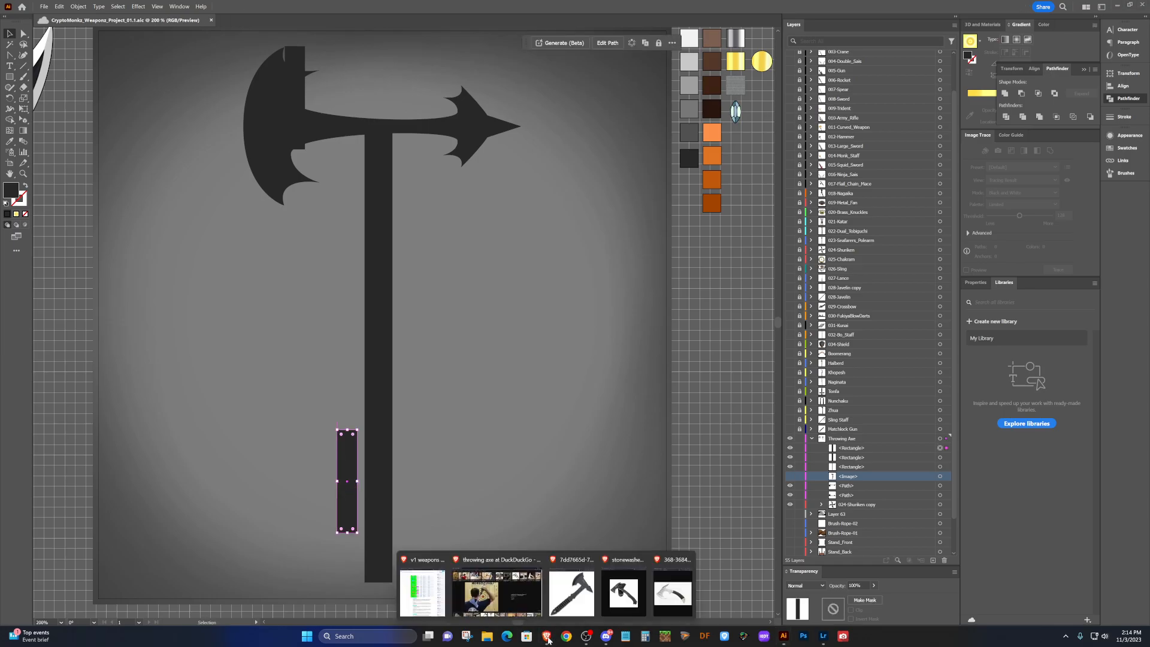
mouse_move(572, 605)
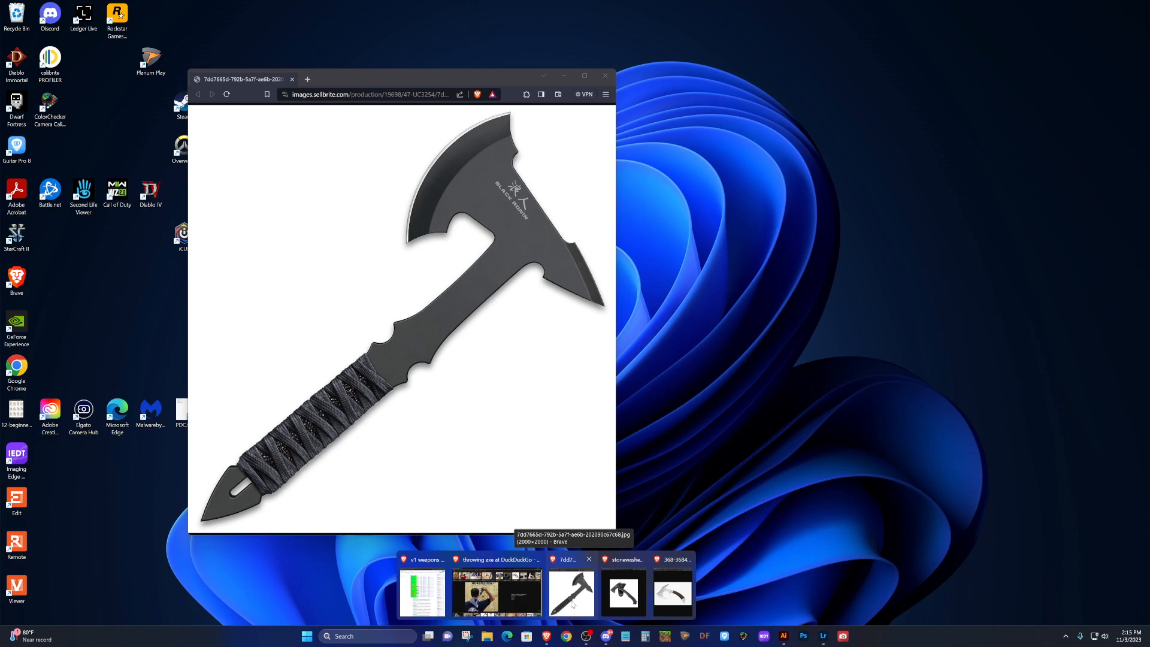
mouse_move(473, 599)
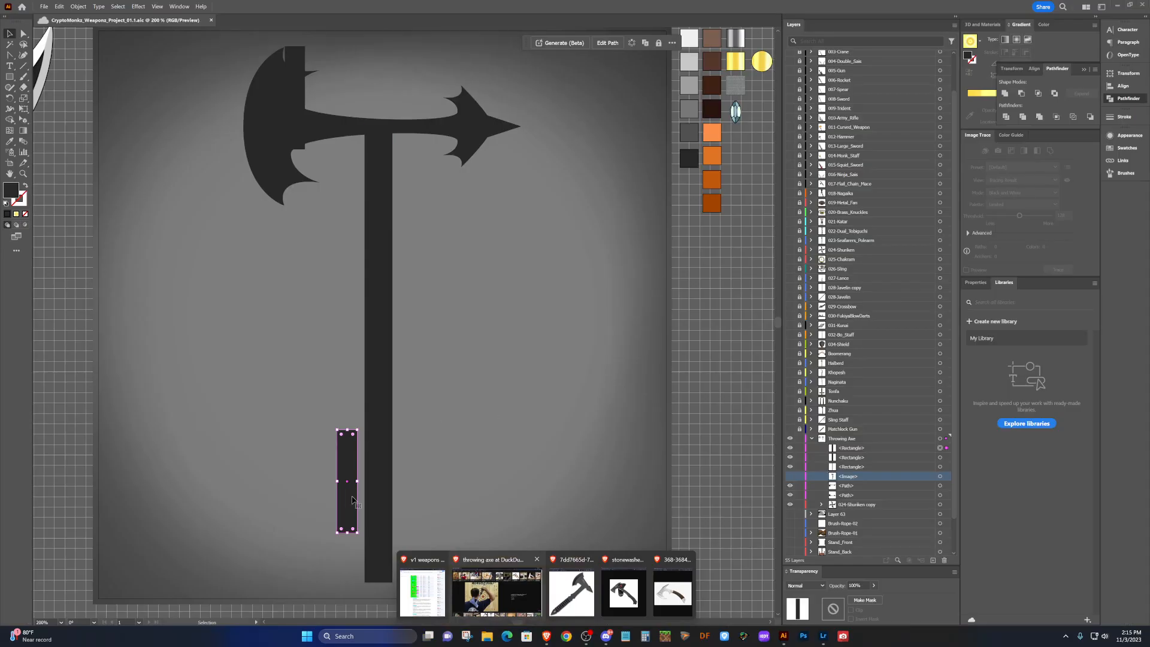
drag(352, 500, 348, 434)
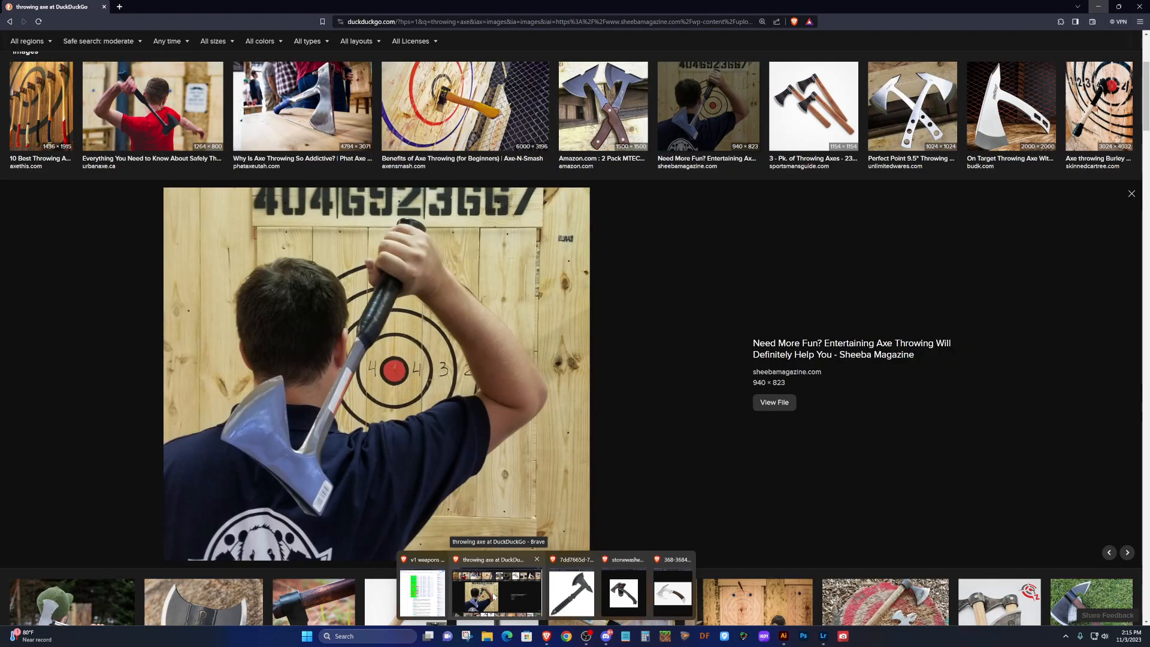
click(494, 596)
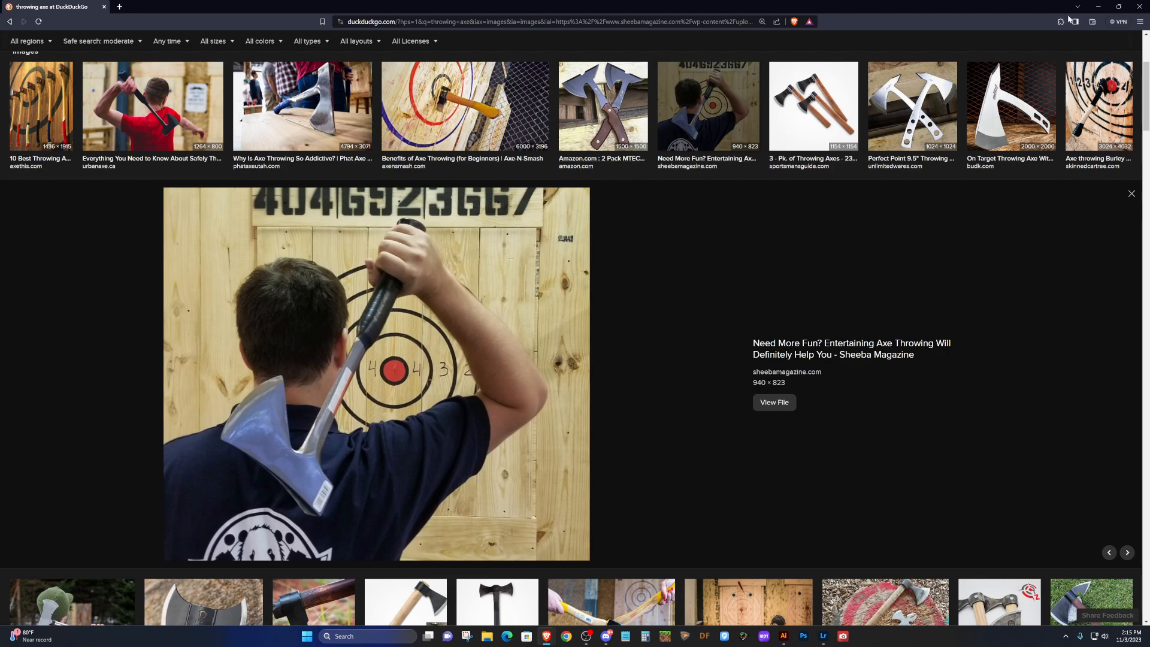
click(1098, 6)
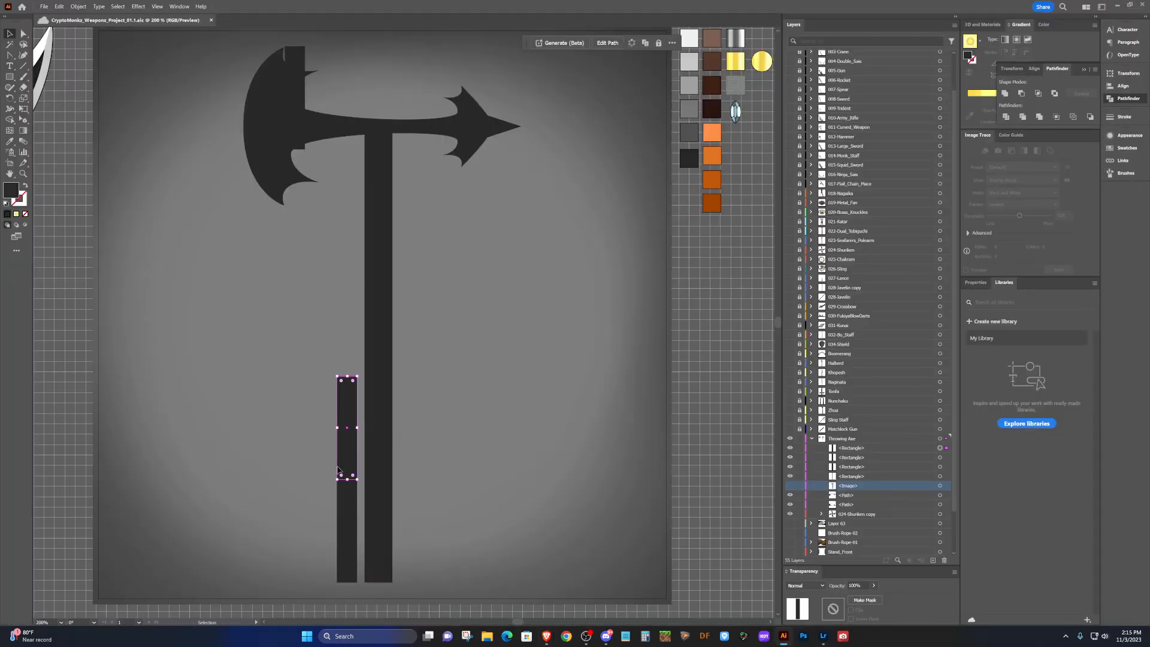
shift+click(354, 538)
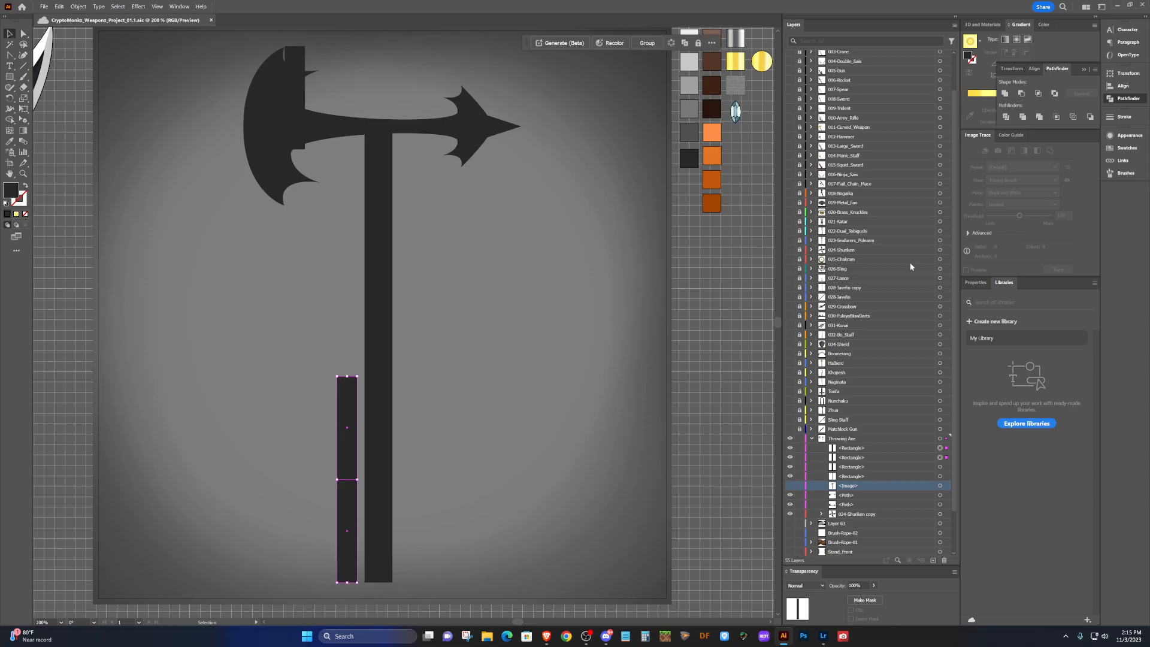
click(1039, 116)
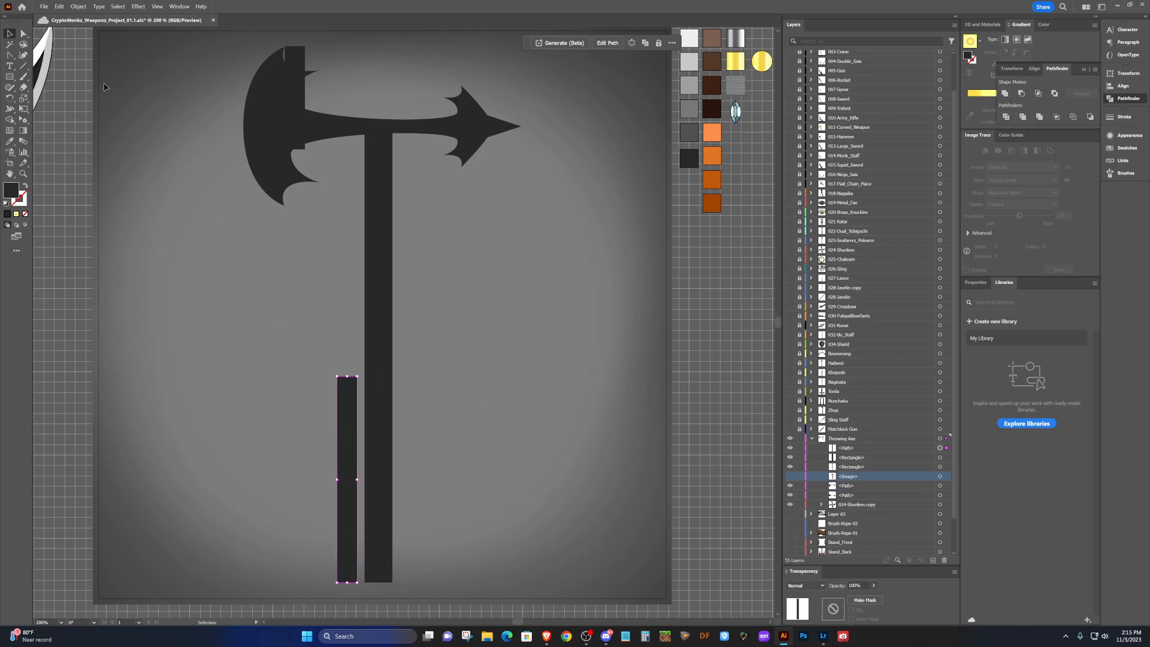
Recolor the merged strip with the near-white swatch and line up two copies end to end along the handle's left side below the head.
key(i)
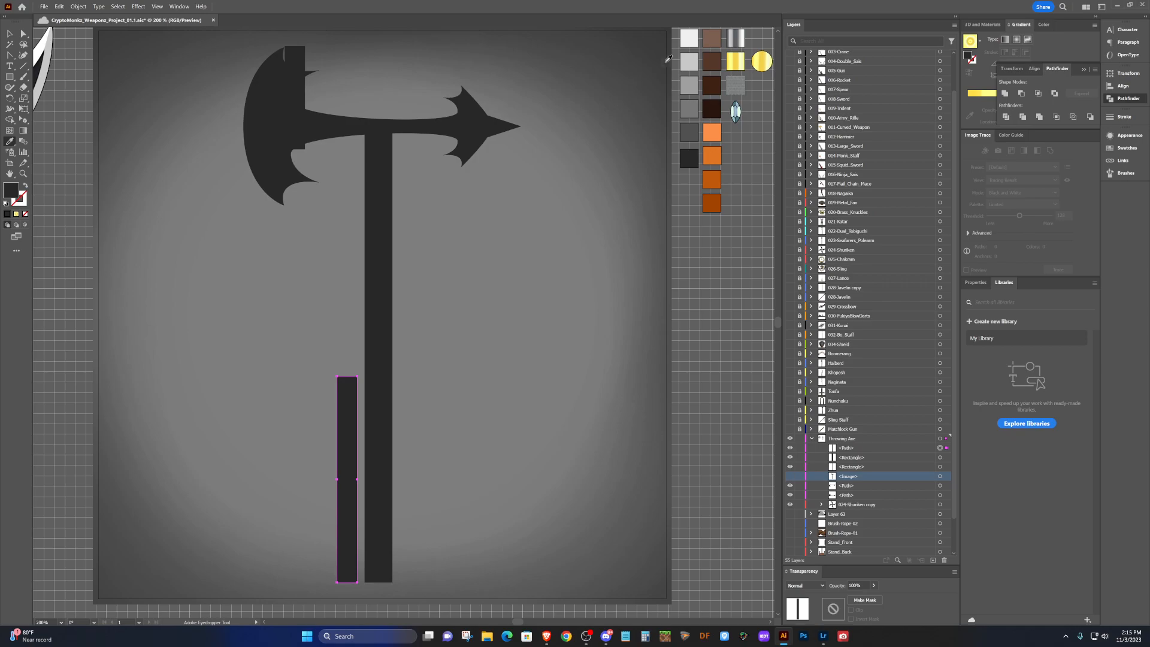
click(693, 36)
key(v)
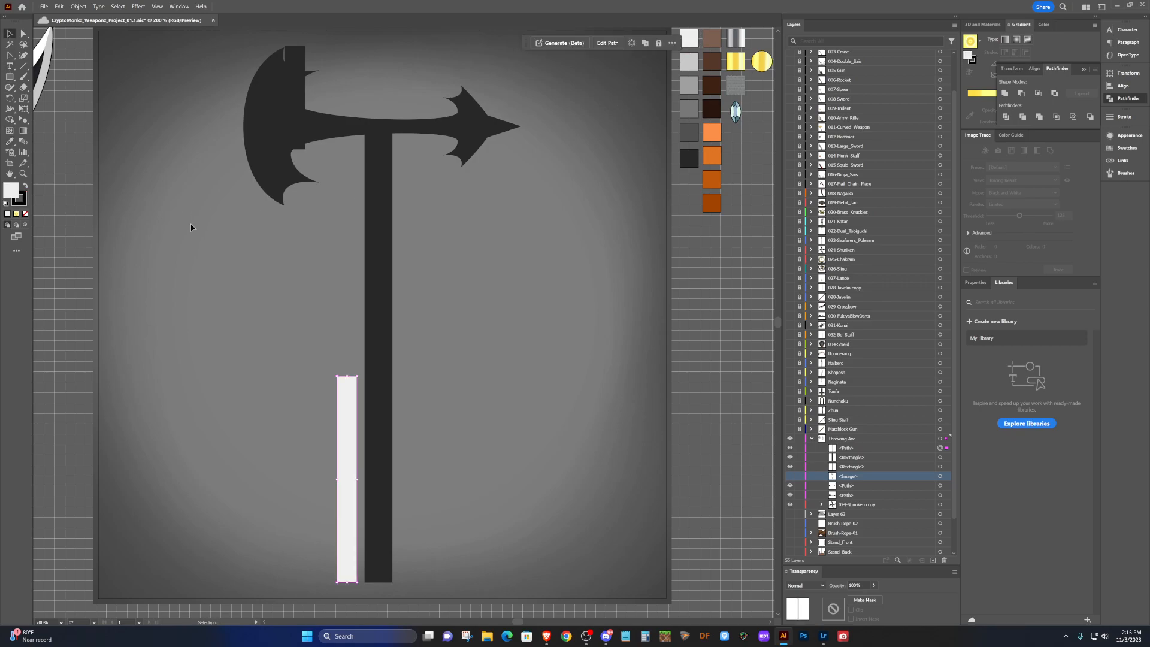
drag(342, 472, 313, 297)
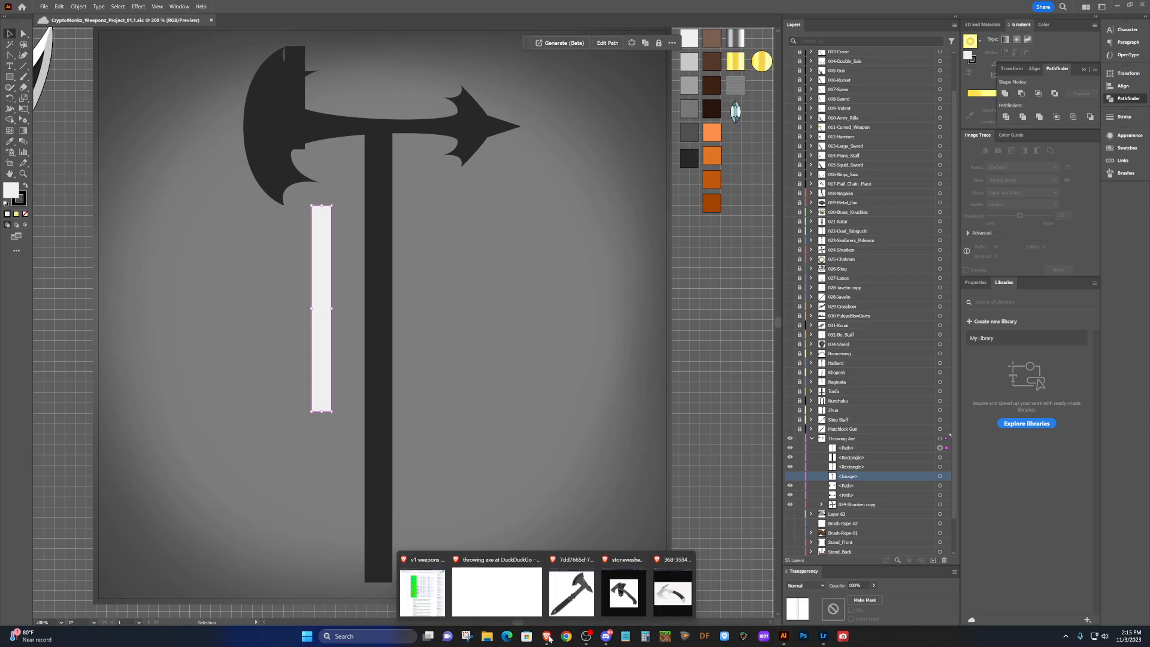
drag(317, 254, 352, 418)
Shorten the handle from its lower end to finish level with the white strips, and delete both strips.
click(382, 572)
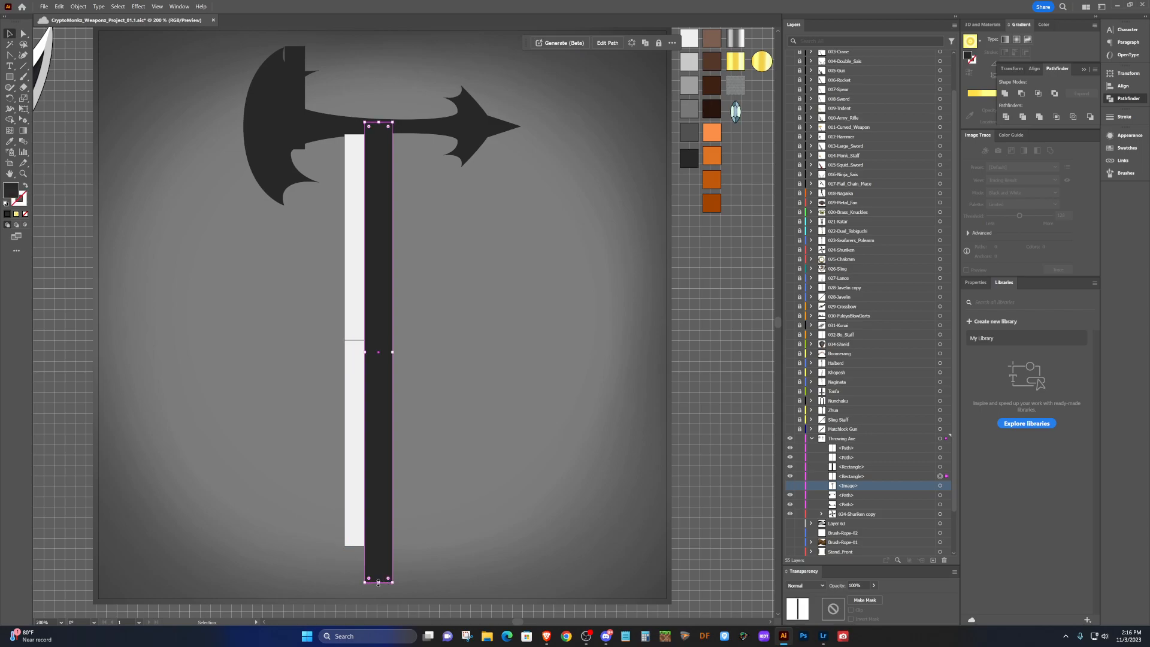
drag(378, 581, 378, 546)
click(434, 515)
click(349, 454)
key(Delete)
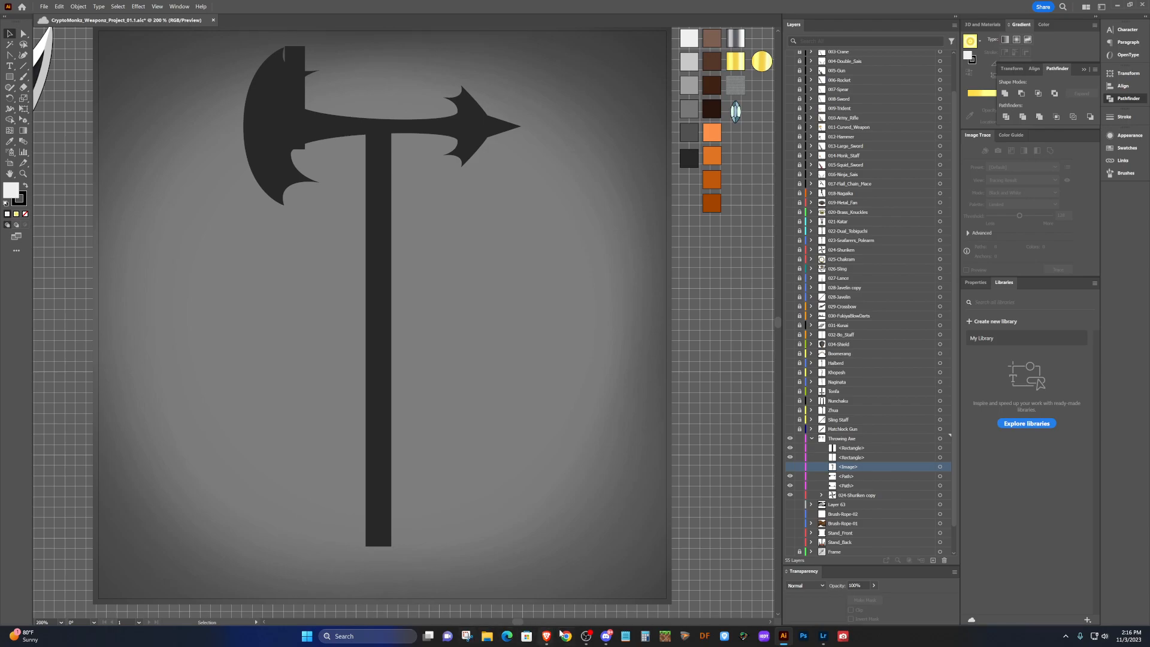
Examine the handle proportions on the black cord-wrapped axe reference in the browser.
mouse_move(552, 641)
click(527, 580)
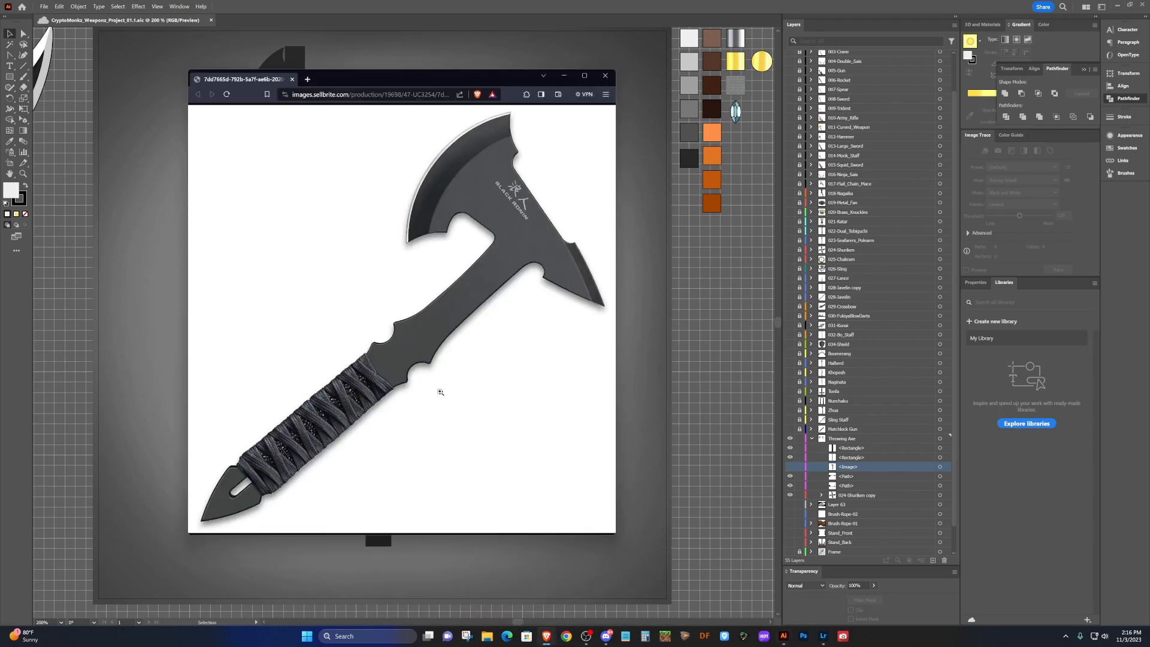
click(548, 7)
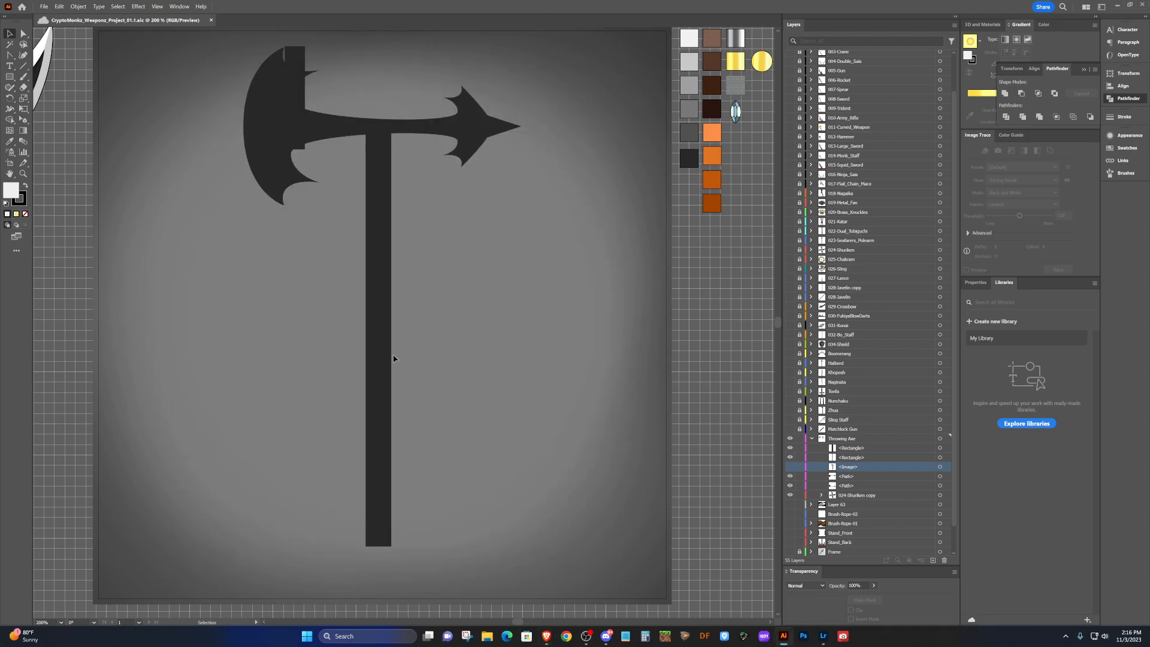
Widen the handle slightly, shift it a little to the right under the head, and delete the leftover gauge rectangle on the blade.
click(380, 364)
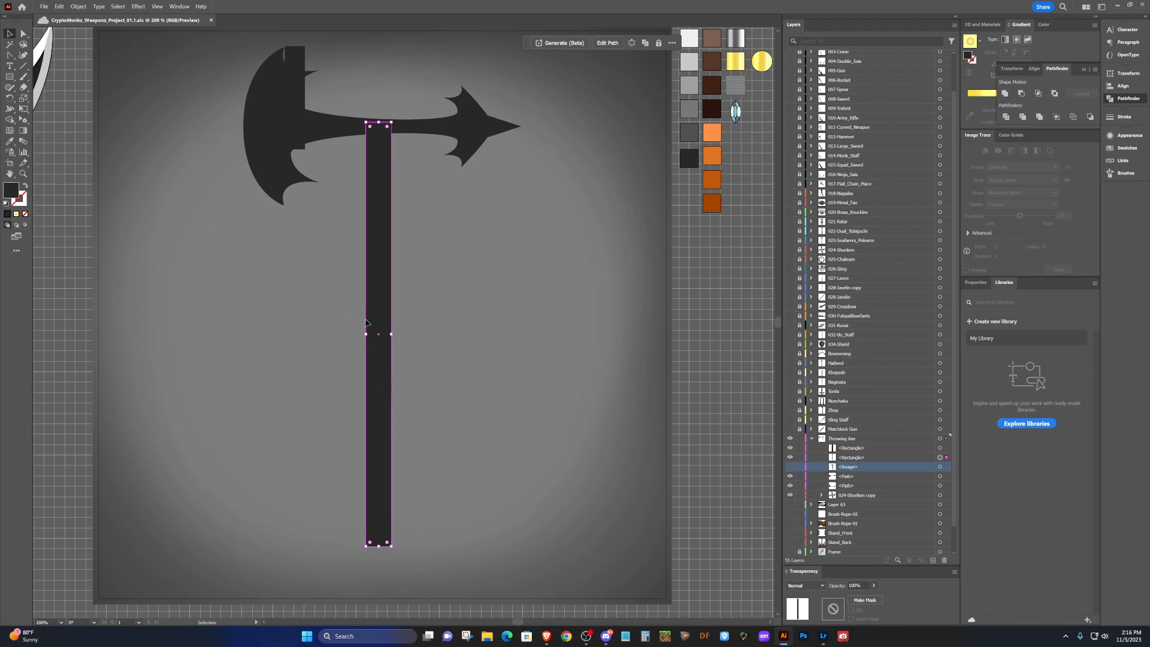
drag(366, 333, 358, 334)
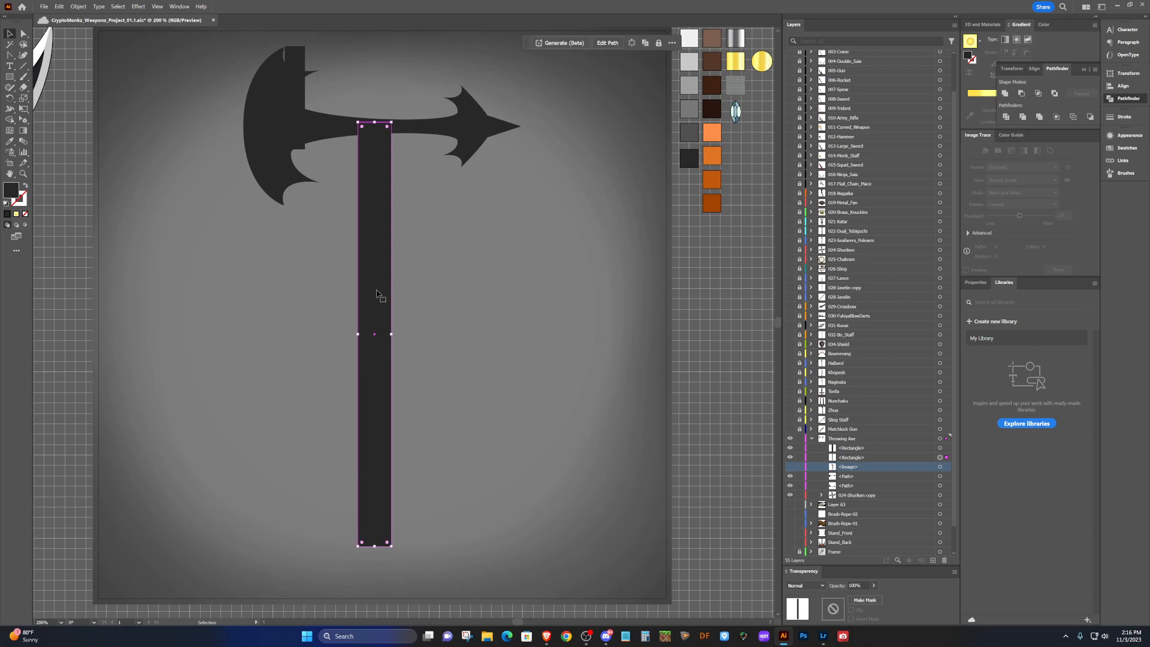
drag(376, 293, 385, 292)
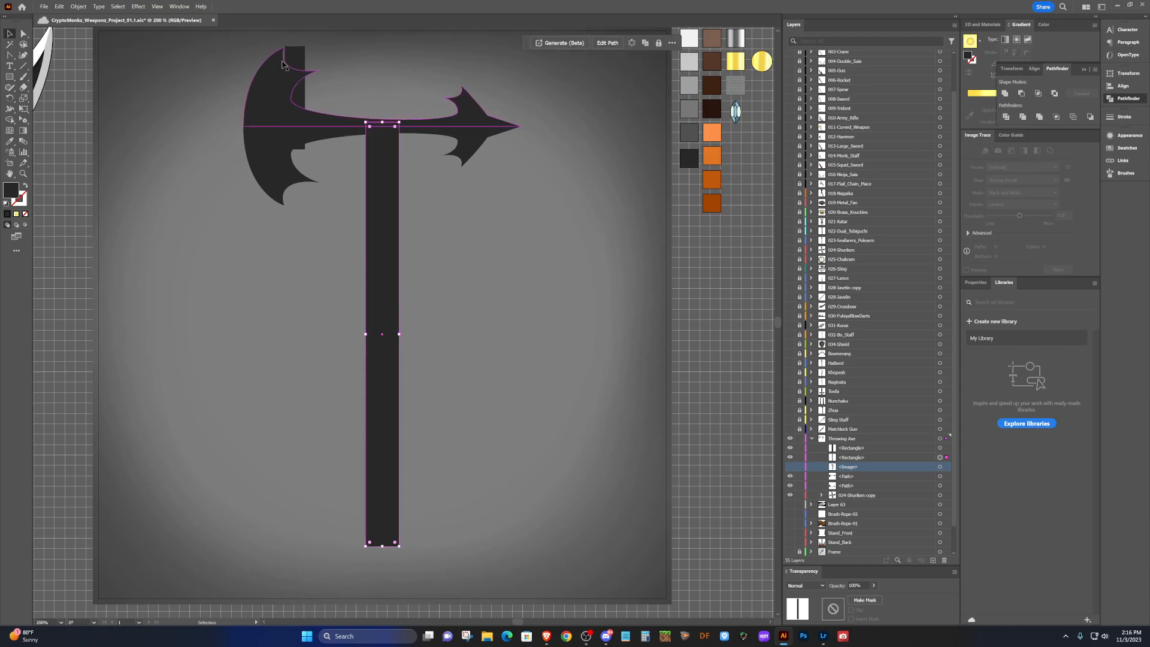
key(Delete)
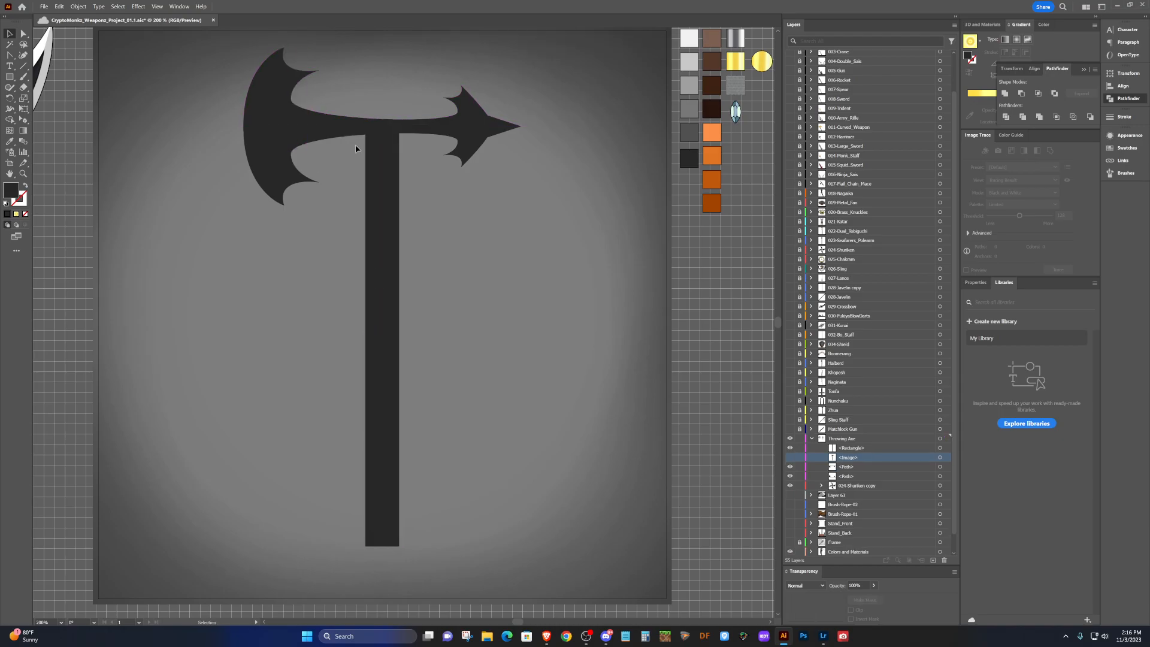
Select the upper half of the axe head and align it to the horizontal center.
click(277, 93)
scroll(259, 169, up, 2)
scroll(259, 170, up, 2)
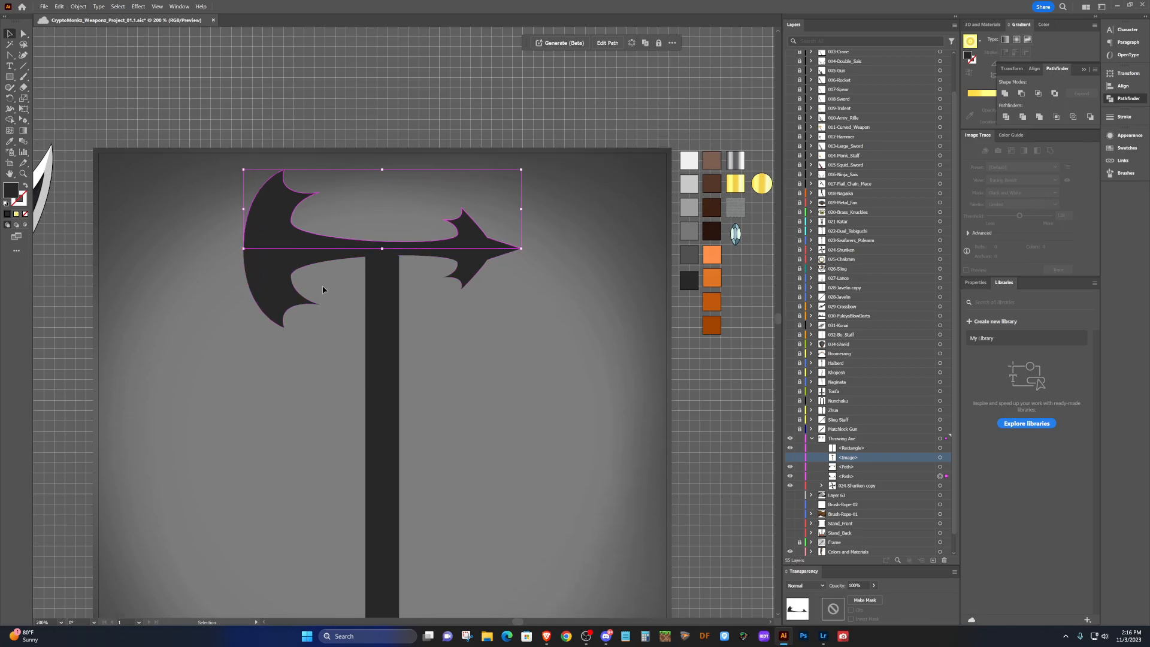
scroll(322, 299, down, 3)
scroll(323, 299, up, 2)
scroll(322, 299, down, 2)
scroll(323, 299, up, 3)
scroll(332, 305, down, 1)
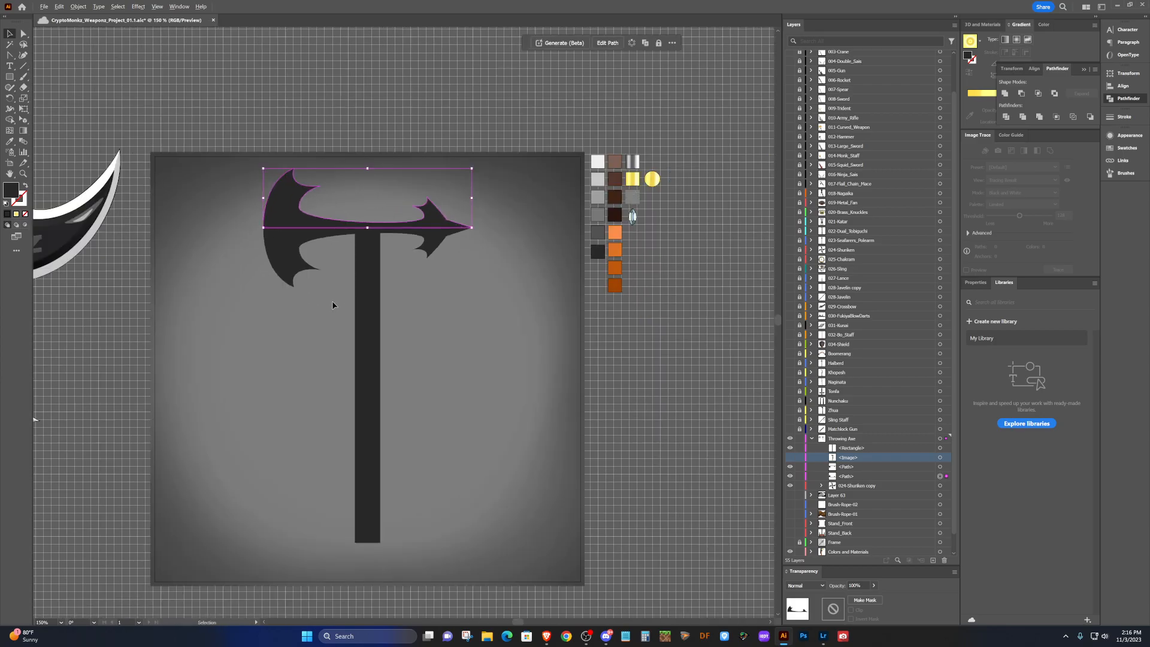
click(79, 6)
mouse_move(106, 38)
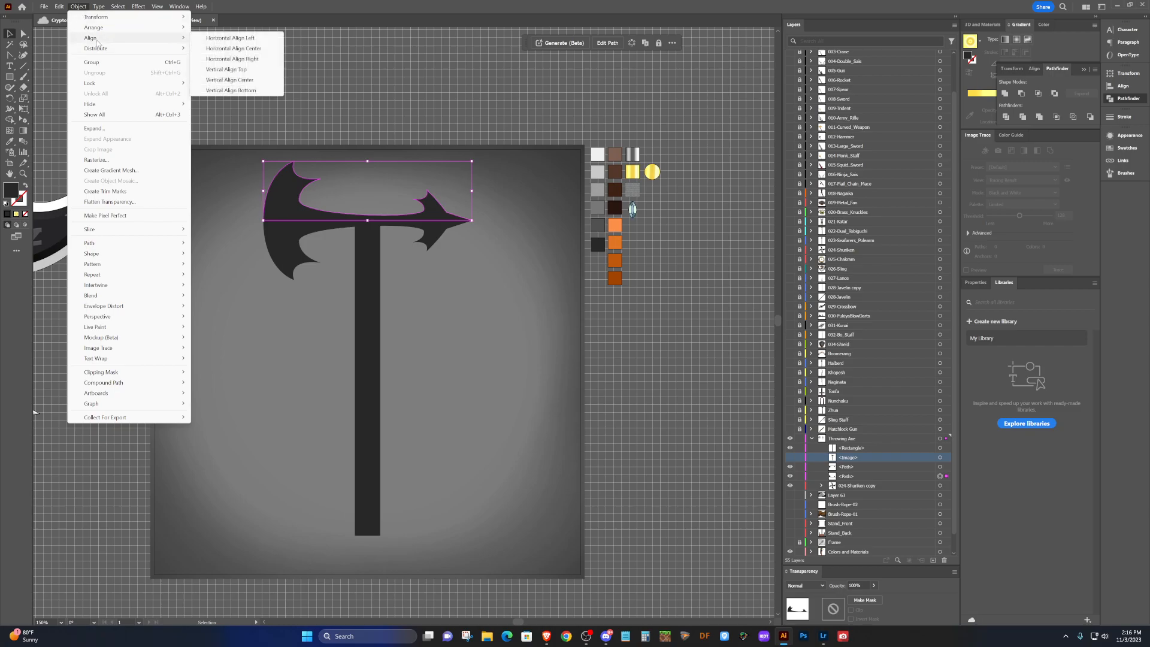
click(241, 49)
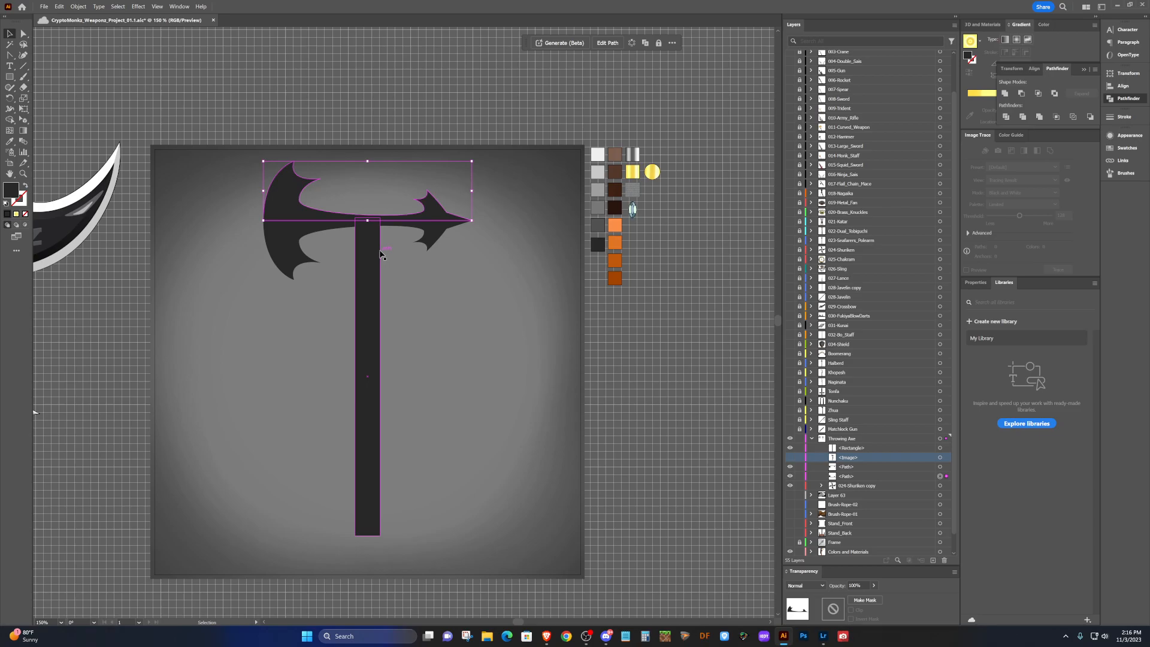
drag(290, 194, 195, 190)
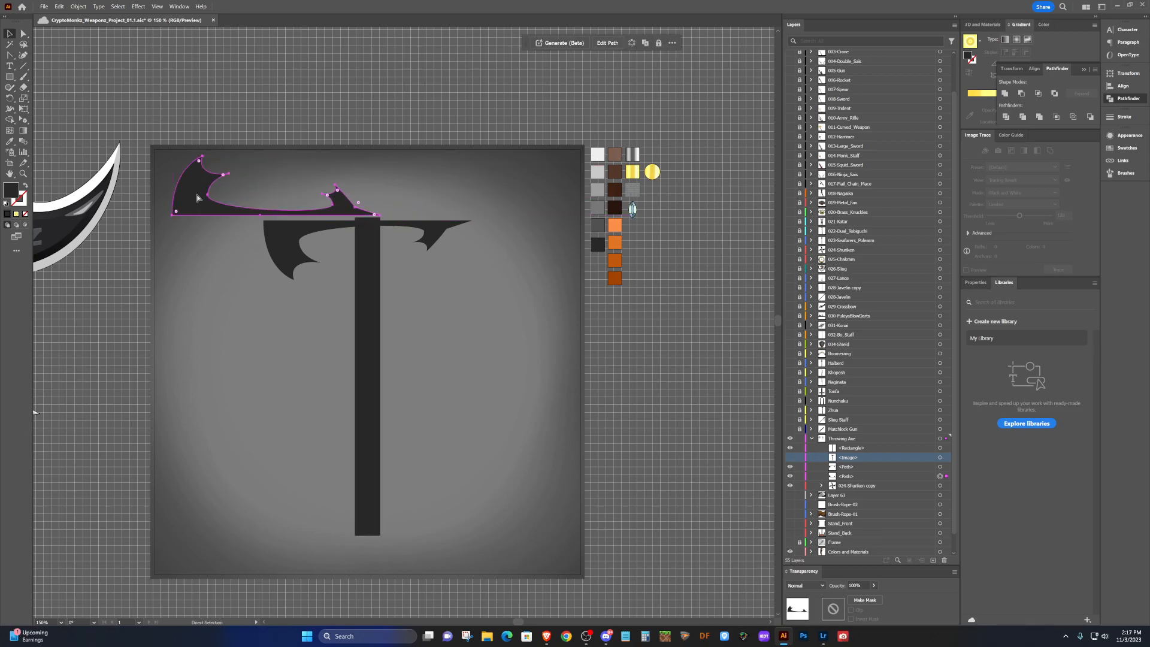
key(ctrl+z)
click(223, 210)
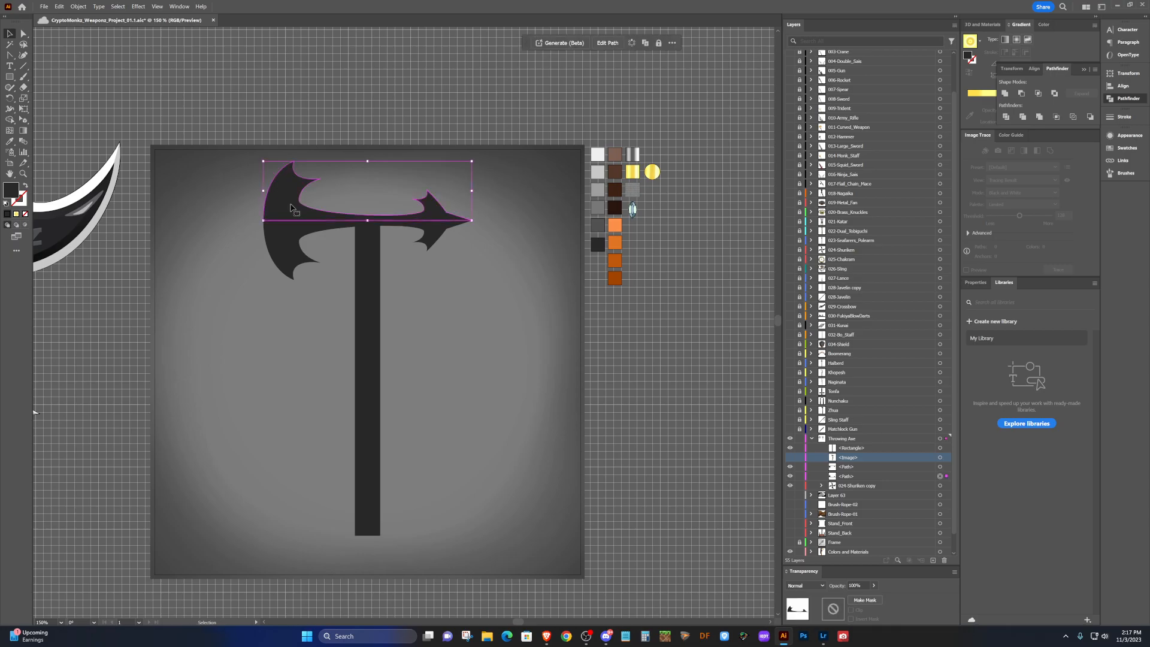
double_click(268, 205)
key(Escape)
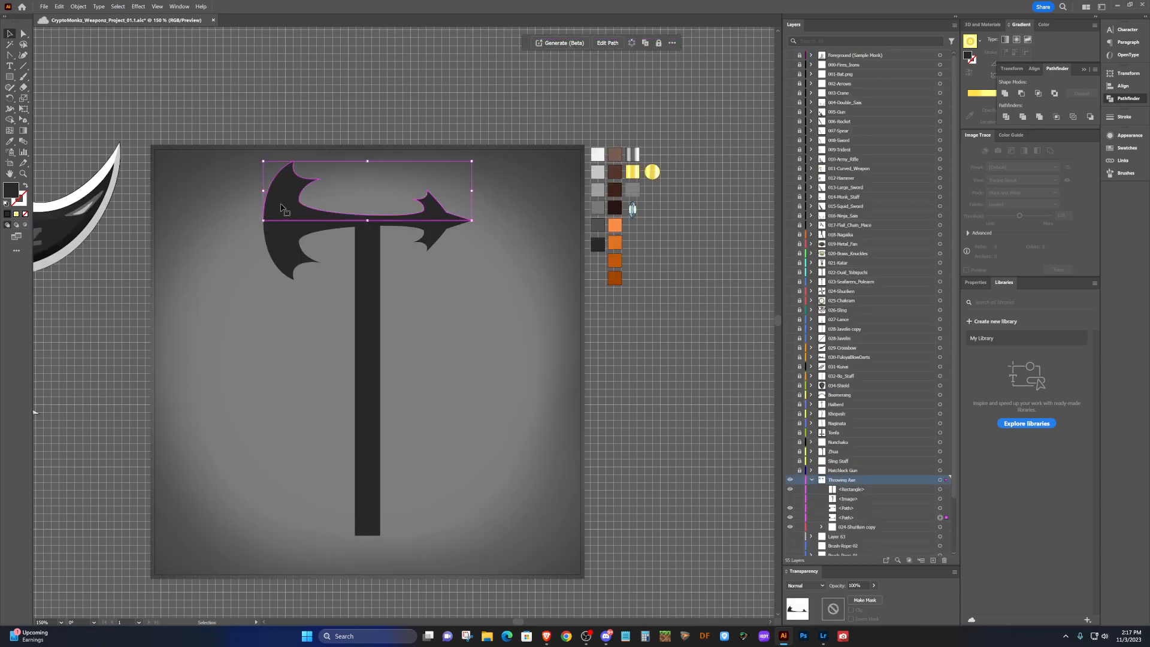
Slide the upper half of the axe head to the left and realign it to the horizontal center over the lower half.
drag(284, 209, 213, 211)
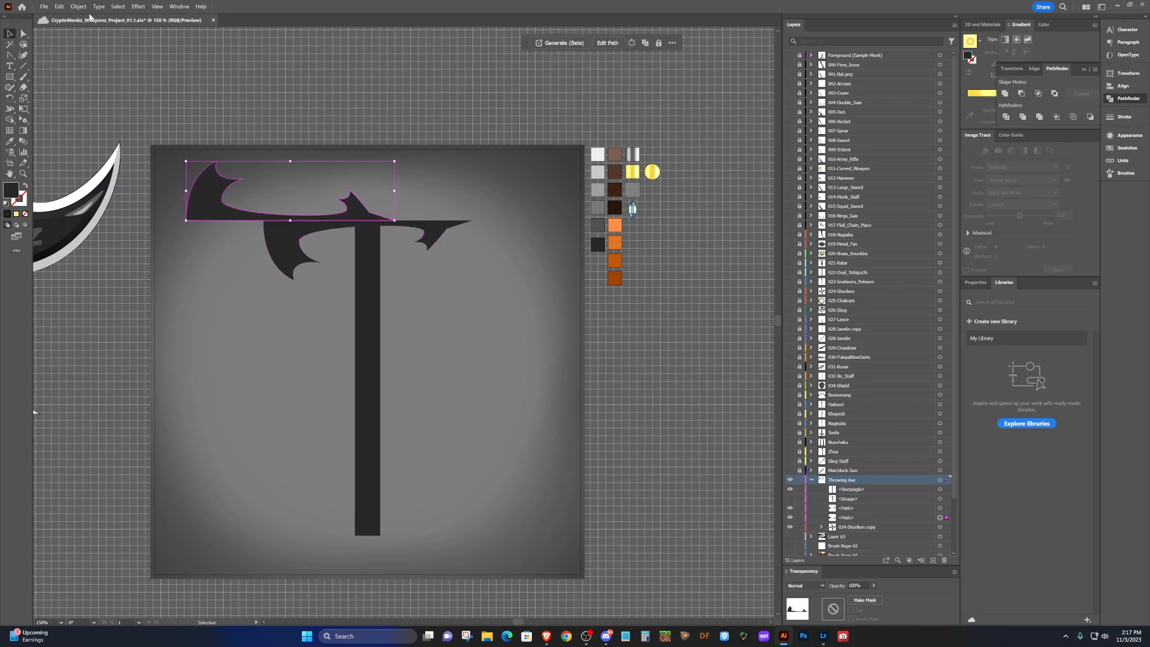
click(79, 6)
mouse_move(150, 38)
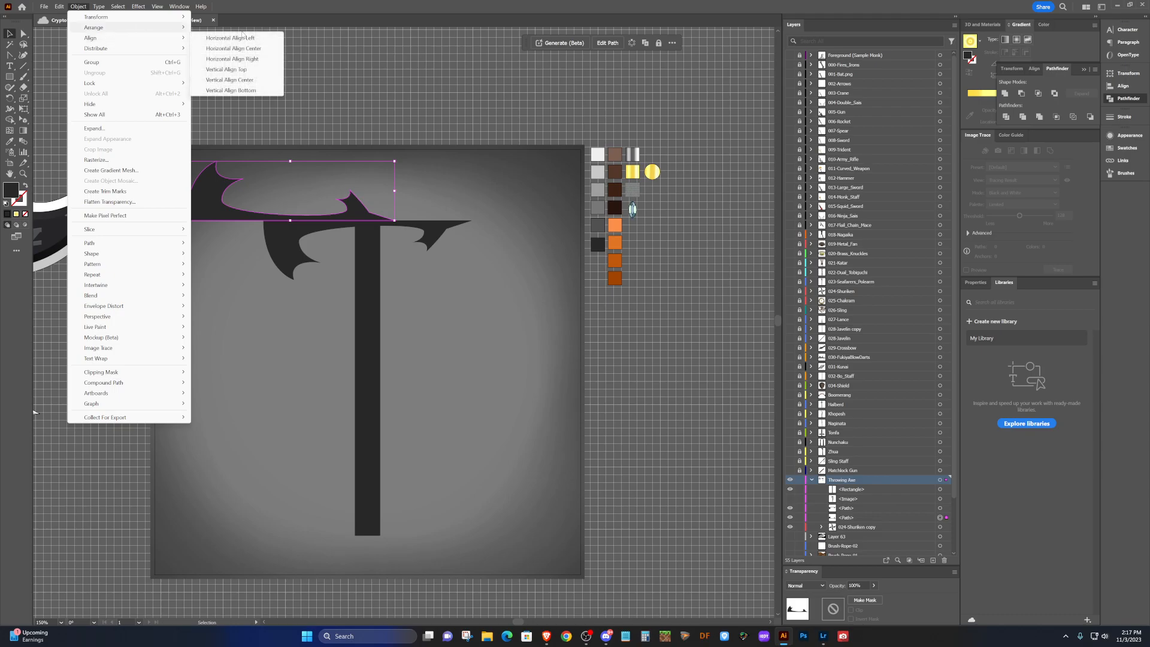
click(240, 49)
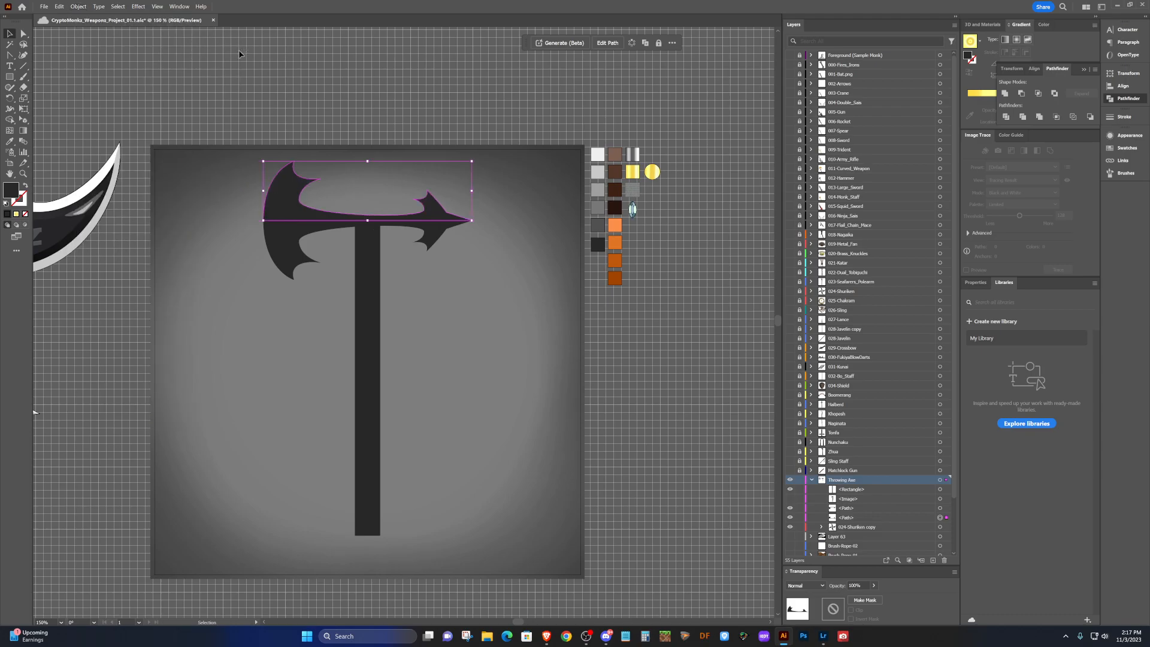
click(286, 238)
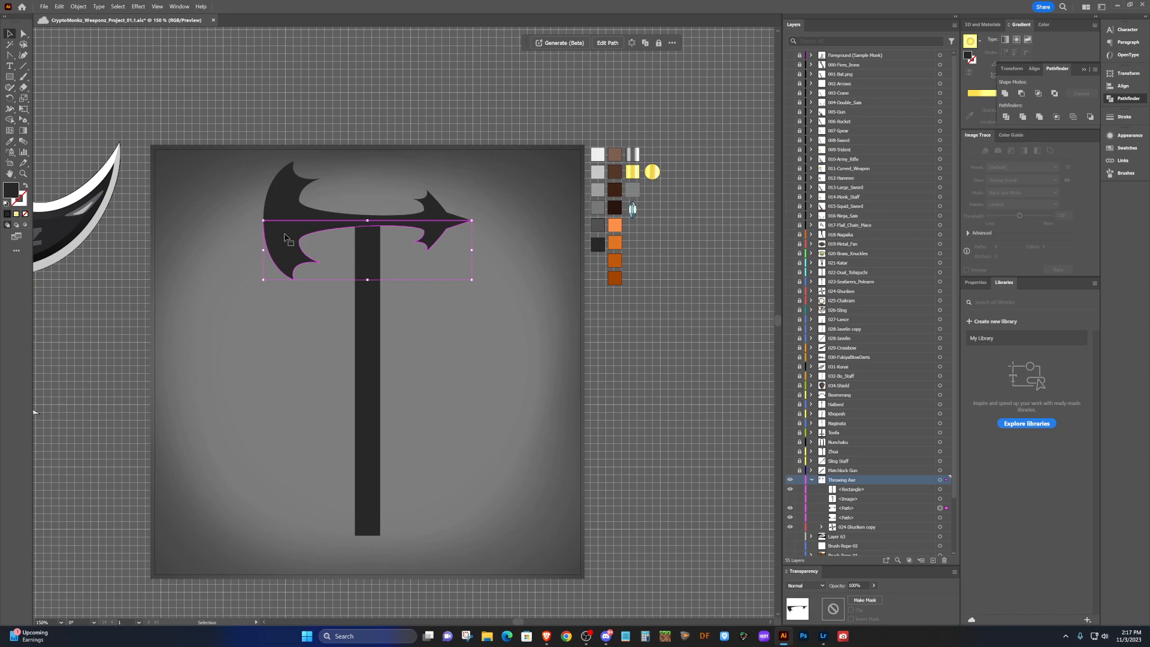
click(715, 330)
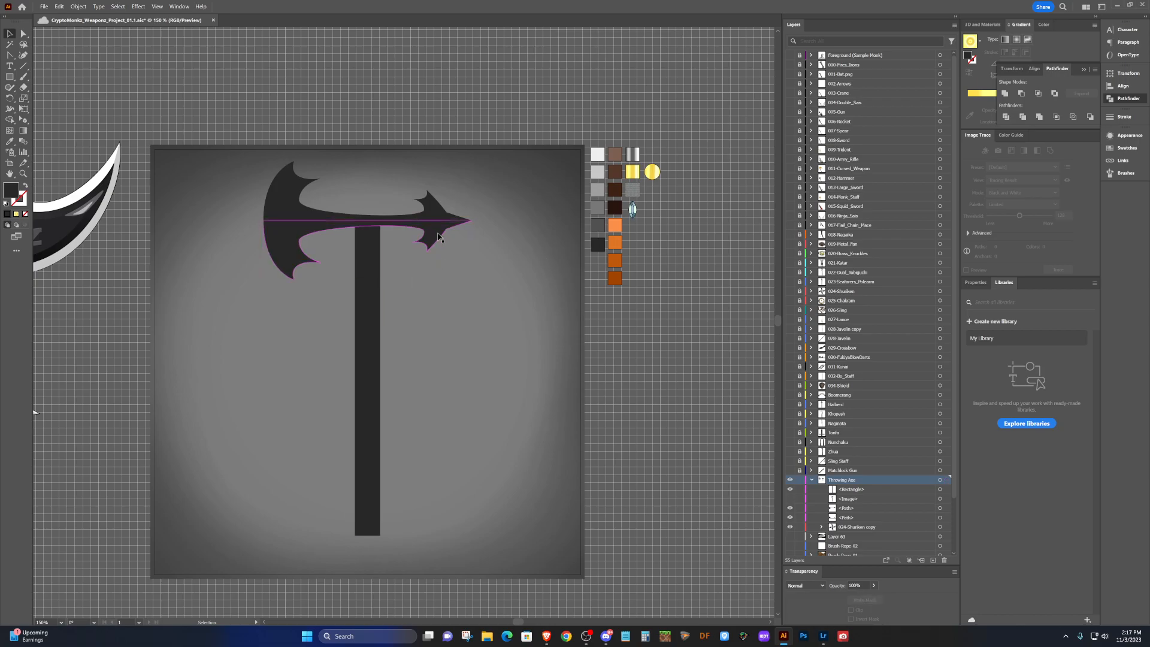
Select the axe handle and align it to the horizontal center of the artboard.
click(432, 234)
click(369, 333)
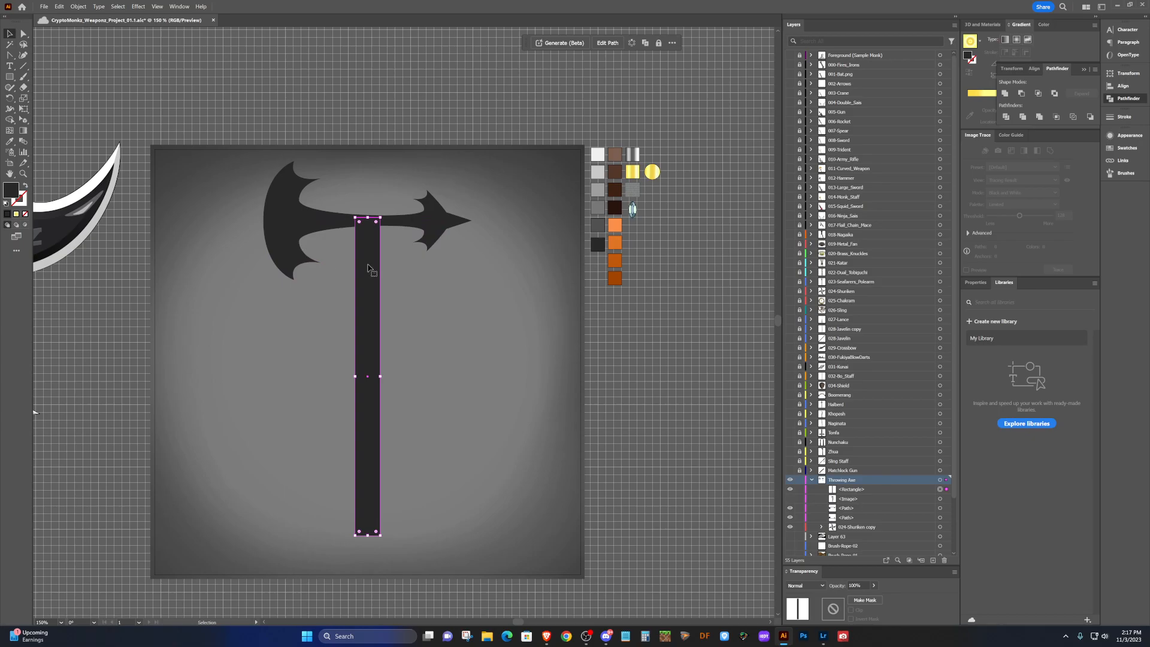
click(78, 7)
mouse_move(88, 28)
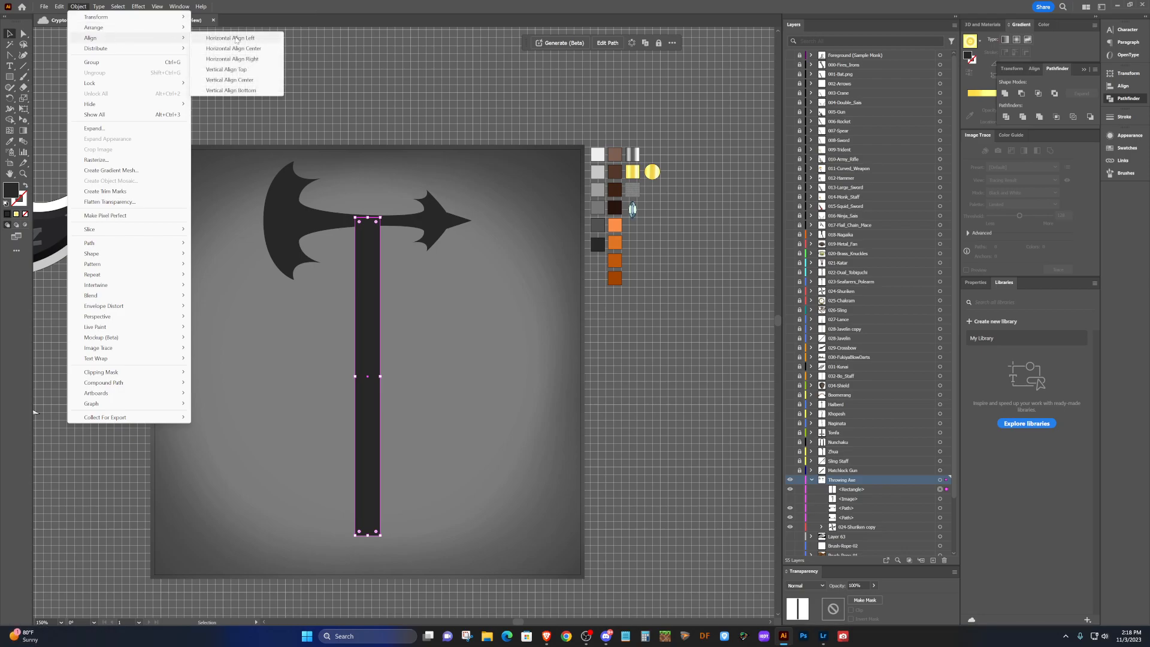
click(233, 48)
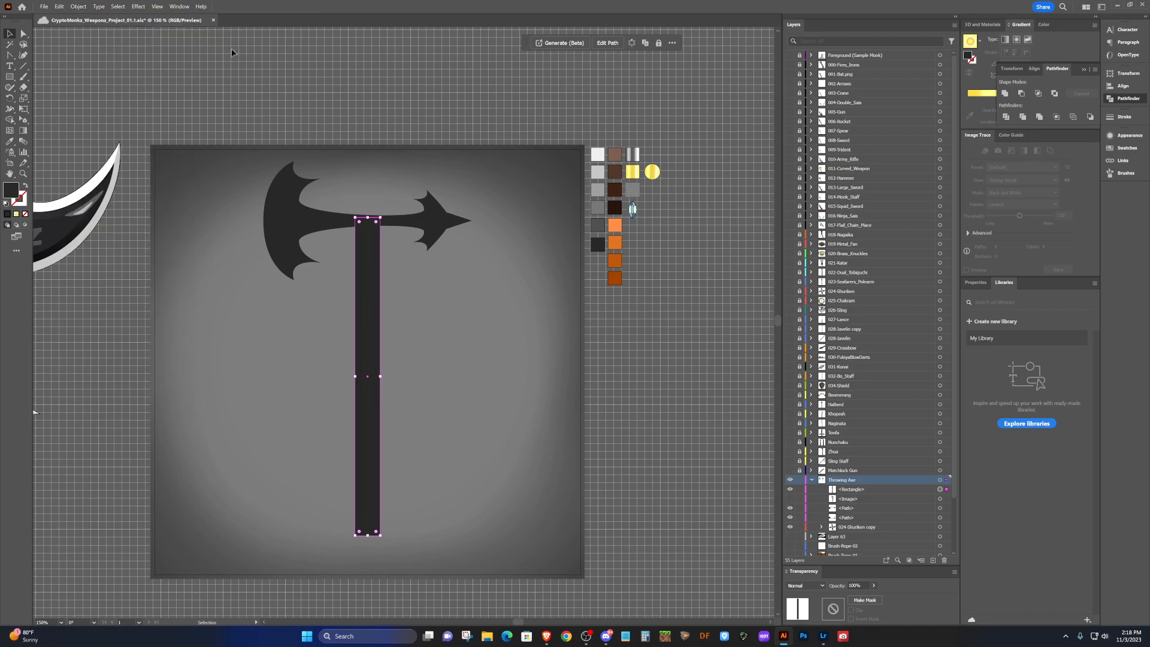
click(412, 308)
Inspect the axe silhouette up close at the head and handle joint, and as a whole for overall proportions.
scroll(409, 267, up, 1)
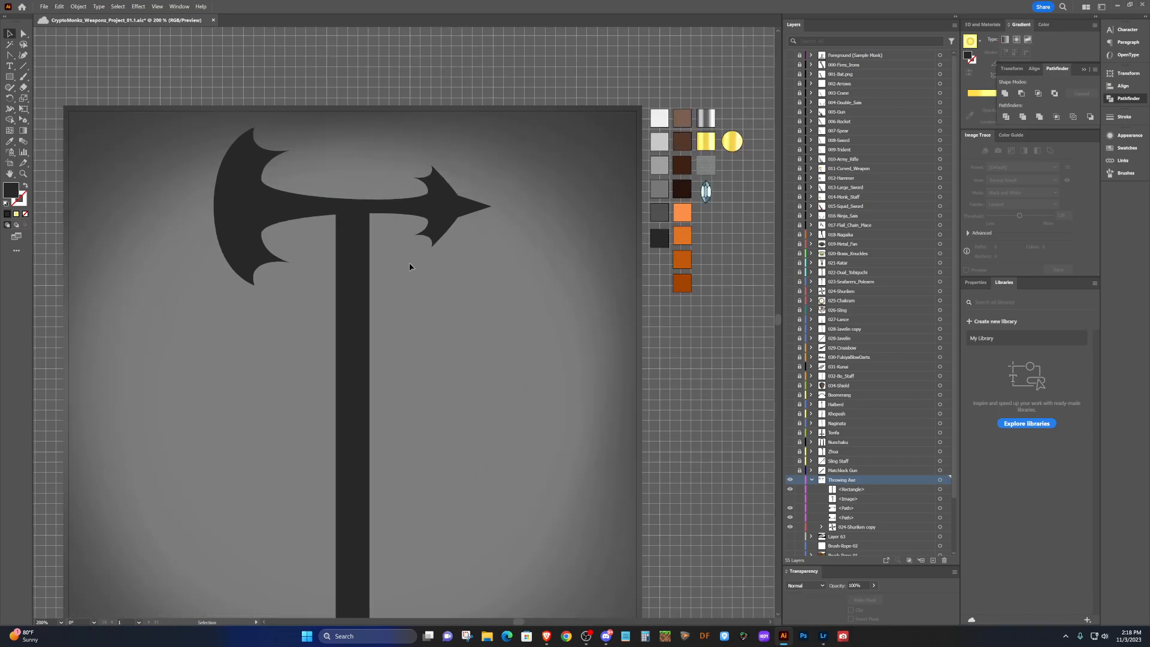
scroll(409, 267, up, 1)
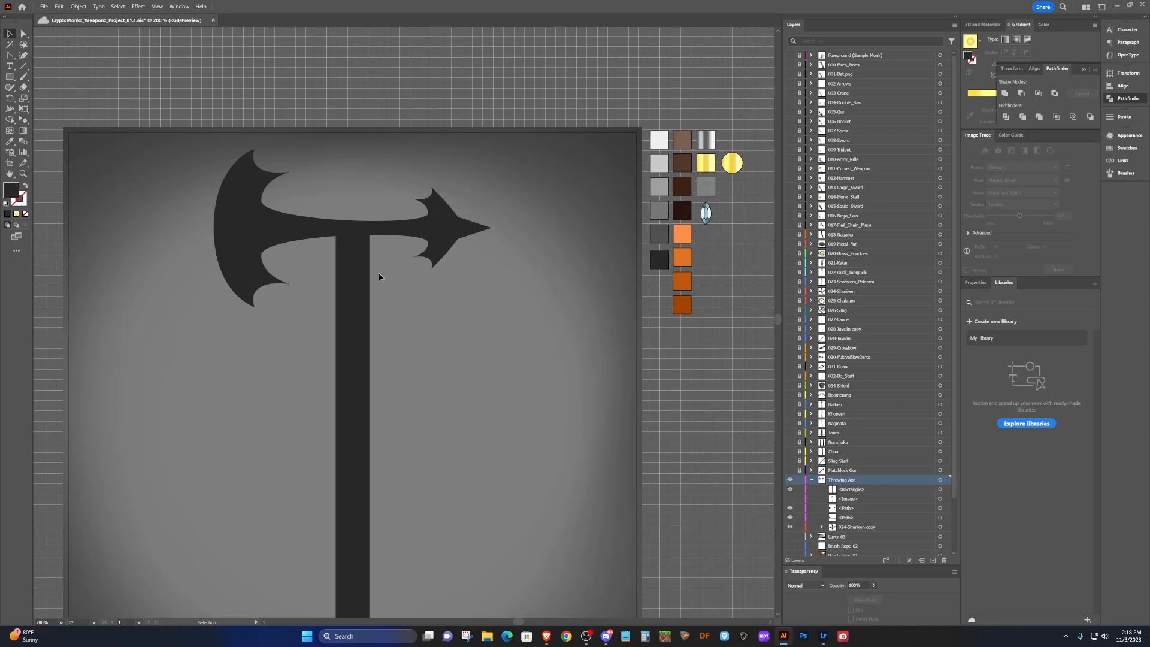
scroll(379, 293, up, 1)
scroll(379, 295, up, 2)
scroll(379, 295, down, 1)
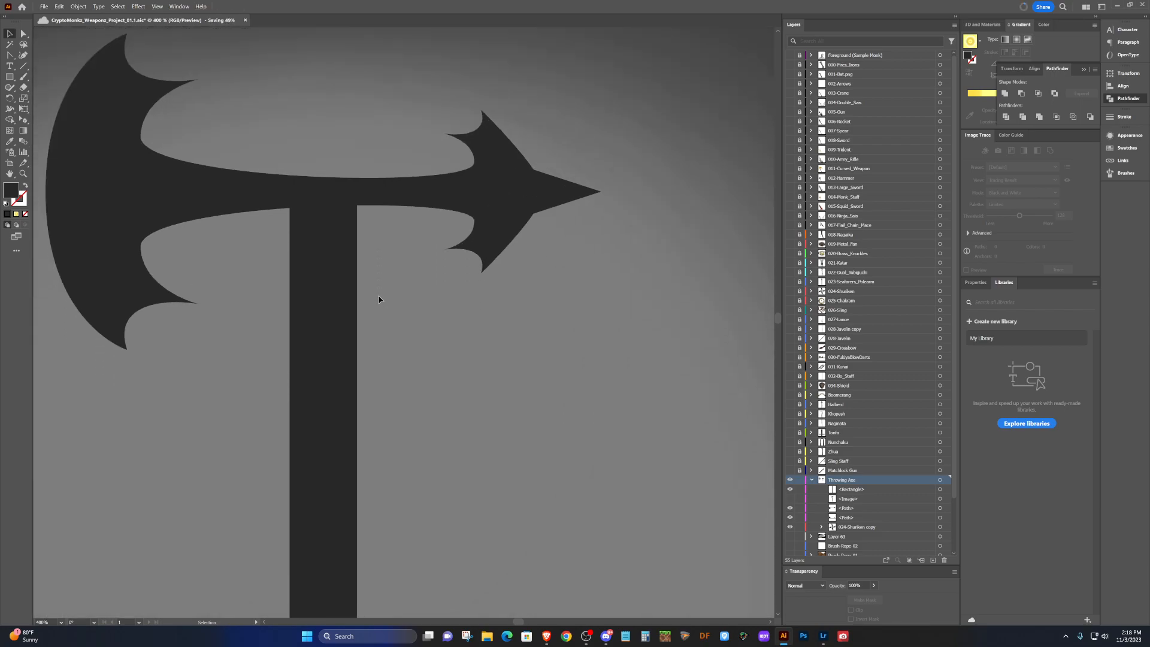
scroll(378, 296, down, 2)
scroll(378, 296, down, 2)
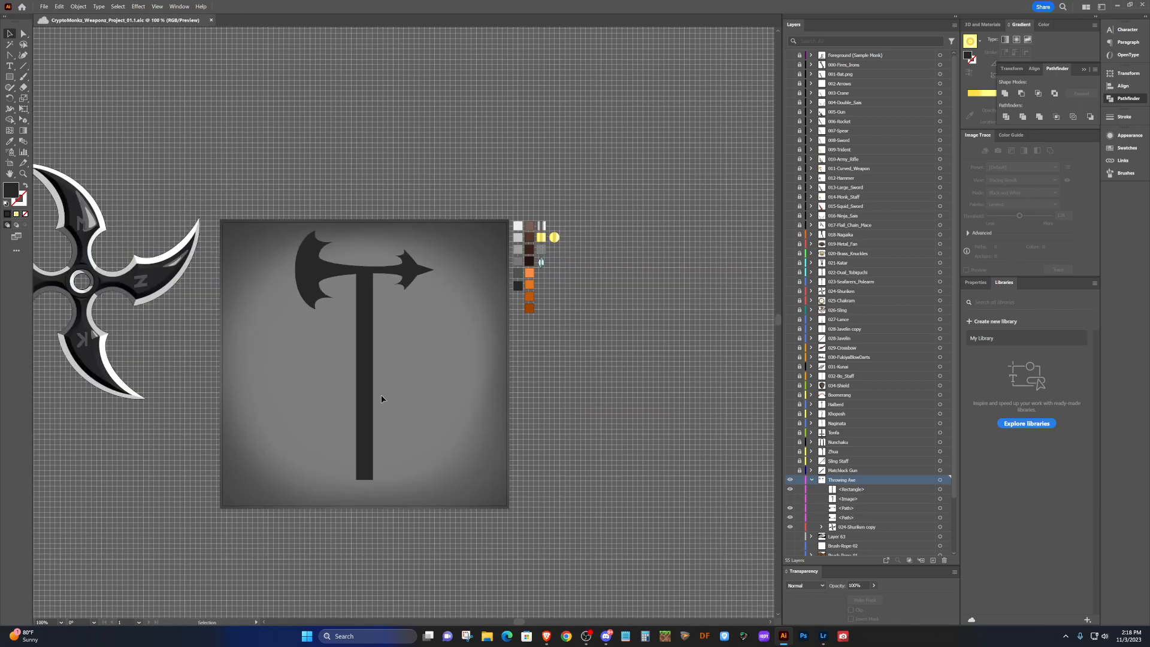
scroll(385, 398, down, 1)
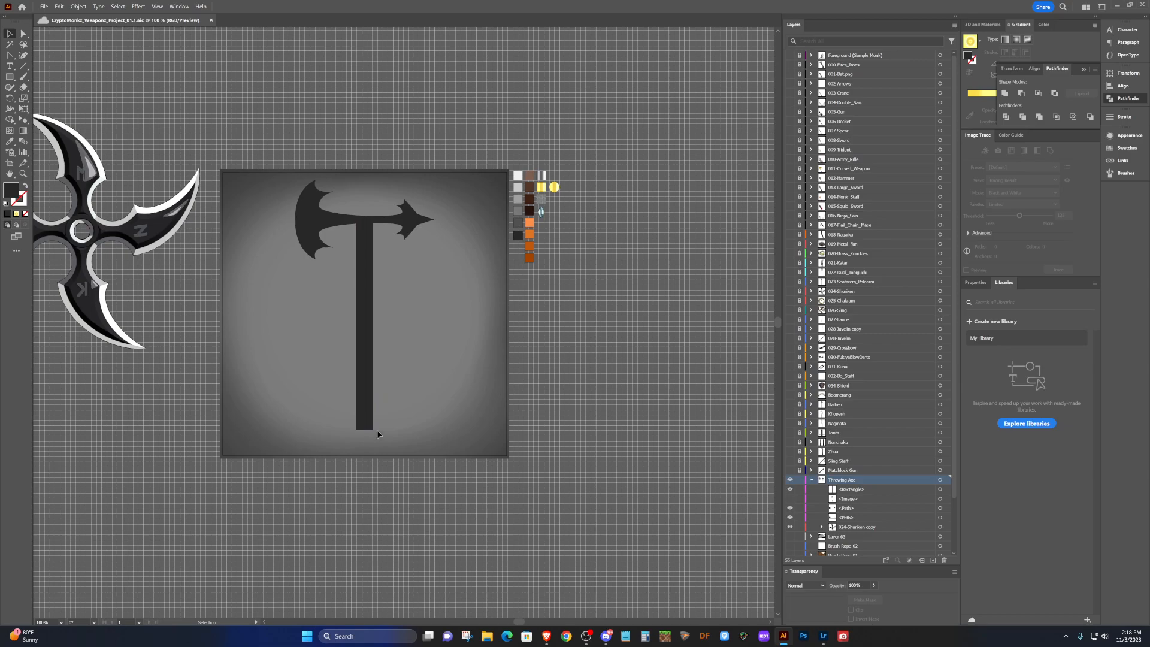
scroll(377, 431, down, 2)
click(362, 275)
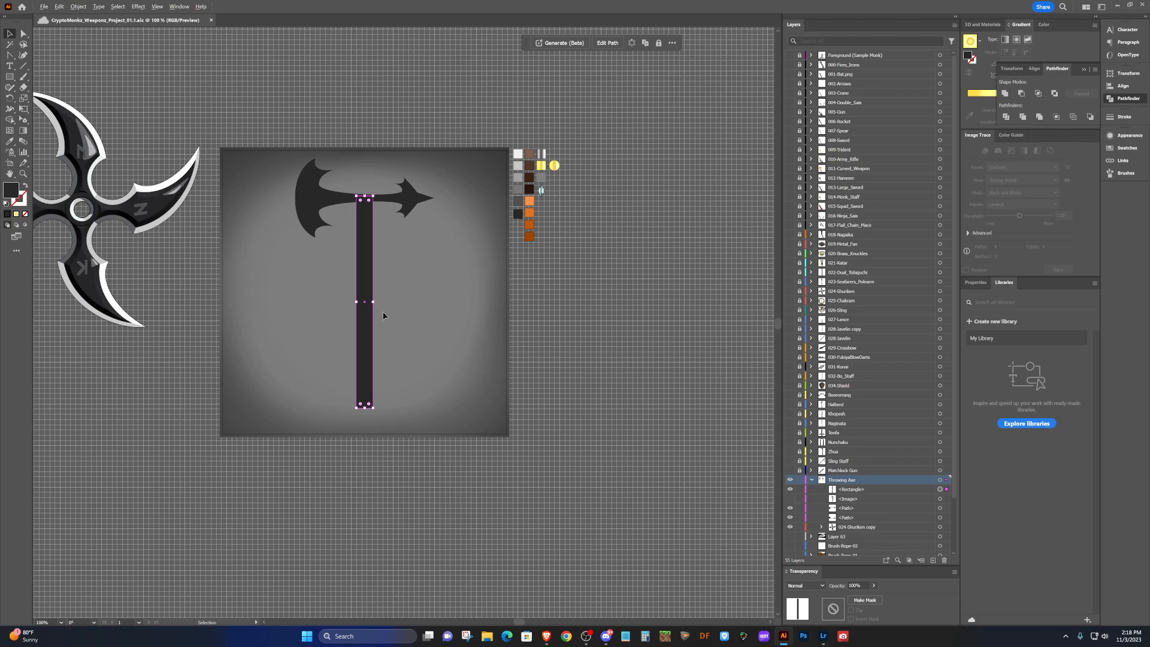
scroll(383, 312, up, 2)
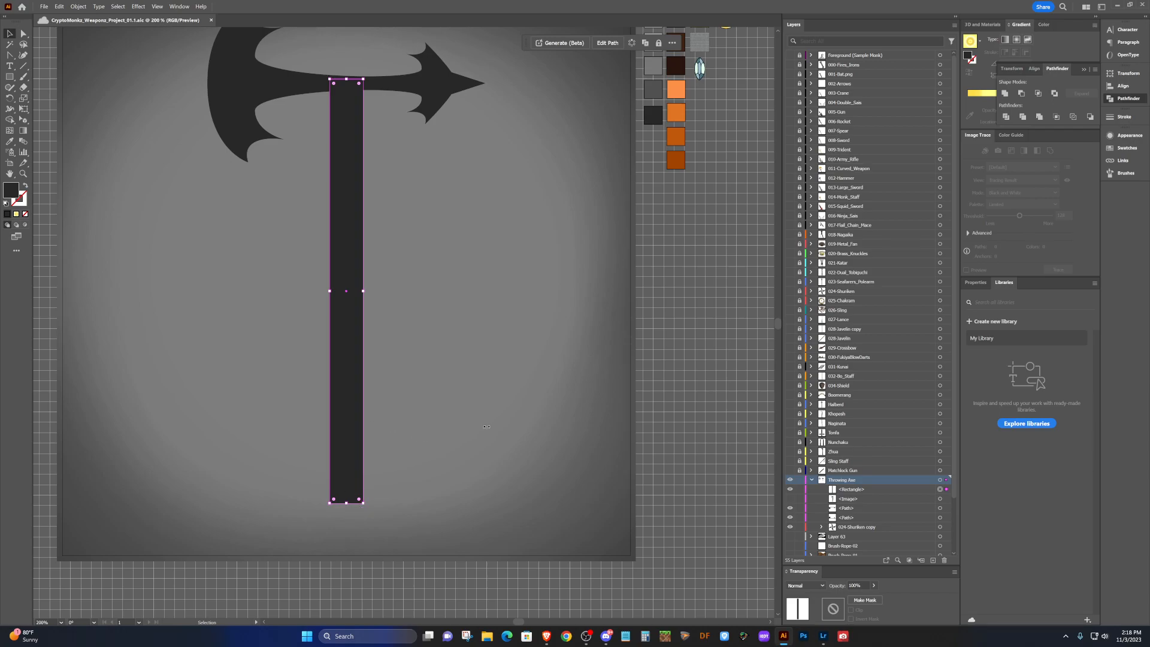
click(676, 247)
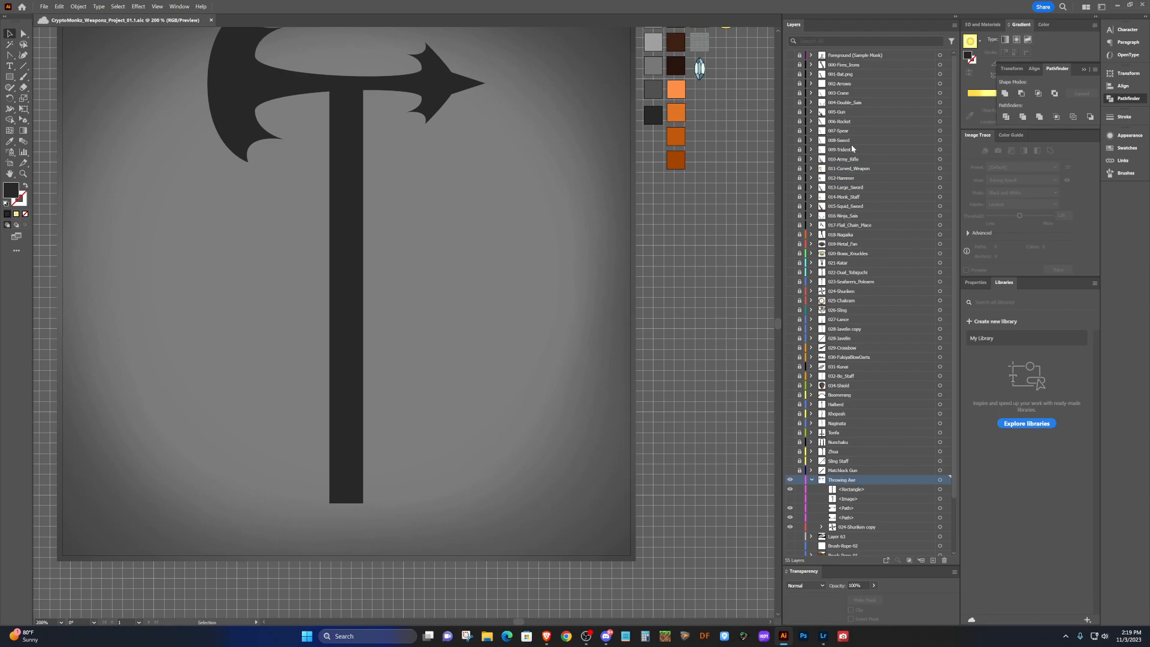
Show the fire irons weapon layer to compare its wrapped handle with the axe, and hide it again.
click(790, 65)
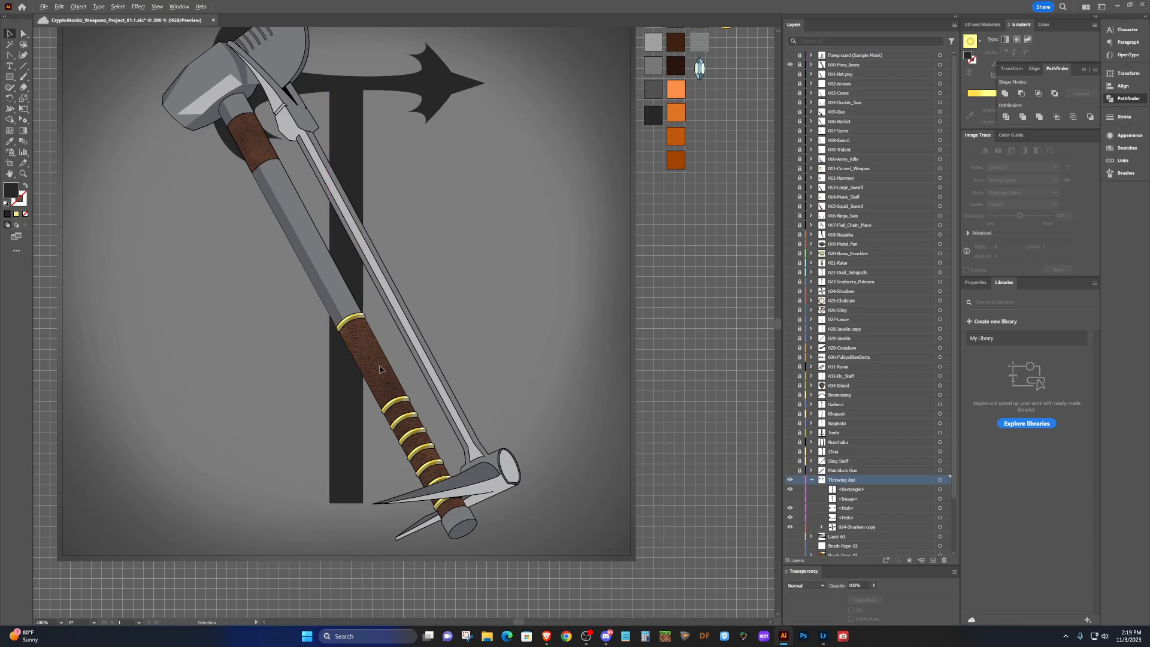
scroll(380, 376, up, 5)
scroll(380, 375, down, 6)
scroll(380, 375, up, 1)
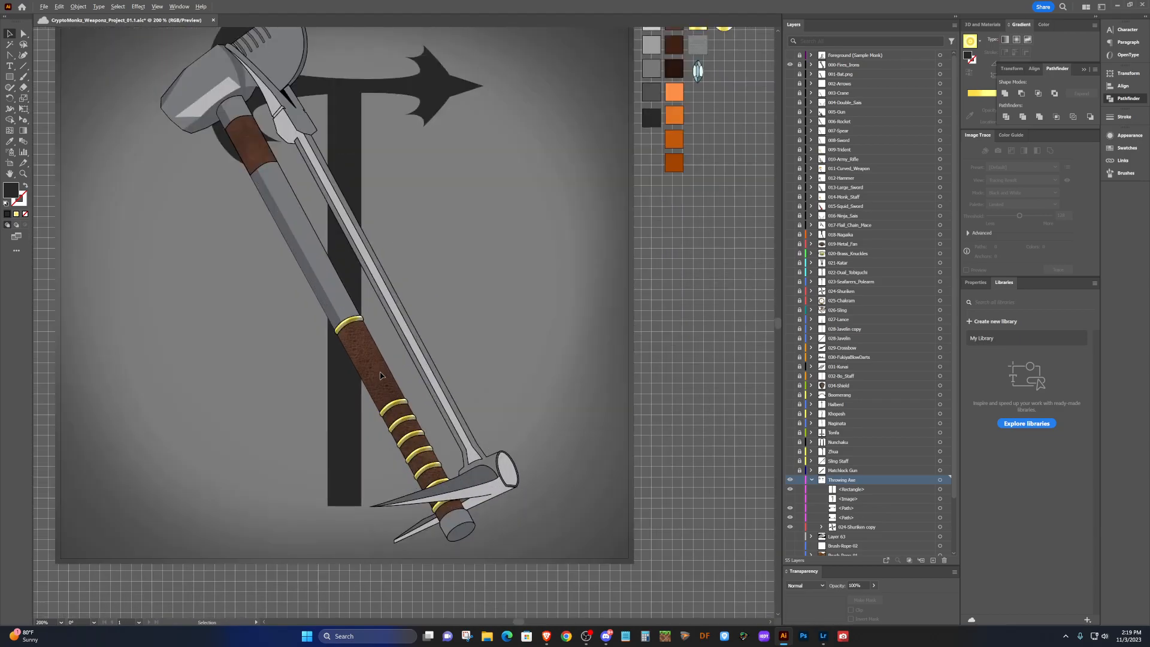
scroll(379, 376, up, 1)
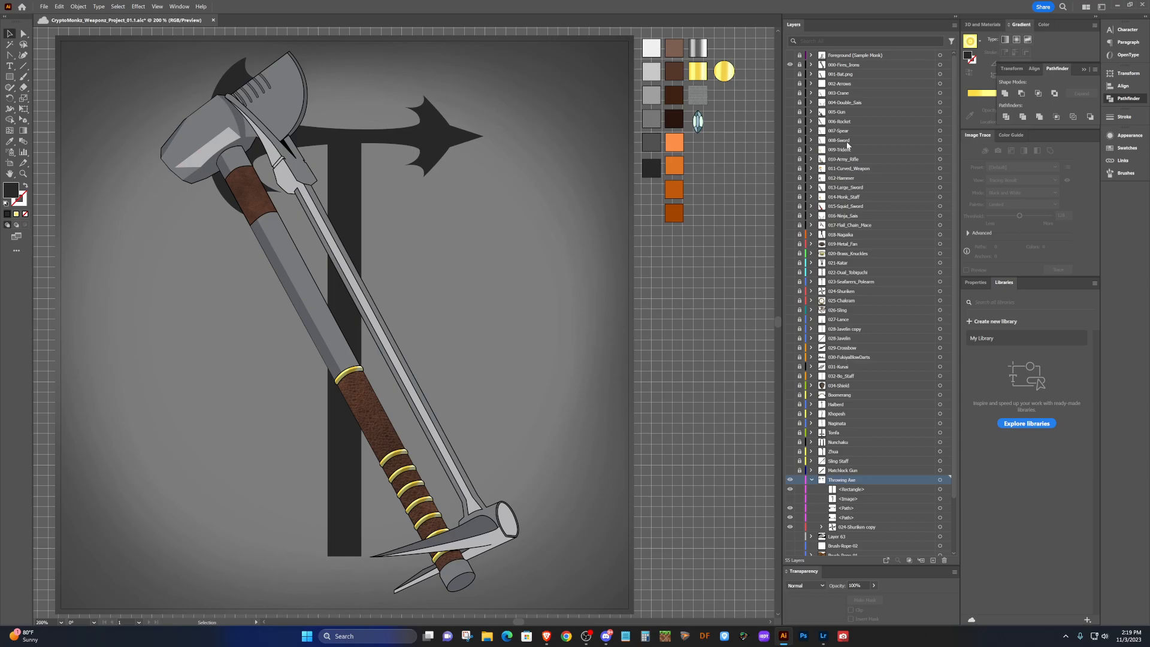
click(789, 64)
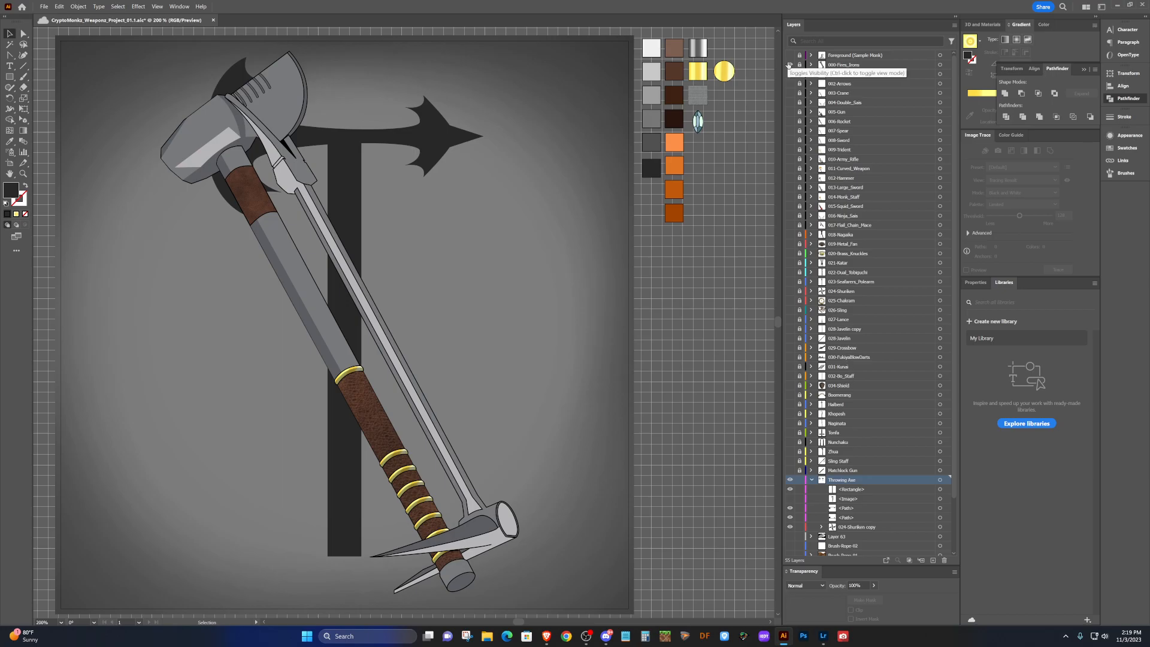
click(789, 74)
click(789, 75)
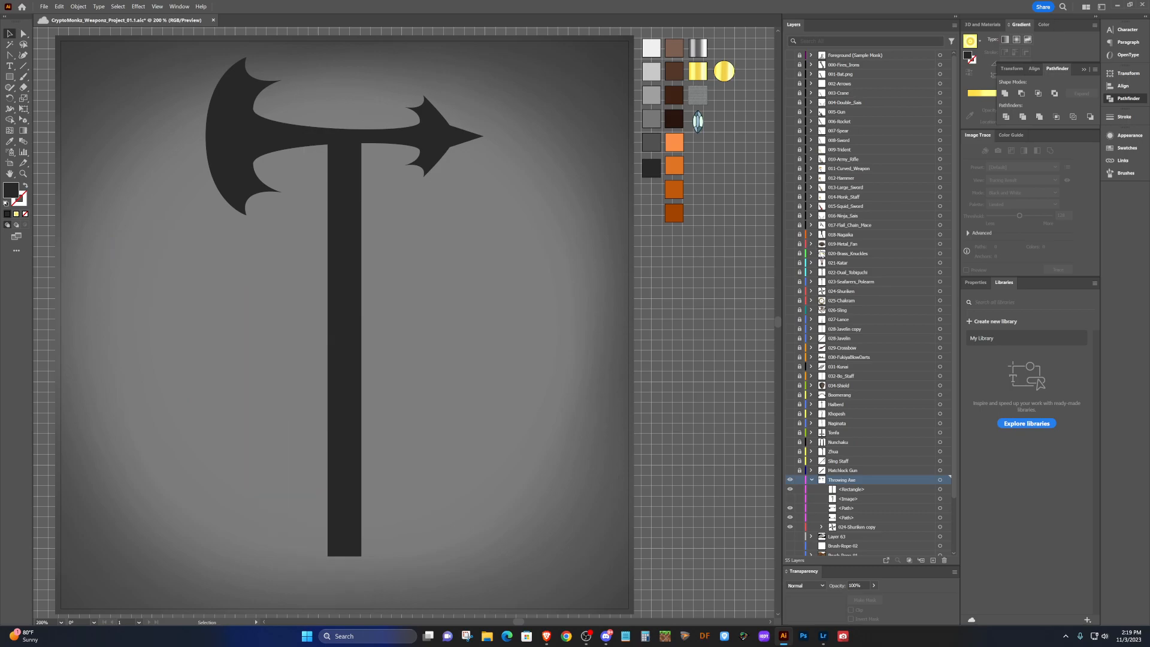
Show and hide the flail and Nagaika layers one after the other to check their grips for reuse.
click(790, 225)
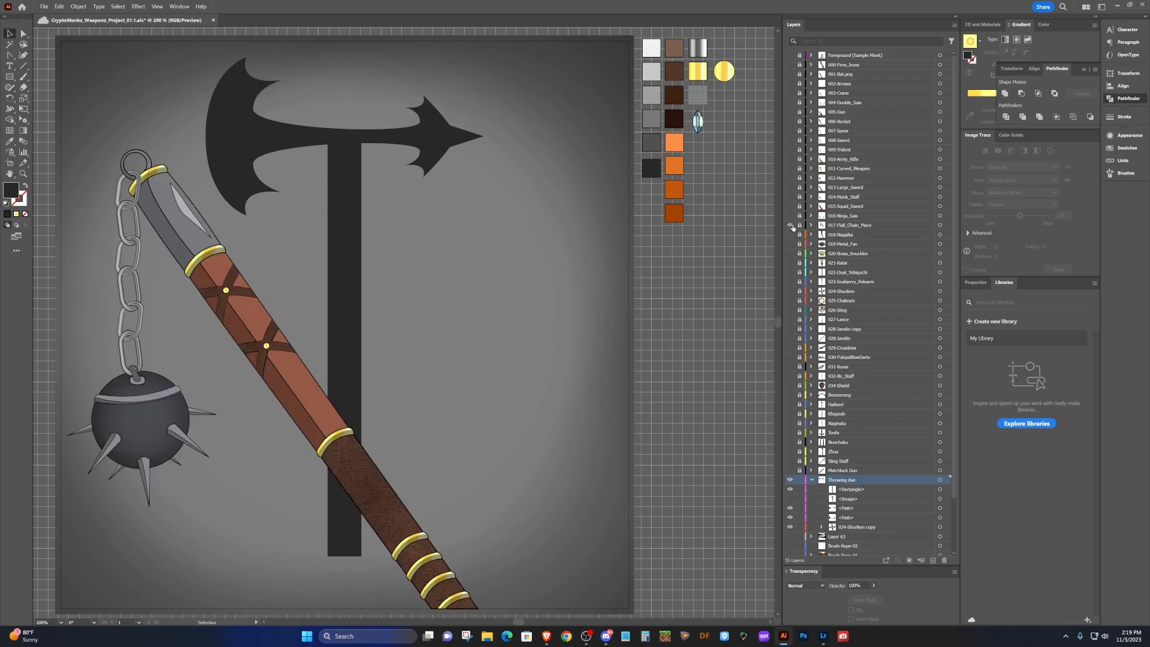
click(790, 225)
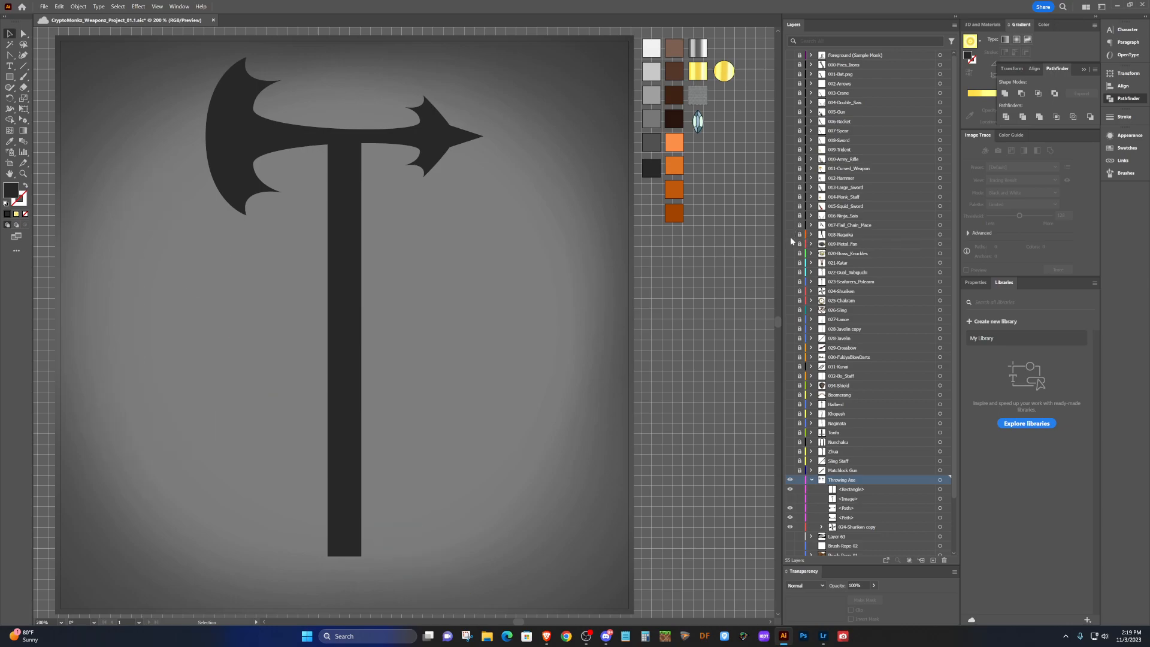
click(790, 234)
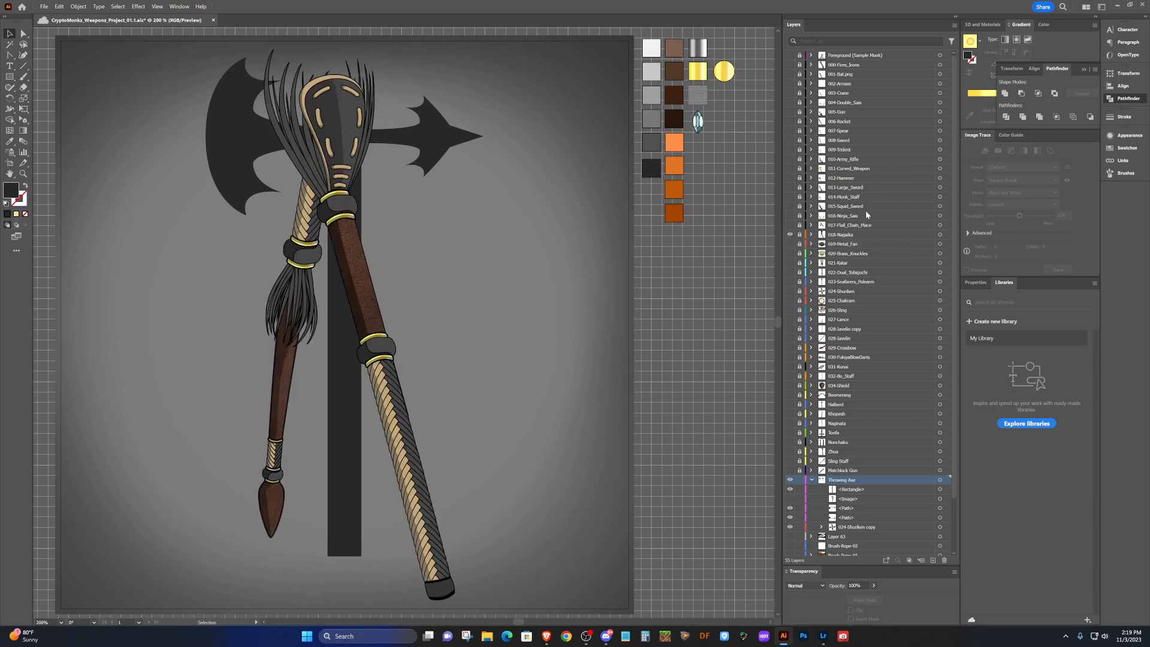
click(789, 234)
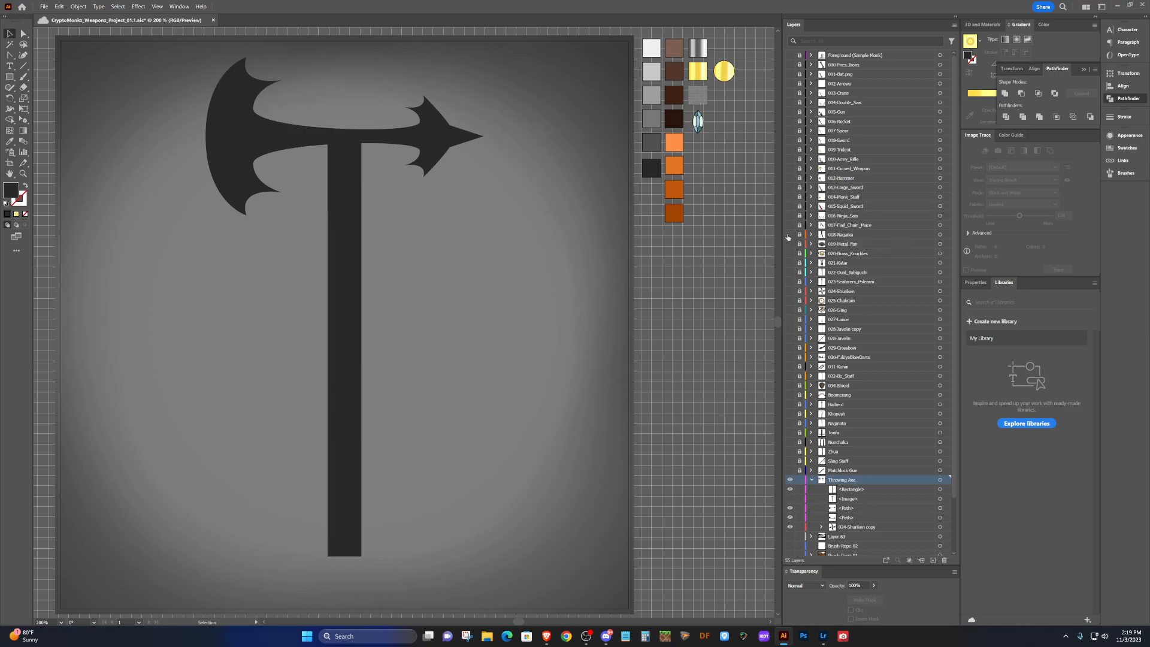
Show and duplicate the 032-Bo_Staff layer, keeping the original locked and hidden.
click(790, 376)
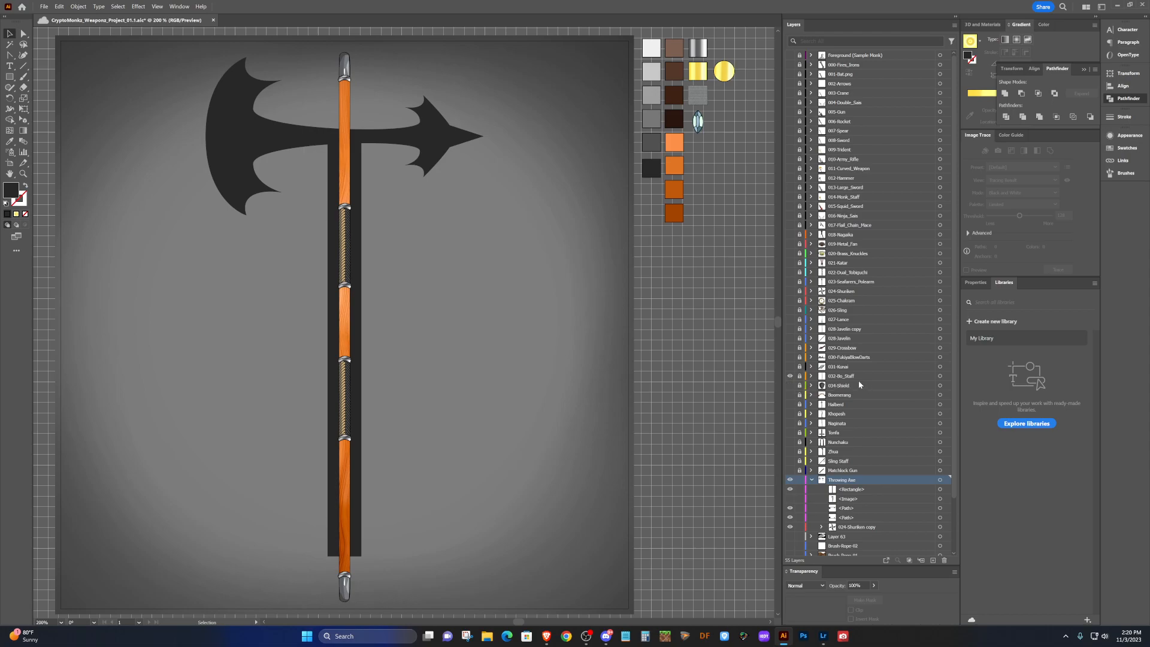
click(921, 381)
drag(923, 377, 933, 560)
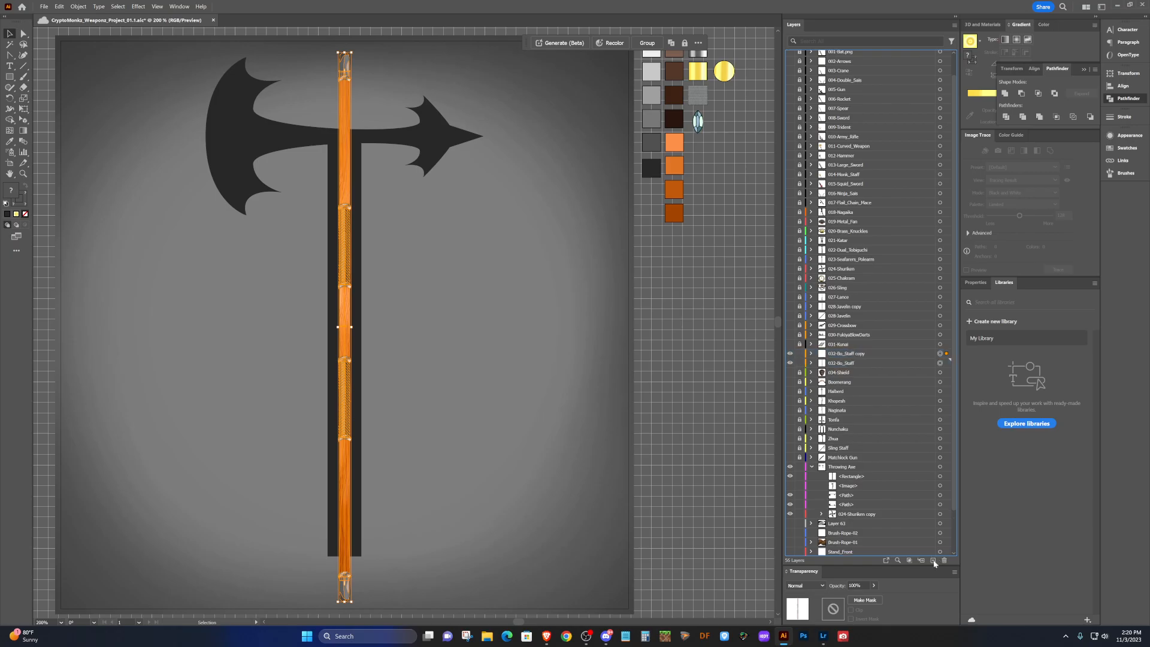
click(799, 363)
click(790, 362)
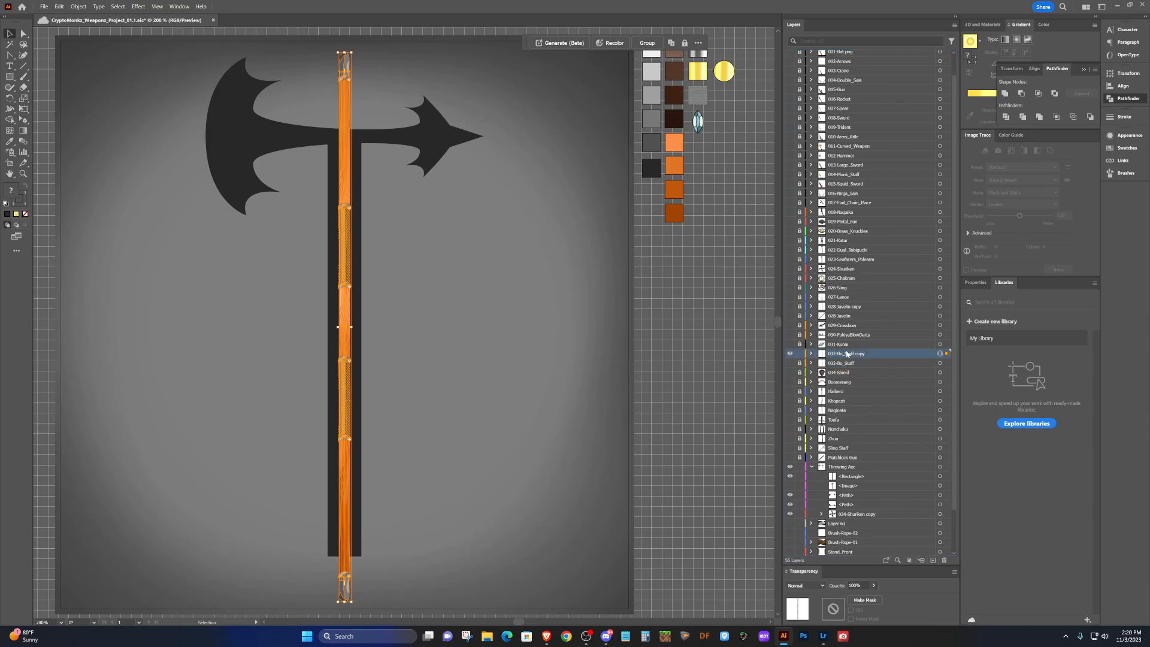
Move the Bo_Staff copy into the Throwing Axe layer and lock the axe's handle, paths and other existing parts.
drag(850, 358, 856, 476)
click(821, 468)
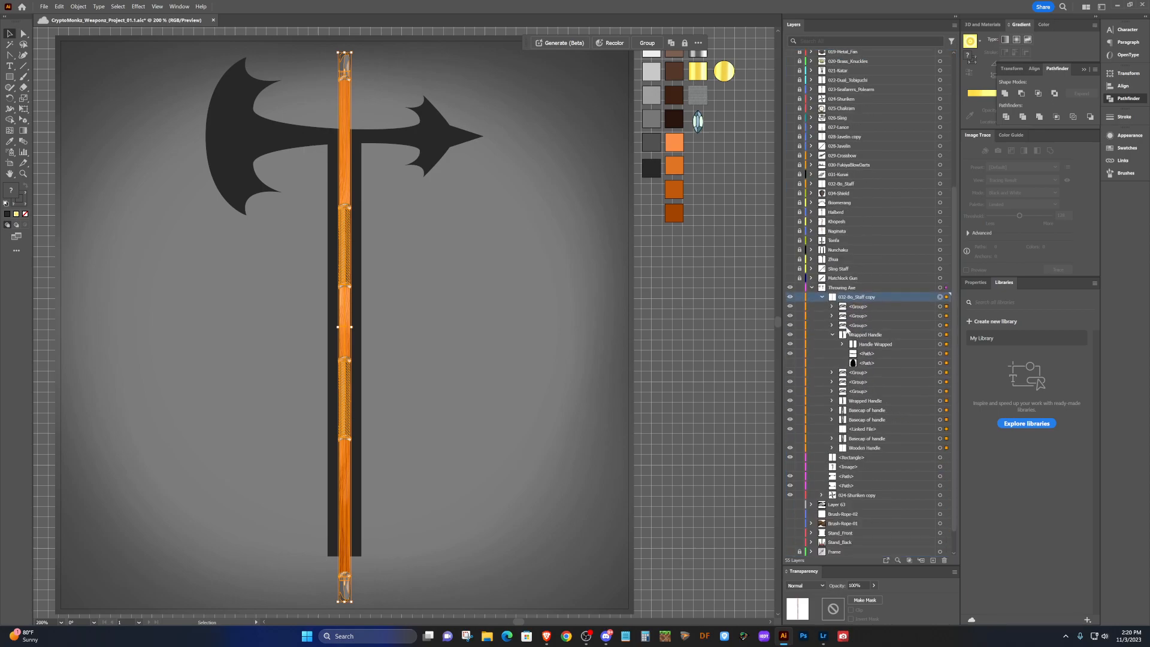
click(821, 297)
drag(800, 432, 800, 470)
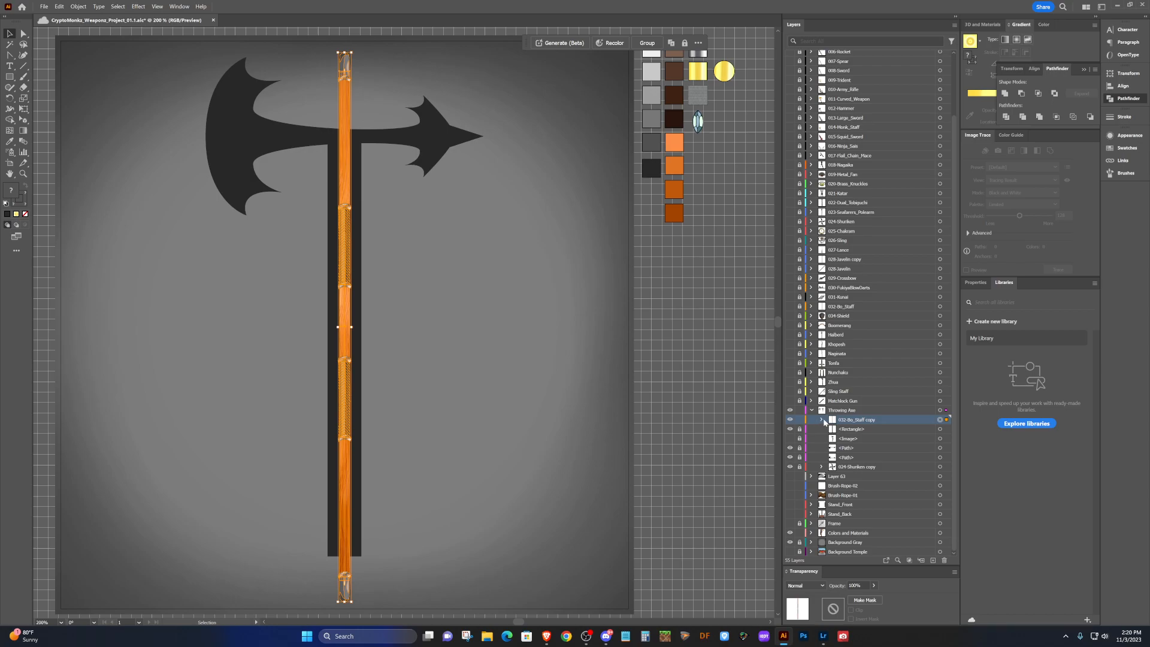
click(821, 420)
scroll(863, 420, down, 4)
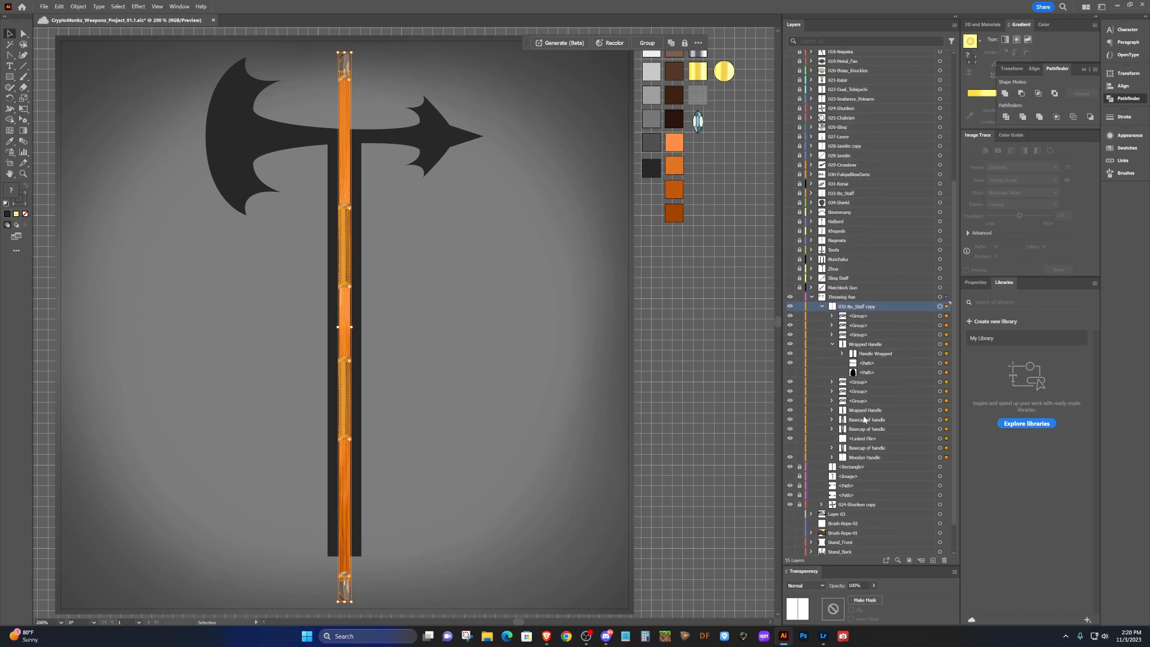
Toggle the visibility of the upper Wrapped Handle group in the Bo_Staff copy to identify which grip it is.
click(863, 344)
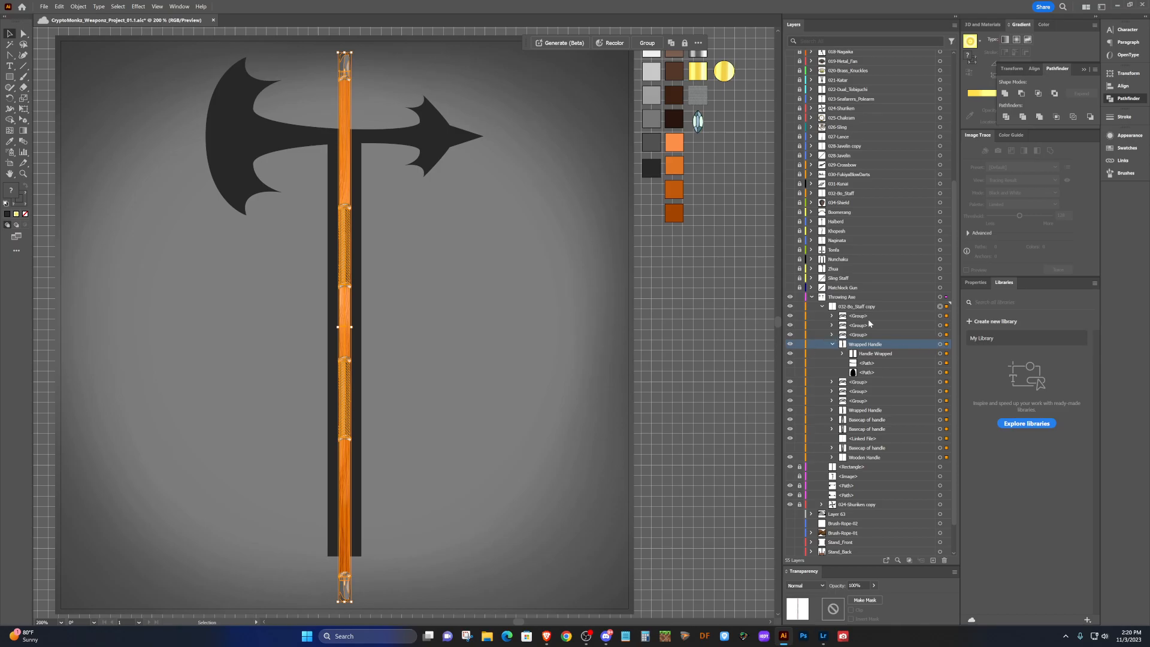
click(506, 297)
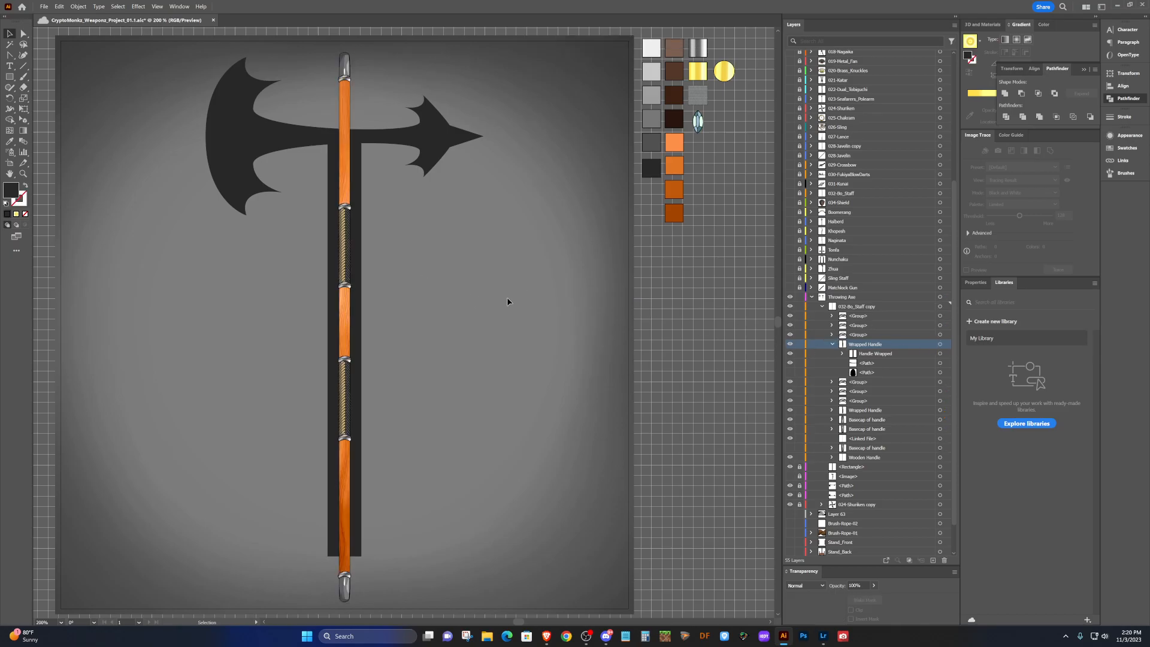
click(789, 344)
click(790, 344)
click(788, 344)
click(788, 344)
click(788, 345)
click(788, 344)
click(788, 344)
click(788, 344)
click(788, 344)
click(788, 344)
click(788, 344)
click(788, 345)
click(788, 344)
click(788, 344)
click(788, 345)
Move the Wrapped Handle group directly into the Throwing Axe layer and delete the rest of the Bo_Staff copy.
click(832, 344)
drag(864, 345, 853, 305)
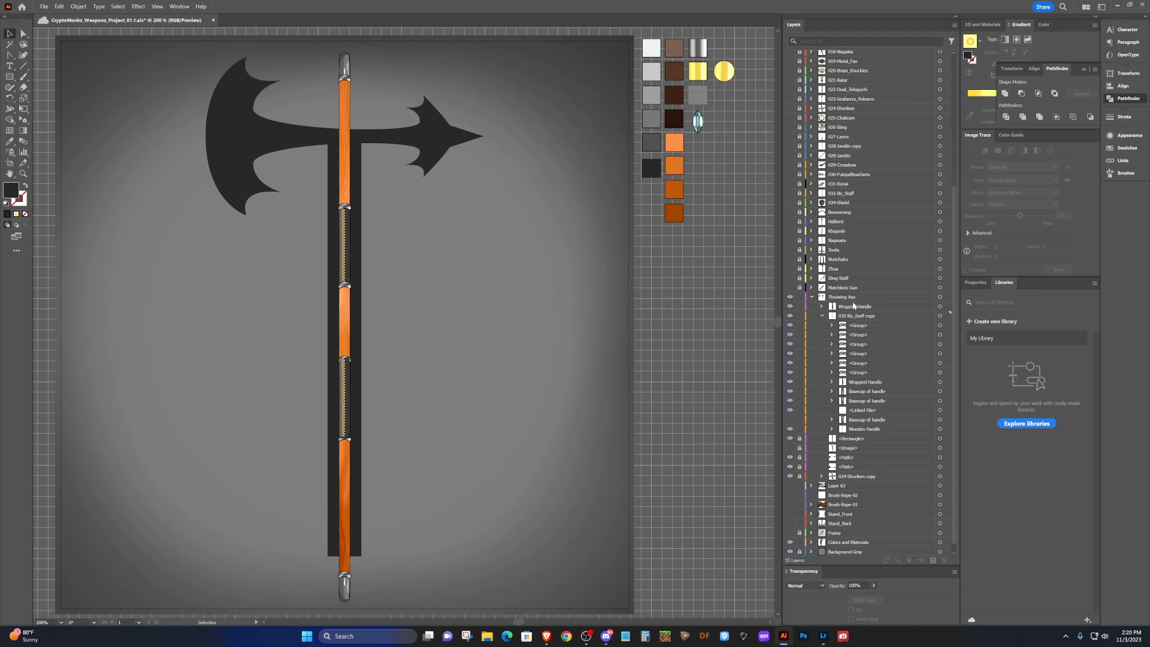
click(870, 316)
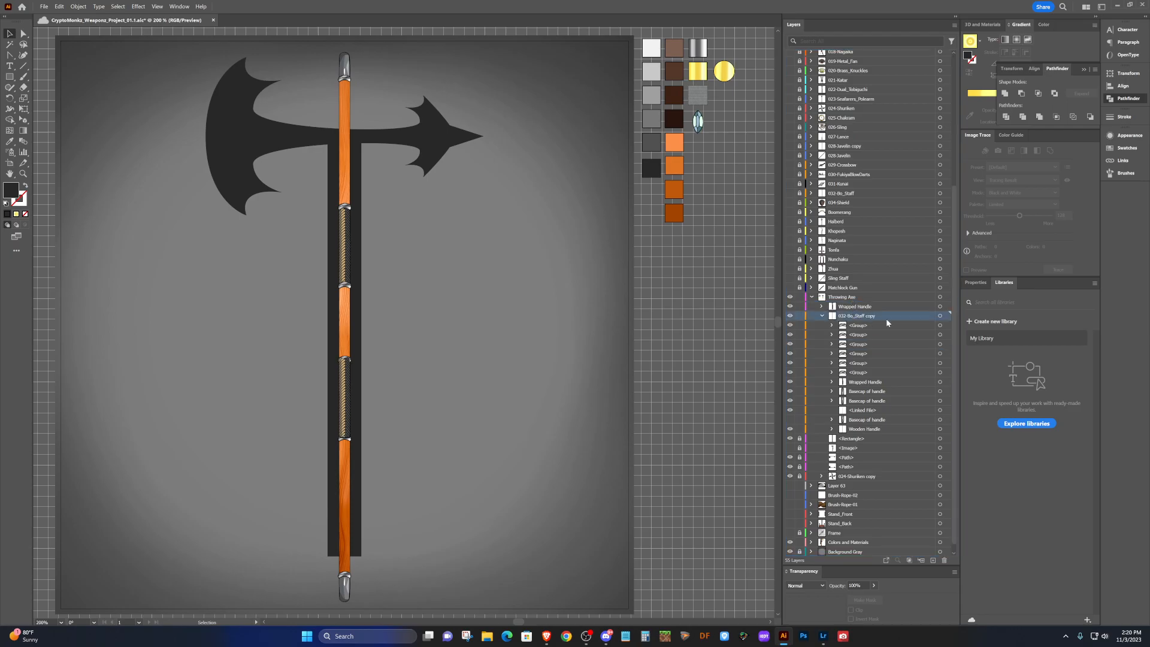
click(939, 316)
drag(922, 319, 945, 560)
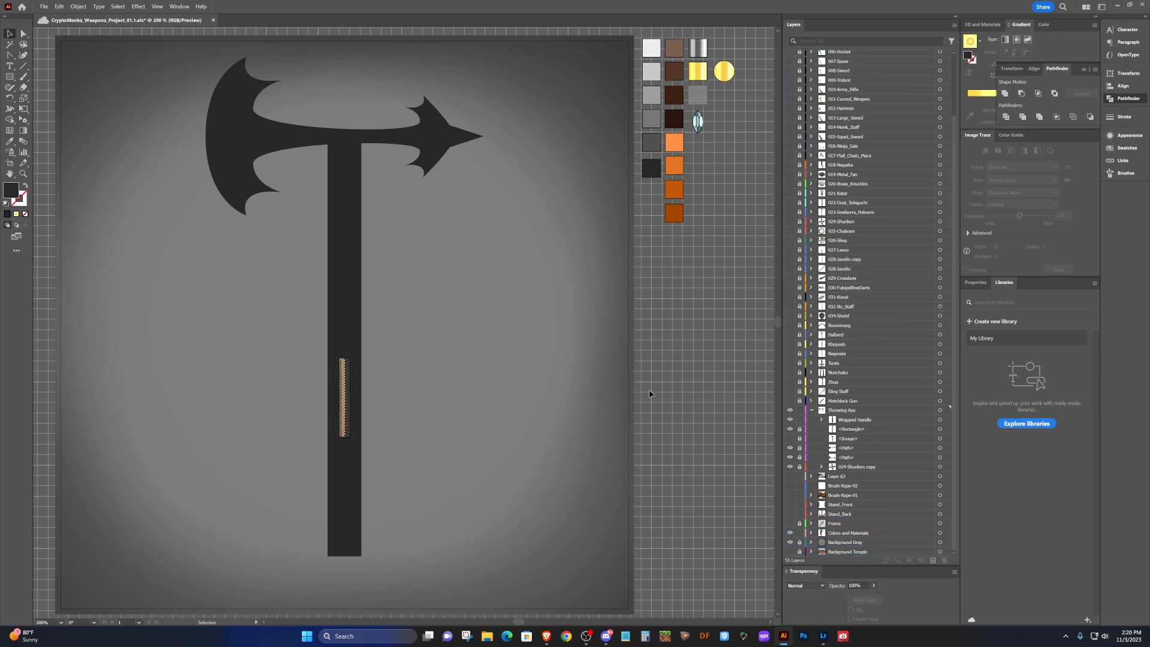
Enlarge the wrapped grip over the lower end of the axe handle until it is slightly wider than the handle.
click(350, 387)
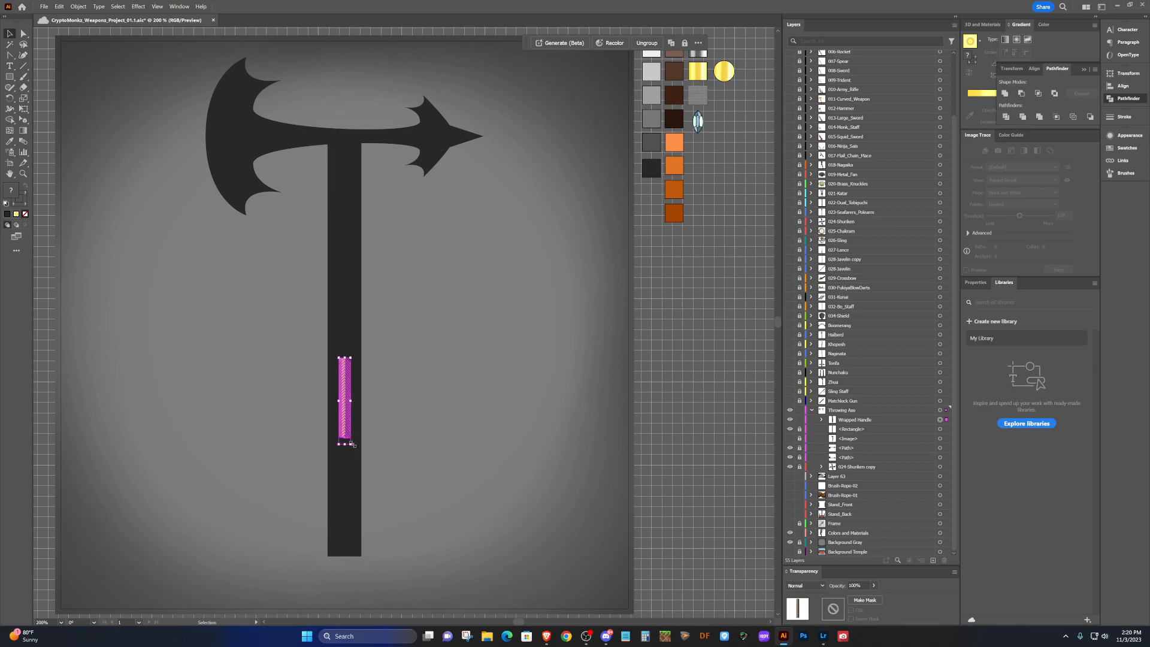
drag(353, 444, 303, 448)
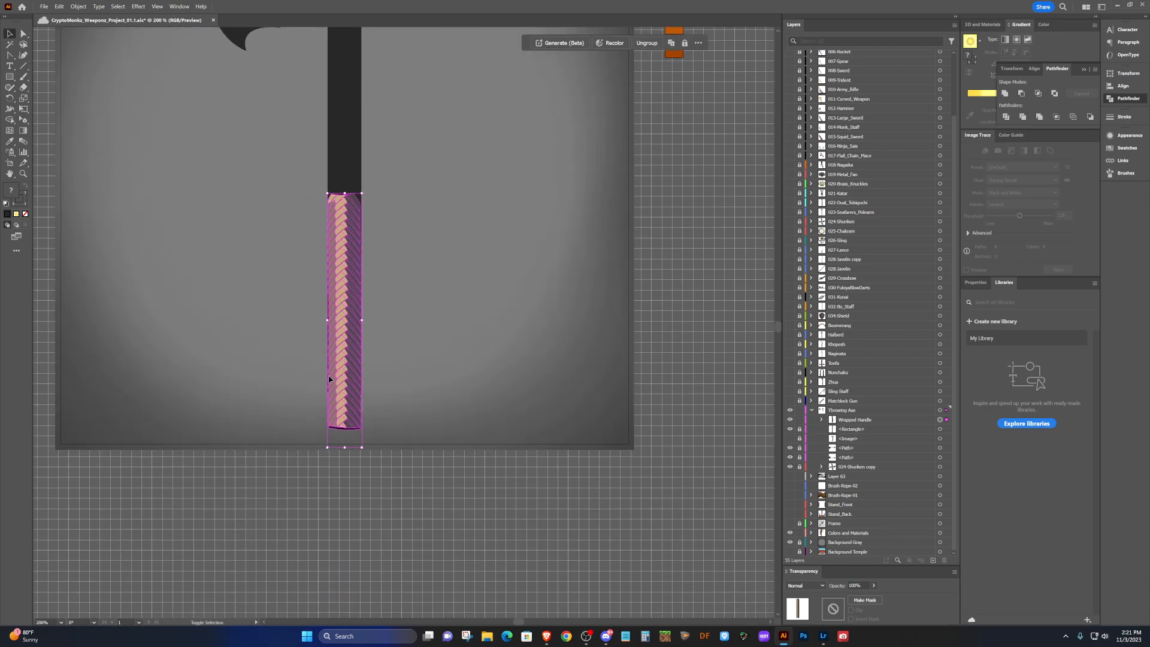
scroll(365, 349, up, 1)
drag(363, 296, 366, 296)
drag(294, 296, 291, 297)
Nudge the wrapped grip upward slightly along the handle.
scroll(321, 302, up, 3)
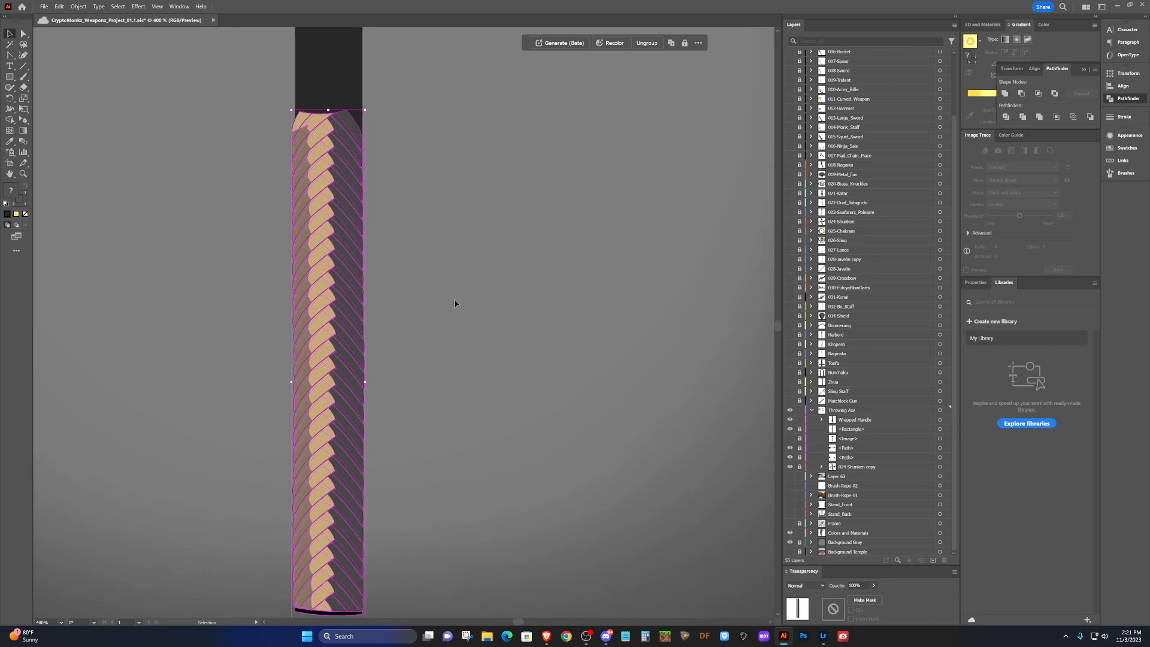
key(Up)
key(Up)
key(Up)
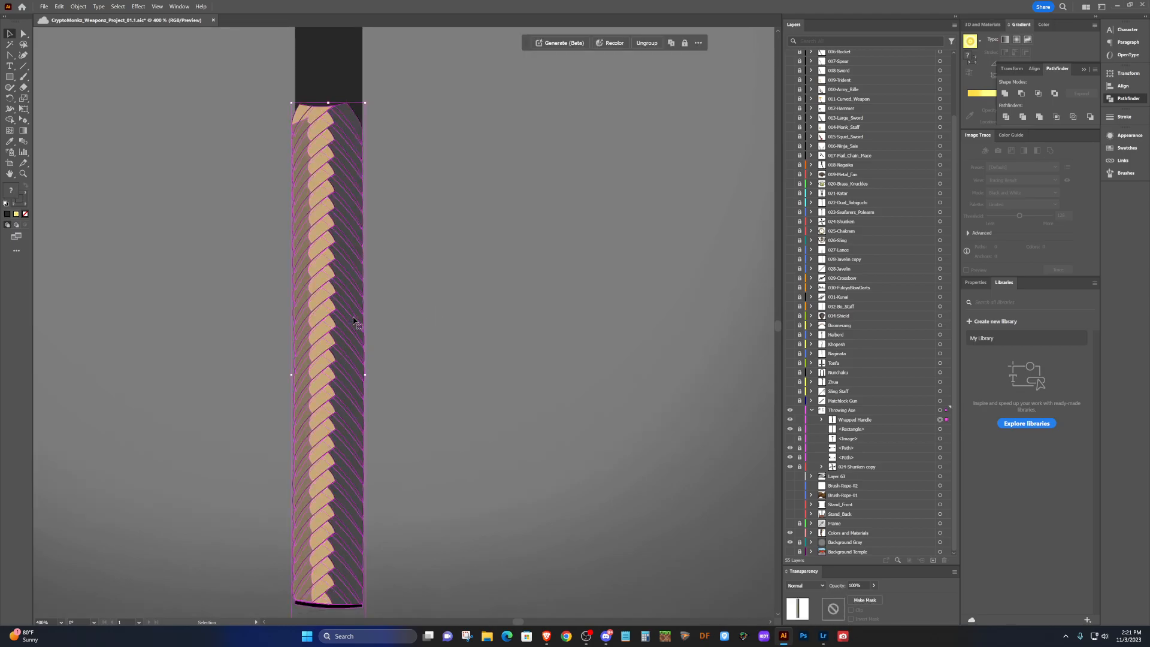
Deselect the wrapped grip and check how it fits along the axe handle at close and full view.
scroll(353, 319, down, 1)
scroll(354, 319, left, 2)
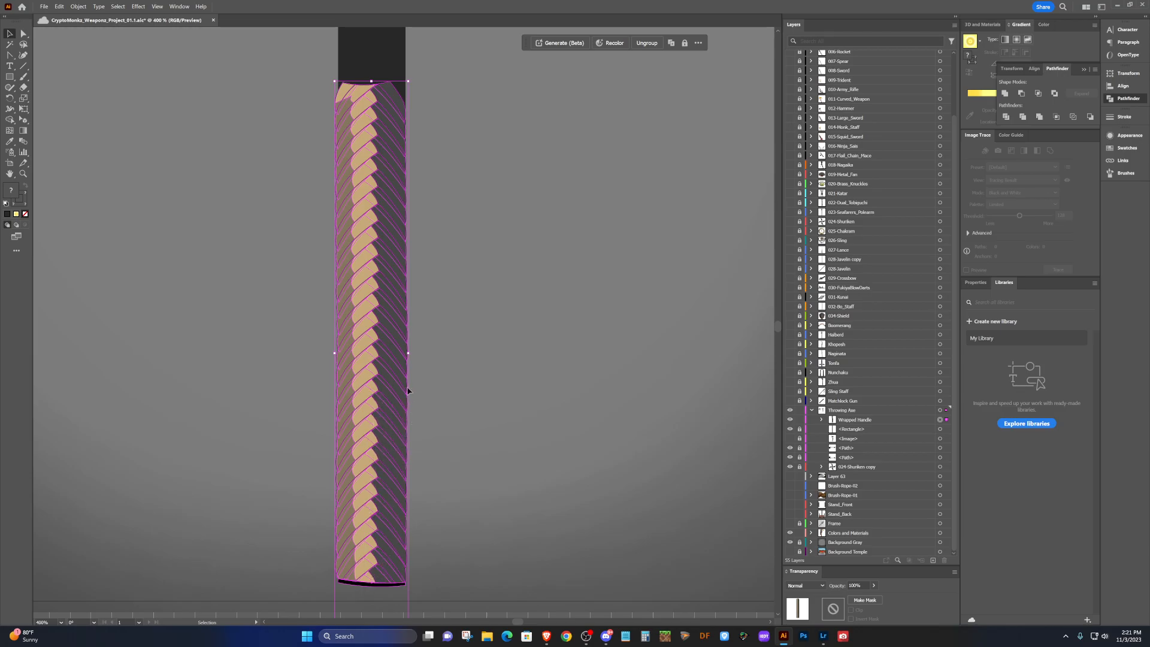
click(445, 305)
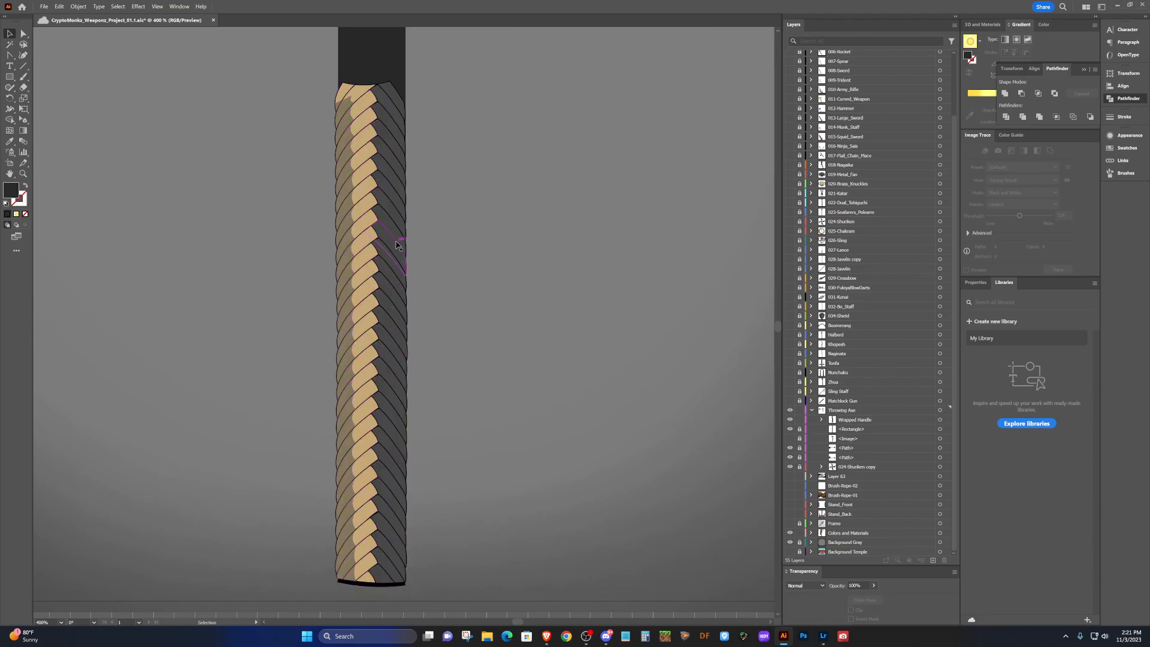
scroll(392, 375, down, 3)
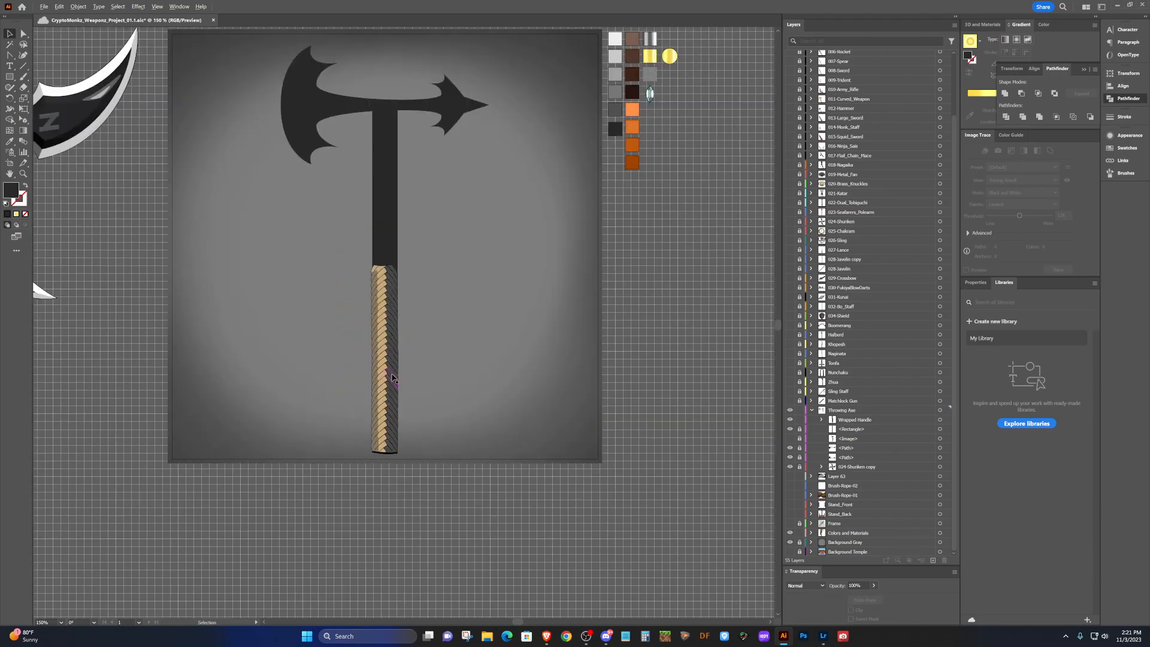
scroll(422, 377, up, 1)
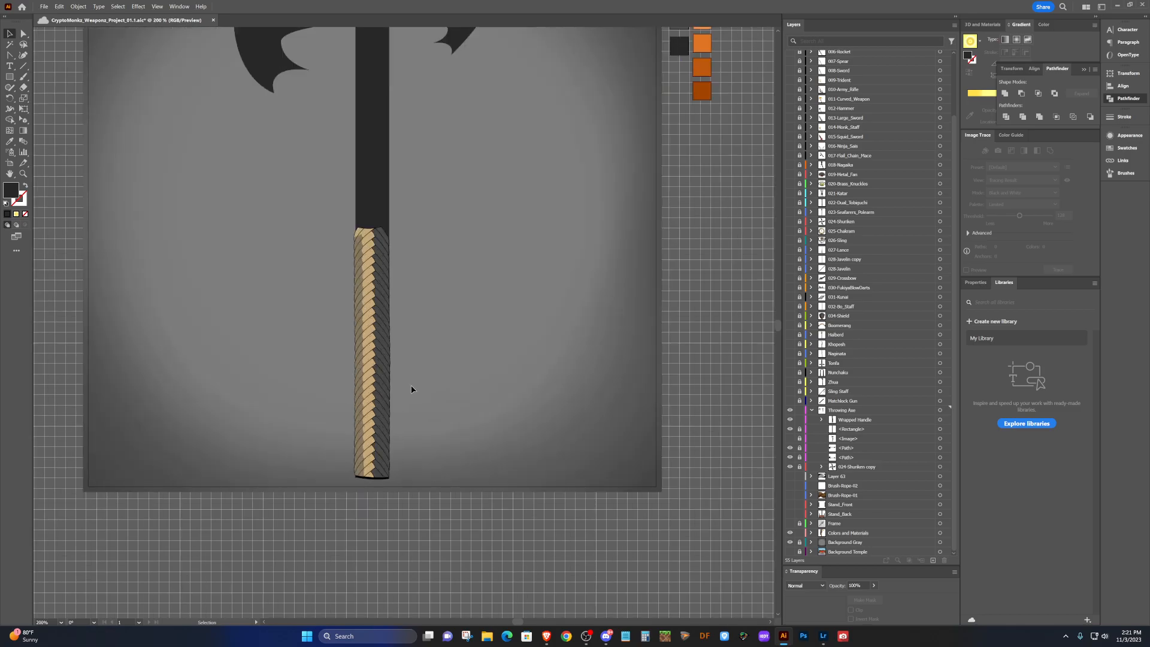
Rotate the wrapped grip 180° so its black end band faces the axe head.
click(375, 378)
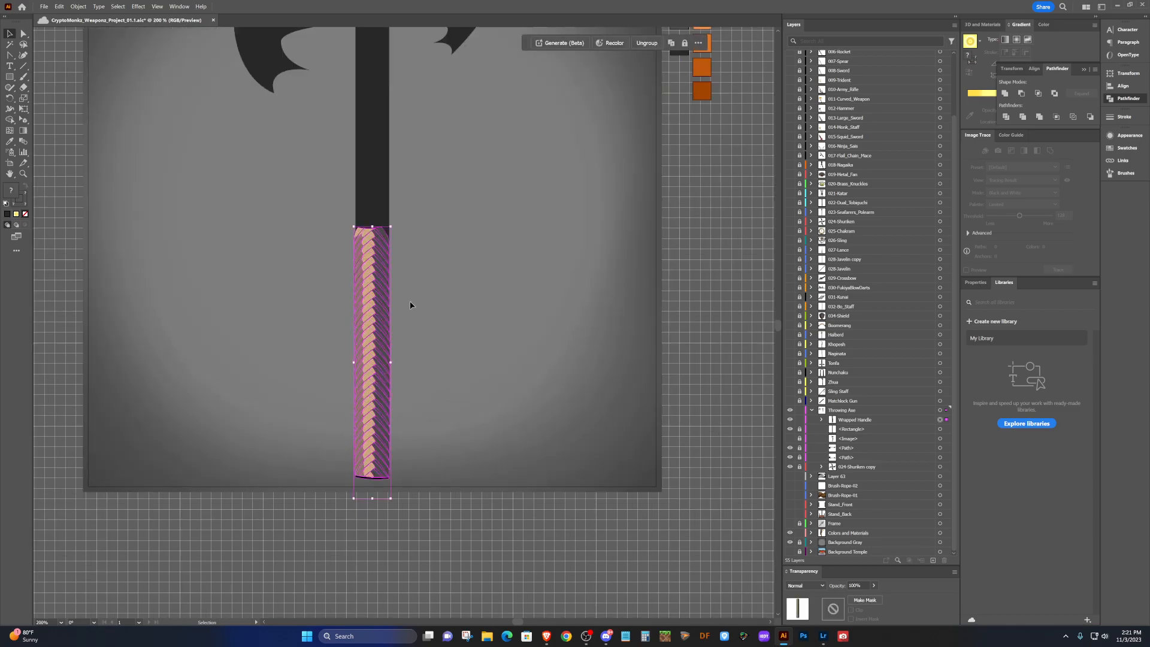
key(r)
key(v)
click(78, 6)
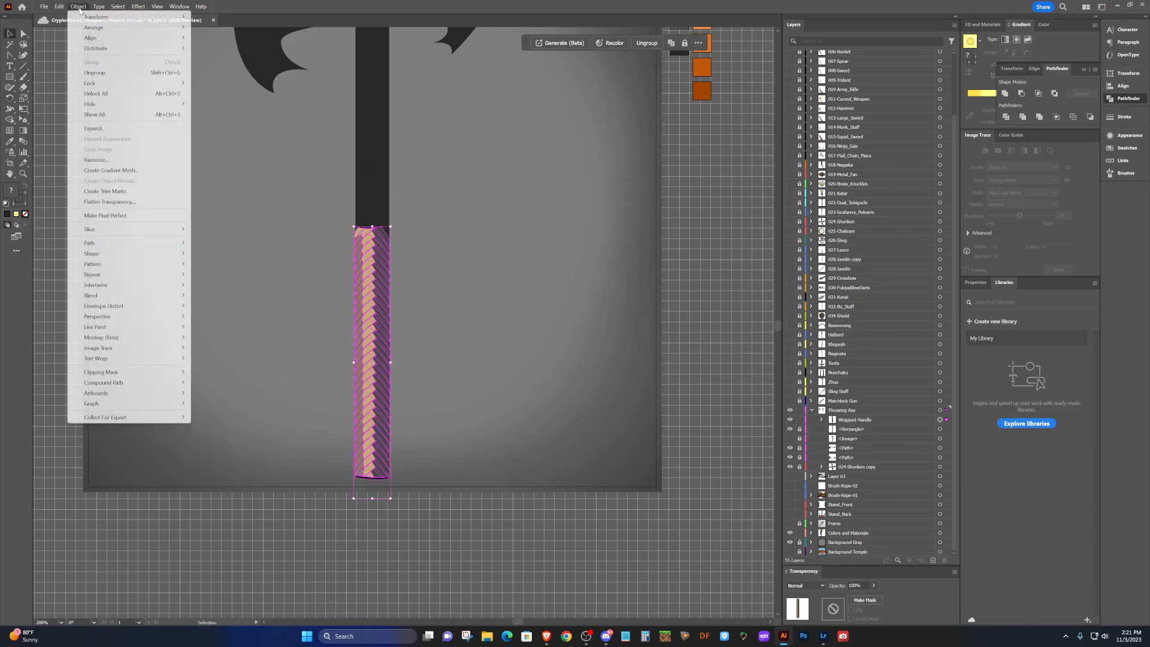
mouse_move(119, 17)
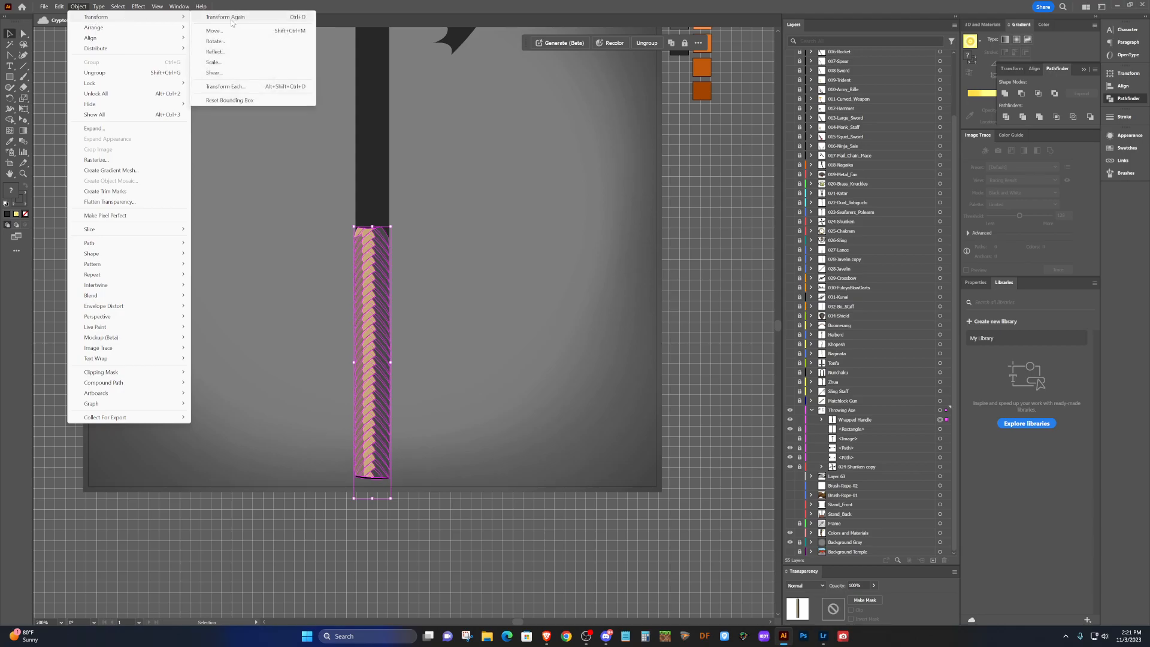
click(214, 41)
text(90)
key(Tab)
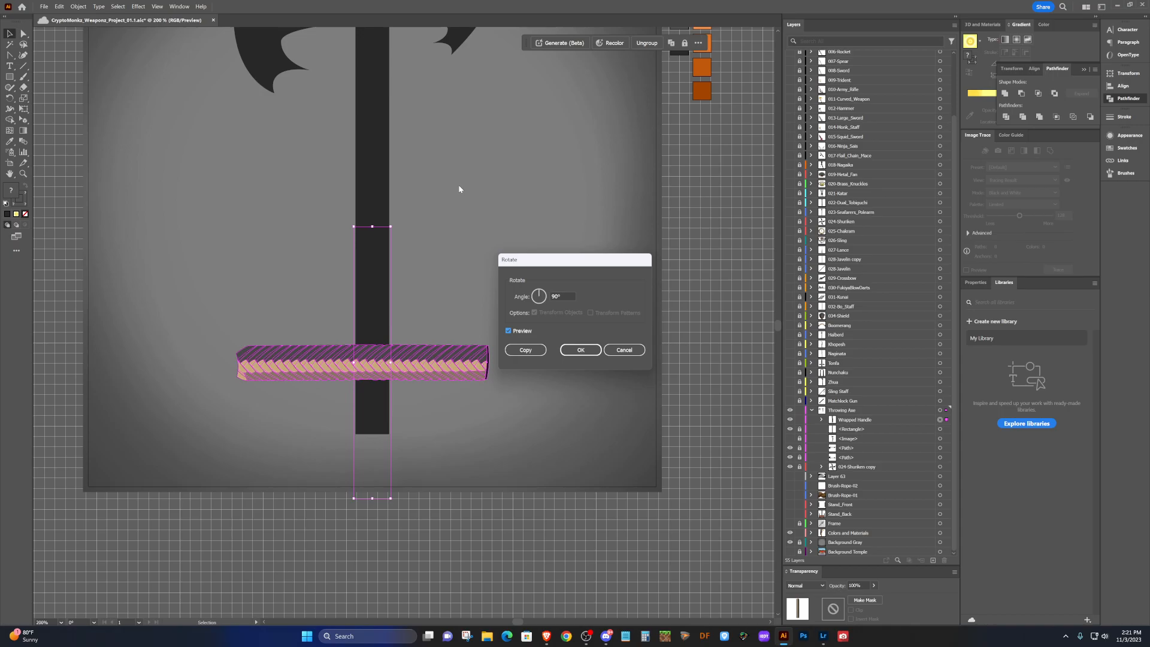
double_click(569, 296)
text(180)
key(Tab)
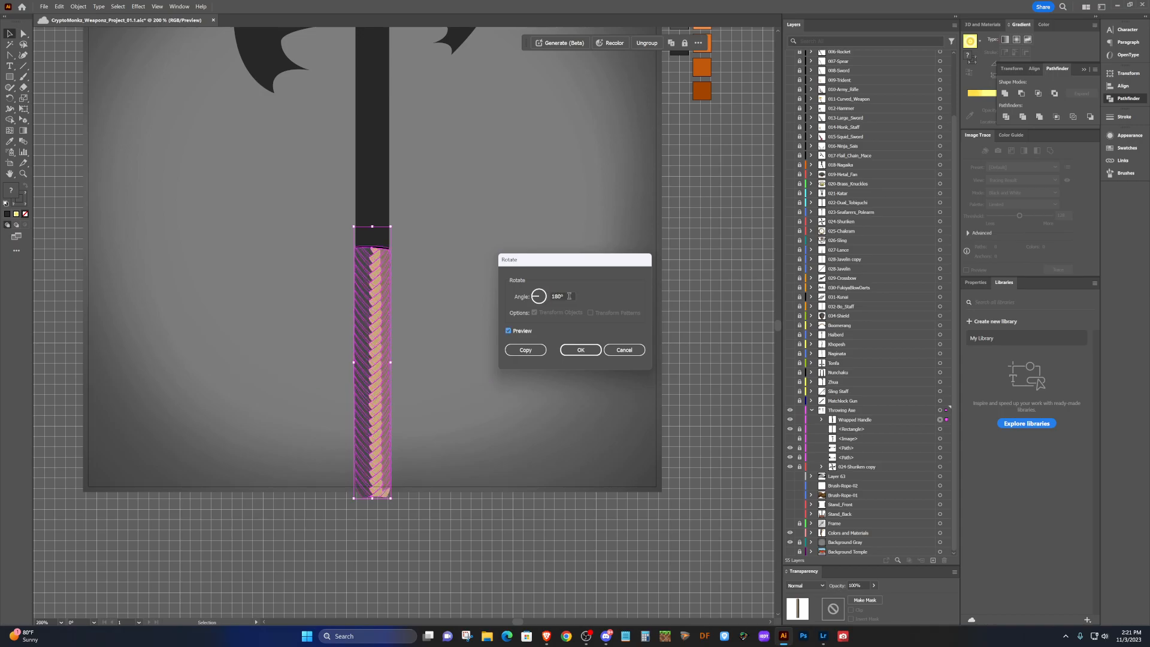
click(591, 352)
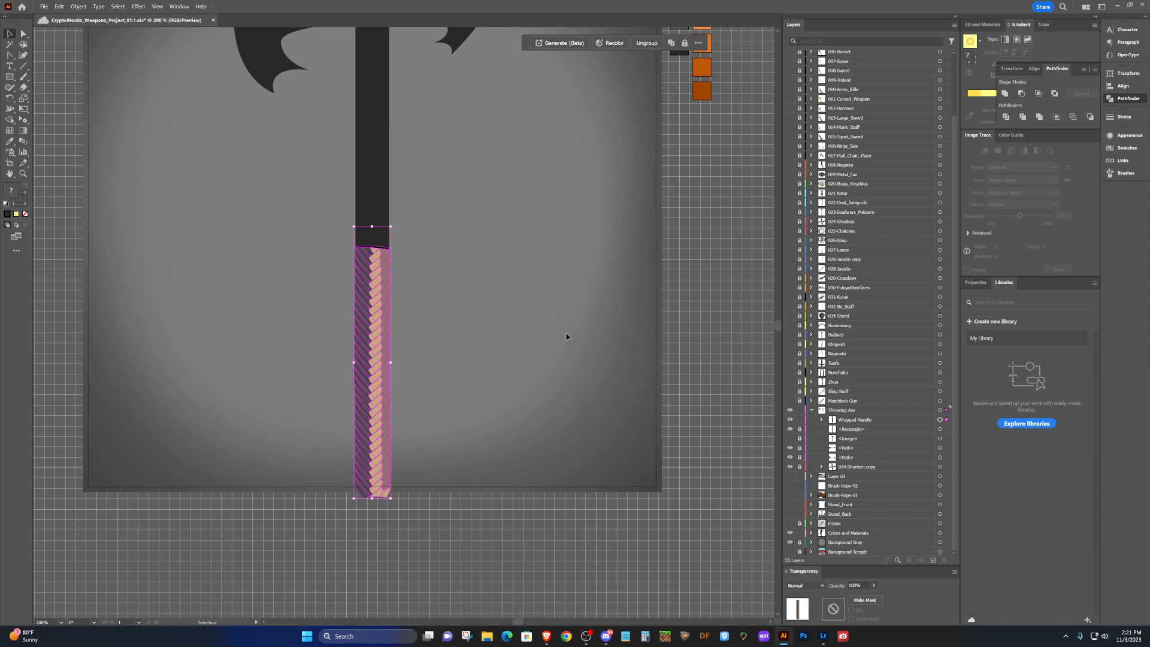
click(565, 332)
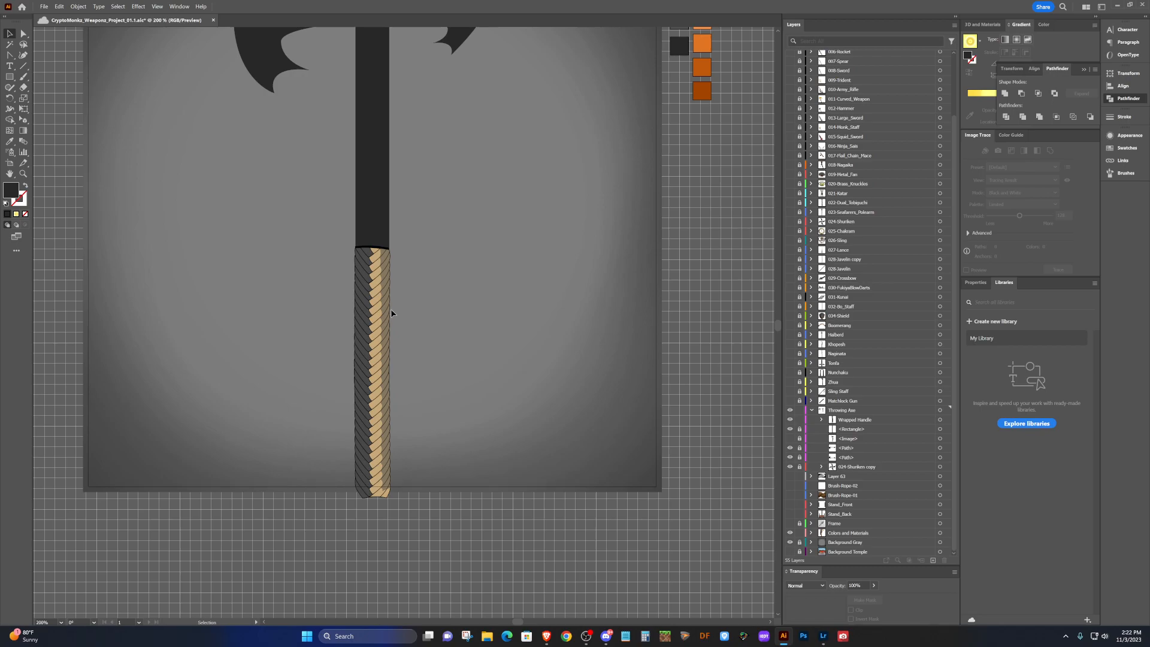
Unlock and show the Frame layer and examine the framed spear artwork beside the axe head up close.
scroll(391, 312, up, 3)
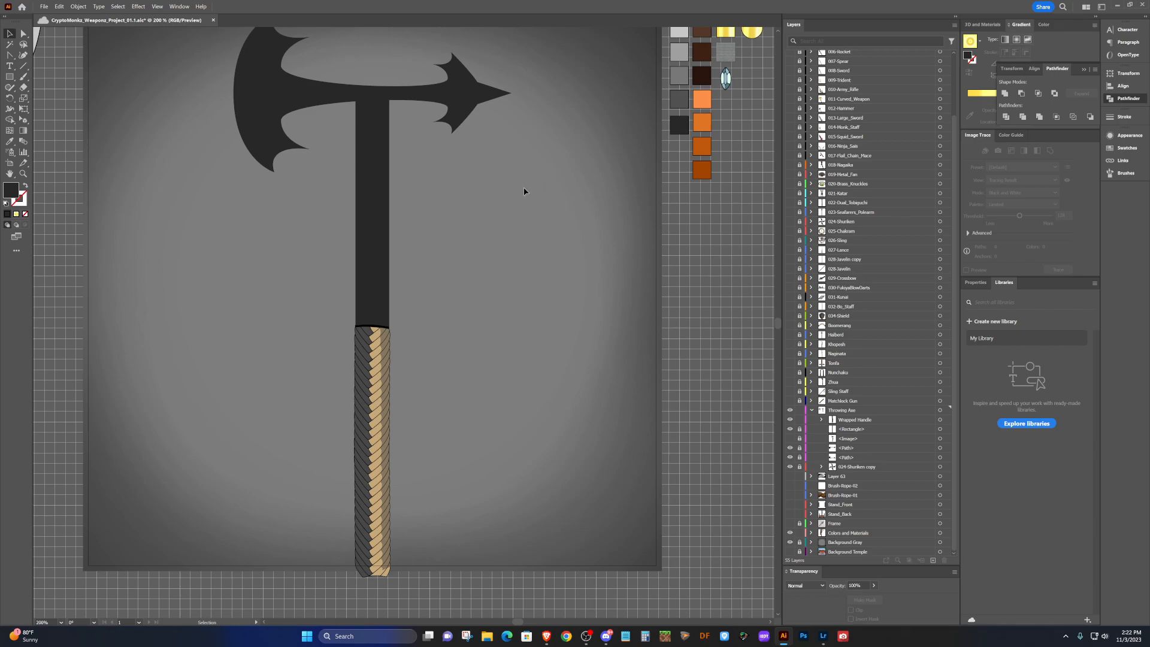
scroll(524, 191, up, 2)
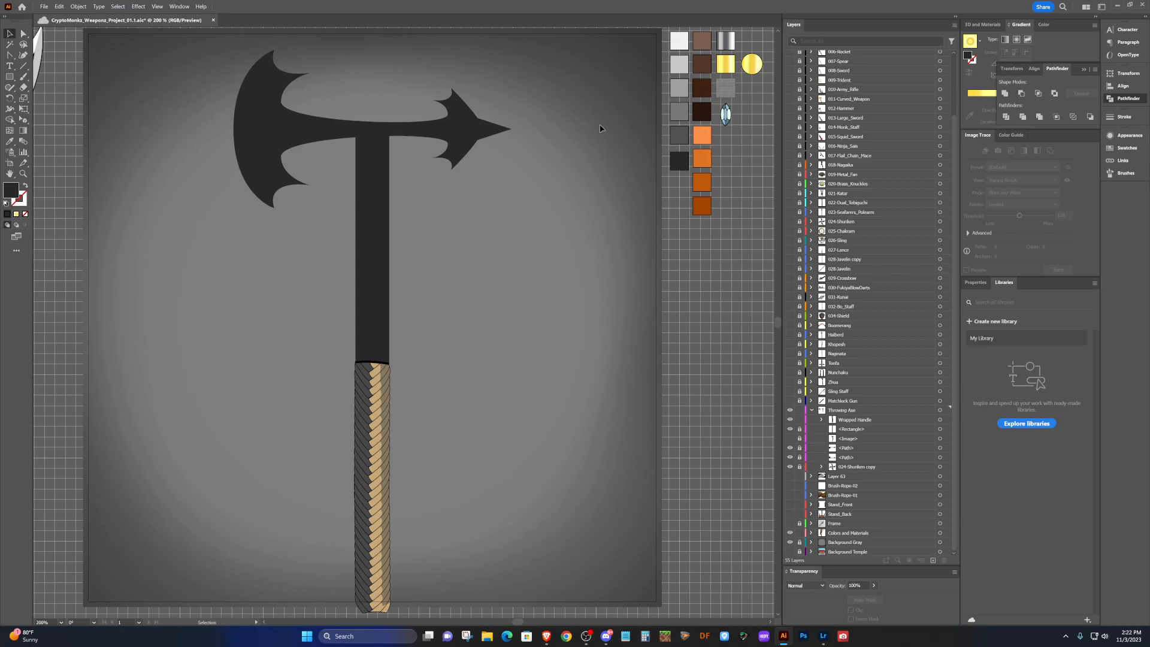
scroll(557, 210, down, 2)
scroll(453, 346, down, 3)
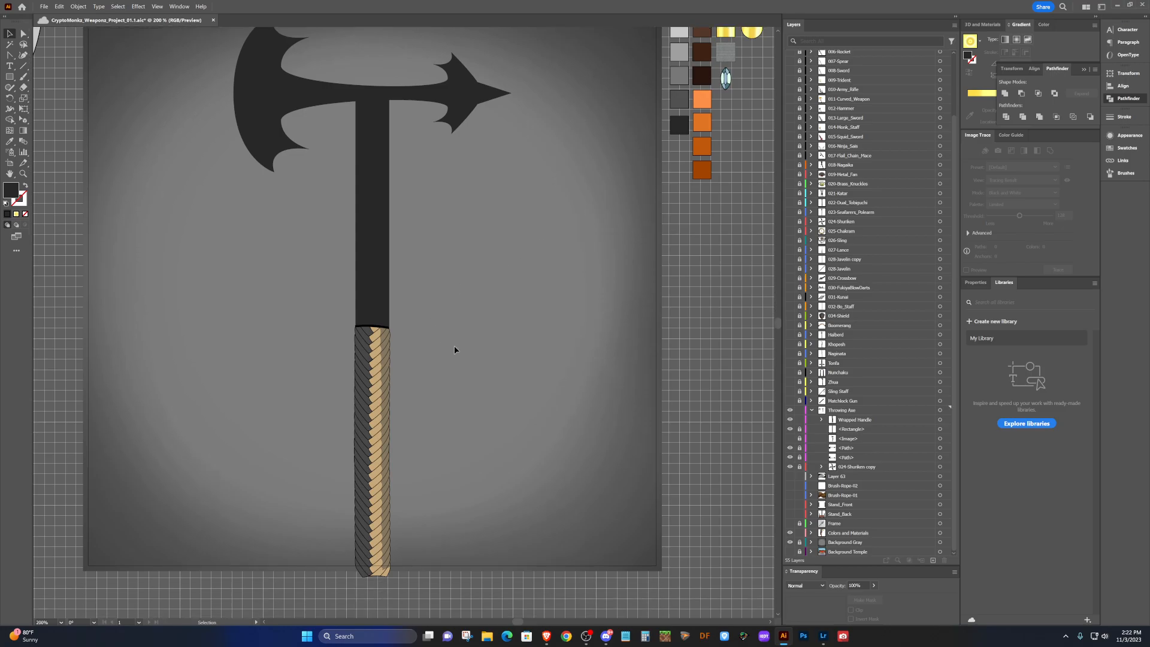
scroll(453, 347, up, 2)
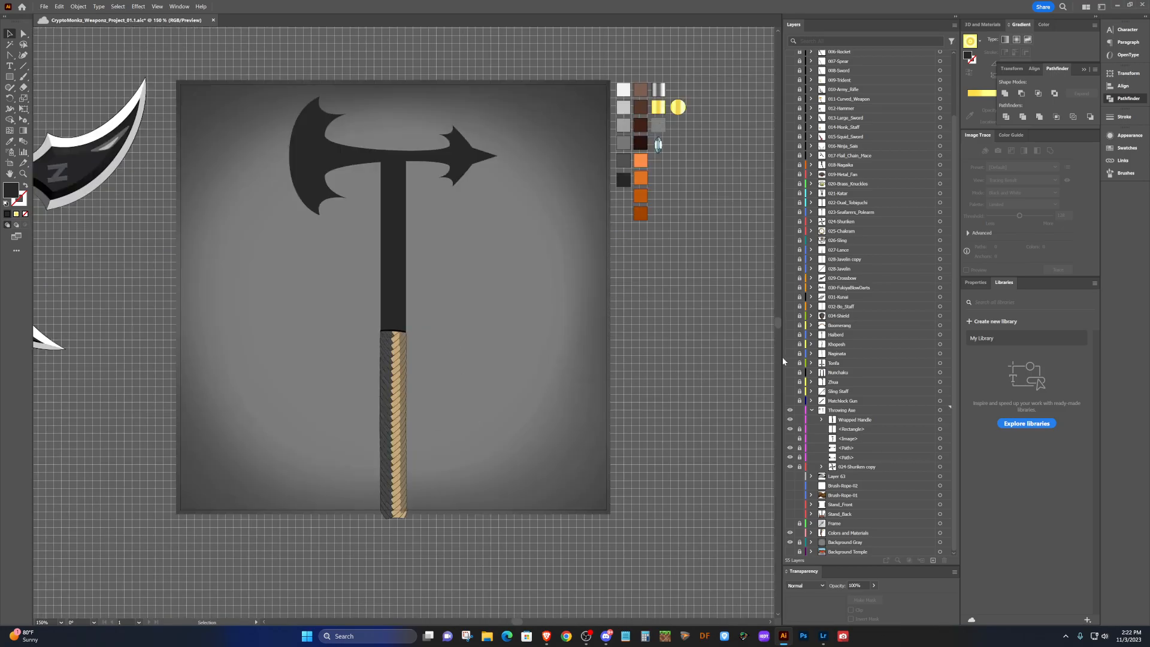
click(799, 524)
click(789, 525)
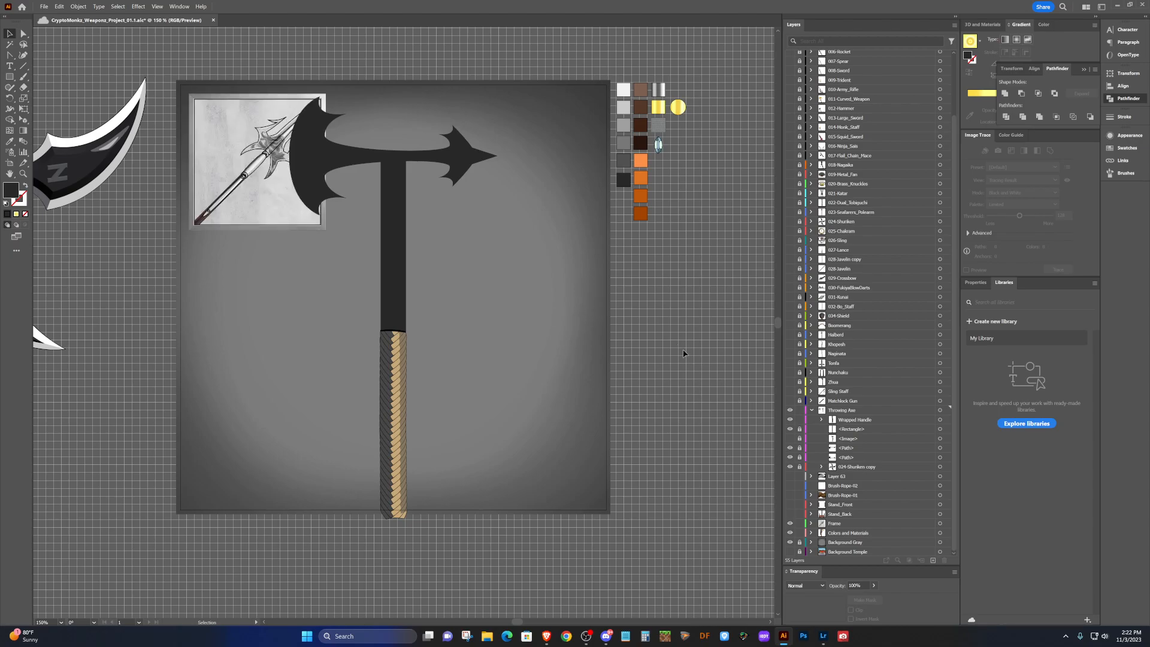
scroll(231, 122, up, 3)
scroll(231, 121, up, 1)
scroll(236, 123, down, 1)
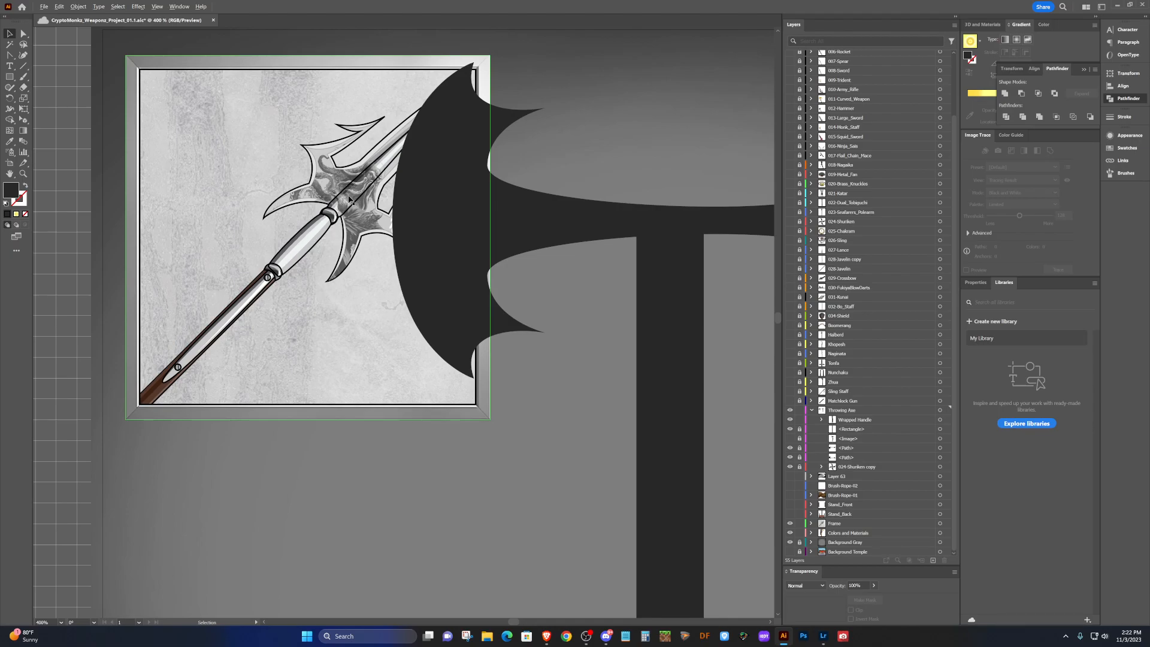
scroll(349, 199, down, 5)
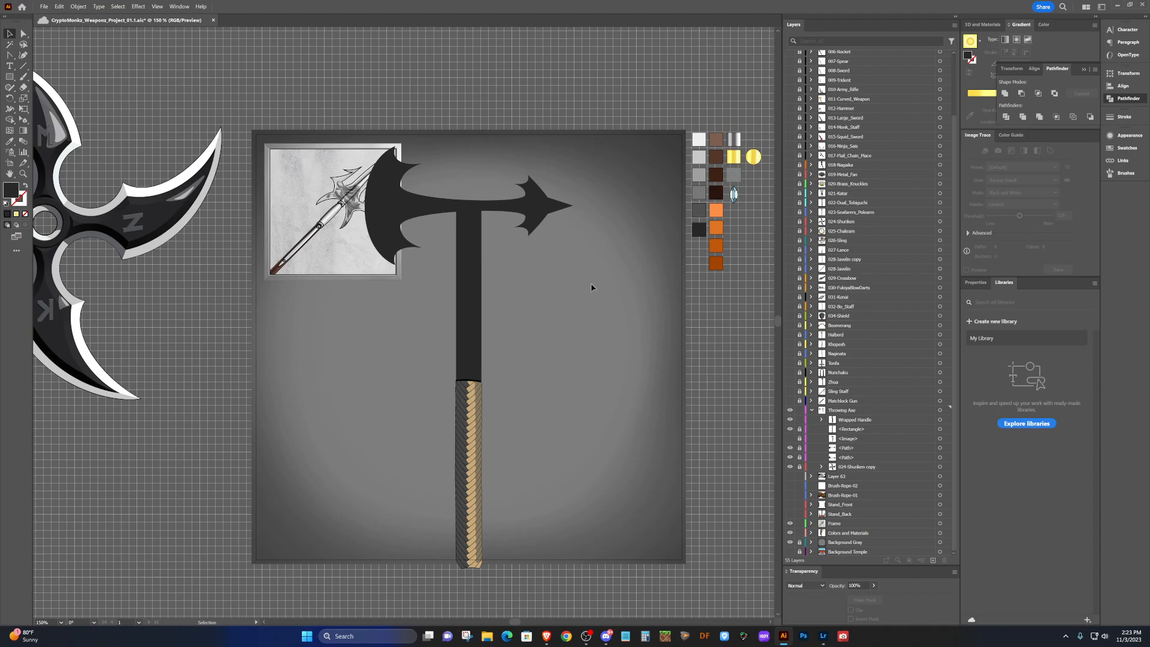
Preview the Brass Knuckles and Katar weapons by showing and hiding their layers in turn, and save the document.
click(790, 184)
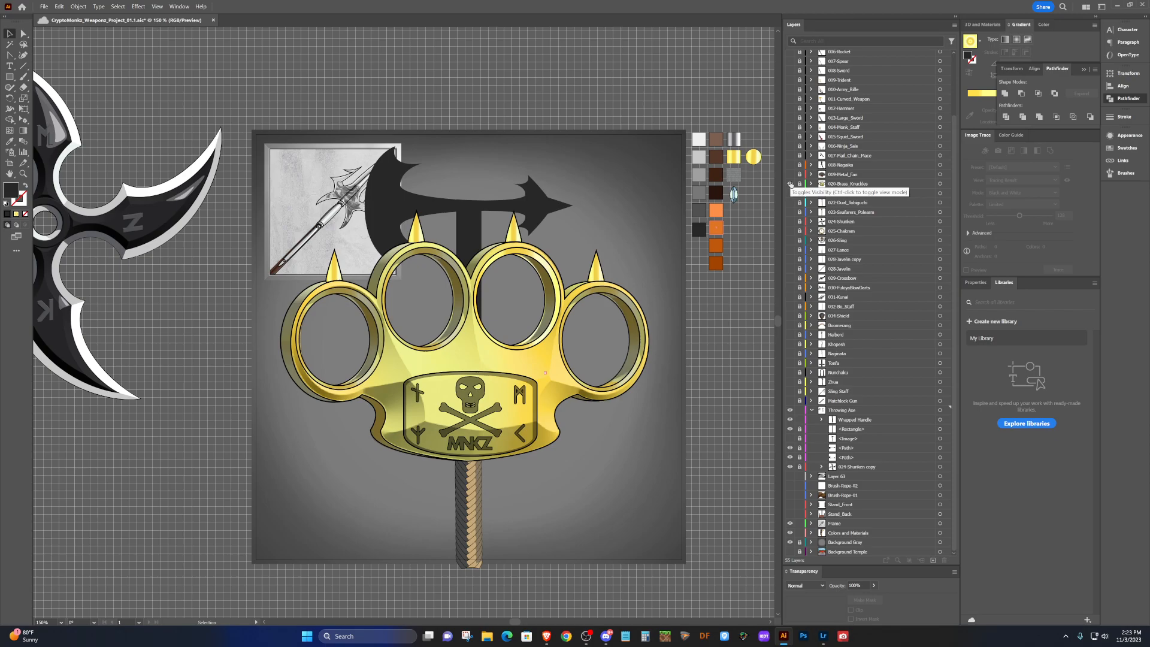
key(ctrl+s)
click(790, 184)
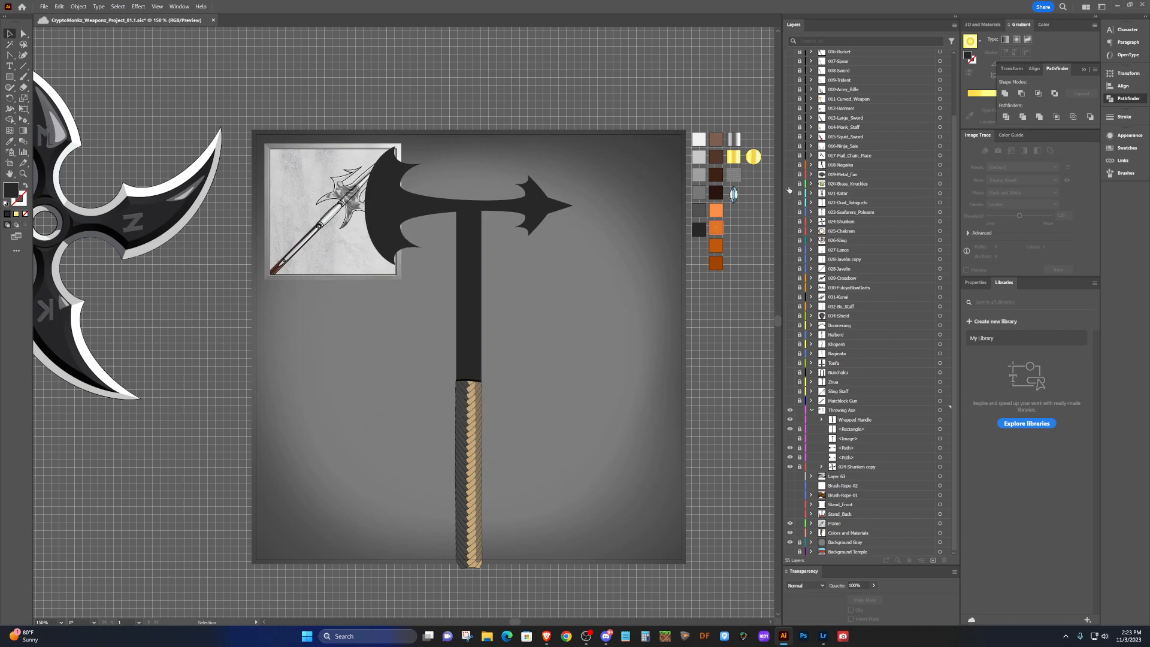
click(789, 194)
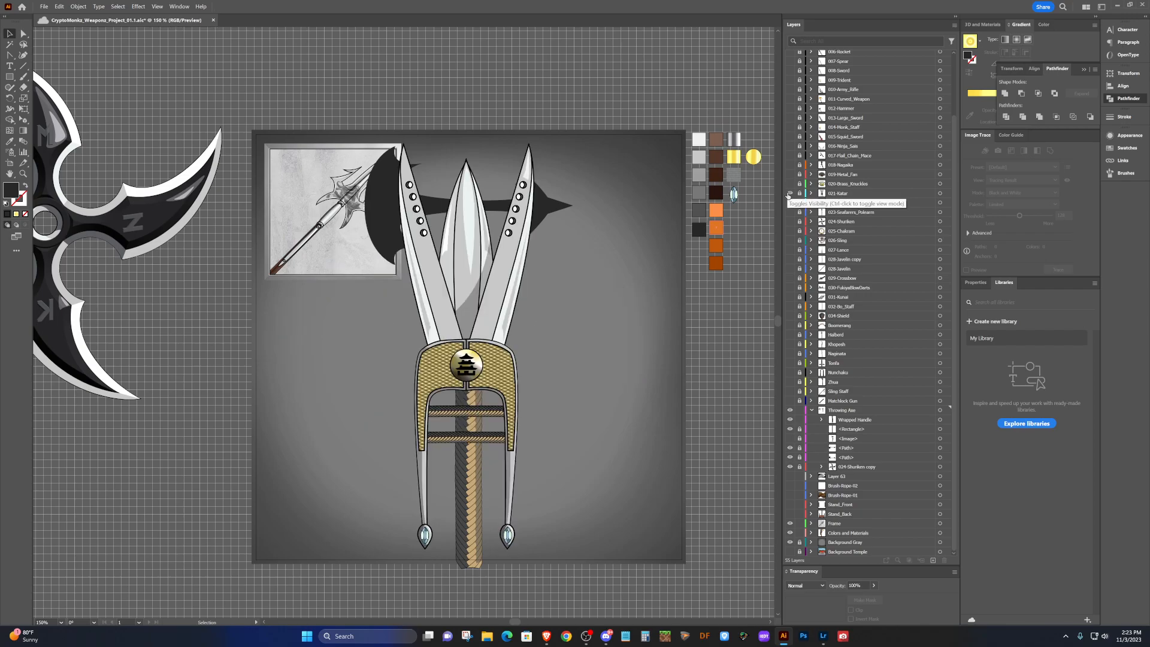
click(789, 193)
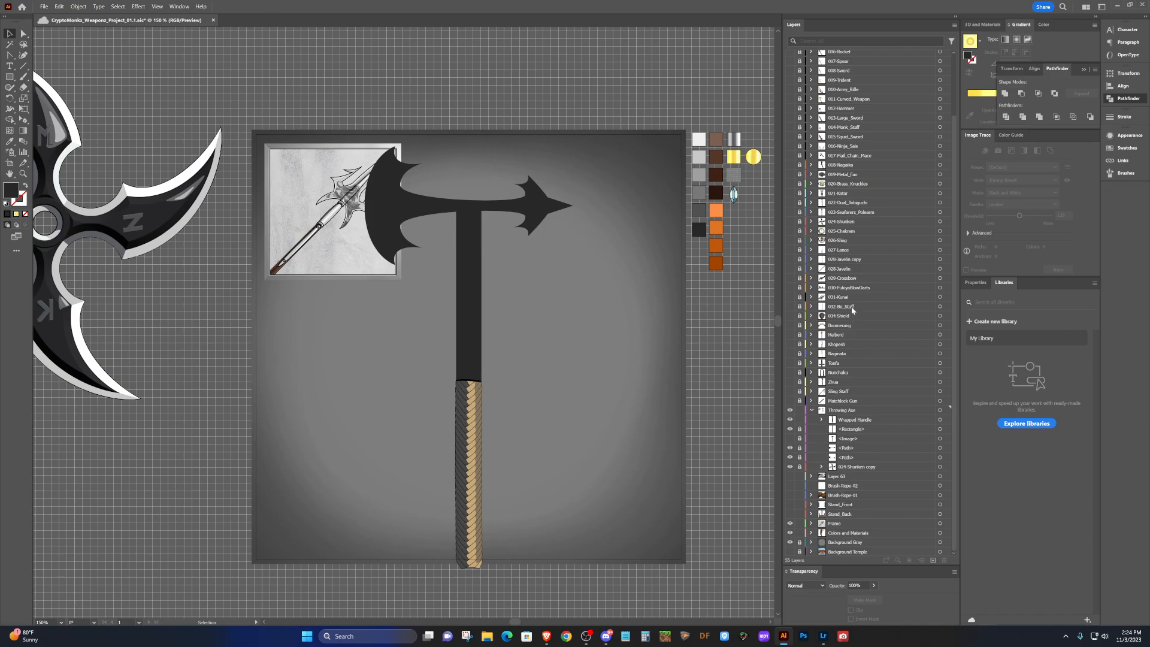
Show and hide the Bo_Staff and Hammer layers in turn to preview those weapons.
click(790, 306)
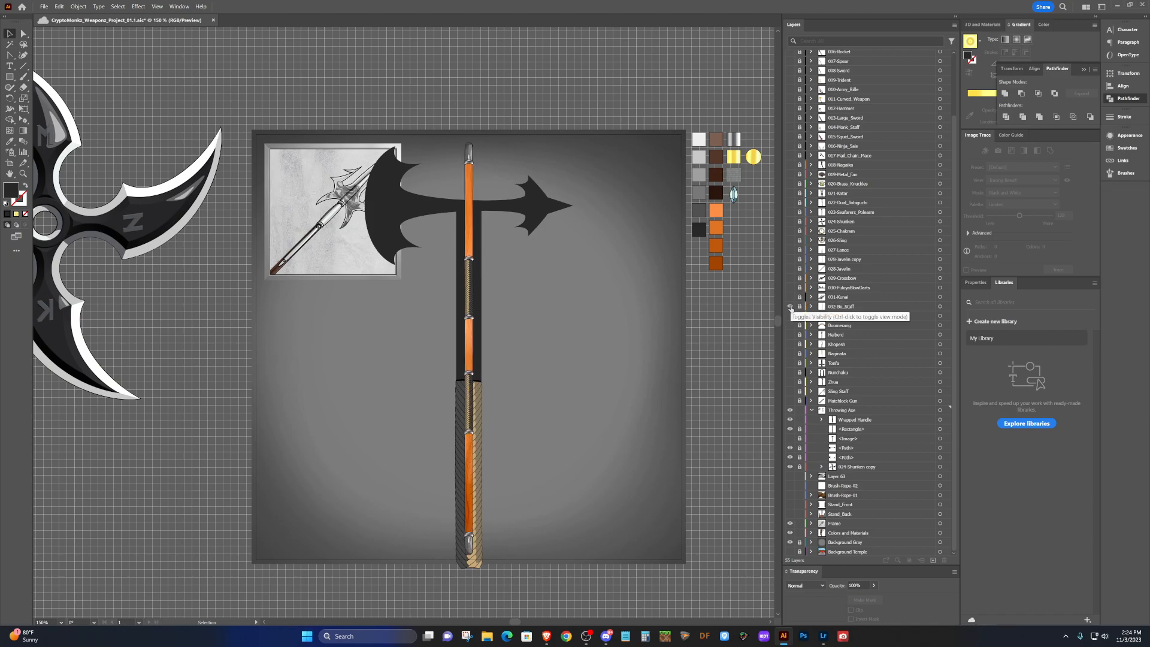
click(789, 305)
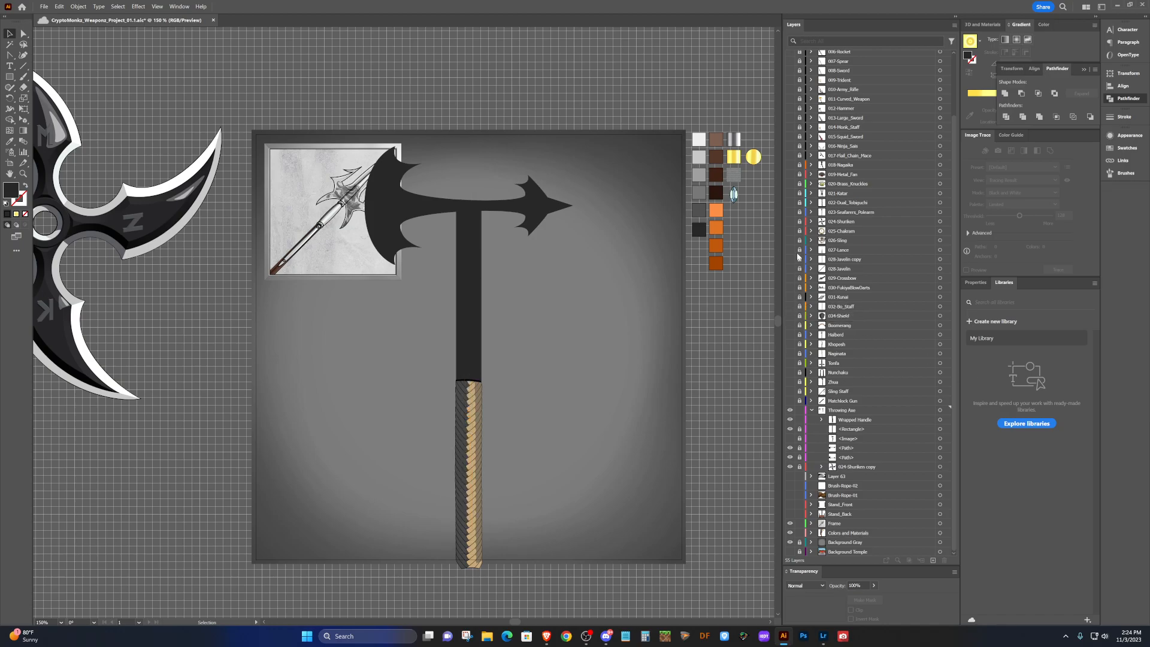
click(789, 109)
click(789, 108)
Show the Foreground (Sample Monk) layer and the 000 weapon layer with the combined axe and hammer.
scroll(788, 147, up, 3)
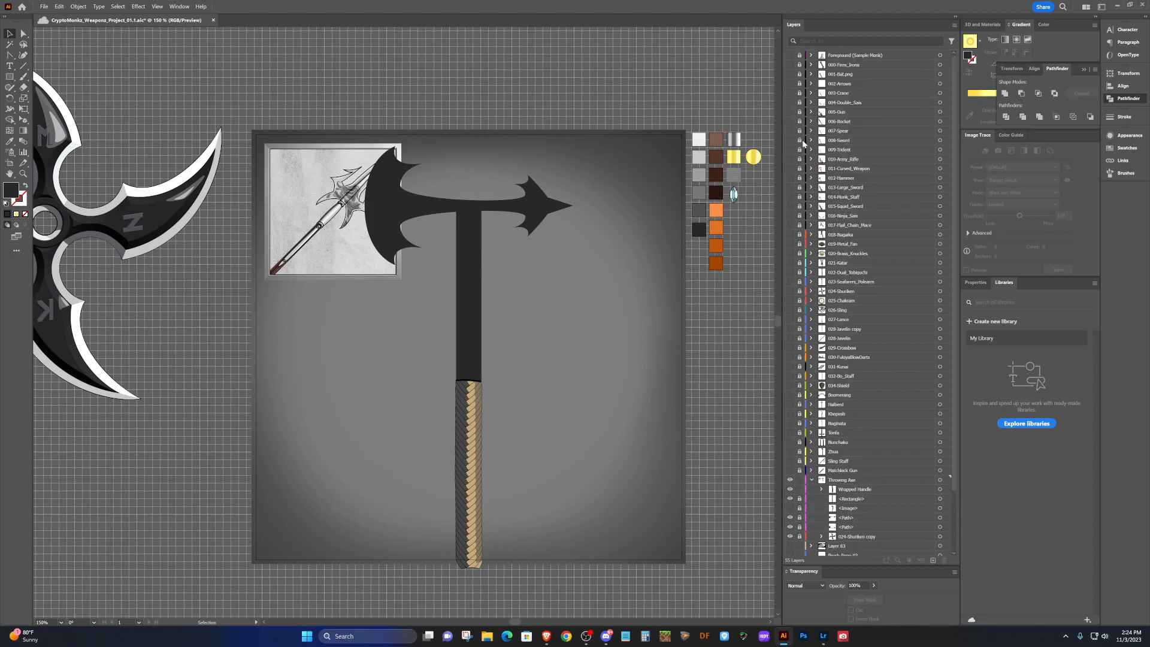
click(789, 55)
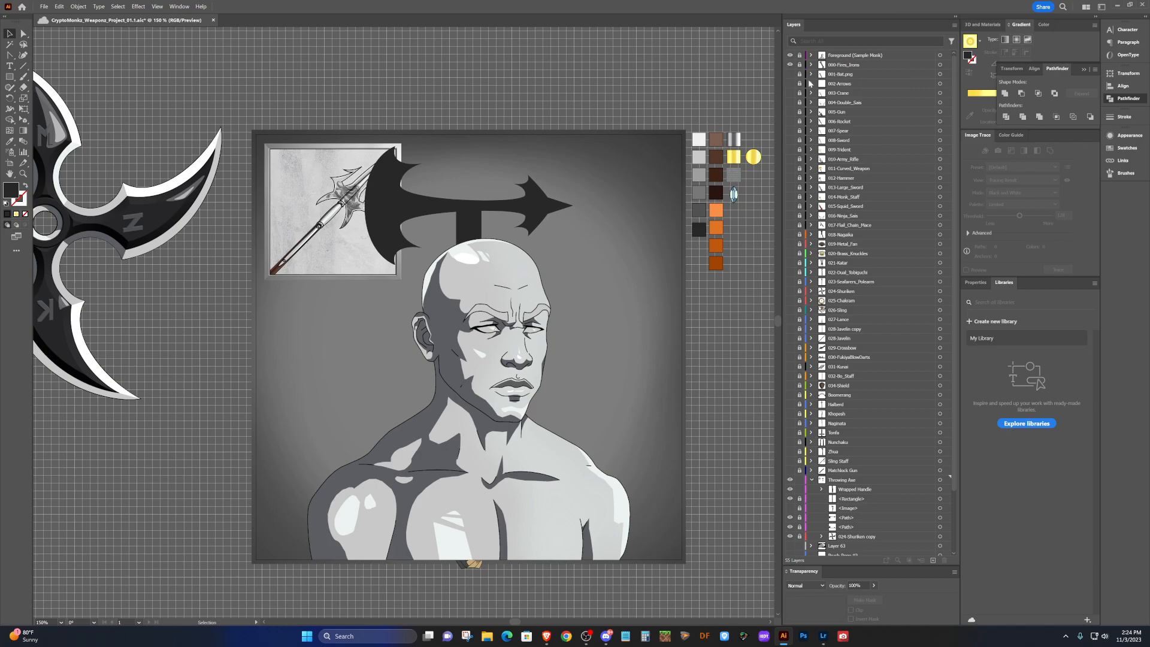
click(789, 65)
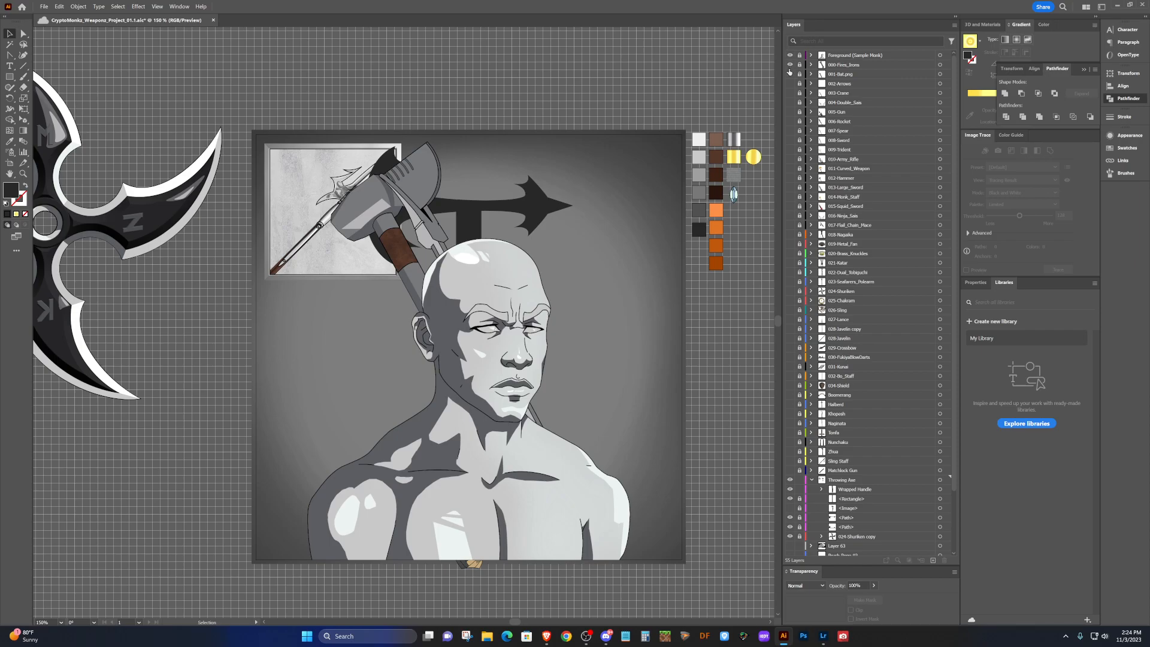
Hide the Throwing Axe and Frame layers.
scroll(839, 300, down, 3)
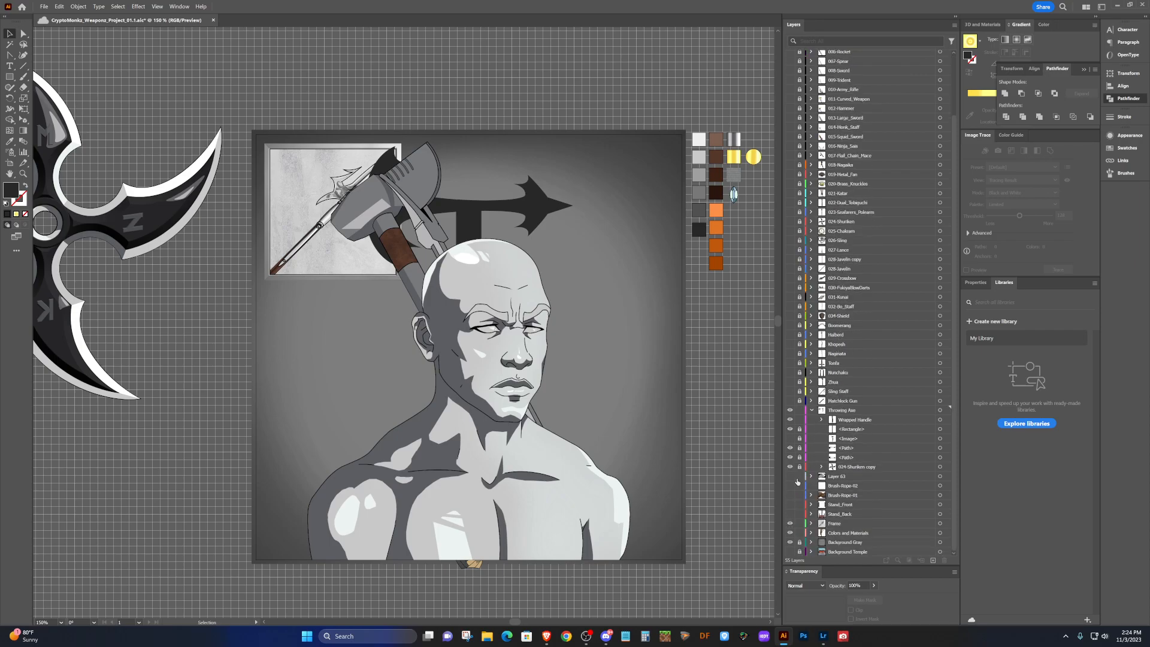
click(791, 410)
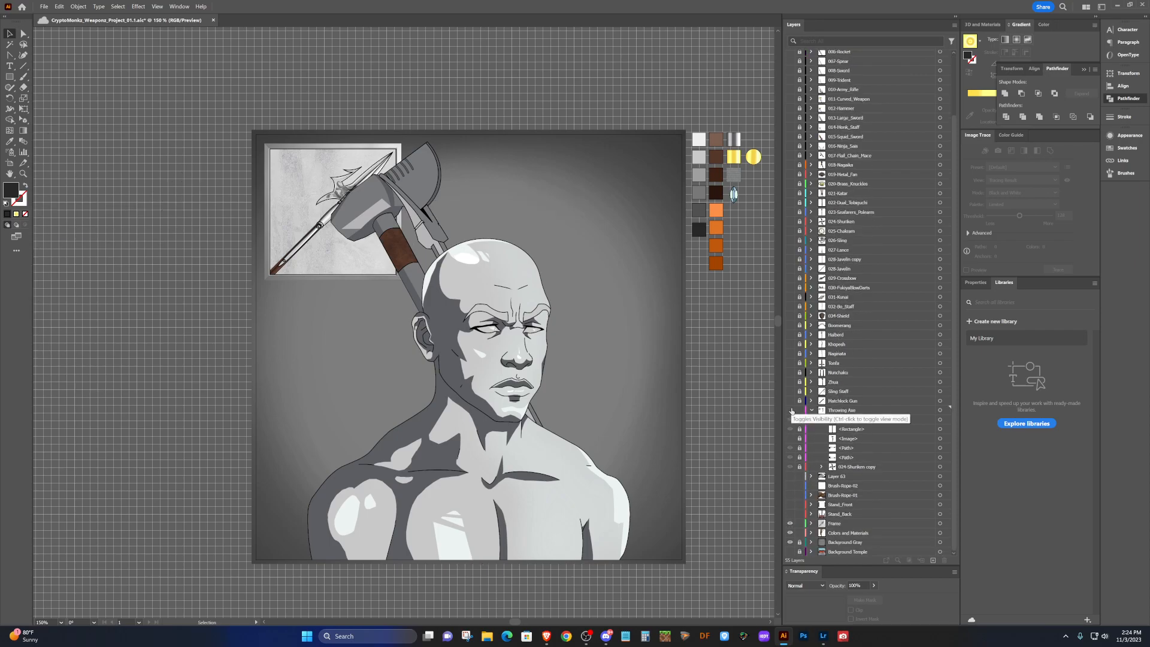
click(789, 524)
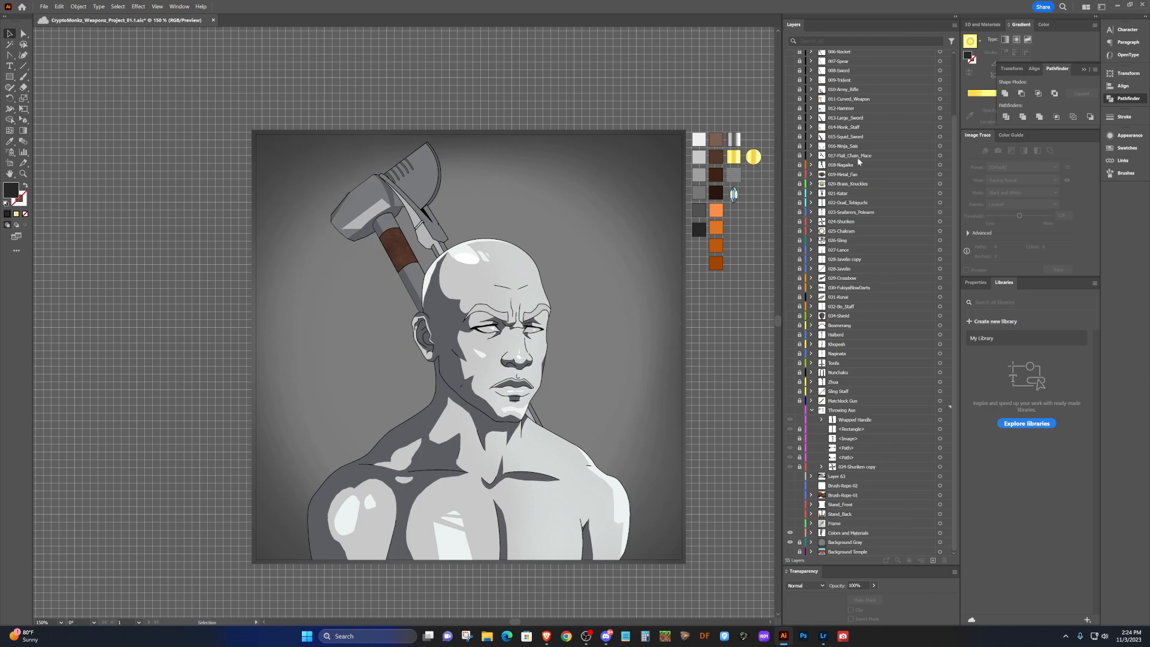
Duplicate the 000 weapon layer and hide the original.
scroll(868, 150, up, 3)
click(875, 64)
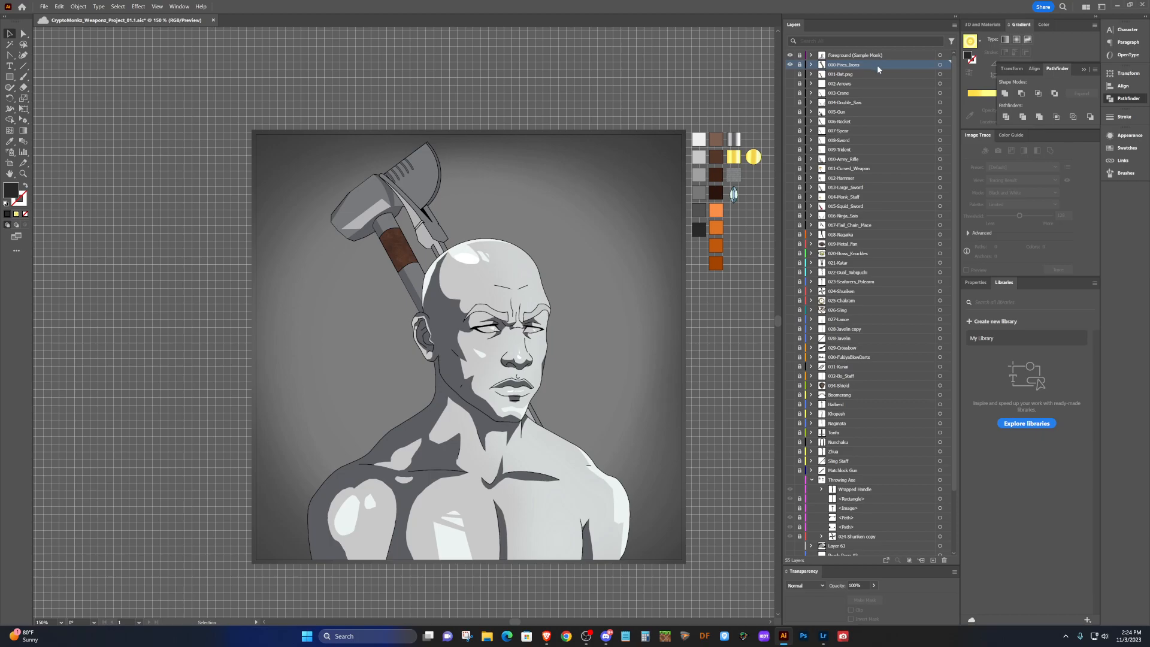
drag(872, 65, 932, 560)
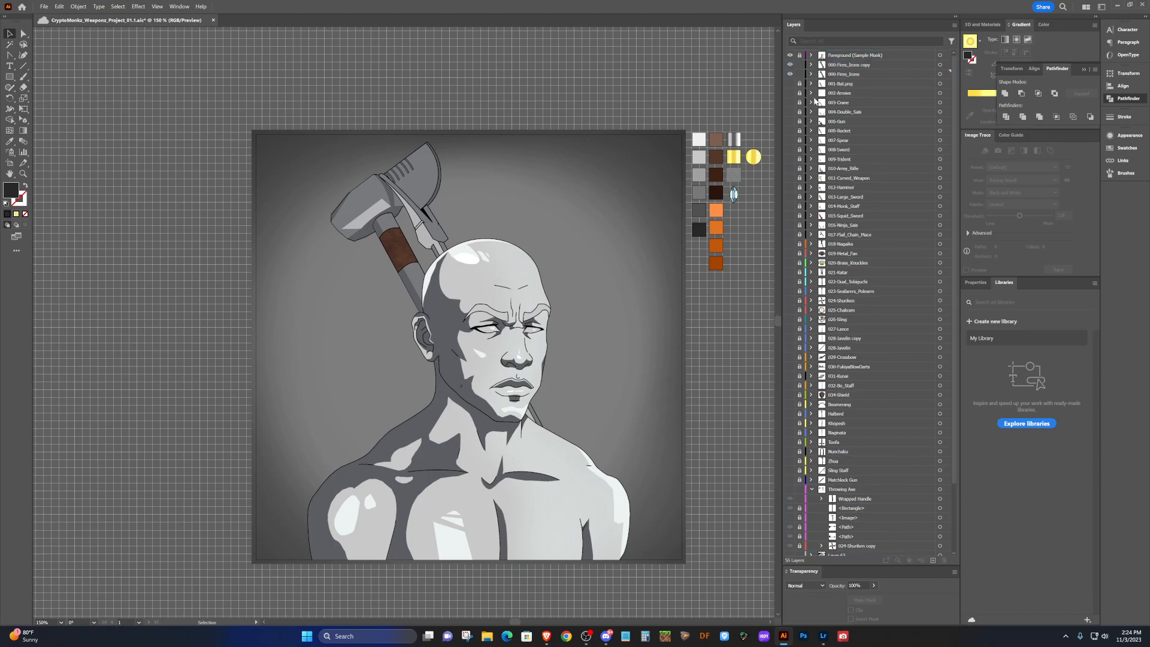
click(795, 73)
Select all artwork in the duplicated 000 layer, move it down and left, and rotate it counterclockwise to lie diagonally behind the monk's shoulders.
click(862, 64)
click(939, 64)
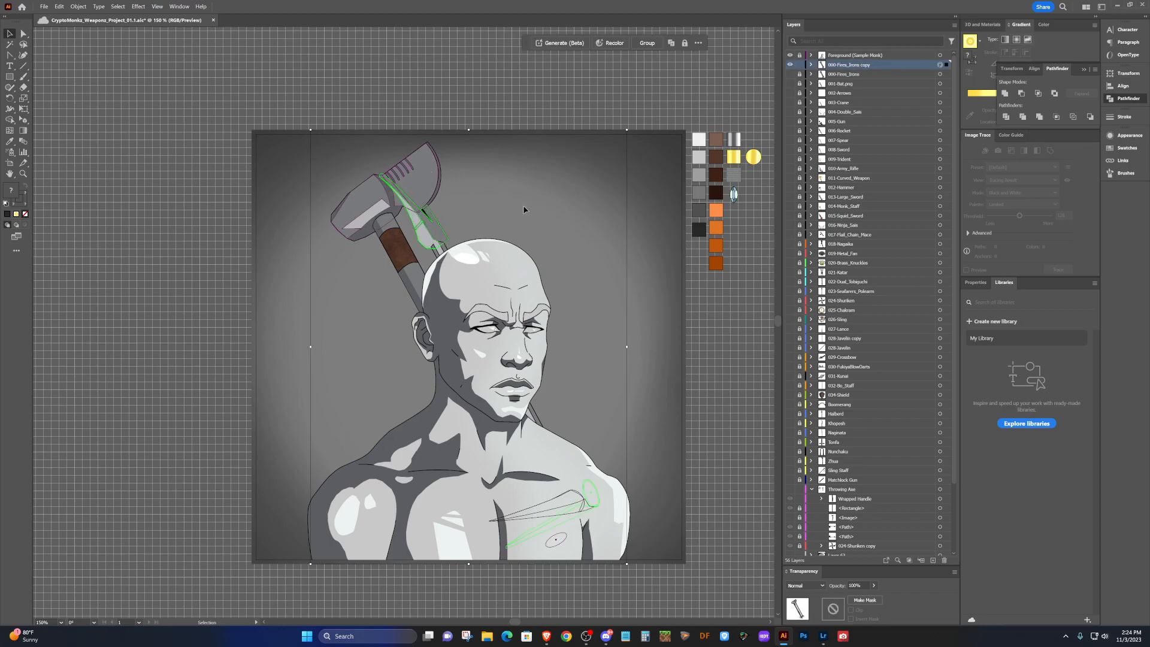
drag(420, 183, 364, 260)
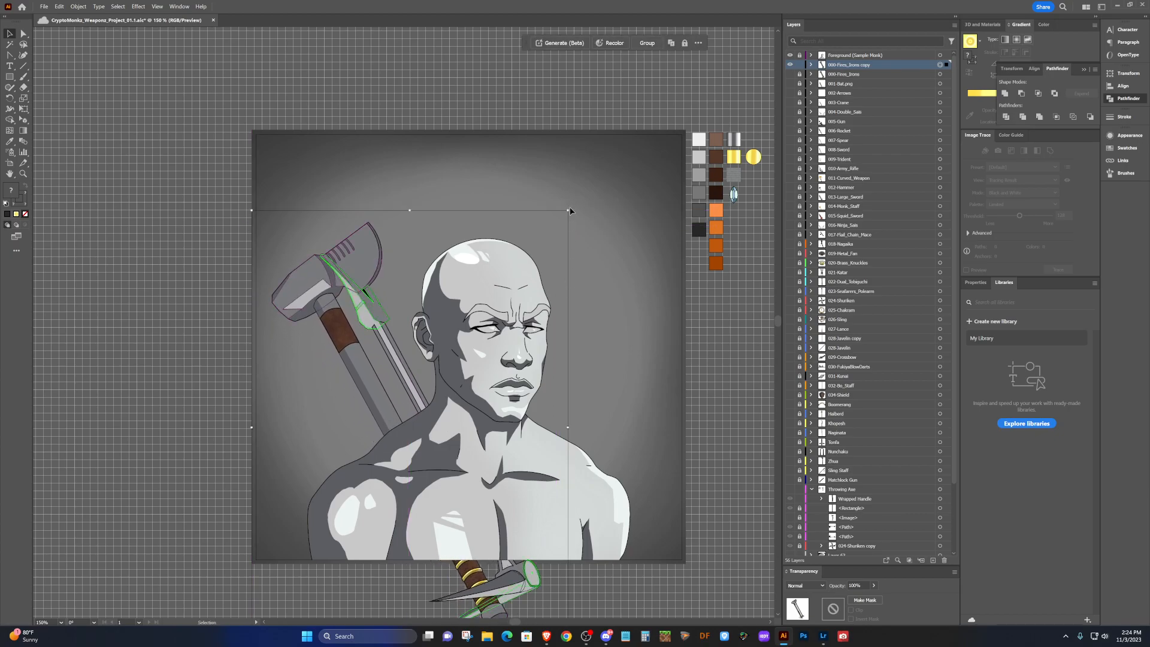
drag(570, 204, 479, 175)
drag(367, 413, 401, 440)
scroll(443, 427, down, 2)
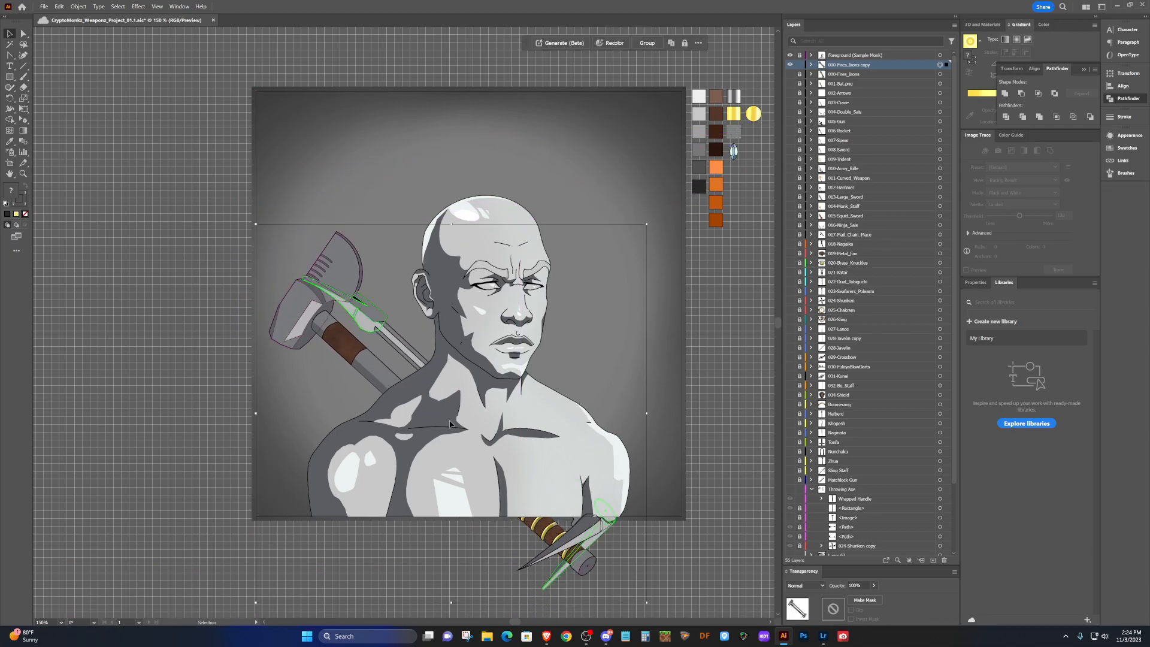
click(186, 330)
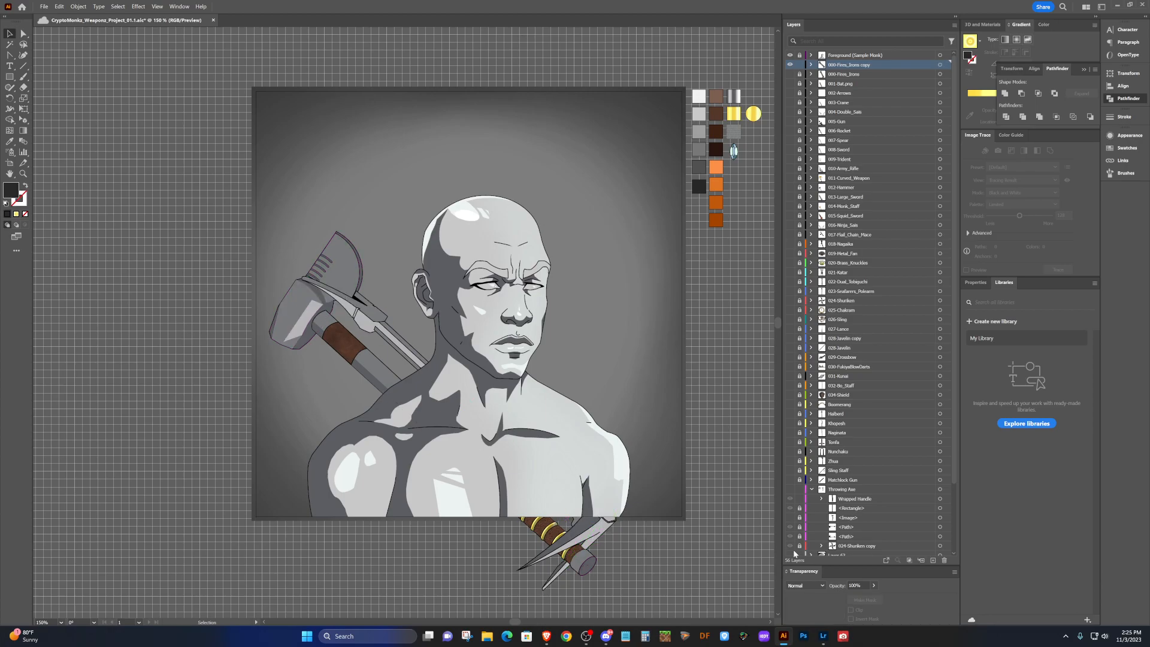
scroll(889, 486, down, 3)
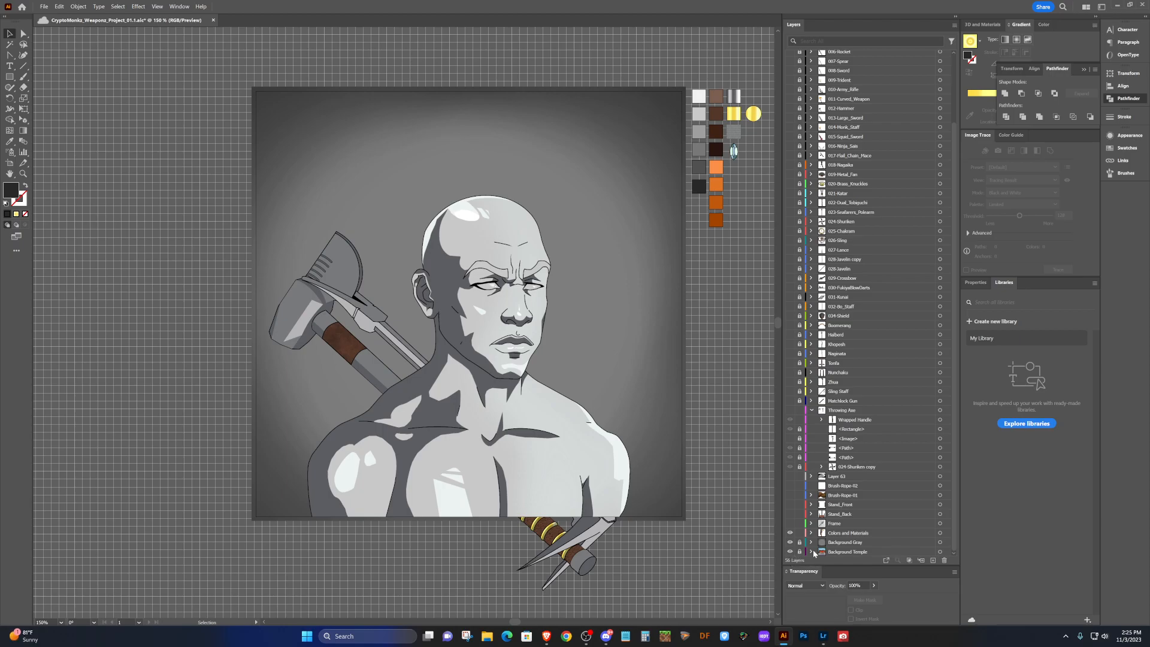
Hide the Background Grey layer to expose the temple, and delete the 000-Fires_Irons copy layer with its artwork.
click(789, 542)
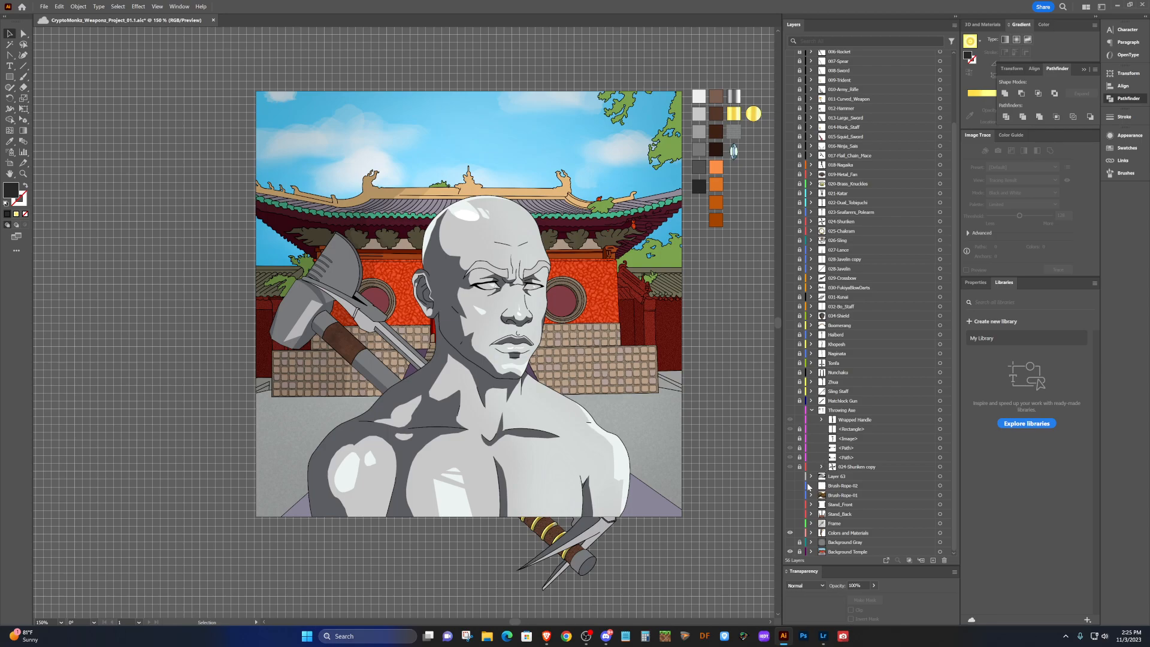
click(812, 412)
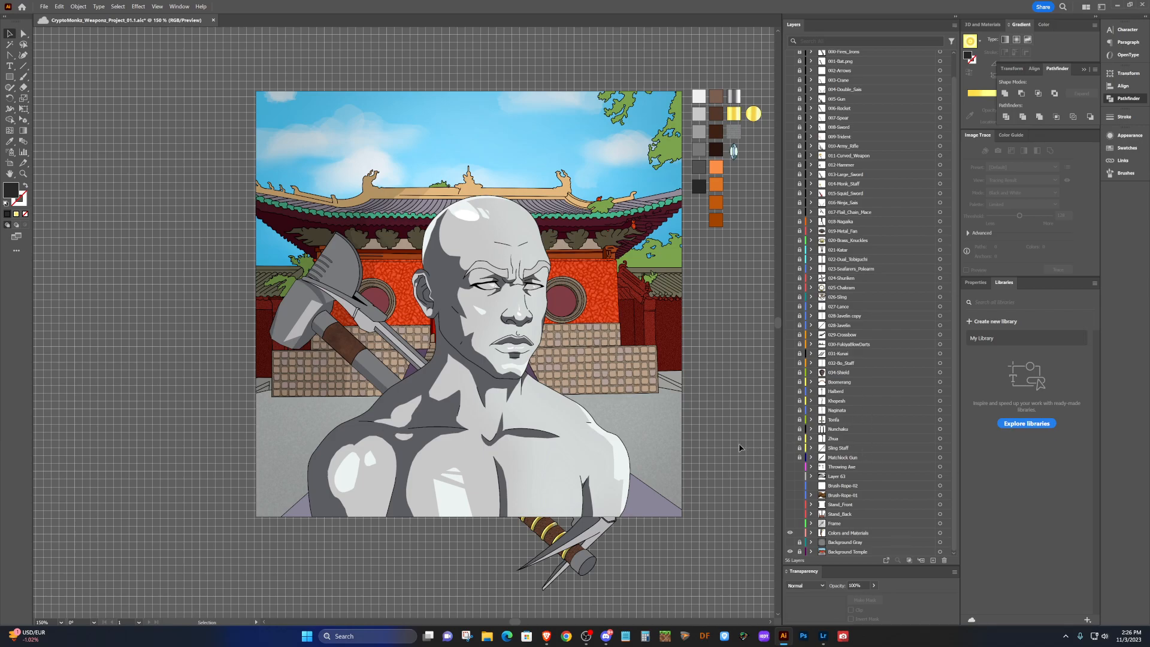
scroll(857, 349, up, 1)
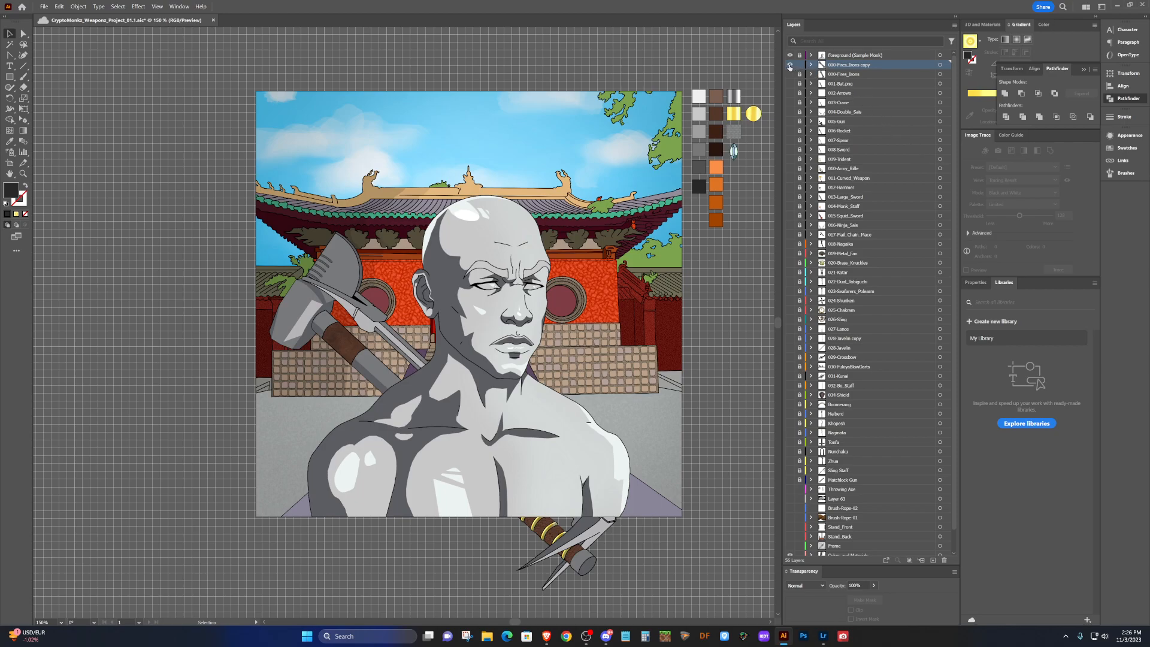
click(940, 64)
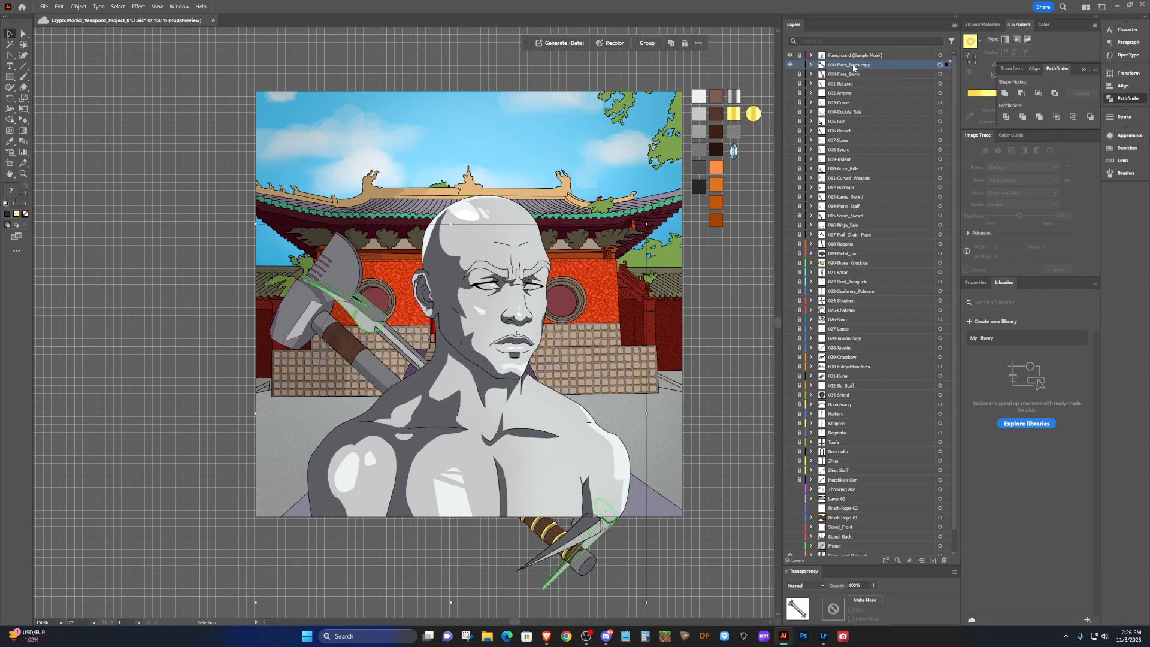
drag(850, 66, 945, 561)
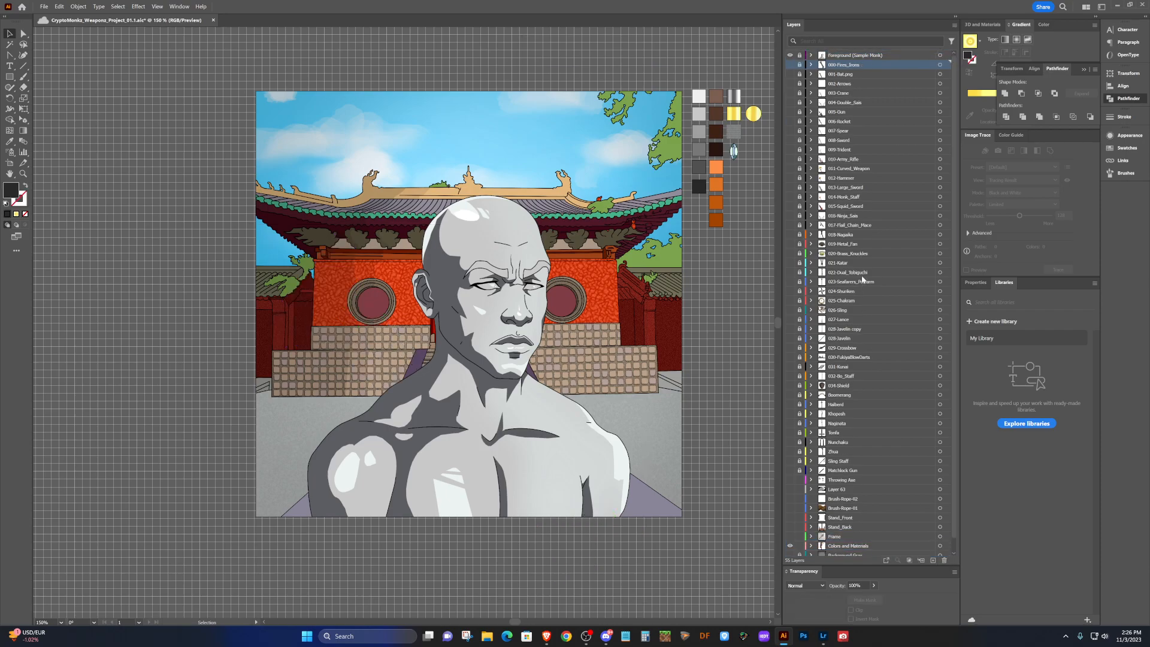
Hide the Foreground [Sample Monk] layer, show the Throwing Axe and Frame layers, and save the document.
click(790, 55)
click(790, 56)
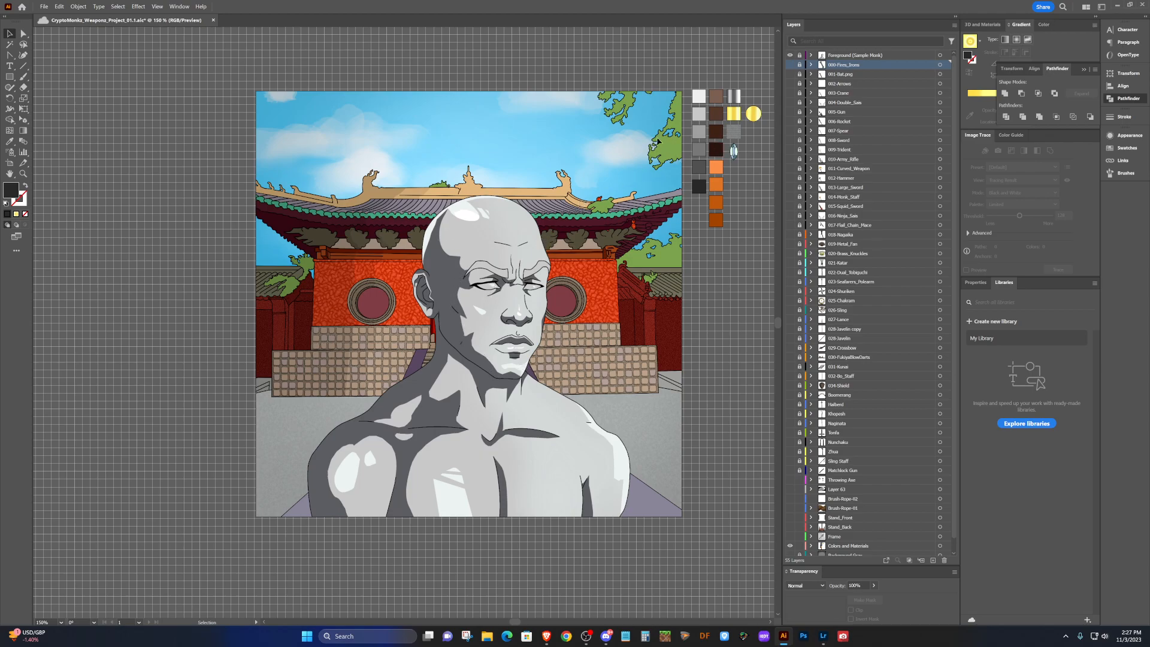
click(790, 55)
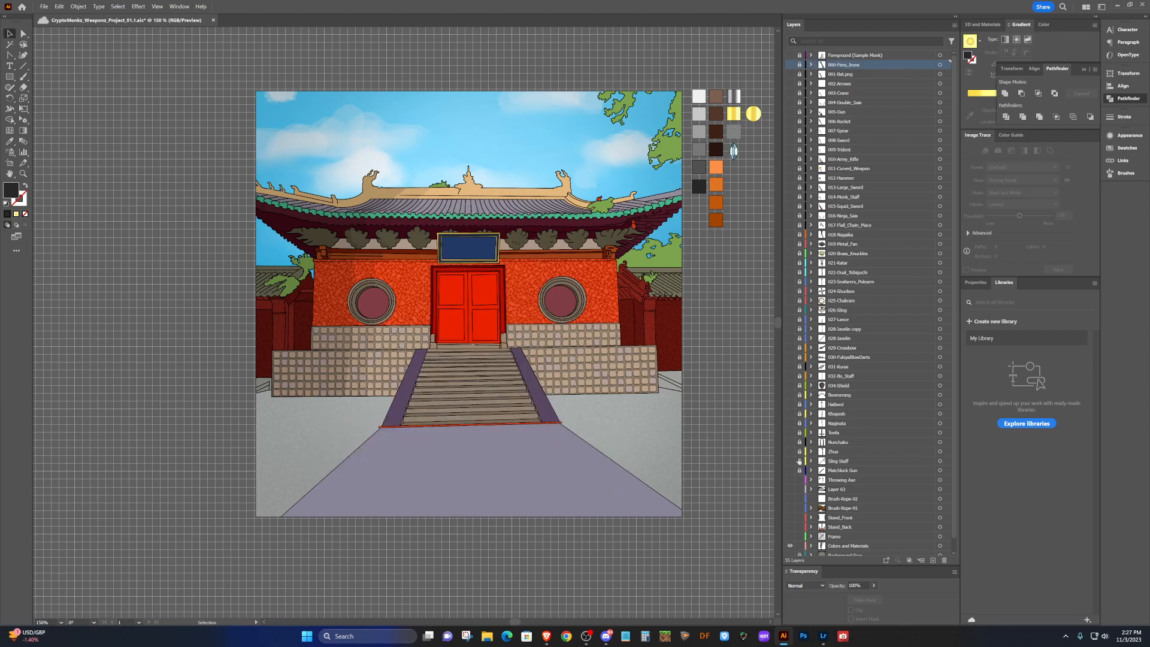
click(790, 480)
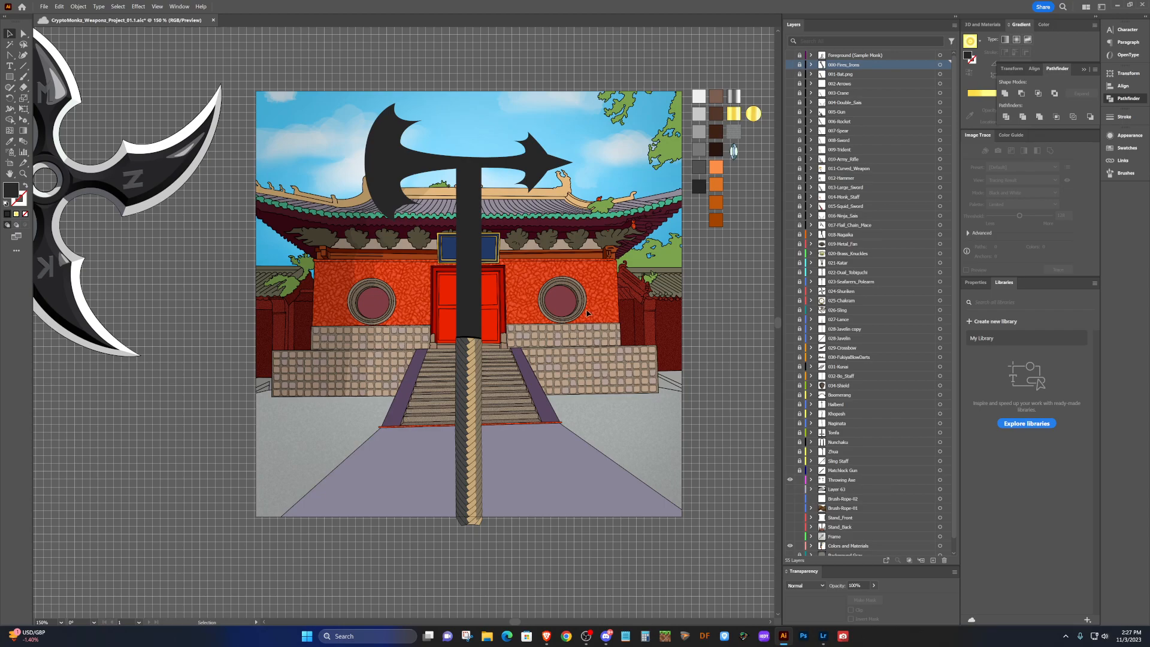
click(790, 537)
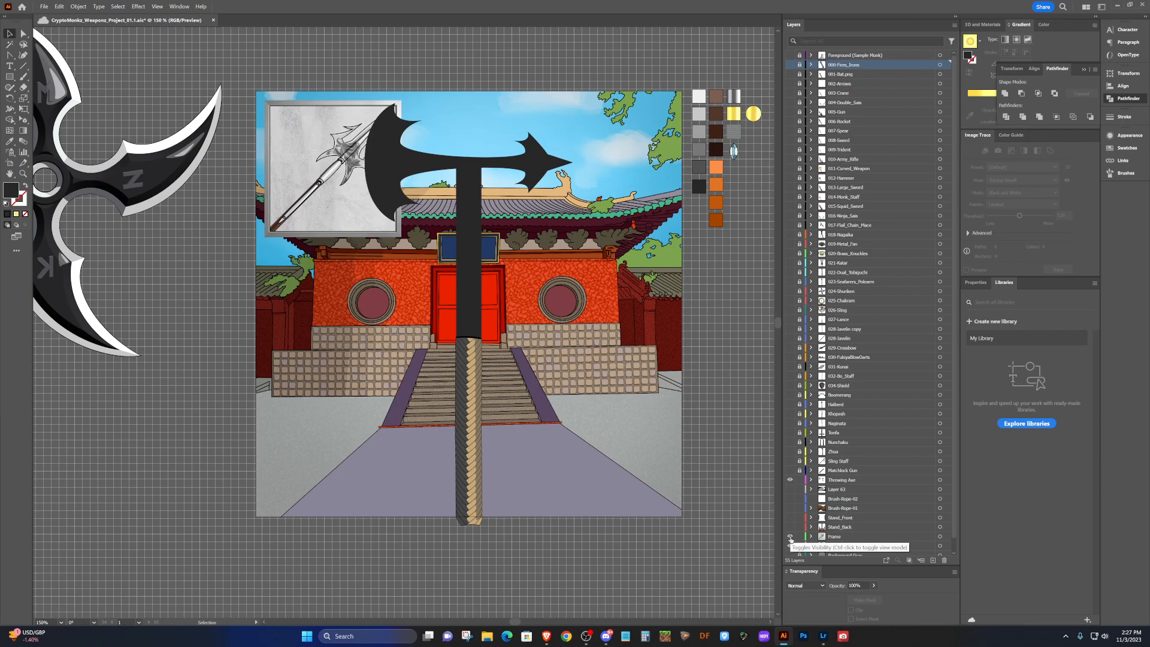
click(790, 546)
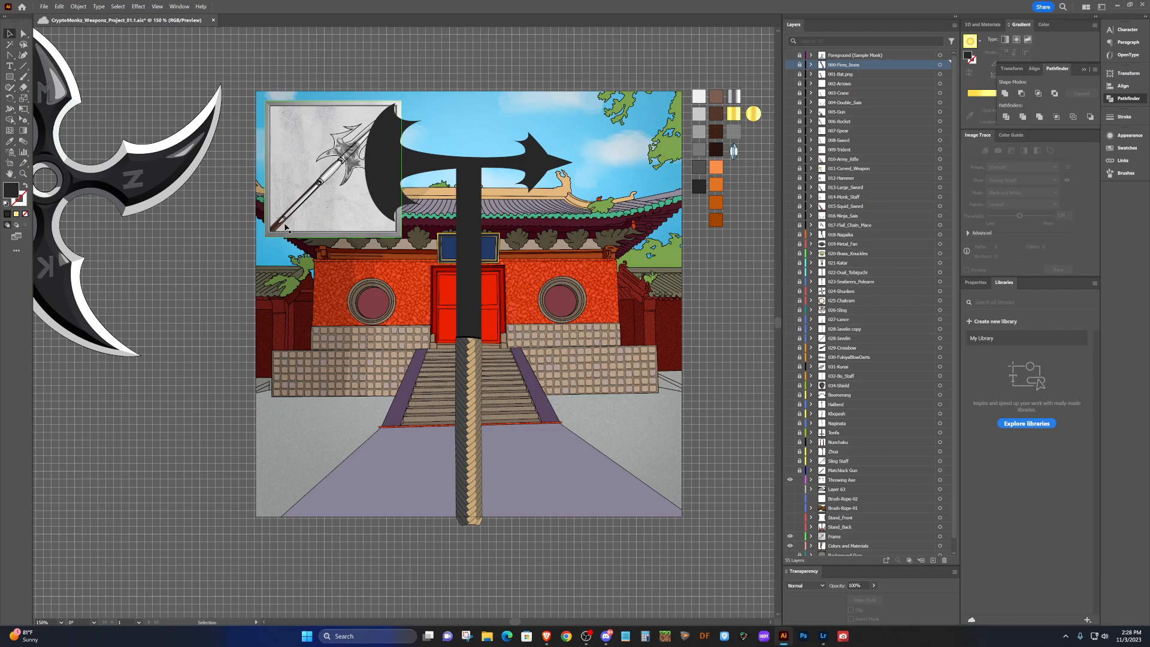
key(ctrl+s)
Check the framed weapon image and preview the axe behind the sample monk, leaving the monk layer hidden.
click(353, 161)
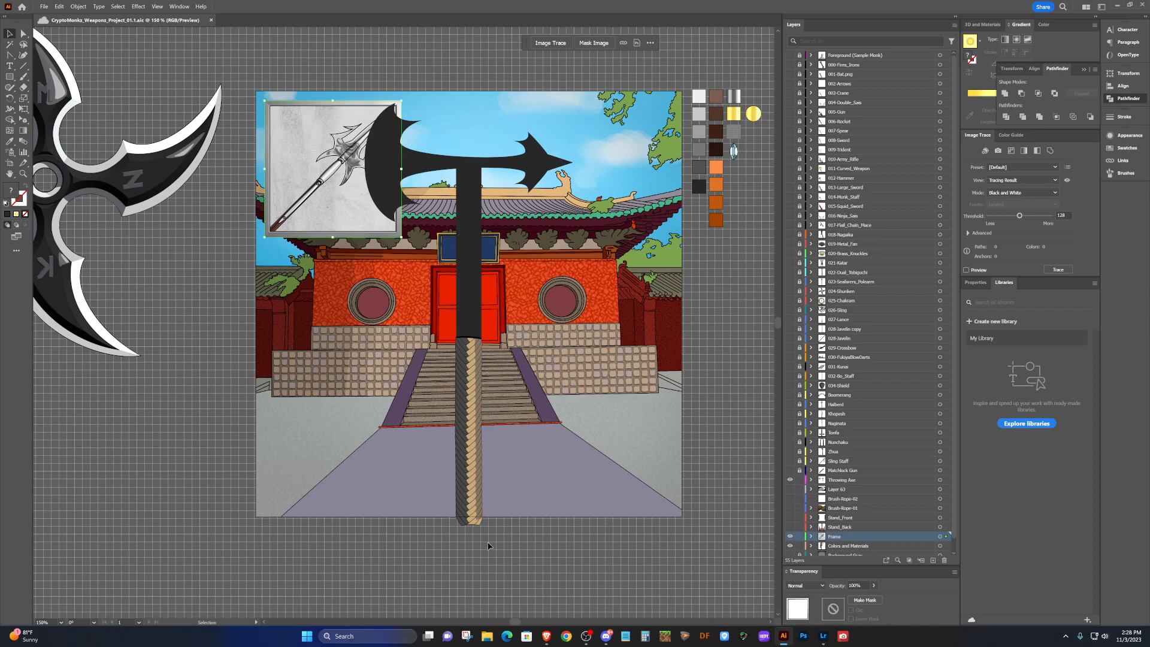
click(483, 541)
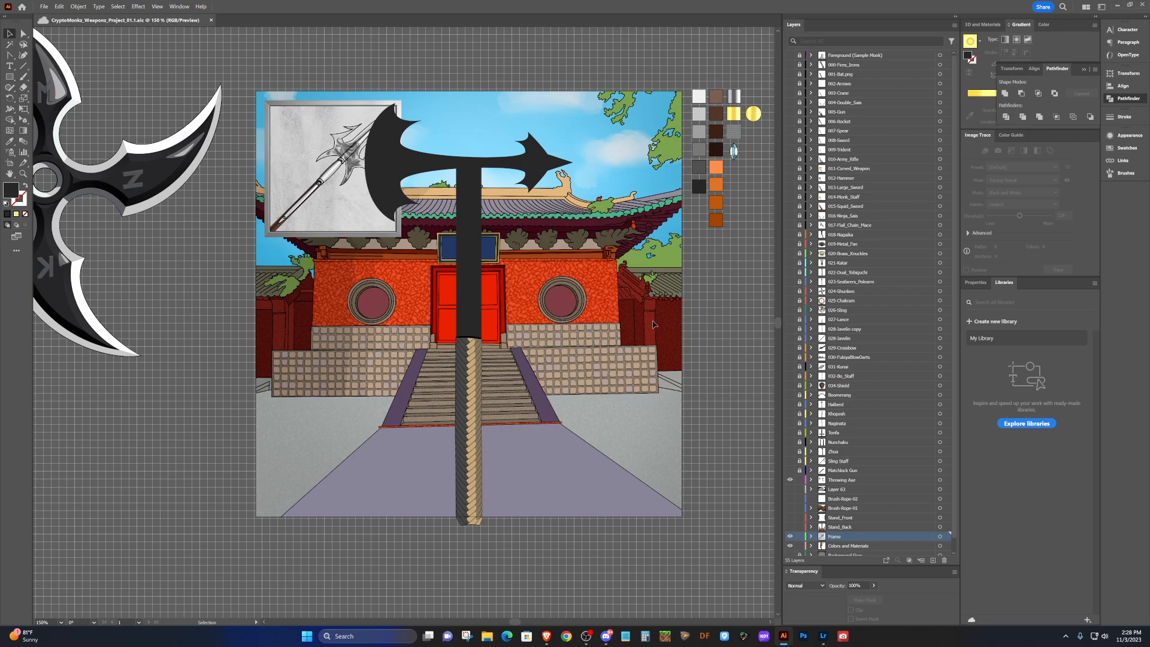
click(789, 55)
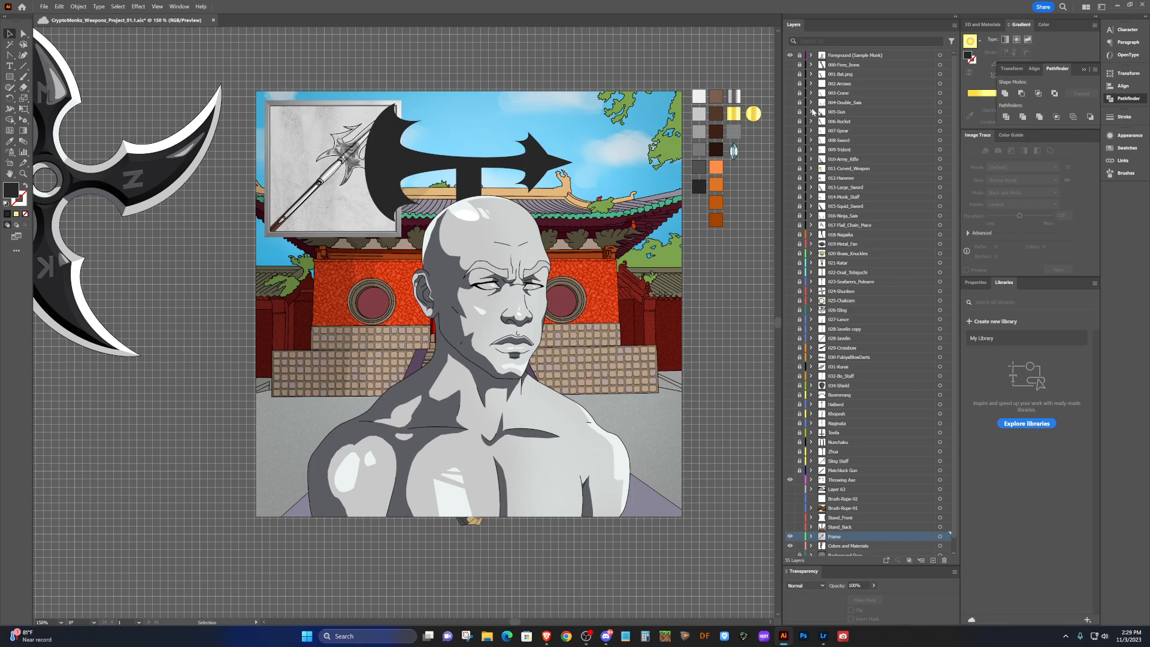
click(790, 55)
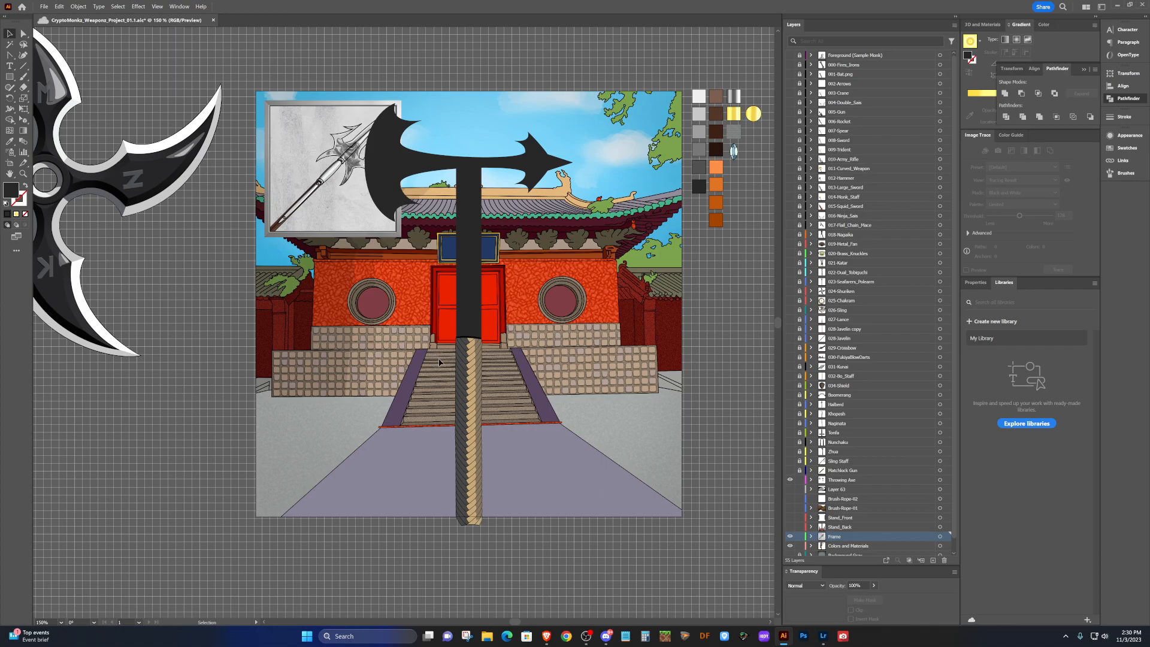
Examine the wrapped handle's nested groups inside the Throwing Axe layer, including the topmost path of Handle Wrapped.
click(461, 356)
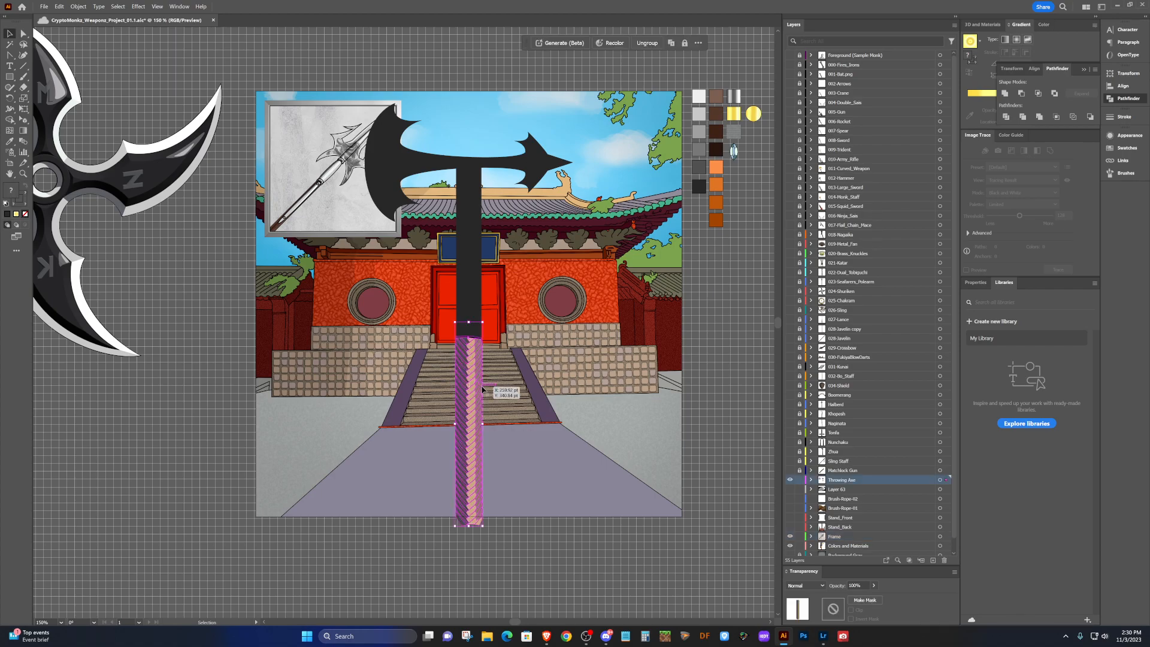
click(575, 575)
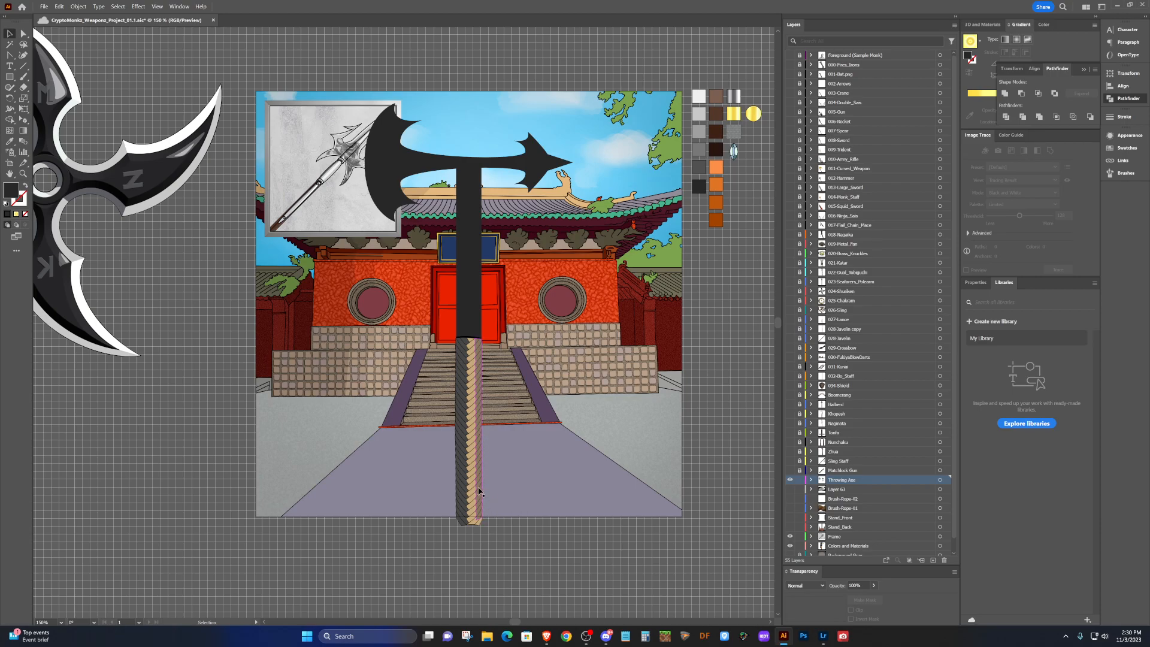
click(477, 494)
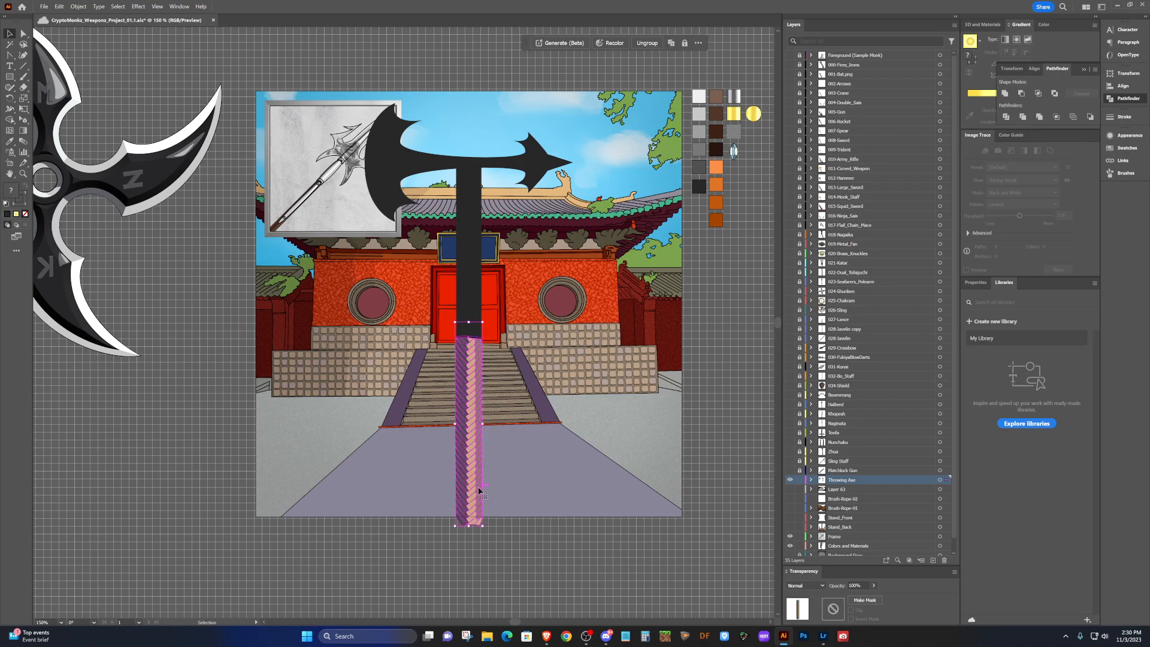
click(811, 480)
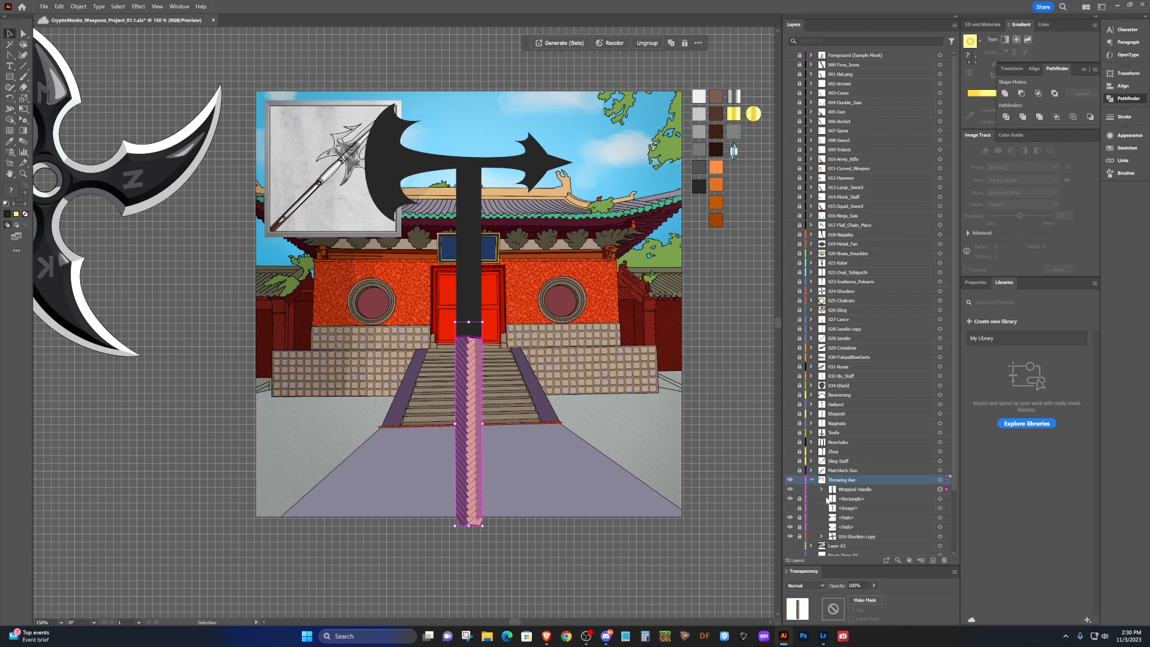
click(821, 489)
click(832, 498)
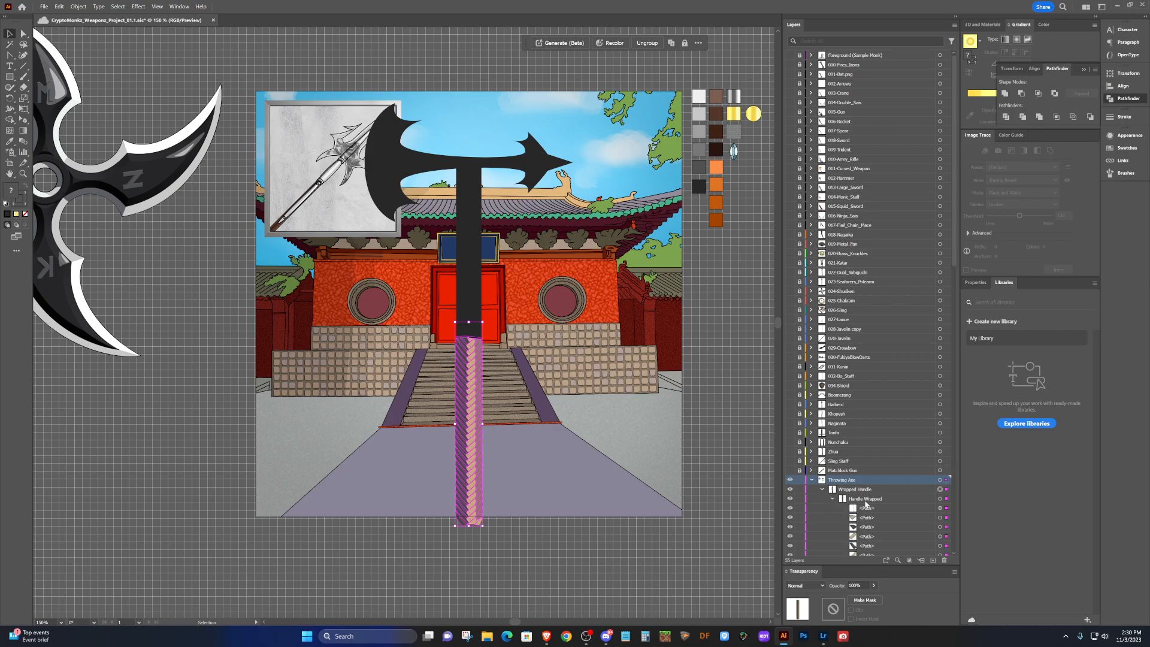
scroll(876, 492, down, 2)
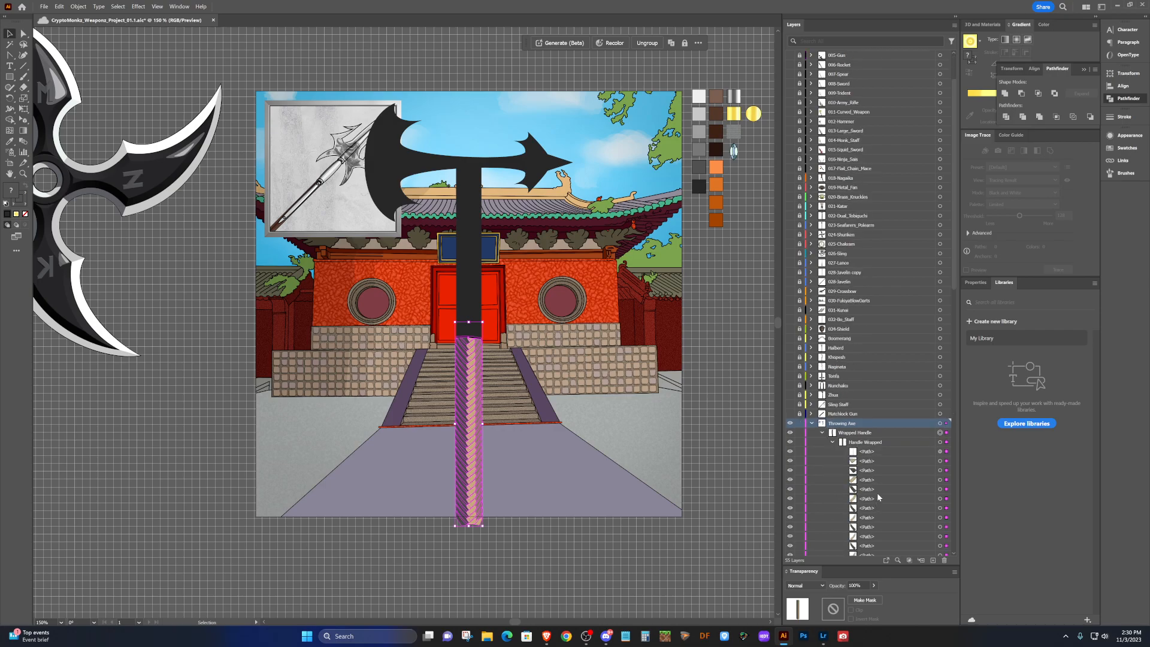
click(939, 452)
mouse_move(478, 409)
mouse_down()
mouse_move(539, 413)
mouse_move(477, 411)
mouse_move(597, 506)
mouse_move(634, 567)
mouse_move(517, 604)
mouse_move(455, 548)
mouse_move(306, 497)
mouse_move(464, 419)
mouse_move(462, 405)
mouse_move(478, 408)
mouse_up()
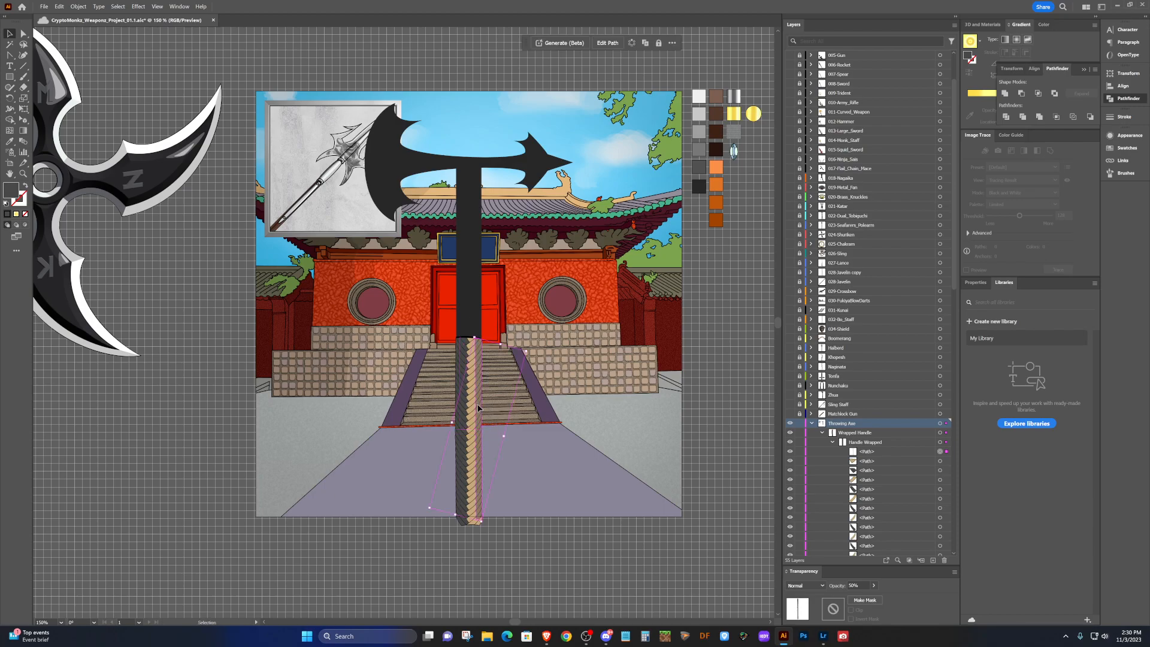
click(564, 559)
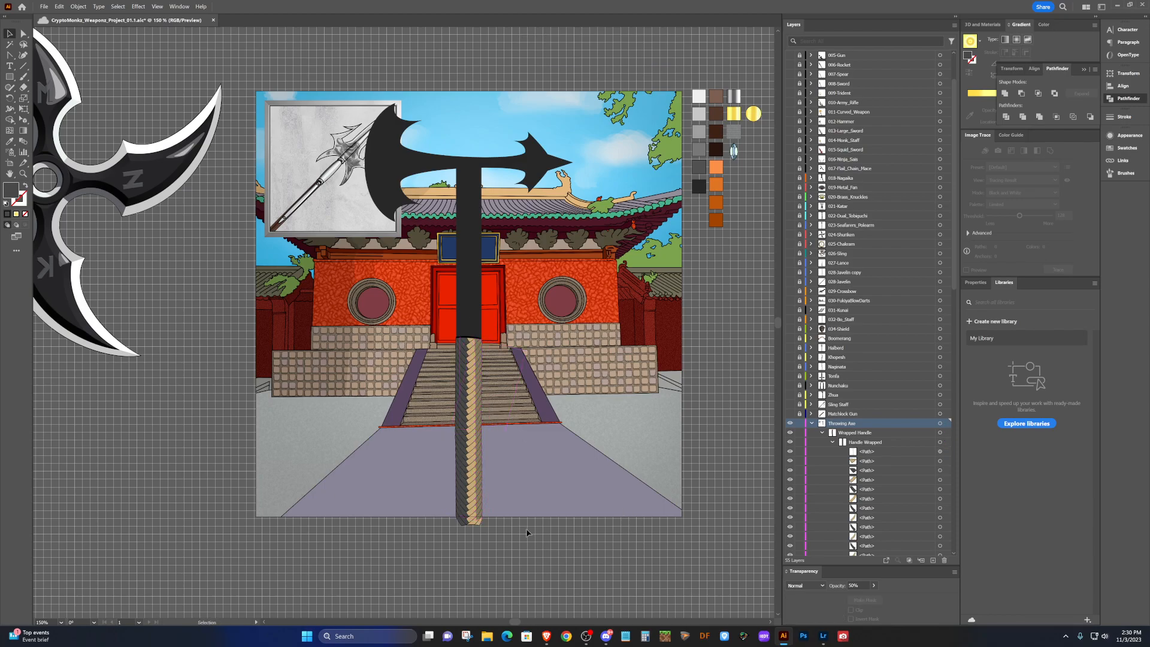
Collapse the Wrapped Handle group and select the whole handle on the canvas.
click(822, 432)
click(916, 436)
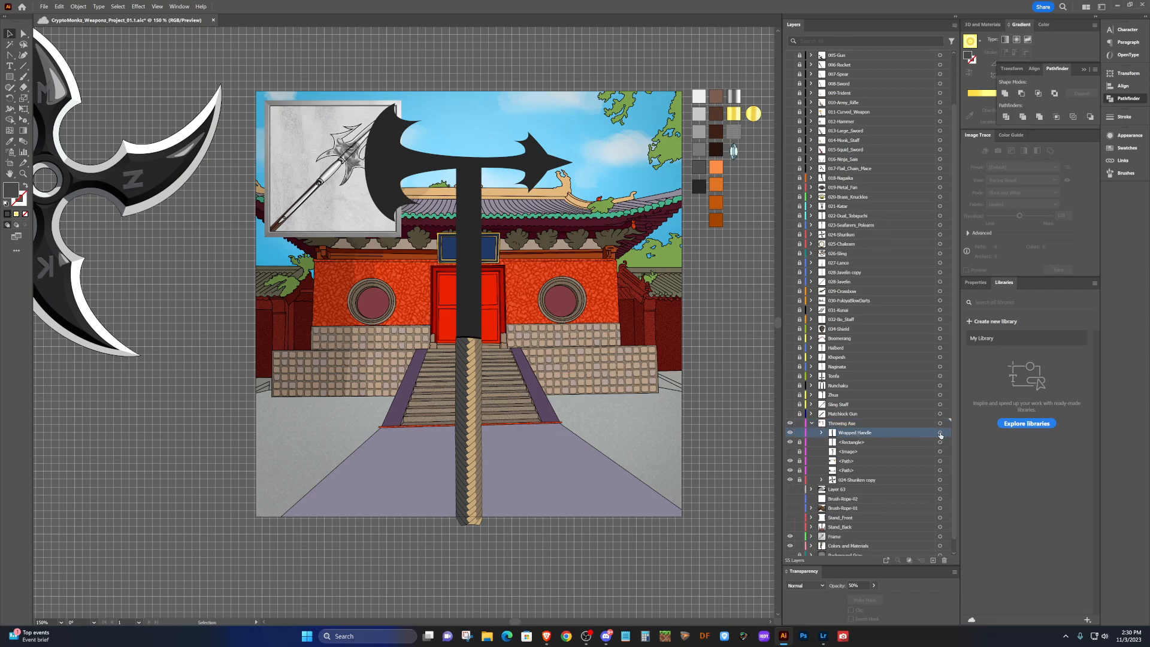
click(939, 433)
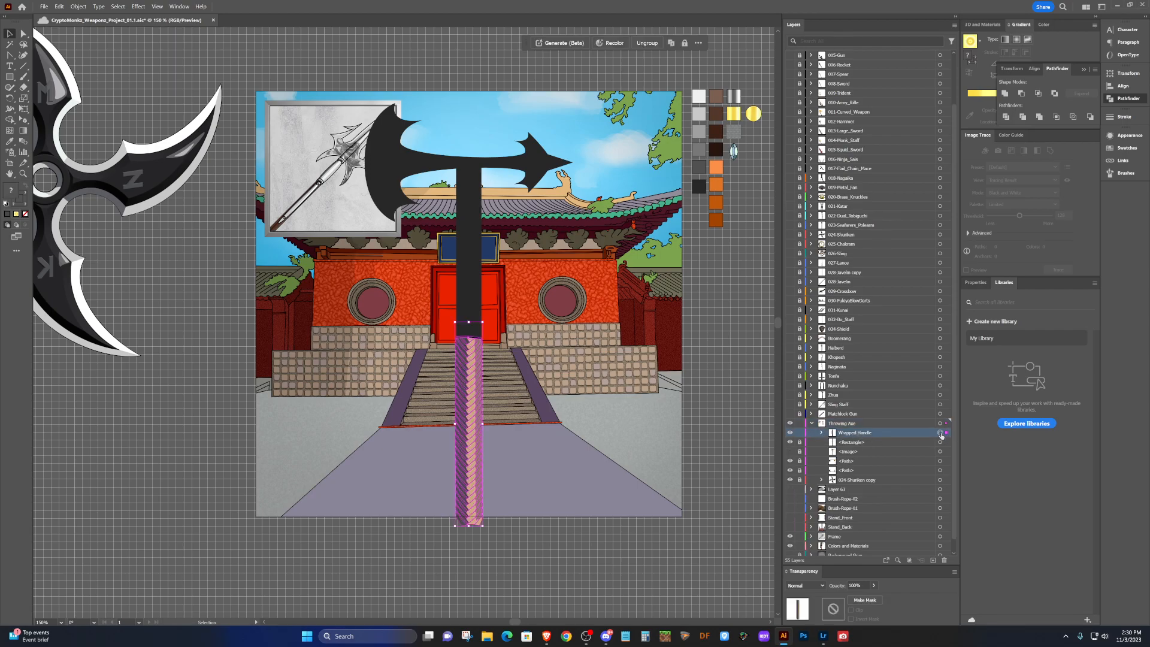
click(491, 567)
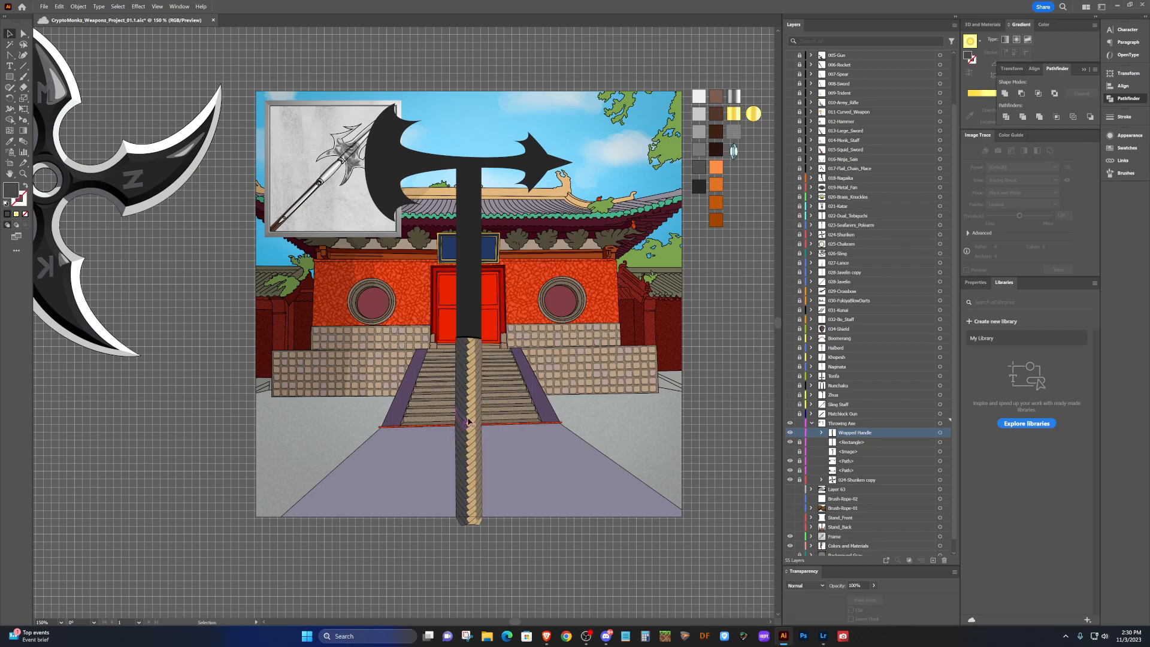
click(940, 433)
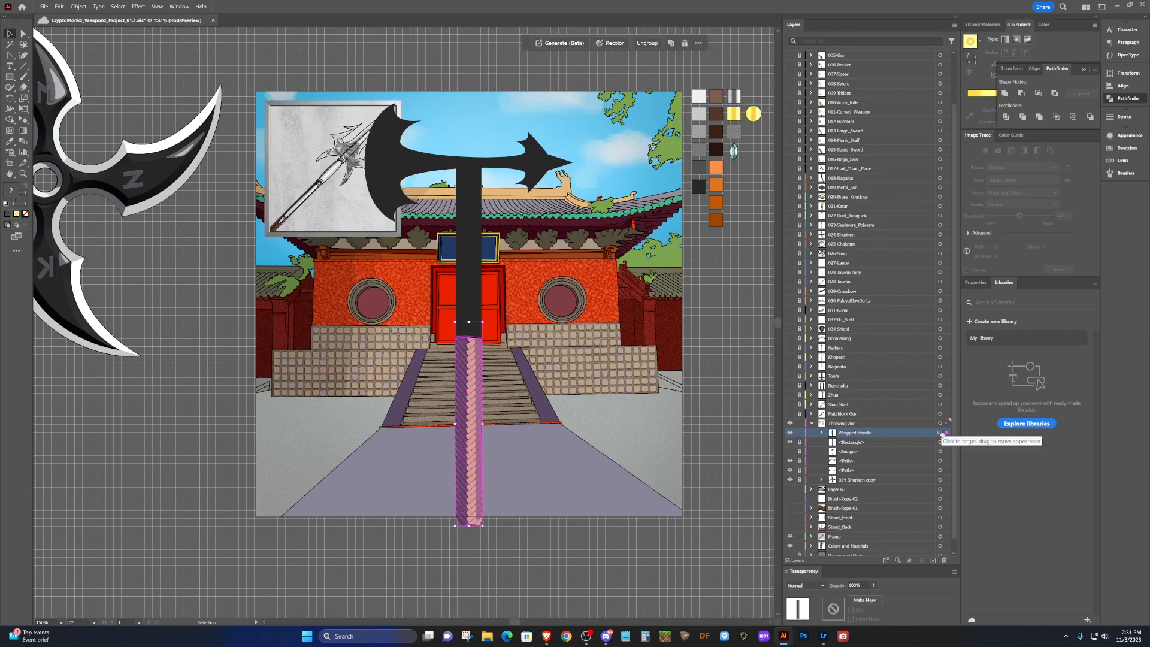
click(80, 7)
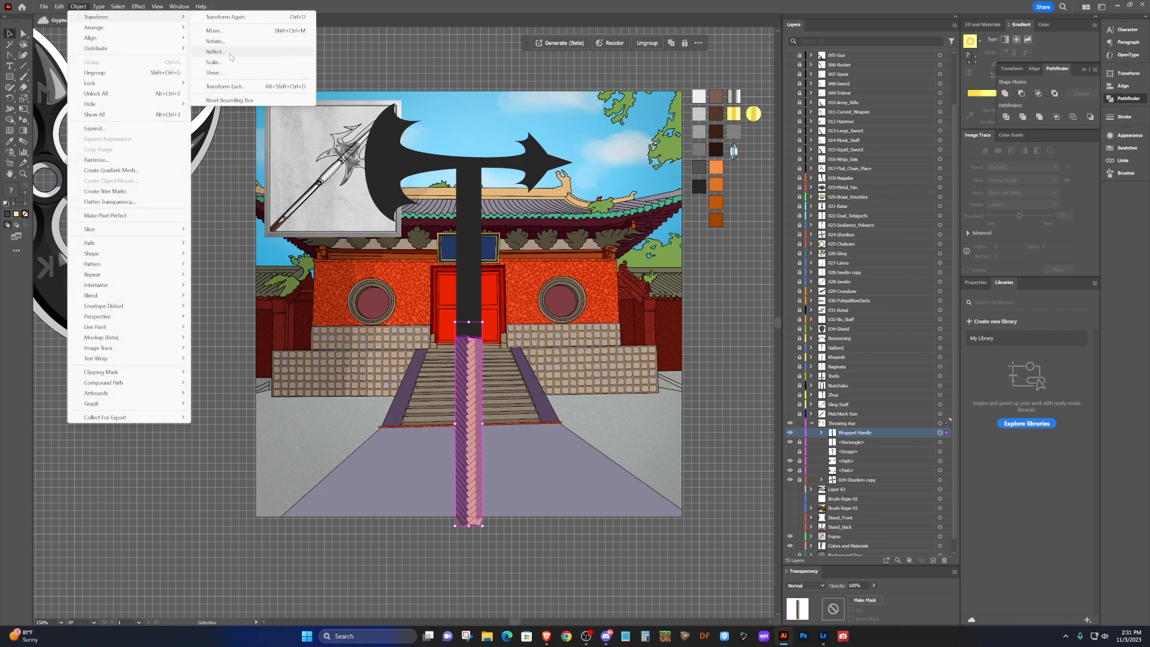
click(215, 51)
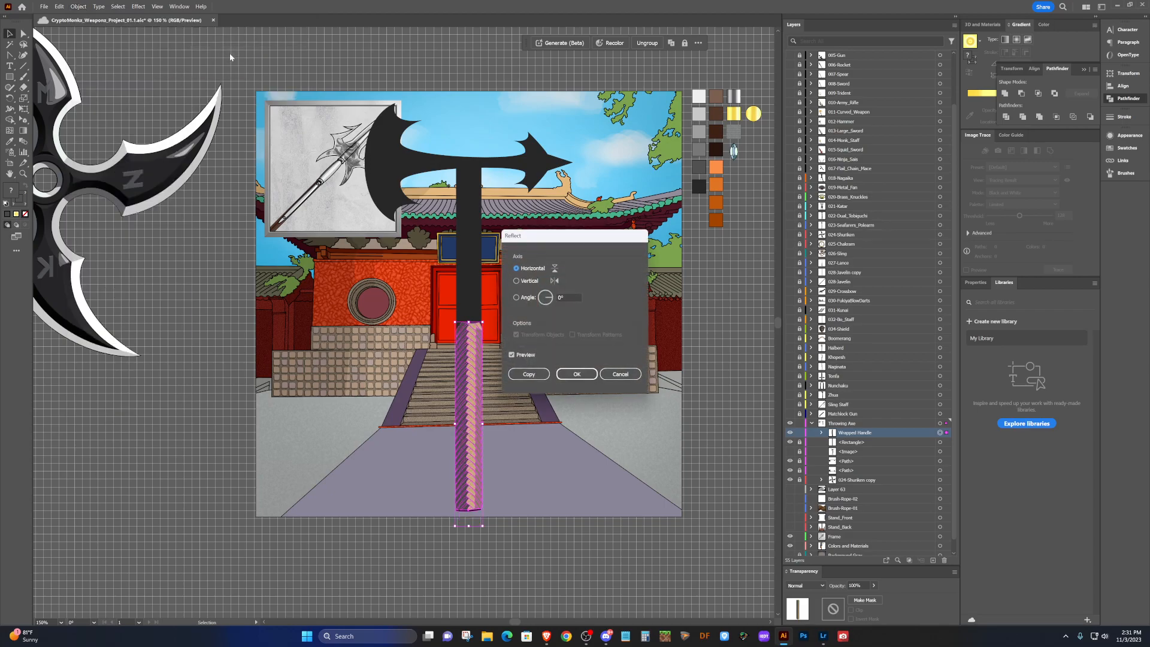
click(525, 282)
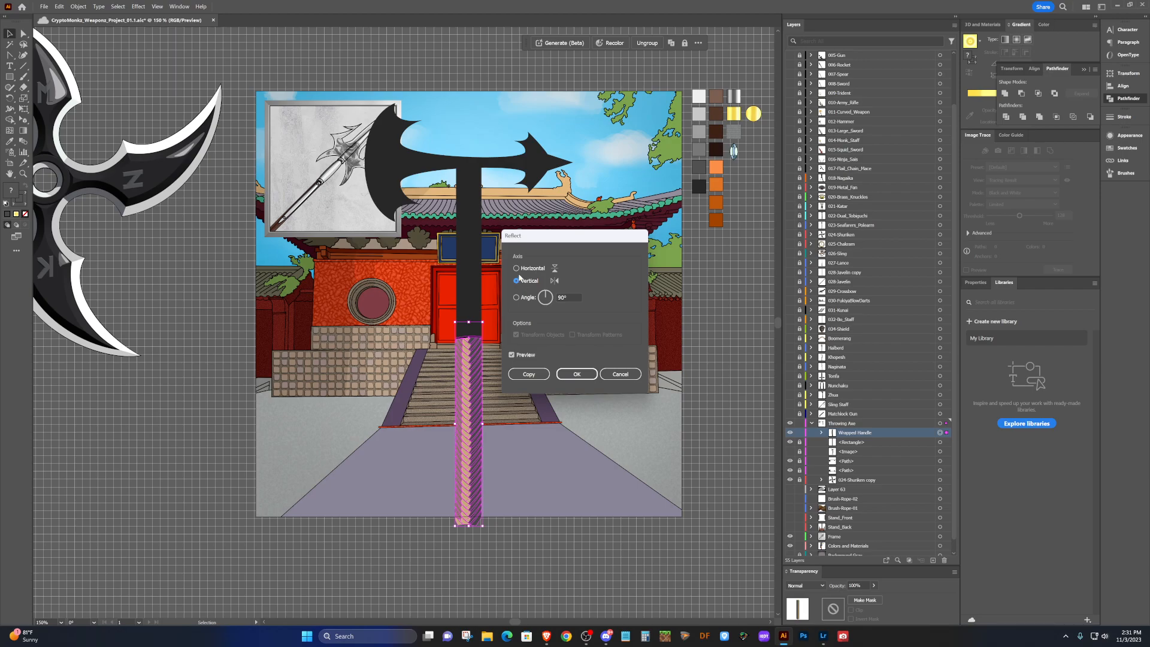
click(620, 373)
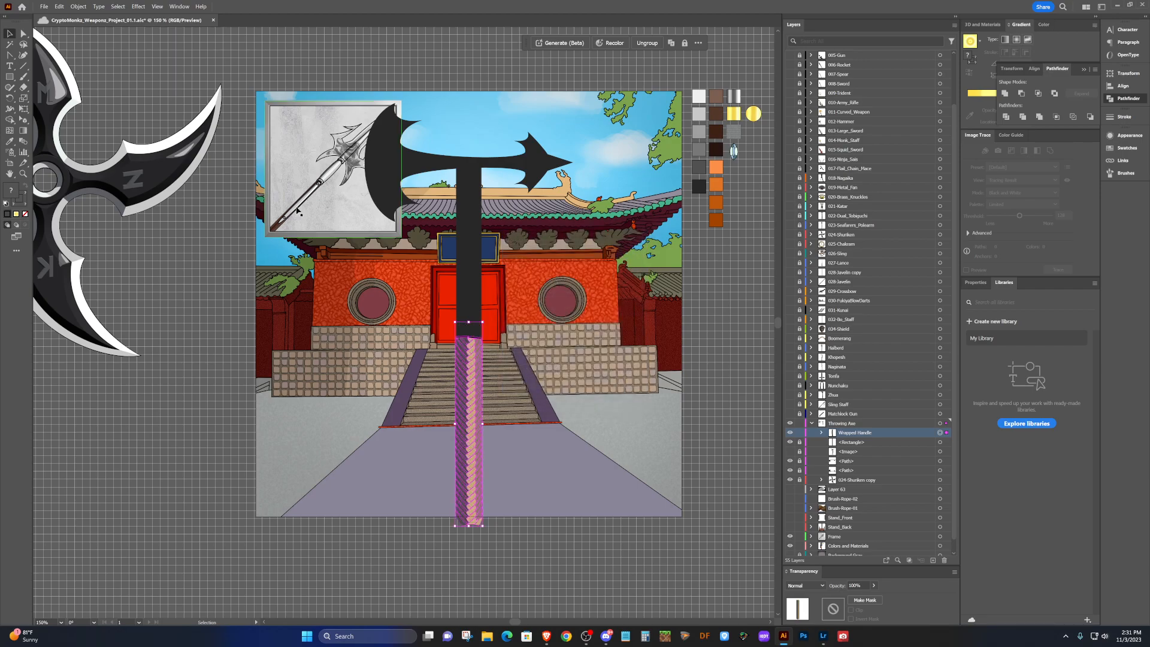
Reflect the wrapped handle across the vertical axis so its light side swaps over, and deselect it.
click(78, 7)
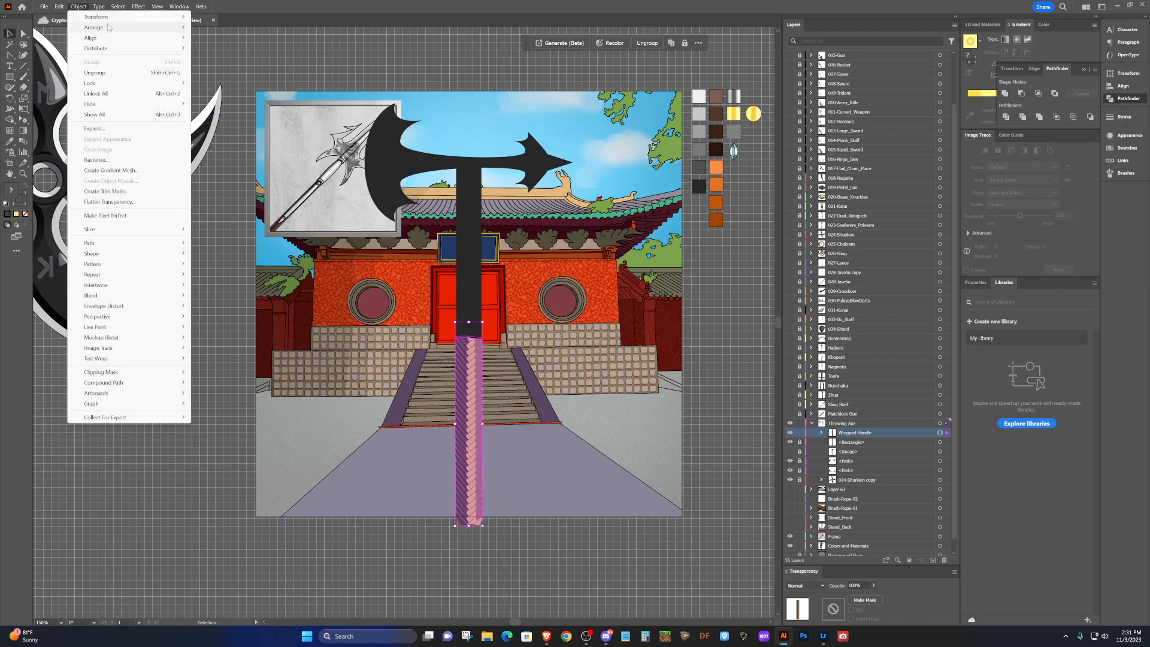
mouse_move(99, 17)
click(233, 52)
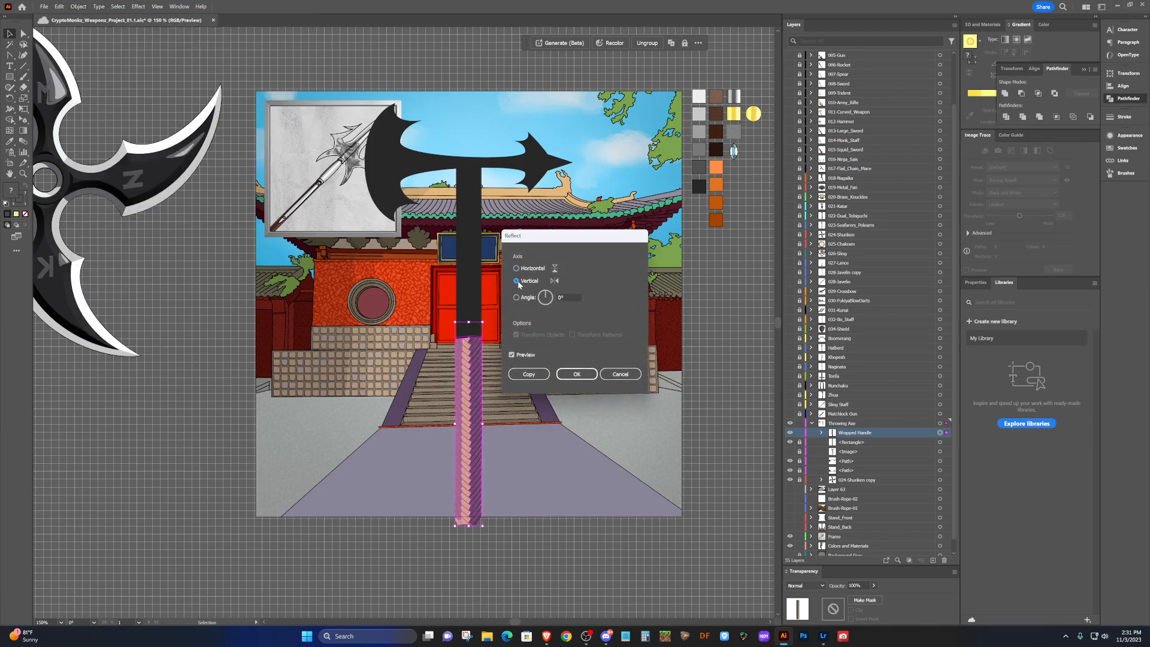
click(576, 374)
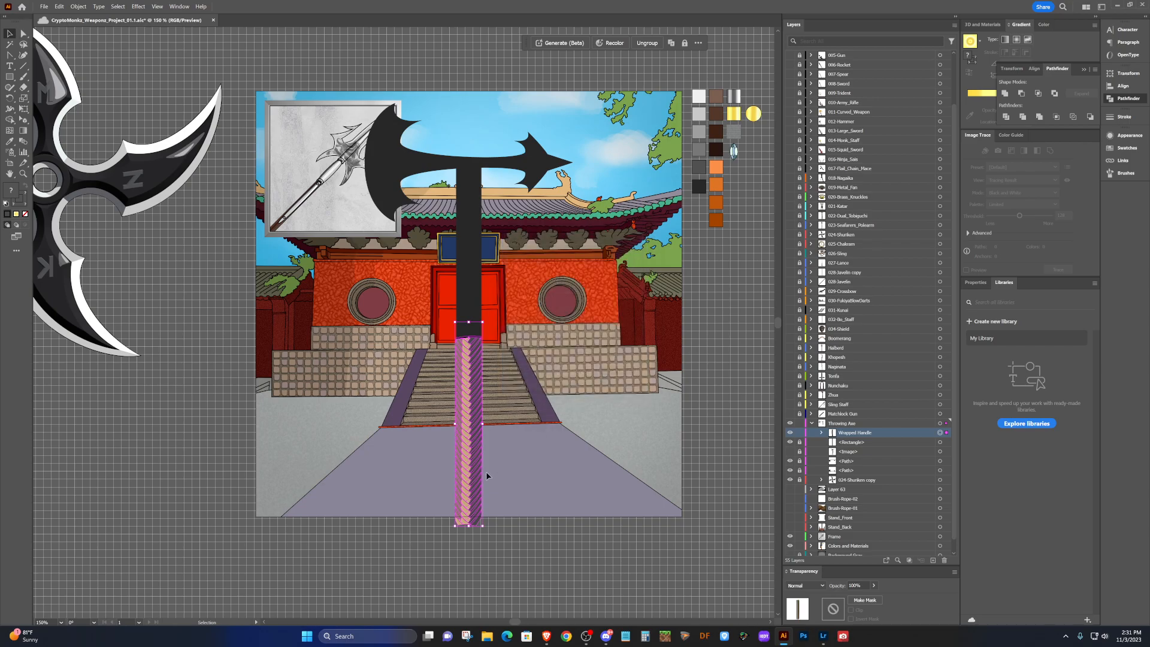
click(524, 545)
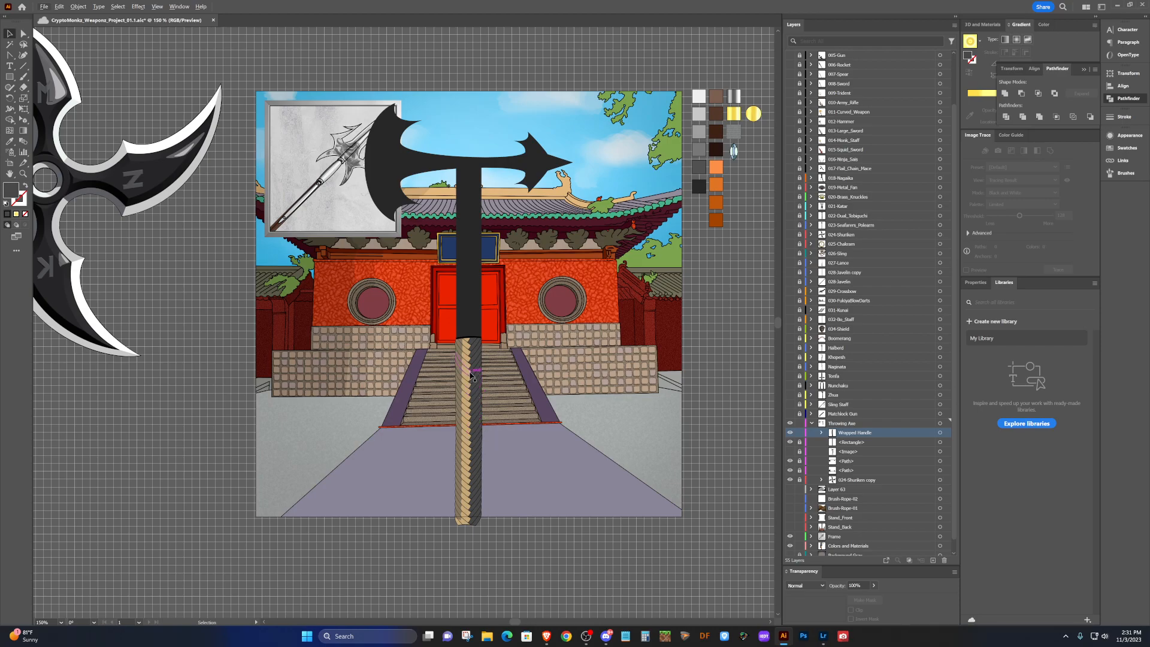
Move the Wrapped Handle group up about 30 pt along the axe shaft and deselect it.
key(alt+v)
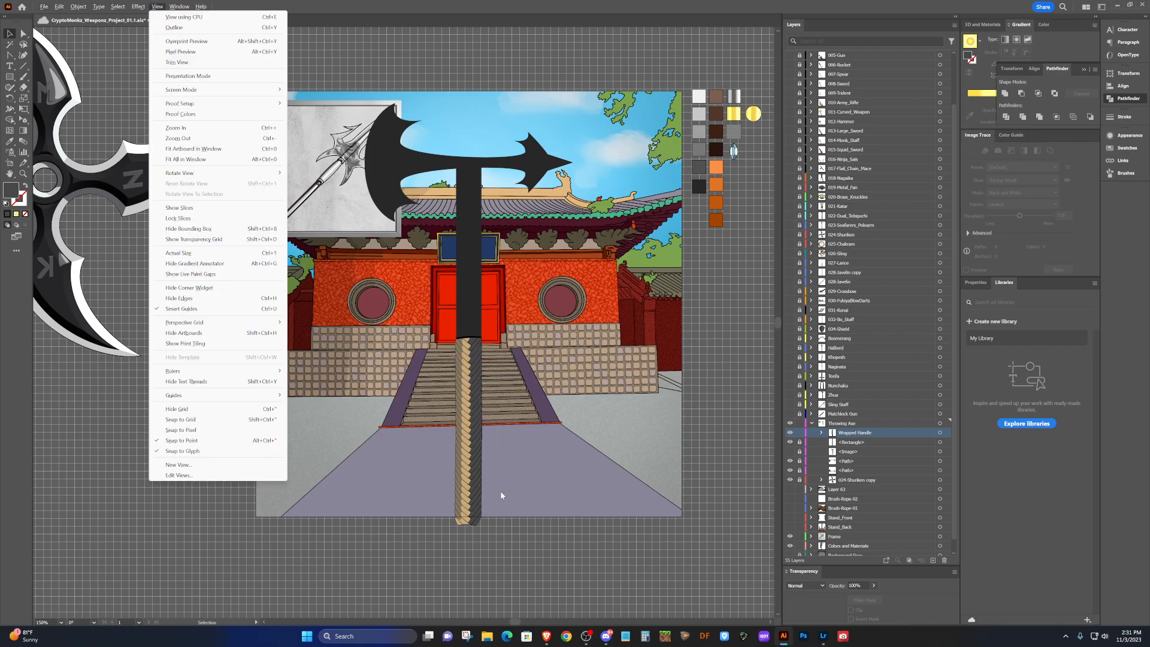
key(Escape)
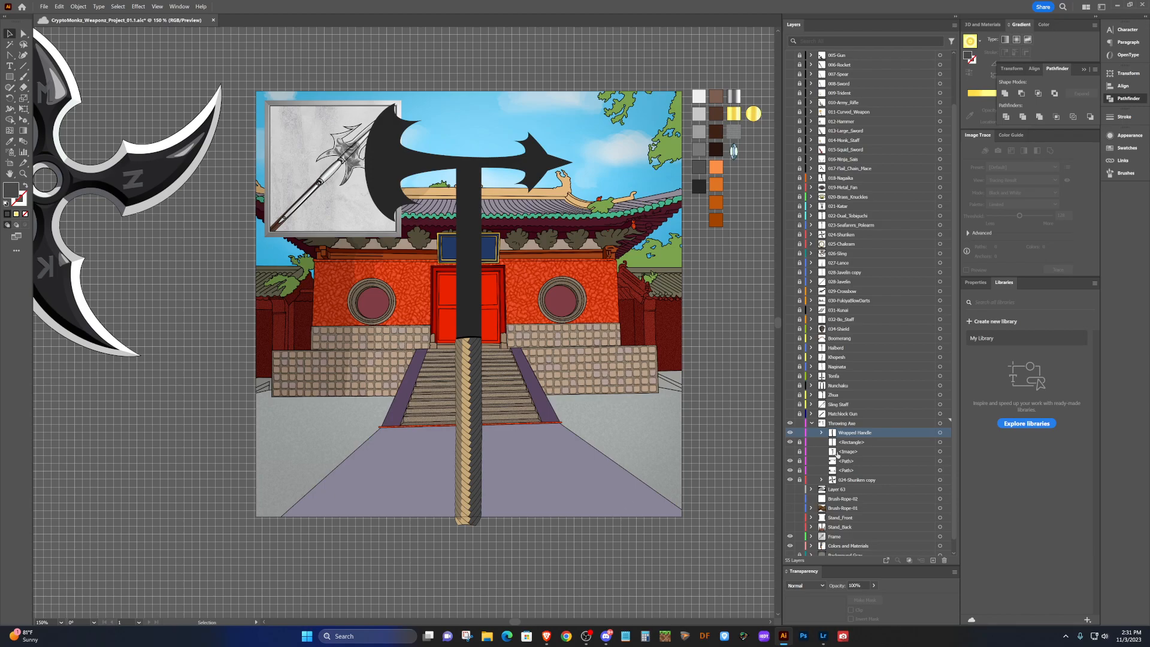
click(939, 432)
drag(472, 490, 471, 467)
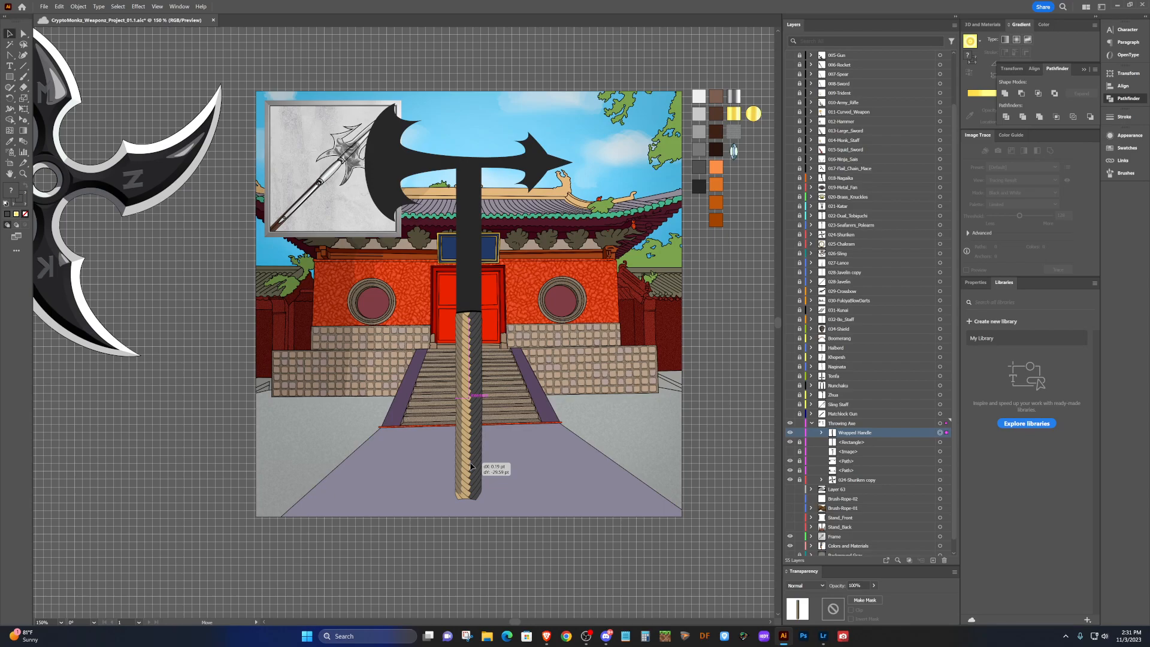
drag(471, 466, 471, 466)
scroll(485, 461, up, 1)
scroll(494, 436, down, 1)
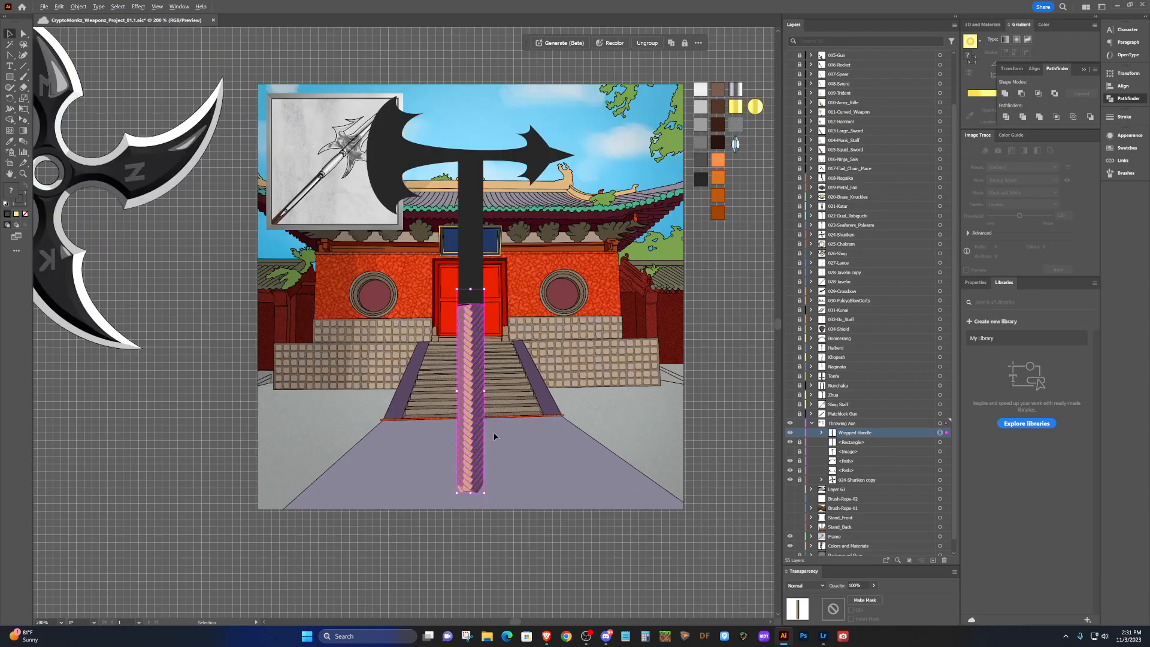
click(552, 559)
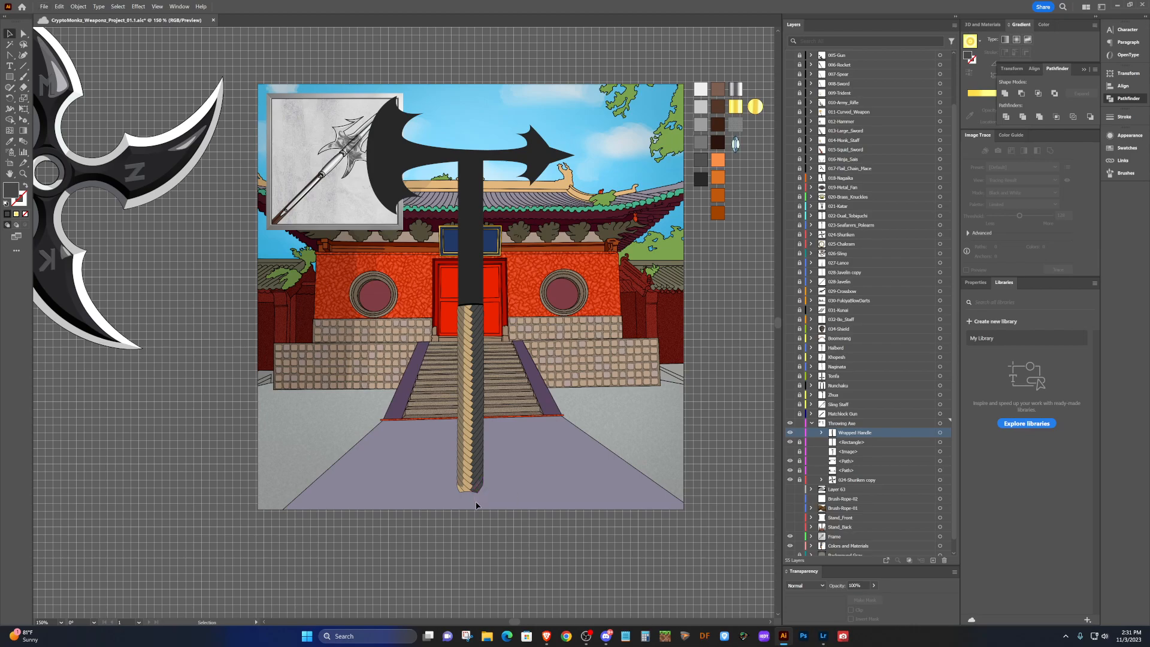
Examine the repositioned wrapped handle from its lower end up to the shaft and axe head.
scroll(475, 504, up, 1)
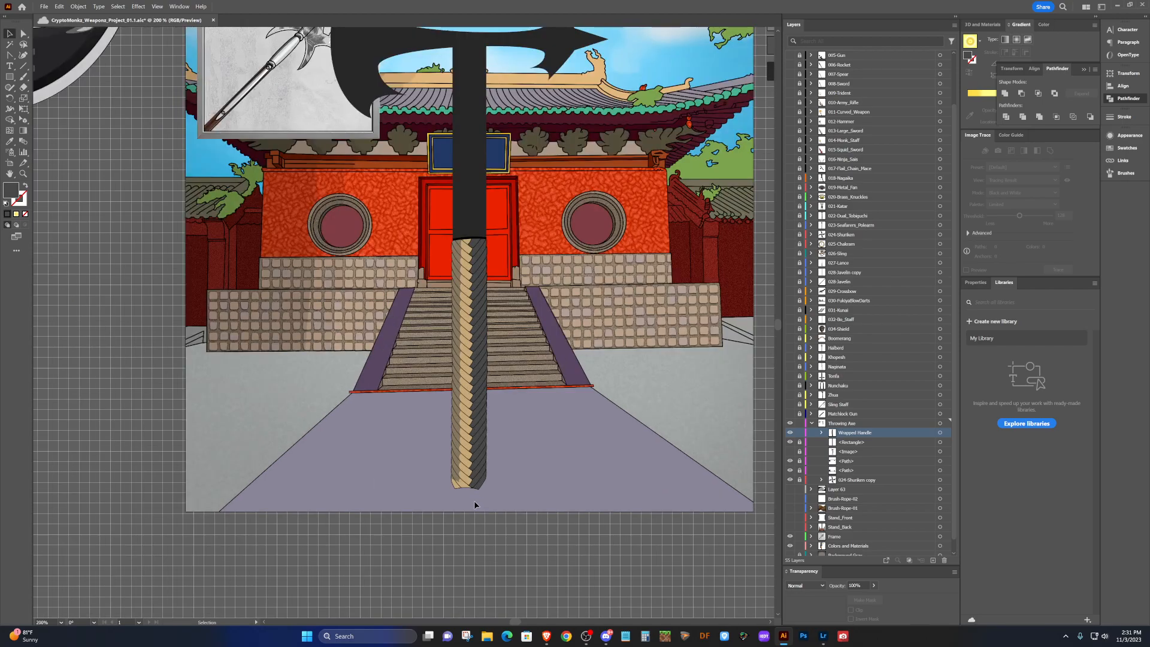
scroll(474, 504, up, 1)
scroll(475, 504, up, 1)
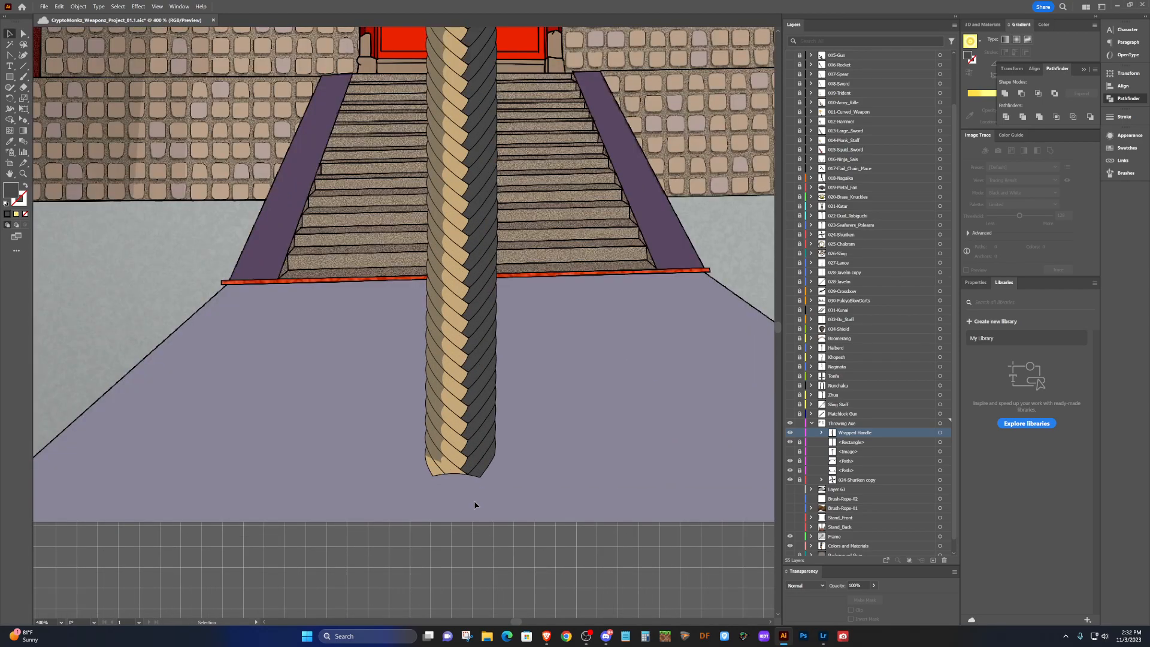
scroll(474, 504, up, 5)
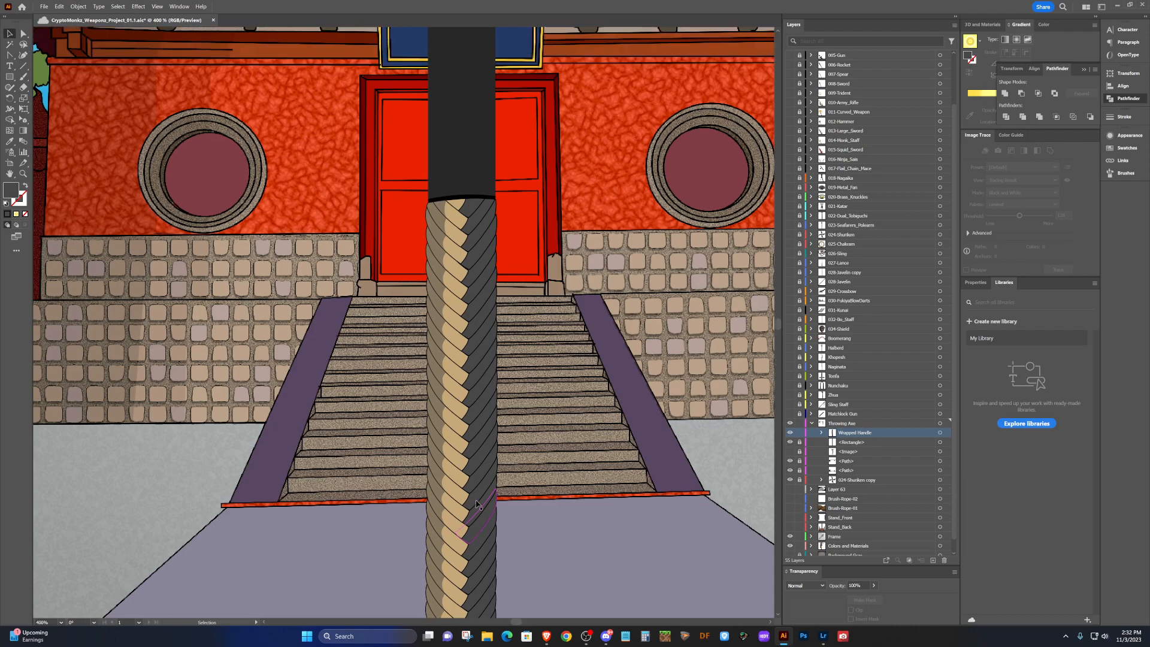
scroll(476, 505, up, 5)
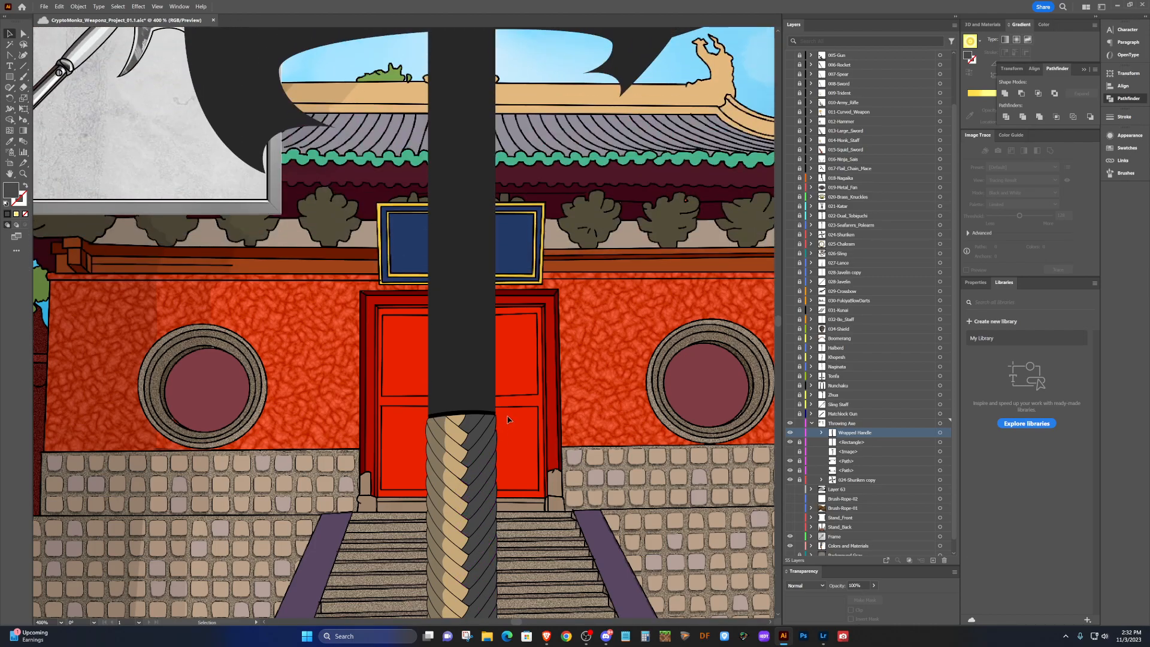
scroll(481, 415, down, 4)
scroll(481, 415, up, 6)
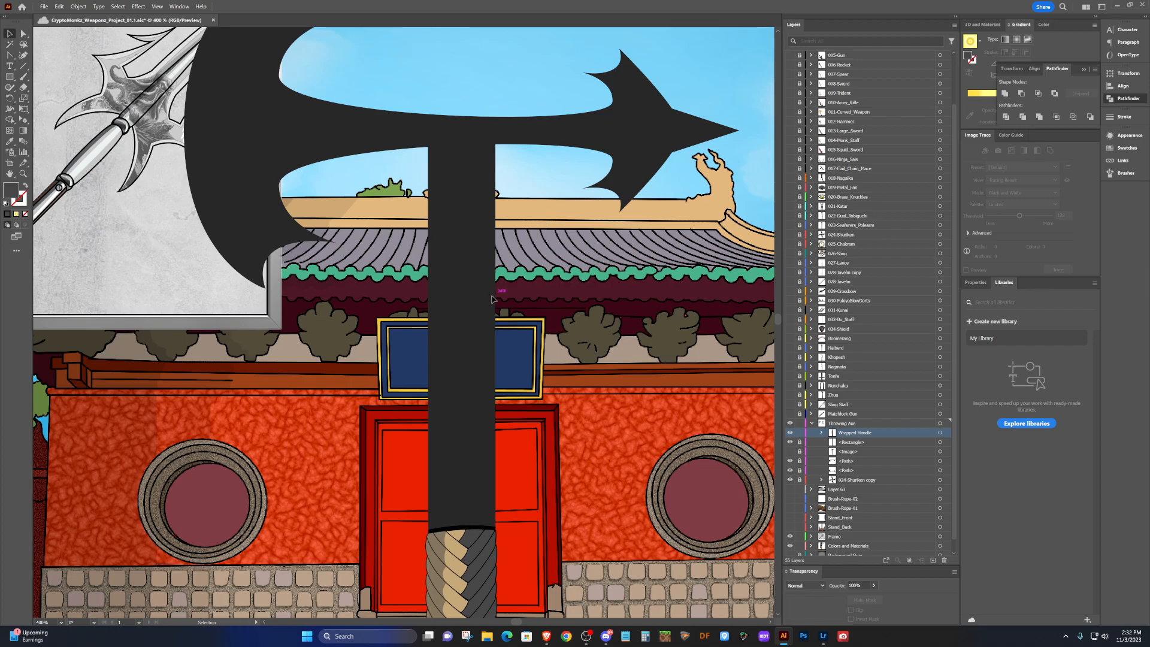
scroll(452, 467, down, 5)
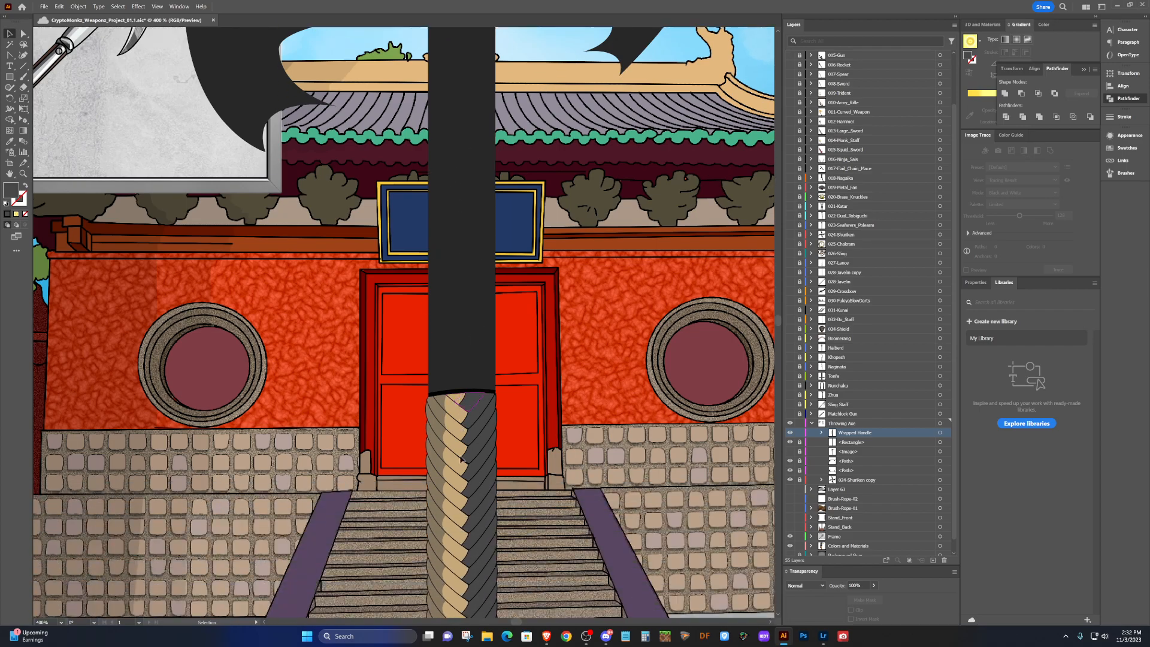
scroll(460, 460, down, 3)
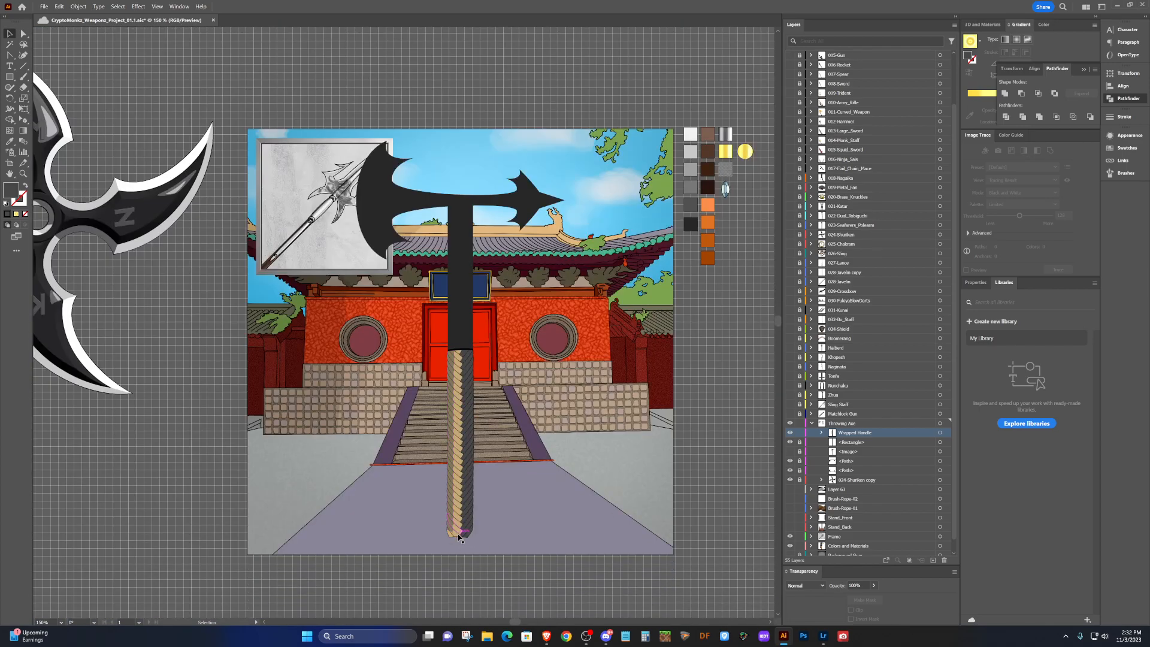
scroll(461, 515, up, 3)
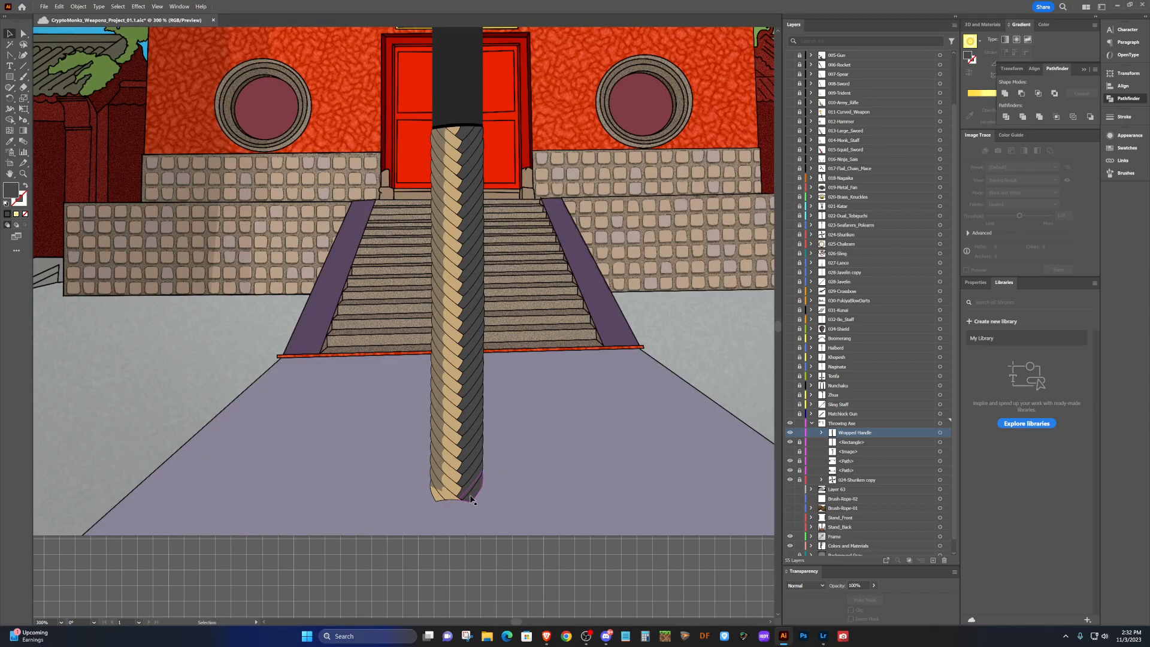
scroll(473, 497, up, 8)
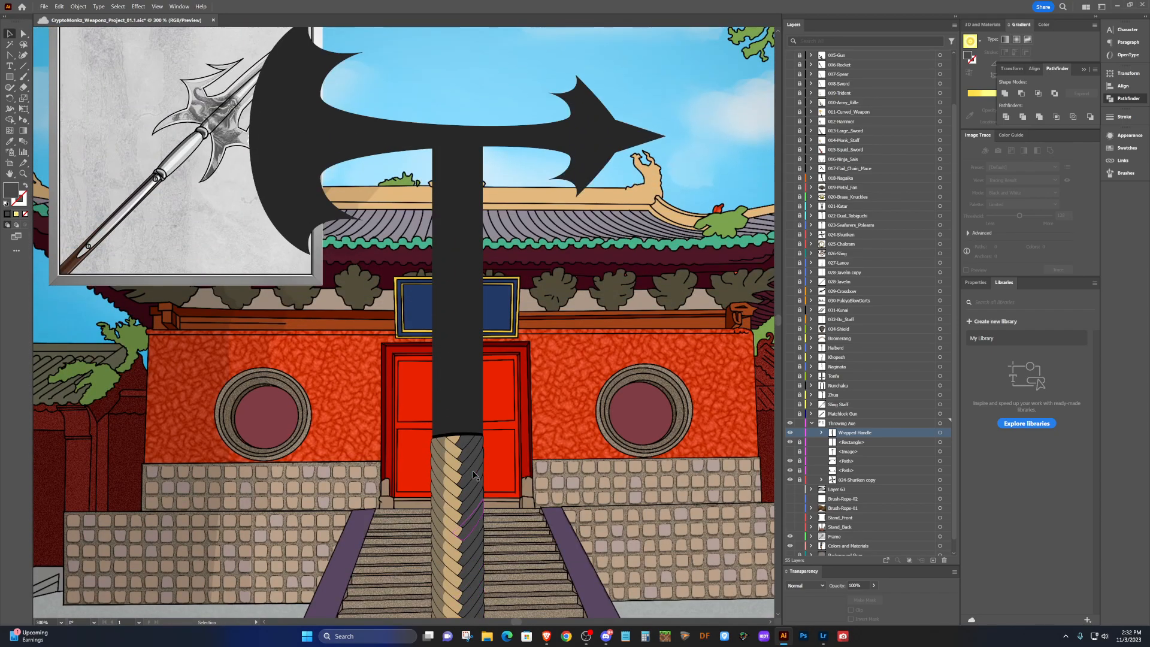
scroll(473, 475, up, 2)
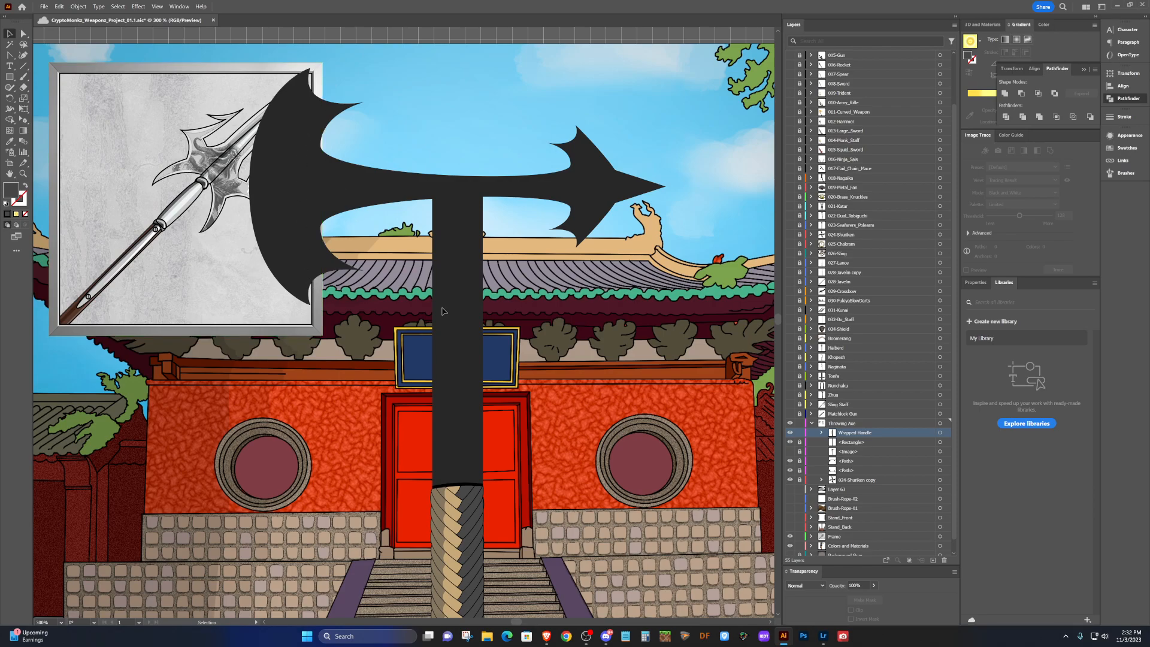
scroll(455, 395, down, 4)
scroll(455, 395, up, 4)
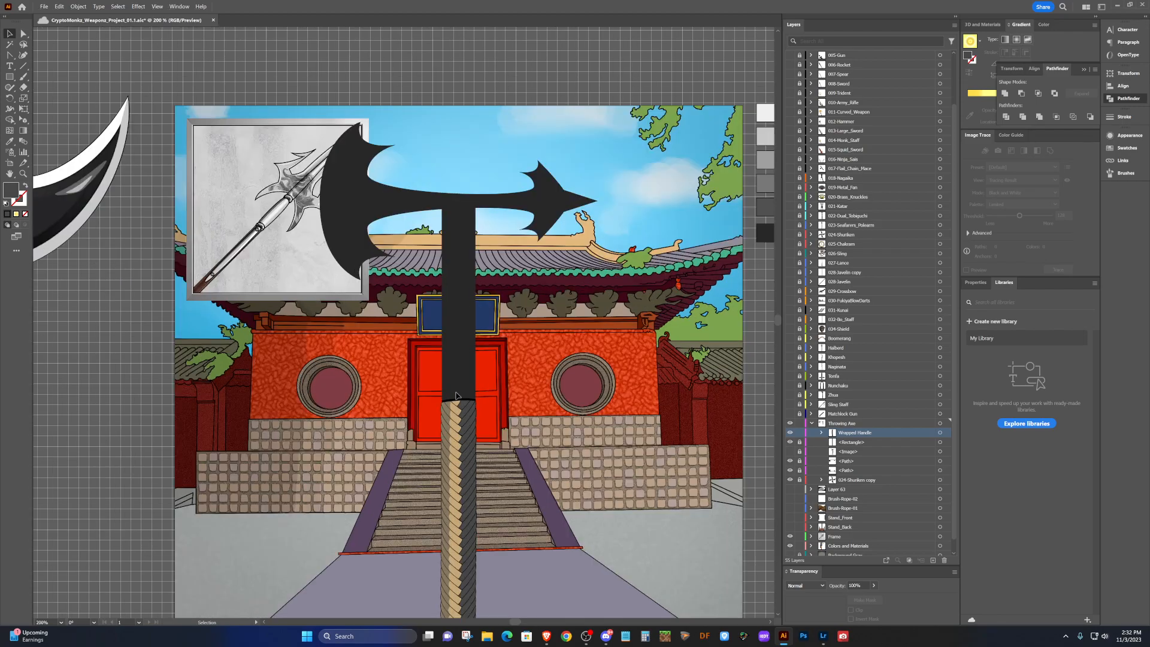
scroll(455, 395, up, 3)
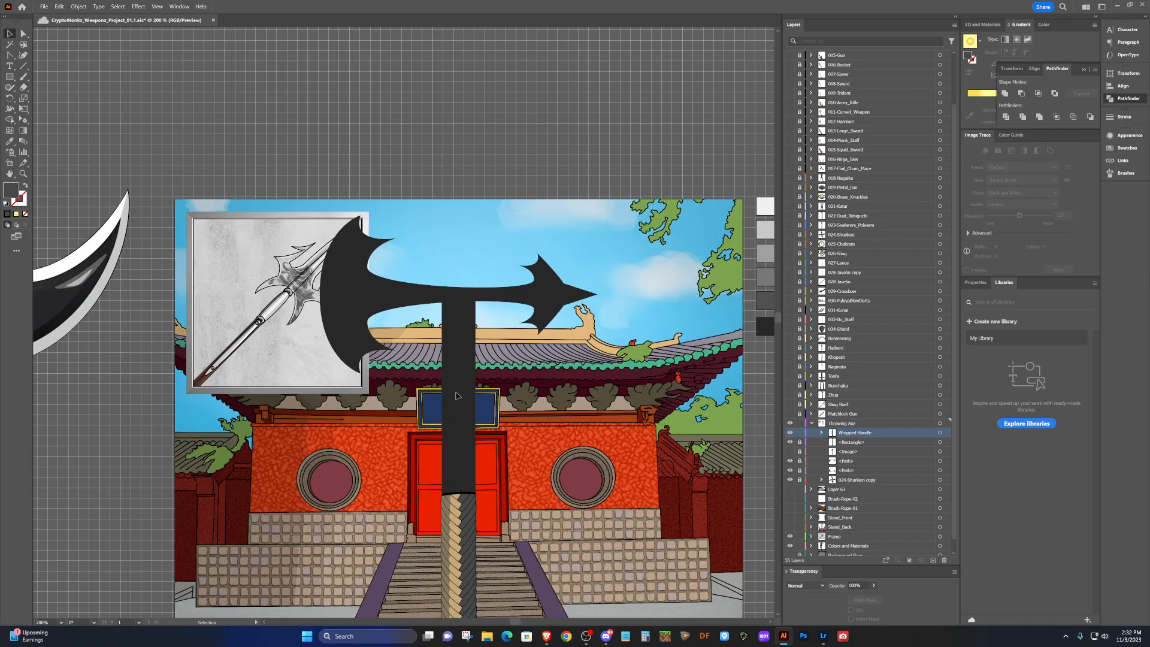
Switch to the browser to check the throwing axe reference photo, and return to the axe head in Illustrator.
mouse_move(546, 638)
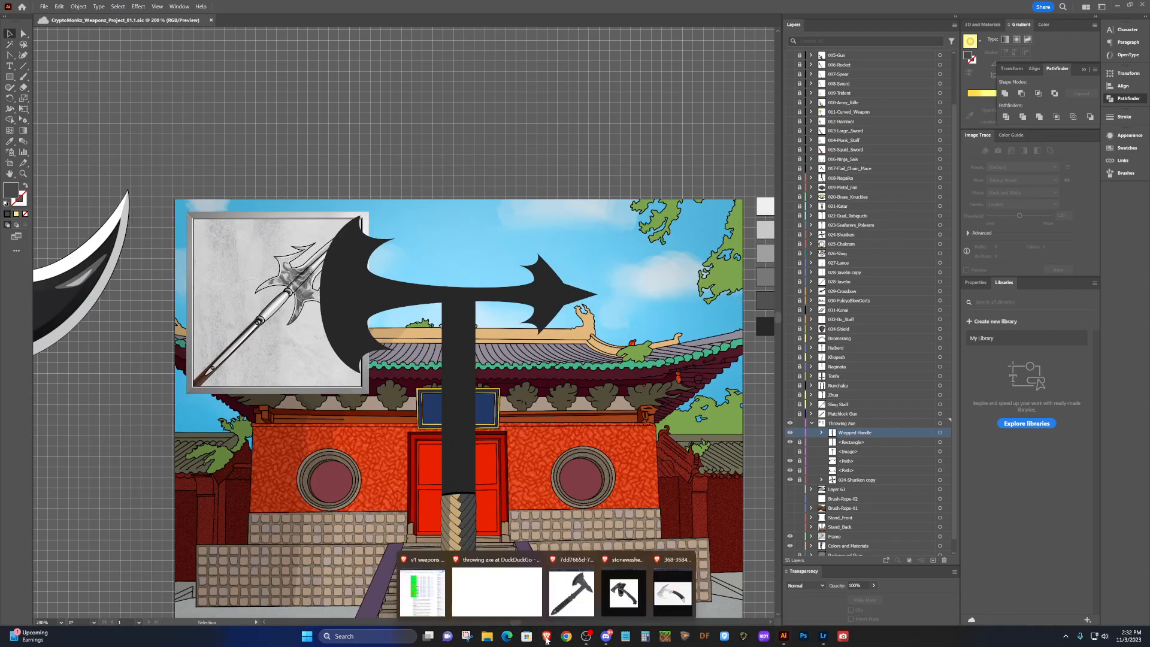
click(572, 590)
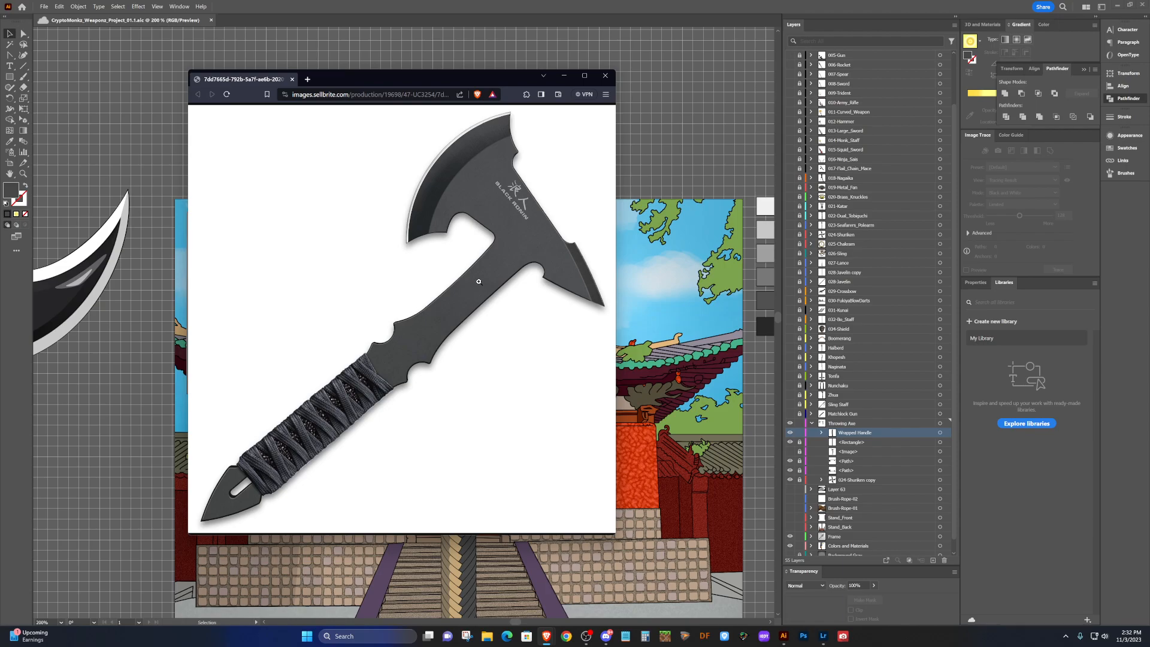
click(539, 8)
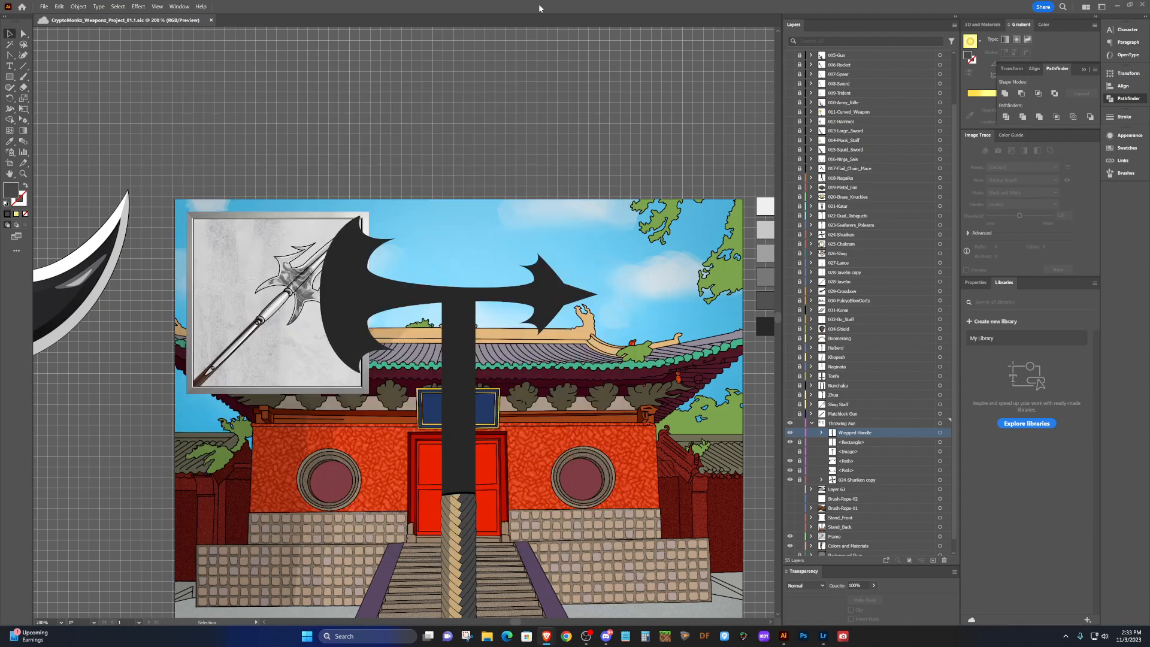
scroll(467, 332, up, 1)
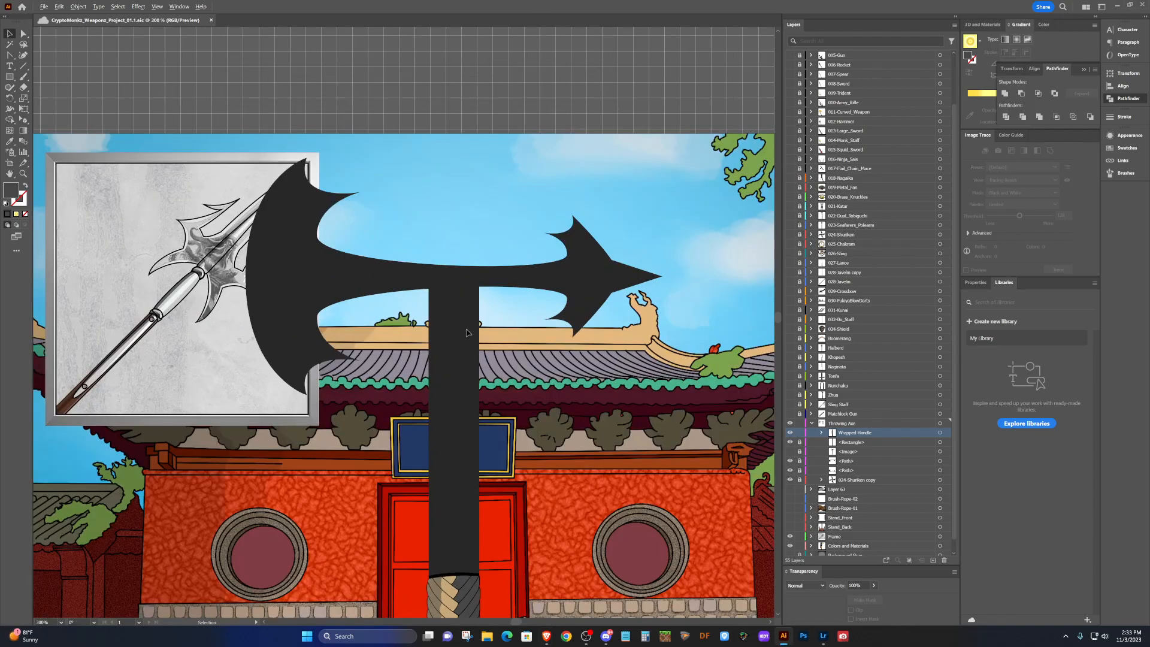
scroll(467, 333, up, 1)
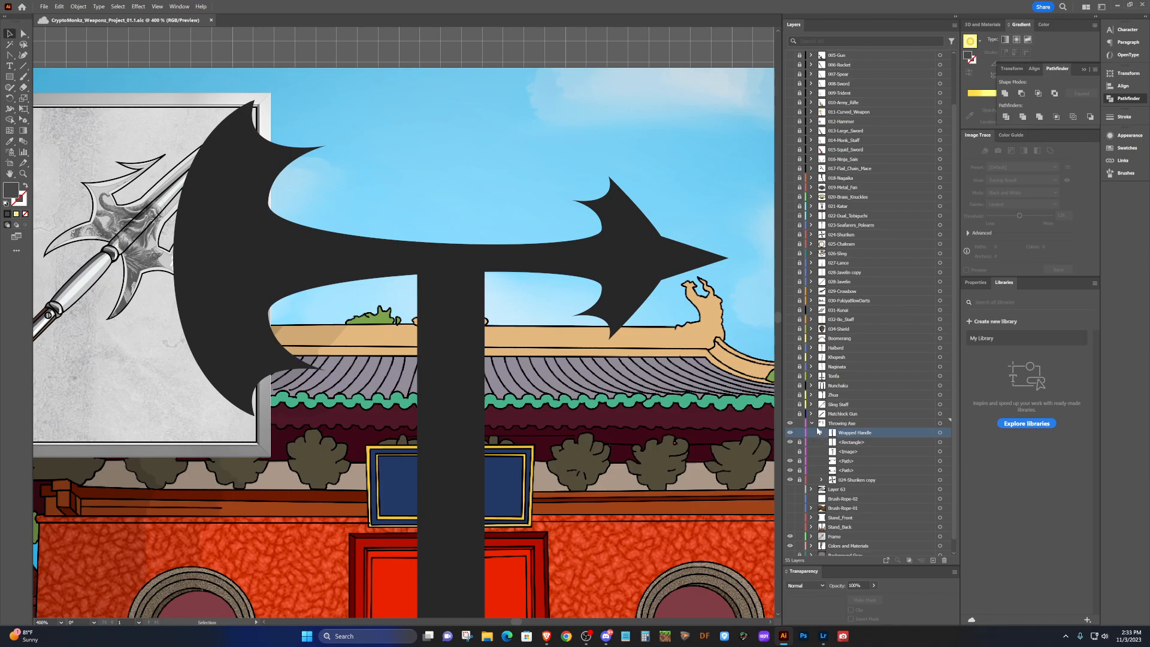
Unlock the rectangle, image and path sublayers in the Throwing Axe layer, and inspect how the shaft meets the axe head.
drag(799, 442, 800, 478)
click(471, 313)
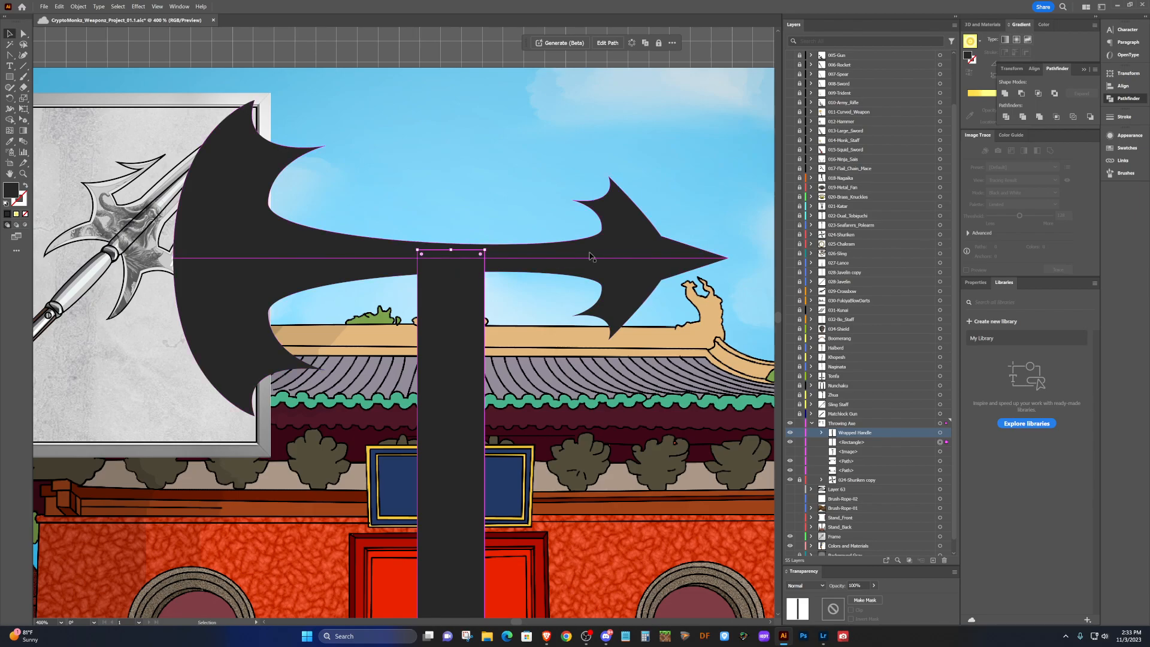
scroll(488, 258, down, 2)
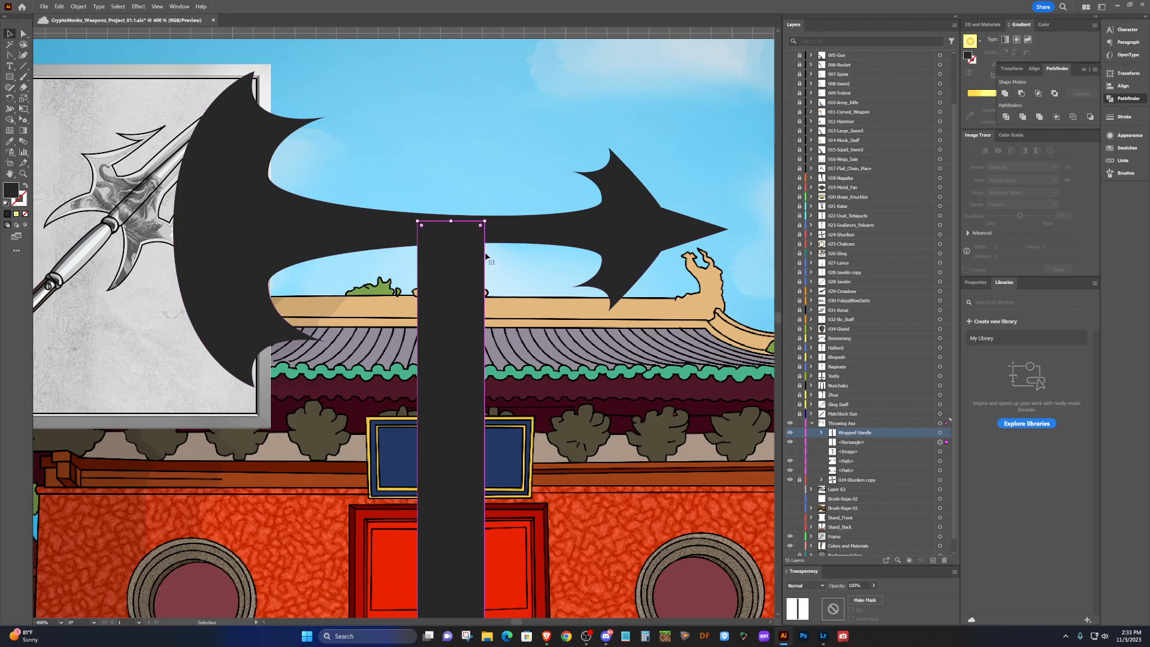
scroll(486, 256, down, 1)
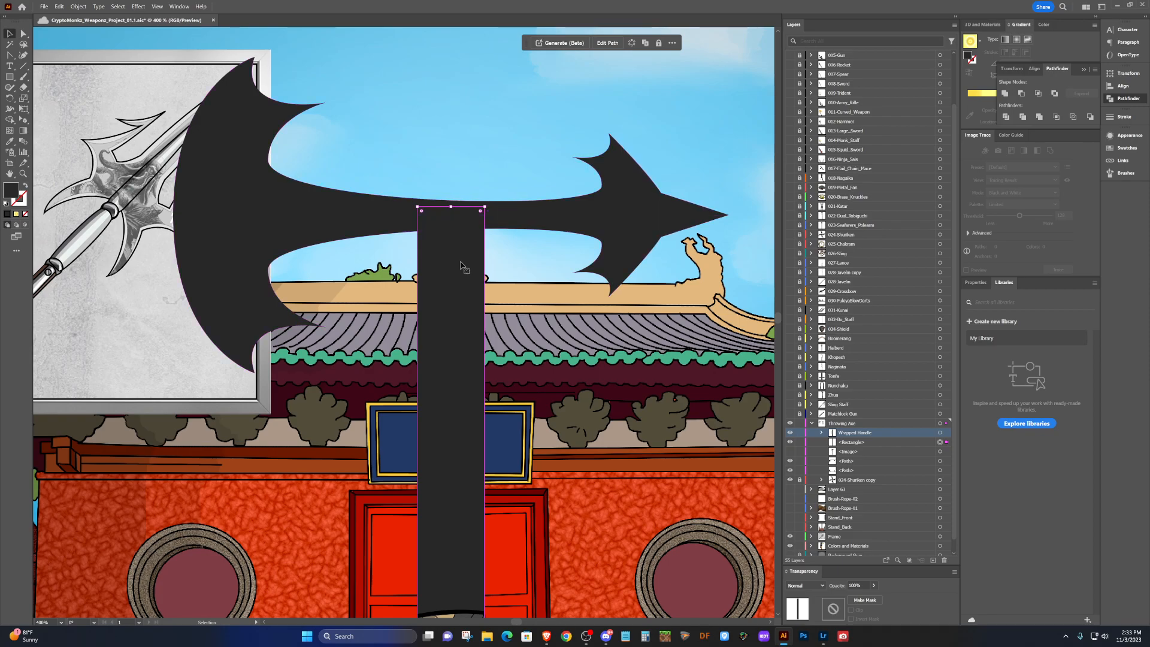
click(511, 224)
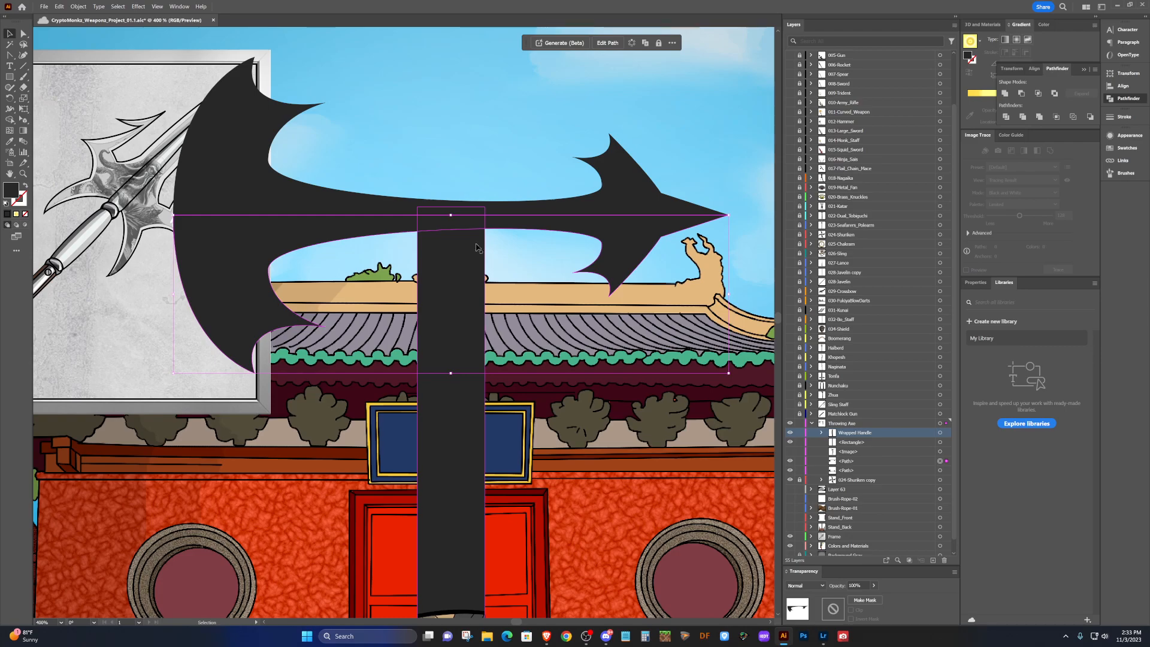
click(455, 264)
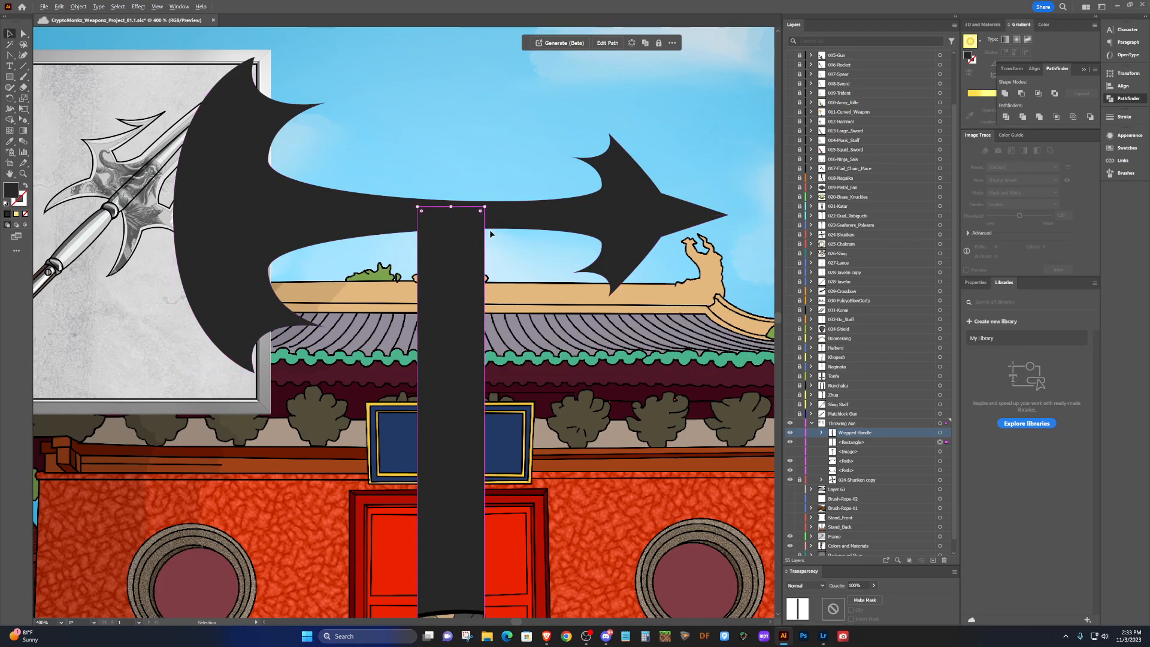
scroll(487, 229, up, 3)
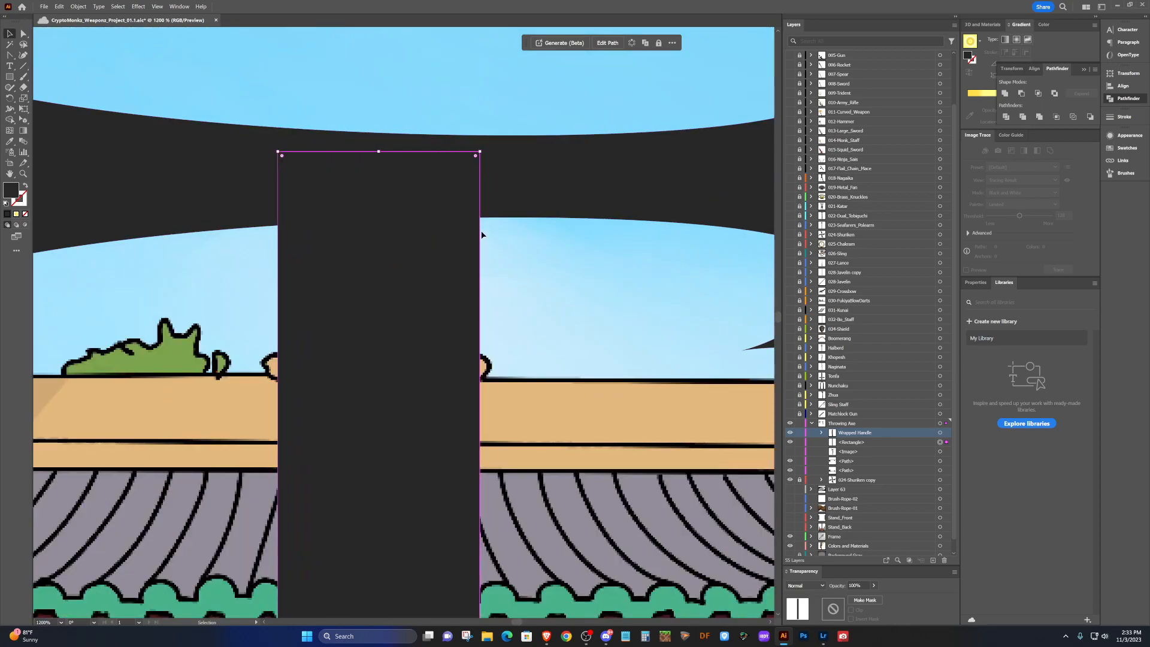
scroll(481, 235, down, 5)
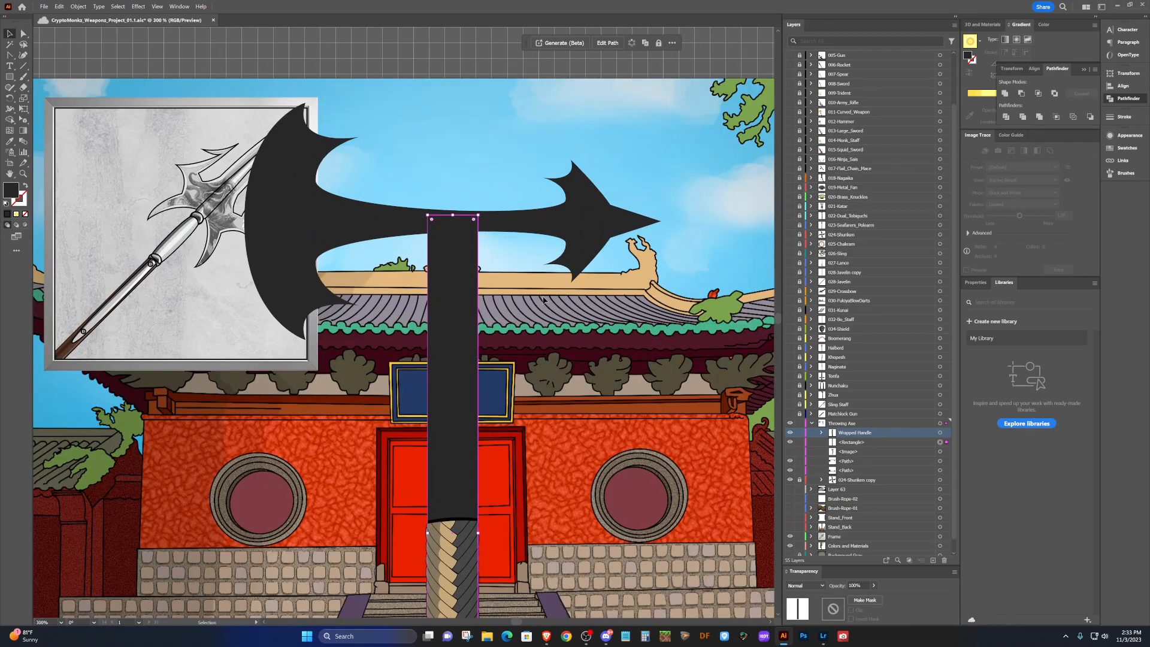
Collapse the Throwing Axe layer and duplicate the whole layer.
click(811, 424)
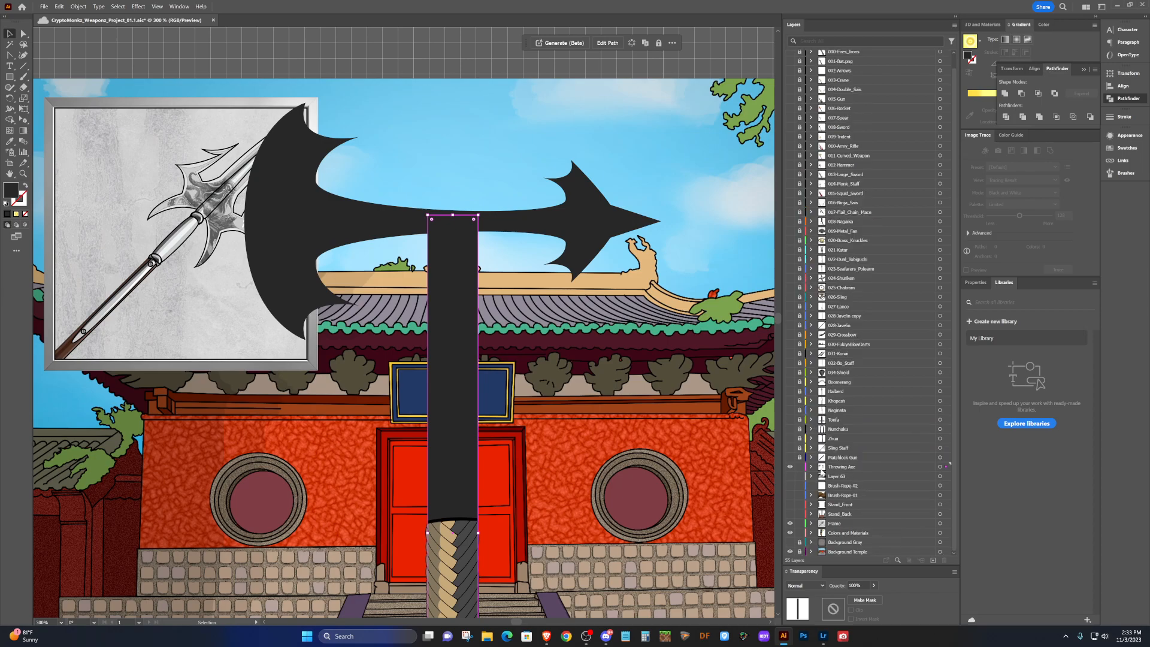
click(940, 467)
drag(836, 469, 932, 560)
click(845, 467)
Rename the duplicated layer as Throwing Axe - Backup, and hide and lock it.
double_click(855, 468)
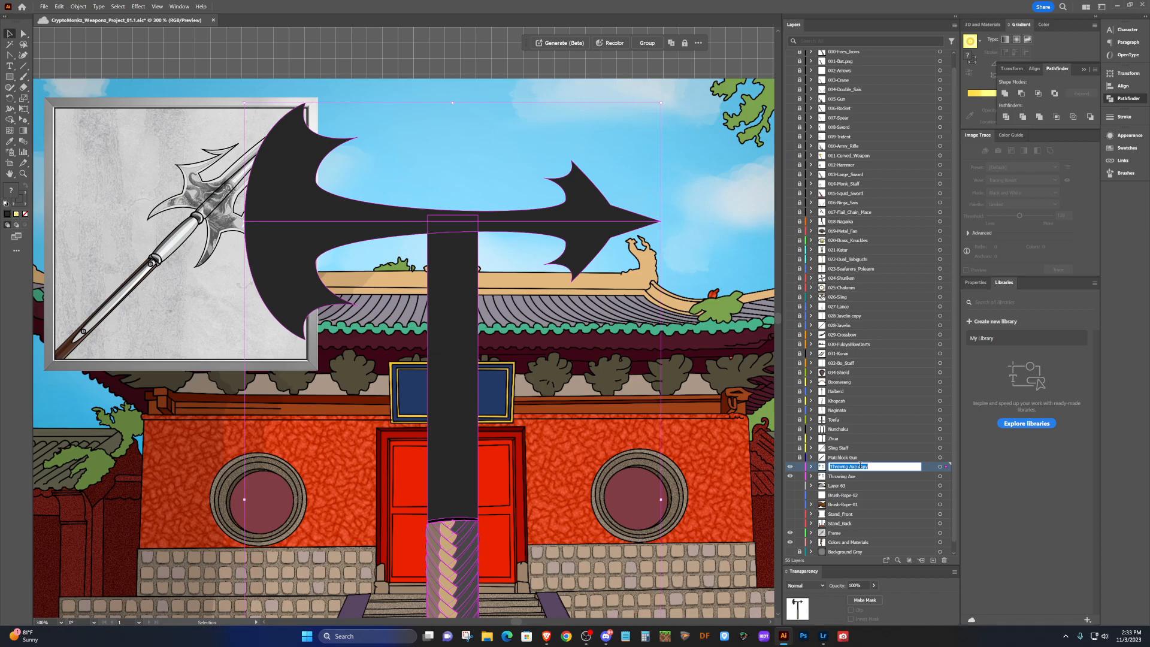
drag(859, 465, 890, 467)
text(- Backu)
key(Return)
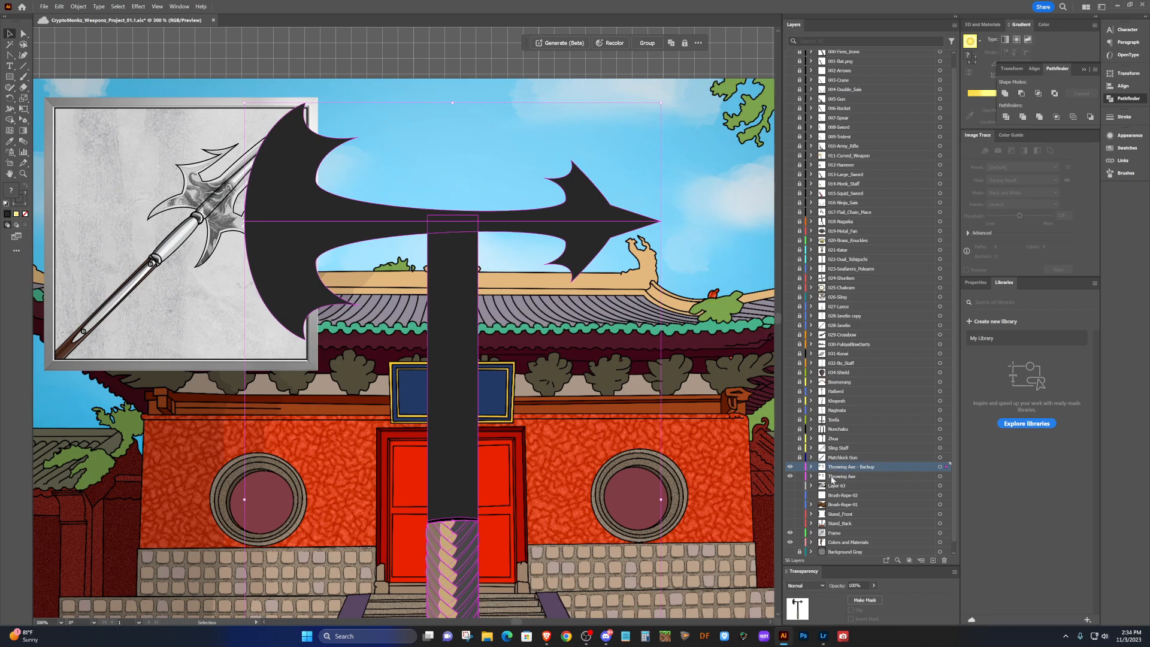
click(799, 467)
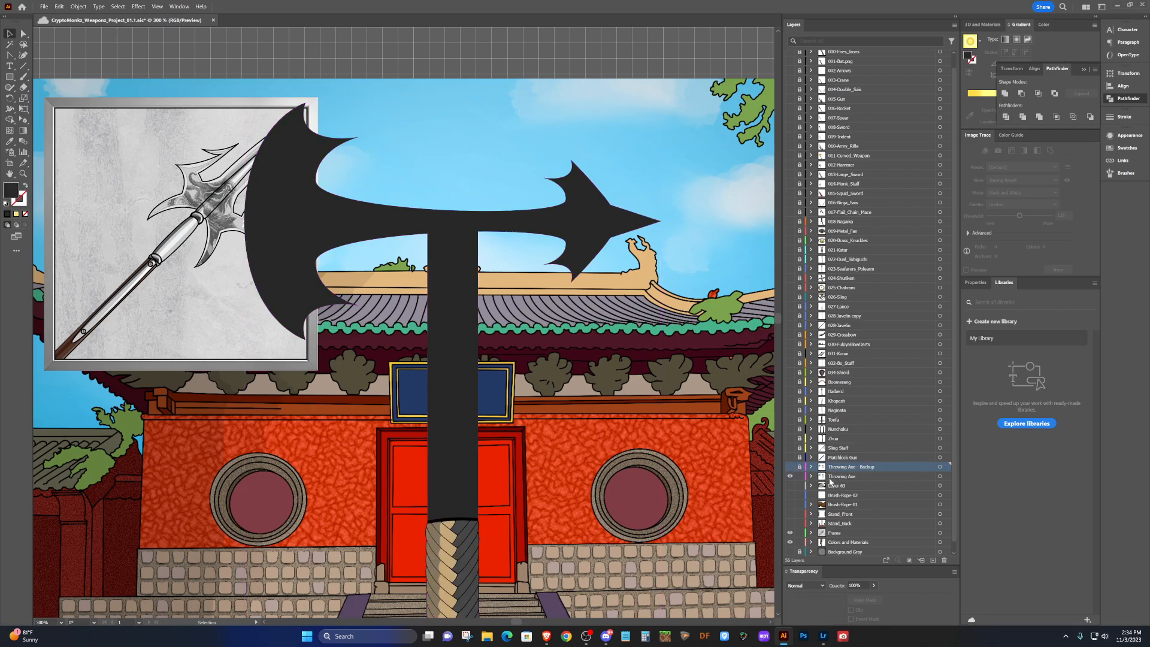
Select the axe head and shaft shapes of the Throwing Axe layer together, leaving the wrapped handle out.
click(840, 477)
click(939, 476)
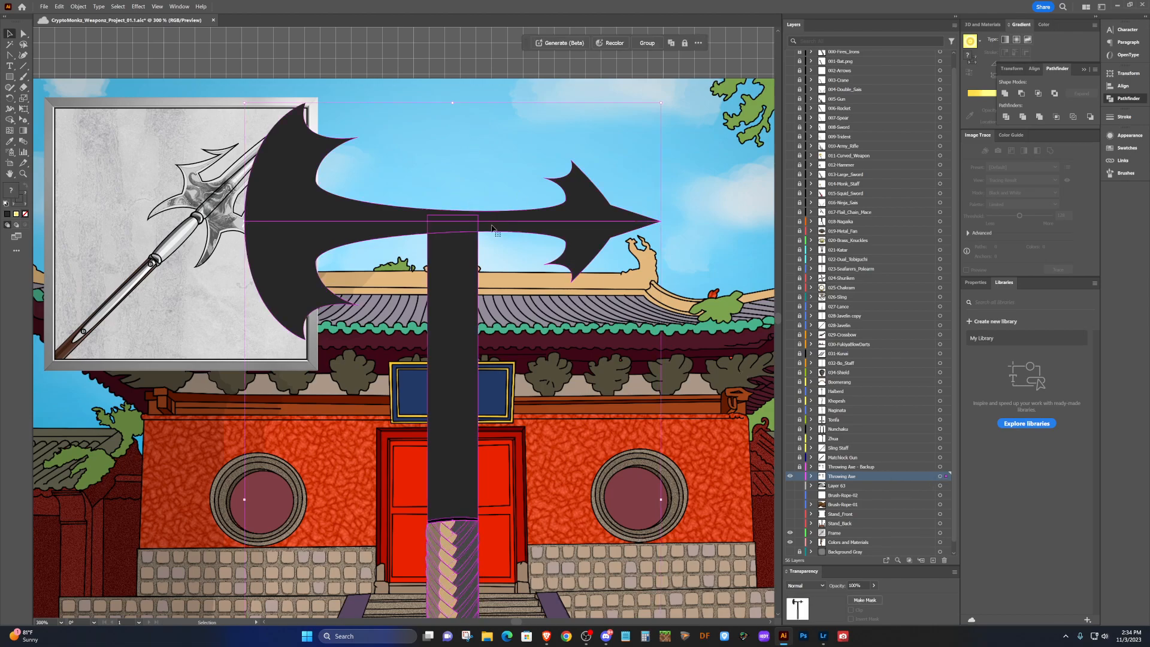
click(689, 227)
click(455, 263)
click(379, 234)
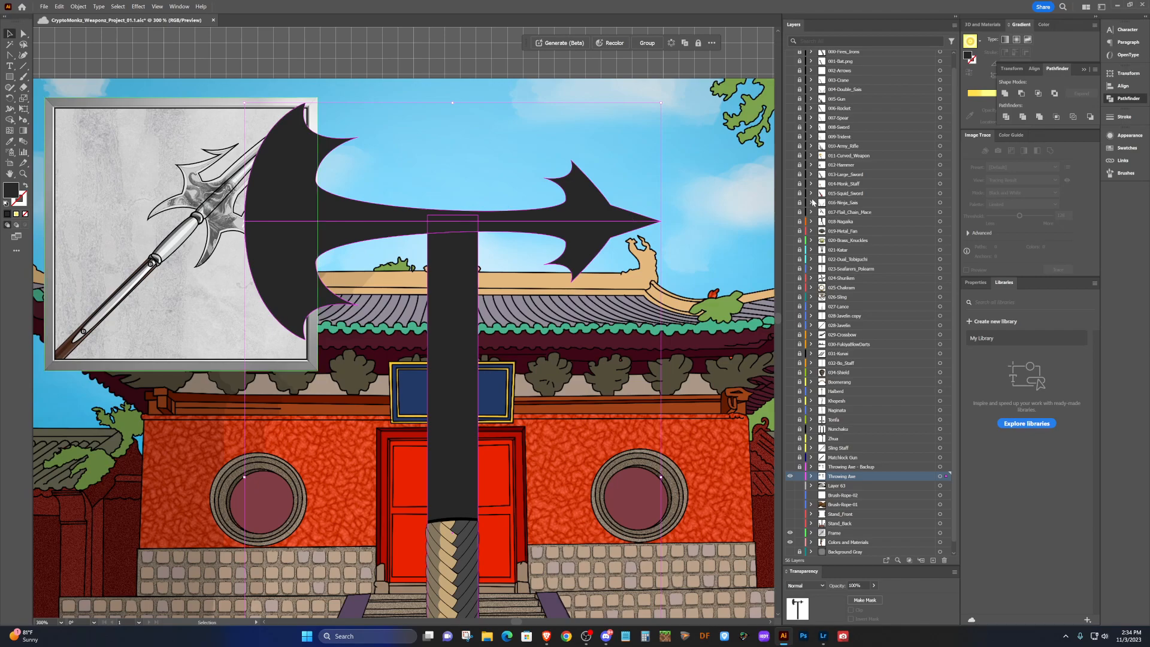
Look up the Pathfinder window through the app search and combine the selected head and shaft shapes into one path.
click(1124, 101)
click(1124, 103)
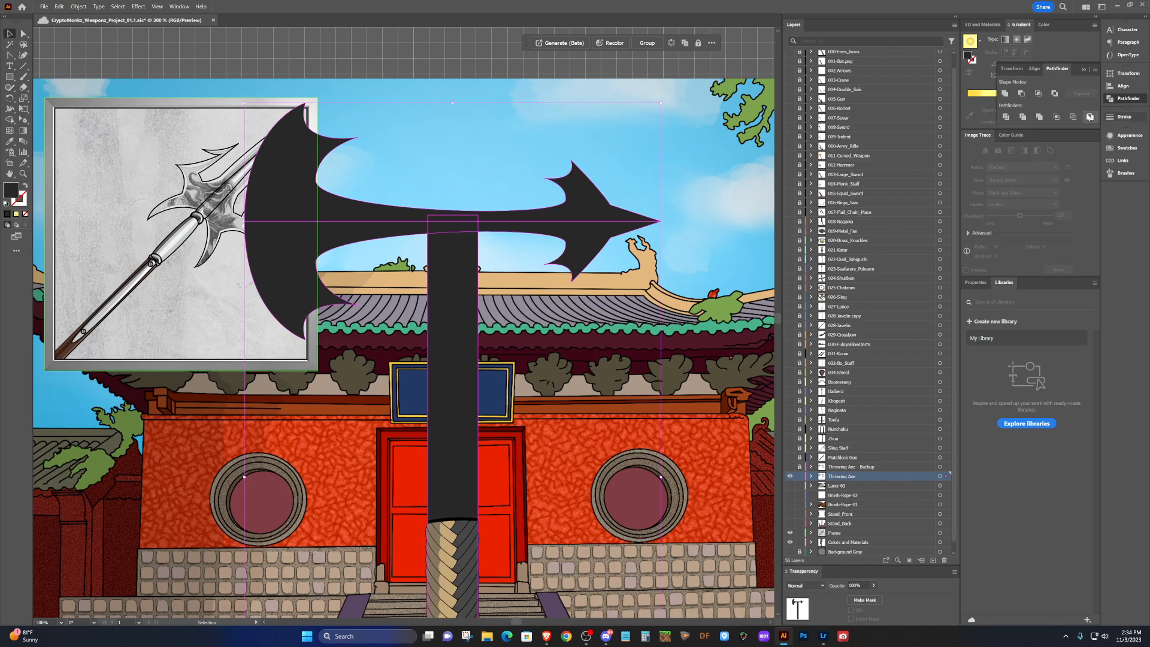
click(1063, 9)
text(path)
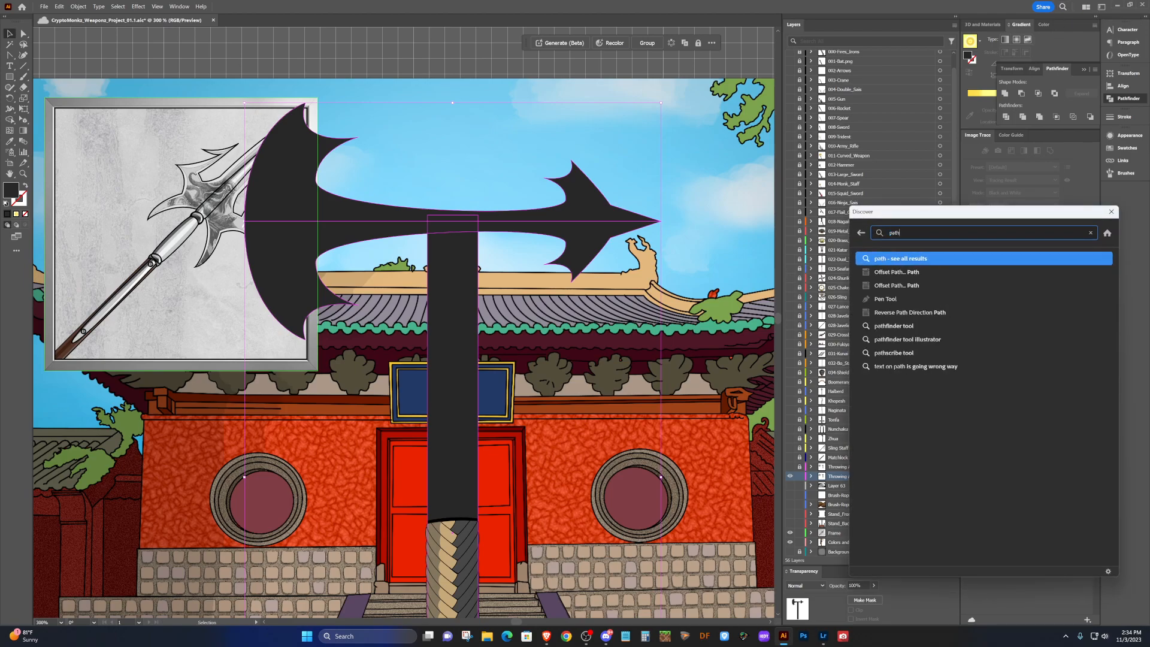
text(finder)
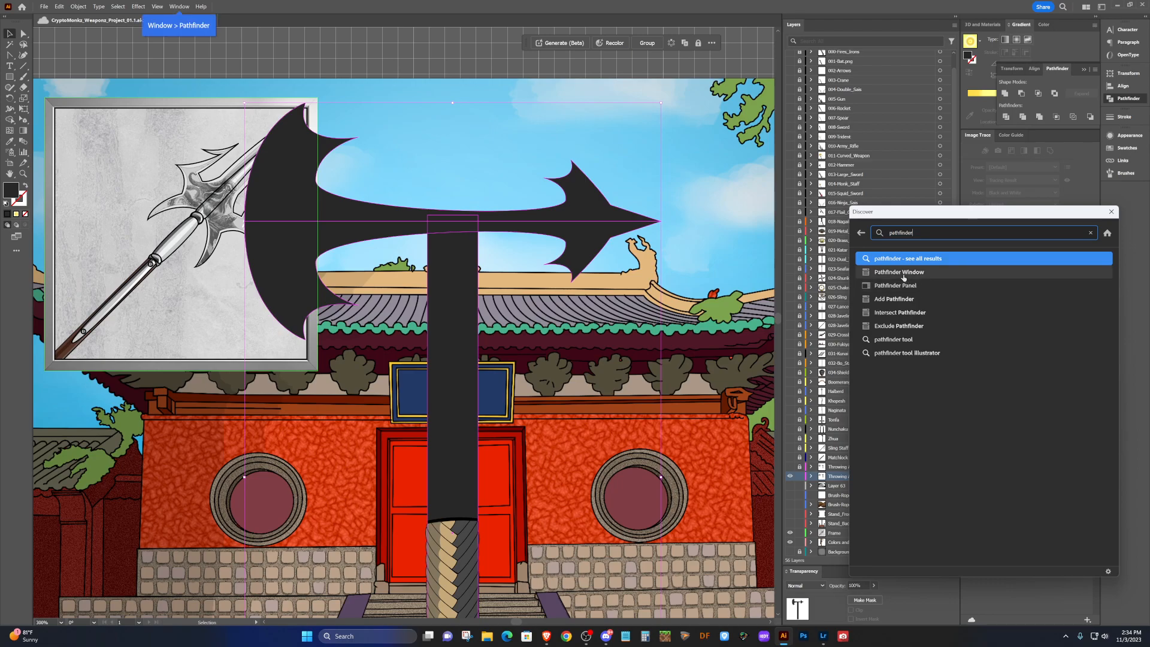
click(903, 275)
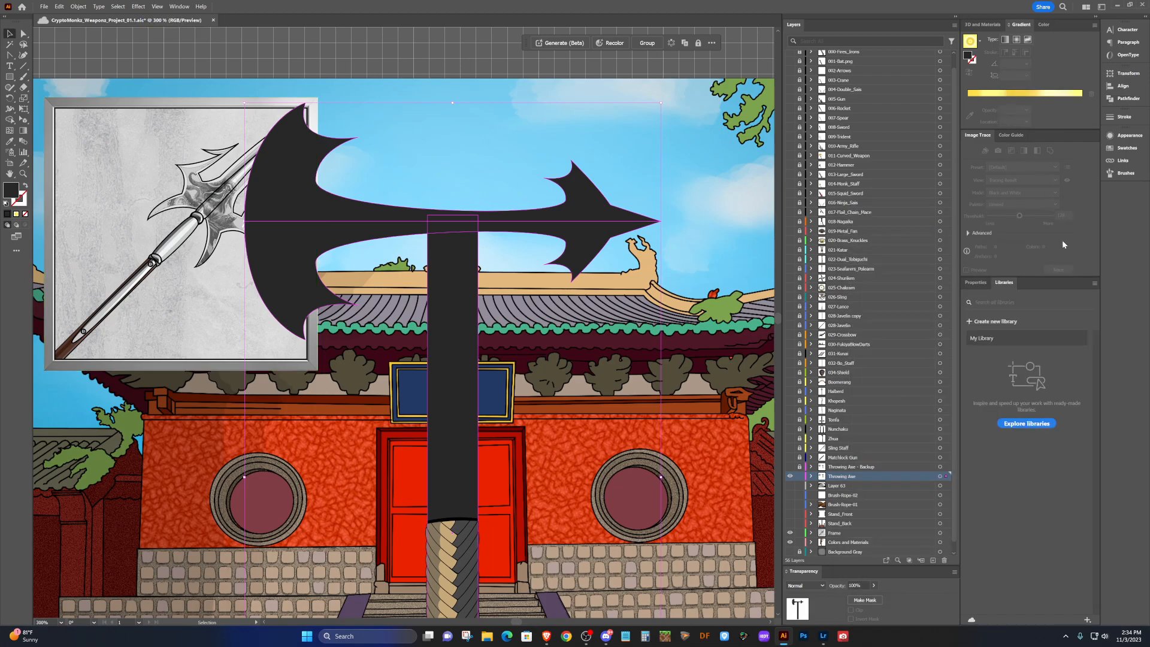
click(1117, 100)
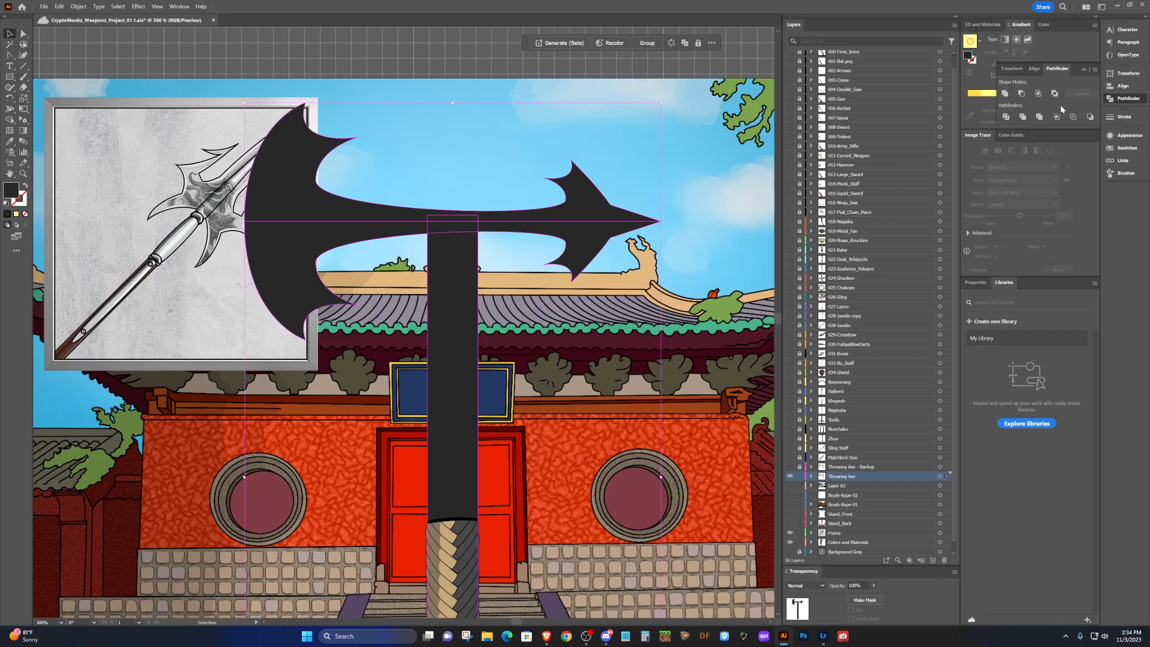
click(1039, 118)
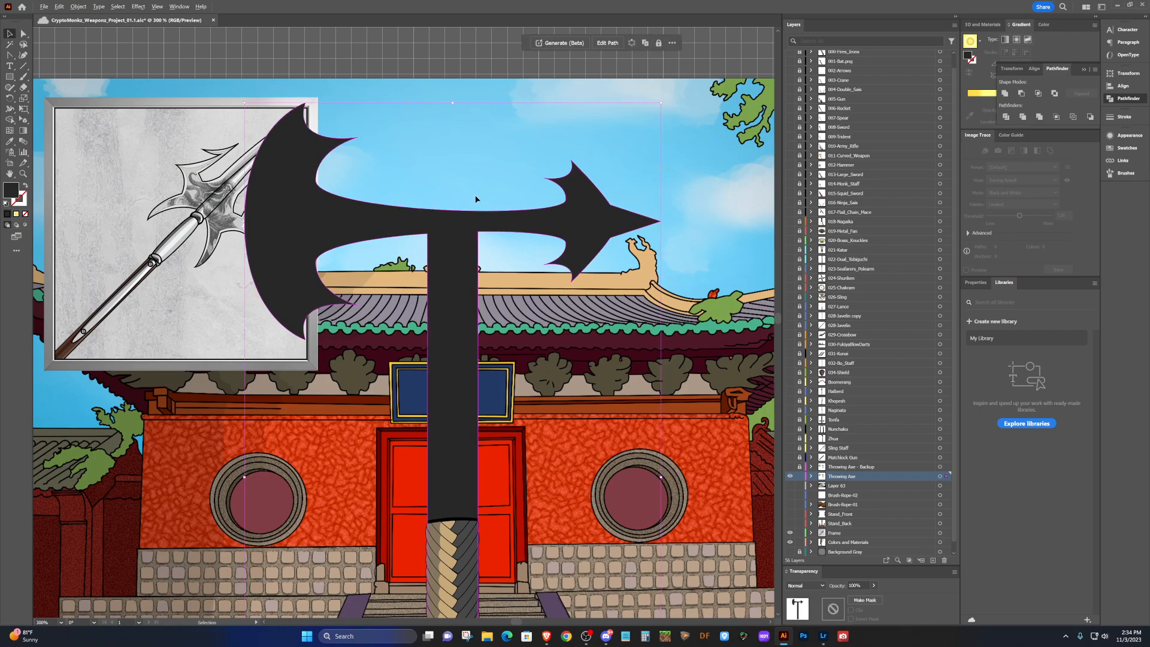
Examine the combined axe outline and its anchor points where the shaft meets the underside of the head.
scroll(441, 221, up, 10)
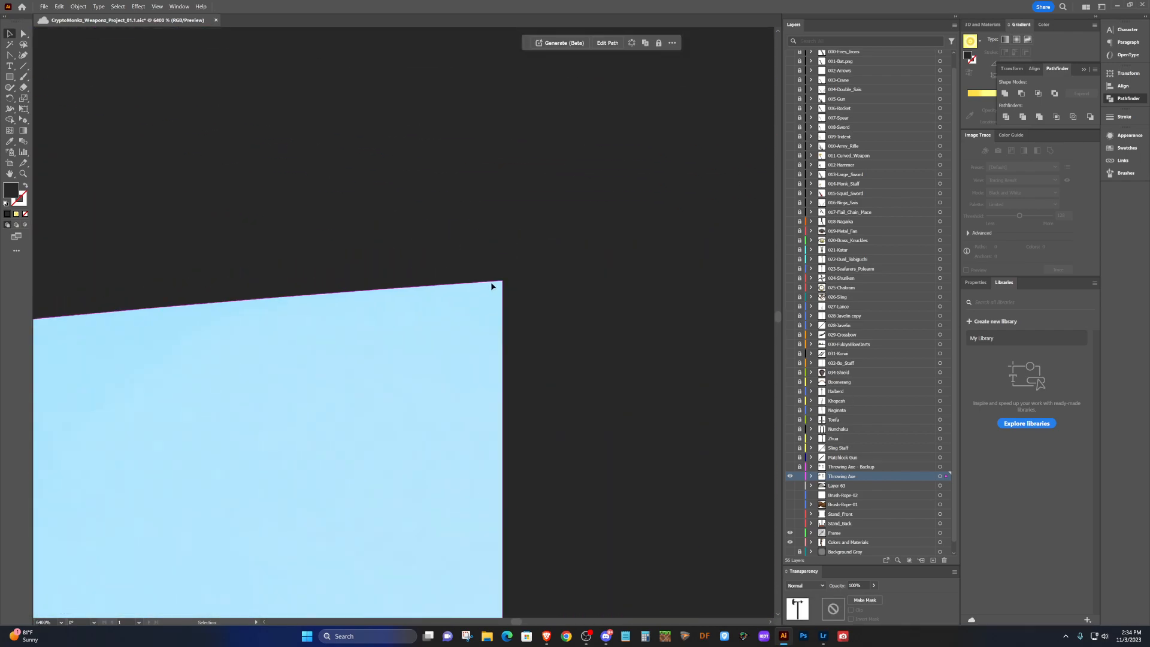
scroll(516, 293, up, 3)
key(shift+c)
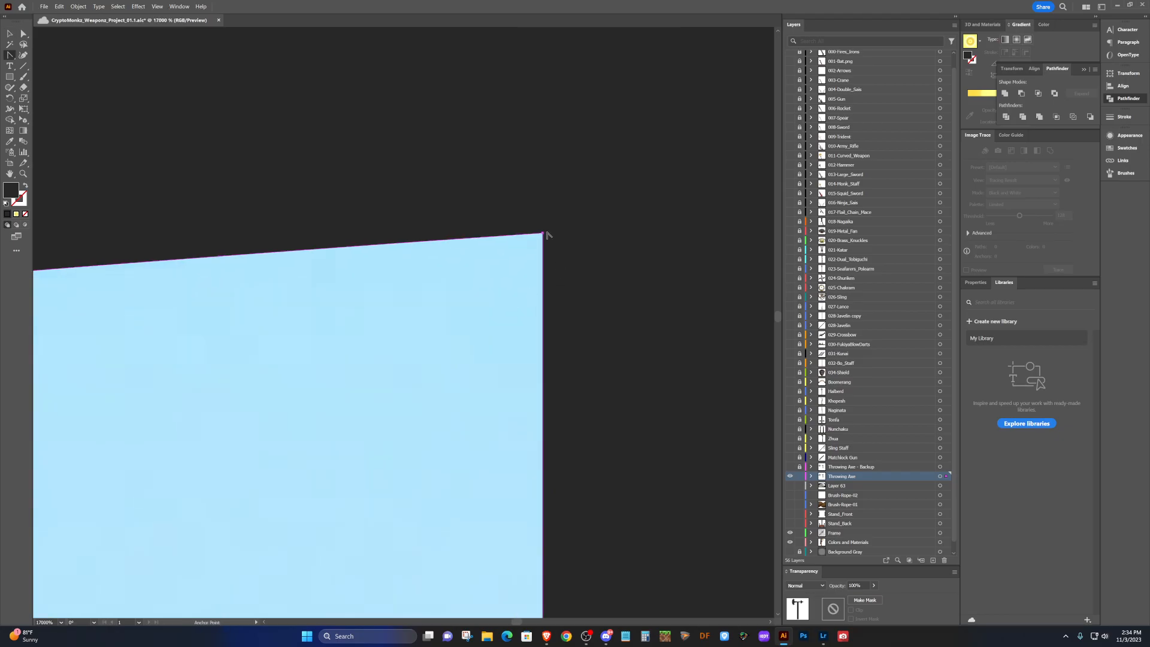
scroll(546, 247, down, 14)
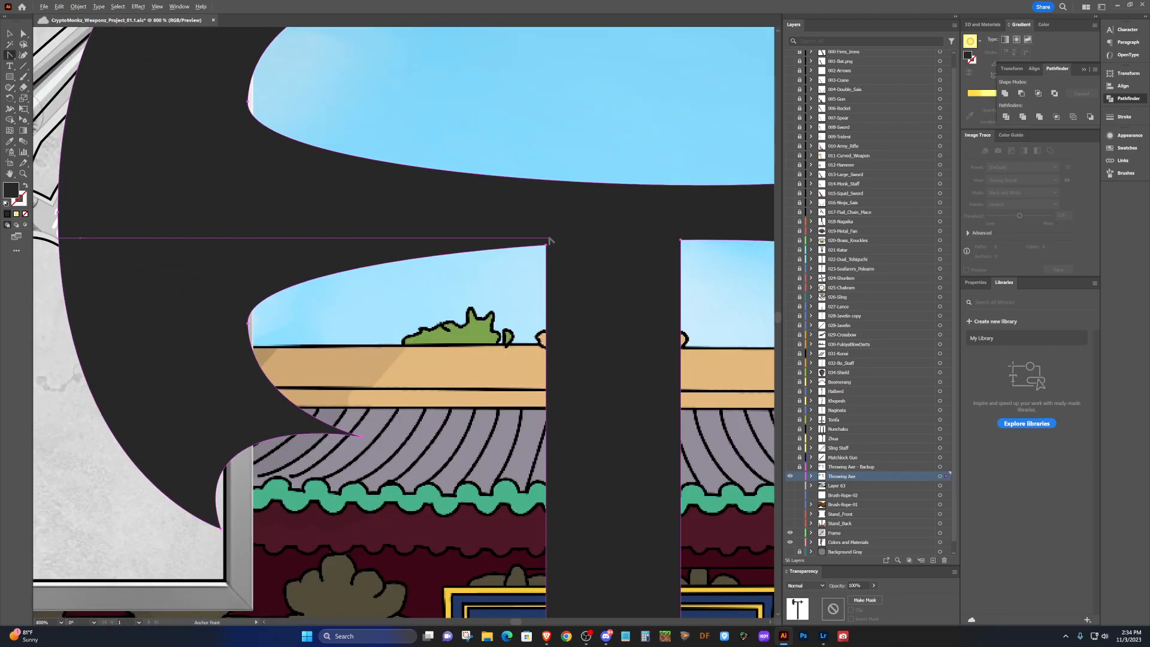
scroll(550, 241, up, 3)
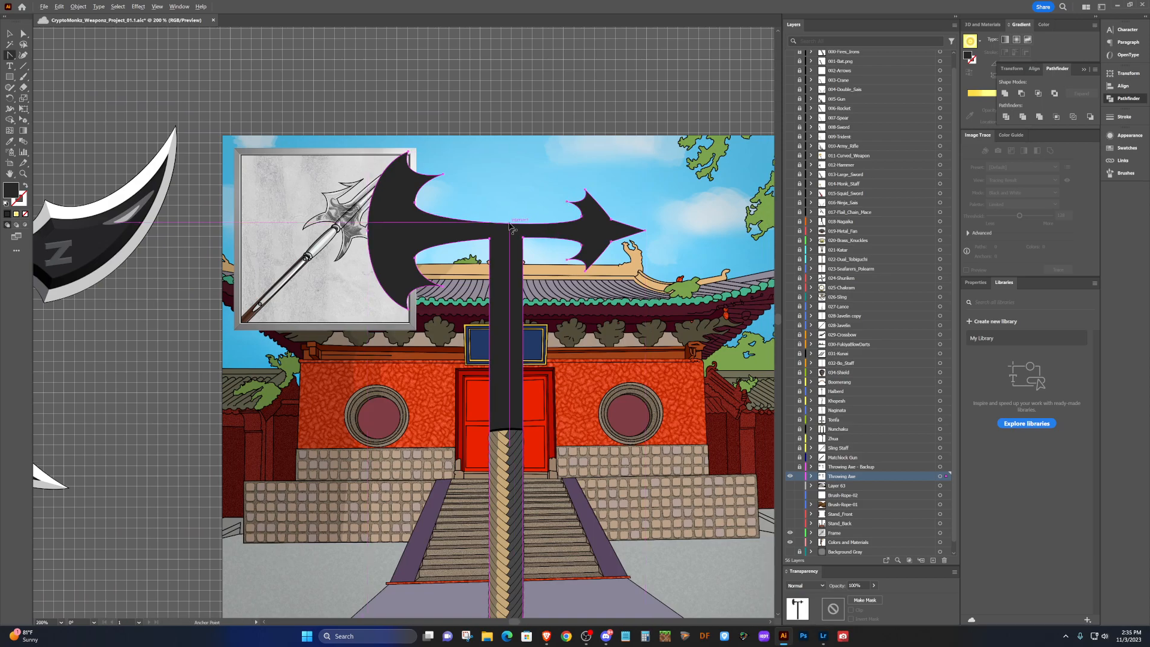
scroll(502, 237, up, 4)
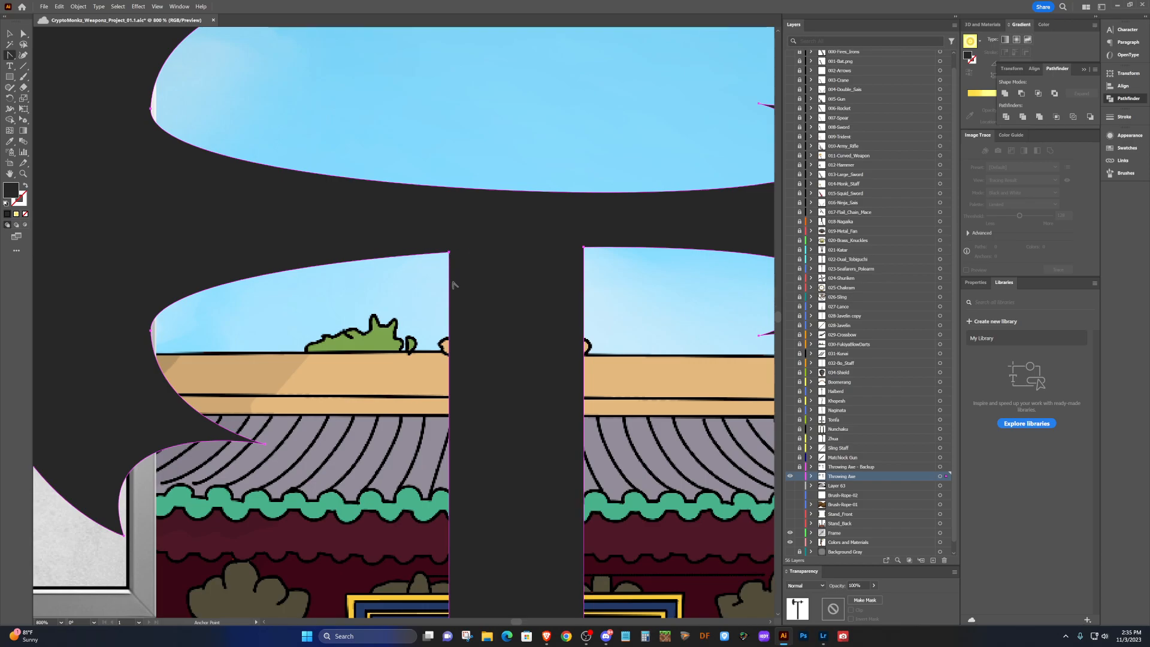
key(plus)
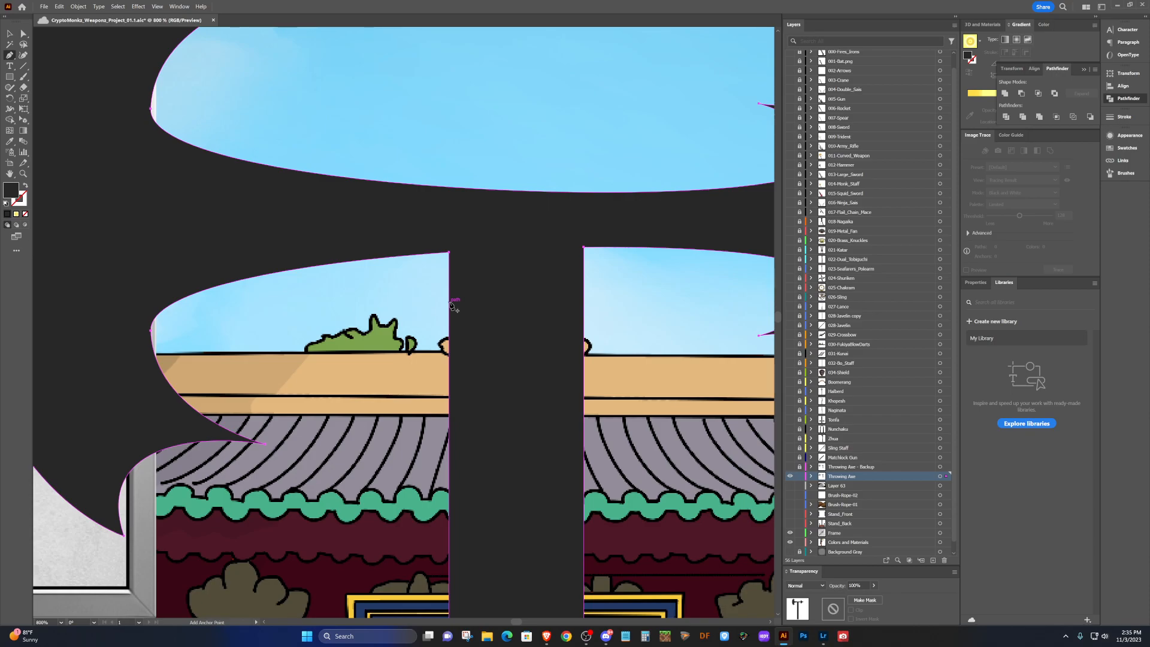
scroll(479, 297, down, 1)
scroll(487, 293, right, 4)
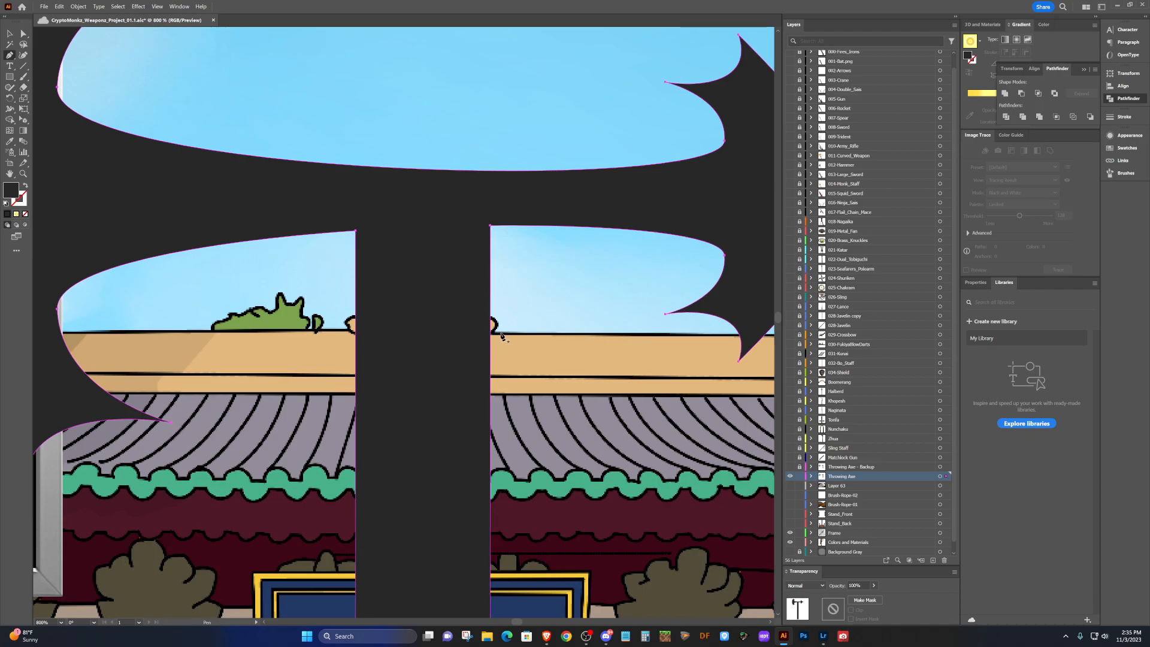
scroll(502, 336, down, 3)
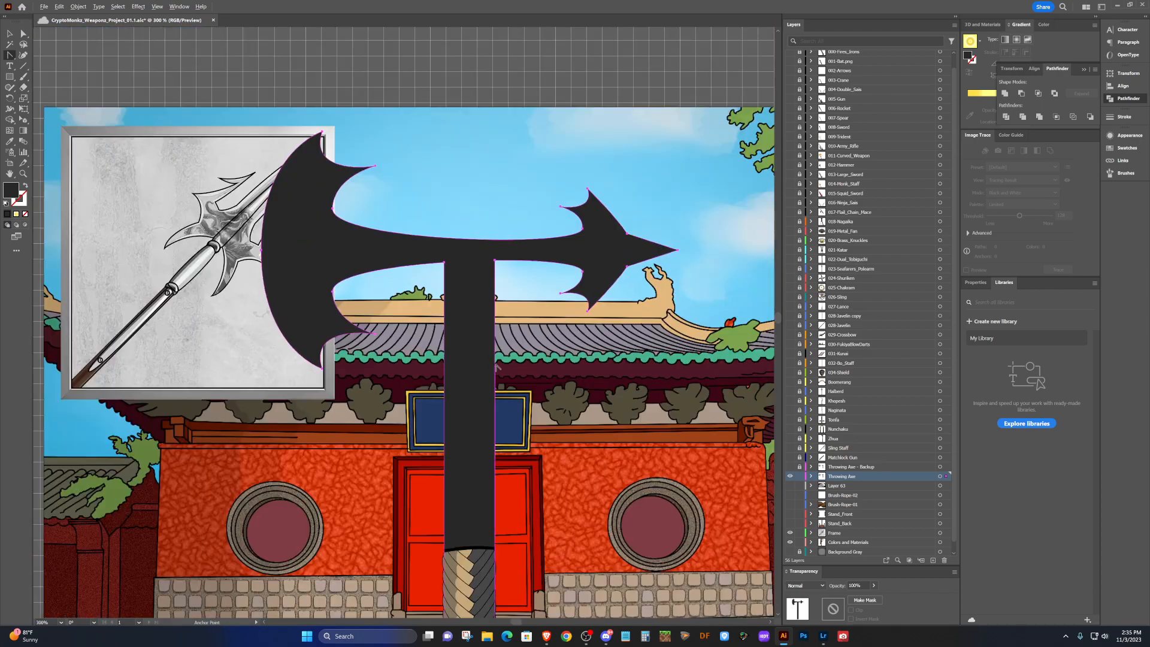
scroll(499, 443, down, 1)
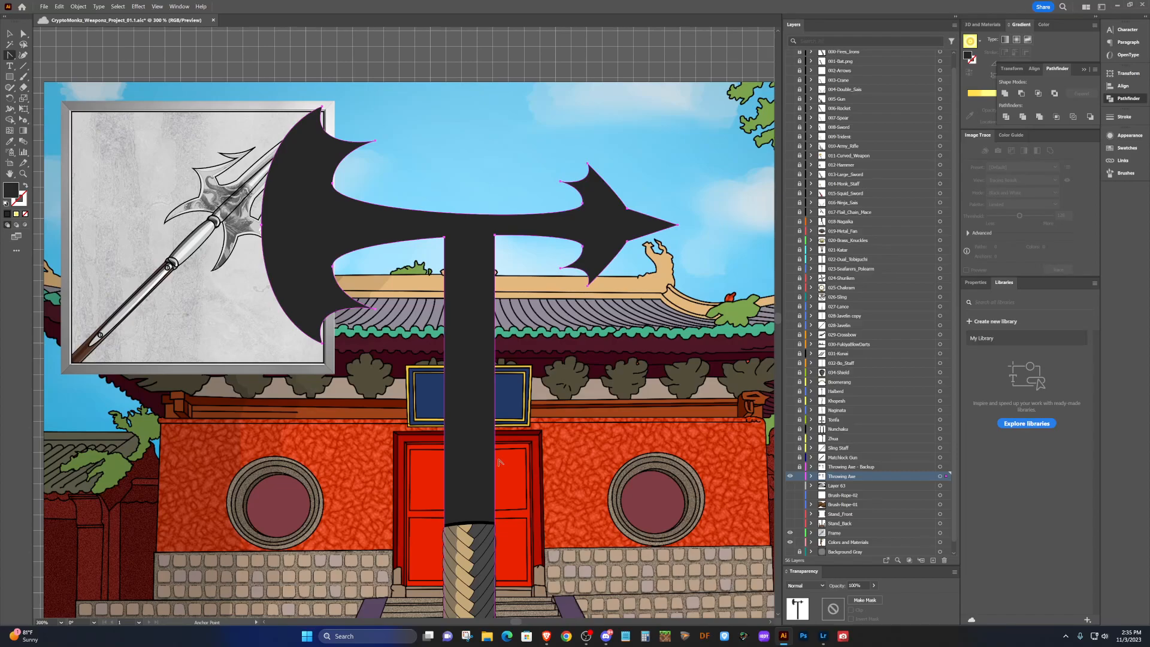
scroll(499, 462, up, 1)
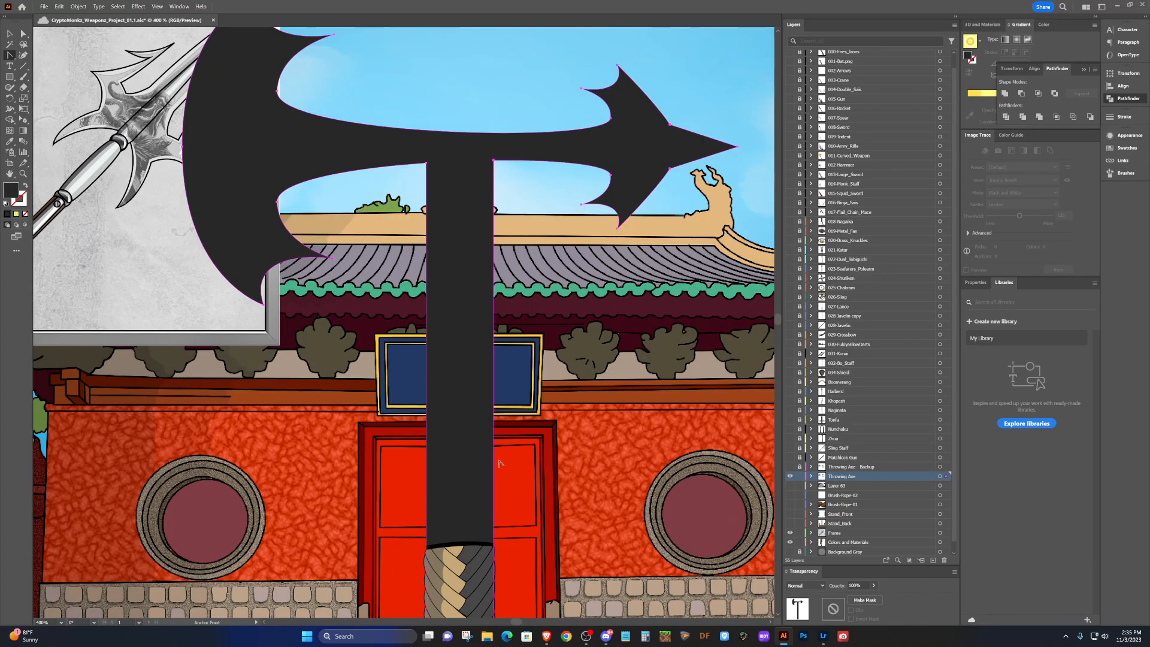
Expand the Throwing Axe layer and draw a rectangular band slightly wider than the shaft, between the axe head and the wrapped handle.
key(p)
click(810, 476)
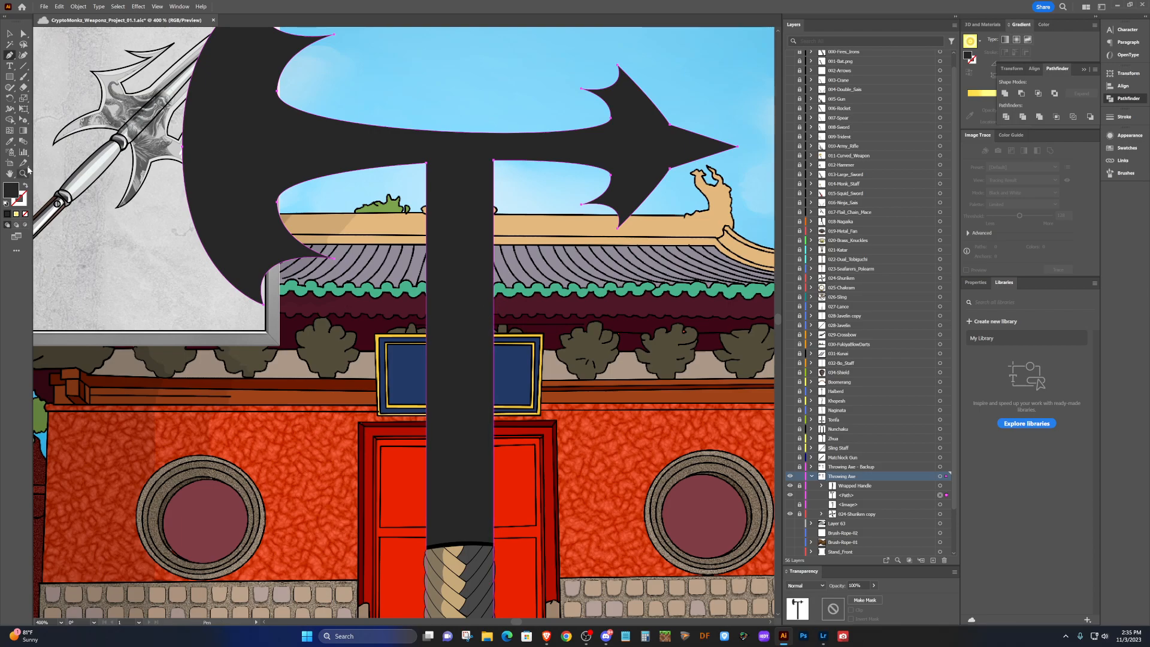
click(10, 78)
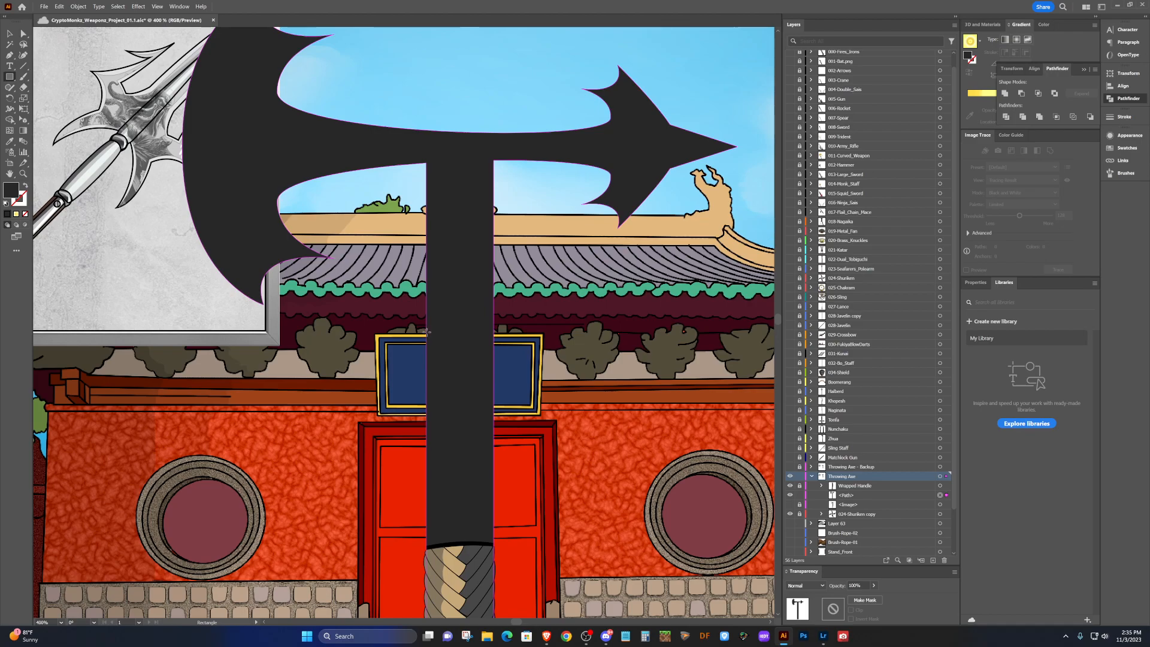
drag(416, 355, 505, 403)
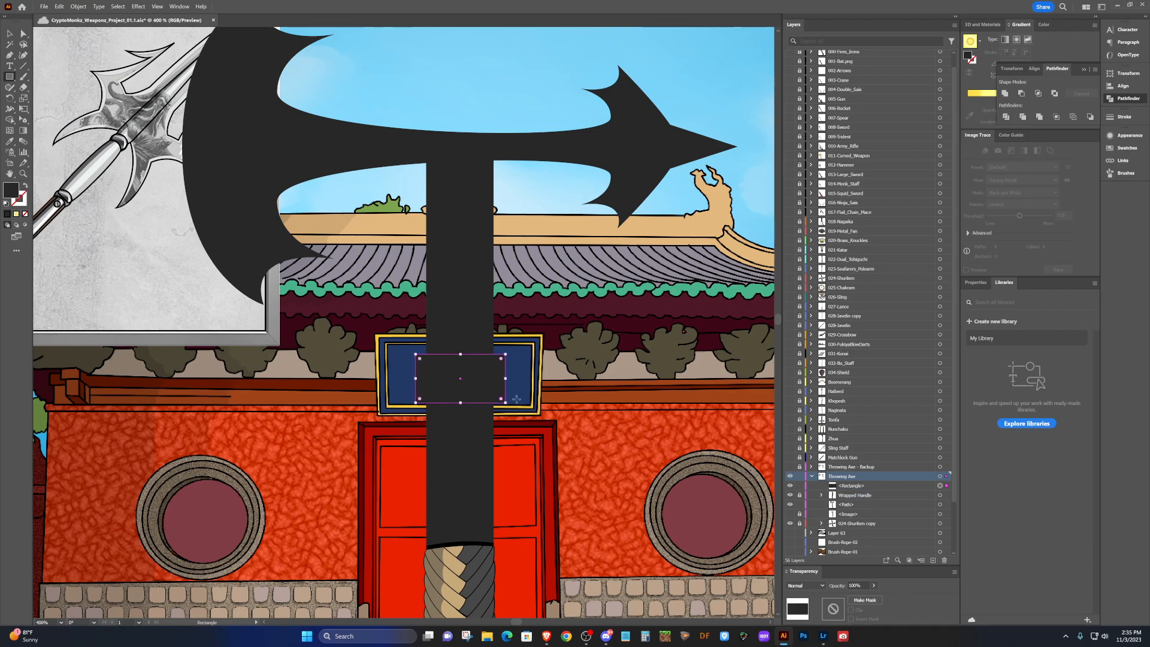
scroll(467, 366, up, 2)
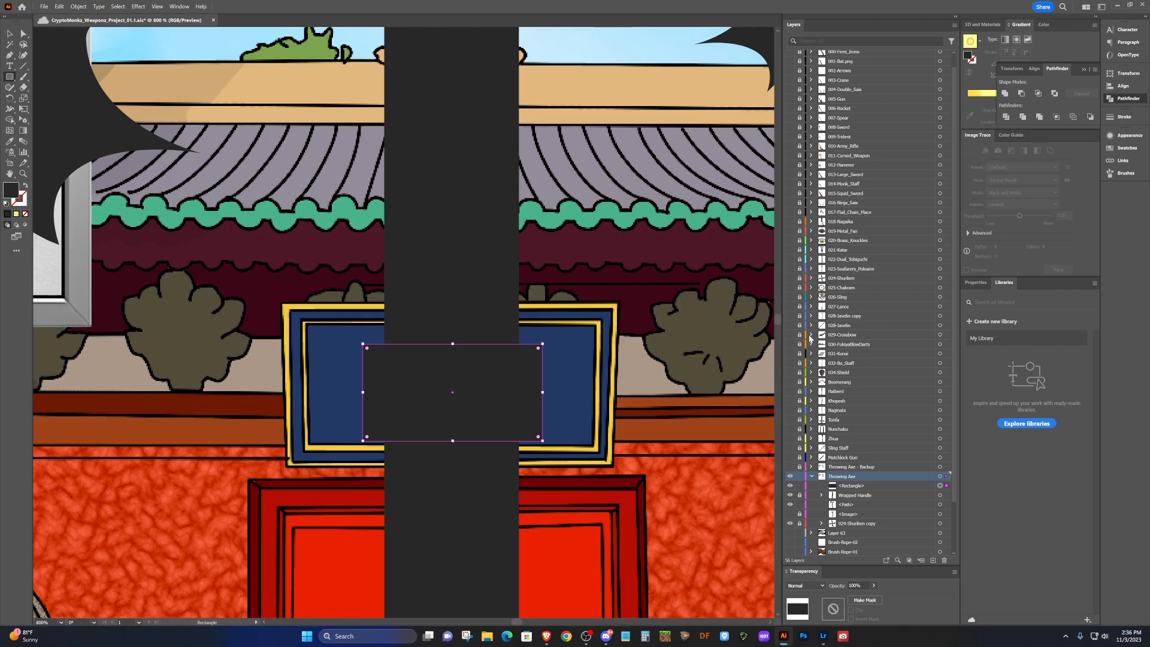
Hide the Background Temple layer, showing the 029-Crossbow layer only temporarily to study it as a reference.
click(790, 335)
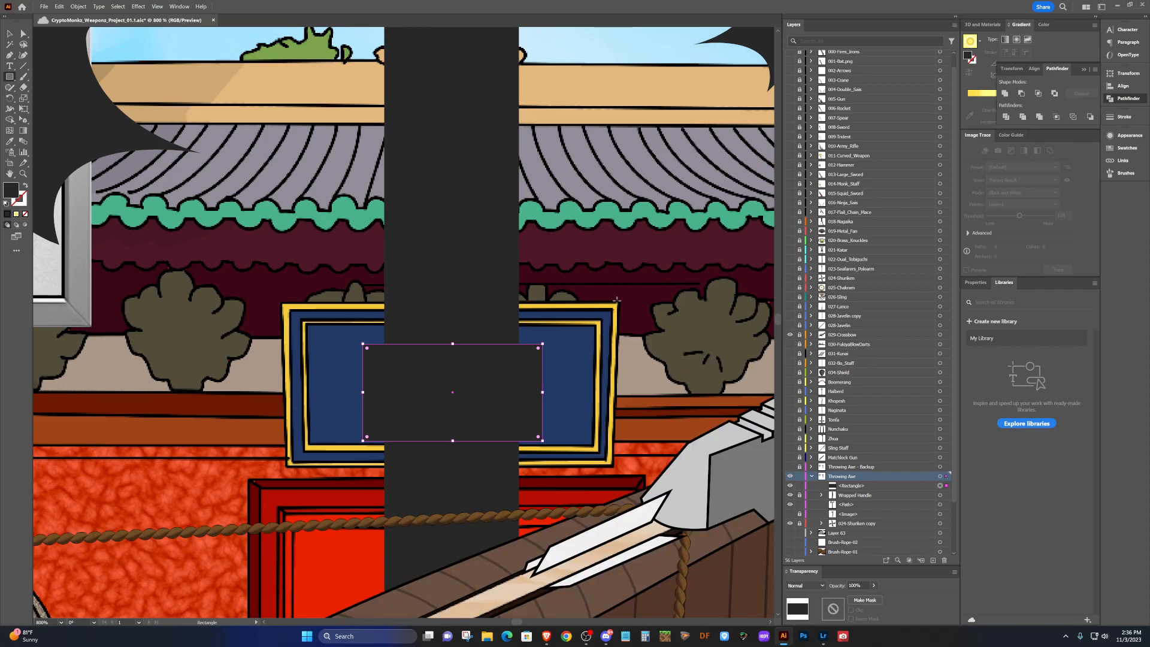
scroll(612, 295, down, 3)
scroll(611, 295, down, 2)
scroll(779, 549, down, 1)
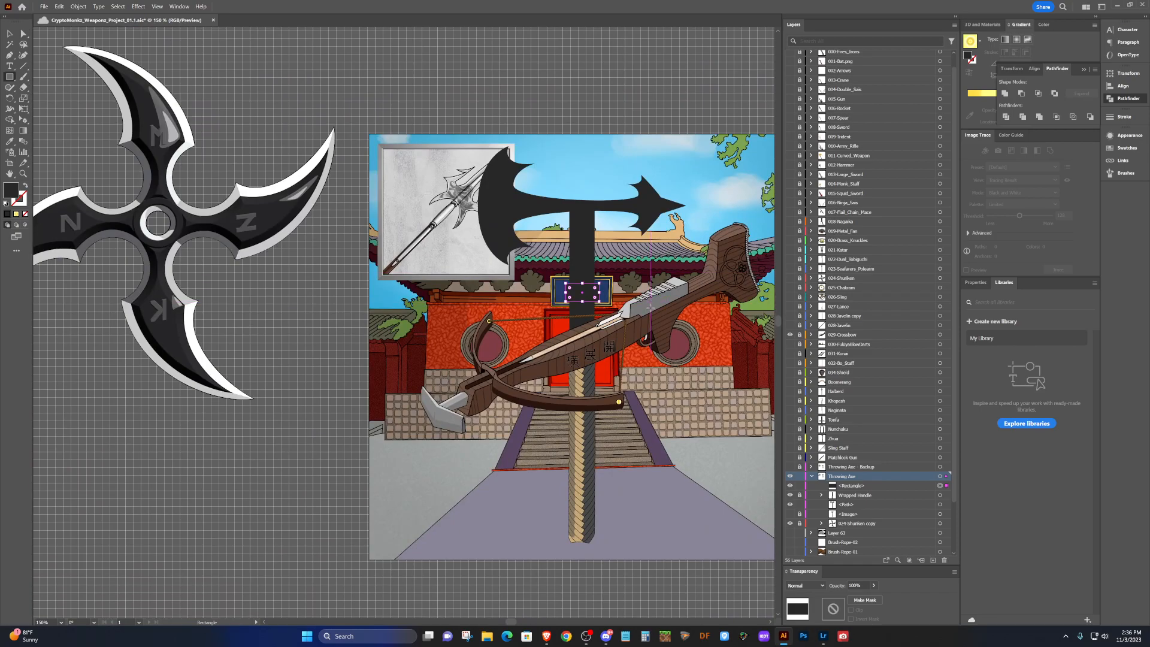
scroll(822, 491, down, 3)
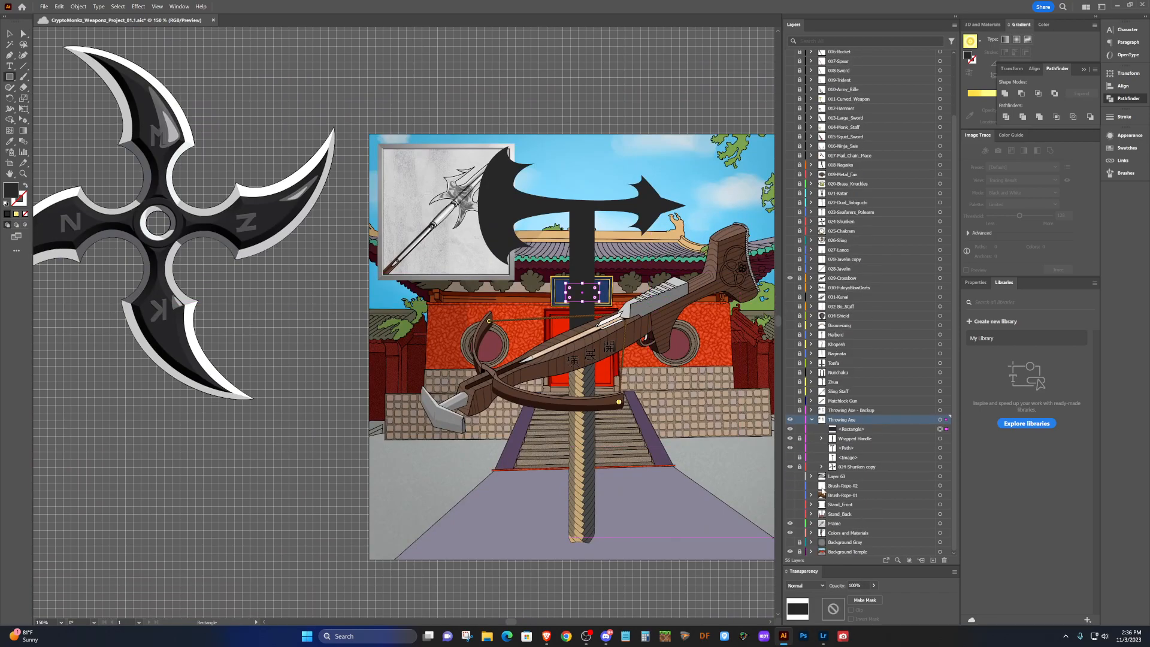
click(789, 551)
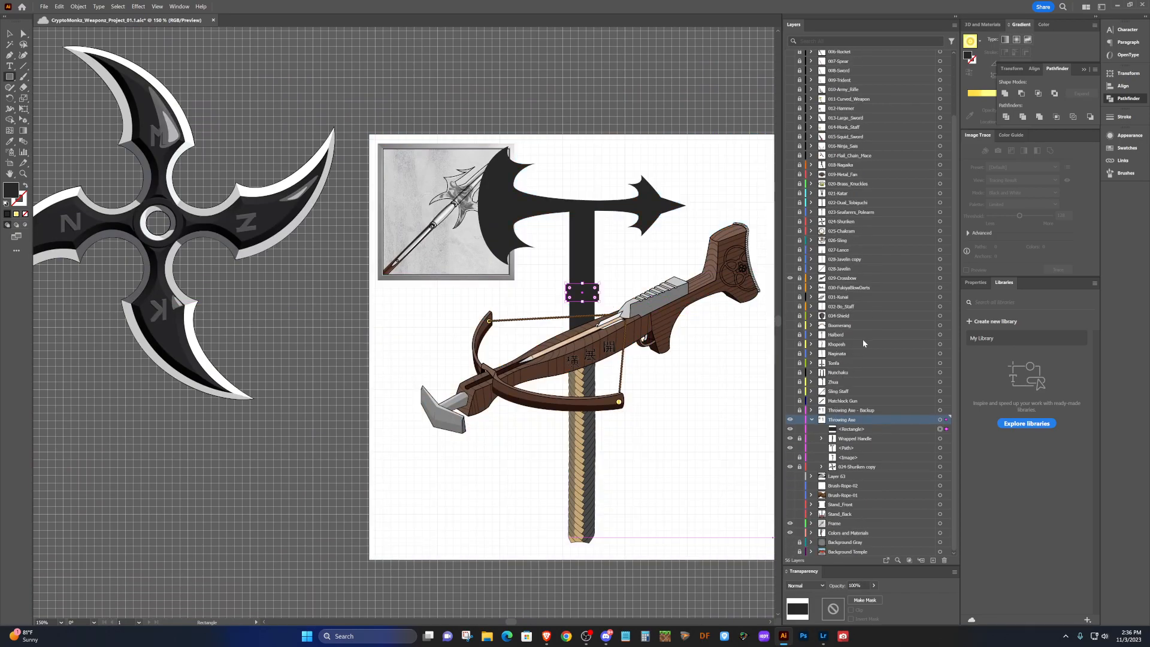
scroll(526, 287, down, 1)
scroll(526, 286, right, 3)
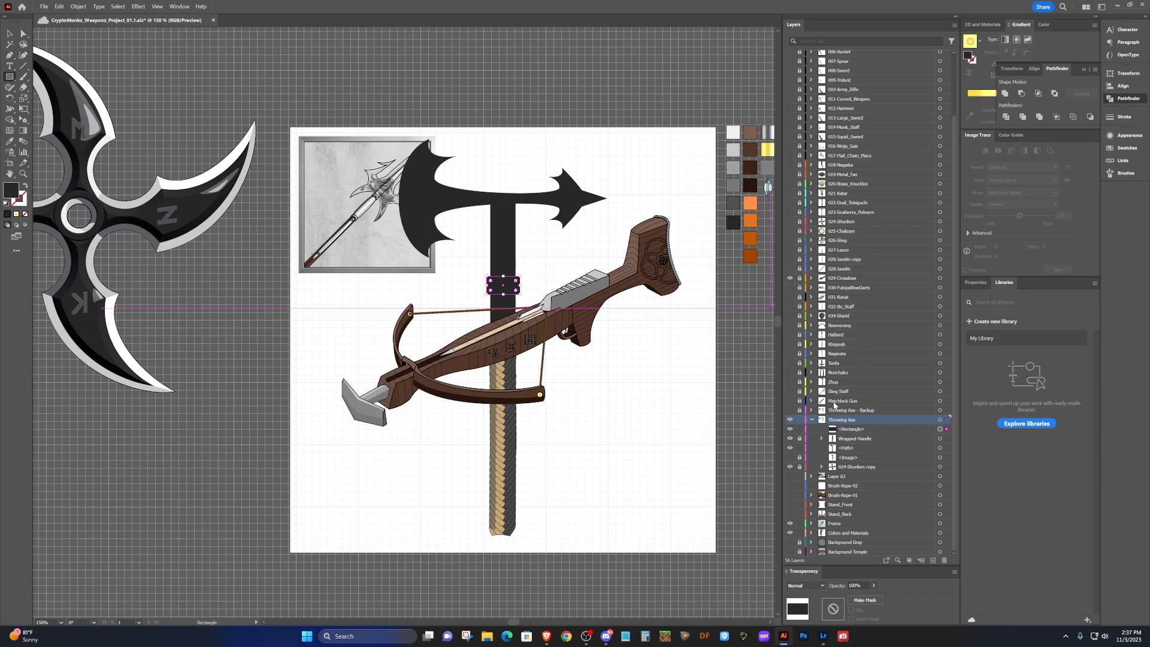
click(789, 278)
scroll(504, 285, up, 3)
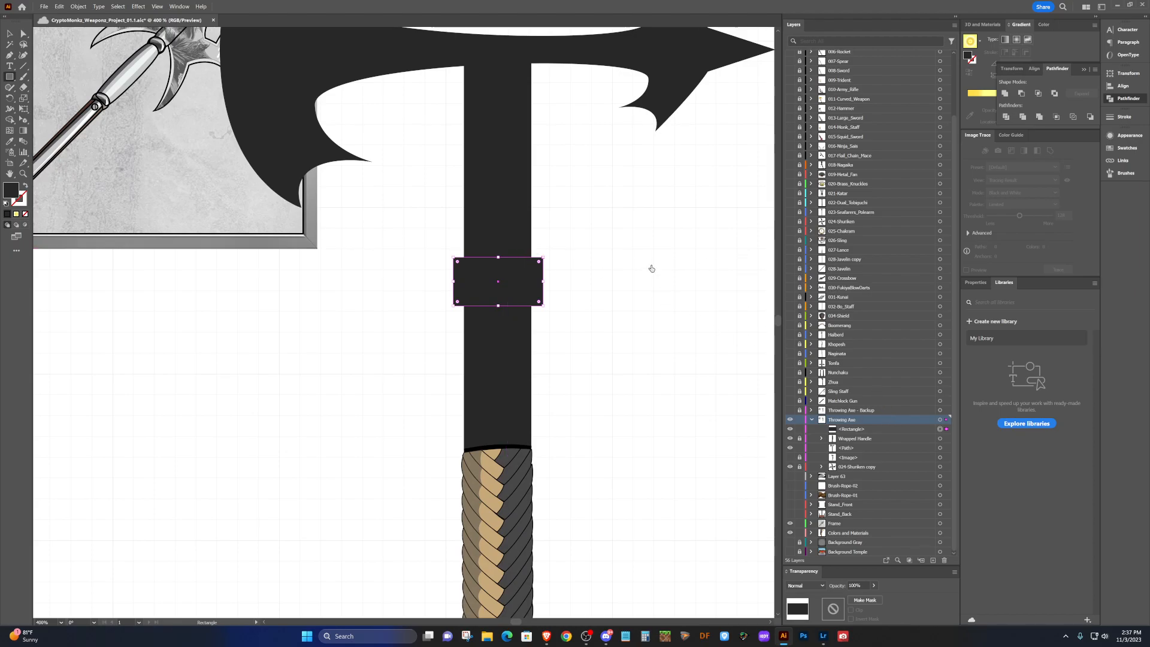
Recolor the rectangular band with the lightest brown palette swatch using the Eyedropper, and deselect it.
scroll(652, 268, down, 4)
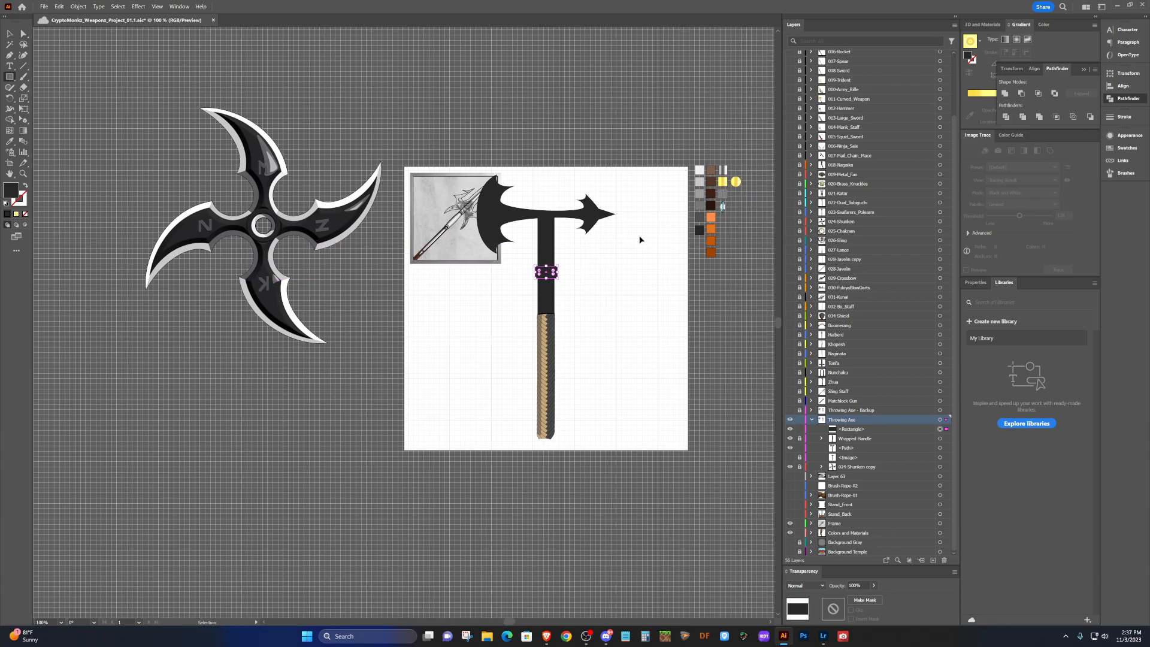
scroll(640, 240, right, 2)
key(i)
click(662, 170)
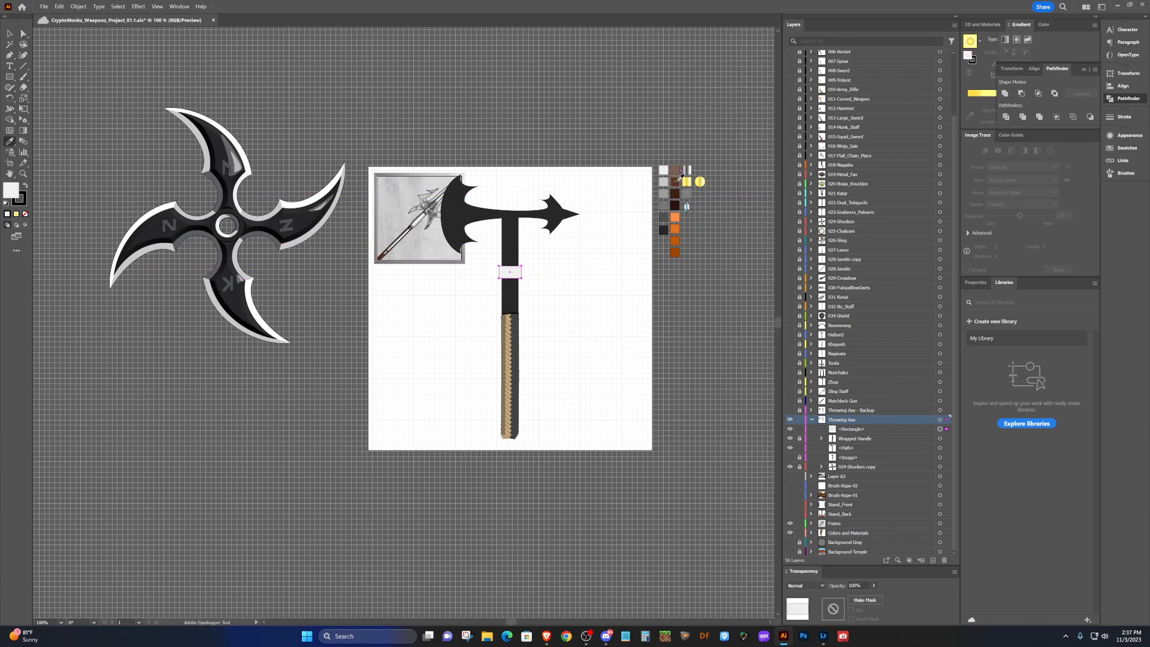
click(675, 170)
scroll(522, 279, up, 5)
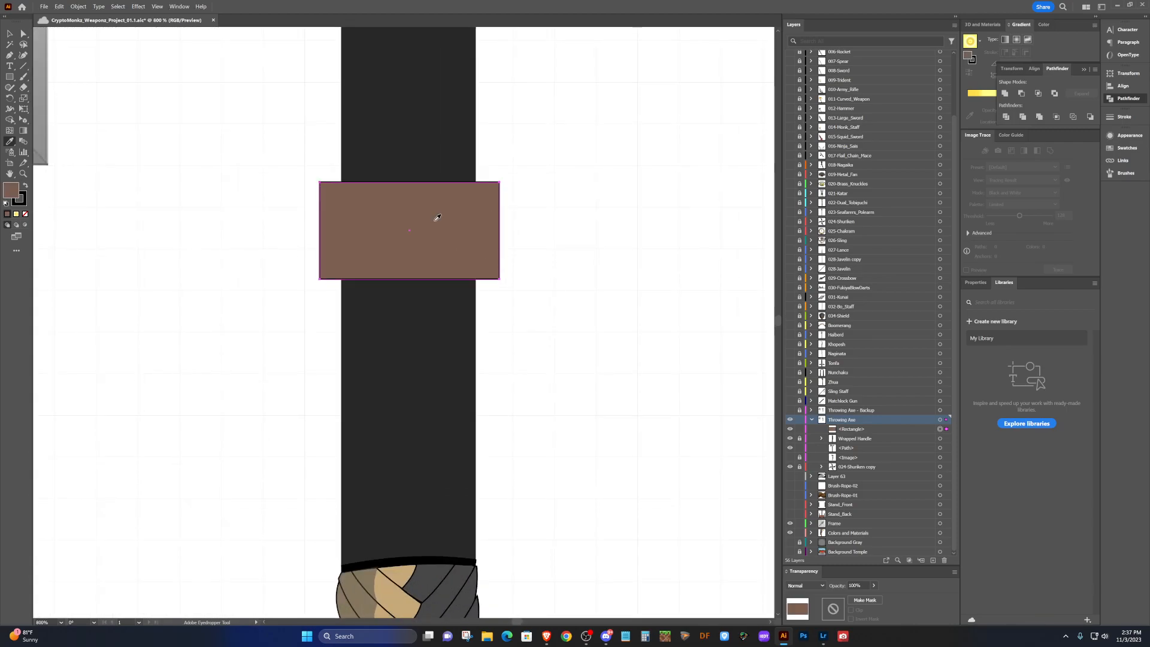
scroll(437, 219, up, 1)
key(v)
click(568, 234)
Lock the brown rectangle inside the Throwing Axe layer and activate the Pen tool.
scroll(572, 236, down, 3)
scroll(575, 237, up, 2)
scroll(575, 237, right, 2)
scroll(575, 237, left, 4)
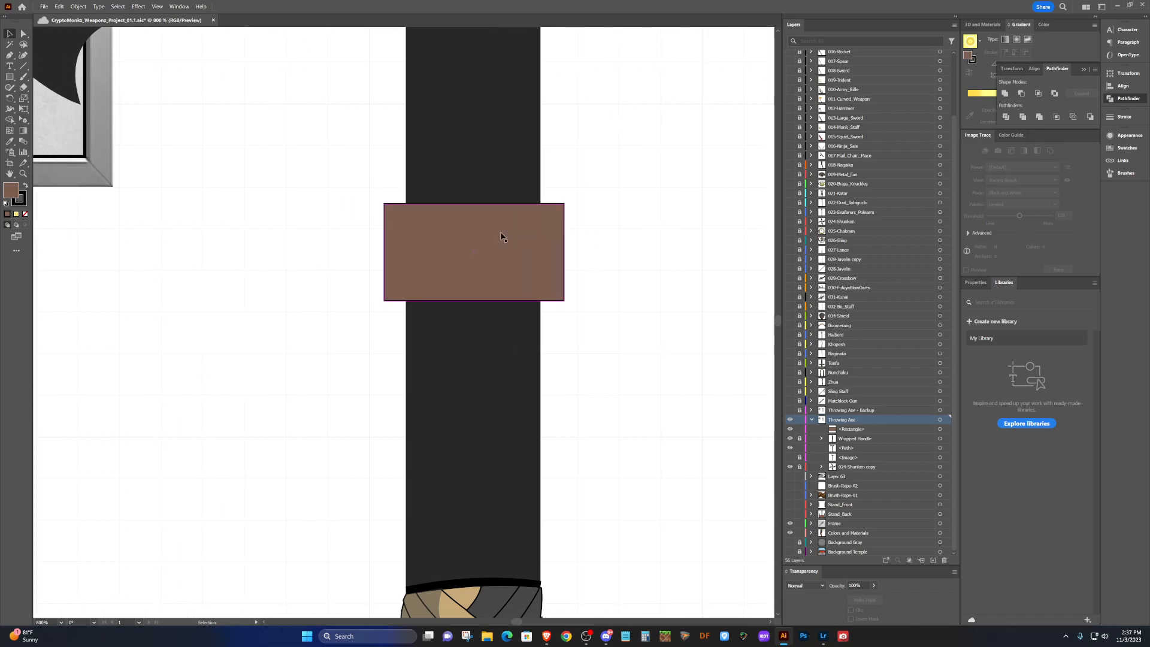
click(540, 282)
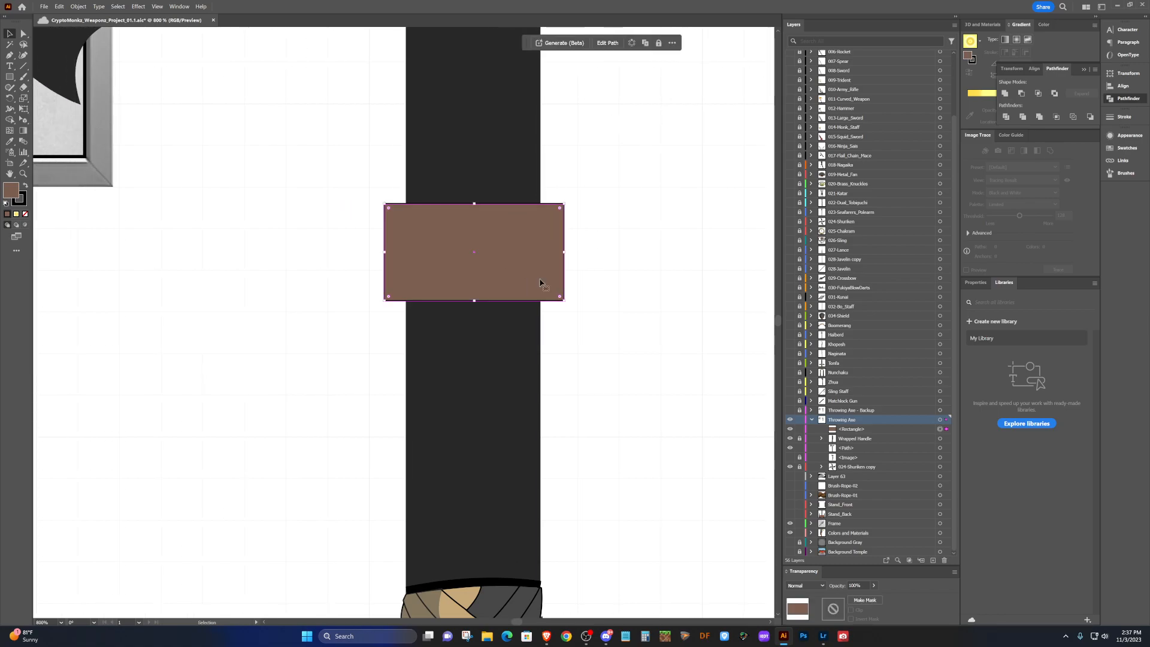
click(799, 430)
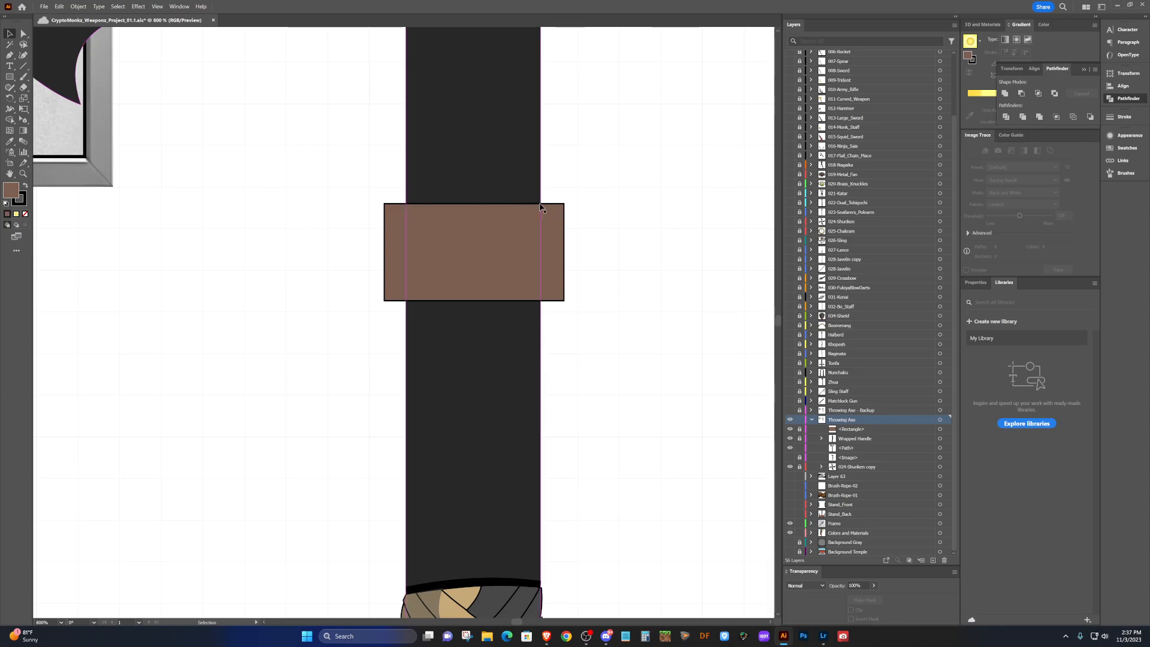
key(p)
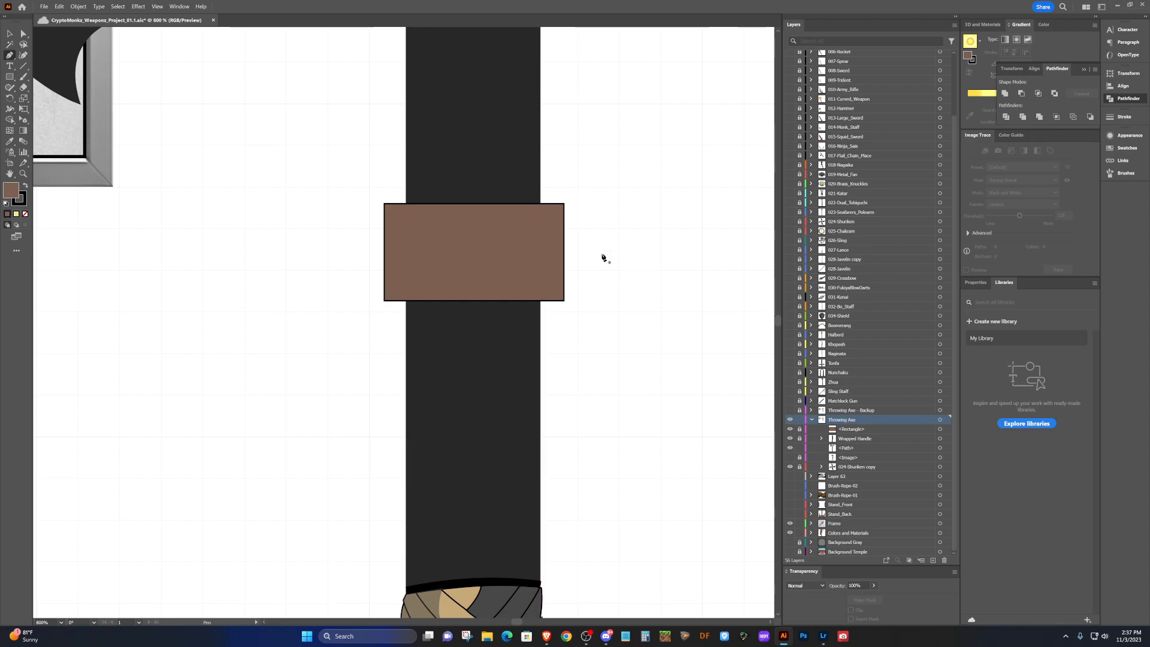
Select the axe path, try deleting the brown rectangle that covers the shaft, and undo the deletion.
click(861, 441)
click(886, 448)
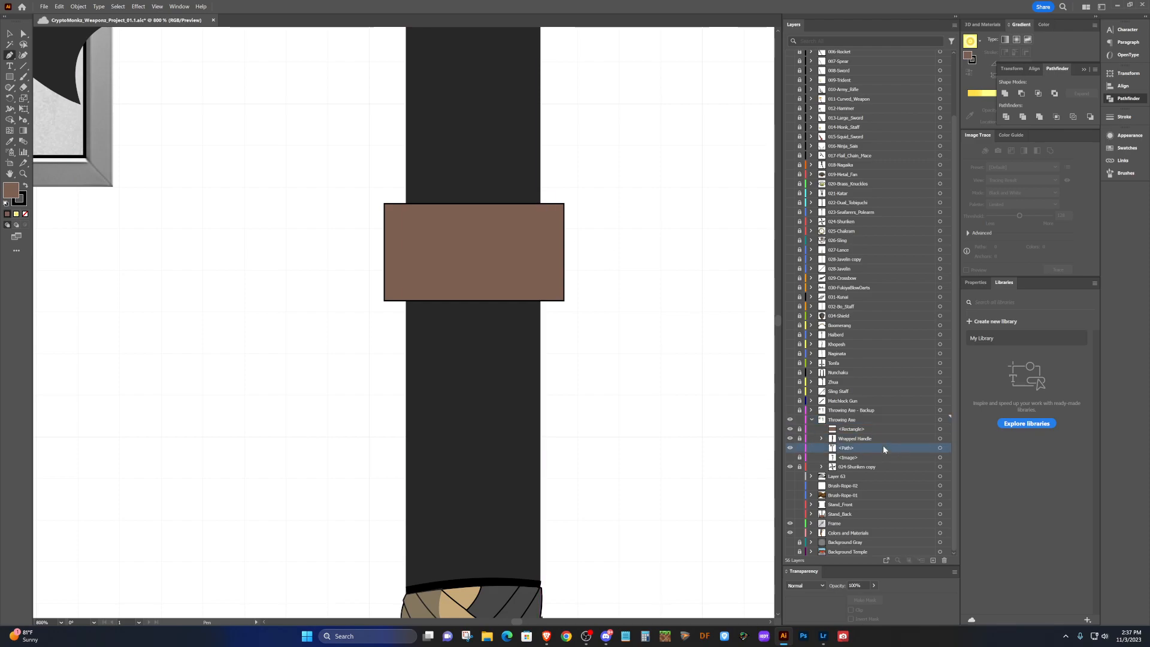
click(940, 448)
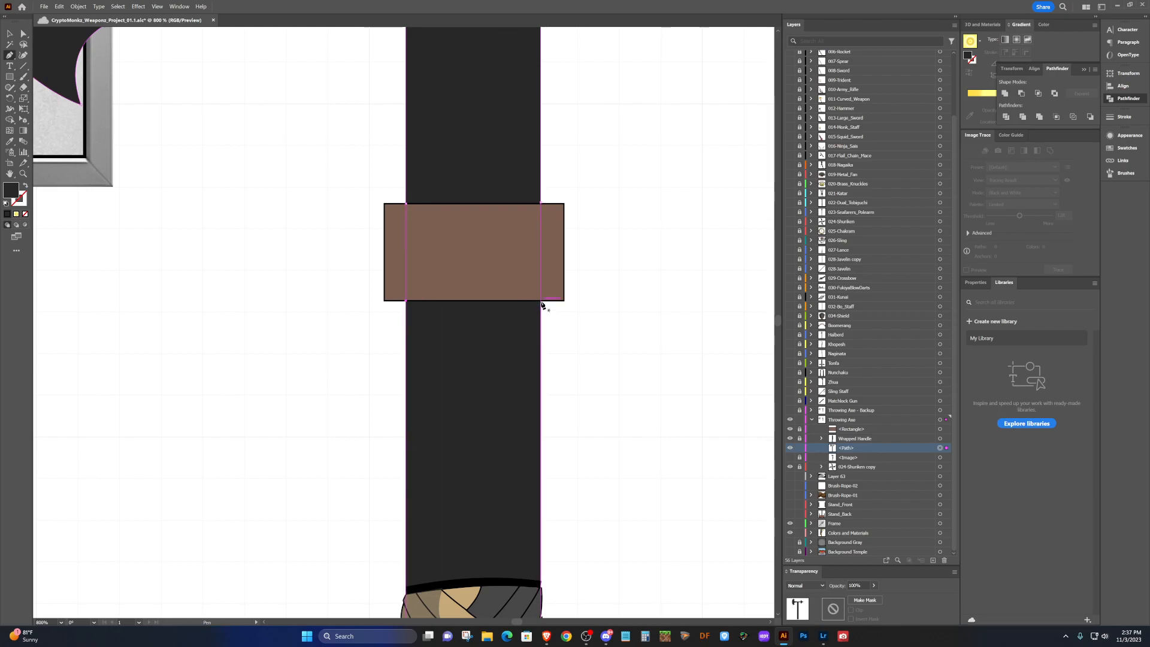
key(v)
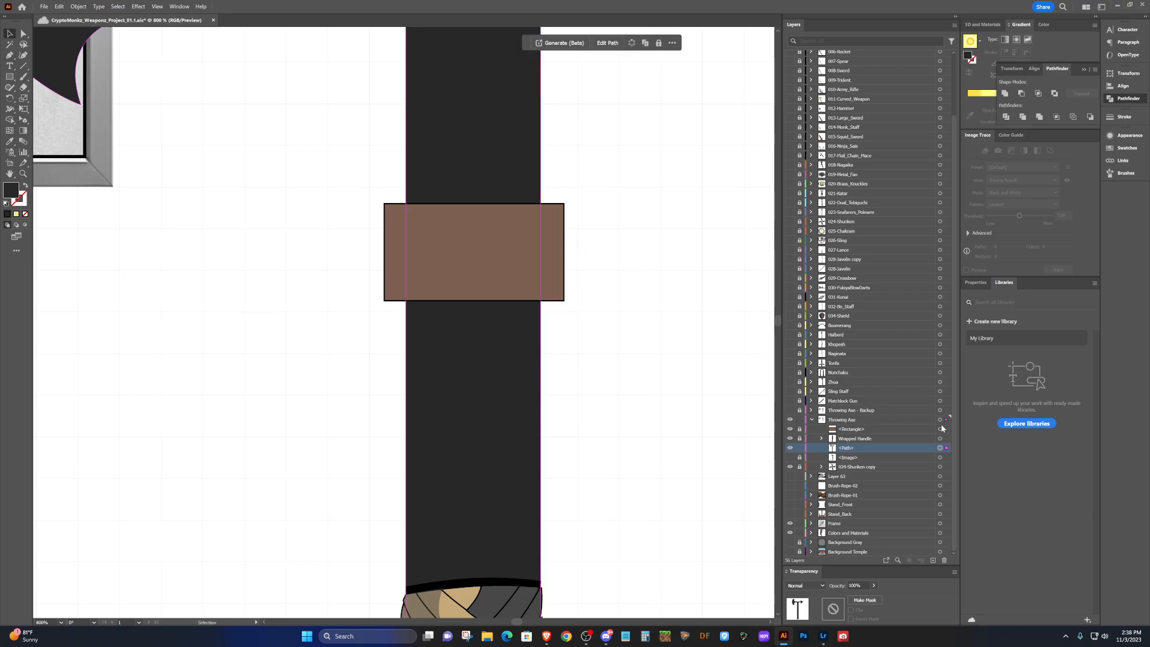
click(847, 430)
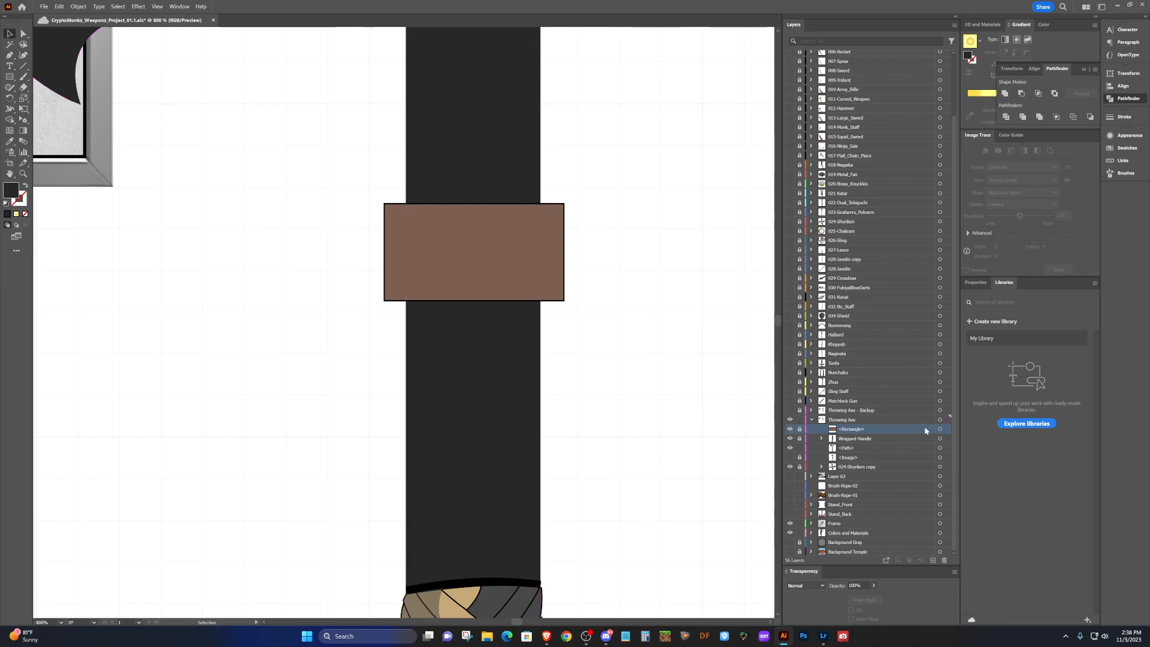
click(945, 559)
click(483, 181)
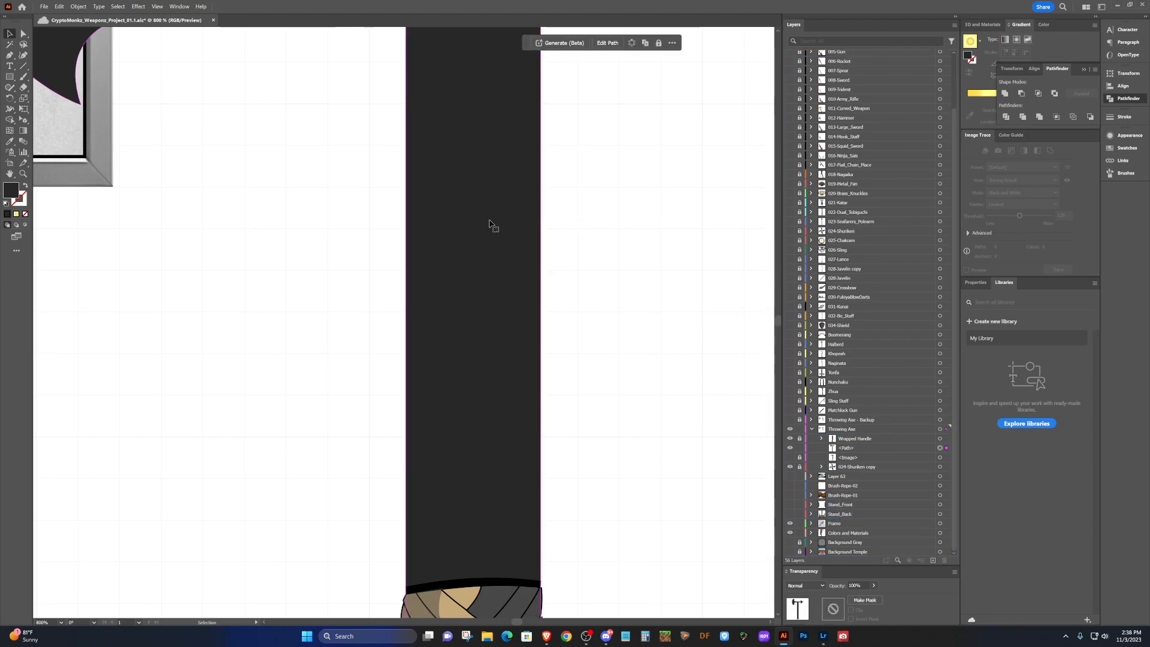
scroll(489, 222, up, 3)
scroll(490, 220, down, 5)
scroll(492, 218, down, 2)
scroll(492, 218, up, 4)
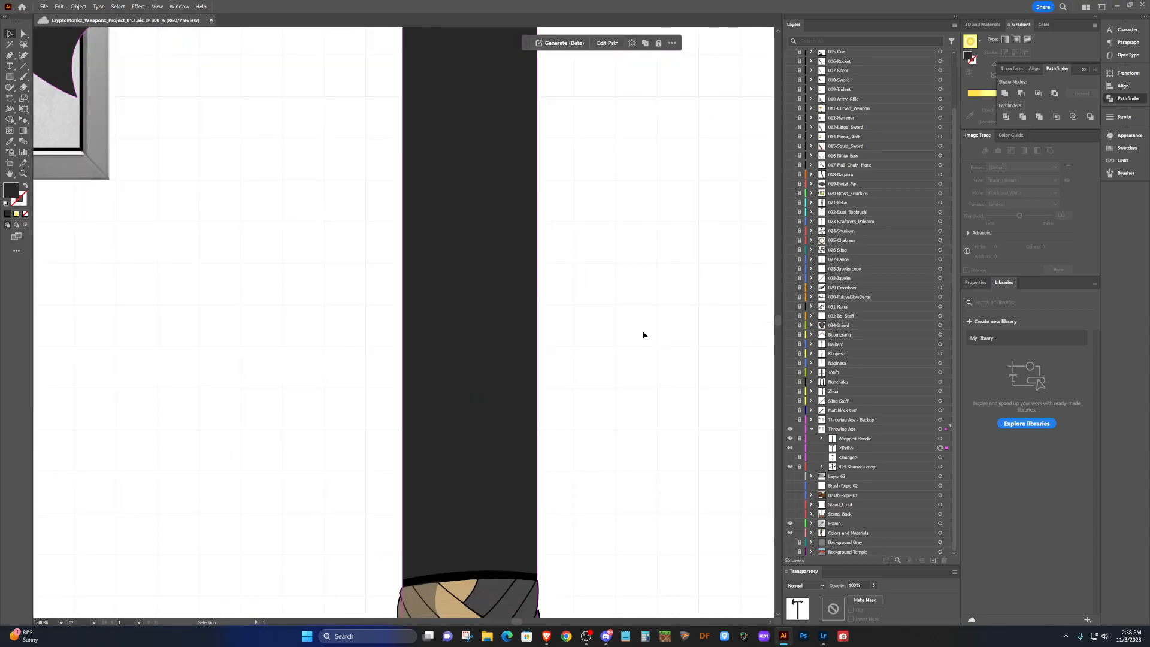
key(ctrl+z)
key(c)
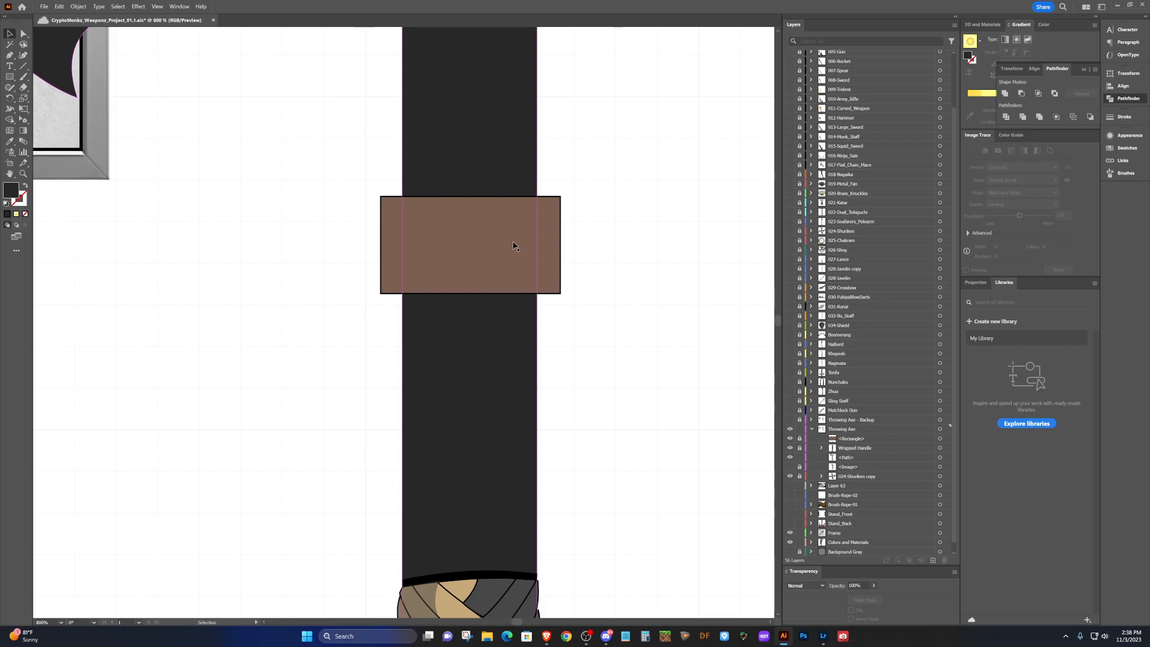
key(v)
drag(486, 247, 540, 223)
key(ctrl+z)
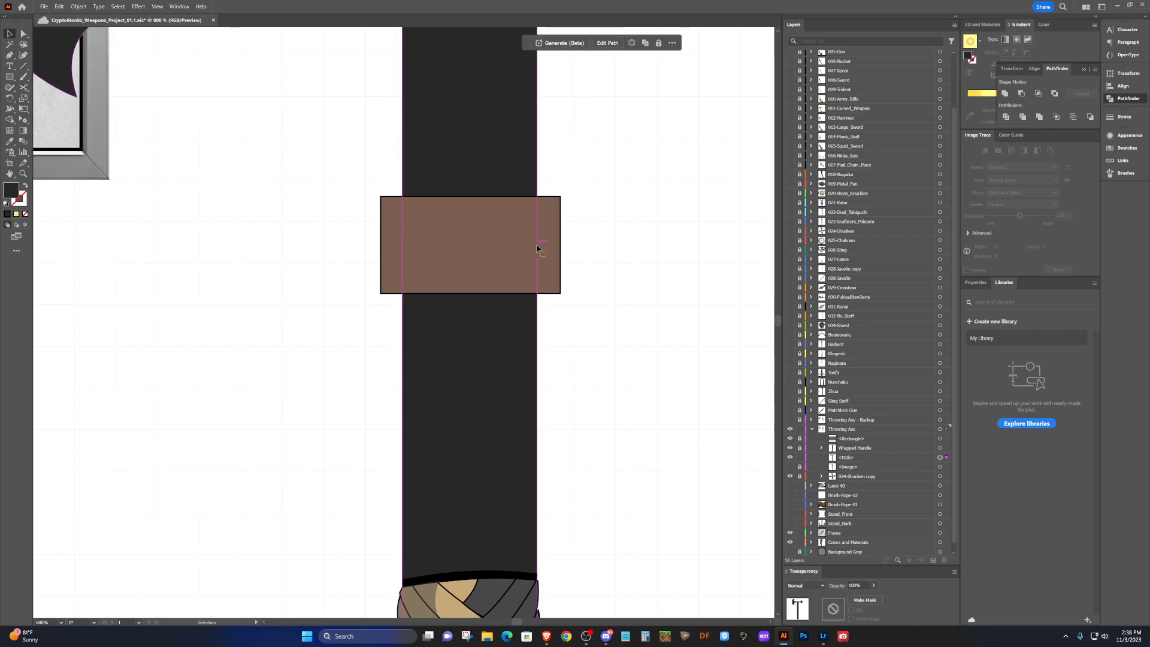
Unlock the brown rectangle and move it off the shaft onto the empty canvas to its lower right.
click(557, 381)
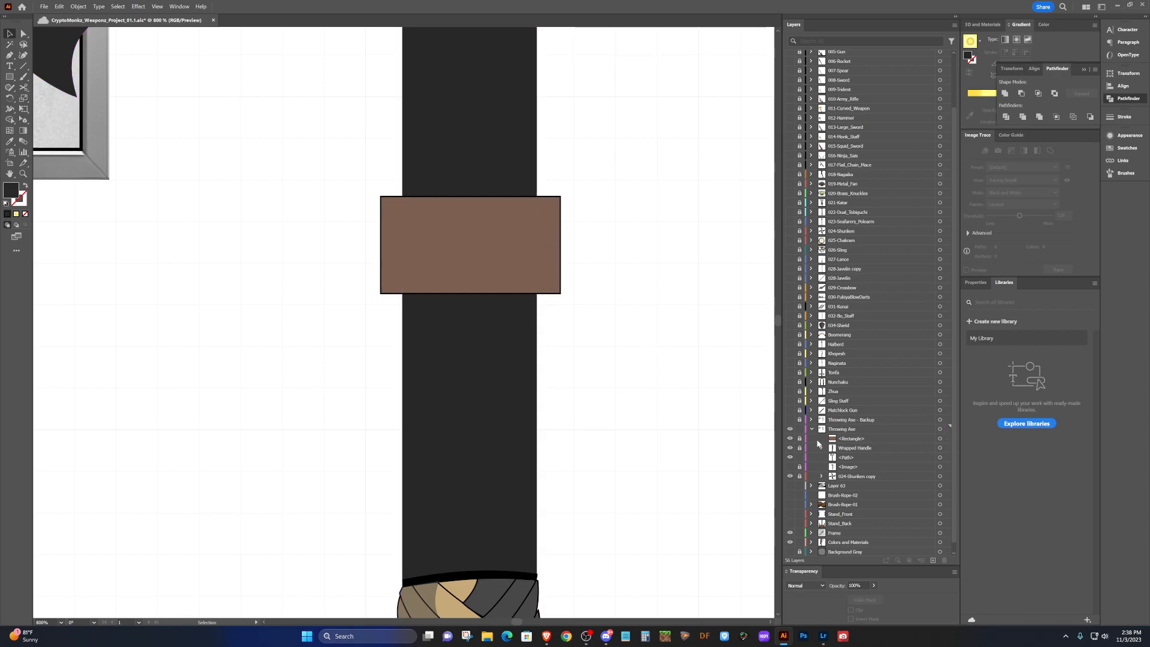
click(506, 226)
drag(506, 226, 677, 396)
Try to reshape the shaft's left edge below the axe head with the Anchor Point and Direct Selection tools.
click(489, 291)
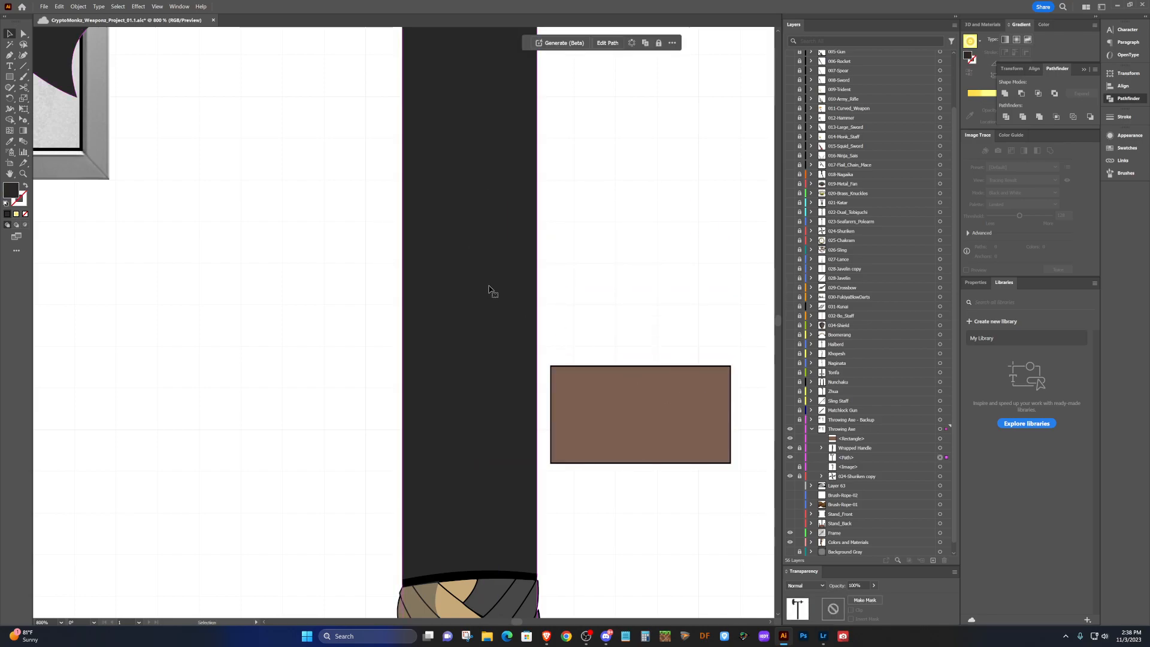
key(shift+c)
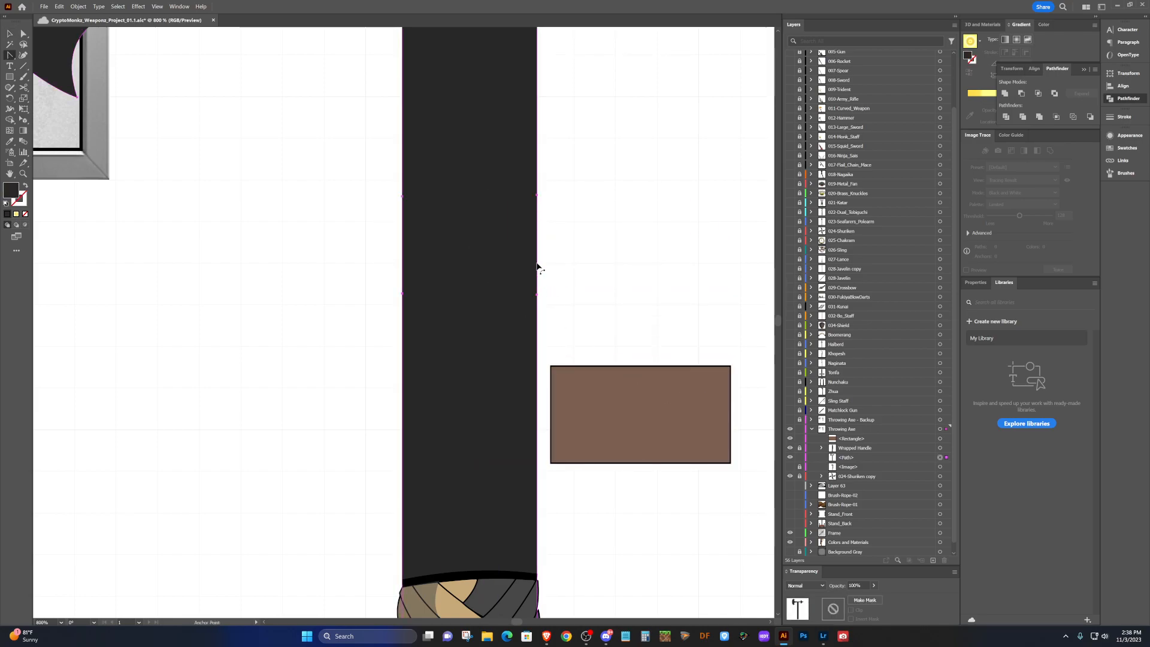
scroll(539, 234, up, 5)
scroll(543, 229, up, 3)
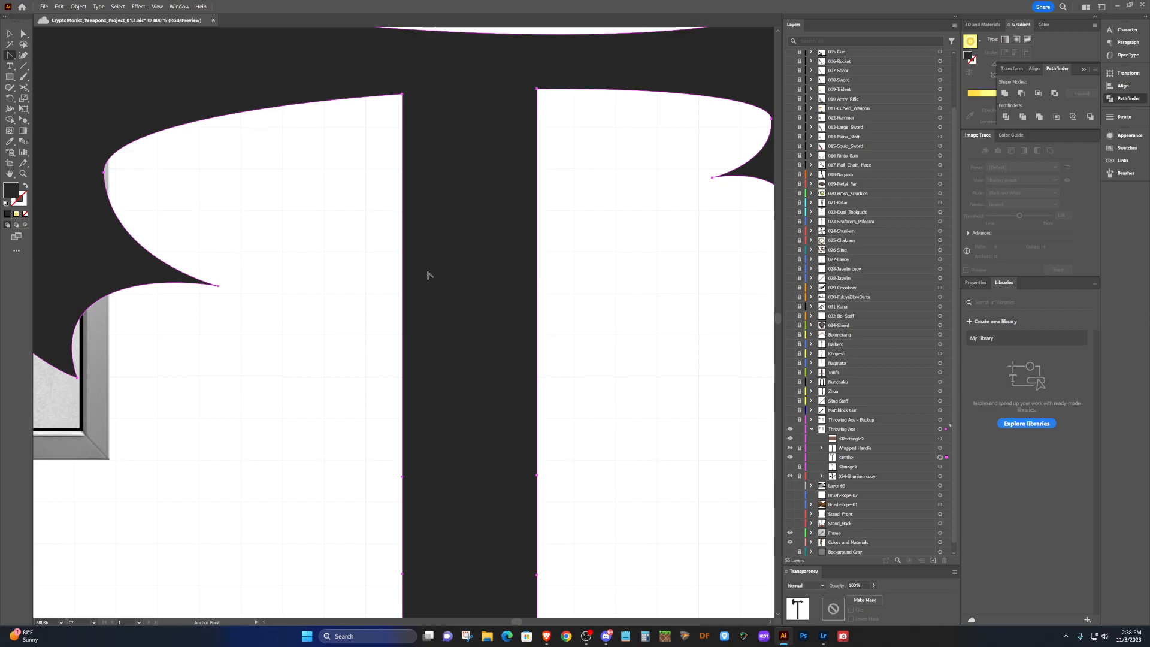
mouse_move(404, 272)
mouse_down()
mouse_move(415, 272)
mouse_move(403, 275)
mouse_up()
key(a)
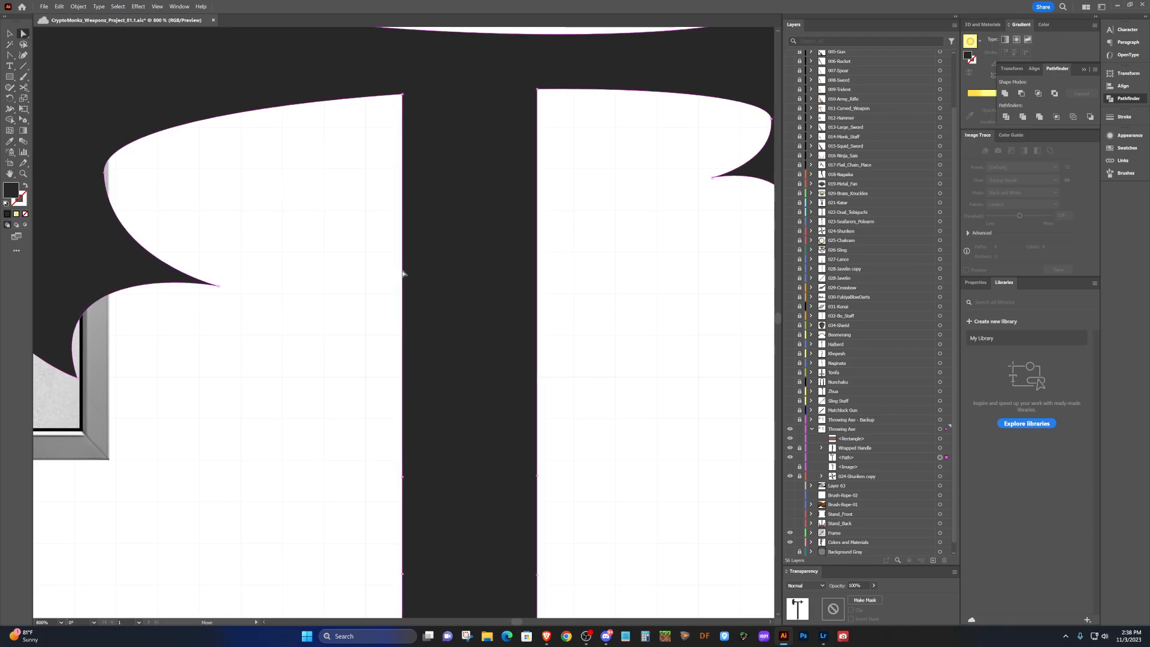
click(404, 274)
click(404, 285)
click(386, 280)
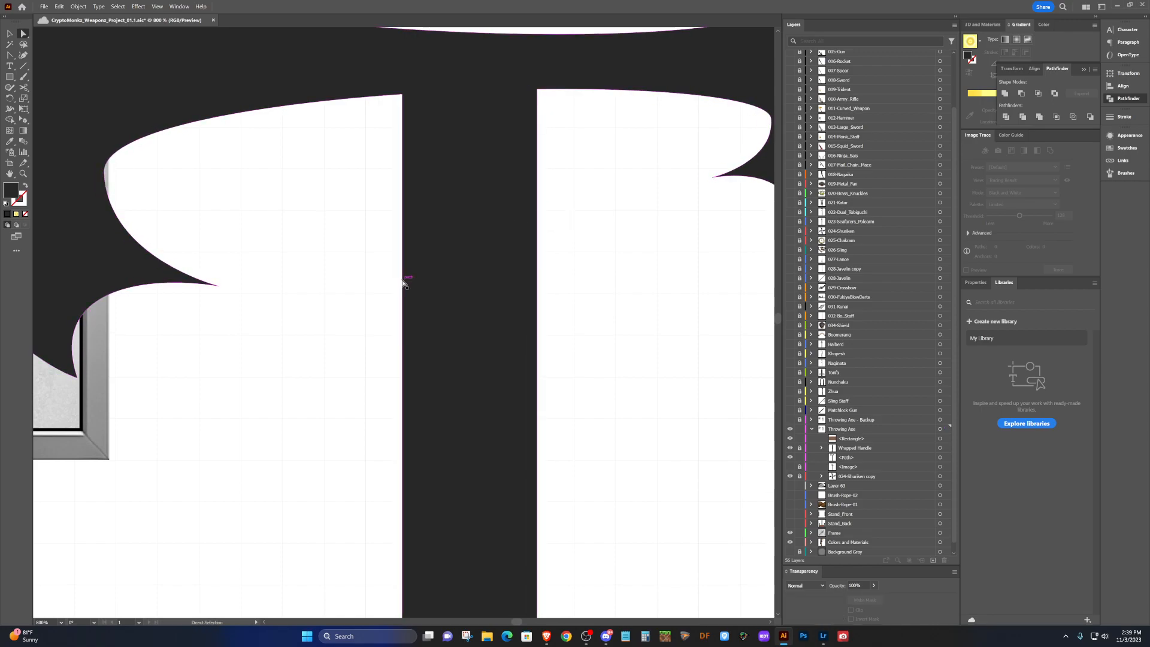
drag(402, 282, 424, 282)
key(ctrl+z)
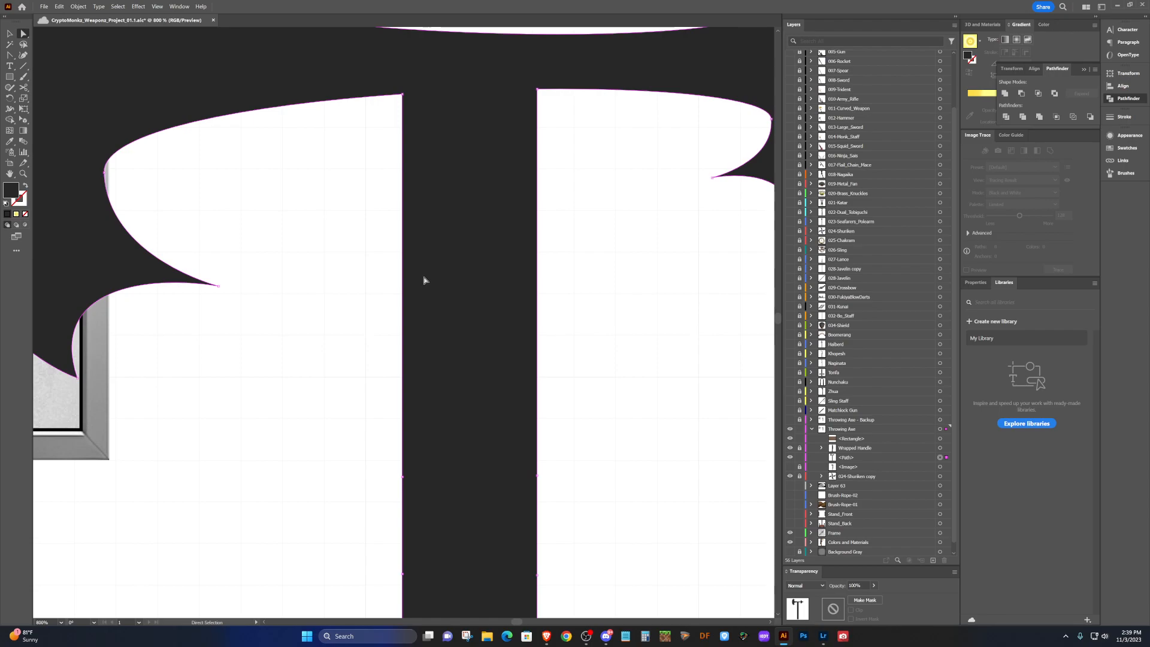
Bend the upper part of the shaft's left edge inward with the Anchor Point tool and deselect the axe.
key(shift+c)
drag(404, 286, 436, 283)
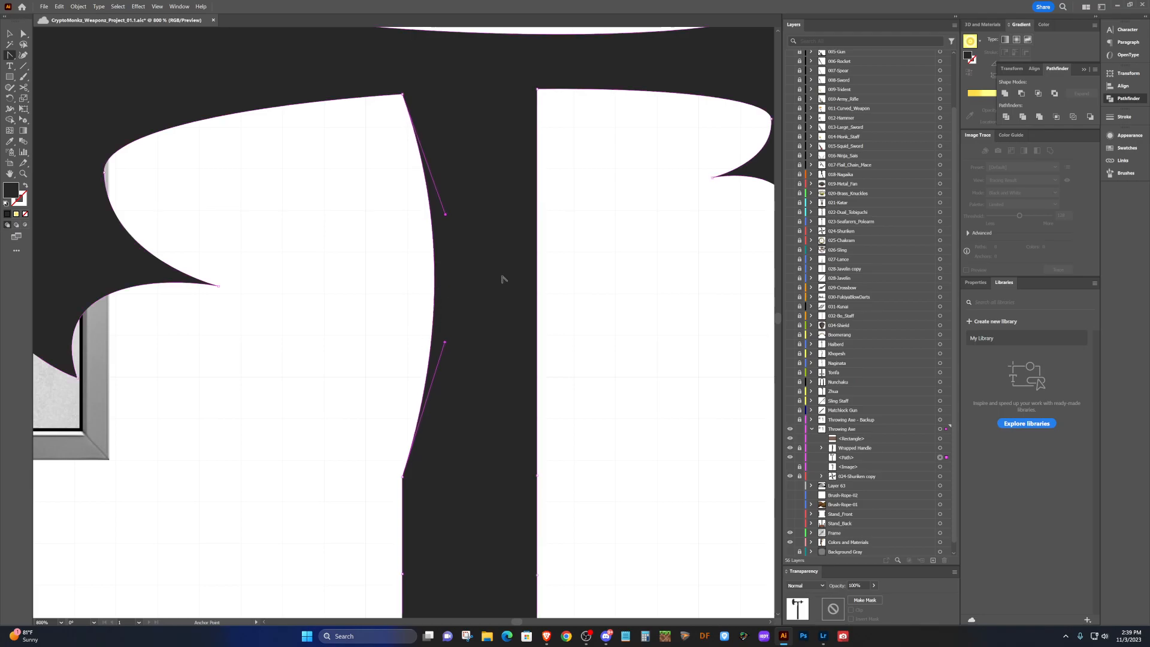
scroll(552, 257, down, 5)
scroll(555, 276, up, 1)
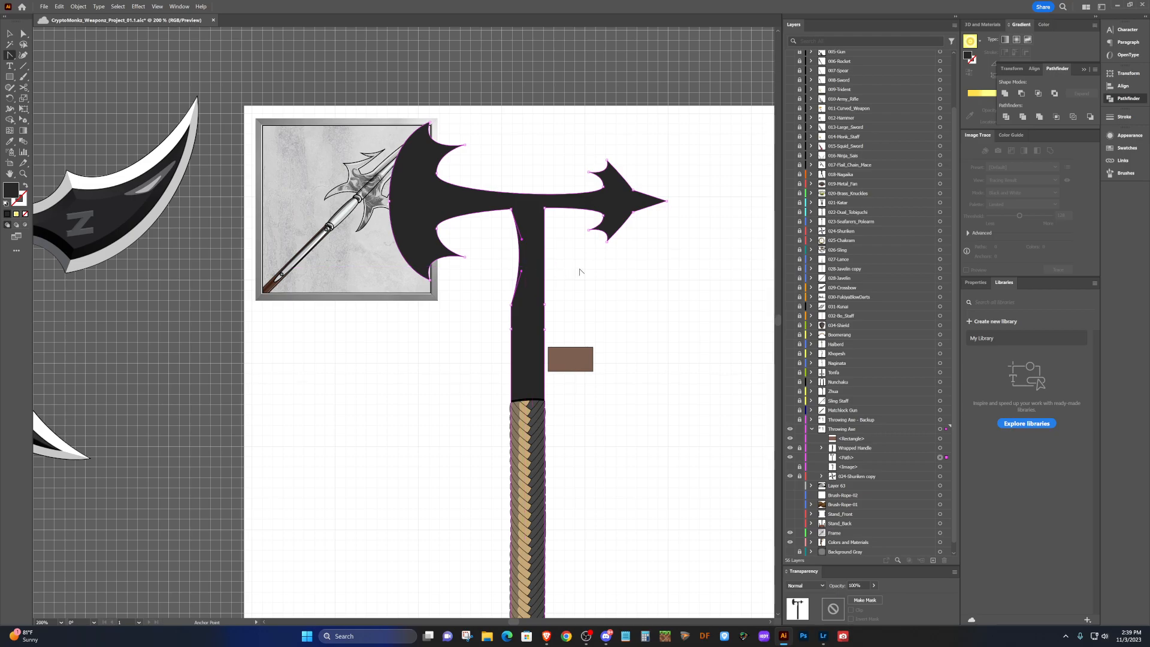
key(v)
click(631, 310)
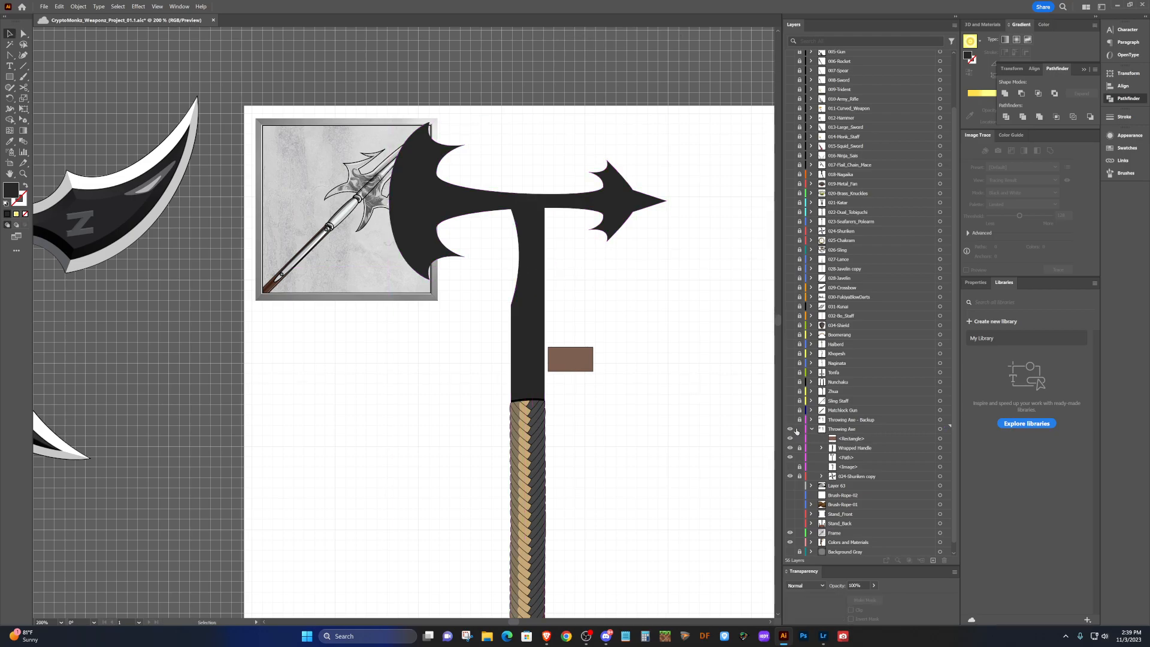
Unlock and show the Throwing Axe - Backup layer, and delete the edited Throwing Axe layer.
click(799, 429)
click(800, 429)
click(790, 420)
click(847, 430)
click(946, 429)
drag(945, 429, 944, 559)
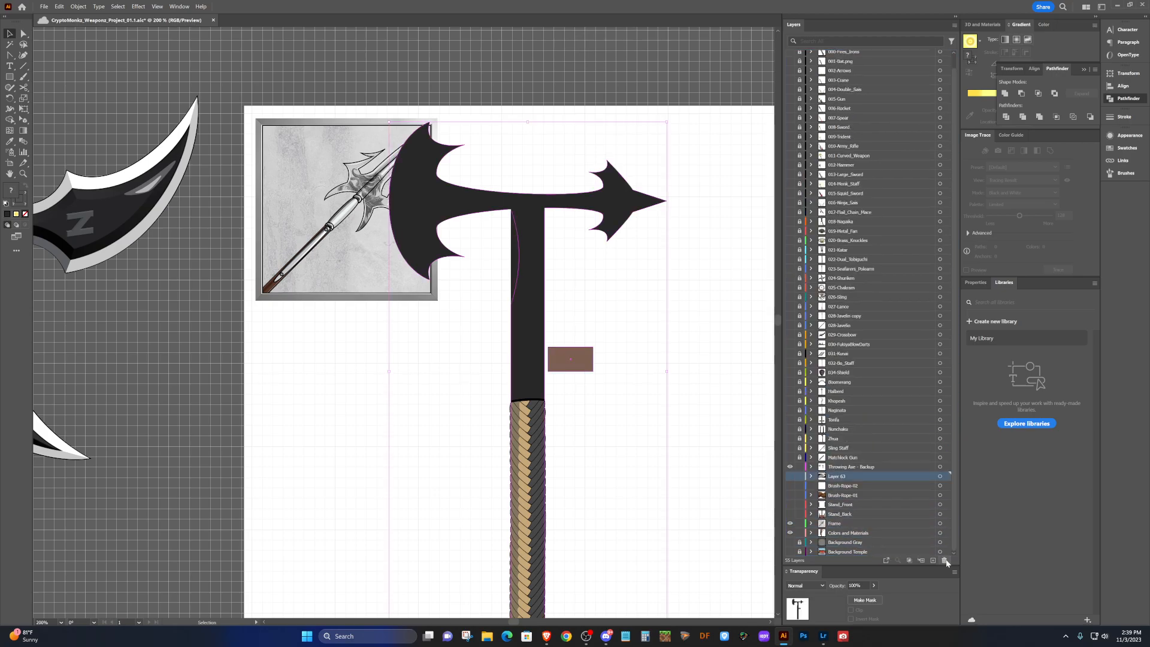
Rename the remaining Throwing Axe - Backup layer as "Throwing Axe".
click(868, 467)
double_click(868, 467)
double_click(868, 466)
key(BackSpace)
key(Return)
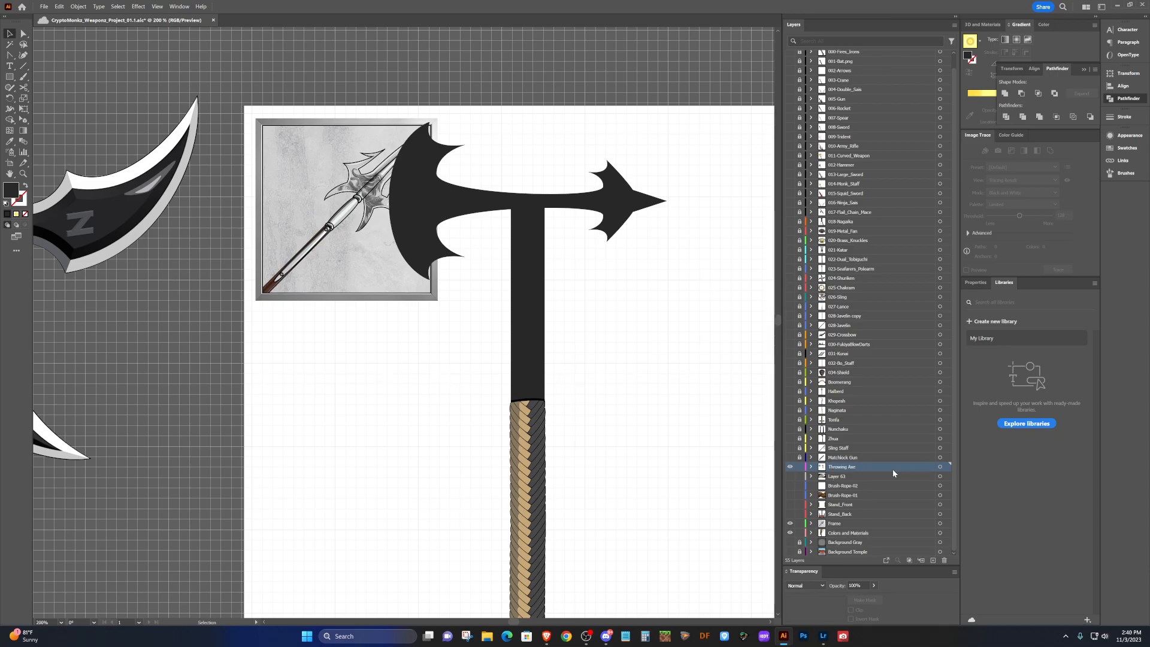
Duplicate the Throwing Axe layer, name the copy "Throwing Axe Backup", and lock and hide it.
drag(882, 466, 933, 561)
double_click(859, 467)
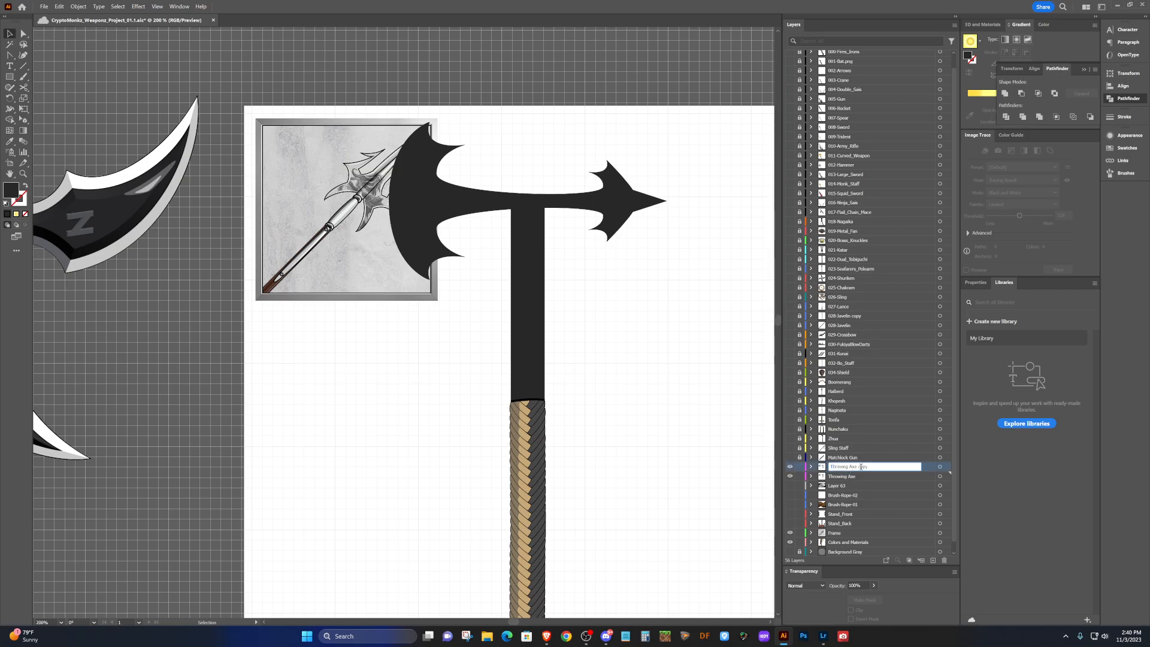
double_click(863, 466)
text(Backup)
key(Return)
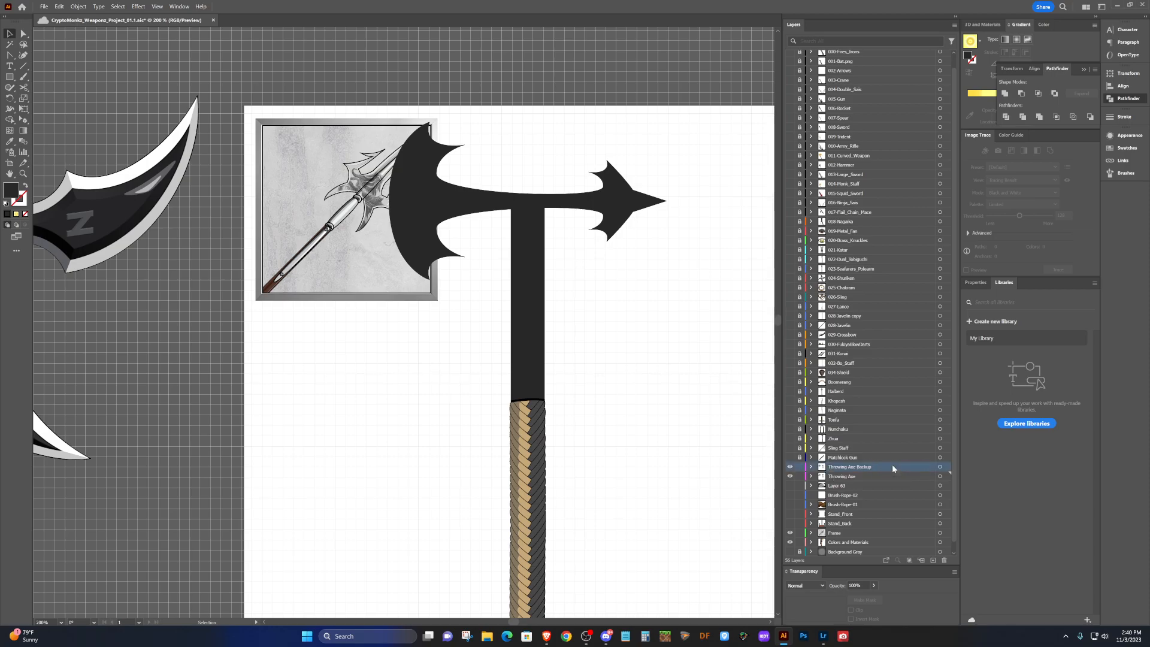
click(799, 467)
Scale the separate shaft rectangle in the Throwing Axe layer non-uniformly to 50% horizontal and 100% vertical.
click(838, 476)
click(939, 476)
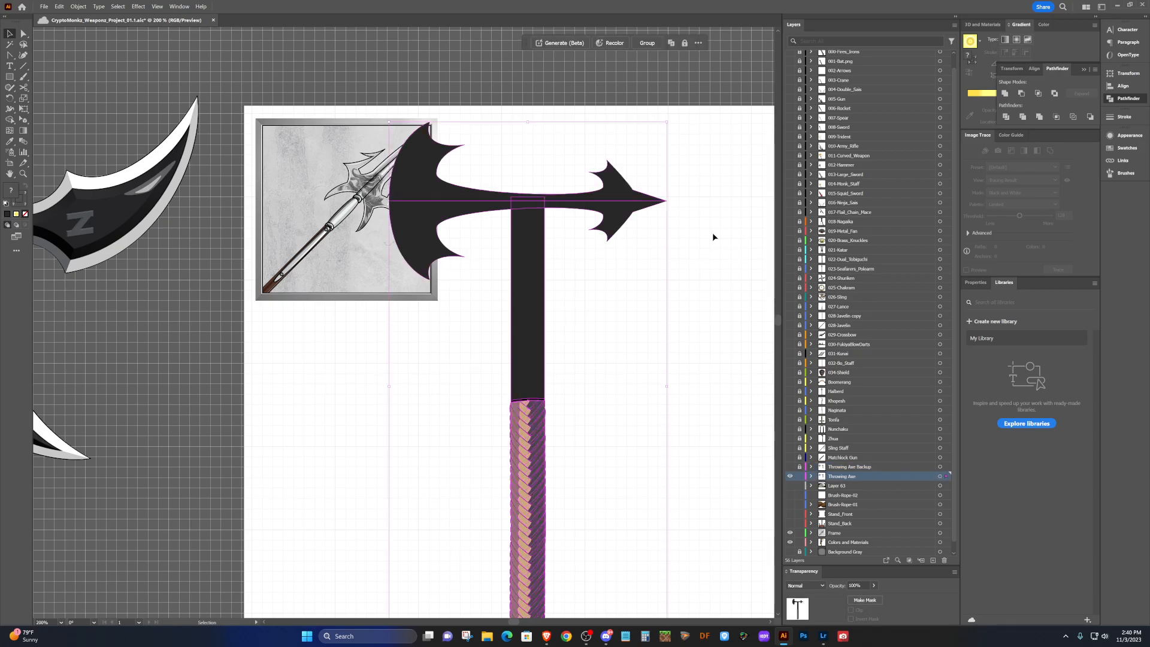
click(575, 252)
click(522, 264)
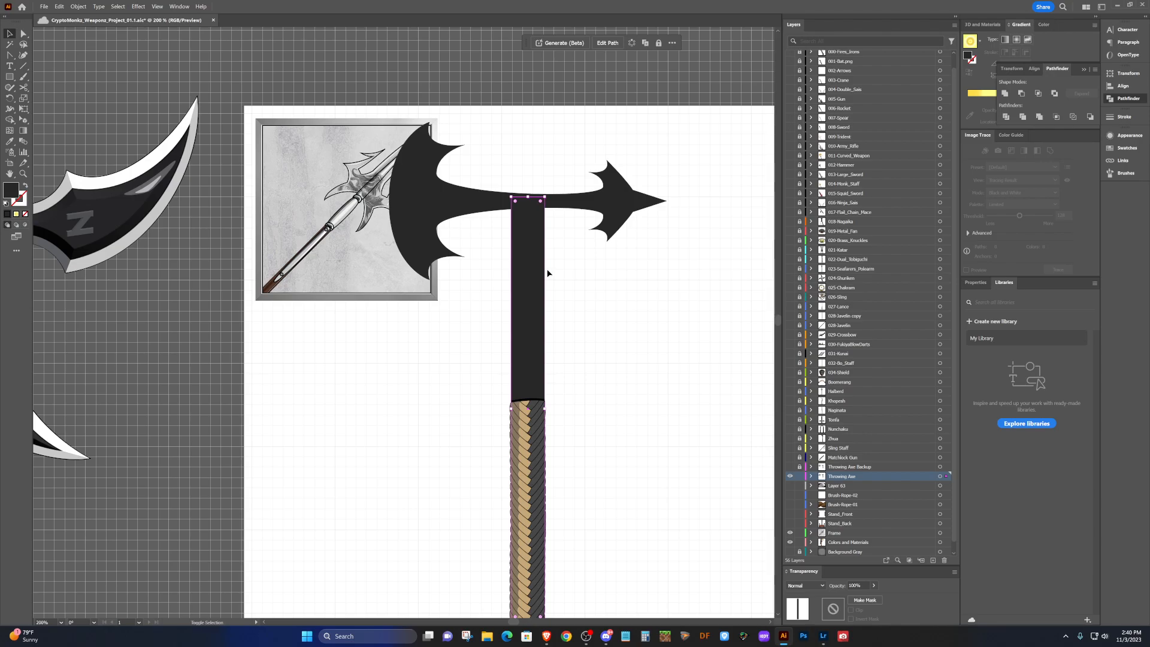
key(shift+c)
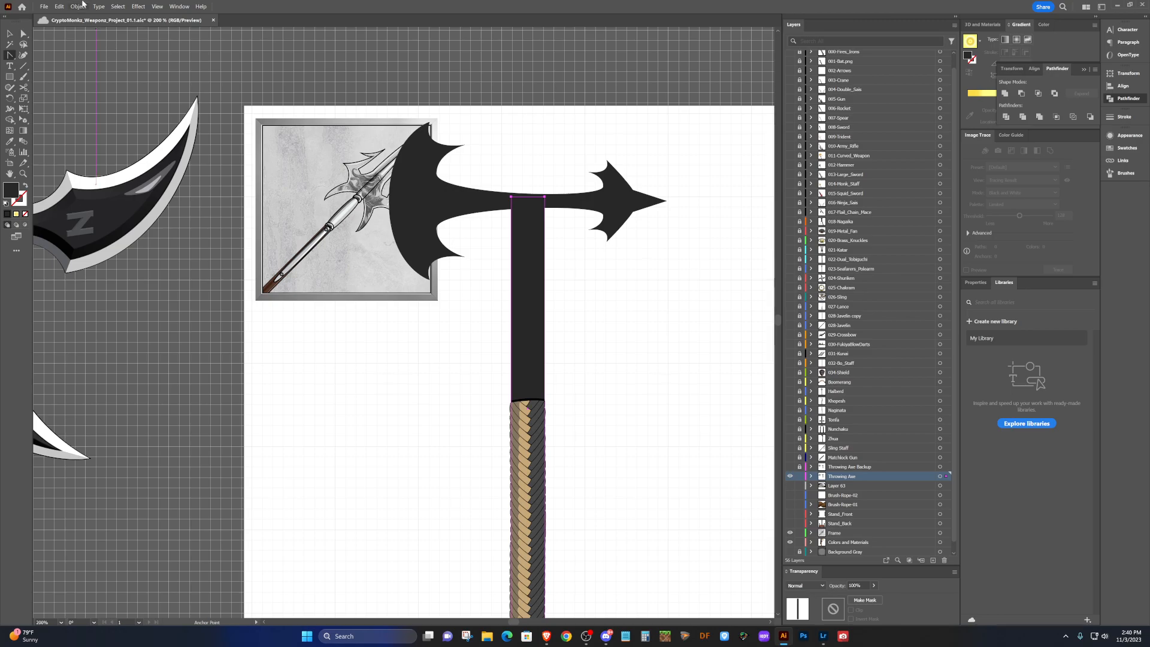
click(82, 7)
mouse_move(101, 17)
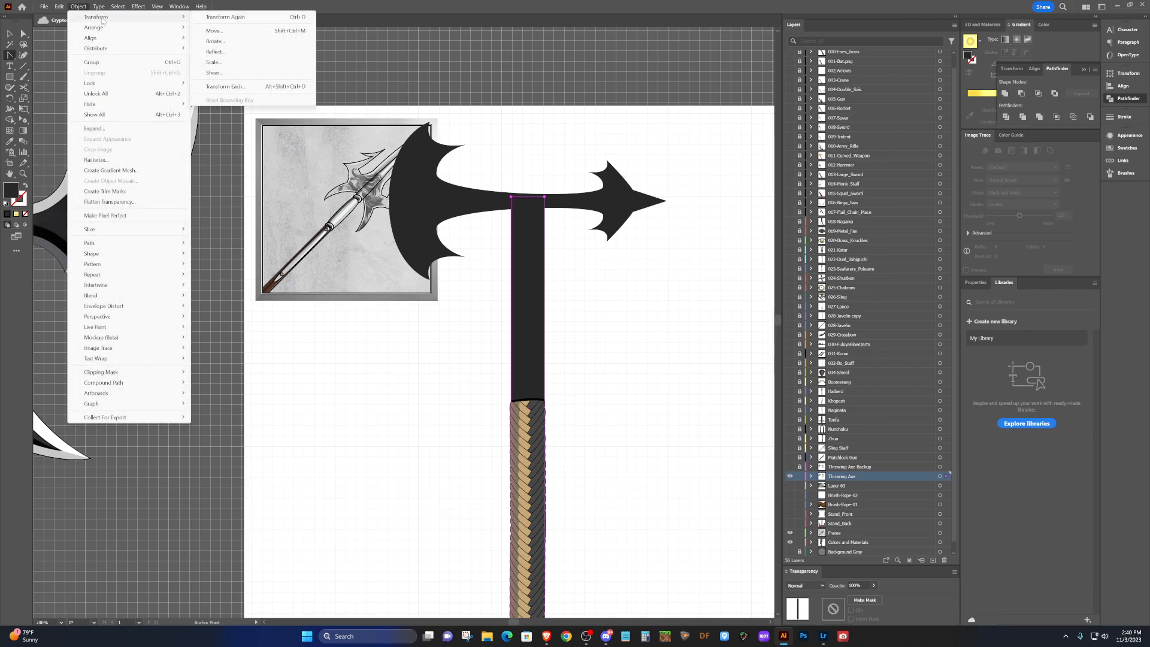
click(215, 62)
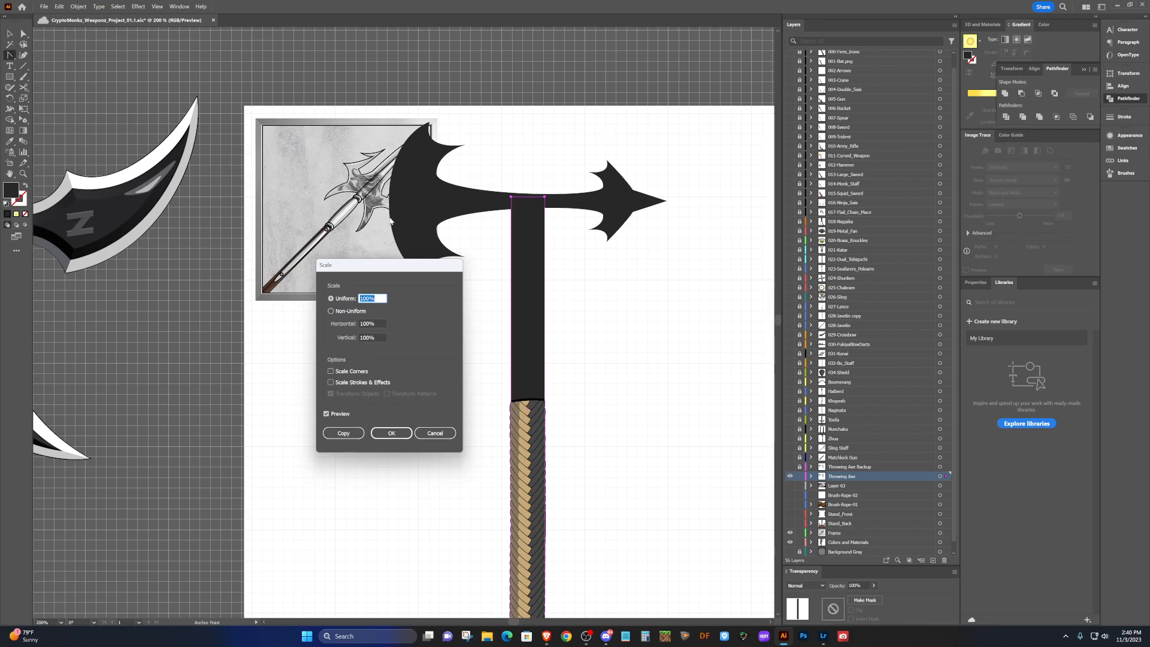
click(346, 312)
text(56%)
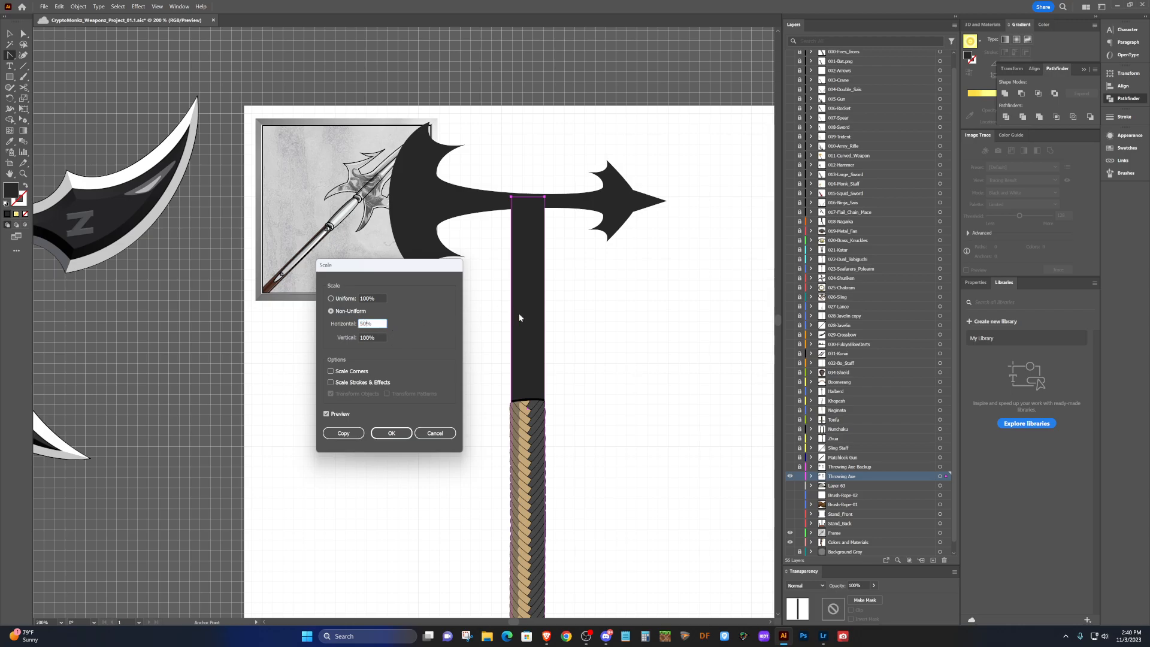
key(Tab)
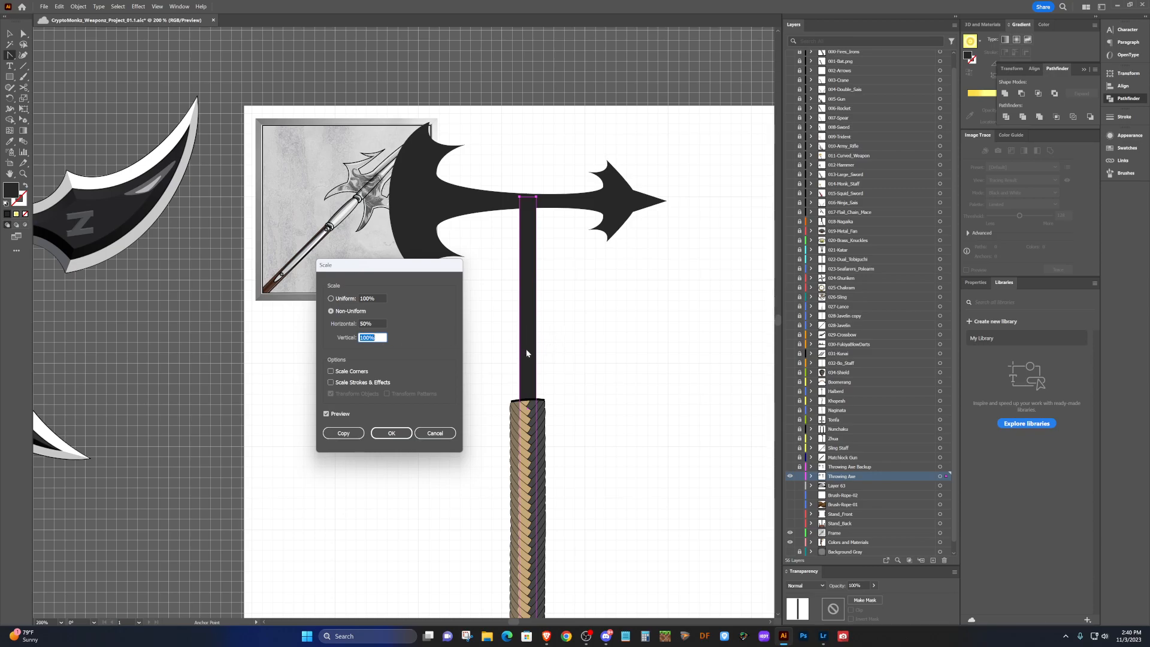
click(392, 433)
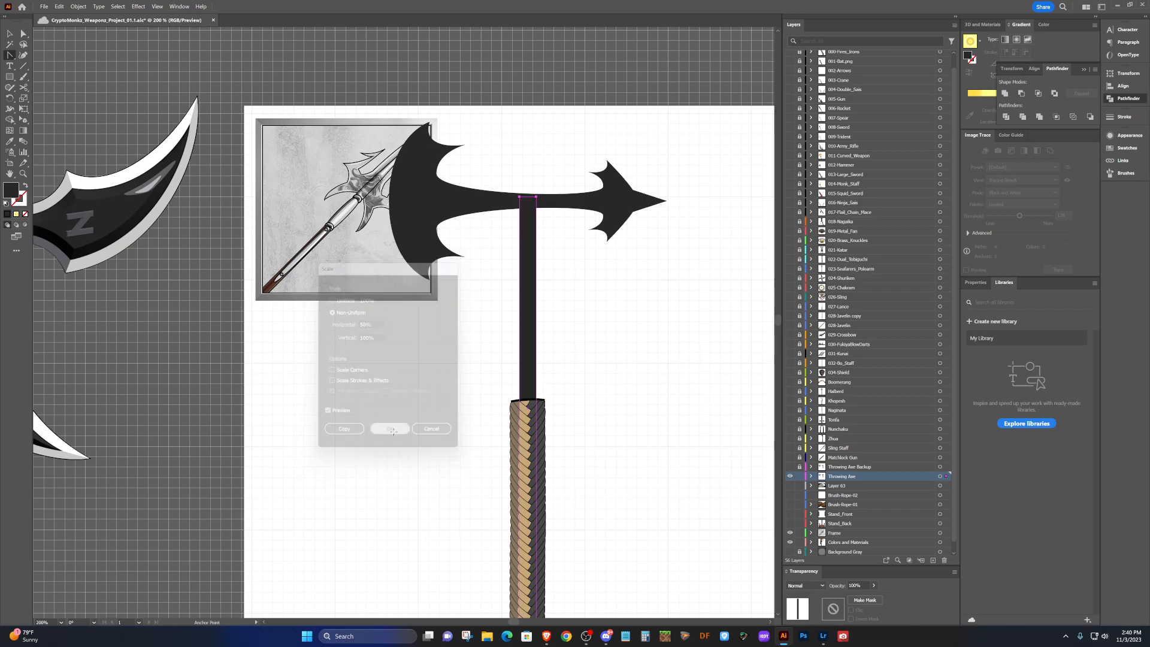
Nudge the narrowed shaft left until its edge lines up with the wrapped handle's left side, and deselect it.
key(Left)
key(Left)
key(Left)
key(Left)
key(Left)
key(Left)
key(Left)
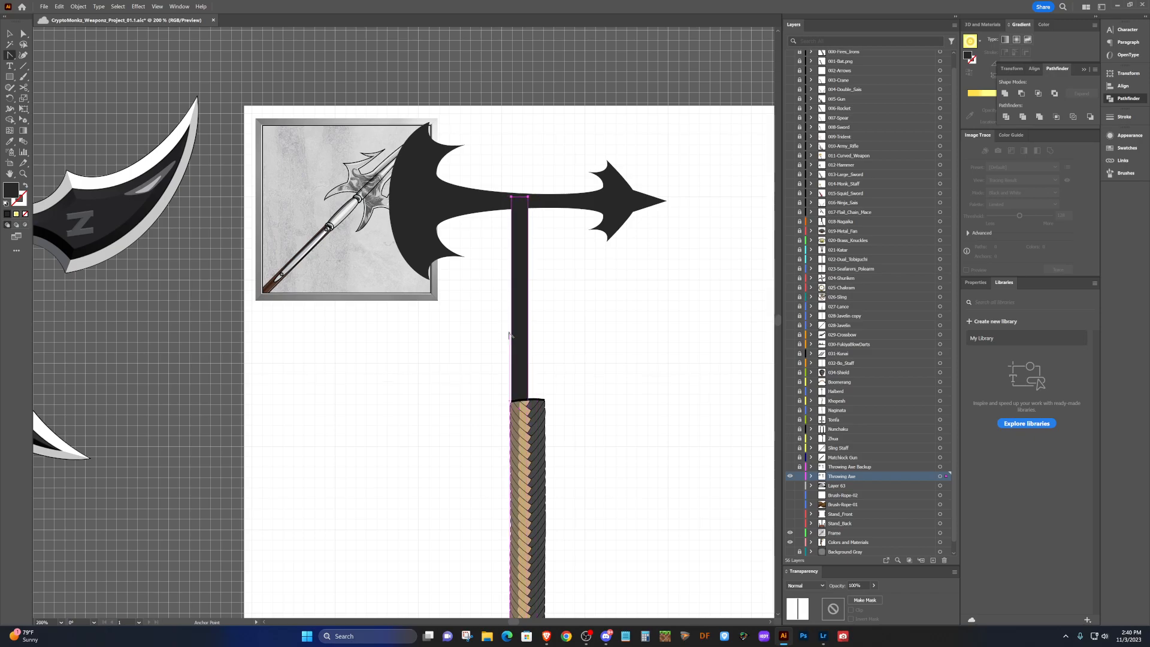
key(v)
click(604, 374)
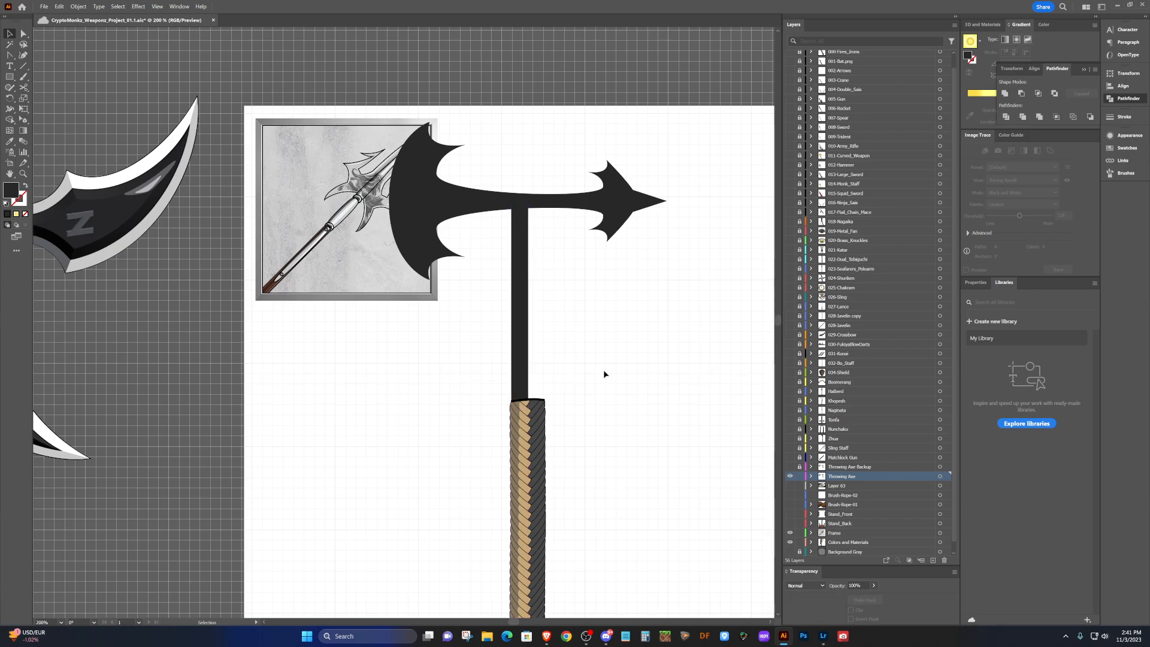
Draw a small rectangle across the middle of the axe shaft, slightly wider than the shaft.
click(522, 266)
scroll(522, 267, up, 1)
scroll(522, 267, up, 1)
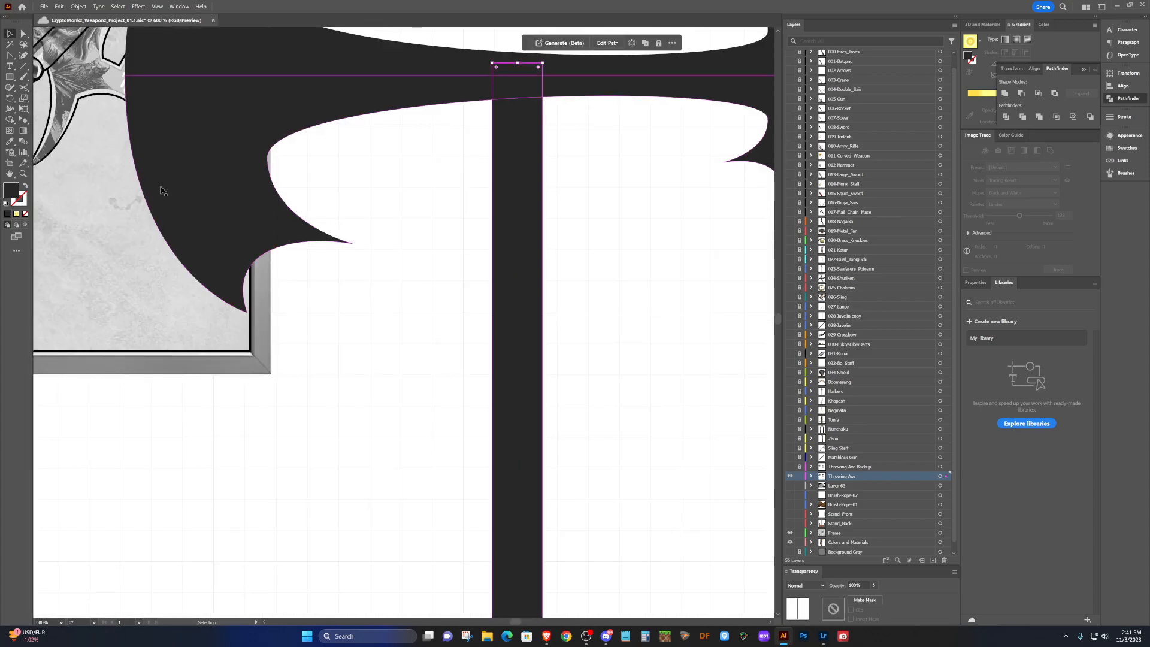
click(12, 79)
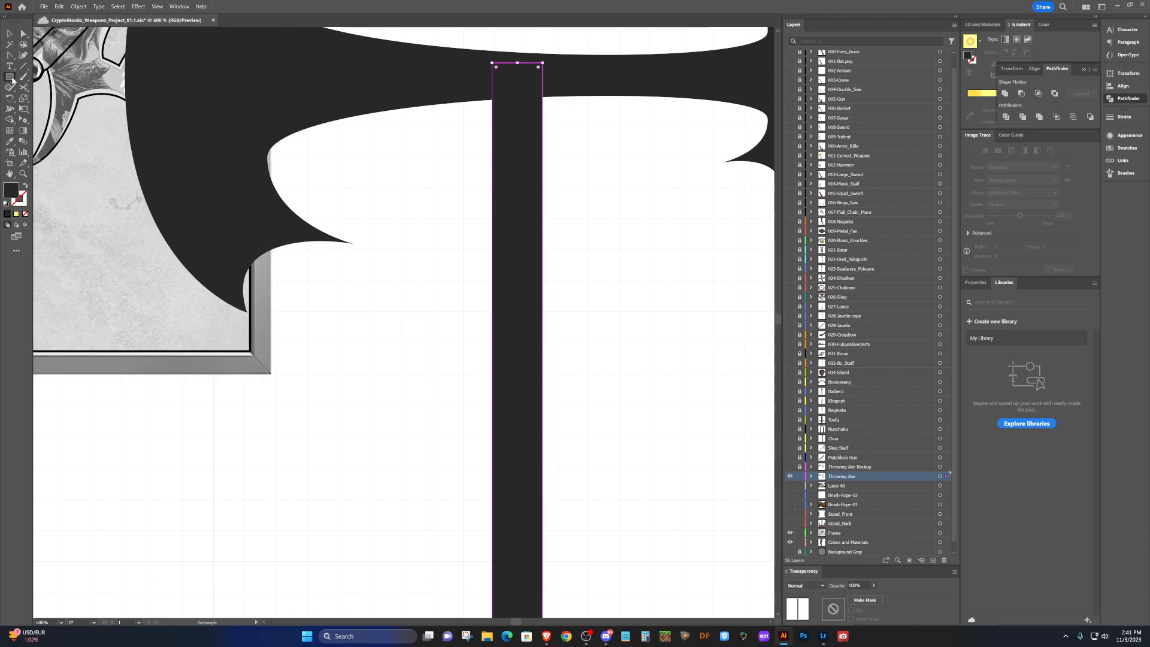
scroll(478, 369, down, 2)
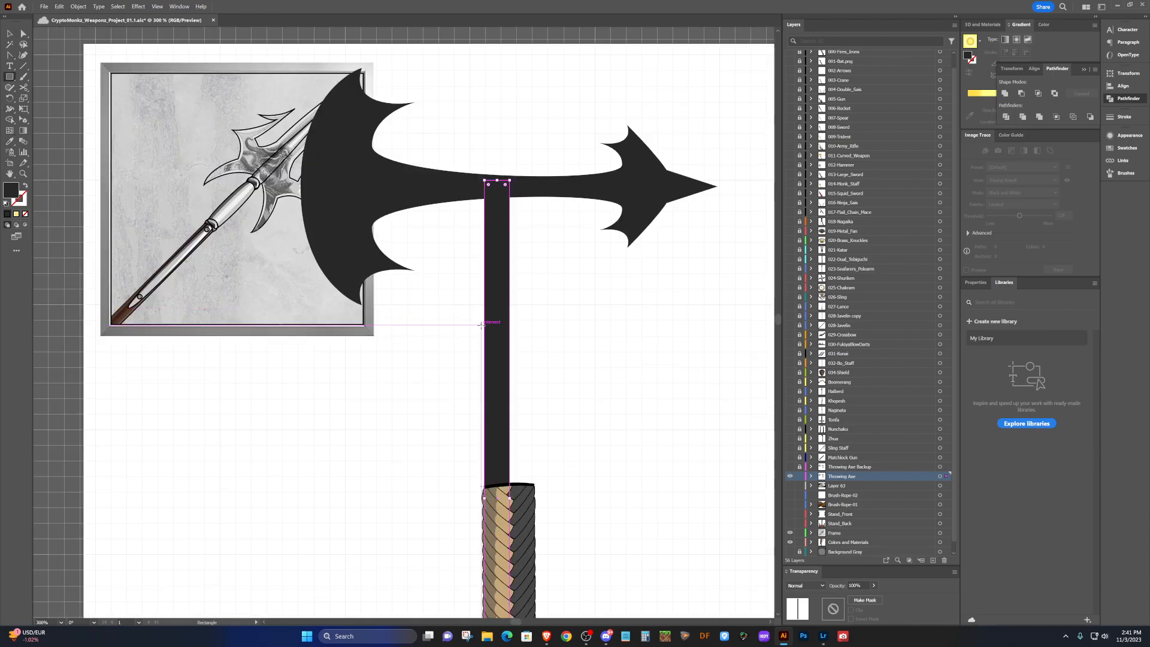
drag(479, 340, 514, 366)
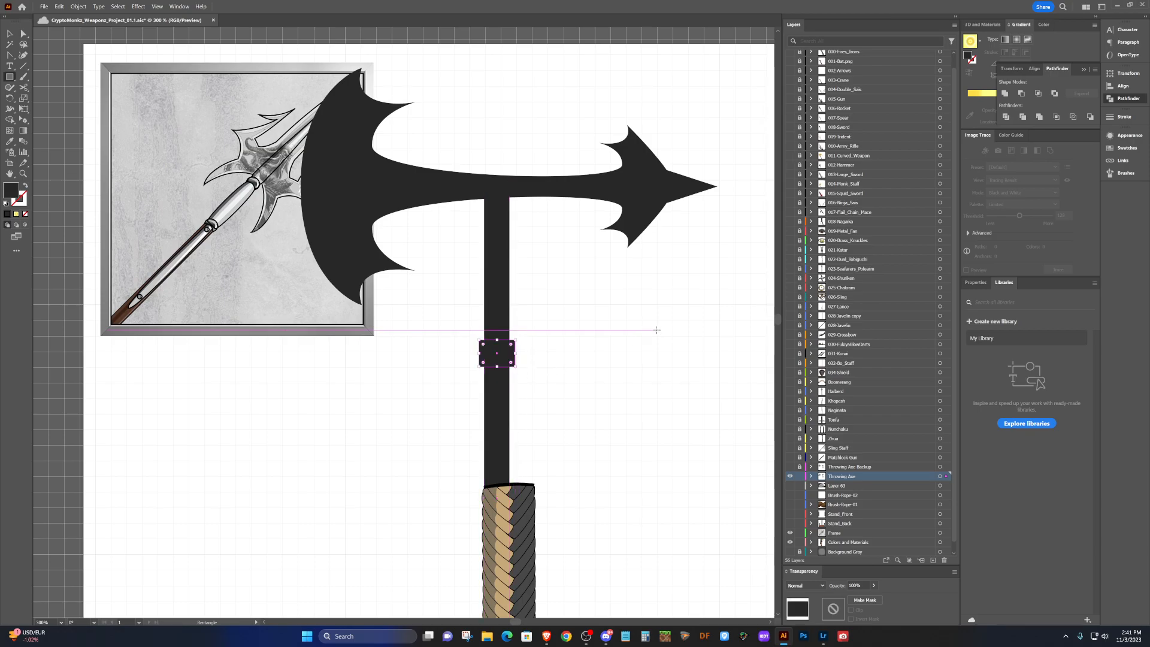
Recolor the small rectangle by sampling the lightest brown swatch beside the artboard.
scroll(674, 243, down, 5)
scroll(674, 243, up, 3)
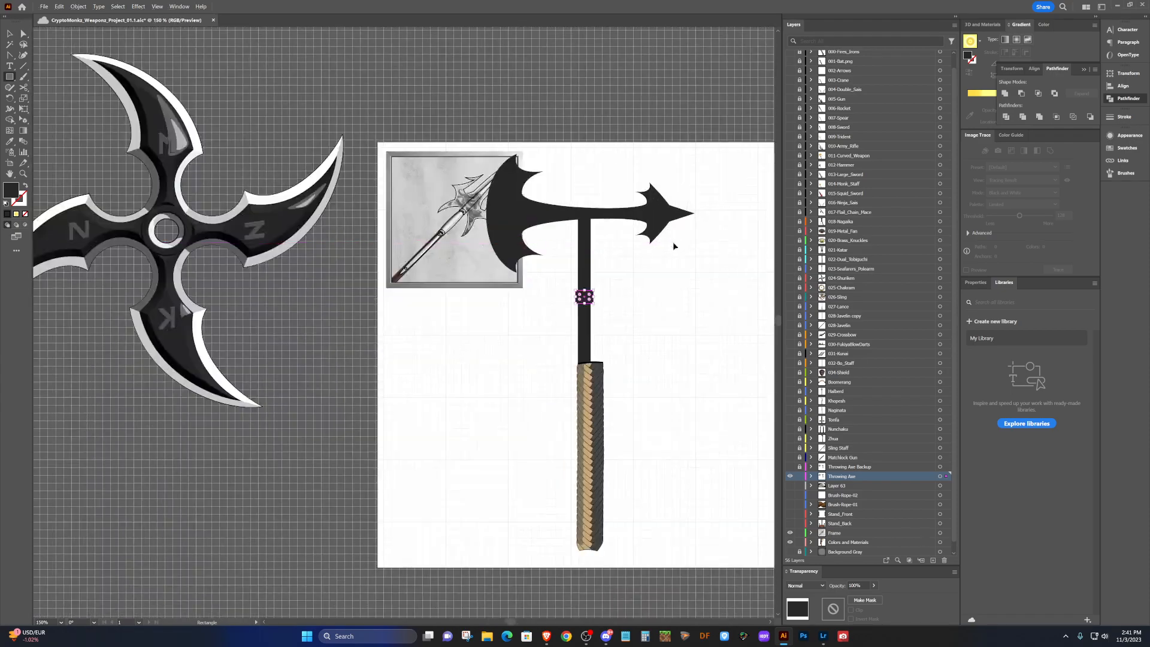
scroll(674, 243, right, 4)
key(i)
click(708, 148)
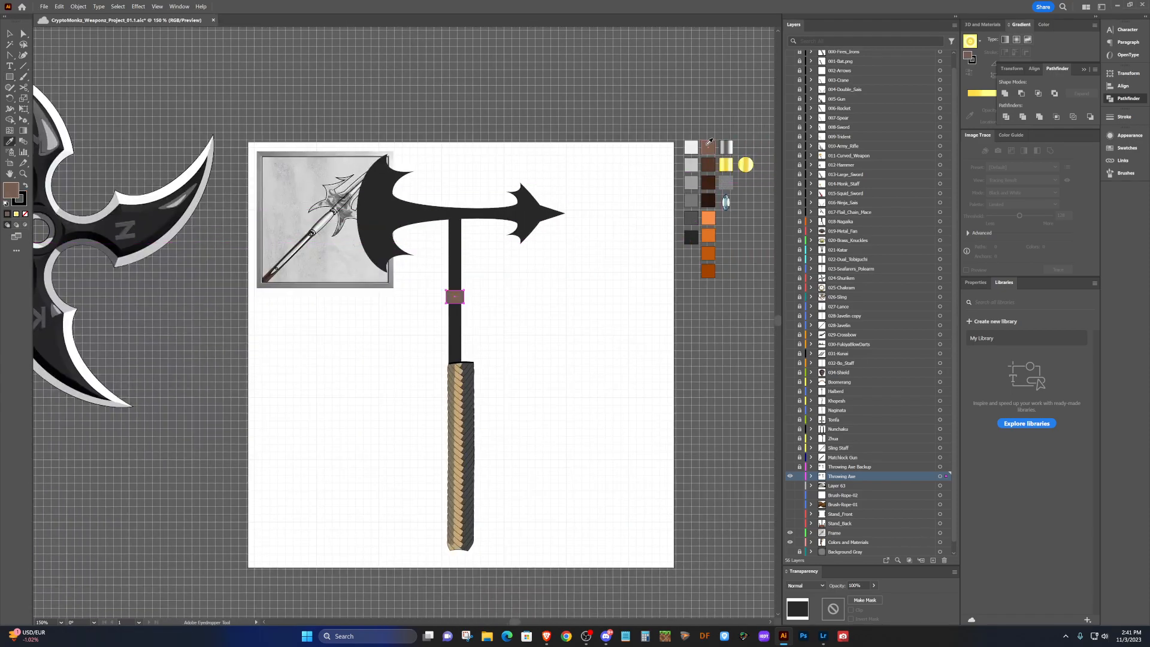
key(v)
Lock the brown rectangle in the Throwing Axe layer and select the shaft rectangle beneath it.
scroll(459, 296, up, 5)
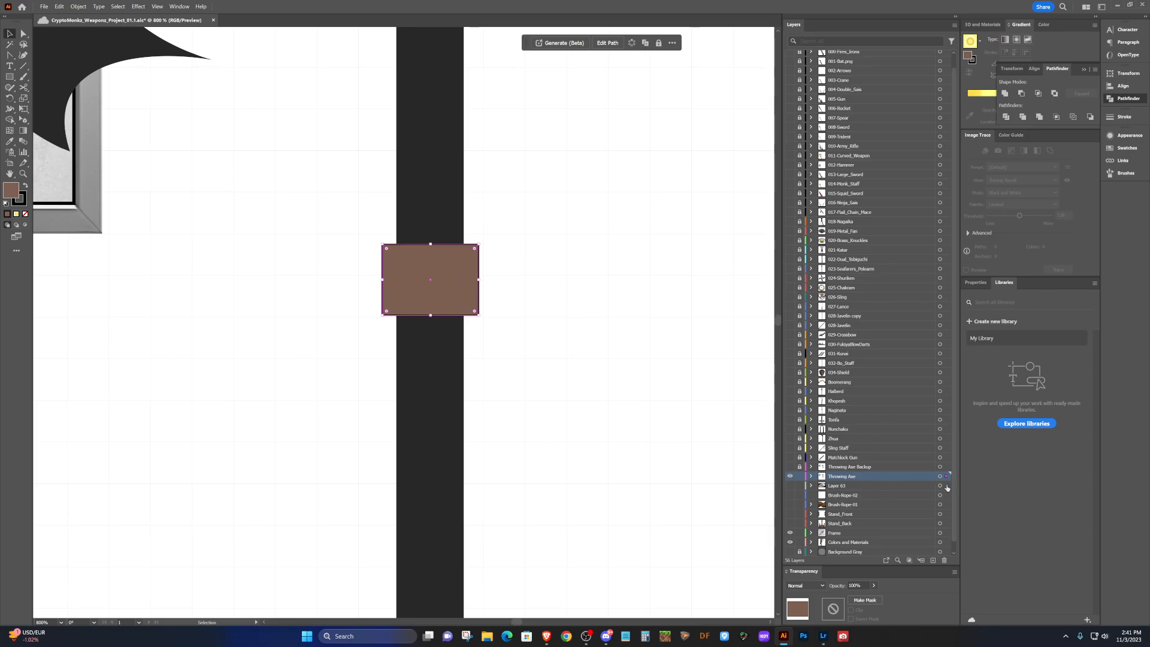
click(811, 477)
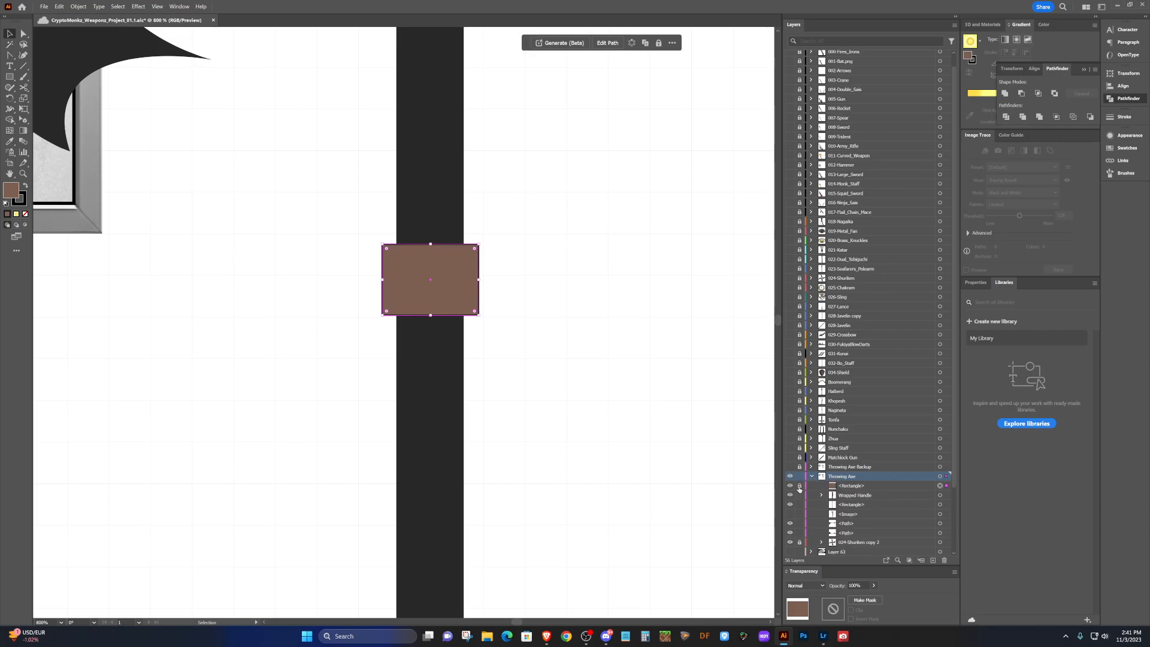
click(798, 486)
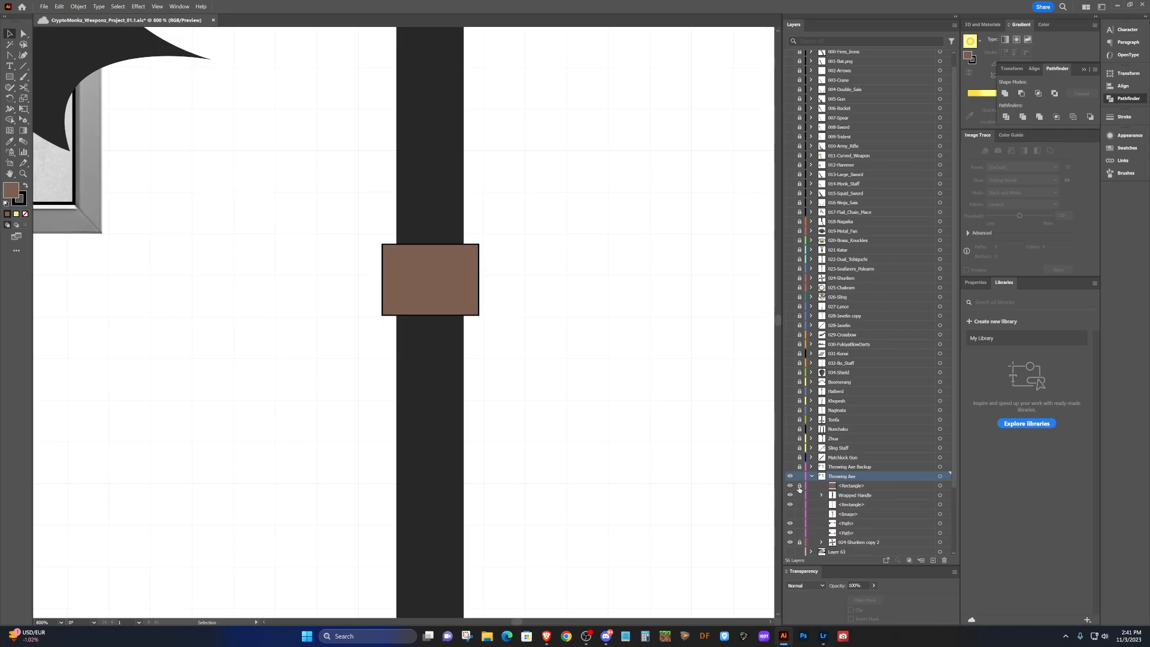
click(857, 515)
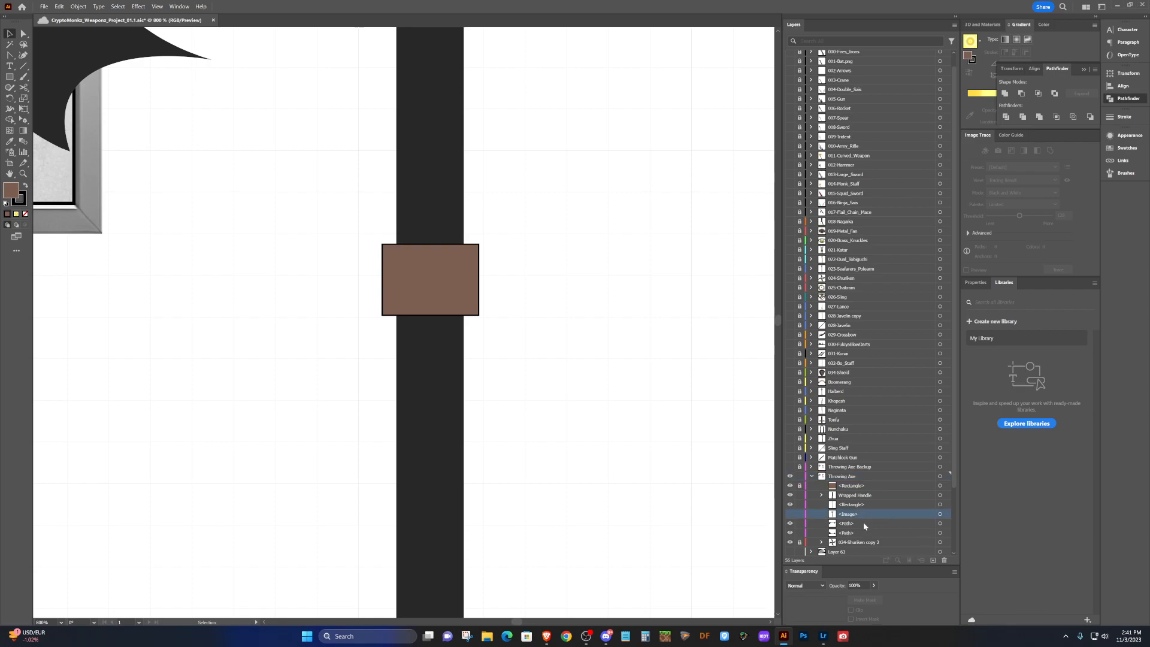
click(859, 504)
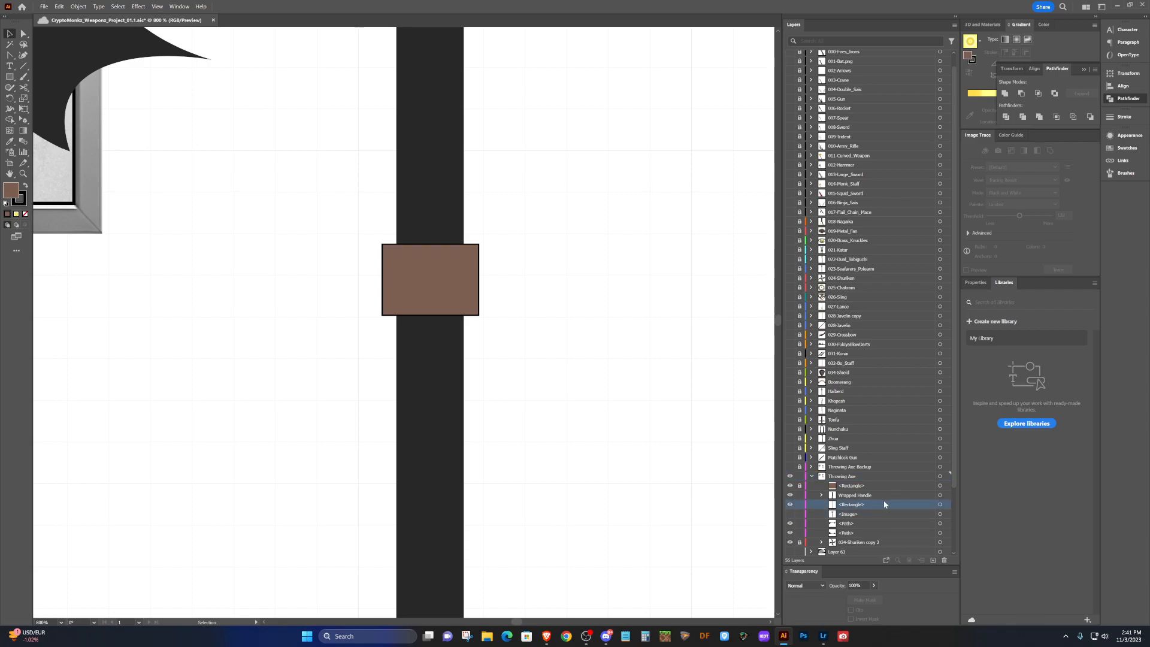
click(940, 505)
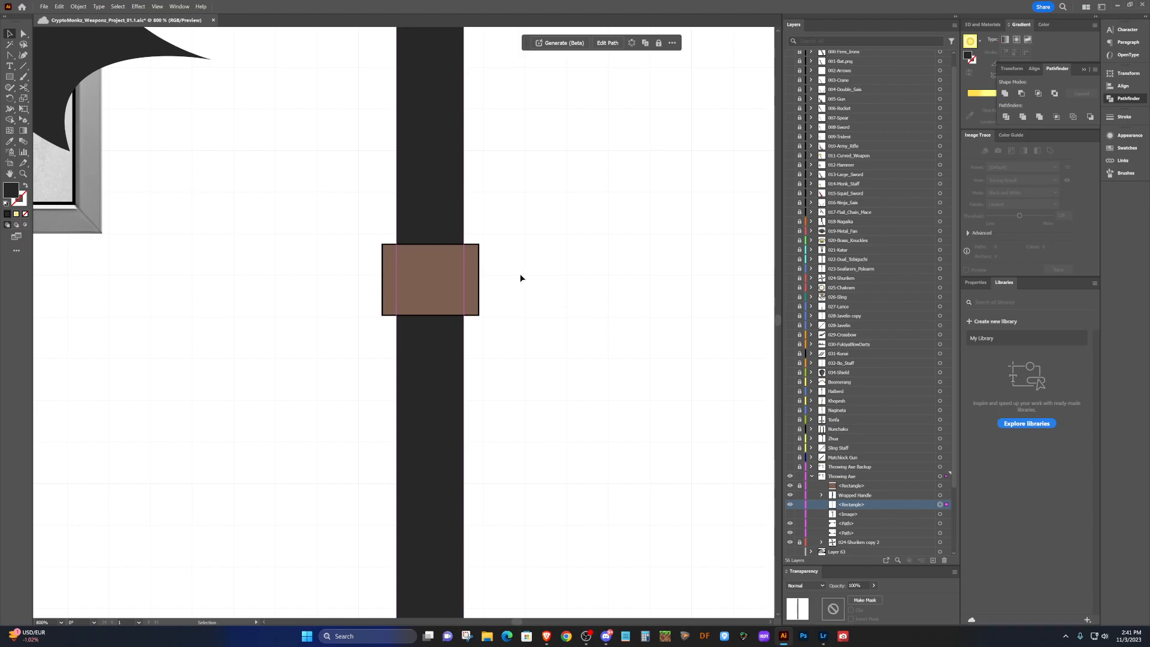
Add four anchor points to the shaft where its side edges cross the brown rectangle's upper and lower edges.
scroll(488, 260, up, 4)
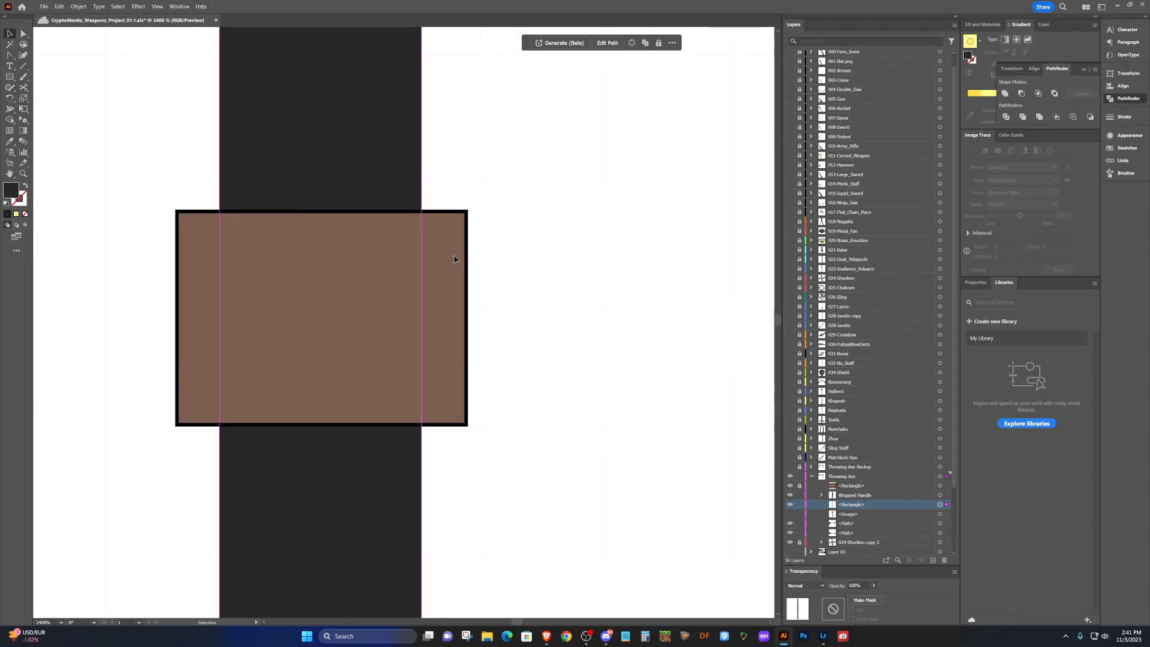
key(p)
click(421, 211)
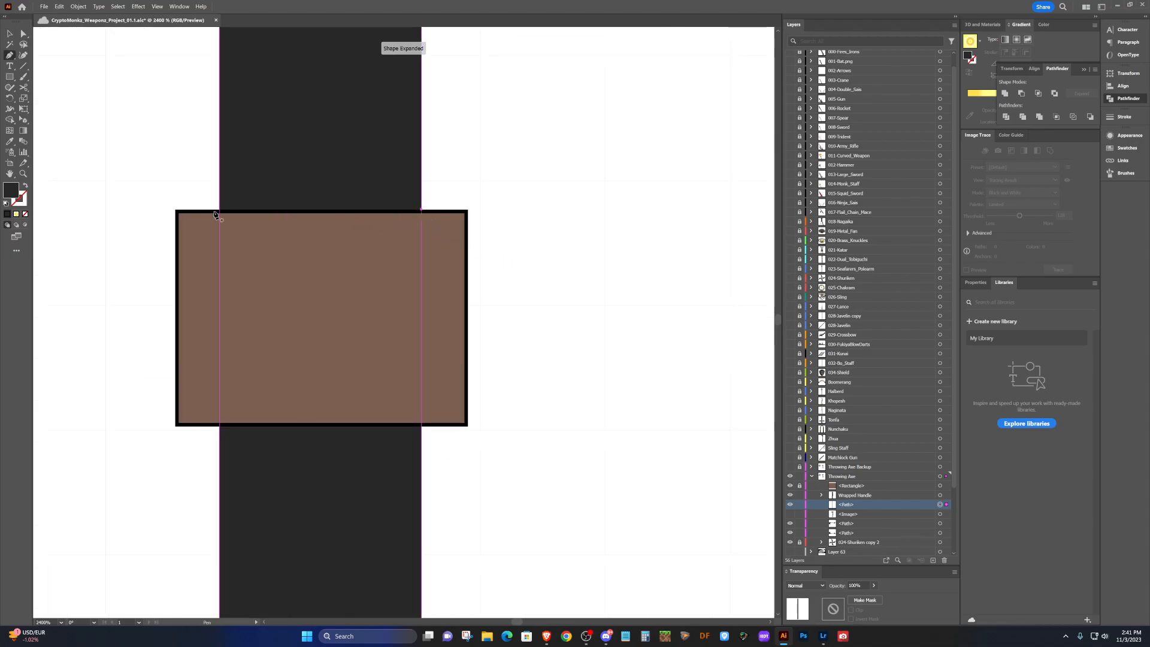
click(219, 209)
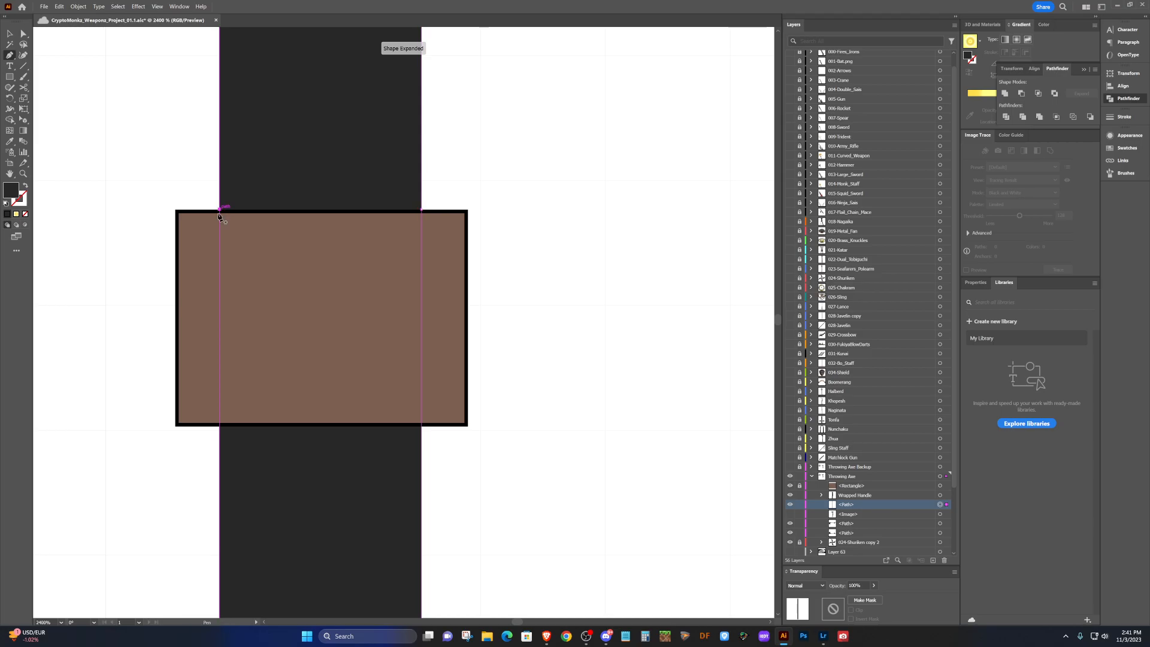
click(220, 425)
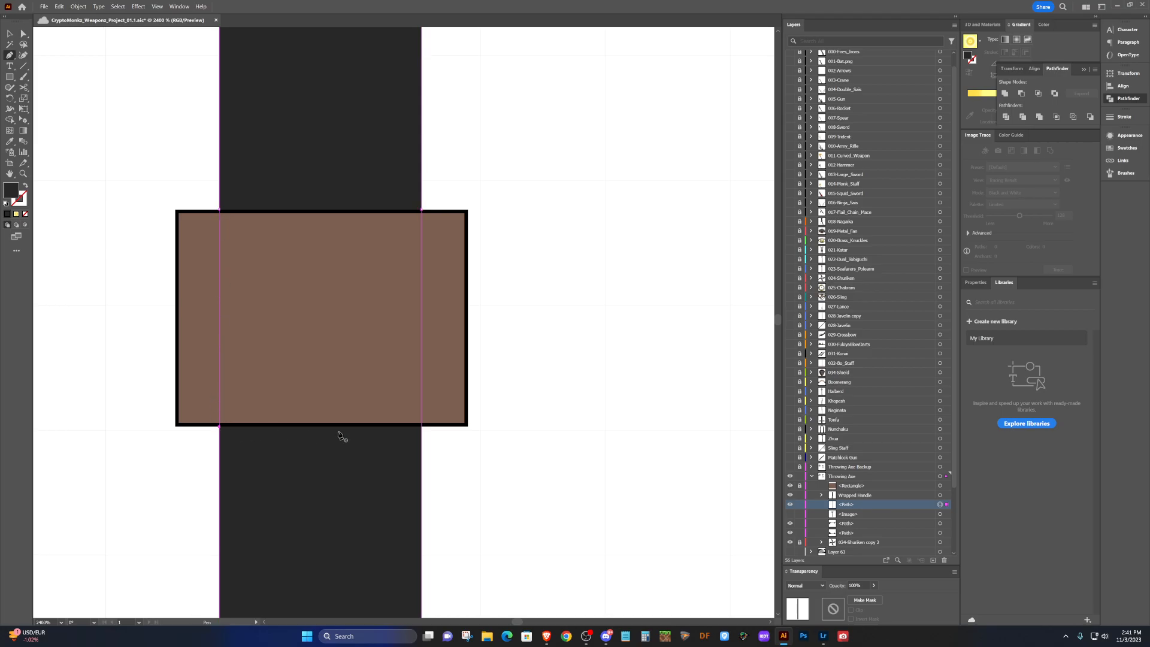
click(421, 426)
scroll(357, 249, up, 3)
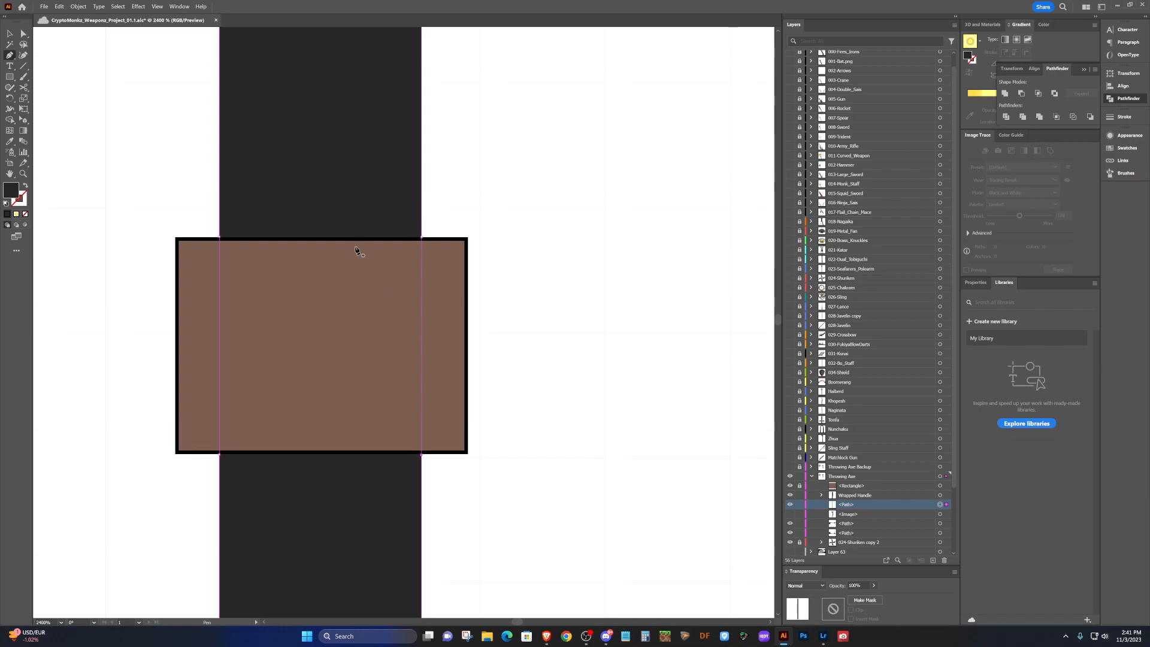
scroll(355, 250, right, 1)
scroll(355, 250, left, 3)
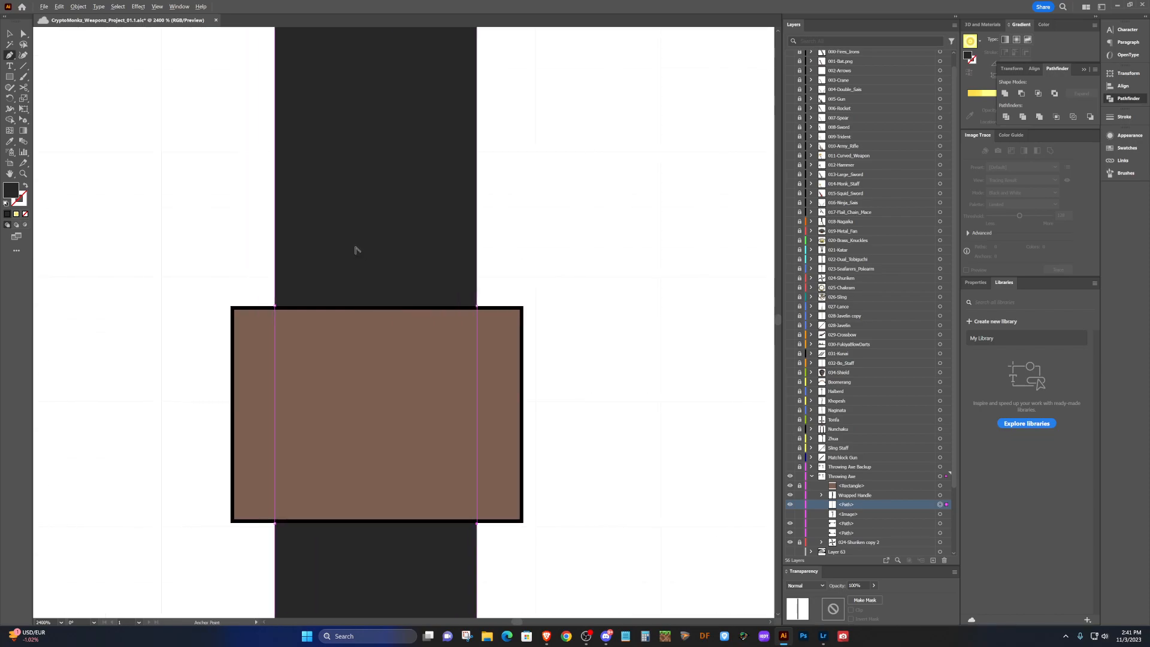
Unlock the brown guide rectangle in the Throwing Axe layer and delete it.
scroll(355, 249, down, 2)
click(799, 486)
click(903, 486)
click(940, 487)
drag(928, 488, 944, 560)
scroll(532, 303, up, 1)
key(a)
scroll(497, 273, right, 1)
scroll(495, 271, left, 4)
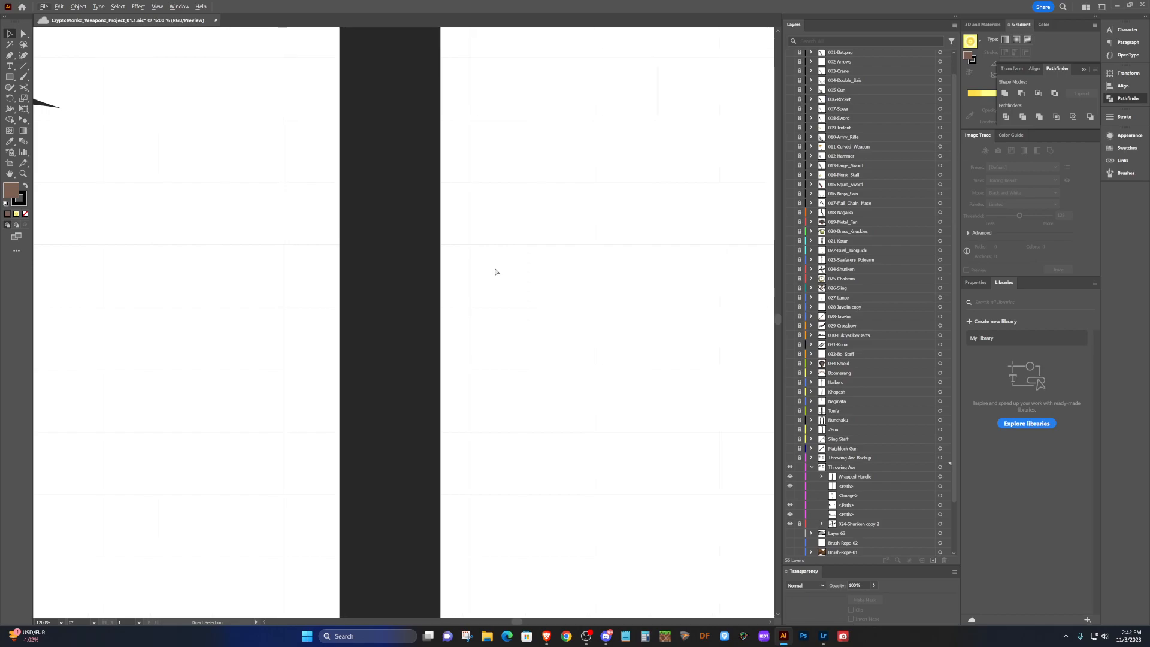
Bend the upper segment of the shaft's left edge inward into a smooth curve between the axe head and the first added anchor point.
scroll(495, 269, down, 3)
key(v)
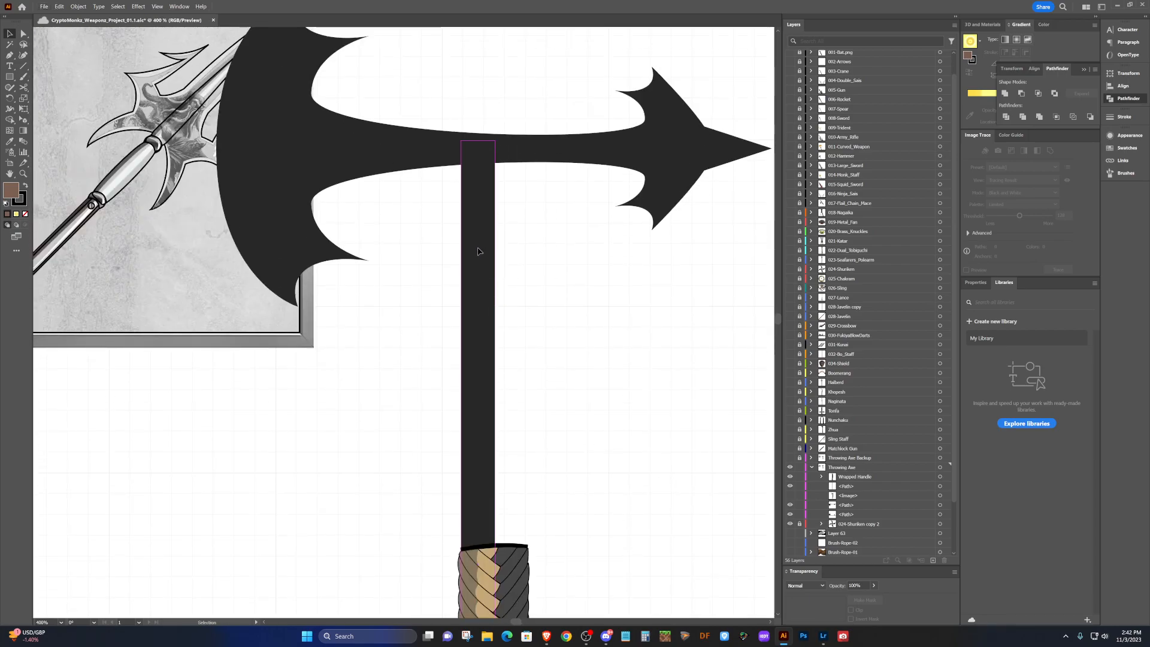
click(477, 251)
key(shift+c)
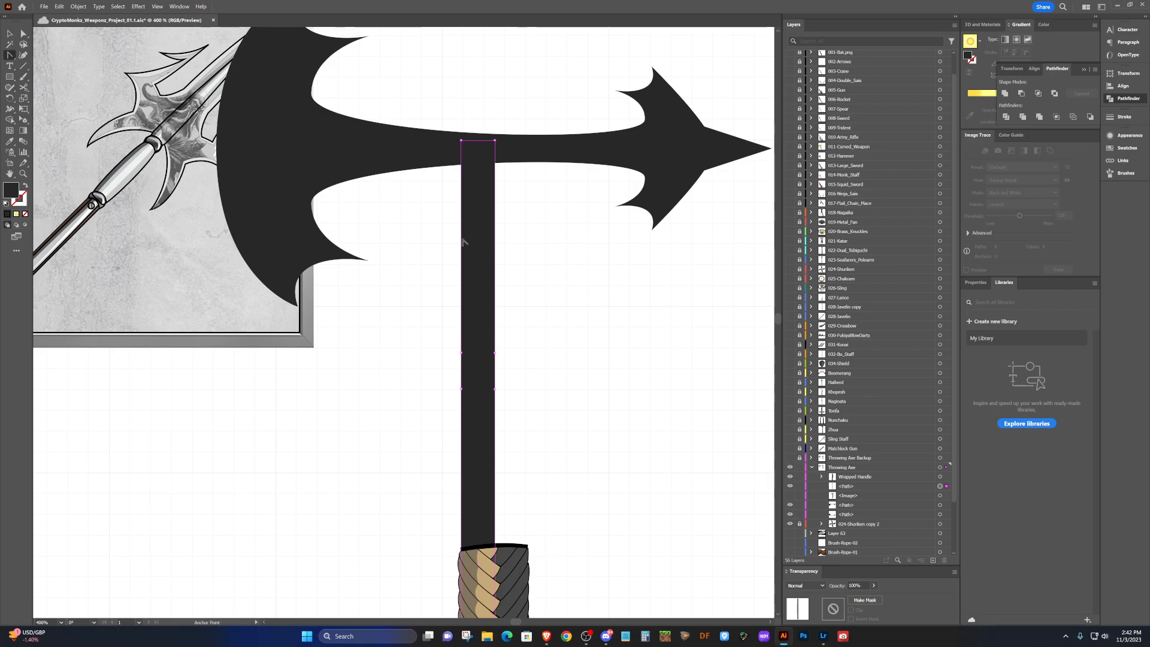
drag(461, 242, 473, 247)
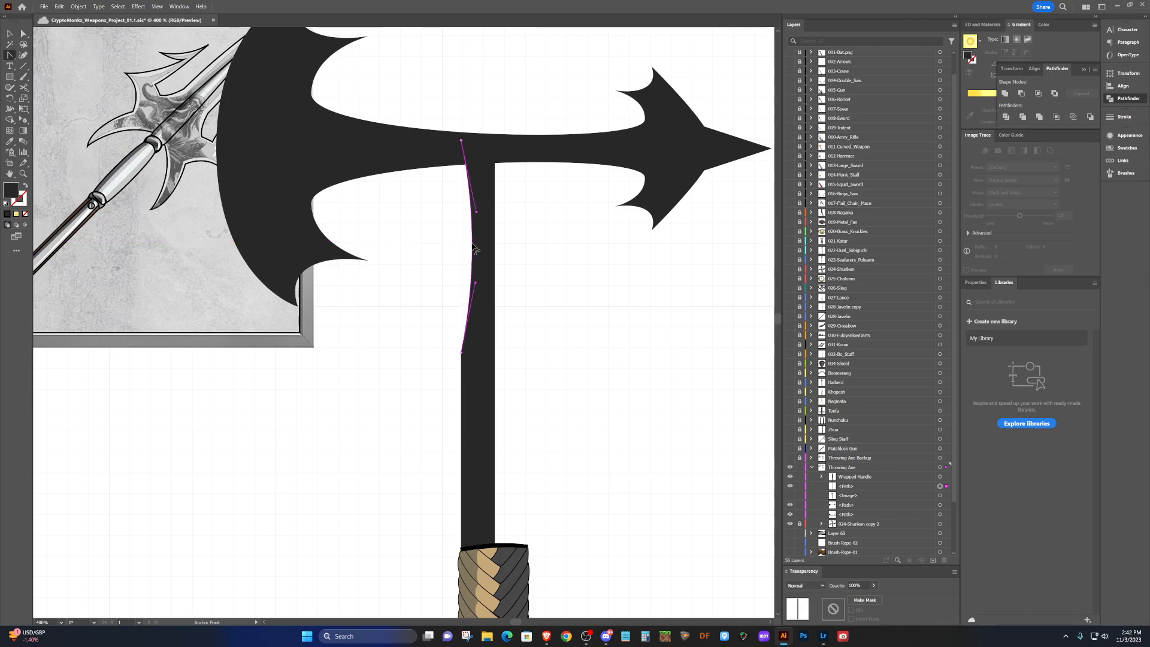
drag(472, 243, 473, 243)
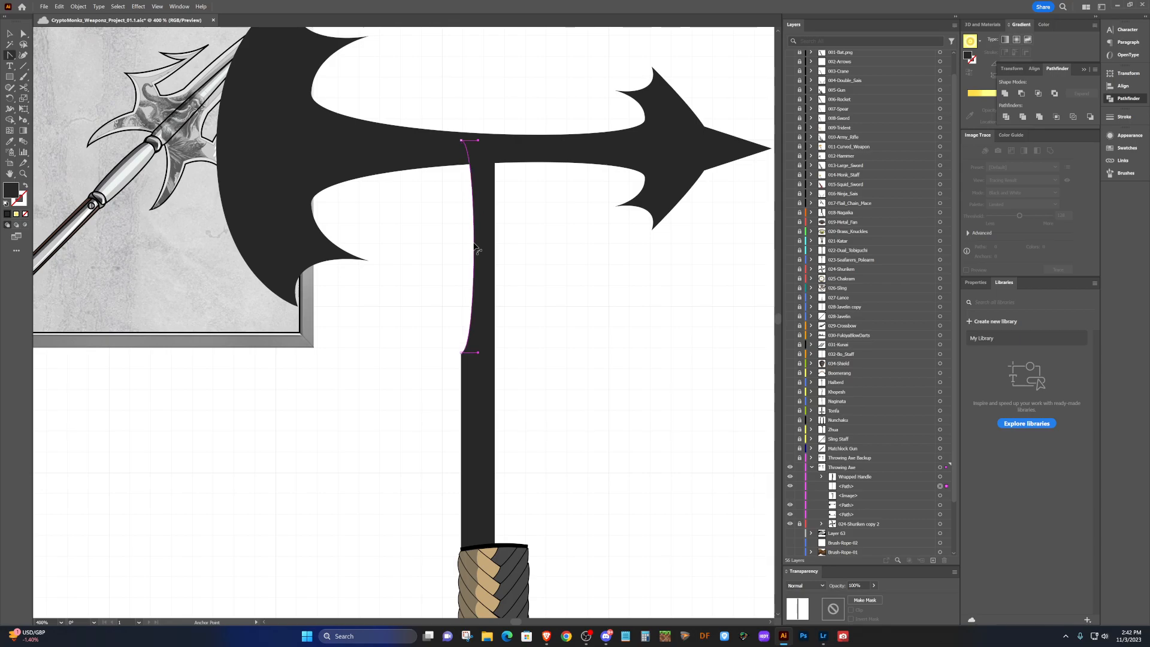
drag(474, 243, 474, 243)
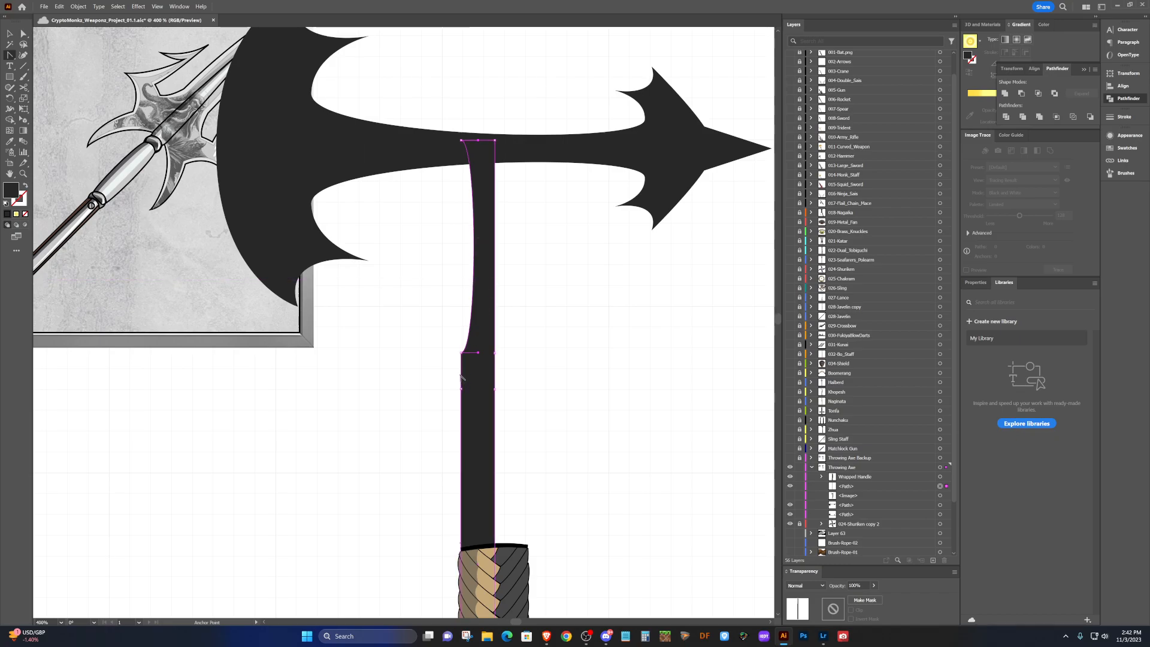
Bend the short segment between the two added anchor points on the shaft's left edge inward to form a notch.
drag(461, 371, 470, 384)
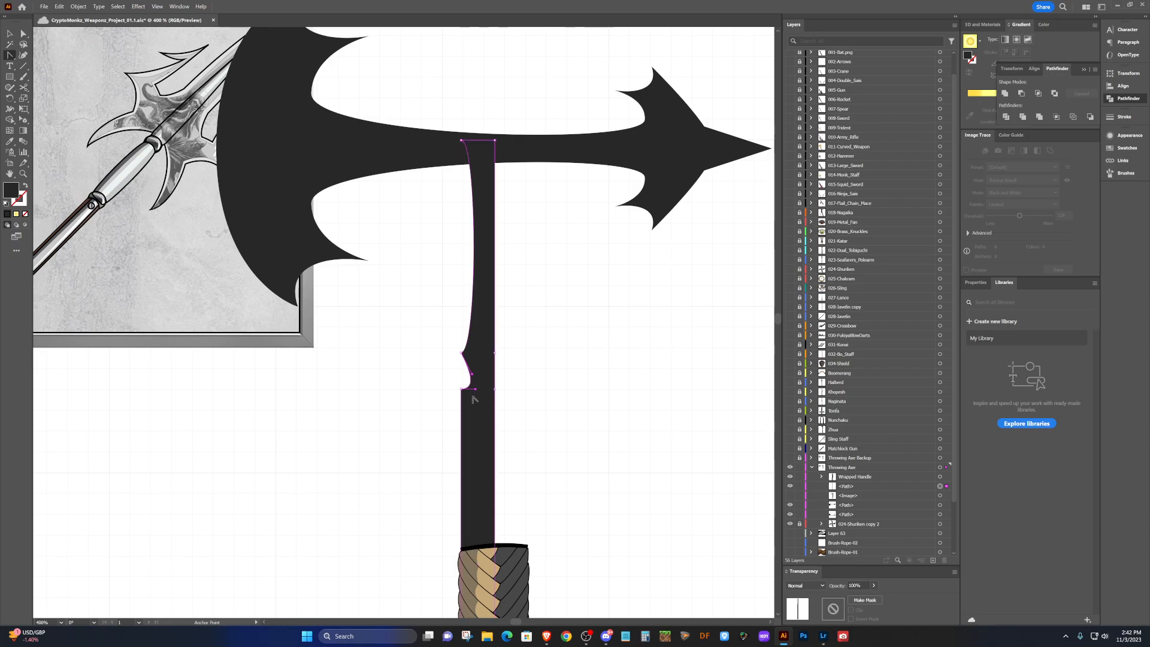
scroll(474, 401, up, 4)
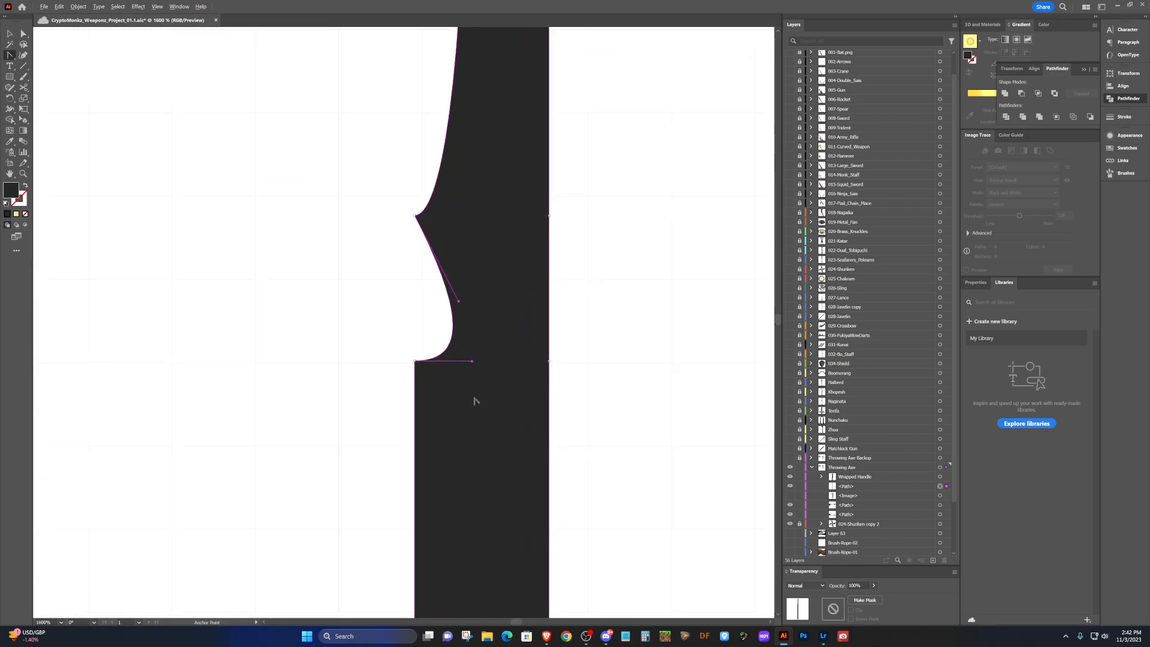
scroll(474, 401, down, 4)
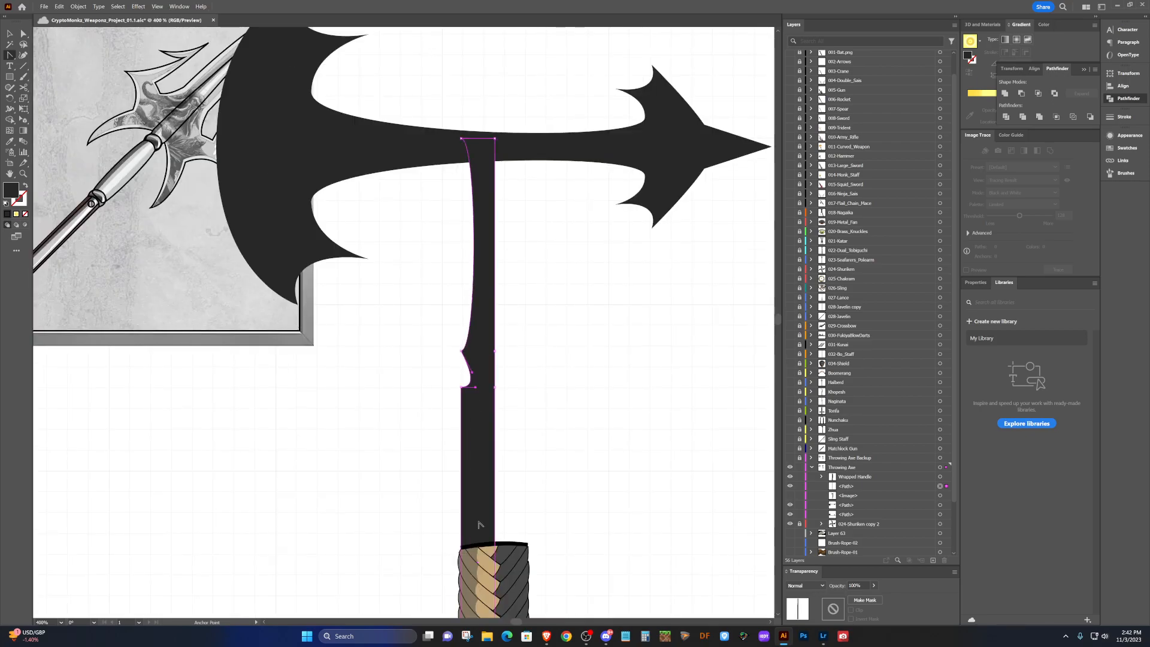
Add an anchor point on the shaft's left edge where it meets the black band atop the wrapped handle.
scroll(474, 518, down, 2)
scroll(473, 519, down, 2)
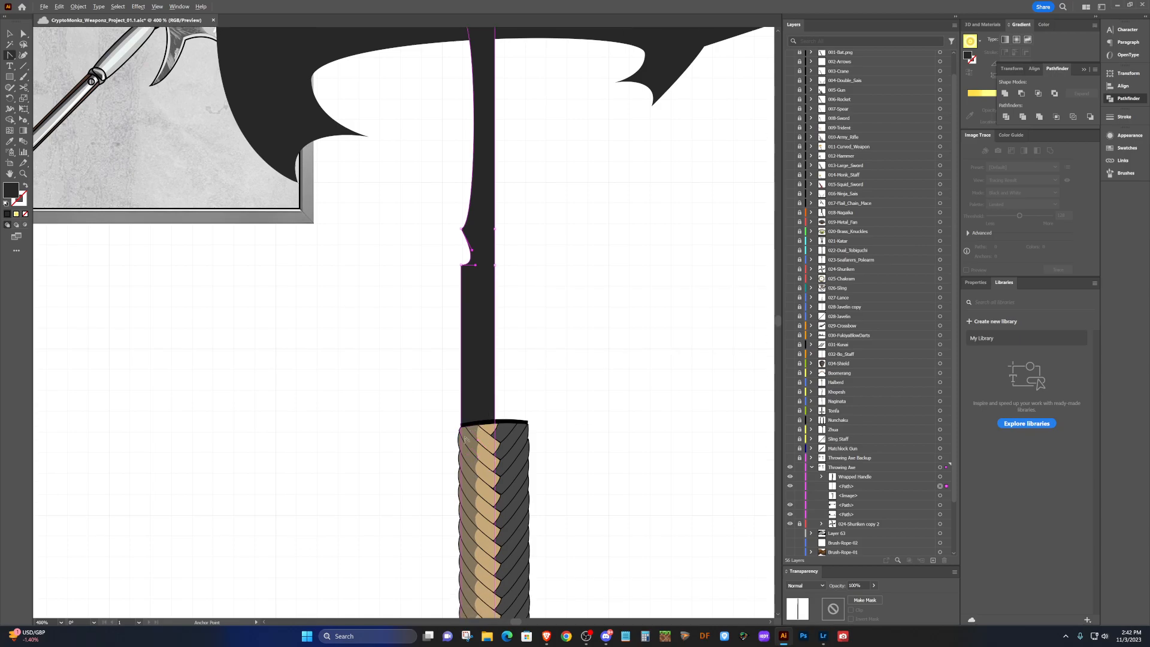
scroll(465, 439, up, 4)
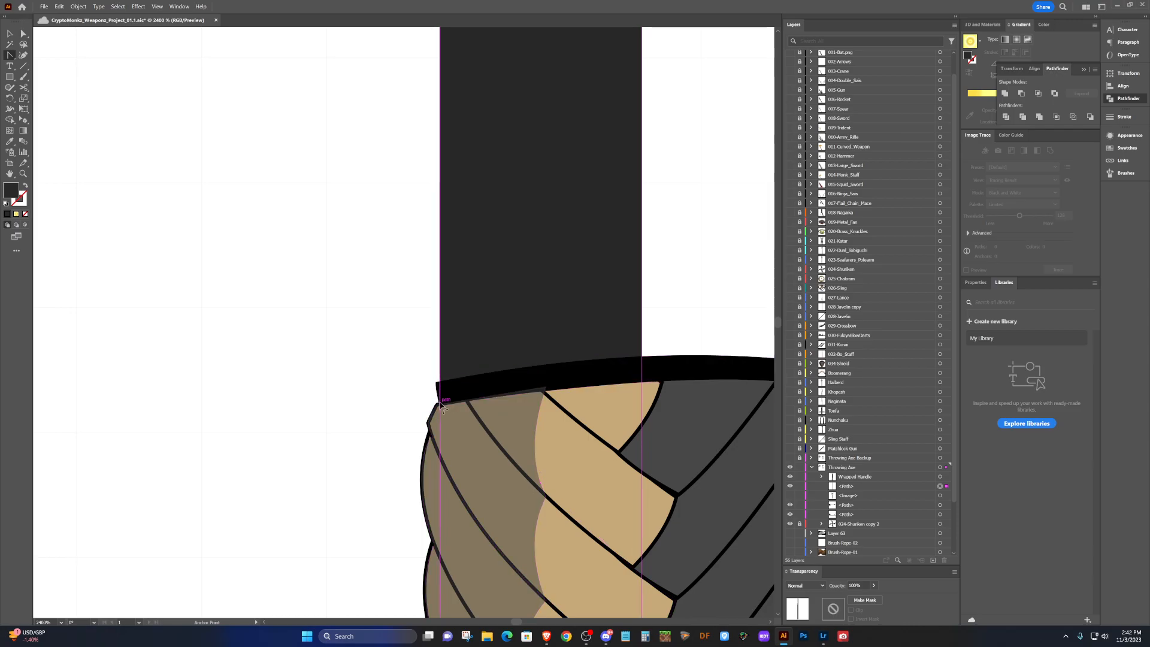
key(p)
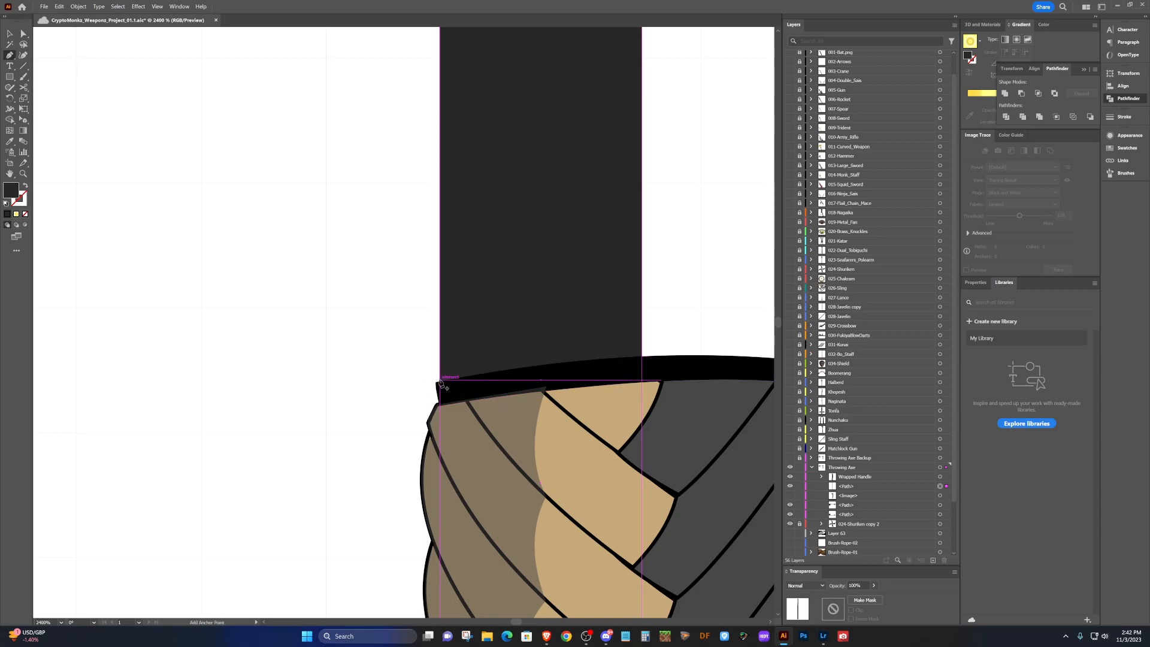
click(440, 380)
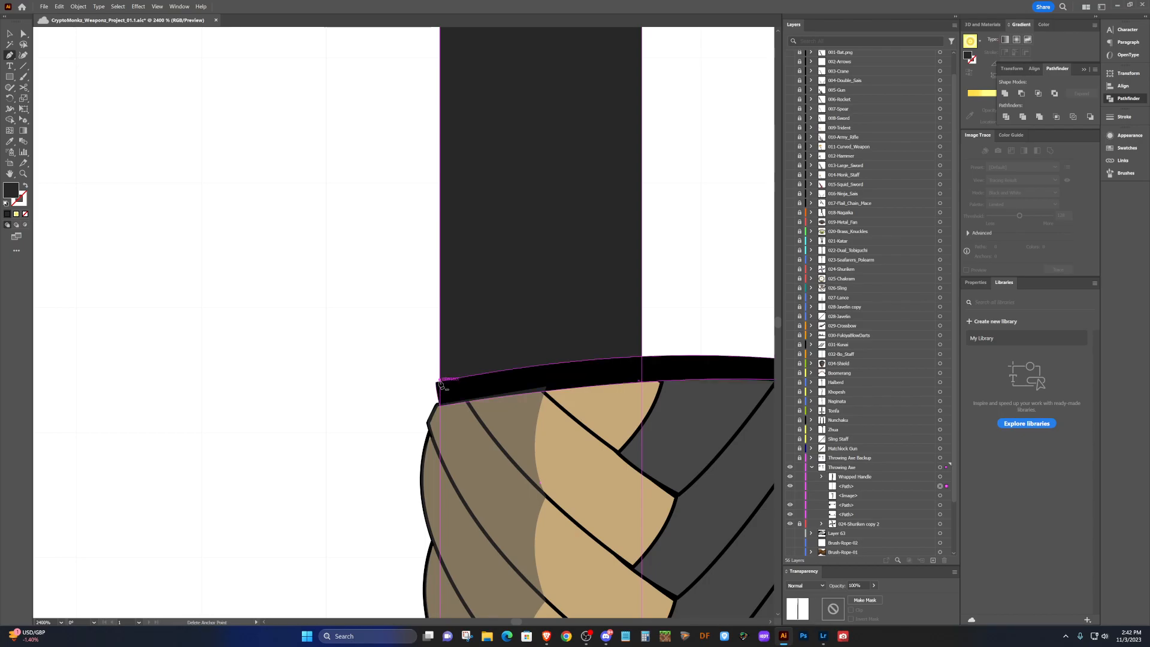
Bend the shaft's lower left segment inward between the notch and the wrapped handle, and save the document.
key(shift+c)
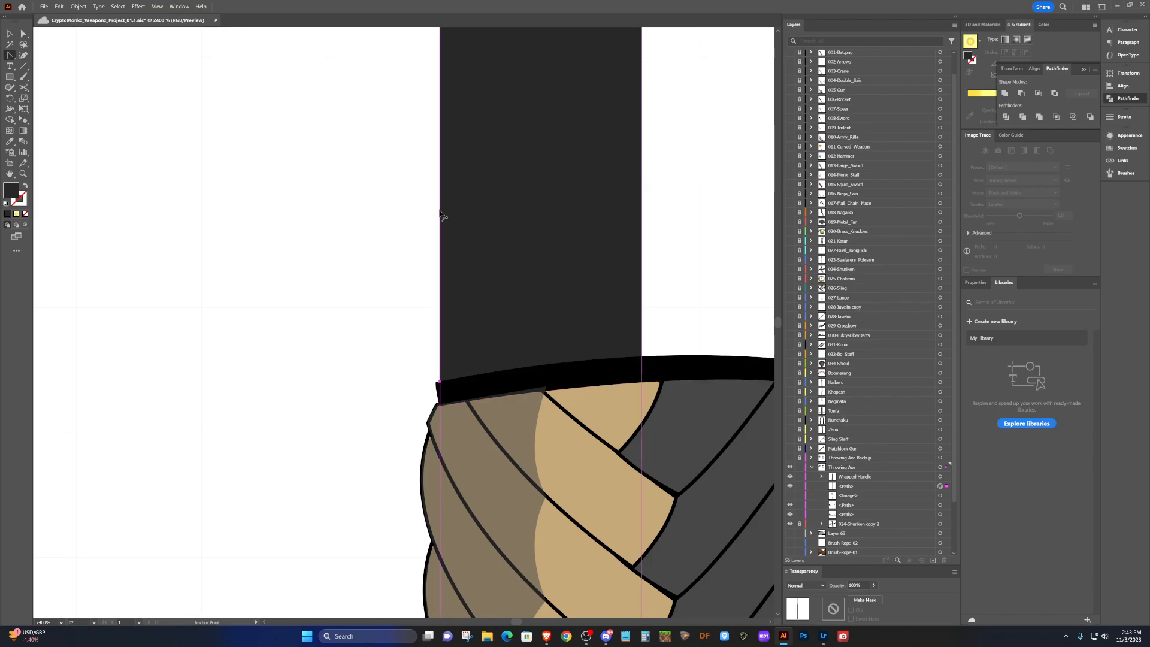
drag(441, 214, 588, 167)
key(ctrl+s)
Reshape the shaft's lower left curve into a shallower S-shape that flows into the wrapped handle's top corner.
scroll(587, 166, down, 5)
scroll(587, 171, up, 11)
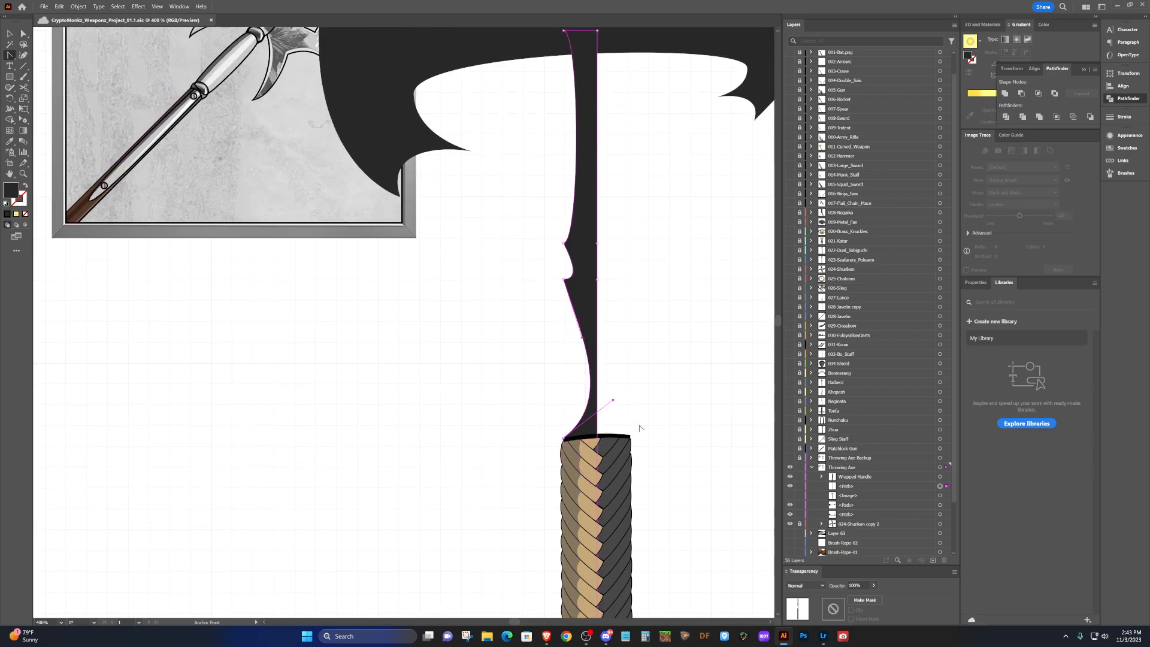
mouse_move(591, 380)
mouse_down()
mouse_move(572, 340)
mouse_move(565, 373)
mouse_move(584, 323)
mouse_move(590, 362)
mouse_up()
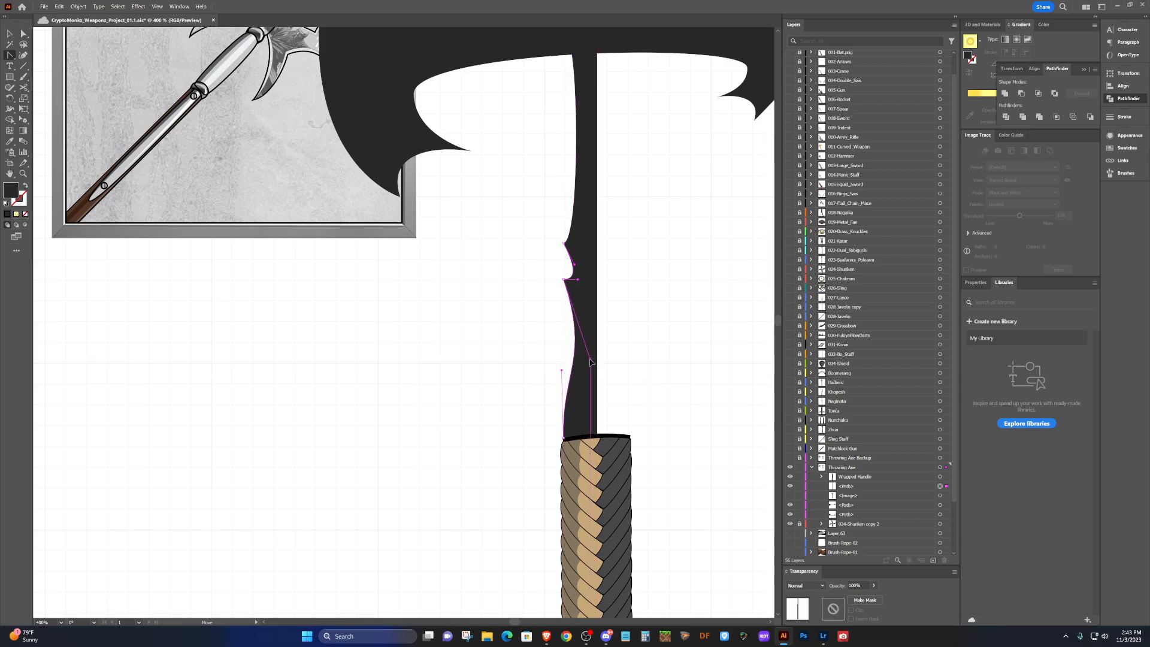
drag(576, 337, 577, 337)
key(alt+v)
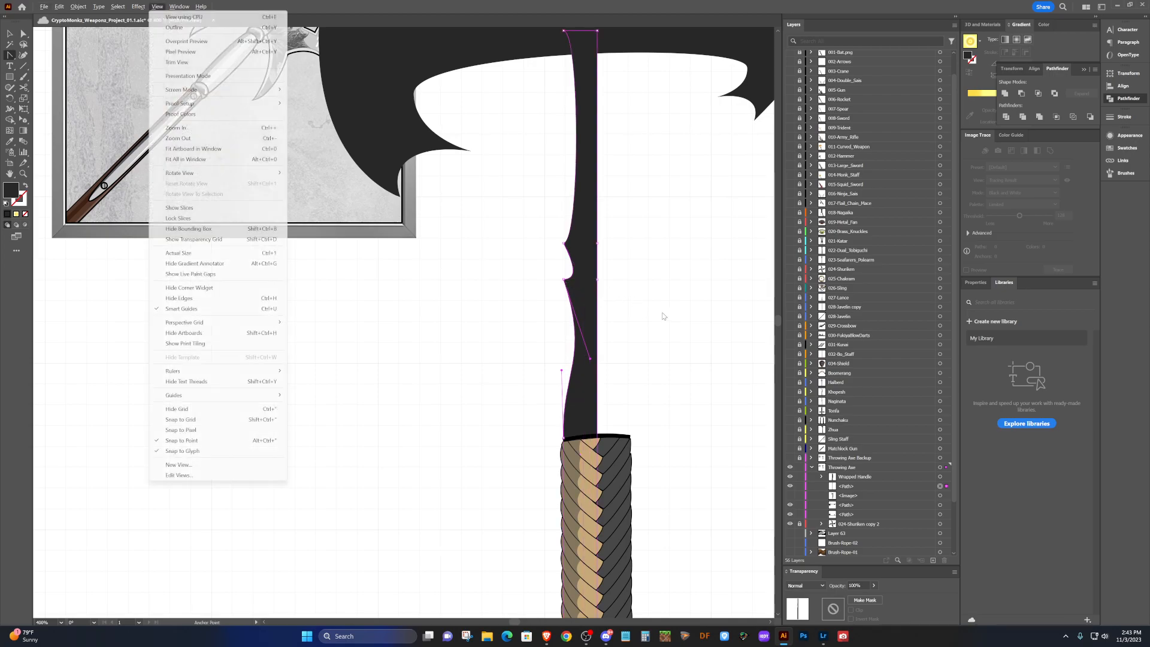
Deselect the shaft and examine the sculpted left half against the axe head and wrapped handle.
key(Escape)
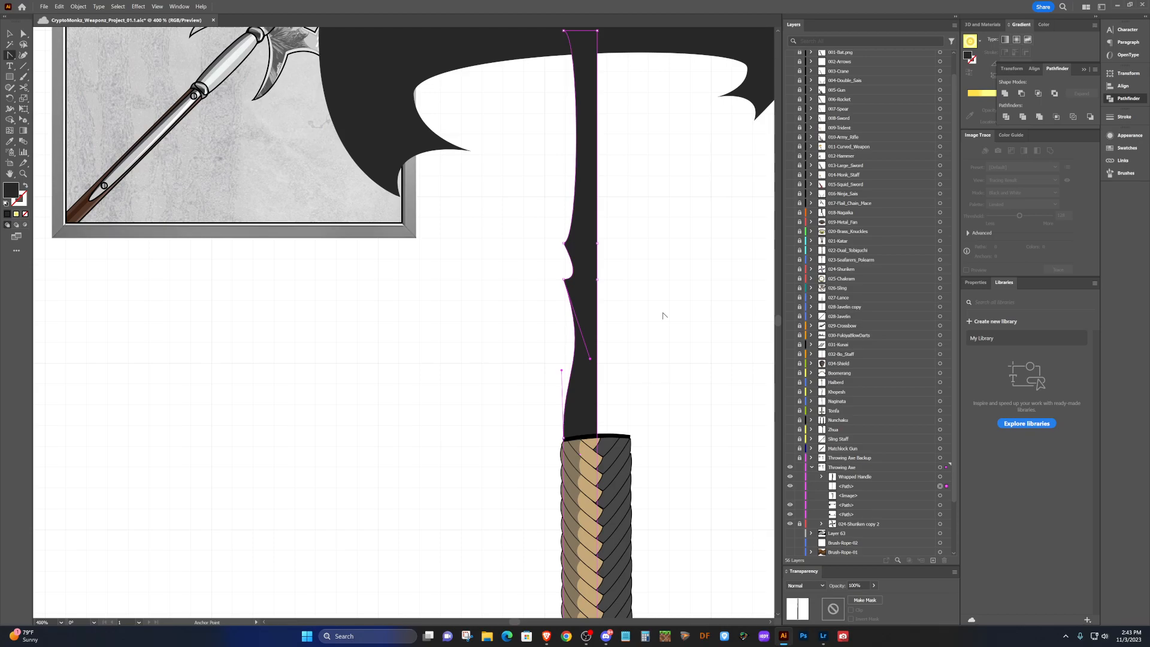
key(v)
click(657, 299)
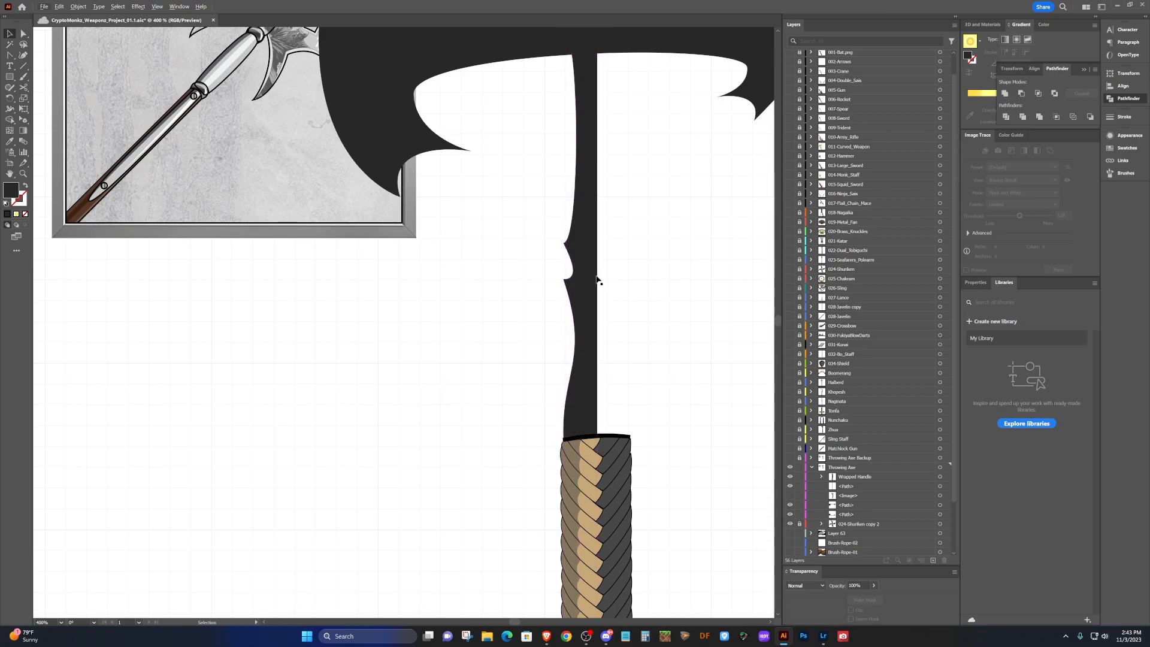
scroll(572, 323, up, 4)
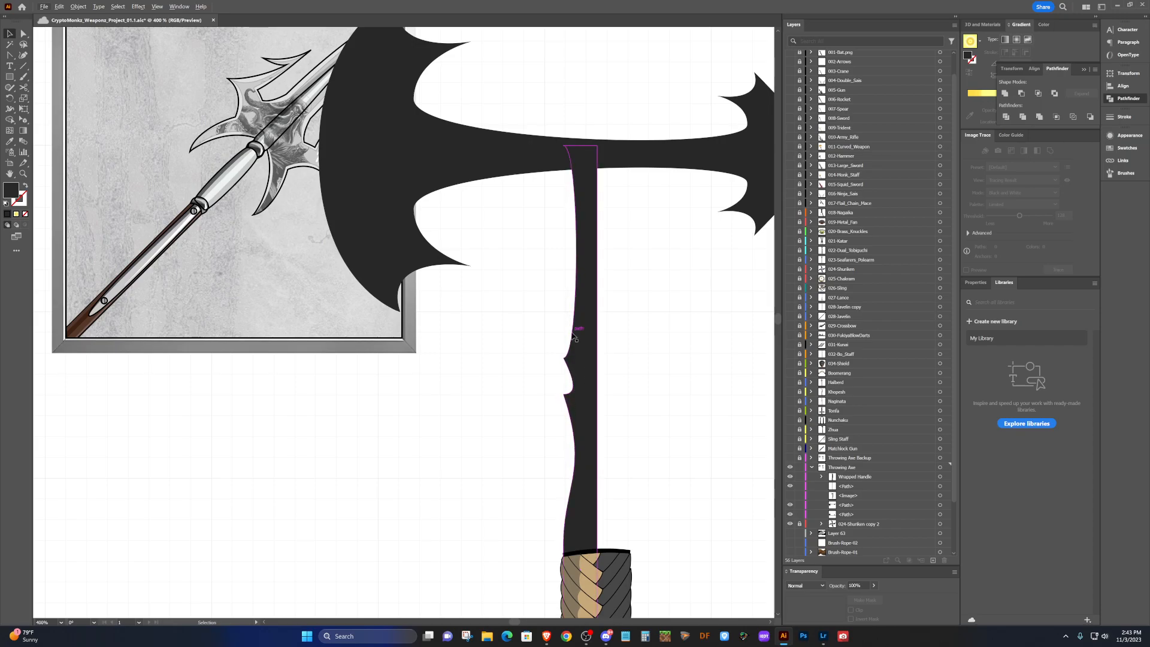
scroll(659, 324, down, 3)
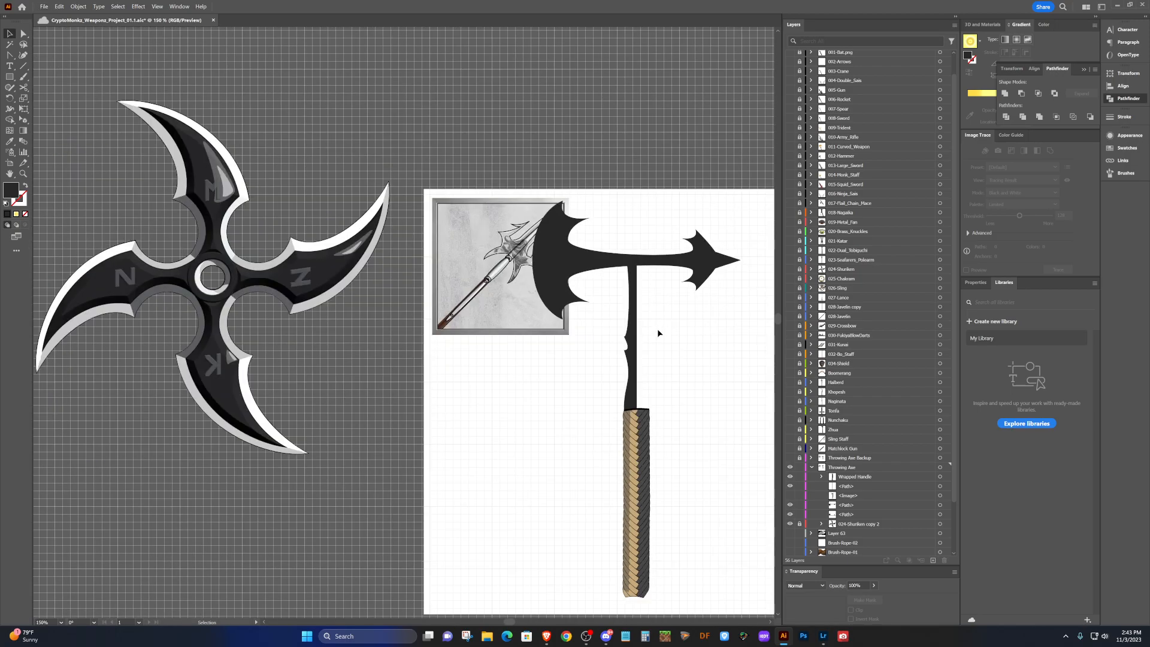
scroll(657, 328, up, 2)
scroll(658, 333, right, 5)
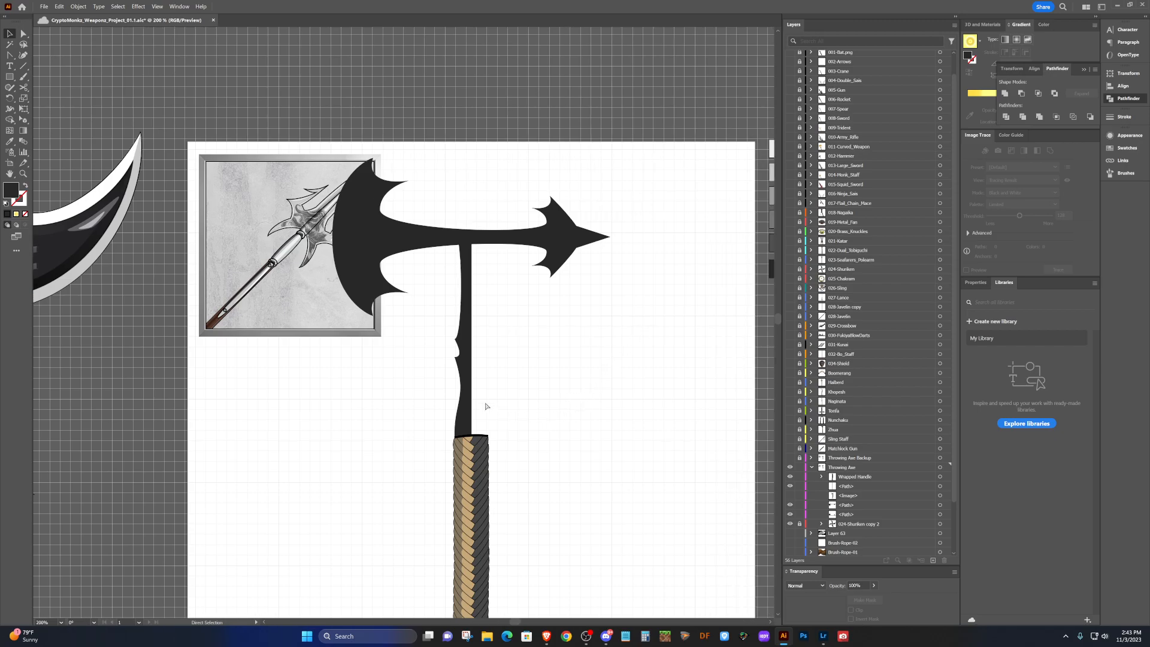
scroll(482, 402, right, 1)
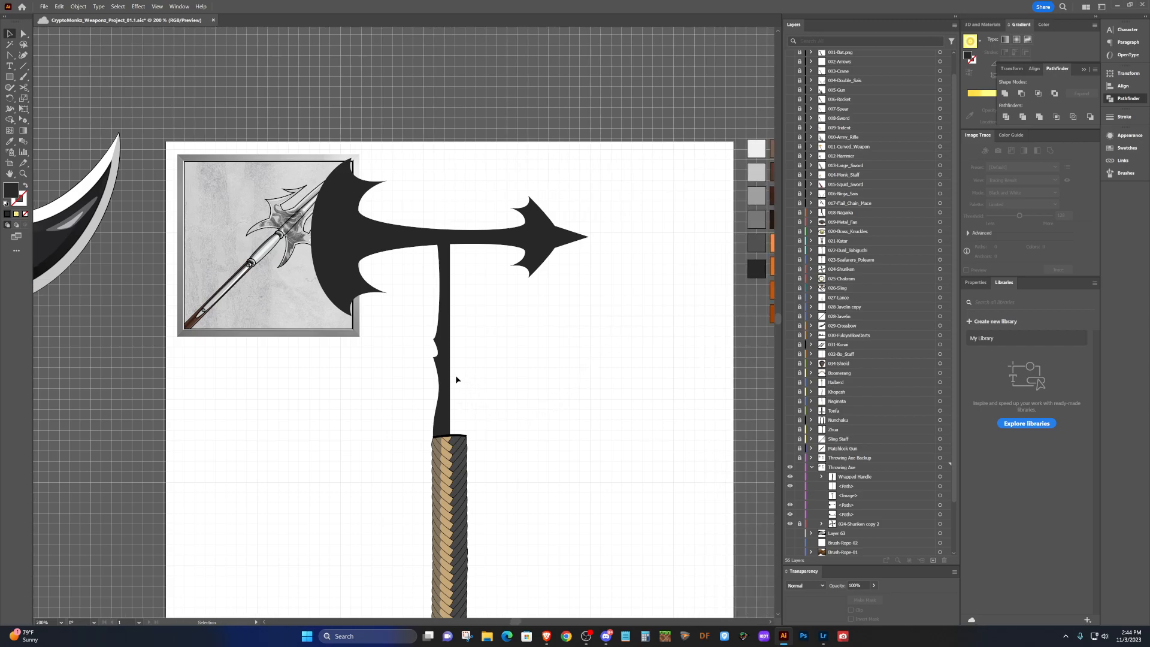
scroll(466, 355, up, 1)
scroll(464, 359, left, 1)
scroll(464, 360, right, 2)
scroll(465, 362, up, 1)
Duplicate the left shaft half alongside itself and reflect the copy across the vertical axis to complete a symmetrical shaft.
click(430, 342)
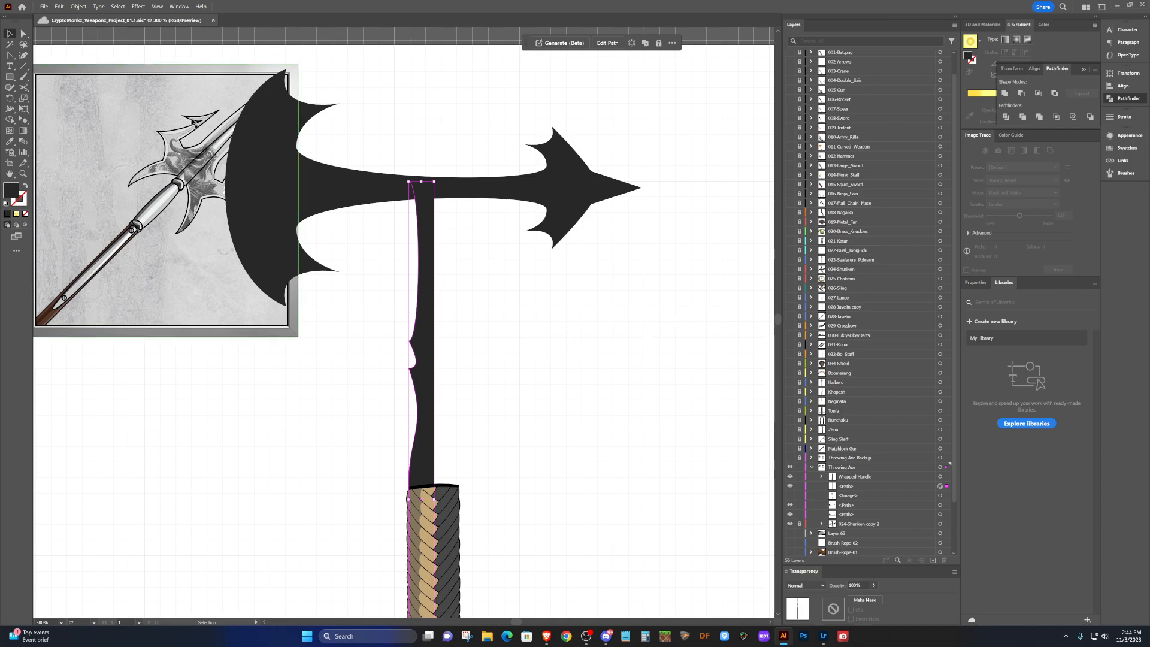
drag(427, 331, 448, 349)
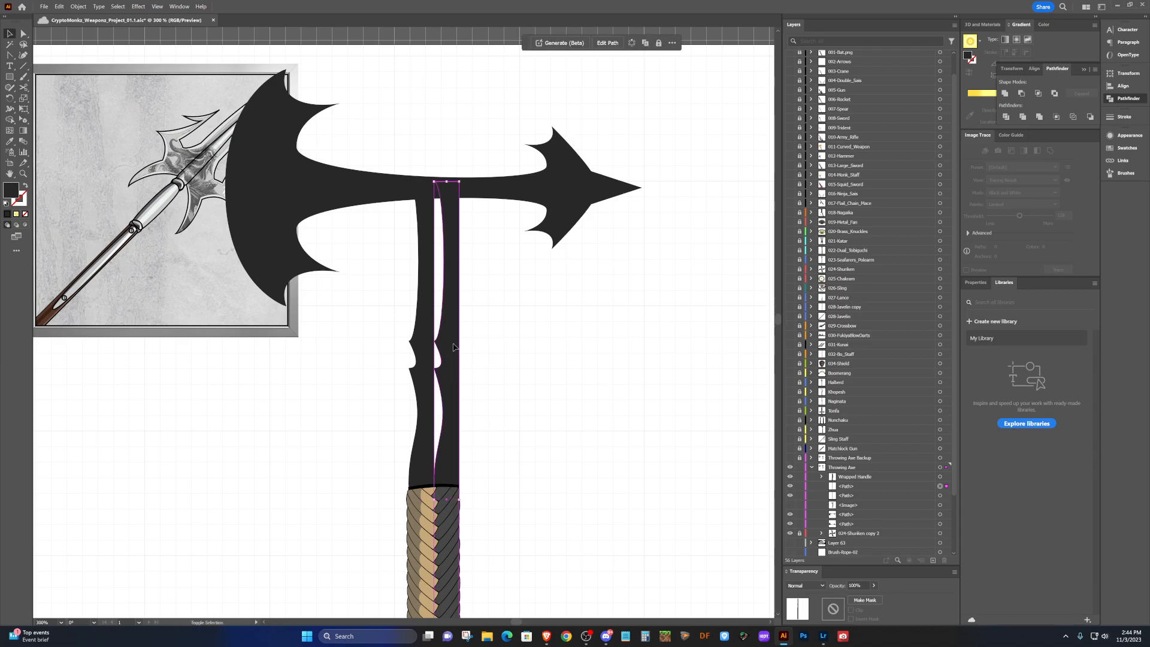
click(78, 6)
mouse_move(120, 17)
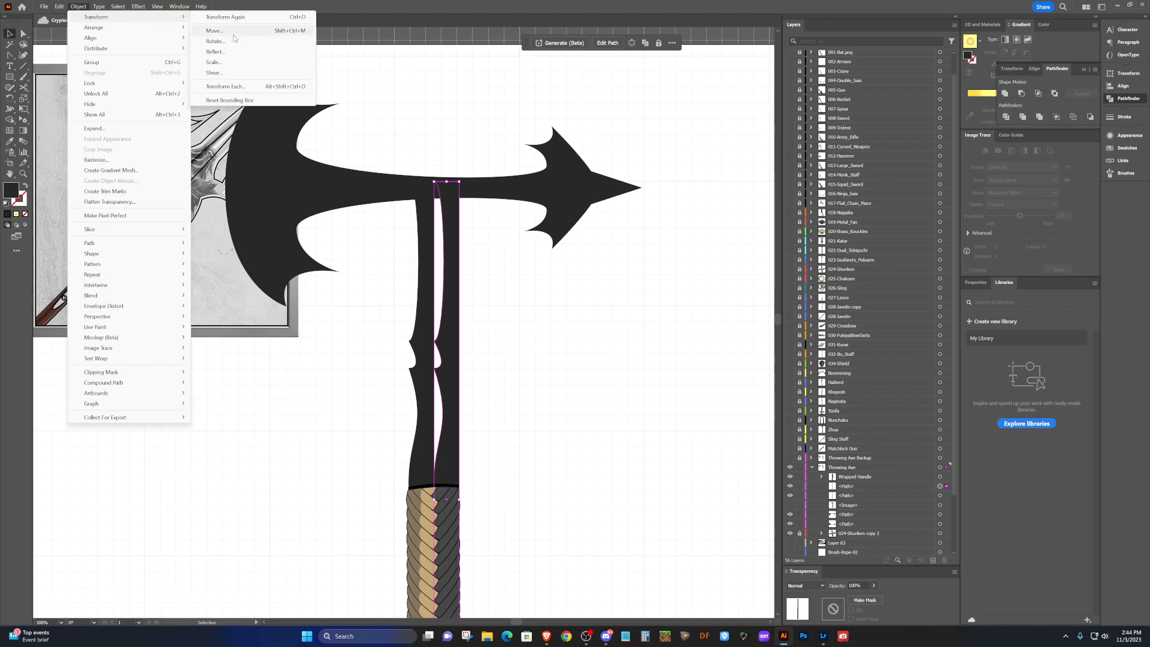
click(228, 52)
click(577, 374)
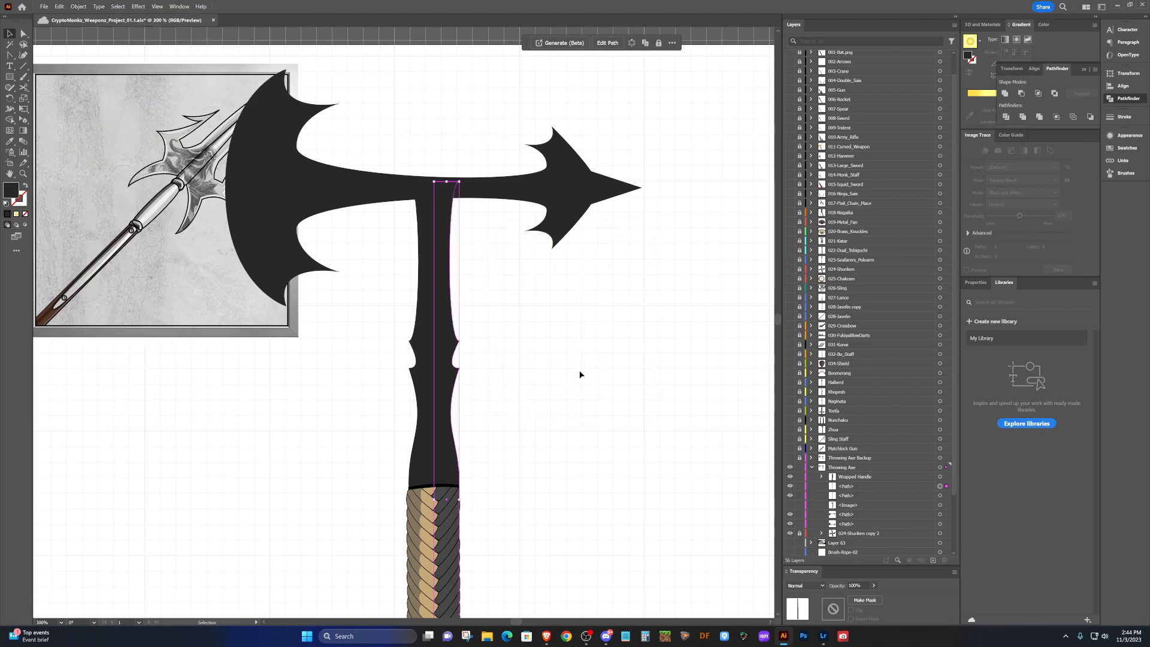
click(575, 374)
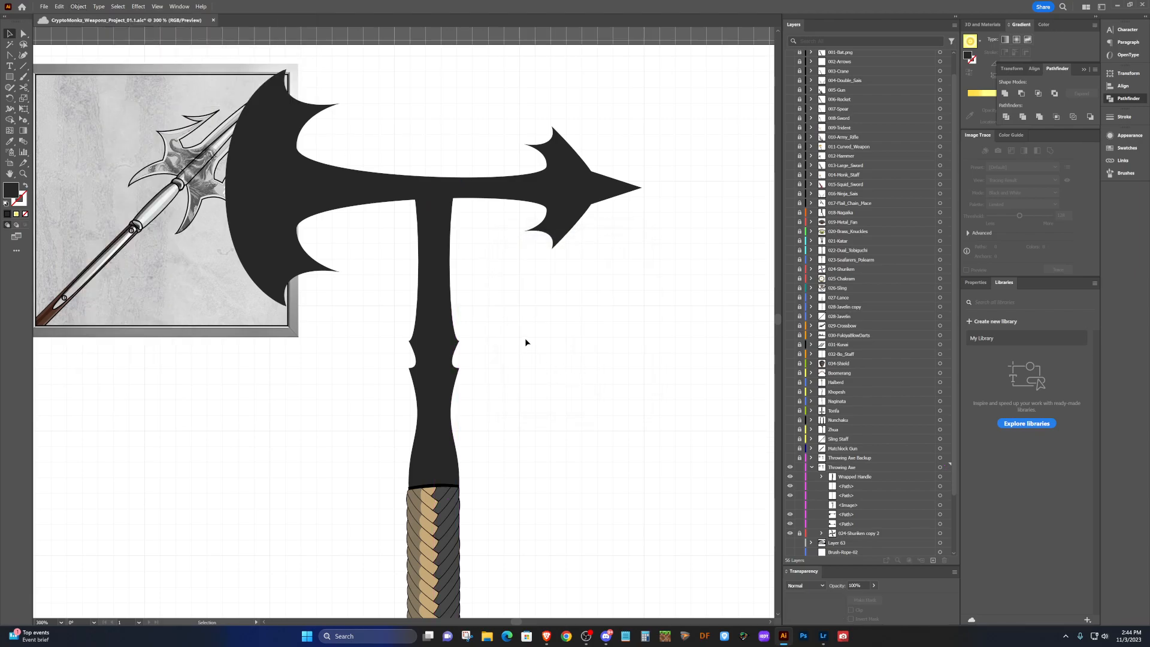
Examine the whole axe's proportions and the bottom end of the wrapped handle.
scroll(528, 342, down, 1)
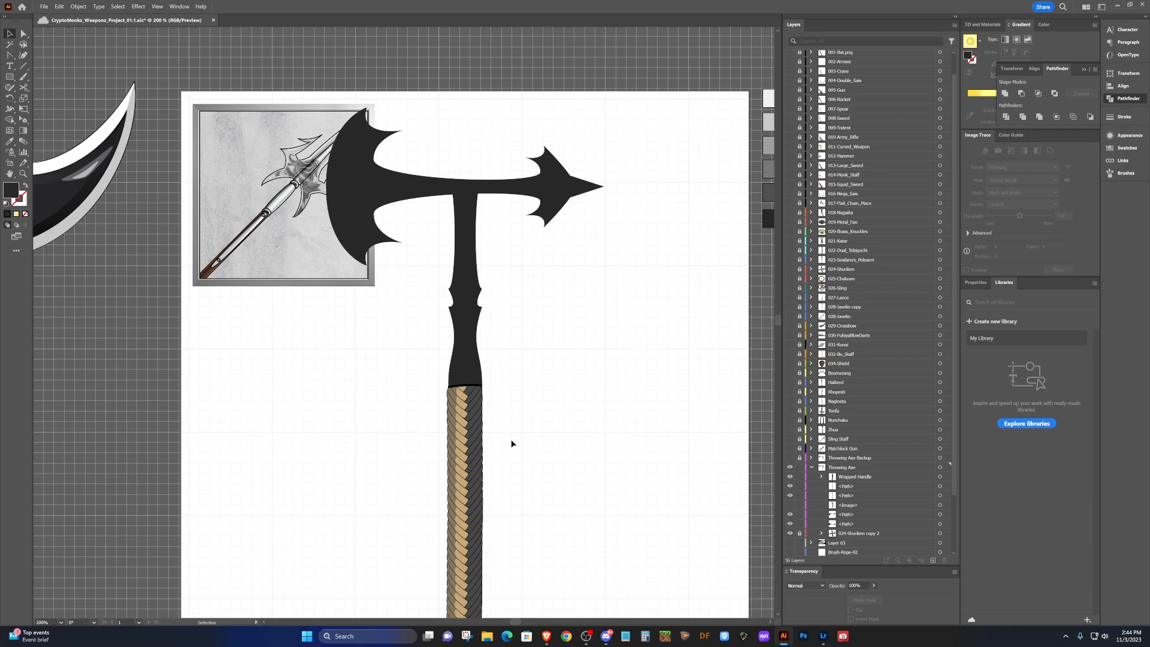
scroll(512, 443, down, 2)
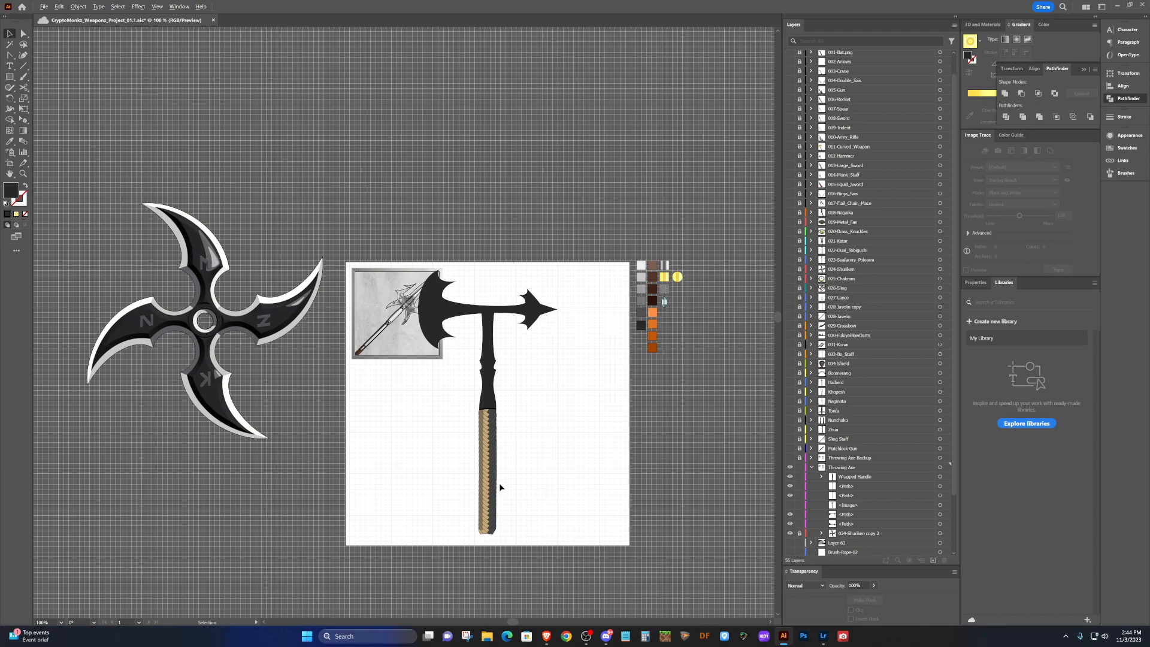
scroll(500, 487, up, 1)
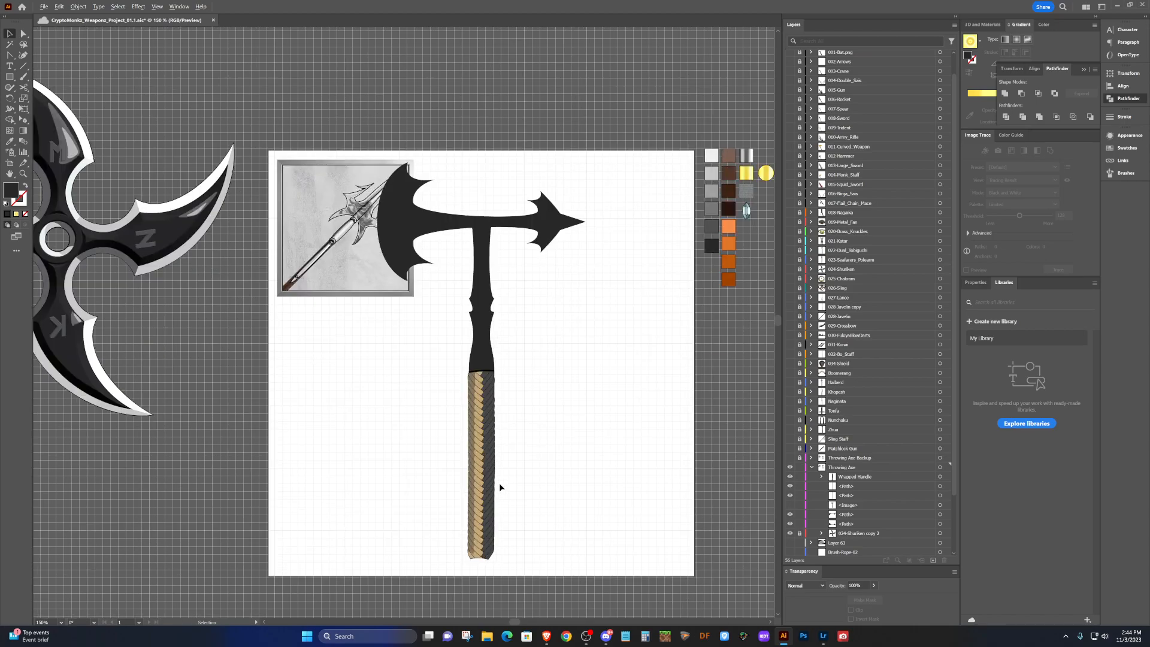
scroll(500, 486, up, 2)
scroll(500, 482, down, 4)
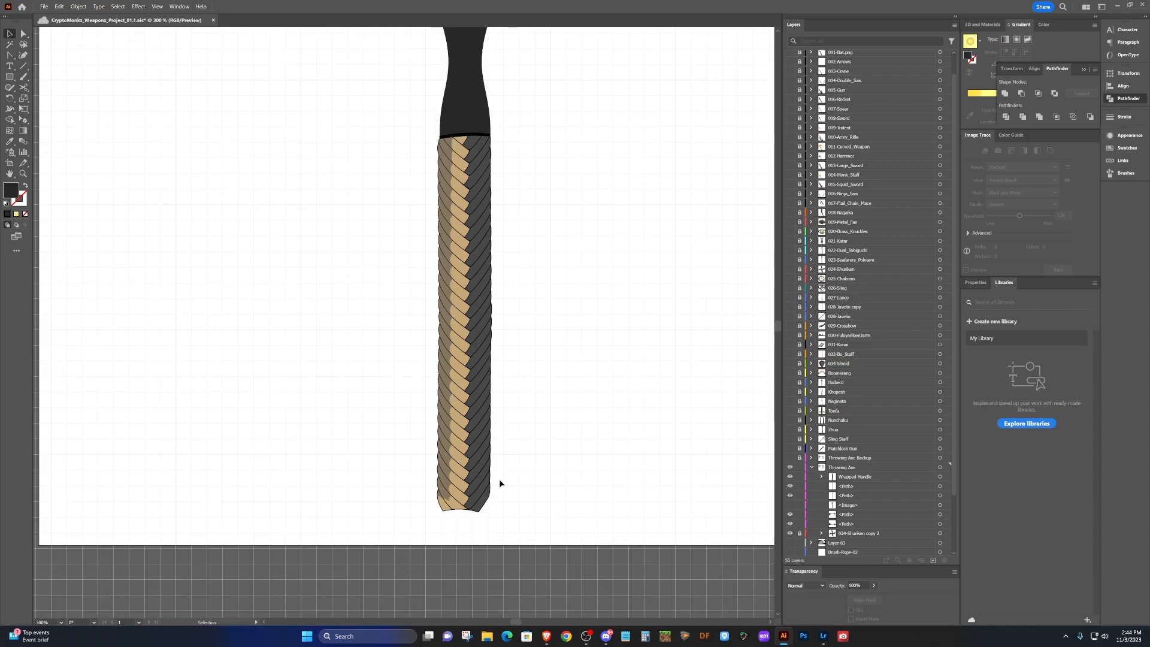
scroll(482, 486, up, 1)
scroll(481, 486, down, 5)
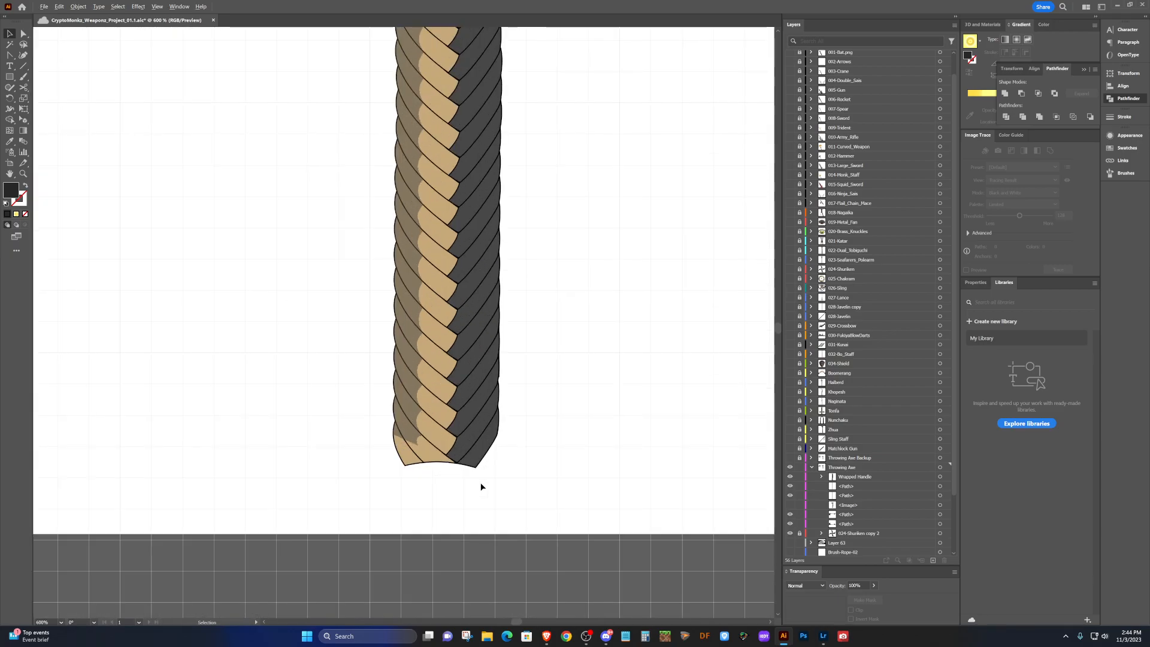
scroll(476, 384, up, 2)
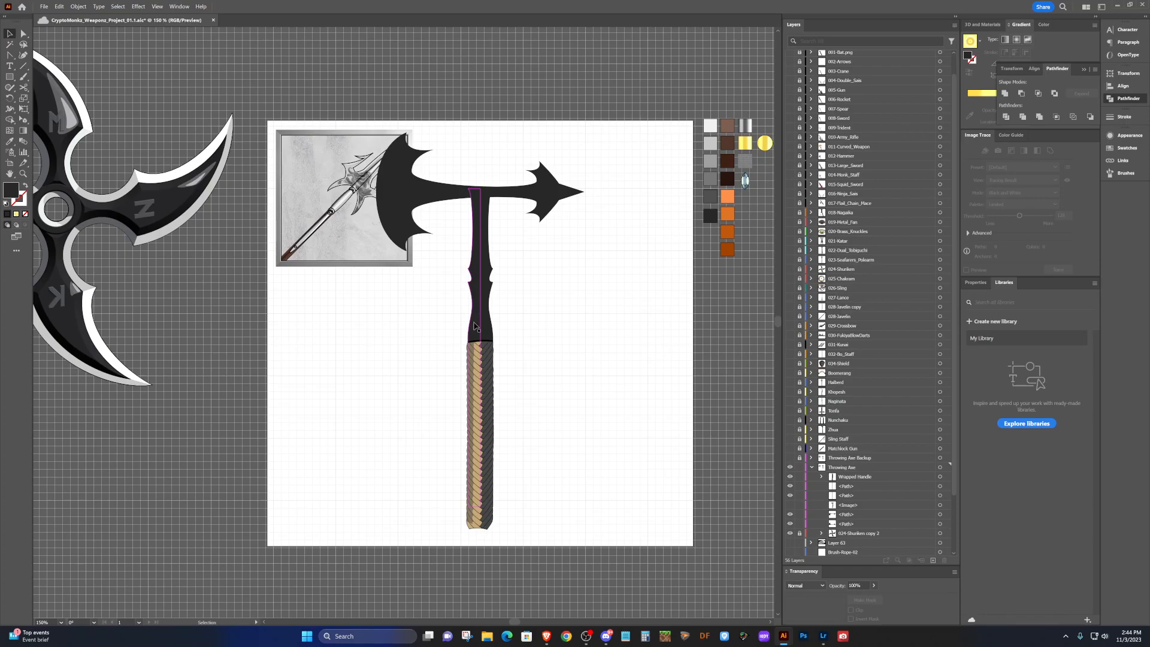
Stretch the left shaft half's lower edge down behind the wrapped handle, close to the handle's bottom end.
click(478, 328)
shift+click(488, 331)
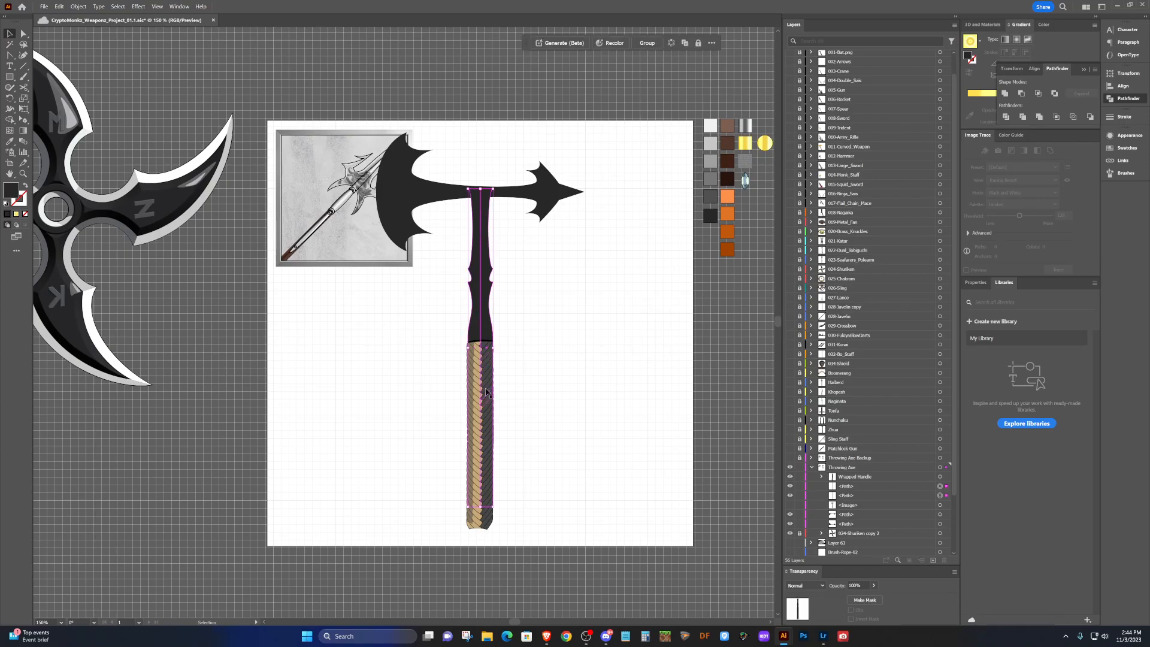
click(533, 337)
click(477, 349)
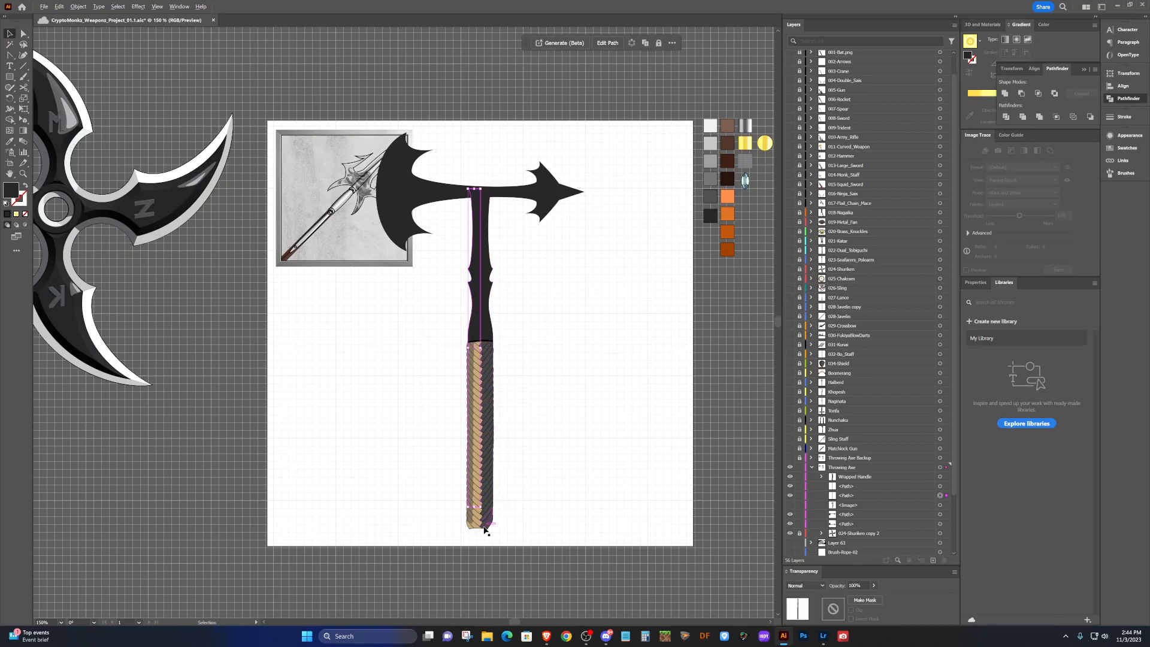
scroll(486, 530, up, 4)
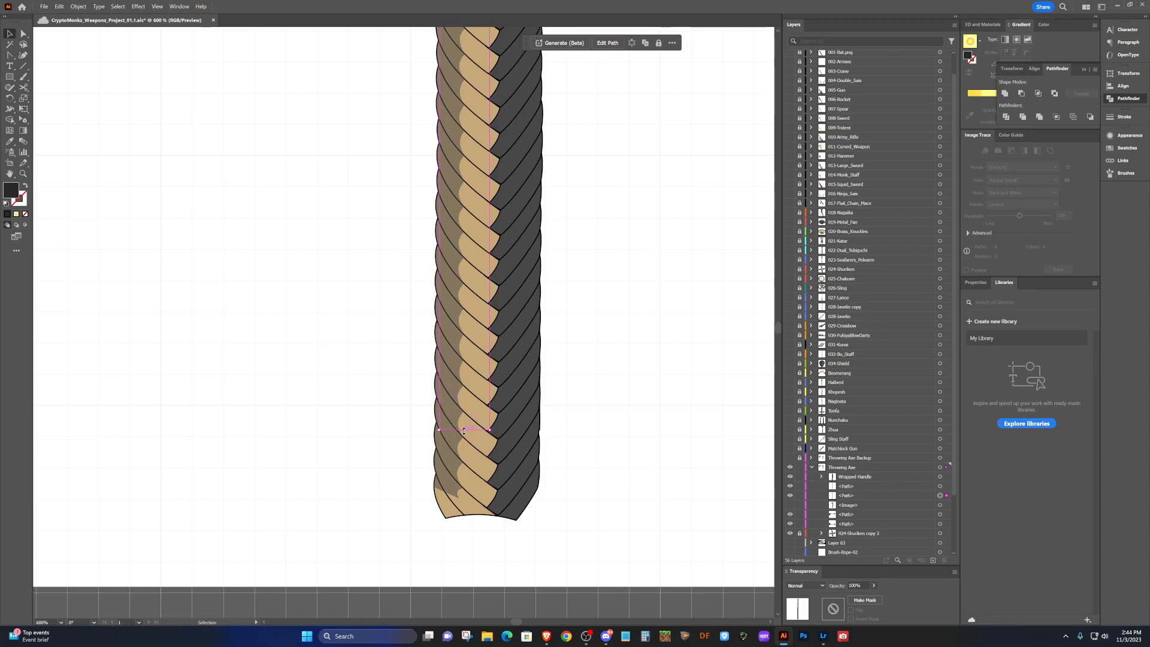
drag(464, 430, 469, 508)
Inspect where the left shaft half's lower corner meets the outline at the wrapped handle's bottom.
scroll(469, 508, up, 10)
scroll(406, 537, down, 2)
scroll(385, 416, up, 3)
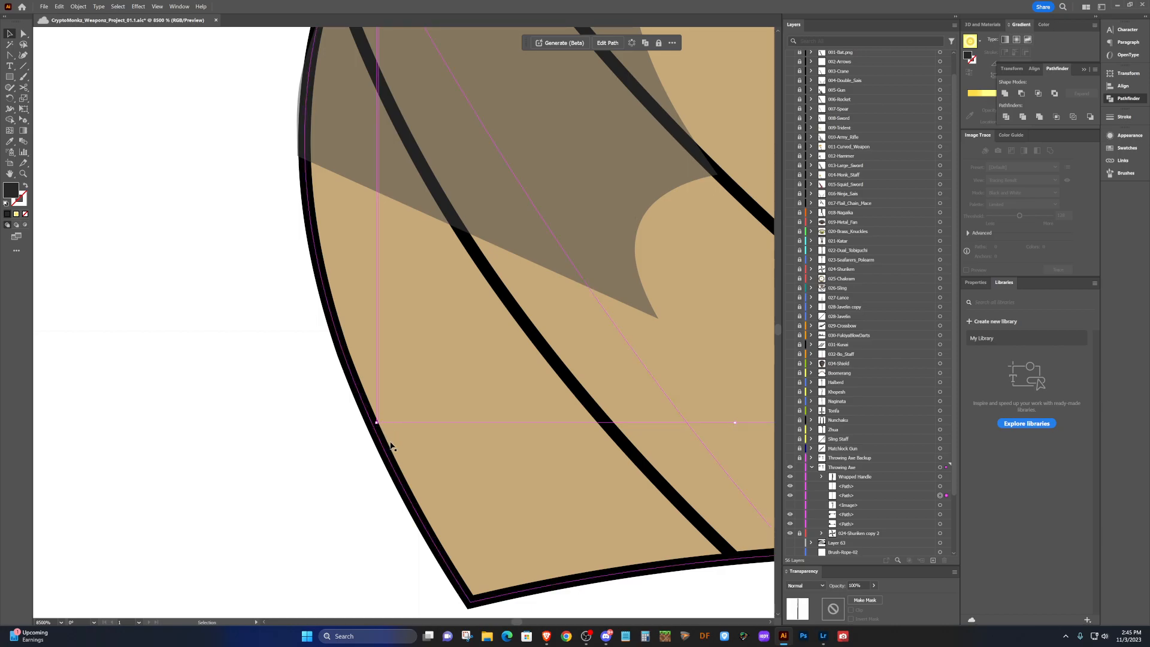
scroll(390, 446, down, 2)
scroll(394, 411, up, 3)
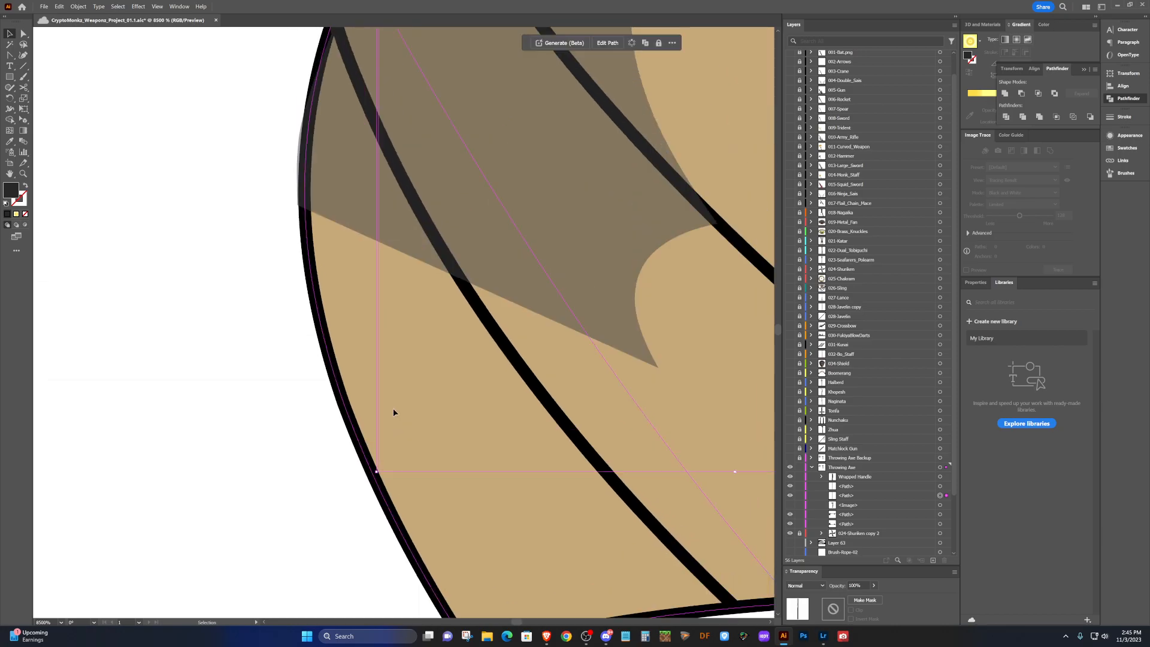
scroll(399, 373, up, 6)
scroll(399, 373, down, 6)
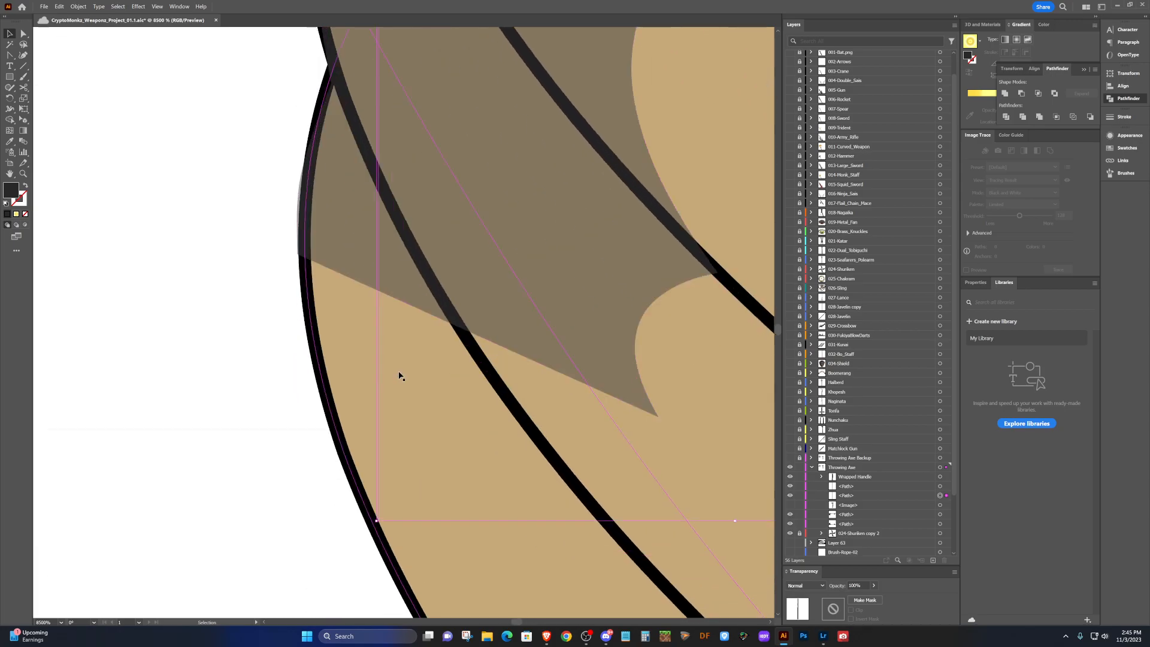
scroll(398, 378, down, 4)
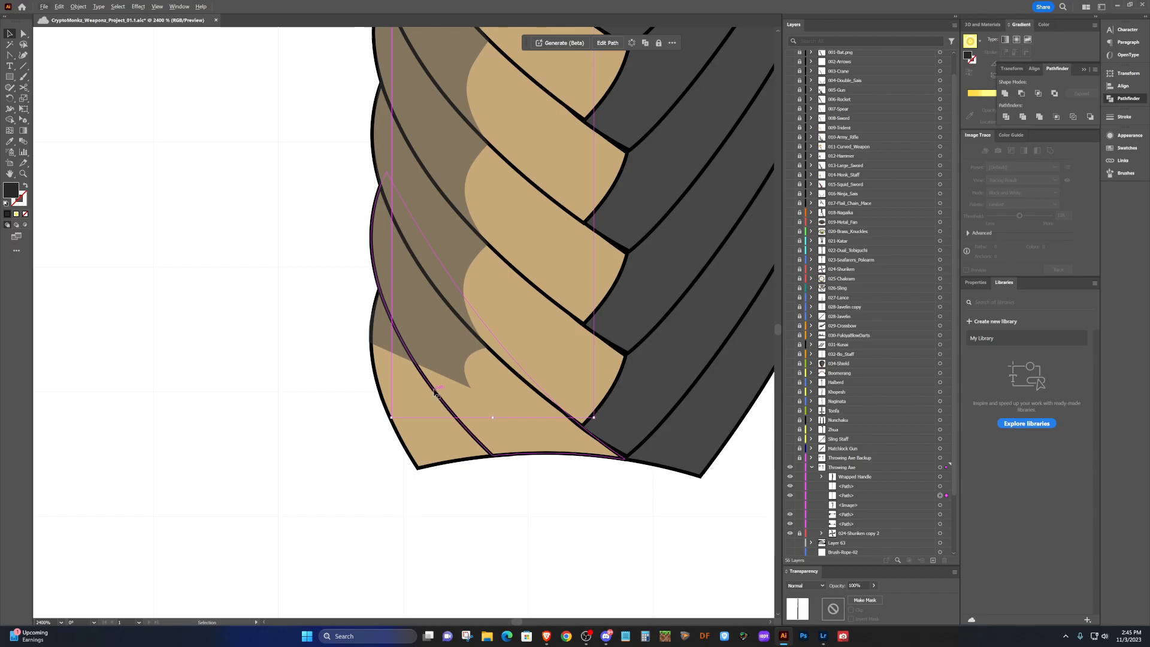
scroll(434, 392, down, 1)
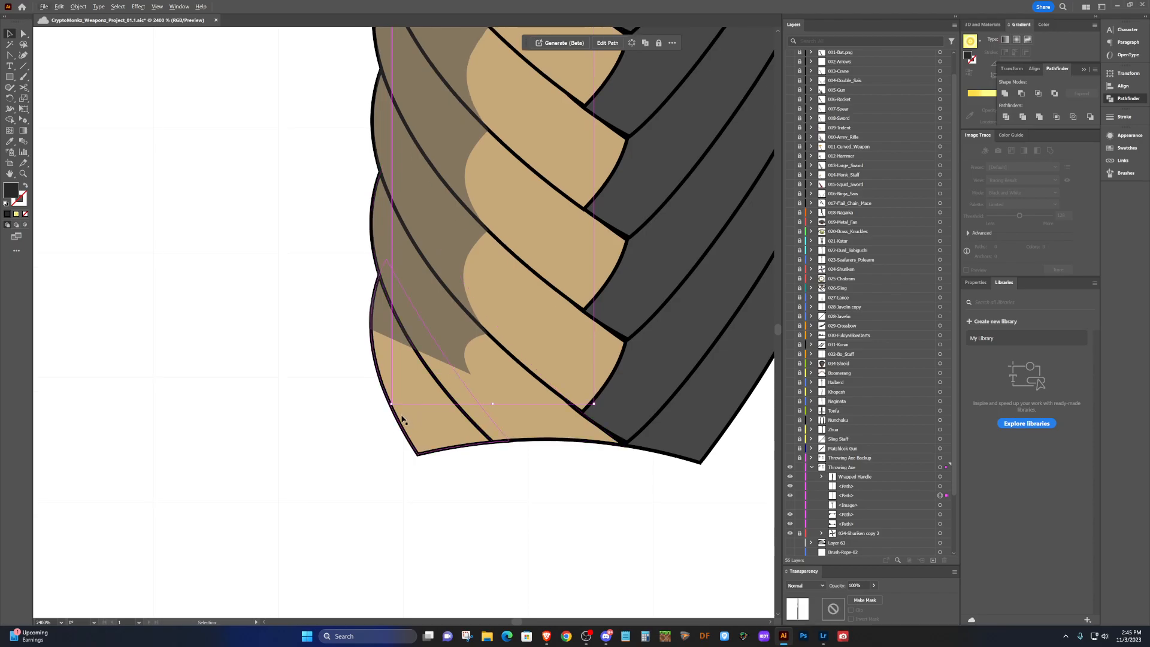
Select the wrapped handle and the left shaft half in turn to compare their extents at the handle's lower end.
click(423, 335)
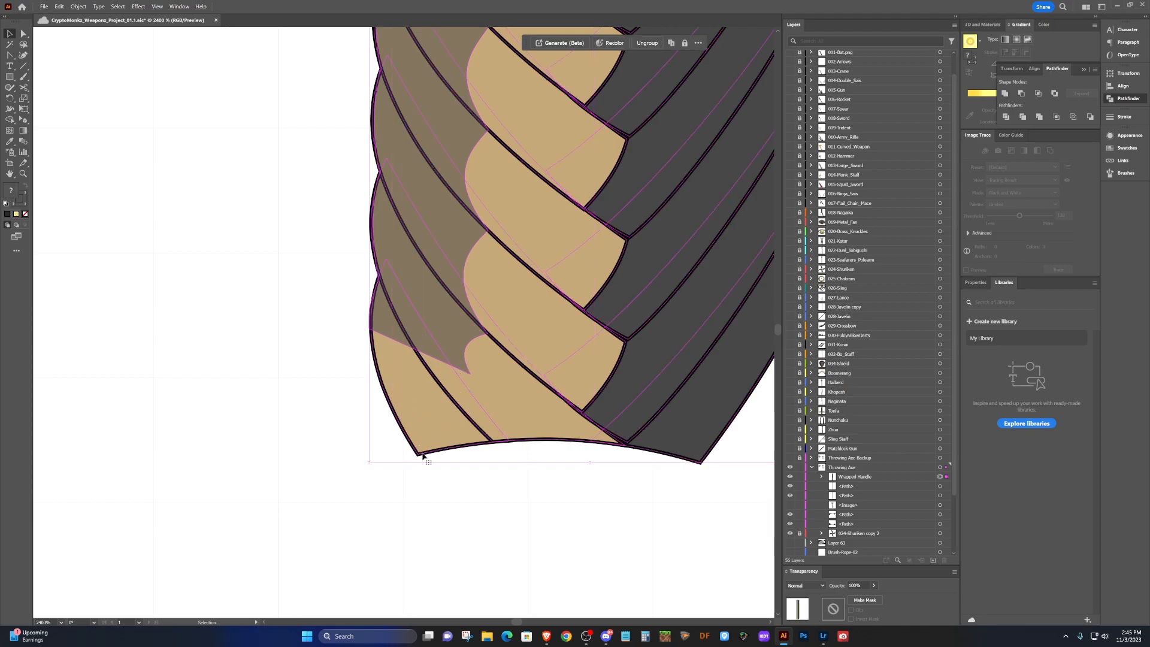
scroll(471, 326, up, 5)
scroll(473, 324, down, 3)
scroll(473, 324, up, 6)
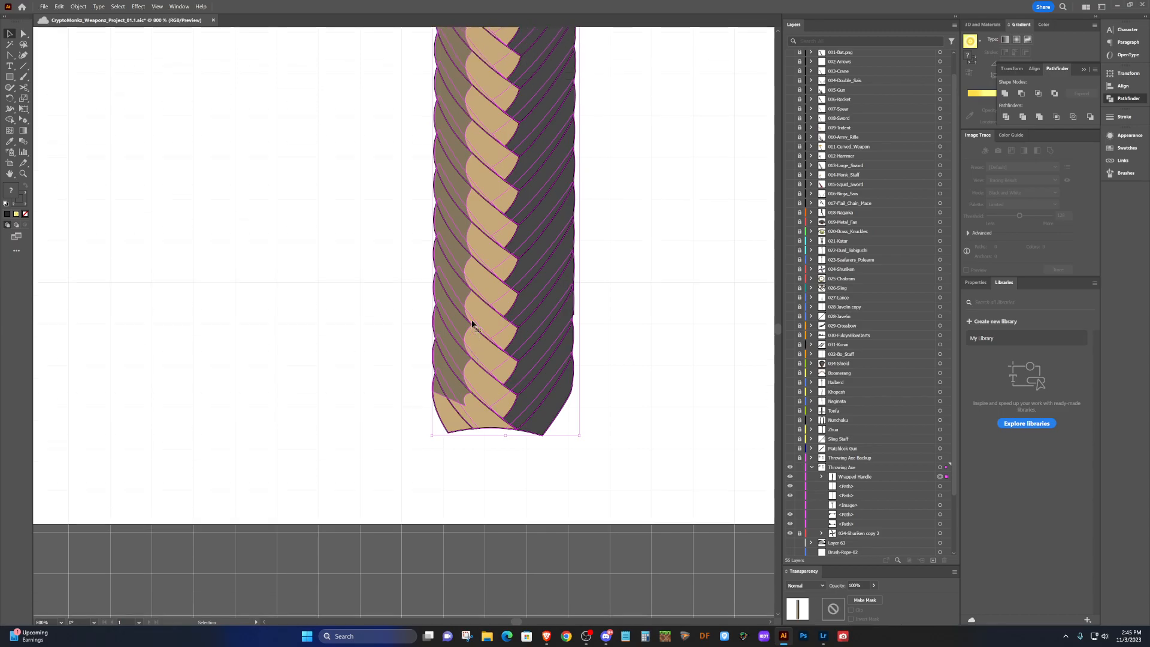
scroll(473, 324, up, 3)
scroll(471, 323, down, 3)
scroll(469, 86, up, 1)
click(471, 93)
scroll(503, 395, down, 2)
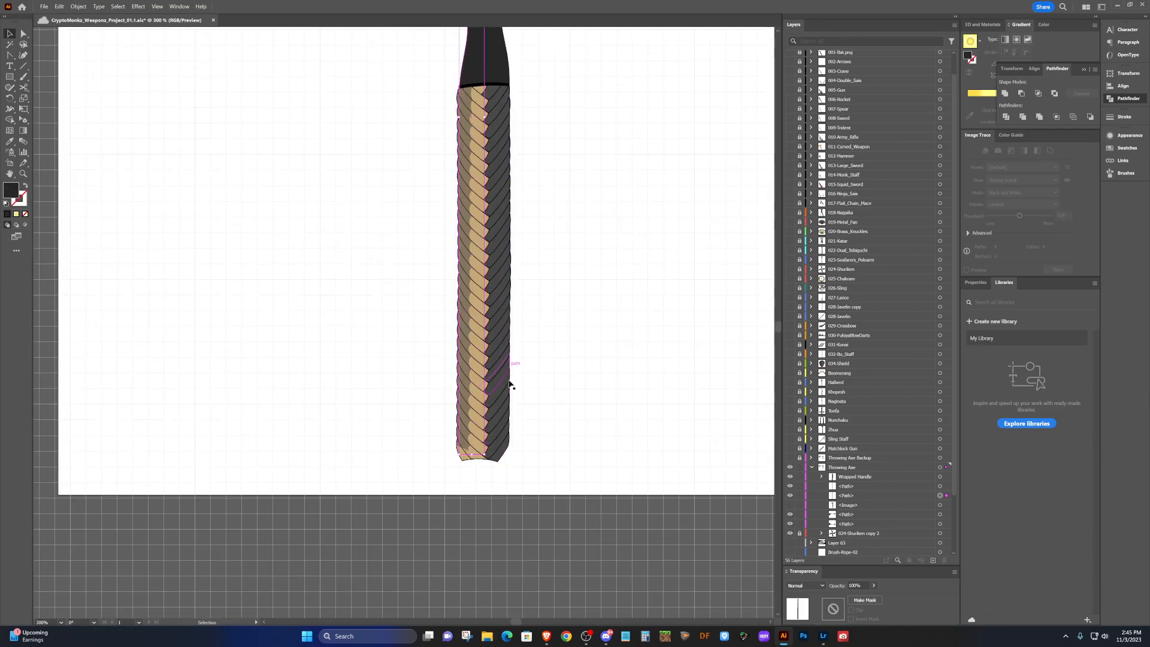
scroll(473, 407, down, 1)
scroll(460, 376, up, 6)
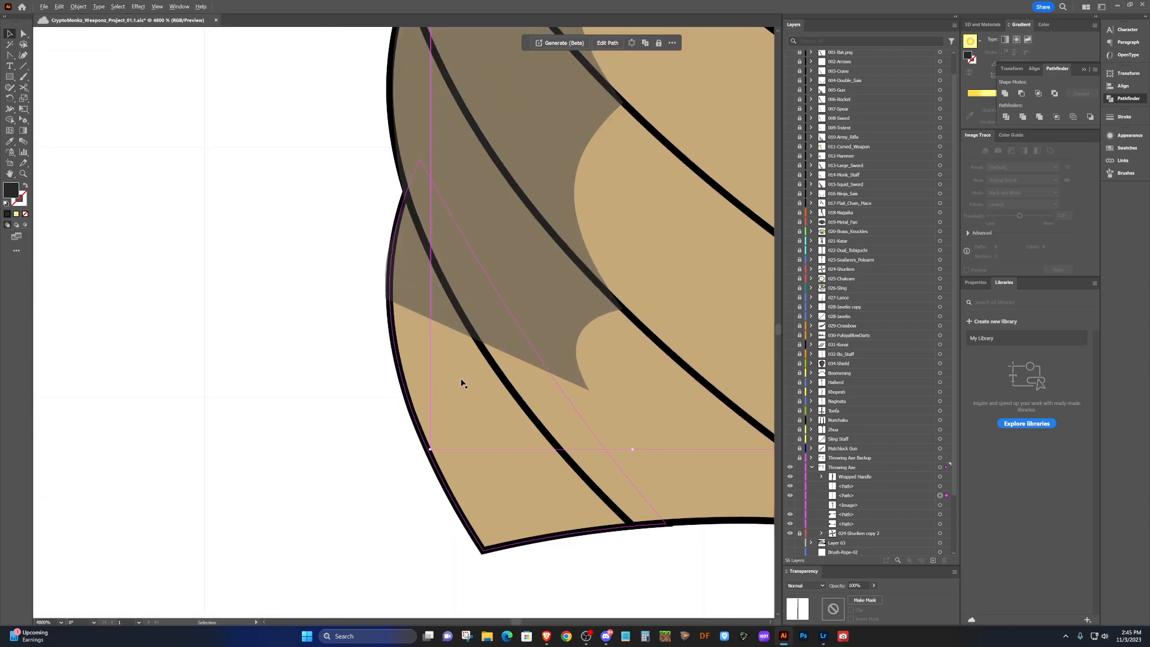
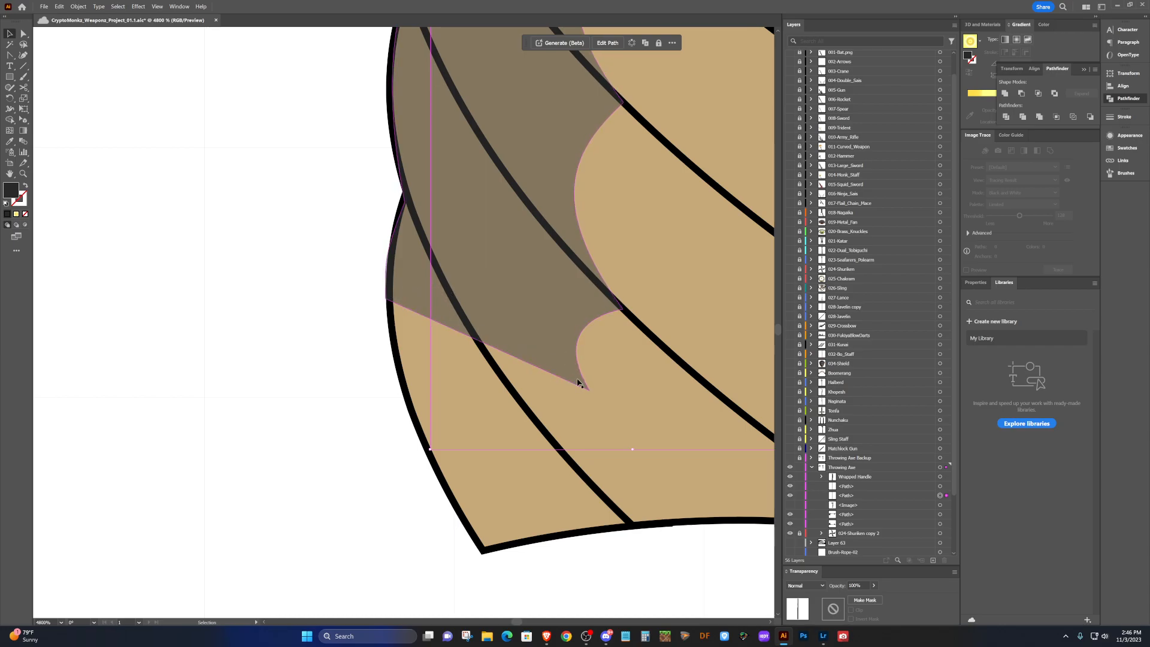
Compare the wrapped handle's and left shaft half's extents at the lower end, including where the half's corner meets the outline.
click(540, 352)
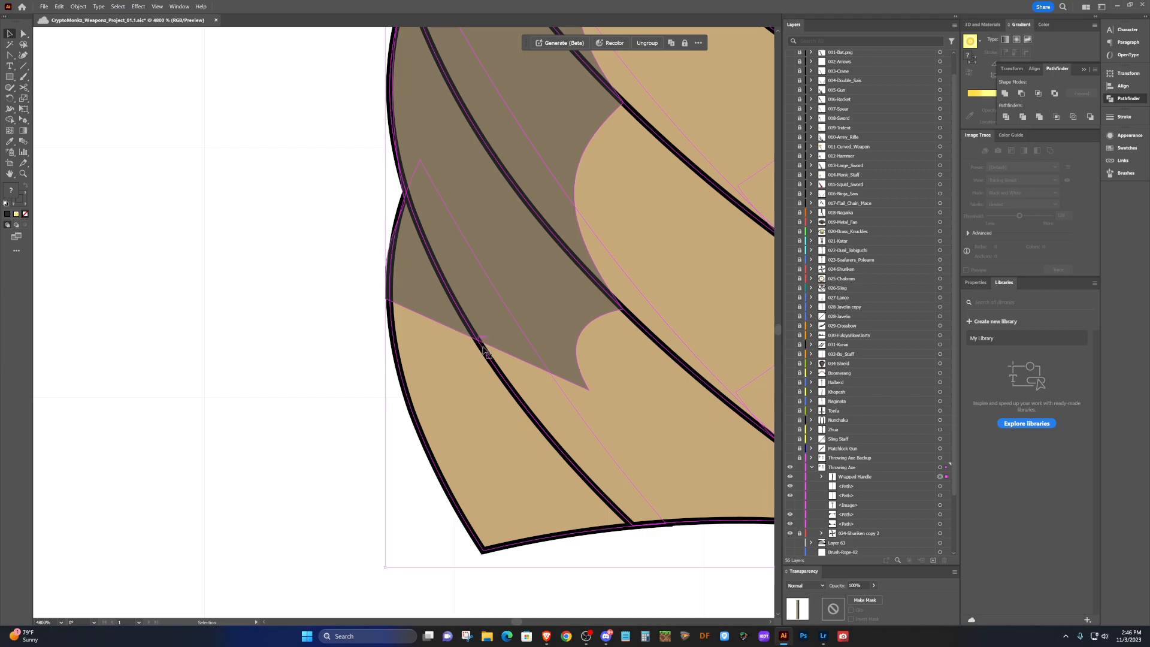
scroll(565, 373, down, 3)
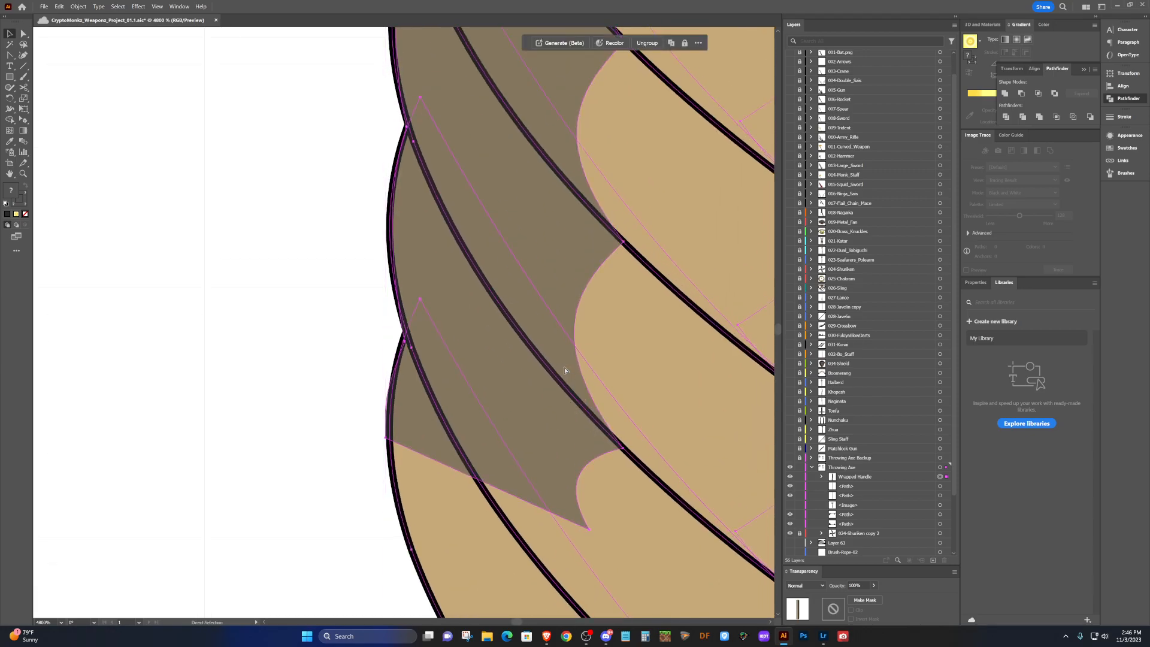
scroll(564, 370, down, 3)
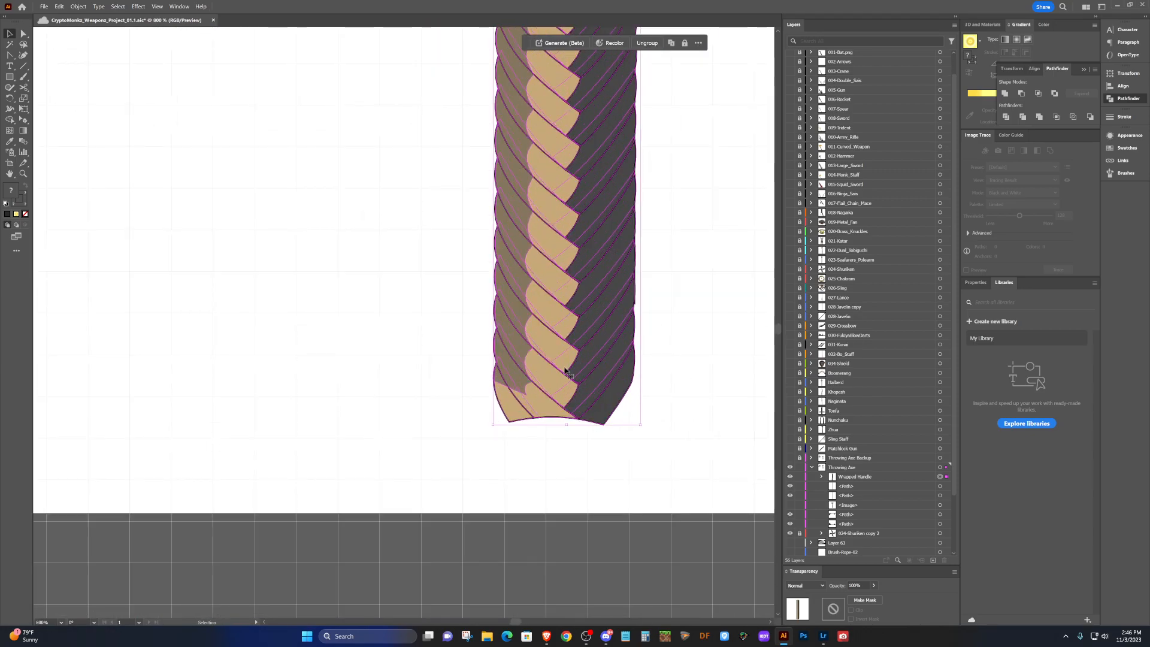
scroll(564, 369, down, 2)
click(550, 98)
click(554, 487)
scroll(572, 483, up, 8)
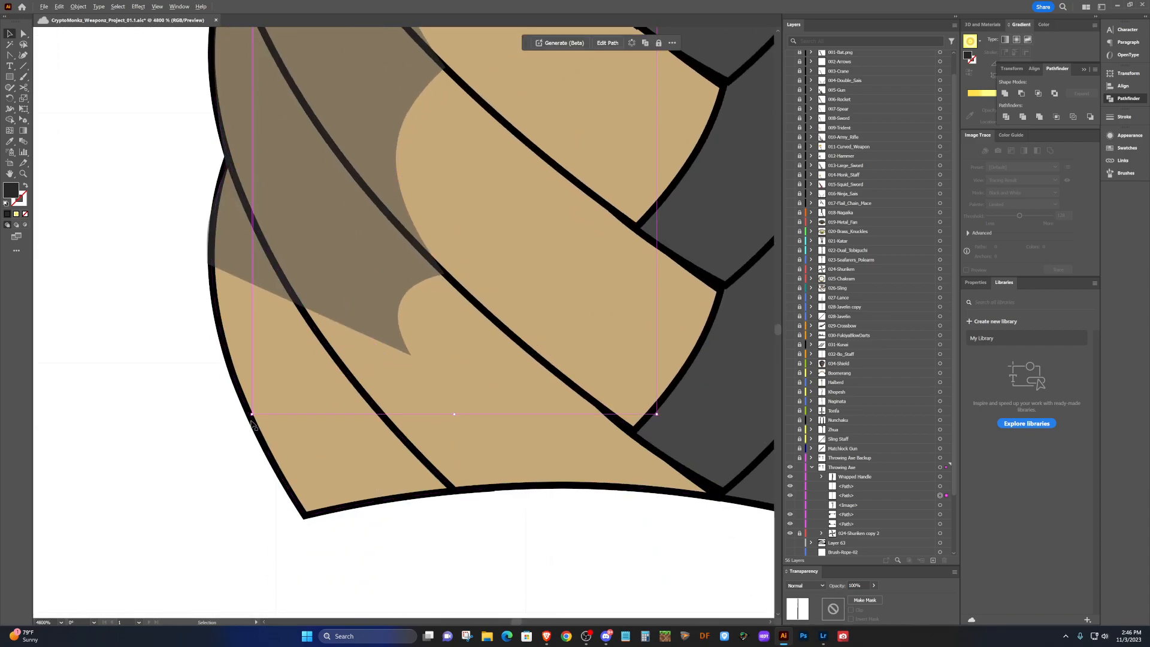
scroll(250, 423, up, 2)
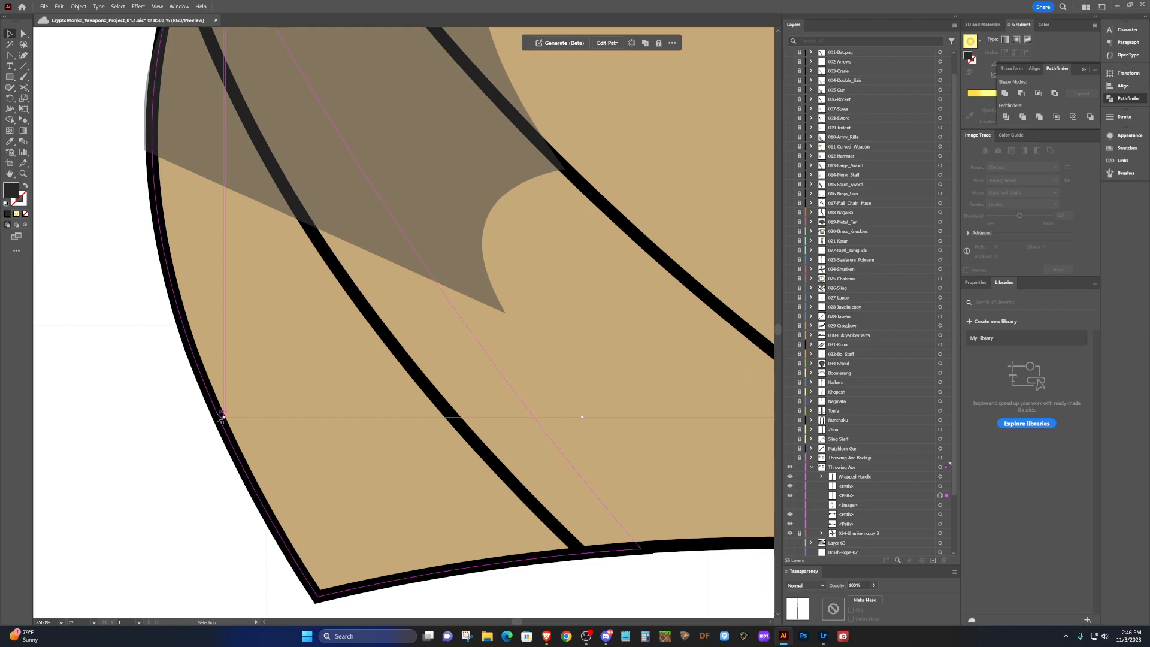
scroll(226, 424, down, 8)
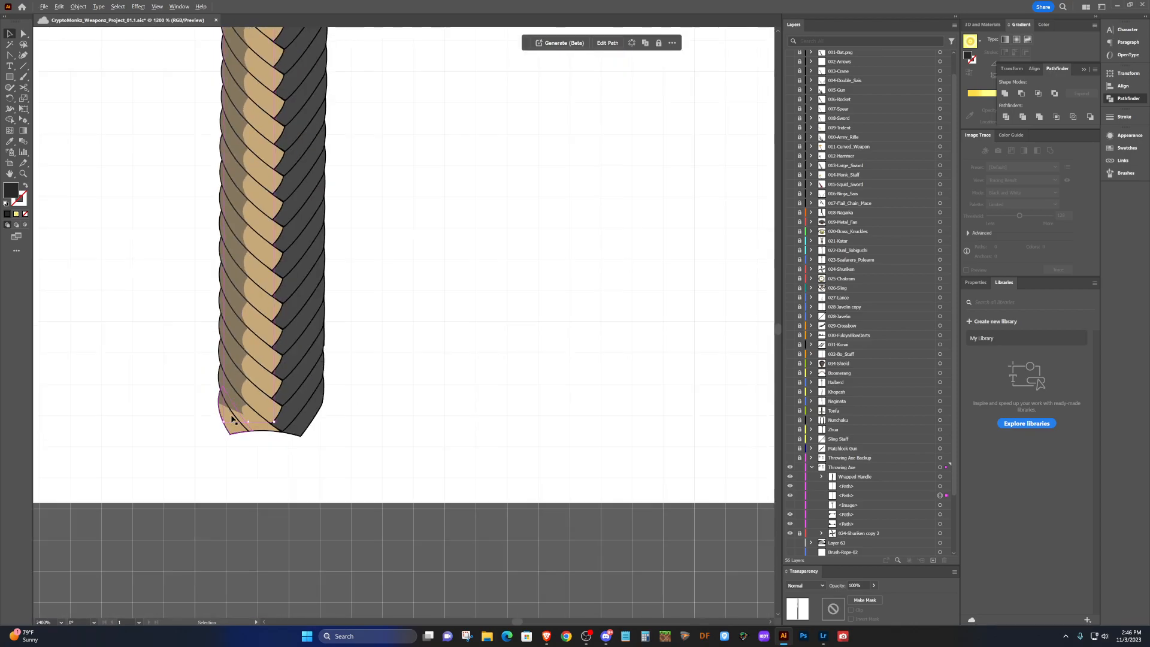
scroll(250, 386, down, 8)
scroll(249, 386, up, 4)
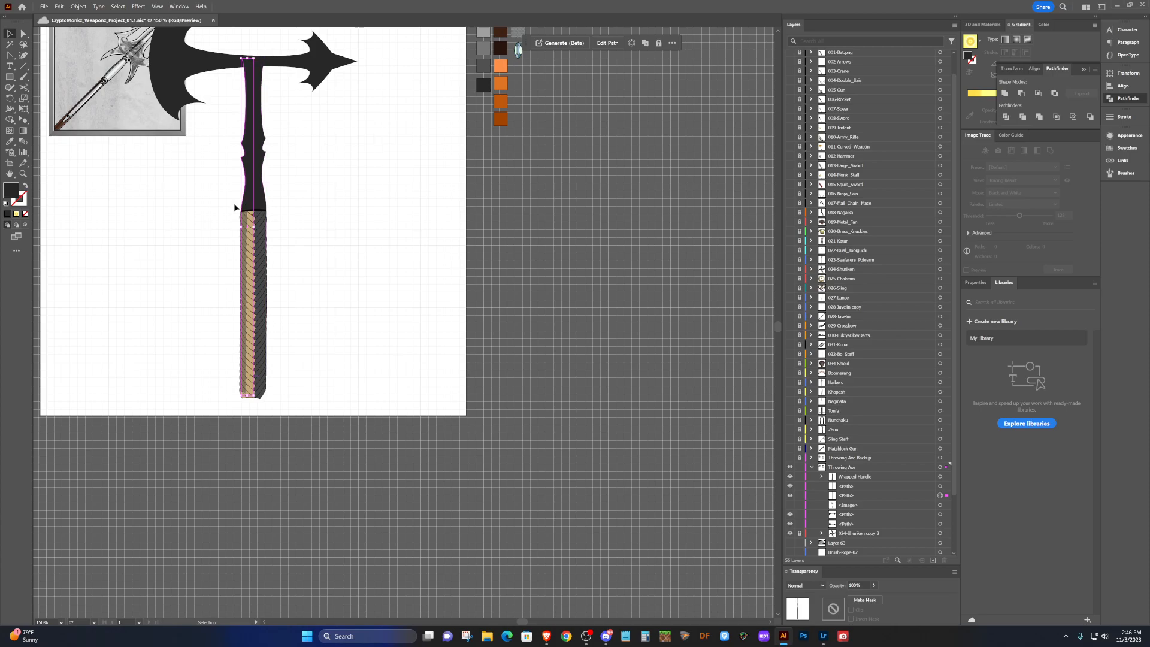
Delete the outdated right shaft half so it can be rebuilt from the left one.
click(291, 232)
scroll(290, 230, up, 4)
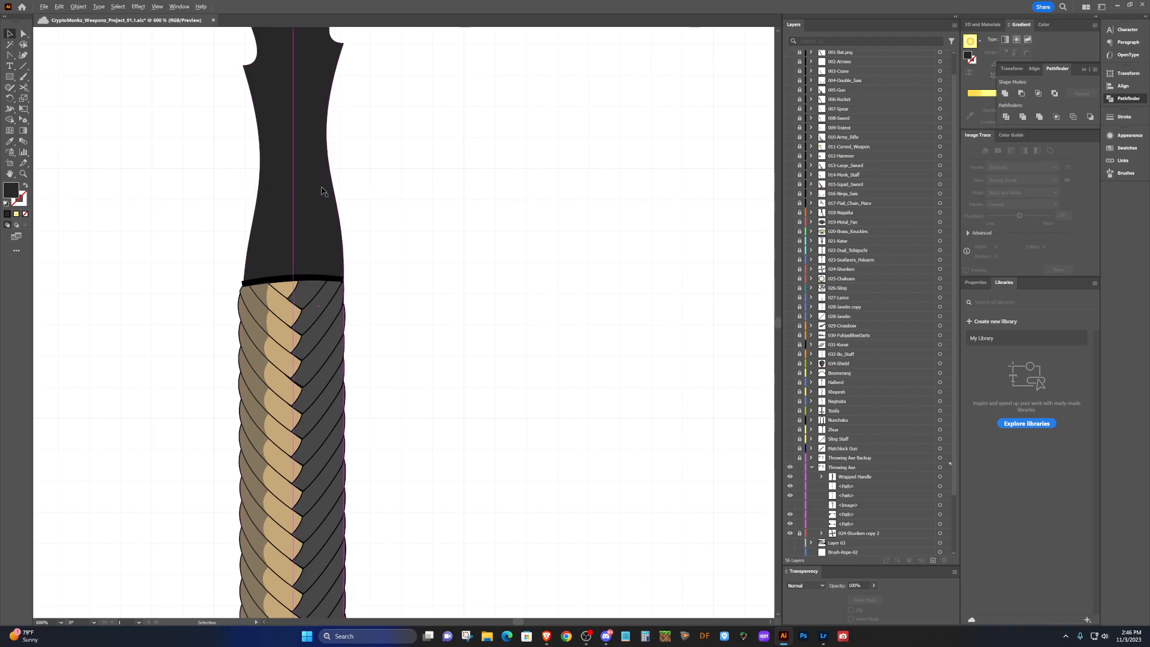
scroll(364, 222, up, 5)
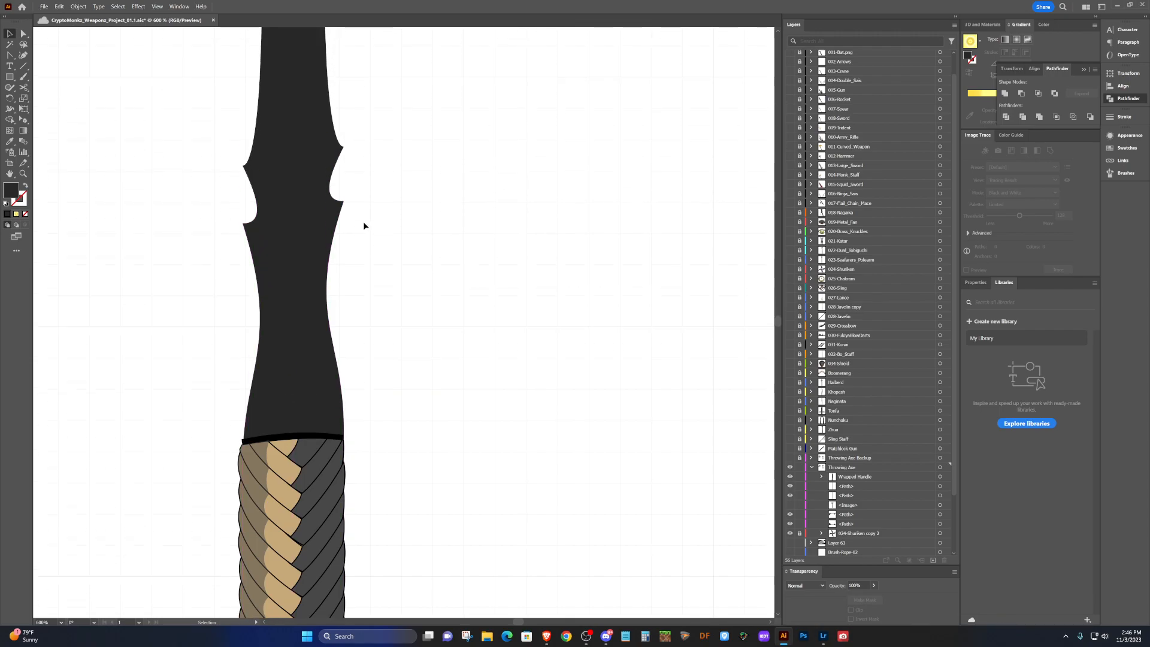
scroll(363, 221, up, 7)
click(271, 225)
click(297, 231)
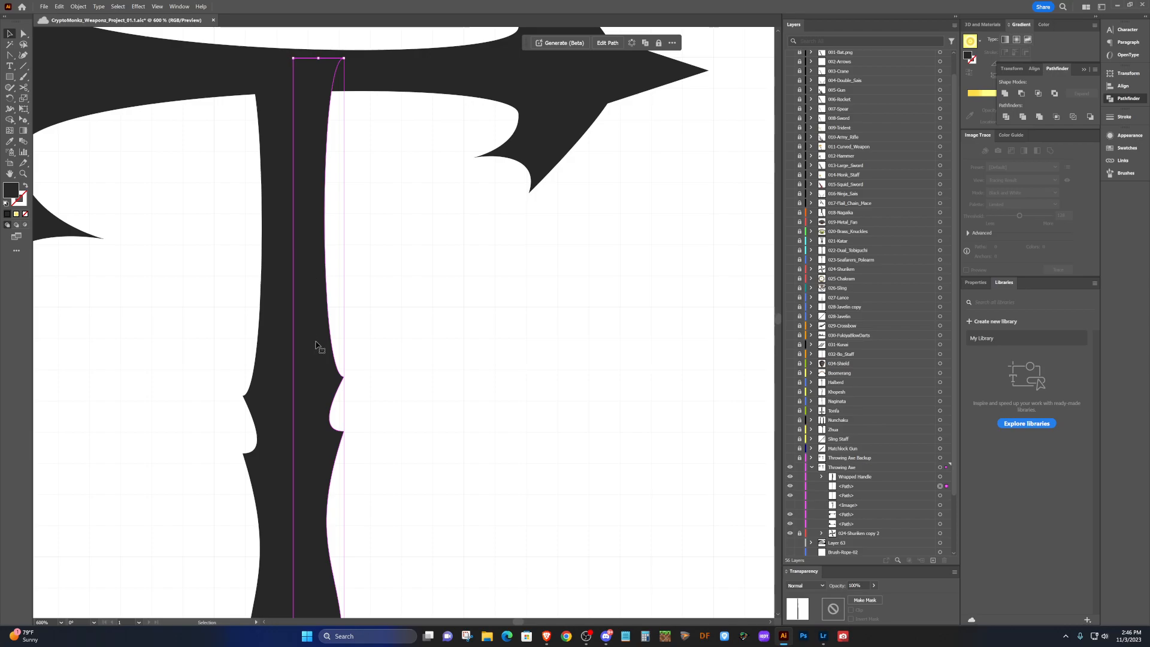
scroll(357, 375, down, 4)
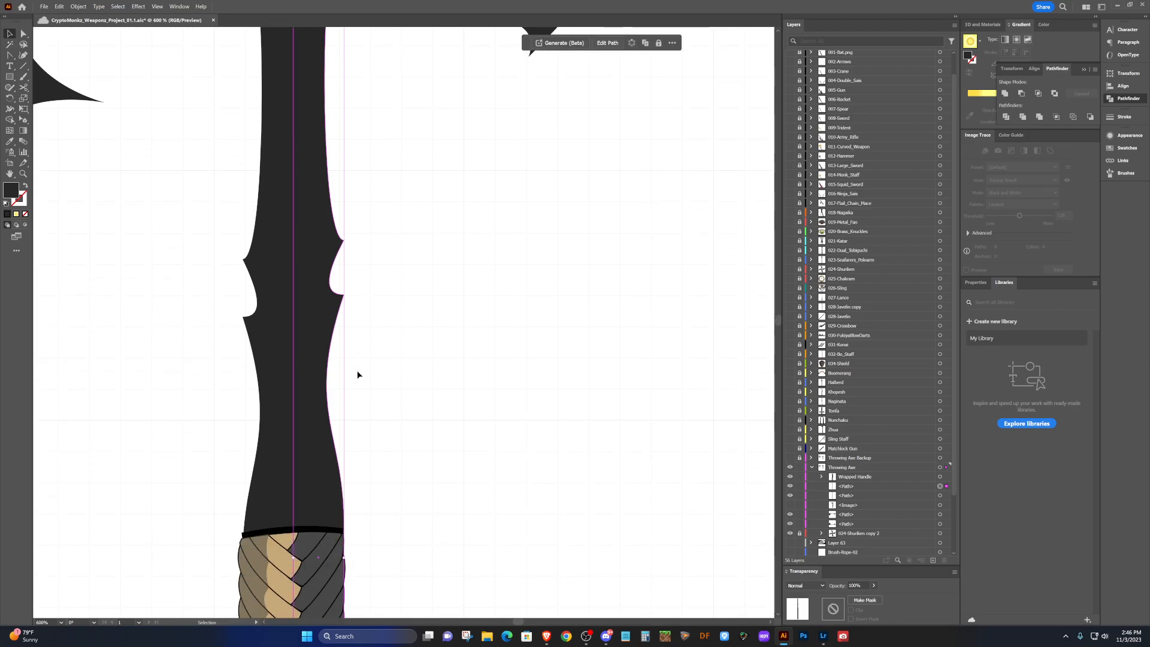
key(Delete)
Duplicate the left shaft half onto the right side and reflect the copy across the vertical axis.
click(273, 383)
drag(271, 379, 327, 387)
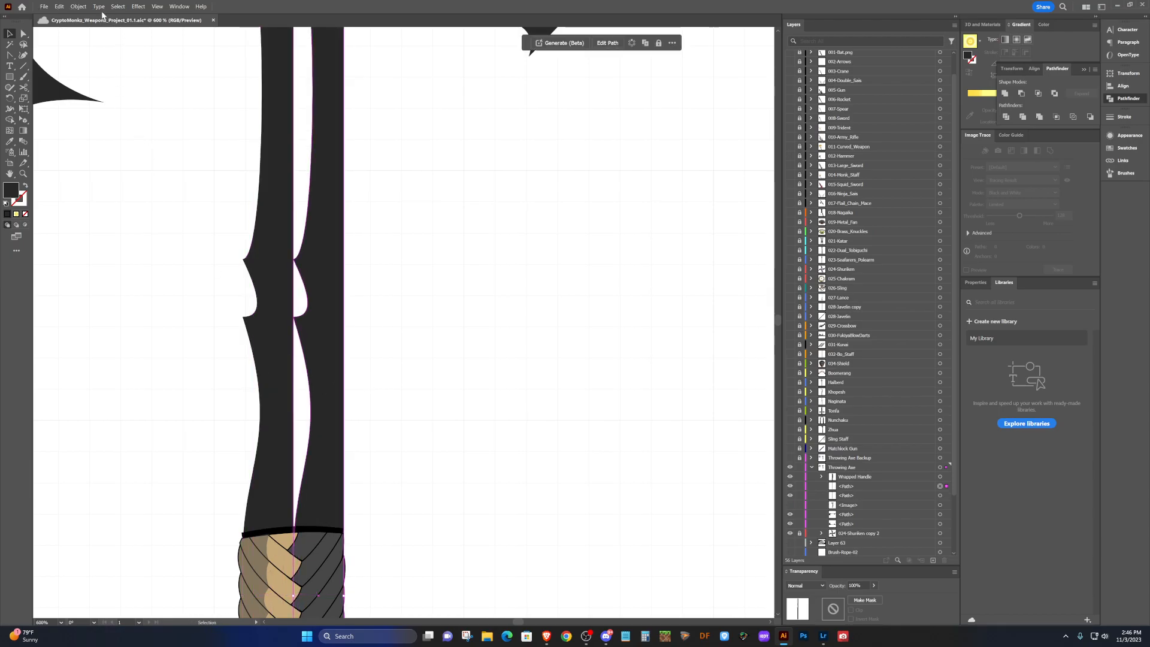
click(79, 6)
mouse_move(99, 17)
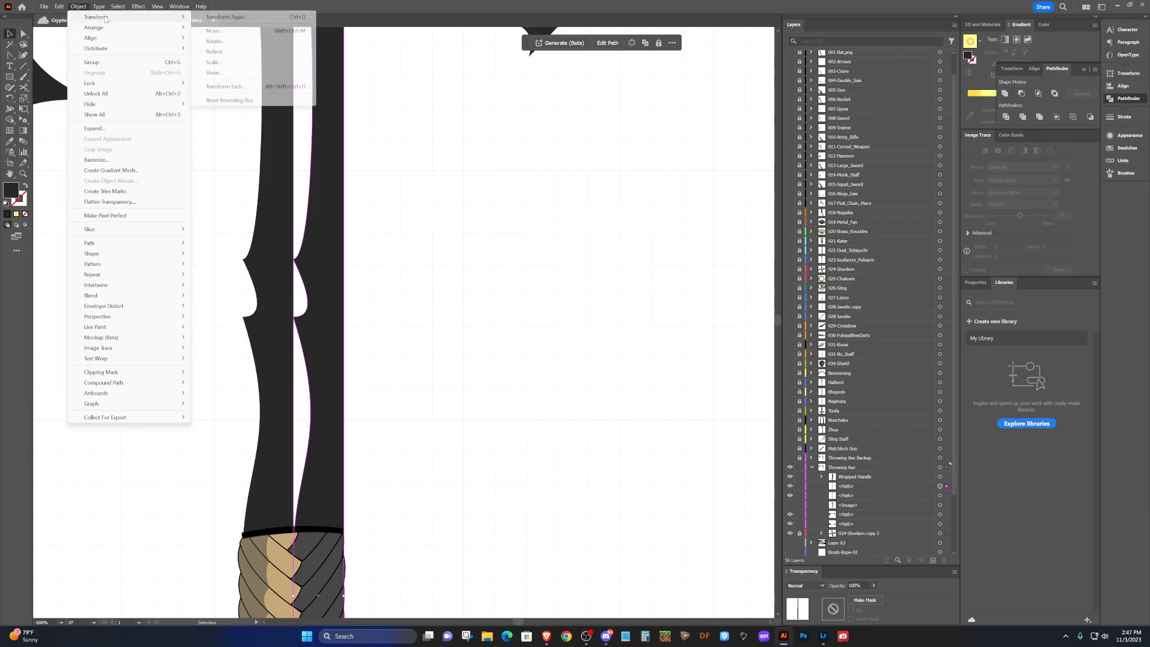
click(218, 52)
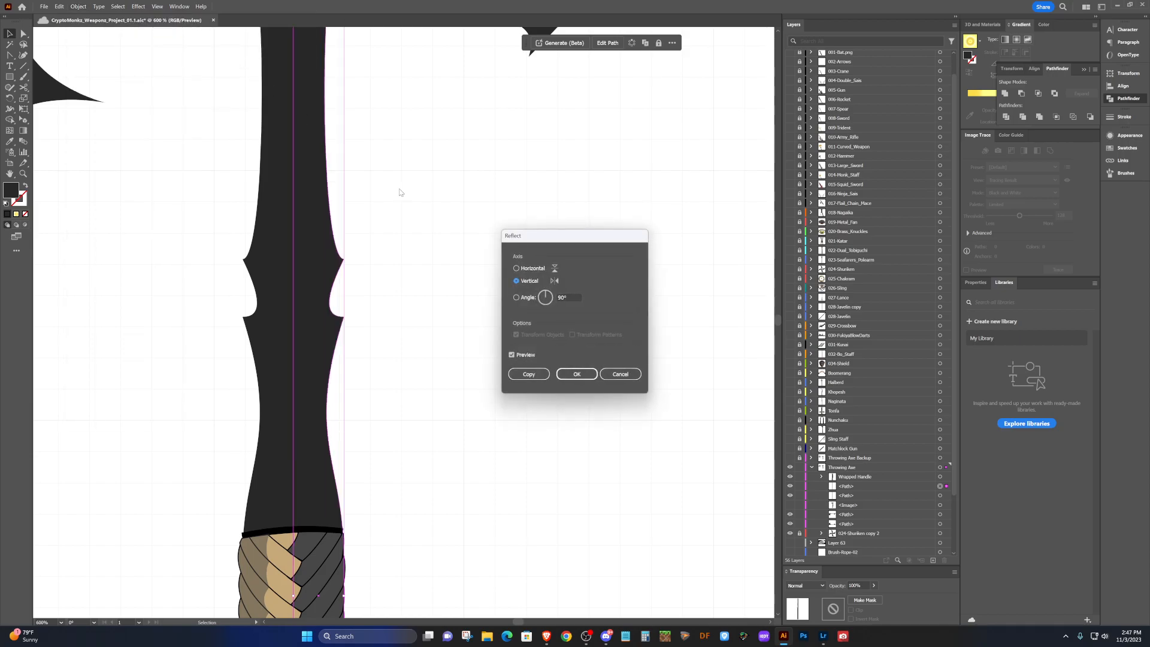
click(577, 374)
click(468, 404)
Select the left shaft half and activate the Eraser tool at the wrapped handle's bottom end.
scroll(375, 357, down, 5)
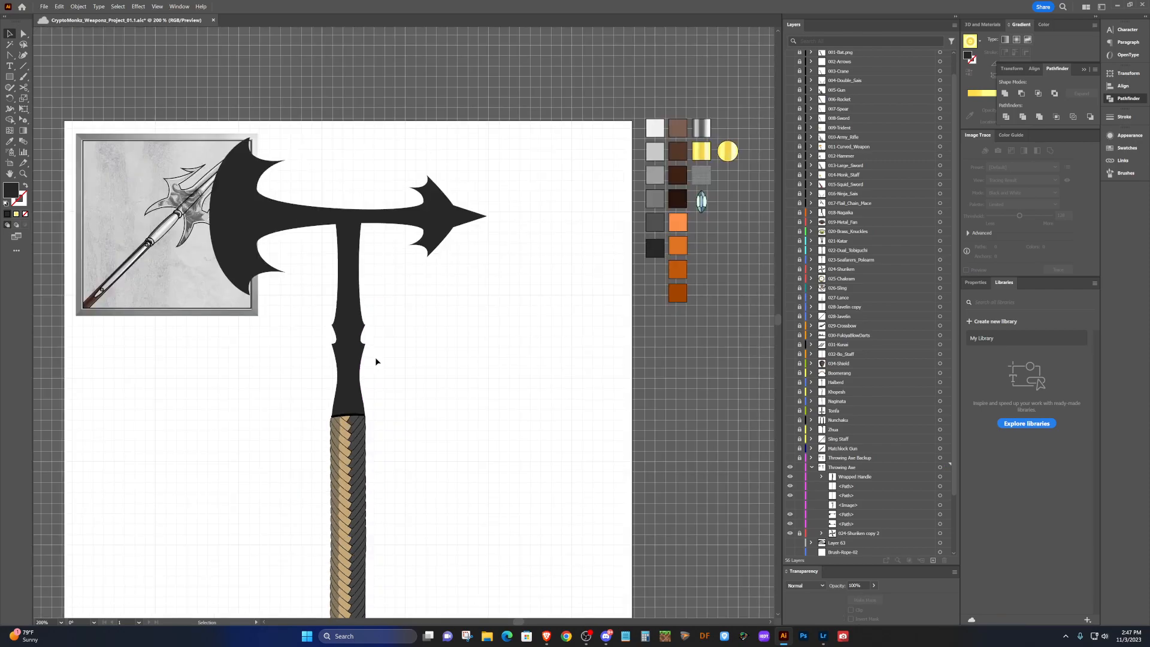
scroll(375, 356, down, 4)
click(354, 409)
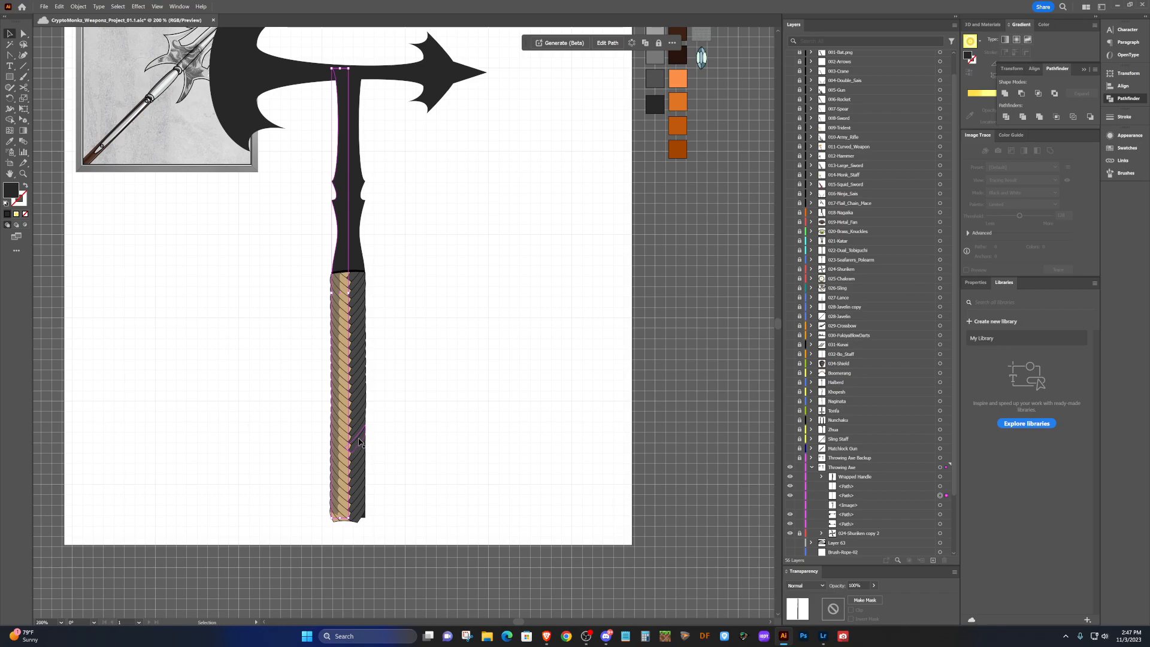
scroll(358, 442, down, 3)
scroll(337, 410, up, 4)
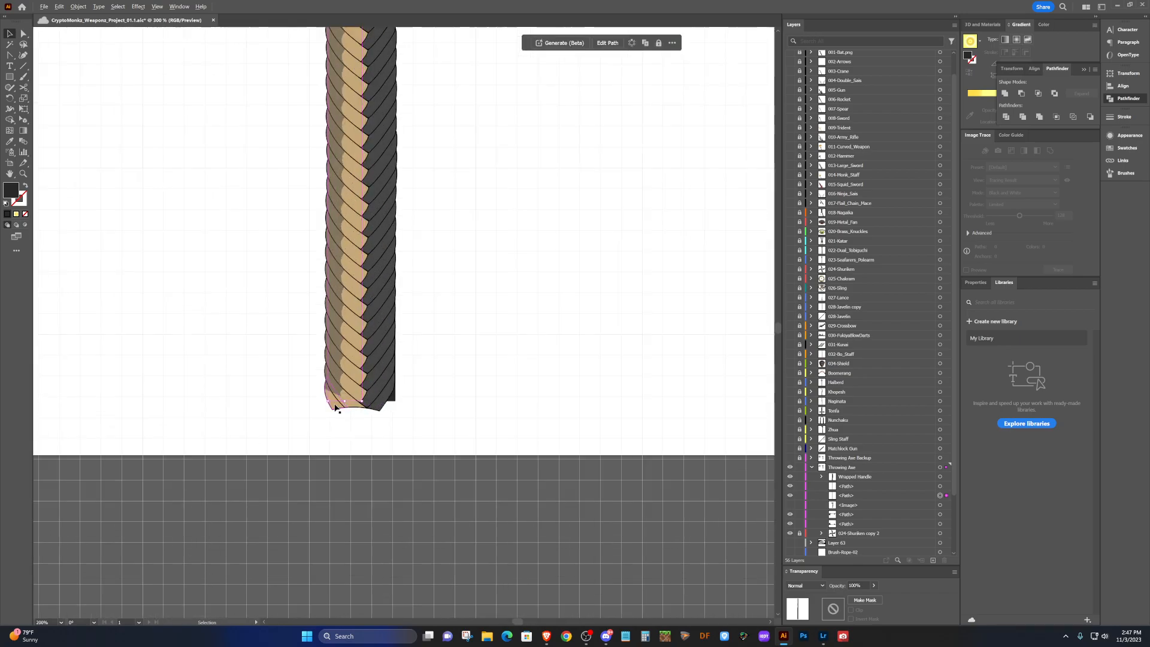
scroll(337, 411, up, 3)
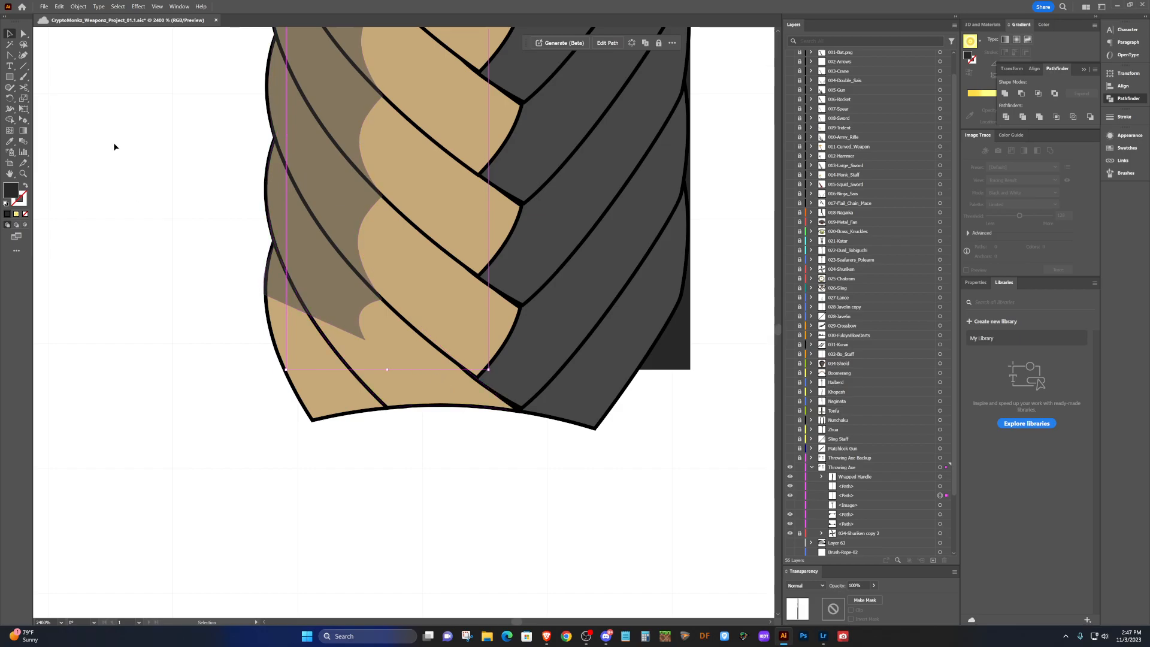
click(24, 79)
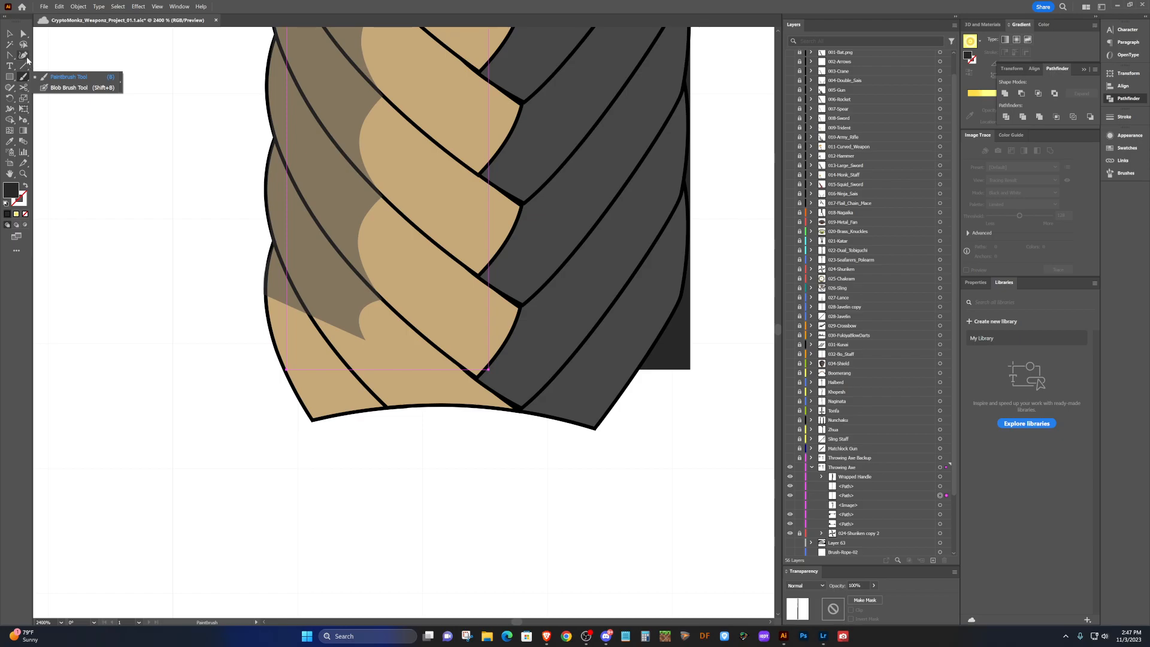
click(26, 88)
click(60, 87)
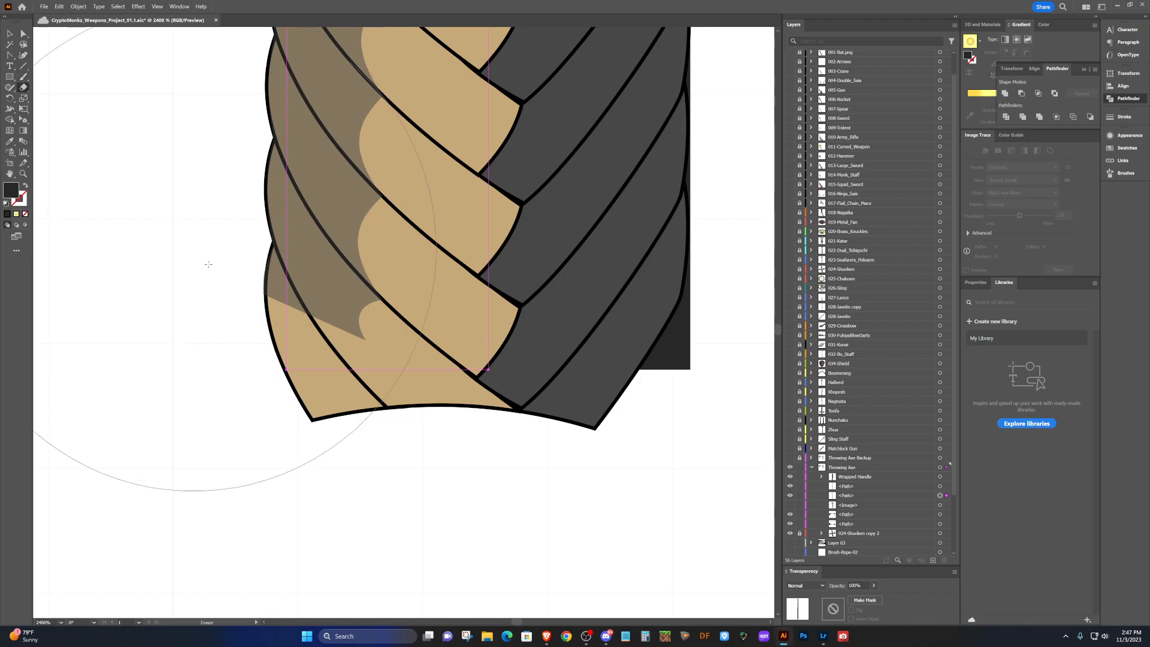
Search the application's commands for "eras", locate the Eraser tool and activate it again.
scroll(261, 285, down, 2)
scroll(264, 289, up, 1)
scroll(264, 289, right, 2)
scroll(264, 287, left, 3)
scroll(264, 286, up, 1)
scroll(265, 286, down, 5)
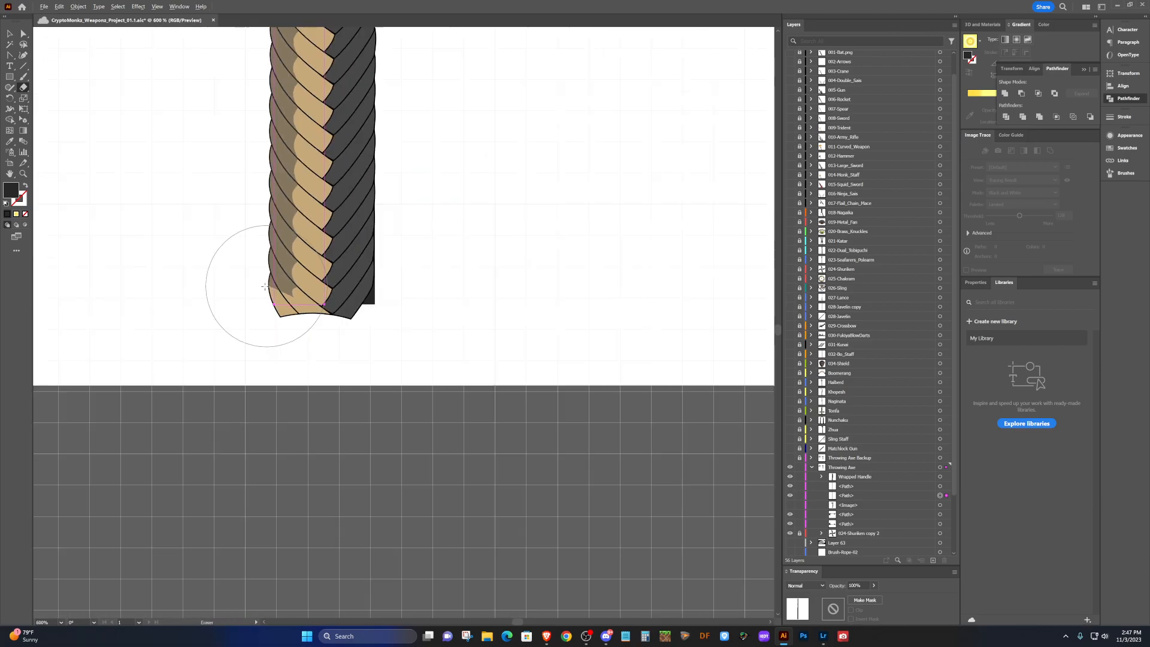
scroll(257, 282, up, 4)
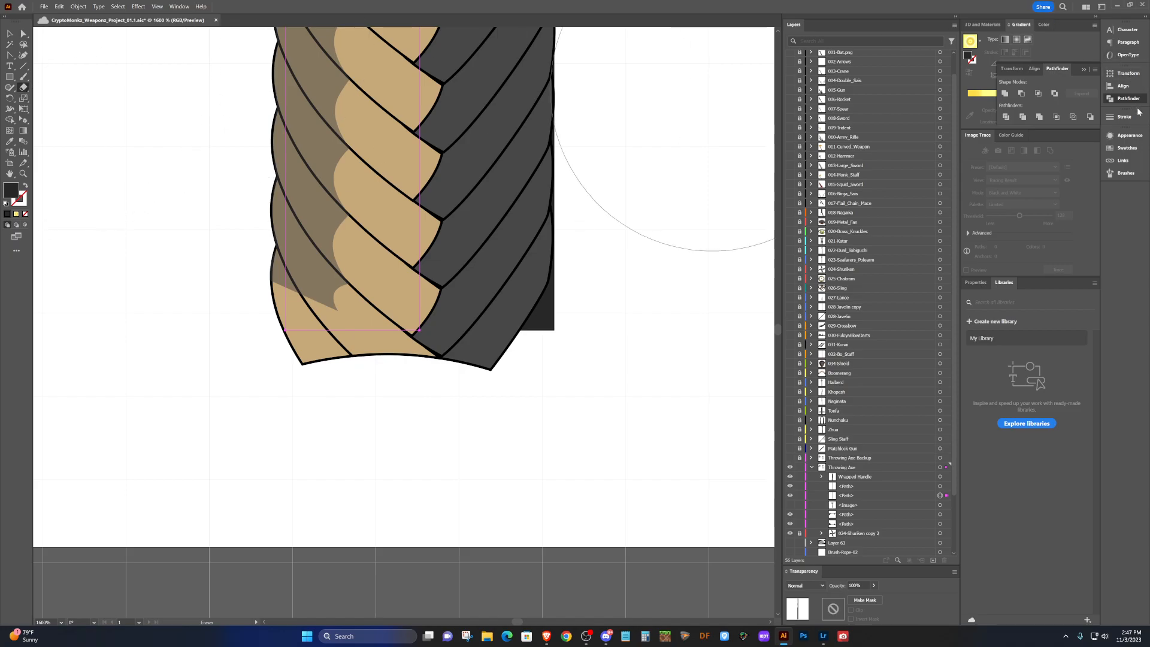
click(1063, 7)
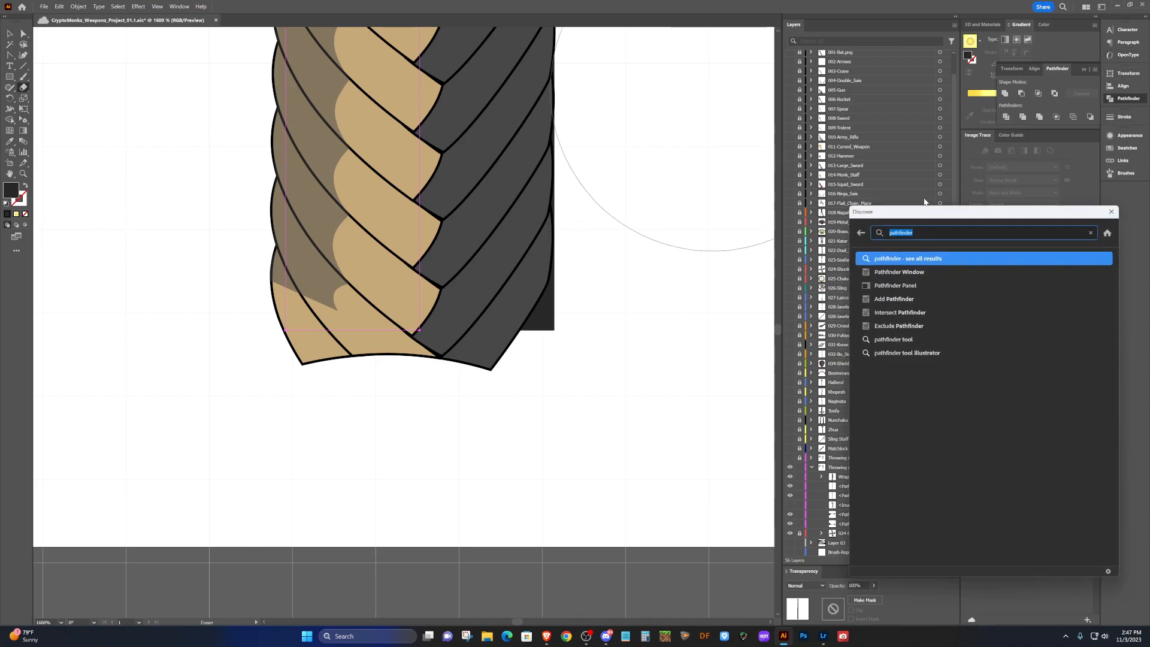
text(eras)
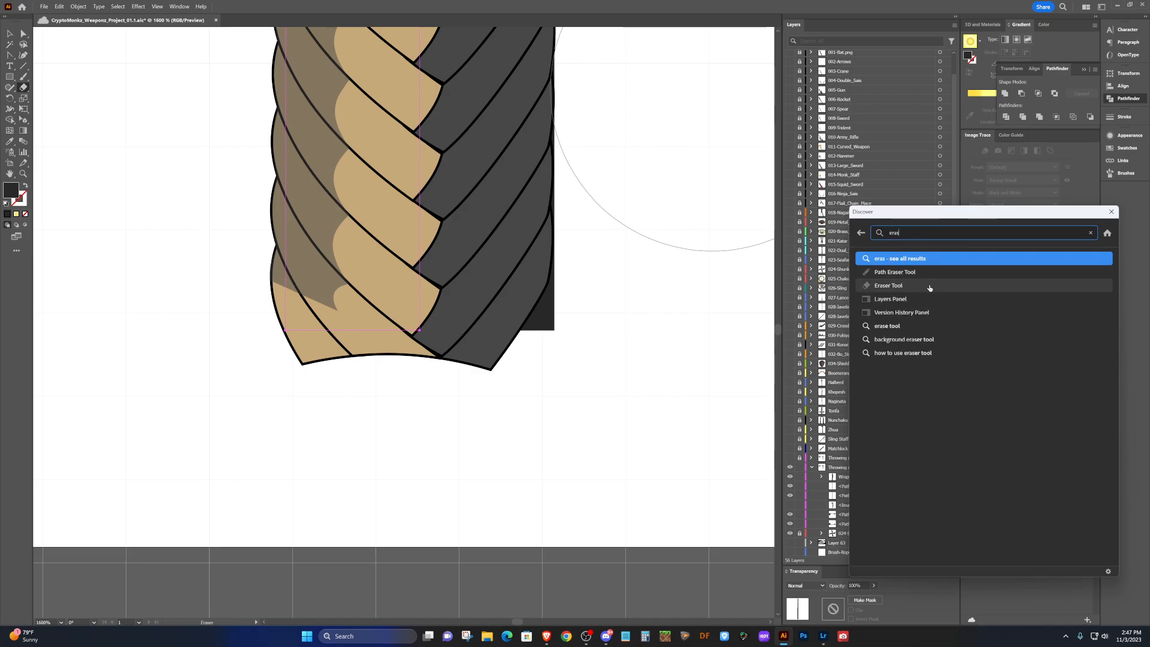
mouse_move(919, 288)
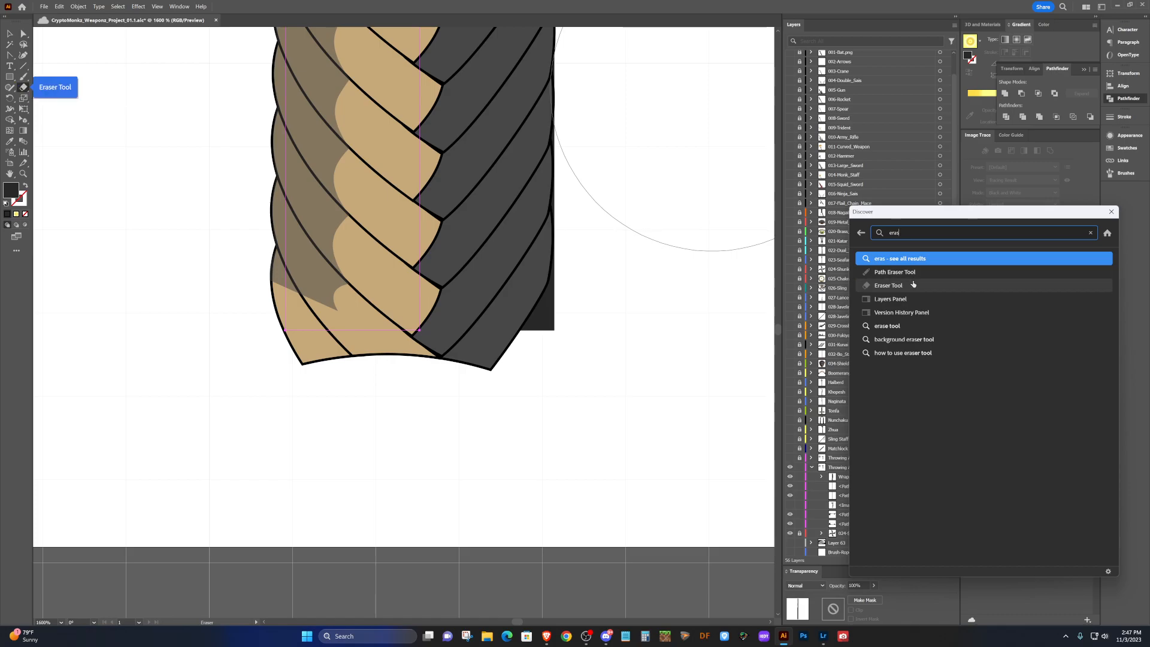
click(913, 285)
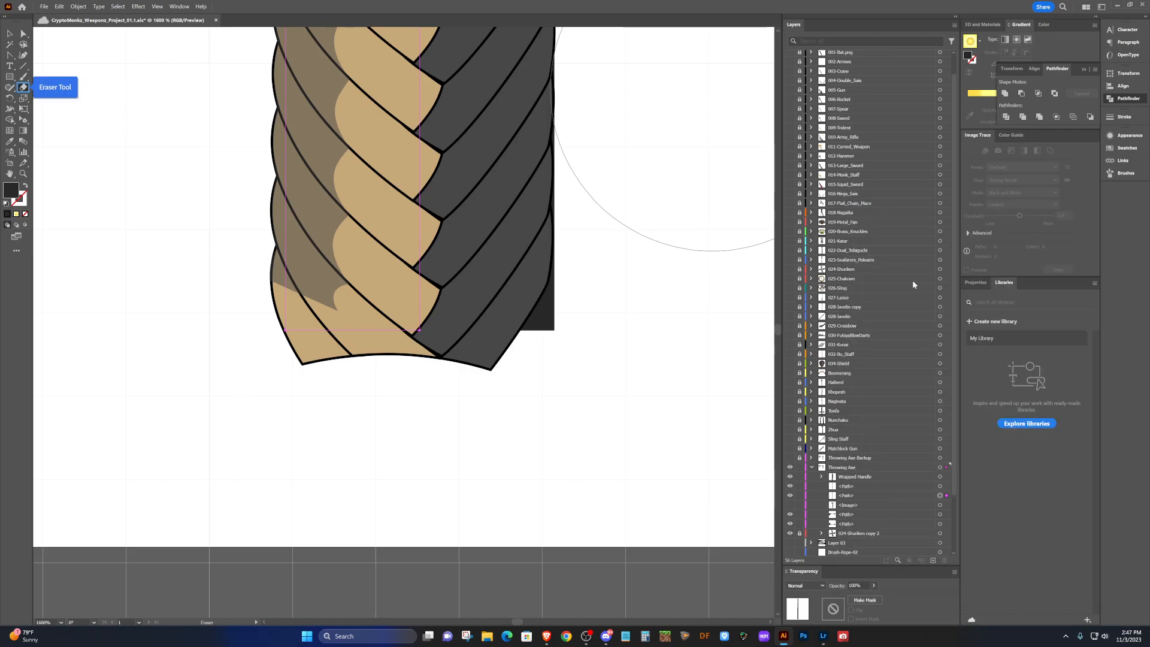
click(22, 90)
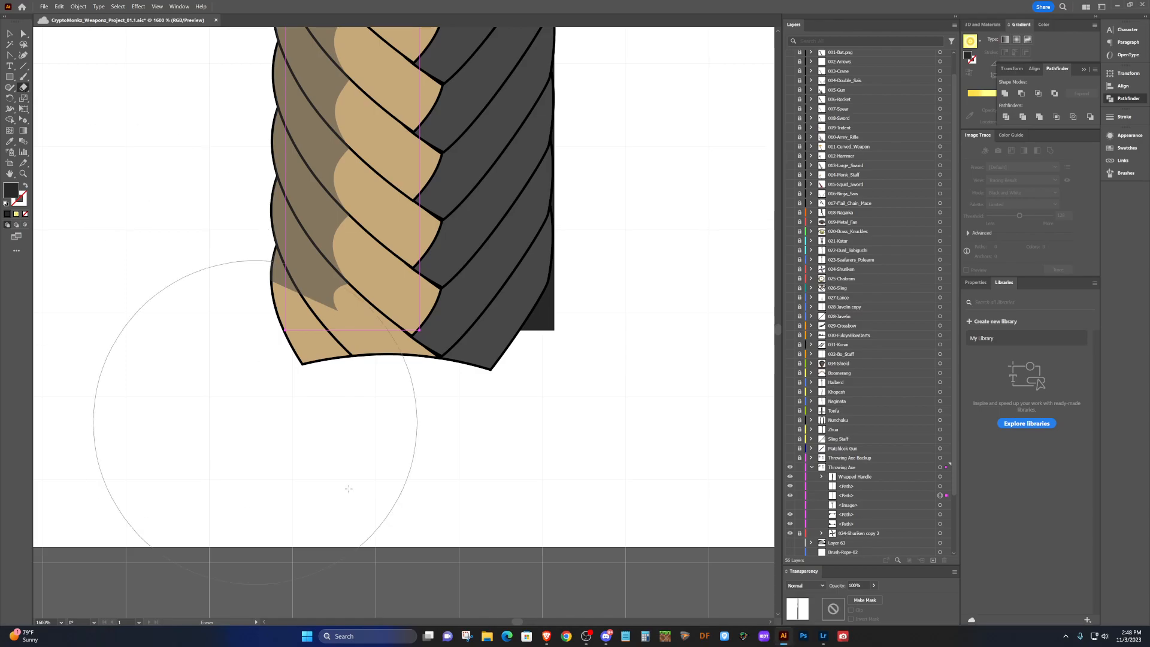
Switch to the browser's throwing axe reference photo and study the axe's shaft and wrapped handle.
mouse_move(548, 638)
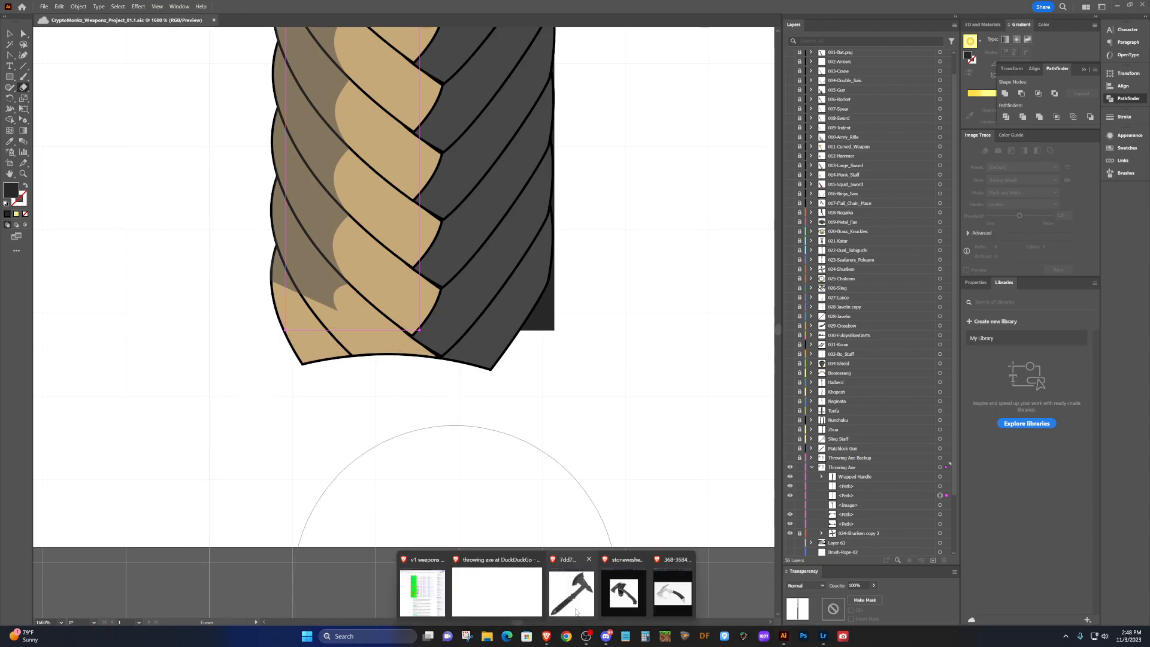
click(572, 589)
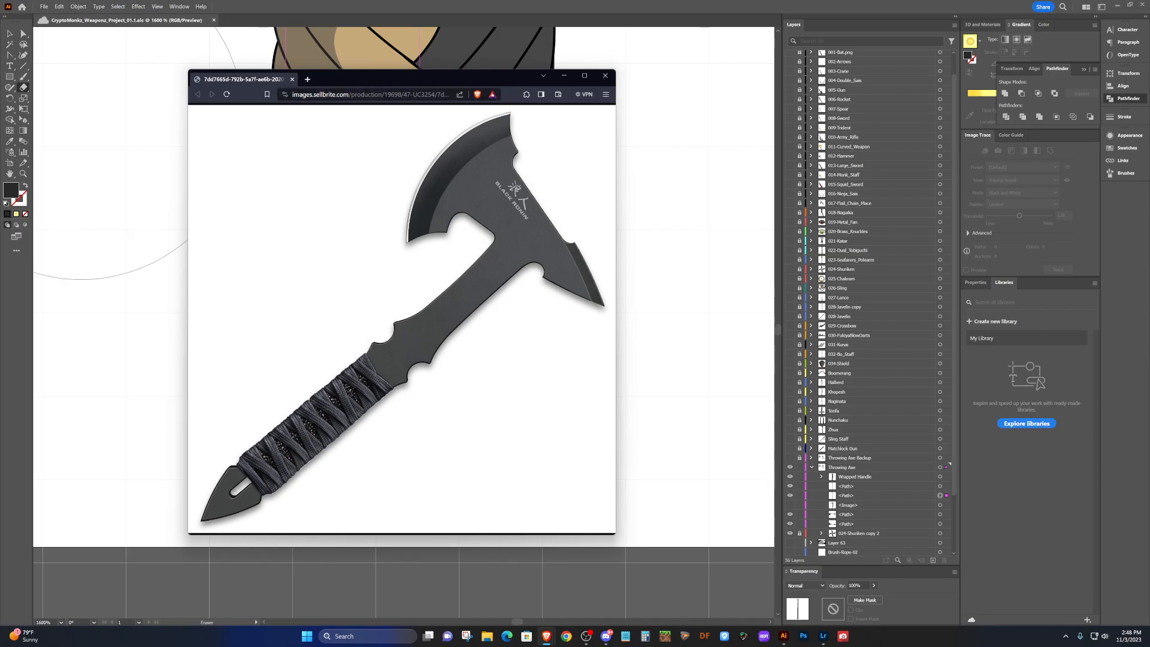
click(82, 118)
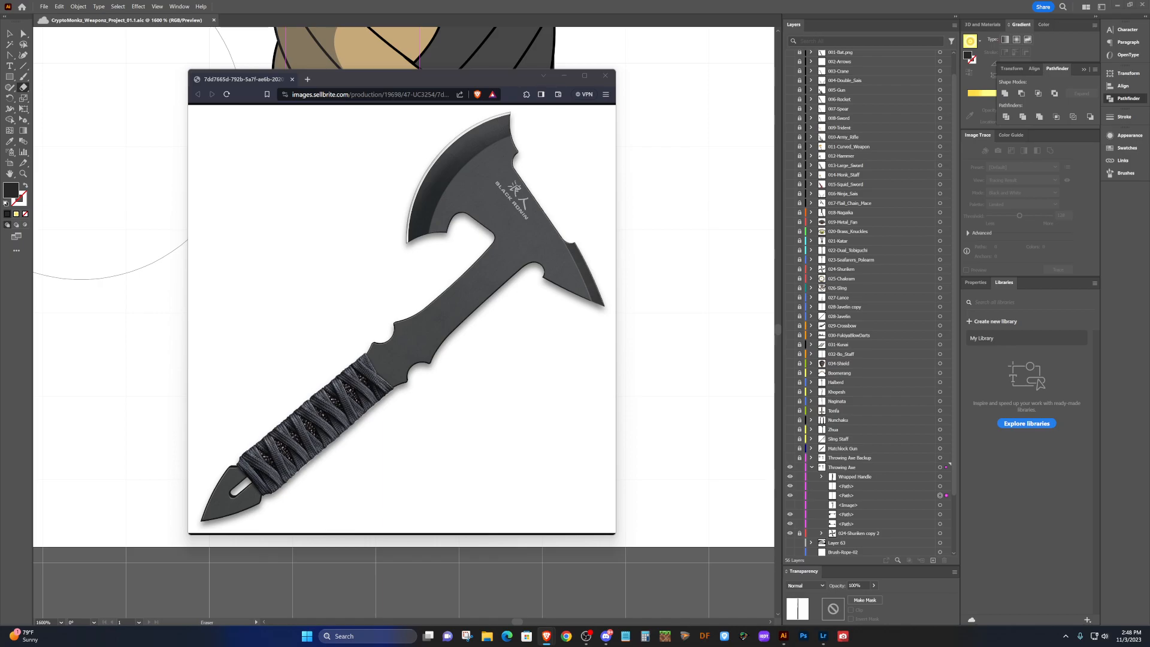
Check the available brushes and the selected left shaft half's appearance attributes.
click(178, 7)
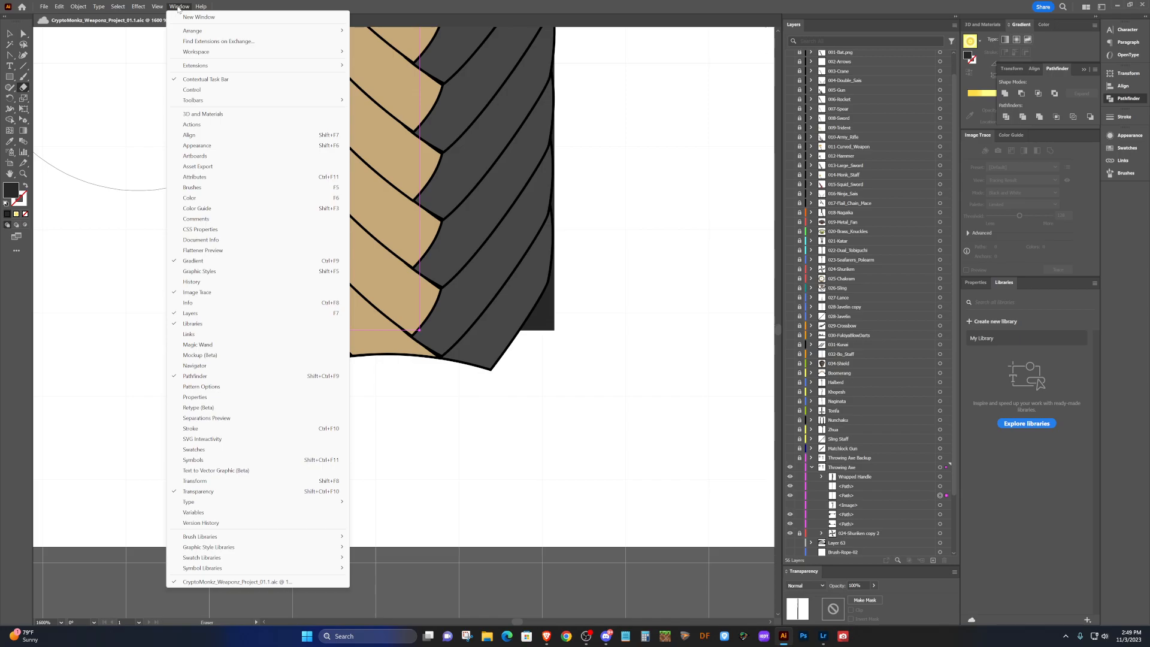
click(210, 188)
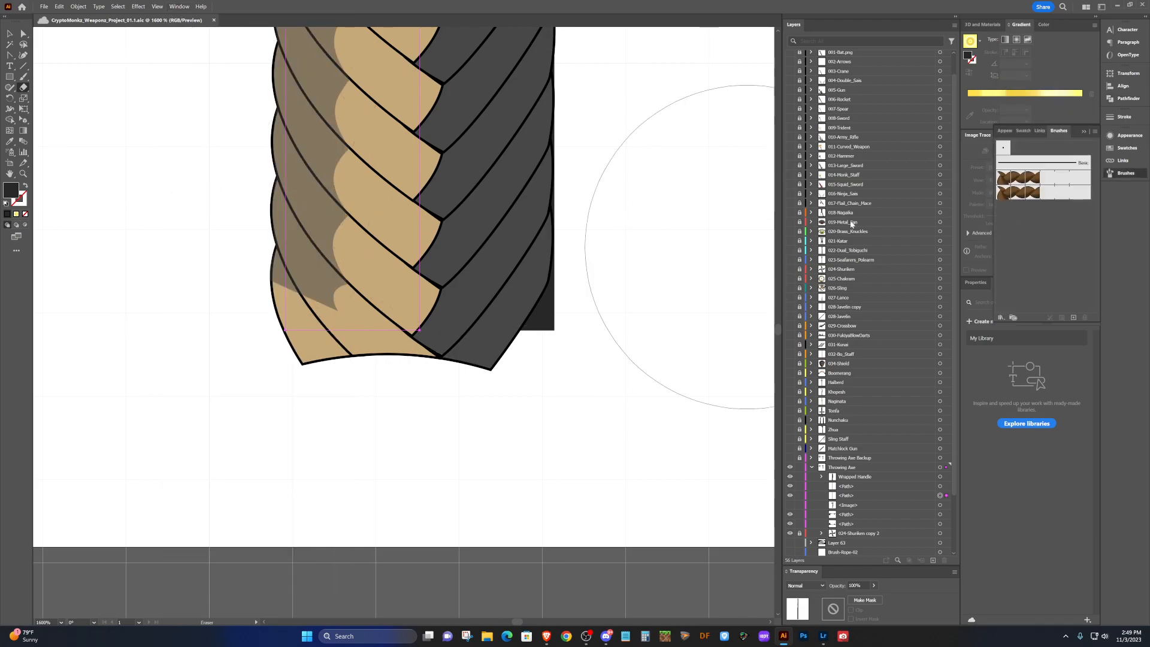
click(1008, 131)
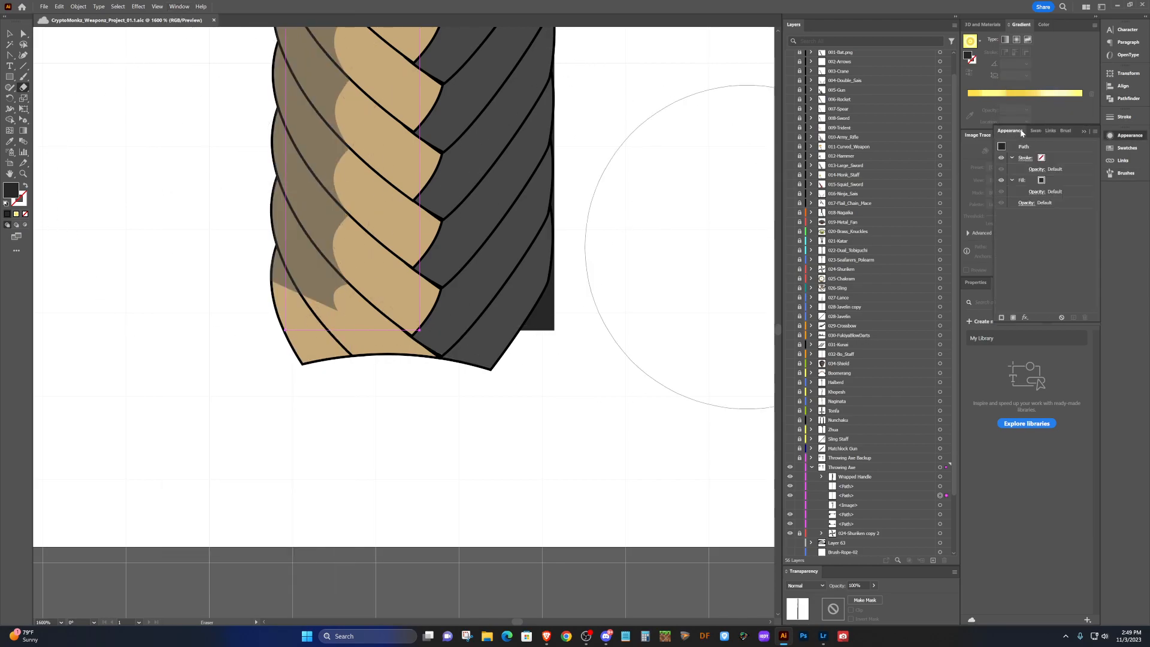
click(1021, 131)
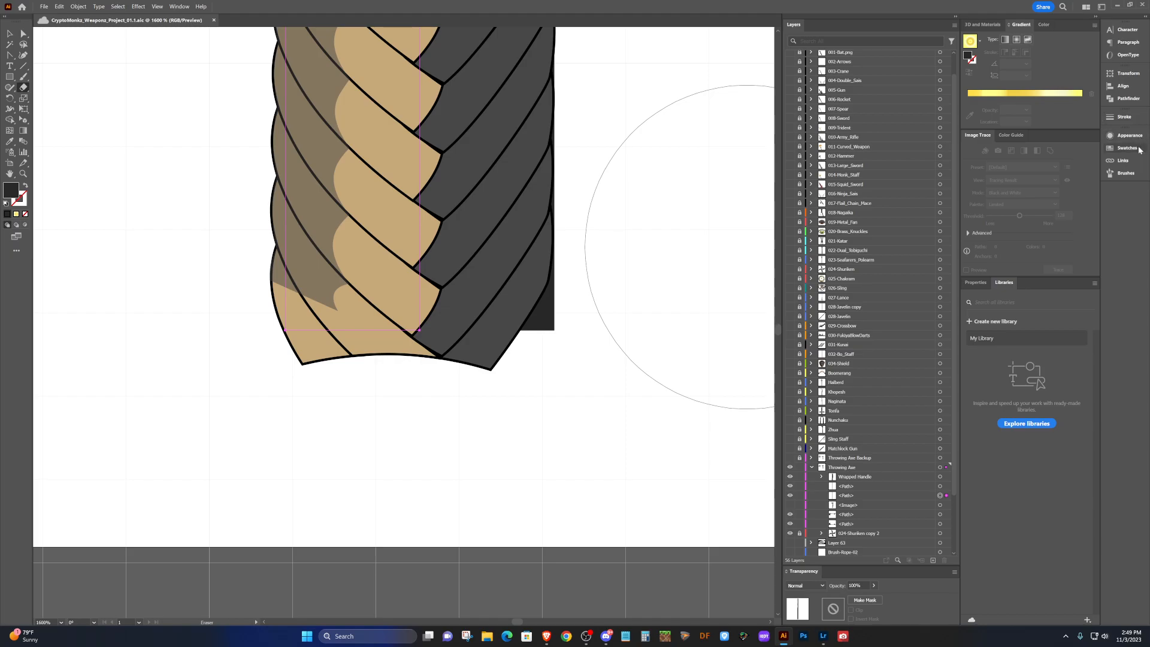
click(1125, 174)
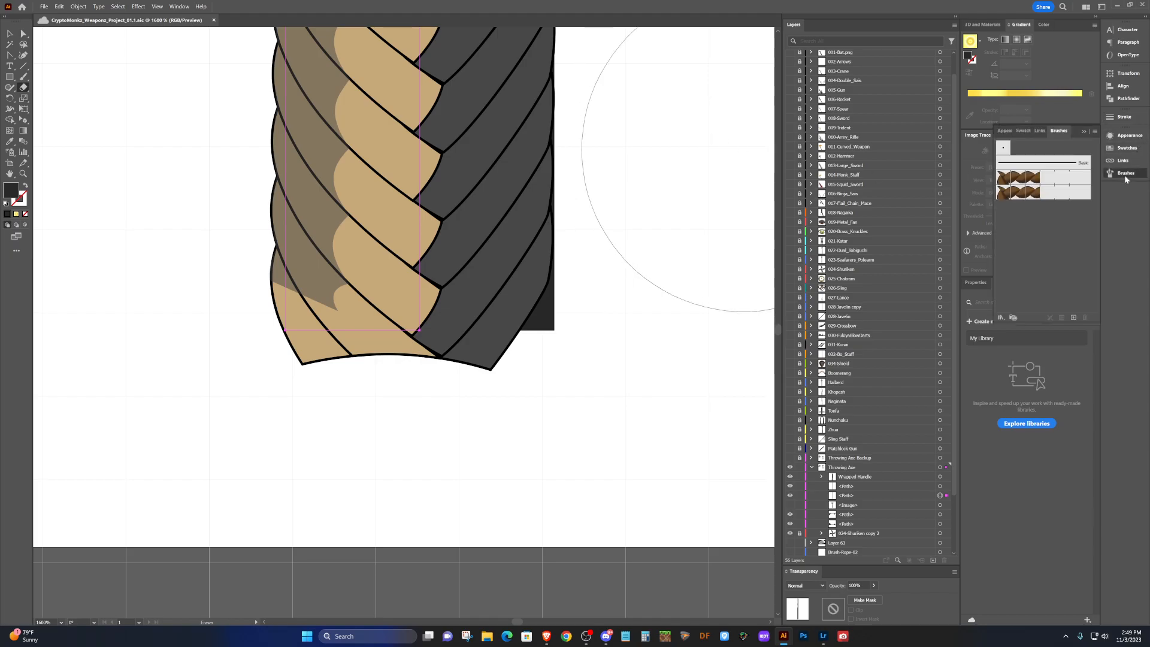
Select the wrapped handle group at its upper end below the shaft and expand its sublayers.
click(1125, 179)
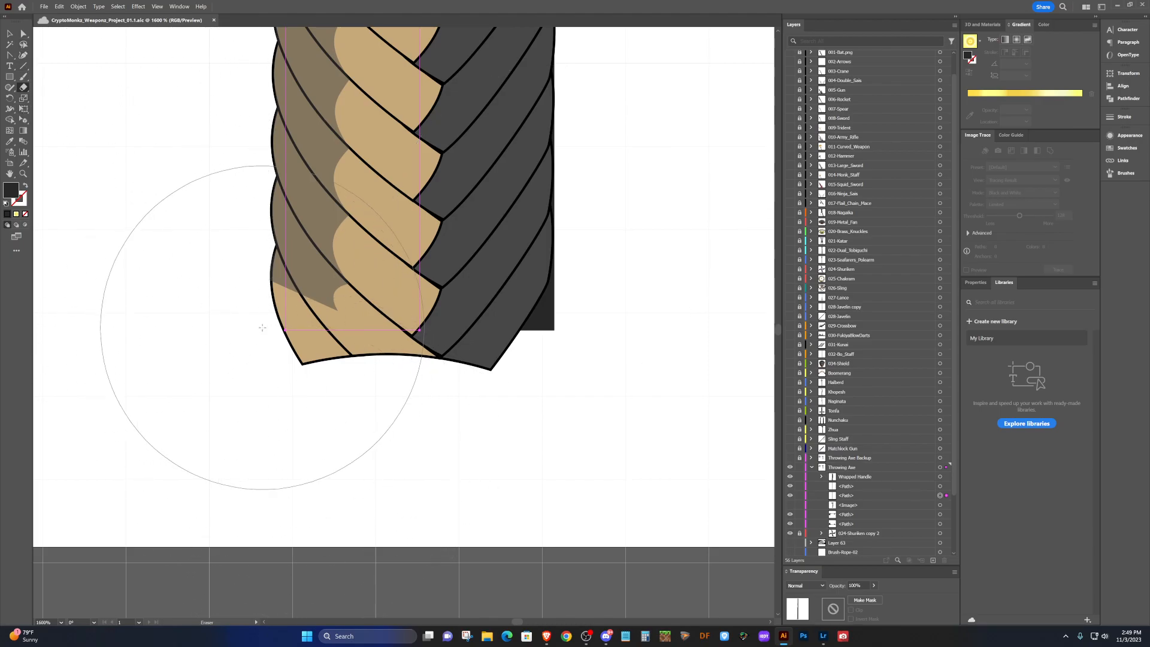
key(v)
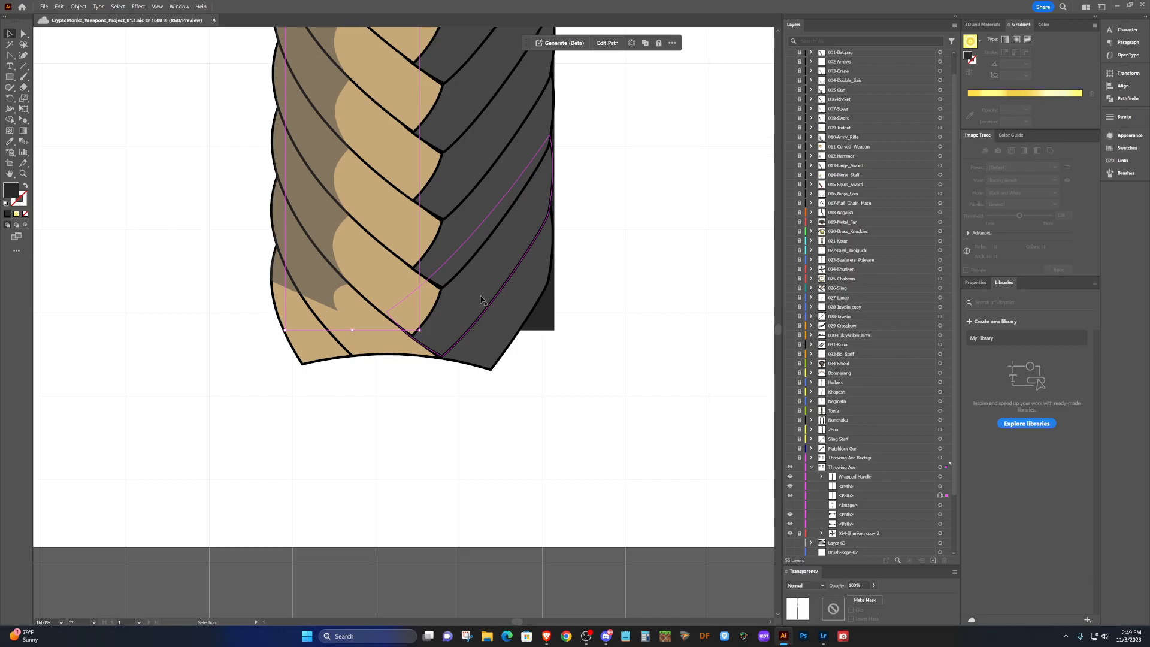
scroll(515, 275, up, 3)
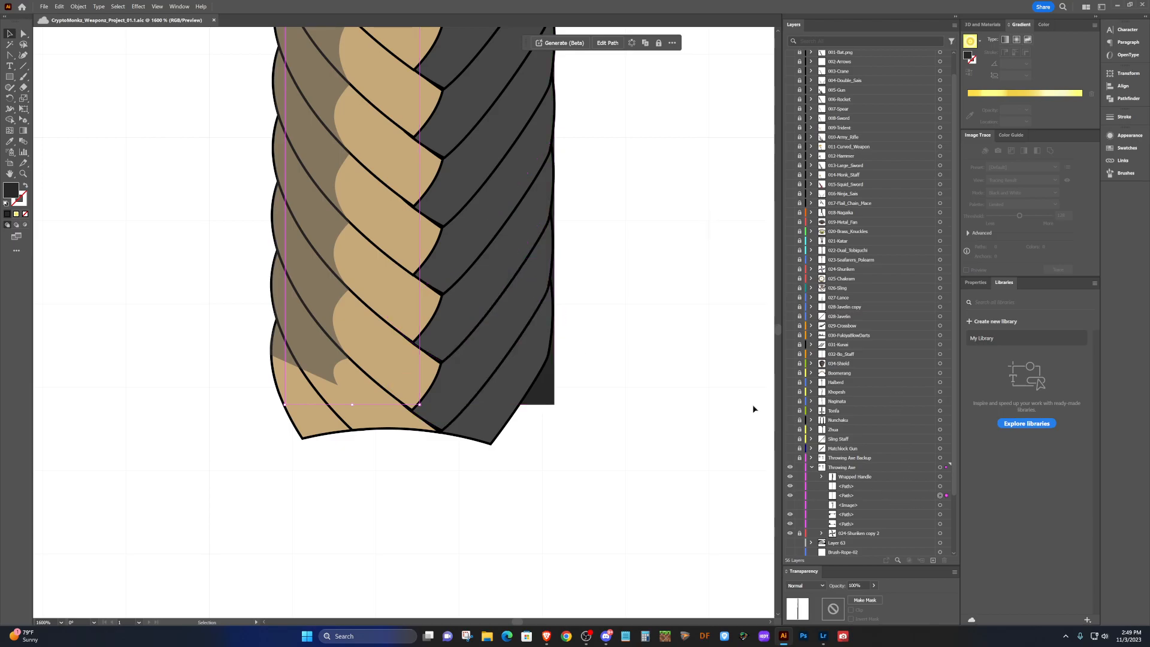
scroll(595, 300, down, 4)
scroll(595, 300, up, 5)
scroll(594, 299, up, 6)
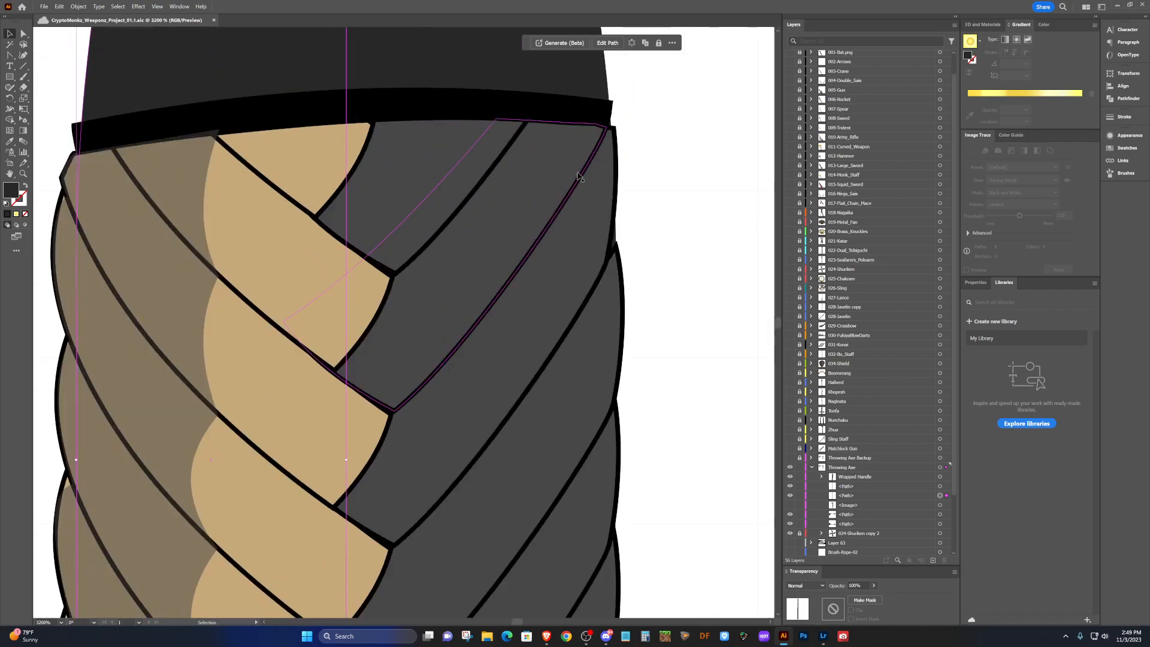
click(413, 109)
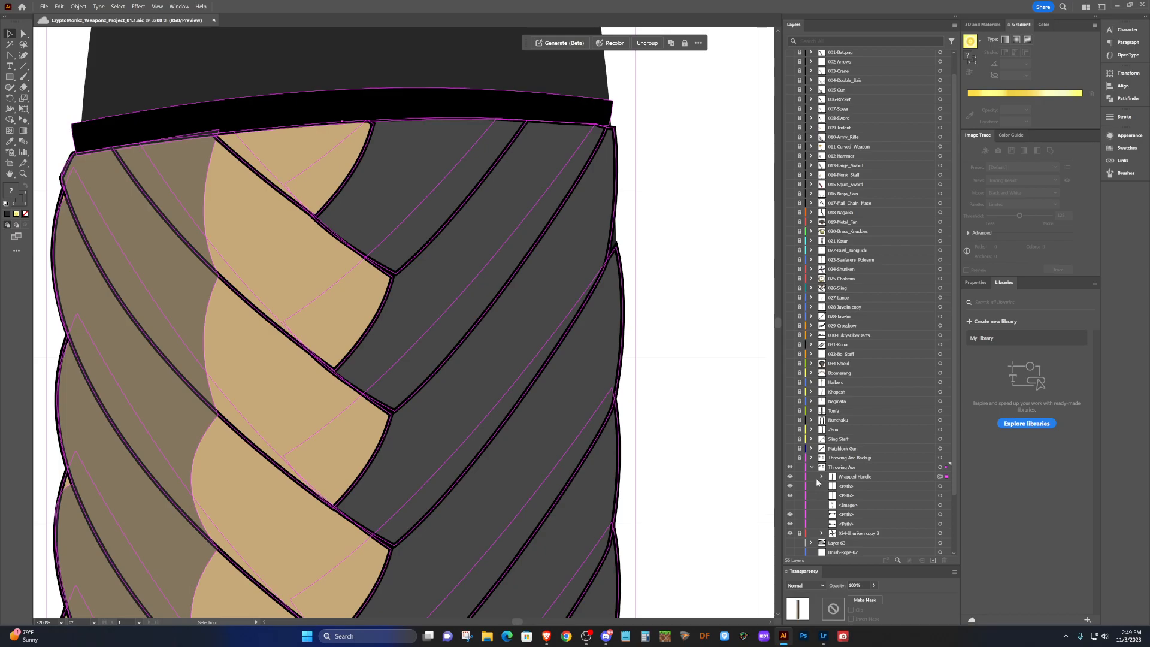
click(830, 485)
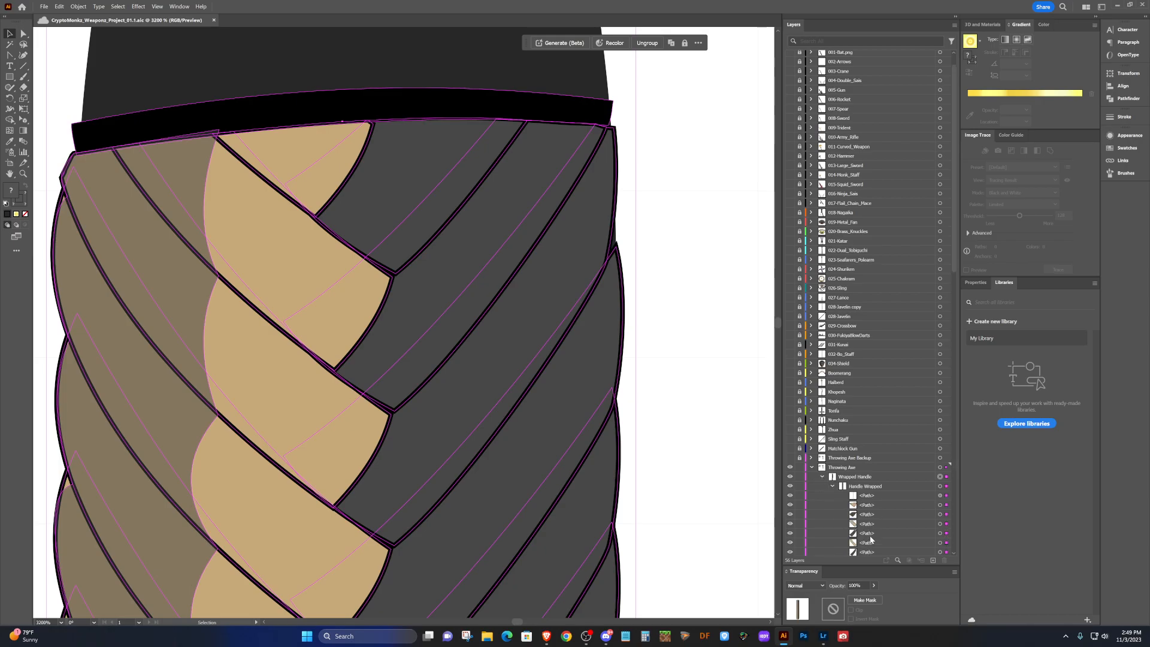
Look through the wrapped handle's sublayers, toggling the visibility of its first paths and the Handle Wrapped group to identify them.
scroll(875, 533, down, 2)
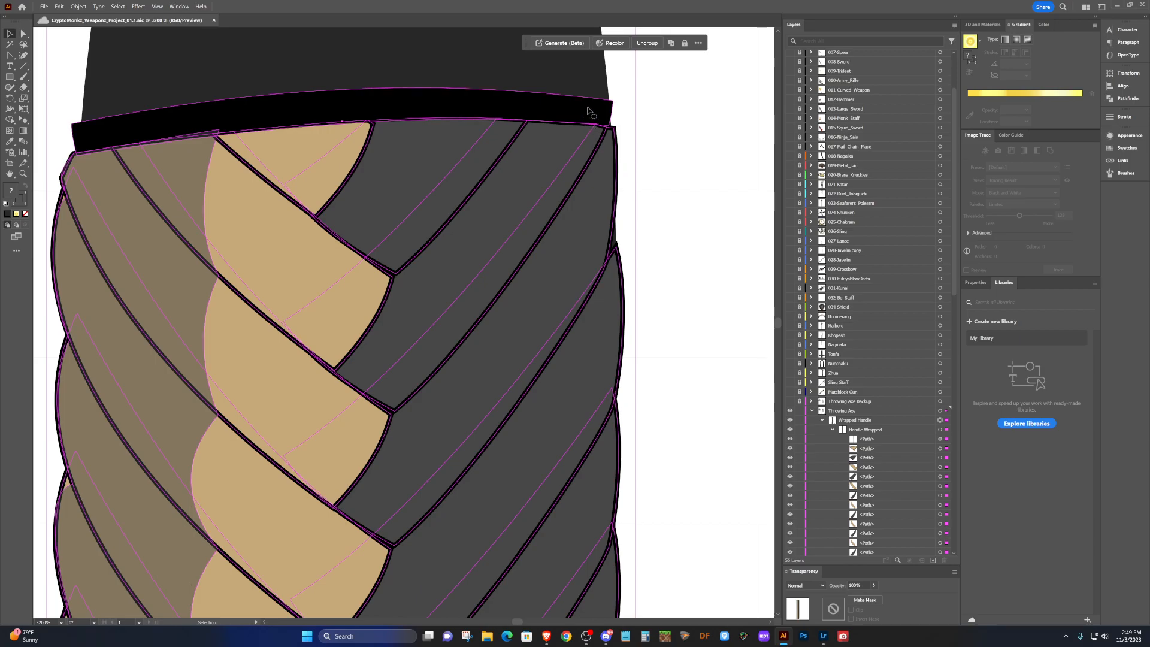
scroll(898, 464, down, 6)
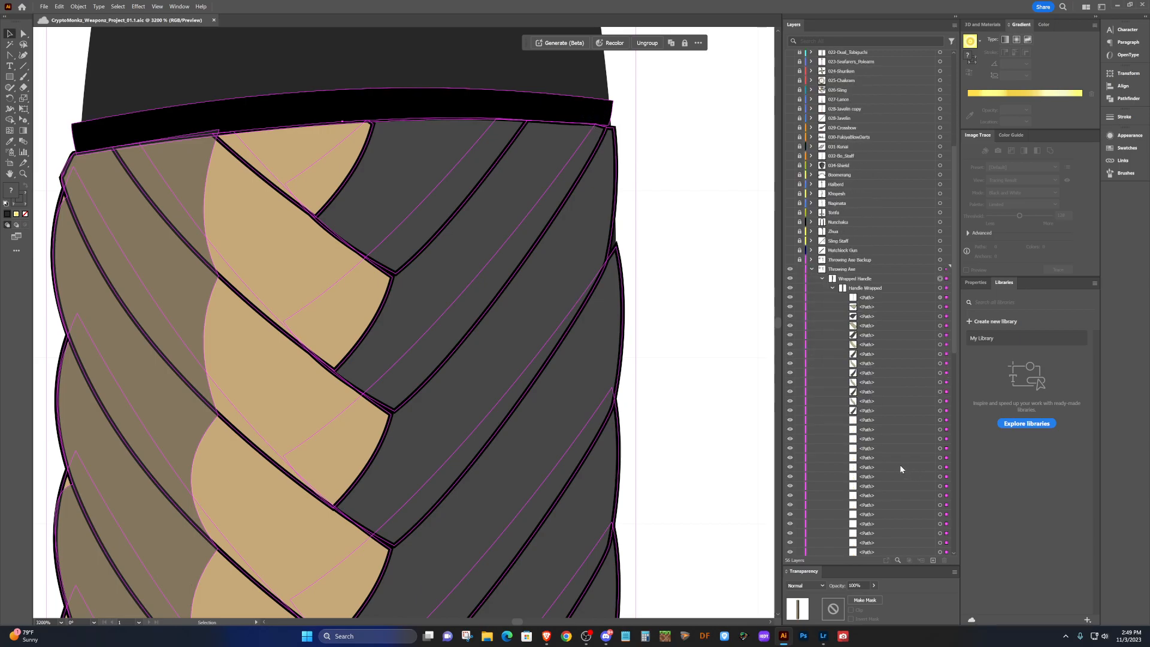
scroll(897, 470, down, 8)
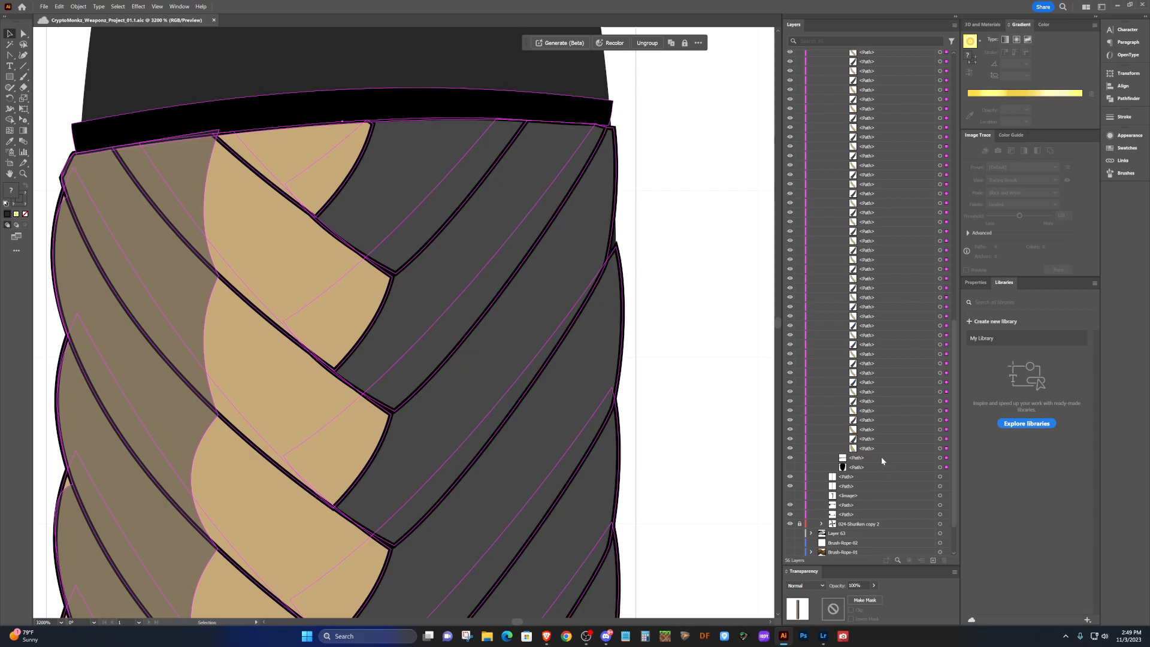
scroll(875, 443, up, 10)
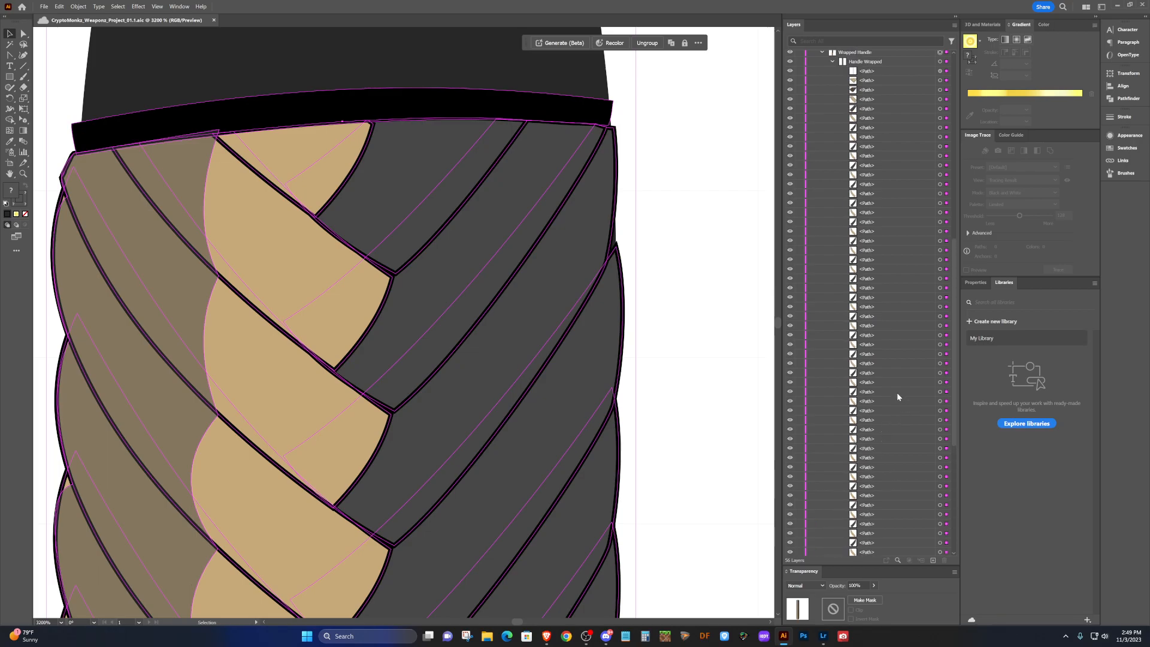
click(875, 185)
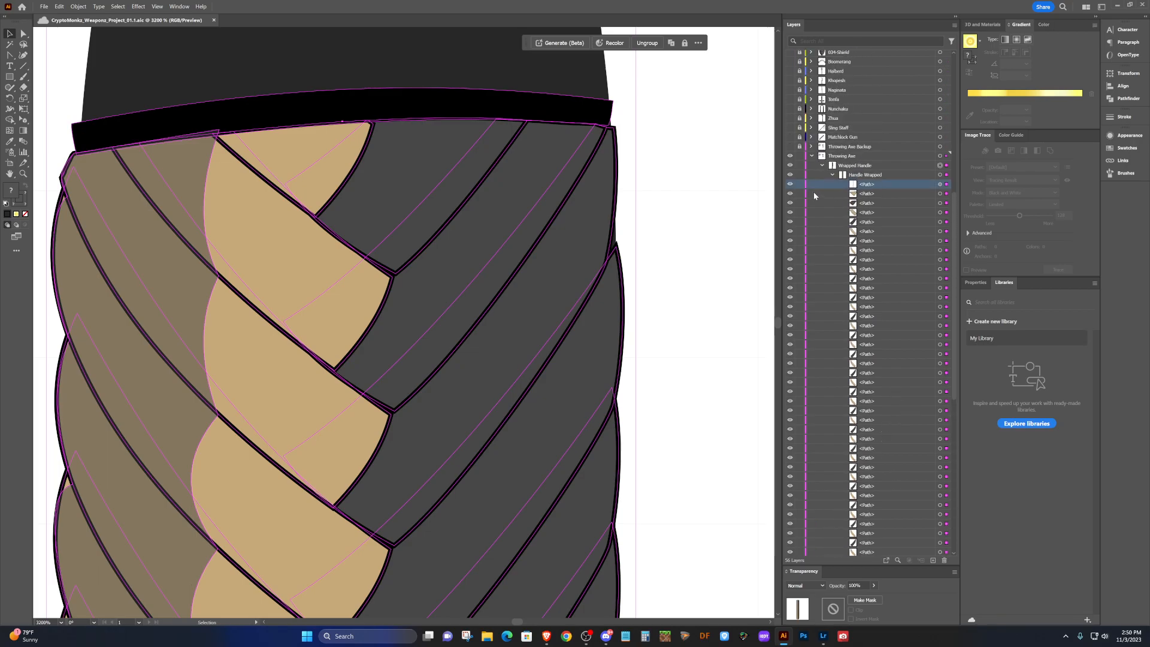
click(790, 185)
click(790, 185)
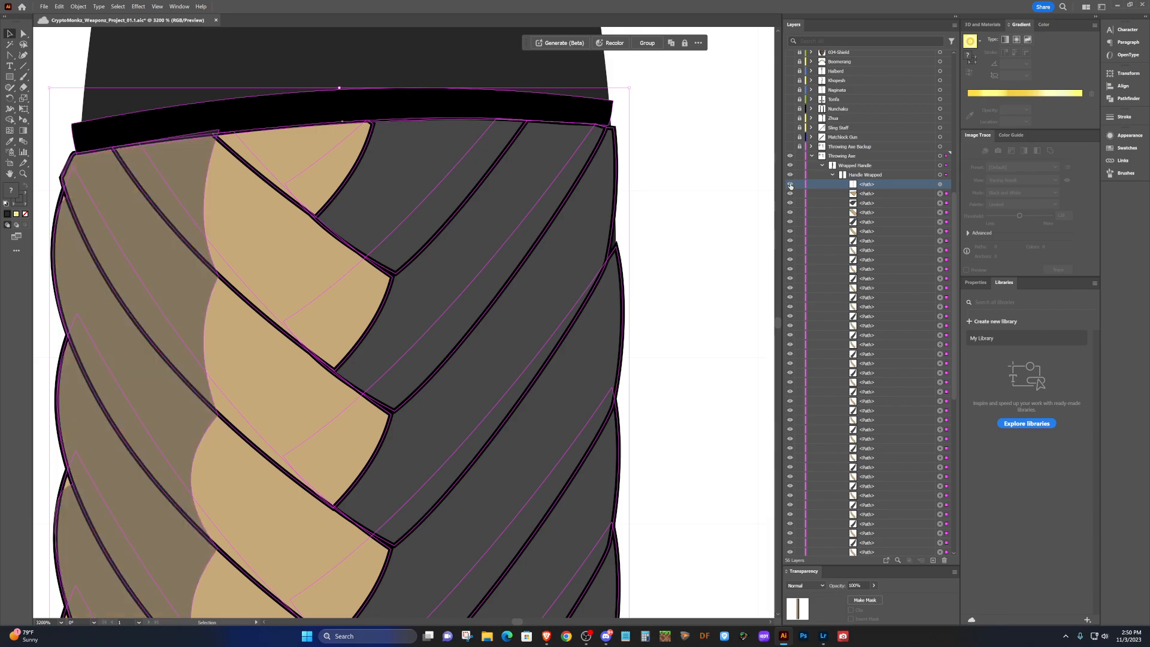
click(789, 194)
click(790, 194)
click(790, 203)
click(790, 203)
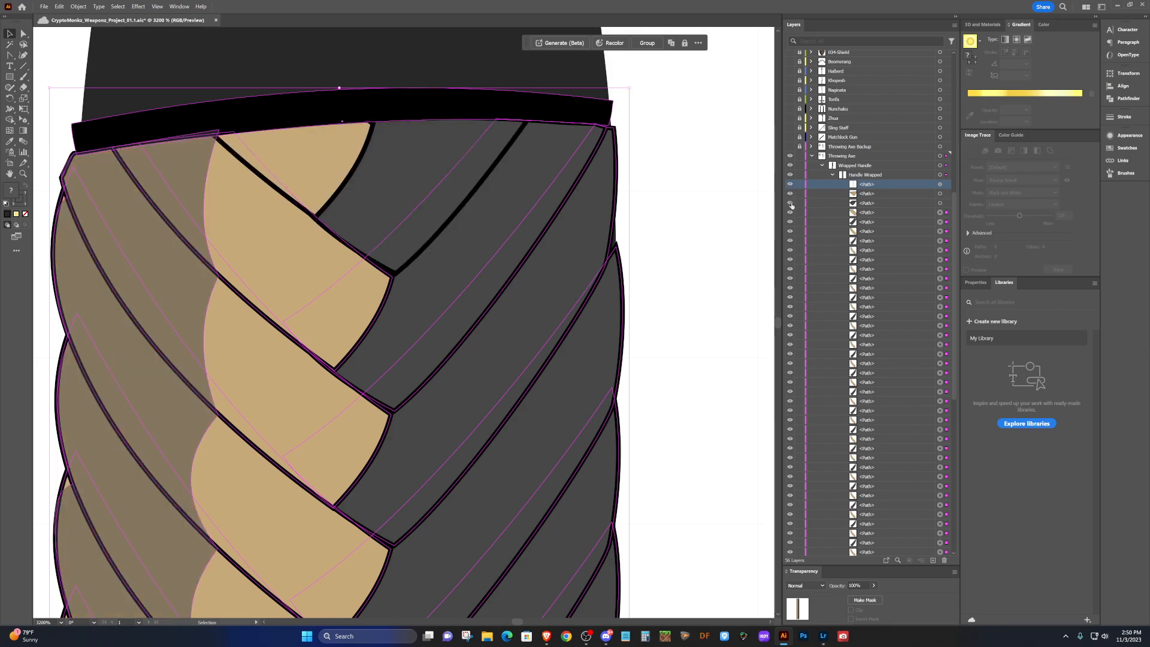
click(790, 175)
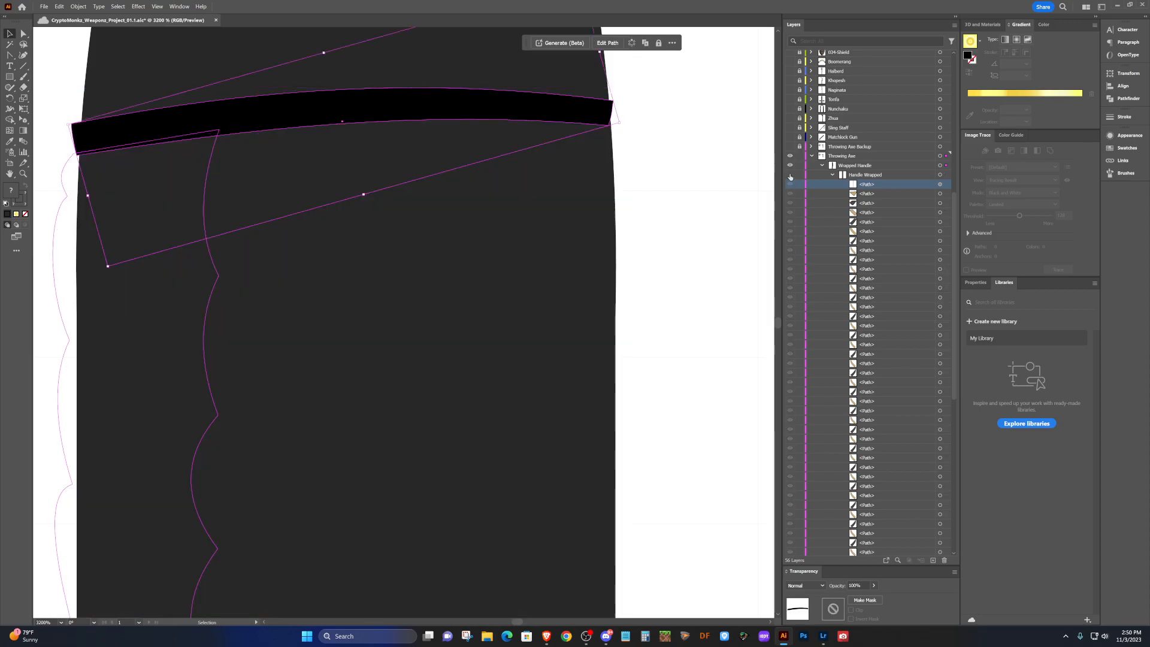
click(789, 175)
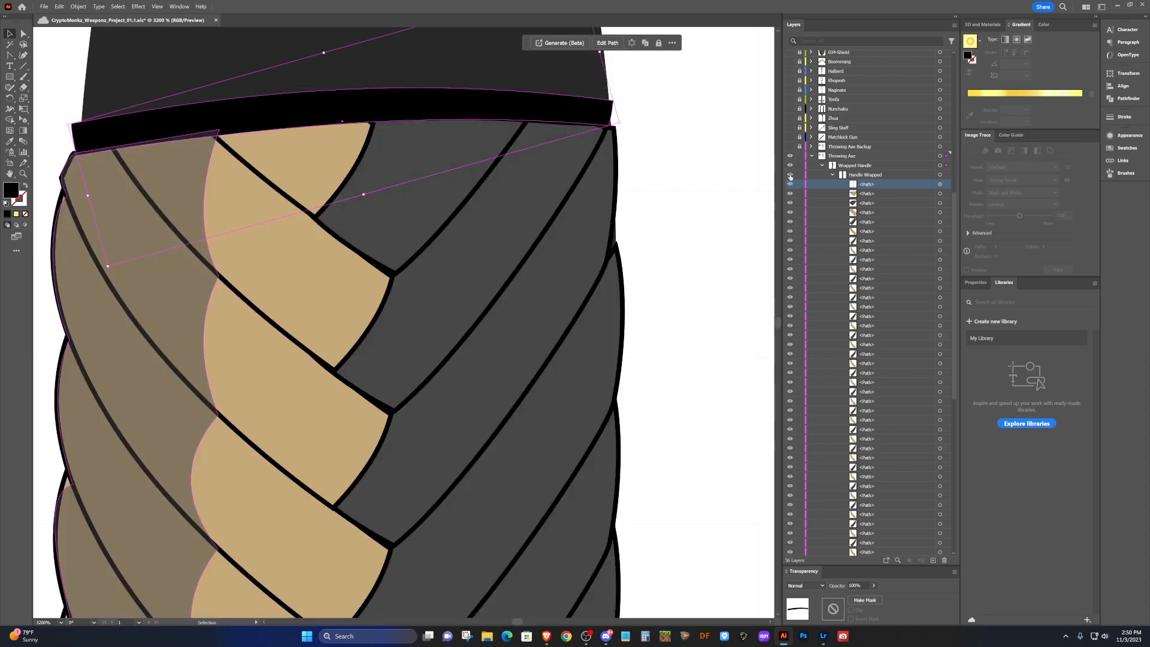
Collapse the Handle Wrapped group and hide the black band path across the wrapped handle's upper end.
click(830, 174)
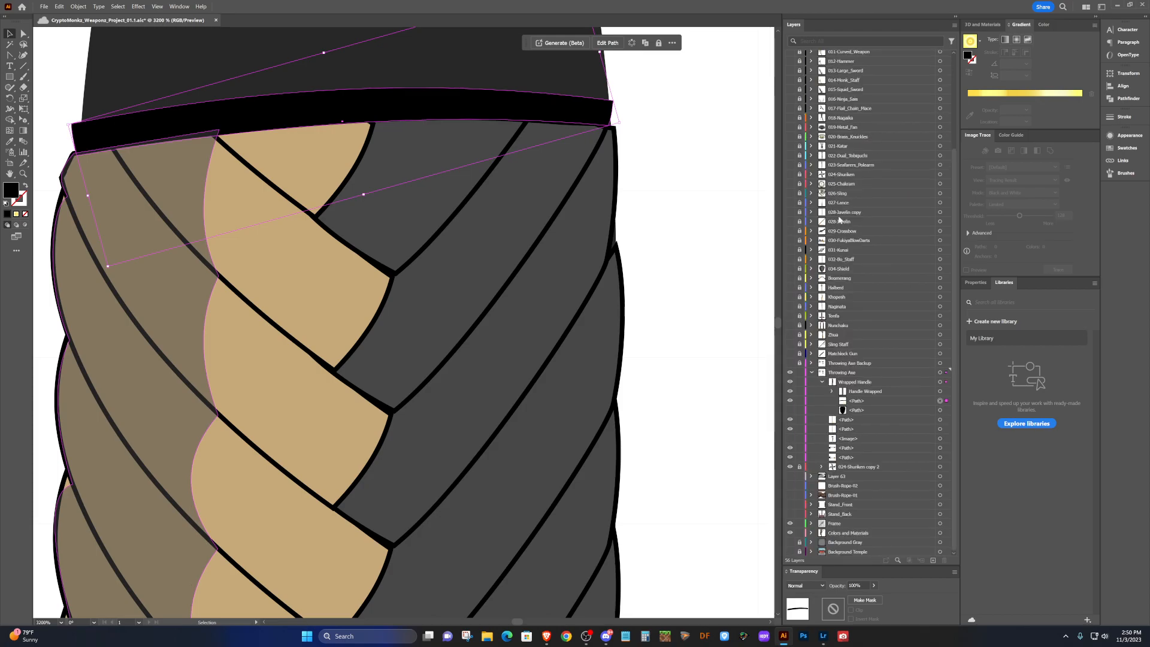
click(864, 403)
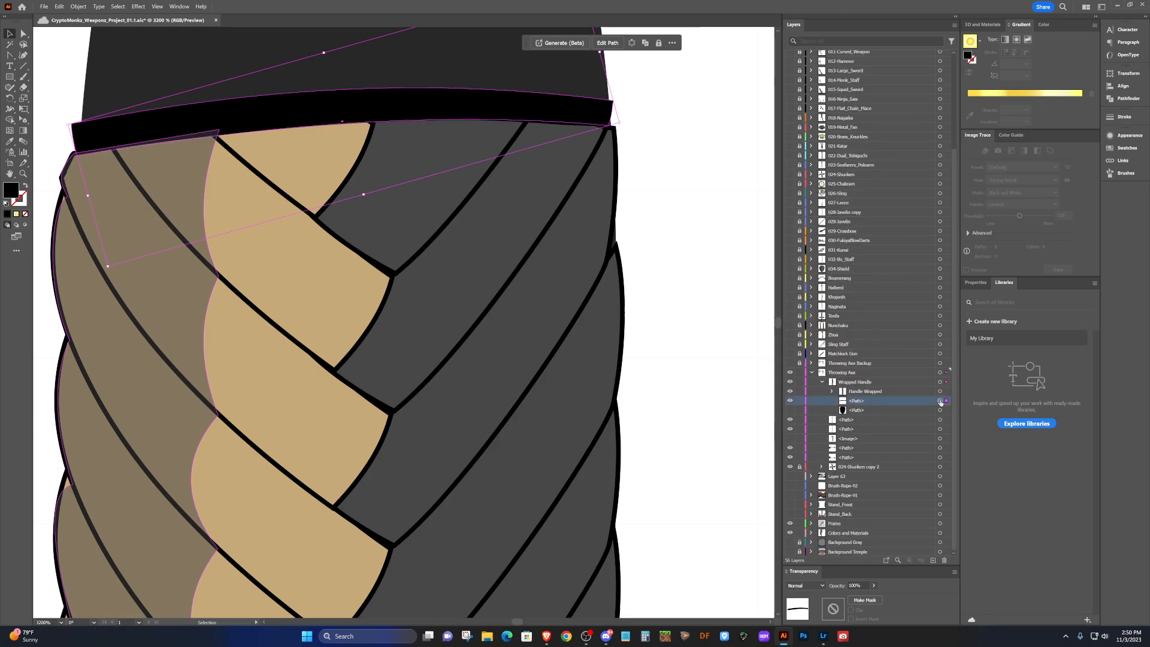
click(789, 401)
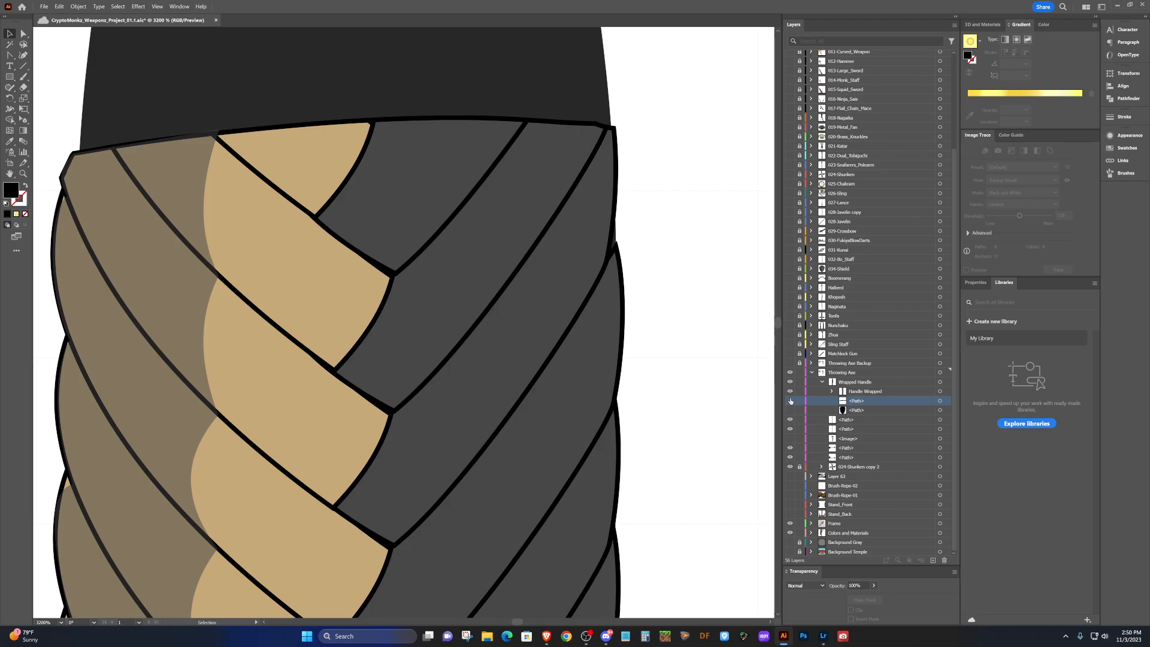
click(790, 400)
click(790, 401)
Pull the semi-transparent shading path's upper inner corner down onto the wrap's outline and adjust a dark strand's right-edge anchor.
click(190, 159)
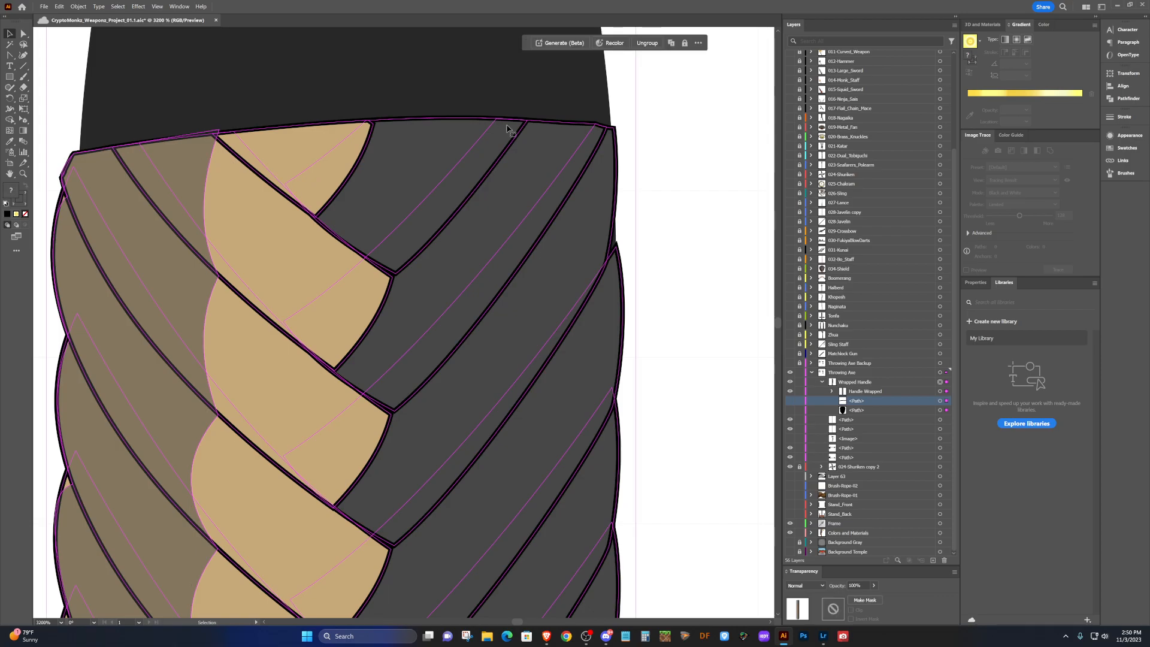
click(831, 391)
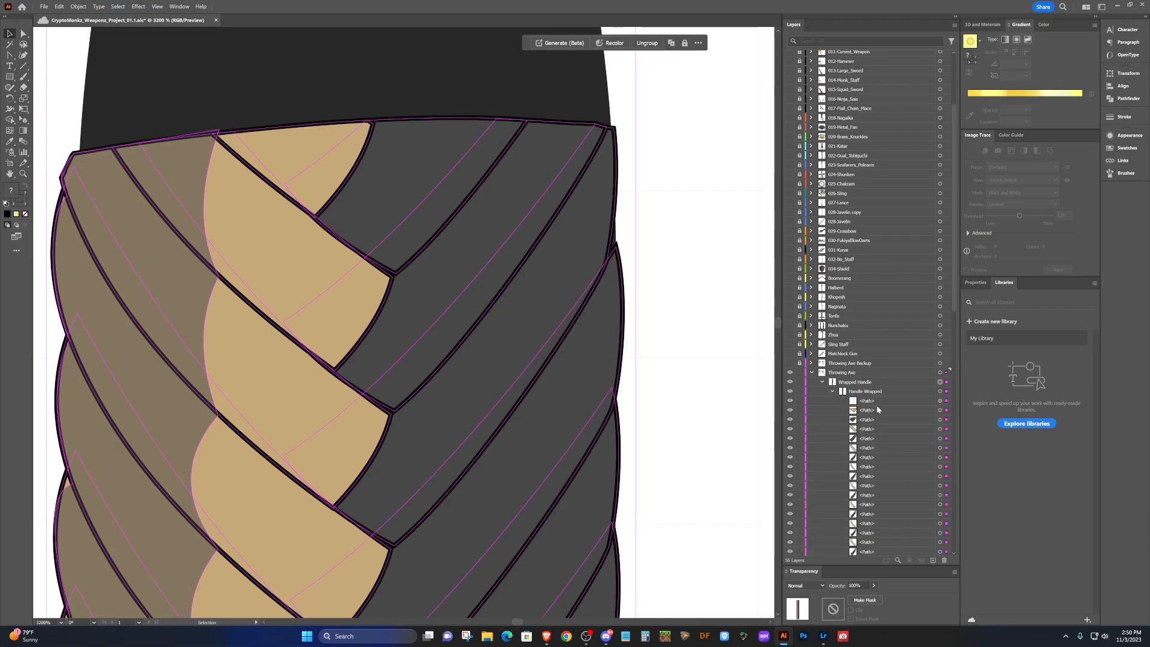
click(929, 402)
click(938, 401)
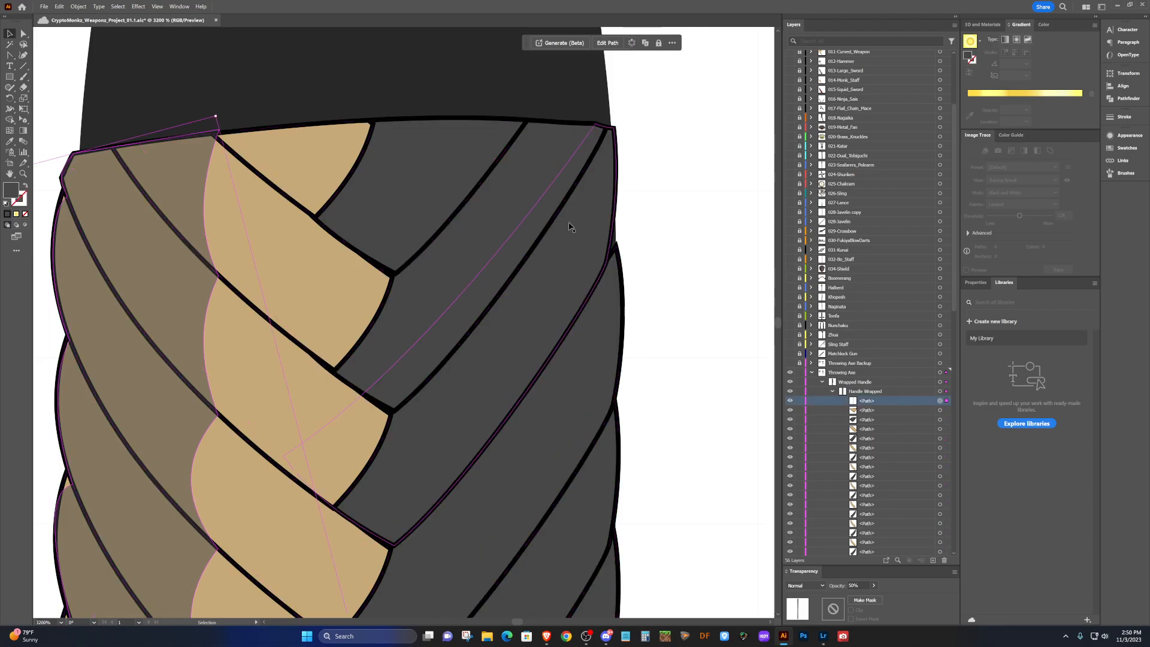
key(shift+c)
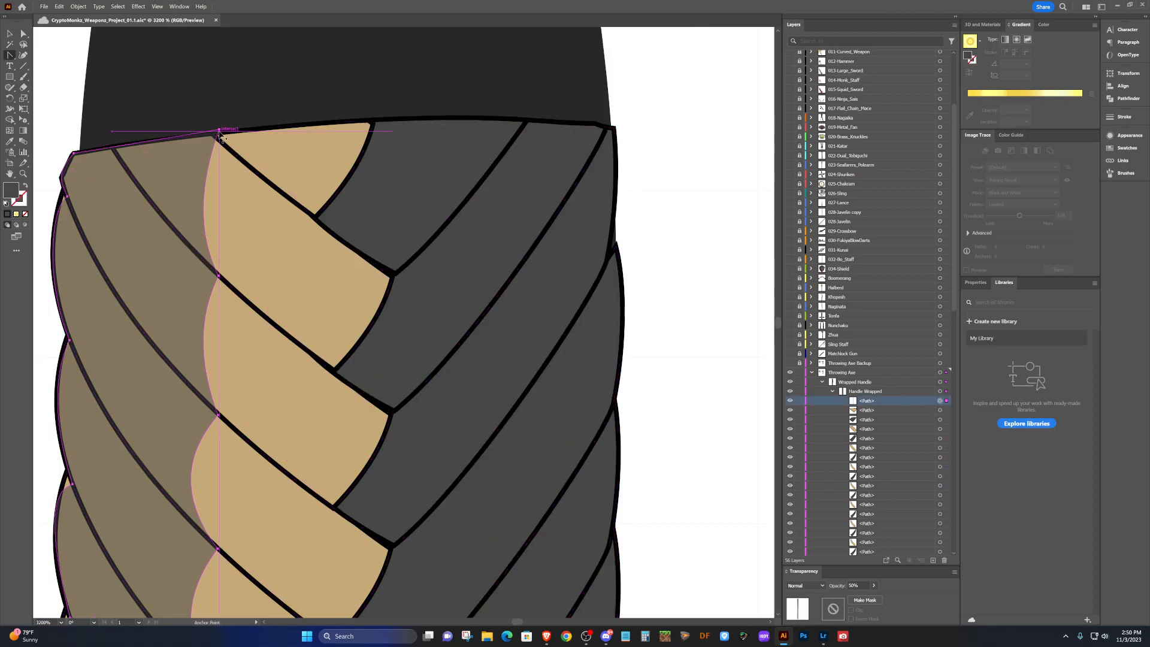
drag(219, 130, 219, 134)
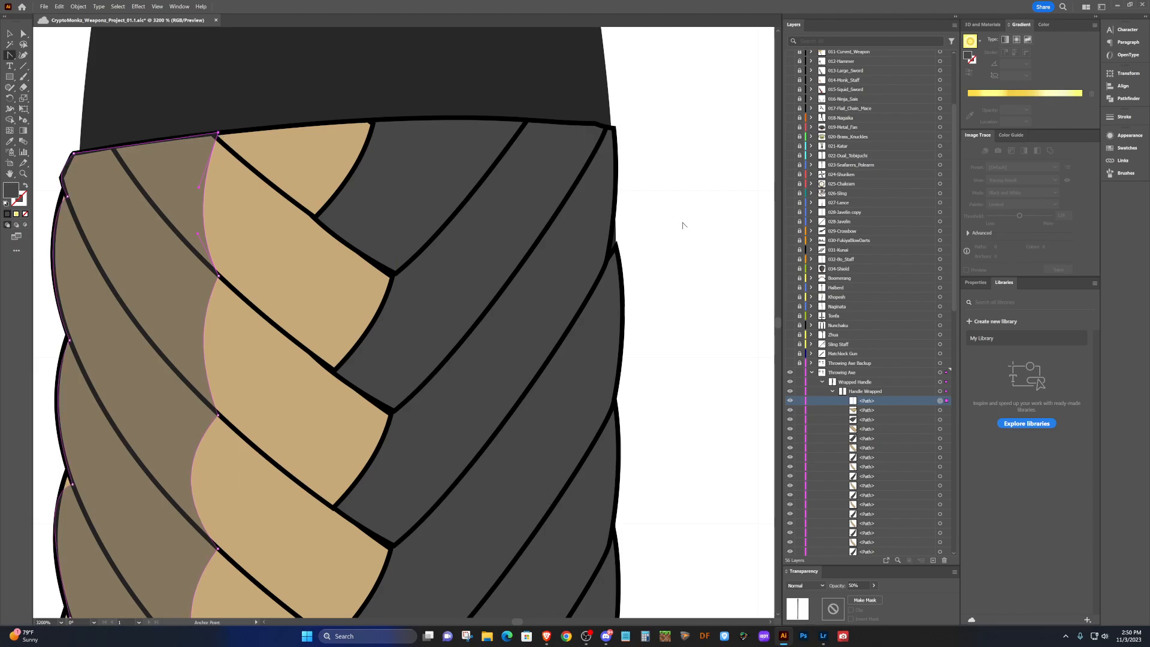
click(612, 244)
drag(609, 261, 613, 251)
Reselect the semi-transparent shading path and reshape its left-edge anchors and curves to follow the outlines of the tan strands.
scroll(623, 271, down, 5)
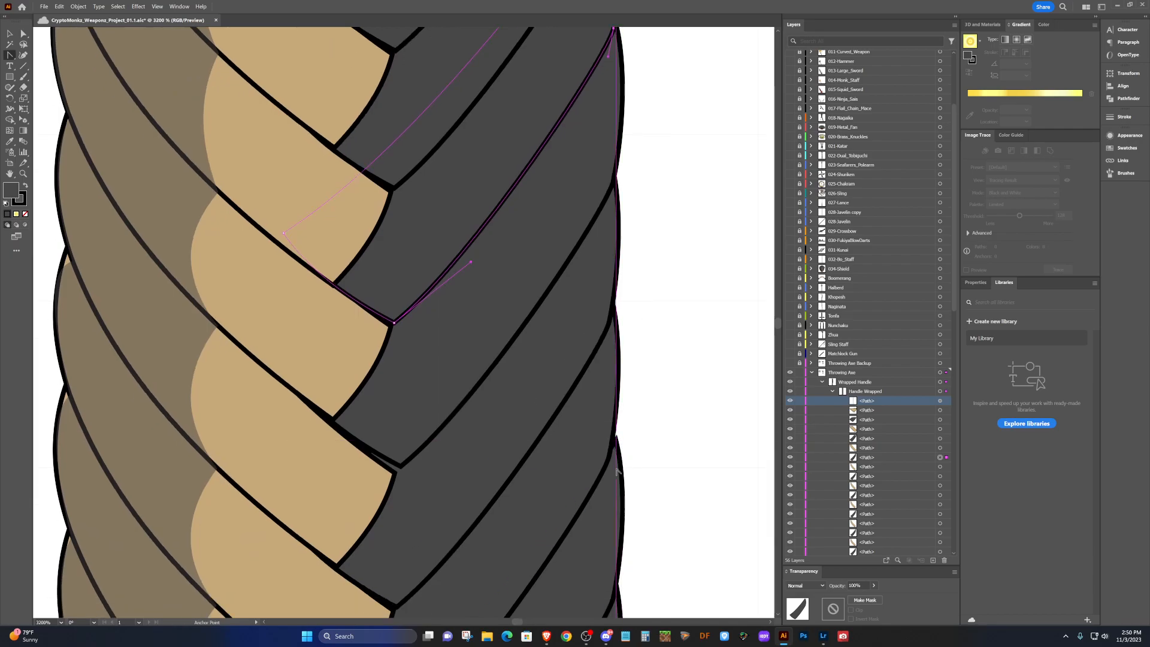
scroll(623, 361, down, 2)
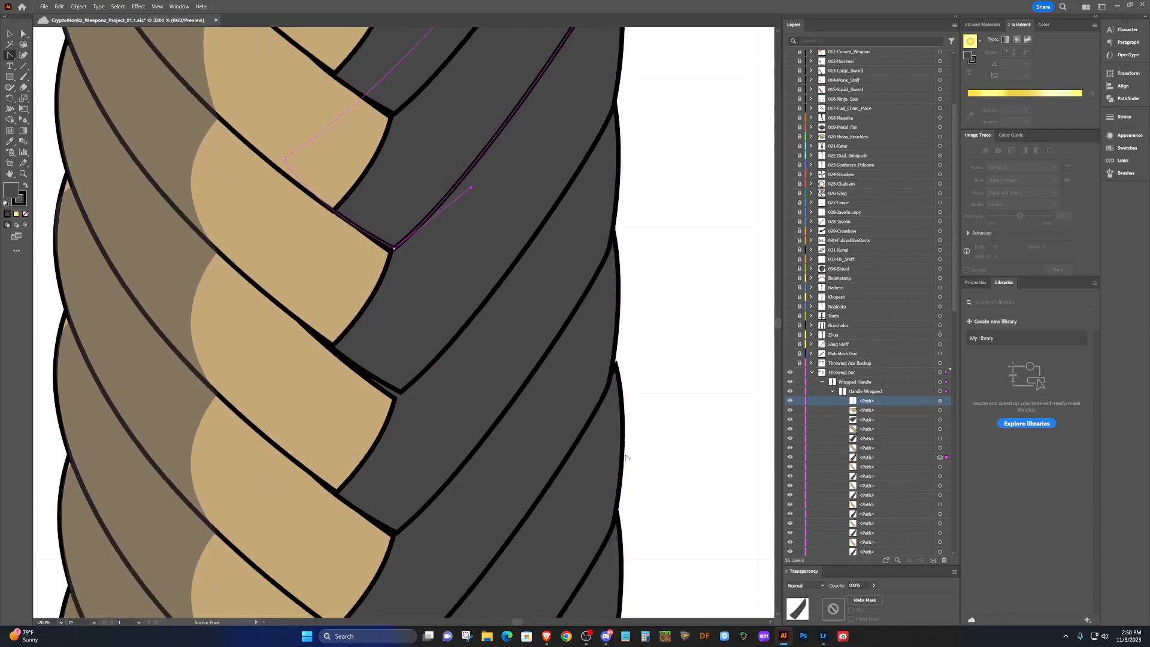
key(v)
click(100, 286)
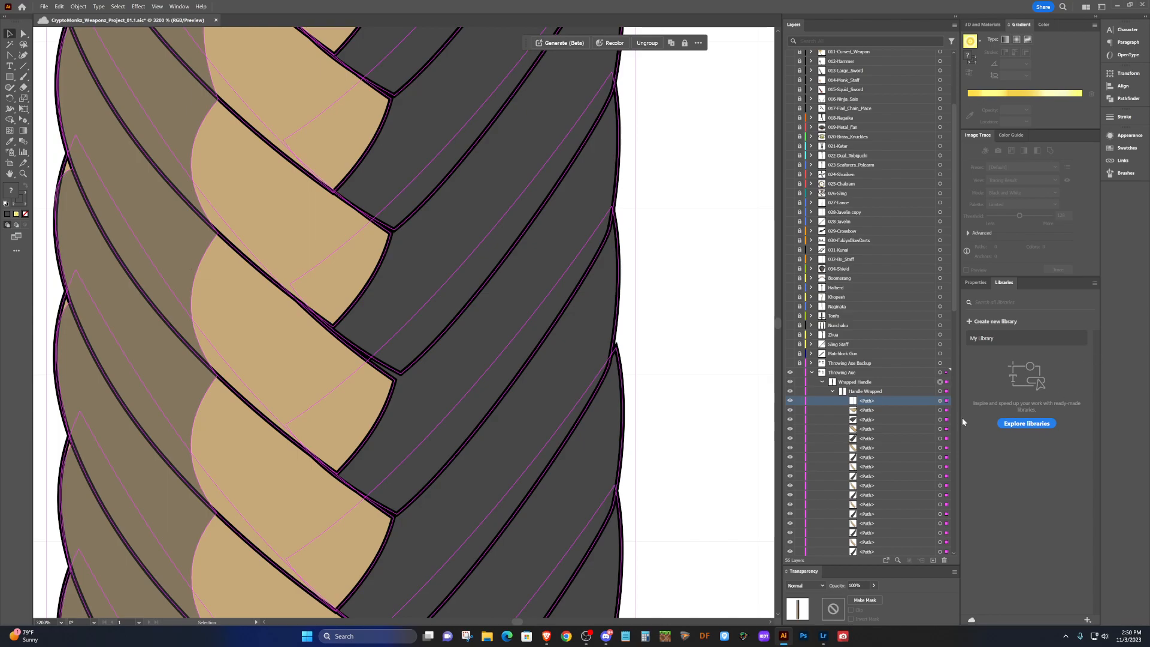
click(941, 403)
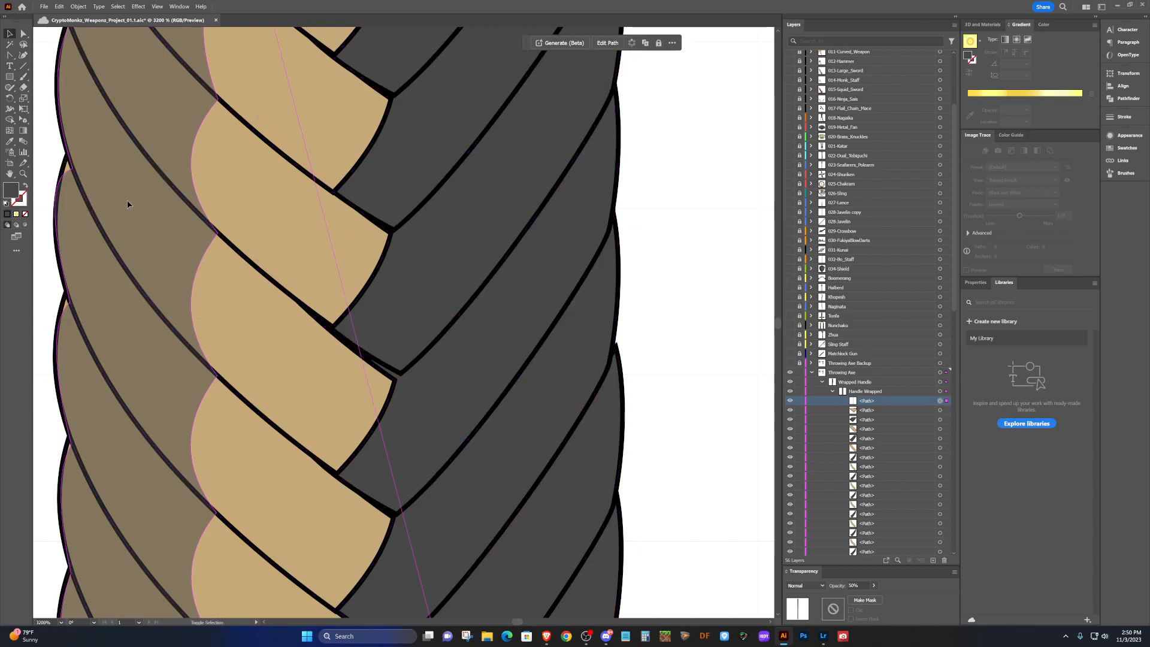
key(shift+c)
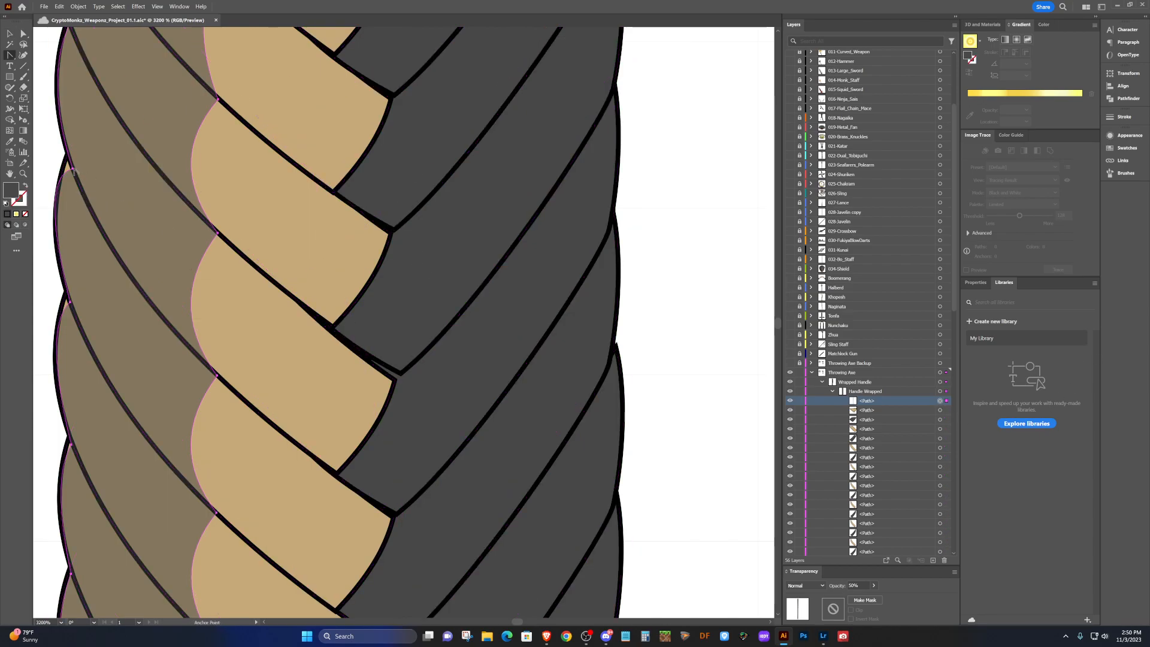
mouse_move(72, 169)
mouse_down()
mouse_move(69, 156)
mouse_move(44, 164)
mouse_move(54, 178)
mouse_up()
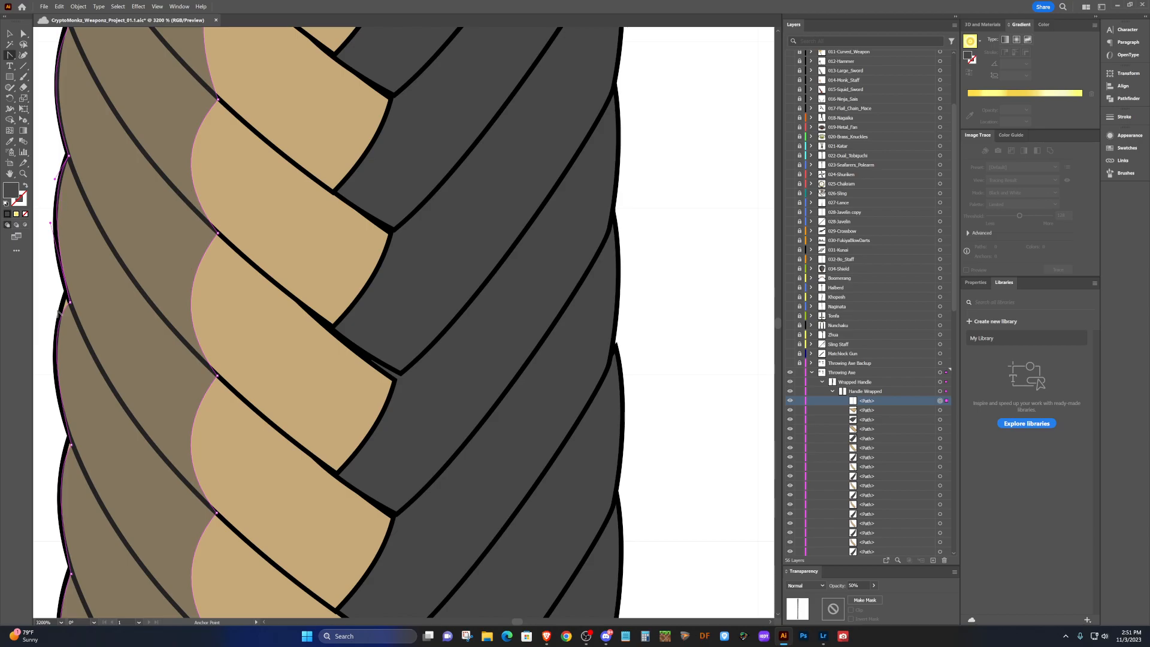
drag(69, 303, 47, 351)
scroll(46, 351, down, 4)
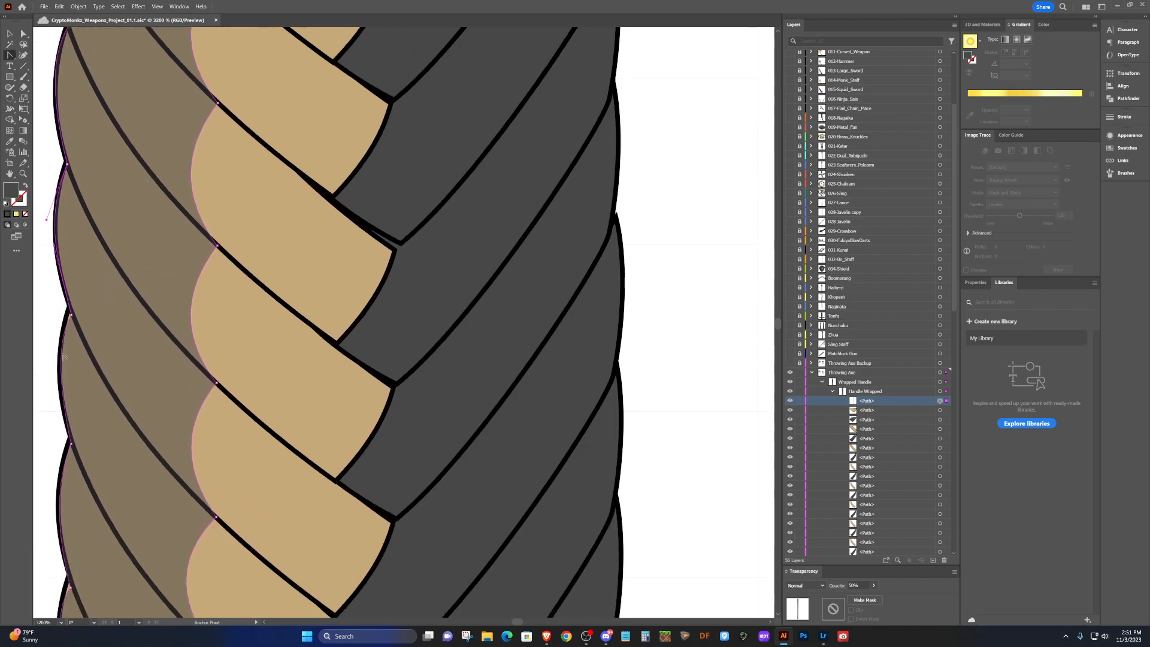
drag(72, 297, 71, 292)
Adjust the upper outer corner of the protruding dark strand farther down the wrap's right edge.
scroll(422, 280, down, 3)
click(616, 142)
drag(617, 143, 618, 147)
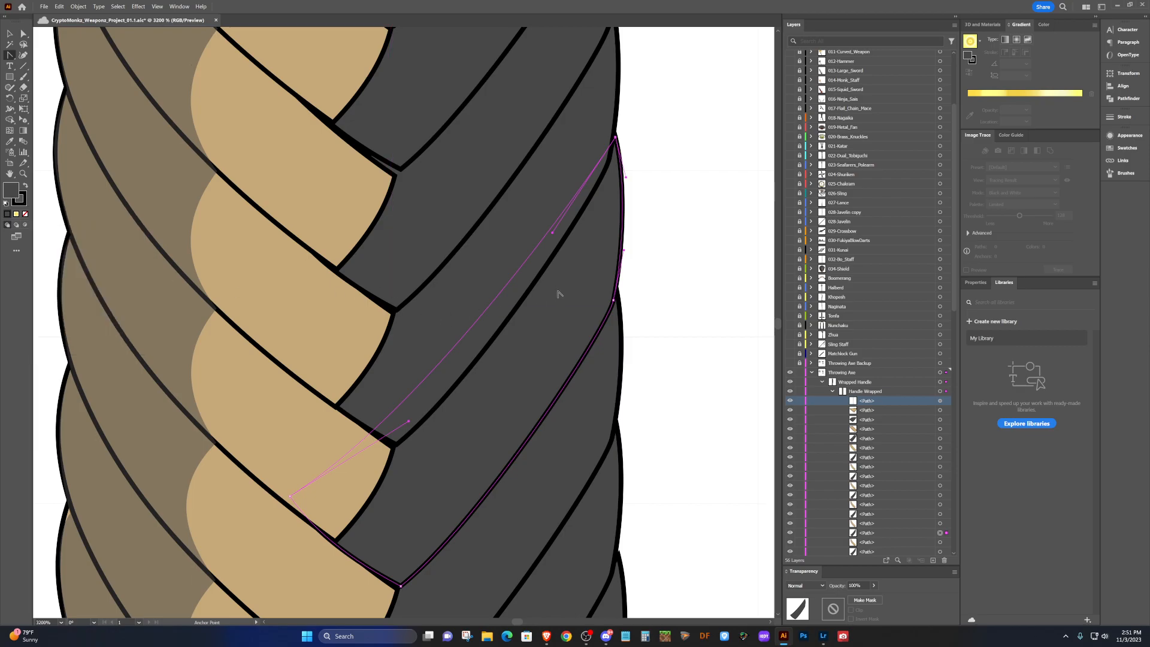
Reselect the semi-transparent shading path and adjust its left-edge anchors and curve to follow the tan strands' outlines.
scroll(552, 321, down, 3)
scroll(550, 322, down, 3)
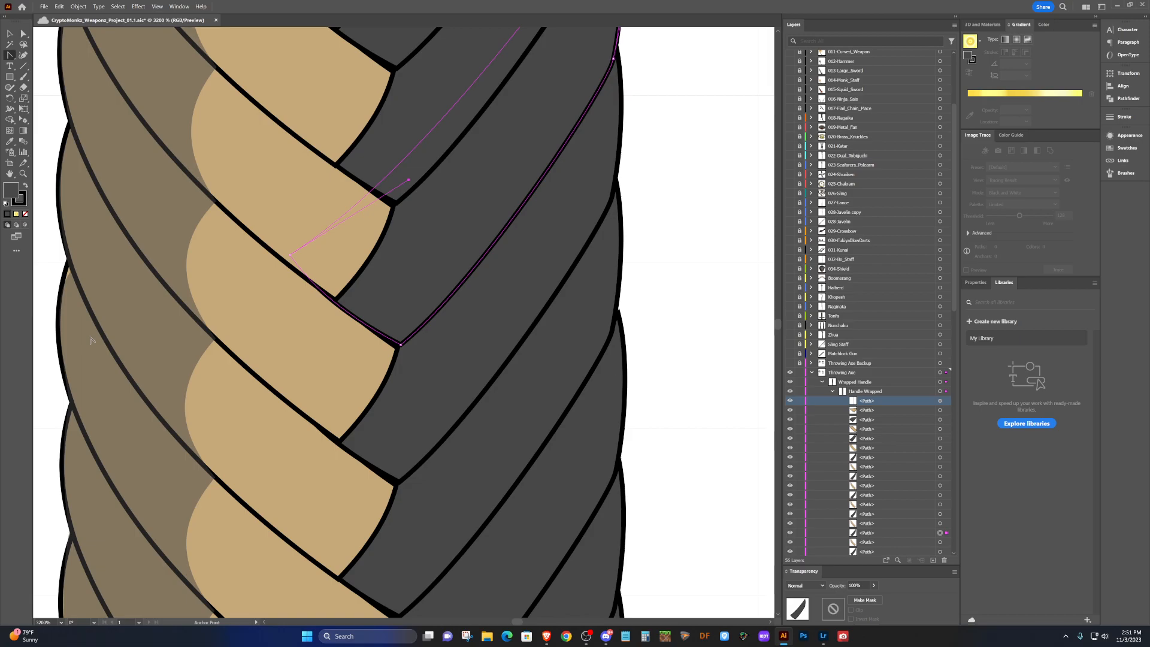
click(940, 402)
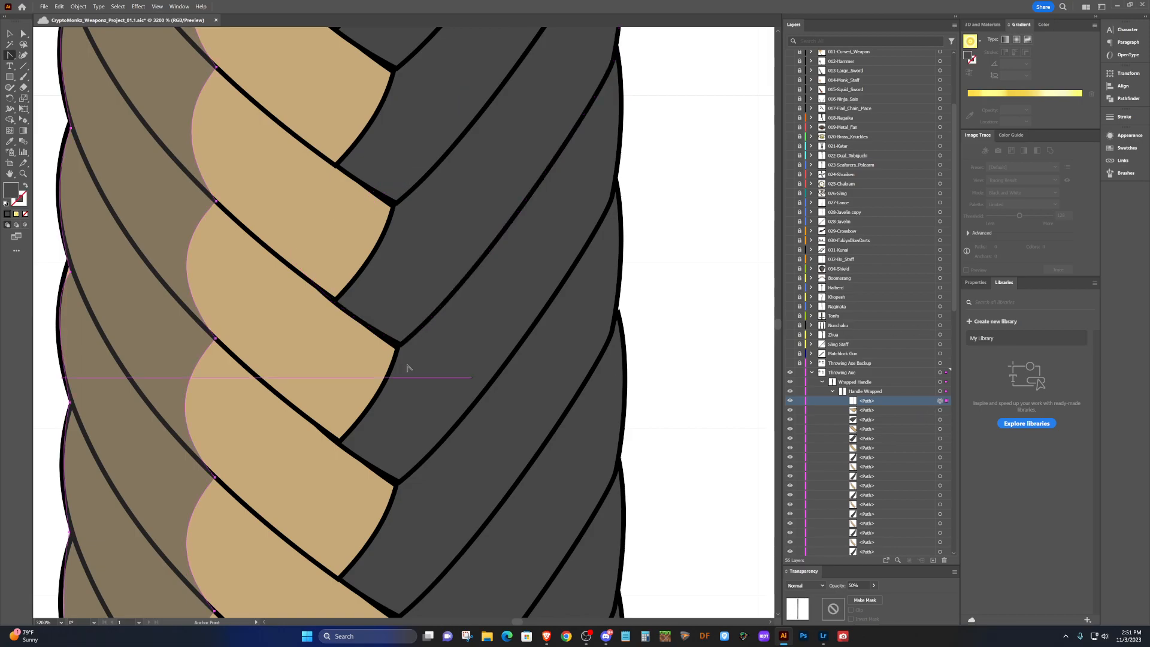
ctrl+click(71, 272)
drag(70, 272, 68, 262)
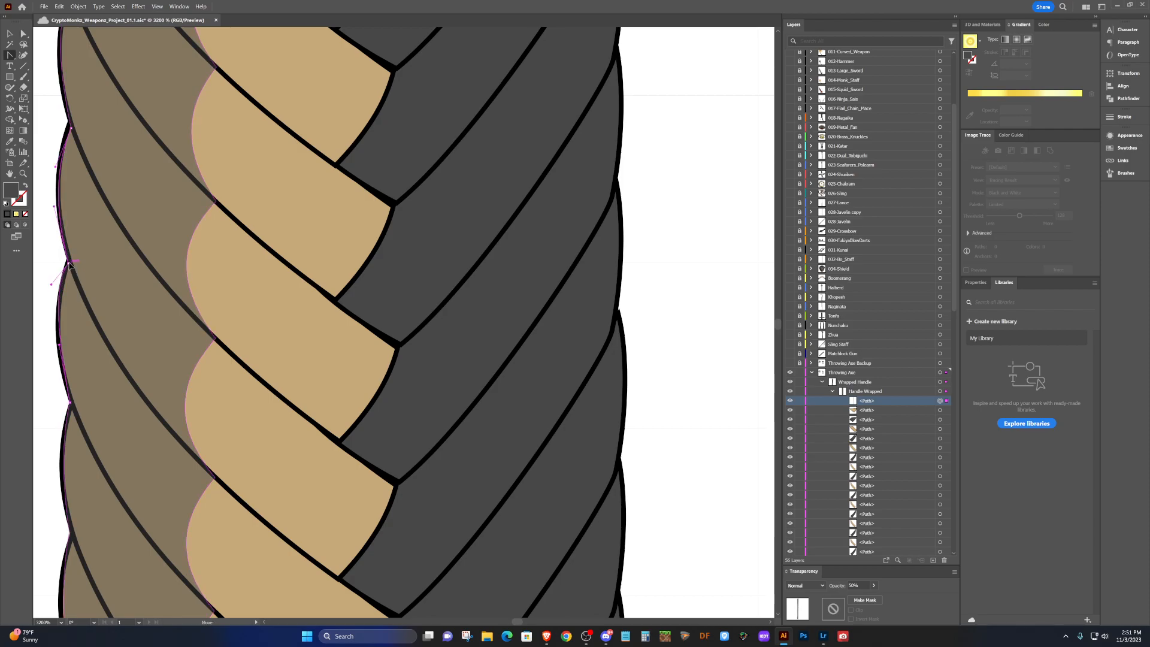
drag(59, 345, 58, 346)
Refine the shading path's left-edge anchors and curves farther down the wrap so they match the scalloped outline of the tan strands.
scroll(120, 365, down, 9)
scroll(135, 368, down, 1)
drag(71, 240, 72, 239)
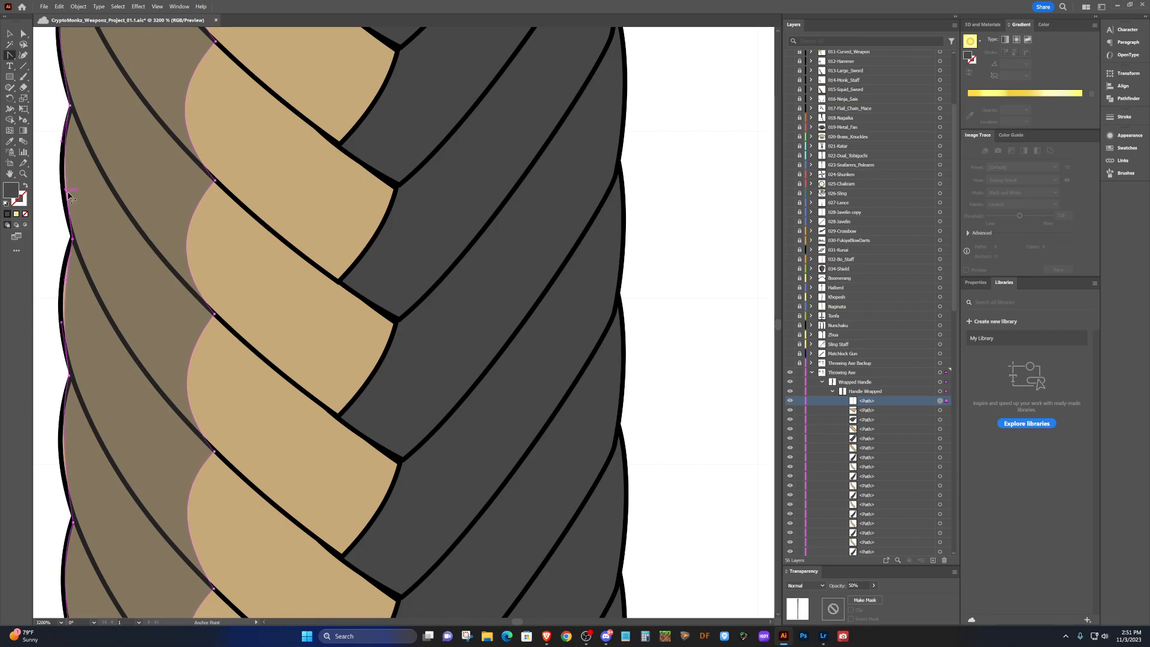
drag(65, 189, 61, 186)
ctrl+click(72, 239)
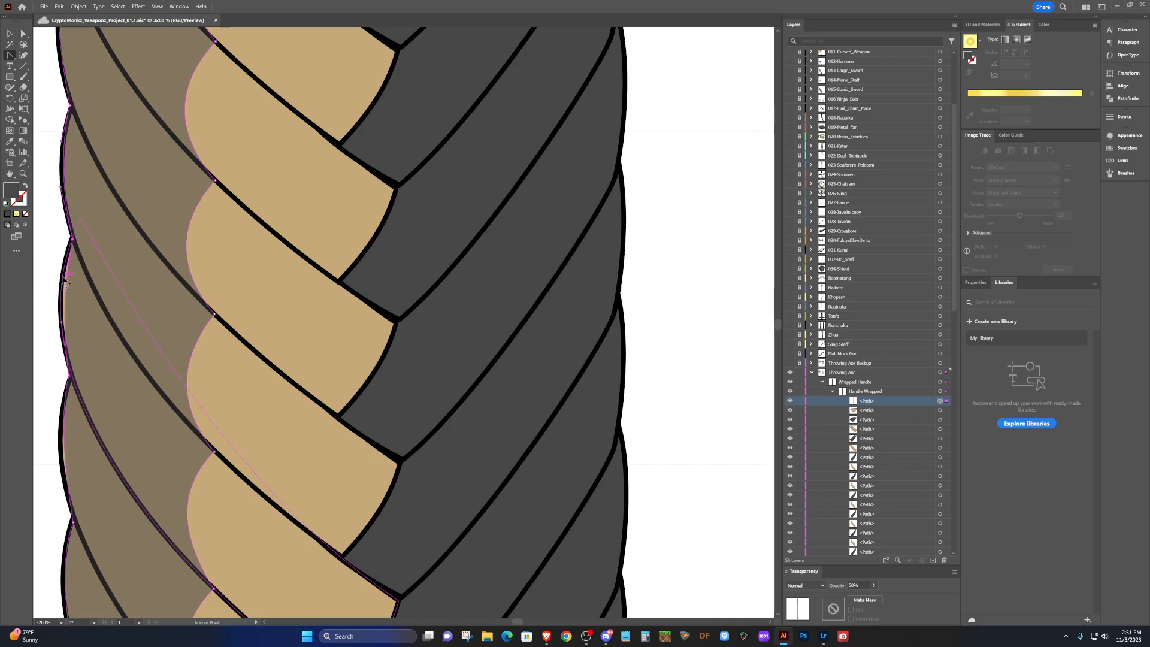
drag(65, 280, 55, 292)
scroll(71, 314, down, 5)
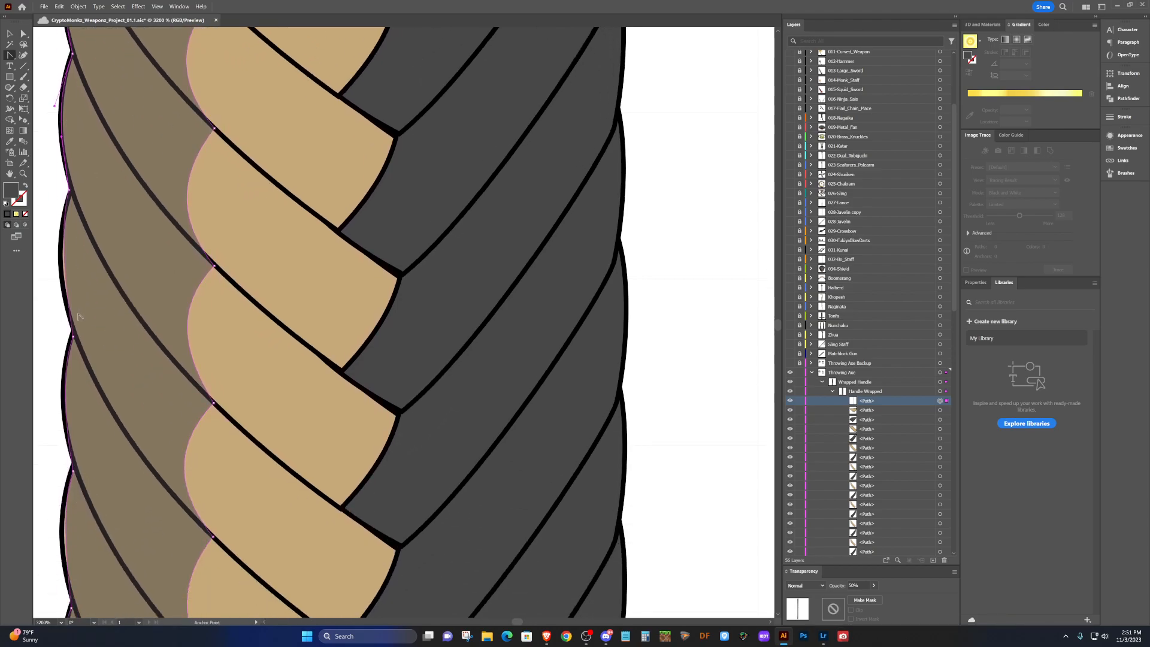
click(73, 337)
scroll(67, 387, down, 2)
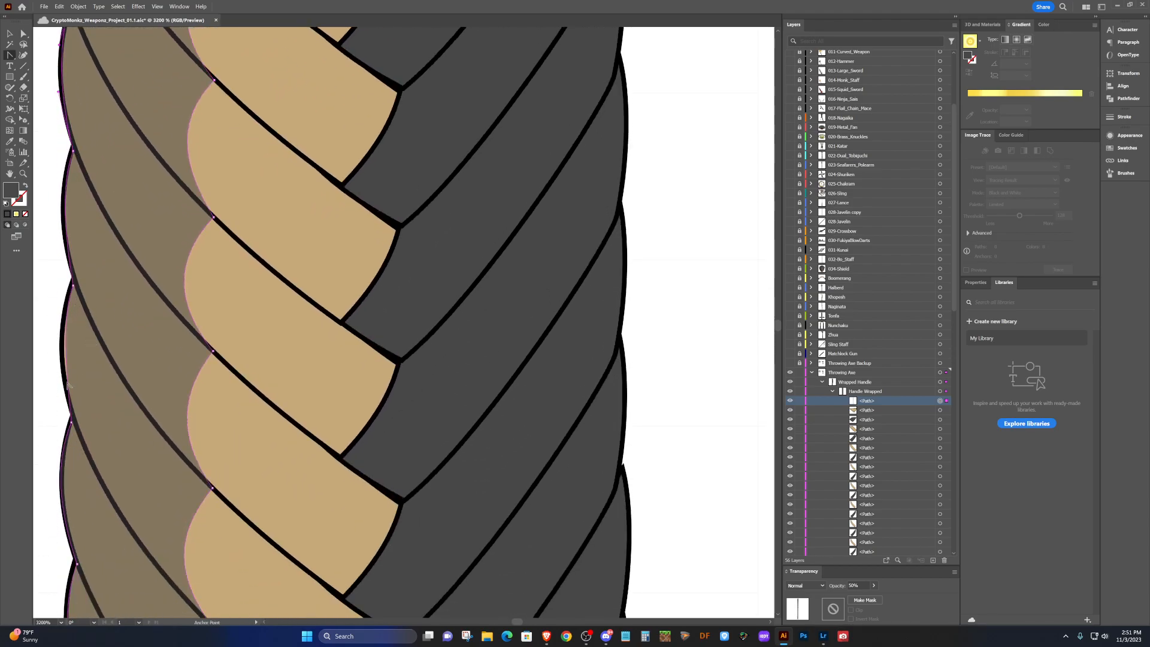
Examine the lower end of the shading and the wrap's right edge for places where the dark base shows past the strands.
scroll(629, 360, down, 4)
scroll(629, 361, down, 5)
scroll(601, 311, down, 6)
scroll(610, 329, up, 3)
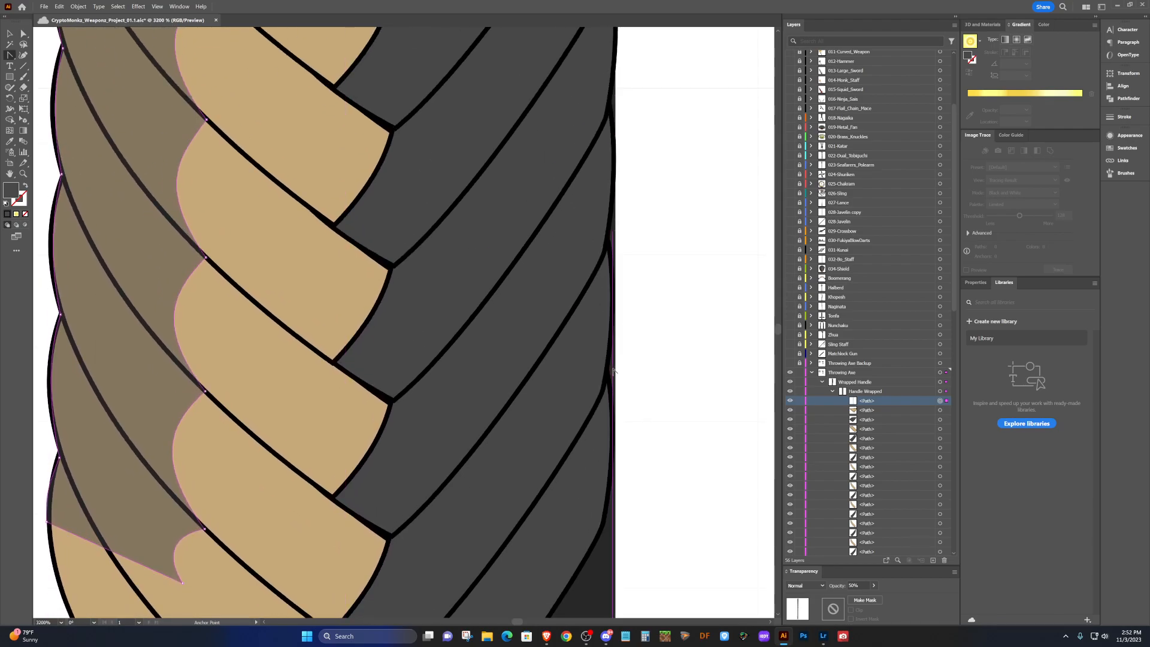
scroll(608, 233, right, 1)
scroll(608, 233, right, 1)
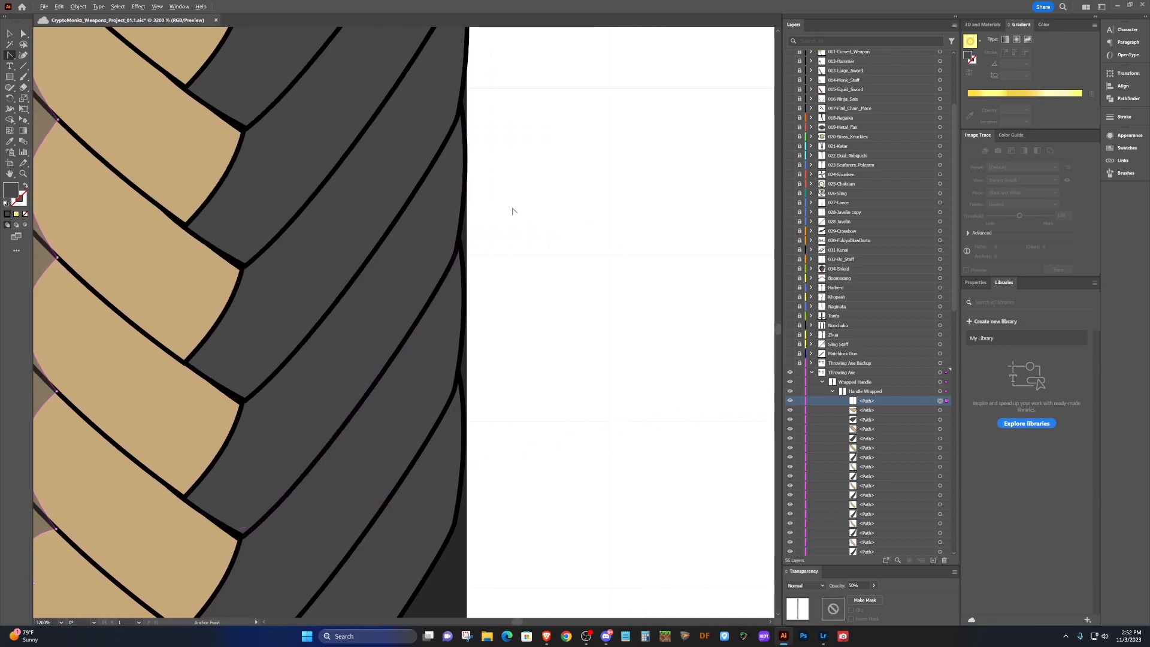
scroll(527, 213, up, 3)
scroll(462, 211, up, 2)
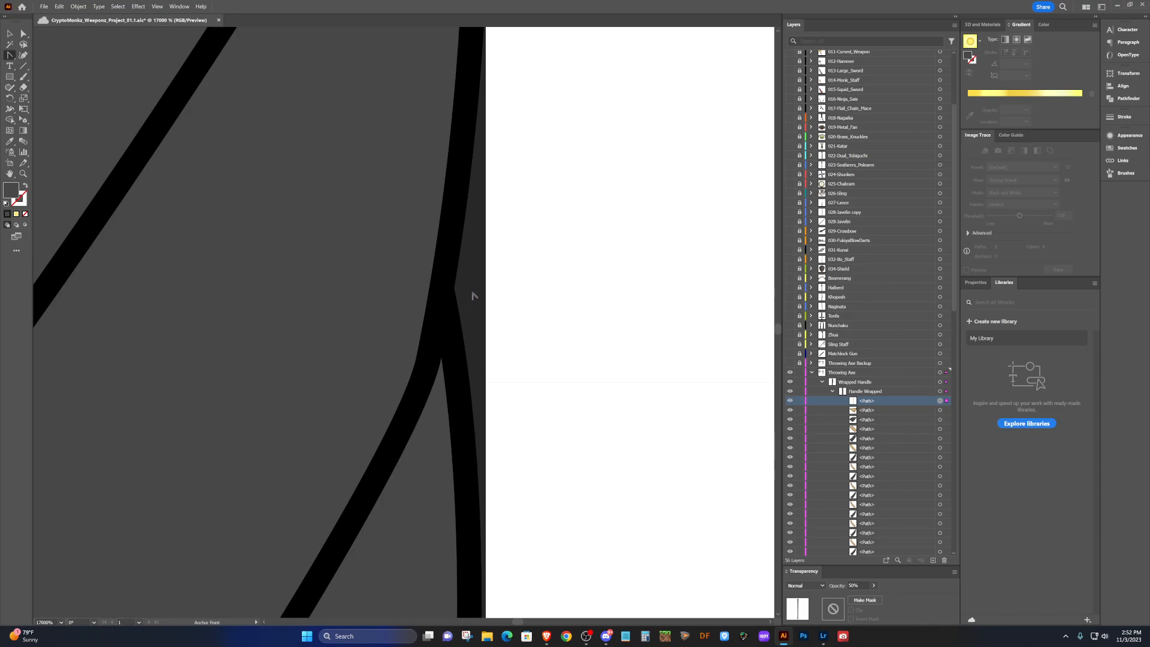
scroll(462, 273, down, 4)
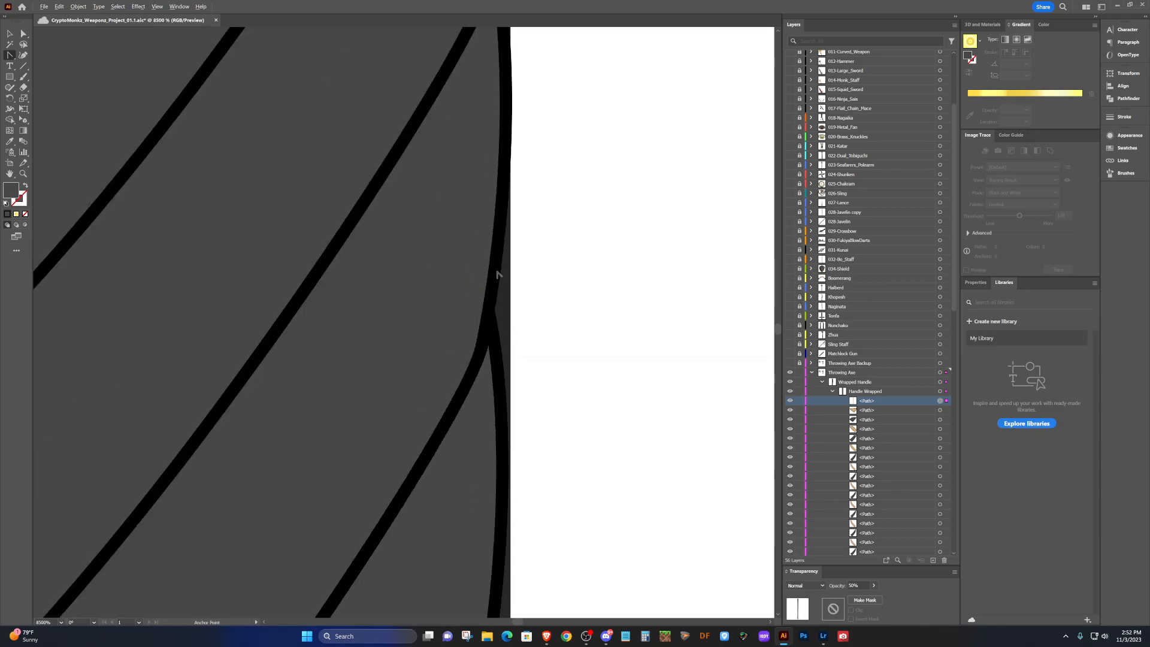
scroll(518, 252, up, 6)
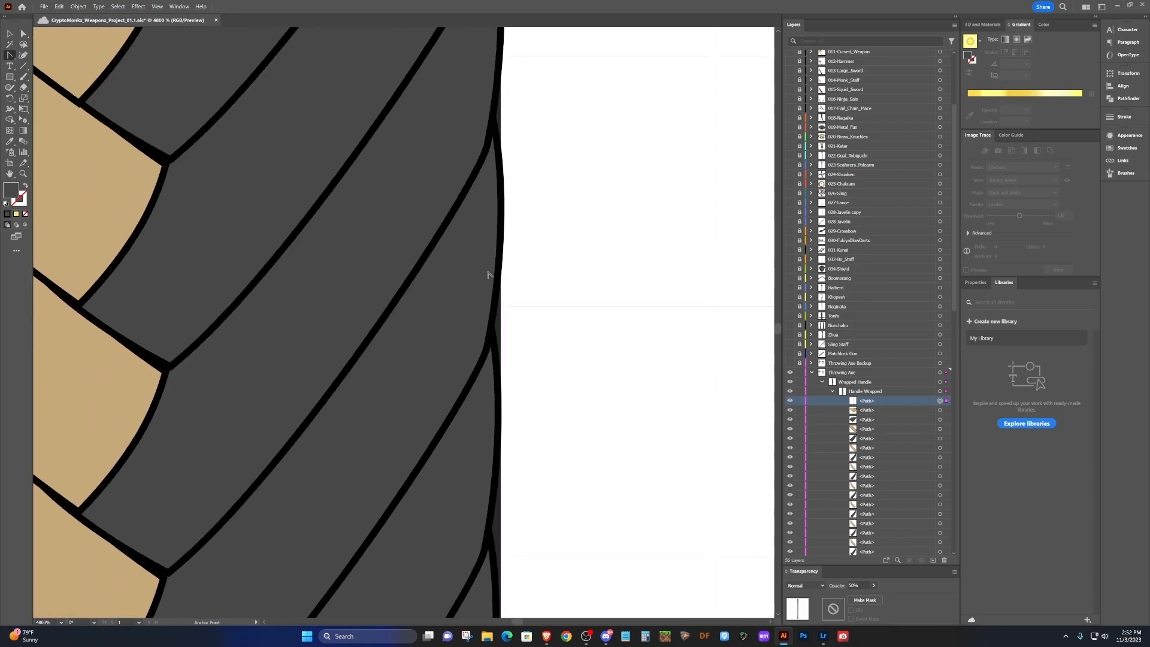
scroll(491, 264, up, 6)
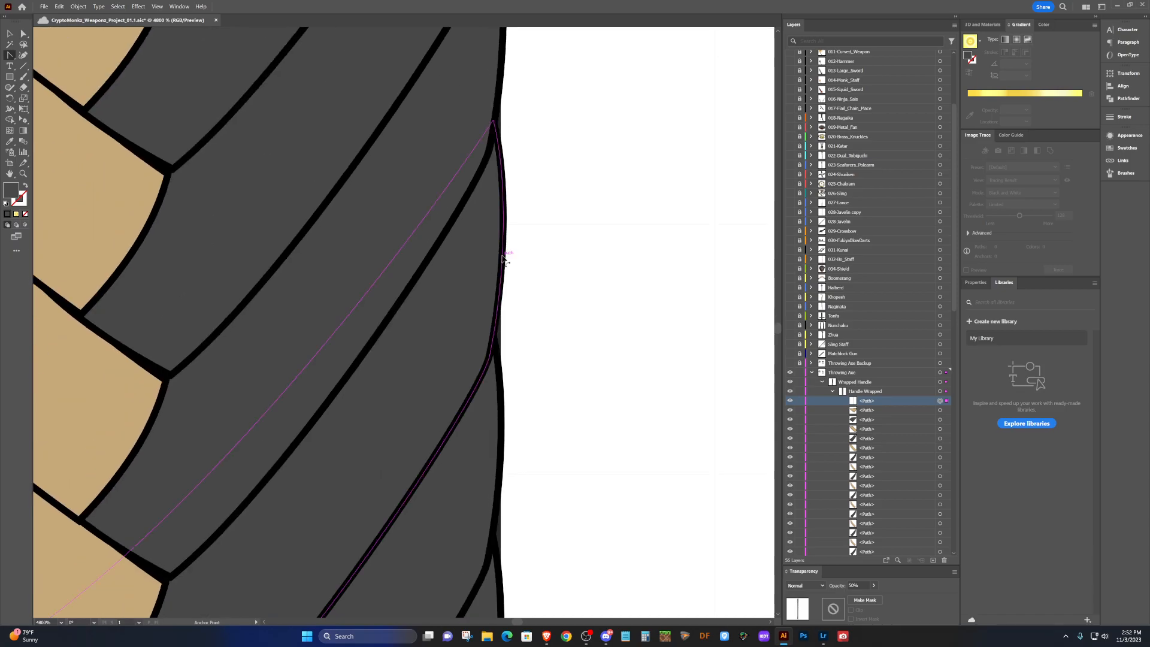
scroll(501, 259, up, 2)
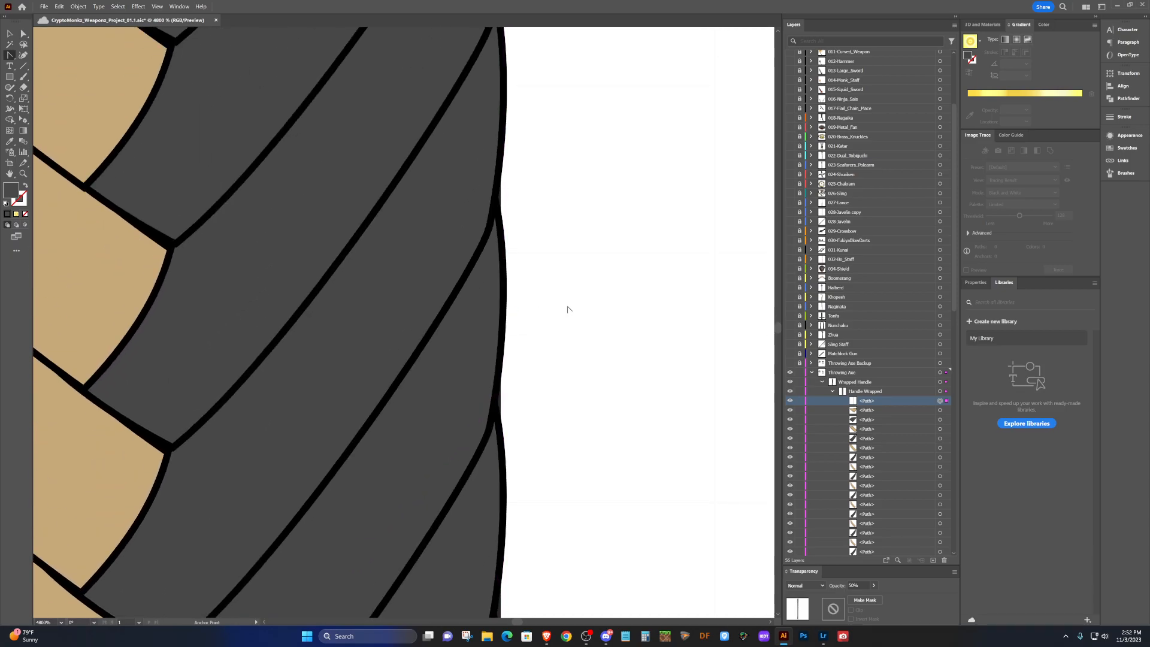
scroll(554, 337, up, 2)
scroll(554, 337, up, 3)
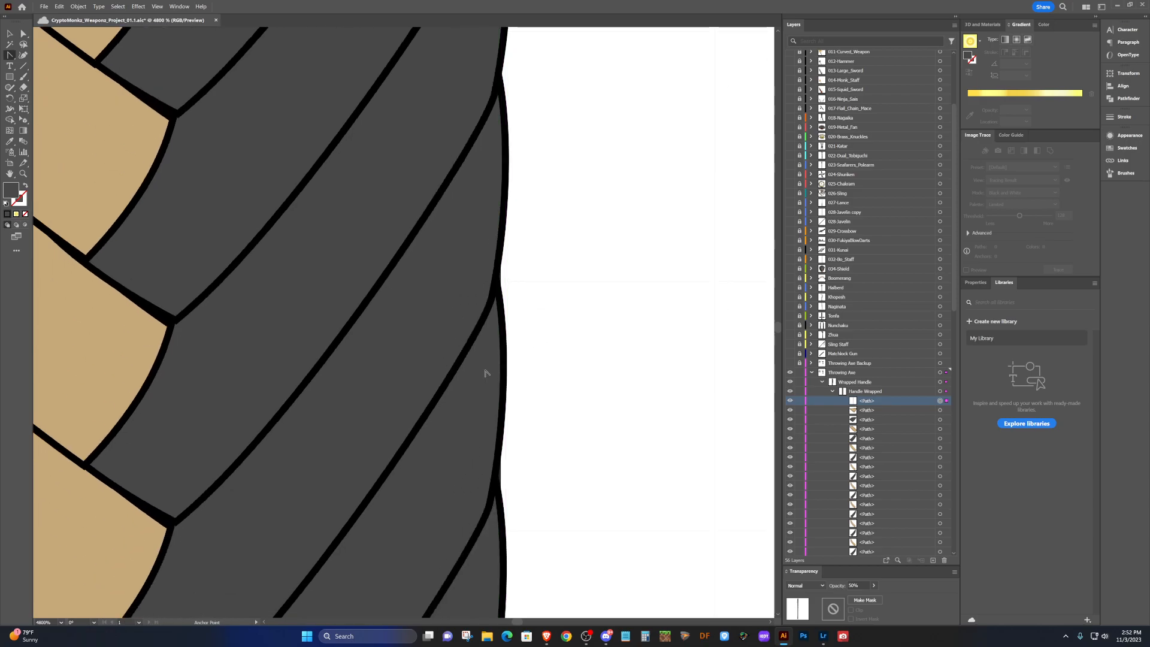
Target successive paths in the Handle Wrapped group to locate the dark strands along the wrap's lower right edge.
key(v)
click(485, 373)
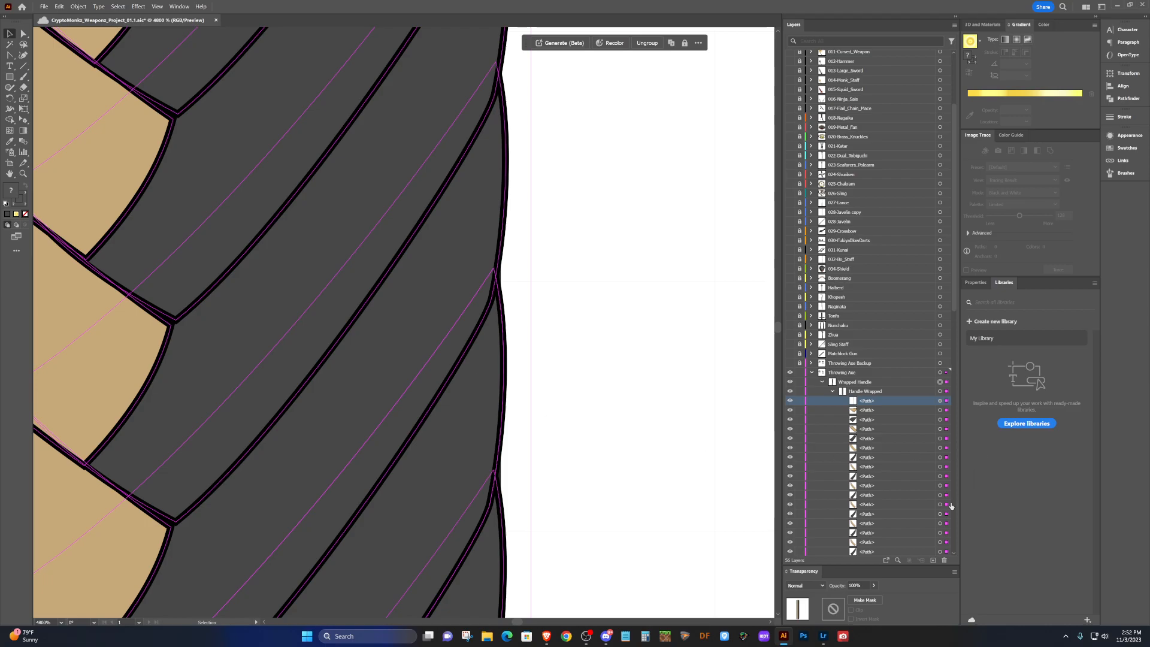
click(939, 515)
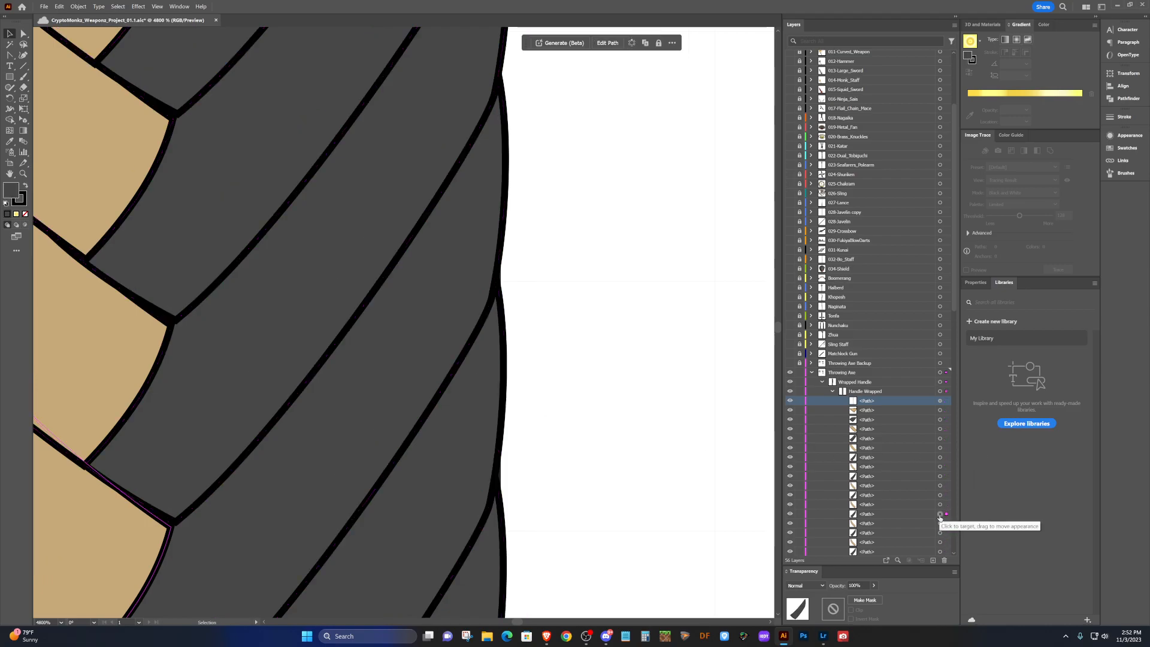
click(903, 515)
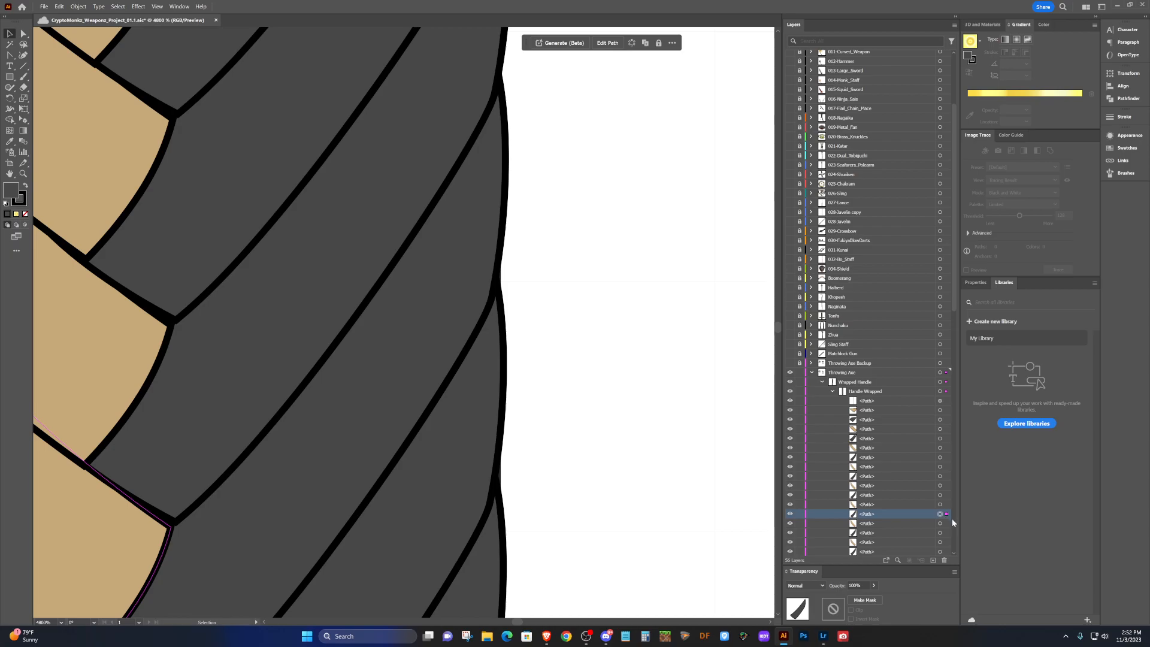
scroll(894, 507, down, 5)
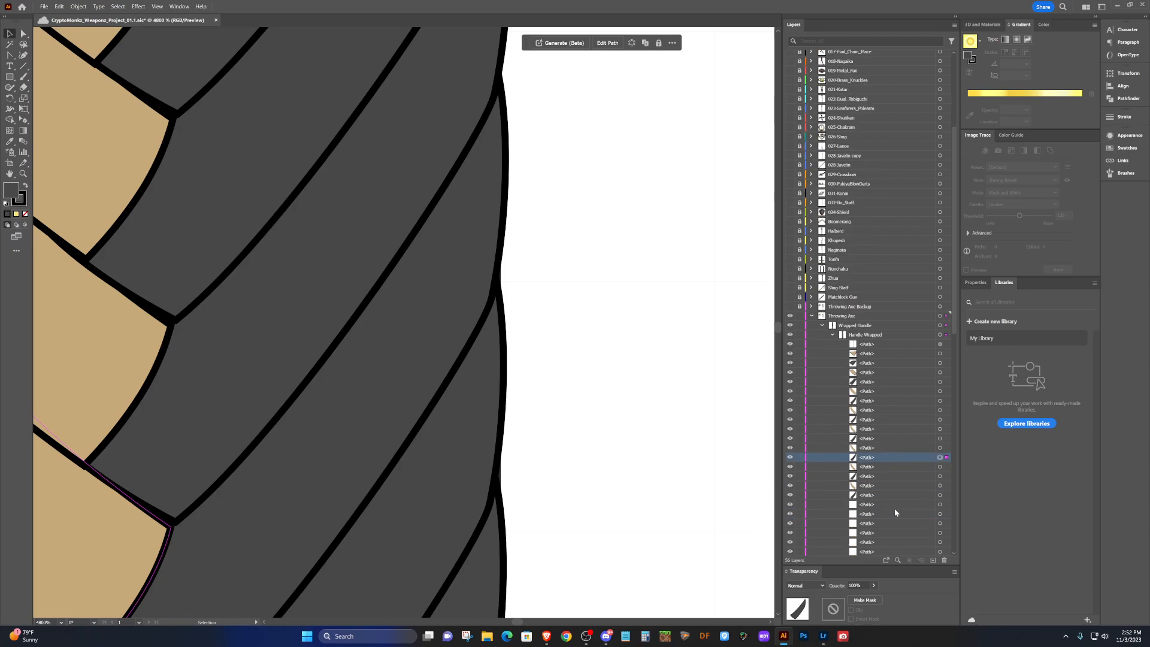
click(940, 467)
scroll(573, 383, down, 6)
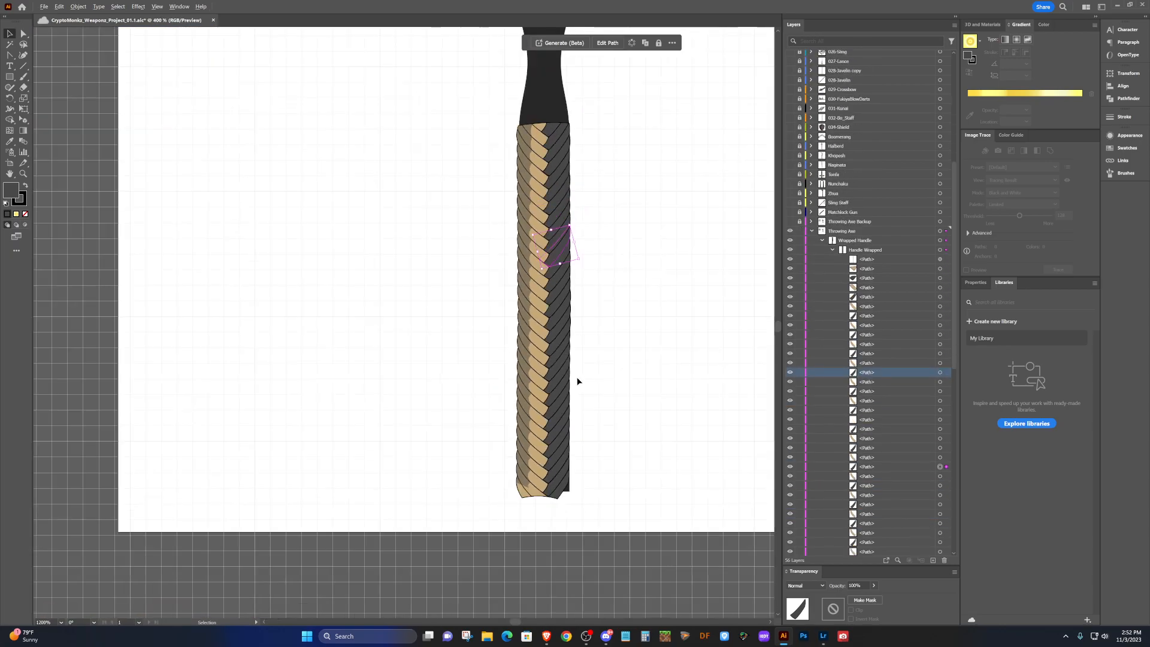
scroll(575, 380, up, 1)
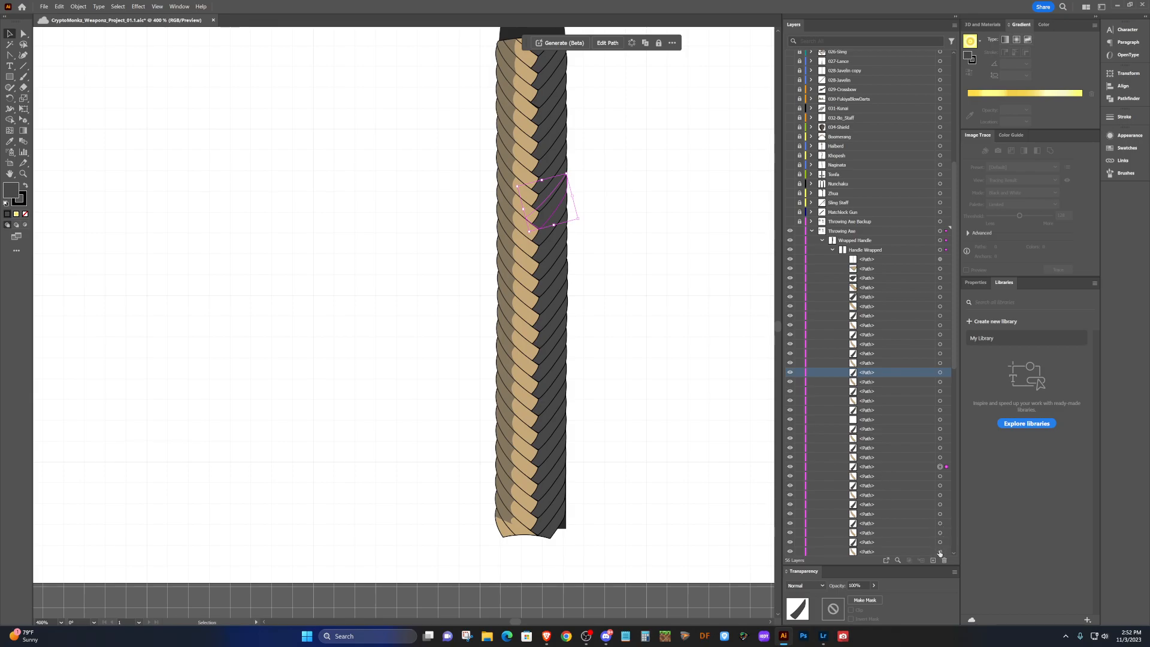
click(939, 551)
scroll(941, 539, down, 6)
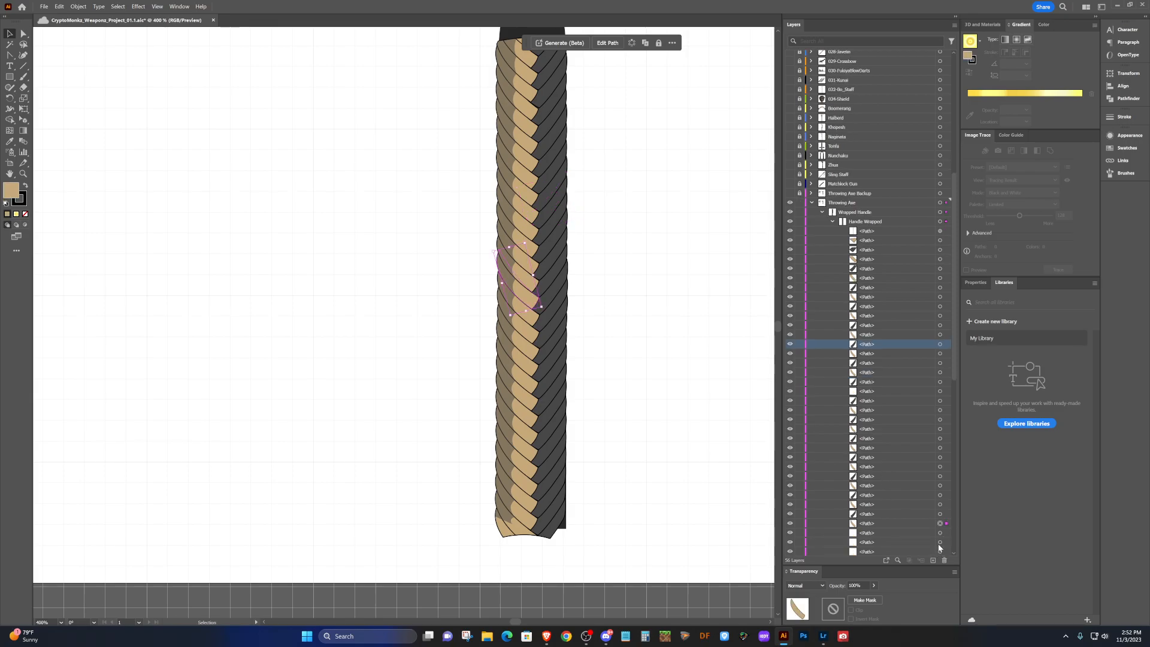
click(940, 505)
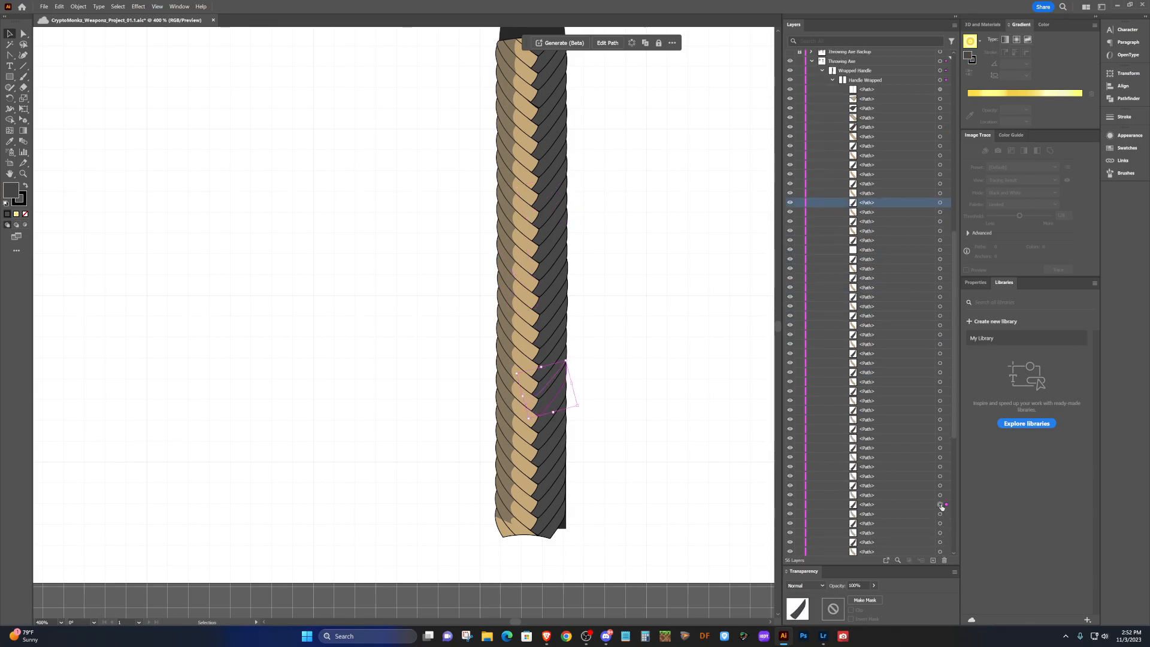
scroll(600, 390, up, 2)
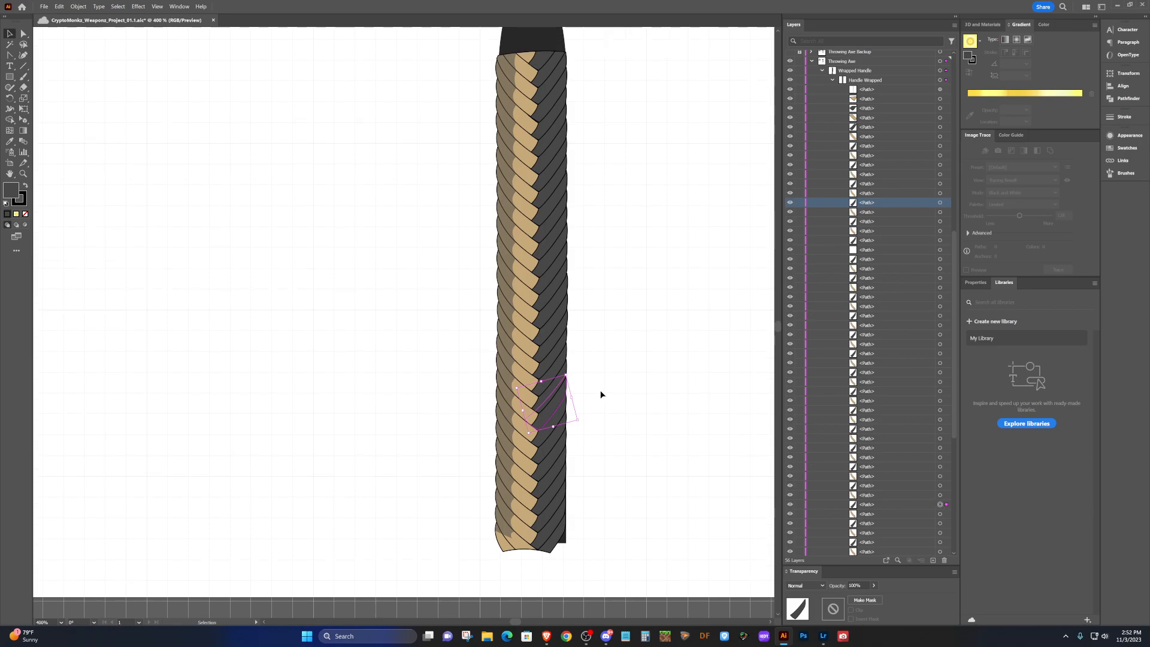
scroll(594, 399, up, 4)
scroll(596, 401, up, 2)
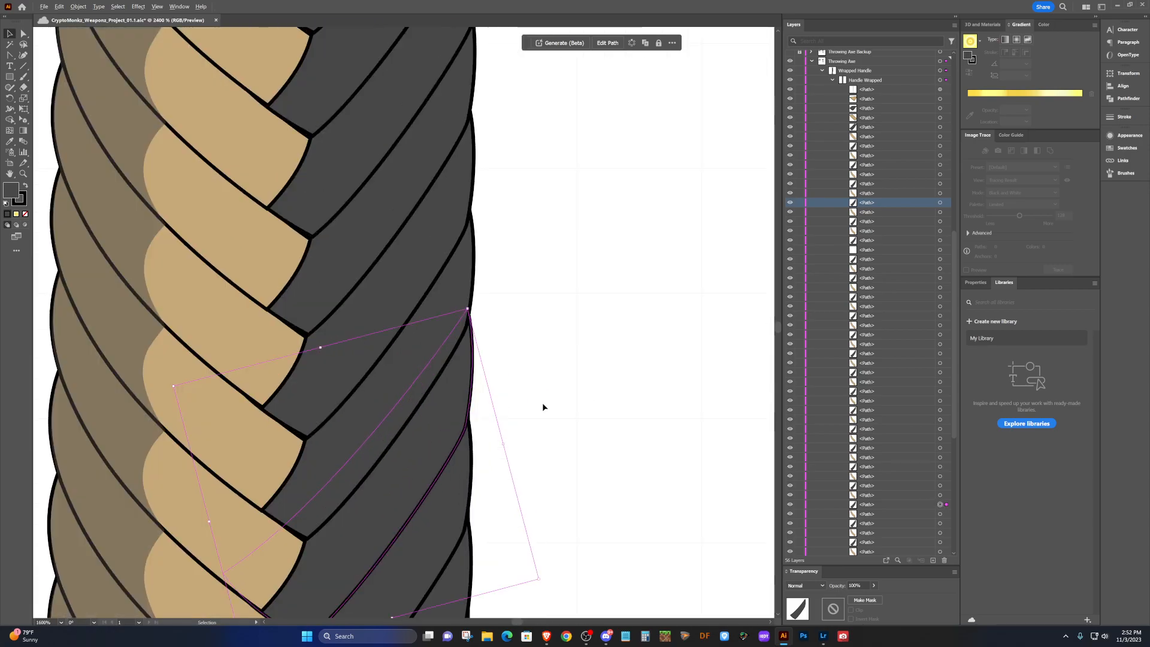
scroll(547, 375, down, 6)
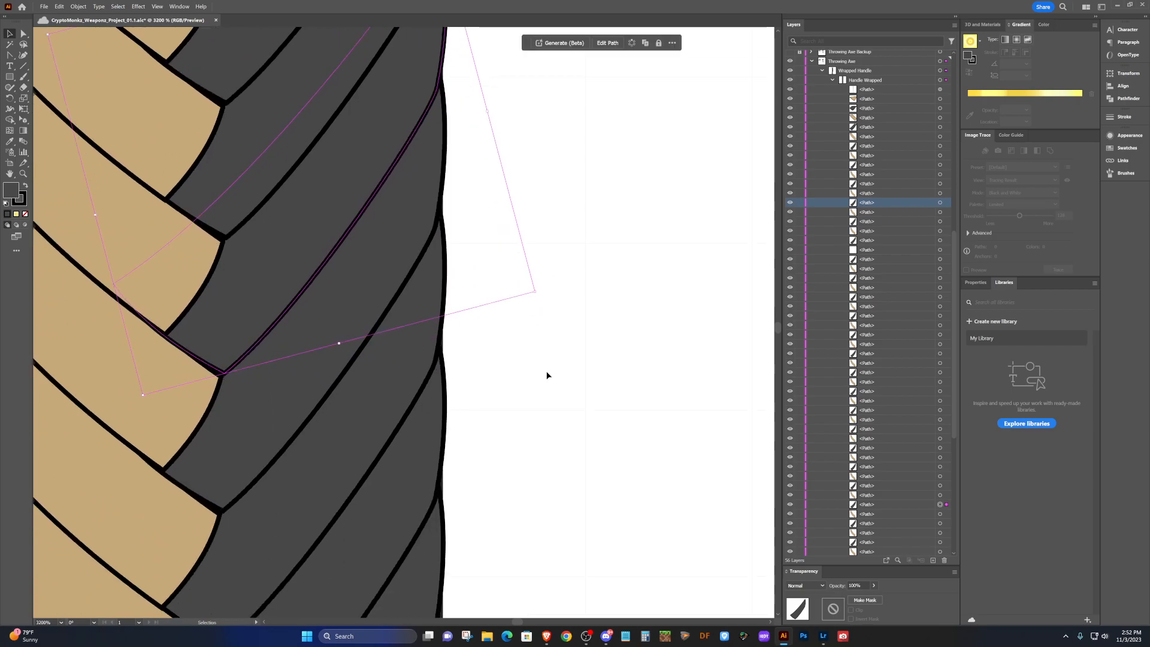
scroll(904, 459, down, 4)
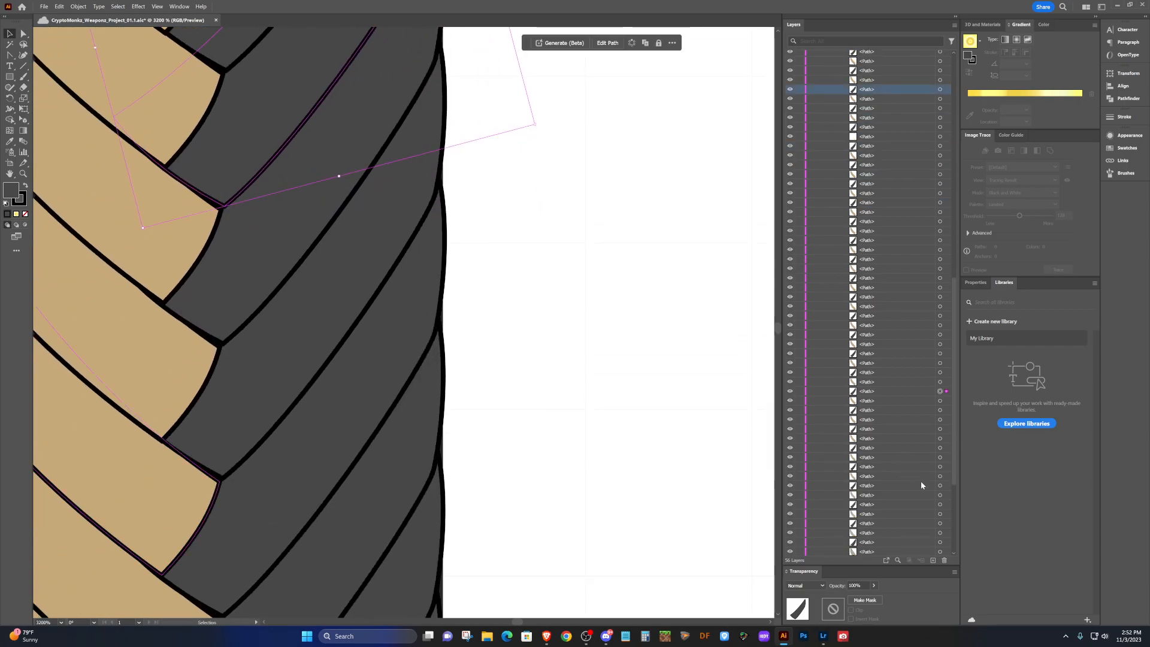
Select the dark strand where the base begins showing and move its right-edge anchor outward to the wrap's outline.
click(939, 505)
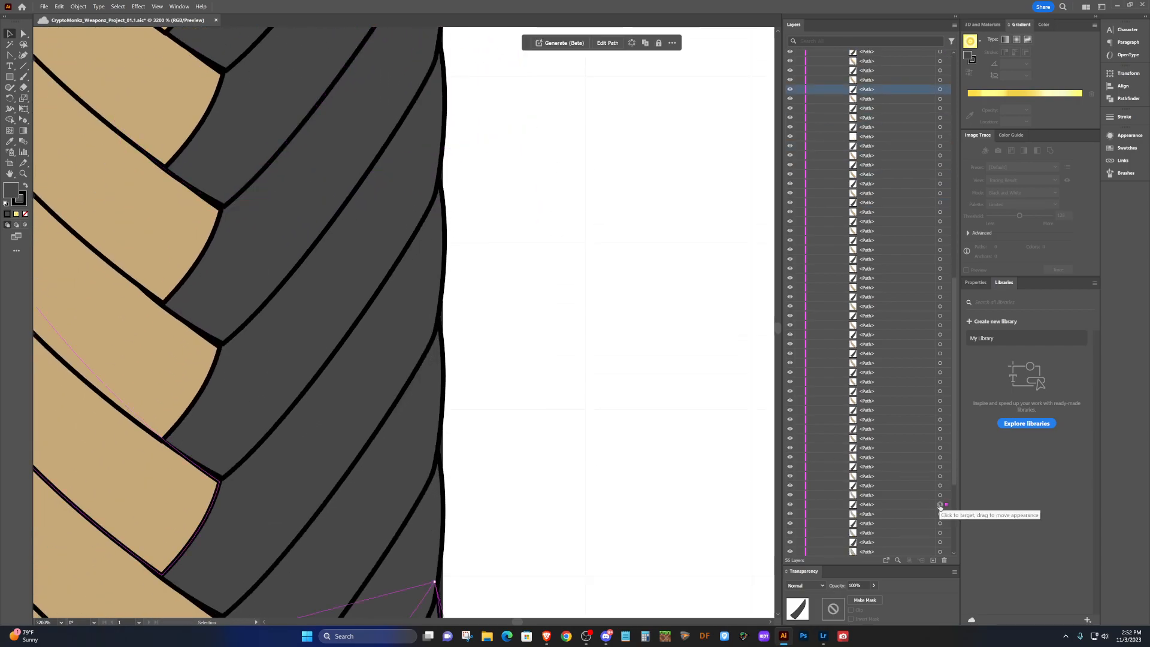
click(939, 486)
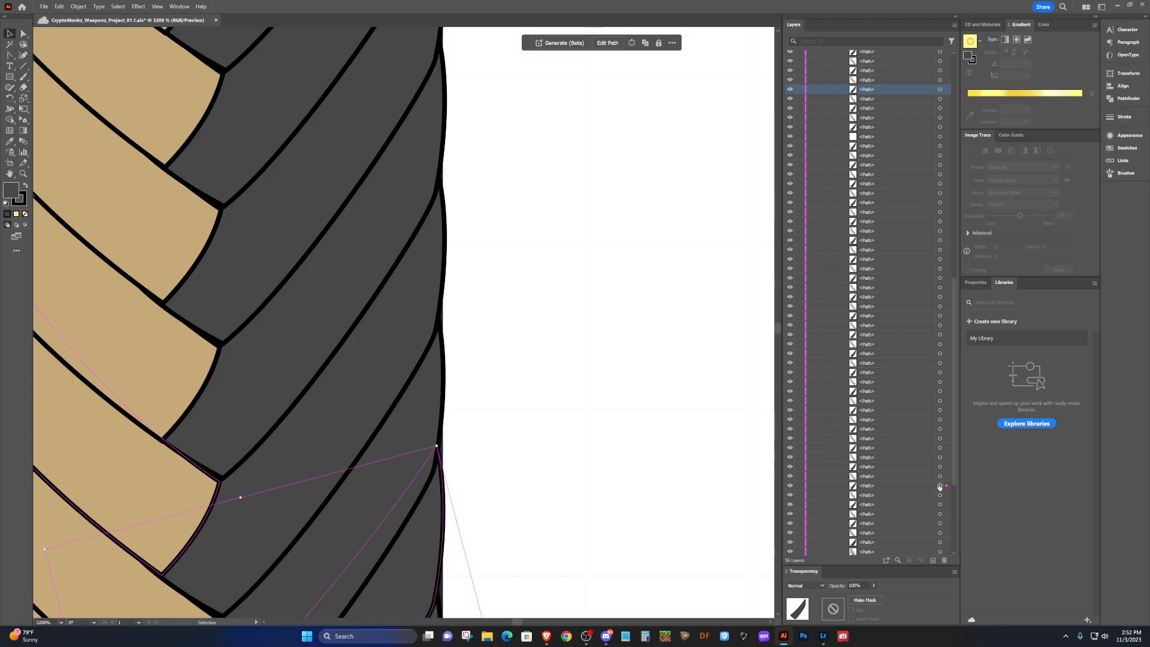
click(940, 467)
key(ctrl+=)
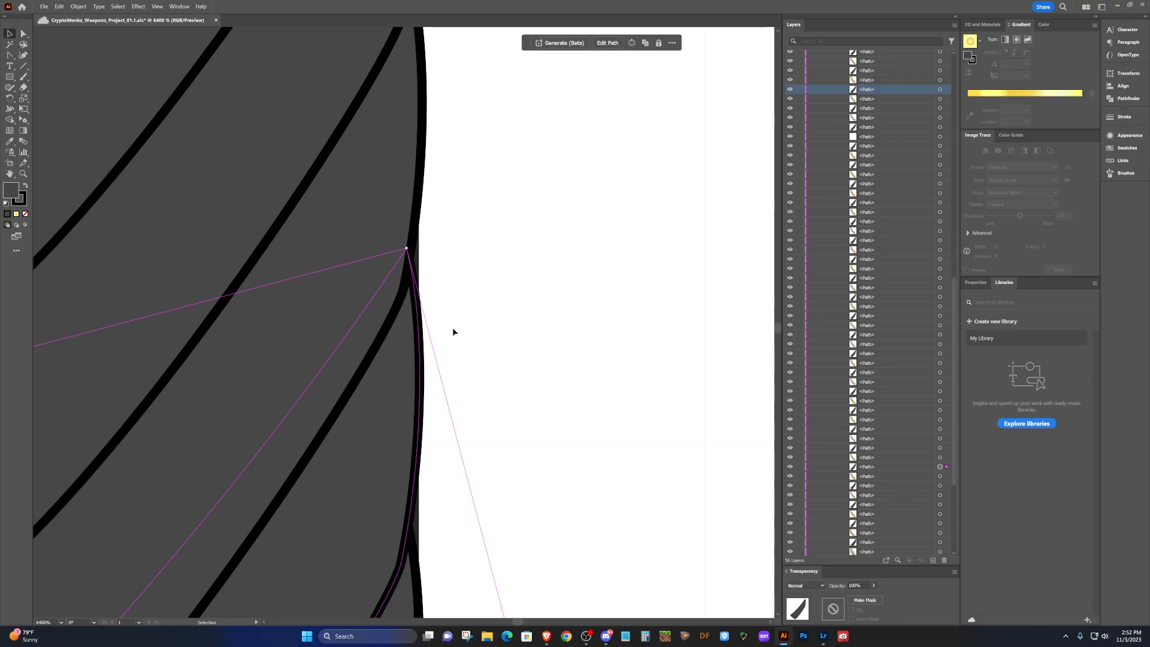
key(shift+c)
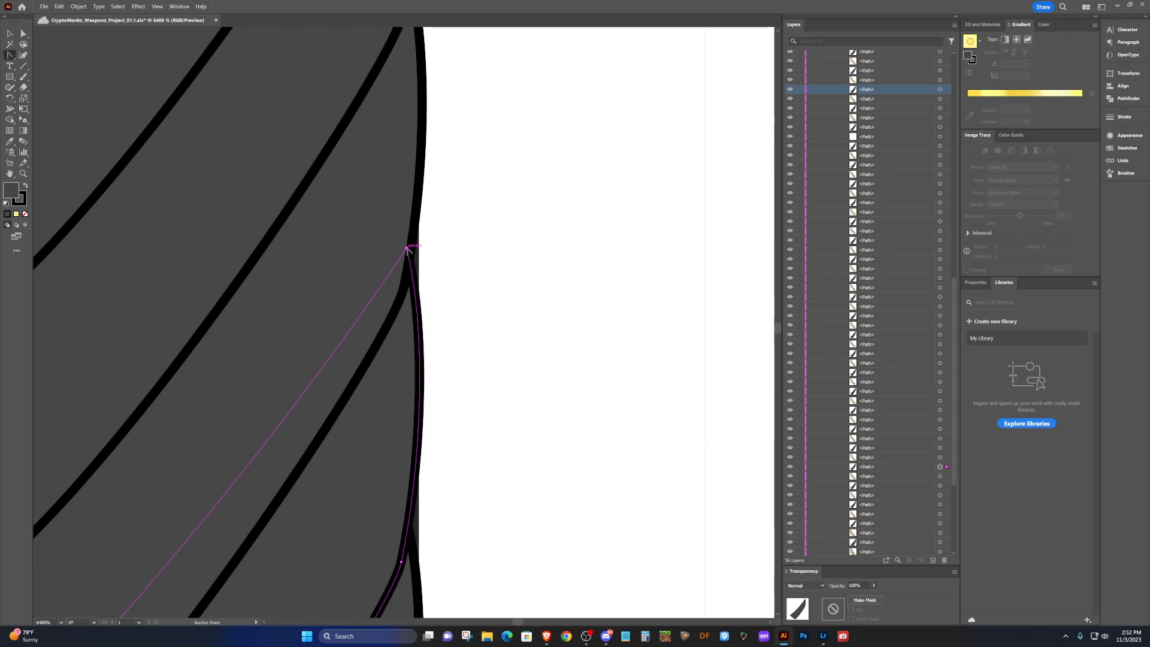
mouse_move(406, 249)
mouse_down()
mouse_move(413, 230)
mouse_move(414, 264)
mouse_up()
Move the right-edge anchor of the next dark strand below outward to cover the base, and save the document.
scroll(413, 247, down, 5)
scroll(432, 353, down, 3)
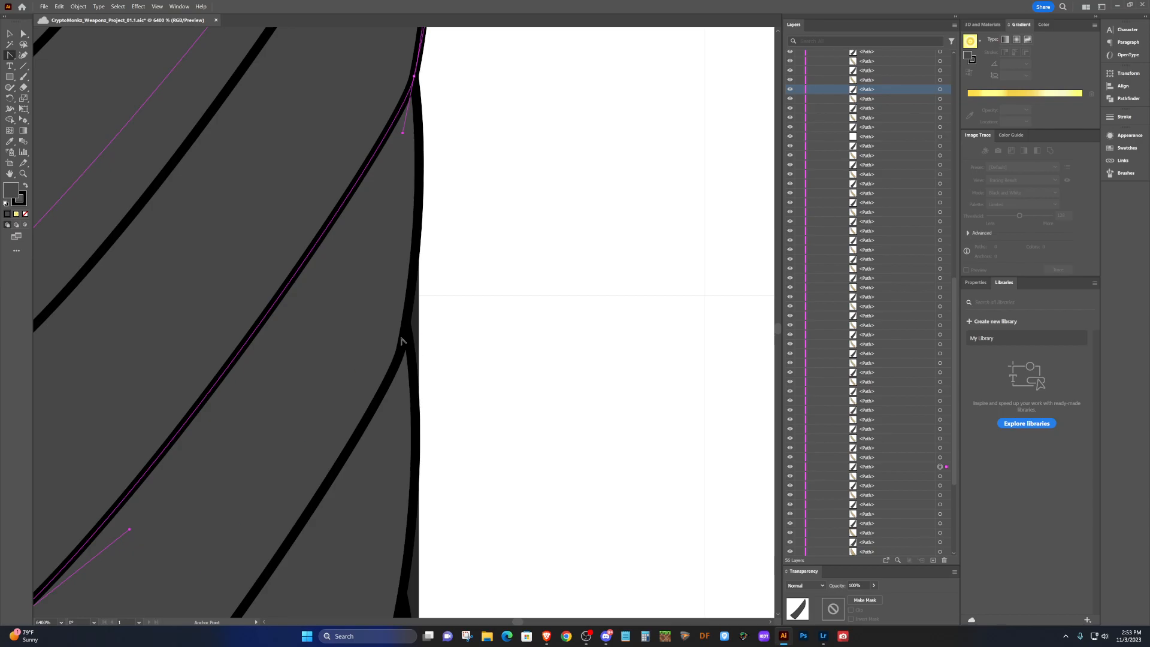
click(940, 485)
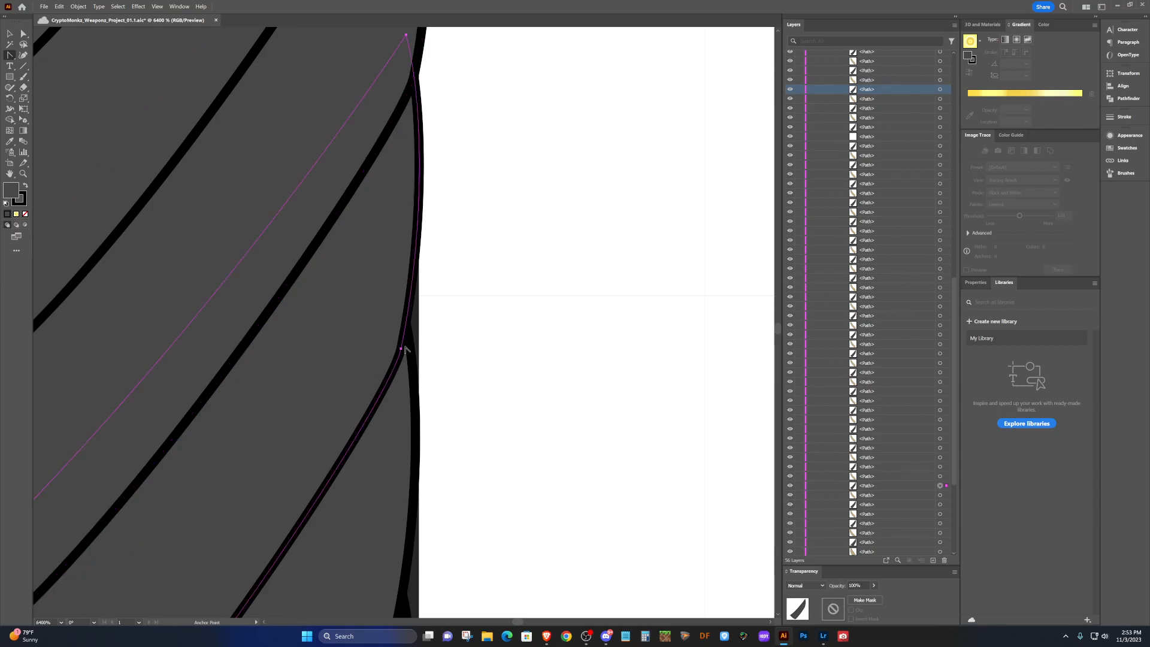
drag(401, 349, 414, 349)
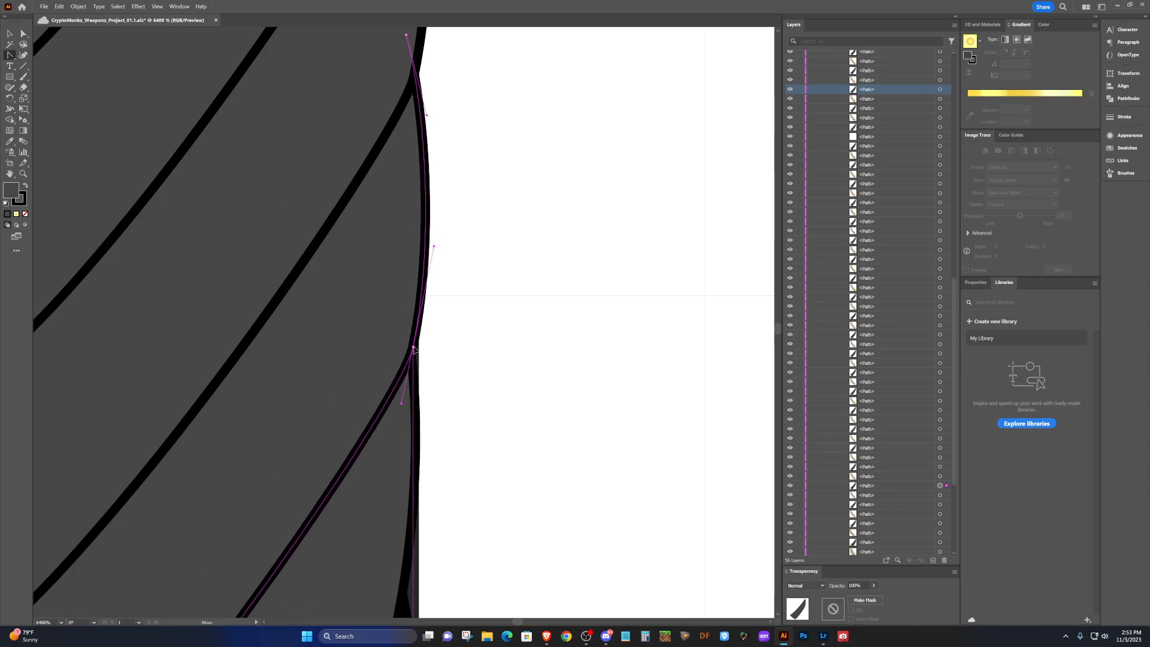
key(ctrl+s)
scroll(515, 396, down, 3)
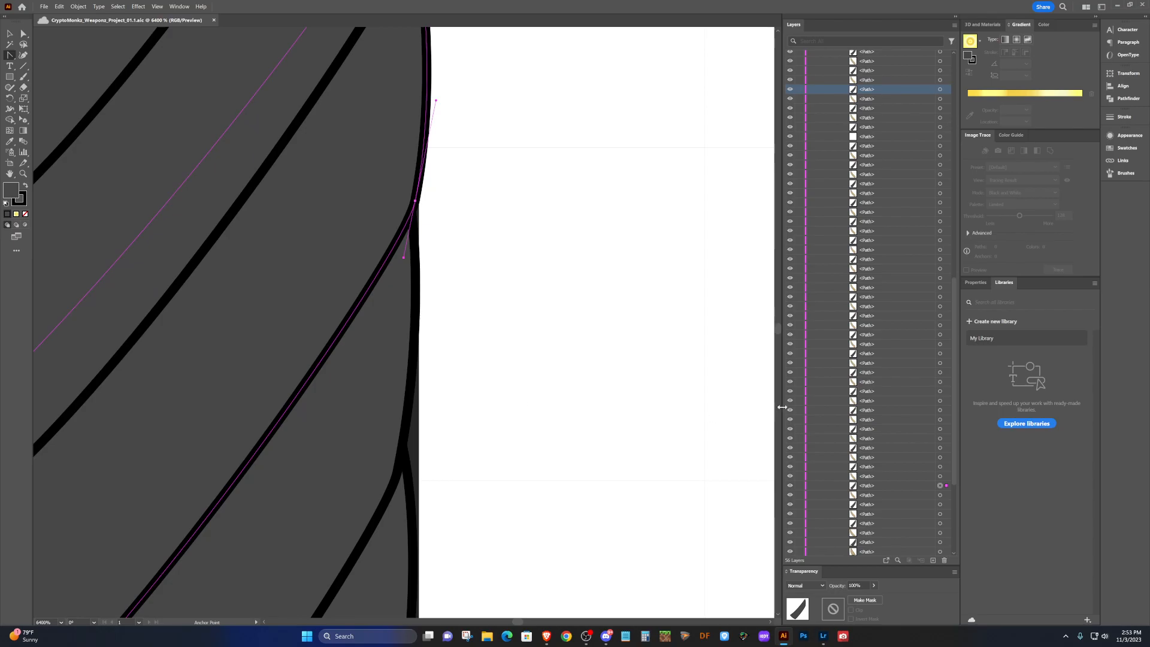
Target the next dark strand down and move its upper and lower right-edge anchors outward to the wrap's outline.
click(940, 505)
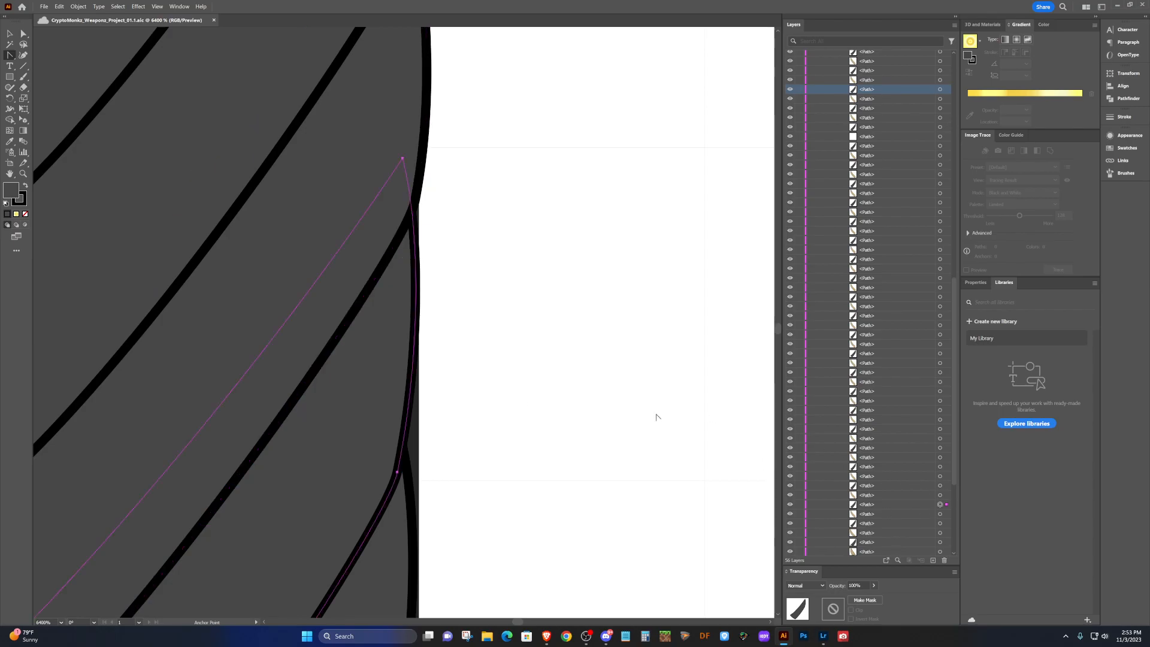
drag(403, 159, 410, 163)
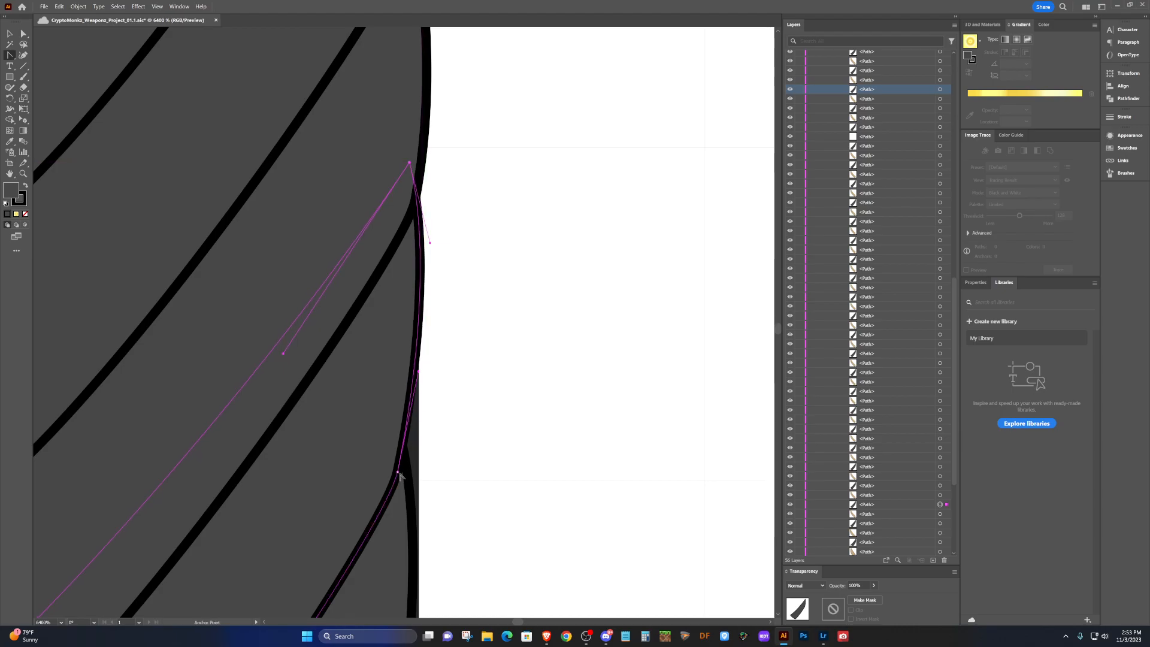
drag(398, 472, 413, 465)
key(ctrl+z)
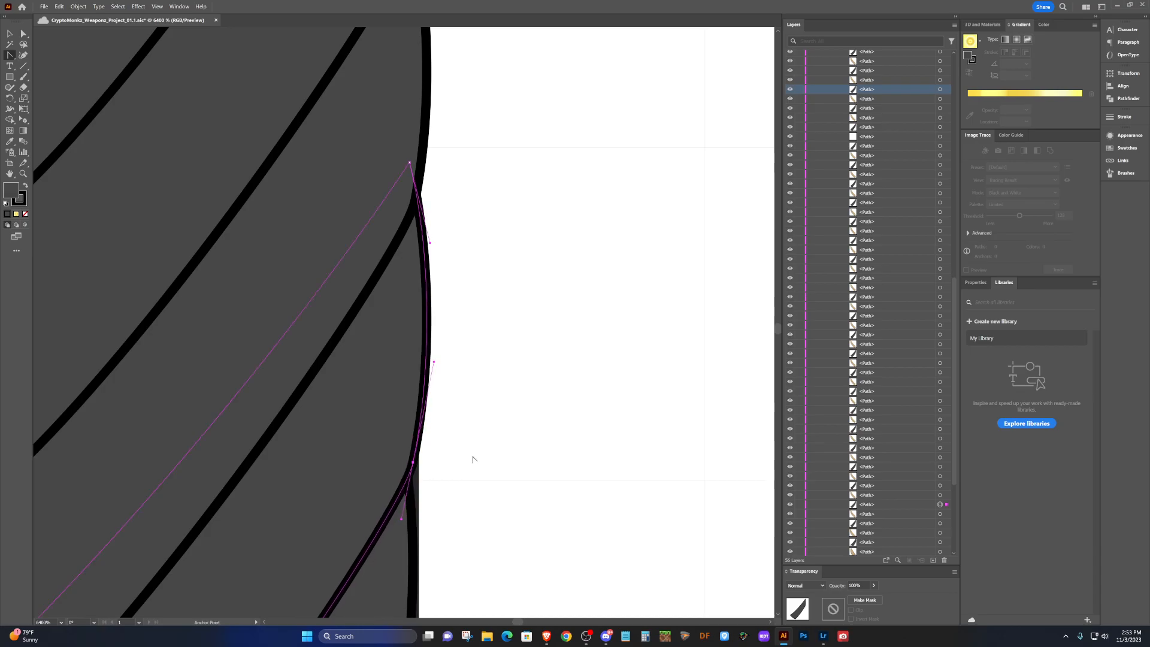
Target the following dark strand and pull its top and right-edge anchors outward so its curve covers the dark base.
scroll(465, 462, down, 5)
click(939, 525)
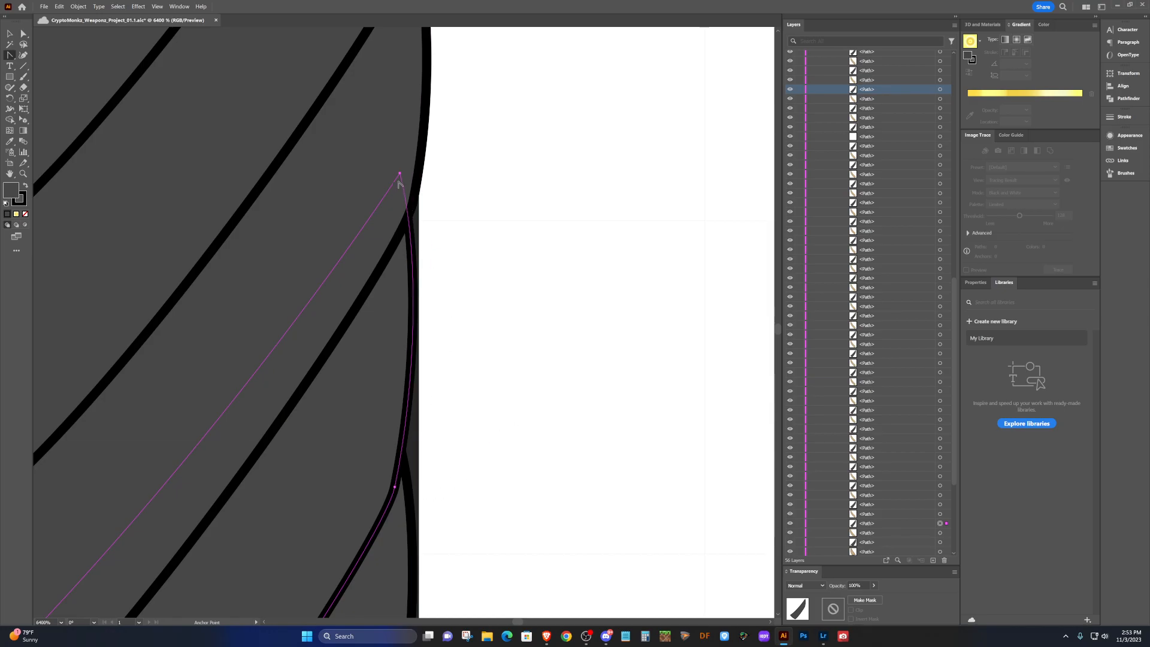
drag(400, 174, 431, 253)
drag(394, 487, 410, 475)
Target the lowest dark strand and shift its top anchor outward to line up with the strand above.
scroll(487, 476, down, 3)
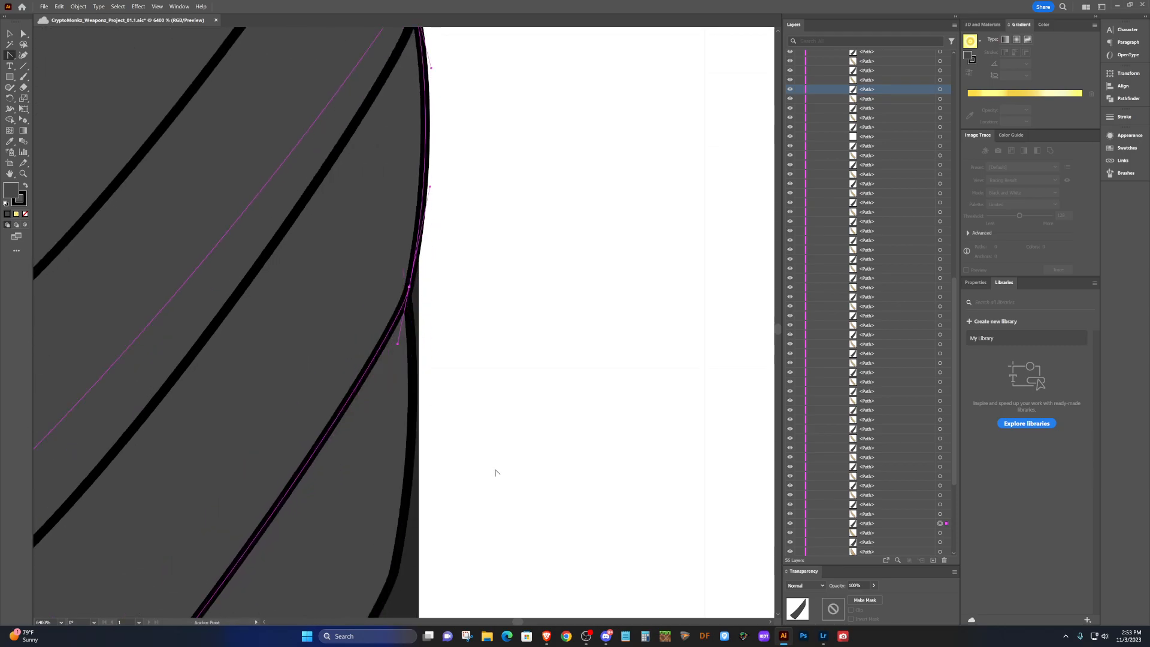
click(940, 543)
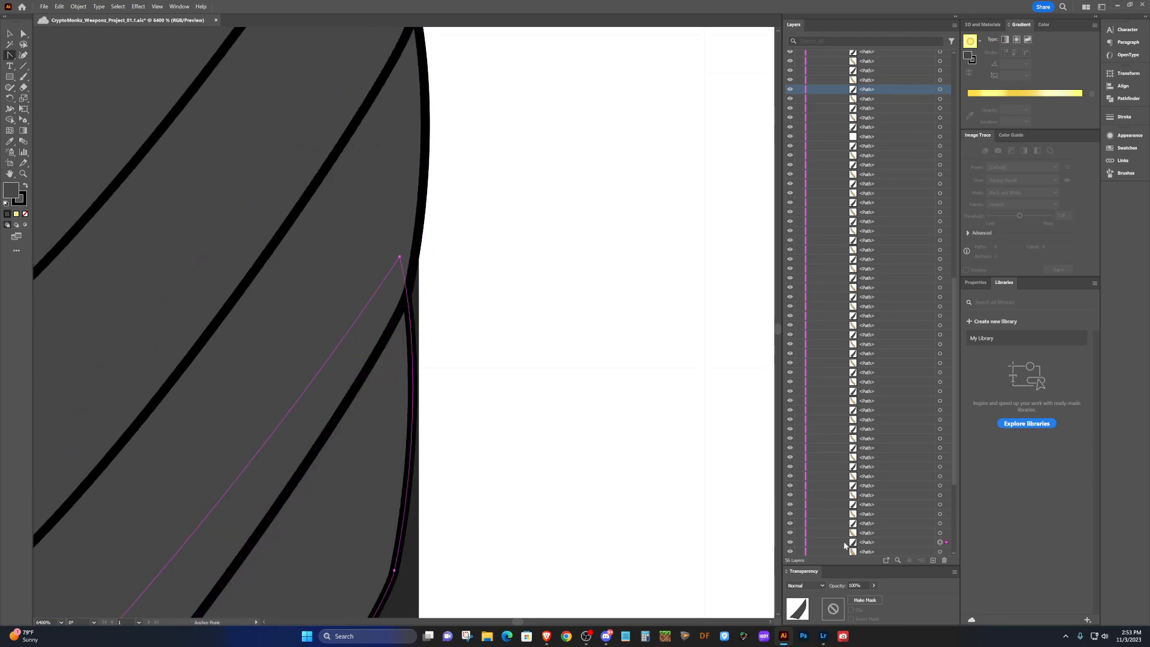
drag(400, 257, 412, 257)
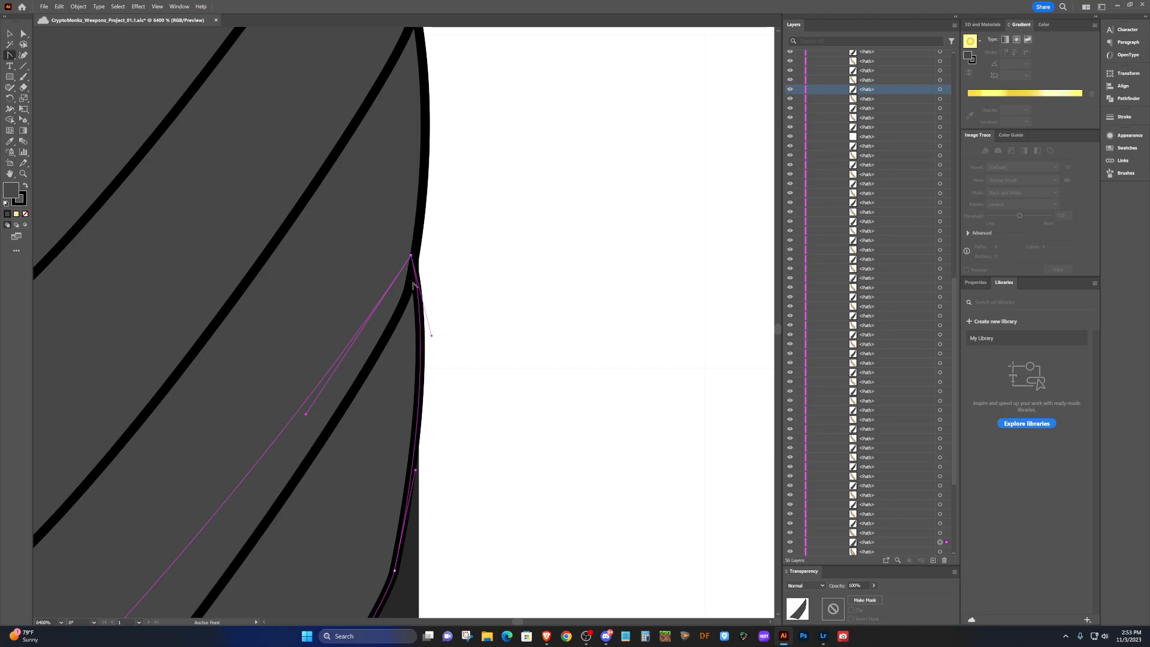
scroll(413, 287, down, 5)
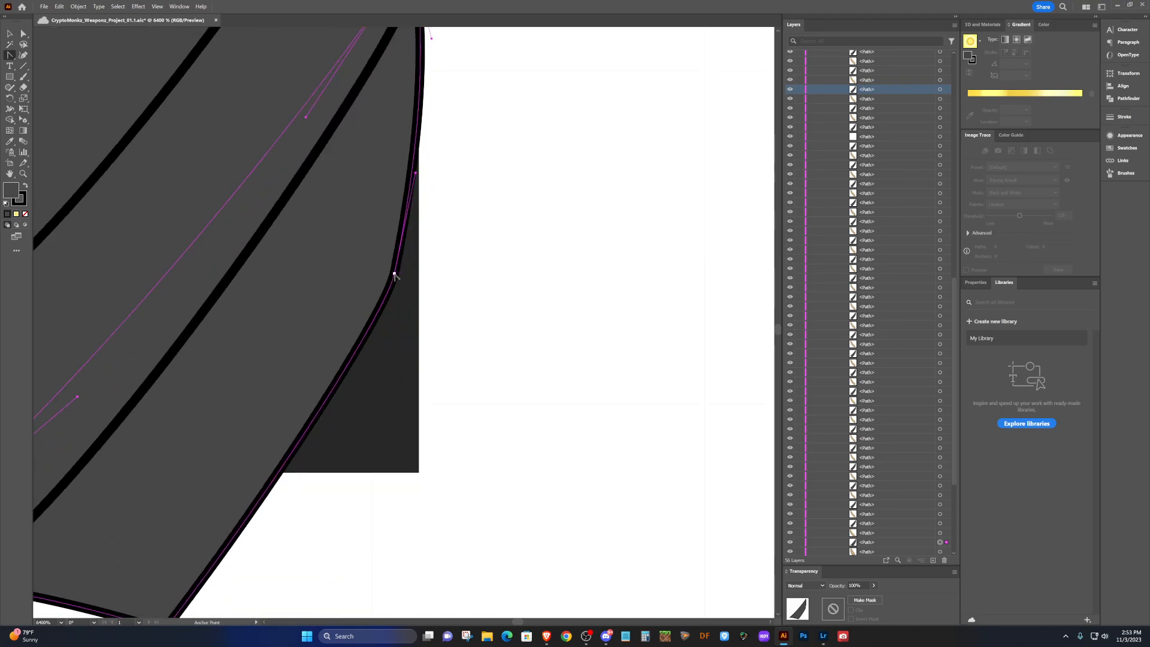
scroll(323, 293, down, 2)
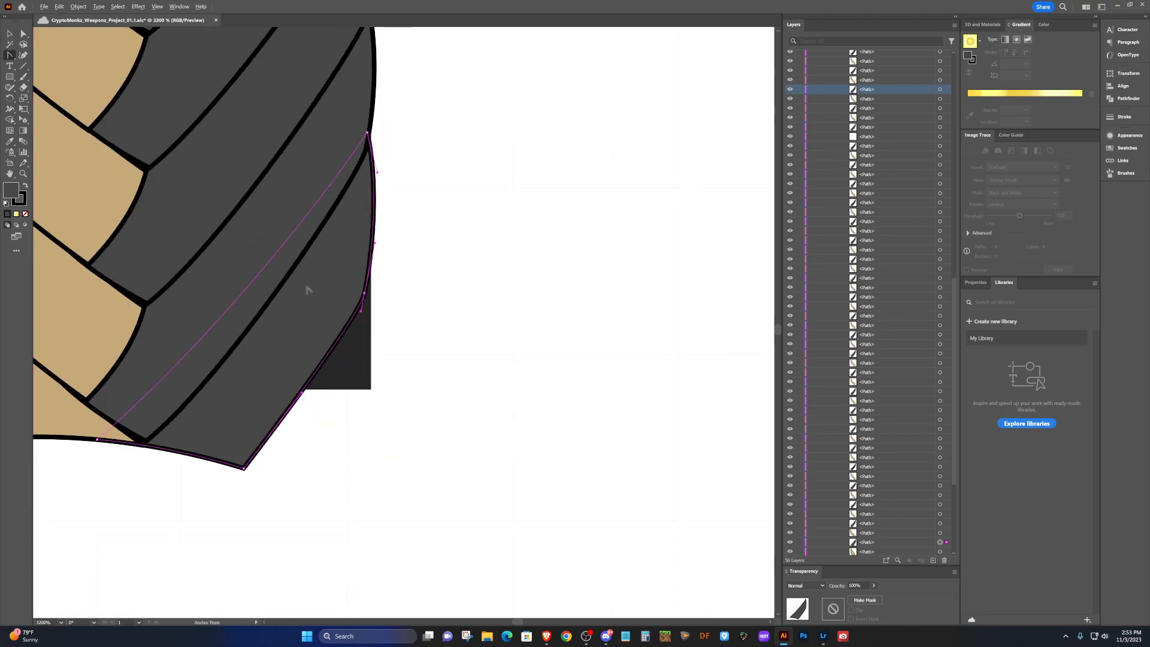
scroll(306, 290, down, 1)
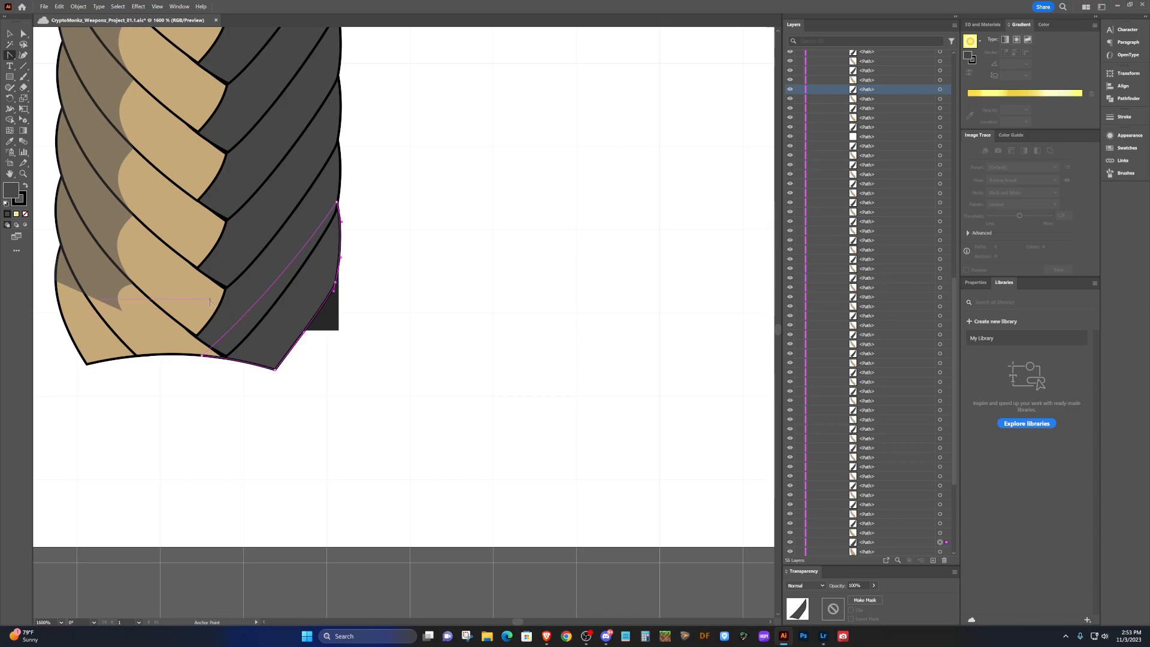
Select the dark shaft base behind the wrap to pick up its fill and no-stroke appearance.
click(10, 66)
click(9, 77)
key(v)
scroll(235, 327, up, 3)
scroll(233, 325, right, 2)
scroll(233, 326, left, 3)
scroll(233, 326, down, 5)
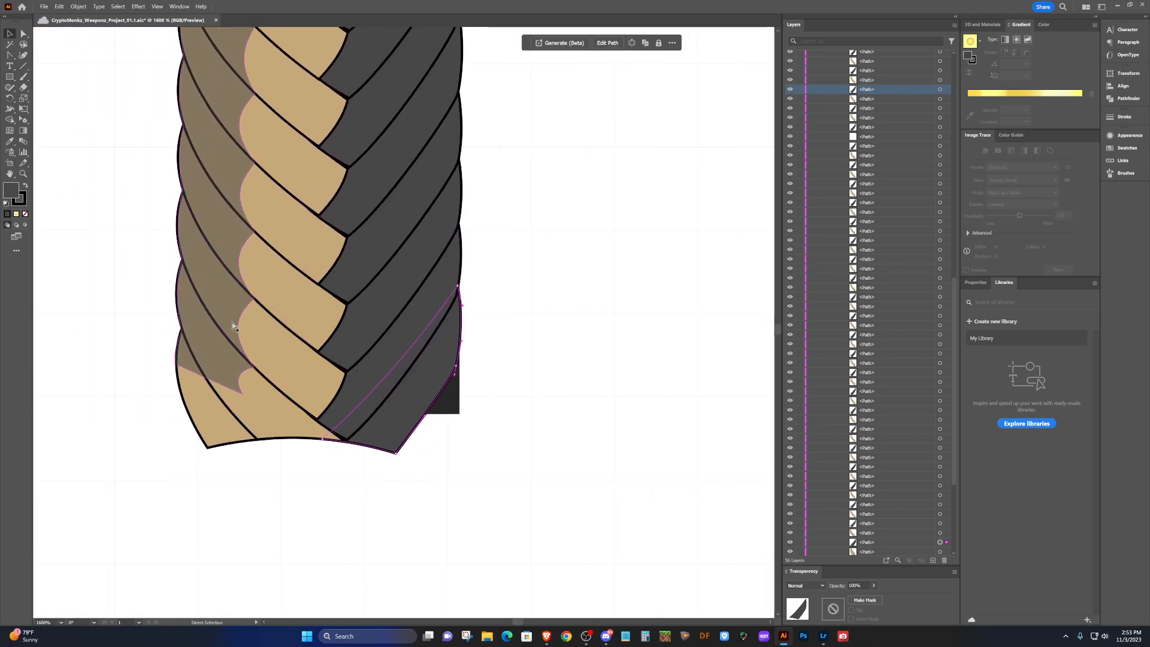
click(242, 117)
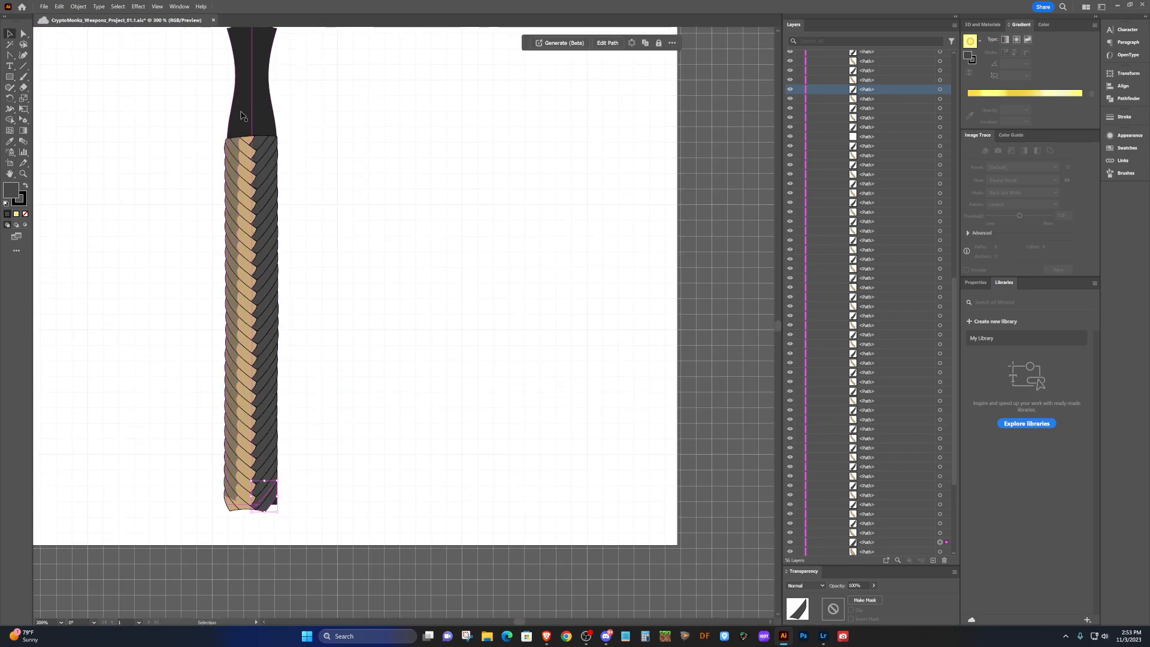
scroll(230, 455, down, 1)
scroll(228, 494, up, 7)
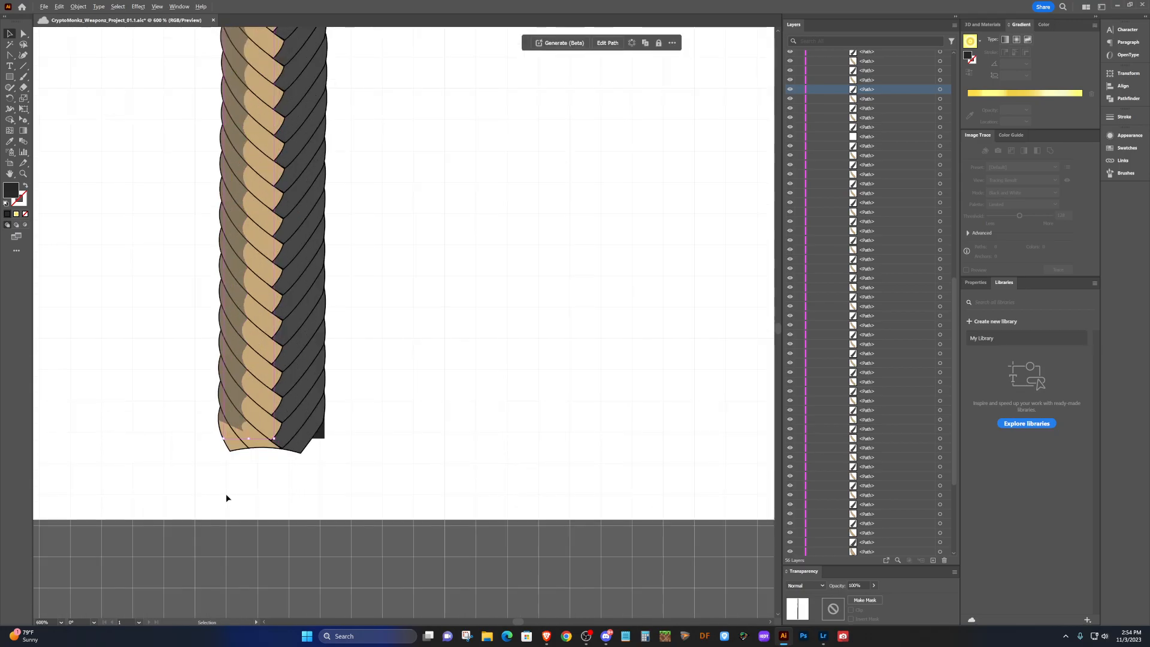
scroll(240, 300, up, 4)
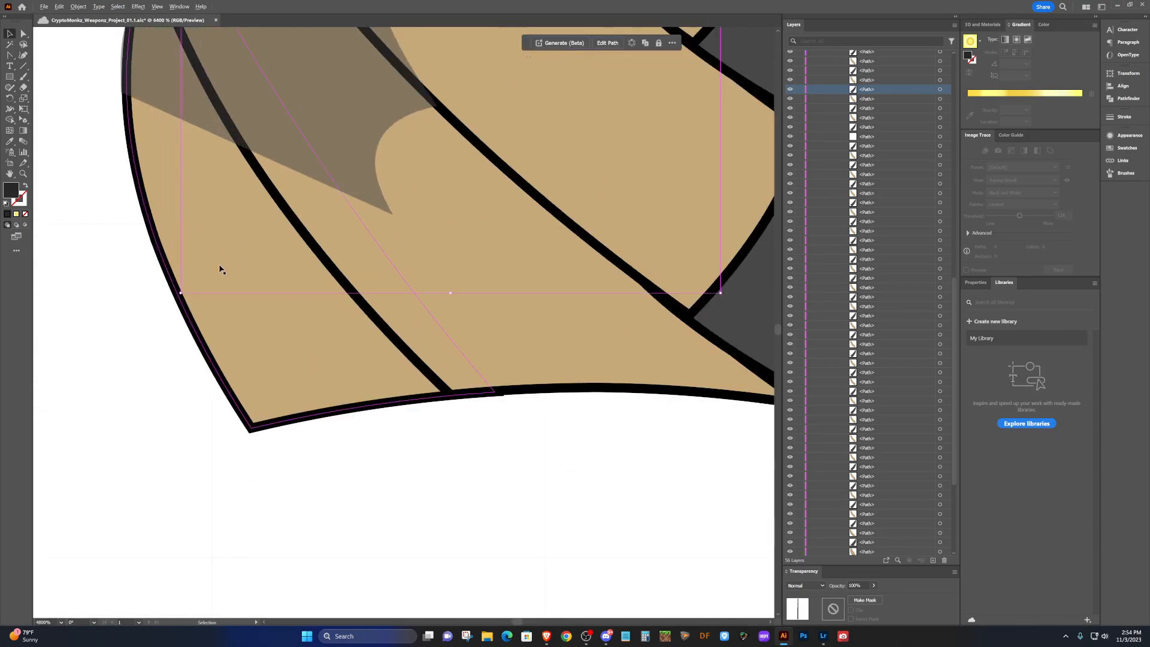
Draw a long, thin dark rectangle starting at the wrap's lower left edge.
click(8, 78)
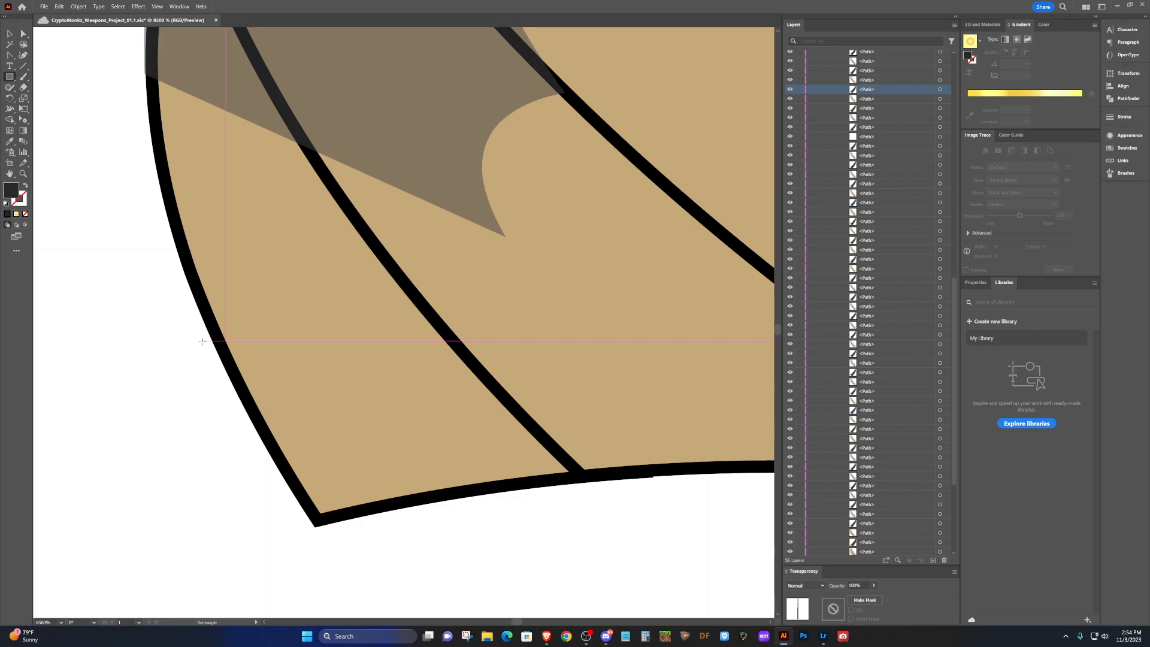
drag(202, 341, 174, 520)
scroll(195, 441, down, 4)
scroll(199, 445, left, 3)
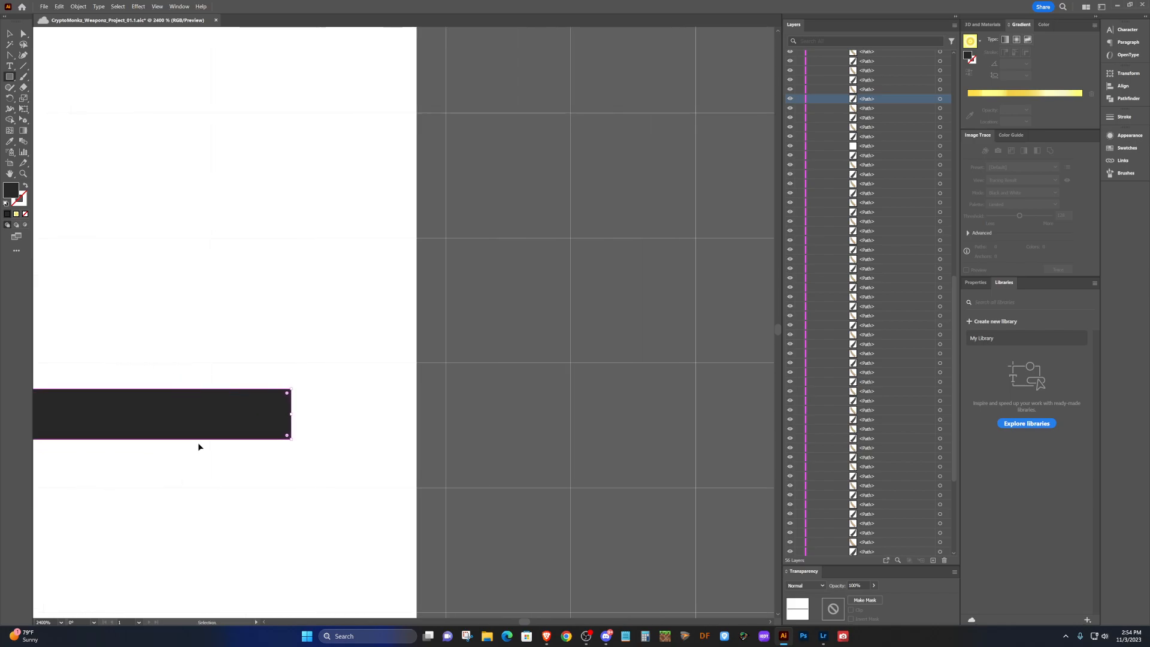
Shorten the dark rectangle from its right end to about the width of the wrapped handle.
scroll(199, 447, left, 6)
scroll(199, 448, down, 2)
scroll(200, 447, up, 2)
scroll(199, 447, left, 1)
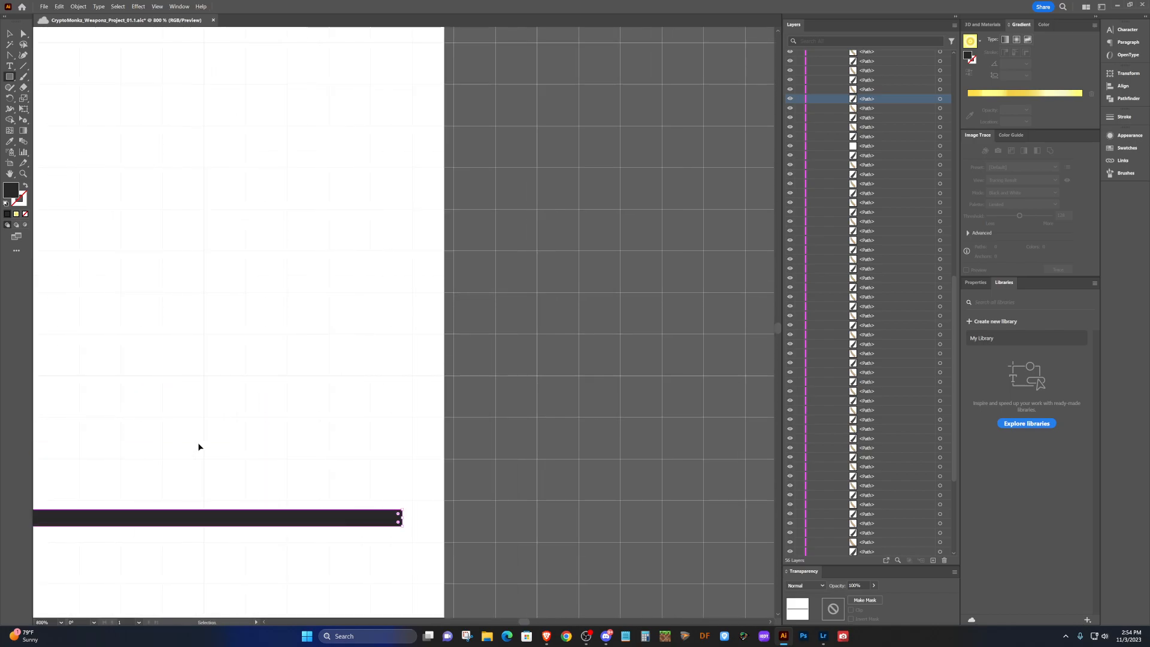
scroll(199, 447, left, 2)
scroll(199, 447, down, 3)
scroll(199, 447, left, 2)
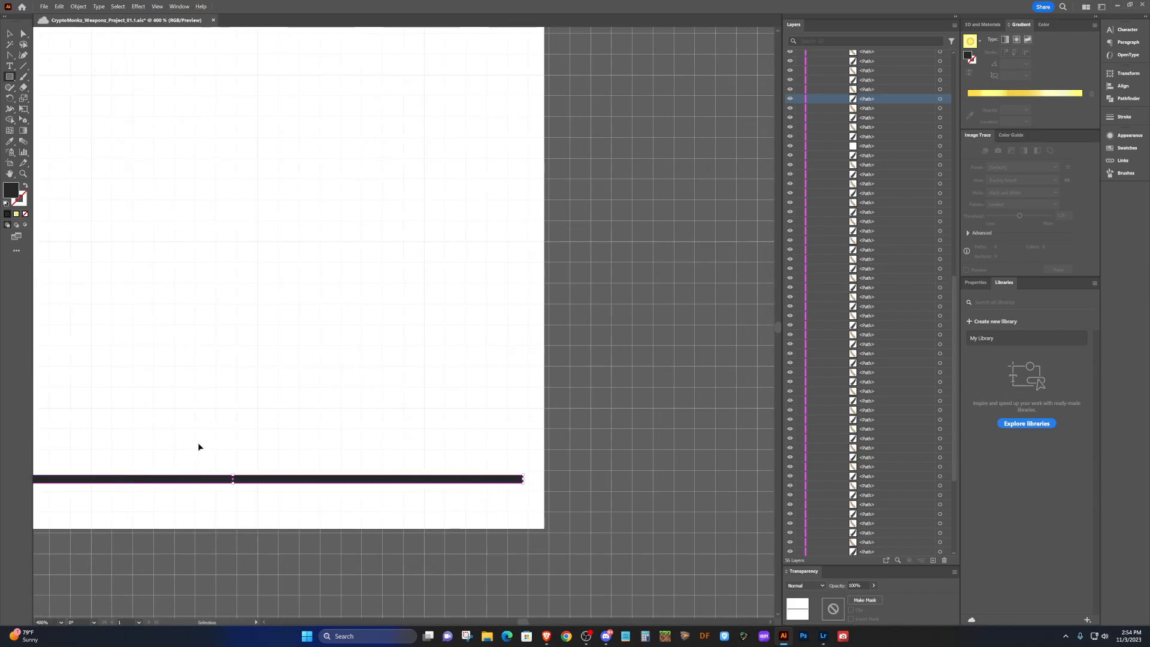
scroll(199, 443, left, 2)
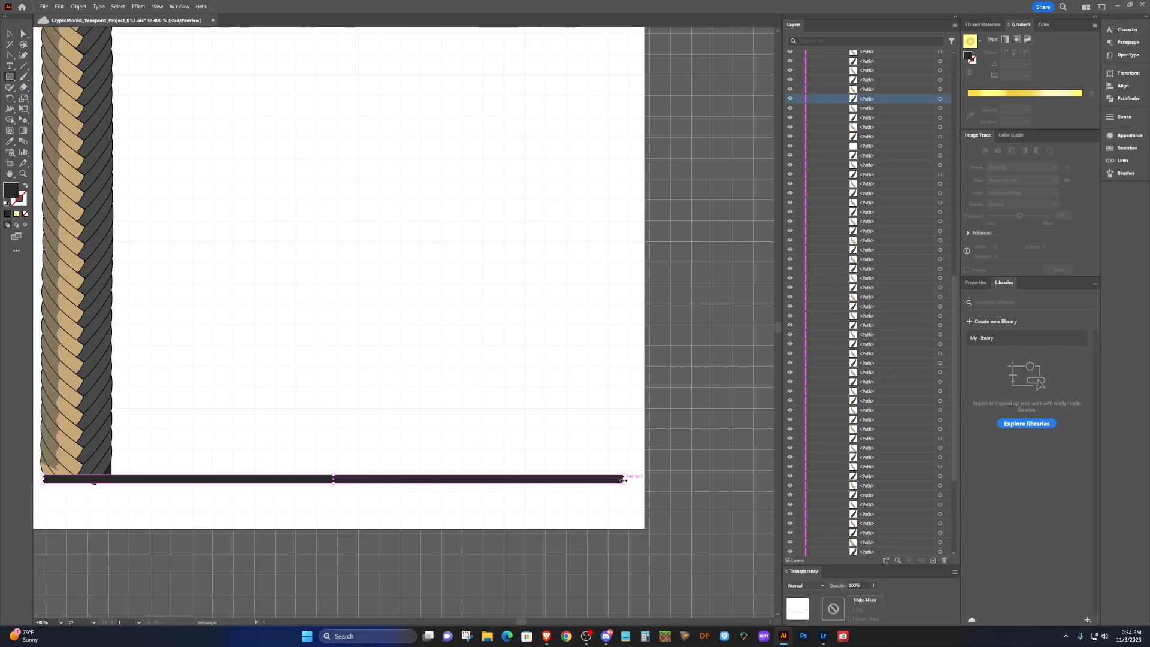
drag(622, 480, 113, 490)
Trim the right end of the dark band to align with the shaft base's right edge.
scroll(113, 489, up, 2)
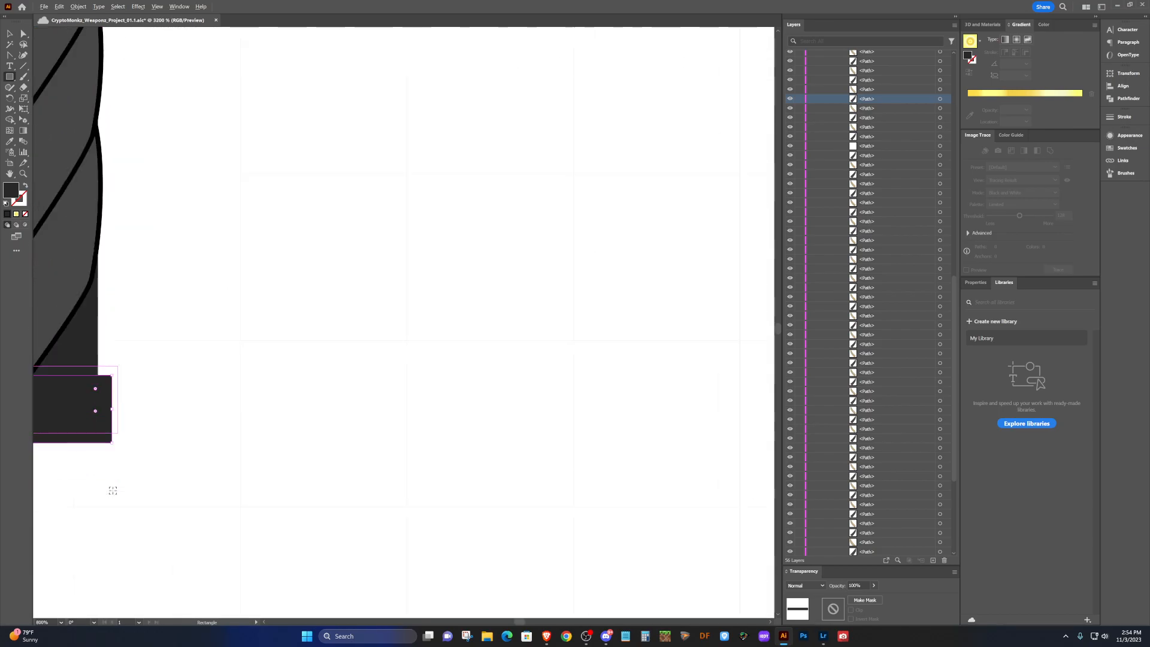
scroll(113, 490, left, 4)
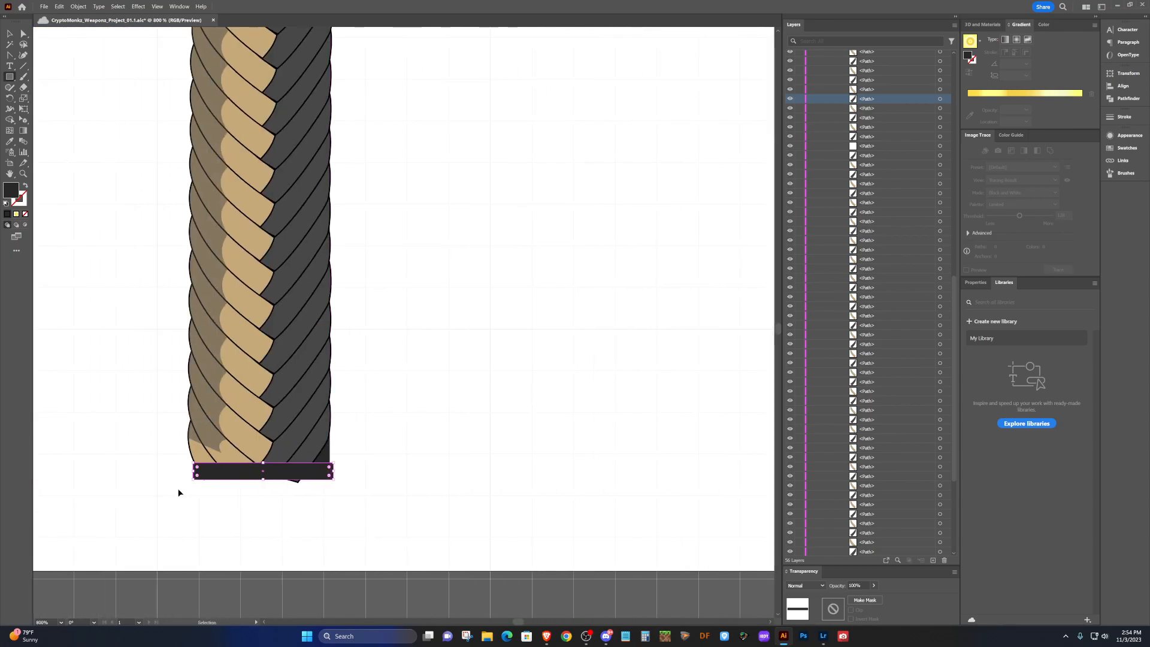
scroll(270, 489, up, 2)
scroll(271, 488, left, 3)
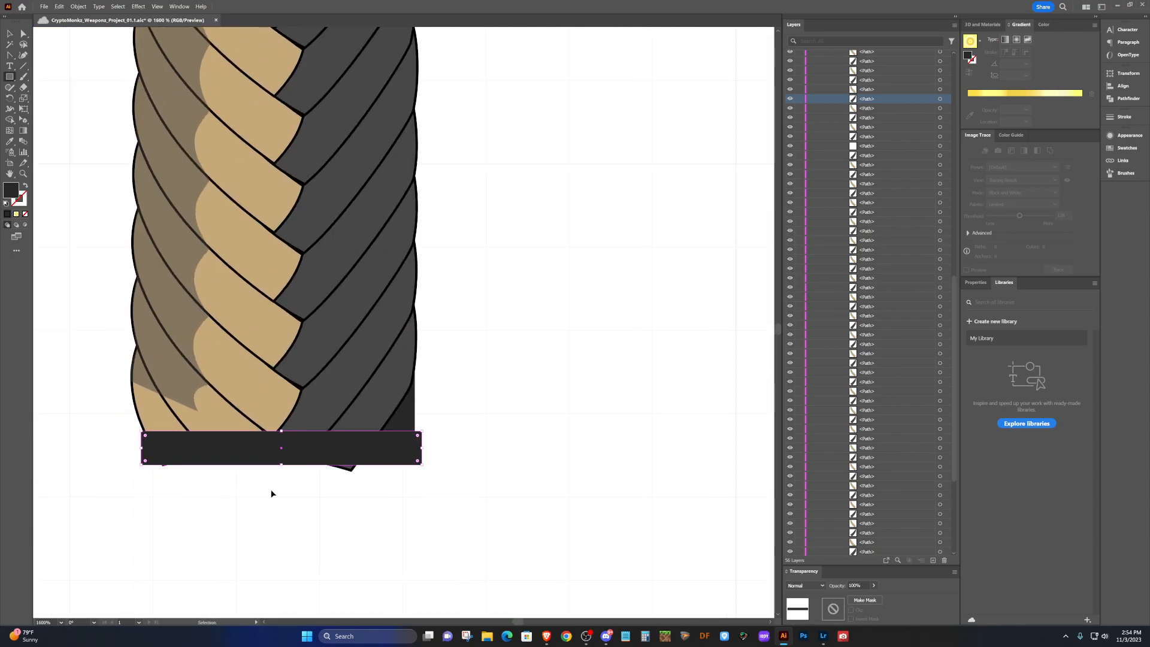
scroll(271, 493, left, 2)
key(m)
drag(491, 449, 488, 449)
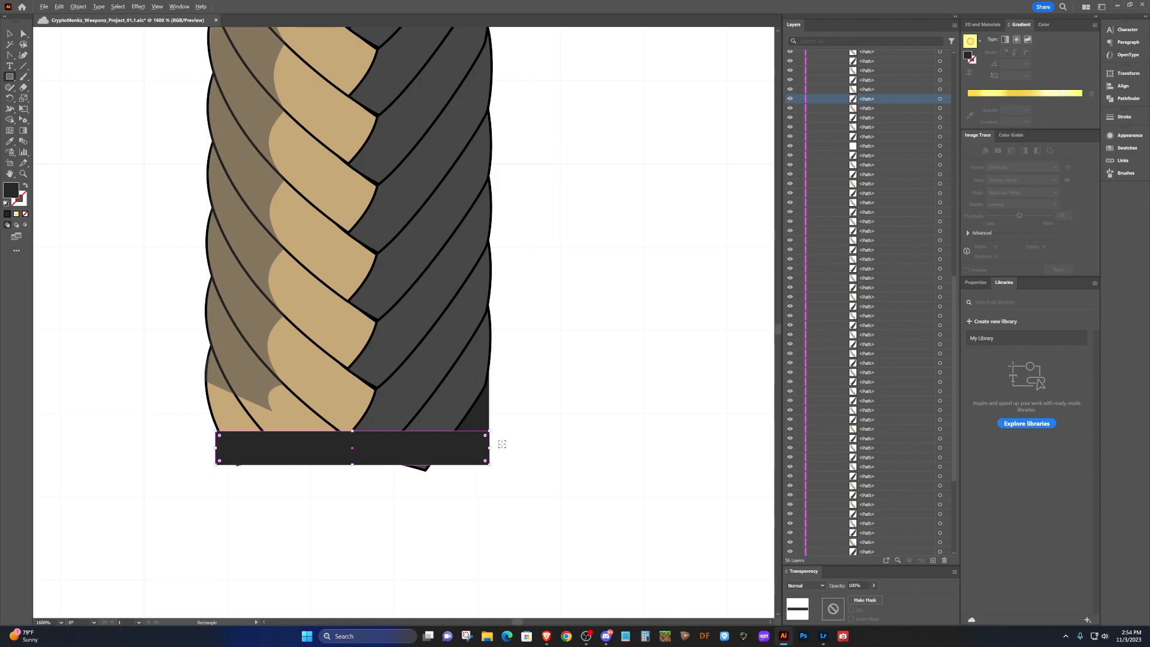
Target the lowest dark strand in the wrap group and place a copy of it directly below, overlapping the dark band.
key(alt+v)
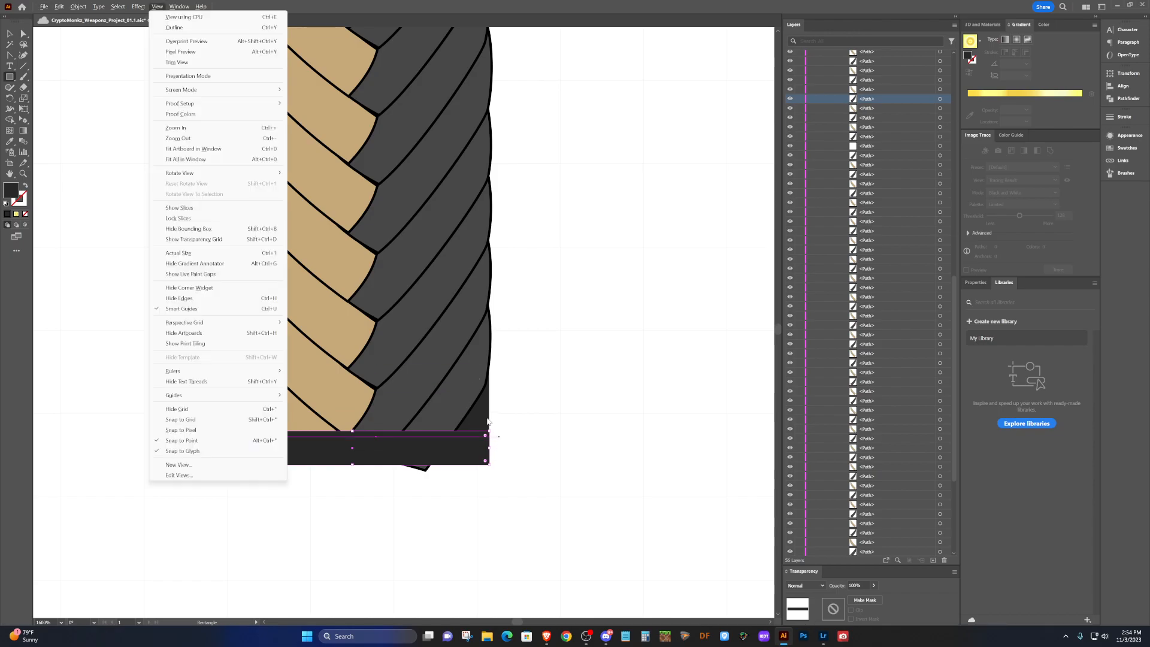
click(8, 33)
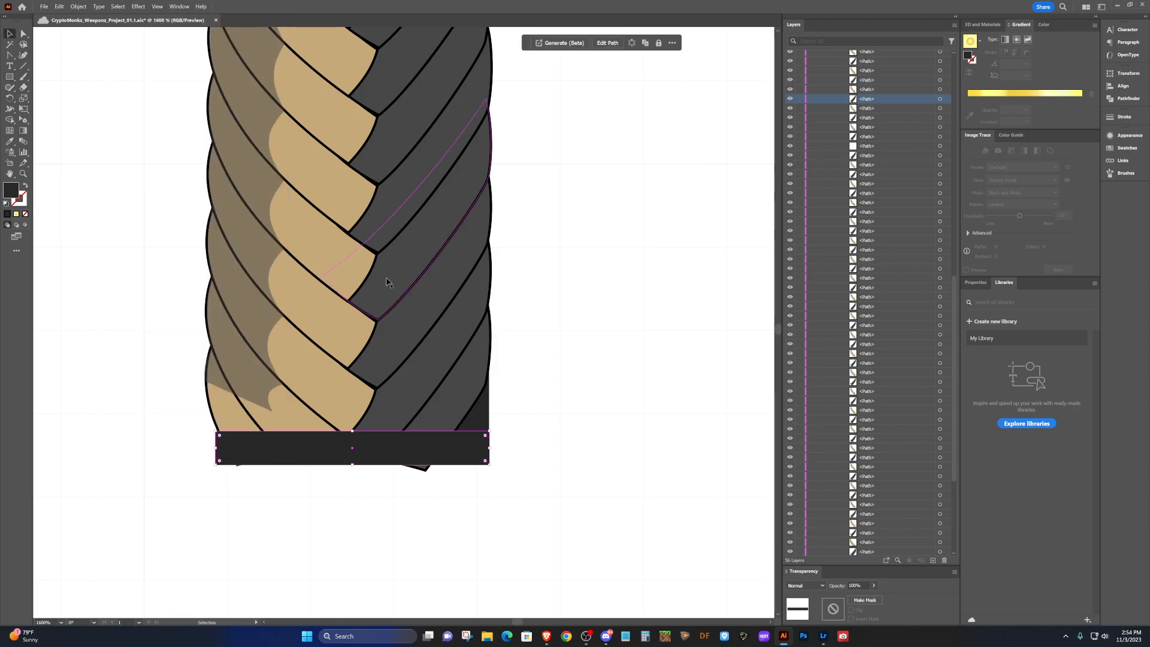
click(462, 393)
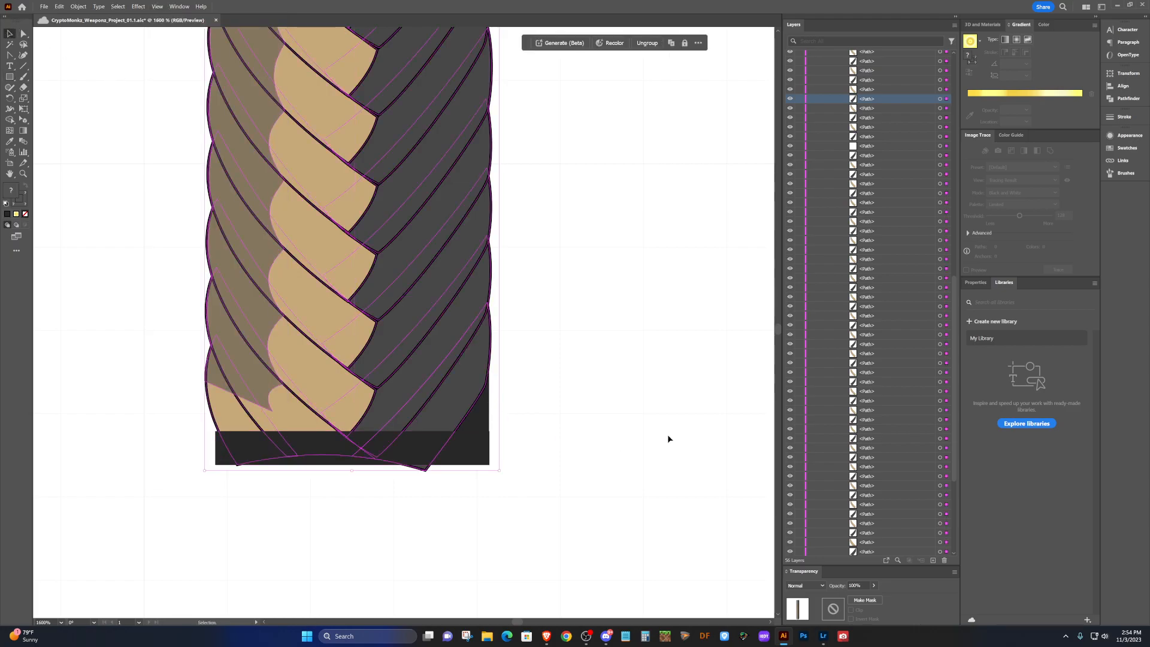
scroll(878, 491, down, 3)
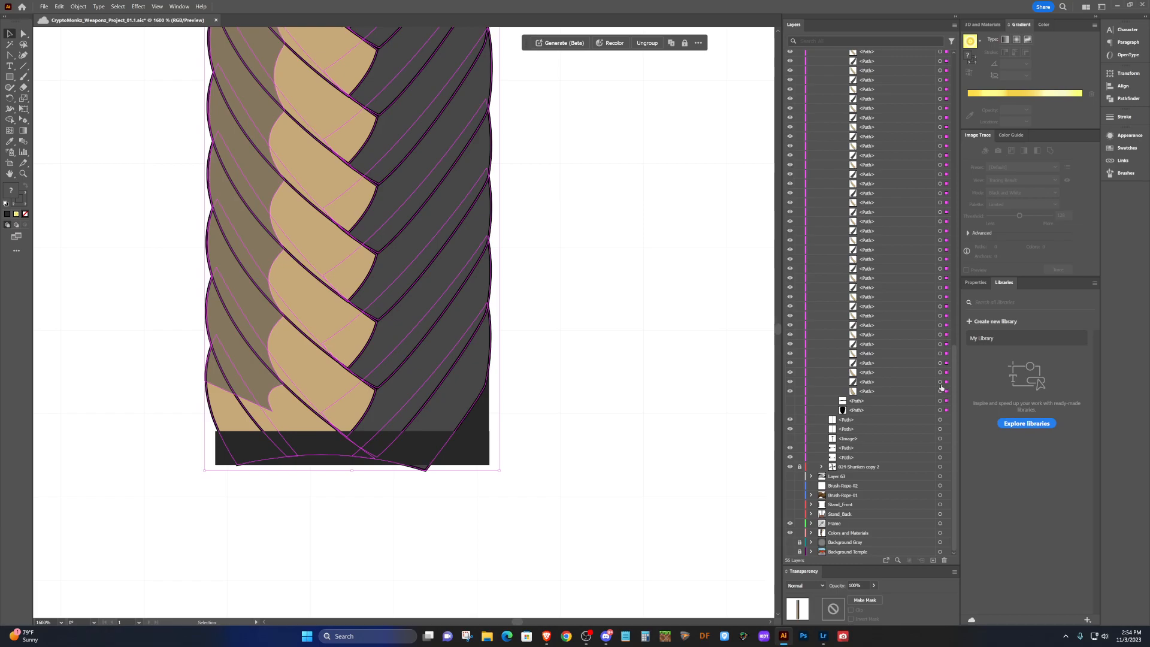
click(939, 391)
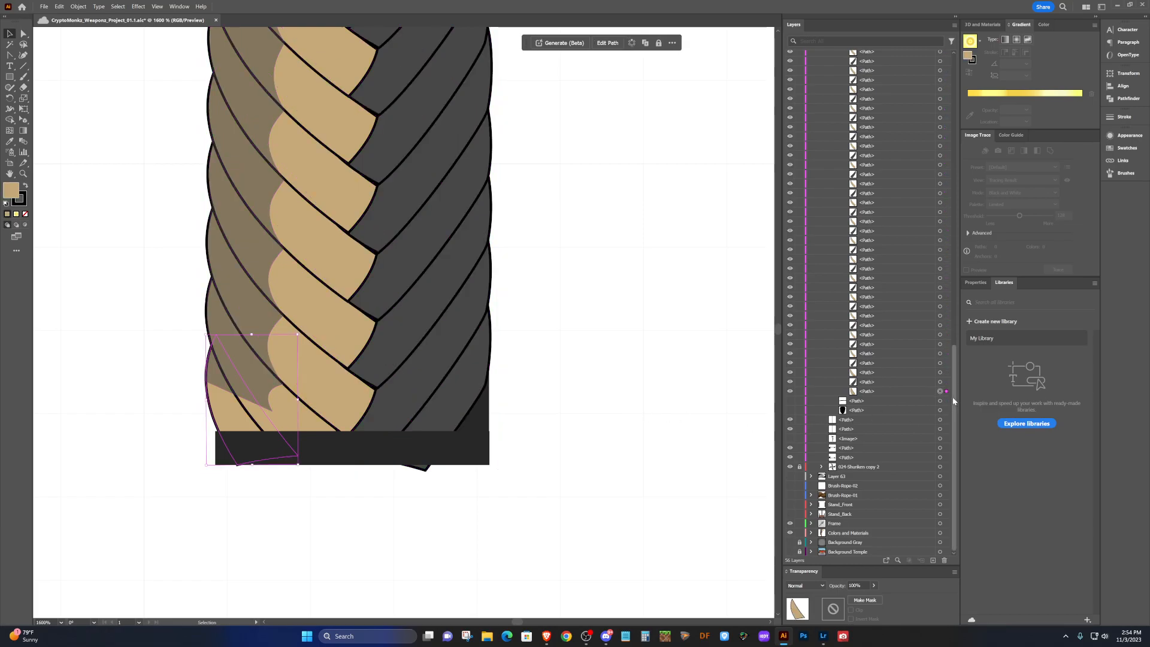
click(939, 381)
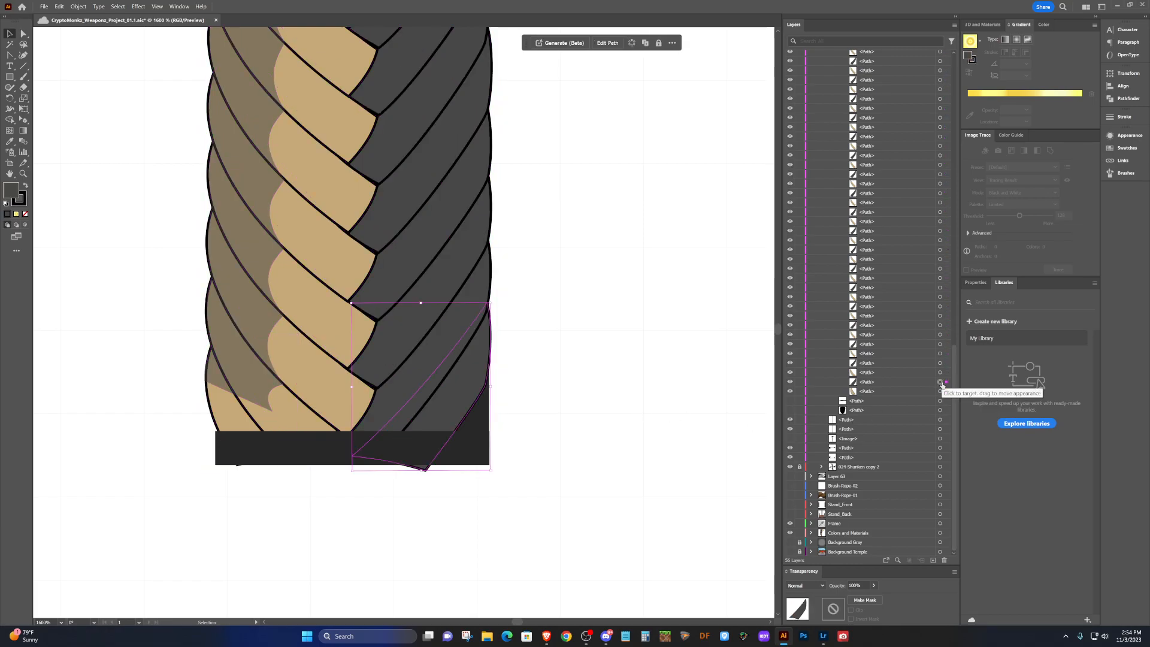
scroll(461, 450, up, 2)
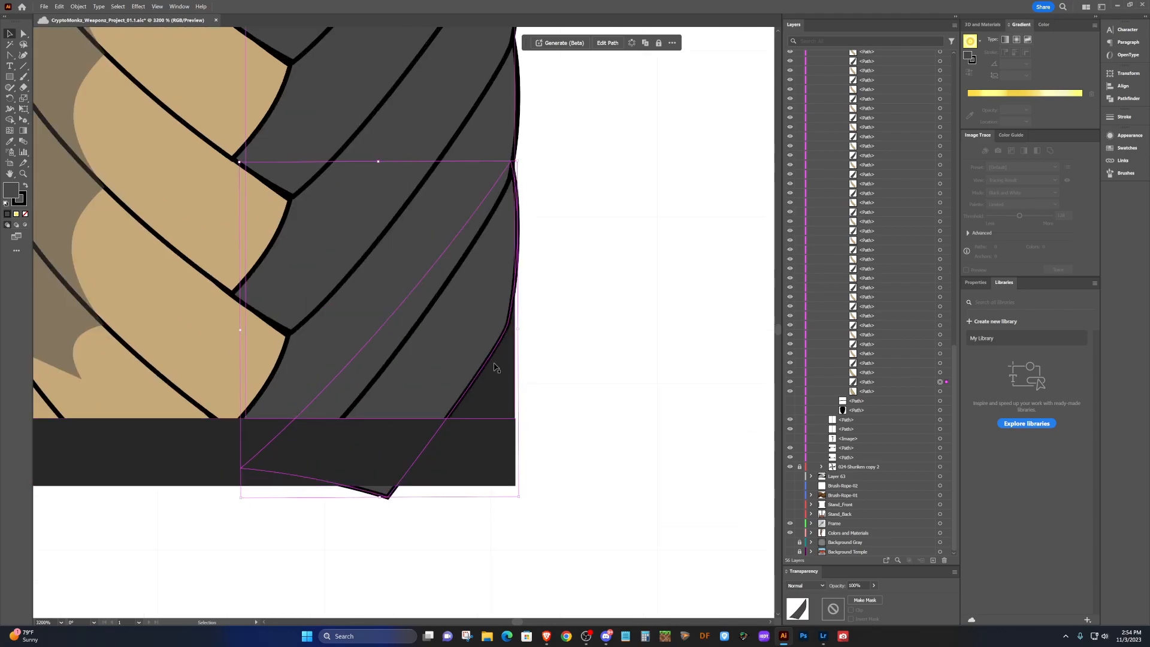
drag(473, 310, 476, 456)
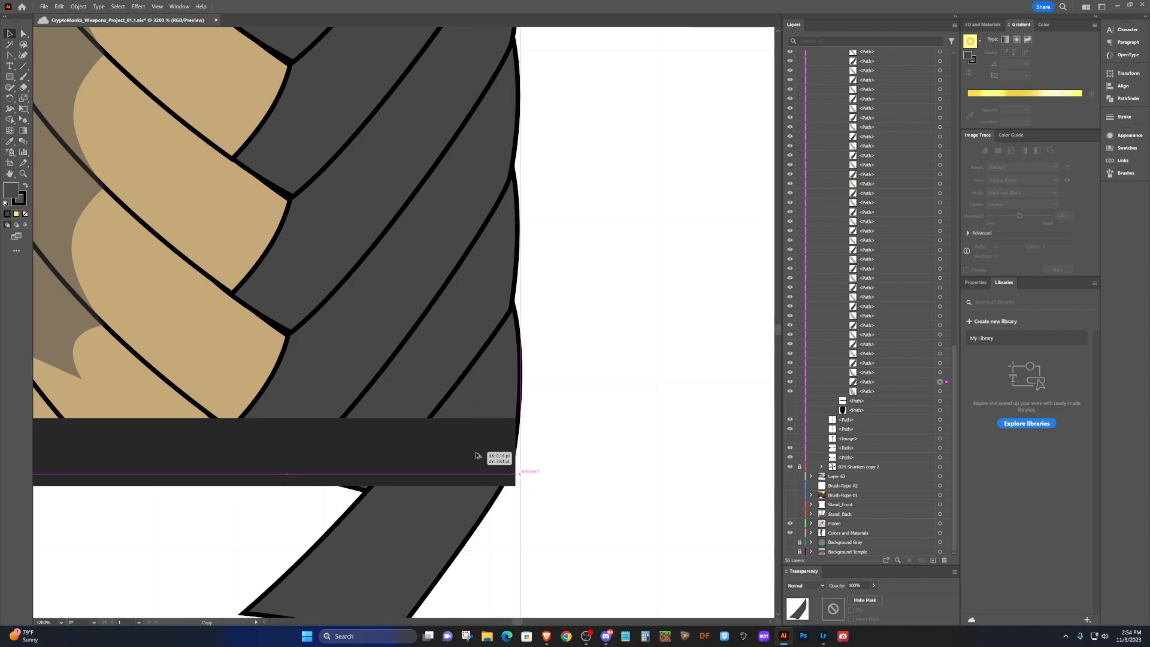
drag(476, 456, 471, 452)
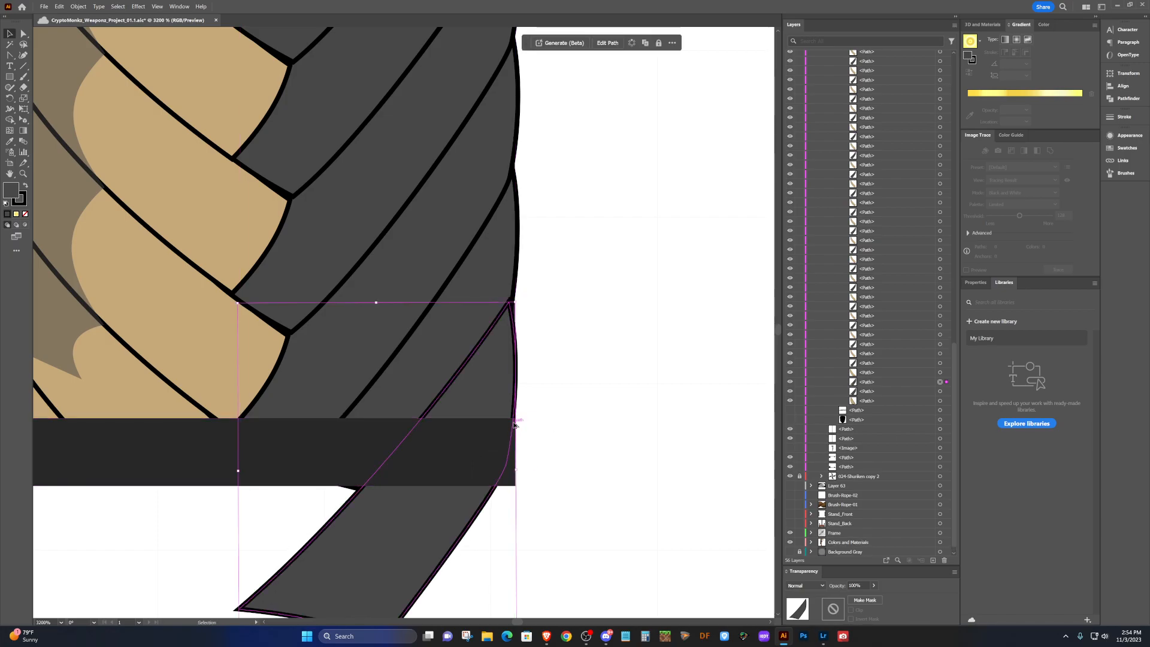
Move the copied strand's top anchor outward with the Anchor Point tool to meet the wrap's right outline.
scroll(525, 316, up, 6)
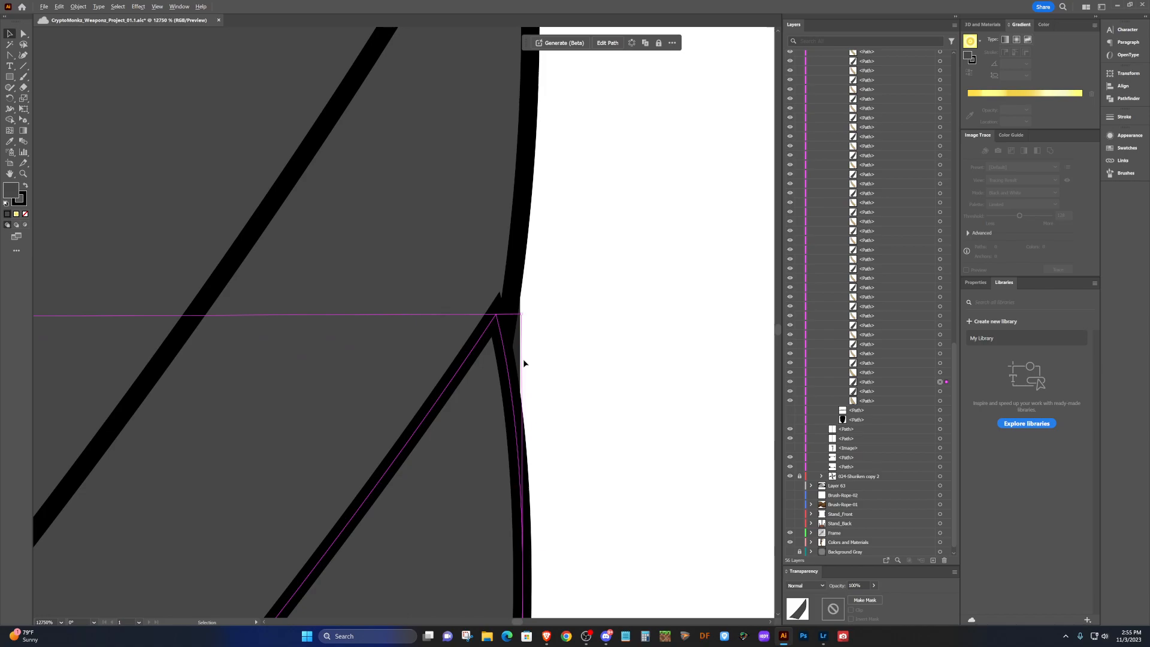
key(shift+c)
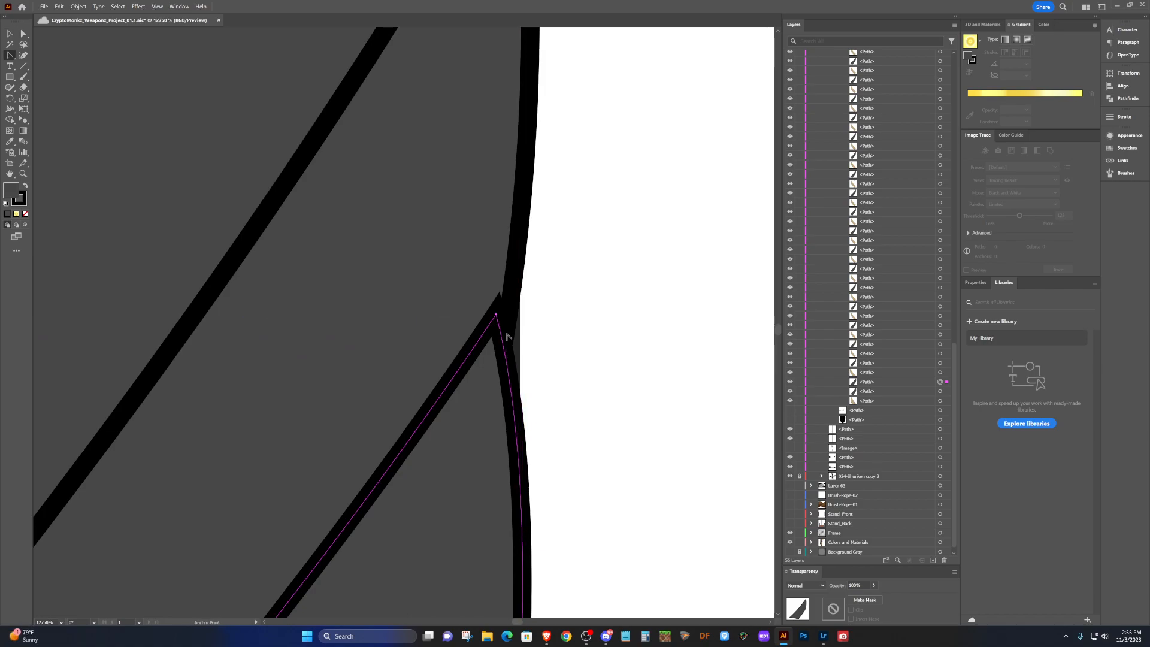
drag(495, 315, 514, 309)
key(ctrl+z)
click(495, 315)
scroll(447, 334, down, 6)
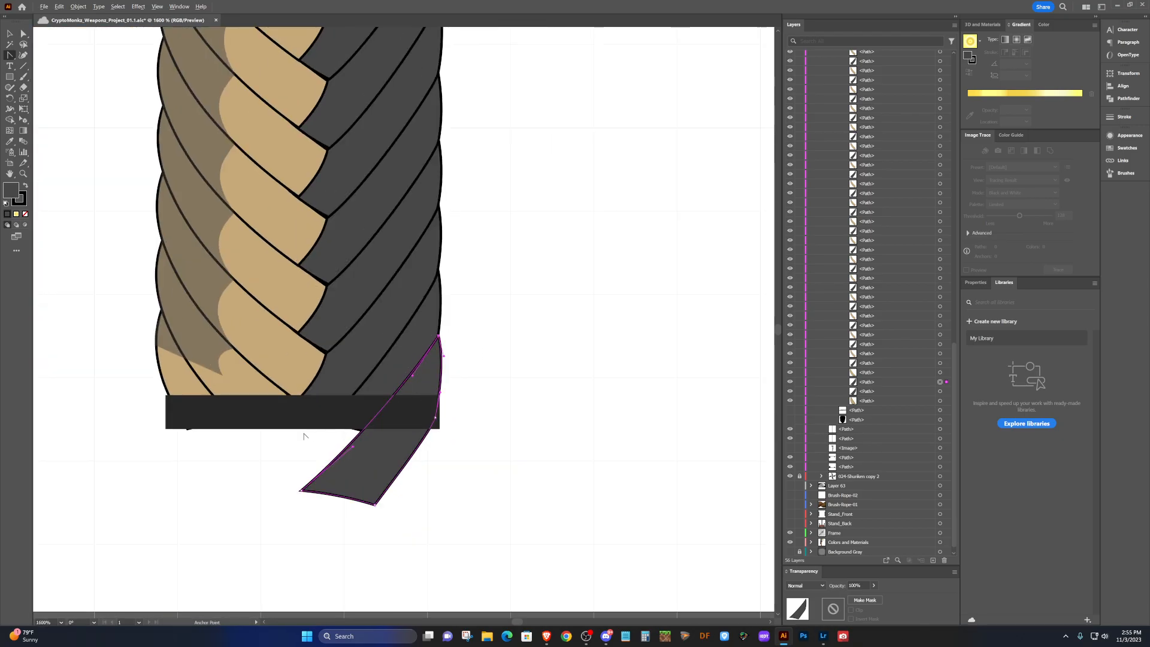
Deselect the copied strand and examine how the dark band and the strand meet at the handle's lower end.
key(v)
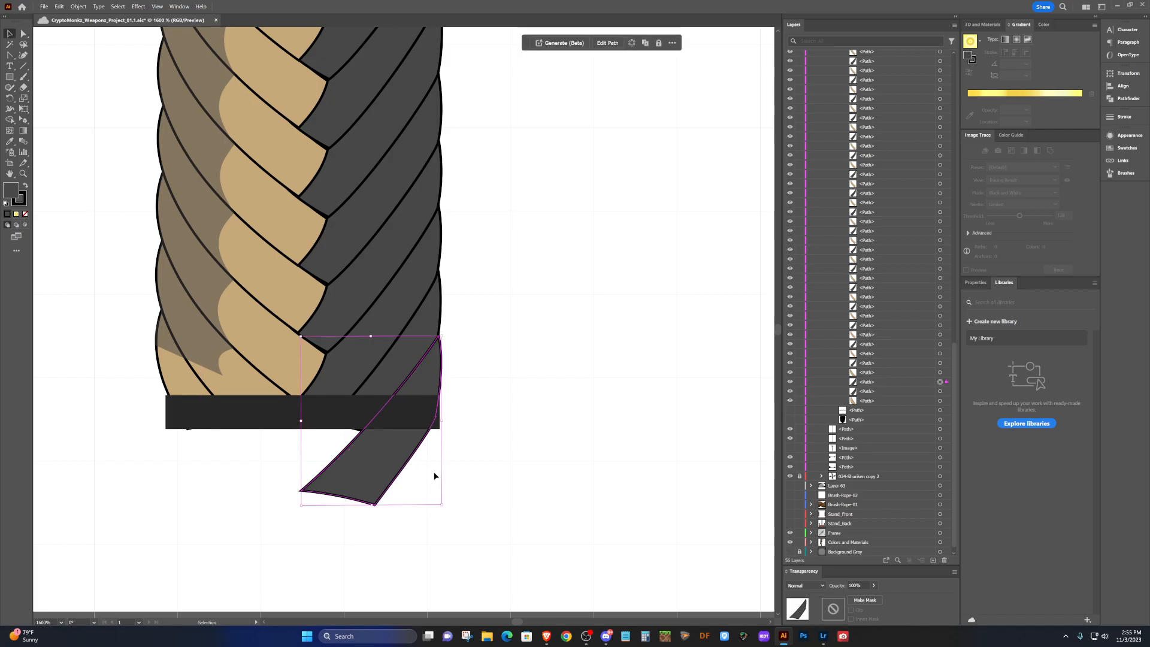
click(486, 471)
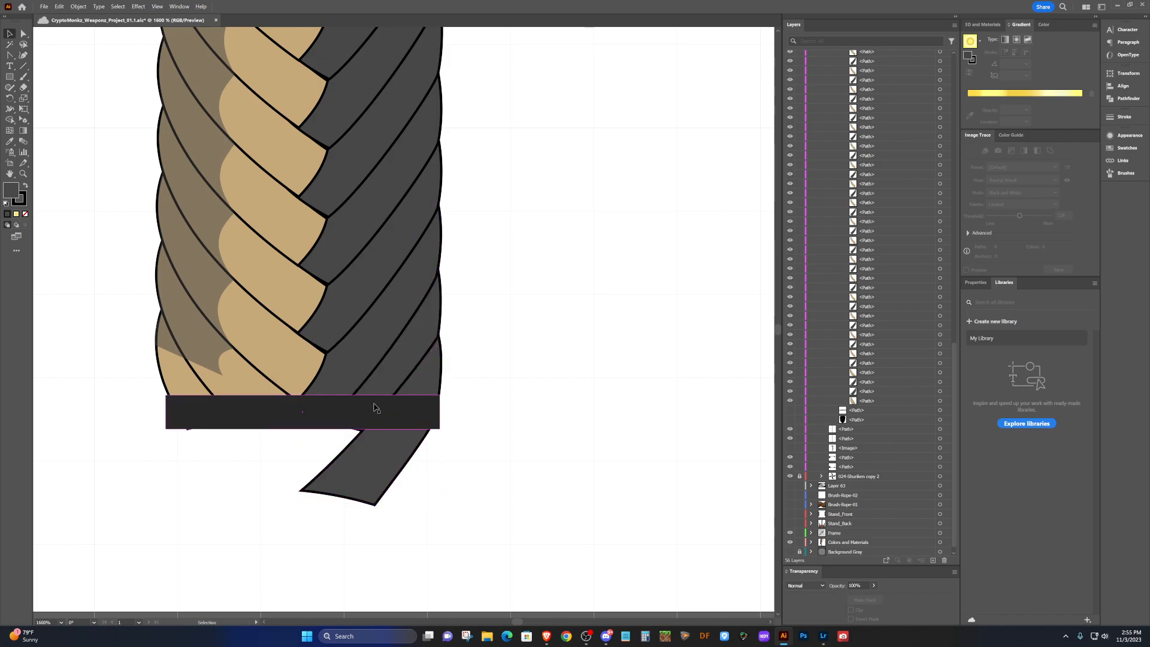
scroll(366, 355, up, 3)
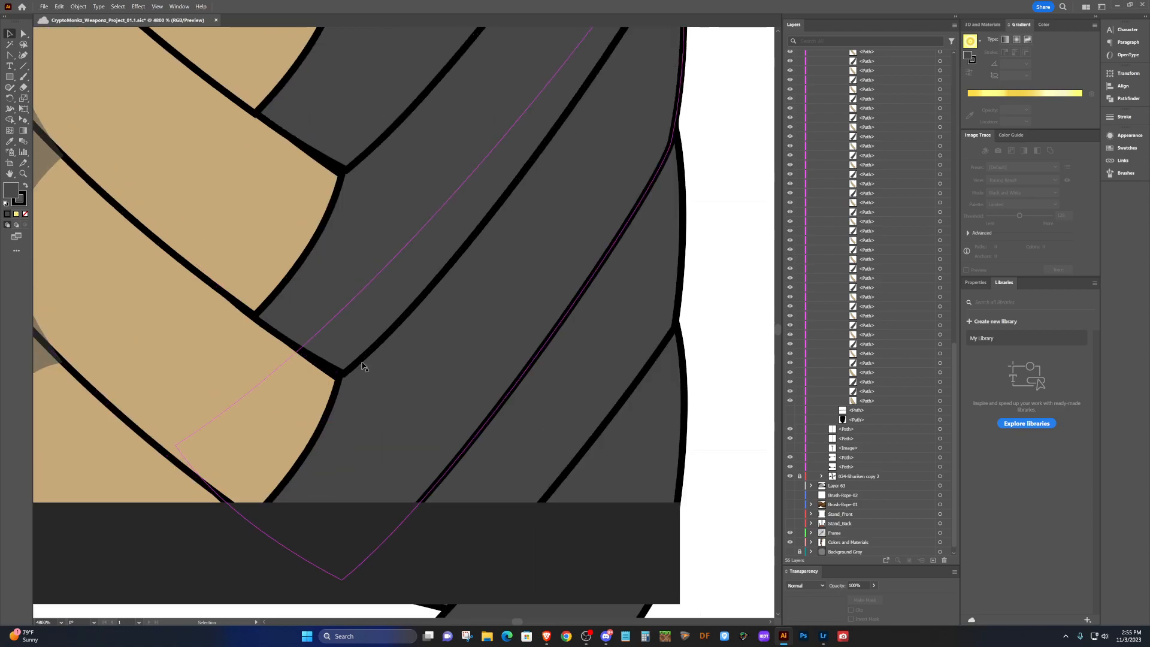
scroll(381, 375, down, 4)
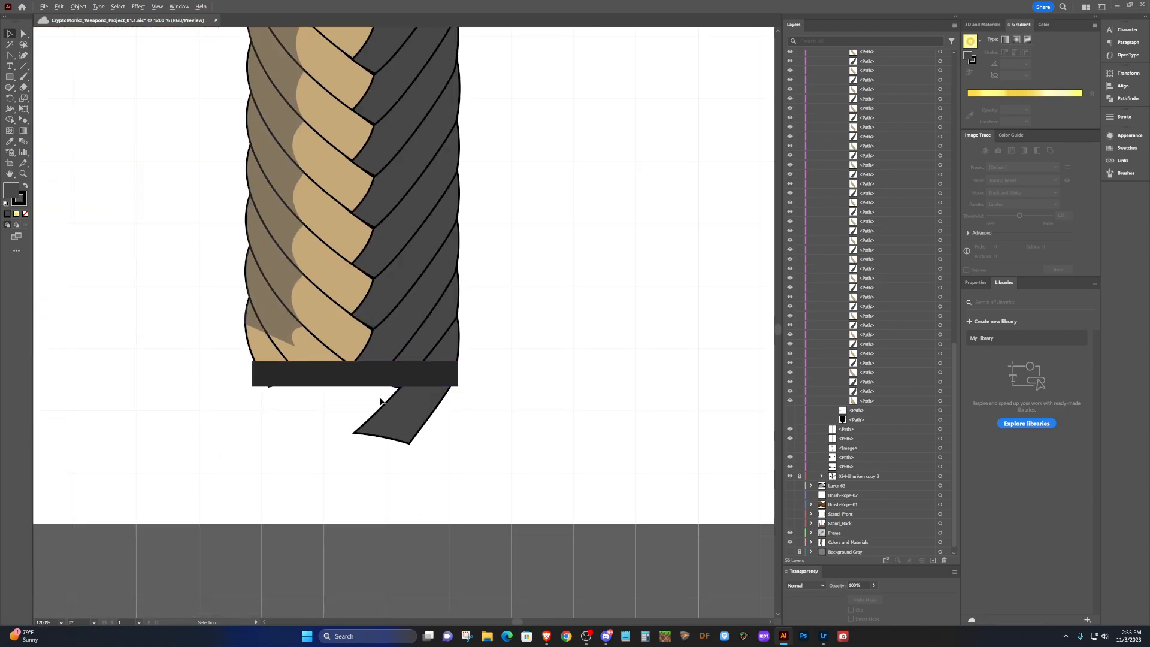
scroll(380, 400, up, 2)
scroll(380, 402, down, 1)
scroll(380, 400, down, 8)
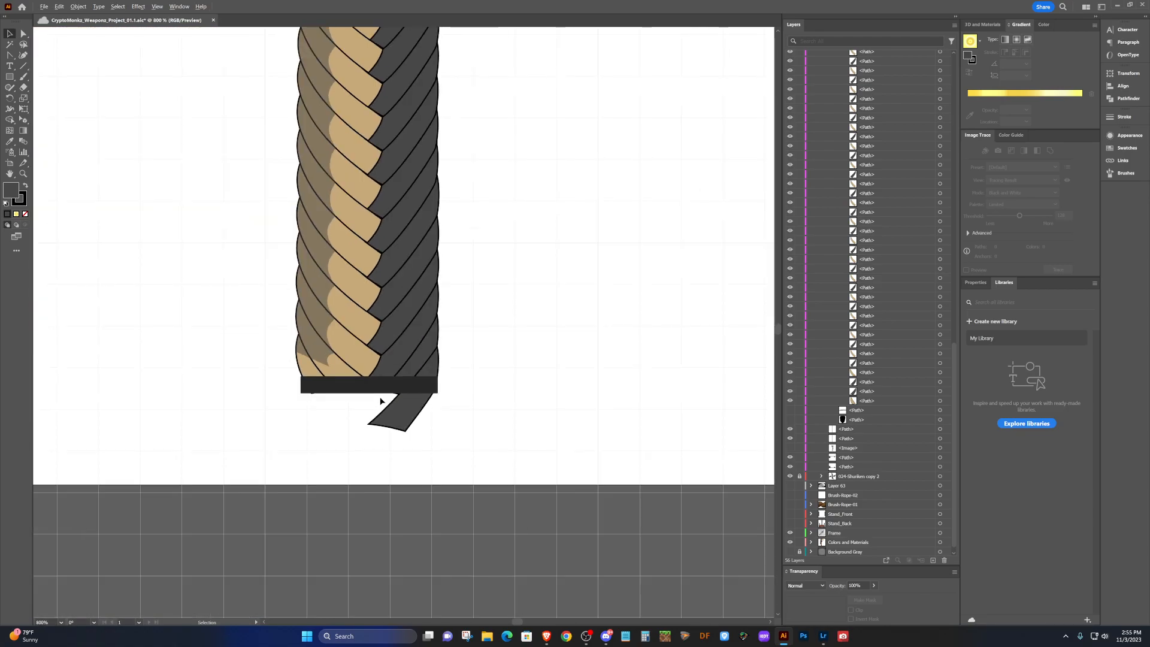
scroll(381, 401, up, 2)
scroll(381, 400, up, 2)
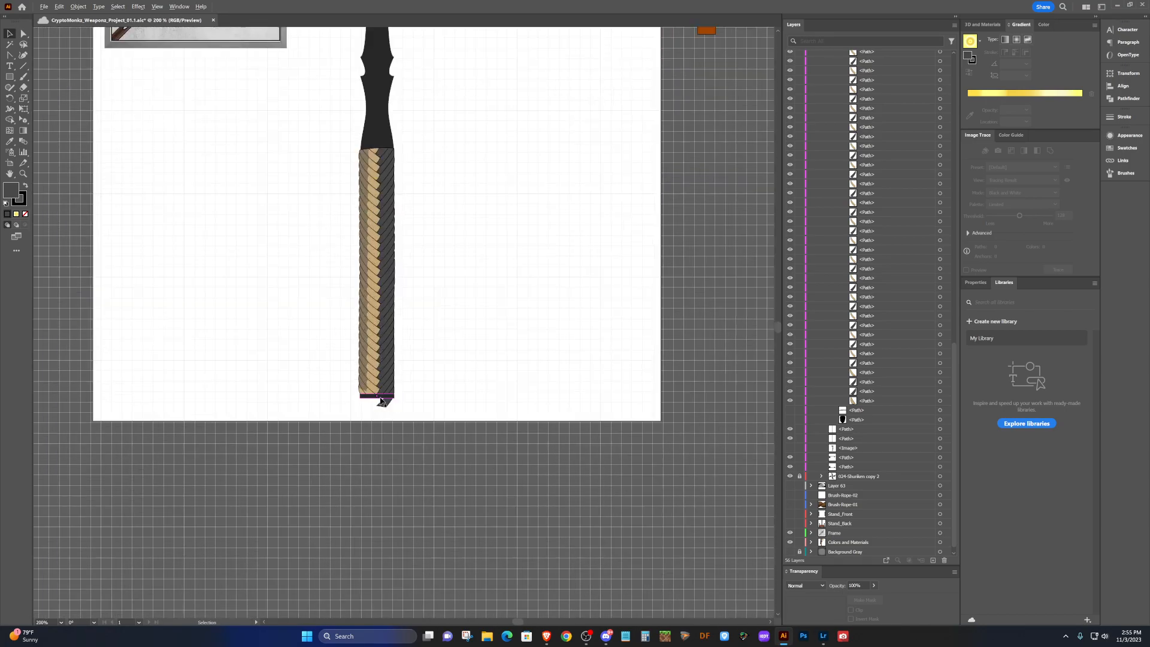
scroll(380, 400, up, 6)
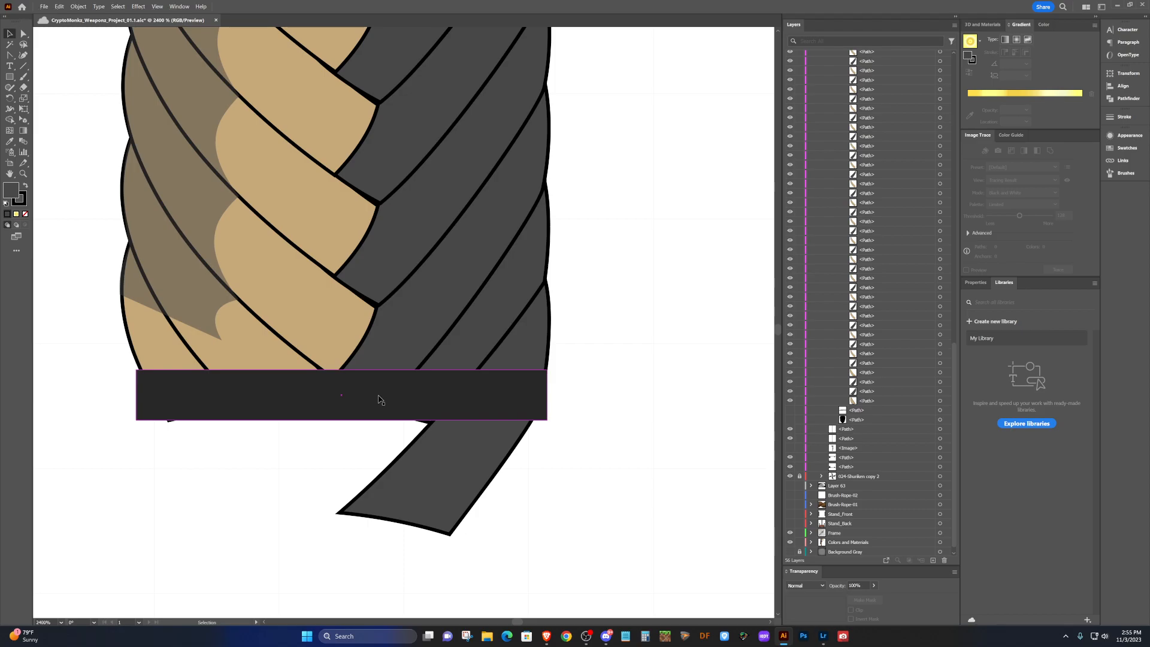
Bend the dark band's straight upper and lower edges into matching shallow downward curves with the Anchor Point tool.
key(shift+c)
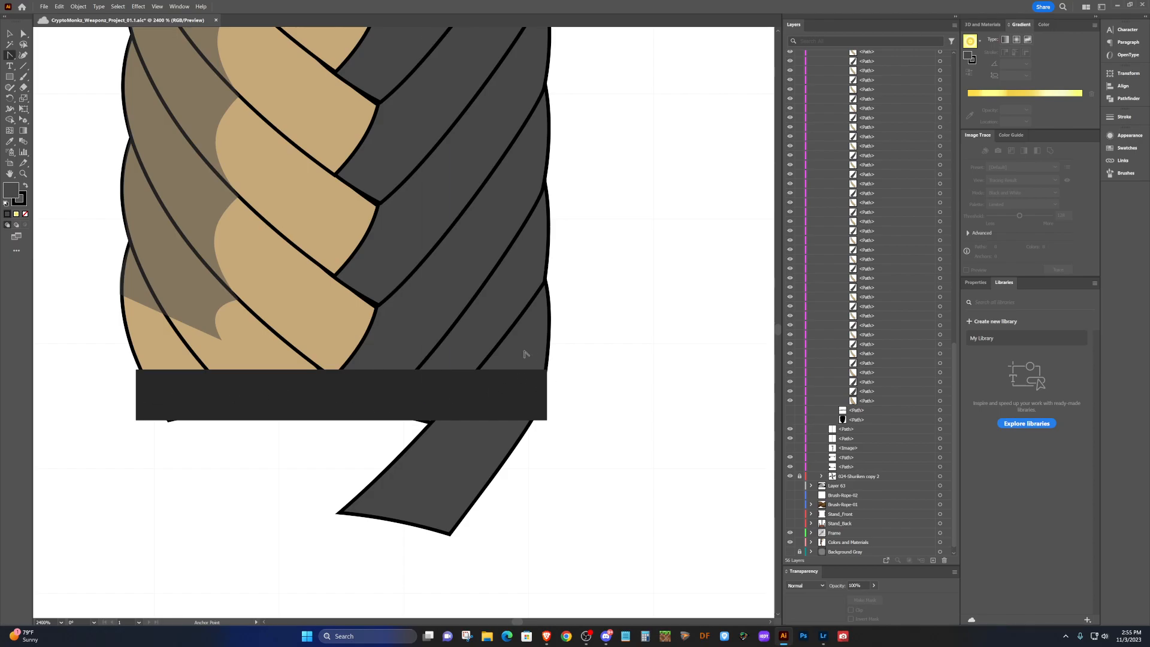
drag(366, 370, 365, 386)
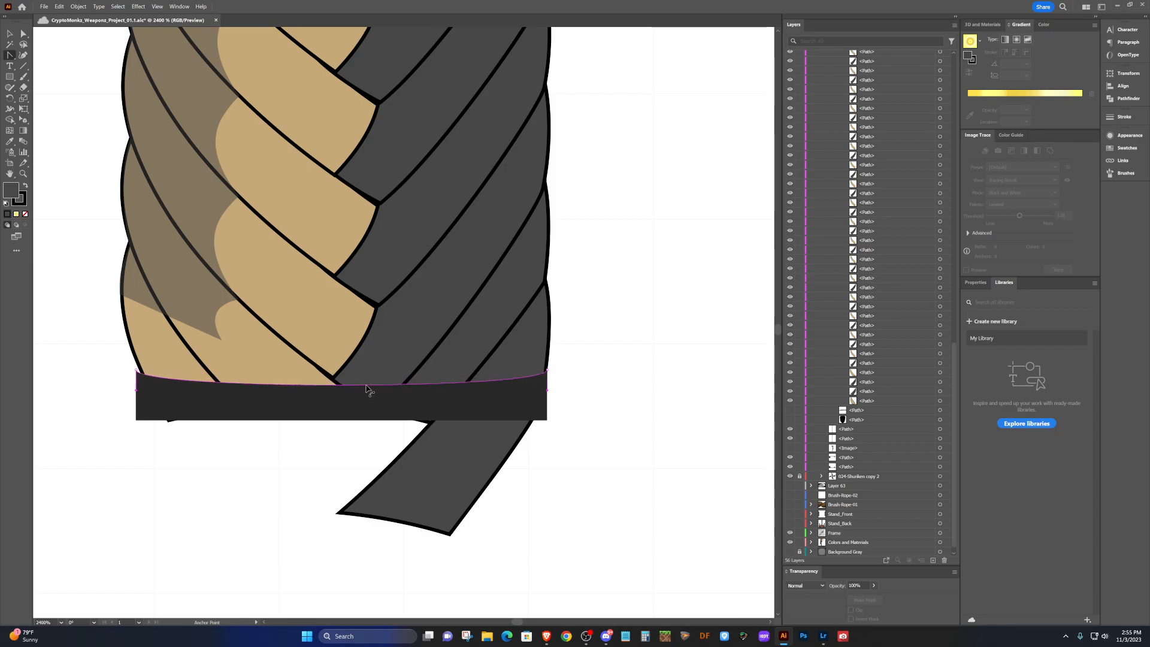
drag(321, 420, 322, 438)
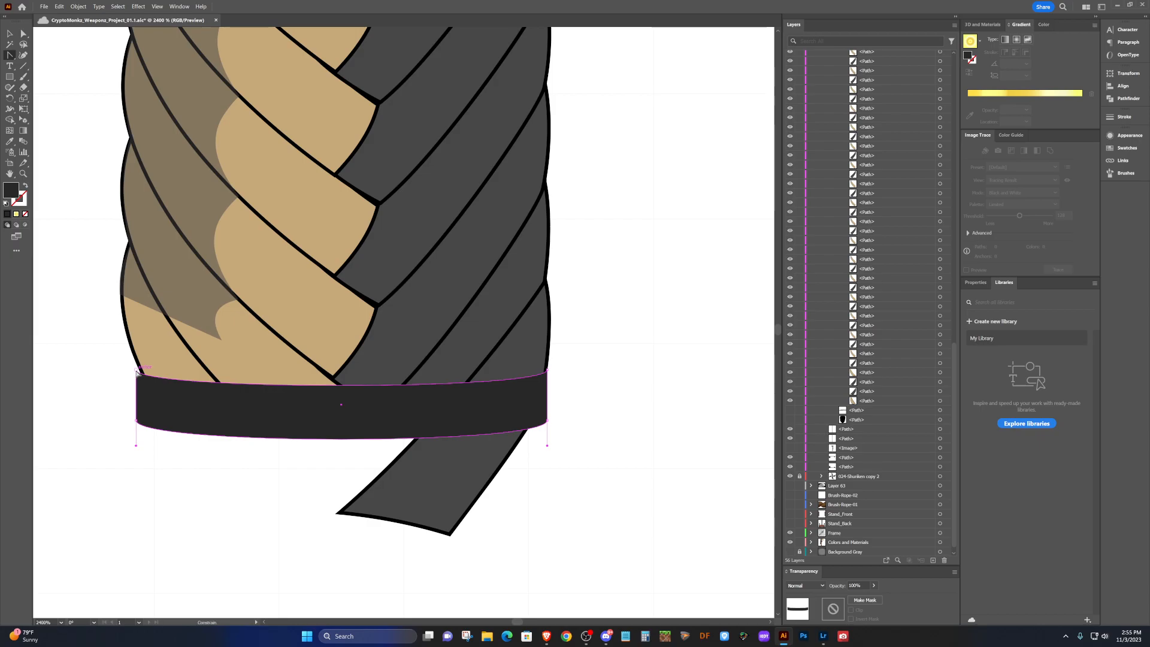
Move the curved band's left edge slightly inward so its upper corner meets the outline of the tan wrap.
scroll(137, 429, up, 5)
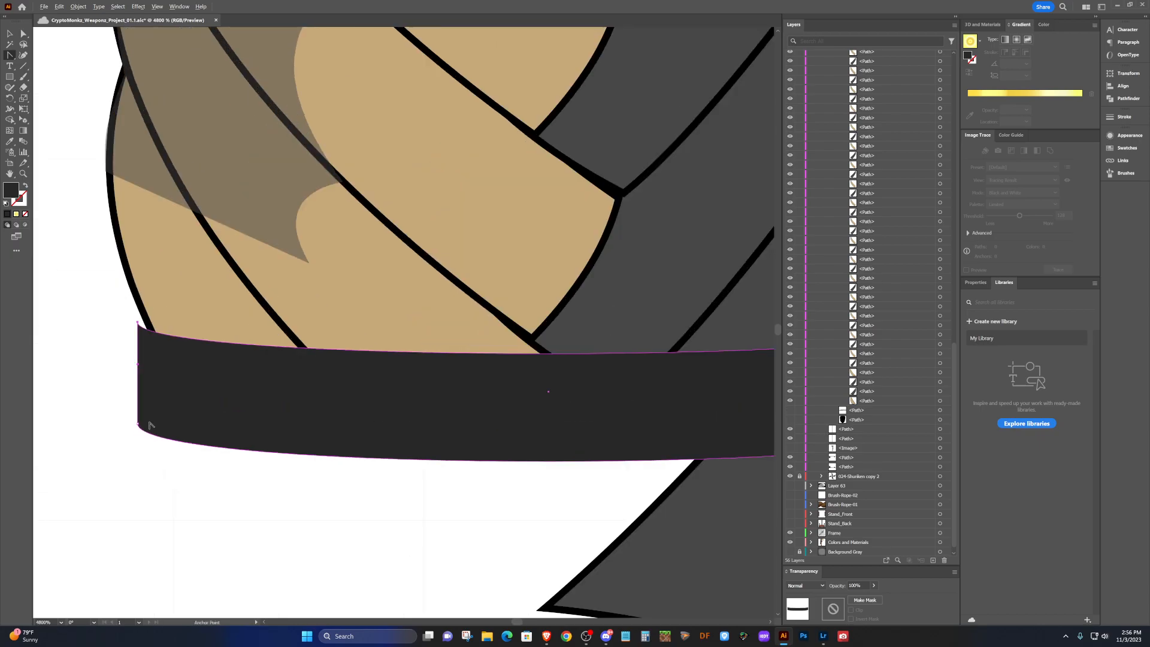
click(126, 445)
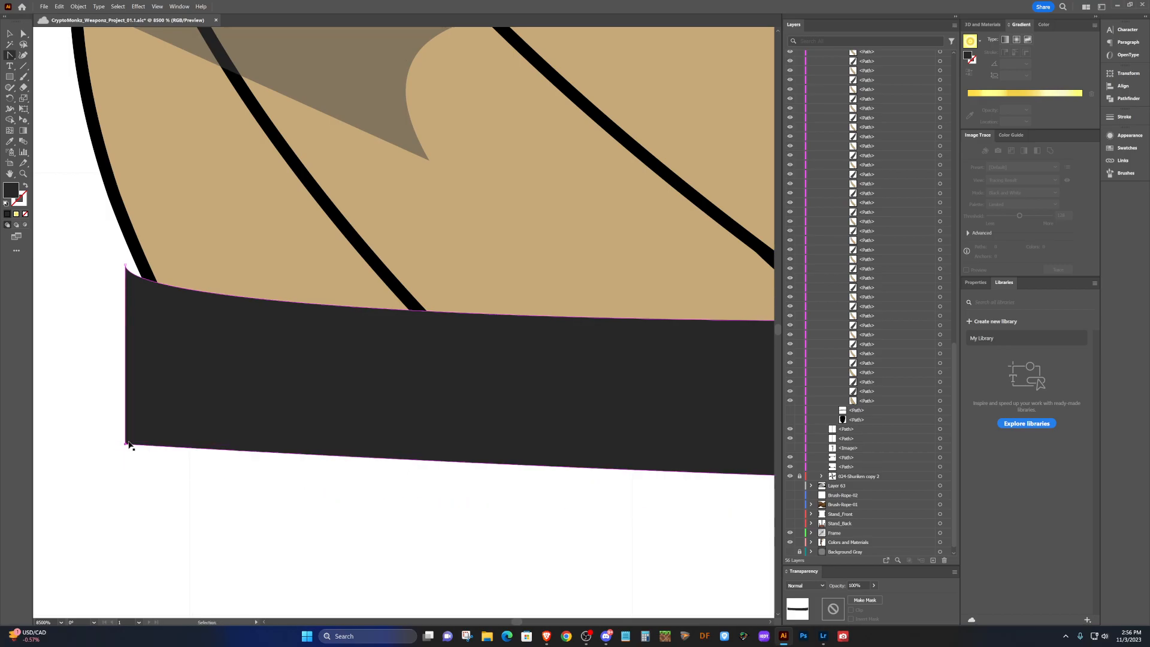
key(ctrl+z)
click(125, 265)
key(a)
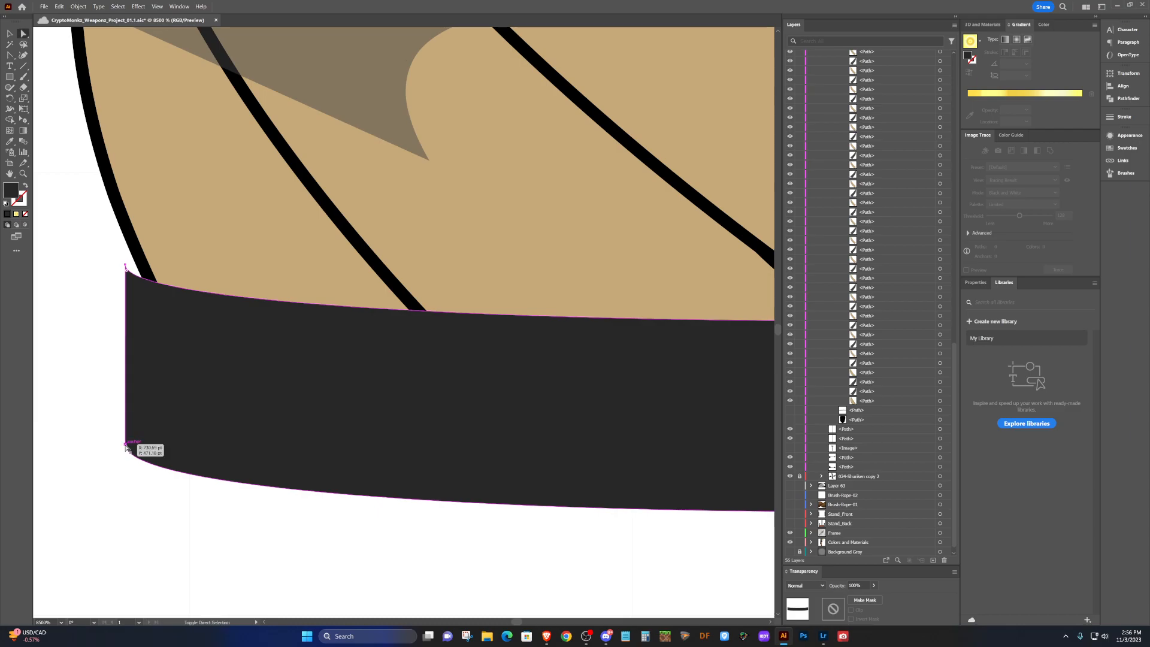
drag(125, 445, 137, 447)
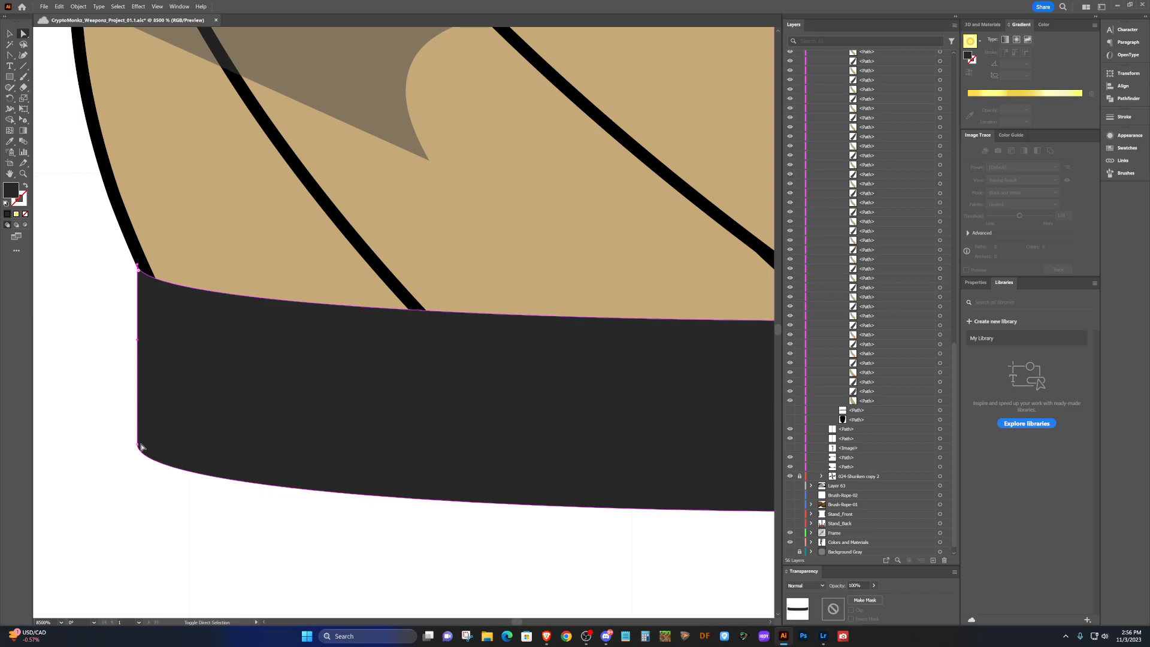
key(v)
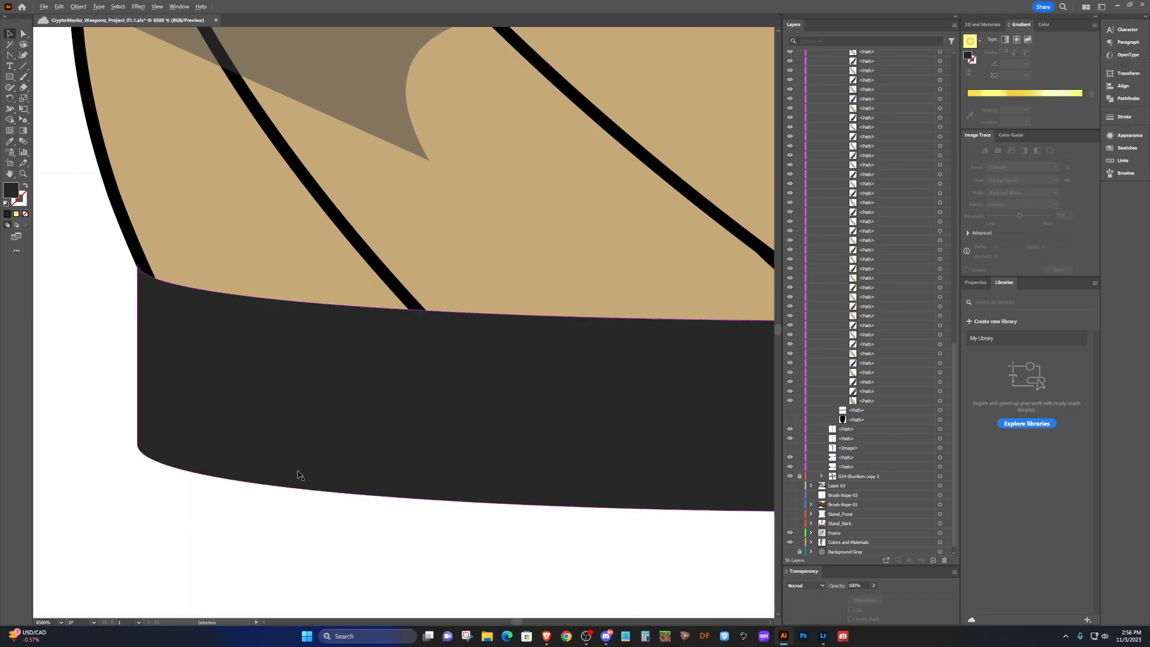
Target the overhanging dark strand copy inside the wrap group and erase the part sticking out below the band.
scroll(296, 474, down, 5)
scroll(299, 475, right, 5)
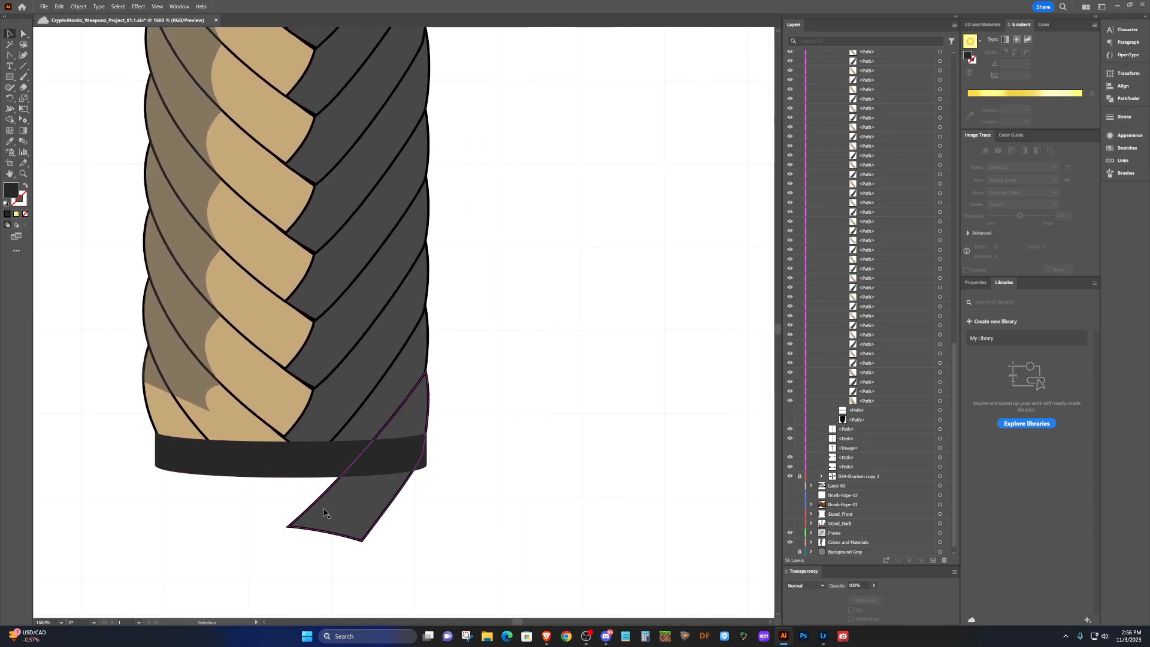
click(337, 524)
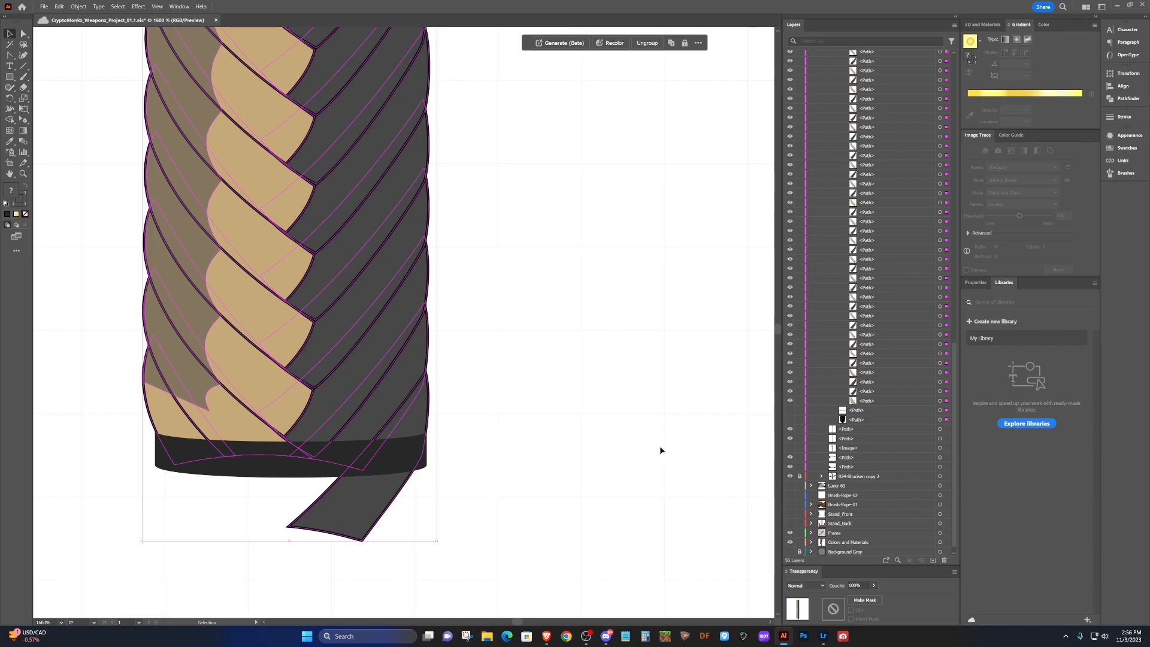
scroll(586, 430, down, 3)
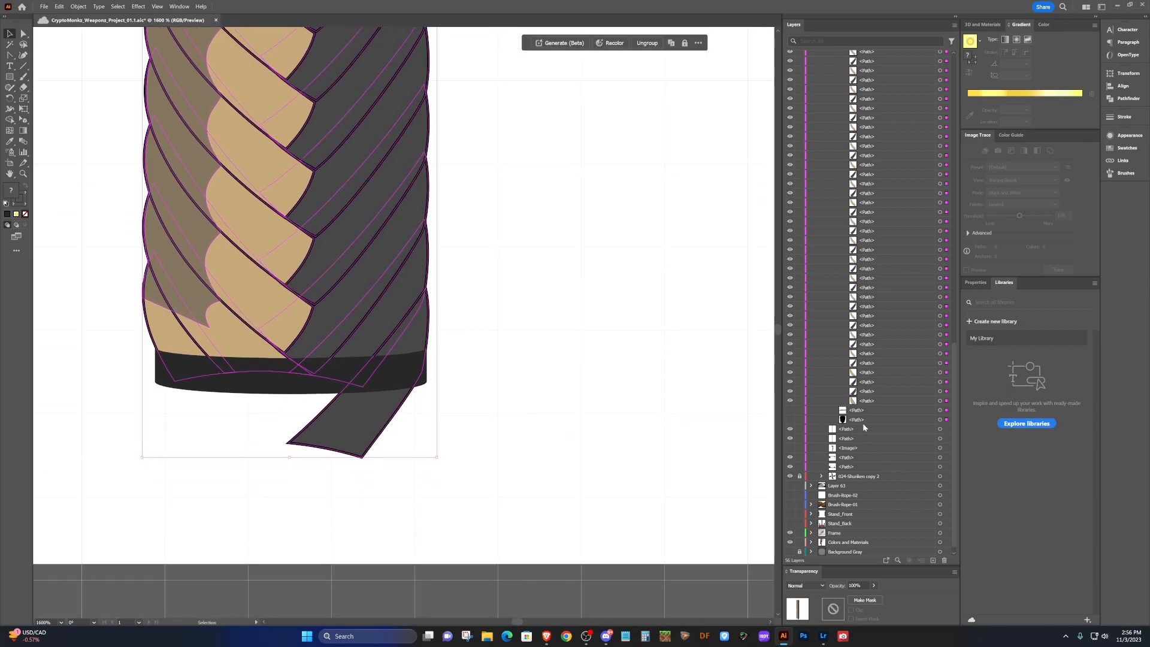
click(940, 400)
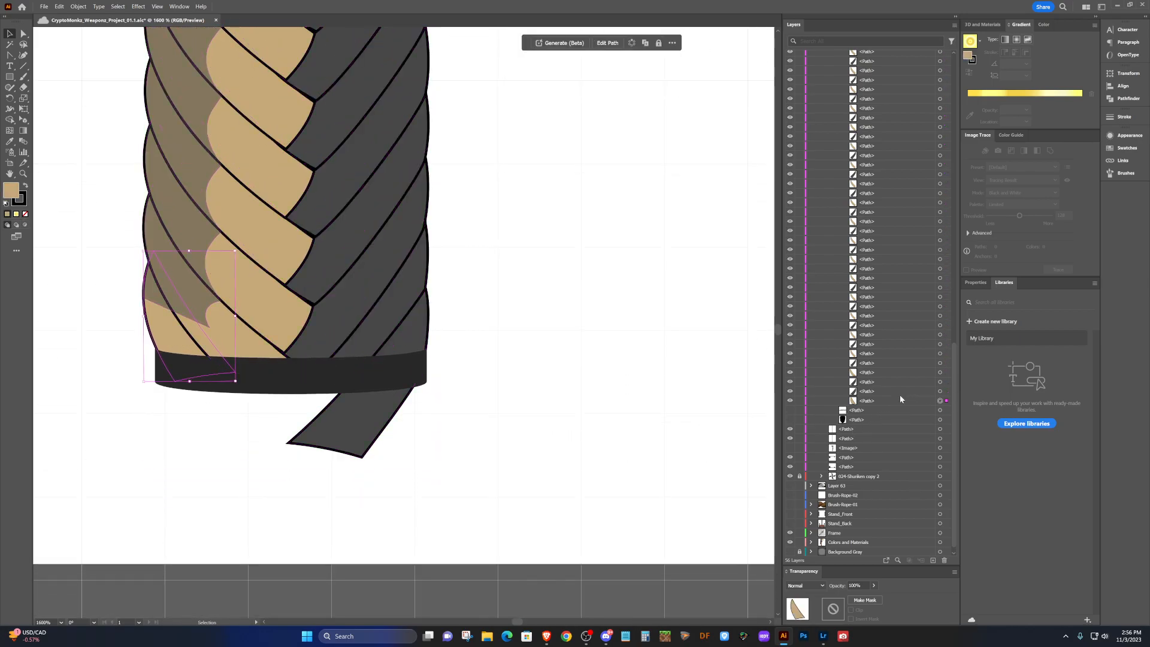
click(941, 391)
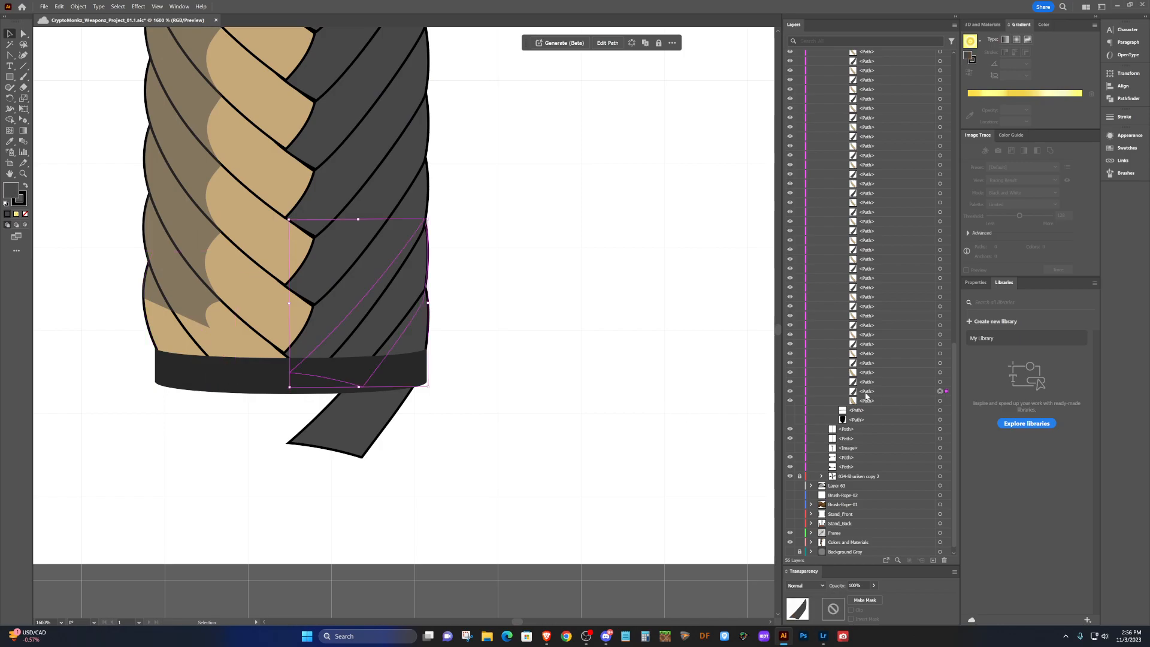
click(370, 413)
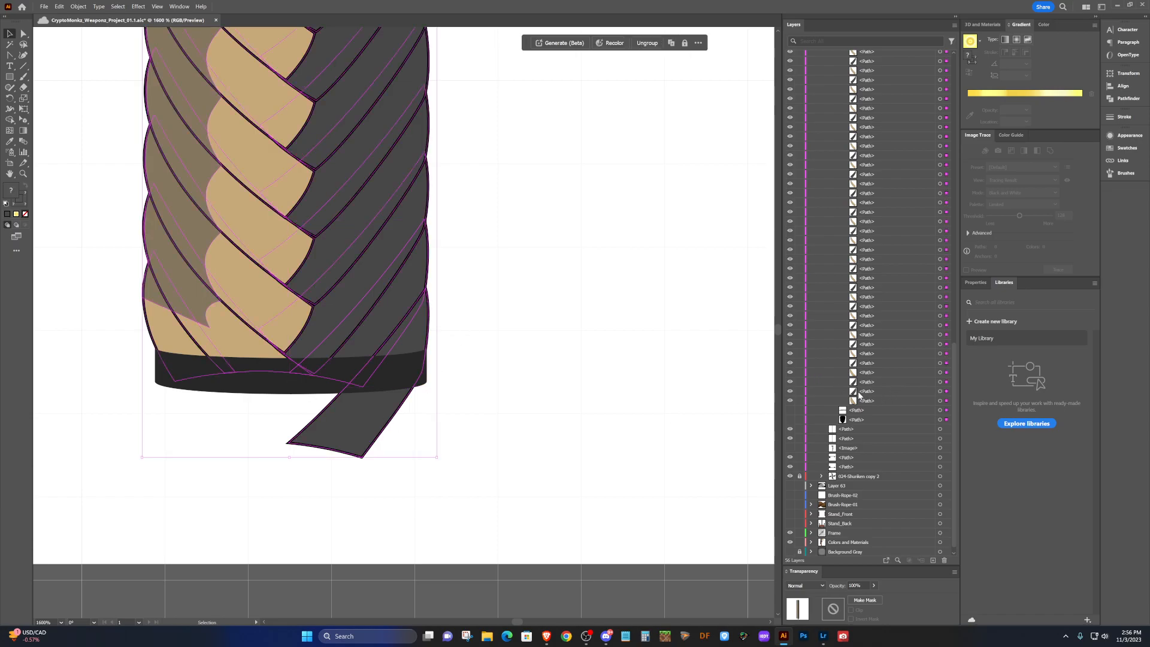
click(940, 393)
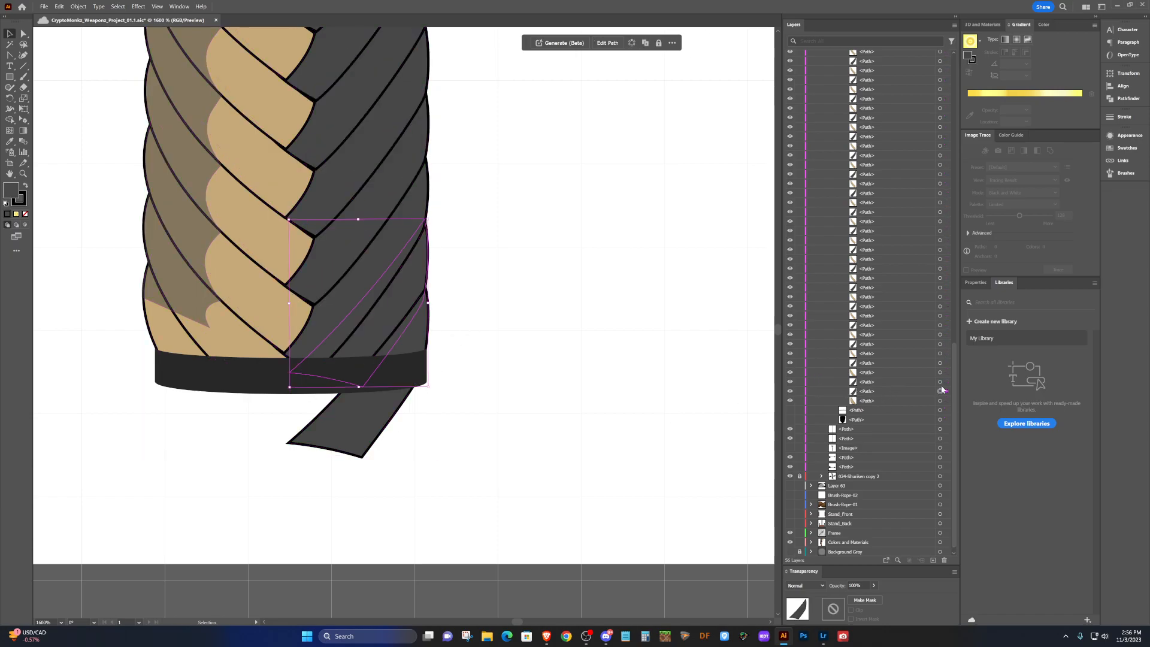
click(940, 383)
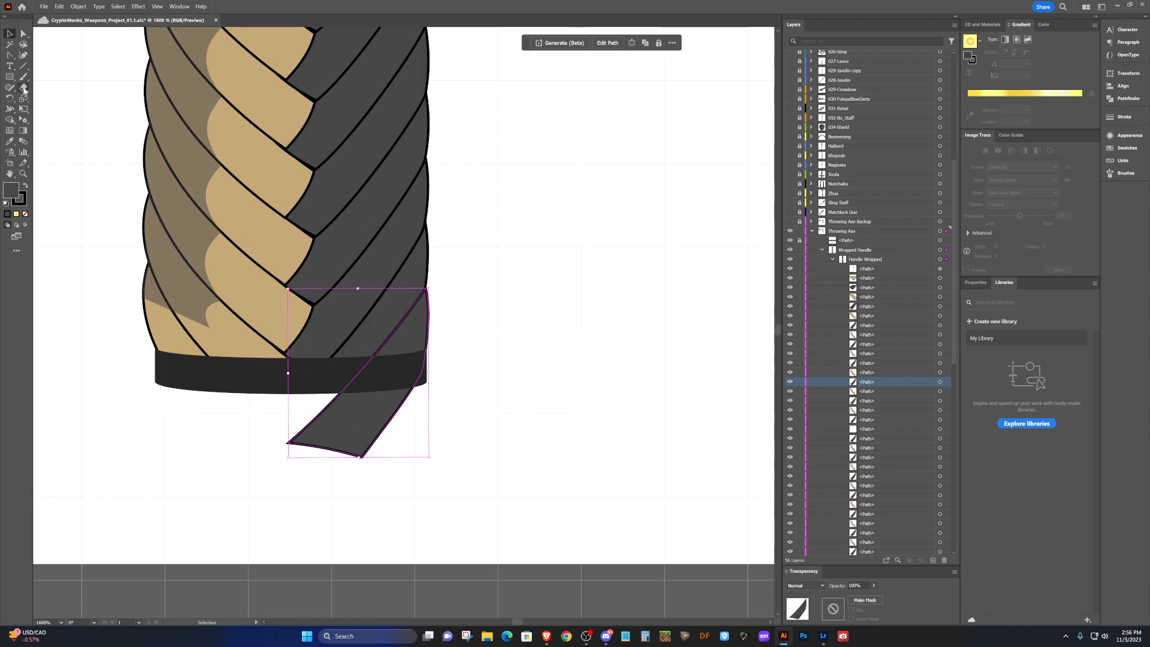
click(25, 88)
scroll(362, 384, down, 1)
scroll(364, 383, left, 1)
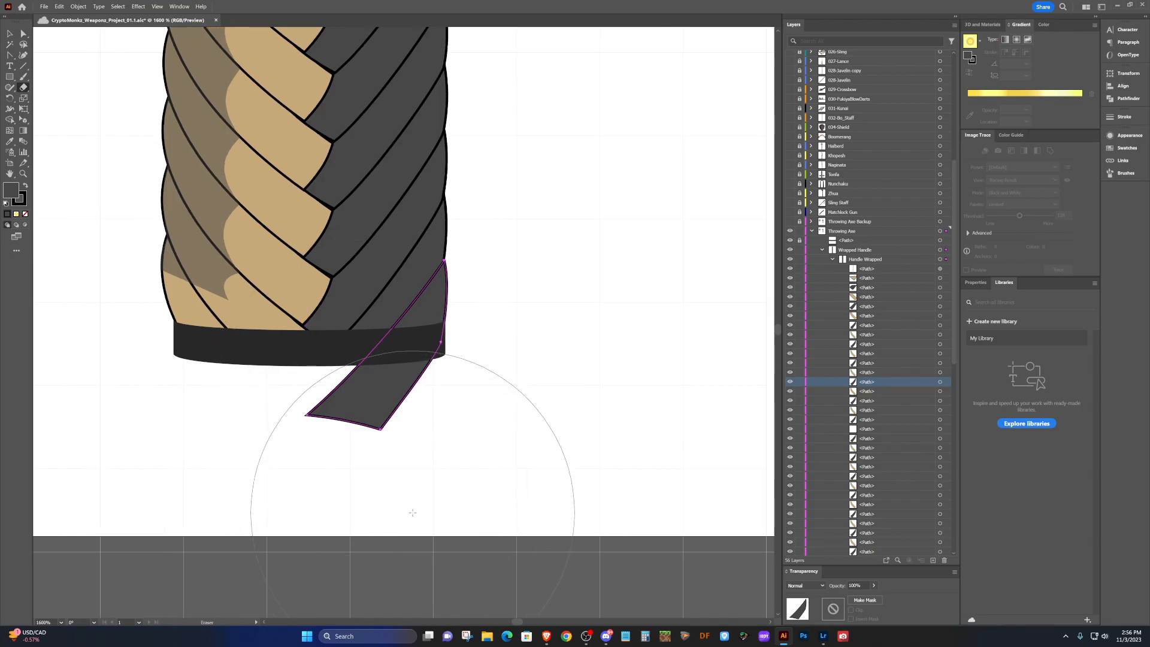
click(412, 513)
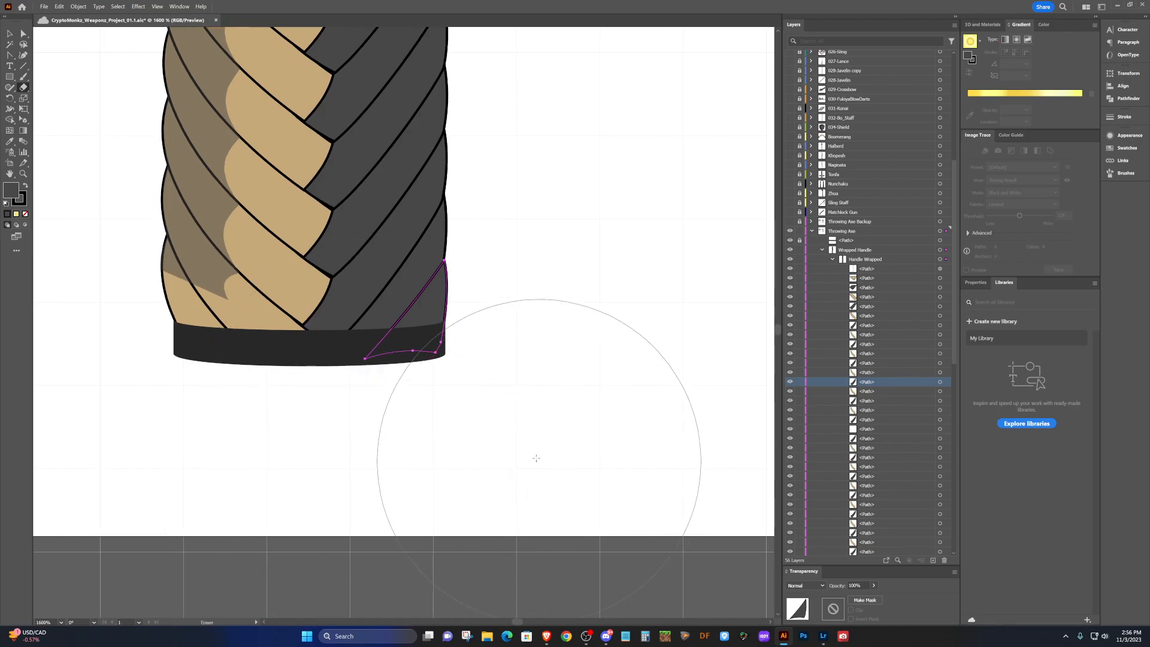
key(v)
click(546, 388)
Recolour the curved end band by sampling the medium-gray swatch with the black outline beside the artboard.
scroll(453, 407, down, 8)
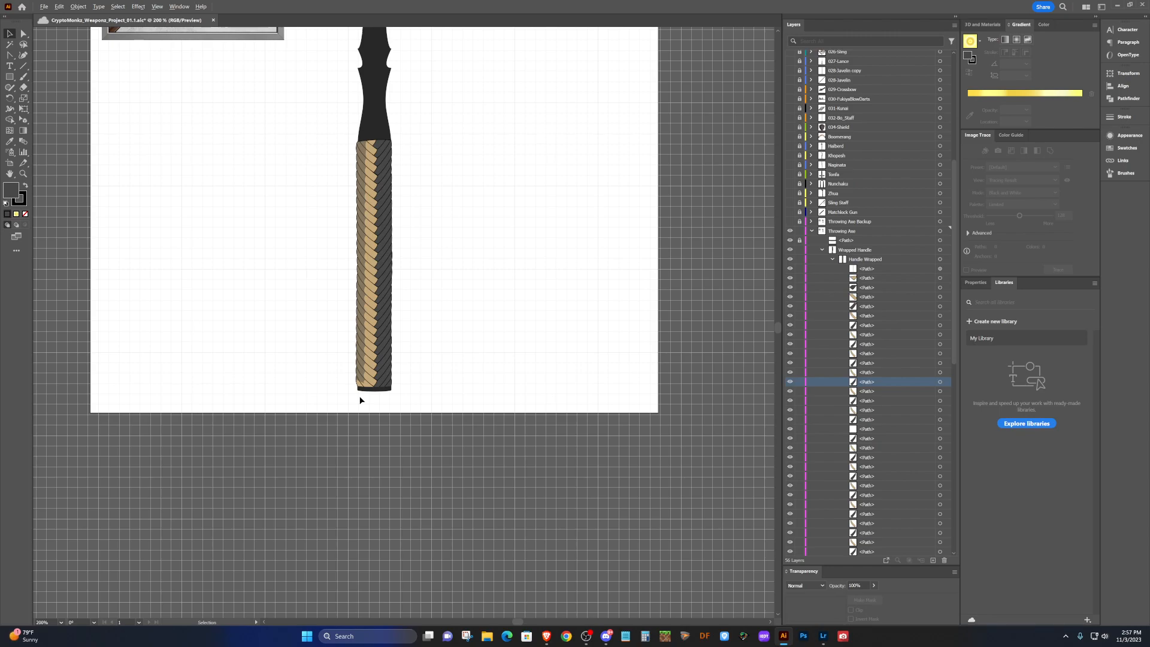
scroll(359, 400, up, 2)
scroll(359, 400, up, 5)
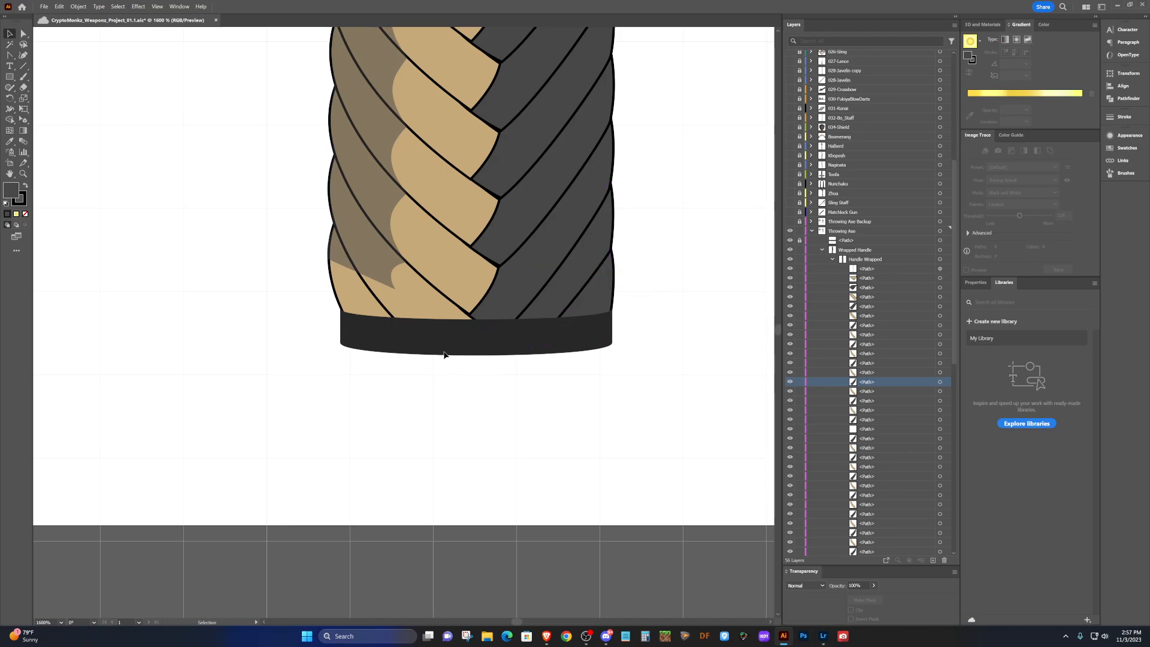
scroll(499, 345, down, 3)
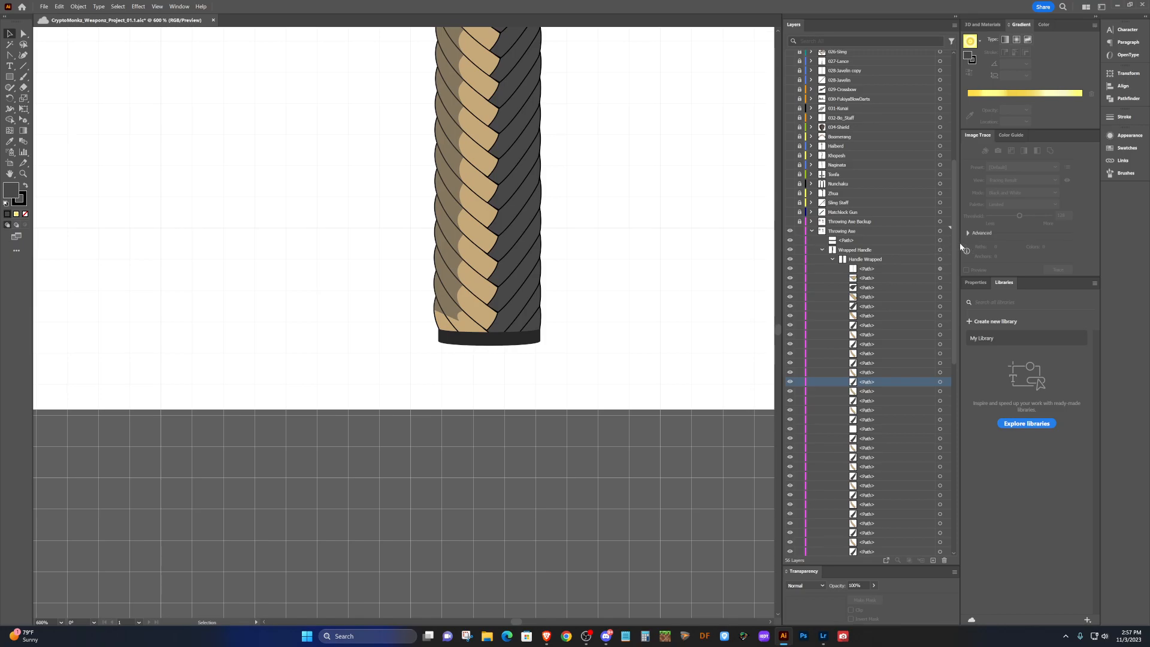
click(940, 242)
scroll(690, 246, down, 4)
scroll(685, 228, right, 2)
scroll(685, 228, up, 2)
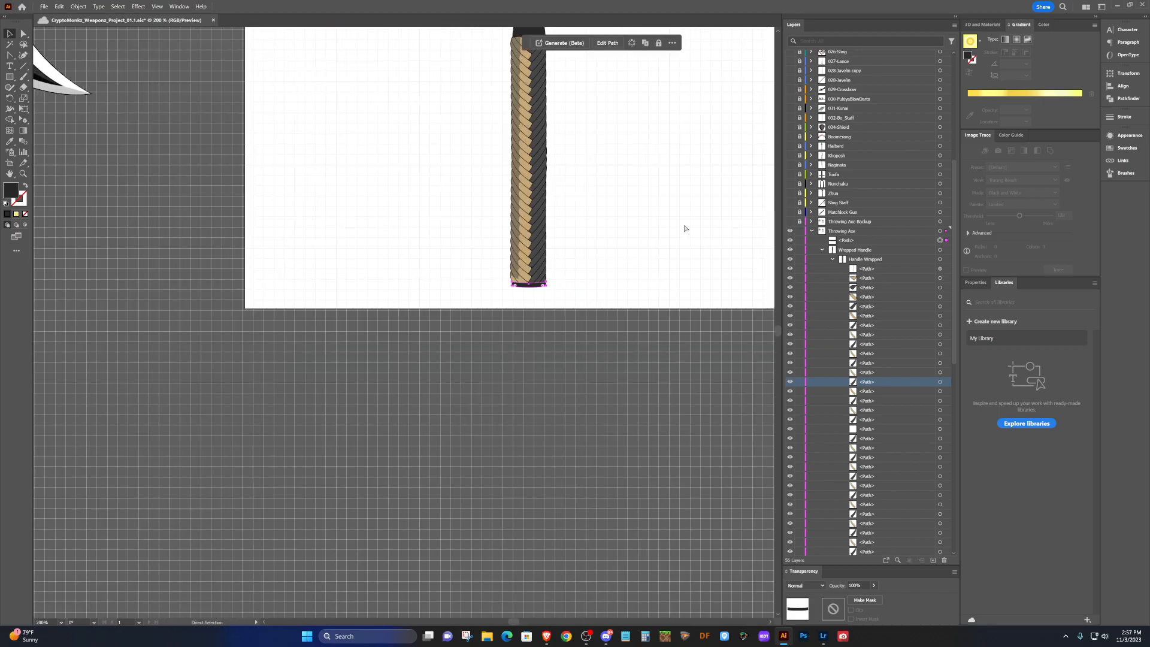
scroll(685, 228, right, 2)
scroll(685, 229, up, 6)
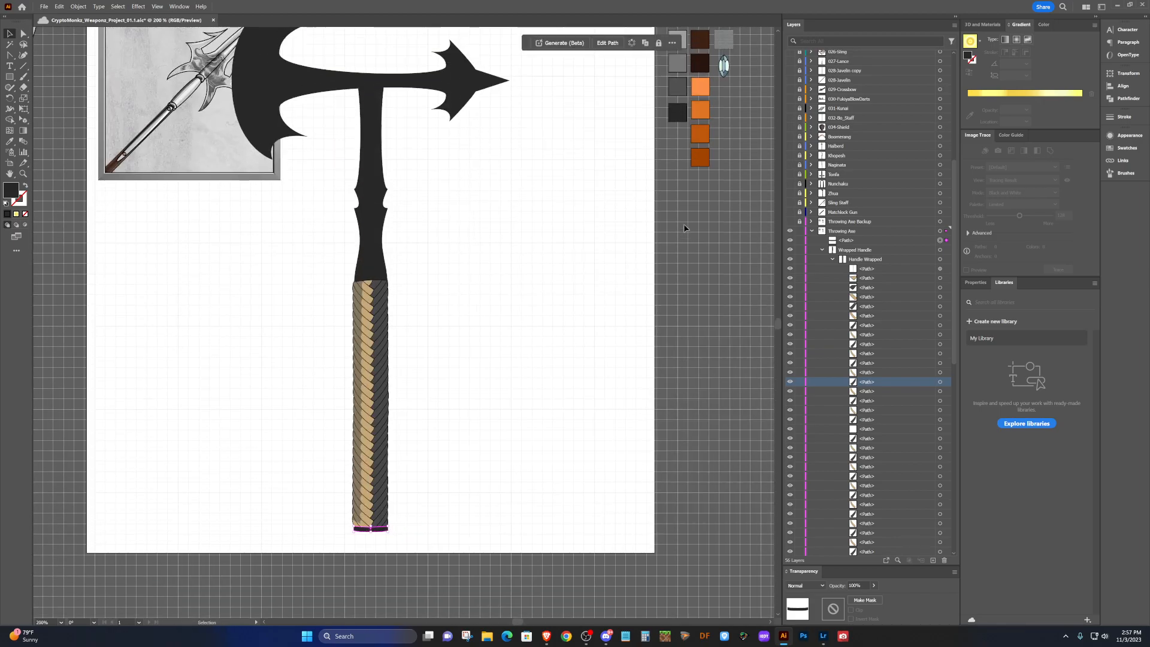
key(i)
click(677, 163)
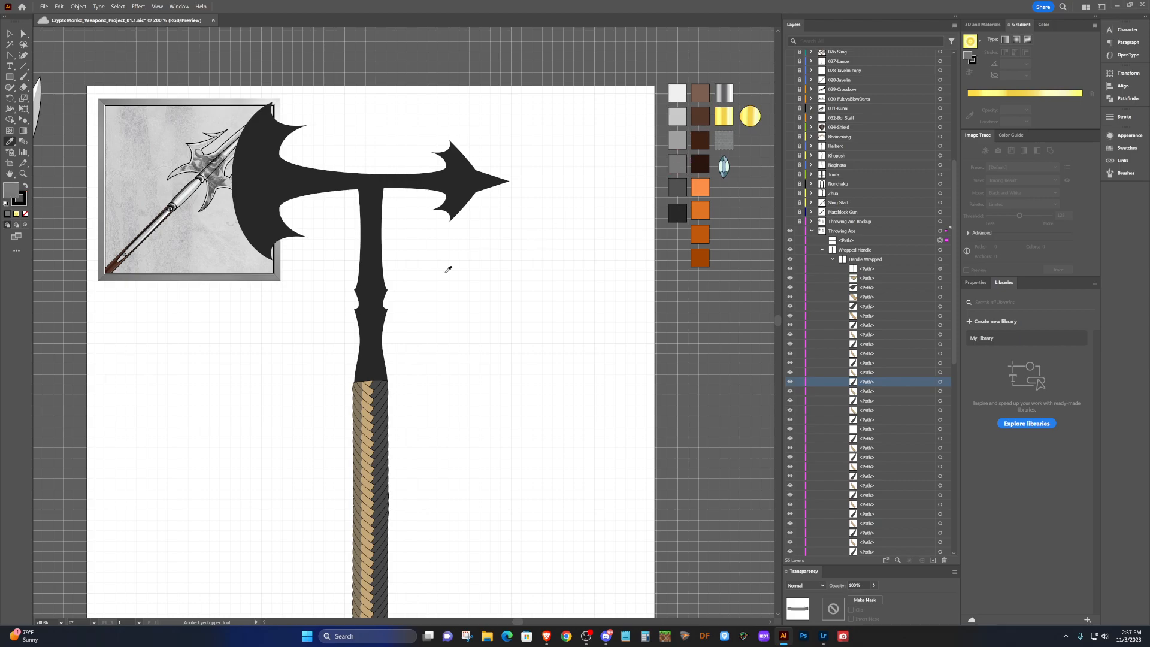
scroll(479, 251, down, 3)
scroll(349, 316, down, 2)
key(v)
Stretch the left half of the dark shaft downward so its lower end extends below the gray end band.
scroll(361, 437, up, 2)
scroll(373, 426, down, 6)
scroll(373, 423, left, 2)
scroll(373, 423, up, 6)
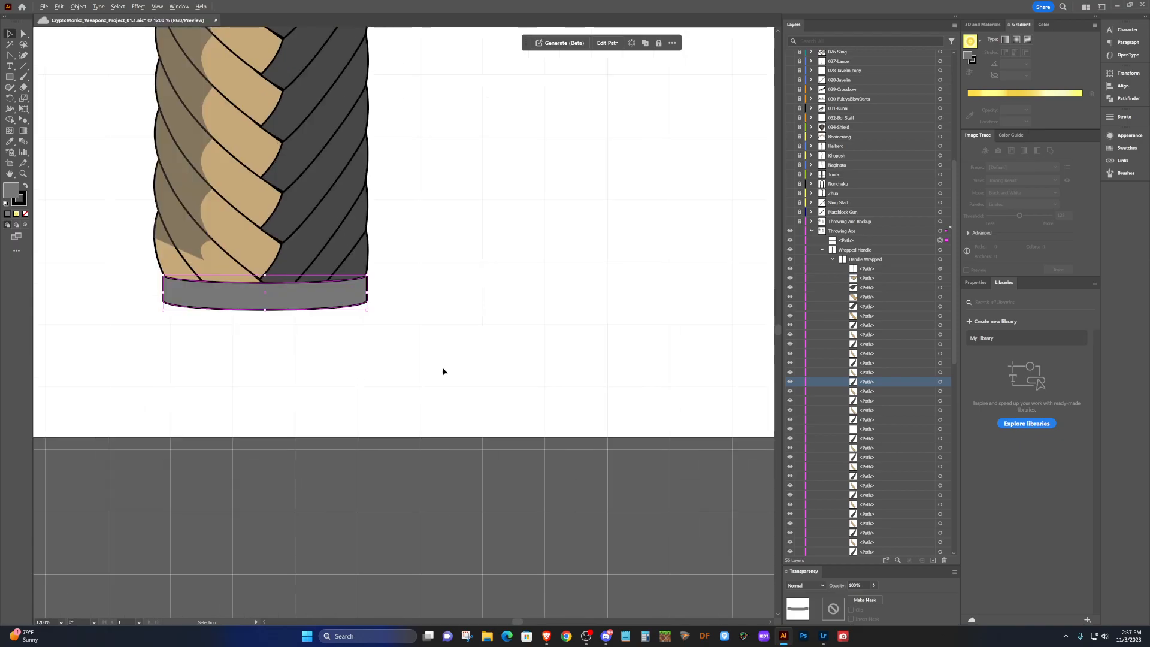
scroll(352, 355, down, 6)
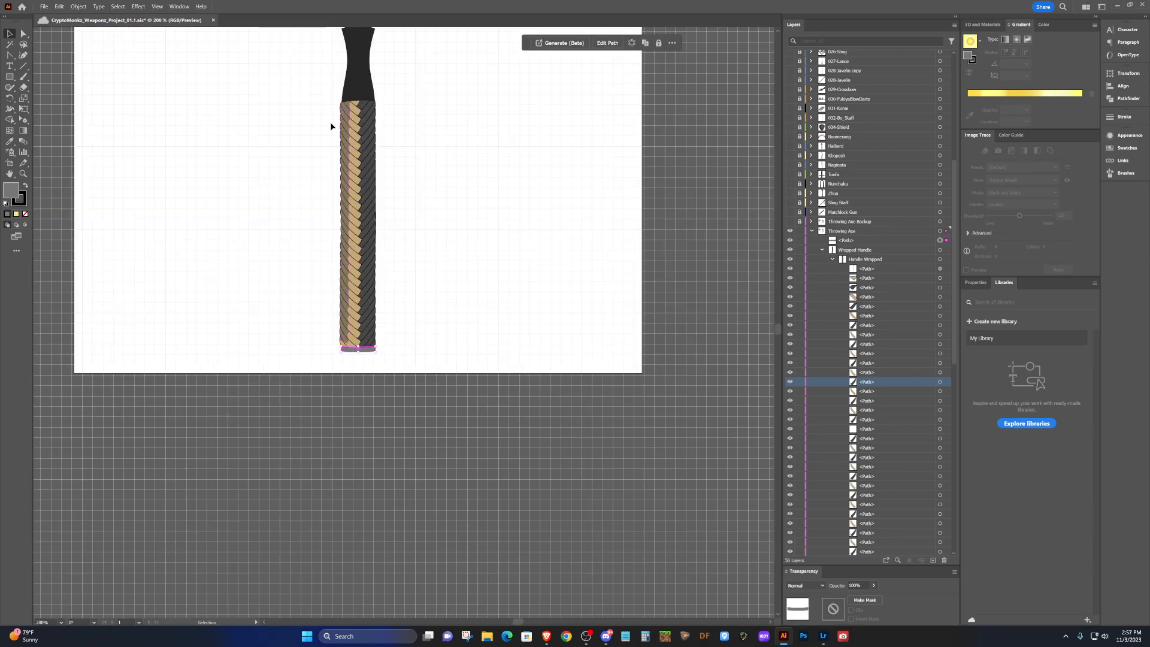
click(347, 98)
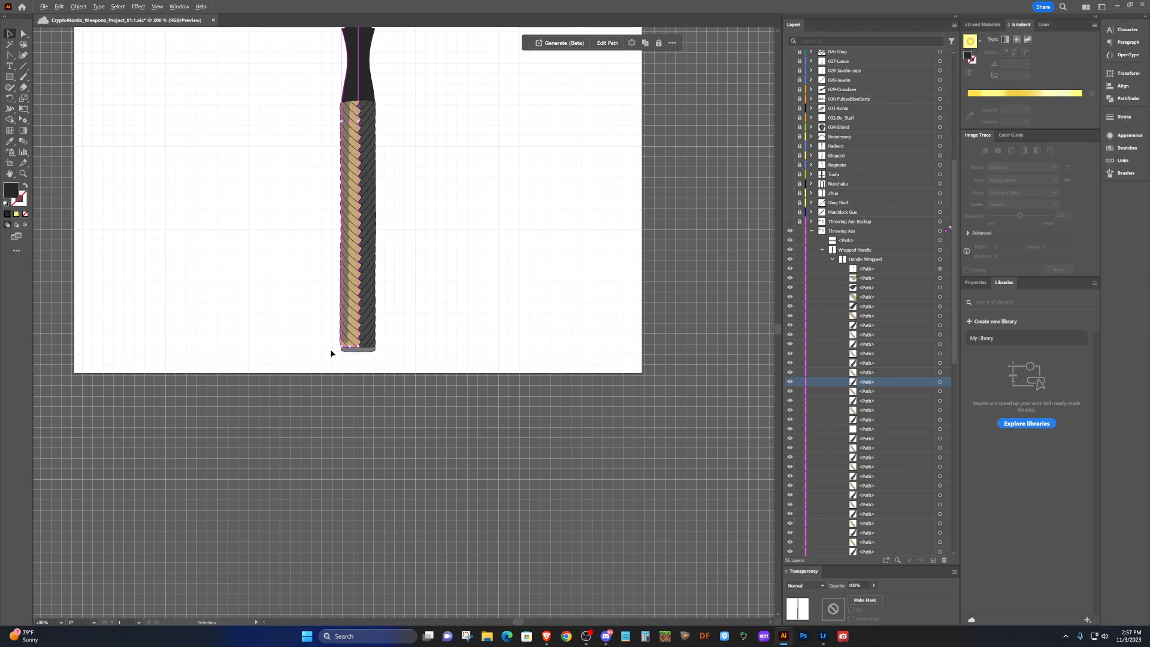
scroll(329, 348, up, 4)
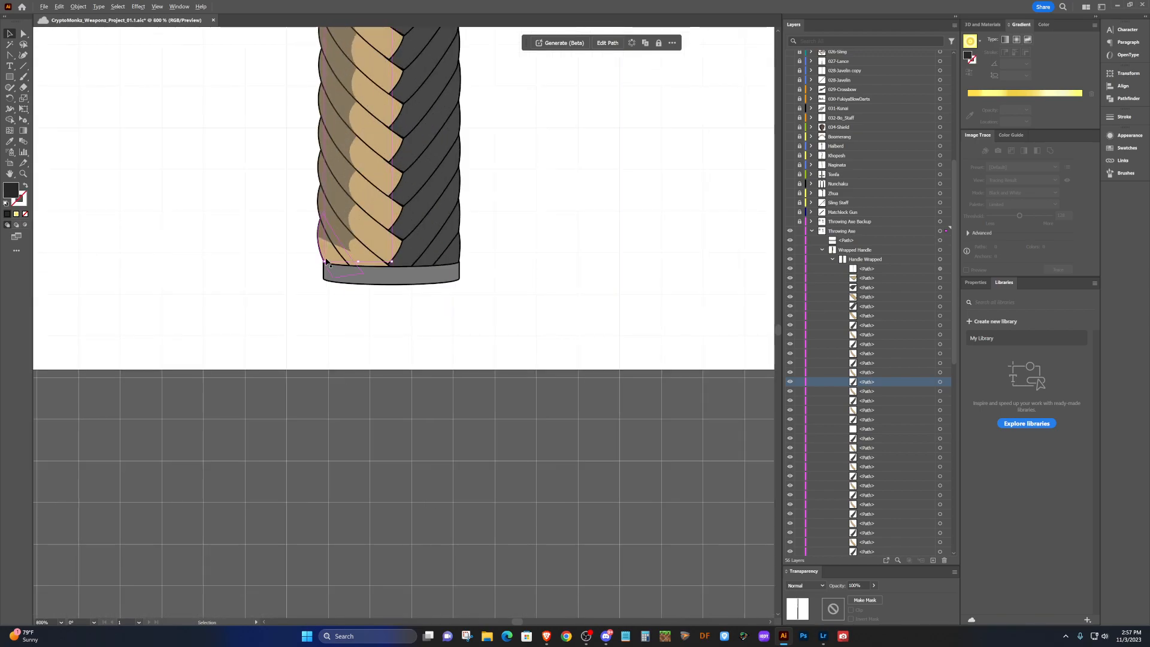
scroll(324, 259, up, 3)
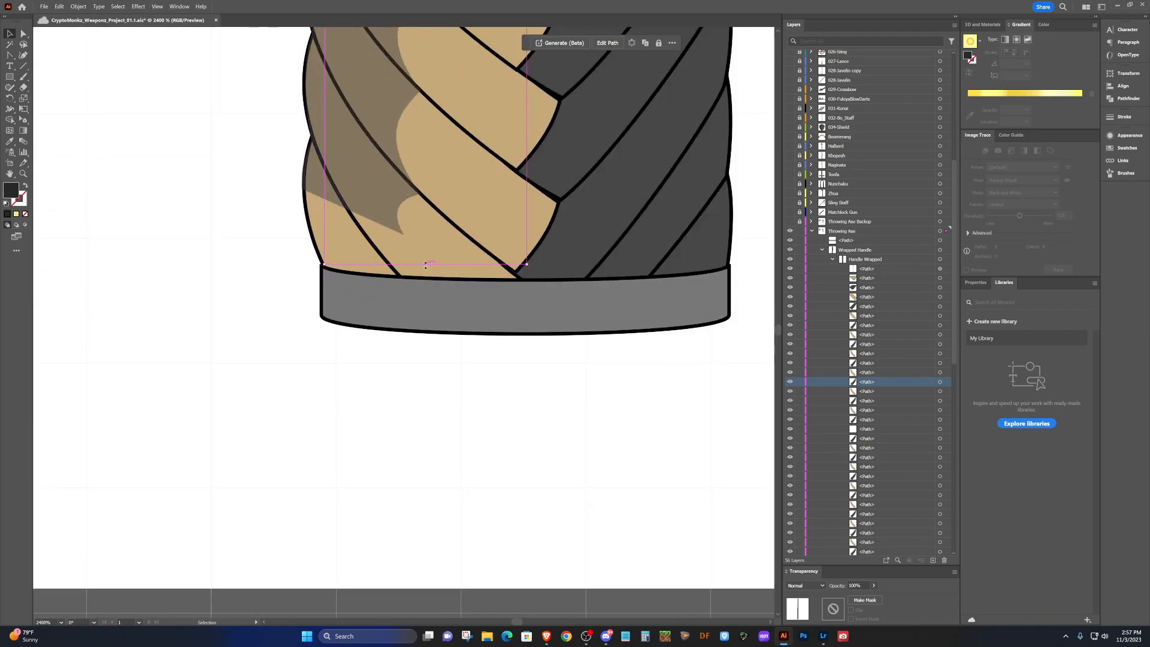
drag(426, 265, 420, 320)
mouse_move(425, 318)
mouse_down()
mouse_move(424, 331)
mouse_move(425, 318)
mouse_up()
drag(426, 318, 424, 378)
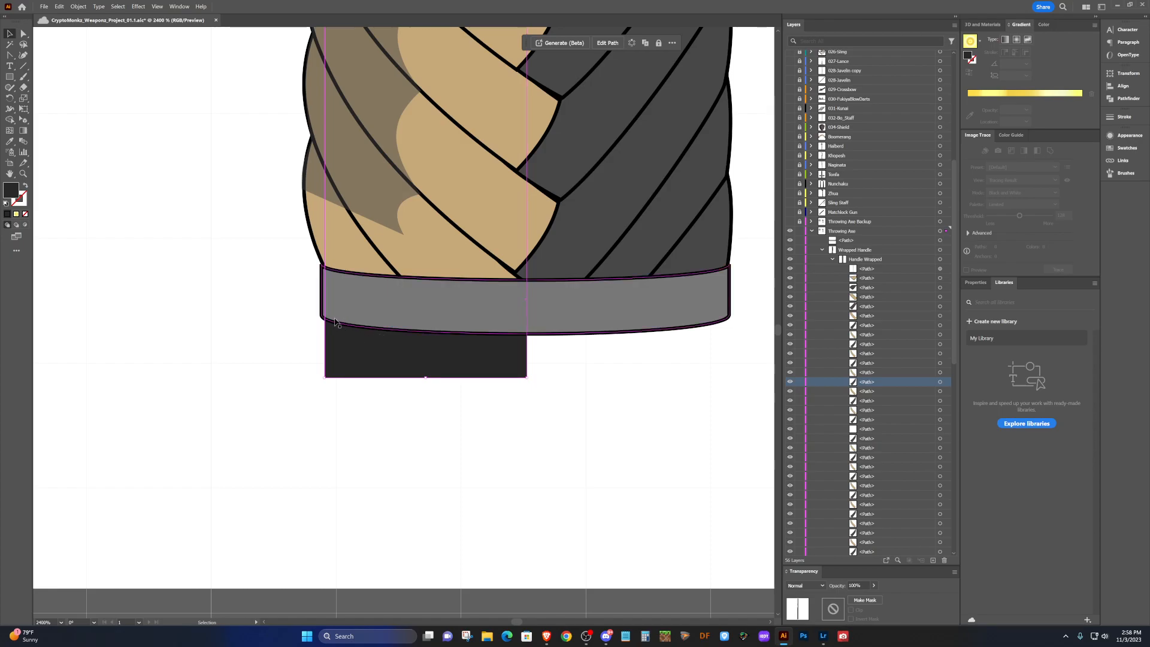
Add an anchor point on the extended shaft half's outer edge where it emerges beneath the gray band.
key(p)
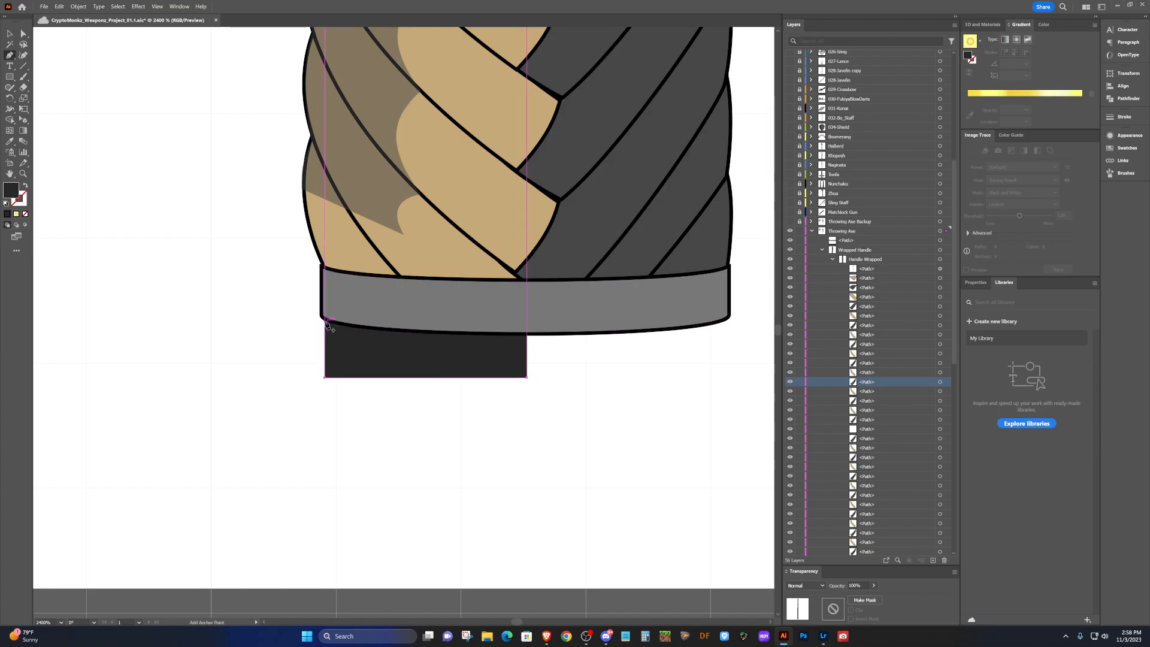
scroll(326, 322, up, 6)
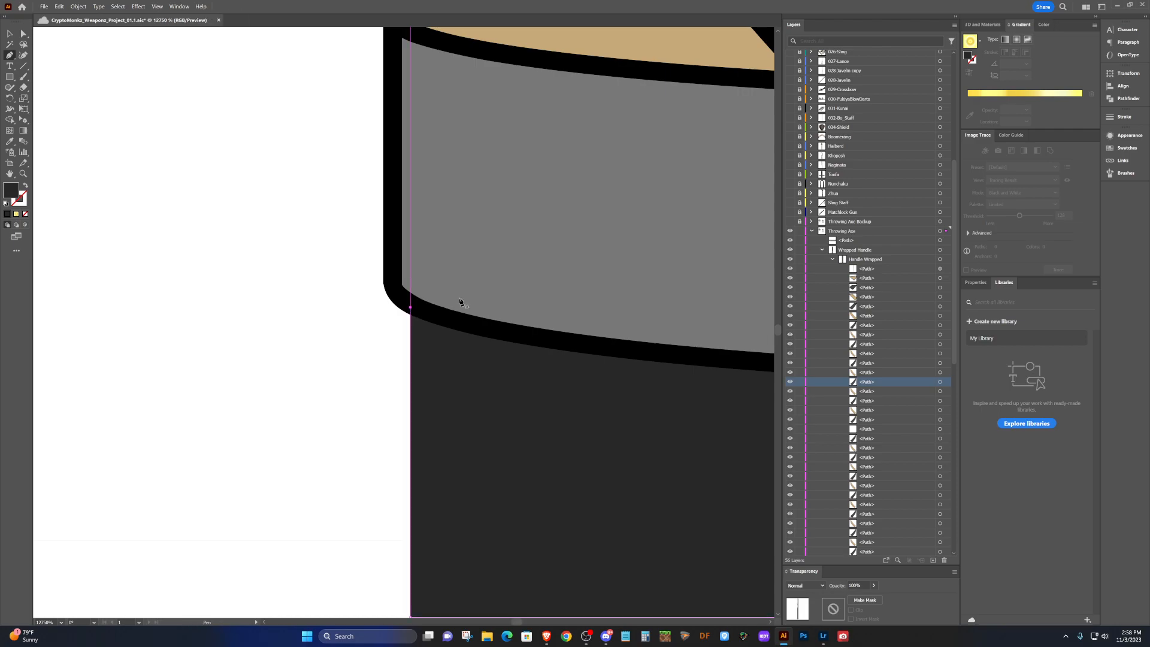
scroll(473, 296, down, 3)
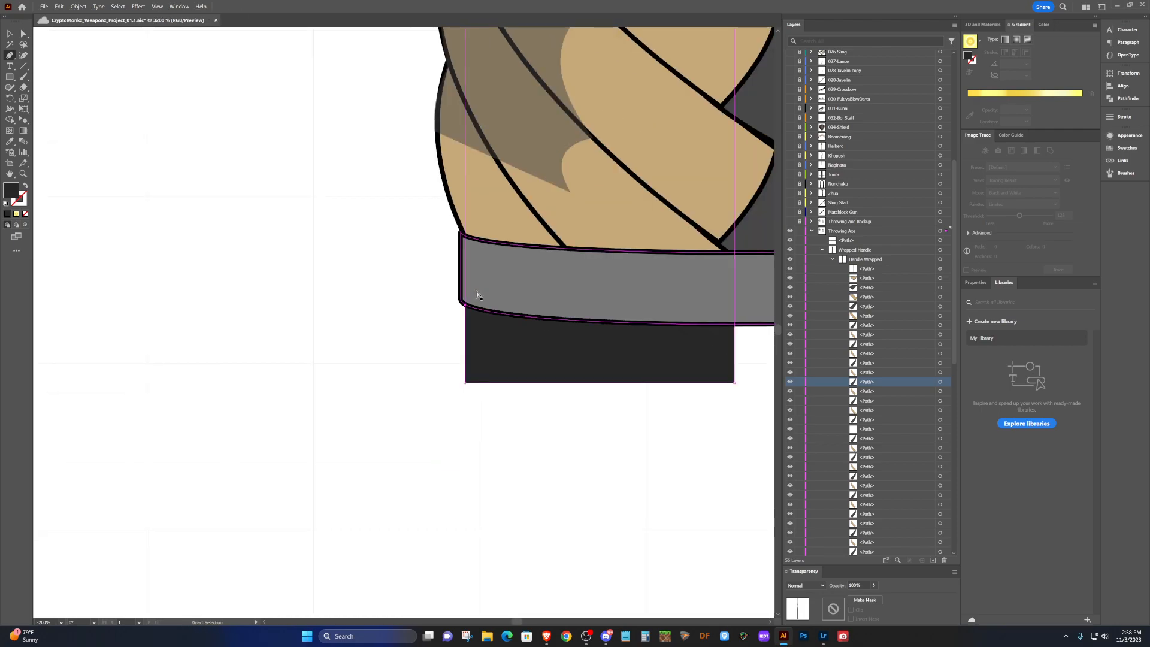
Pull the shaft half's lower inner corner straight down past the artboard edge to form a long pointed spike.
scroll(478, 294, down, 2)
key(shift+c)
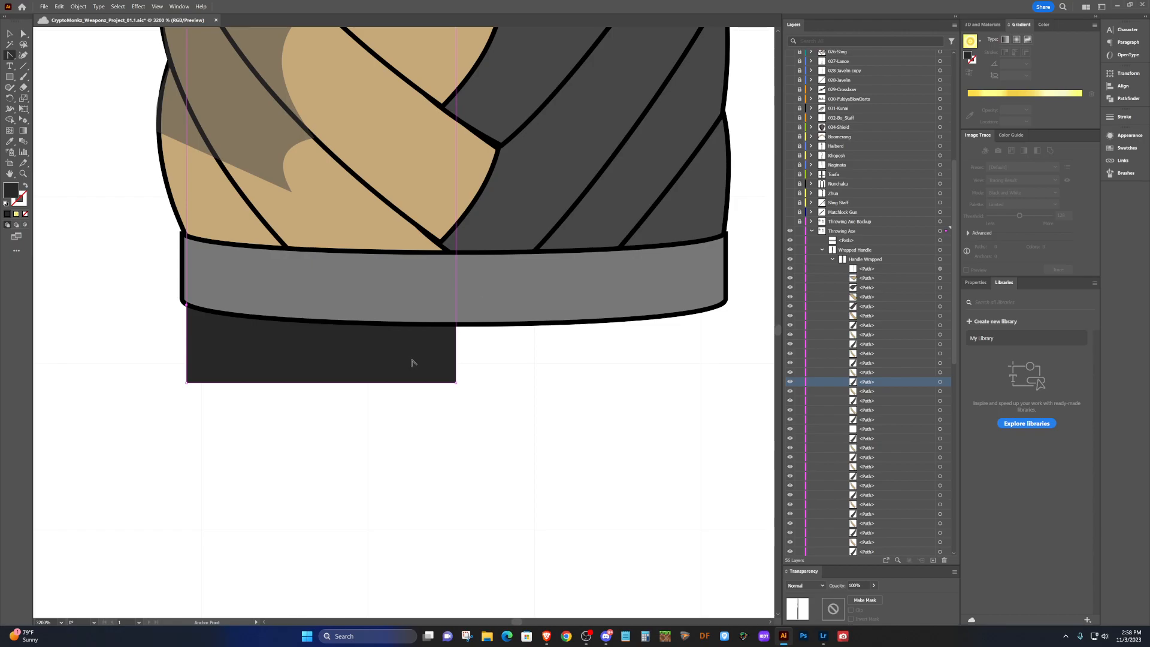
drag(454, 384, 462, 609)
scroll(463, 485, down, 8)
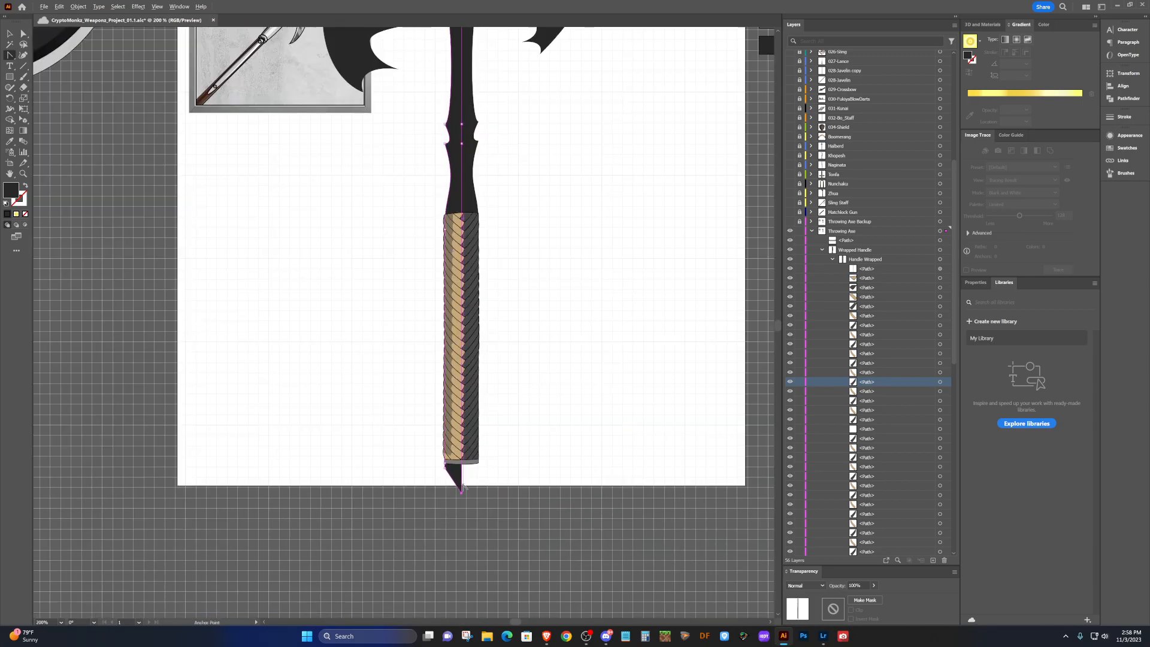
scroll(463, 552, up, 2)
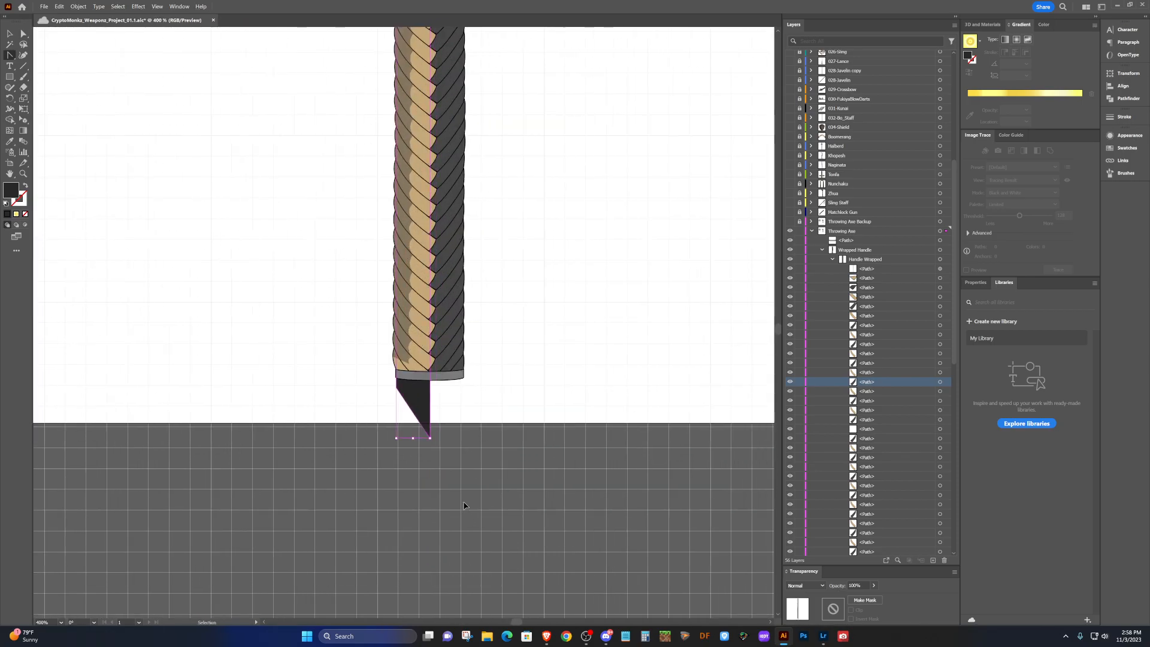
scroll(448, 491, down, 5)
scroll(446, 490, up, 3)
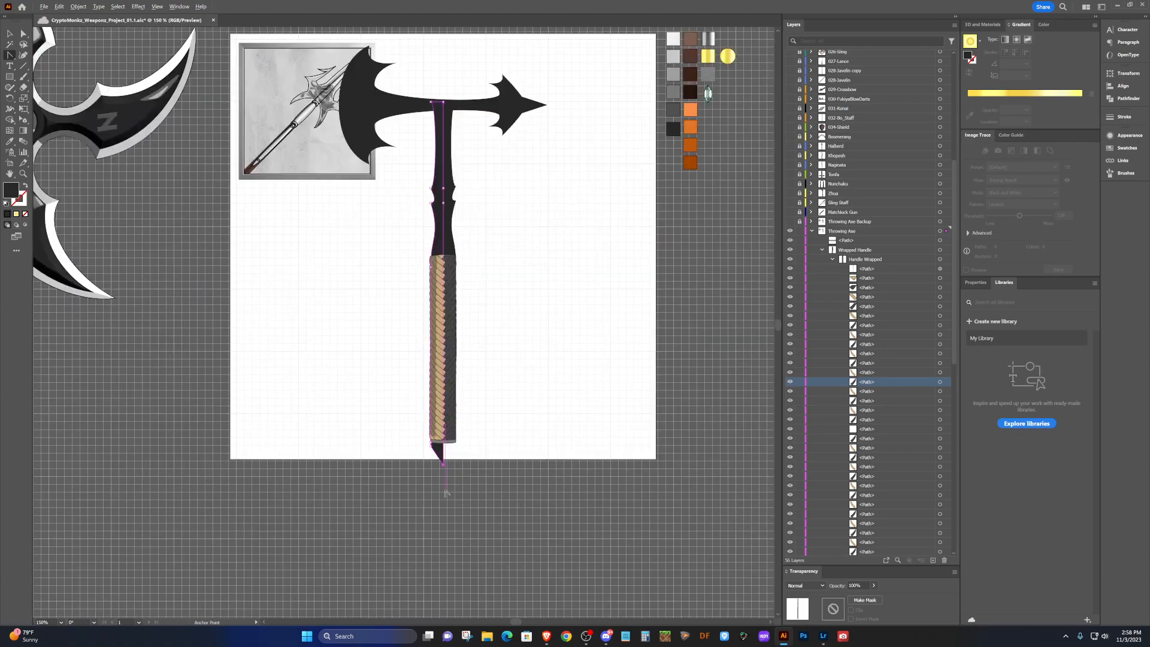
drag(442, 460, 442, 495)
Lower the outer corner of the spike so its side runs straight down from the band before tapering to the tip.
scroll(437, 491, up, 2)
scroll(437, 490, down, 4)
scroll(437, 491, left, 1)
scroll(437, 492, right, 2)
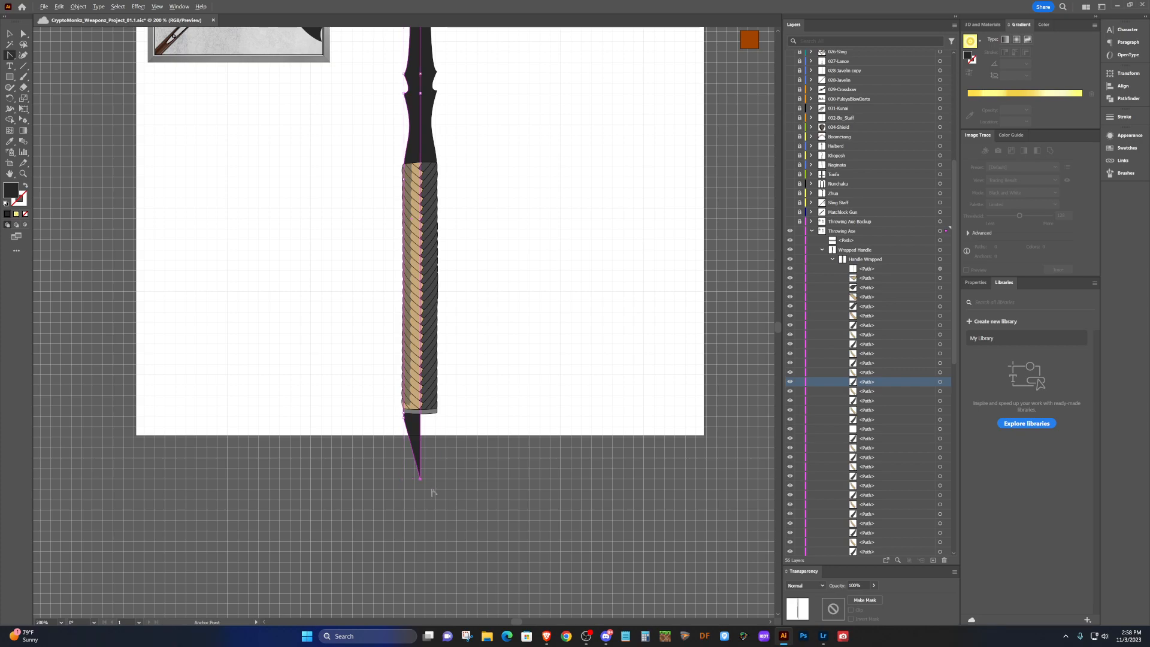
scroll(431, 497, up, 4)
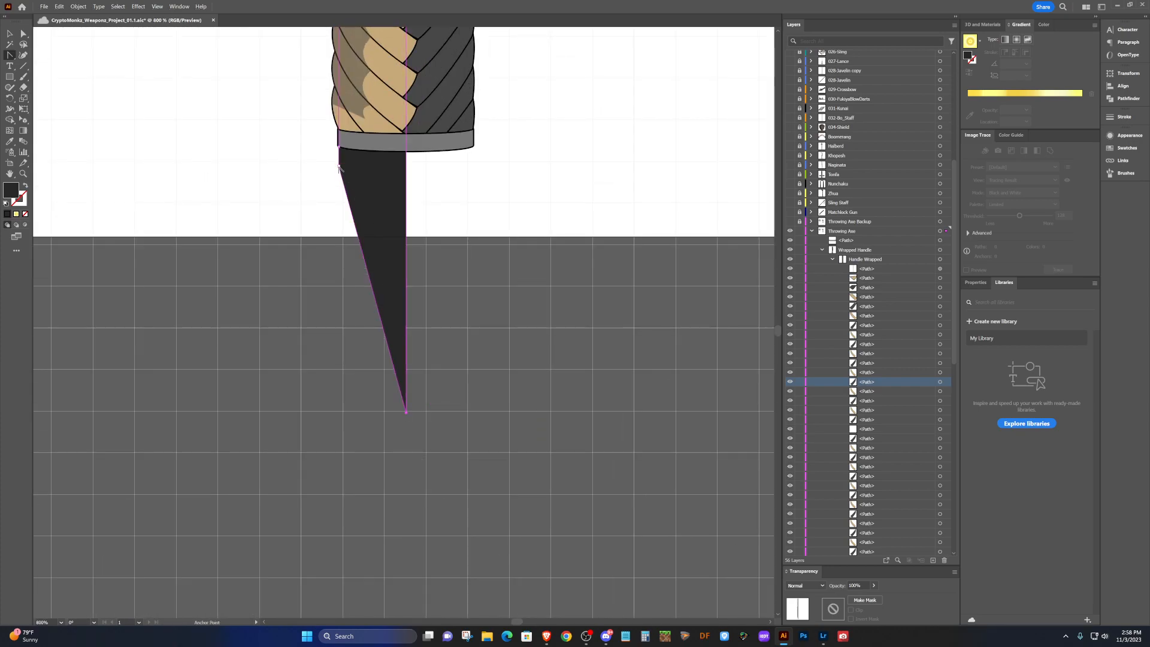
click(339, 167)
drag(339, 167, 342, 232)
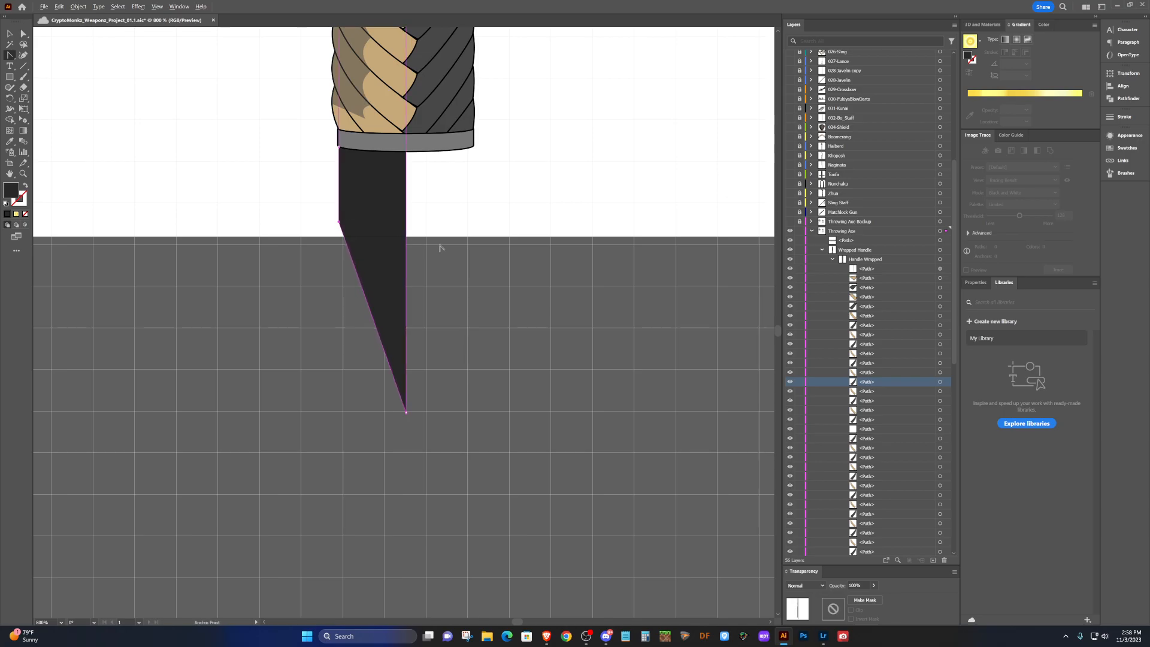
scroll(441, 249, down, 7)
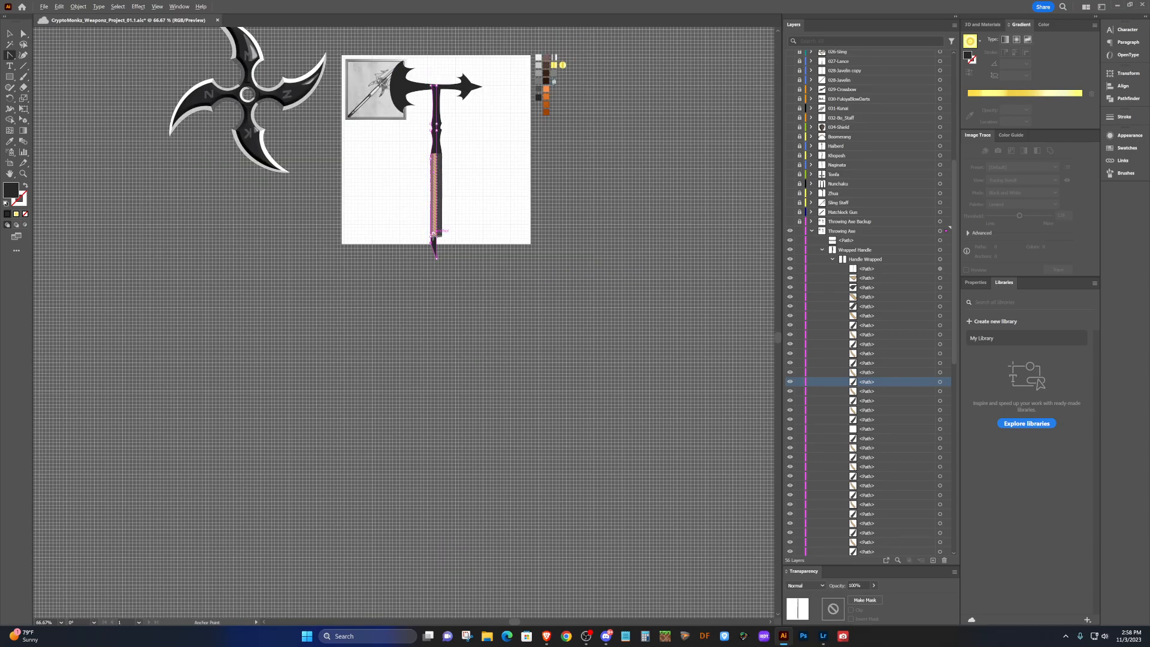
key(v)
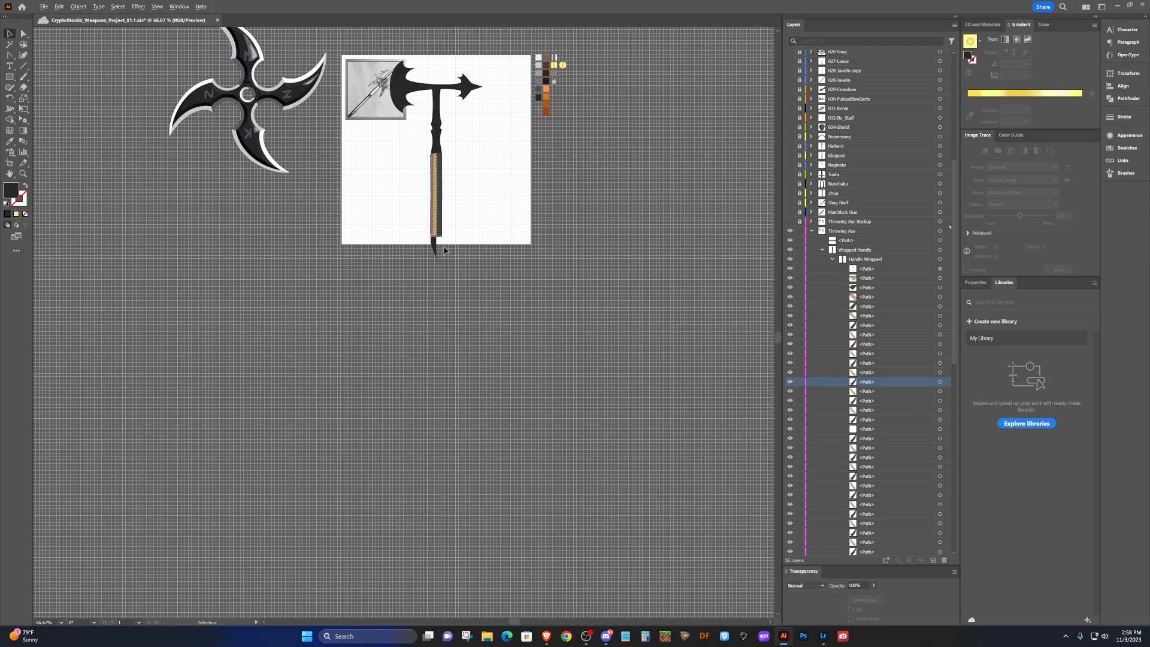
scroll(438, 245, up, 7)
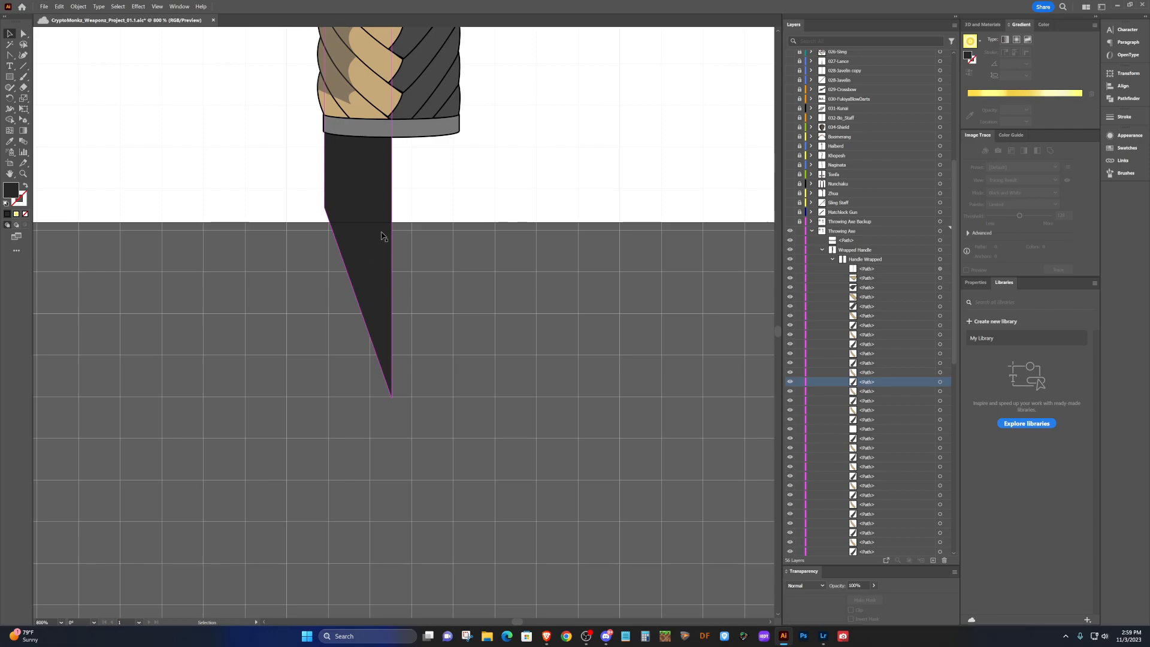
click(386, 194)
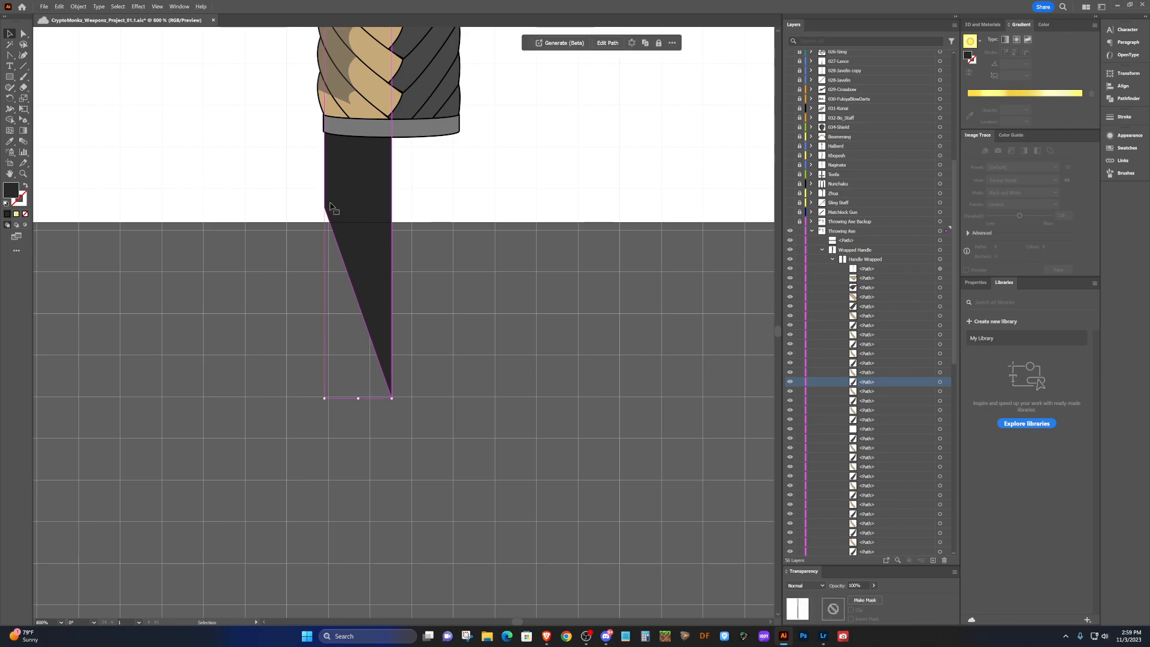
scroll(383, 202, down, 3)
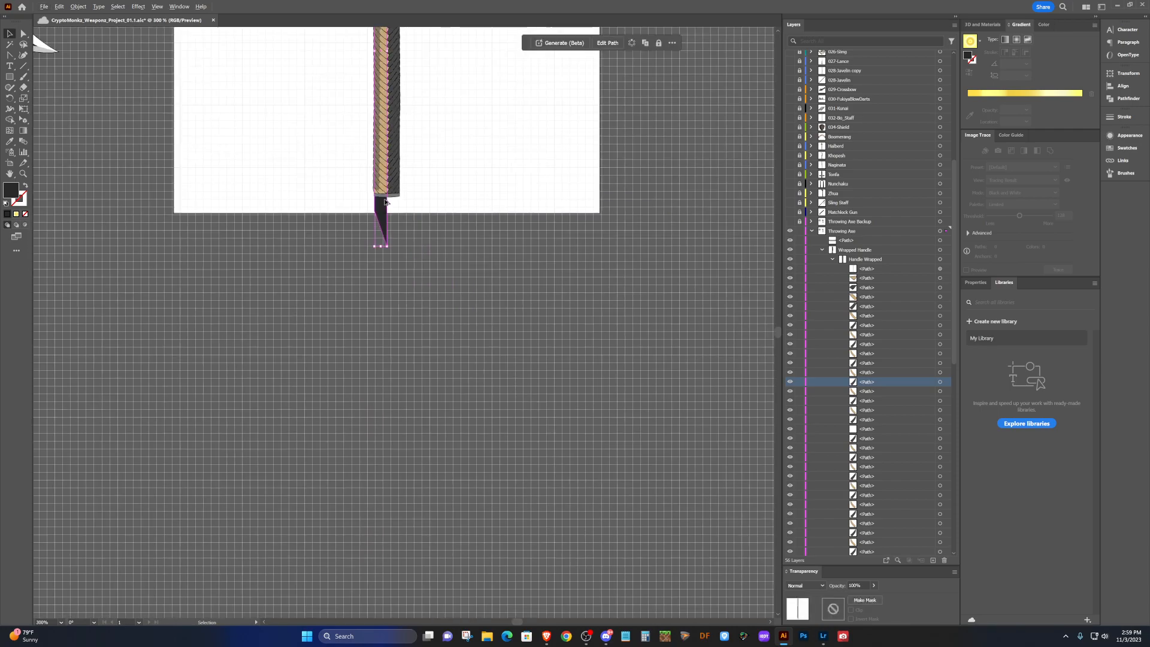
scroll(385, 201, down, 3)
click(427, 223)
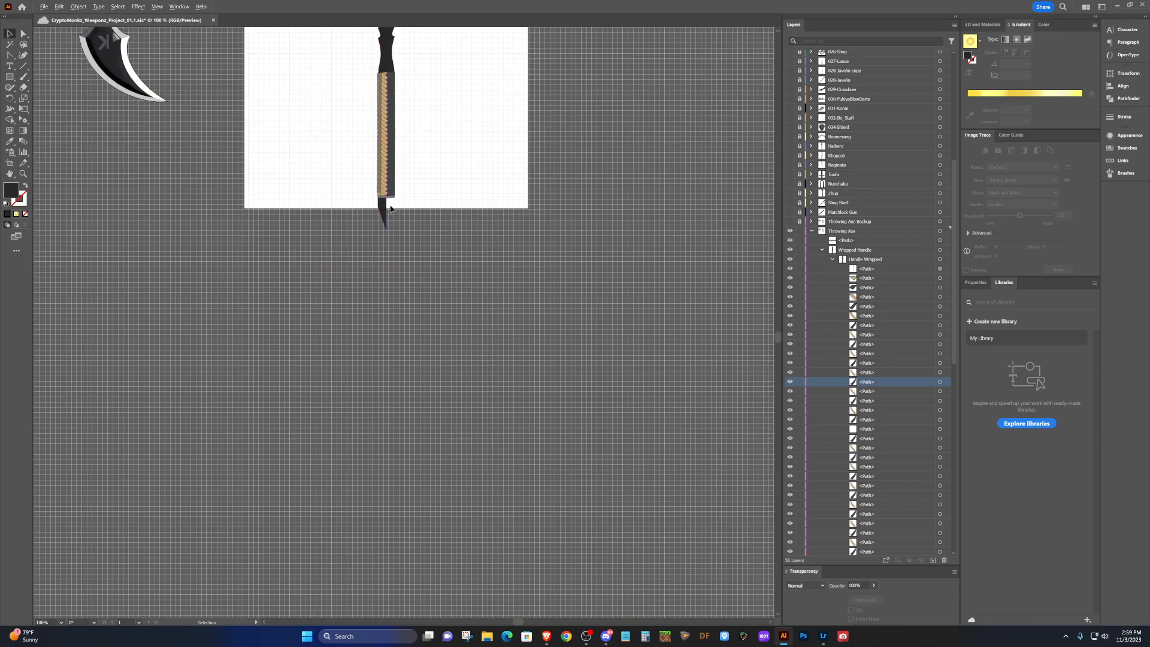
Select the semi-transparent shadow path on the handle wrap and extend its lowest corner down to the gray collar.
scroll(390, 208, up, 4)
click(377, 175)
scroll(393, 195, up, 2)
scroll(374, 203, up, 4)
click(250, 175)
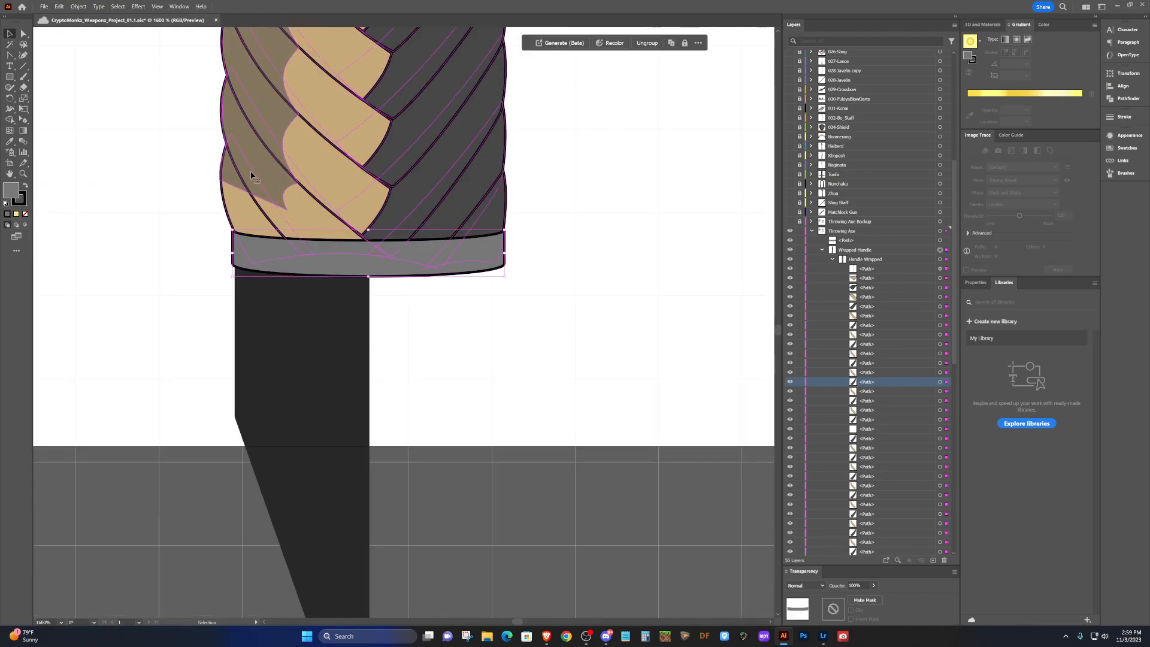
click(940, 268)
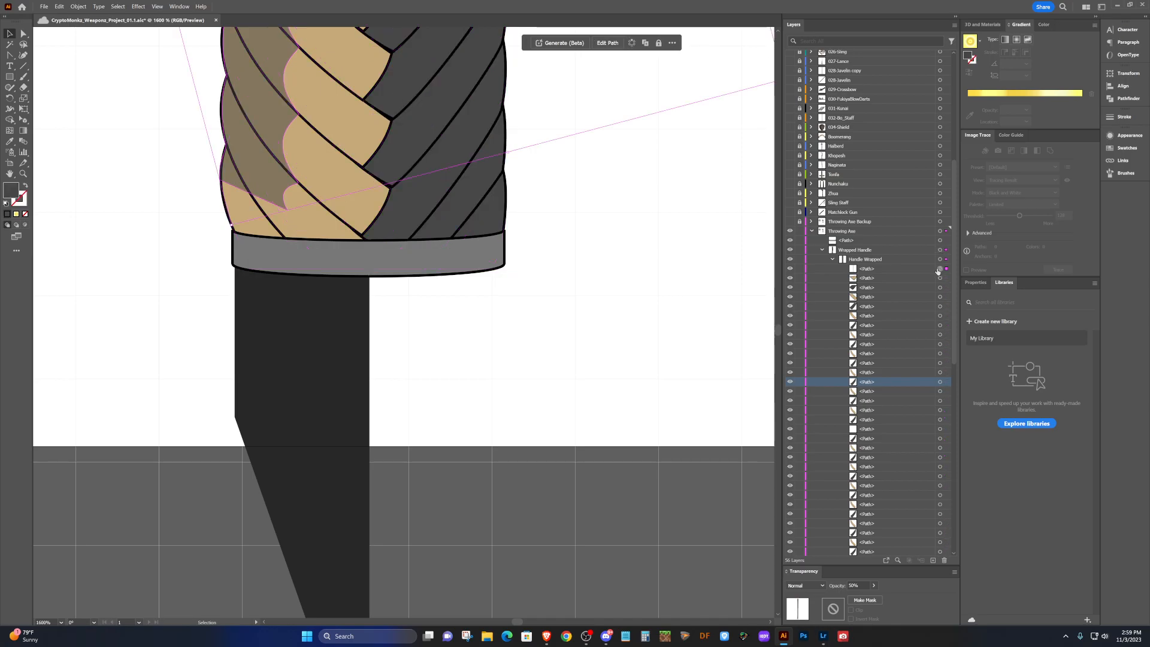
scroll(275, 207, up, 2)
key(shift+c)
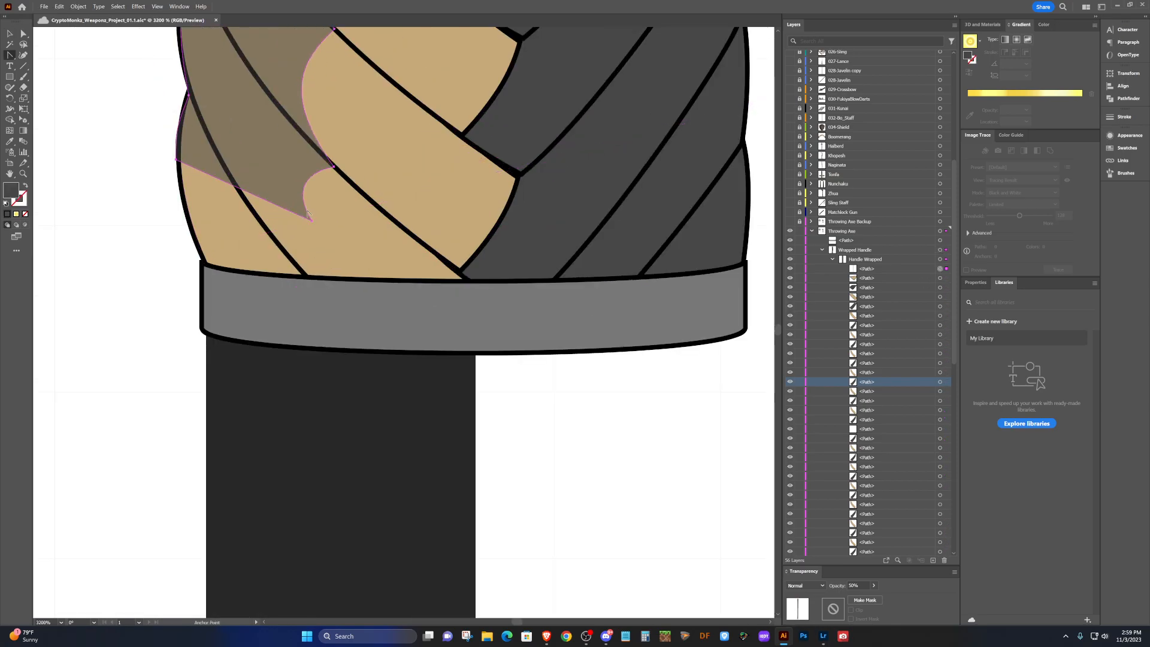
drag(312, 221, 321, 279)
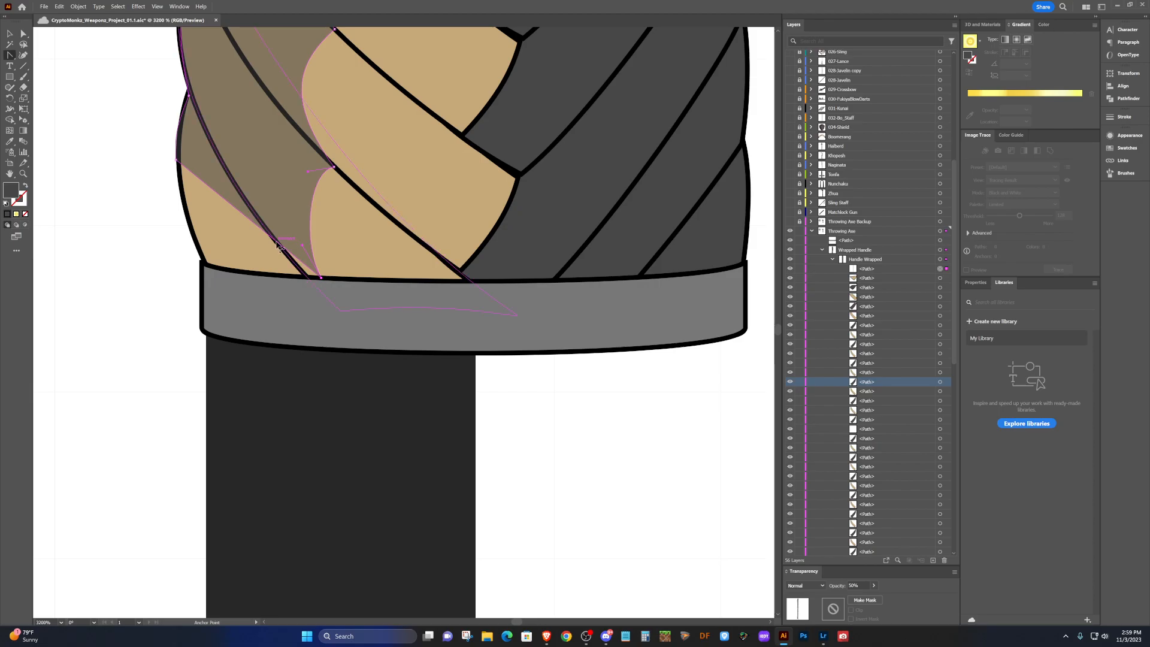
Curve the shadow's lower edges to follow the collar's upper edge and the wrap's outer outline, filling the uncovered corner.
drag(276, 240, 206, 246)
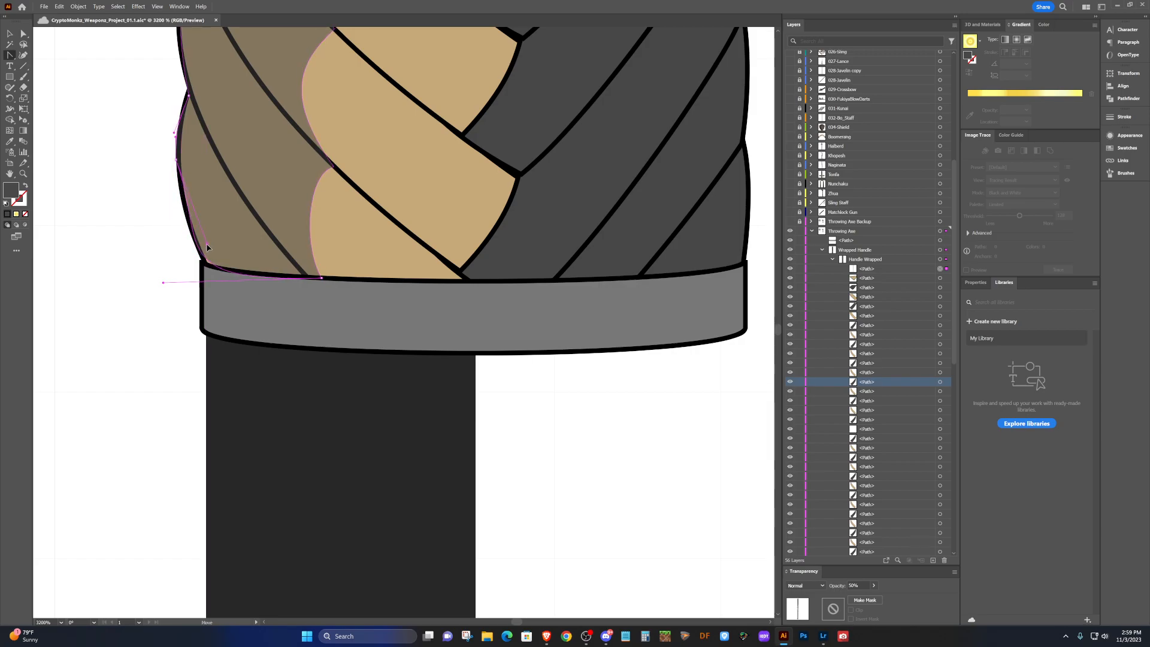
drag(164, 282, 162, 274)
key(p)
alt+click(208, 262)
drag(208, 259, 188, 240)
click(187, 208)
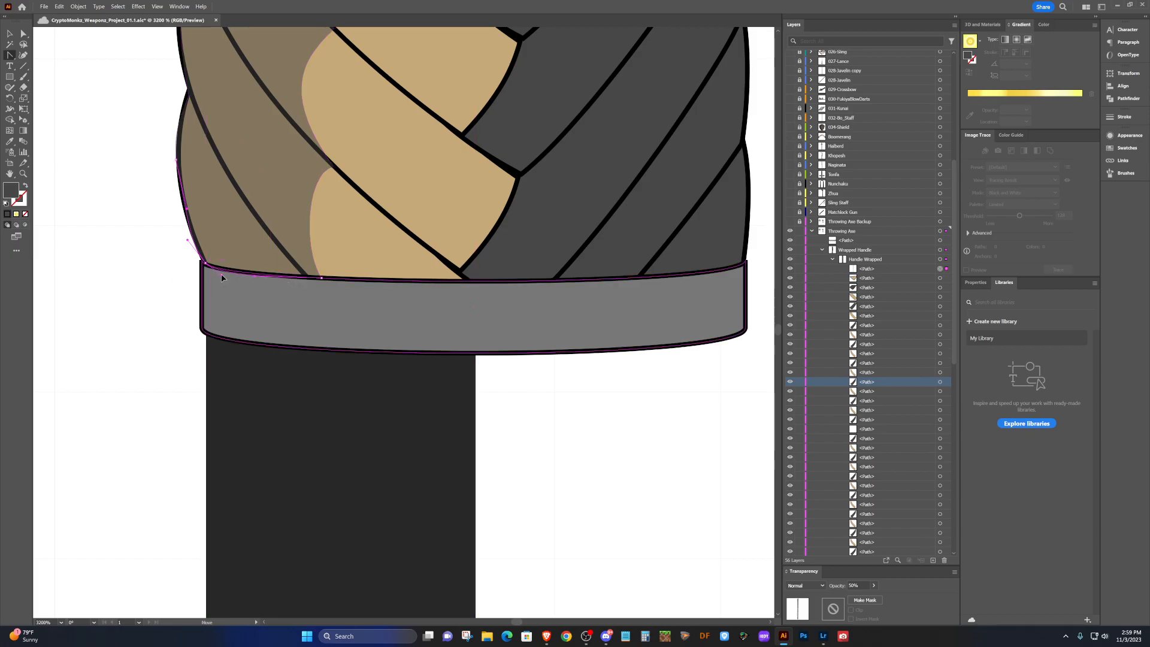
click(257, 273)
key(v)
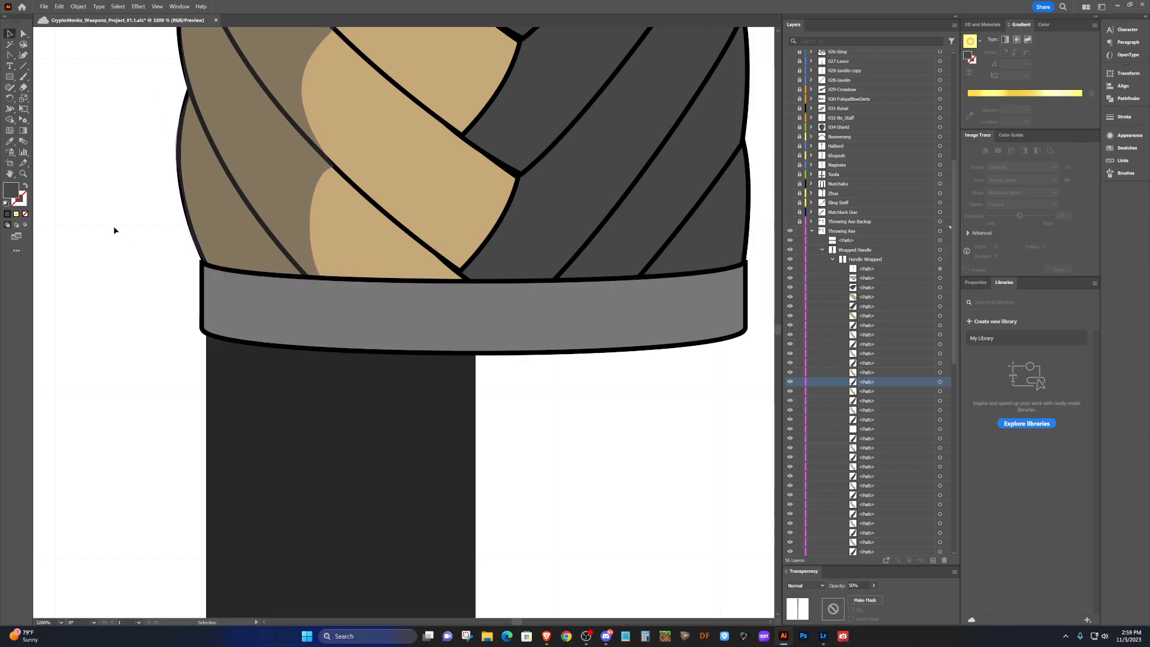
click(113, 225)
scroll(240, 249, down, 6)
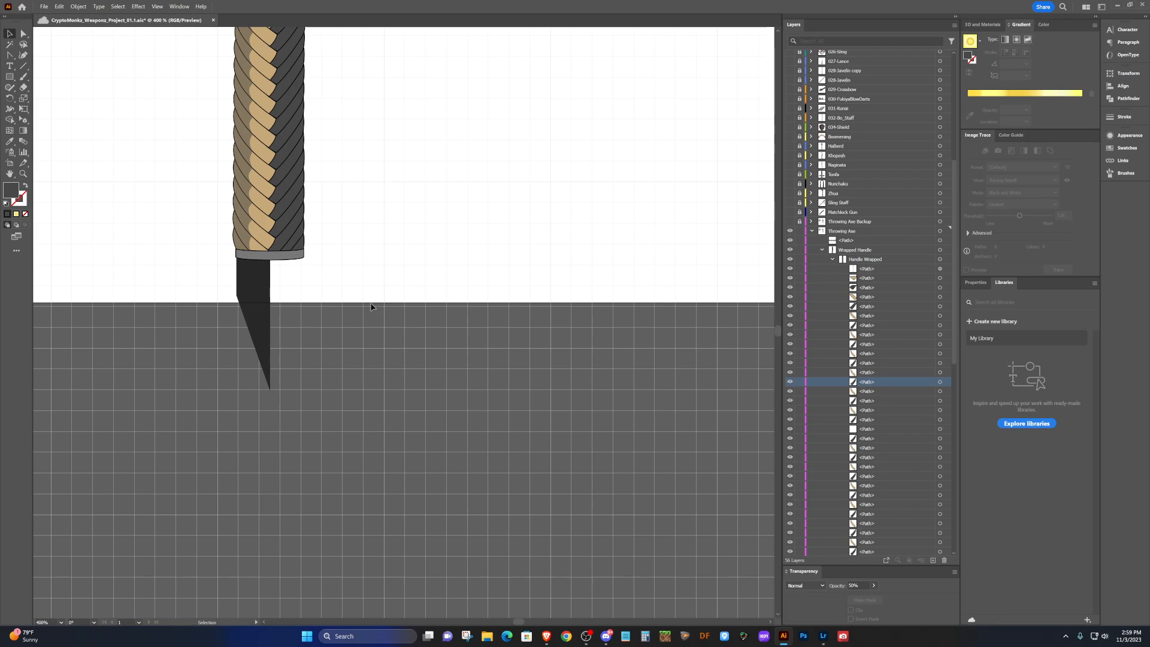
Try moving the gray collar away from the base of the wrap and undo the move.
scroll(372, 307, up, 3)
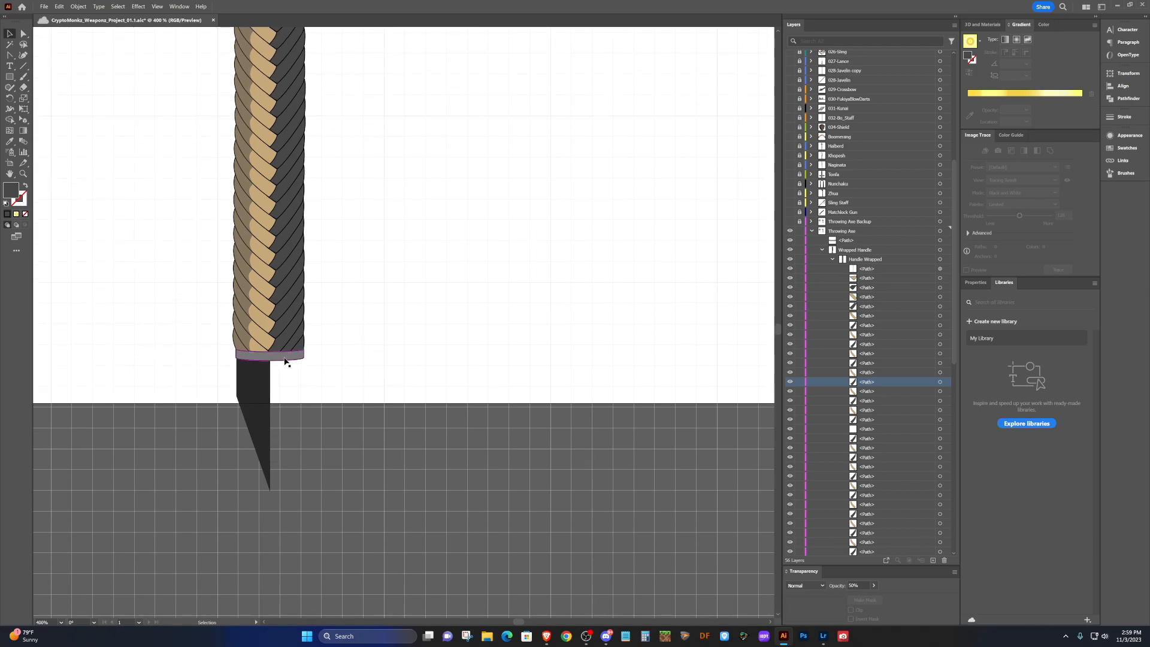
click(285, 359)
drag(285, 359, 461, 360)
key(ctrl+z)
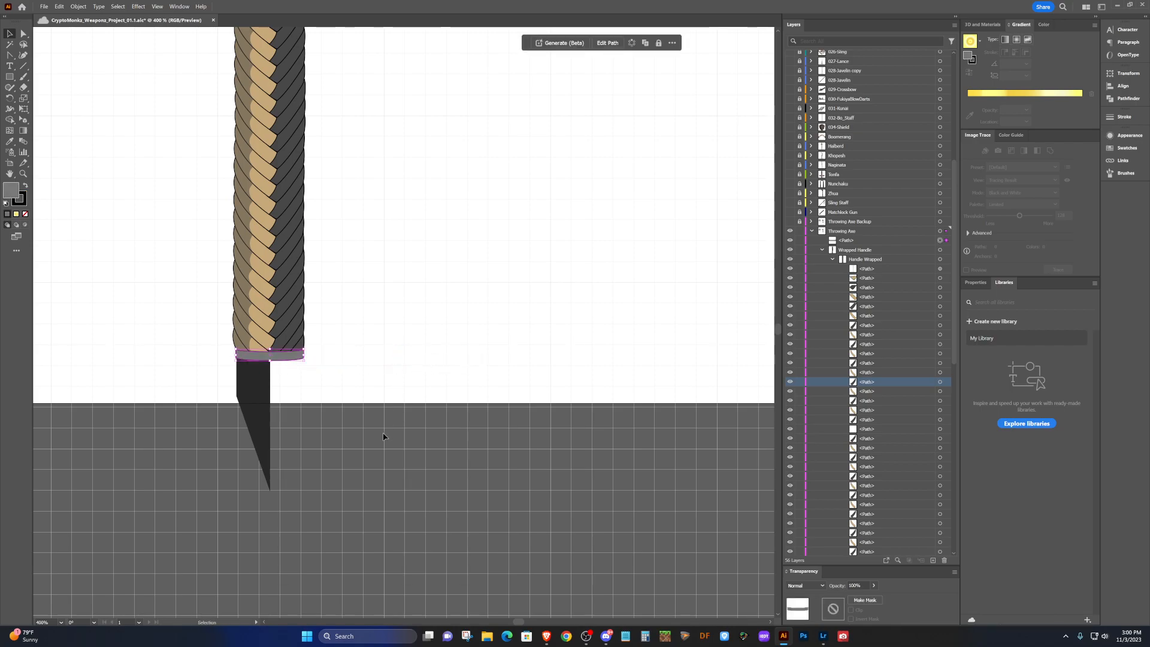
click(378, 470)
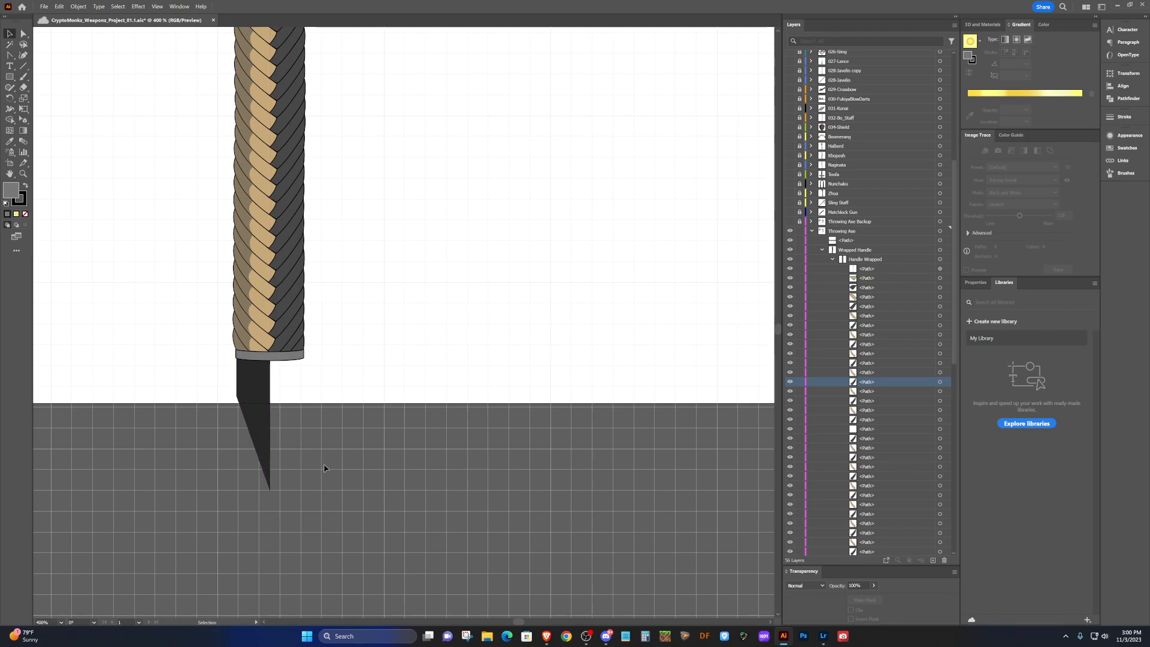
Collapse the Wrapped Handle group in the Throwing Axe layer and briefly show the reference axe image.
scroll(318, 461, up, 2)
scroll(318, 462, down, 4)
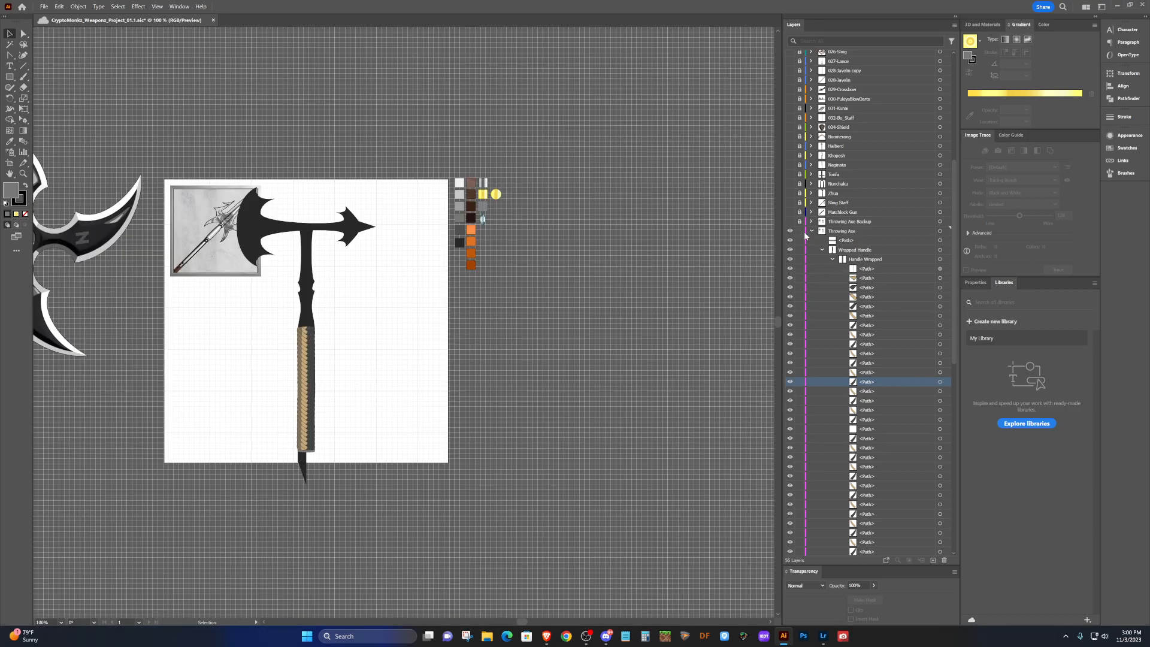
click(812, 231)
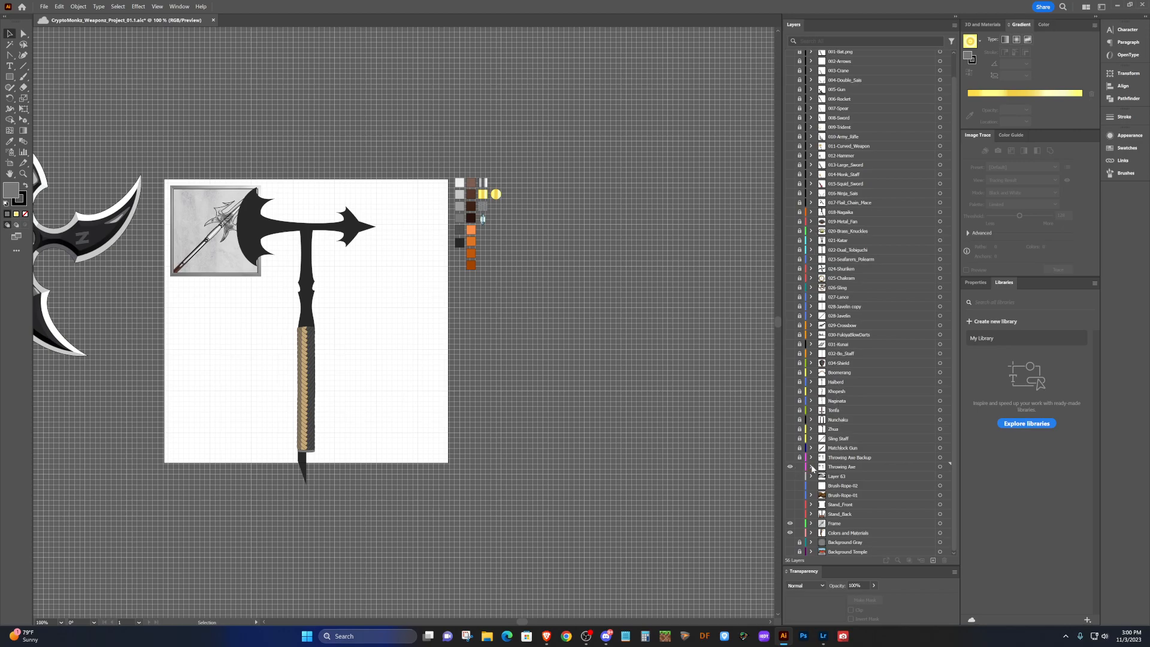
click(811, 466)
click(823, 485)
click(823, 486)
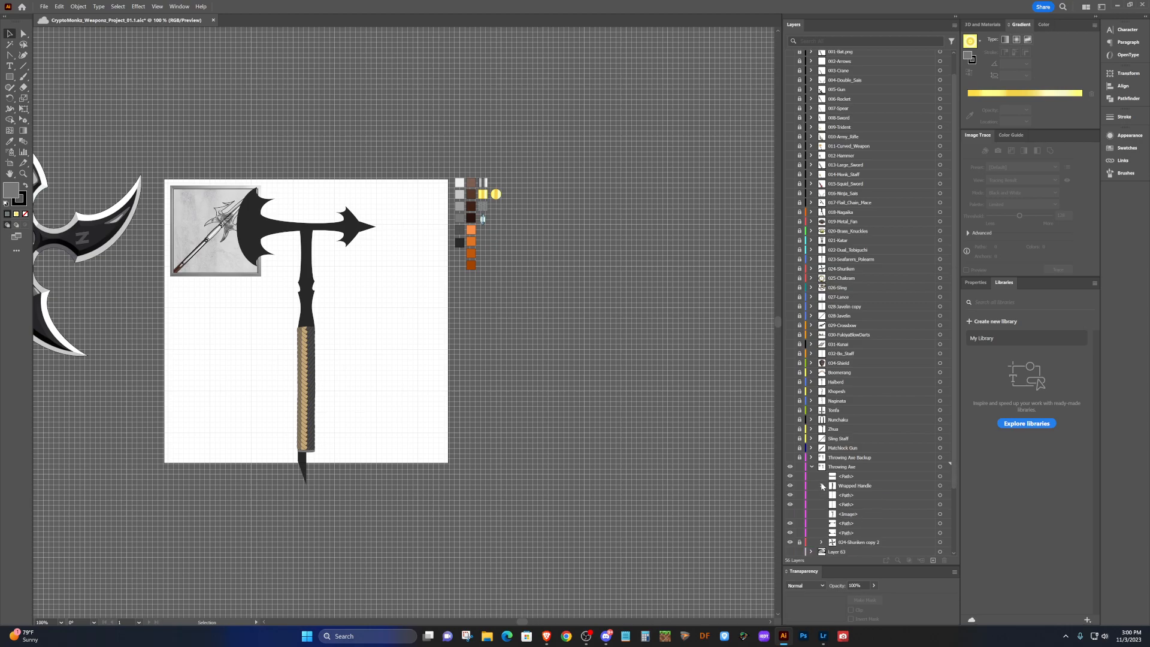
click(789, 514)
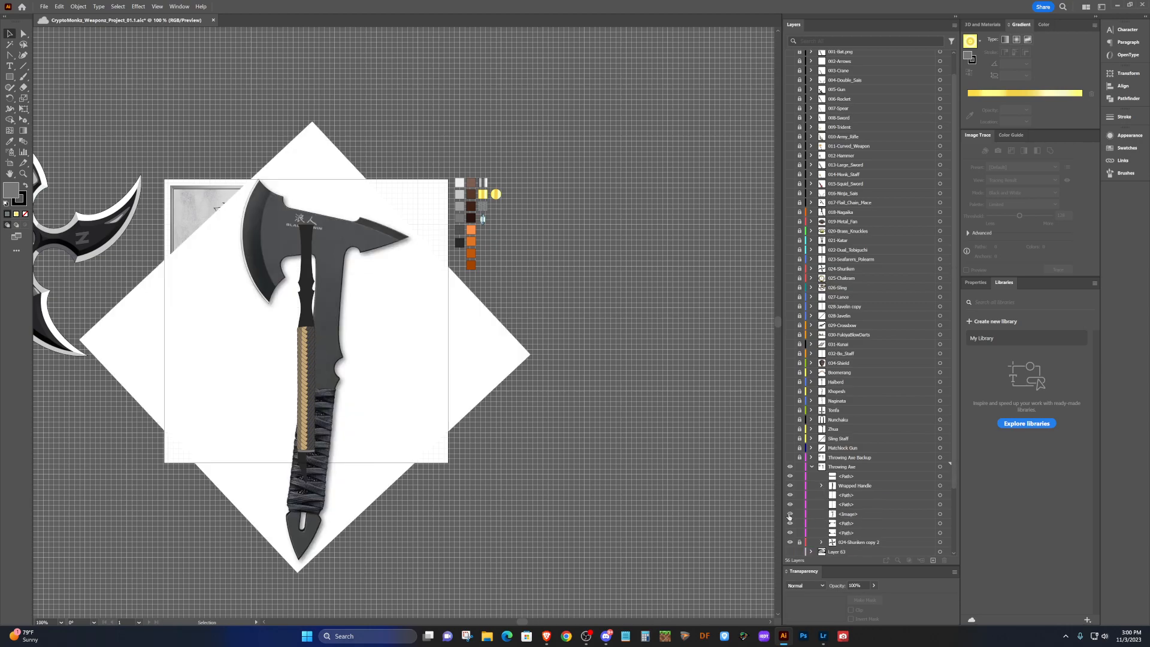
click(789, 515)
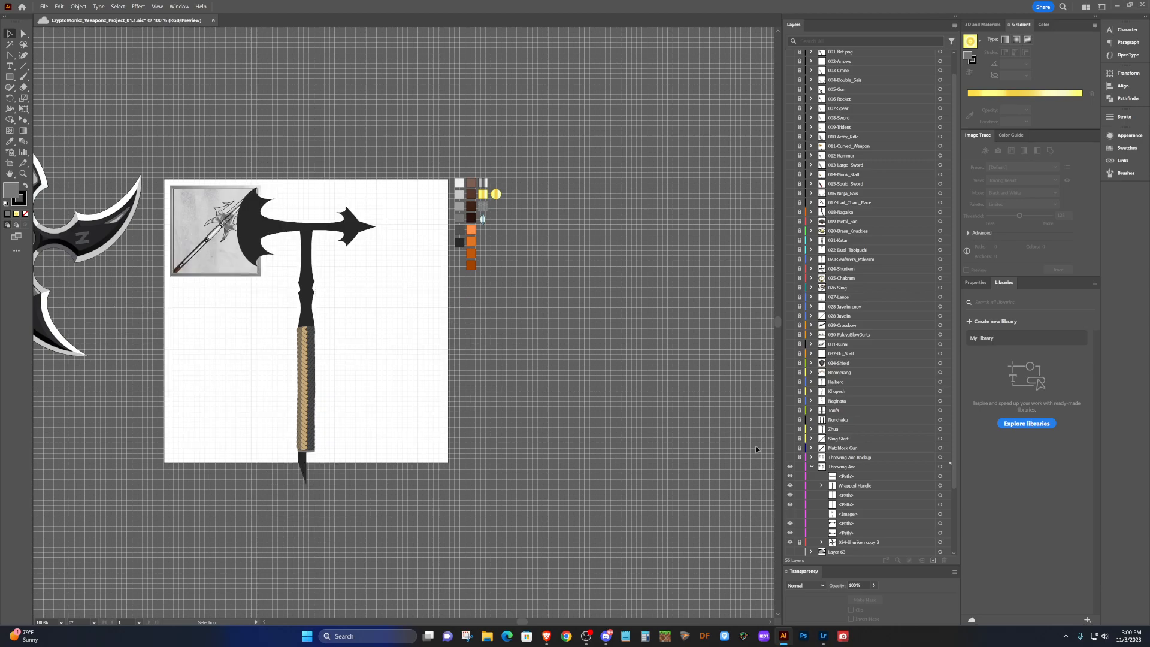
Delete the right half of the dark axe handle.
click(306, 323)
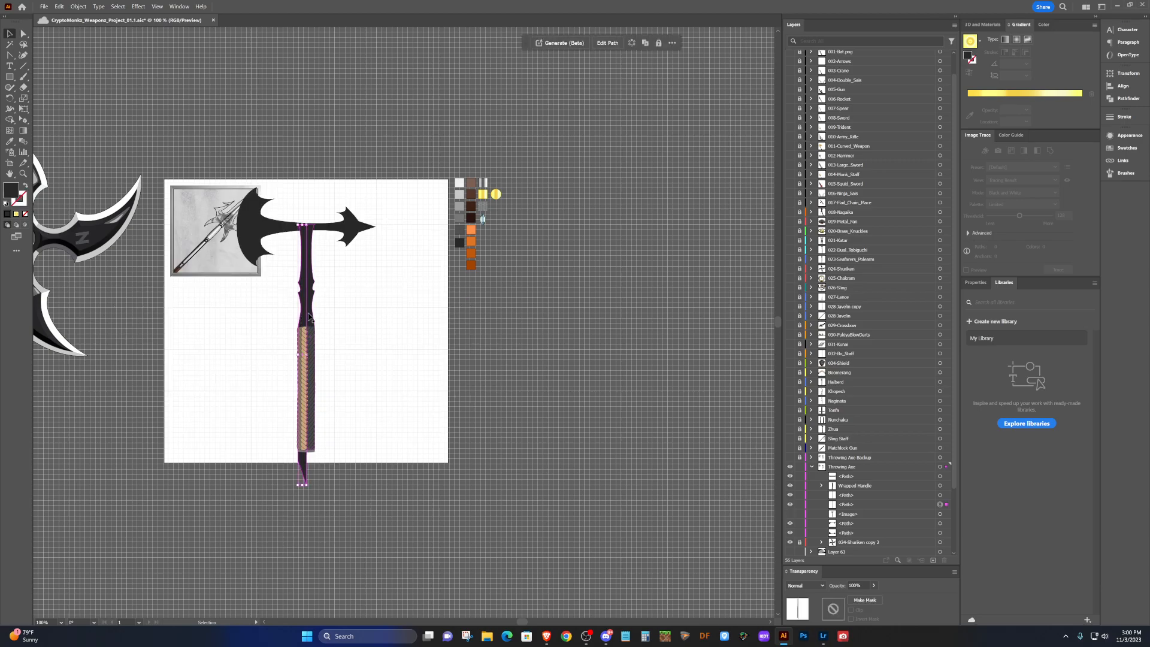
key(Delete)
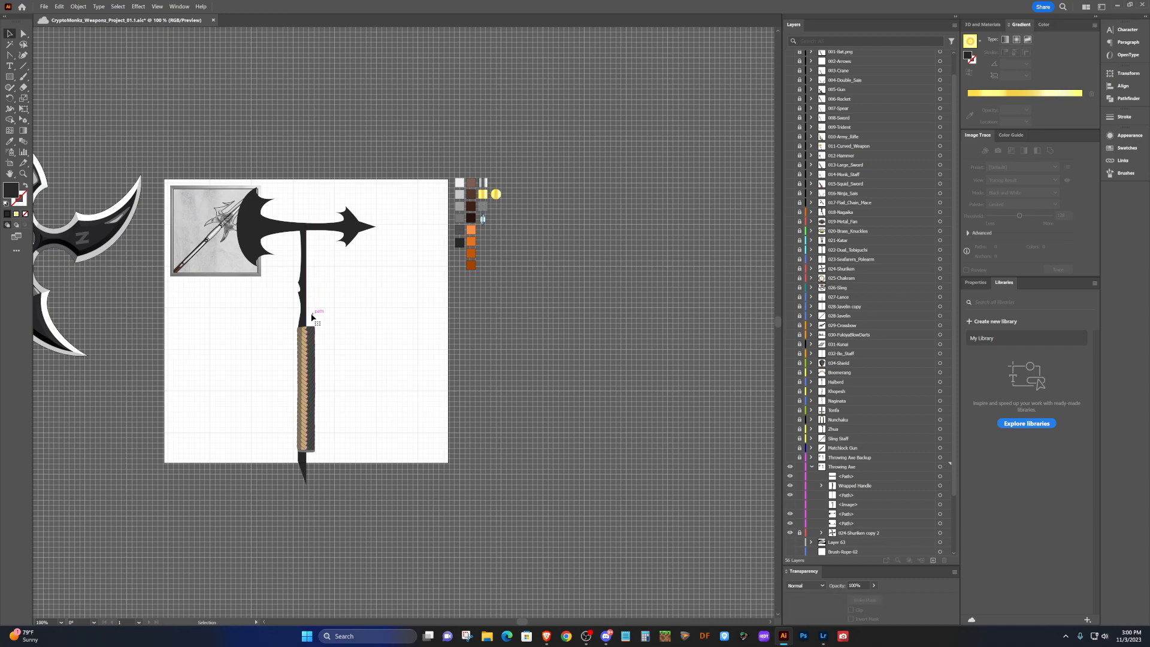
click(312, 316)
Duplicate the remaining handle half to its right and reflect the copy across the vertical axis.
drag(305, 317, 313, 315)
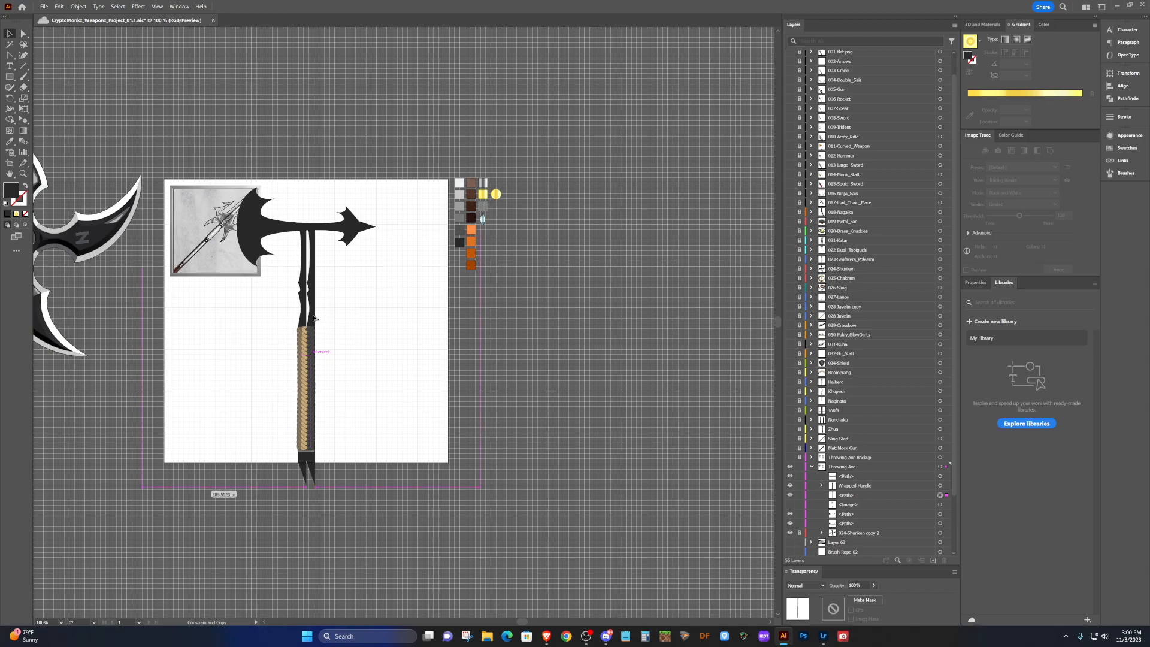
drag(313, 317, 314, 321)
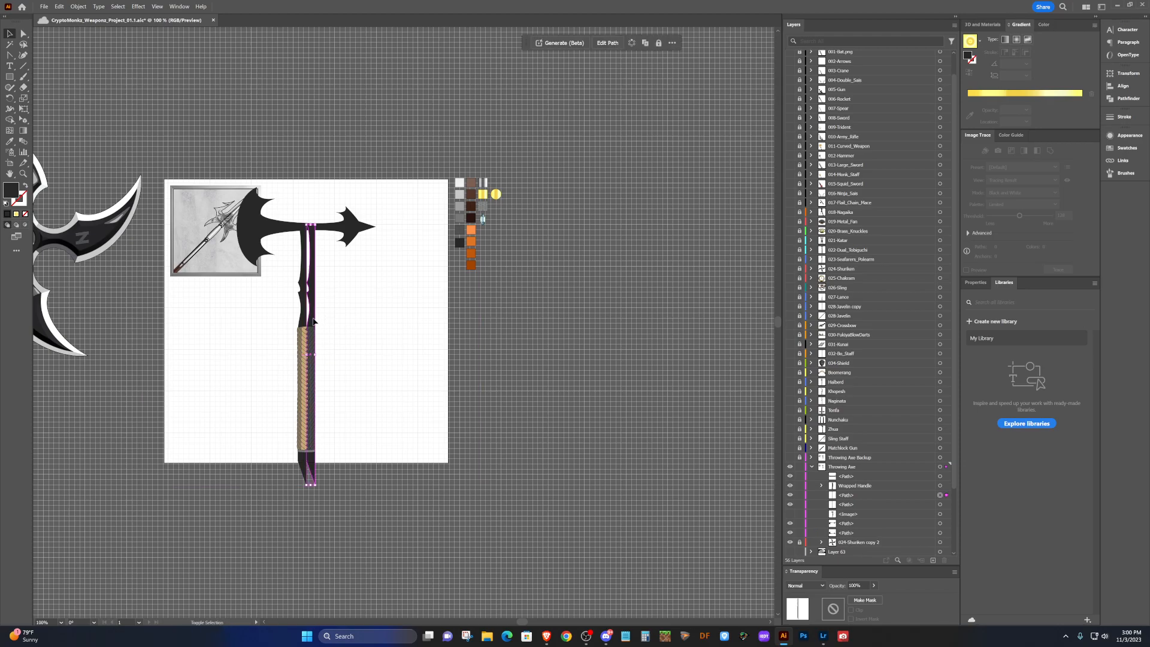
click(78, 6)
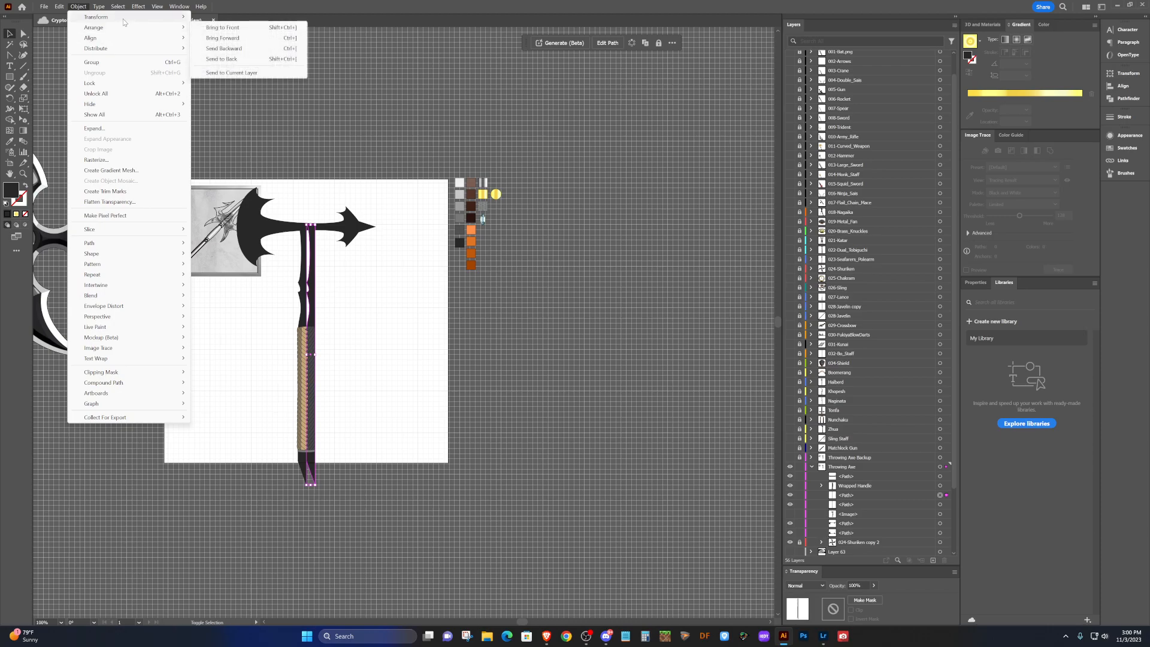
mouse_move(123, 20)
click(214, 52)
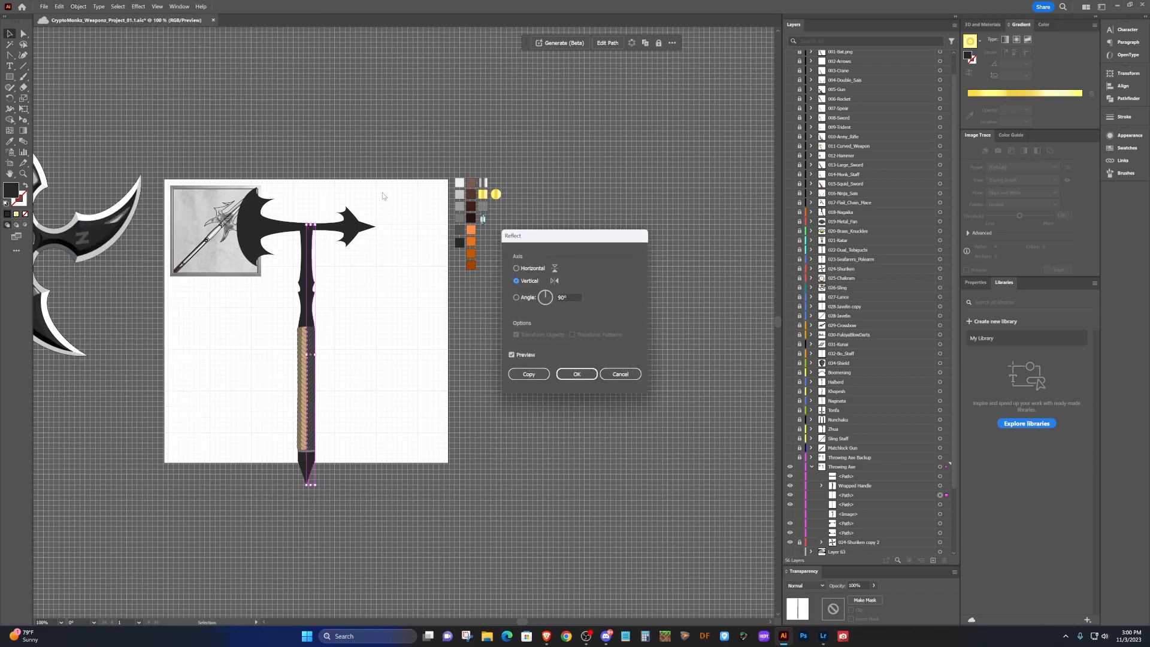
click(583, 373)
click(532, 457)
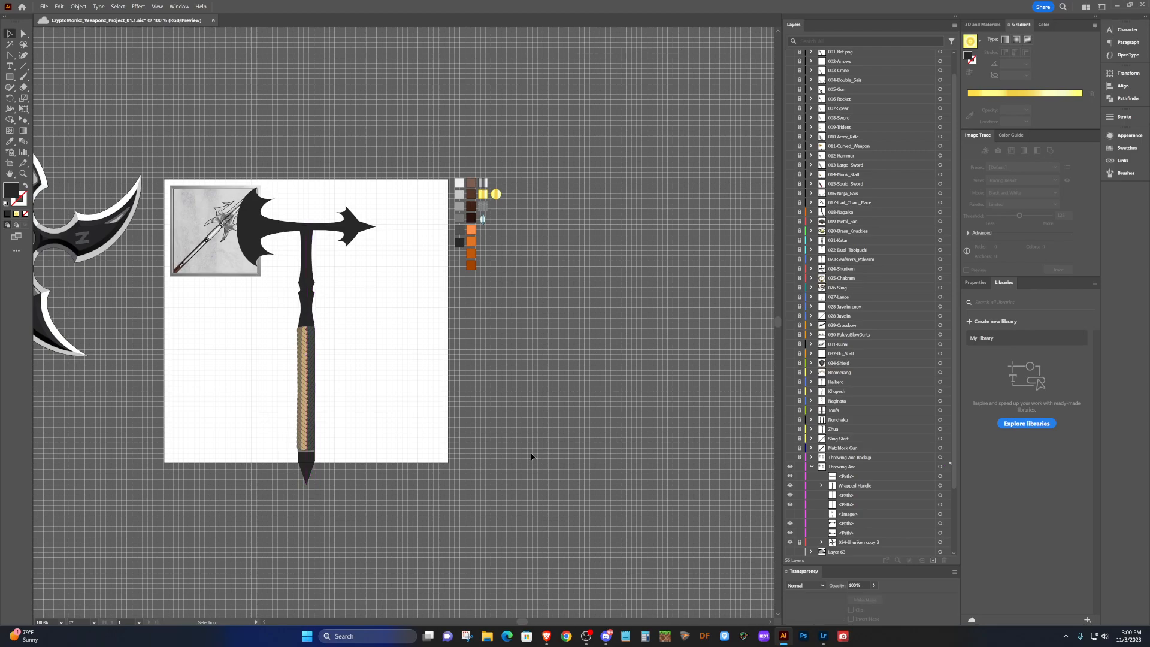
Delete the reflected copy on the right side of the handle.
scroll(324, 484, up, 5)
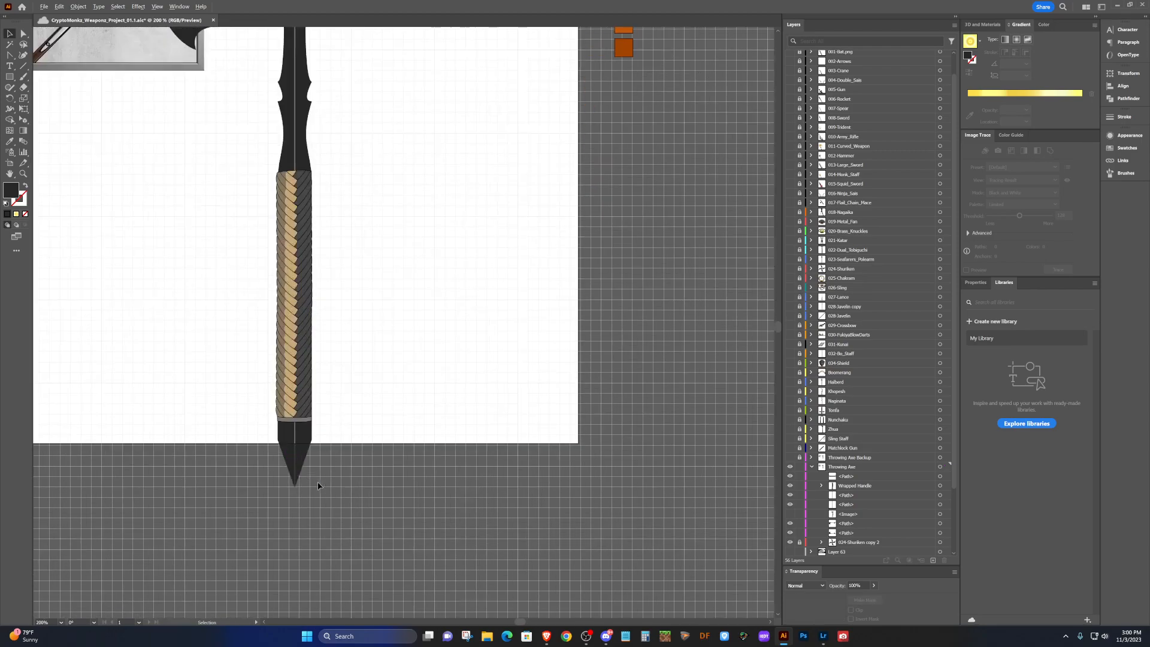
scroll(314, 479, up, 2)
click(292, 373)
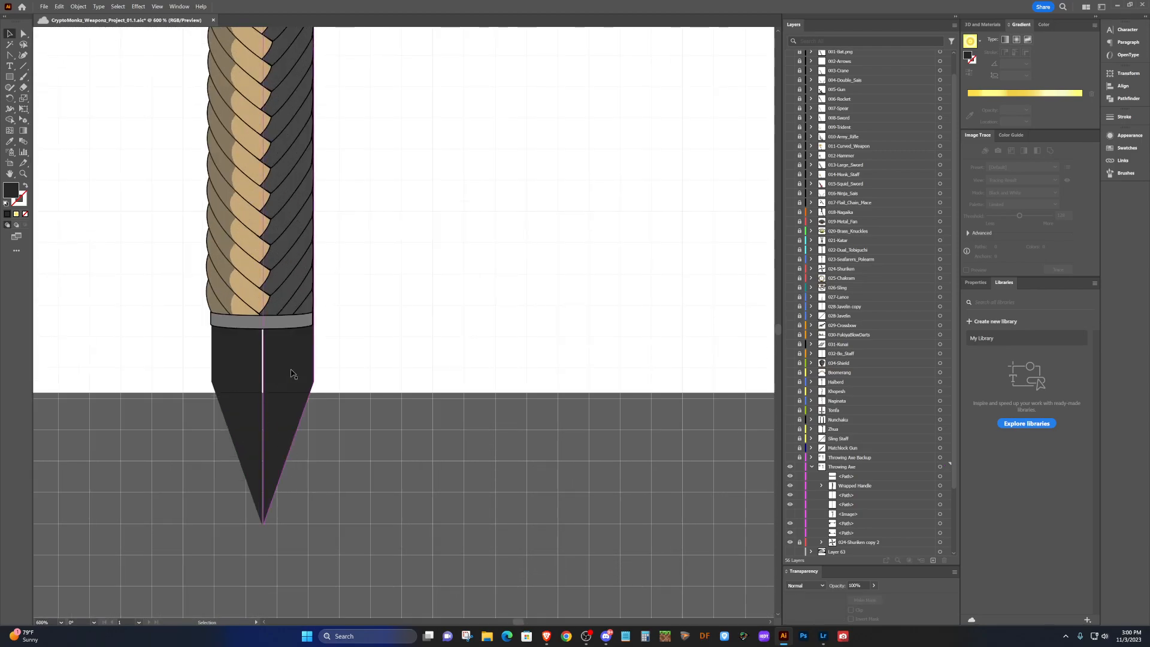
key(Delete)
Duplicate the left handle half horizontally so the copy sits flush against its straight inner edge.
scroll(291, 335, up, 8)
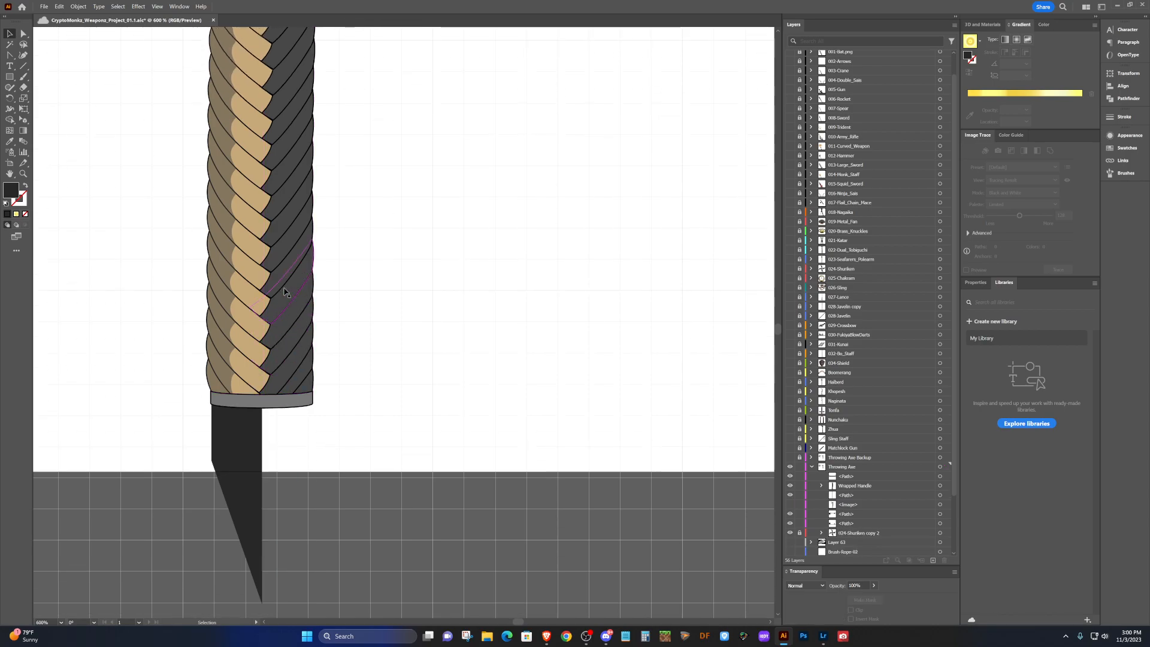
key(a)
scroll(285, 292, down, 5)
key(v)
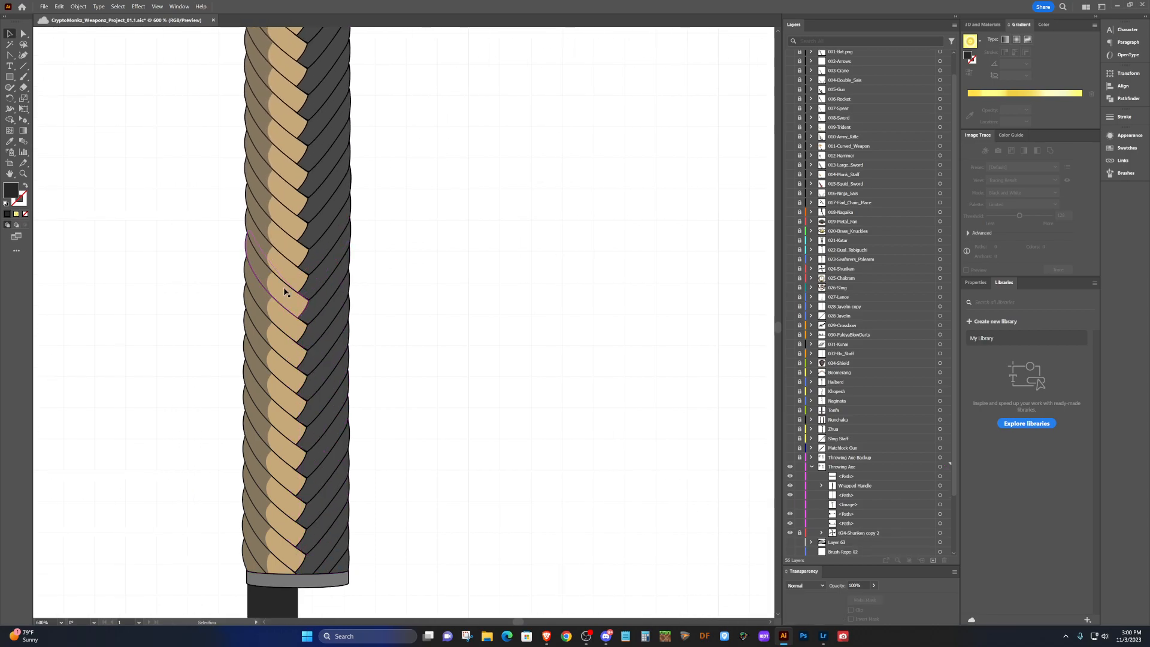
scroll(285, 292, up, 2)
scroll(294, 299, left, 2)
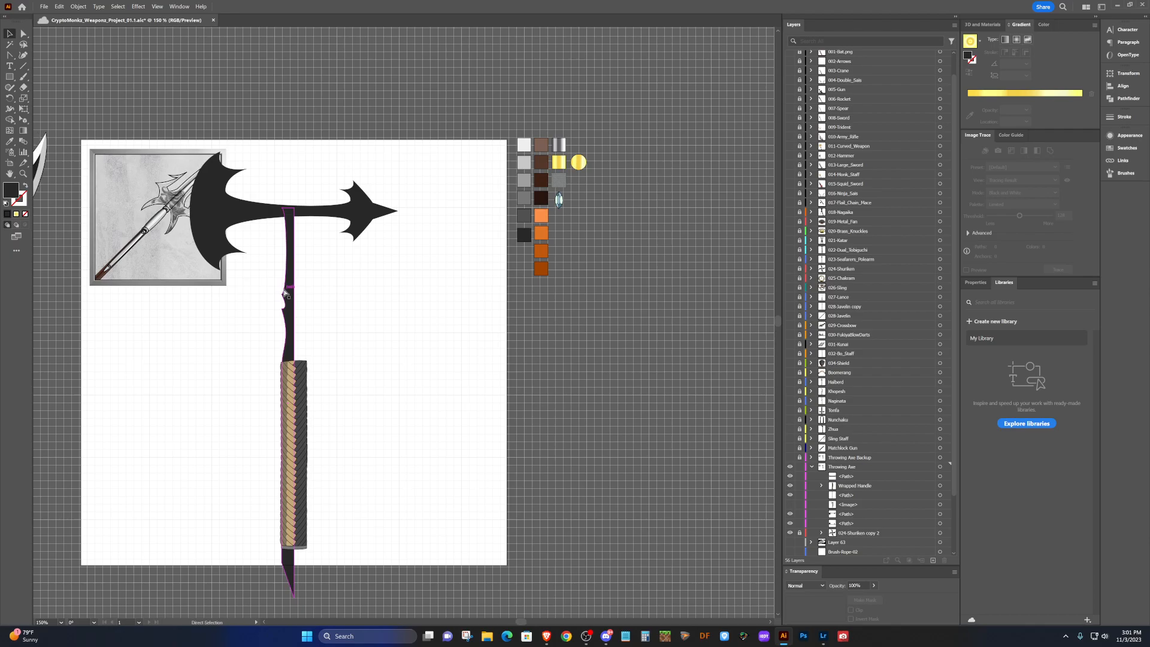
scroll(297, 302, up, 3)
scroll(297, 302, up, 3)
click(298, 303)
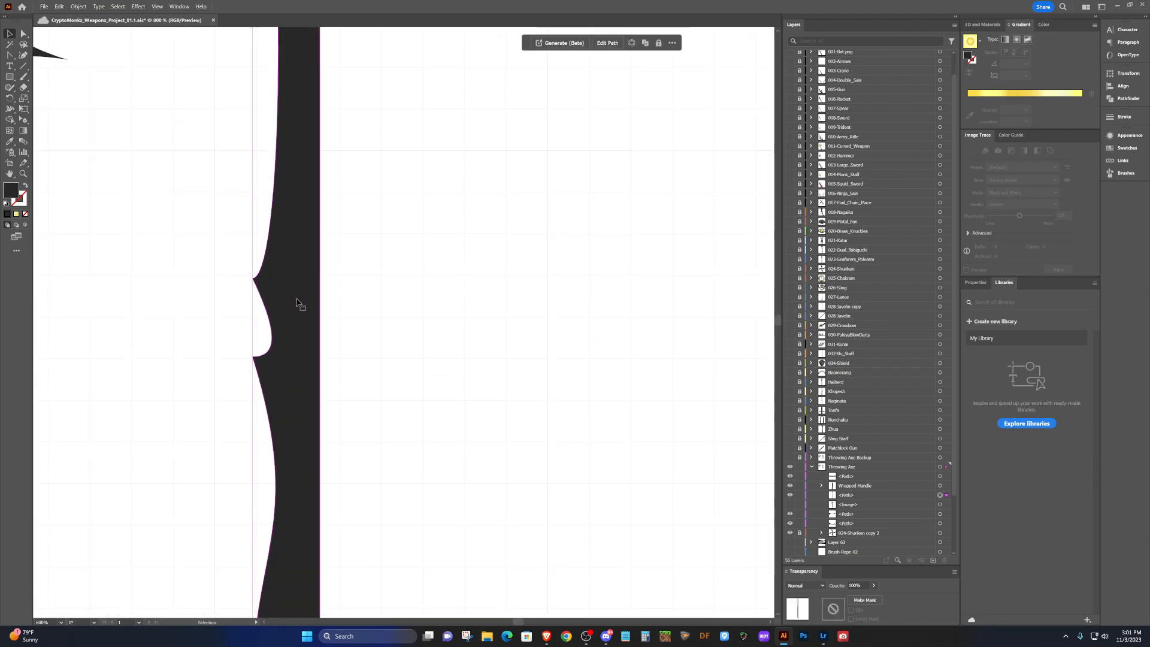
drag(296, 304, 359, 304)
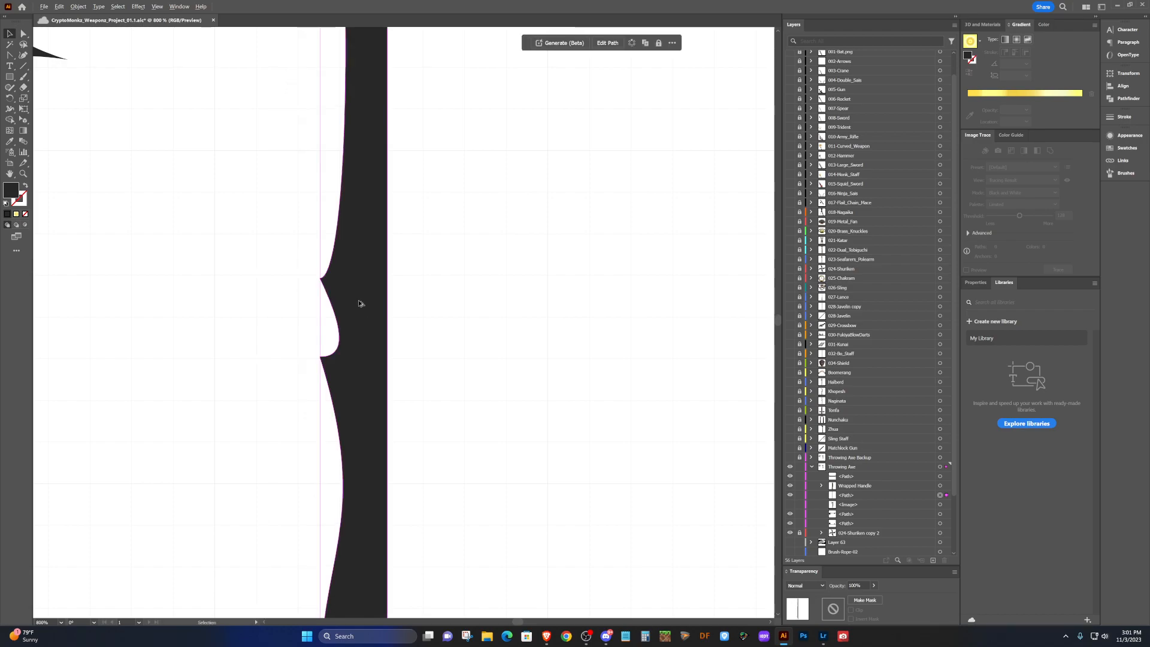
key(ctrl+z)
drag(301, 301, 369, 301)
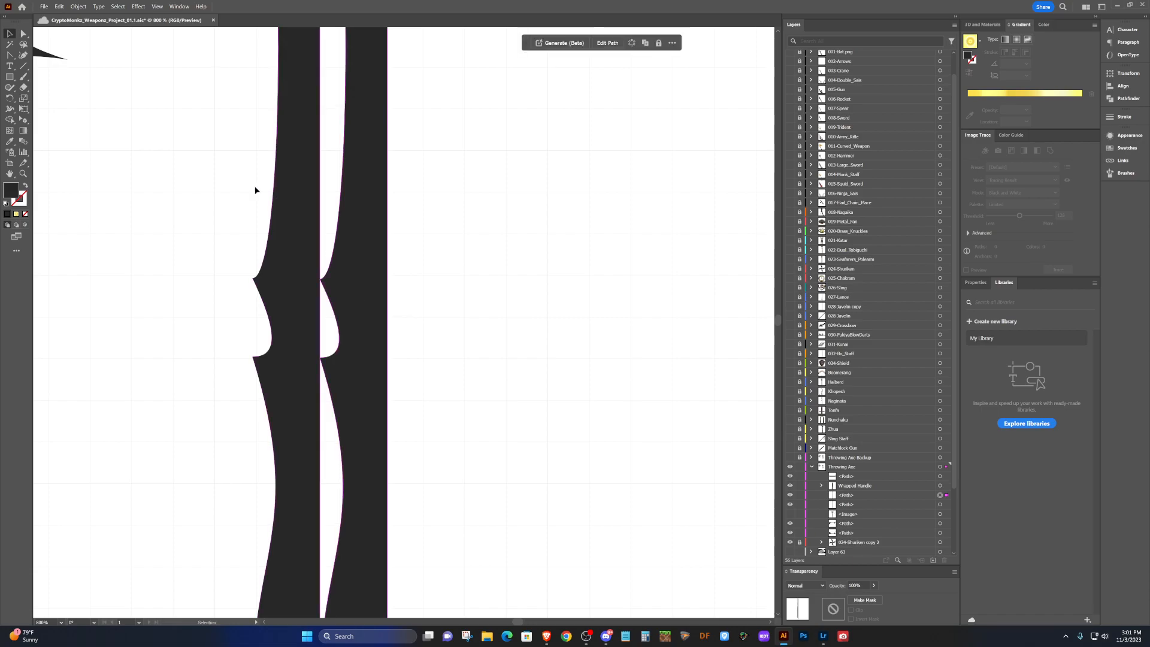
Reflect the copied handle half across the vertical axis so it forms the right side of the handle.
click(78, 6)
mouse_move(123, 40)
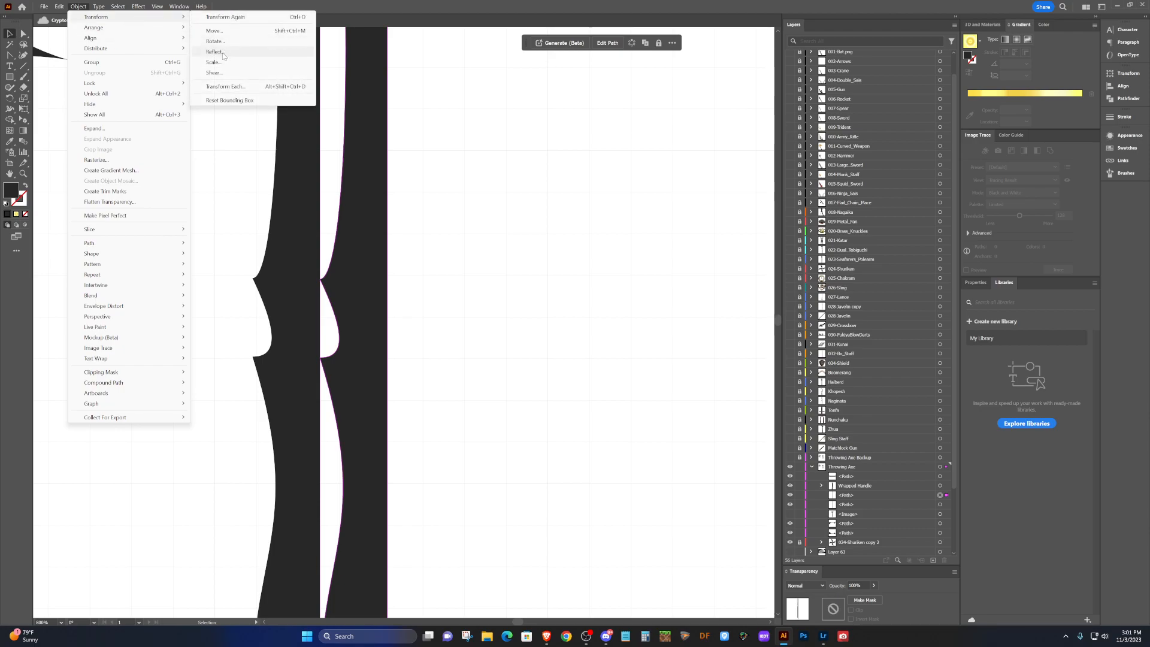
click(223, 53)
click(577, 375)
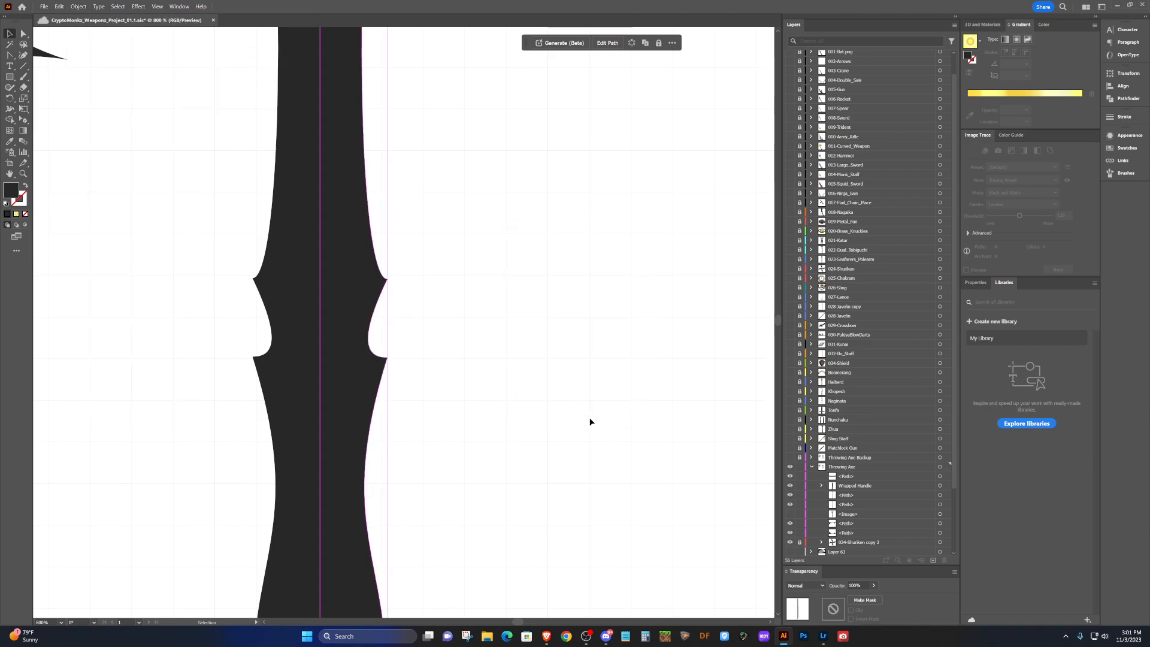
Shift the right handle half slightly so its pointed lower tip meets the tip of the left half.
scroll(511, 306, down, 5)
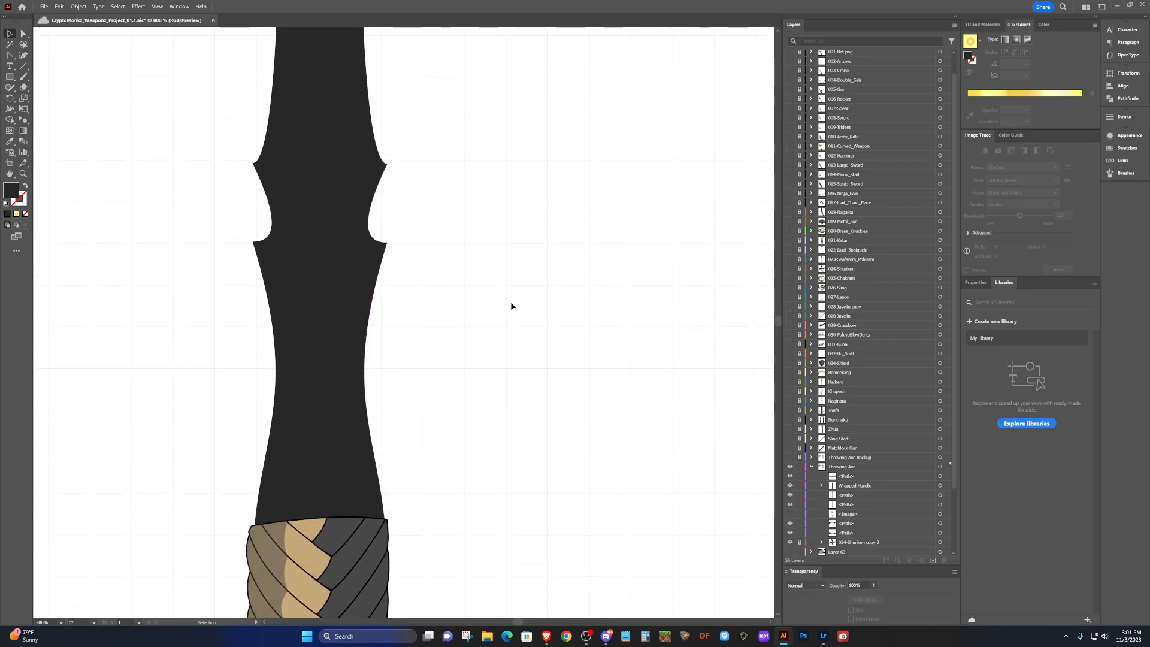
scroll(511, 306, down, 10)
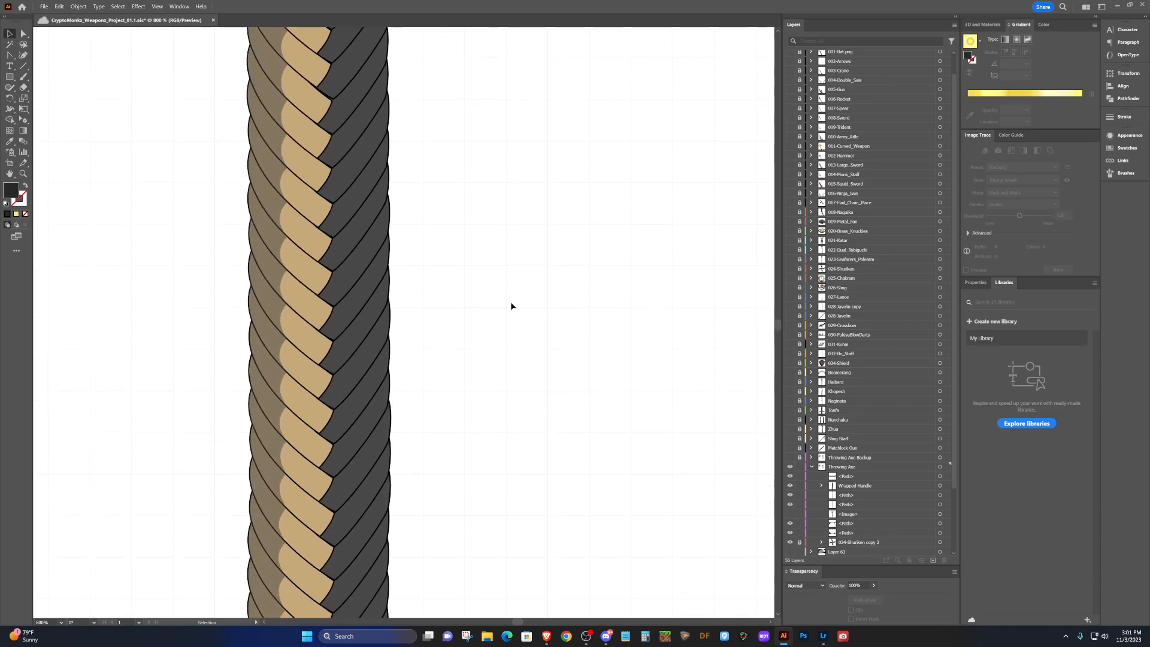
scroll(511, 306, down, 4)
scroll(777, 425, down, 12)
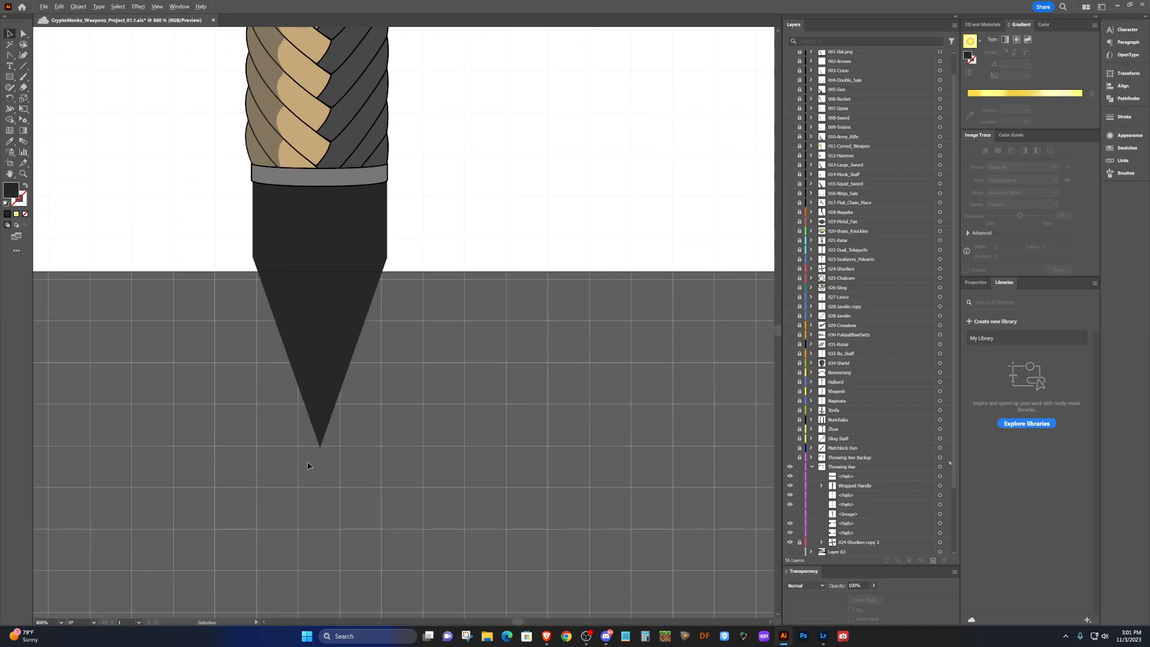
scroll(306, 466, up, 15)
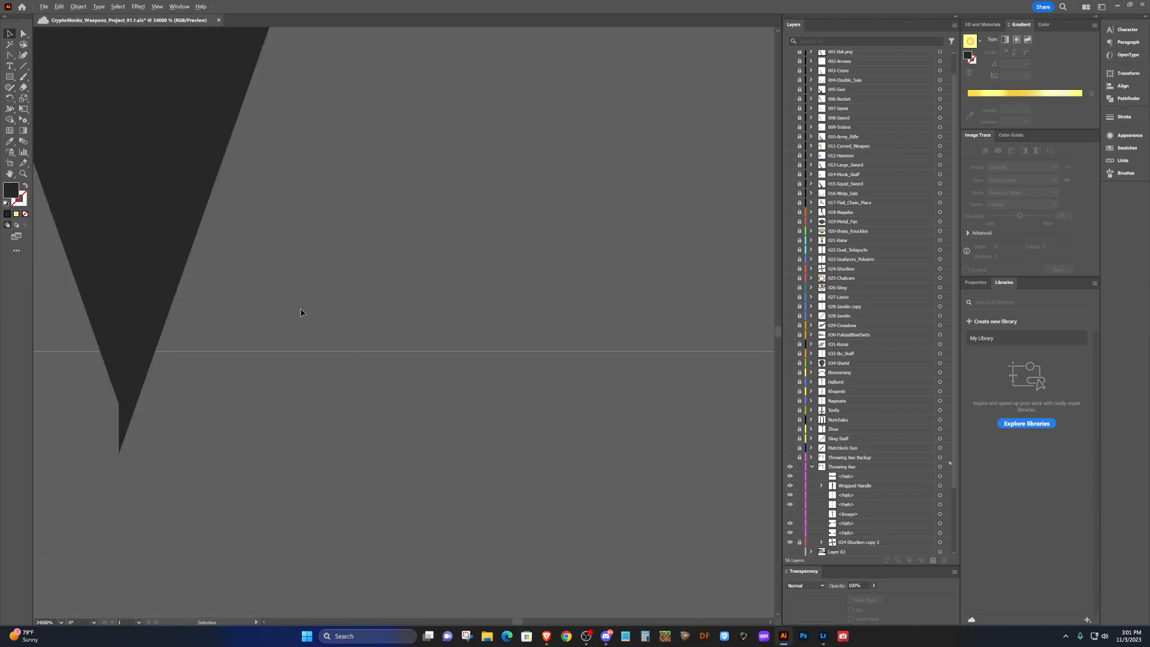
mouse_move(168, 259)
mouse_down()
mouse_move(156, 267)
mouse_move(157, 237)
mouse_up()
click(261, 251)
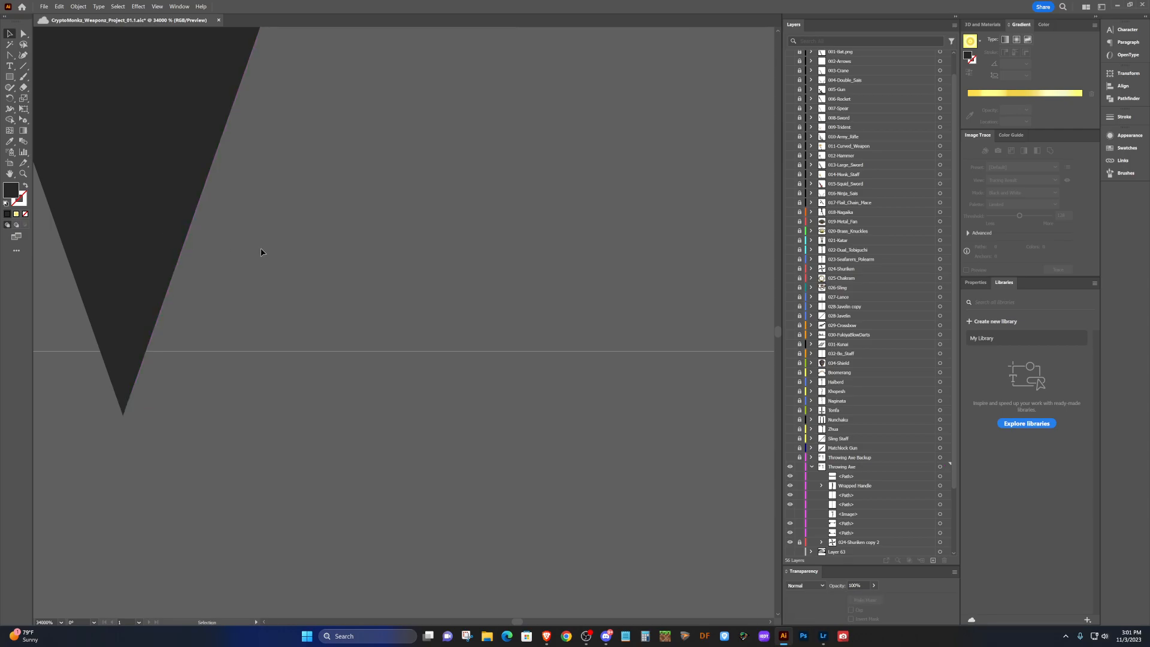
scroll(197, 284, down, 2)
scroll(186, 278, up, 5)
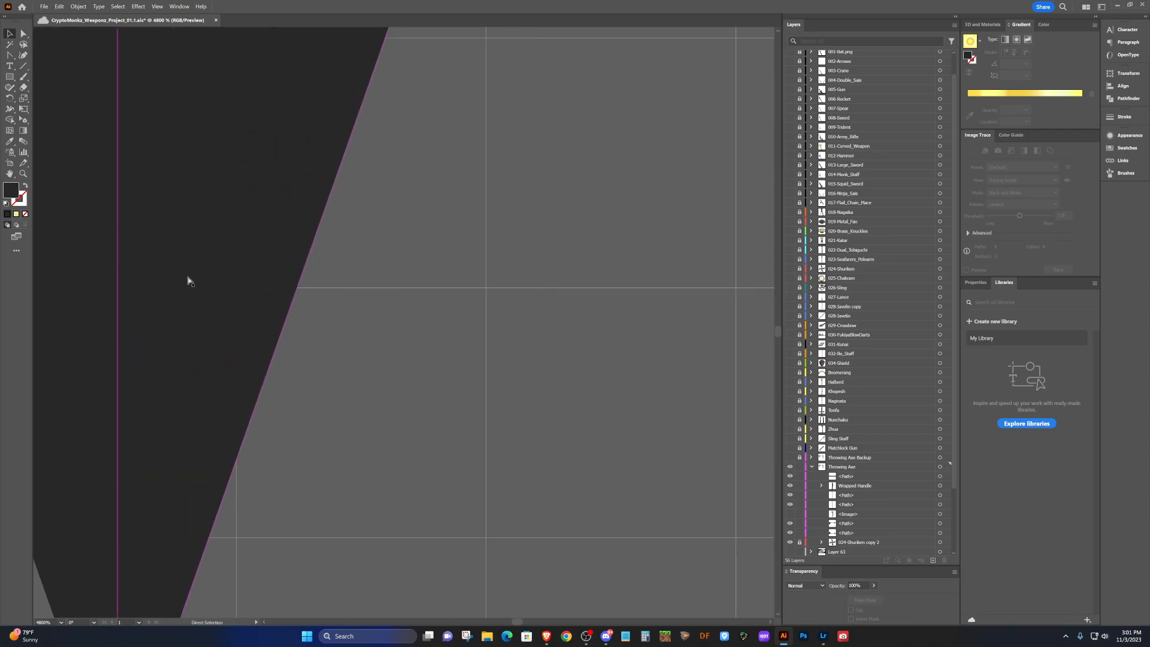
scroll(188, 279, down, 2)
scroll(380, 259, down, 4)
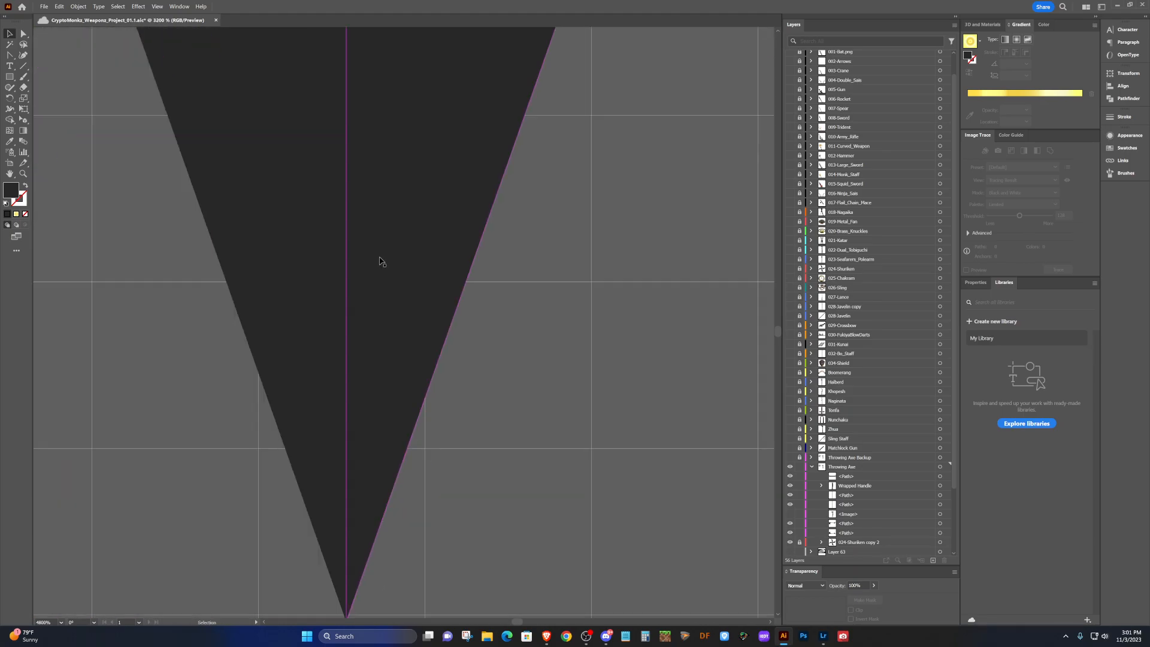
scroll(379, 261, down, 2)
Unite both handle halves and the axe head pieces into a single shape.
scroll(415, 304, up, 10)
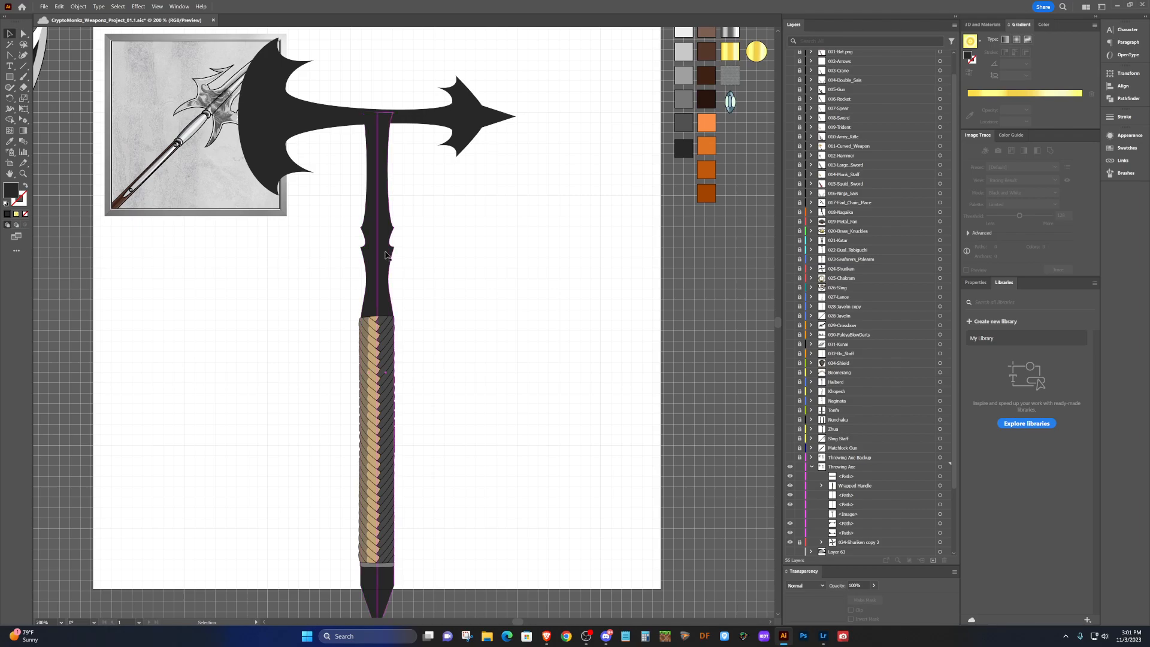
click(385, 256)
shift+click(371, 254)
shift+click(319, 113)
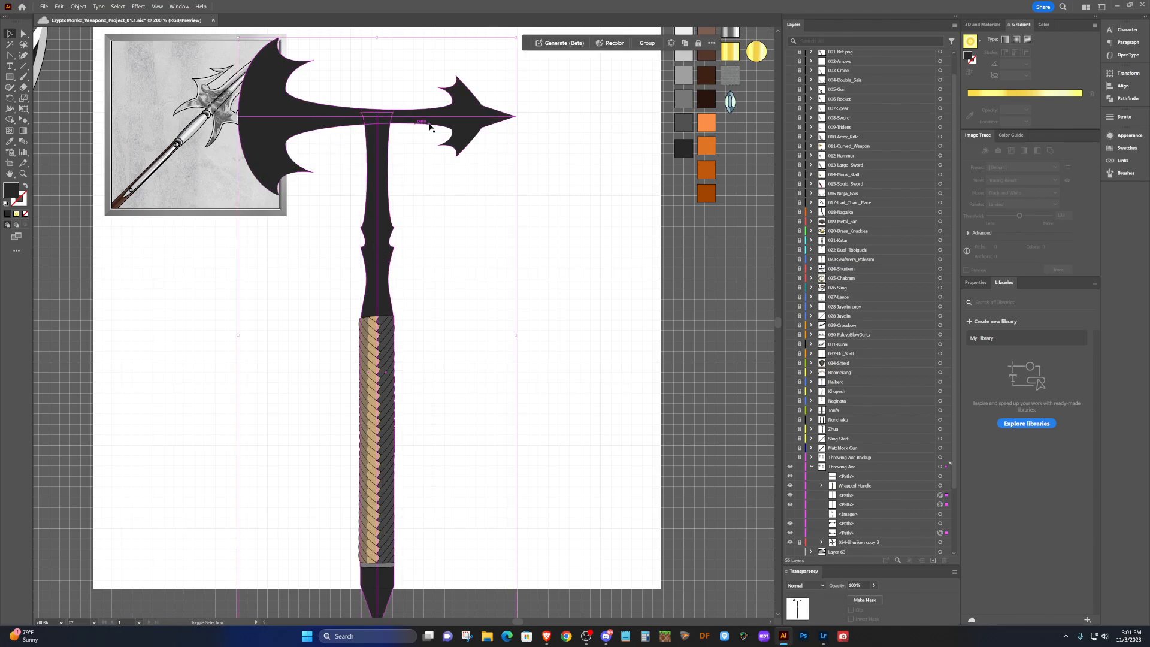
shift+click(476, 109)
shift+click(467, 127)
shift+click(464, 102)
shift+click(465, 106)
click(1126, 102)
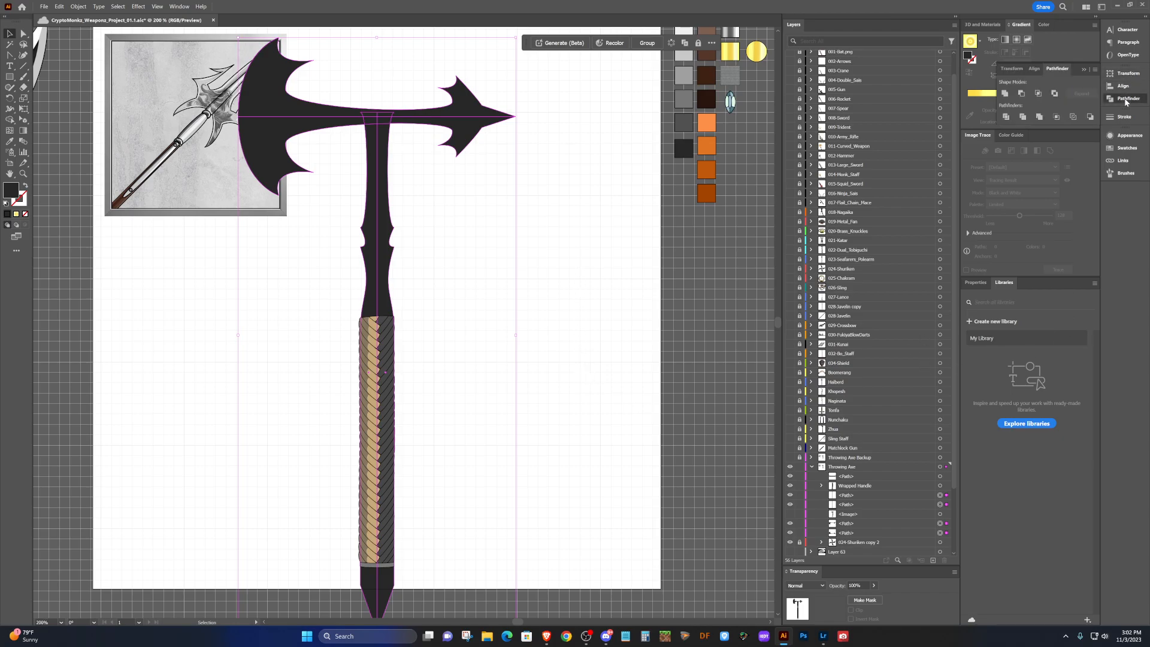
click(1005, 94)
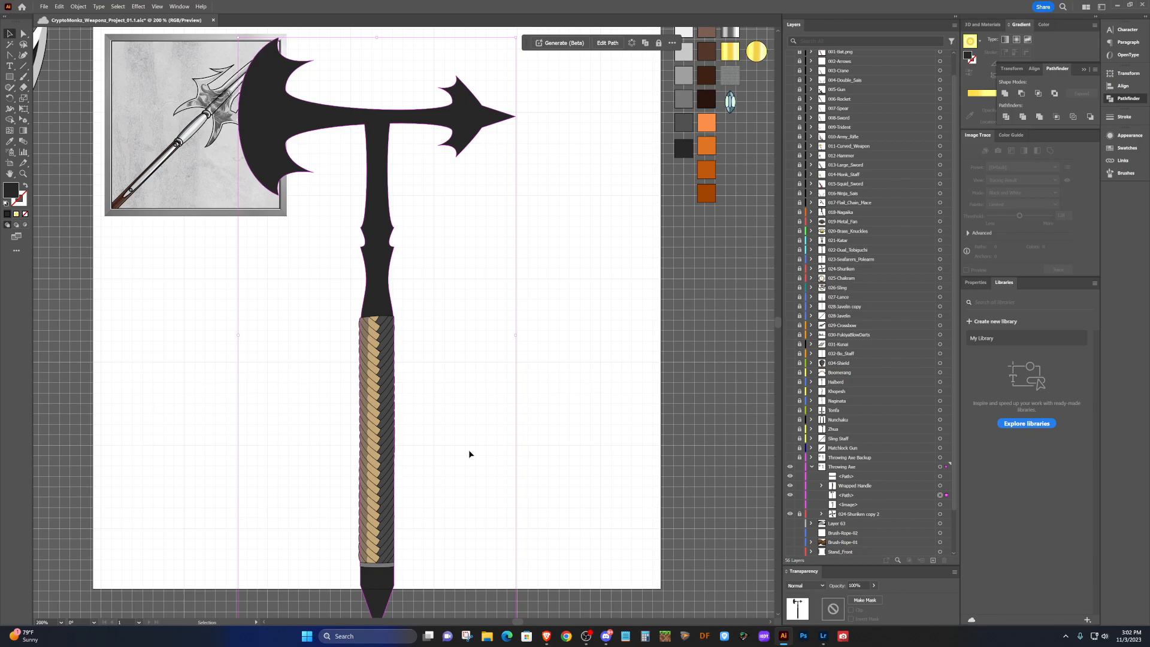
click(714, 326)
Unlock and delete the Throwing Axe Backup layer, and hide the Frame layer.
scroll(657, 333, down, 3)
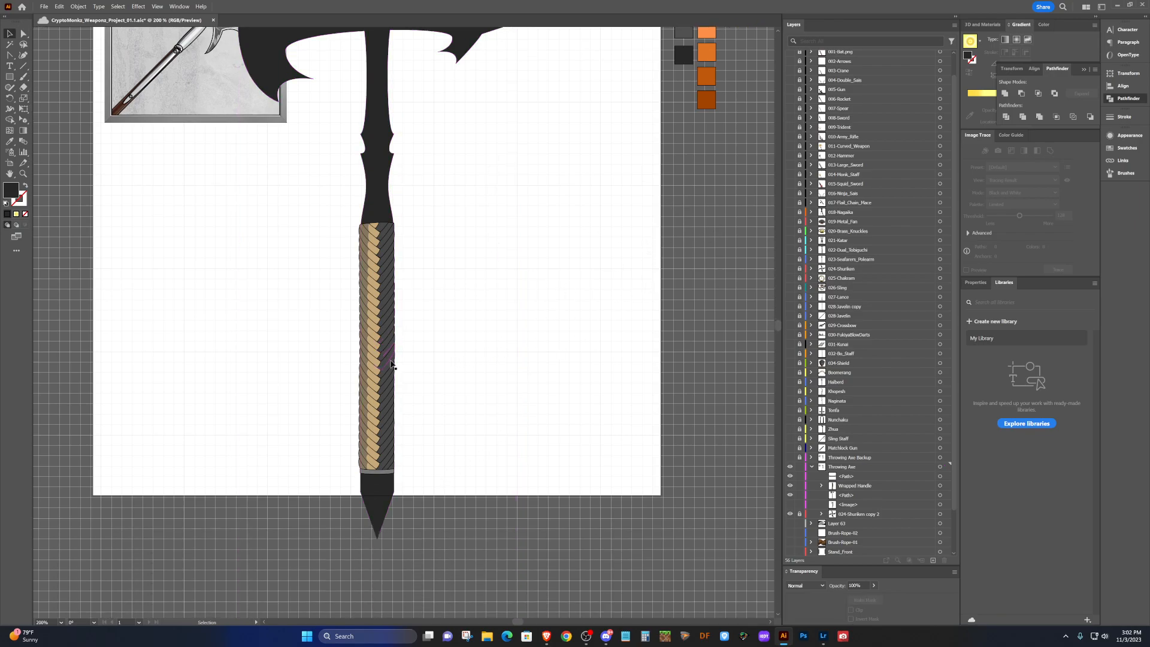
scroll(390, 539, up, 4)
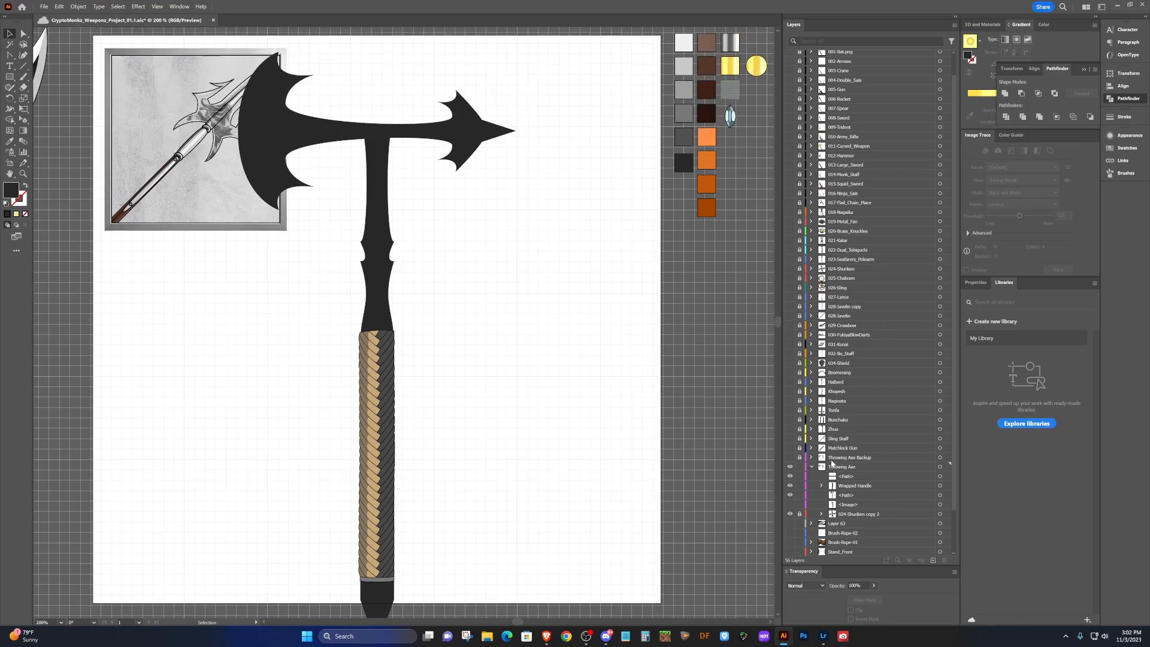
scroll(832, 337, down, 2)
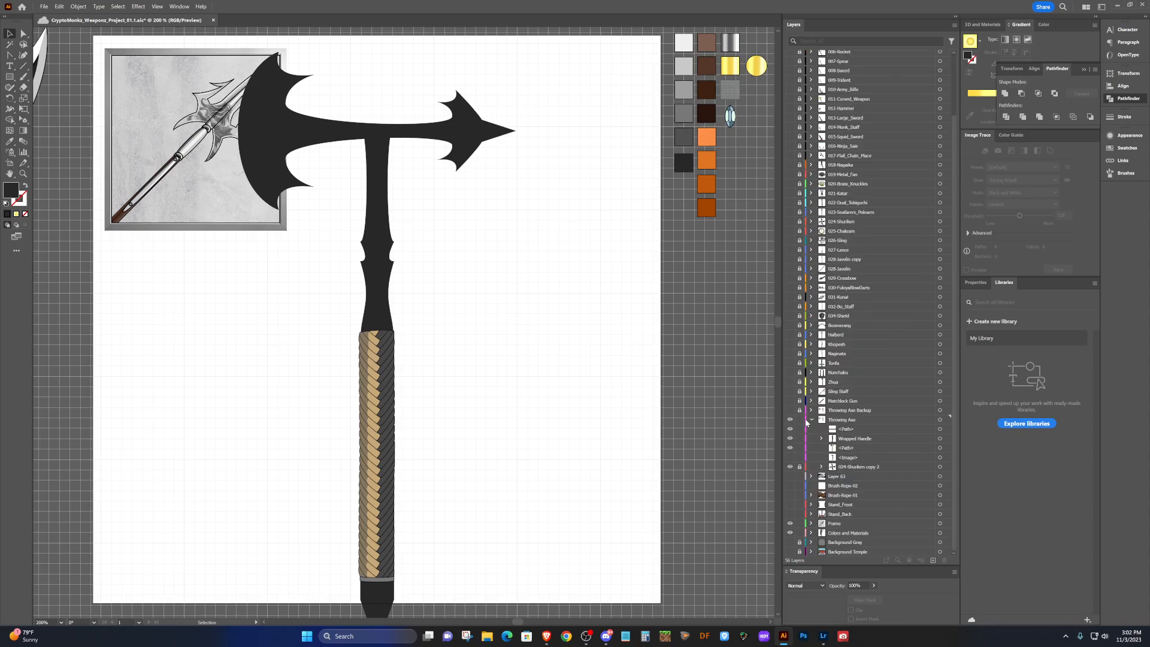
click(799, 412)
click(871, 411)
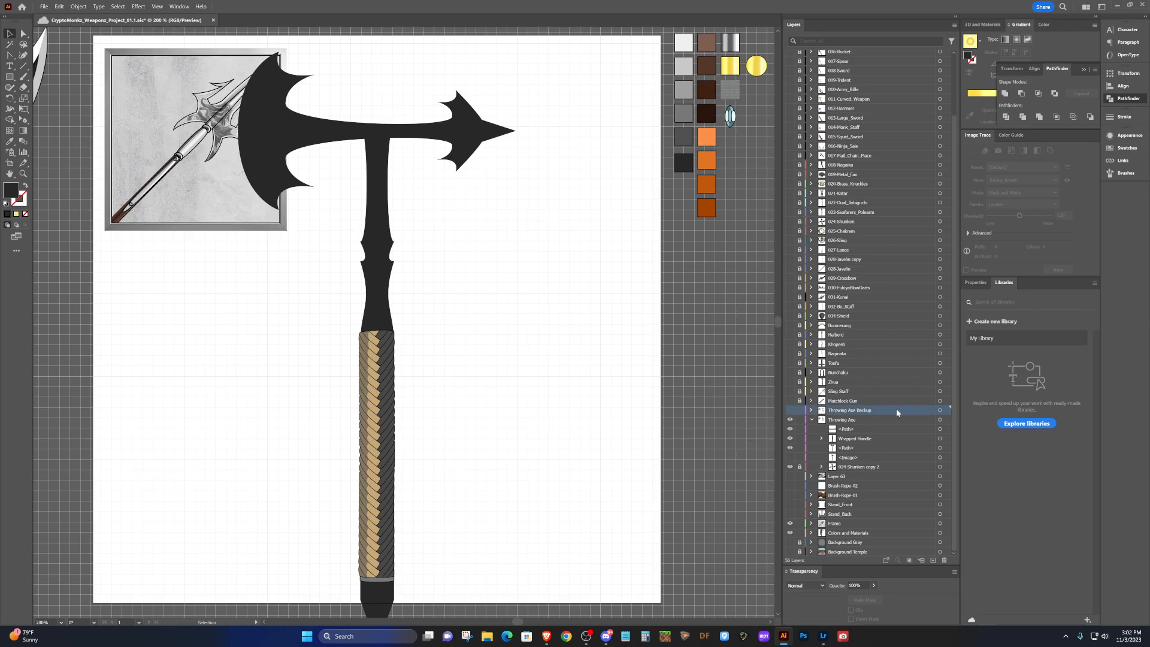
click(945, 560)
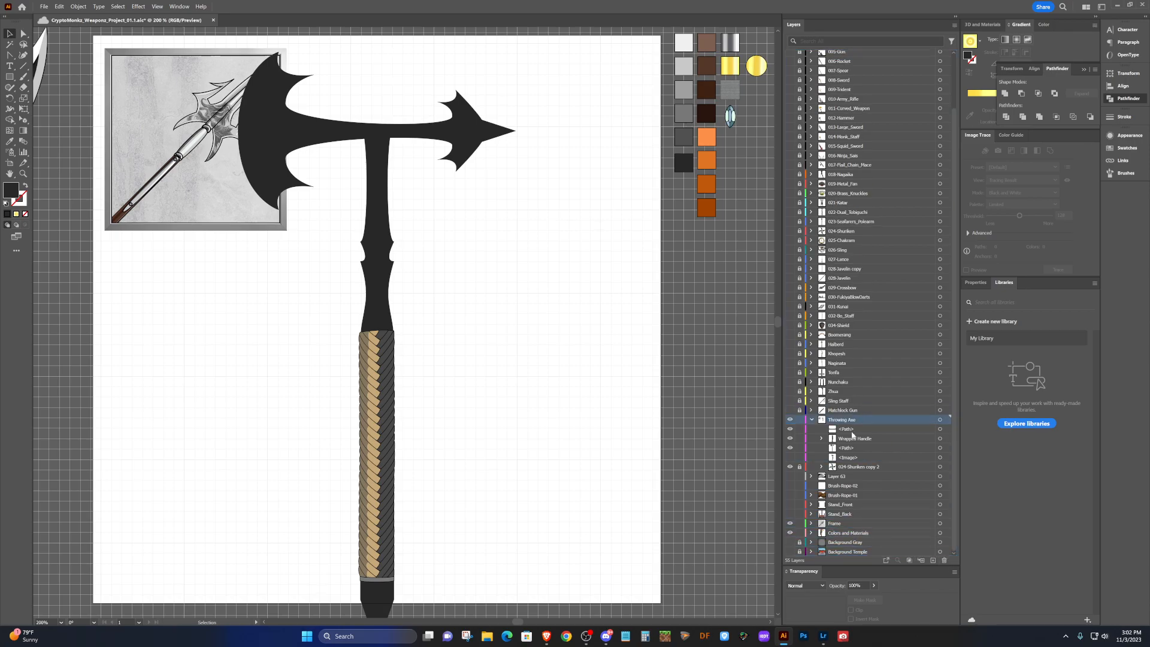
click(812, 420)
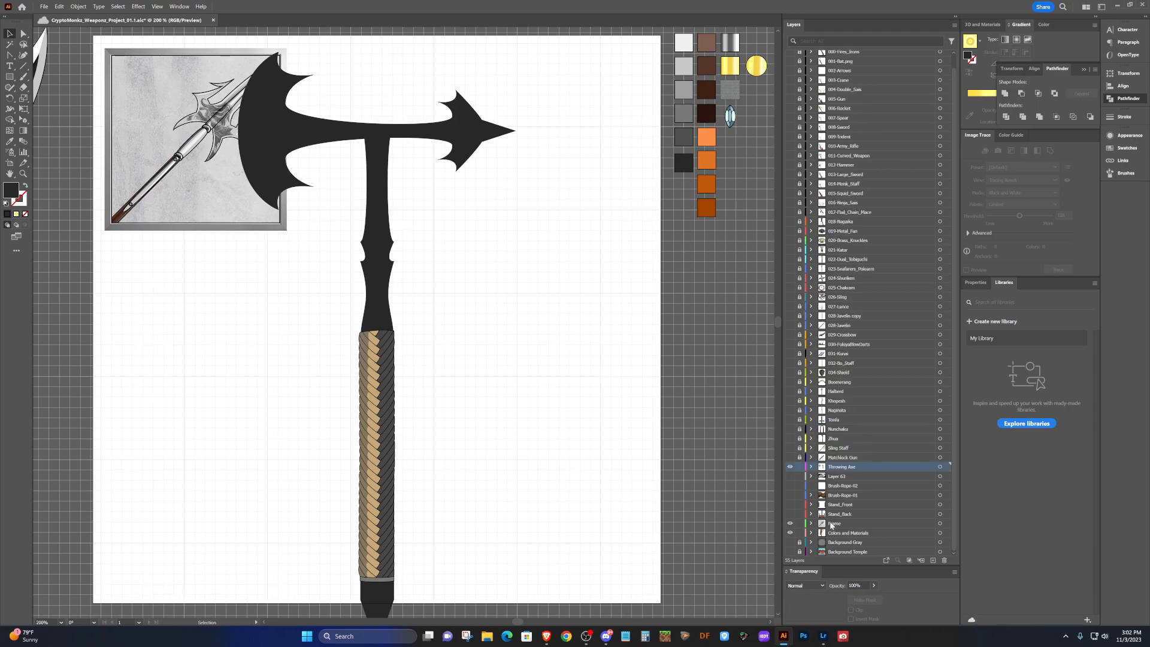
click(790, 524)
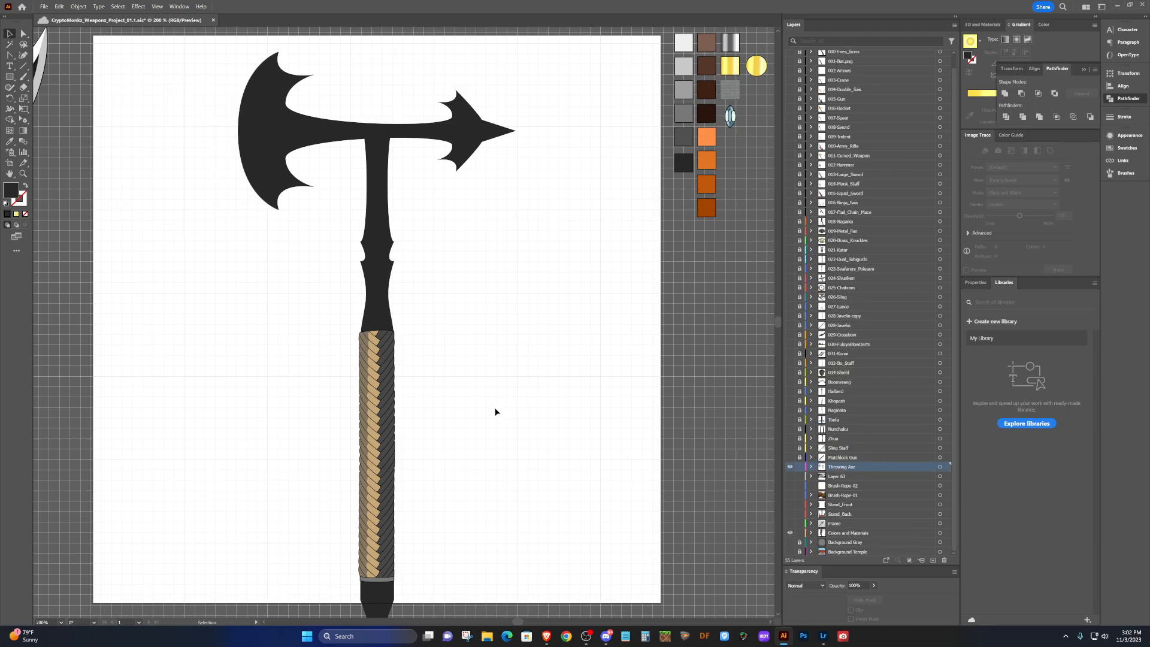
Select all Throwing Axe artwork, scale it down to fit the artboard, and move it toward the centre.
scroll(501, 410, down, 1)
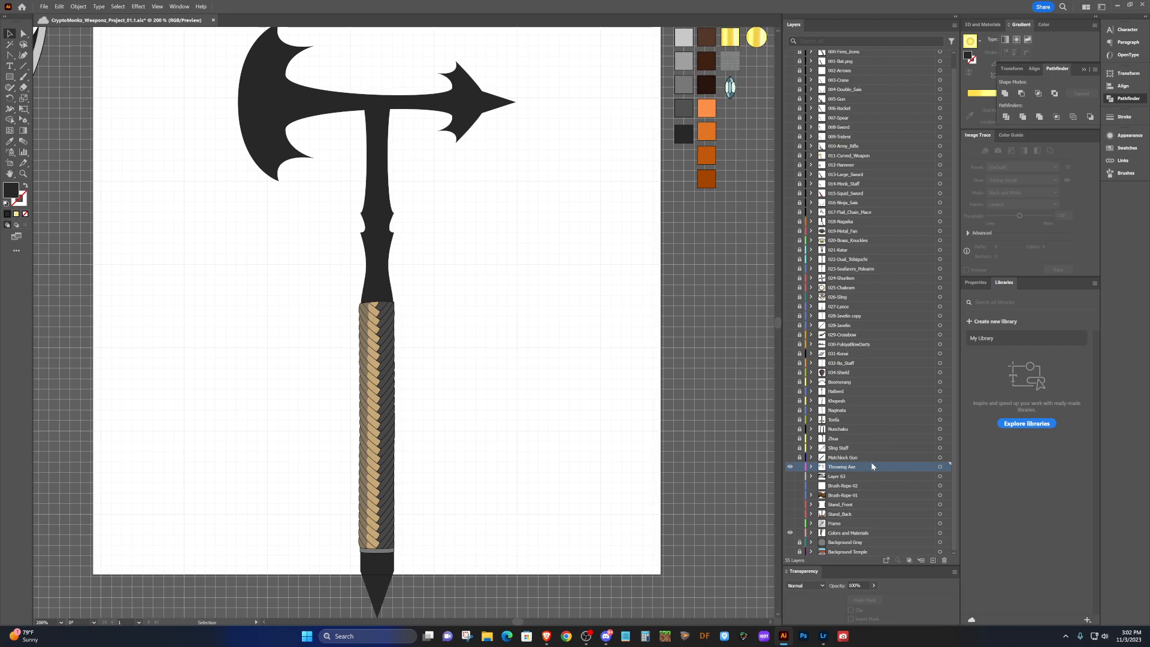
click(938, 471)
scroll(620, 339, down, 2)
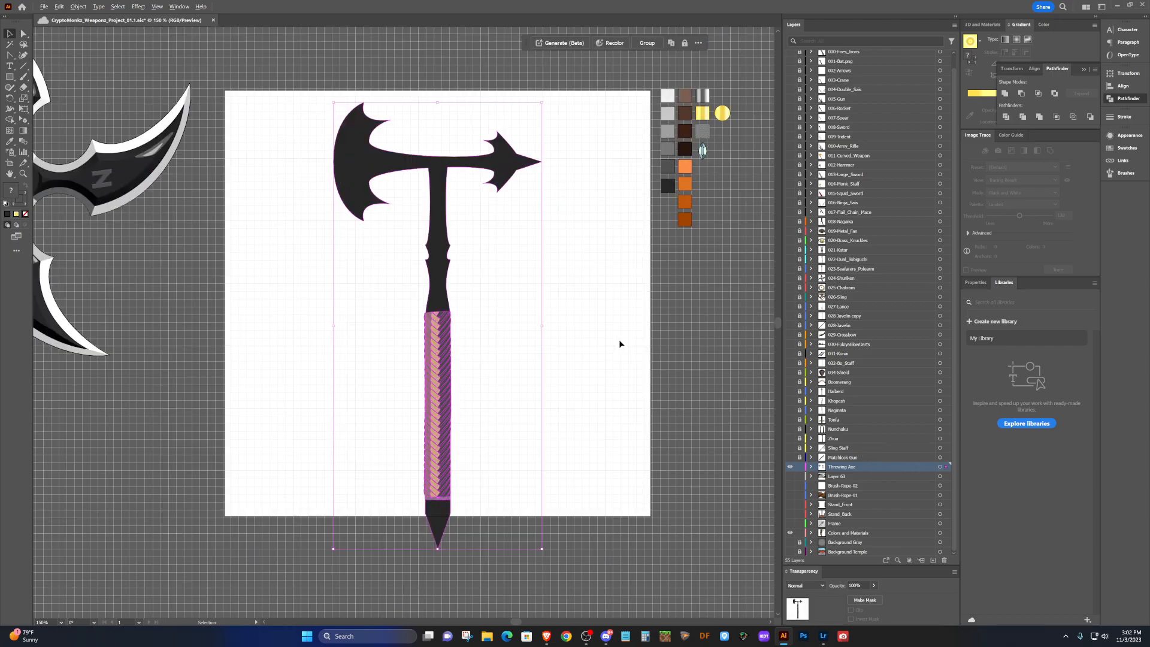
scroll(618, 358, up, 1)
drag(542, 541, 505, 485)
drag(417, 206, 440, 215)
click(681, 317)
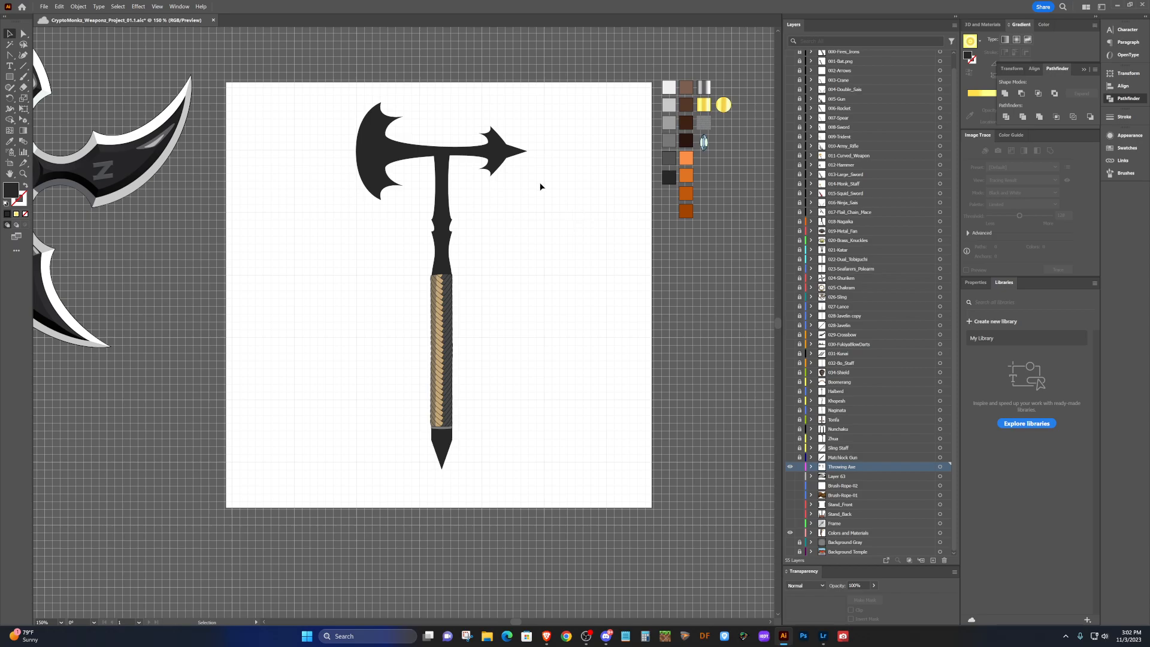
Undo the axe's move and scaling, the layer deletion and hiding, and the uniting of handle and head.
key(a)
click(391, 157)
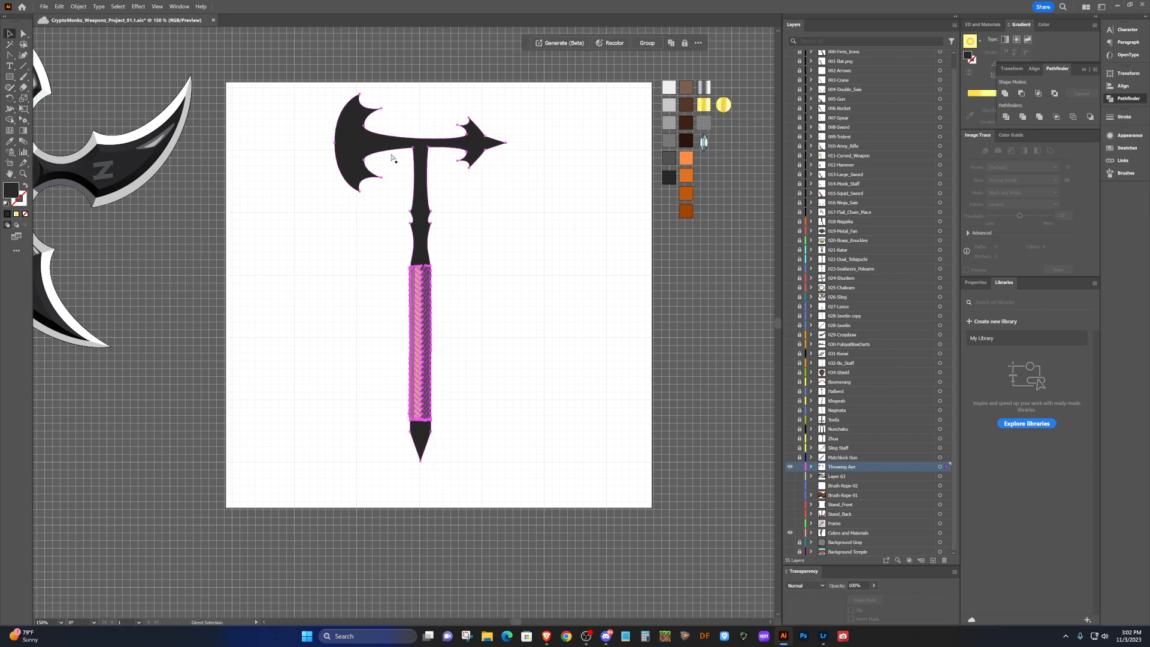
key(ctrl+z)
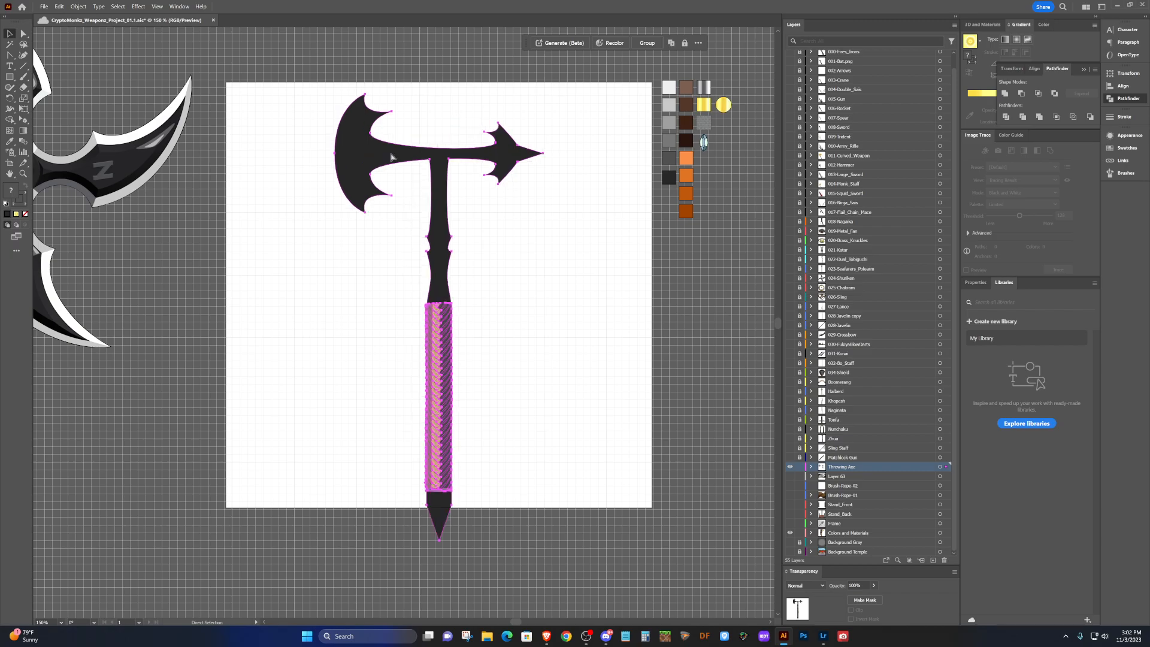
key(ctrl+z)
key(ctrl+z)
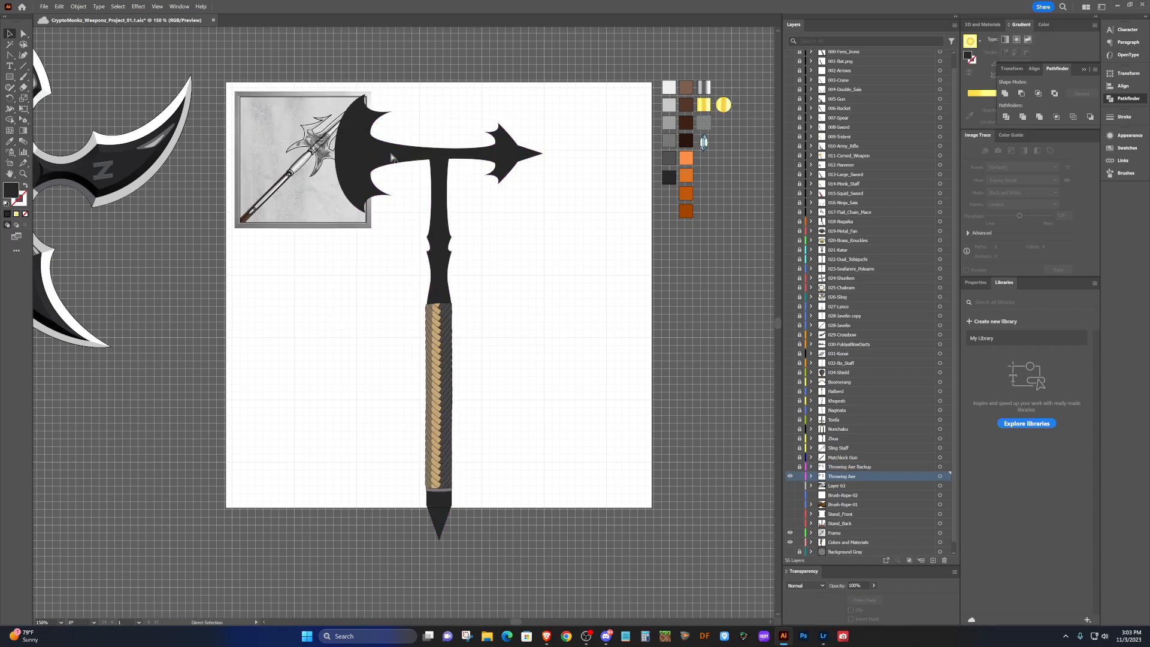
key(ctrl+z)
Unite only the upper and lower halves of the axe head into one shape and save the file.
key(v)
click(480, 221)
click(440, 169)
shift+click(442, 174)
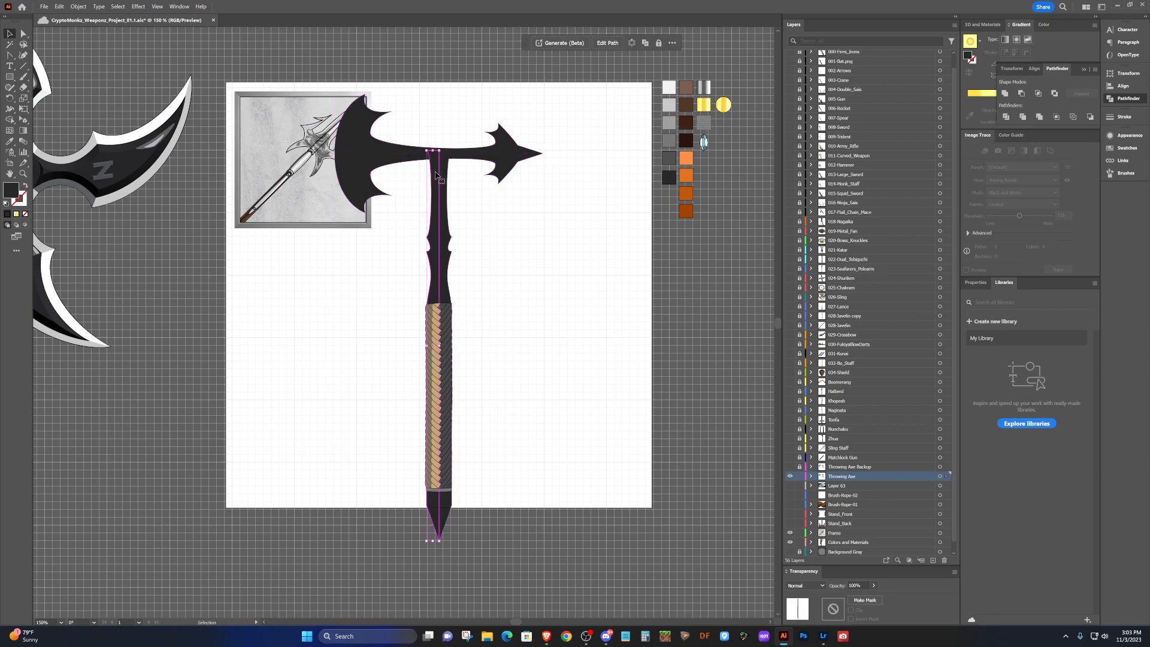
shift+click(442, 180)
click(372, 163)
shift+click(361, 140)
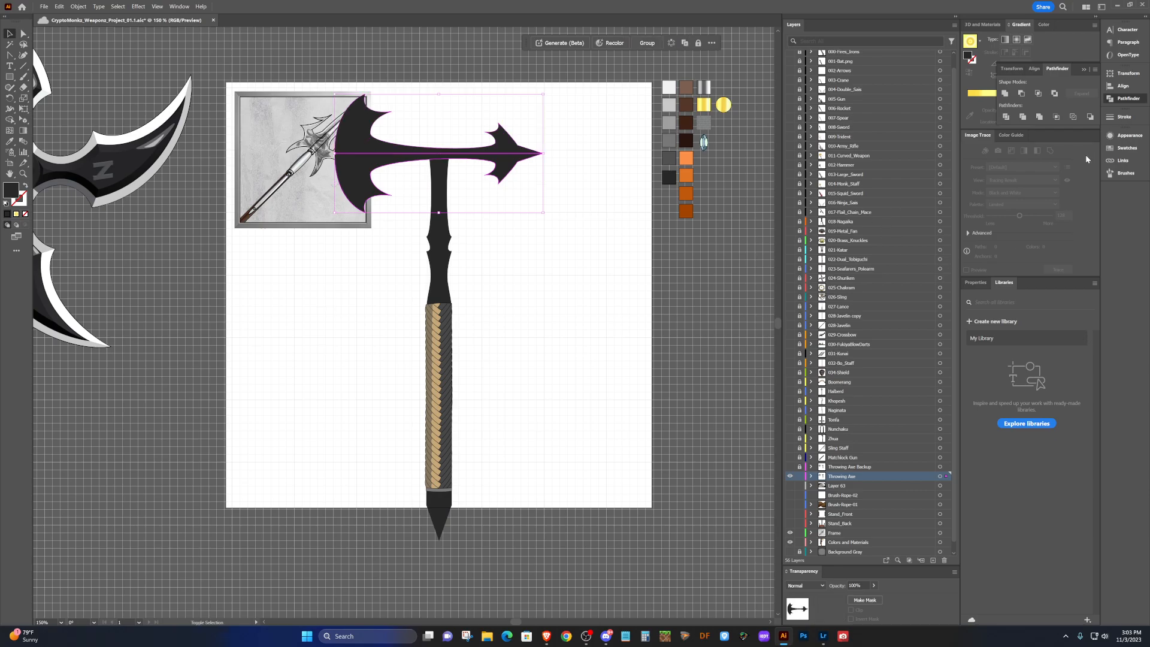
click(1035, 120)
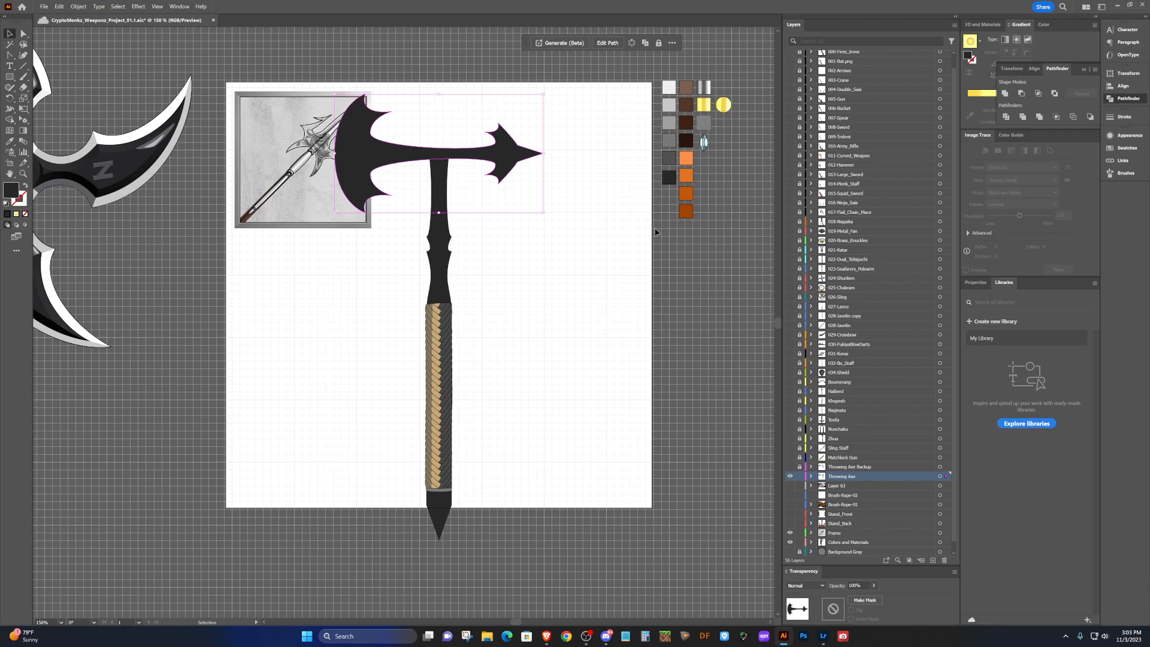
key(ctrl+s)
Expand the Throwing Axe layer and its 024-Shuriken copy 2 sublayer to reach the blade groups, and unlock the shuriken copy.
click(811, 476)
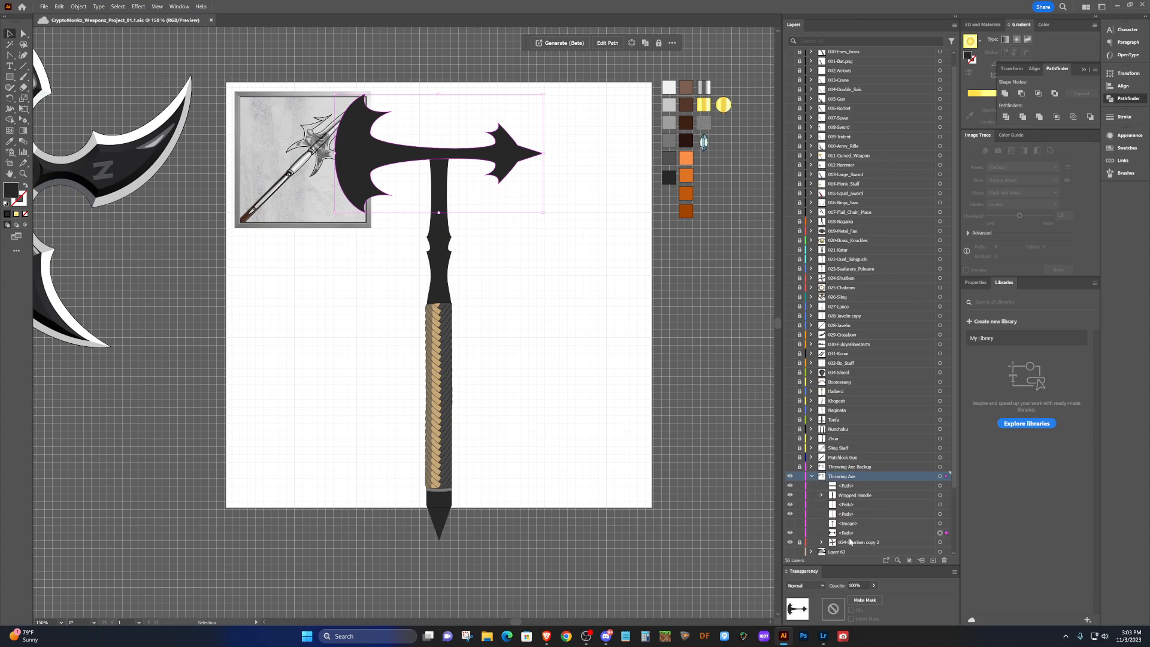
click(821, 542)
scroll(879, 492, down, 5)
scroll(881, 489, down, 3)
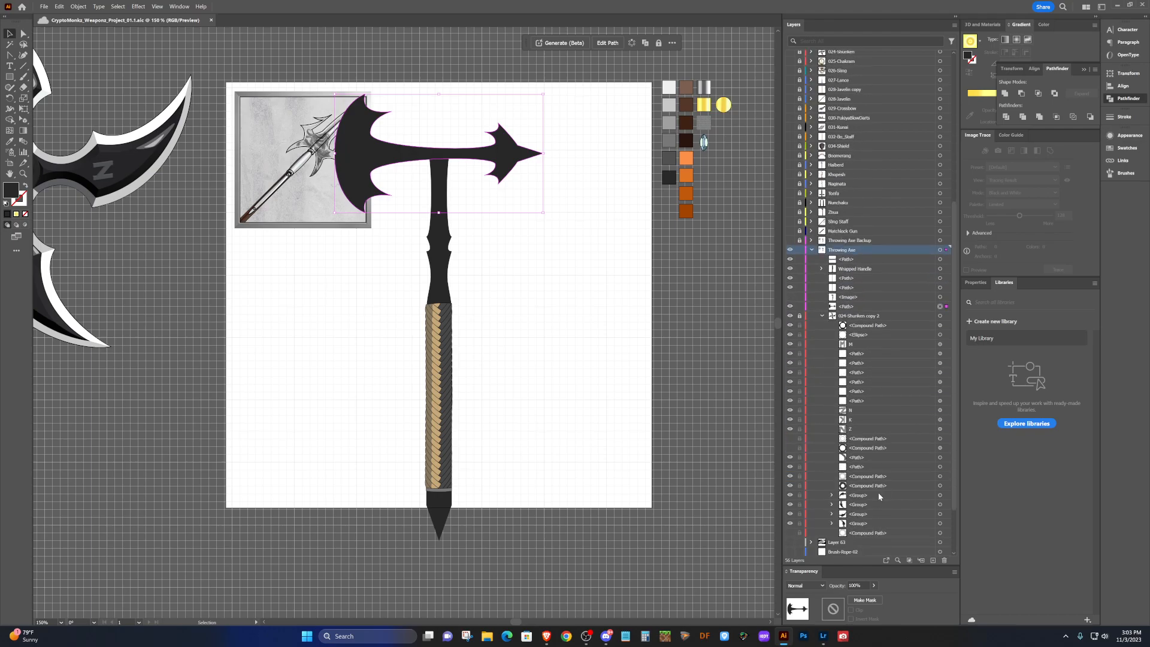
click(879, 496)
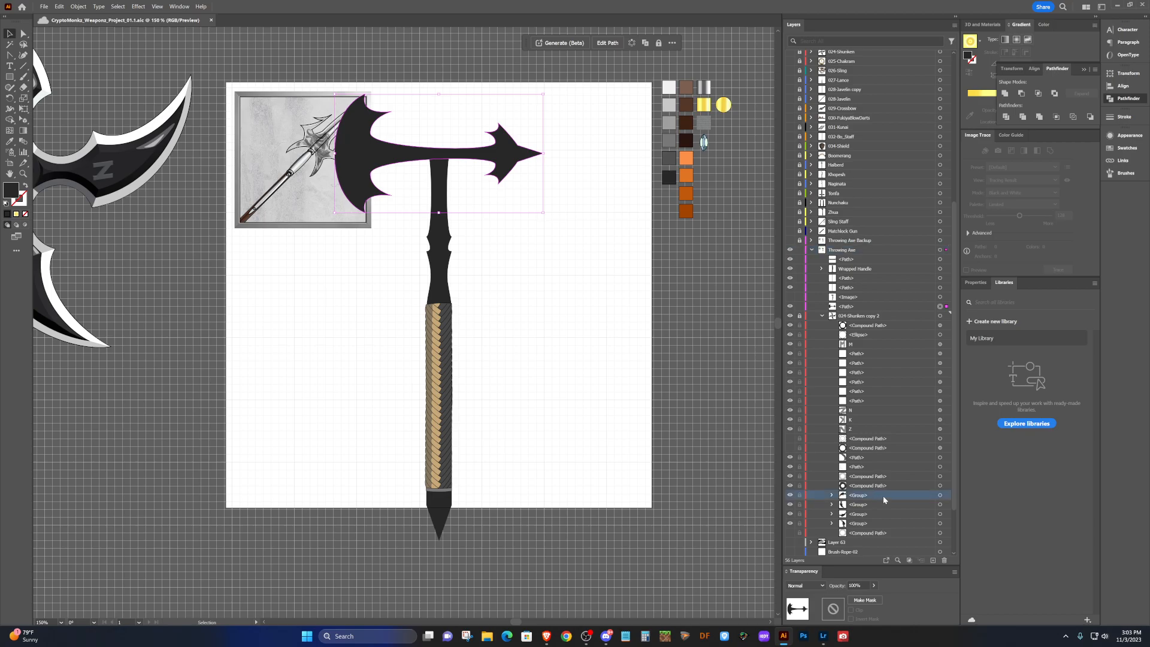
click(940, 514)
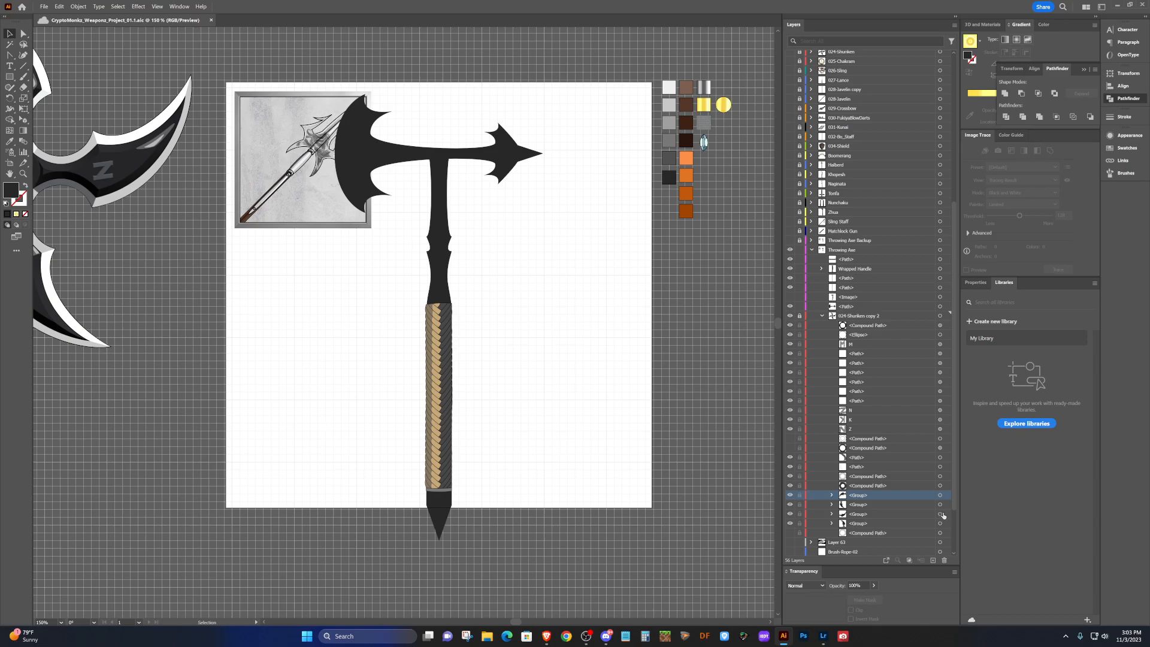
click(801, 316)
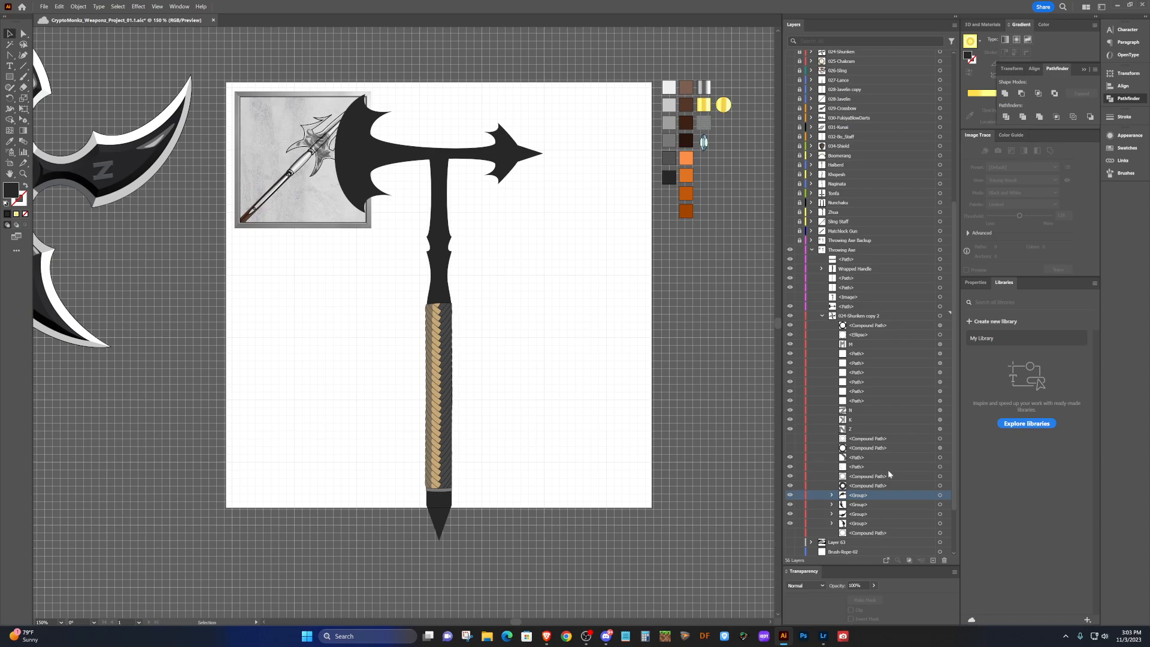
Try to copy the appearance of the shuriken copy's last blade group onto the axe head path, and undo it.
click(940, 524)
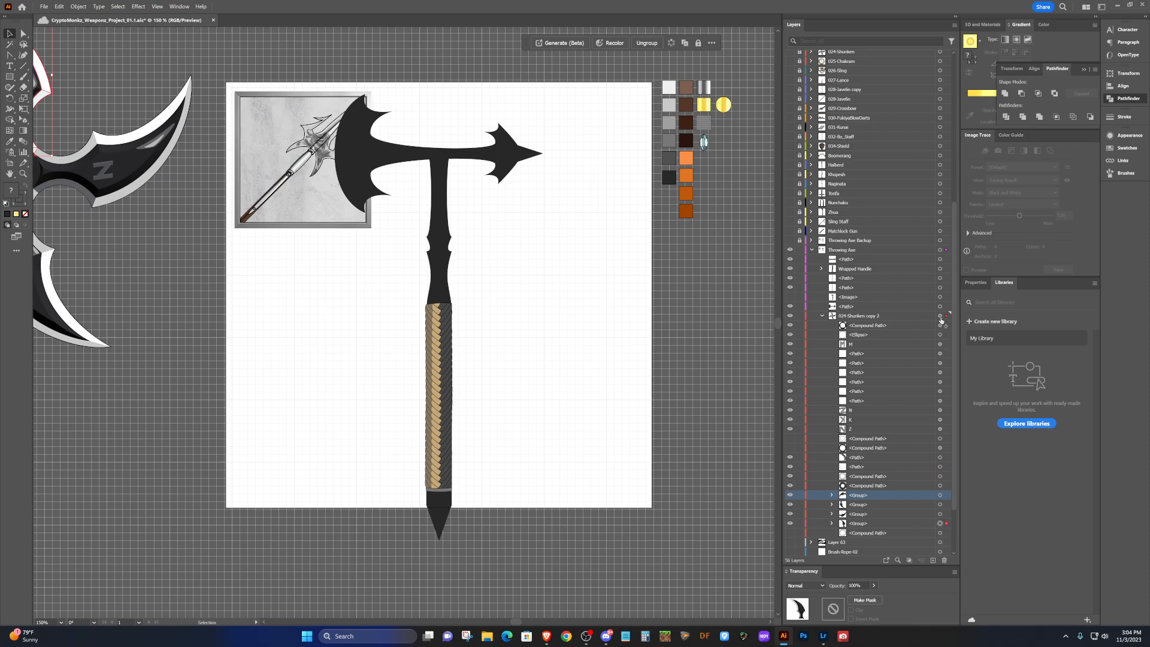
drag(940, 524, 940, 307)
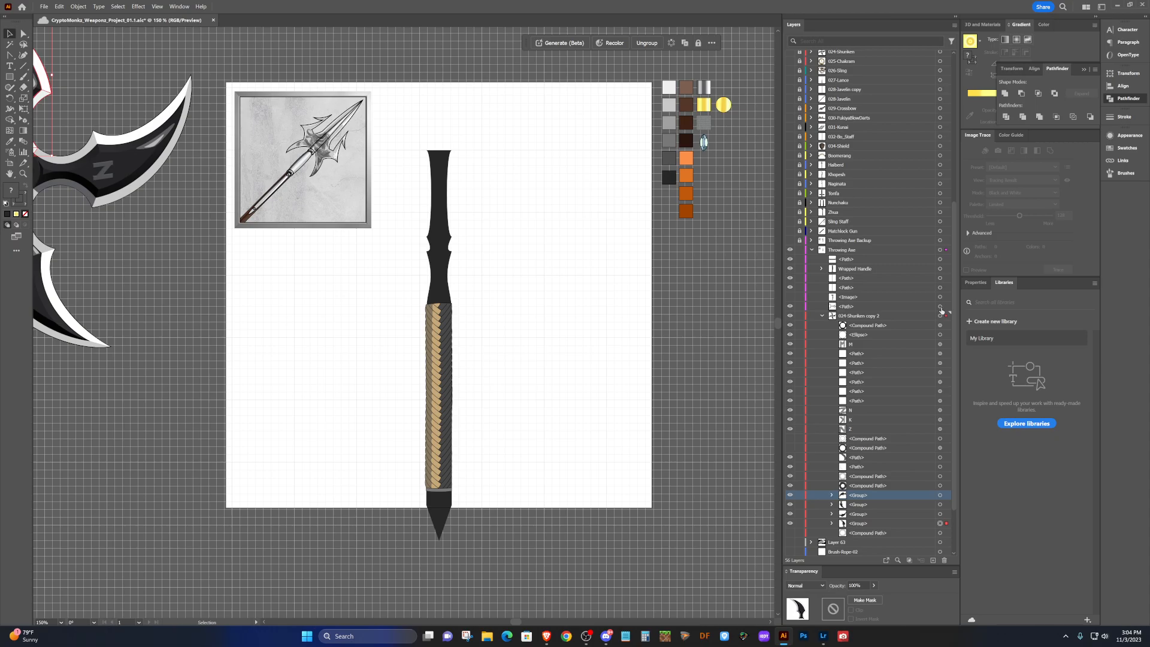
key(ctrl+z)
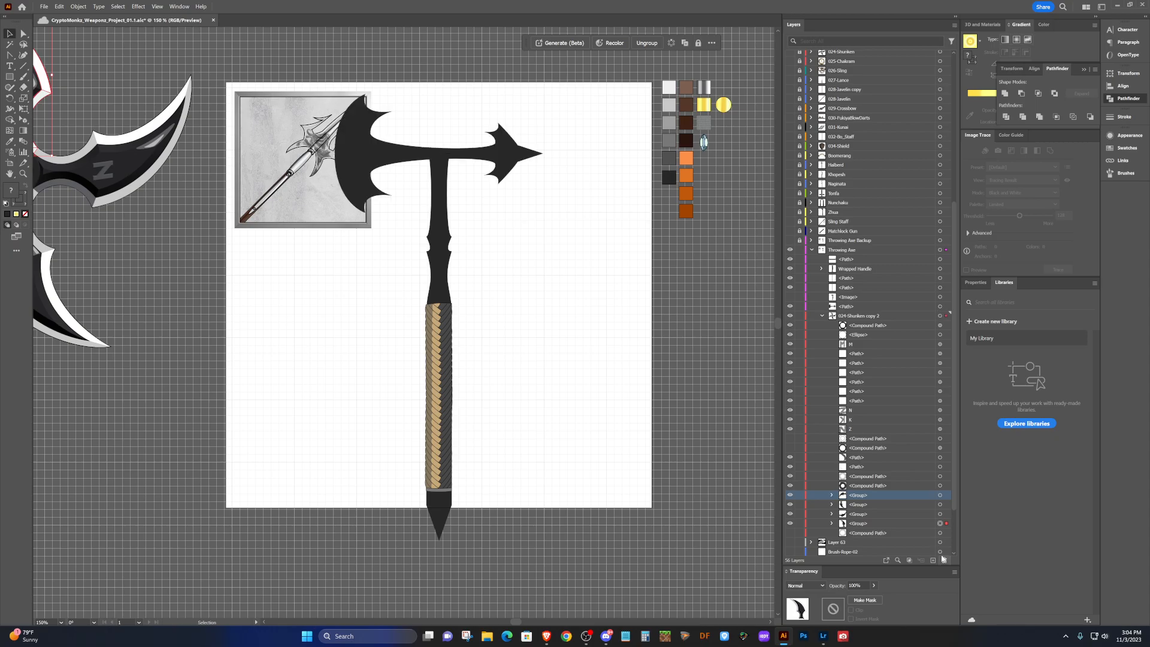
Expand the shuriken copy's first blade group and toggle its topmost path's visibility to check which part of the blade it is.
click(832, 496)
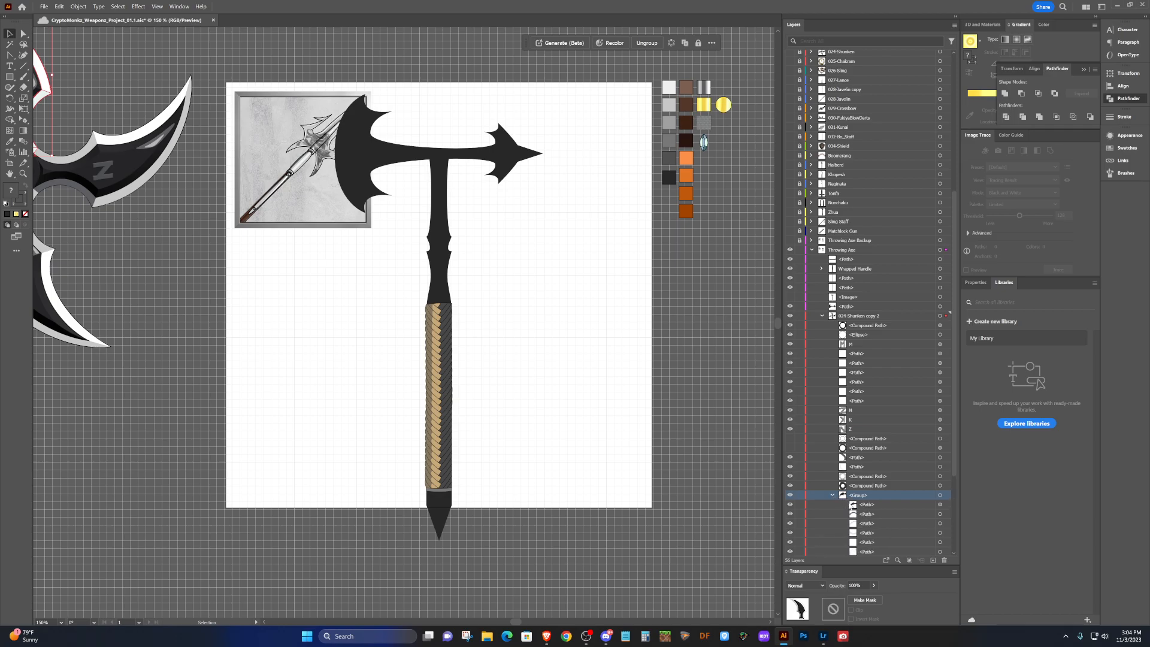
scroll(913, 525, down, 1)
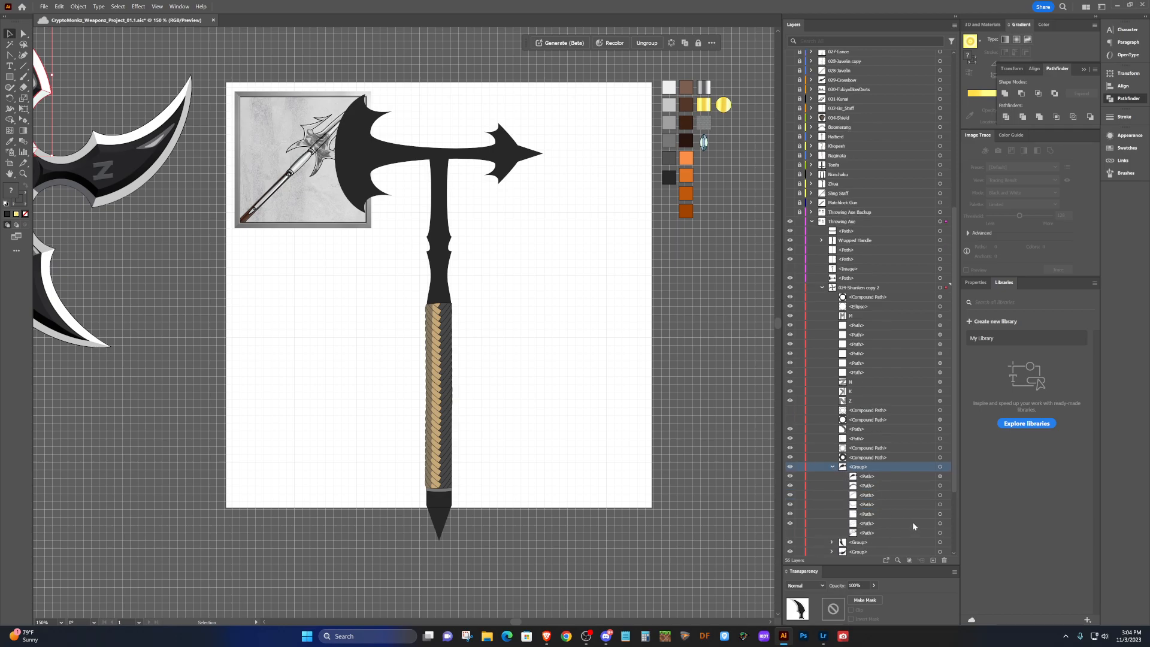
click(930, 478)
scroll(616, 354, left, 4)
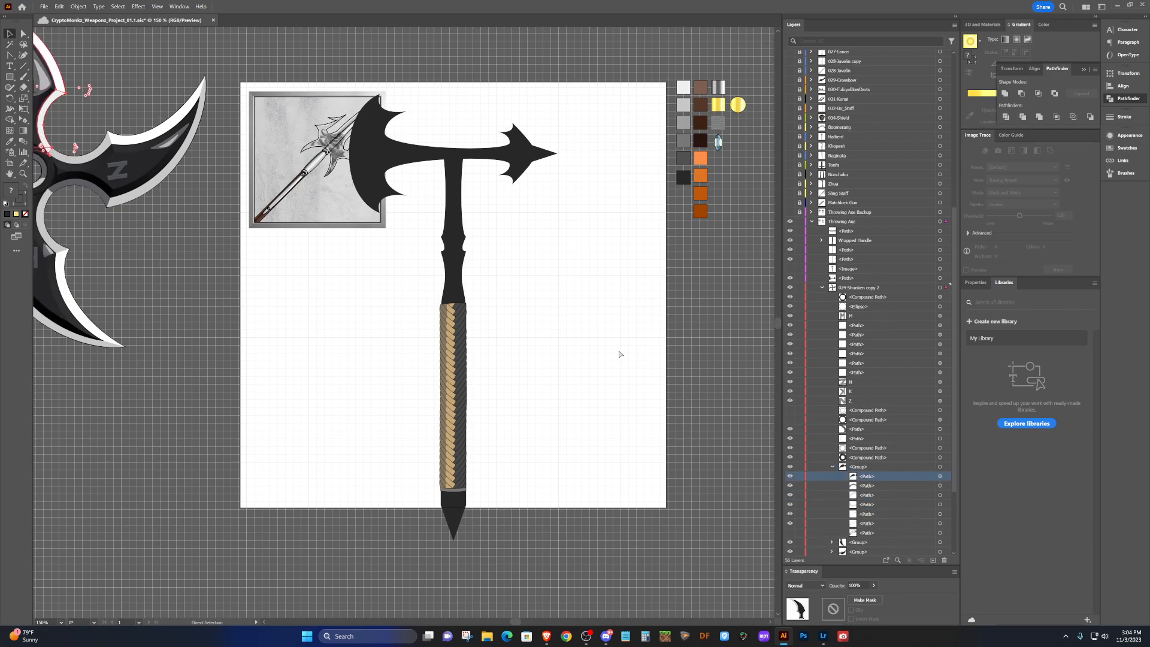
scroll(623, 351, down, 1)
scroll(622, 349, up, 1)
scroll(623, 350, down, 1)
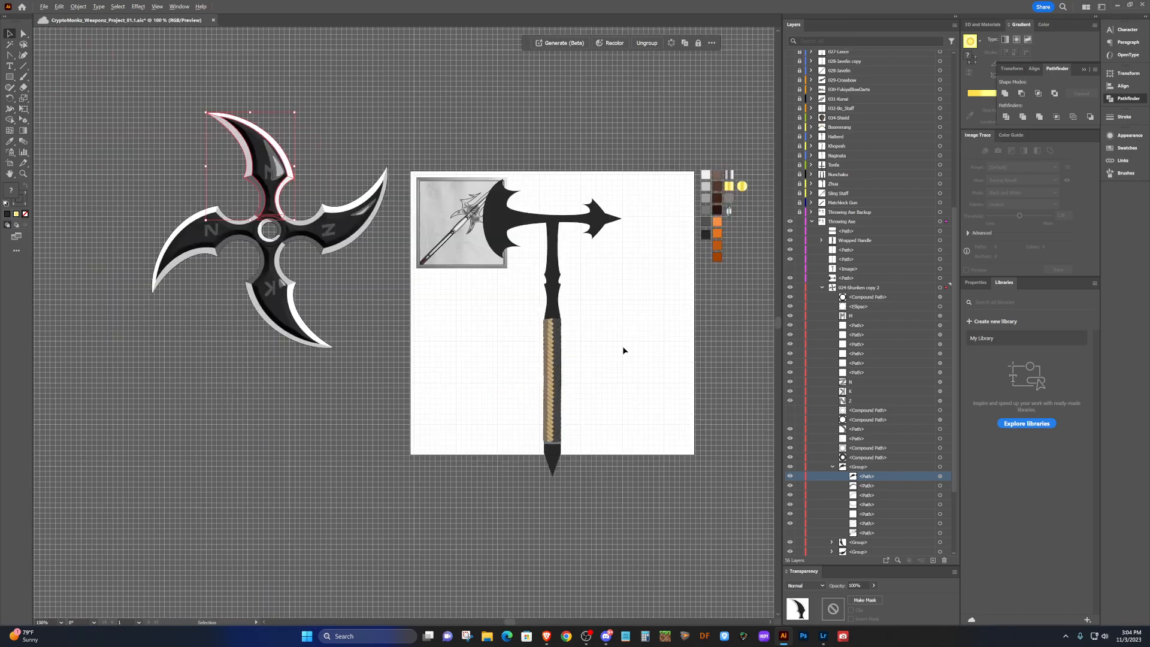
click(790, 476)
click(789, 476)
click(790, 476)
click(789, 476)
Copy the 3D appearance of the first blade group's topmost path onto the united axe head path, inspect it and deselect everything.
drag(942, 280, 940, 279)
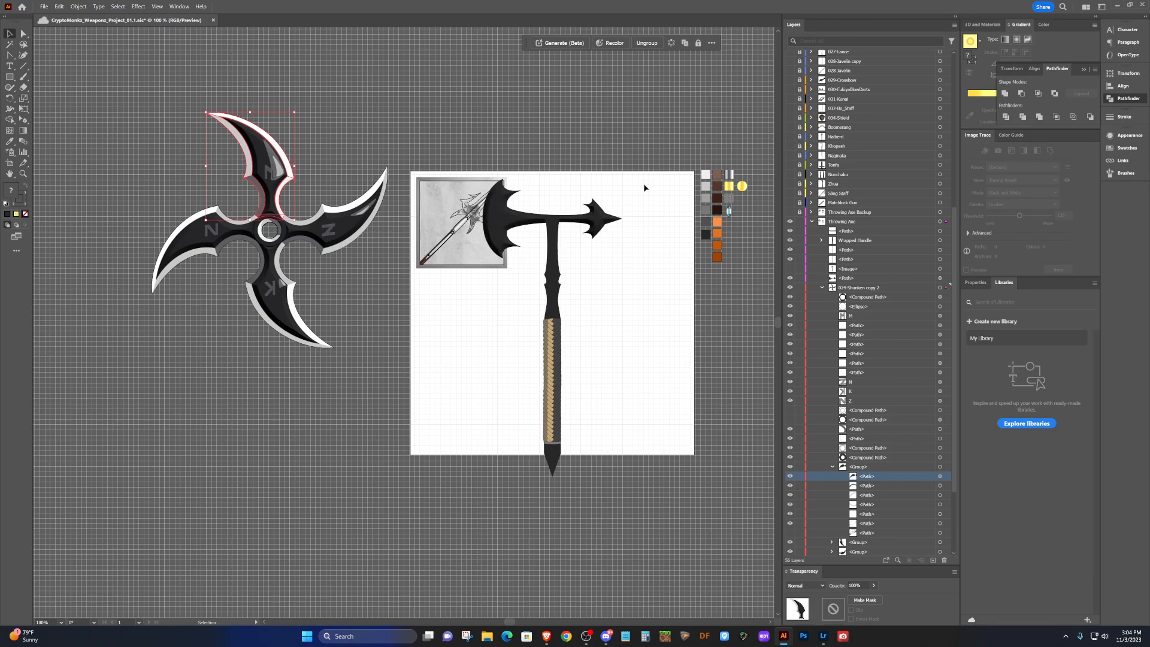
scroll(587, 219, left, 2)
scroll(587, 217, right, 3)
scroll(536, 185, up, 6)
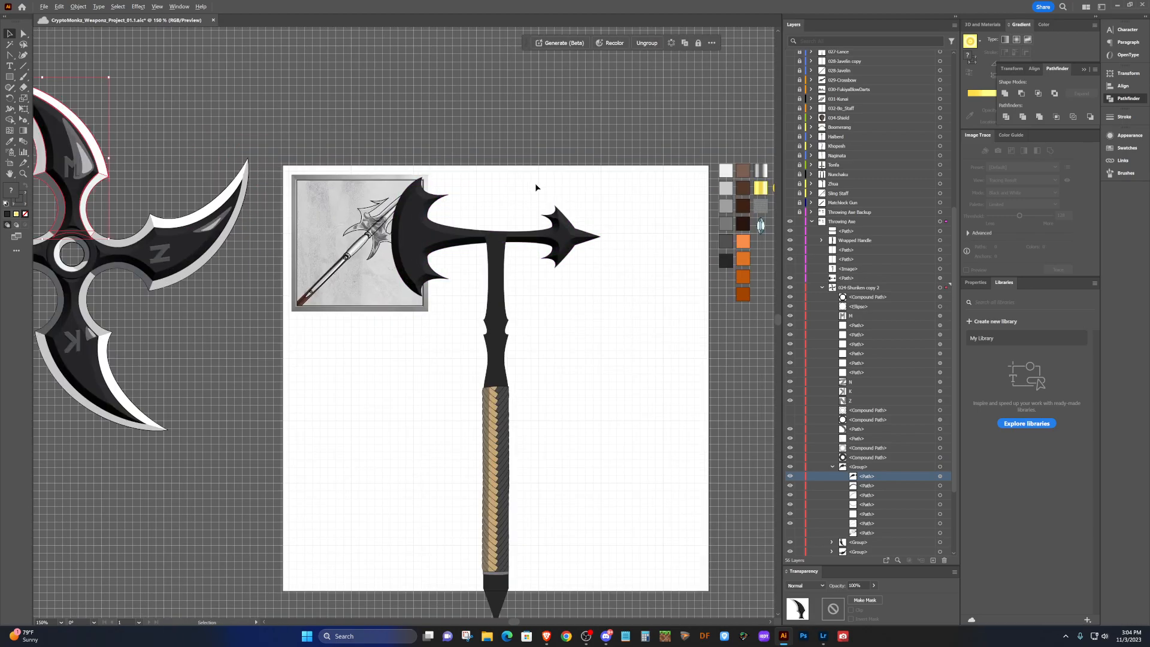
scroll(534, 199, down, 3)
scroll(493, 269, right, 1)
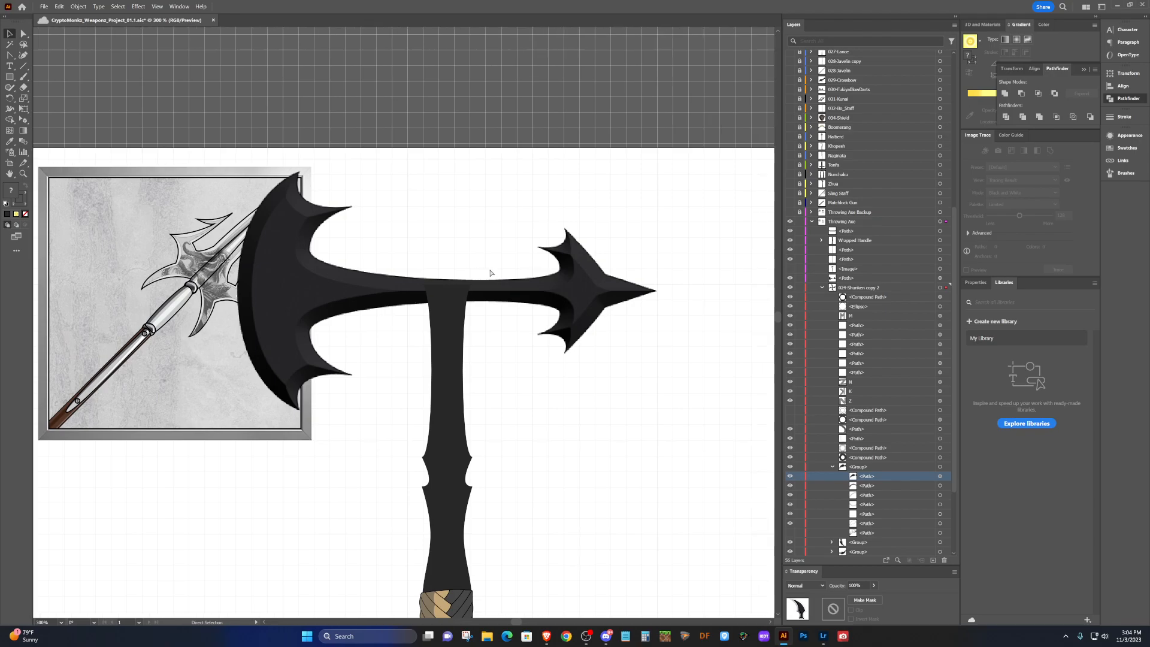
scroll(476, 276, up, 1)
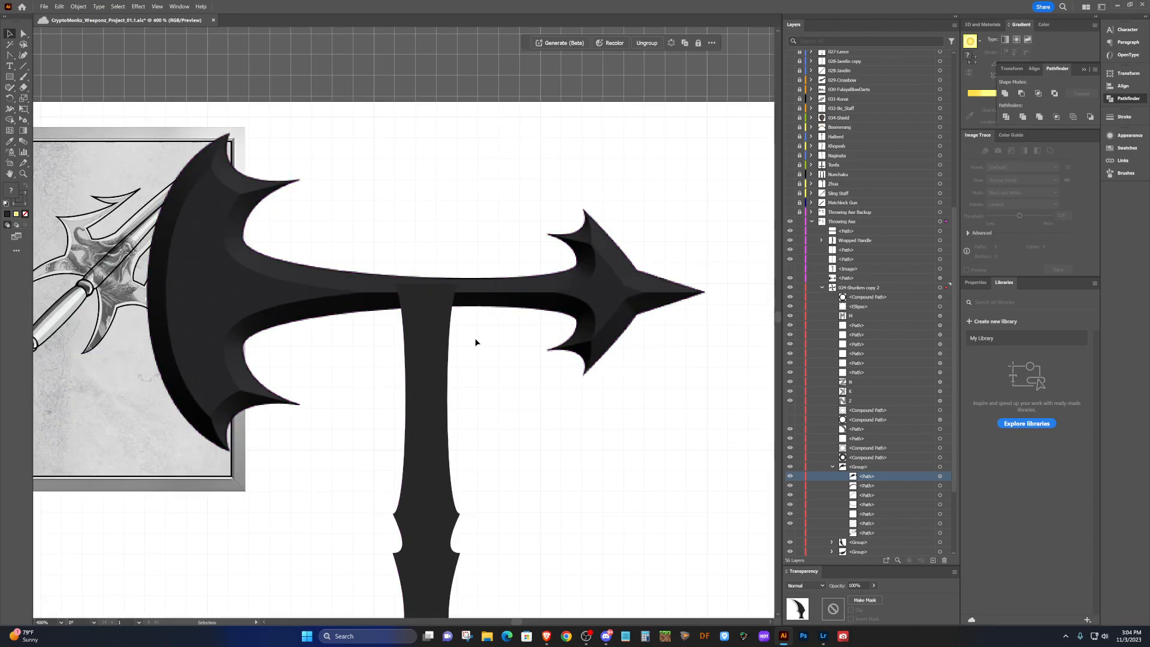
click(529, 411)
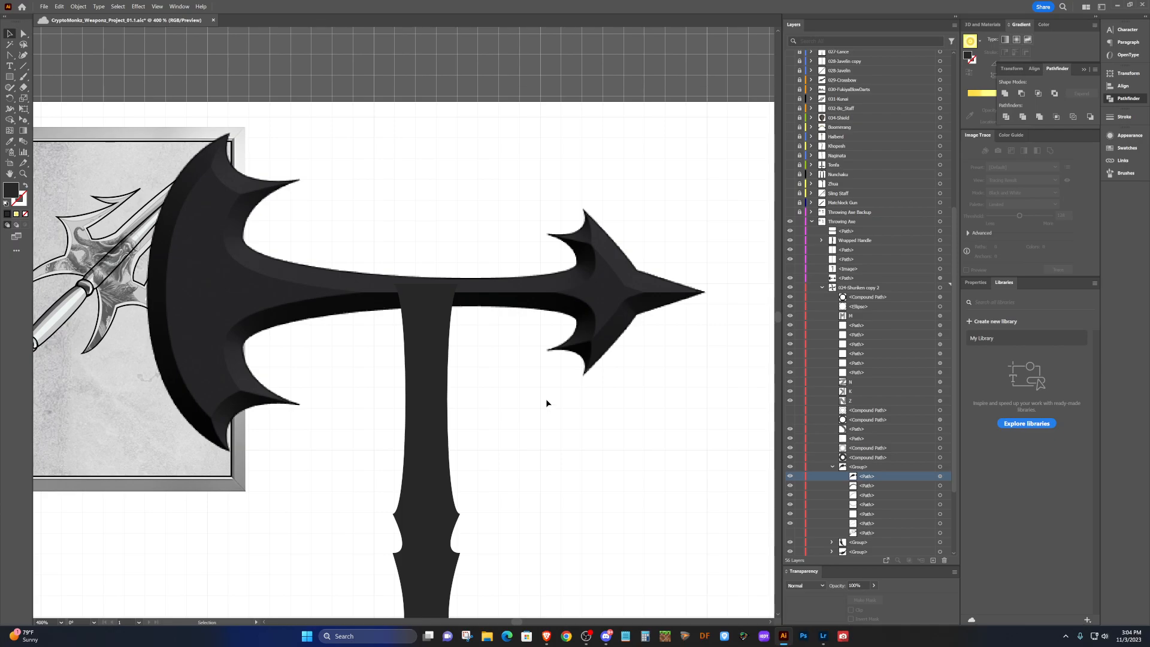
Select the axe head, show its 3D and Materials settings in place of the Pathfinder, and hide the Frame layer.
click(590, 292)
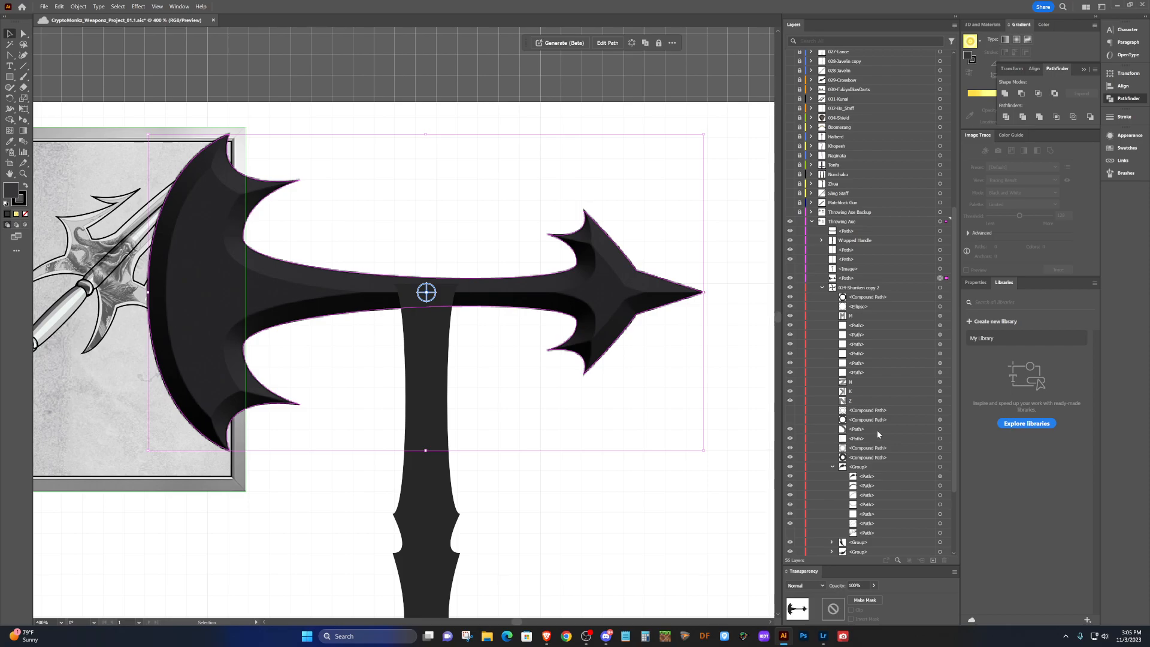
drag(494, 294, 495, 292)
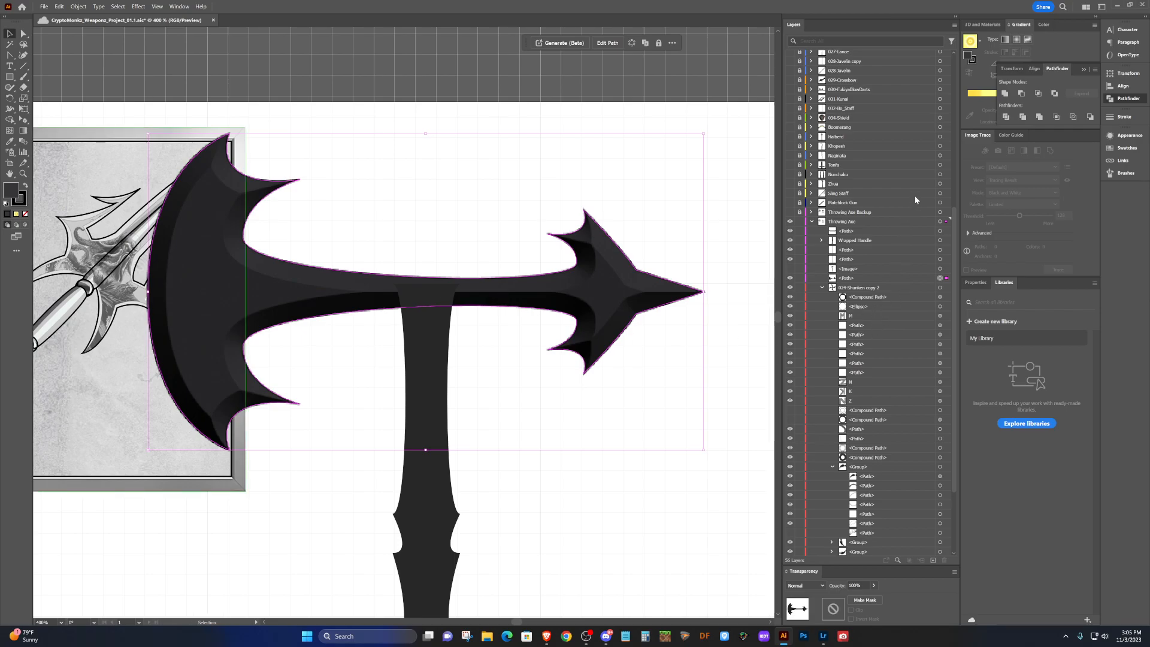
click(1082, 72)
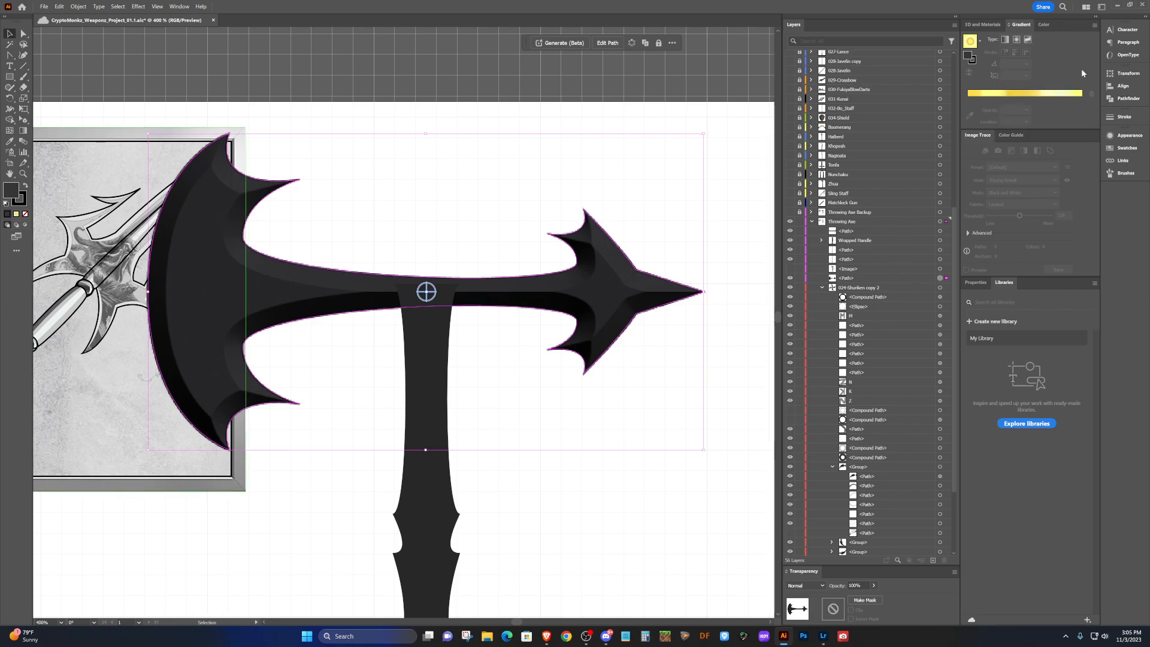
click(982, 25)
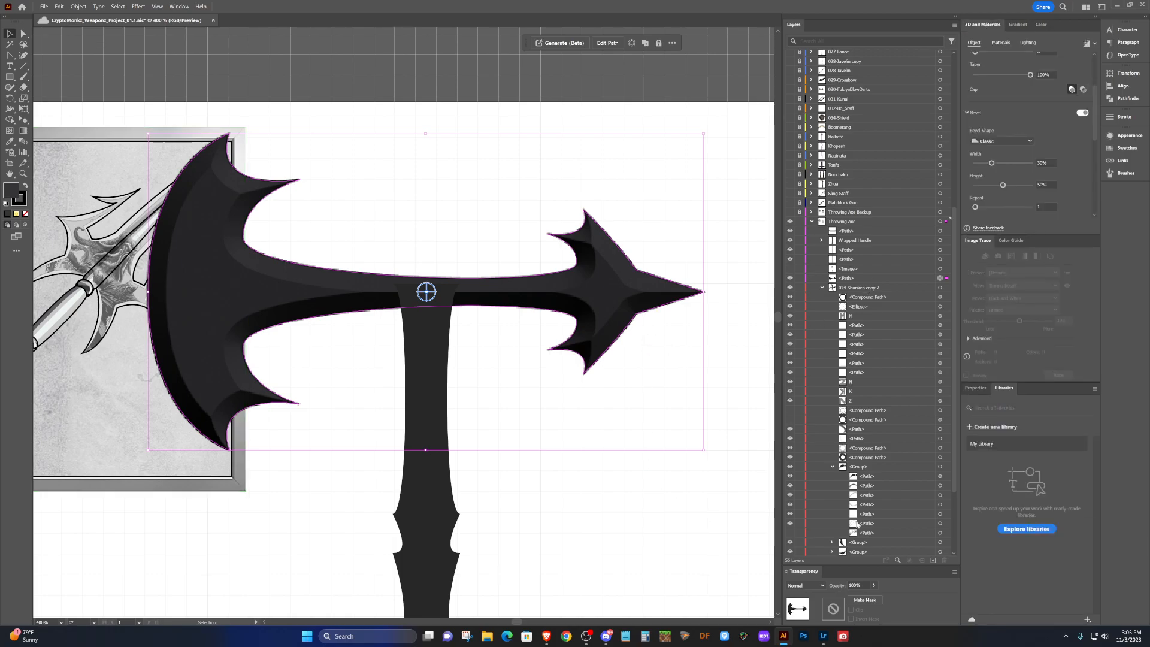
scroll(834, 498, down, 4)
click(789, 523)
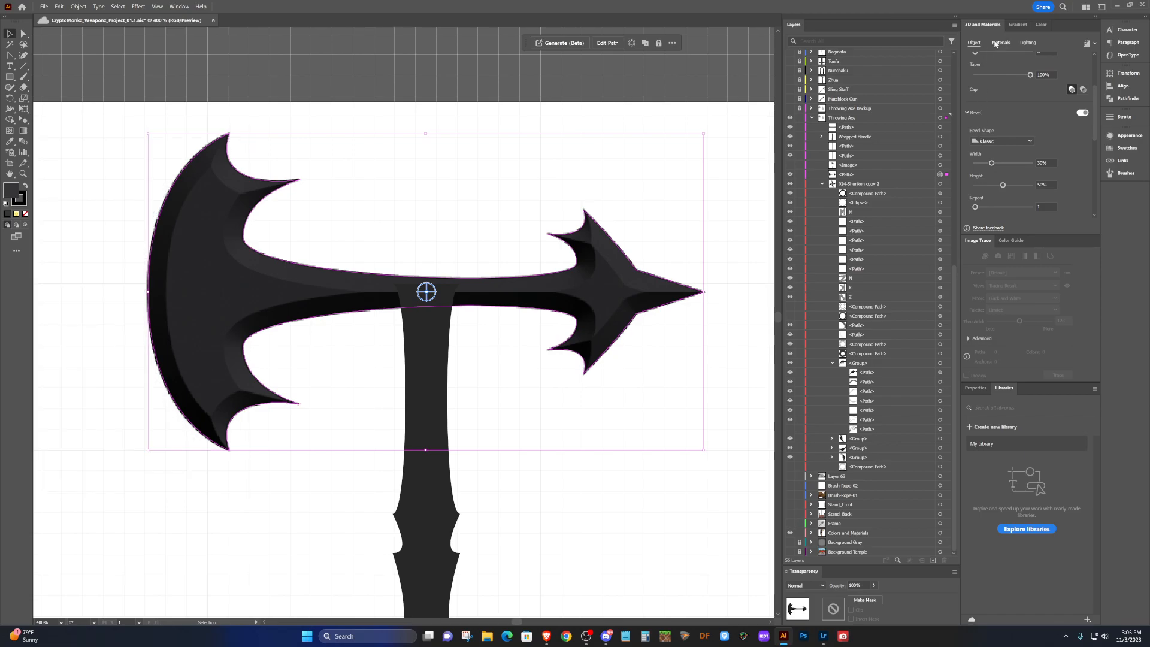
Try custom 3D rotations of the axe head about the X, Y and Z axes.
scroll(1051, 114, up, 3)
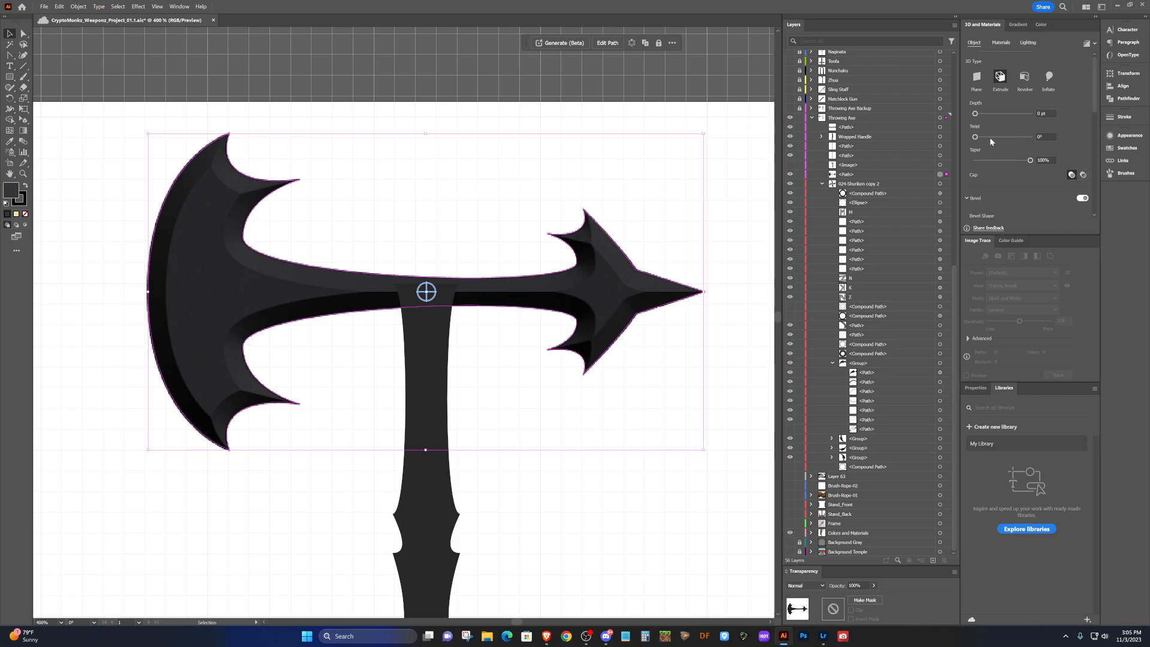
scroll(1025, 187, down, 3)
scroll(1075, 174, down, 5)
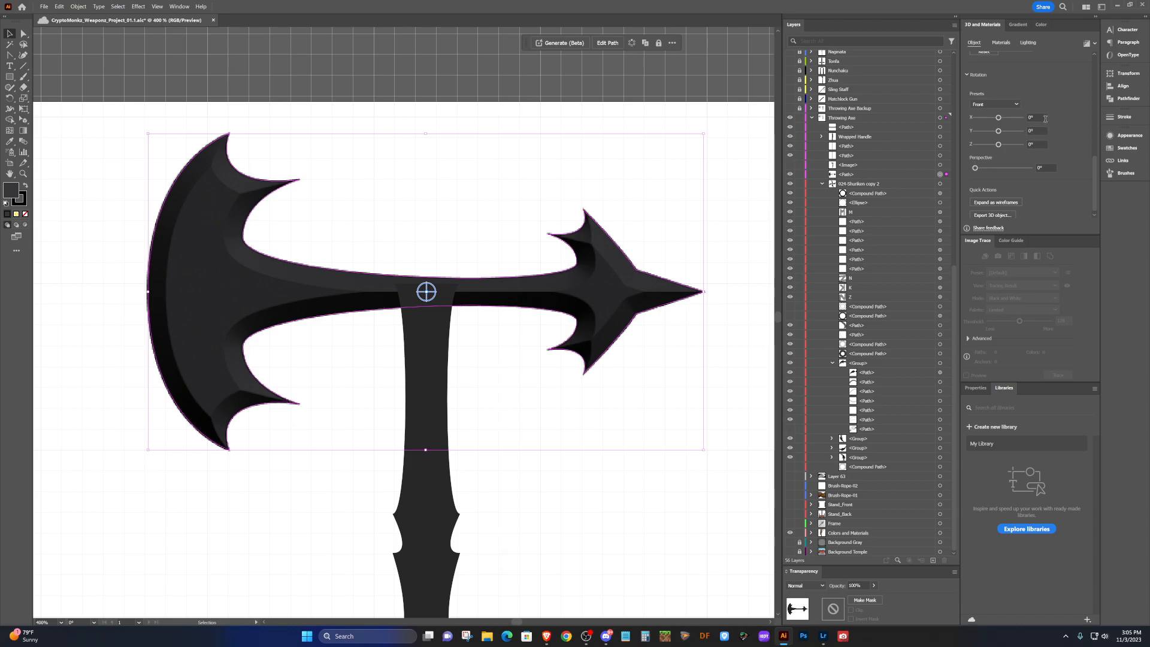
click(1011, 117)
click(1006, 130)
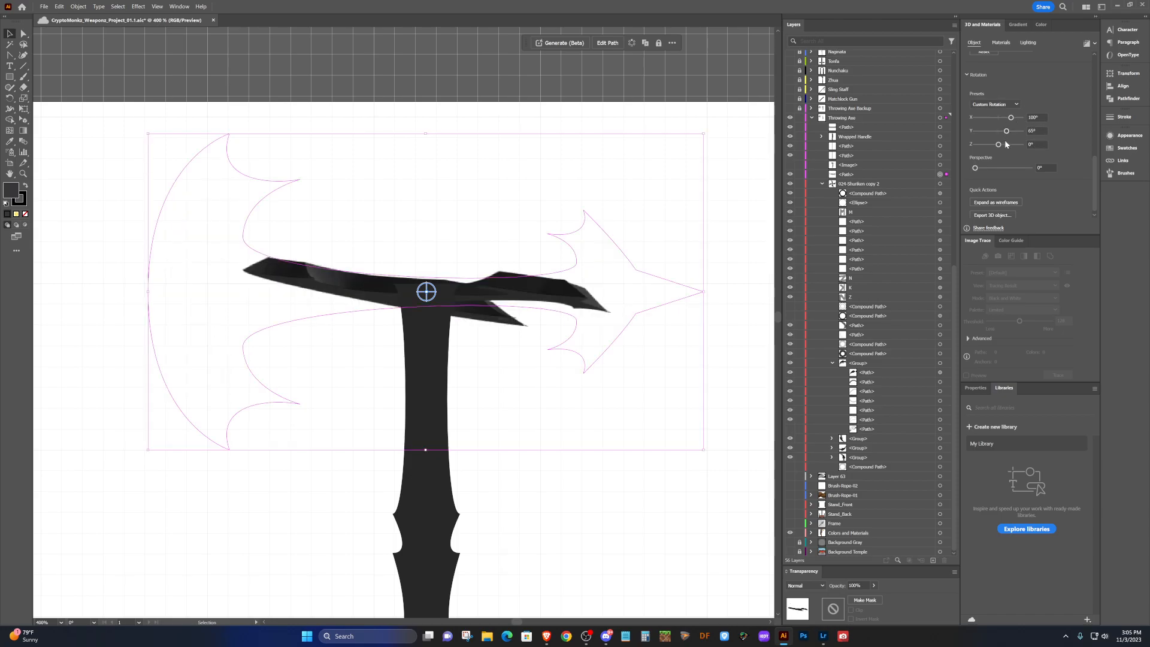
mouse_move(1004, 143)
mouse_down()
mouse_move(993, 144)
mouse_move(1004, 123)
mouse_up()
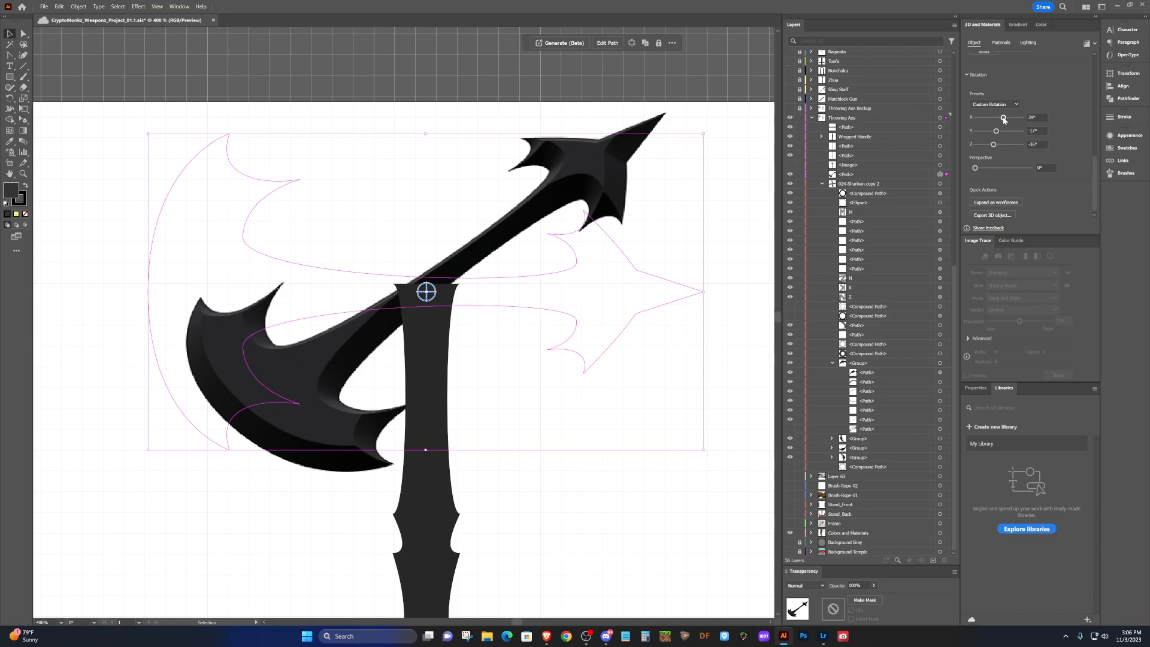
Set the axe head's 3D rotation back to 0° on the X, Y and Z axes.
click(1003, 119)
text(0)
key(Tab)
text(0)
key(Tab)
text(0)
key(Tab)
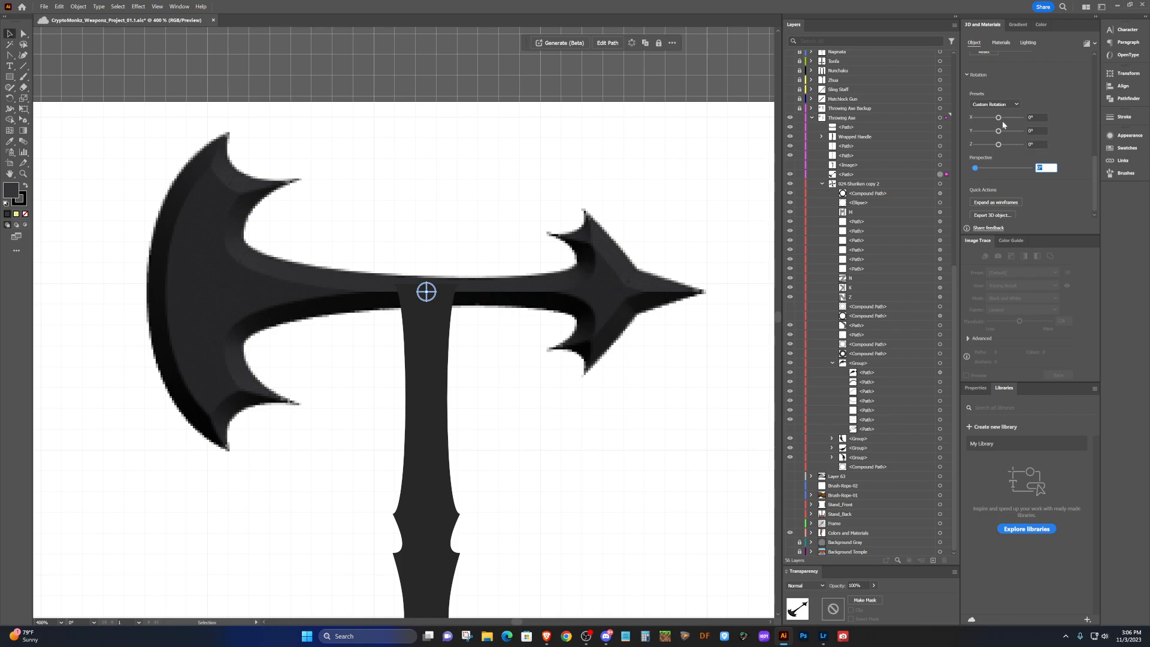
Switch the axe head's bevel off and on again, and try the Round bevel shape.
scroll(1059, 134, up, 5)
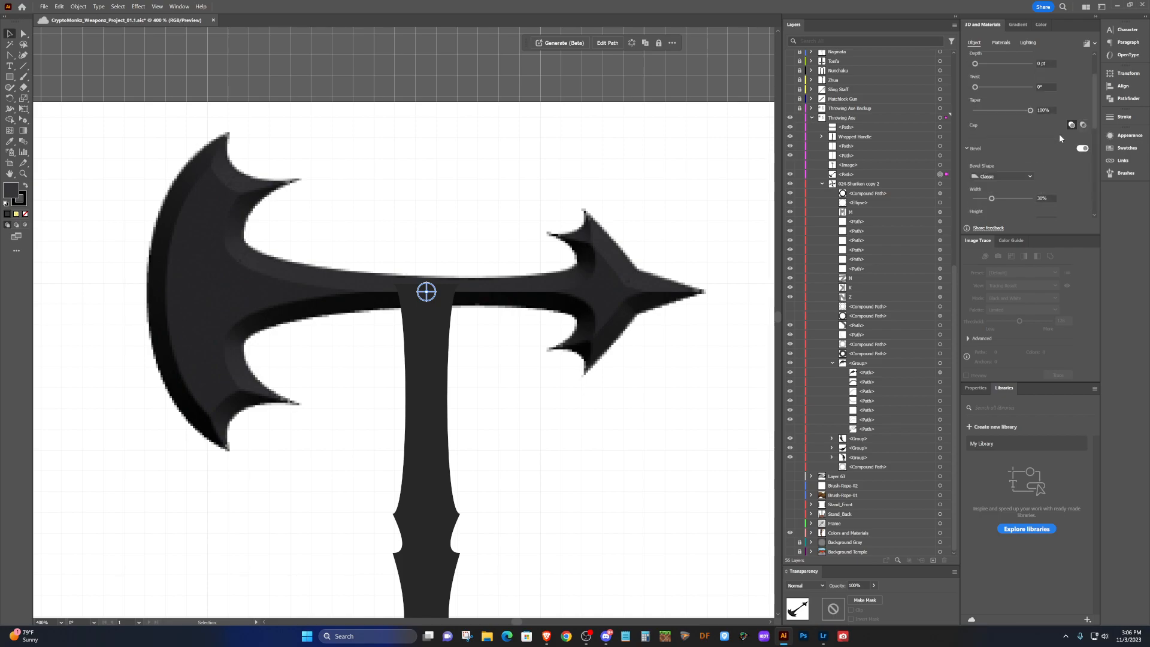
click(1081, 148)
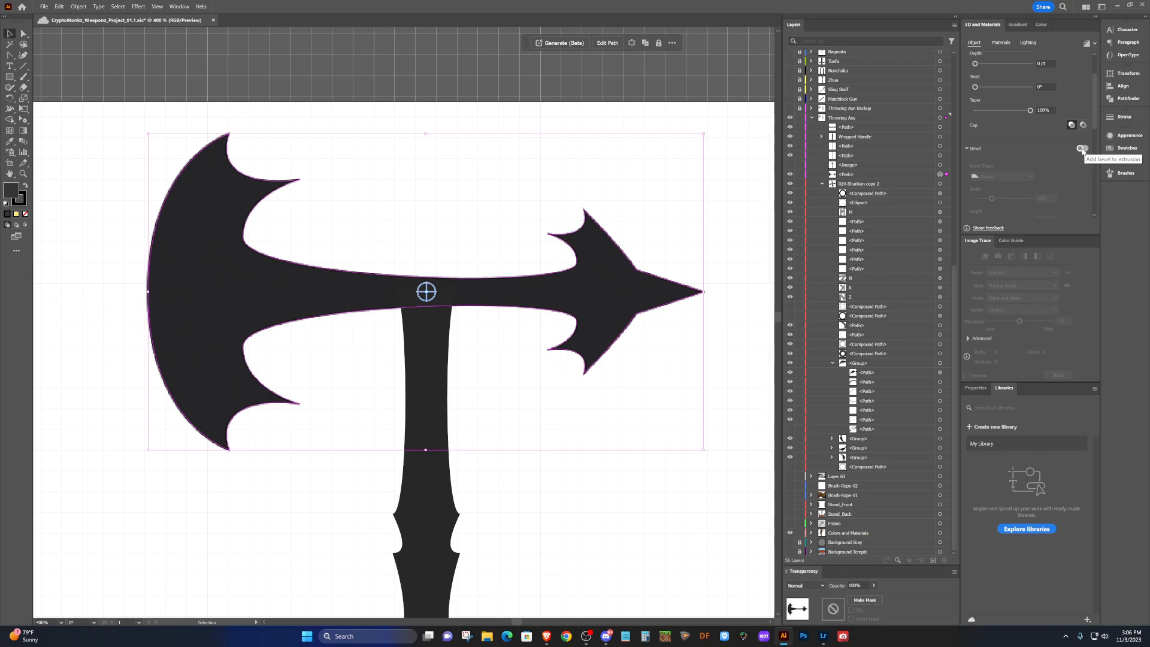
click(1082, 148)
scroll(1069, 165, down, 3)
click(1031, 77)
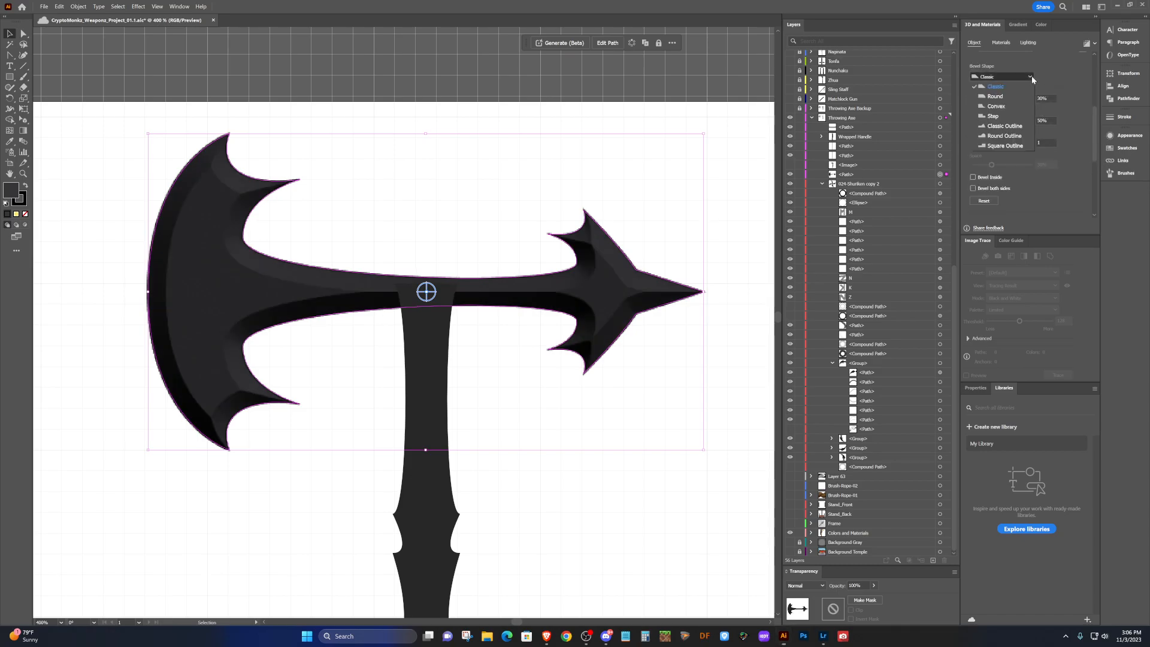
click(1018, 93)
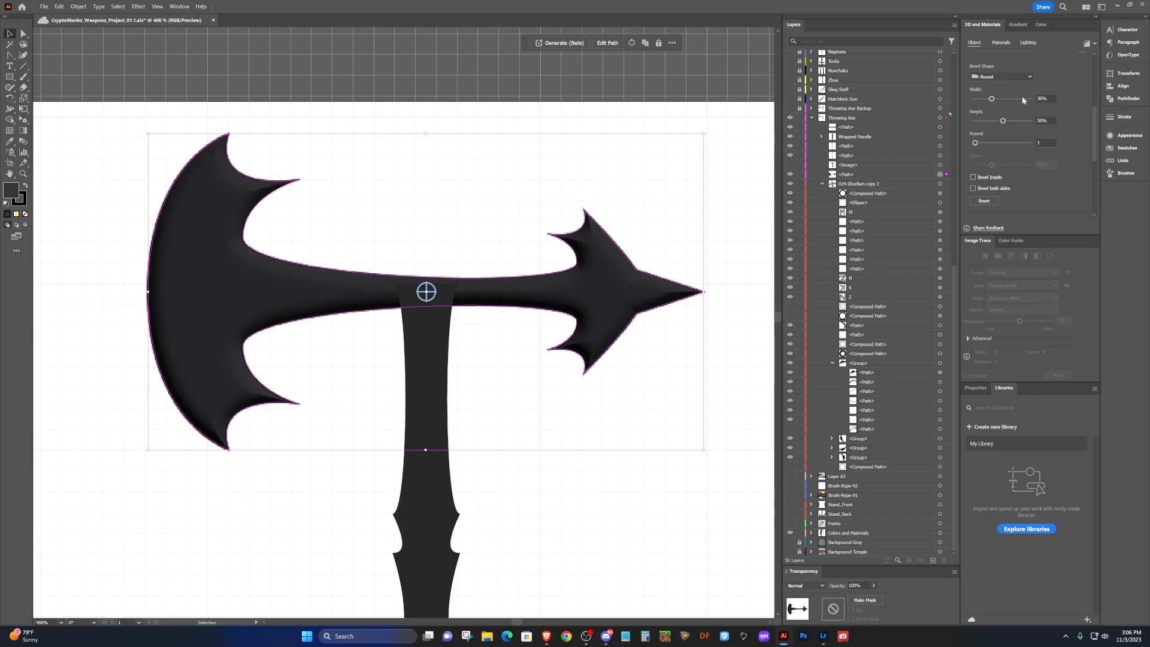
Compare the Convex and Classic bevel shapes on the axe head, apply Convex, and set the bevel height to 24%.
click(1004, 77)
click(1004, 105)
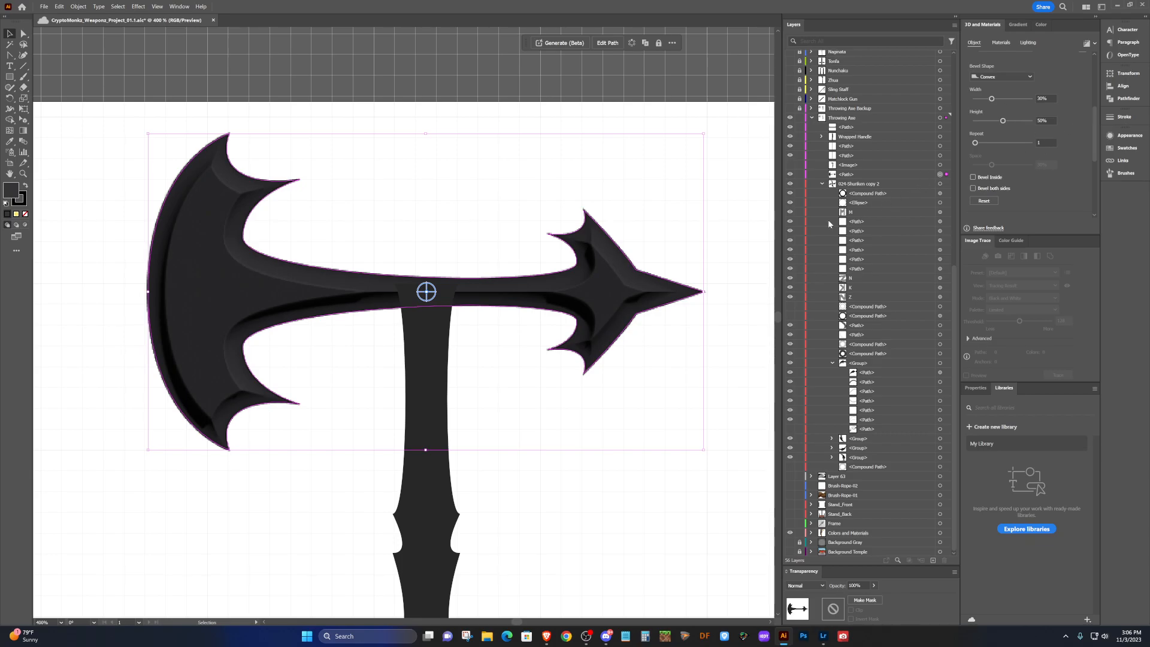
click(997, 77)
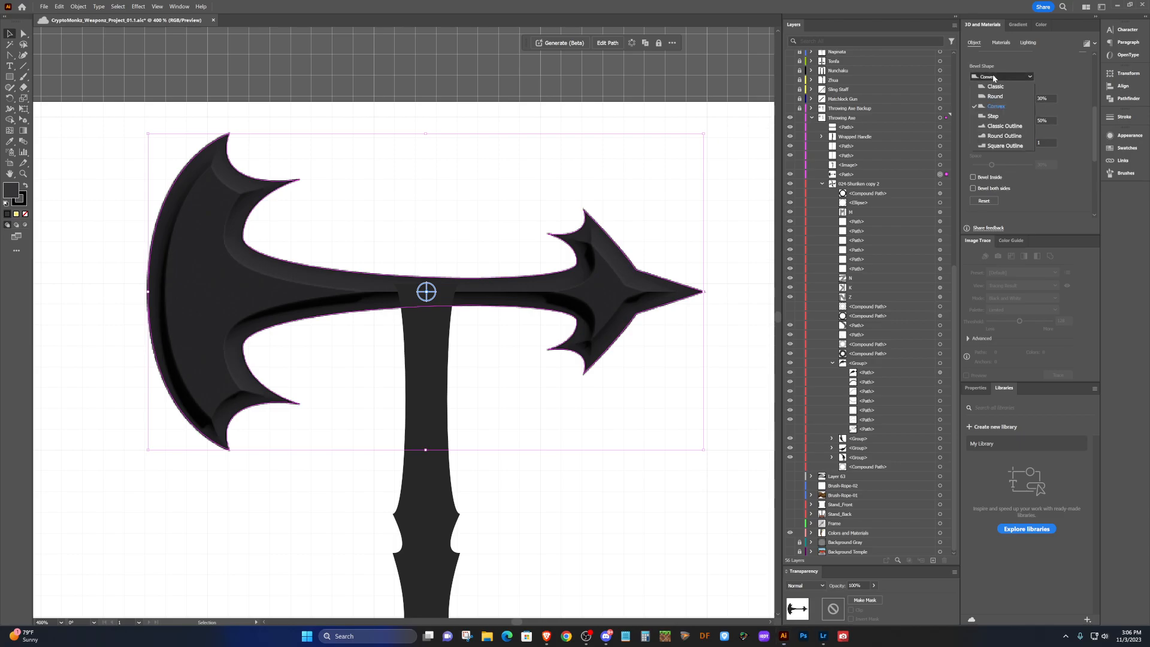
click(996, 88)
click(994, 78)
click(996, 103)
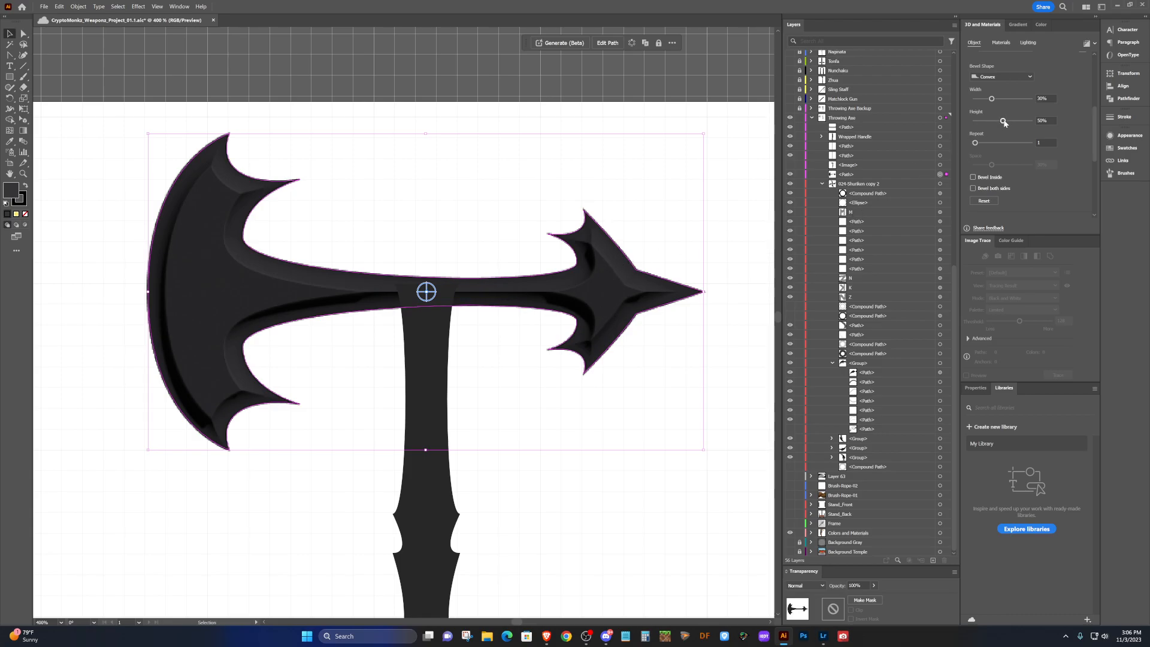
mouse_move(1004, 122)
mouse_down()
mouse_move(974, 124)
mouse_move(990, 125)
mouse_up()
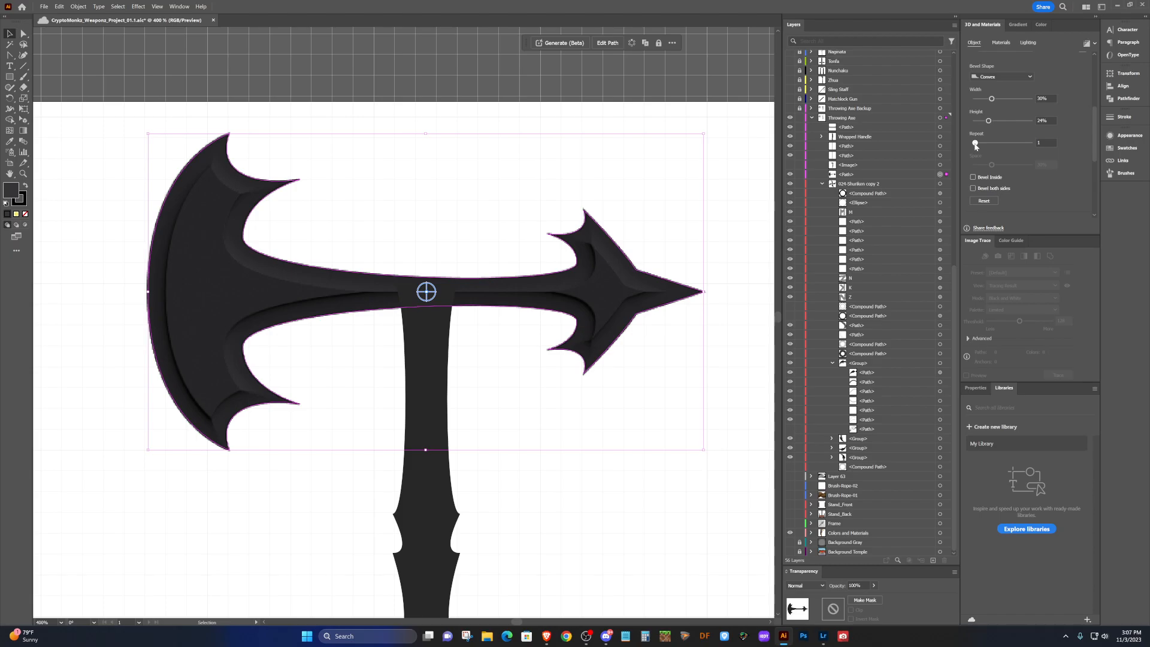
Compare narrower and wider bevels on the axe head and set the bevel width to 14%.
mouse_move(976, 143)
mouse_down()
mouse_move(992, 146)
mouse_move(975, 146)
mouse_up()
drag(992, 99, 984, 101)
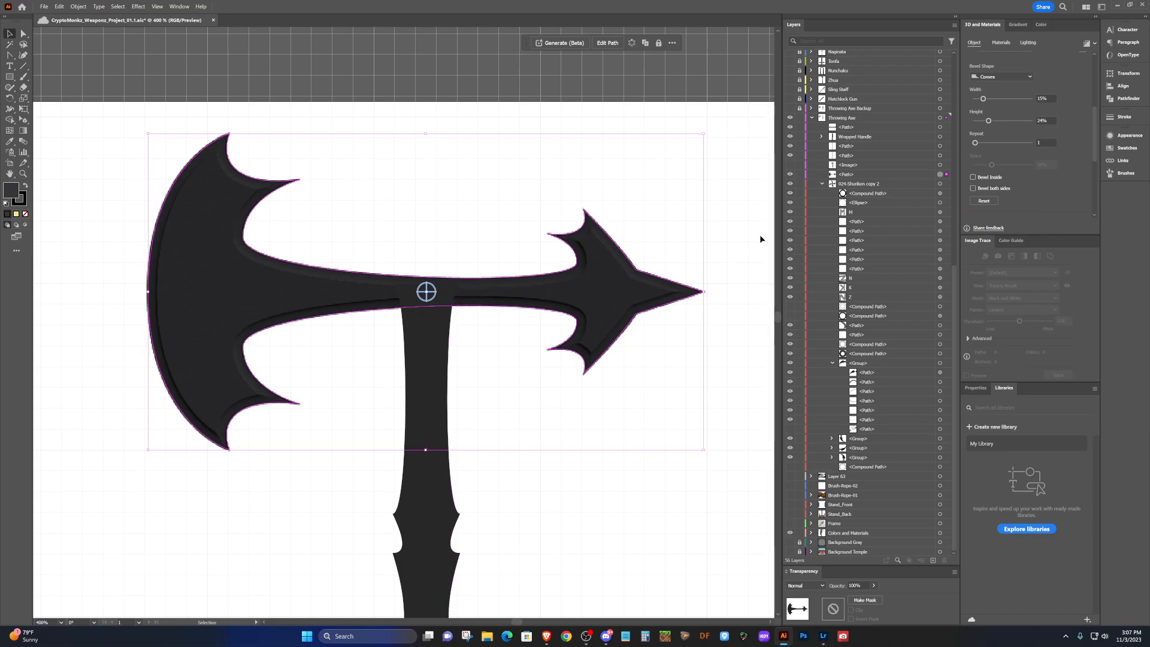
drag(983, 99, 996, 101)
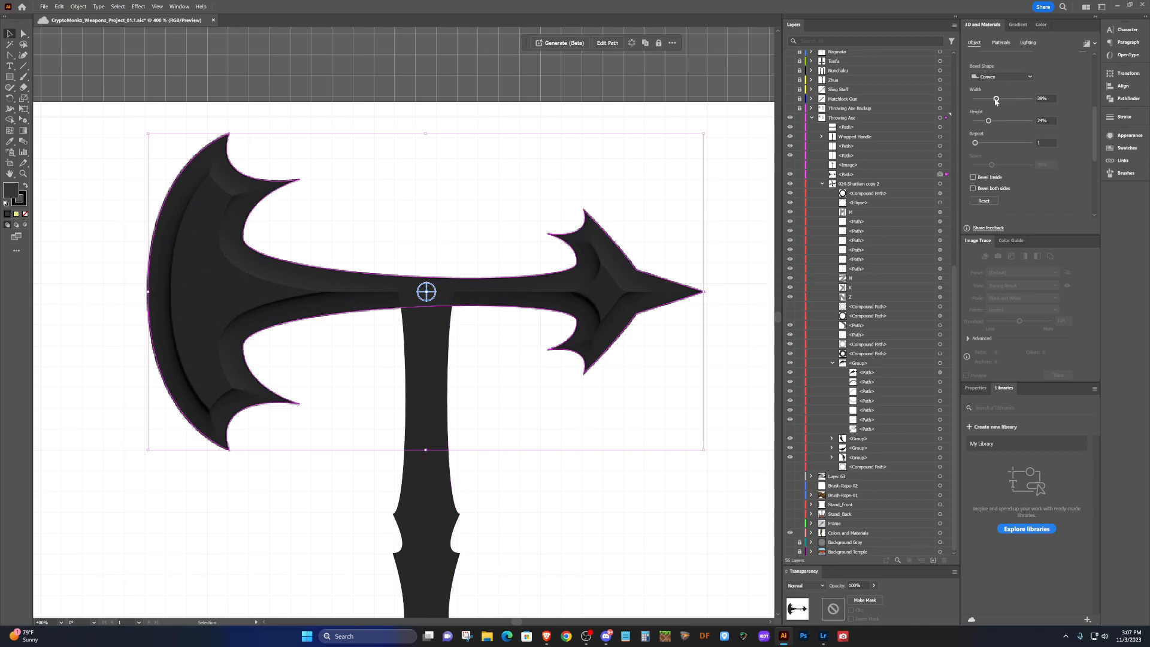
drag(996, 100, 982, 100)
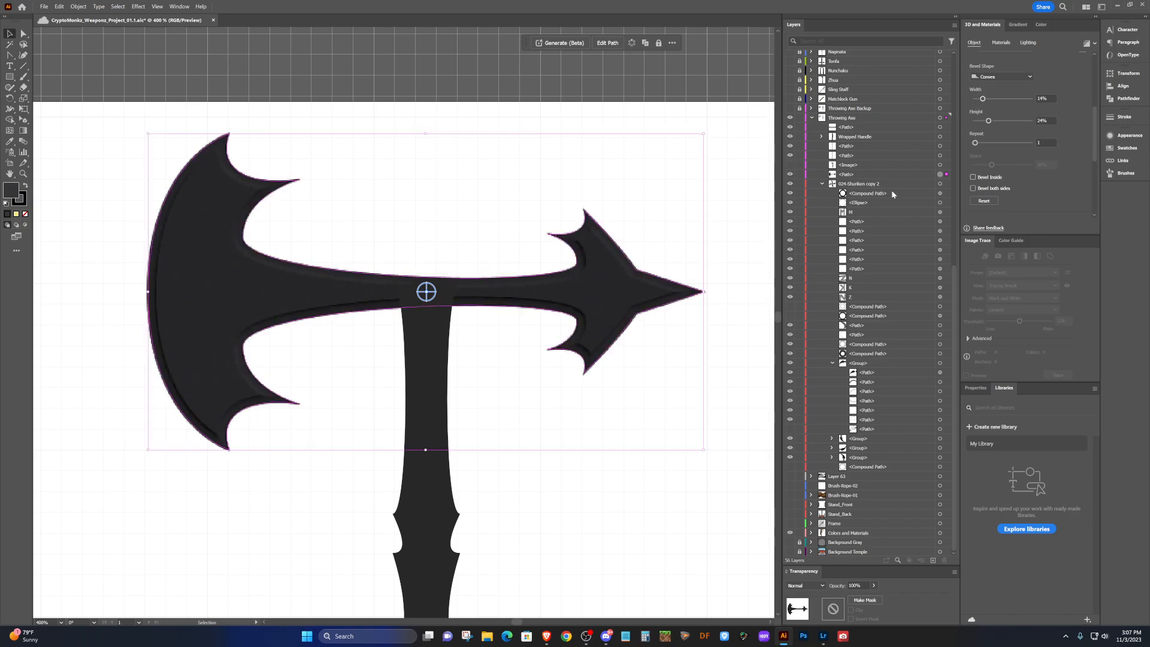
click(737, 334)
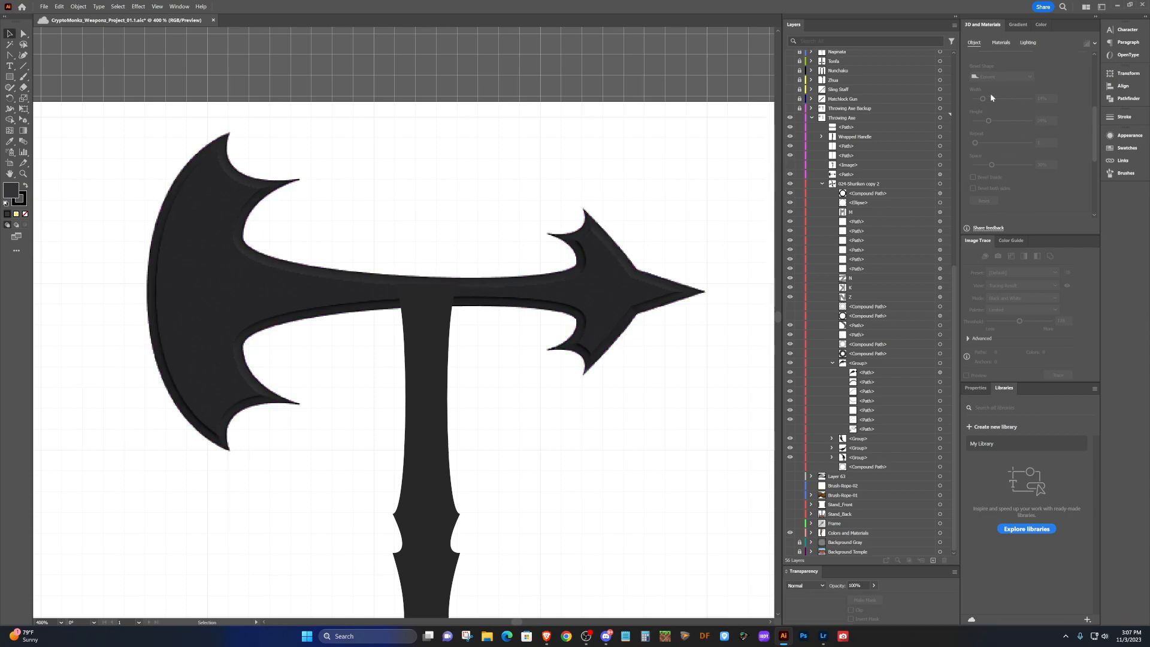
Nudge the axe head slightly upward on the handle and deselect it.
click(671, 282)
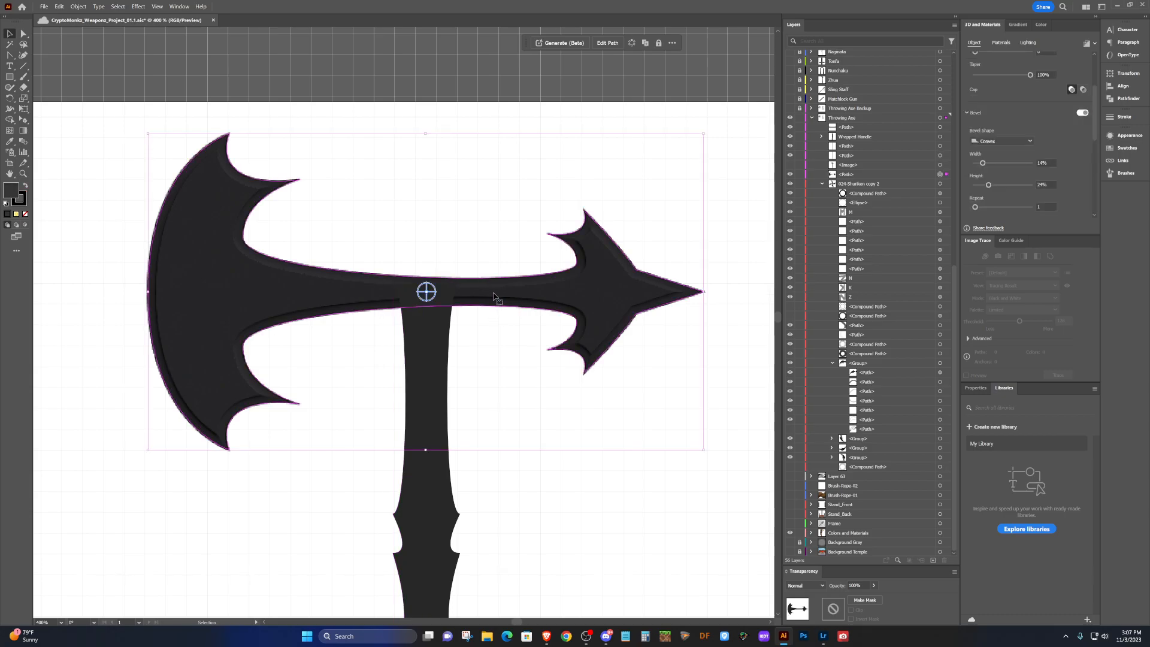
key(Up)
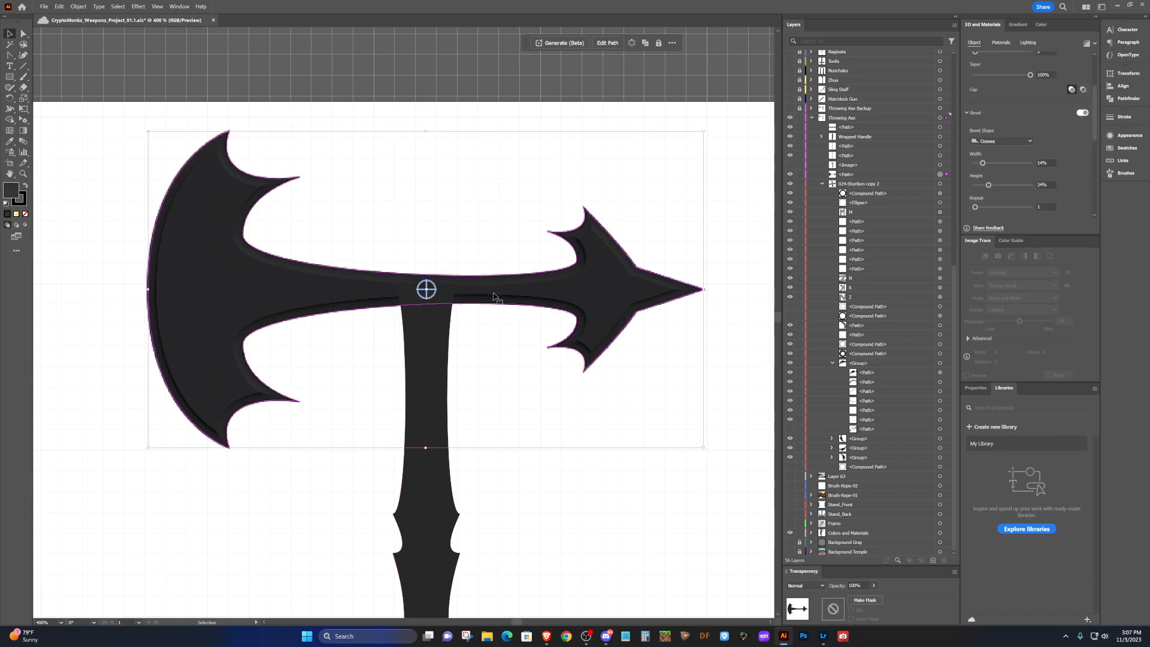
click(560, 493)
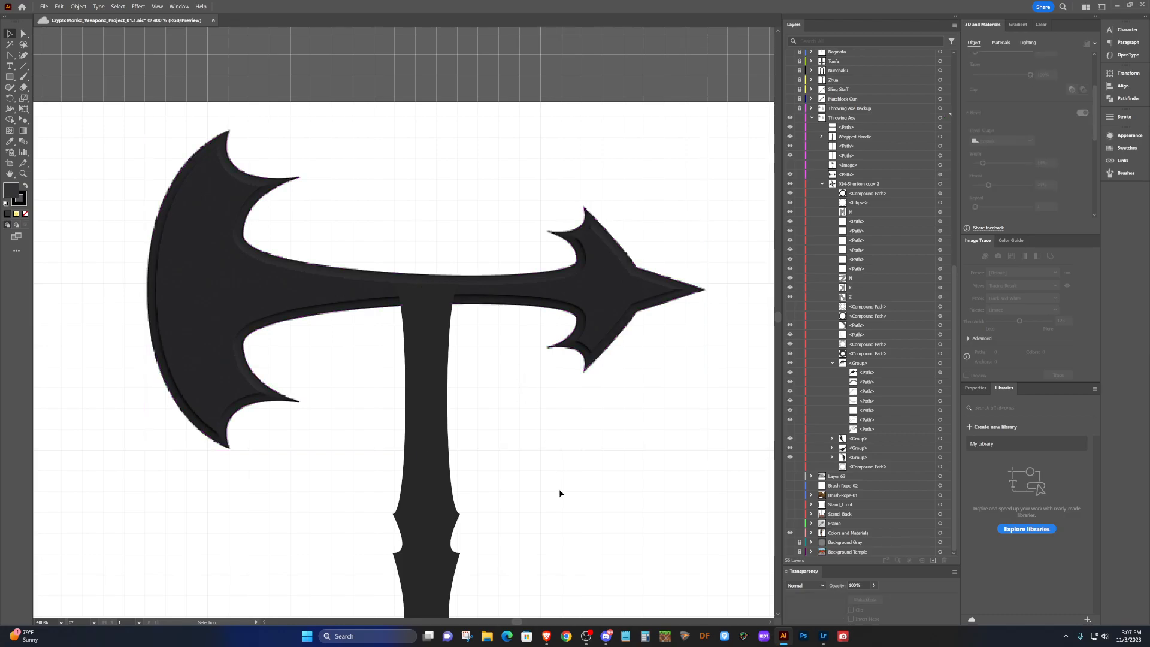
Raise the intensity of the axe head's light to 132% and inspect the head up close.
scroll(562, 437, down, 2)
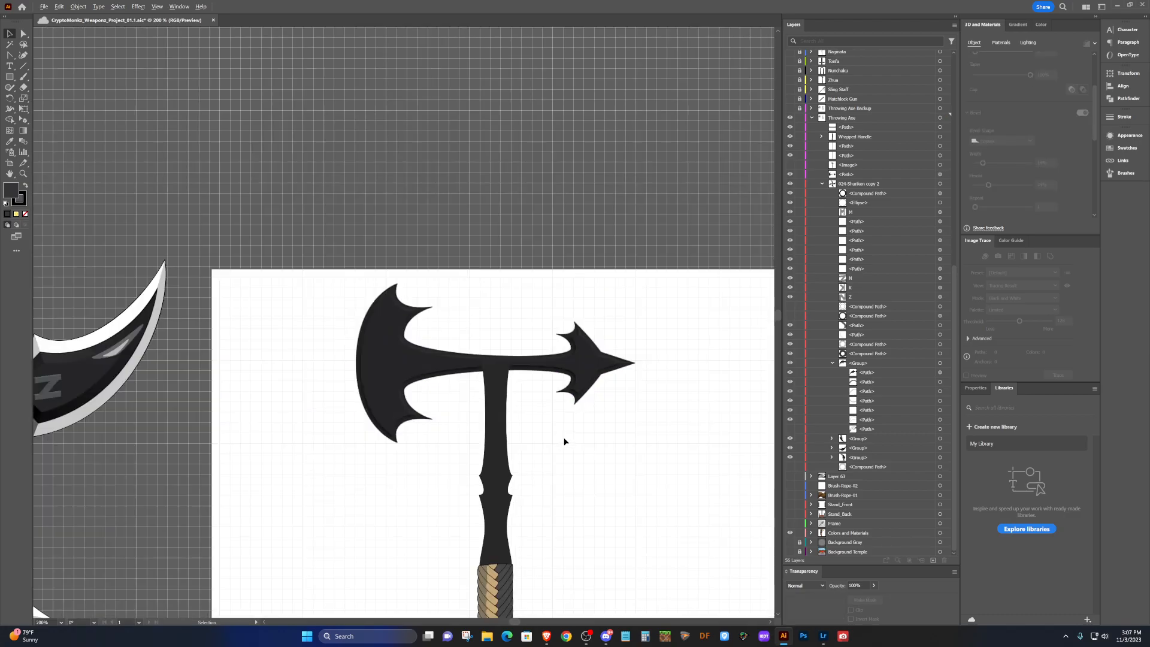
scroll(564, 441, down, 1)
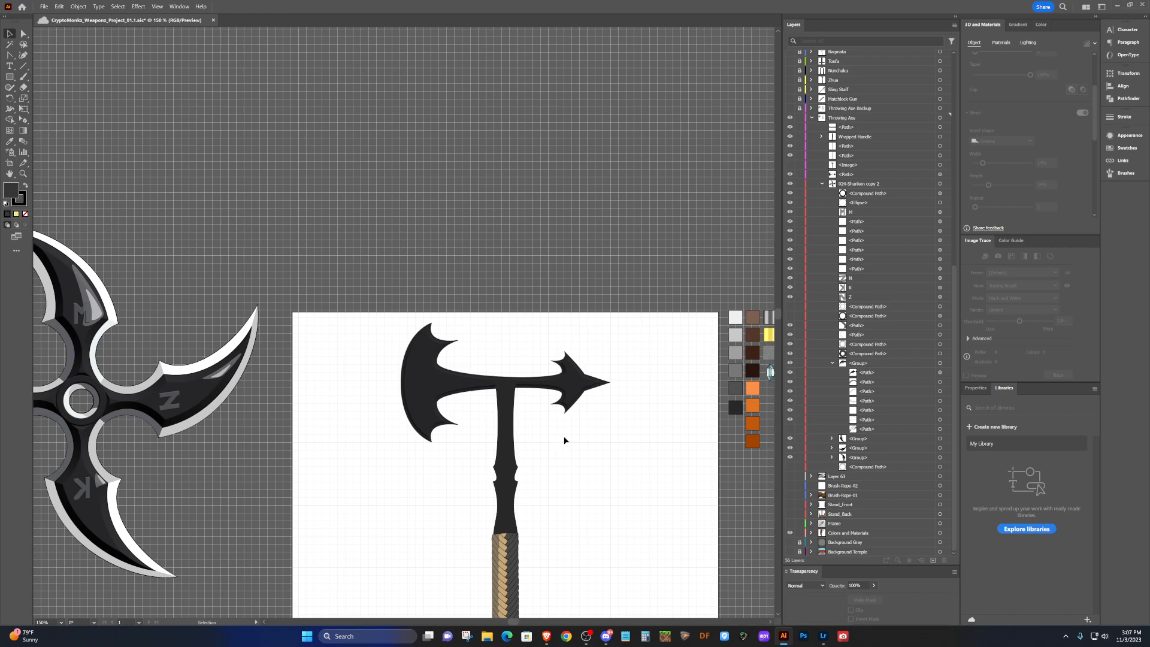
scroll(564, 440, down, 3)
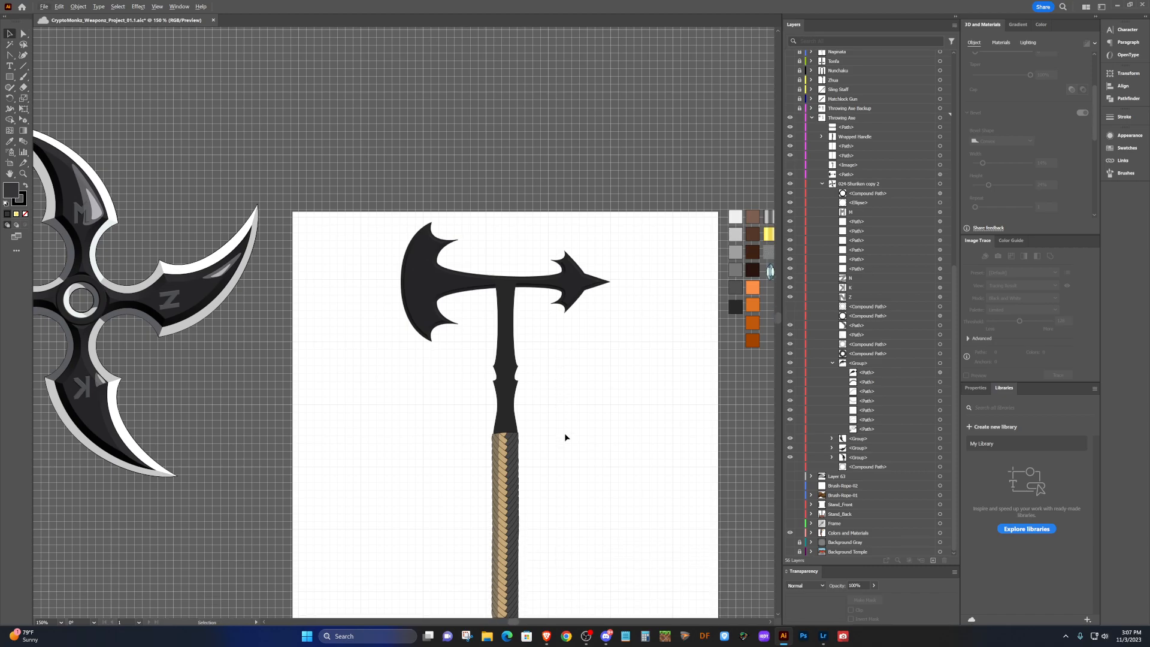
scroll(564, 433, down, 1)
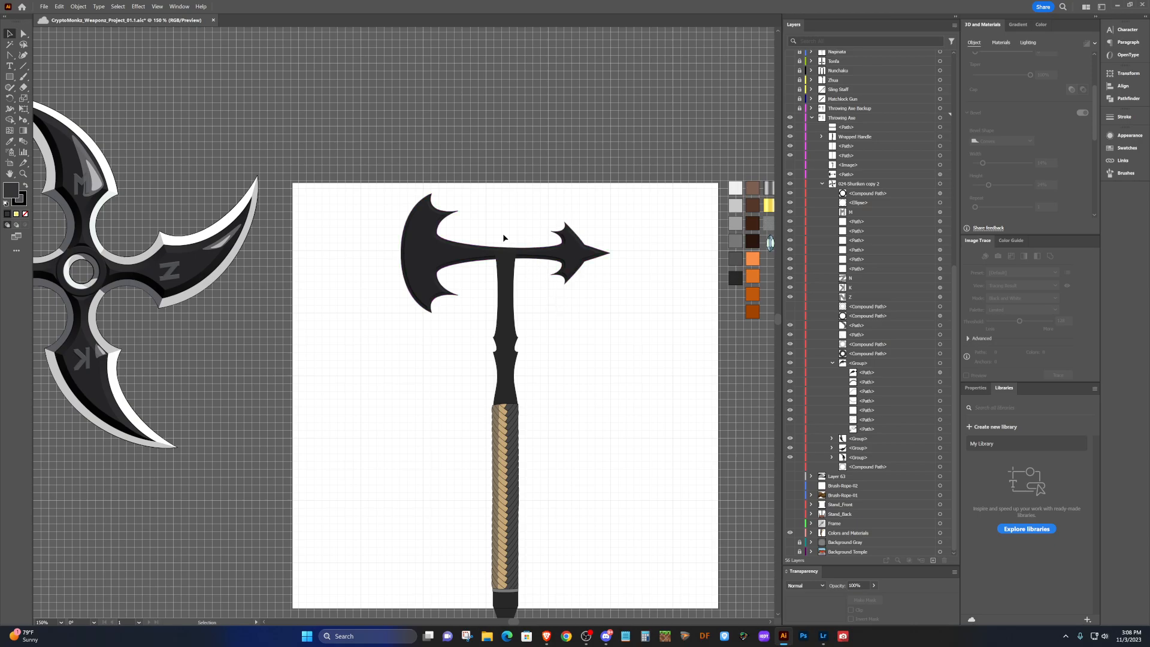
scroll(544, 258, up, 2)
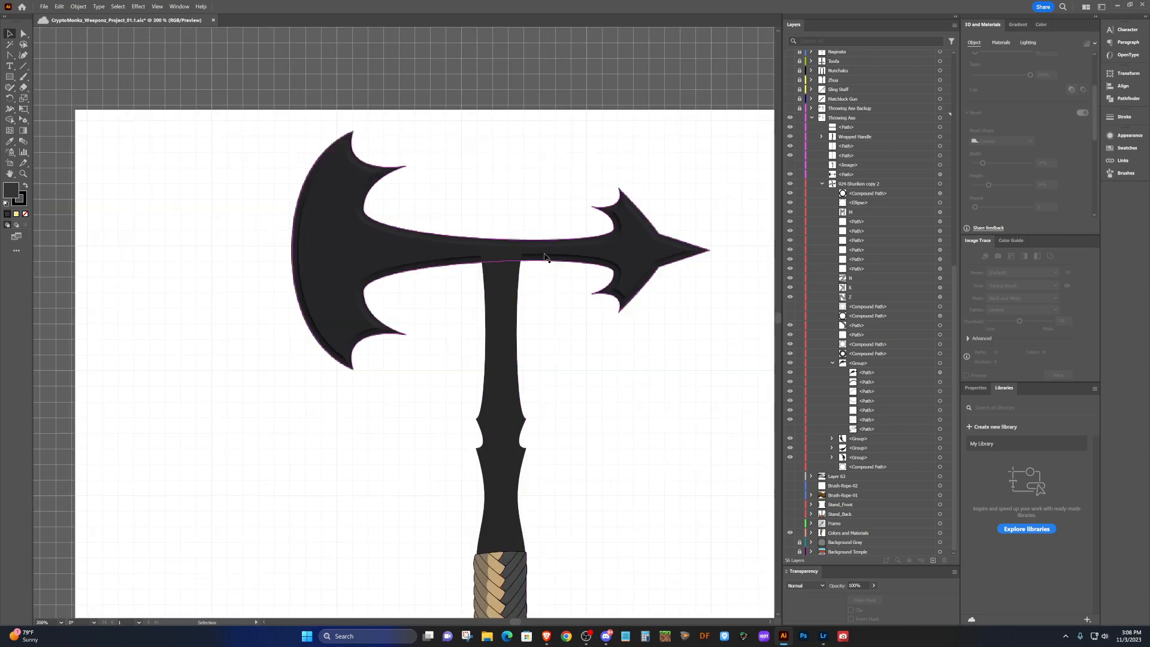
scroll(545, 258, down, 3)
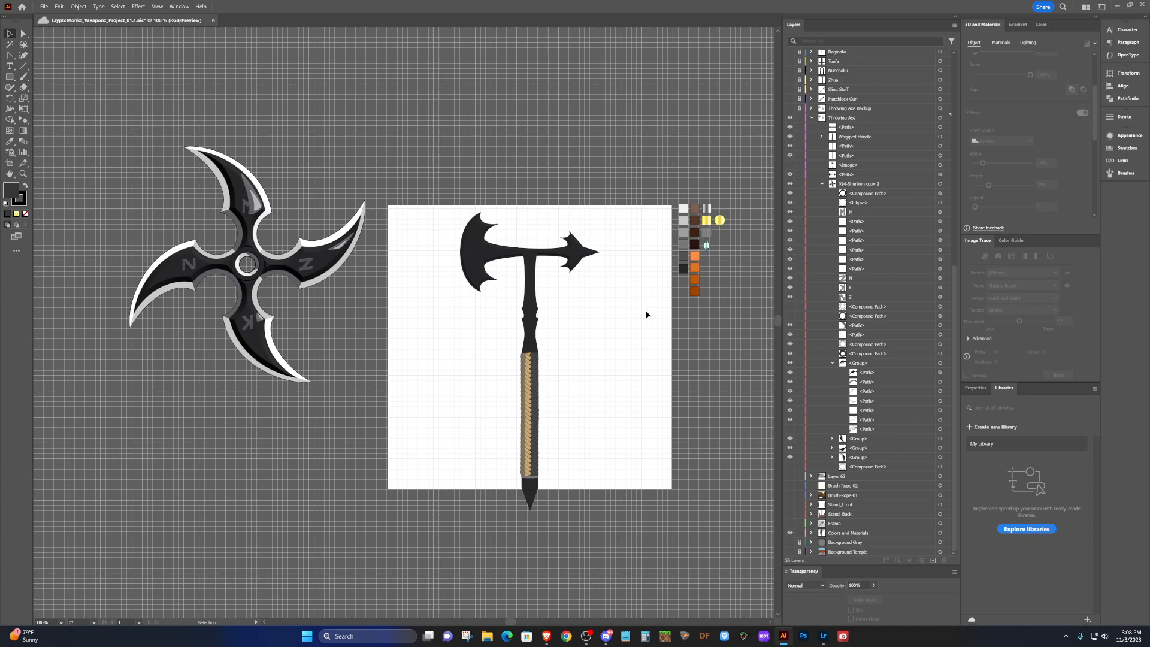
click(576, 259)
click(1030, 43)
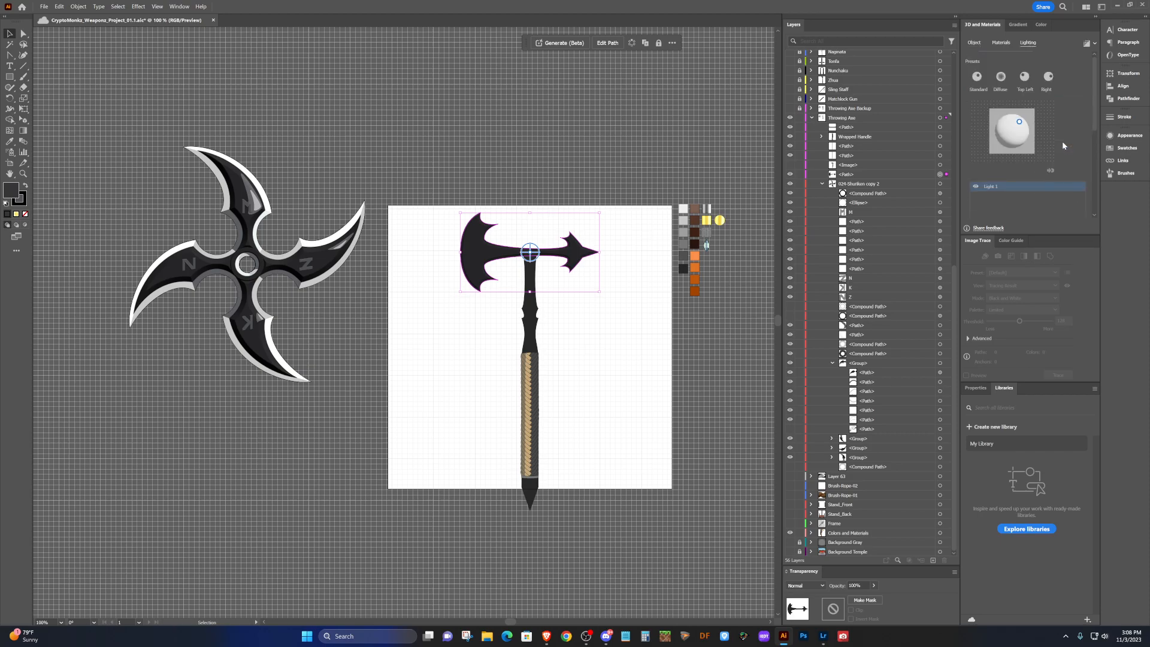
scroll(1070, 120, down, 3)
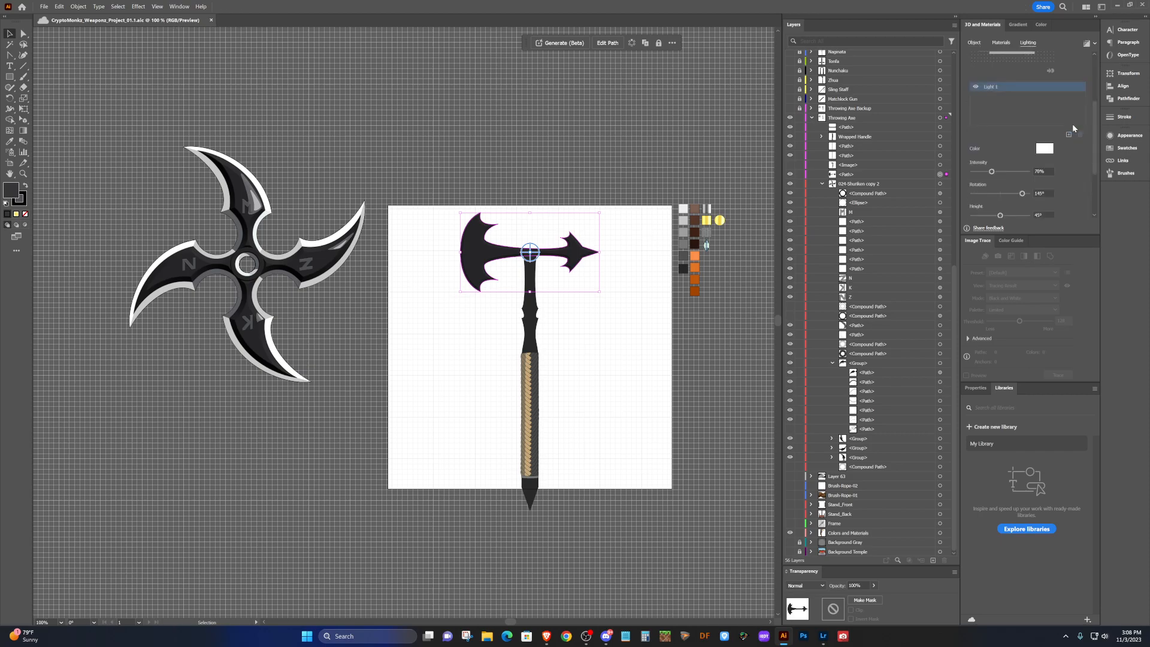
drag(991, 171, 1010, 173)
scroll(604, 267, up, 2)
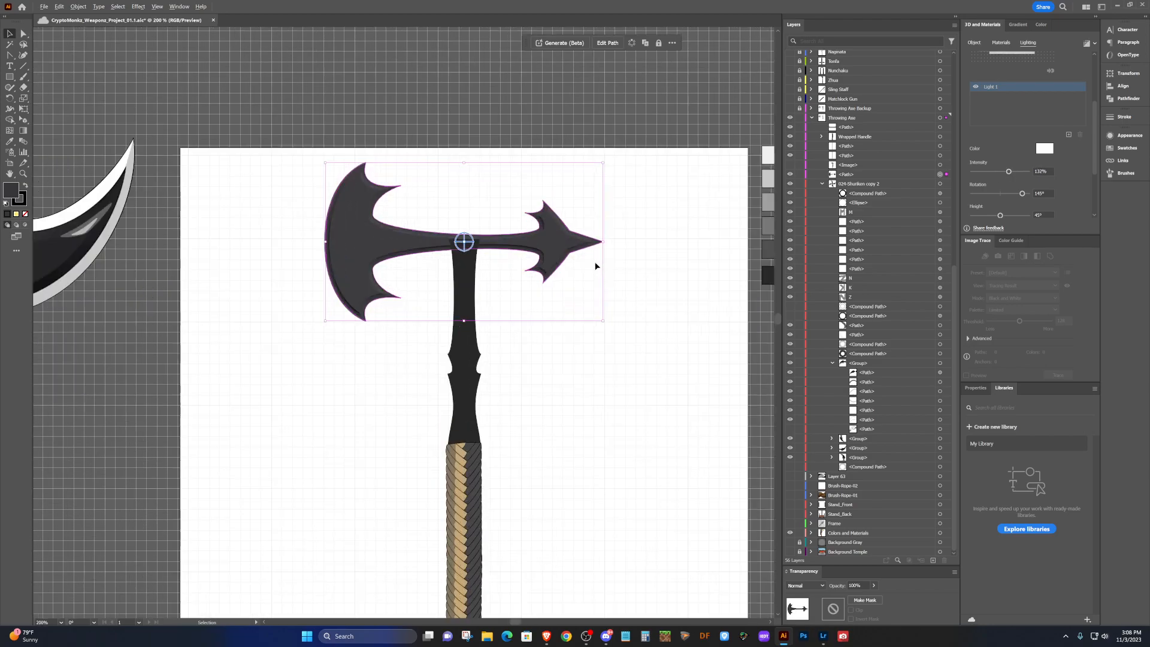
scroll(577, 250, up, 3)
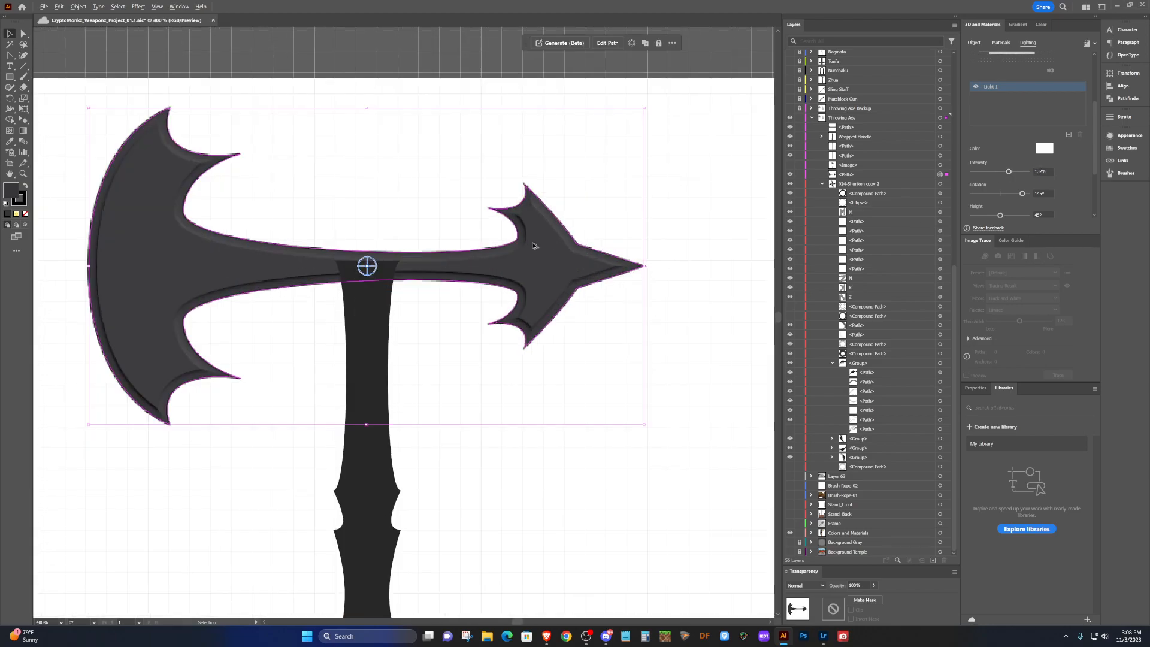
scroll(534, 247, left, 6)
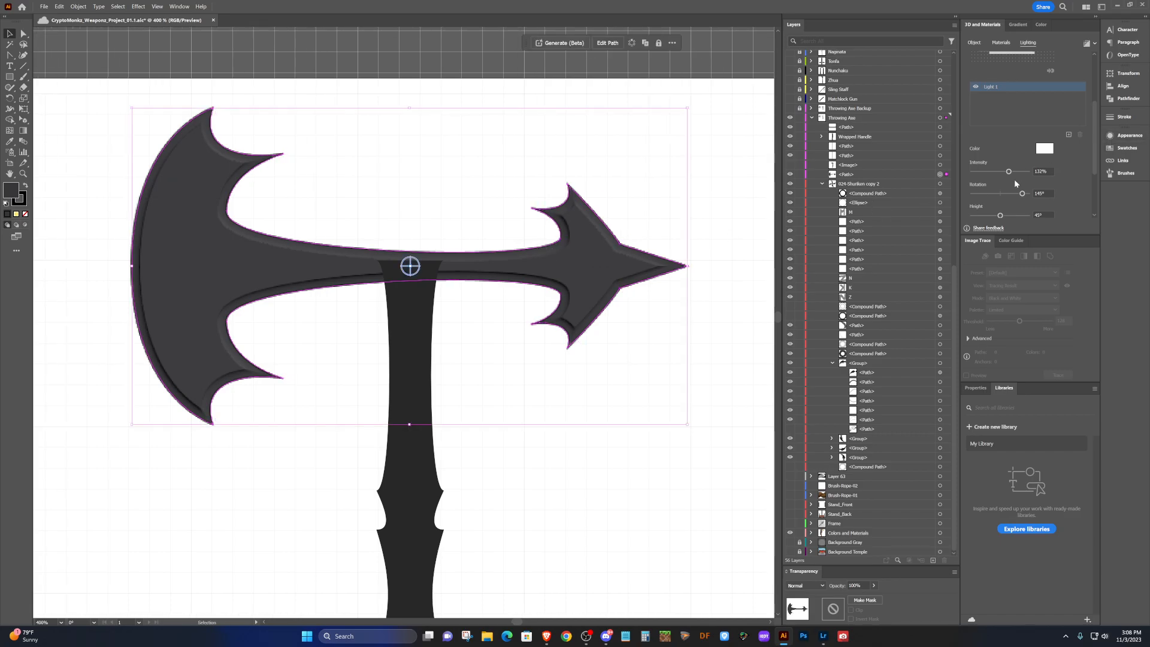
Set the axe head's light to 67° rotation, 57° height and 103% intensity.
drag(1023, 195, 1010, 199)
click(1004, 218)
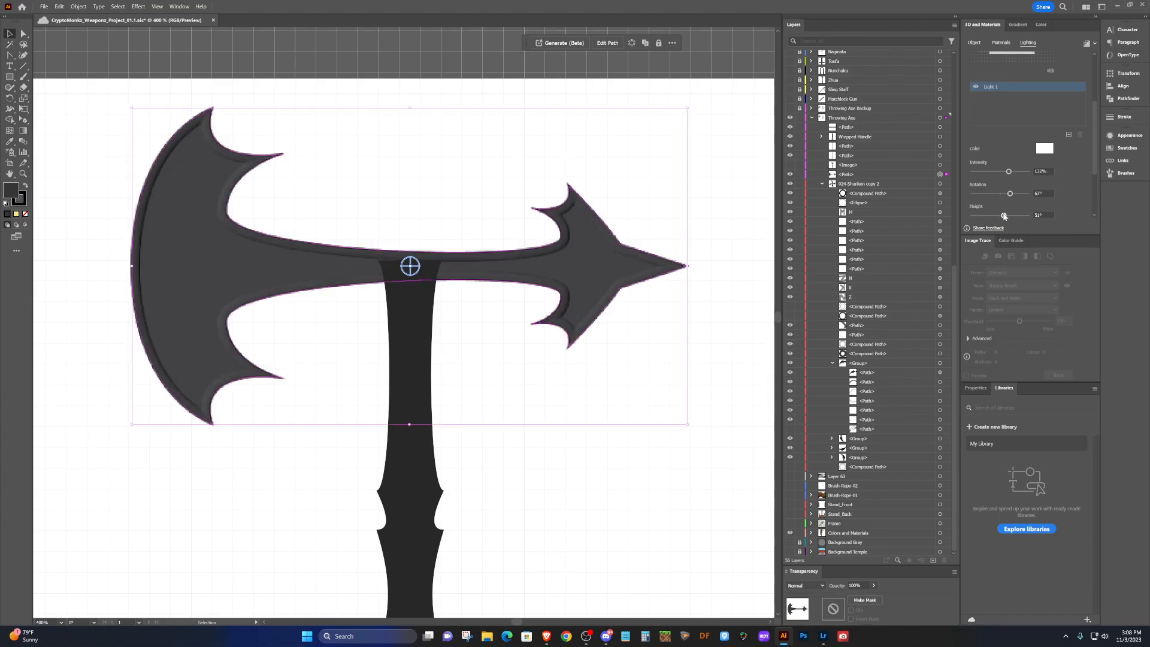
drag(1003, 217, 1006, 216)
drag(1008, 172, 999, 175)
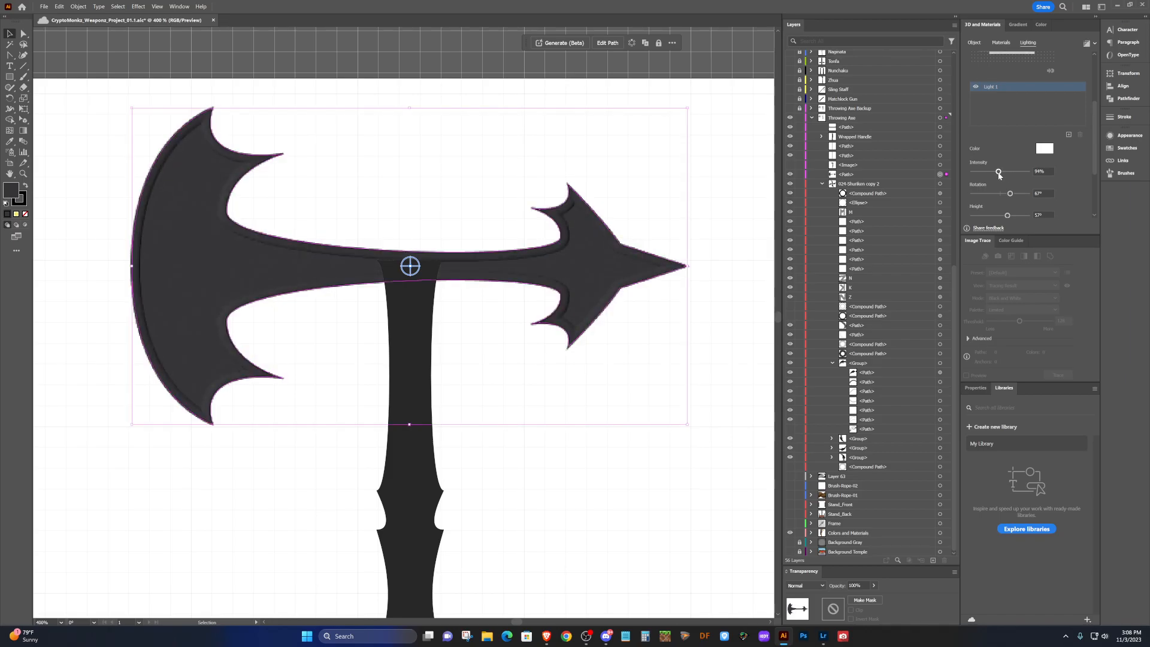
click(998, 173)
drag(999, 173, 1001, 173)
click(707, 272)
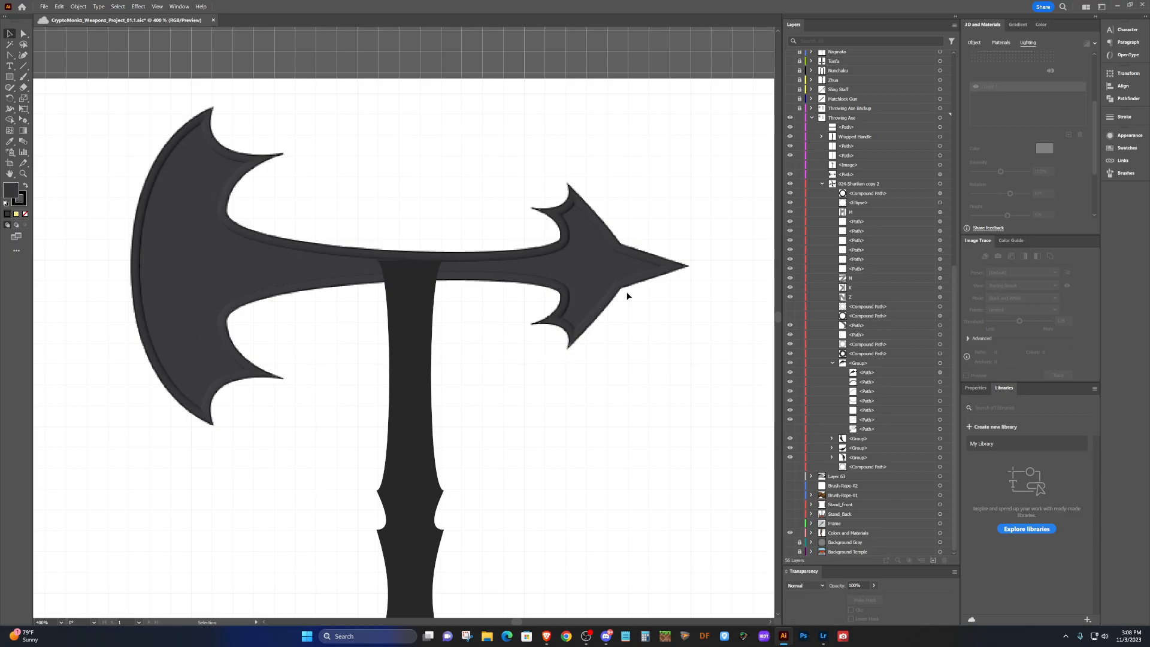
Compare the axe head with the shuriken and lower its light intensity to 71%.
scroll(626, 291, down, 2)
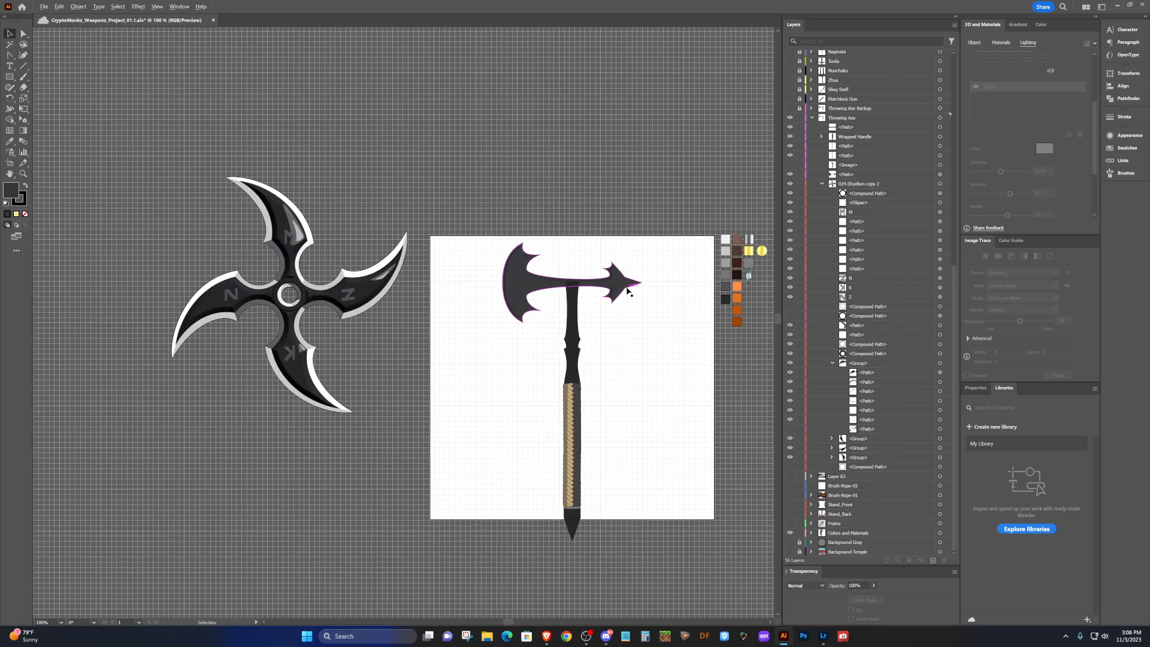
scroll(626, 291, up, 1)
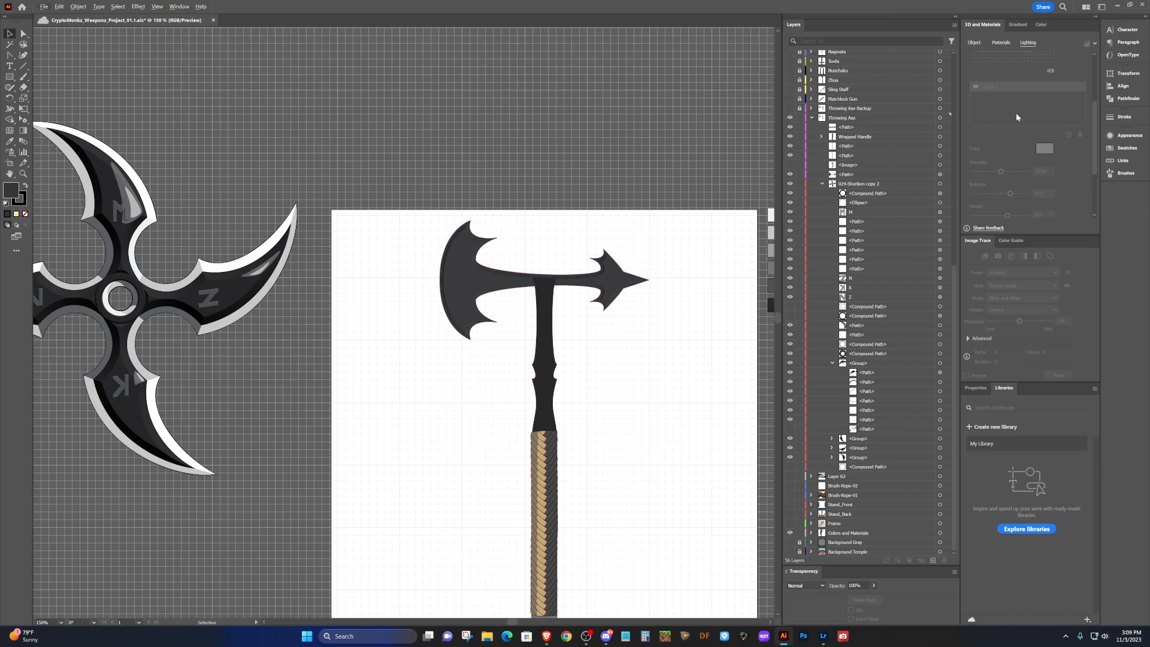
click(617, 289)
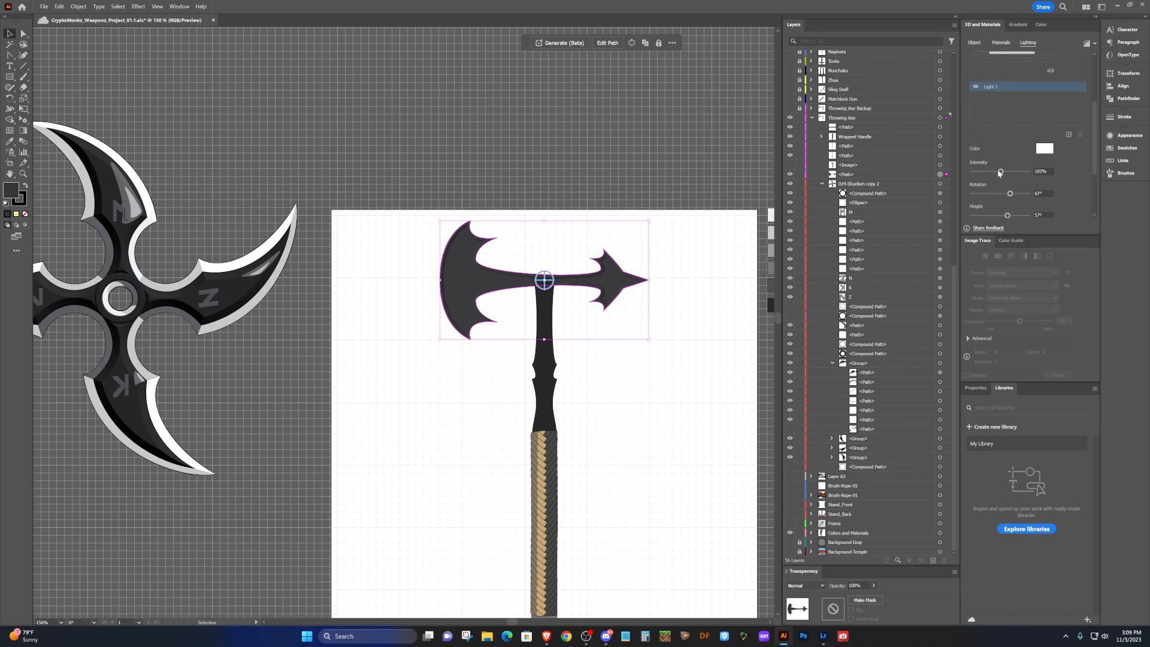
drag(999, 173, 992, 173)
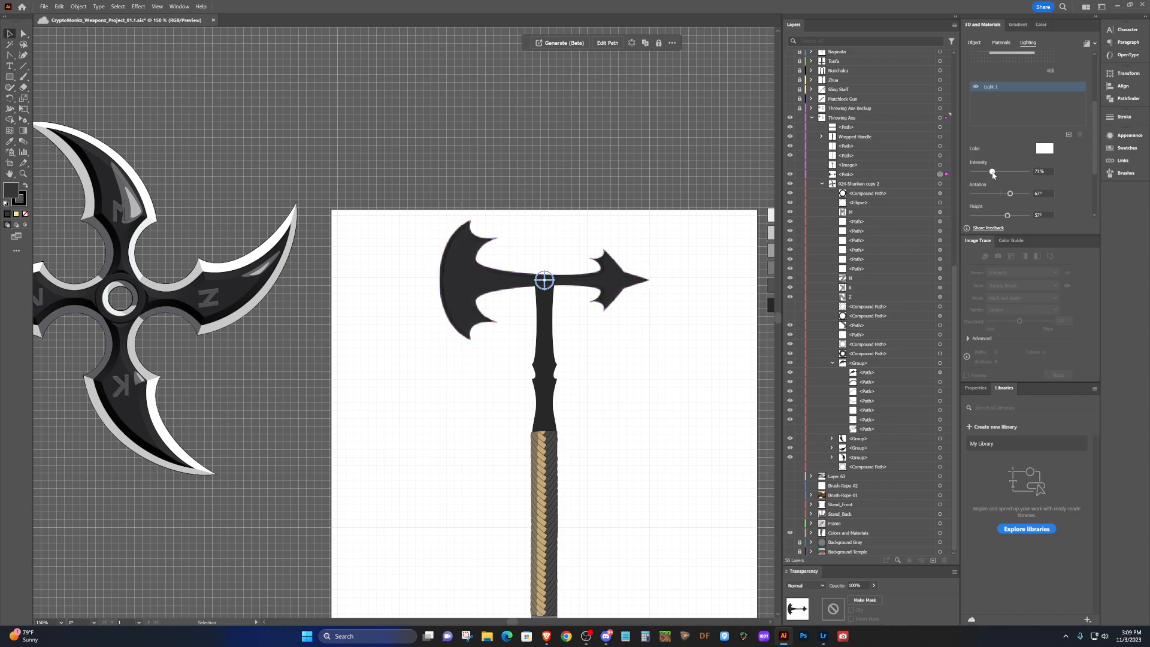
Collapse the shuriken copy's layer contents and duplicate the axe head path within the Throwing Axe layer.
scroll(607, 288, up, 5)
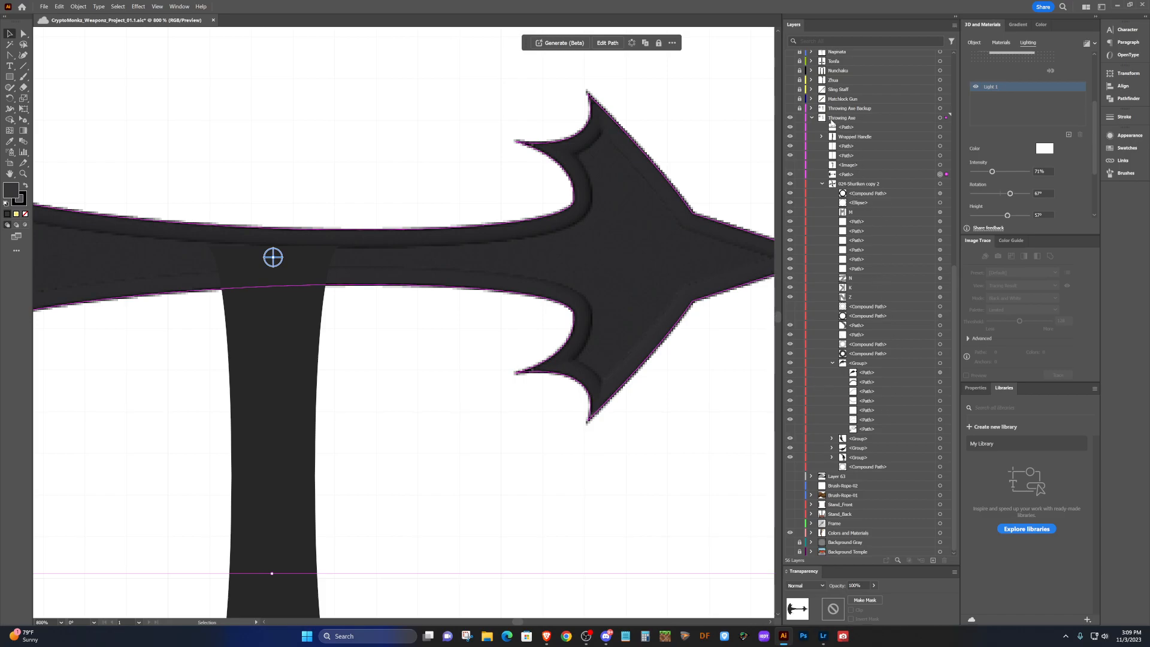
click(831, 363)
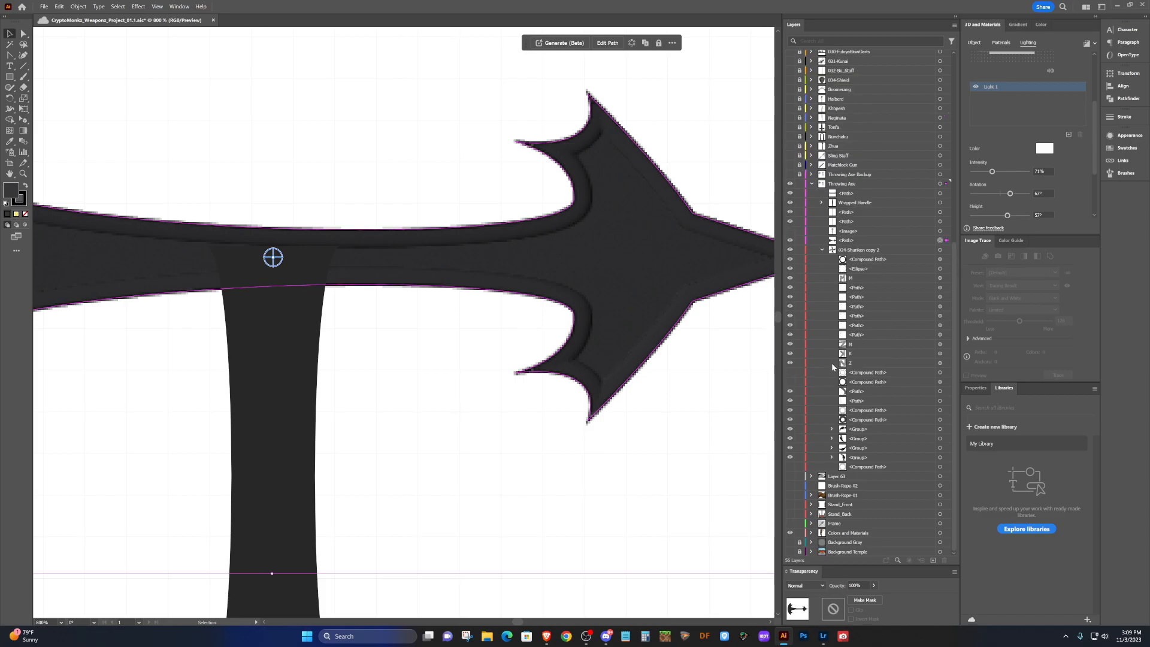
click(822, 250)
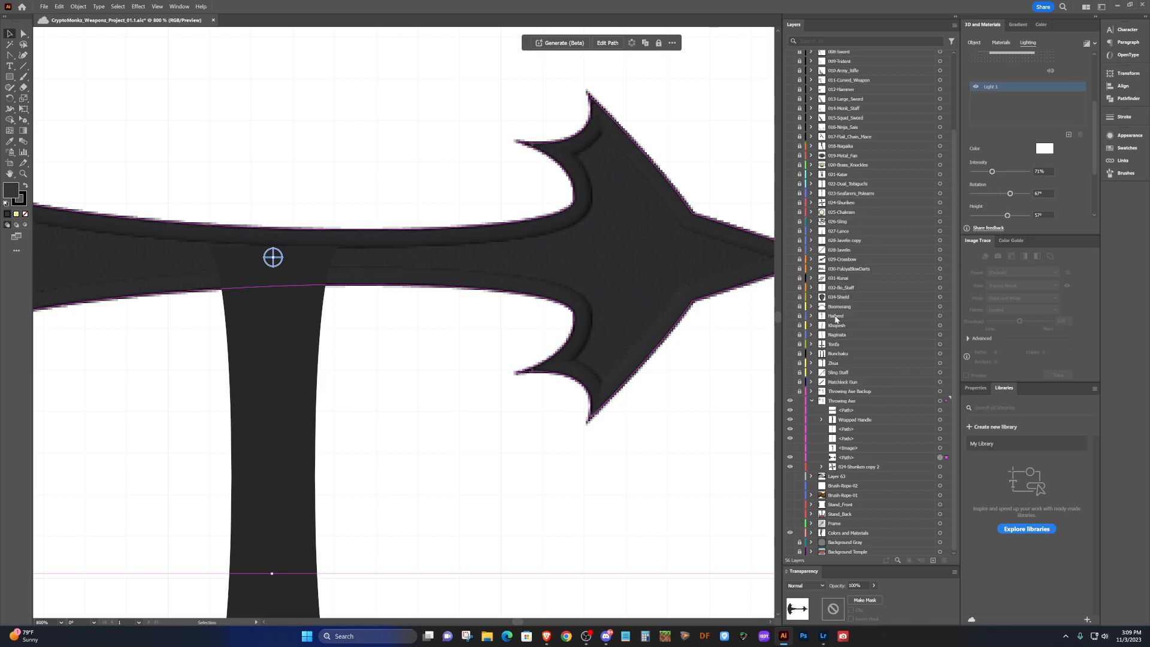
click(928, 458)
drag(926, 458, 932, 561)
click(934, 458)
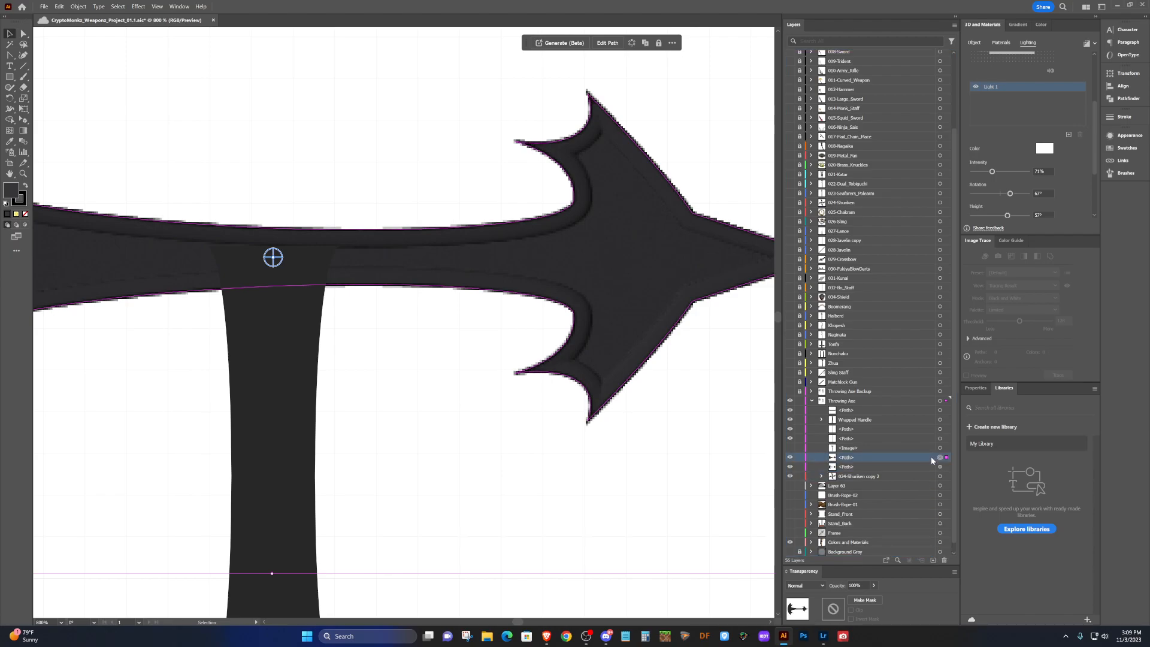
Turn off the bevel on the selected axe head duplicate.
scroll(559, 304, down, 1)
scroll(559, 303, down, 2)
key(a)
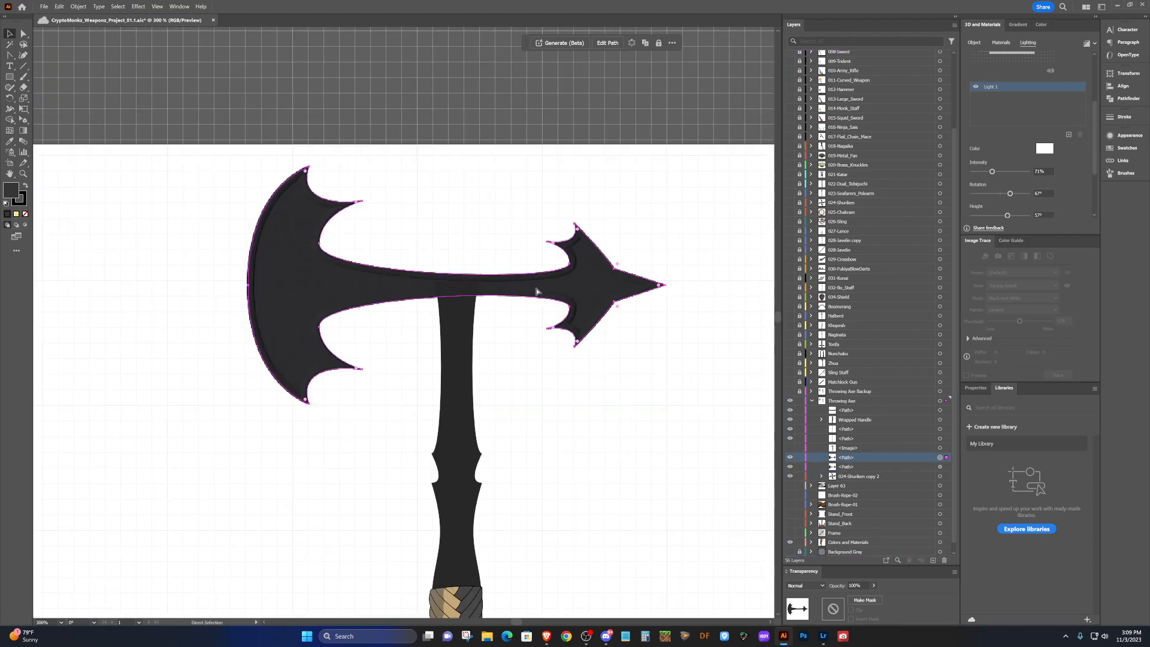
key(v)
scroll(539, 288, up, 1)
scroll(539, 288, down, 1)
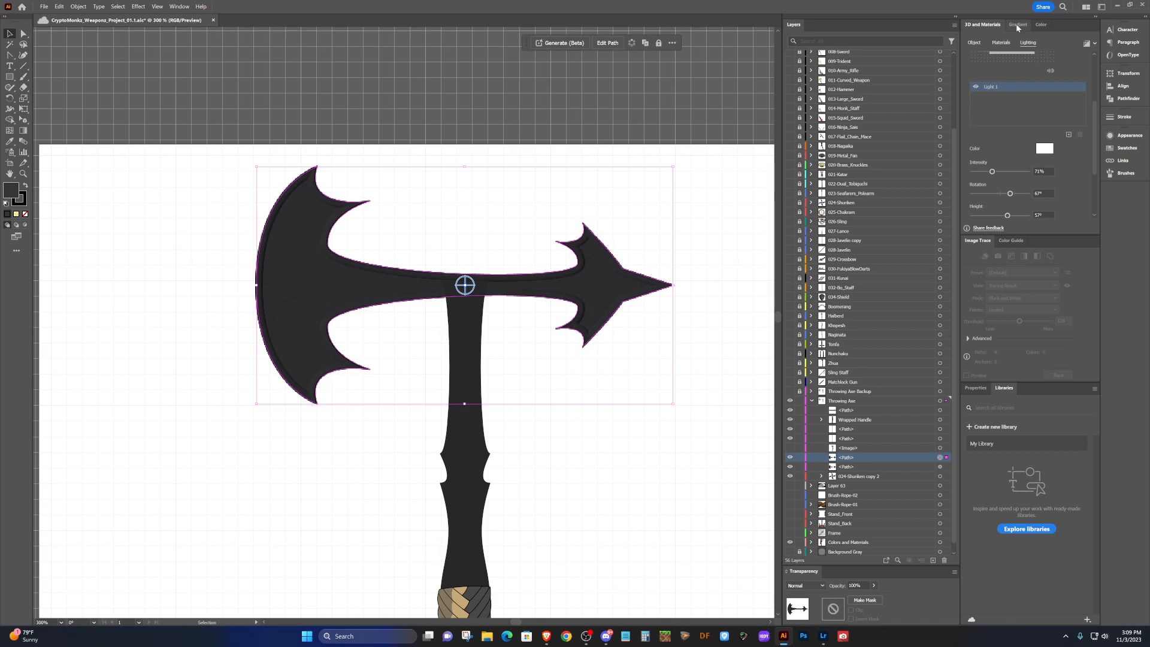
scroll(1058, 142, up, 3)
scroll(1066, 191, down, 2)
scroll(1065, 177, up, 2)
click(975, 42)
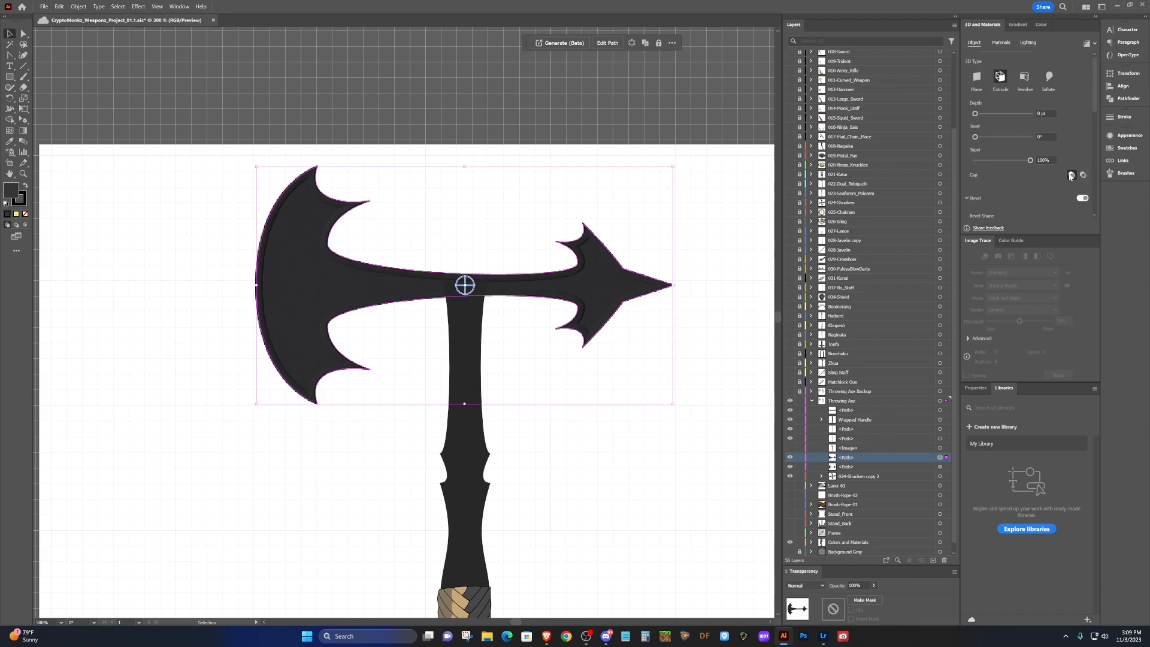
click(1083, 198)
Try removing the Extrude effect from the selected axe head duplicate, and undo that change.
click(1000, 77)
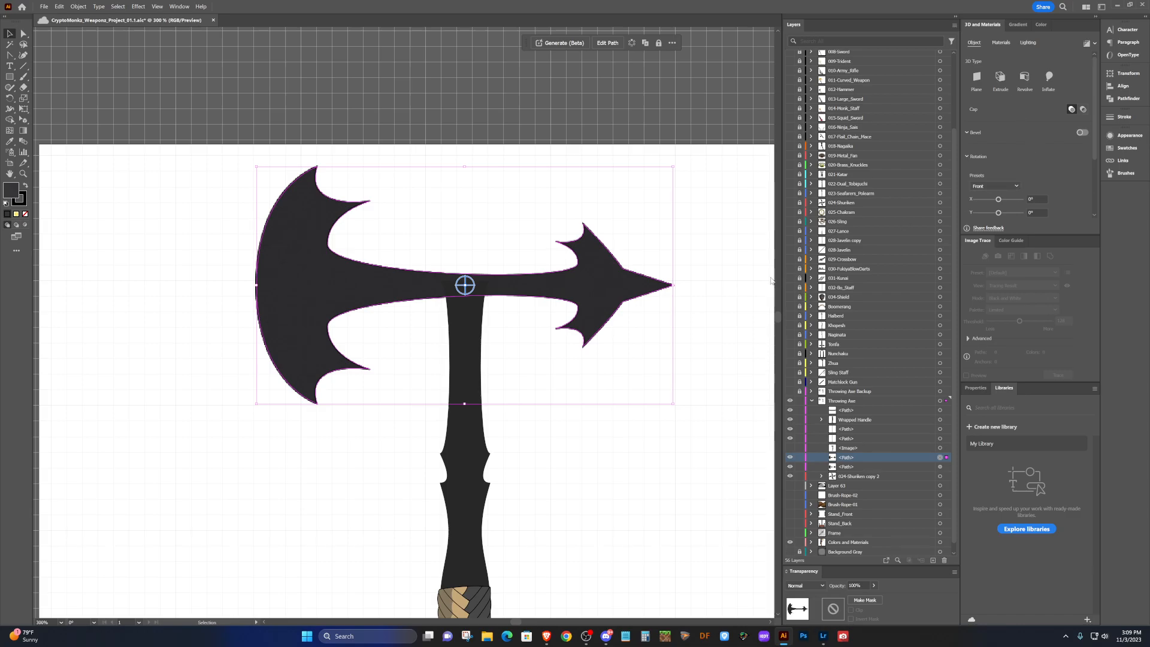
key(ctrl+z)
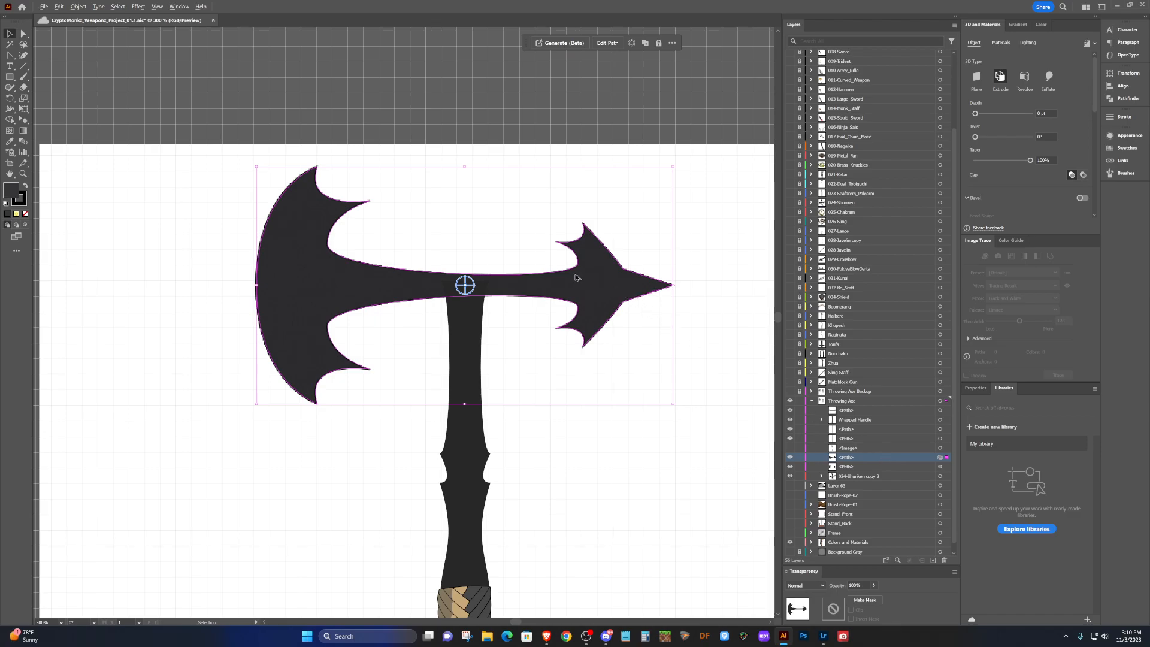
scroll(576, 278, down, 3)
scroll(576, 278, up, 2)
scroll(593, 272, right, 5)
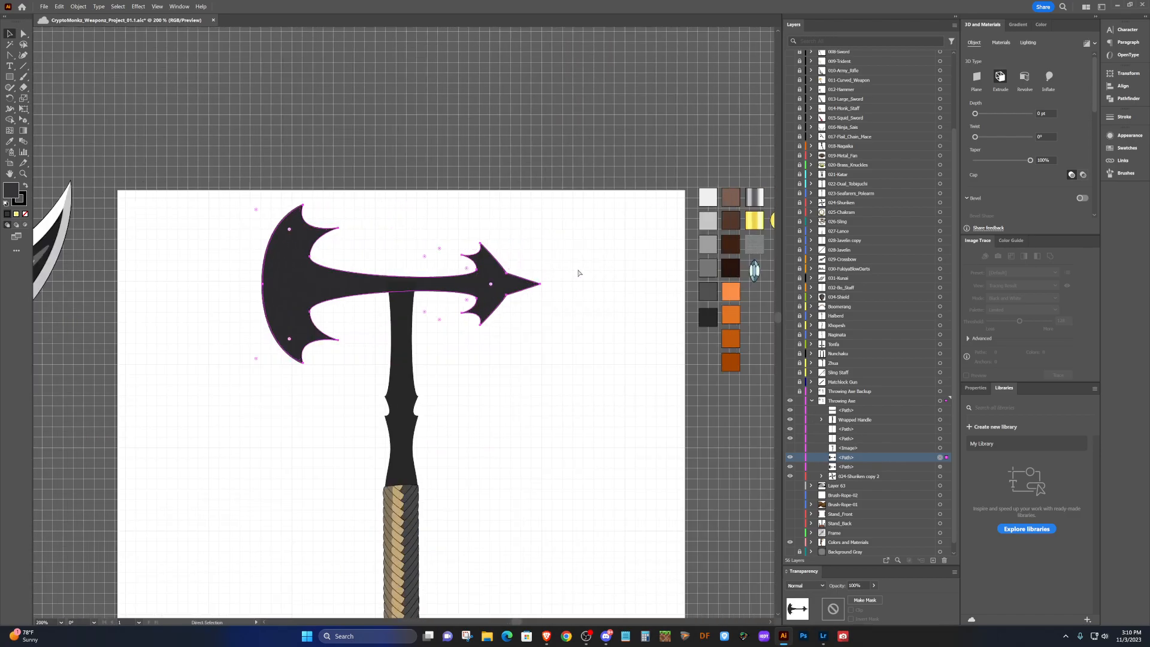
Recolour the selected axe head duplicate with the dark grey swatch, second from the end of the grey column, using the Eyedropper.
key(v)
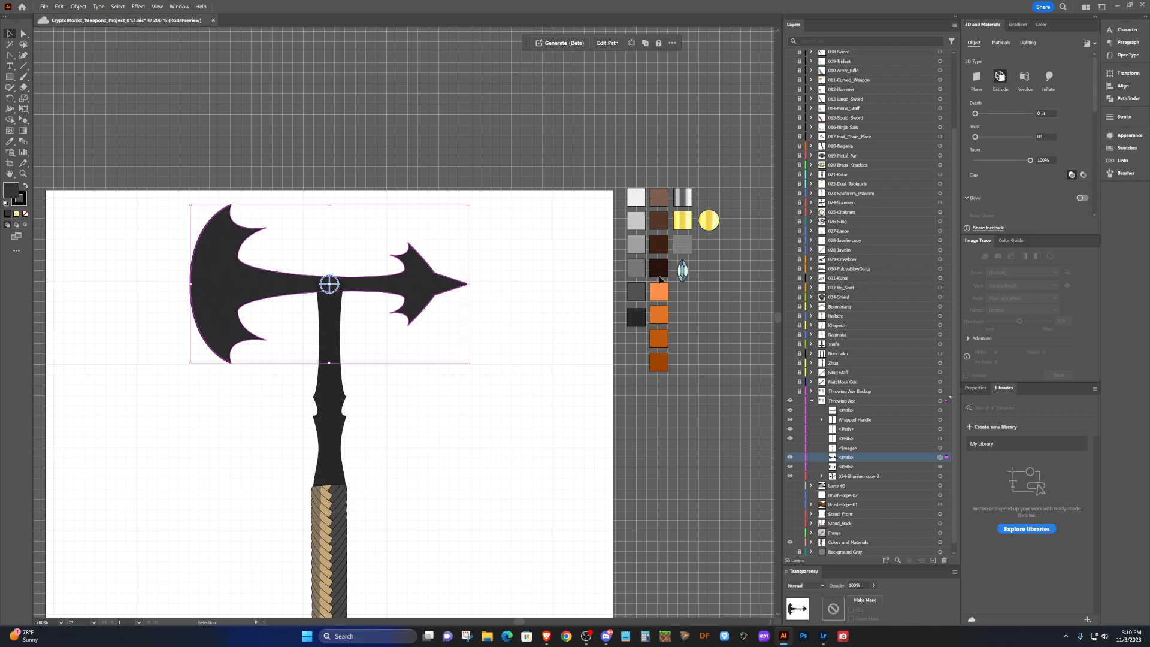
key(i)
click(634, 291)
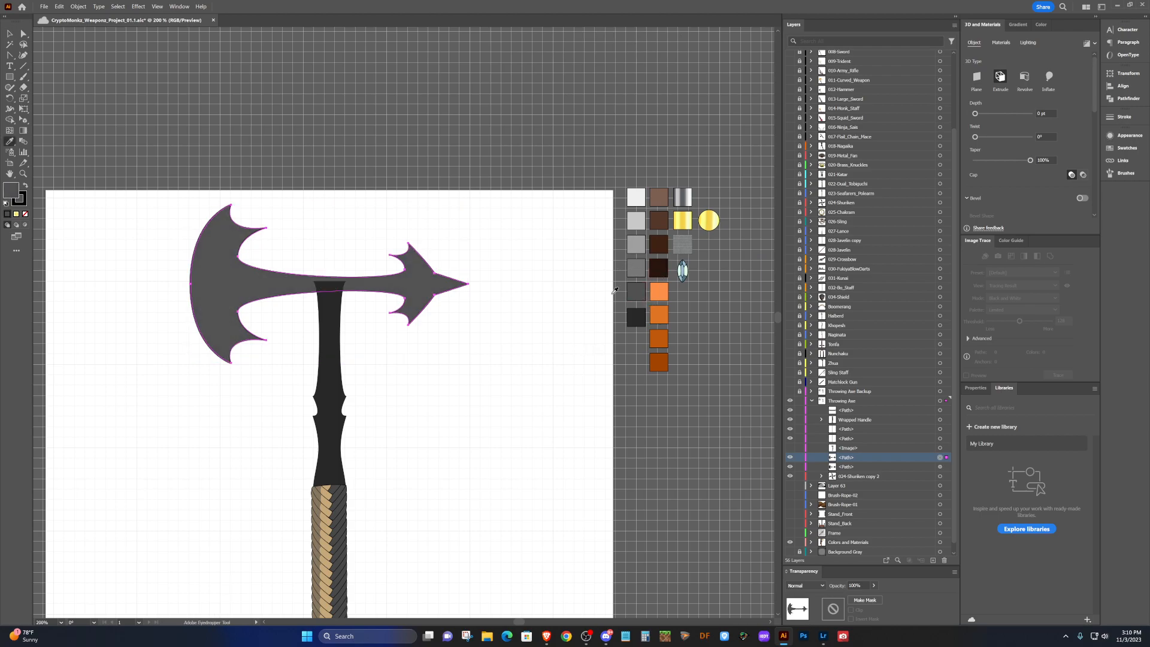
key(v)
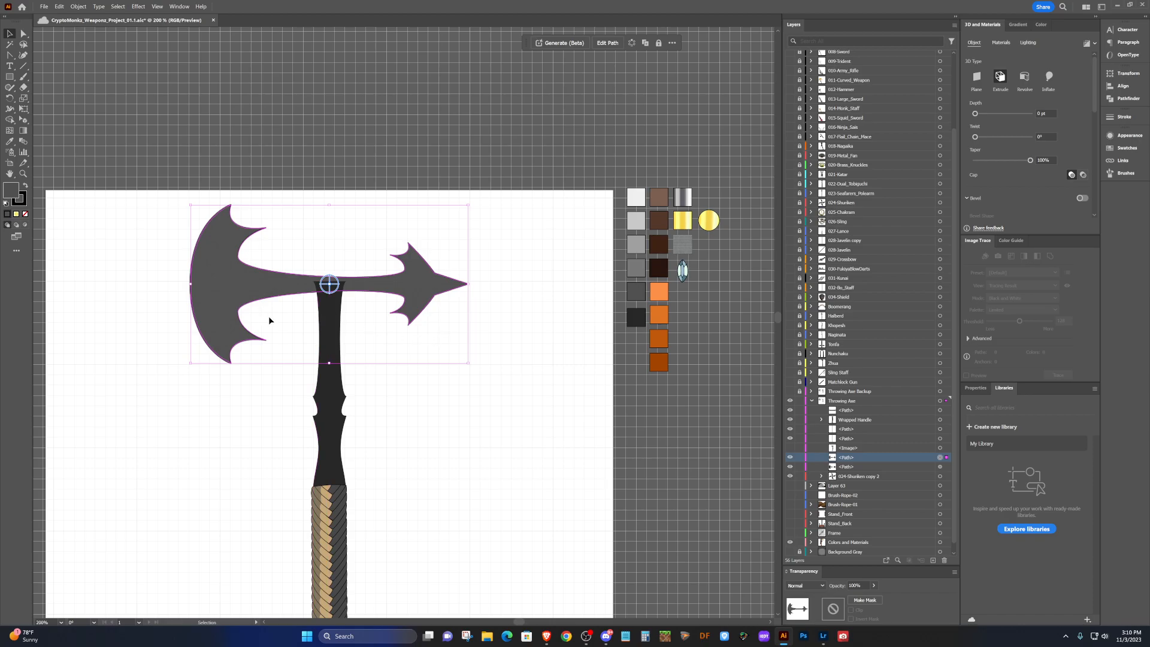
Pull the outer tip of the front spike's lower barb inward on the axe head duplicate with the Anchor Point tool.
key(shift+c)
scroll(393, 310, up, 3)
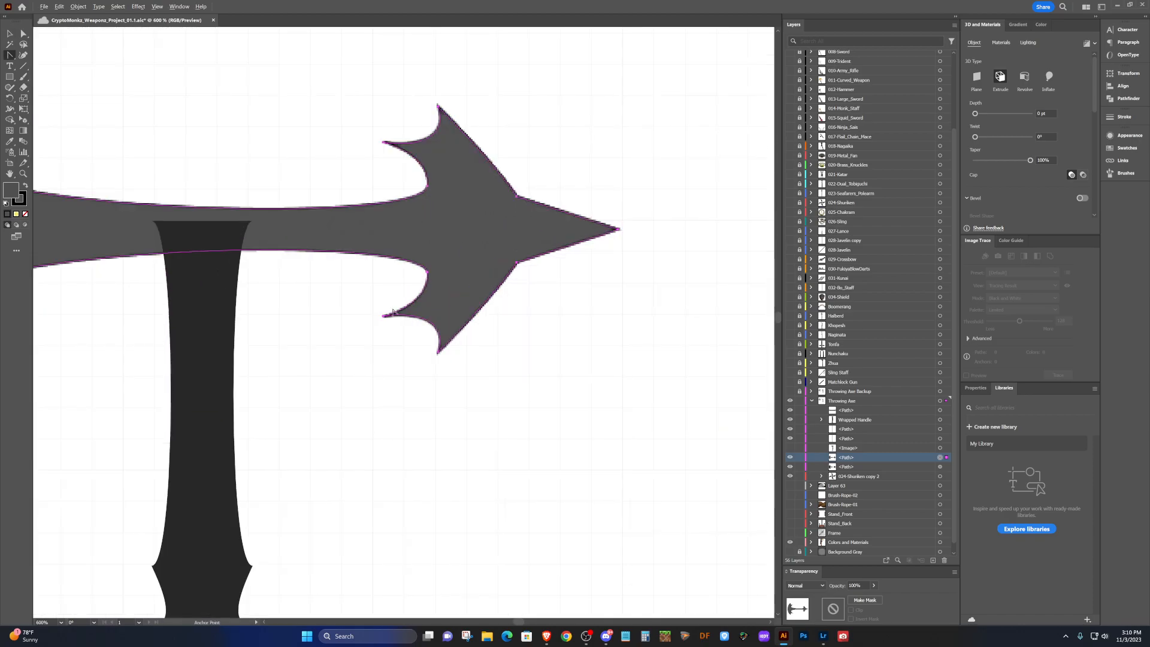
scroll(393, 310, up, 1)
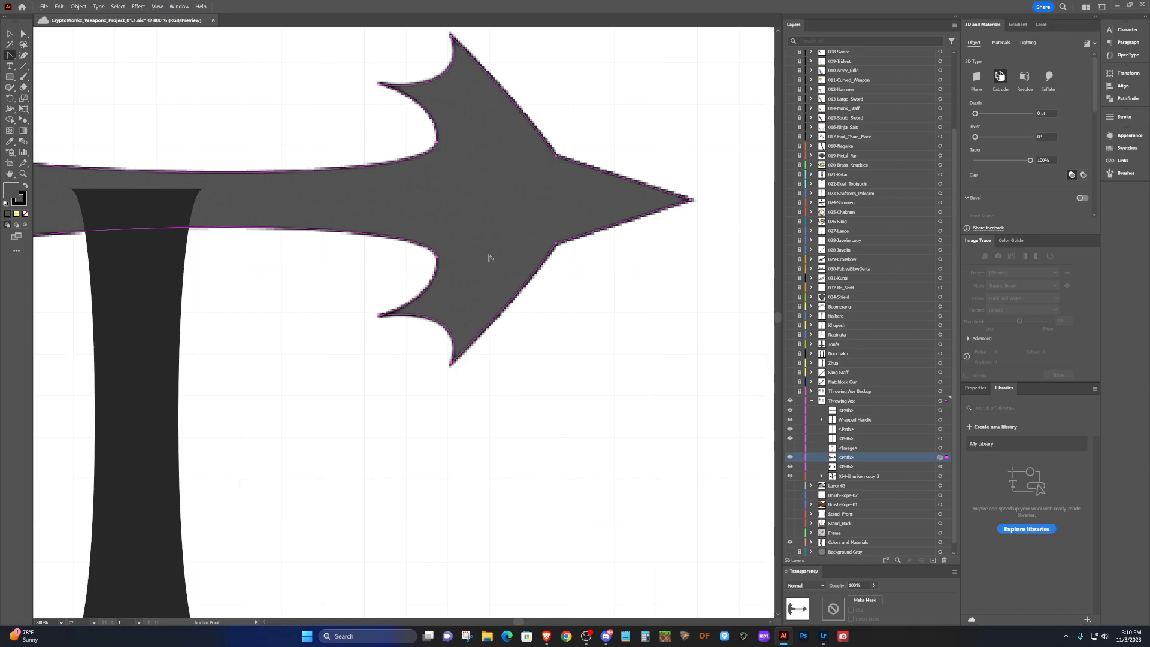
scroll(488, 258, up, 1)
drag(452, 370, 464, 341)
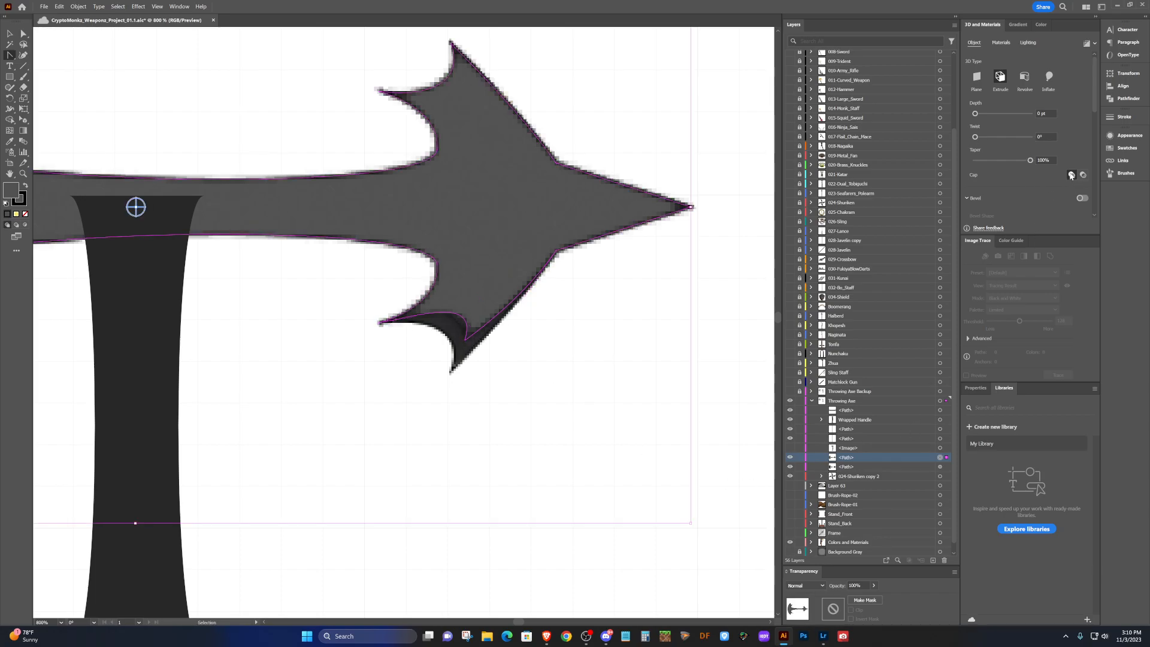
Try reapplying the Extrude 3D type to the reshaped axe head duplicate.
scroll(1040, 137, up, 1)
click(996, 78)
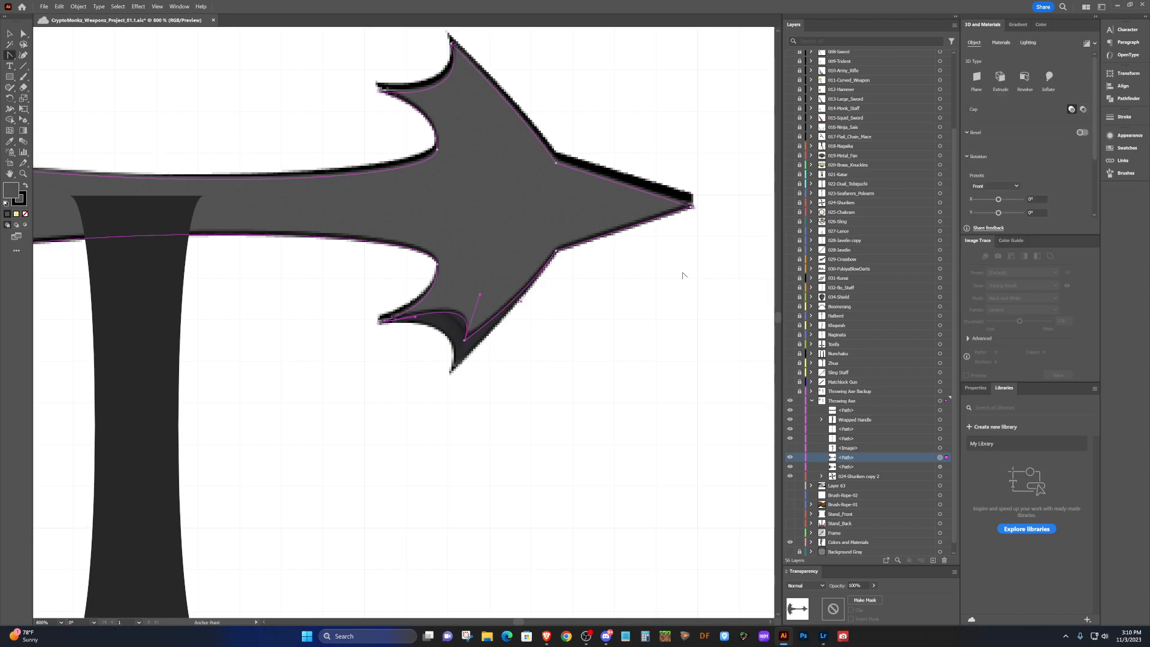
key(v)
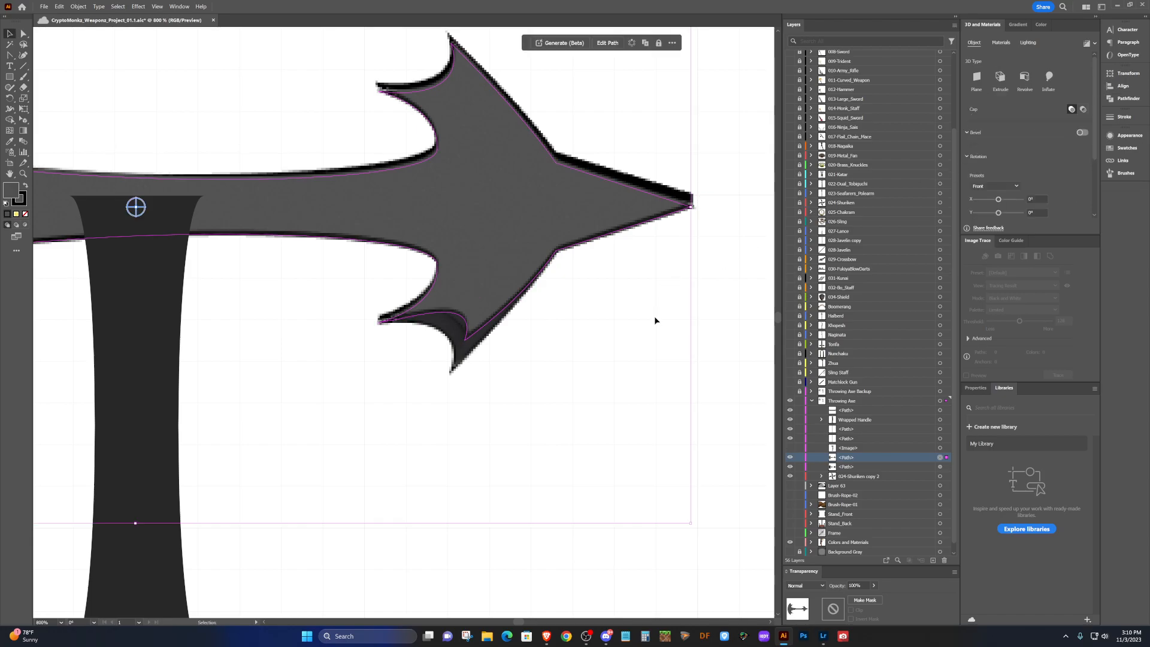
click(655, 314)
click(546, 212)
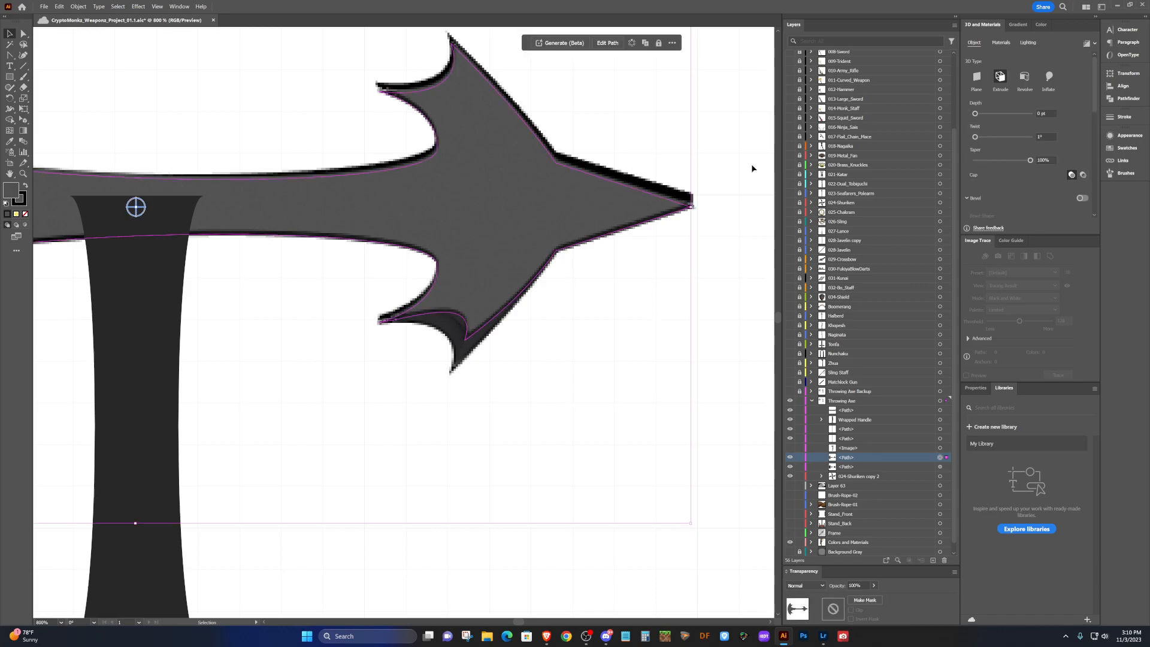
click(999, 76)
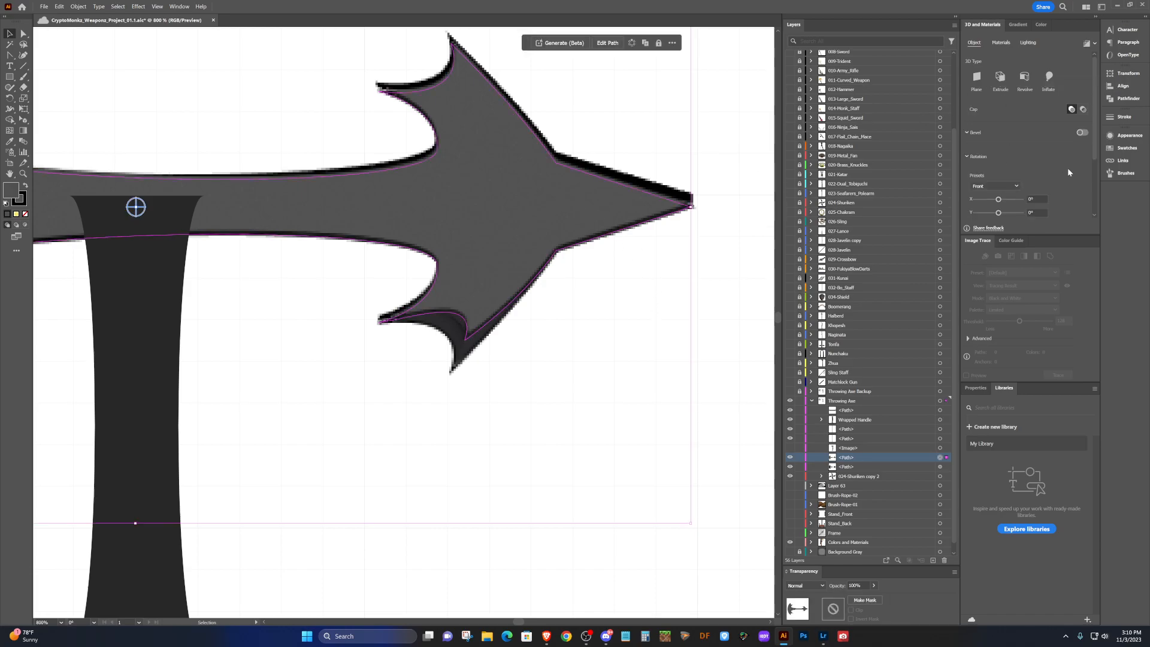
click(718, 275)
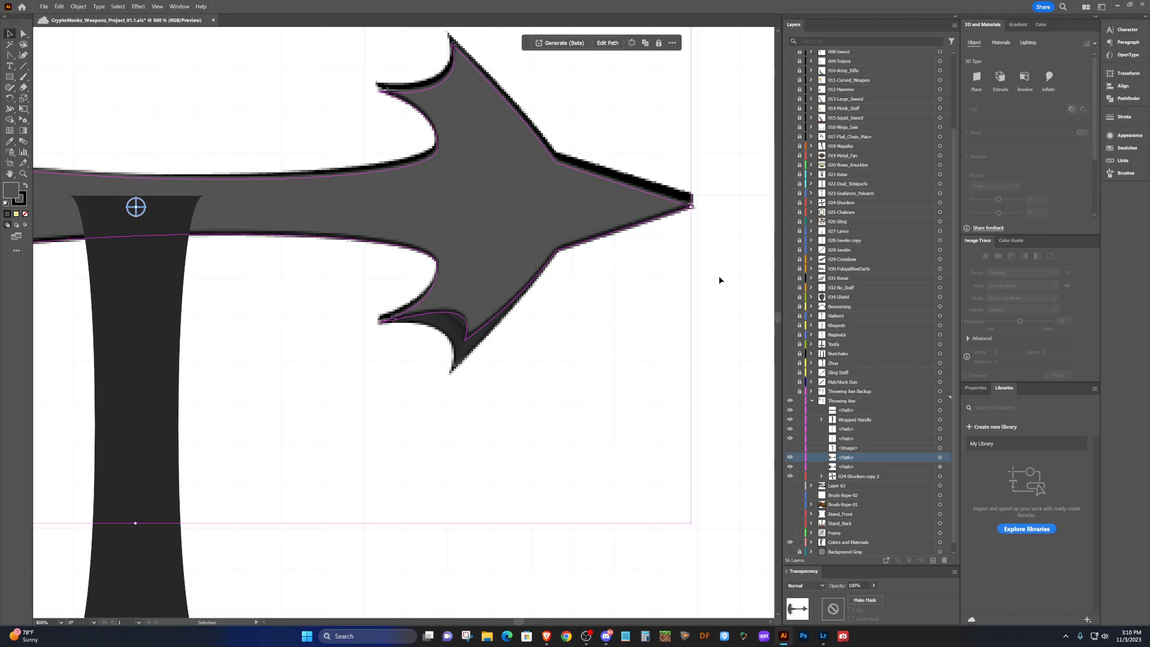
click(519, 262)
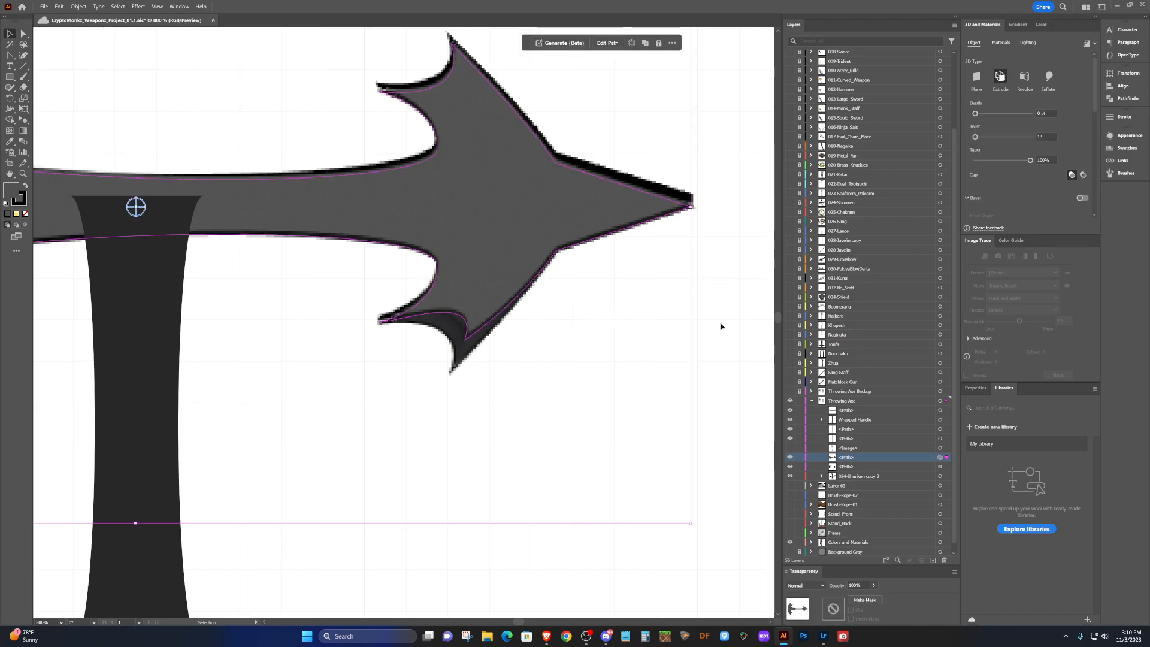
click(711, 306)
Replace the axe head duplicate's appearance with that of the mid-grey swatch from the Colors and Materials layer.
scroll(711, 303, down, 3)
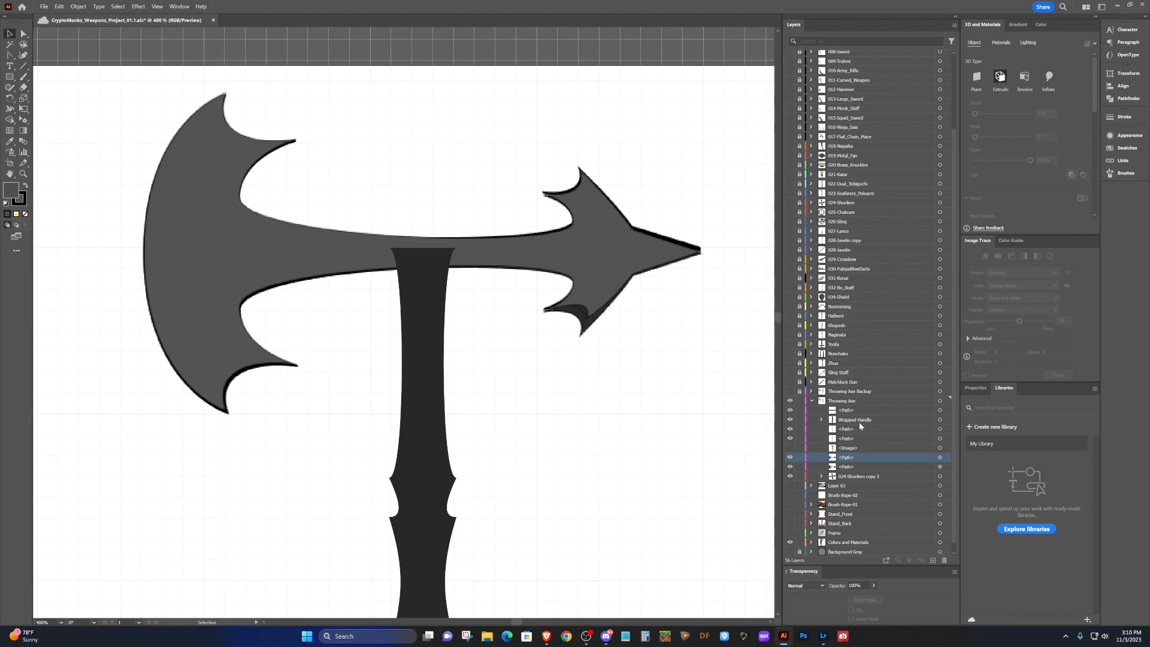
key(a)
scroll(643, 341, right, 10)
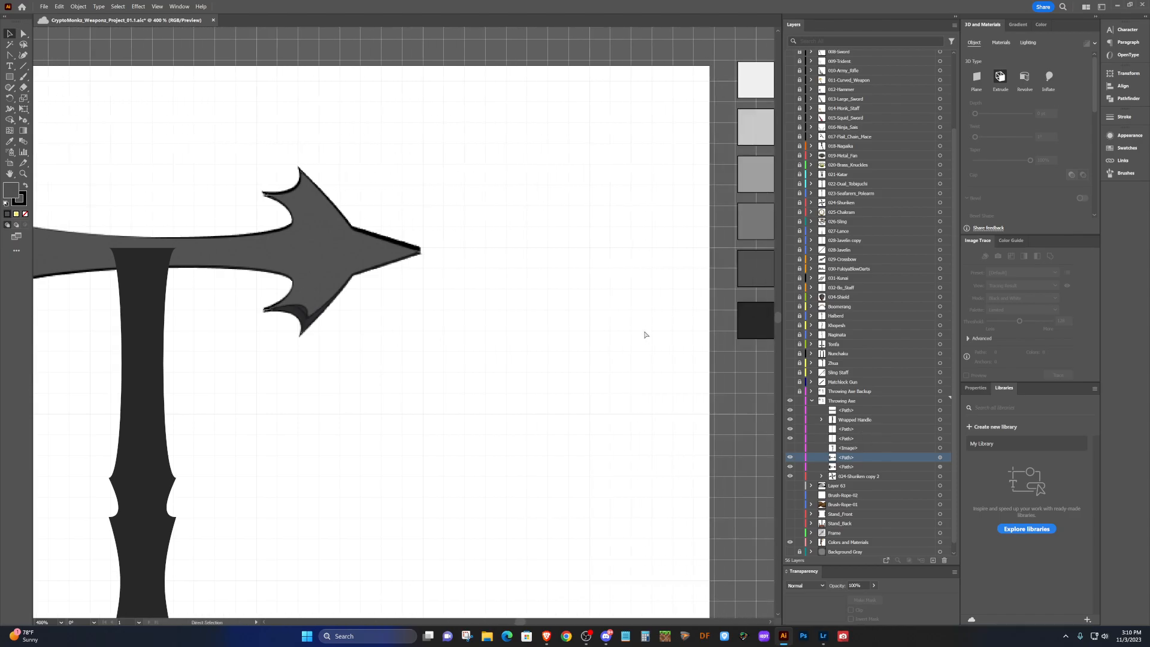
scroll(644, 334, down, 2)
scroll(644, 335, up, 1)
click(732, 258)
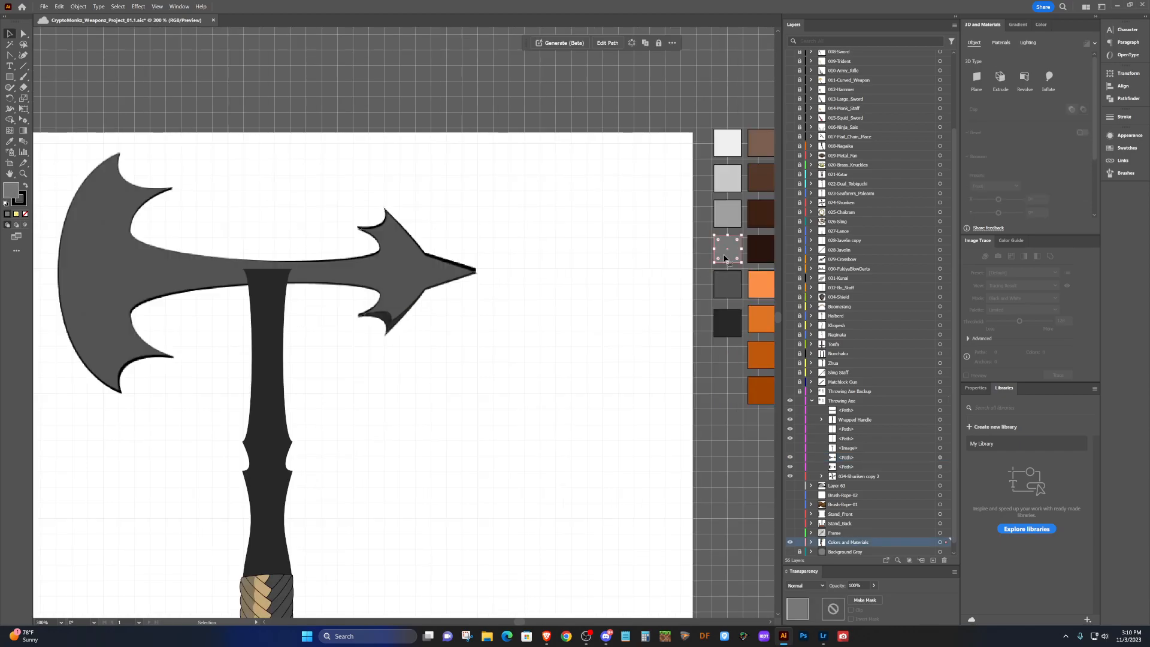
click(811, 542)
scroll(866, 504, down, 5)
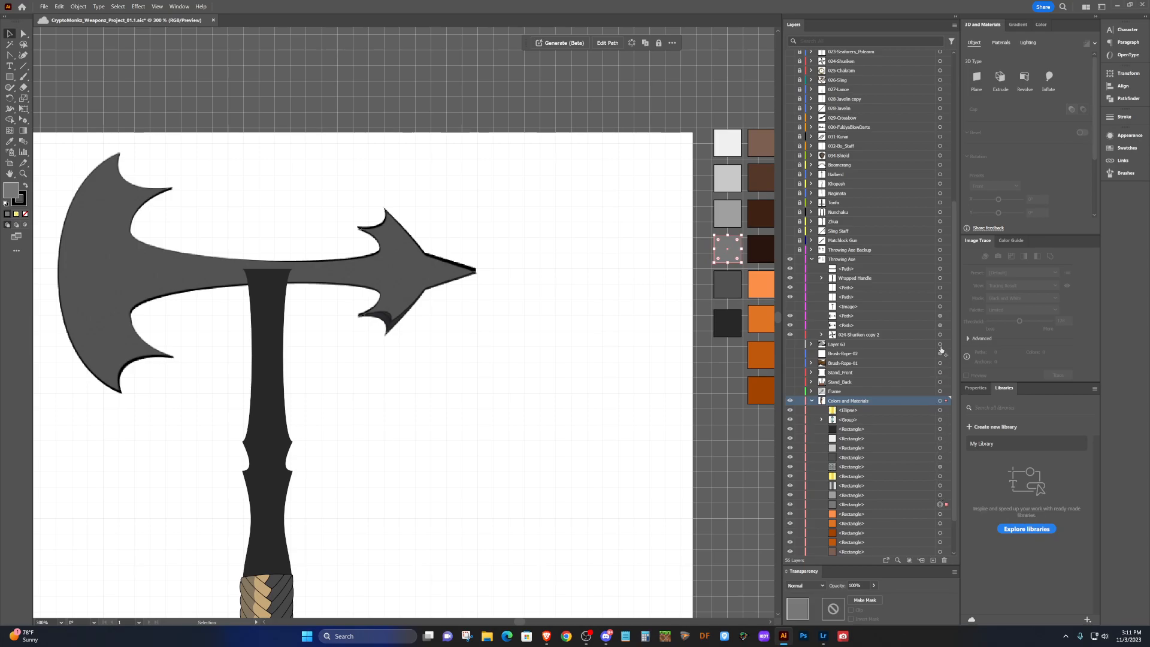
drag(940, 504, 940, 317)
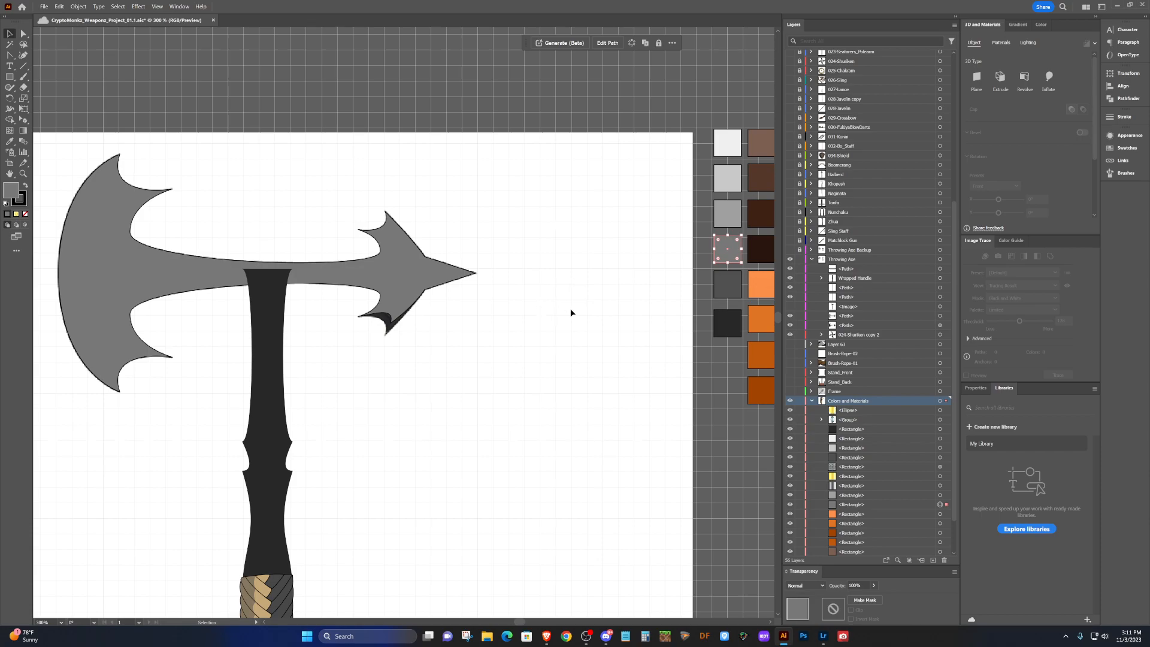
Try moving the grey axe head duplicate away from the original to inspect its outline, and undo the move.
click(491, 307)
drag(392, 281, 482, 378)
scroll(464, 269, up, 8)
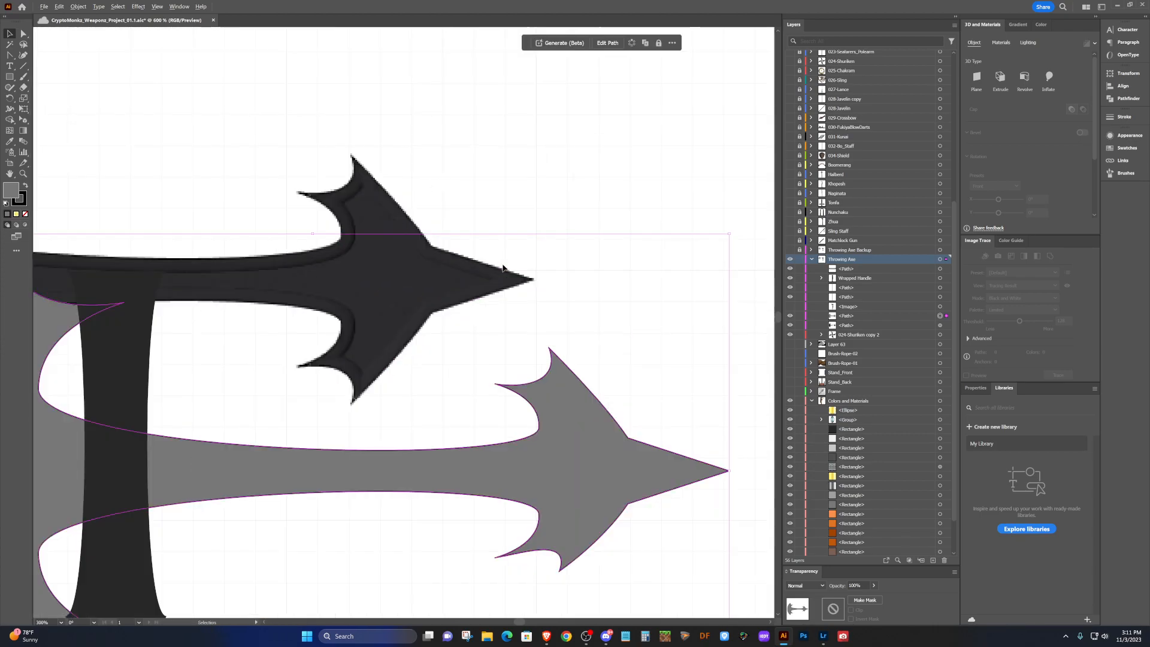
scroll(503, 269, down, 8)
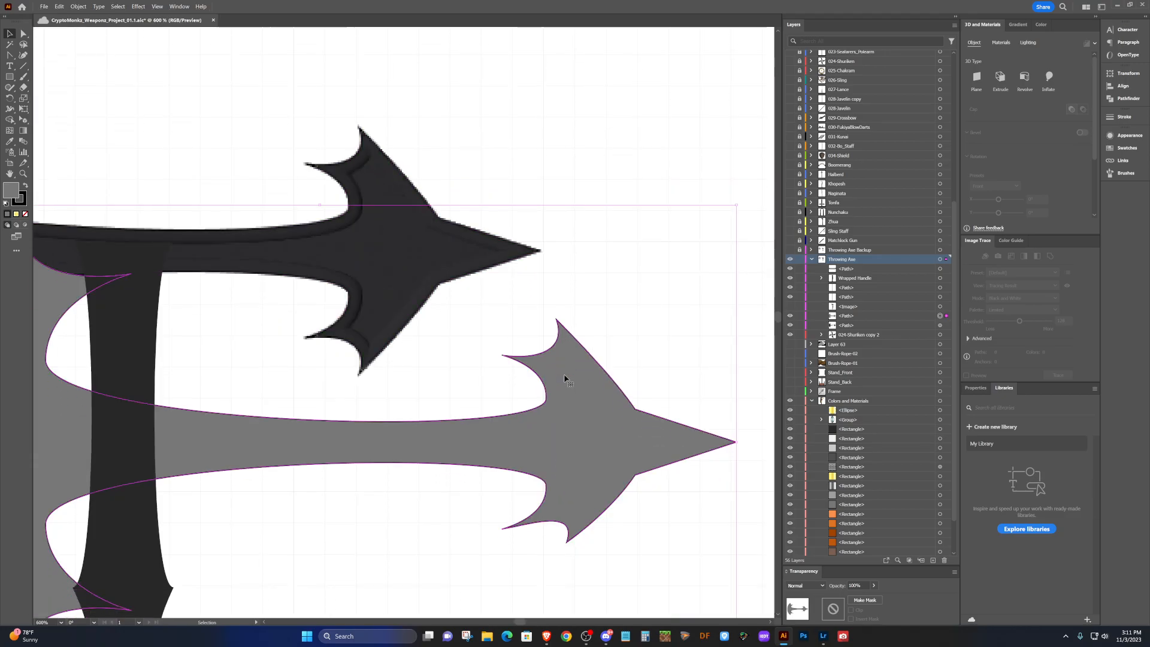
scroll(599, 396, up, 5)
scroll(632, 405, up, 2)
scroll(652, 293, down, 3)
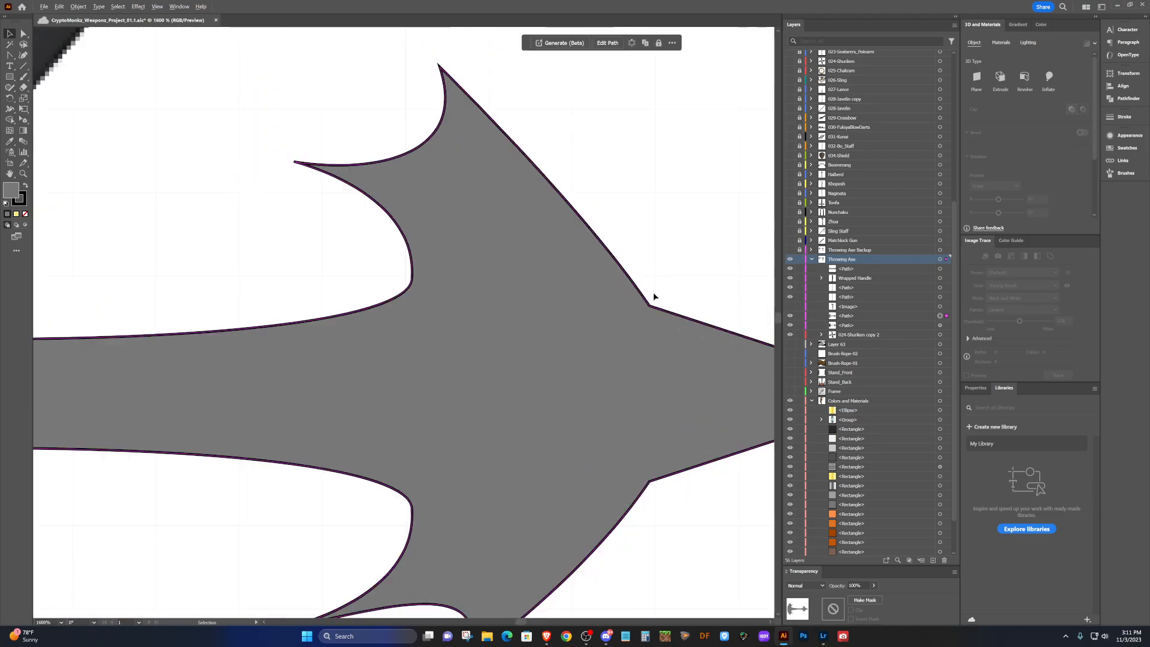
scroll(653, 292, up, 10)
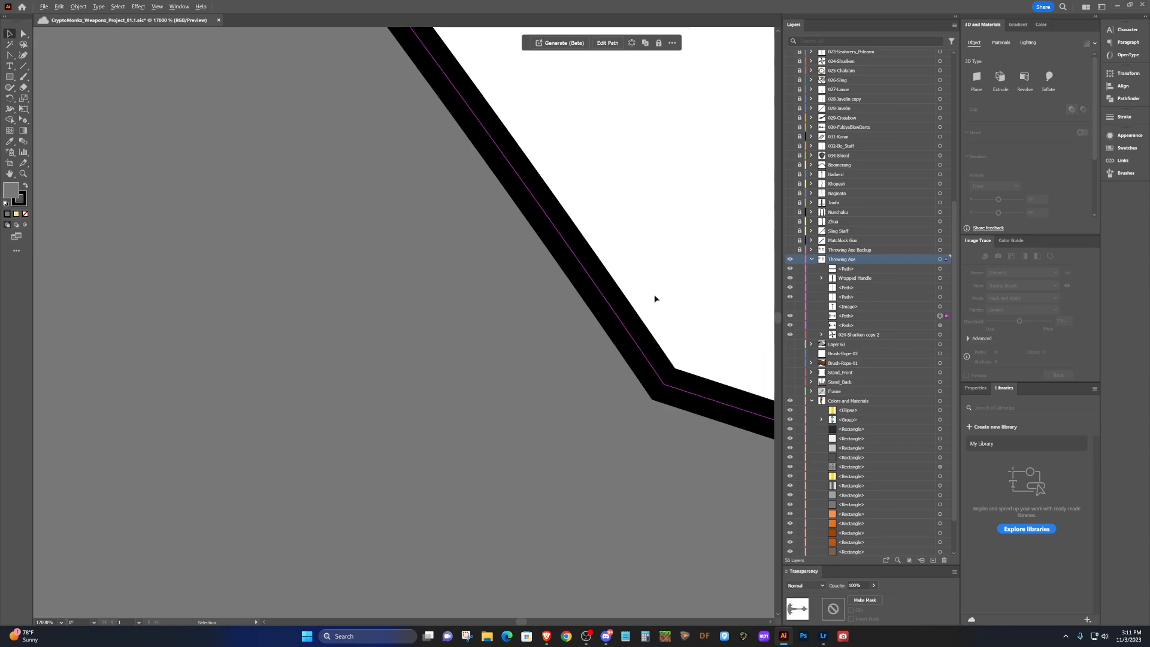
scroll(654, 300, up, 1)
scroll(654, 300, down, 15)
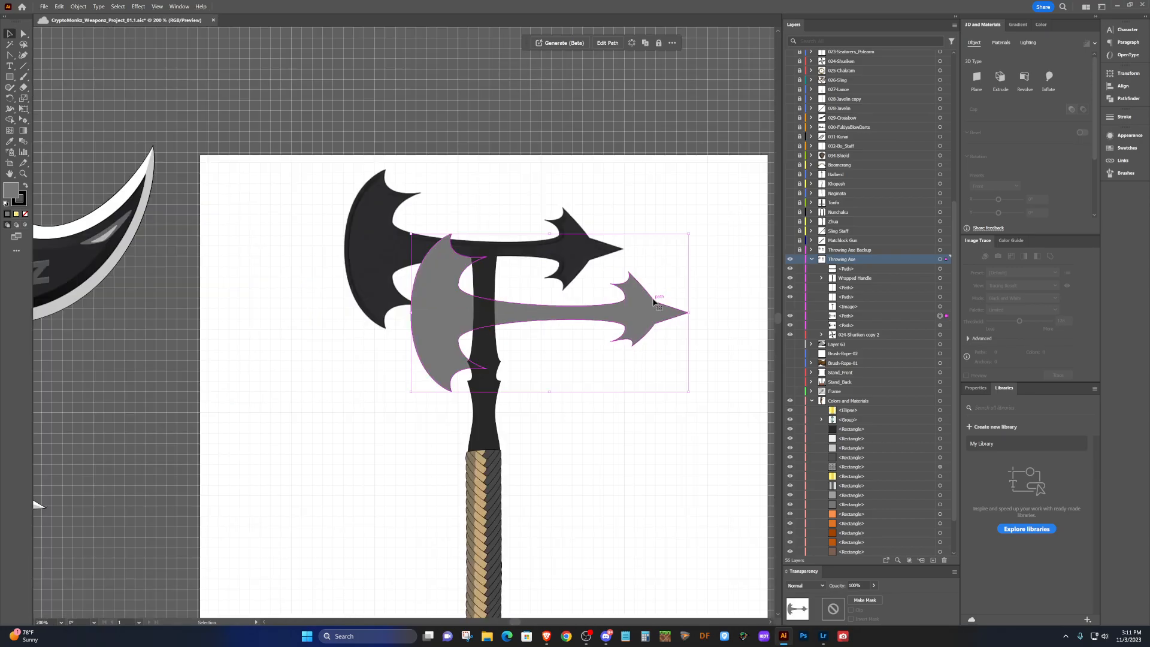
key(ctrl+z)
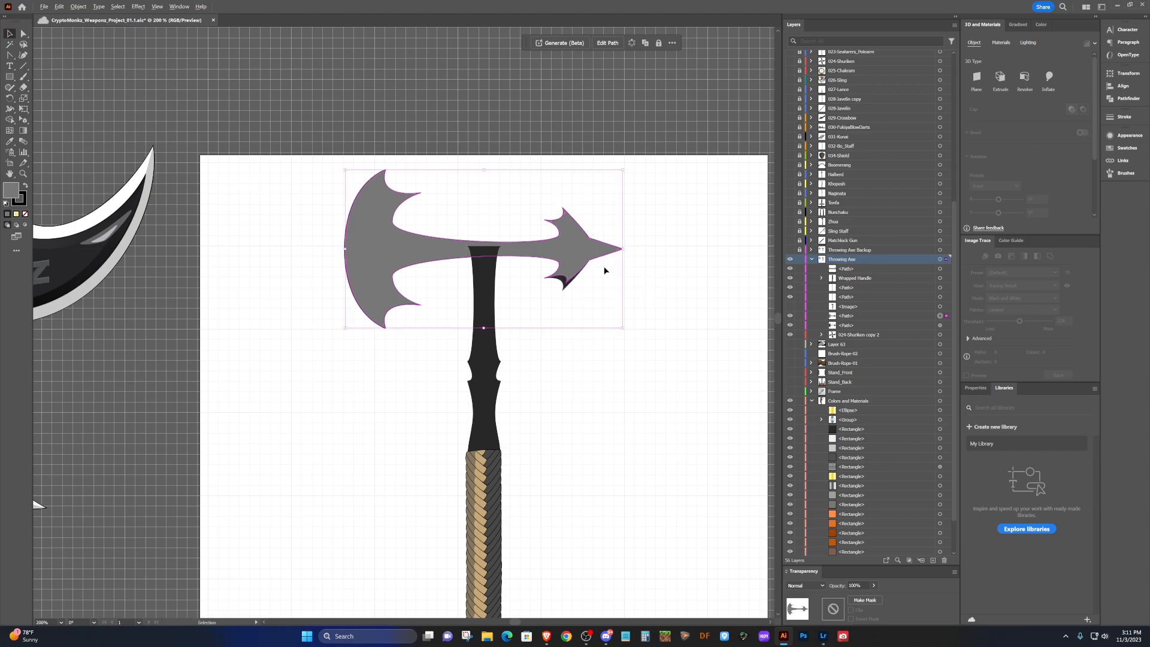
Move the front spike's lower corner and the lower barb's inner tip inward, and curve the edge between the barb tips.
scroll(605, 270, up, 4)
scroll(629, 259, up, 2)
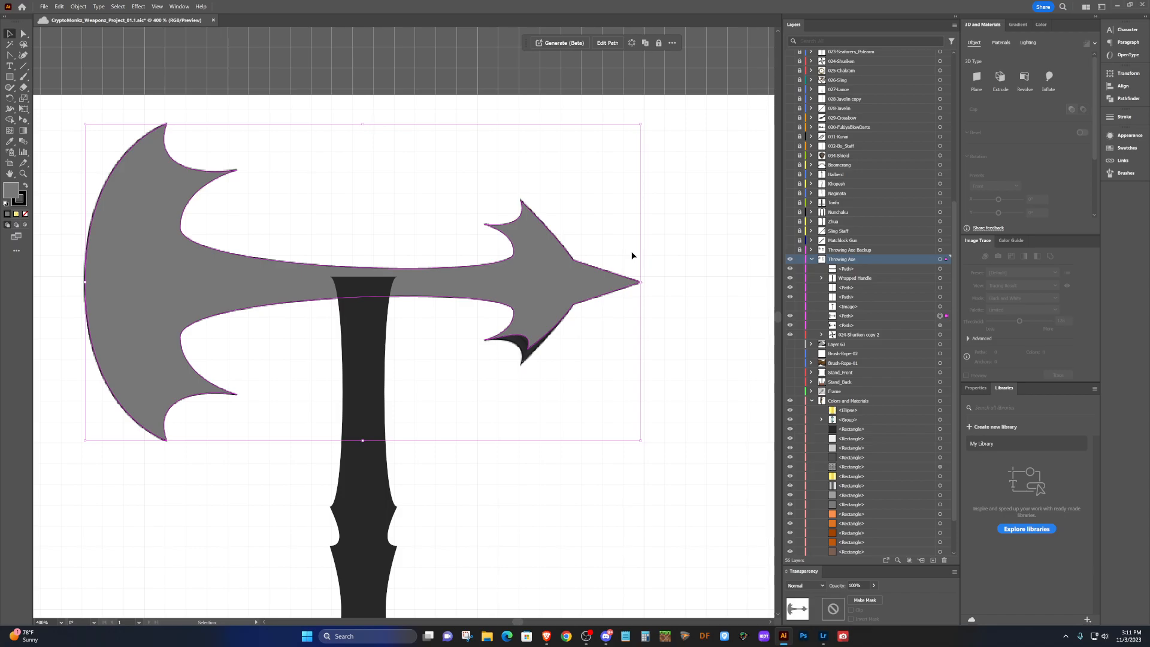
scroll(611, 305, up, 3)
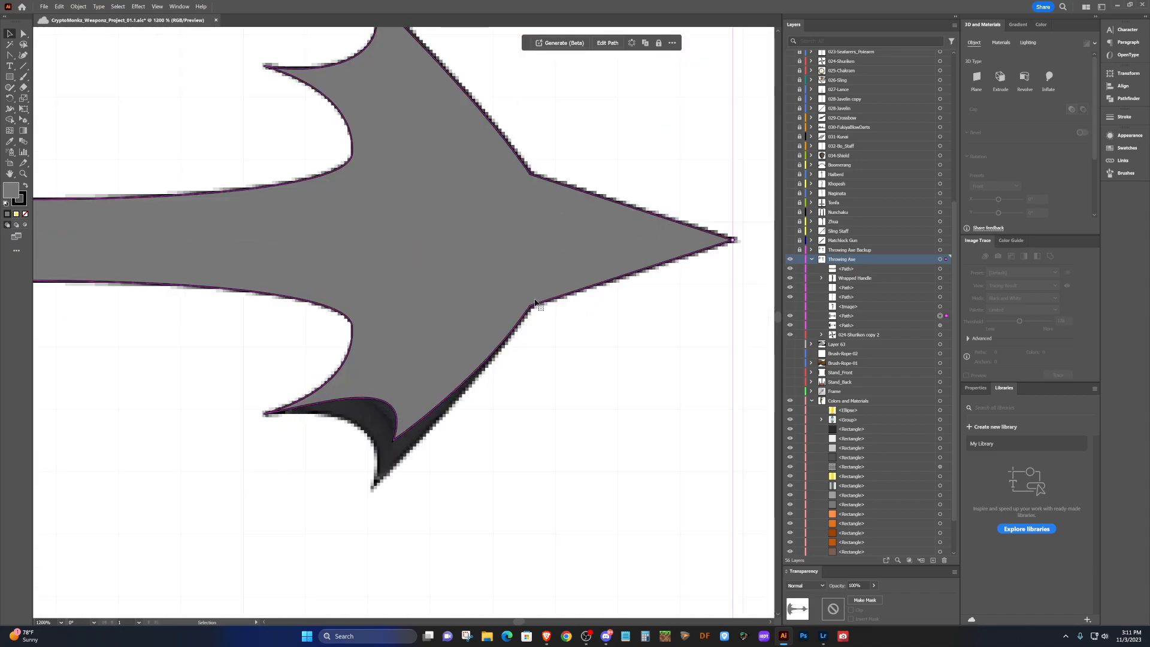
key(shift+c)
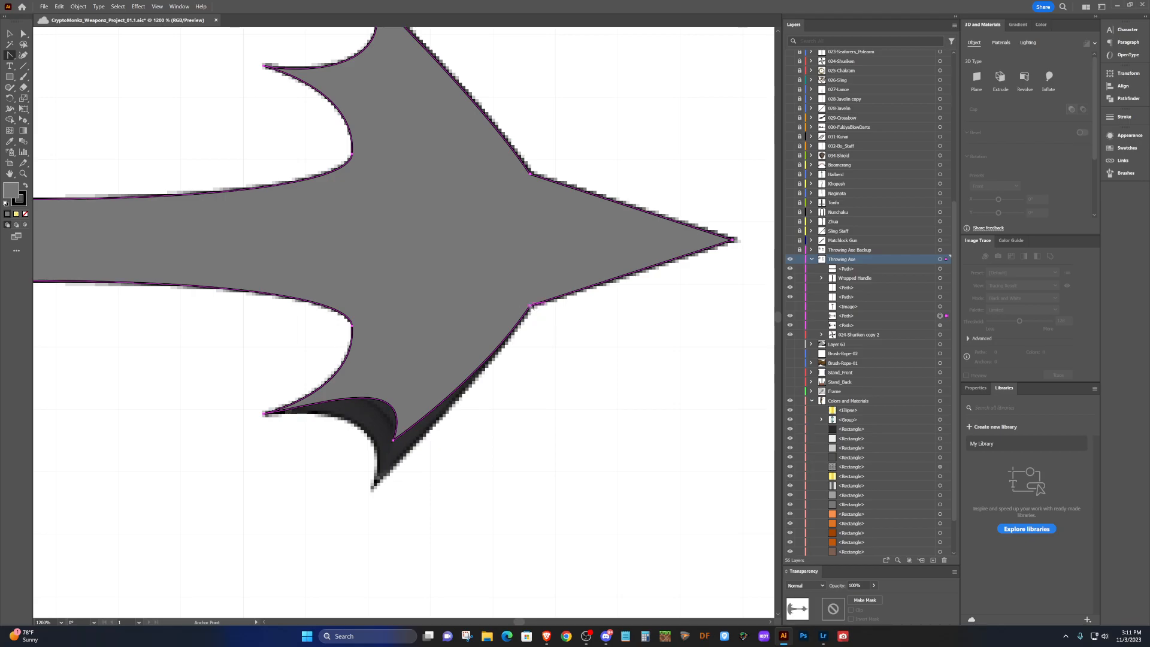
drag(530, 307, 518, 290)
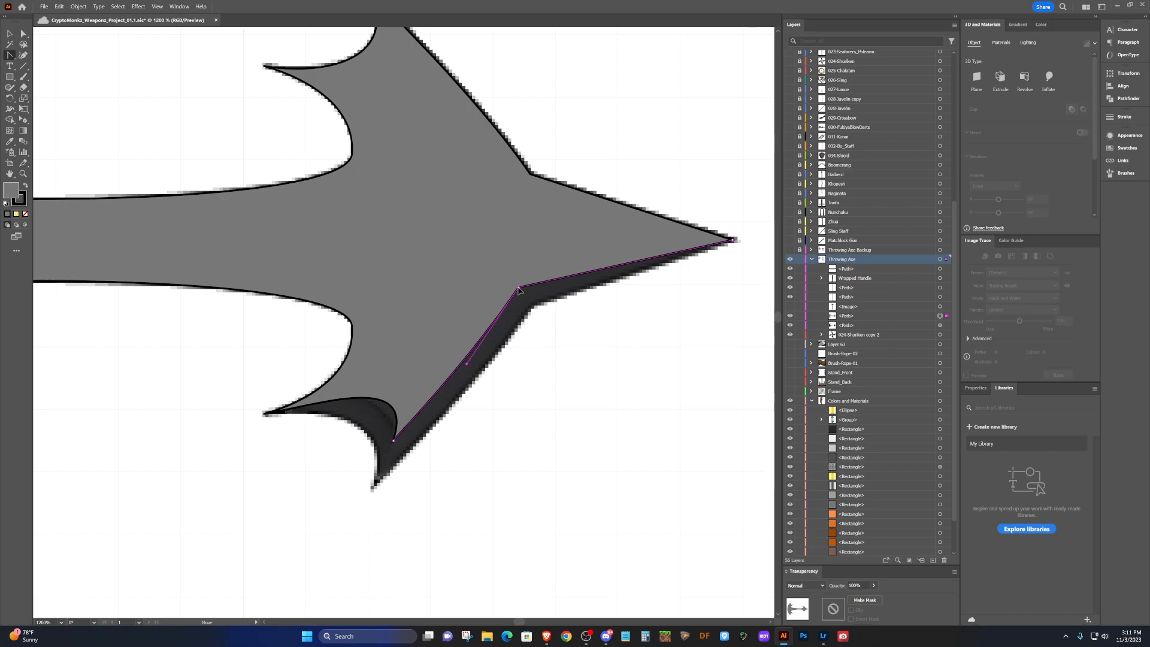
drag(519, 290, 518, 290)
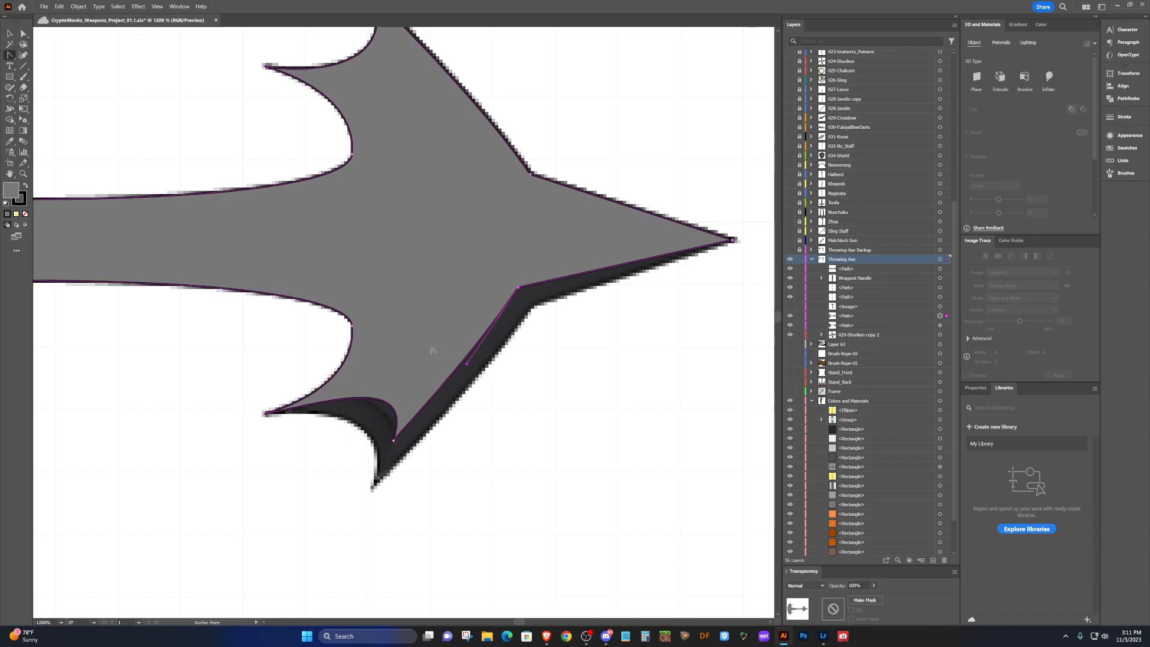
drag(264, 414, 355, 397)
drag(415, 374, 381, 407)
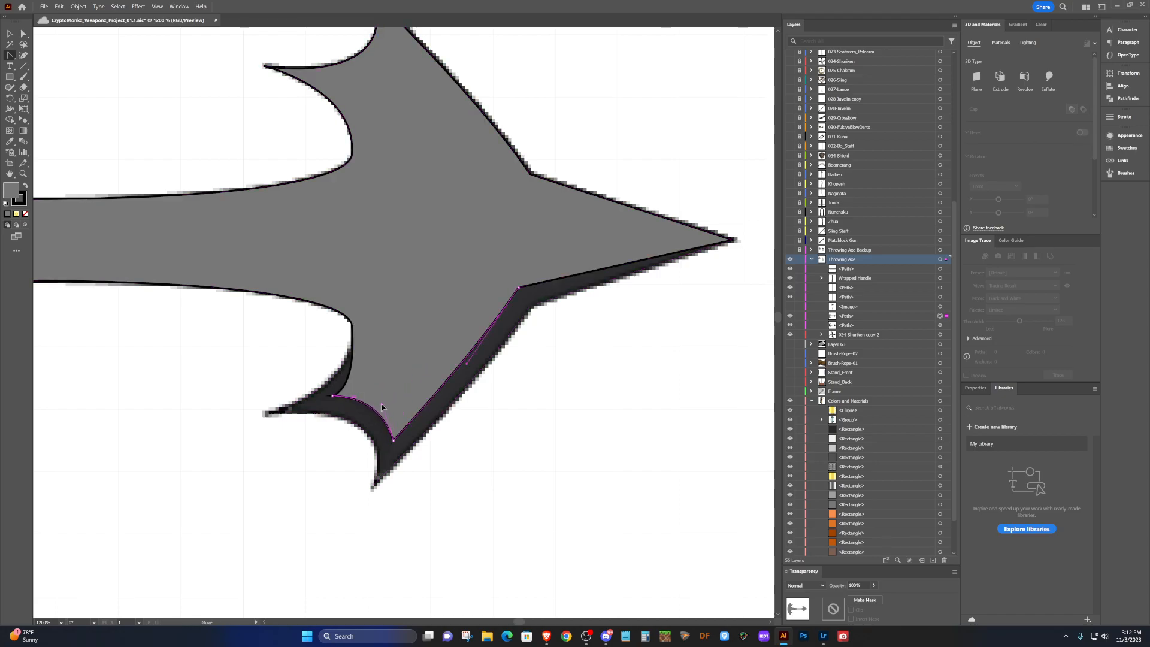
Try shifting the anchor where the shaft meets the lower barb inward, and undo that change.
click(363, 318)
drag(363, 318, 366, 311)
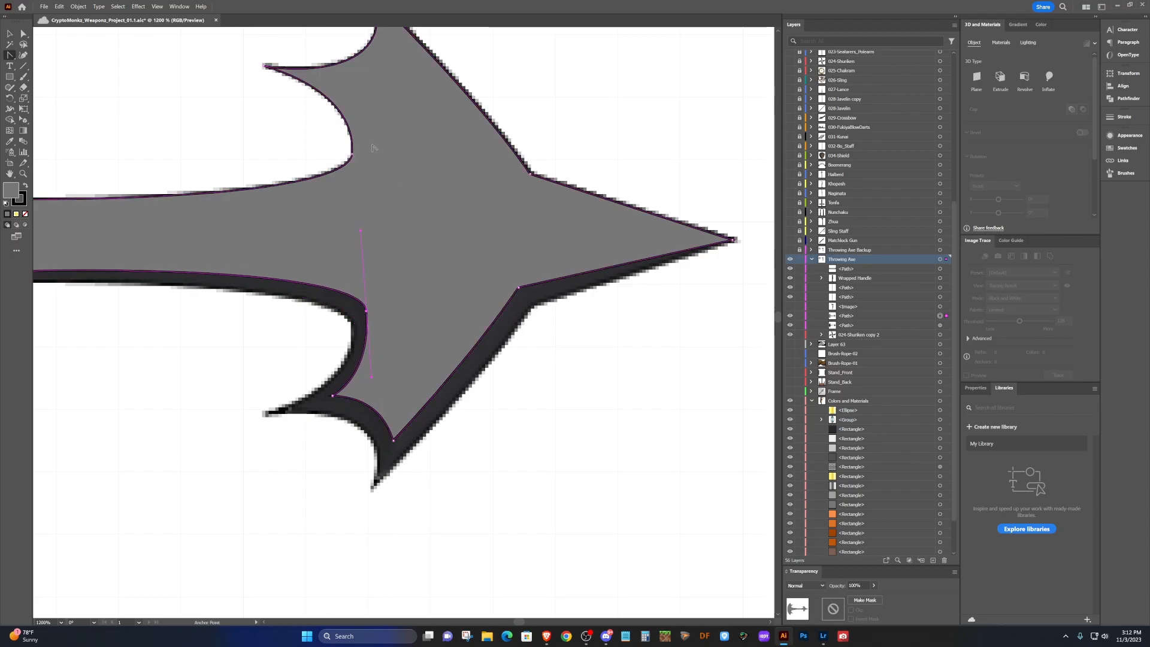
click(353, 156)
key(ctrl+z)
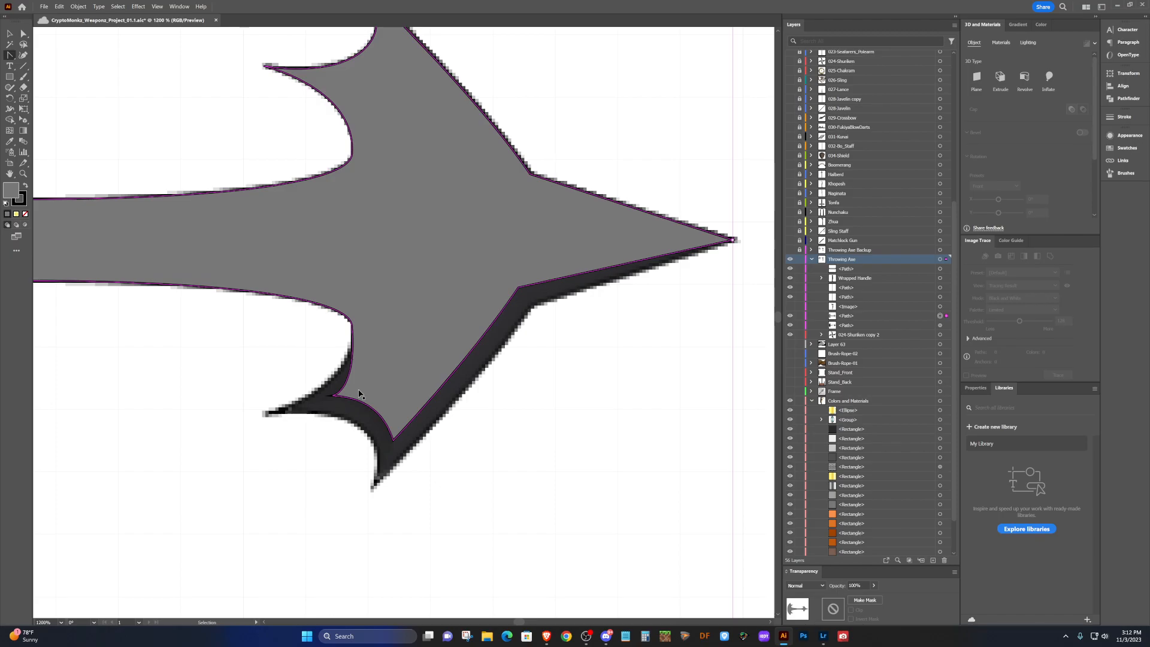
Reshape the lower barb's inner curve between the shaft and its inner tip with the direction handle.
click(358, 393)
drag(357, 393, 370, 374)
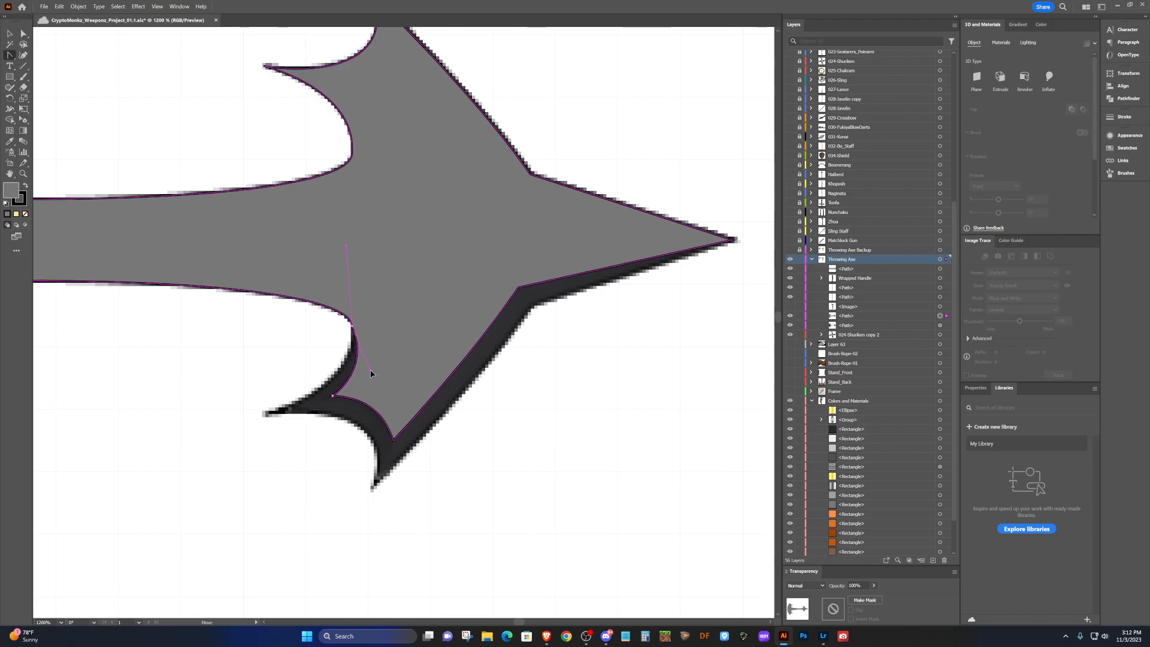
scroll(206, 279, down, 5)
scroll(188, 271, up, 3)
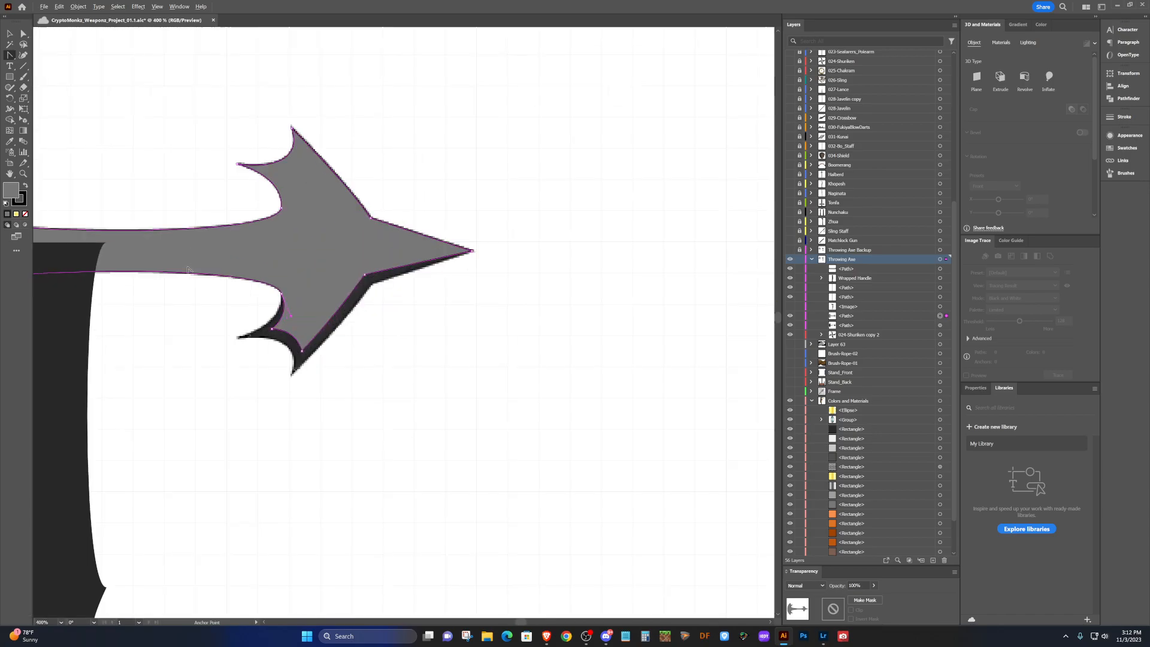
scroll(187, 271, up, 1)
scroll(191, 271, up, 1)
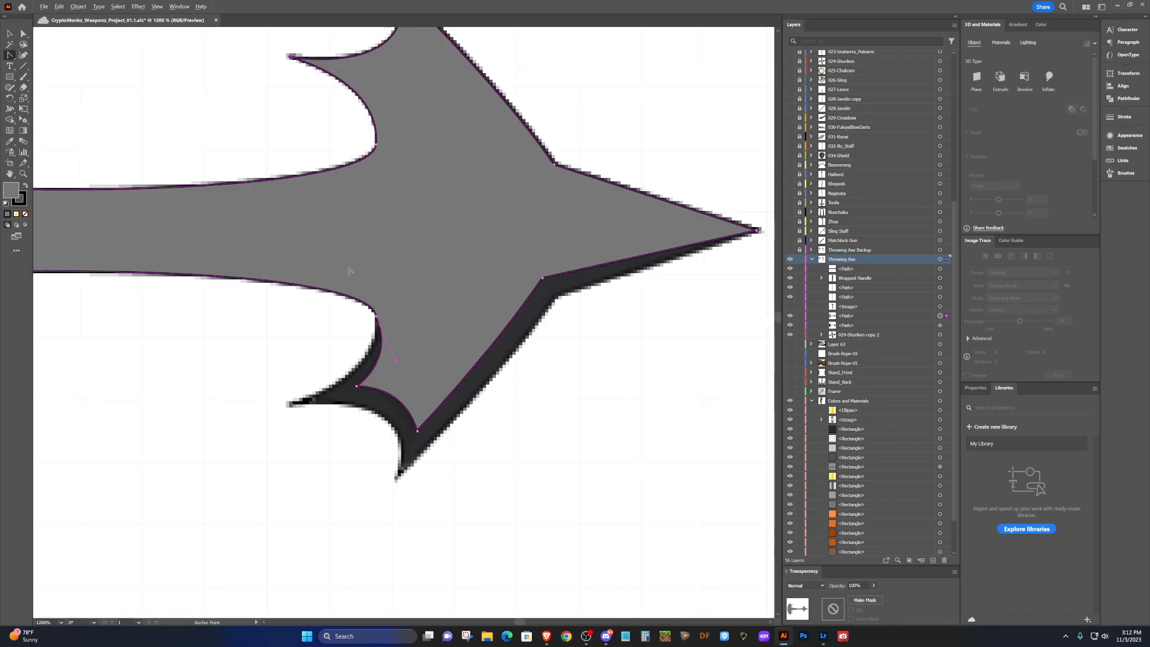
scroll(410, 361, up, 3)
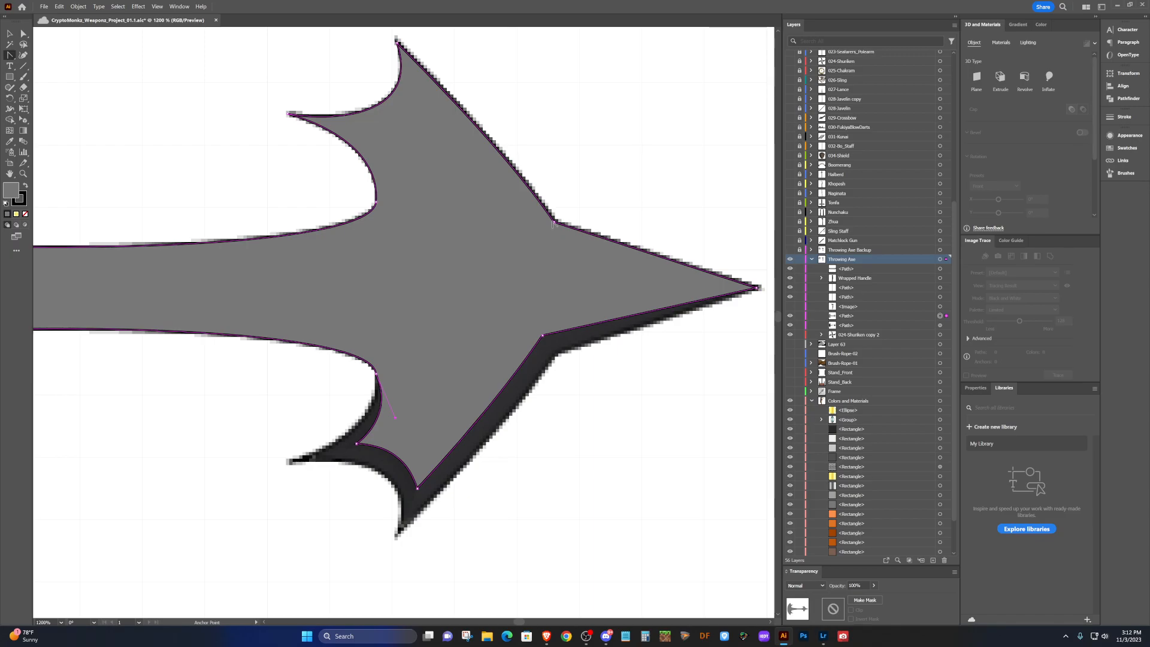
Move the front spike's upper corner, its tip and both upper barb tips inward, and adjust the curve between the barb tips.
drag(553, 224, 549, 244)
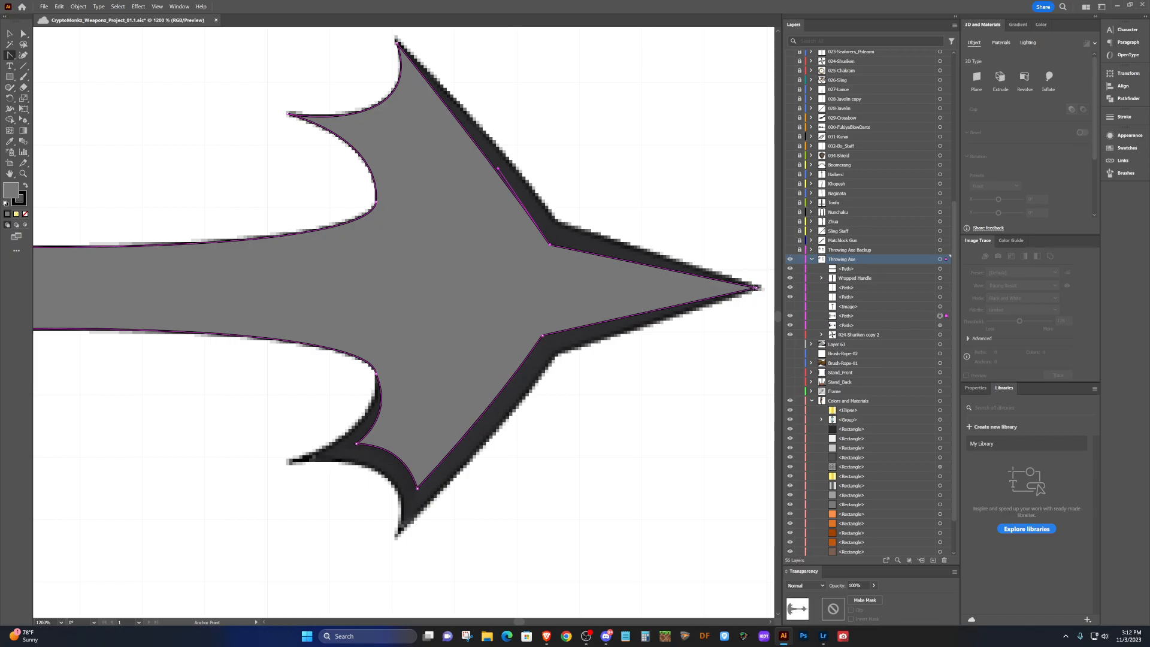
drag(755, 287, 725, 289)
scroll(724, 289, up, 2)
drag(396, 83, 413, 121)
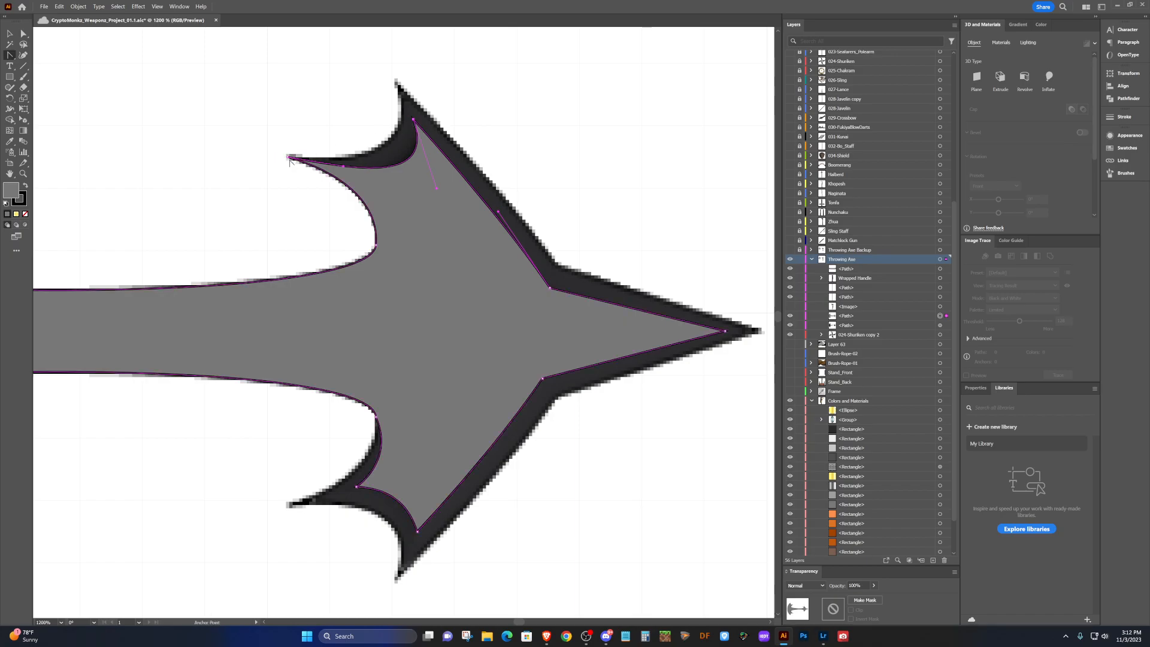
drag(288, 158, 374, 166)
drag(437, 191, 409, 166)
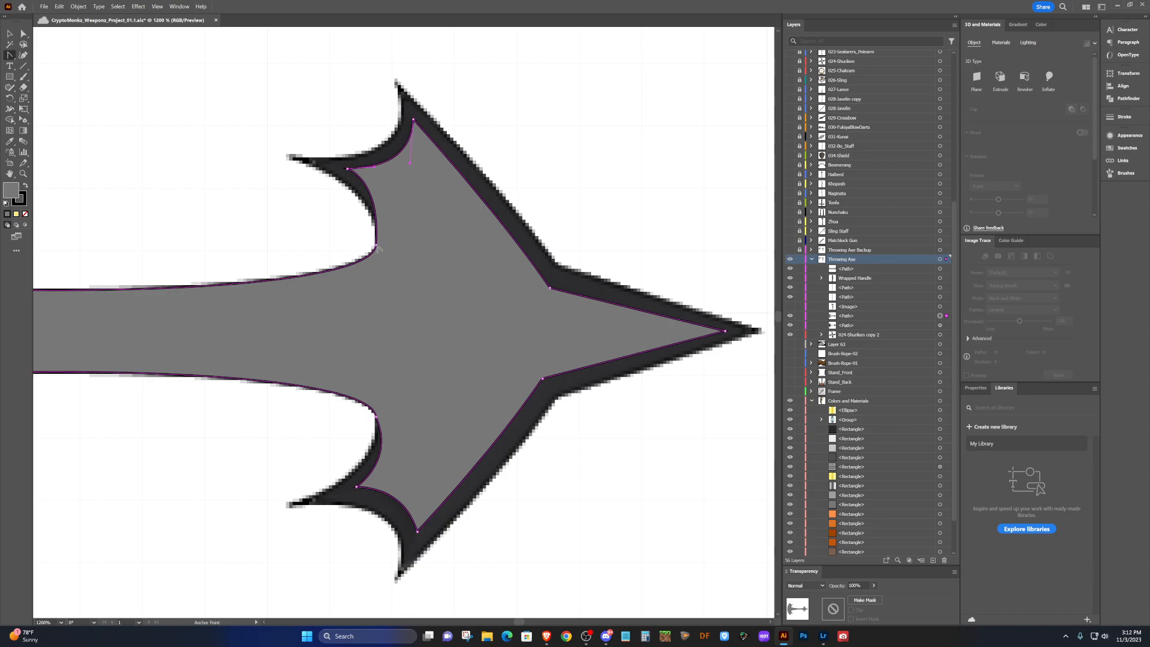
Reshape the inner curves of the upper and lower barbs beside the shaft, and save the file.
drag(375, 246, 377, 183)
click(378, 217)
drag(376, 415, 379, 475)
key(v)
click(537, 494)
key(ctrl+s)
scroll(463, 399, down, 3)
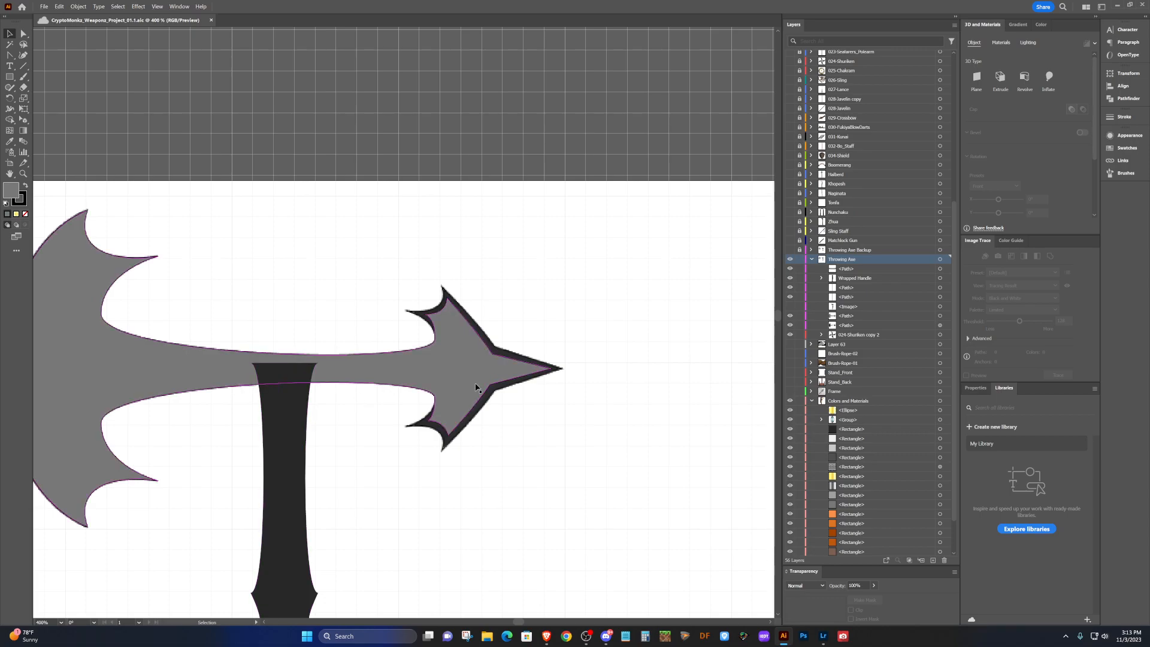
Copy the darkest grey swatch's flat appearance onto the bevelled axe head beneath the grey duplicate.
scroll(505, 415, up, 1)
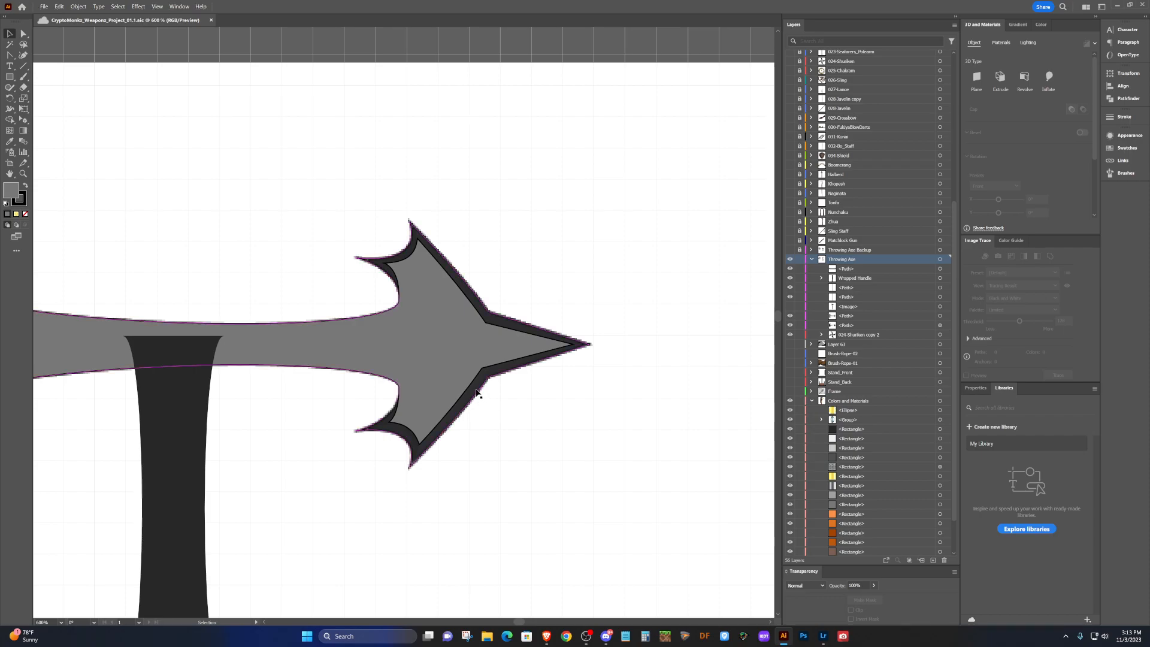
click(476, 390)
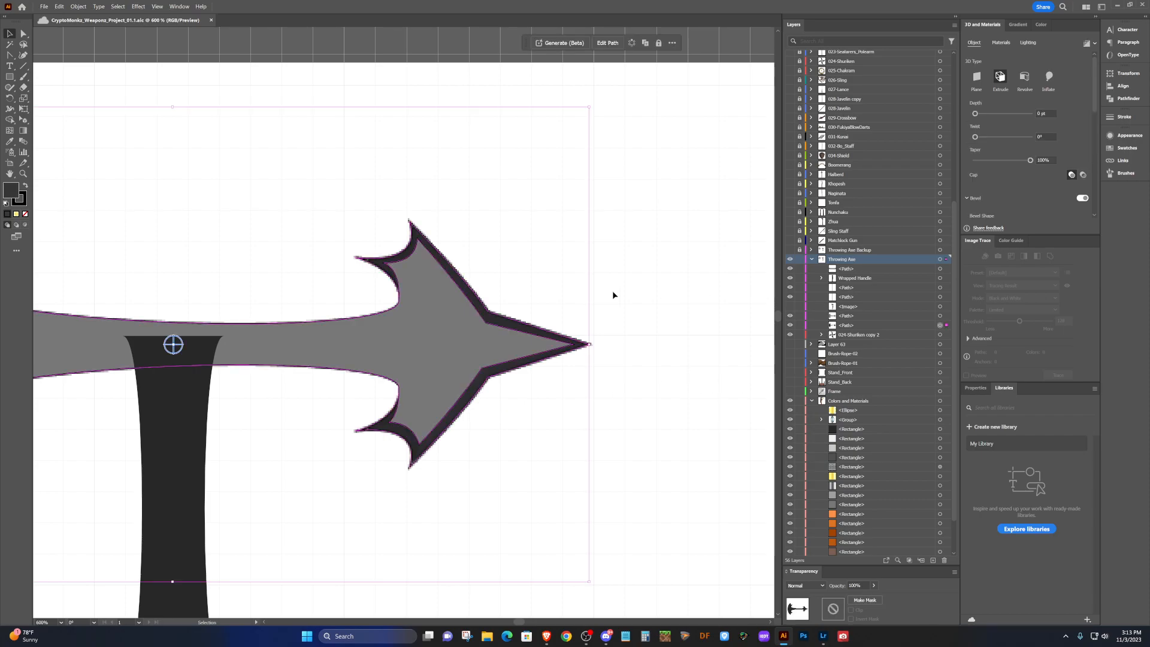
click(457, 341)
scroll(892, 424, down, 2)
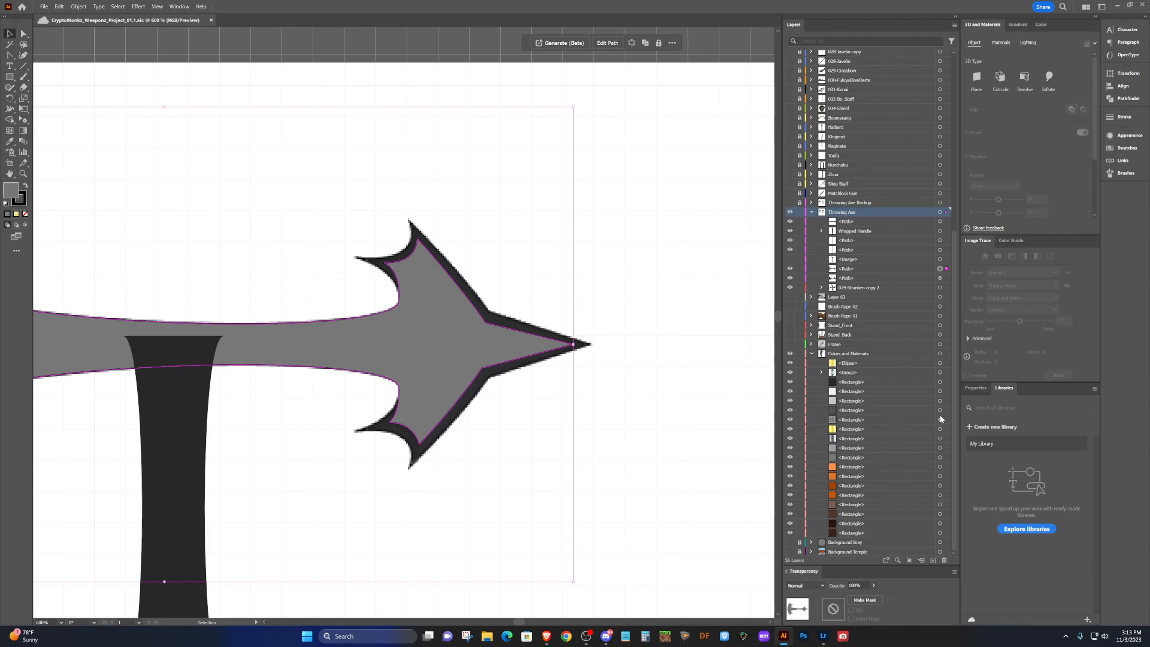
click(940, 382)
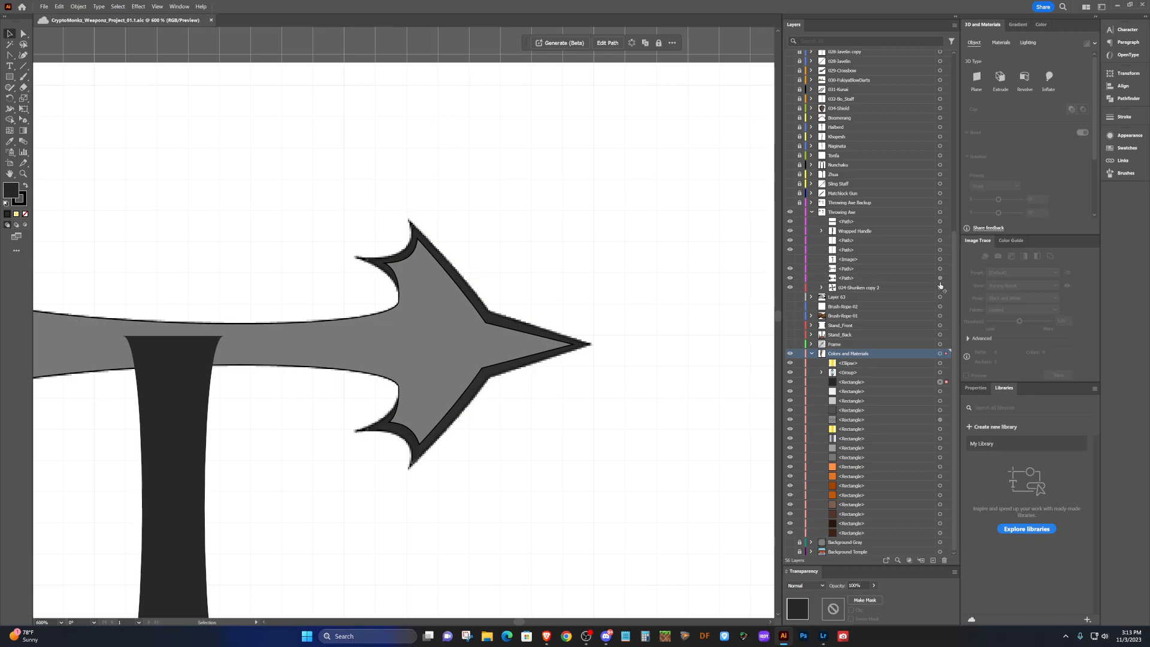
drag(939, 281, 940, 279)
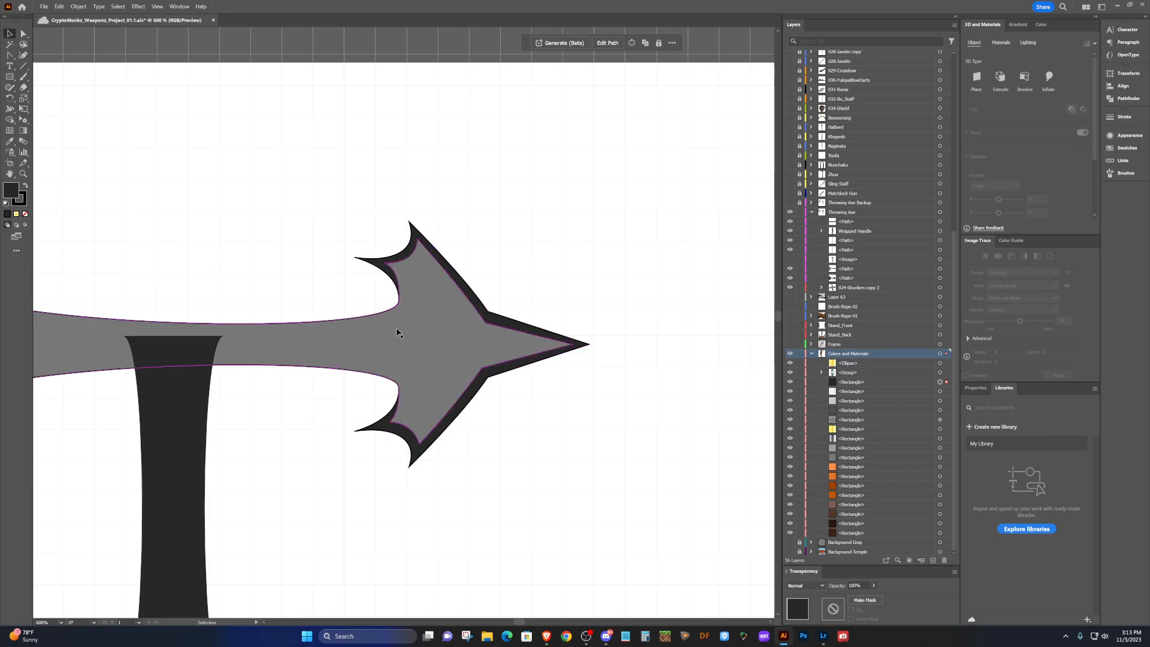
Move the middle anchor of the grey duplicate's large cutting edge inward to expose a dark crescent.
click(410, 375)
key(a)
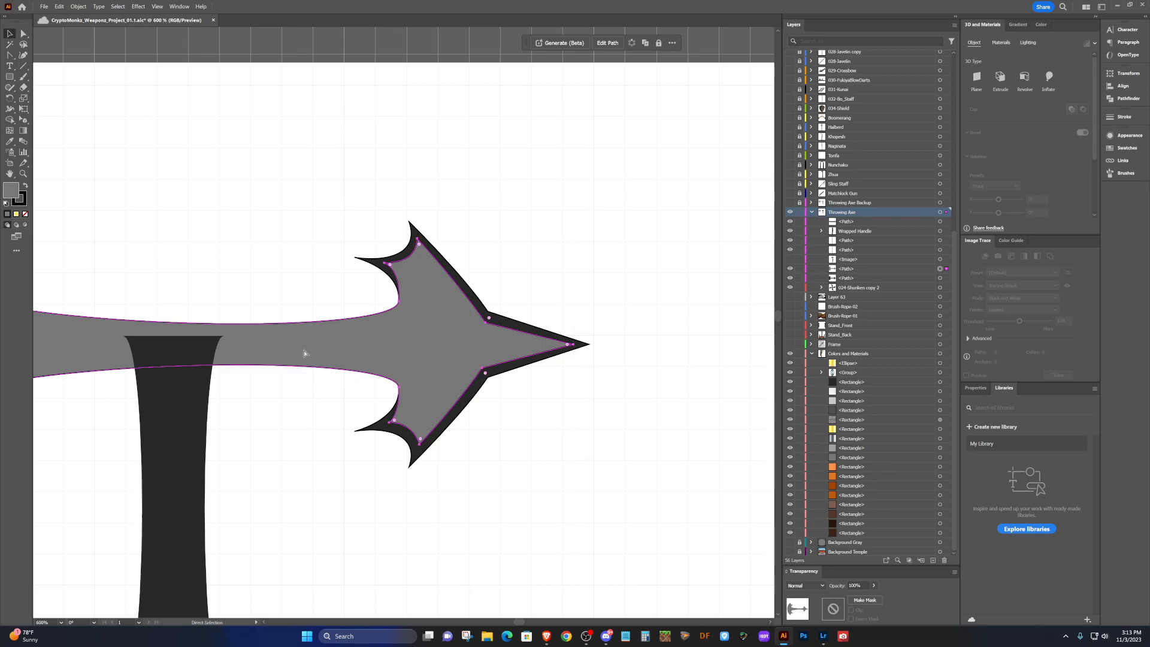
scroll(303, 353, left, 10)
key(v)
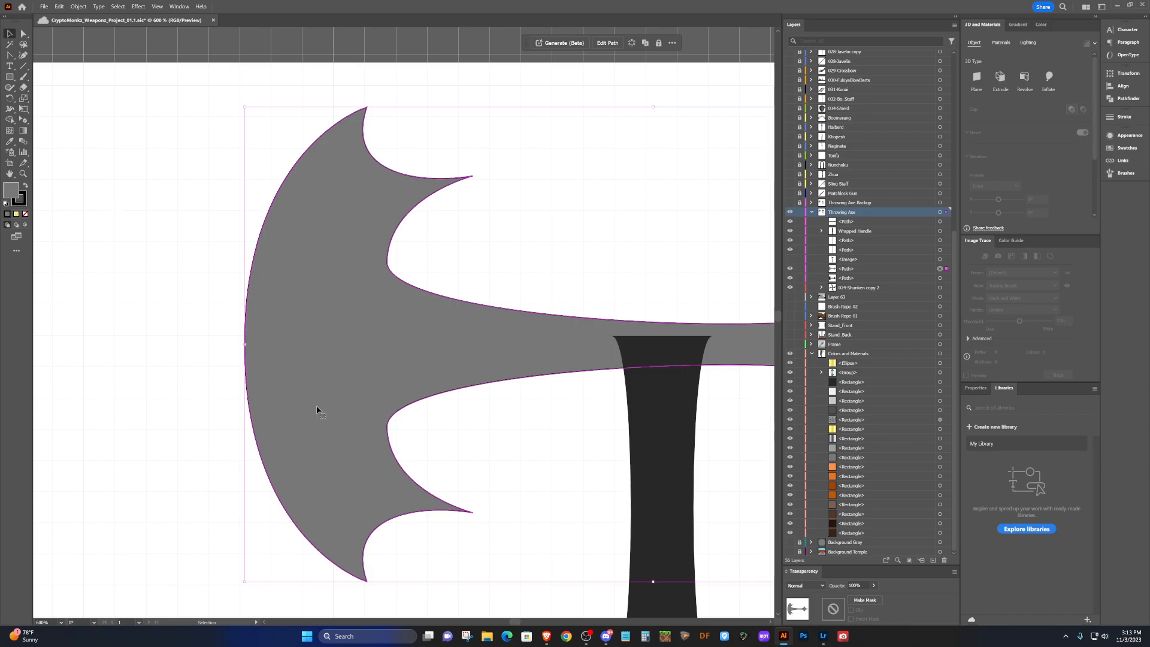
key(a)
drag(245, 343, 275, 346)
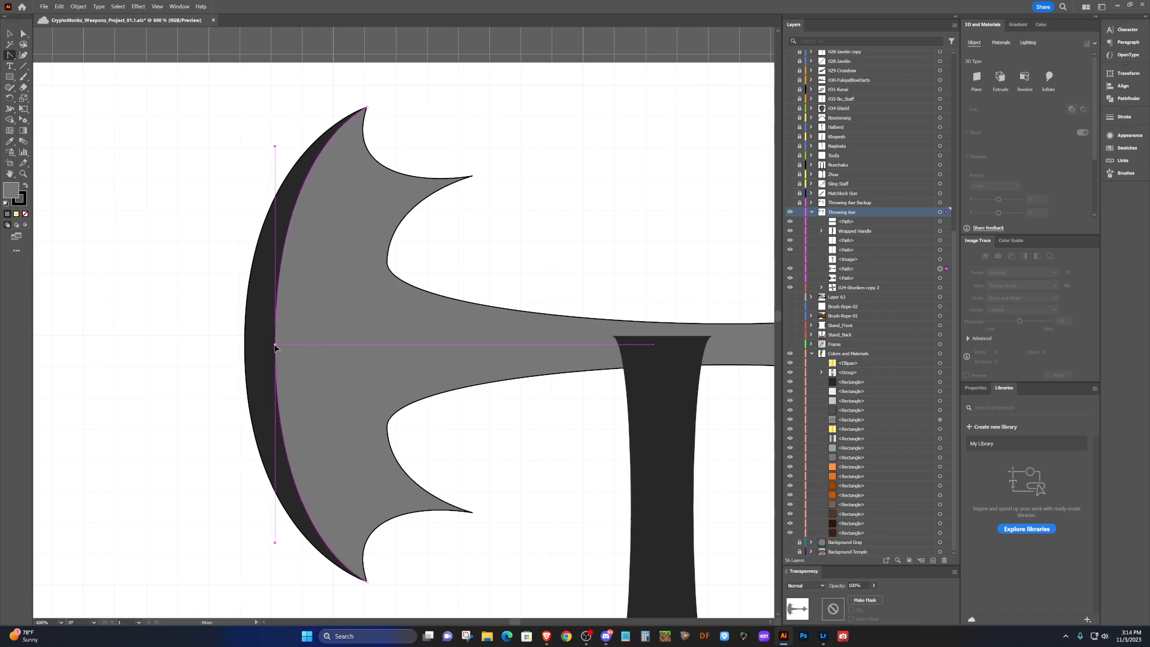
drag(275, 346, 275, 346)
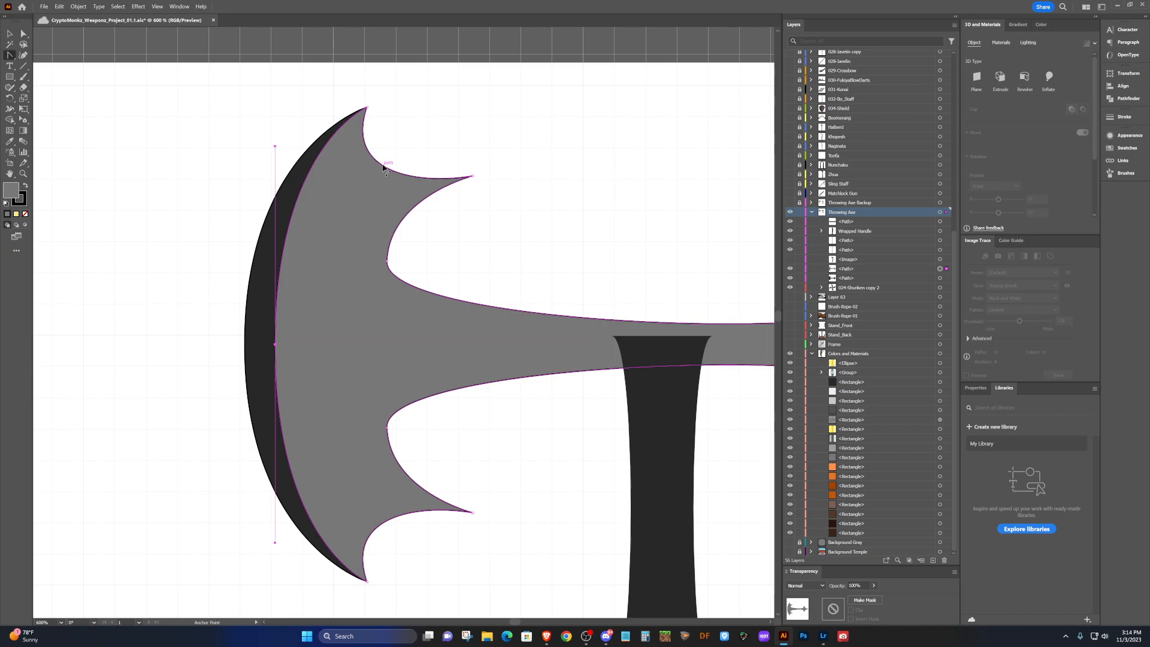
Bend the curves between the large blade's outer and inner tips inward, on both the upper and lower sides.
click(383, 167)
drag(419, 187, 383, 202)
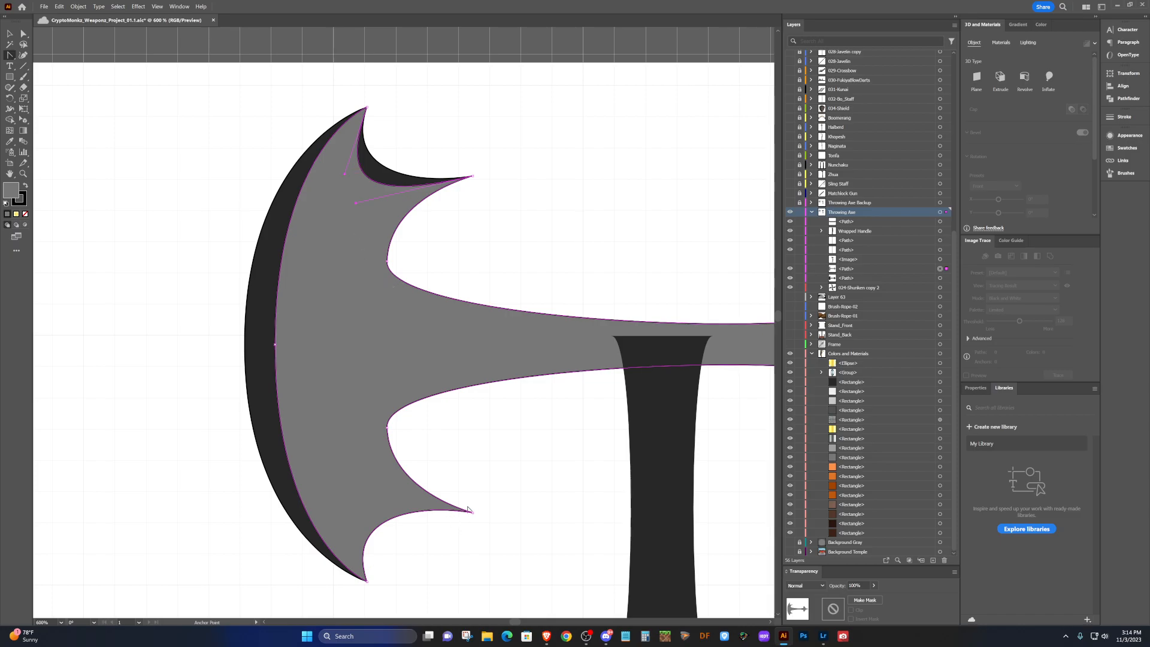
ctrl+click(472, 513)
drag(420, 505, 343, 483)
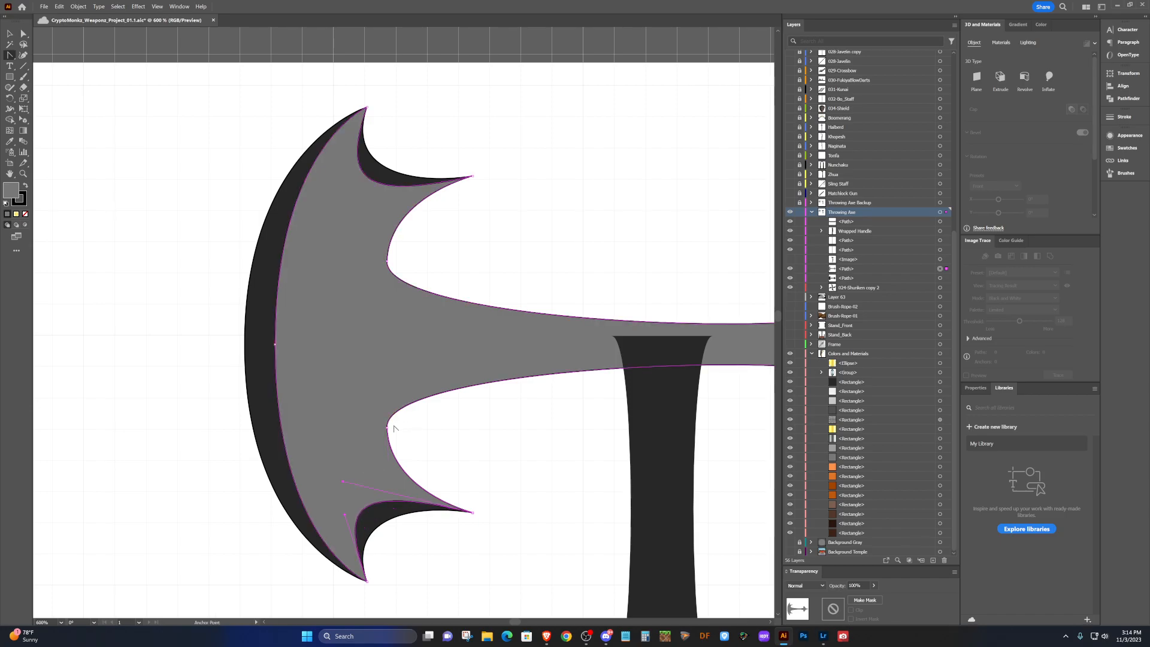
Try bending the large blade's lower inner curve inward with its direction handle, and undo the change.
drag(388, 426, 396, 446)
scroll(411, 475, up, 3)
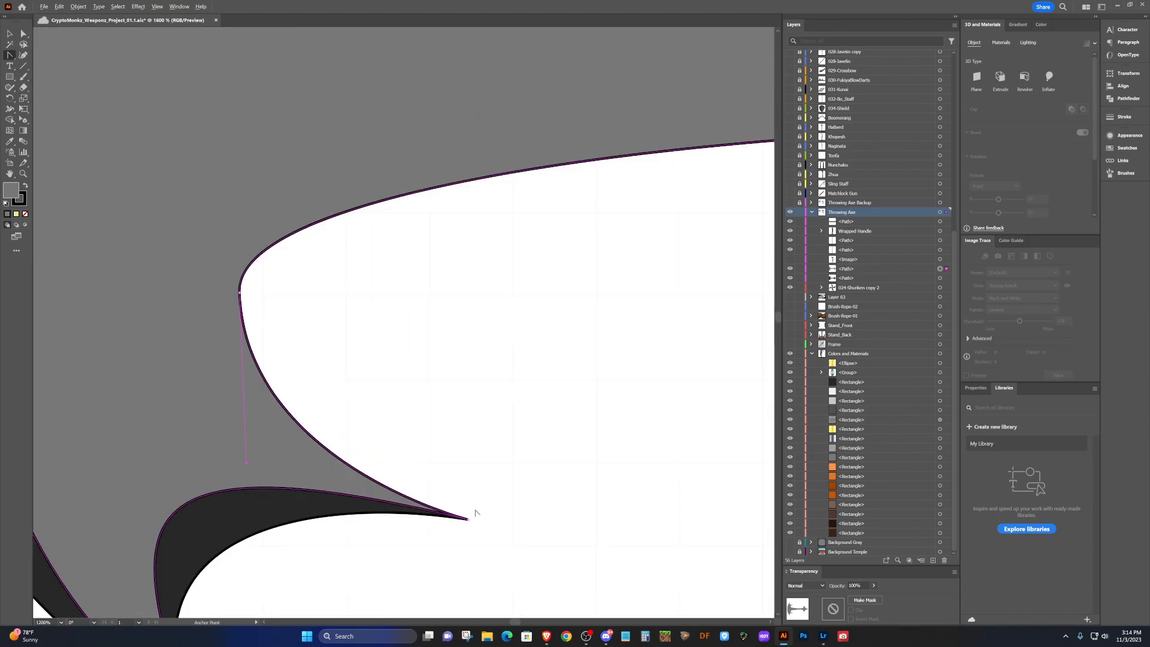
drag(246, 461, 184, 436)
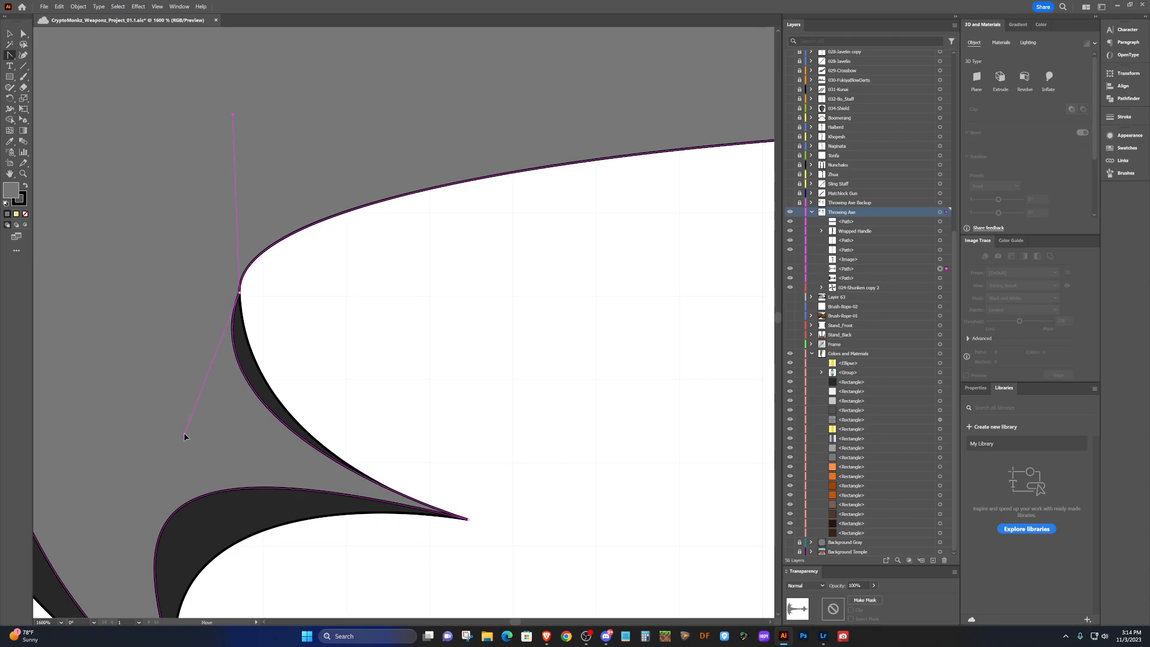
key(ctrl+z)
Move the lower and upper anchors where the large blade meets the shaft inward on the grey duplicate.
drag(240, 293, 198, 277)
scroll(223, 274, up, 4)
scroll(224, 273, down, 2)
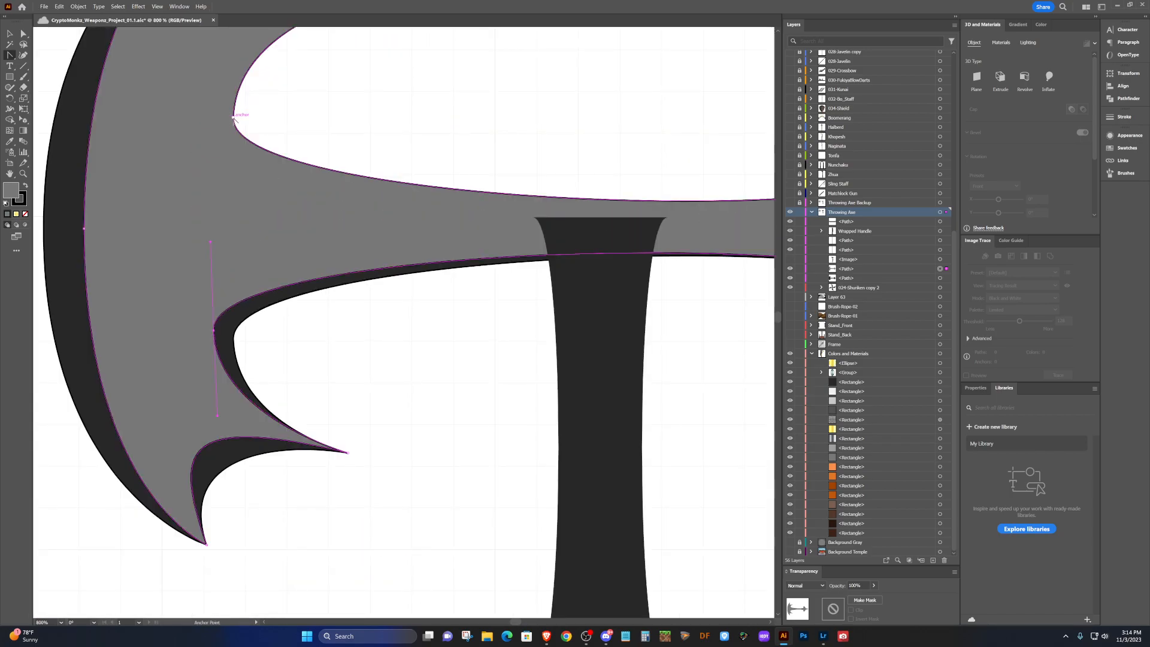
drag(234, 118, 213, 127)
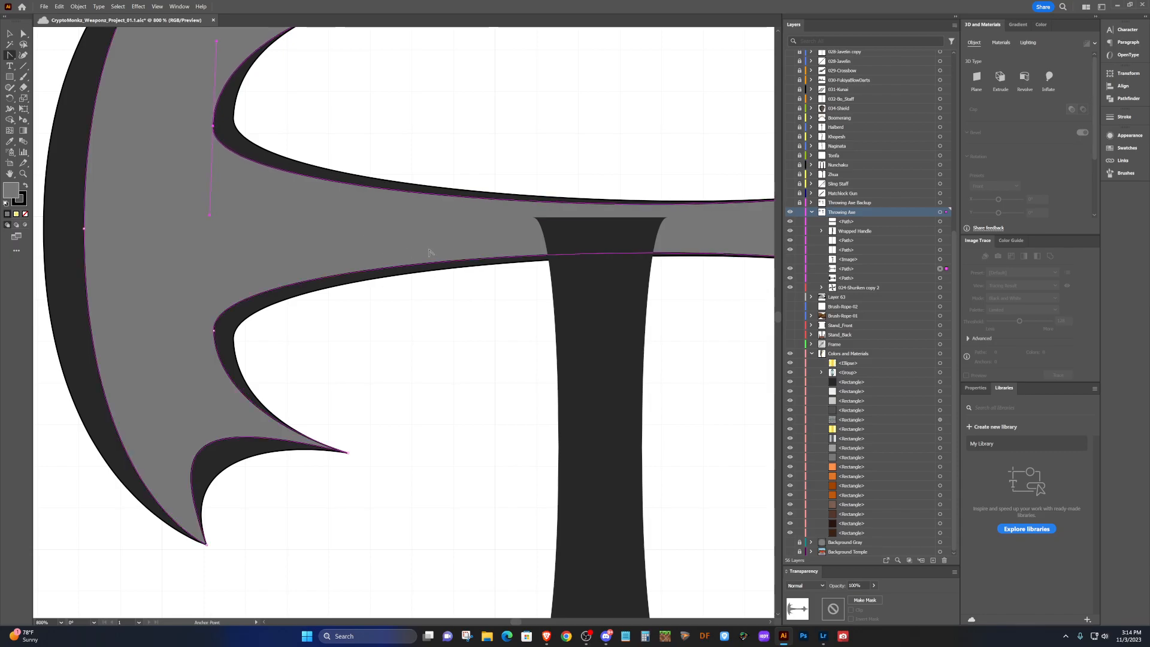
Shift the lower and upper anchors where the shaft meets the front barbs slightly inward on the grey duplicate.
scroll(436, 235, down, 3)
scroll(436, 233, up, 2)
scroll(439, 232, right, 1)
scroll(439, 237, right, 10)
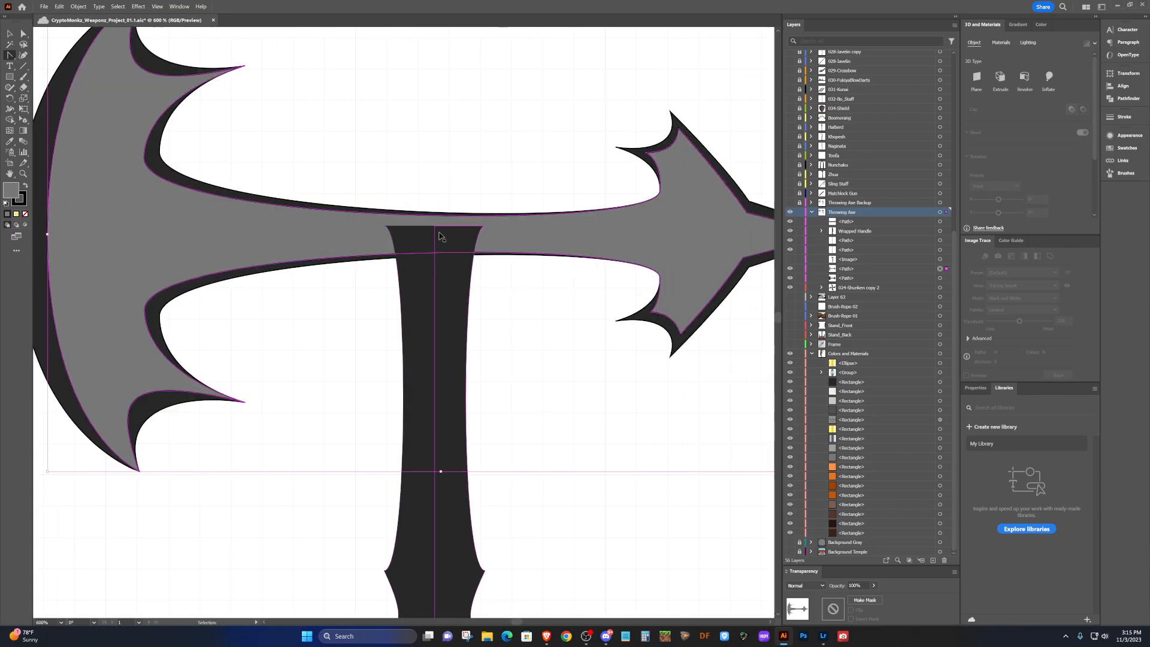
scroll(441, 236, up, 3)
scroll(419, 261, up, 1)
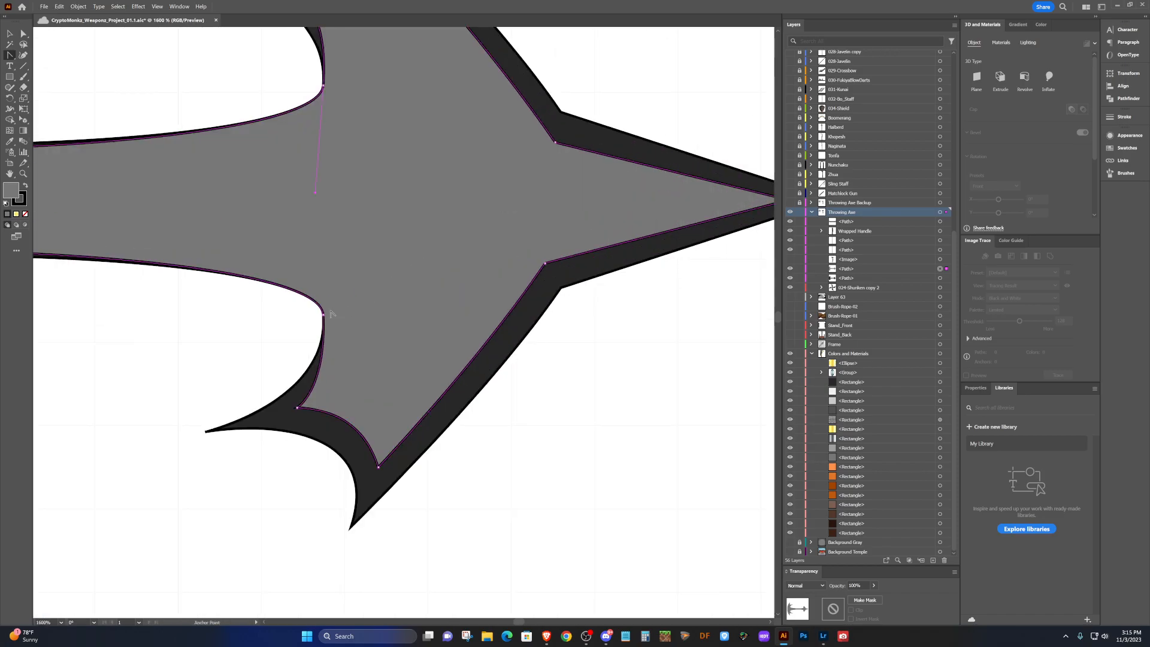
drag(323, 315, 330, 308)
drag(323, 86, 613, 406)
key(ctrl+z)
drag(323, 84, 330, 96)
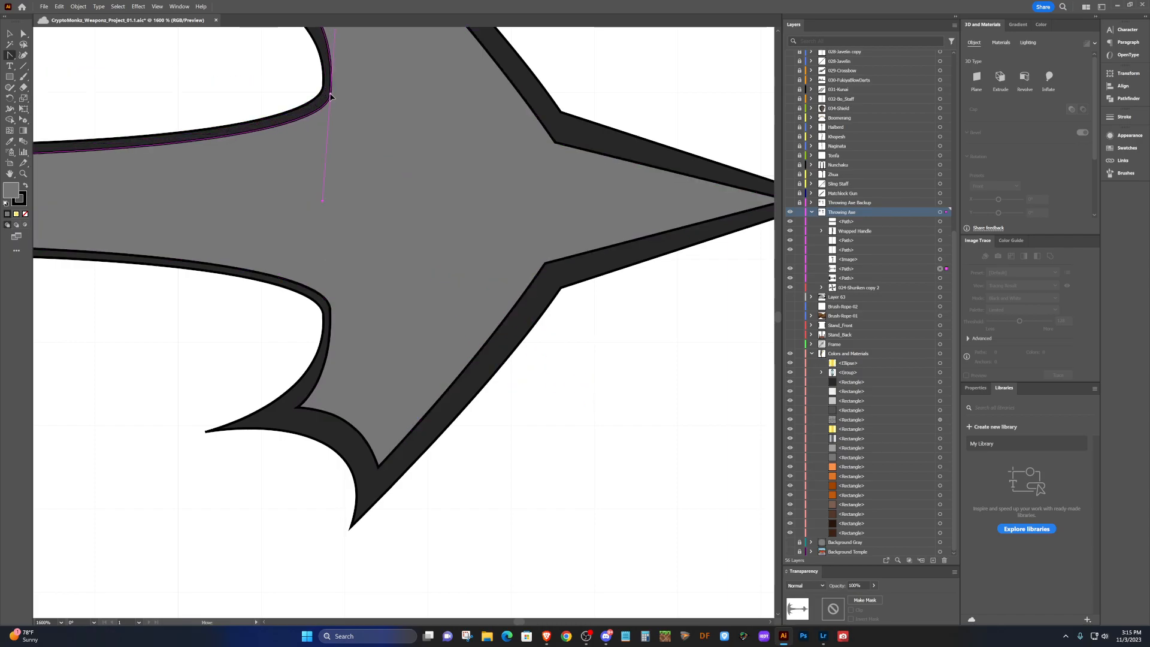
Examine the inset outline along the shaft and across the whole axe, alongside the reference throwing star.
scroll(292, 207, left, 5)
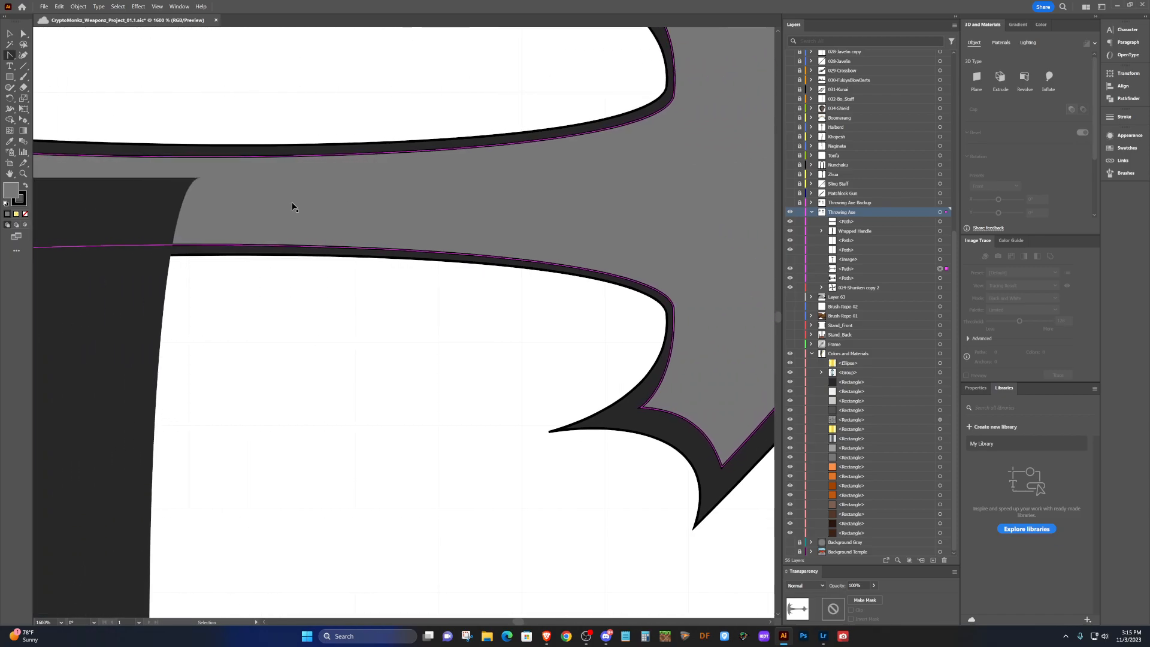
scroll(292, 207, down, 6)
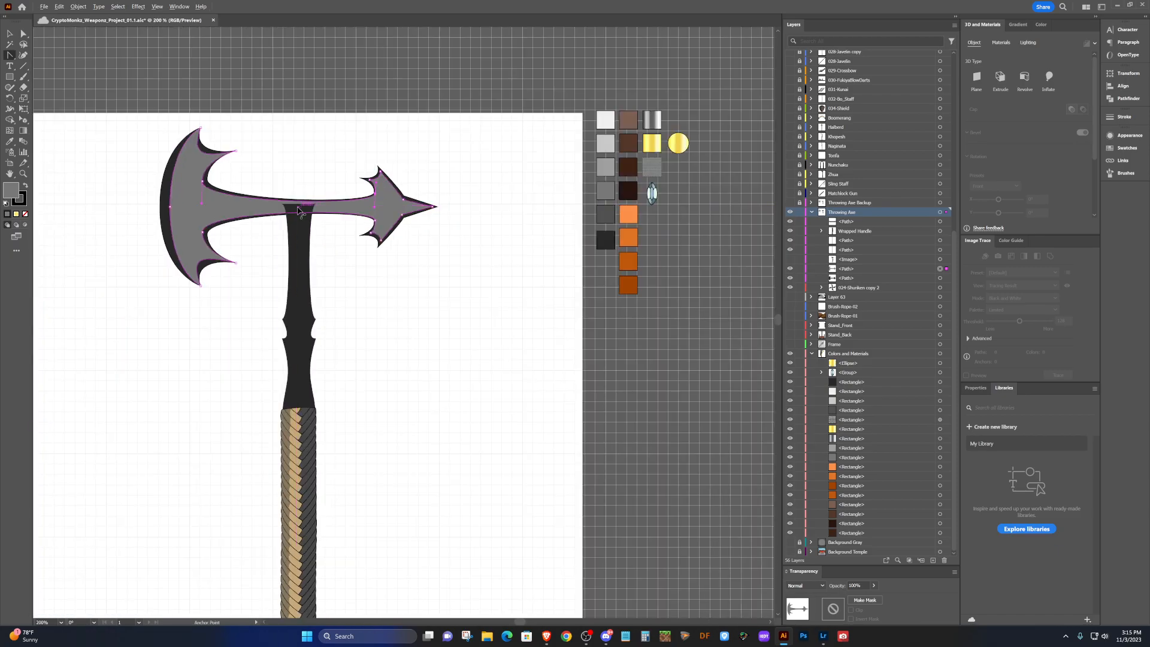
scroll(300, 211, up, 1)
key(v)
scroll(375, 302, down, 4)
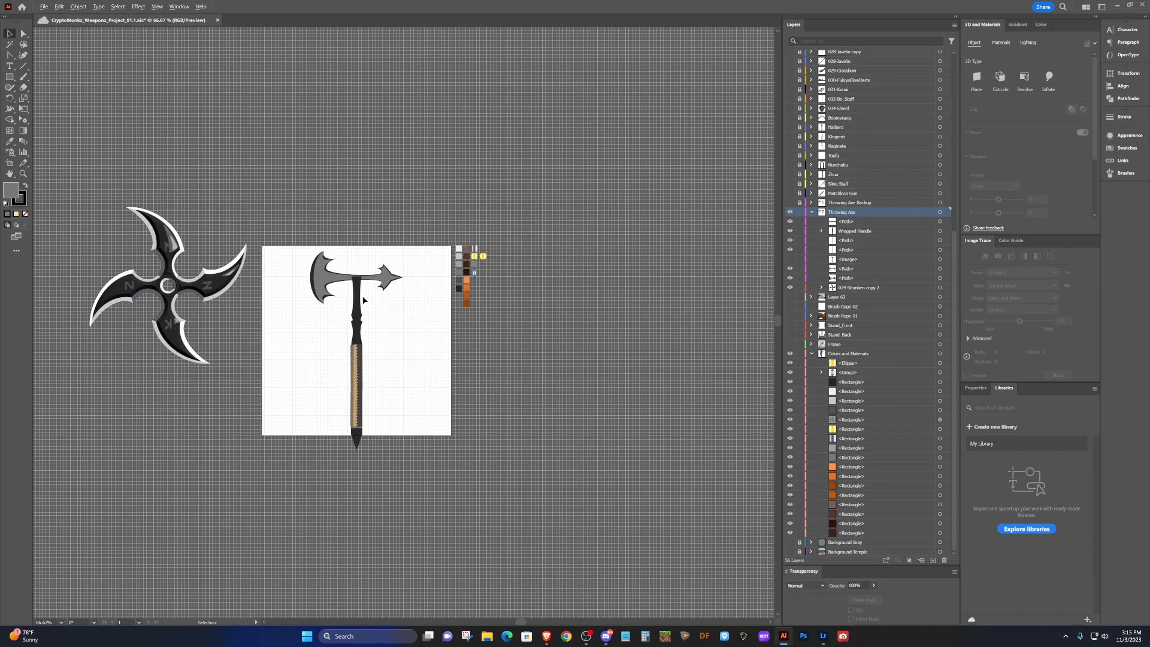
scroll(314, 288, up, 3)
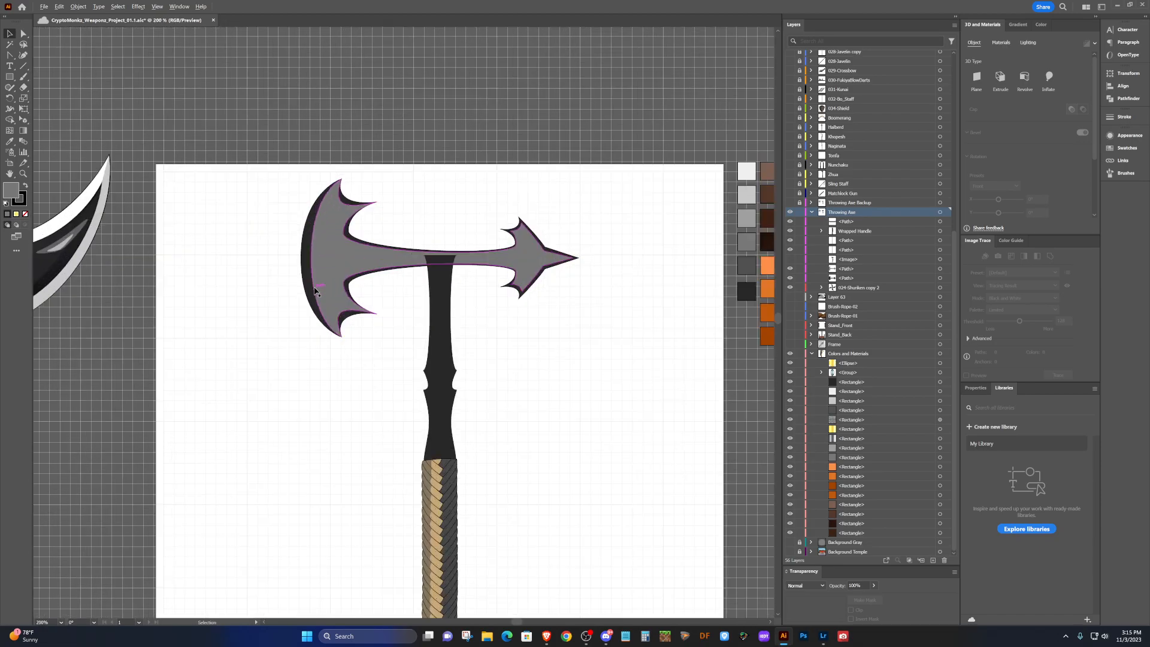
scroll(311, 295, up, 1)
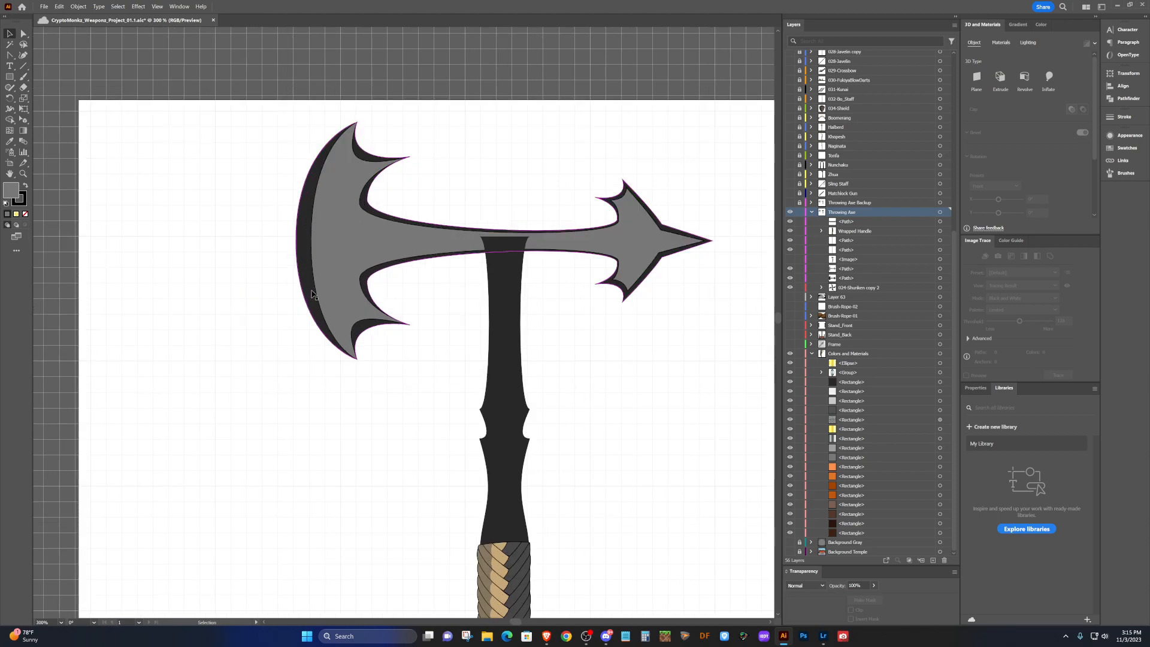
scroll(310, 293, up, 1)
scroll(325, 295, up, 1)
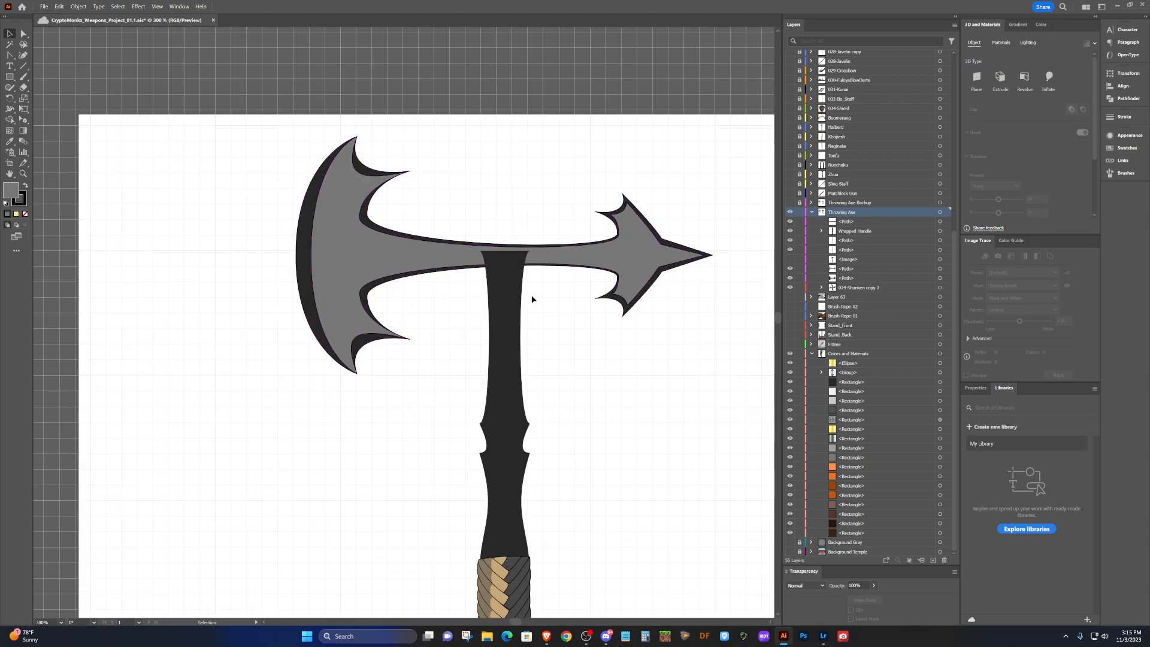
Move the grey inset and the dark axe head above the handle in the Throwing Axe layer, keeping the inset on top.
click(426, 258)
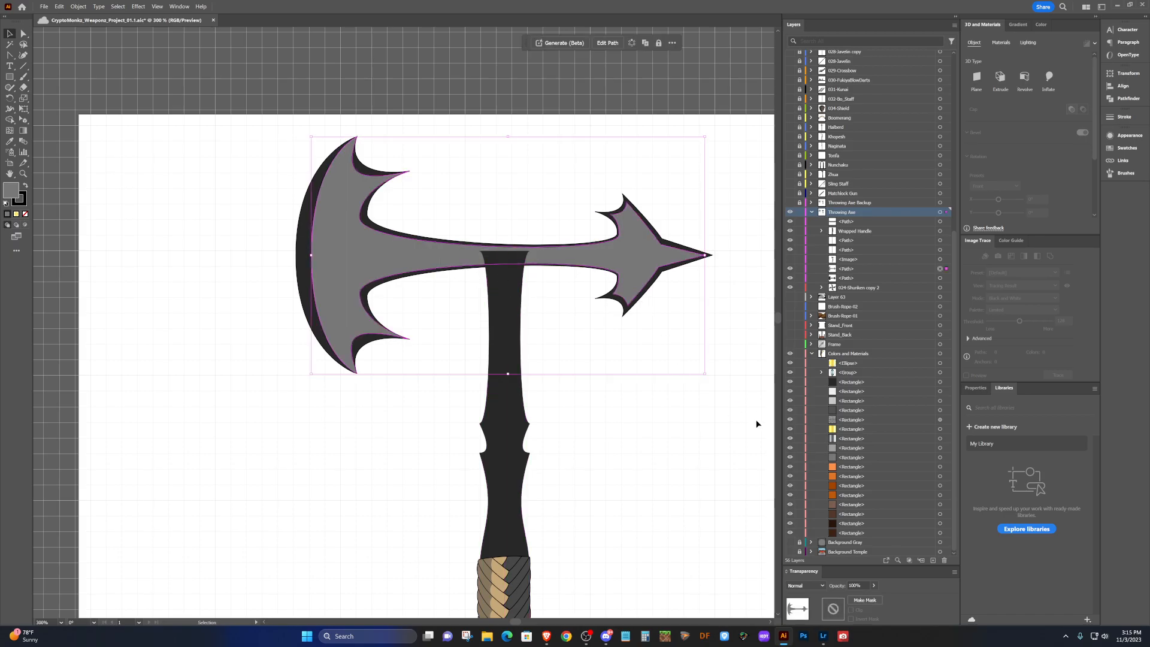
click(871, 277)
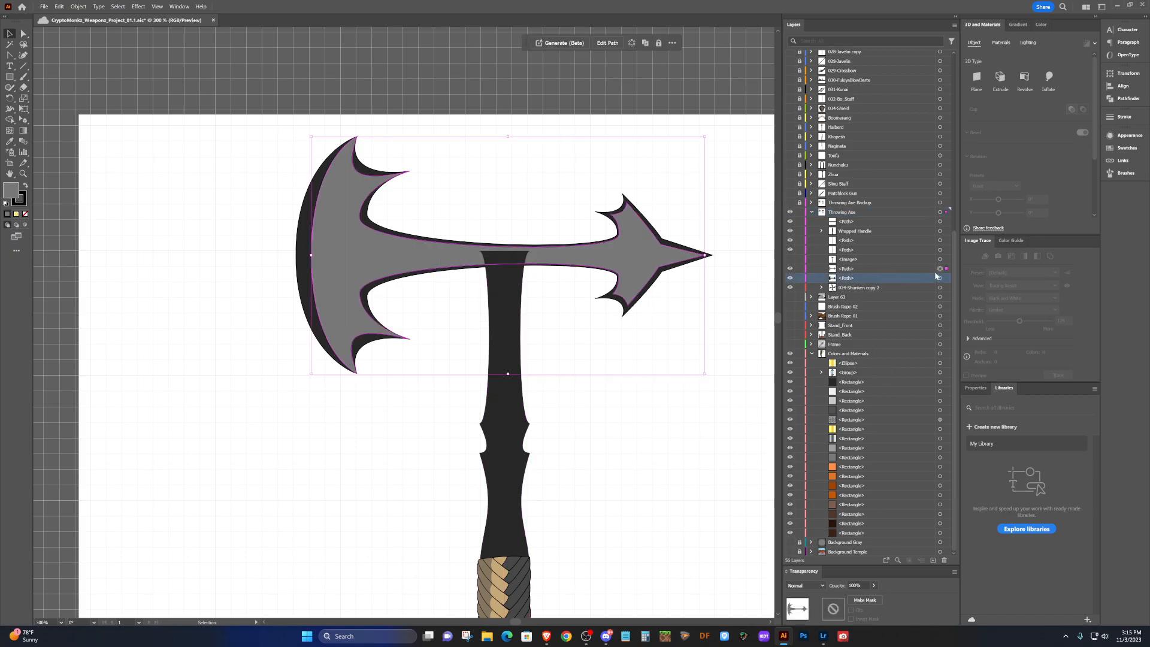
shift+click(939, 278)
drag(922, 268, 917, 229)
drag(917, 221, 918, 217)
click(915, 278)
drag(911, 278, 904, 231)
click(610, 397)
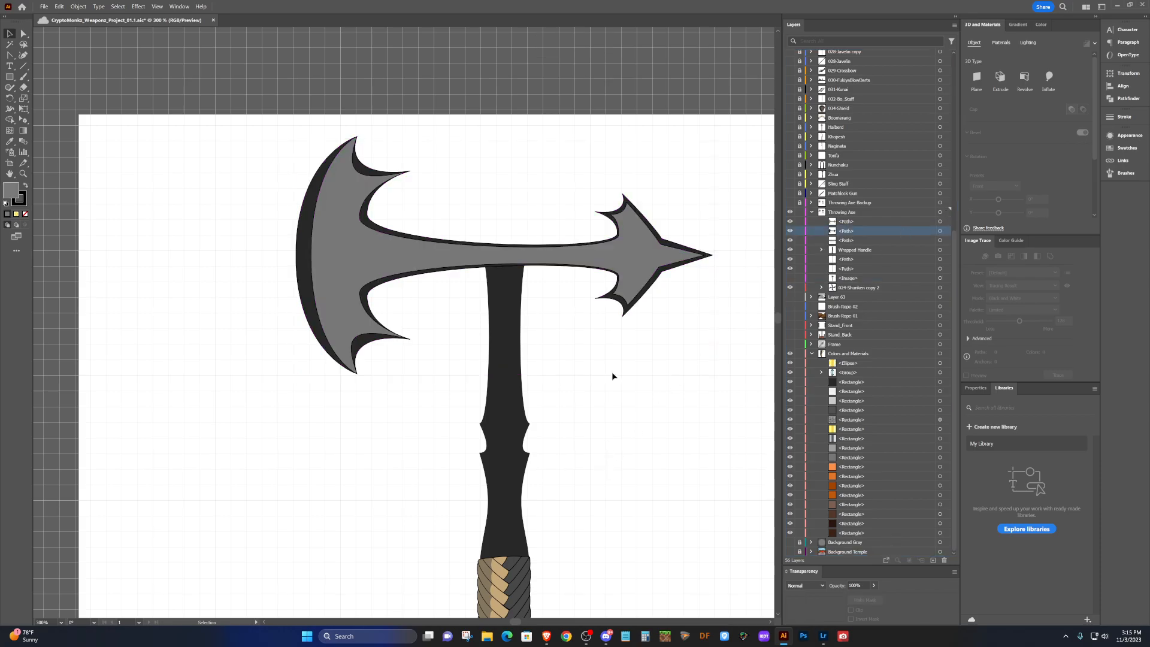
Recolour the grey axe-head inset with the second-darkest grey swatch beside the artboard.
scroll(503, 231, right, 3)
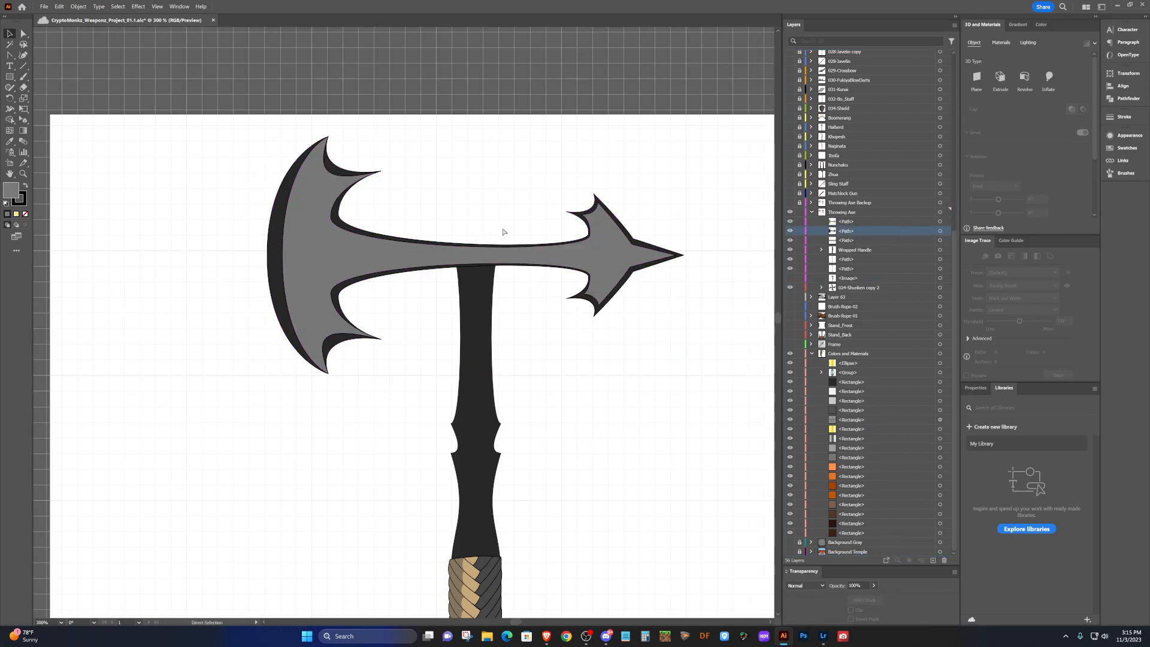
scroll(504, 231, right, 4)
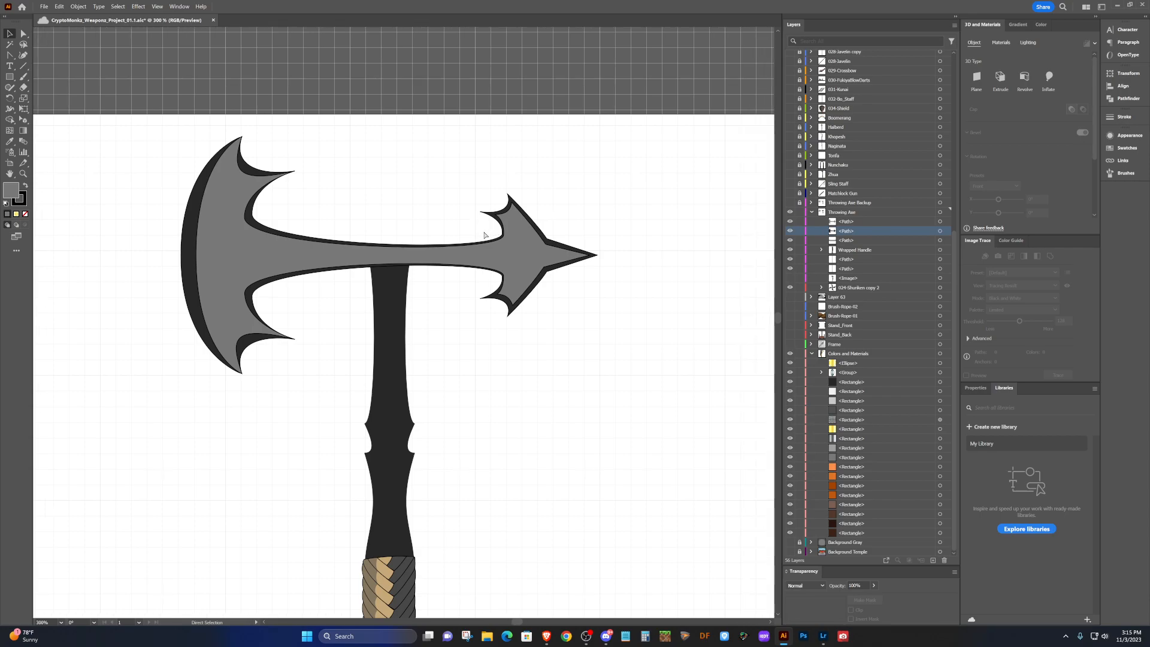
ctrl+click(466, 247)
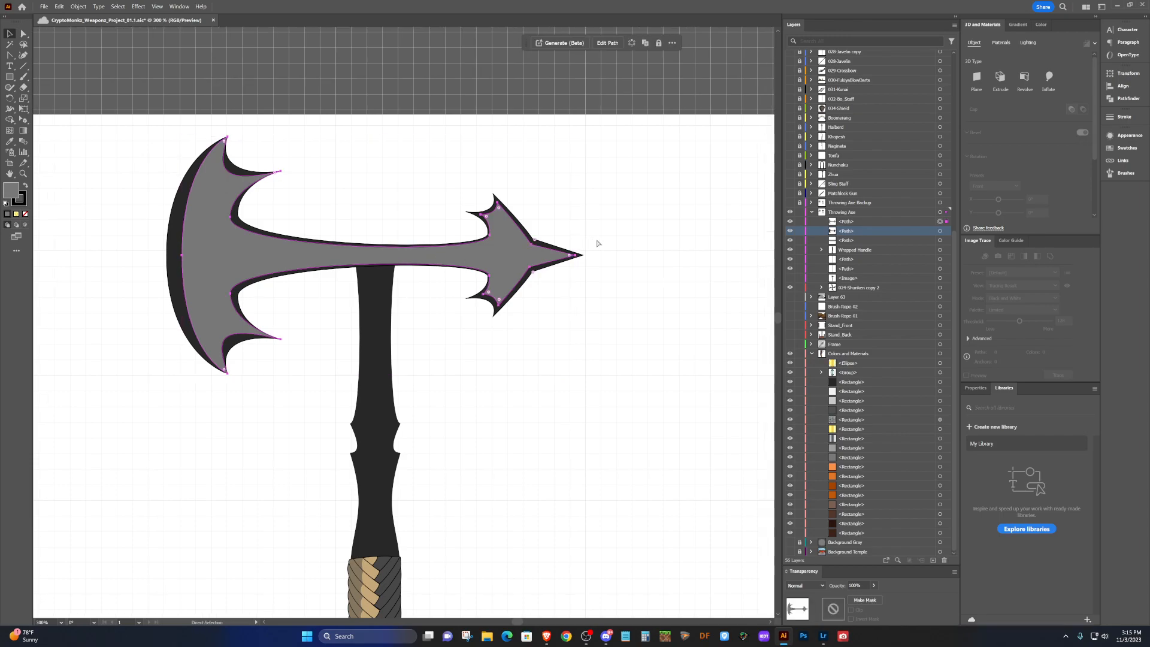
scroll(595, 244, right, 3)
scroll(597, 243, right, 1)
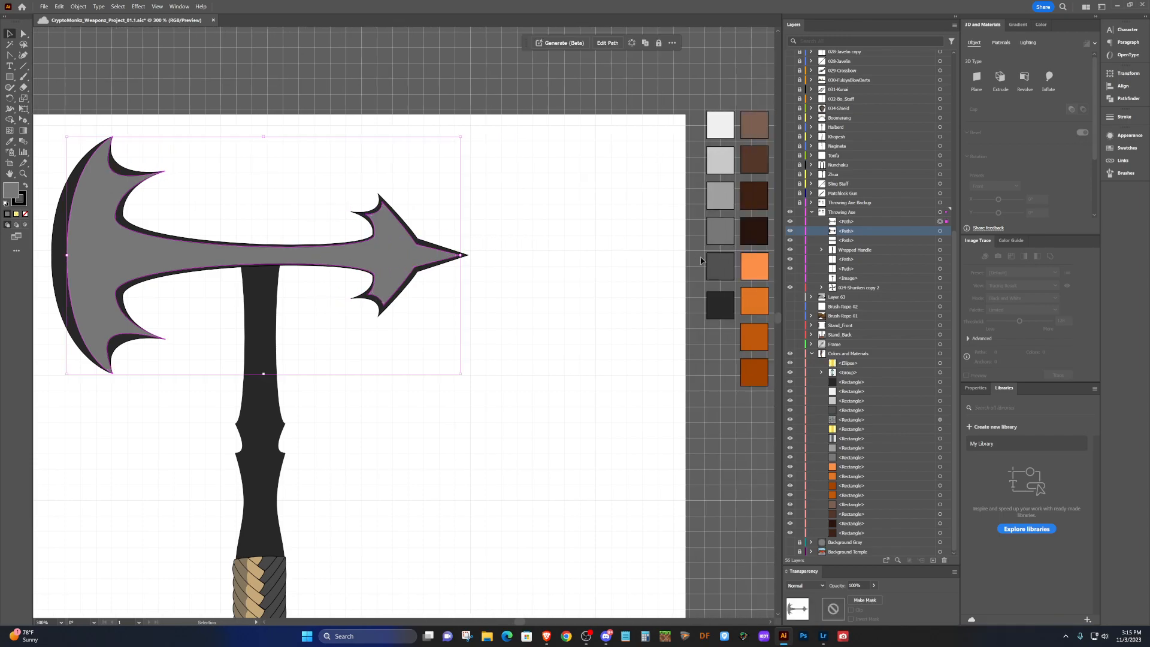
key(i)
click(725, 262)
key(v)
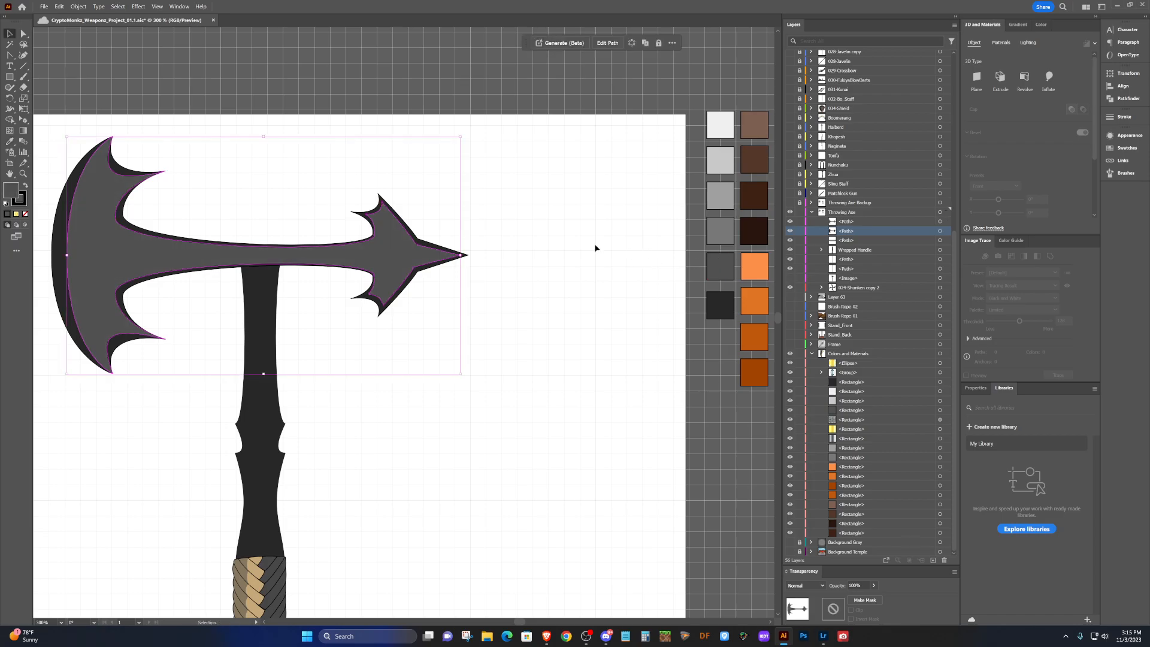
Recolour the outer axe head beneath the inset with the near-white swatch, matching the reference throwing star's edge.
key(ctrl+minus)
scroll(497, 257, down, 3)
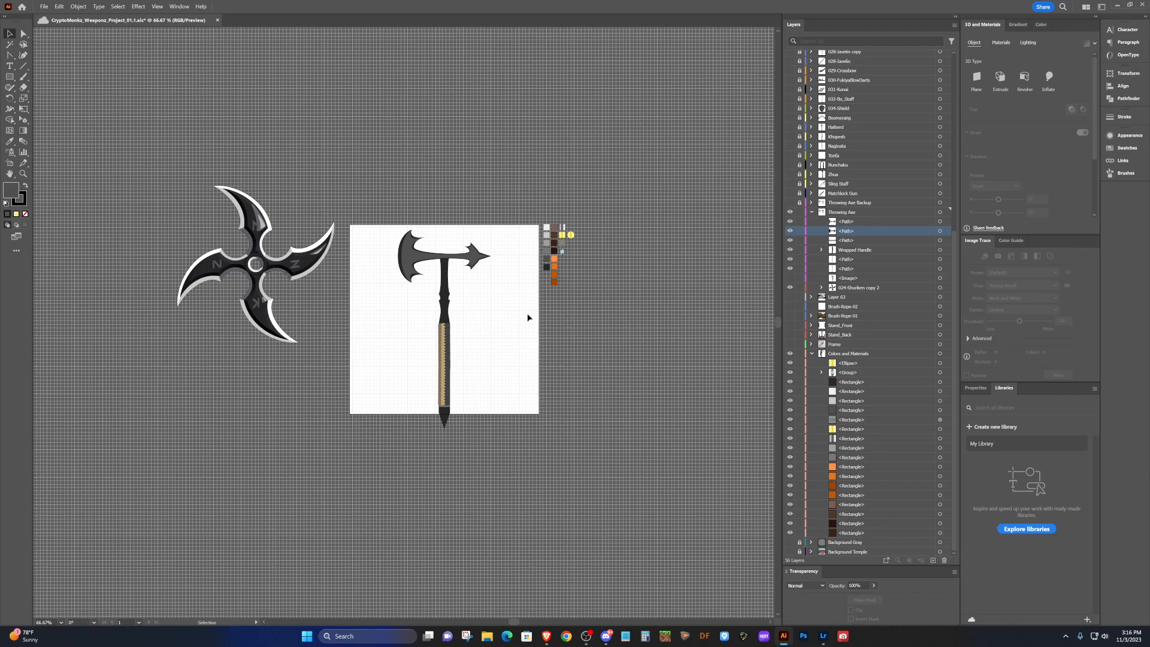
scroll(523, 314, down, 1)
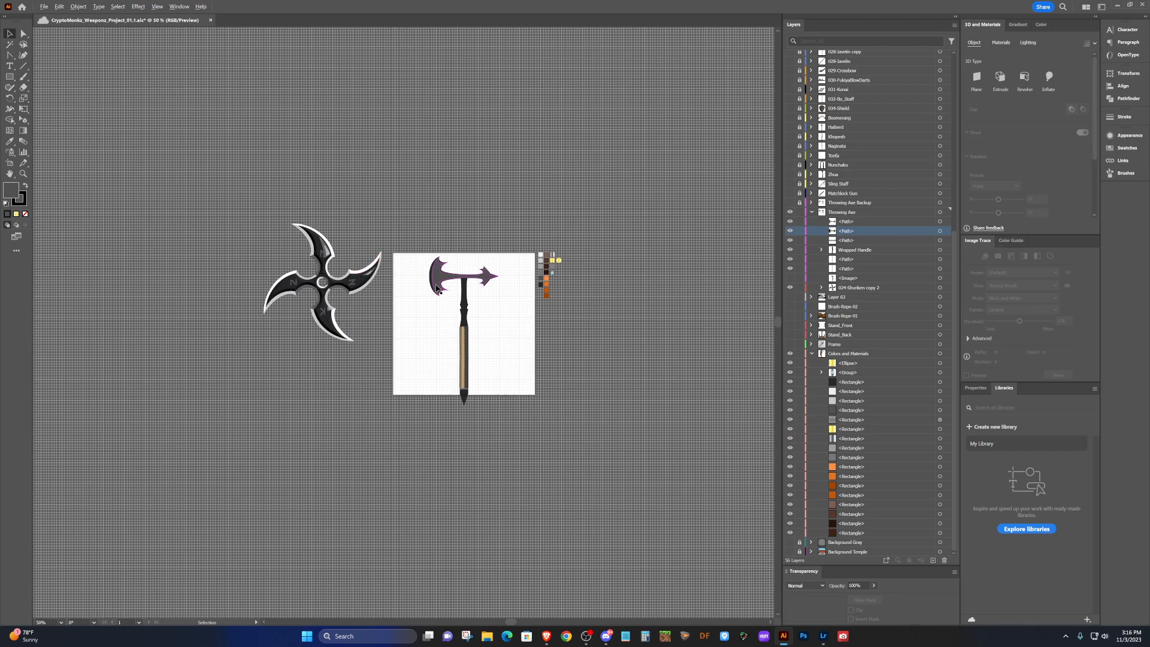
scroll(449, 283, up, 1)
scroll(450, 284, up, 3)
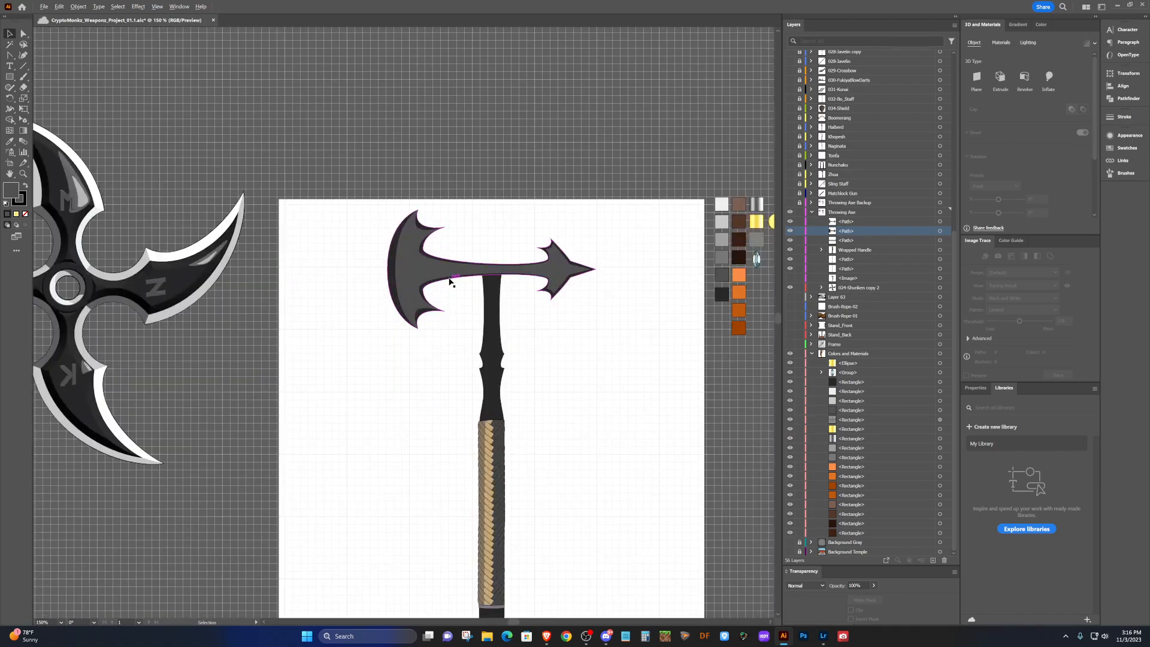
click(395, 287)
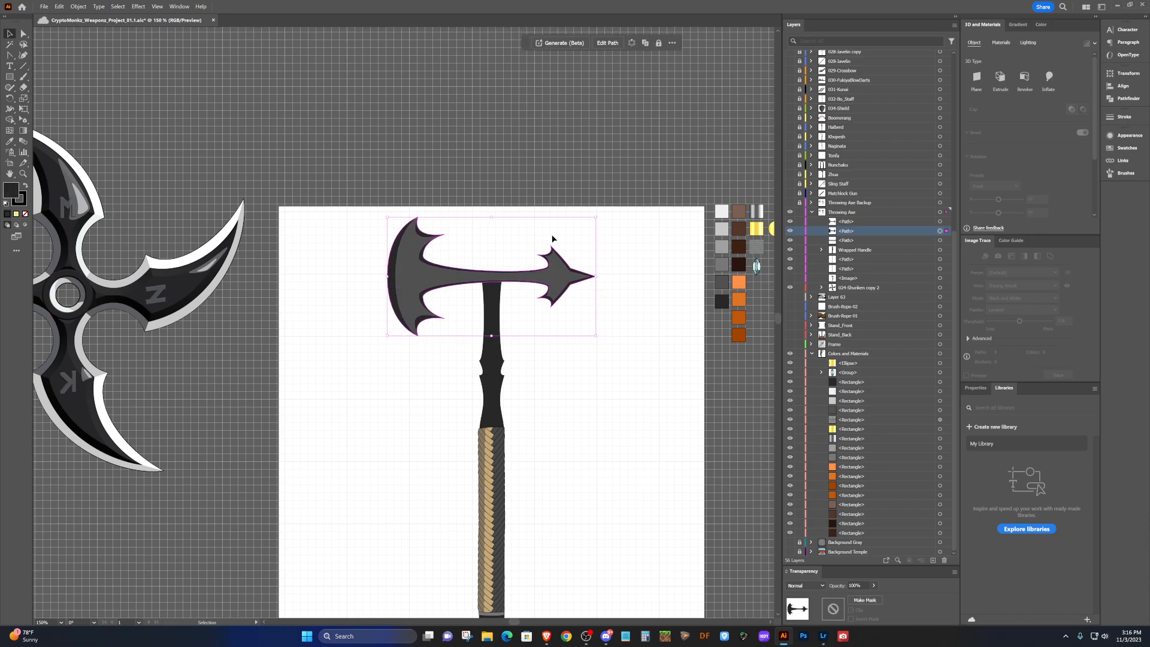
key(i)
click(723, 247)
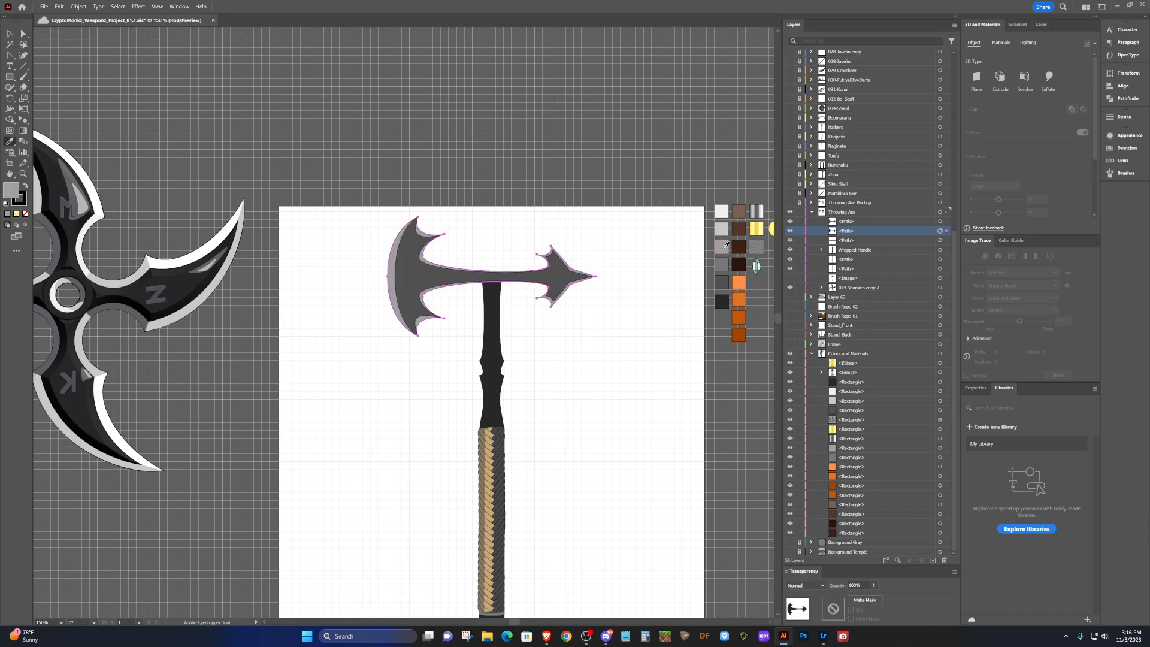
click(724, 212)
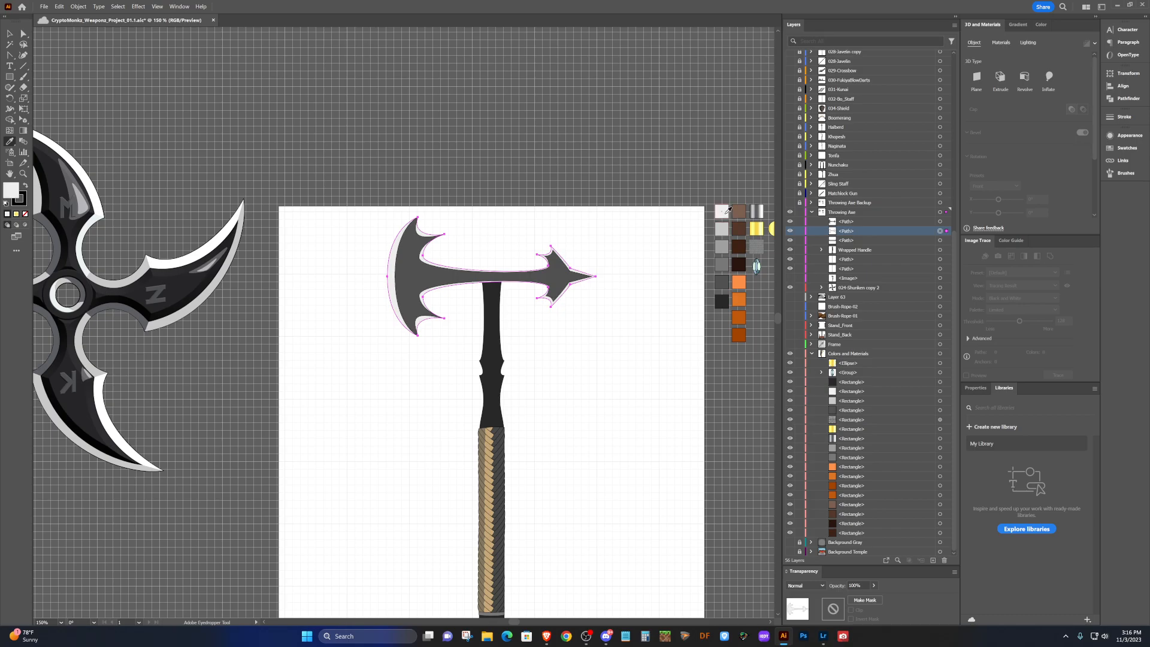
key(v)
click(663, 304)
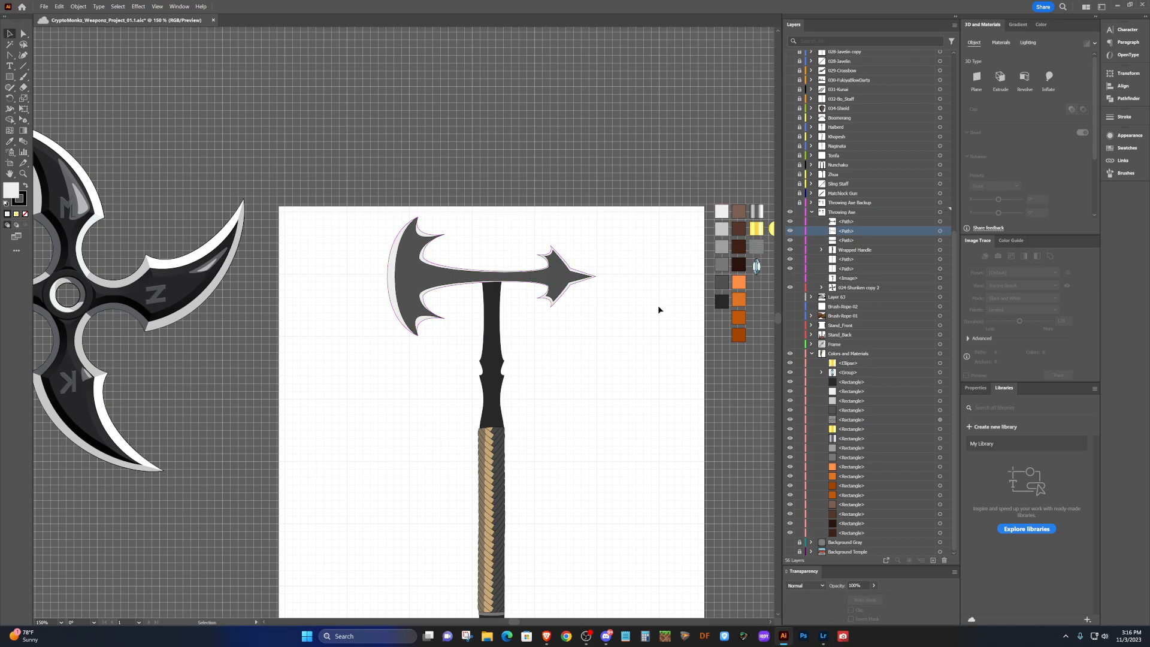
Recolour the axe-head inset with the darkest grey swatch.
scroll(636, 310, down, 3)
scroll(636, 310, up, 2)
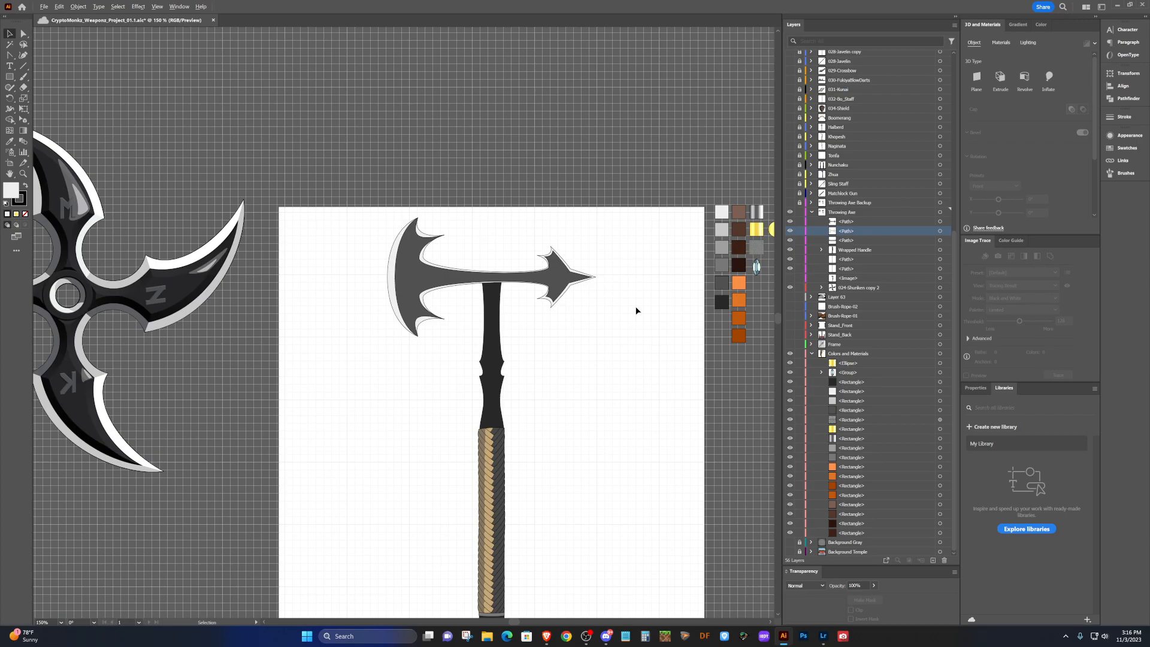
click(425, 282)
key(i)
click(721, 303)
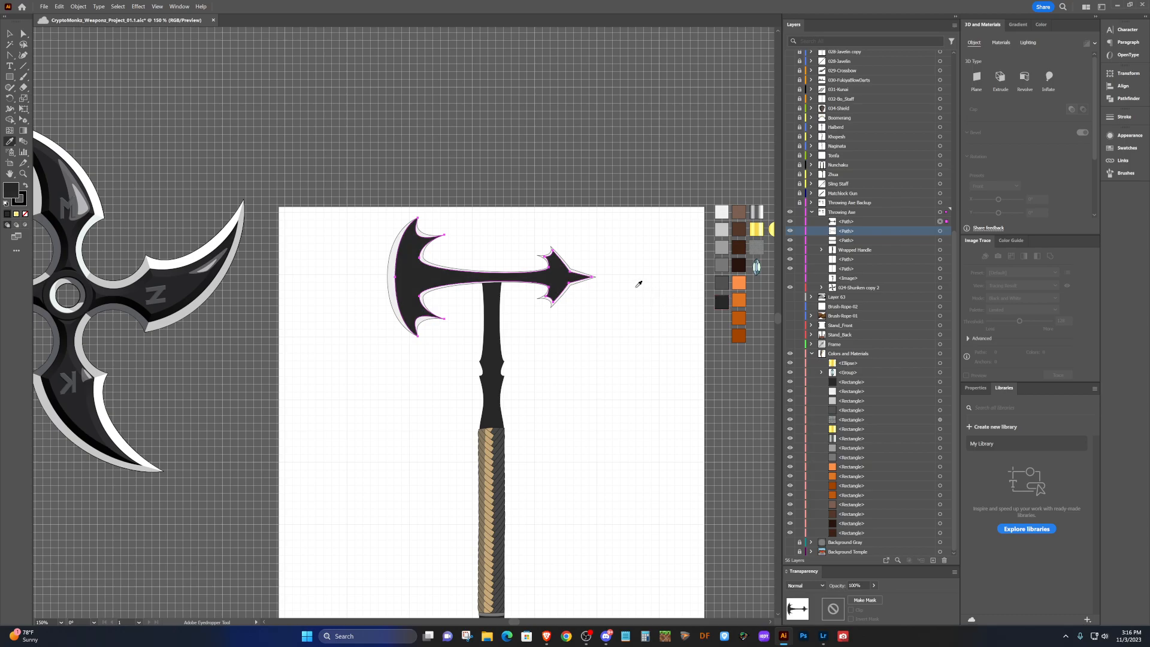
key(v)
click(653, 358)
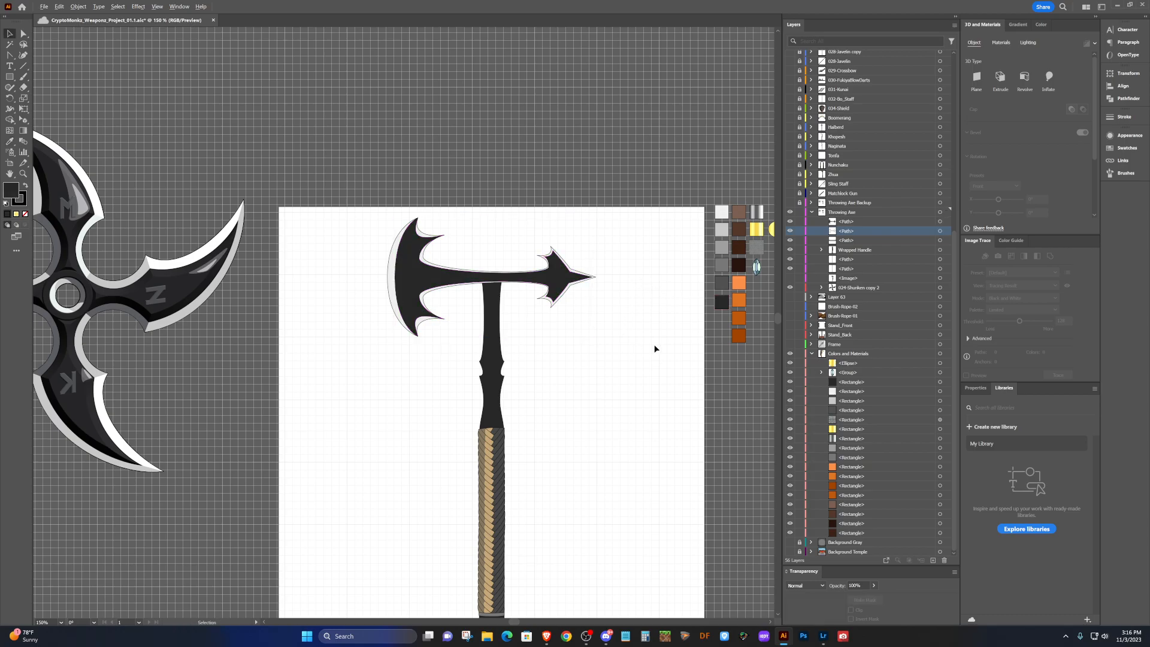
Copy the 3D appearance from the first blade path in the 024-Shuriken copy 2 layer onto the axe-head inset.
scroll(609, 326, up, 1)
scroll(608, 327, down, 1)
click(558, 278)
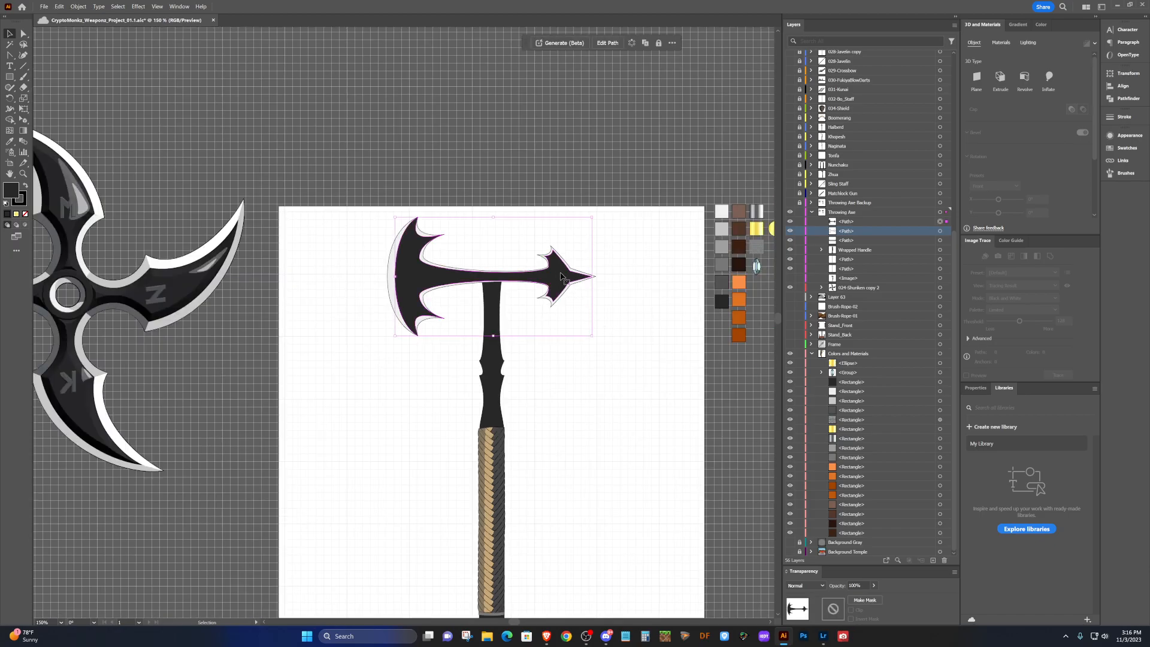
click(742, 418)
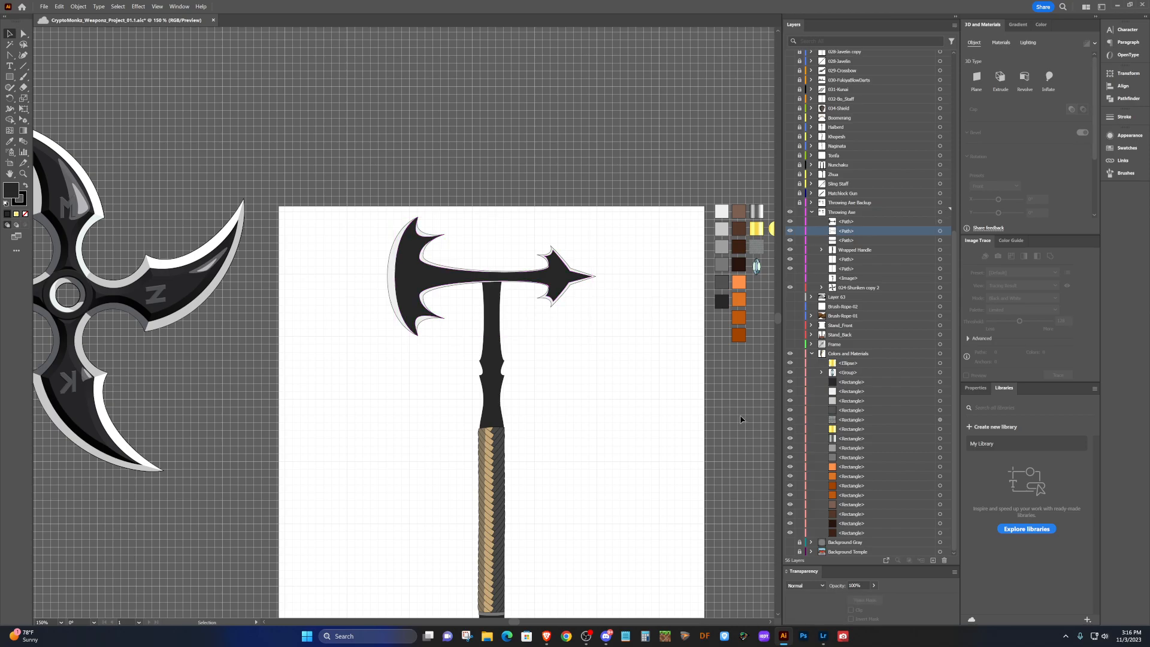
click(558, 277)
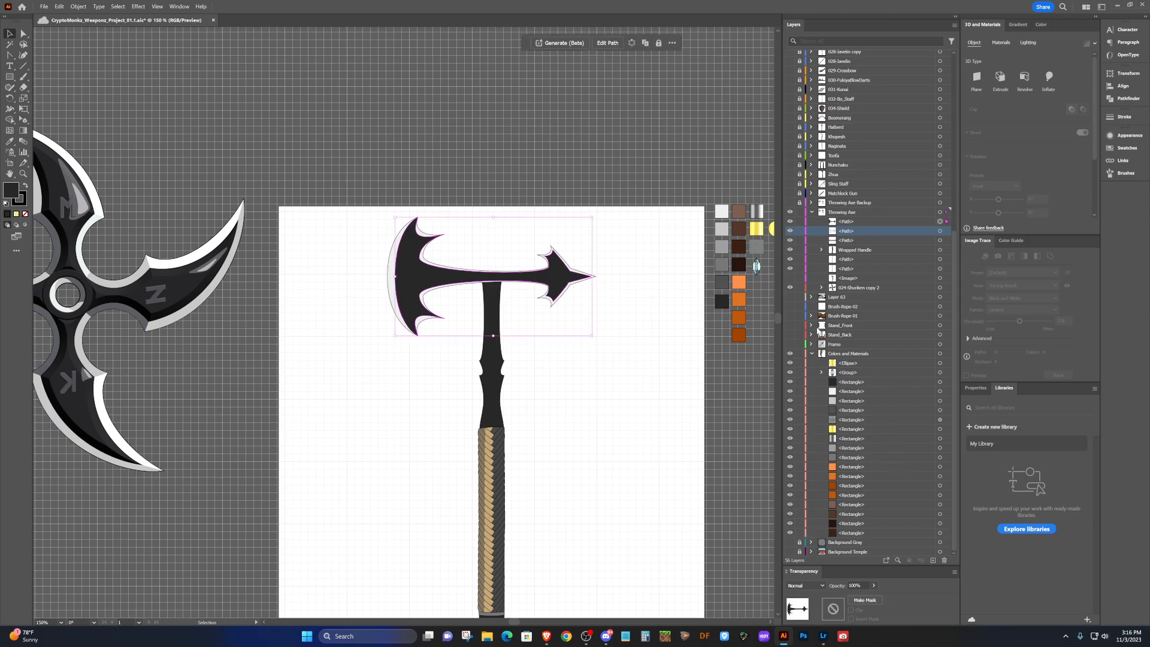
click(822, 287)
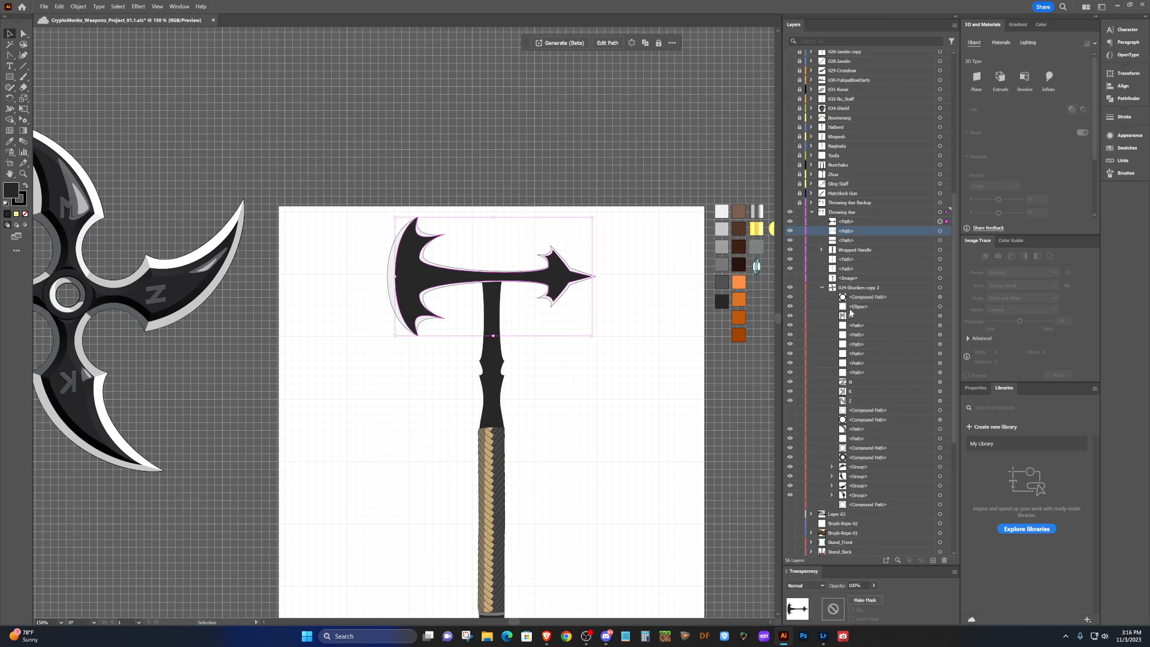
click(831, 467)
click(940, 477)
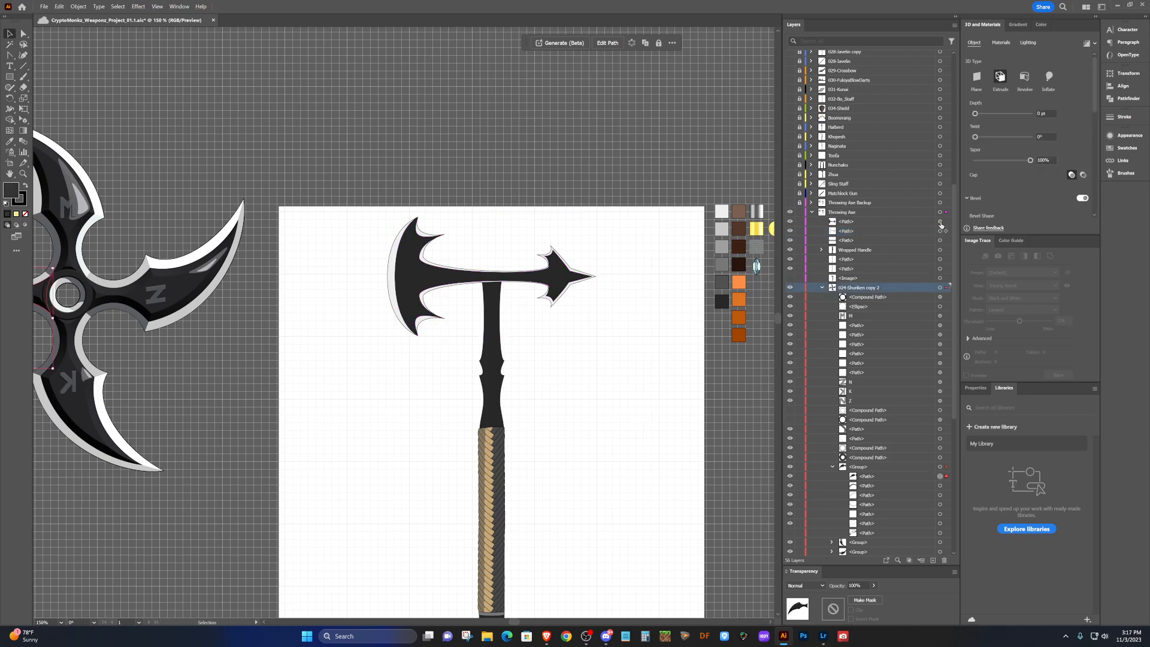
drag(940, 225, 939, 222)
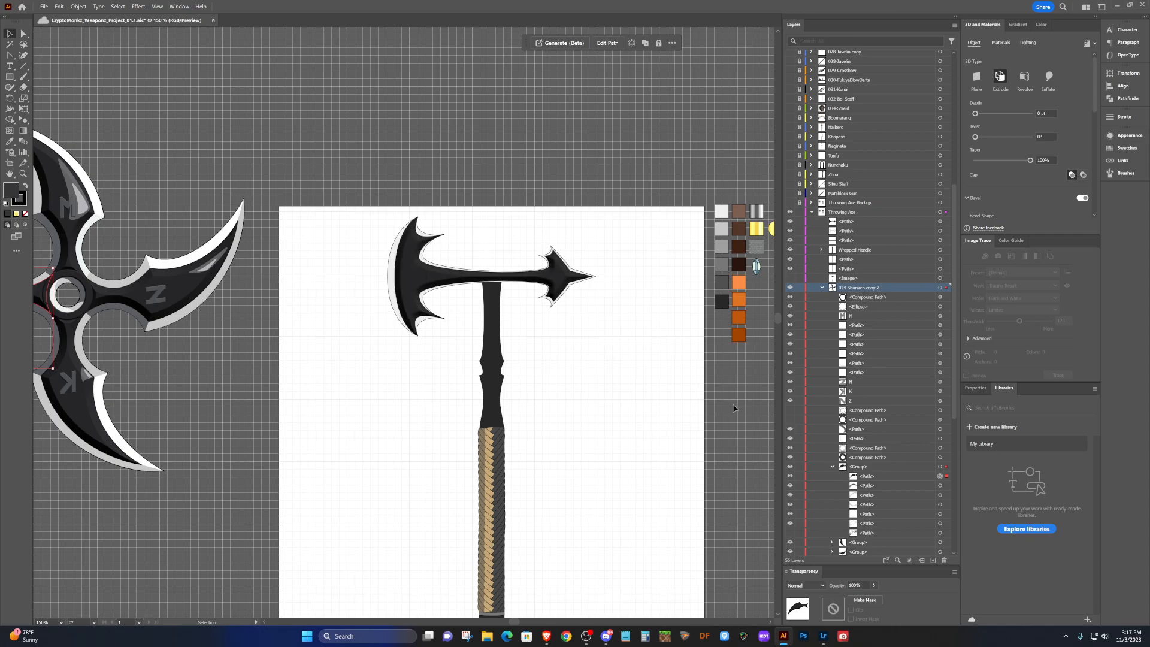
Reduce the axe-head inset's 3D bevel width to 14%, keeping the Classic bevel shape.
scroll(501, 290, up, 3)
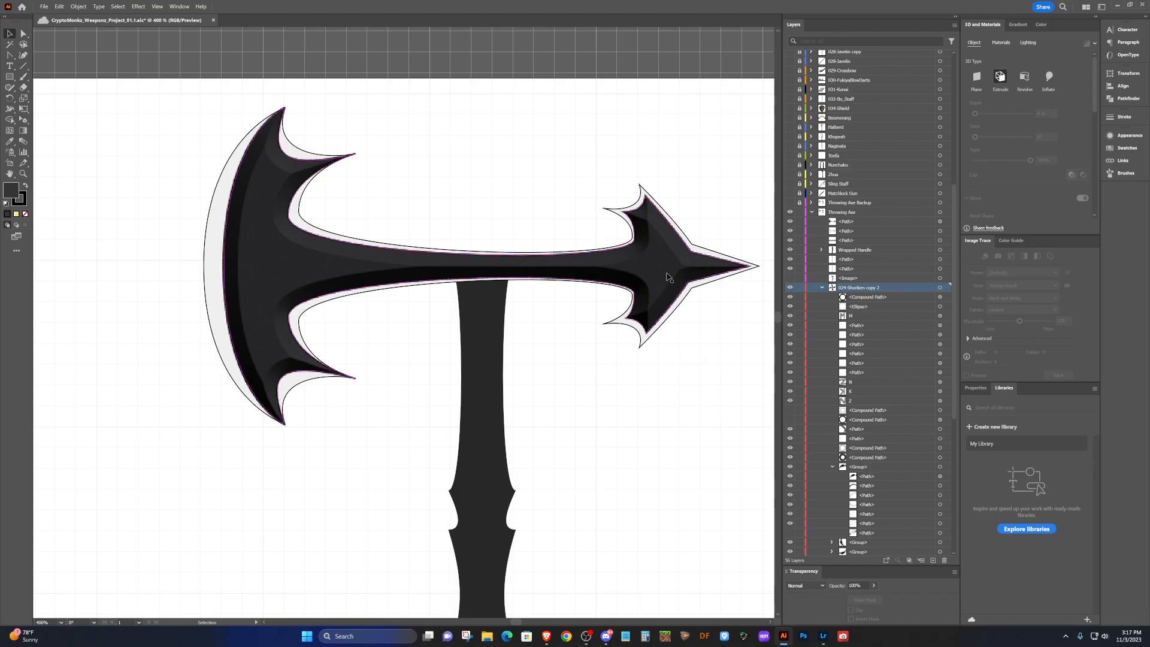
click(947, 221)
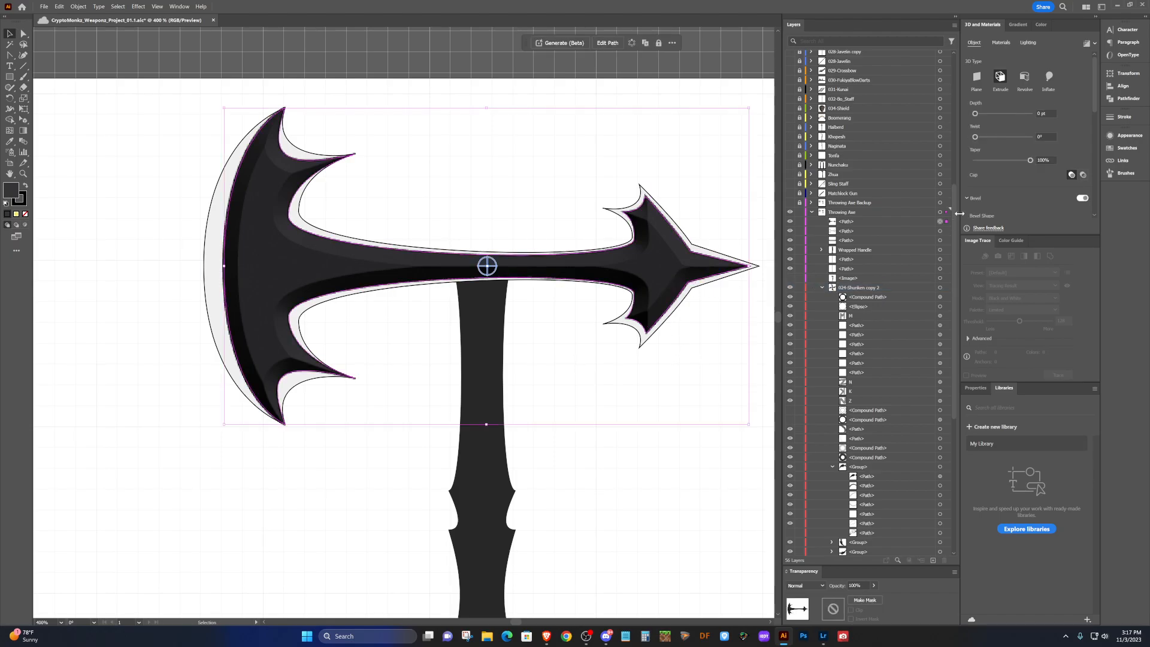
scroll(1018, 198, down, 2)
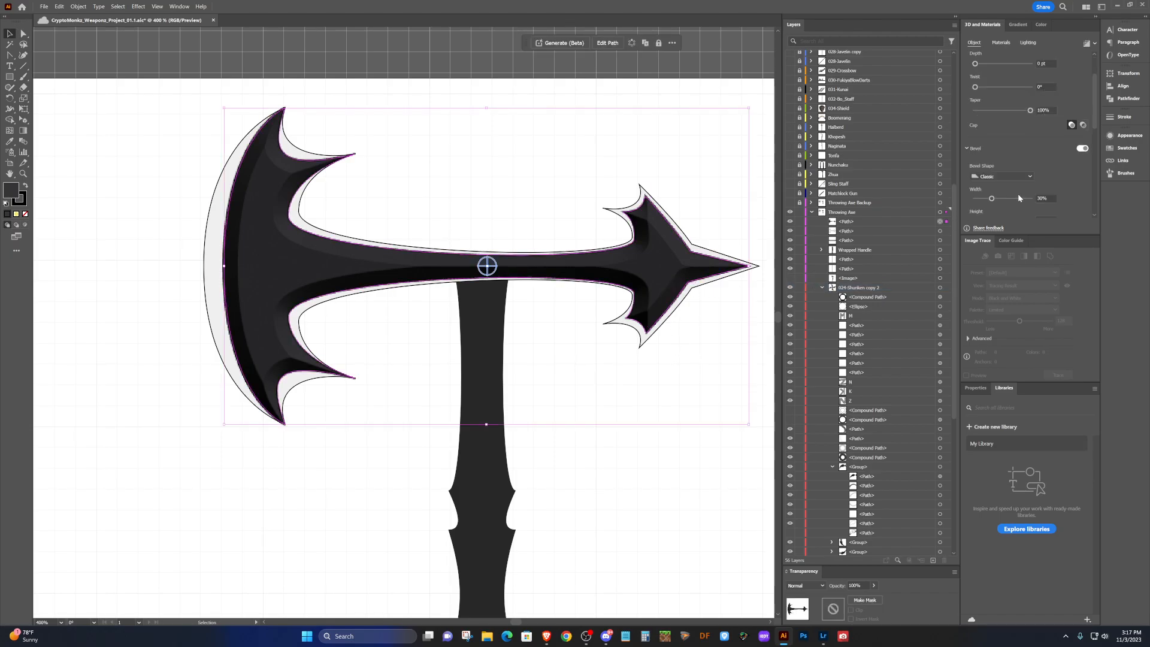
scroll(1018, 195, down, 2)
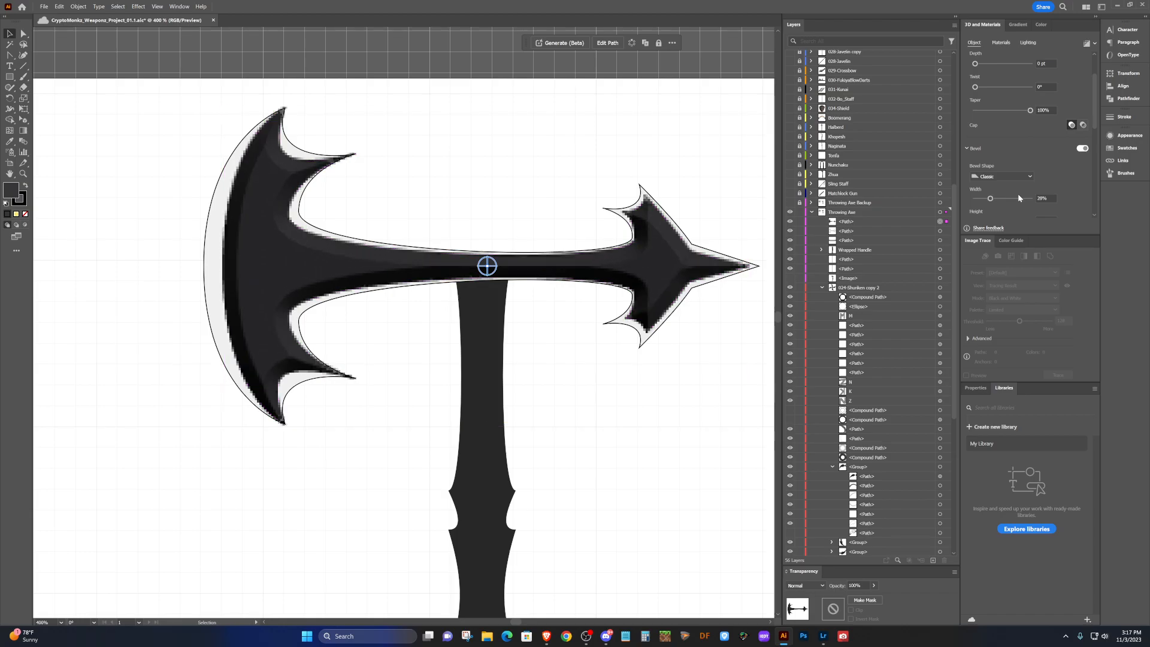
scroll(1022, 192, up, 2)
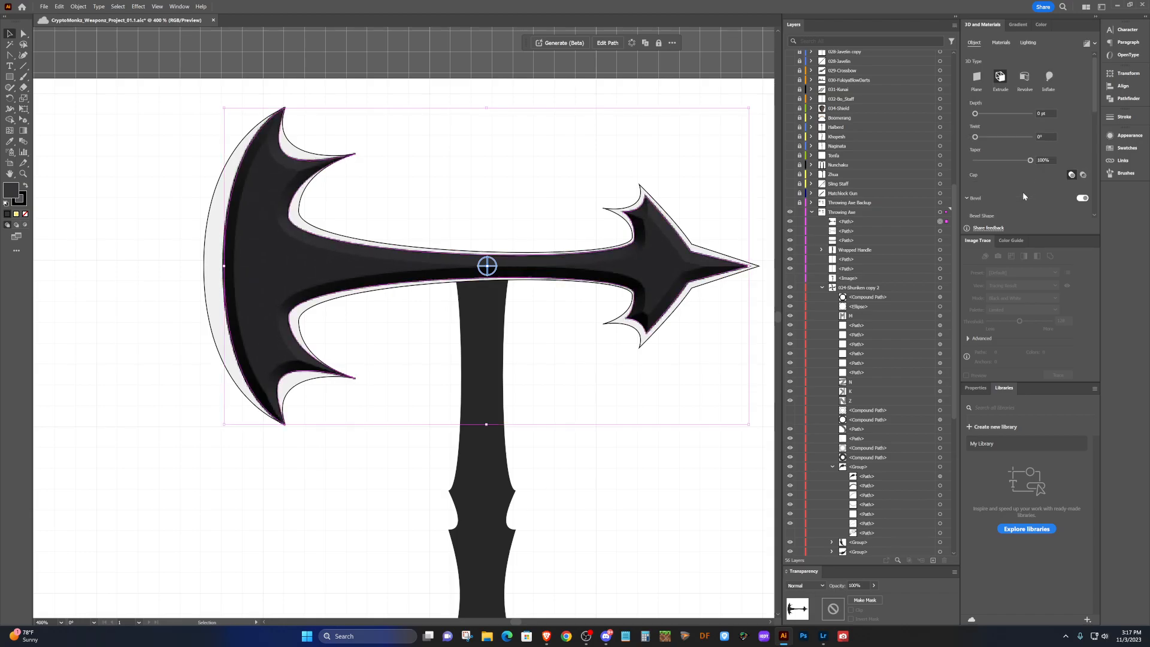
scroll(1024, 196, down, 6)
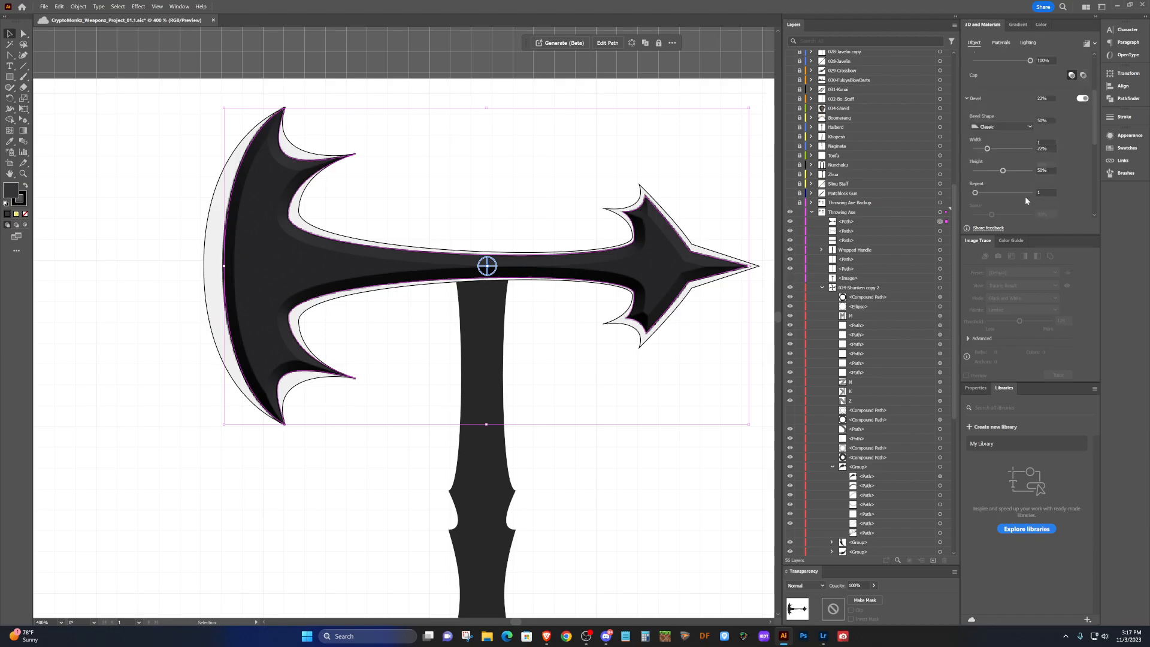
drag(988, 99, 983, 98)
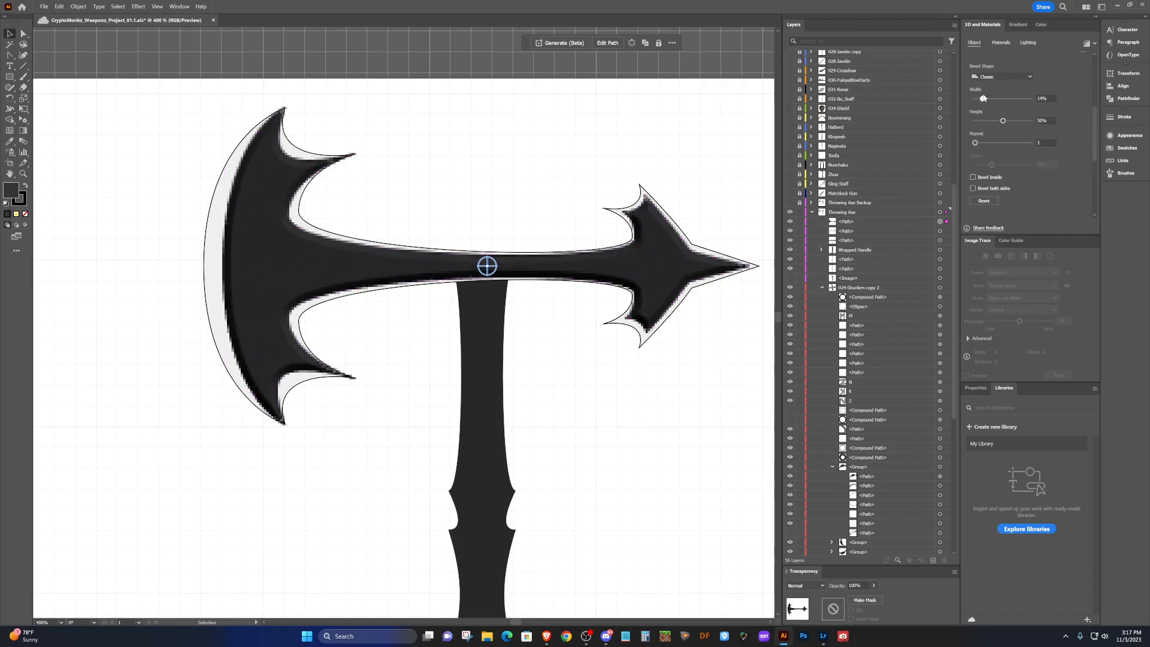
click(637, 441)
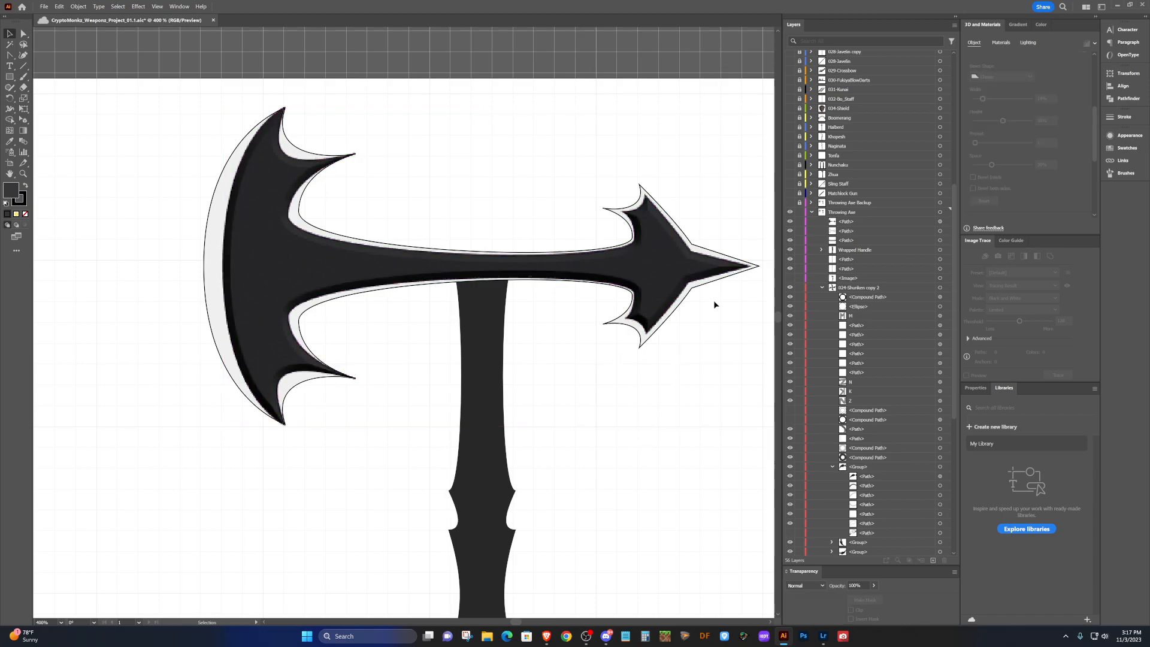
Undo the bevel-width reduction on the axe-head inset and compare the axe with the reference throwing star.
click(662, 263)
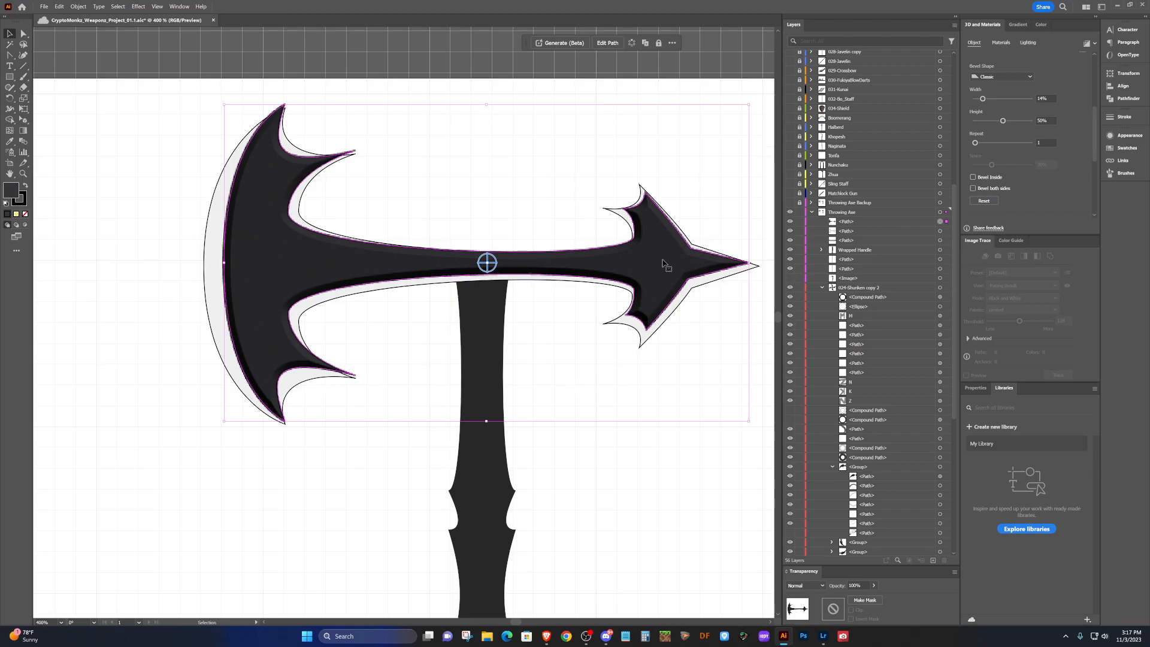
click(709, 465)
scroll(687, 297, down, 1)
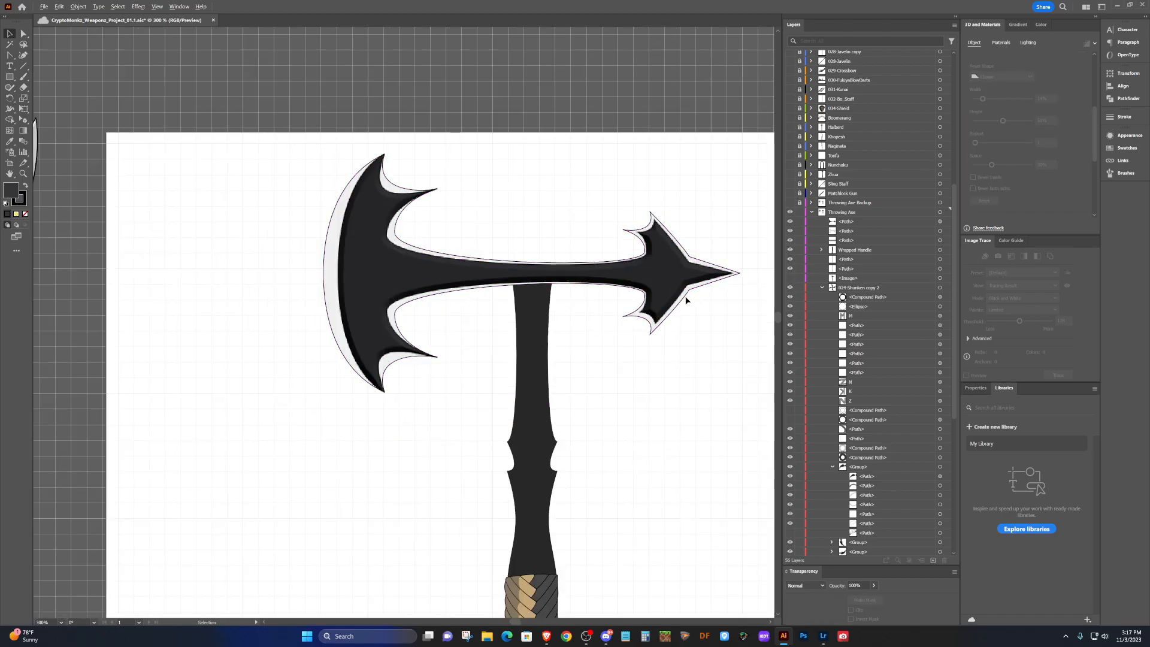
scroll(687, 298, down, 1)
key(a)
click(687, 294)
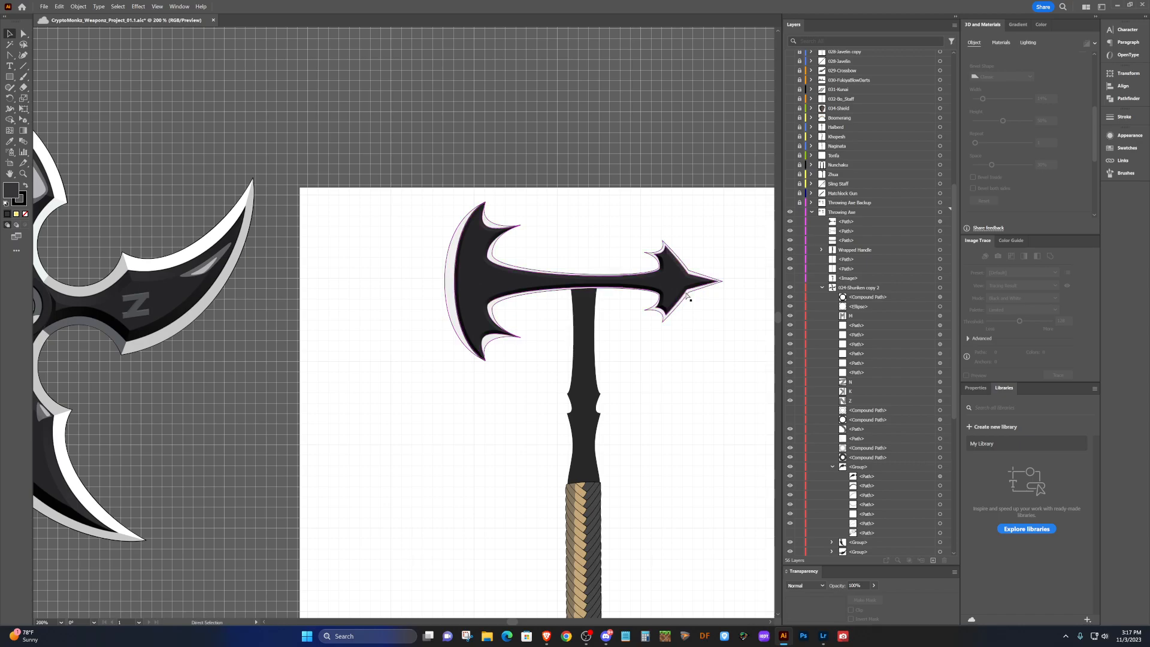
key(v)
click(694, 341)
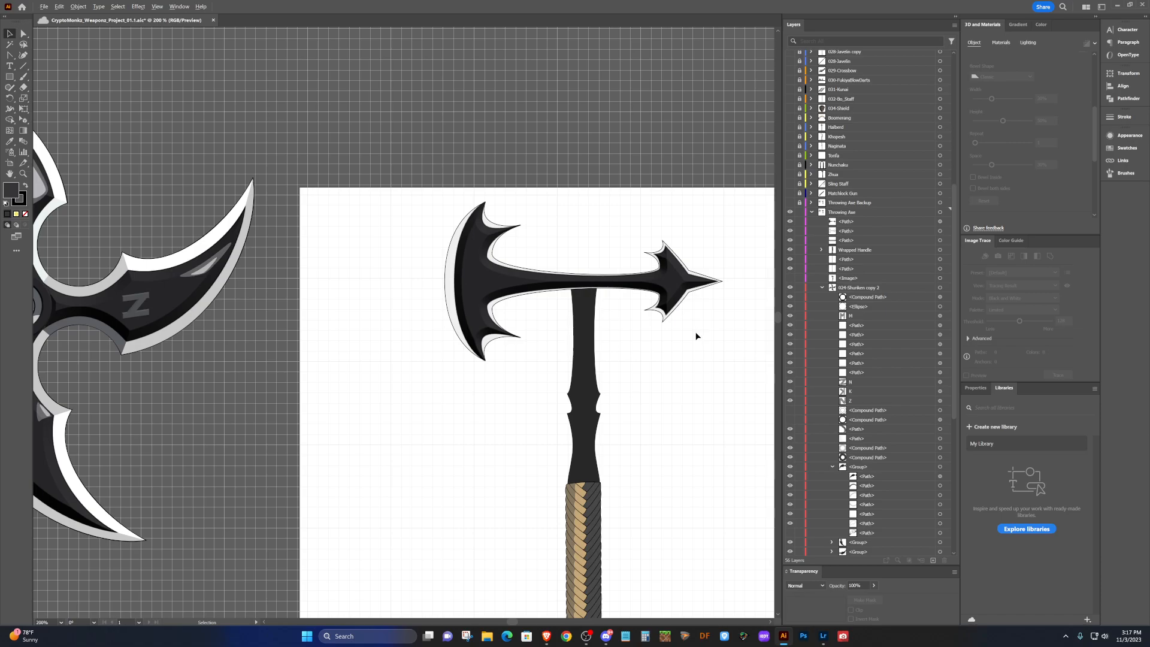
scroll(695, 334, down, 1)
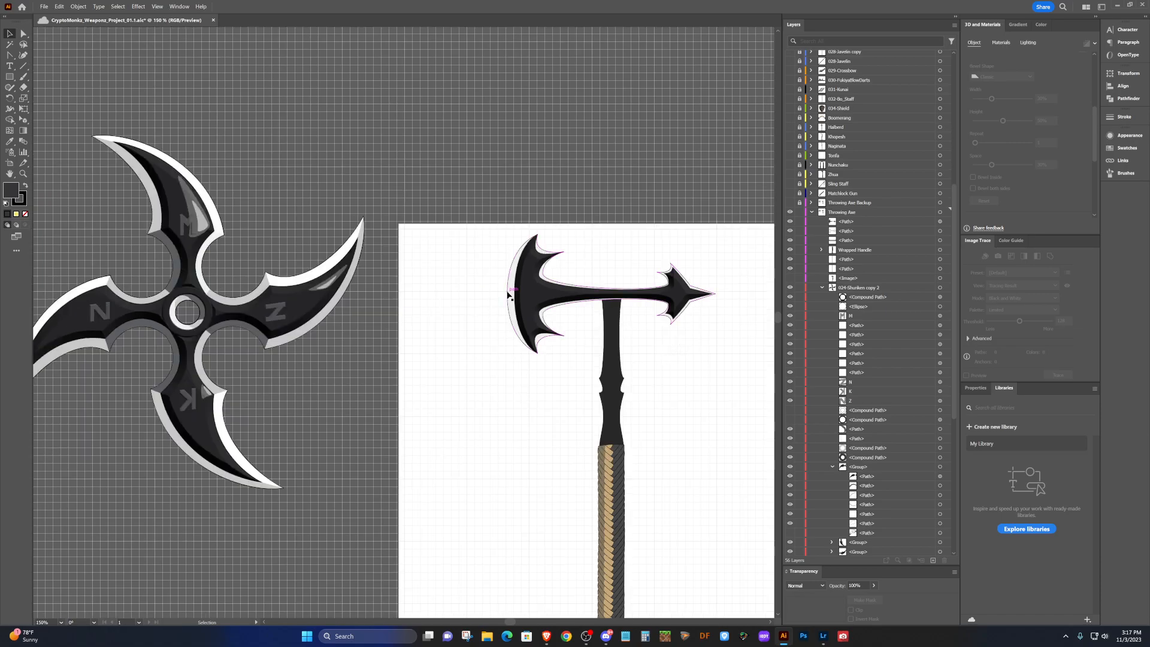
scroll(477, 356, right, 3)
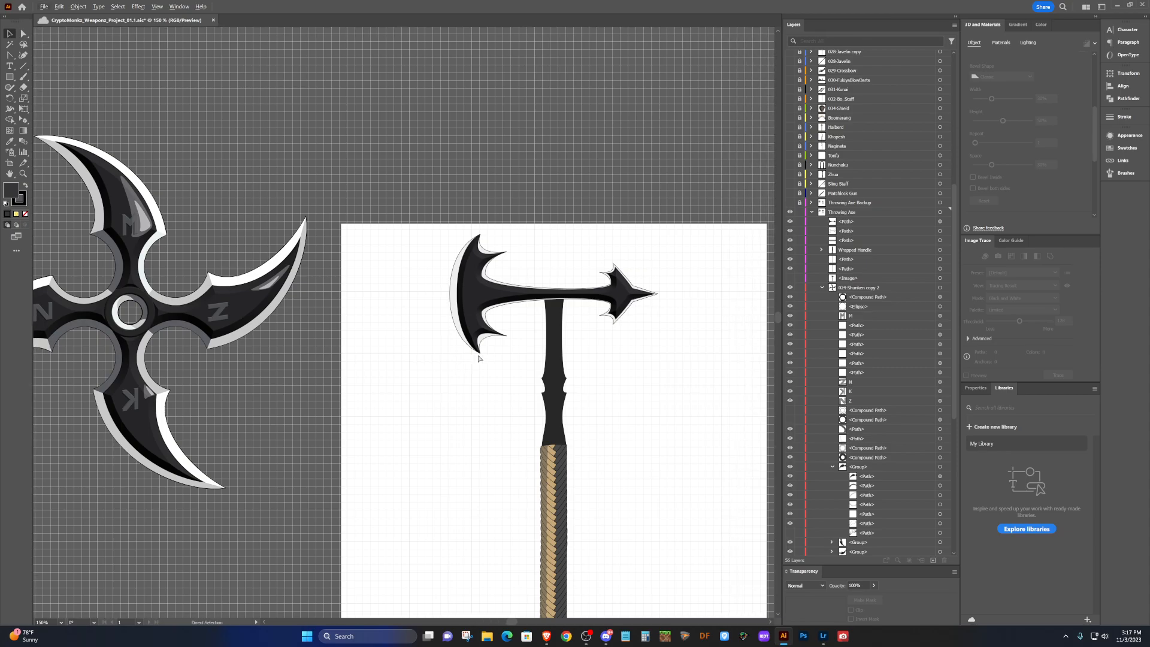
Recolour the outer edge shape of the axe head with the second-lightest grey swatch.
scroll(478, 358, right, 1)
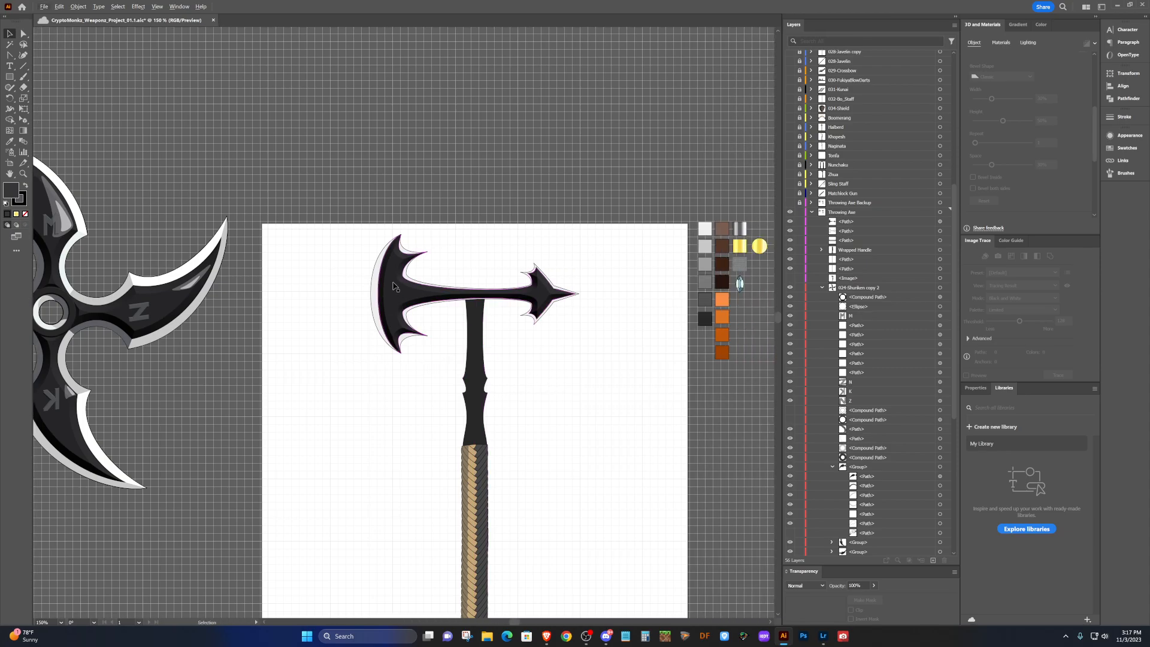
click(371, 297)
key(i)
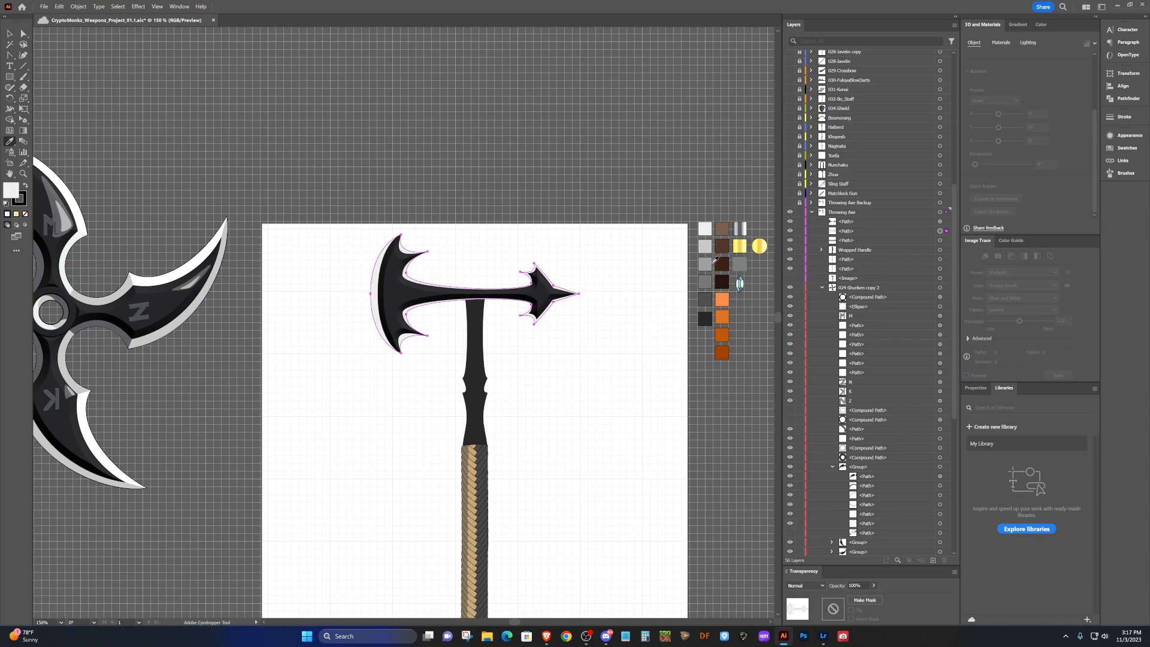
click(707, 263)
click(704, 244)
key(v)
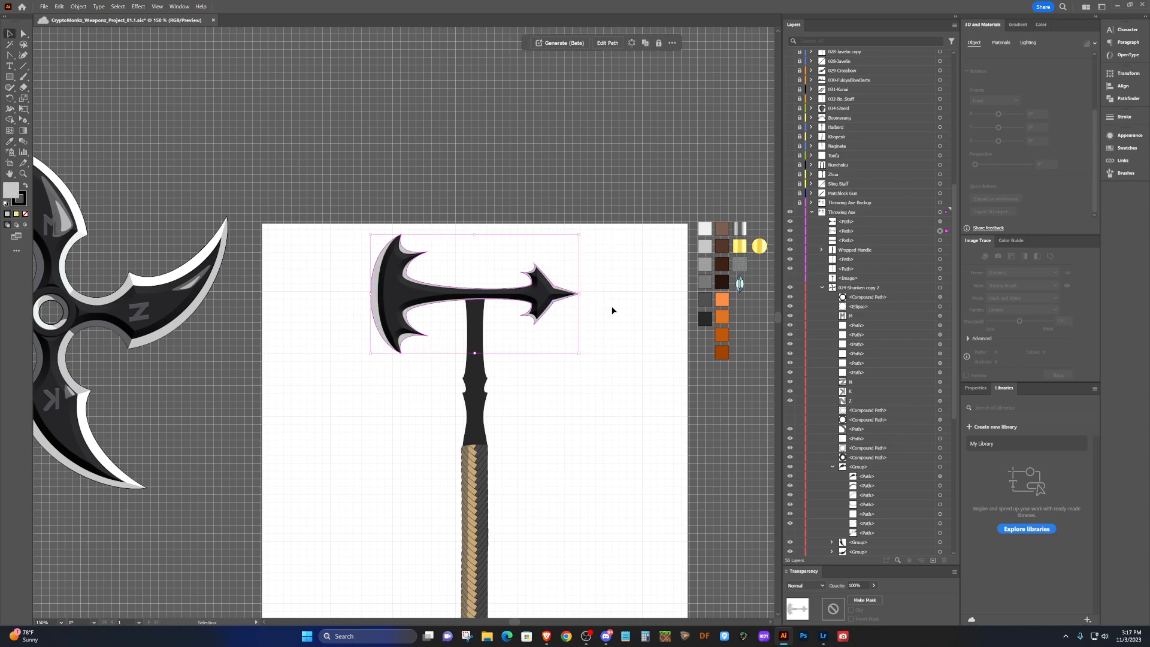
click(613, 309)
Review the whole axe beside the reference throwing star and save the document.
scroll(611, 314, down, 1)
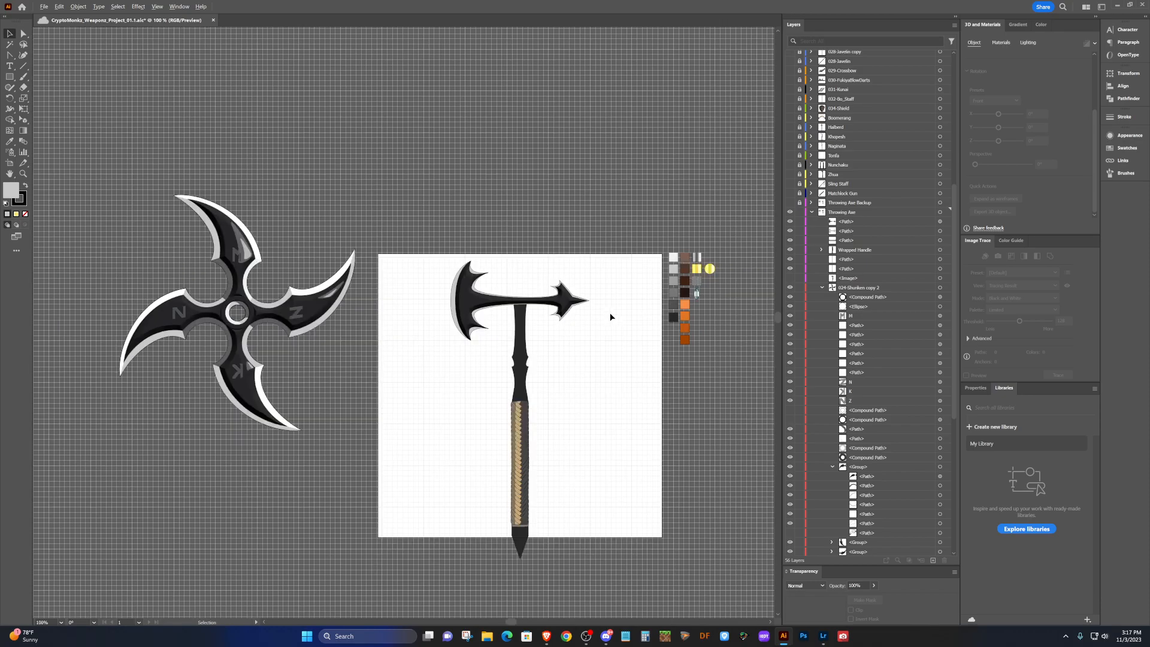
scroll(611, 317, down, 1)
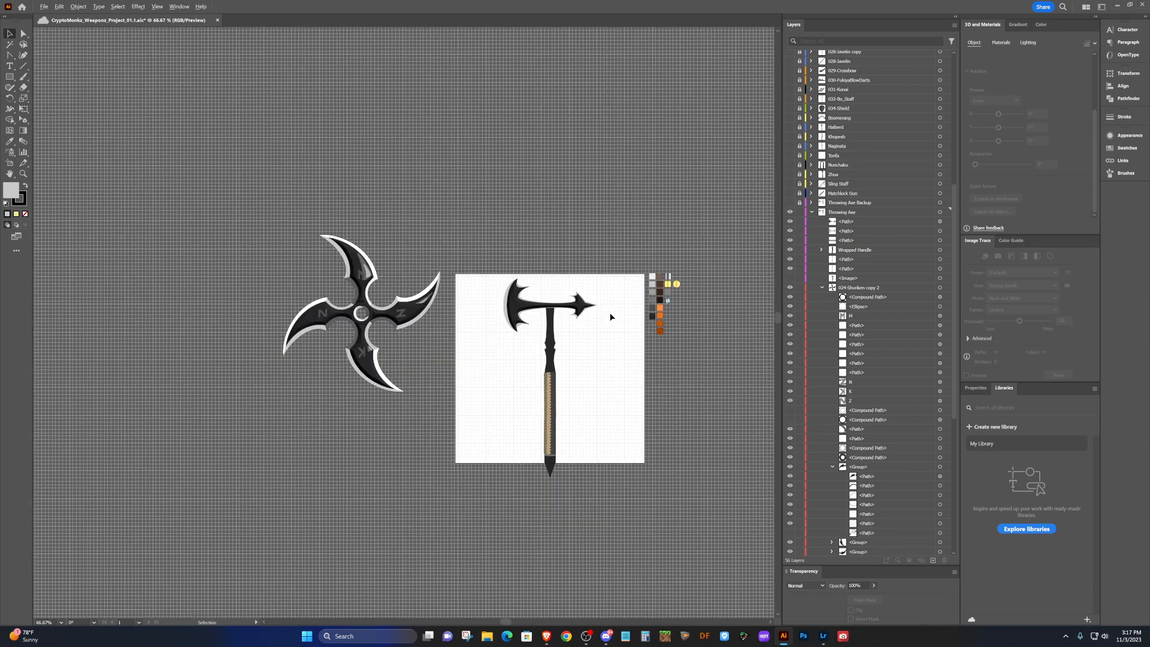
scroll(610, 317, up, 2)
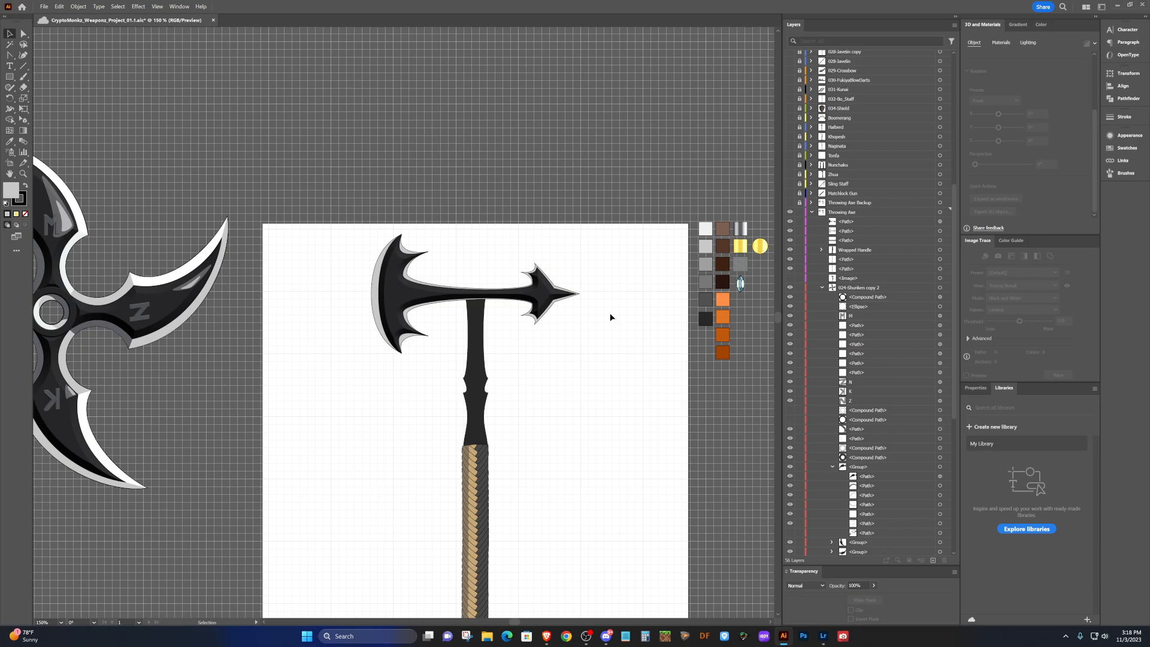
key(ctrl+s)
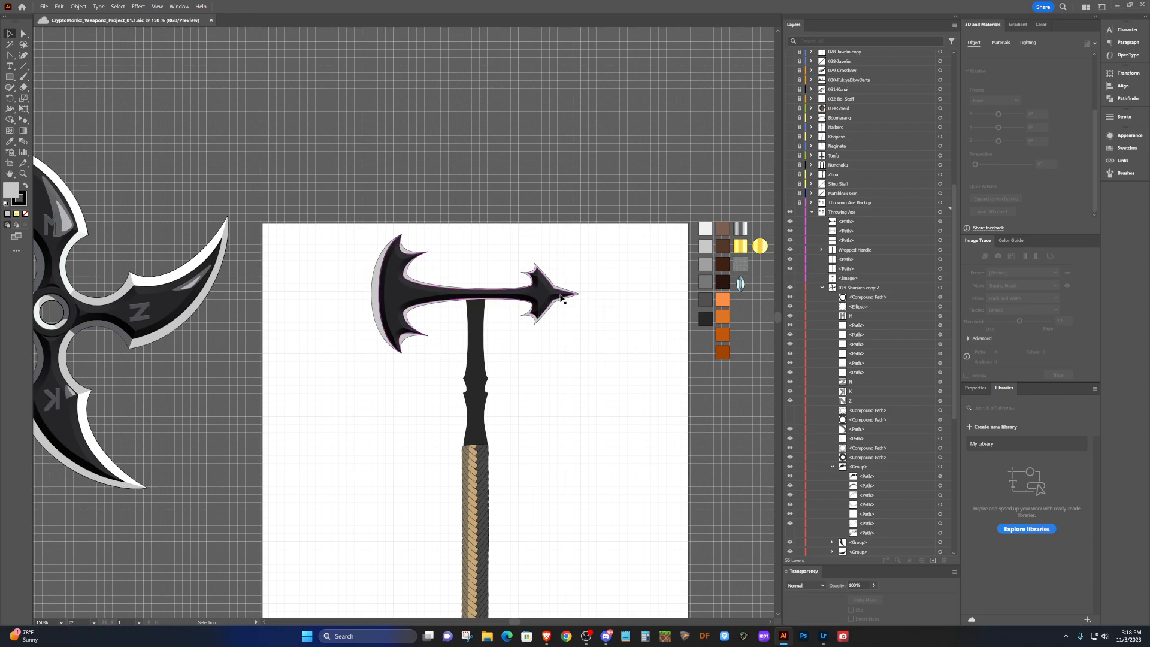
click(476, 353)
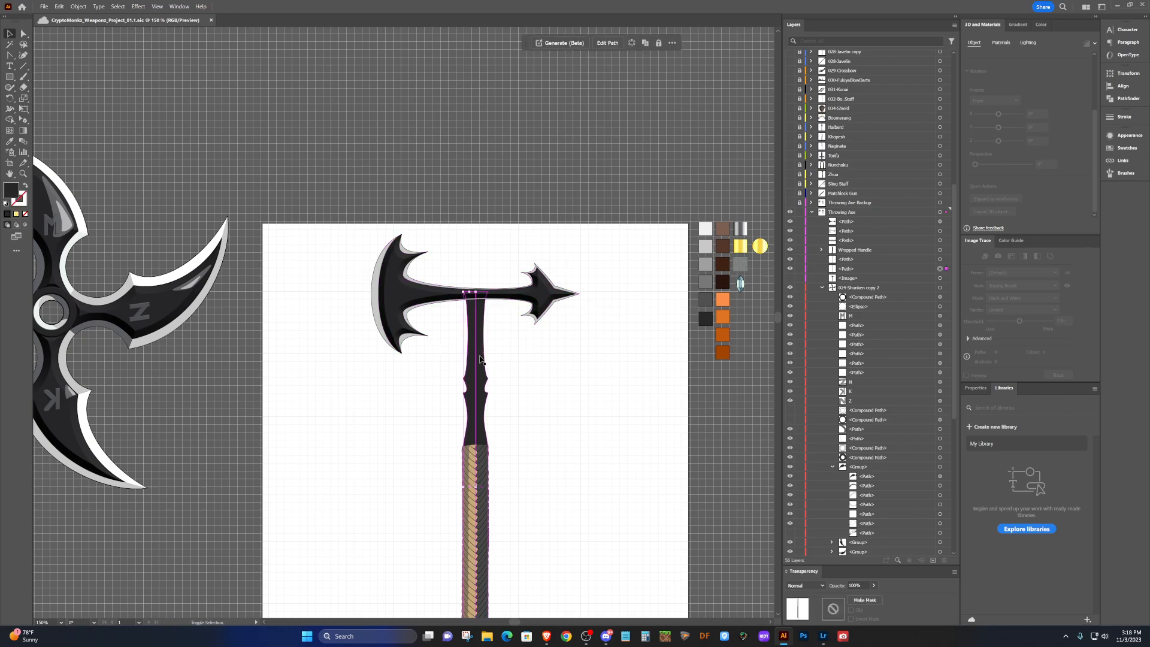
click(516, 358)
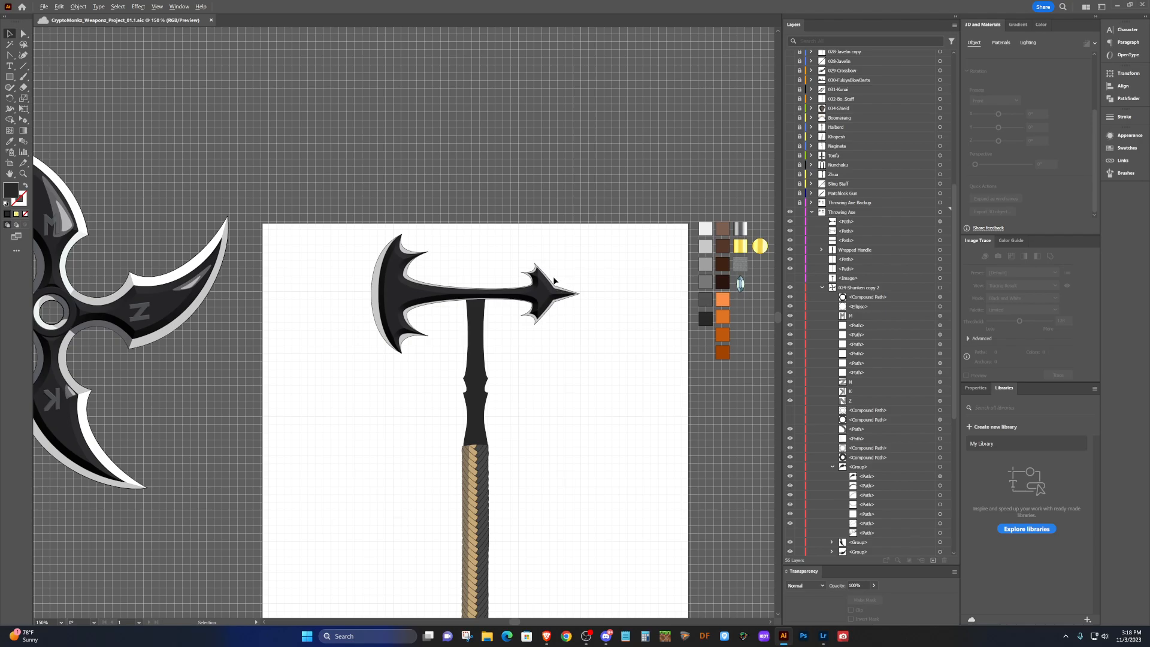
Draw a closed, narrow triangular highlight with the Pen tool along the upper slanted edge of the axe's rear spike.
scroll(554, 280, up, 5)
scroll(553, 277, up, 1)
scroll(554, 277, down, 1)
key(p)
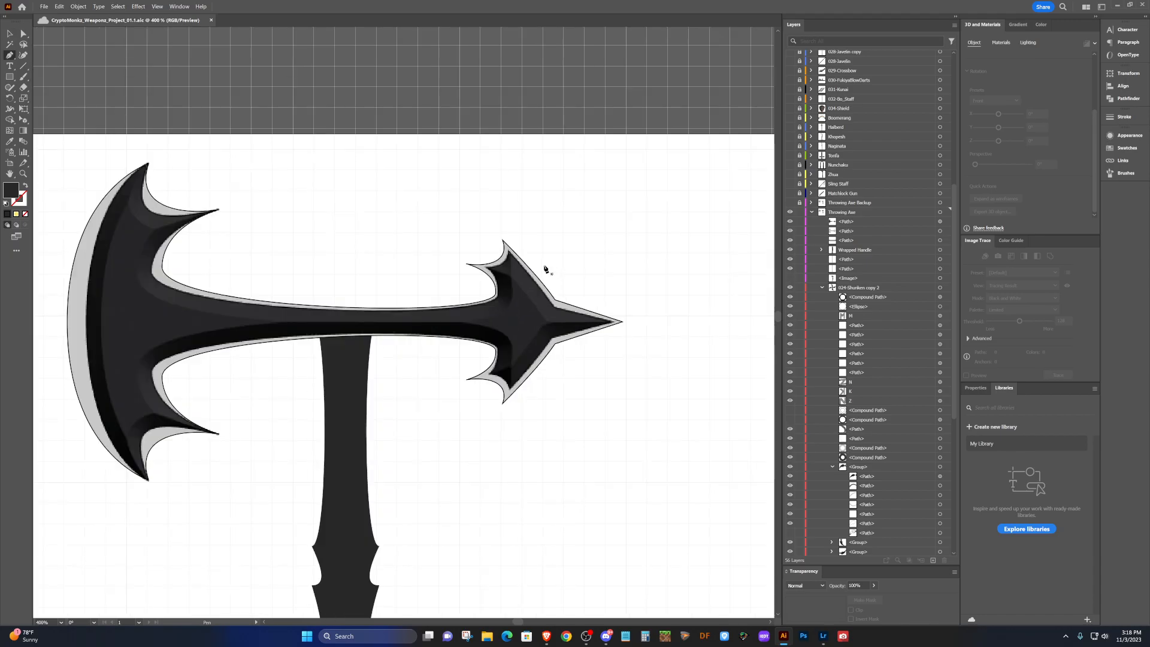
click(505, 245)
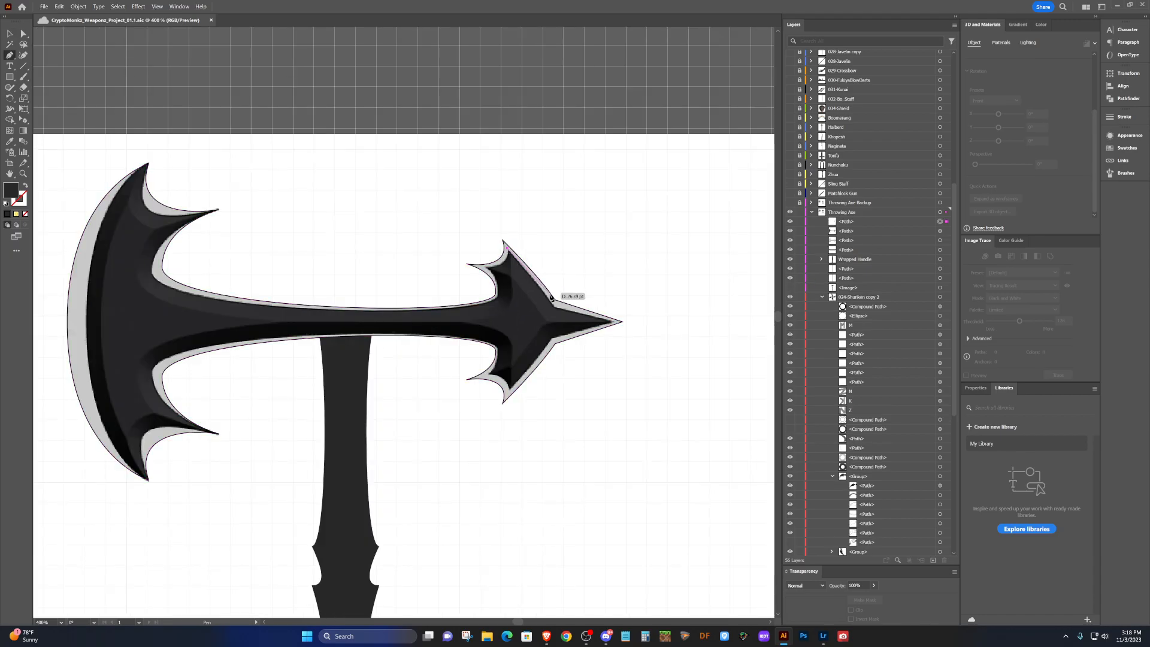
click(554, 302)
click(539, 308)
click(507, 248)
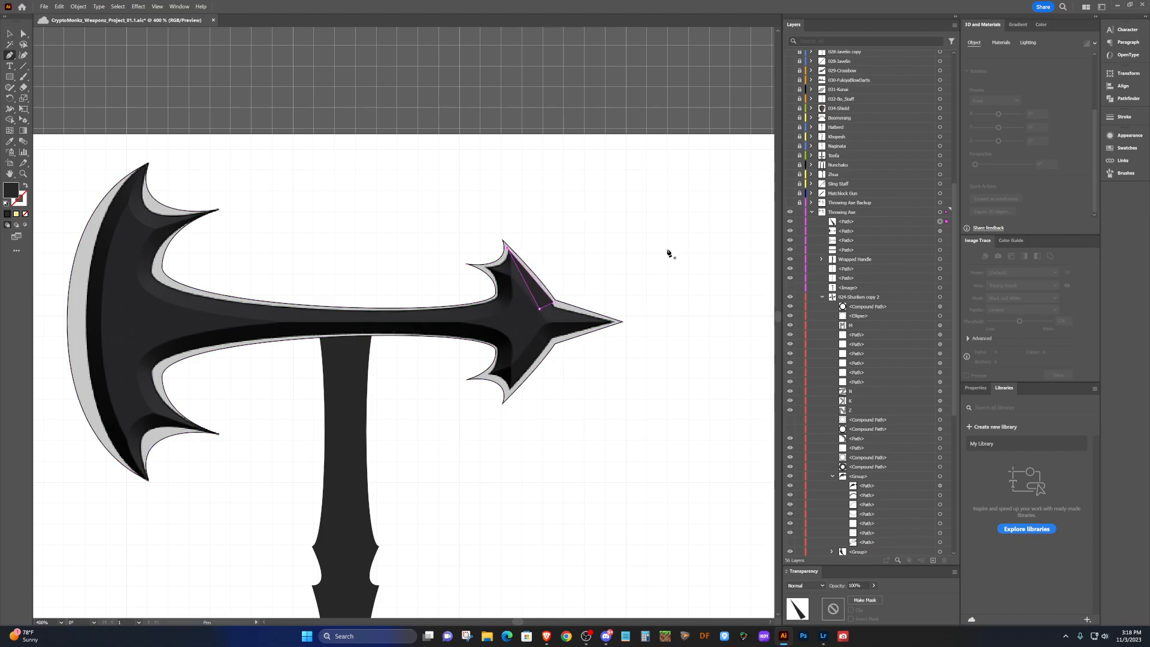
Give the new highlight on the rear spike the near-white swatch's appearance.
scroll(660, 185, down, 3)
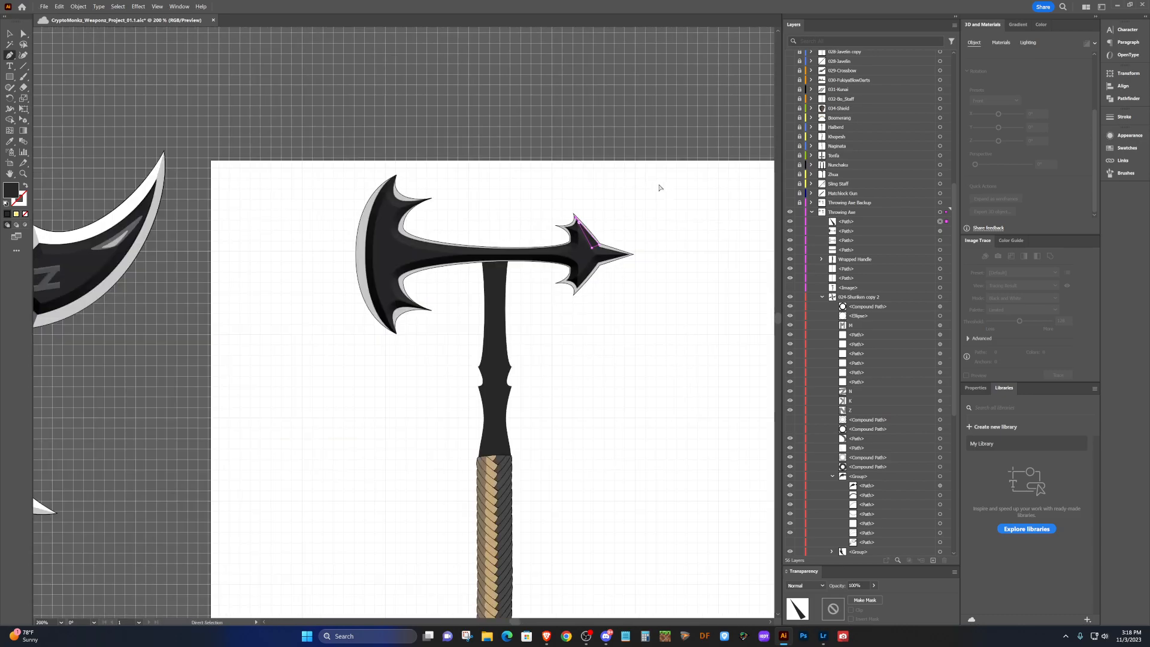
scroll(659, 188, right, 4)
key(i)
click(673, 169)
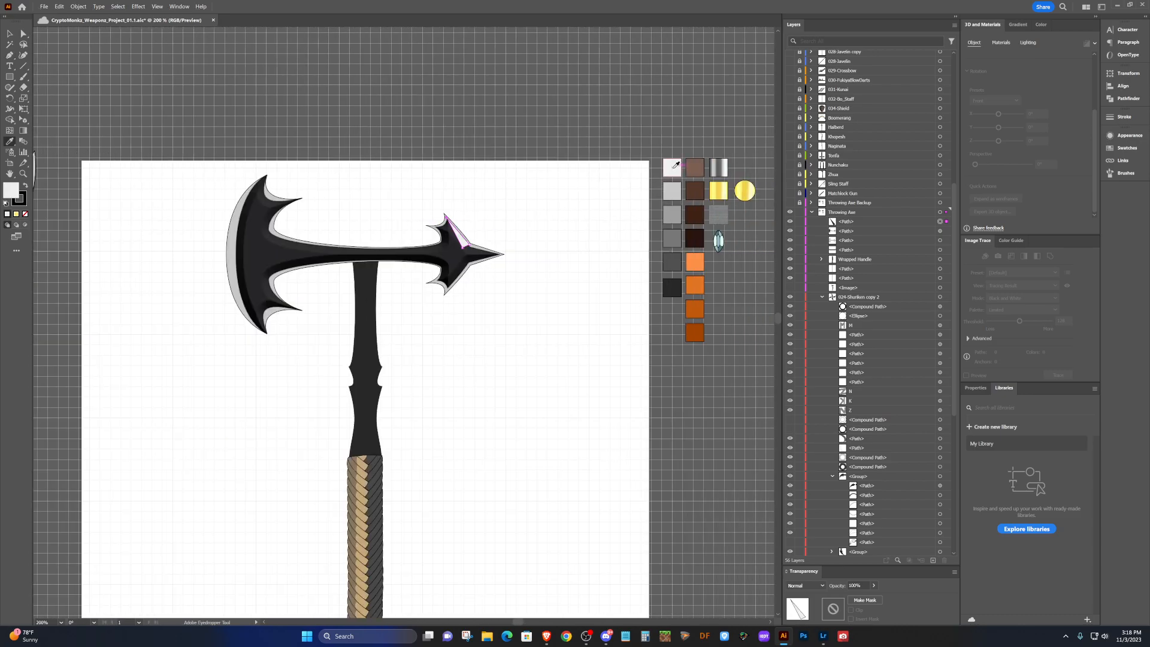
Bend the highlight's straight sides into curves with the Anchor Point tool.
scroll(459, 239, up, 4)
key(shift+c)
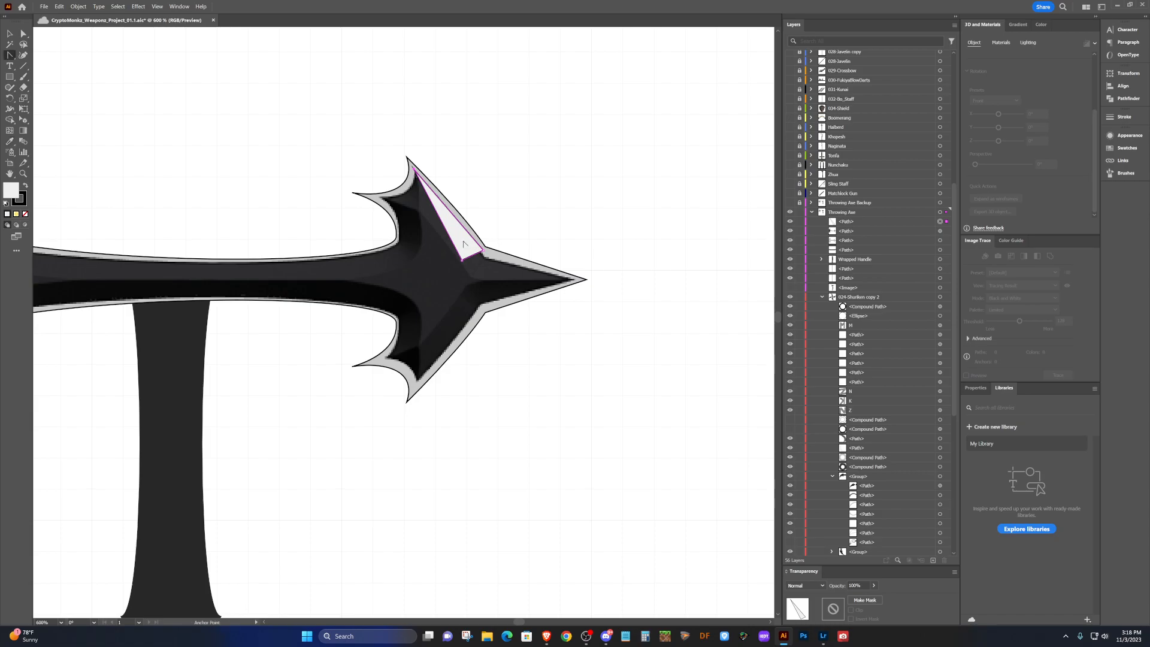
drag(459, 225, 460, 216)
drag(472, 255, 455, 233)
key(v)
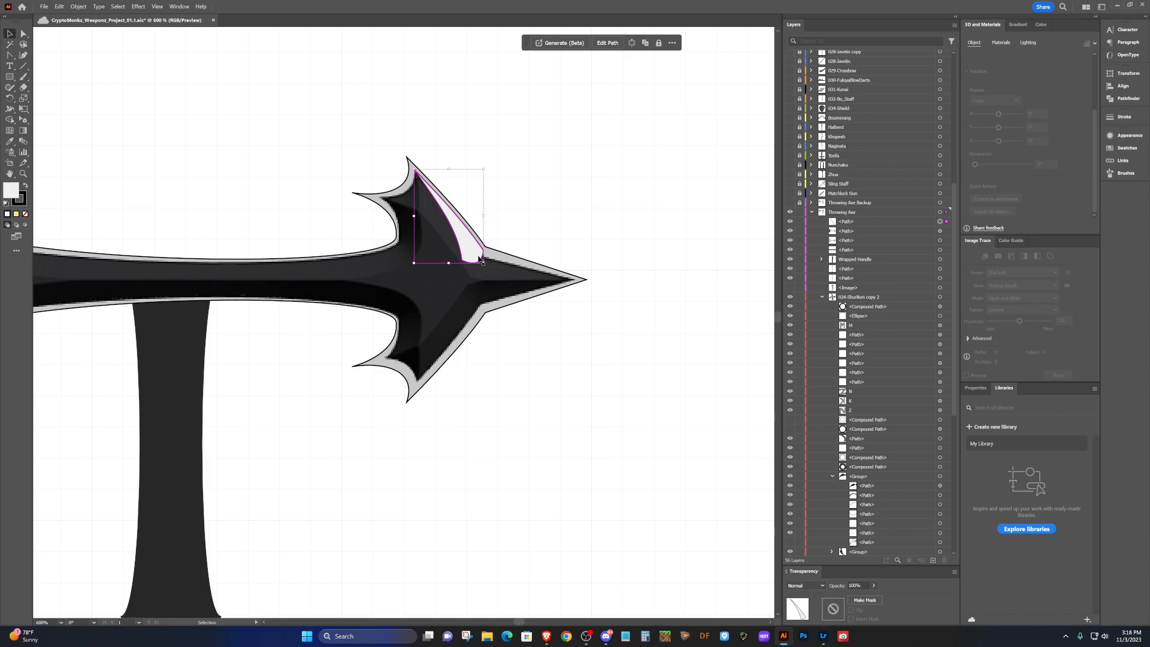
Scale and rotate the highlight so its rounded end sits in the upper barb and its point runs down the slanted edge.
mouse_move(484, 263)
mouse_down()
mouse_move(448, 226)
mouse_move(480, 257)
mouse_up()
drag(406, 186, 421, 197)
drag(459, 238, 441, 230)
drag(402, 188, 500, 166)
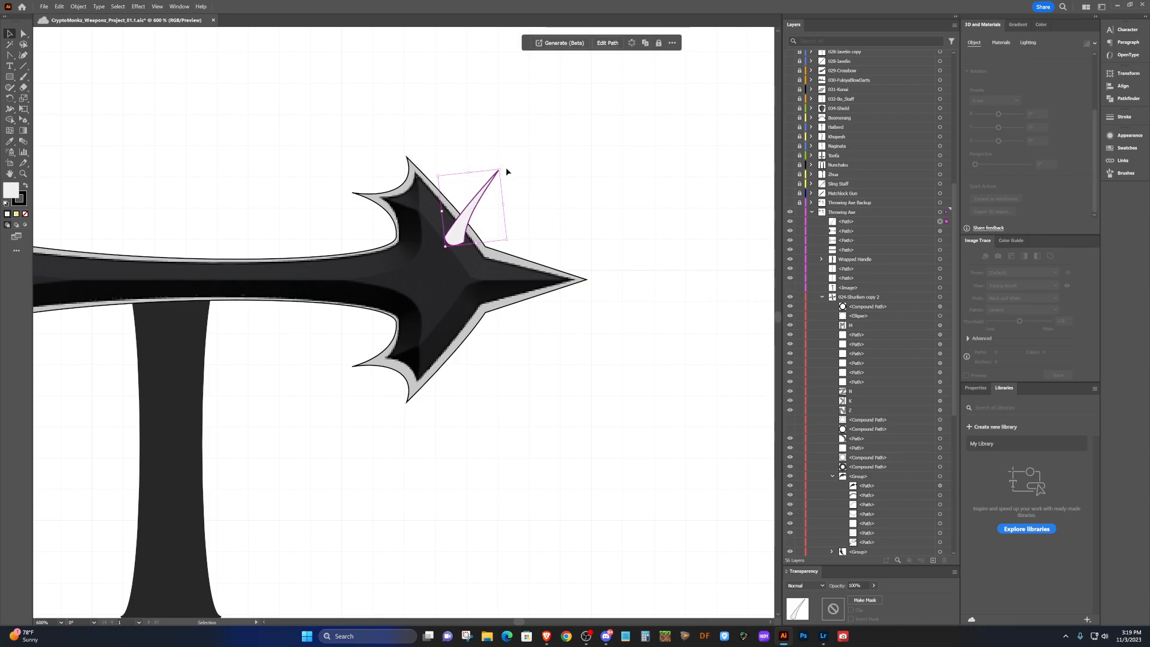
drag(548, 229, 525, 245)
click(494, 177)
drag(460, 204, 425, 194)
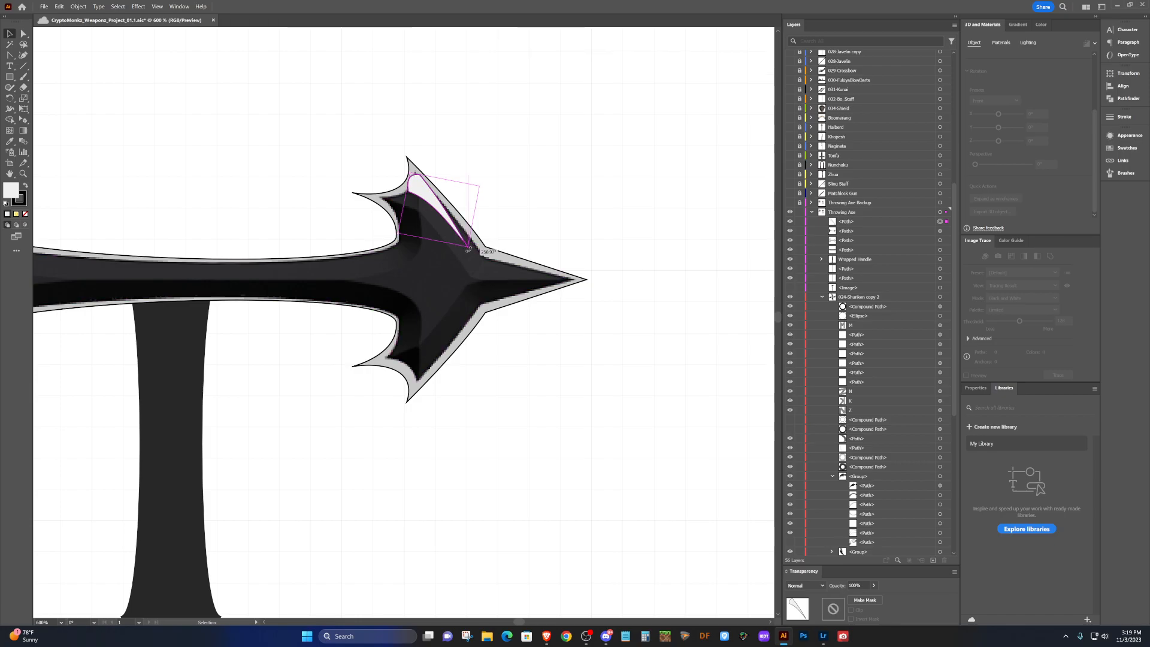
click(568, 175)
scroll(566, 172, down, 3)
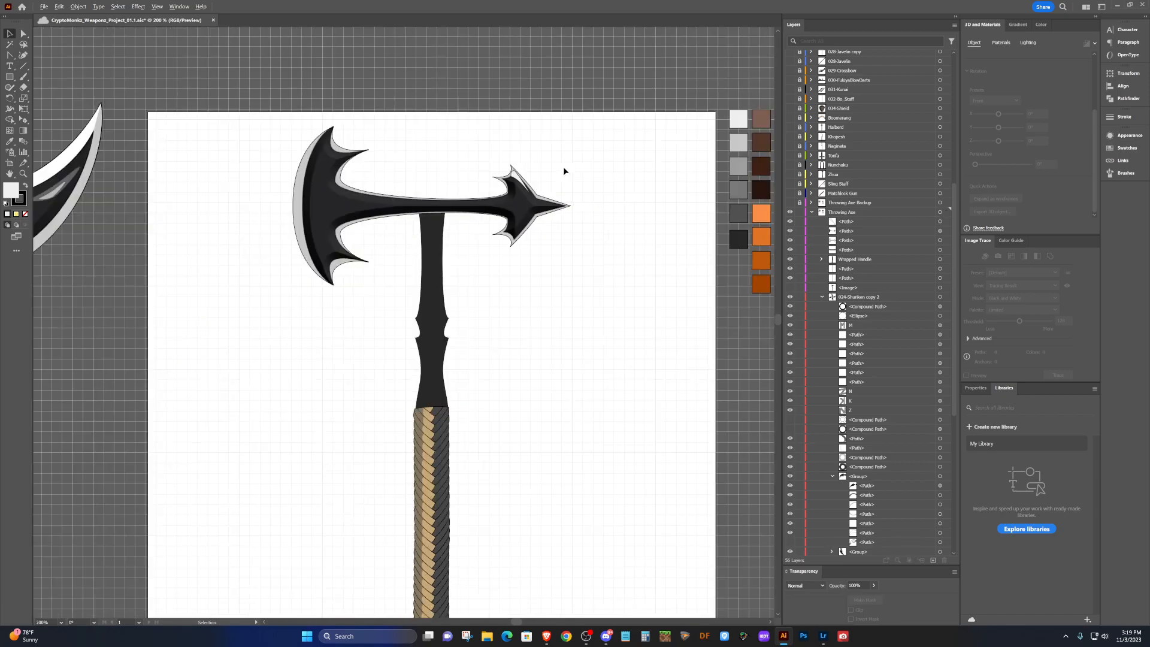
Duplicate the highlight, shrink the copy and place it just below the original on the rear spike.
scroll(539, 157, up, 2)
drag(490, 199, 491, 208)
drag(525, 247, 527, 247)
drag(494, 210, 501, 245)
scroll(496, 212, up, 2)
drag(555, 311, 519, 256)
drag(476, 224, 516, 225)
scroll(627, 168, down, 3)
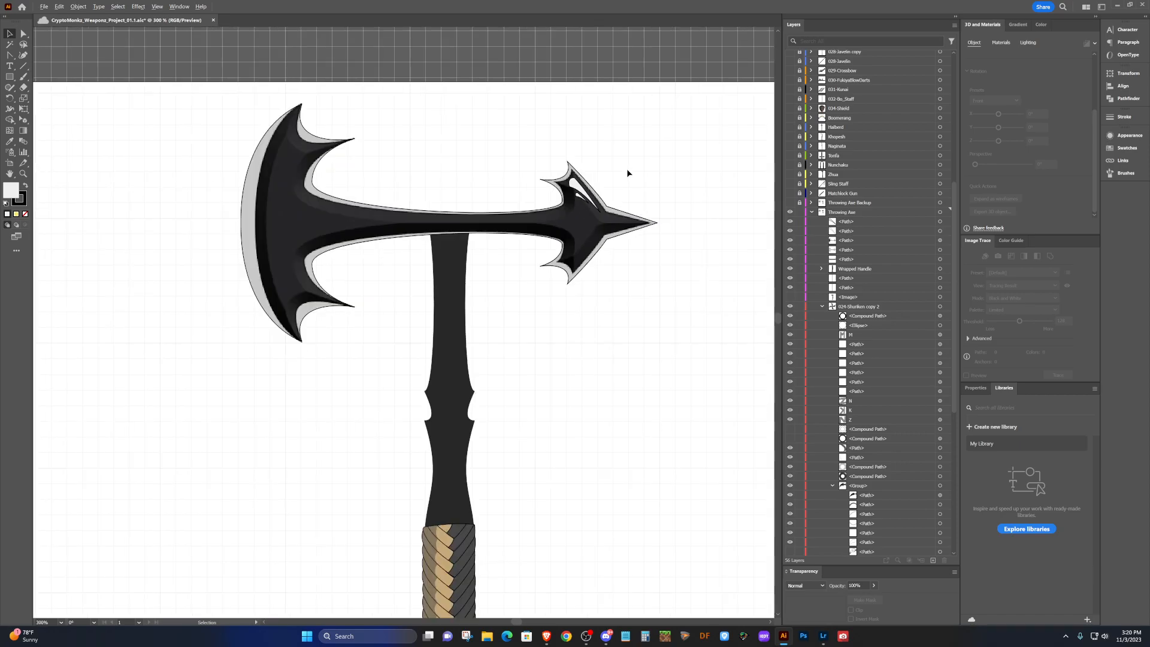
scroll(627, 173, down, 1)
scroll(629, 176, up, 1)
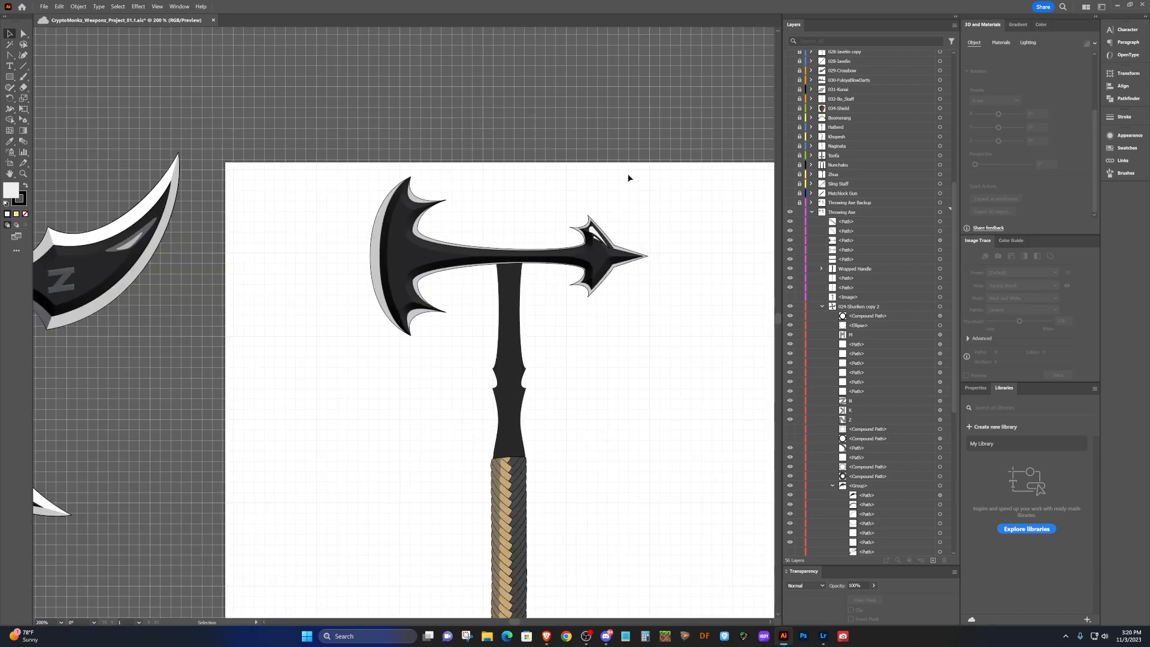
Place a third, smaller highlight copy on the spike's tip, angled along it and just above its centre ridge.
scroll(627, 177, up, 1)
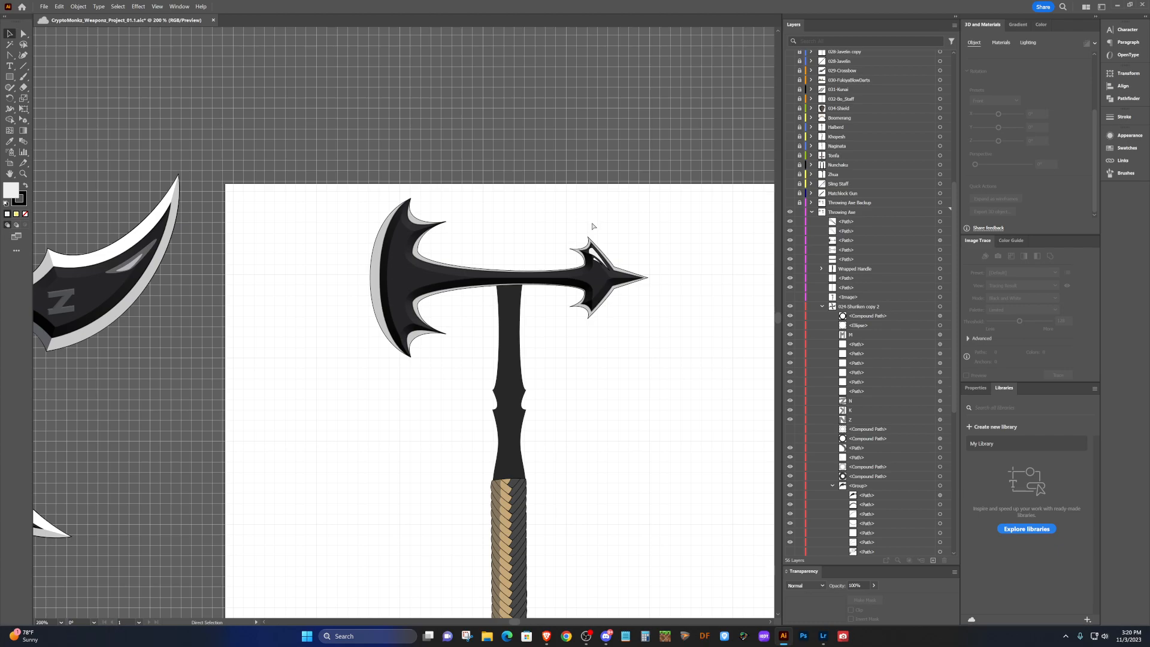
scroll(590, 226, right, 5)
scroll(569, 262, right, 1)
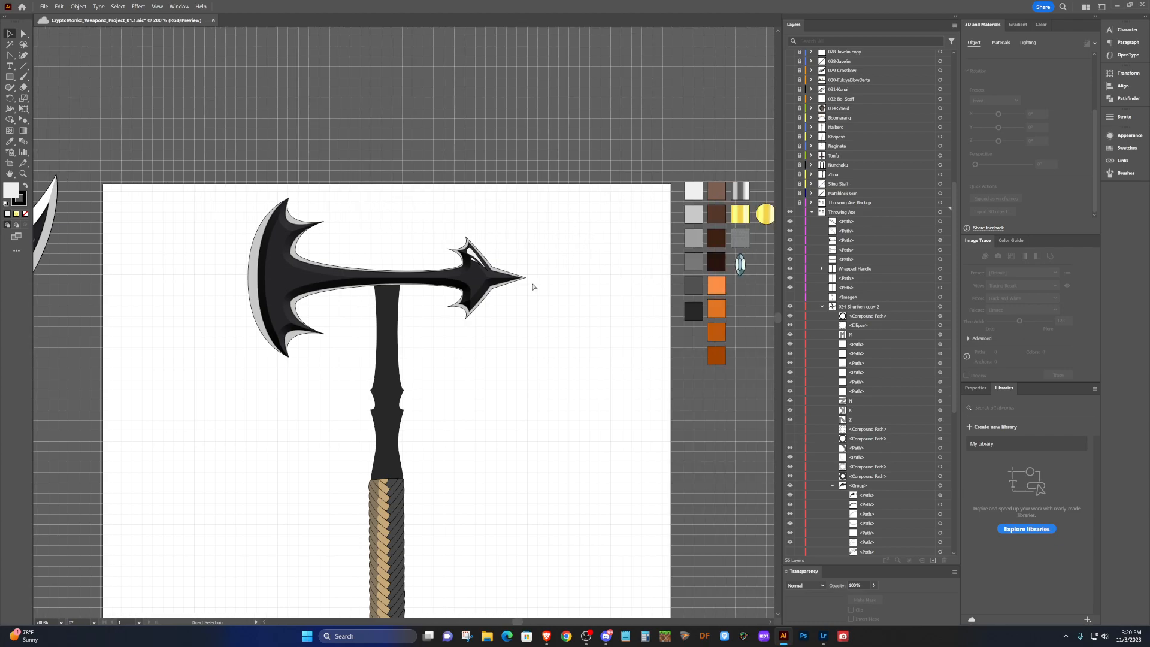
scroll(525, 289, up, 3)
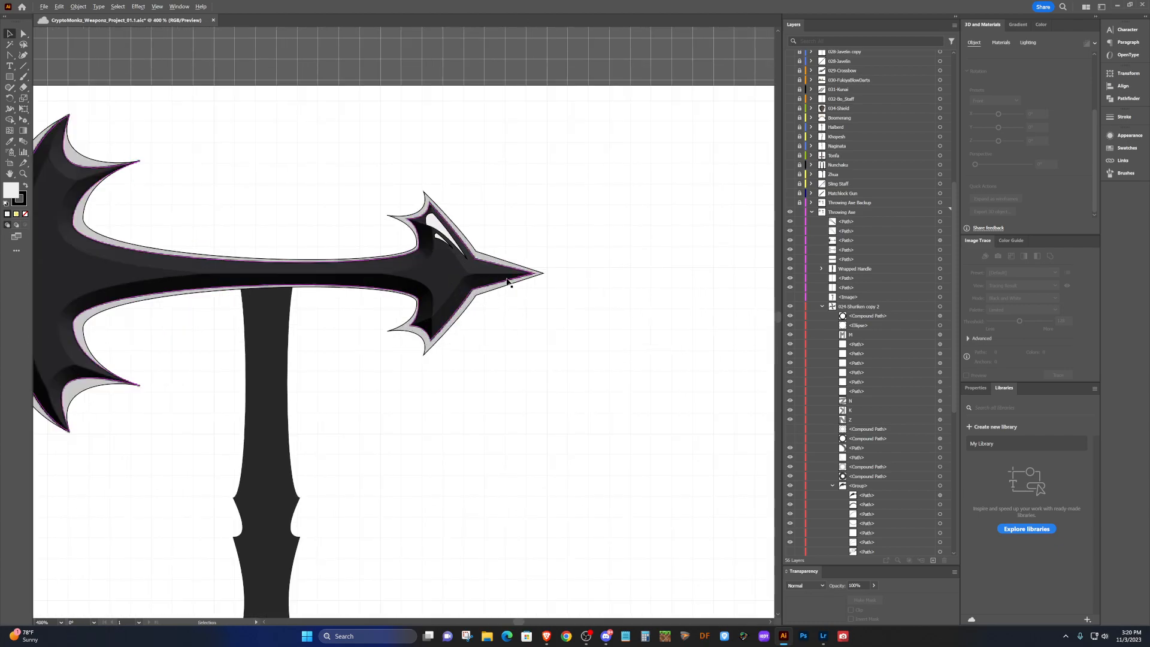
click(407, 220)
drag(408, 223, 503, 269)
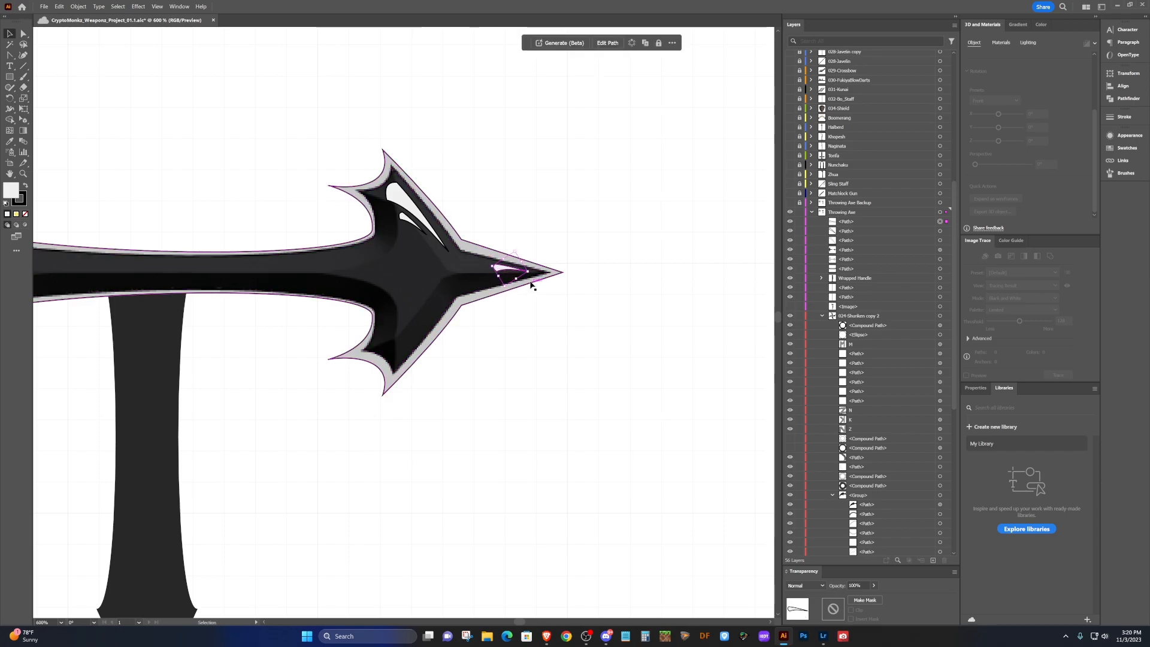
click(546, 317)
drag(497, 270, 507, 272)
click(557, 317)
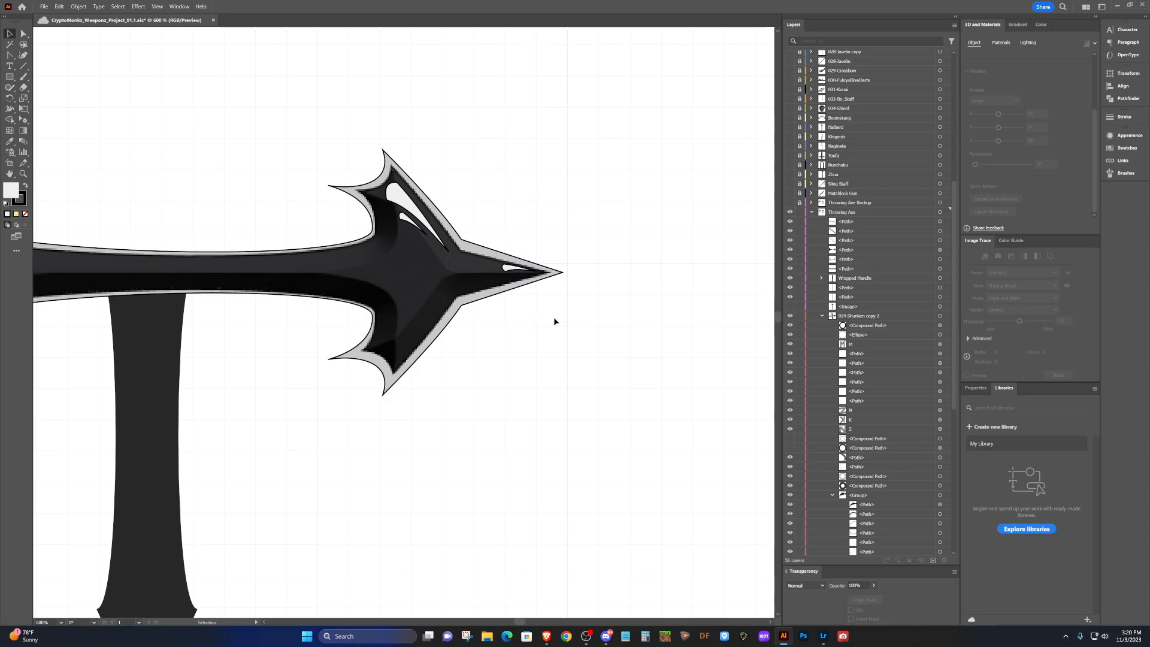
click(508, 271)
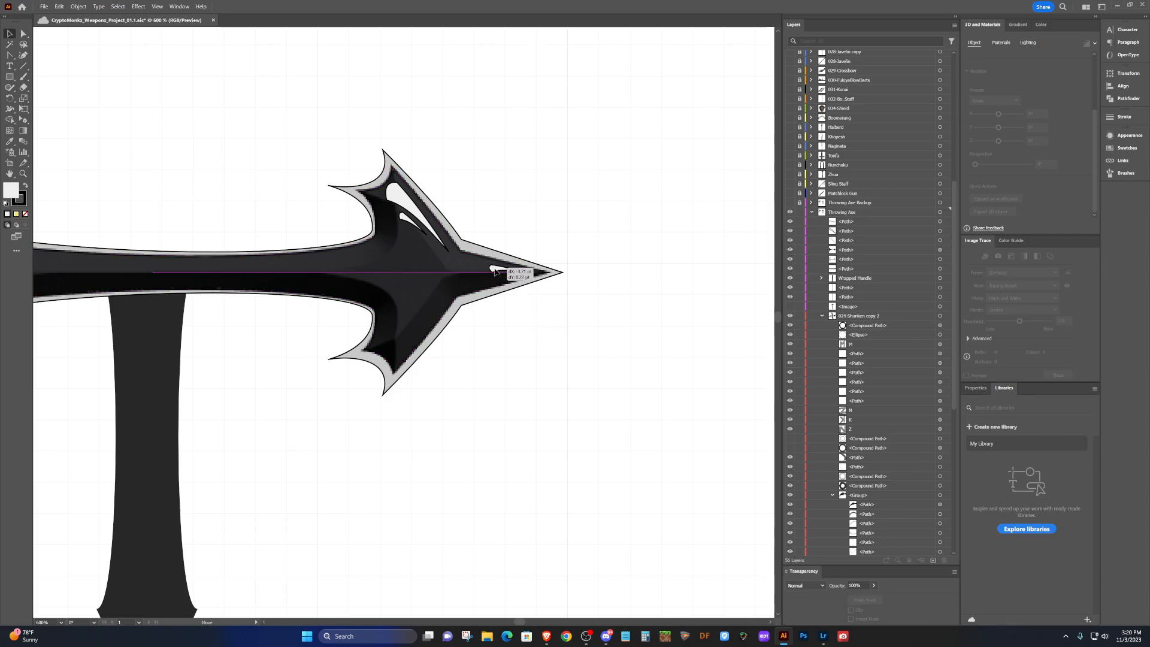
scroll(508, 271, up, 4)
drag(537, 271, 507, 265)
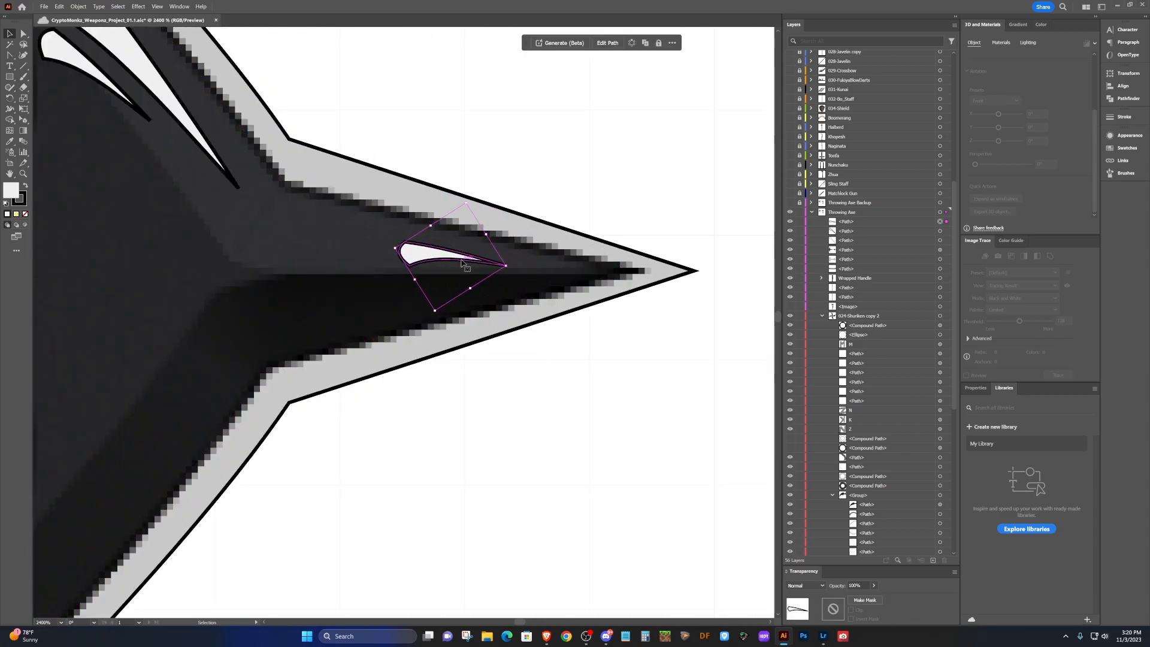
Reshape the tip highlight into a wider wedge with smoother curved sides and move it closer to the spike's point.
key(shift+c)
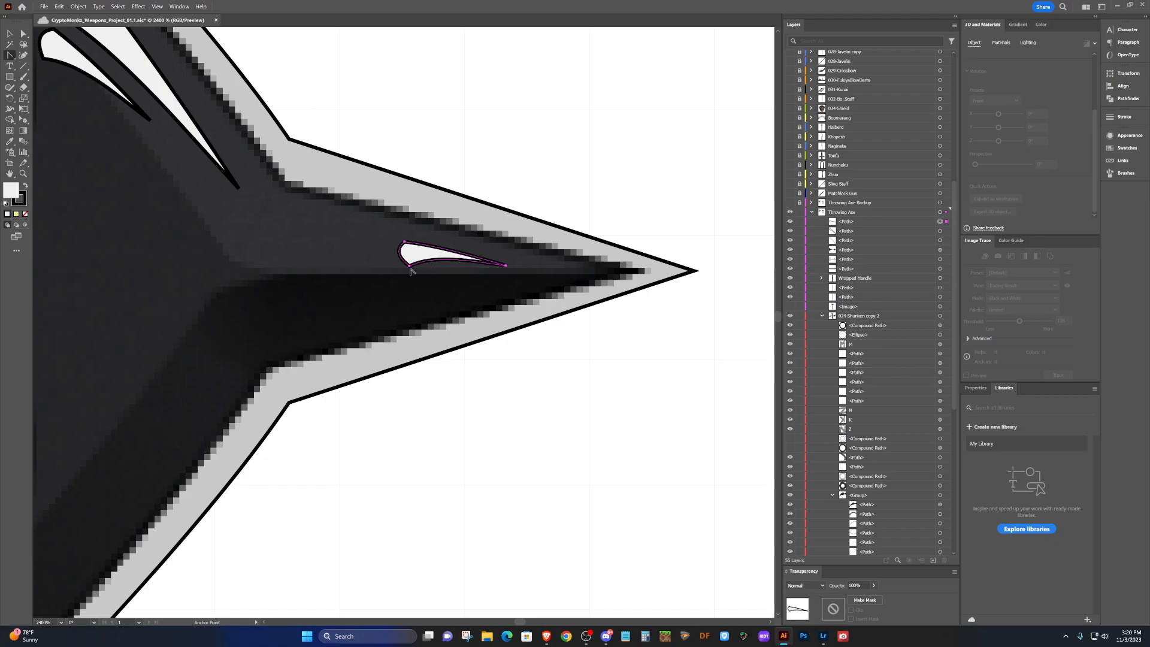
drag(409, 265, 412, 289)
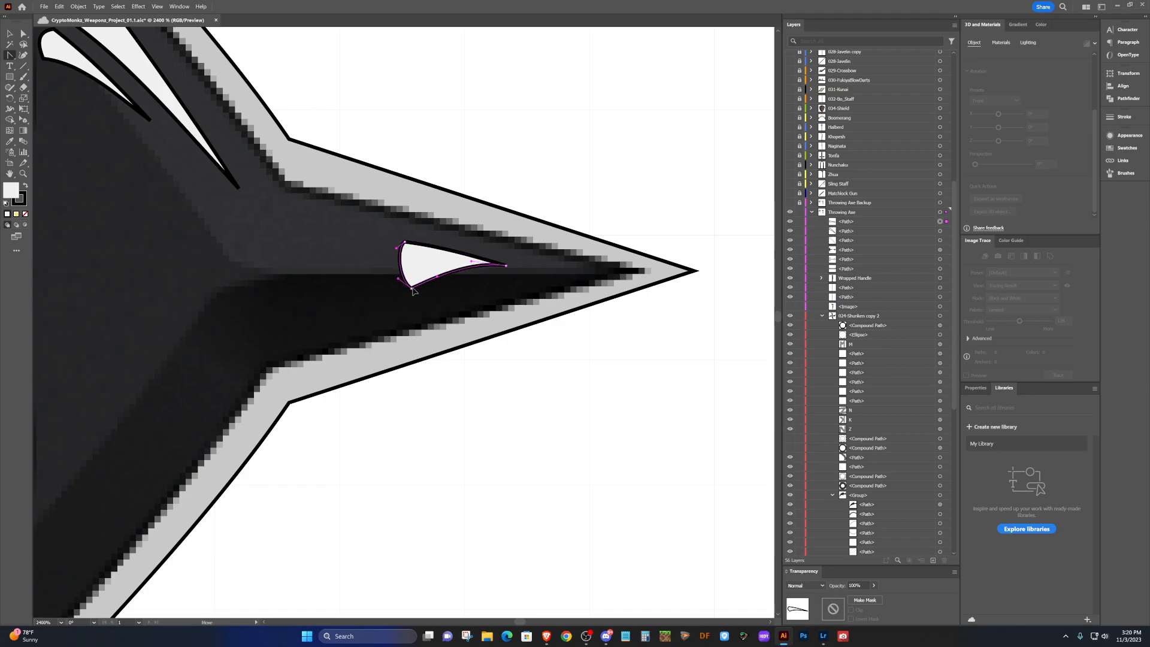
drag(471, 258, 445, 274)
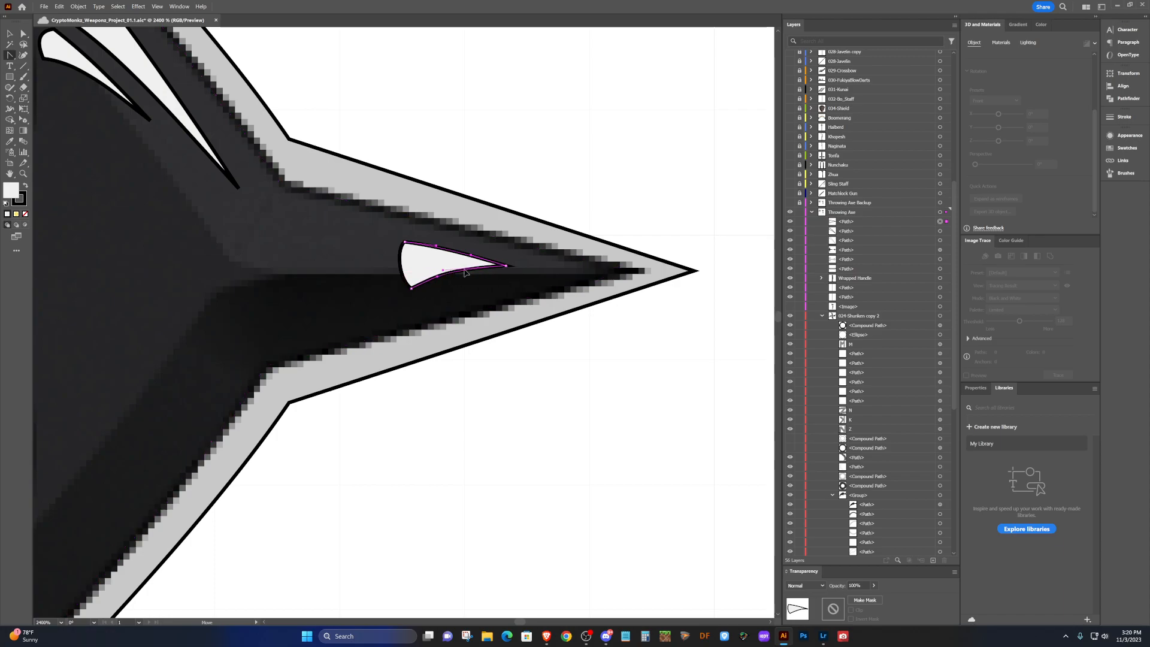
drag(506, 265, 506, 258)
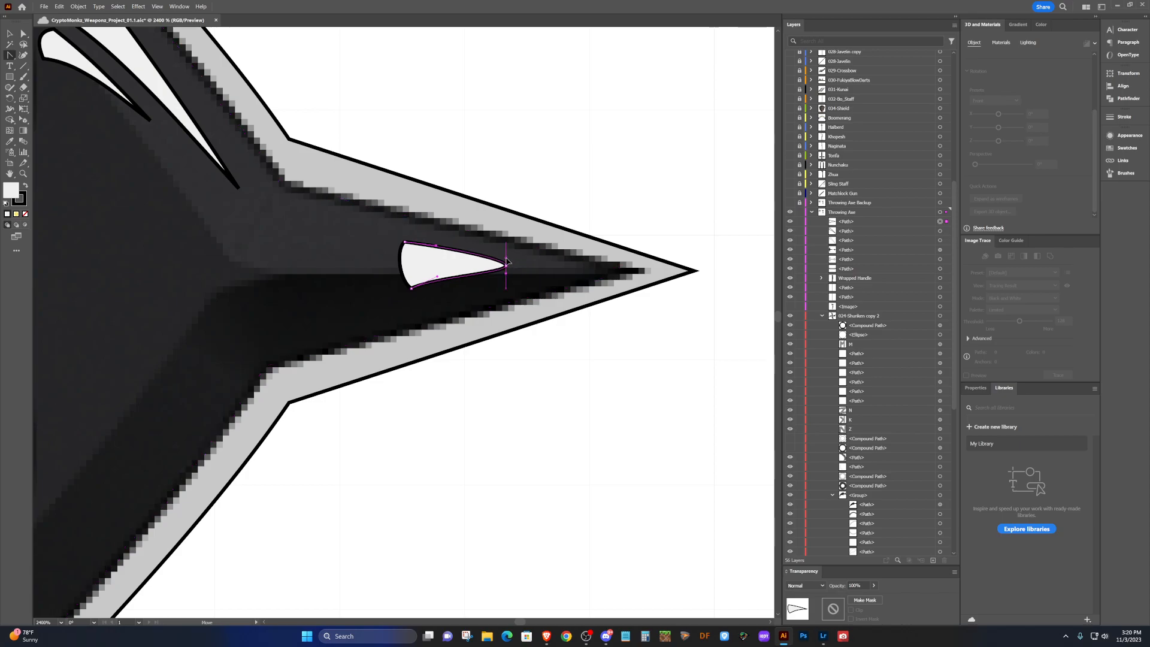
click(443, 279)
drag(440, 251, 516, 265)
key(v)
scroll(471, 259, down, 3)
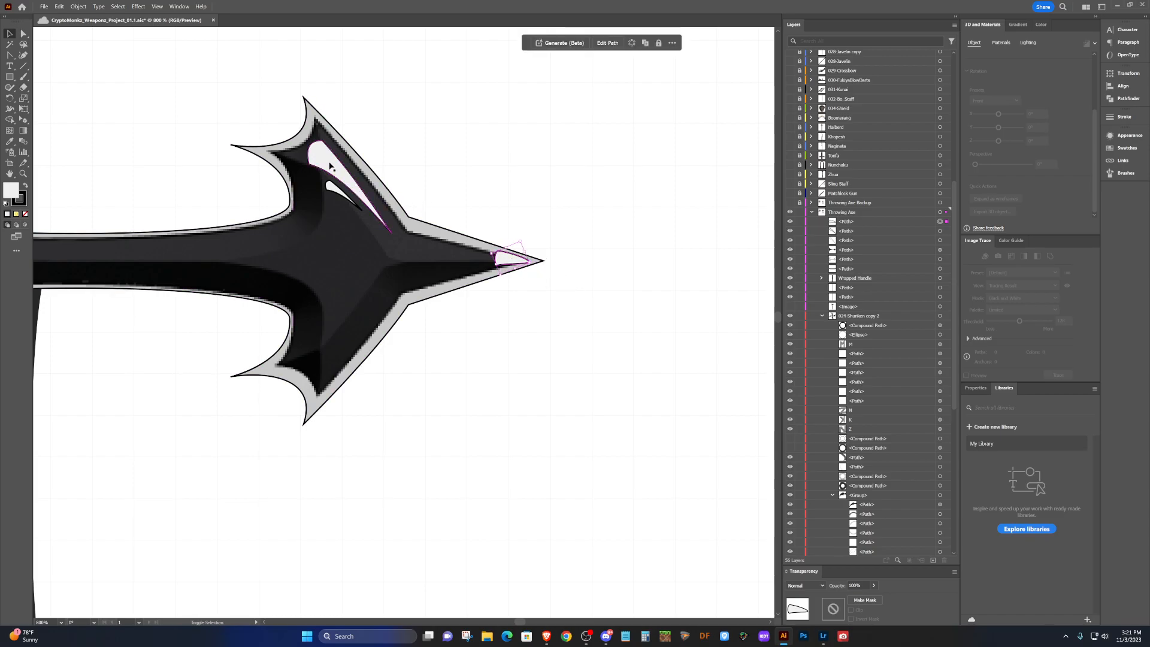
Try swapping the tip highlight's fill and stroke colours and removing its fill.
click(26, 187)
click(24, 214)
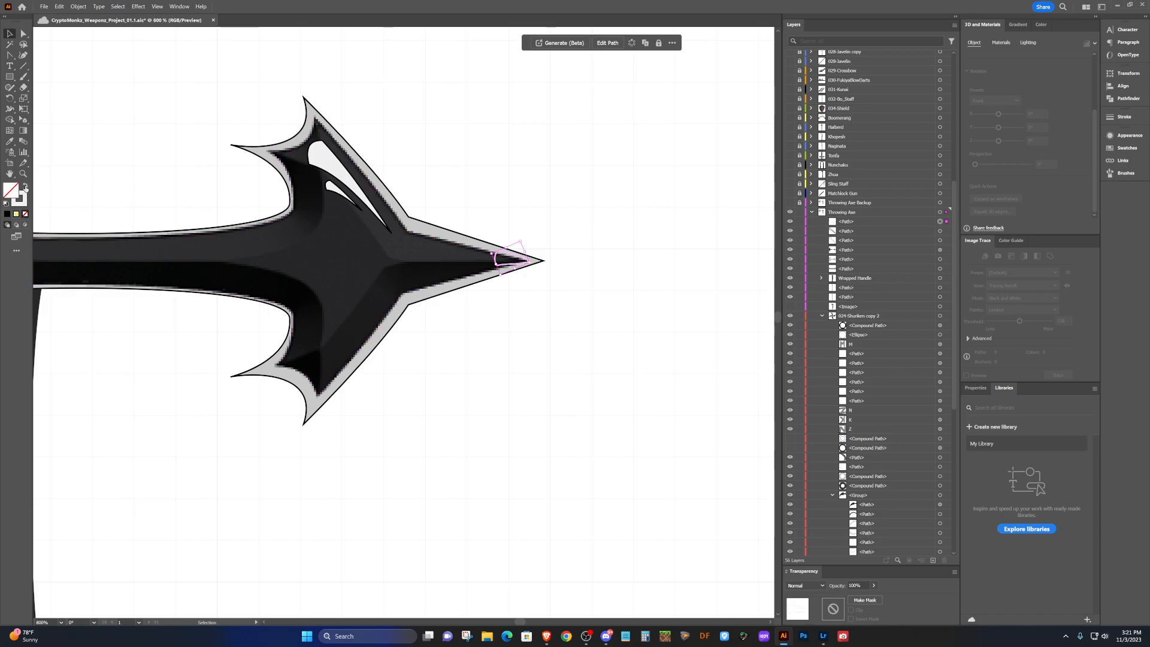
click(8, 214)
click(25, 187)
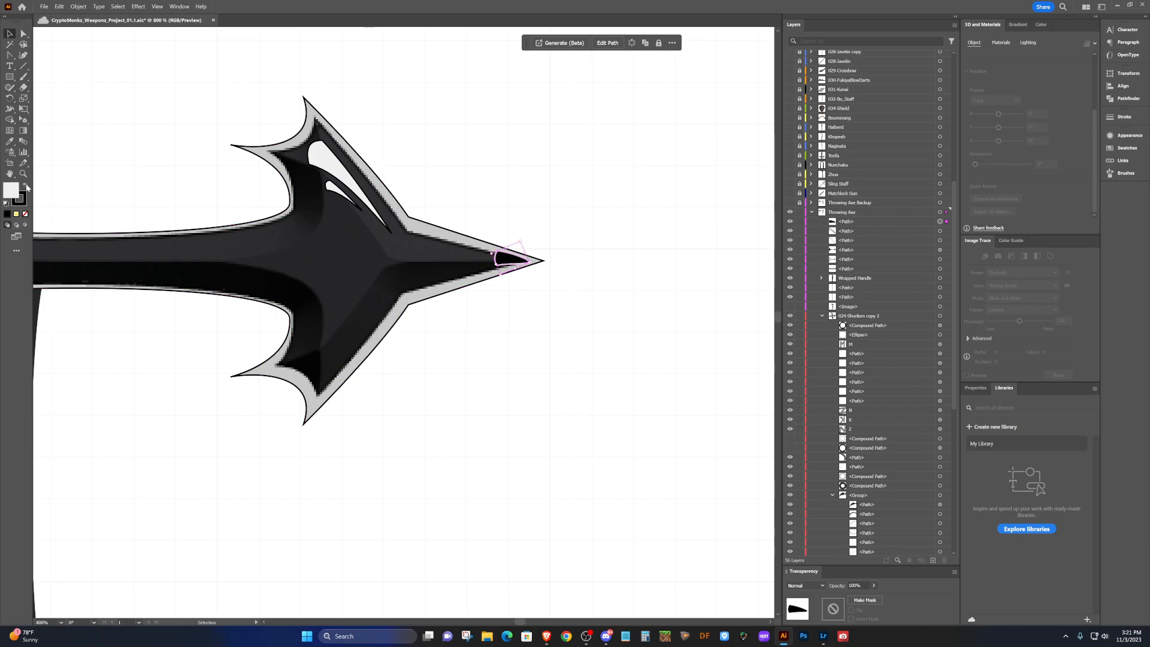
Give the spike tip highlight a near-white fill and remove its black stroke.
click(26, 187)
click(26, 187)
click(26, 187)
click(26, 187)
click(26, 186)
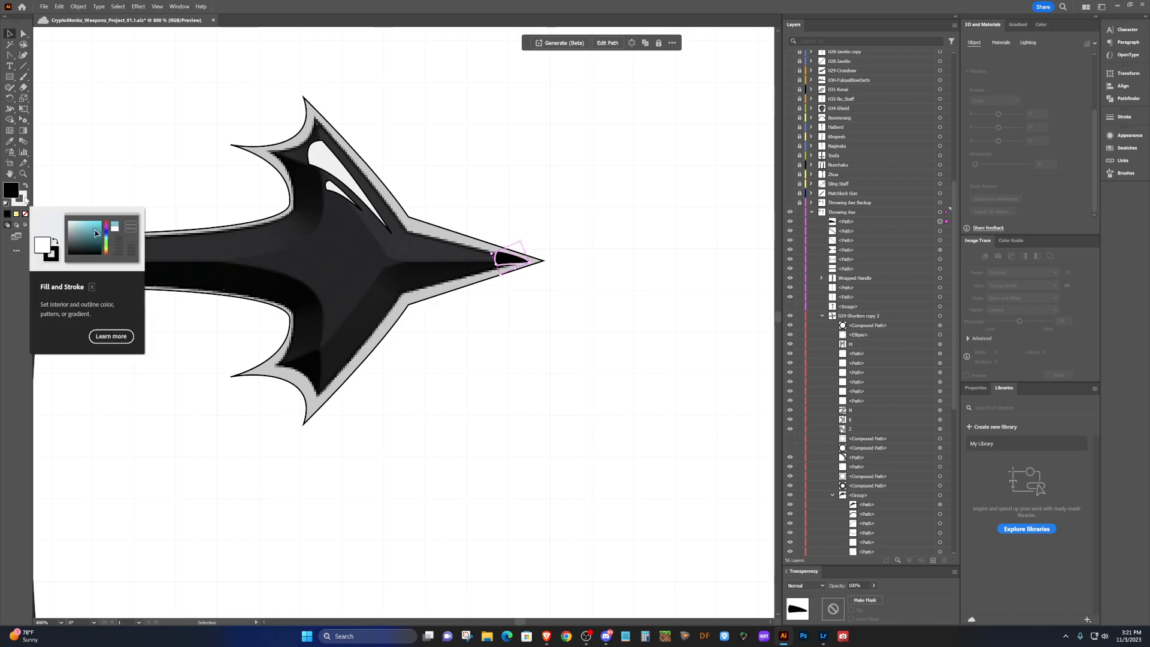
click(27, 186)
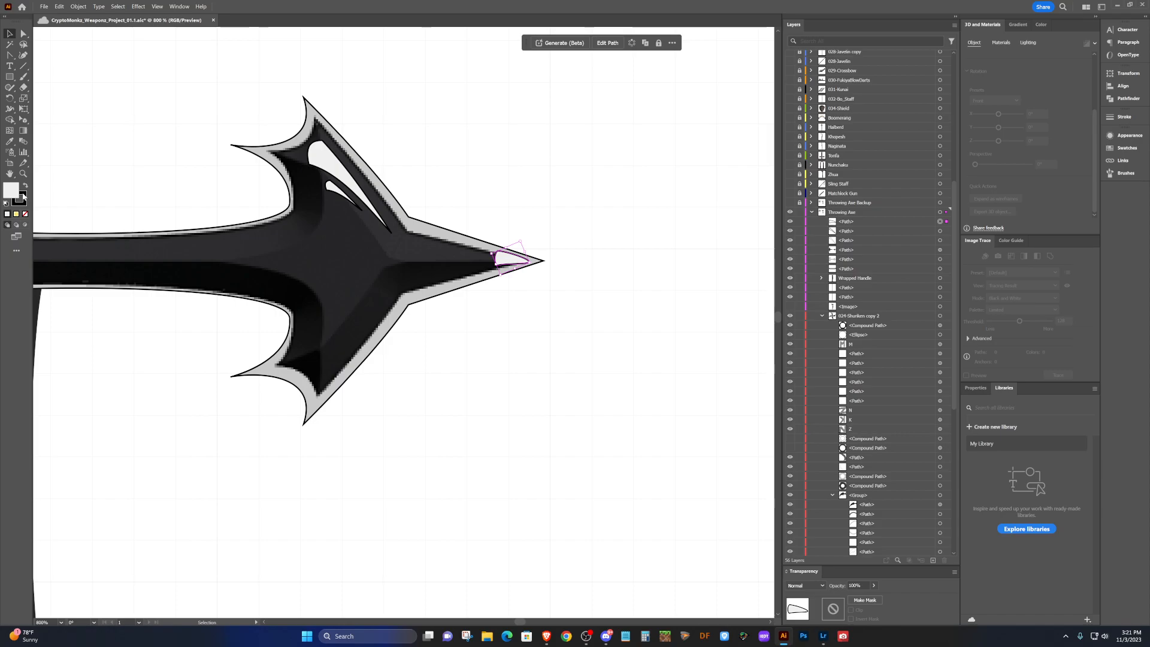
click(27, 196)
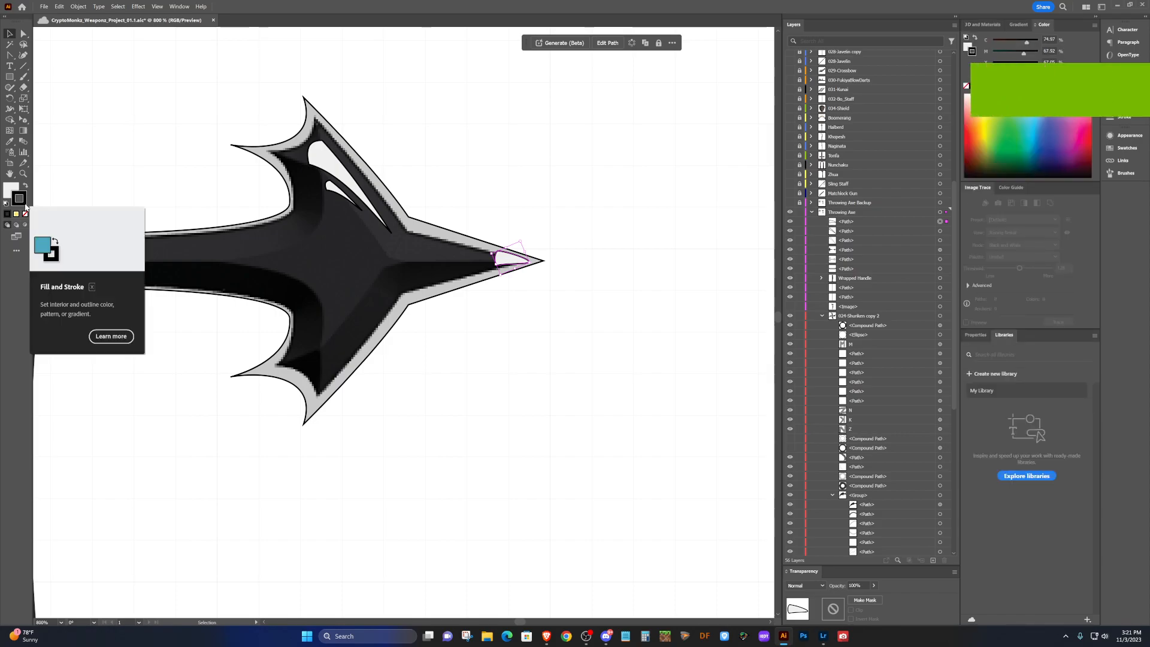
click(25, 215)
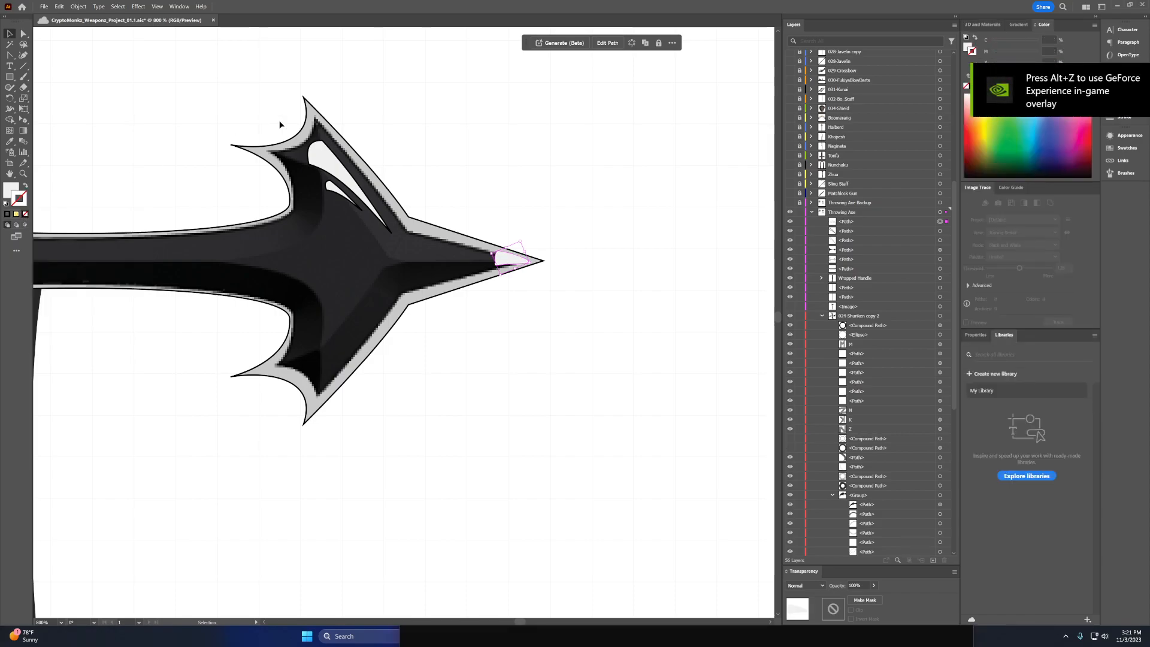
Remove the black stroke from the other two highlights on the rear spike's upper barb.
click(325, 158)
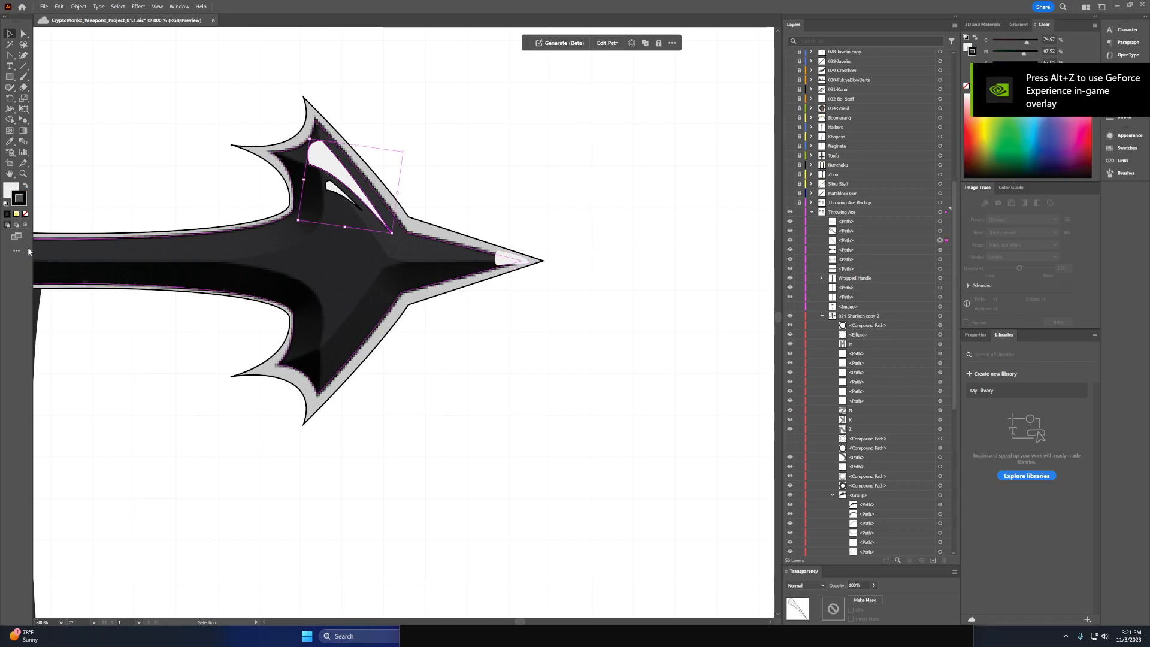
click(25, 213)
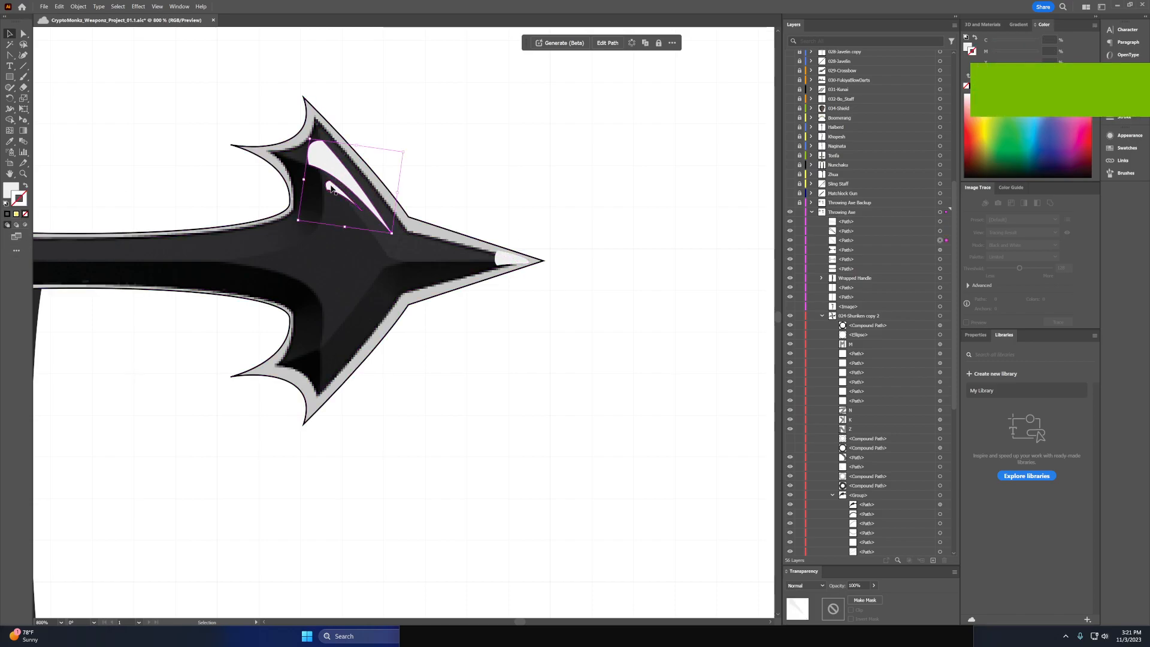
click(331, 185)
click(26, 214)
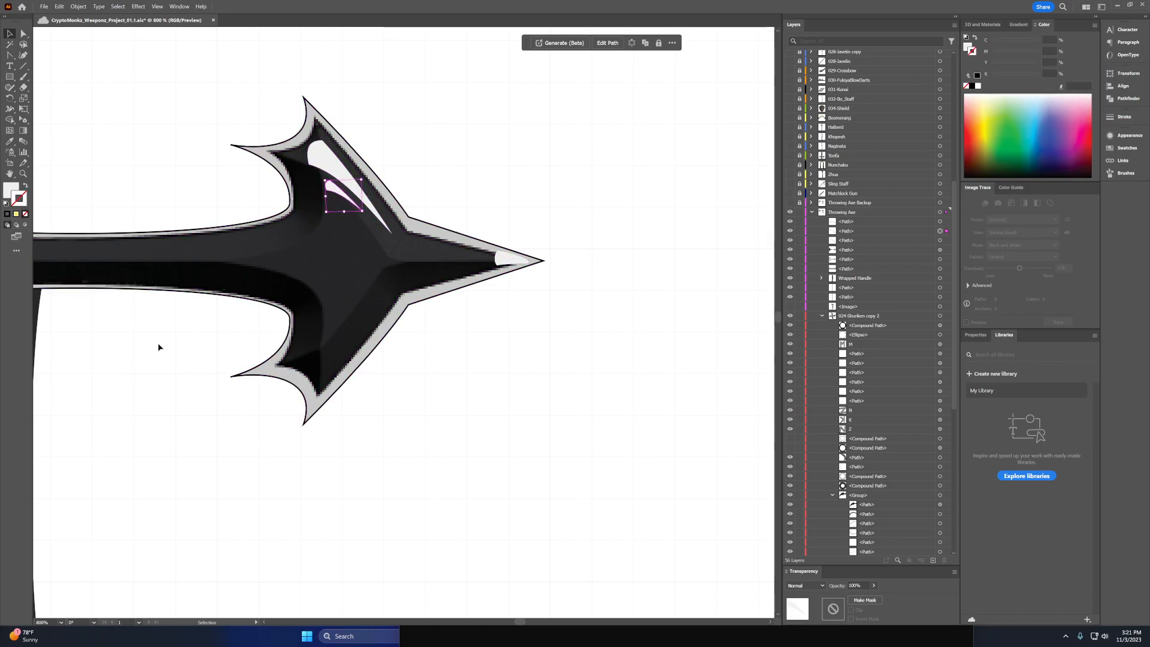
click(210, 408)
Move the tip highlight back to the base of the rear spike, below the two larger highlights.
scroll(435, 307, down, 1)
scroll(436, 308, down, 2)
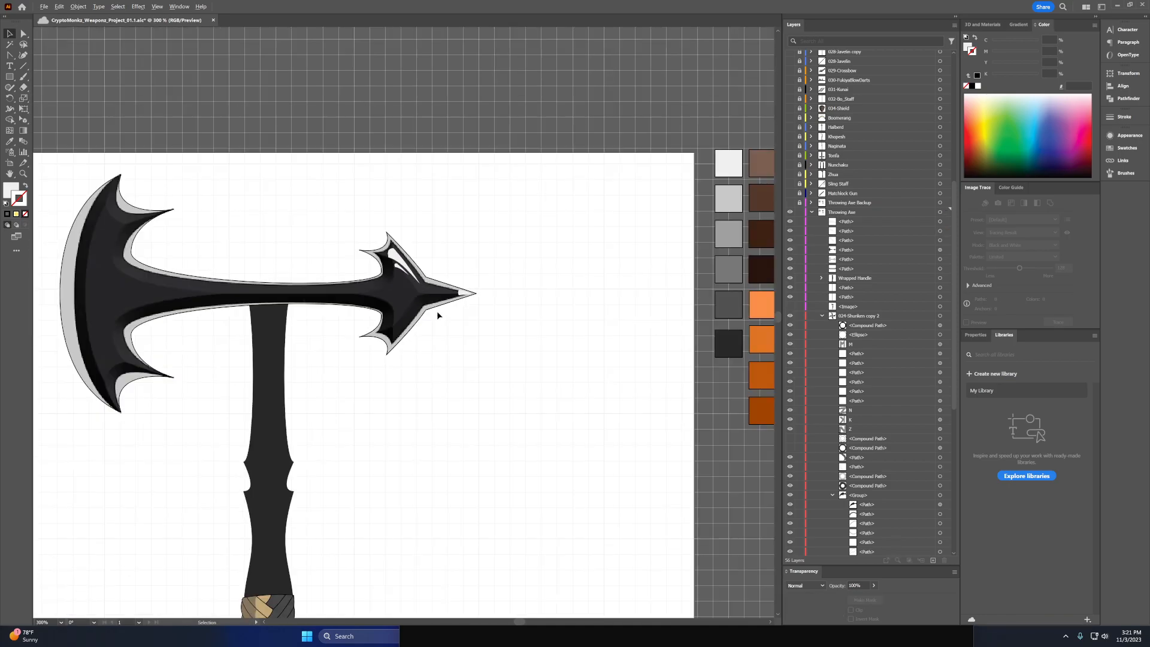
drag(462, 295, 389, 288)
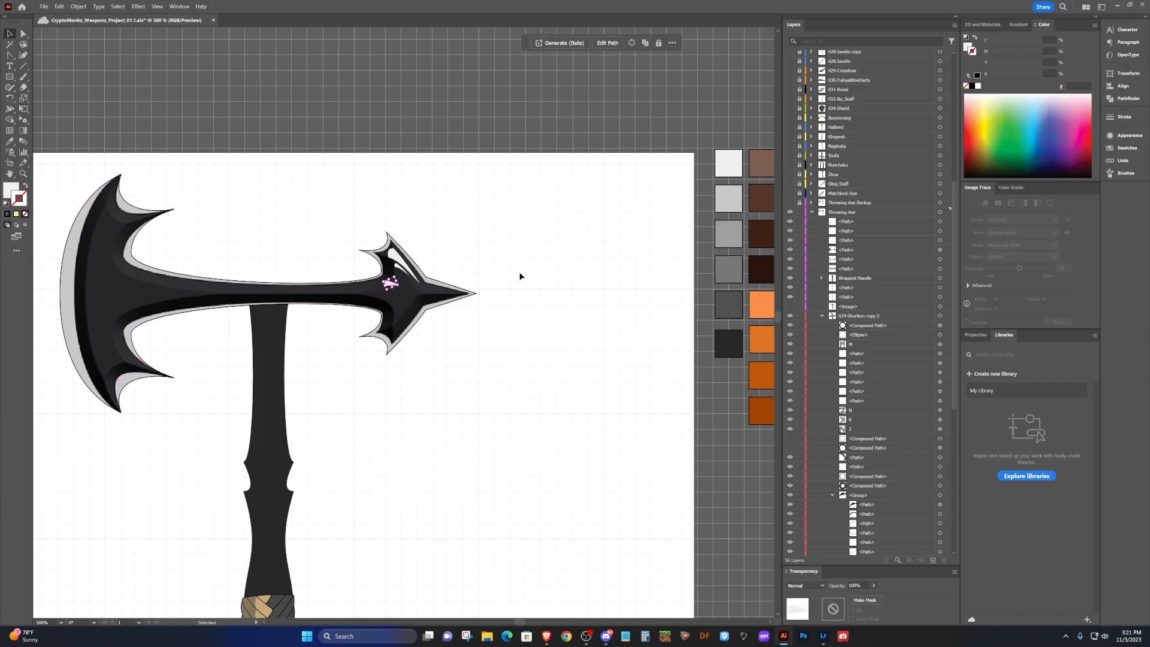
scroll(517, 267, down, 1)
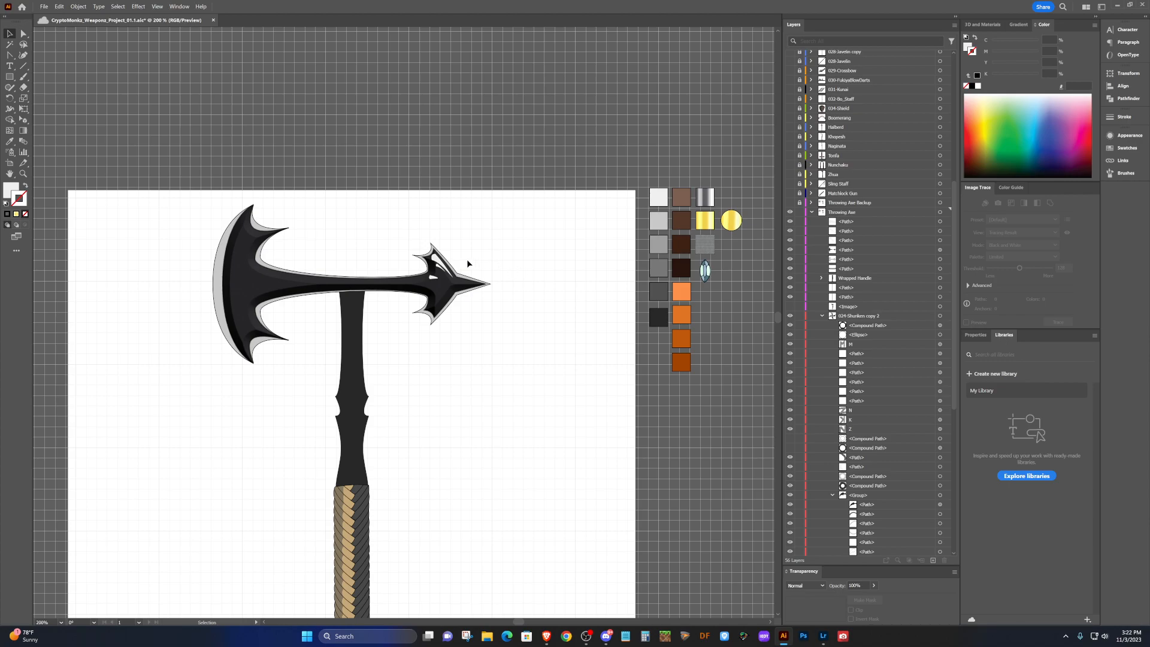
Copy the rear spike's largest highlight to the blade's upper horn, then rotate and enlarge the copy to sit along the notch.
scroll(384, 280, up, 3)
scroll(383, 279, left, 8)
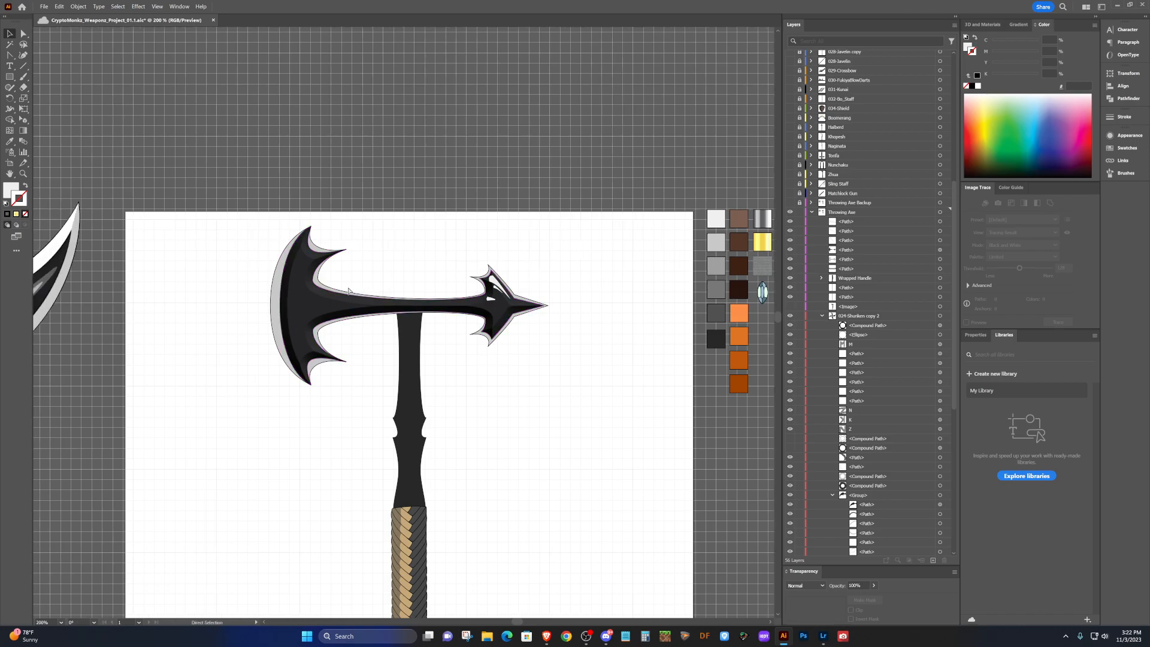
scroll(386, 279, left, 4)
scroll(388, 279, up, 2)
drag(656, 295, 275, 221)
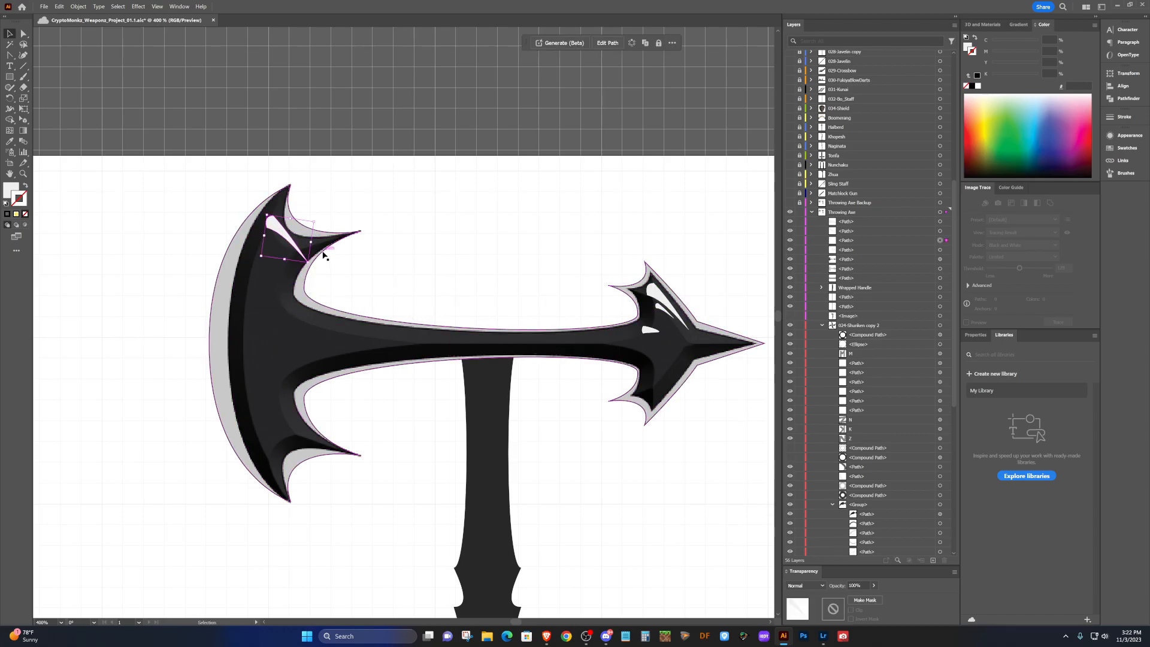
drag(310, 268, 238, 187)
drag(246, 183, 247, 183)
drag(296, 251, 249, 119)
Reshape the horn highlight into a crescent by bending its sides along the curve of the notch.
scroll(303, 233, up, 3)
key(shift+c)
drag(254, 185, 222, 199)
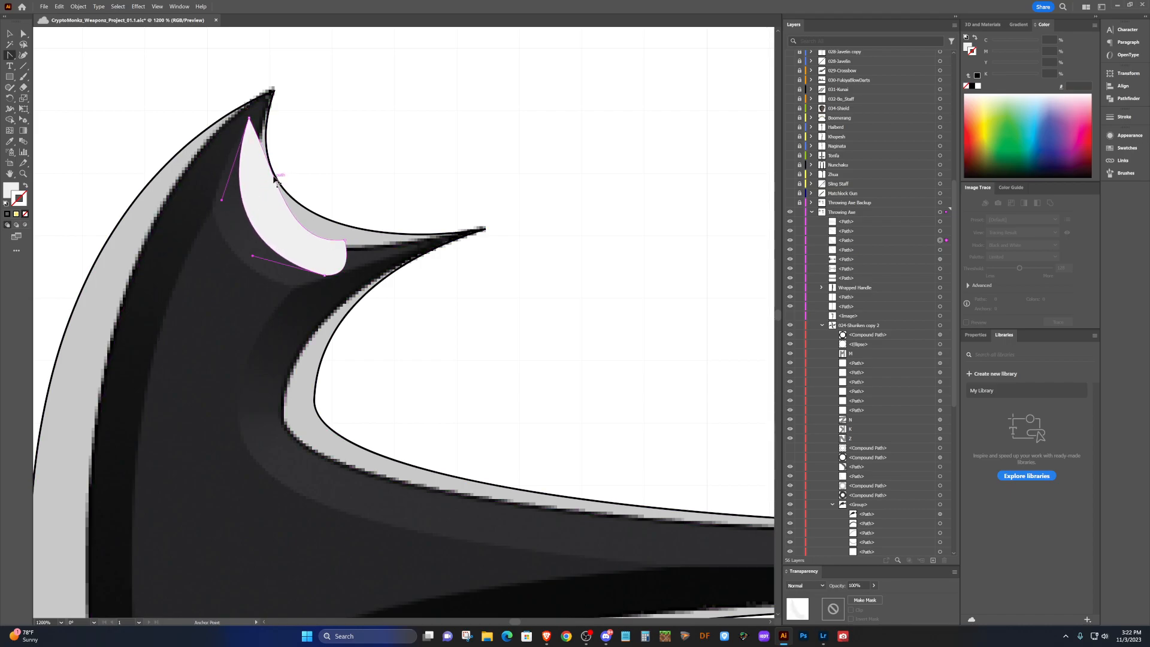
click(264, 137)
drag(278, 178, 258, 193)
drag(344, 242, 355, 236)
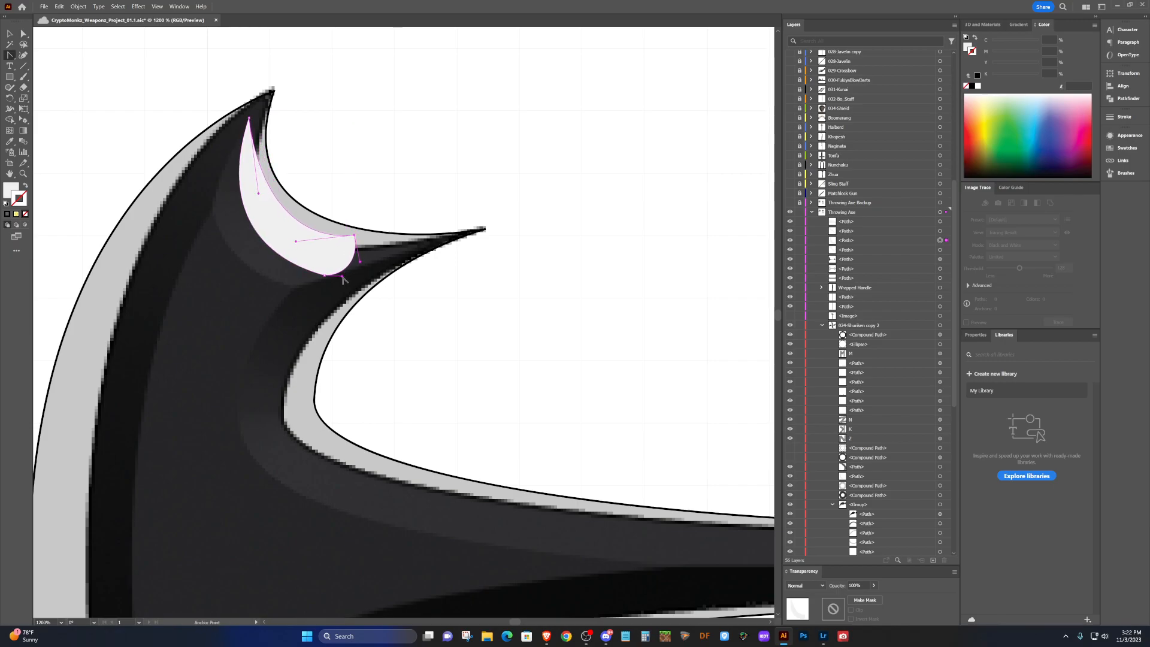
drag(342, 276, 351, 232)
Shift and slightly rotate the crescent highlight so it fits against the inner curve of the upper horn.
key(v)
drag(277, 225, 283, 225)
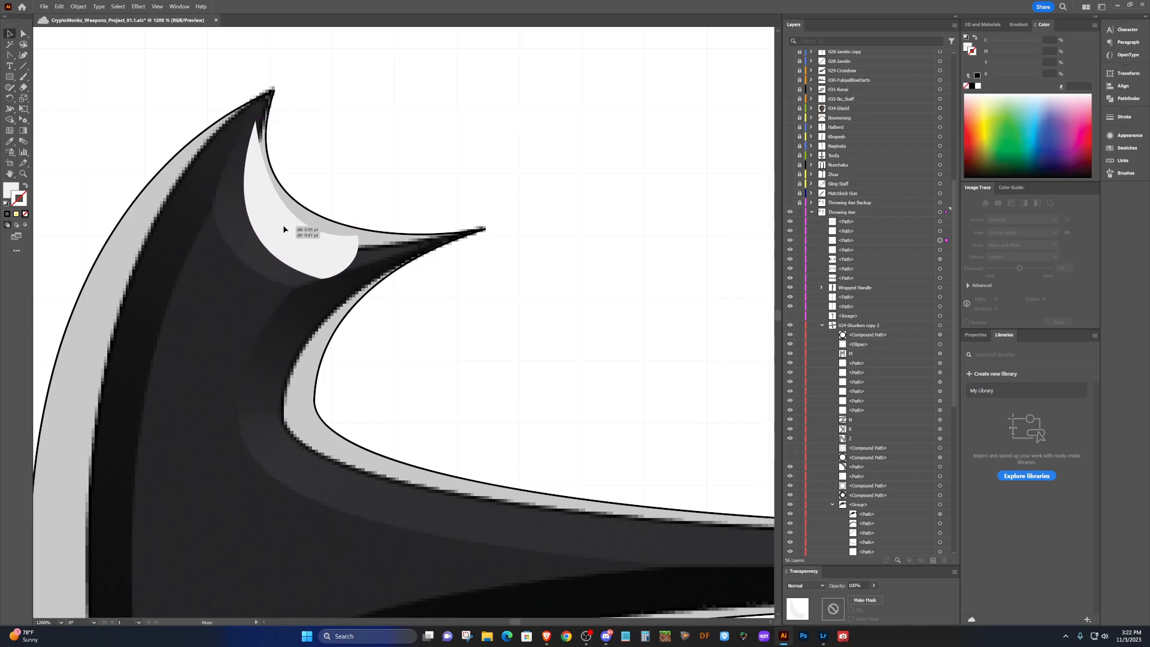
drag(376, 139, 381, 146)
drag(264, 208, 256, 205)
scroll(358, 143, down, 4)
click(446, 175)
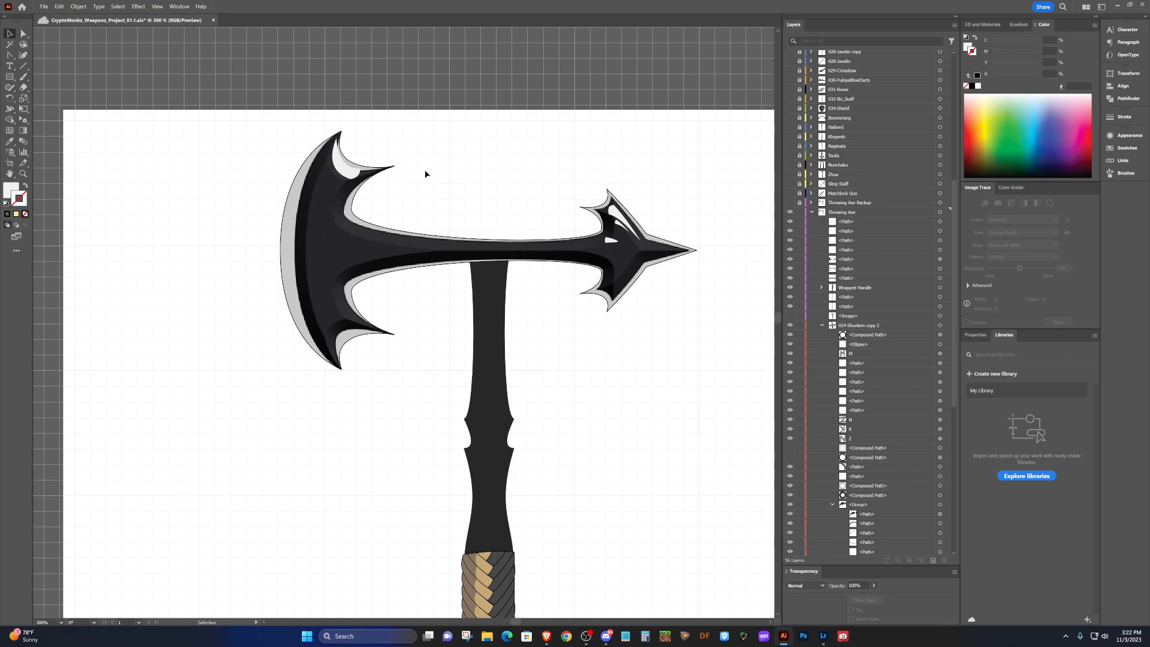
Copy the rear spike's largest highlight to the blade, turn it upright and enlarge it along the cutting edge.
click(616, 214)
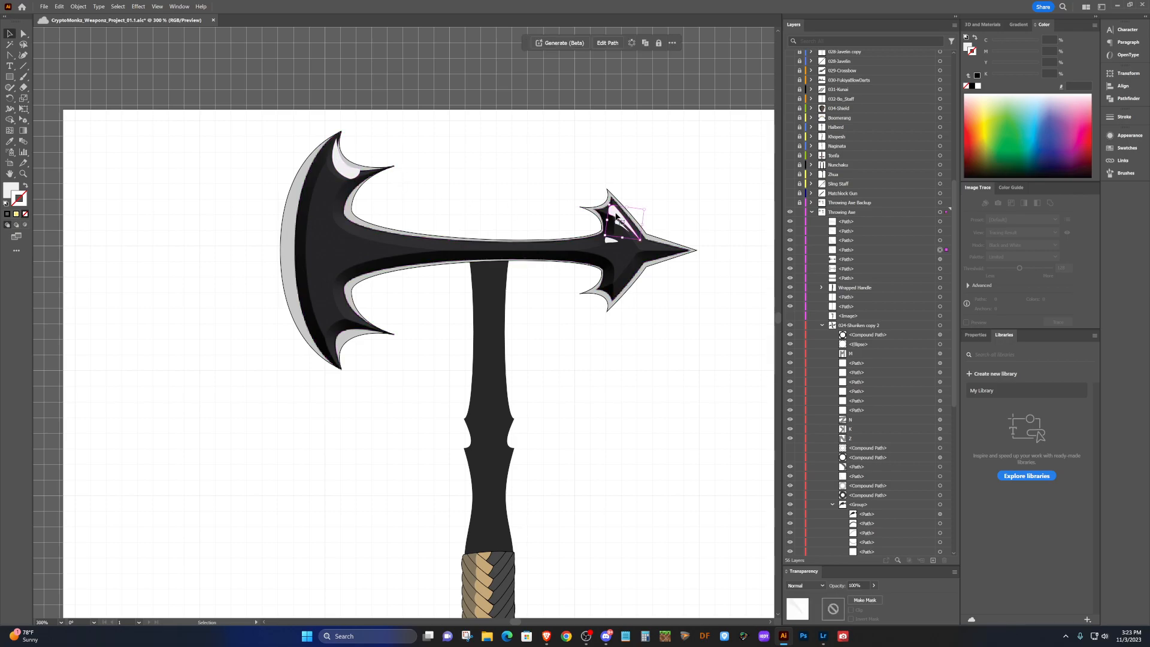
drag(615, 217, 297, 264)
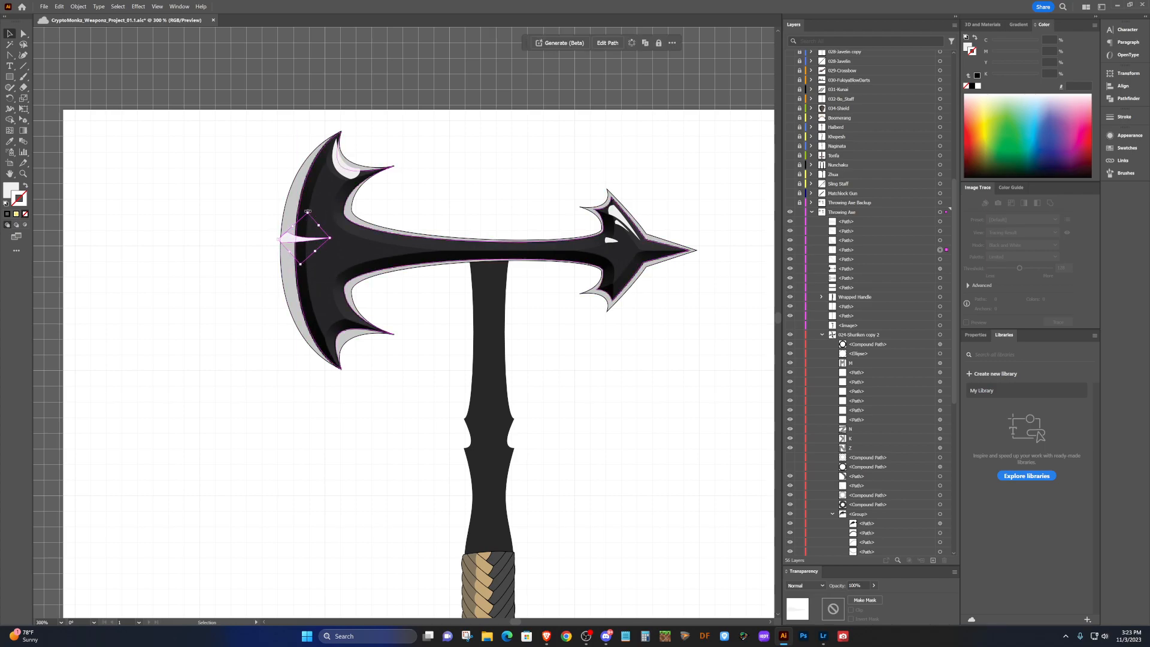
drag(310, 209, 303, 223)
drag(303, 262, 312, 304)
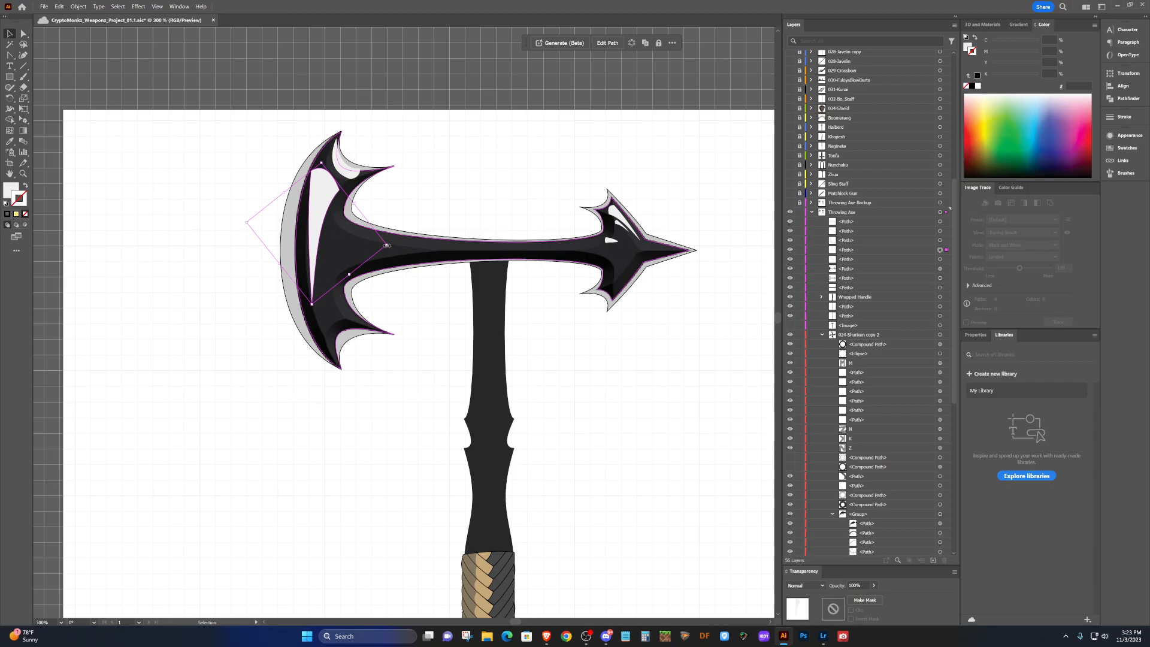
mouse_move(389, 246)
mouse_down()
mouse_move(396, 264)
mouse_move(369, 252)
mouse_up()
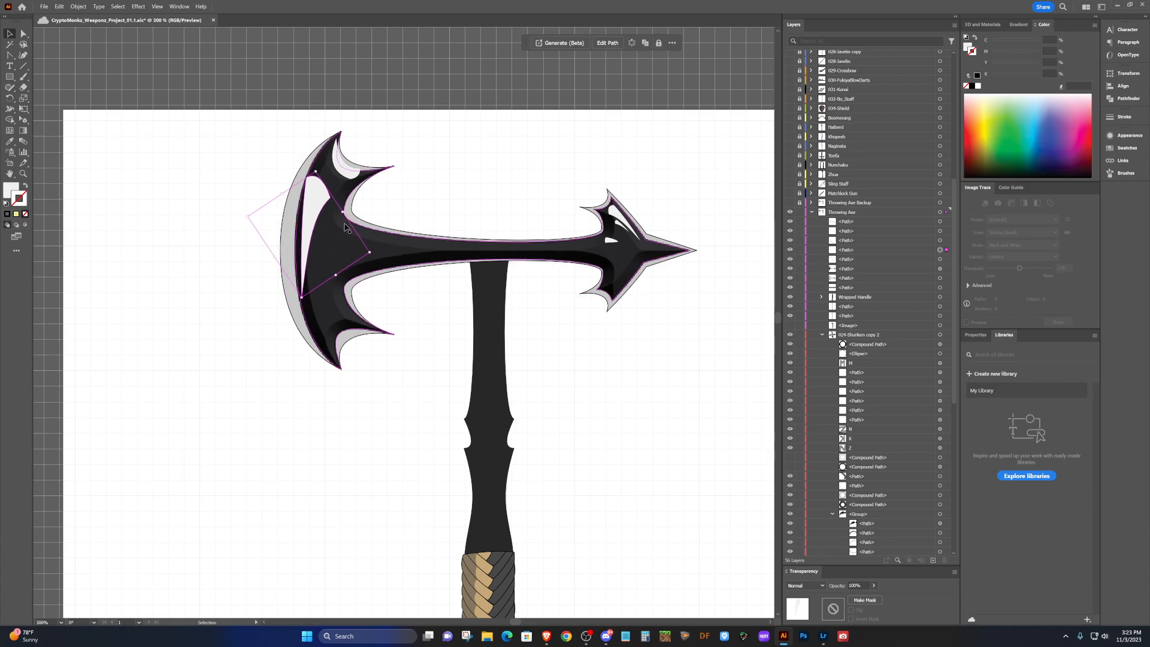
Reshape the large blade highlight into a long, slim crescent that follows the curve of the cutting edge.
key(shift+c)
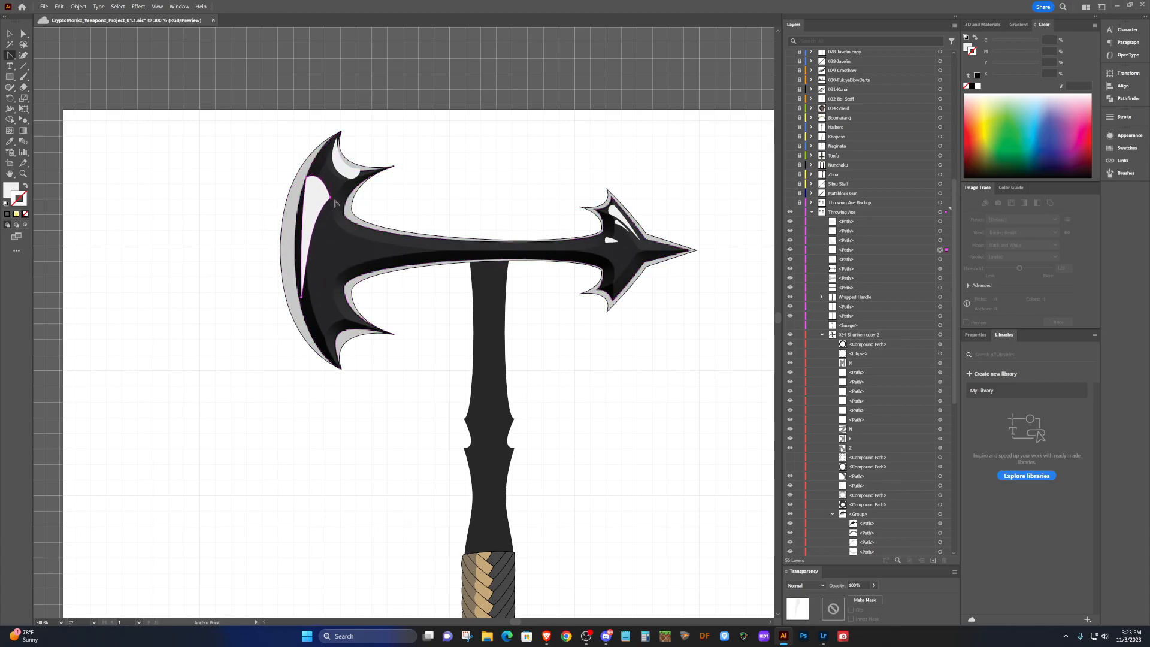
drag(330, 198, 328, 184)
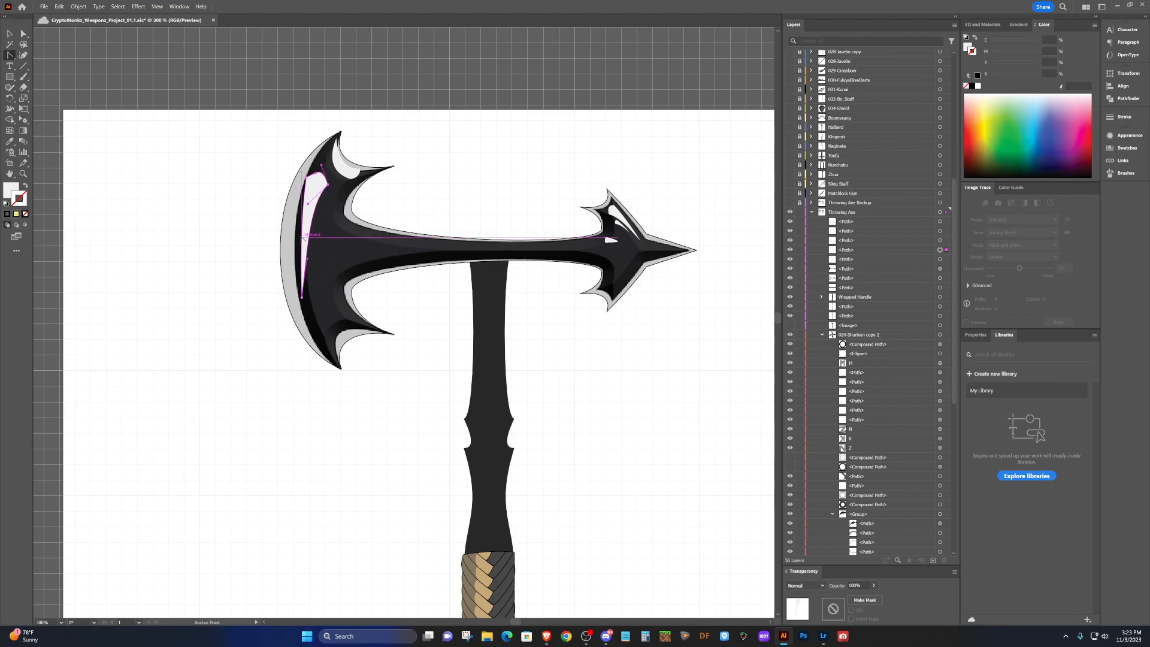
drag(303, 240, 297, 238)
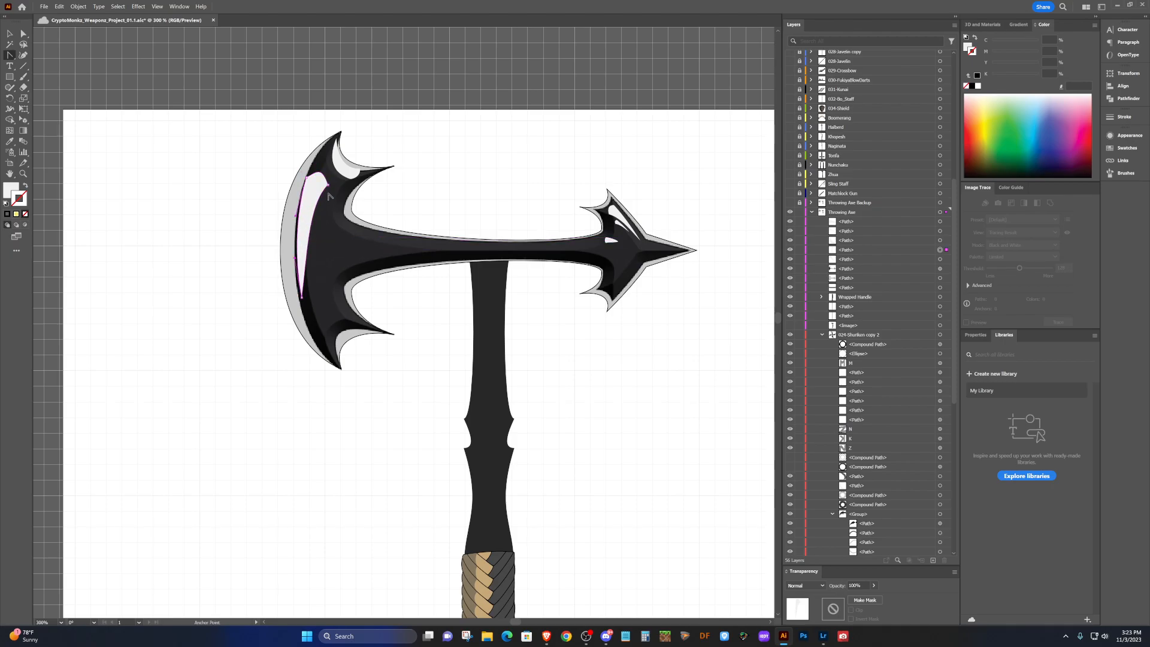
mouse_move(329, 187)
mouse_down()
mouse_move(316, 175)
mouse_move(309, 197)
mouse_up()
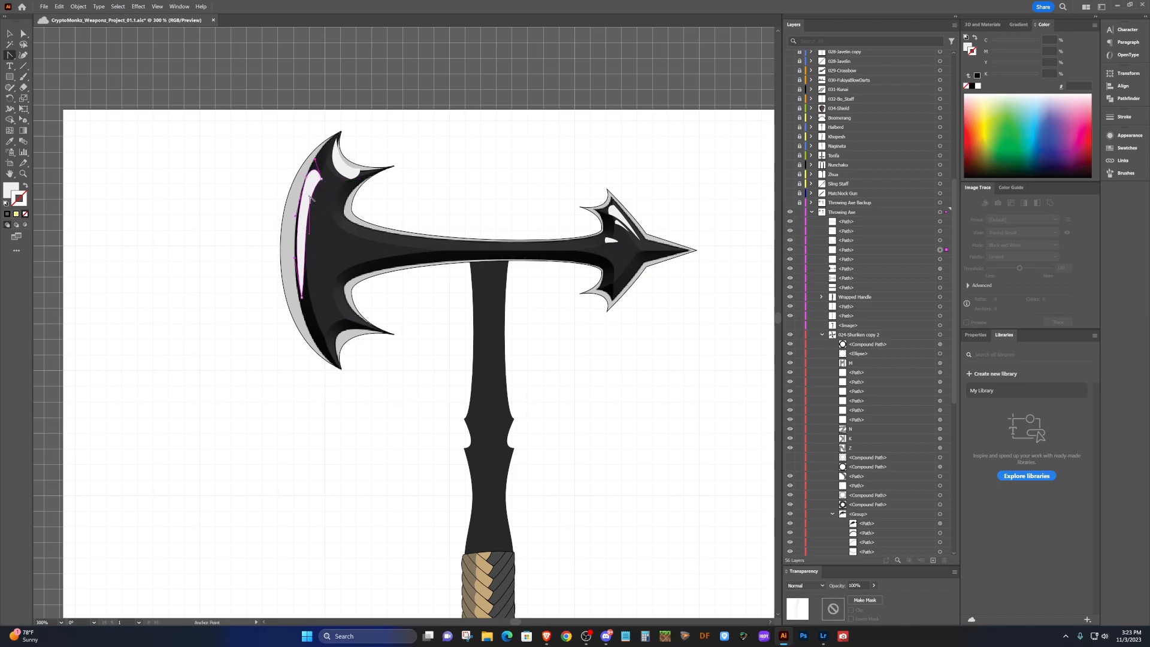
mouse_move(305, 245)
mouse_down()
mouse_move(309, 261)
mouse_move(302, 250)
mouse_up()
Rotate and move the slim blade highlight so it lies along the boundary between the light grey edge and dark inset.
key(v)
drag(304, 207, 313, 197)
drag(312, 293, 308, 292)
drag(312, 199, 300, 204)
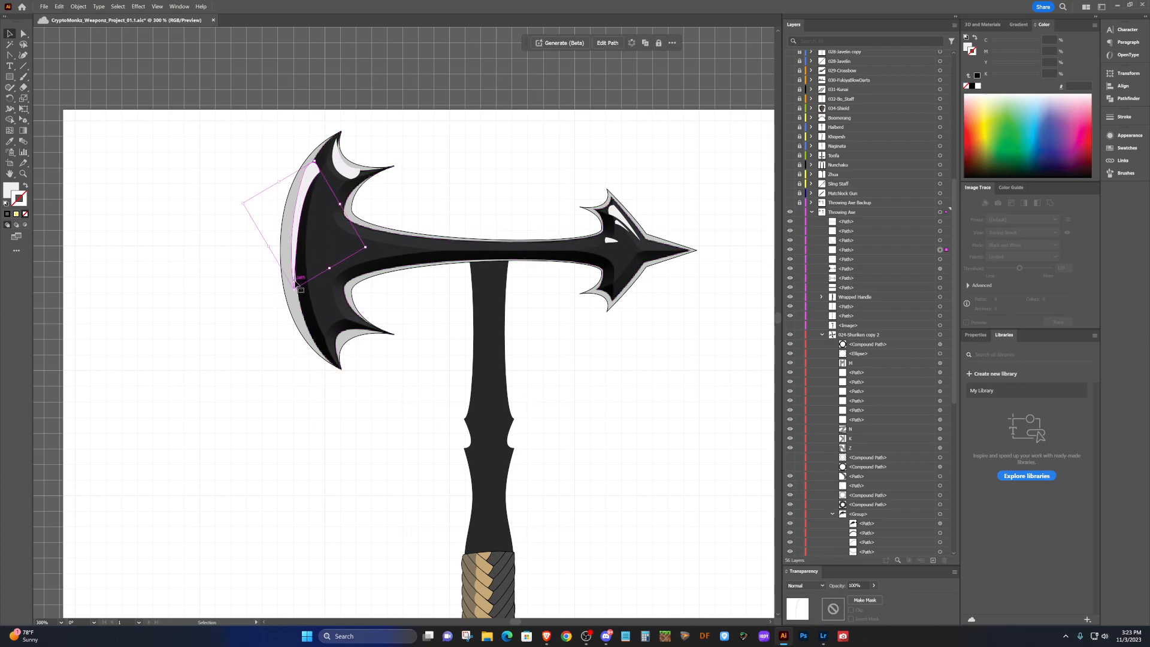
drag(294, 292, 298, 291)
drag(305, 179, 306, 186)
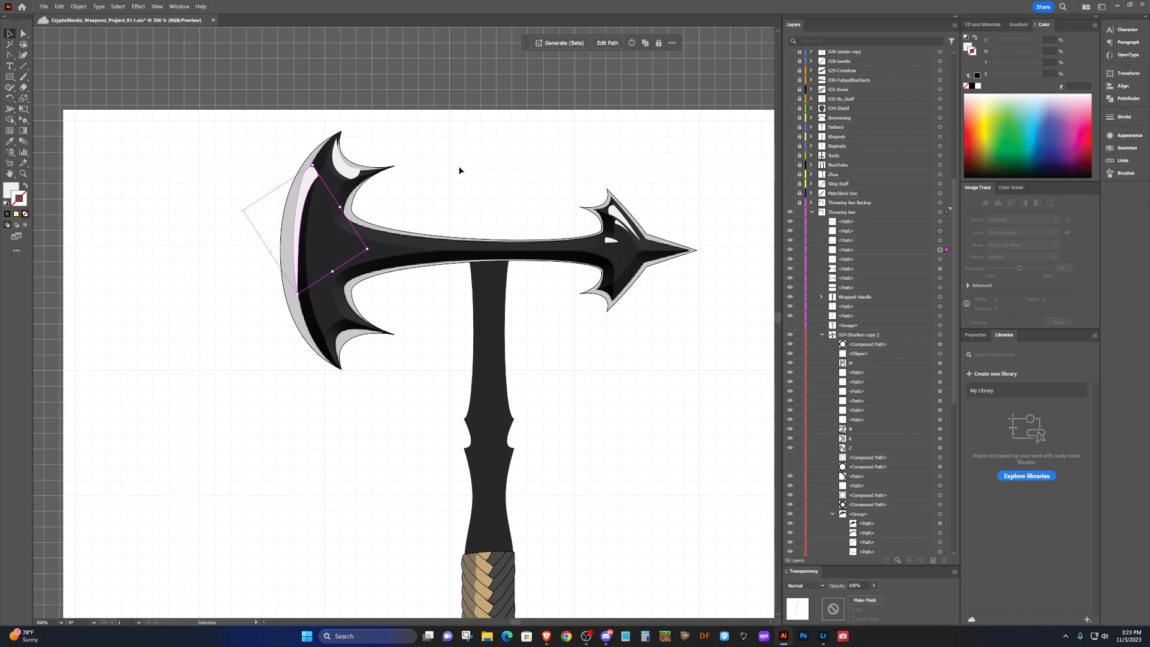
click(441, 159)
Move the slim blade highlight inward so it sits on the dark inset beside the light grey edge.
scroll(439, 158, down, 2)
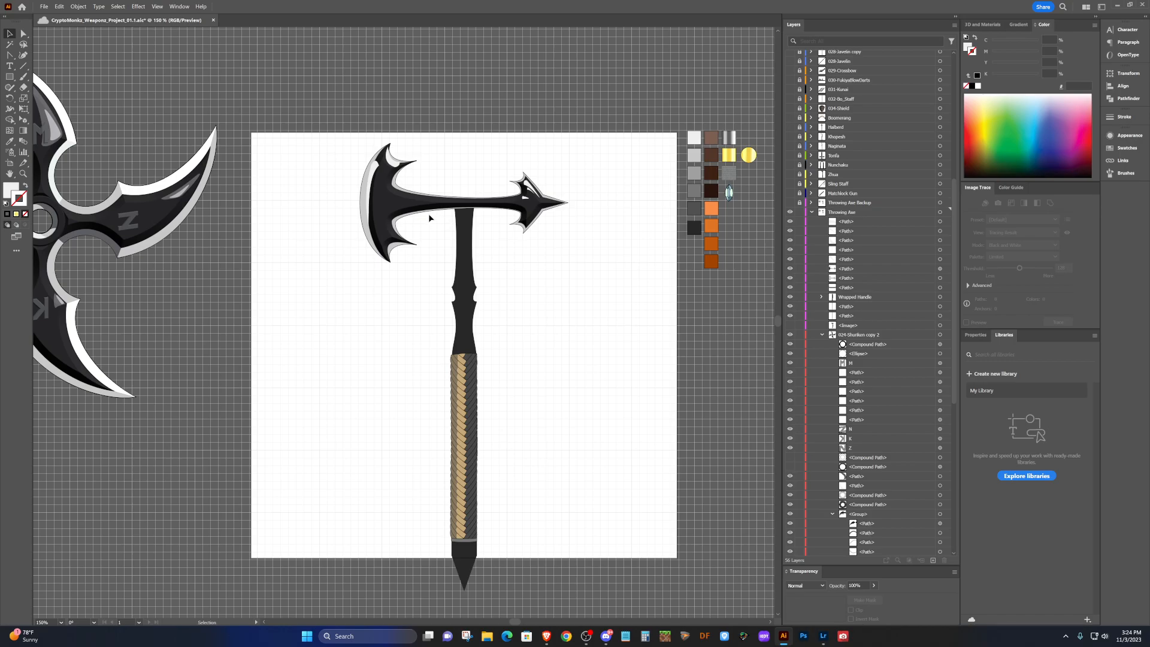
key(ctrl+plus)
key(ctrl+plus)
drag(340, 133, 347, 139)
click(480, 92)
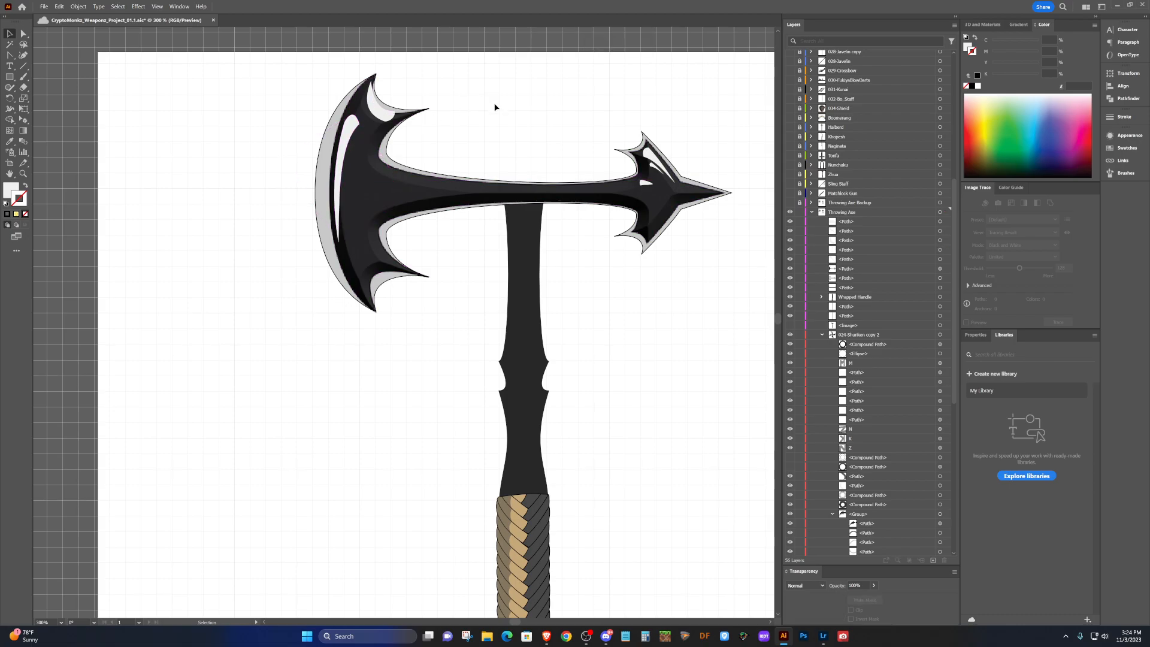
Merge the two halves of the axe handle using the Pathfinder.
scroll(495, 107, down, 1)
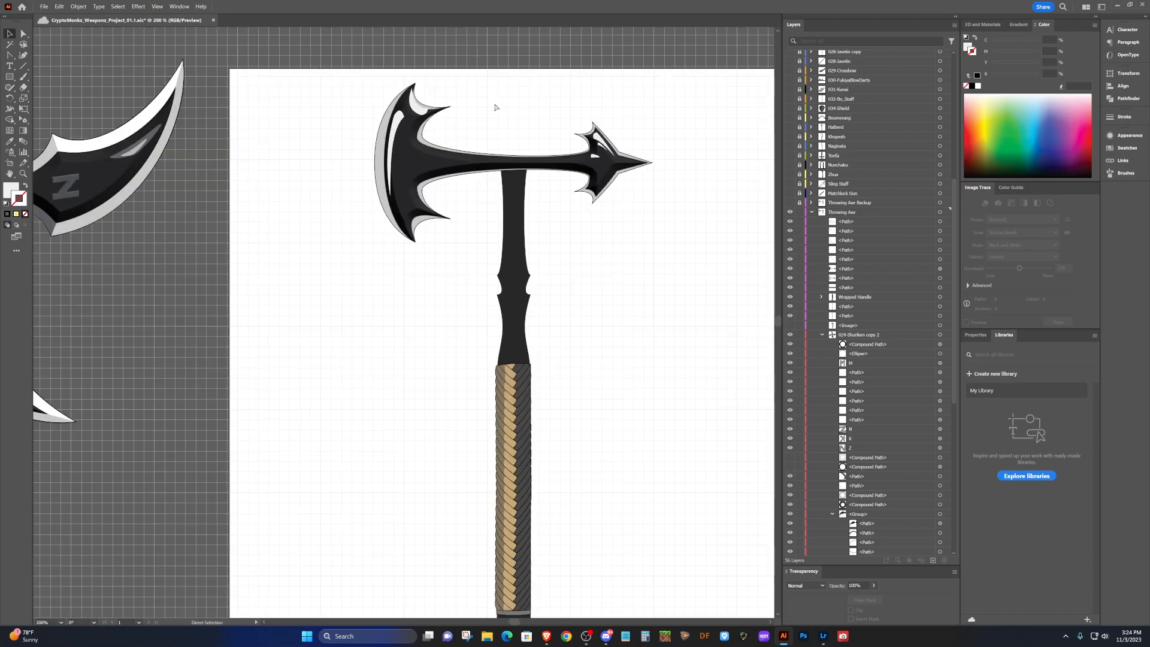
scroll(495, 107, right, 3)
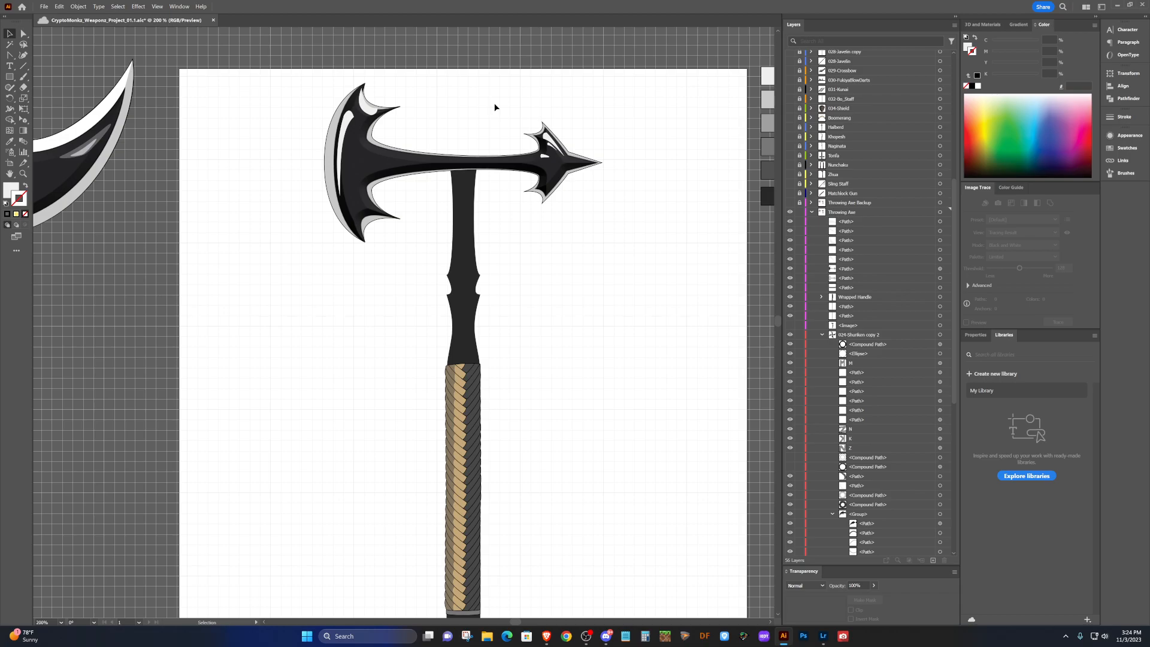
click(460, 232)
shift+click(469, 246)
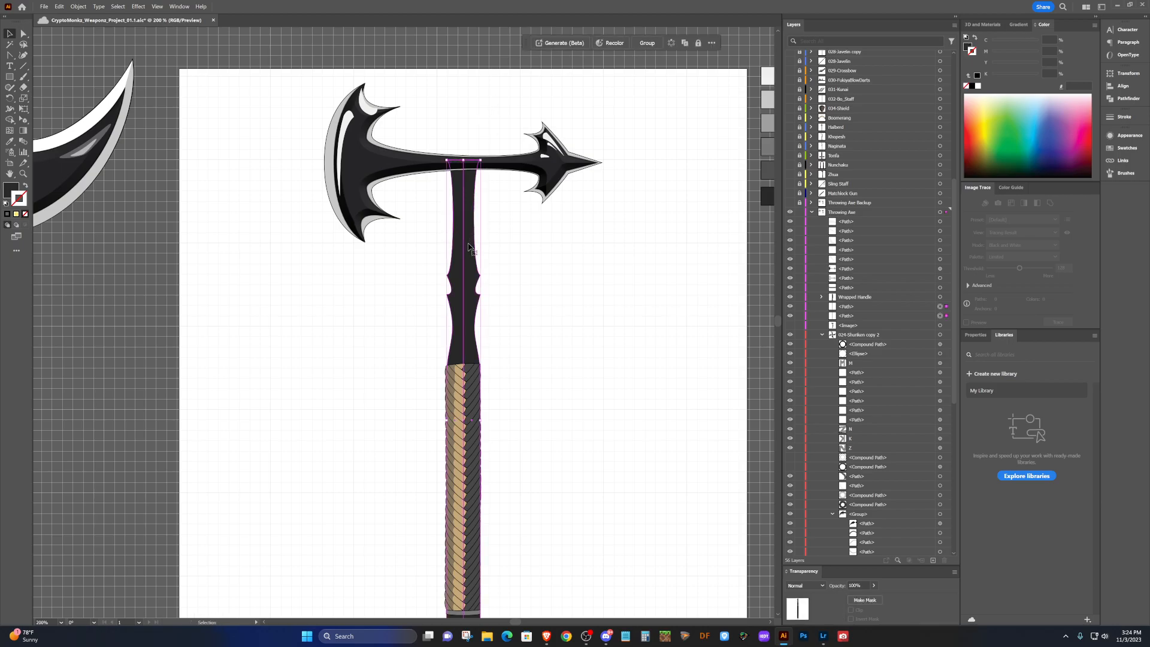
scroll(533, 282, down, 5)
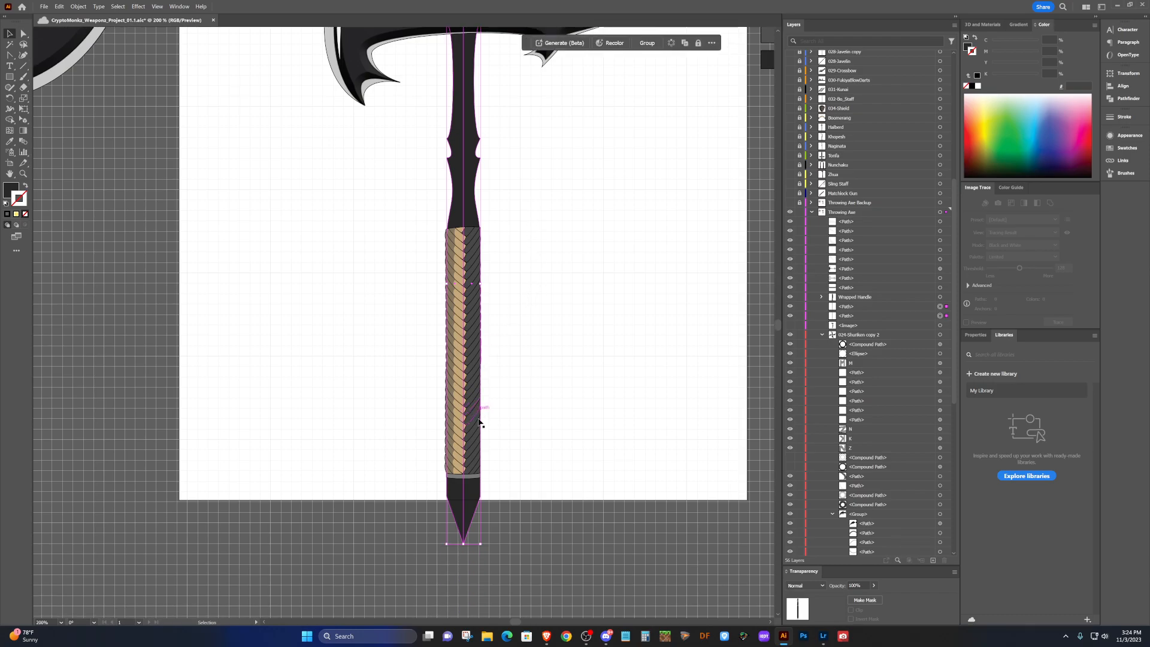
scroll(503, 303, up, 3)
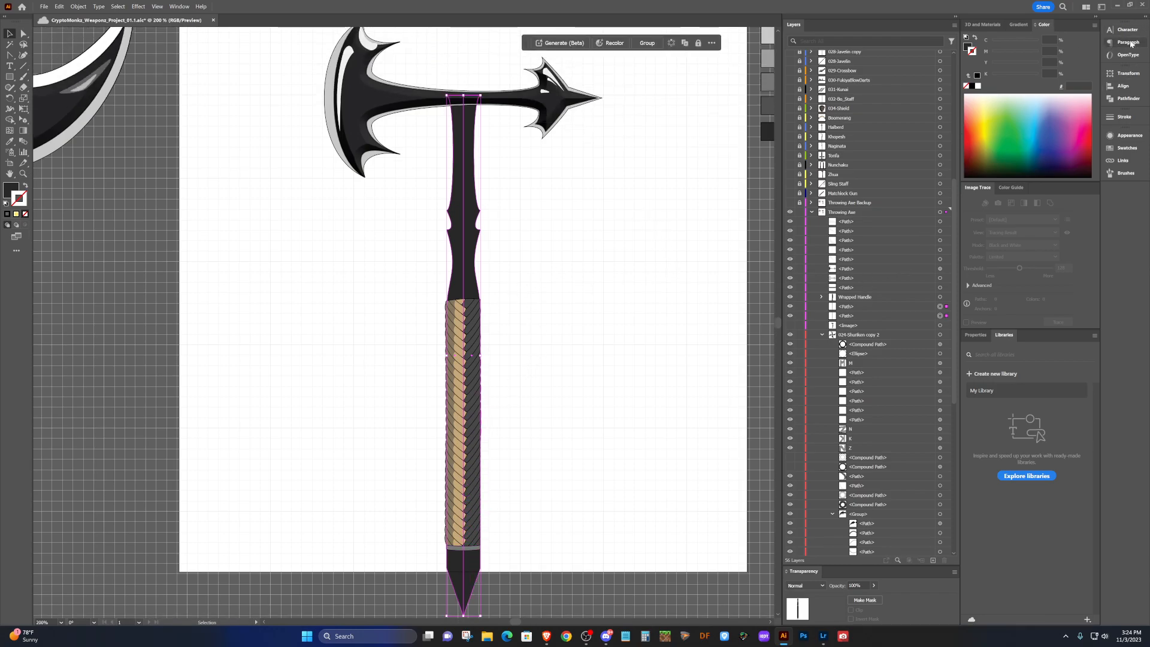
click(1132, 99)
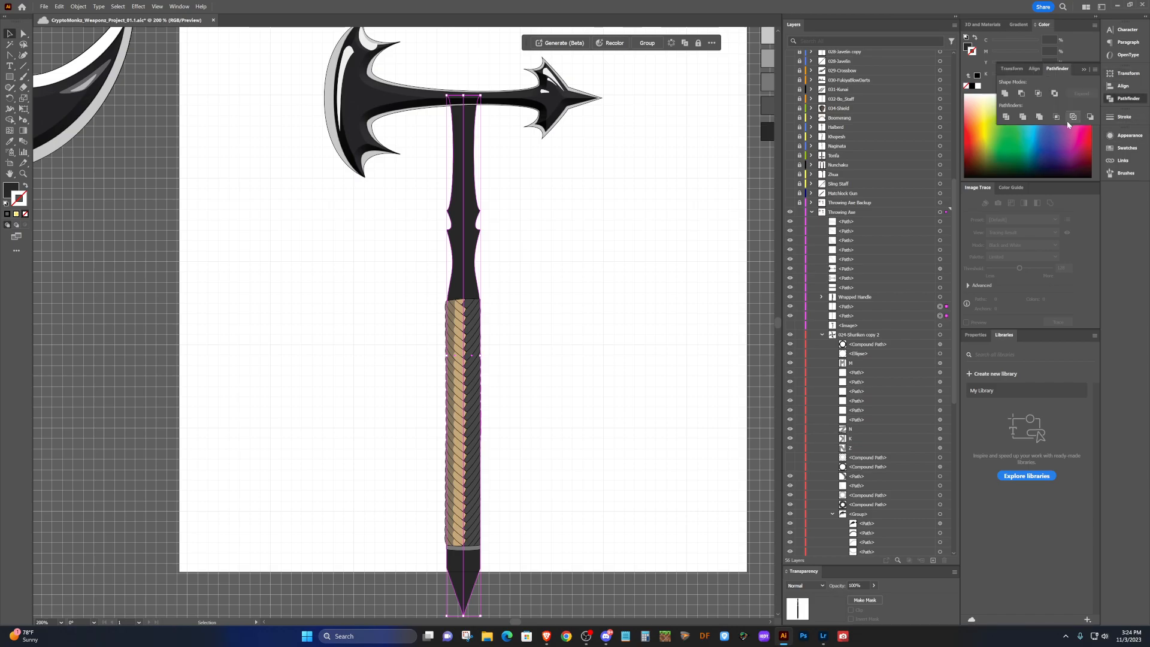
click(1037, 118)
click(623, 221)
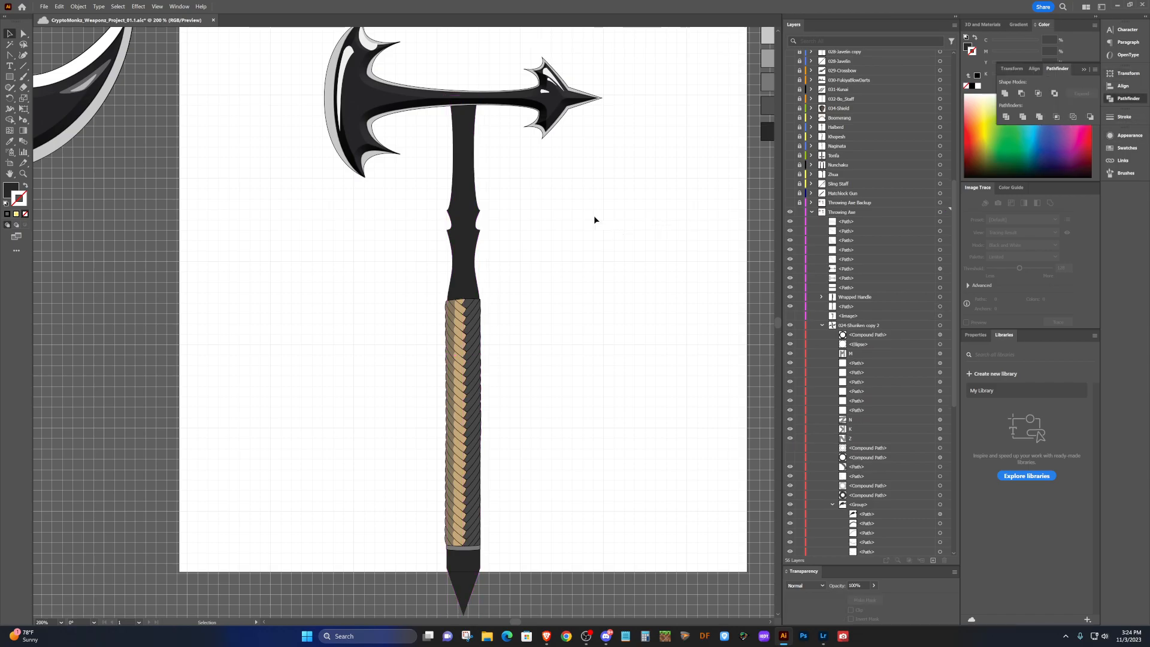
Inspect the merged handle along its full length, collapse the 024-Shuriken copy 2 group and identify the handle path by toggling its visibility.
scroll(458, 123, up, 2)
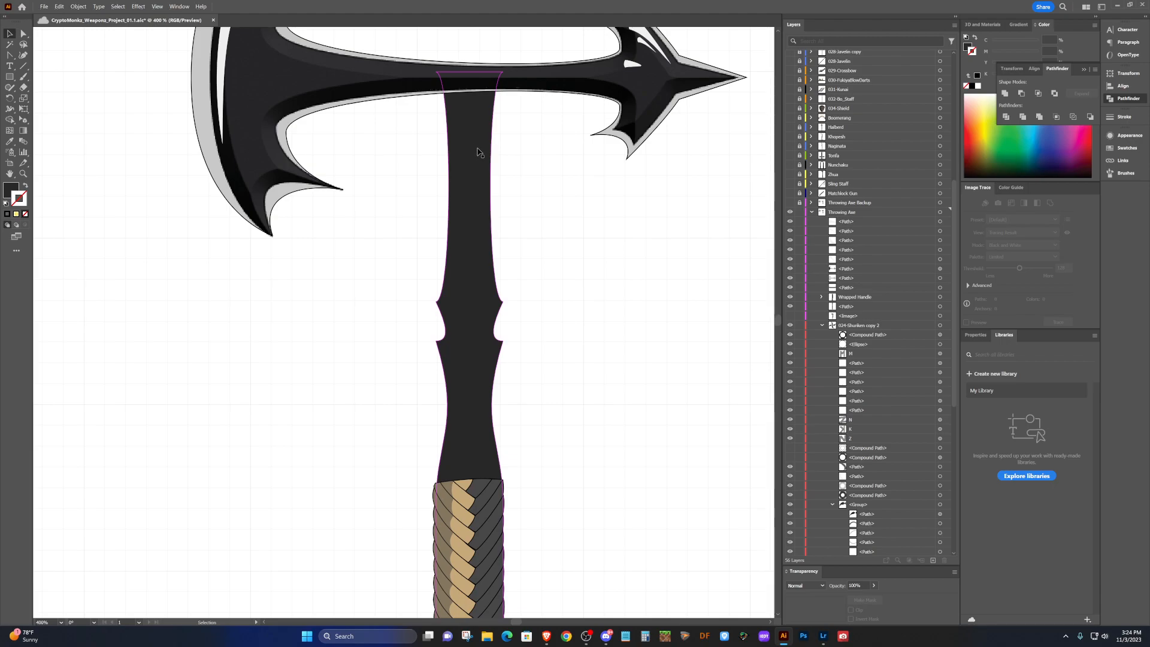
click(478, 151)
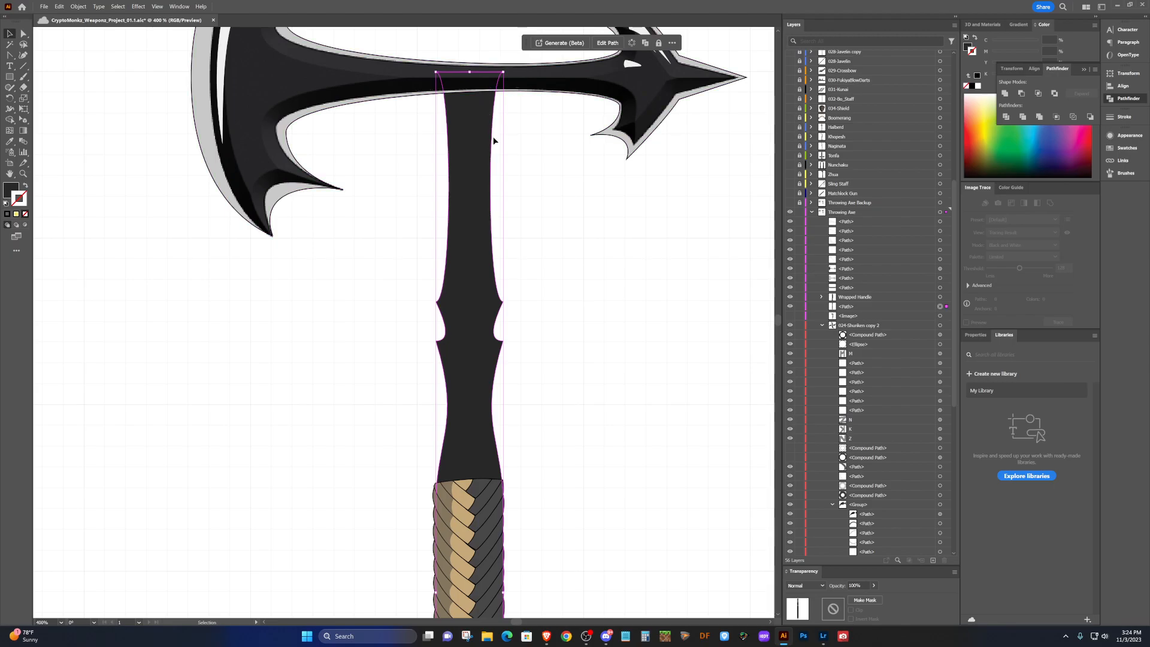
scroll(494, 140, down, 5)
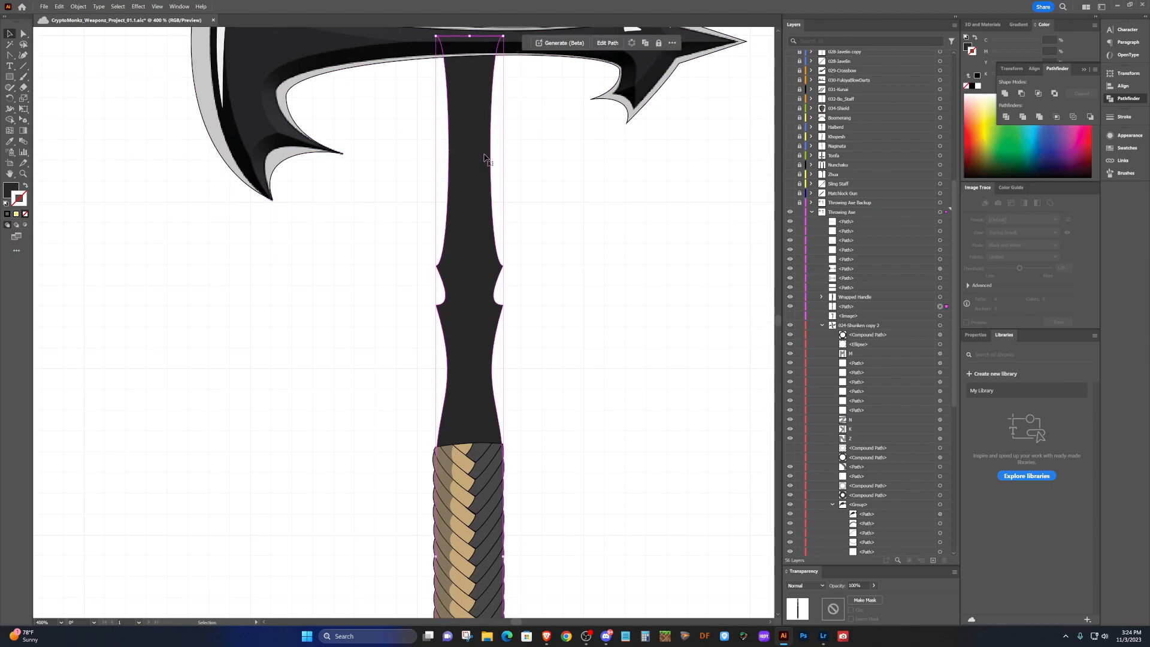
scroll(484, 157, down, 7)
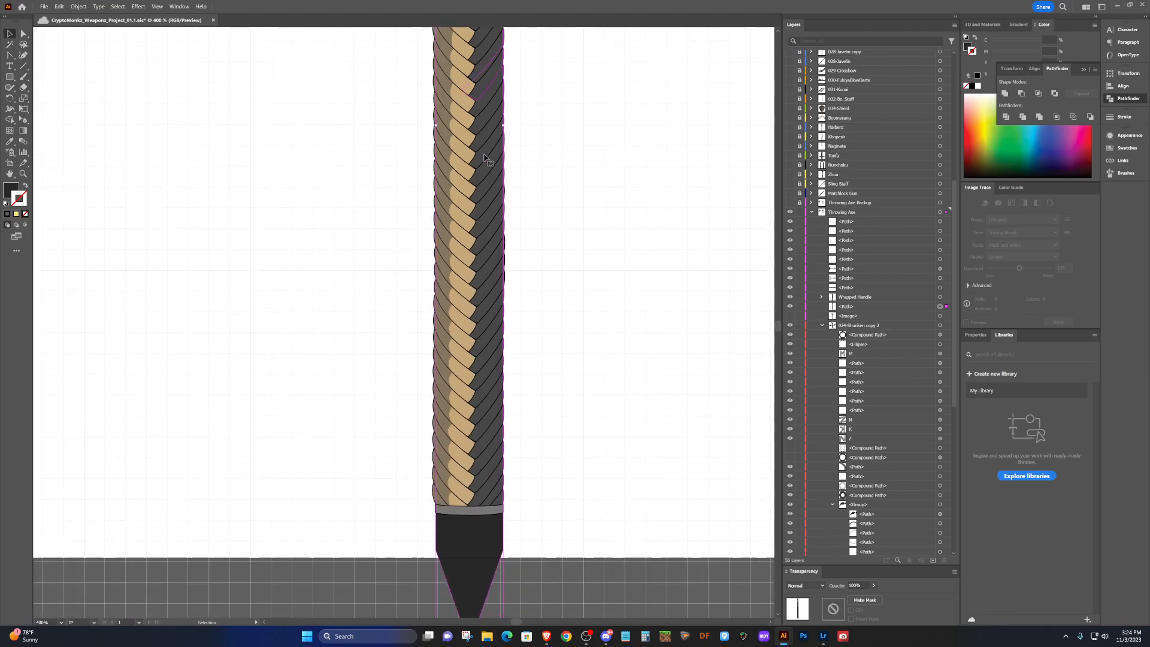
scroll(521, 423, up, 15)
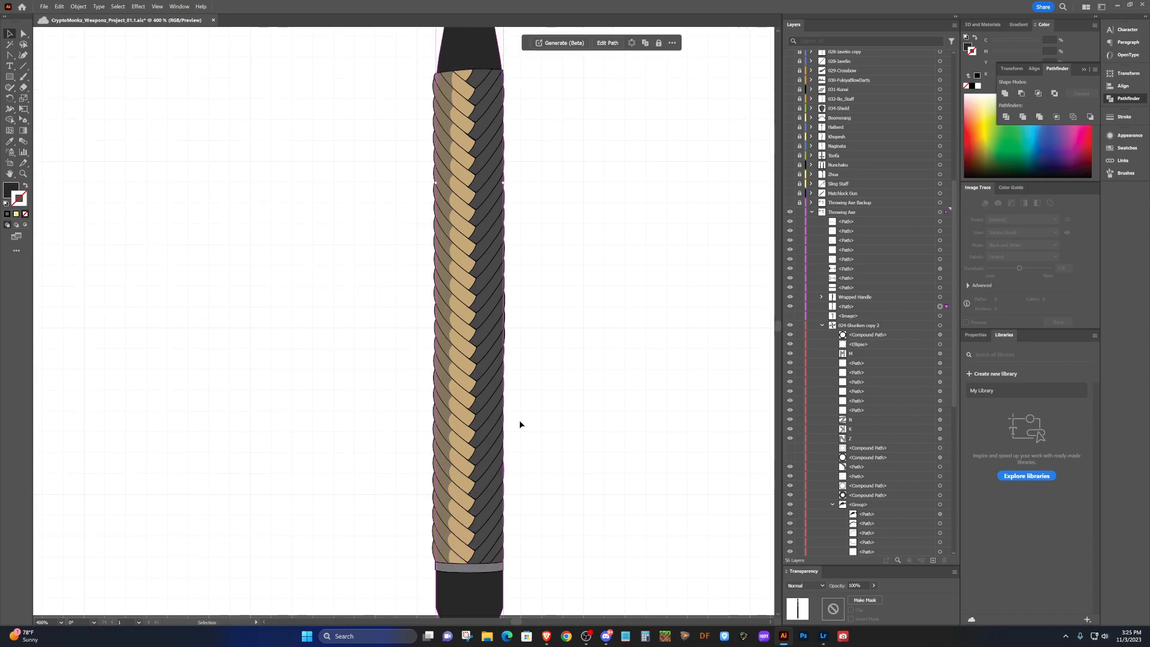
scroll(519, 424, up, 5)
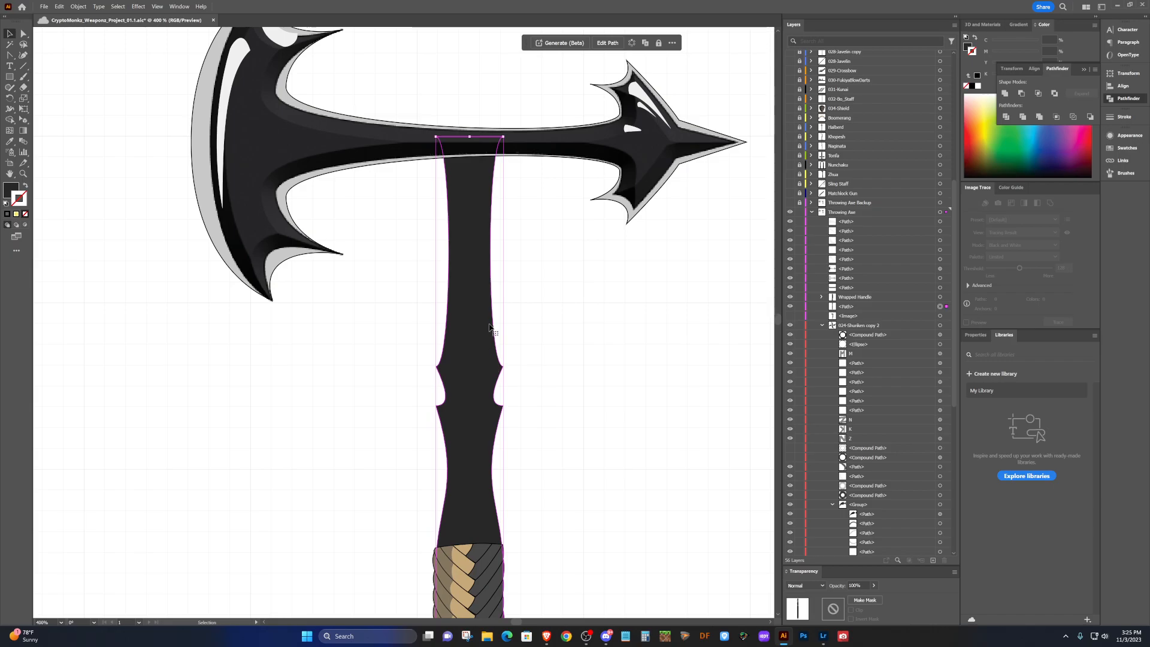
click(822, 325)
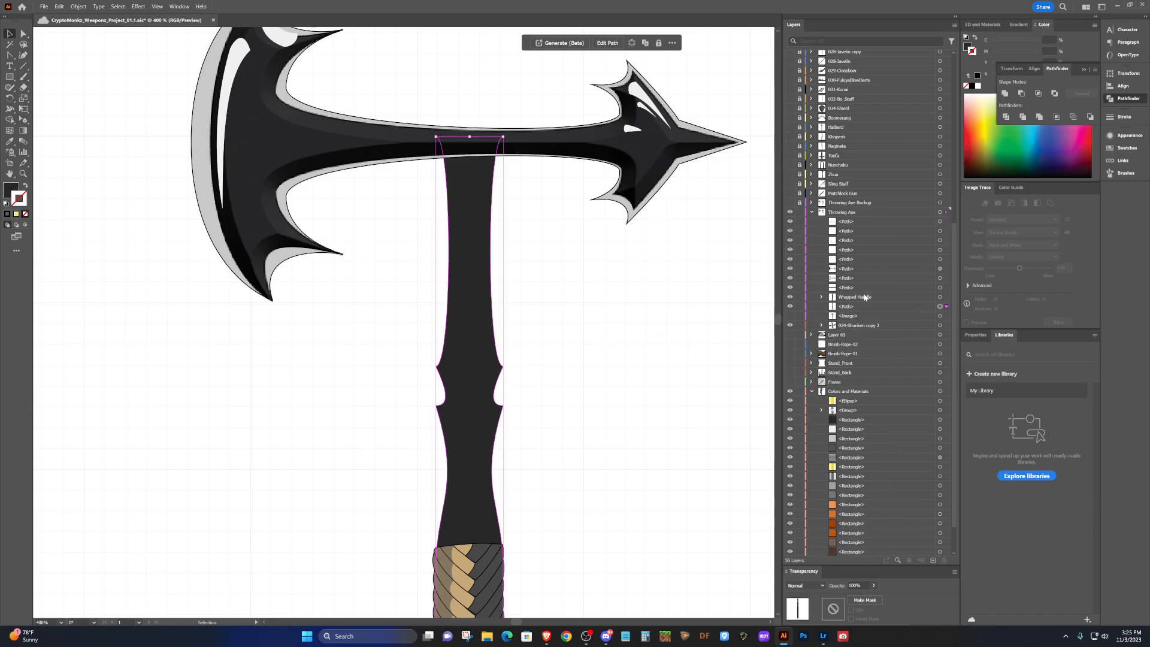
click(892, 306)
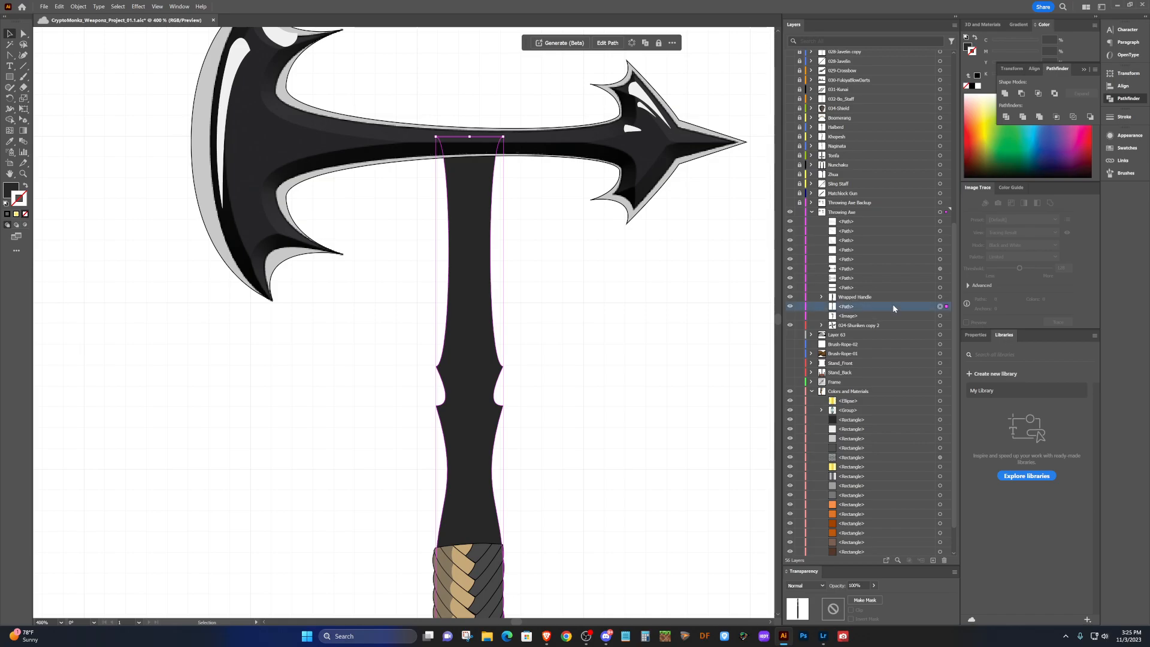
click(789, 306)
click(790, 306)
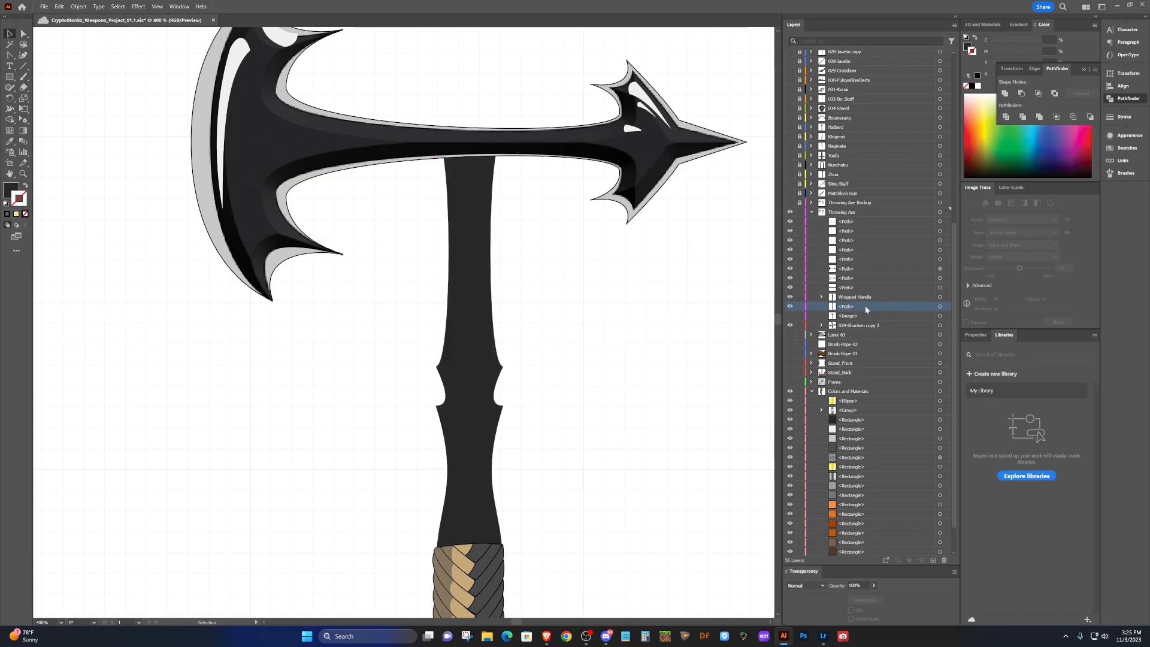
Bring the Wrapped Handle group and the plain handle path to the top of the Throwing Axe layer, keeping the wrap above.
click(939, 297)
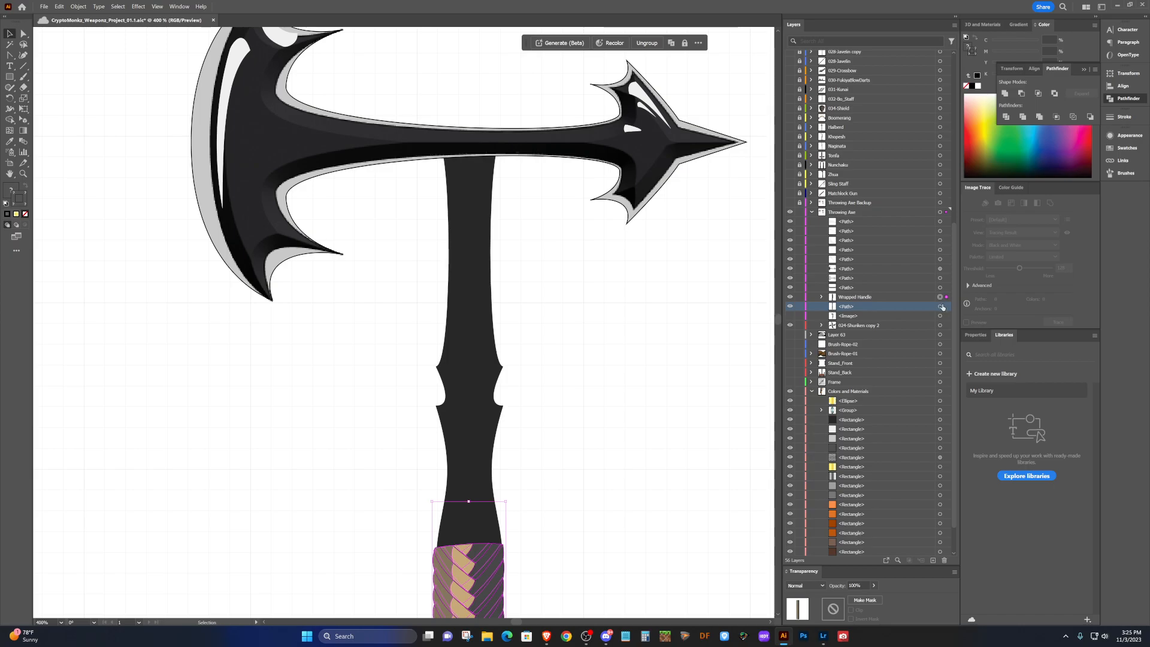
click(906, 296)
drag(896, 297, 952, 217)
click(863, 306)
drag(861, 306, 852, 237)
click(593, 321)
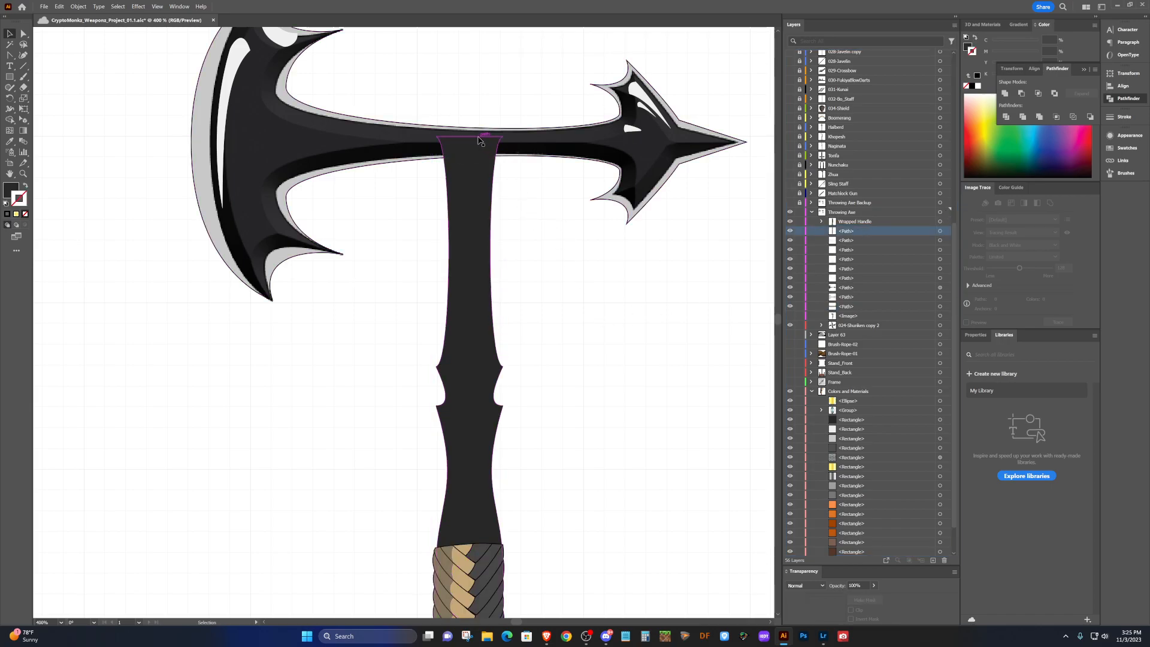
Lower the handle's top edge so it lines up with the boundary between the dark grey and black bands of the axe head.
scroll(479, 142, up, 4)
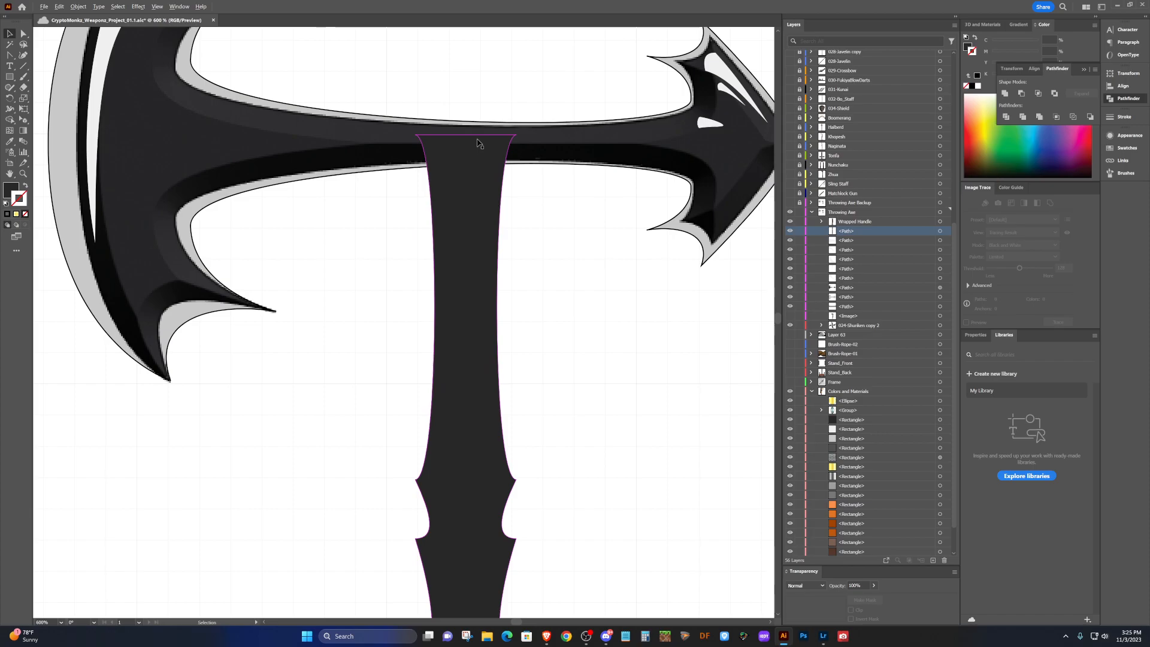
click(620, 139)
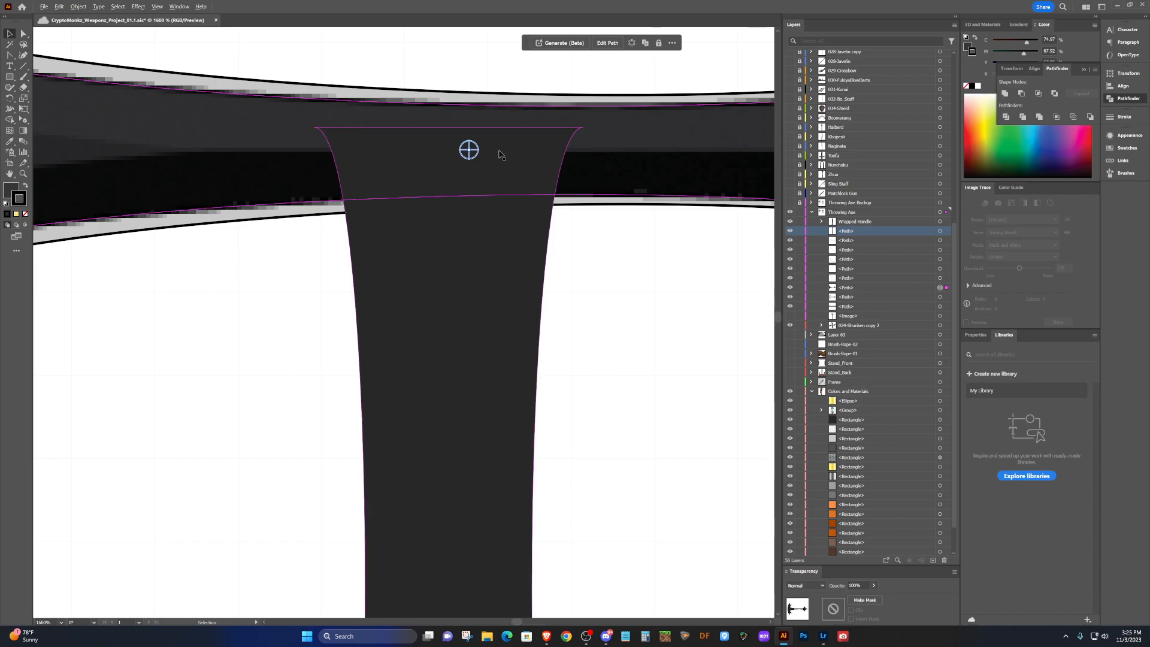
scroll(501, 154, down, 7)
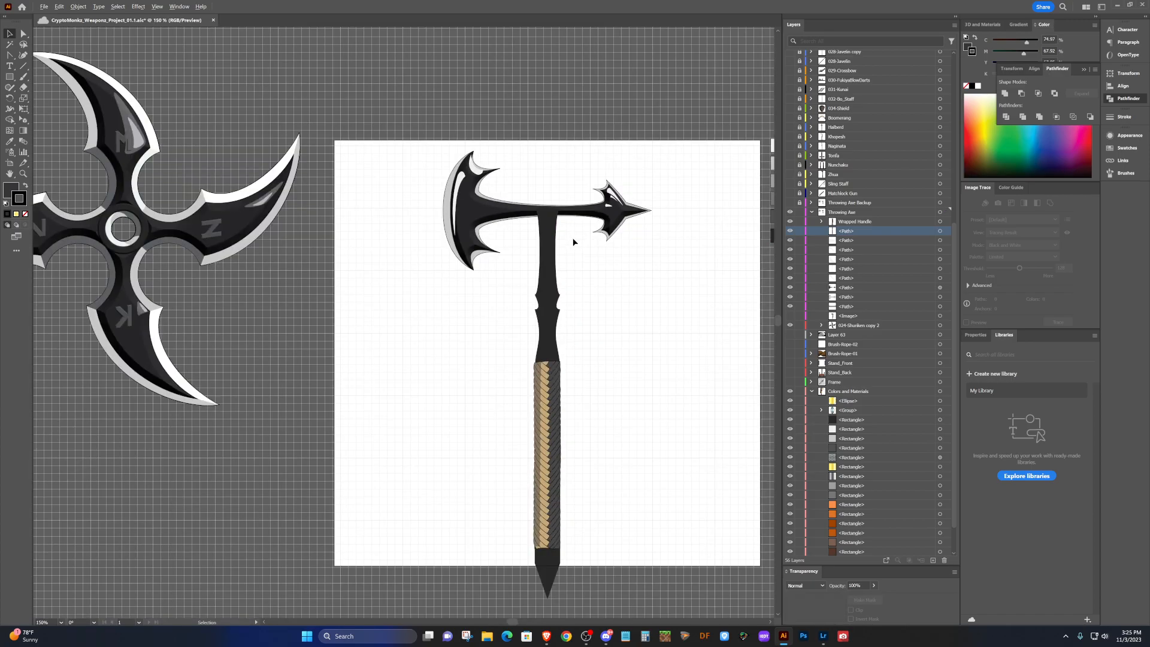
scroll(573, 242, up, 1)
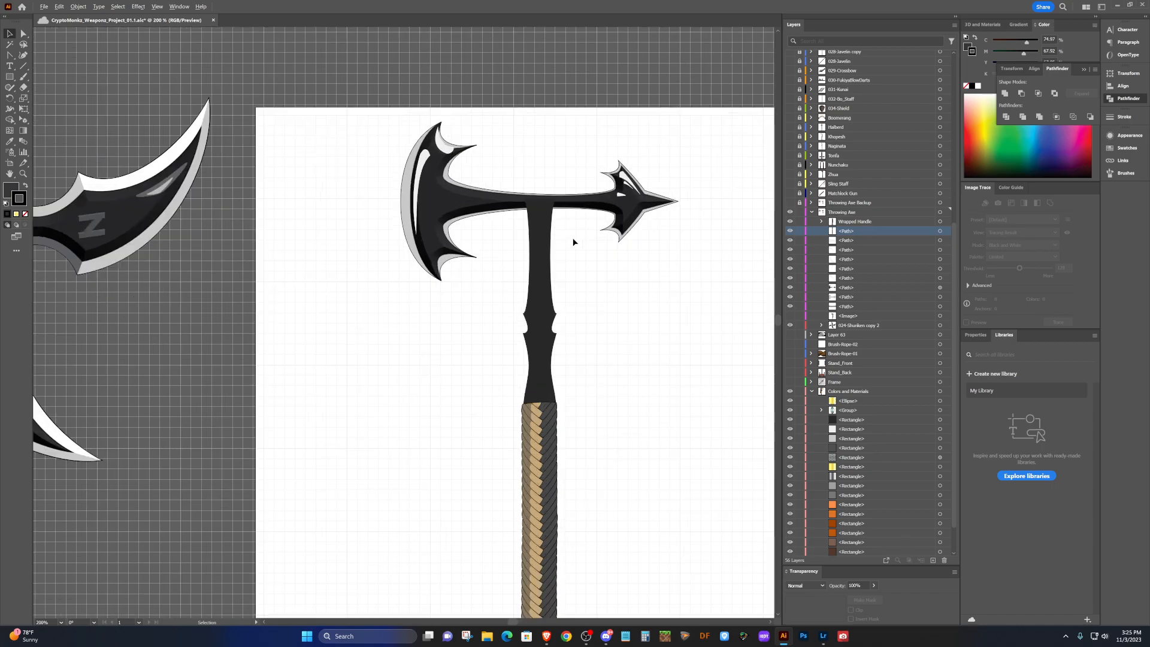
scroll(573, 242, down, 1)
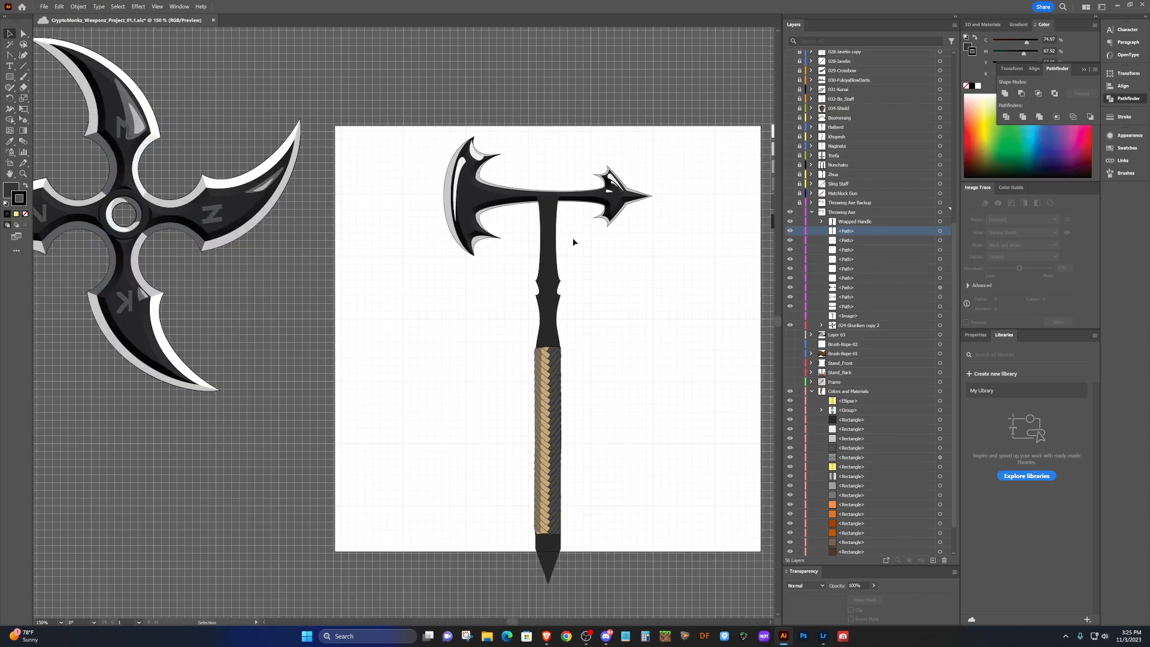
scroll(573, 242, right, 3)
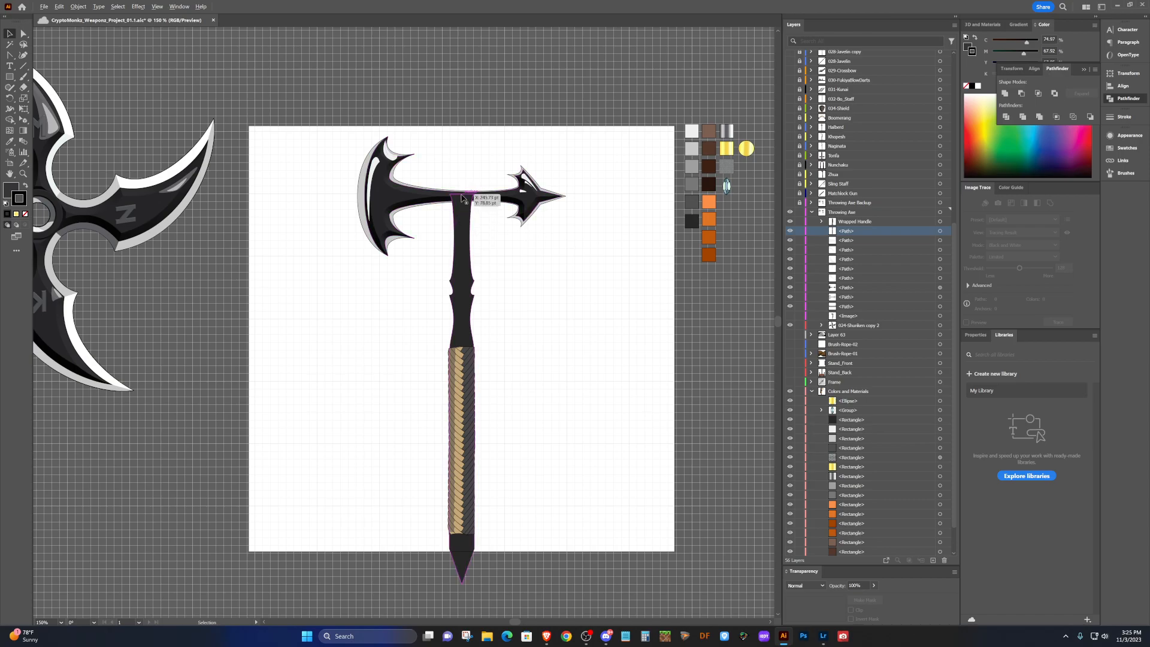
scroll(462, 197, up, 7)
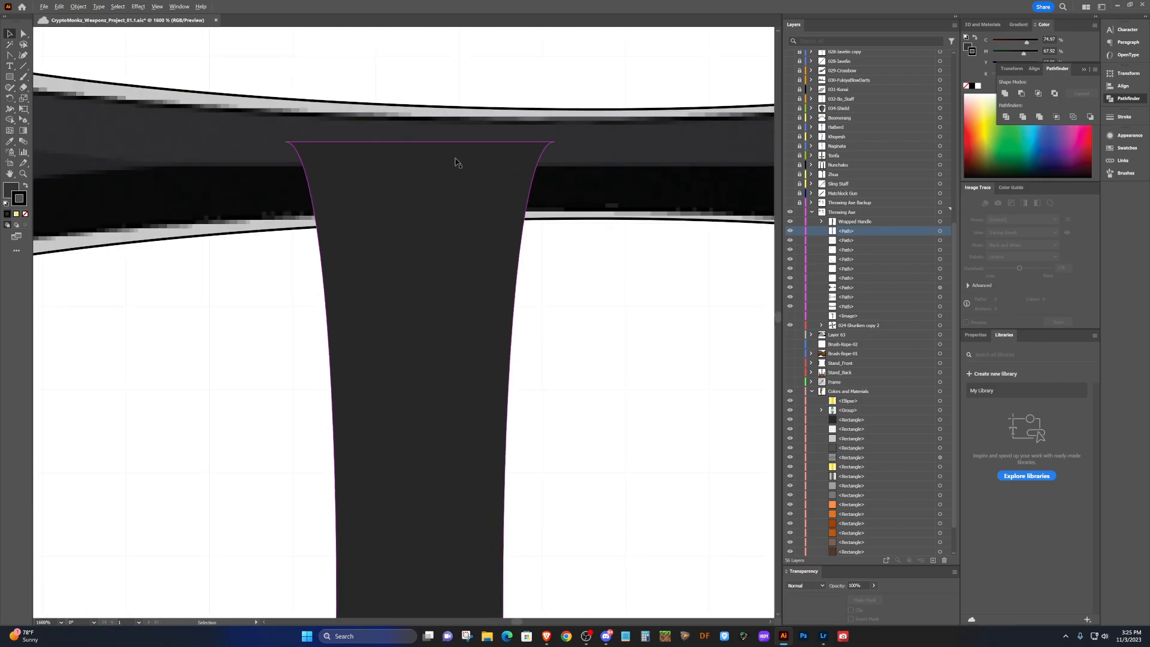
click(426, 175)
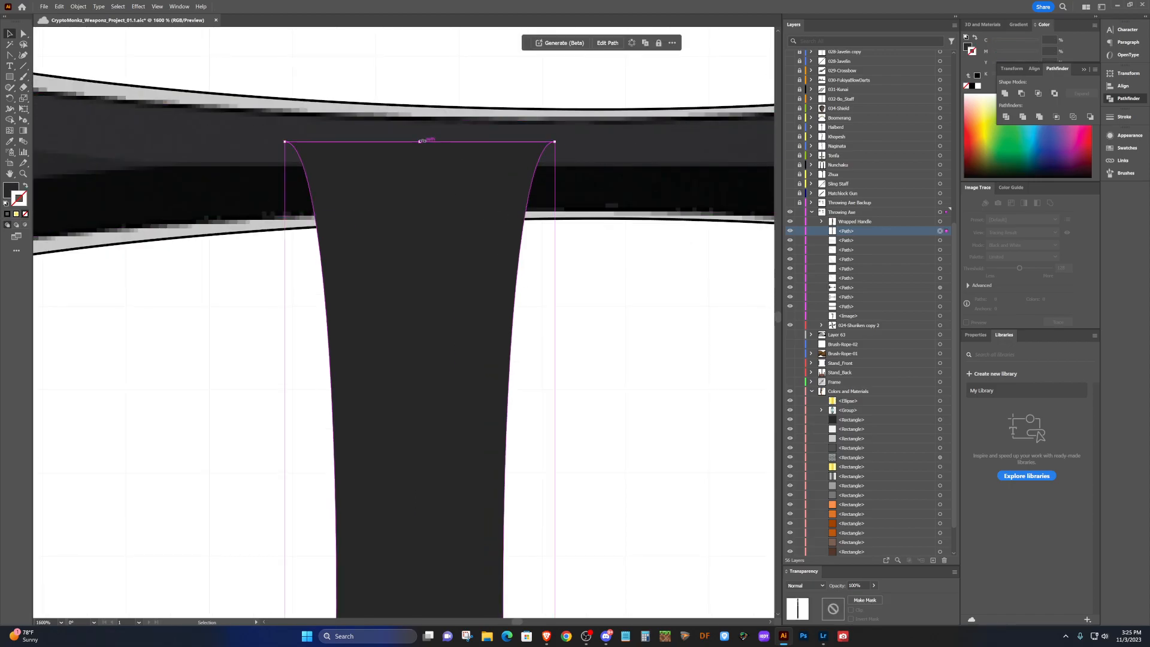
drag(421, 141, 420, 163)
click(634, 295)
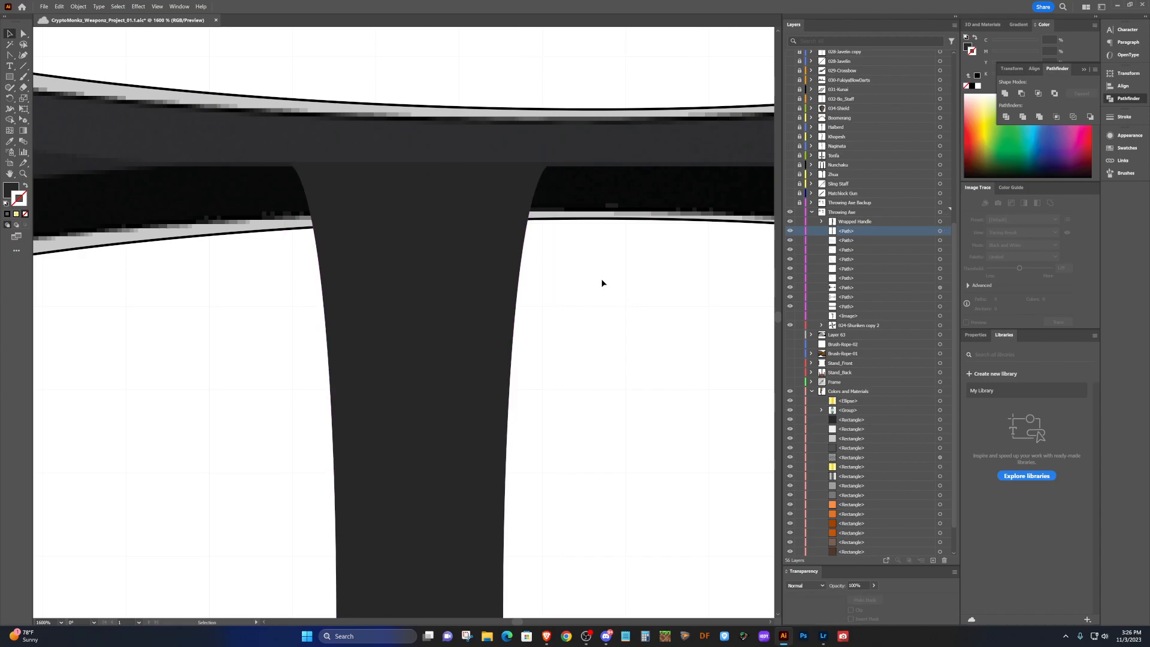
Duplicate the handle path within the Throwing Axe layer and select the upper copy.
scroll(561, 270, down, 5)
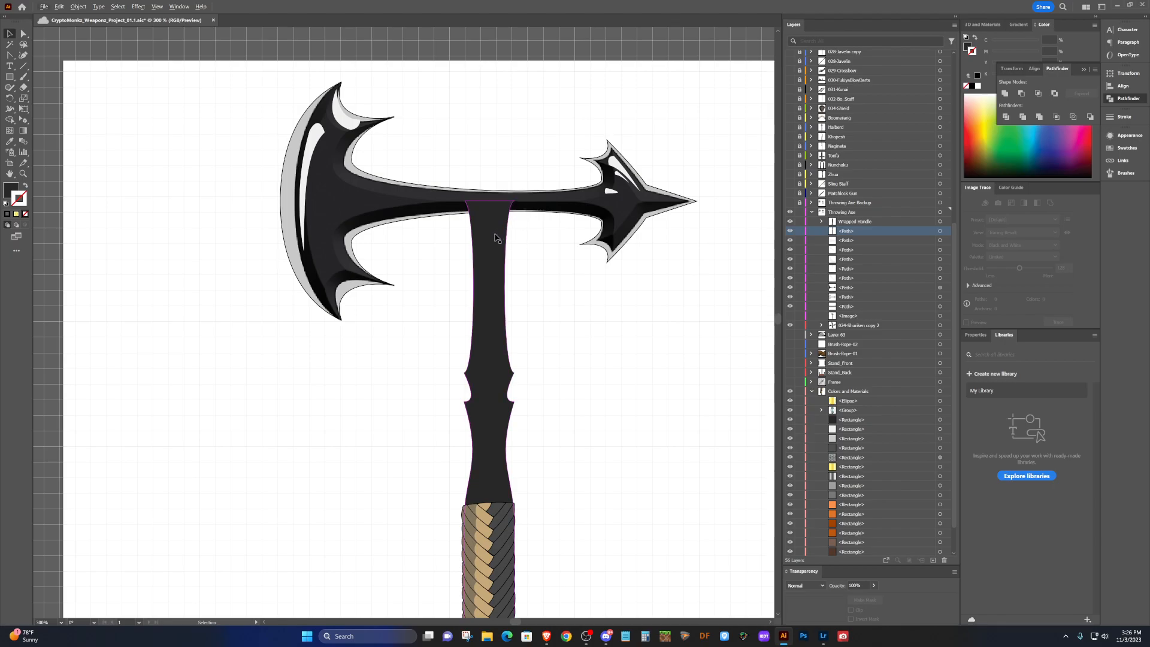
click(495, 238)
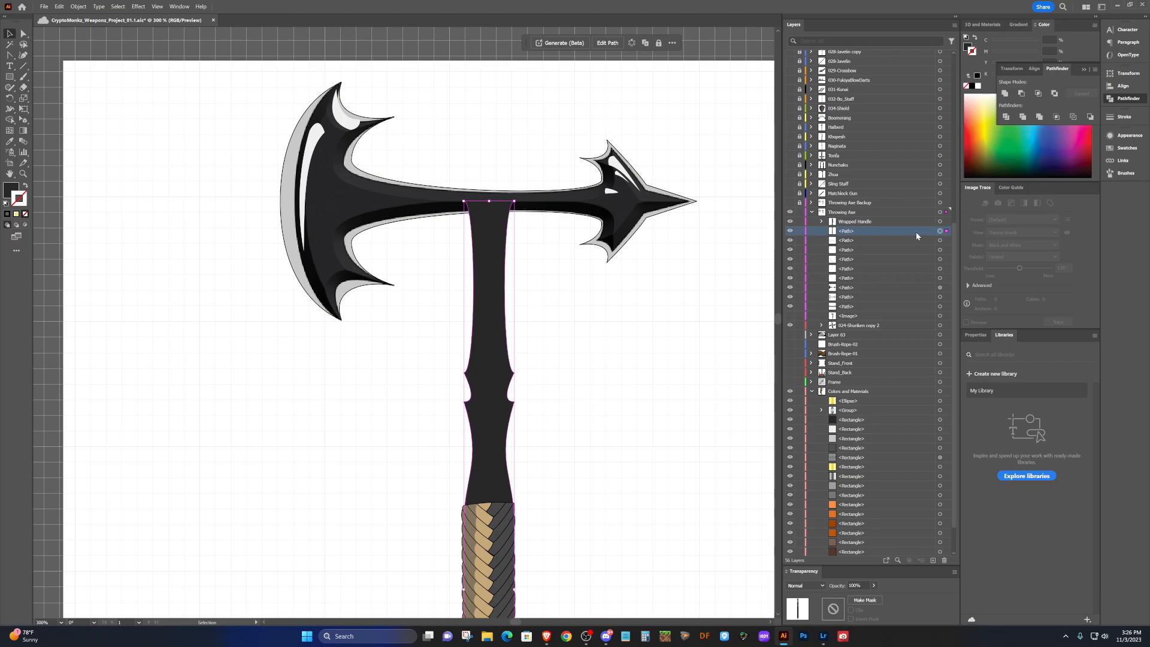
drag(915, 232, 933, 560)
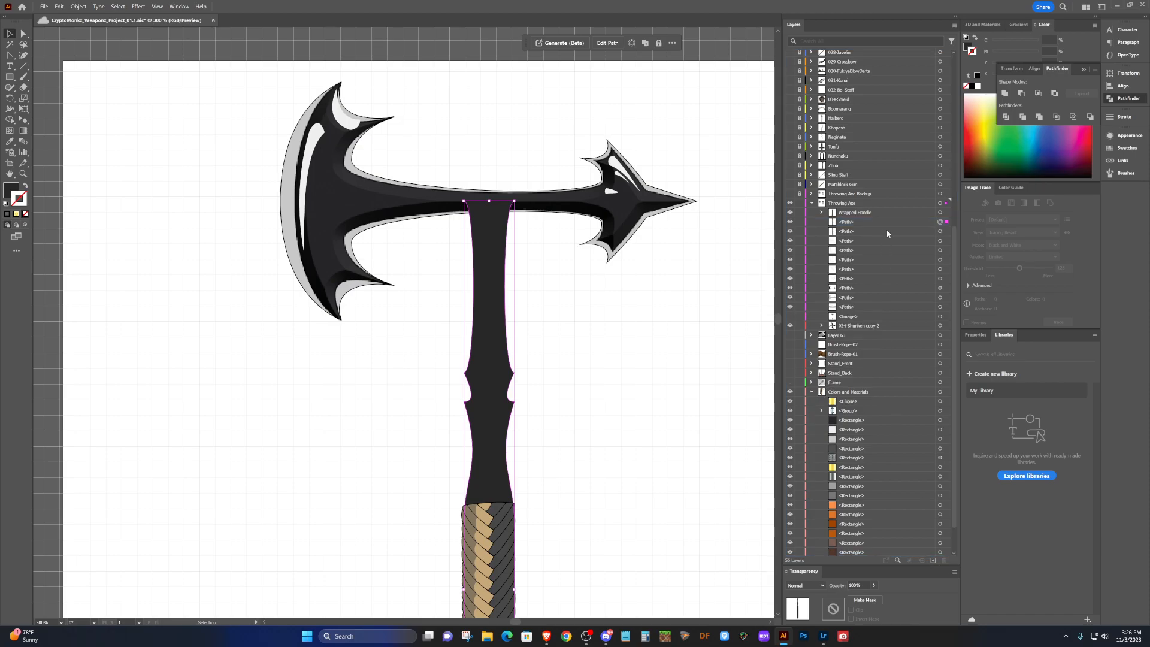
click(918, 223)
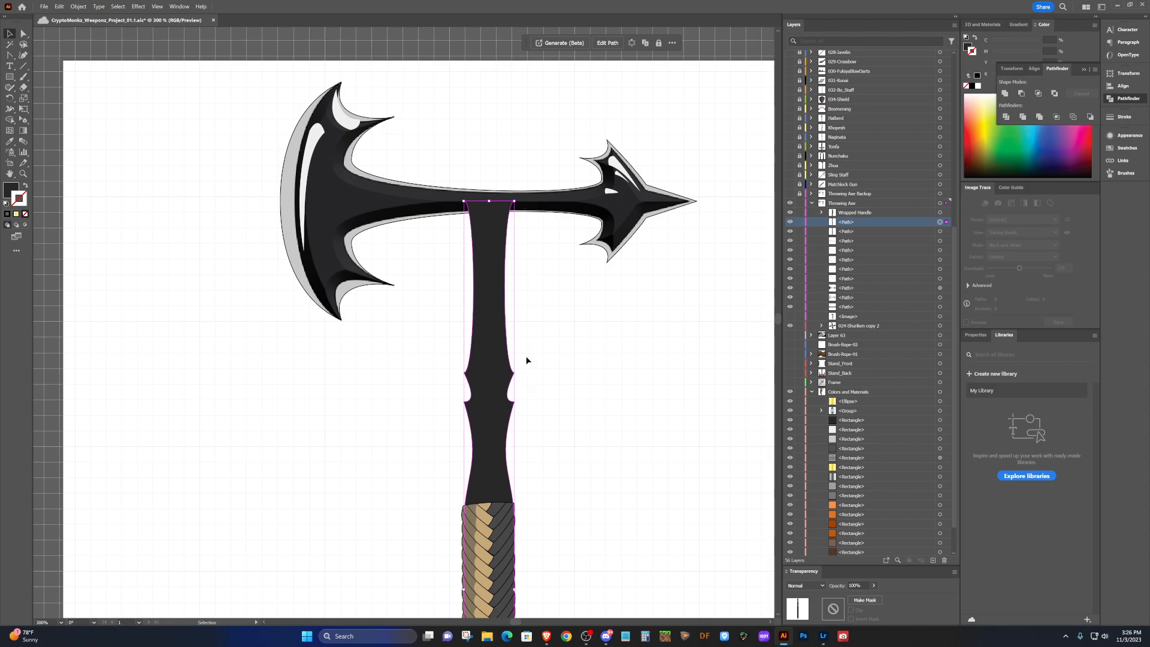
Scale the upper handle copy non-uniformly to 60% horizontally and 100% vertically.
click(79, 7)
mouse_move(106, 19)
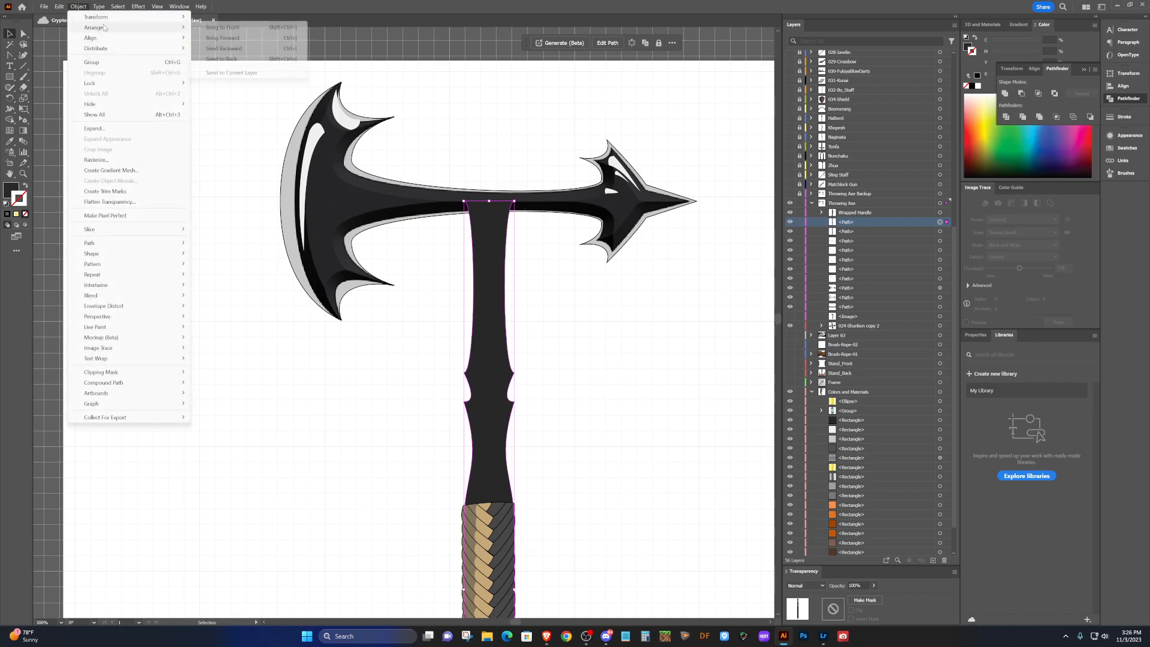
click(228, 64)
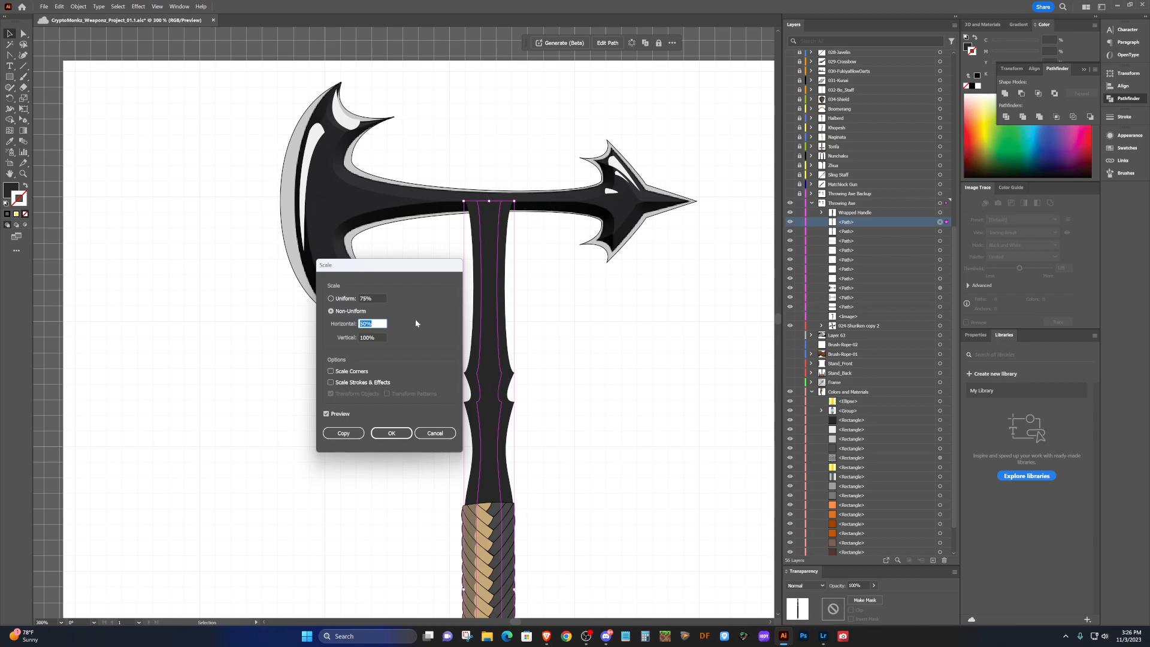
click(366, 323)
key(Tab)
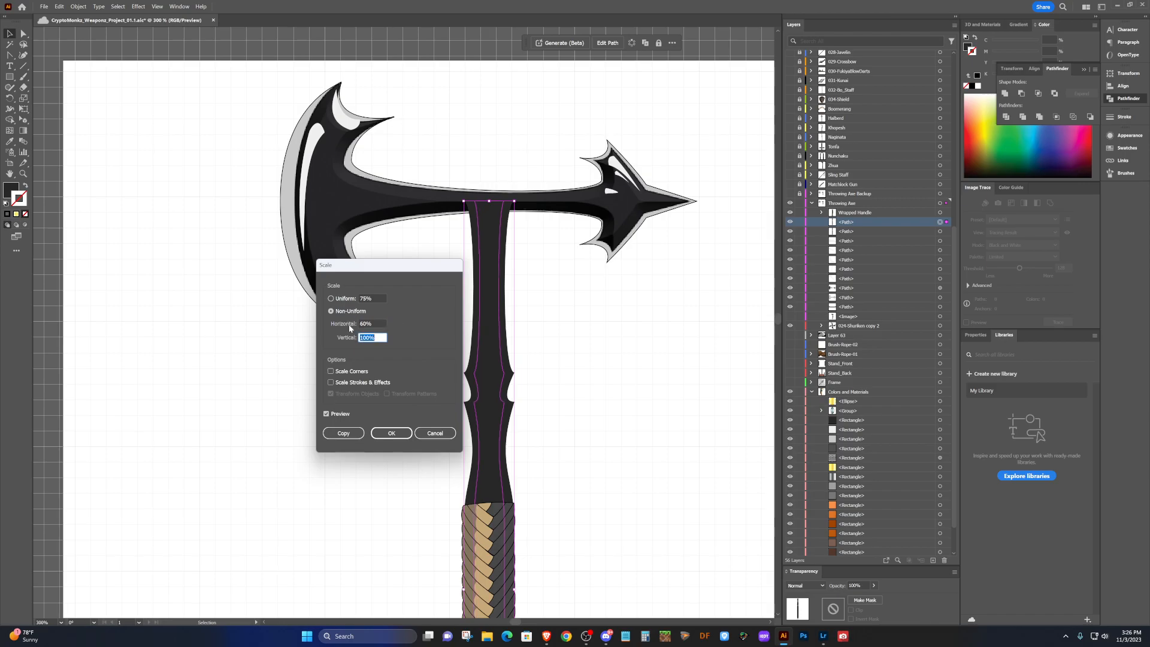
click(391, 433)
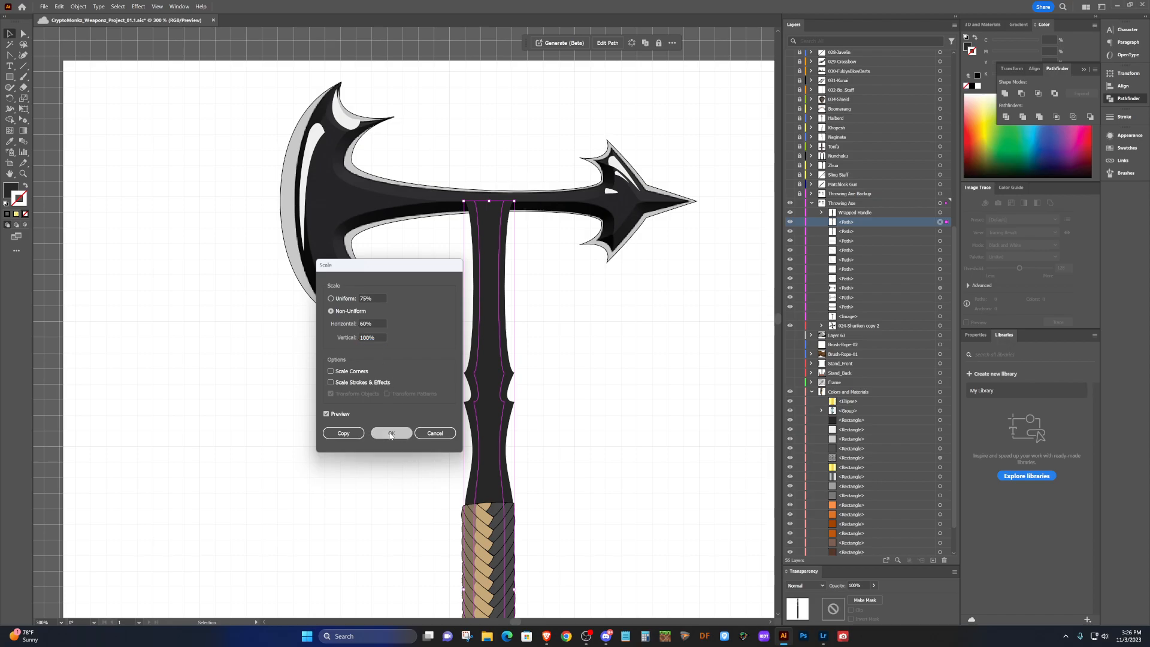
Select the wider handle shape beneath the narrow copy and give it the appearance of the darkest grey palette swatch.
click(508, 211)
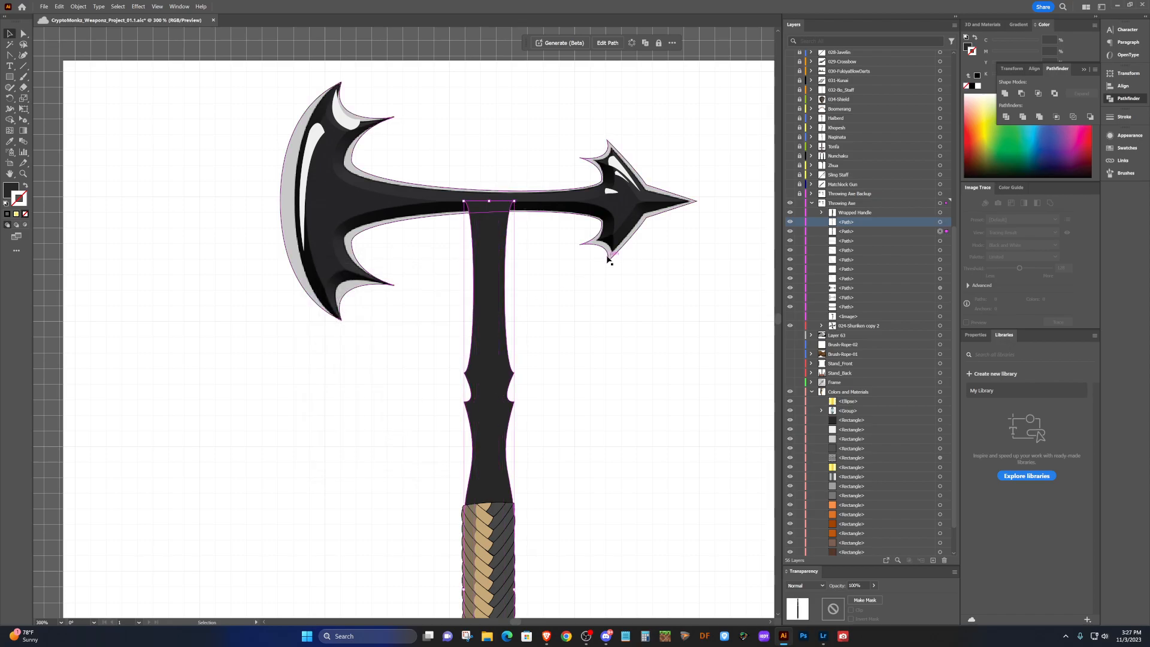
scroll(682, 120, down, 1)
scroll(681, 120, up, 2)
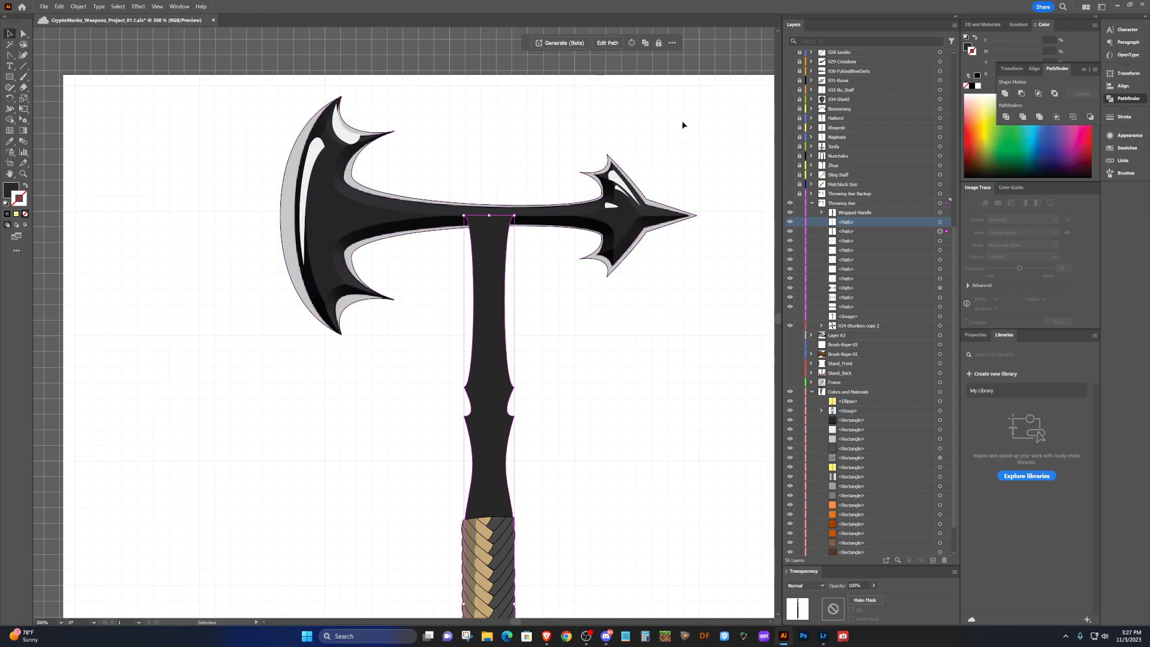
scroll(683, 124, right, 1)
scroll(683, 125, right, 8)
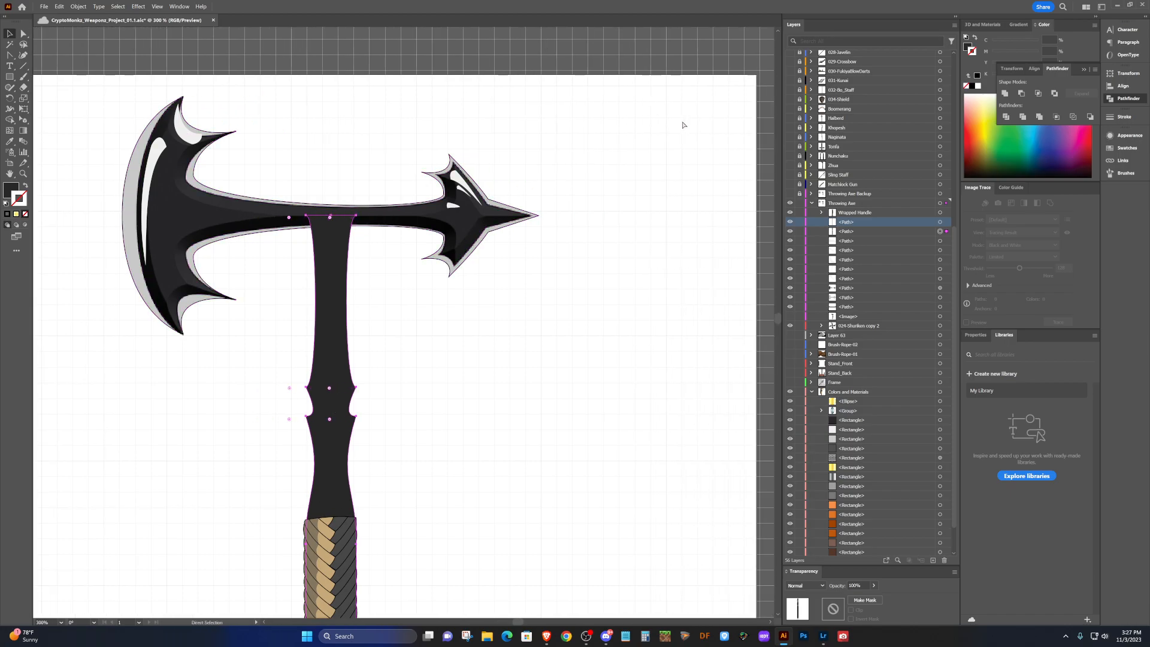
key(i)
click(707, 268)
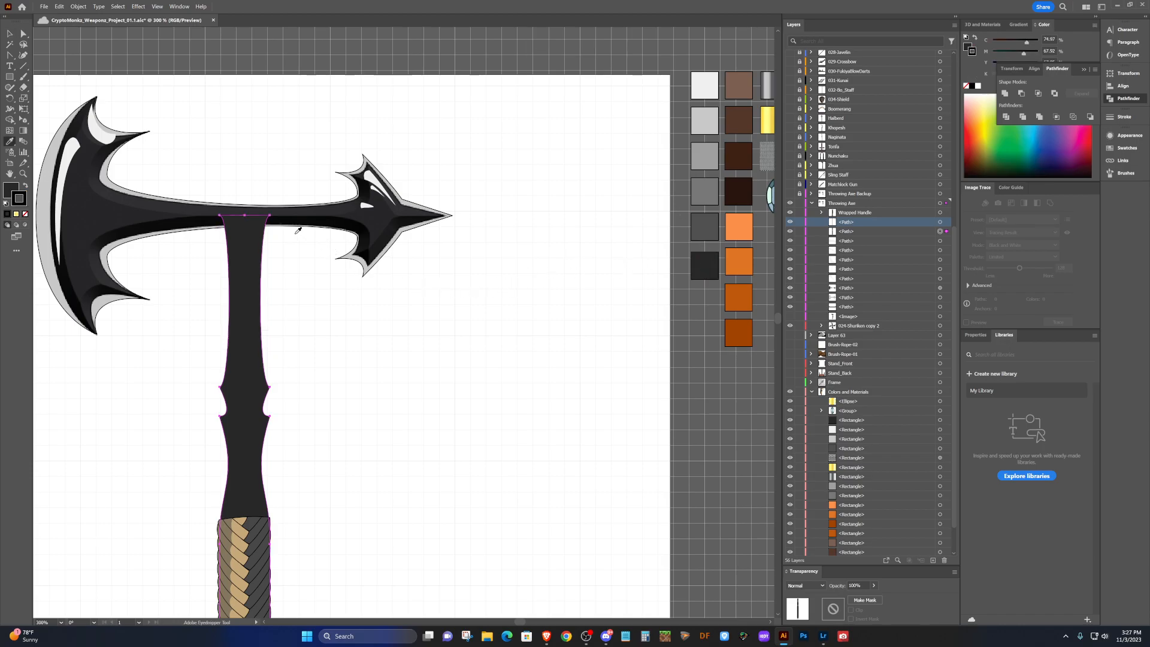
Set the fill of the wider handle shape to pure black, hex 000000.
ctrl+shift+click(280, 215)
click(278, 220)
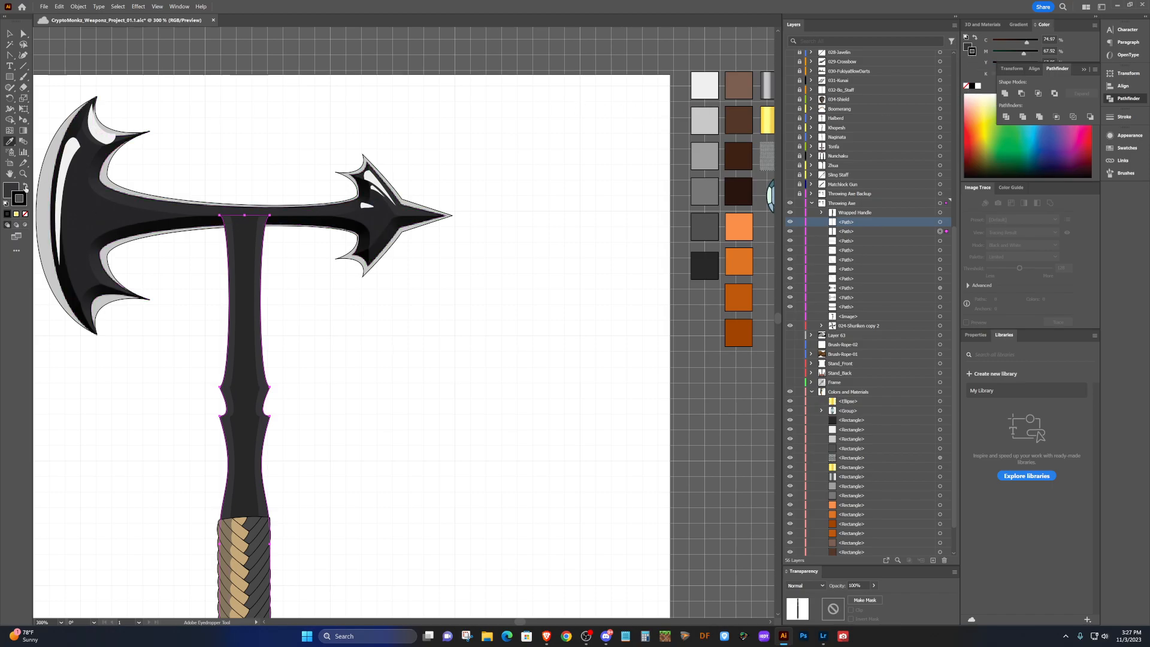
double_click(9, 189)
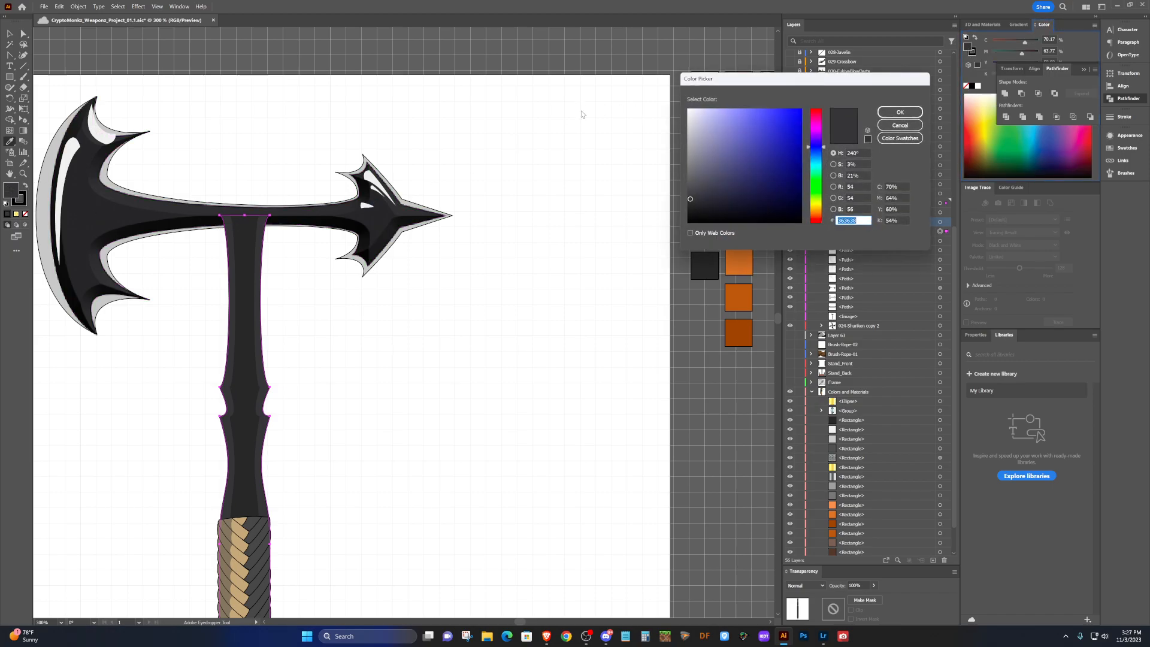
drag(692, 203, 691, 233)
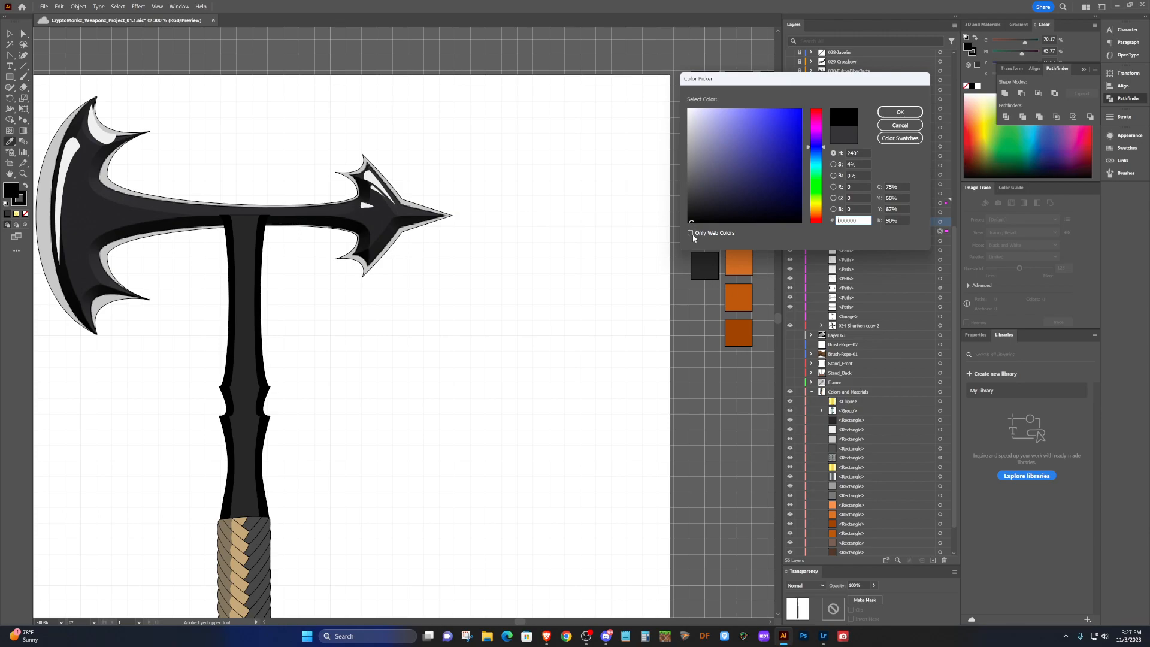
click(896, 112)
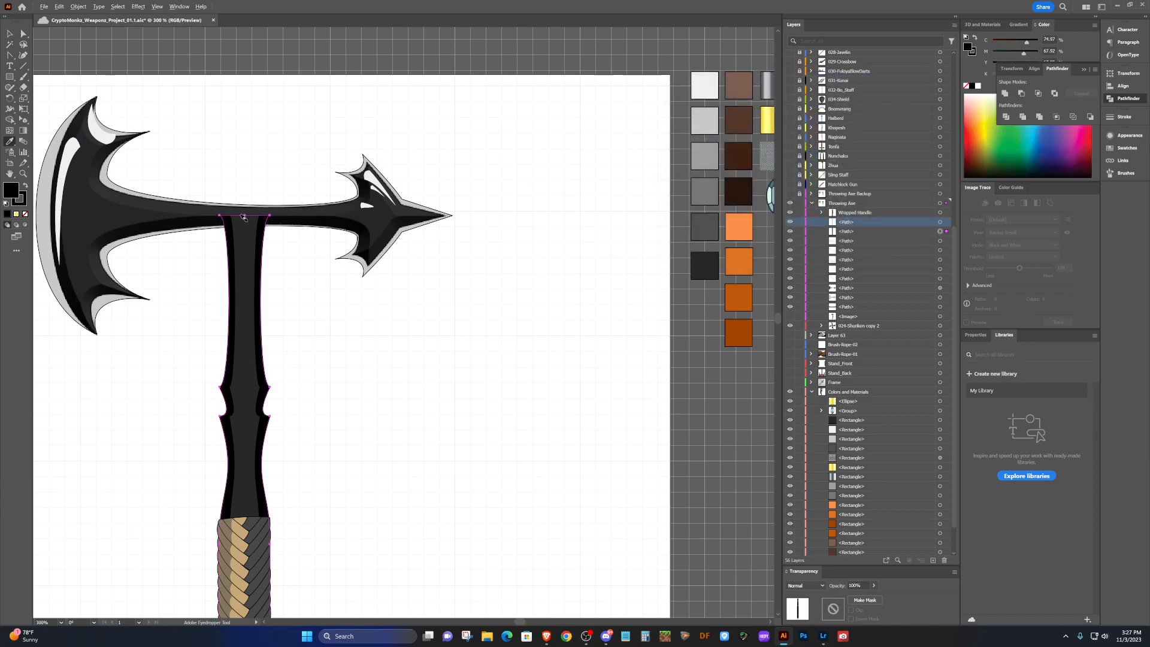
scroll(233, 220, up, 2)
scroll(234, 220, up, 4)
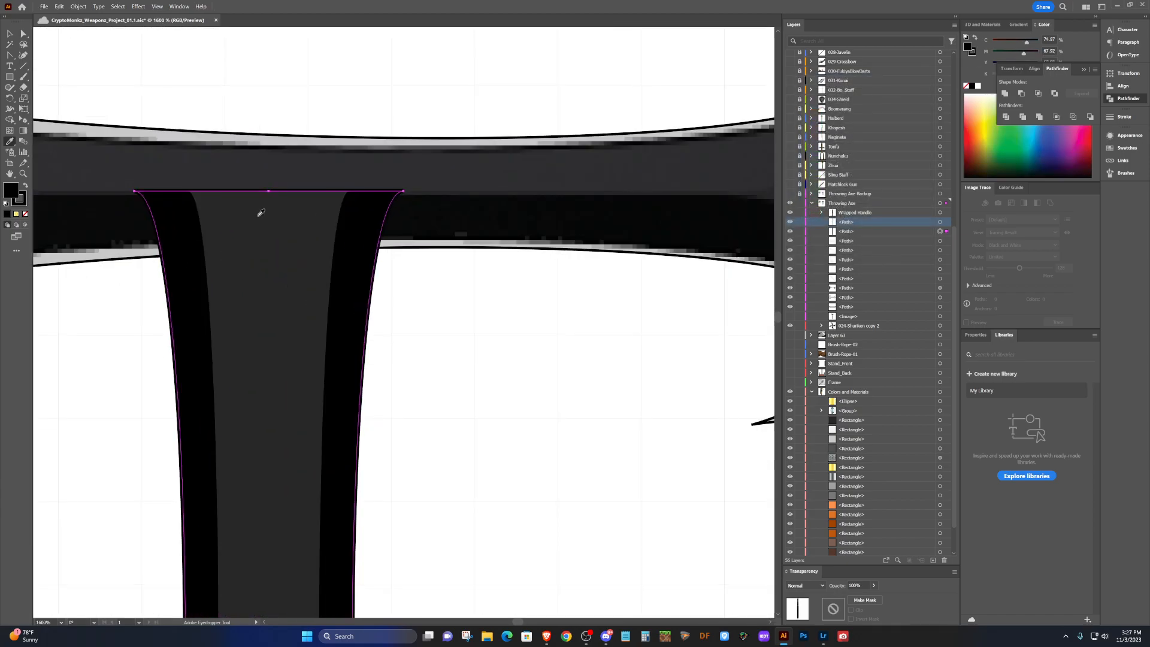
key(shift+c)
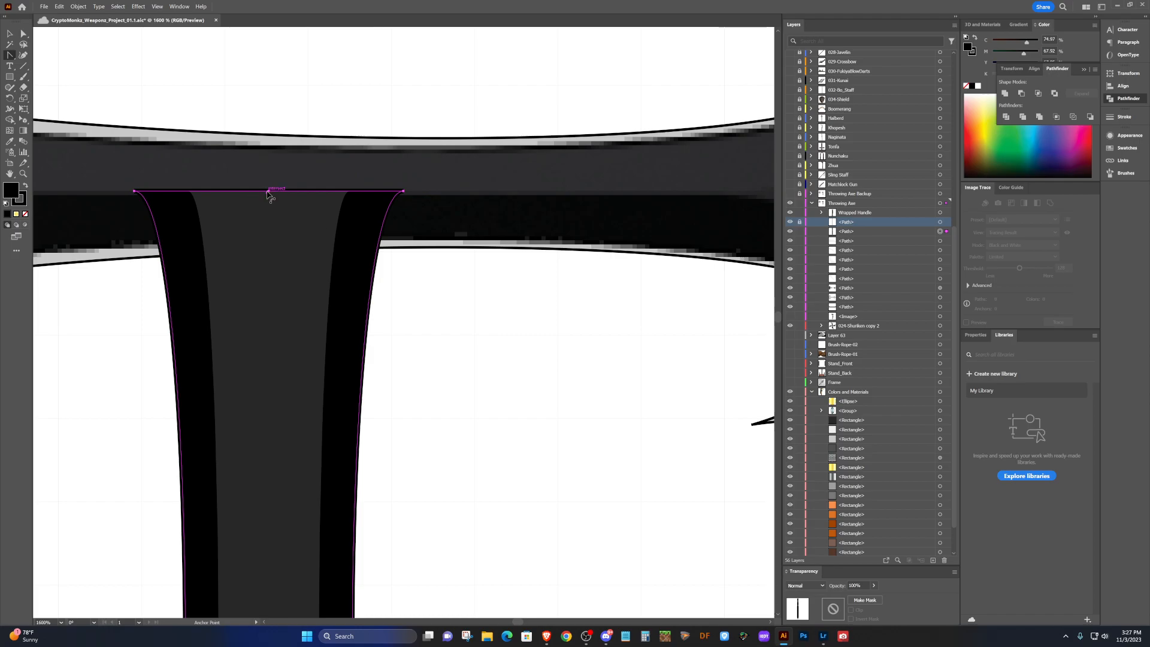
drag(269, 192, 137, 198)
key(ctrl+z)
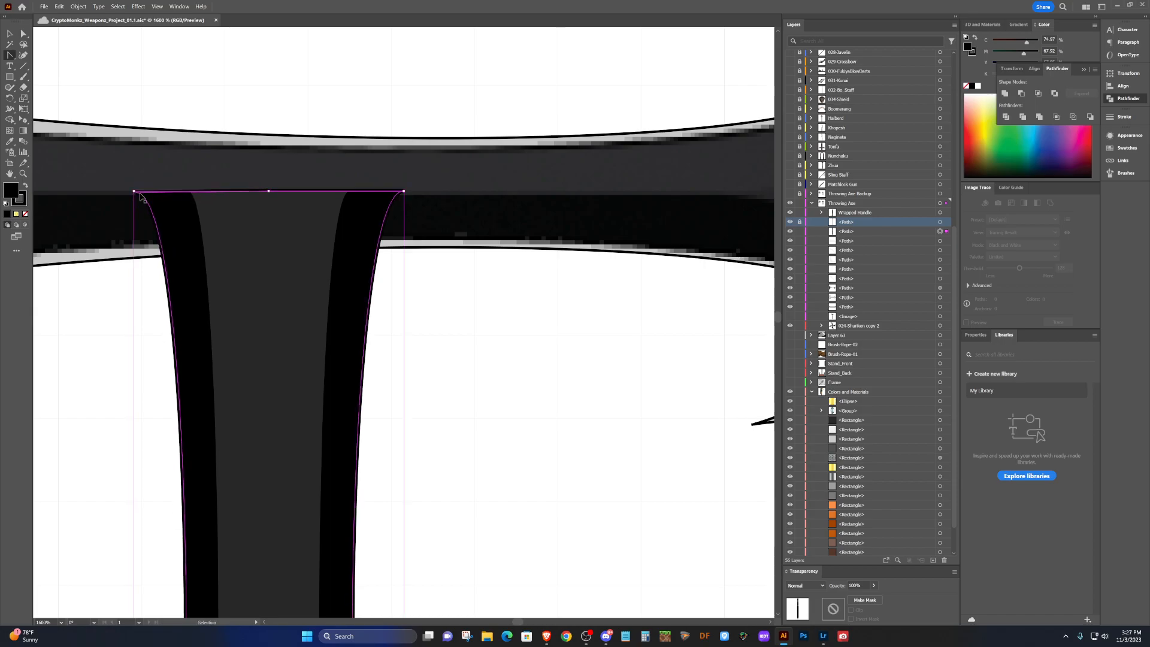
Lower the top edge of the black handle shape slightly so it sits within the axe head's black band, and deselect it.
key(a)
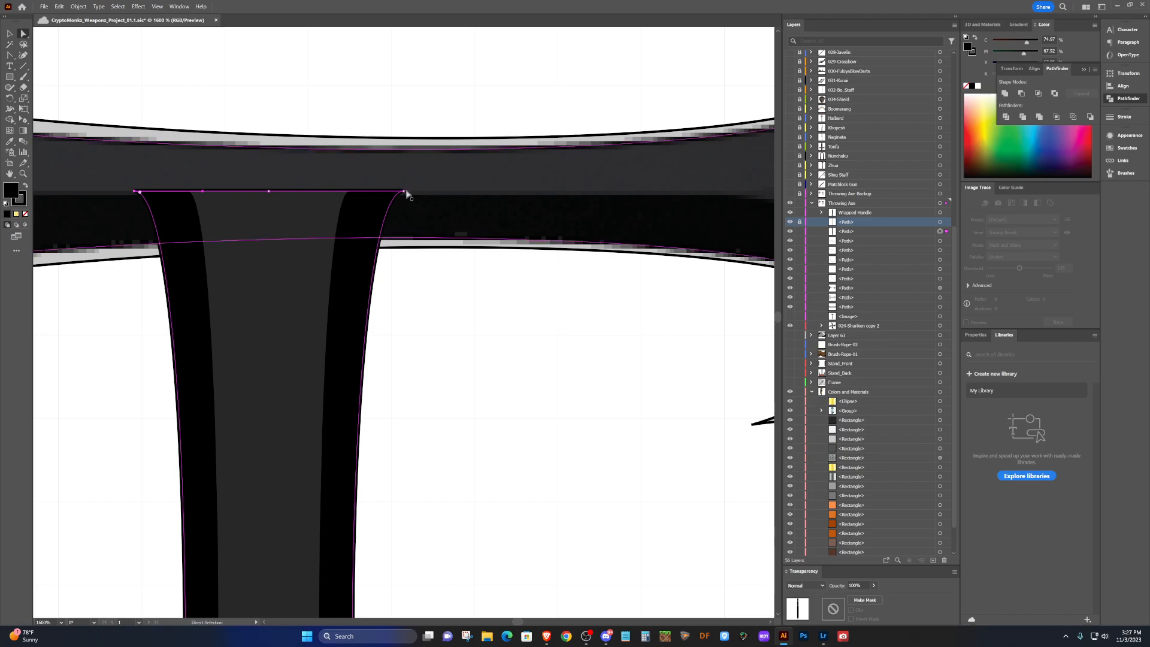
click(403, 191)
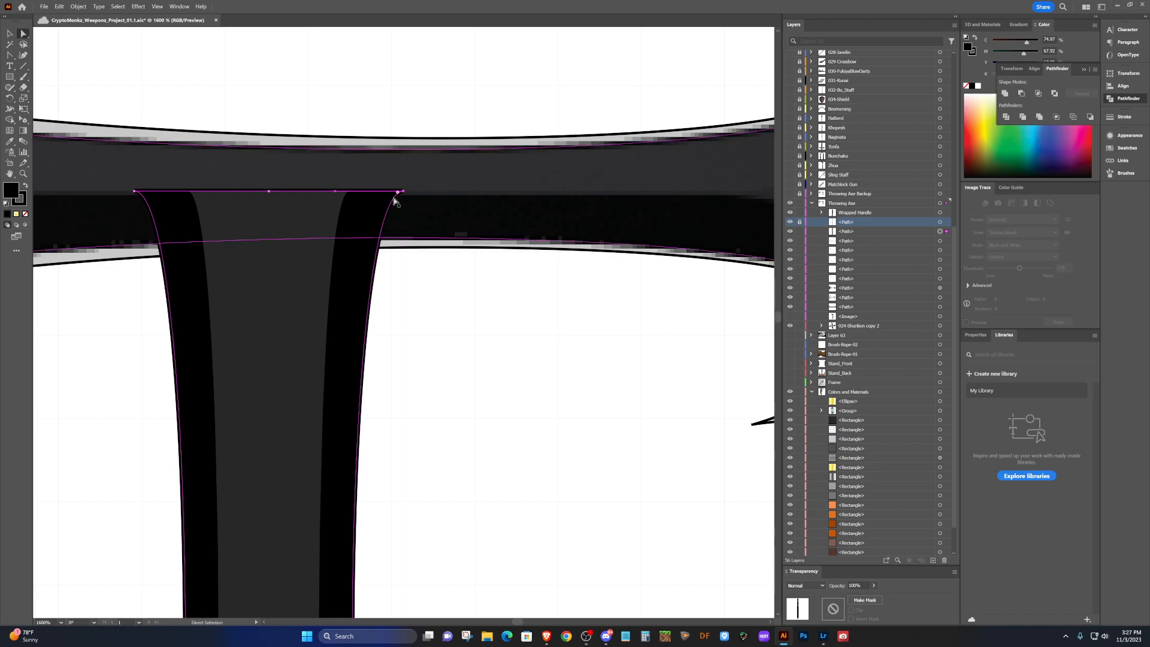
click(134, 191)
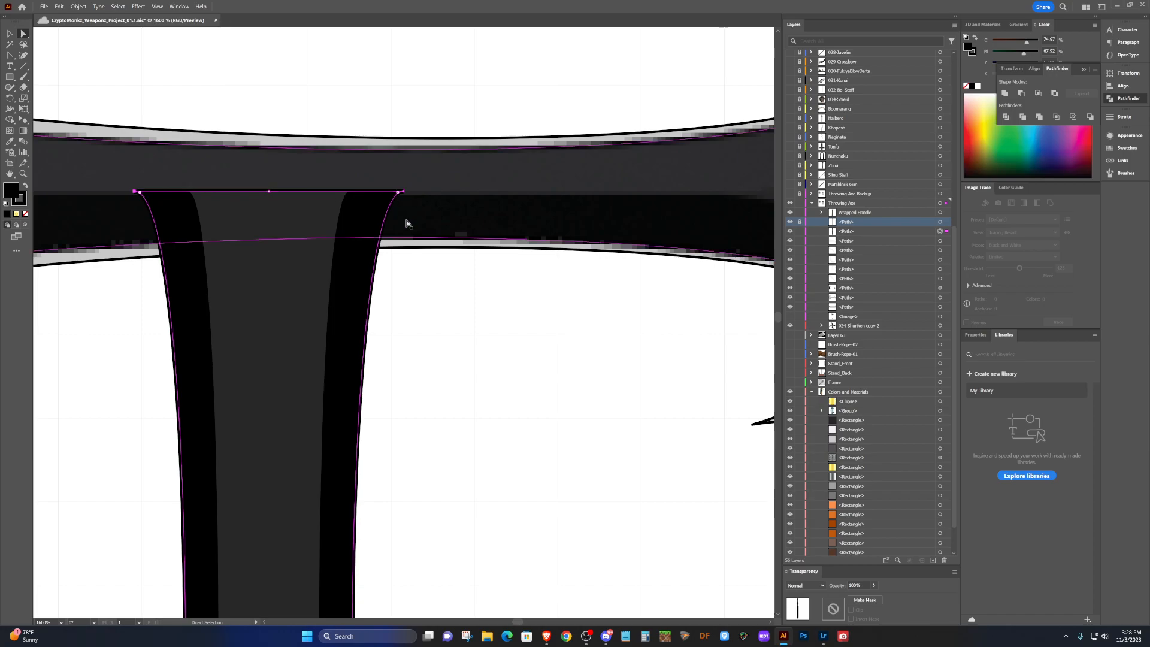
key(Down)
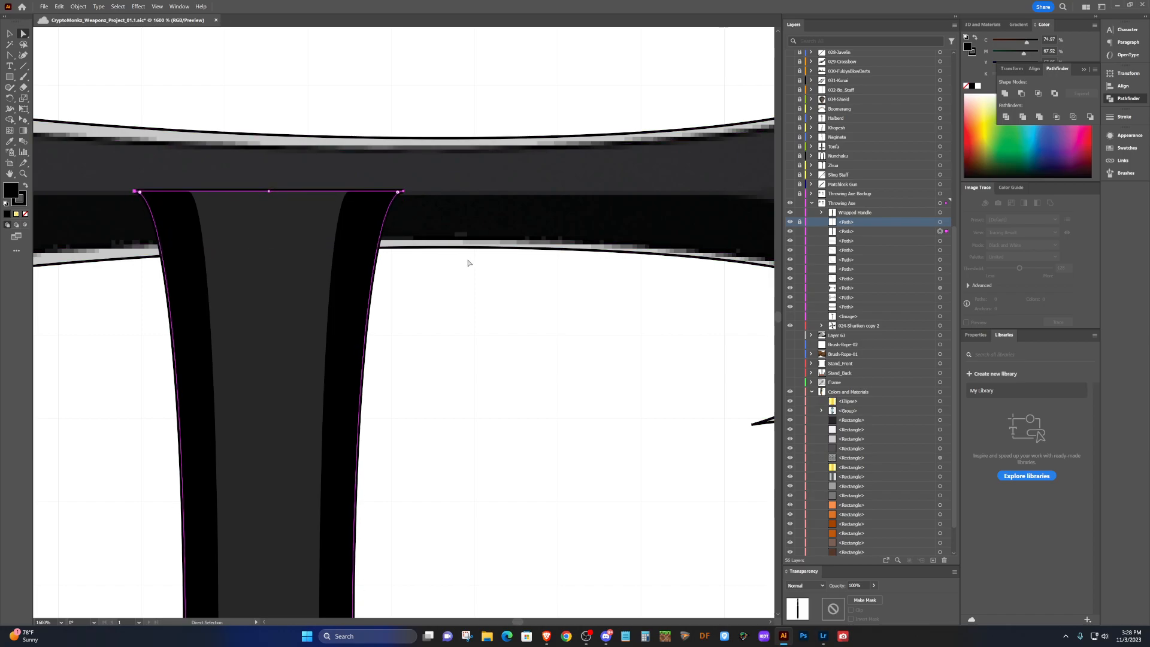
key(ctrl+z)
mouse_move(269, 193)
mouse_down()
mouse_move(272, 213)
mouse_move(271, 190)
mouse_move(272, 203)
mouse_up()
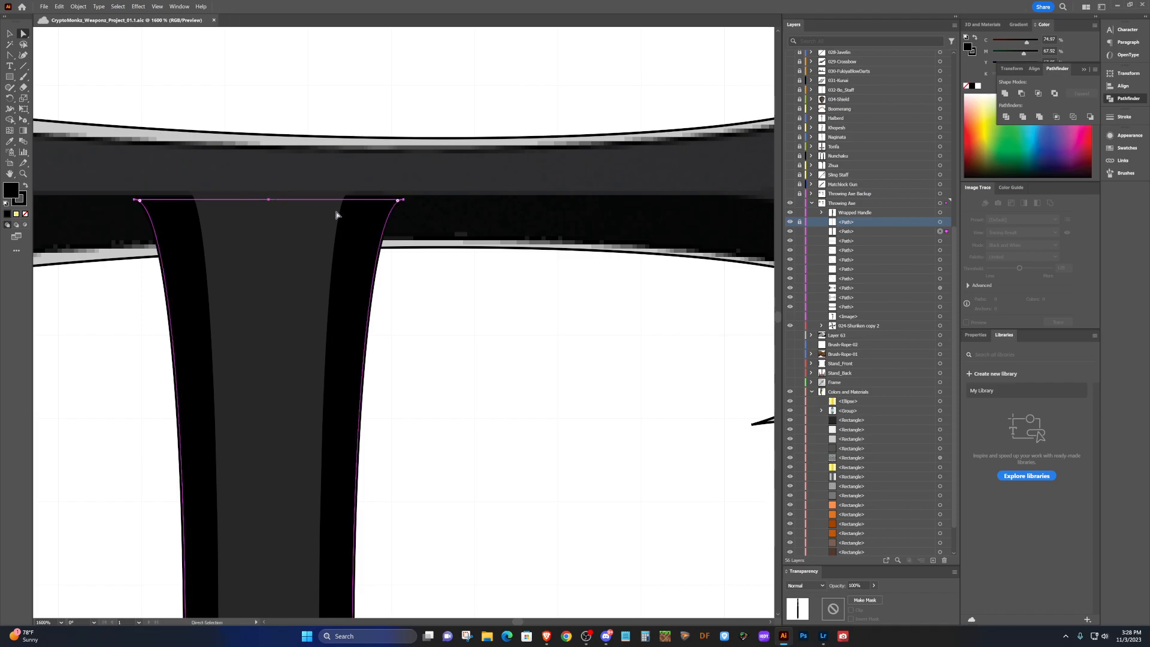
key(v)
click(458, 288)
scroll(386, 262, down, 3)
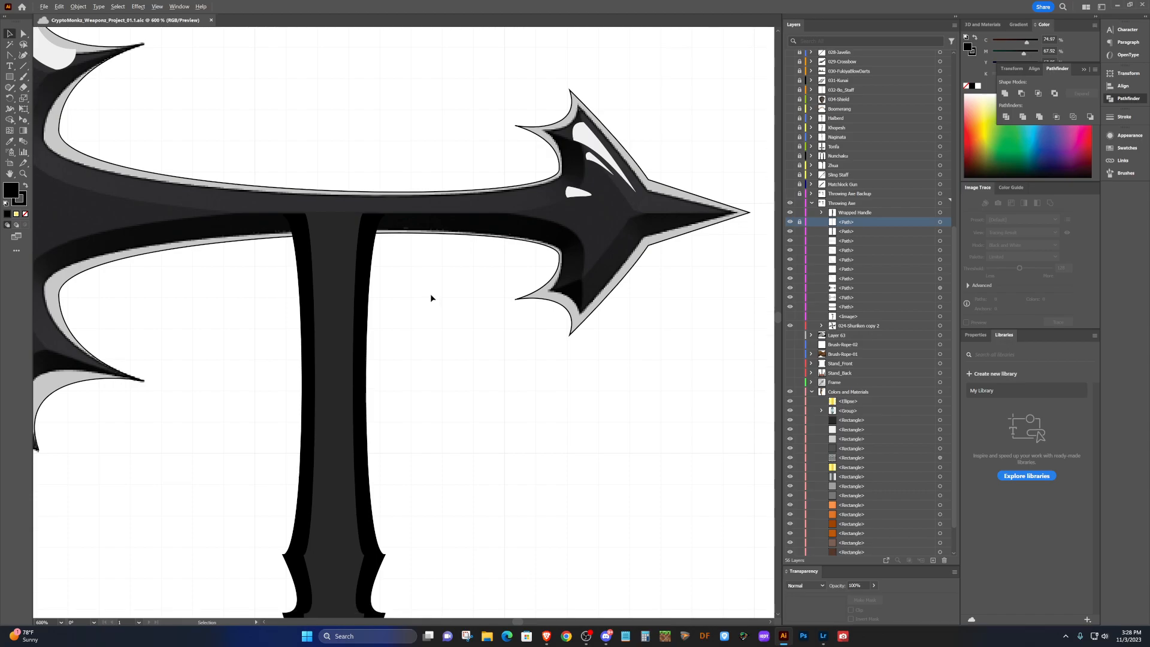
scroll(430, 294, down, 2)
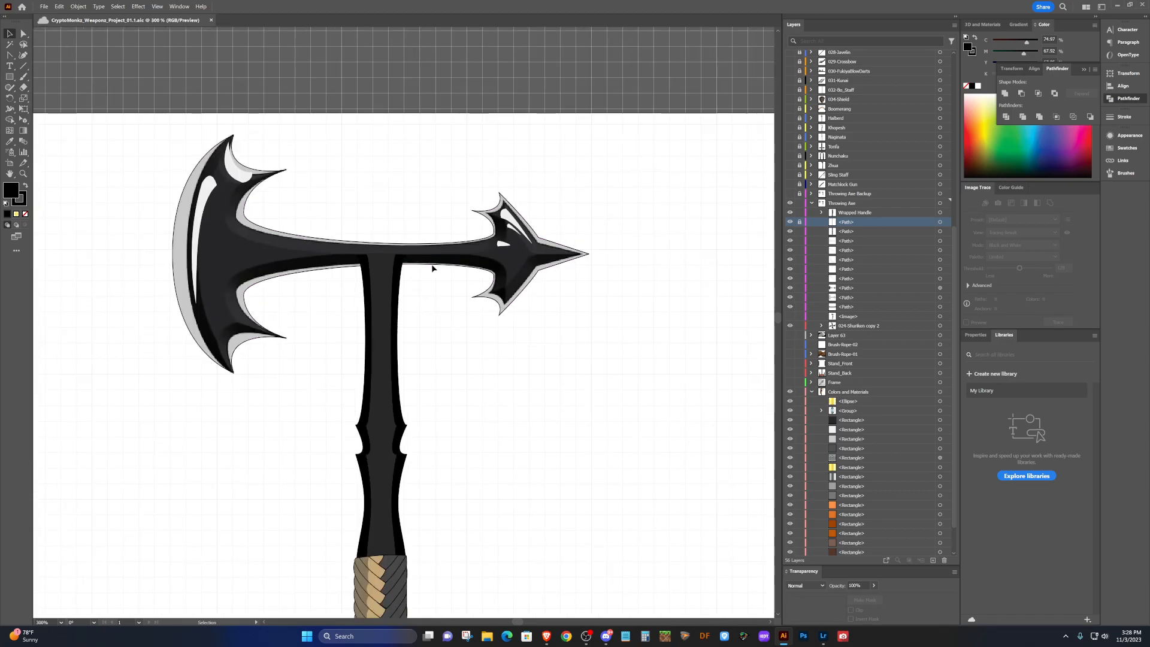
scroll(486, 380, down, 1)
scroll(487, 380, down, 2)
scroll(485, 378, down, 2)
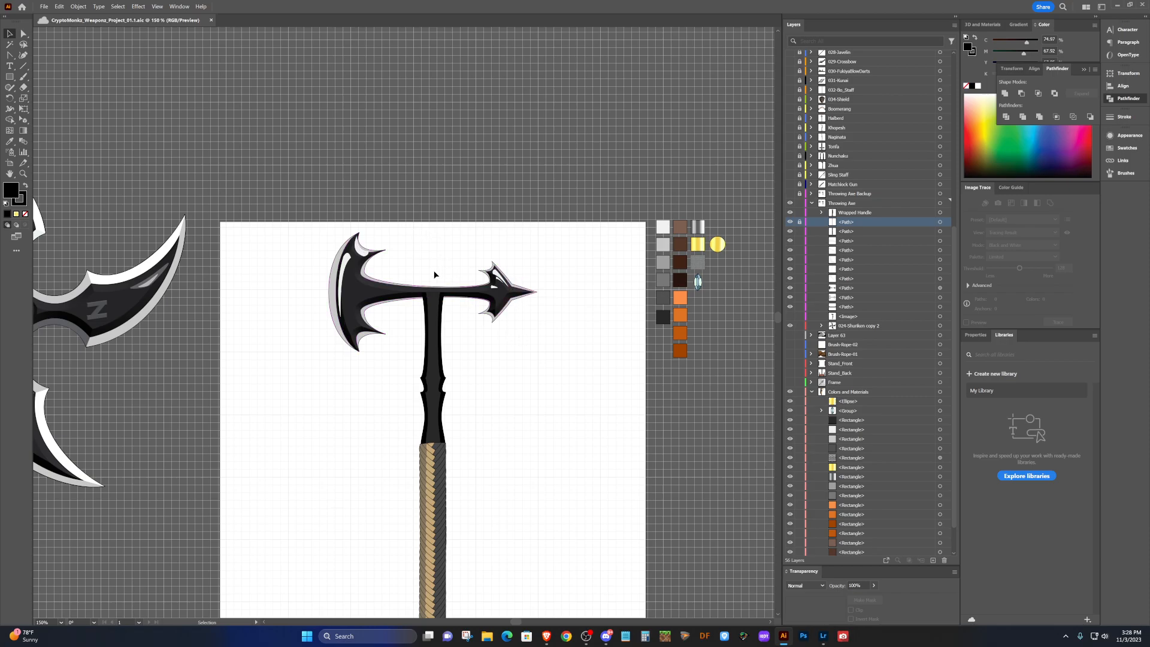
Try bending the lower edge of the axe head's dark inner shape slightly downward beside the handle, and undo the attempt.
alt+scroll(452, 304, up, 4)
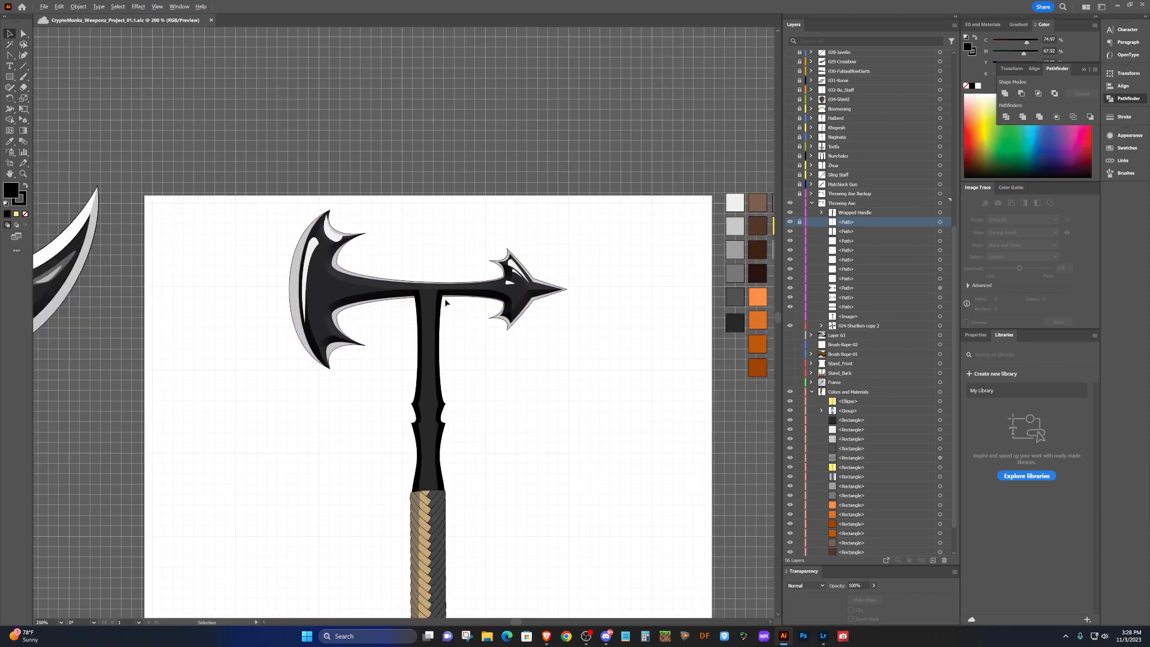
click(453, 288)
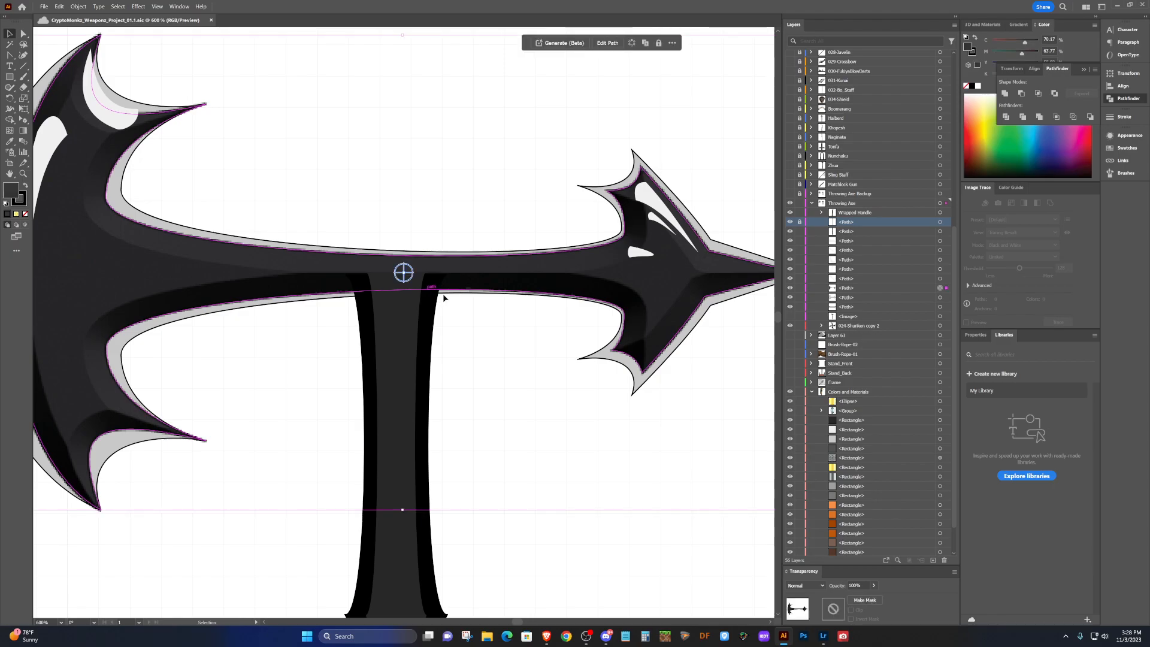
key(shift+c)
drag(443, 292, 443, 298)
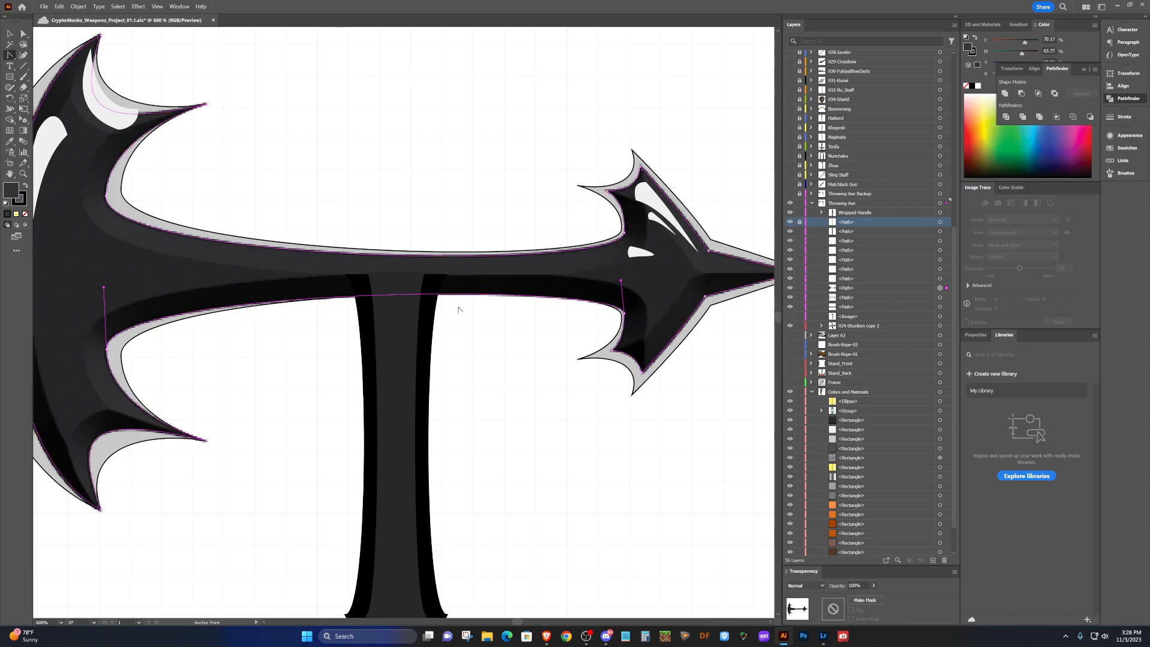
key(v)
click(507, 382)
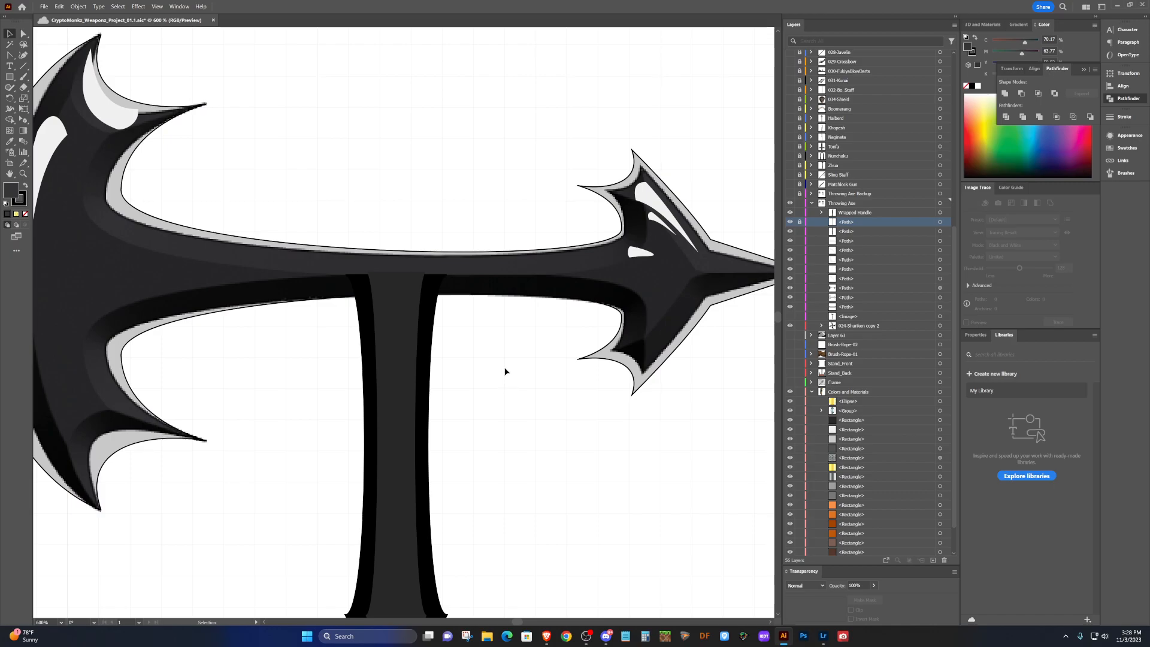
key(ctrl+z)
key(ctrl+z)
key(ctrl+z)
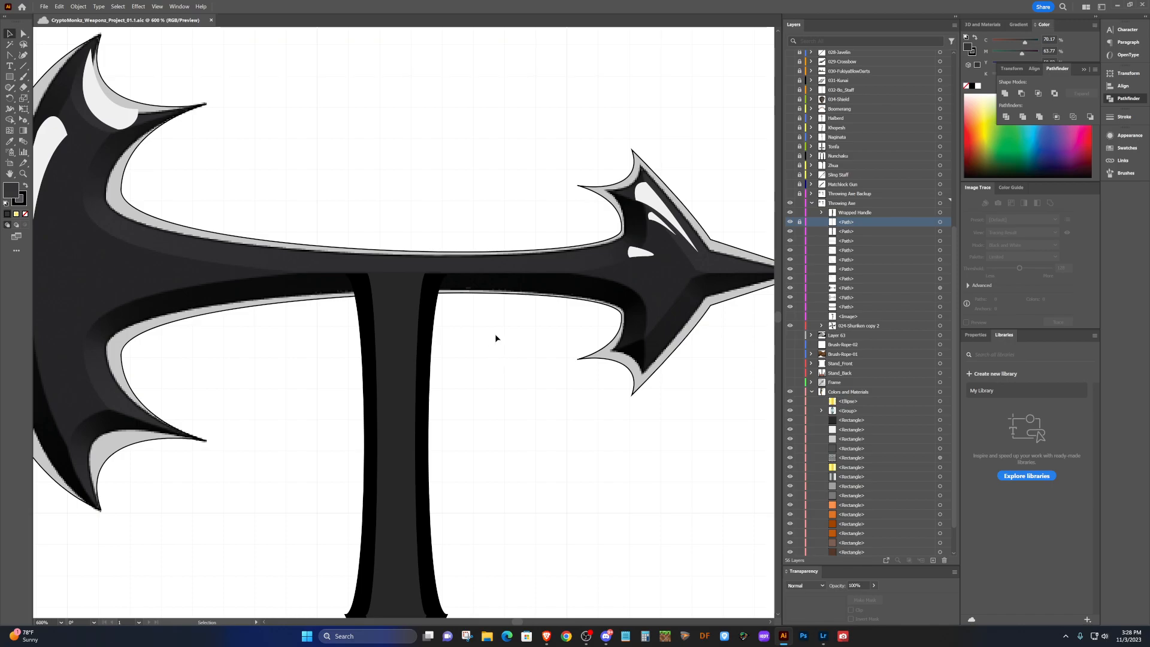
Examine the whole throwing axe from head to pointed tip and compare its shading with the neighbouring throwing star.
scroll(509, 330, down, 2)
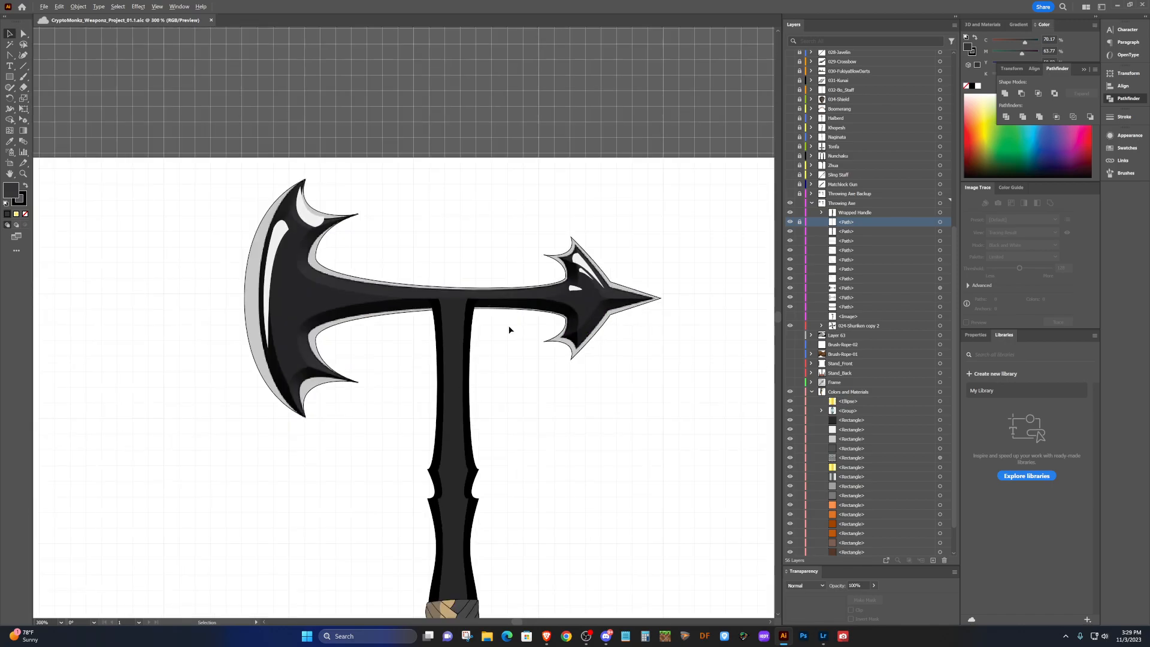
scroll(510, 345, down, 5)
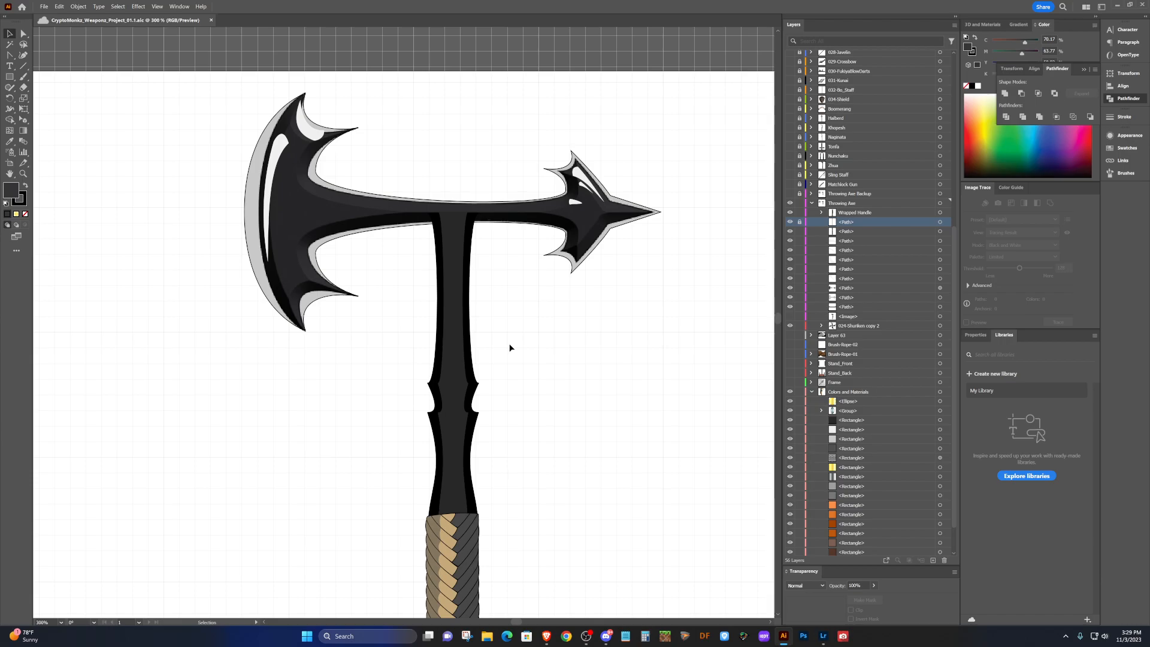
scroll(509, 348, down, 1)
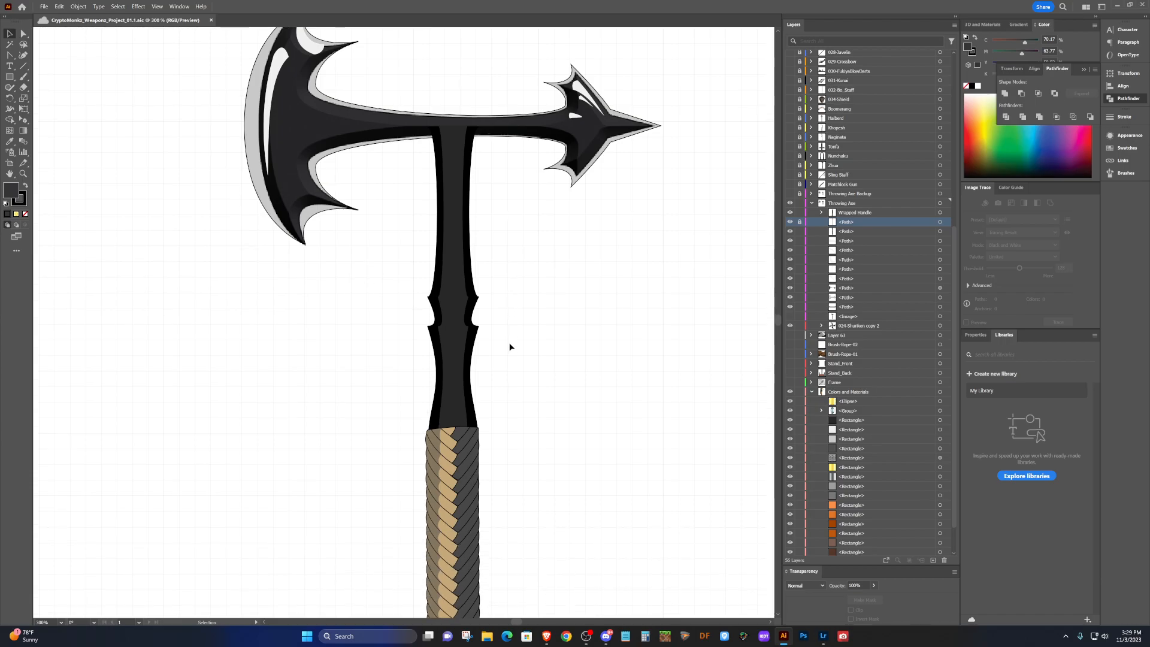
scroll(508, 334, up, 1)
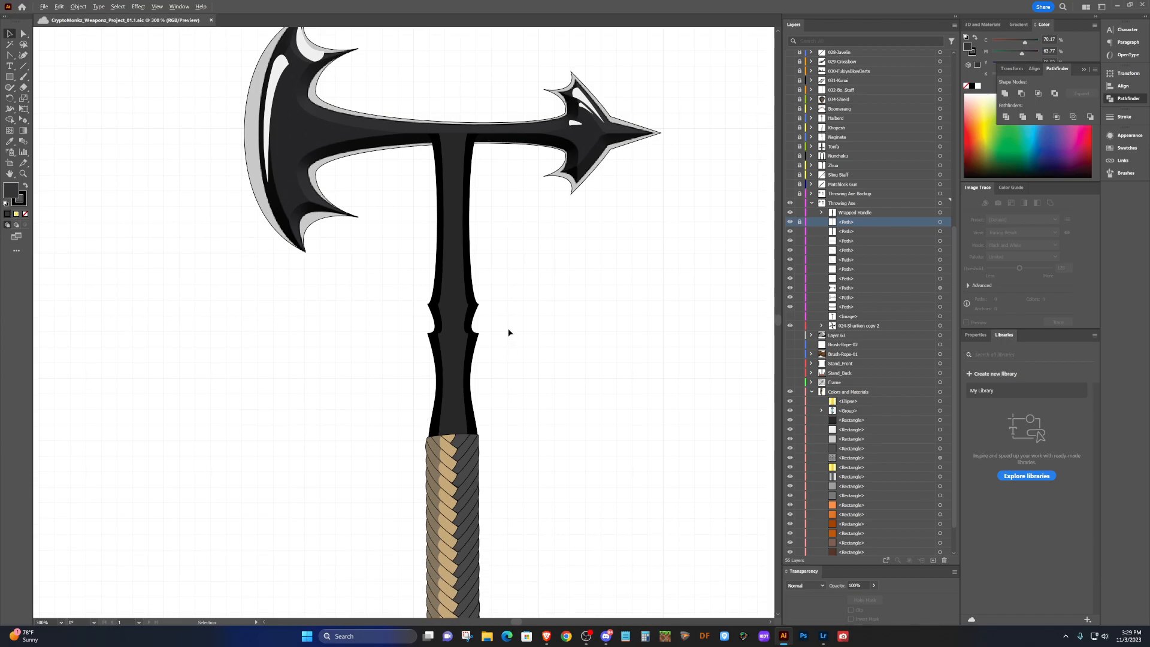
scroll(508, 333, up, 6)
scroll(509, 331, down, 6)
scroll(506, 327, left, 7)
scroll(518, 306, down, 4)
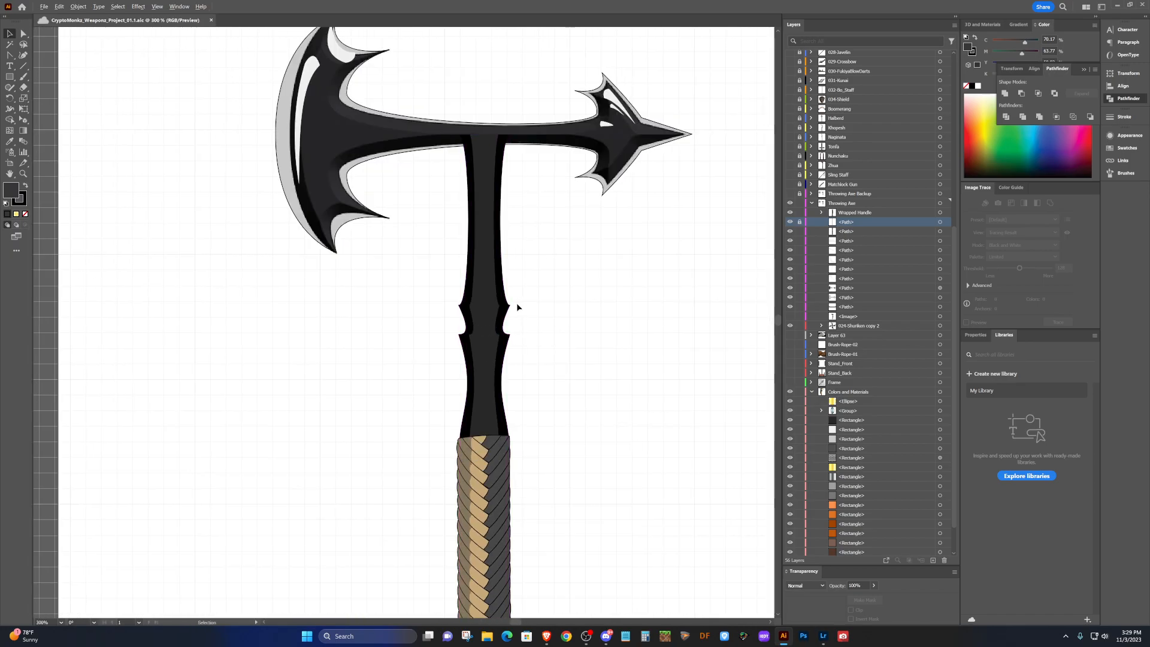
scroll(516, 307, up, 1)
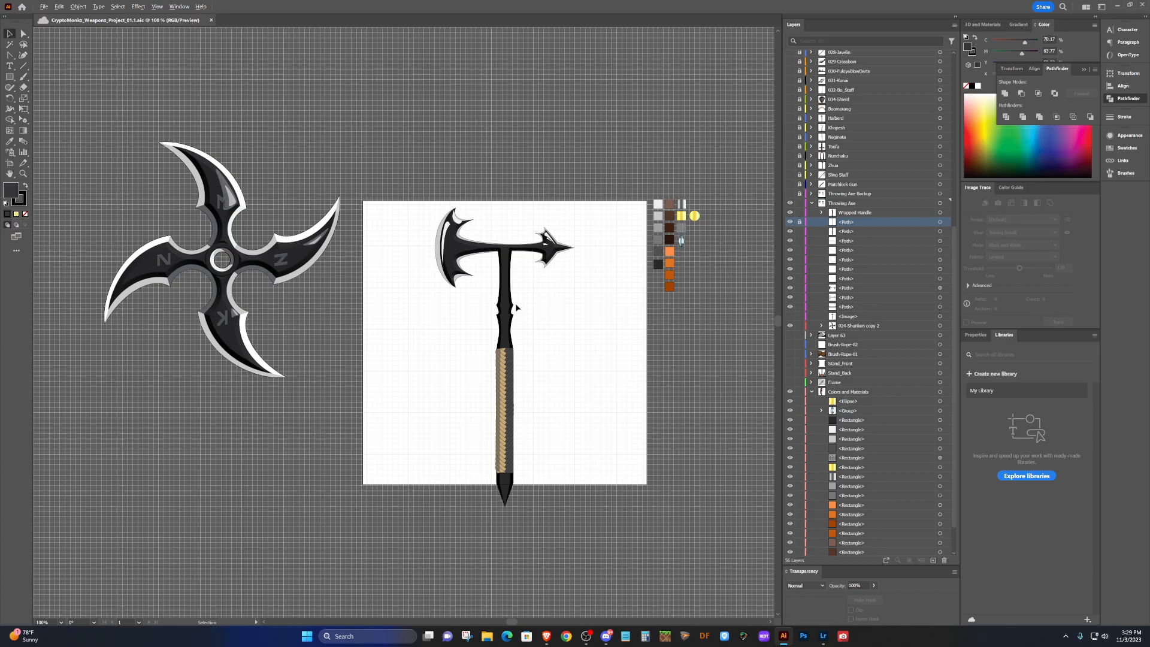
scroll(515, 303, up, 1)
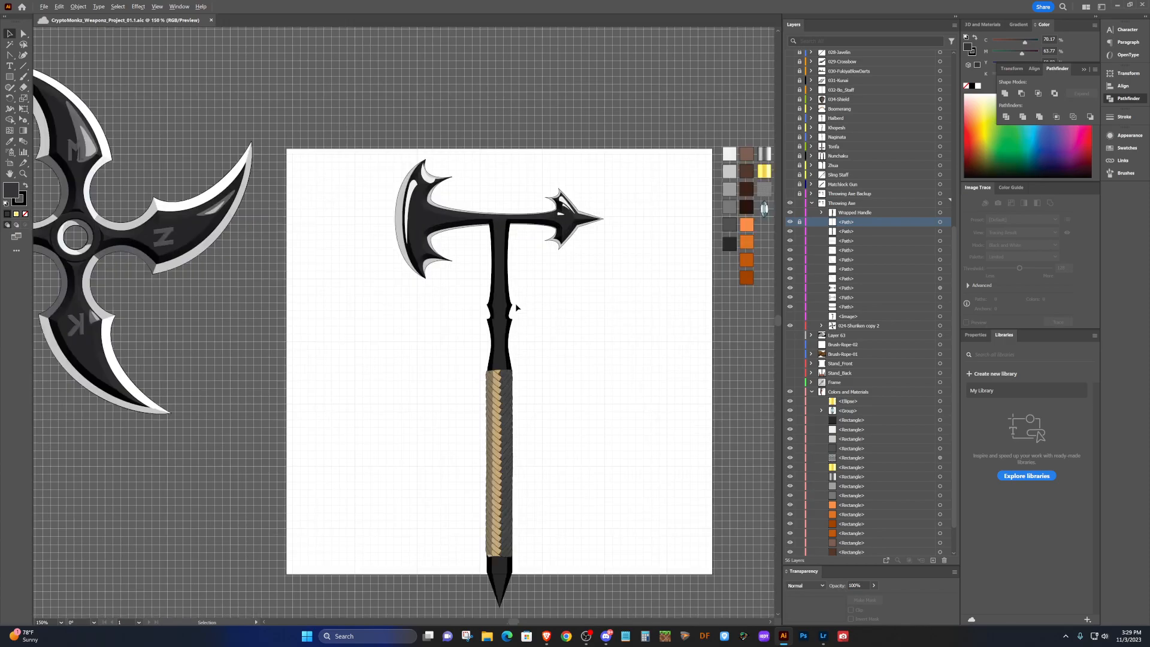
click(501, 590)
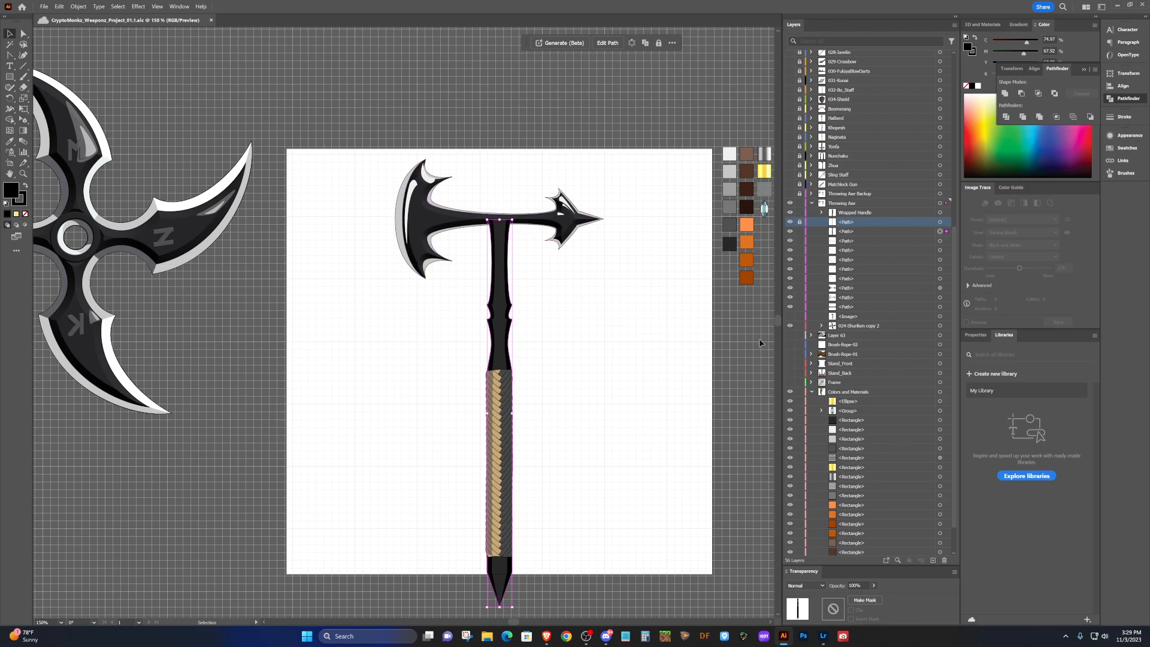
click(758, 376)
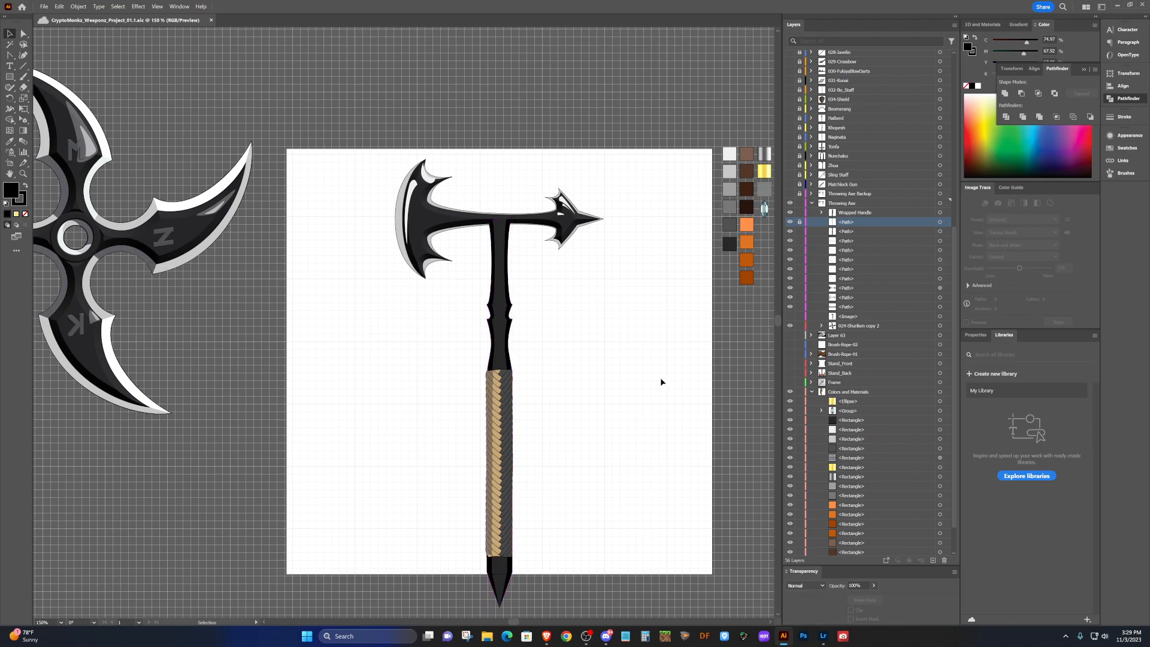
scroll(662, 383, down, 2)
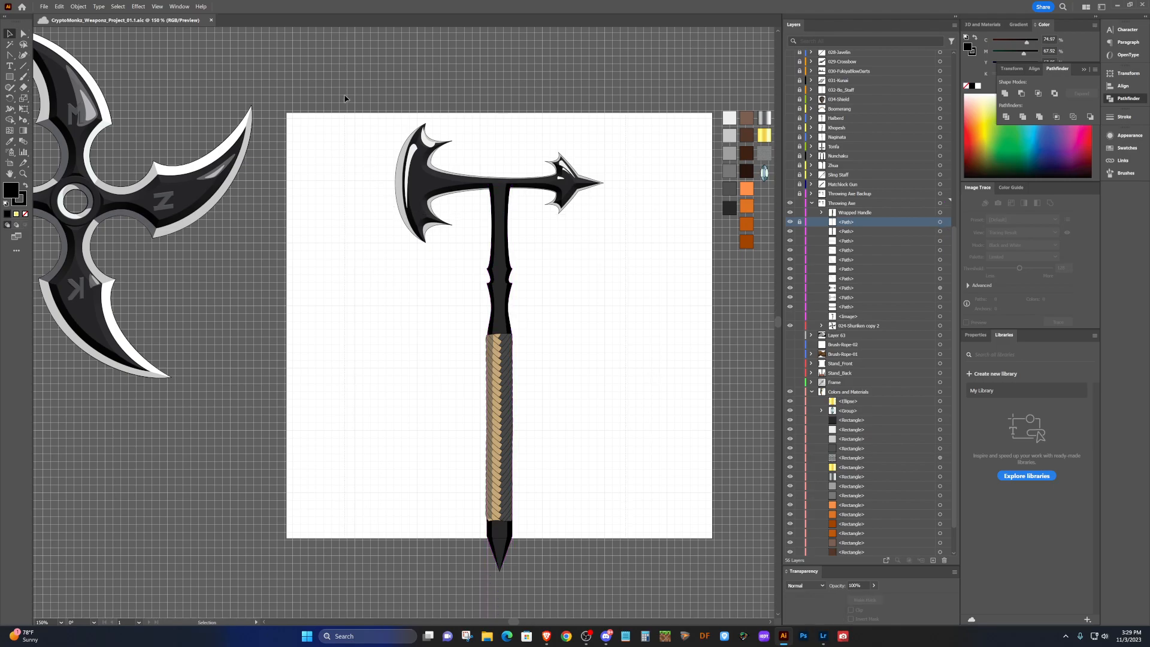
Select all artwork in the Throwing Axe layer and unlock the locked handle path inside it.
drag(345, 98, 624, 280)
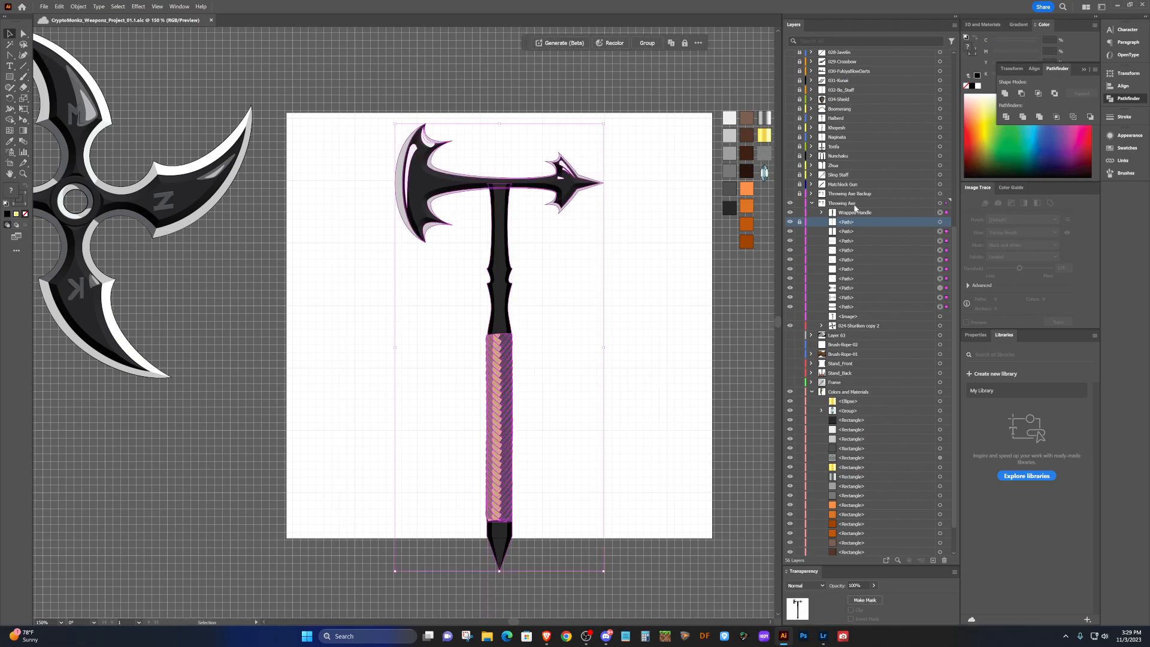
click(939, 203)
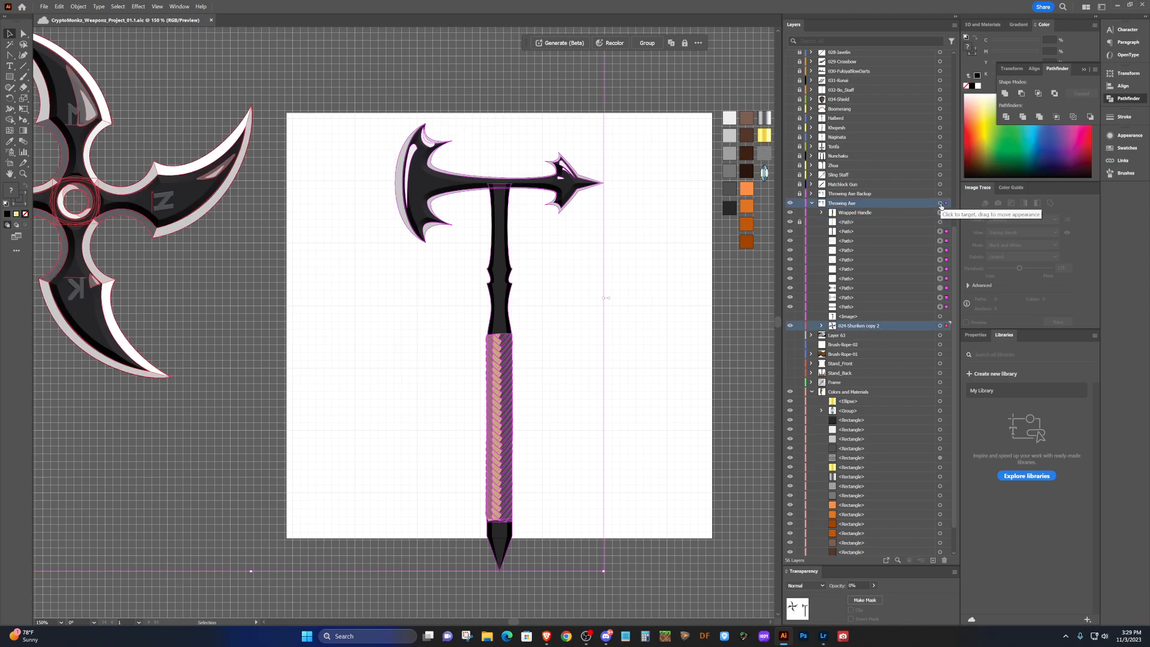
click(811, 203)
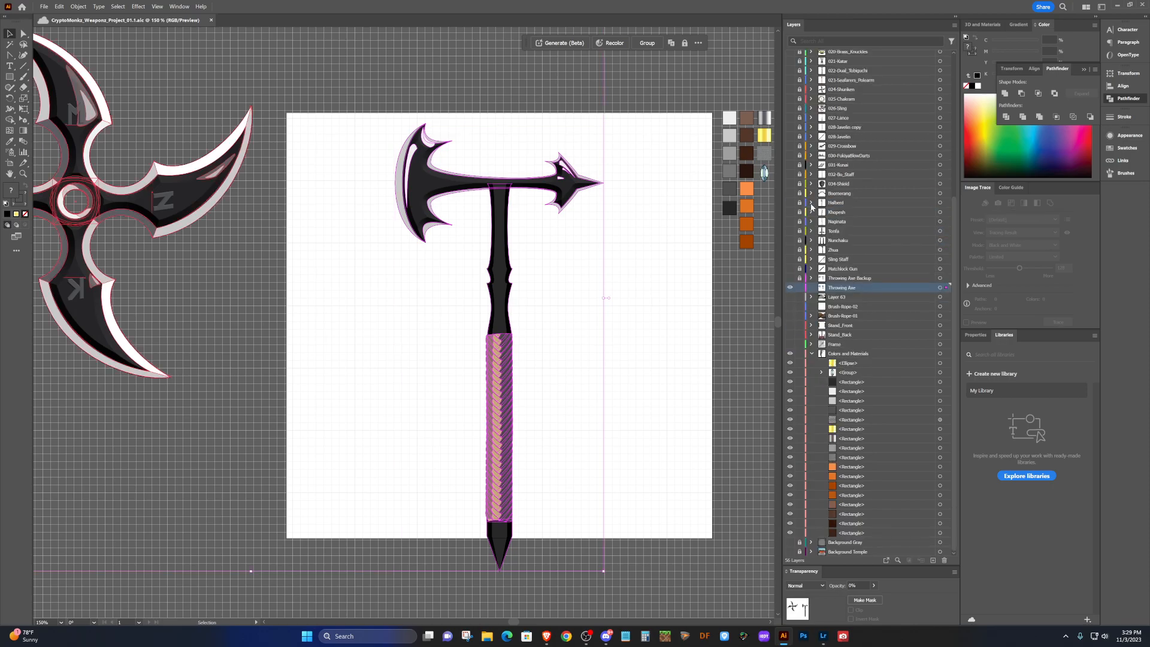
click(811, 287)
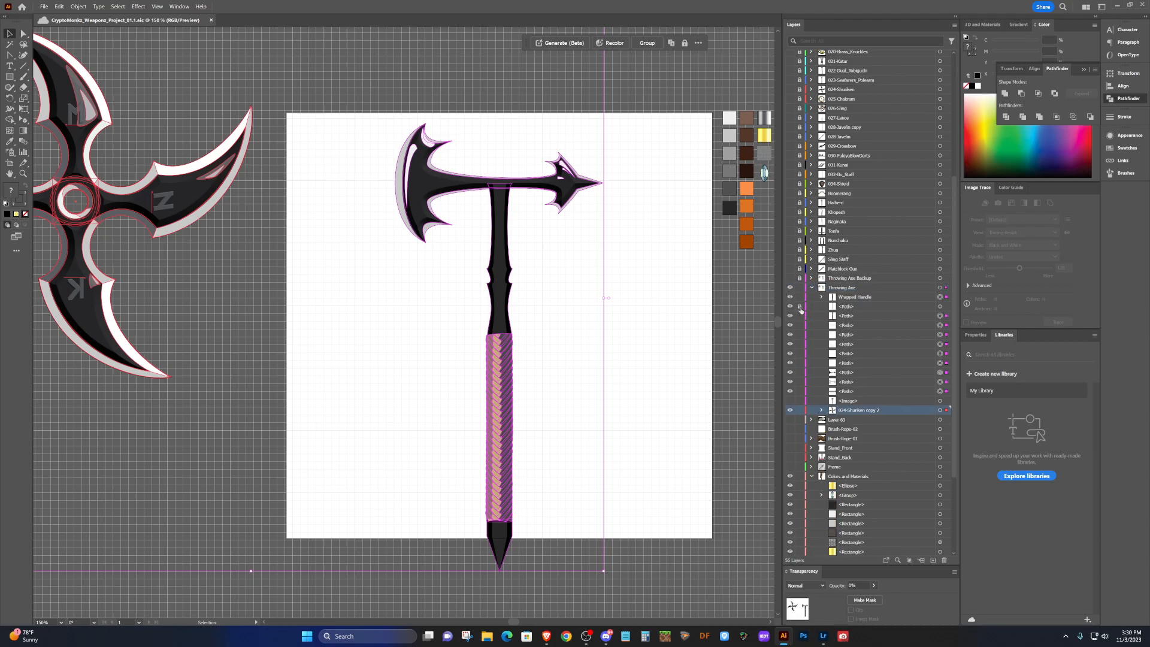
scroll(835, 376, down, 3)
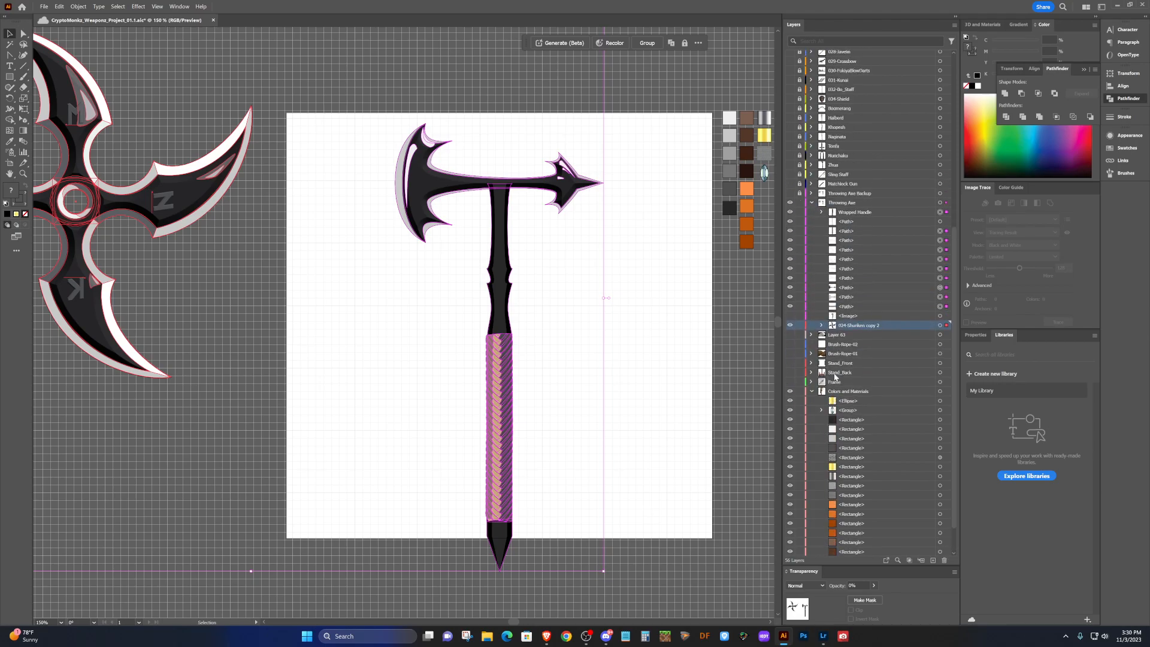
Collapse the Colors and Materials layer and the Throwing Axe layer, and clear the artwork selection.
click(813, 391)
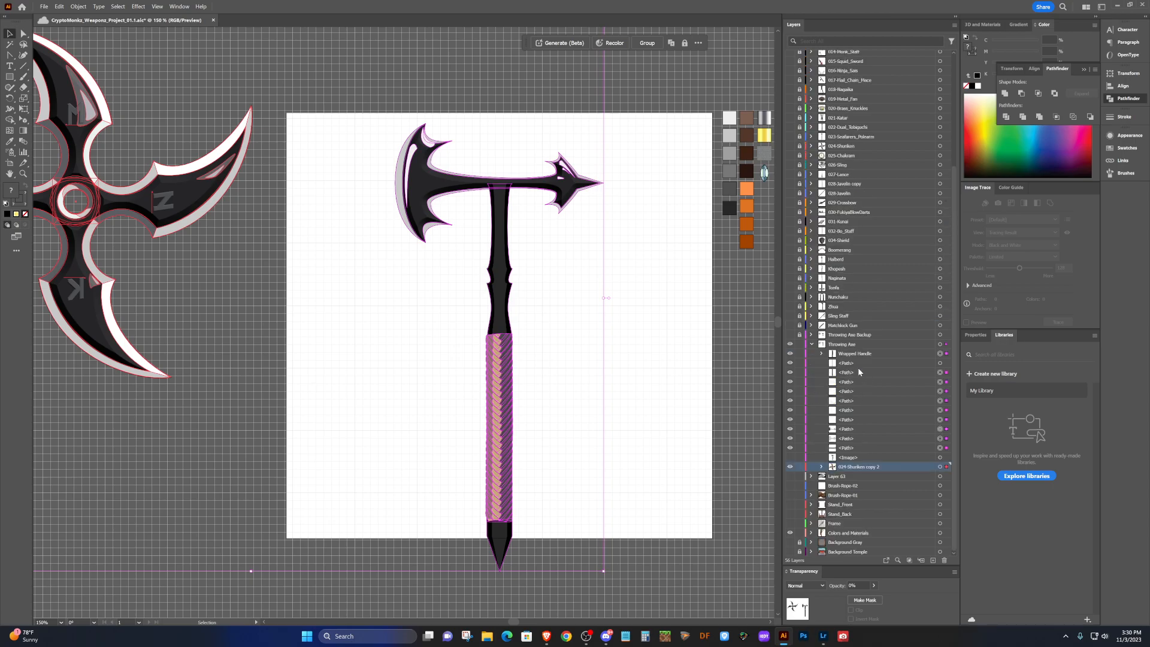
click(939, 343)
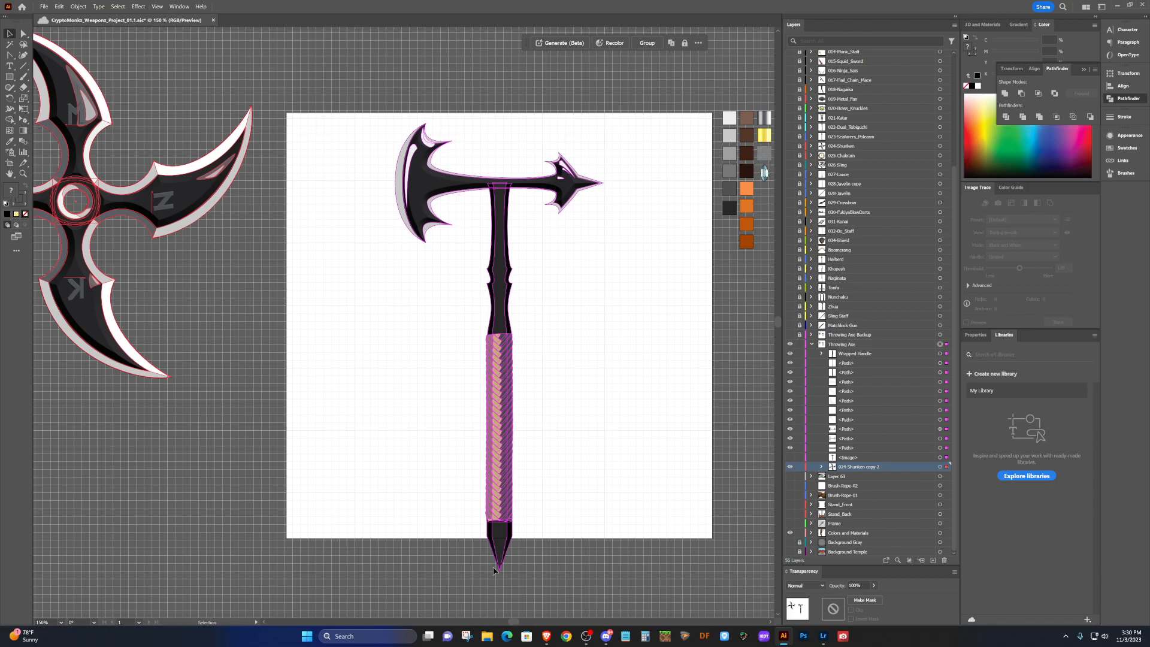
click(854, 346)
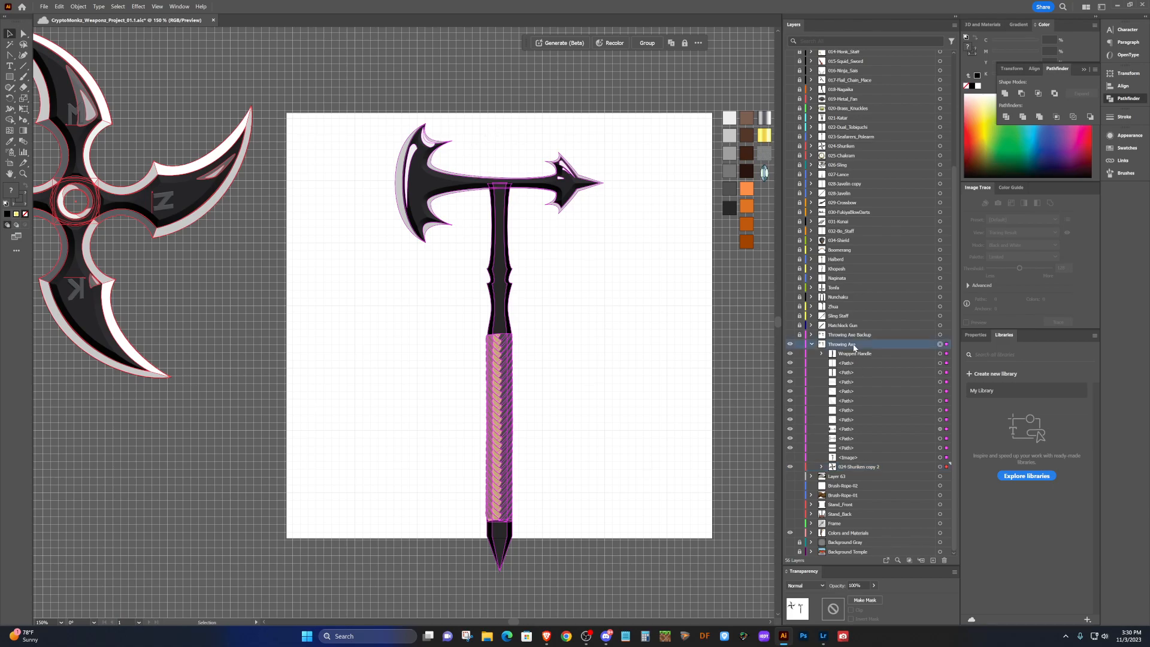
click(811, 345)
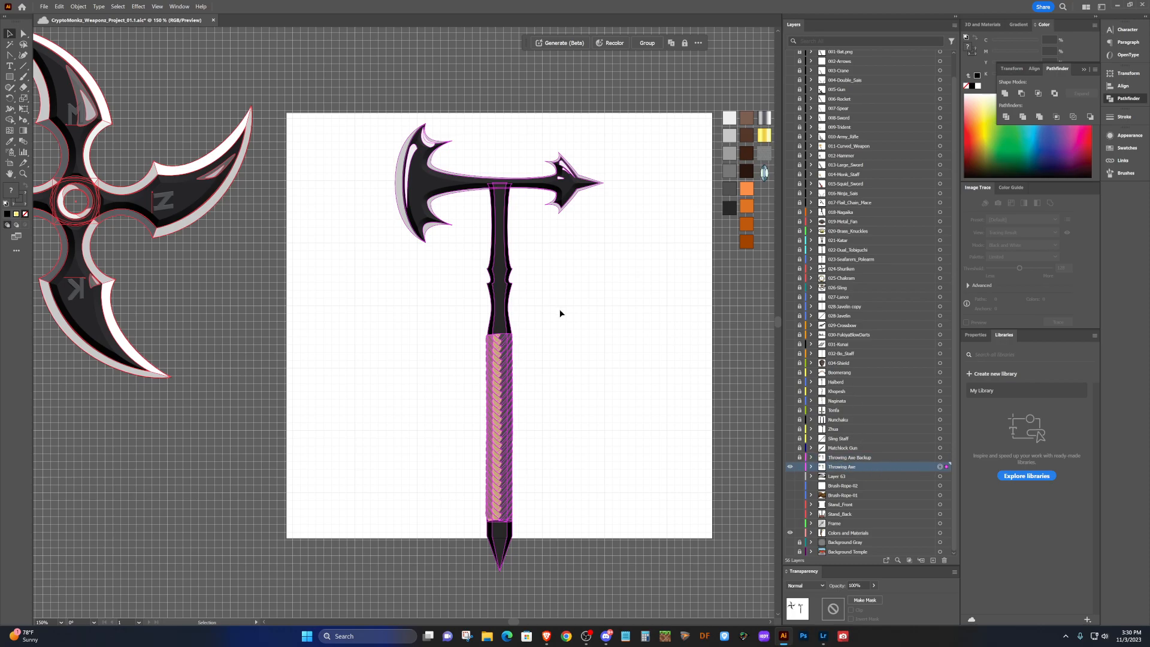
click(555, 263)
click(507, 317)
click(589, 354)
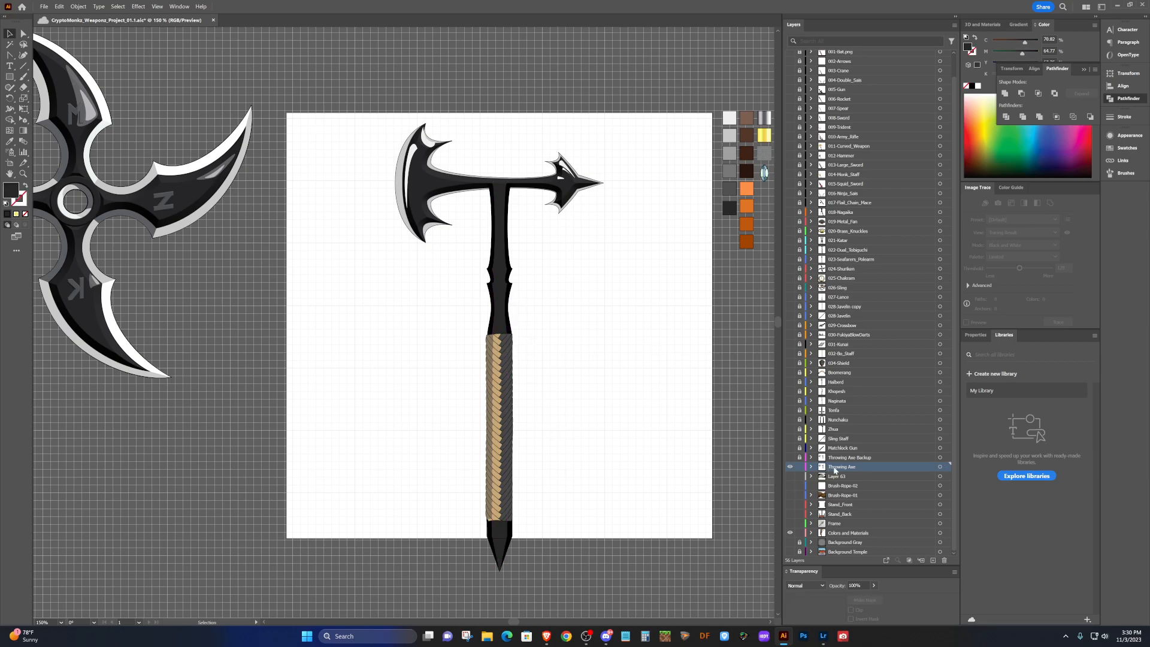
Select all artwork in the collapsed, unlocked Throwing Axe layer, including the throwing star copy.
click(939, 466)
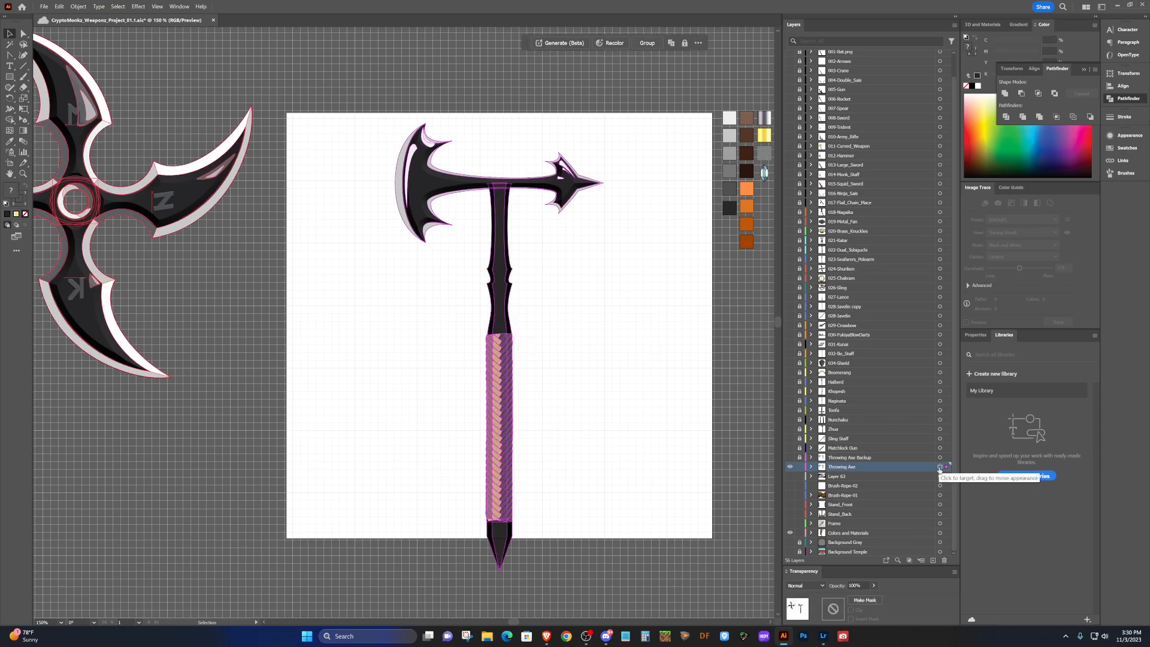
click(811, 467)
click(811, 467)
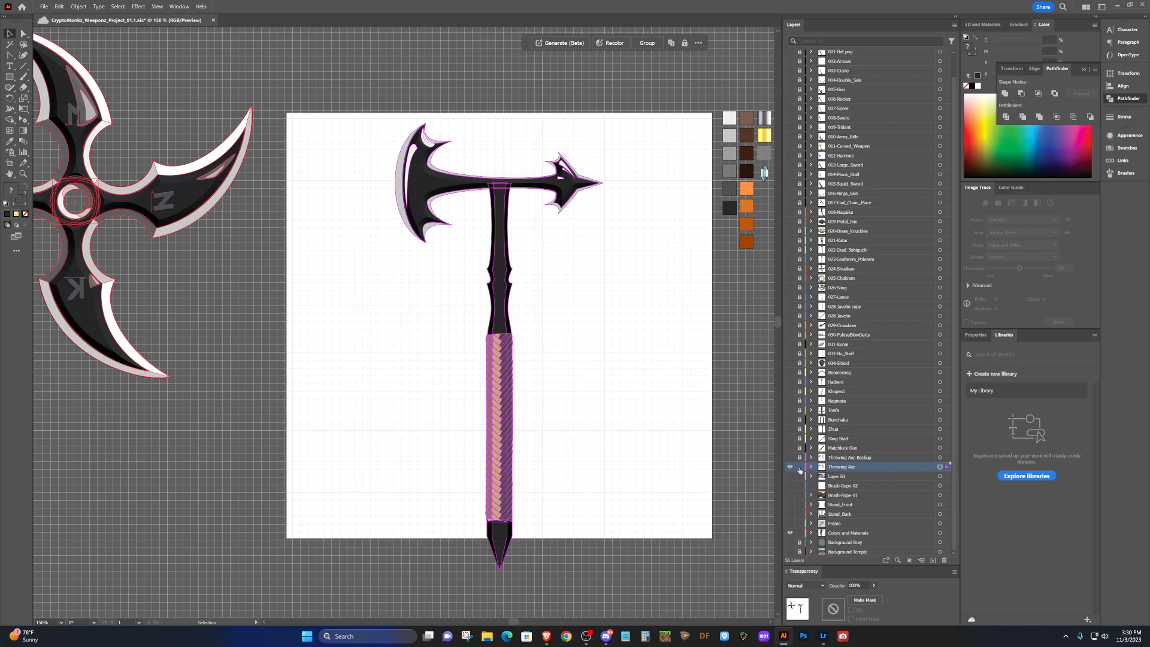
click(799, 468)
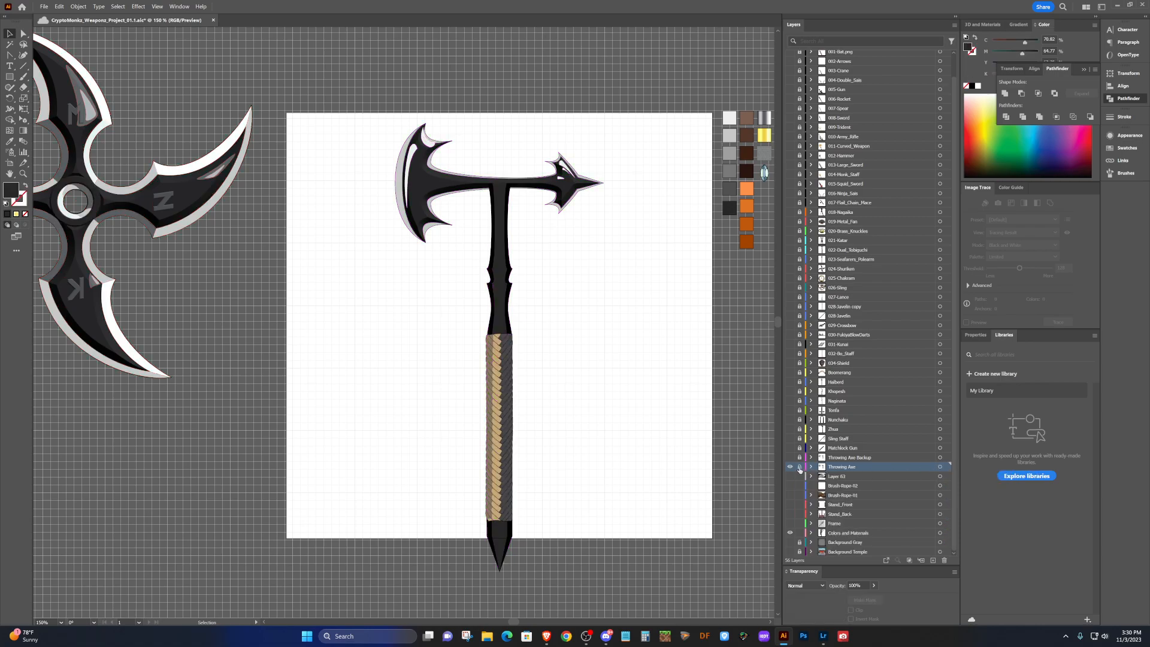
click(940, 466)
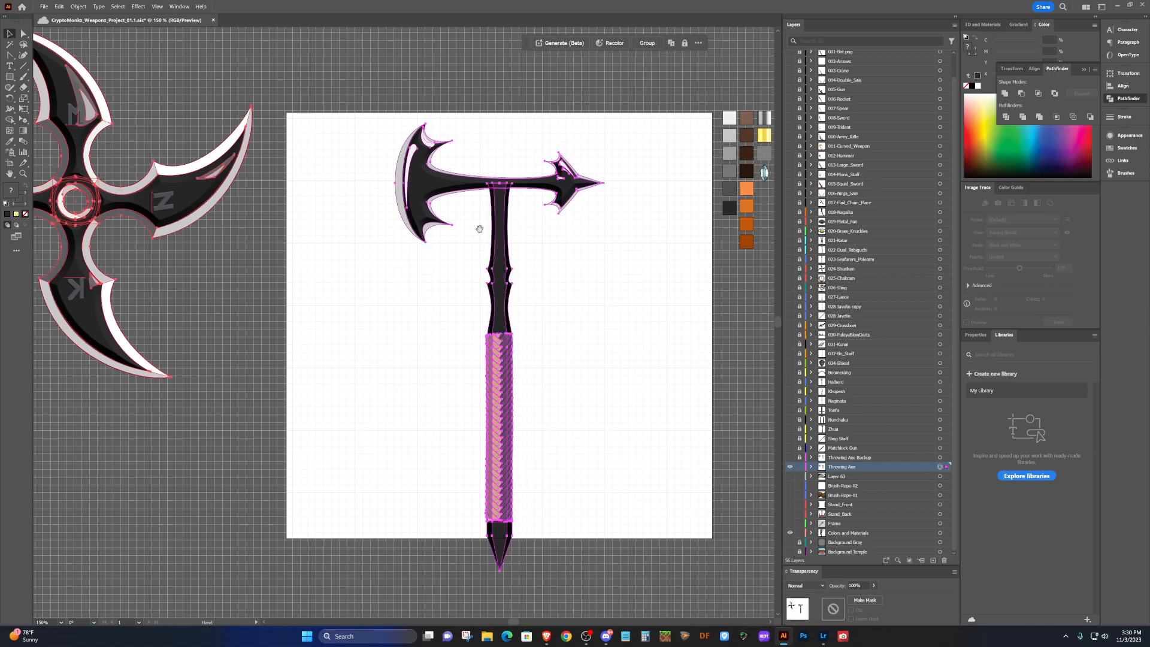
Scale the selected artwork down proportionally so the axe fits the artboard's height, centre the axe on the artboard, and deselect.
scroll(479, 228, down, 1)
scroll(479, 229, down, 4)
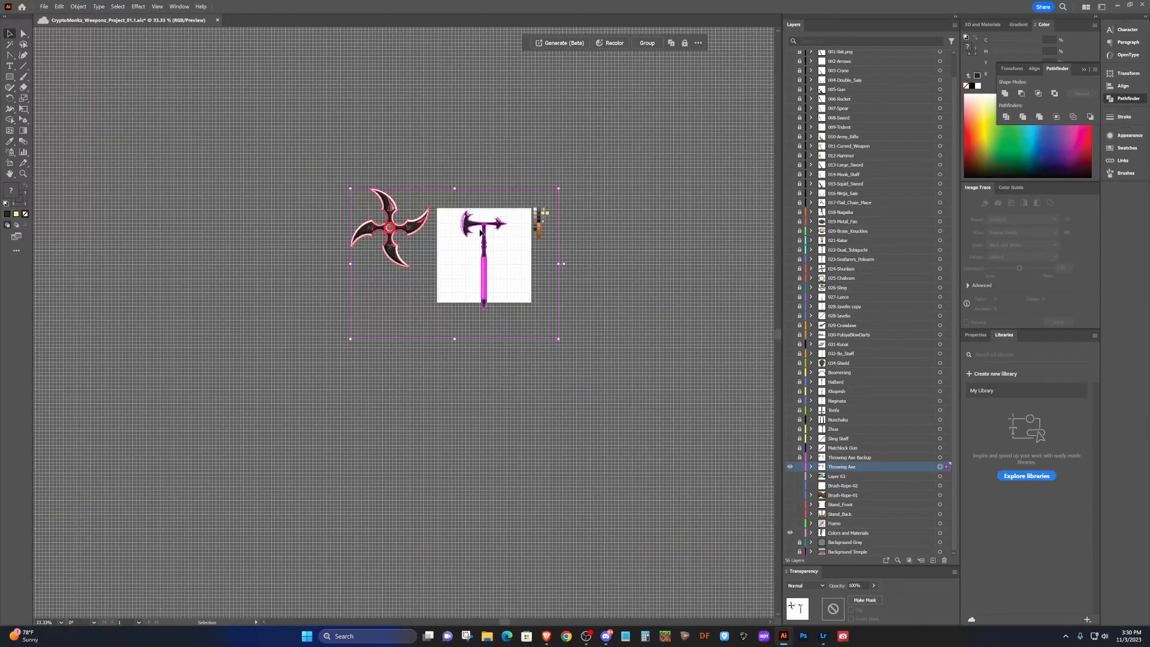
scroll(480, 232, up, 2)
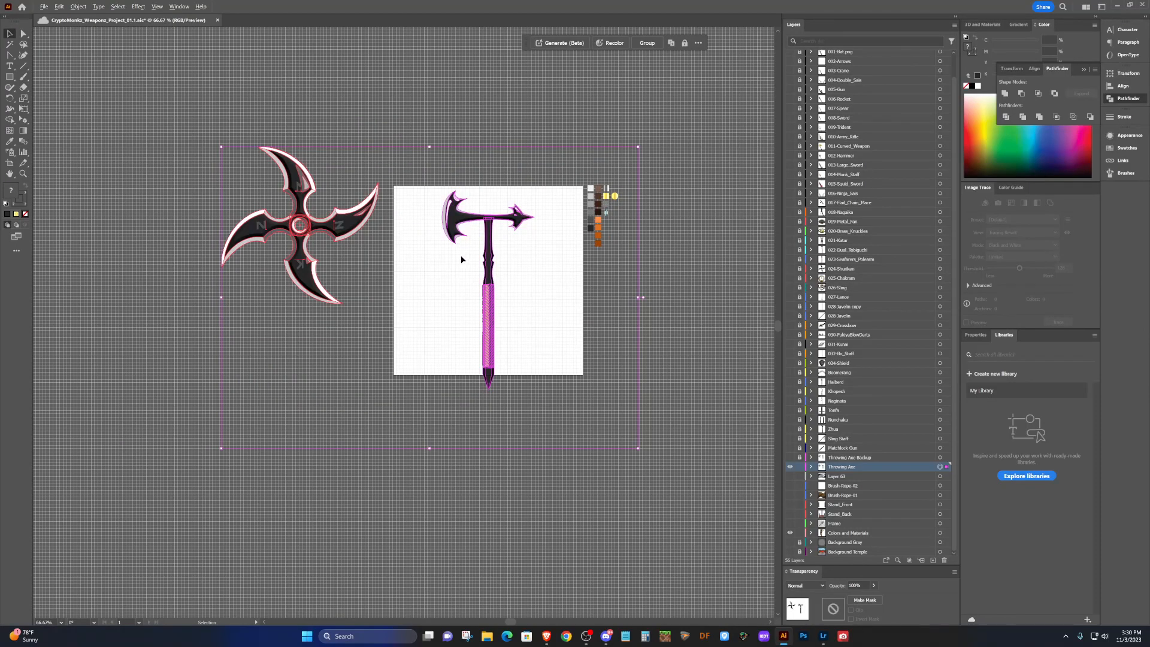
scroll(461, 259, up, 1)
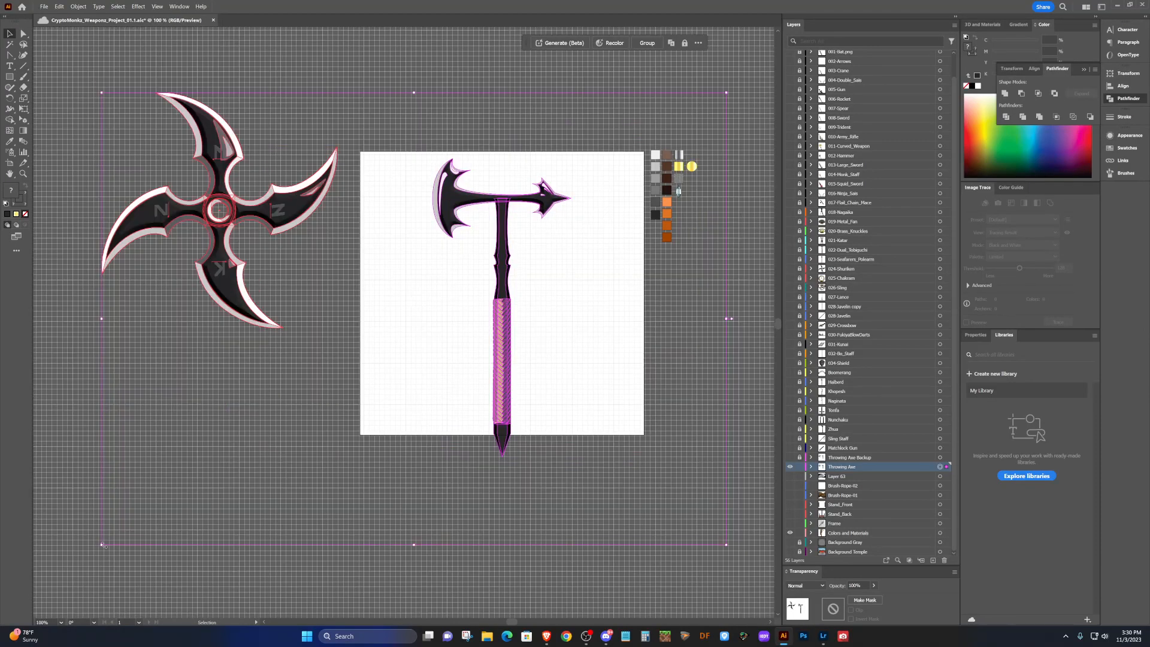
drag(102, 545, 179, 489)
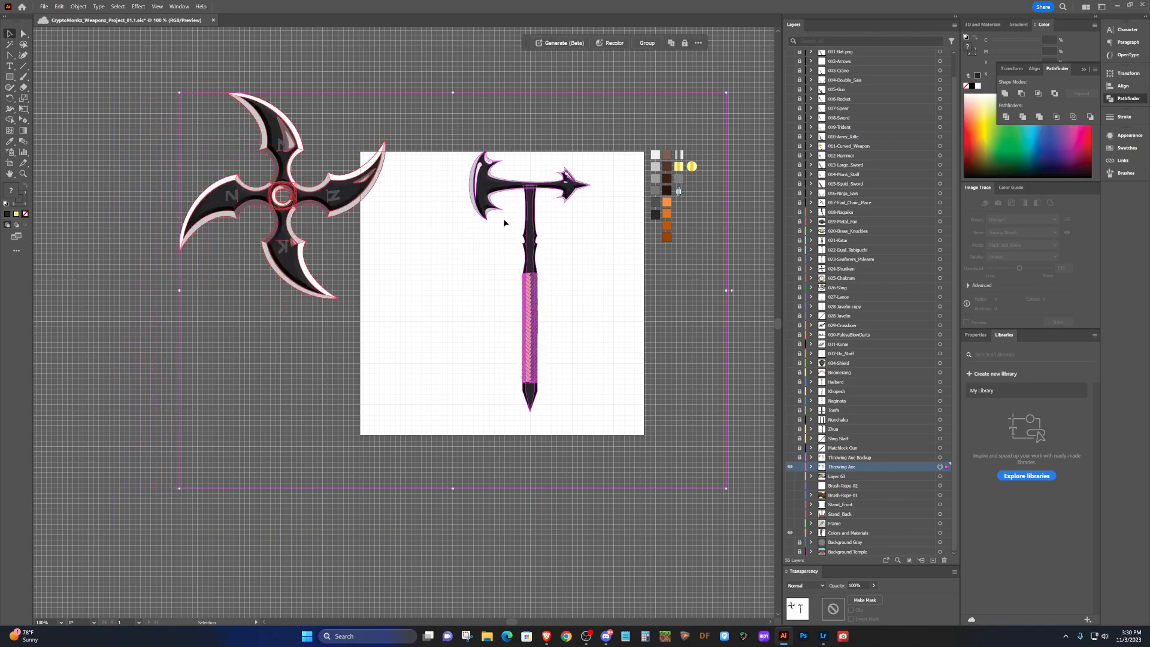
drag(532, 205, 506, 220)
click(711, 352)
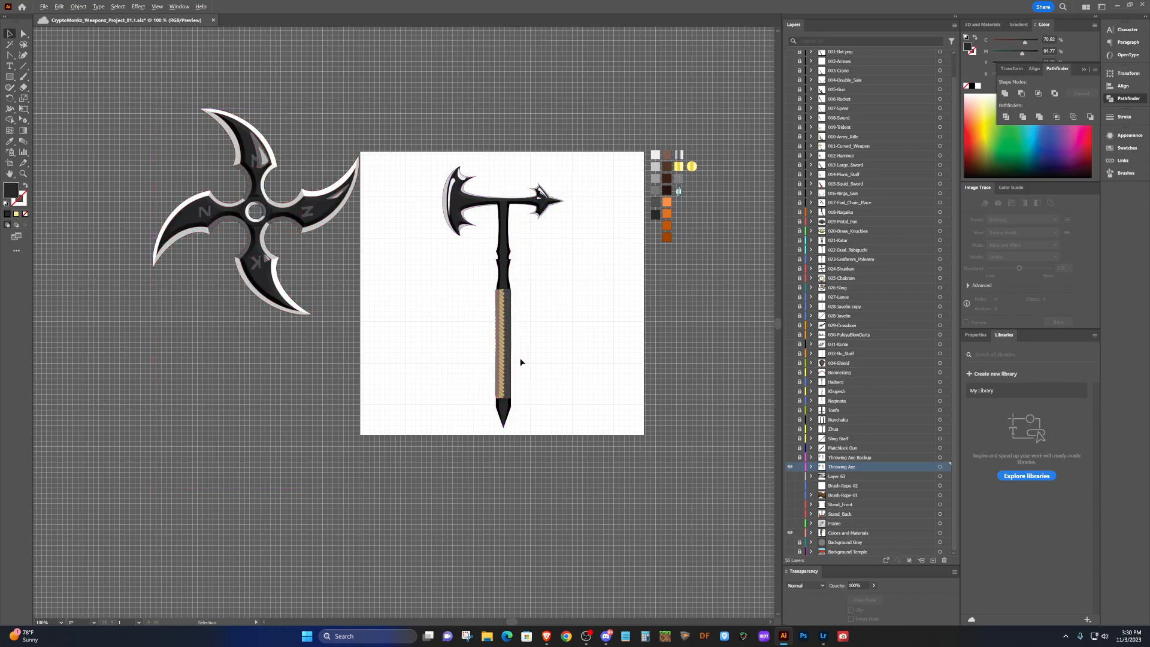
Expand the Throwing Axe layer and the 024-Shuriken copy 2 sublayer inside it.
scroll(503, 201, up, 2)
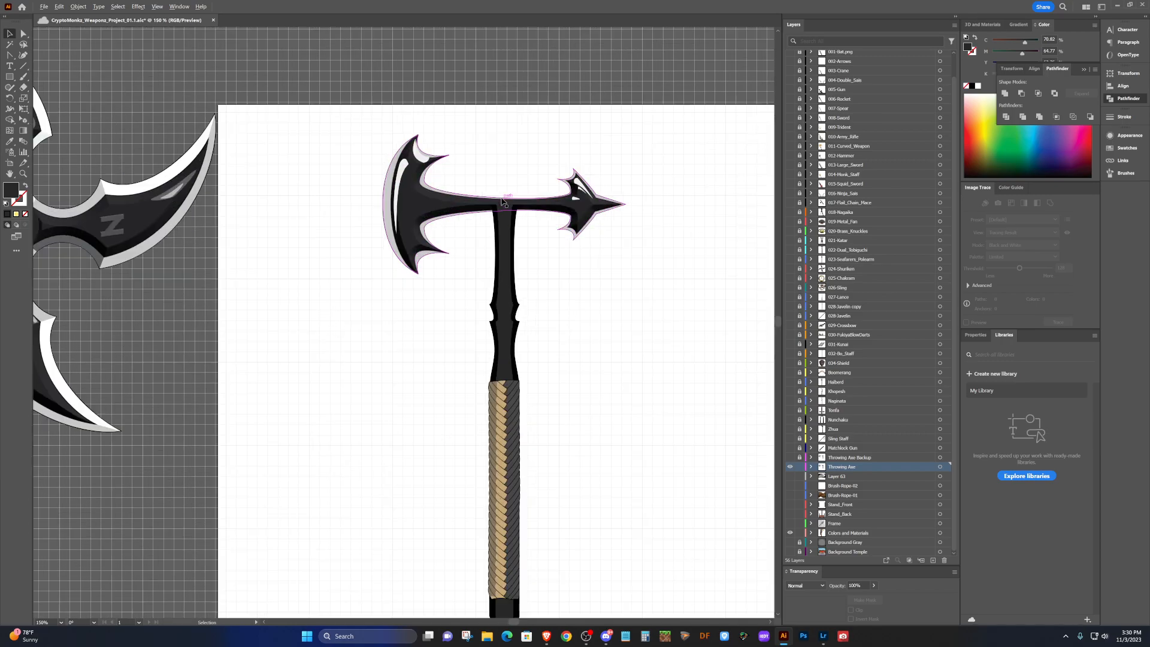
scroll(503, 202, down, 2)
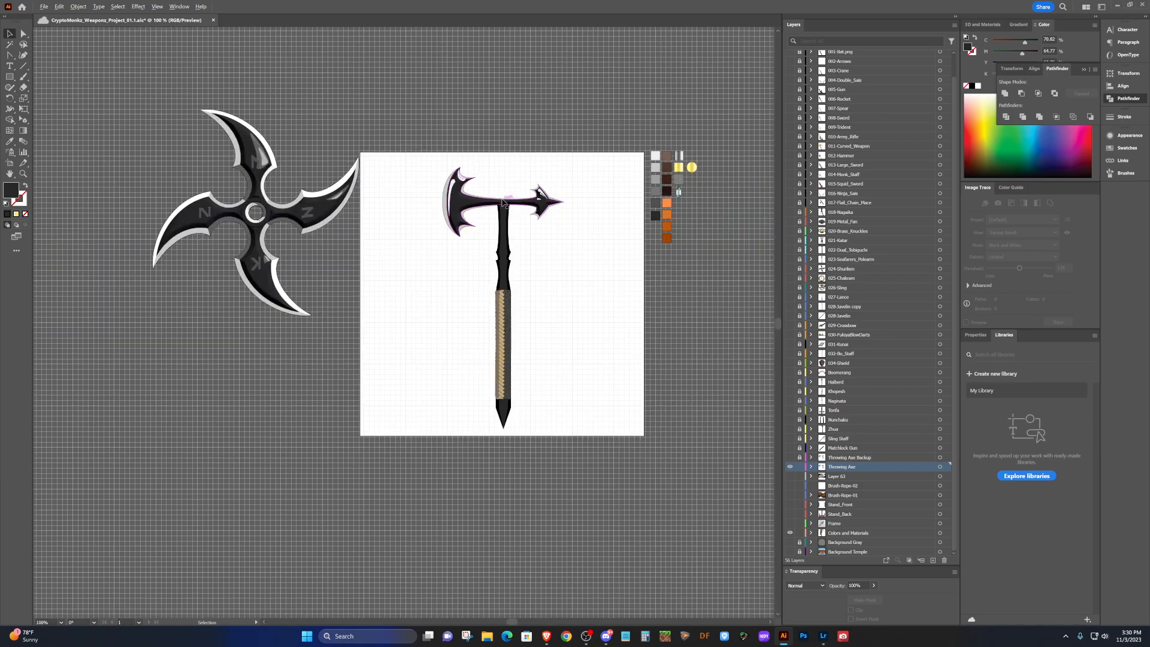
scroll(503, 202, up, 1)
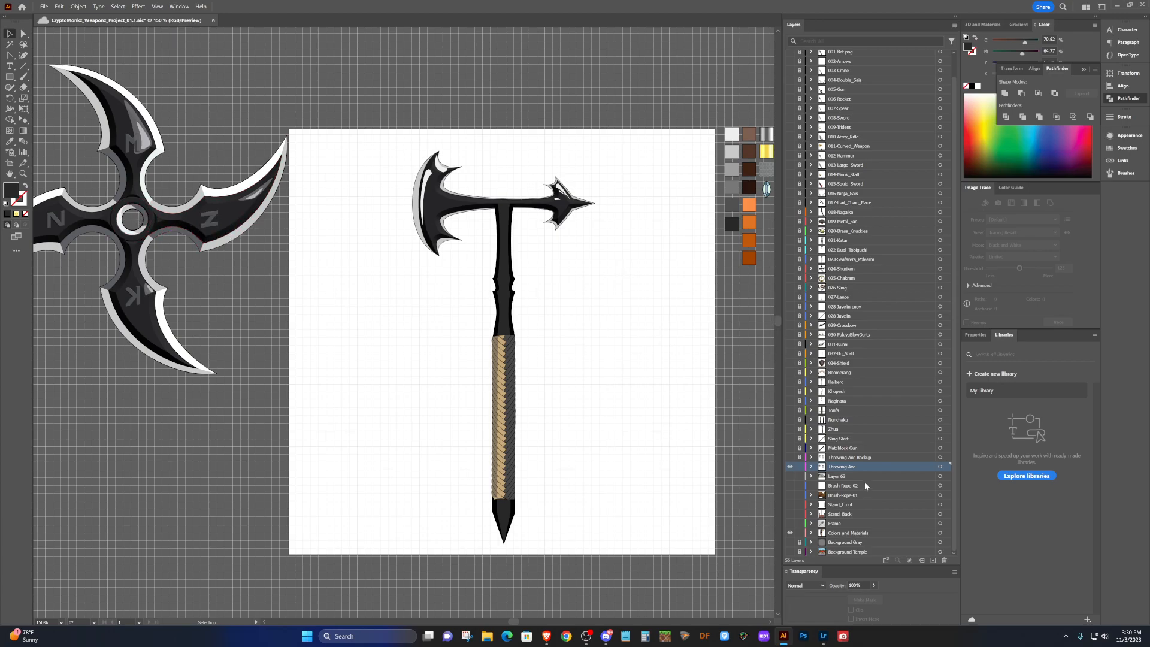
click(811, 467)
scroll(822, 467, down, 3)
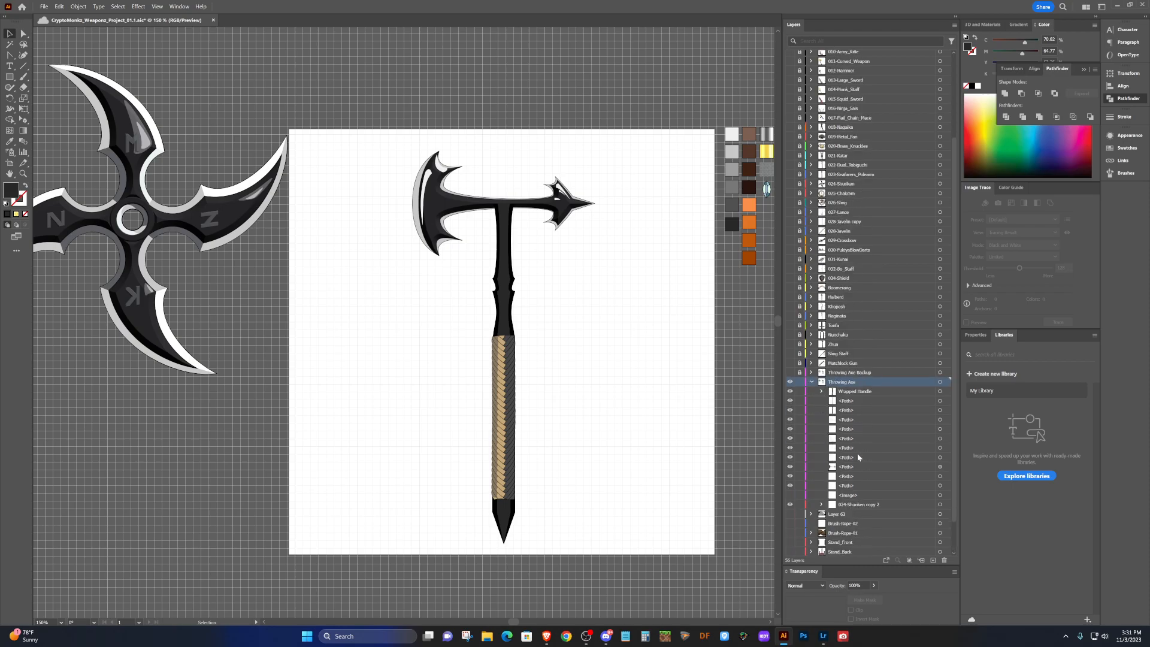
scroll(822, 467, down, 1)
click(821, 467)
scroll(892, 445, down, 7)
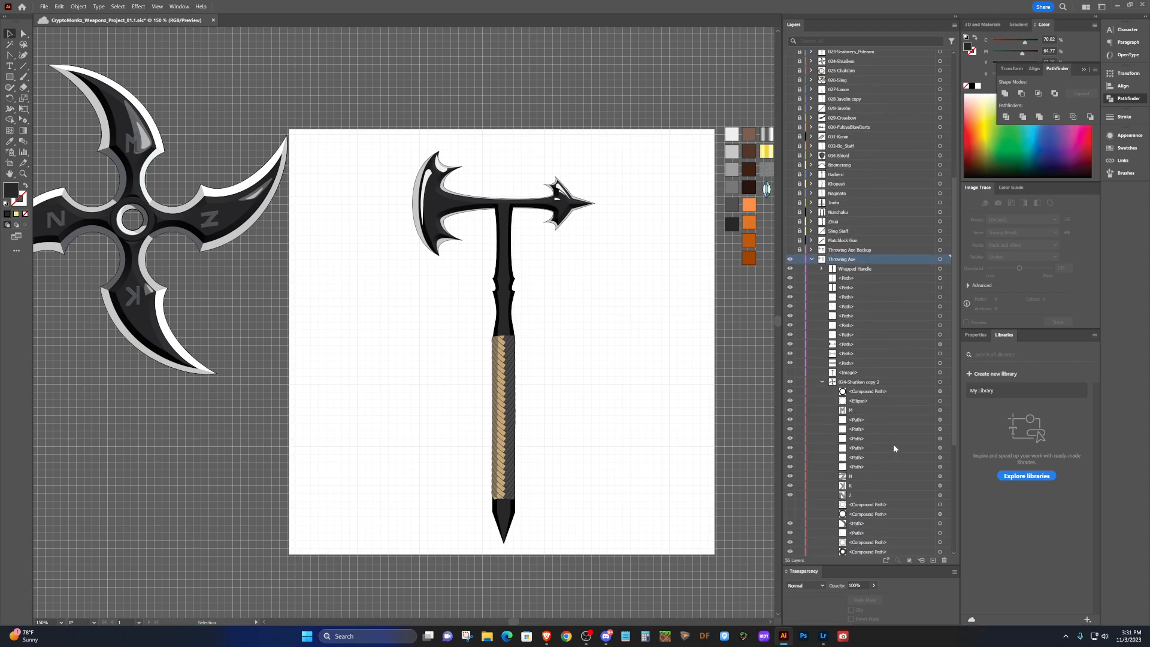
scroll(882, 452, down, 1)
Move the shuriken's left blade group onto the artboard, beside the axe handle.
click(882, 419)
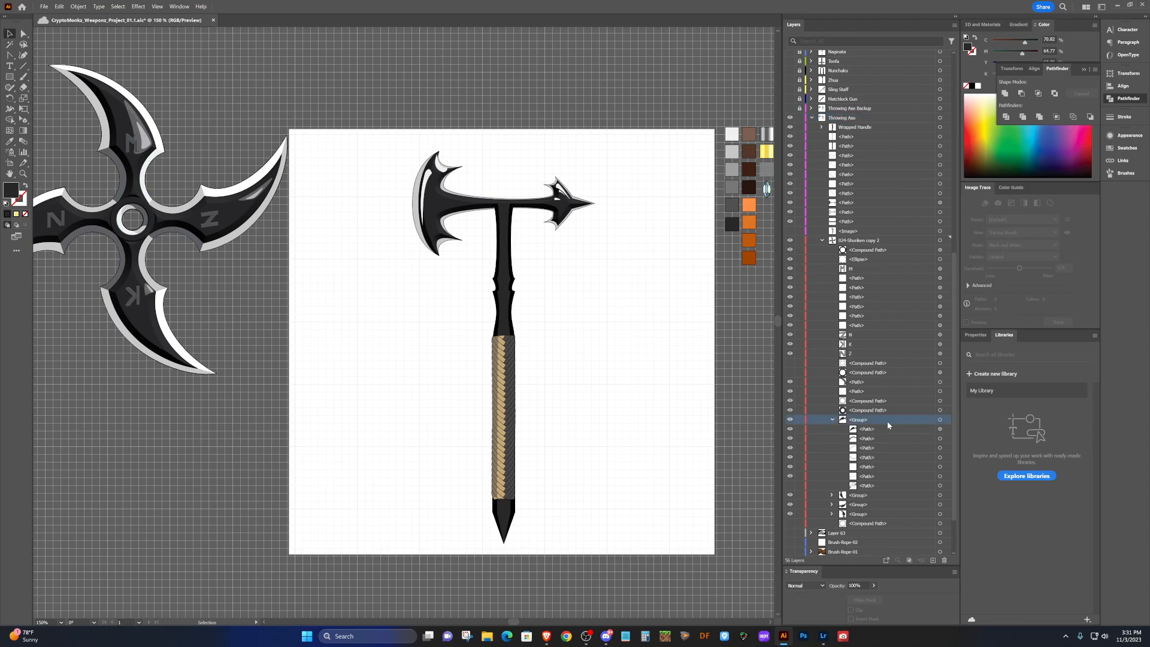
click(939, 420)
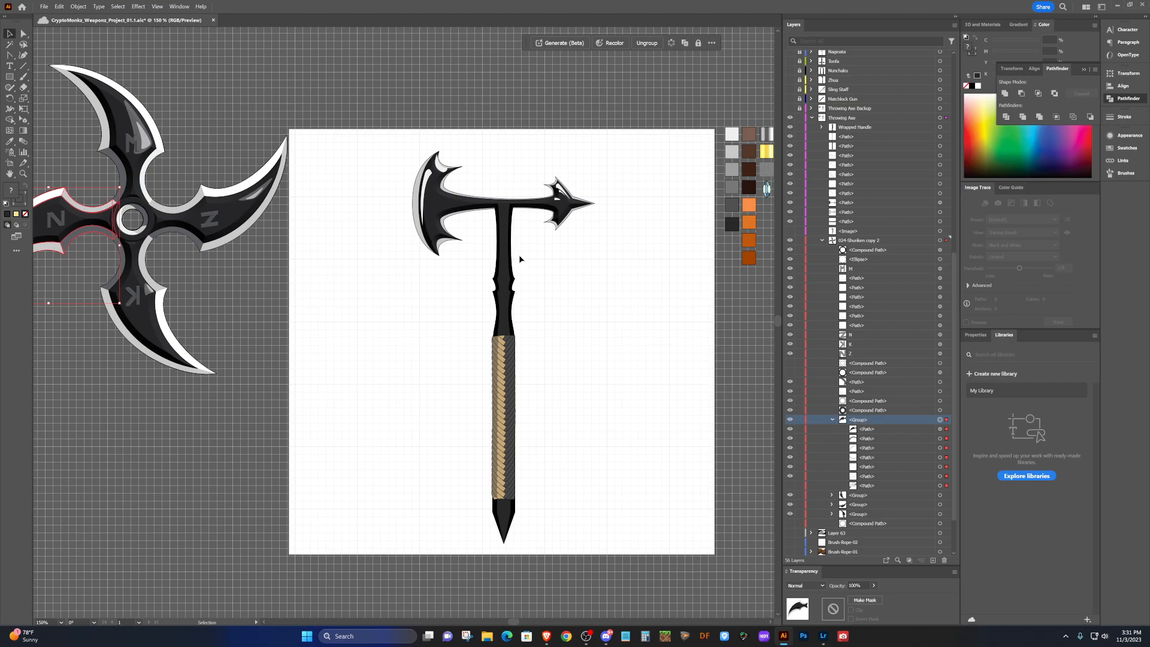
drag(80, 225, 637, 270)
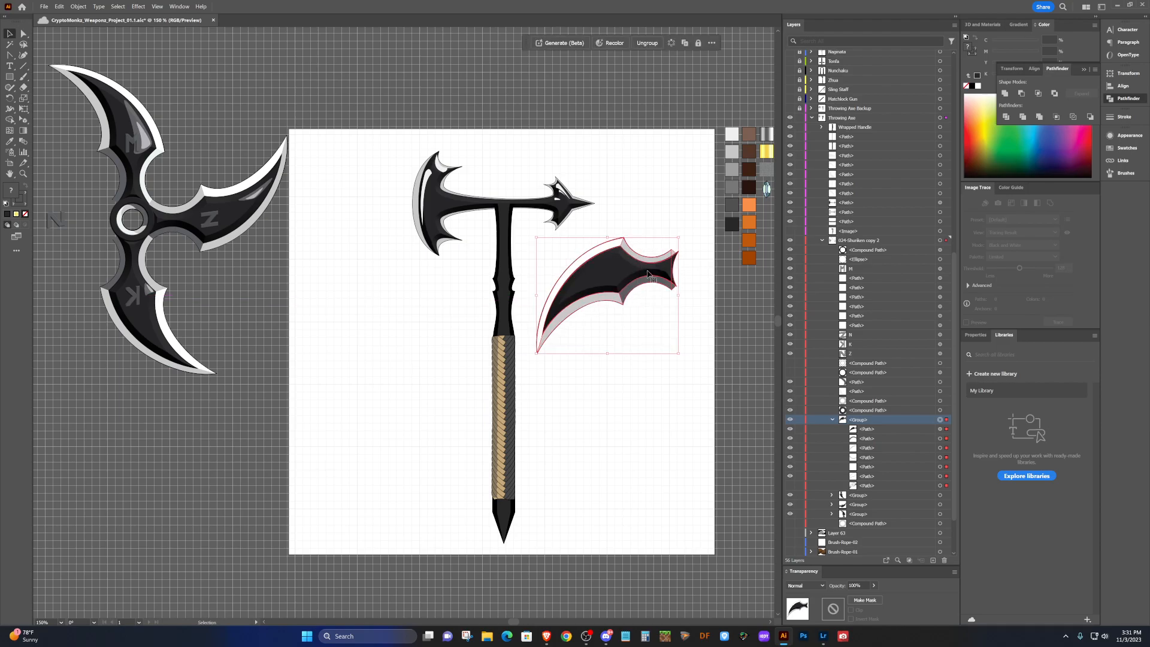
Rotate the blade group by -90 degrees.
click(78, 6)
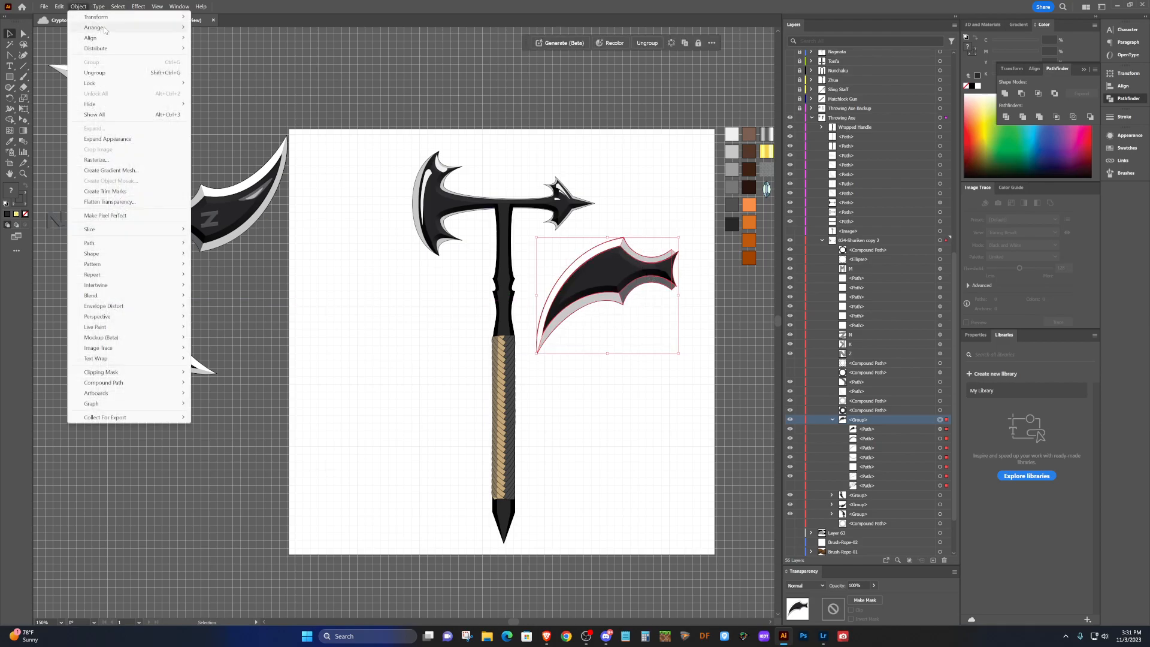
mouse_move(119, 23)
click(240, 41)
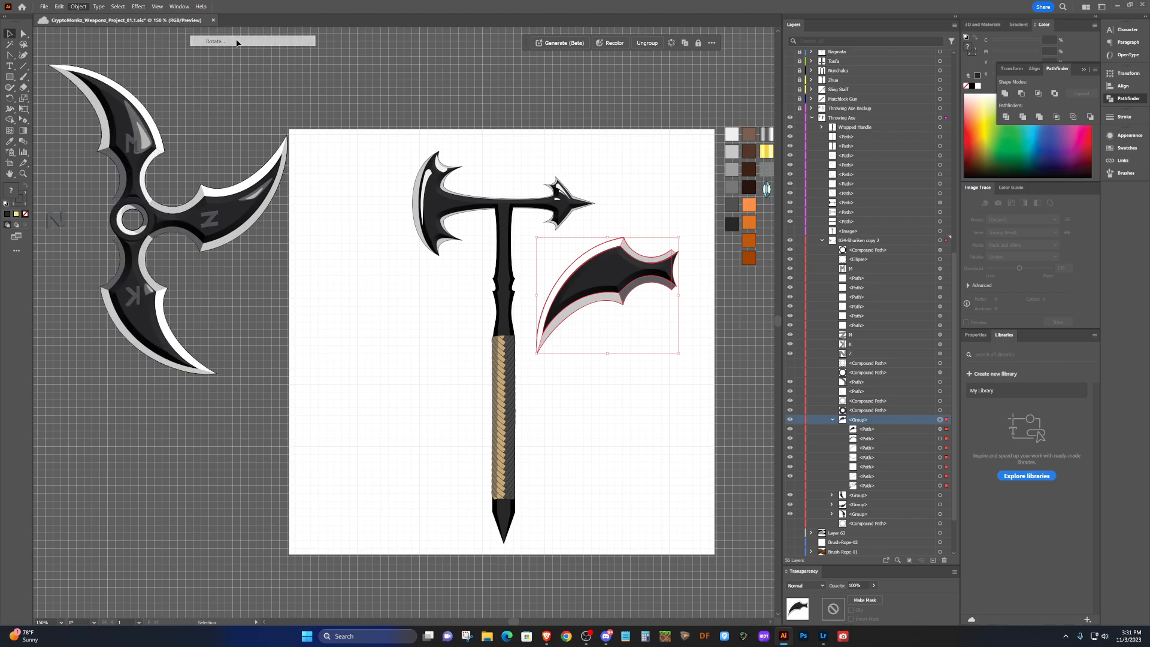
text(90)
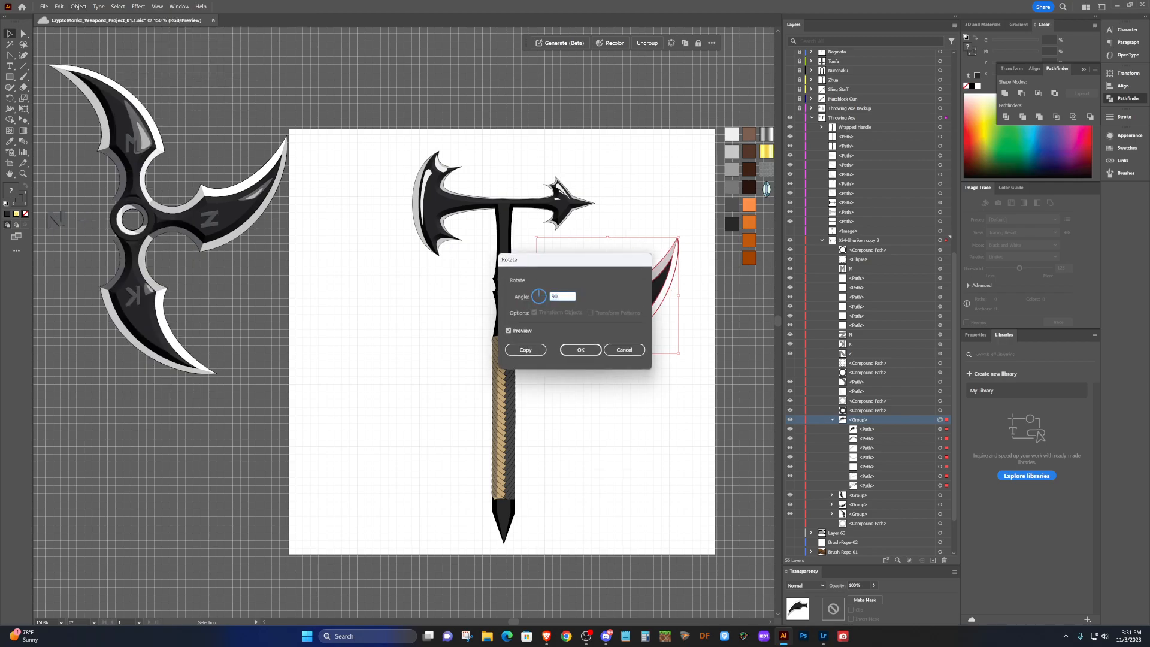
key(Tab)
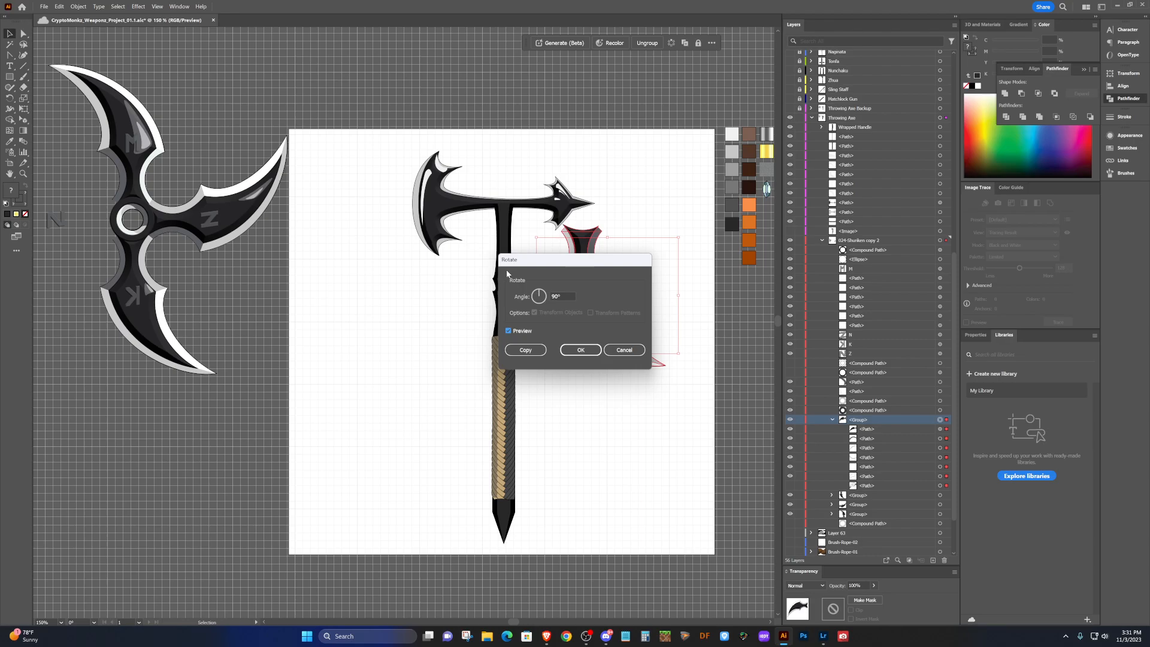
double_click(553, 297)
text(180)
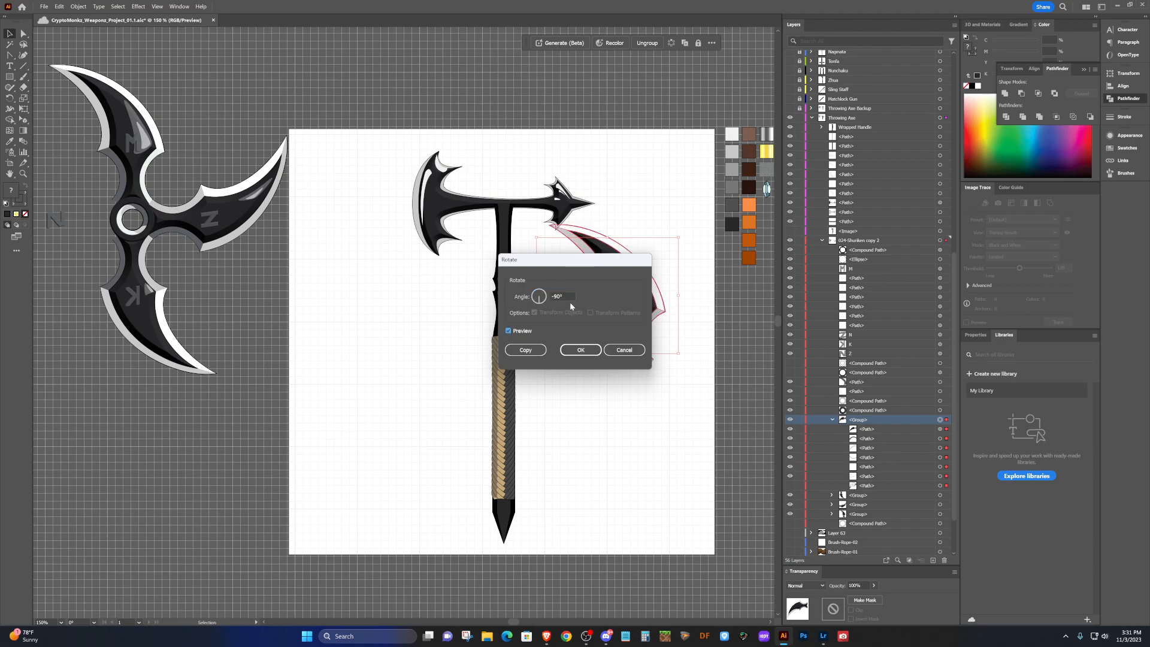
click(579, 349)
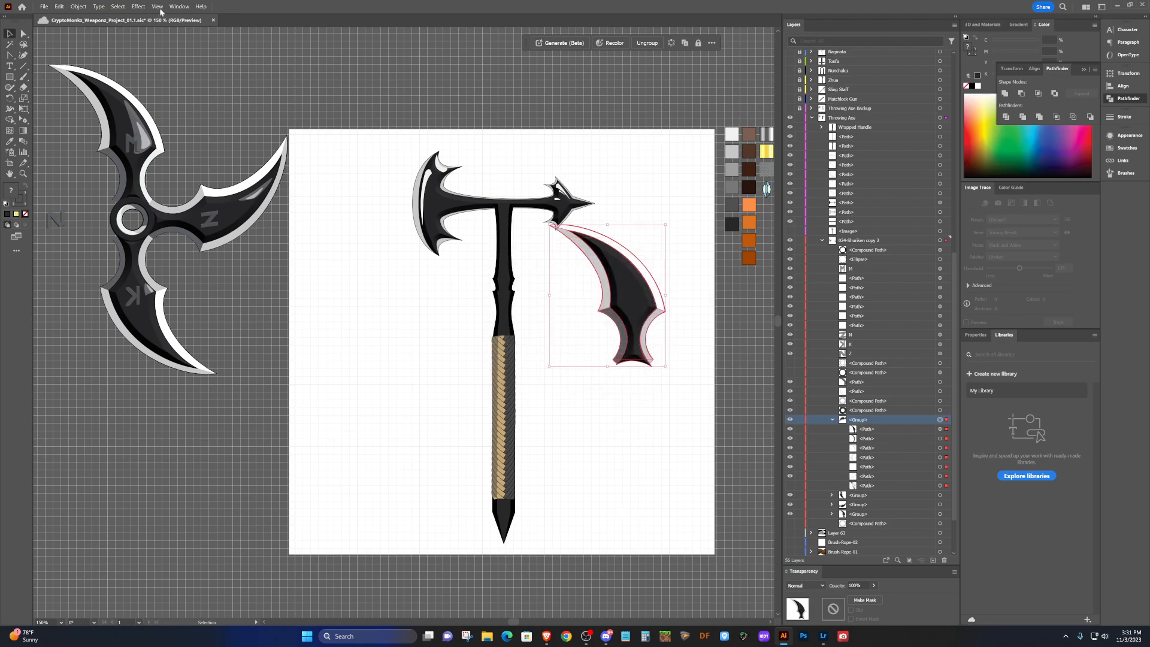
Reflect the blade group across the vertical axis so its tip curves to the right.
click(78, 7)
mouse_move(119, 22)
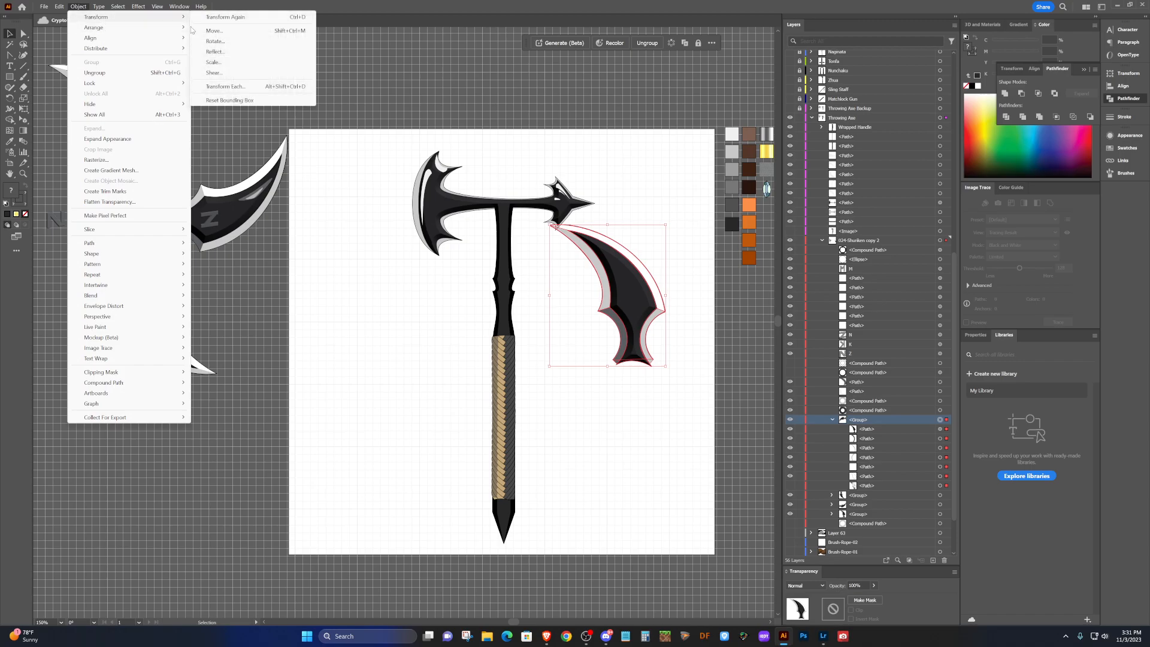
click(222, 53)
click(576, 374)
Try the blade group as a scaled-down upper spike on the axe head, and delete it.
drag(596, 293, 523, 183)
scroll(523, 184, up, 3)
drag(395, 380, 473, 287)
scroll(493, 256, up, 2)
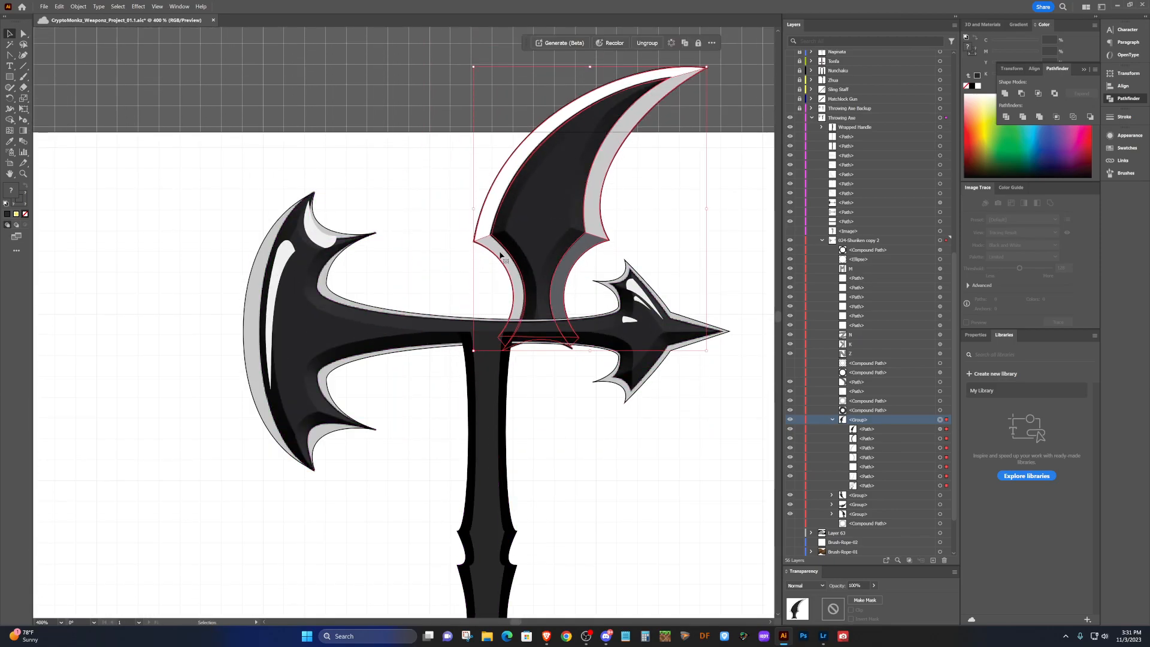
scroll(492, 256, up, 2)
drag(709, 124, 598, 228)
drag(521, 321, 497, 307)
key(Delete)
Examine the two paths that form the axe handle and where they sit in the layer stack.
scroll(509, 281, down, 2)
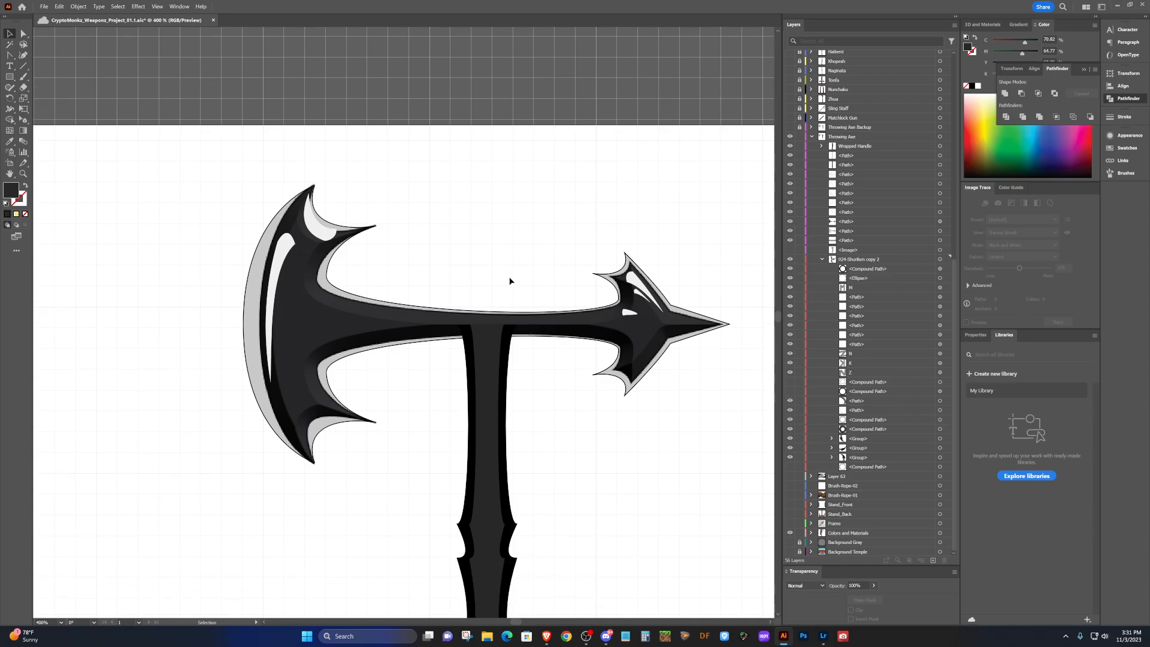
scroll(509, 282, down, 2)
scroll(509, 281, down, 3)
scroll(509, 281, down, 2)
click(503, 509)
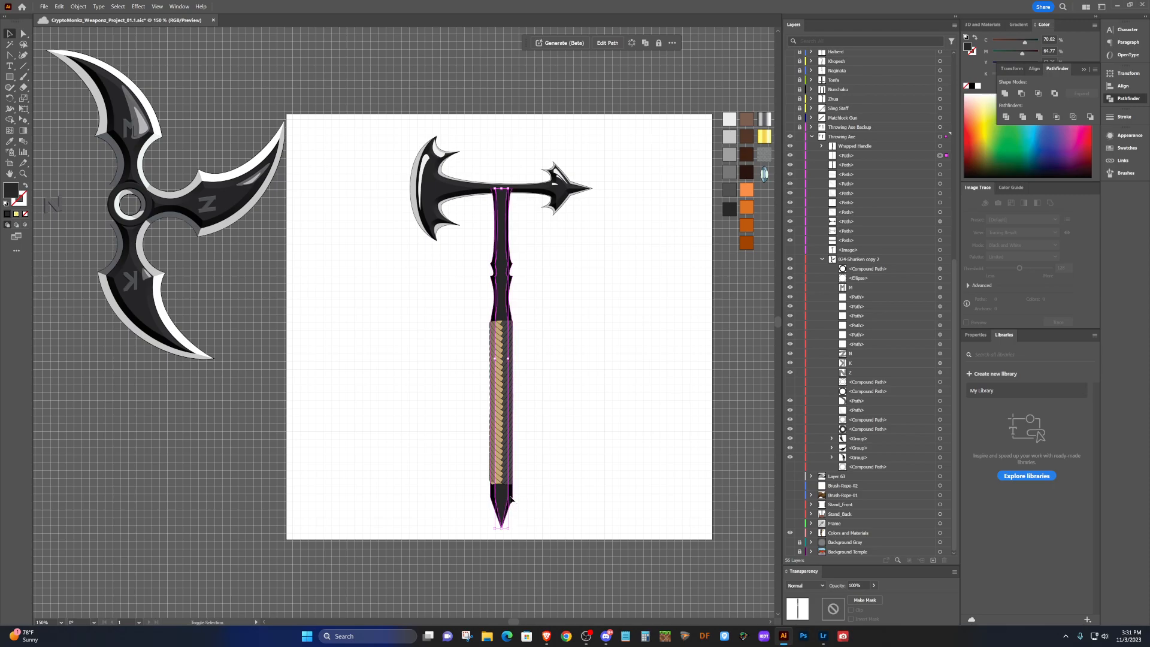
shift+click(510, 498)
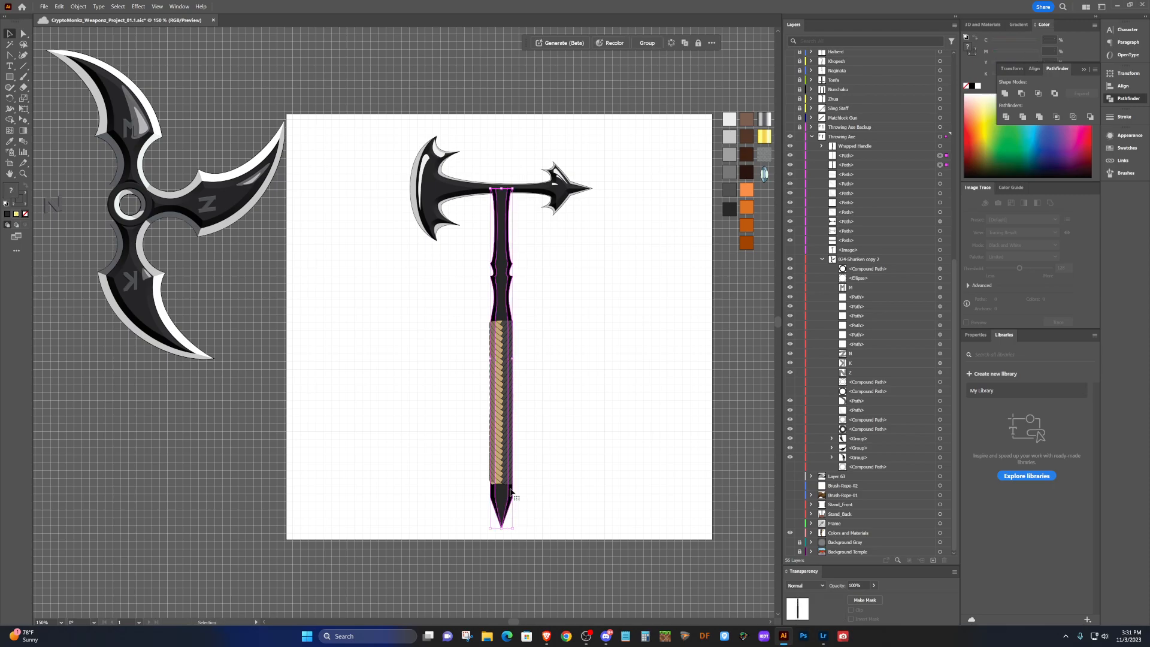
scroll(491, 180, up, 1)
scroll(492, 179, up, 3)
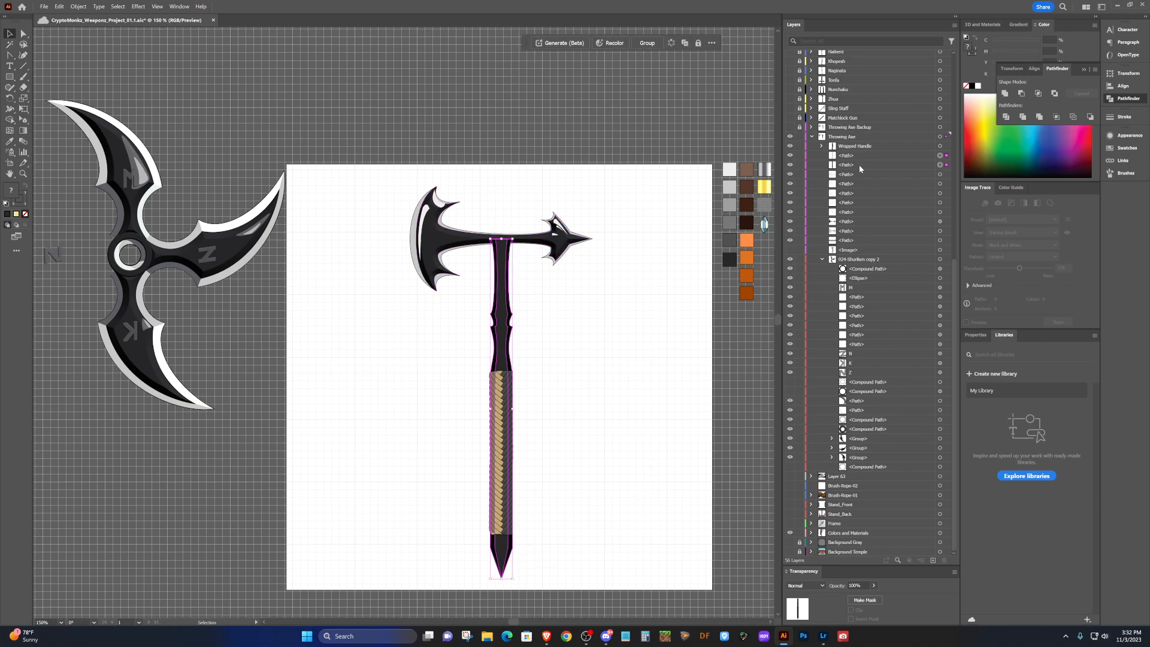
scroll(526, 250, up, 3)
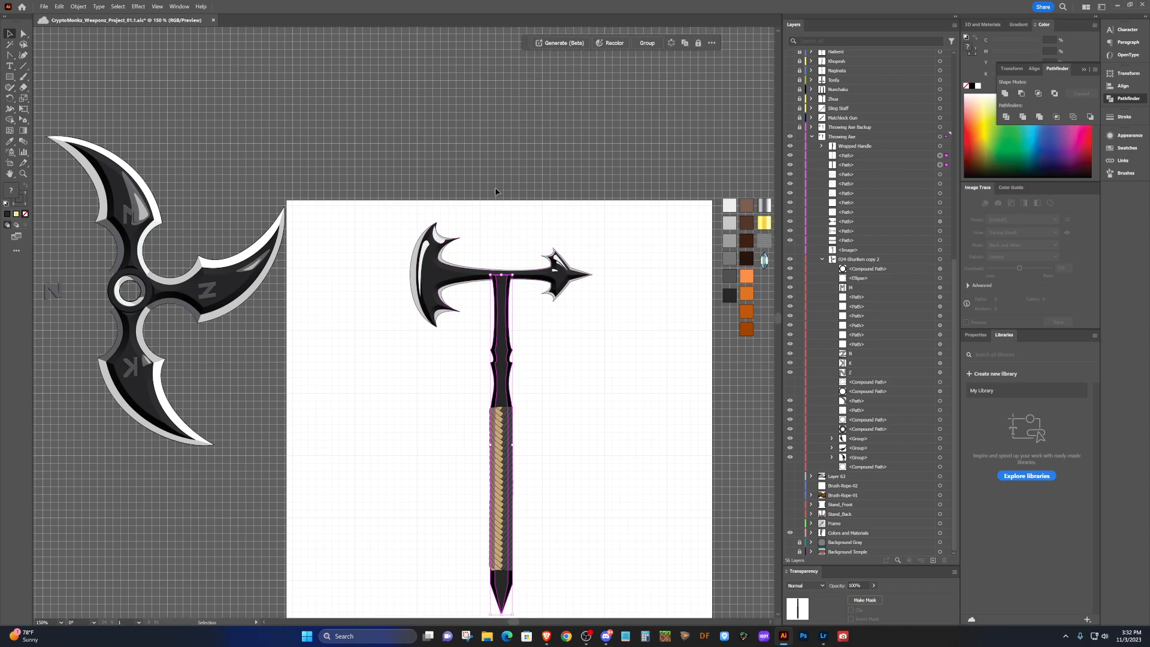
Draw a narrow upright rectangle with dark fill just above the axe head, in line with the handle.
click(9, 77)
drag(499, 265, 508, 247)
mouse_move(508, 243)
mouse_down()
mouse_move(510, 224)
mouse_move(512, 299)
mouse_up()
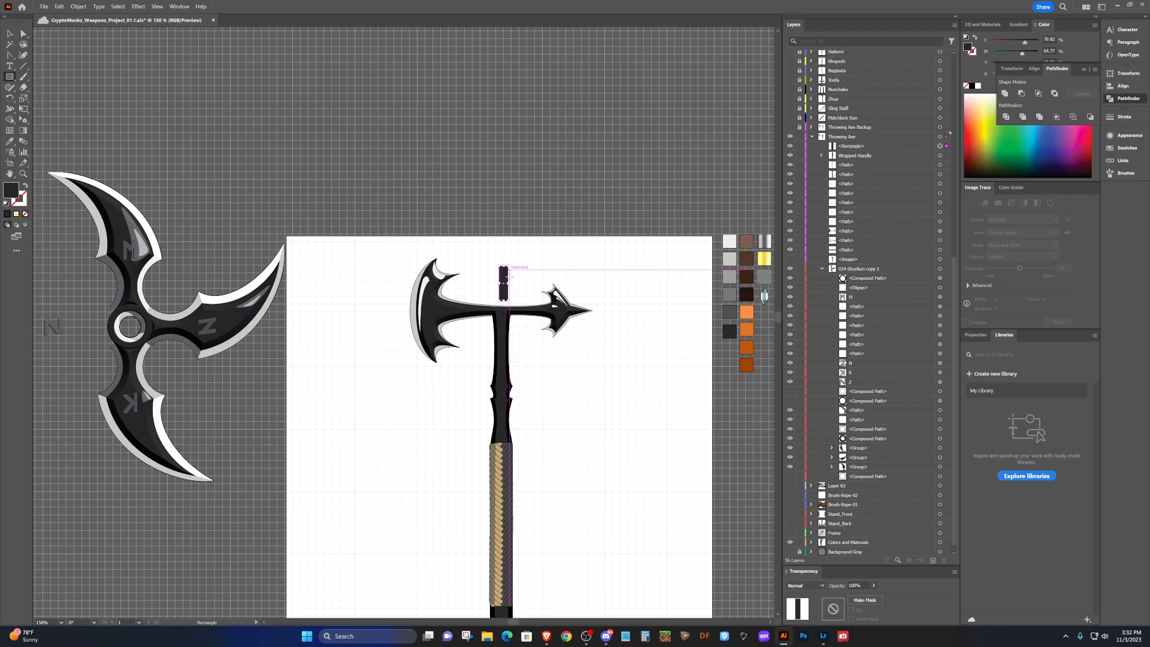
Resize the rectangle to about 19.5 pt wide, extending it down onto the axe head and up near the artboard's upper edge.
scroll(512, 299, up, 2)
scroll(511, 299, up, 2)
drag(460, 236, 435, 237)
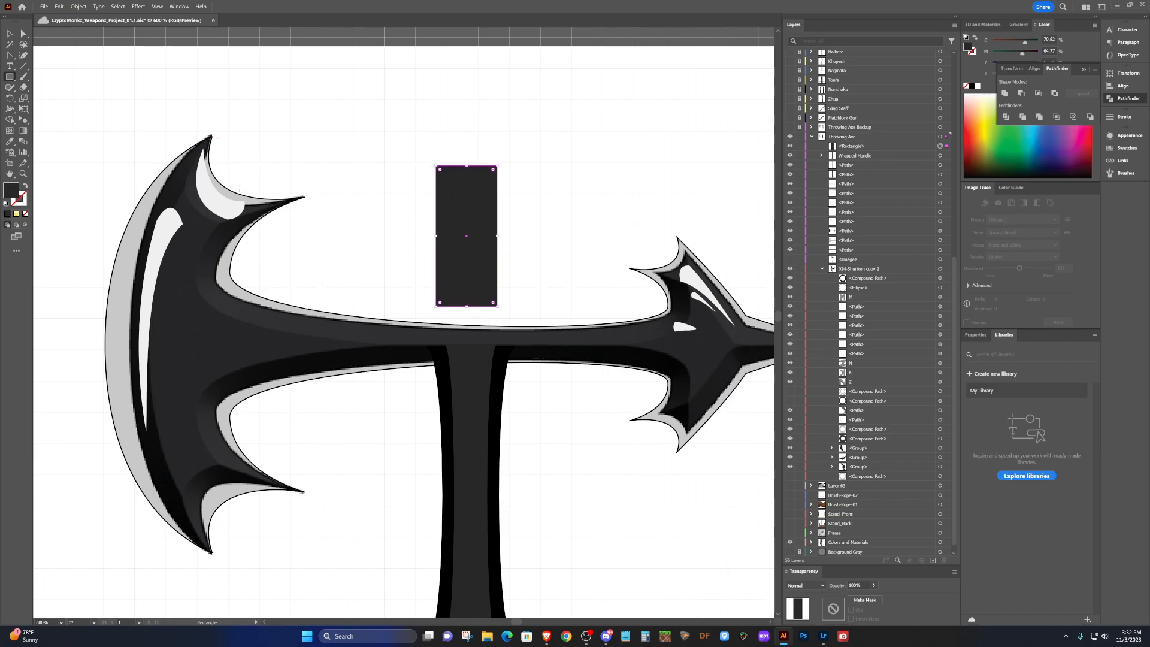
drag(466, 304, 467, 328)
drag(499, 248, 503, 248)
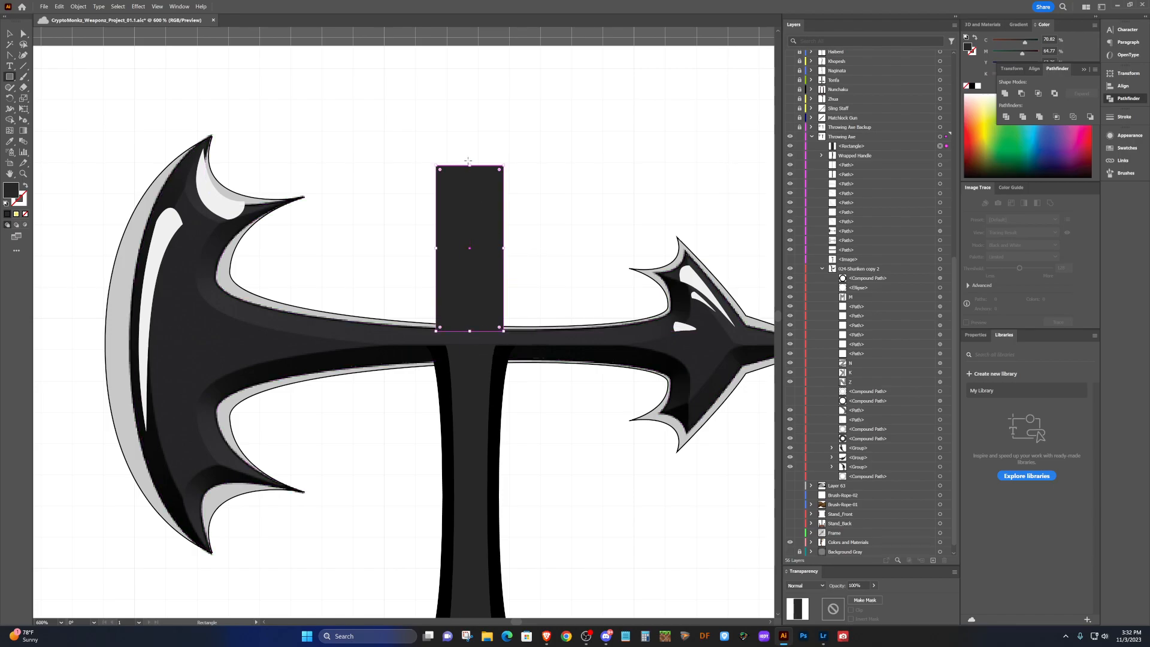
drag(469, 166, 469, 135)
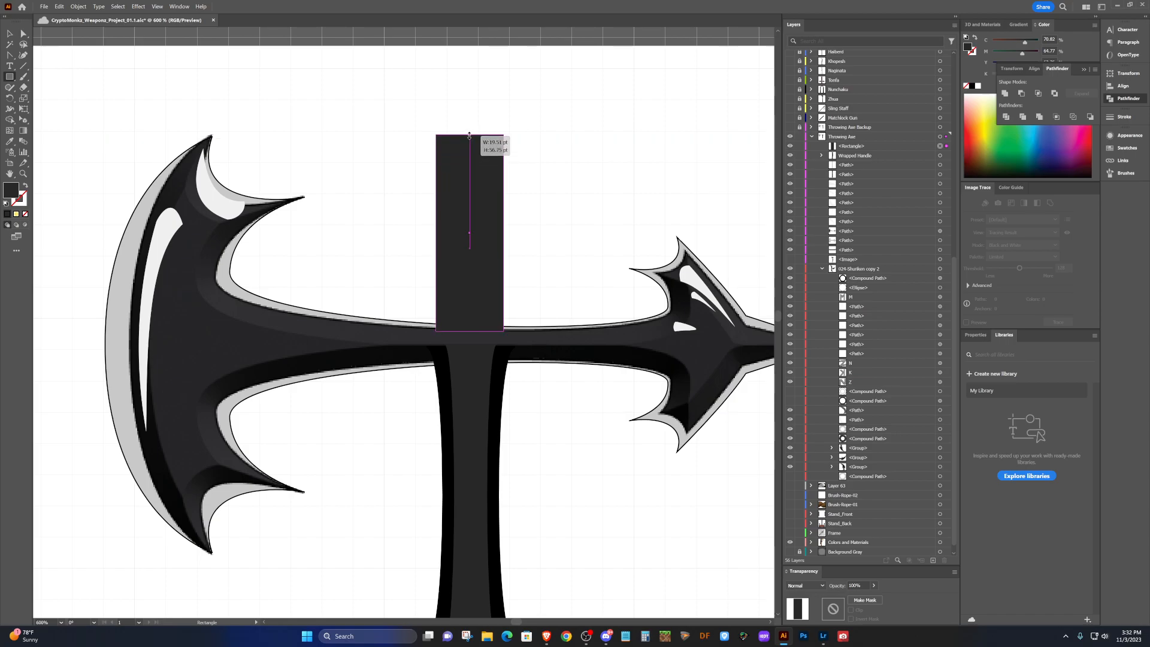
drag(469, 135, 473, 71)
scroll(475, 93, down, 2)
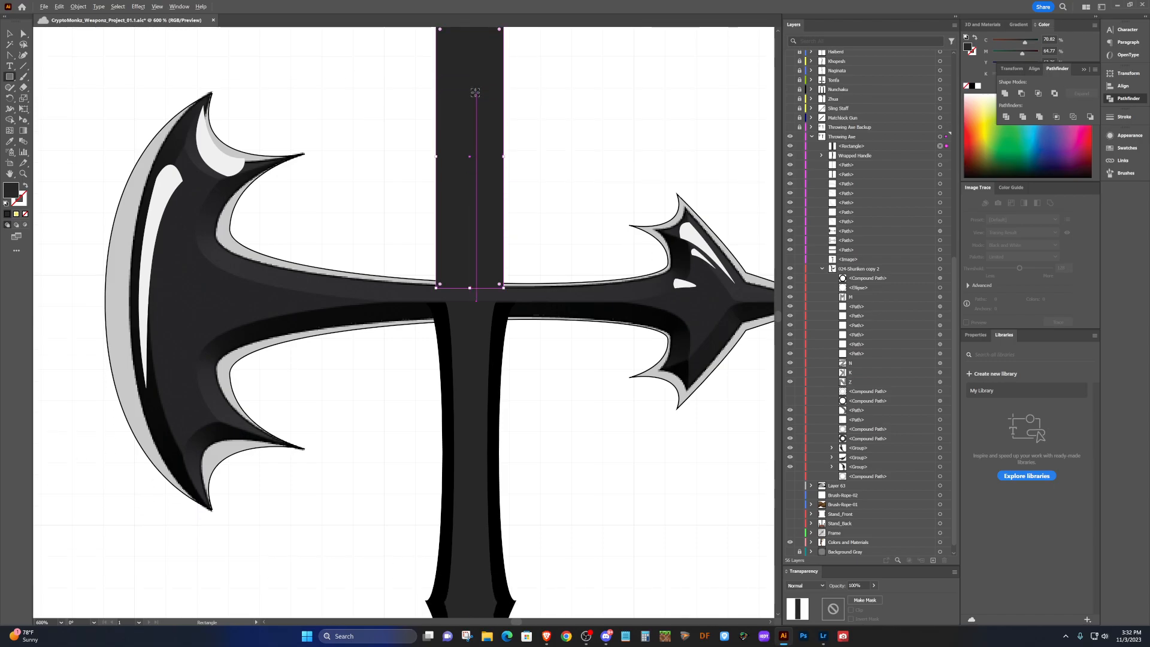
alt+scroll(475, 92, down, 4)
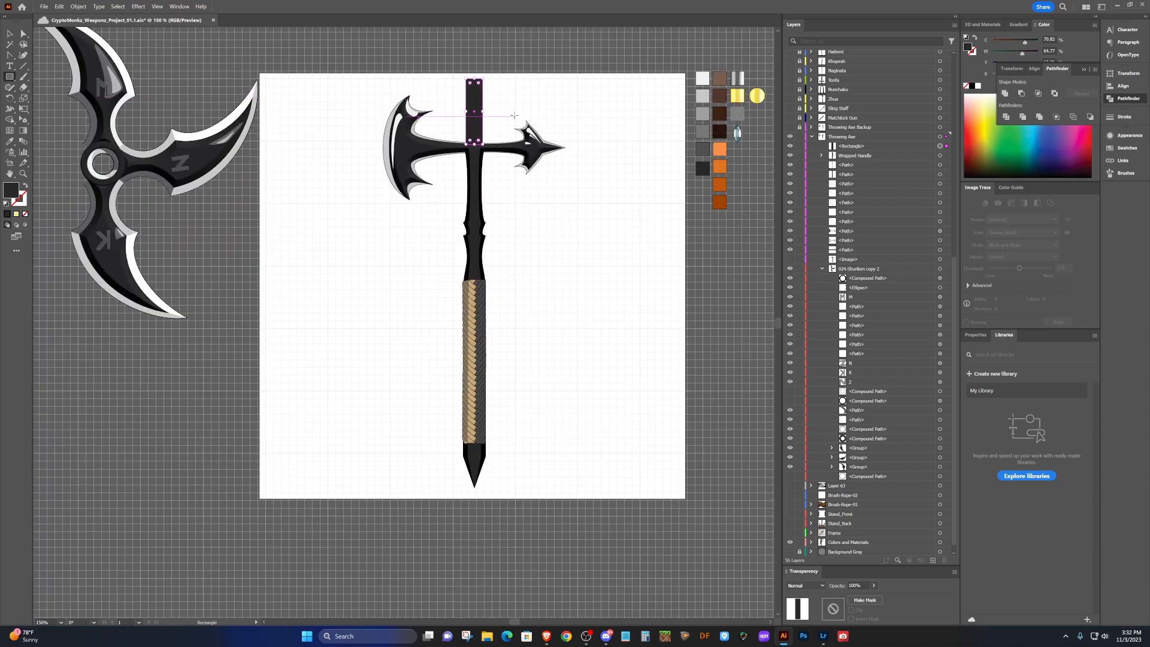
Scale the rectangle non-uniformly to 50% horizontally and 100% vertically.
scroll(514, 114, up, 4)
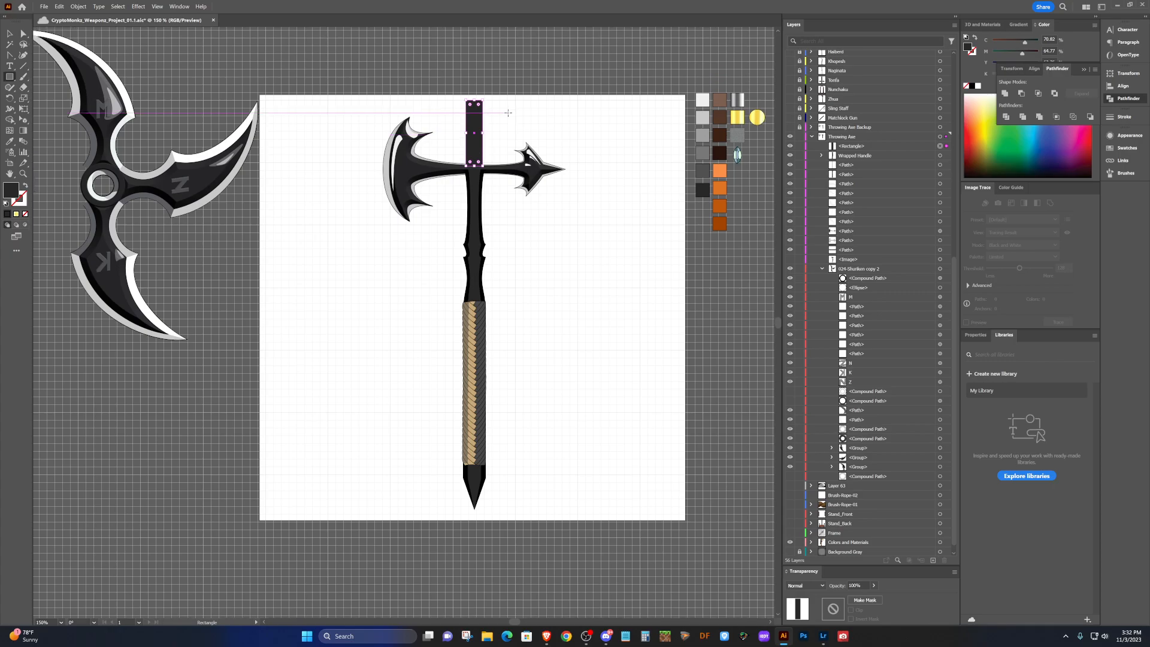
scroll(483, 200, up, 2)
scroll(484, 200, up, 3)
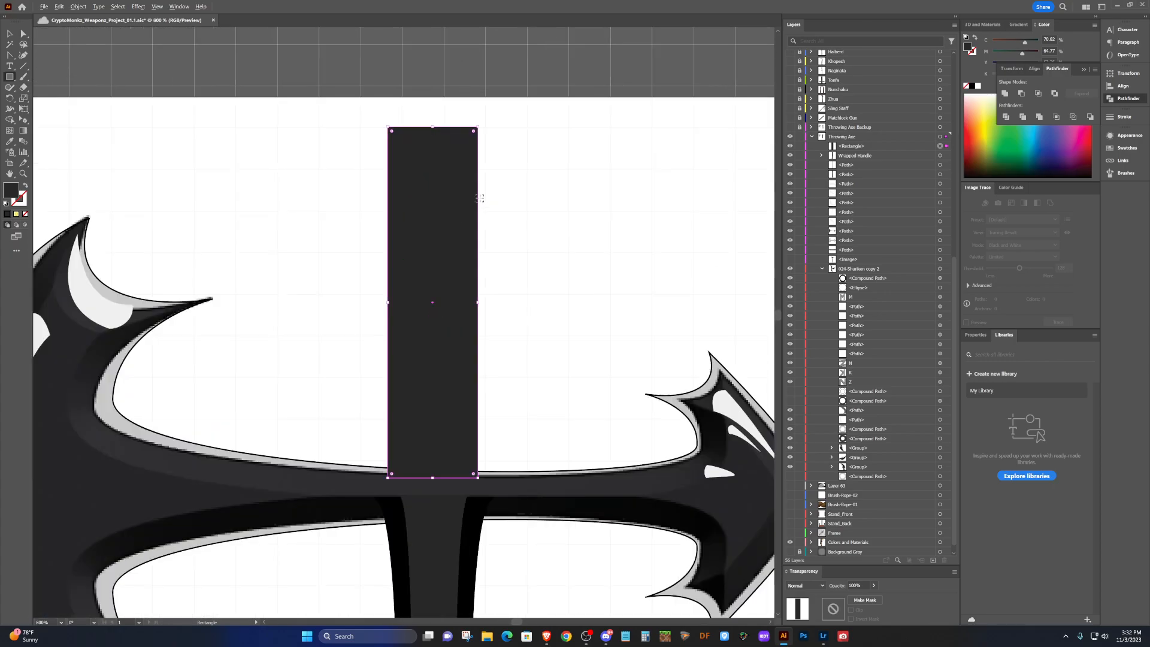
key(a)
click(80, 7)
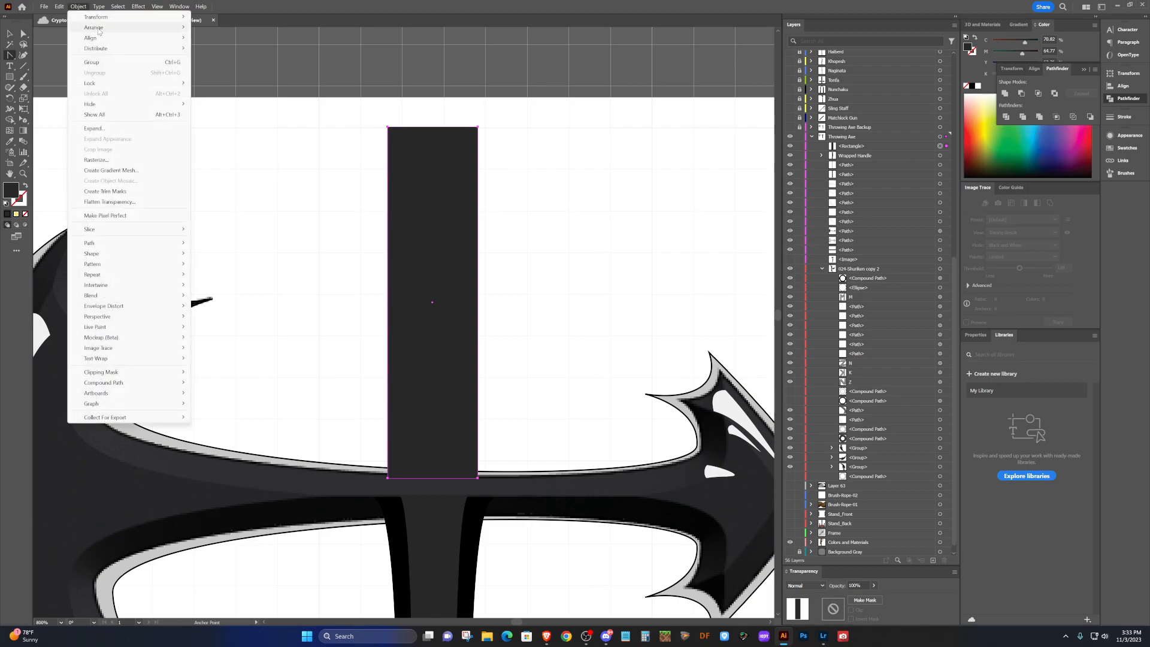
mouse_move(100, 30)
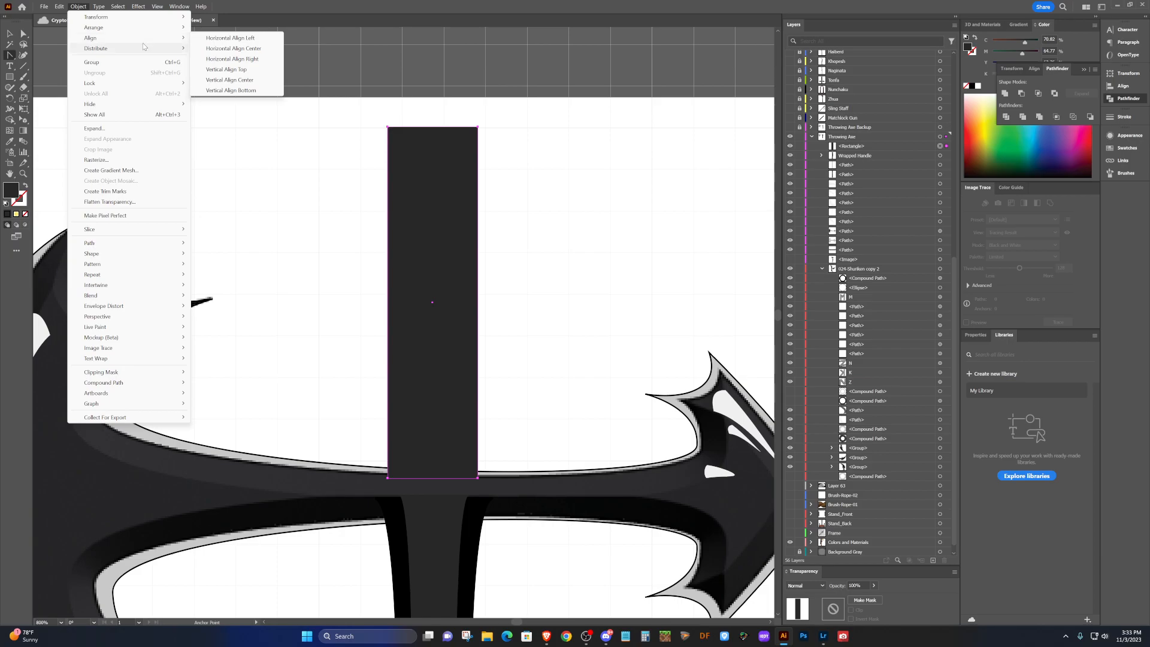
mouse_move(148, 19)
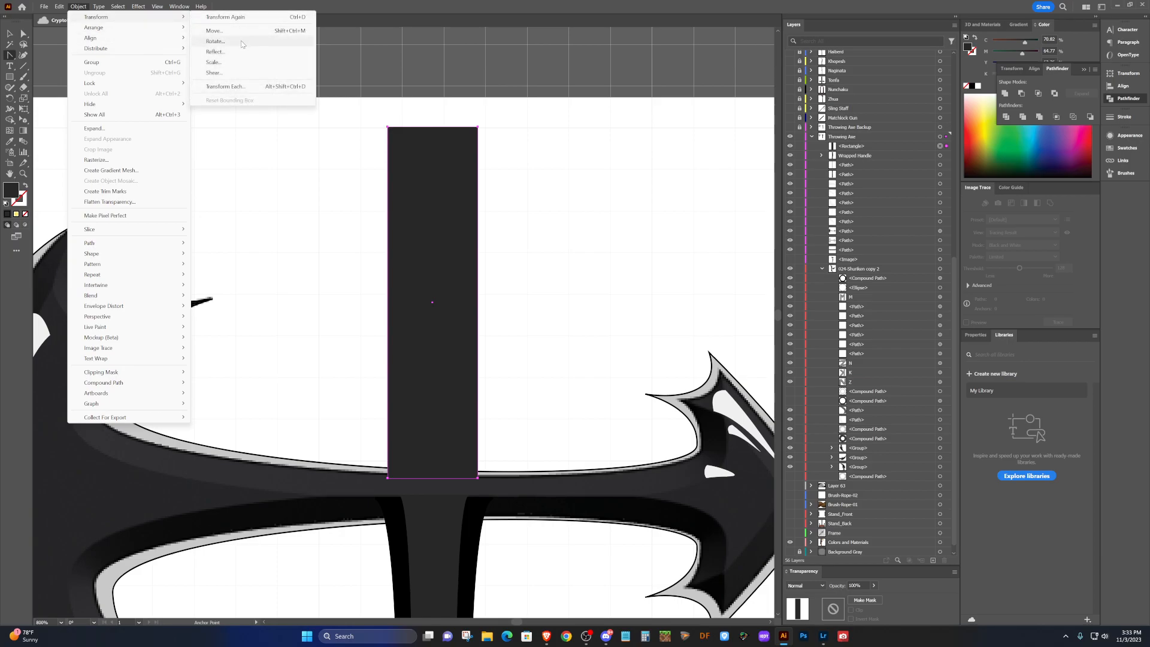
click(214, 62)
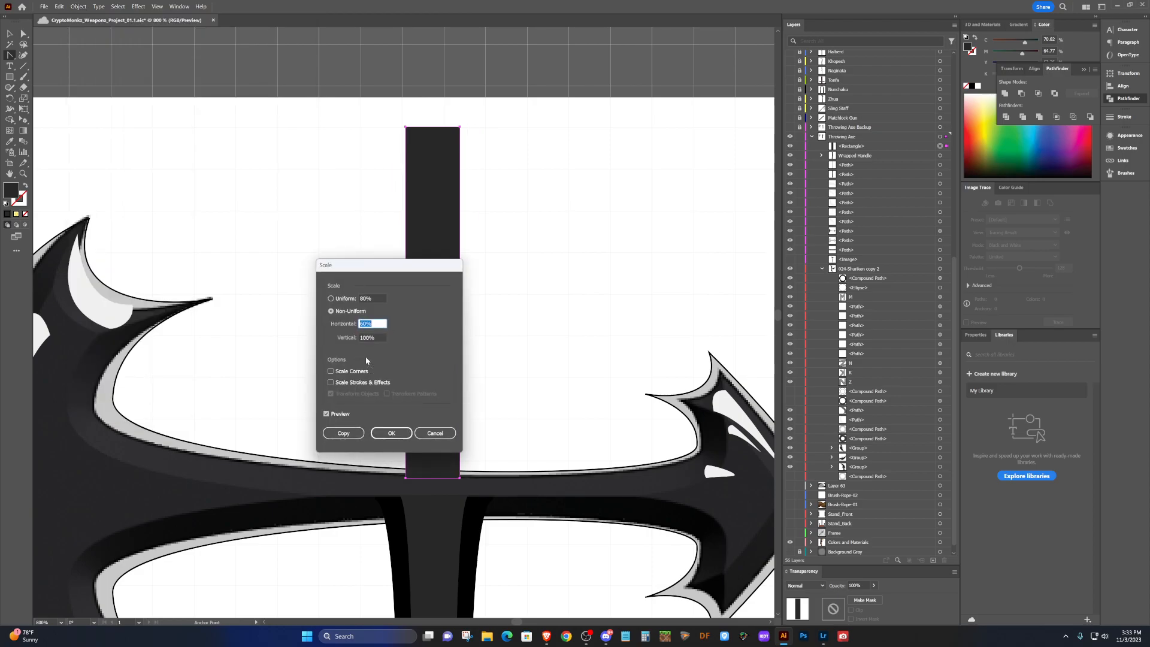
text(50)
key(Tab)
key(Return)
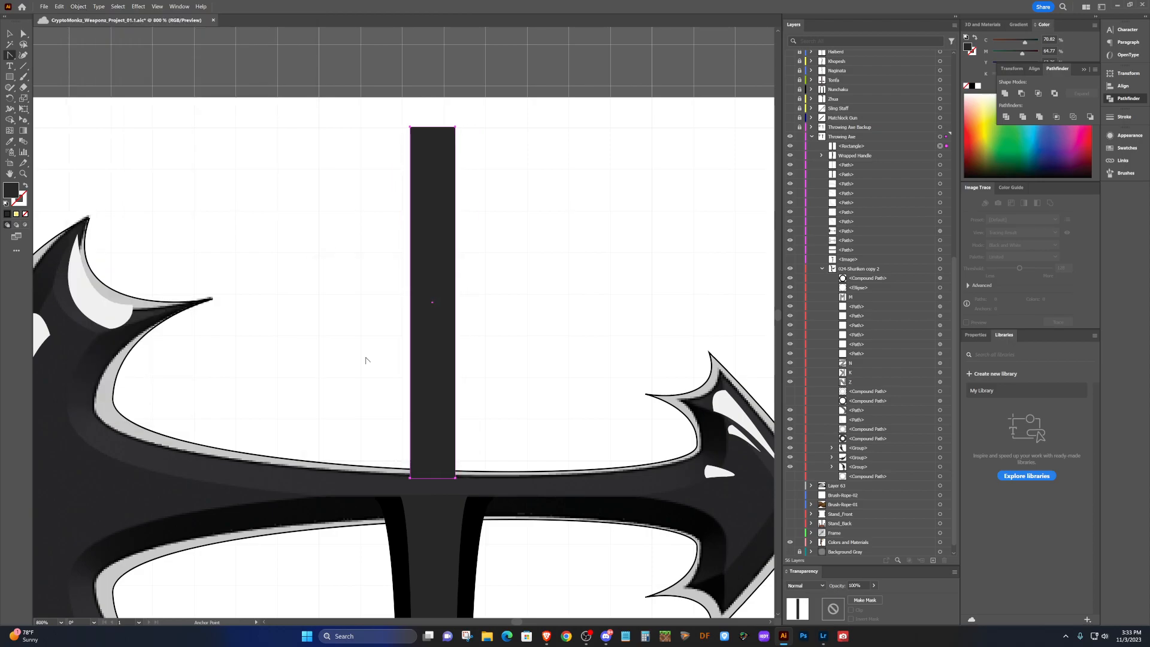
Shift the narrowed rectangle left and widen it slightly, lining its left edge up with the handle's left side.
key(v)
drag(445, 320, 383, 304)
key(a)
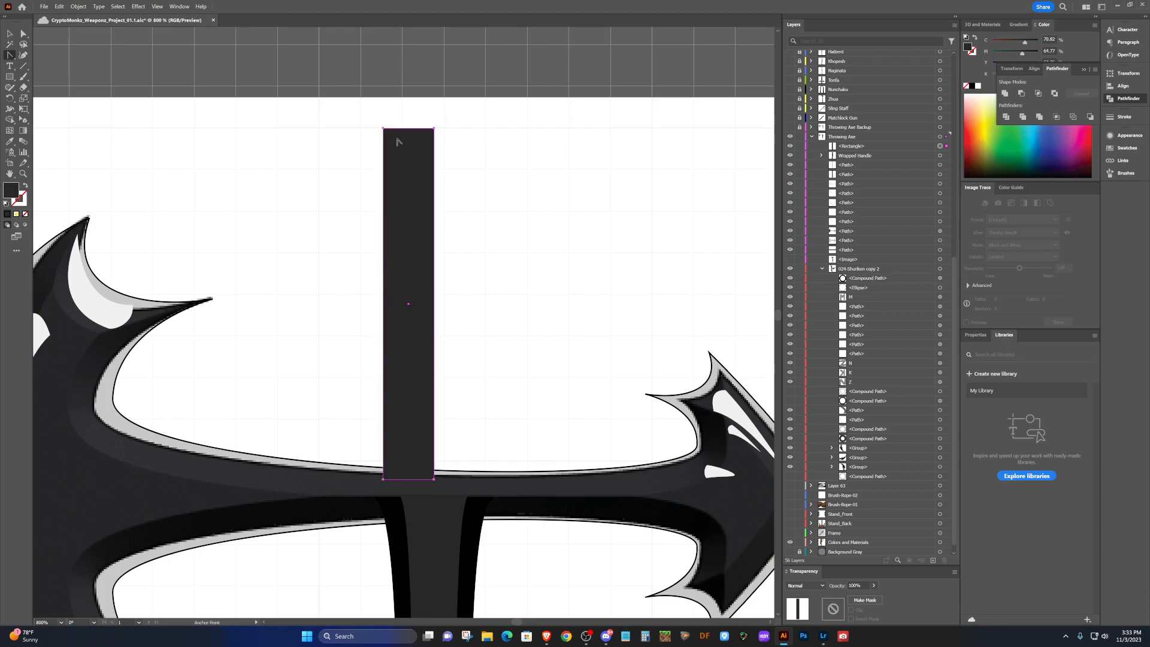
Reshape the dark rectangle into a half spike, slanting its left edge to a point at the upper right and curving the lower left edge inward.
drag(384, 131, 413, 336)
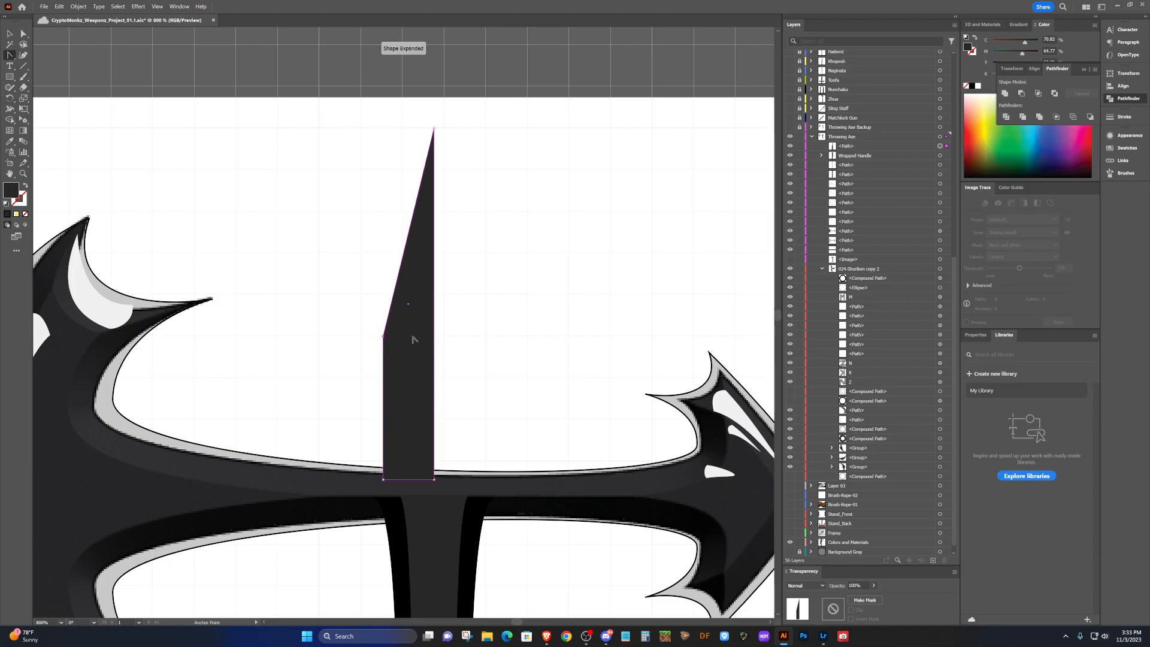
drag(383, 412, 401, 427)
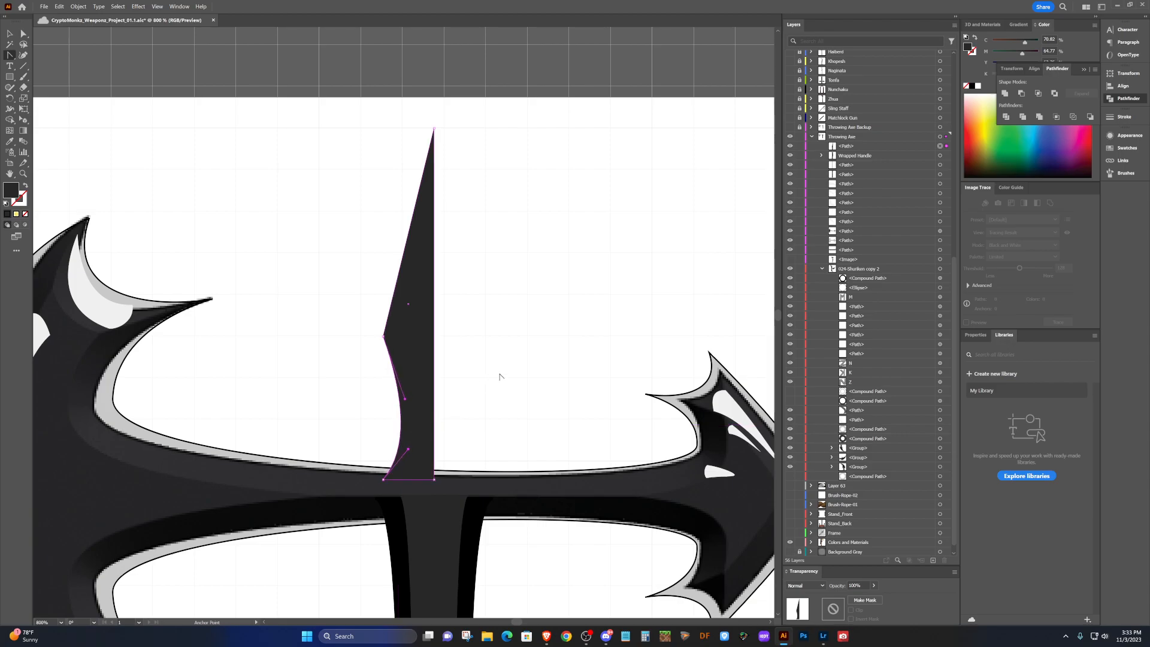
key(v)
click(499, 282)
scroll(498, 282, down, 6)
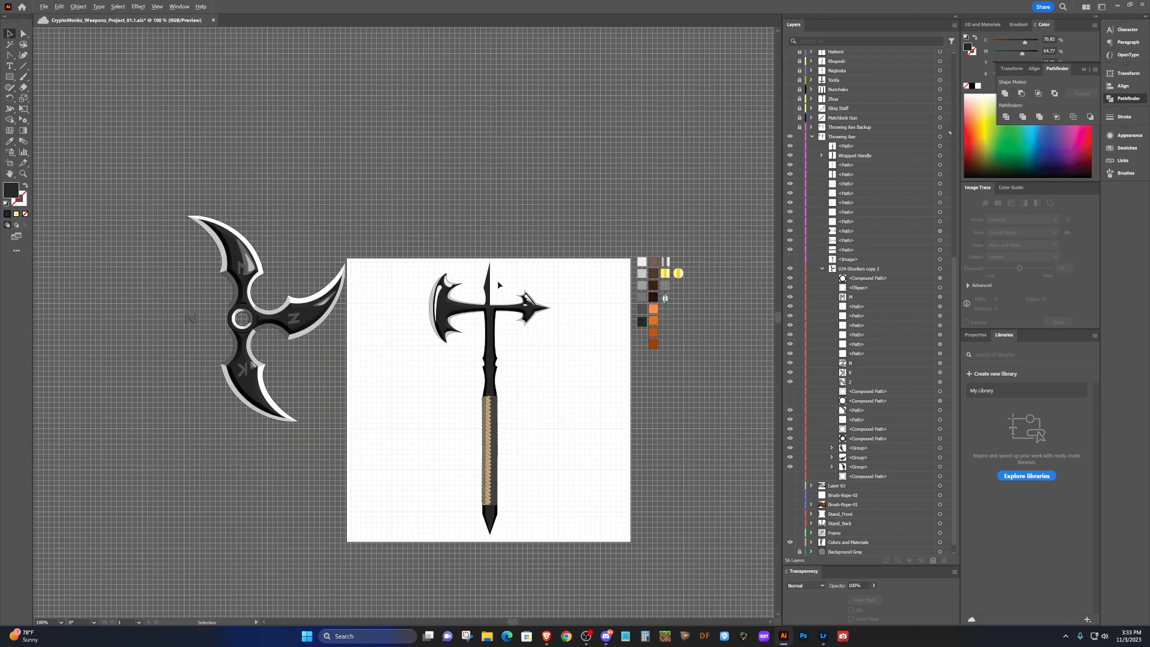
Duplicate the half spike about 11 pt to the right and reflect the copy across the vertical axis to complete a symmetrical spike.
scroll(498, 282, up, 8)
click(391, 342)
scroll(391, 342, down, 5)
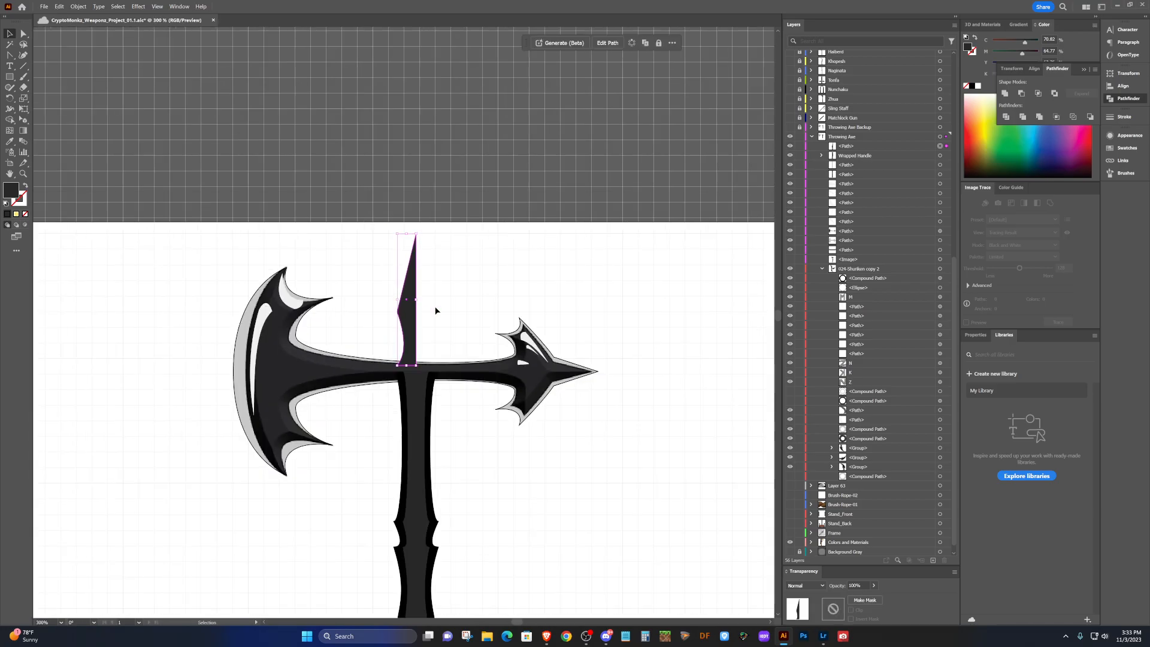
drag(409, 339, 429, 340)
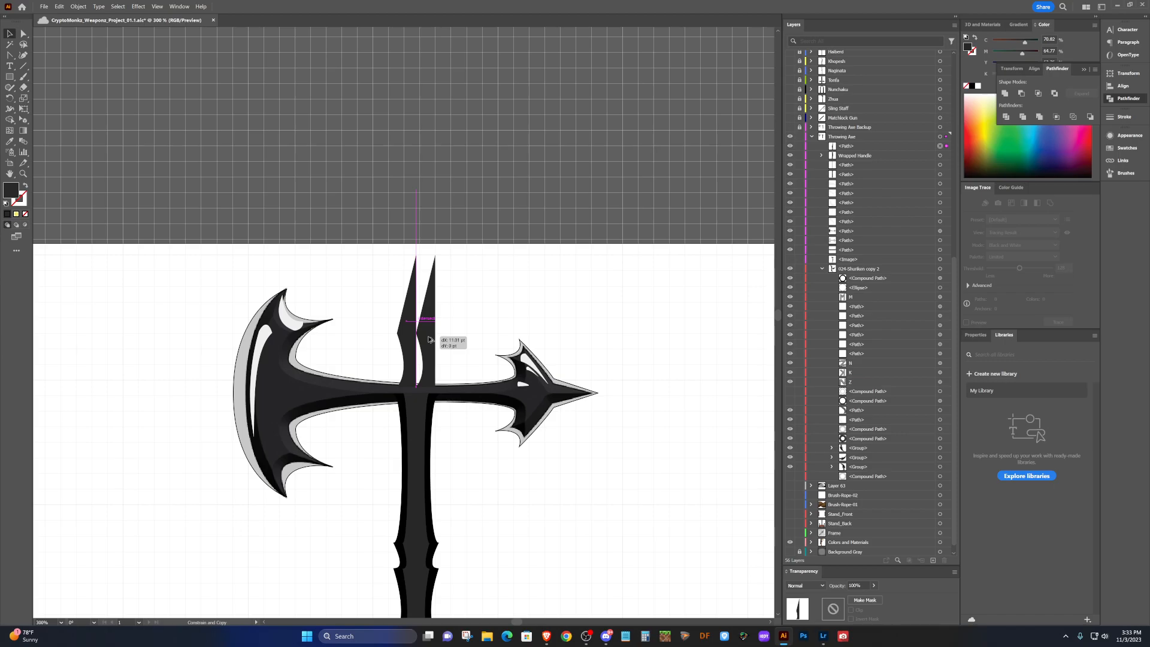
drag(429, 339, 429, 339)
click(79, 6)
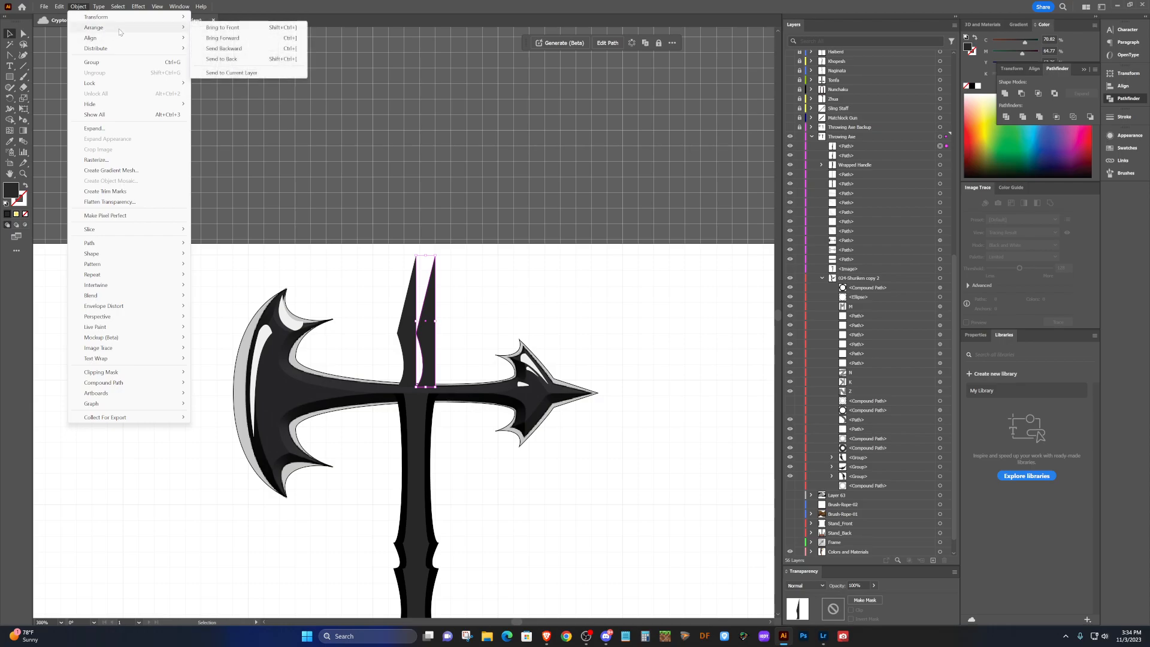
mouse_move(120, 17)
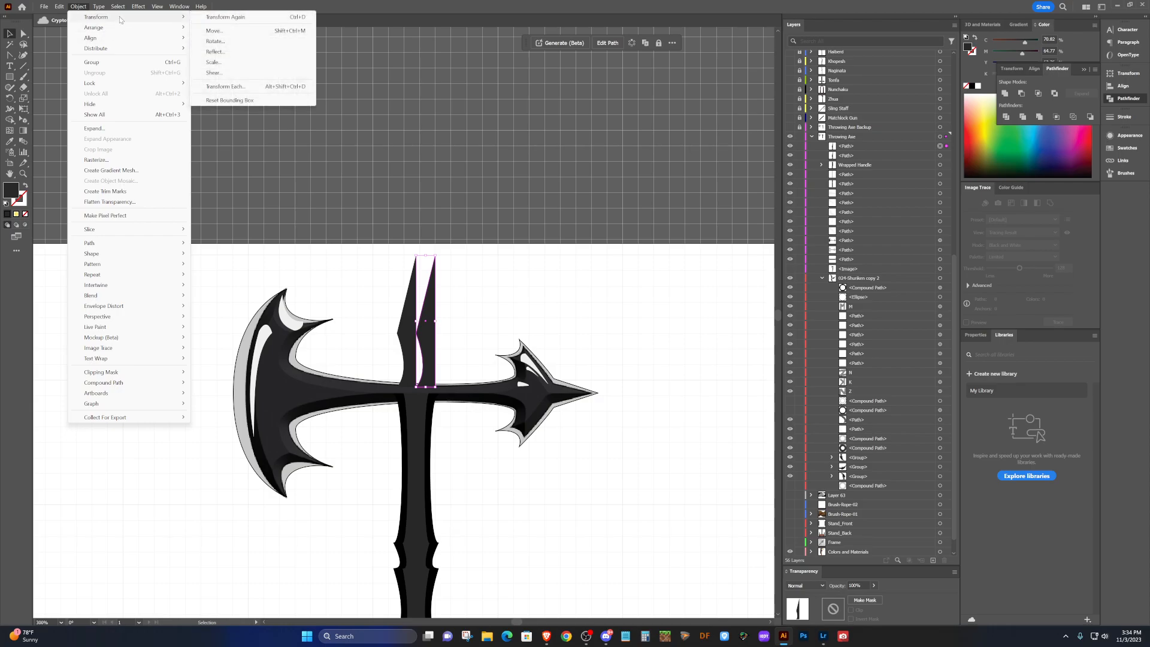
click(223, 53)
click(576, 373)
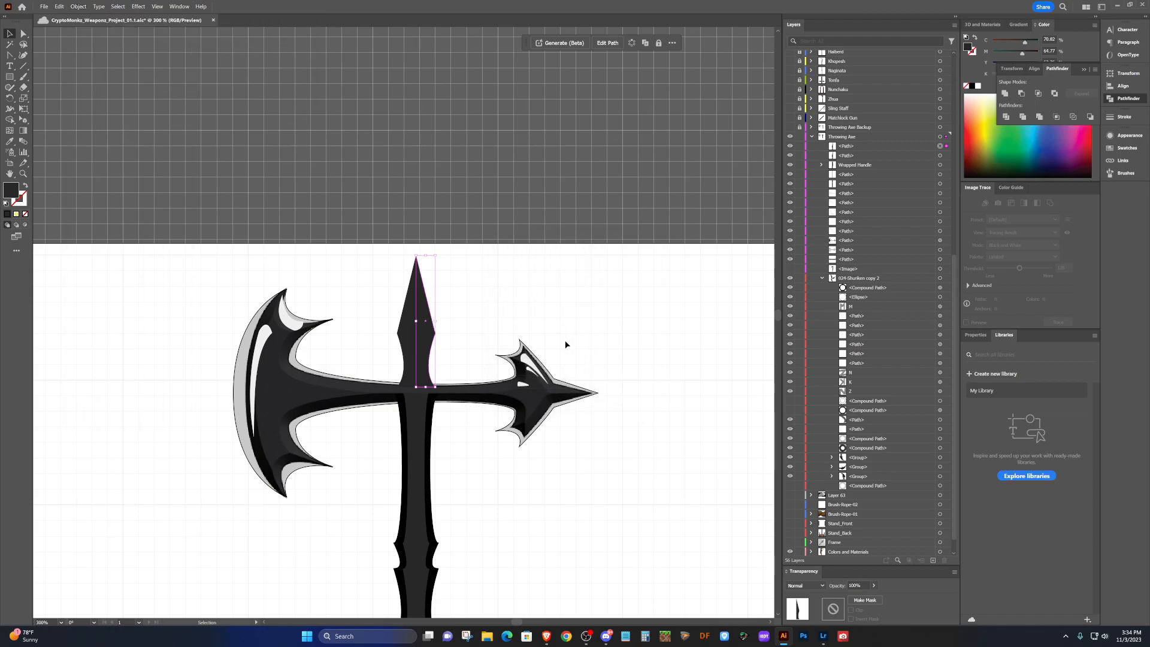
click(472, 178)
On the spike's left half, raise the lower outer corner to the axe head's edge and extend the centre-line corner straight down onto the handle.
scroll(424, 214, down, 2)
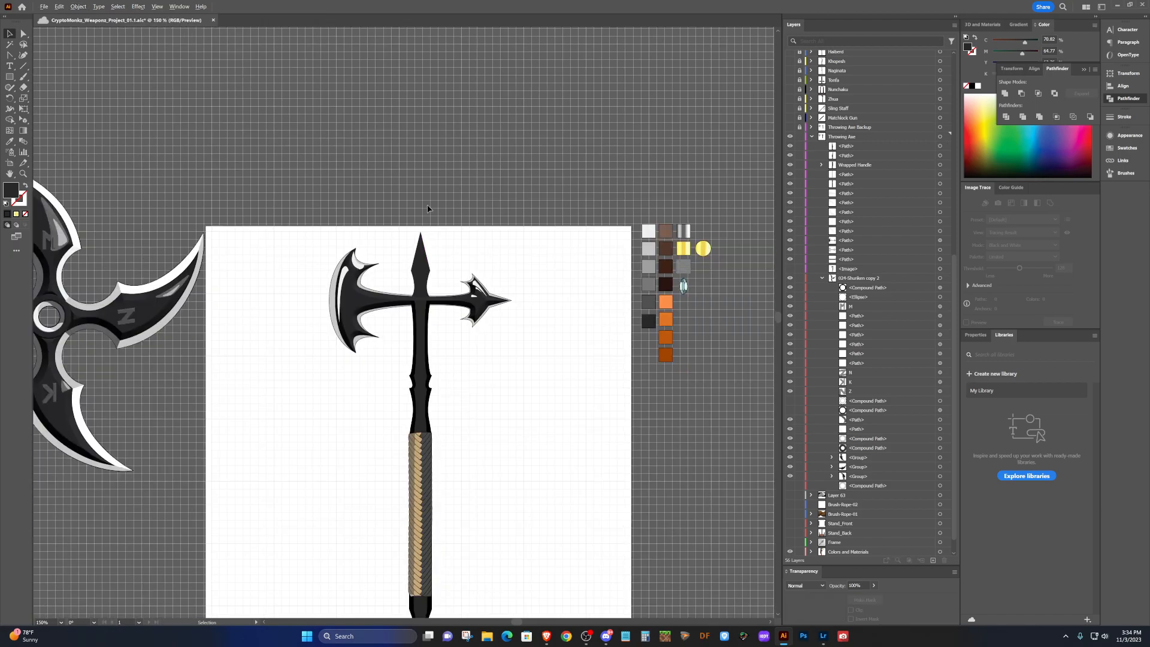
scroll(427, 208, down, 1)
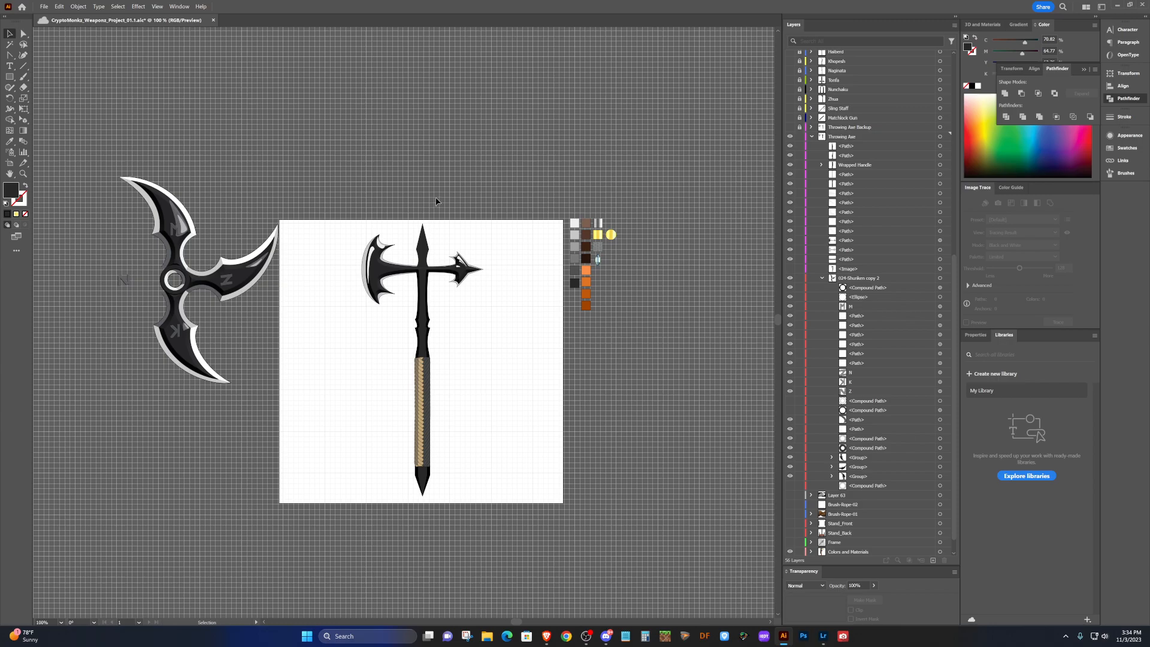
scroll(430, 299, up, 3)
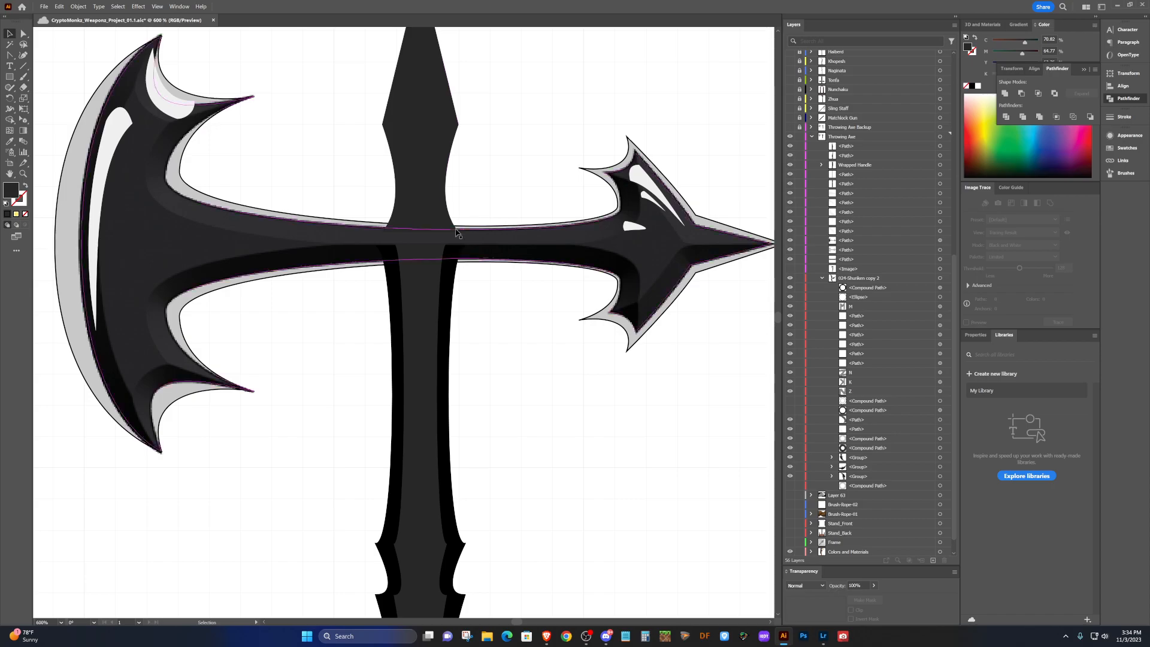
scroll(439, 203, up, 1)
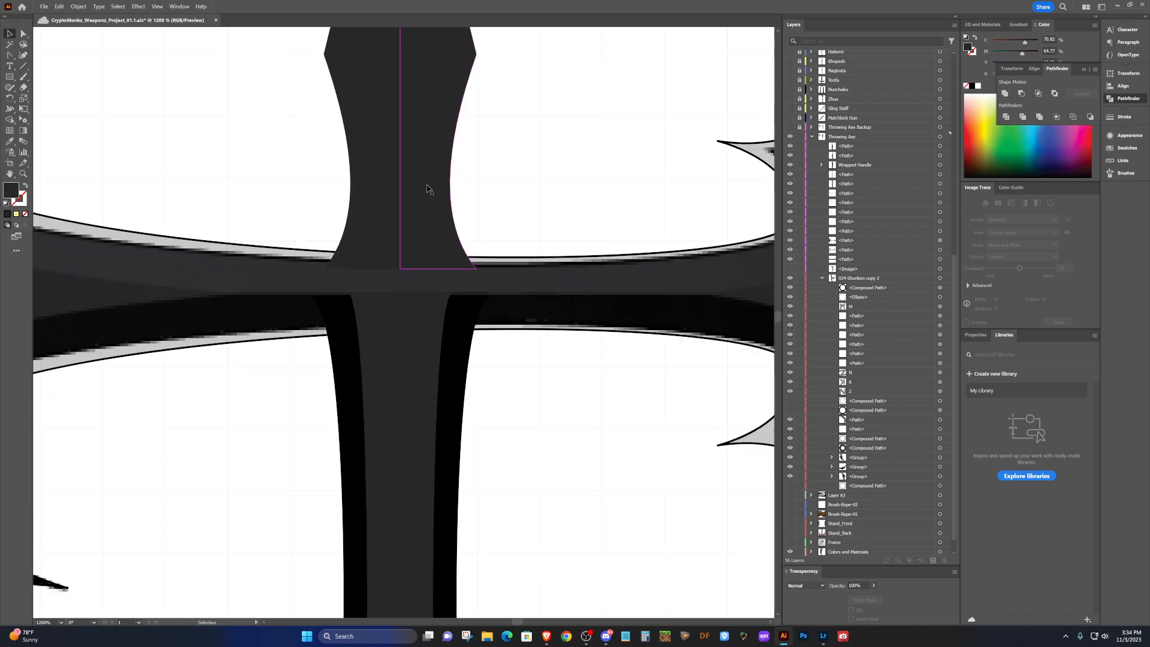
click(419, 180)
shift+click(375, 188)
drag(417, 202, 417, 201)
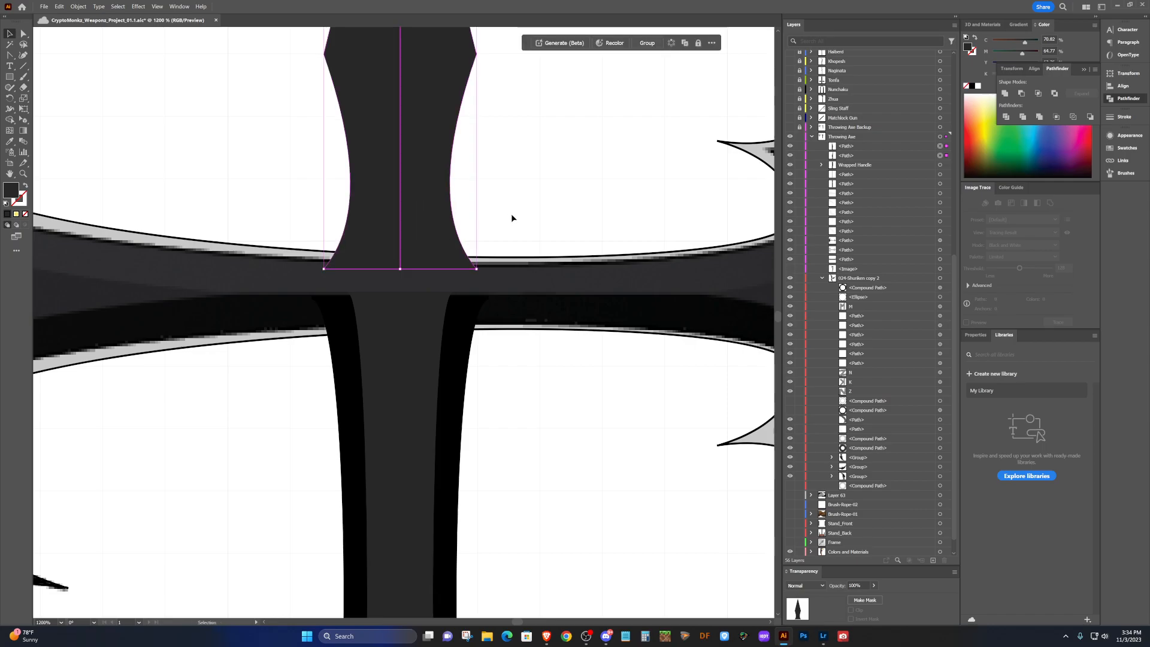
key(shift+c)
scroll(400, 267, up, 2)
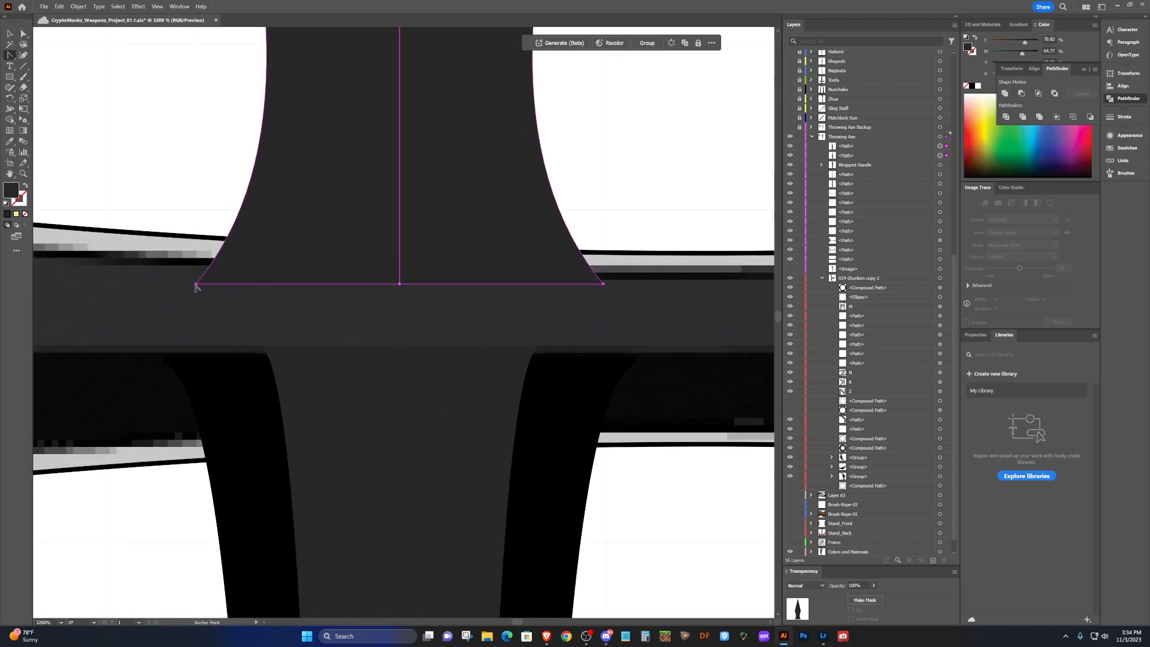
drag(196, 285, 199, 267)
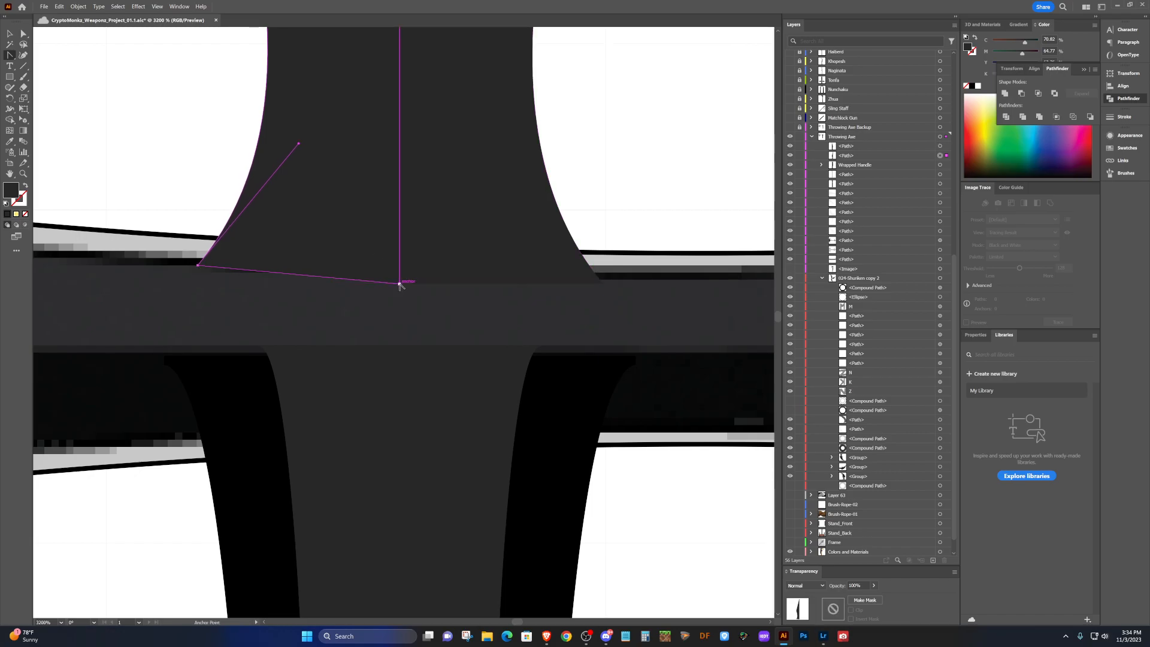
drag(400, 285, 400, 382)
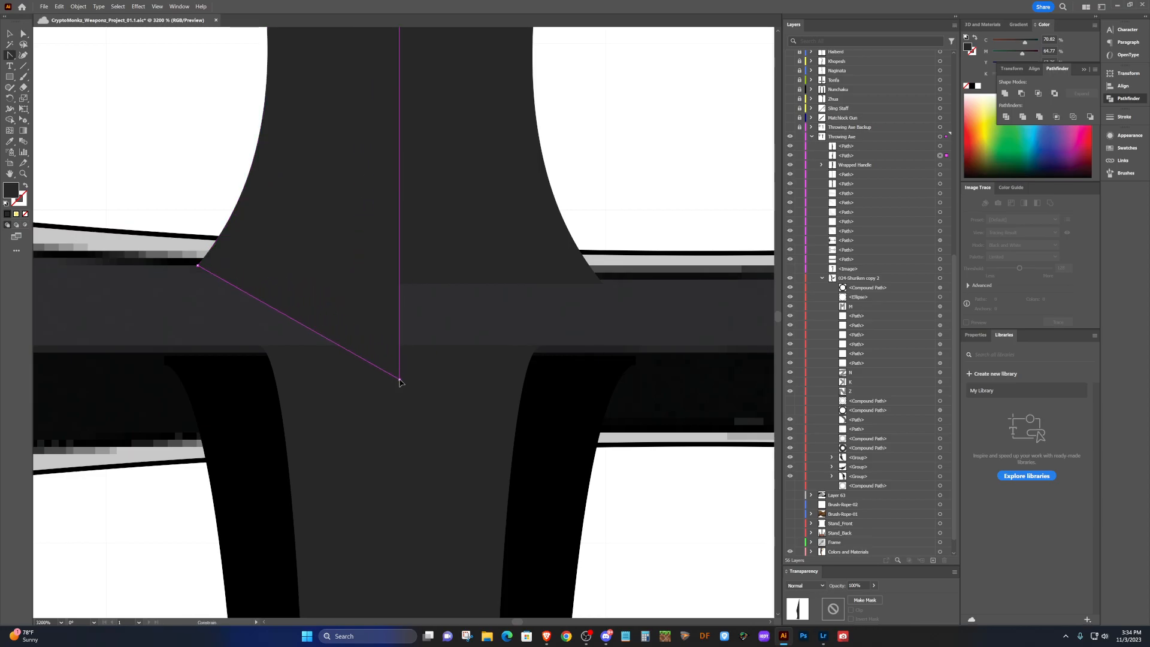
drag(400, 382, 400, 379)
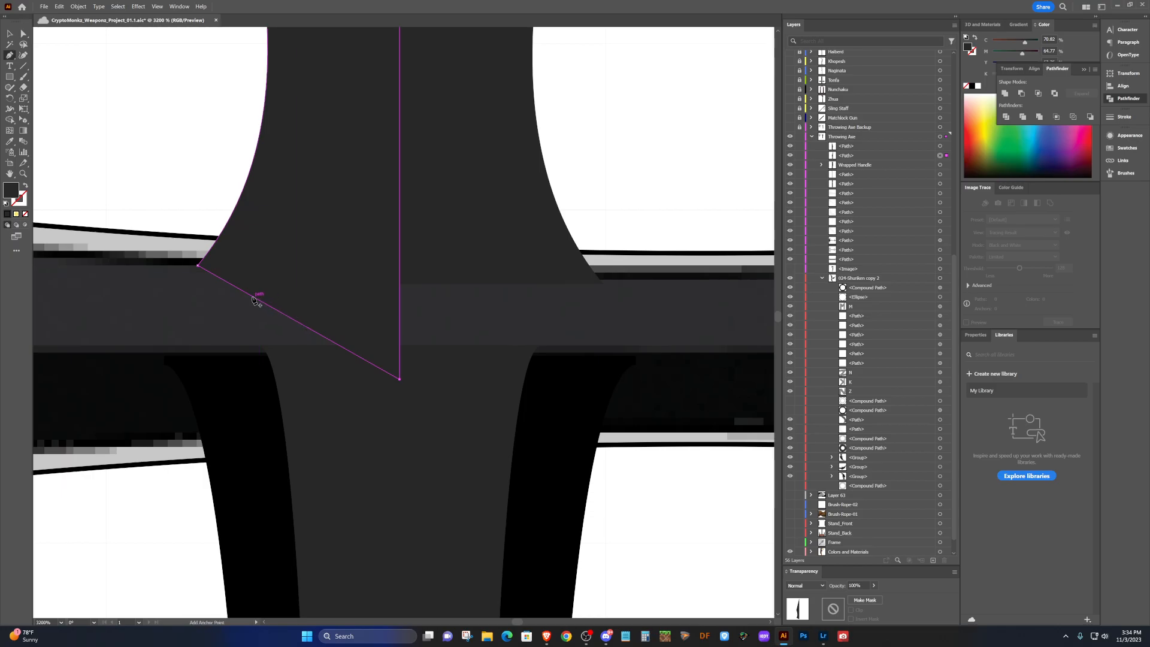
Add an anchor point on the left half's slanted base edge and pull it down to the handle's upper left shoulder.
drag(253, 298, 259, 347)
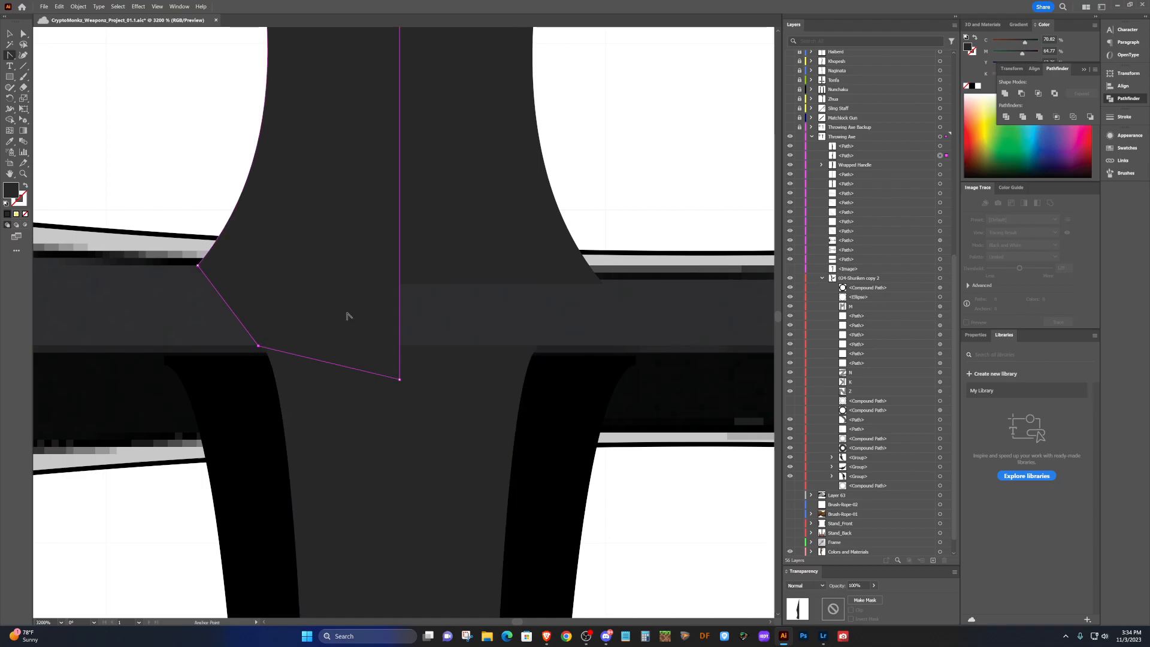
key(v)
click(481, 221)
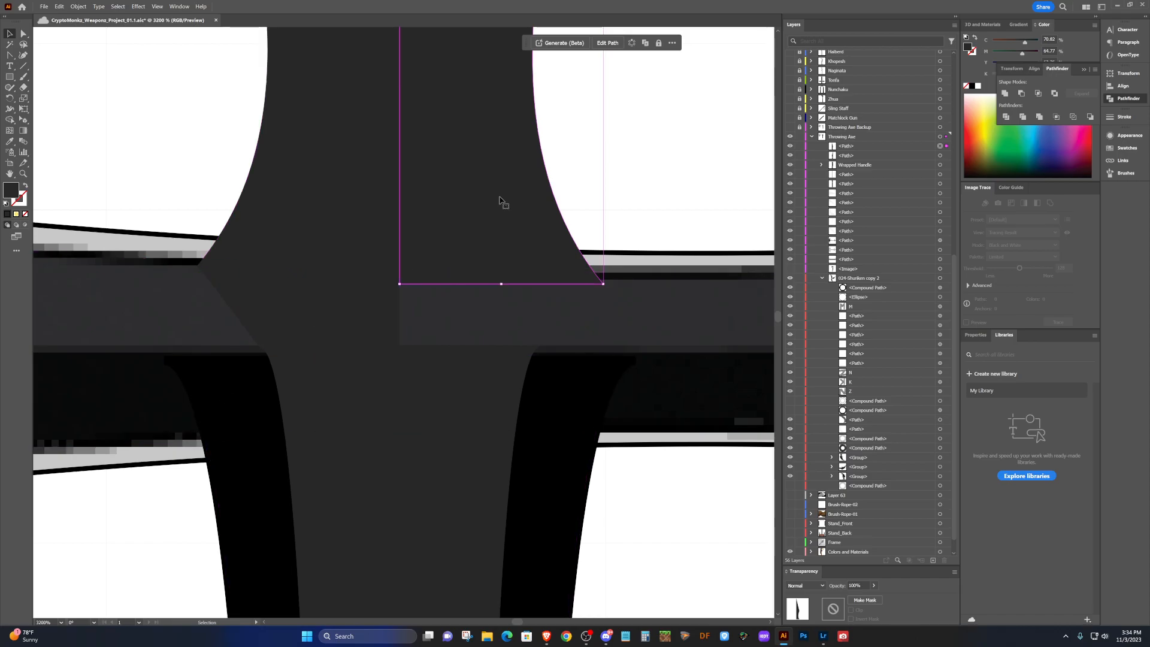
Delete the outdated right half of the spike, keeping only the reshaped left half.
scroll(485, 413, down, 4)
scroll(537, 429, down, 2)
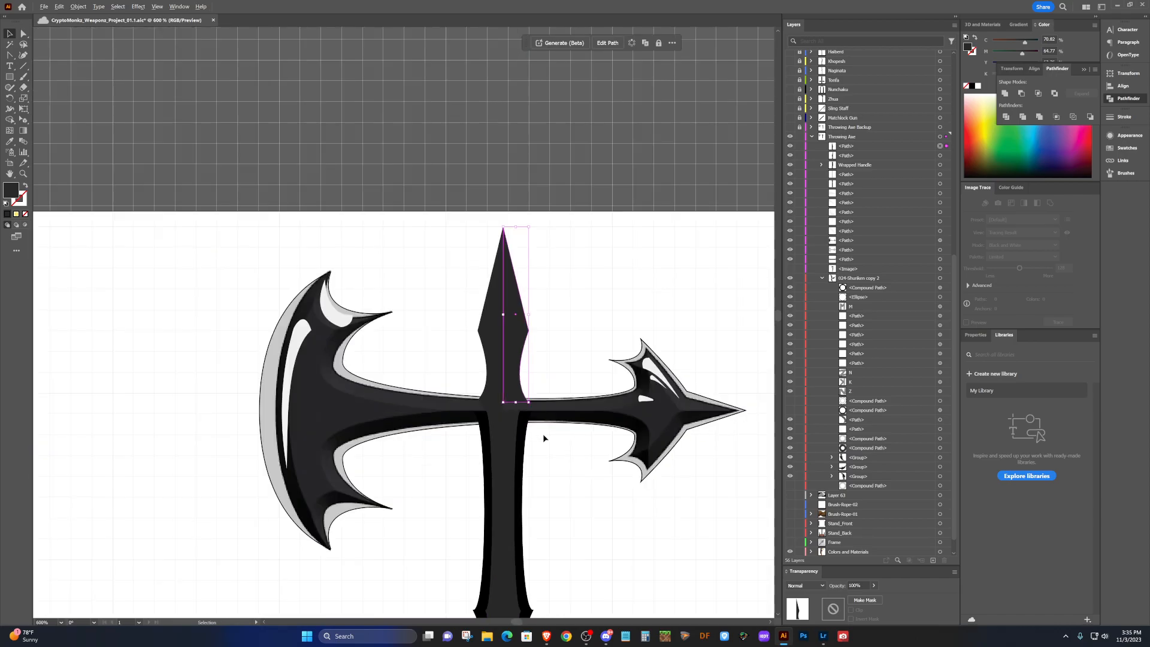
click(574, 486)
scroll(574, 479, down, 2)
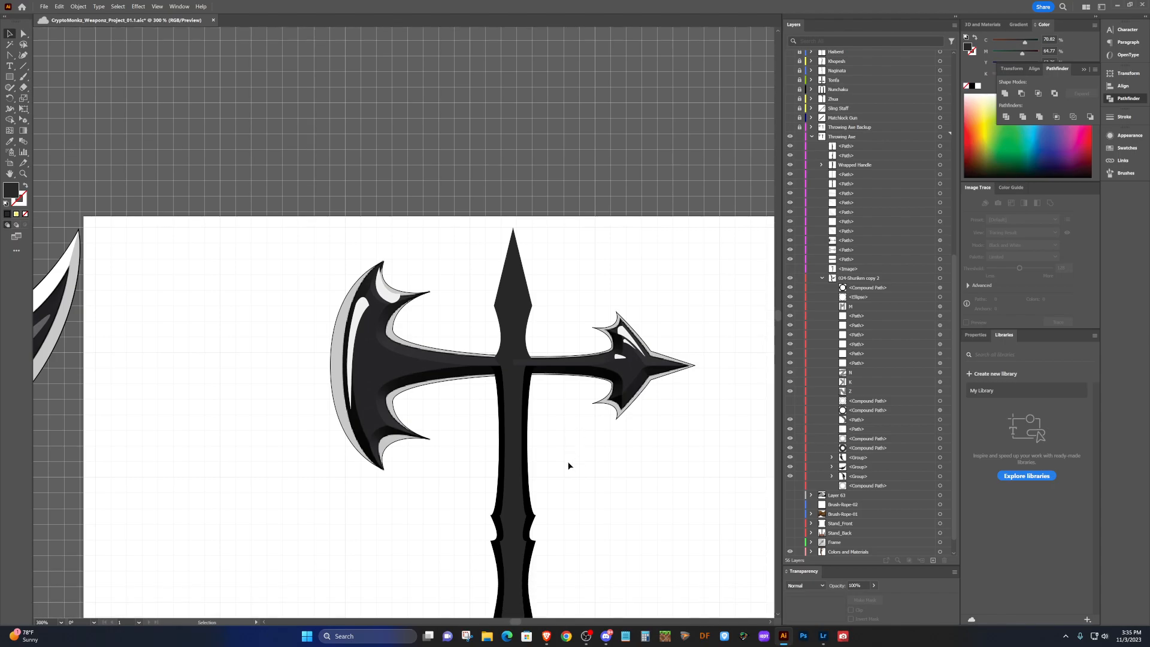
scroll(561, 444, up, 2)
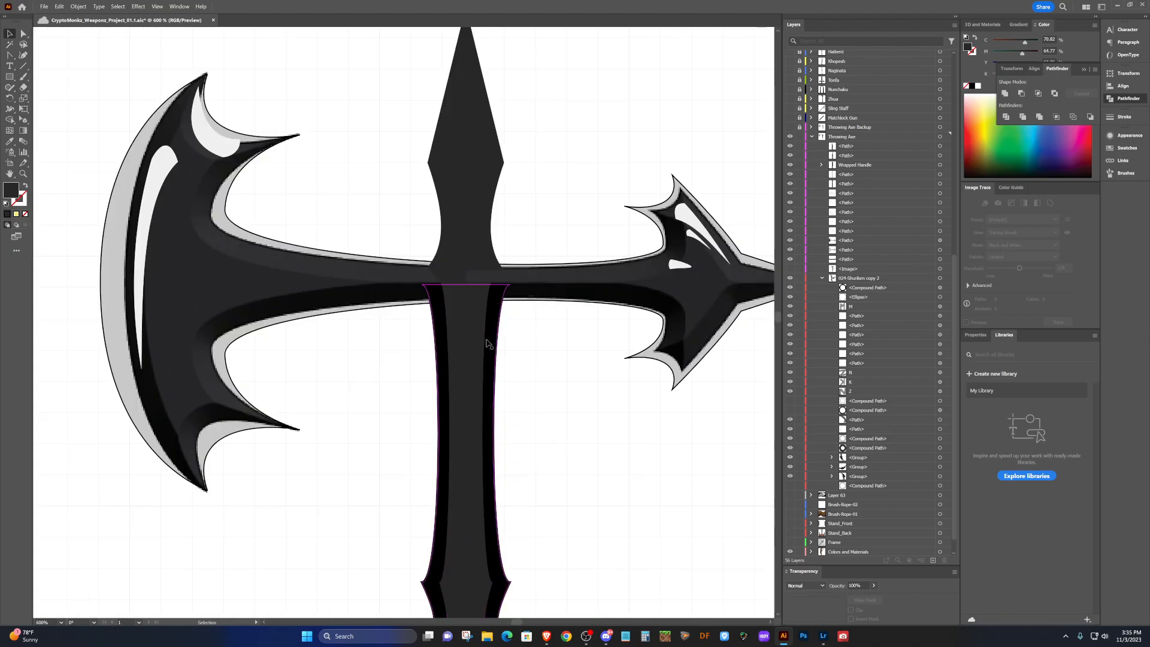
click(481, 254)
key(Delete)
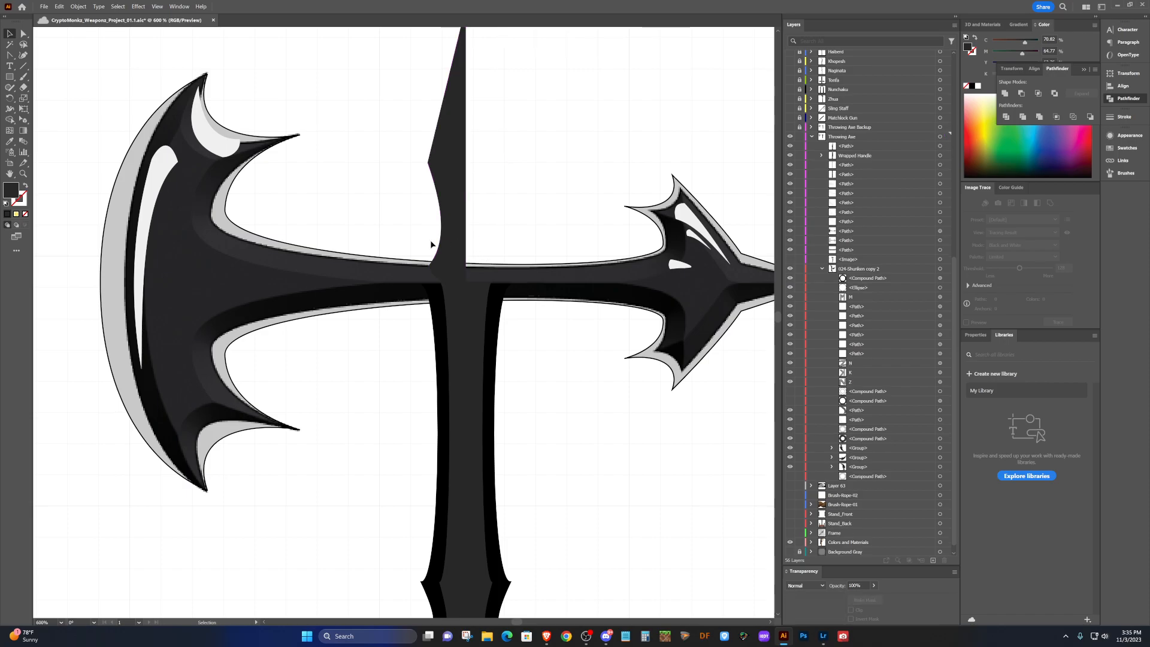
Duplicate the reshaped left half alongside its straight edge and reflect the copy across the vertical axis.
click(452, 232)
scroll(465, 231, up, 1)
drag(459, 227, 498, 231)
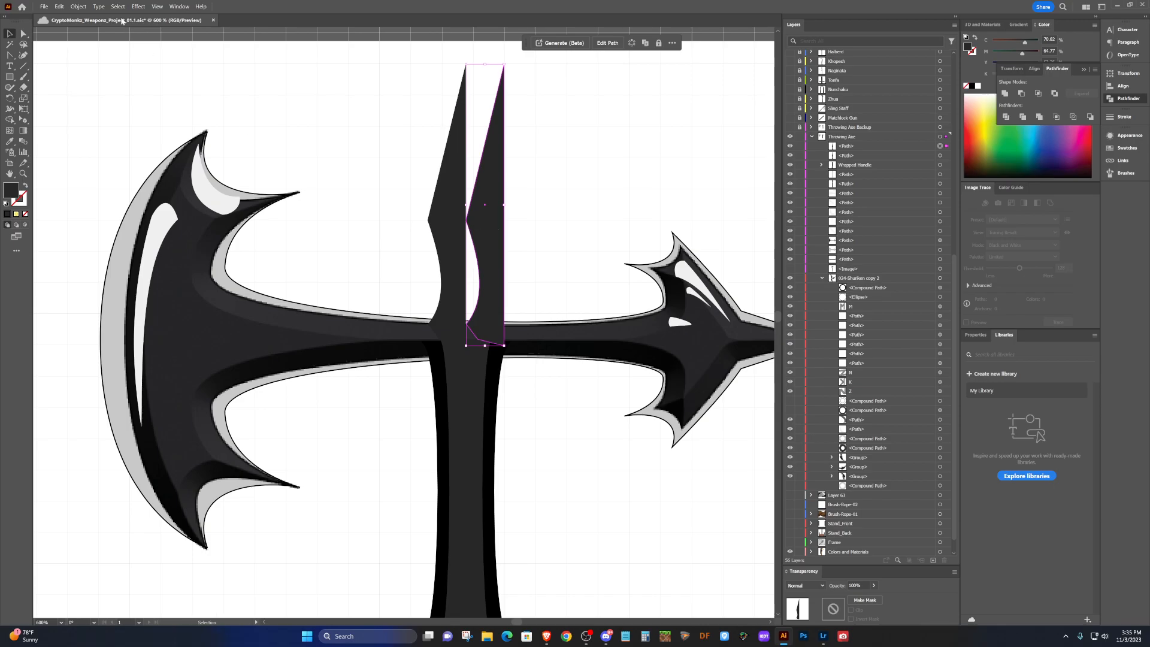
click(78, 7)
mouse_move(112, 20)
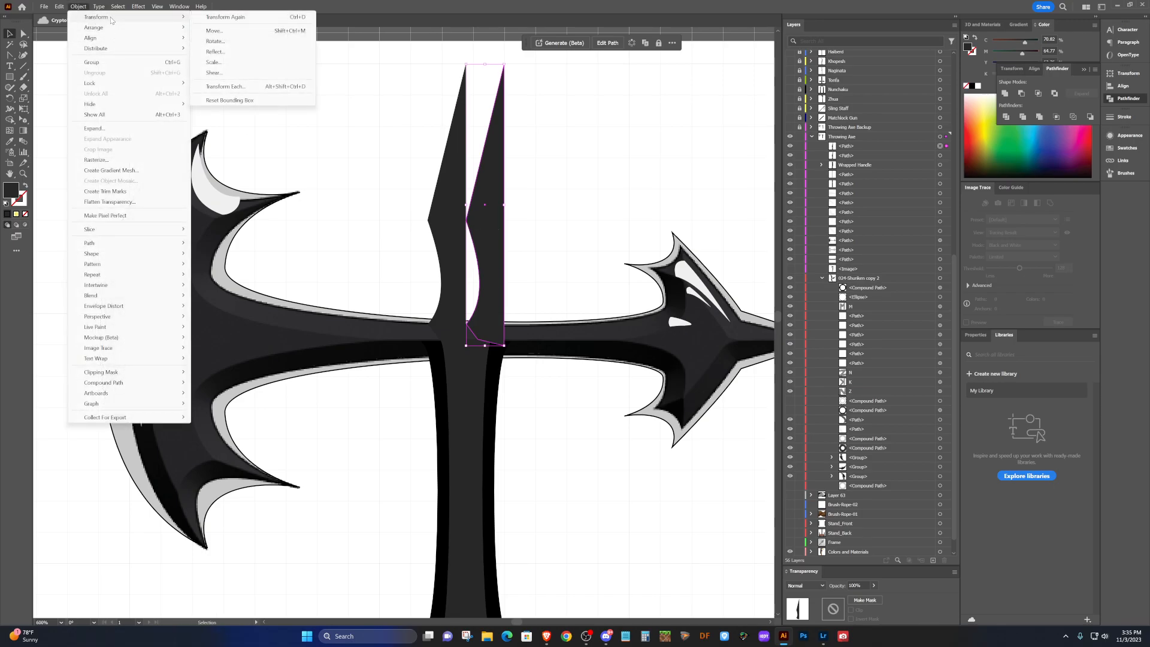
click(215, 52)
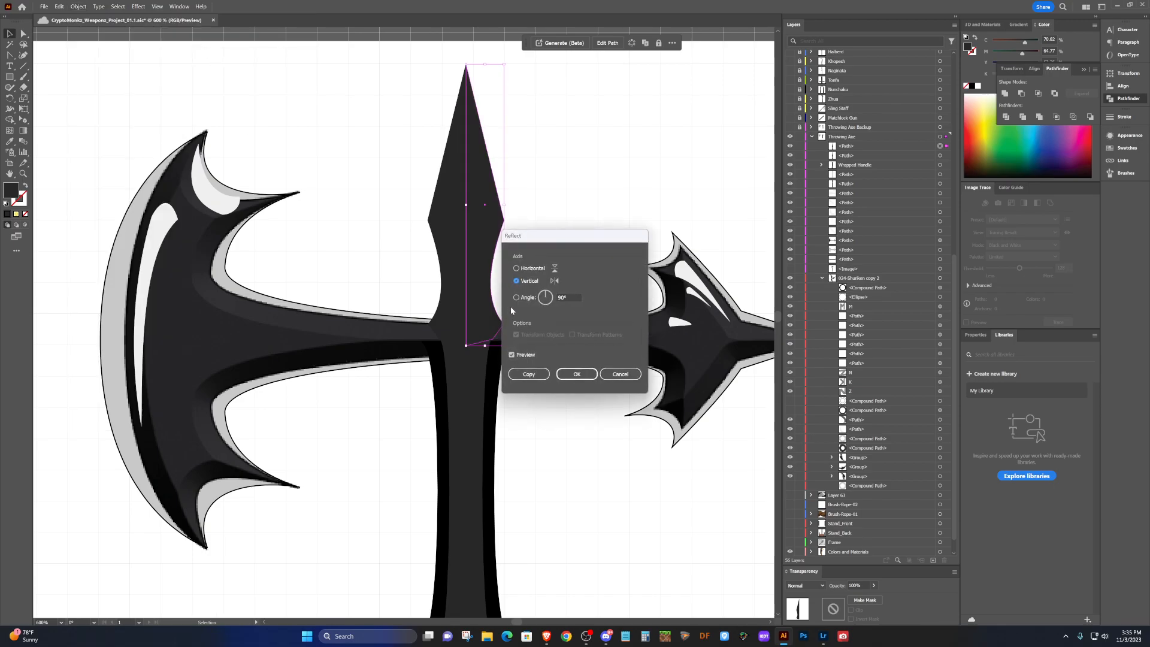
click(577, 374)
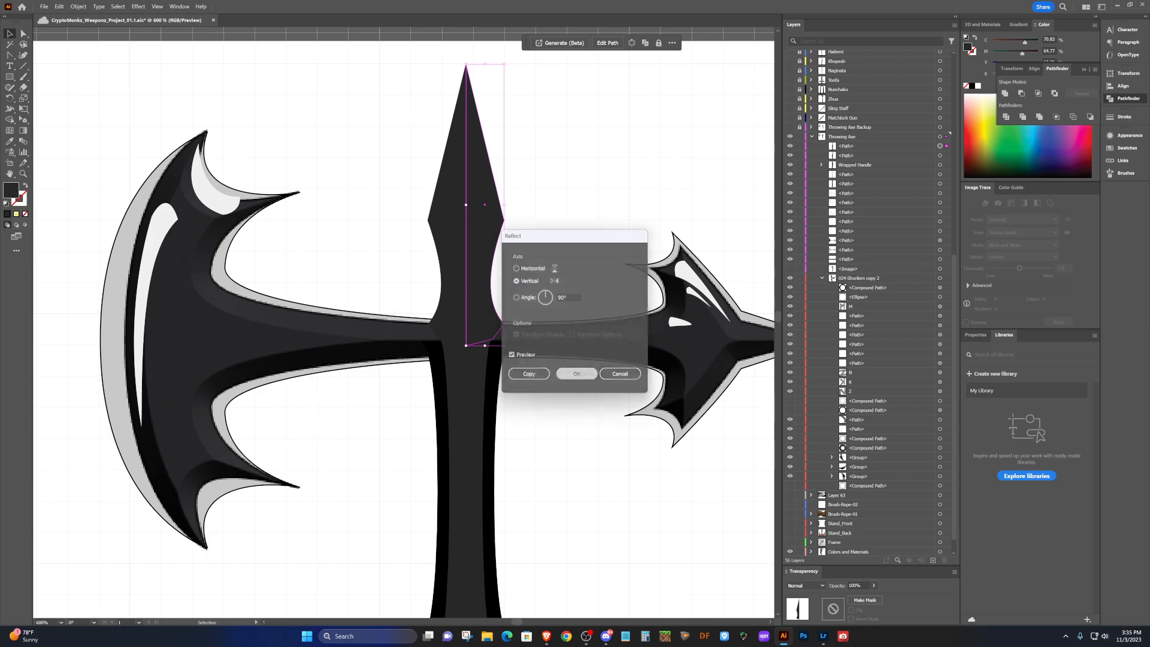
click(573, 480)
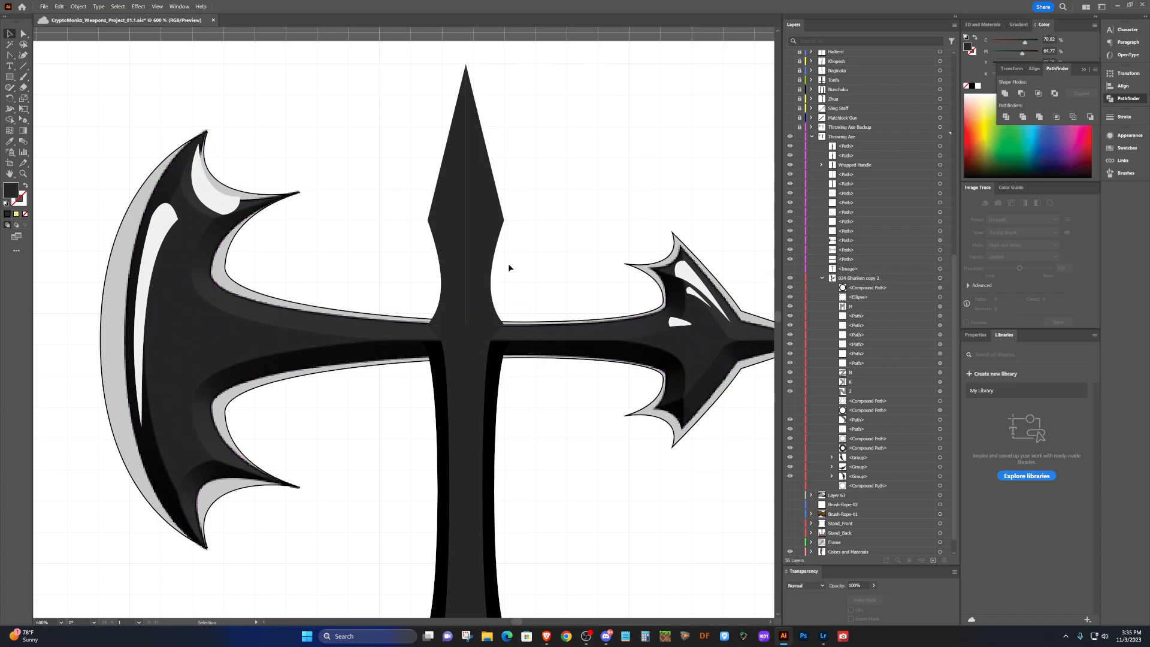
Inspect the spike's centre seam from tip to base and remove the mirrored right half again.
scroll(480, 184, up, 5)
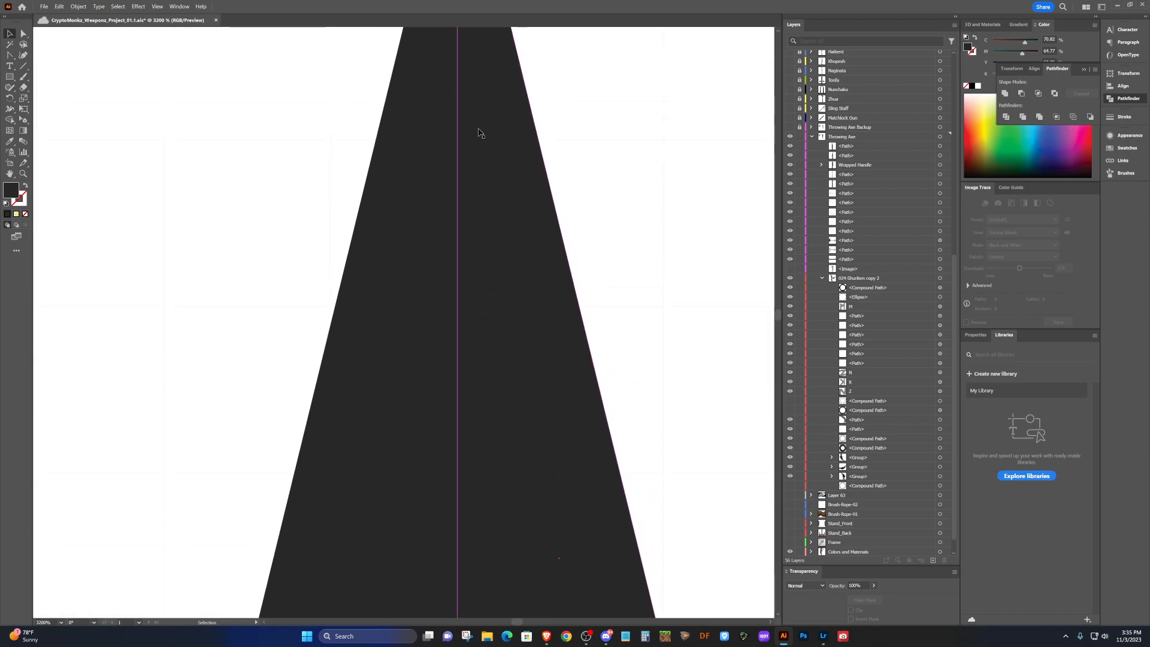
drag(478, 220, 478, 218)
click(545, 214)
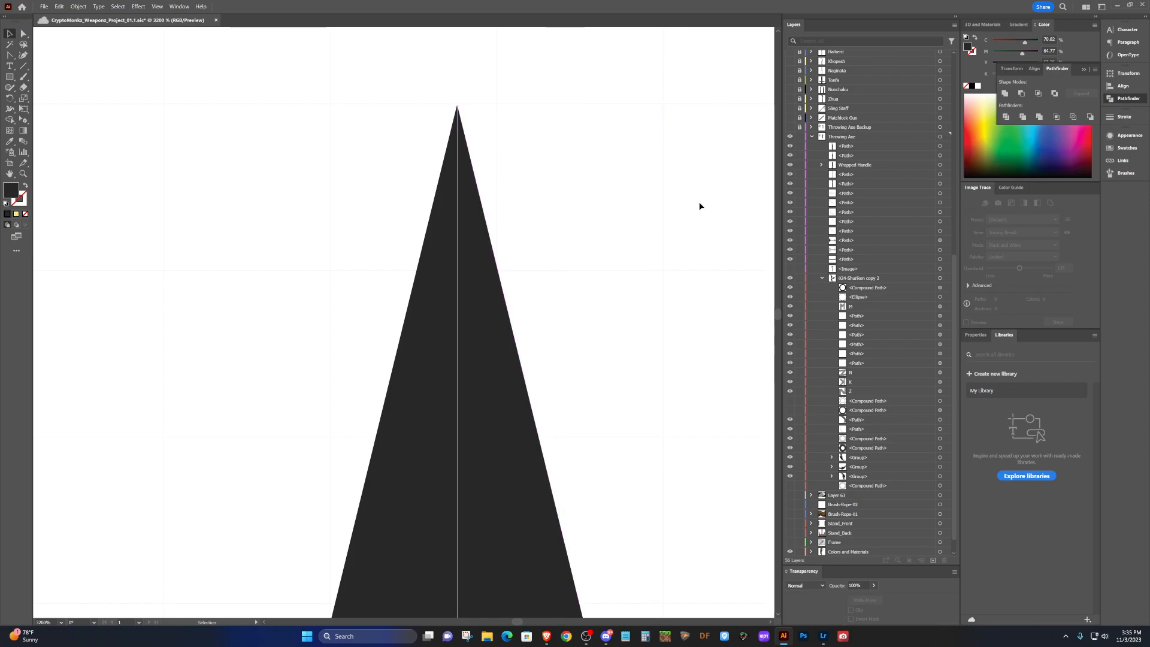
click(488, 362)
scroll(554, 300, down, 10)
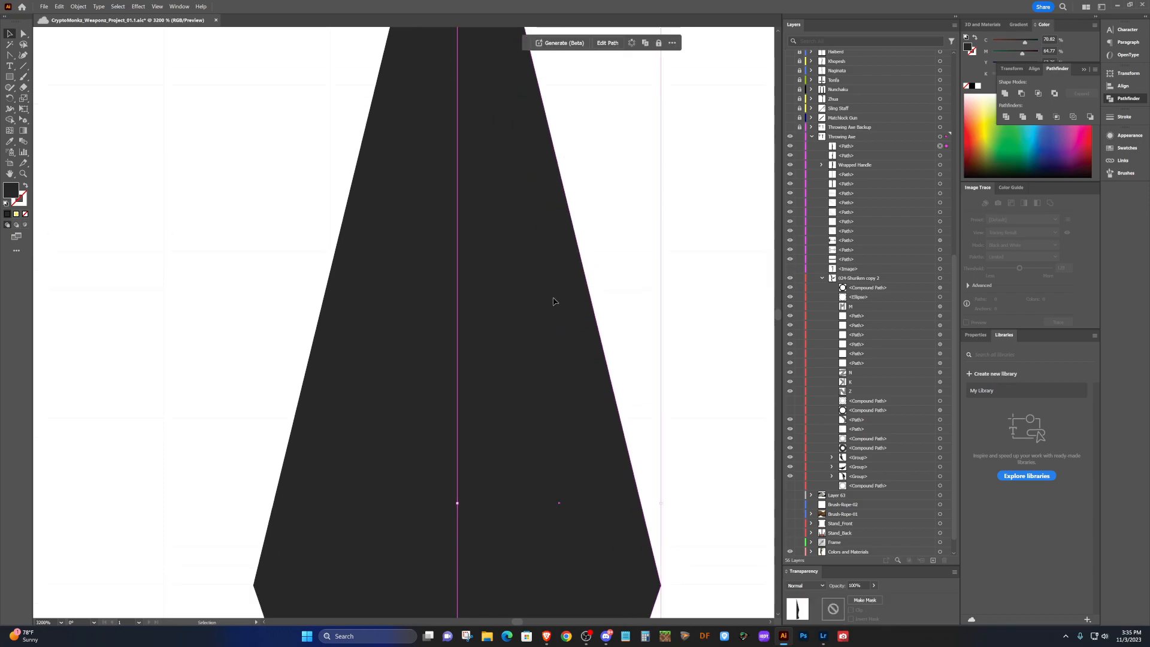
scroll(553, 302, down, 5)
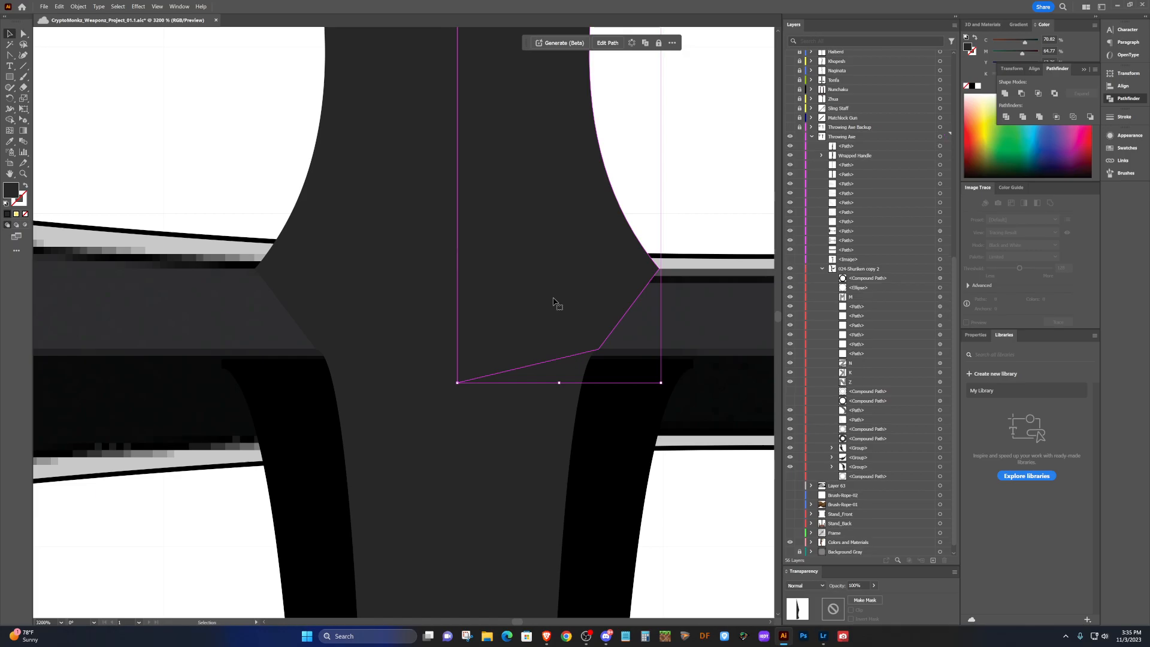
key(Delete)
Copy the left half again flush against its centre edge and reflect the copy vertically to form the full spike without a seam.
click(553, 301)
scroll(482, 292, down, 1)
scroll(485, 257, up, 2)
click(462, 232)
drag(458, 234, 512, 237)
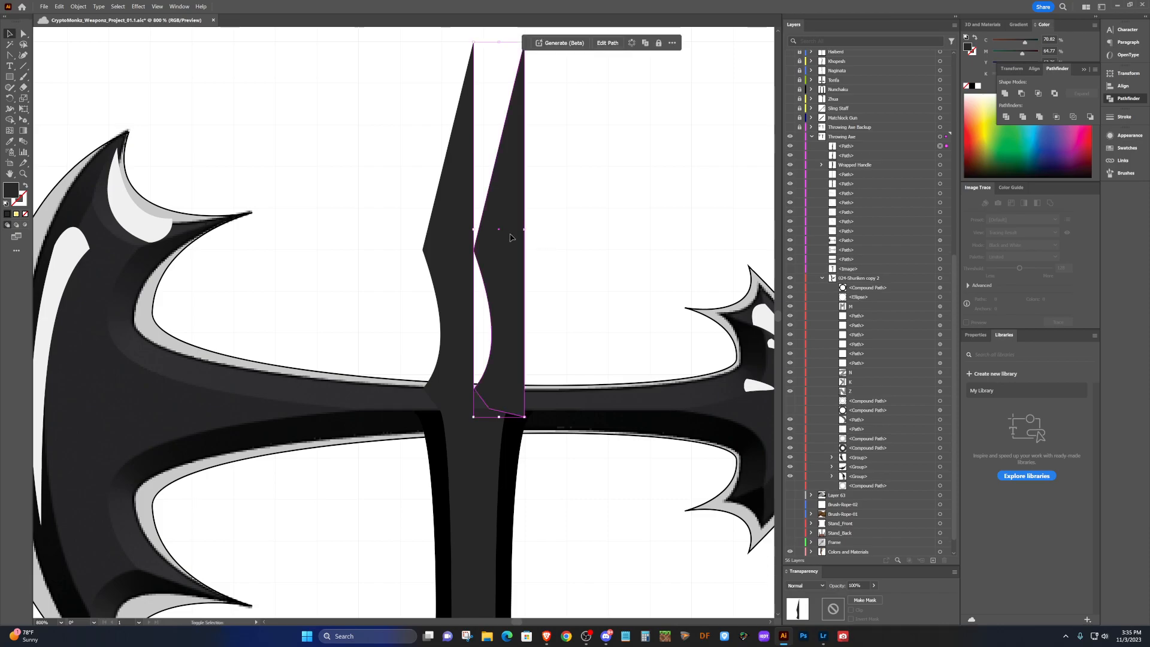
click(78, 6)
mouse_move(120, 17)
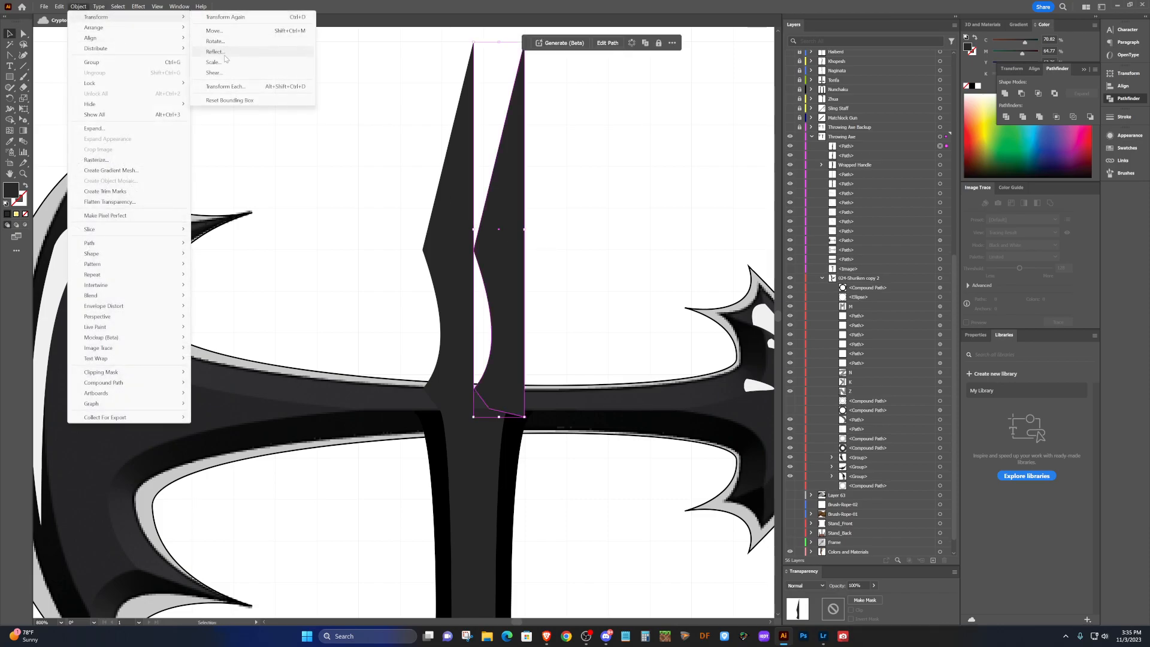
click(215, 51)
click(580, 376)
click(630, 249)
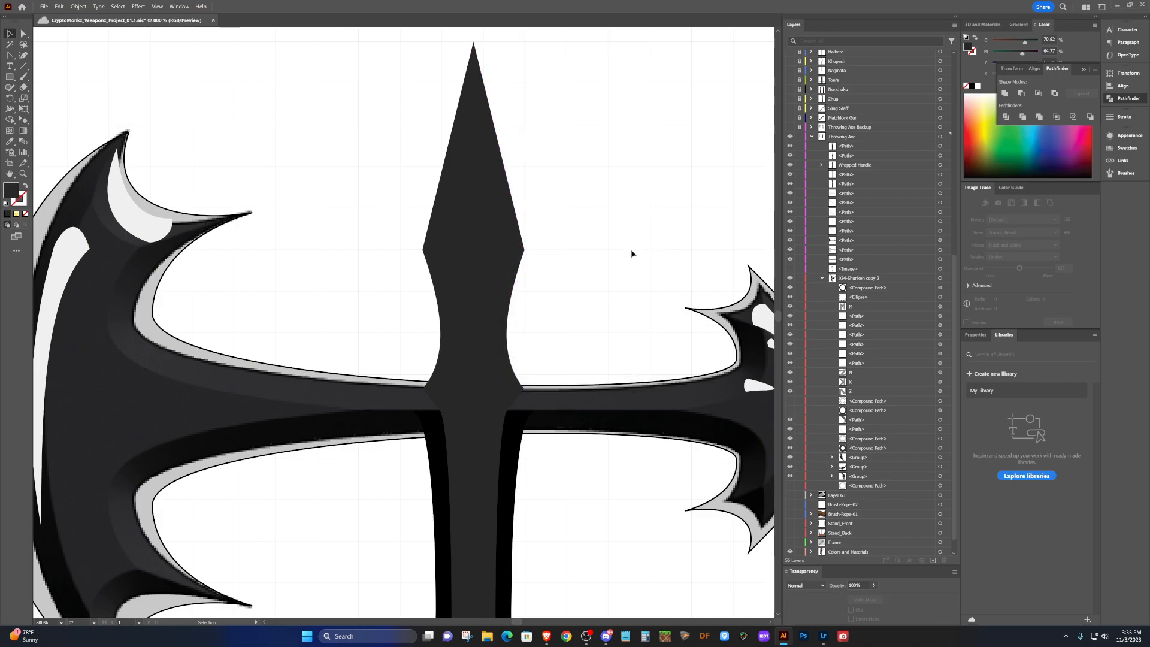
Shift the spike's right half slightly toward the left half to close the white gap along the centre seam.
scroll(546, 222, down, 1)
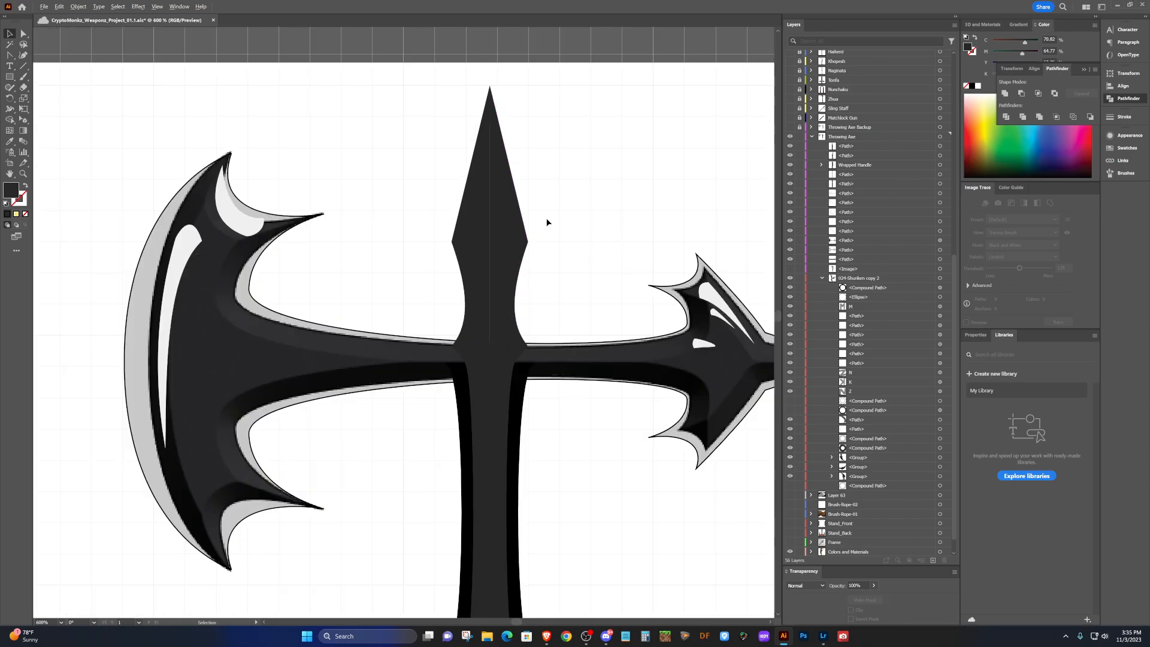
scroll(546, 222, down, 1)
scroll(546, 223, up, 3)
click(496, 257)
scroll(496, 257, up, 3)
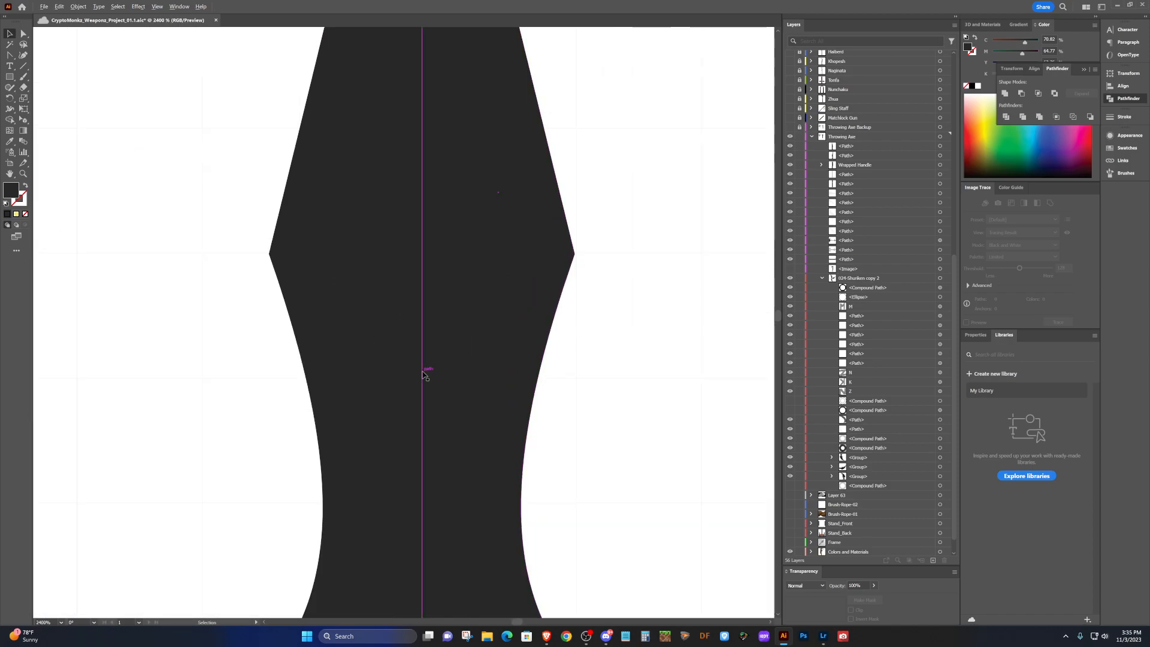
scroll(422, 376, up, 5)
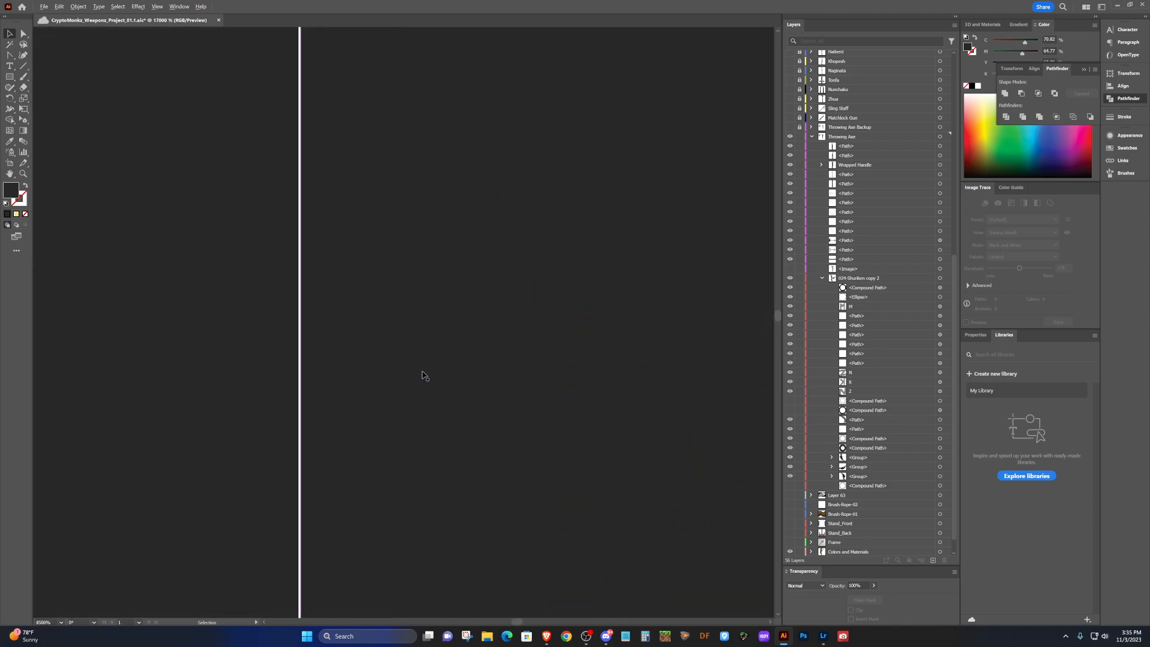
click(364, 388)
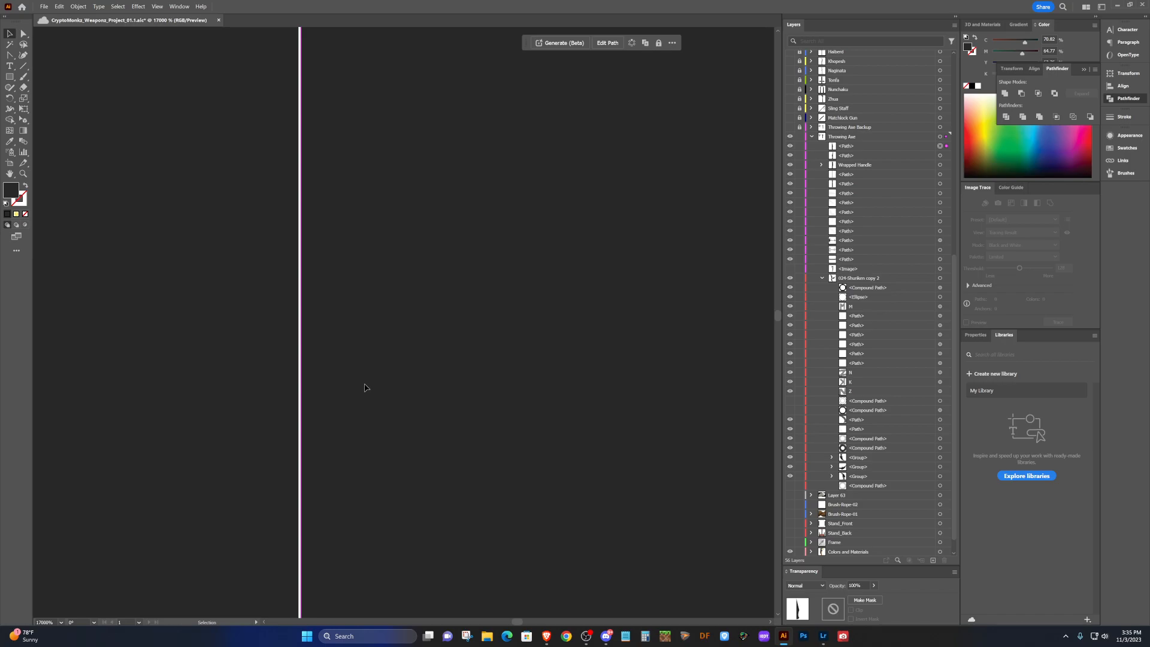
drag(364, 388, 362, 388)
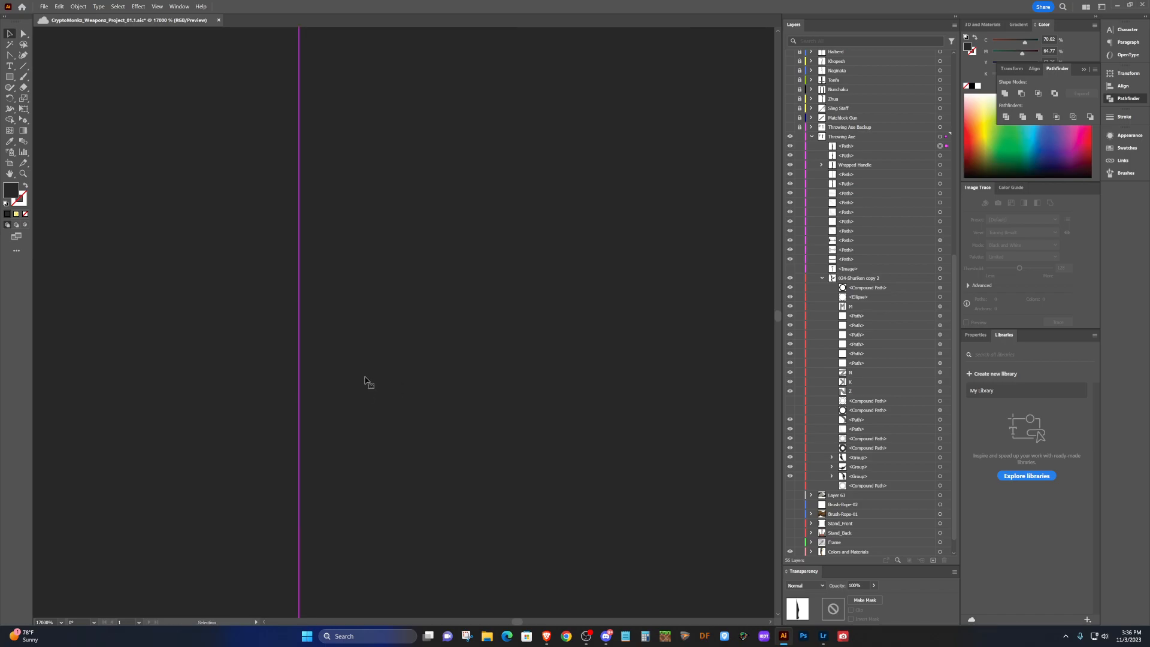
scroll(363, 383, down, 8)
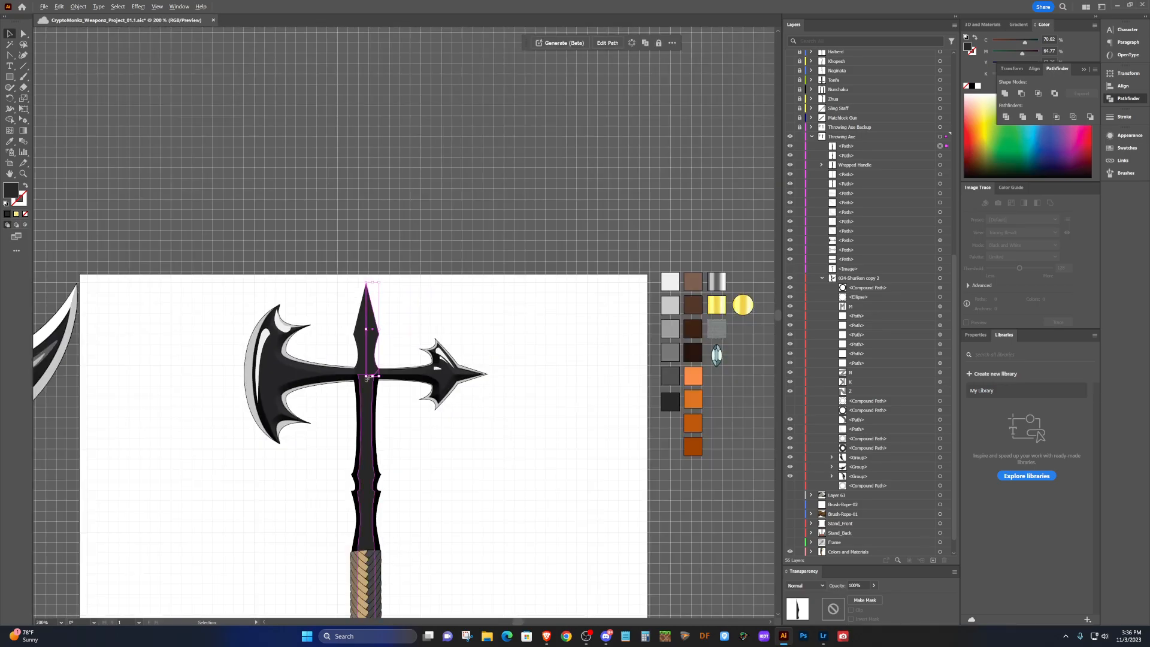
scroll(364, 378, up, 3)
click(450, 304)
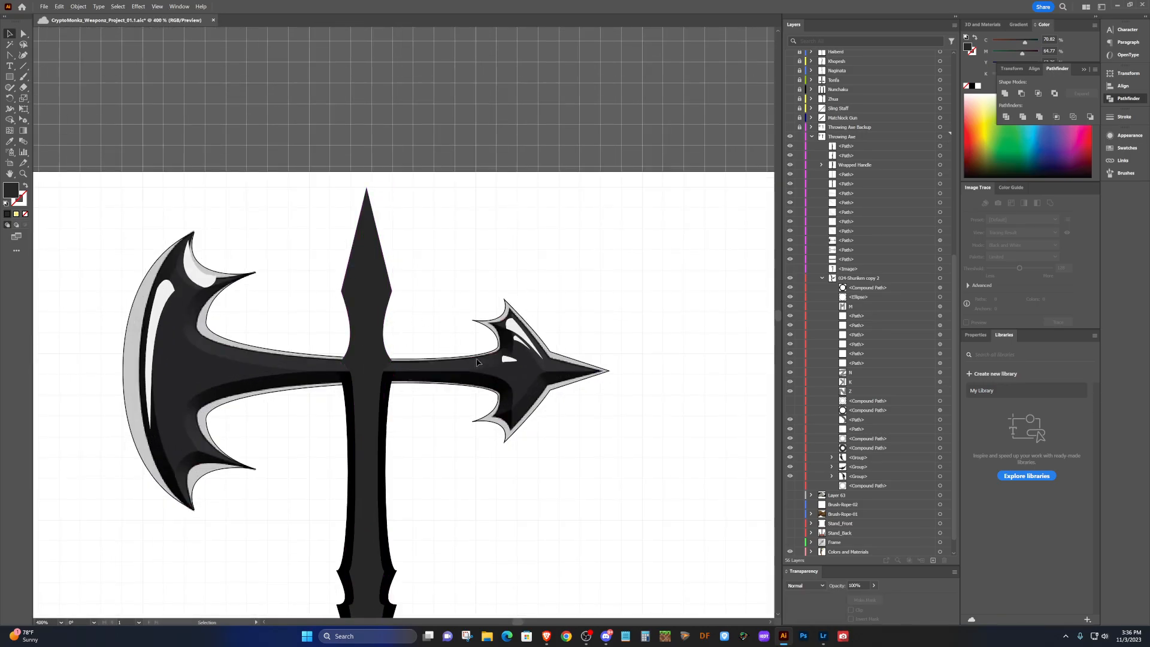
Examine the throwing axe's overall silhouette with the new spike, from the head down to the wrapped handle.
scroll(340, 382, left, 5)
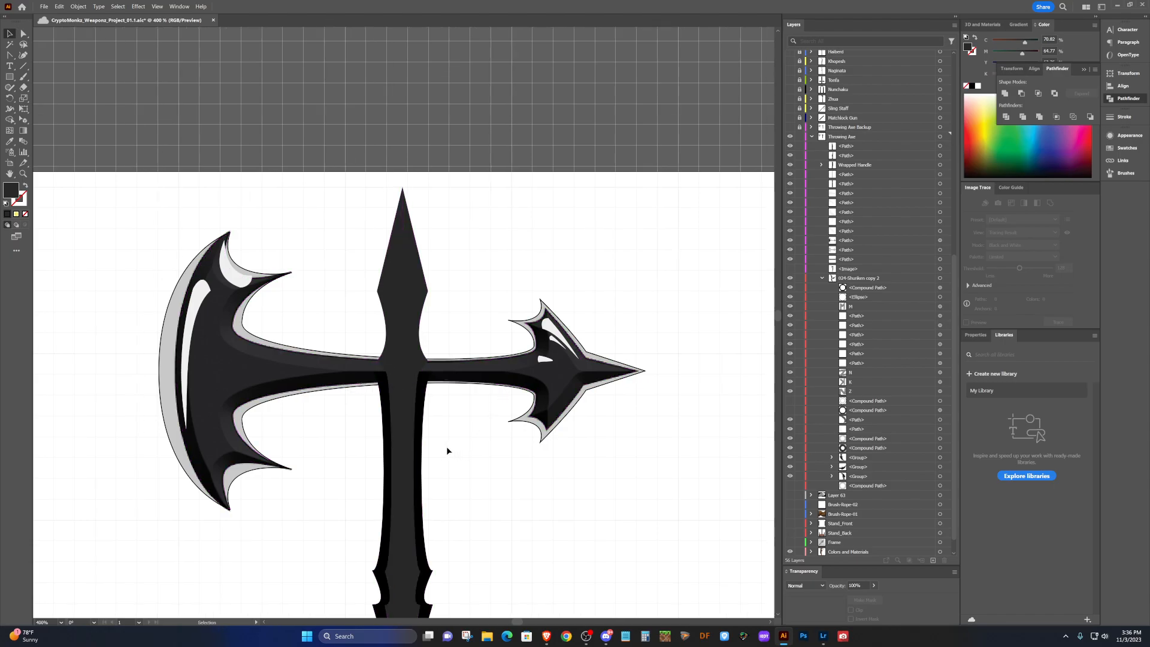
scroll(447, 440, right, 3)
scroll(447, 441, right, 1)
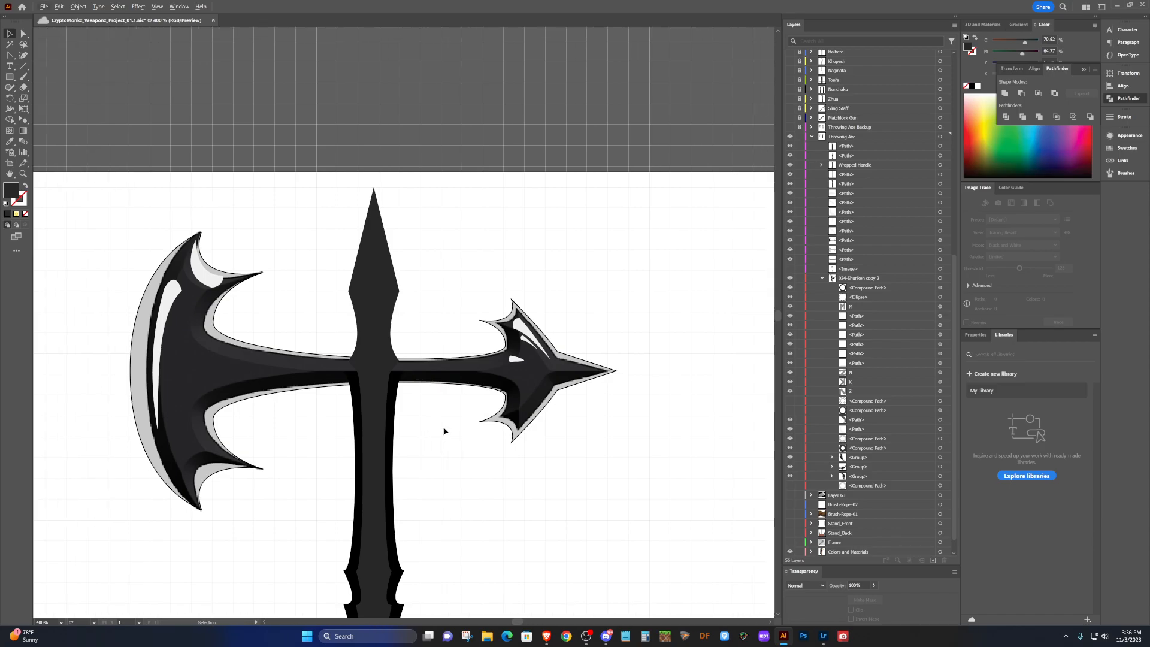
scroll(428, 401, right, 3)
scroll(425, 390, down, 2)
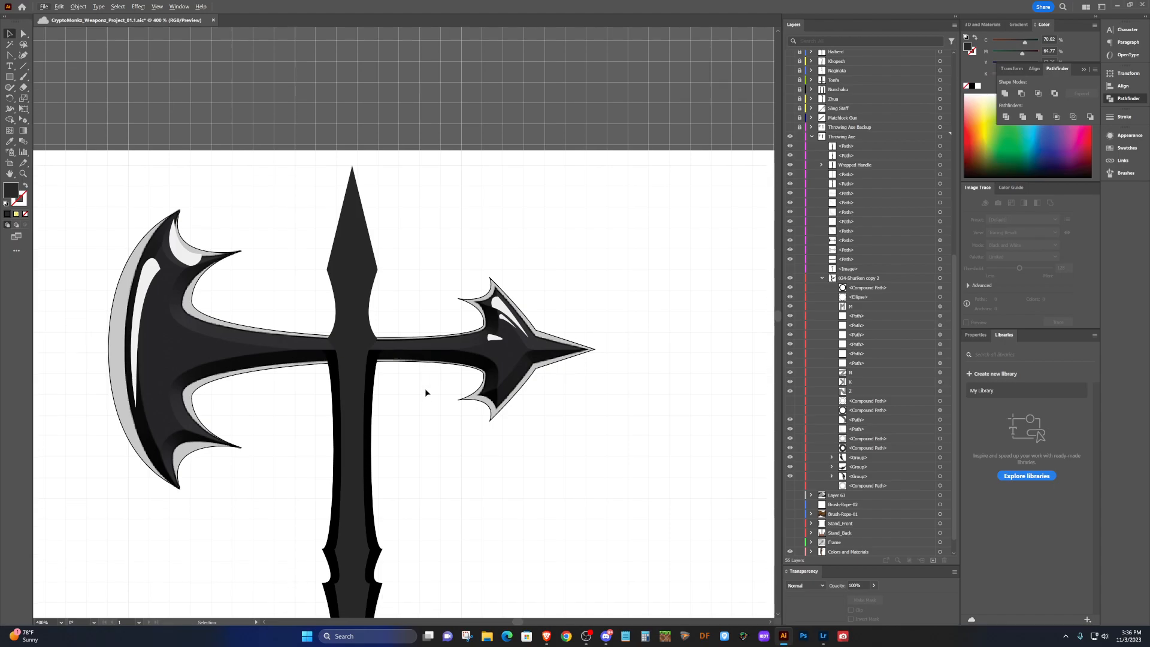
scroll(421, 384, down, 2)
scroll(422, 385, down, 5)
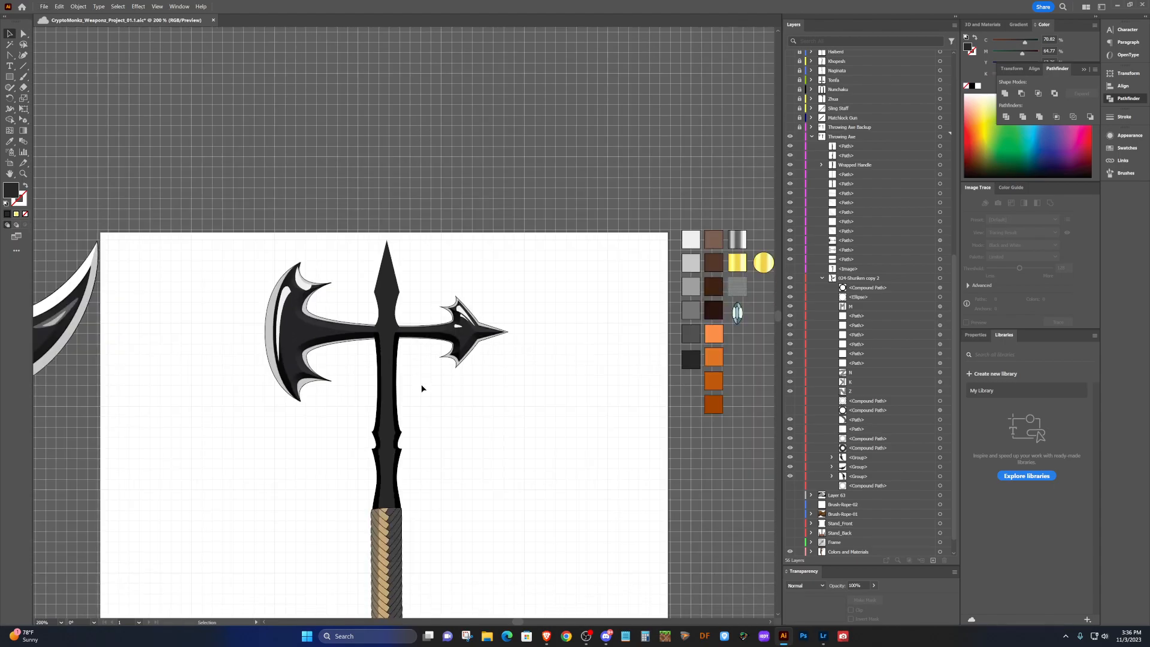
scroll(423, 386, down, 3)
scroll(428, 384, up, 7)
scroll(430, 377, up, 2)
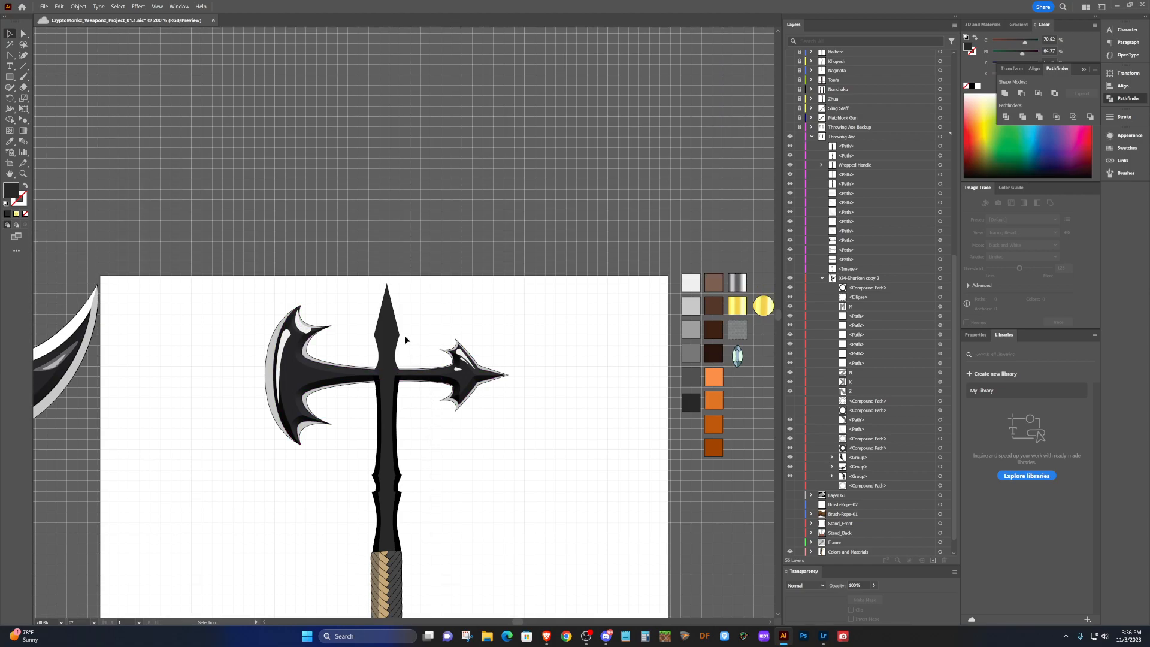
scroll(392, 337, up, 2)
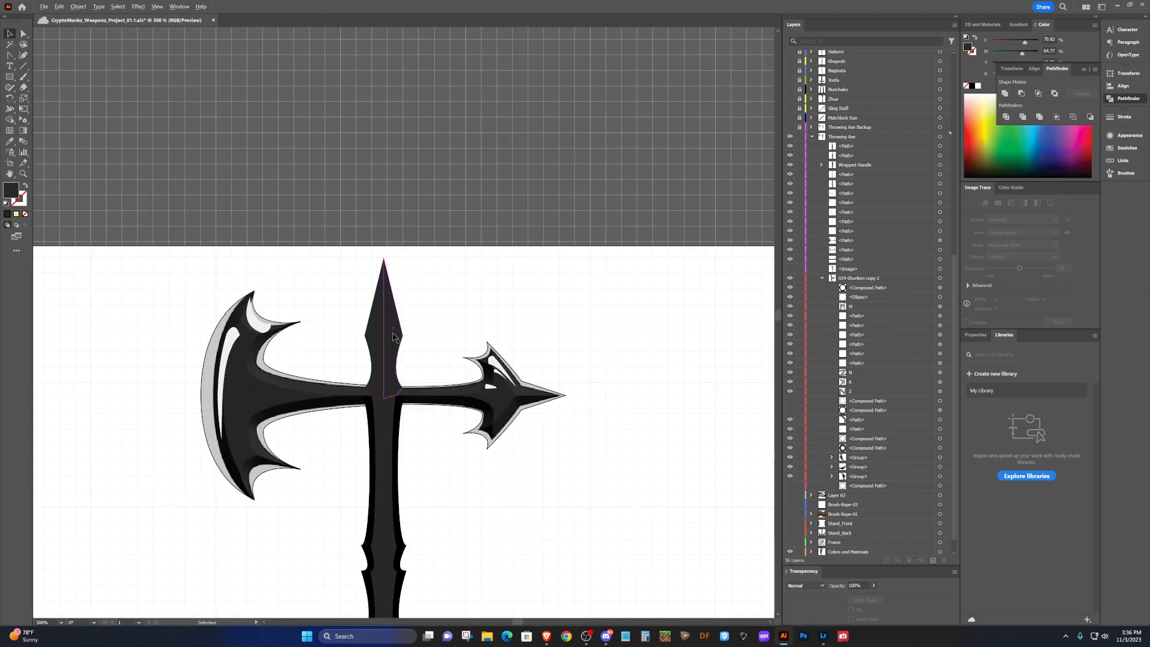
scroll(393, 337, up, 4)
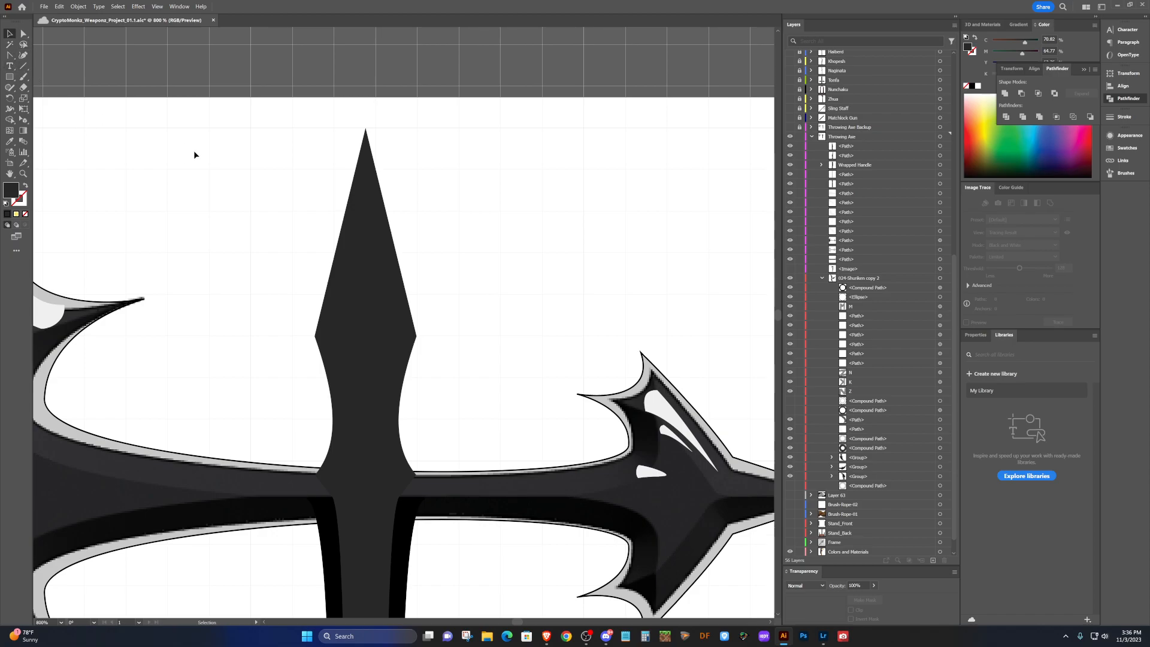
Try to group and merge the two halves of the spike into a single shape.
click(399, 313)
shift+click(339, 285)
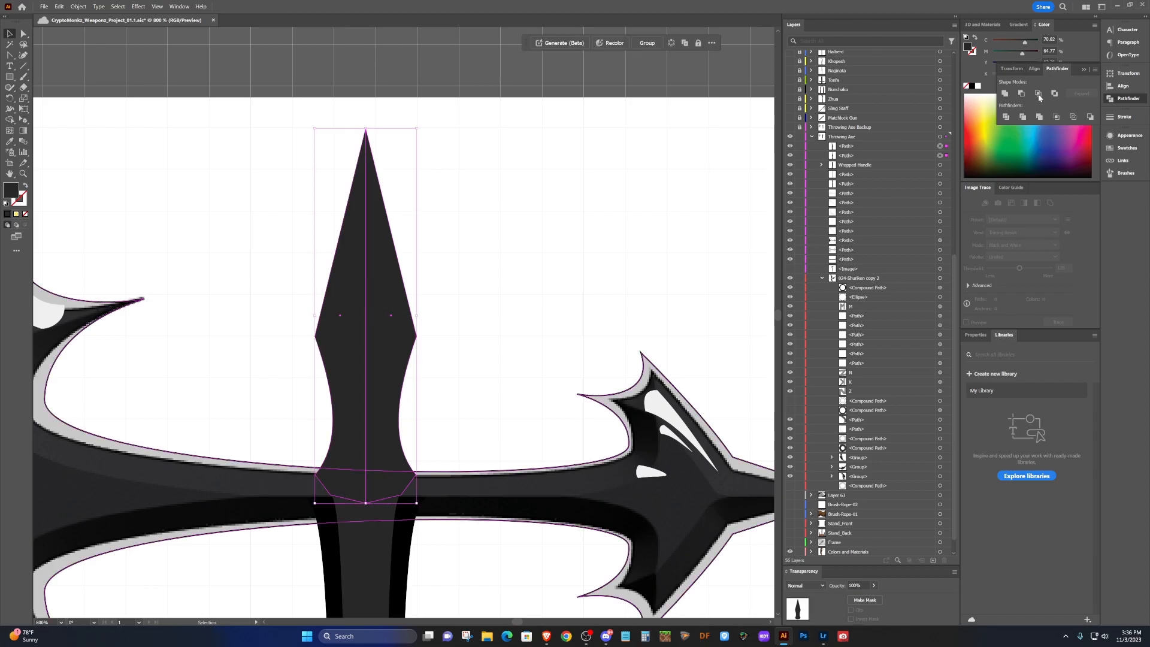
key(ctrl+g)
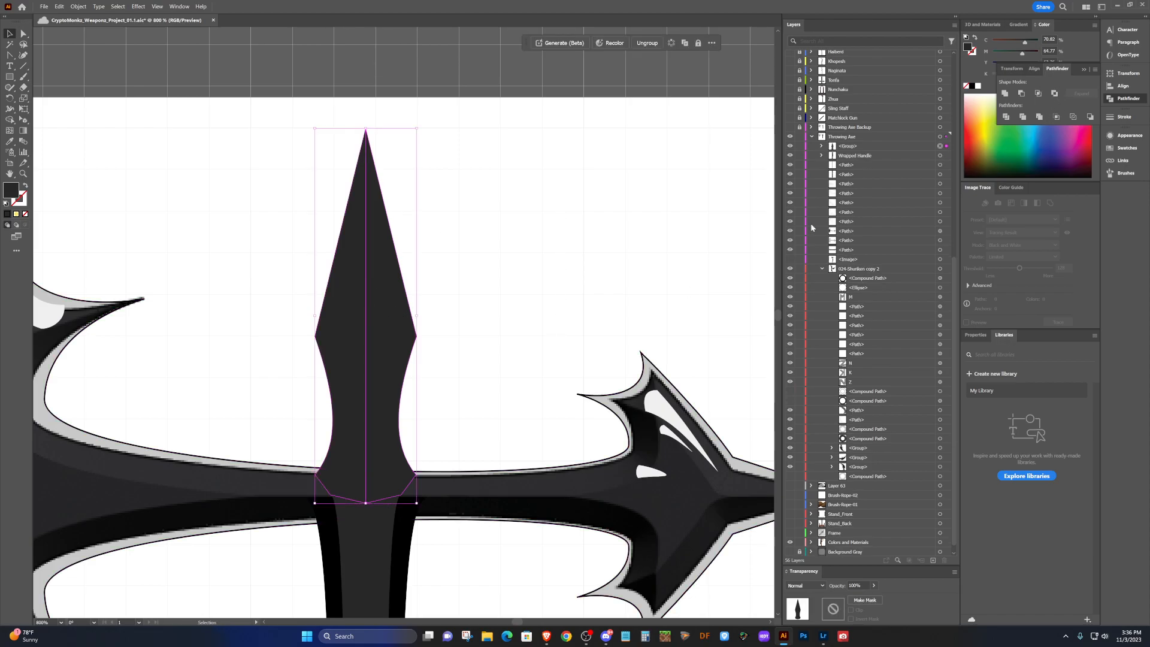
click(1039, 117)
click(567, 283)
click(386, 315)
scroll(368, 468, up, 3)
scroll(369, 469, up, 1)
scroll(369, 468, down, 2)
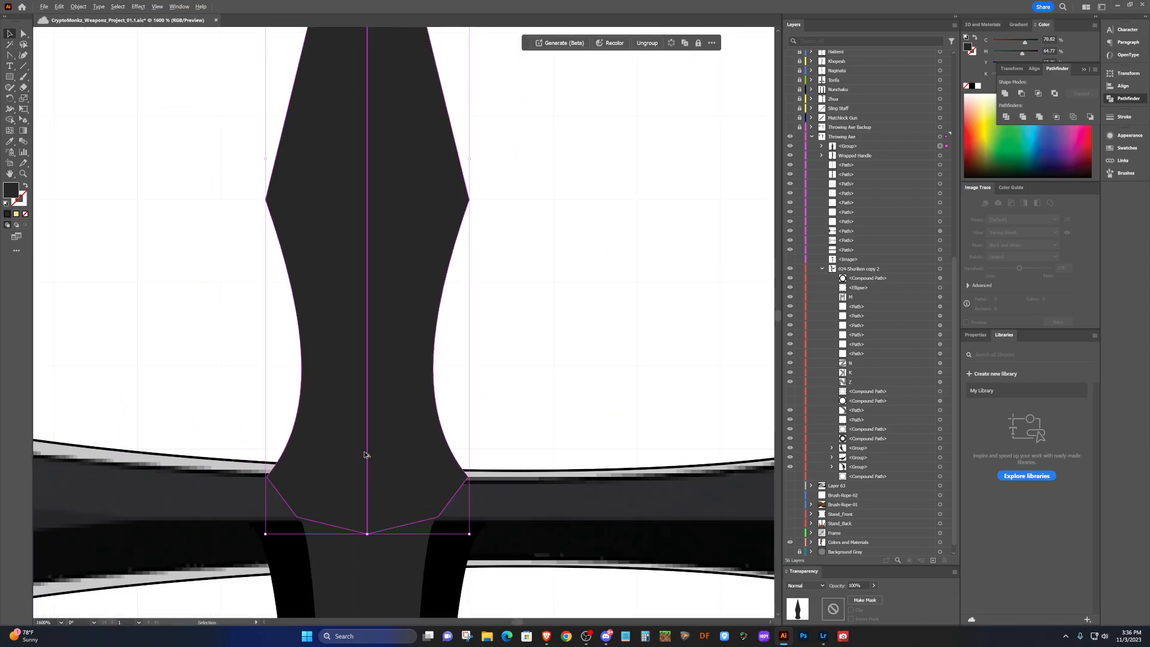
Ungroup the spike and undo the merge attempt, going back to two separate halves.
key(a)
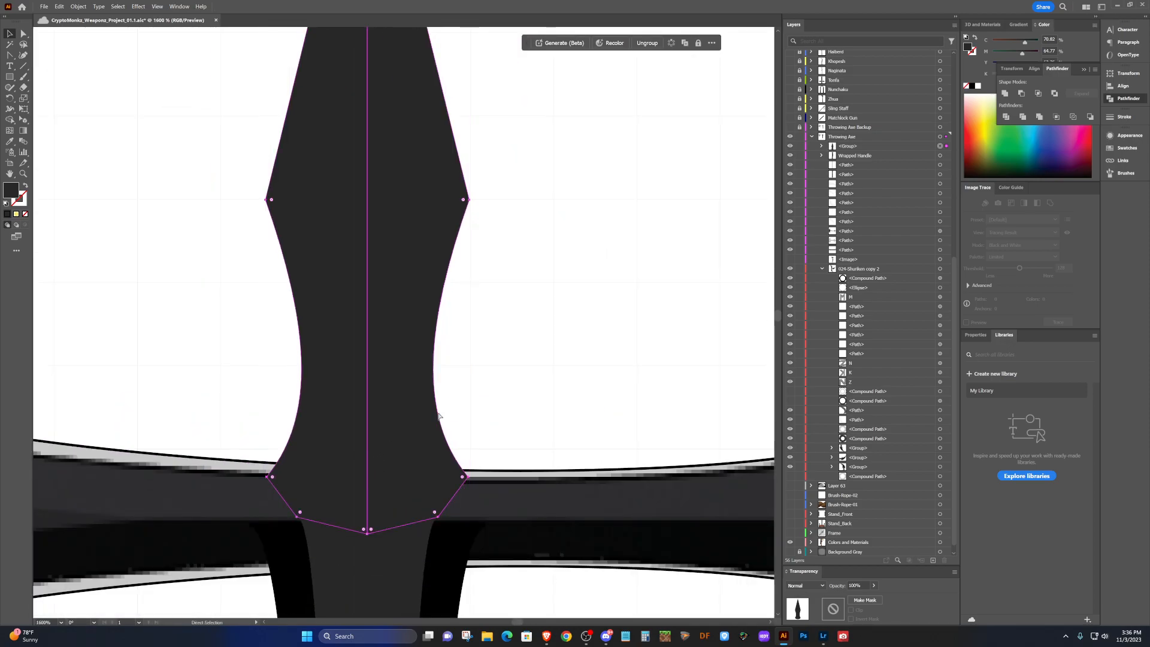
key(ctrl+shift+g)
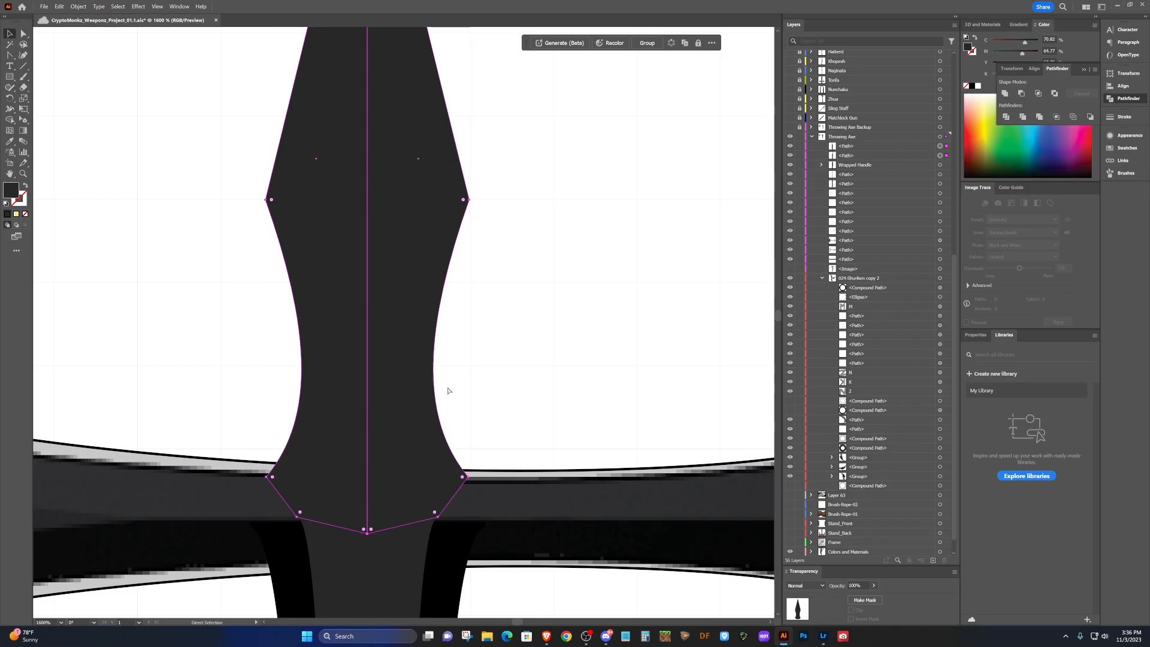
key(ctrl+z)
click(518, 343)
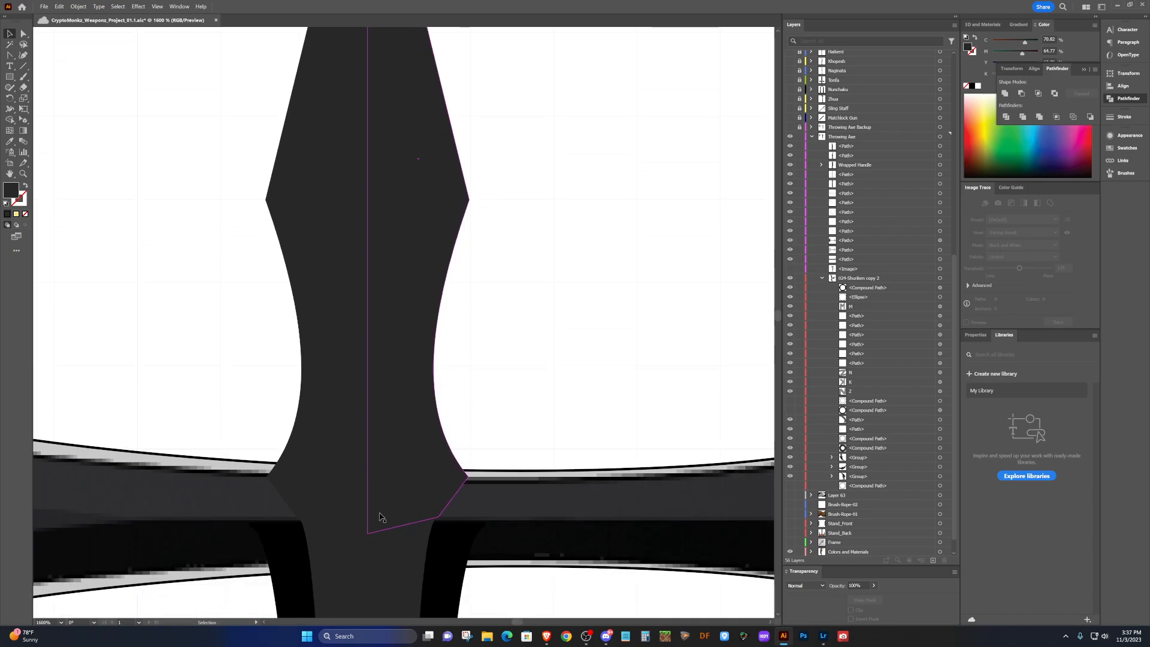
Nudge the spike's right half further left so it slightly overlaps the left half along the lower centre seam.
scroll(372, 457, up, 2)
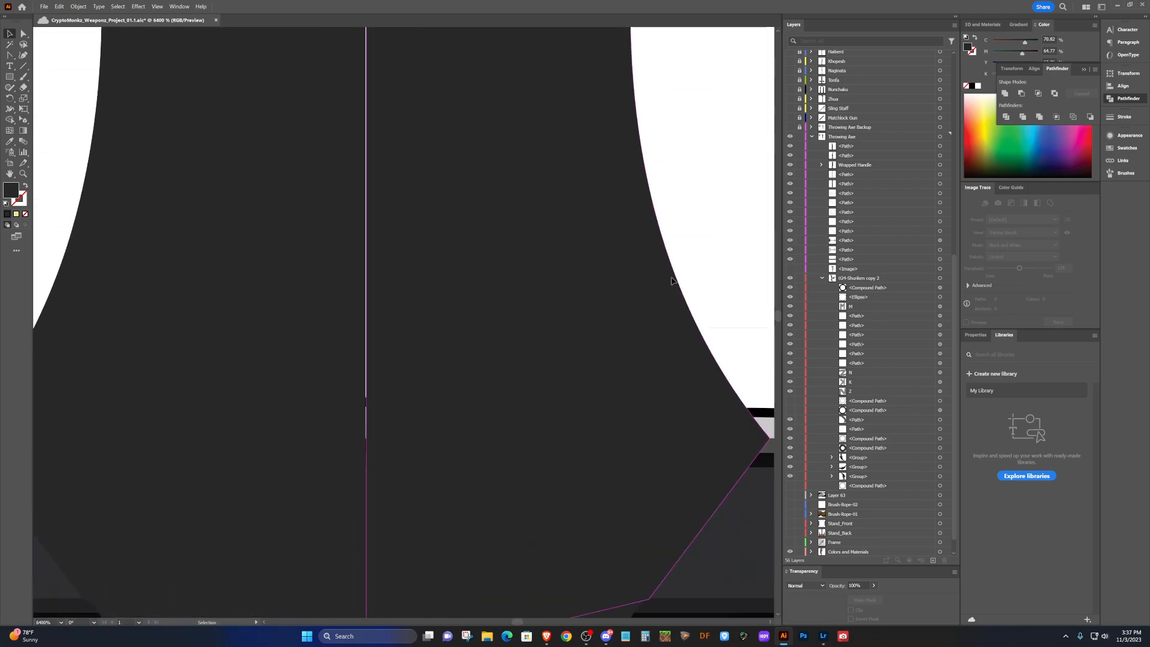
scroll(671, 281, down, 3)
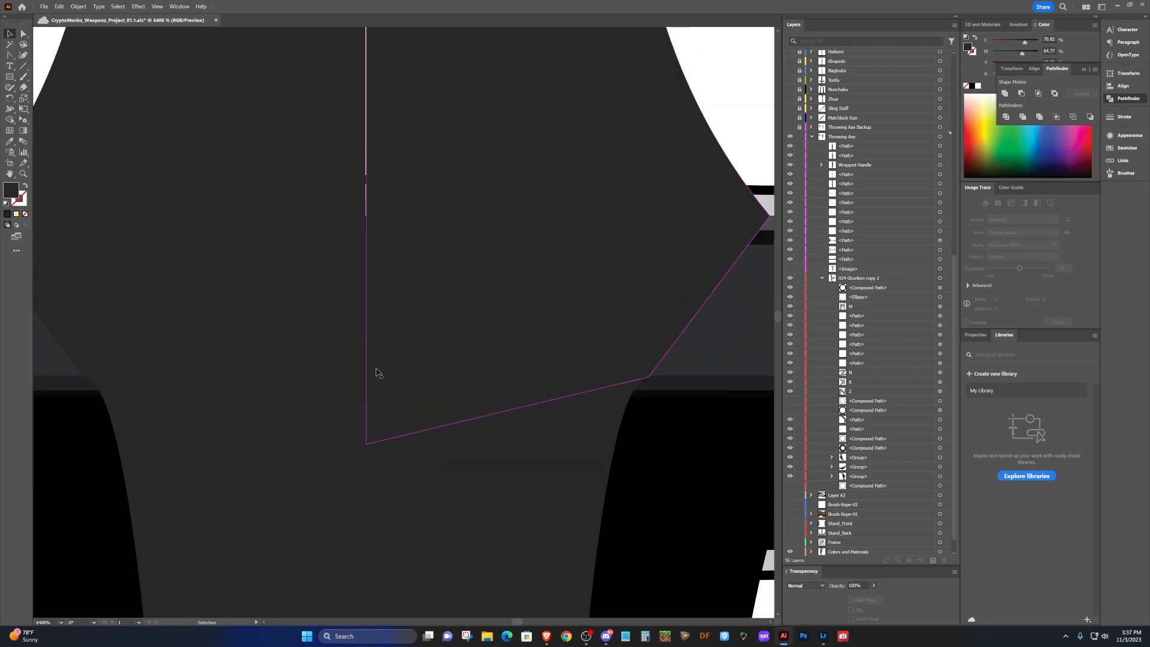
scroll(434, 353, up, 2)
click(434, 354)
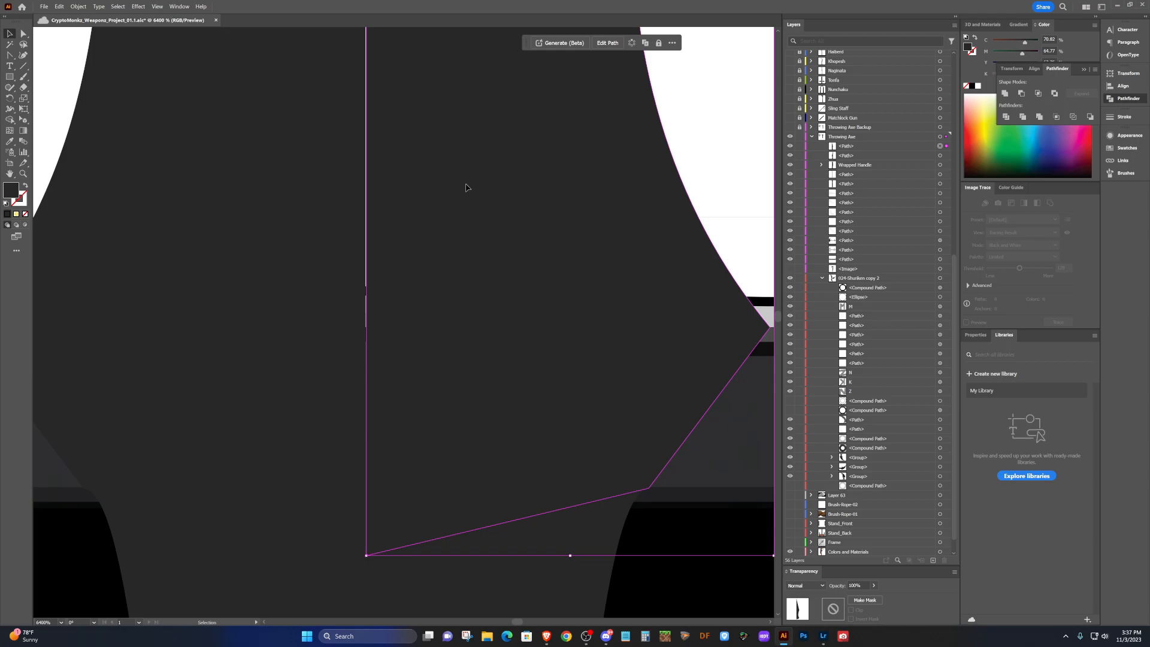
drag(466, 188, 464, 188)
scroll(404, 146, up, 13)
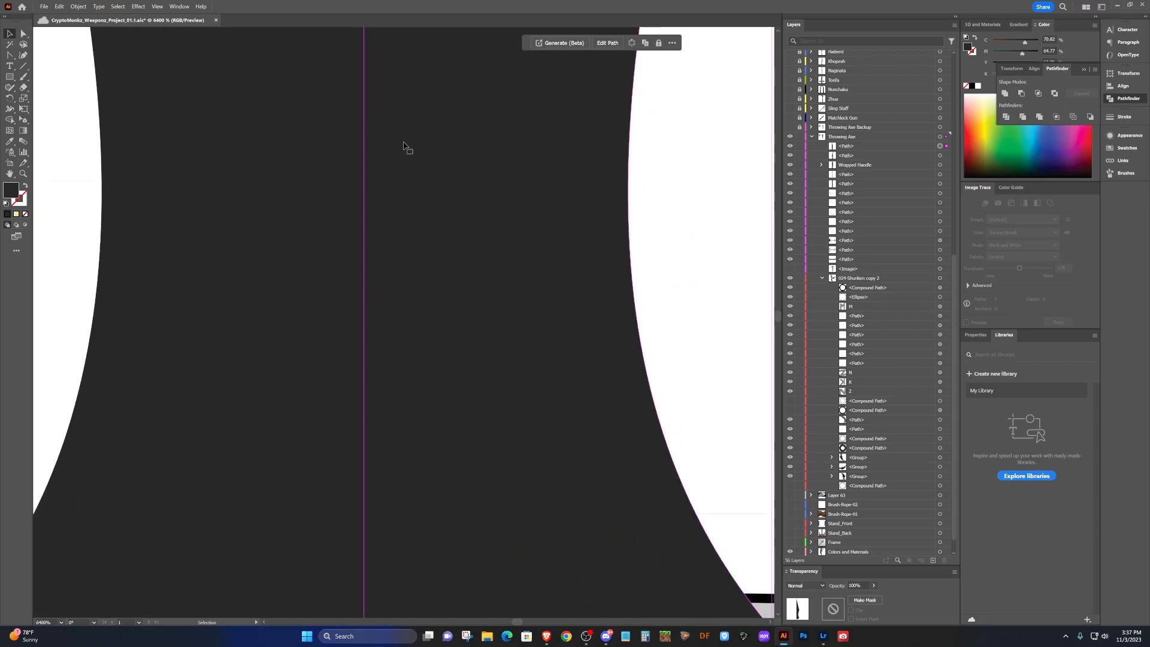
scroll(405, 145, up, 8)
click(610, 179)
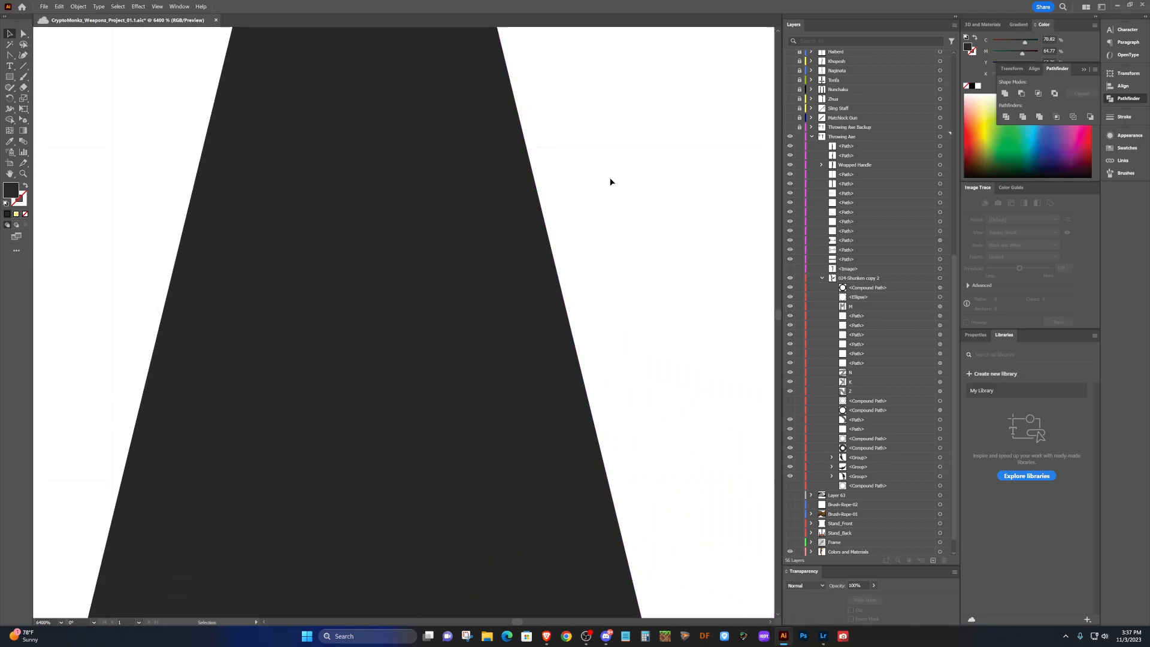
Examine the spike's upper section and tip, where the two halves overlap.
scroll(521, 182, up, 11)
scroll(372, 198, up, 5)
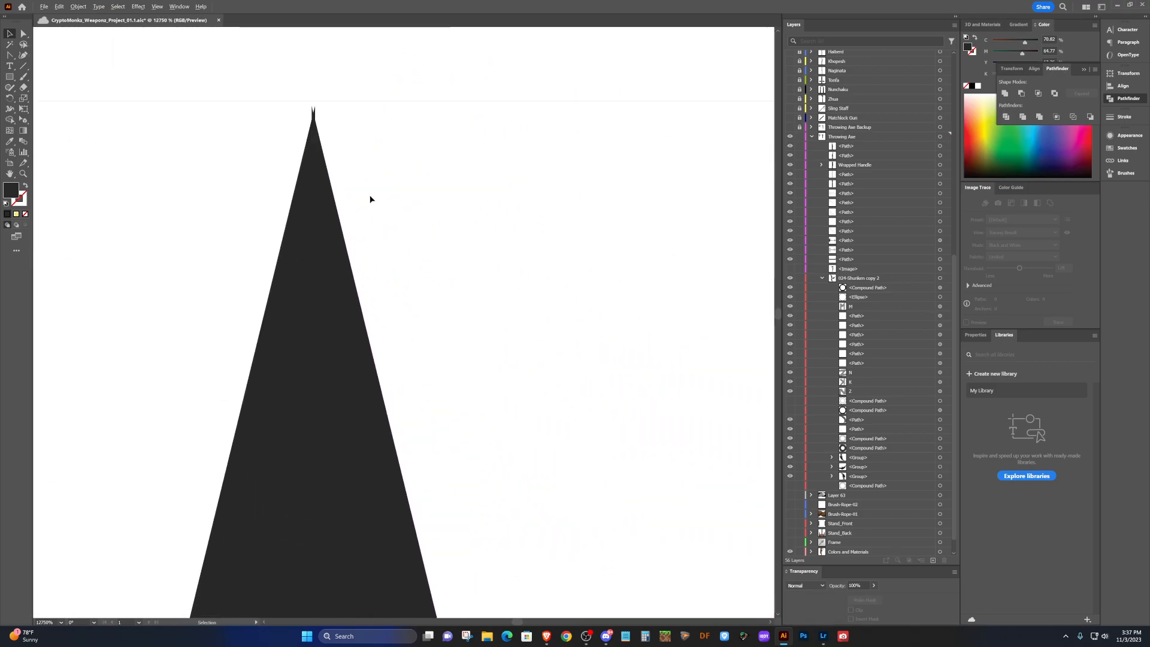
scroll(295, 171, up, 5)
scroll(296, 171, down, 3)
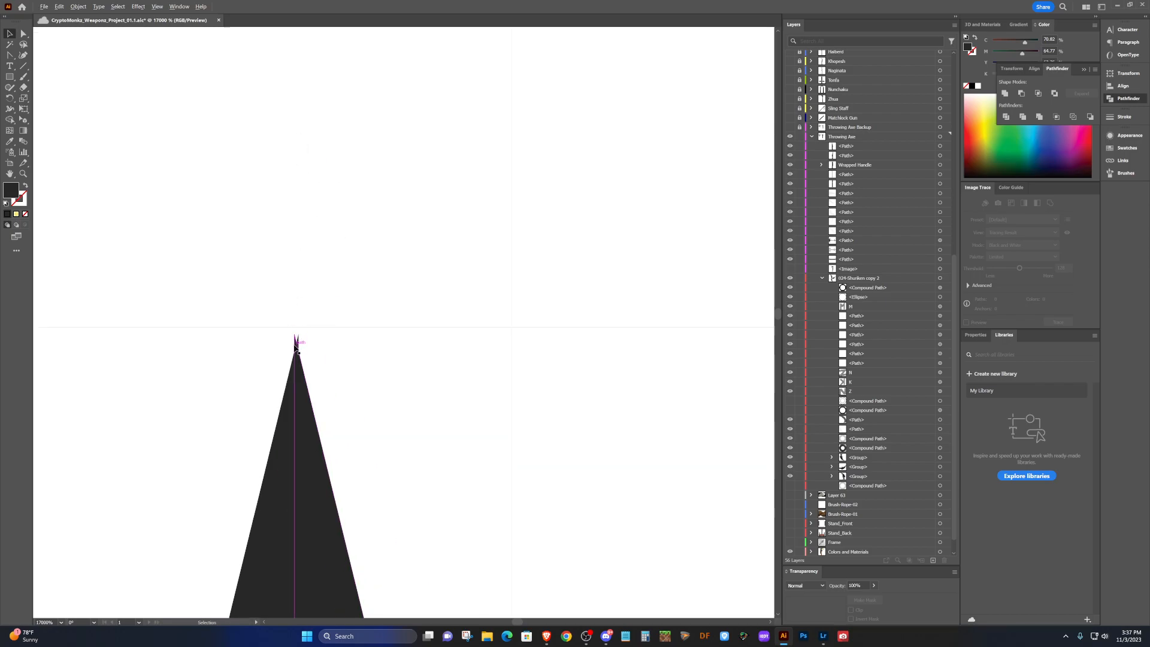
scroll(295, 346, up, 3)
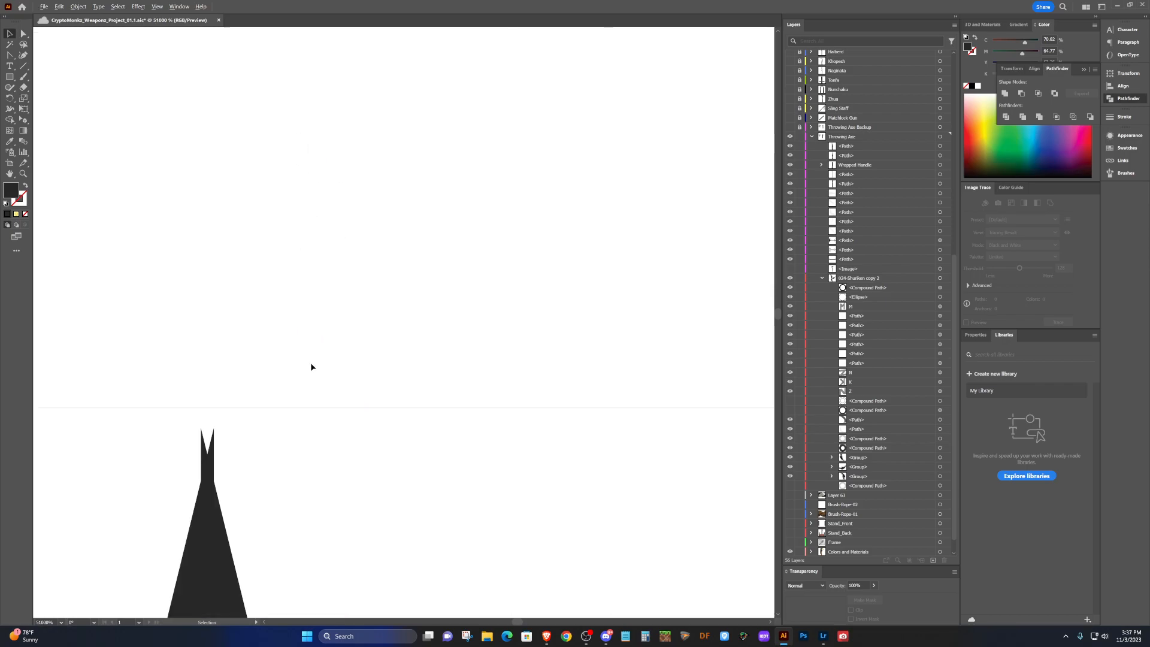
key(a)
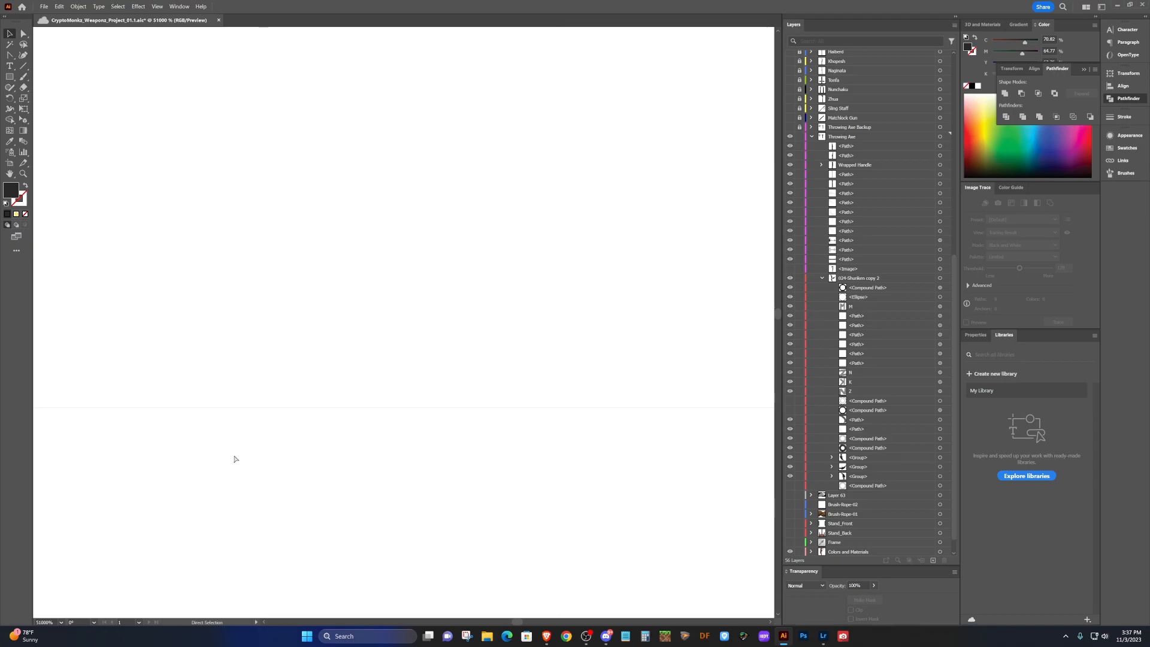
scroll(236, 456, down, 10)
scroll(239, 449, down, 3)
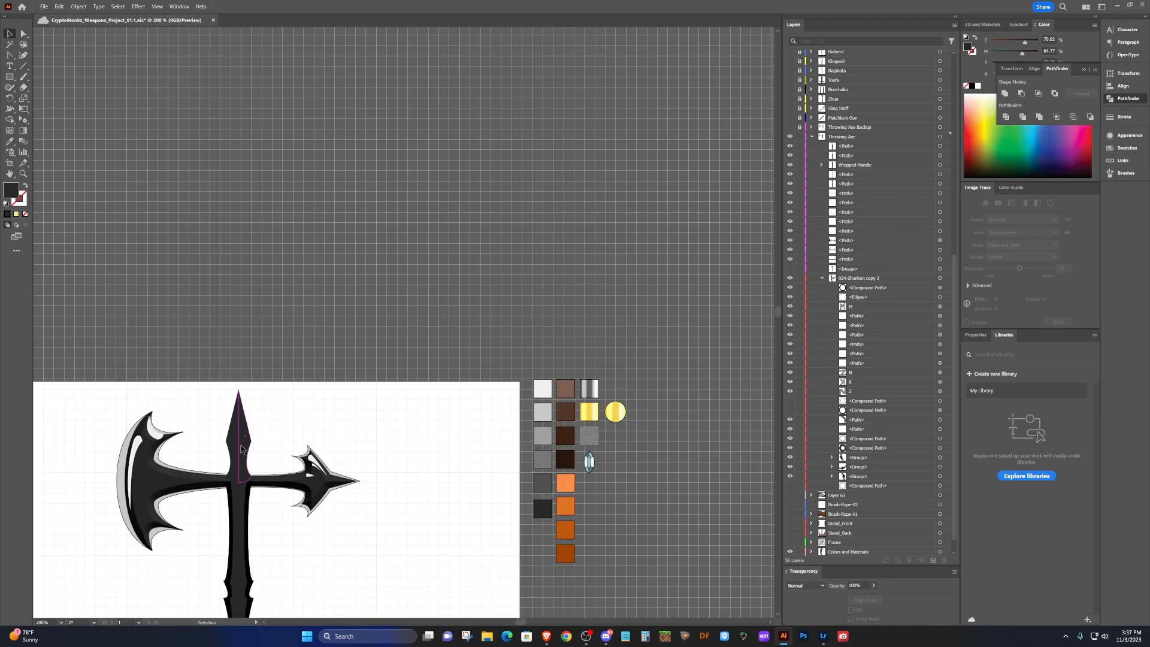
Combine both halves of the spike into one path with Pathfinder Merge.
scroll(243, 446, left, 8)
scroll(328, 424, up, 2)
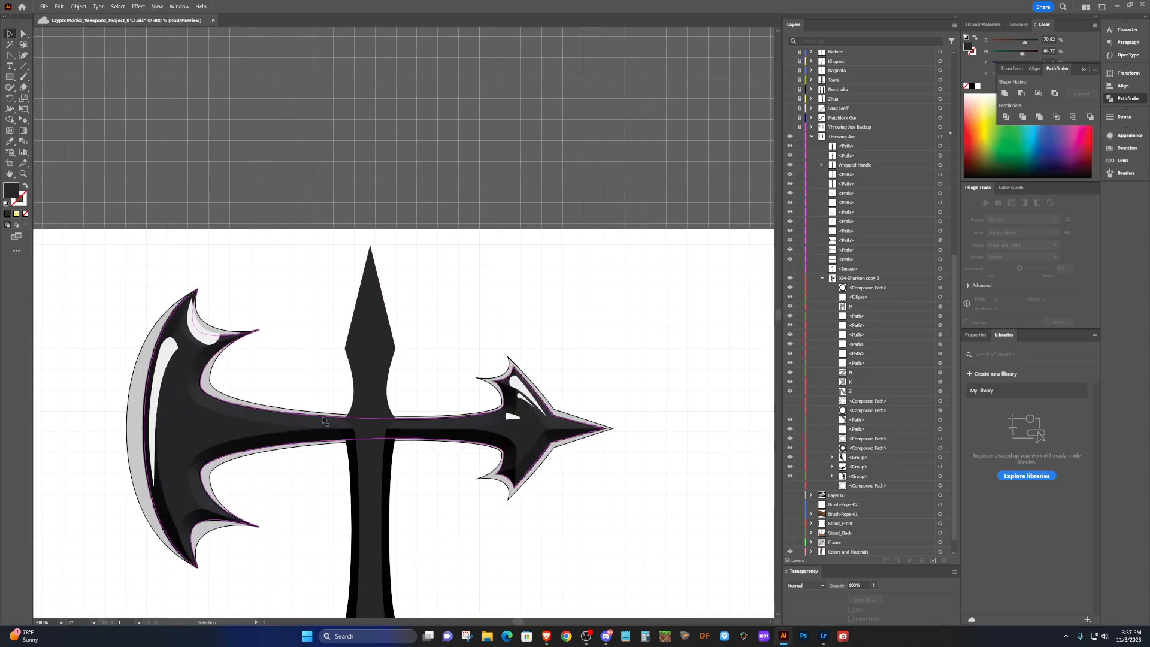
click(381, 354)
shift+click(365, 352)
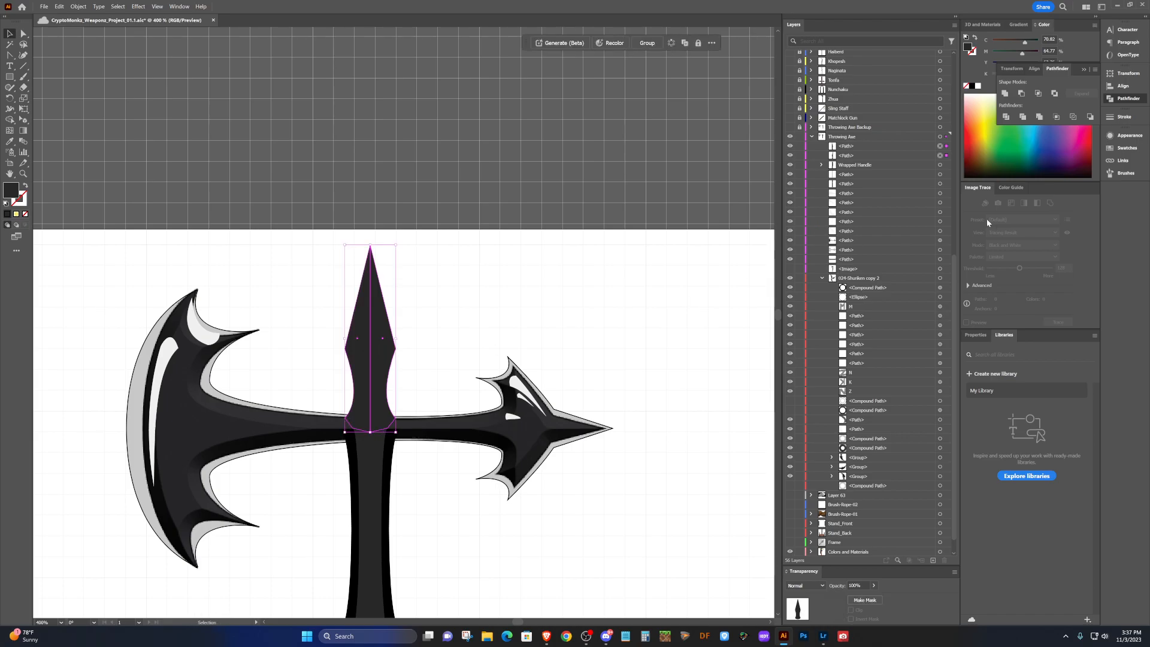
click(1039, 117)
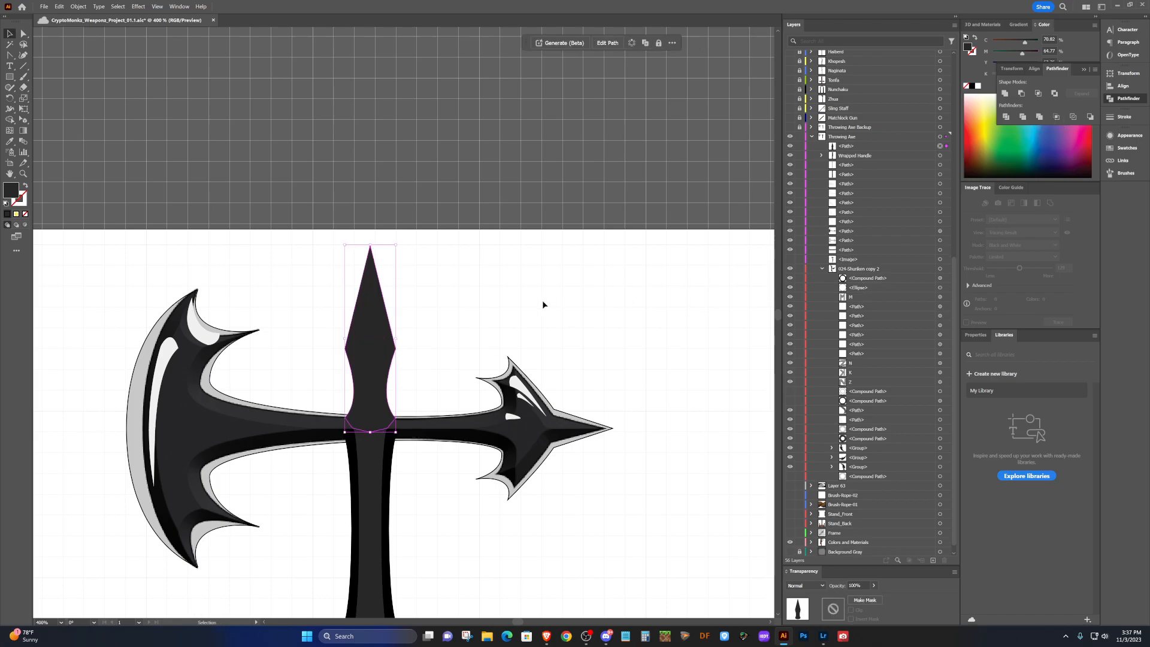
Delete the two stray anchor points at the spike's forked tip with the Pen tool, leaving a single point.
scroll(371, 250, up, 4)
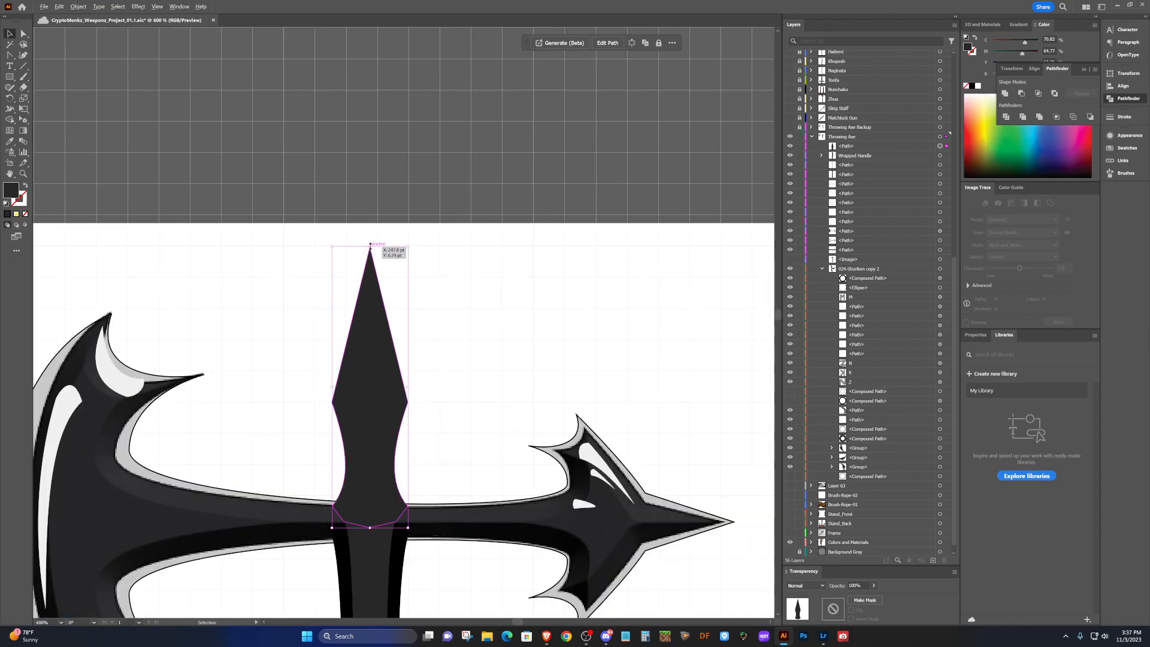
scroll(369, 246, up, 5)
scroll(390, 232, up, 4)
key(a)
scroll(509, 219, right, 3)
scroll(508, 220, left, 2)
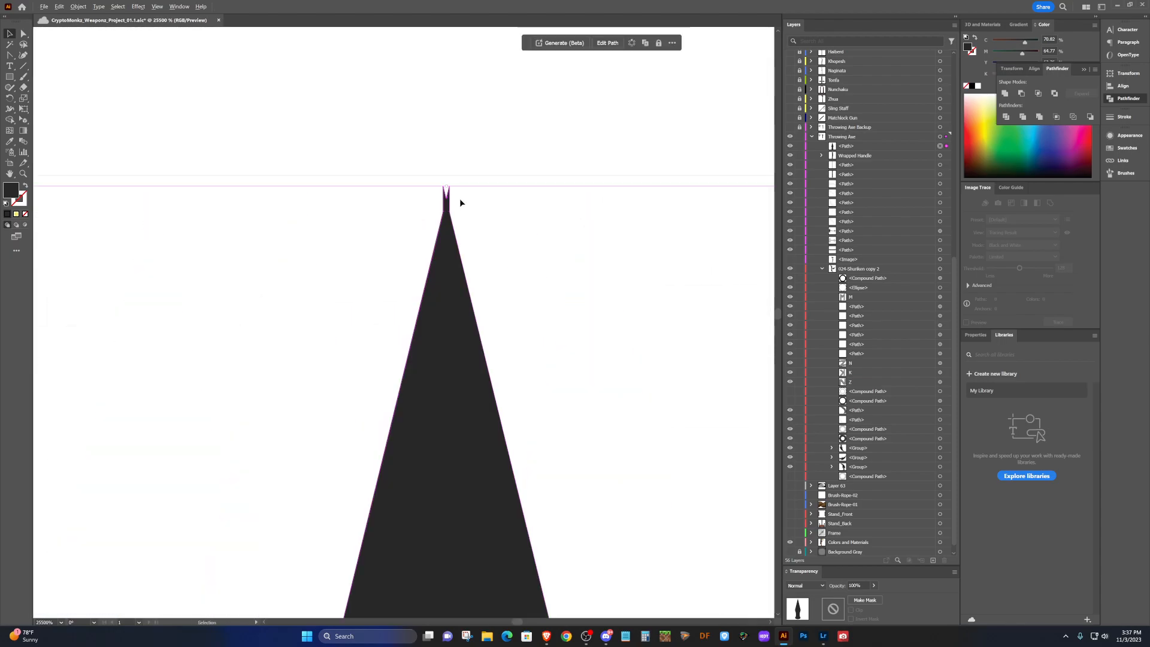
scroll(449, 201, up, 1)
scroll(393, 323, left, 3)
scroll(394, 323, right, 2)
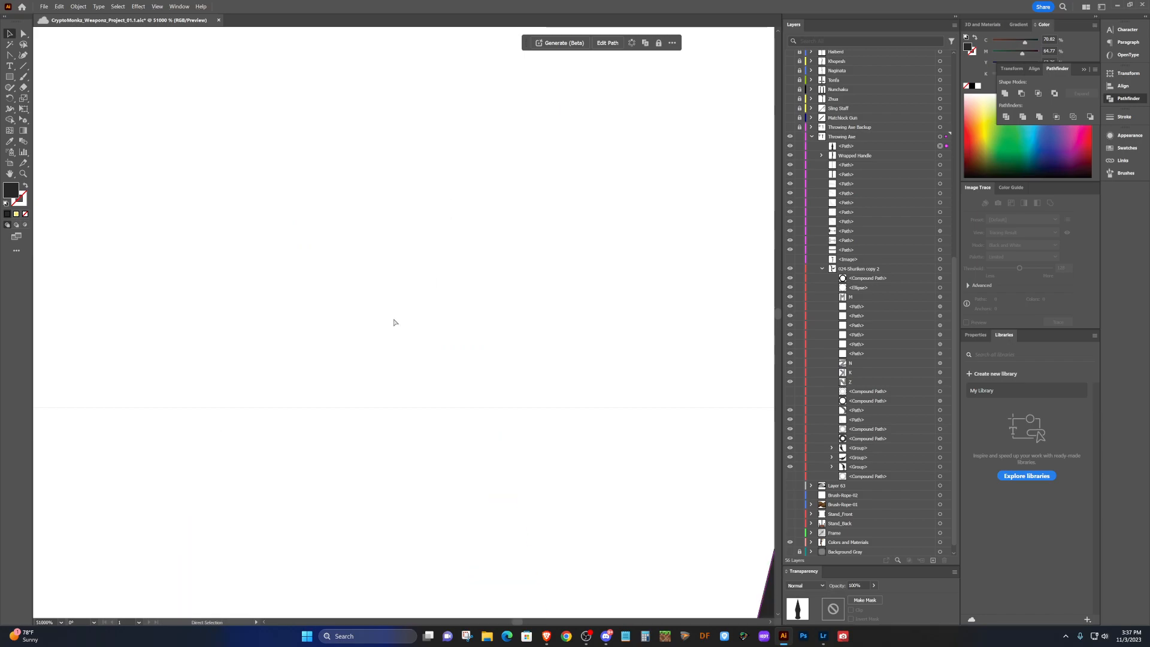
scroll(392, 327, right, 2)
scroll(383, 333, down, 4)
scroll(375, 337, up, 2)
key(v)
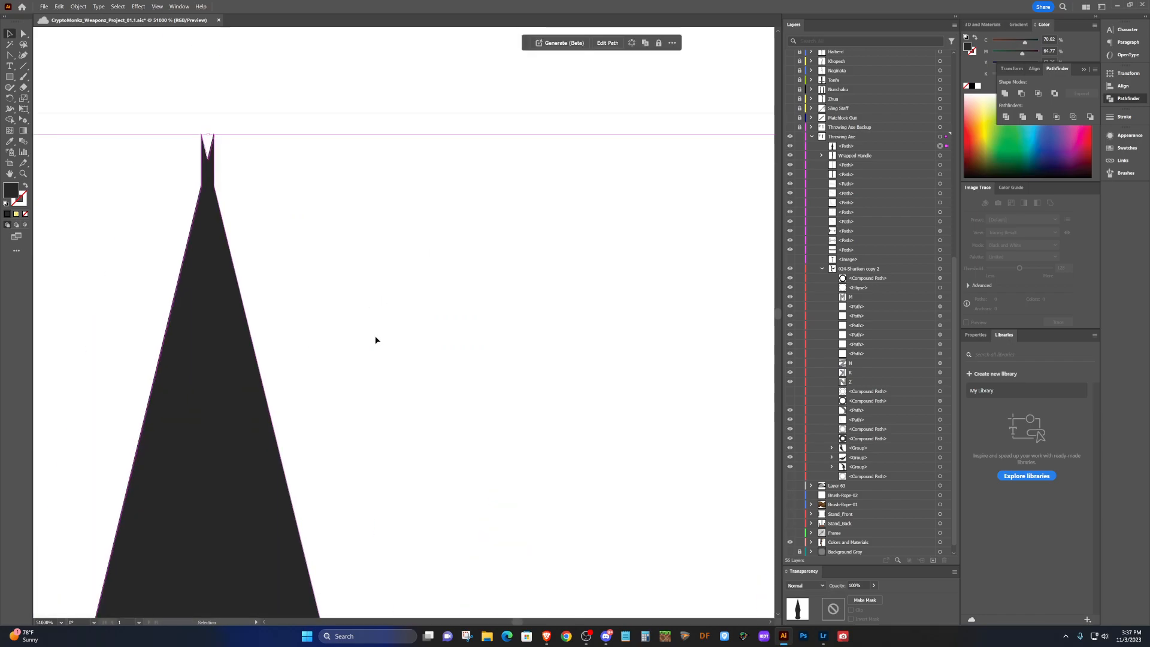
key(shift+c)
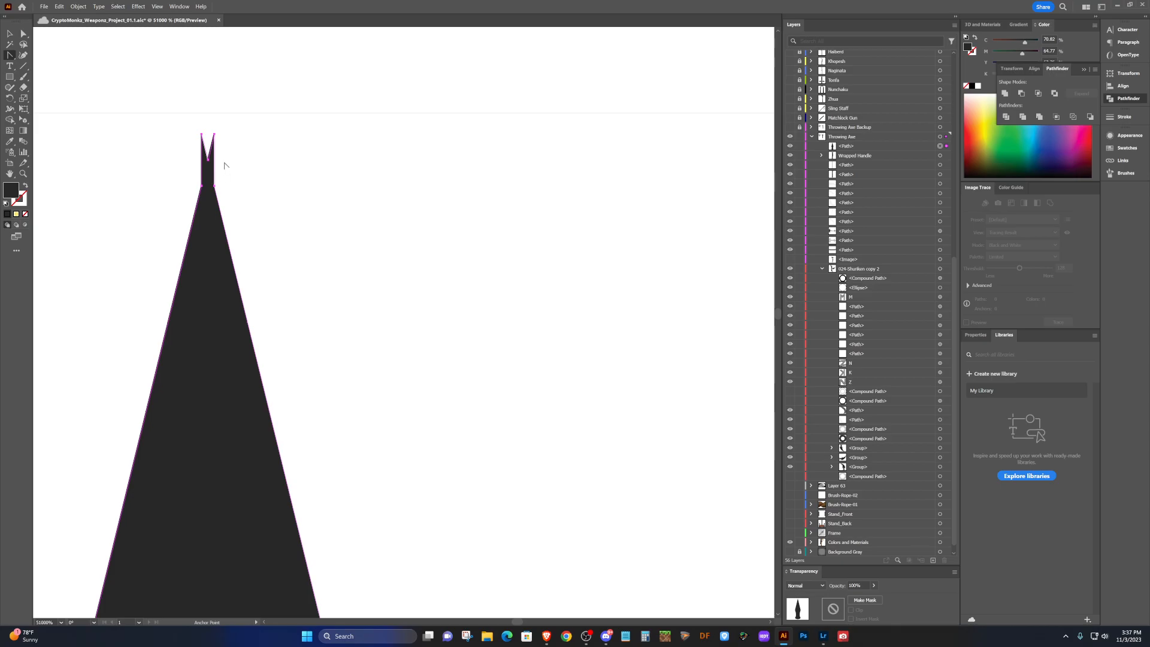
key(p)
click(215, 133)
click(202, 134)
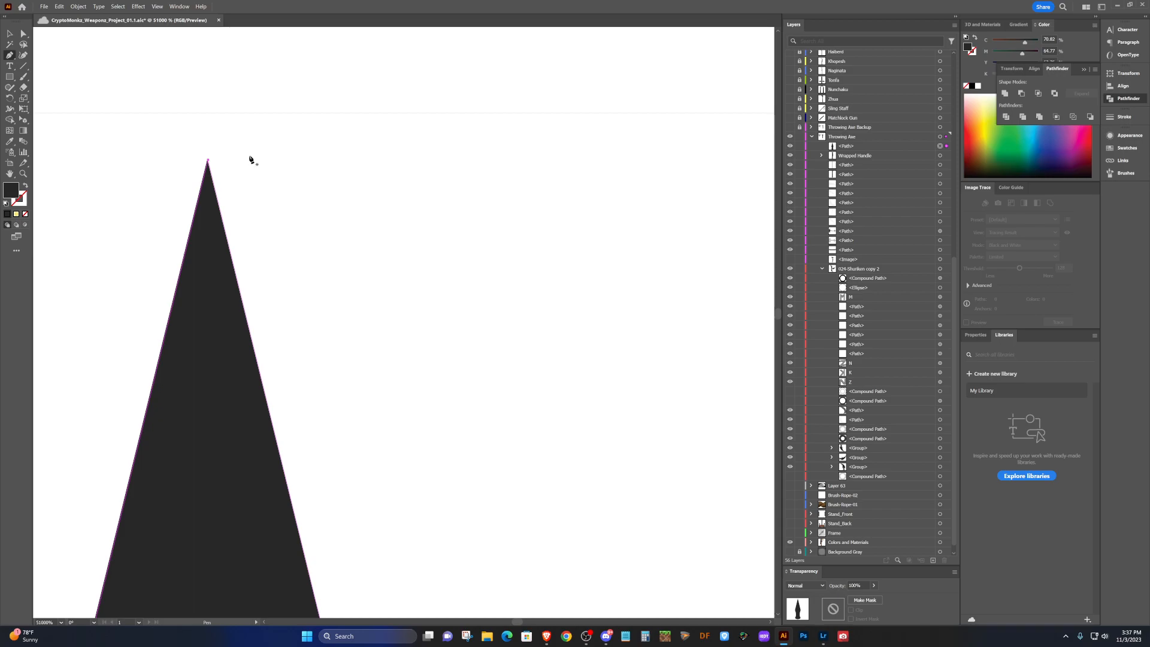
Deselect the spike and examine its tip and its proportions against the whole axe head.
key(c)
key(v)
scroll(245, 167, up, 6)
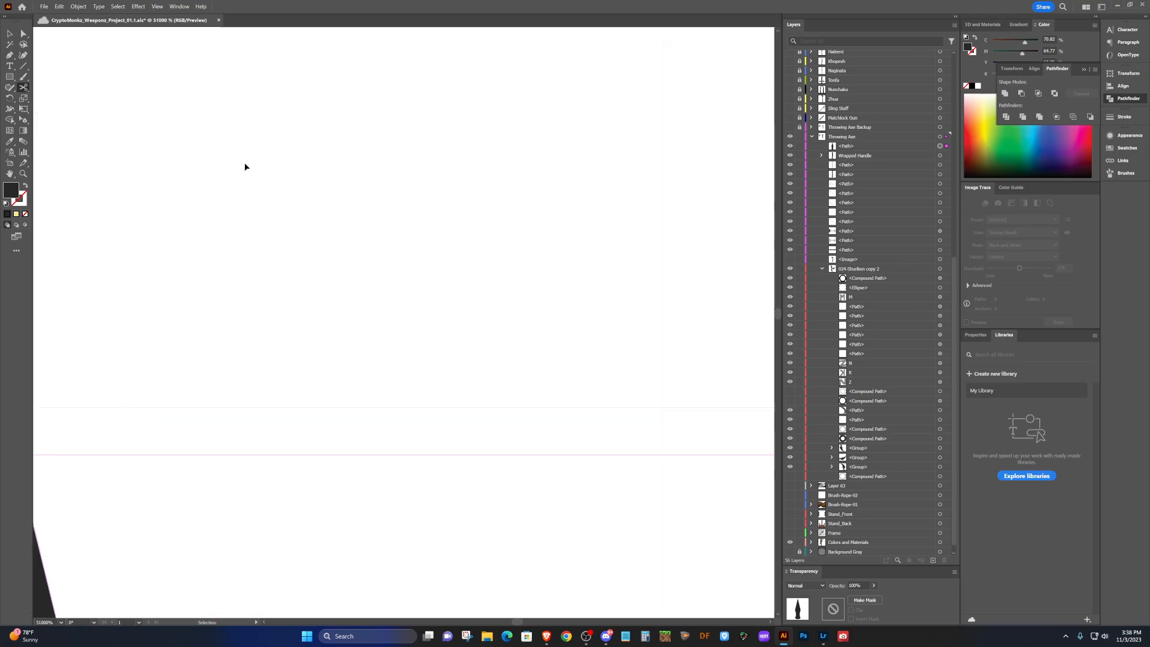
key(plus)
scroll(247, 166, down, 10)
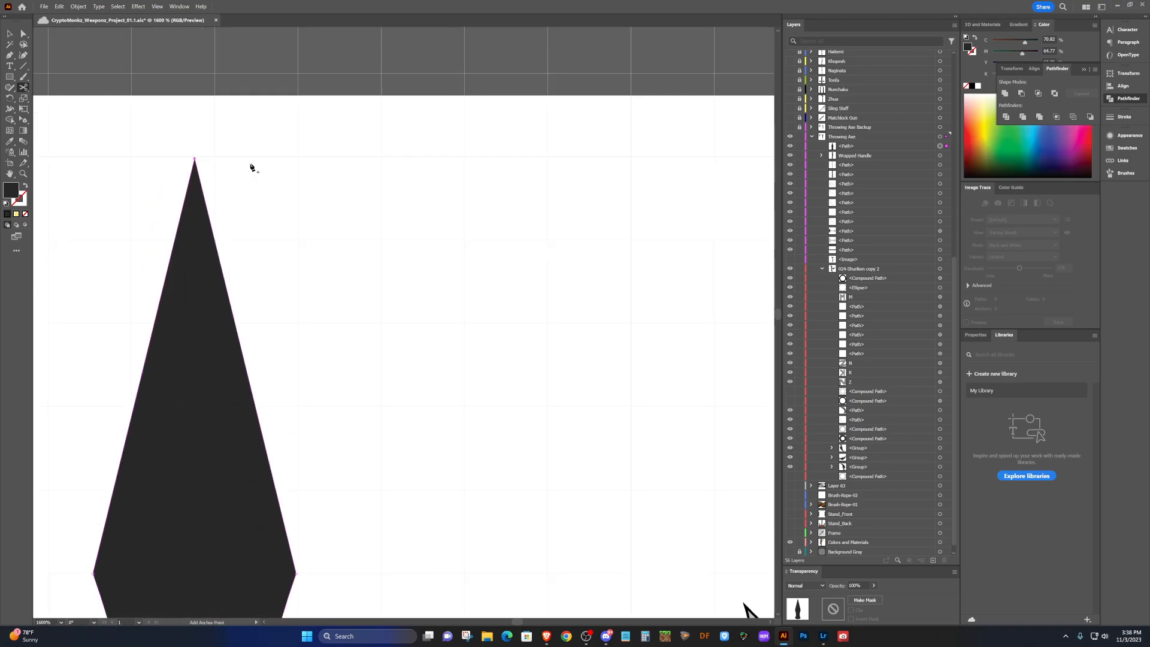
key(v)
click(287, 204)
scroll(289, 215, left, 1)
scroll(288, 218, left, 3)
scroll(288, 217, down, 1)
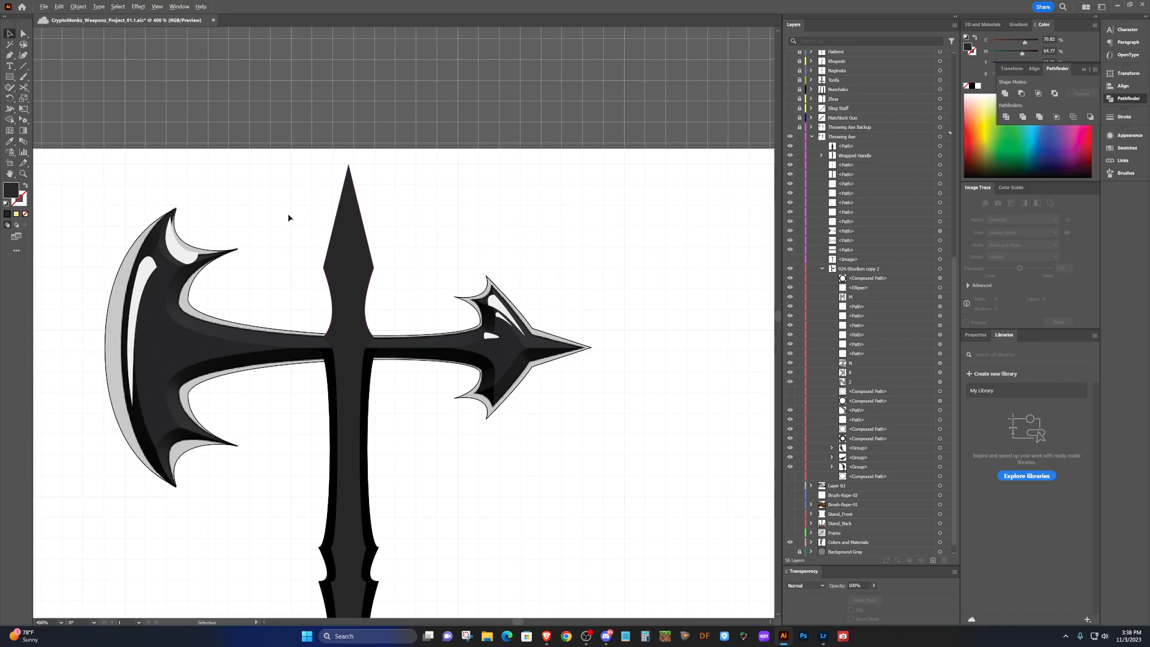
scroll(288, 217, left, 3)
scroll(339, 221, down, 1)
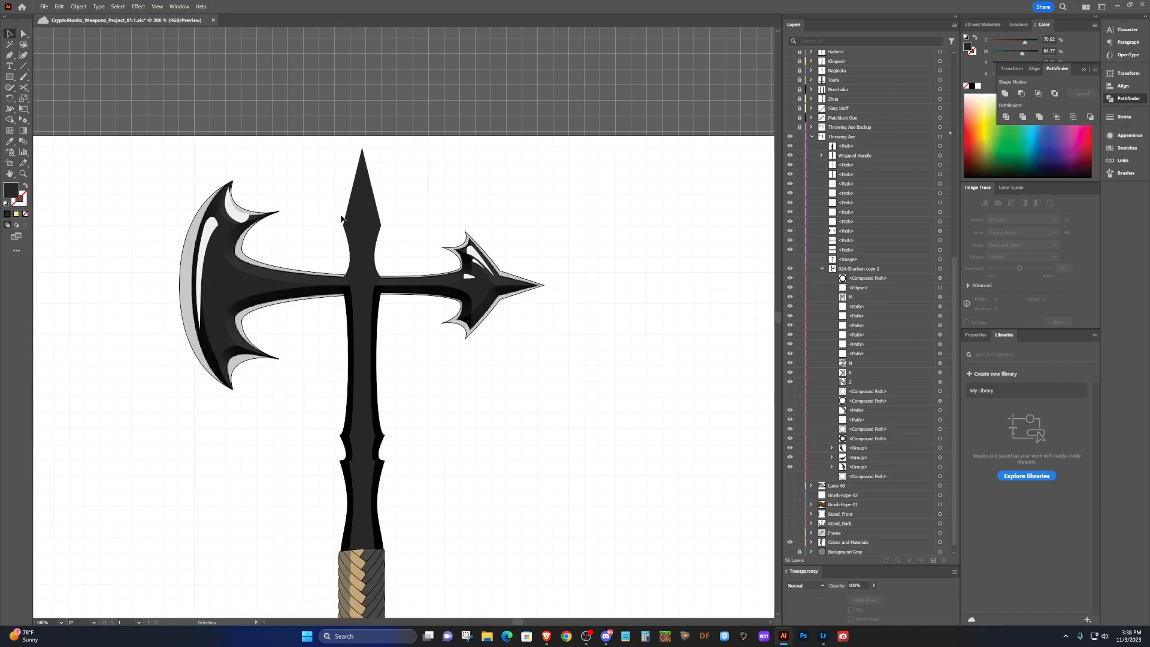
scroll(415, 178, up, 1)
scroll(397, 214, up, 1)
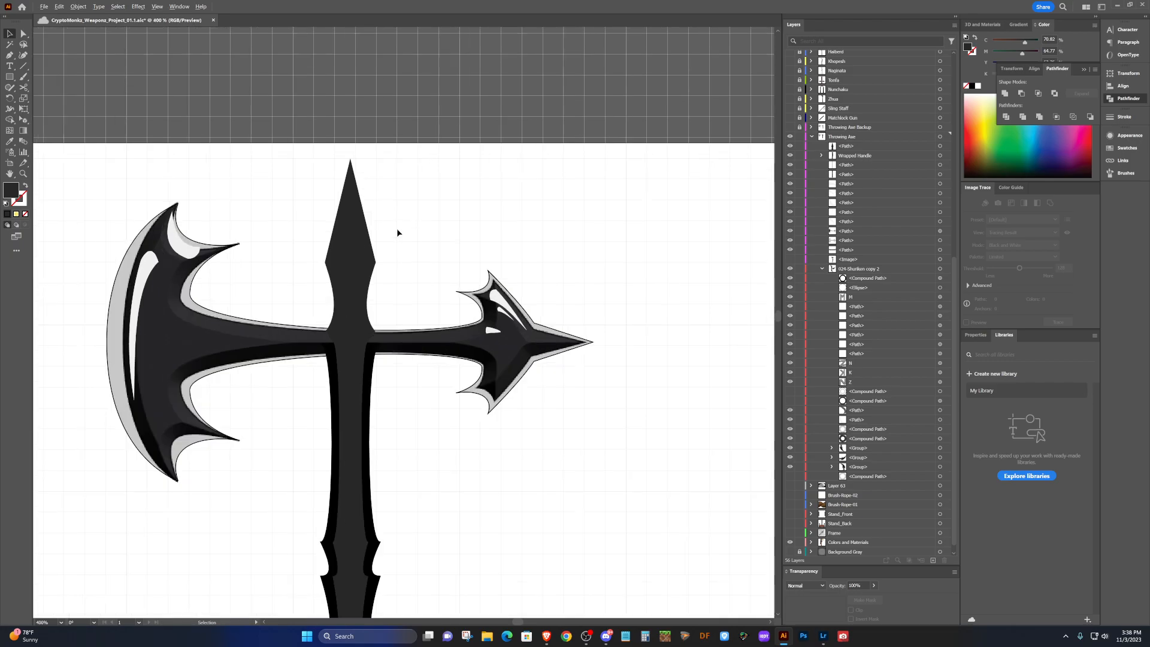
scroll(398, 226, up, 1)
scroll(336, 188, up, 1)
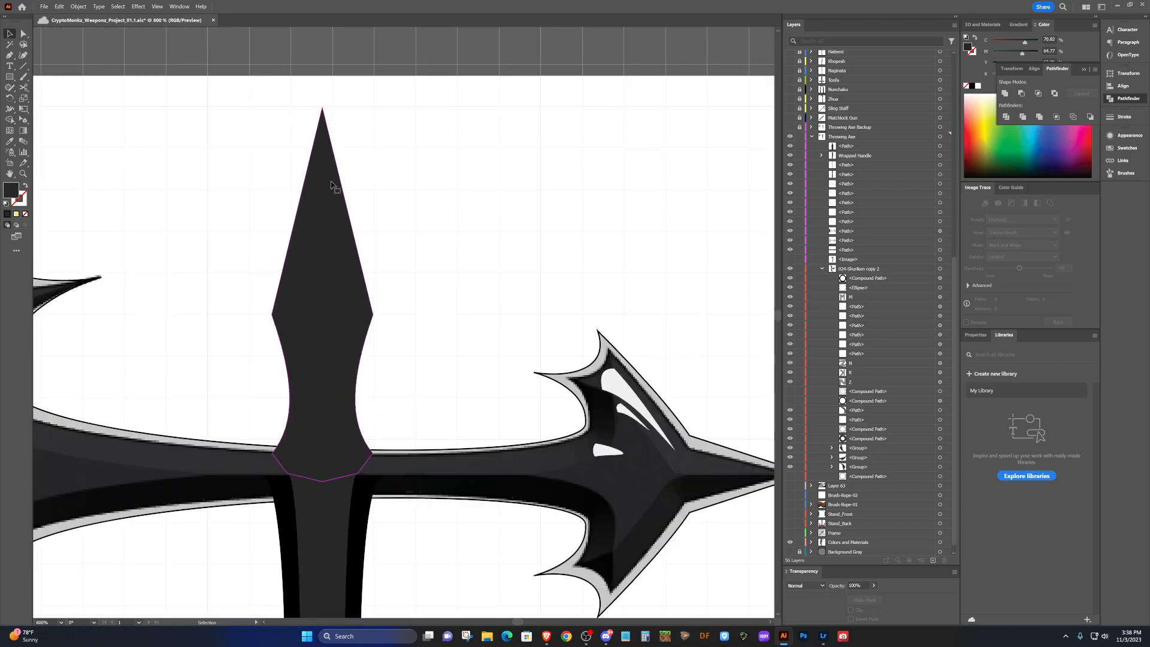
Duplicate the merged spike path in place within the Throwing Axe layer.
click(331, 185)
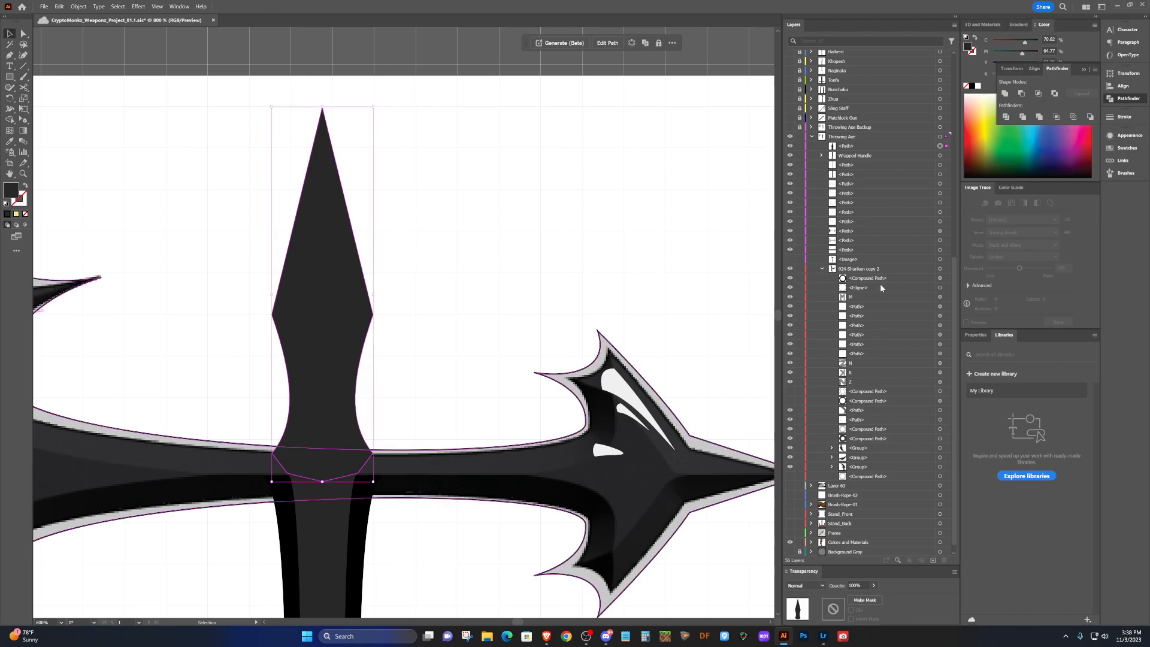
scroll(879, 282, down, 1)
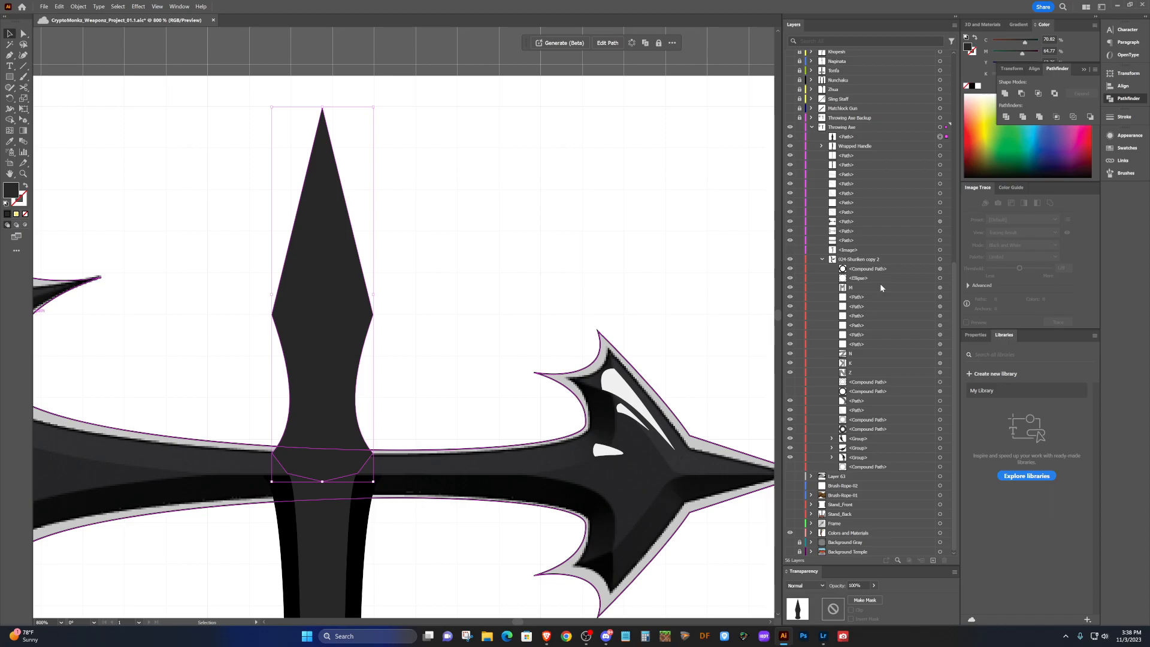
key(ctrl+s)
drag(920, 138, 919, 429)
drag(940, 555, 933, 560)
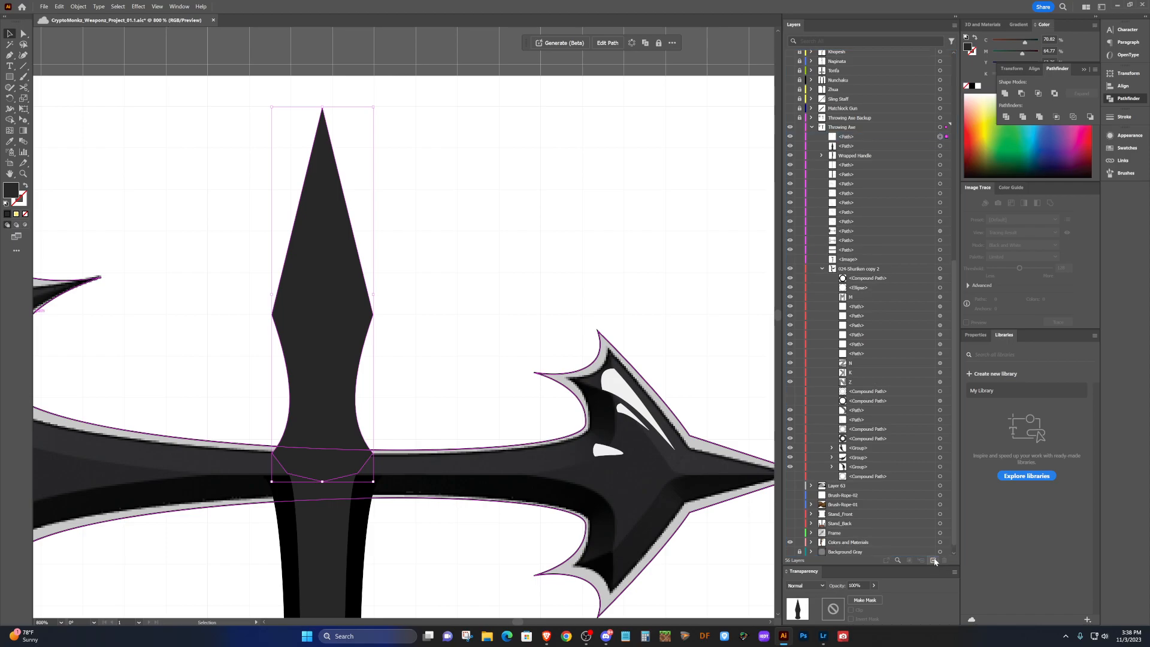
Apply the light grey fill and black stroke of the axe's arrow-shaped end to the lower spike copy with the Eyedropper.
click(940, 138)
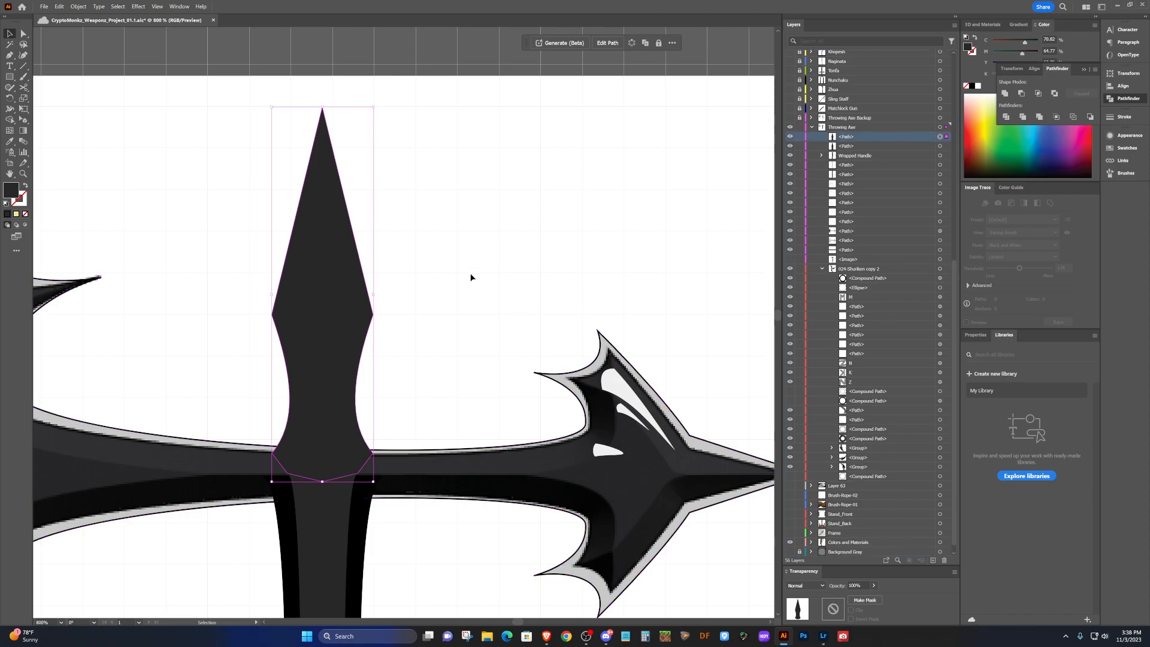
key(i)
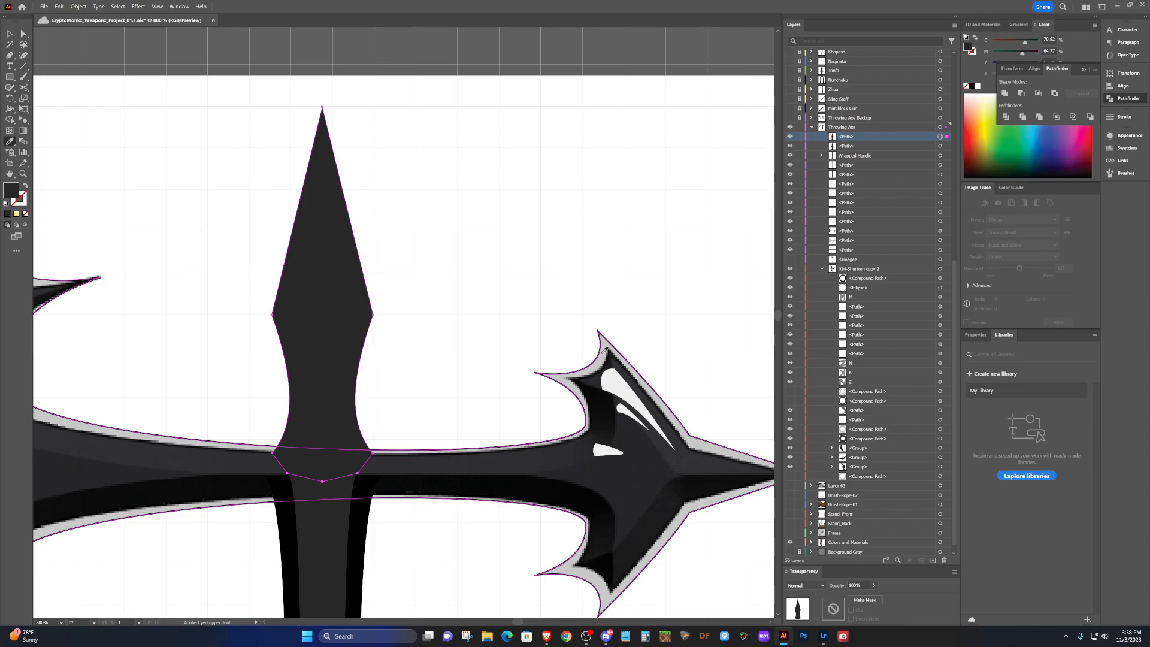
click(604, 351)
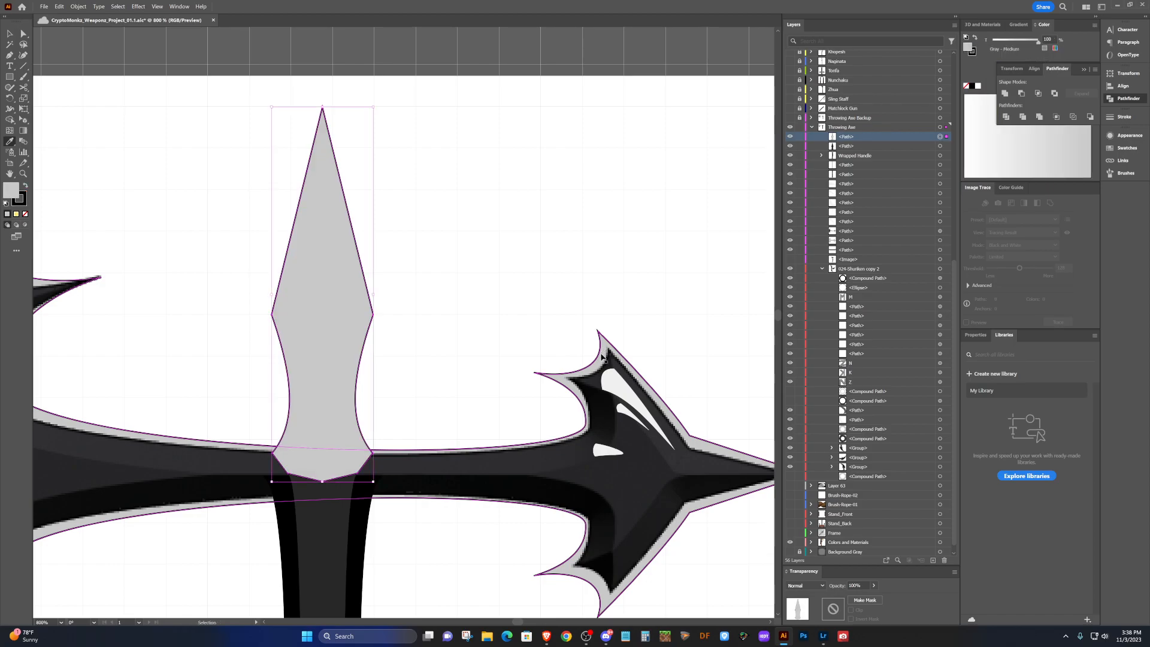
key(ctrl+z)
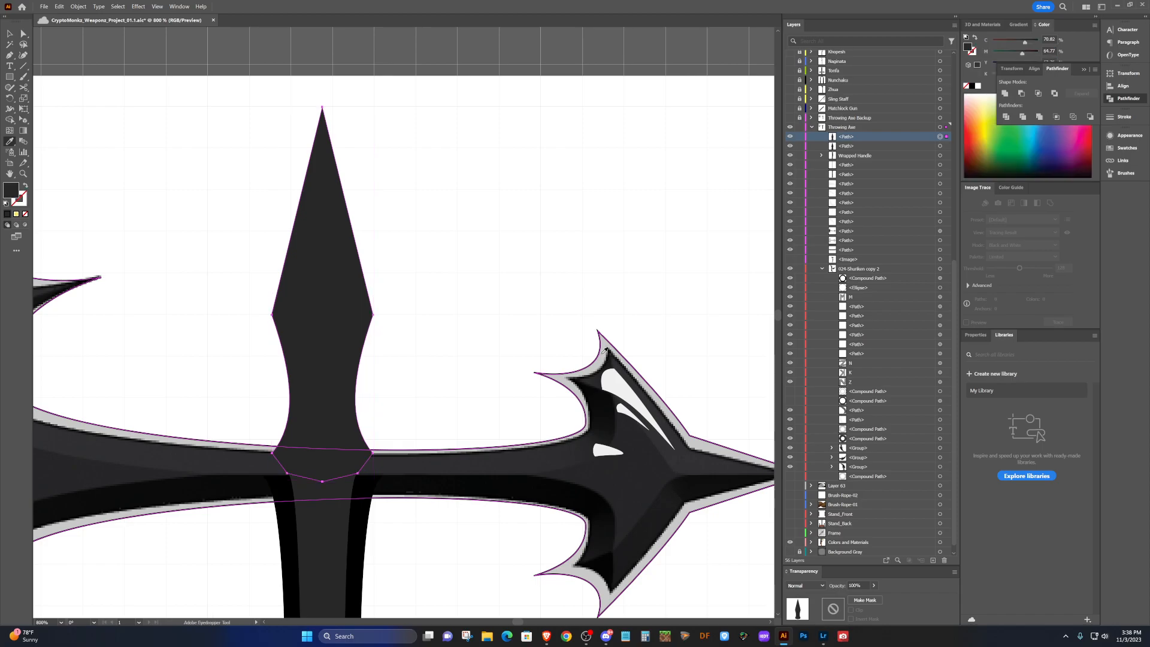
click(939, 146)
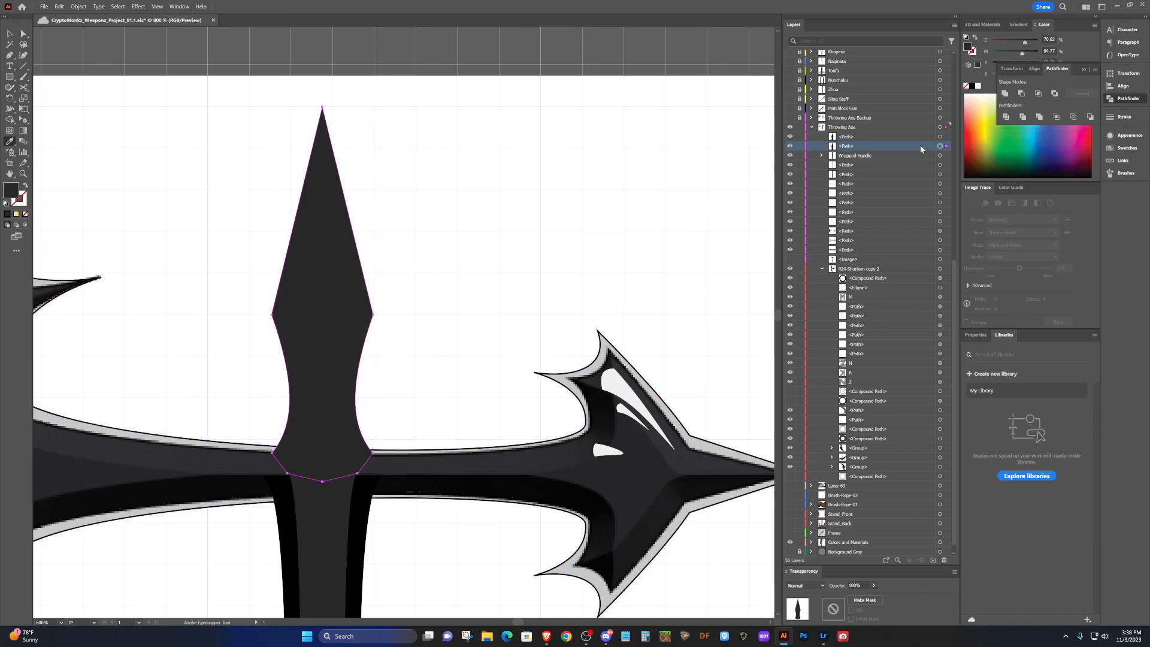
click(605, 339)
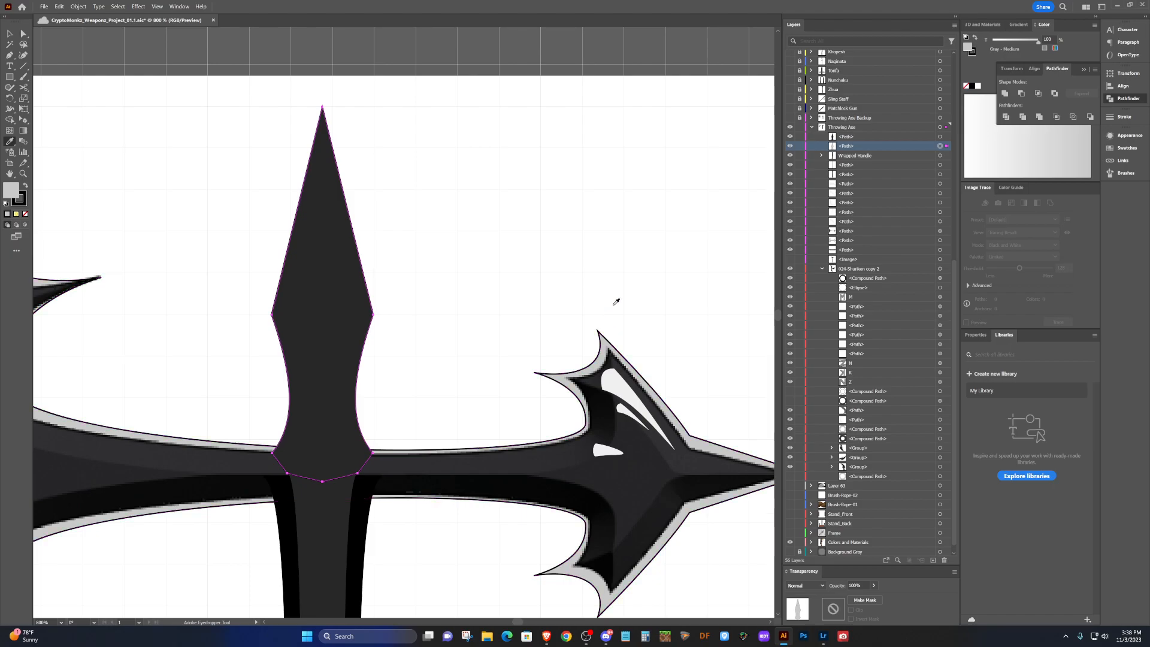
Lower the tip anchor of the dark upper spike copy straight down, exposing a grey edge around the point.
key(shift+c)
click(940, 137)
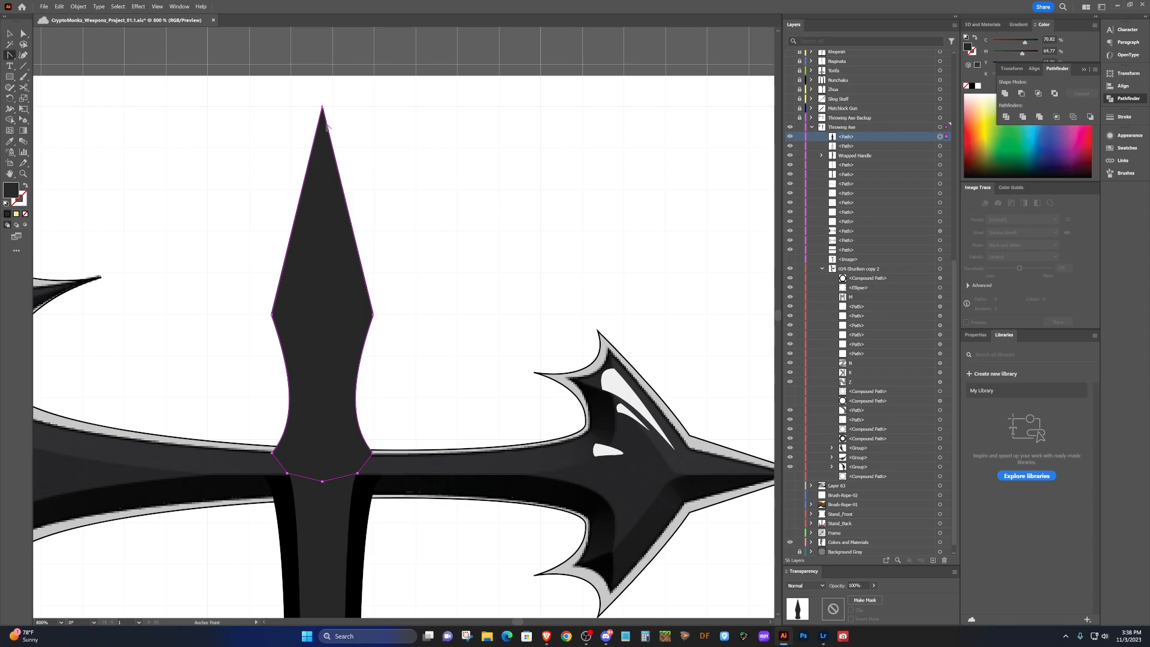
drag(322, 107, 322, 145)
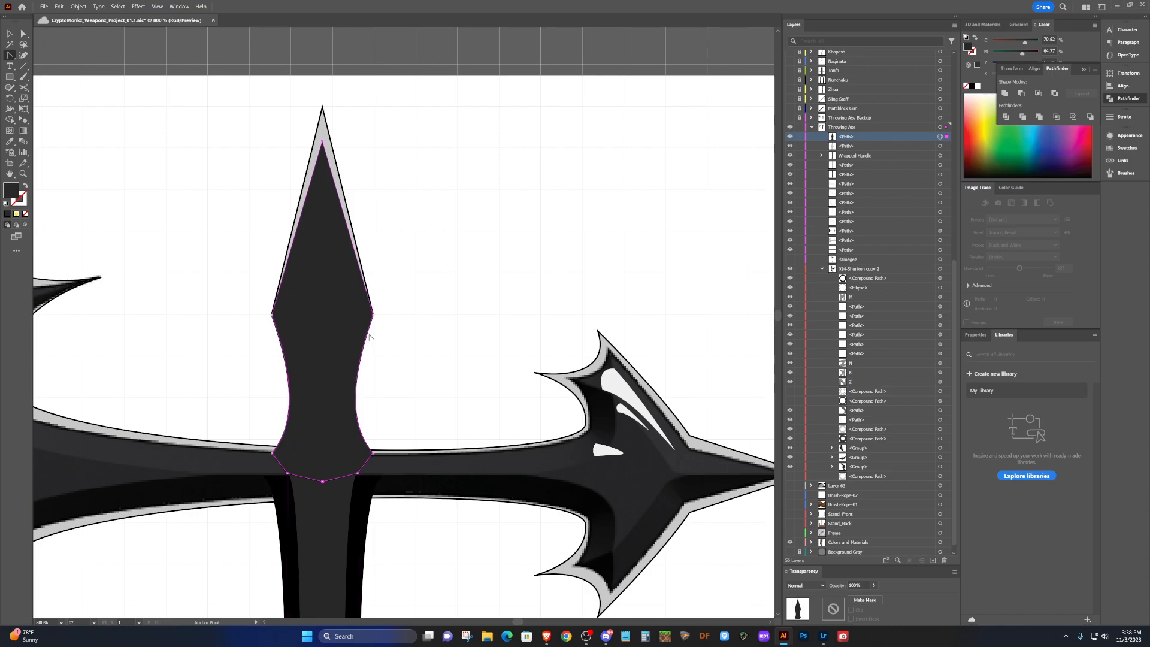
Bend both waist curves of the dark spike copy slightly inward to form grey edges along the sides.
drag(362, 354, 356, 358)
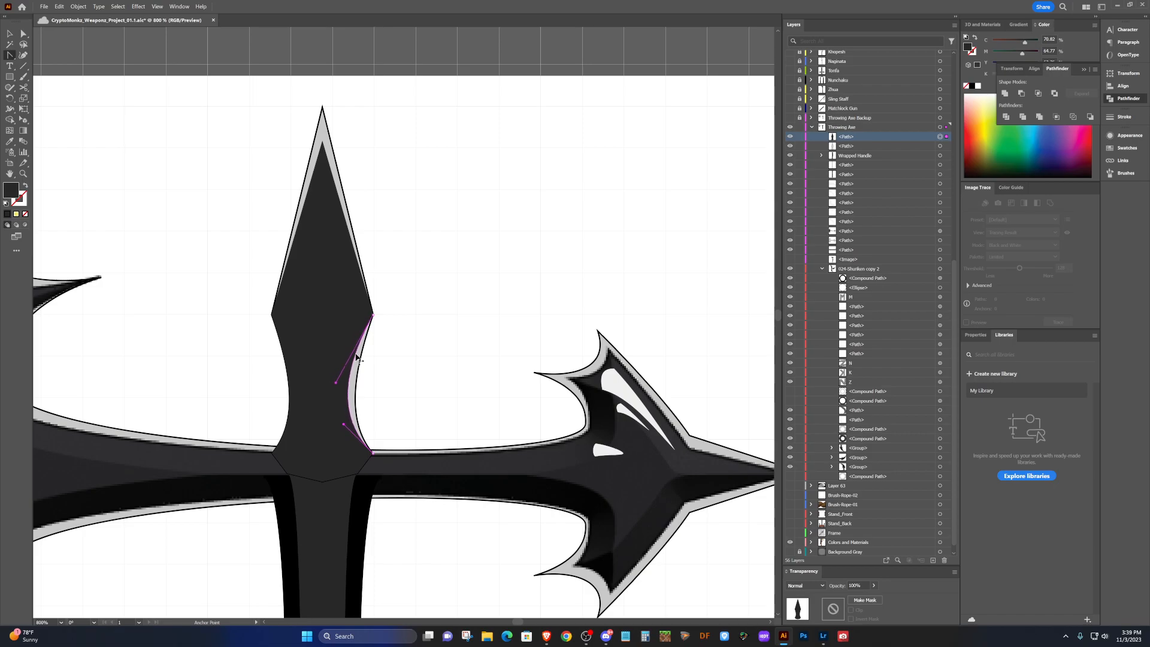
drag(356, 358, 357, 358)
key(ctrl+z)
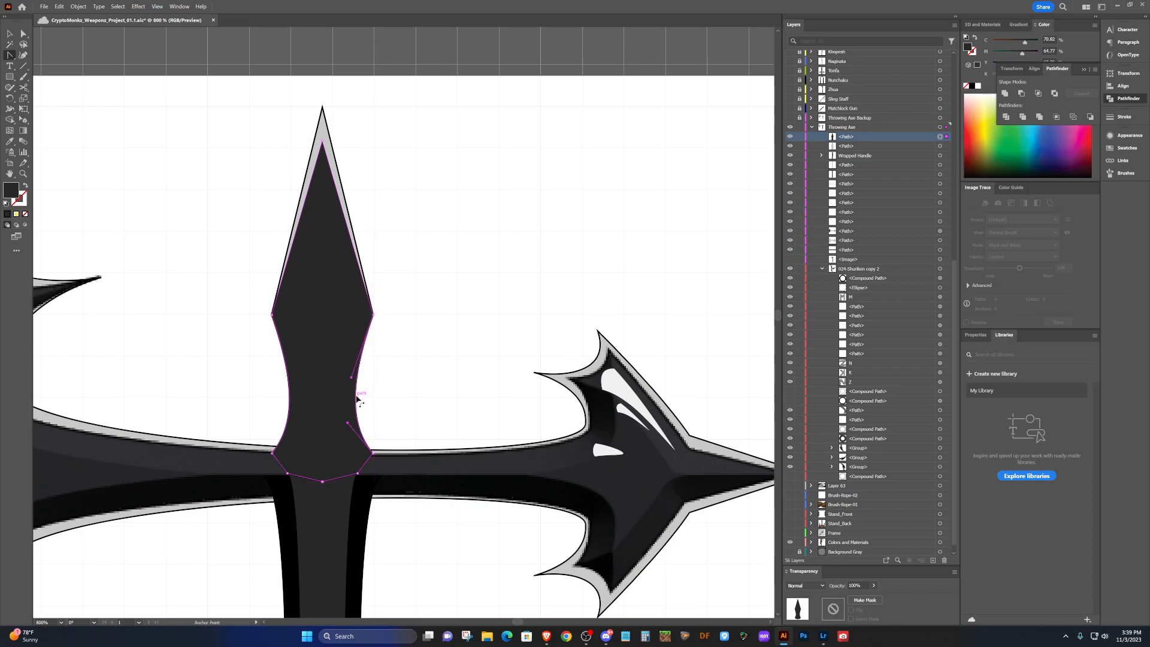
drag(357, 398, 296, 398)
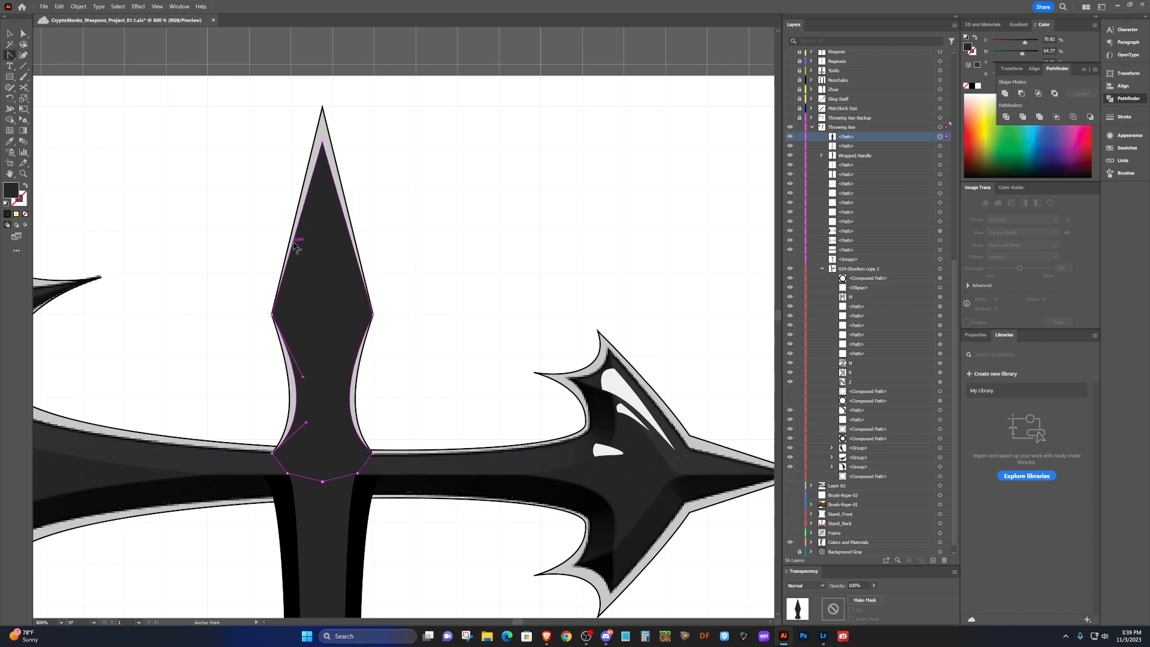
Move the dark spike copy's two widest side corners inward to even out the grey rim, and deselect it.
drag(273, 315, 280, 315)
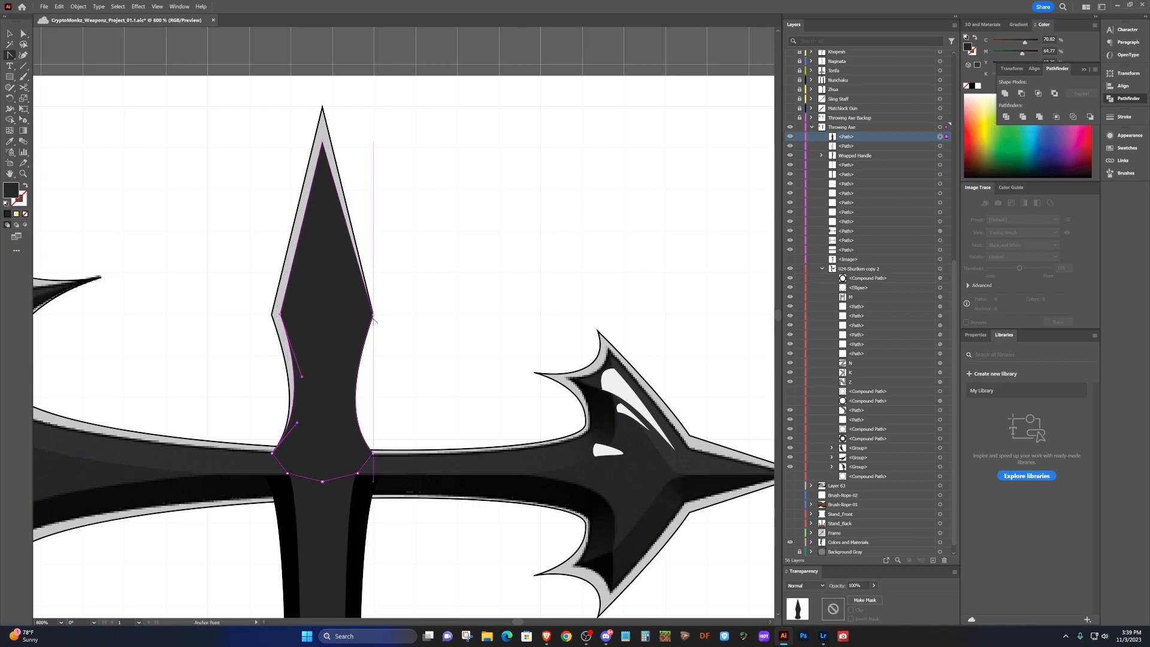
drag(373, 315, 366, 319)
key(v)
click(468, 305)
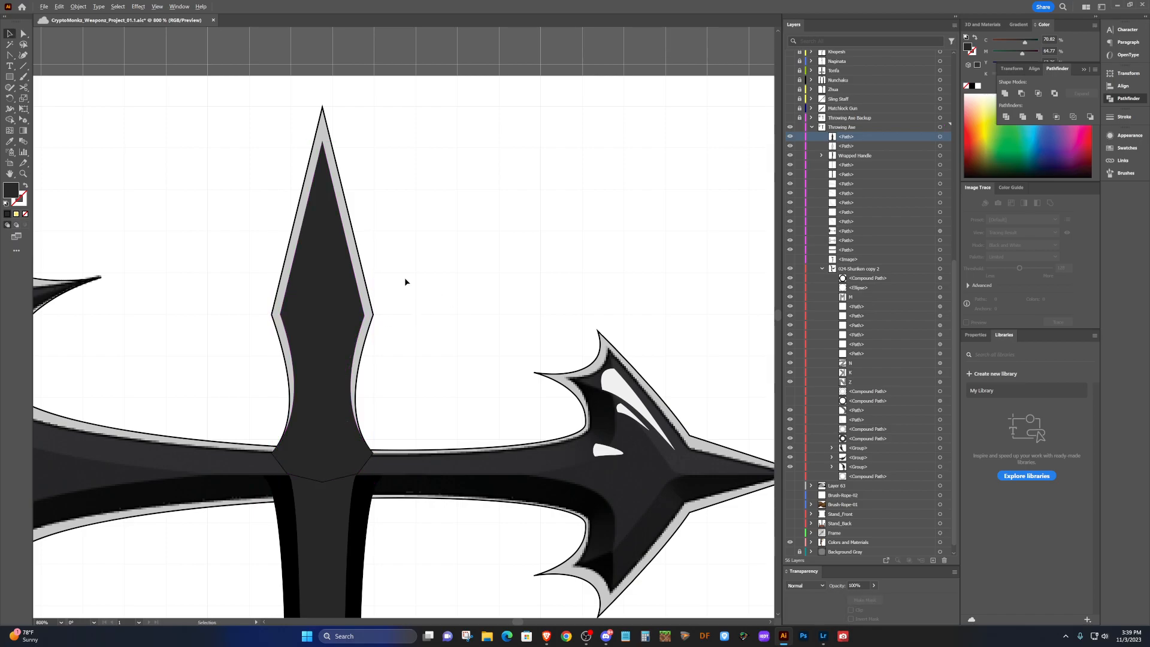
Remove the black stroke from the grey spike shape behind the dark copy.
scroll(339, 455, up, 2)
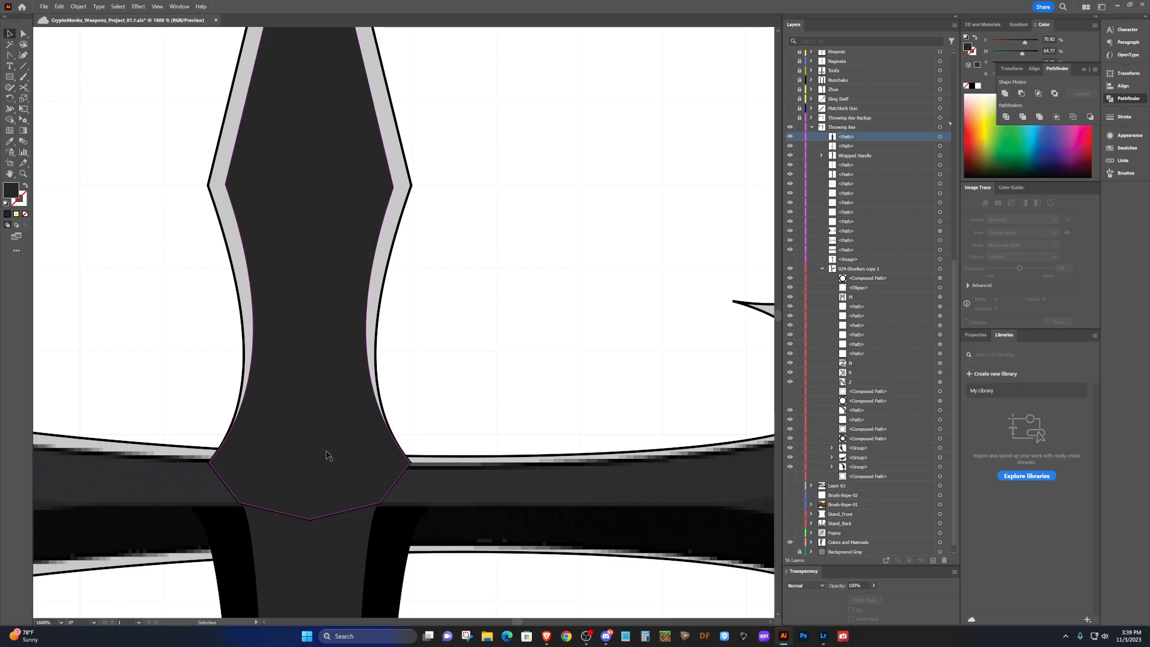
click(327, 455)
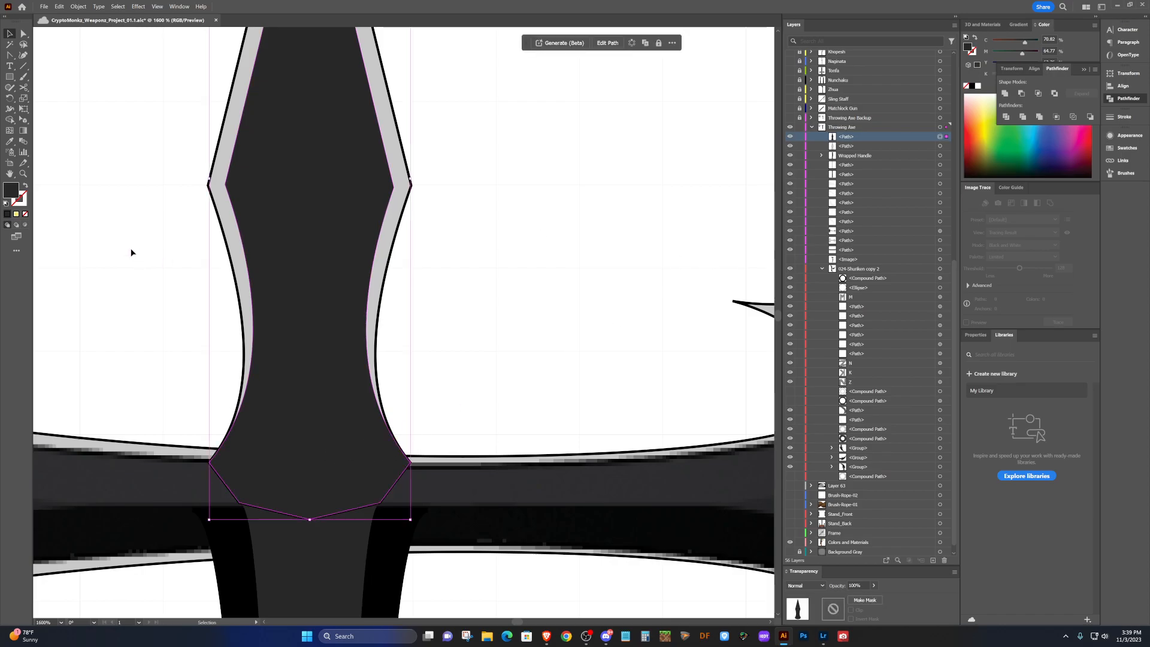
click(473, 339)
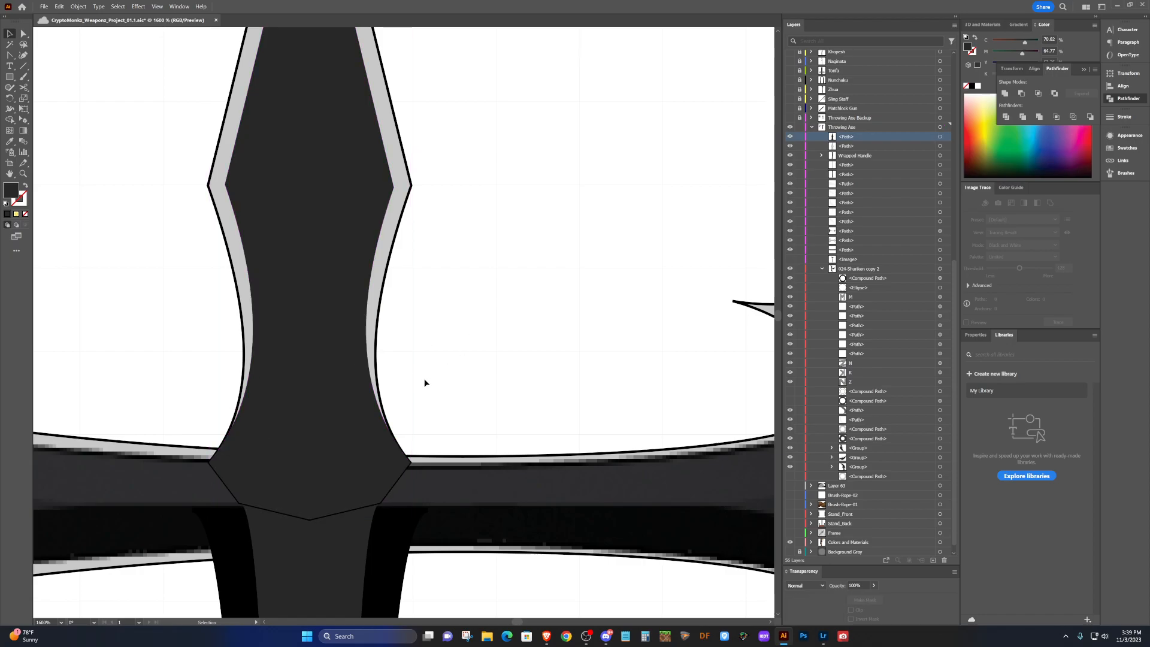
click(376, 314)
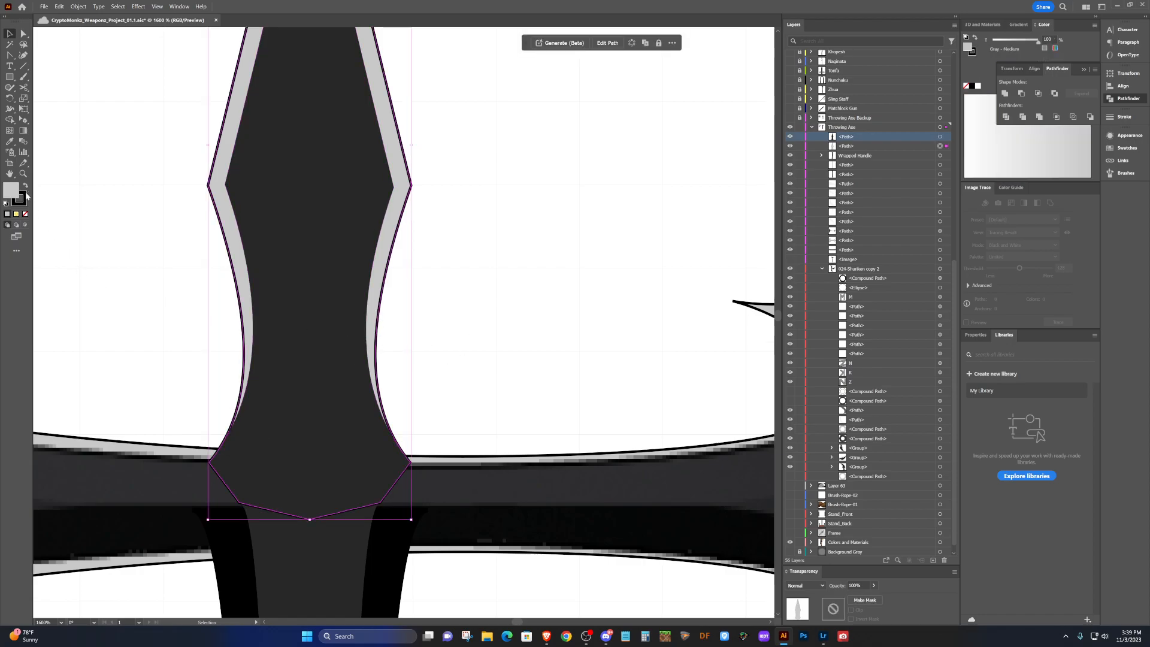
click(25, 197)
click(25, 214)
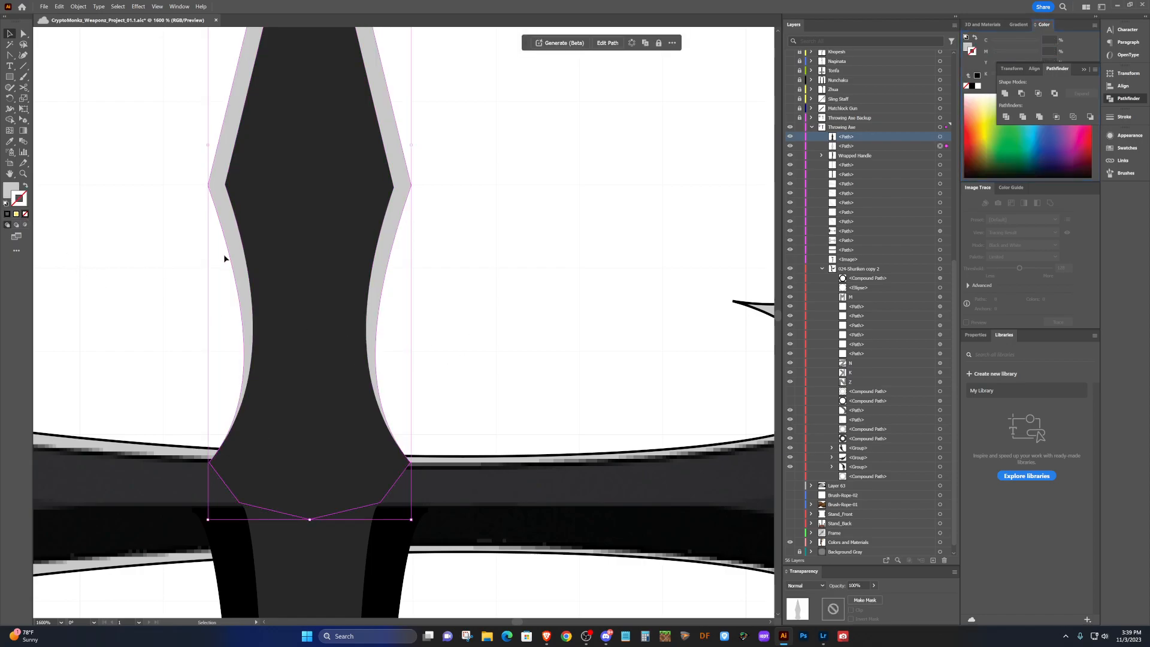
click(473, 287)
scroll(472, 292, down, 1)
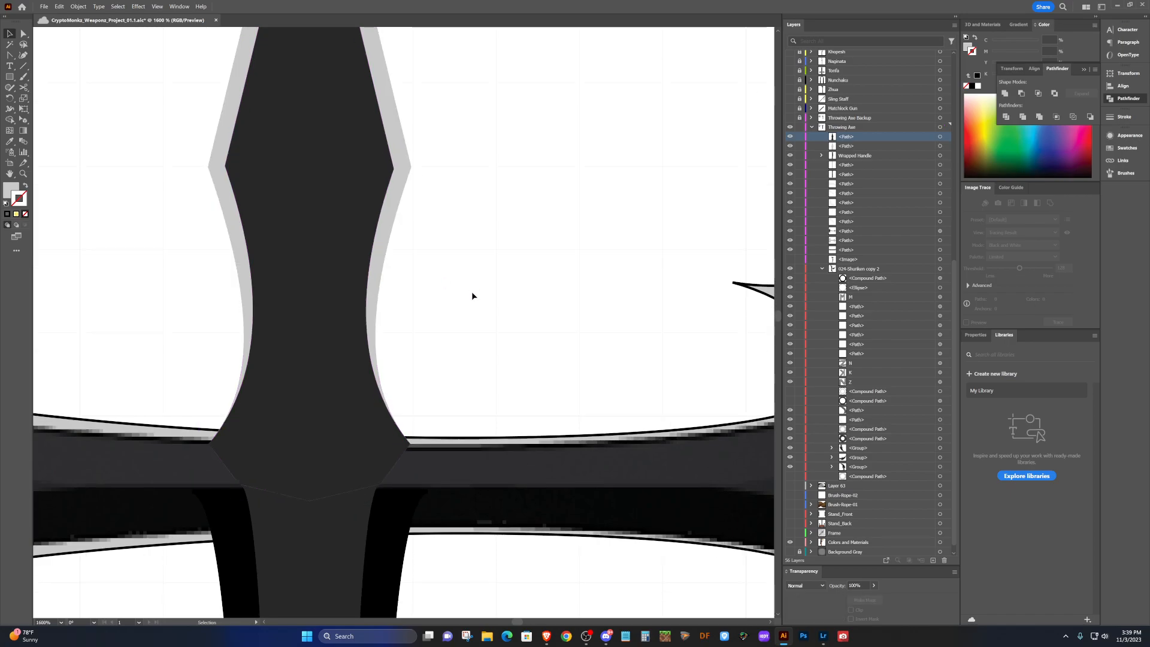
Try to shift the bottom point anchor of the grey spike shape slightly downward.
click(374, 317)
scroll(368, 436, down, 2)
scroll(369, 460, up, 2)
key(shift+c)
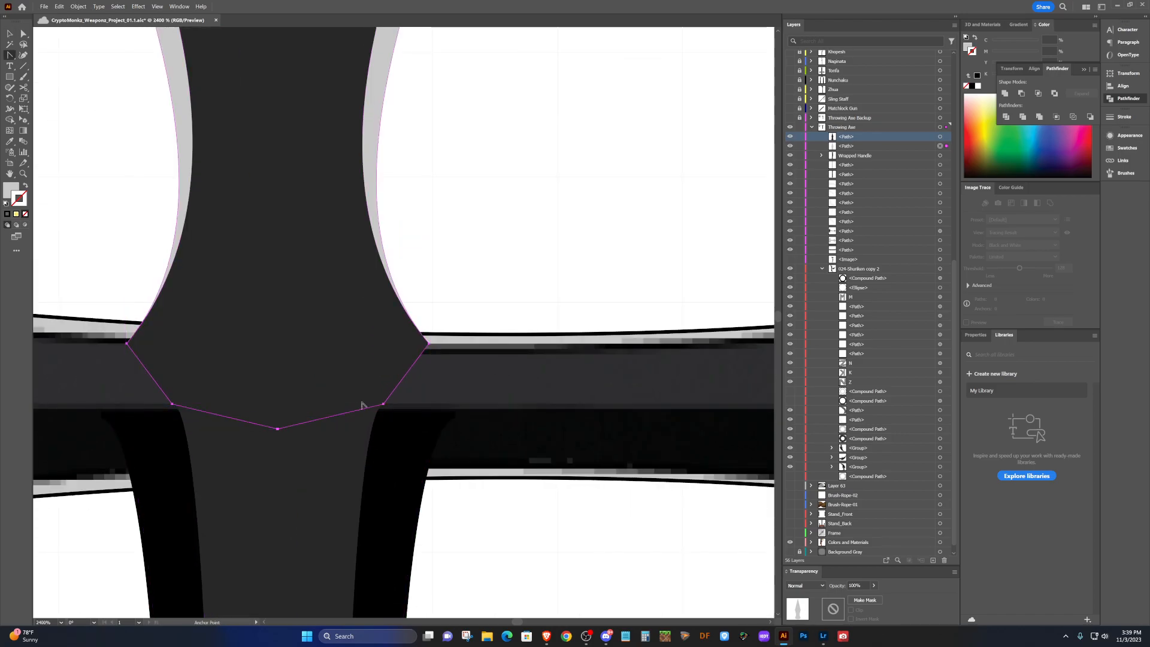
drag(277, 428, 277, 429)
key(ctrl+z)
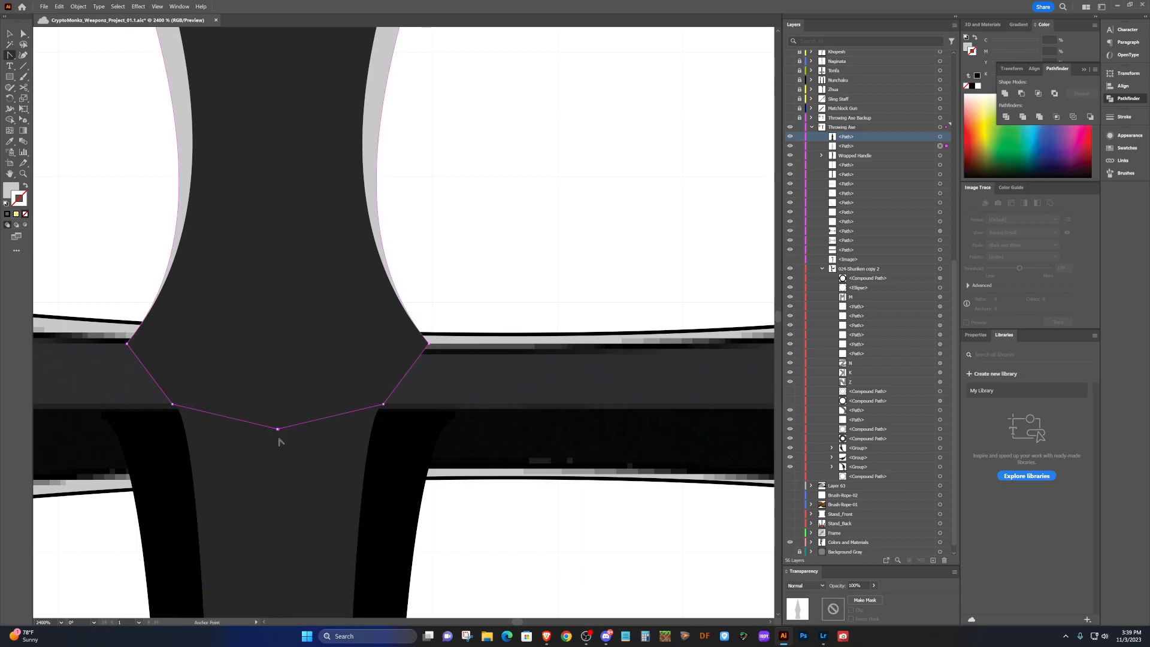
Examine the grey spike shape's bottom point and lower side corner up close for stacked anchors and misaligned edges.
scroll(277, 428, up, 2)
scroll(277, 429, up, 6)
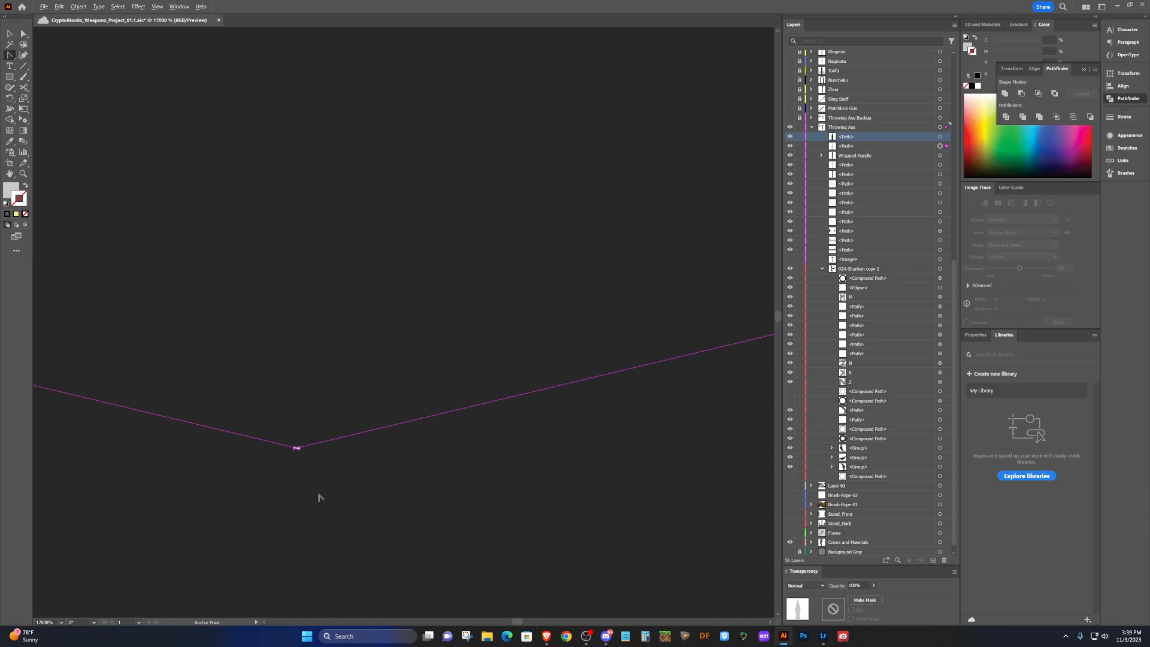
scroll(219, 482, up, 2)
scroll(218, 482, right, 7)
scroll(213, 502, up, 1)
scroll(213, 502, up, 1)
scroll(213, 502, down, 2)
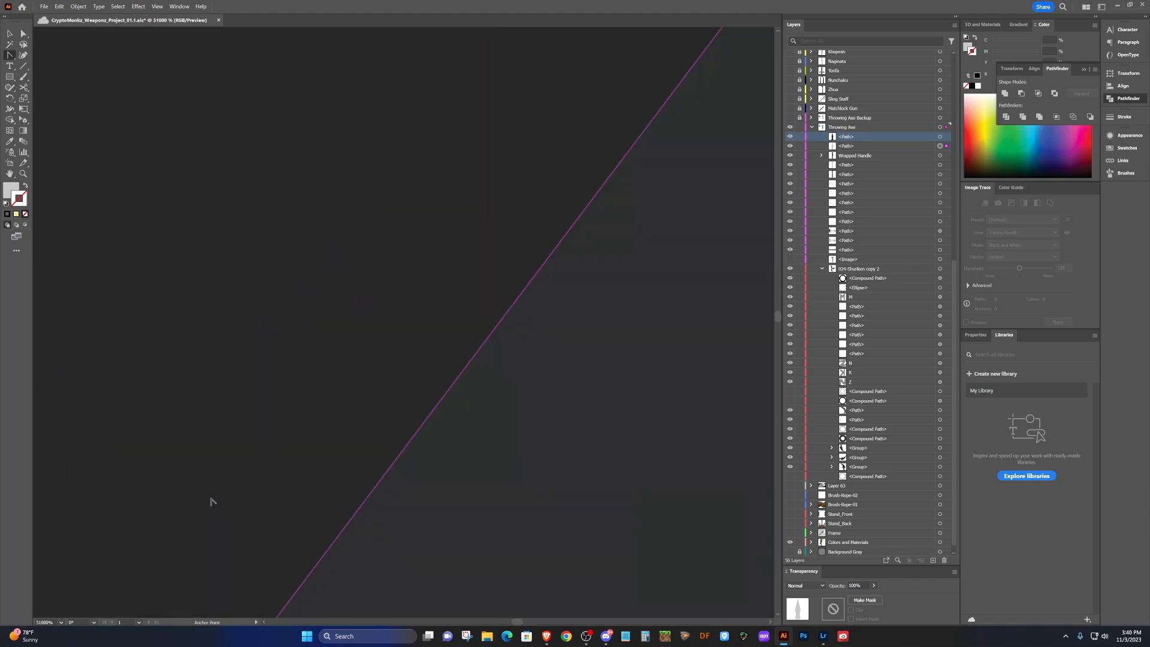
scroll(213, 502, up, 2)
scroll(212, 501, right, 8)
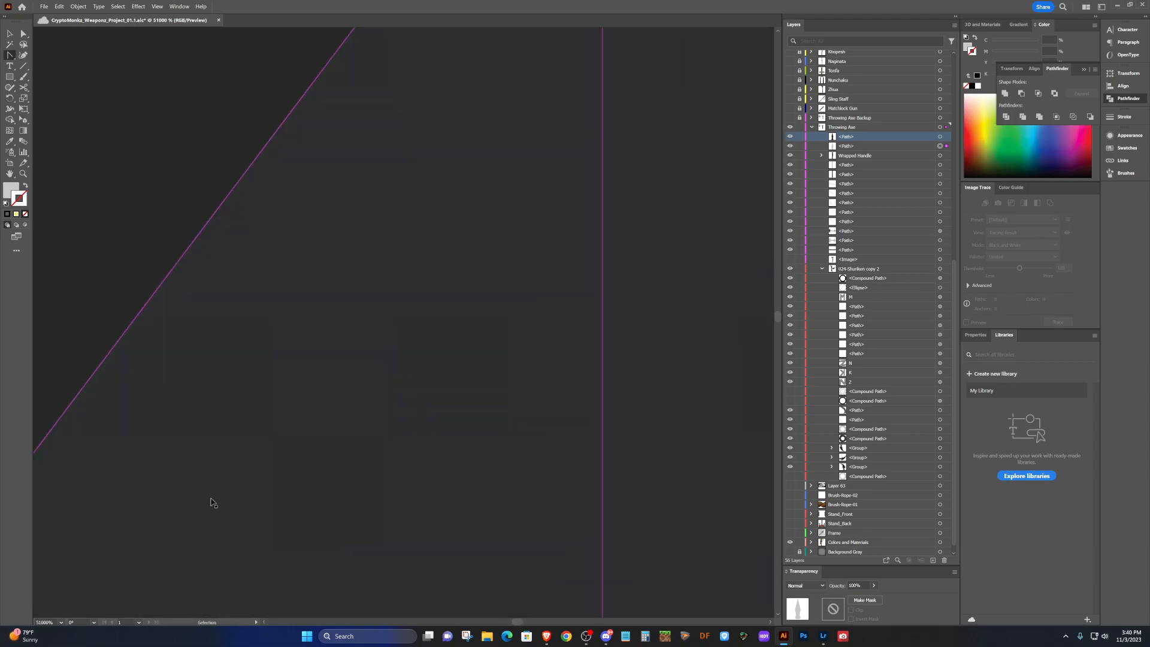
scroll(210, 501, down, 15)
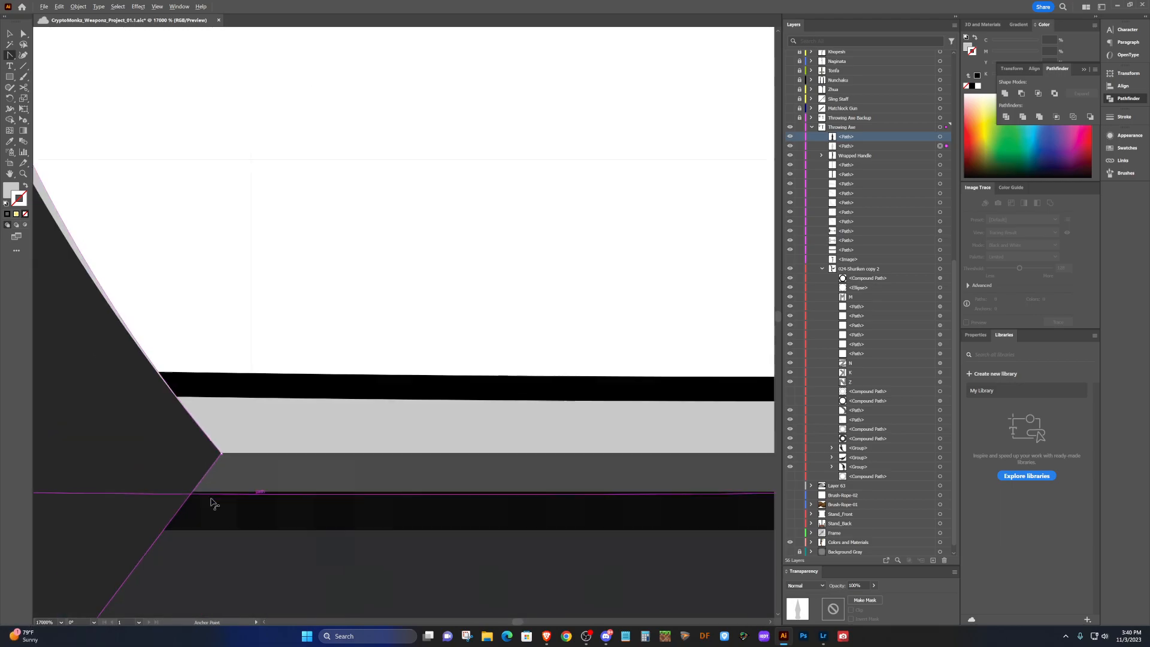
scroll(149, 548, up, 1)
scroll(148, 547, down, 5)
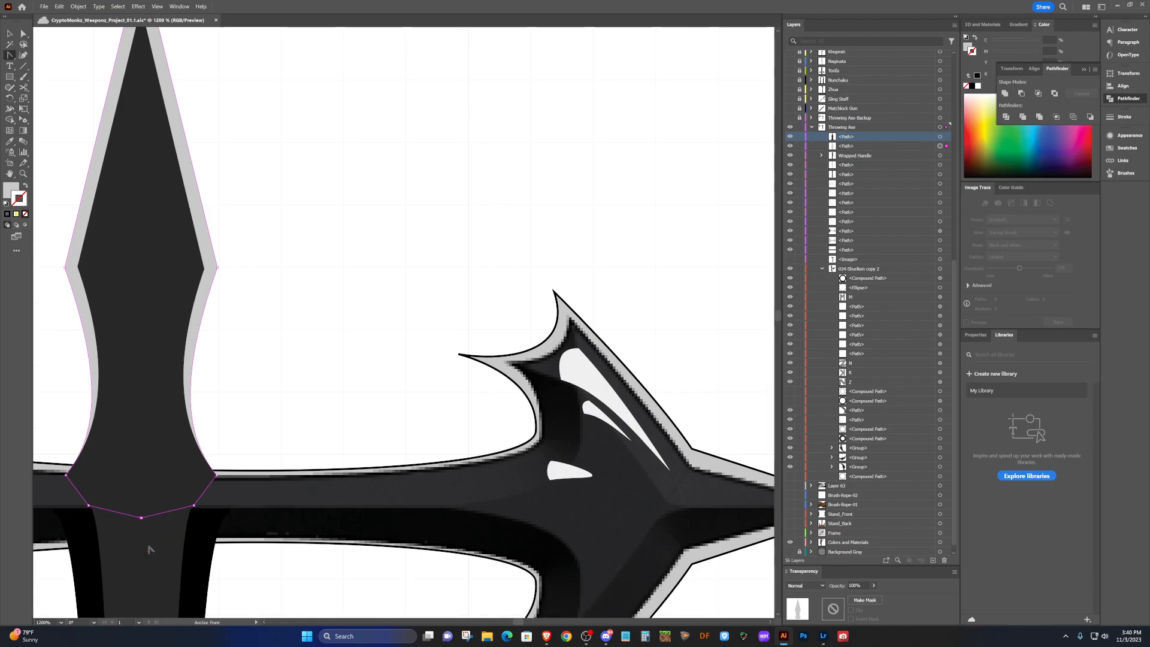
scroll(186, 389, left, 6)
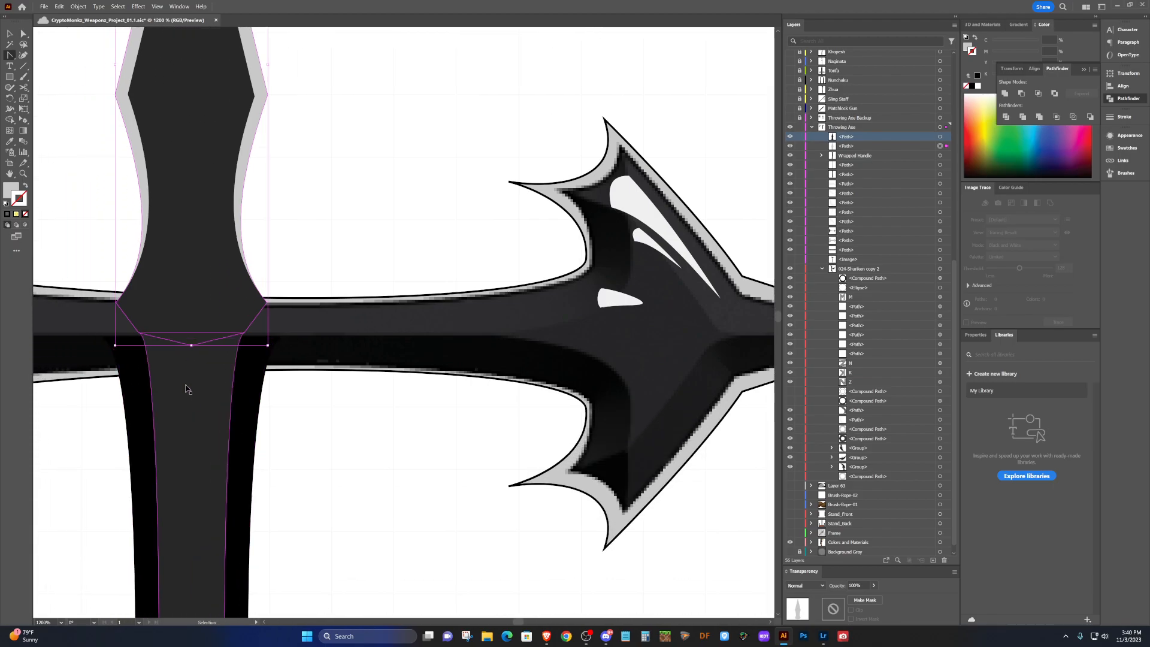
scroll(408, 346, up, 2)
scroll(418, 339, up, 7)
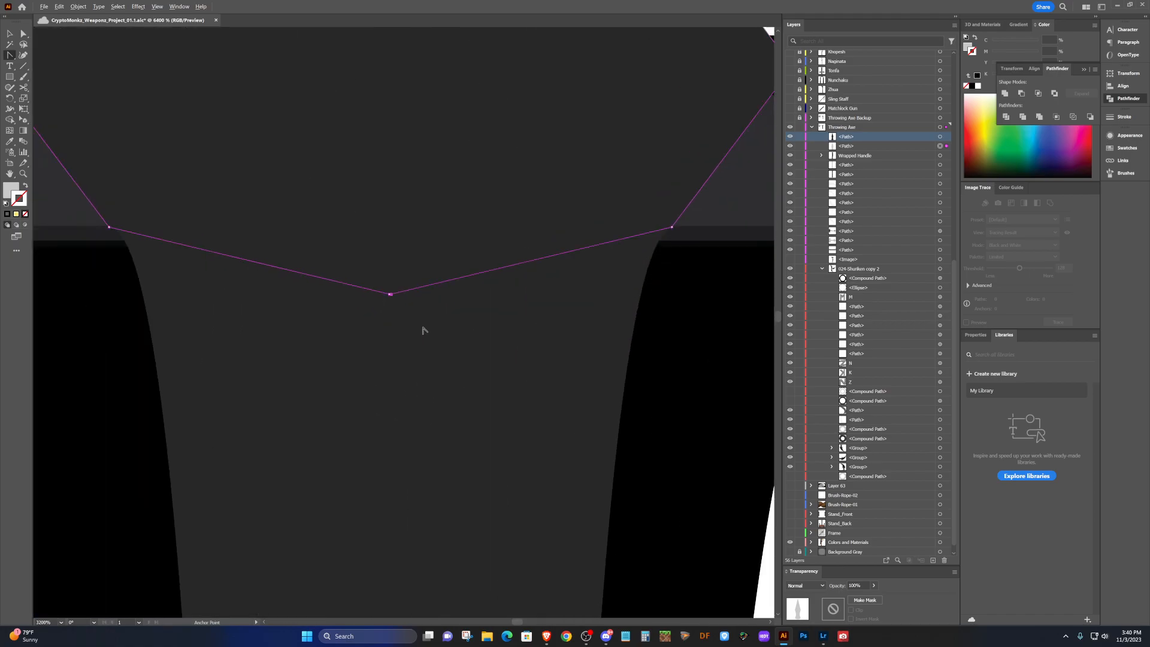
scroll(284, 336, up, 3)
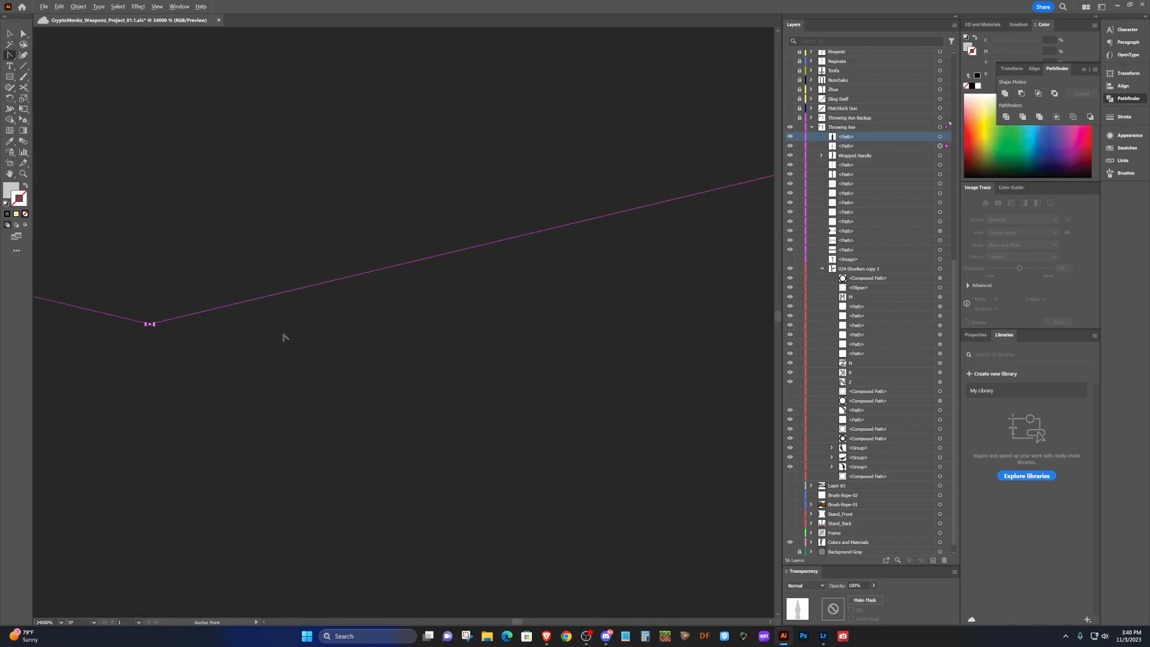
scroll(271, 336, down, 2)
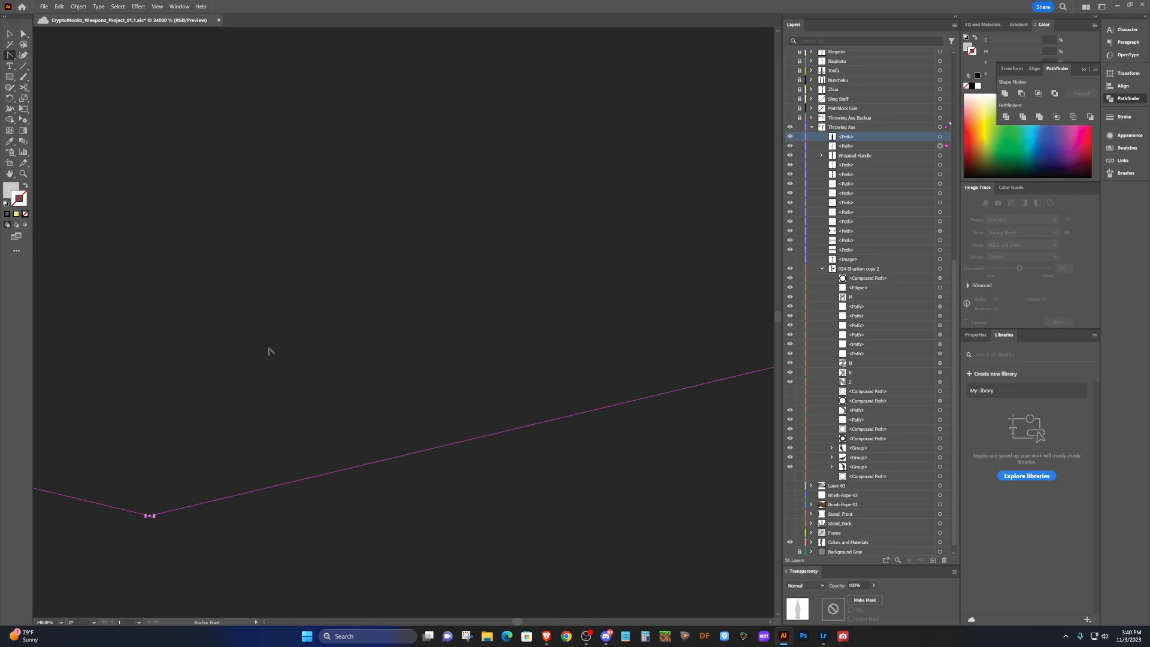
Pull apart the stacked anchors at the bottom point of the grey spike shape and delete the extra ones.
key(p)
click(798, 145)
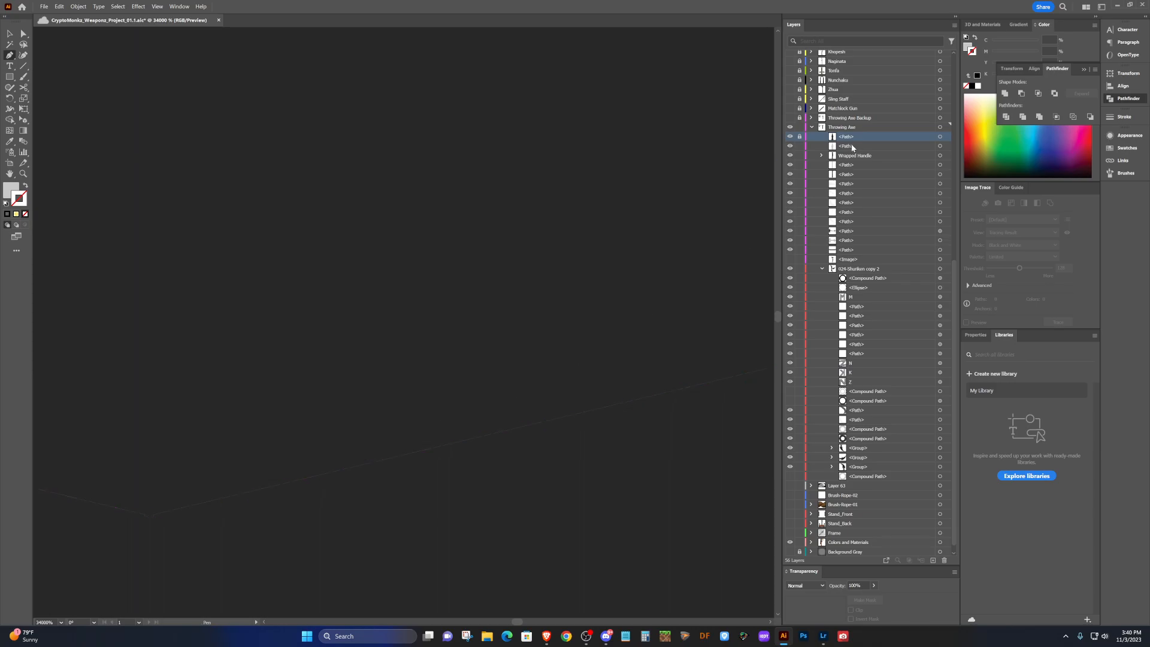
scroll(520, 221, down, 6)
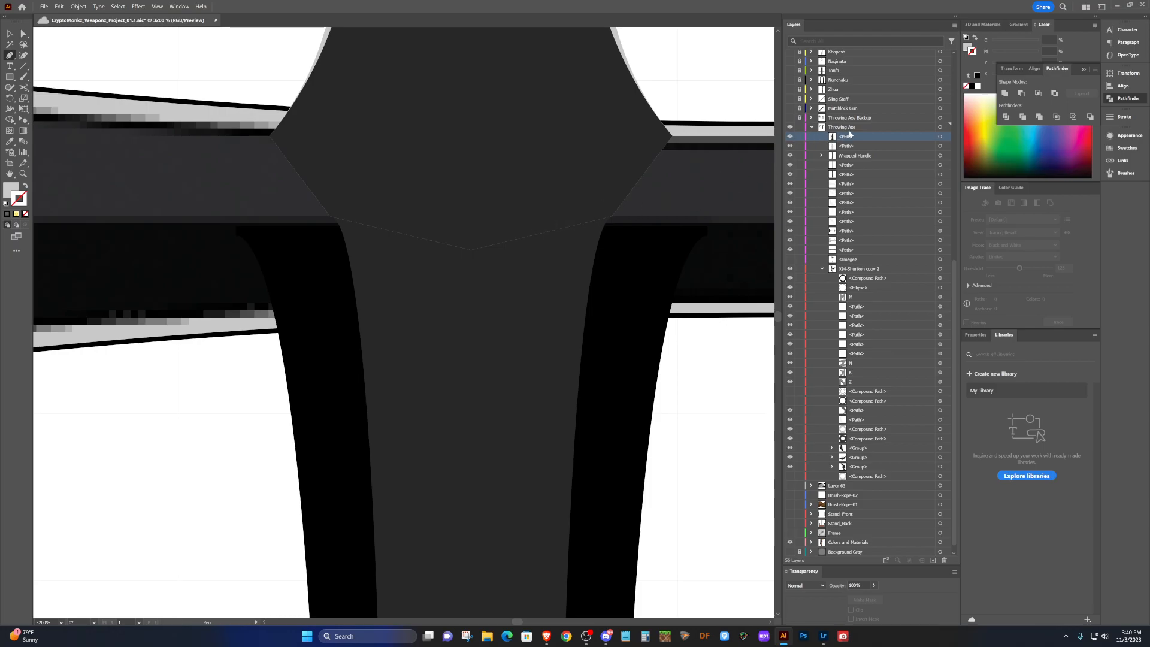
click(940, 145)
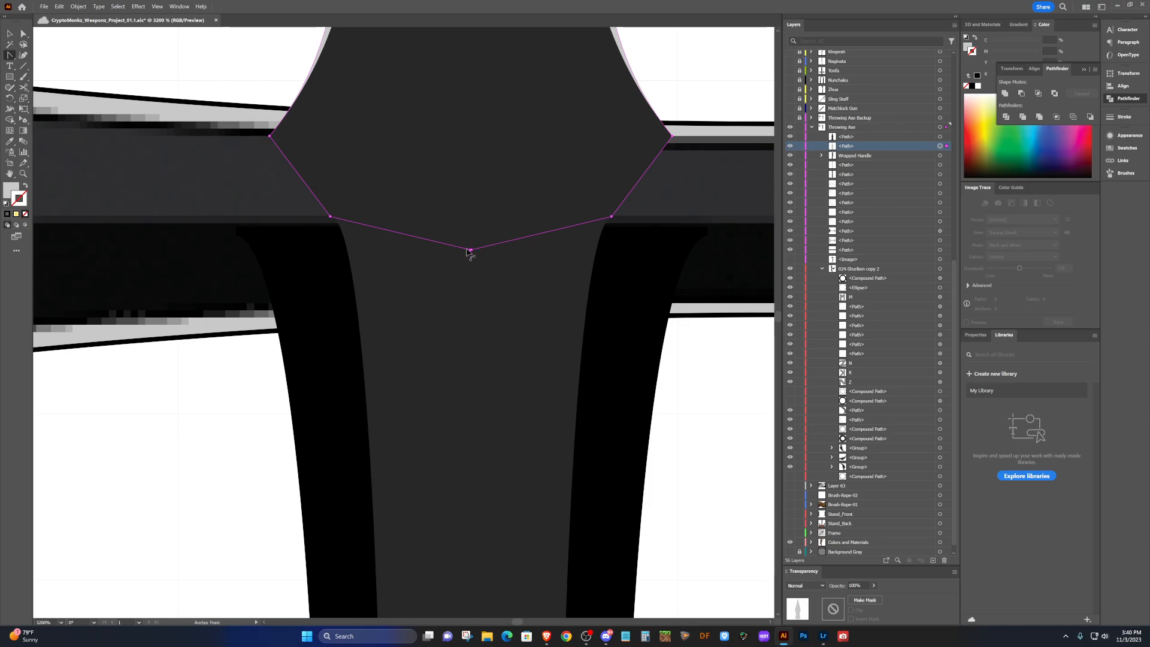
drag(471, 250, 452, 268)
scroll(468, 260, up, 1)
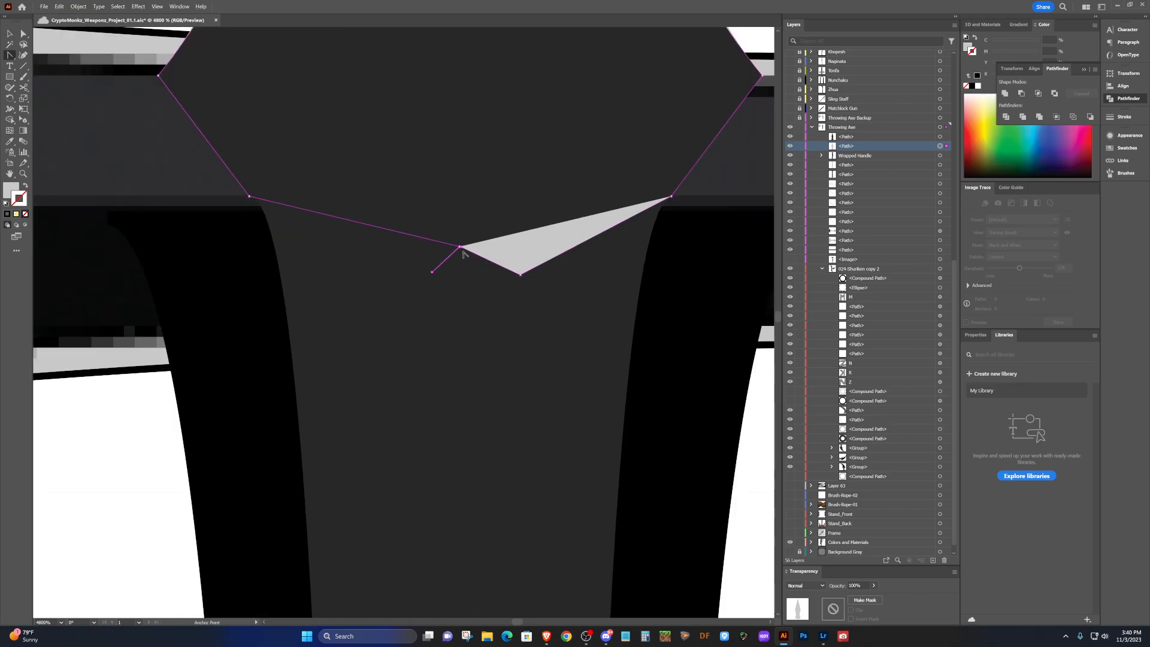
drag(460, 247, 398, 268)
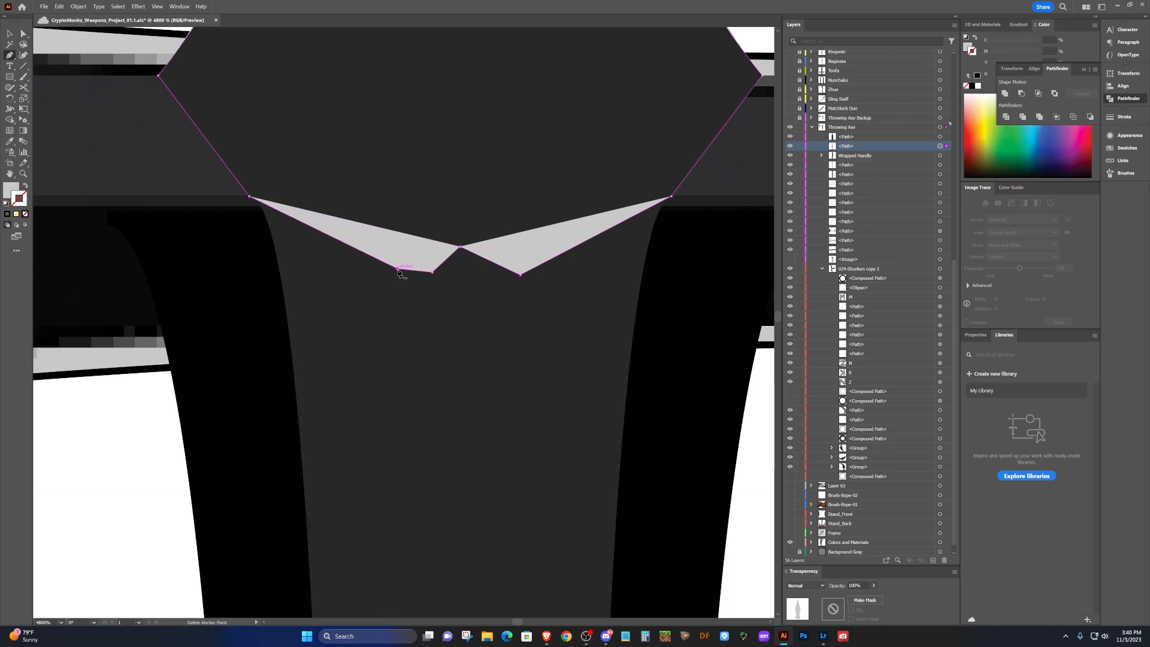
click(398, 269)
click(433, 272)
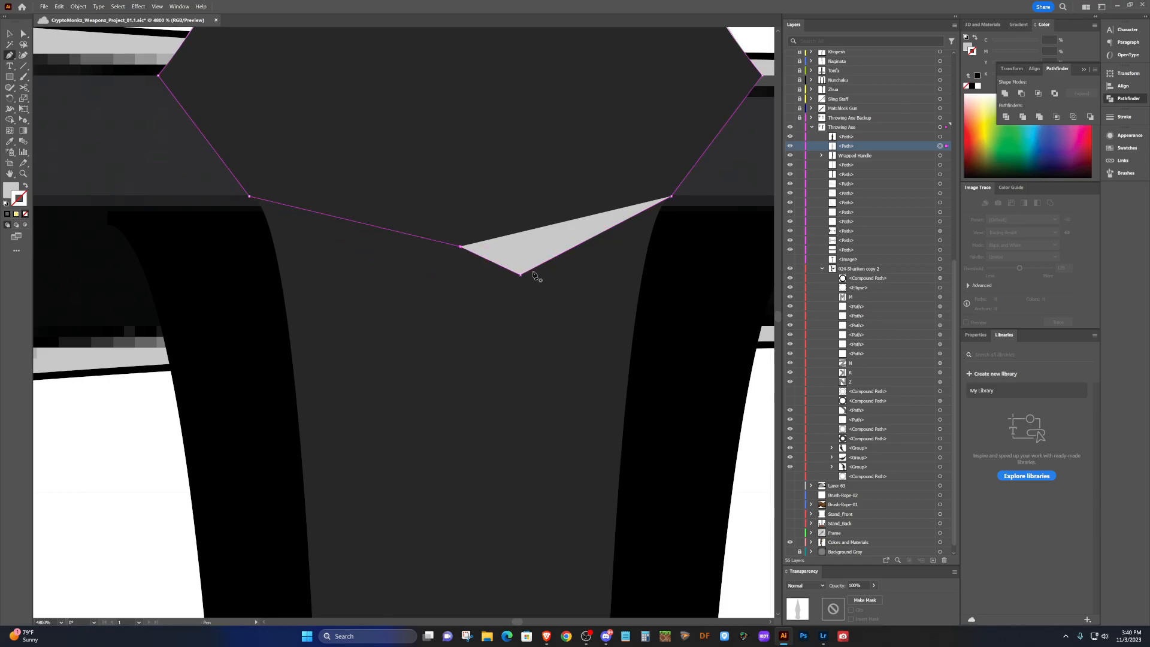
click(520, 275)
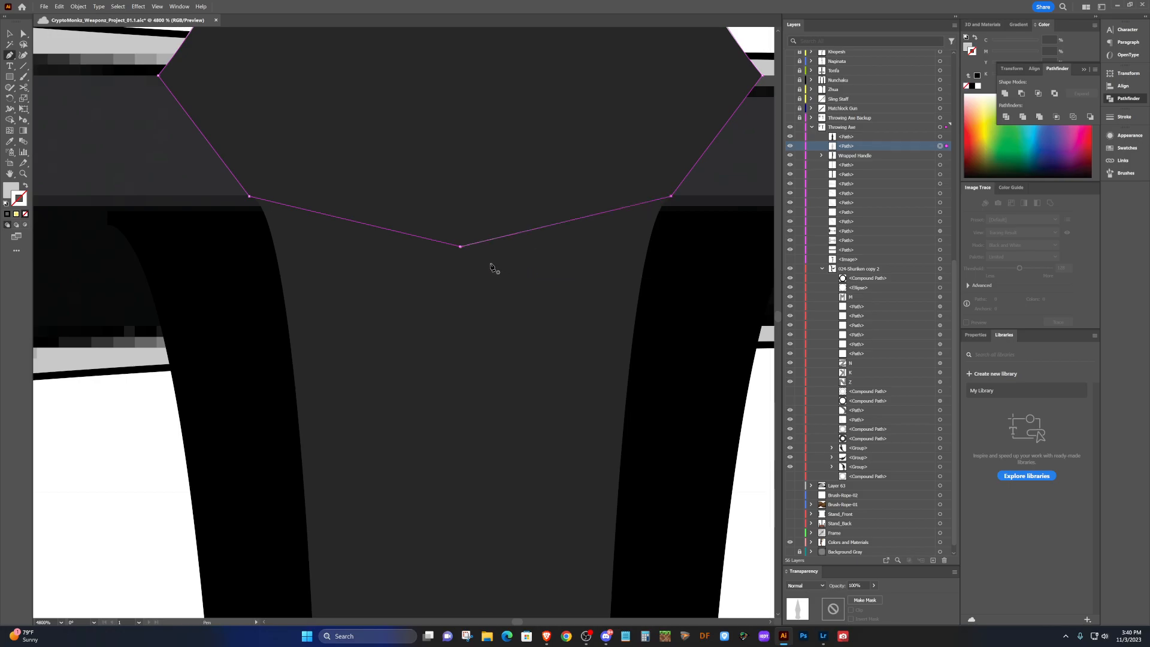
Try moving the remaining anchor at the grey spike shape's bottom point, undoing each move.
drag(461, 246, 525, 291)
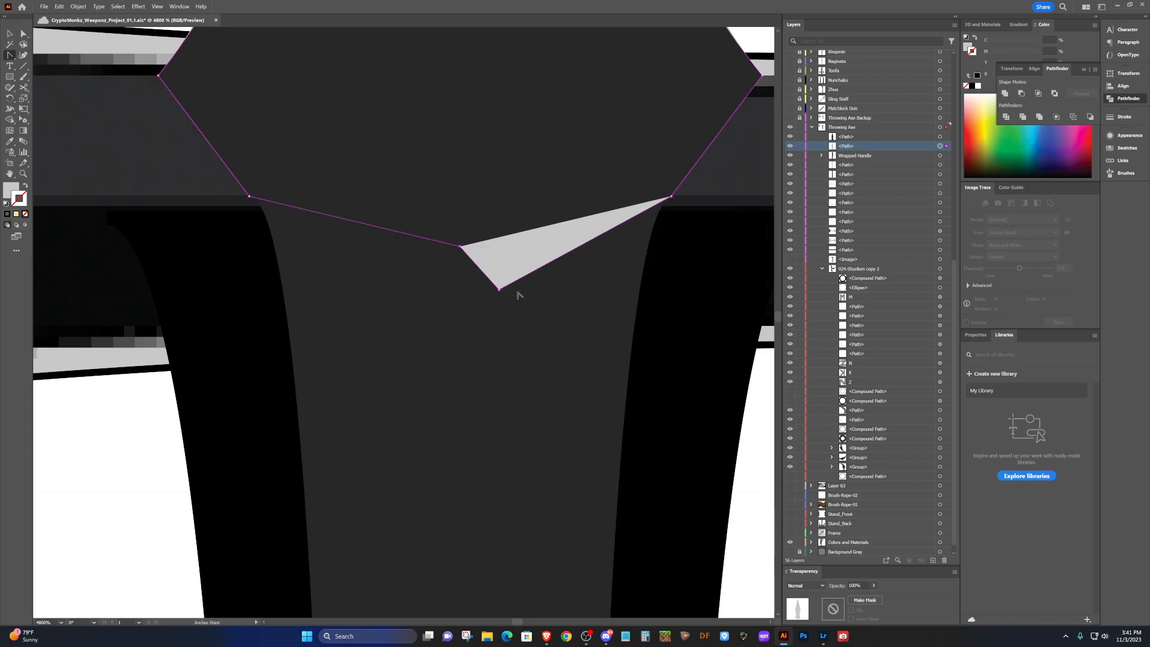
key(ctrl+z)
drag(460, 247, 460, 241)
key(ctrl+z)
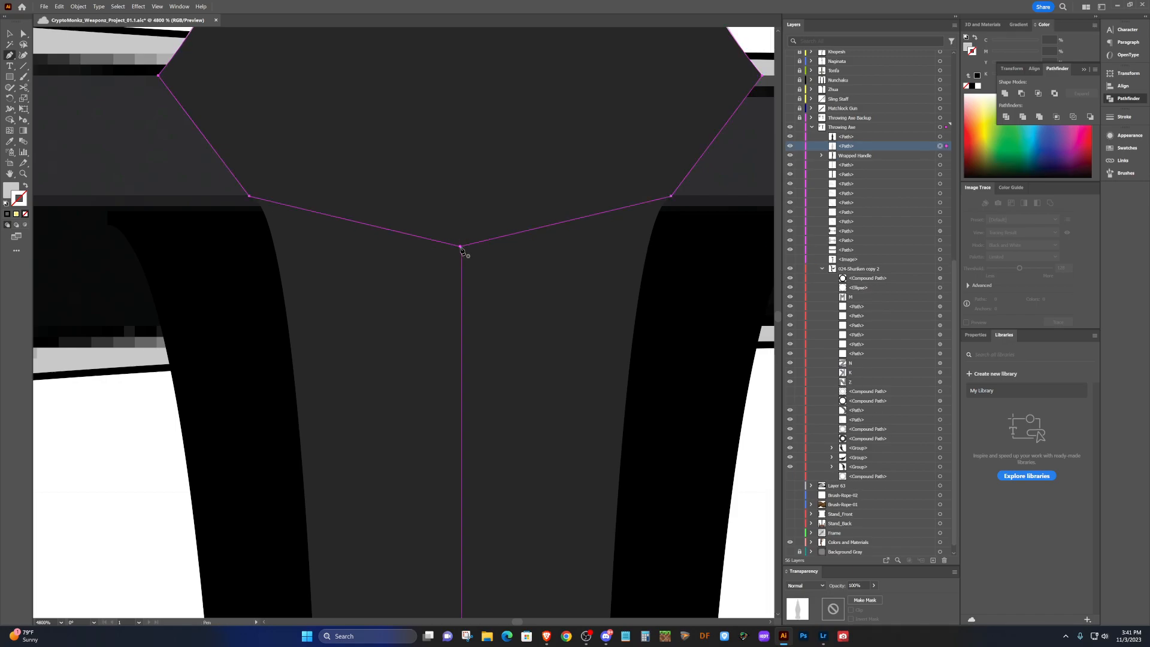
Raise the grey spike shape's bottom anchor slightly, move its two lower corners inward to hide them behind the dark copy, and deselect.
key(a)
drag(459, 246, 460, 239)
key(shift+c)
drag(671, 195, 661, 189)
drag(249, 197, 260, 188)
key(v)
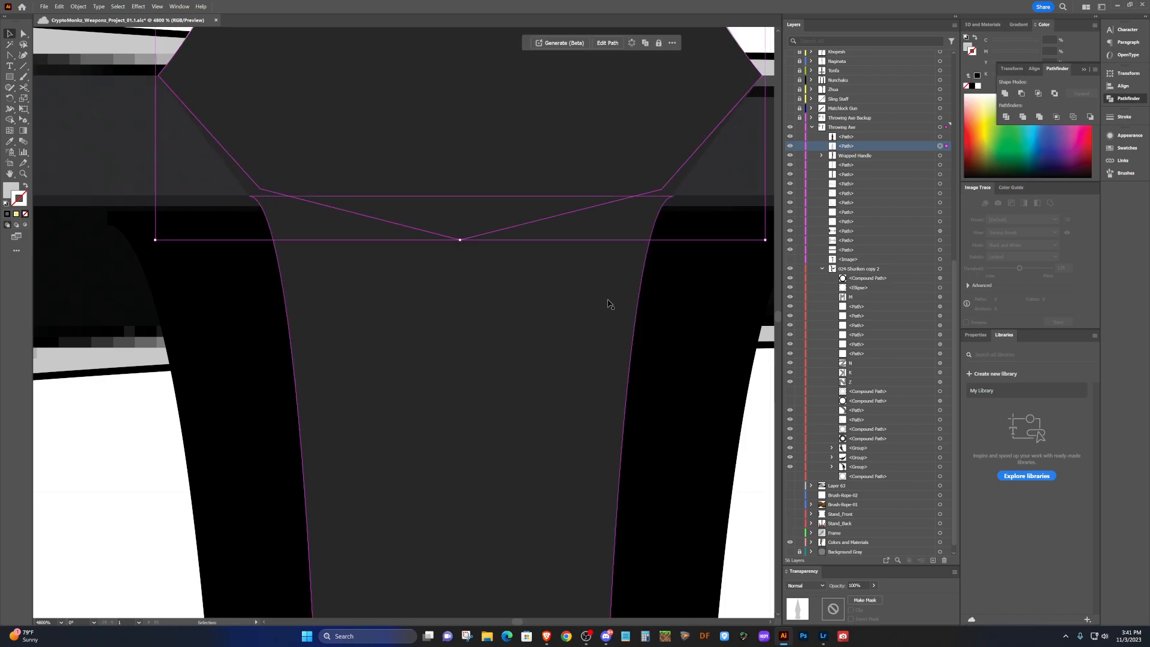
click(762, 388)
scroll(500, 269, down, 2)
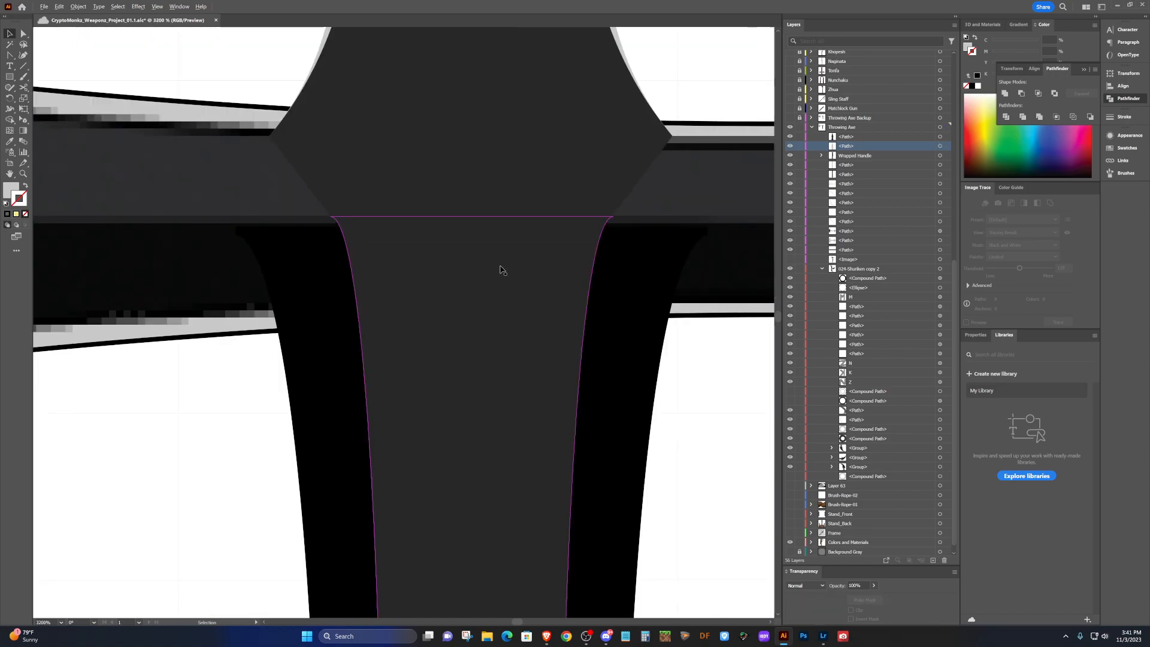
Bend both lower waist curves of the dark spike copy inward to widen the grey rim near the crossbar.
scroll(498, 239, up, 3)
scroll(498, 239, up, 2)
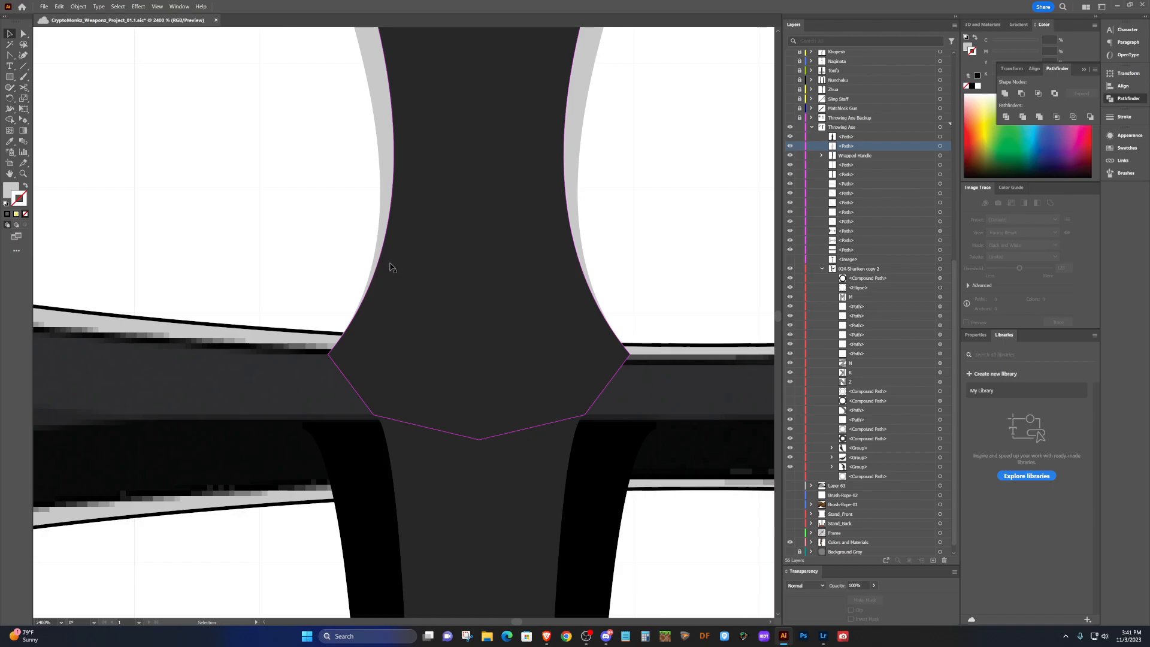
scroll(473, 314, up, 1)
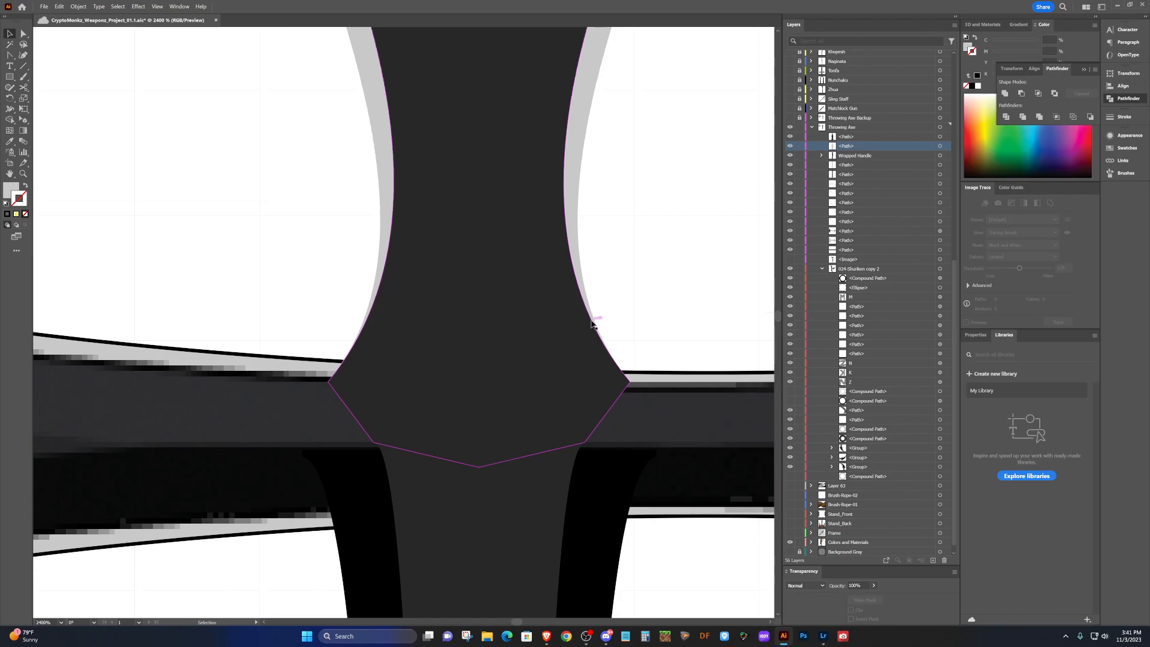
key(shift+c)
drag(590, 321, 573, 351)
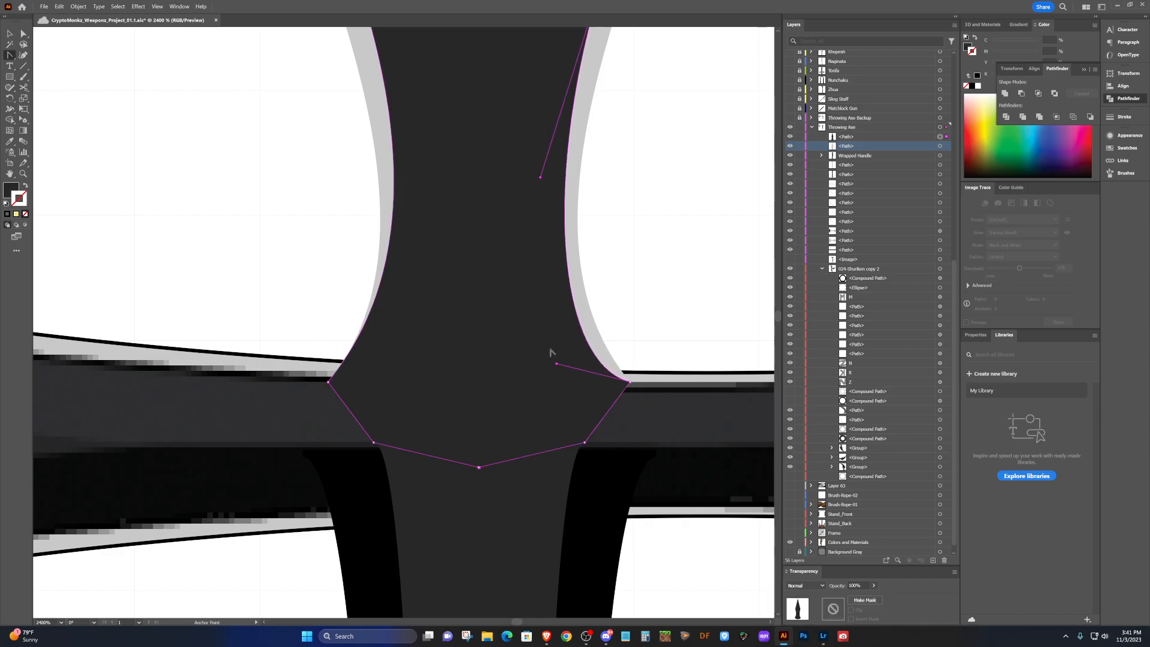
drag(380, 290, 378, 313)
Move the dark spike copy's left base corner slightly outward where the rim meets the crossbar, and deselect it.
scroll(333, 373, up, 5)
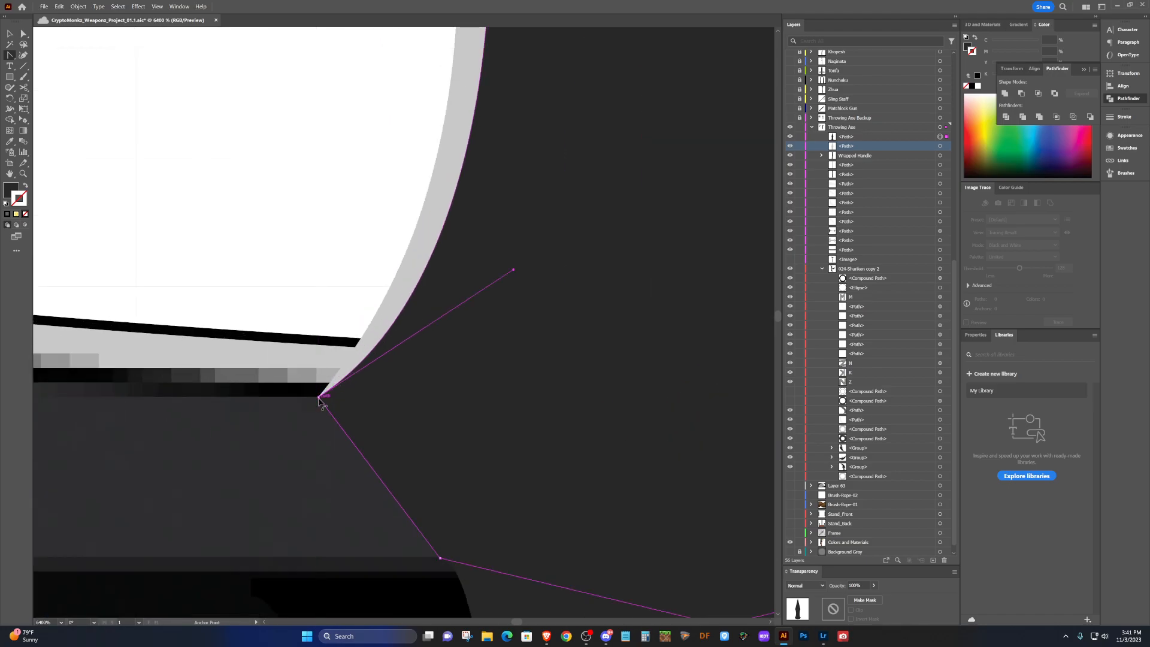
drag(318, 397, 323, 394)
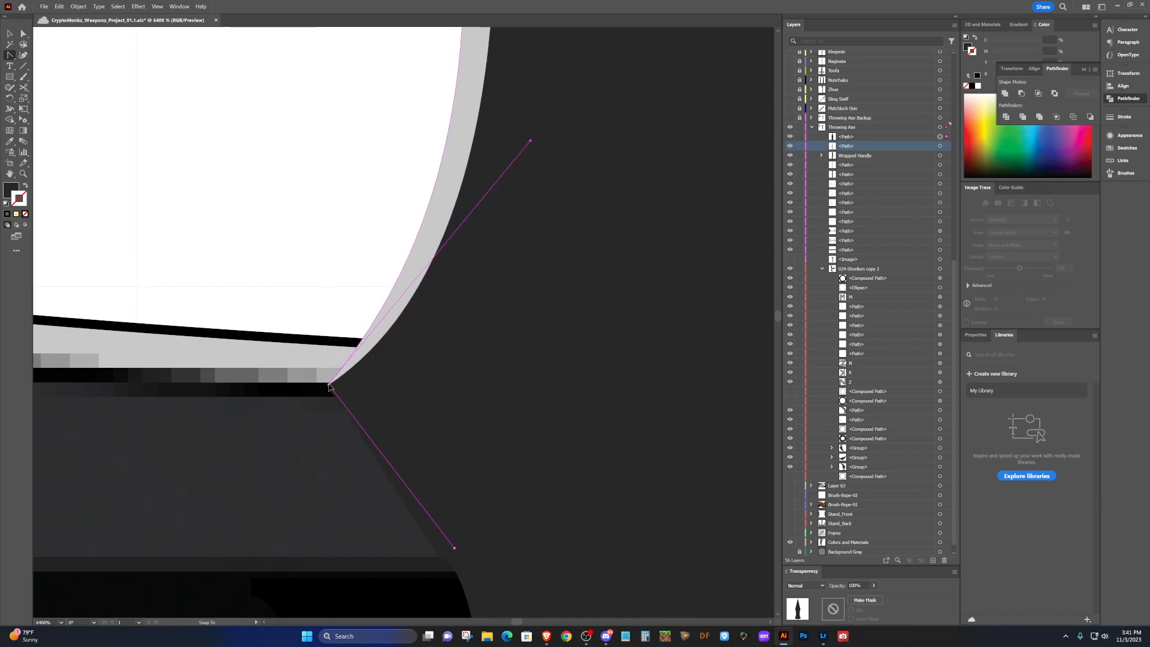
click(330, 392)
click(329, 391)
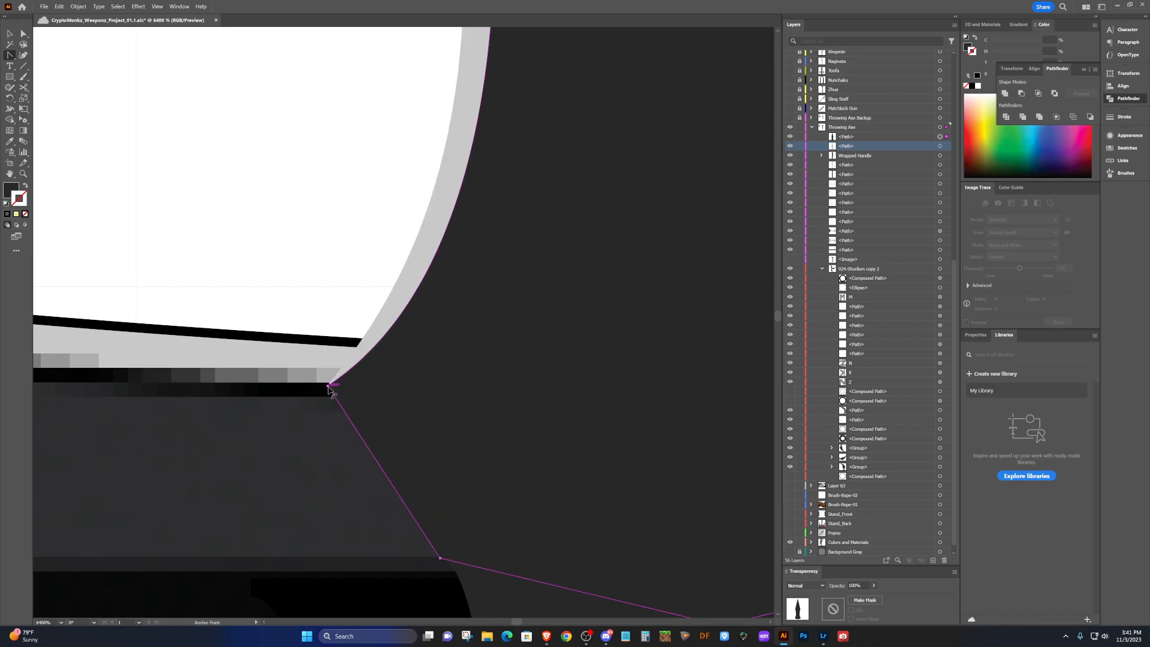
drag(329, 387, 309, 397)
key(v)
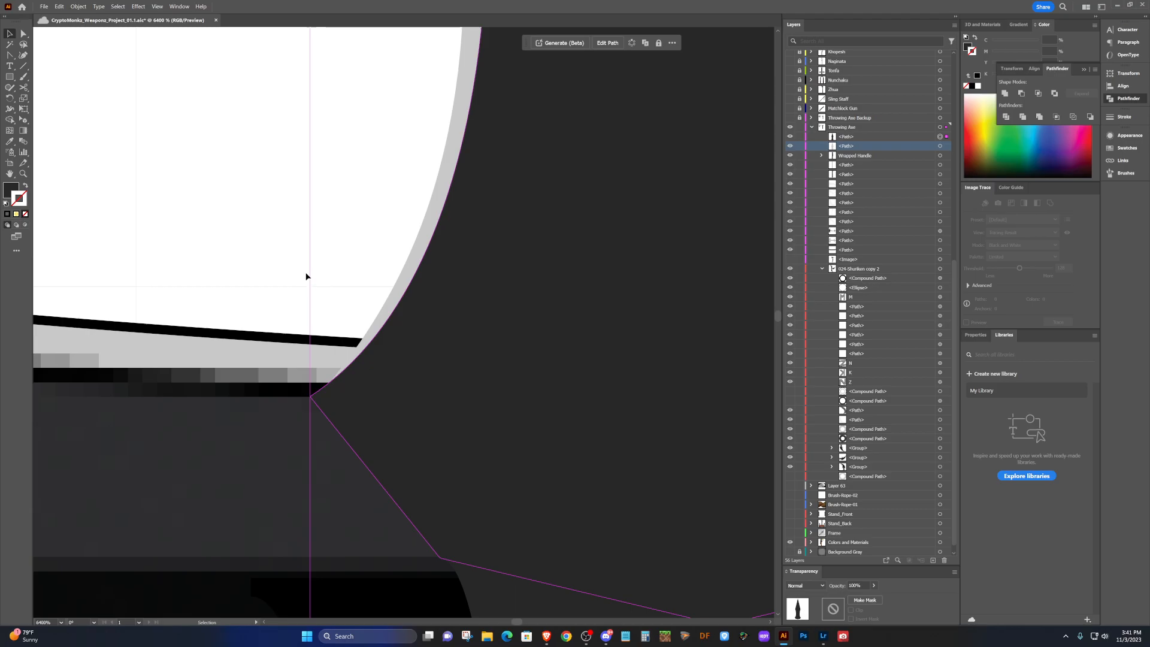
click(332, 225)
Duplicate the light grey spike shape in place within the Throwing Axe layer.
scroll(333, 226, down, 3)
scroll(334, 228, down, 4)
key(a)
scroll(491, 192, down, 3)
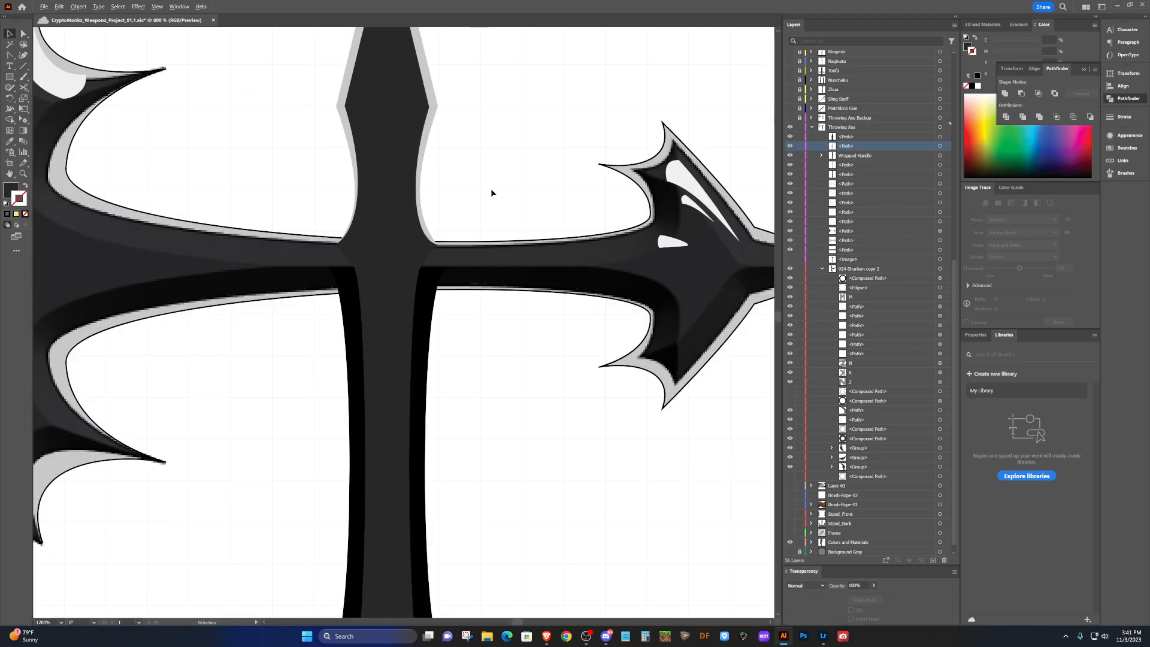
scroll(491, 192, down, 1)
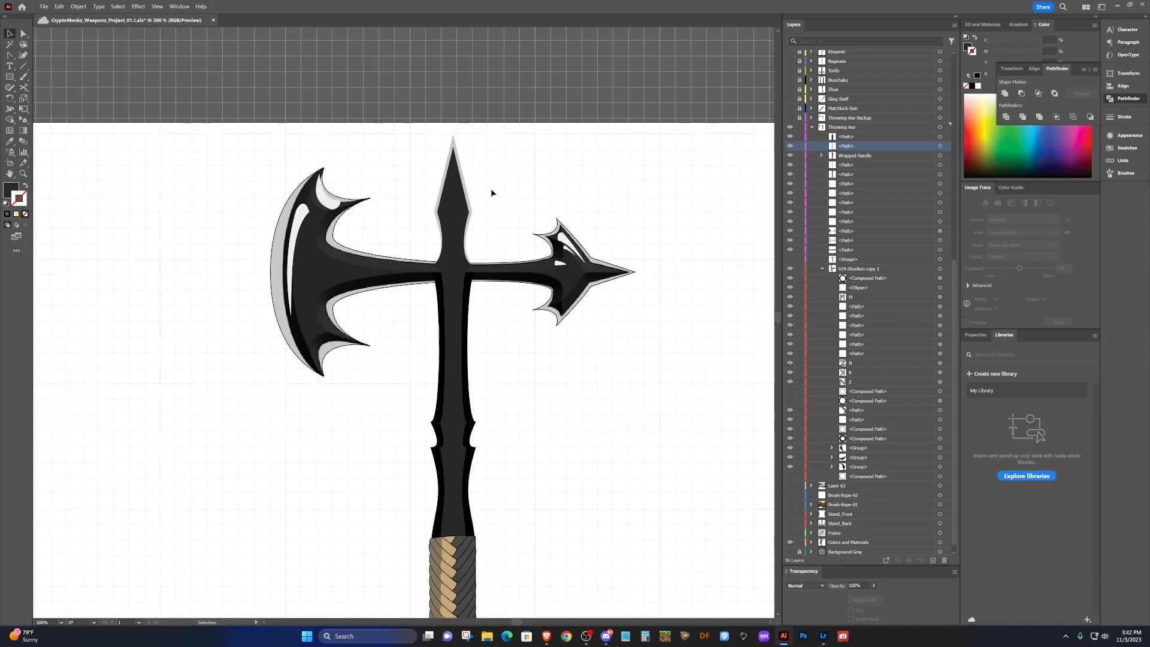
click(454, 145)
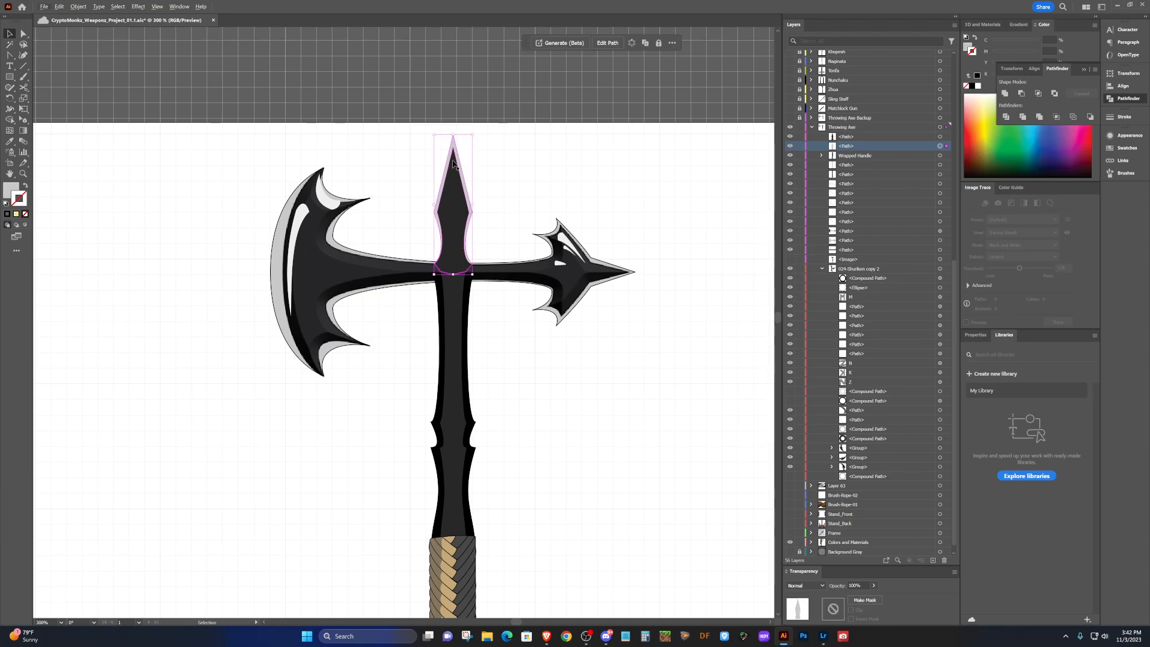
scroll(461, 252, up, 4)
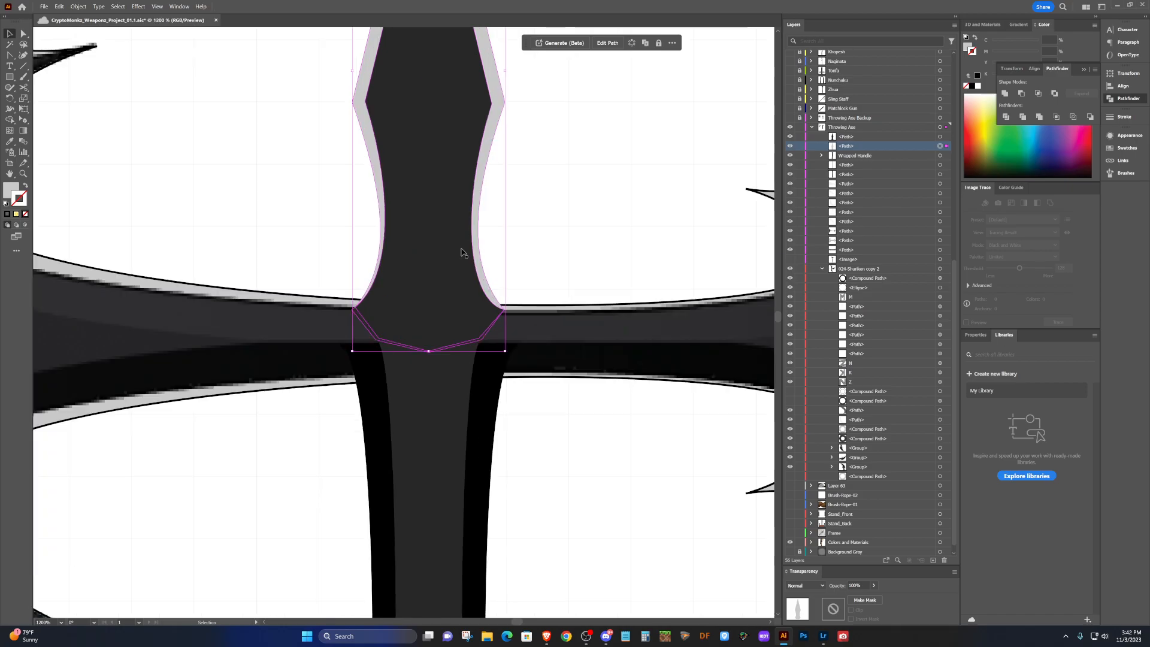
scroll(461, 253, down, 3)
scroll(463, 252, up, 1)
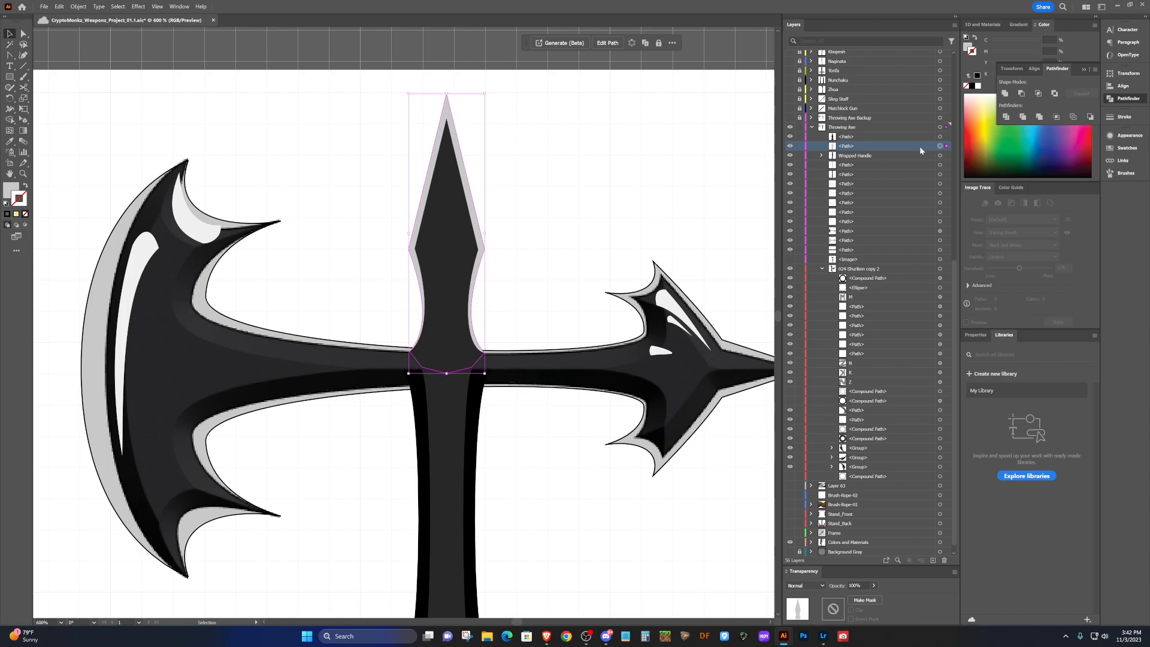
drag(920, 147, 932, 561)
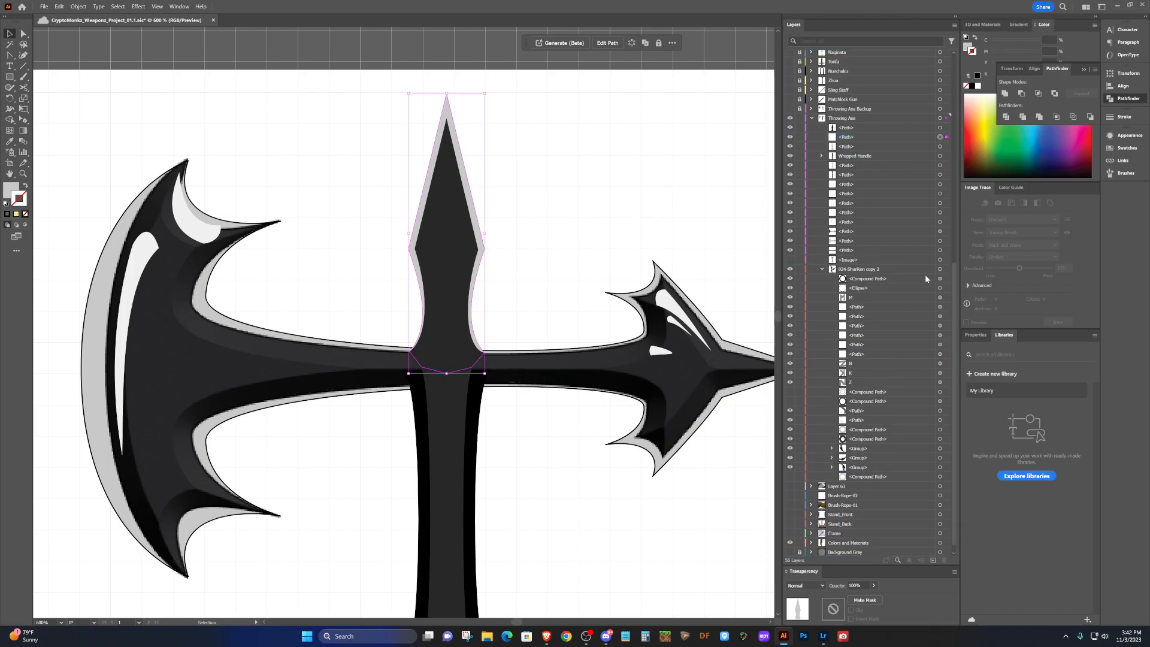
Give the duplicated spike path in the Throwing Axe layer a black stroke and remove its fill.
click(909, 137)
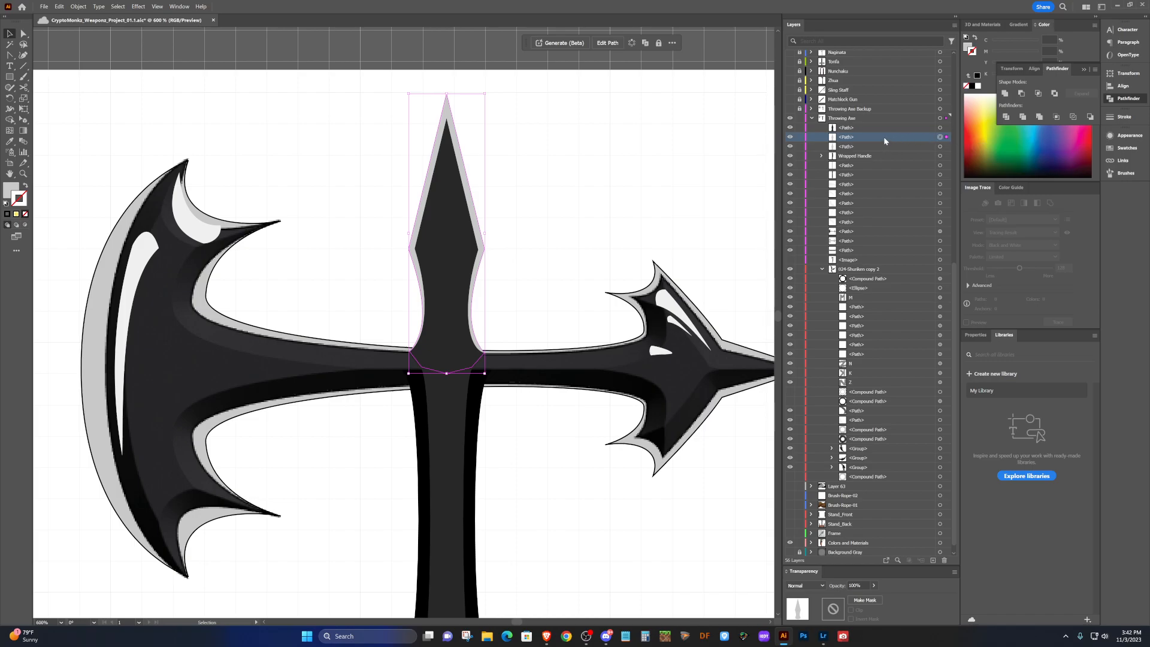
click(7, 215)
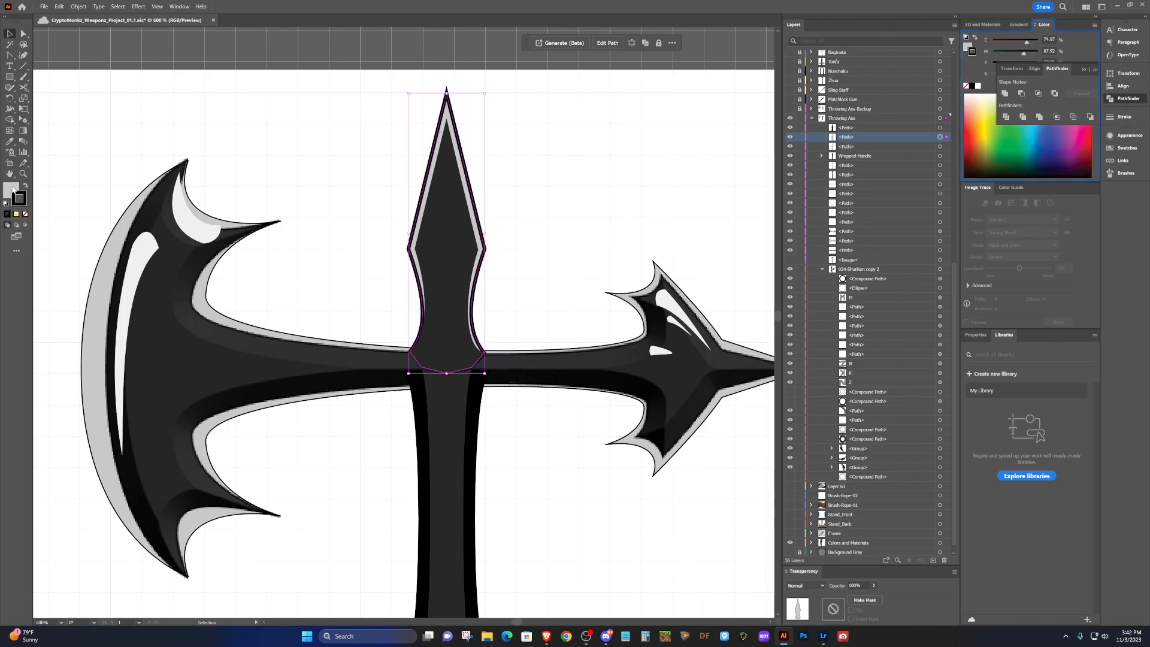
click(25, 186)
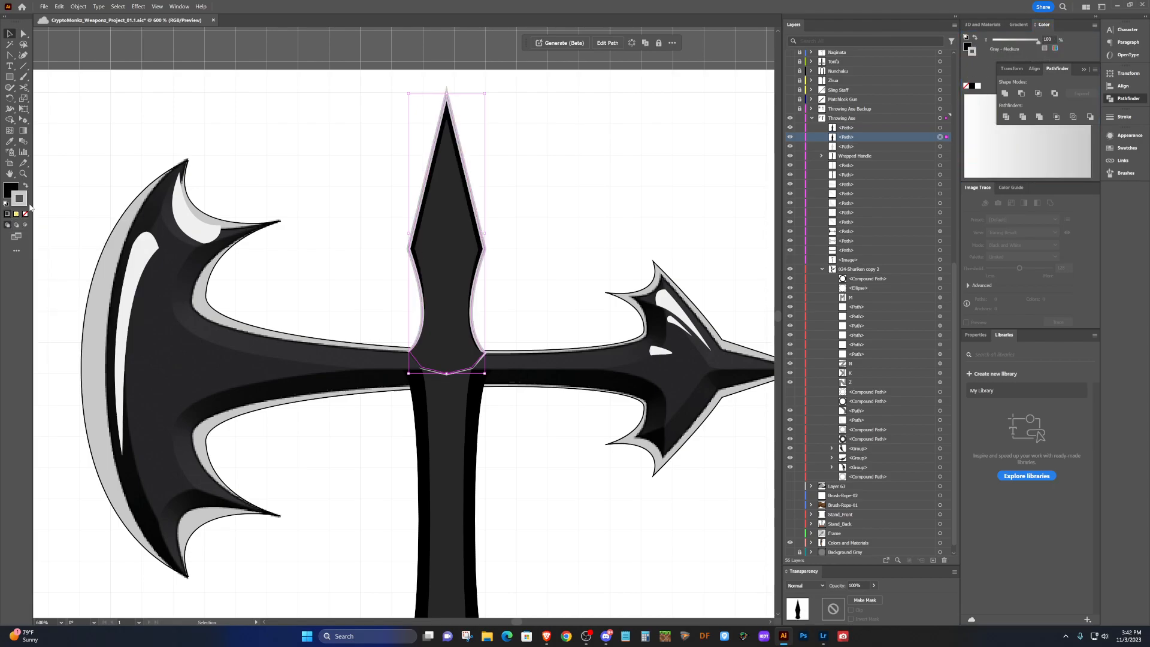
click(25, 186)
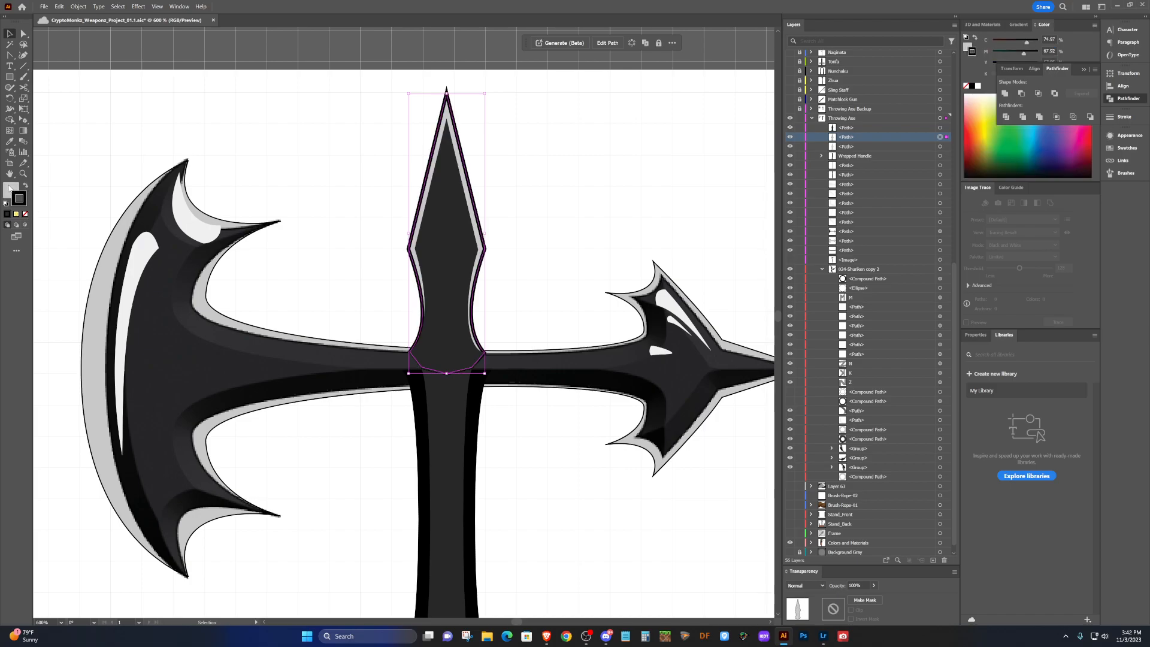
click(25, 214)
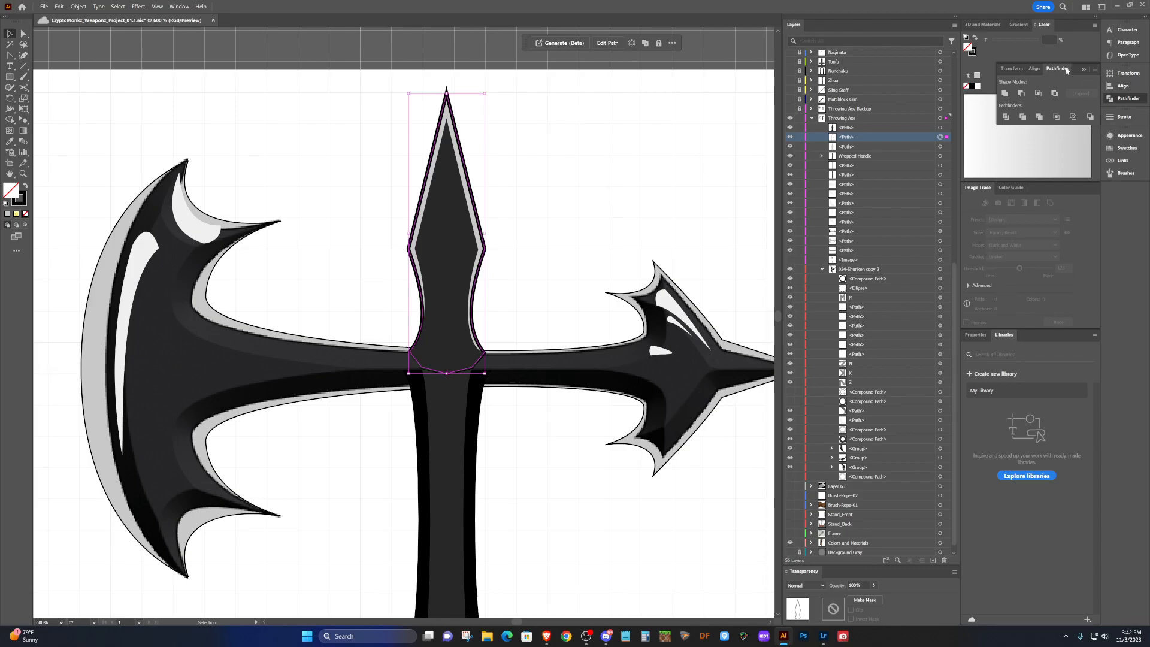
Set the spike outline's stroke weight to 0.5 pt and deselect it.
click(1082, 69)
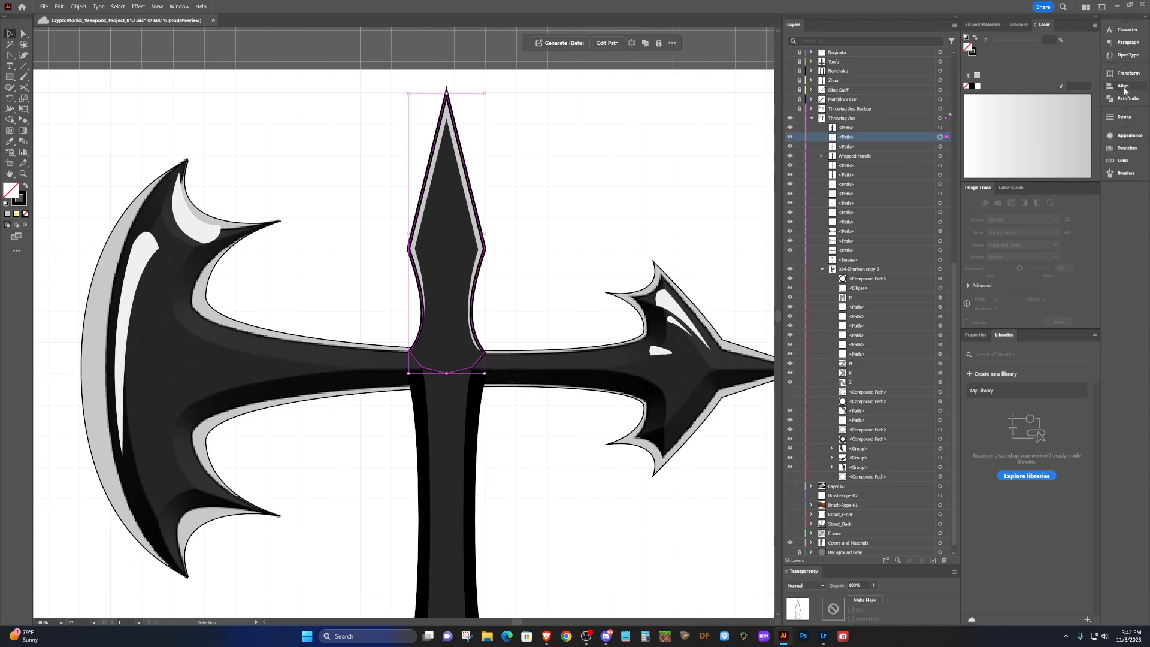
click(1126, 137)
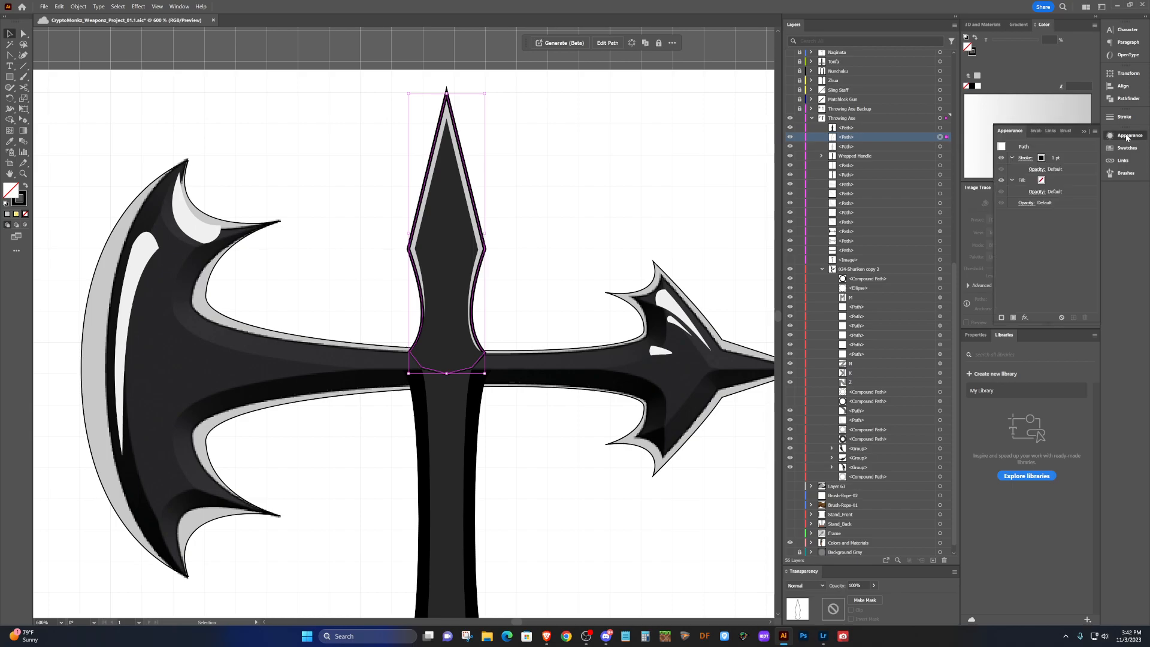
click(1058, 160)
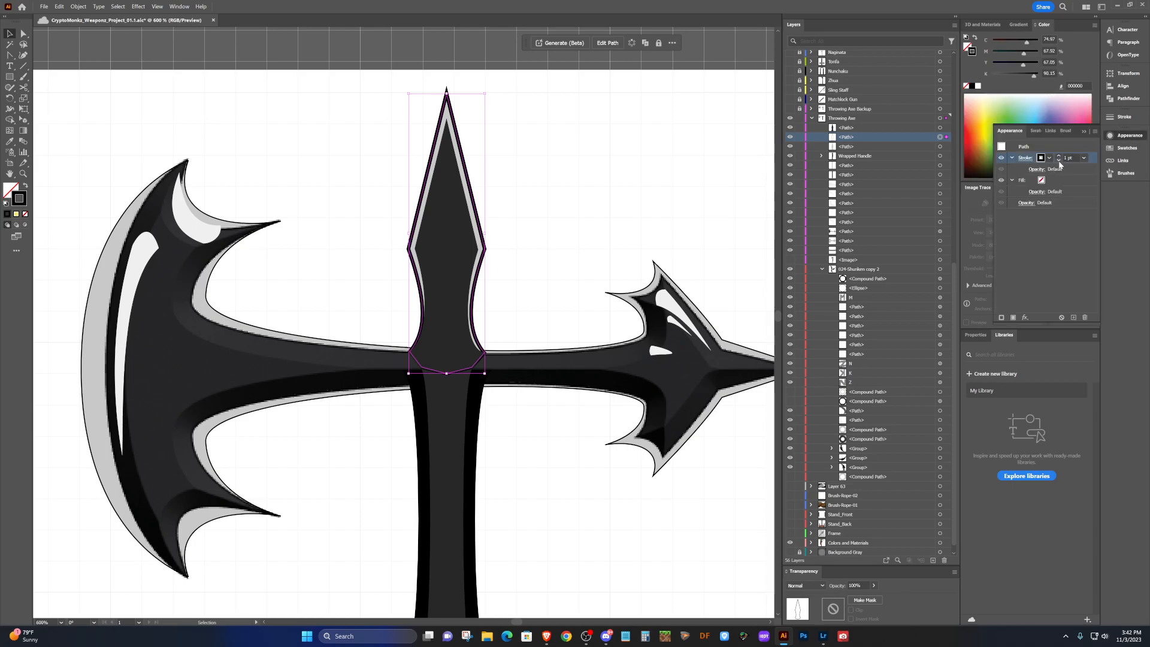
click(1058, 161)
click(1058, 160)
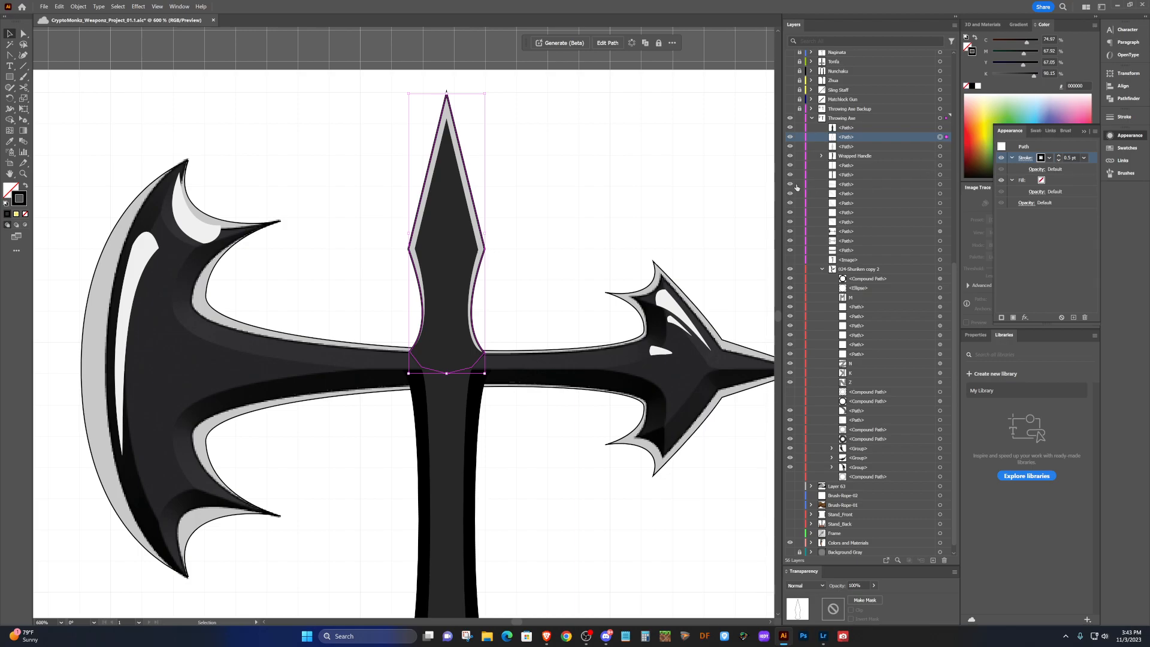
click(680, 213)
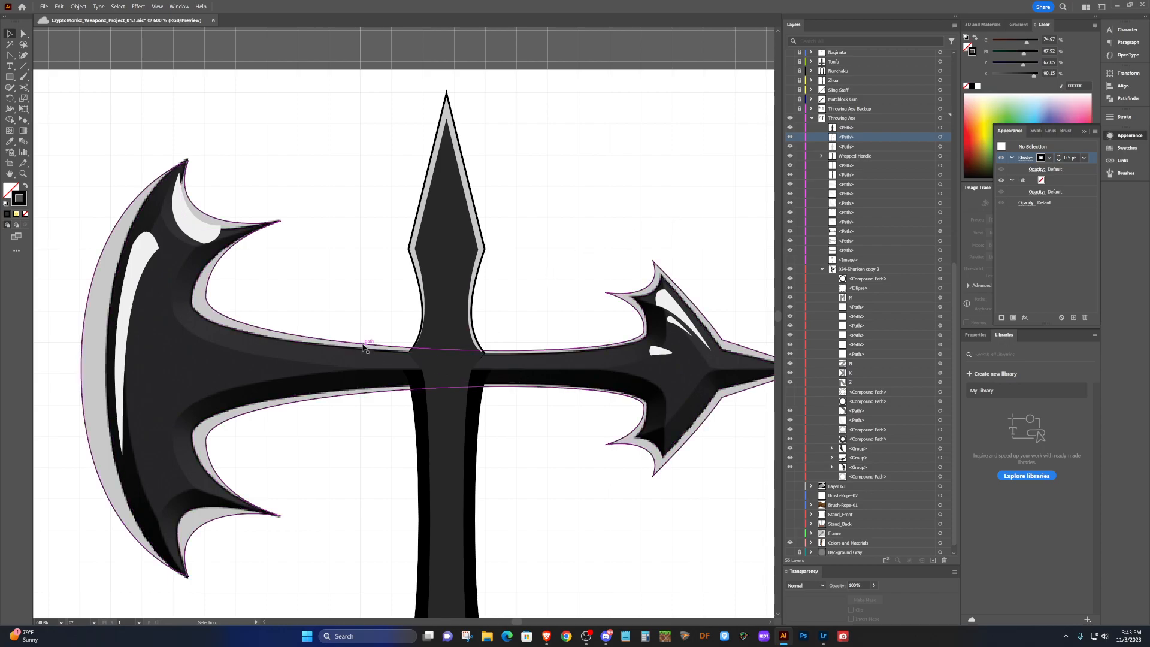
Set the stroke weight of the light grey axe head and crossbar shape to 0.5 pt, deselect it, and save the document.
click(363, 348)
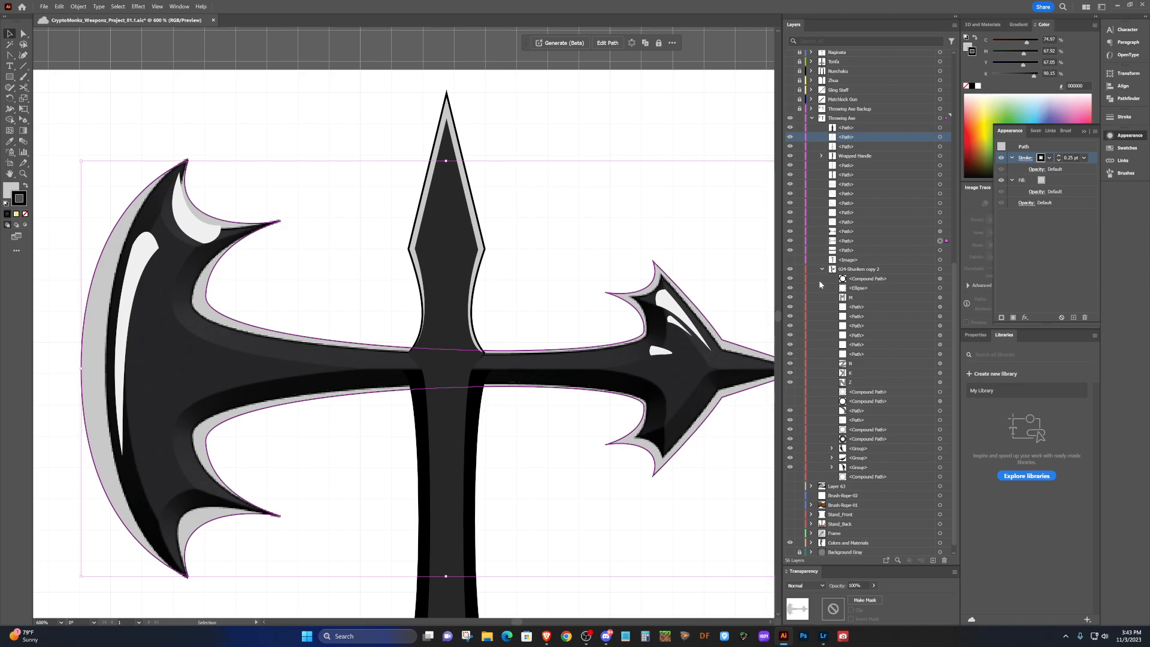
scroll(604, 503, down, 1)
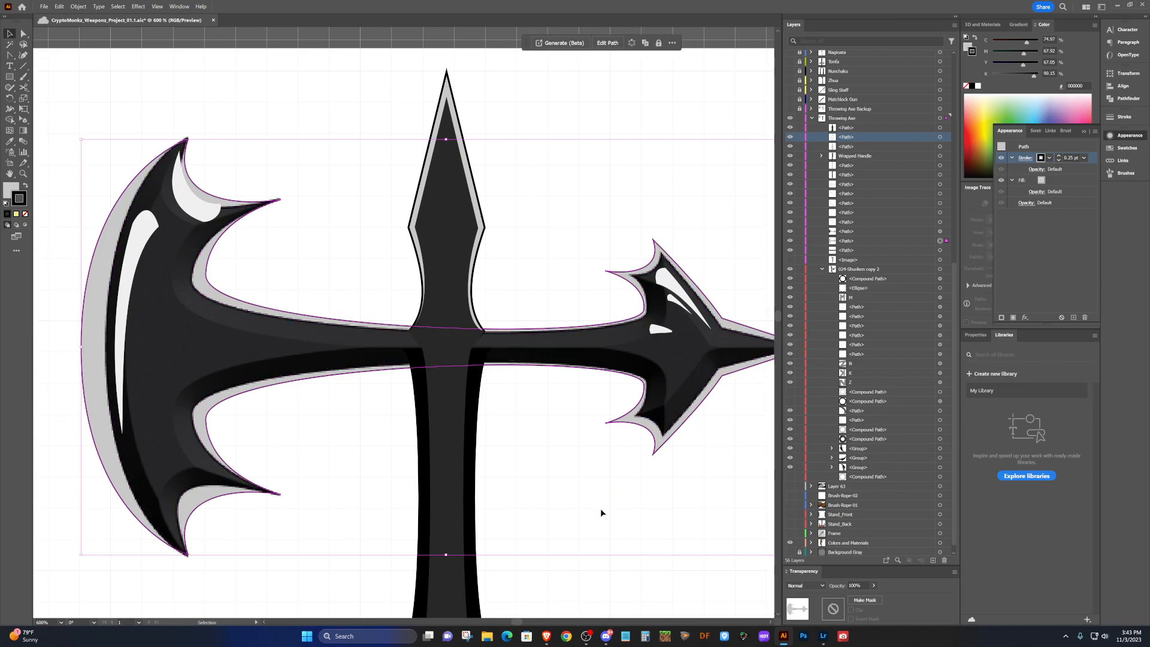
click(1058, 154)
click(641, 239)
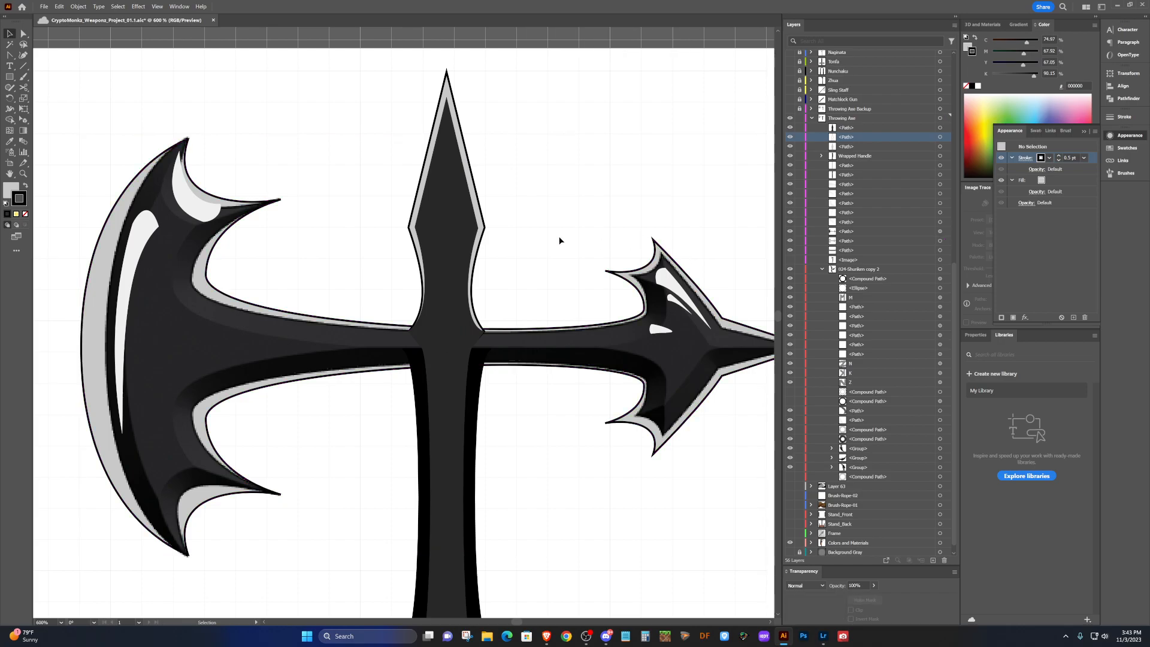
scroll(547, 267, down, 3)
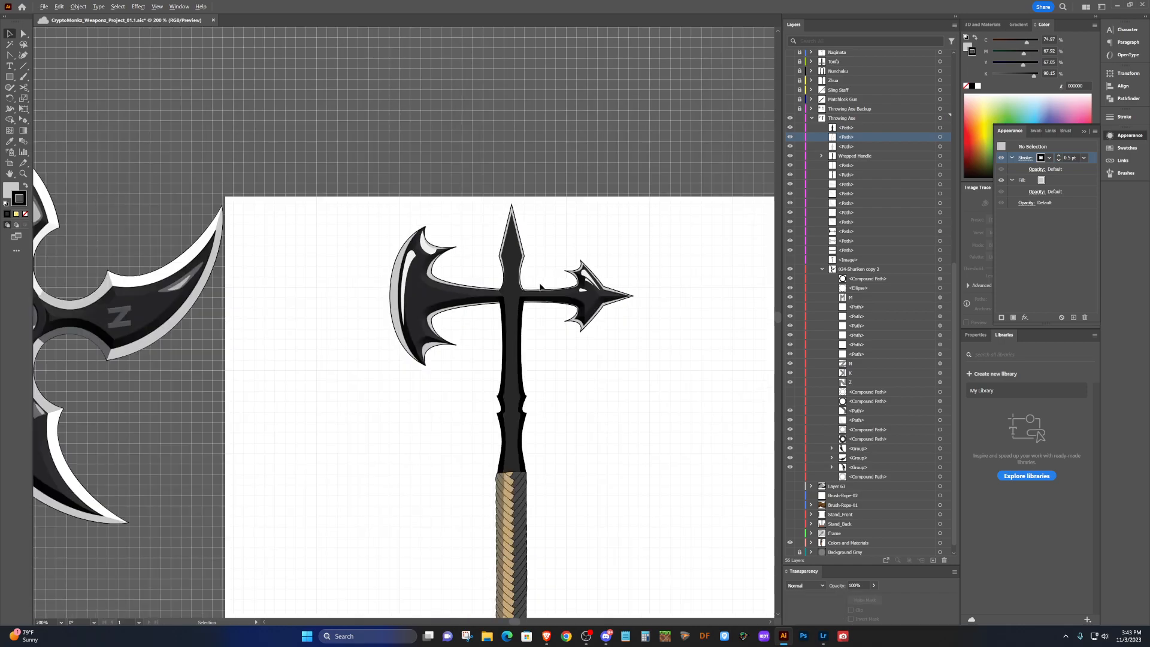
scroll(522, 343, up, 1)
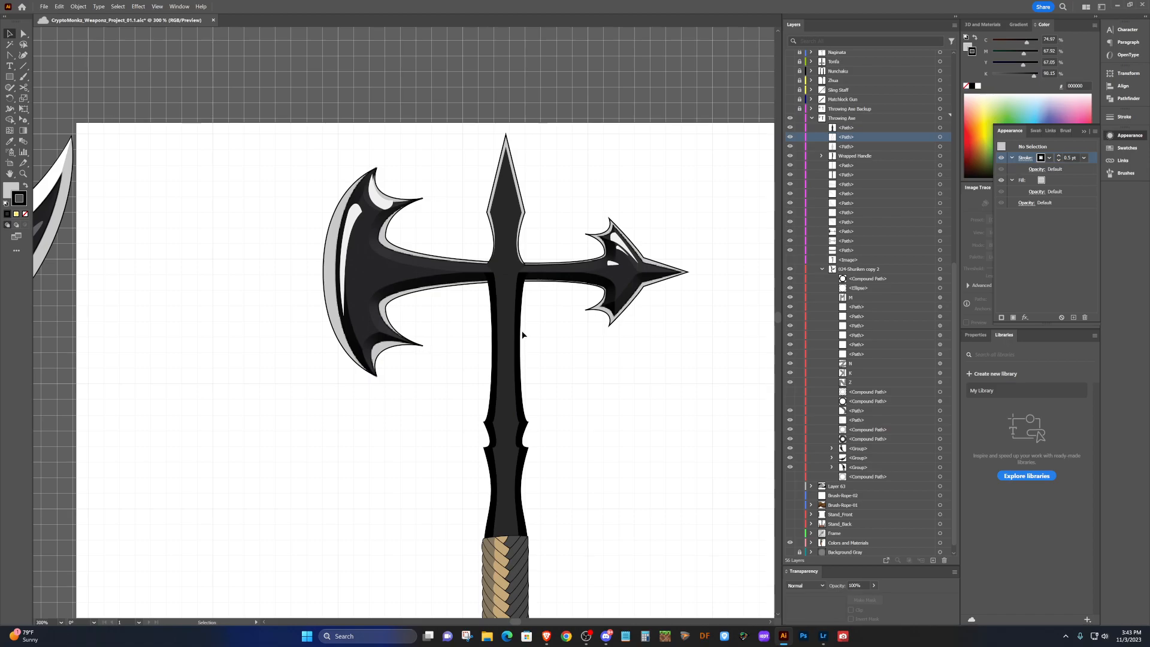
key(ctrl+s)
Check the black handle shape's stroke weight and examine the whole throwing axe on the artboard.
click(522, 341)
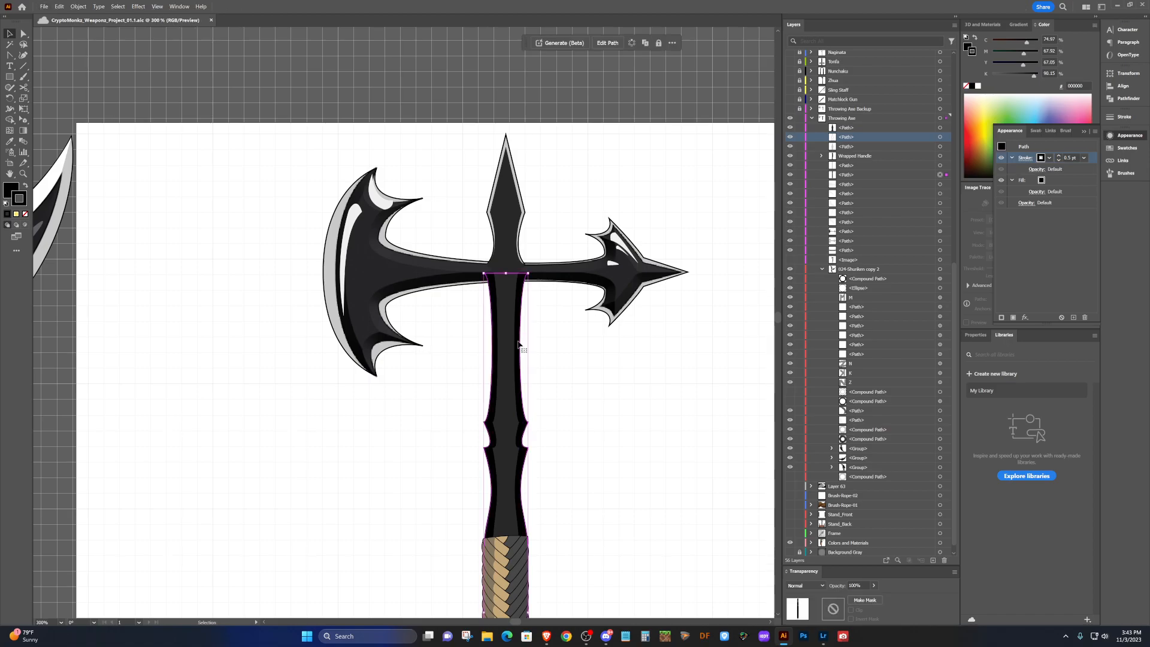
click(649, 396)
scroll(629, 413, down, 2)
scroll(615, 419, down, 4)
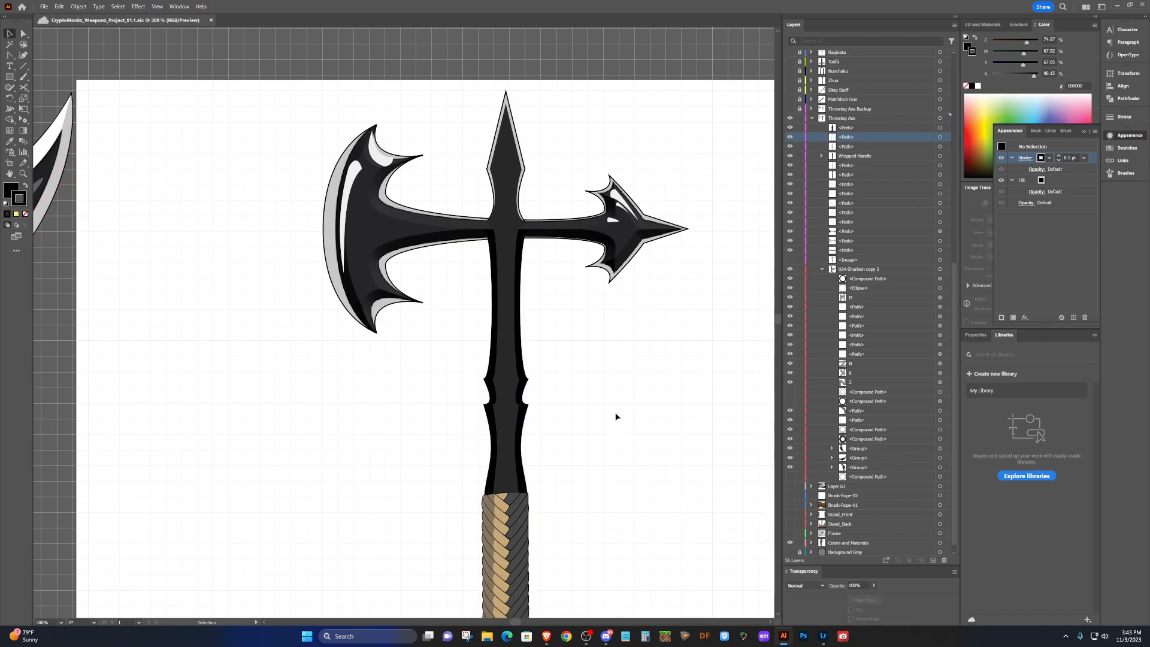
scroll(615, 417, up, 2)
scroll(616, 414, down, 2)
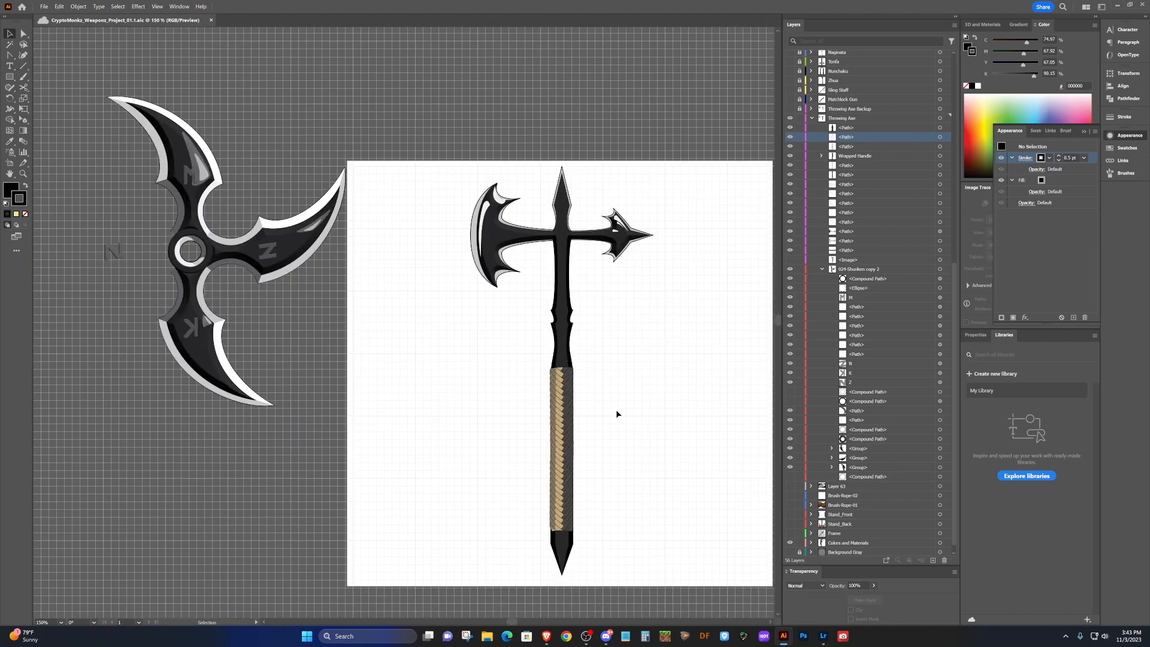
scroll(615, 404, right, 3)
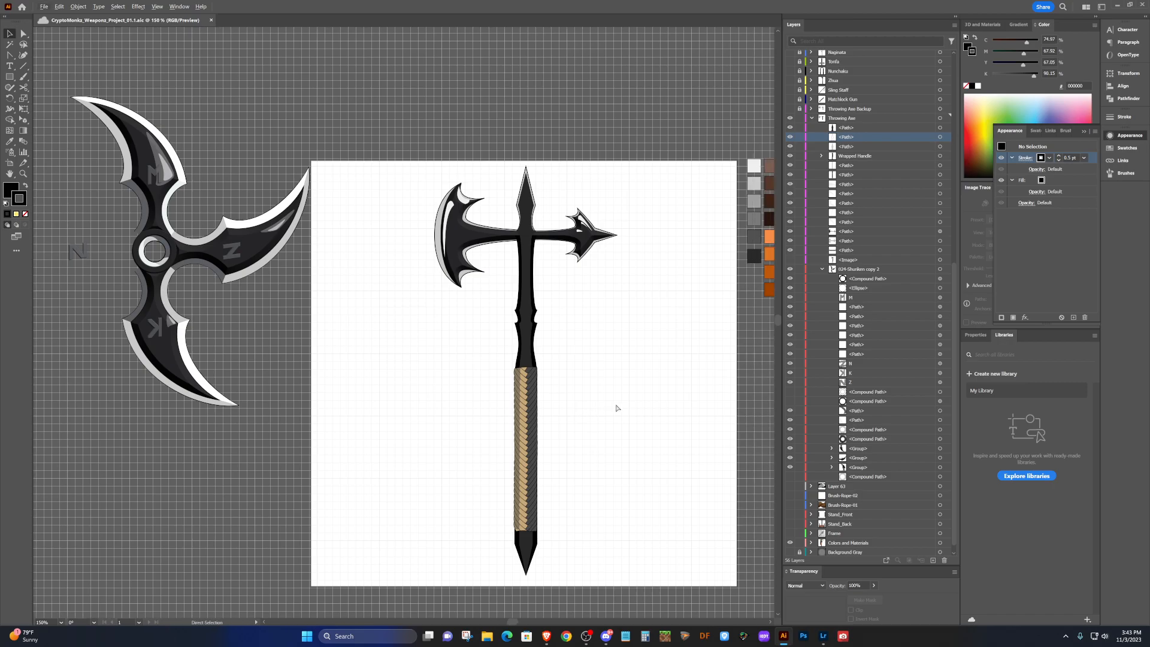
scroll(616, 407, down, 1)
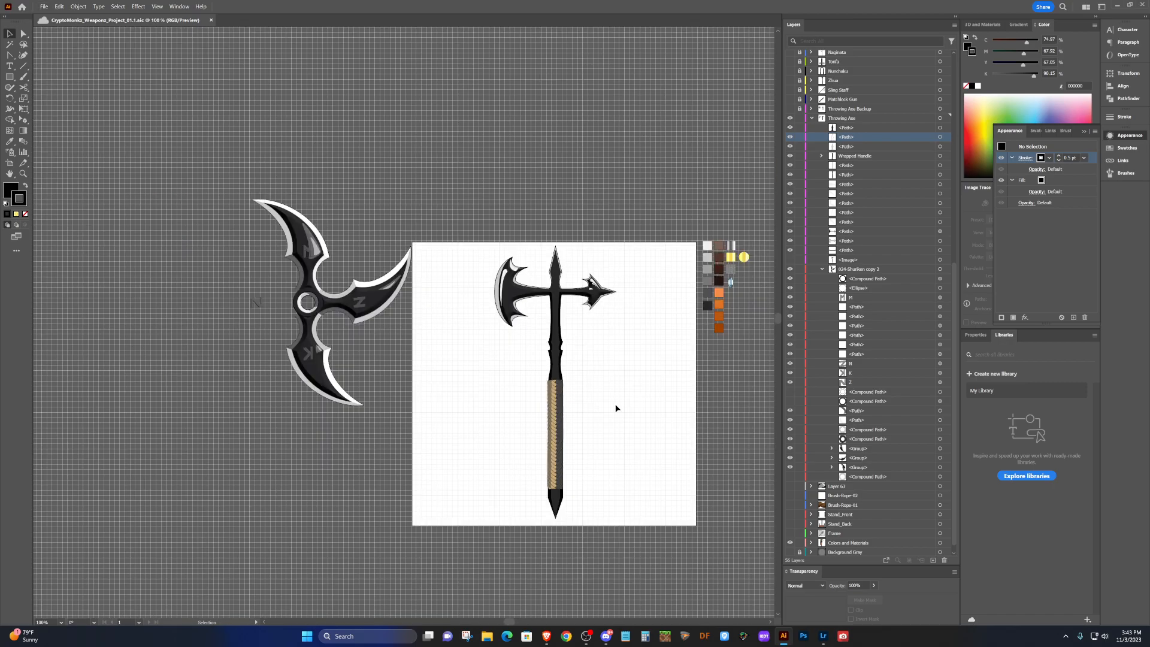
scroll(616, 408, up, 1)
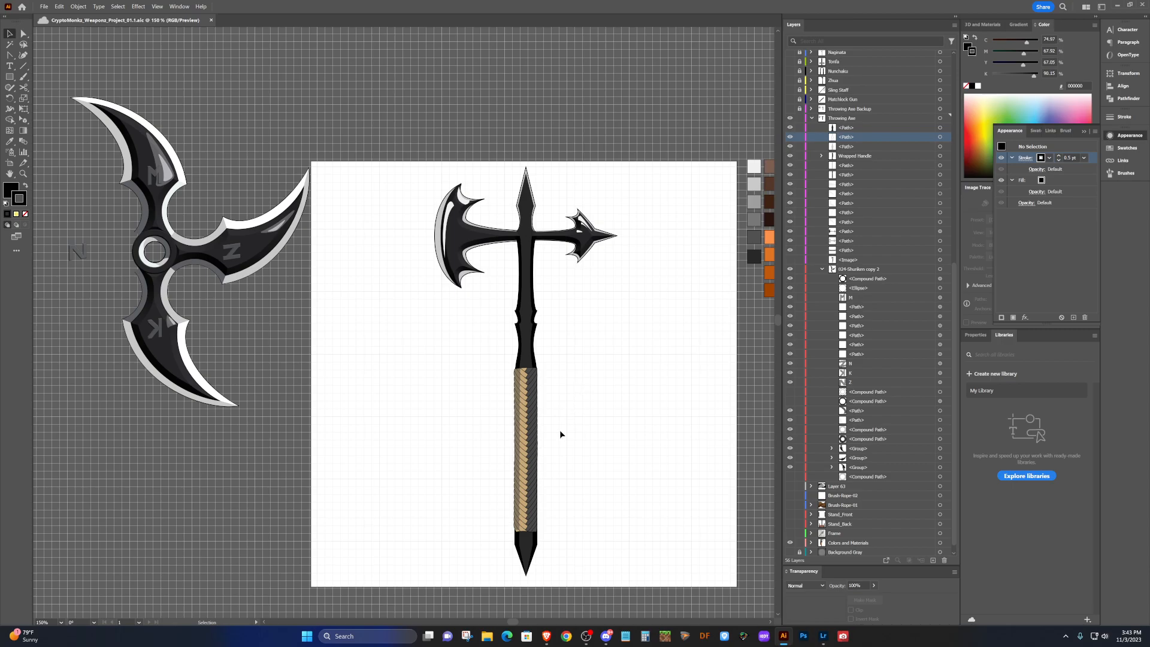
Show the reference image in the Throwing Axe layer and compare its slotted pommel with the drawn handle tip.
scroll(560, 433, down, 4)
scroll(531, 465, up, 5)
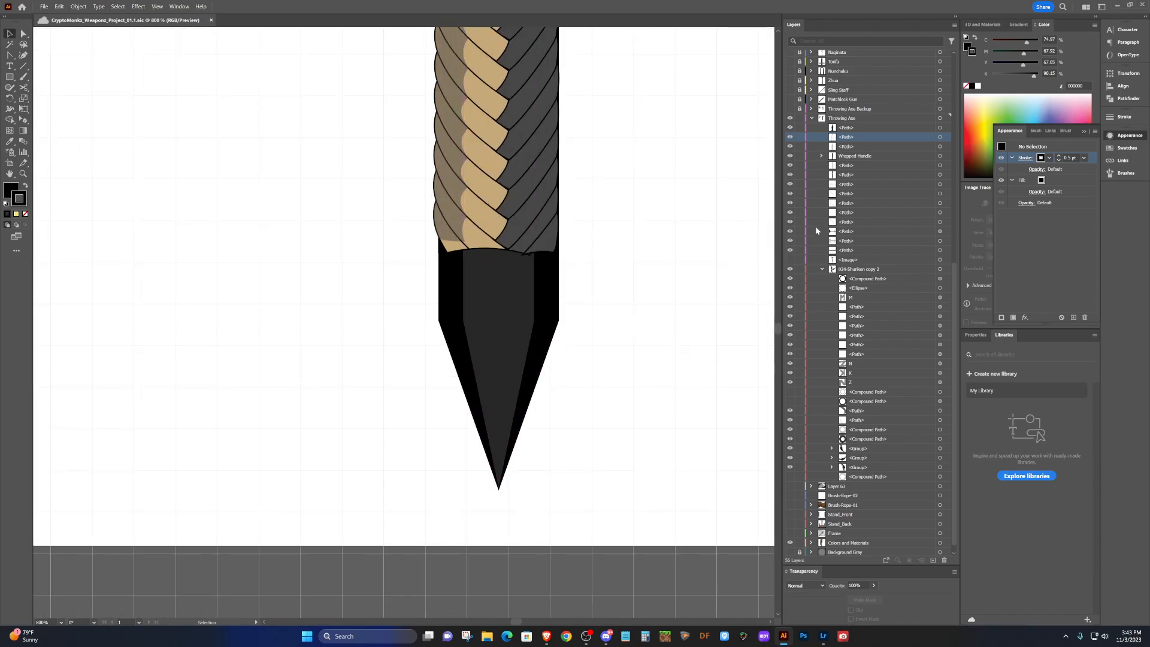
click(789, 259)
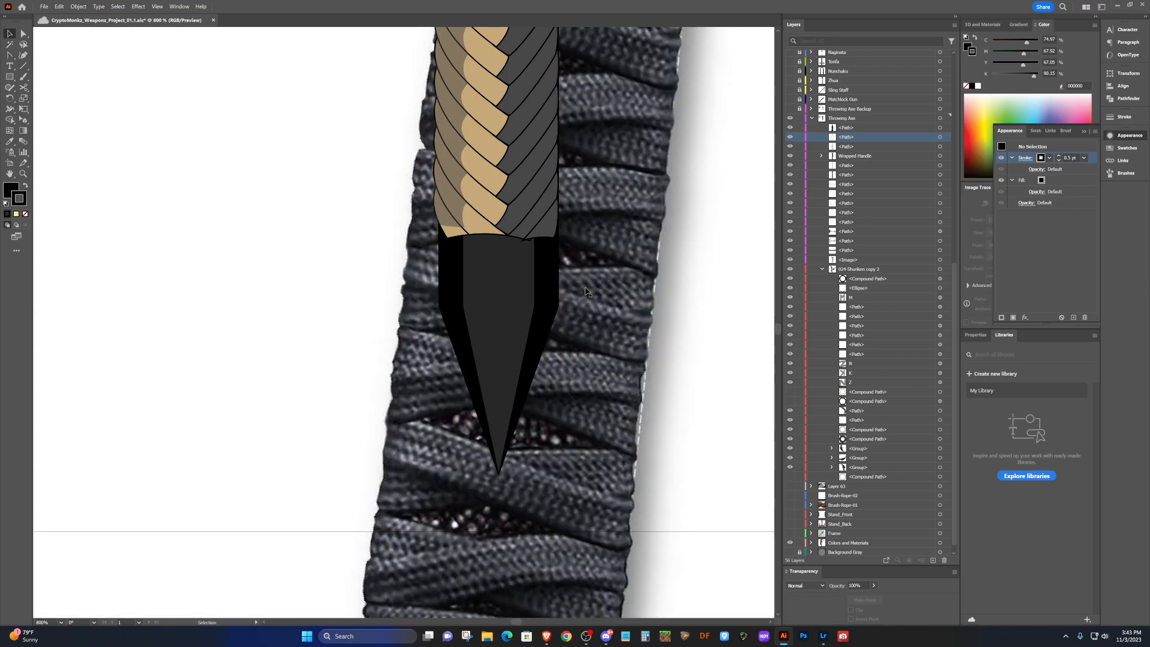
scroll(574, 411, down, 4)
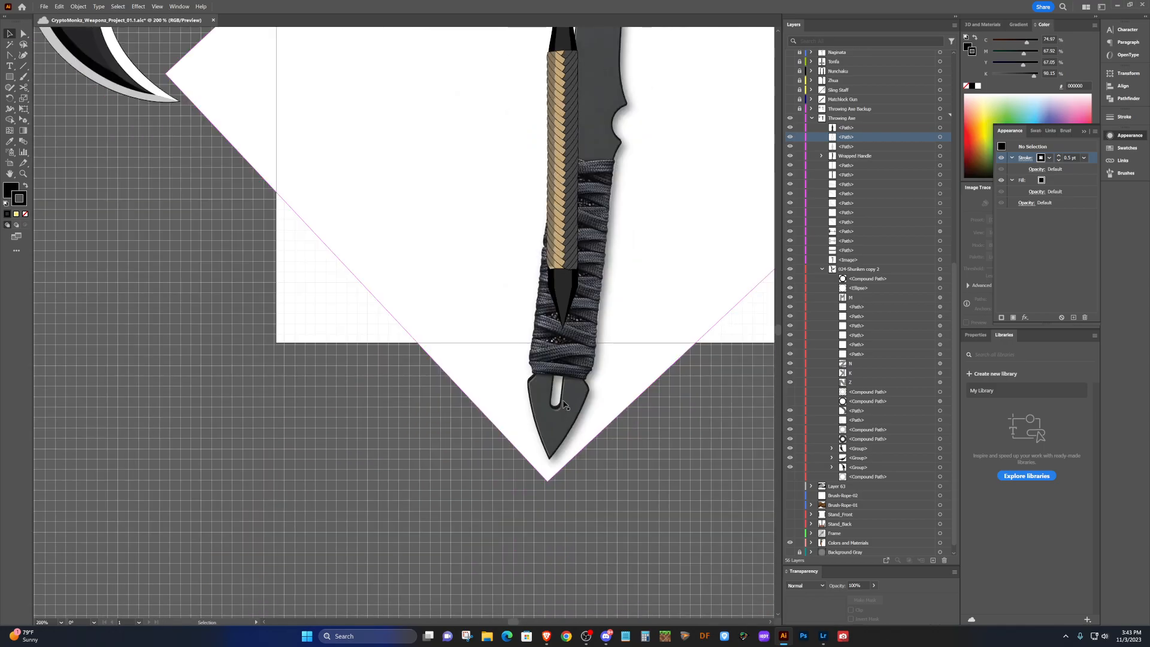
scroll(698, 302, up, 2)
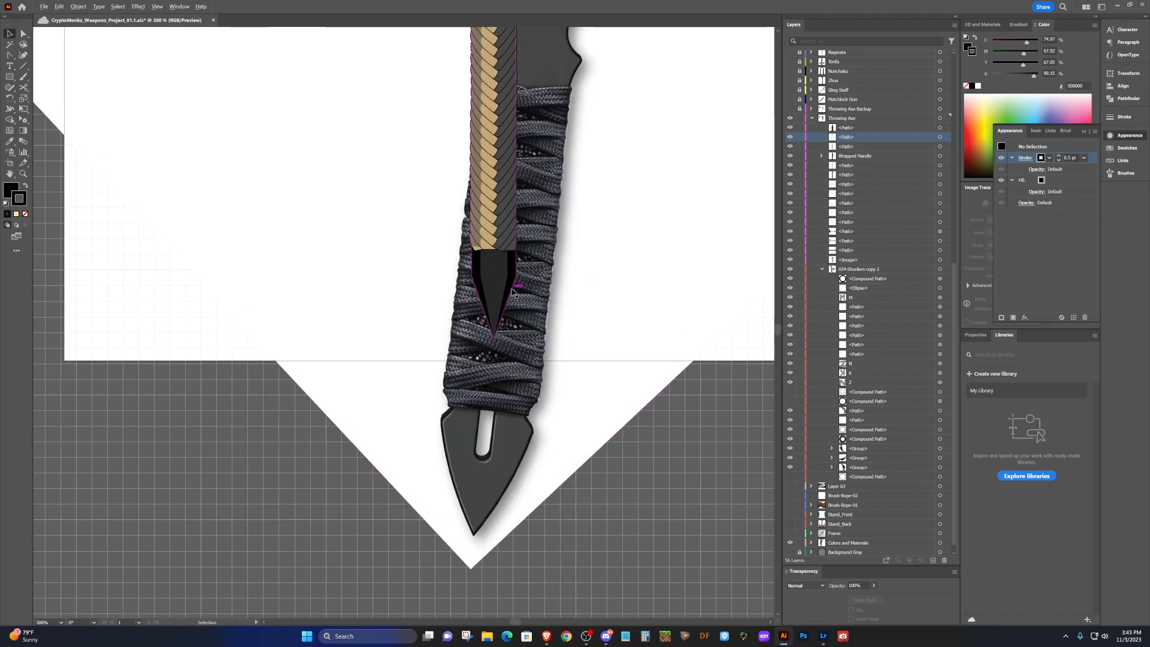
scroll(509, 287, up, 4)
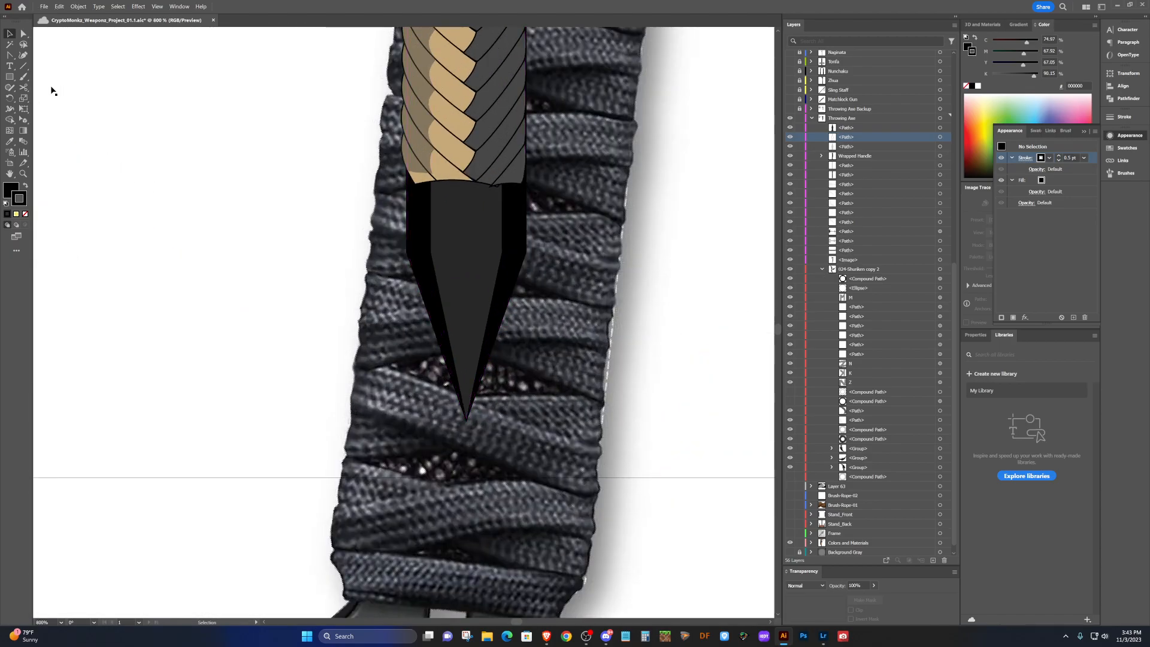
Draw a narrow vertical black rounded rectangle as a slot centred on the pommel's dark facet, and move it slightly down.
click(10, 77)
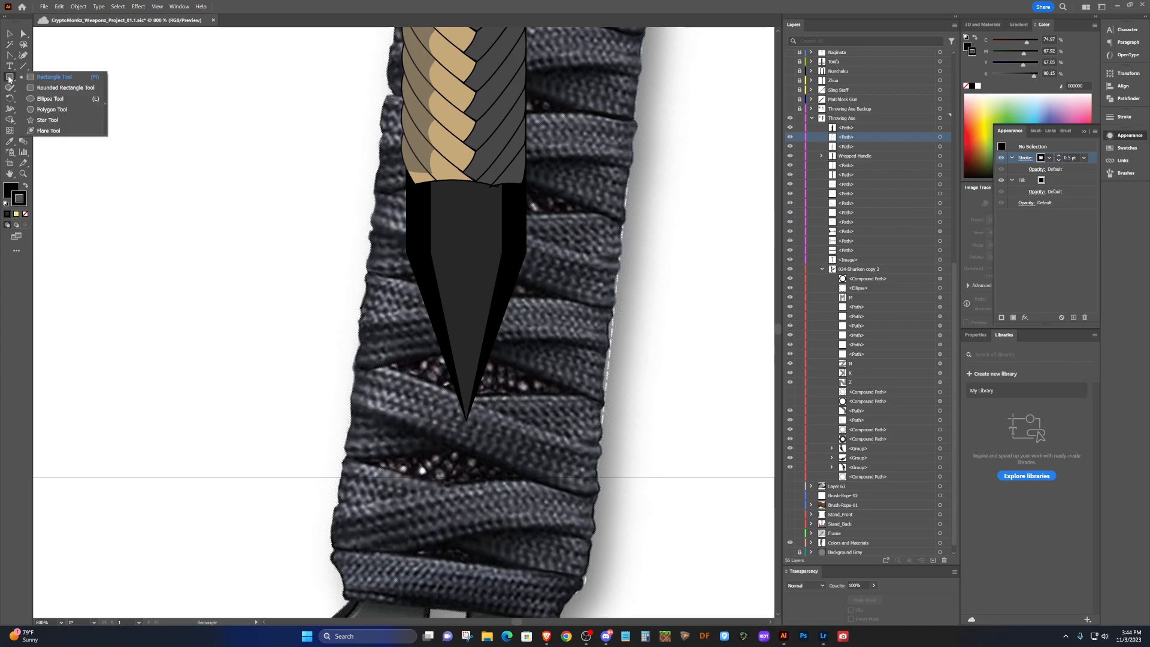
click(59, 87)
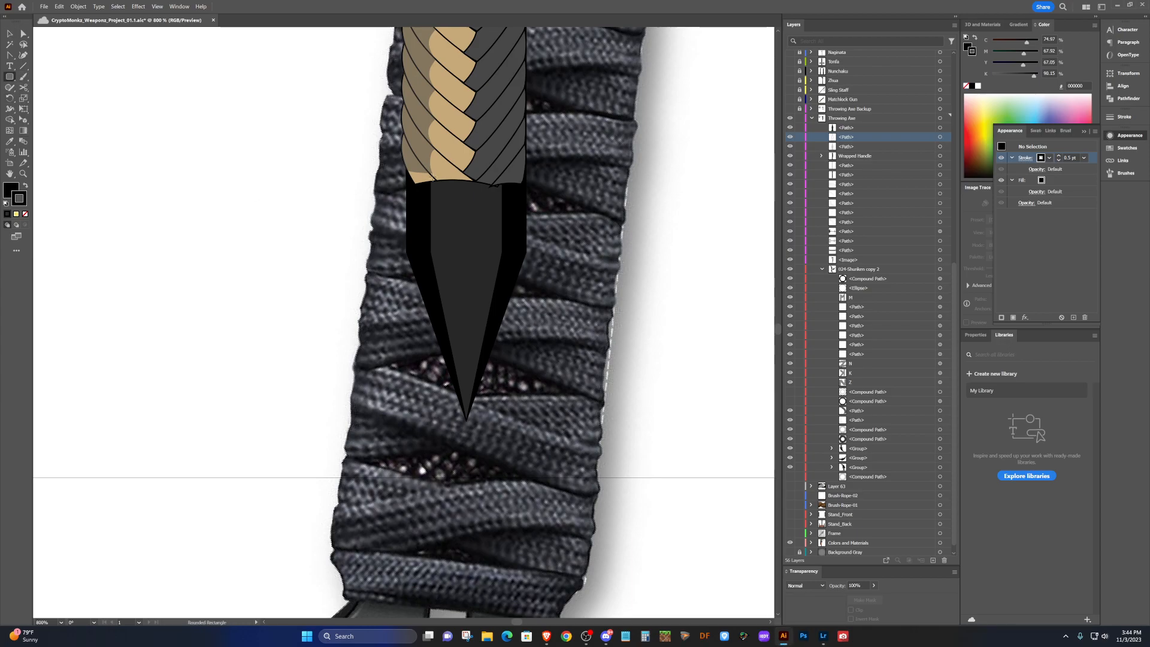
drag(455, 197, 477, 276)
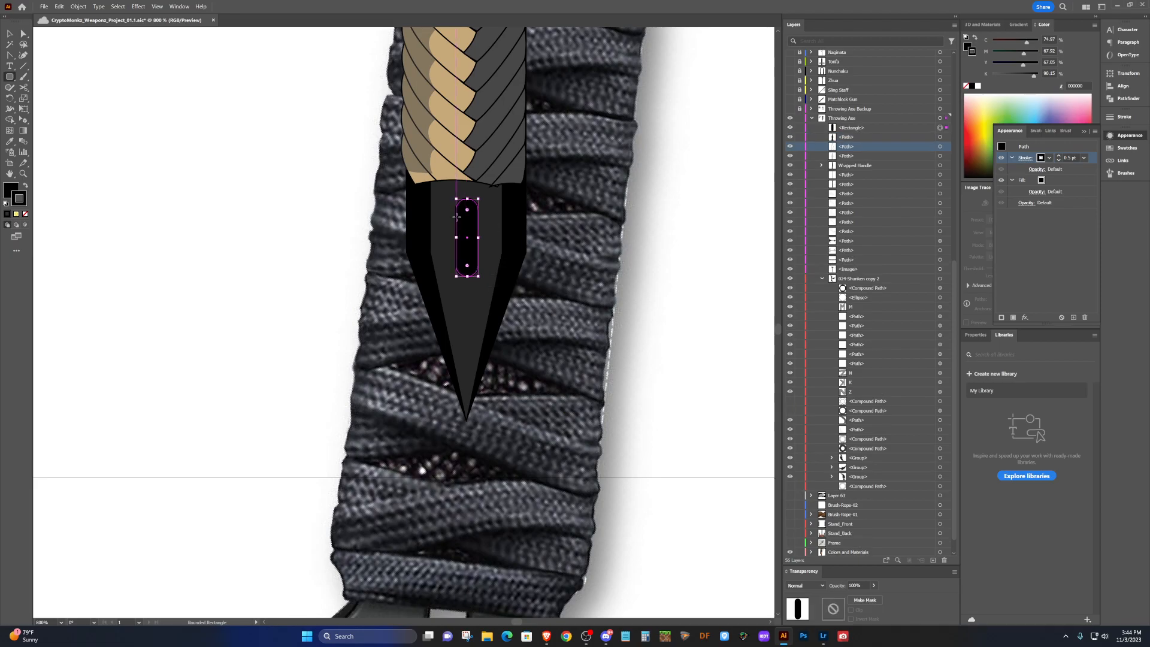
key(v)
drag(469, 226, 469, 231)
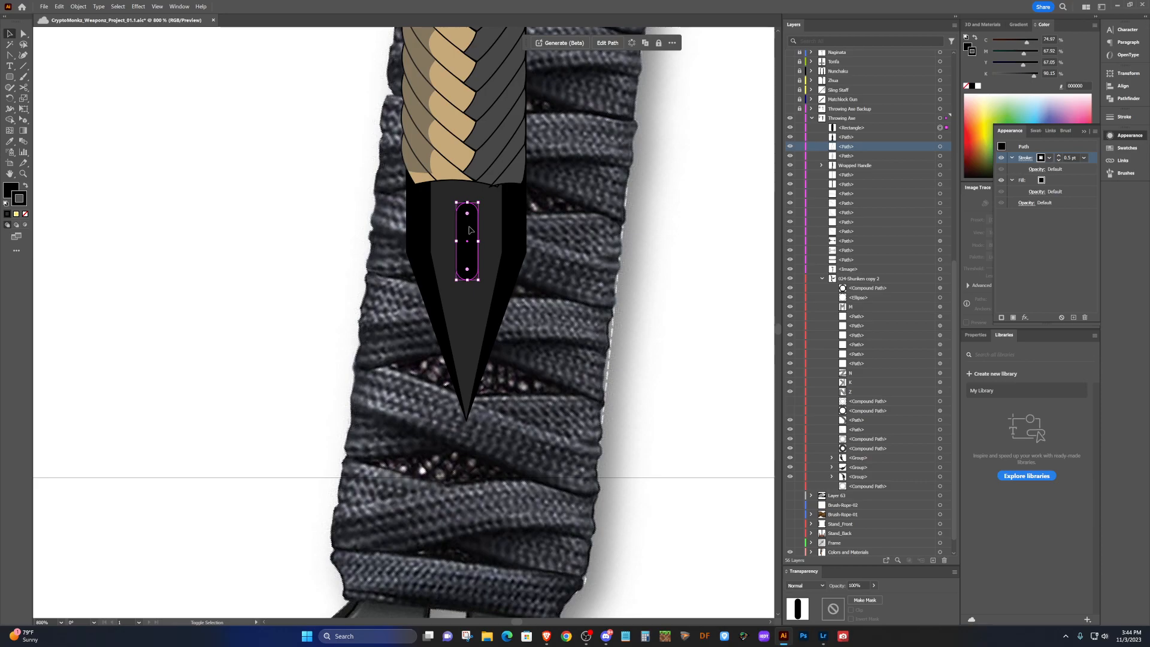
Collapse the 024-Shuriken copy 2 layer, hide the reference image again, and deselect the pommel slot.
scroll(637, 248, down, 1)
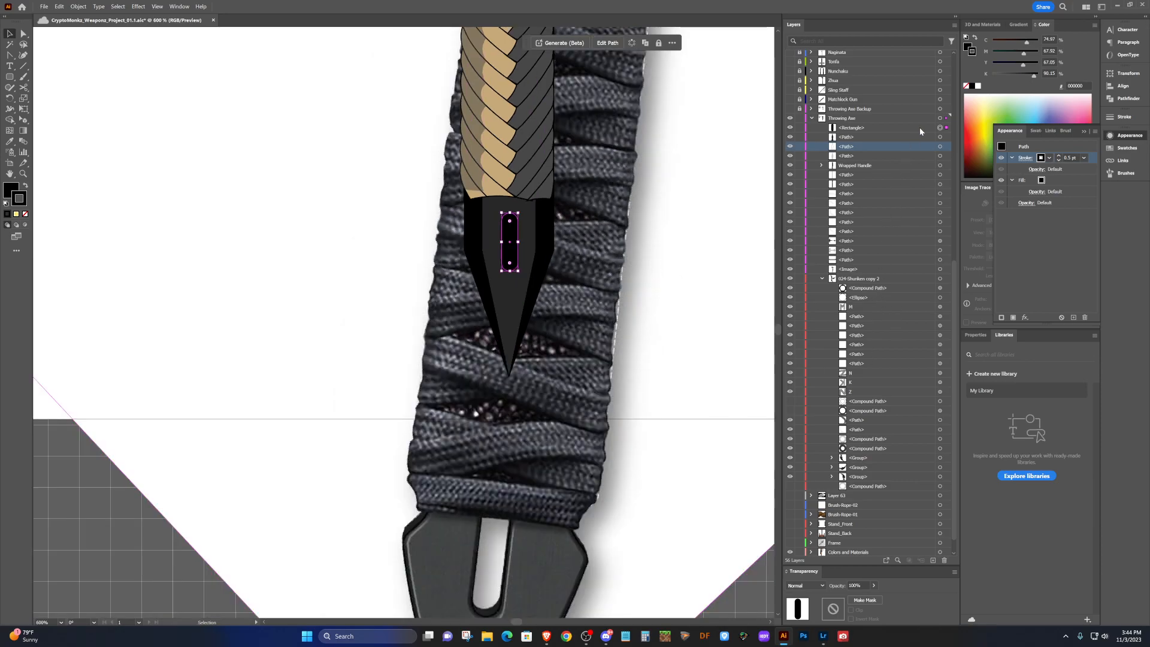
click(940, 128)
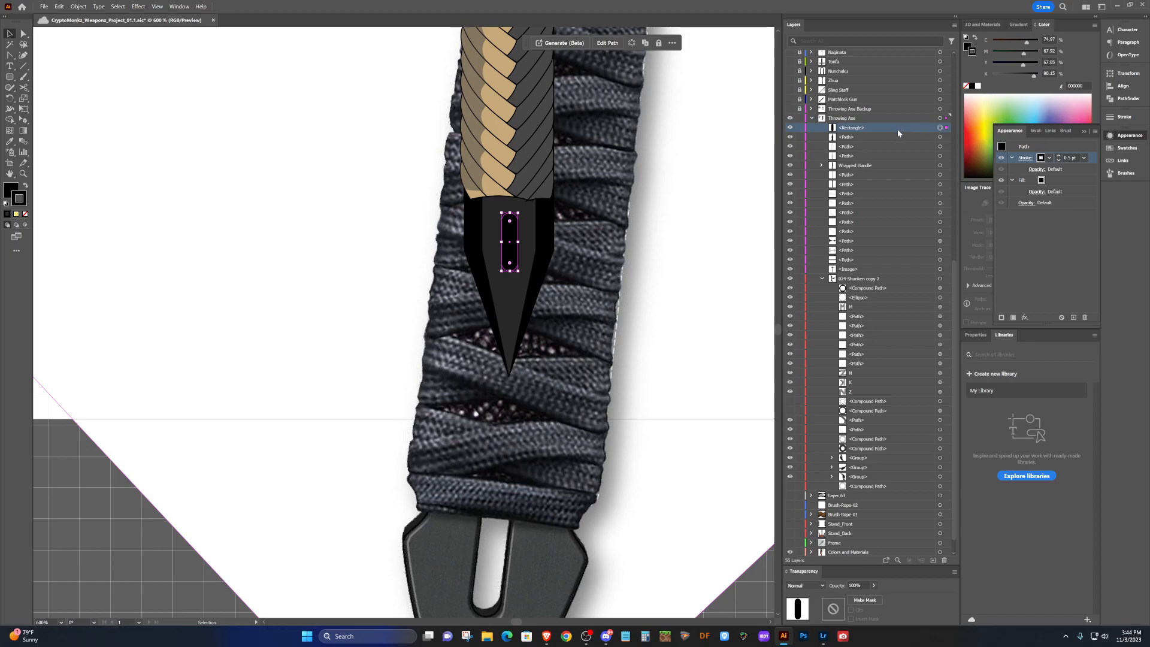
click(822, 279)
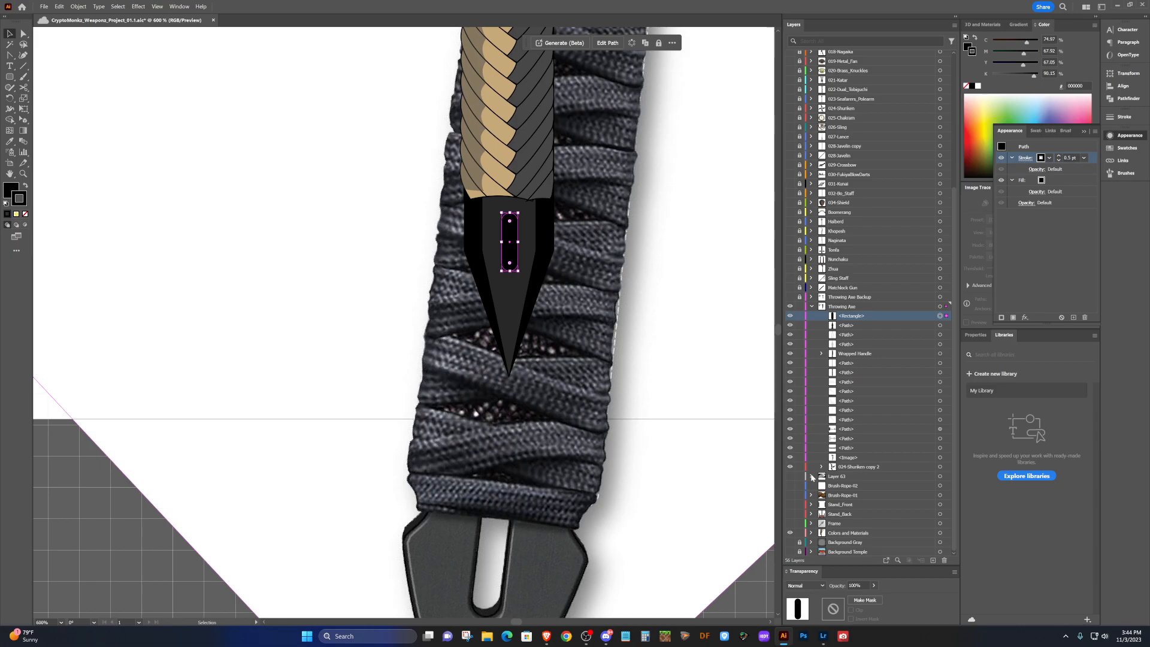
click(789, 457)
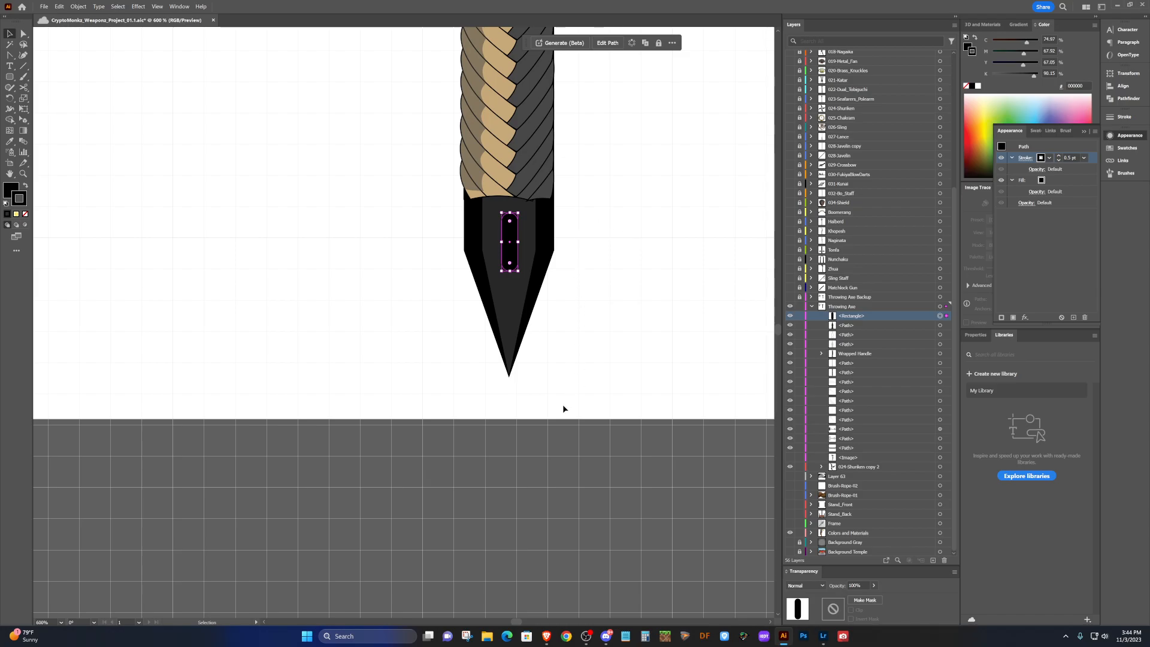
click(556, 441)
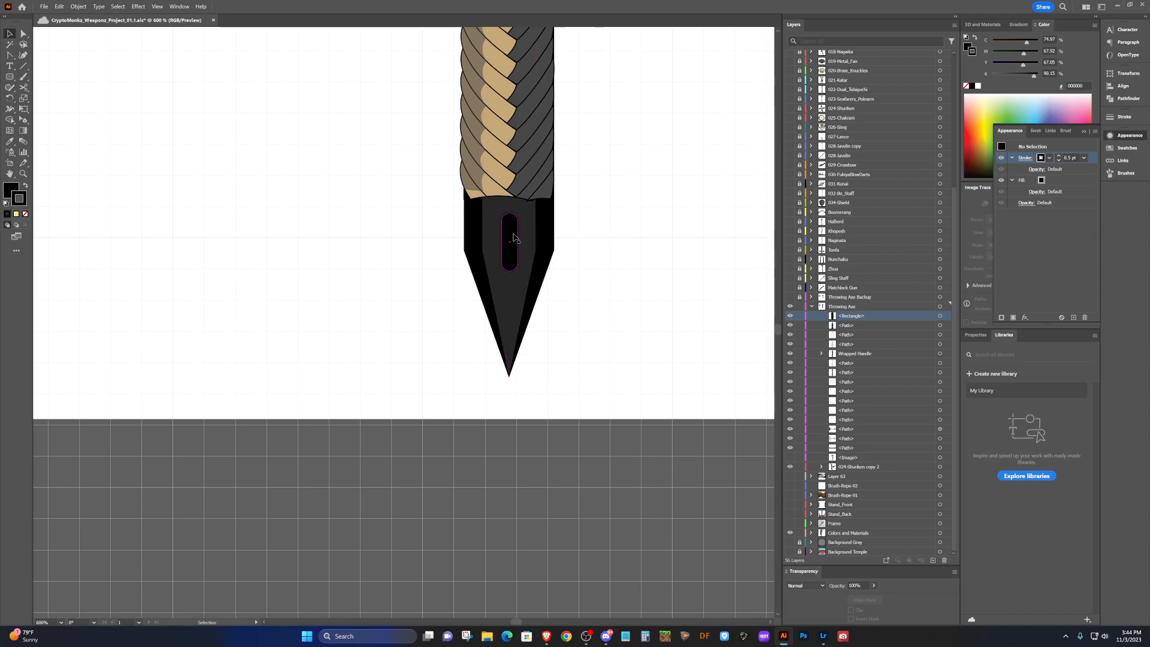
Duplicate the pommel's slot rectangle in the Throwing Axe layer and move the copy directly beneath the dark facet path.
click(513, 238)
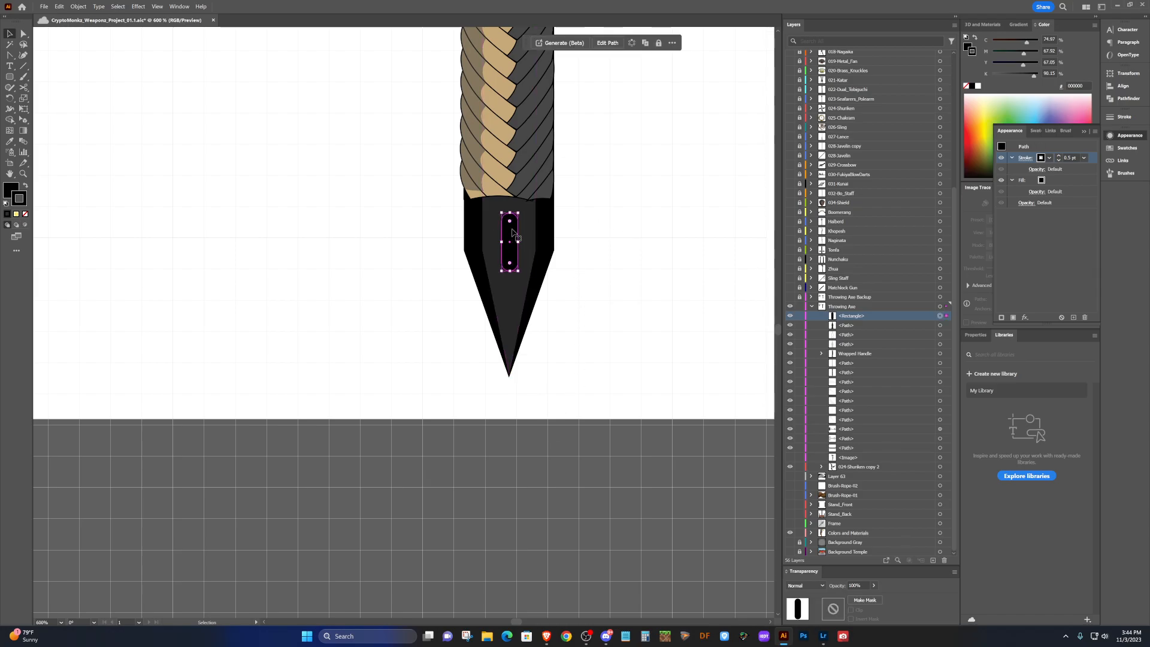
click(539, 230)
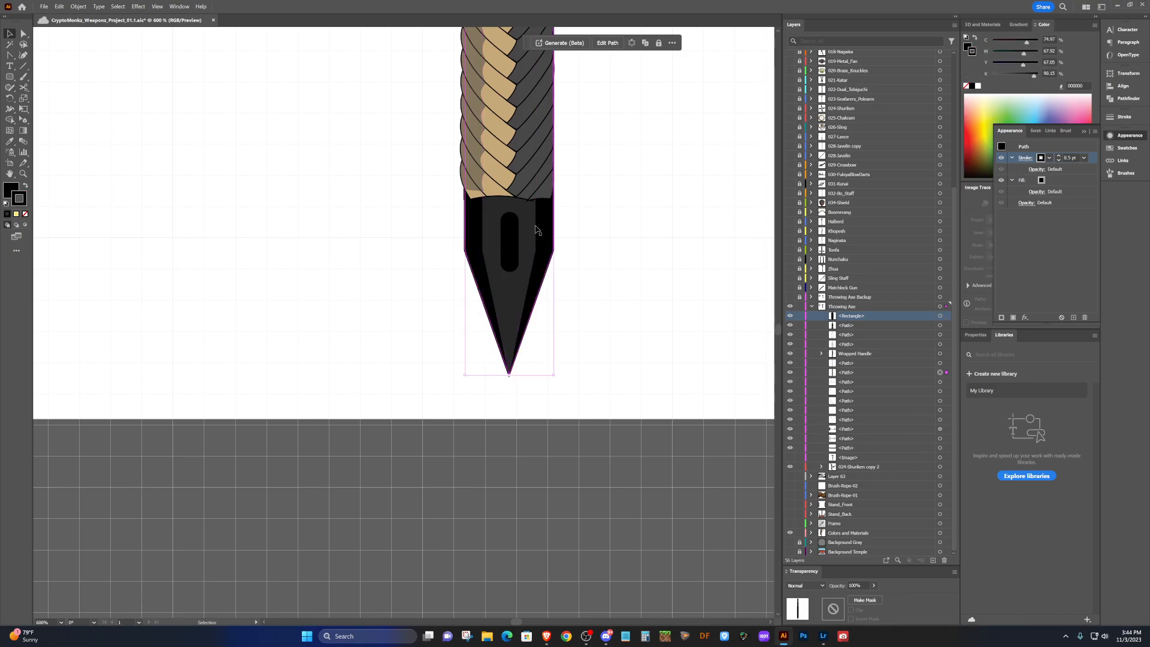
click(509, 240)
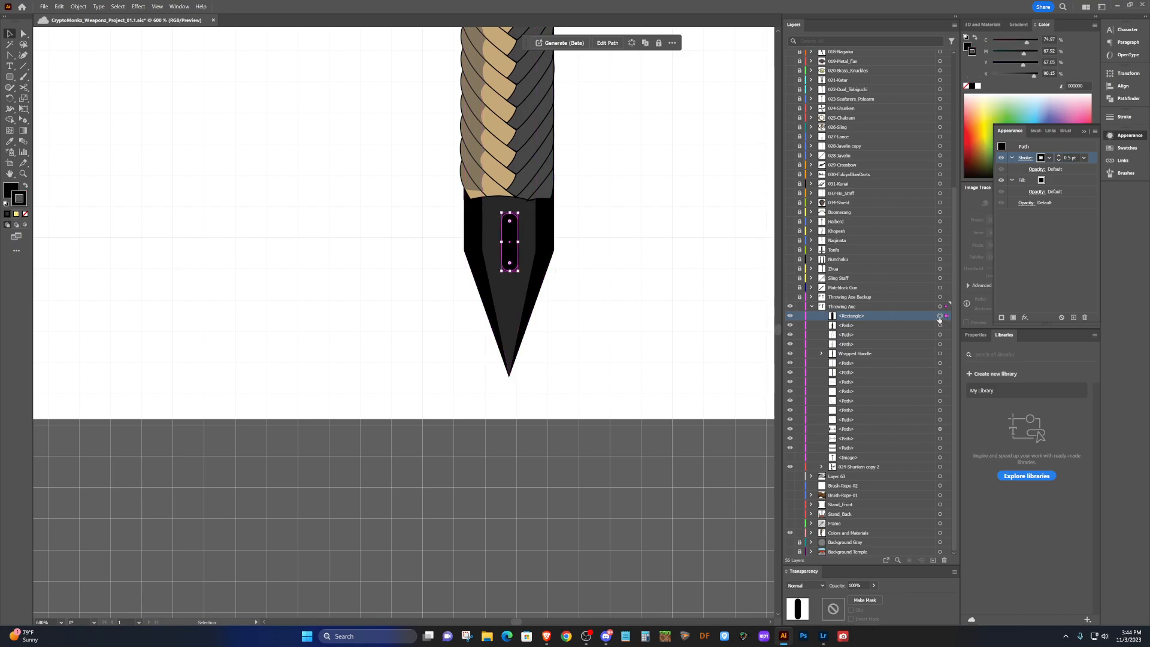
click(928, 315)
drag(935, 561, 932, 560)
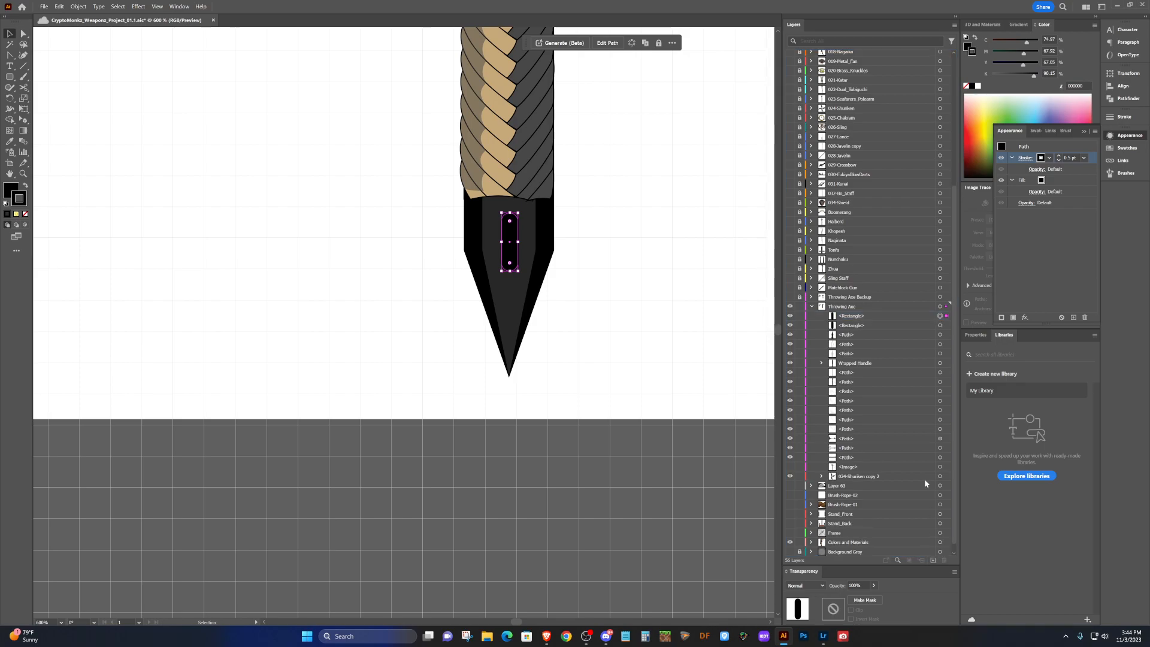
click(879, 326)
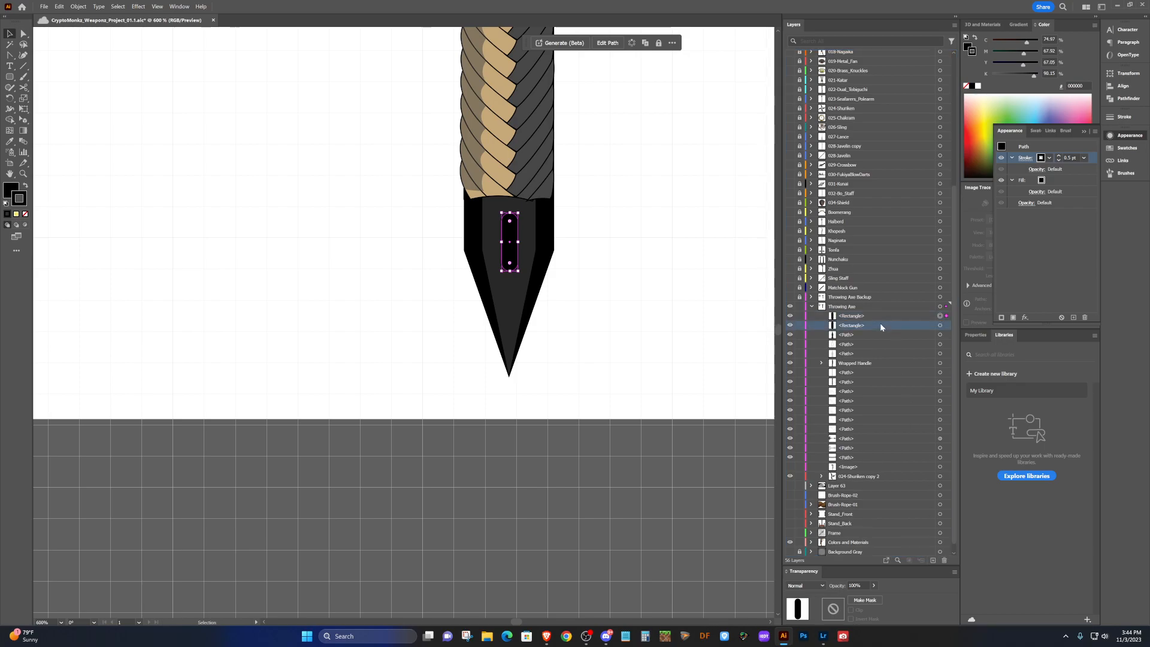
click(521, 298)
click(898, 373)
drag(872, 314, 871, 376)
Try to cut the slot copy out of the pommel's dark facet with Minus Back, and undo the attempt.
click(937, 364)
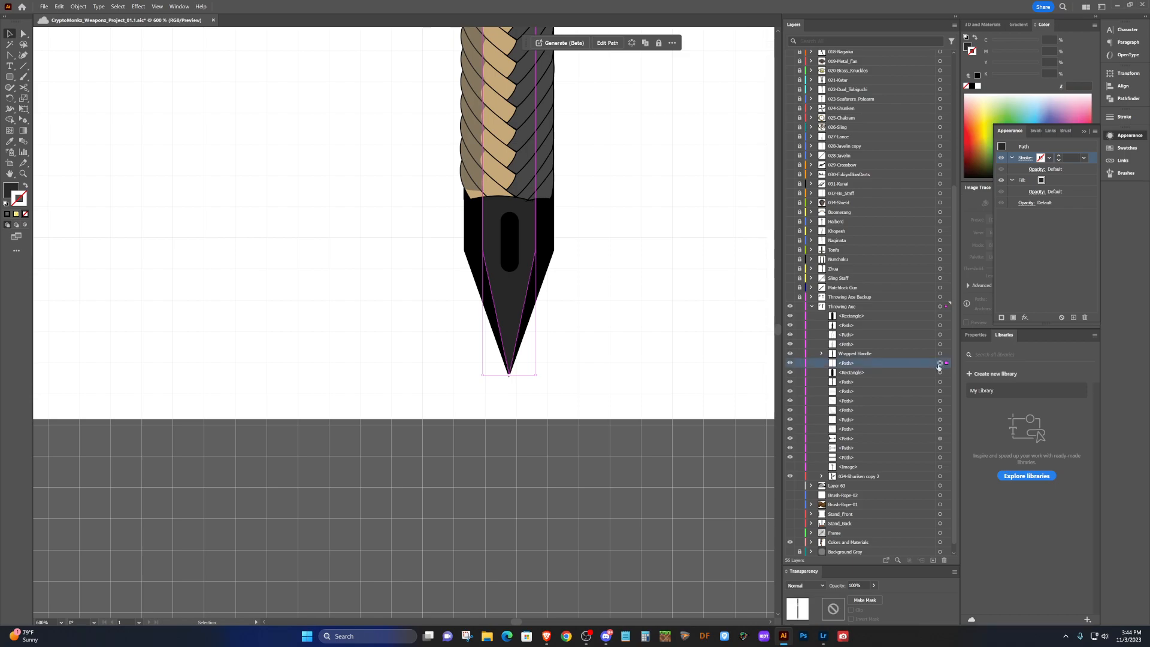
shift+click(939, 373)
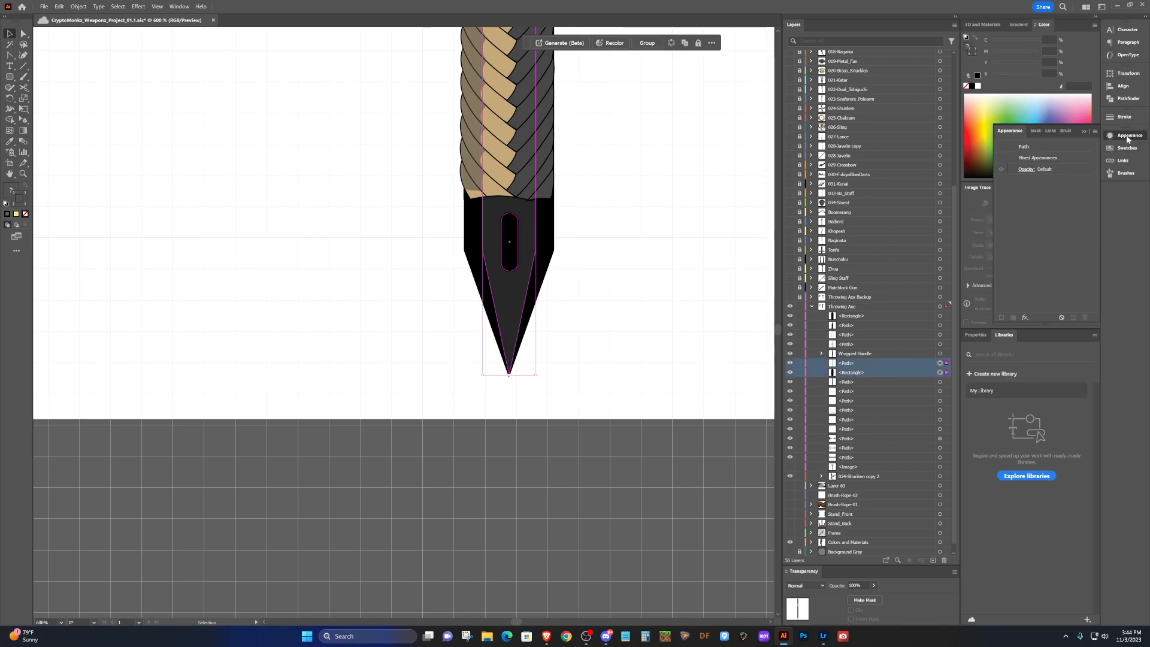
click(1126, 101)
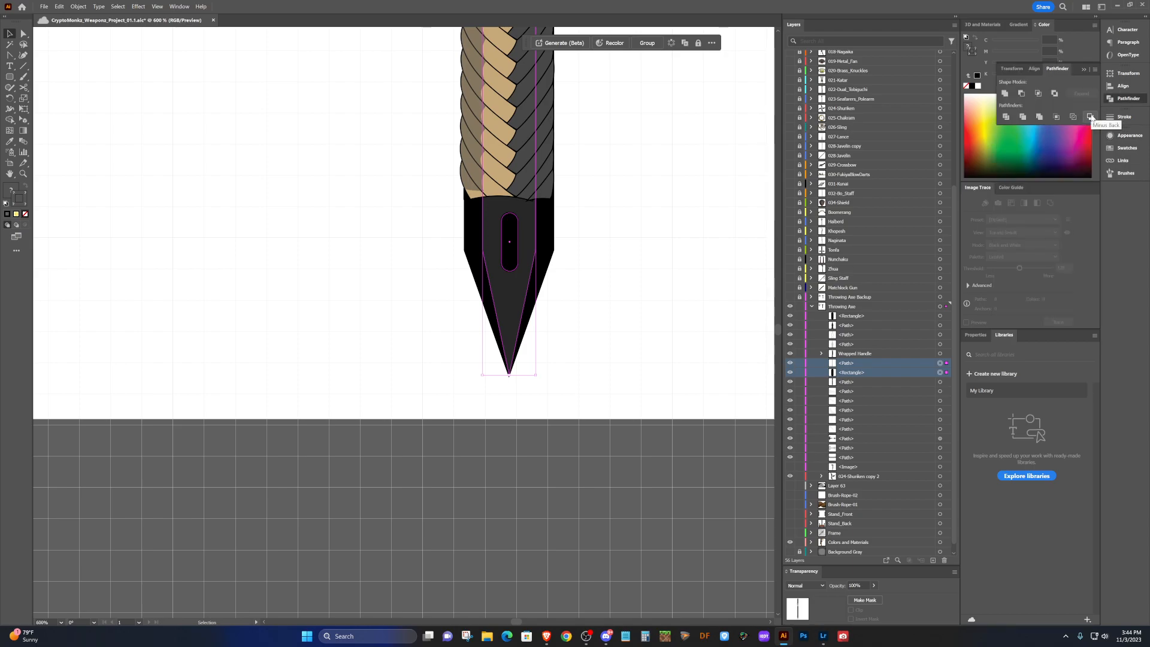
click(1091, 117)
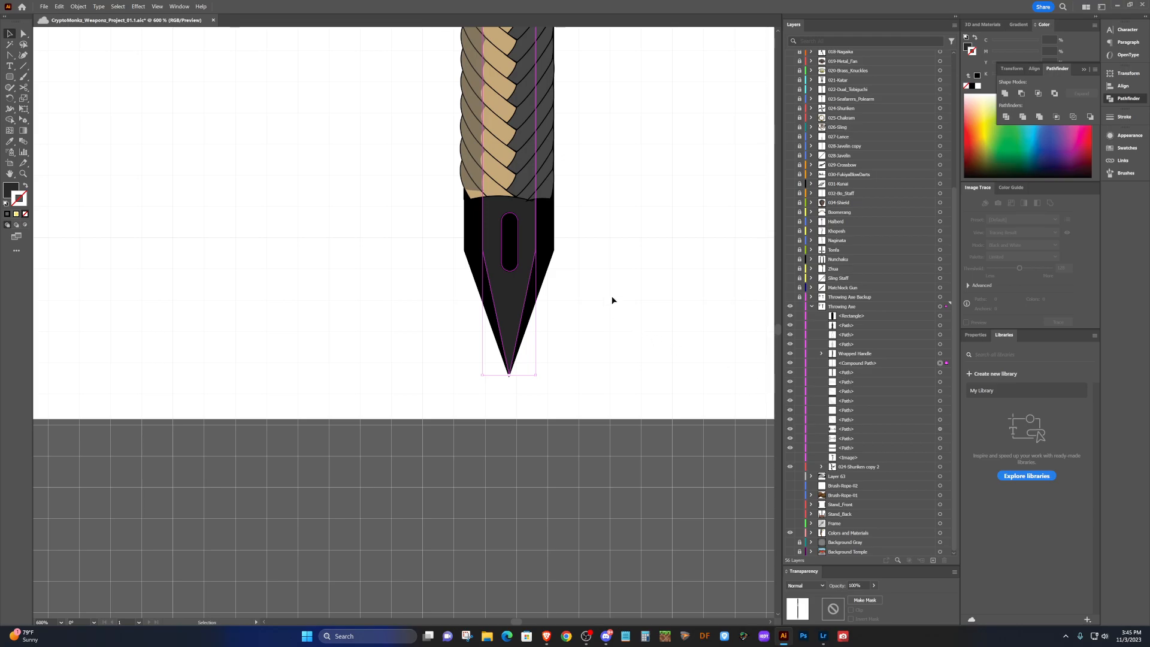
click(548, 246)
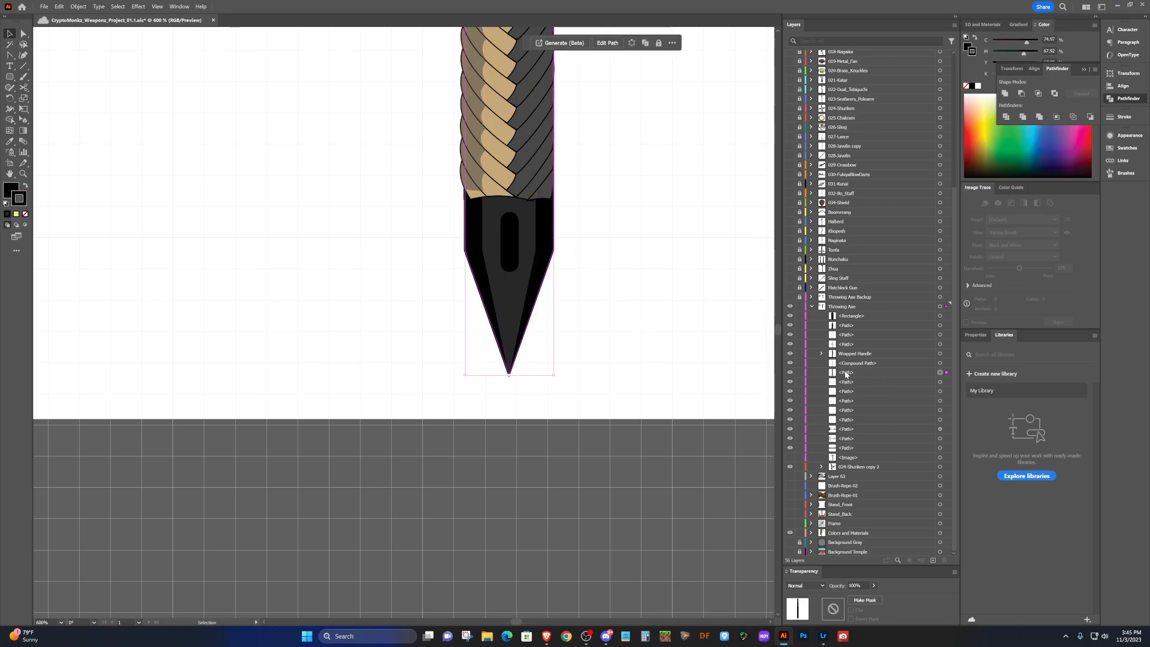
click(790, 372)
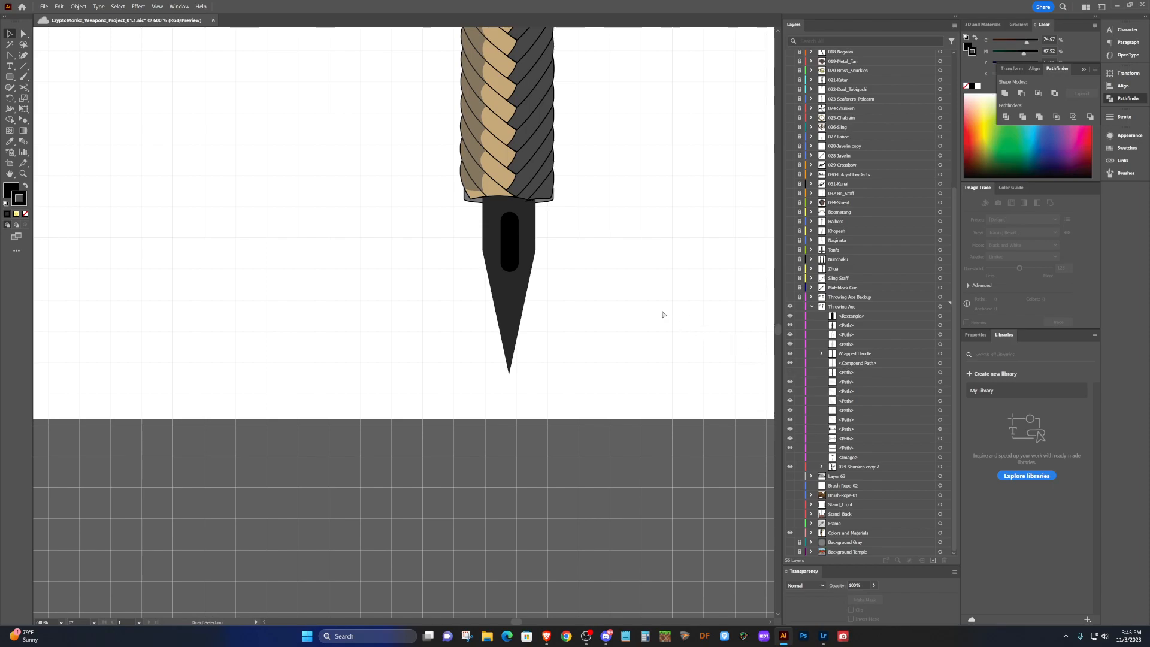
key(ctrl+z)
key(ctrl+z)
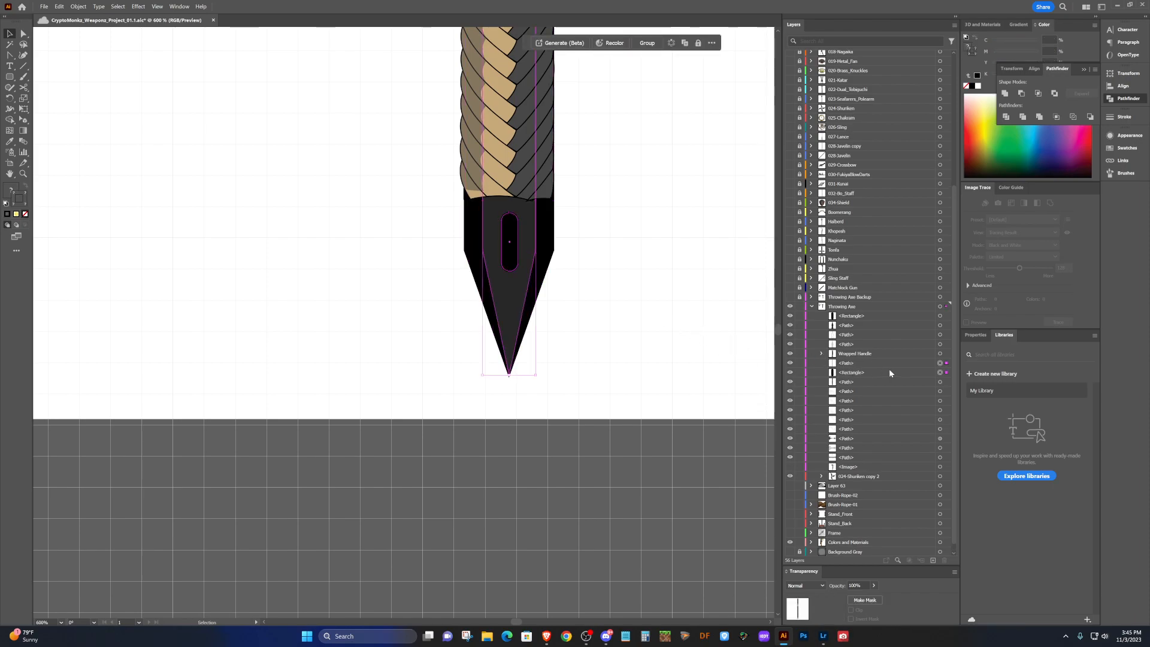
Hide the black handle shape and try Minus Back and Minus Front on the dark facet and slot copy.
click(789, 382)
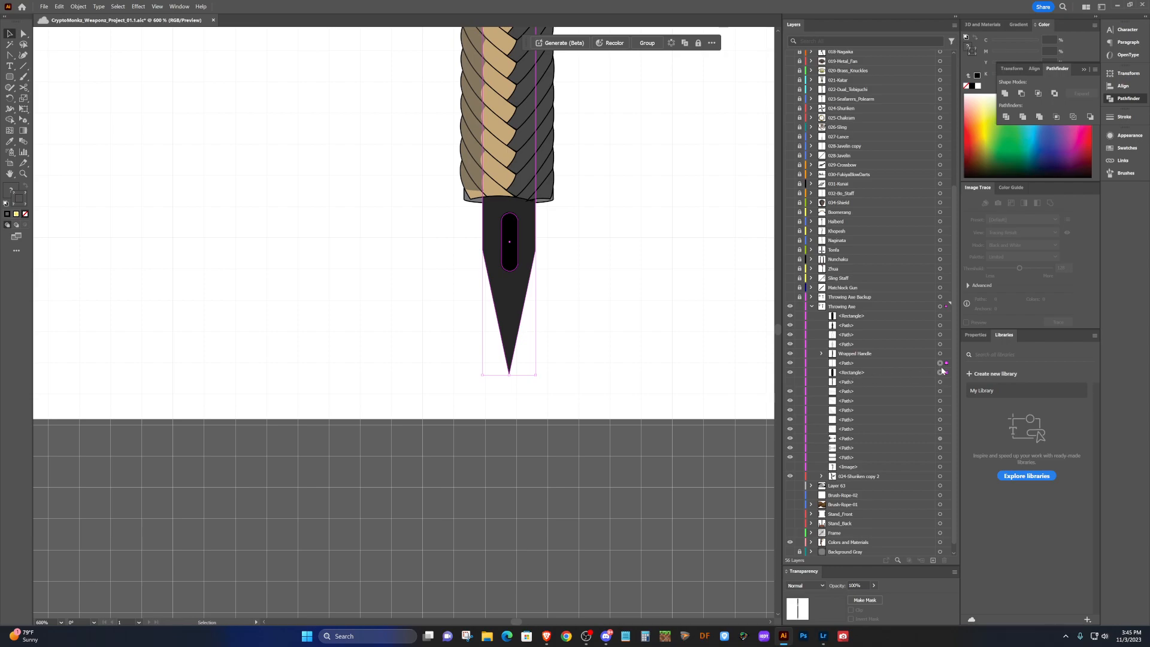
click(922, 362)
shift+click(919, 372)
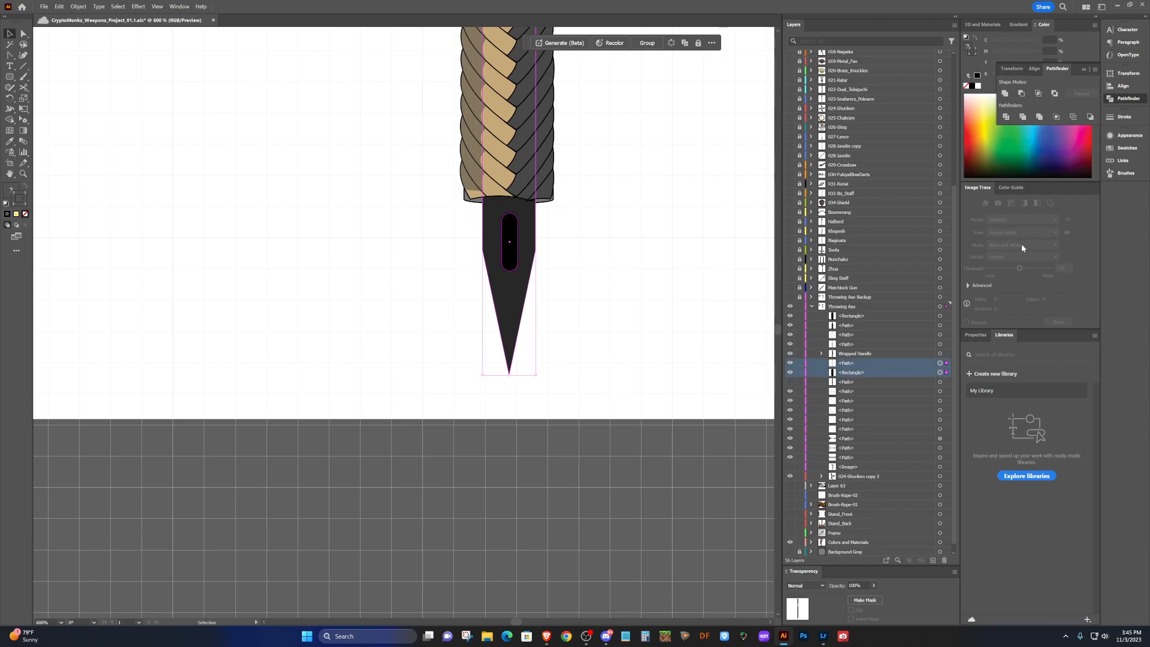
click(1090, 117)
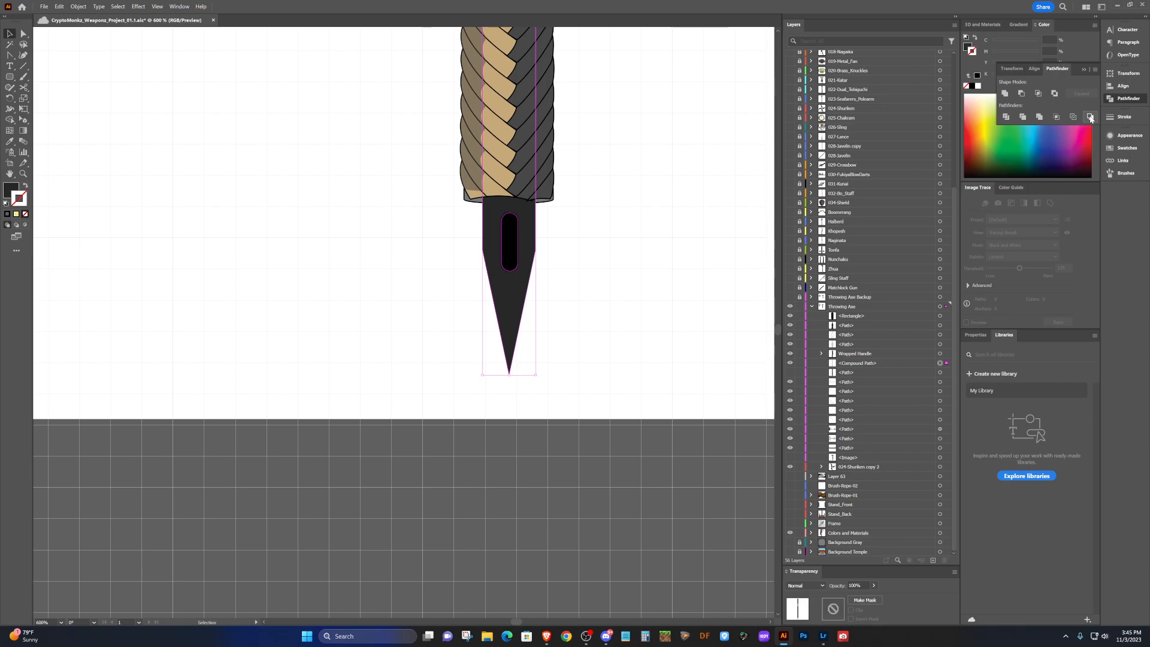
key(ctrl+z)
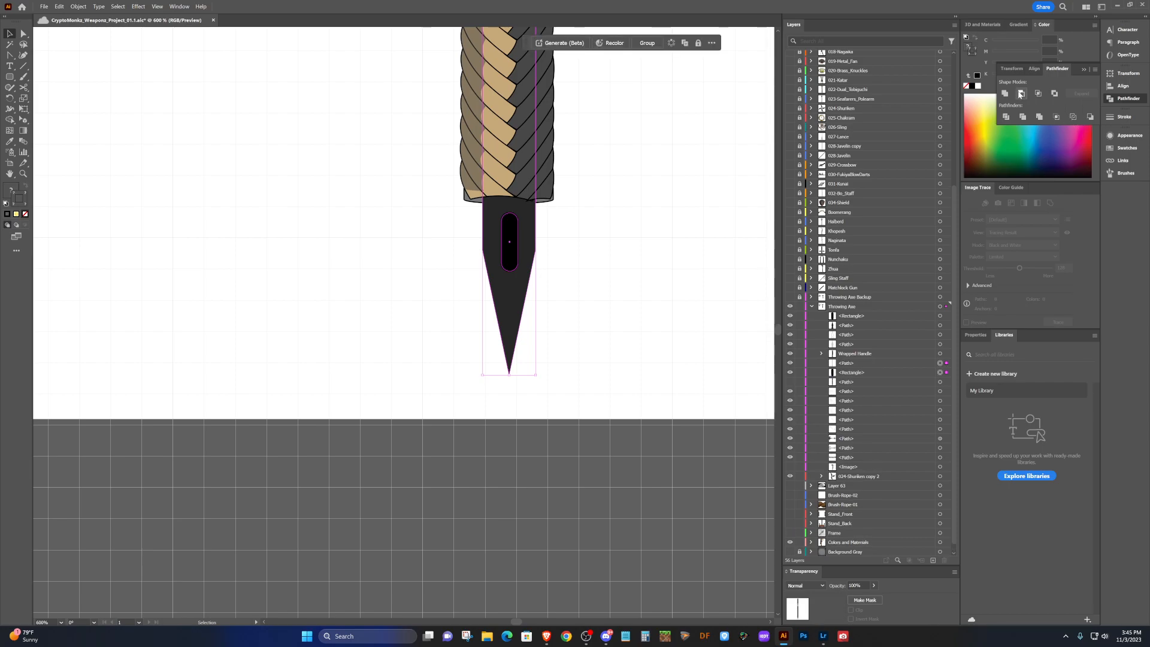
click(1021, 114)
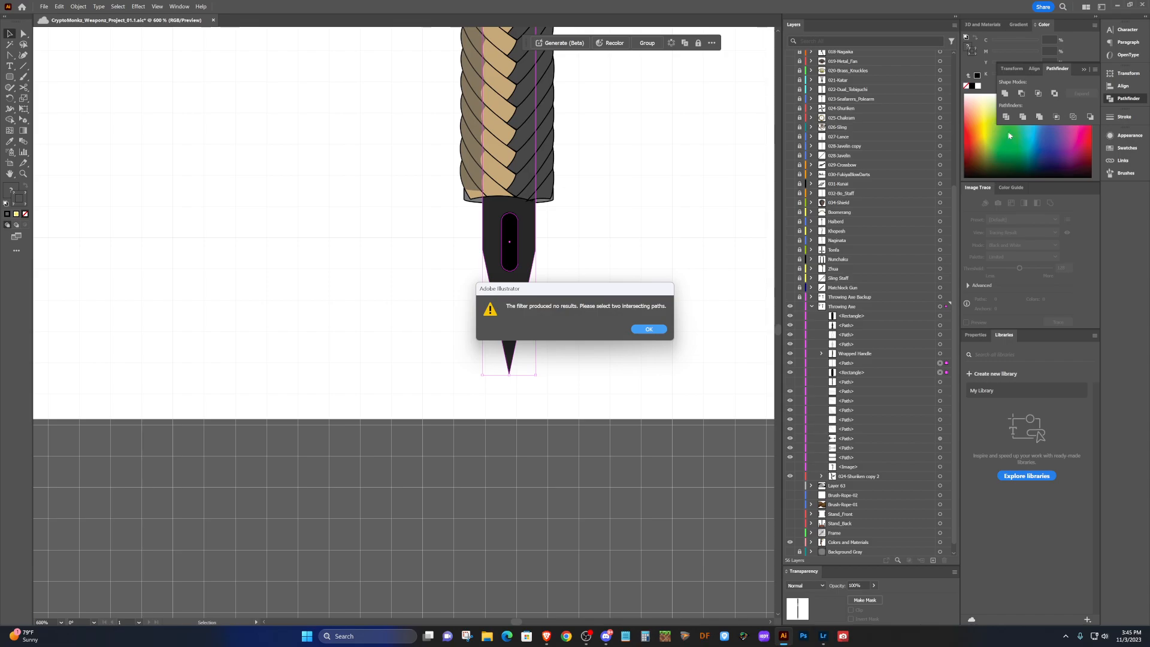
click(648, 329)
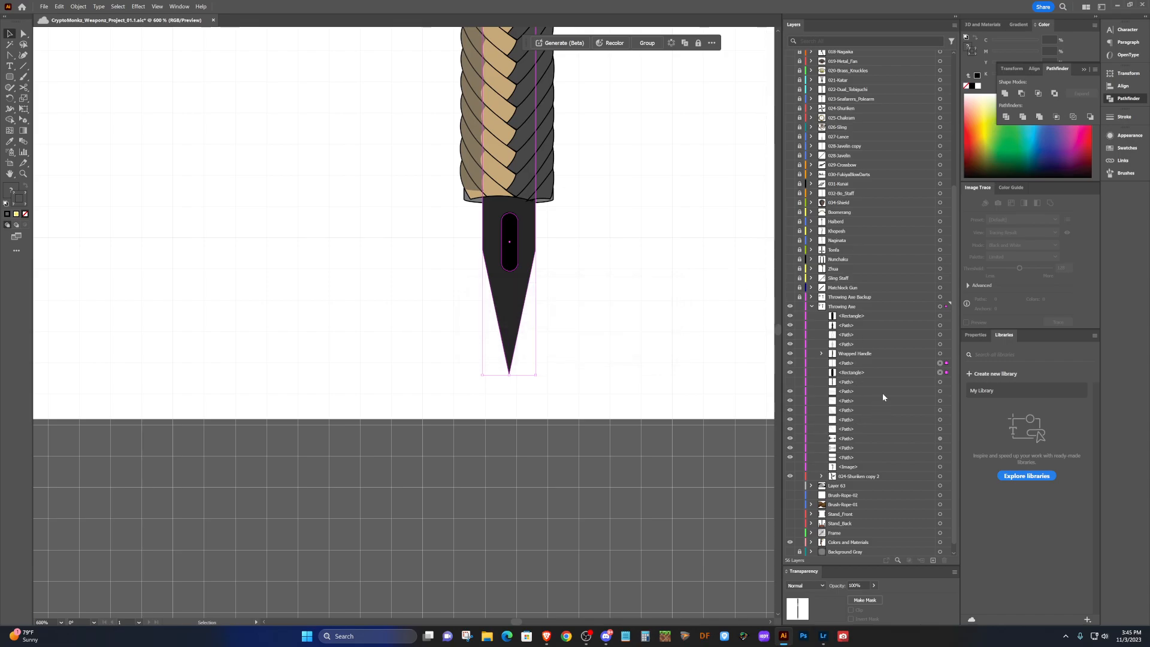
Hide the original slot rectangle and cut its copy out of the pommel's dark facet with Minus Back.
click(789, 317)
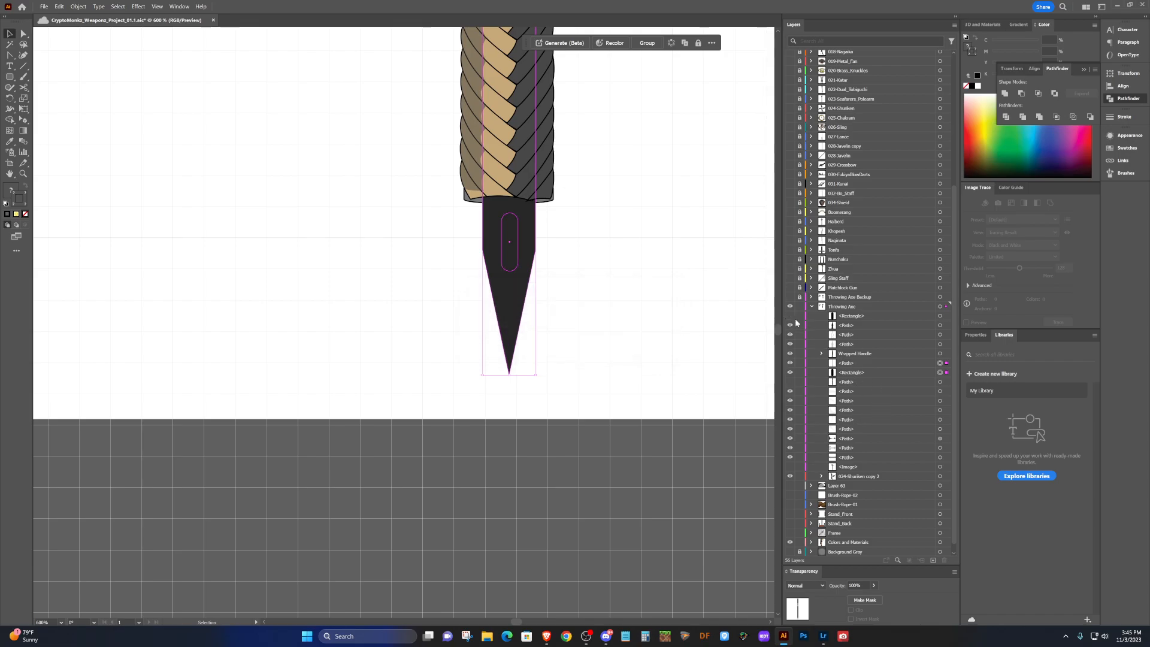
click(917, 366)
shift+click(914, 370)
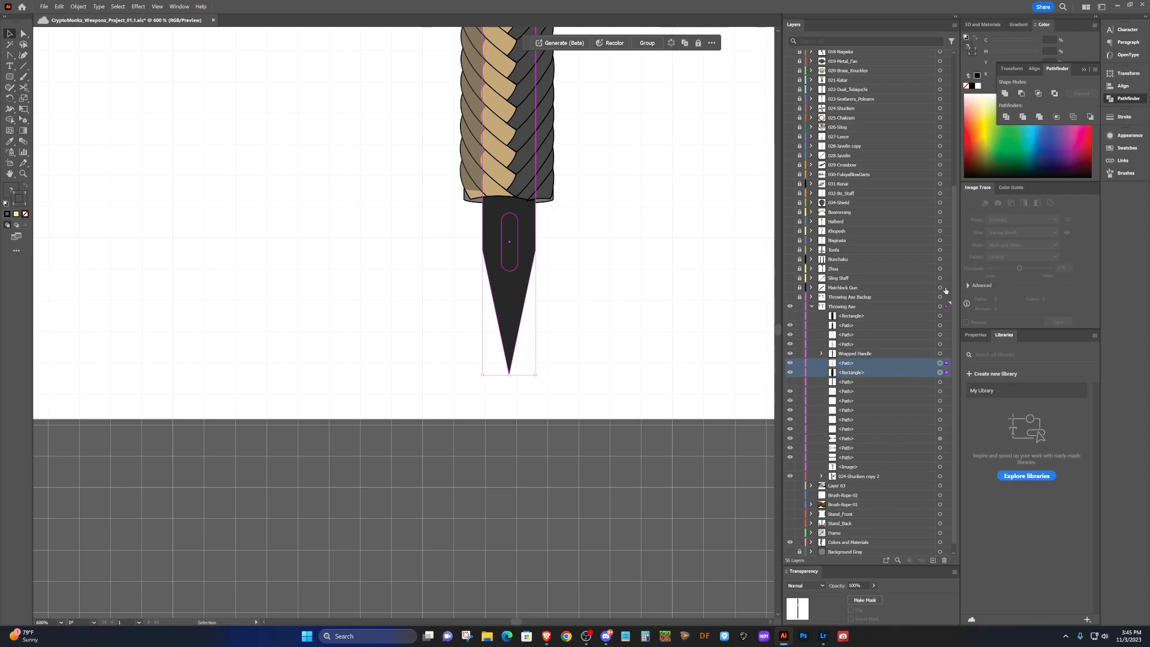
click(1089, 117)
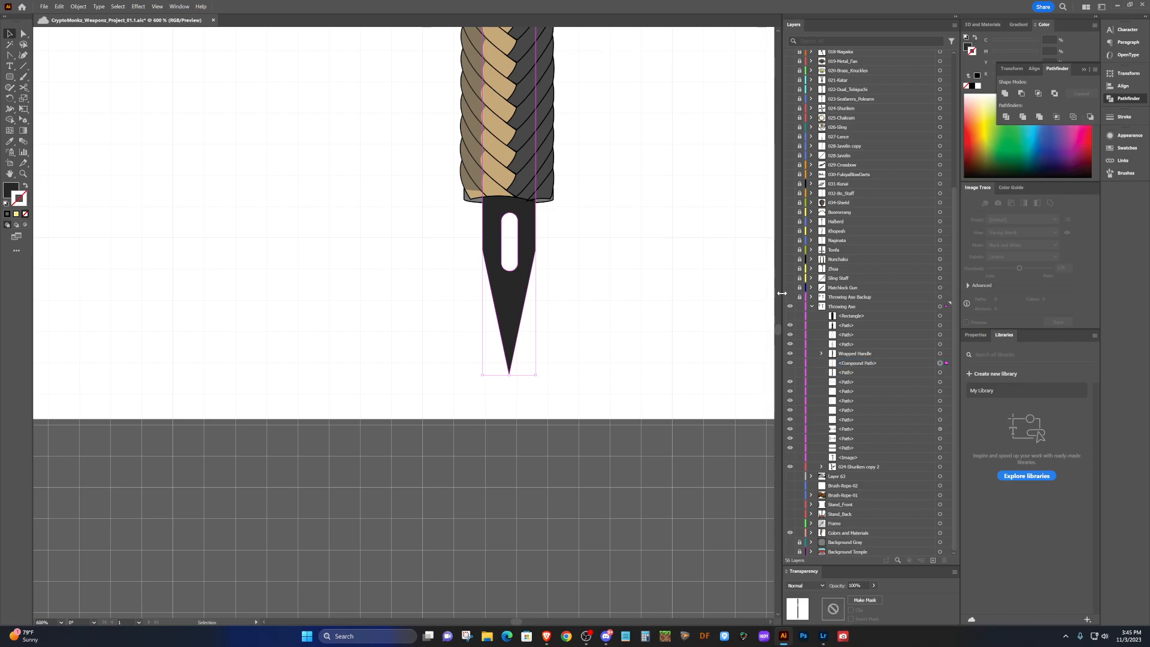
Show the black handle shape again and move the original slot rectangle directly beneath it in the Throwing Axe layer.
click(878, 317)
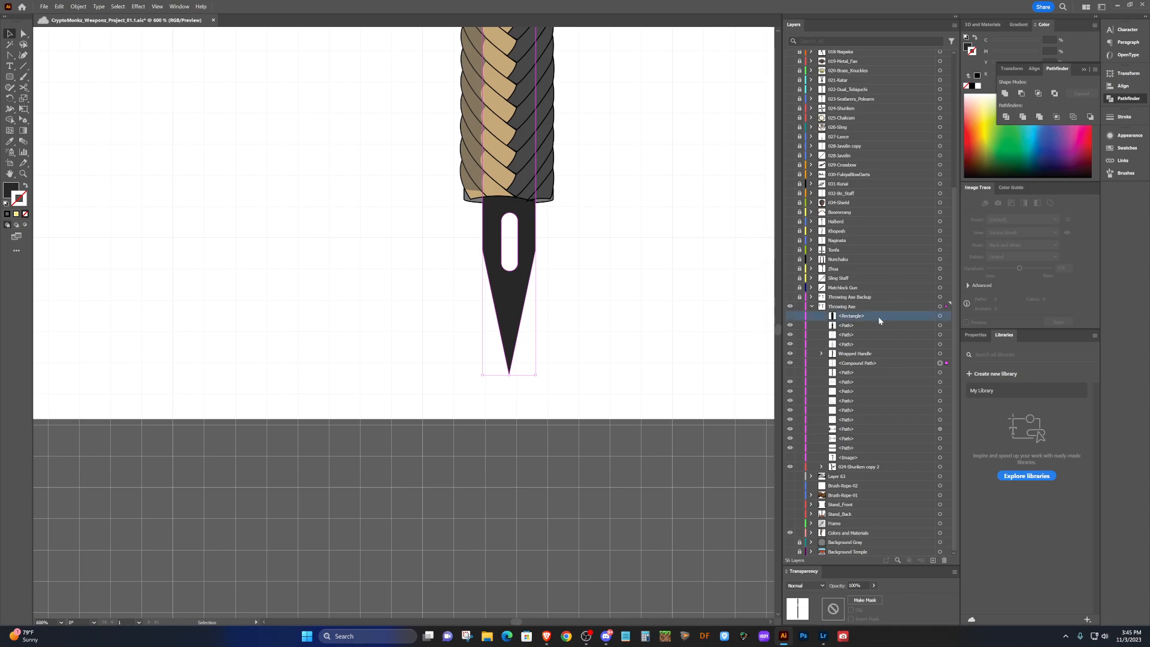
click(789, 372)
drag(853, 317, 847, 376)
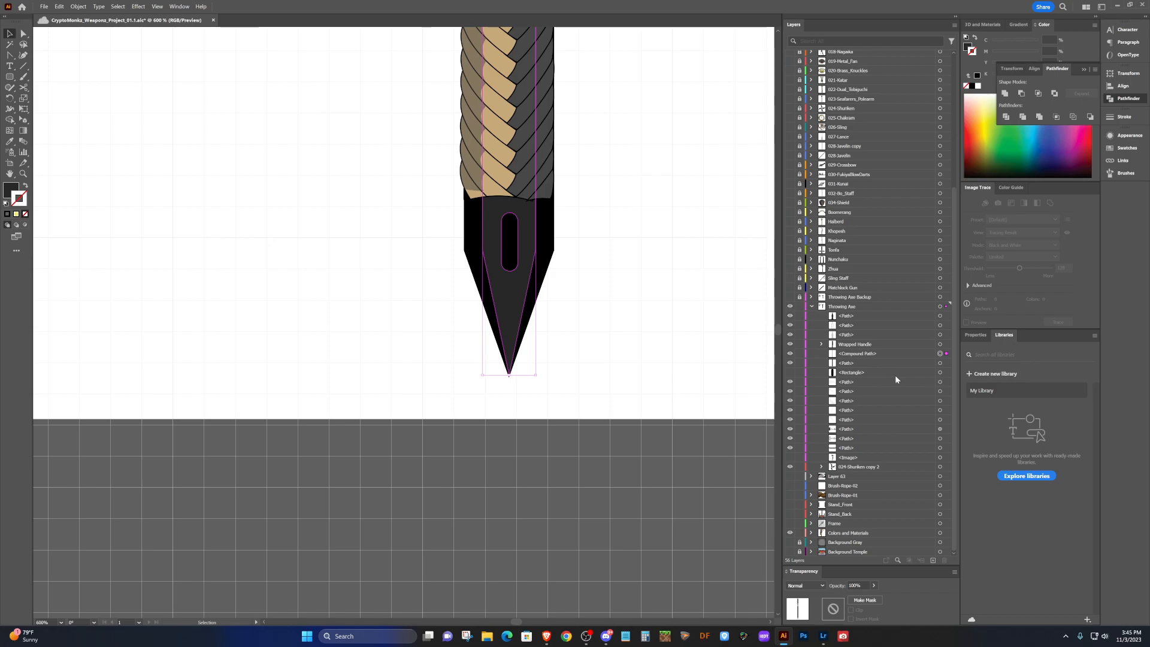
Show the slot rectangle, cut it out of the black handle shape with Minus Back, and deselect.
click(939, 363)
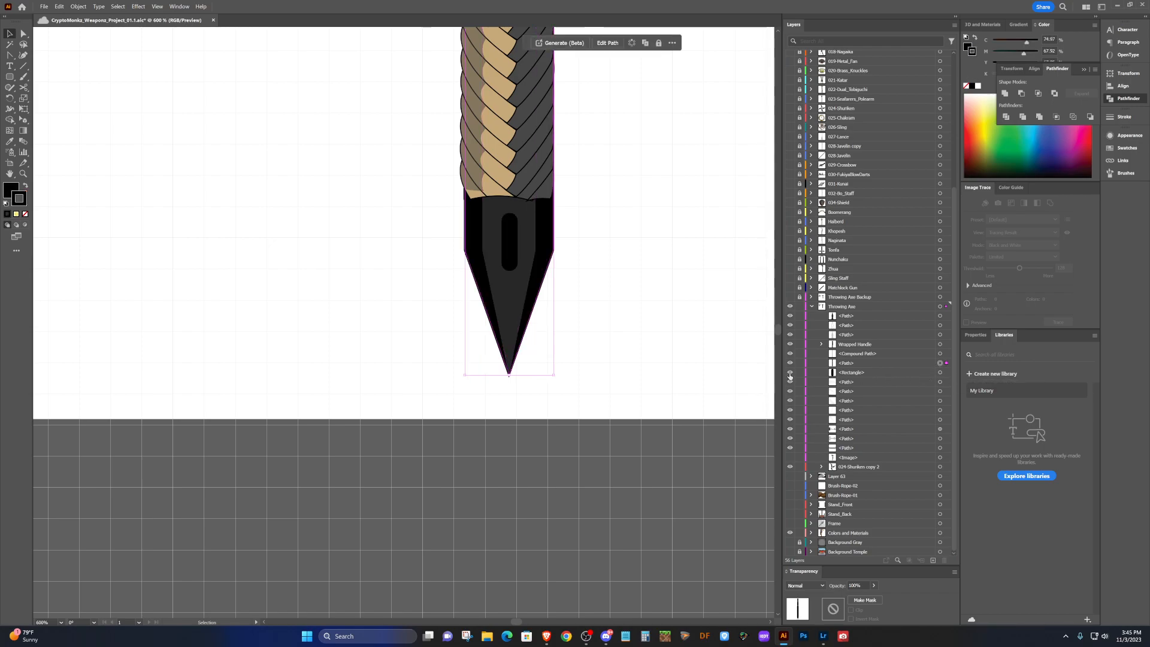
shift+click(939, 372)
click(918, 362)
shift+click(915, 371)
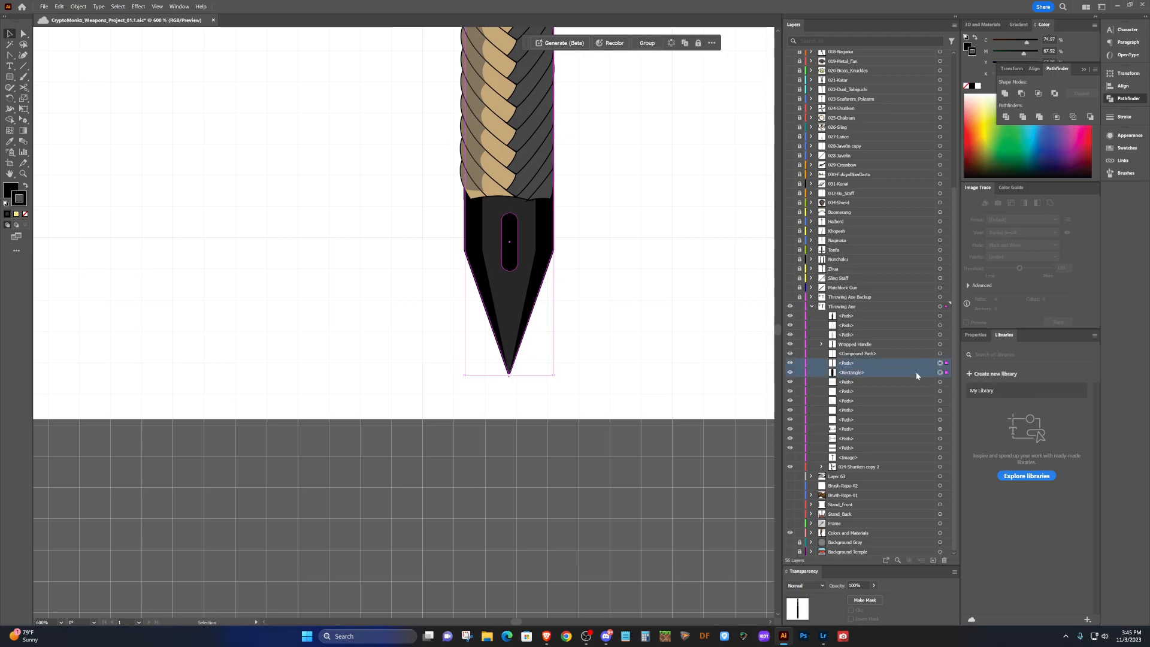
click(1089, 116)
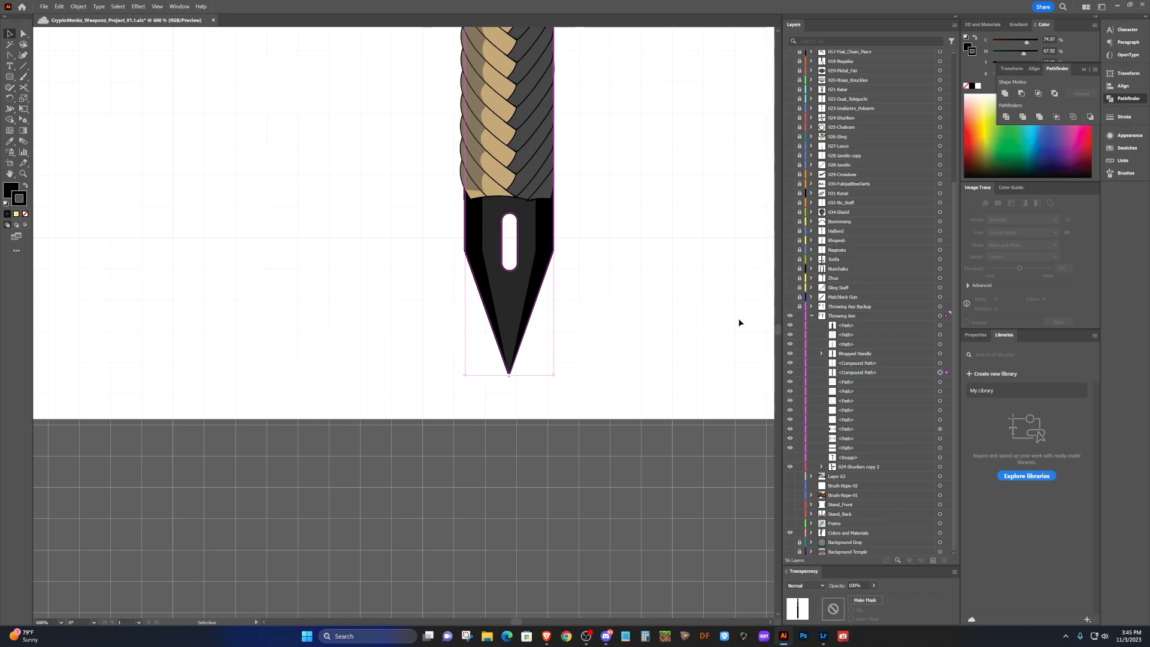
click(643, 342)
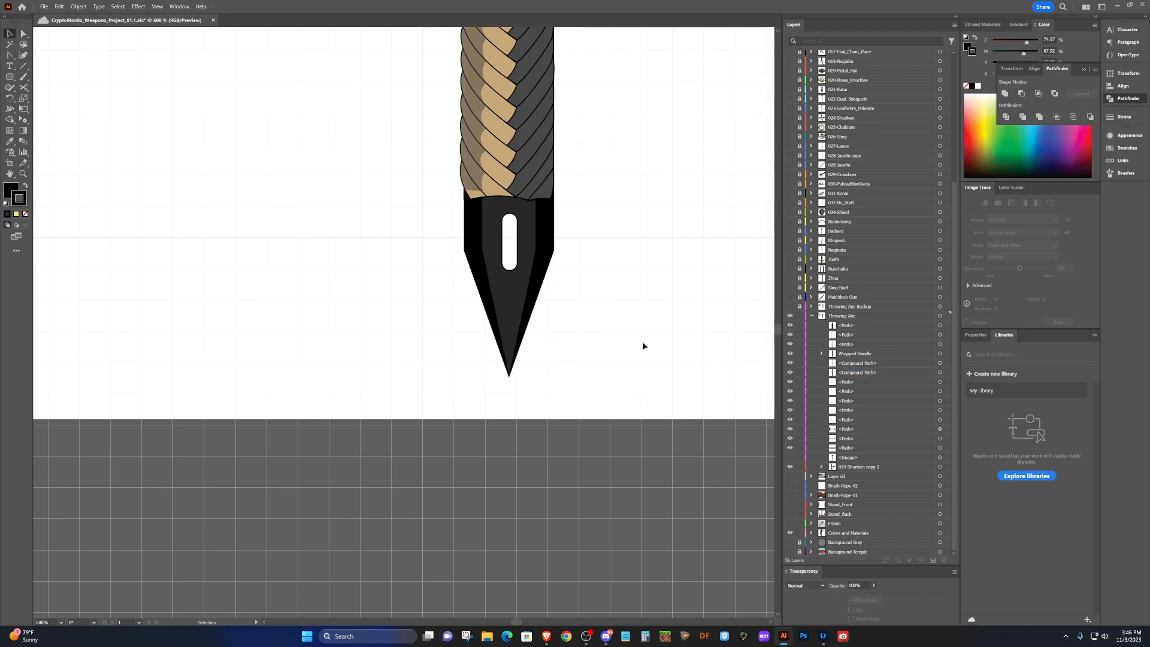
Show the Background Temple layer and examine the whole throwing axe with its slotted pommel against it.
scroll(605, 305, down, 5)
scroll(605, 305, up, 2)
scroll(604, 306, up, 1)
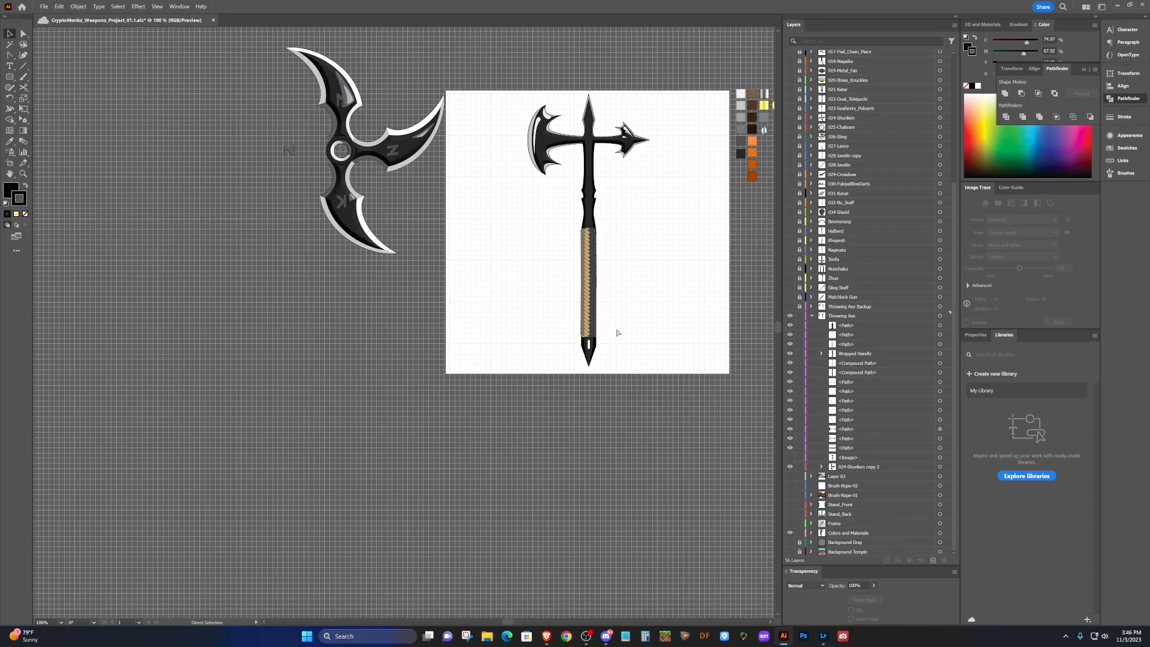
scroll(616, 328, left, 1)
scroll(616, 328, right, 3)
scroll(590, 304, up, 2)
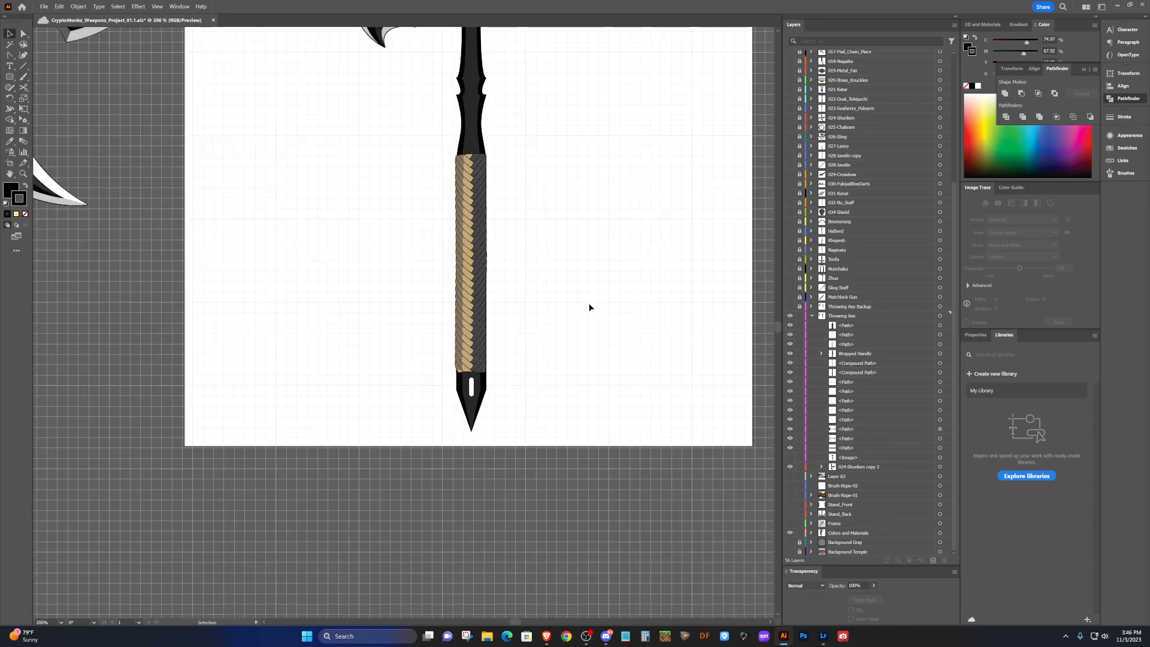
scroll(590, 303, up, 3)
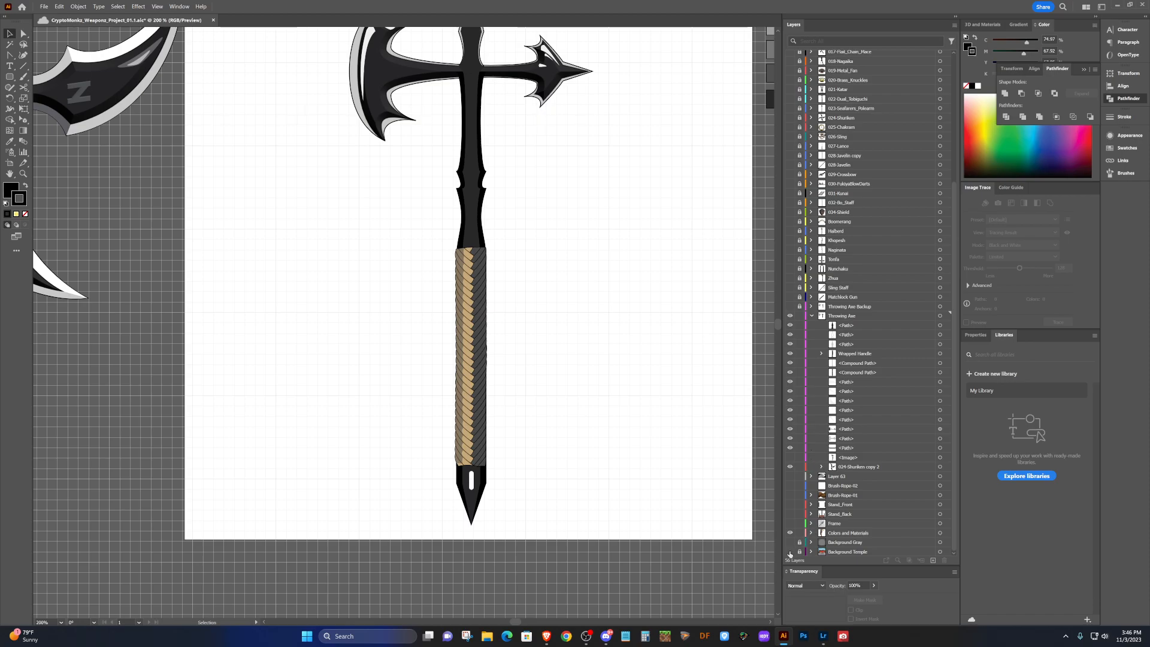
click(789, 551)
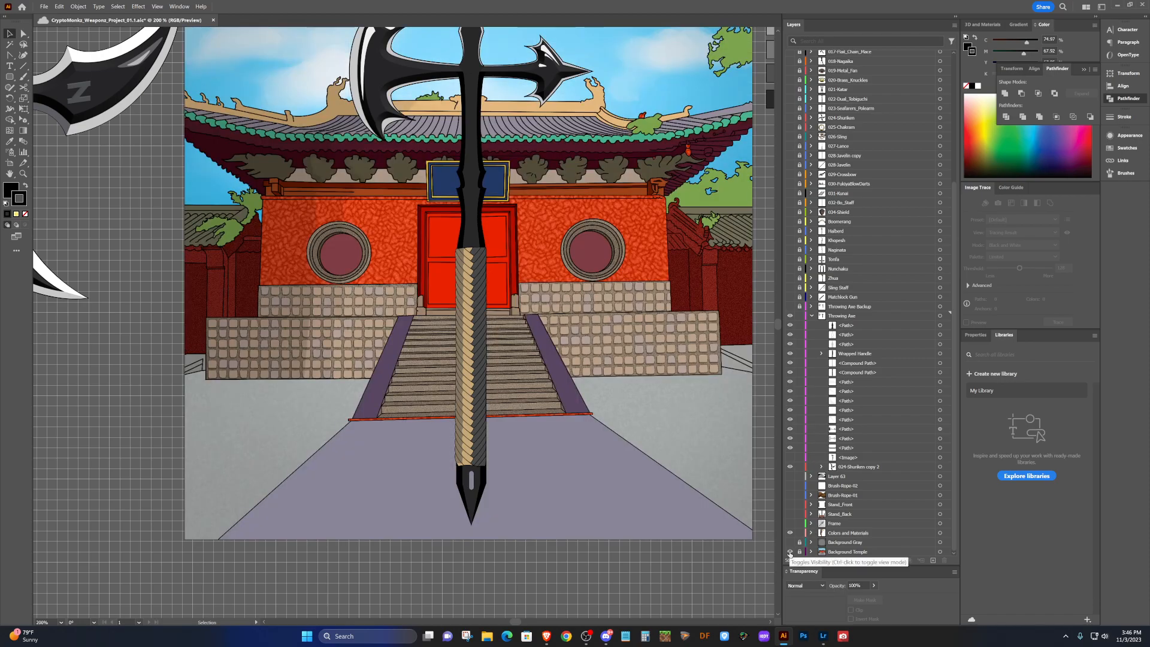
scroll(552, 413, up, 2)
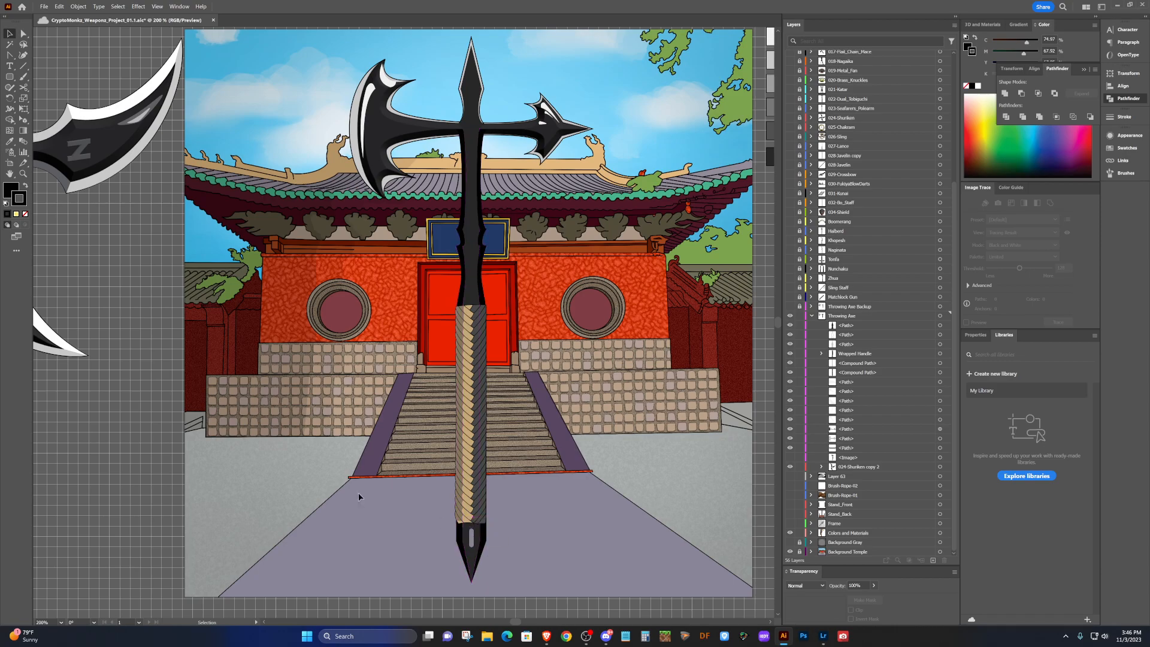
scroll(232, 379, left, 2)
scroll(232, 380, left, 4)
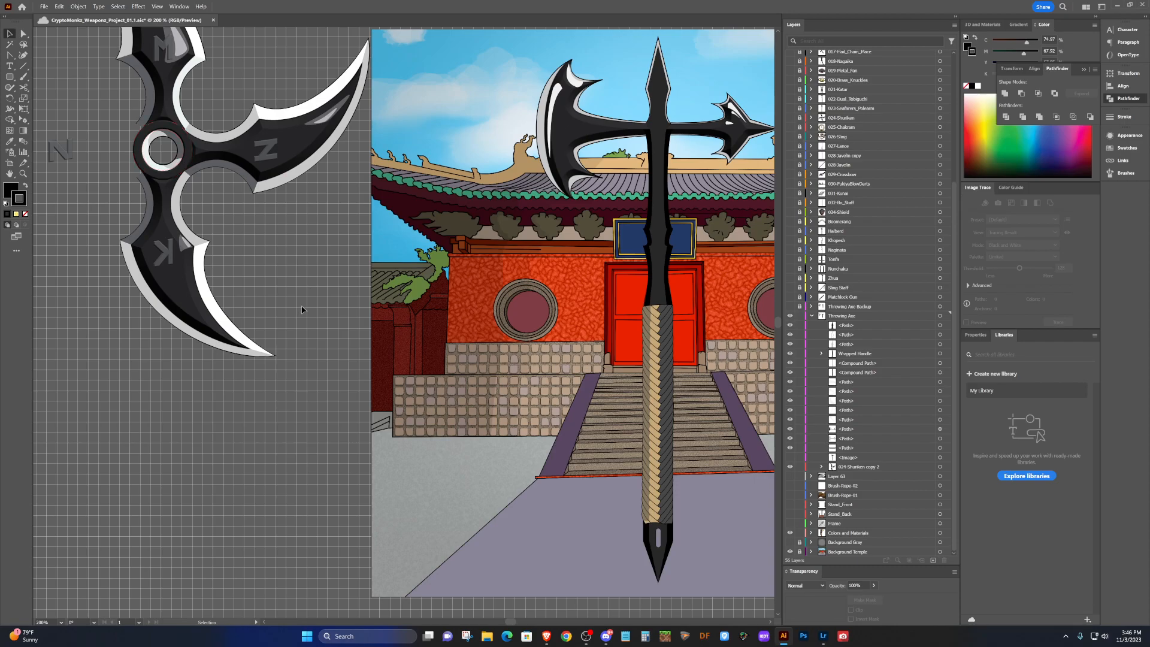
scroll(485, 452, down, 2)
scroll(485, 450, up, 5)
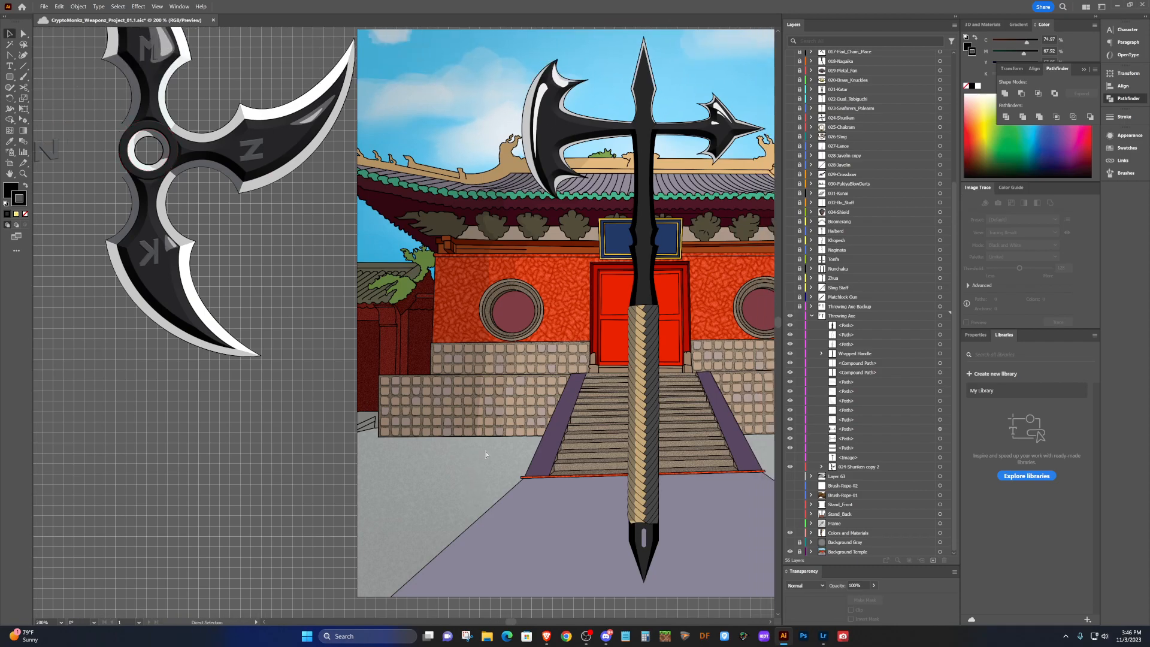
scroll(485, 453, down, 3)
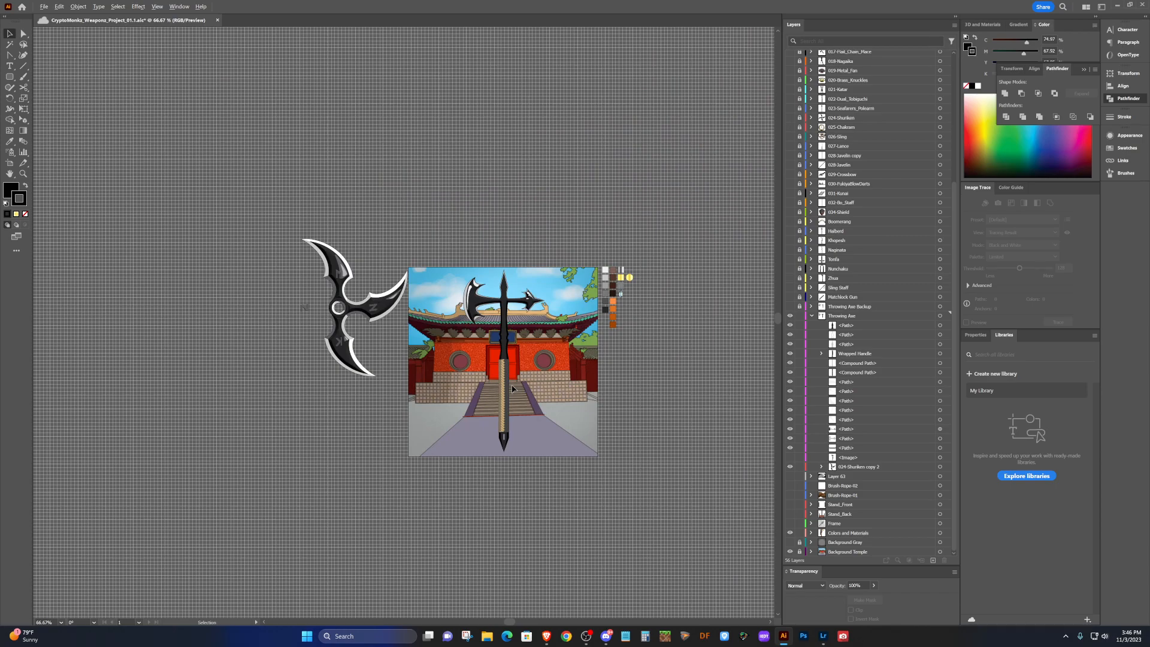
Hide the Background Temple layer and show the grey background layer behind the throwing axe.
scroll(512, 389, up, 2)
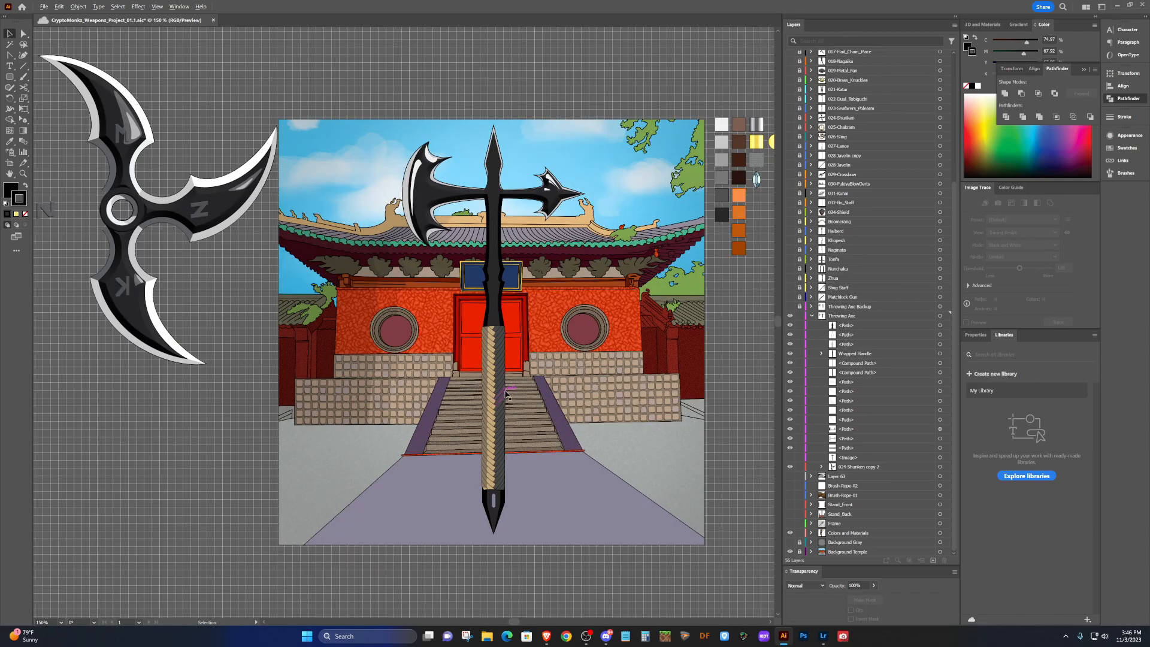
scroll(496, 174, up, 1)
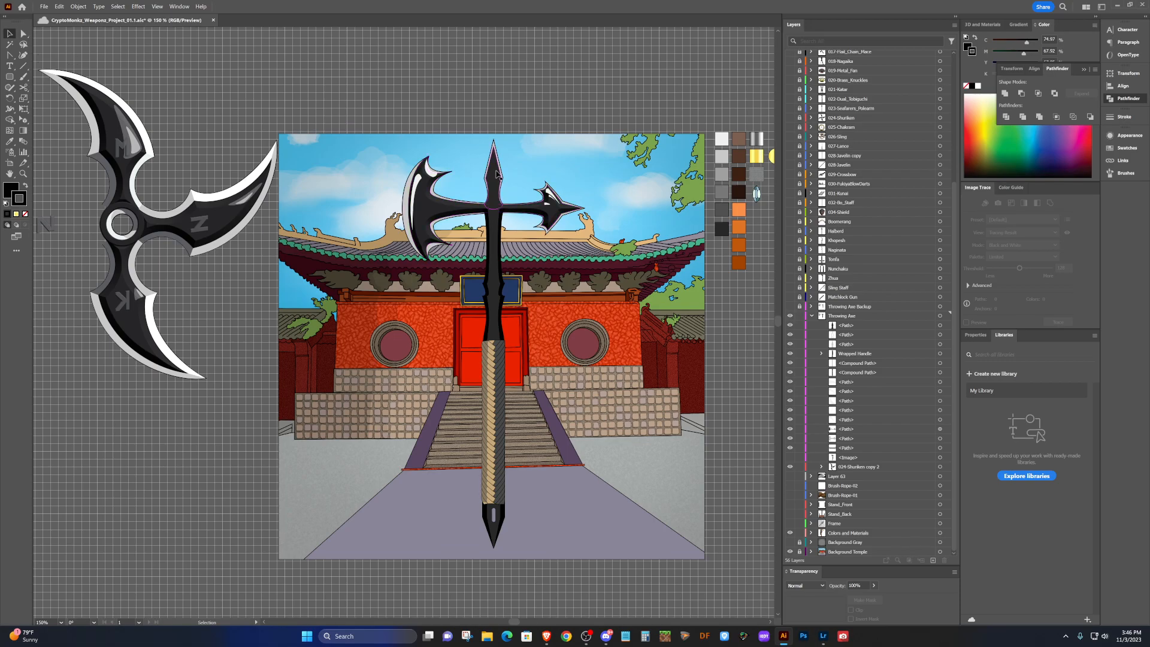
scroll(495, 174, up, 1)
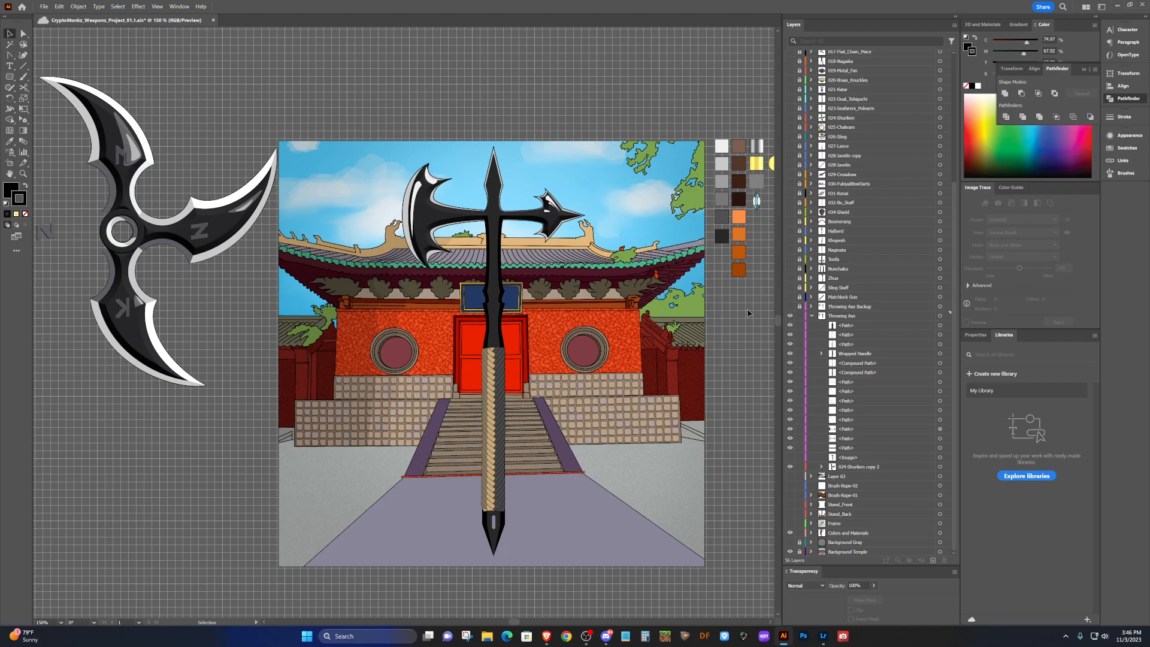
click(789, 550)
click(789, 542)
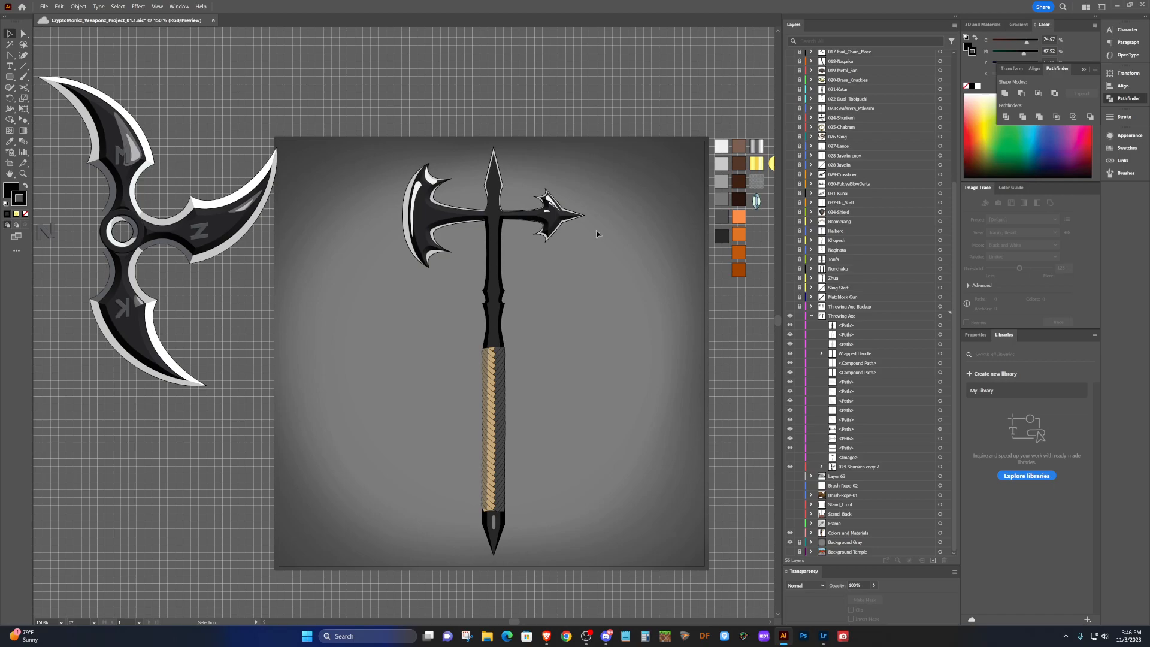
Try to copy the axe head's appearance onto the upright spike.
click(501, 190)
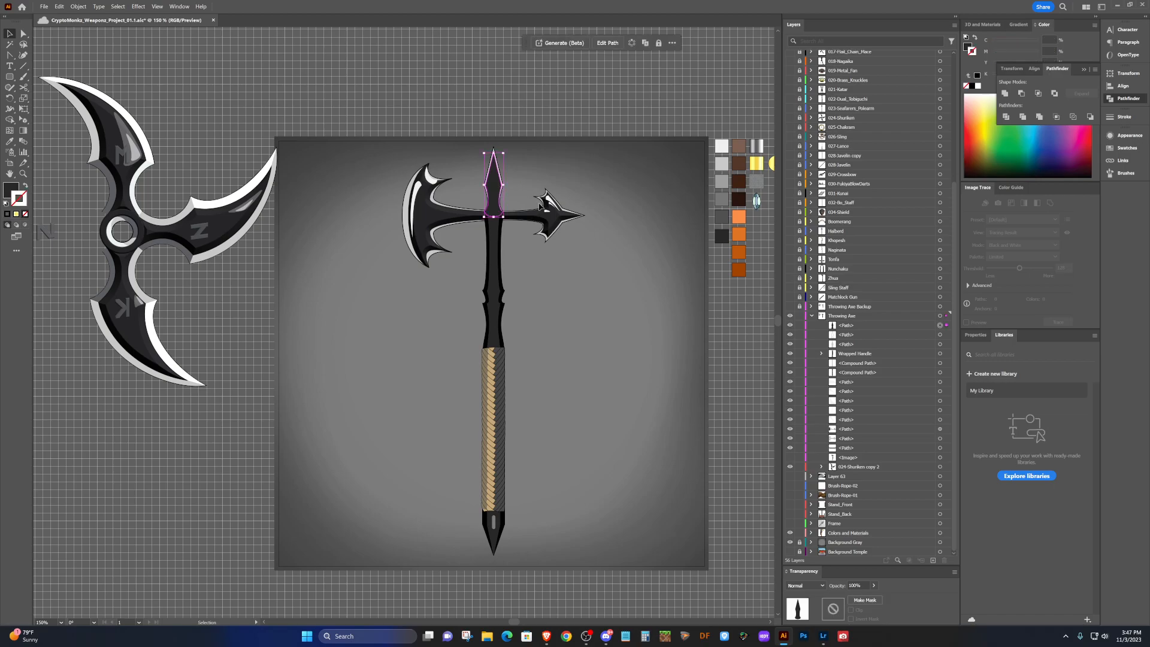
scroll(541, 206, up, 4)
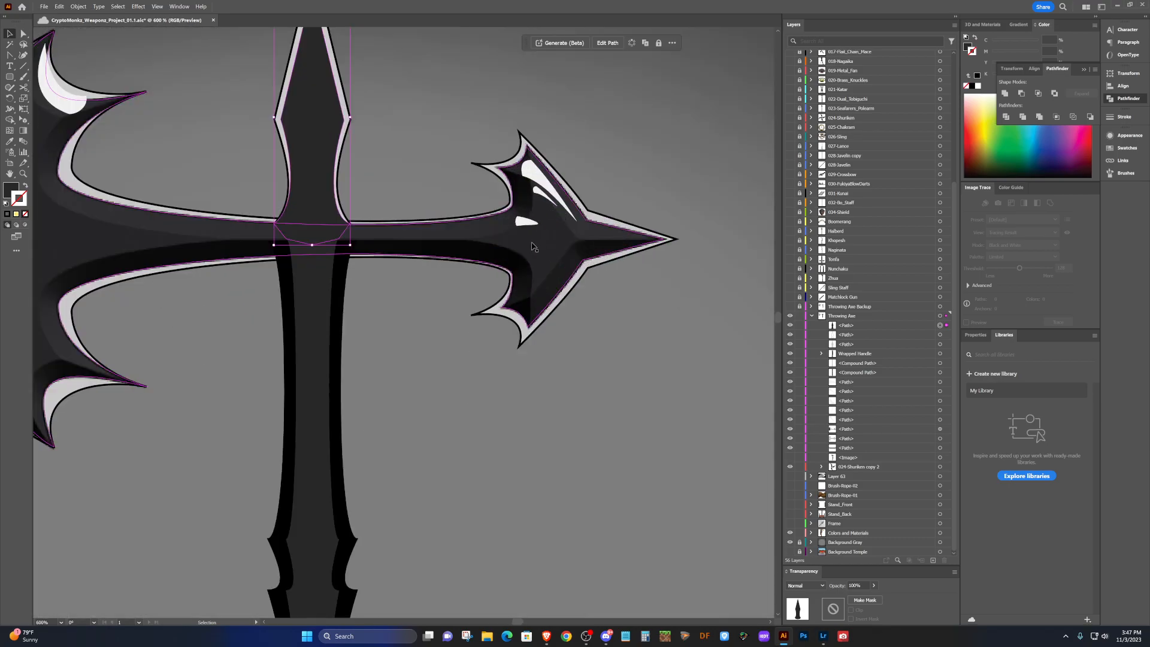
click(556, 252)
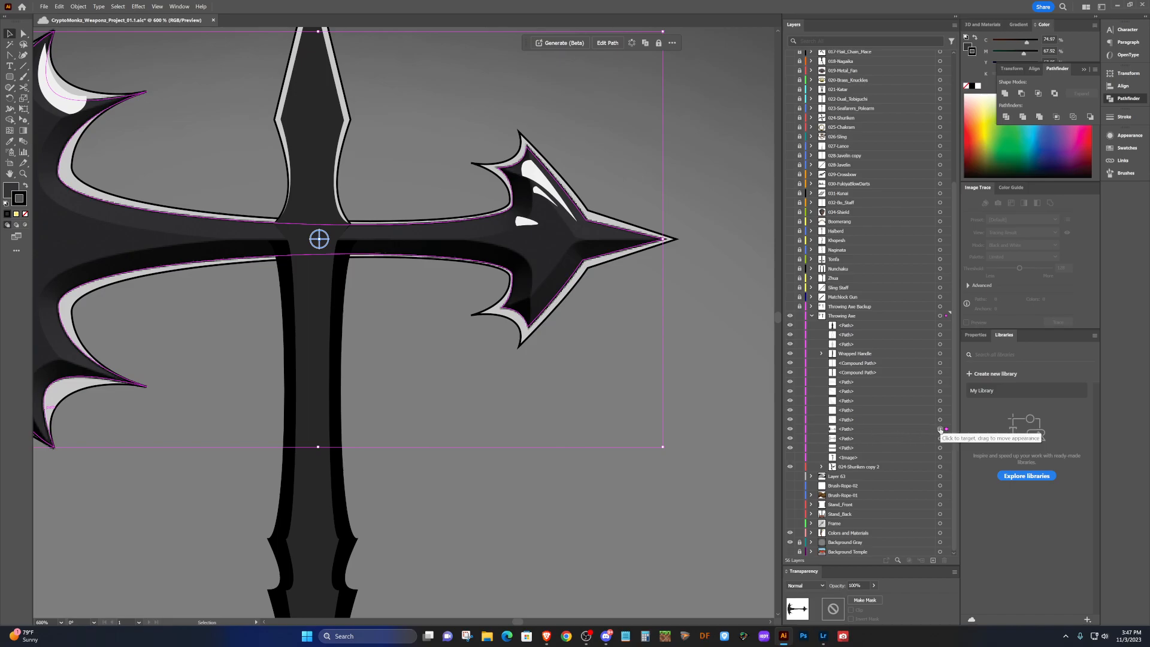
drag(942, 429, 942, 327)
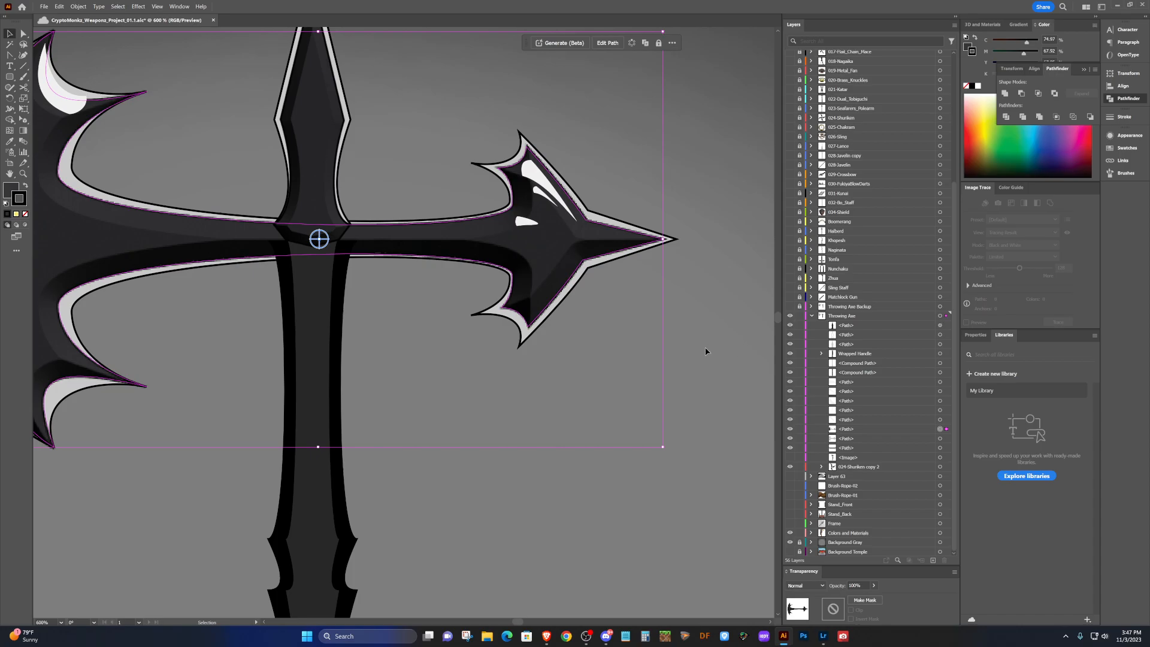
click(589, 391)
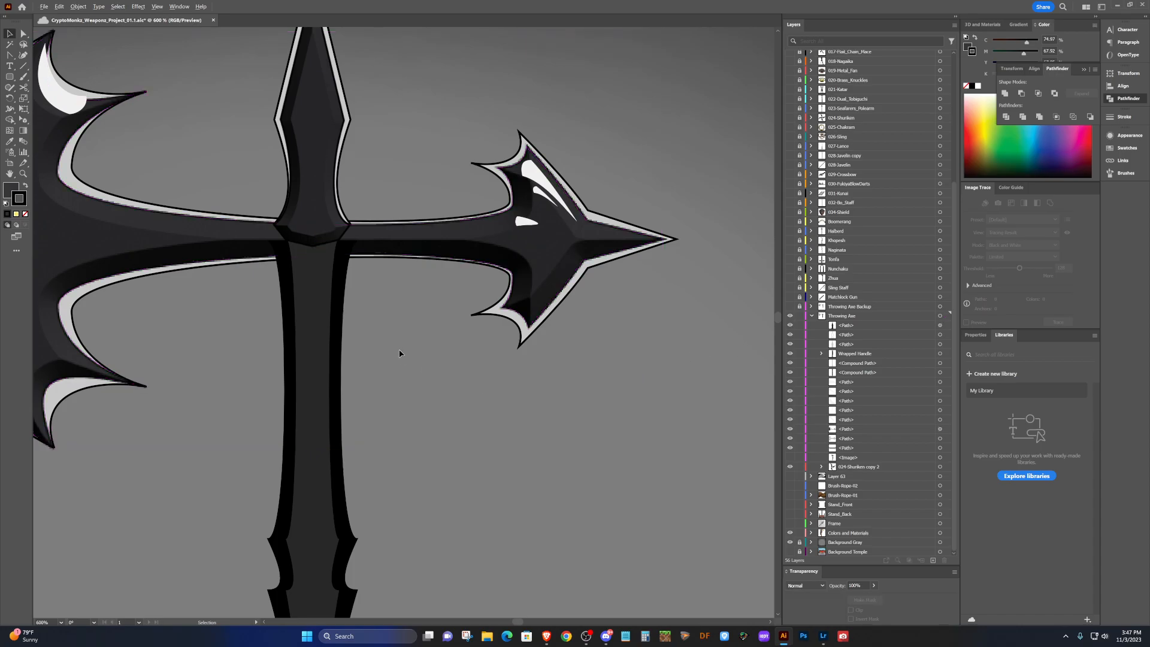
scroll(399, 353, down, 2)
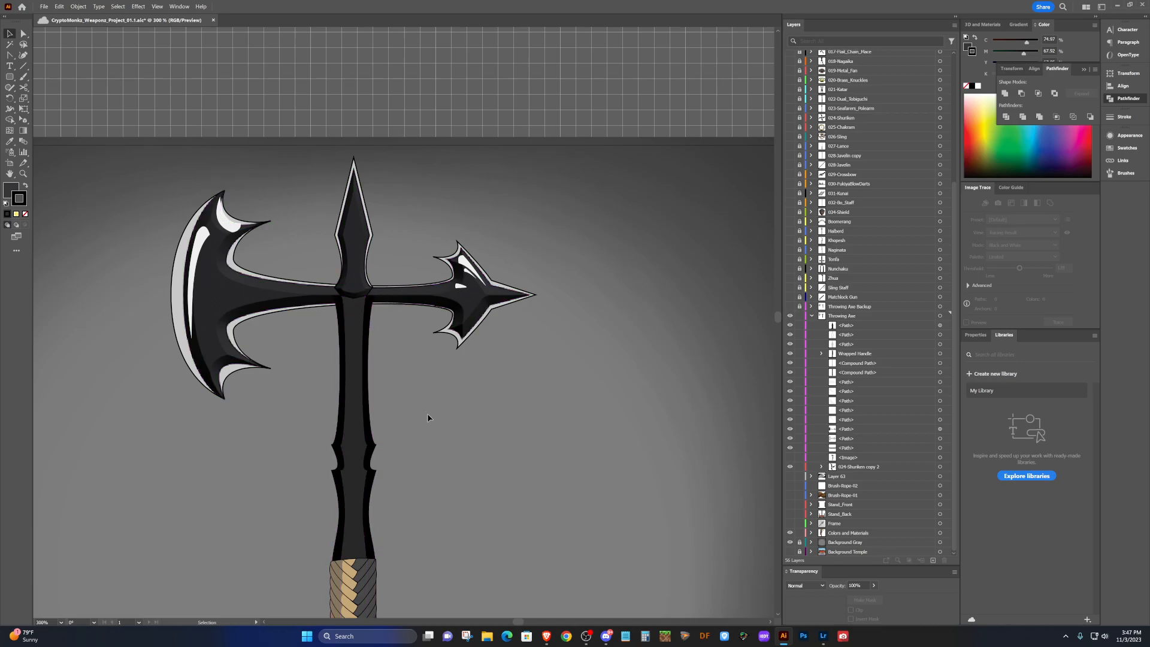
click(940, 325)
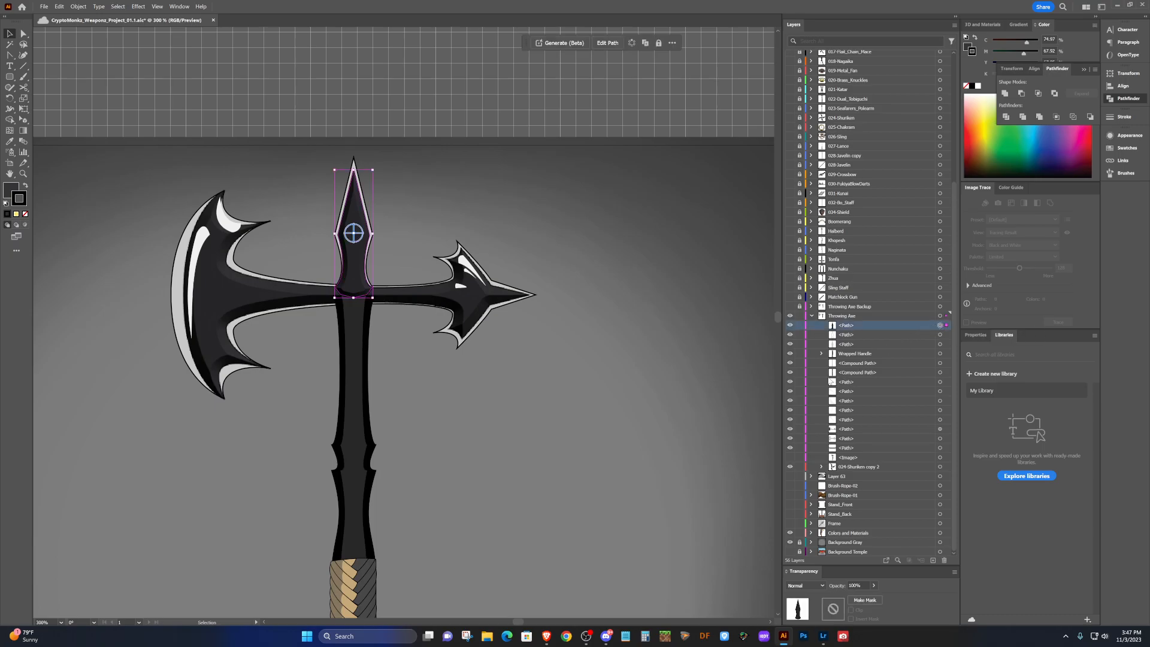
click(515, 253)
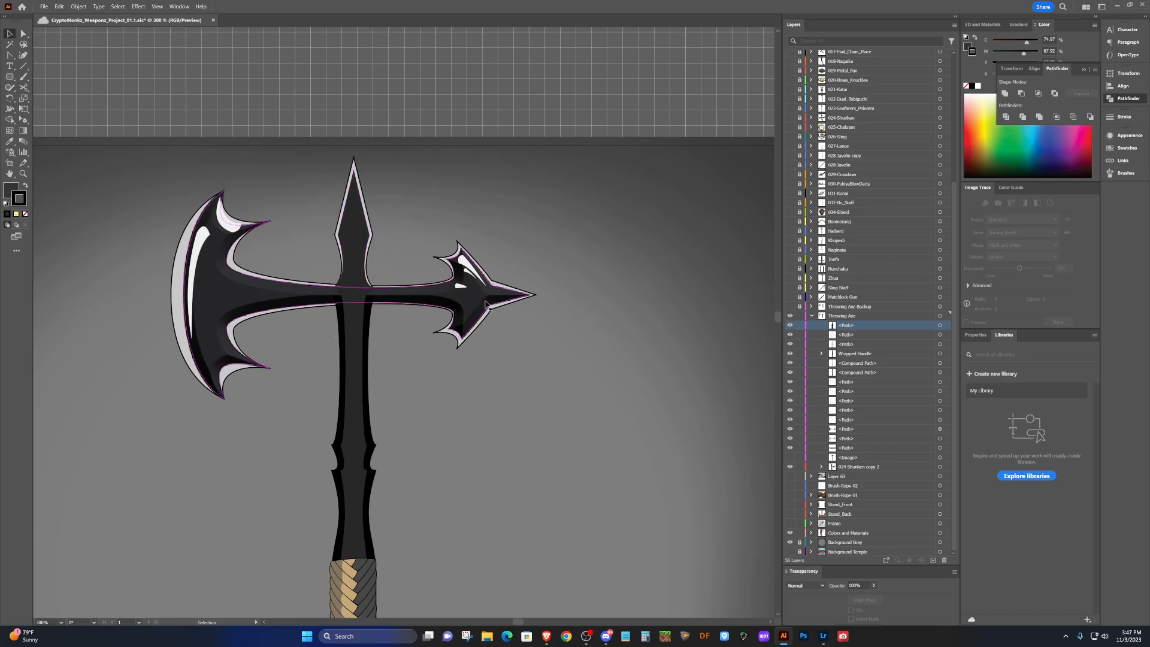
Review the whole throwing axe against the grey background and save the document.
scroll(486, 304, down, 2)
scroll(474, 317, down, 1)
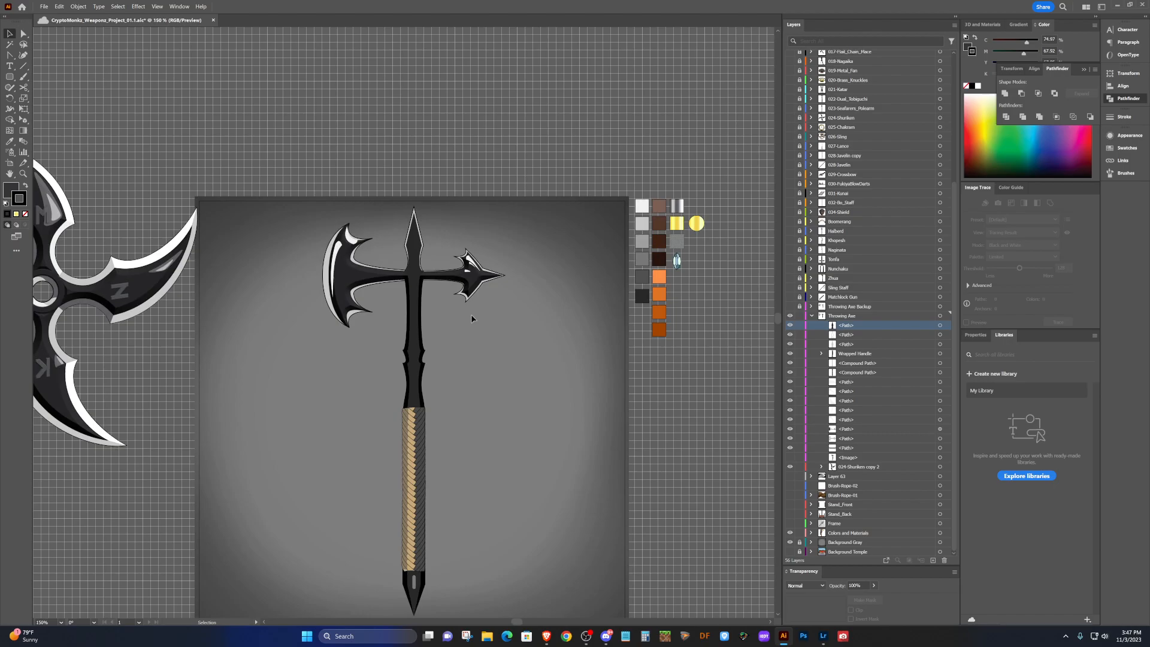
scroll(423, 392, down, 1)
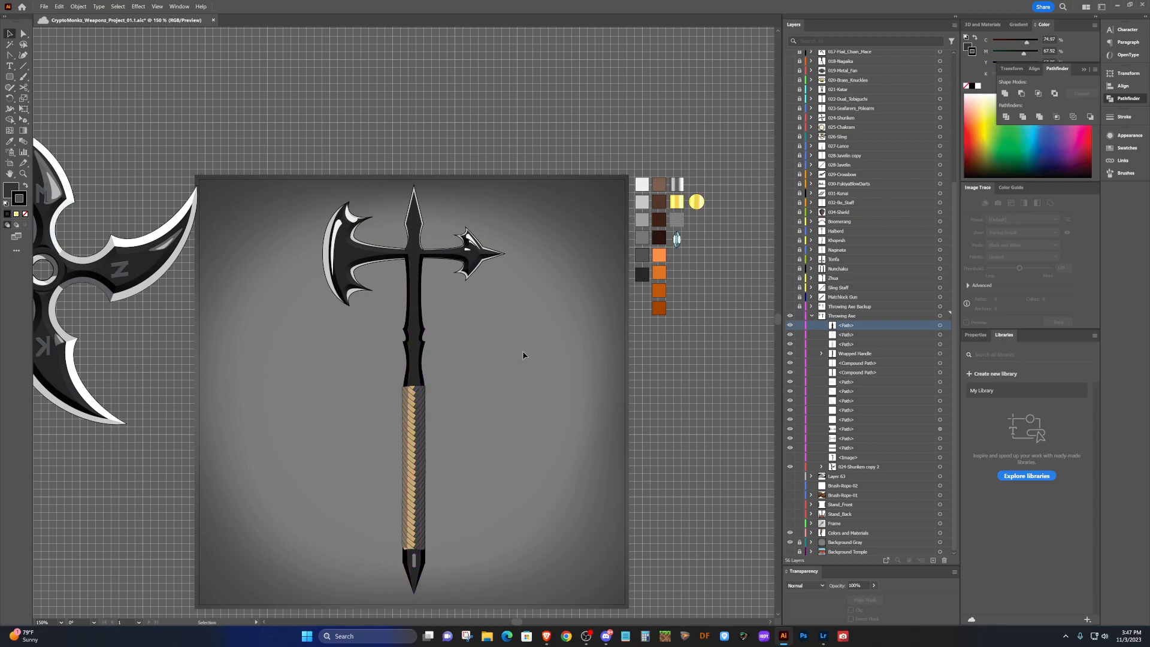
scroll(527, 357, down, 1)
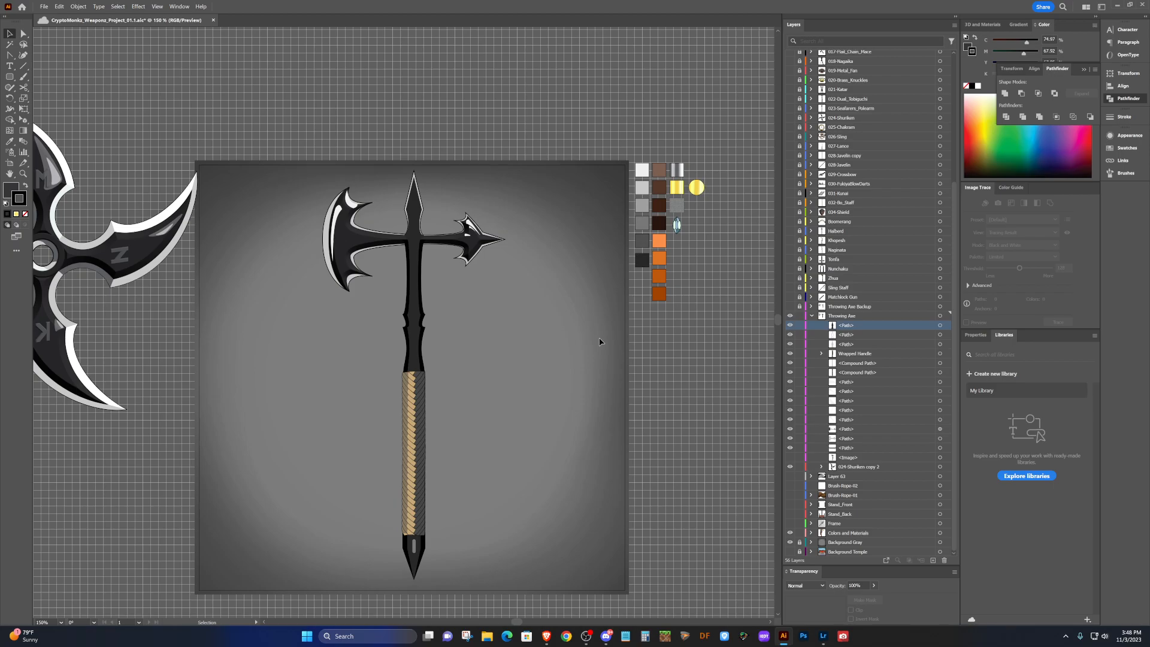
key(ctrl+s)
Duplicate the upright spike's flat dark path in the Throwing Axe layer and hide the upper copy.
scroll(413, 220, up, 4)
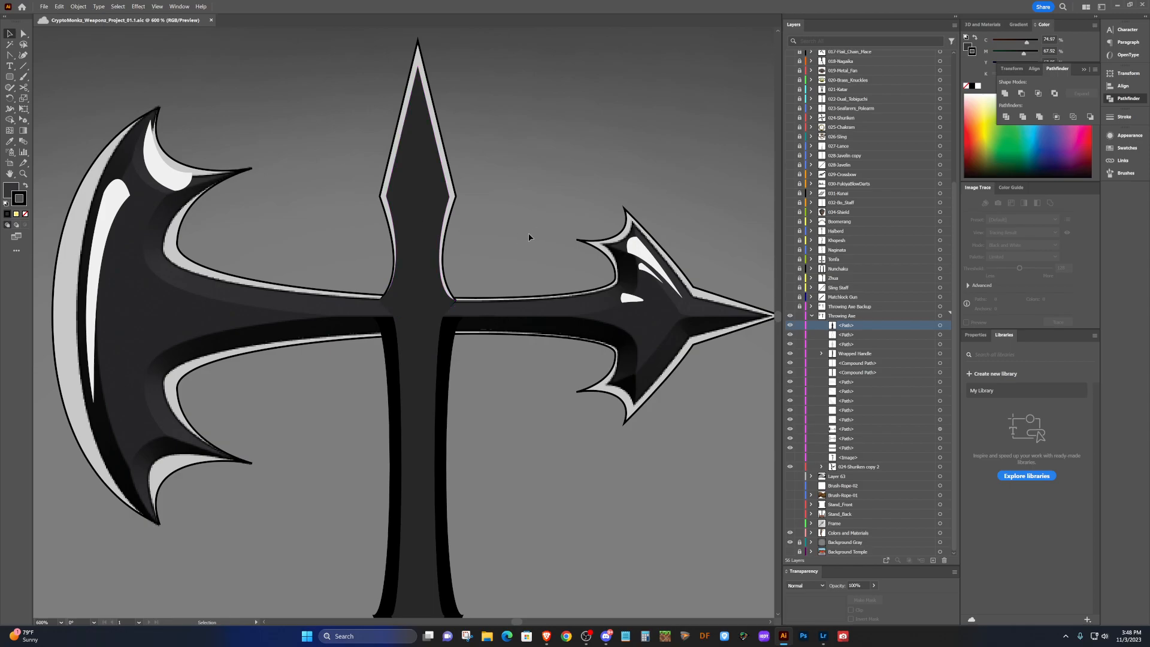
scroll(509, 267, up, 2)
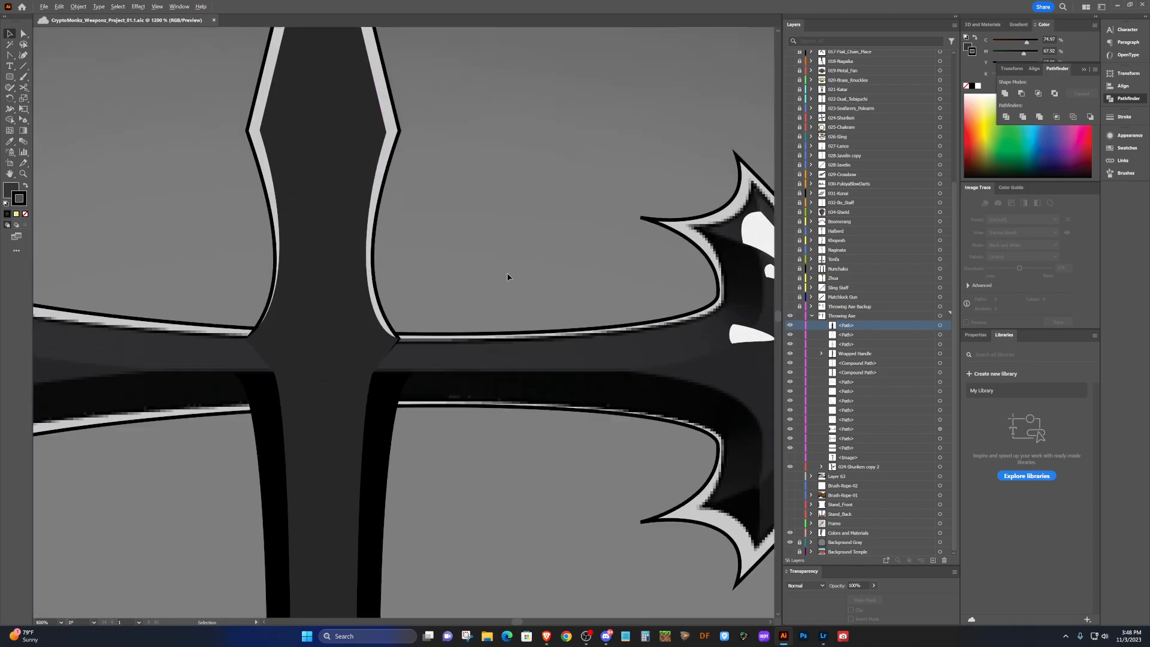
click(323, 153)
scroll(542, 274, down, 2)
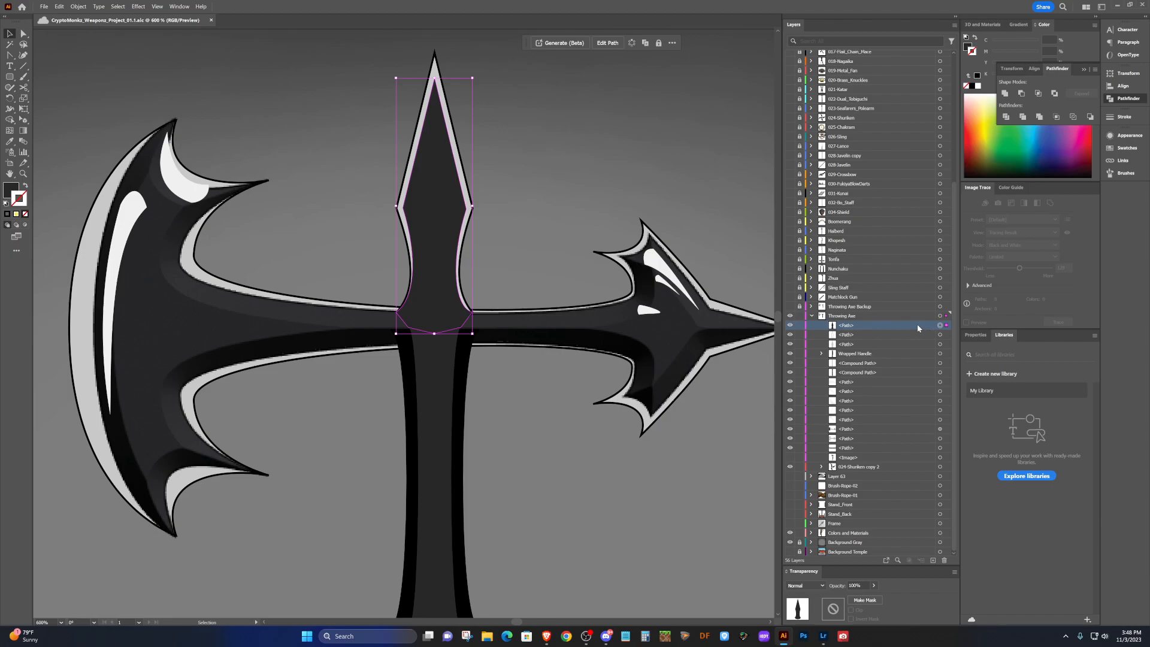
drag(917, 328, 933, 561)
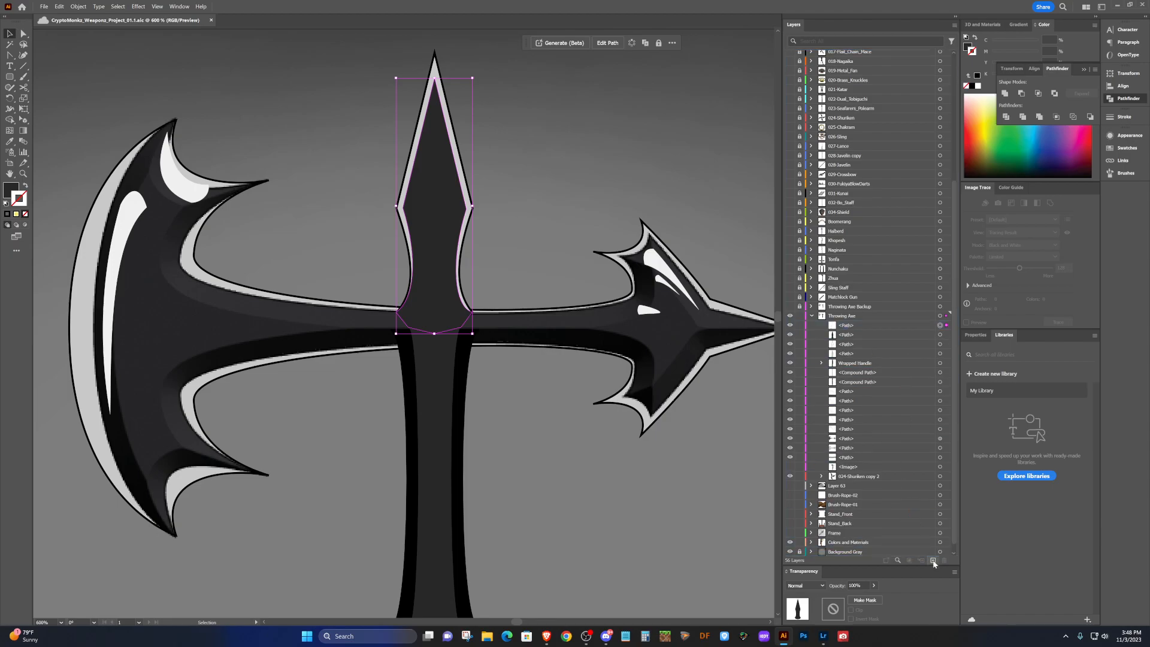
click(790, 326)
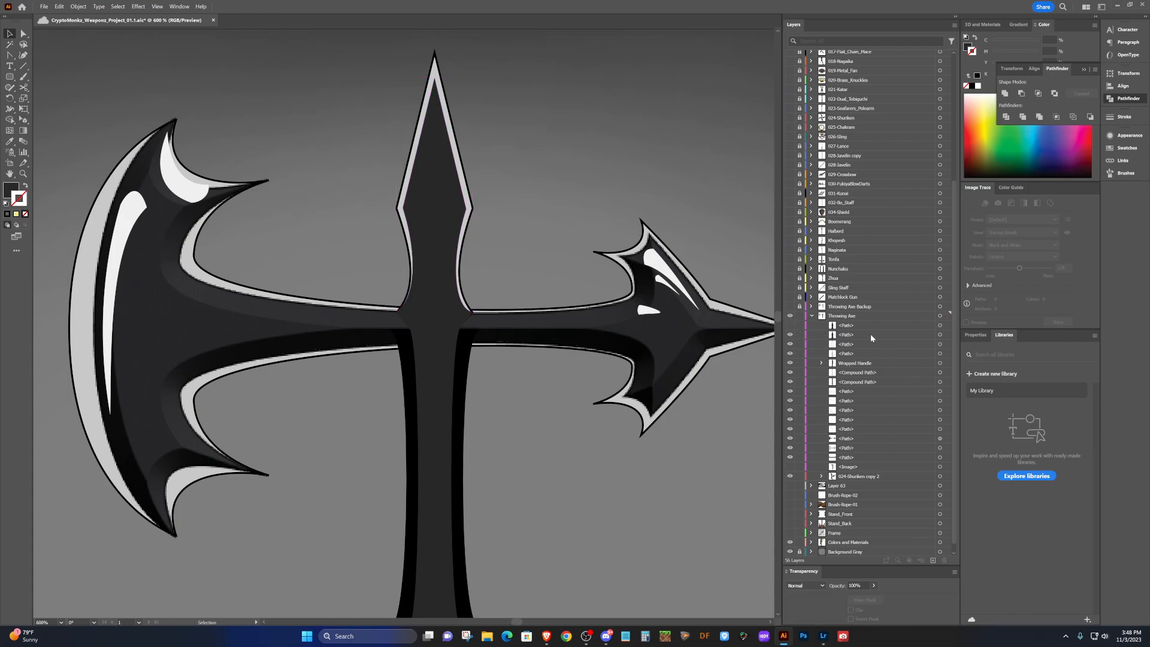
Copy the axe head path's shaded appearance onto the visible spike path.
click(939, 335)
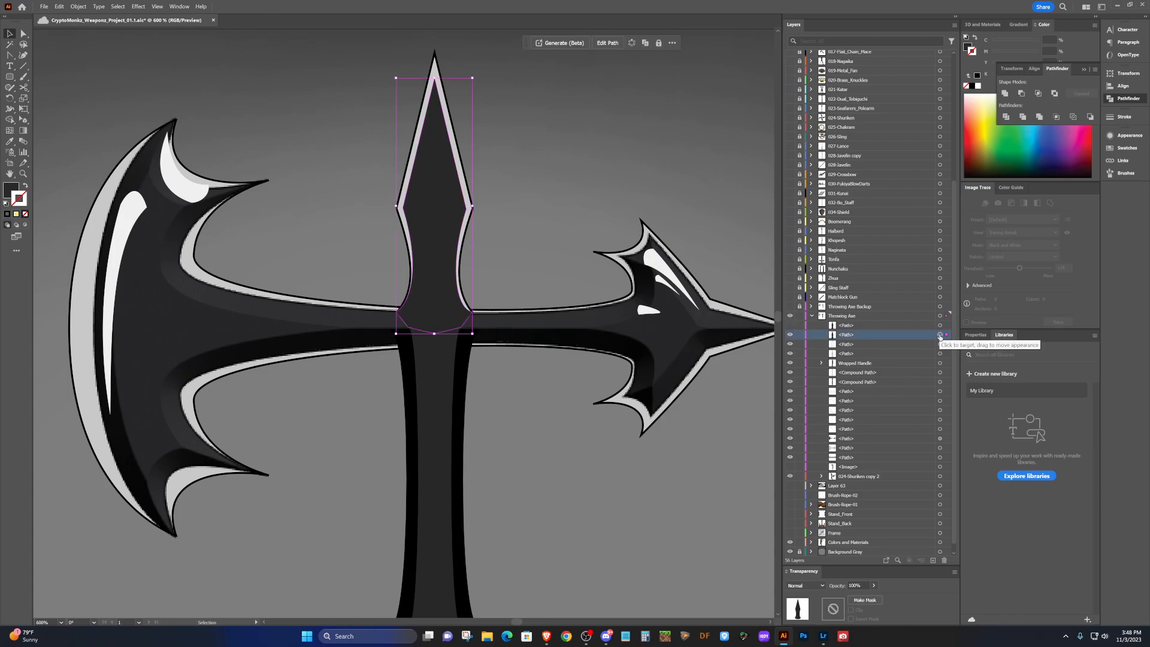
click(658, 337)
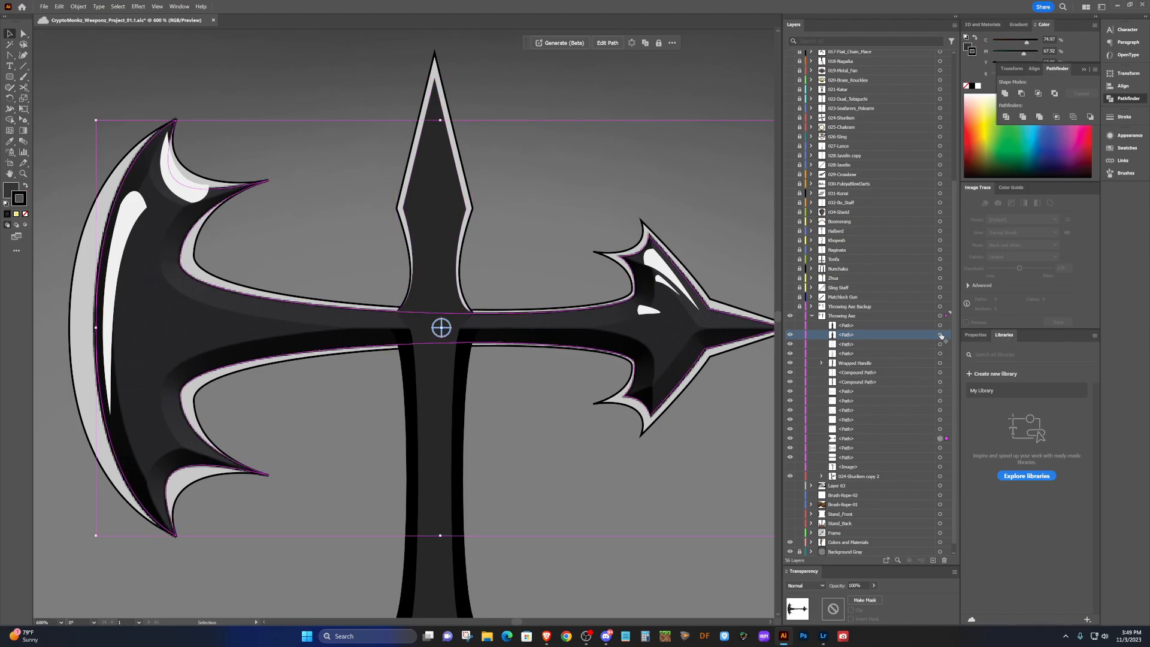
drag(939, 438, 940, 337)
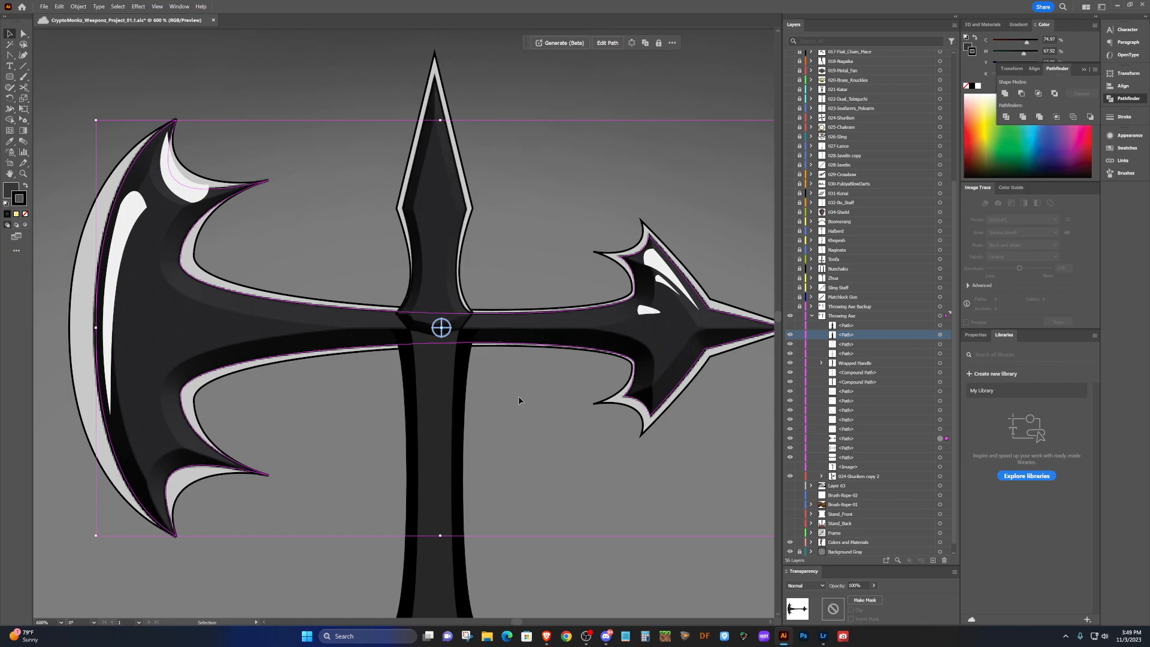
Show and duplicate the hidden flat spike path, name the lower copy "backup", hide it, and select the upper copy.
click(882, 324)
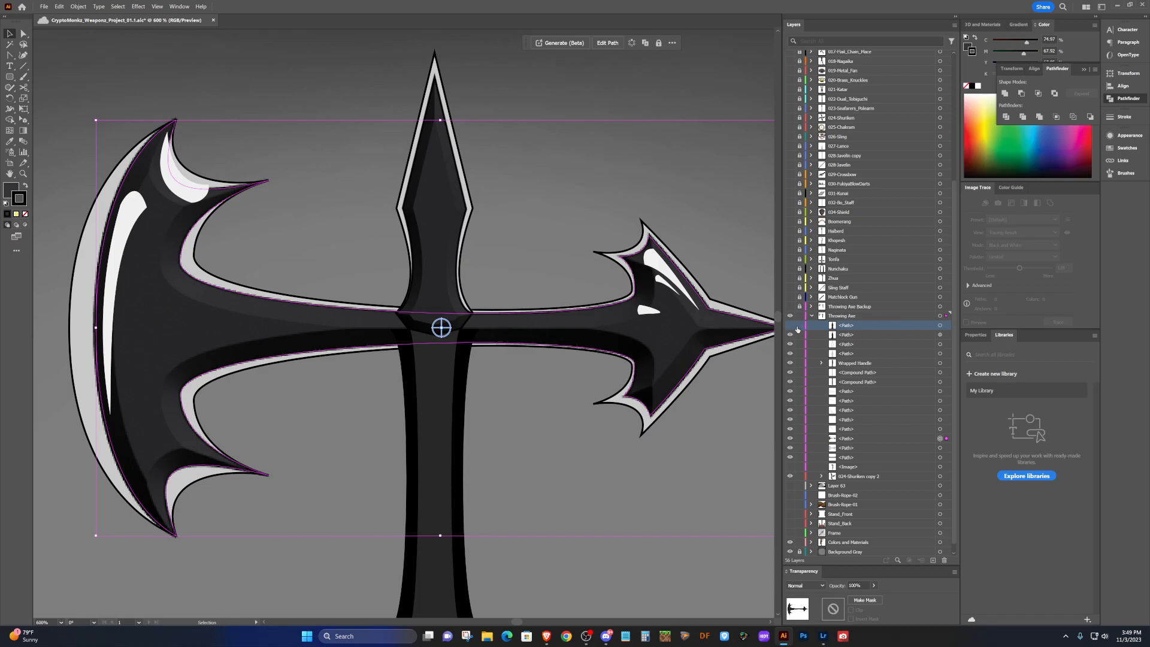
click(940, 326)
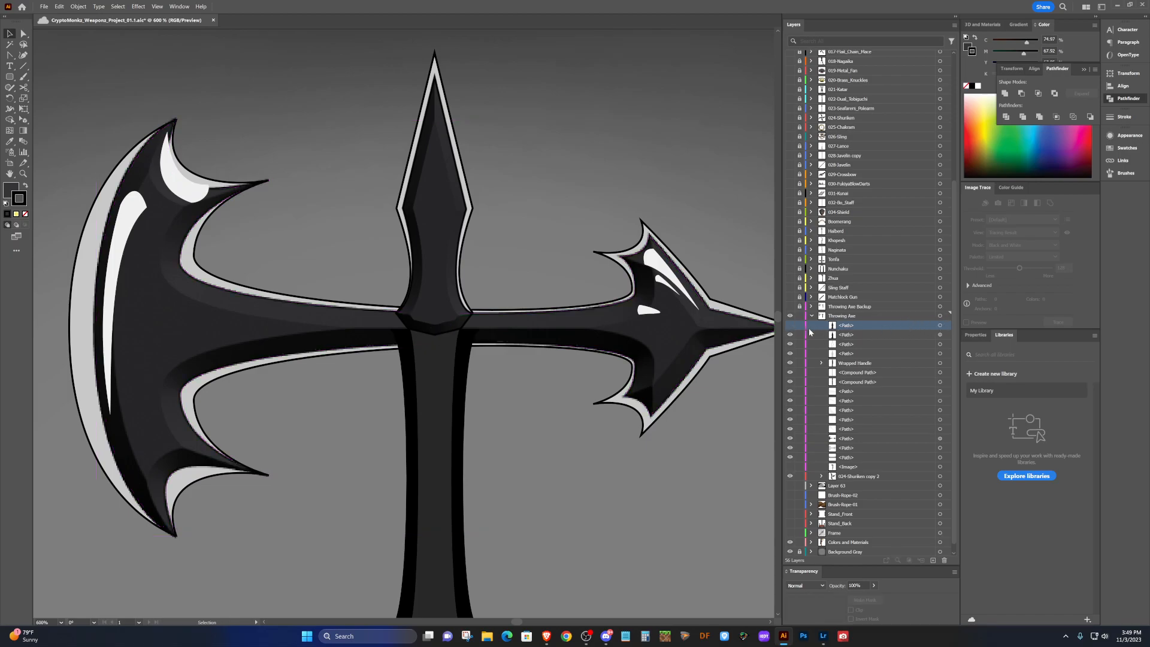
click(939, 326)
drag(917, 326, 934, 558)
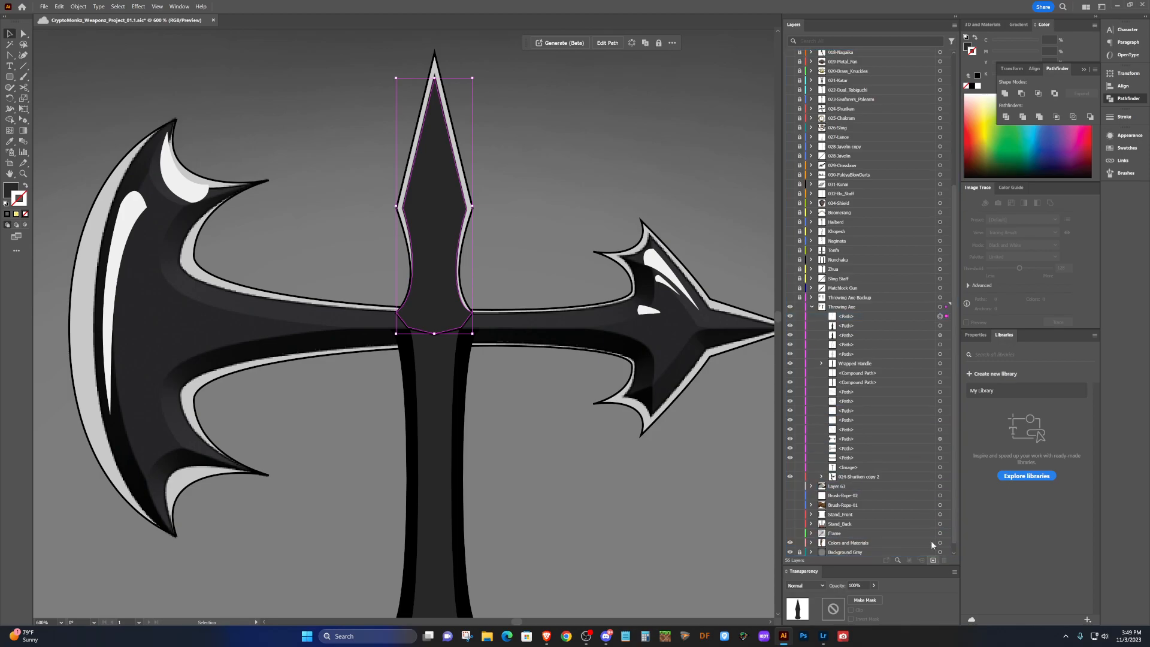
double_click(851, 323)
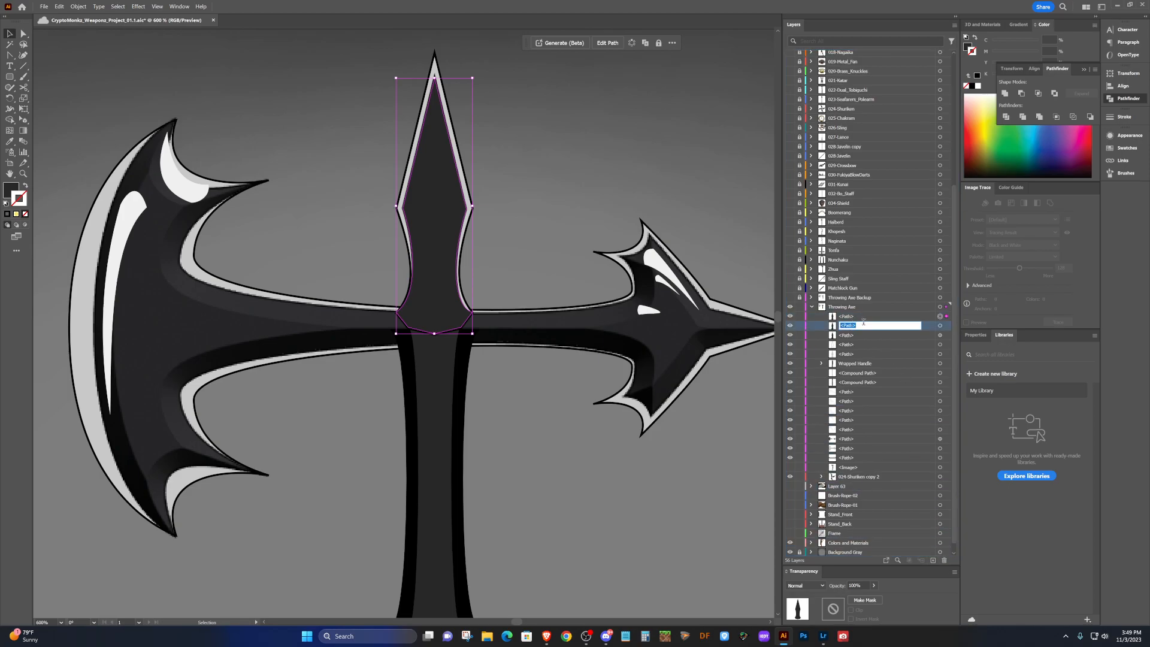
text(Bal)
key(Return)
click(865, 316)
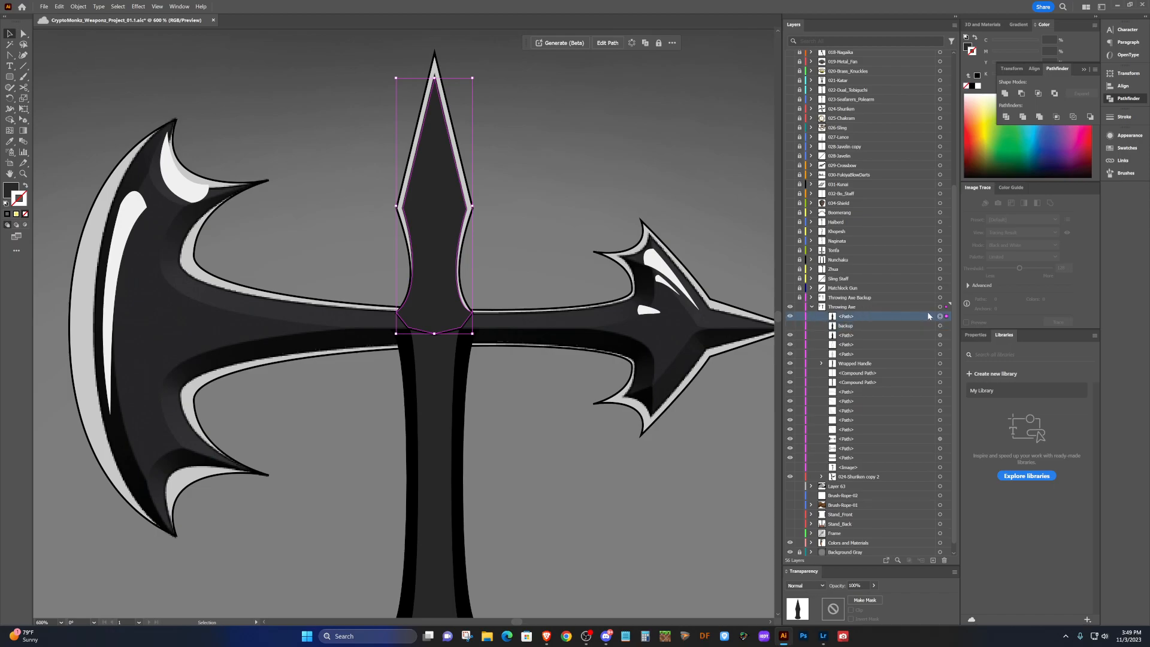
Toggle the upper flat spike copy to compare it with the shaded spike, leaving the flat copy hidden.
click(789, 316)
click(789, 316)
click(789, 317)
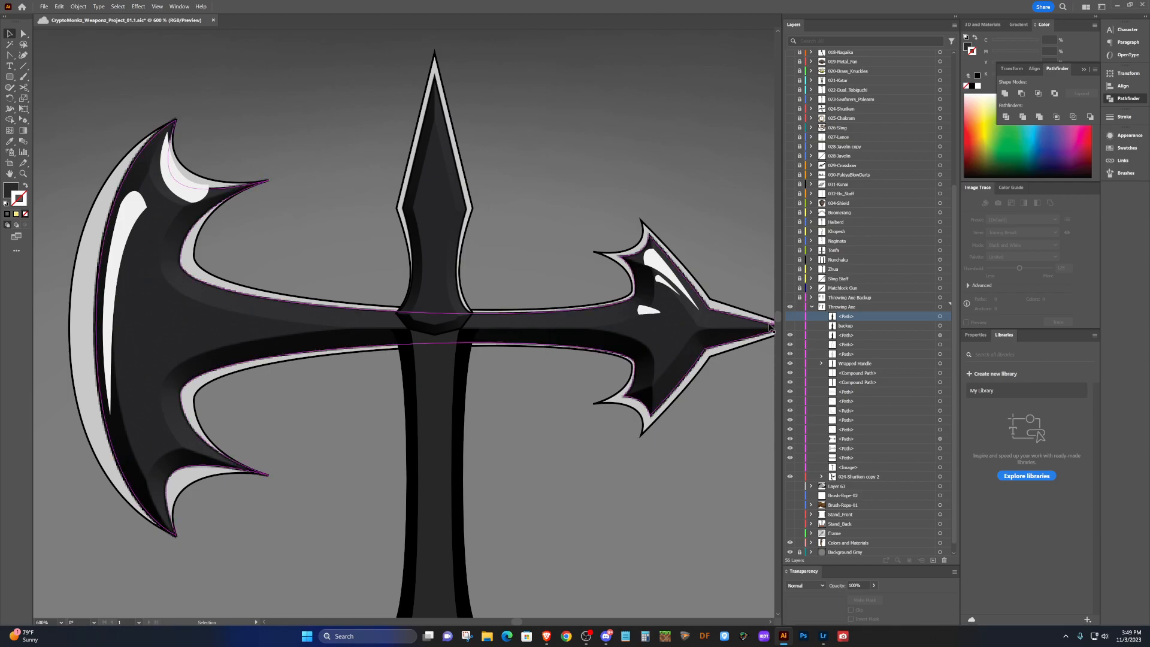
click(790, 317)
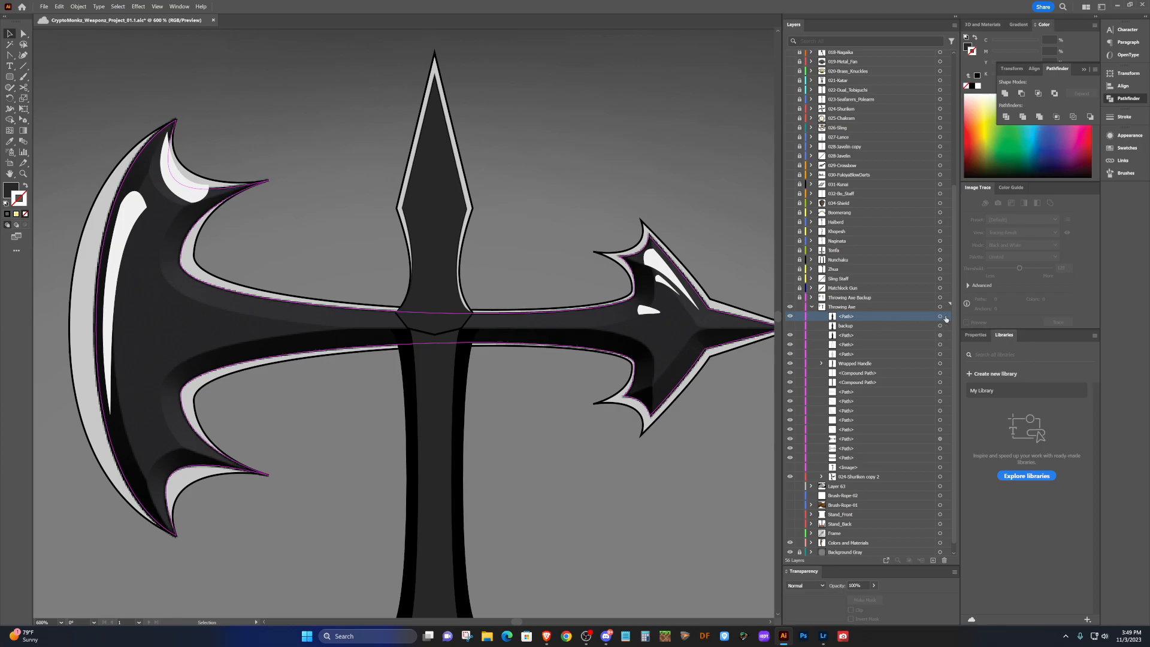
click(940, 317)
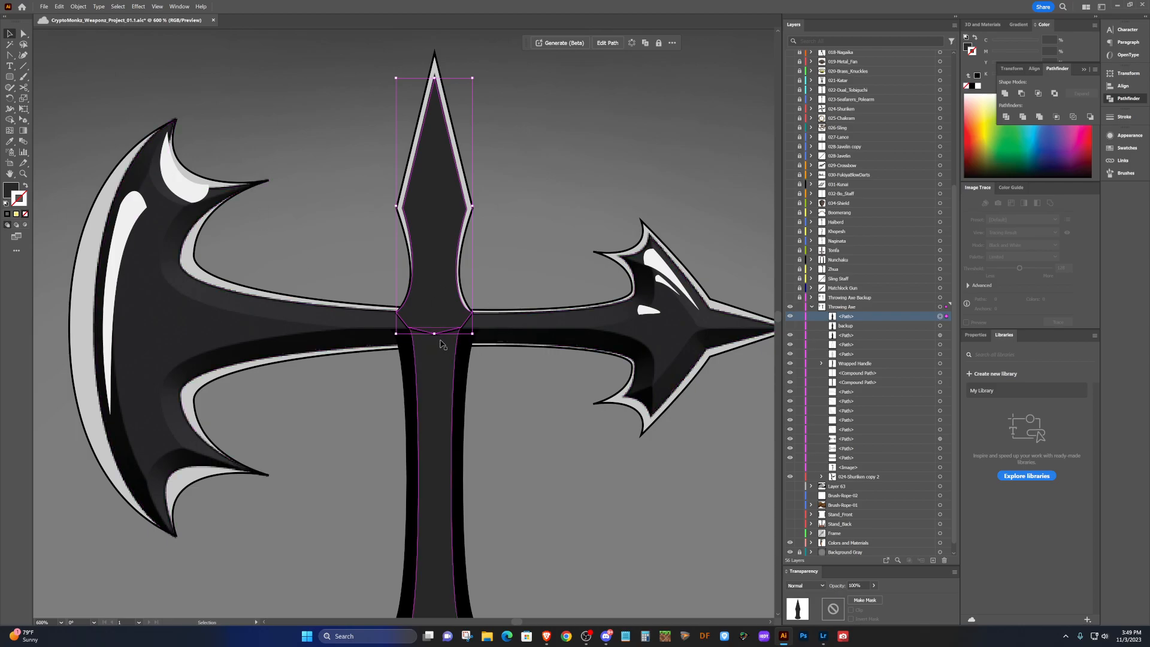
click(789, 316)
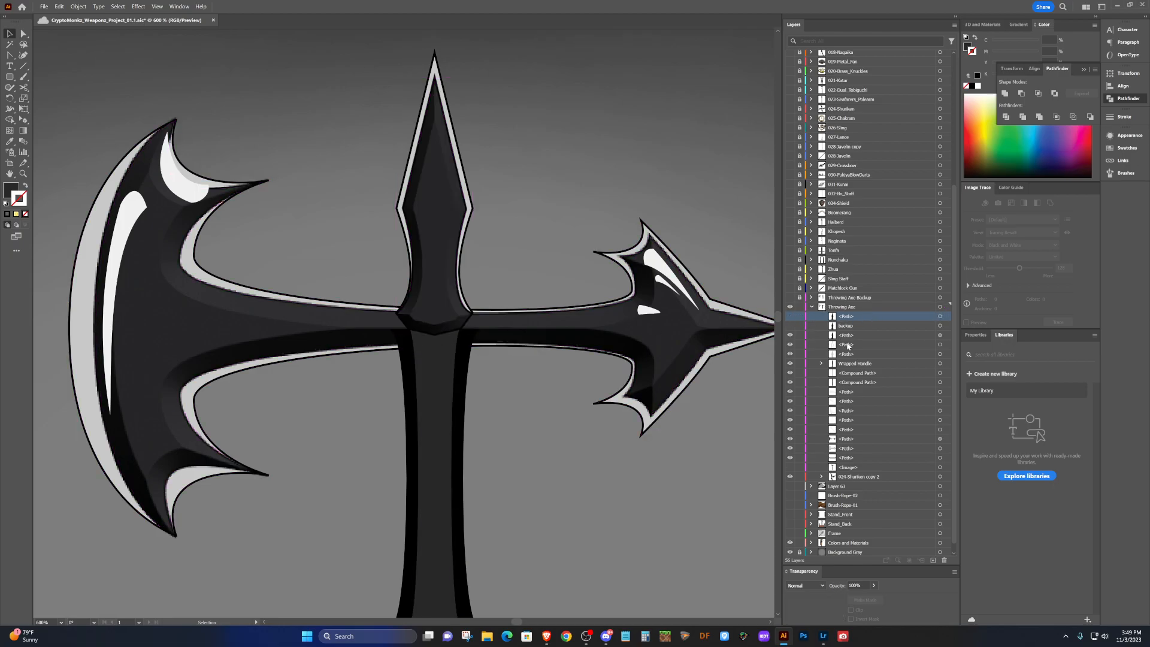
Remove the stroke from the shaded spike path and deselect it.
click(940, 335)
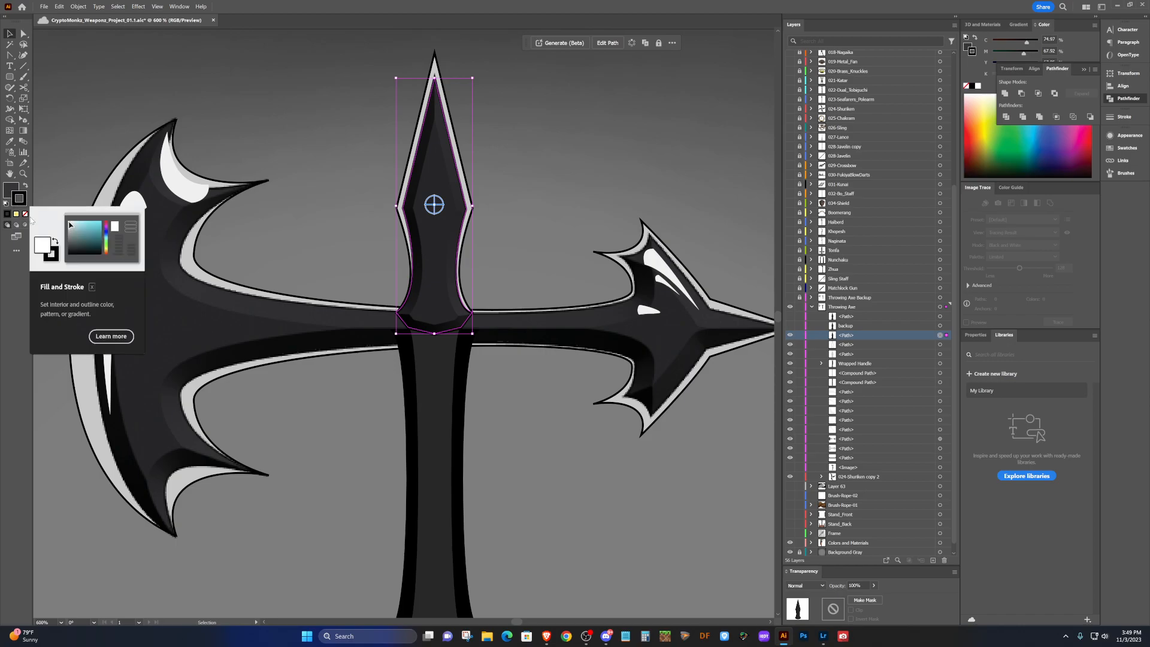
click(25, 215)
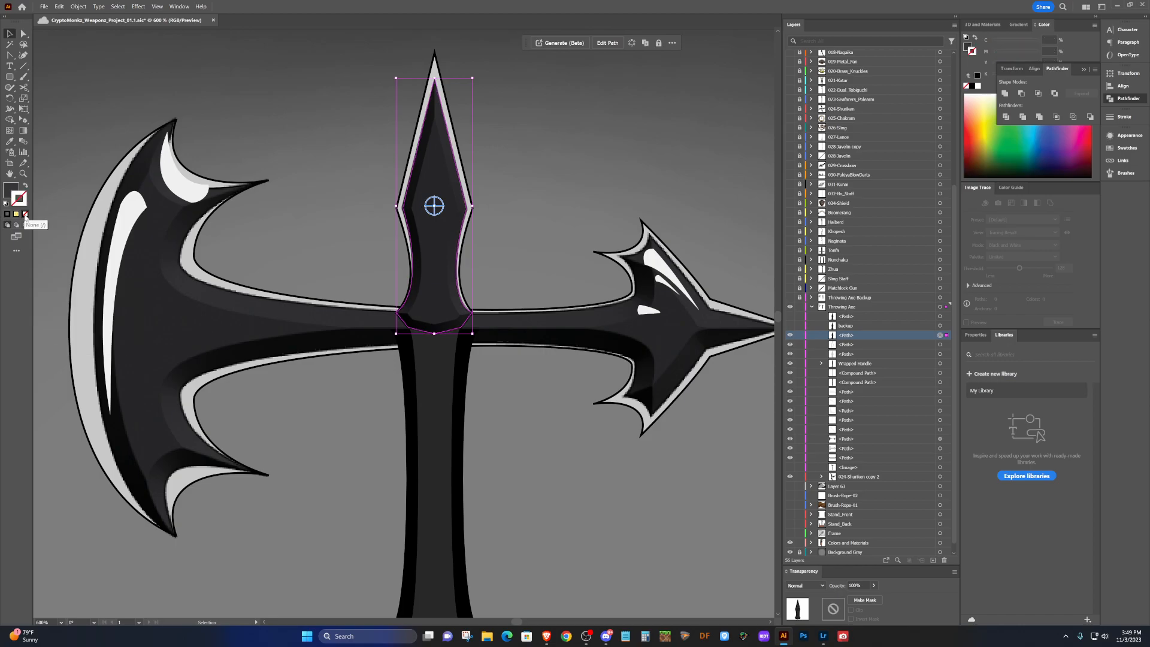
click(509, 397)
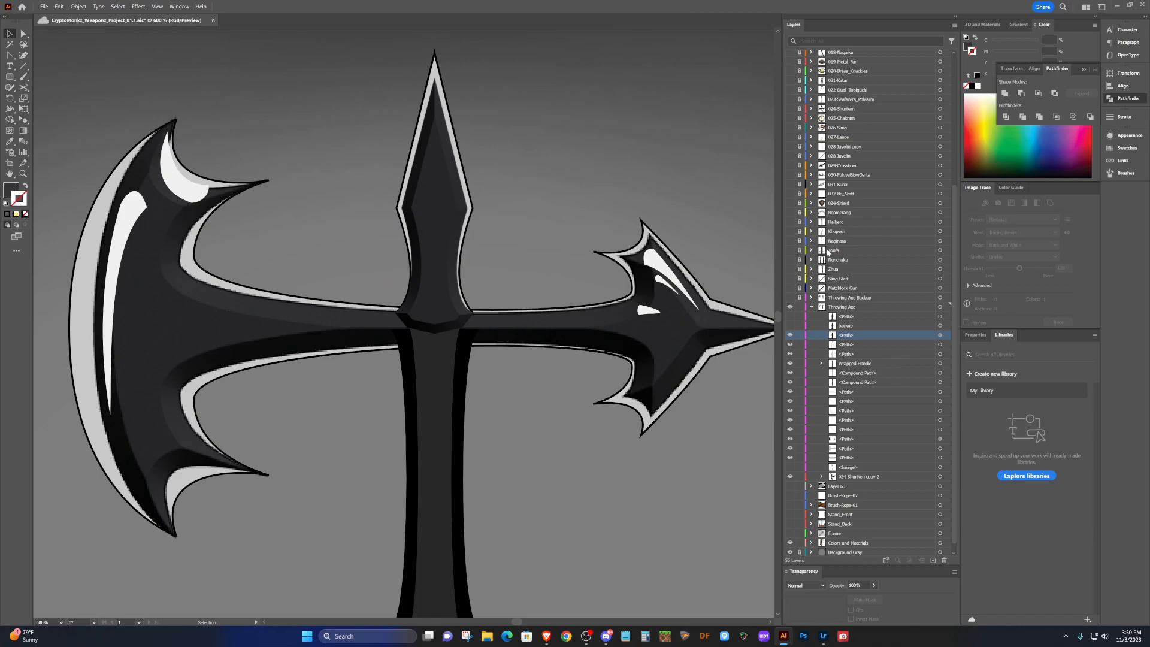
Show the upper flat spike copy and delete its tip and side anchor points, keeping only the base patch over the crossbar joint.
click(789, 316)
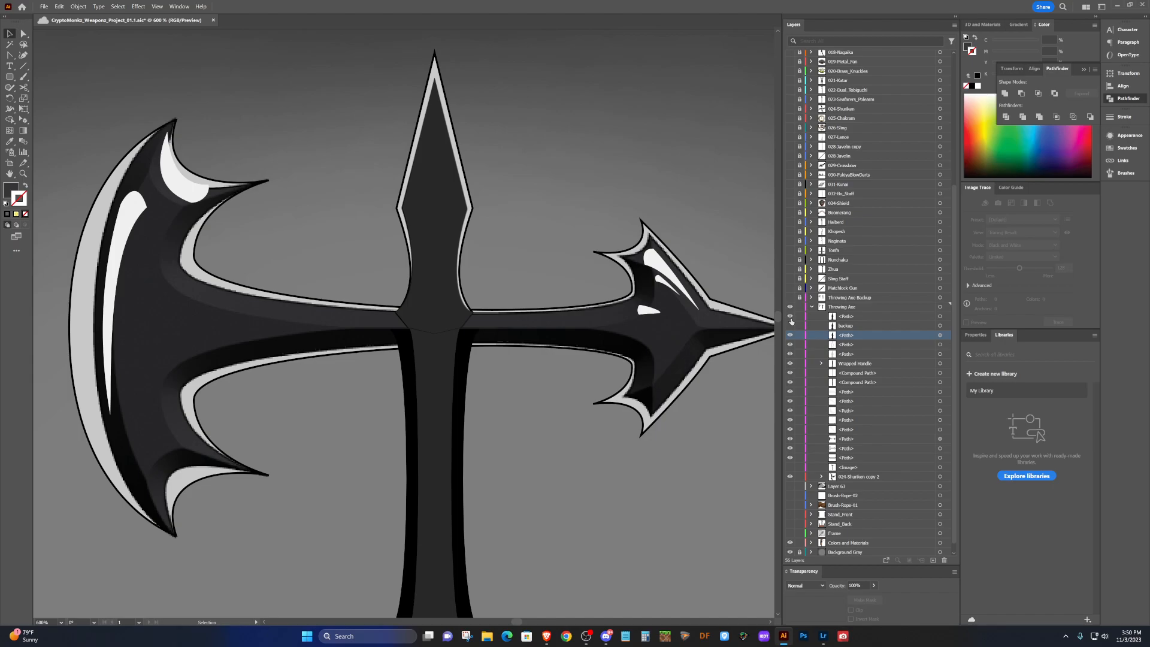
click(899, 316)
click(937, 316)
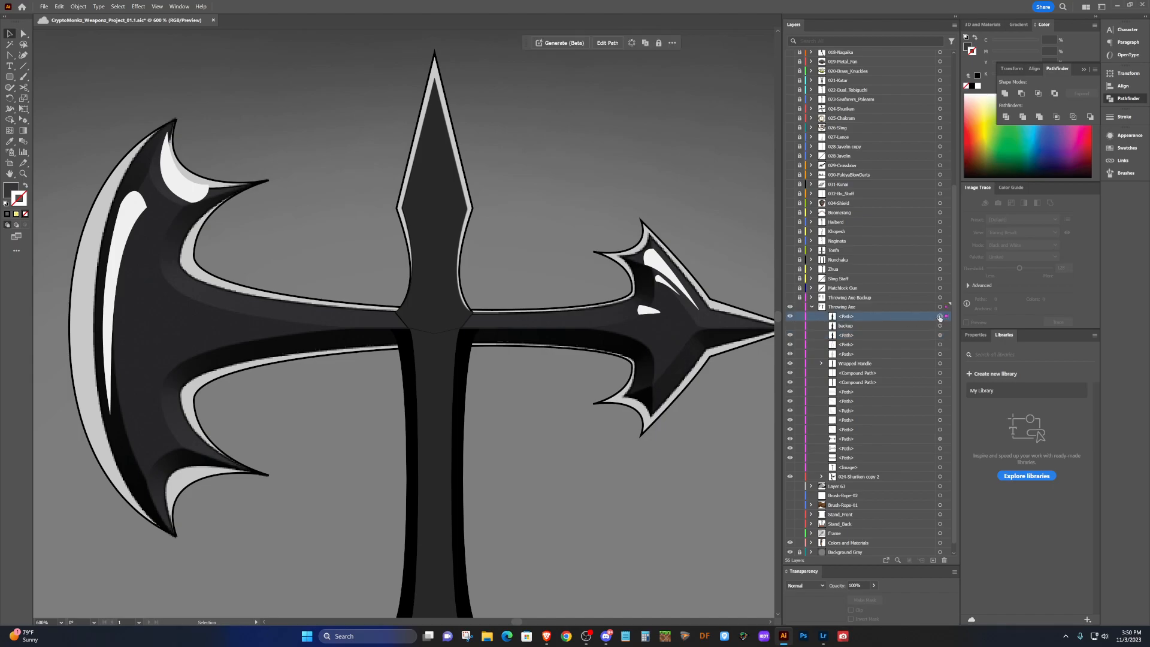
key(p)
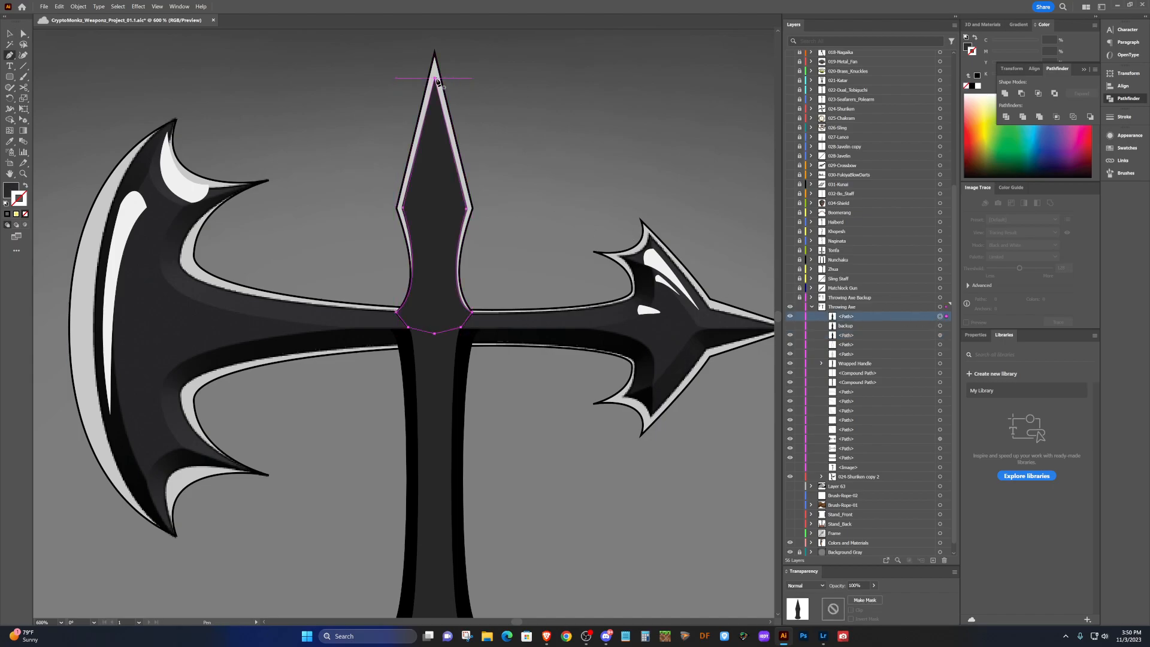
click(435, 78)
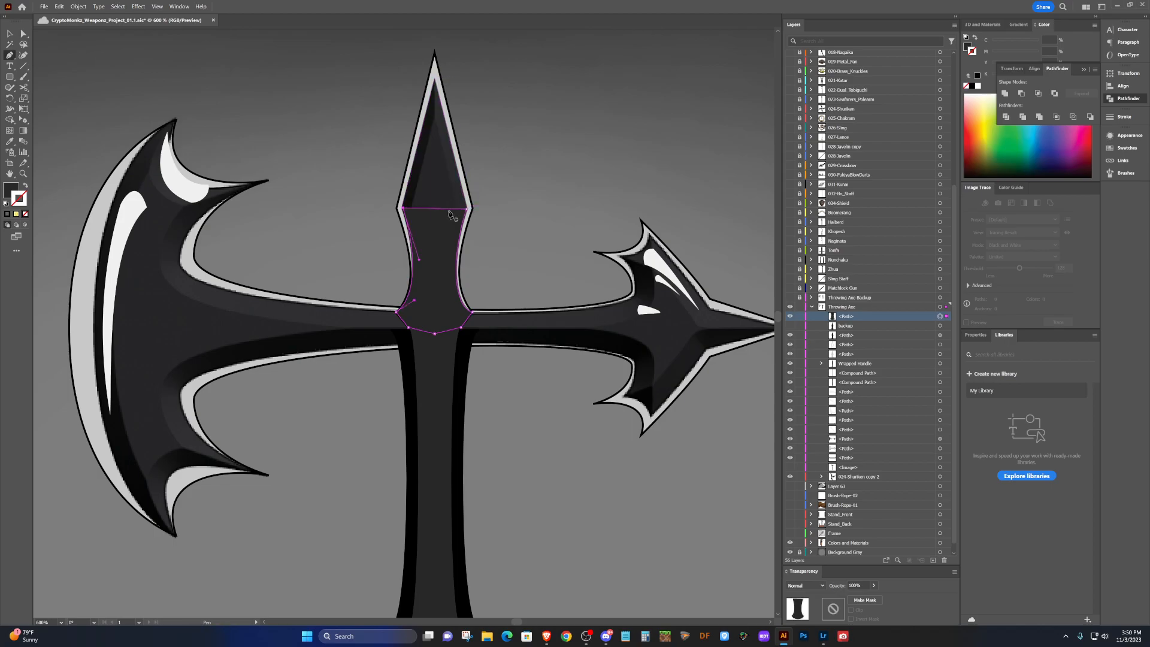
click(468, 209)
click(403, 208)
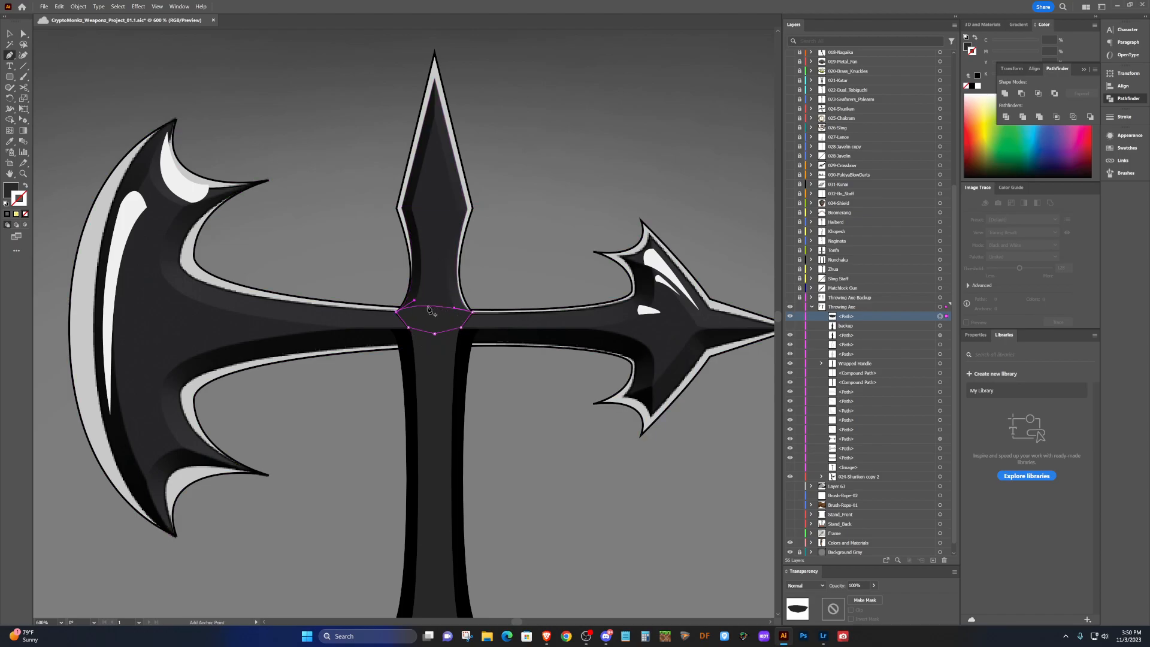
key(v)
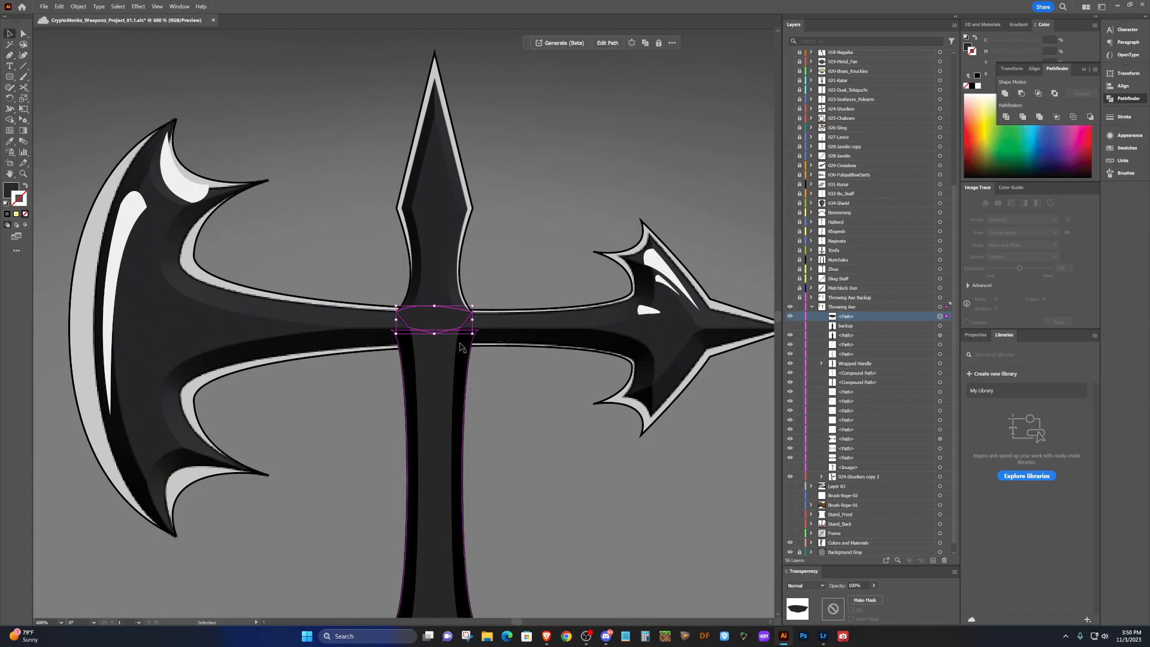
click(505, 374)
Move the base patch's lower centre anchor point slightly down to cover the dark outline beneath it.
scroll(445, 329, up, 5)
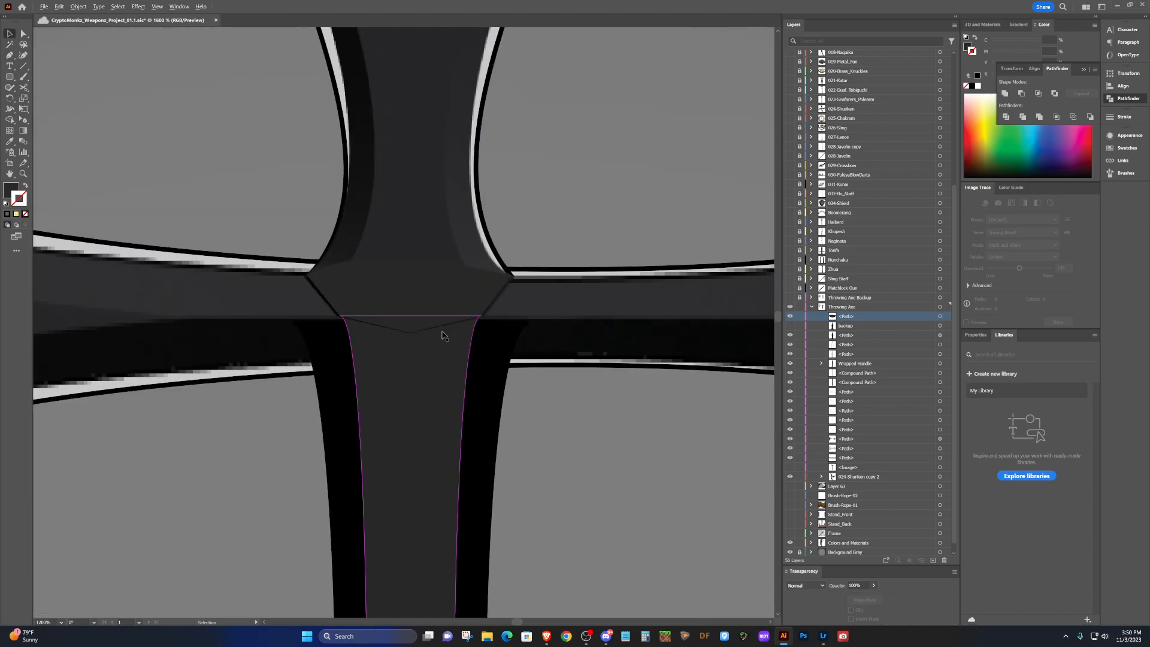
scroll(429, 272, up, 1)
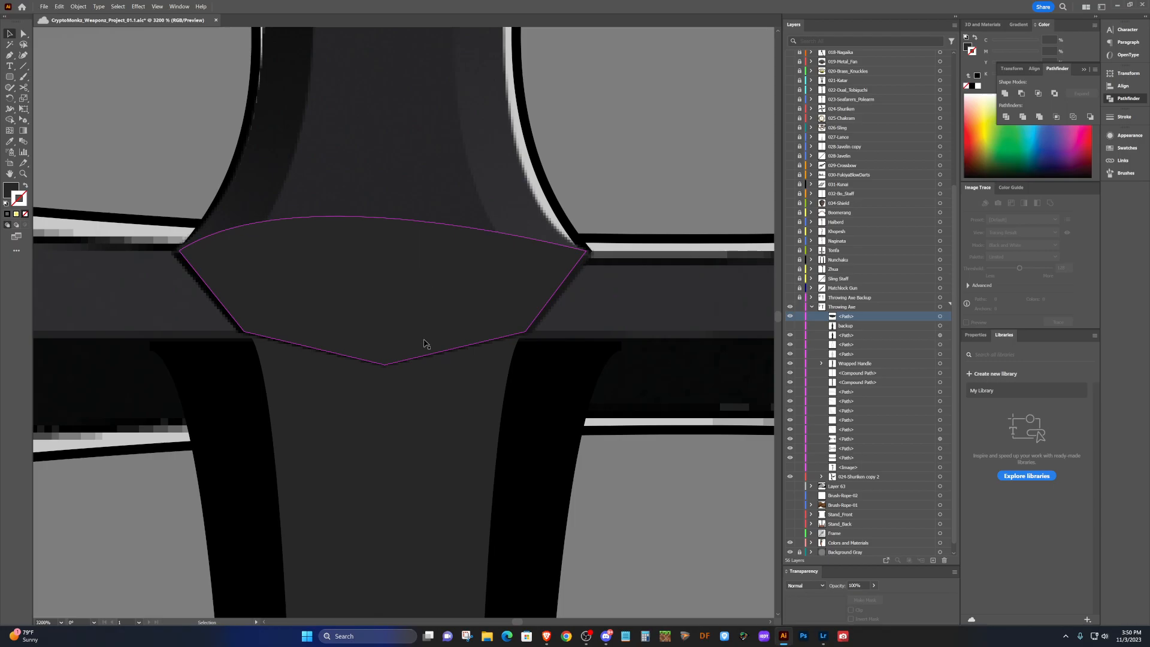
key(shift+c)
key(v)
click(413, 278)
key(shift+c)
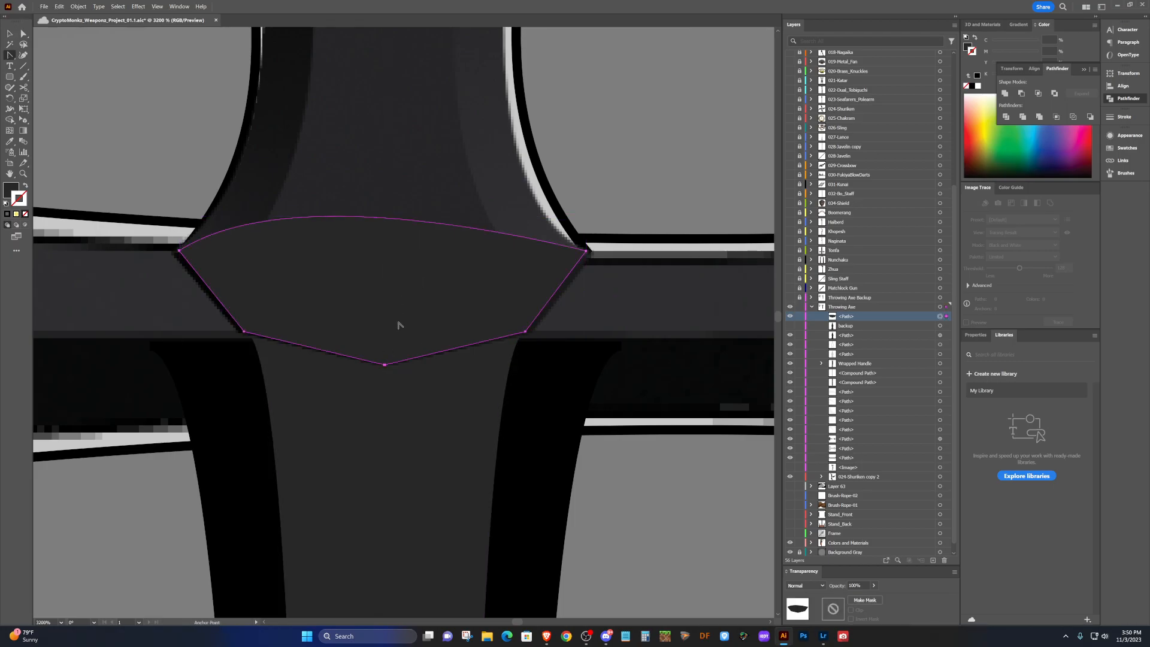
key(v)
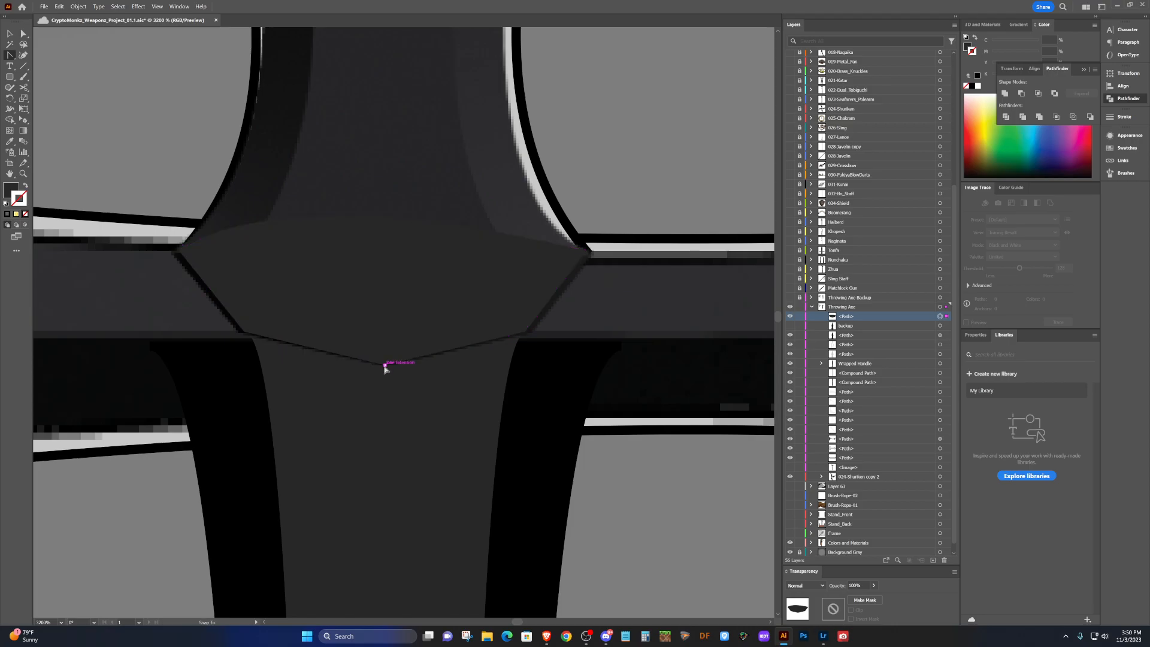
drag(385, 368, 385, 366)
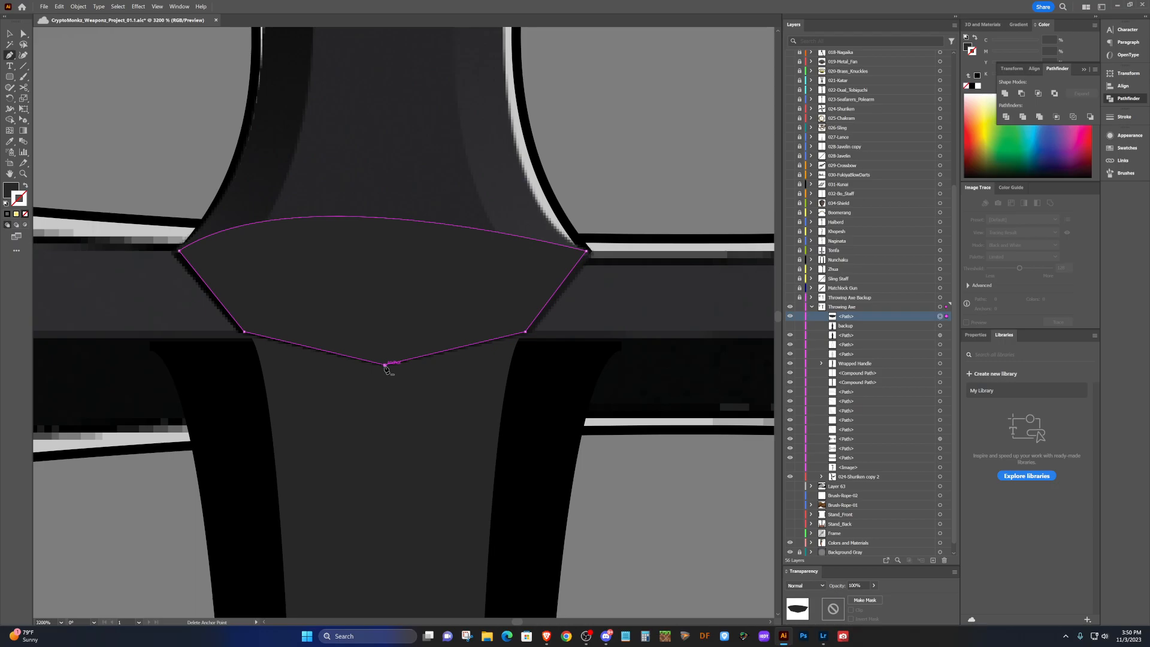
key(p)
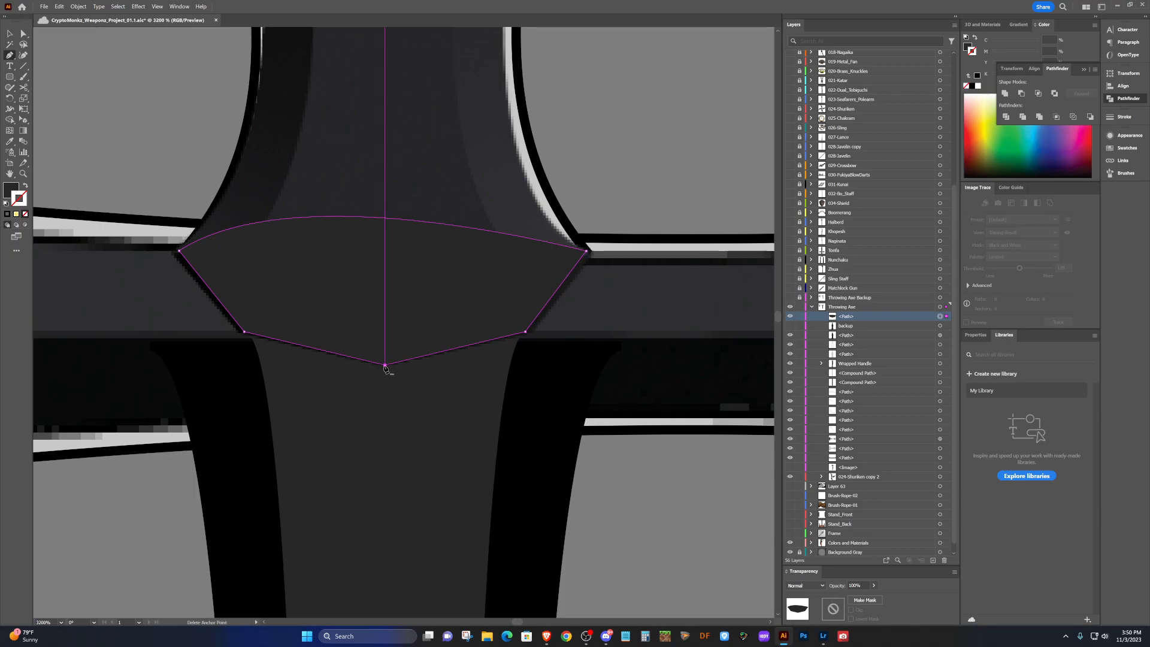
drag(385, 365, 385, 373)
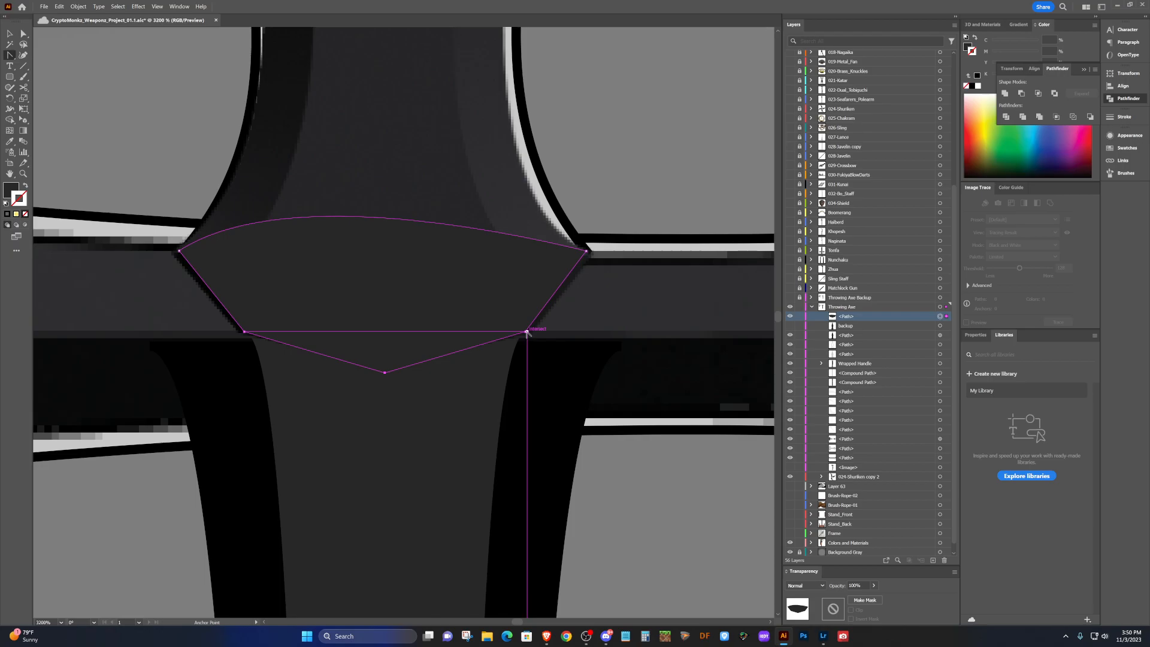
Move the base patch's four side corner points slightly outward to cover the dark outline, and deselect the patch.
drag(527, 330, 536, 335)
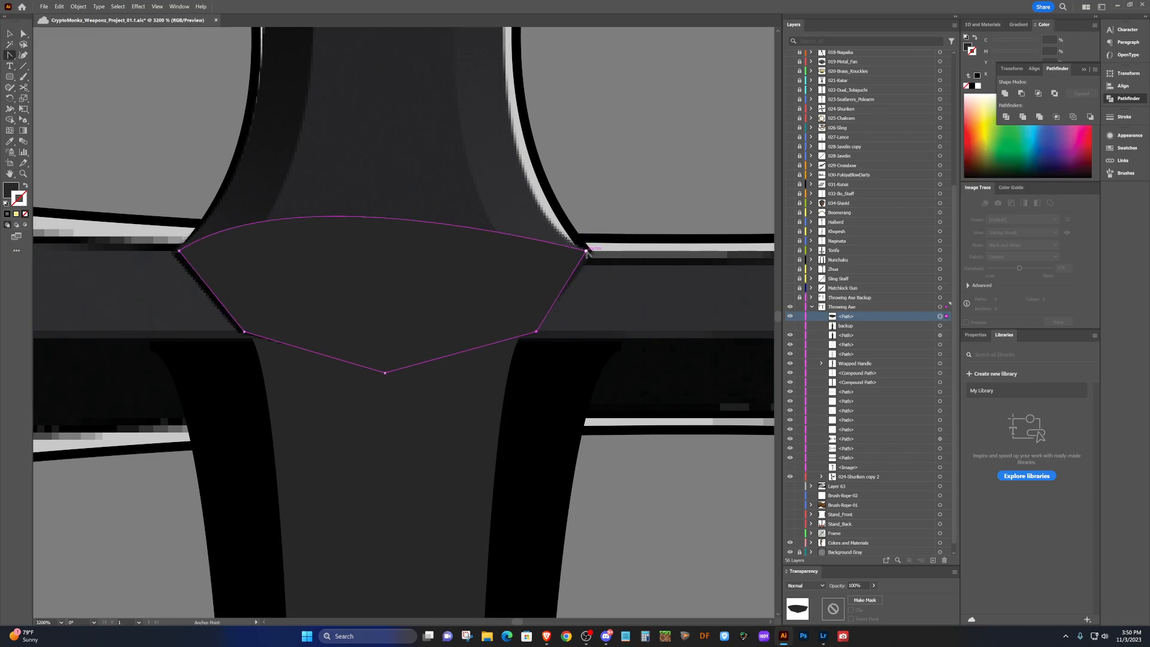
drag(586, 252, 594, 256)
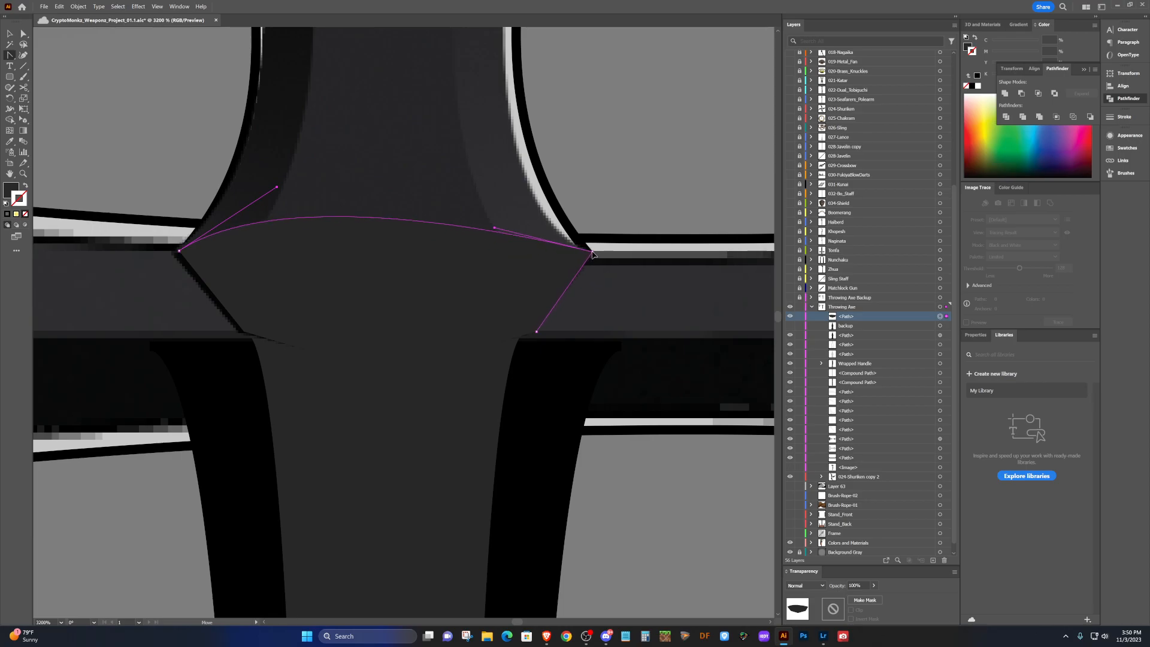
drag(594, 254, 592, 254)
drag(179, 251, 171, 253)
drag(243, 333, 236, 333)
key(v)
click(585, 113)
Change the base patch's fill to a slightly lighter dark grey.
scroll(512, 251, down, 2)
scroll(590, 286, down, 5)
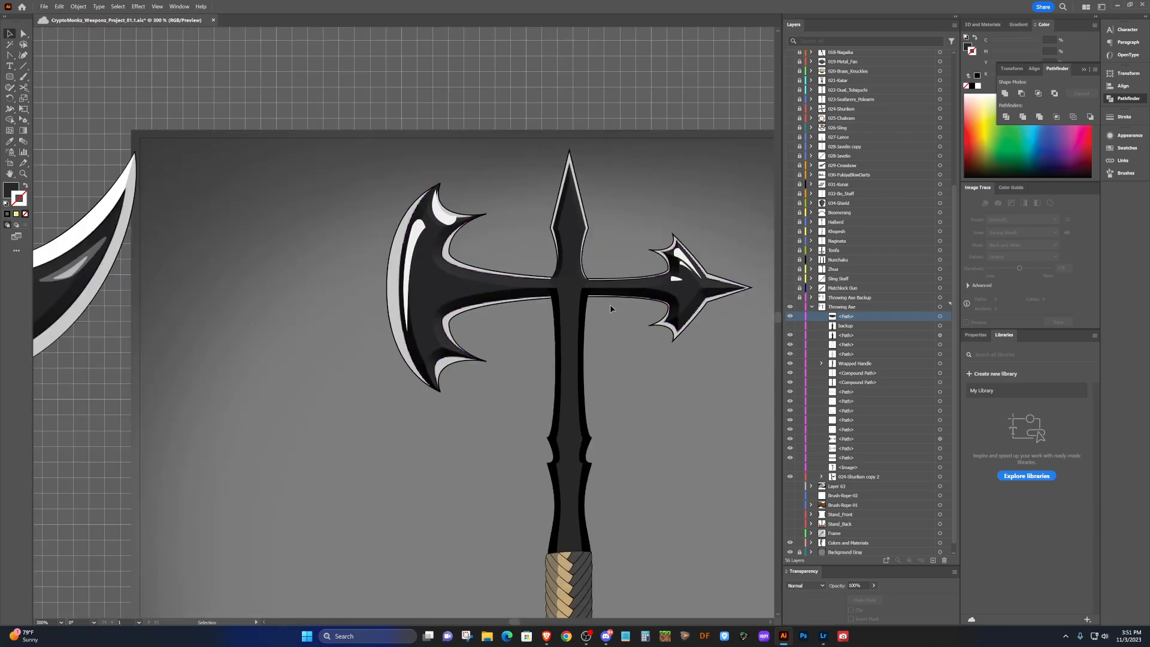
scroll(596, 299, up, 6)
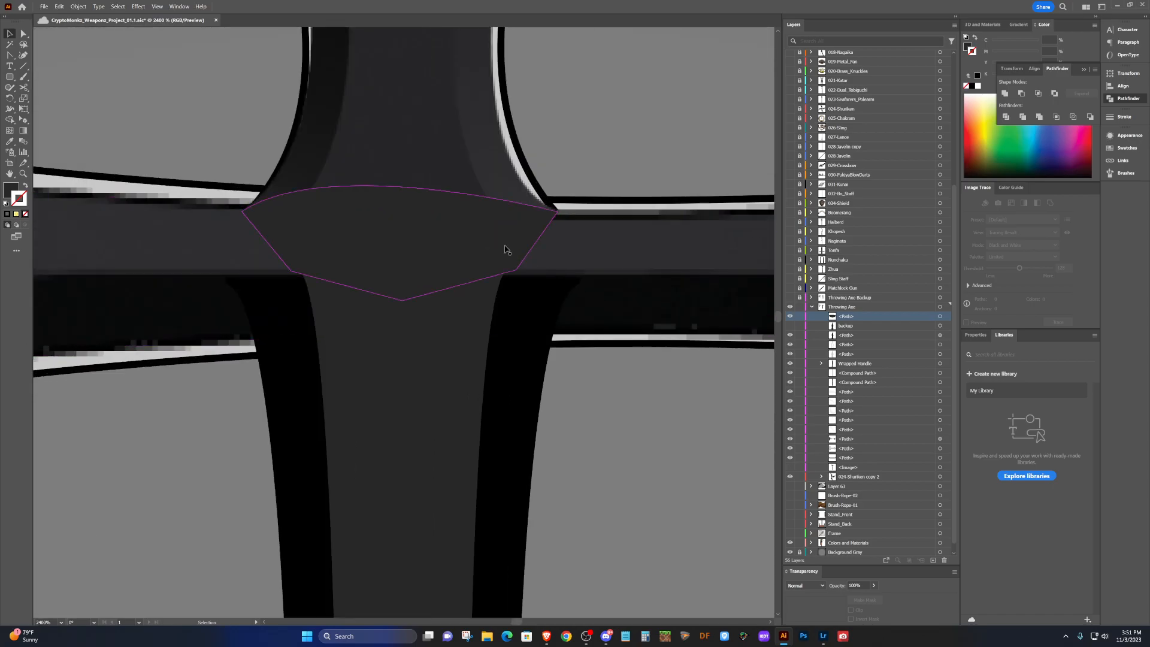
click(482, 248)
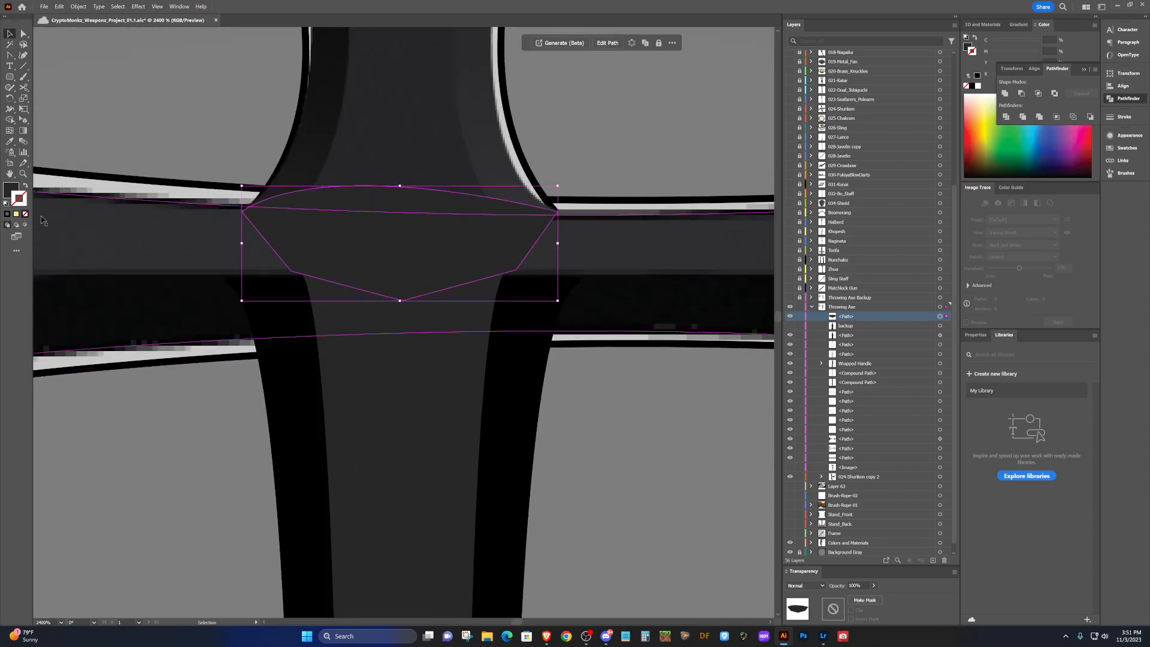
click(11, 190)
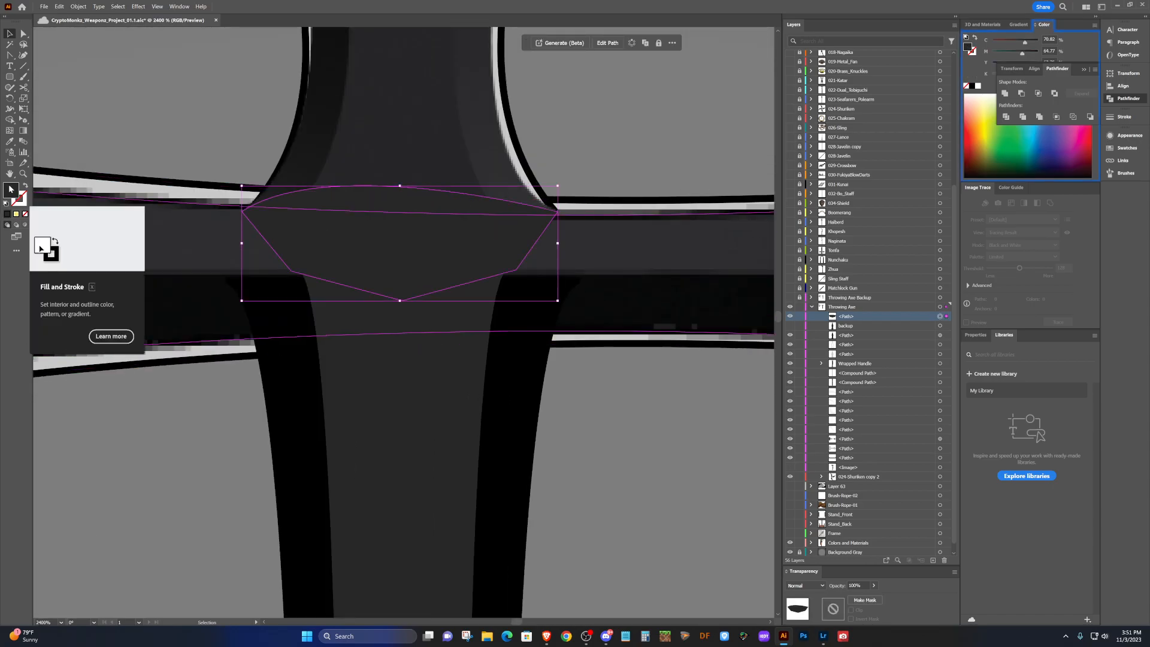
double_click(10, 189)
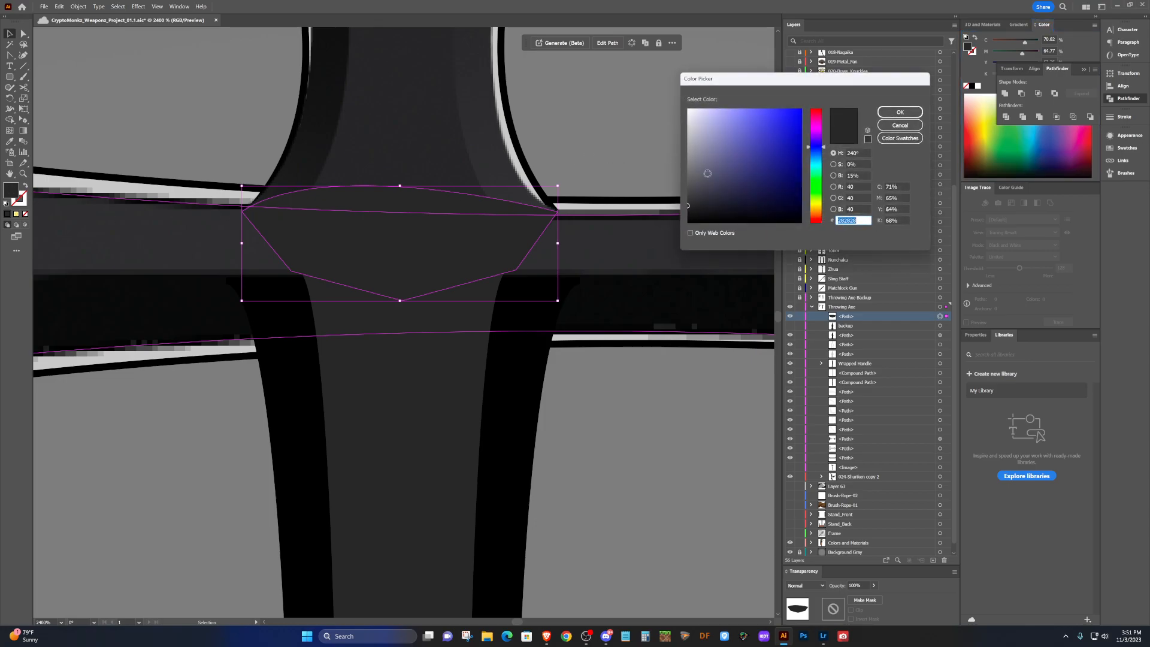
click(687, 206)
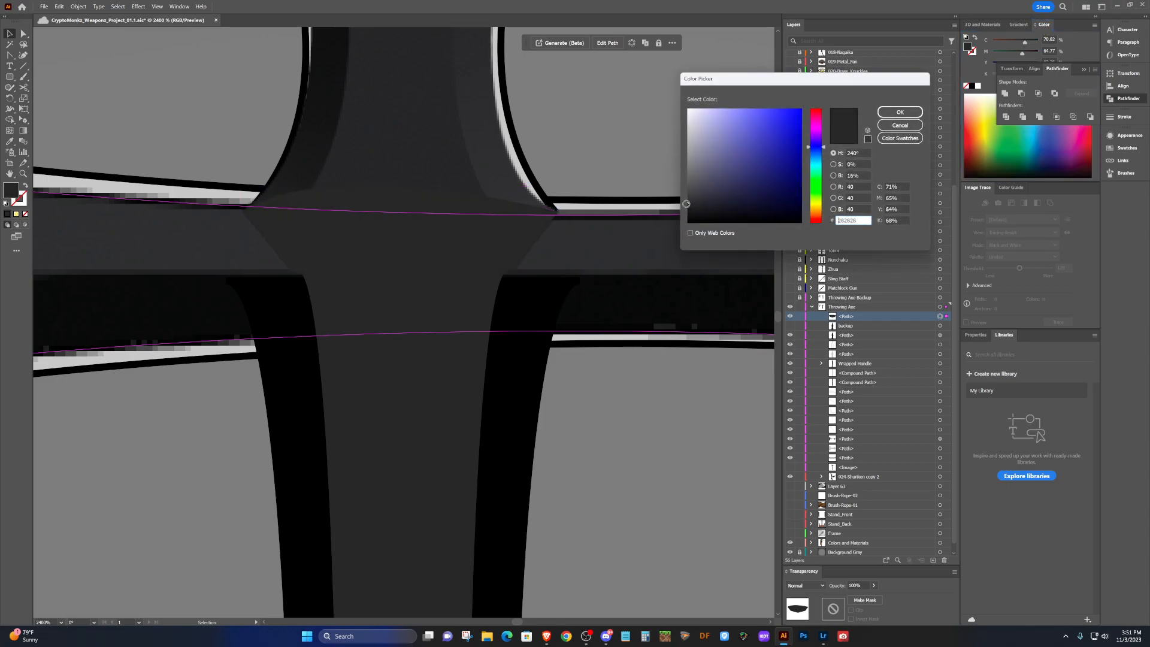
click(685, 203)
drag(685, 201, 687, 203)
click(895, 113)
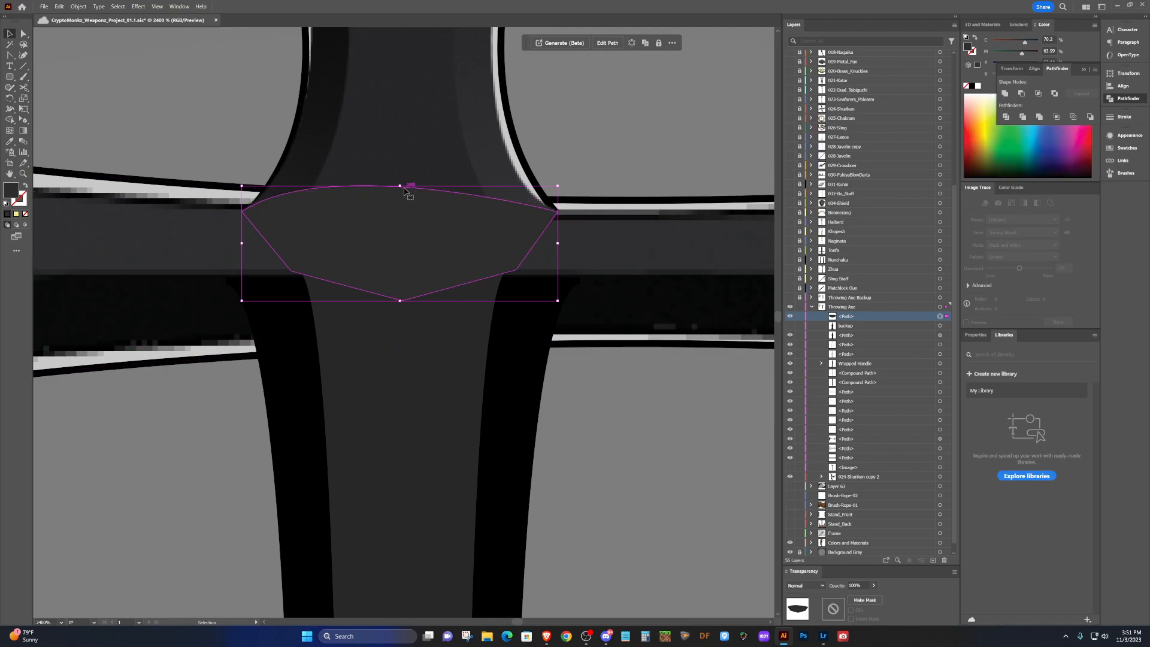
Remove the curve handles from the base patch's upper edge to make it straight, and deselect the patch.
key(shift+c)
click(399, 191)
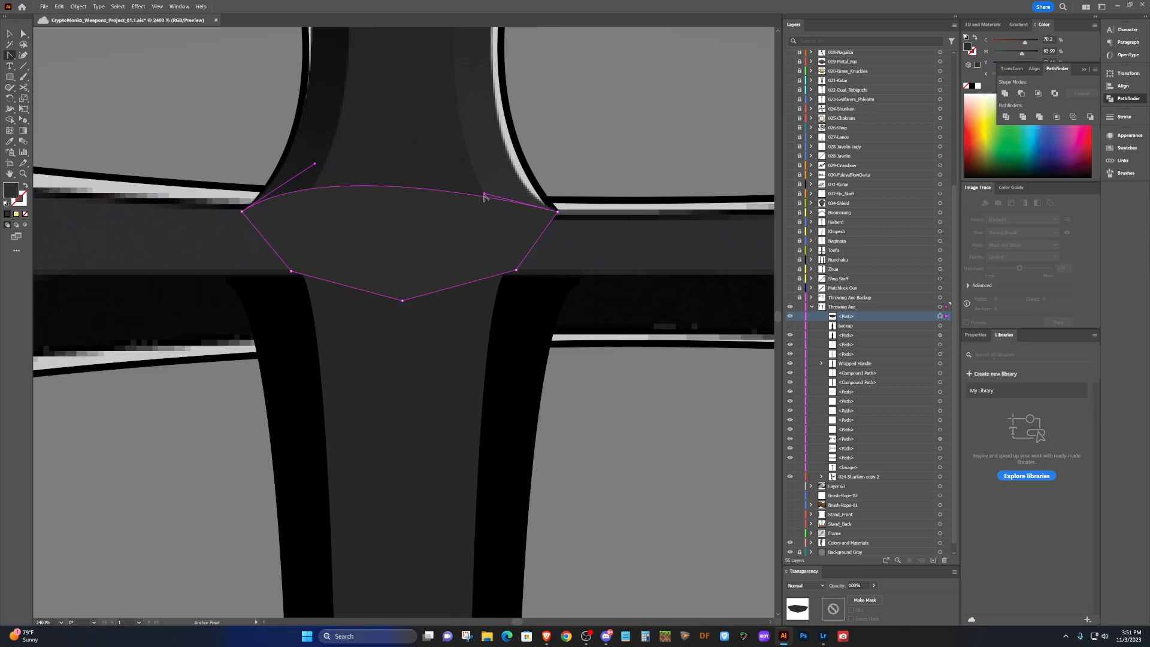
drag(484, 194, 484, 195)
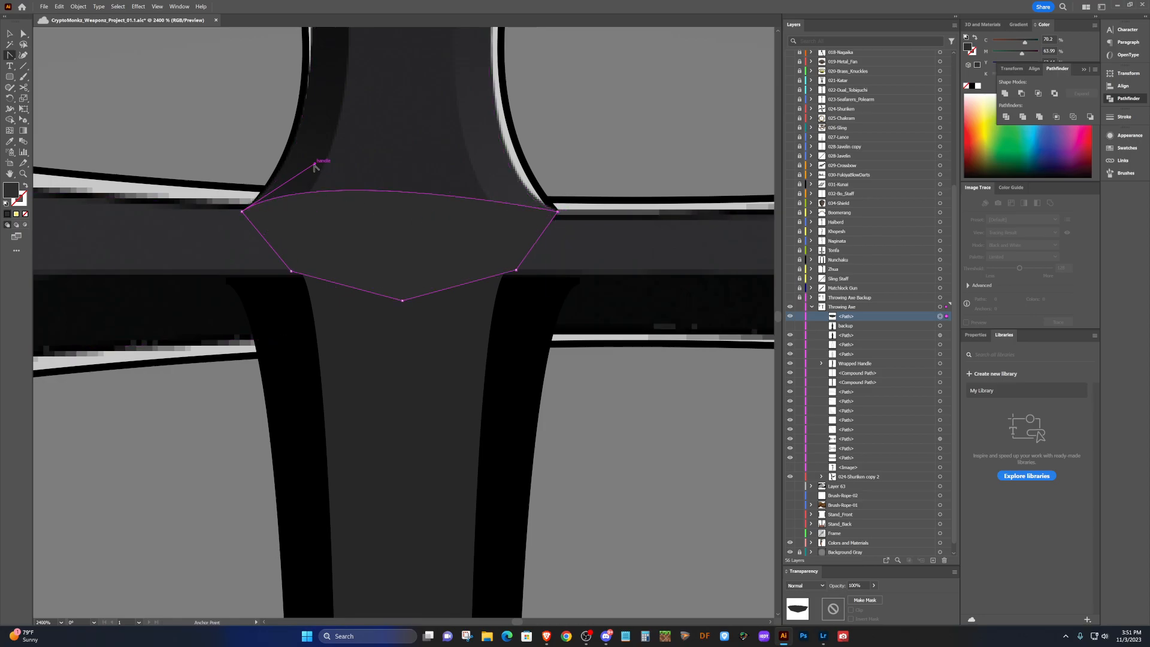
click(315, 164)
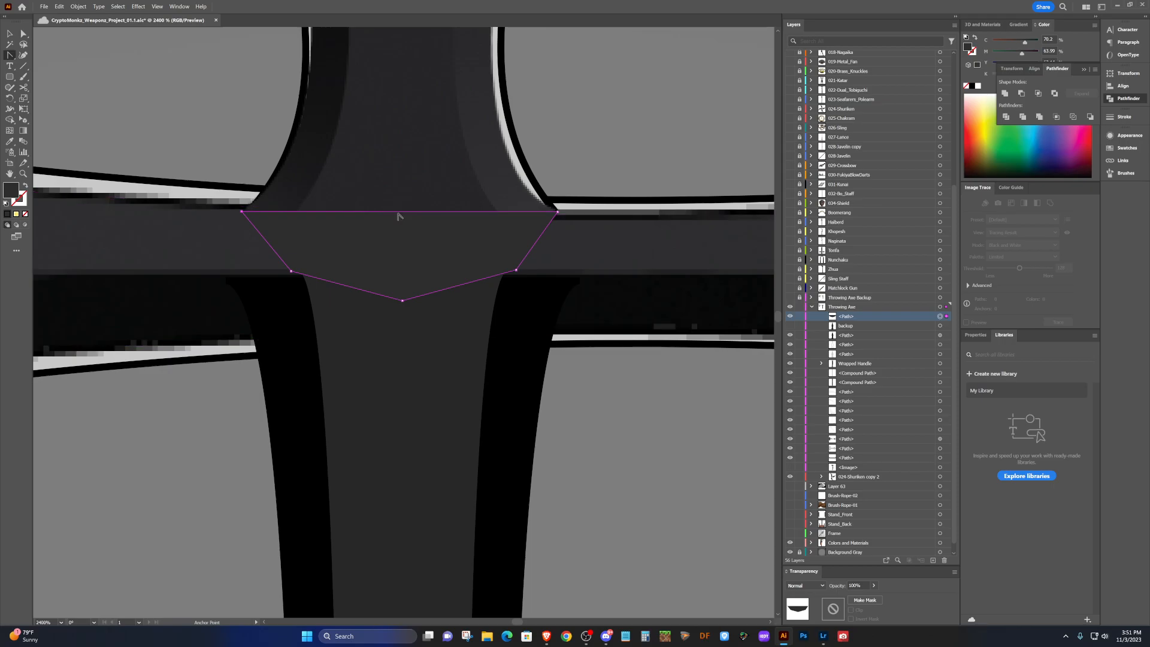
mouse_move(402, 213)
mouse_down()
mouse_move(409, 236)
mouse_move(410, 212)
mouse_up()
key(v)
click(638, 112)
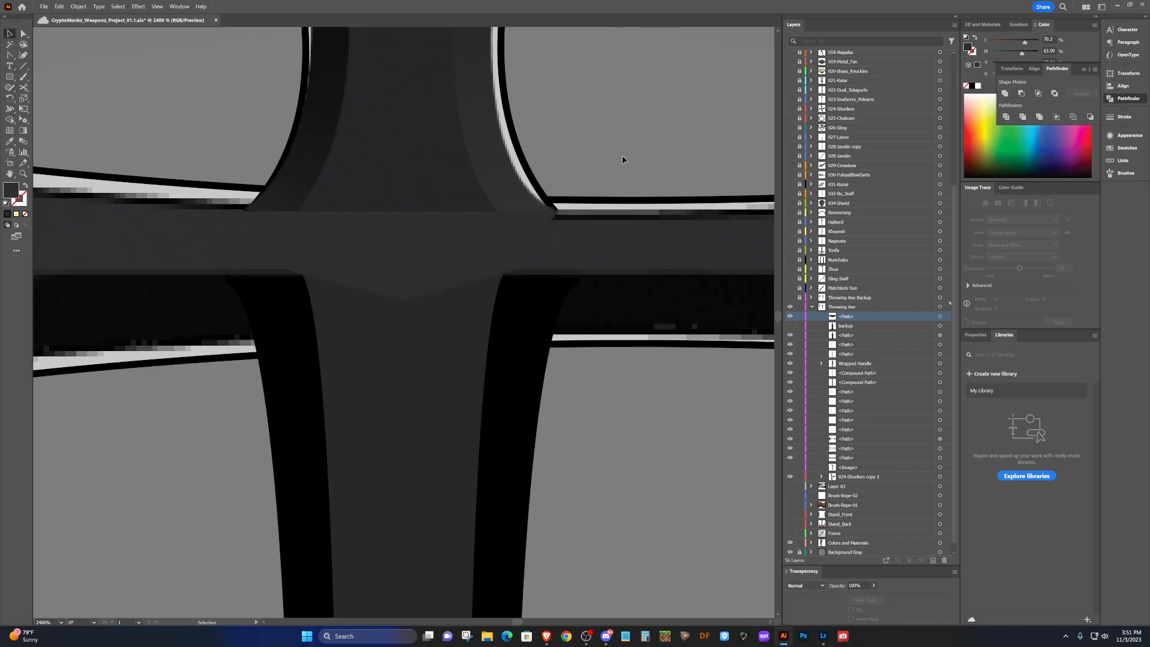
Try deleting the base patch's lower centre anchor point, and undo the deletion.
scroll(575, 212, down, 7)
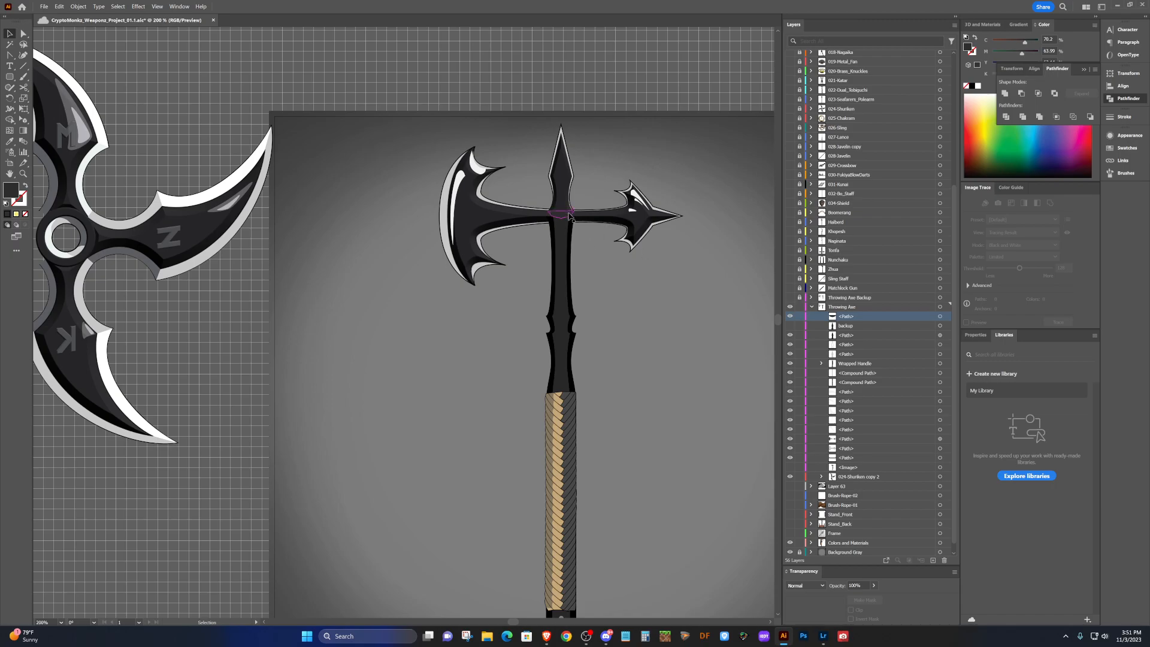
scroll(569, 215, up, 2)
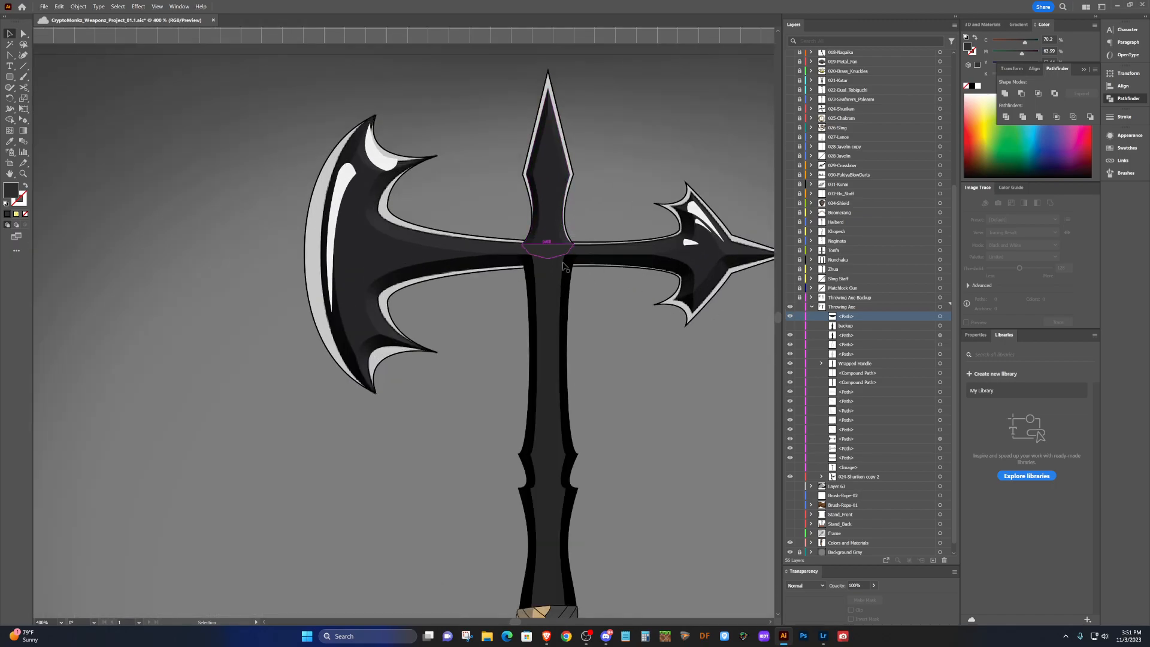
scroll(560, 263, up, 5)
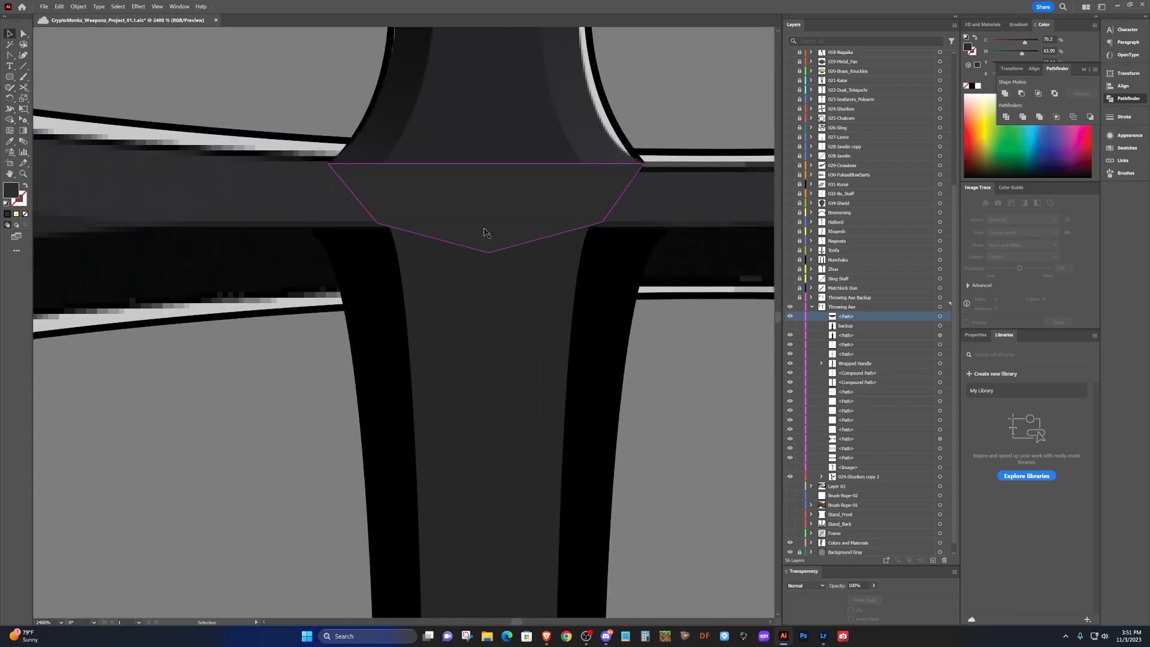
click(485, 232)
key(shift+c)
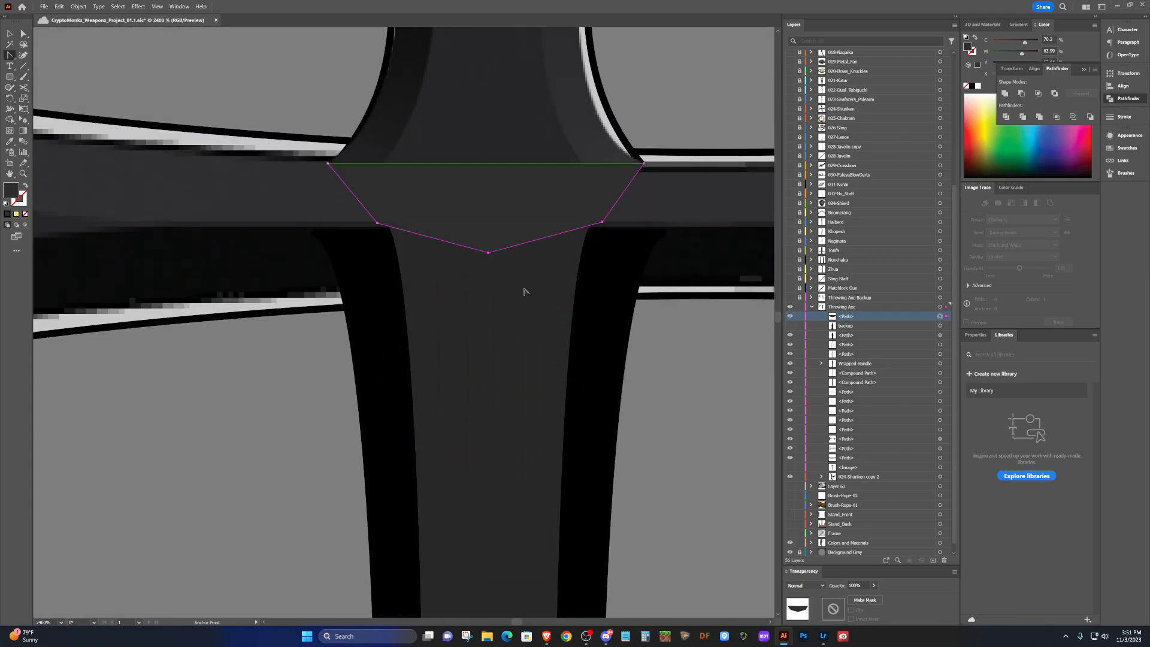
key(p)
click(488, 252)
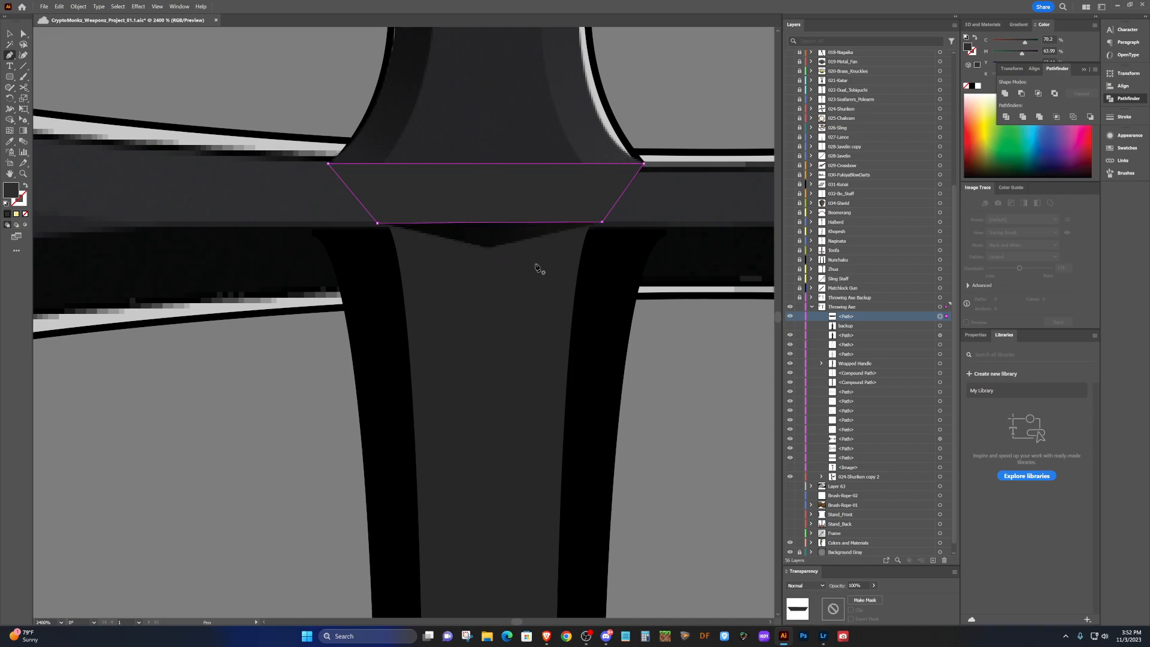
key(ctrl+z)
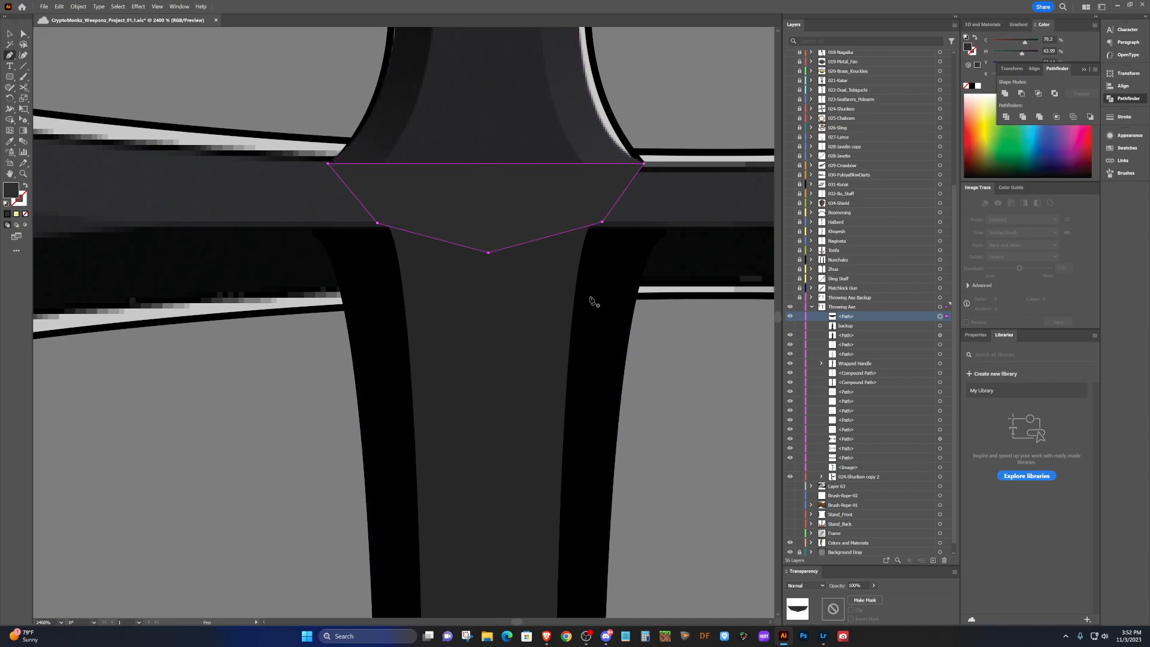
key(v)
click(700, 399)
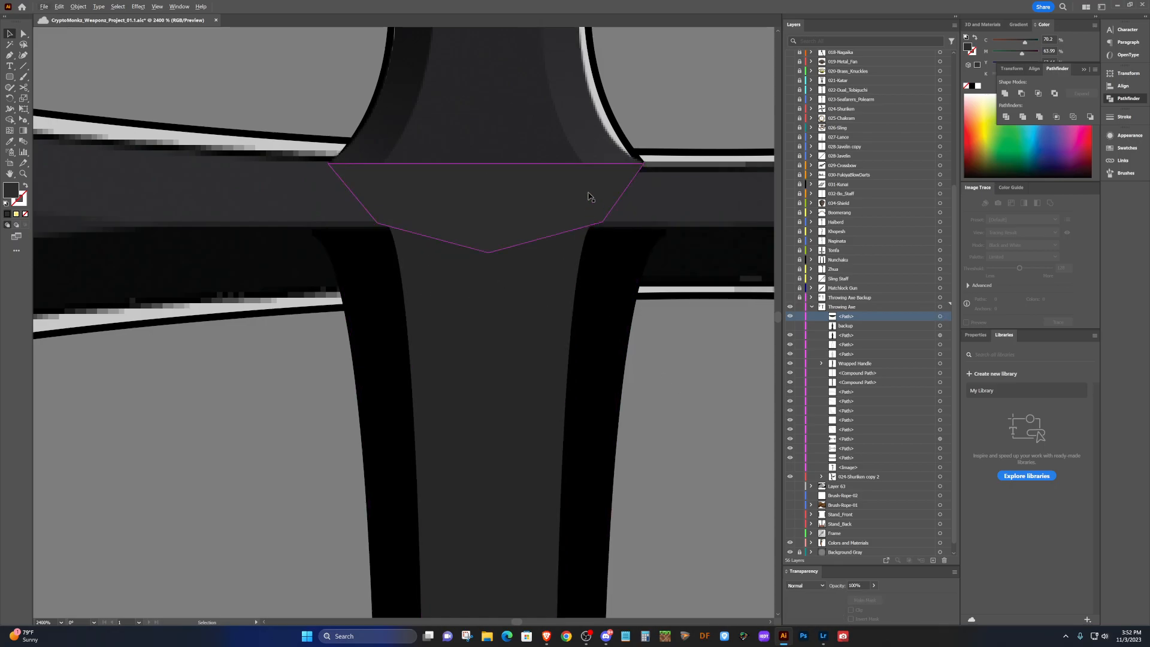
Move the base patch's lower right corner point slightly outward and deselect the patch.
key(alt+c)
key(Escape)
click(589, 192)
key(shift+c)
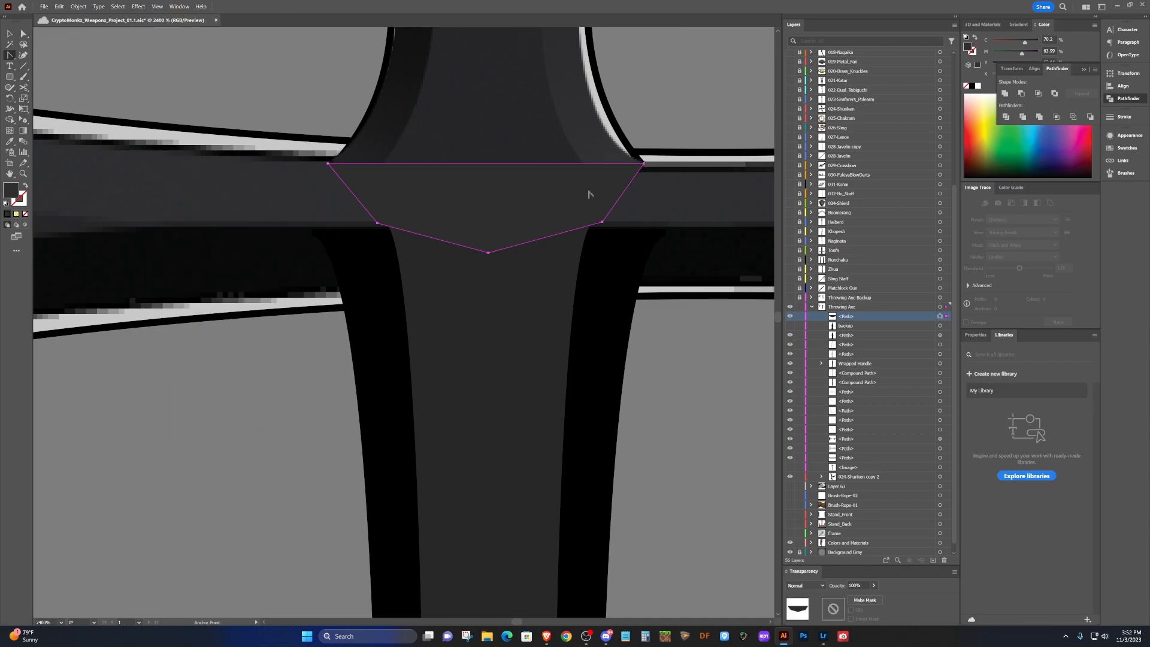
drag(602, 222, 604, 222)
key(v)
click(691, 334)
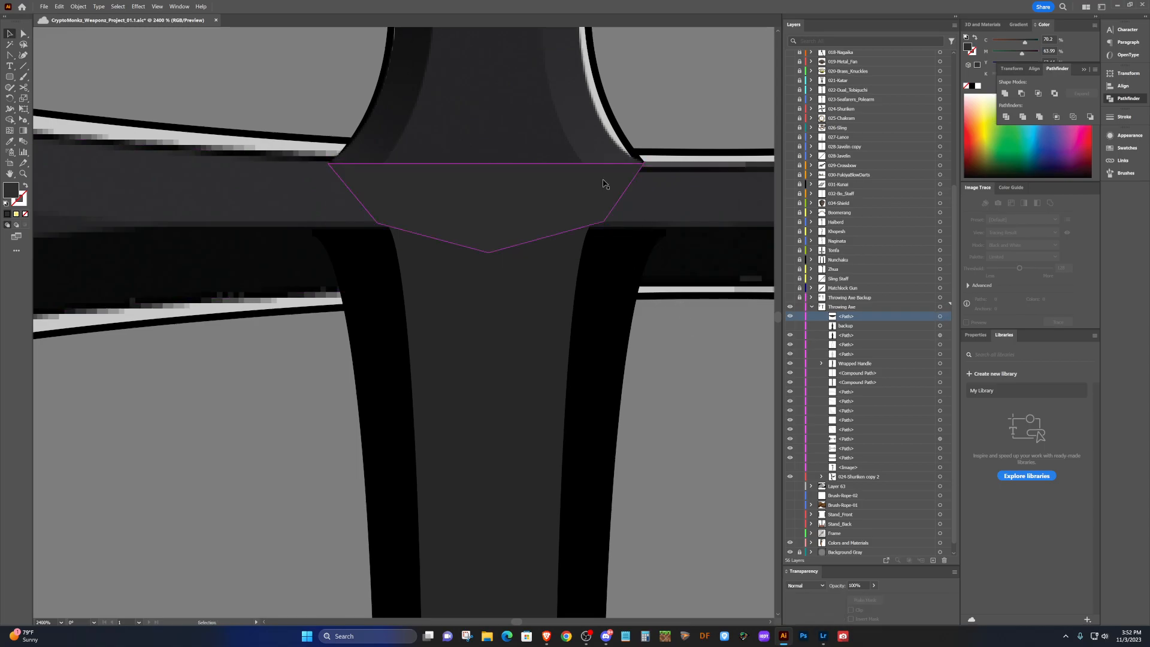
Move the base patch's upper right corner point slightly outward and deselect the patch.
click(603, 183)
key(shift+x)
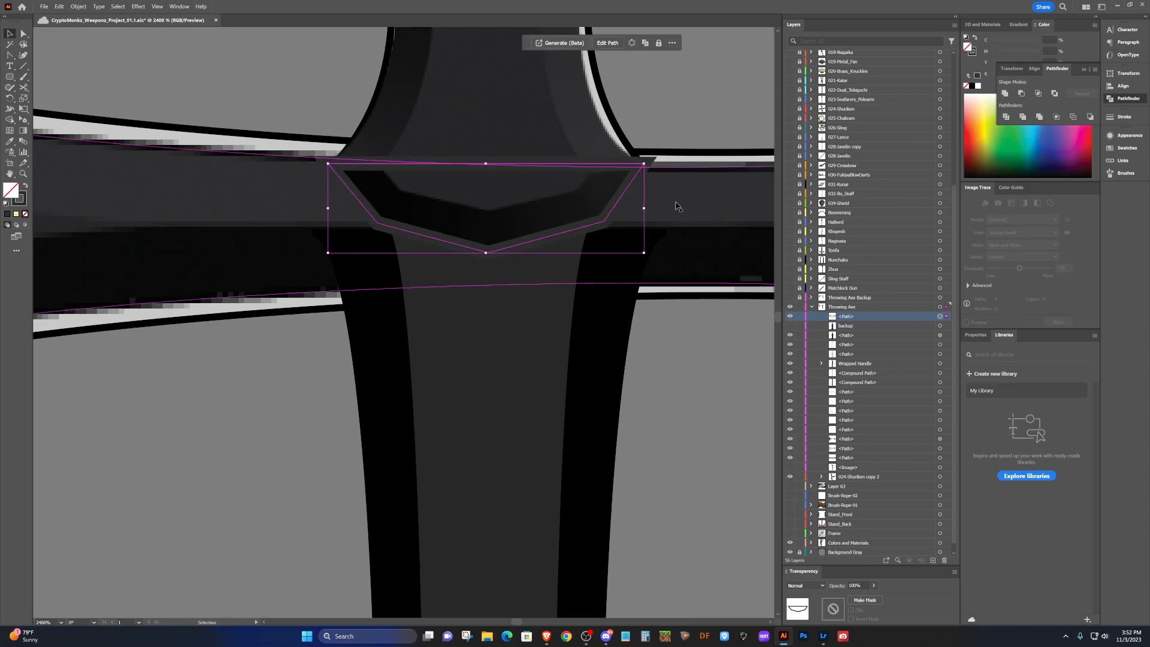
key(a)
key(ctrl+z)
key(shift+c)
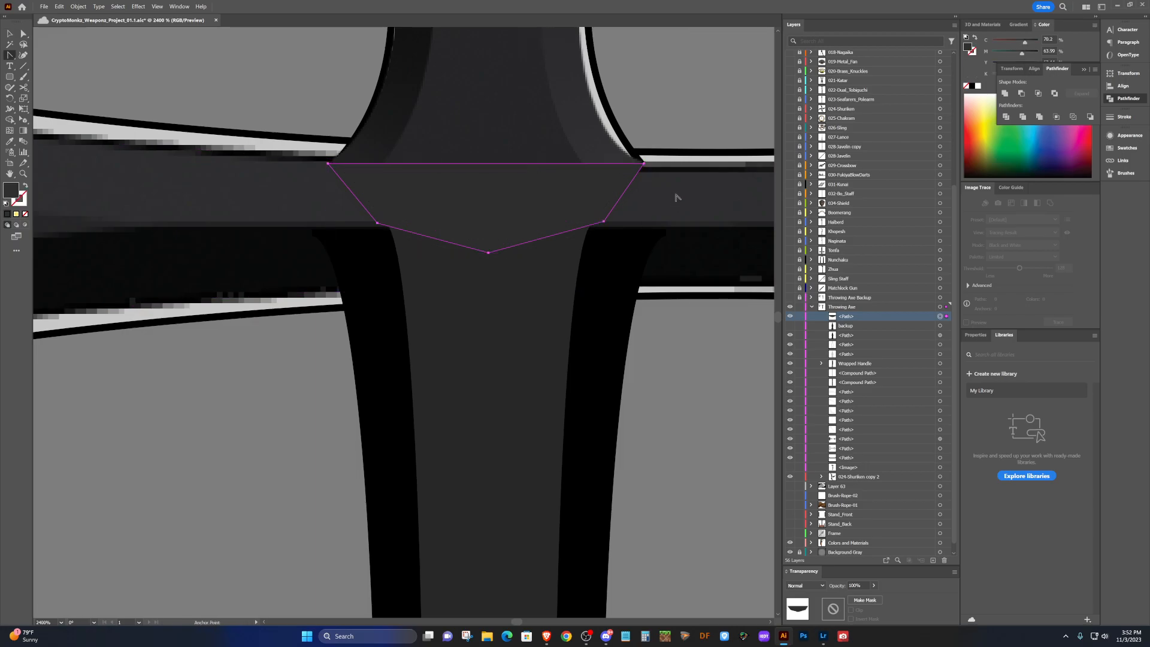
drag(644, 163, 645, 163)
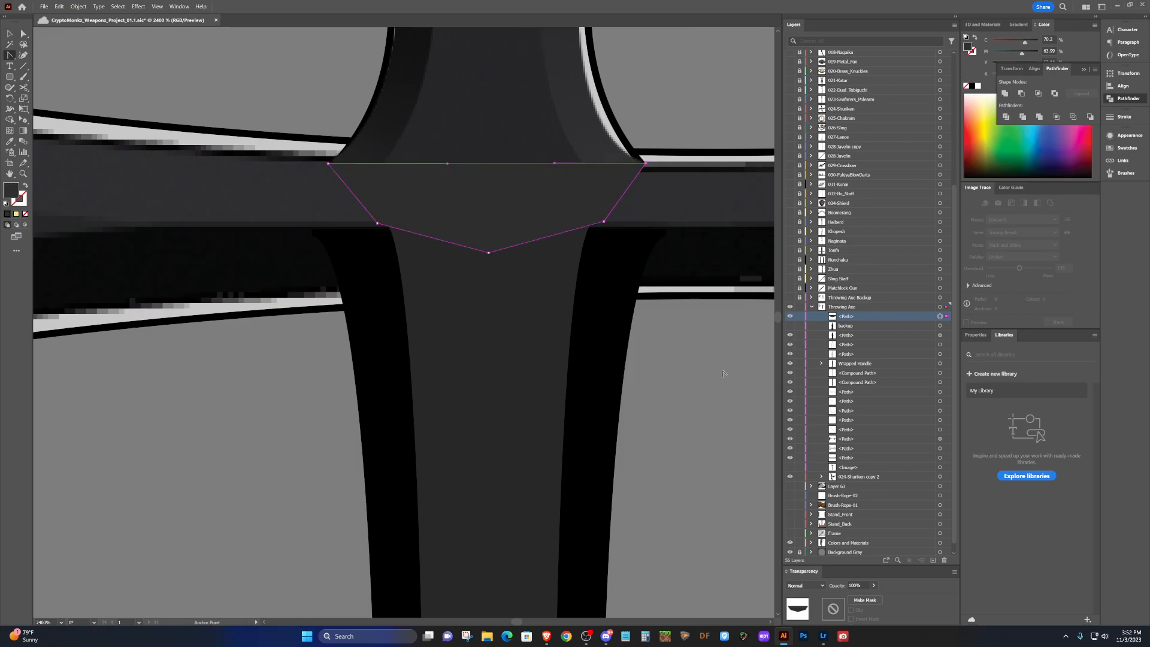
key(v)
click(699, 344)
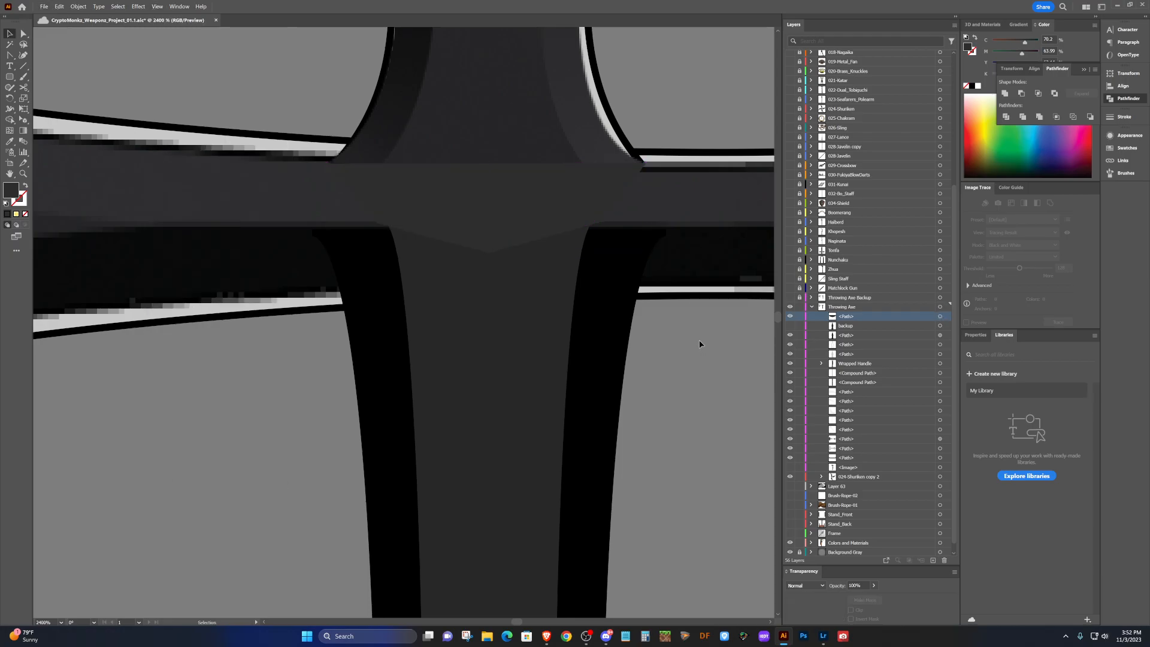
Add an anchor point midway along the base patch's upper edge, raise it into a pointed peak on the spike, and deselect the patch.
scroll(697, 342, down, 4)
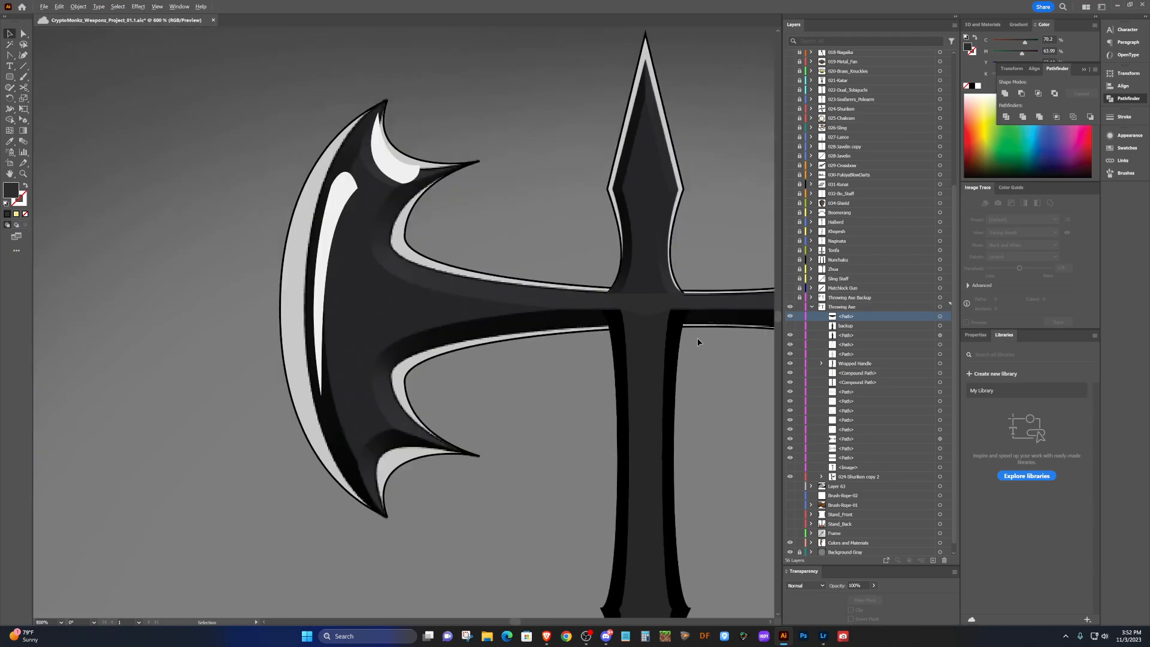
scroll(696, 339, right, 6)
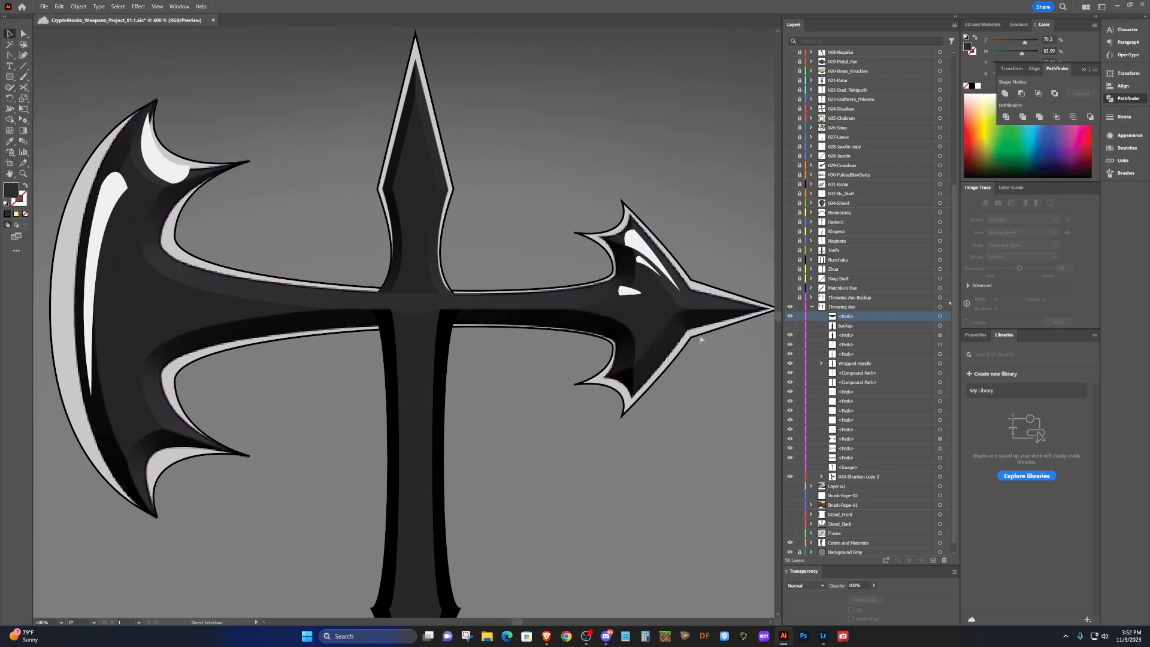
scroll(697, 339, down, 2)
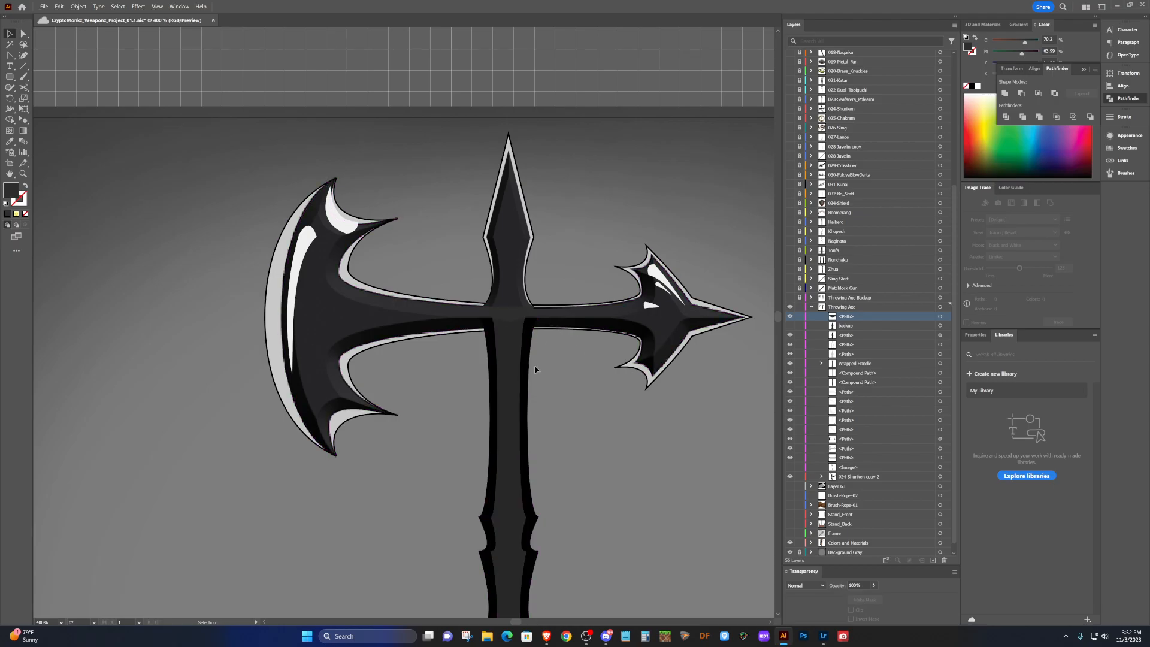
scroll(530, 368, down, 2)
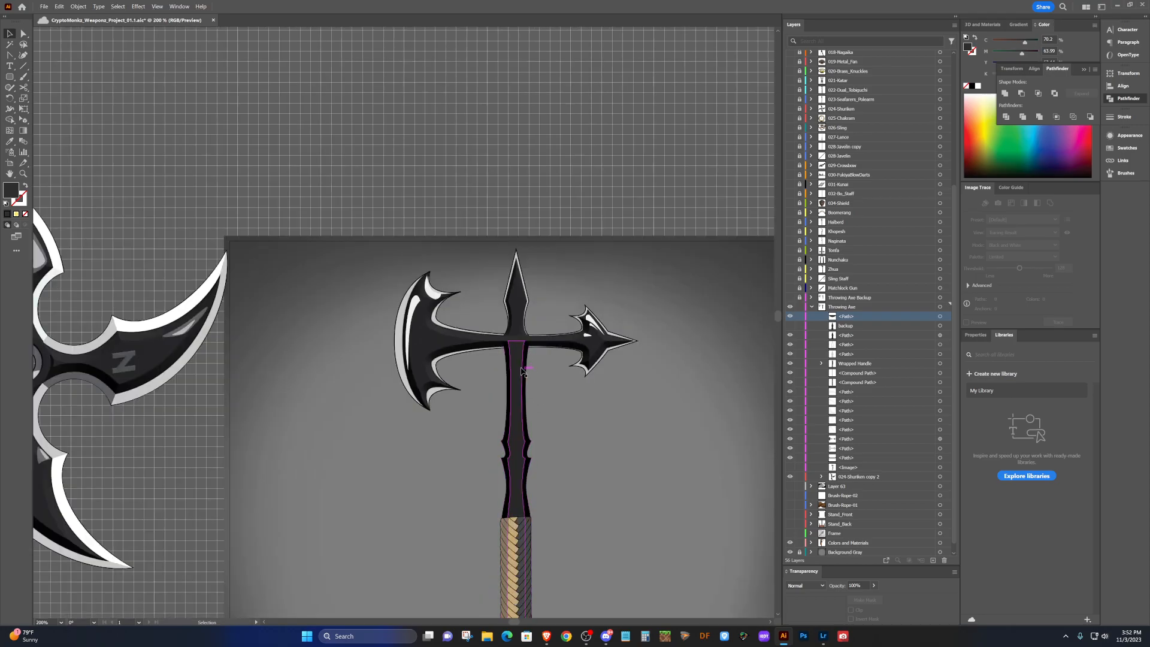
scroll(521, 349, up, 6)
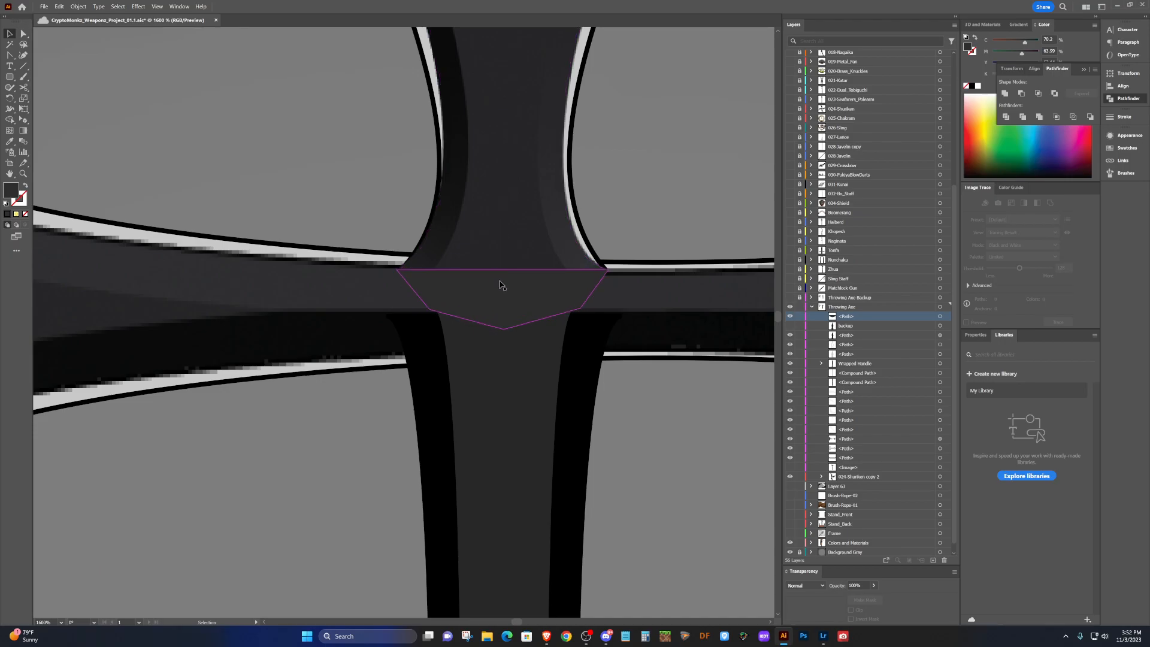
click(500, 286)
key(p)
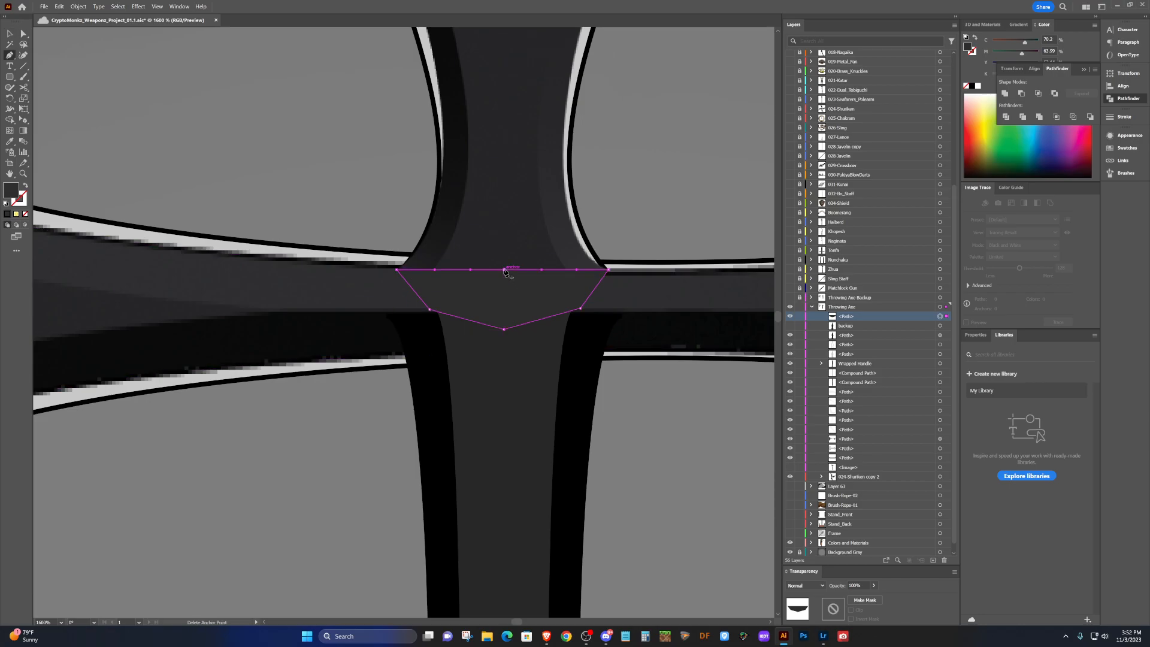
key(shift+c)
drag(504, 271, 503, 214)
key(ctrl+z)
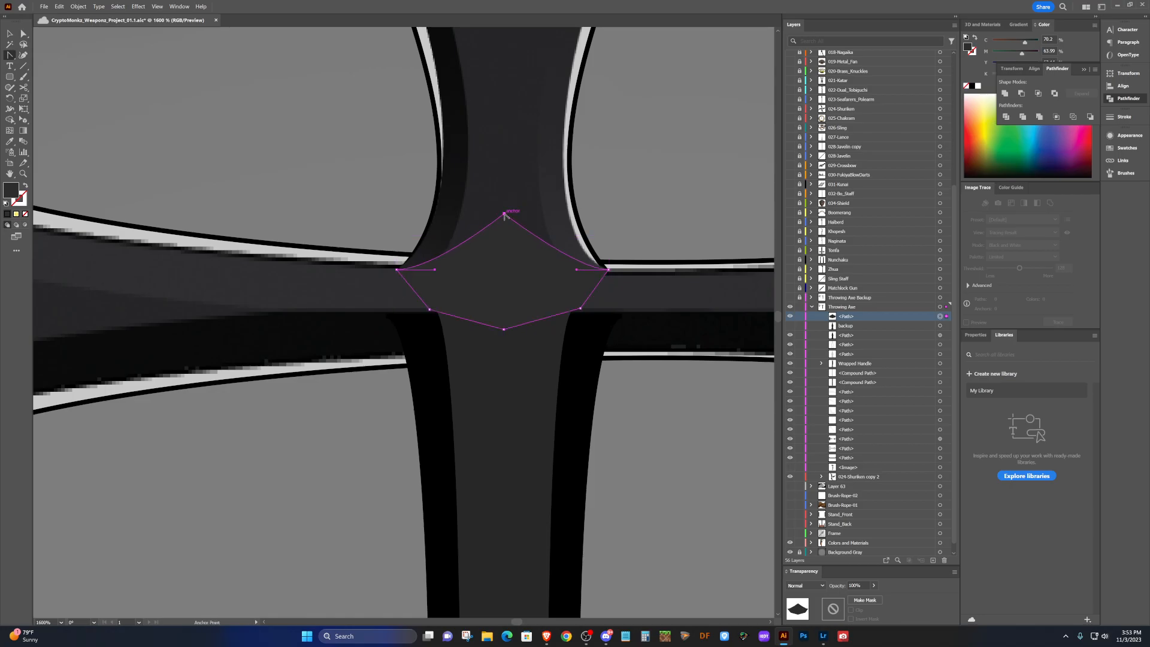
key(v)
click(675, 156)
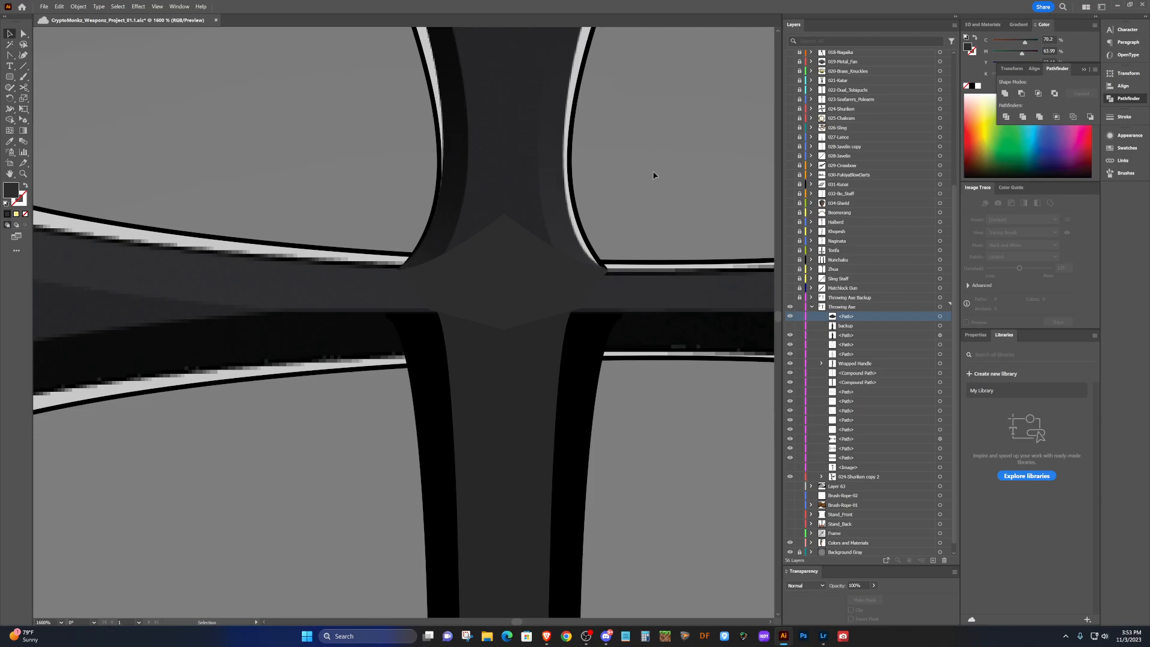
Add an anchor point on each side of the base patch's upper peak and pull the peak up into a narrow point.
key(ctrl+minus)
key(ctrl+minus)
key(ctrl+minus)
key(ctrl+minus)
key(ctrl+minus)
scroll(647, 184, right, 3)
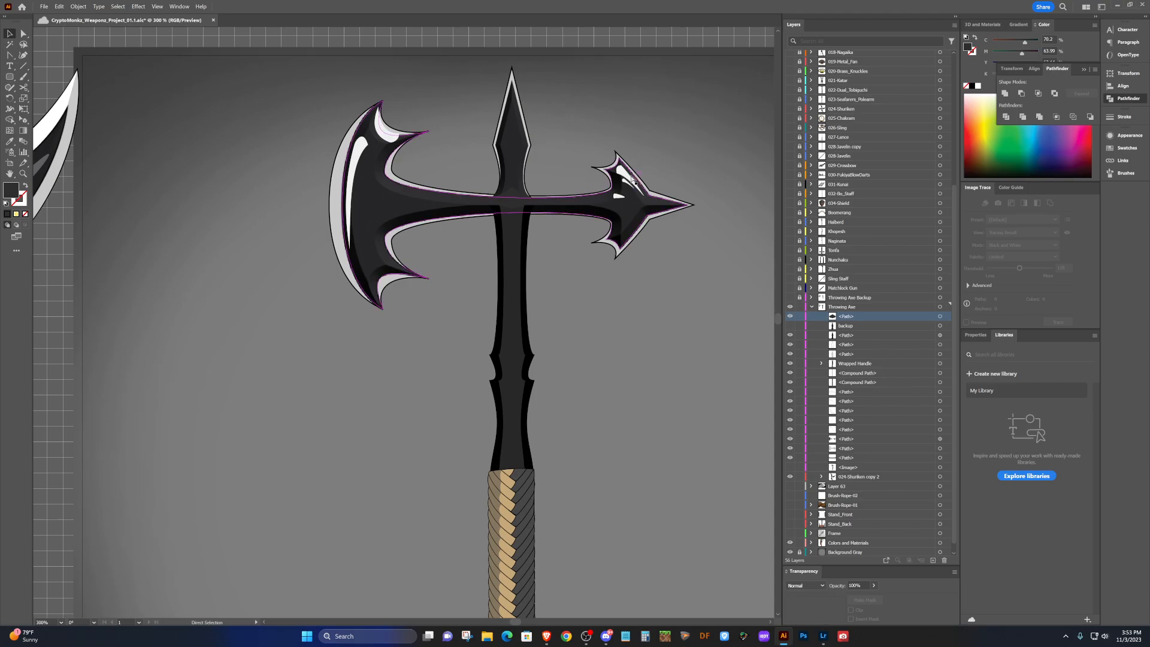
scroll(510, 184, up, 1)
scroll(510, 184, up, 5)
key(p)
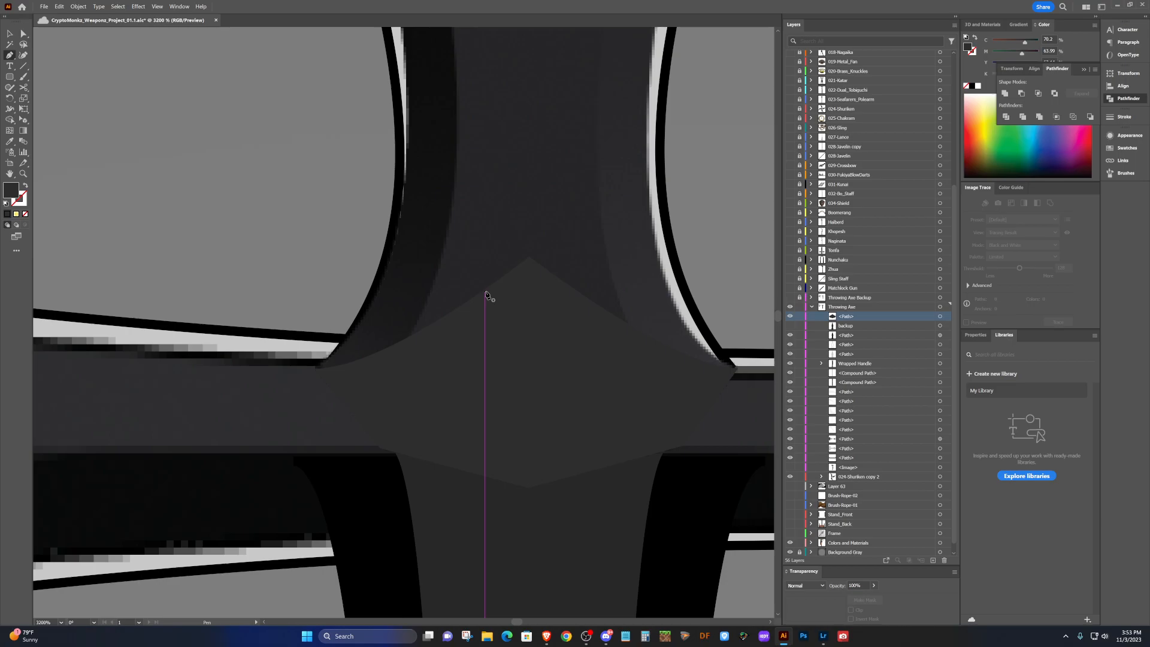
ctrl+click(516, 305)
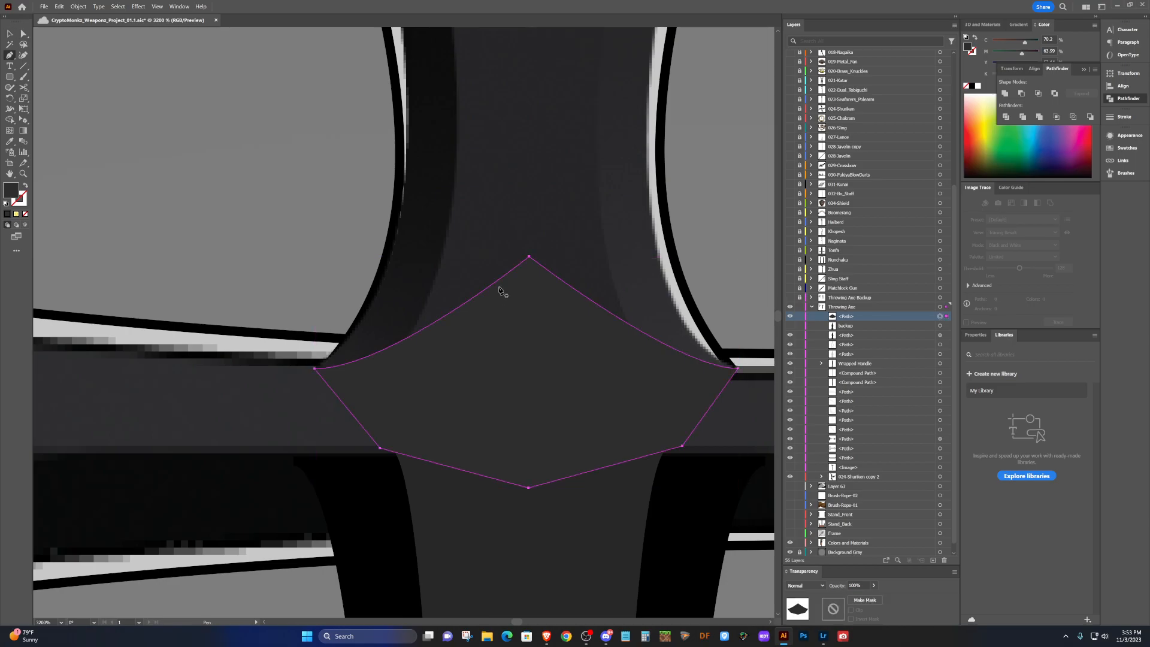
click(486, 288)
click(573, 288)
key(shift+c)
drag(529, 256, 529, 46)
Extend the patch's narrow upper tip along the spike's centre into the spike's blade, and deselect the patch.
scroll(541, 70, down, 3)
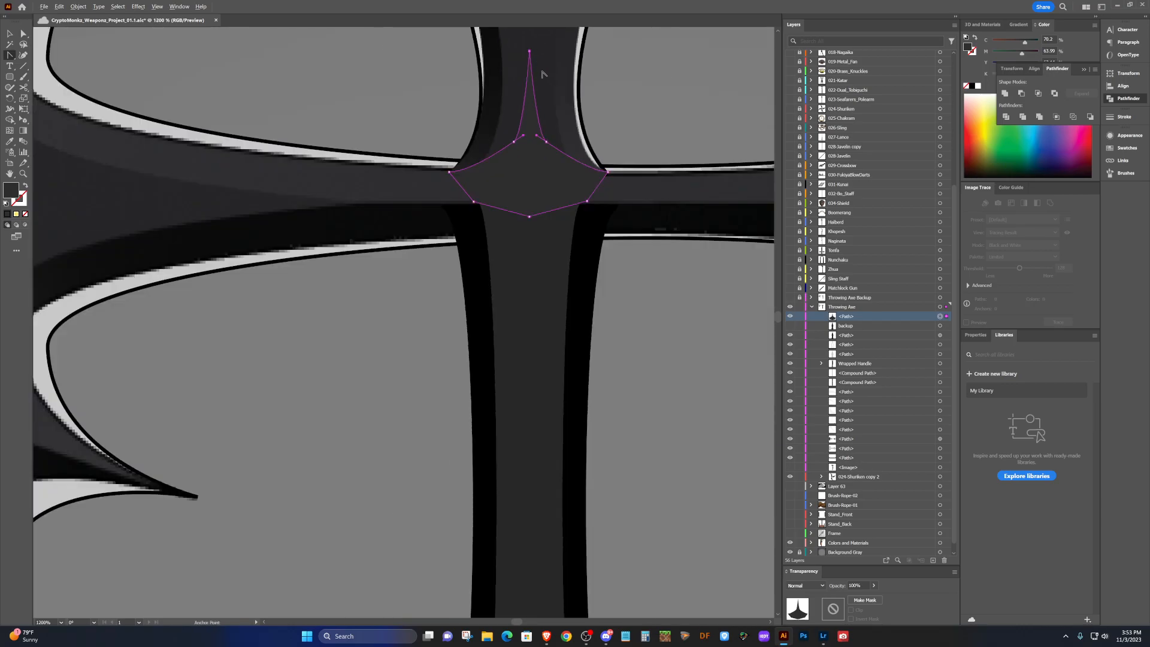
scroll(542, 72, up, 3)
scroll(542, 74, up, 3)
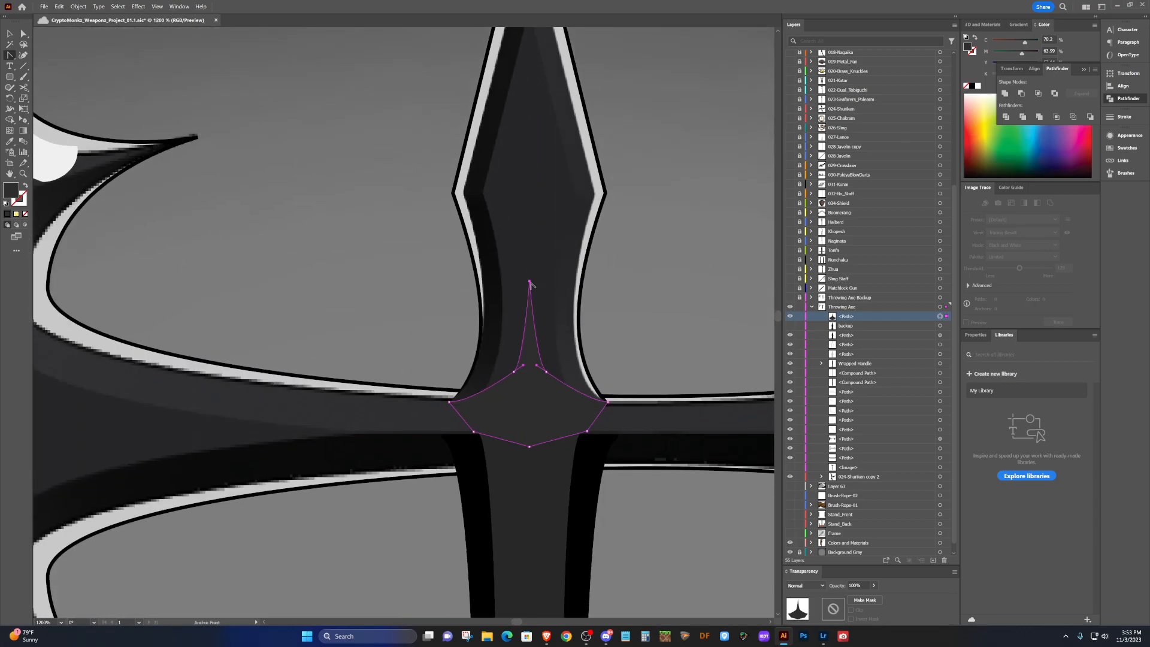
drag(530, 281, 521, 95)
key(v)
click(719, 172)
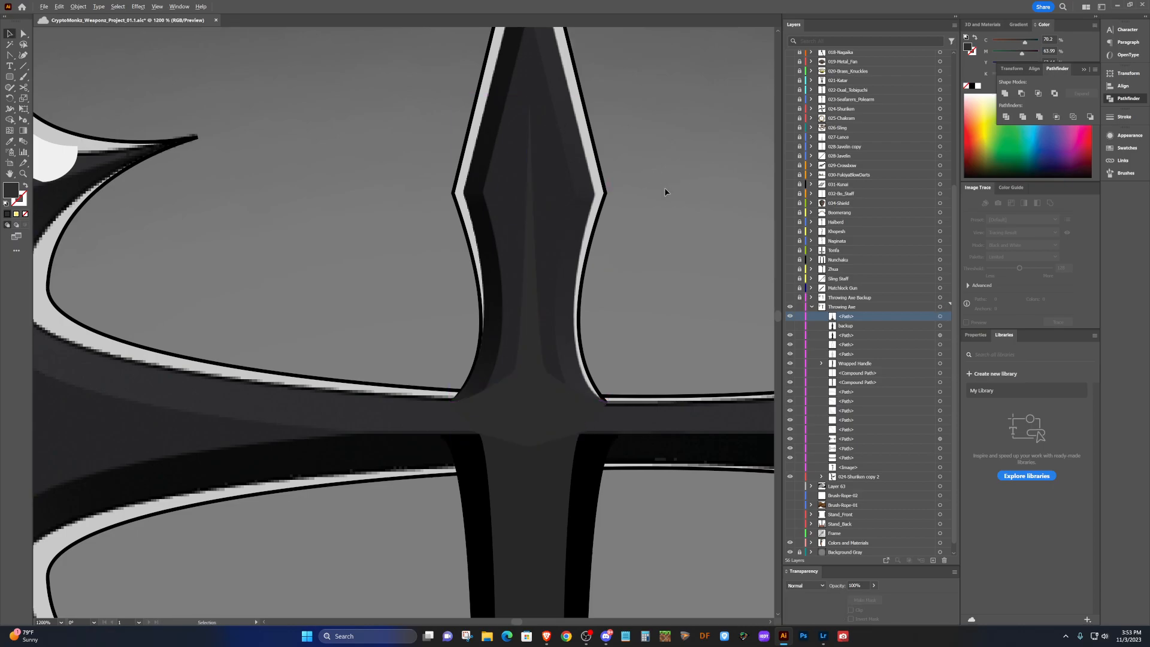
Add an anchor point on each side of the patch's lower centre point and pull that point down the handle into a narrow tip.
scroll(664, 189, down, 3)
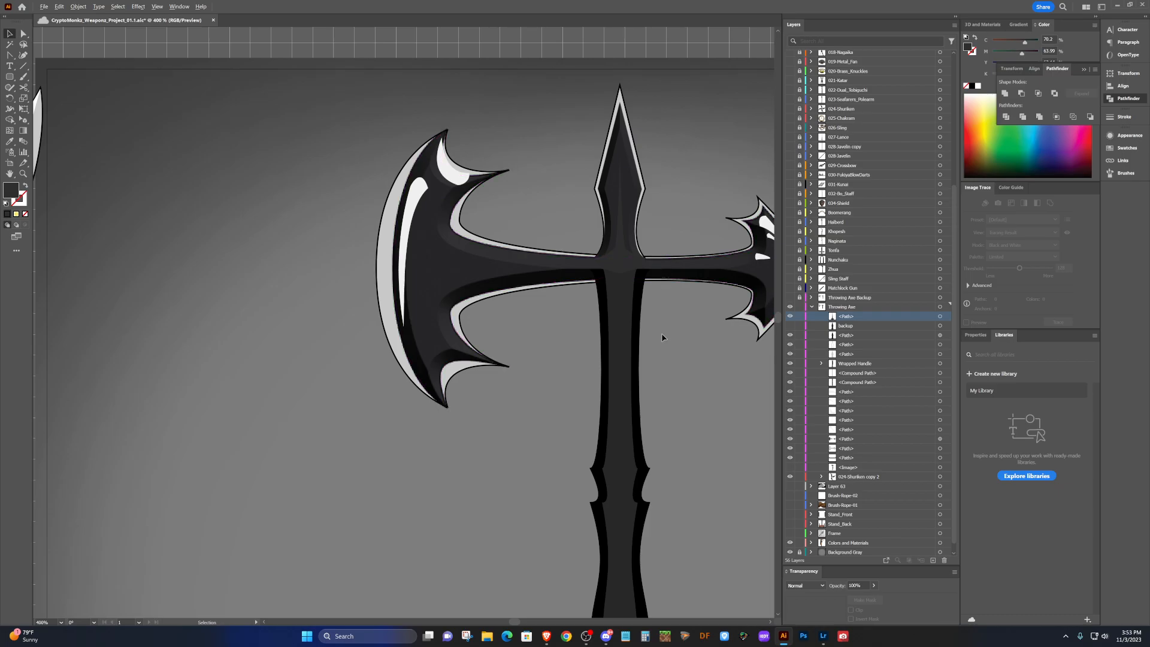
scroll(620, 261, up, 5)
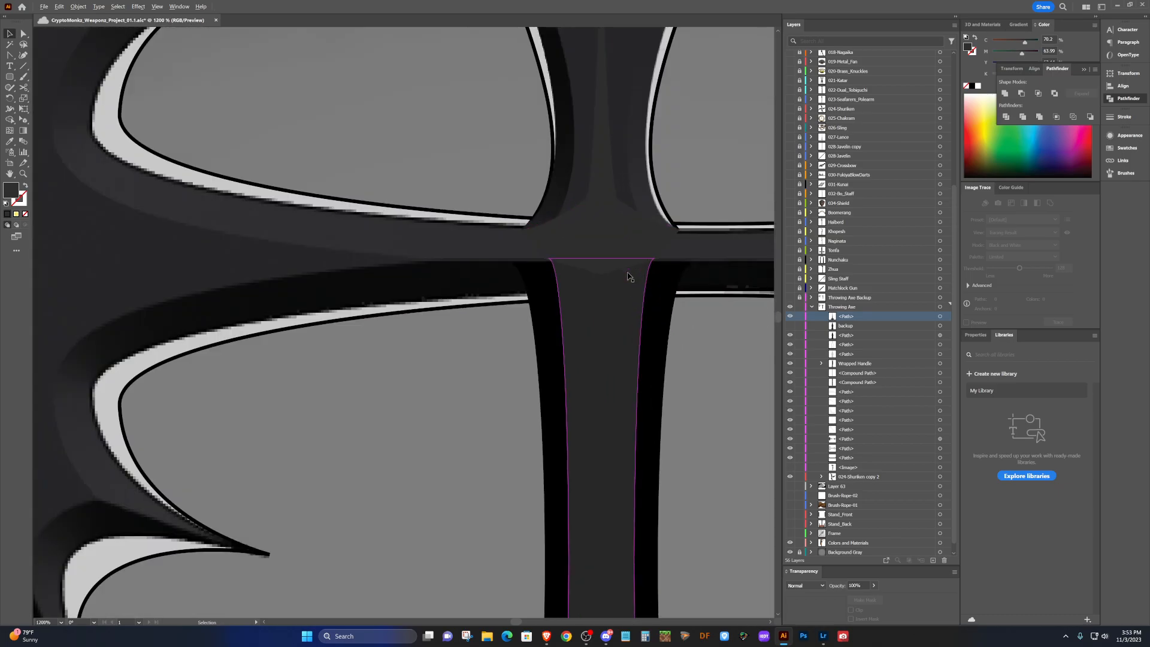
click(578, 203)
key(shift+c)
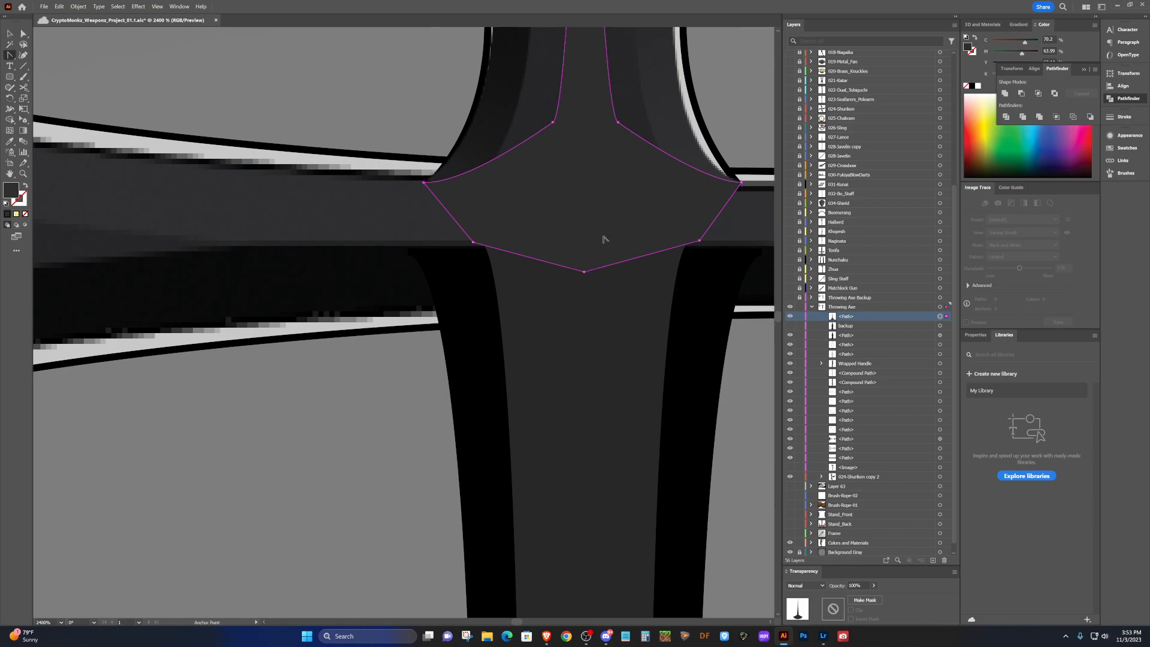
key(plus)
click(628, 261)
click(542, 261)
key(shift+c)
drag(585, 273, 598, 593)
Extend the patch's lower tip down the handle's centre to the top edge of the wrapped grip, and deselect the patch.
scroll(598, 592, down, 5)
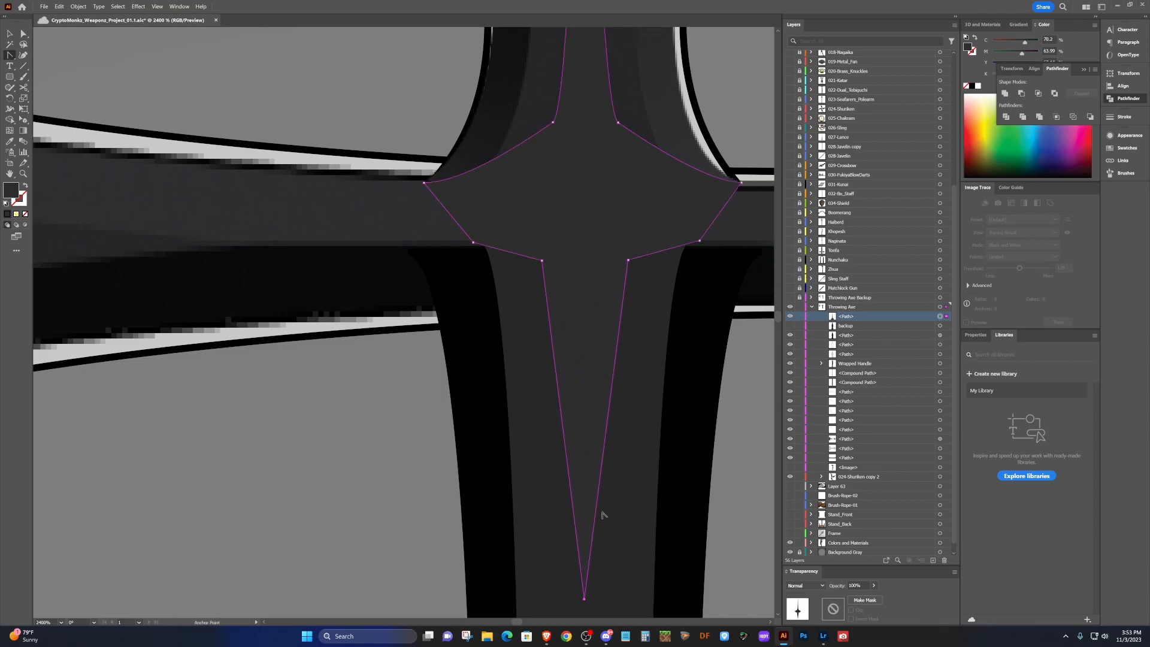
scroll(619, 445, down, 5)
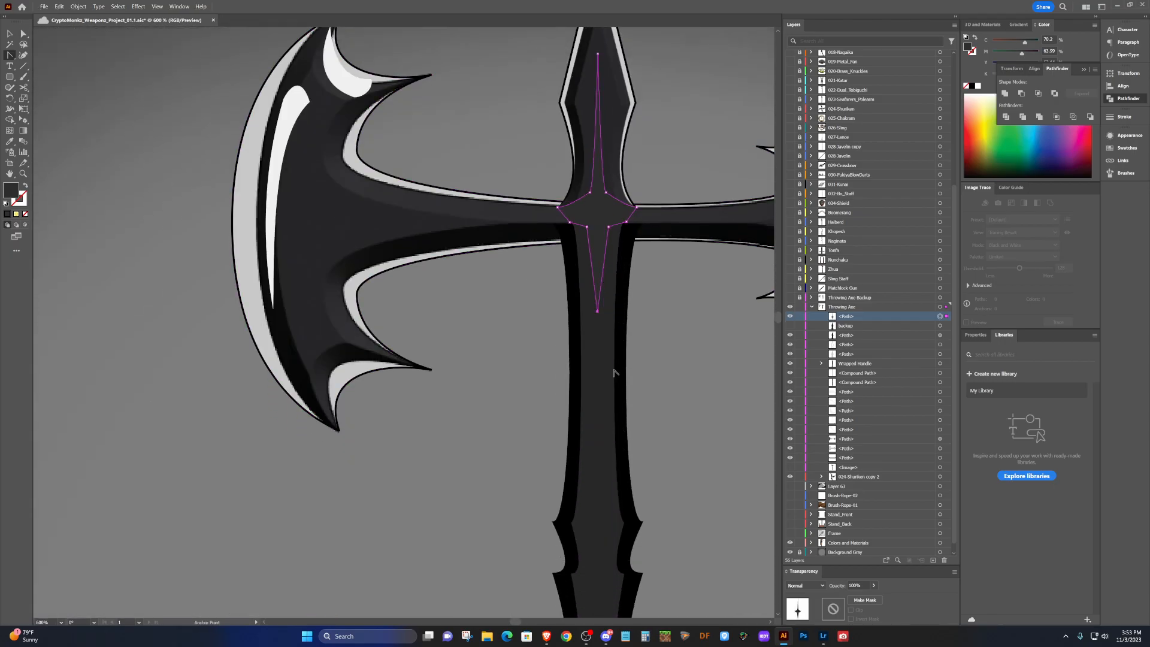
drag(597, 312, 609, 592)
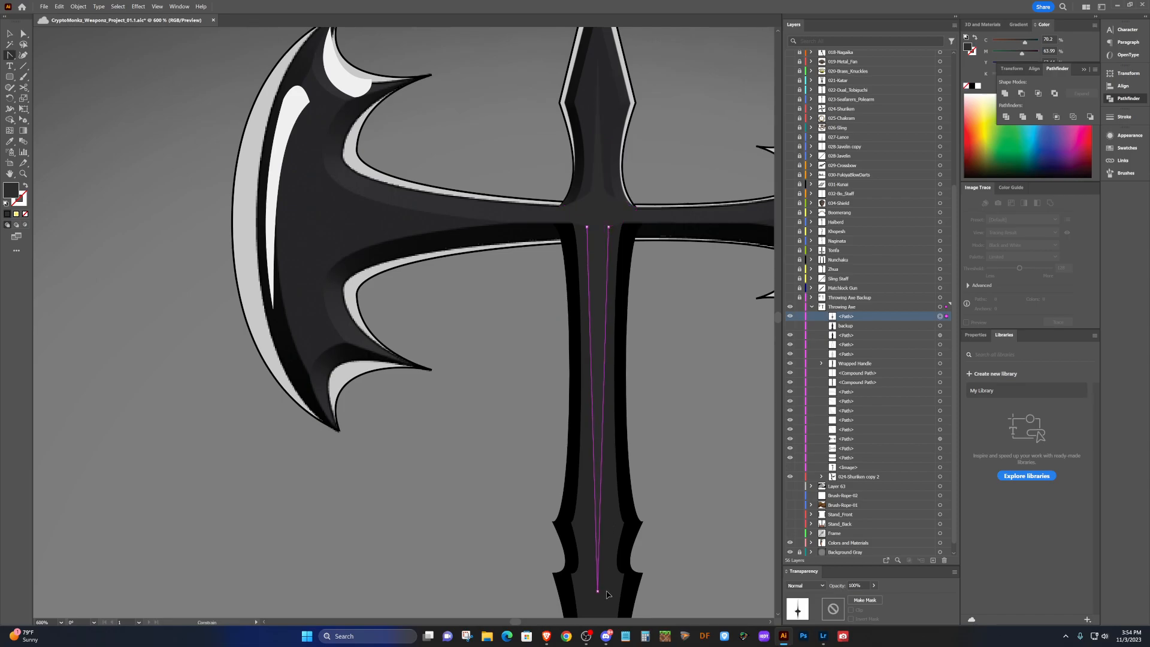
scroll(609, 518, down, 2)
scroll(609, 467, down, 5)
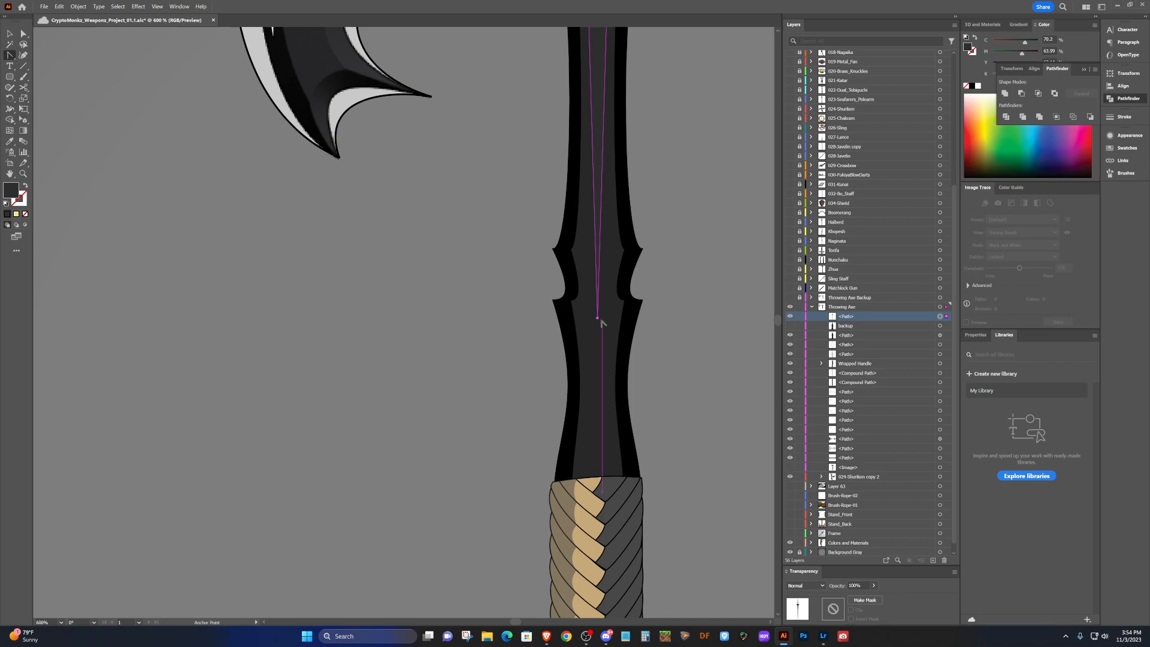
drag(597, 318, 599, 479)
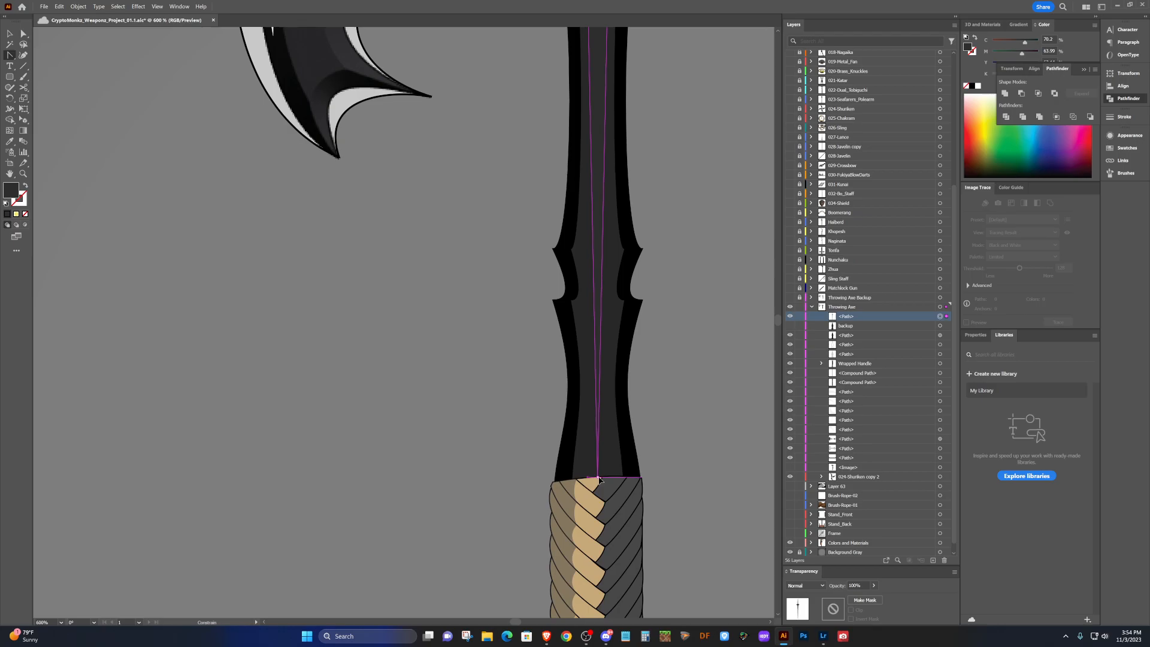
key(v)
click(709, 362)
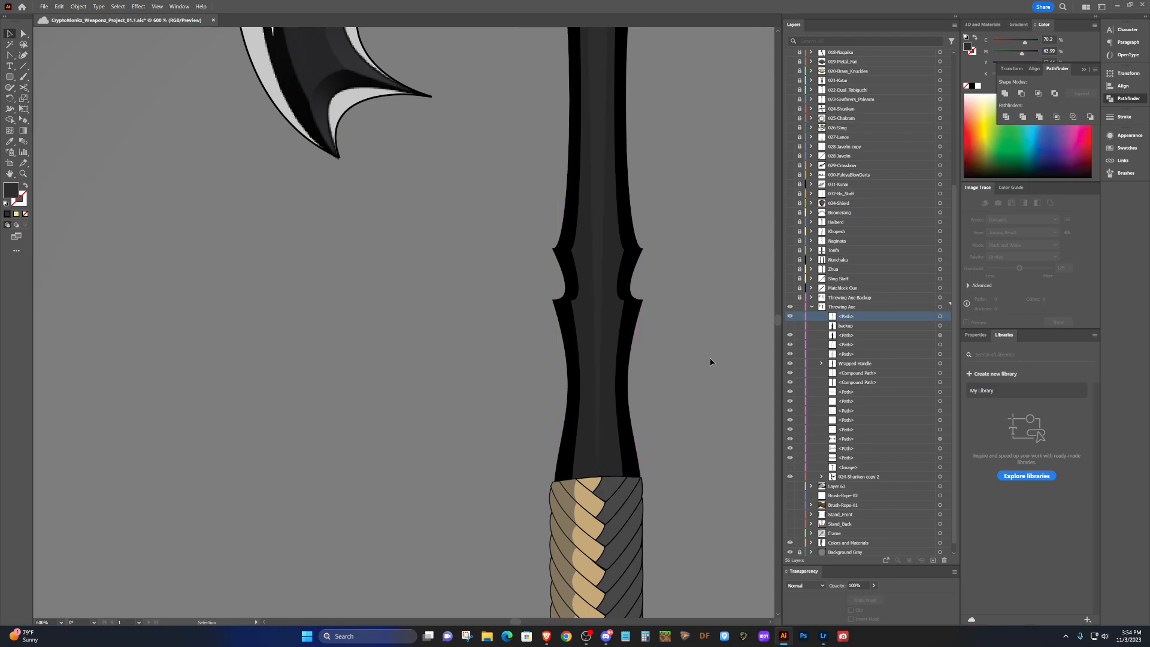
Examine the centre ridge shading along the handle and spike, both close up and against the whole axe.
scroll(667, 349, up, 4)
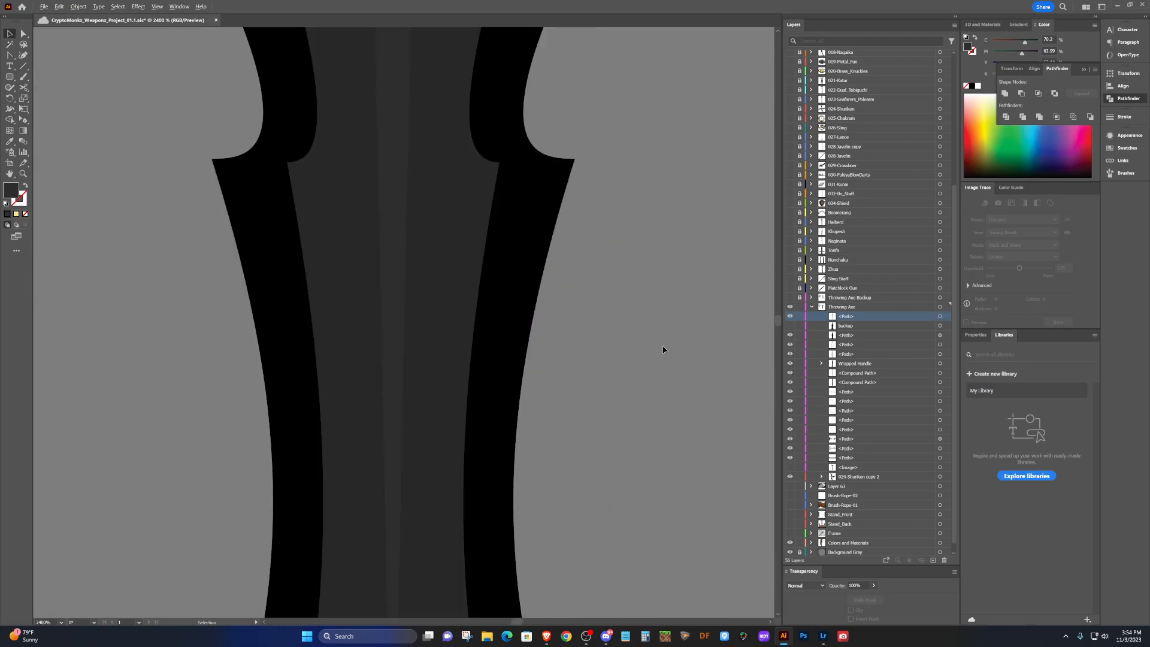
scroll(328, 278, up, 1)
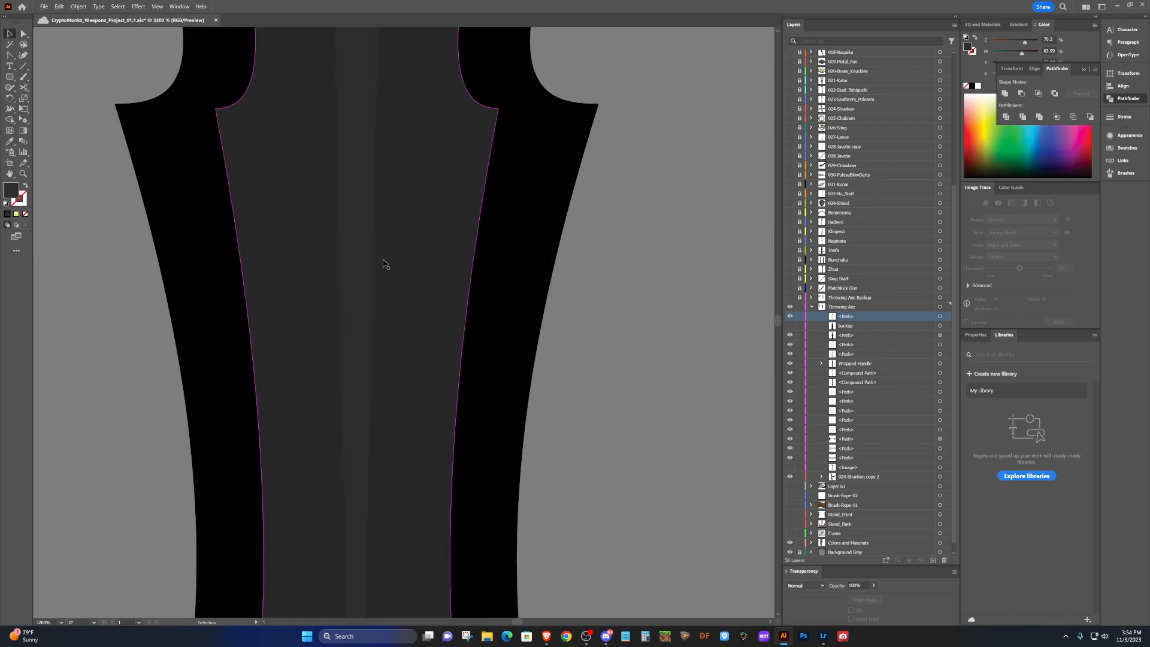
scroll(383, 264, down, 6)
scroll(448, 223, up, 3)
scroll(448, 224, up, 3)
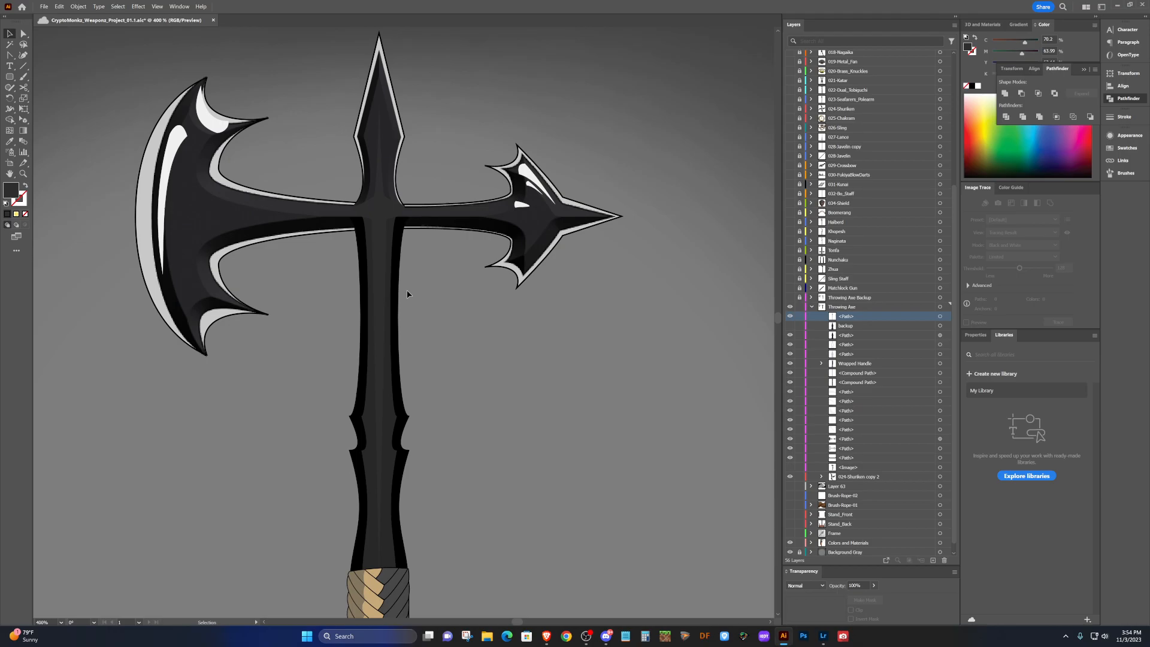
scroll(513, 432, down, 1)
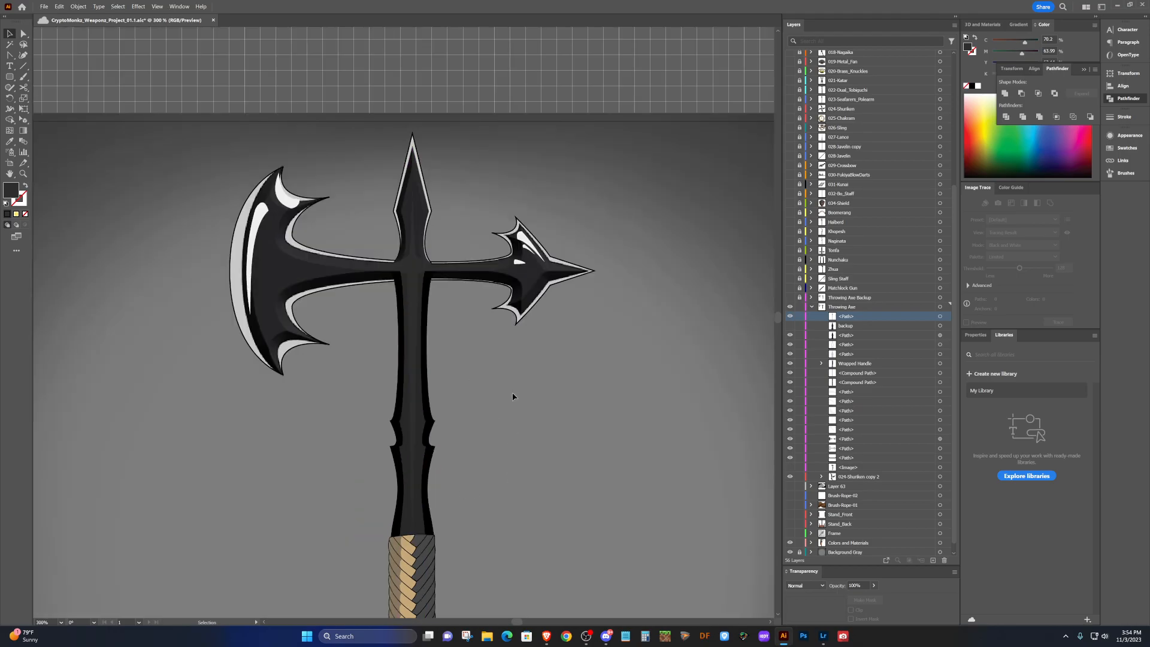
scroll(511, 390, down, 1)
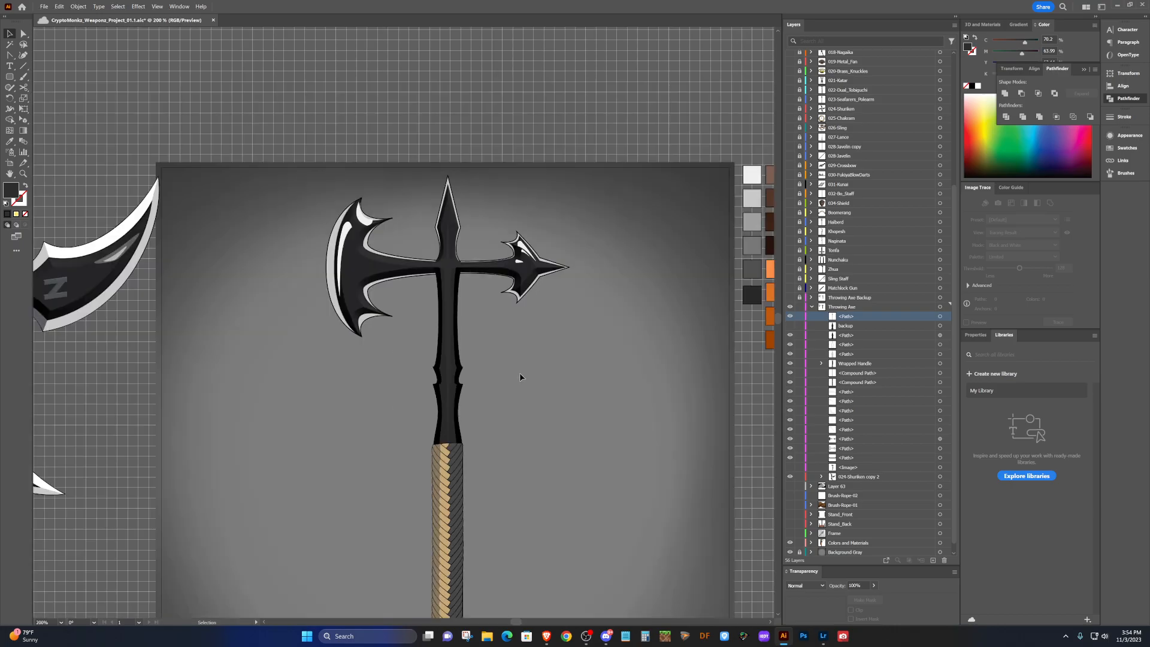
scroll(519, 373, down, 1)
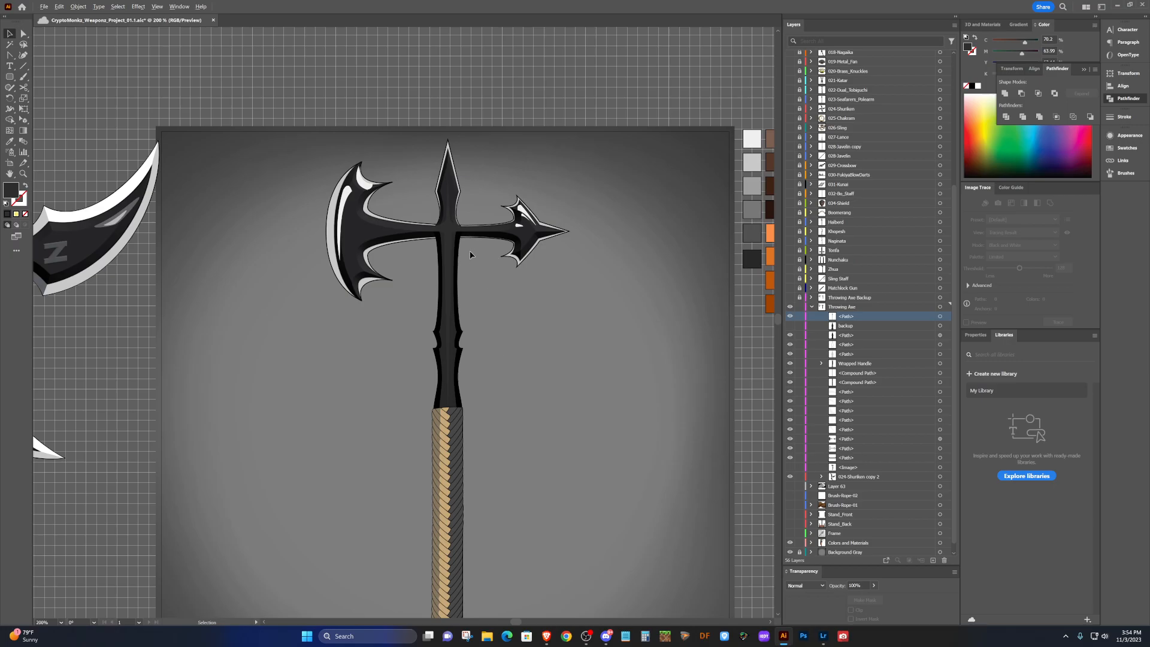
Duplicate the white highlight on the right point, move the copy beside the spike and place it topmost in the Throwing Axe layer.
scroll(470, 255, up, 5)
scroll(490, 221, up, 3)
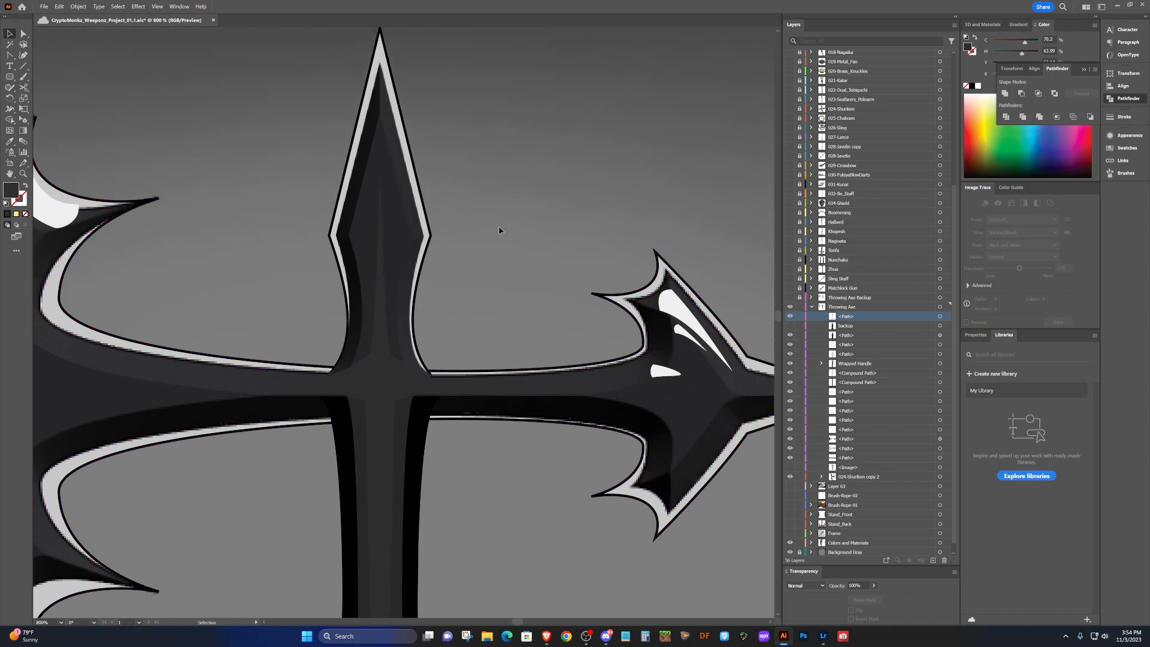
click(678, 313)
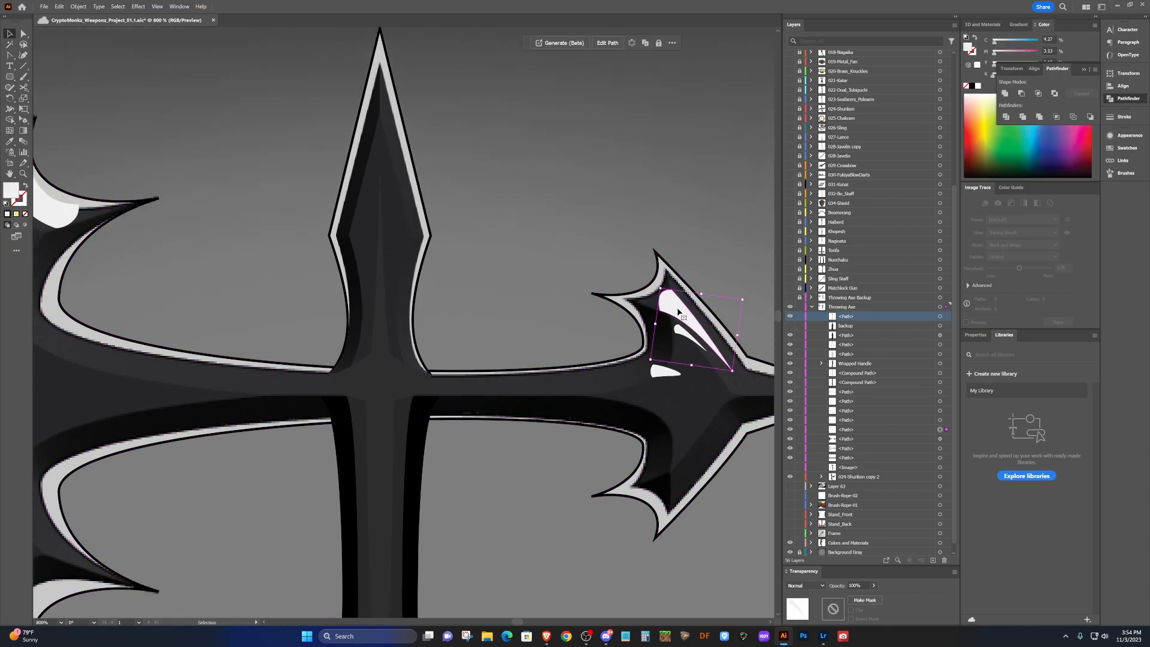
drag(679, 312, 465, 121)
click(927, 430)
key(ctrl+shift+bracketright)
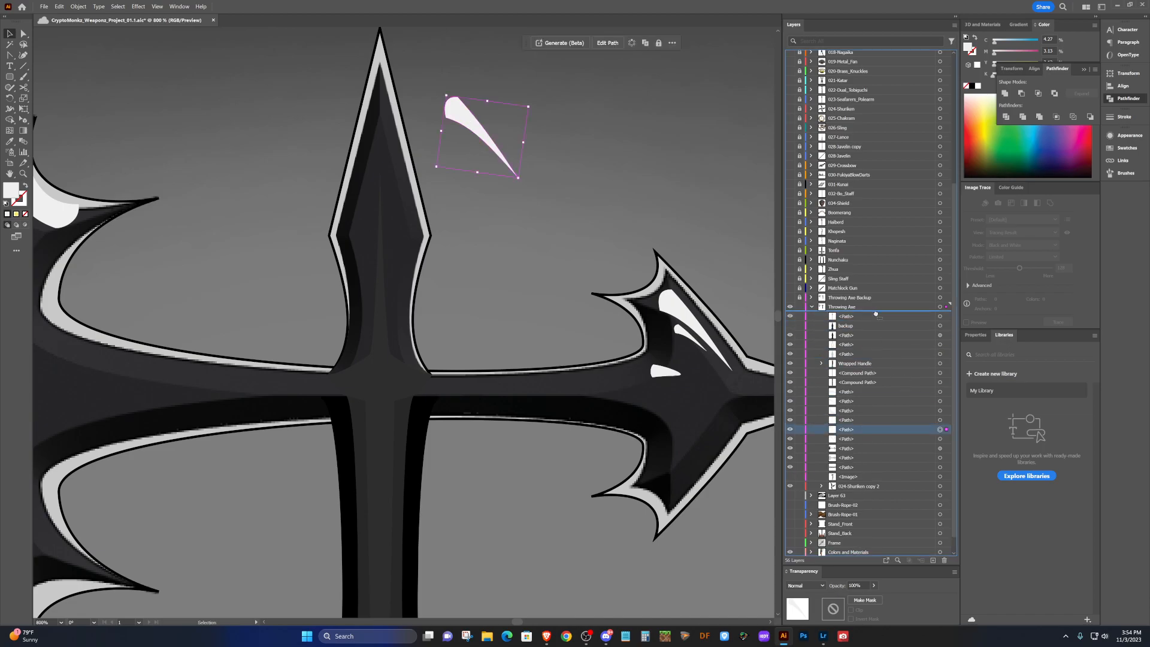
Rotate the copied highlight and fit it along the right edge of the spike's tip, then deselect it.
drag(484, 139, 405, 179)
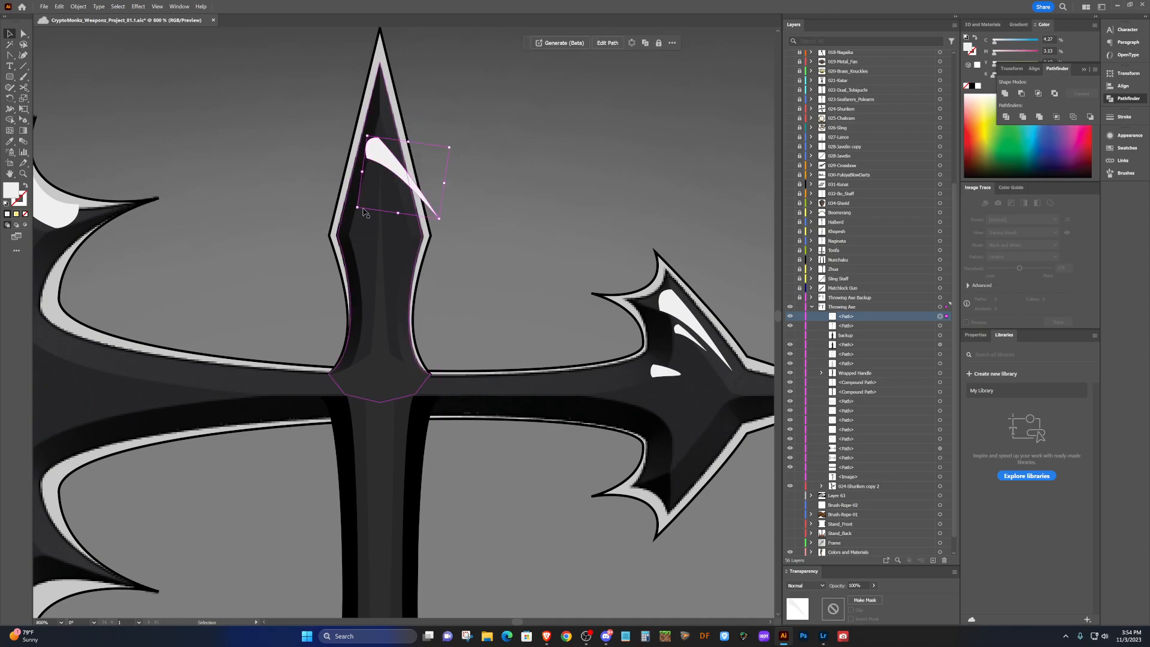
drag(353, 209, 458, 112)
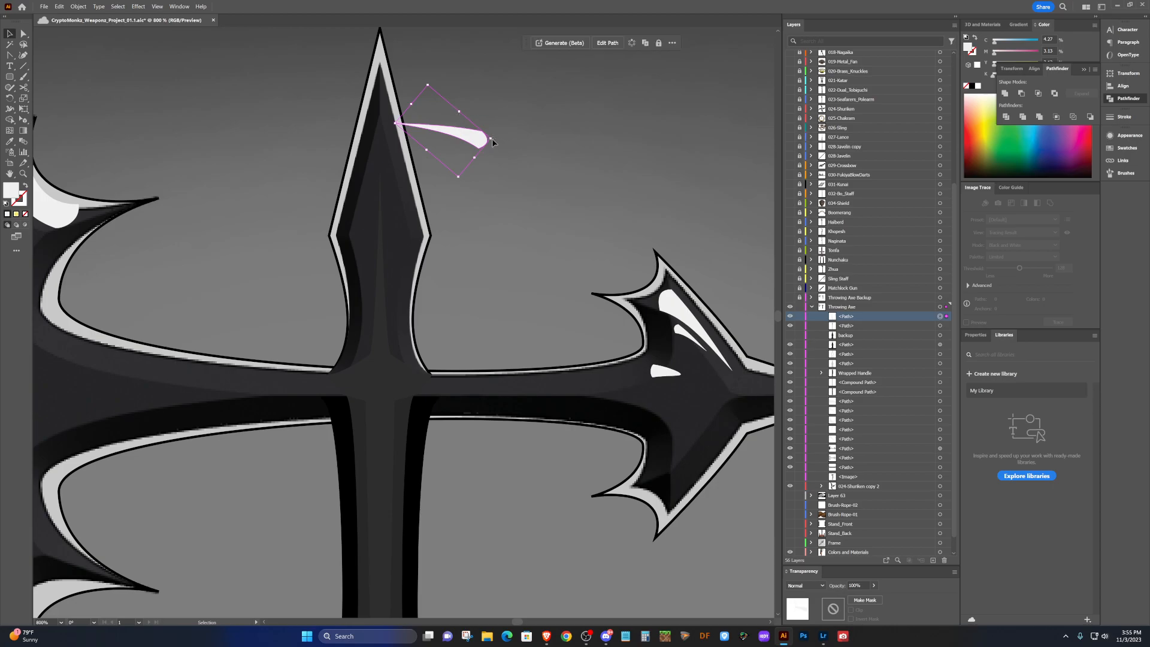
mouse_move(492, 139)
mouse_down()
mouse_move(458, 177)
mouse_move(399, 154)
mouse_move(393, 114)
mouse_move(393, 163)
mouse_move(411, 182)
mouse_move(479, 146)
mouse_up()
key(ctrl+z)
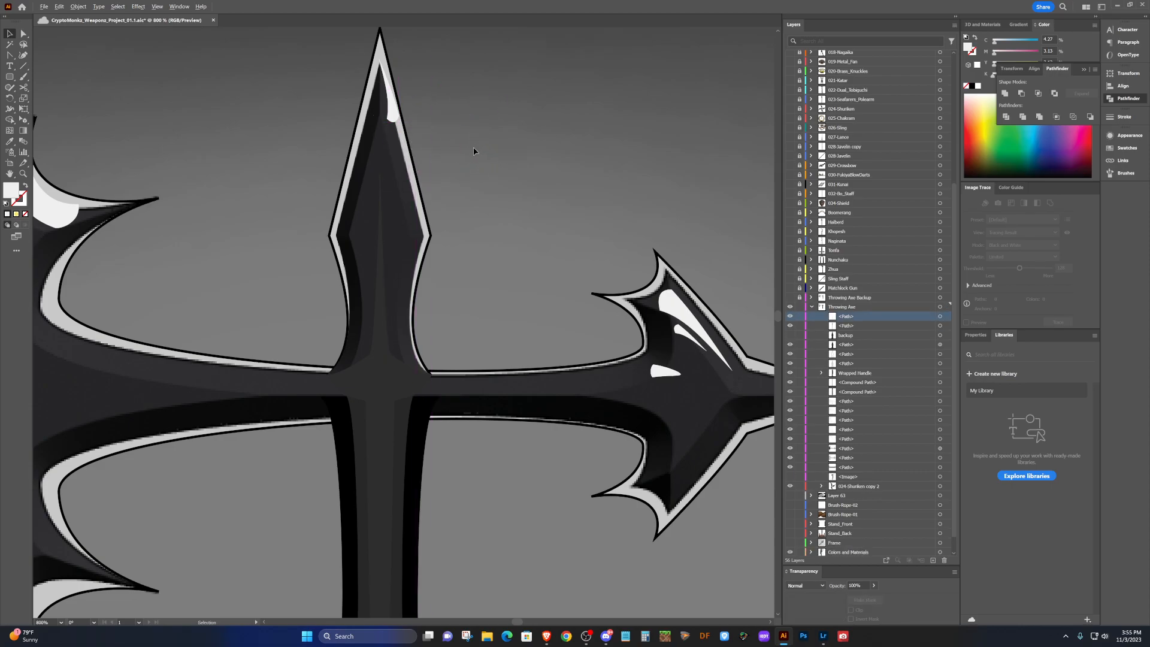
scroll(475, 146, down, 4)
drag(442, 137, 444, 159)
click(491, 143)
scroll(500, 141, down, 3)
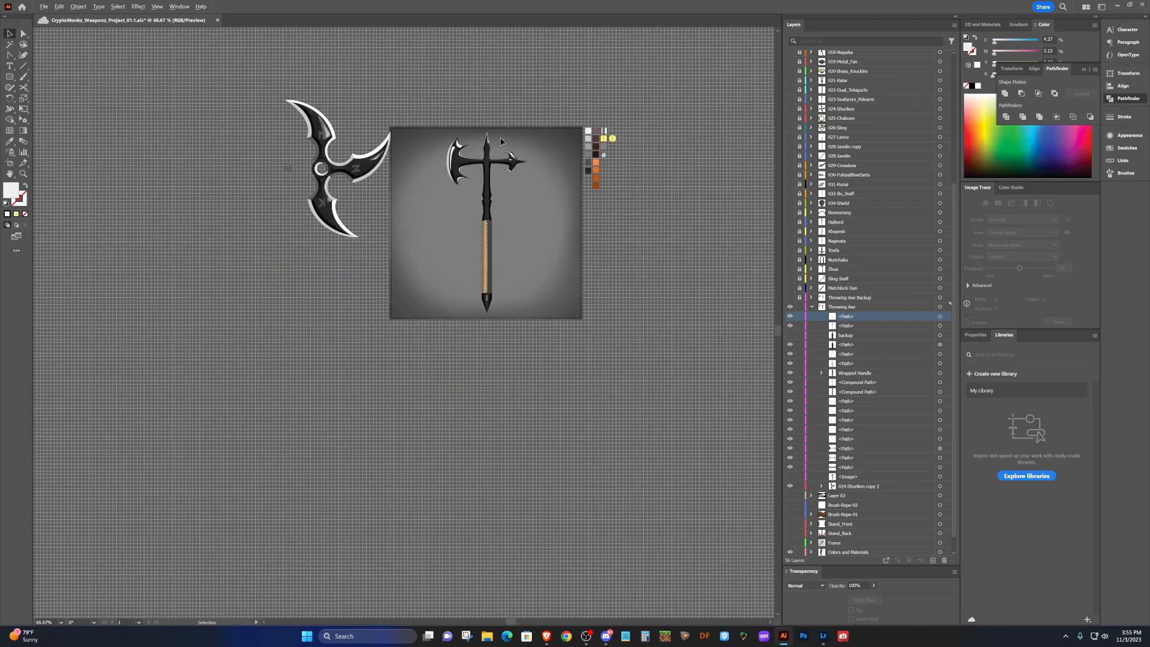
key(a)
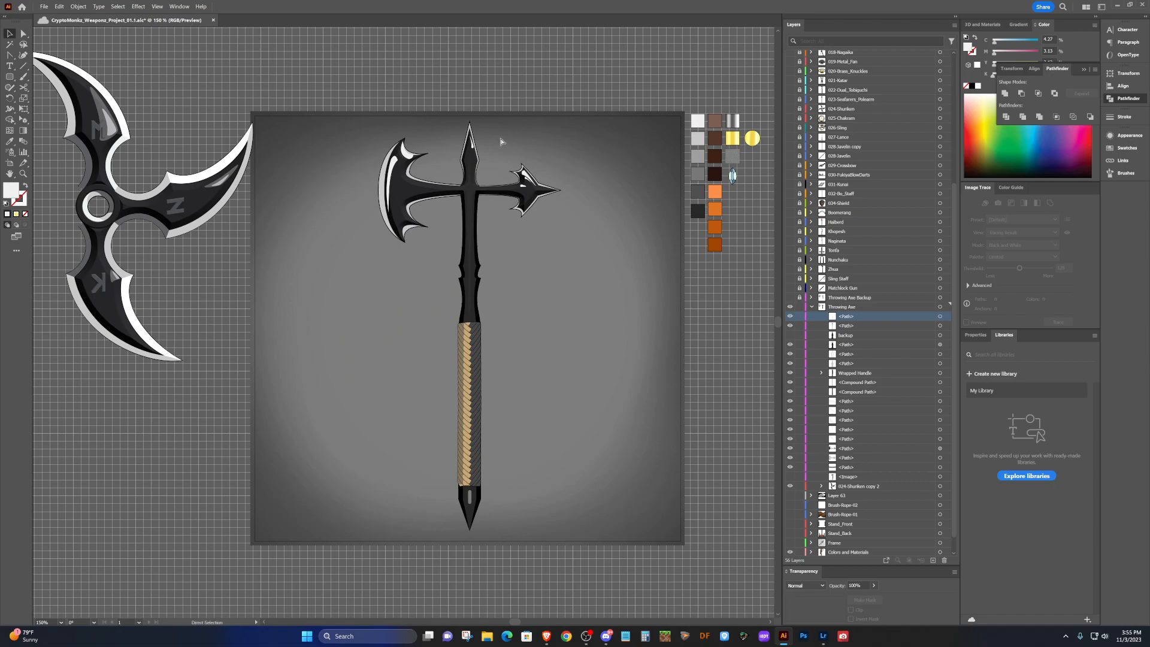
scroll(500, 141, right, 3)
key(v)
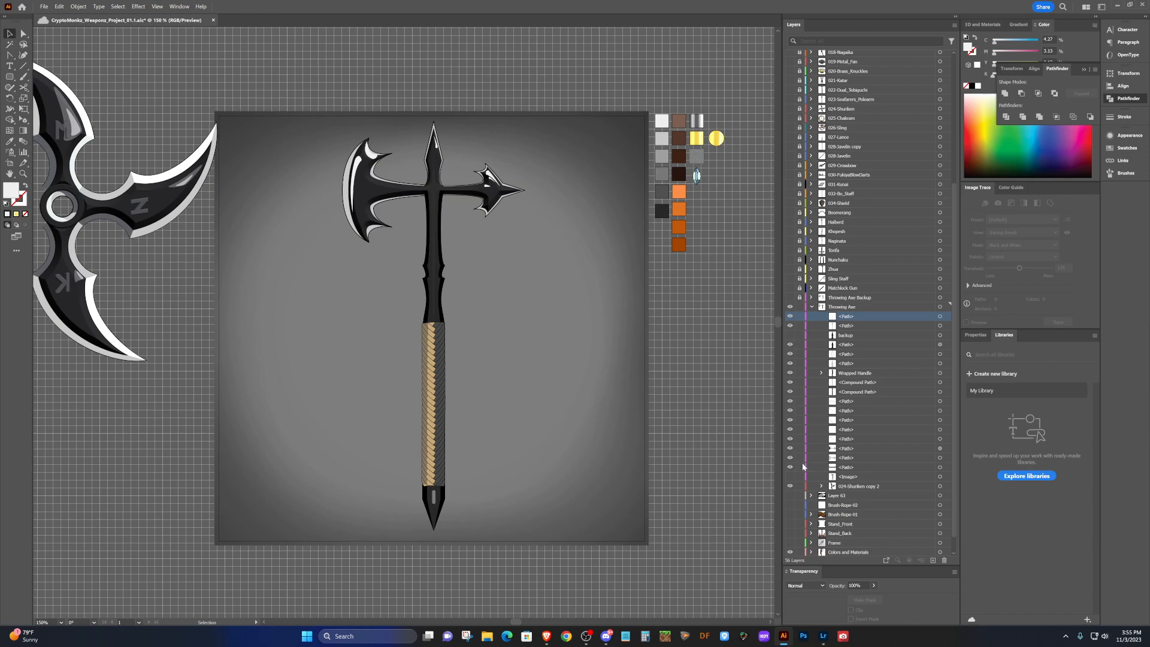
Move the gray band between the wrapped grip and the pommel to the top of the Throwing Axe layer.
click(859, 468)
click(940, 467)
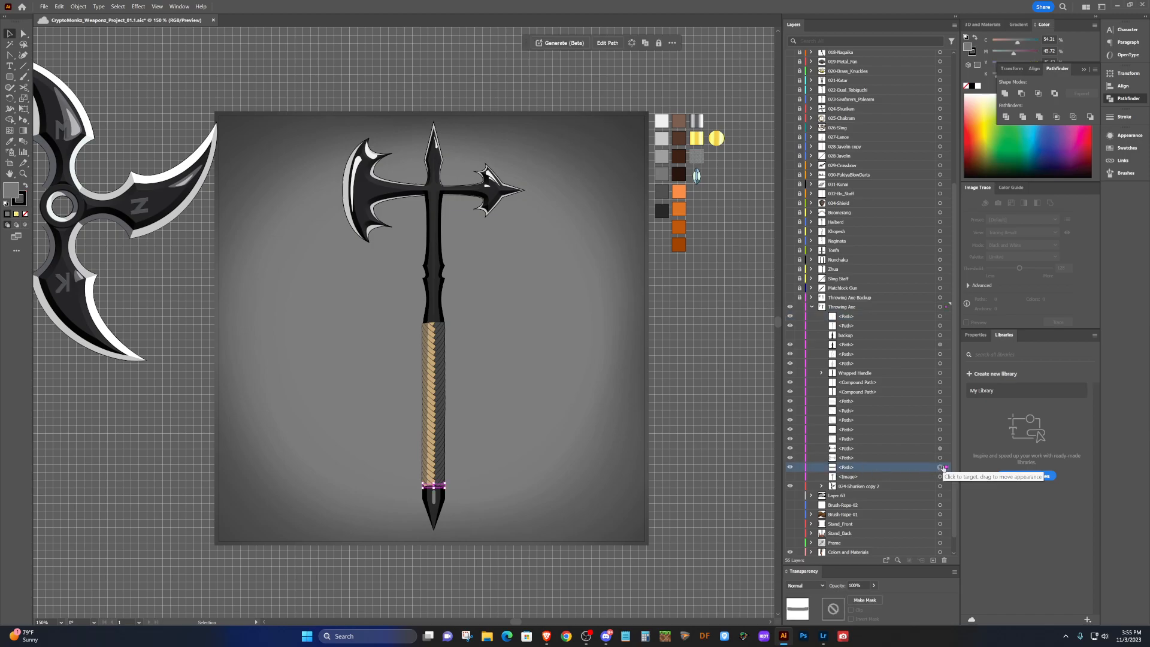
drag(897, 469, 838, 319)
scroll(420, 490, up, 6)
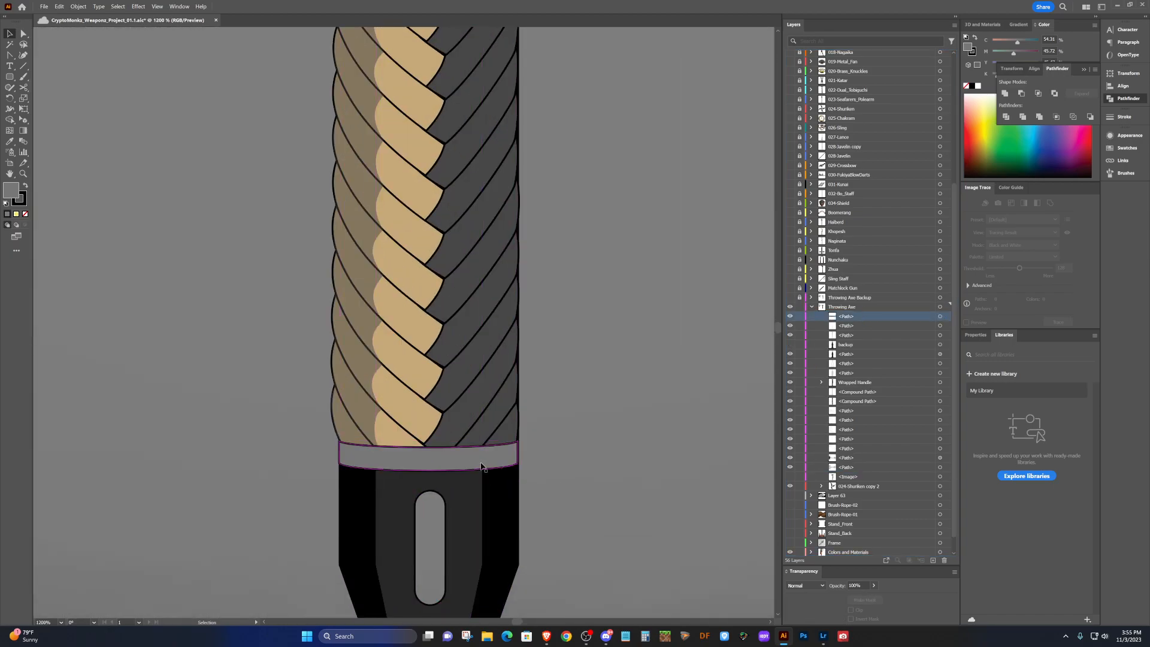
scroll(602, 400, down, 6)
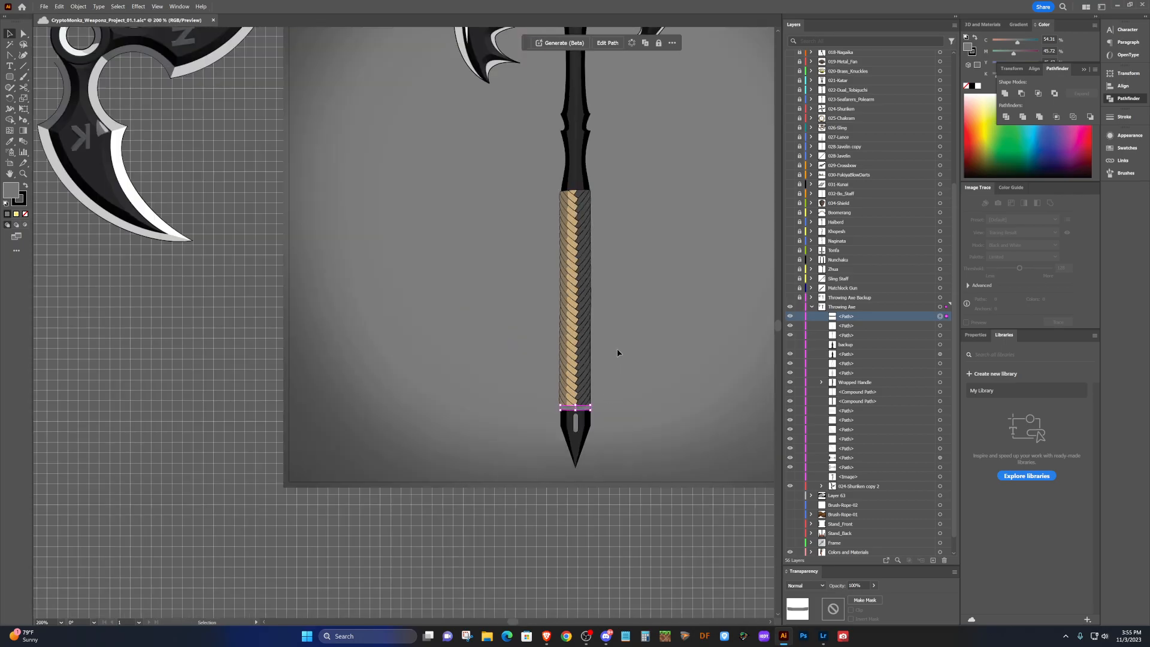
scroll(623, 366, up, 4)
scroll(621, 371, down, 5)
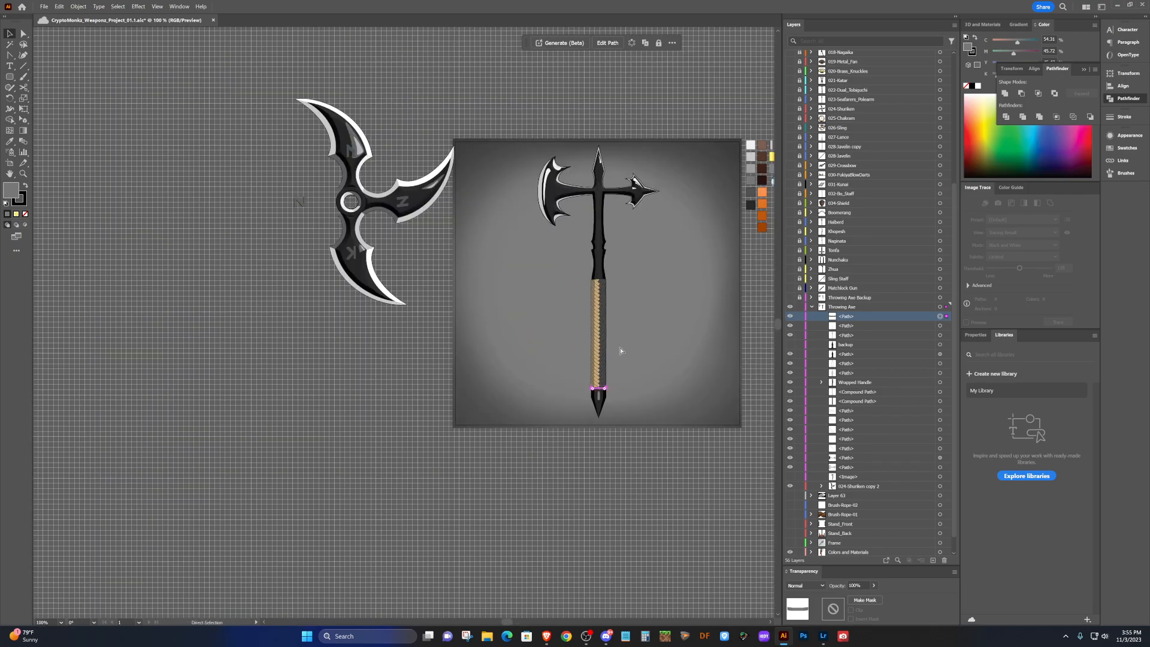
Fill the band below the grip with the silver metallic gradient sampled from the material swatches, and deselect it.
scroll(619, 348, right, 3)
key(v)
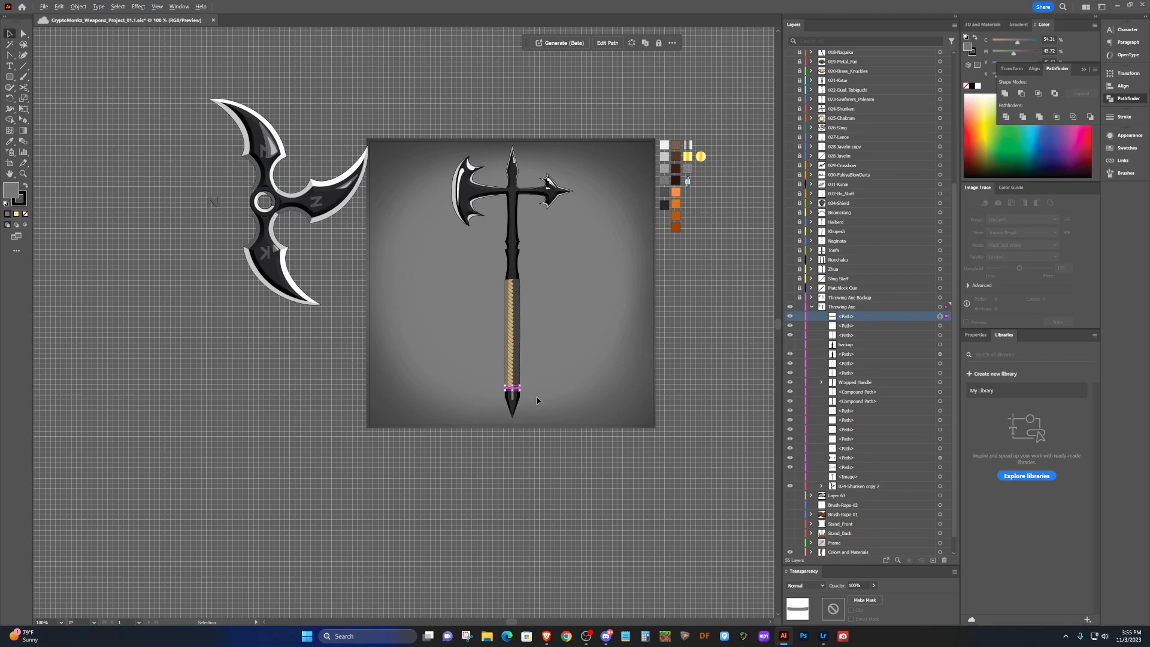
click(687, 144)
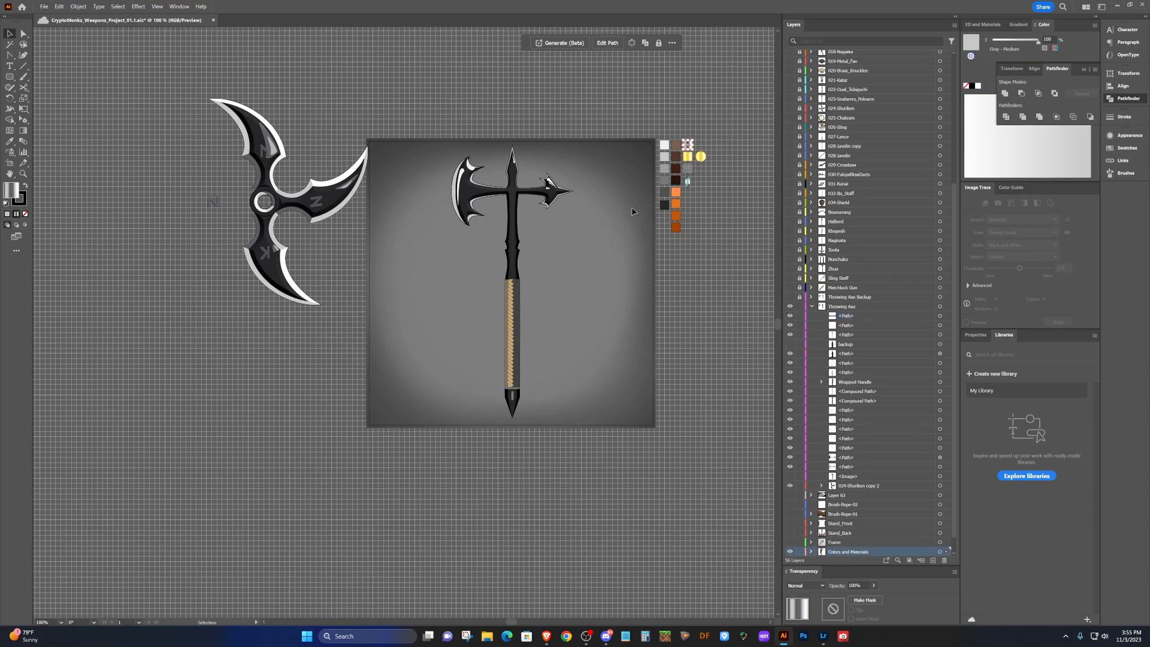
click(508, 389)
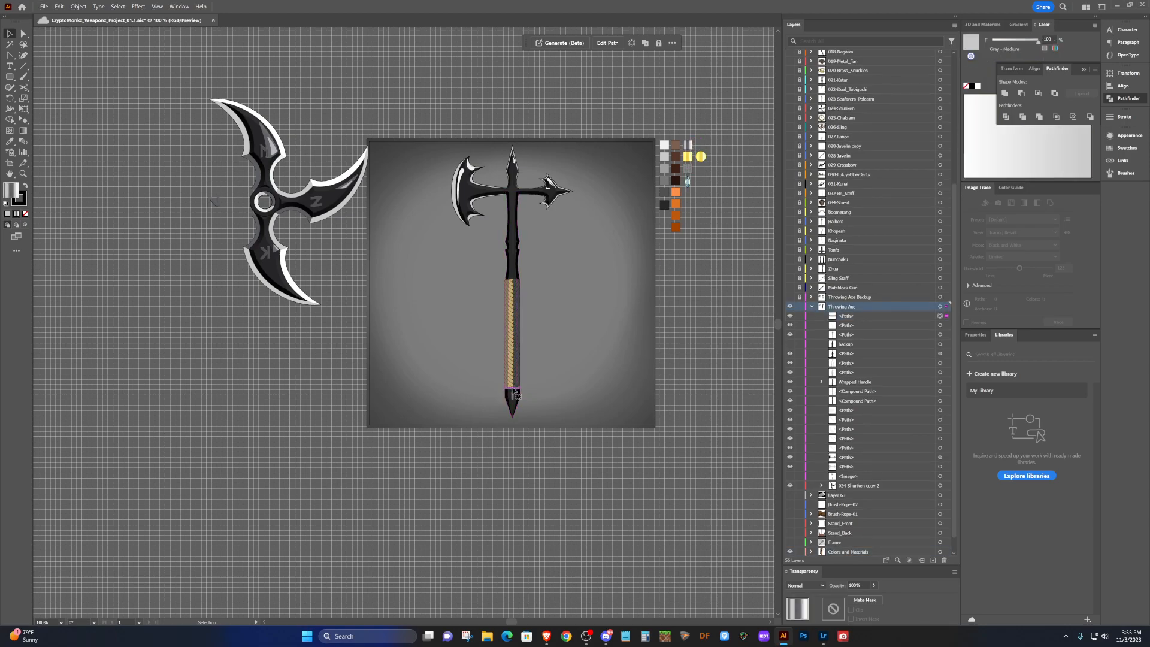
key(i)
click(688, 147)
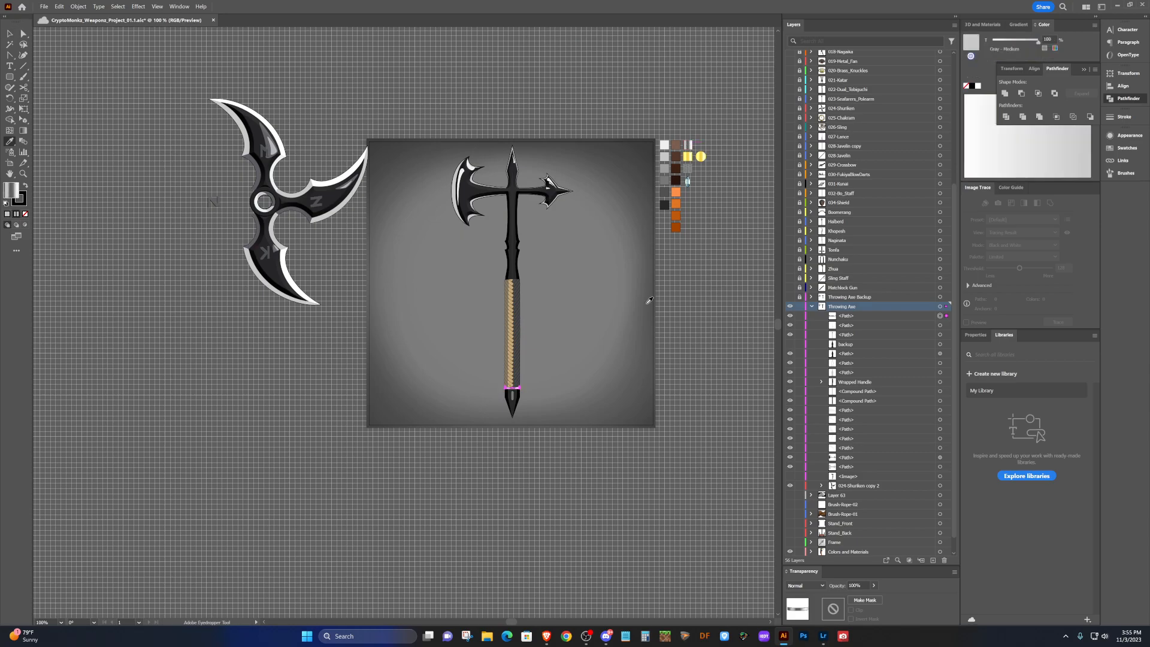
key(v)
click(526, 397)
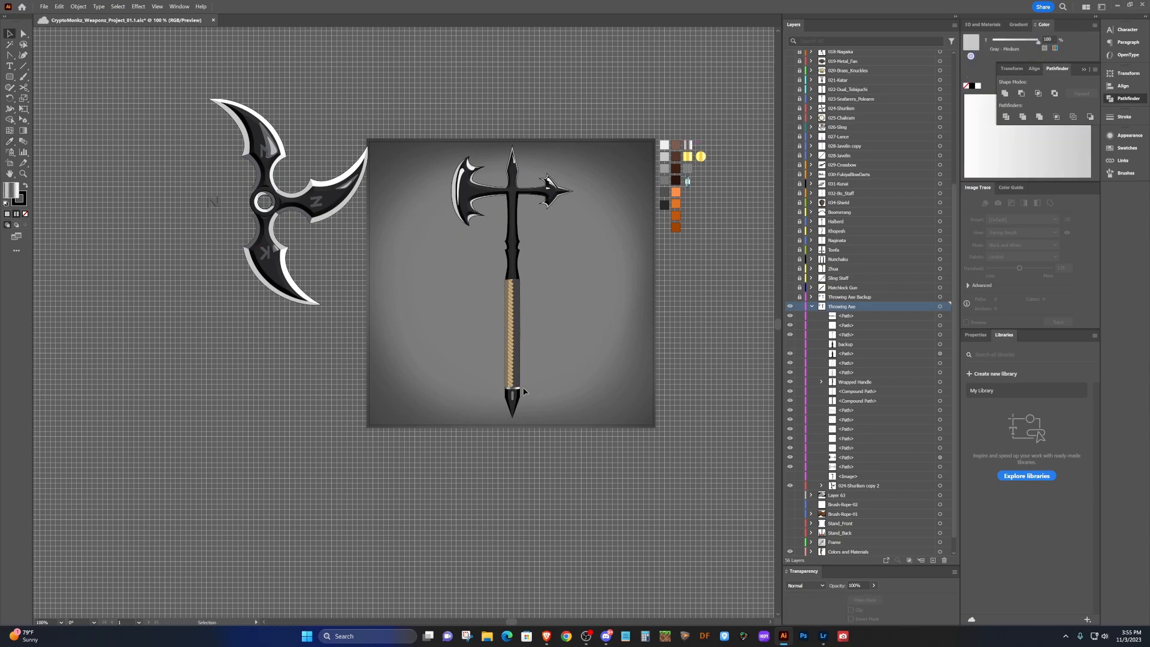
Duplicate the metallic band and move the copy up the handle toward the upper end of the wrapped grip.
scroll(519, 388, up, 5)
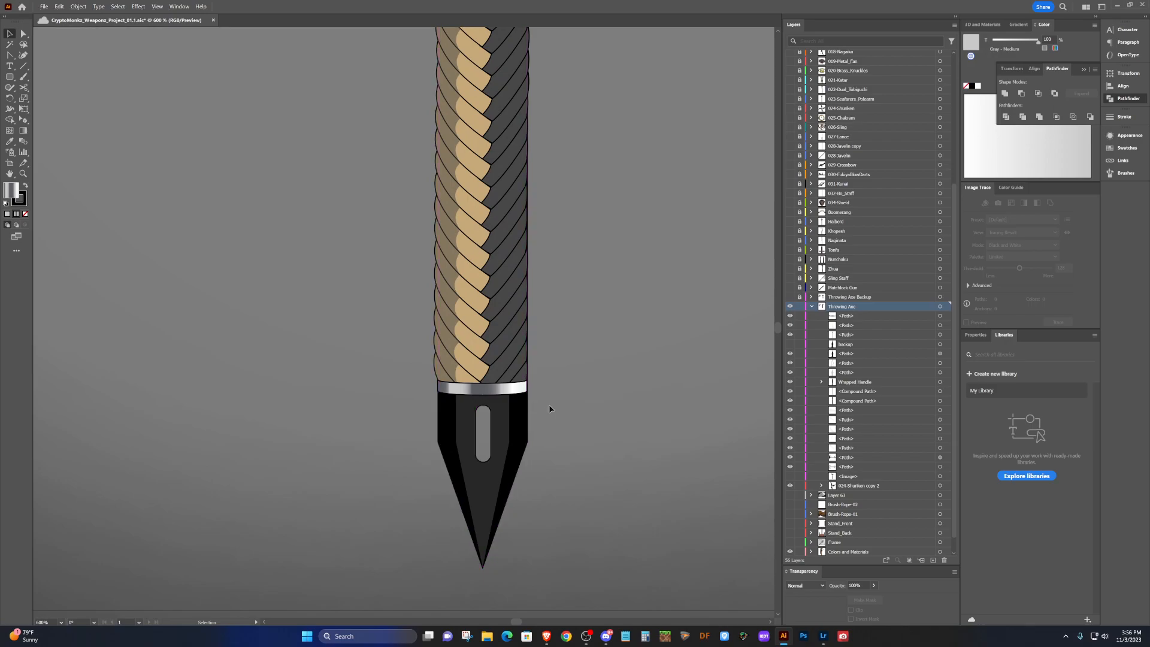
click(508, 395)
drag(508, 393, 520, 119)
scroll(542, 193, up, 5)
scroll(542, 205, up, 6)
drag(492, 432, 494, 53)
Fine-tune the copied band's position so it covers the seam between the black handle and the wrapped grip.
scroll(498, 75, up, 6)
scroll(499, 74, down, 5)
scroll(496, 75, up, 2)
scroll(496, 78, up, 3)
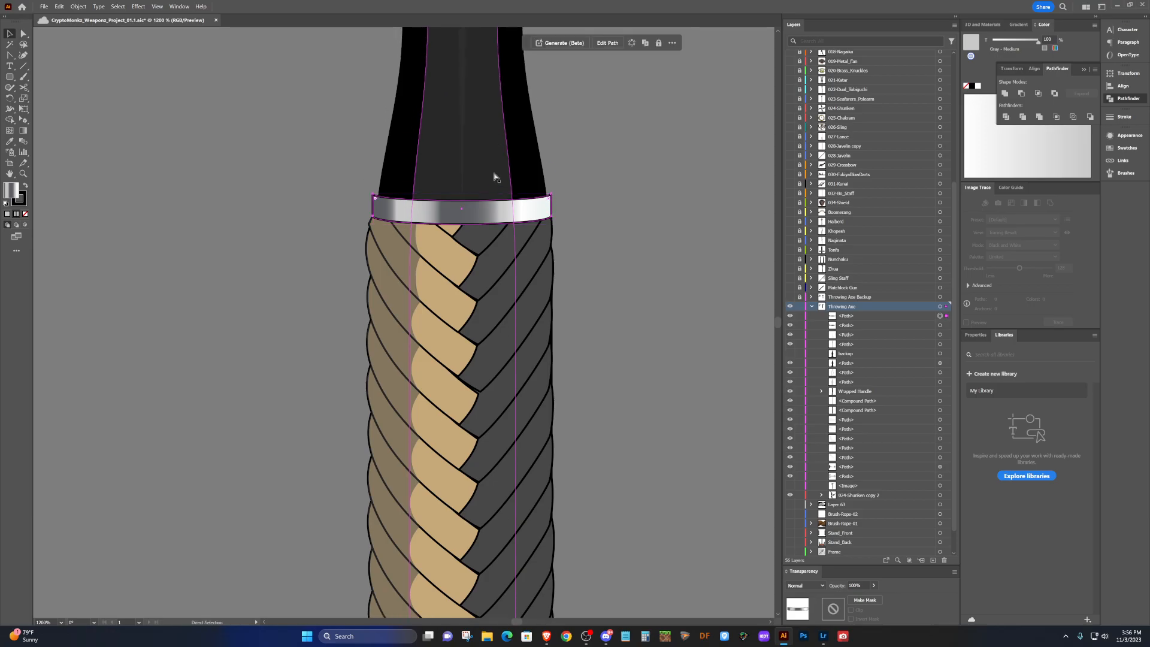
key(v)
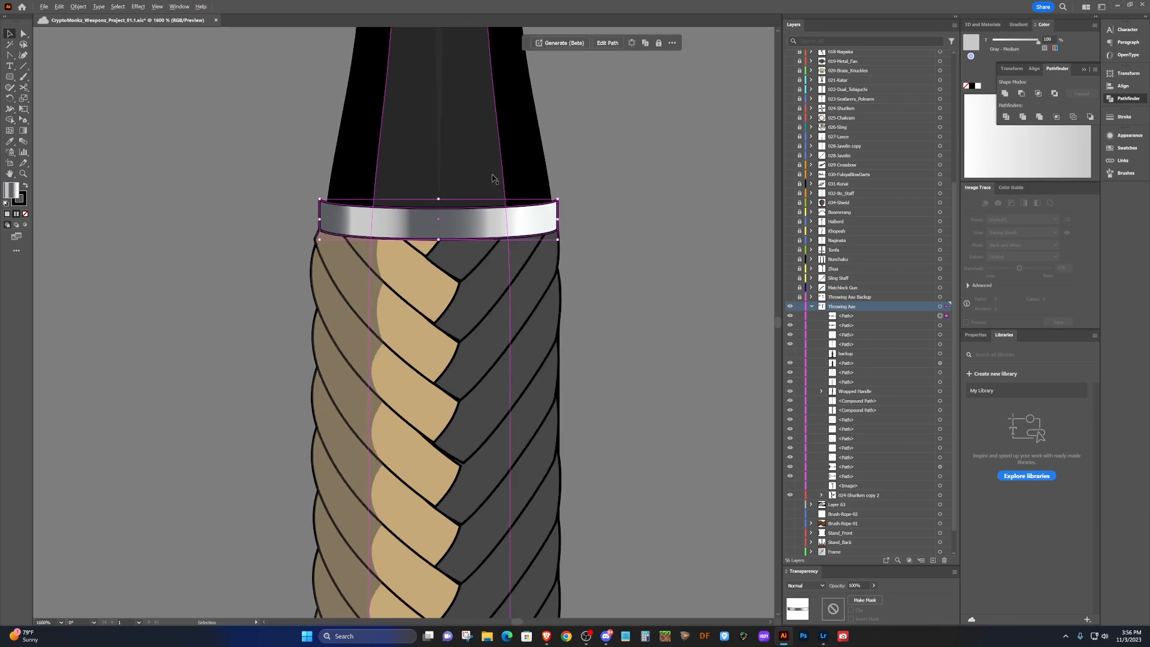
scroll(496, 177, up, 2)
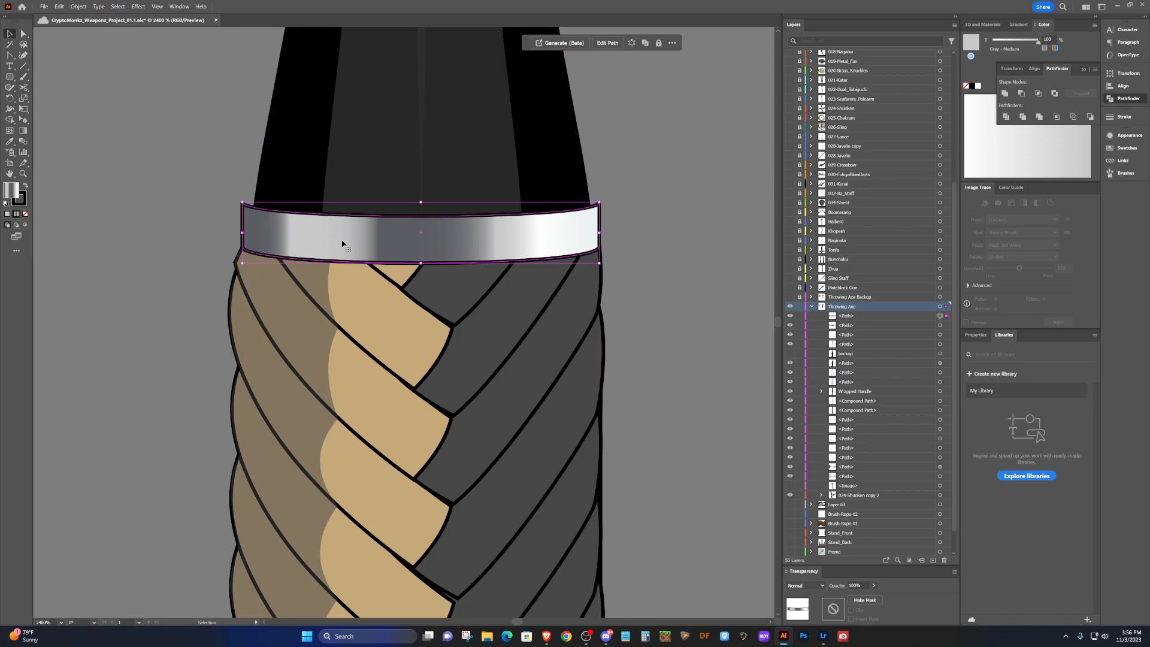
mouse_move(342, 243)
mouse_down()
mouse_move(342, 287)
mouse_move(343, 240)
mouse_up()
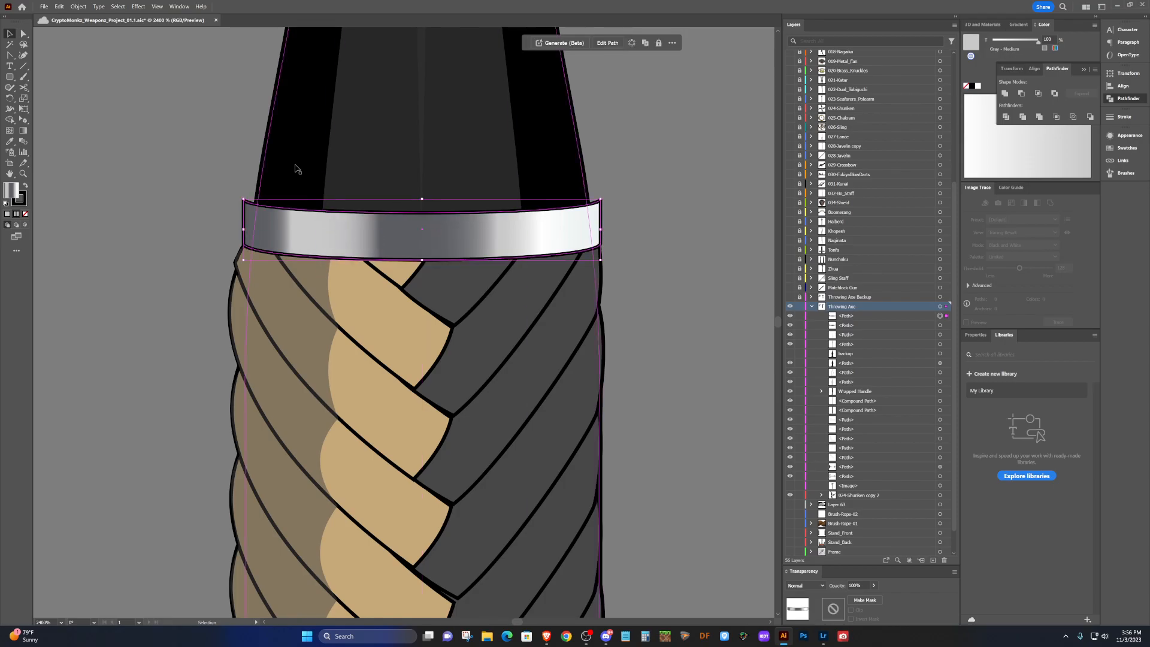
Add an anchor point on each side of the black handle outline where it meets the upper metallic band.
click(296, 162)
scroll(293, 160, up, 1)
scroll(295, 160, up, 4)
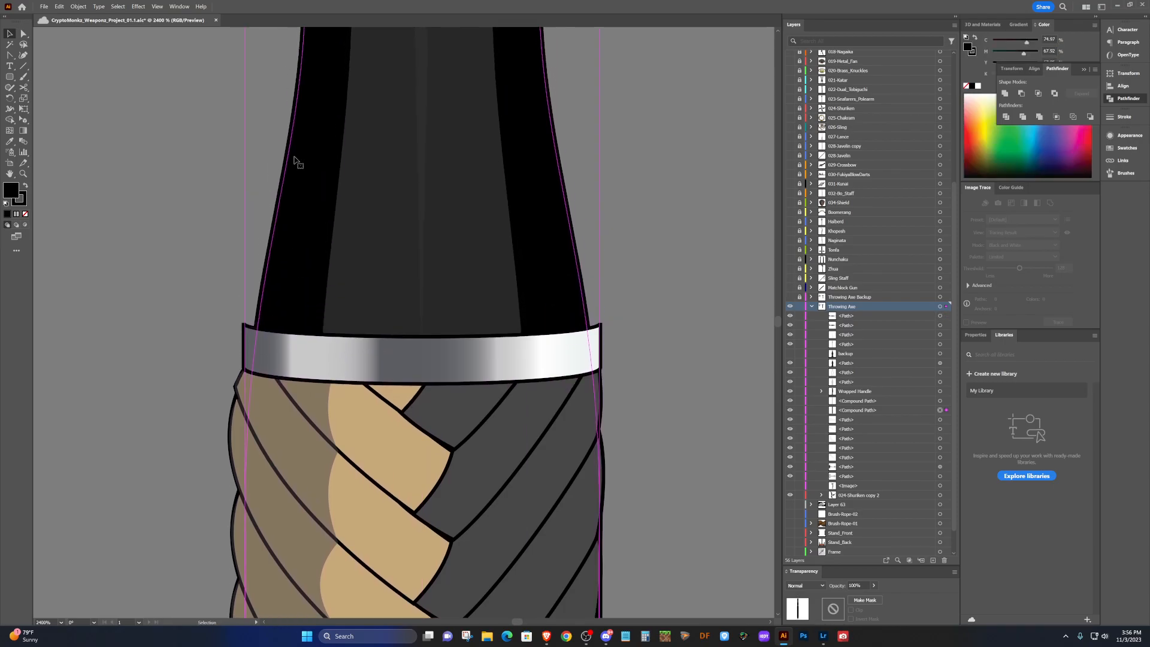
scroll(324, 388, down, 1)
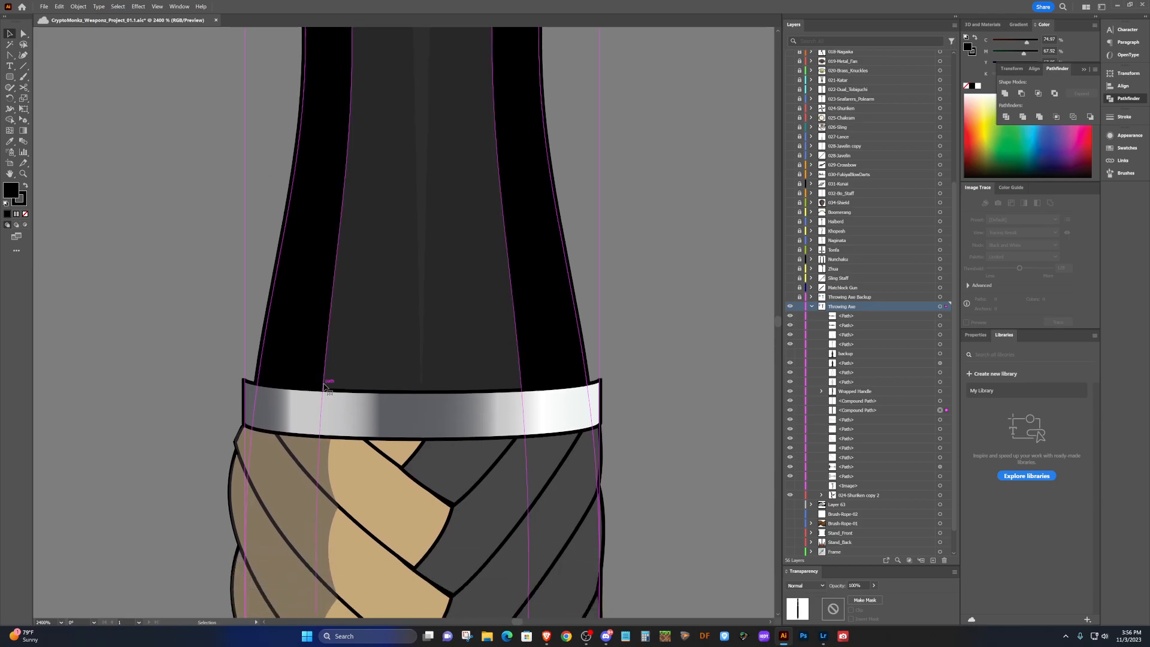
key(shift+c)
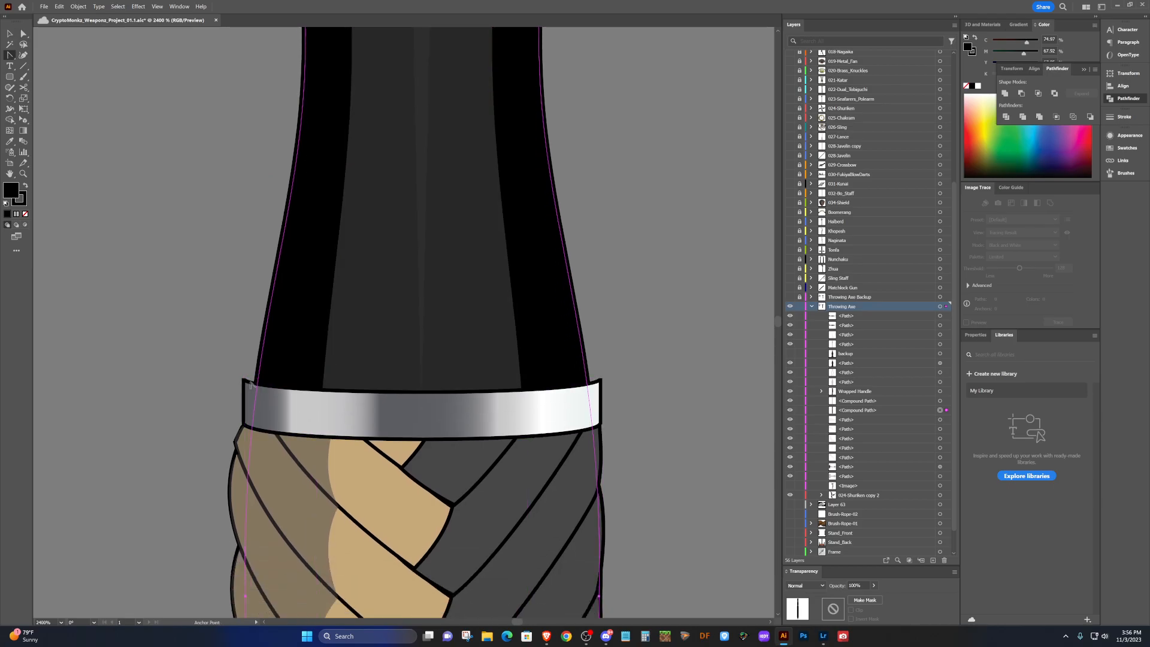
key(plus)
click(258, 380)
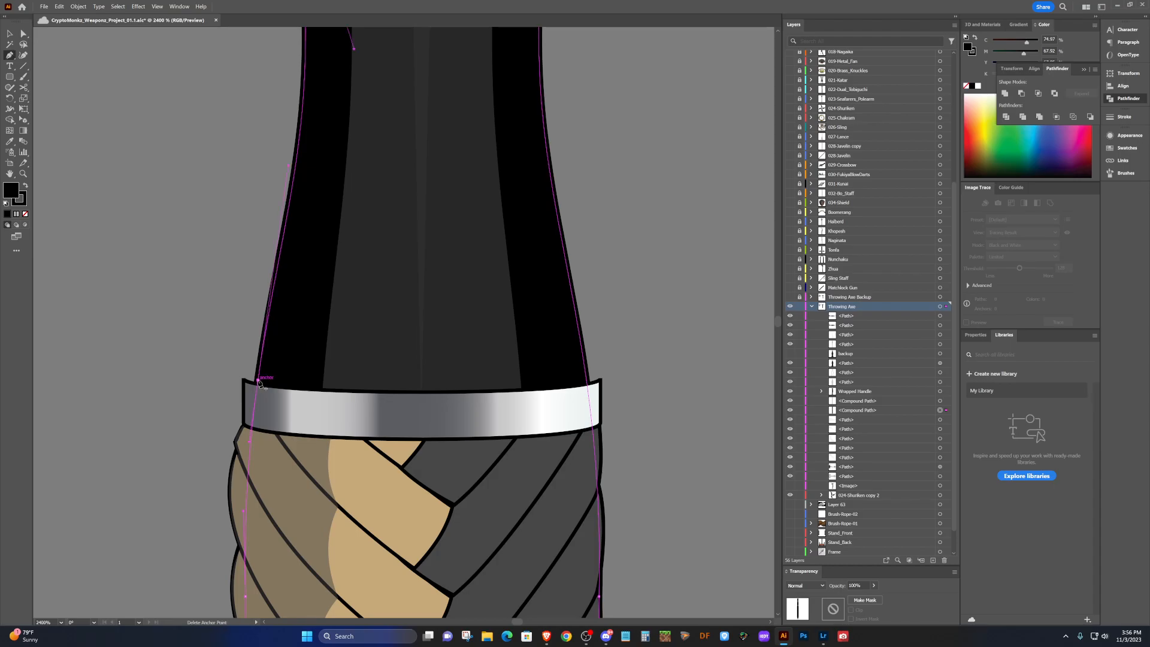
click(587, 381)
Pull both new anchor points outward to the band's upper corners, adjust their lower curve handles inward, and save the document.
key(shift+c)
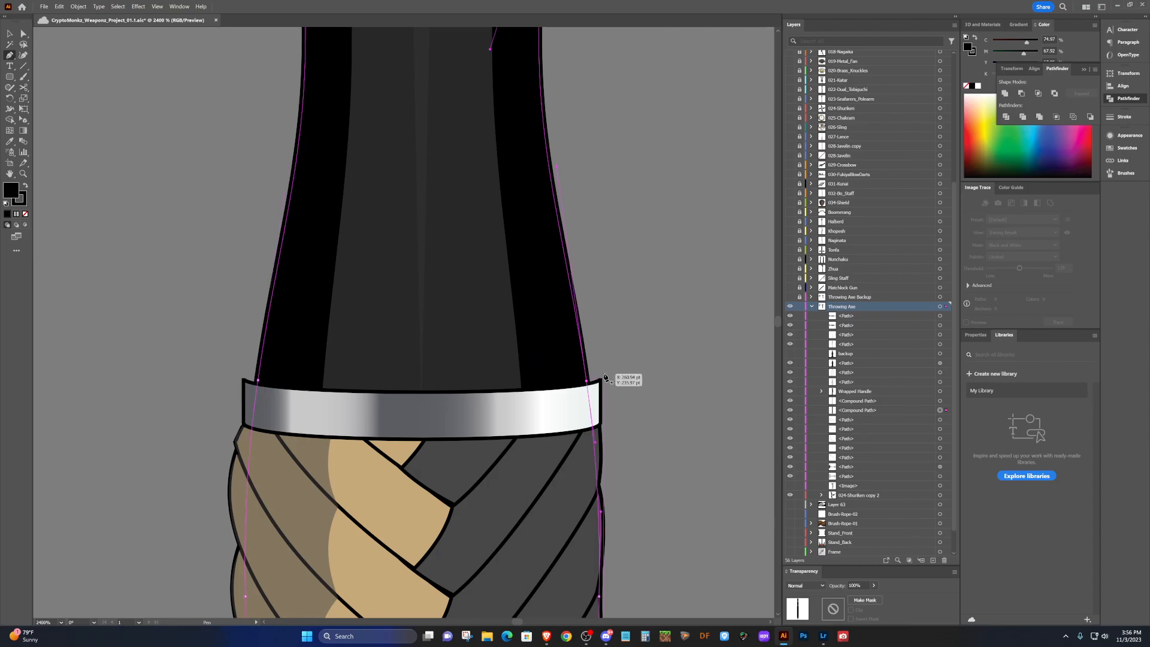
drag(587, 383, 599, 381)
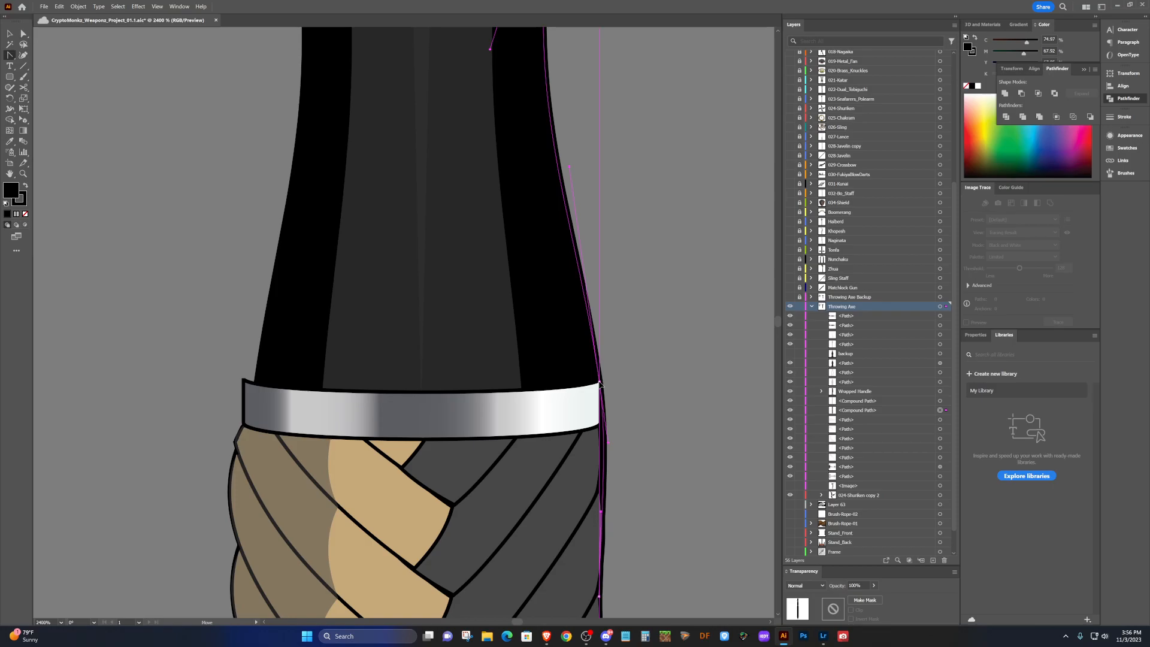
drag(608, 442, 590, 447)
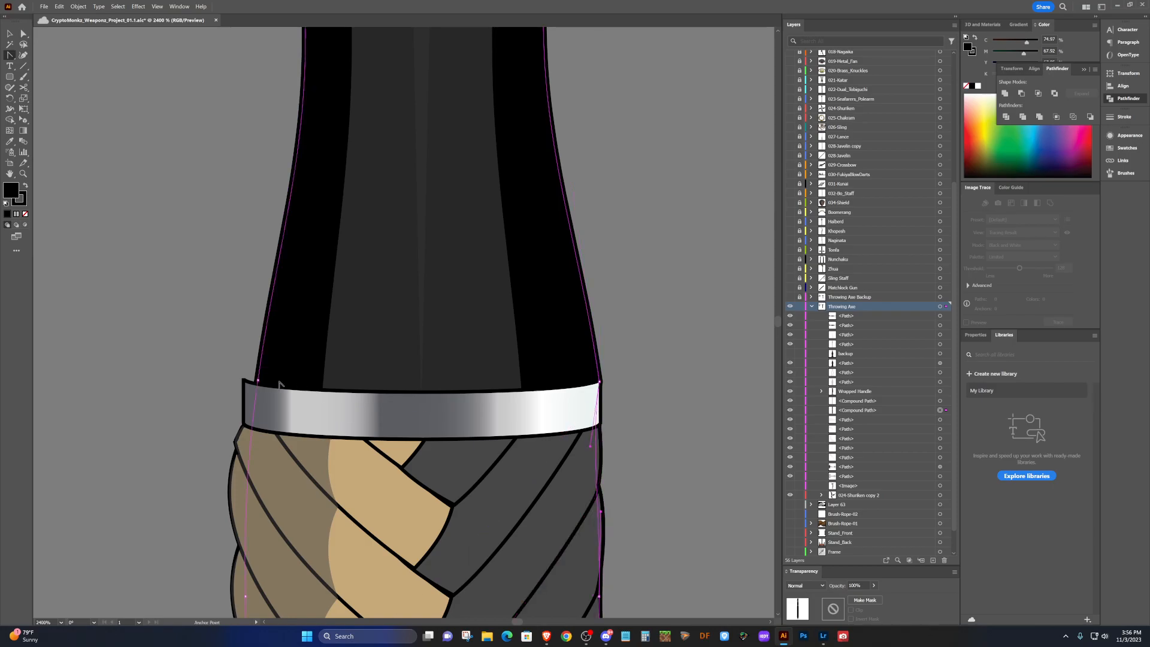
drag(257, 382, 245, 382)
click(252, 446)
click(251, 446)
key(ctrl+s)
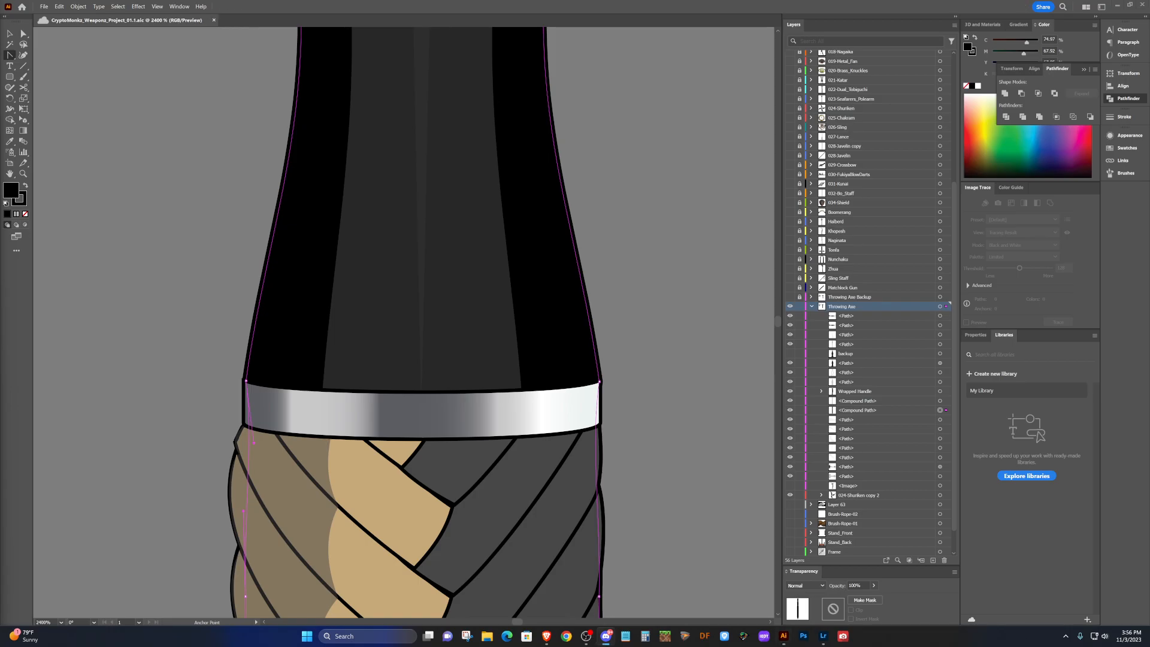
Deselect the handle and examine the whole axe with its new metallic bands and spike highlight.
key(v)
click(694, 235)
scroll(673, 252, down, 7)
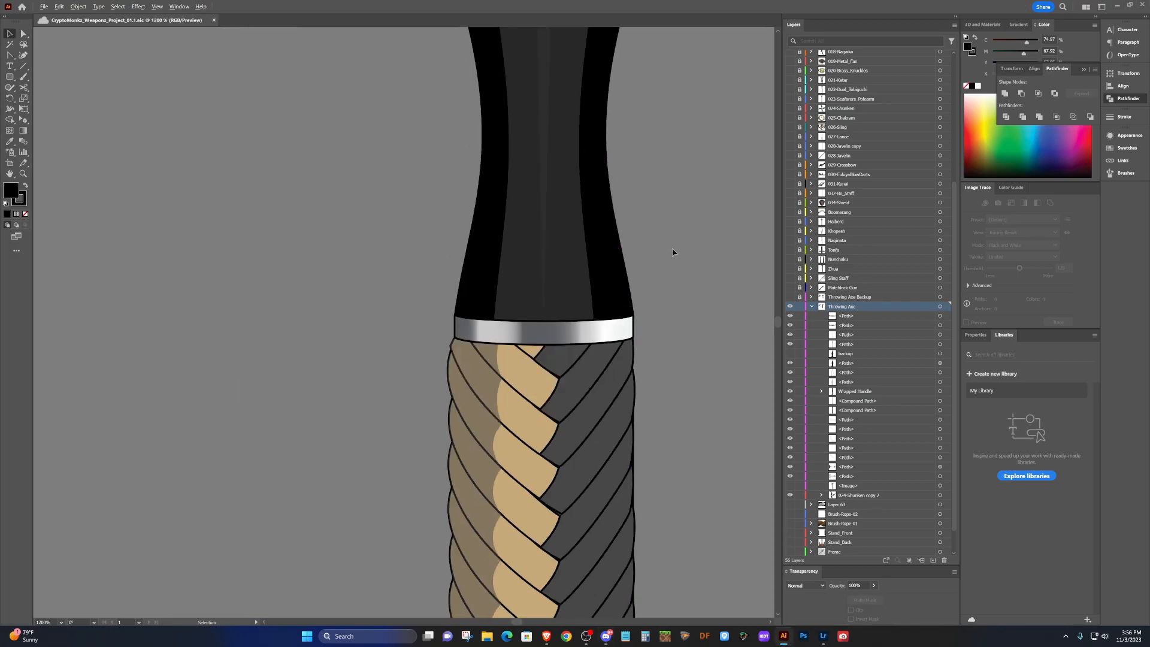
scroll(673, 252, right, 5)
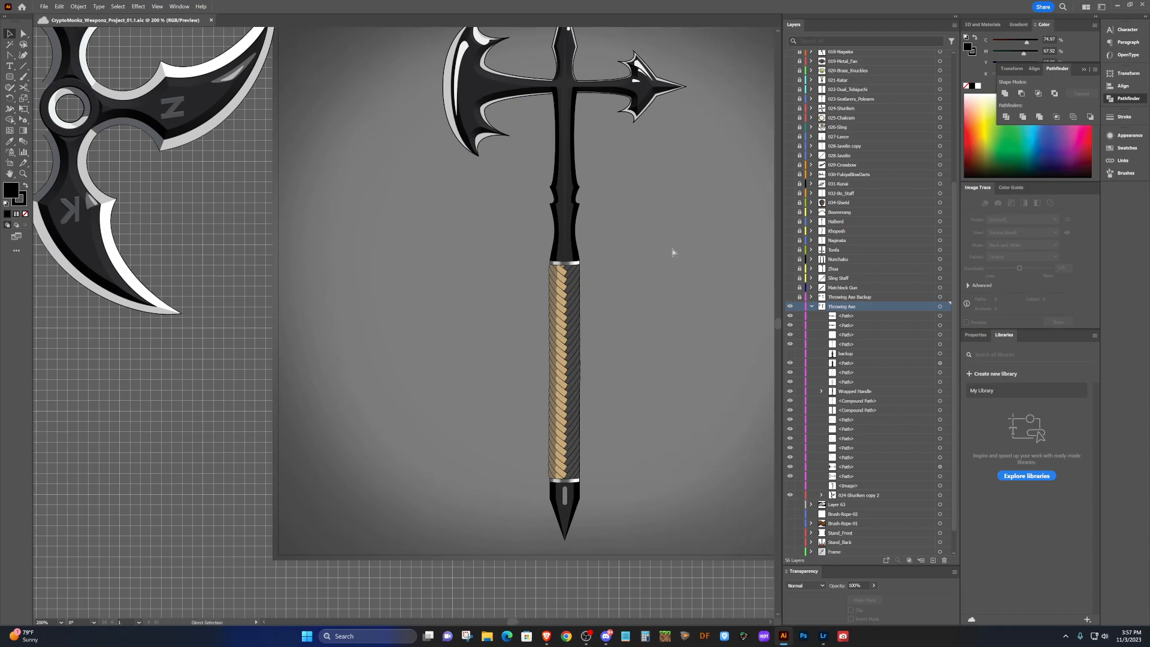
scroll(672, 252, up, 3)
scroll(673, 252, right, 2)
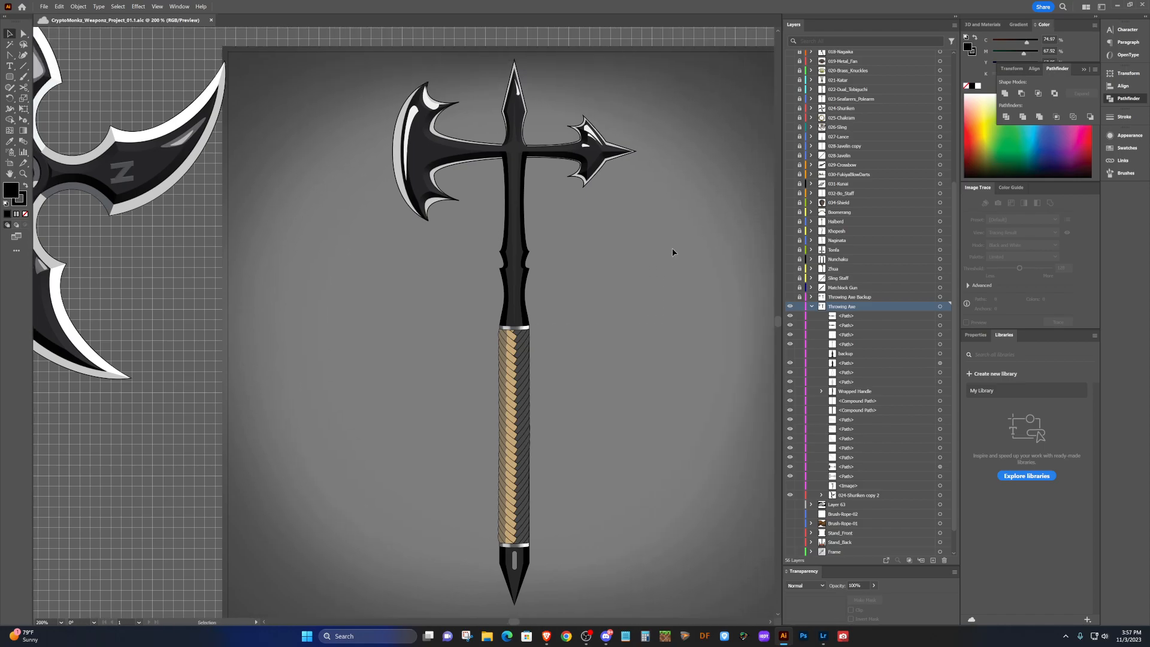
scroll(672, 252, down, 1)
scroll(672, 252, right, 2)
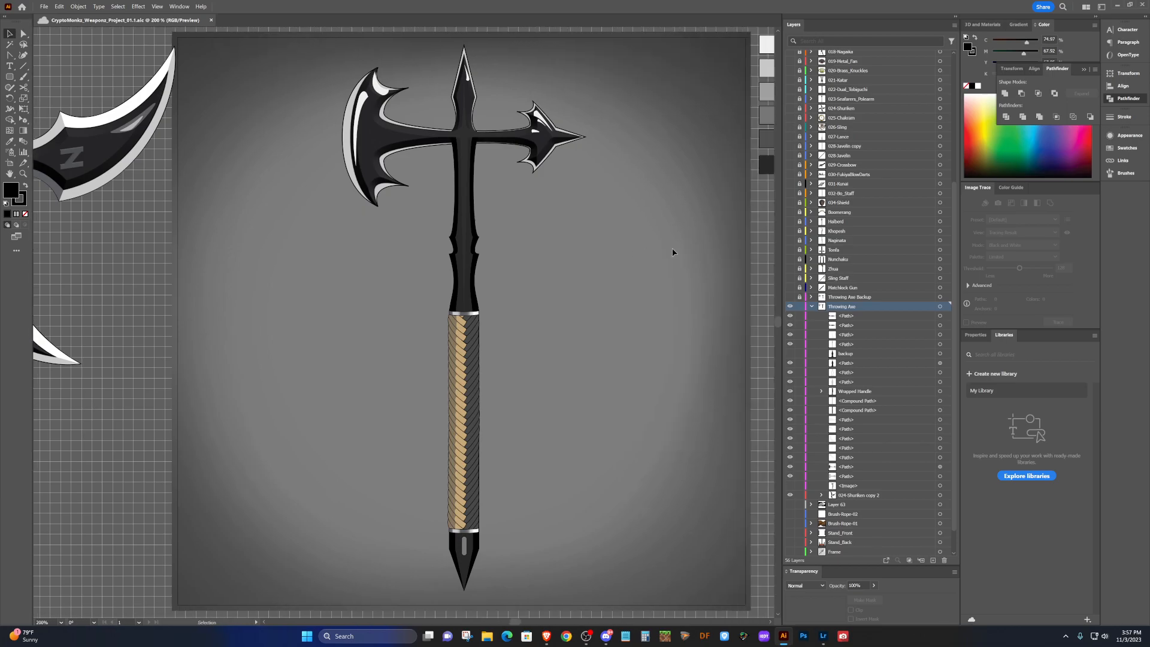
scroll(663, 251, right, 1)
scroll(663, 250, up, 1)
scroll(663, 250, down, 1)
scroll(663, 251, down, 1)
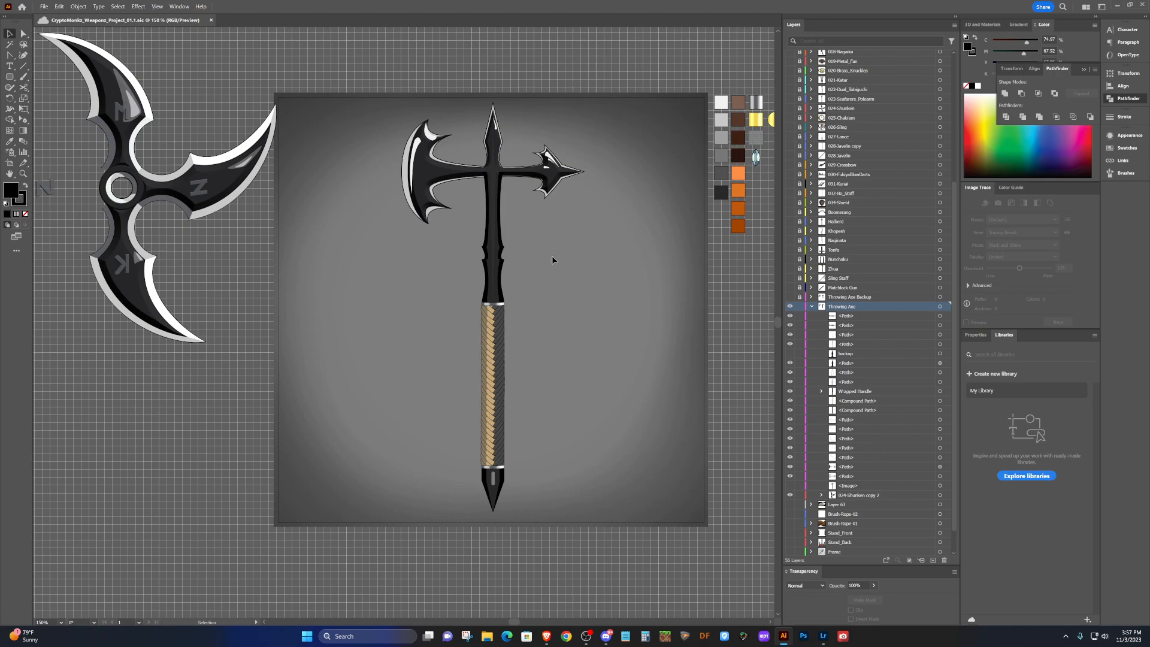
scroll(552, 257, down, 1)
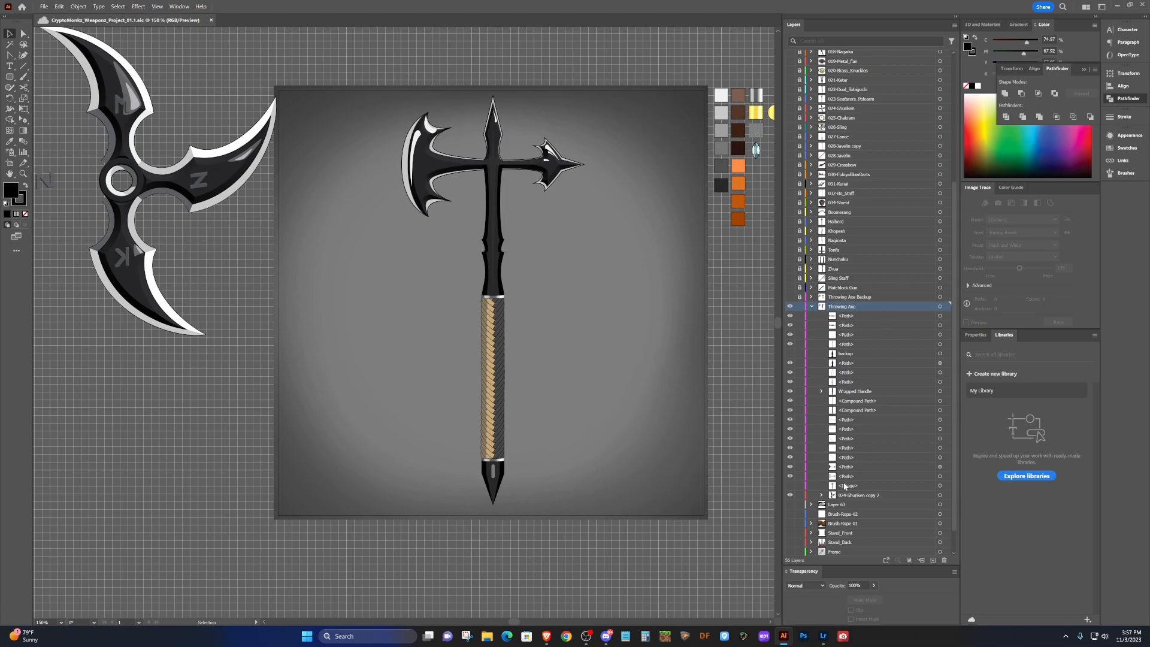
Delete the reference shuriken, 024-Shuriken copy 2, from the Throwing Axe layer and save the document.
click(939, 495)
drag(915, 493, 931, 525)
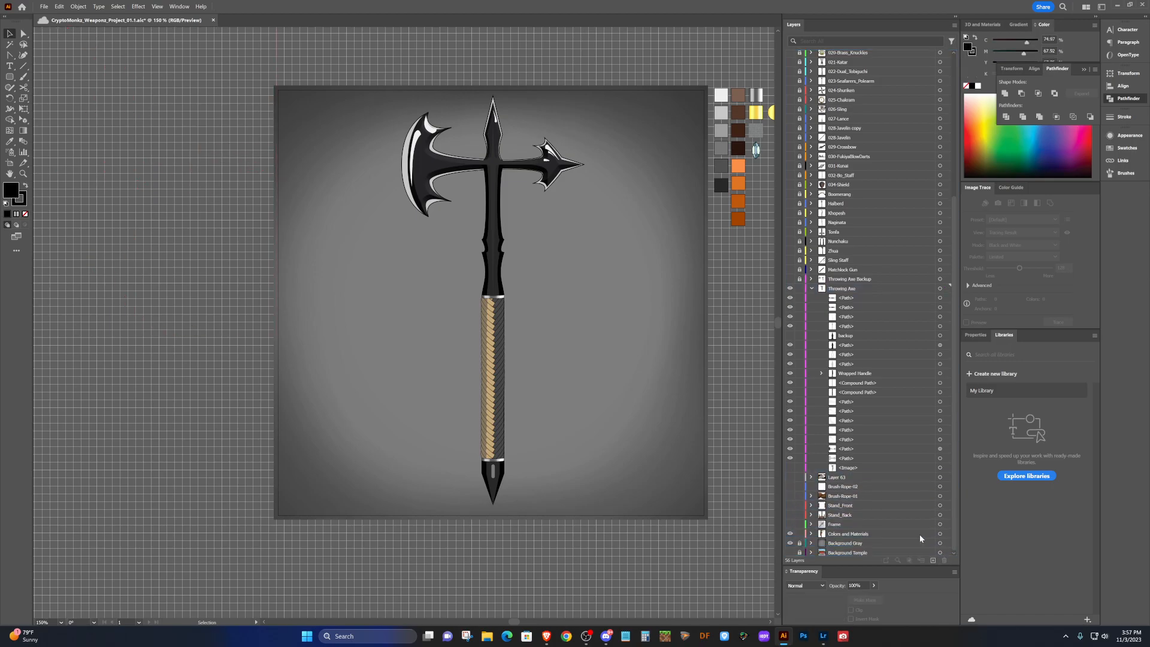
scroll(684, 304, up, 2)
scroll(533, 310, right, 2)
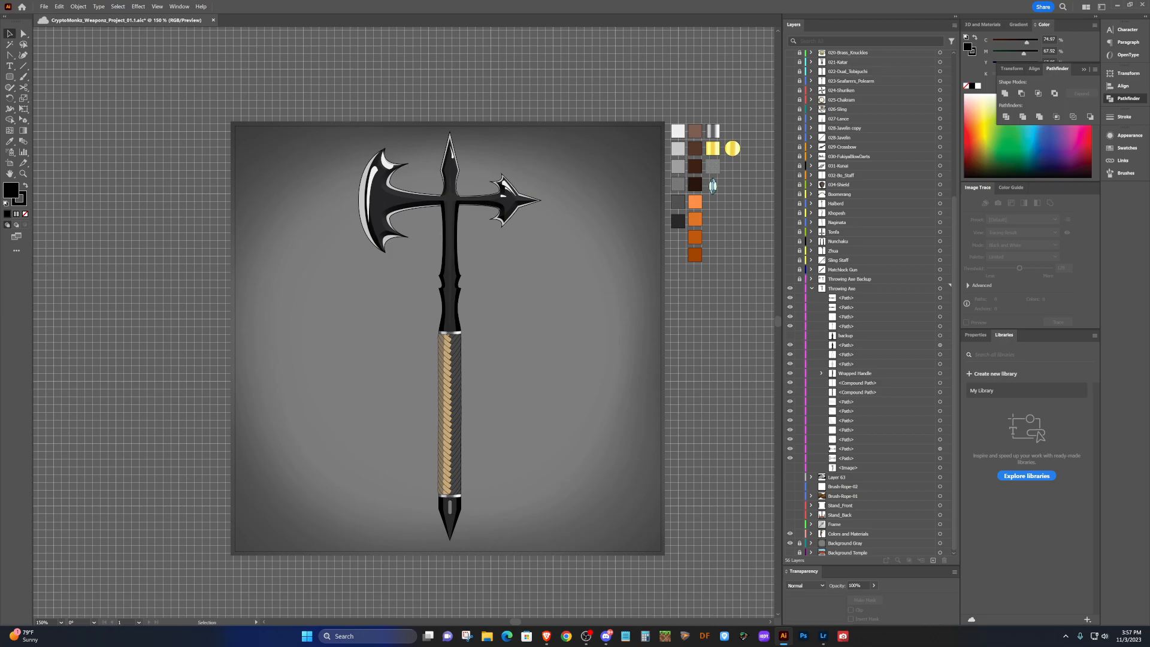
key(ctrl+s)
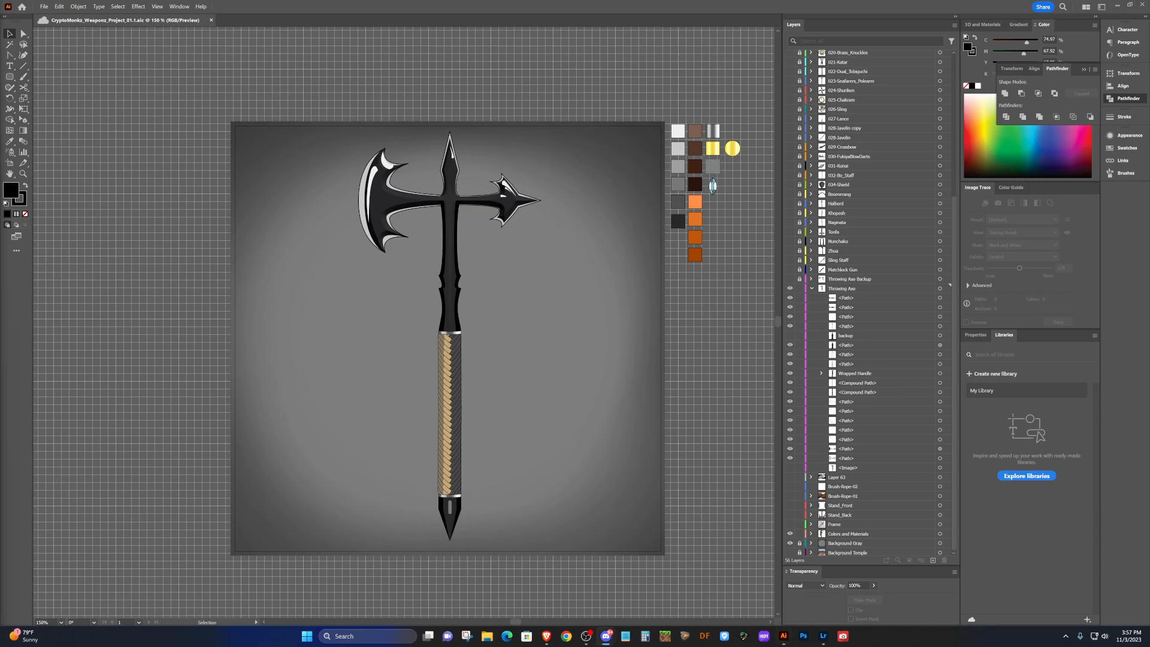